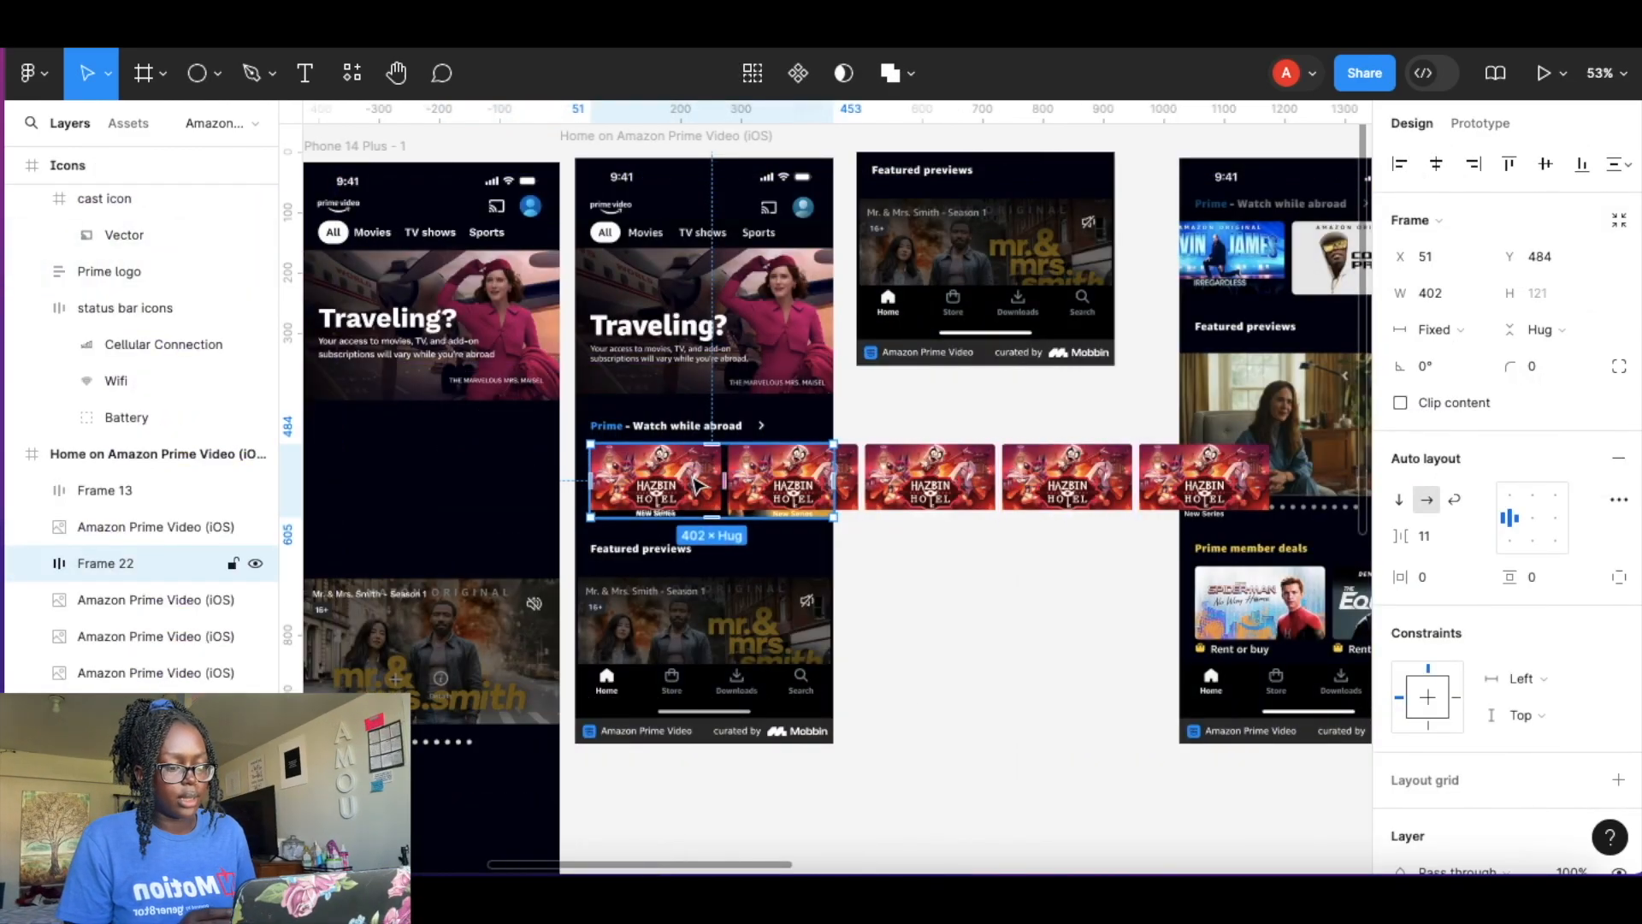
# Swap the second carousel card in the Watch while abroad row to the Reacher component.
pyautogui.scroll(5, 697, 486)
pyautogui.click(838, 473)
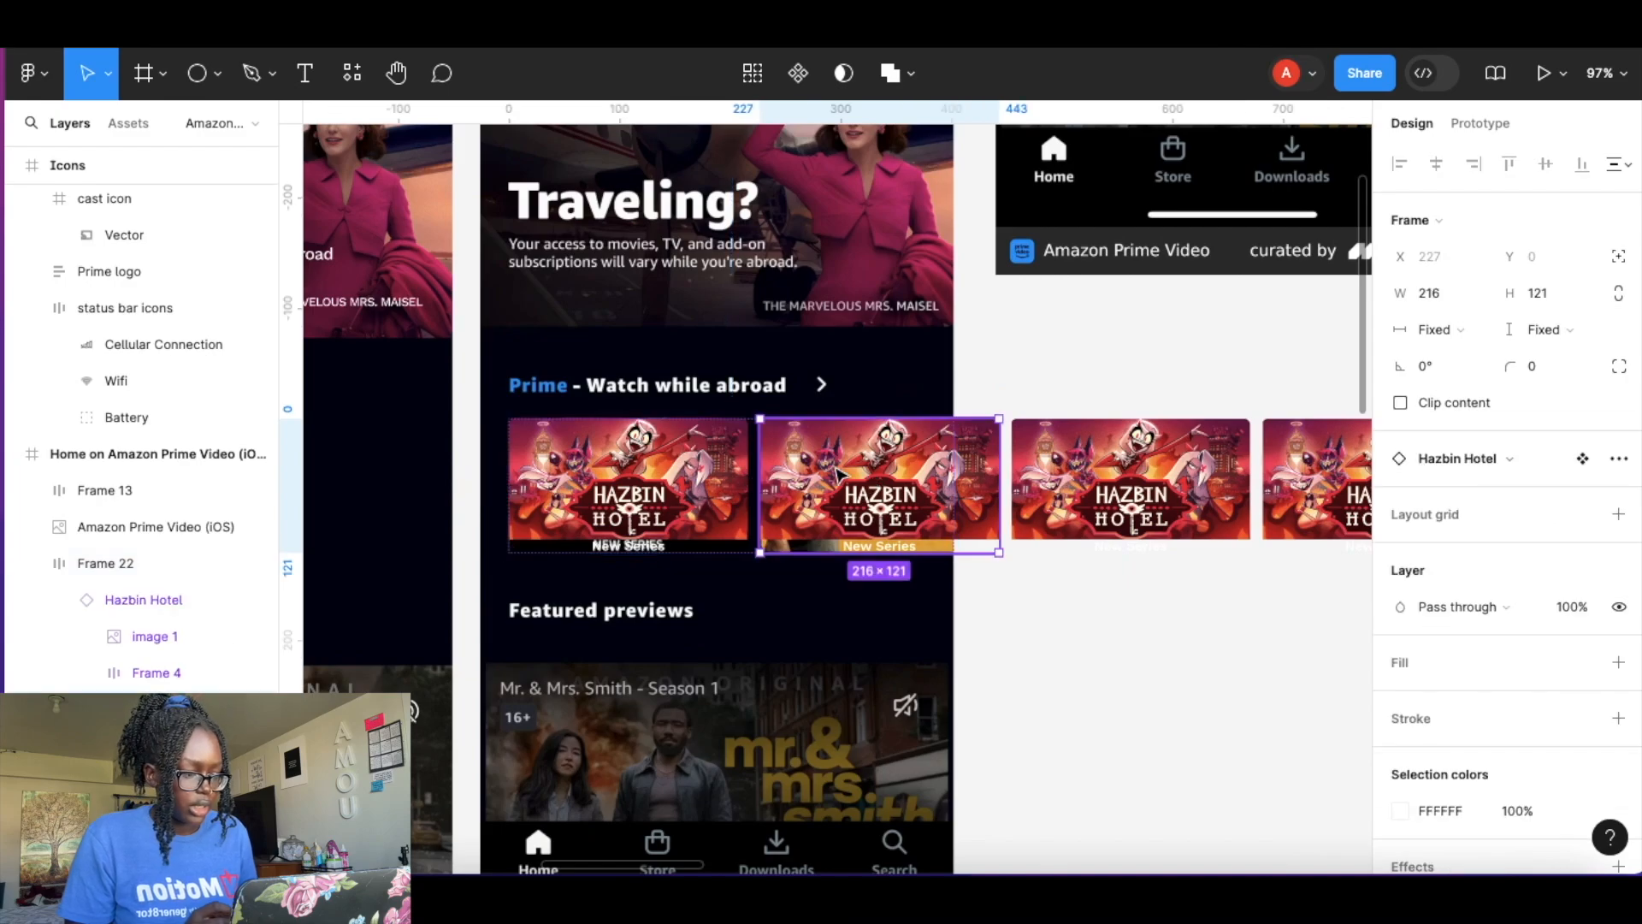
pyautogui.click(1506, 462)
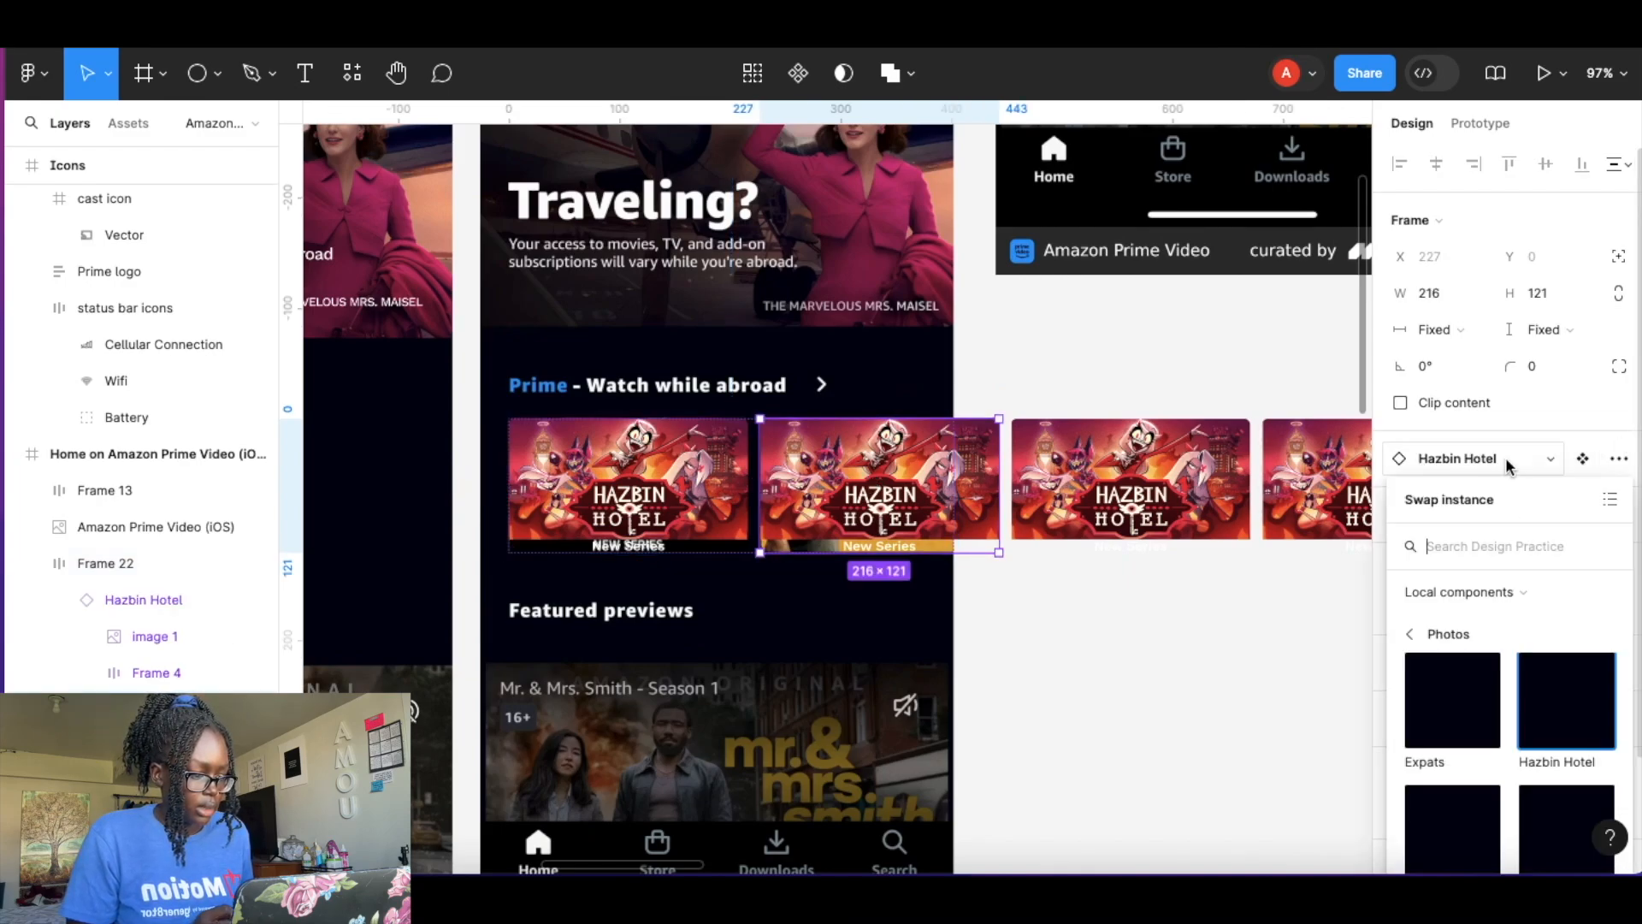
pyautogui.scroll(-6, 1523, 634)
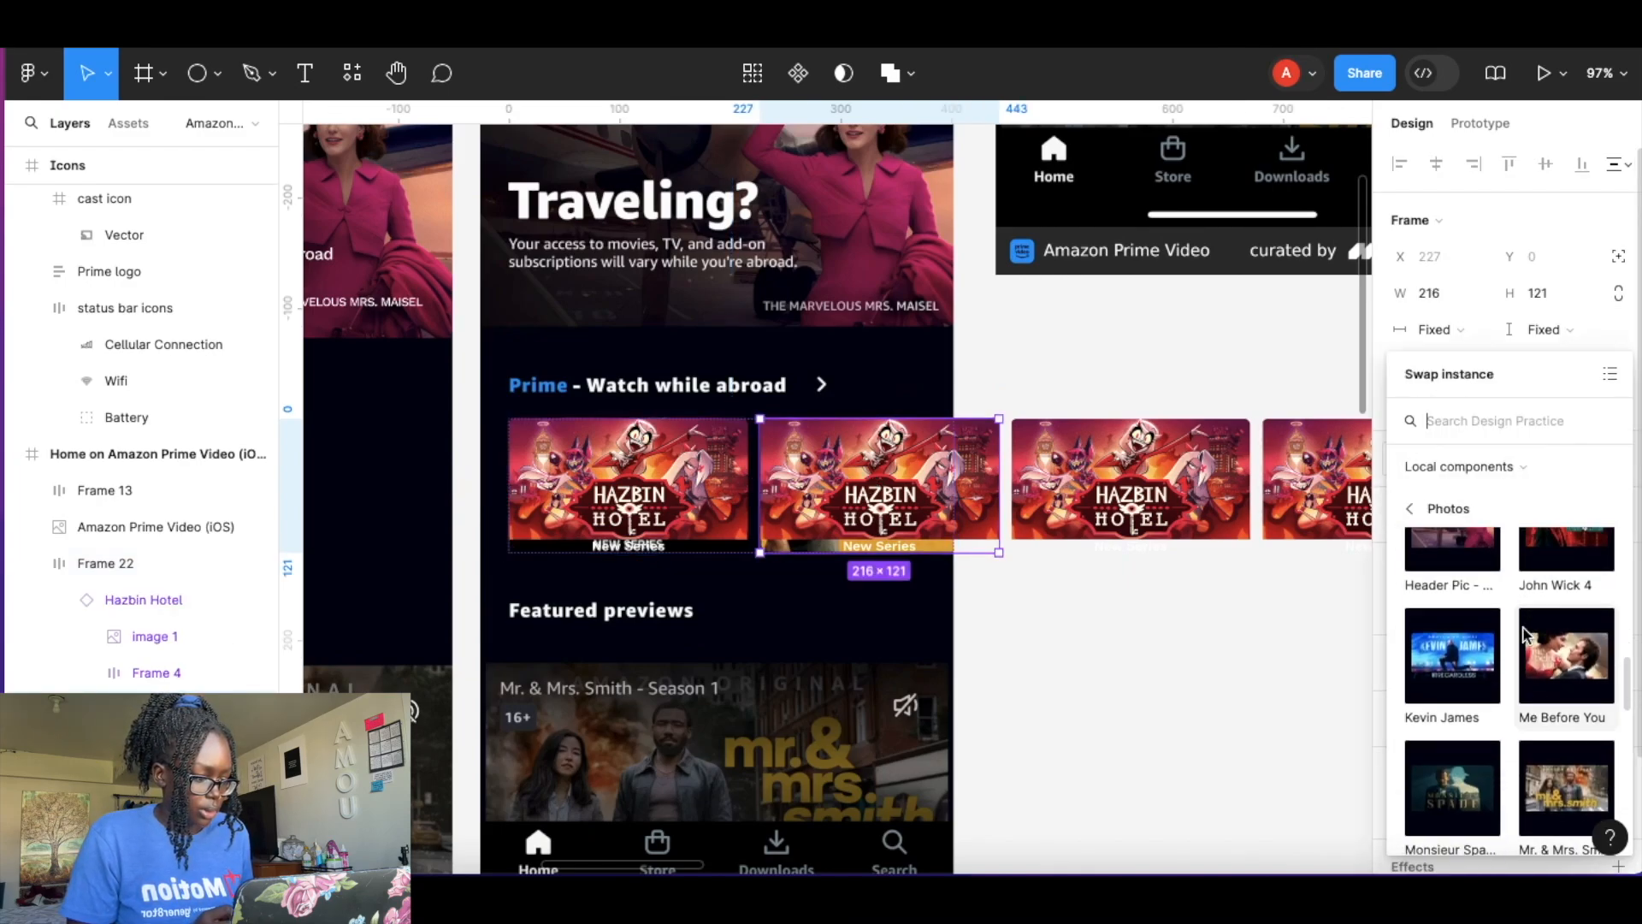
pyautogui.click(1562, 613)
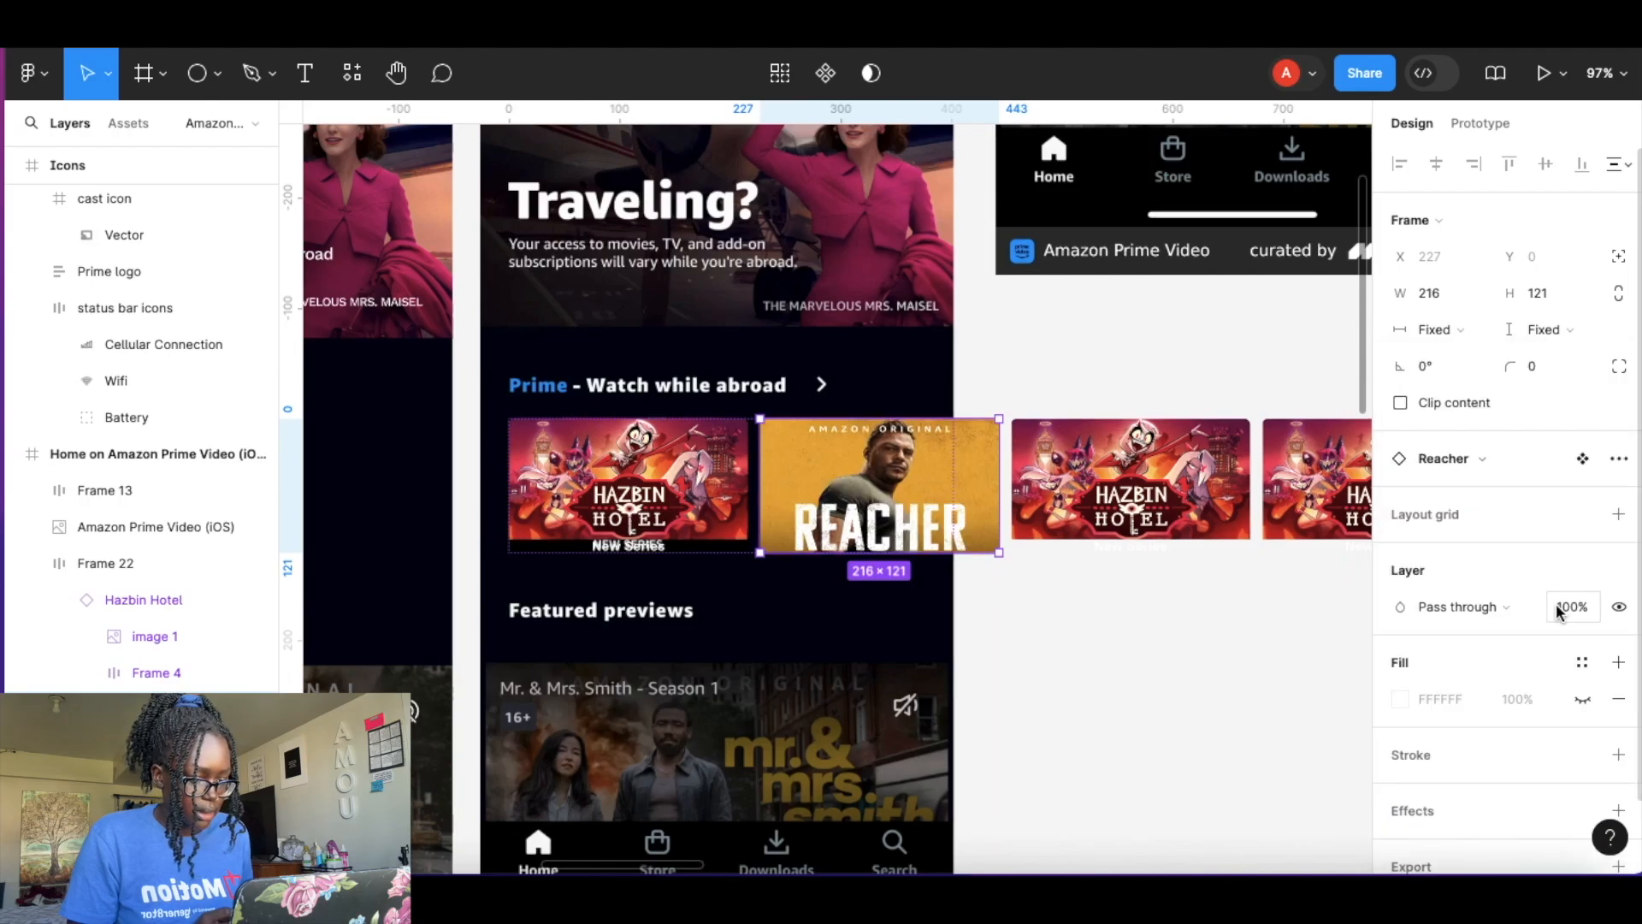
# Swap the third carousel card to the Expats component.
pyautogui.click(1131, 479)
pyautogui.click(1509, 460)
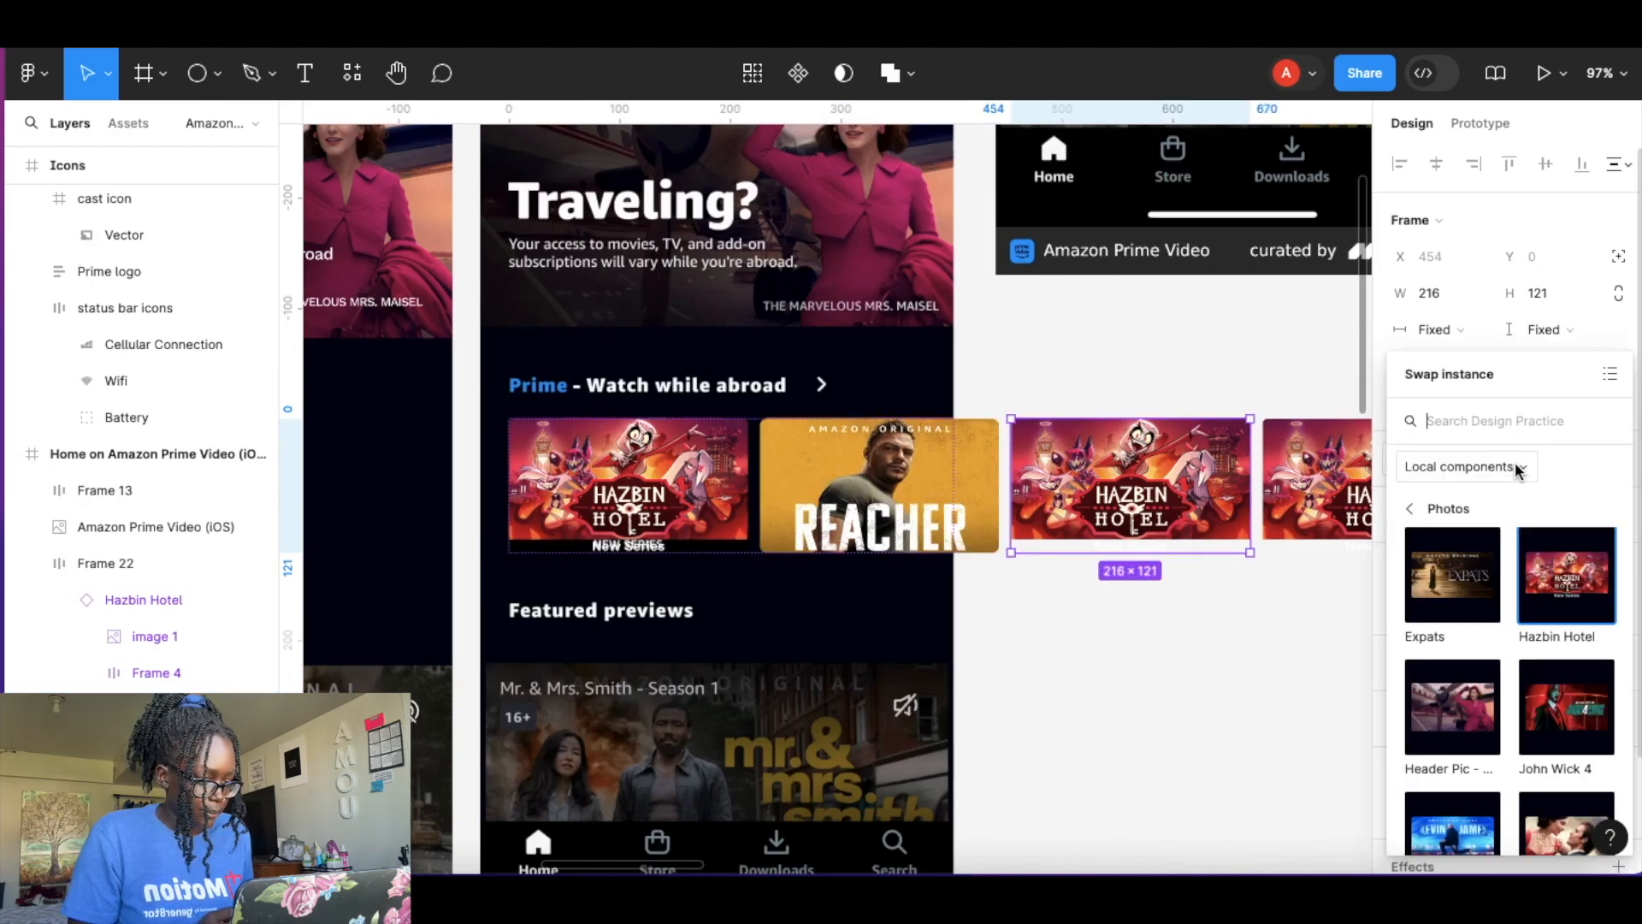
pyautogui.scroll(-1, 1516, 682)
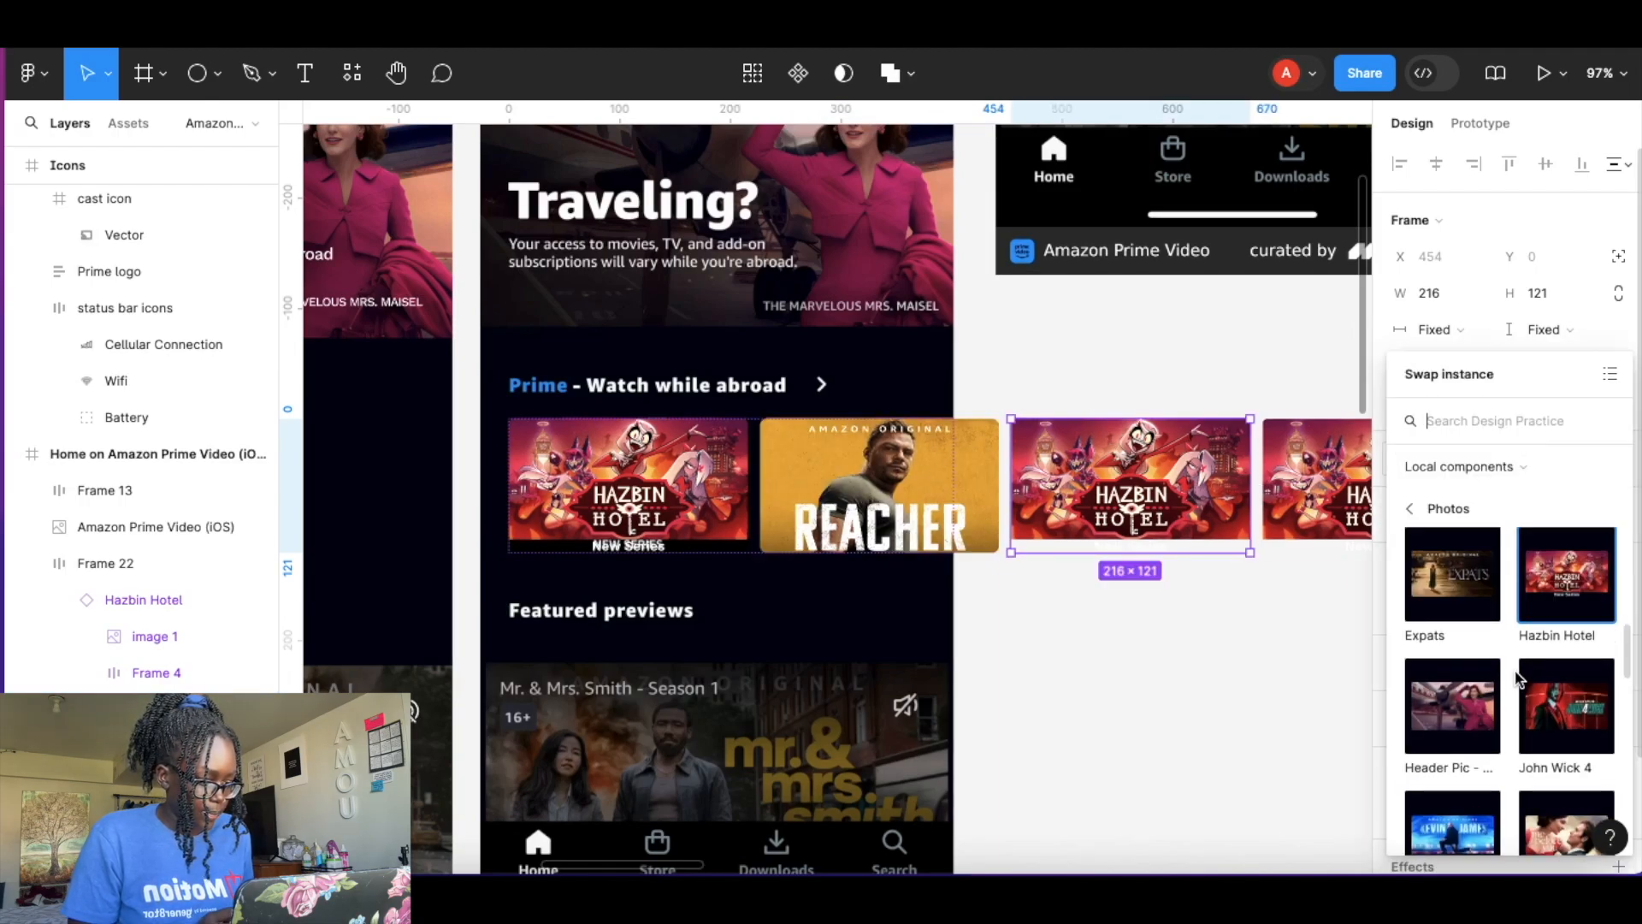
pyautogui.click(1466, 584)
# Swap the fourth carousel card to the Kevin James component.
pyautogui.hscroll(4, 1085, 556)
pyautogui.click(996, 488)
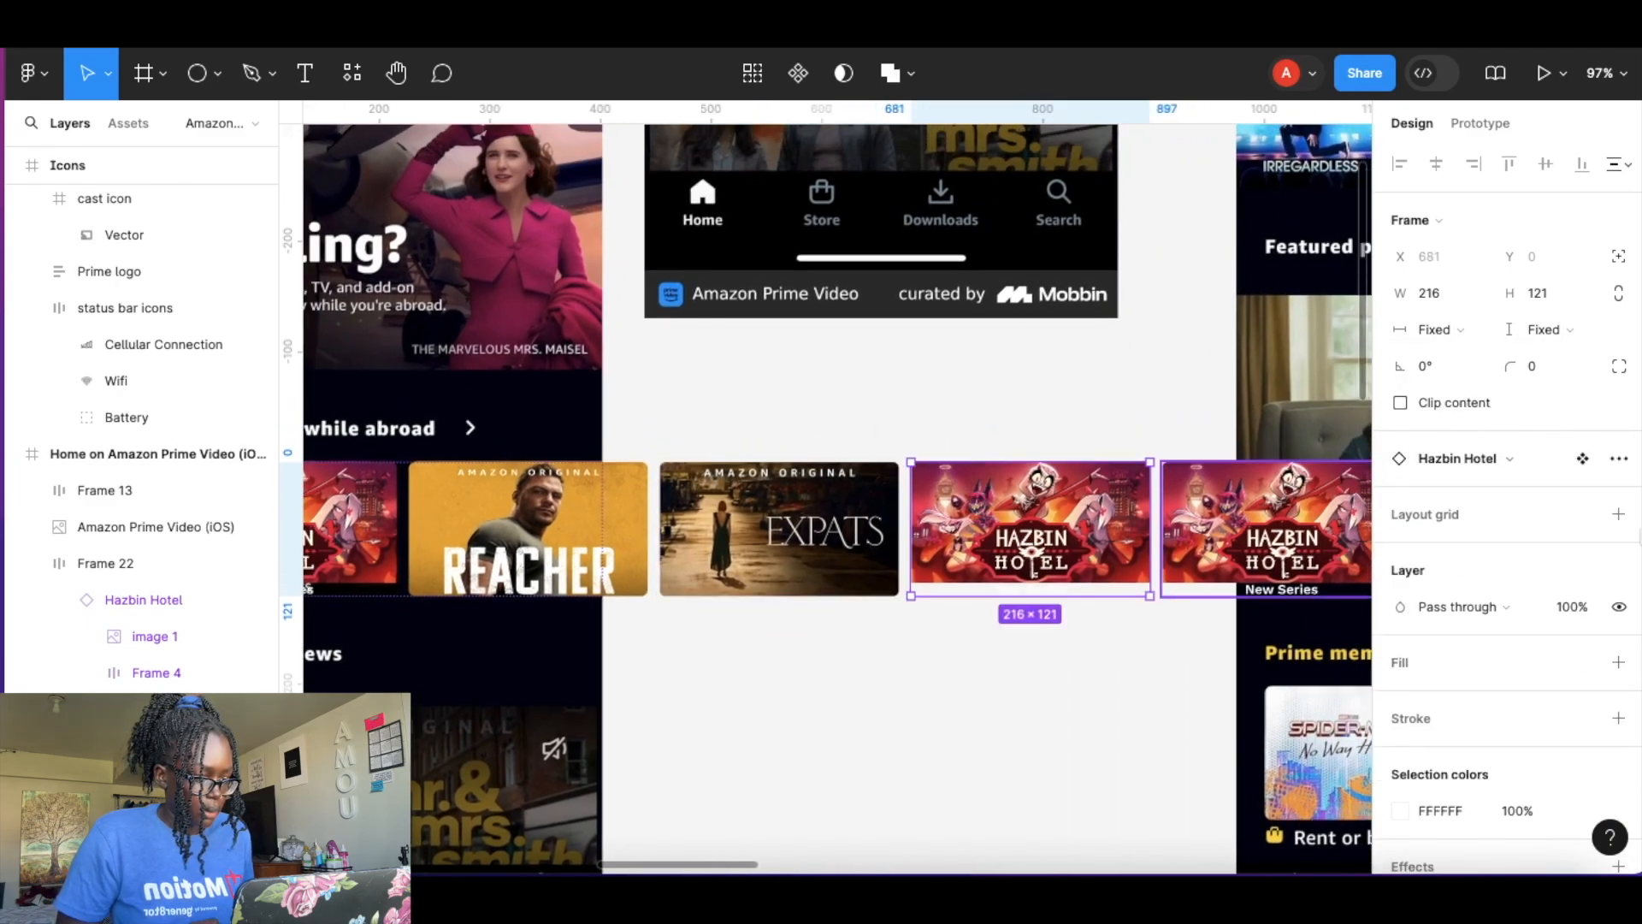
pyautogui.click(1505, 460)
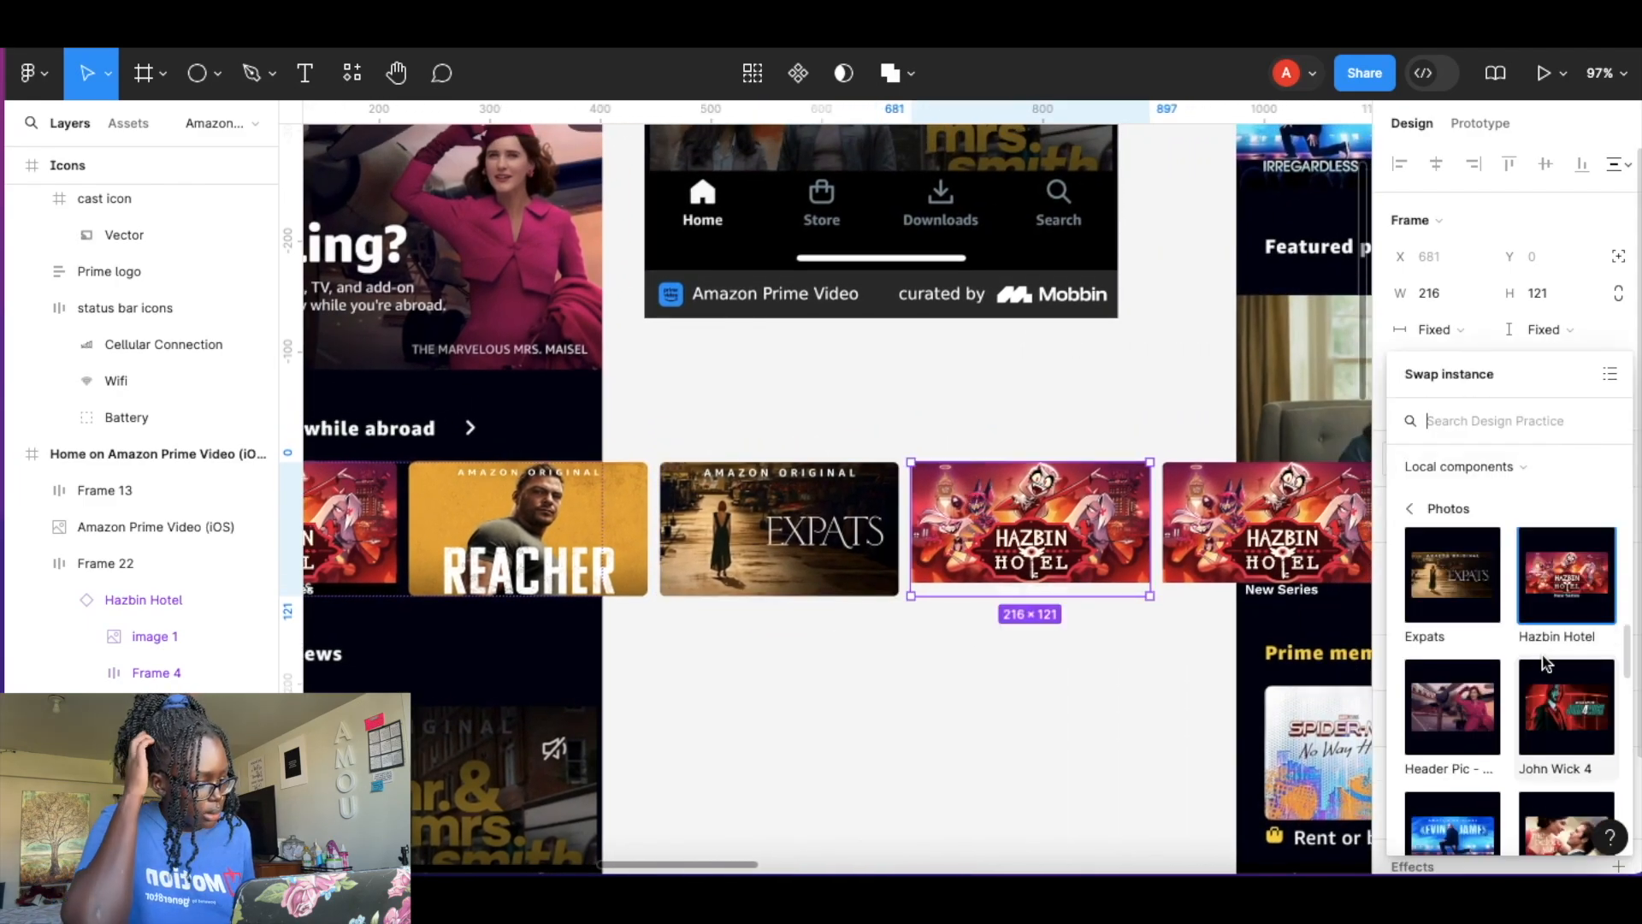
pyautogui.scroll(-3, 1546, 661)
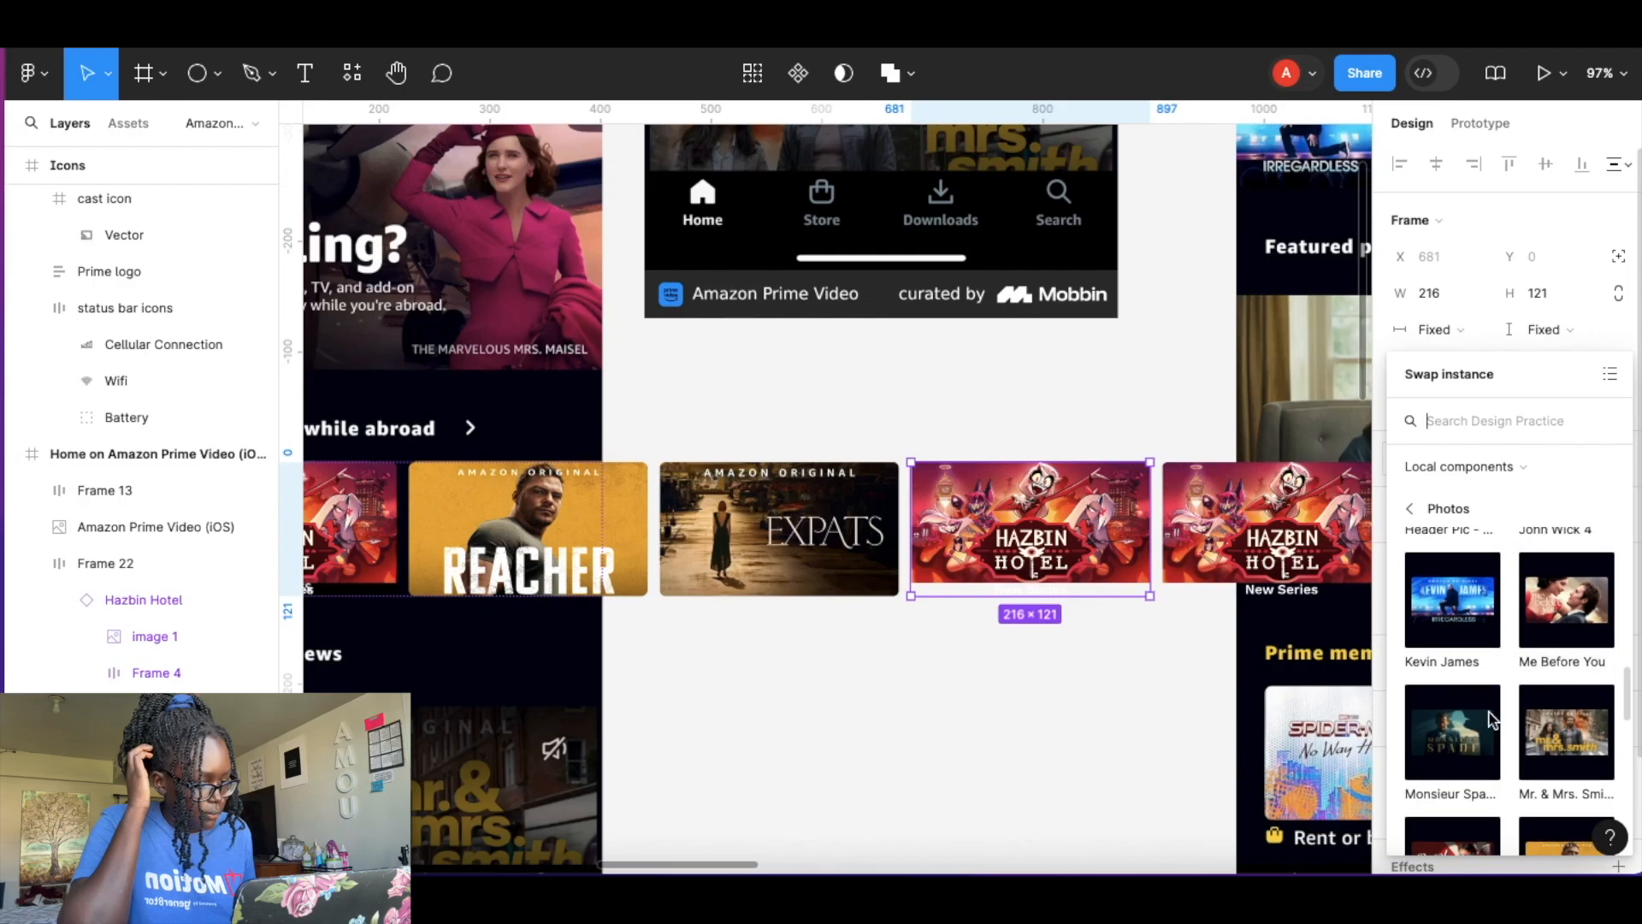
pyautogui.click(1466, 603)
pyautogui.press('Tab')
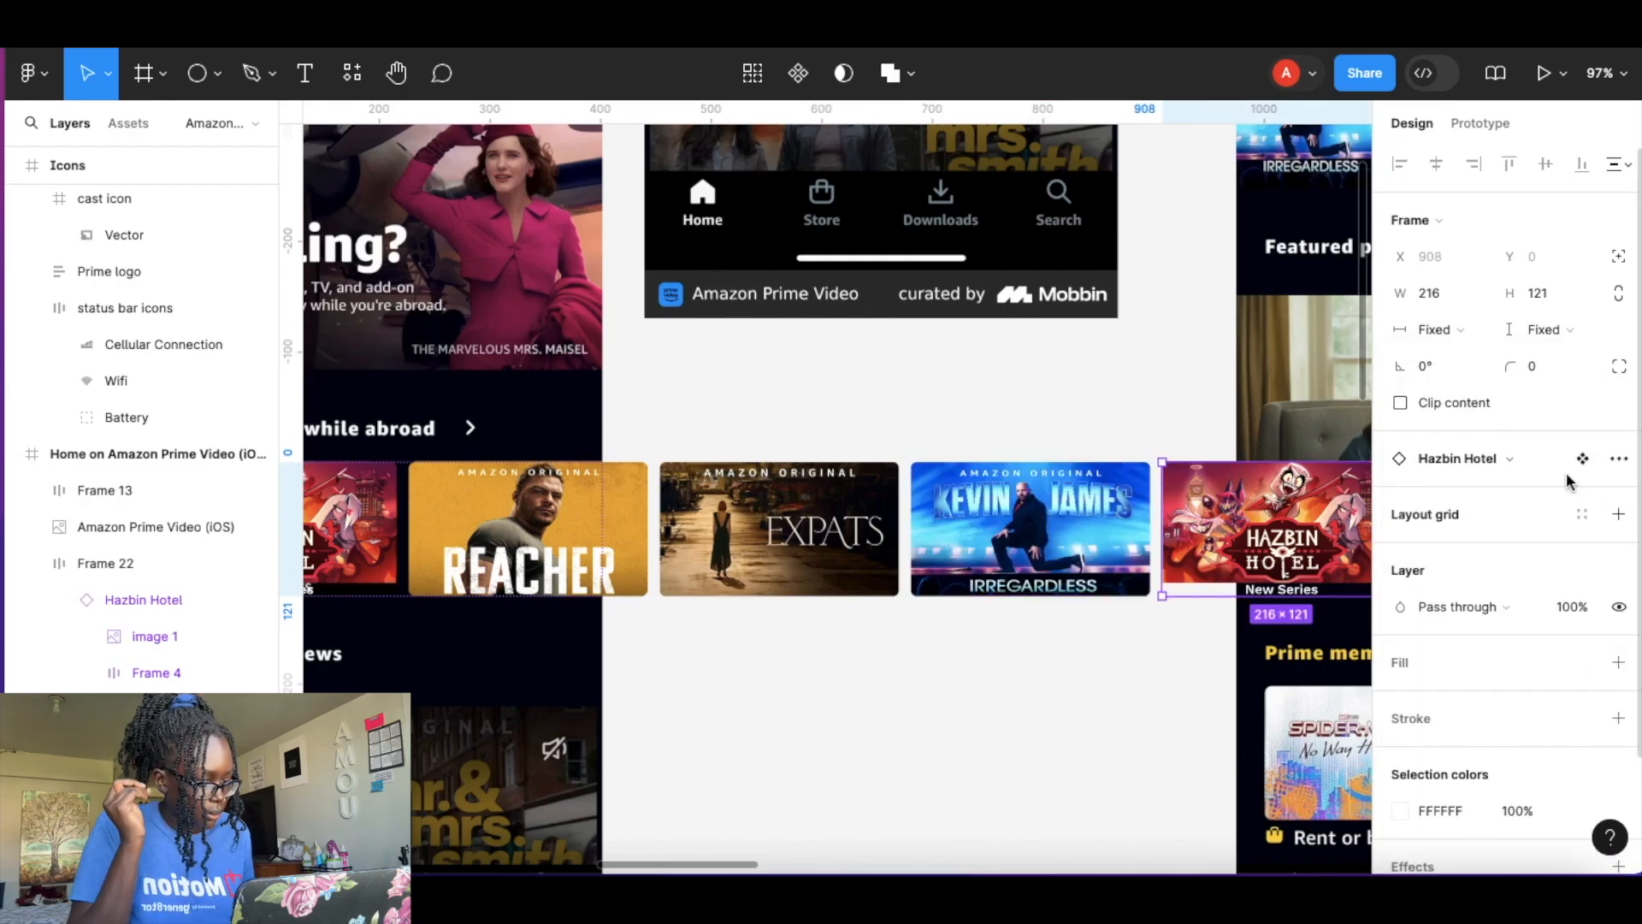
# Browse the swap-instance photo components for the fifth carousel card.
pyautogui.click(1513, 460)
pyautogui.scroll(-10, 1531, 635)
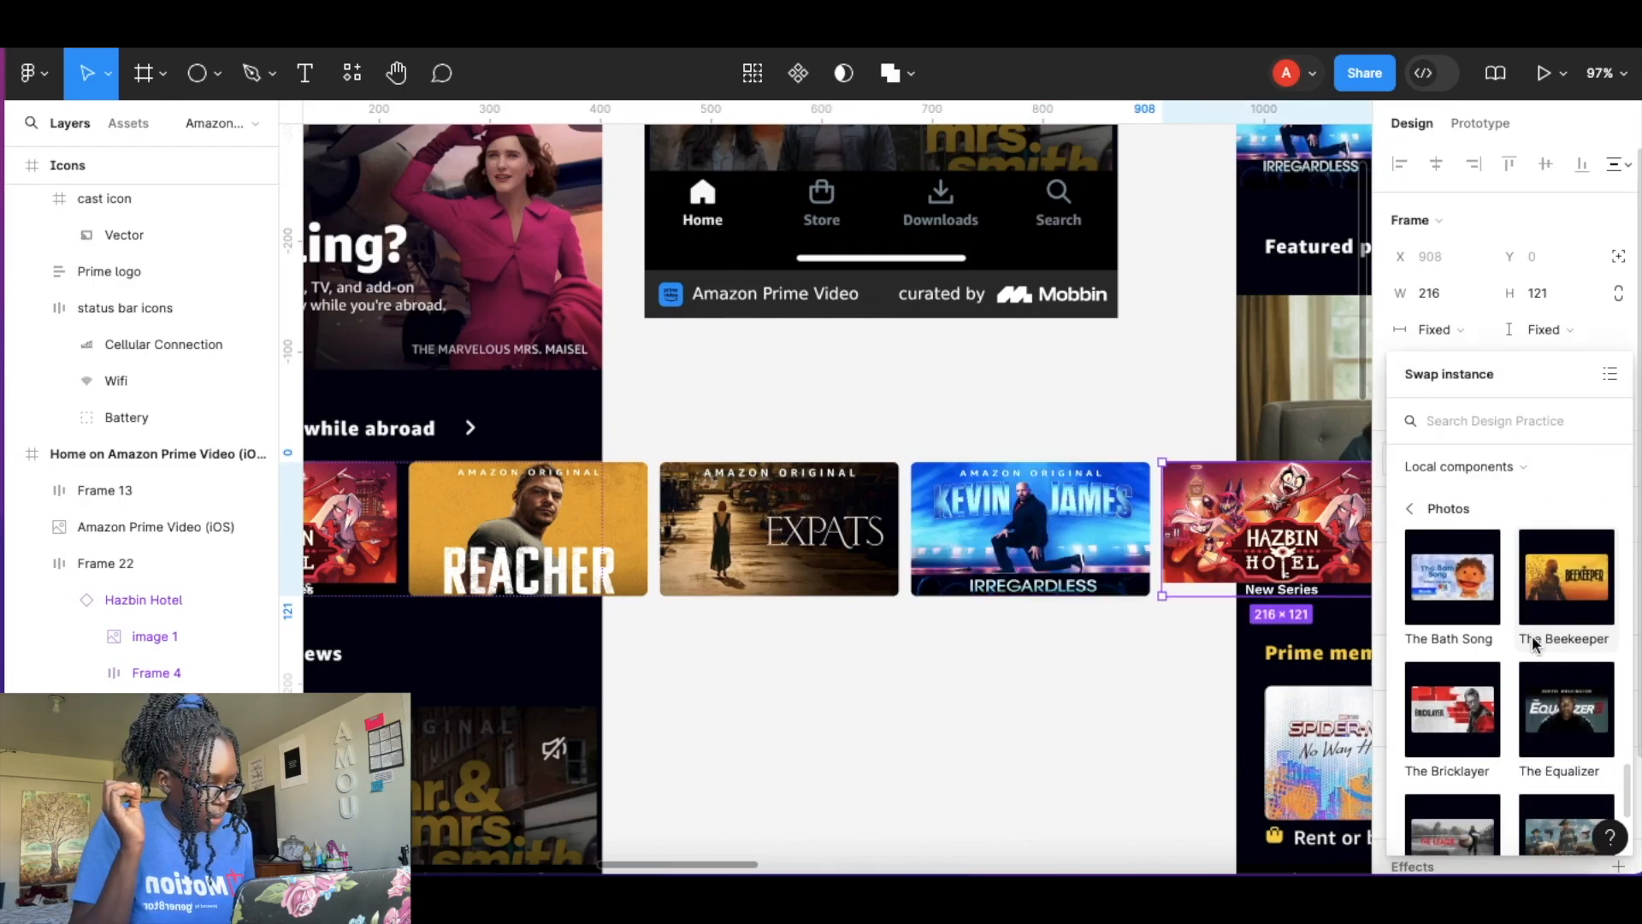
pyautogui.scroll(-2, 1532, 634)
pyautogui.scroll(5, 1532, 634)
pyautogui.scroll(8, 1532, 635)
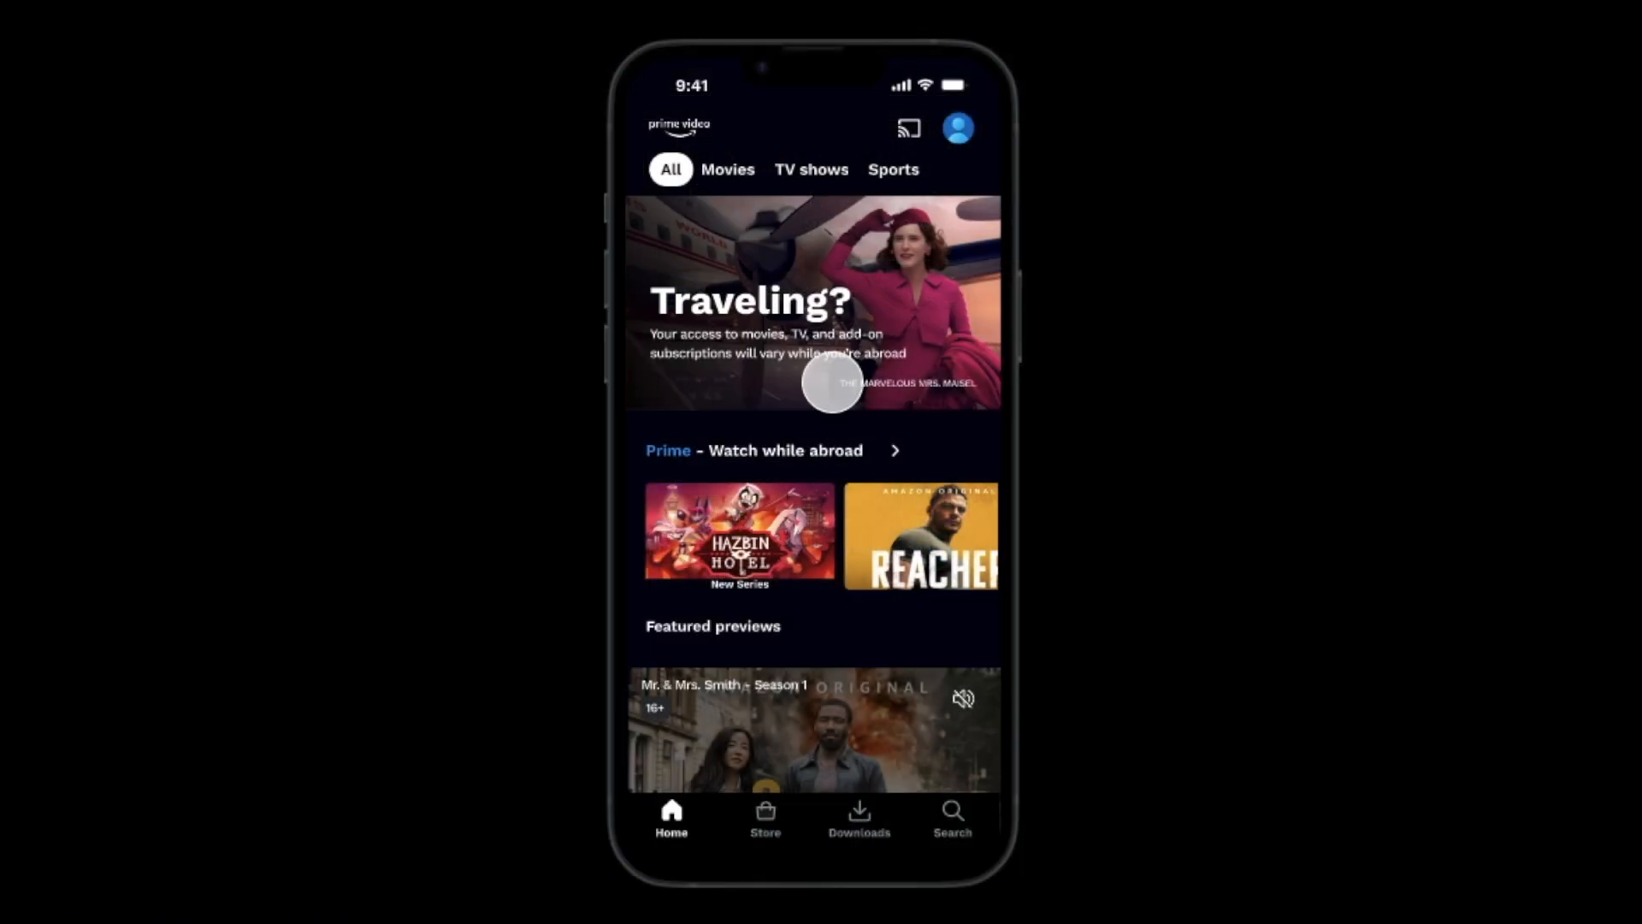
pyautogui.scroll(-3, 832, 377)
# Test the Watch while abroad carousel by swiping it back and forth in the prototype preview.
pyautogui.moveTo(855, 381); pyautogui.dragTo(498, 394)
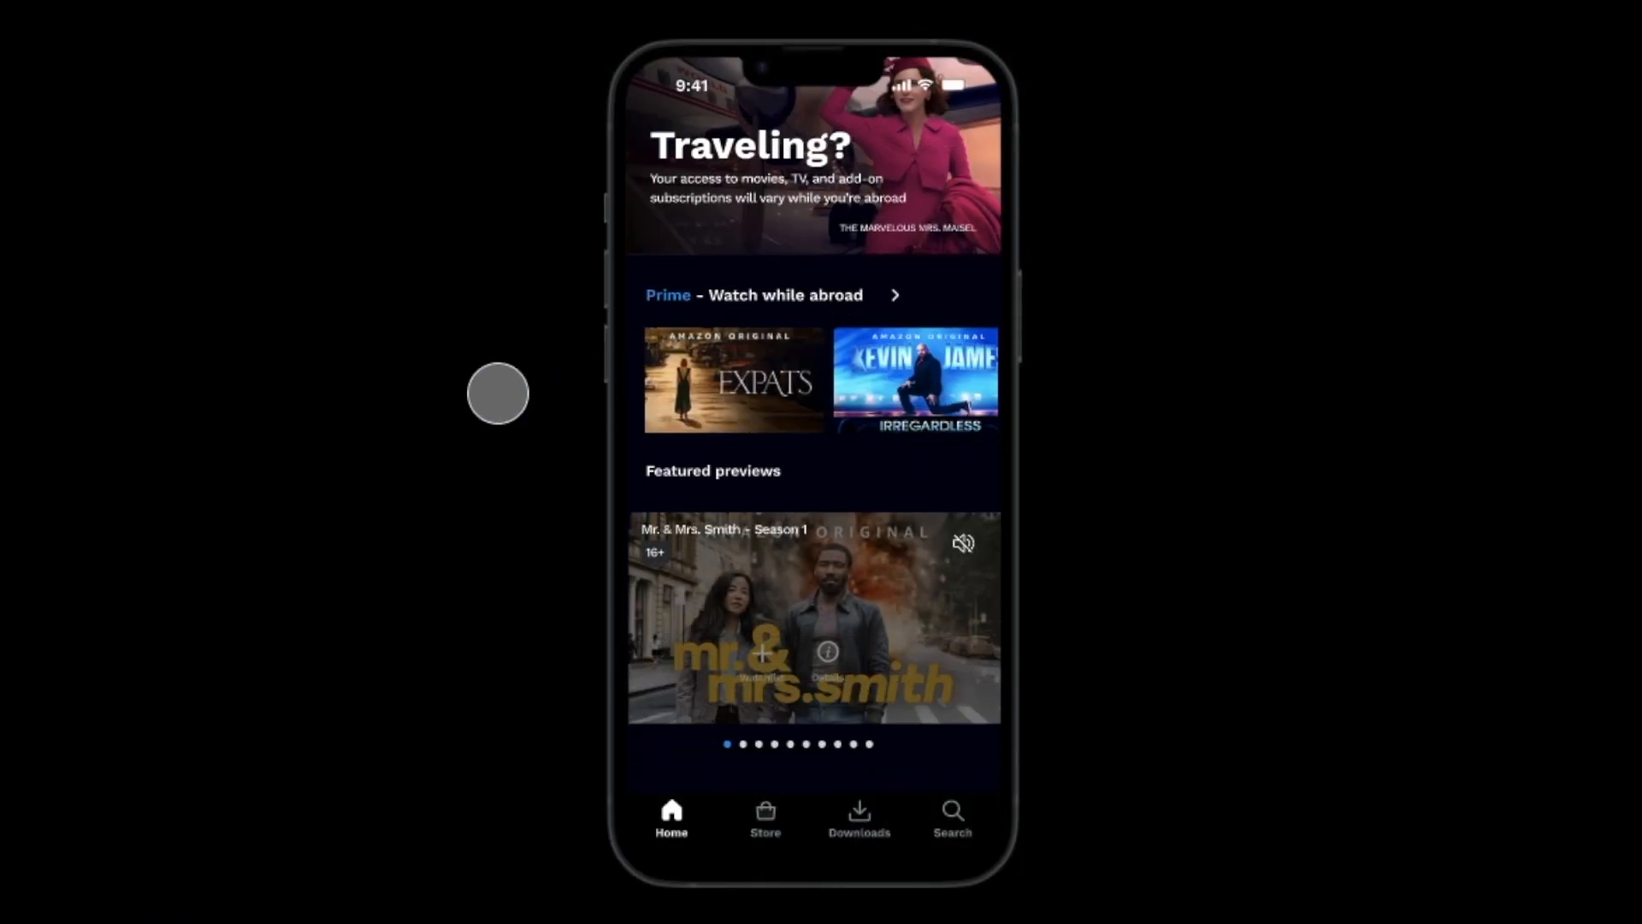
pyautogui.moveTo(685, 380); pyautogui.dragTo(1033, 367)
pyautogui.scroll(-3, 850, 531)
pyautogui.scroll(-10, 848, 531)
pyautogui.scroll(15, 845, 522)
pyautogui.click(728, 174)
pyautogui.click(812, 173)
pyautogui.click(902, 167)
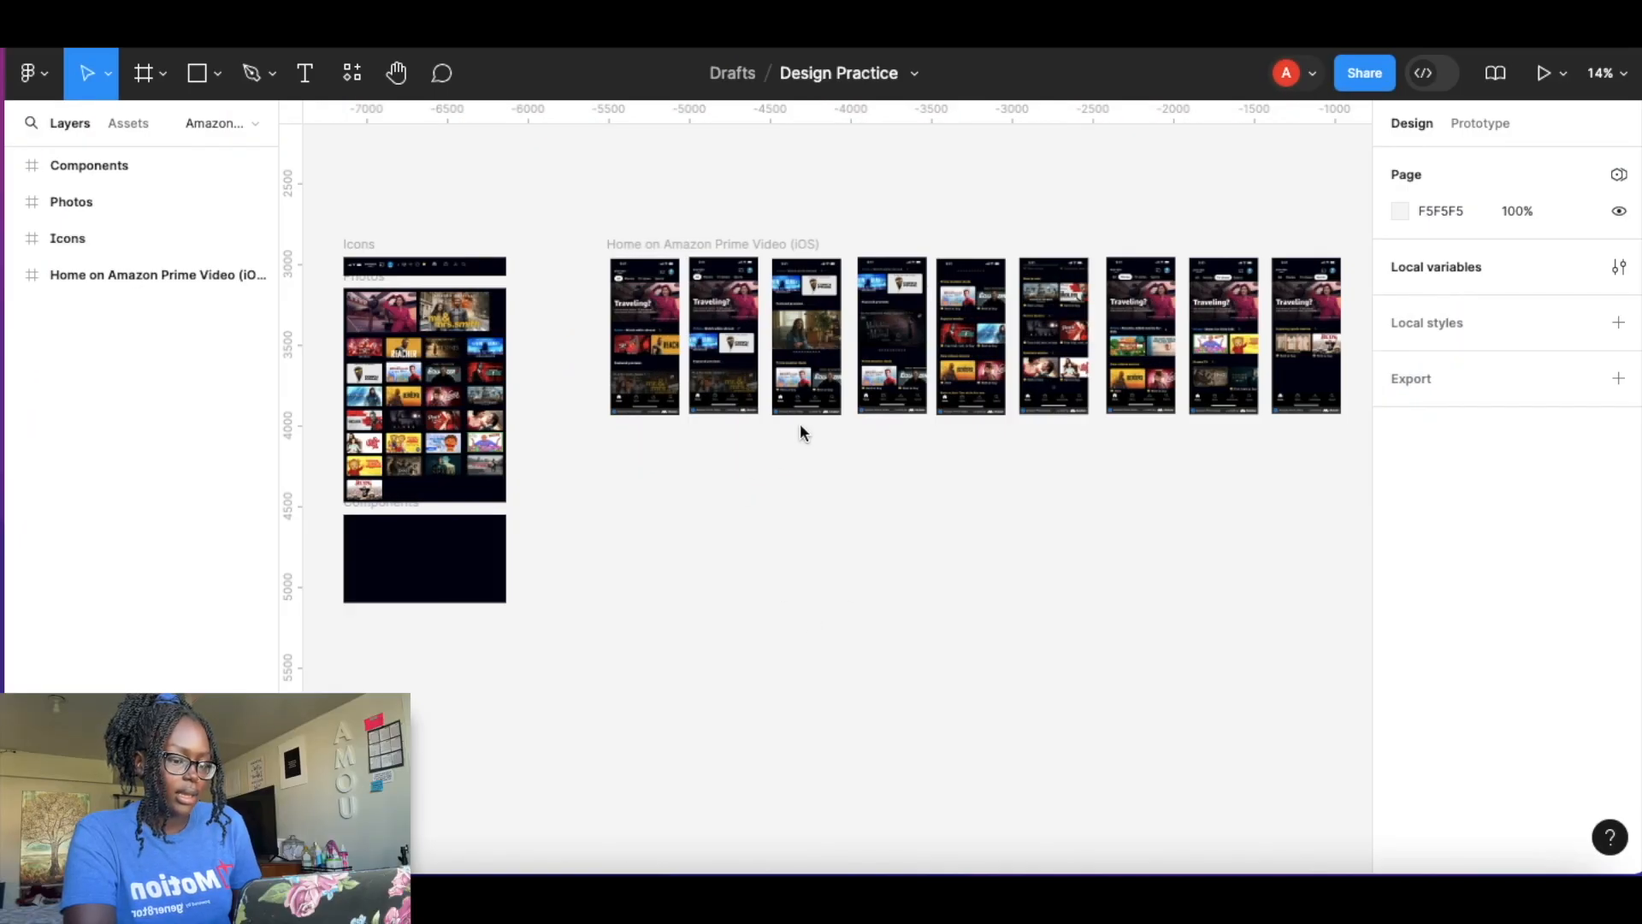
# Survey the home screen frames, the Icons frame and the Photos frame on the canvas.
pyautogui.scroll(3, 766, 368)
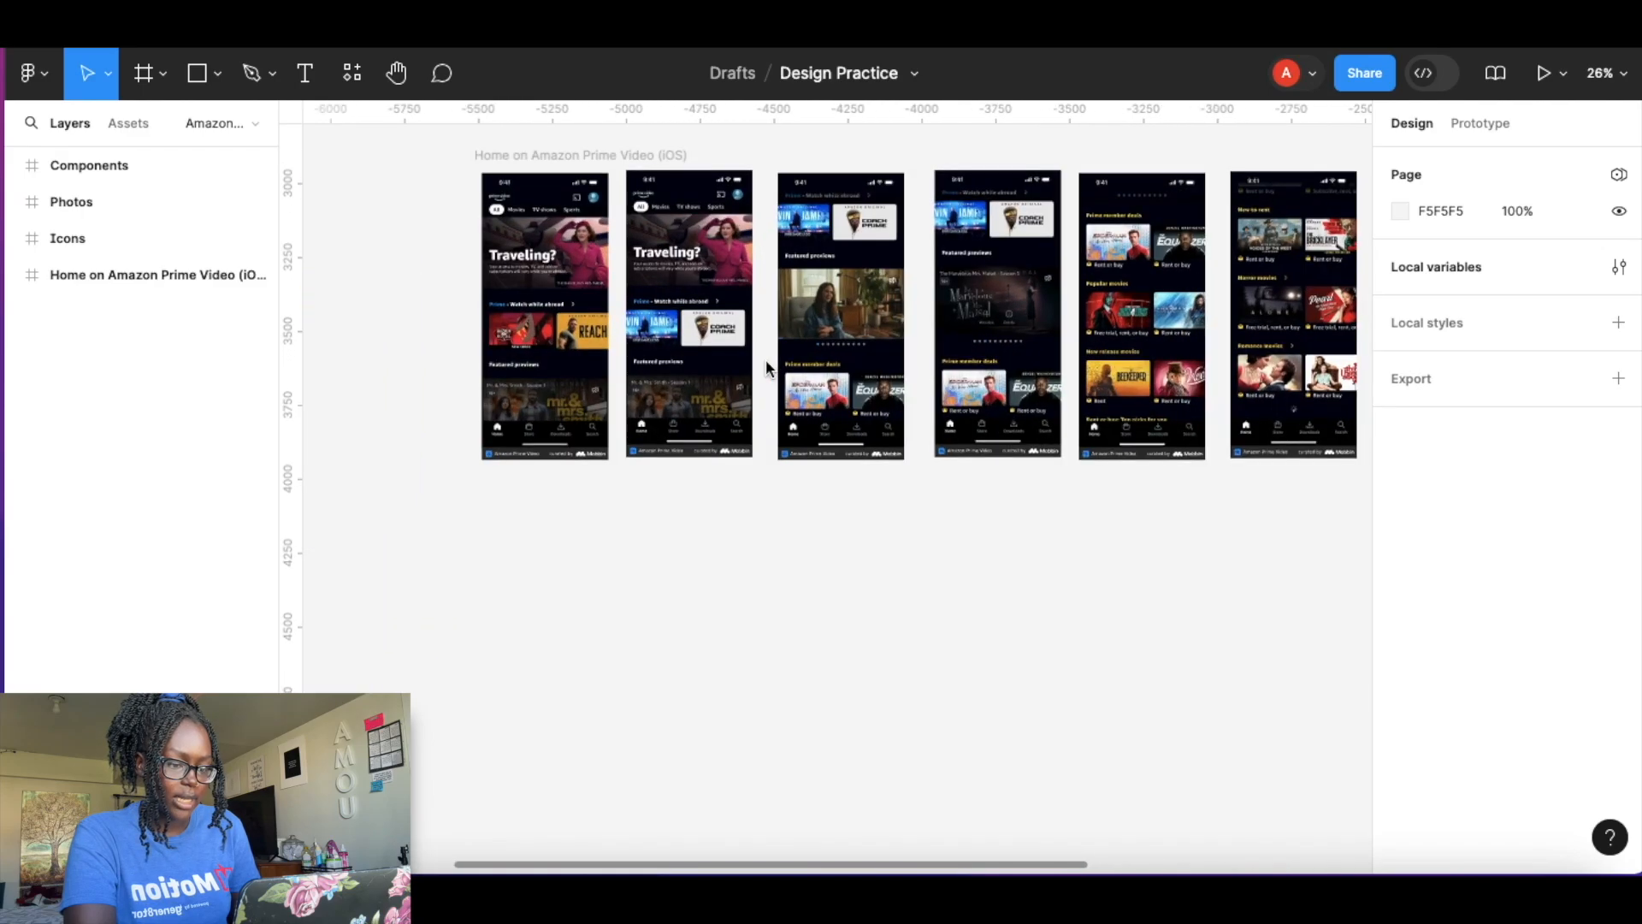
pyautogui.scroll(4, 766, 367)
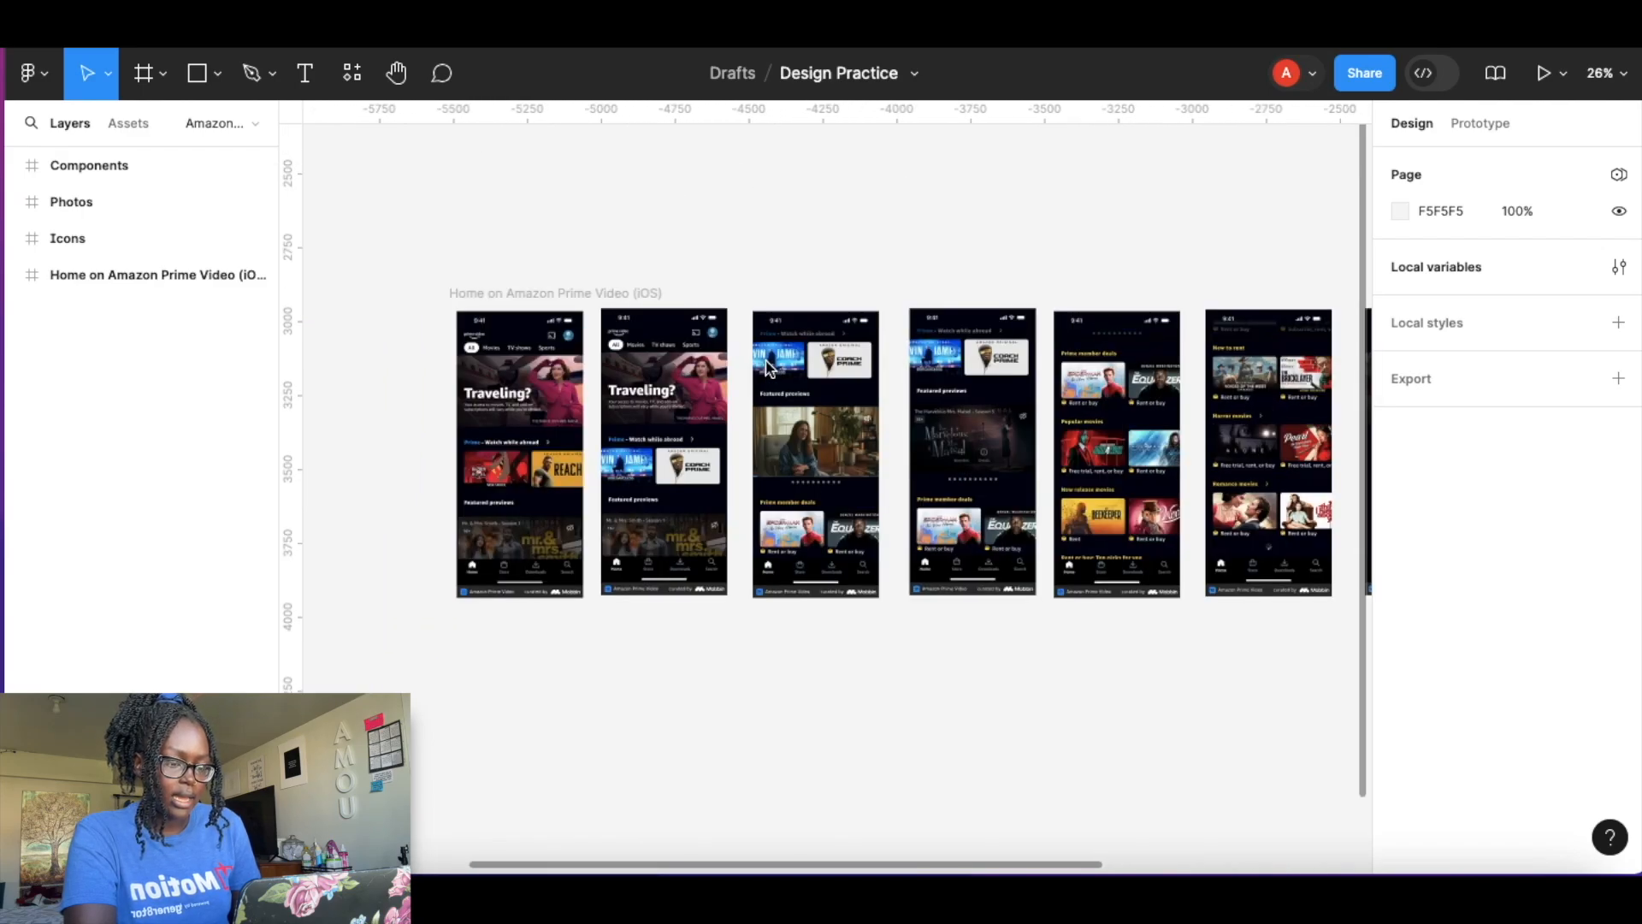
pyautogui.scroll(2, 768, 368)
pyautogui.scroll(-2, 767, 368)
pyautogui.hscroll(15, 766, 367)
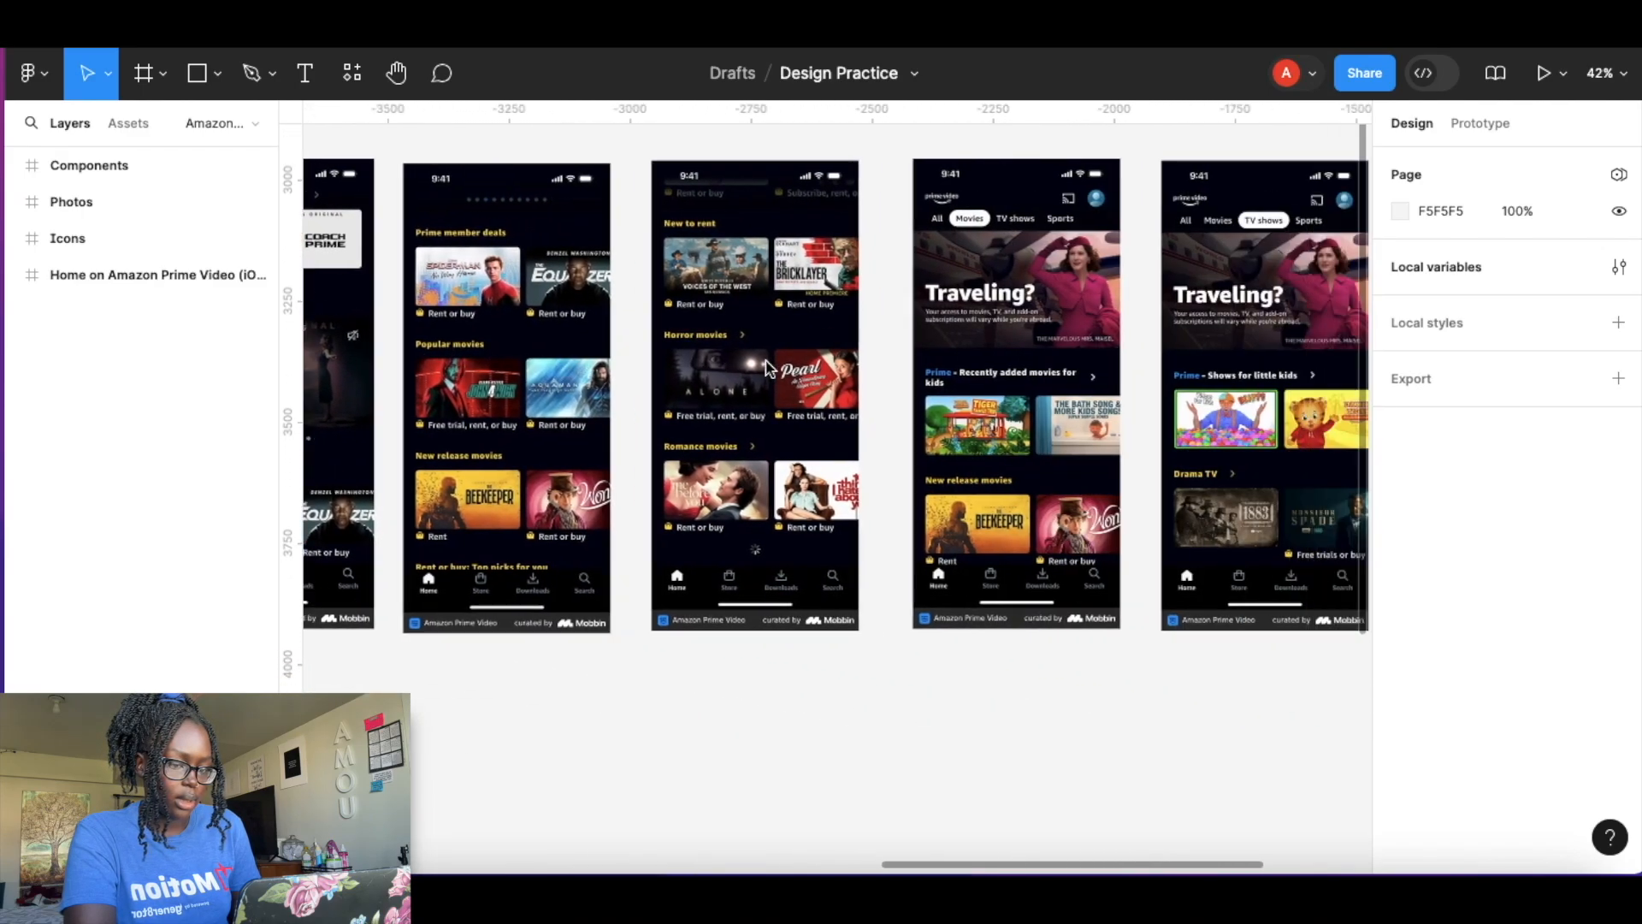
pyautogui.hscroll(-14, 768, 368)
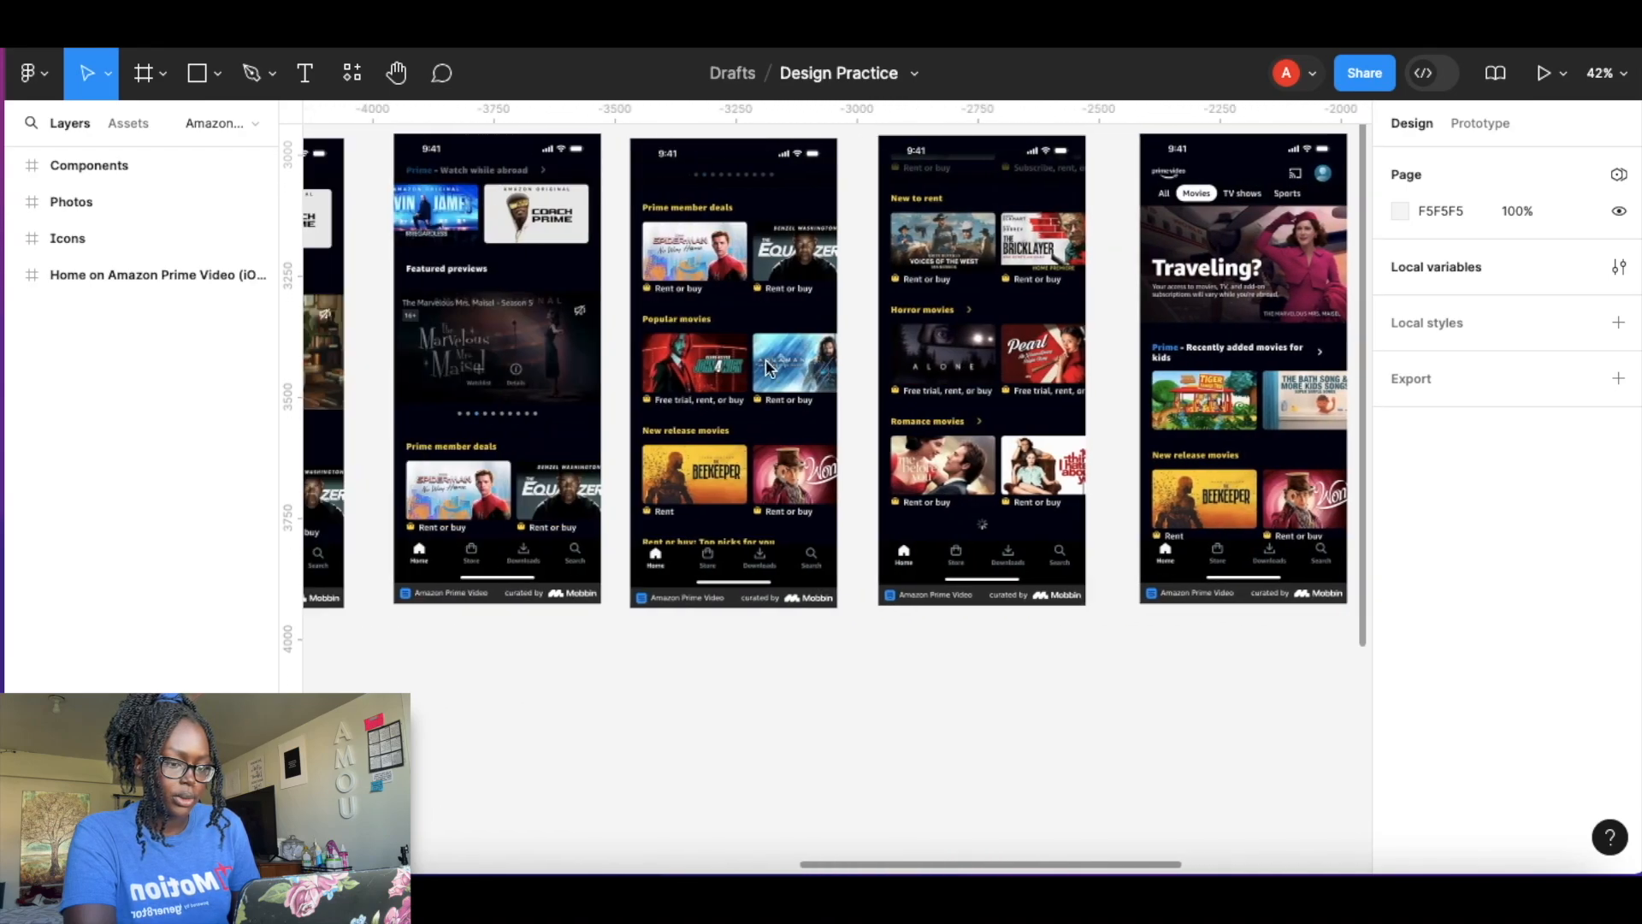
pyautogui.hscroll(-10, 768, 368)
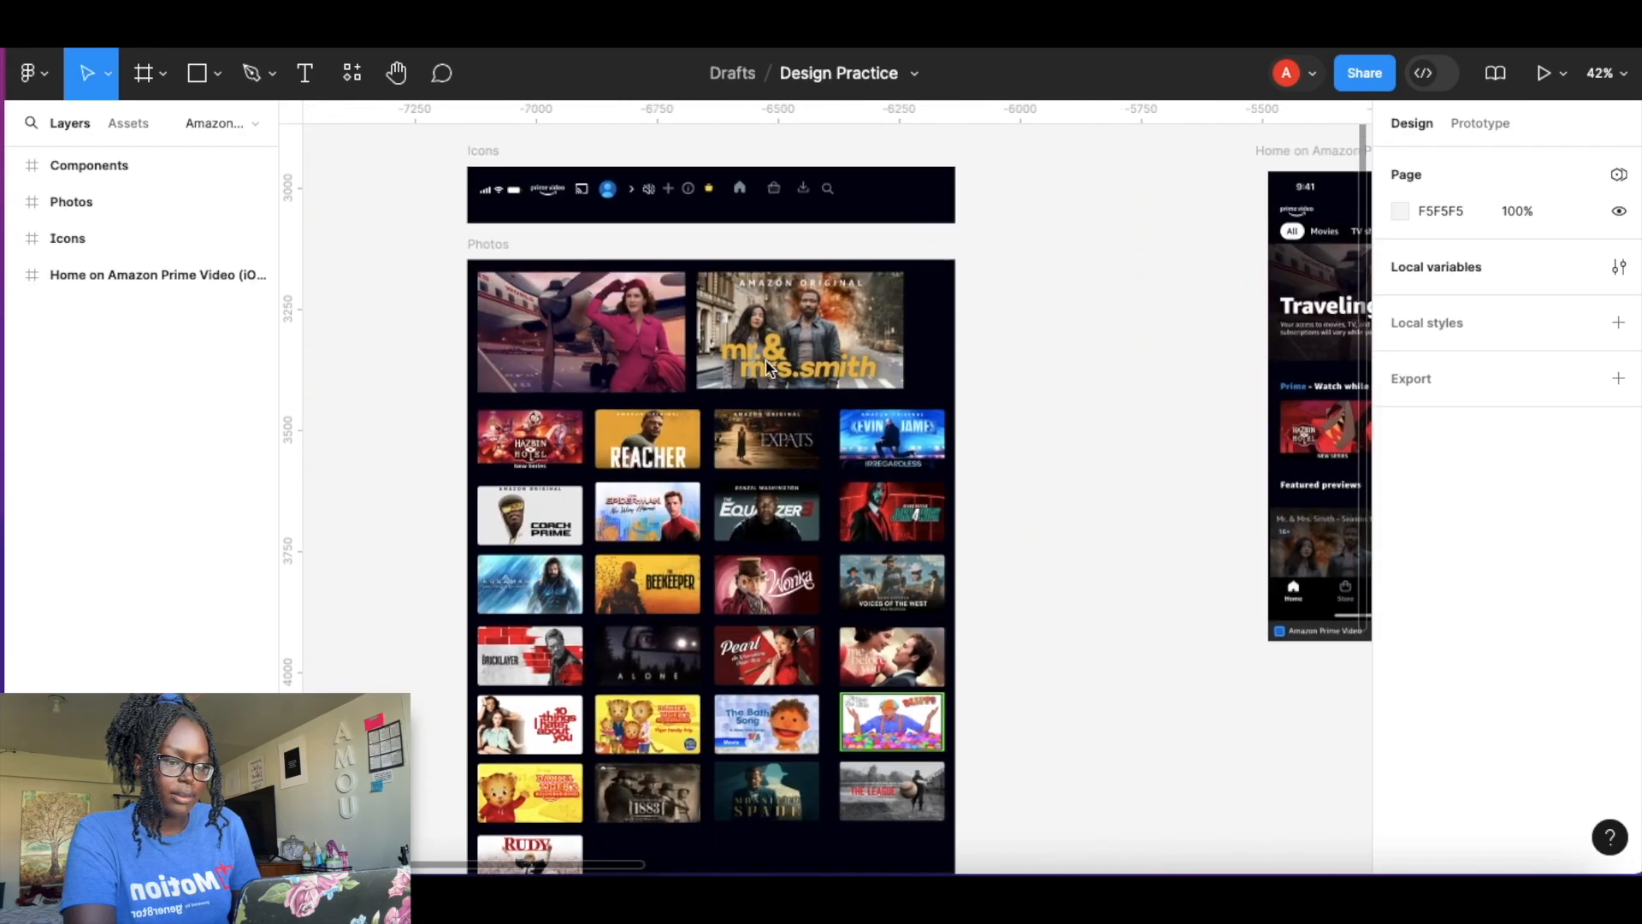
pyautogui.scroll(1, 587, 295)
pyautogui.scroll(5, 440, 200)
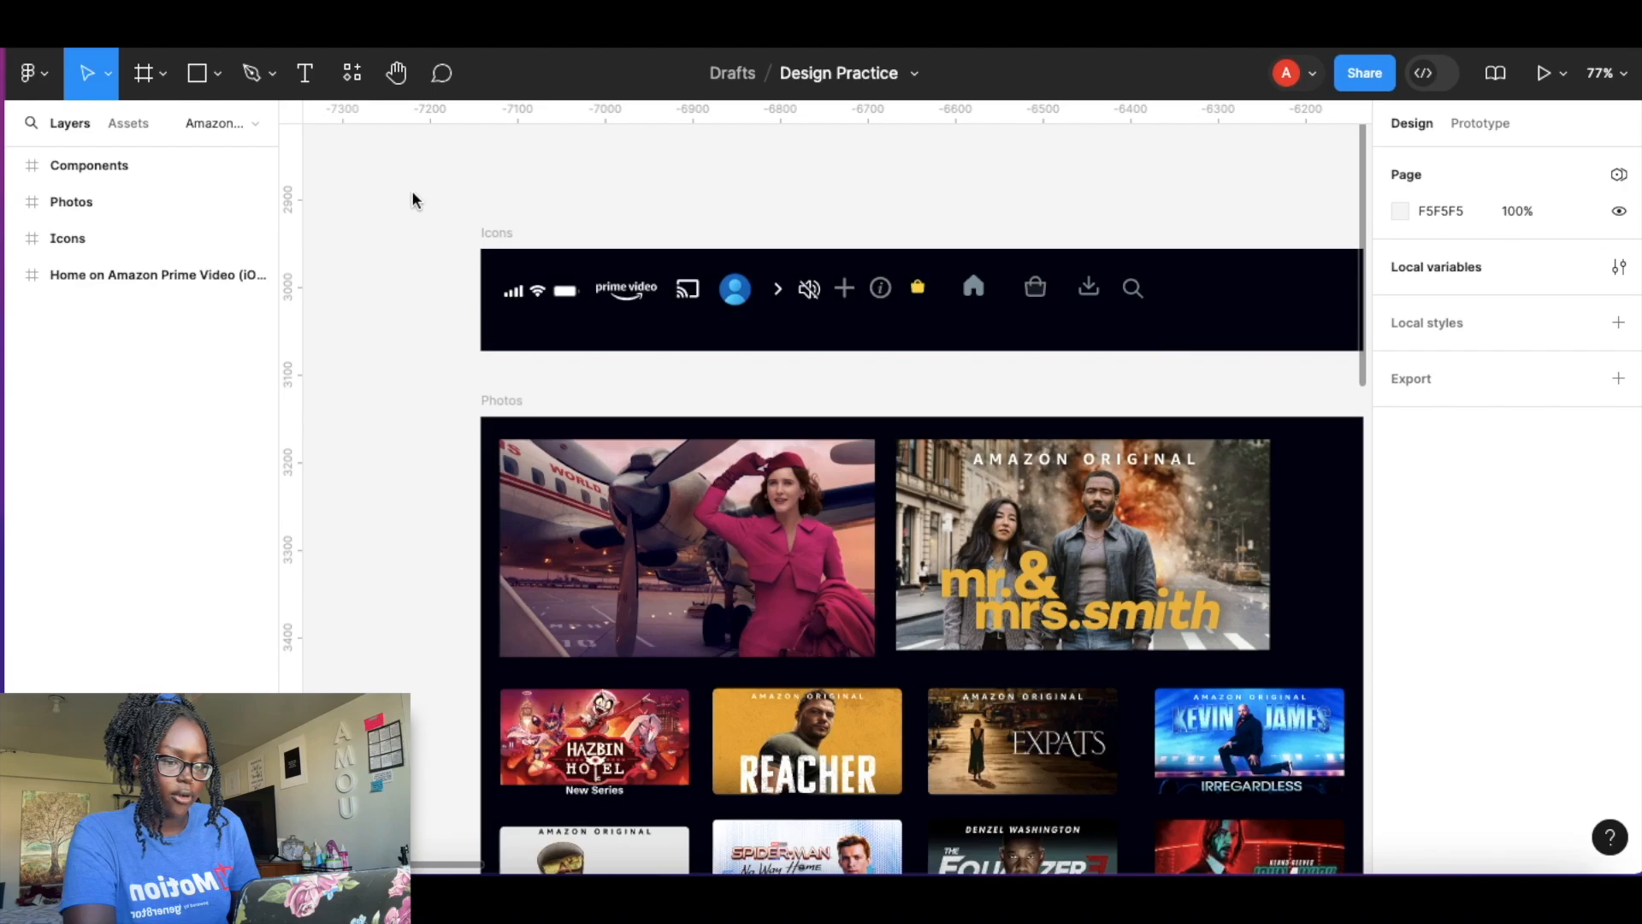
pyautogui.scroll(3, 366, 174)
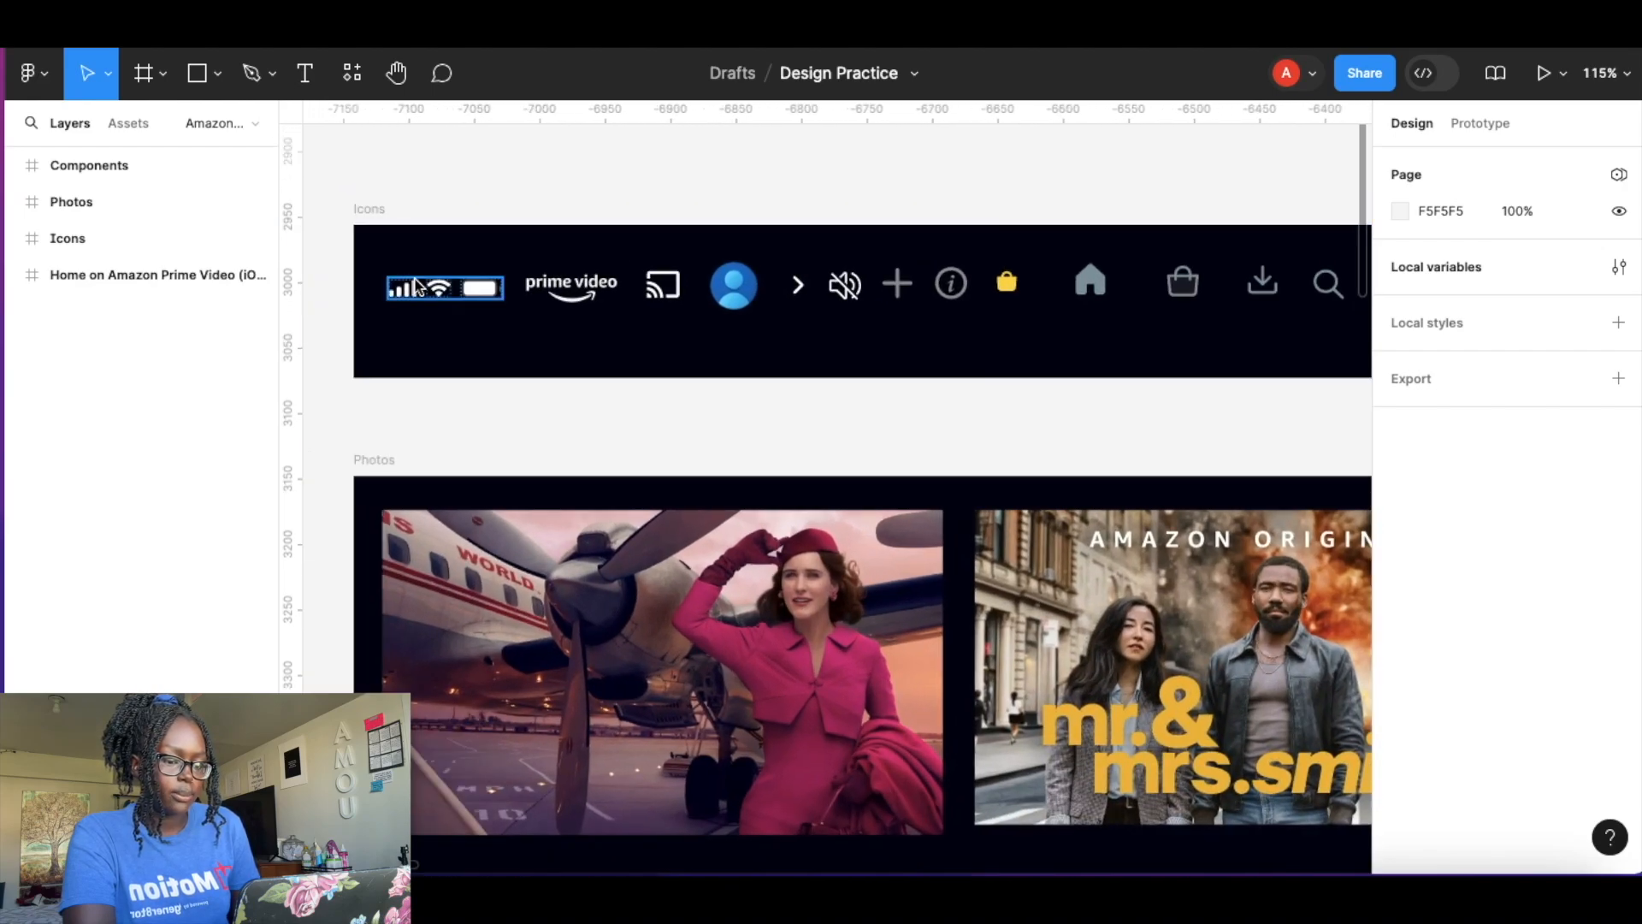
pyautogui.scroll(-5, 573, 342)
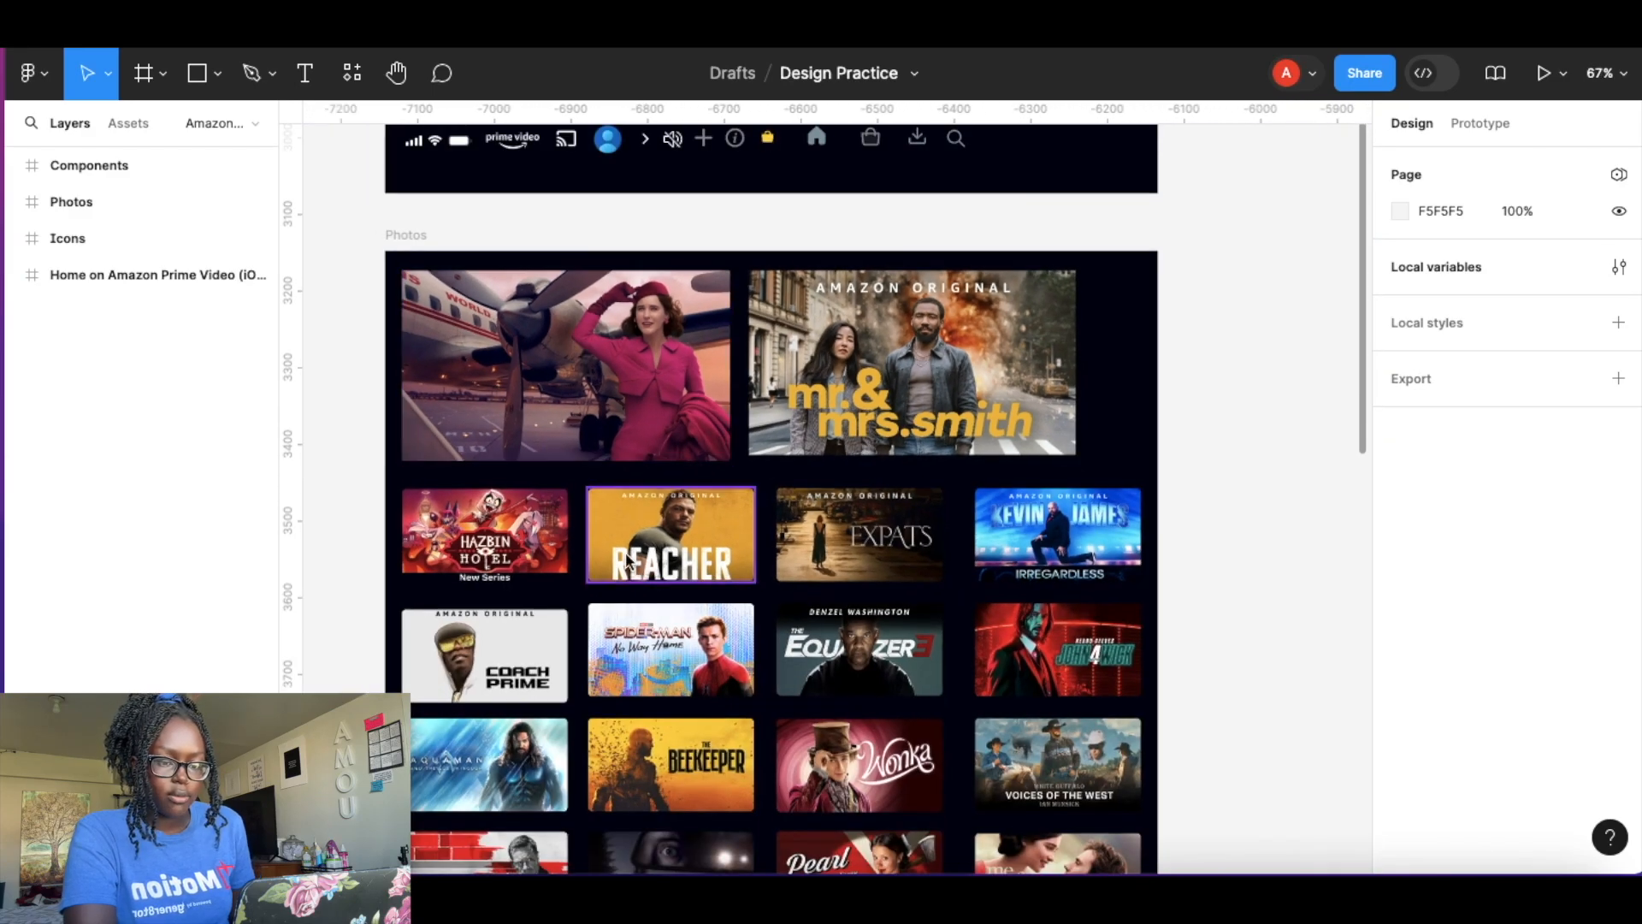
pyautogui.scroll(-2, 629, 556)
# Expand the Photos frame's layers to review its photo components, then collapse it.
pyautogui.click(13, 206)
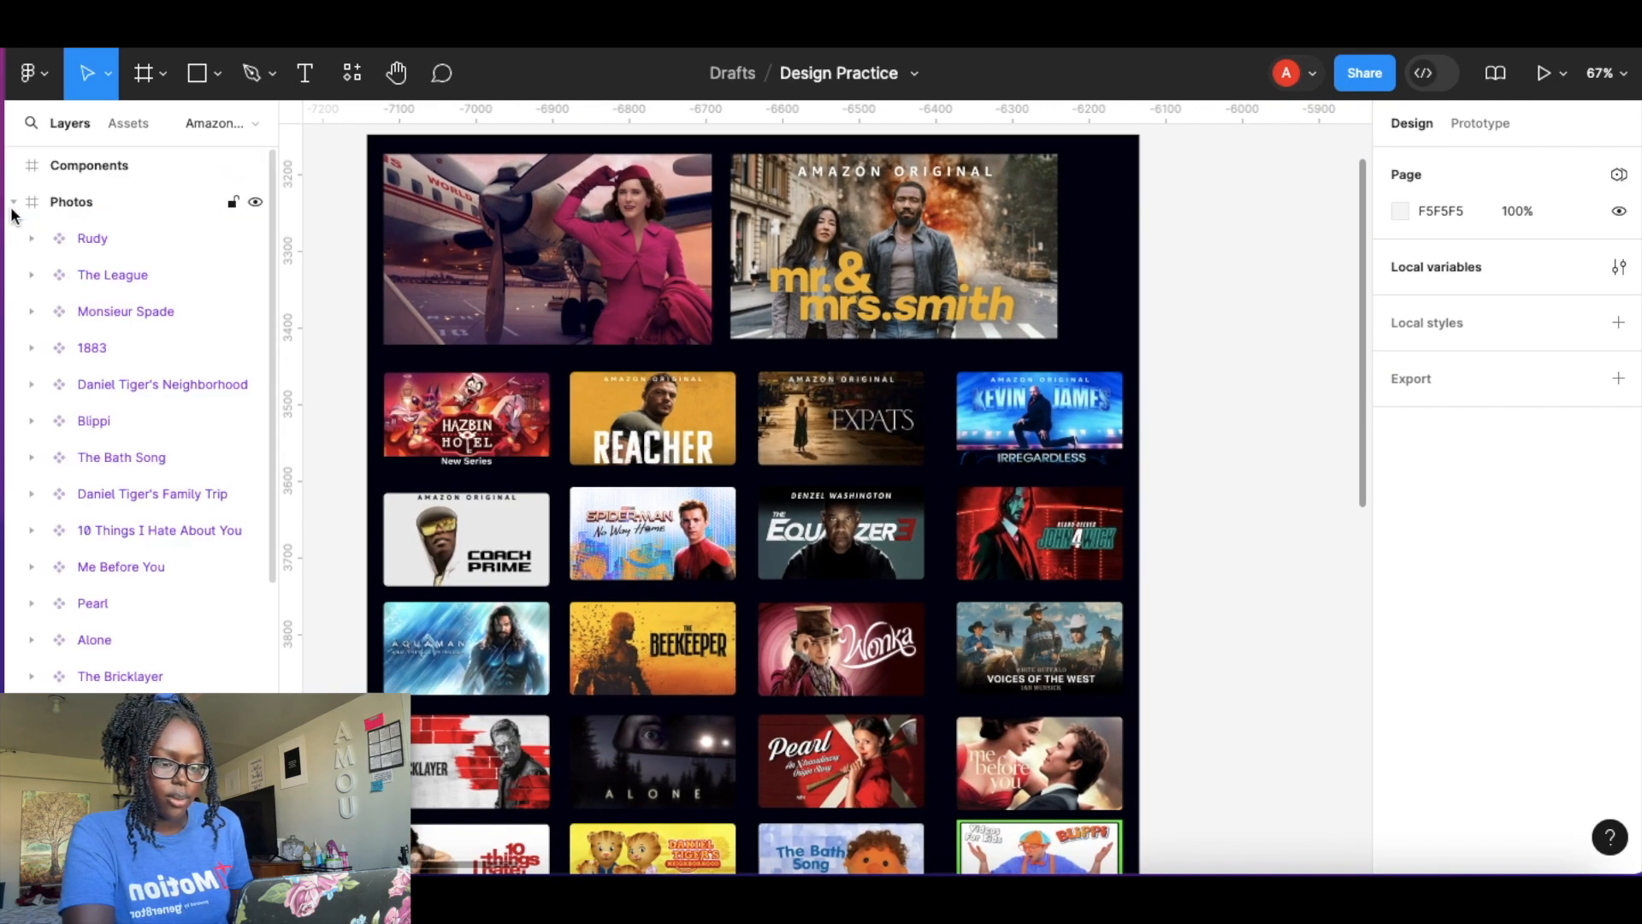
pyautogui.scroll(-5, 94, 532)
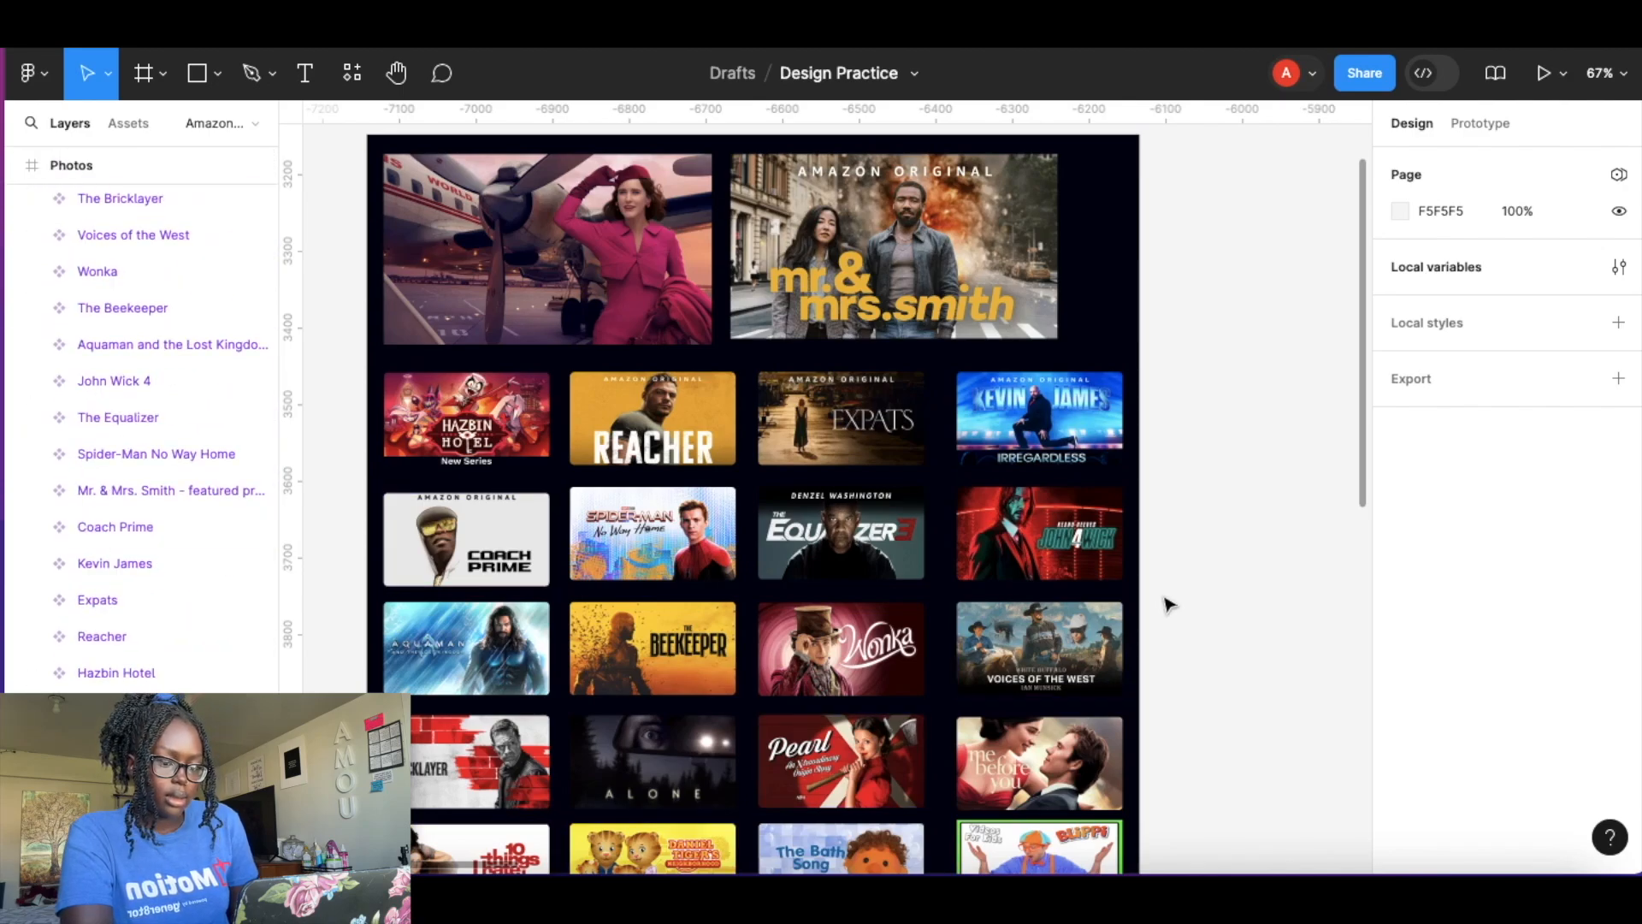
pyautogui.scroll(-10, 1168, 604)
pyautogui.scroll(2, 1166, 602)
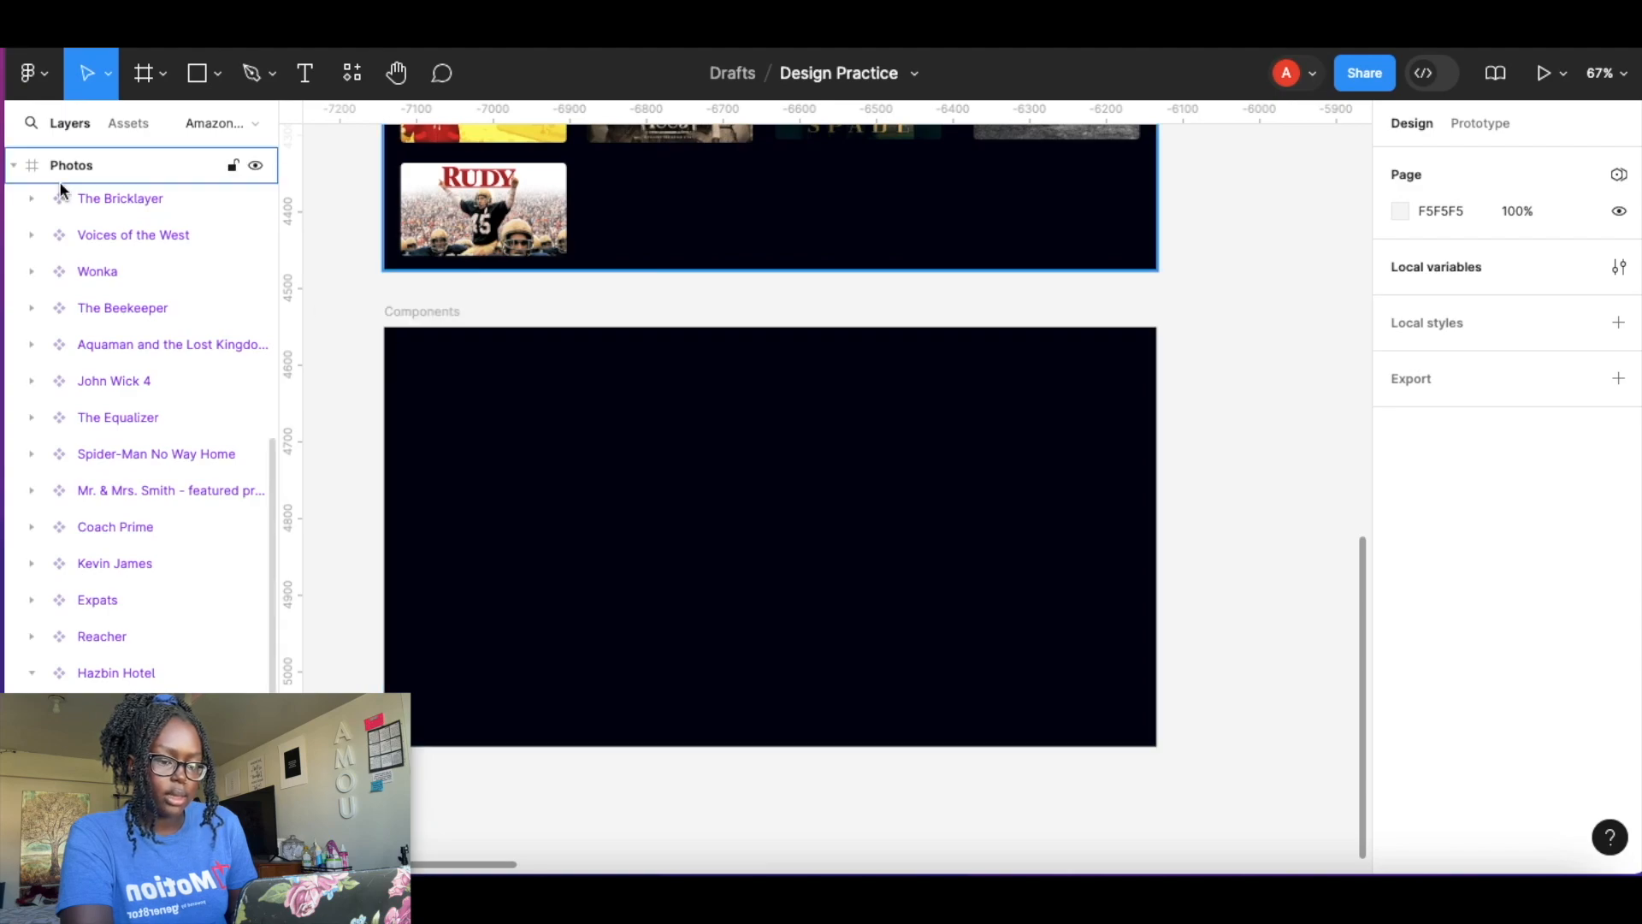
pyautogui.click(11, 166)
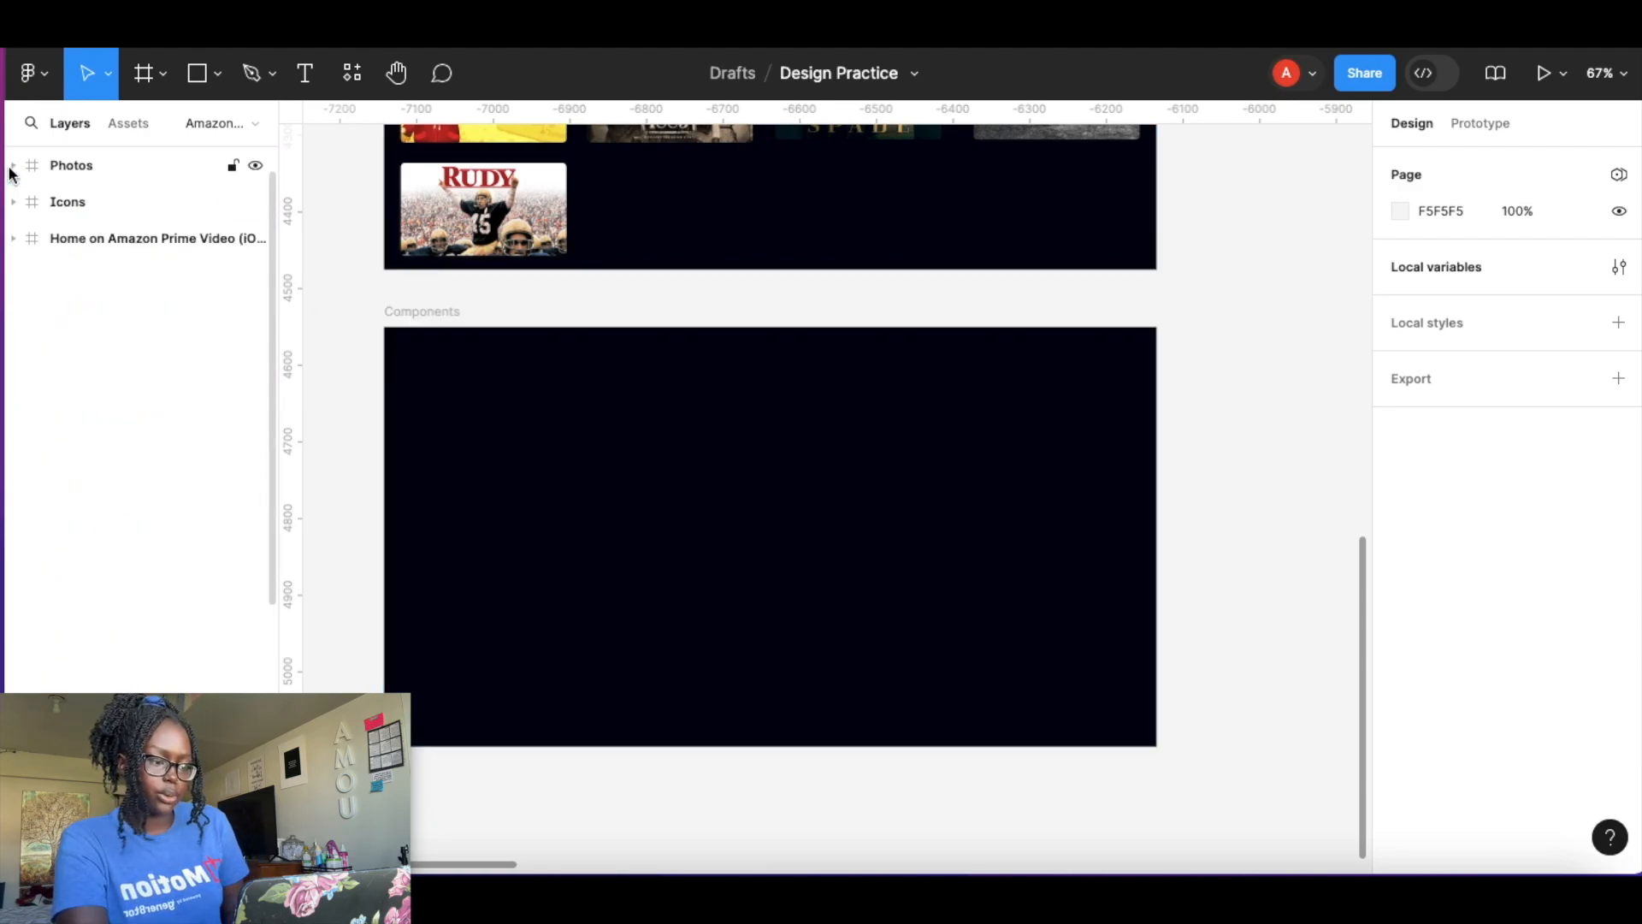
# Create an iPhone 14 Plus frame on the canvas left of the home screens.
pyautogui.scroll(-3, 1002, 400)
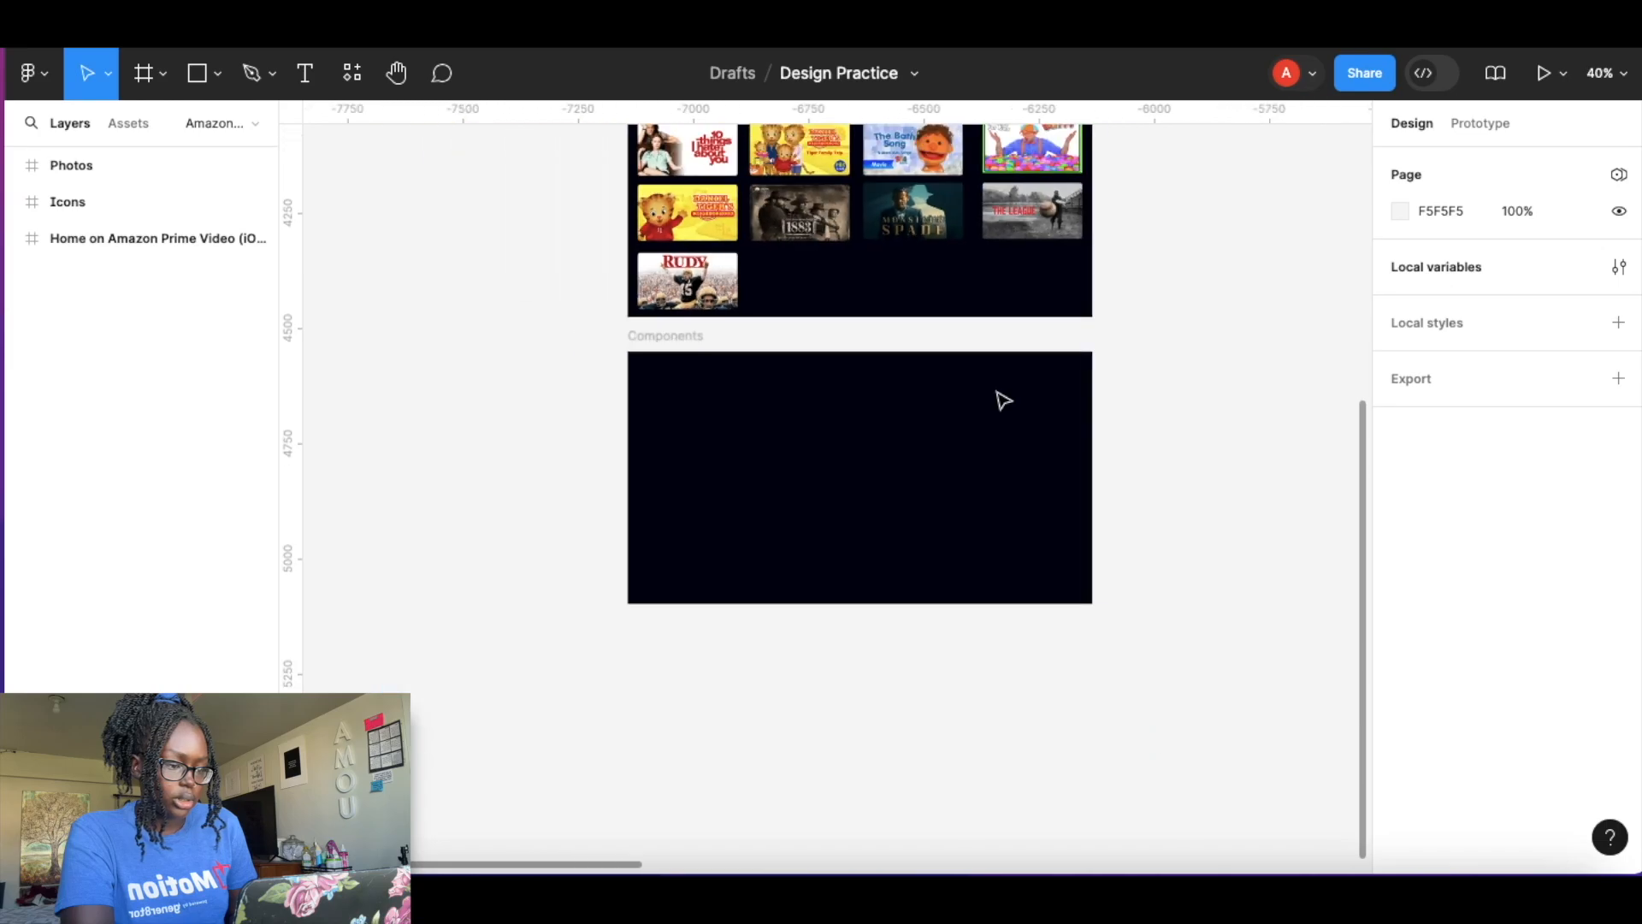
pyautogui.scroll(10, 1002, 400)
pyautogui.hscroll(10, 1002, 400)
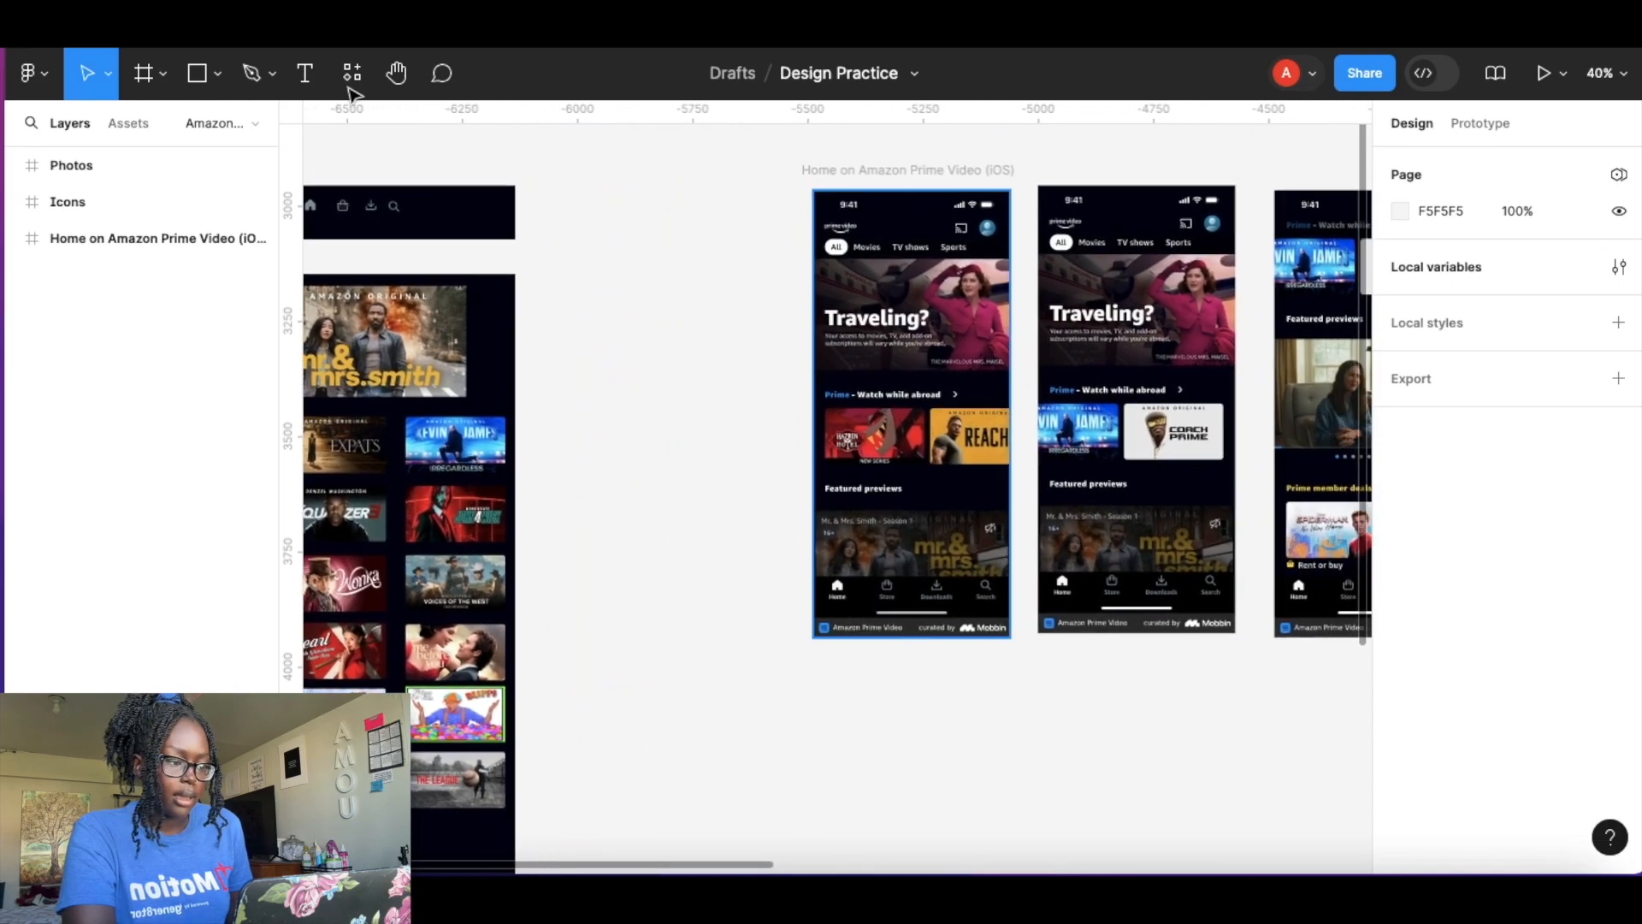
pyautogui.click(141, 72)
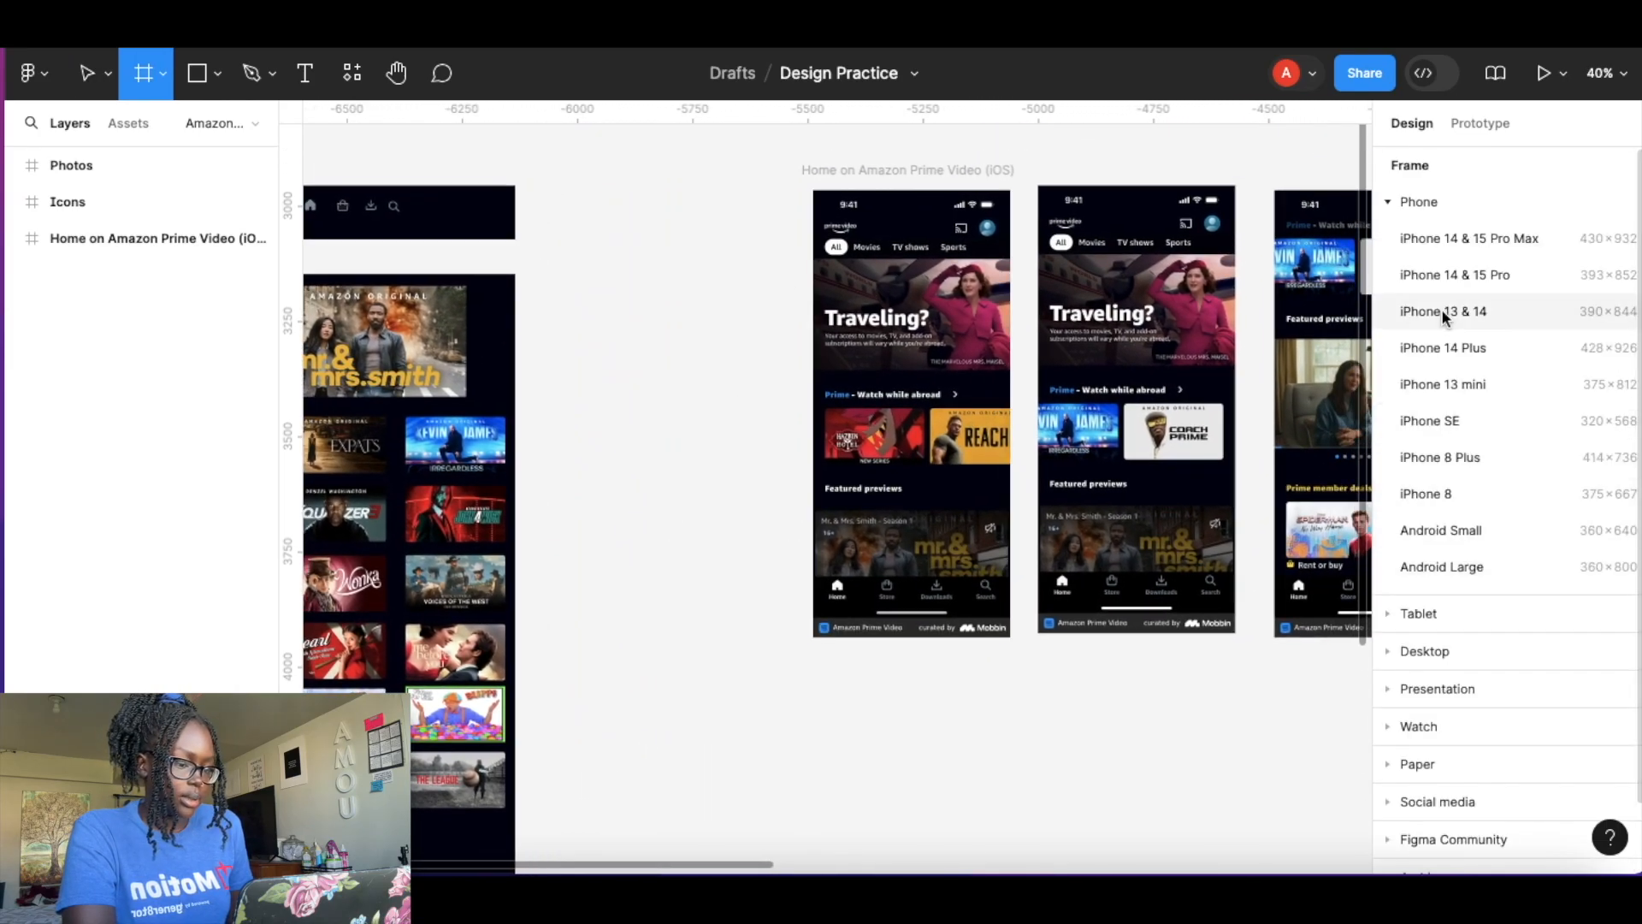
pyautogui.click(1495, 346)
pyautogui.moveTo(1330, 480); pyautogui.dragTo(452, 443)
pyautogui.click(580, 275)
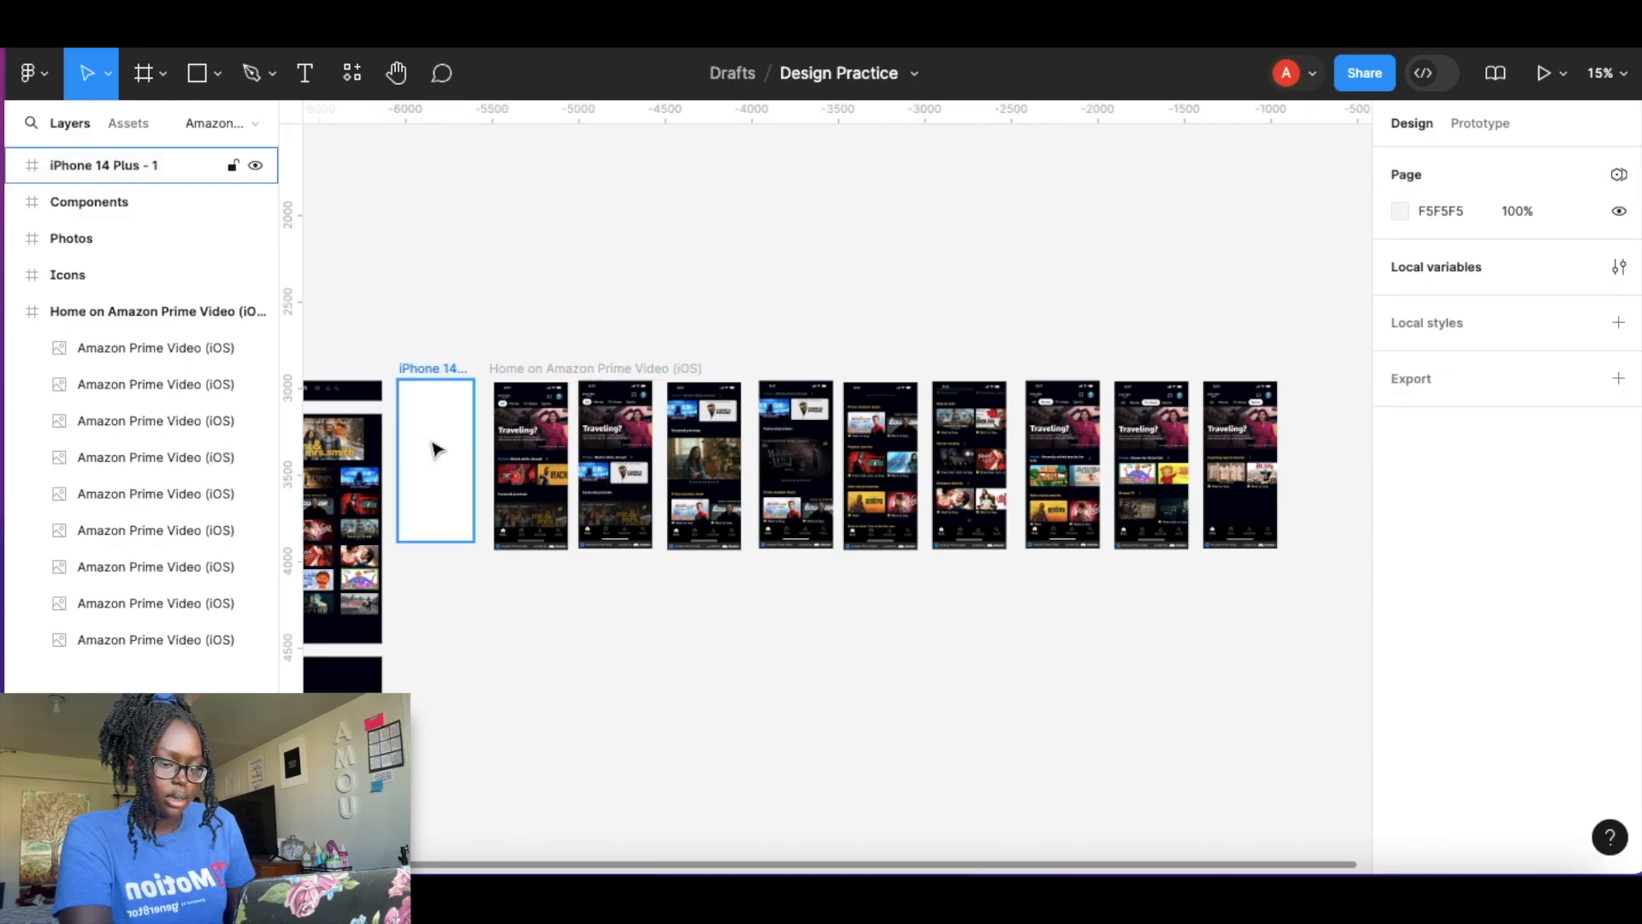
# Fill the new iPhone 14 Plus frame with the Background Color style.
pyautogui.scroll(5, 448, 436)
pyautogui.scroll(-2, 447, 438)
pyautogui.click(418, 530)
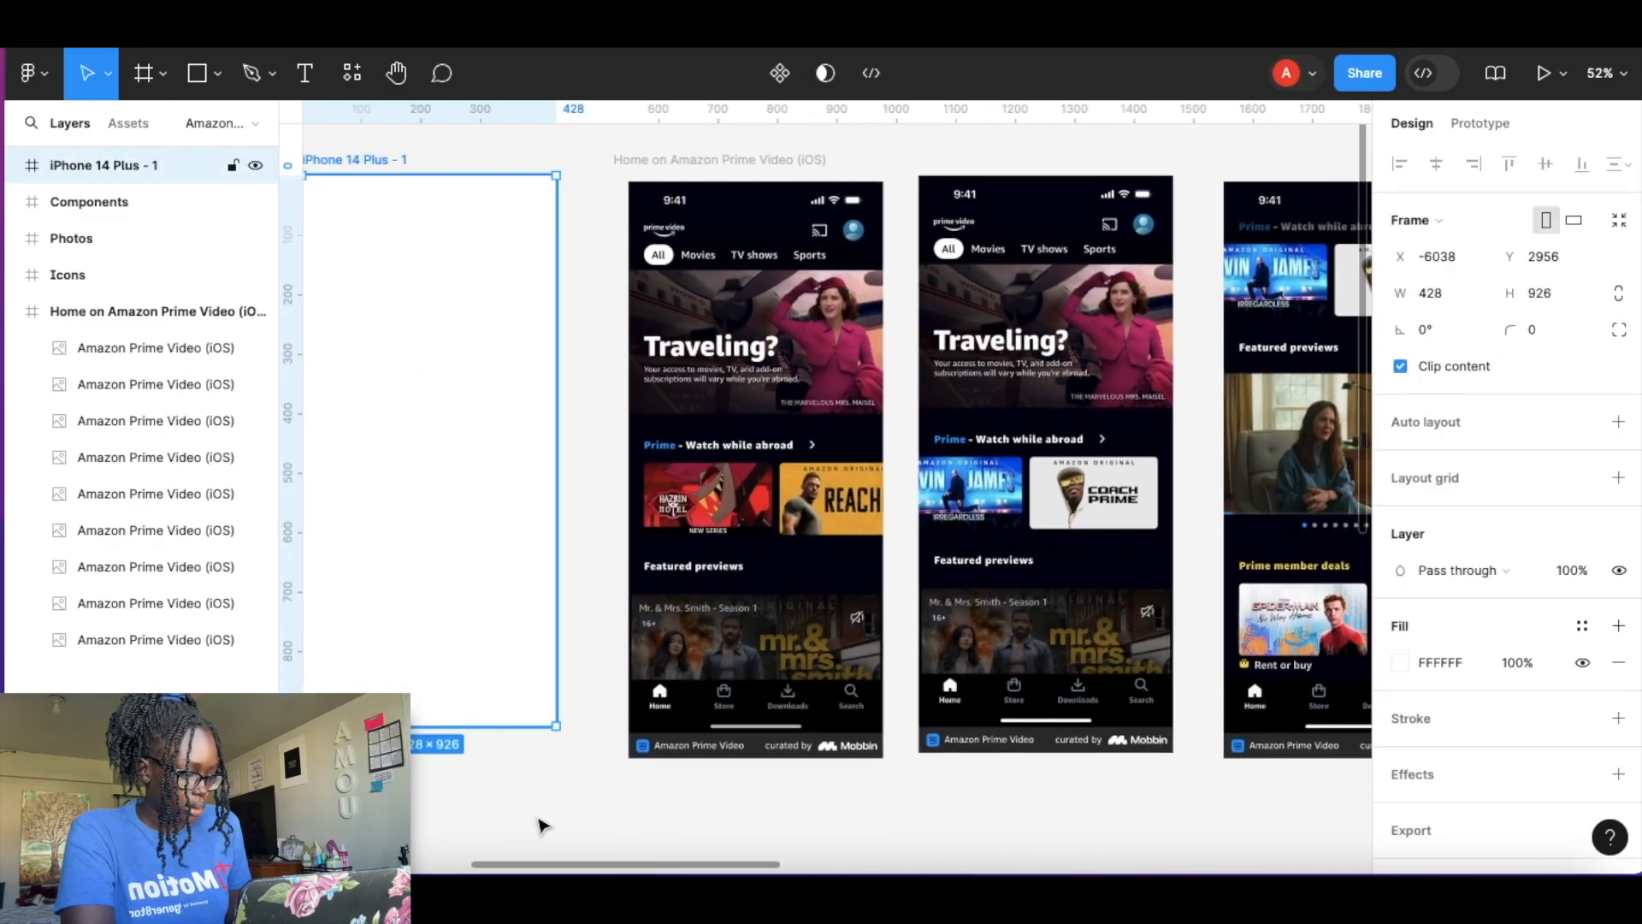
pyautogui.click(1583, 627)
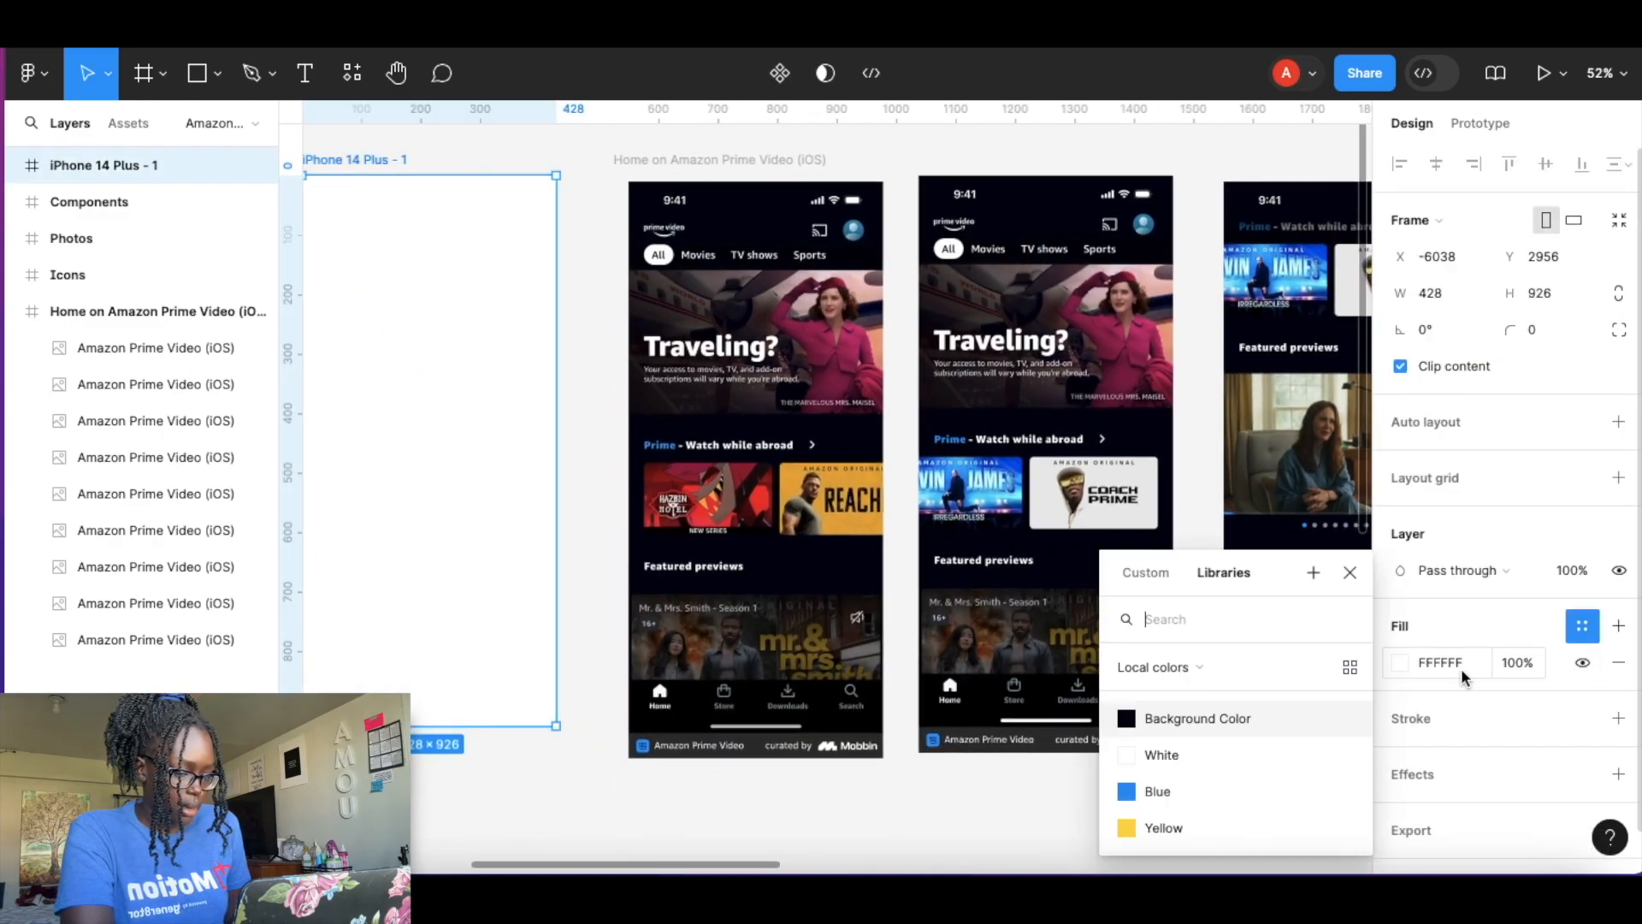
pyautogui.click(1184, 719)
# Move the iPhone 14 Plus frame right, next to the first home screen.
pyautogui.moveTo(494, 357); pyautogui.dragTo(550, 363)
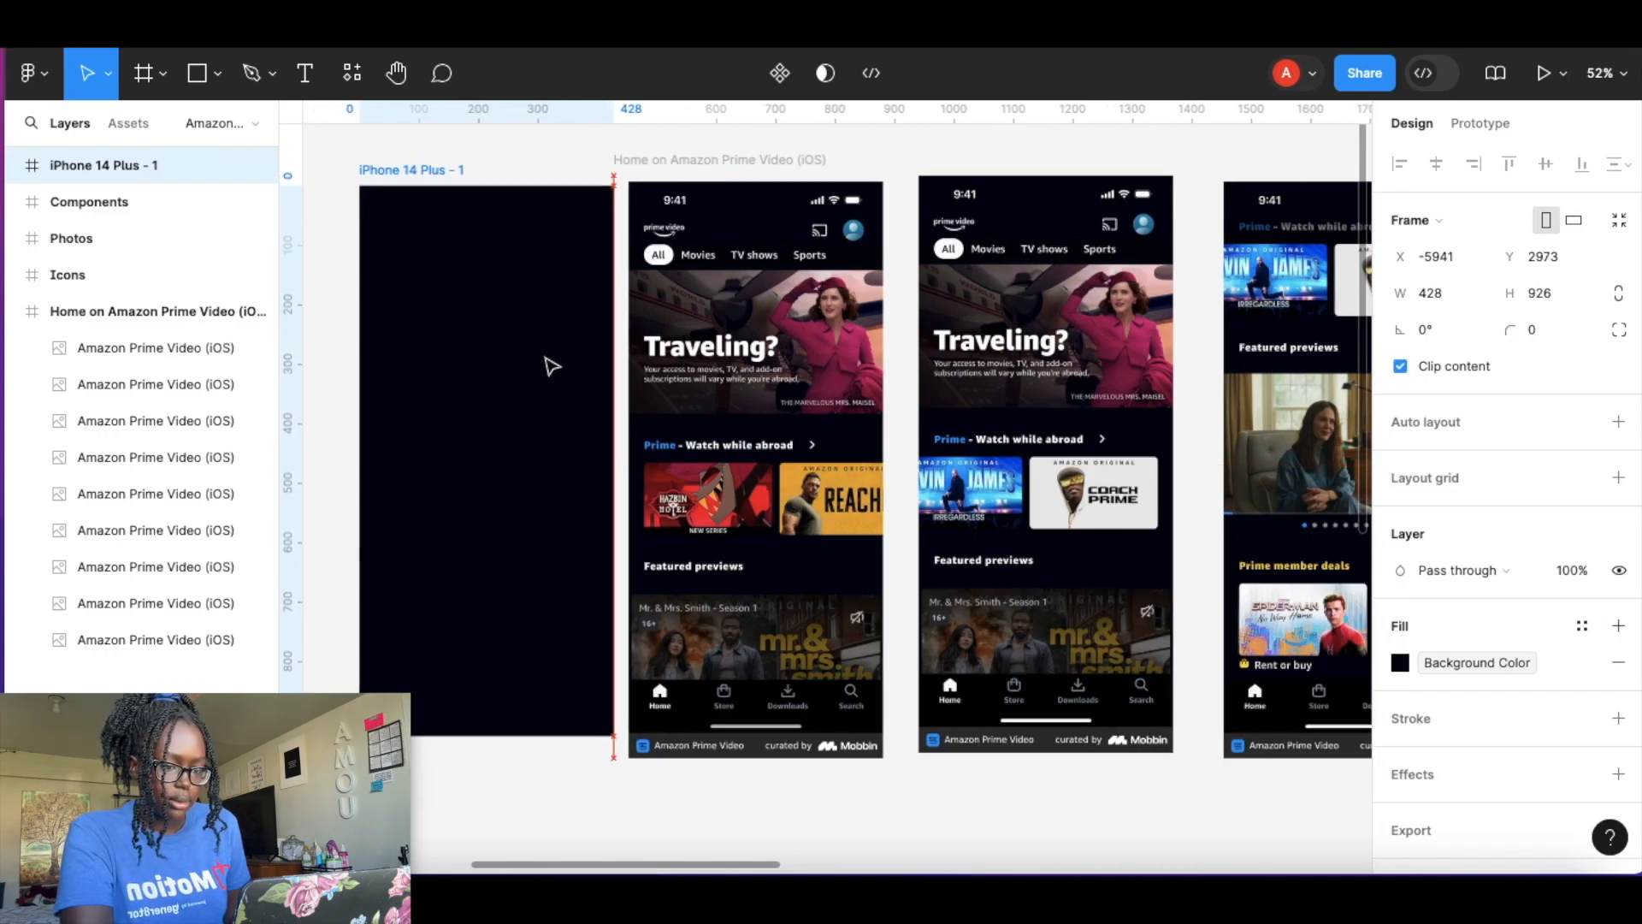
pyautogui.click(528, 170)
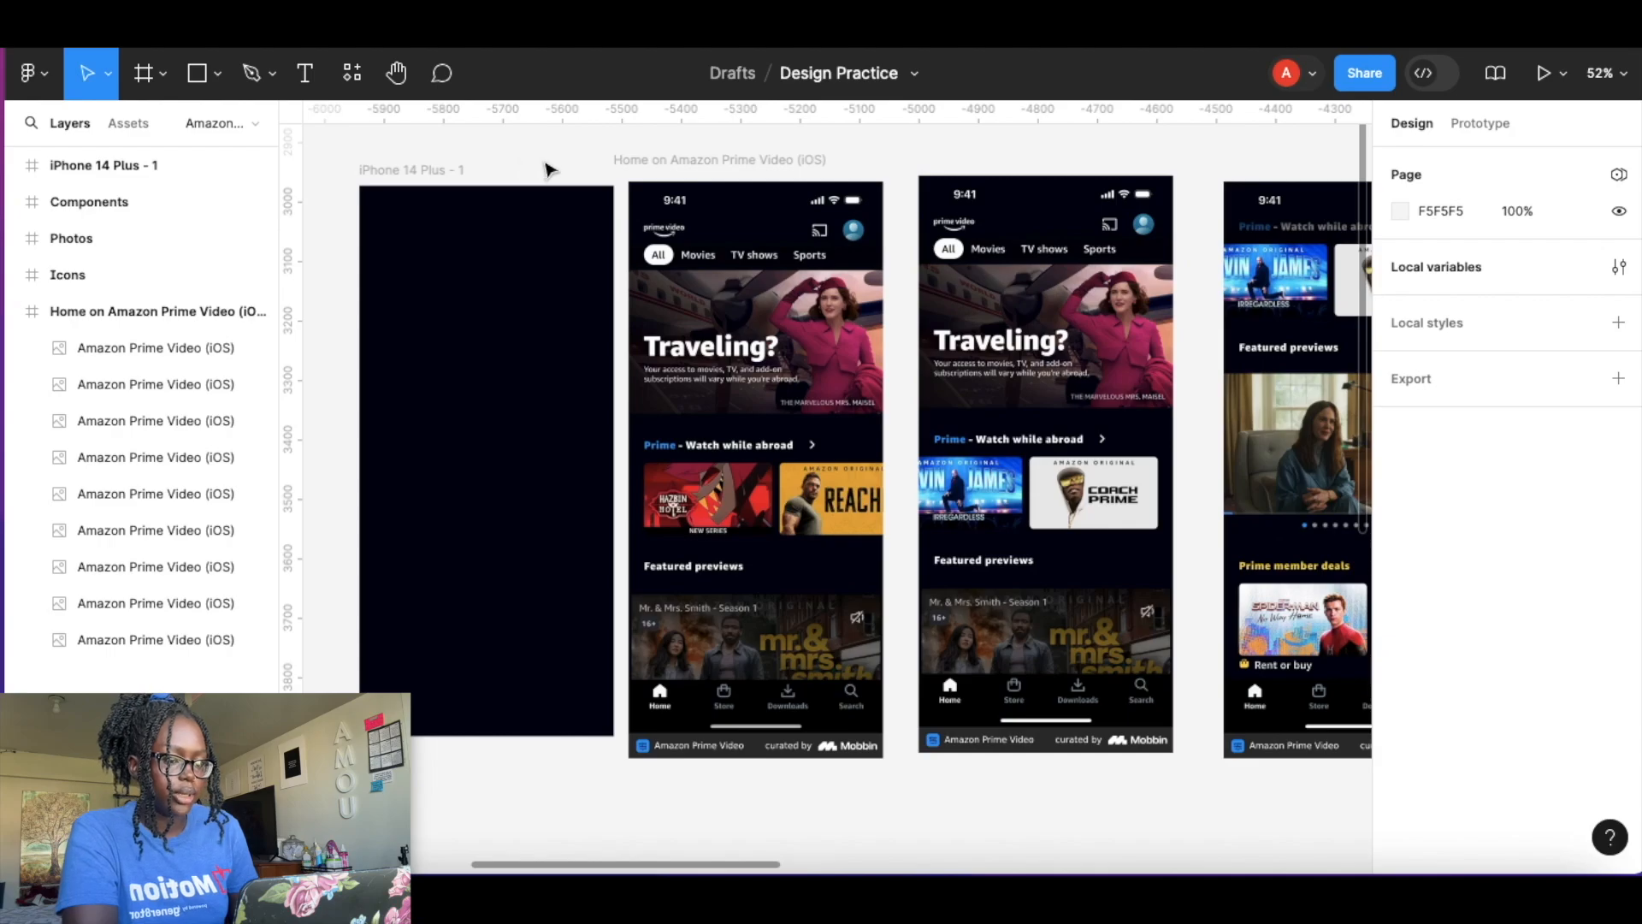
pyautogui.scroll(5, 739, 239)
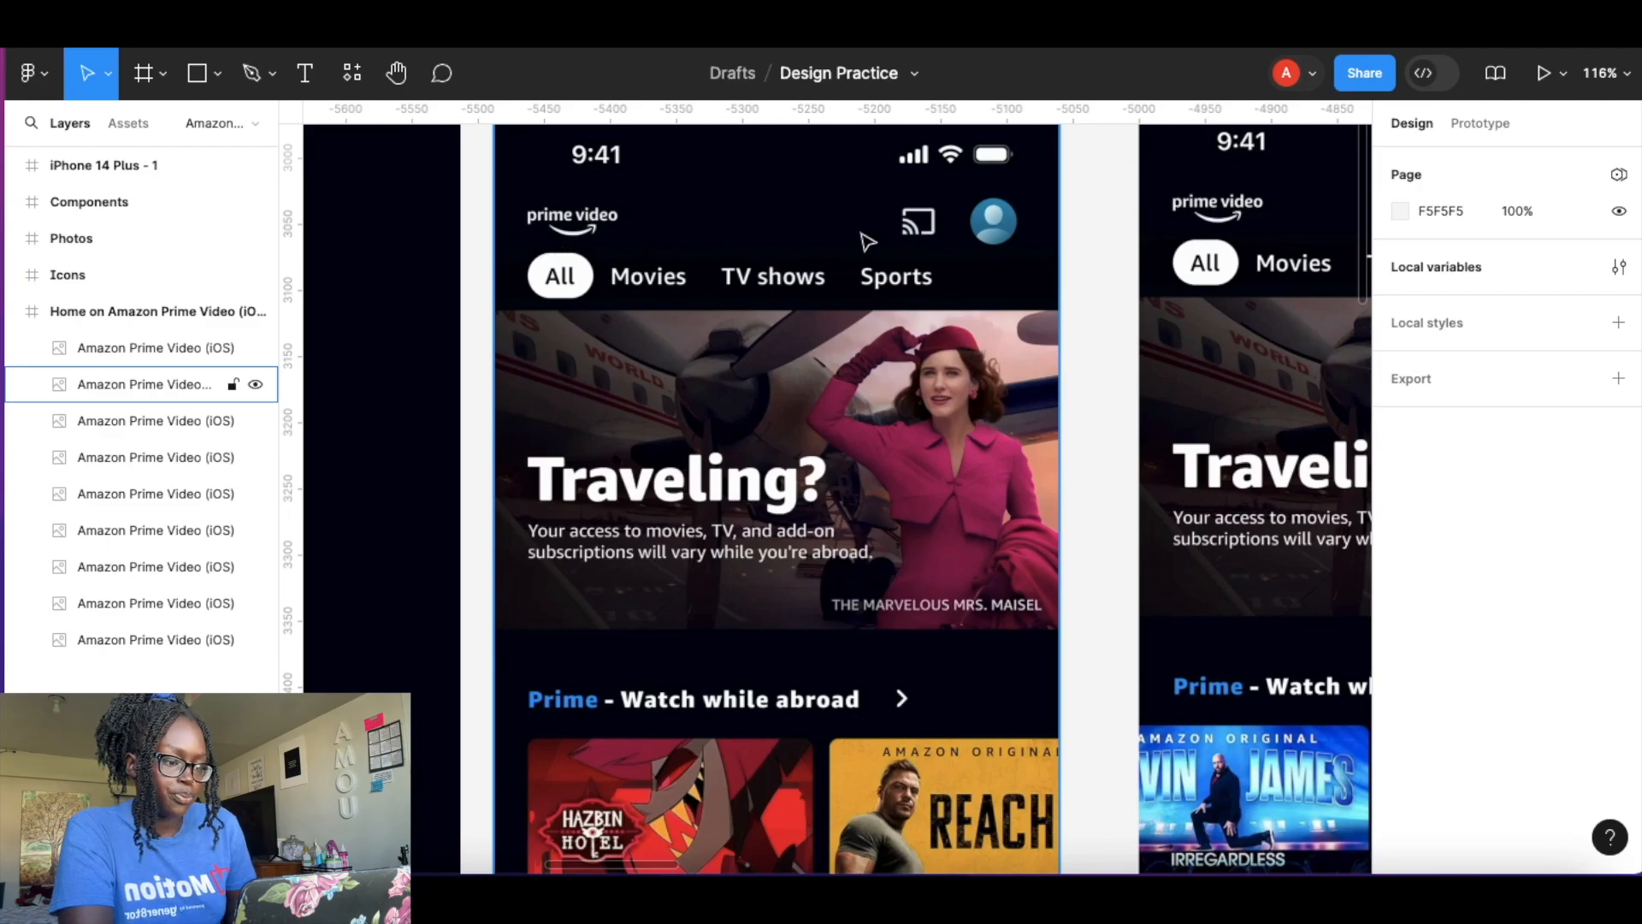
# Copy the status bar icons from the Icons frame and paste them onto the first home screen, over its top-right status icons.
pyautogui.scroll(-8, 655, 285)
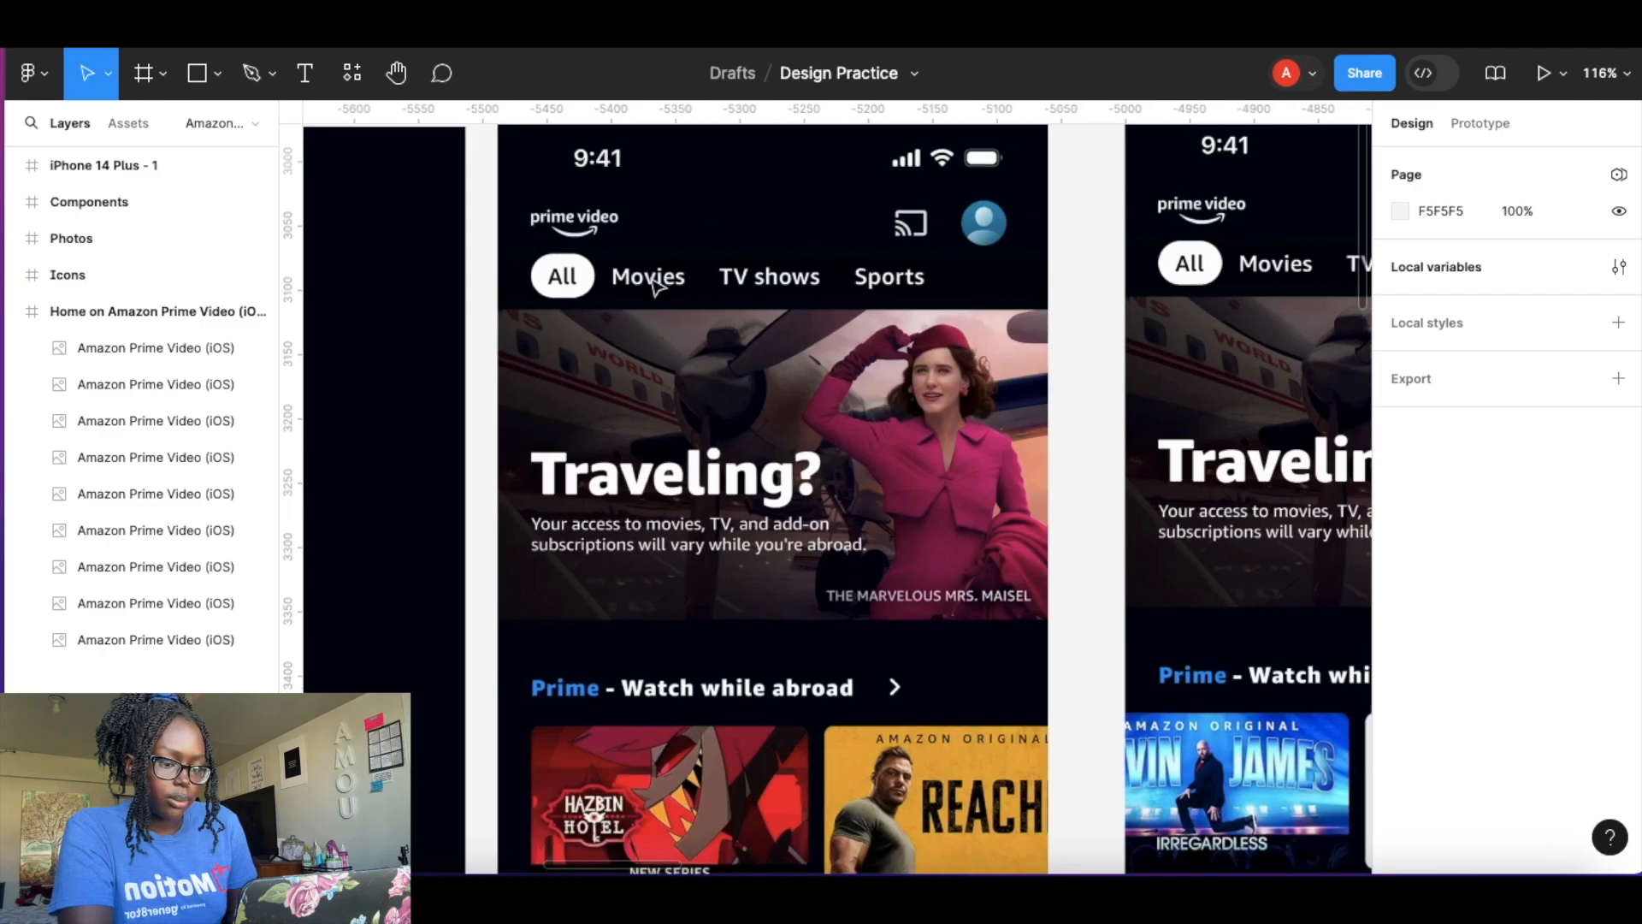
pyautogui.hscroll(-1, 657, 286)
pyautogui.scroll(1, 657, 287)
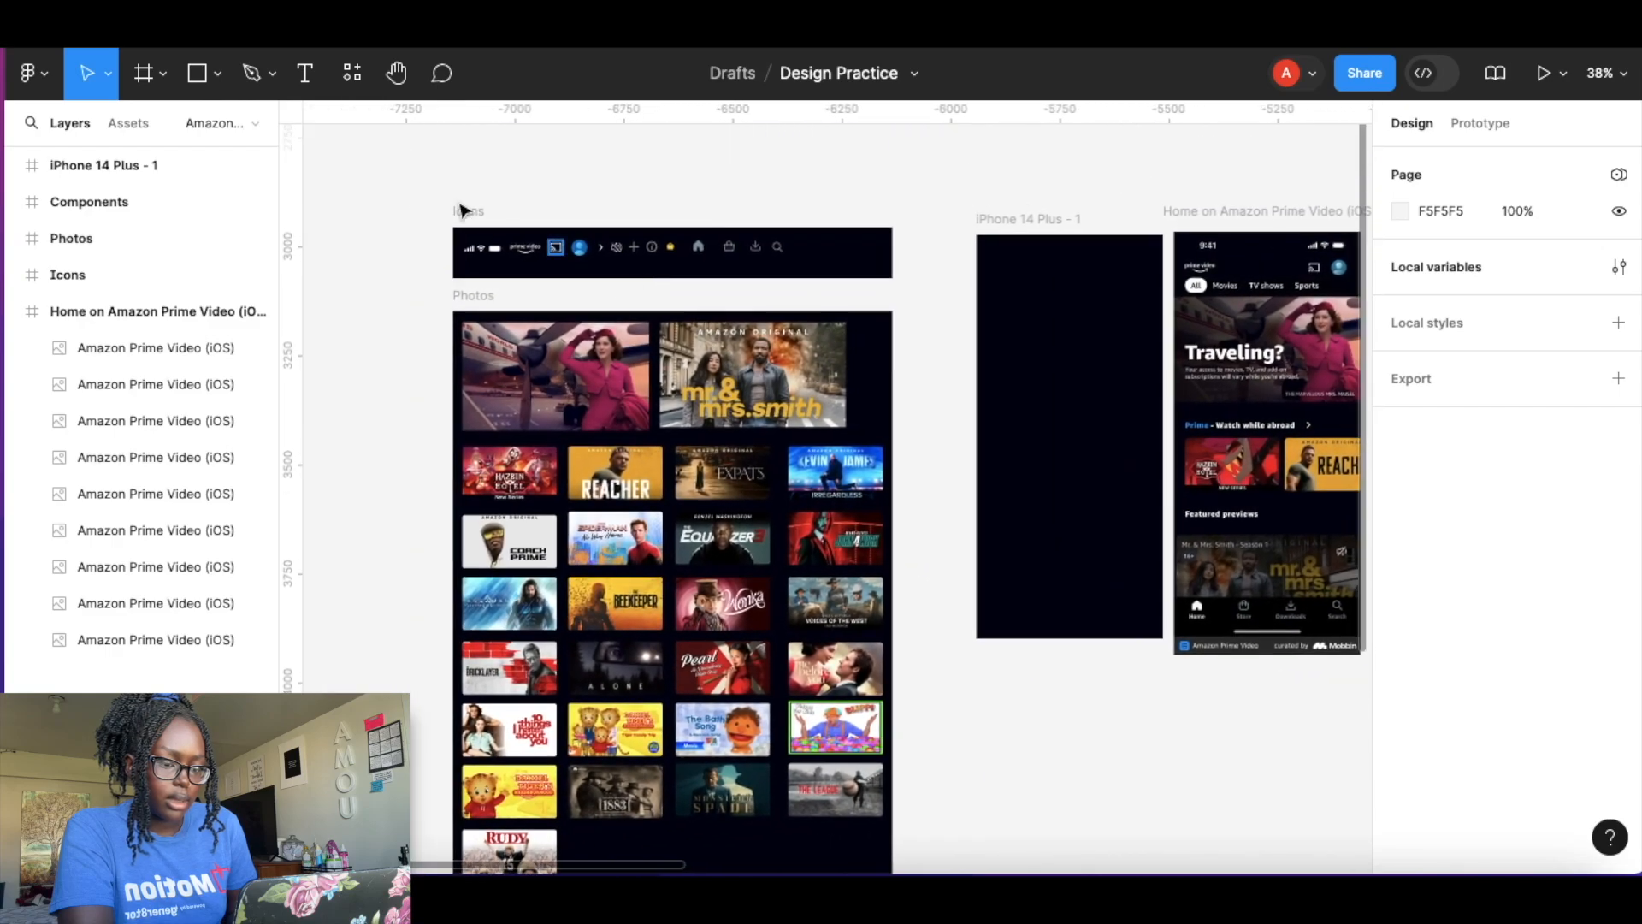
pyautogui.scroll(4, 481, 250)
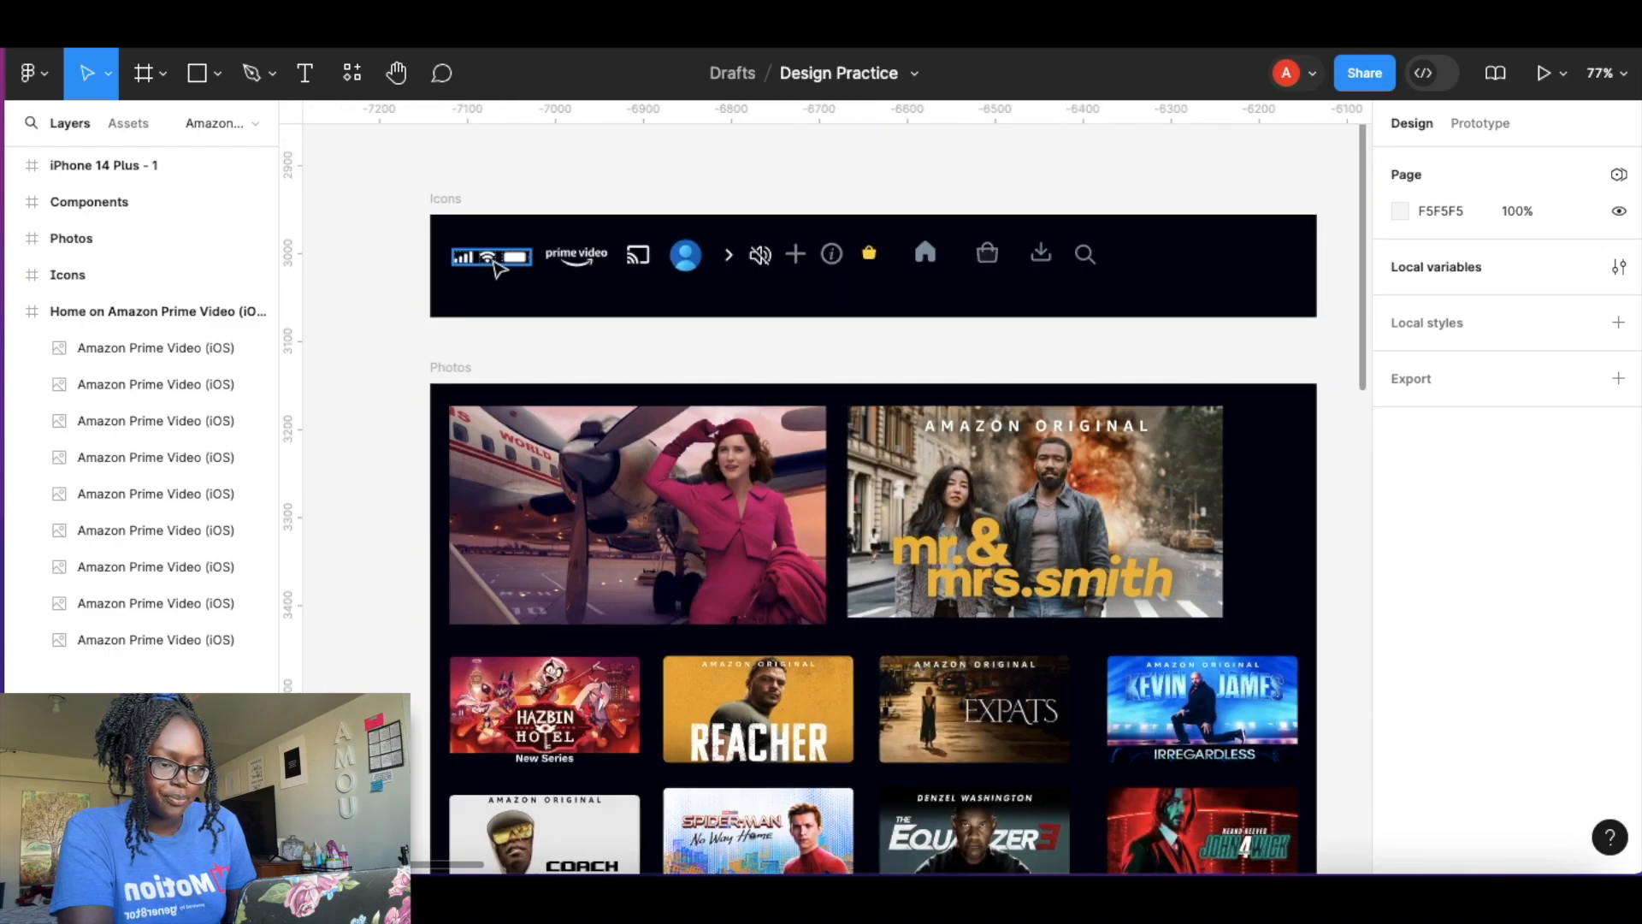
pyautogui.scroll(3, 498, 268)
pyautogui.click(484, 259)
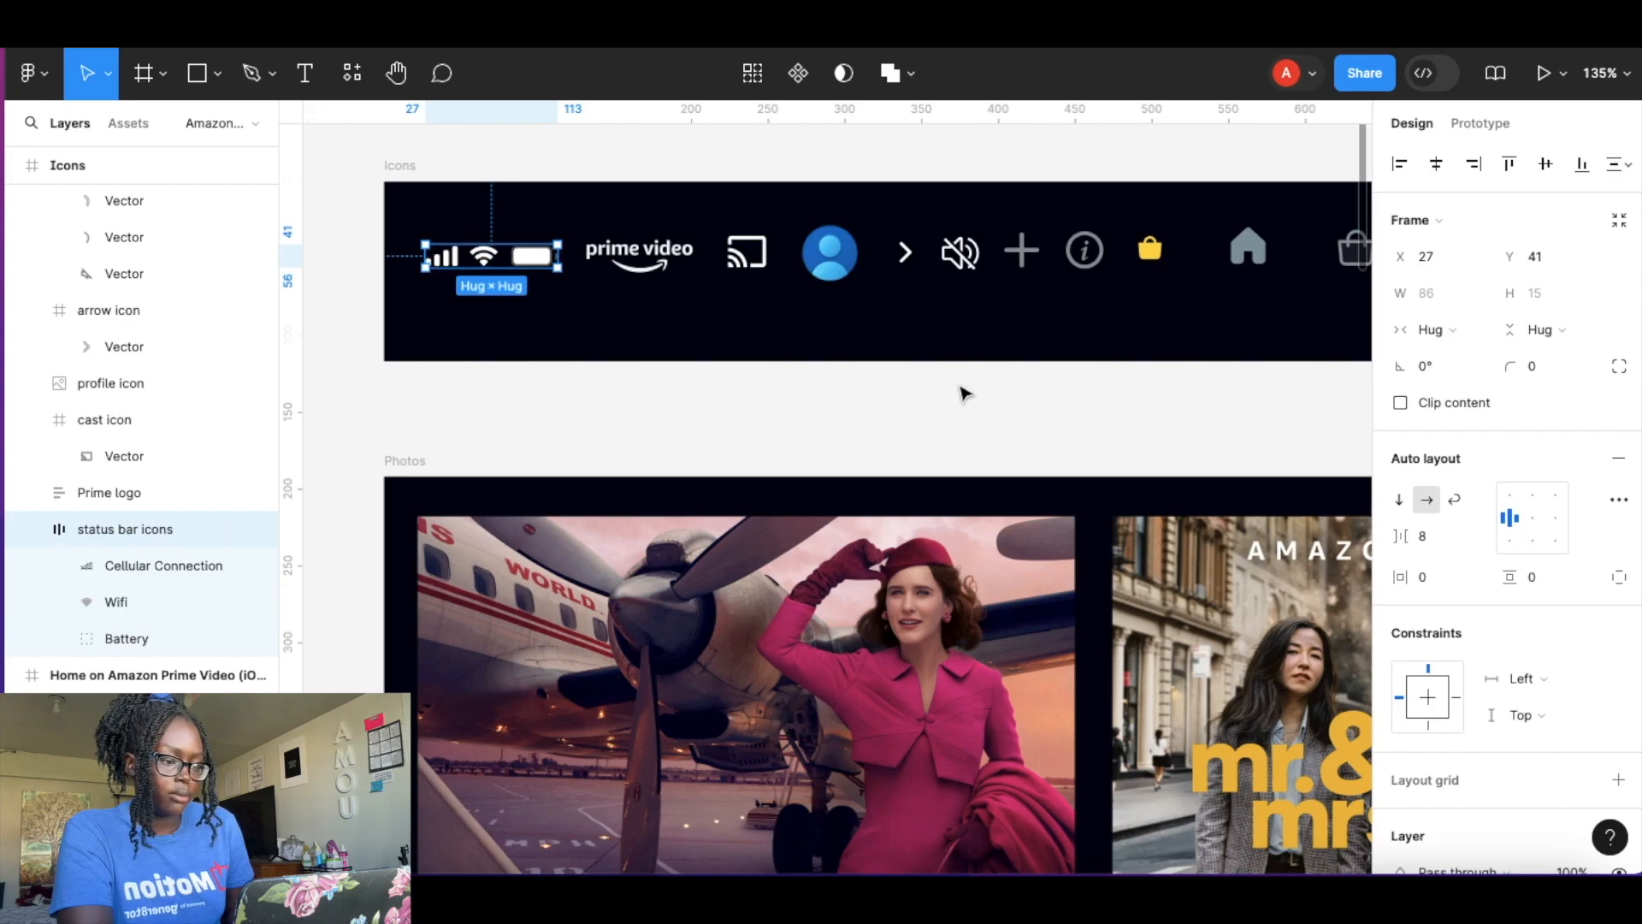
pyautogui.hscroll(15, 964, 394)
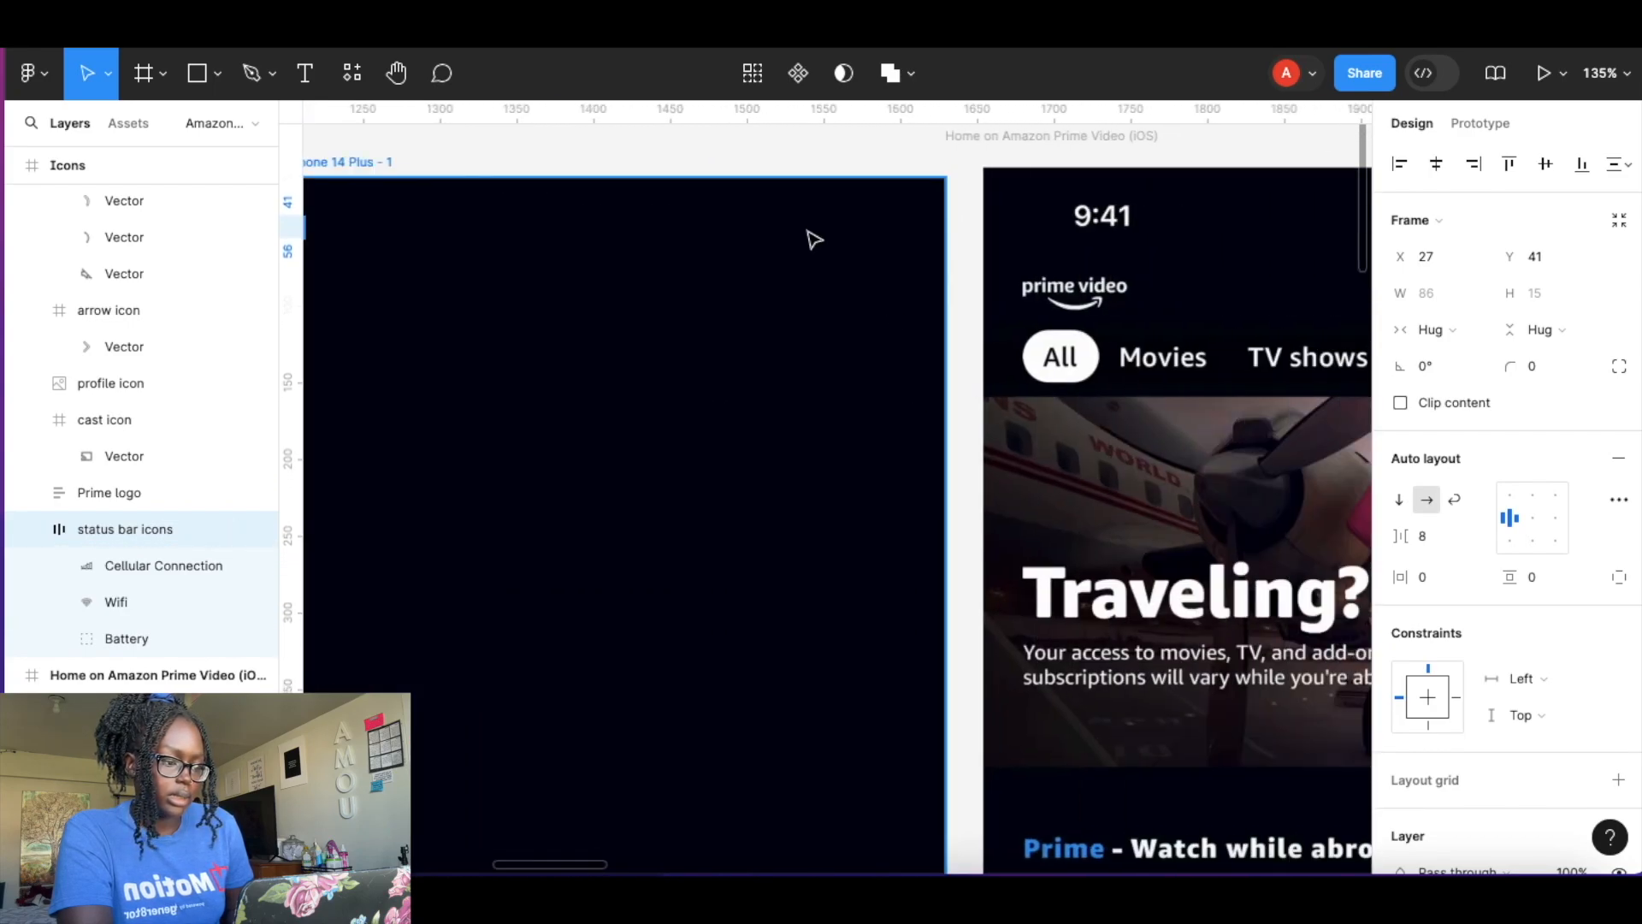
pyautogui.hscroll(5, 1184, 256)
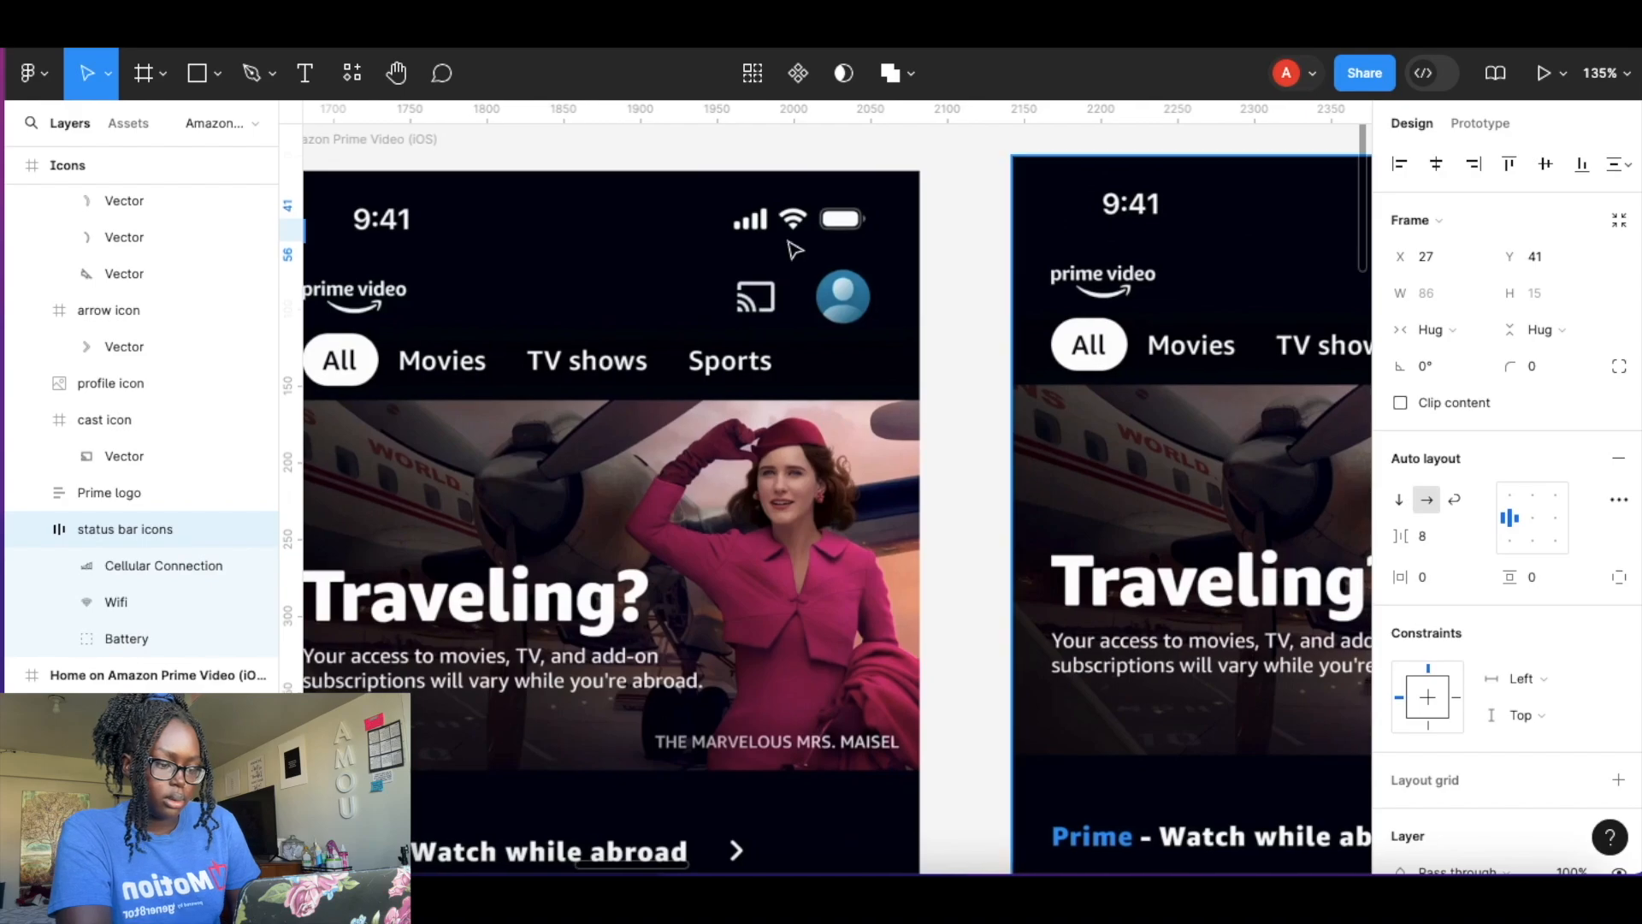
pyautogui.click(637, 222)
pyautogui.hotkey('ctrl', 'v')
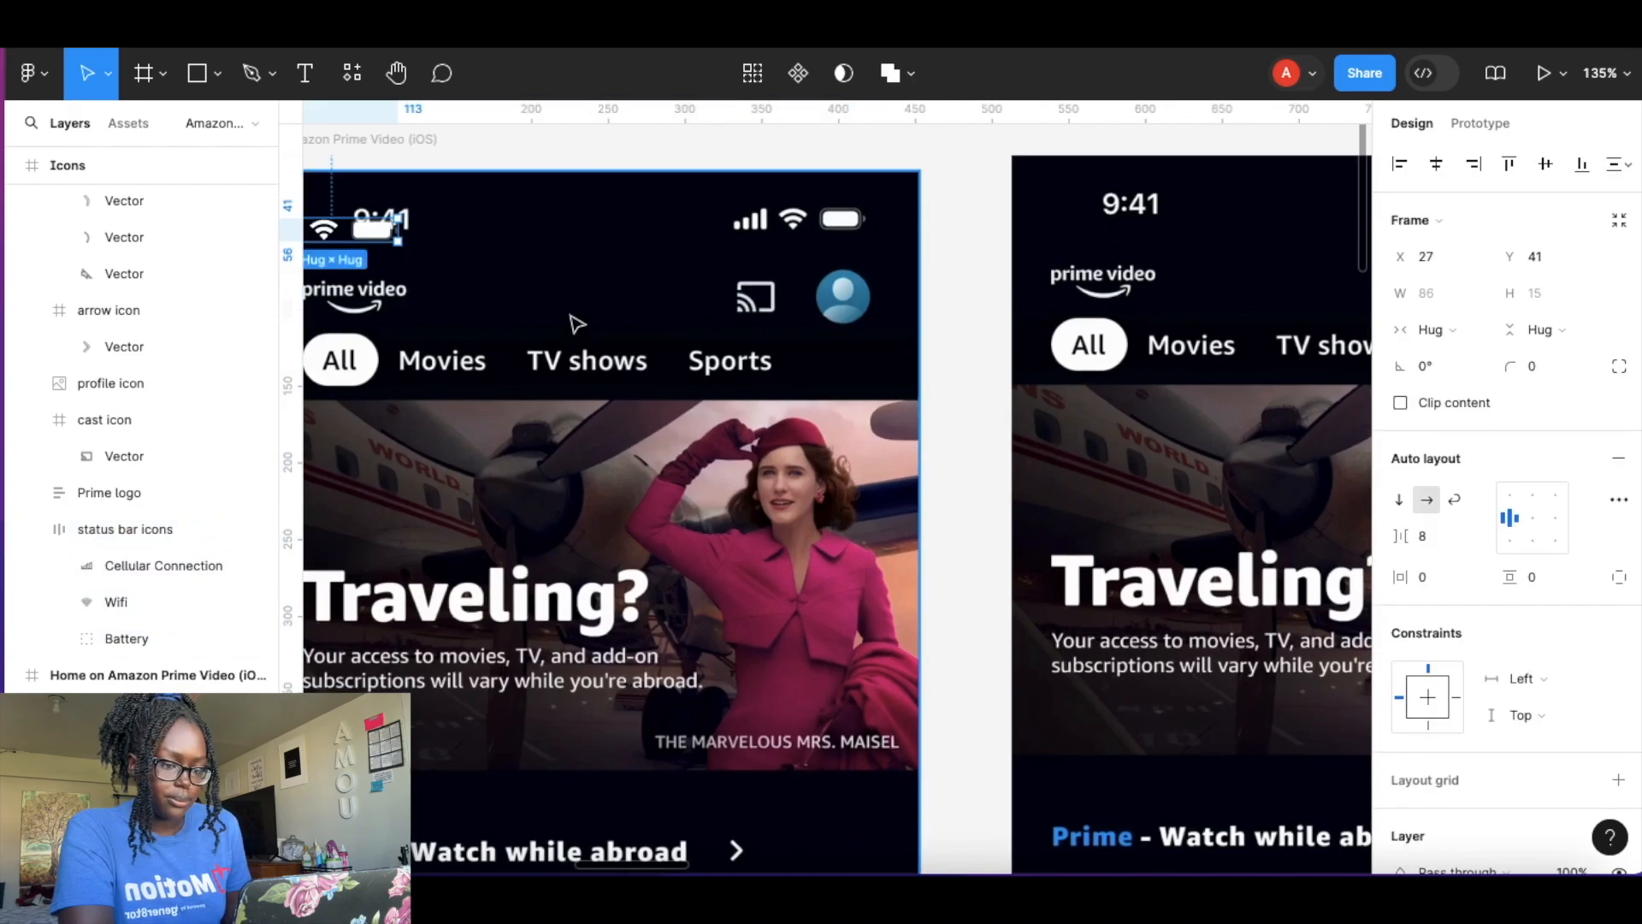
pyautogui.moveTo(342, 230); pyautogui.dragTo(830, 224)
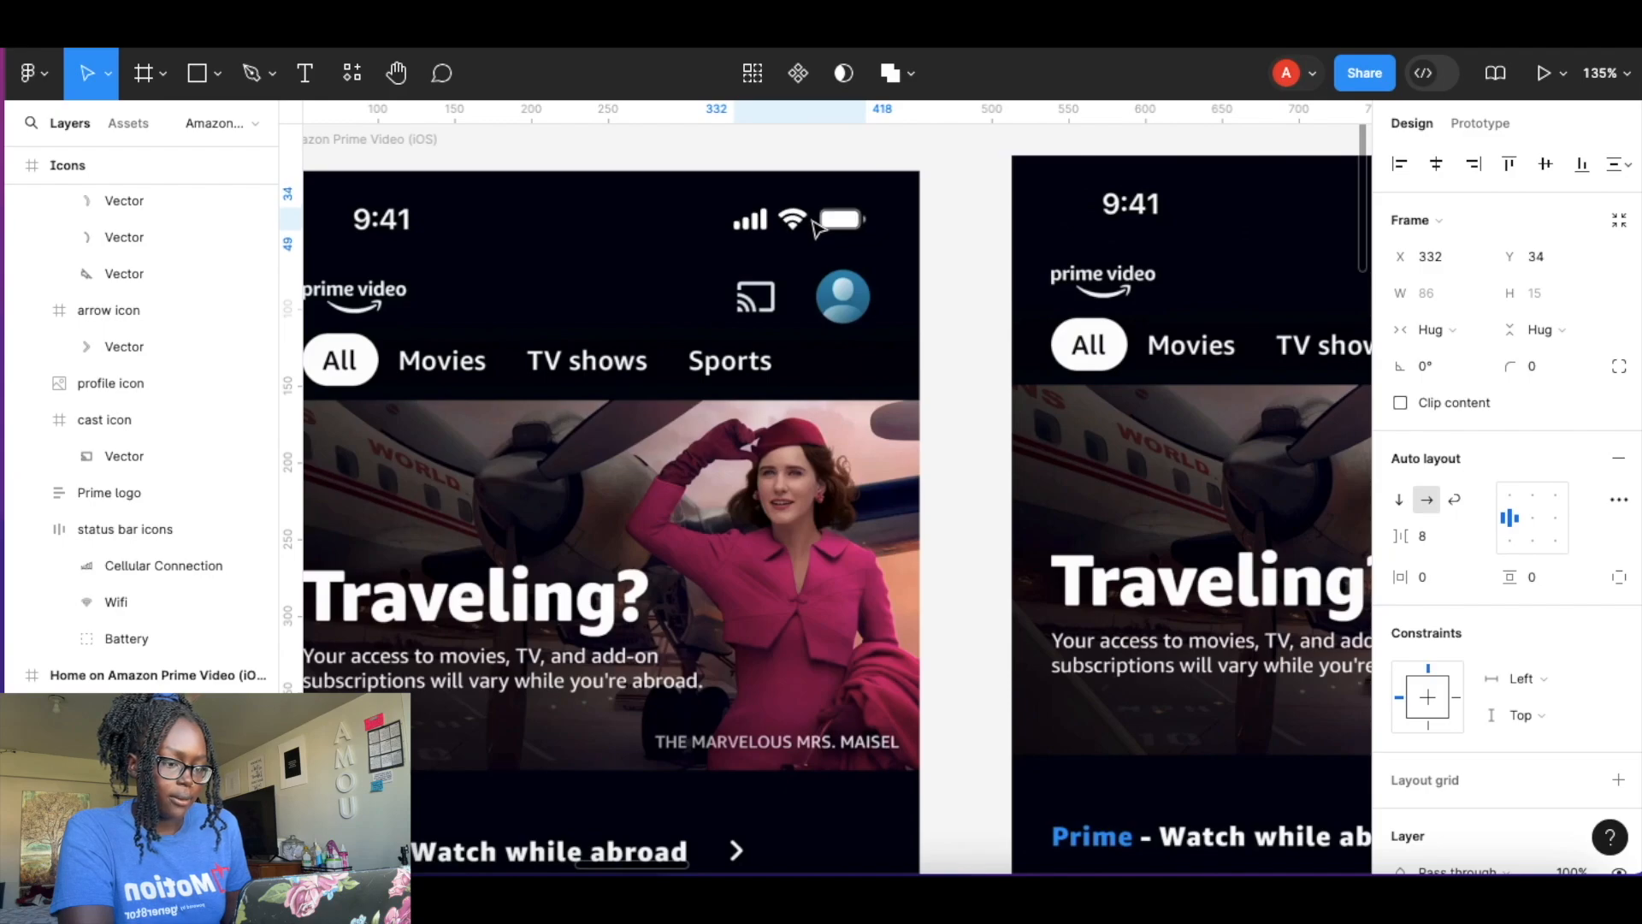
pyautogui.moveTo(817, 227); pyautogui.dragTo(817, 225)
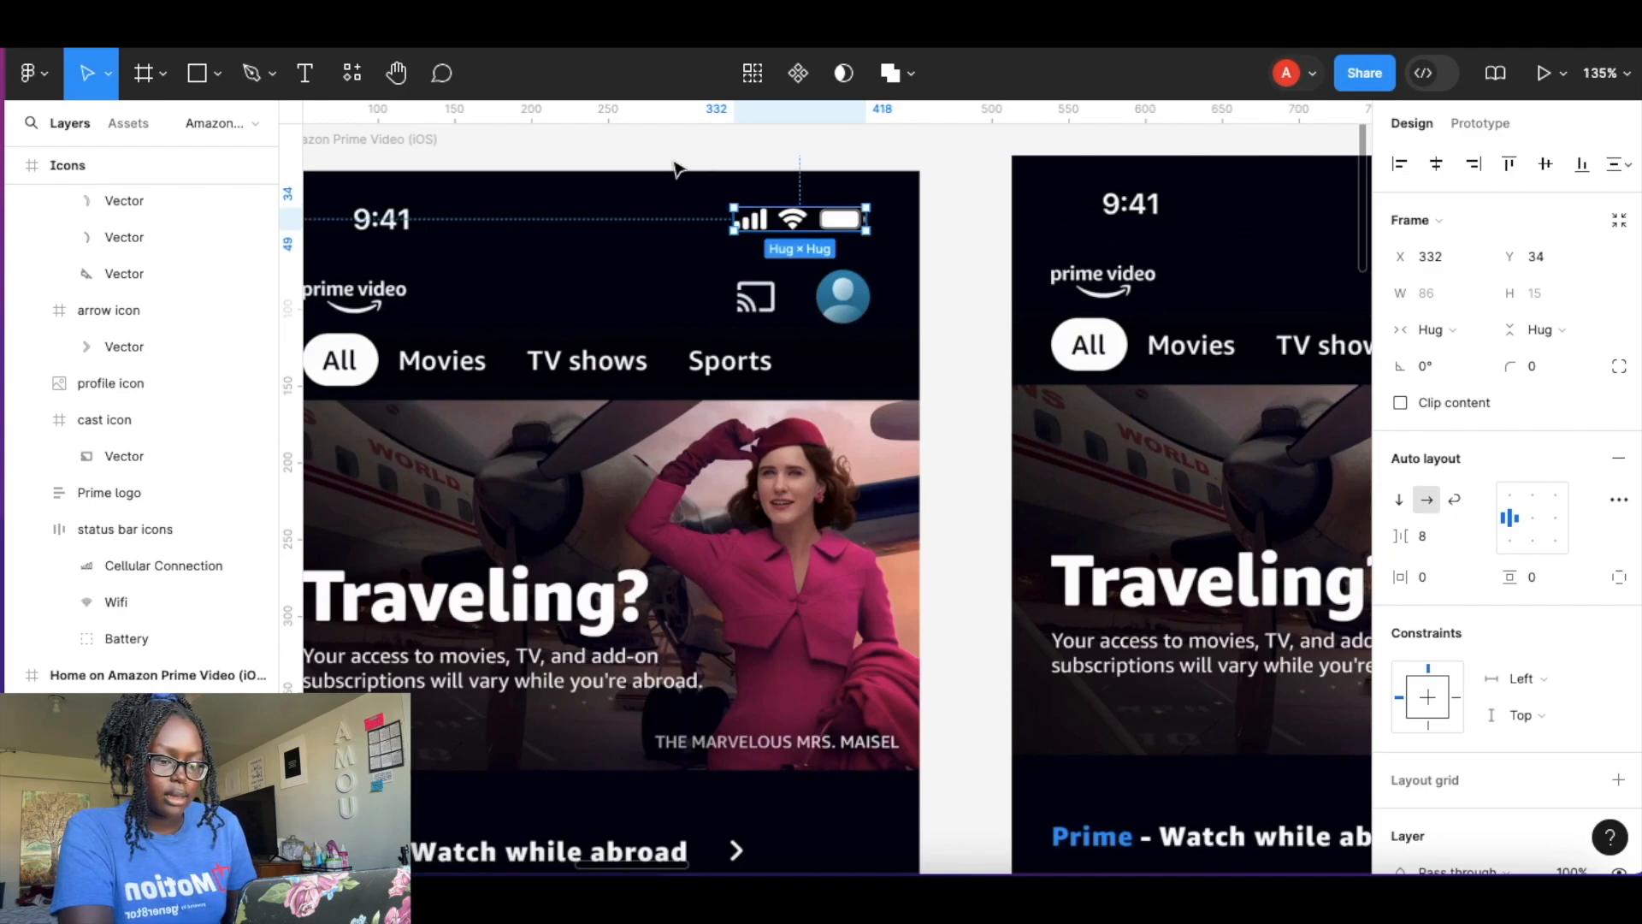
# Add a 9:41 time text label just below the home screen's existing time.
pyautogui.hscroll(-5, 396, 205)
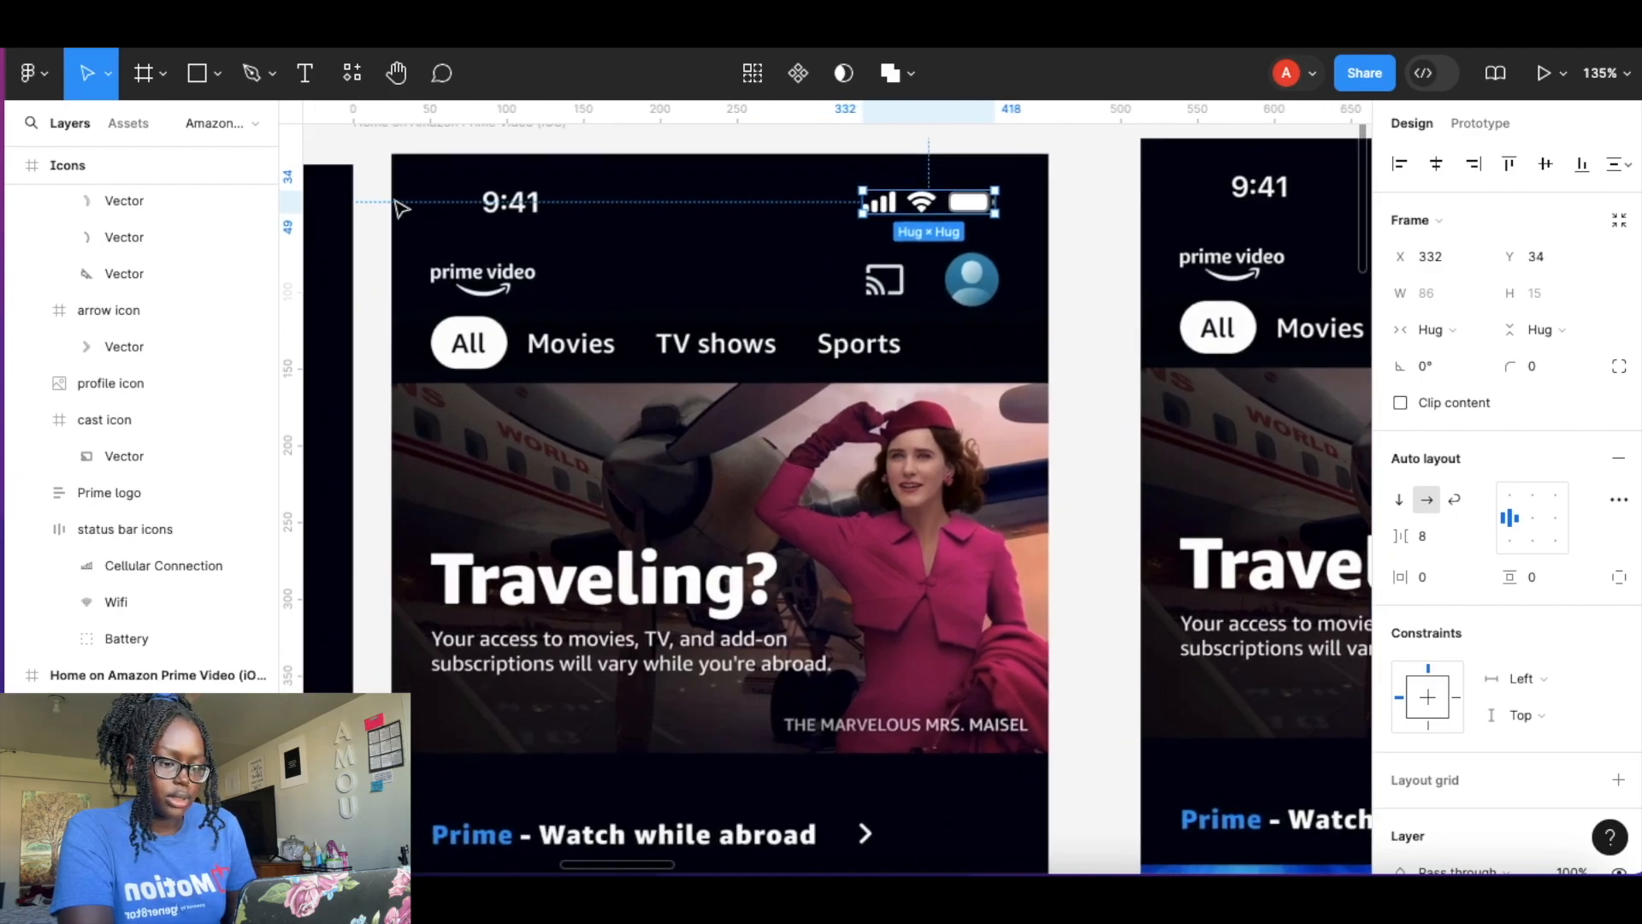
pyautogui.scroll(5, 524, 183)
pyautogui.scroll(3, 528, 188)
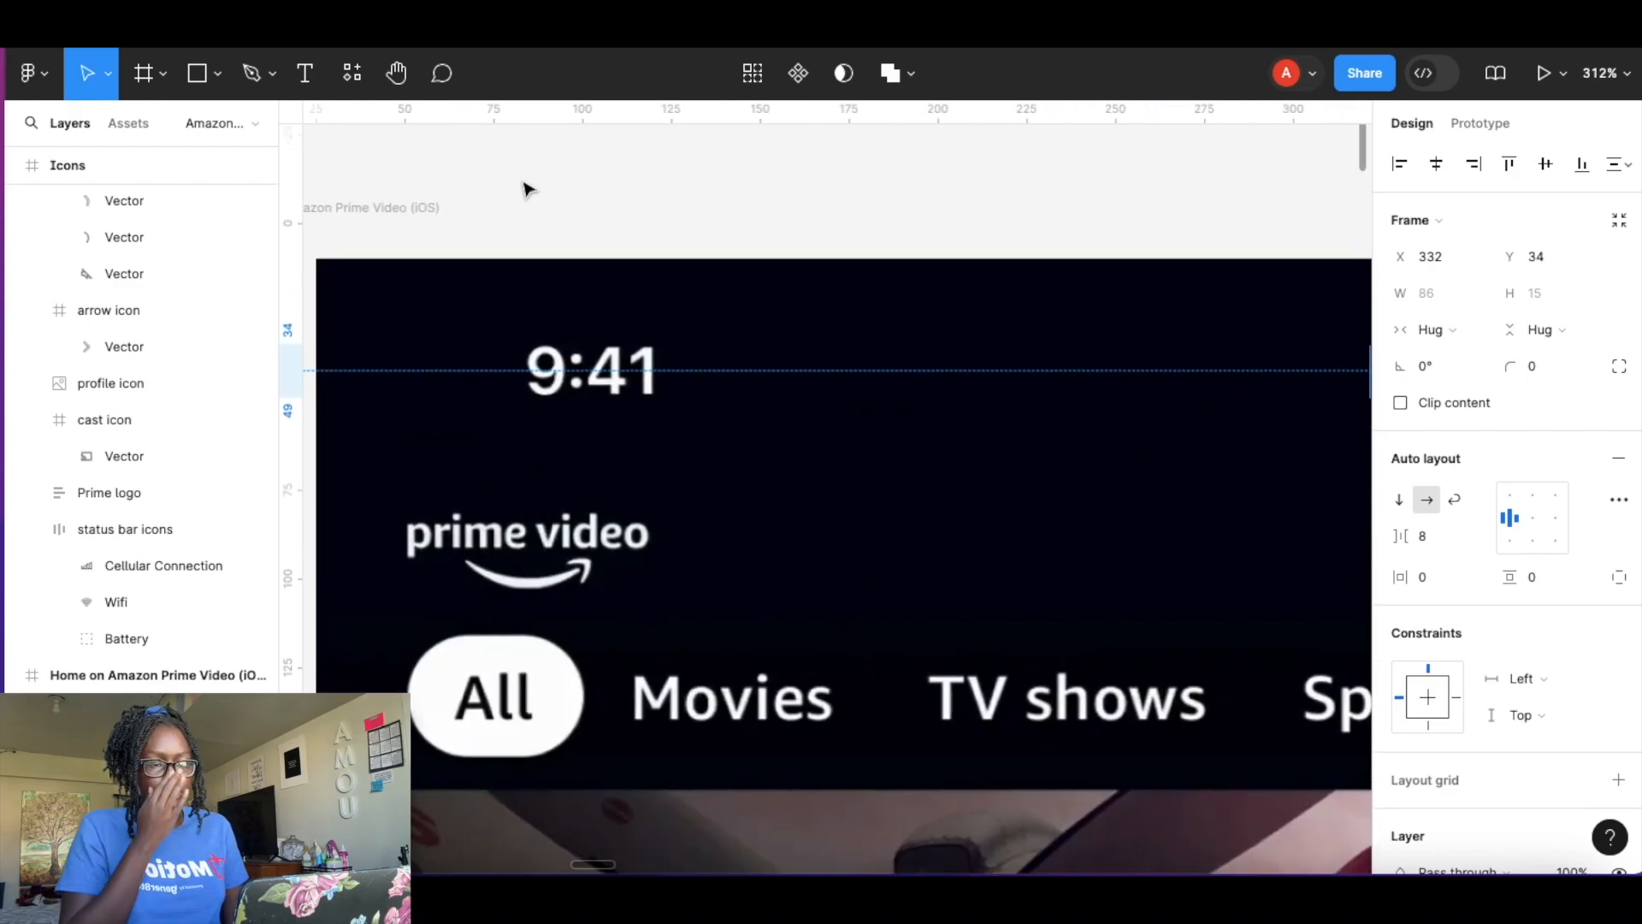
pyautogui.click(306, 74)
pyautogui.click(523, 409)
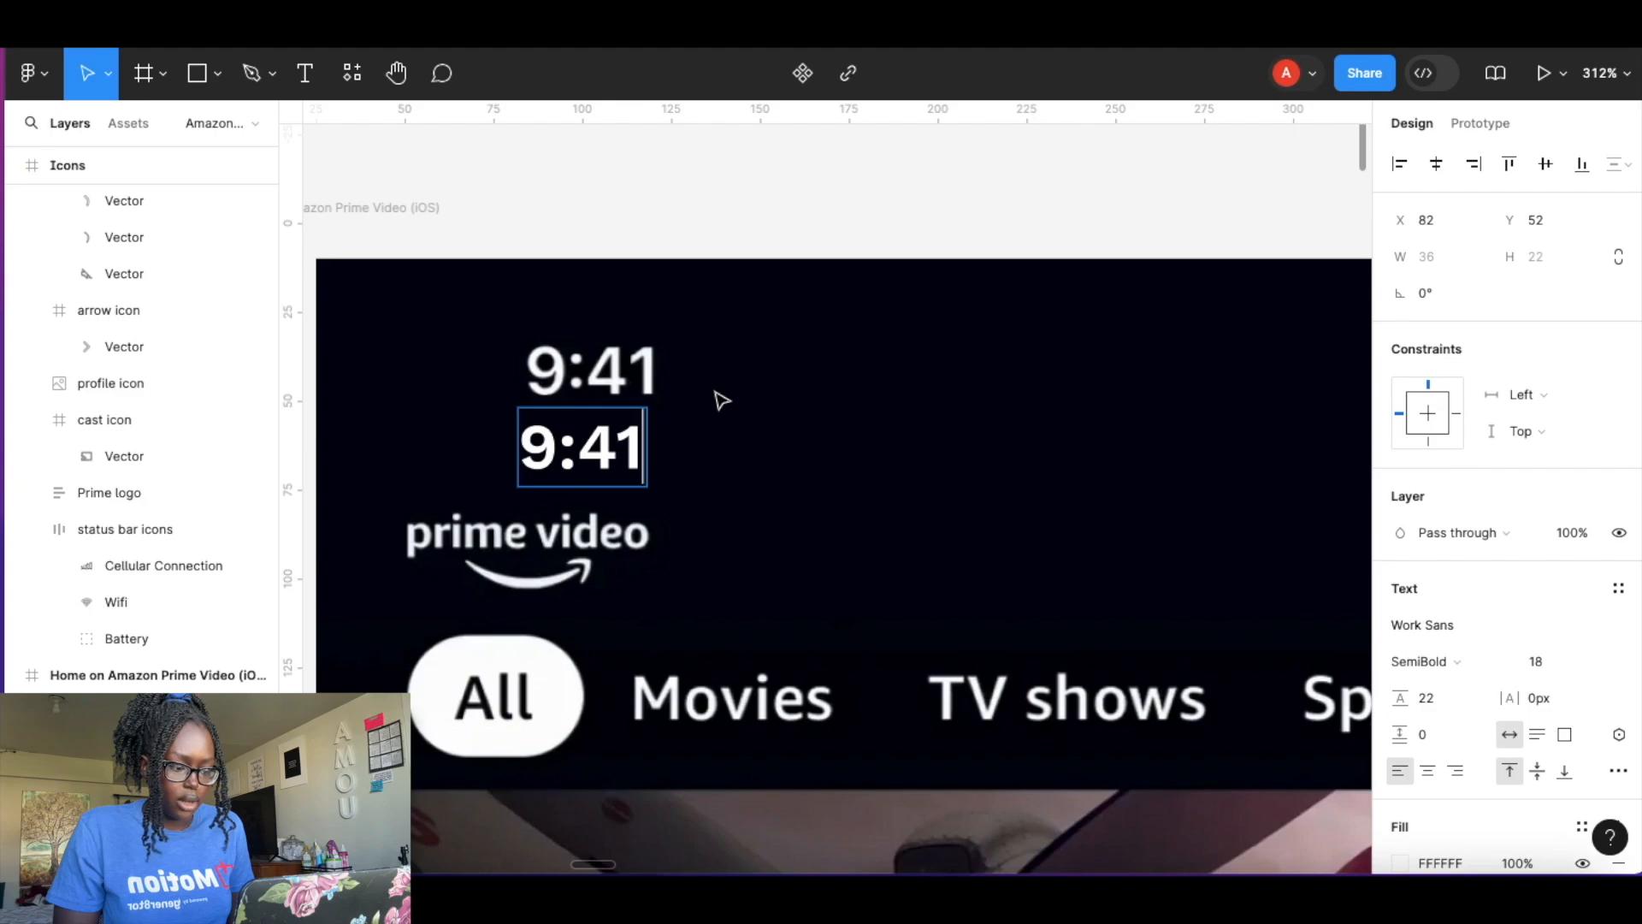
# Wrap the time text in auto layout with zero padding and place it over the screen's original 9:41.
pyautogui.press('Escape')
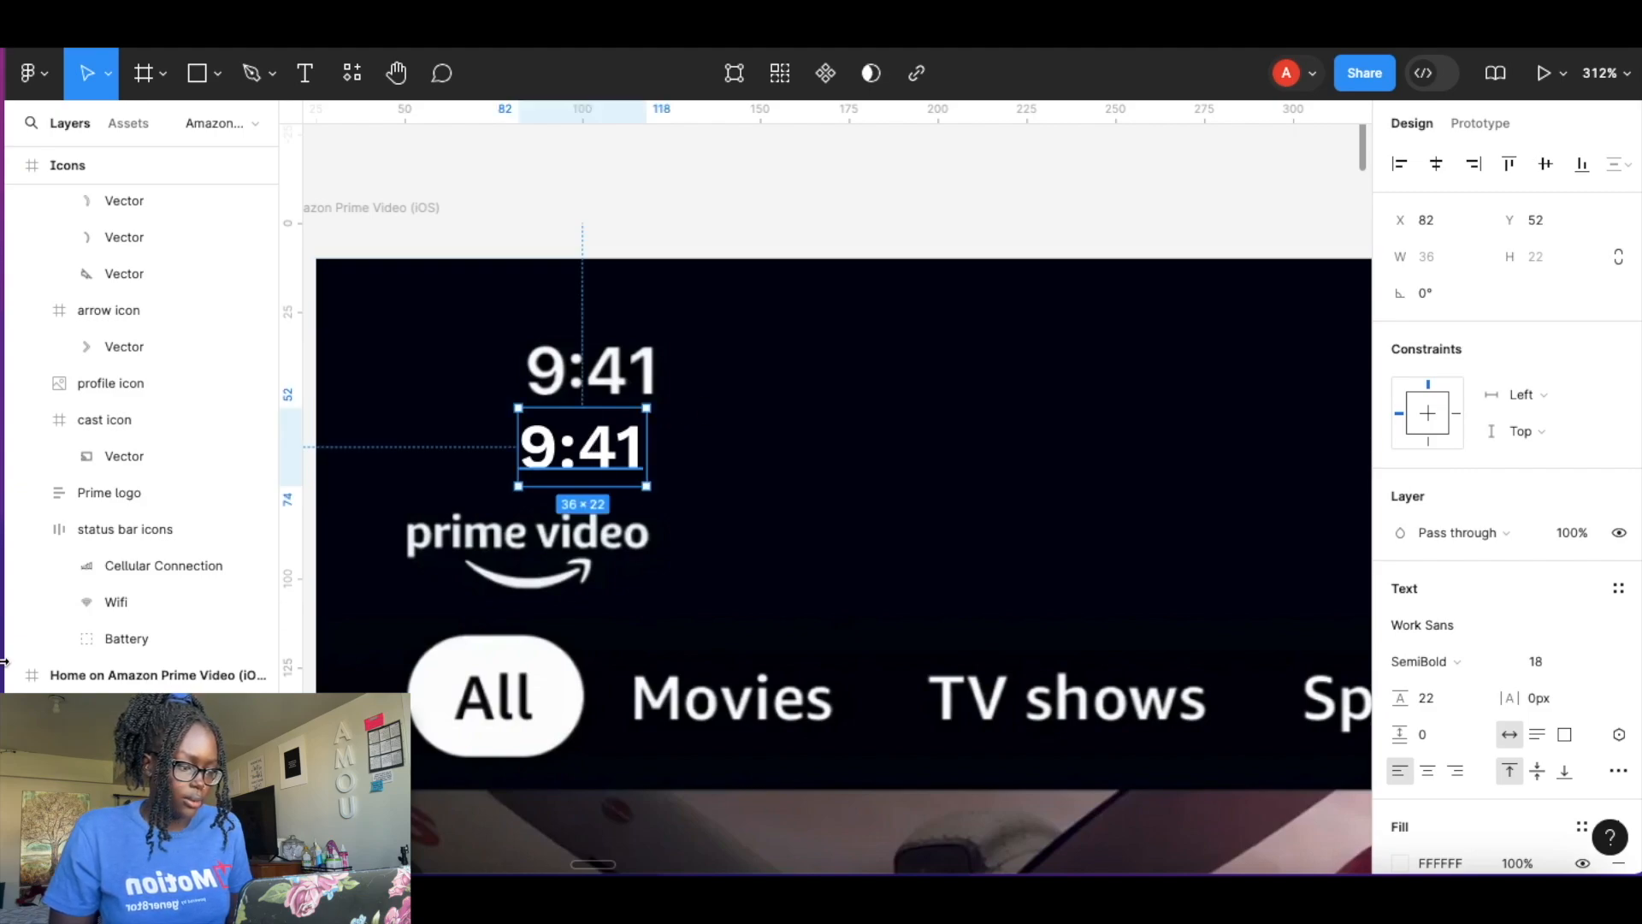
pyautogui.hotkey('shift', 'a')
pyautogui.write('0')
pyautogui.click(1532, 577)
pyautogui.write('0')
pyautogui.press('Return')
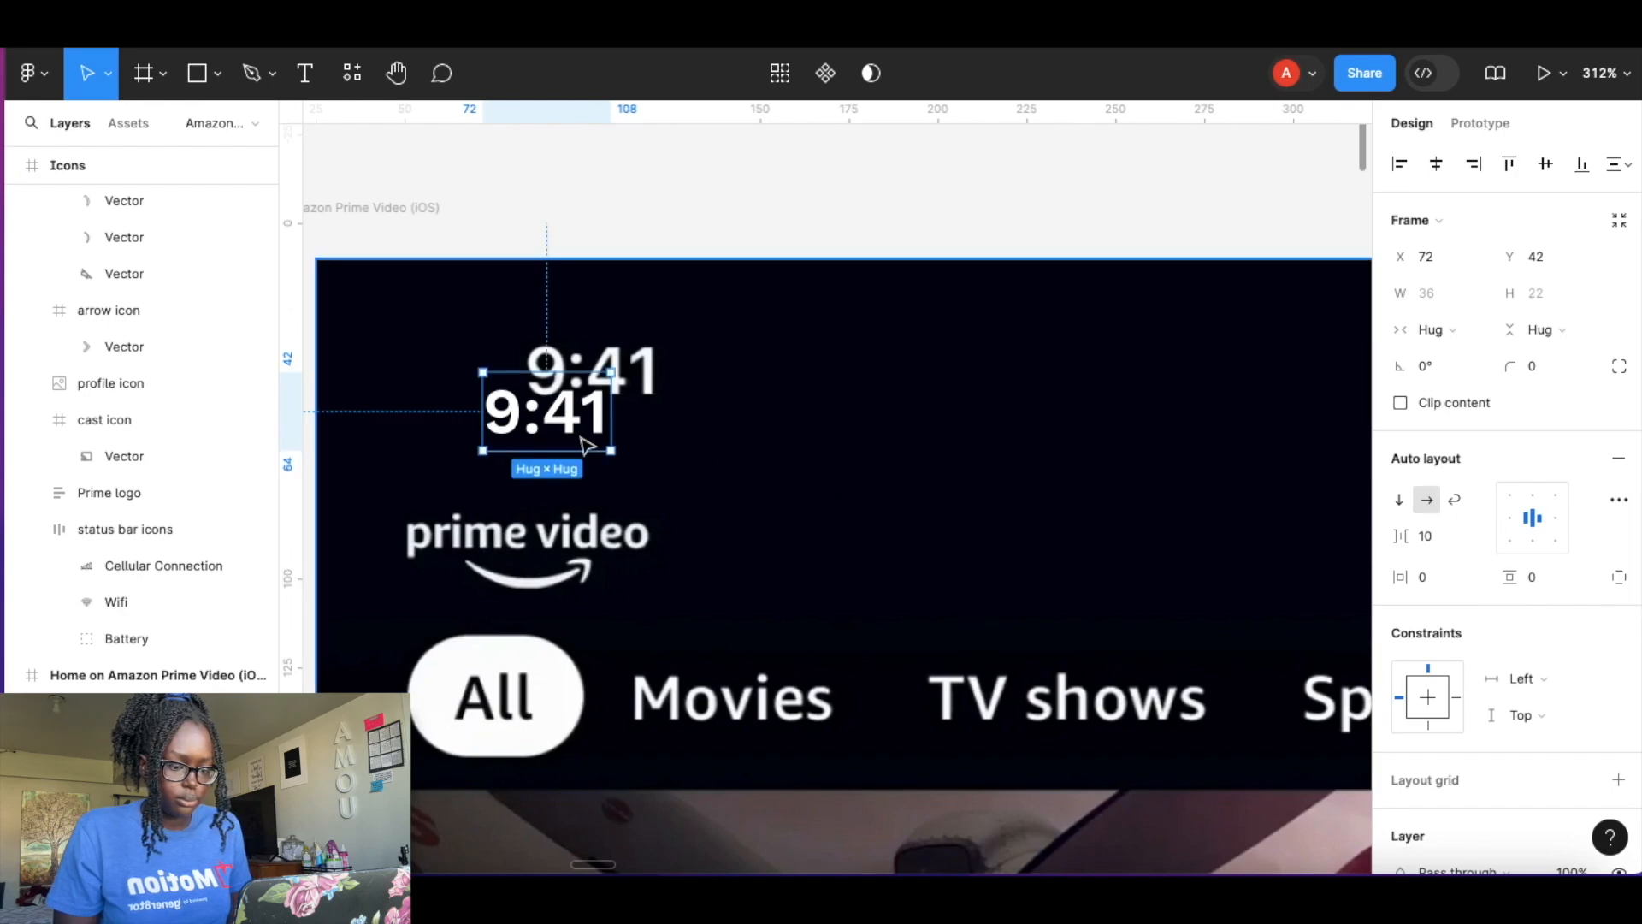
pyautogui.moveTo(531, 438); pyautogui.dragTo(587, 382)
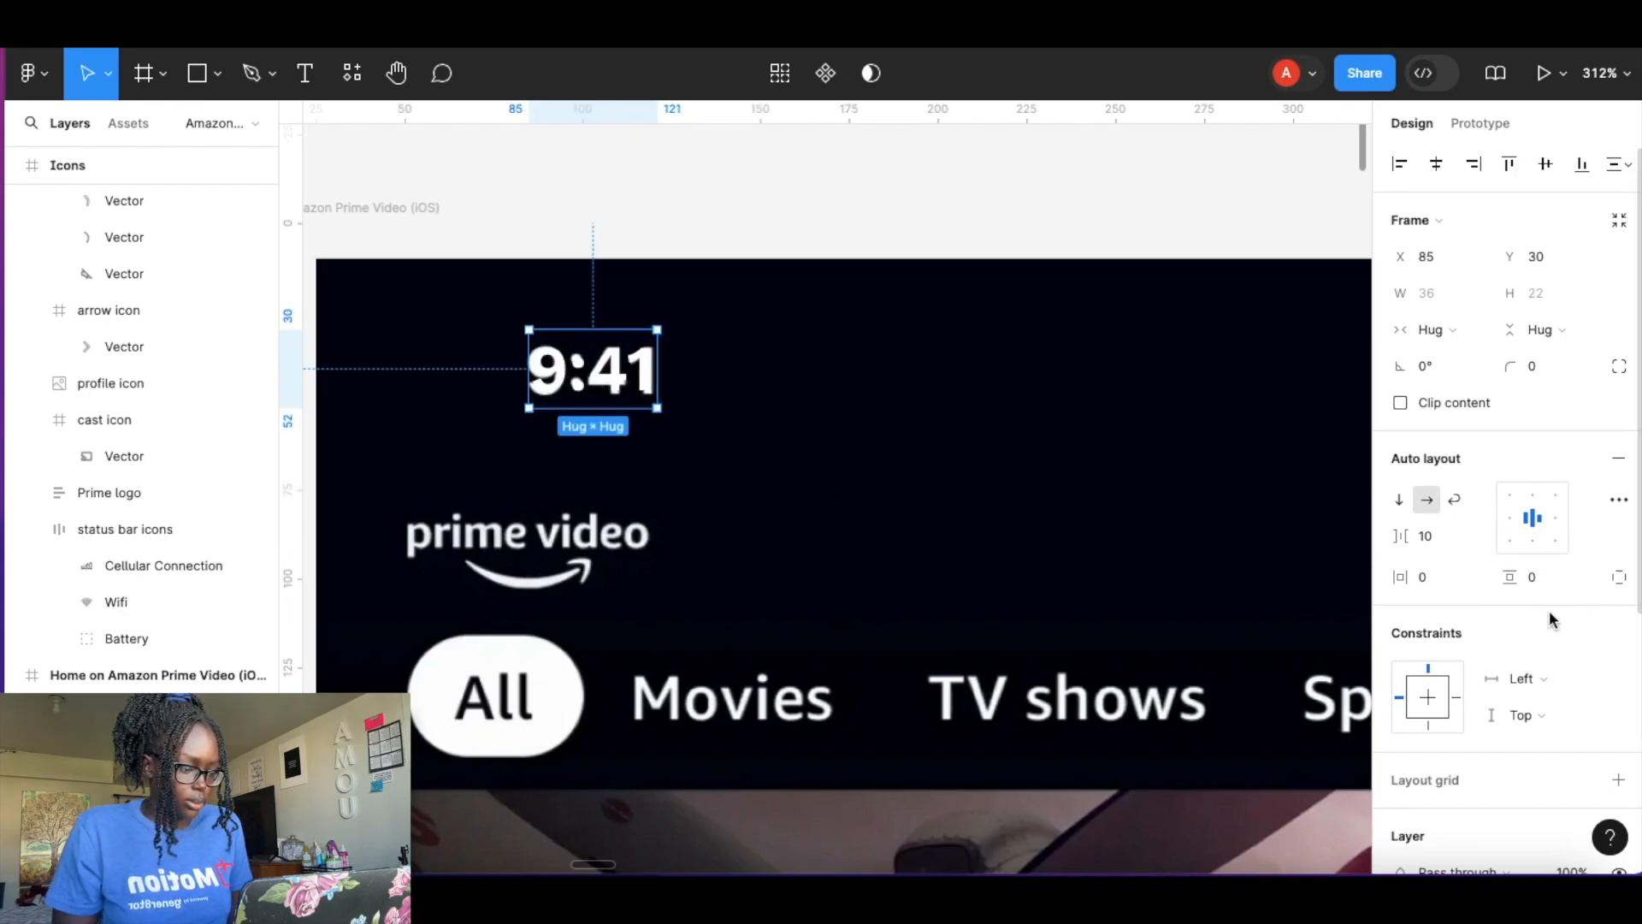
# Set the time text's font size to 19.
pyautogui.scroll(-5, 1505, 607)
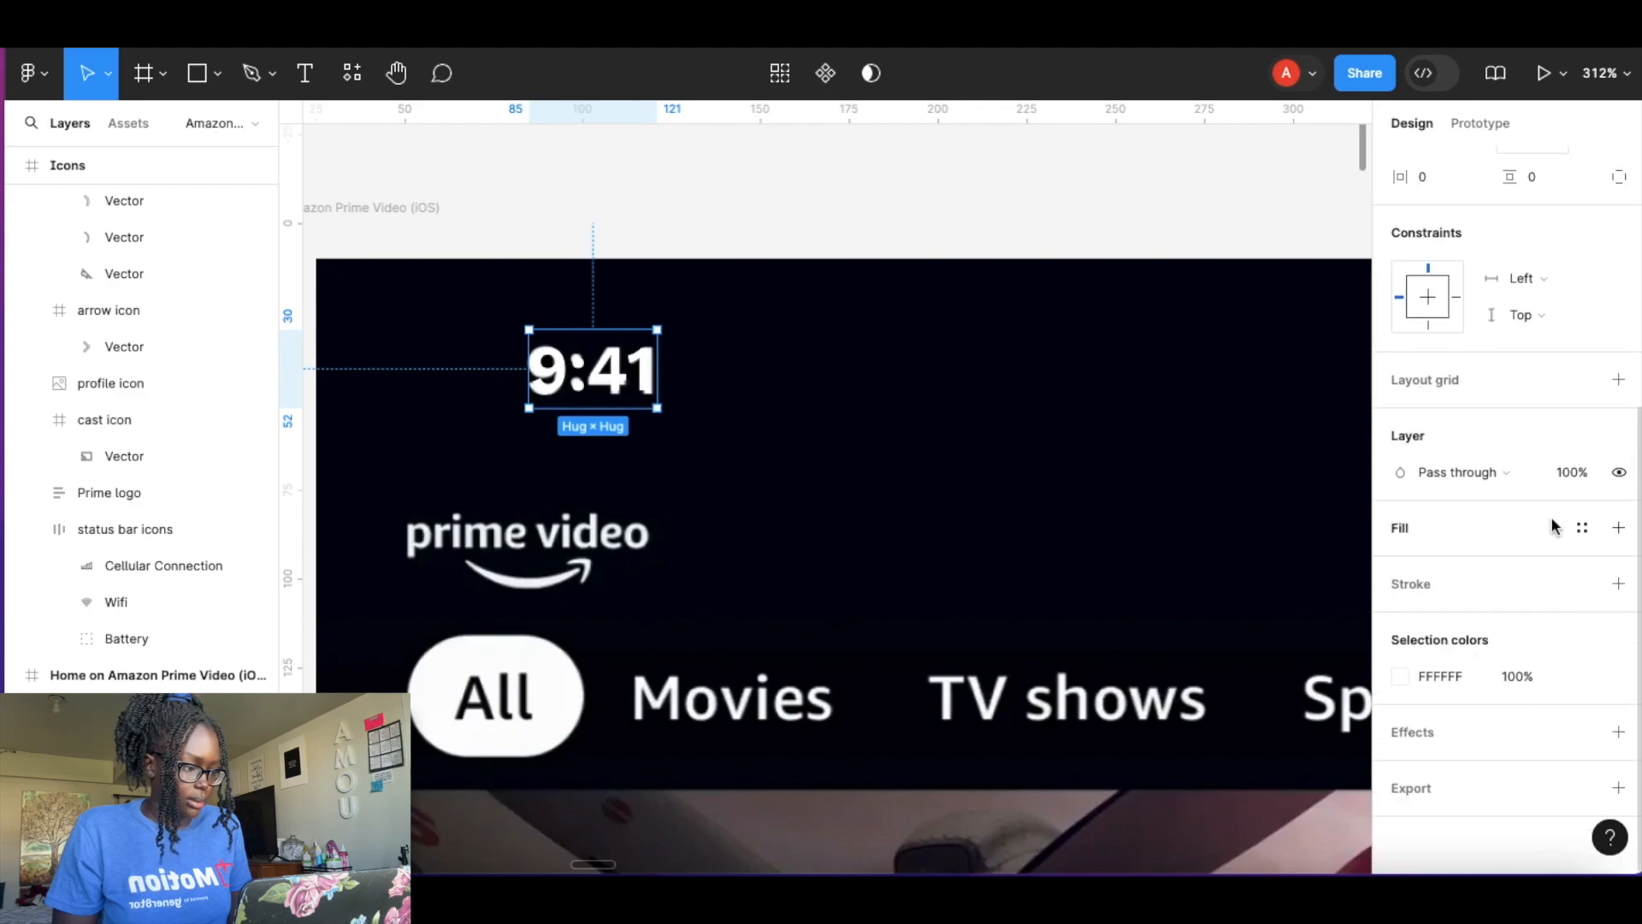
pyautogui.scroll(4, 1555, 525)
pyautogui.scroll(1, 1555, 523)
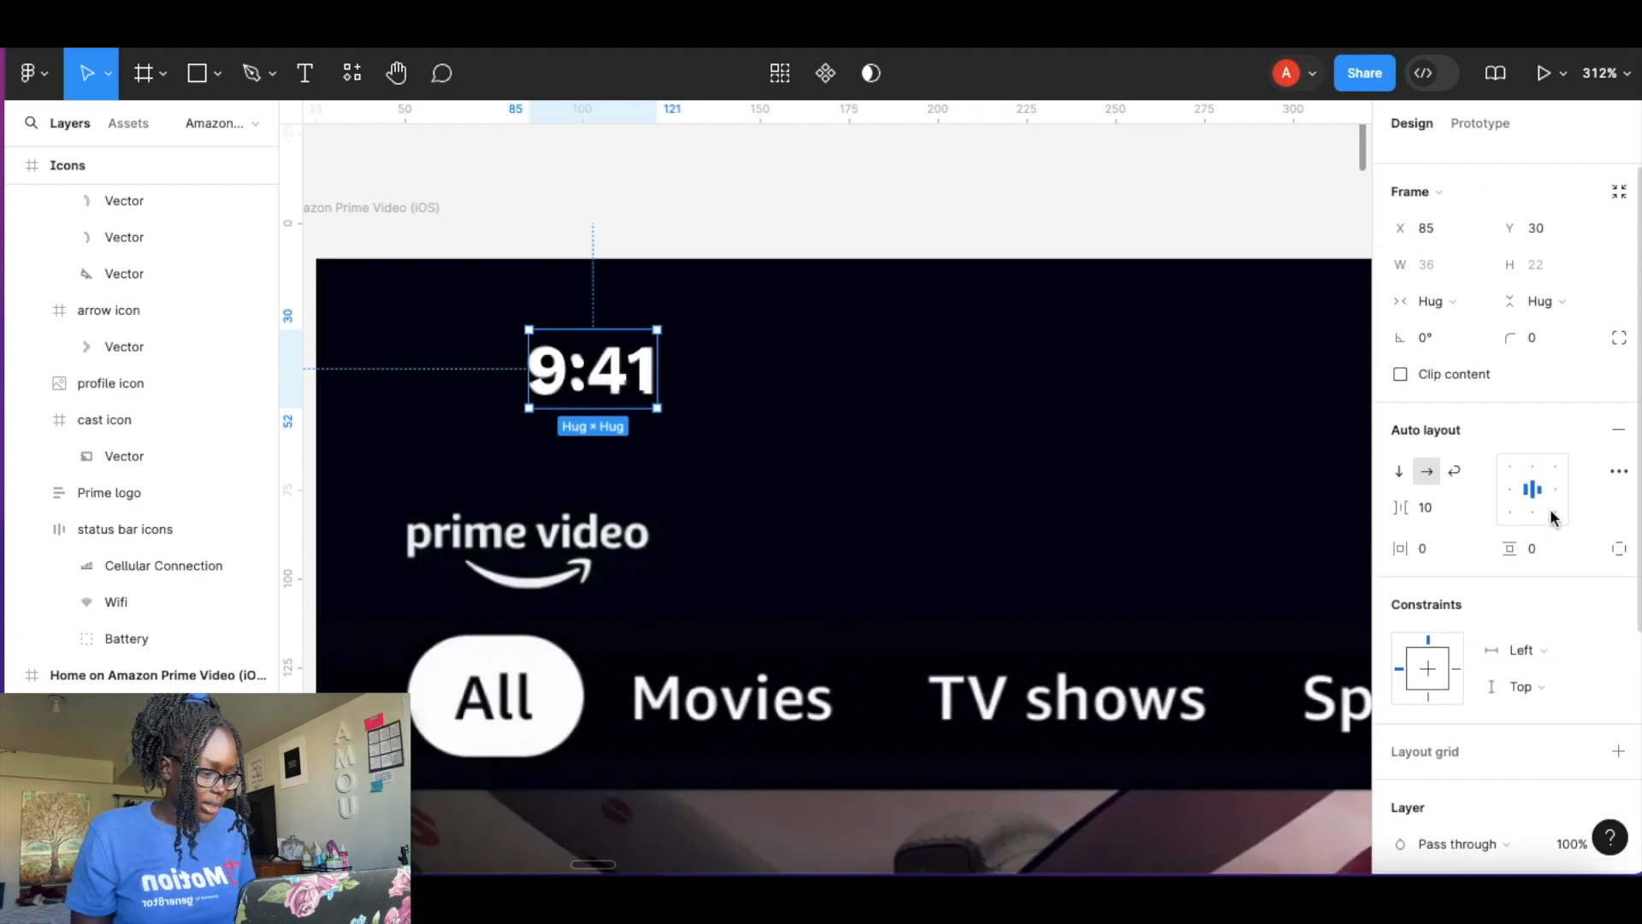
pyautogui.scroll(-3, 1555, 518)
pyautogui.scroll(-1, 1555, 518)
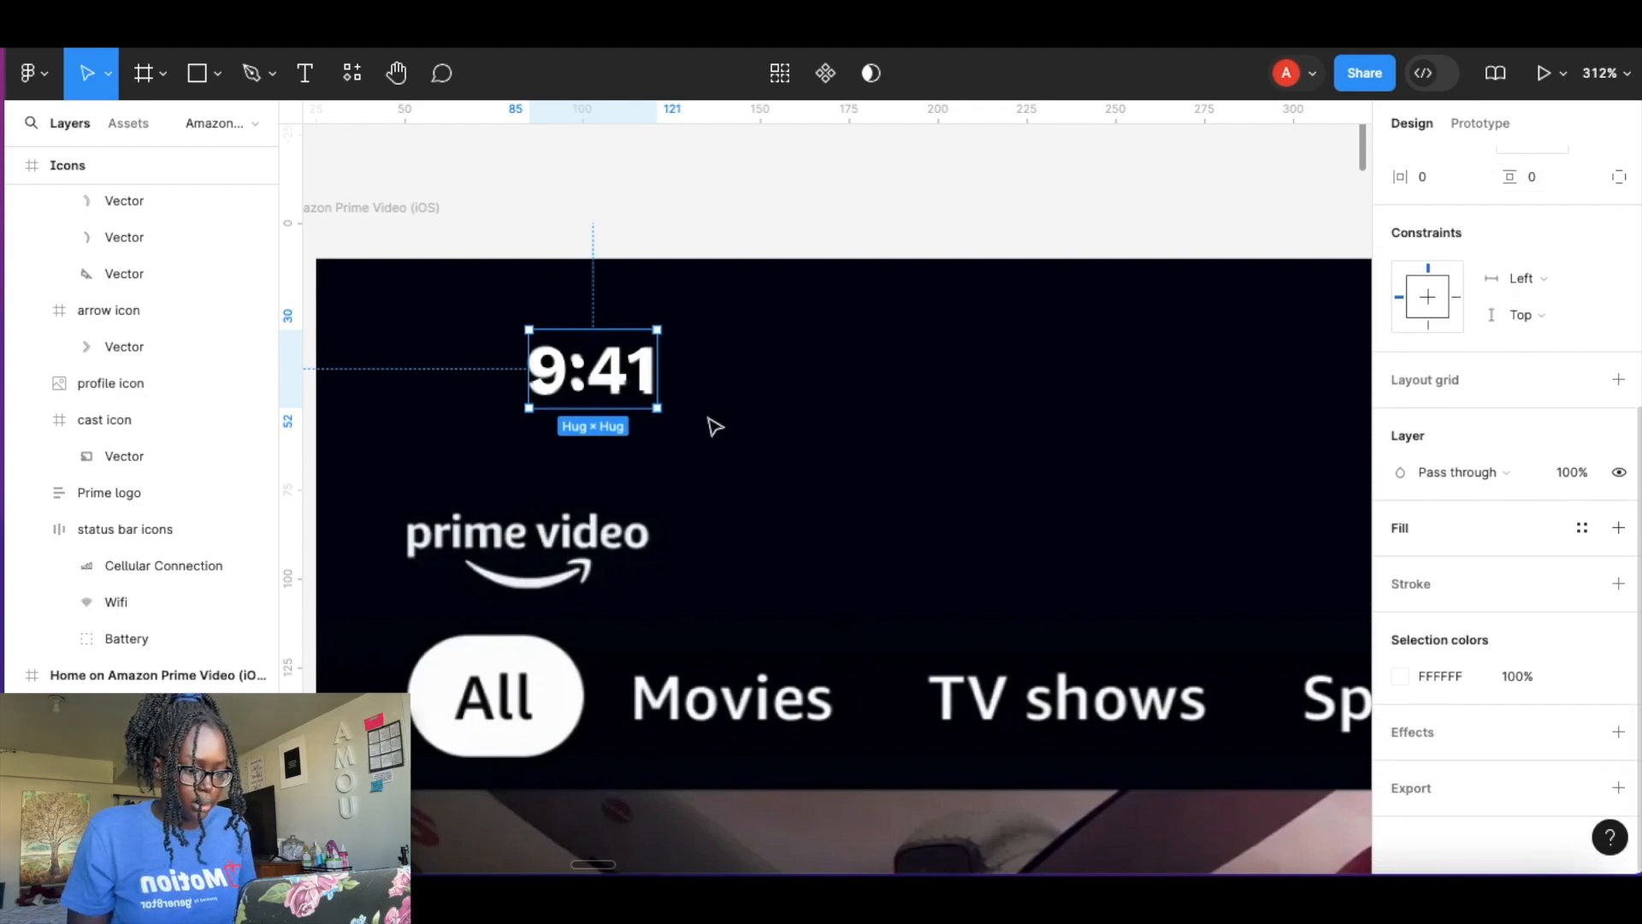
pyautogui.doubleClick(604, 383)
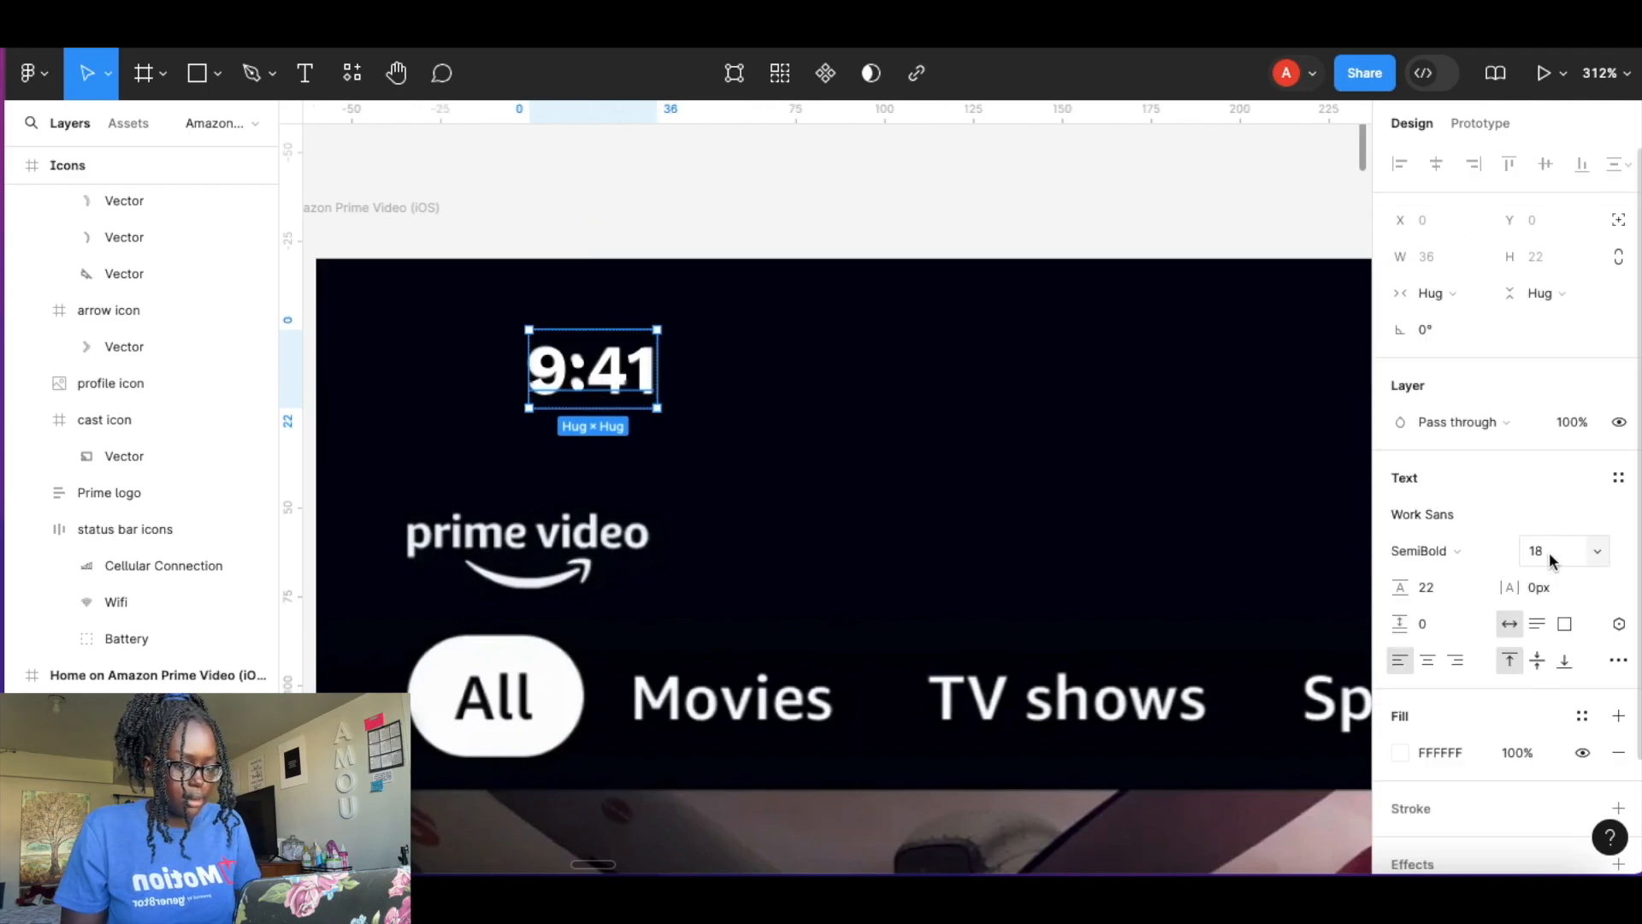
pyautogui.write('19')
pyautogui.press('Return')
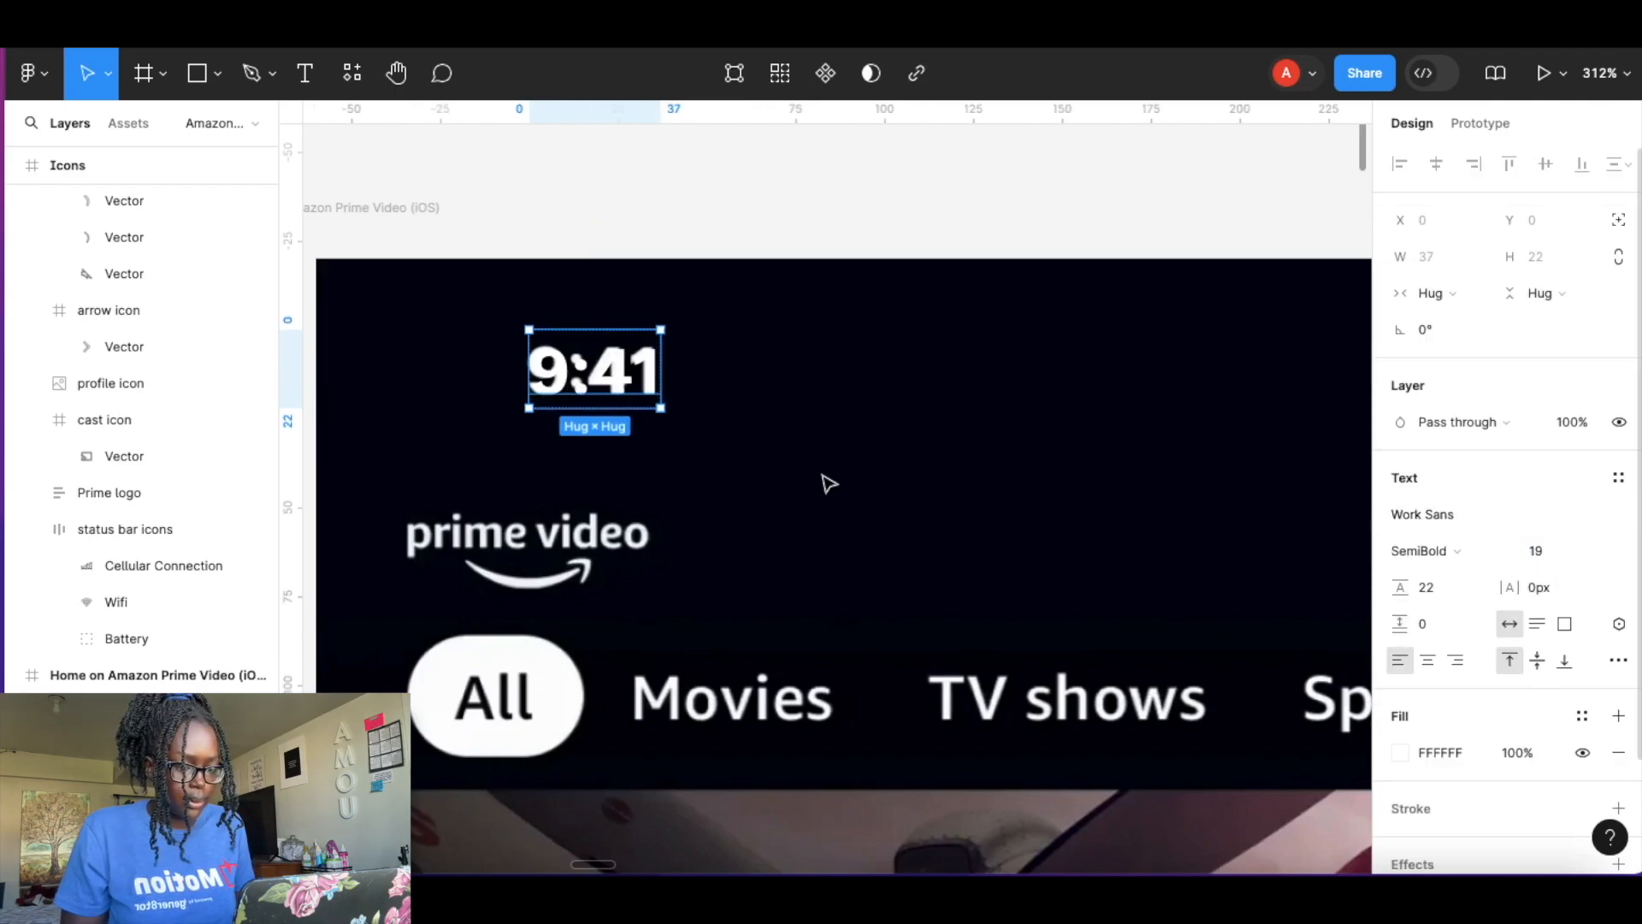
# Group the time frame and status bar icons in one auto layout frame stretched to the full 428 screen width.
pyautogui.click(741, 381)
pyautogui.doubleClick(614, 385)
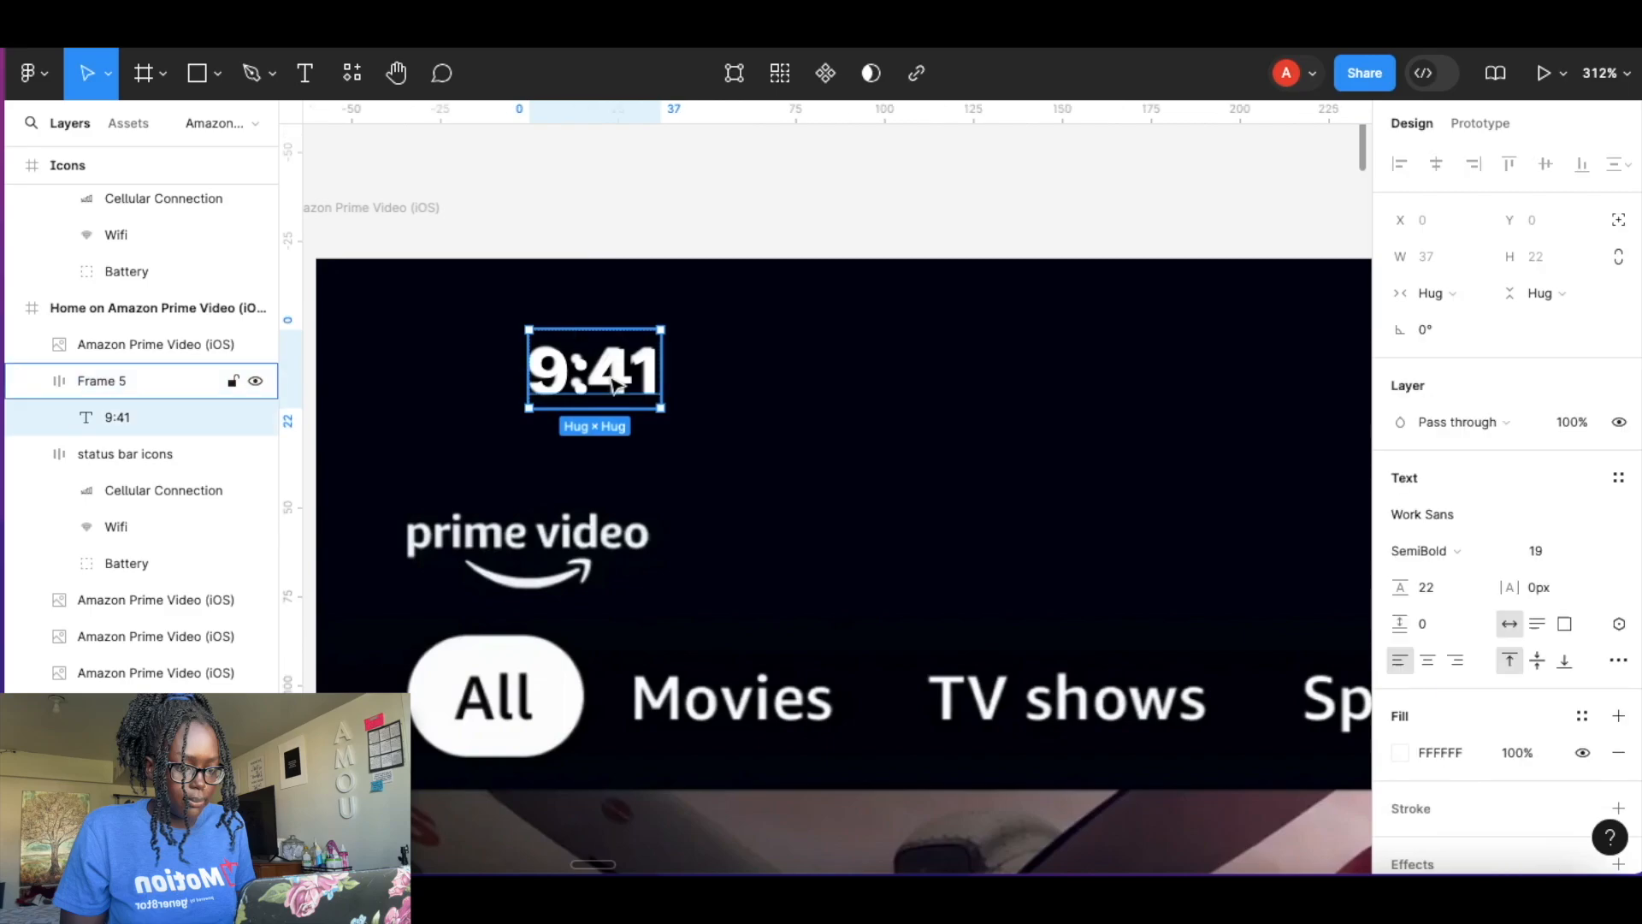
pyautogui.moveTo(610, 377); pyautogui.dragTo(608, 378)
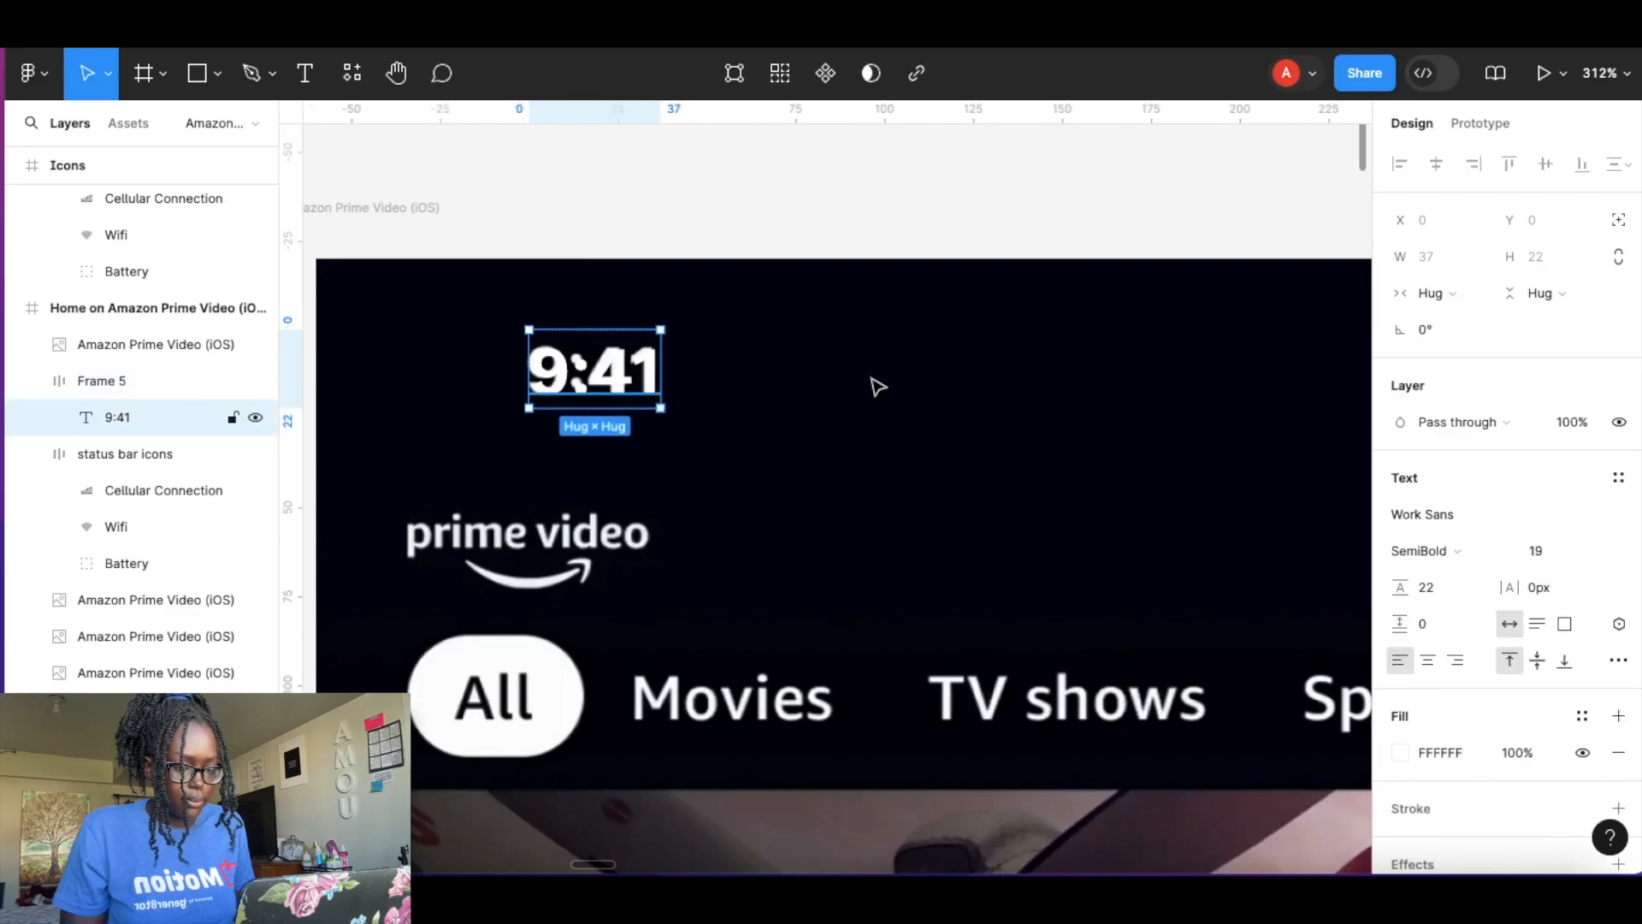
pyautogui.click(870, 386)
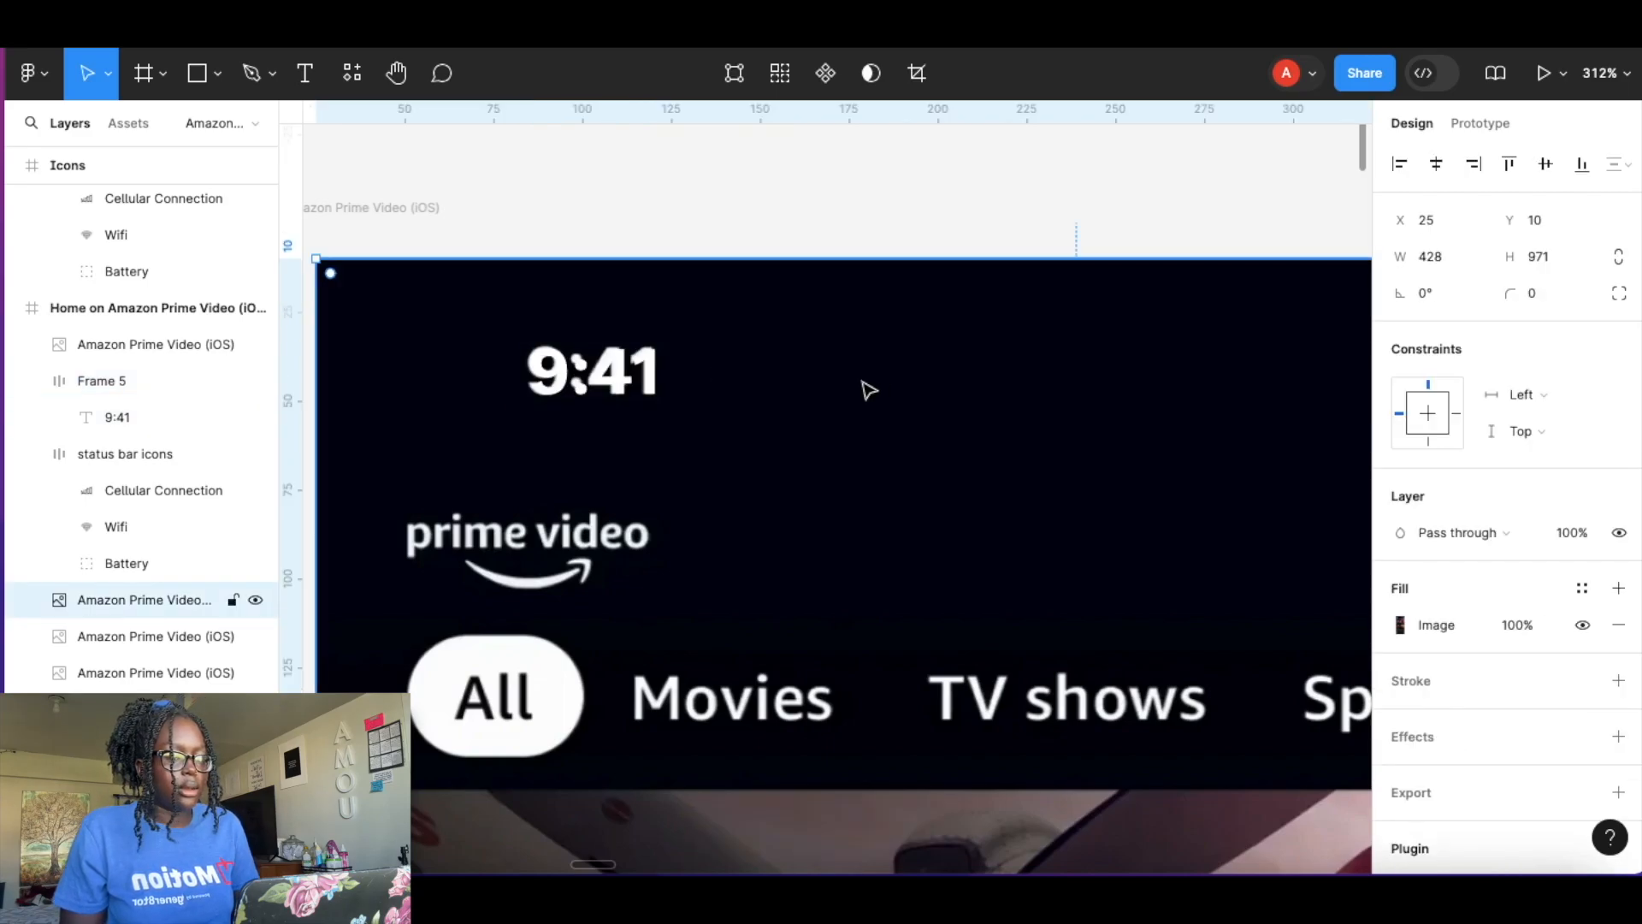
pyautogui.scroll(-5, 868, 390)
pyautogui.scroll(-3, 868, 390)
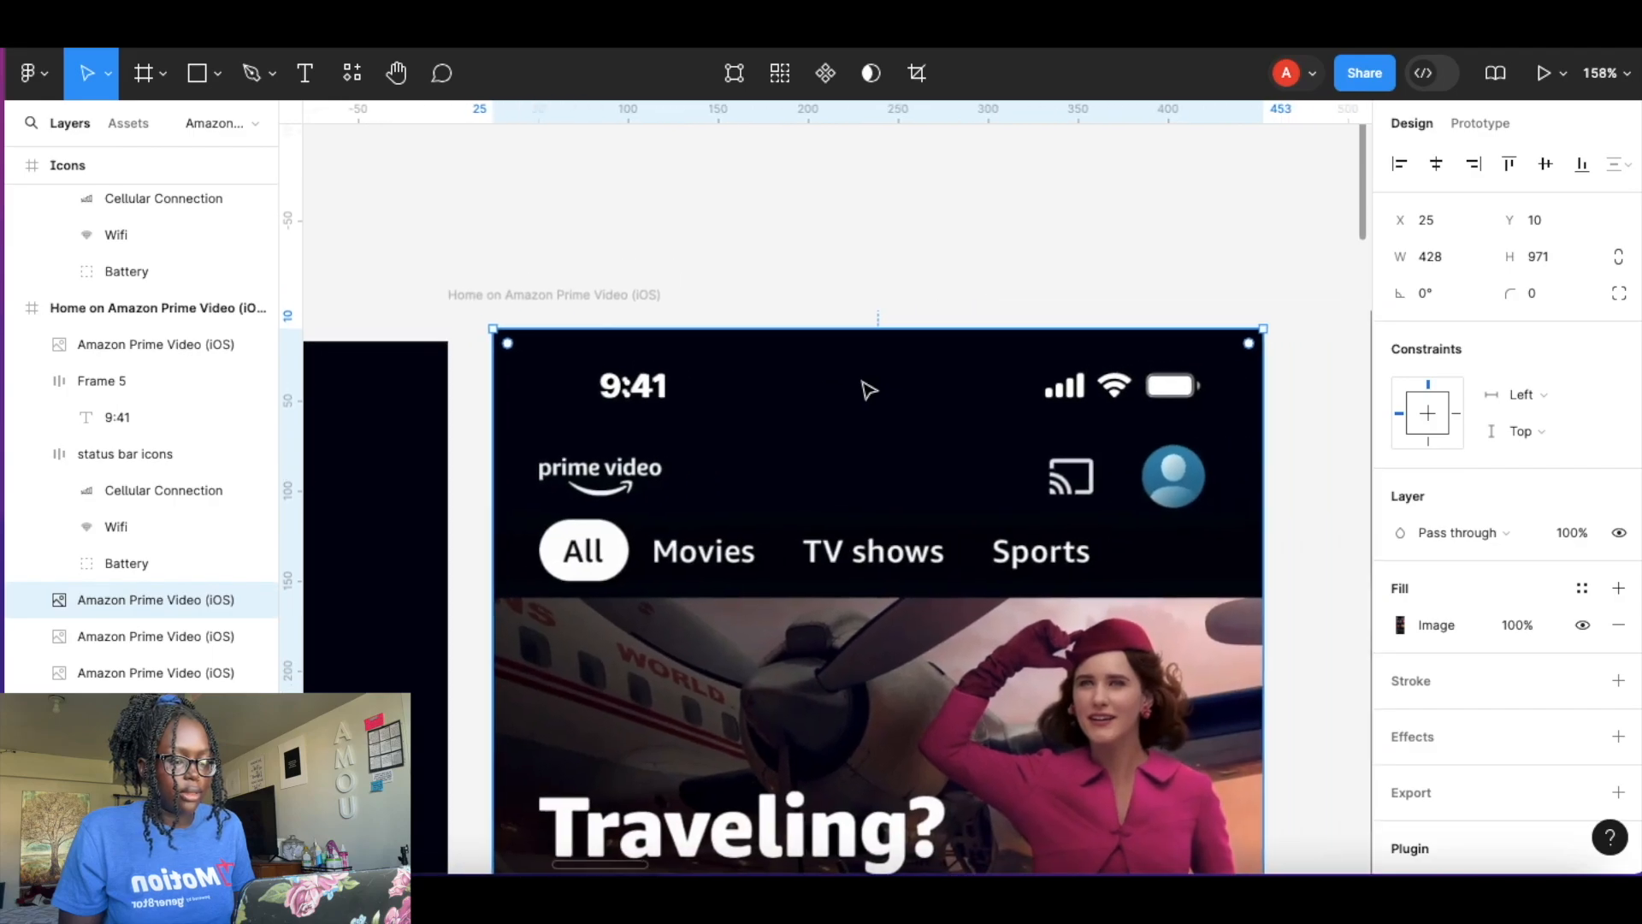
pyautogui.click(680, 403)
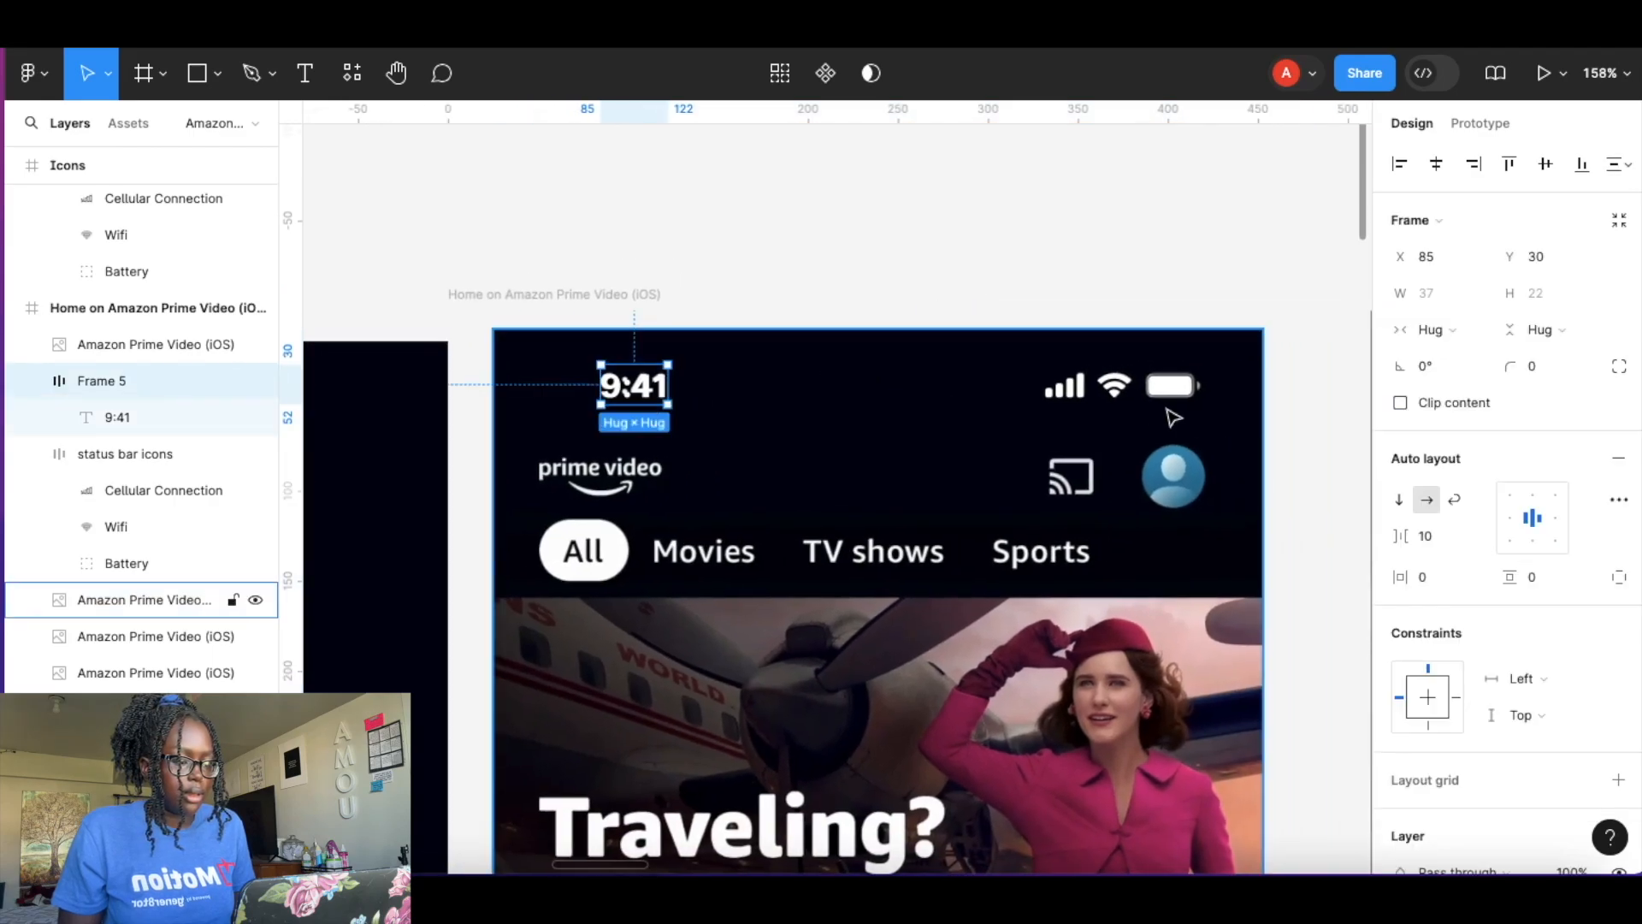
pyautogui.keyDown('shift'); pyautogui.click(1114, 392); pyautogui.keyUp('shift')
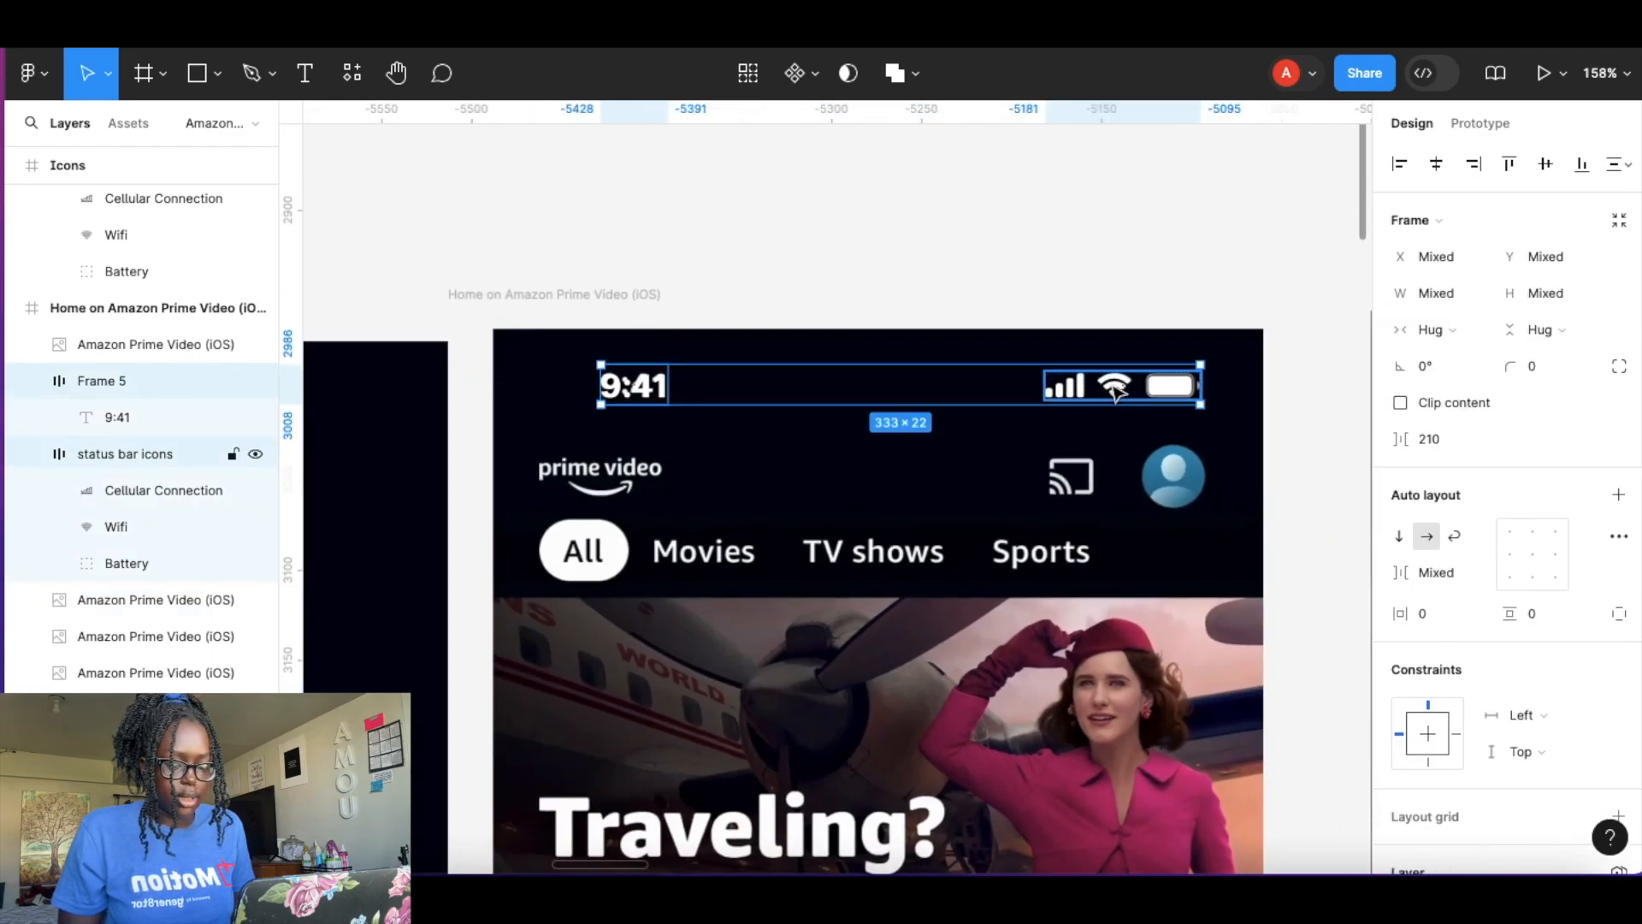
pyautogui.hotkey('shift', 'a')
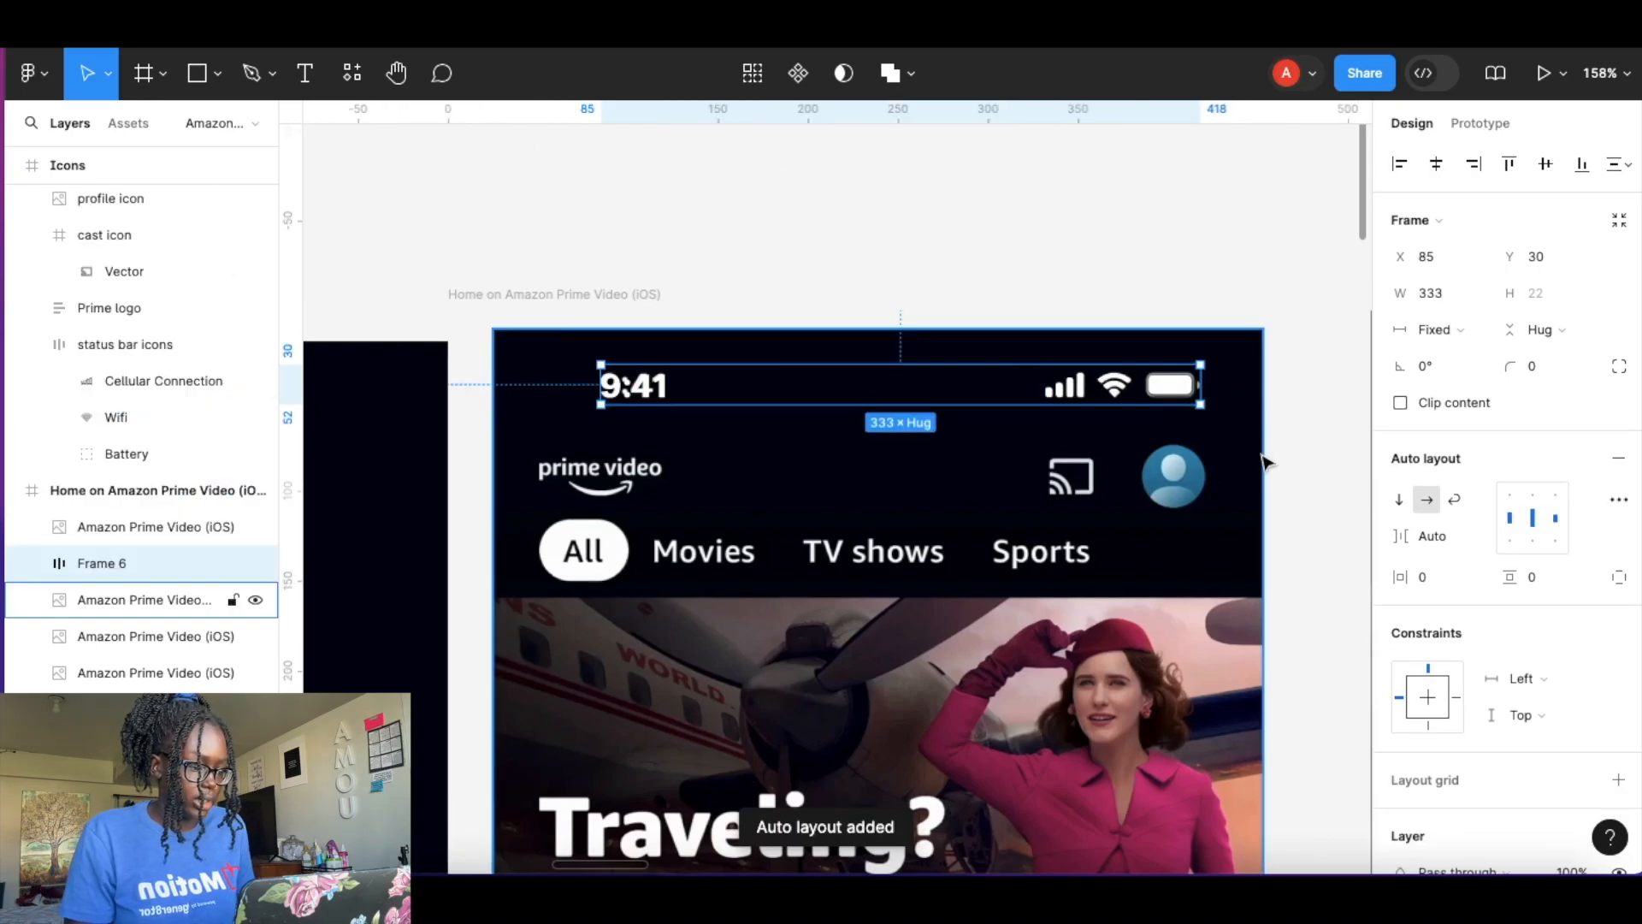
pyautogui.moveTo(1201, 385); pyautogui.dragTo(1247, 389)
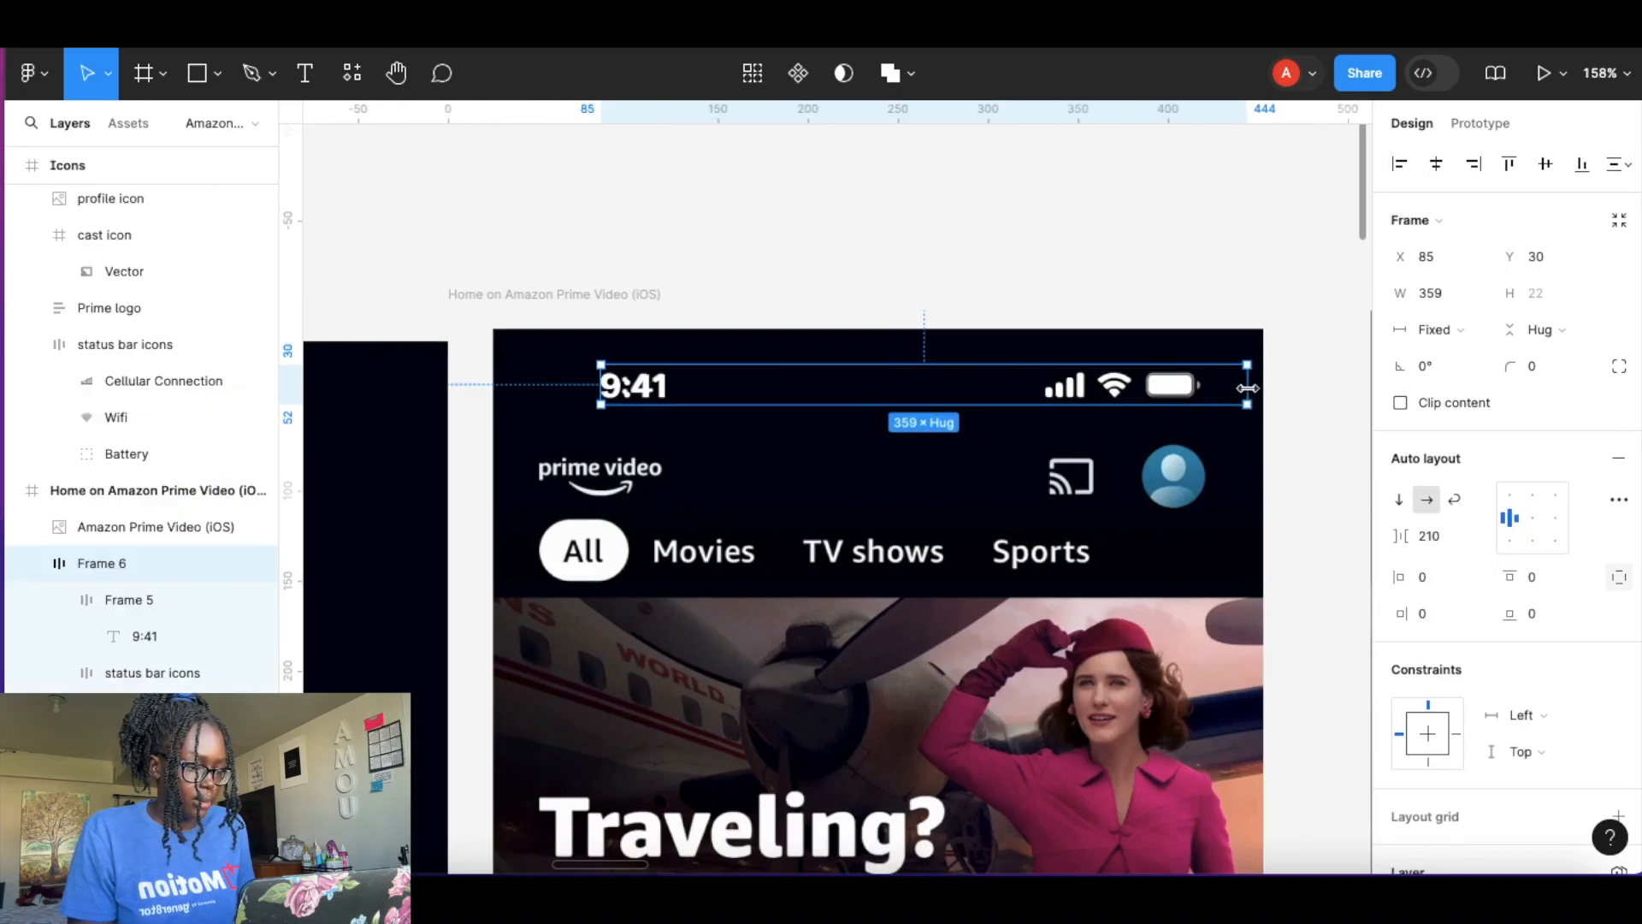
pyautogui.moveTo(604, 385); pyautogui.dragTo(494, 385)
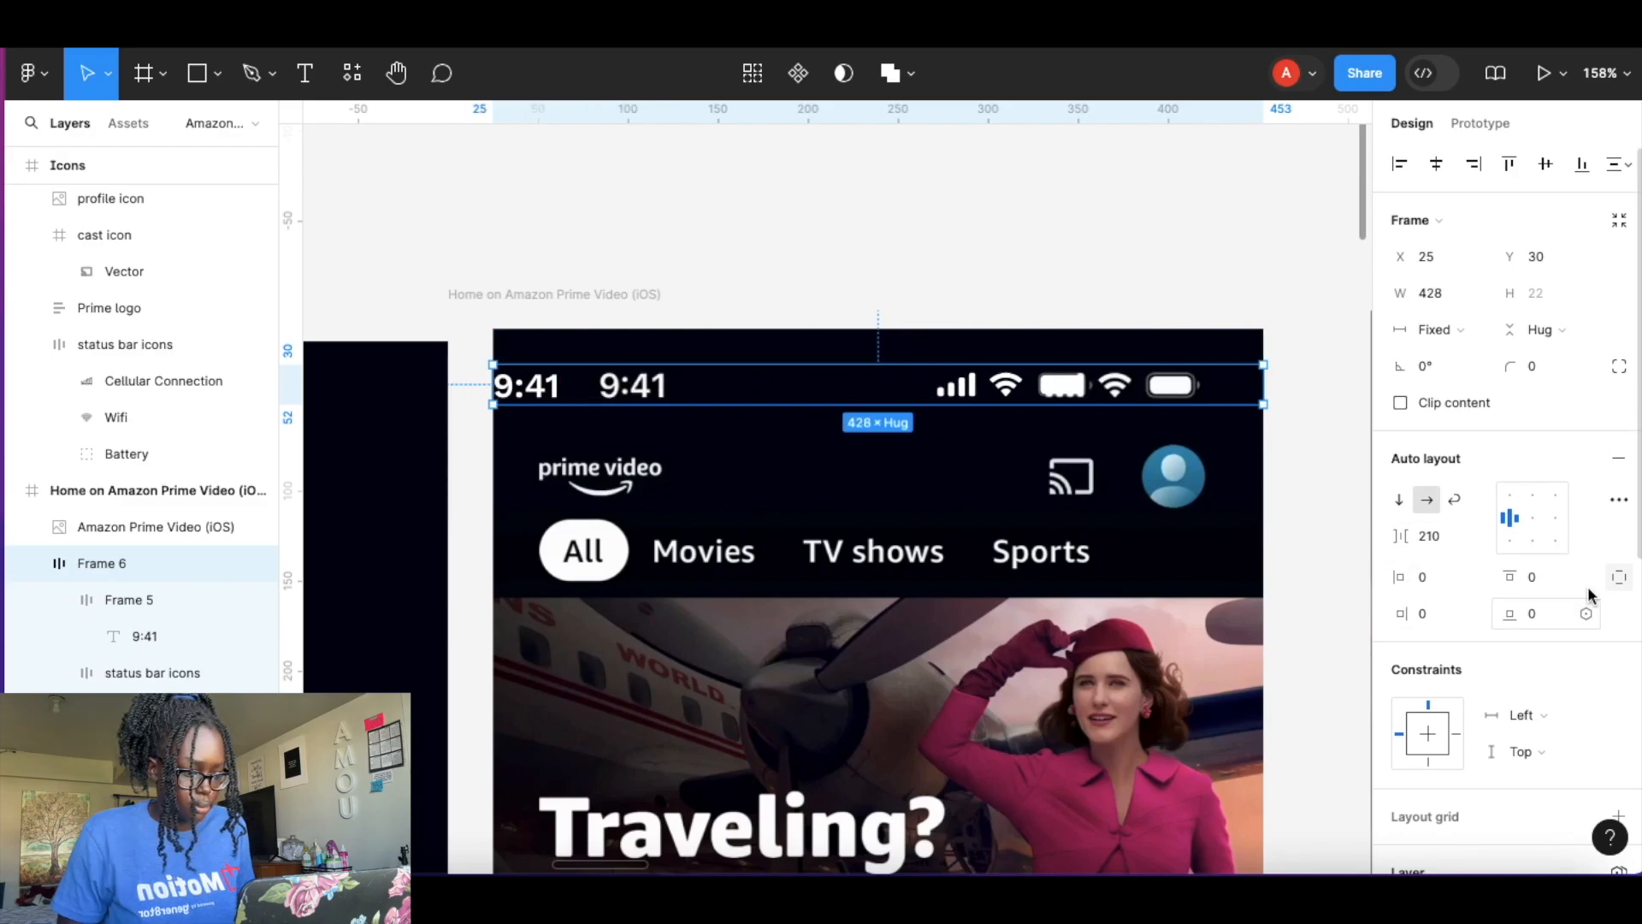
# Set the status bar frame's horizontal padding to 58 and vertical padding to 20.
pyautogui.click(1619, 576)
pyautogui.moveTo(1401, 576); pyautogui.dragTo(1533, 580)
pyautogui.click(1009, 287)
pyautogui.click(993, 402)
pyautogui.hotkey('shift', 'Up')
pyautogui.hotkey('shift', 'Up')
pyautogui.moveTo(1531, 578); pyautogui.dragTo(1526, 578)
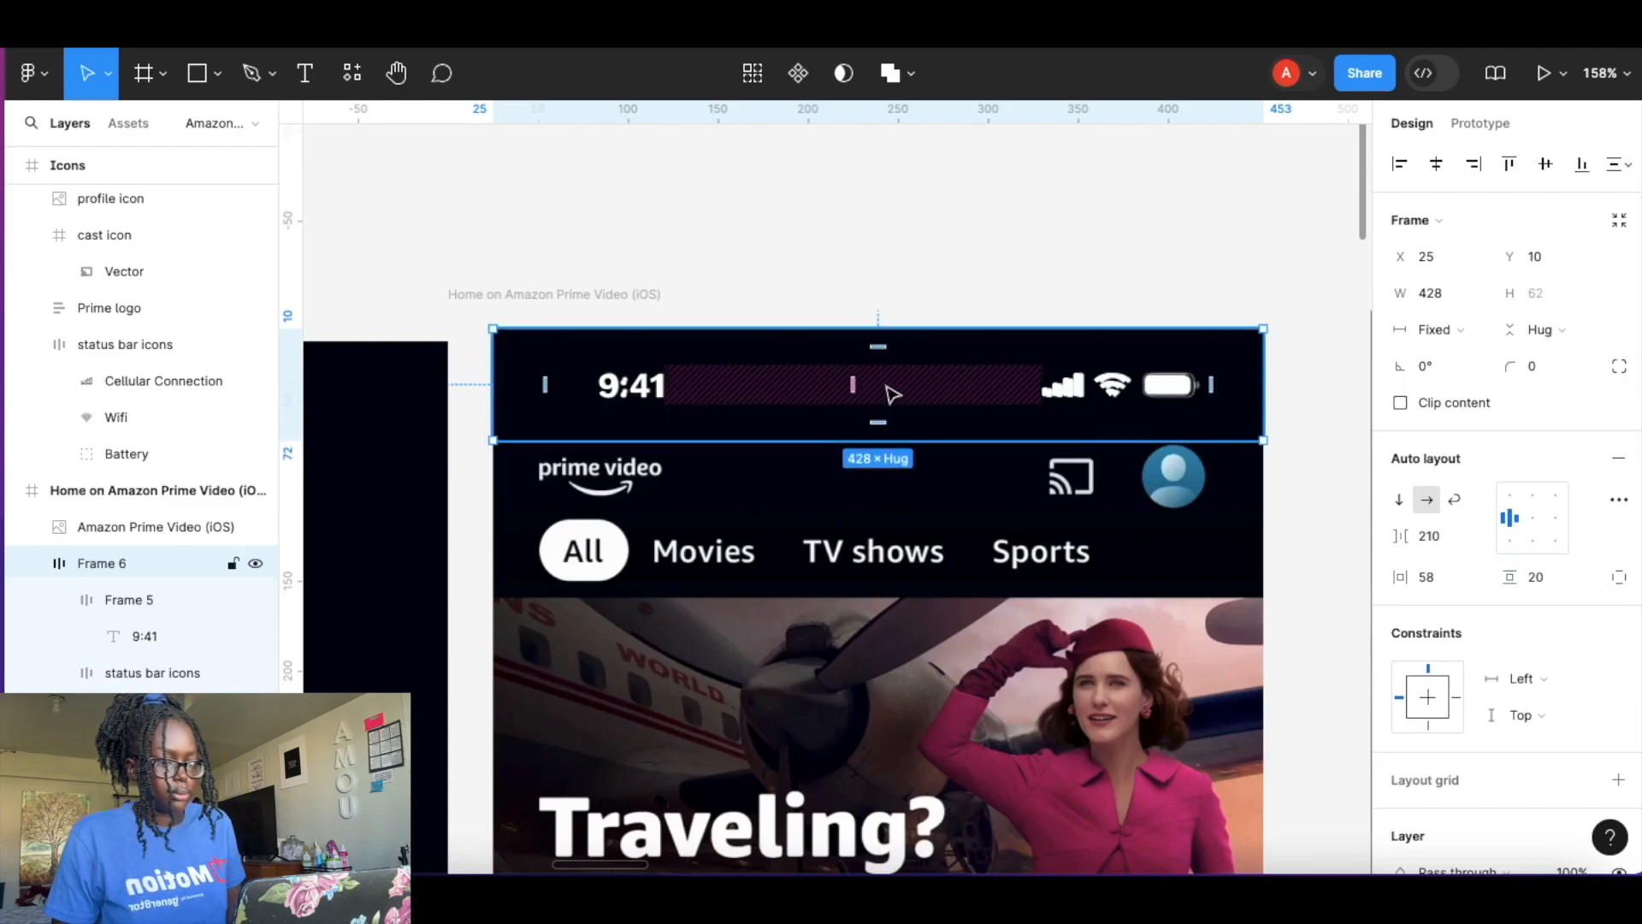
pyautogui.click(971, 231)
pyautogui.click(986, 414)
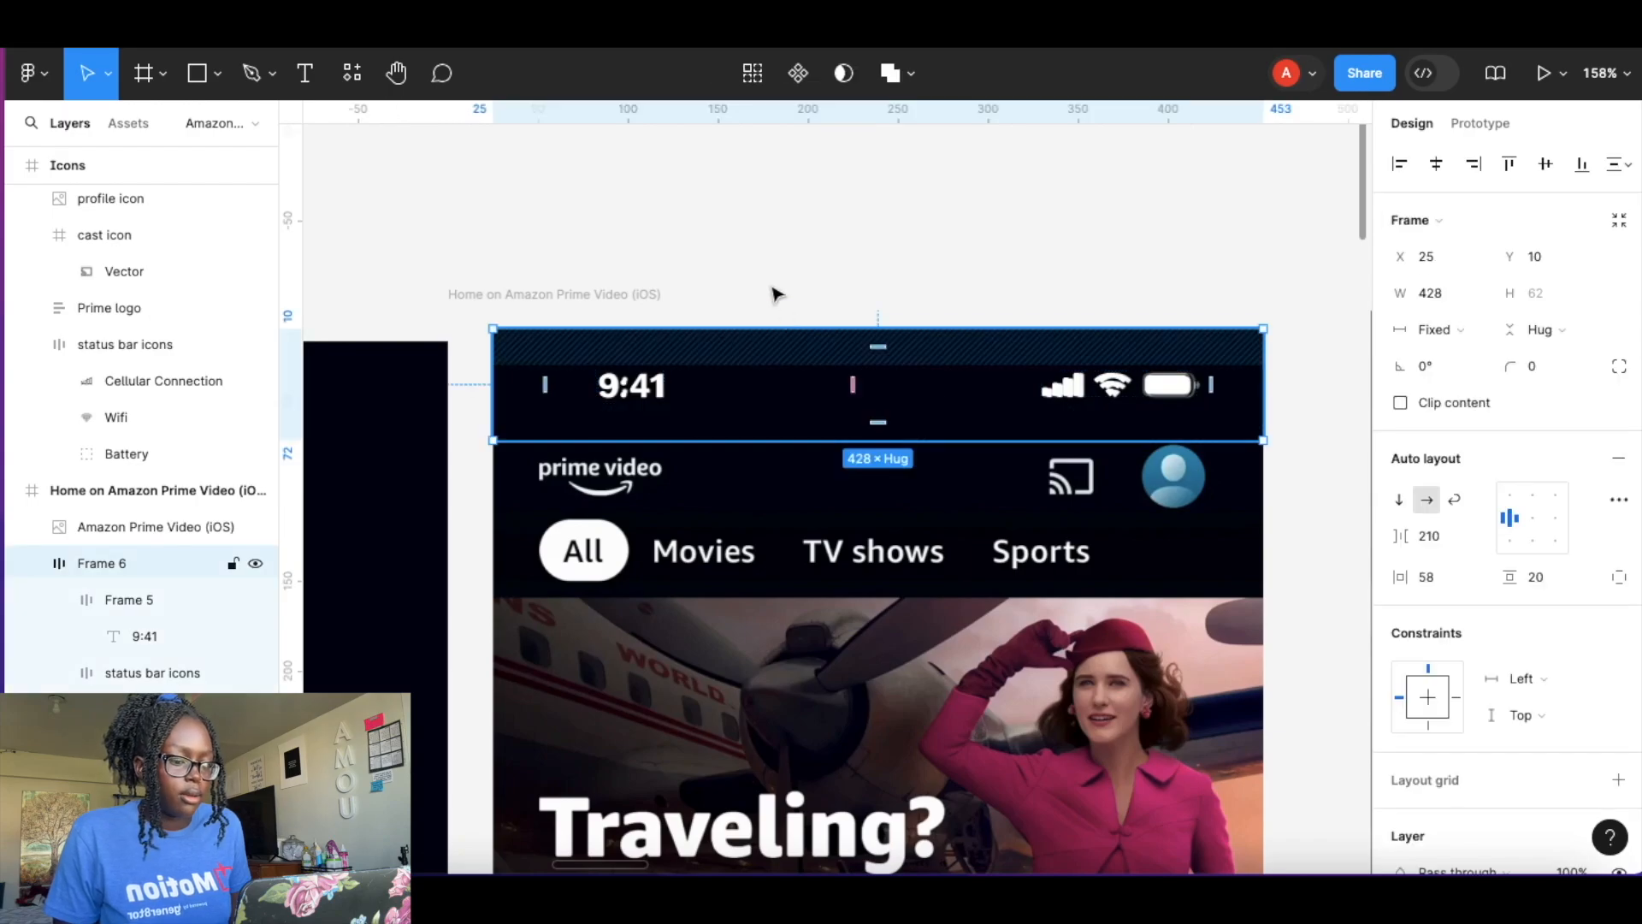
# Turn the status bar frame into a component and rename it Status Bar.
pyautogui.click(799, 73)
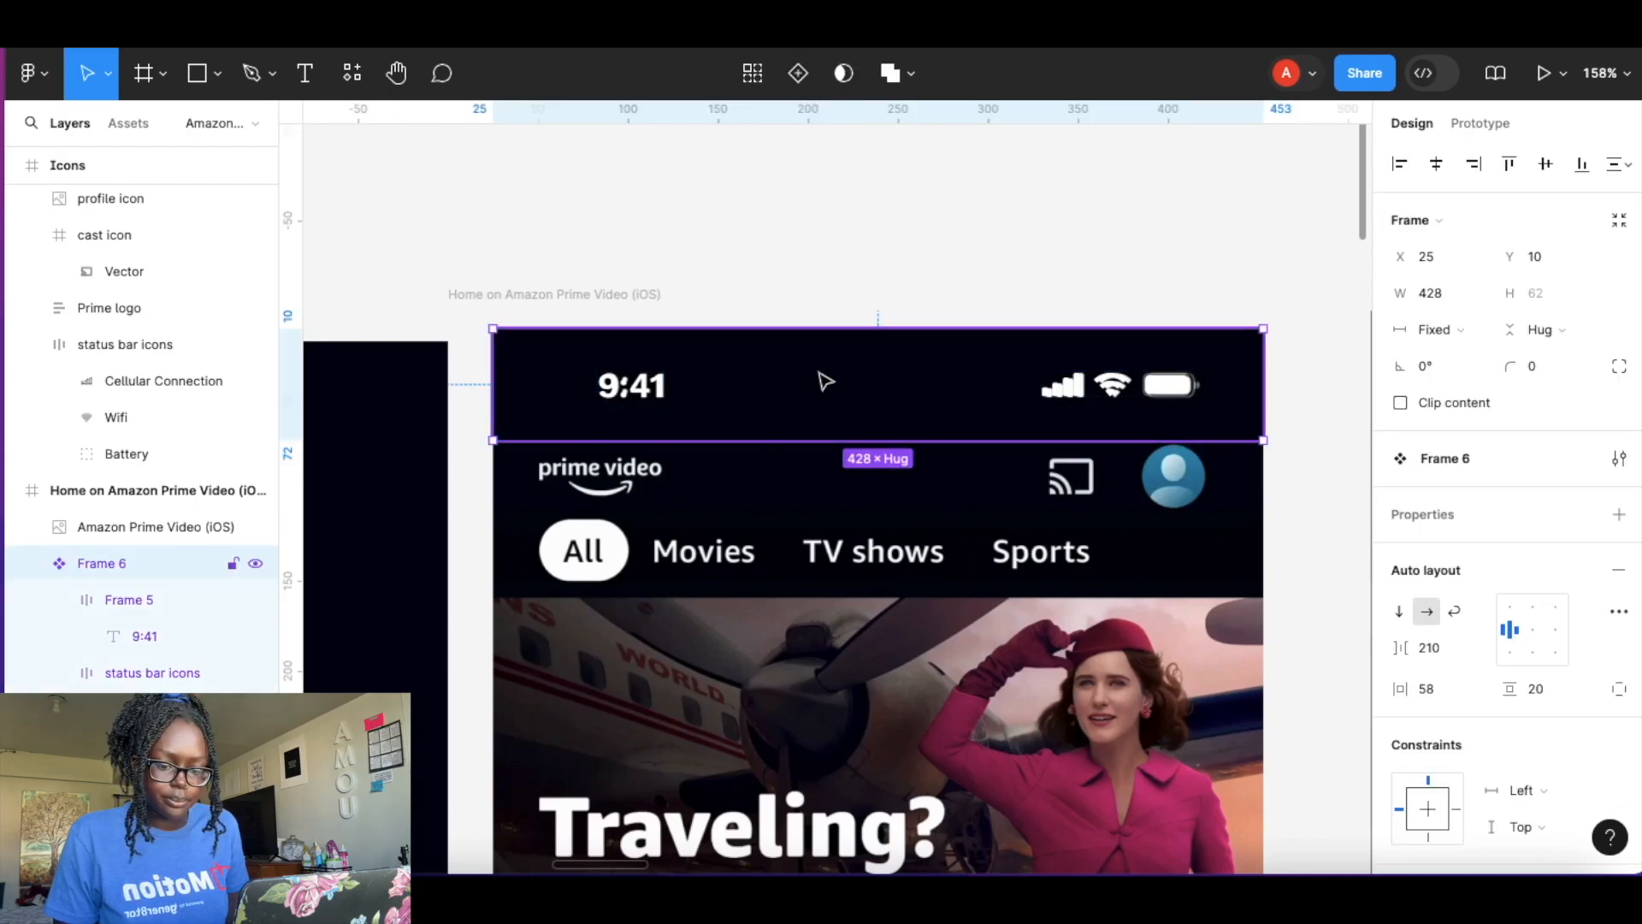
pyautogui.doubleClick(106, 562)
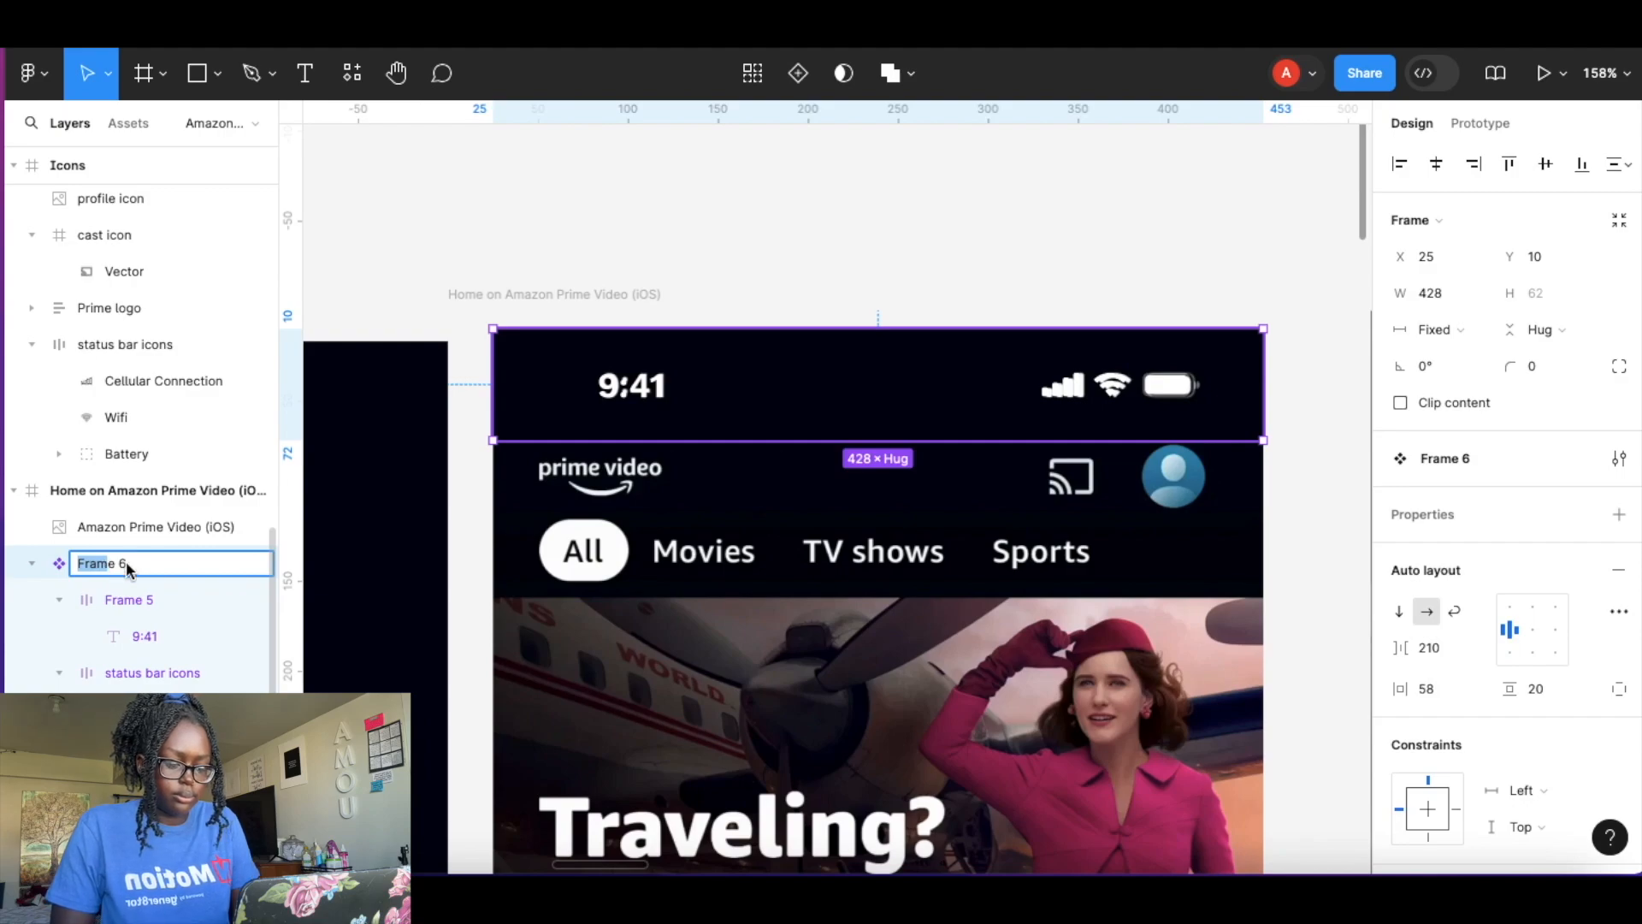
pyautogui.write('Status Bar')
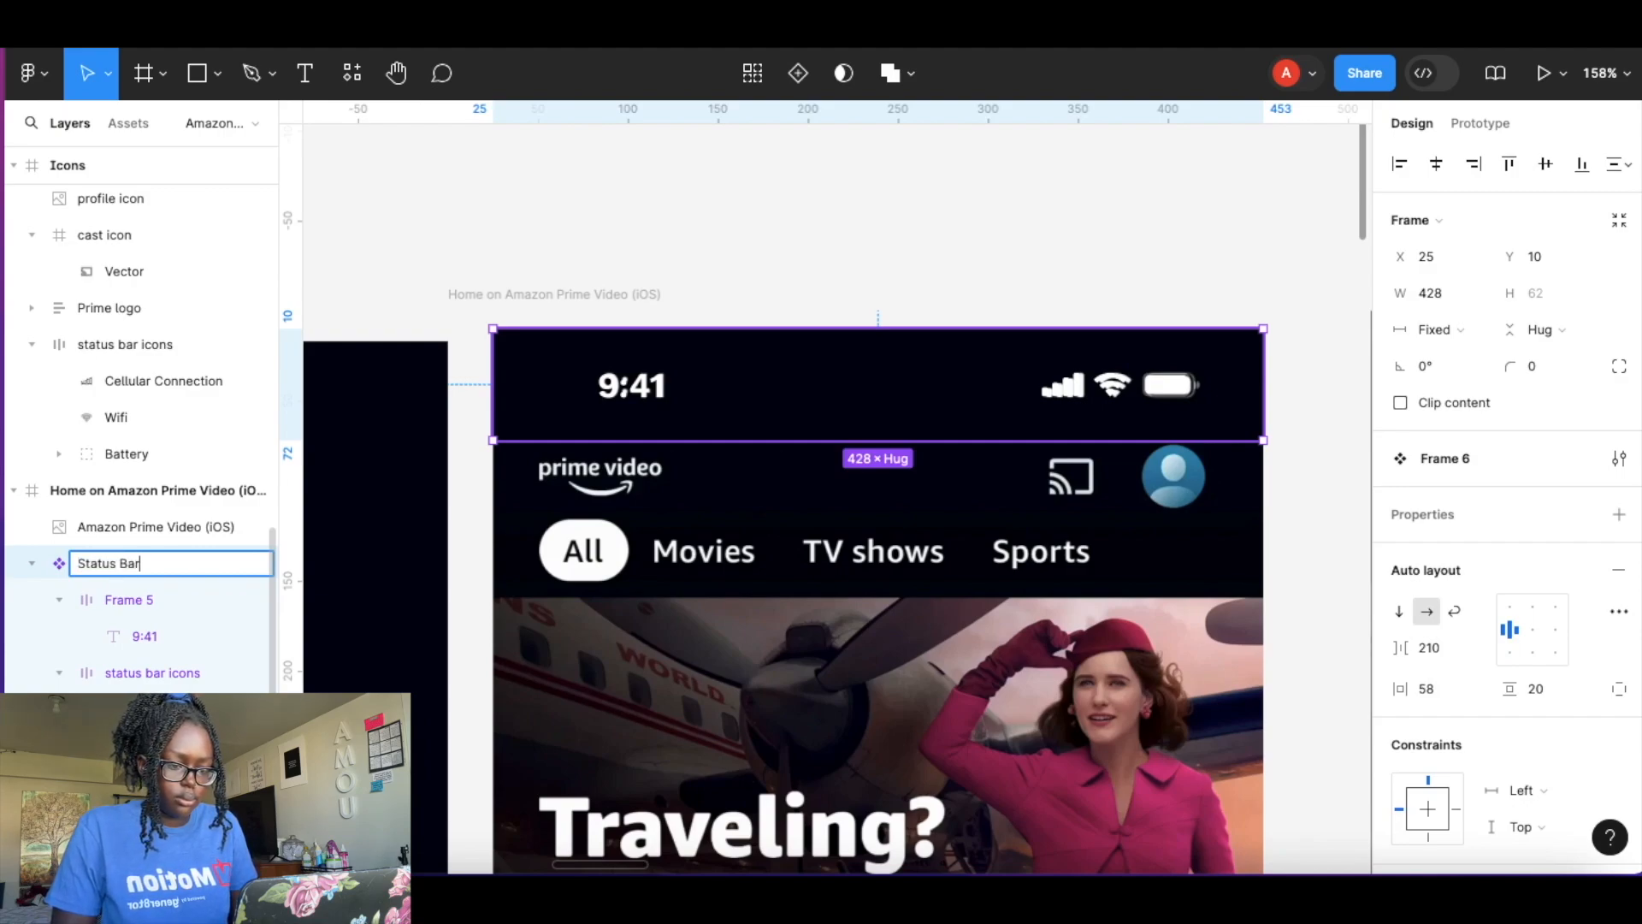
pyautogui.press('Return')
pyautogui.scroll(-10, 771, 390)
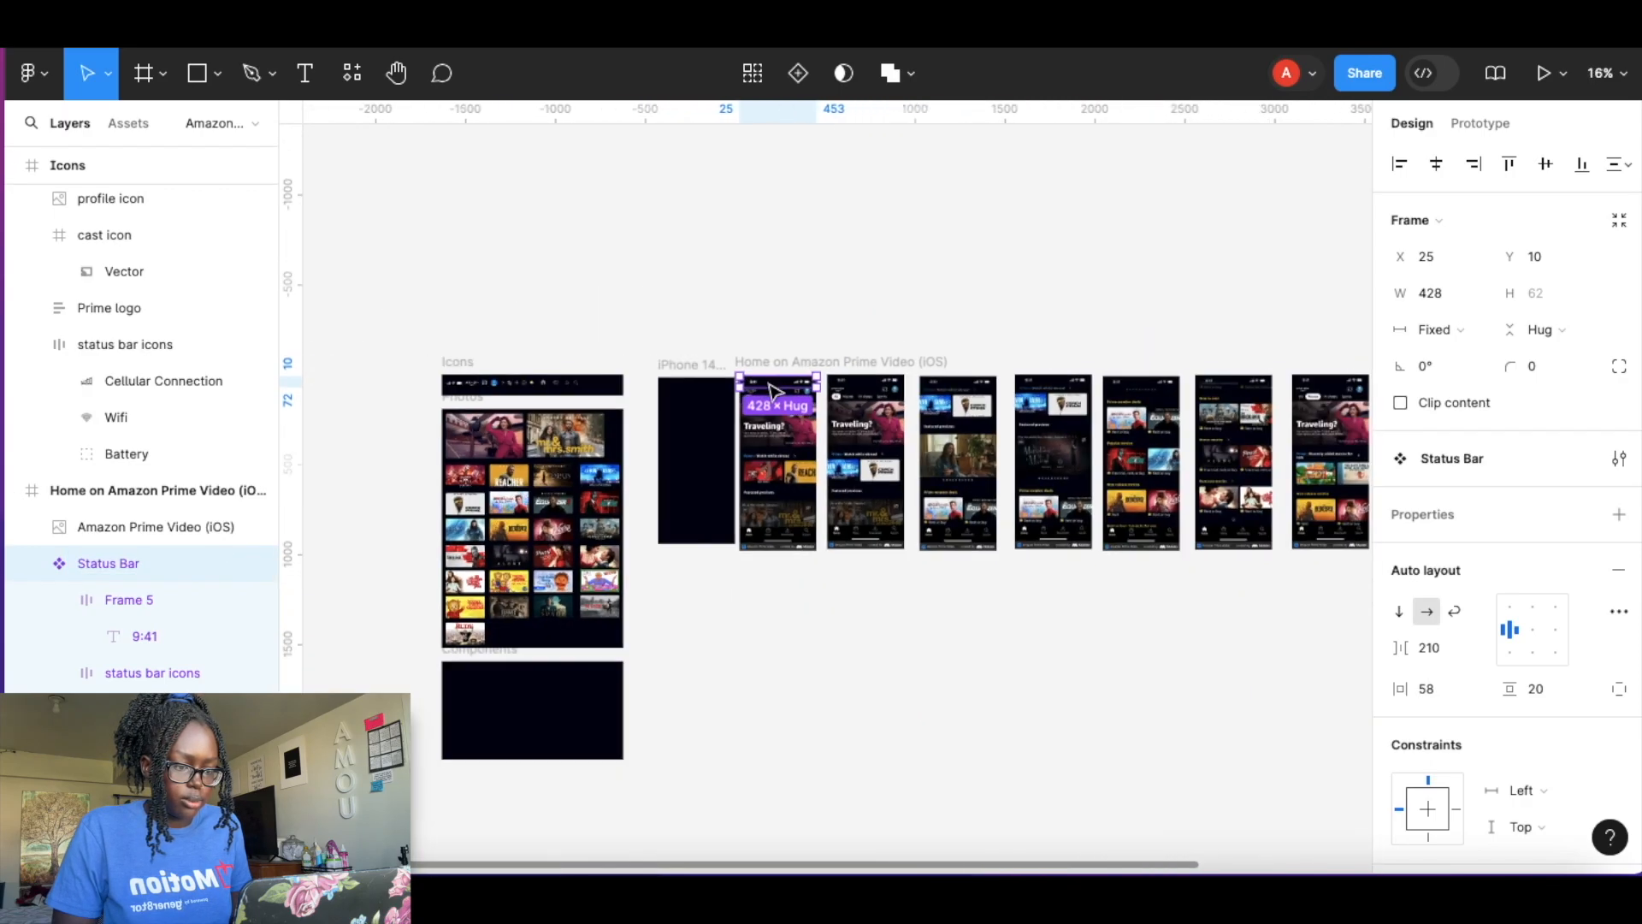
# Move the Status Bar component into the Components frame.
pyautogui.scroll(-3, 773, 392)
pyautogui.moveTo(817, 236); pyautogui.dragTo(535, 543)
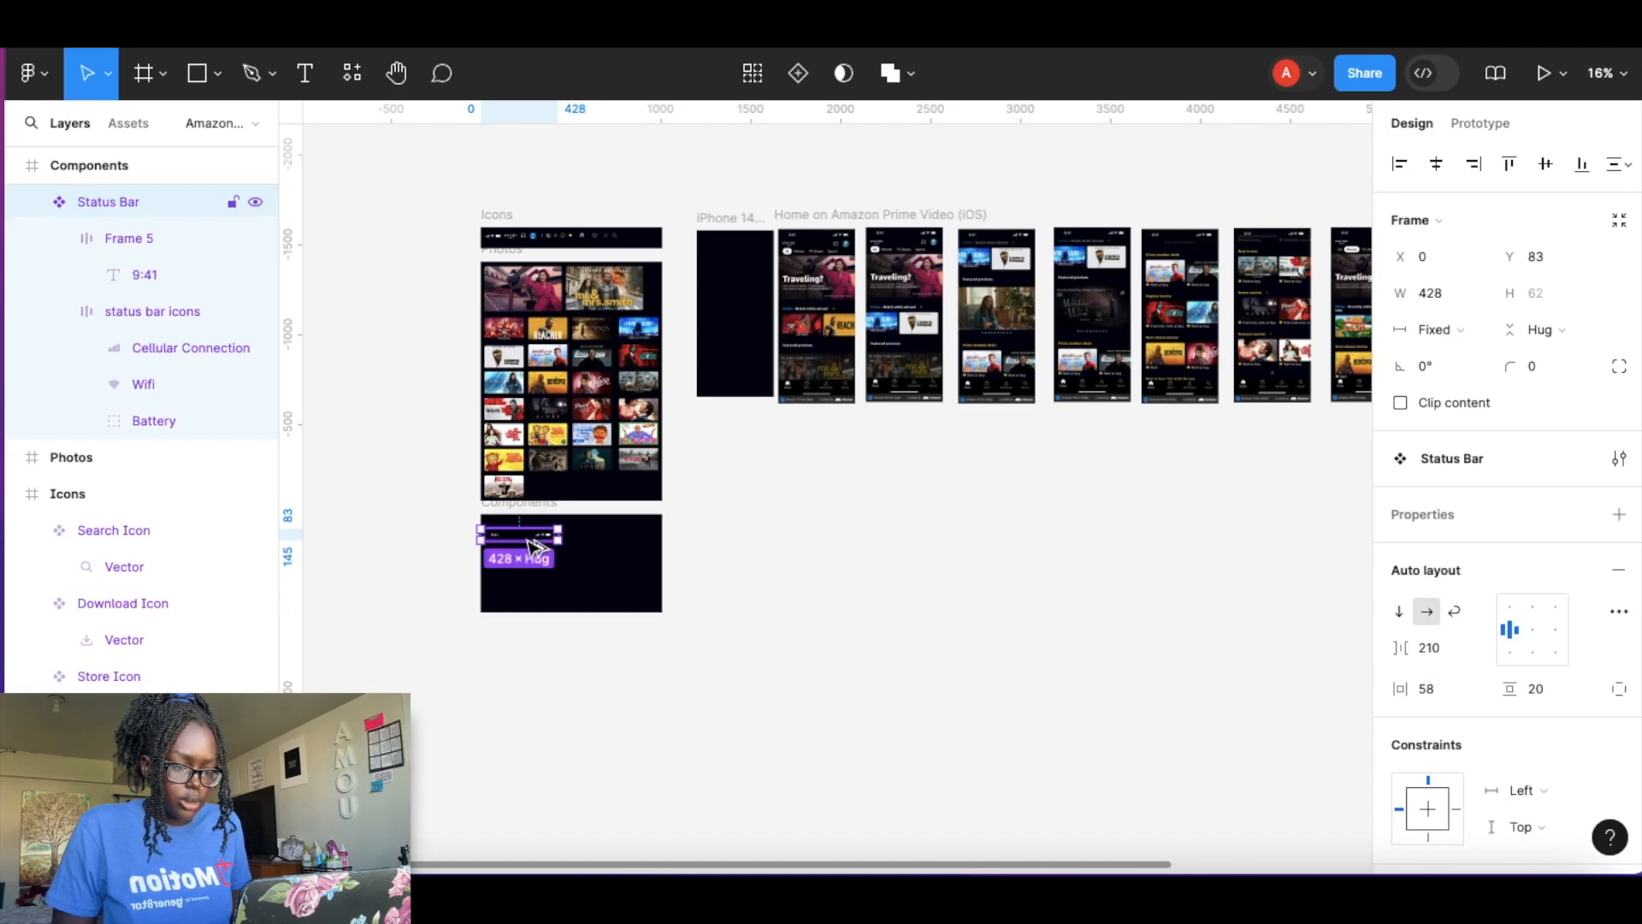
# Place a Status Bar instance at the top of the iPhone 14 Plus - 1 screen.
pyautogui.moveTo(519, 534); pyautogui.dragTo(752, 254)
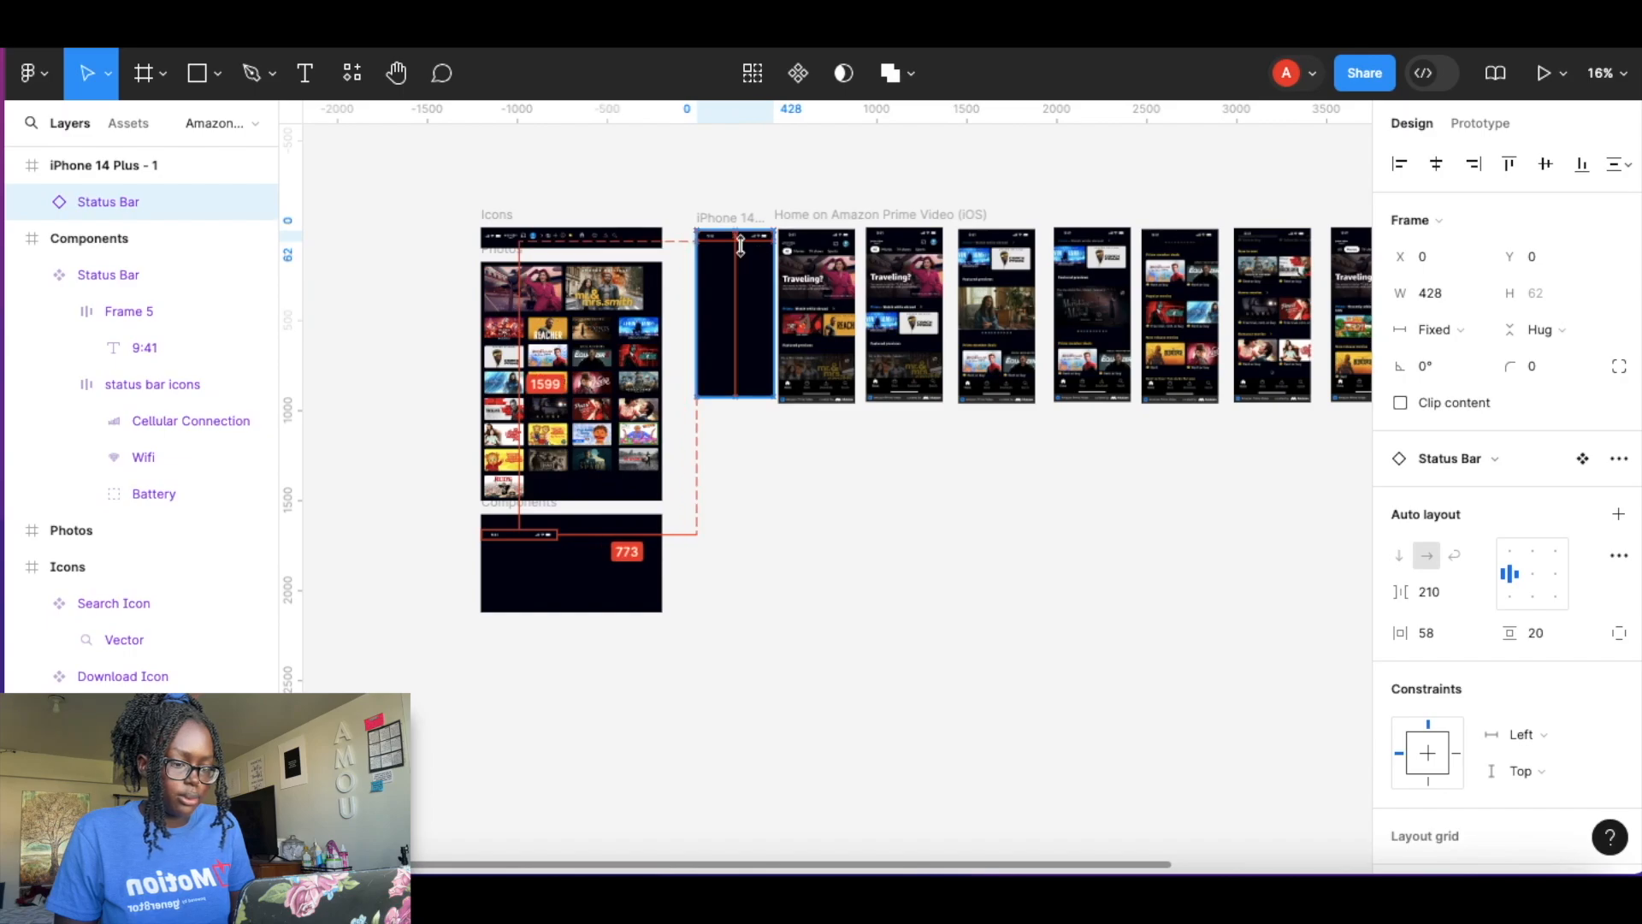
pyautogui.keyDown('ctrl'); pyautogui.scroll(3, 741, 248); pyautogui.keyUp('ctrl')
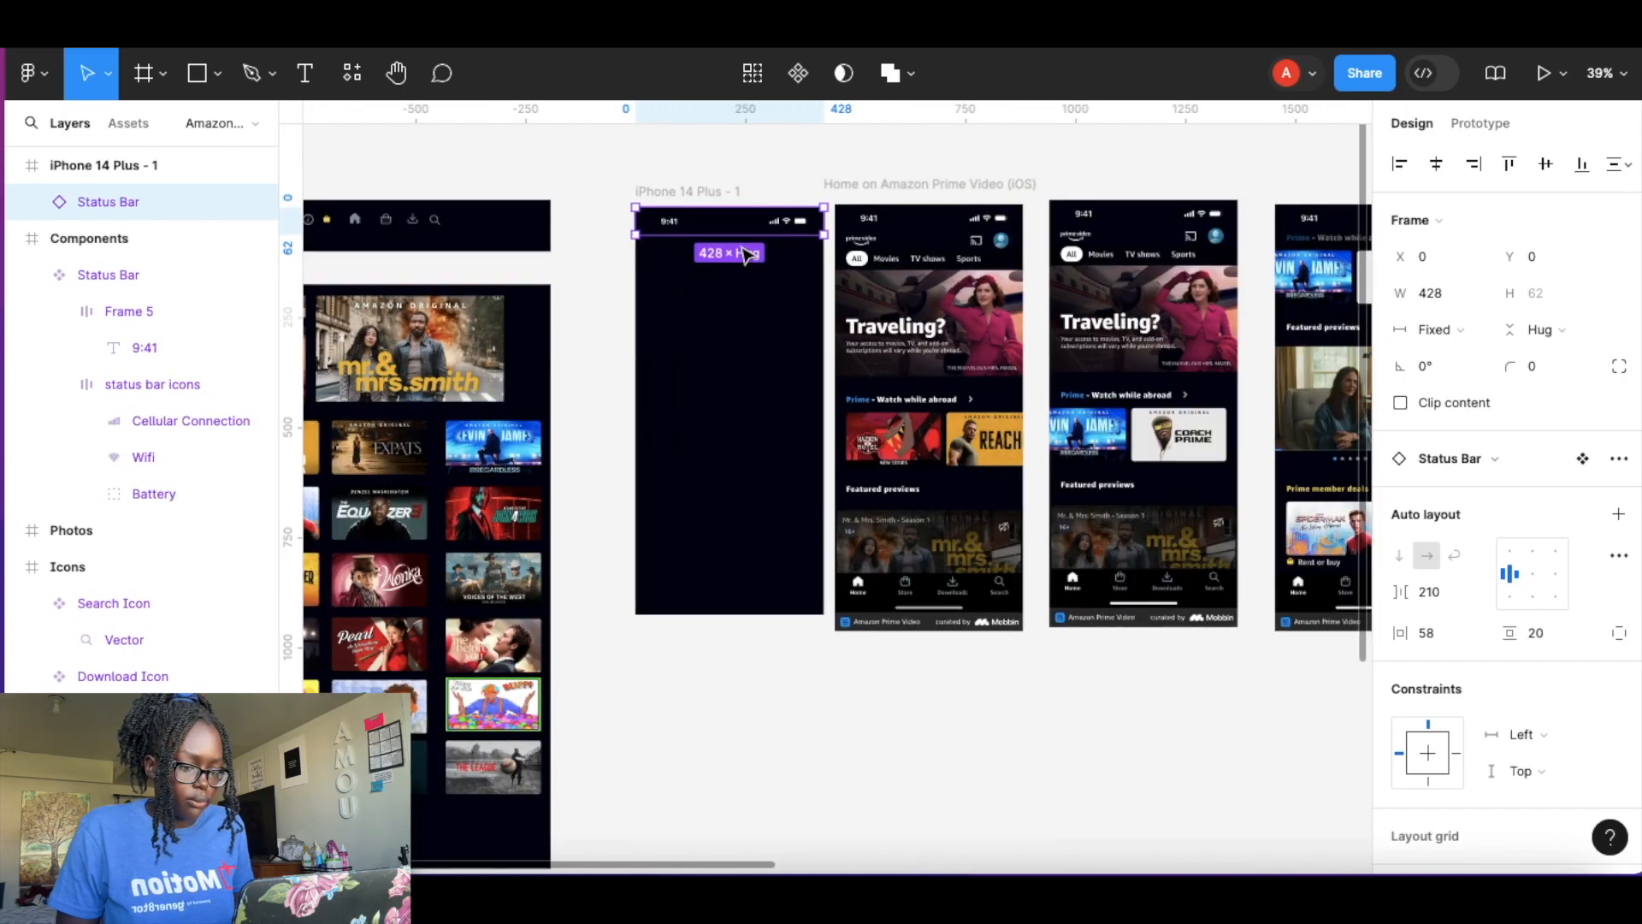
pyautogui.keyDown('ctrl'); pyautogui.scroll(5, 744, 252); pyautogui.keyUp('ctrl')
pyautogui.moveTo(681, 259); pyautogui.dragTo(685, 261)
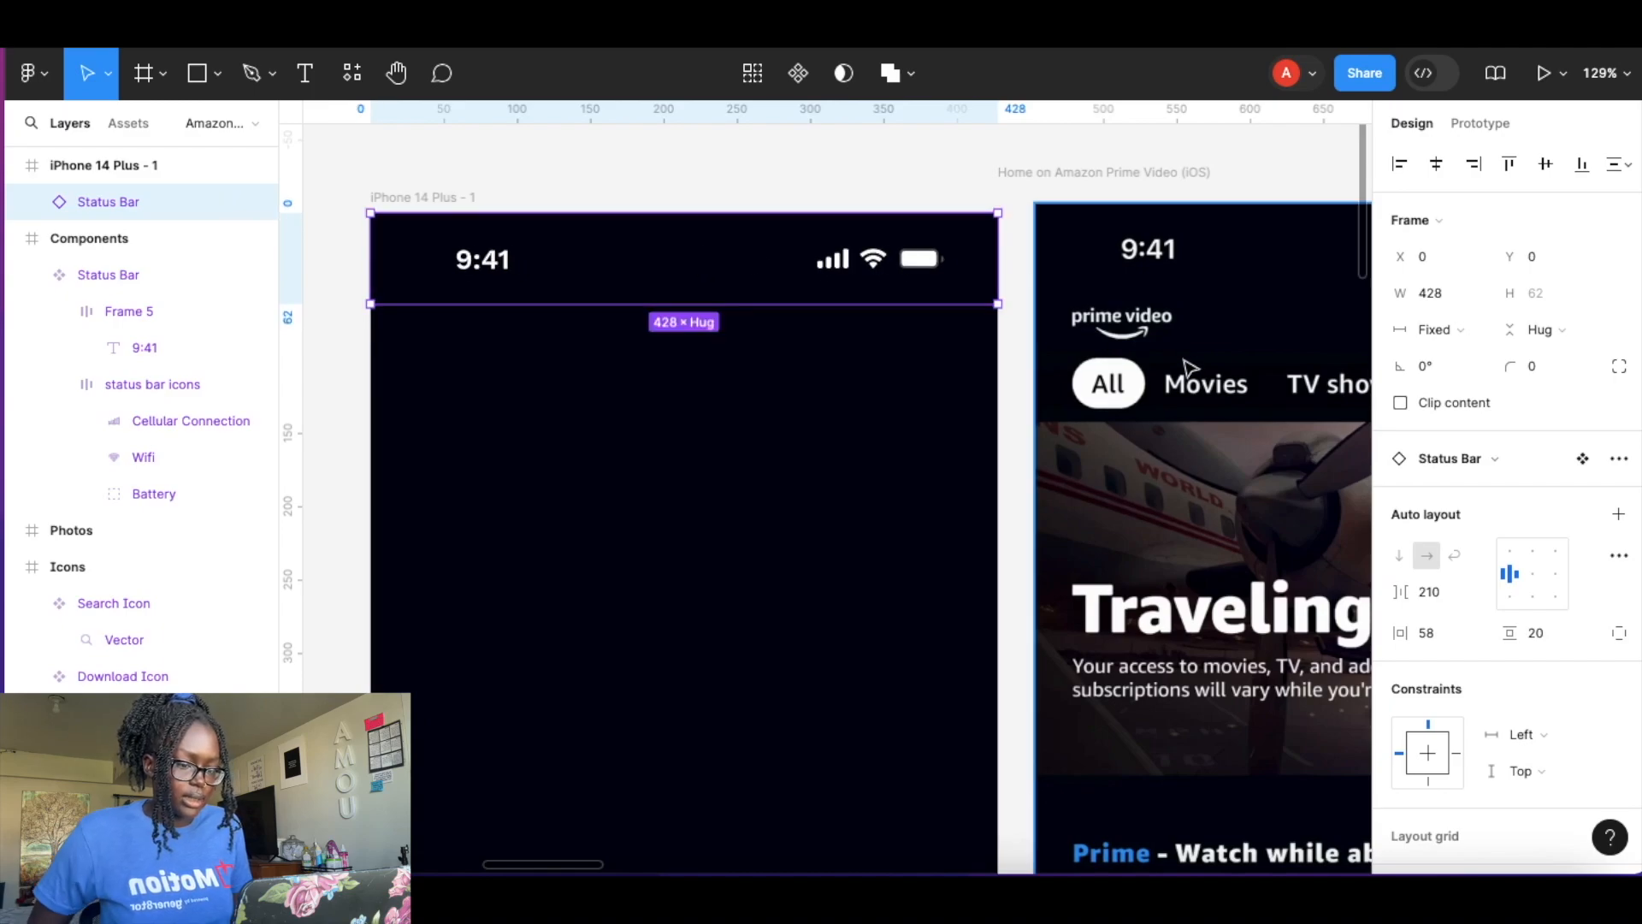
# Copy the Prime logo, cast icon and profile icon from the Icons frame and paste them onto the reference home screen.
pyautogui.hscroll(7, 1189, 368)
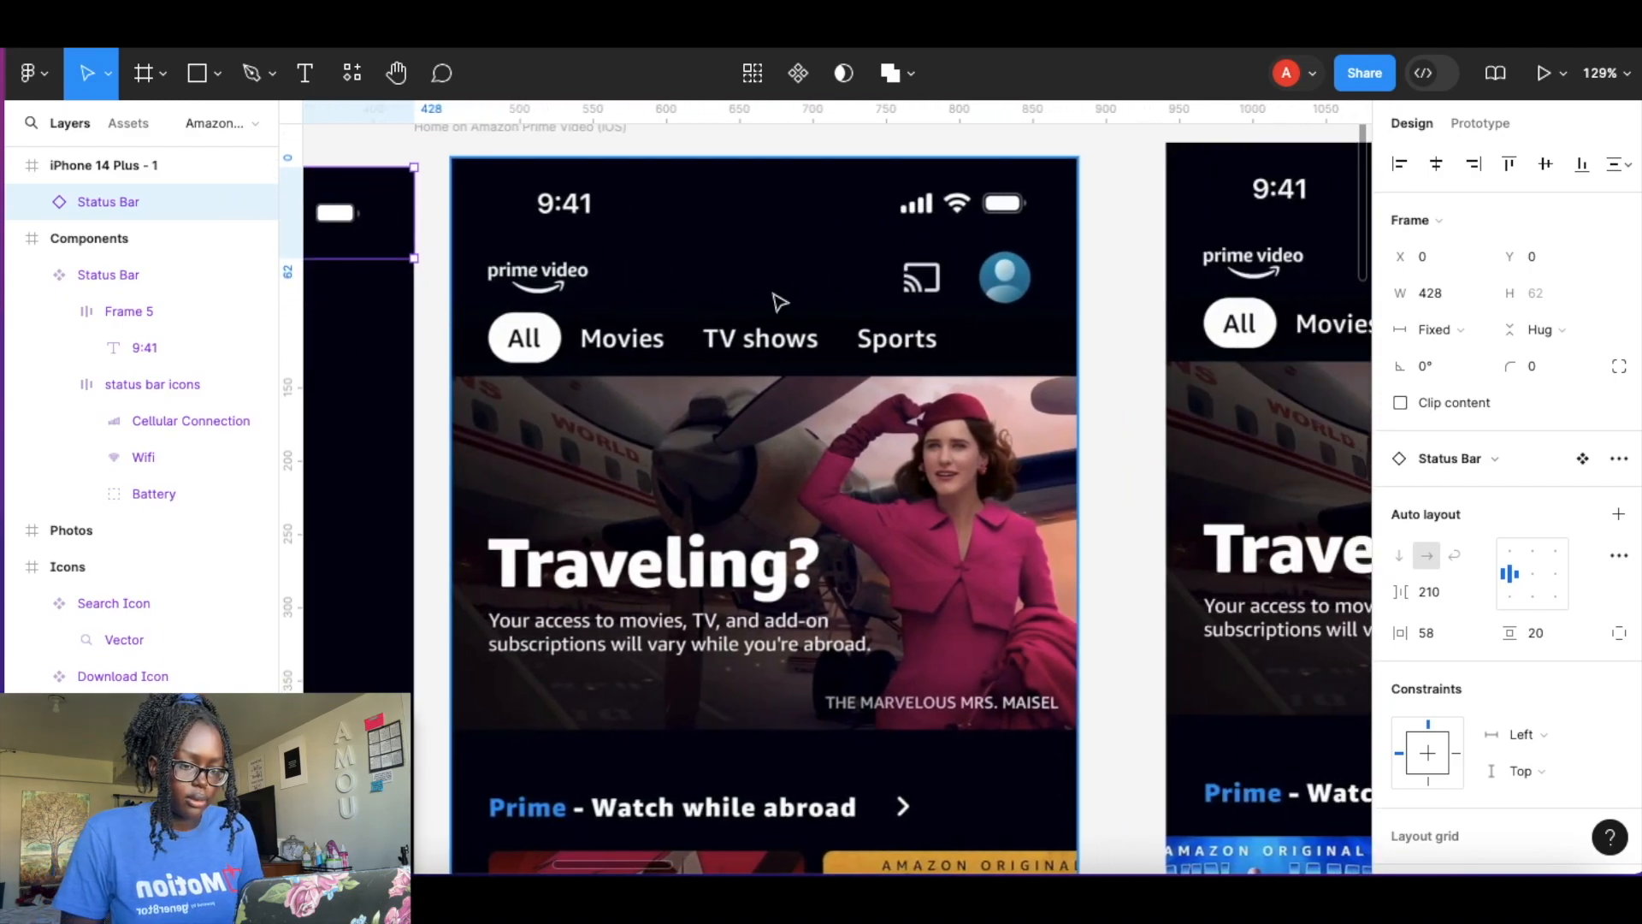
pyautogui.scroll(-5, 593, 315)
pyautogui.hscroll(-12, 593, 317)
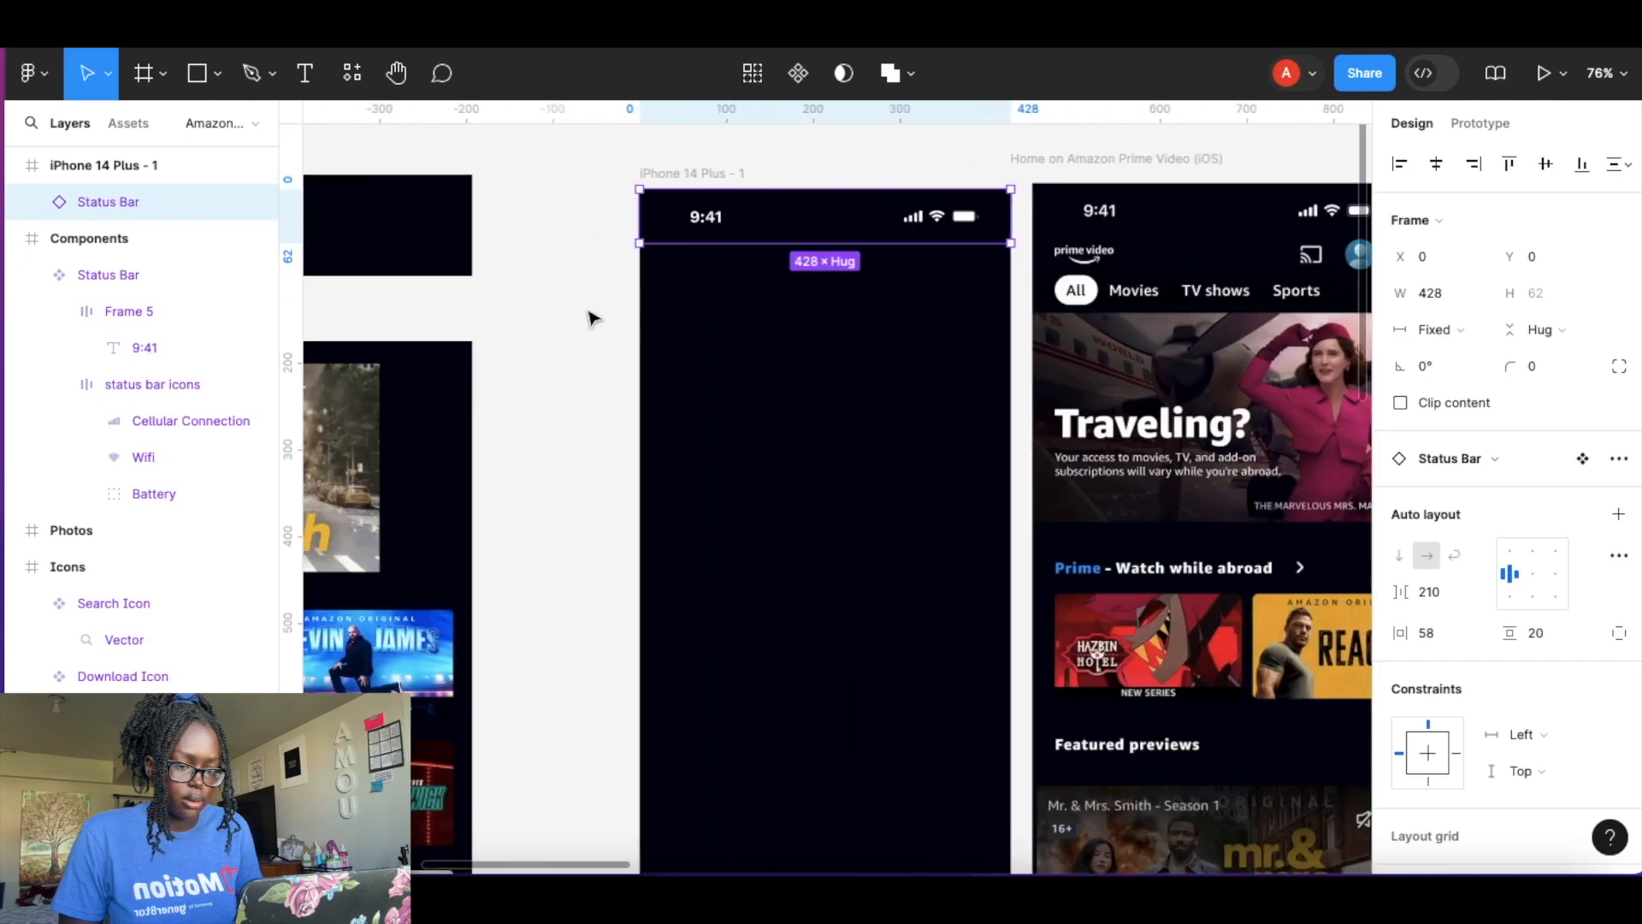
pyautogui.hscroll(-2, 591, 318)
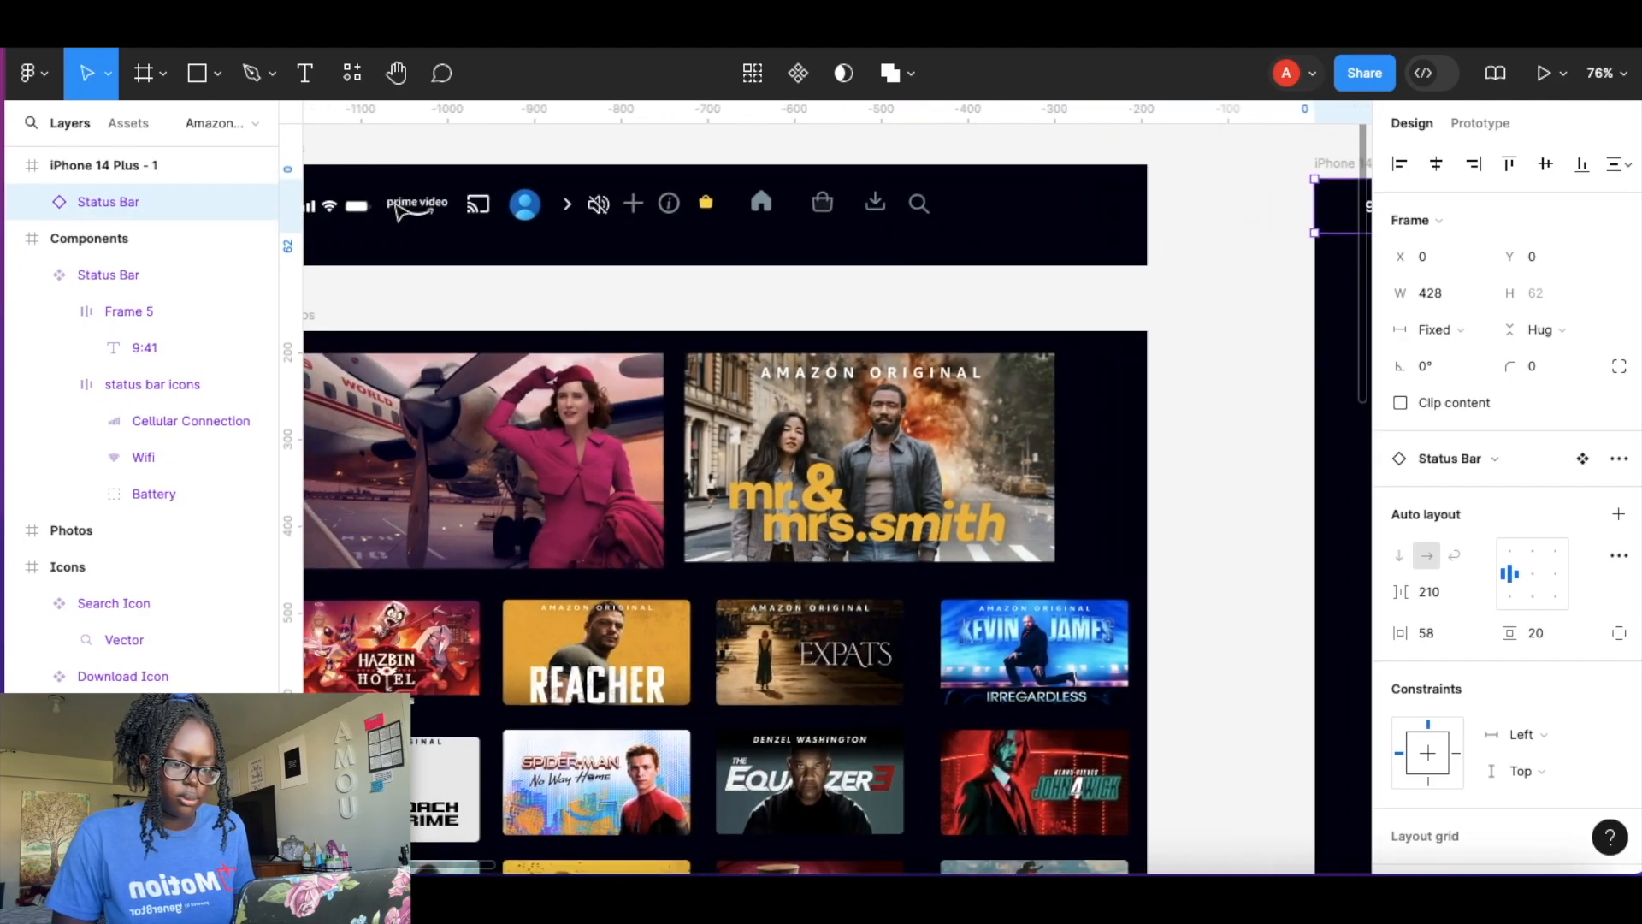
pyautogui.click(409, 209)
pyautogui.keyDown('shift'); pyautogui.click(479, 204); pyautogui.keyUp('shift')
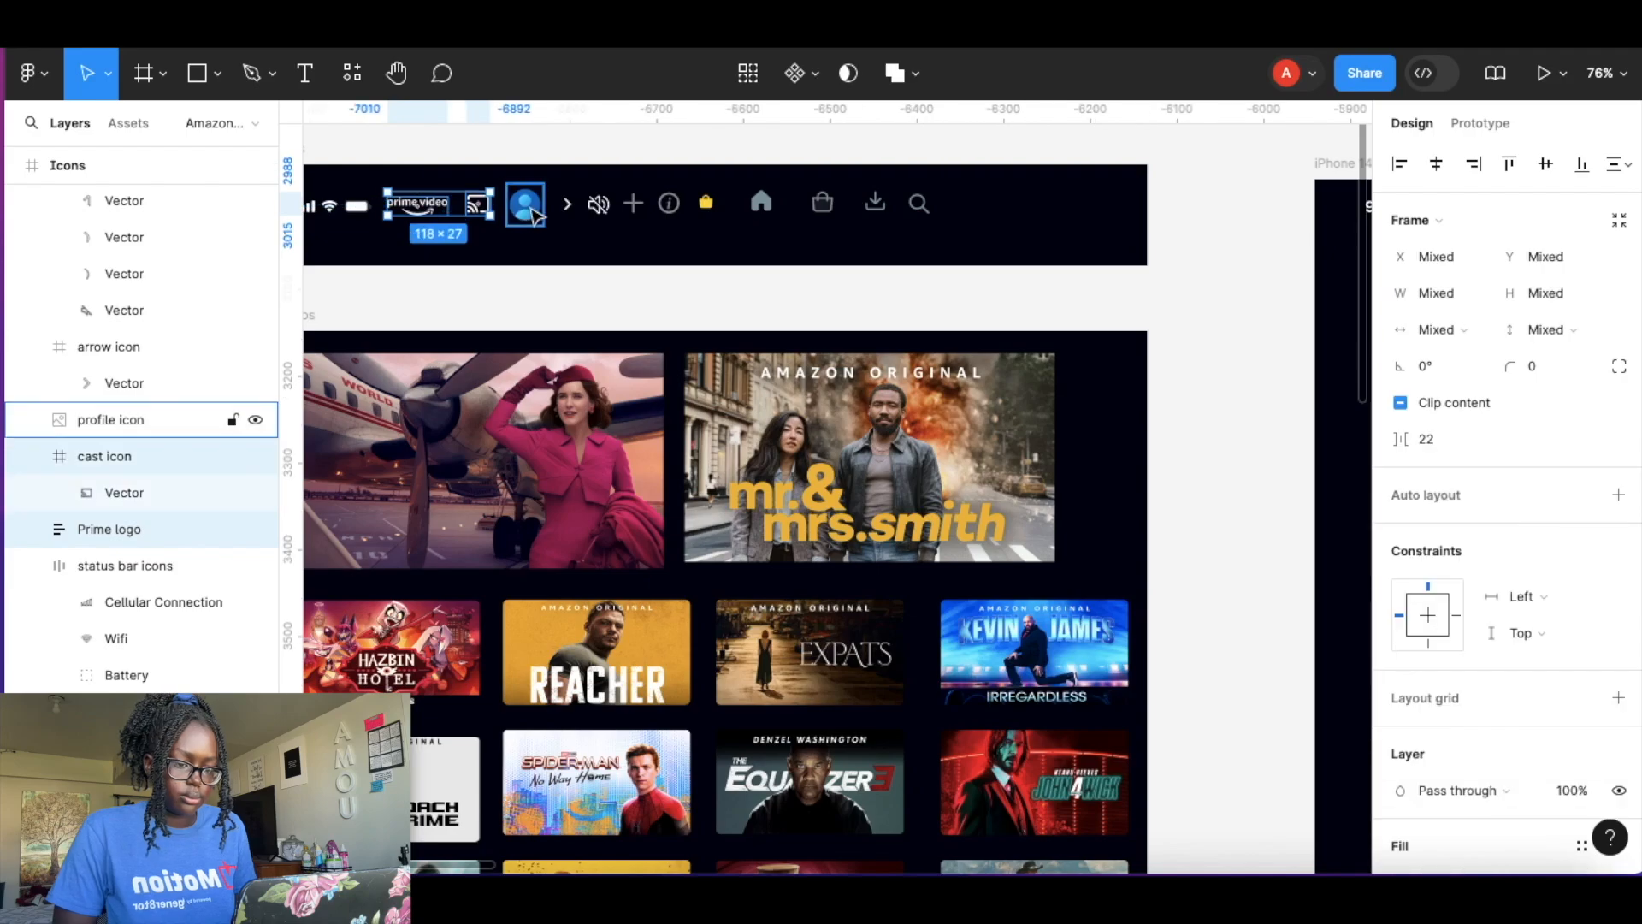
pyautogui.keyDown('shift'); pyautogui.click(527, 208); pyautogui.keyUp('shift')
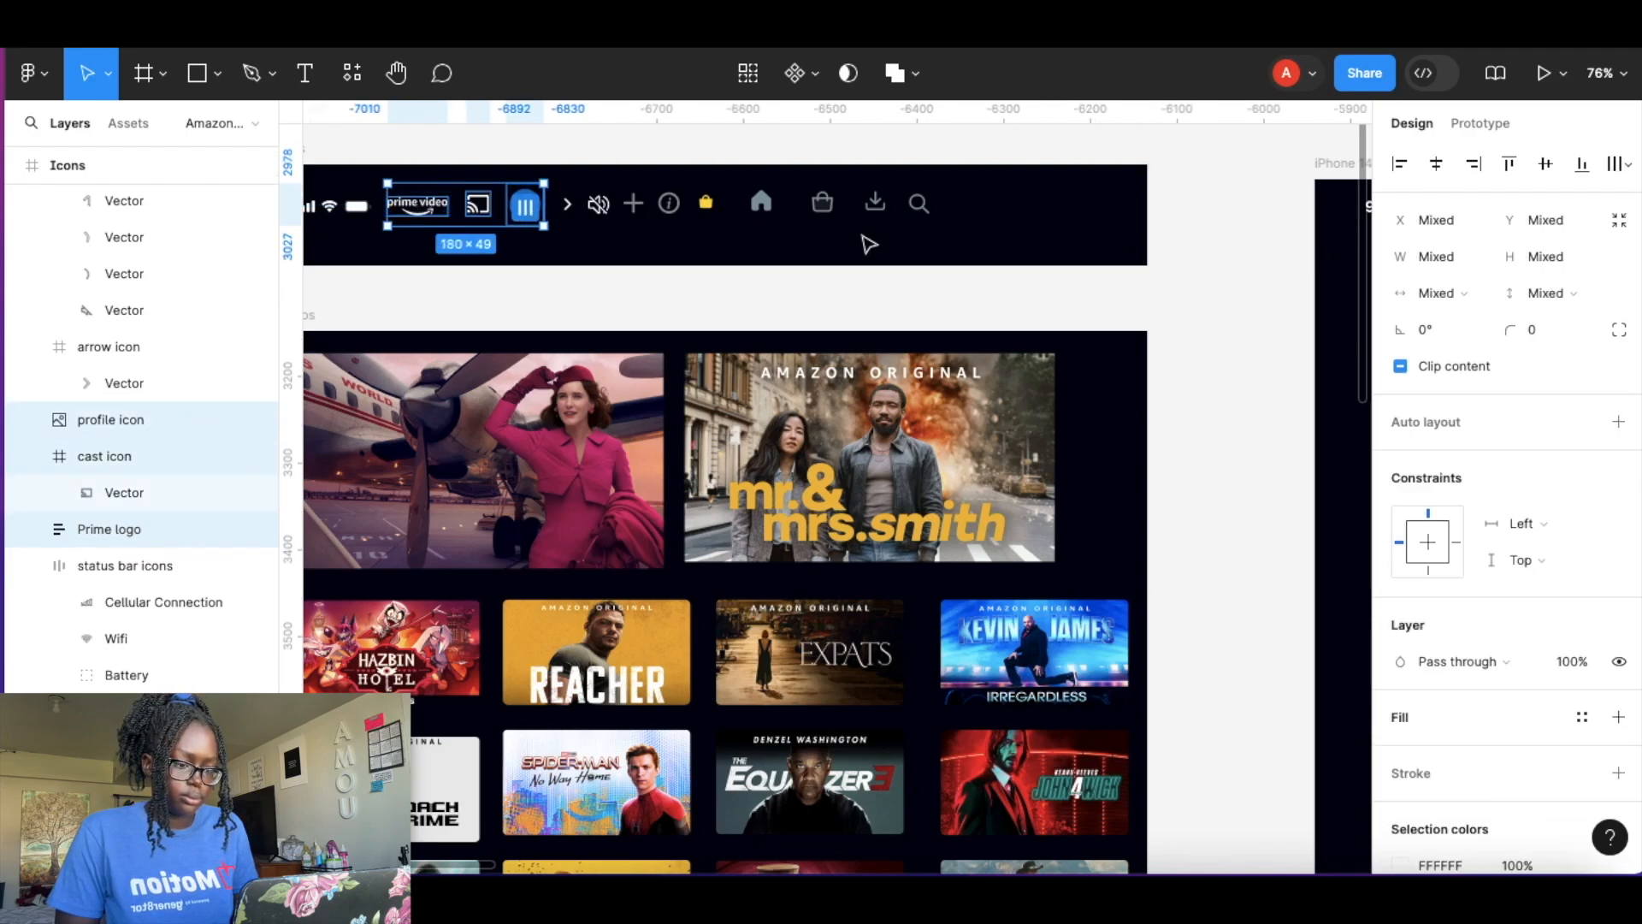
pyautogui.hscroll(10, 869, 246)
pyautogui.scroll(3, 855, 248)
pyautogui.scroll(3, 740, 265)
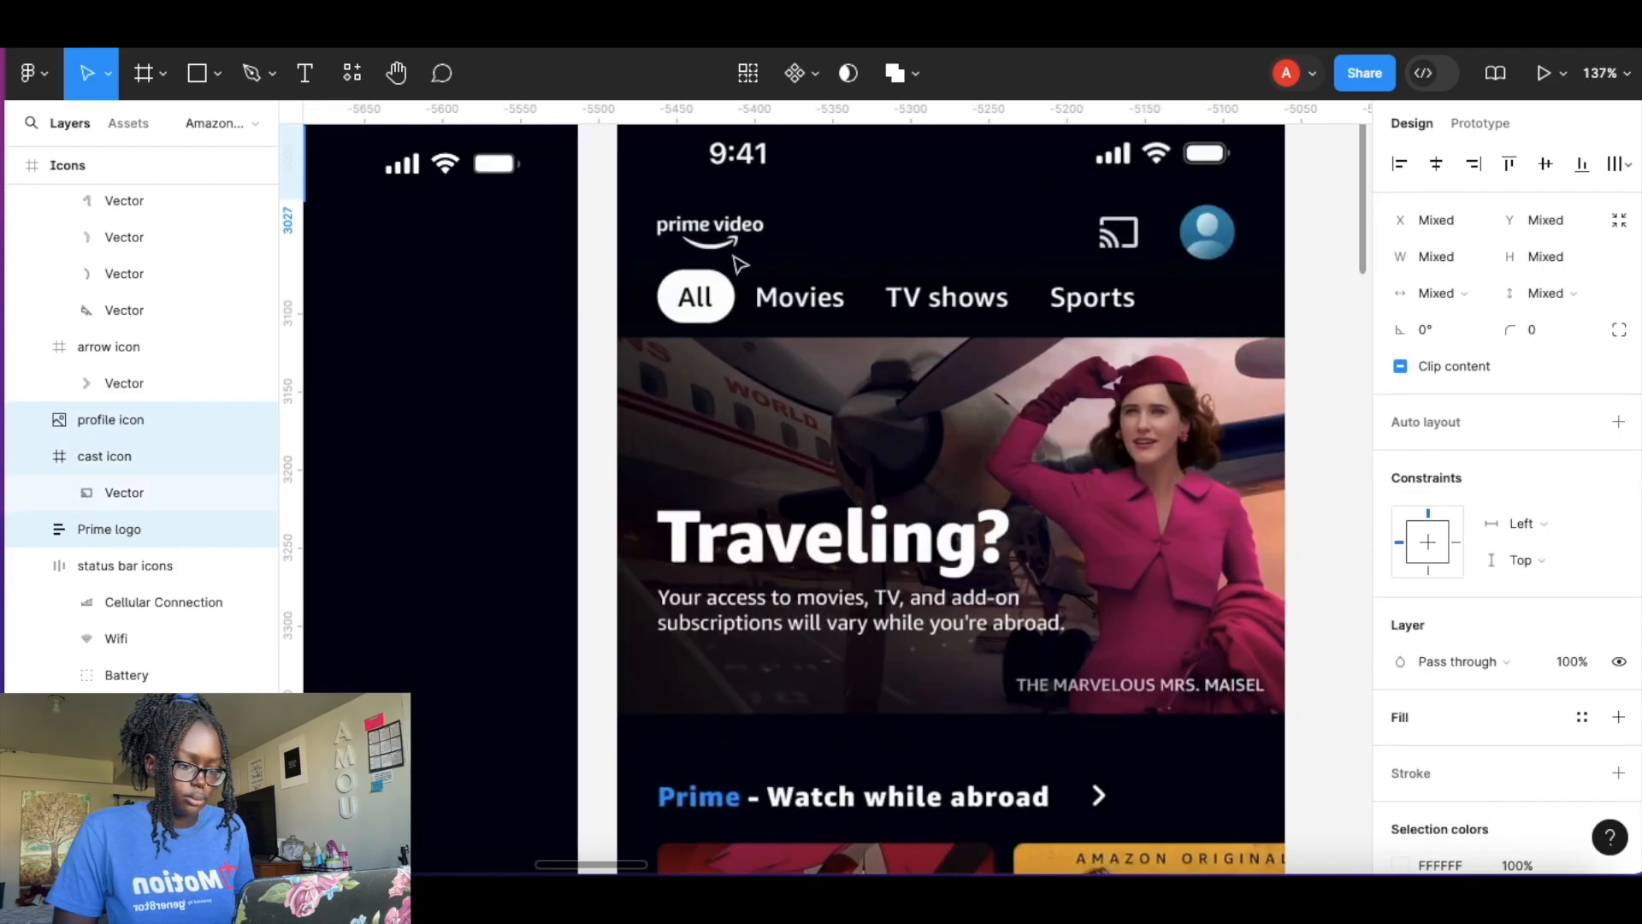
pyautogui.click(851, 272)
pyautogui.hotkey('ctrl', 'v')
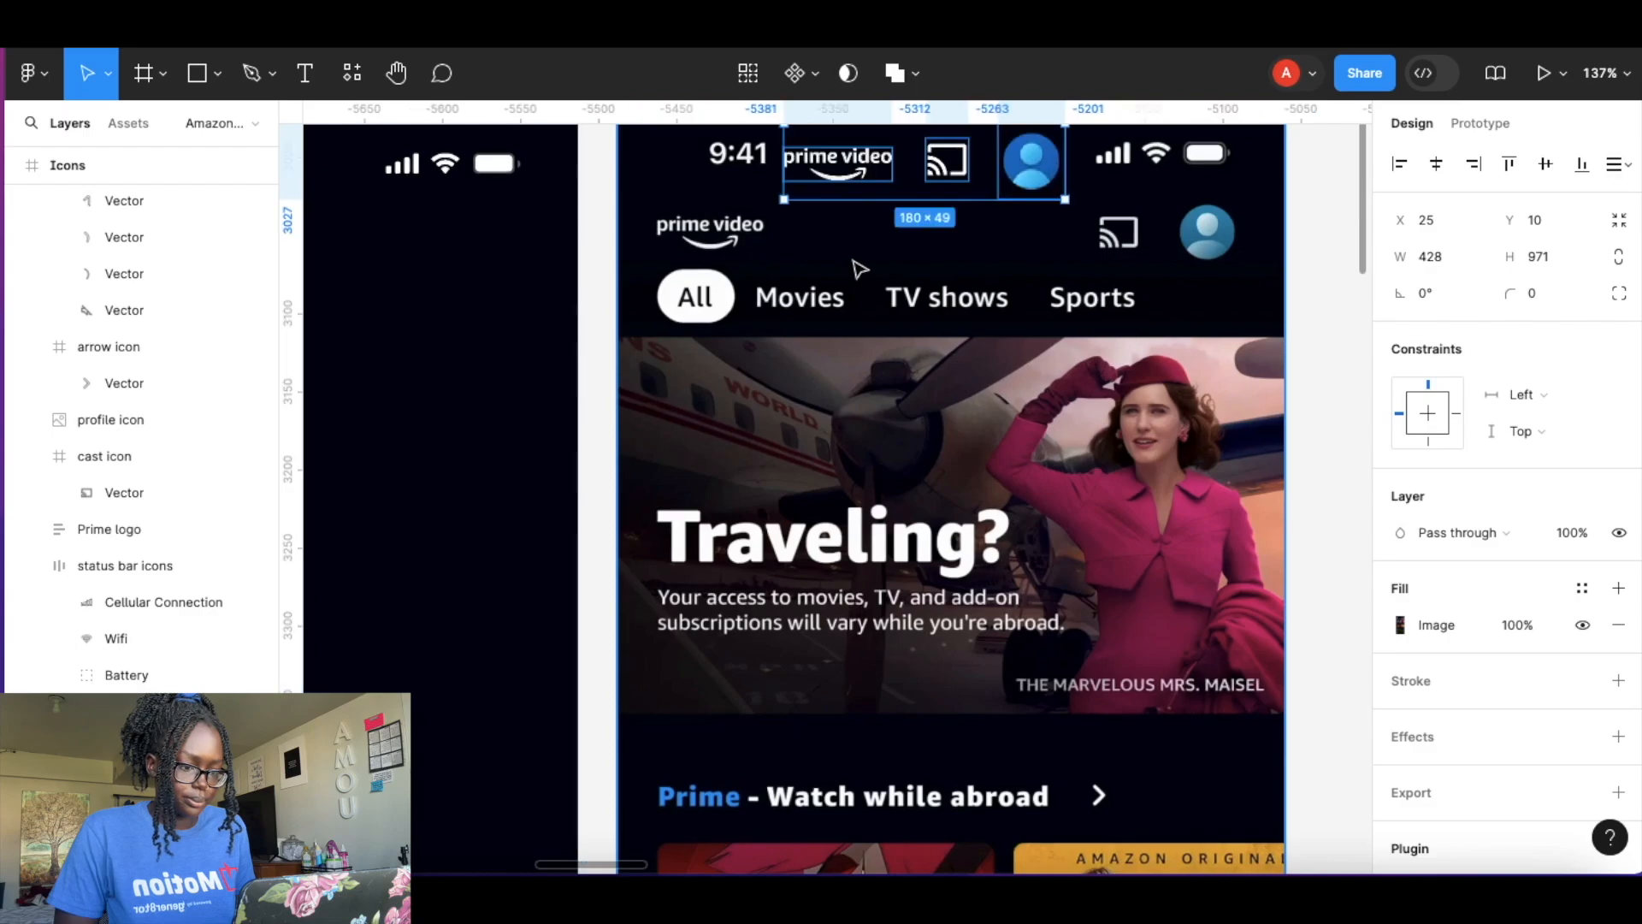
# Position the Prime logo, cast icon and profile icon over their matching spots in the reference header.
pyautogui.click(850, 206)
pyautogui.click(842, 171)
pyautogui.moveTo(843, 171); pyautogui.dragTo(718, 238)
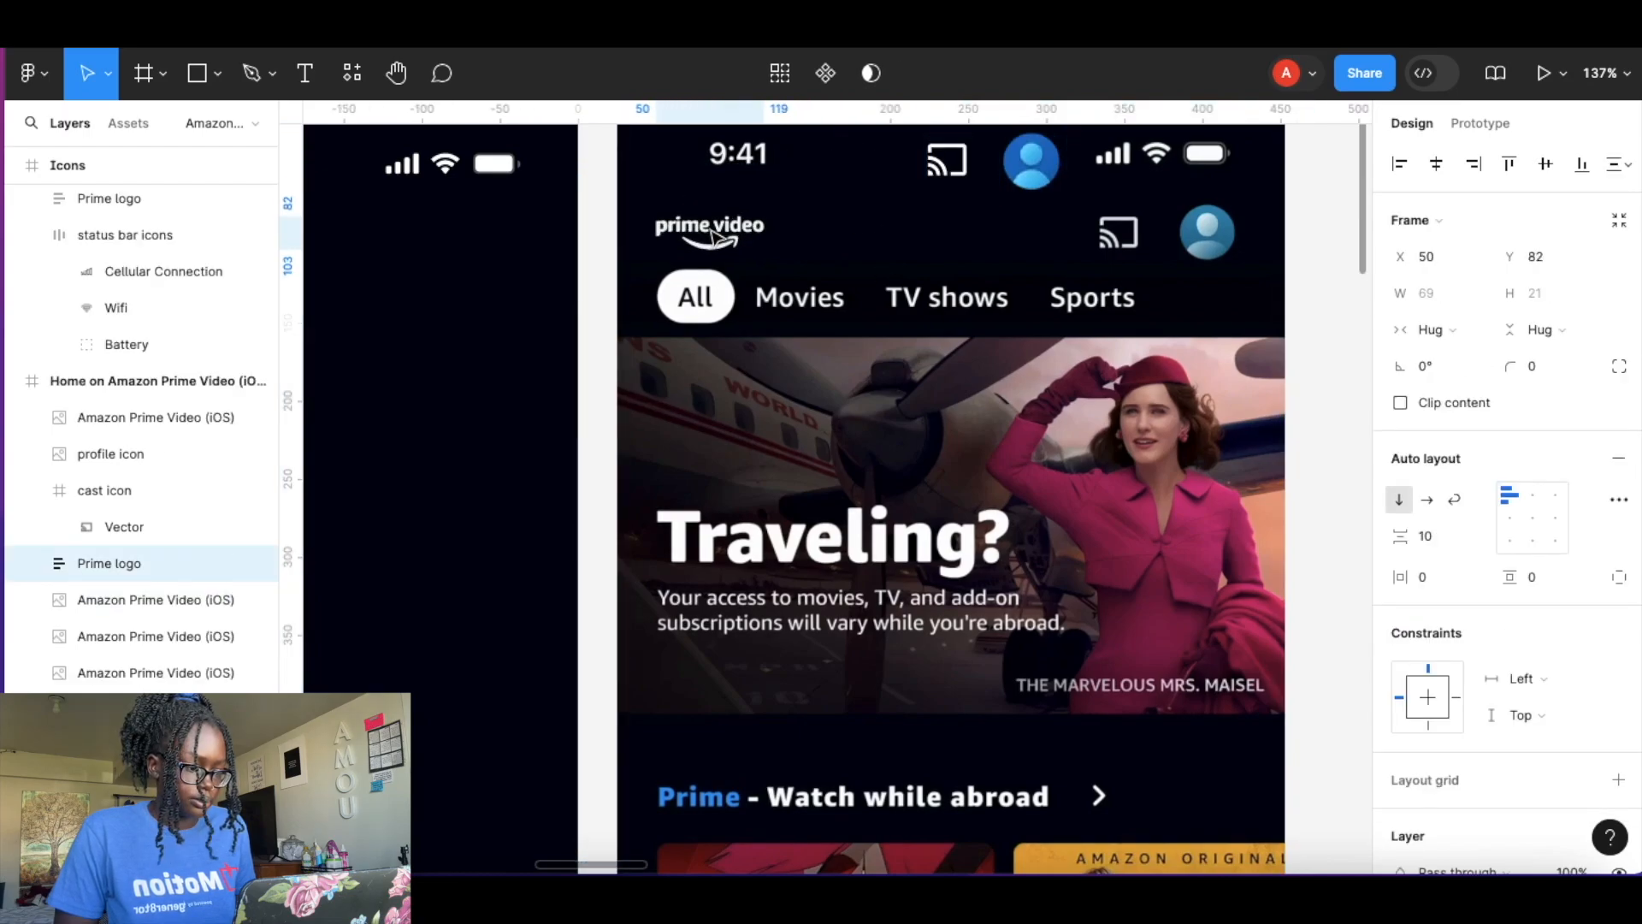
pyautogui.click(945, 160)
pyautogui.moveTo(945, 160); pyautogui.dragTo(1118, 242)
pyautogui.click(1010, 171)
pyautogui.moveTo(1011, 171); pyautogui.dragTo(1203, 244)
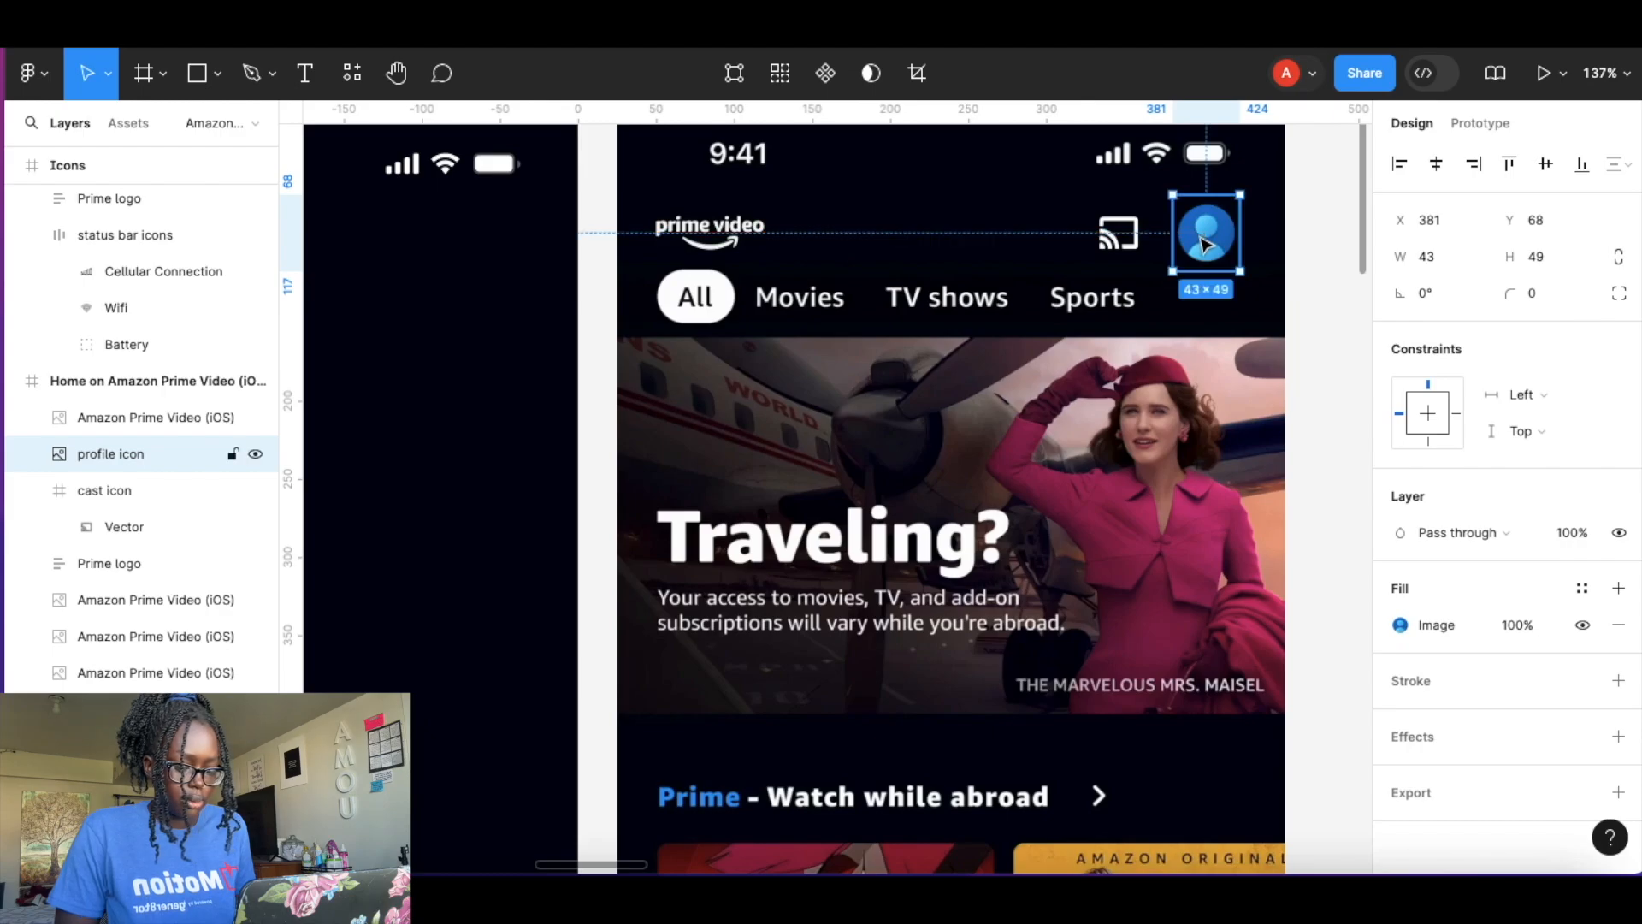
# Wrap the cast and profile icons in an auto layout frame, then wrap that frame and the Prime logo in an outer auto layout frame.
pyautogui.keyDown('shift'); pyautogui.click(1119, 241); pyautogui.keyUp('shift')
pyautogui.hotkey('shift', 'a')
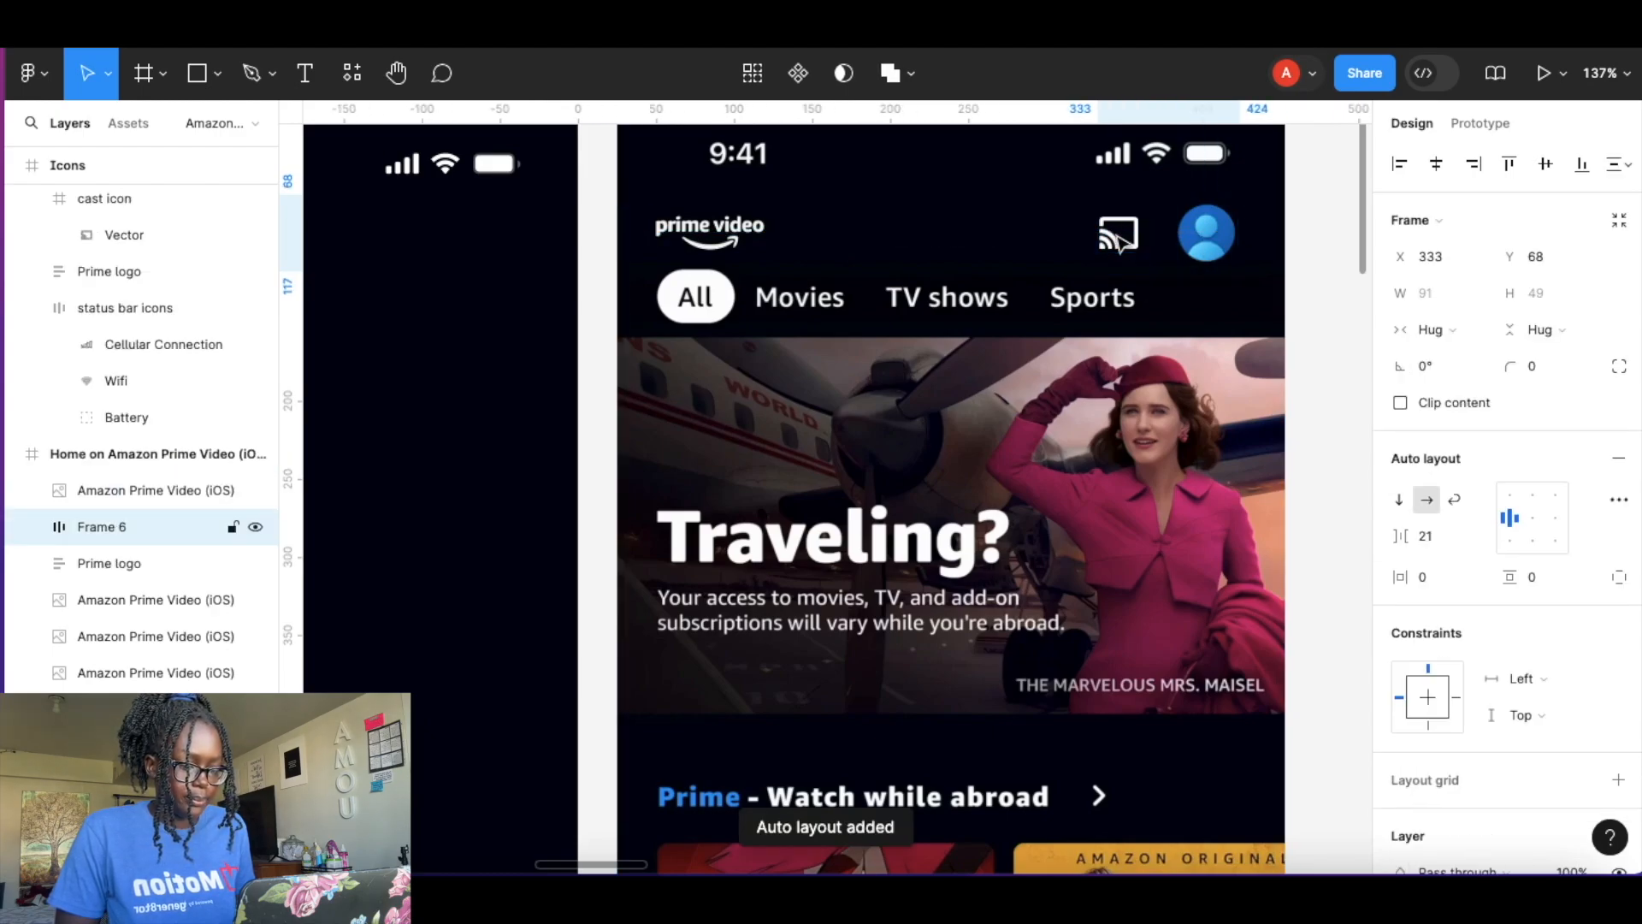
pyautogui.keyDown('shift'); pyautogui.click(738, 248); pyautogui.keyUp('shift')
pyautogui.hotkey('shift', 'a')
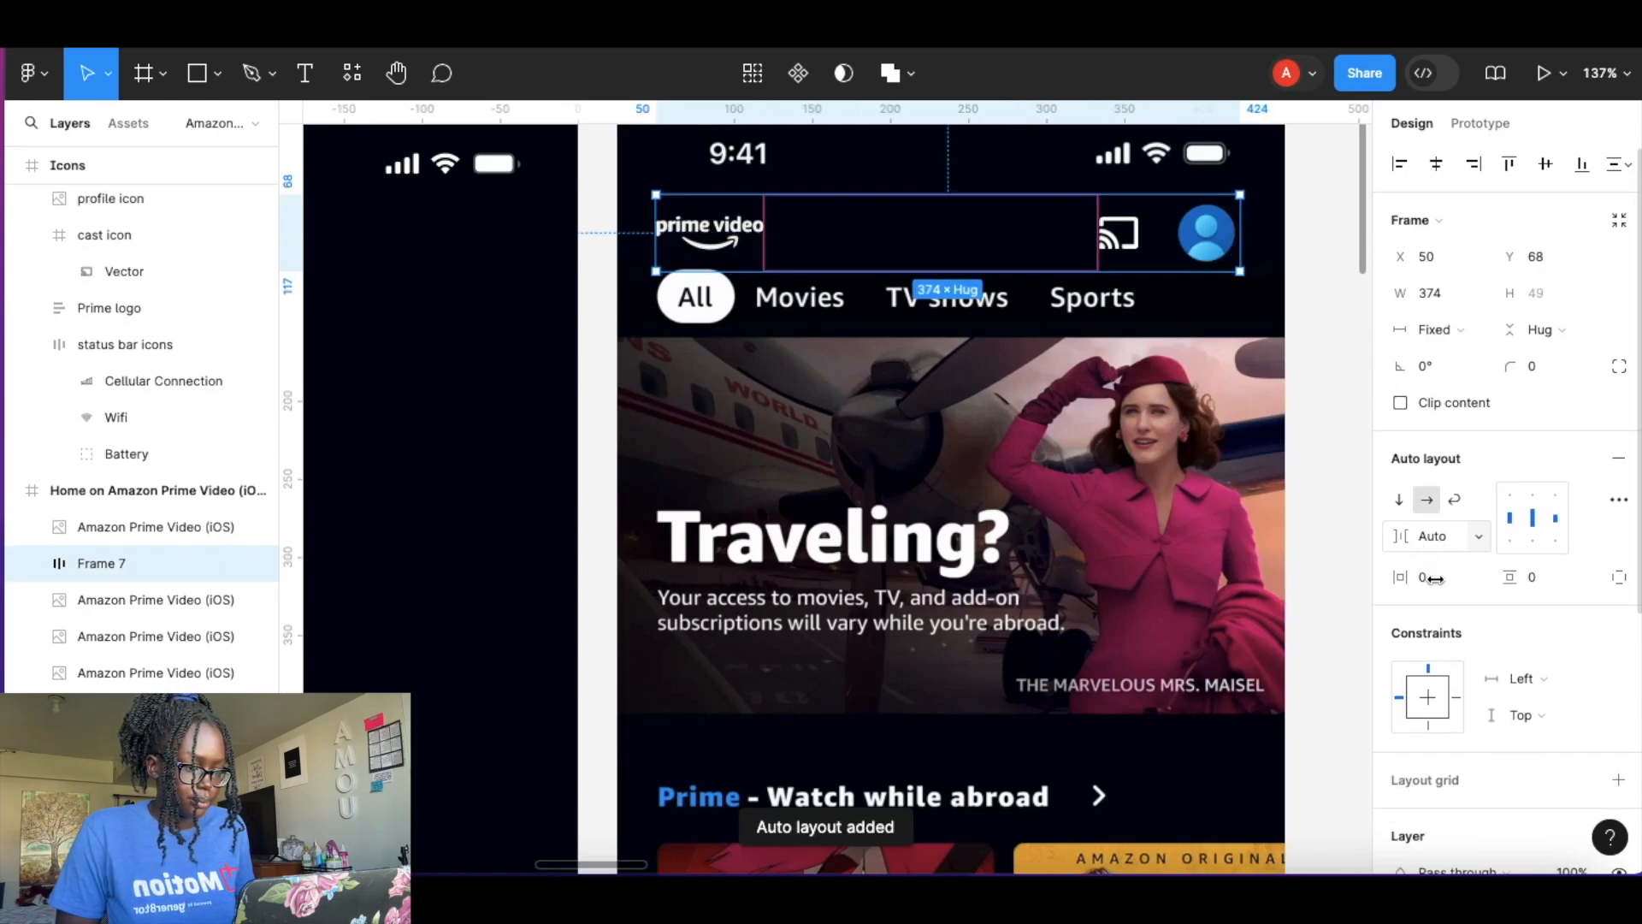
# Stretch the outer header frame to 427 wide with logo and icons spaced apart and horizontal padding of 17.
pyautogui.moveTo(1403, 577)
pyautogui.mouseDown()
pyautogui.moveTo(1418, 579)
pyautogui.moveTo(1384, 576)
pyautogui.mouseUp()
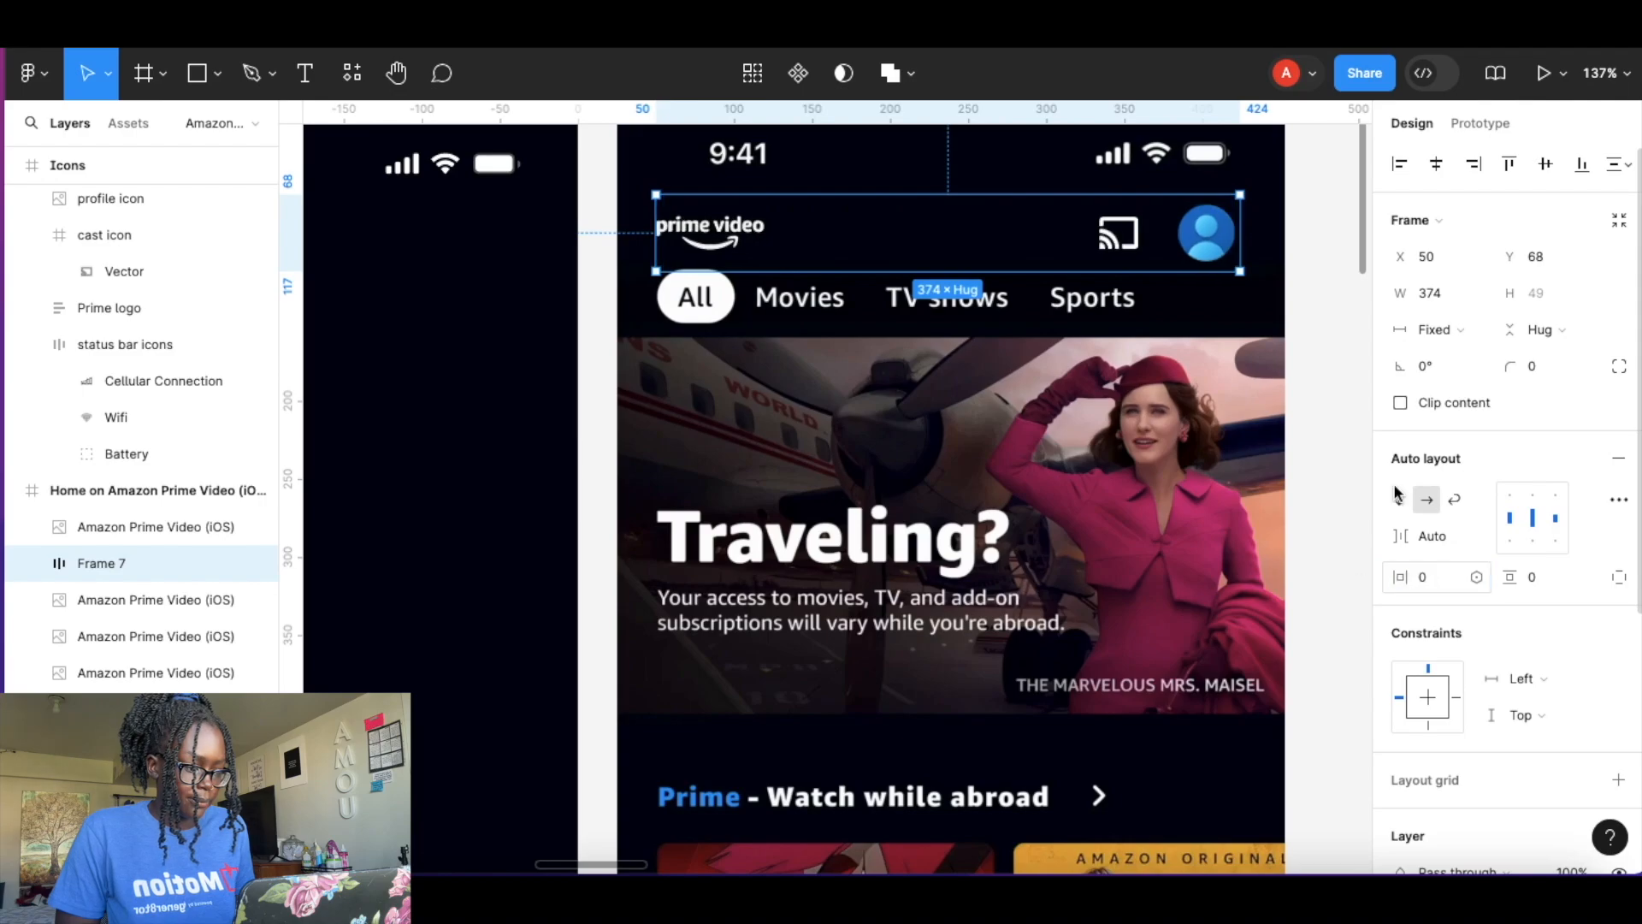
pyautogui.click(1435, 330)
pyautogui.click(1442, 352)
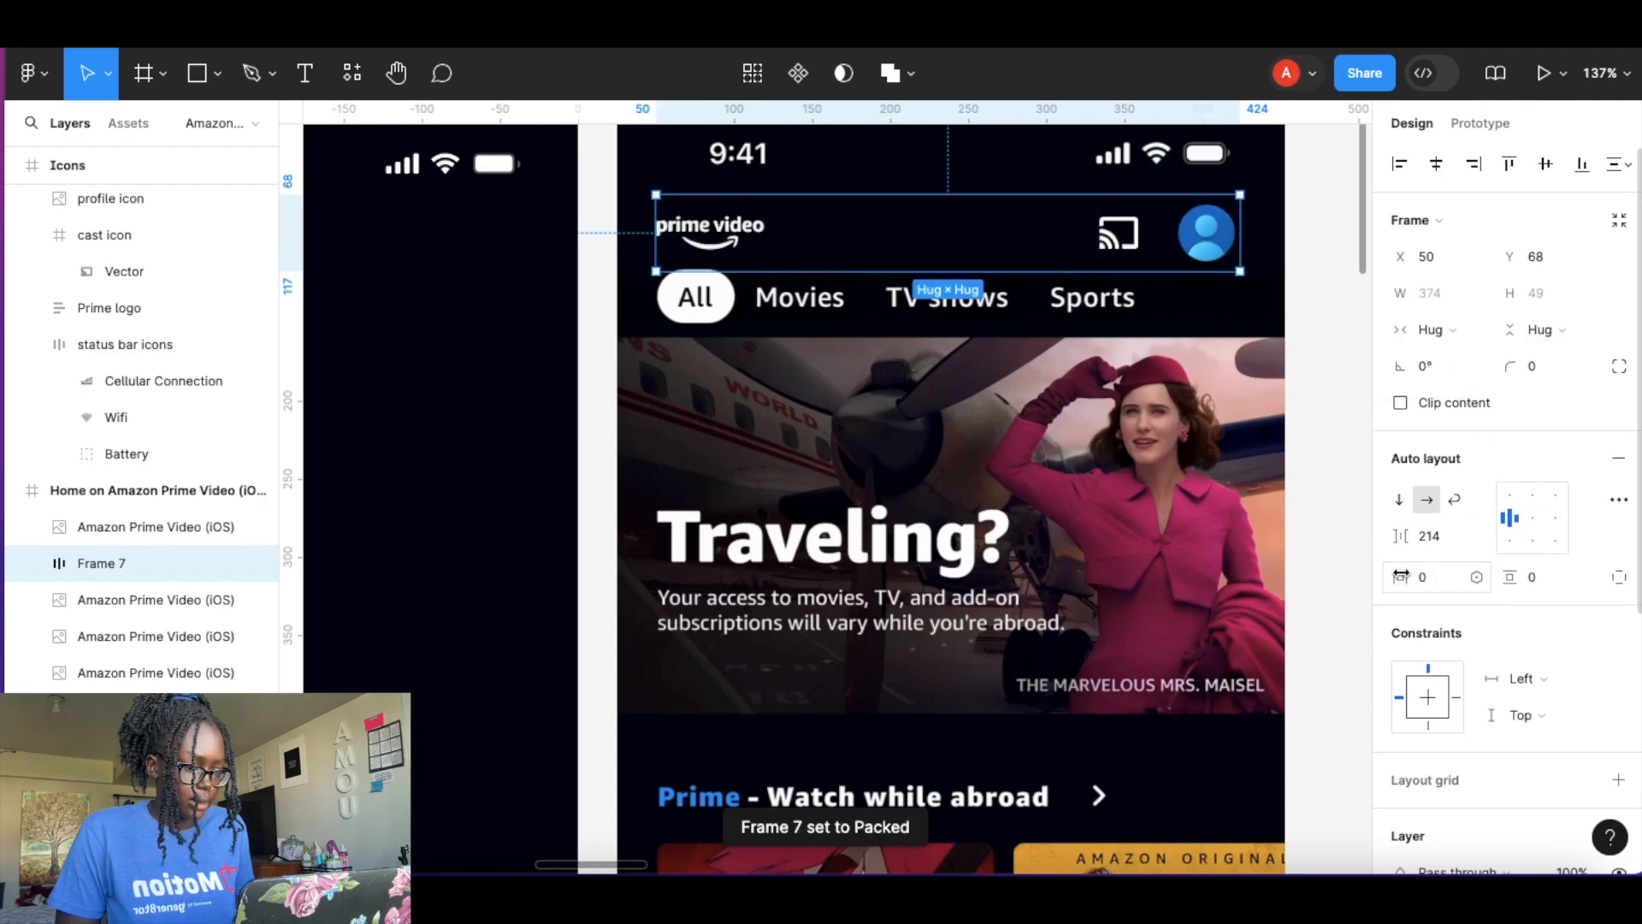
pyautogui.moveTo(1404, 582); pyautogui.dragTo(1441, 577)
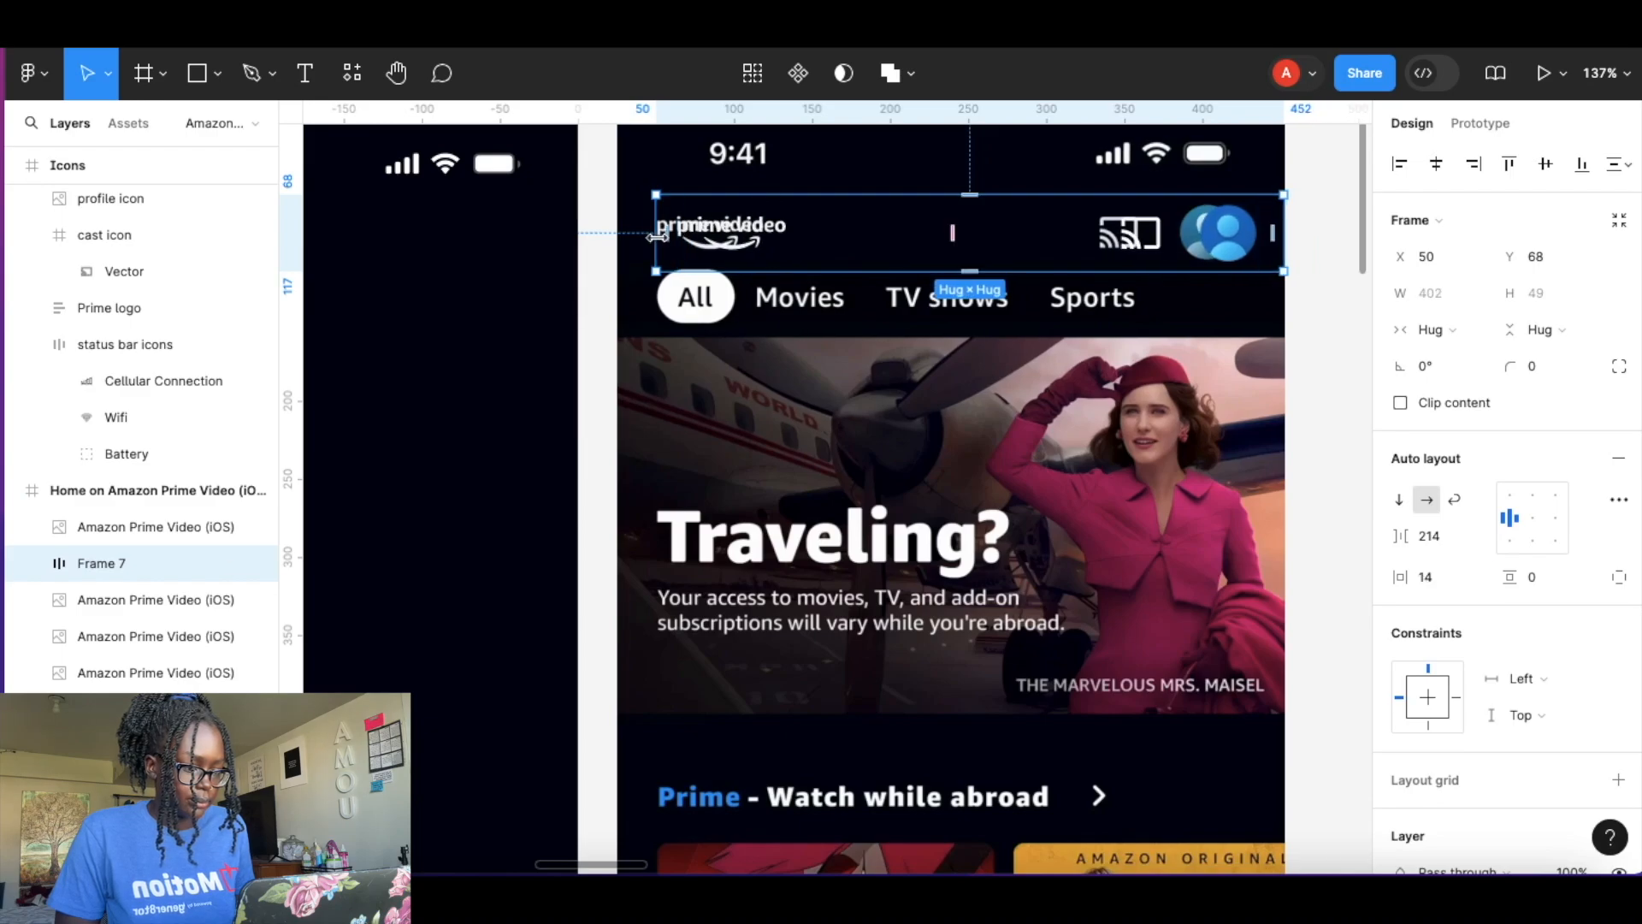
pyautogui.moveTo(657, 237); pyautogui.dragTo(618, 238)
pyautogui.doubleClick(697, 233)
pyautogui.moveTo(1403, 575); pyautogui.dragTo(1426, 574)
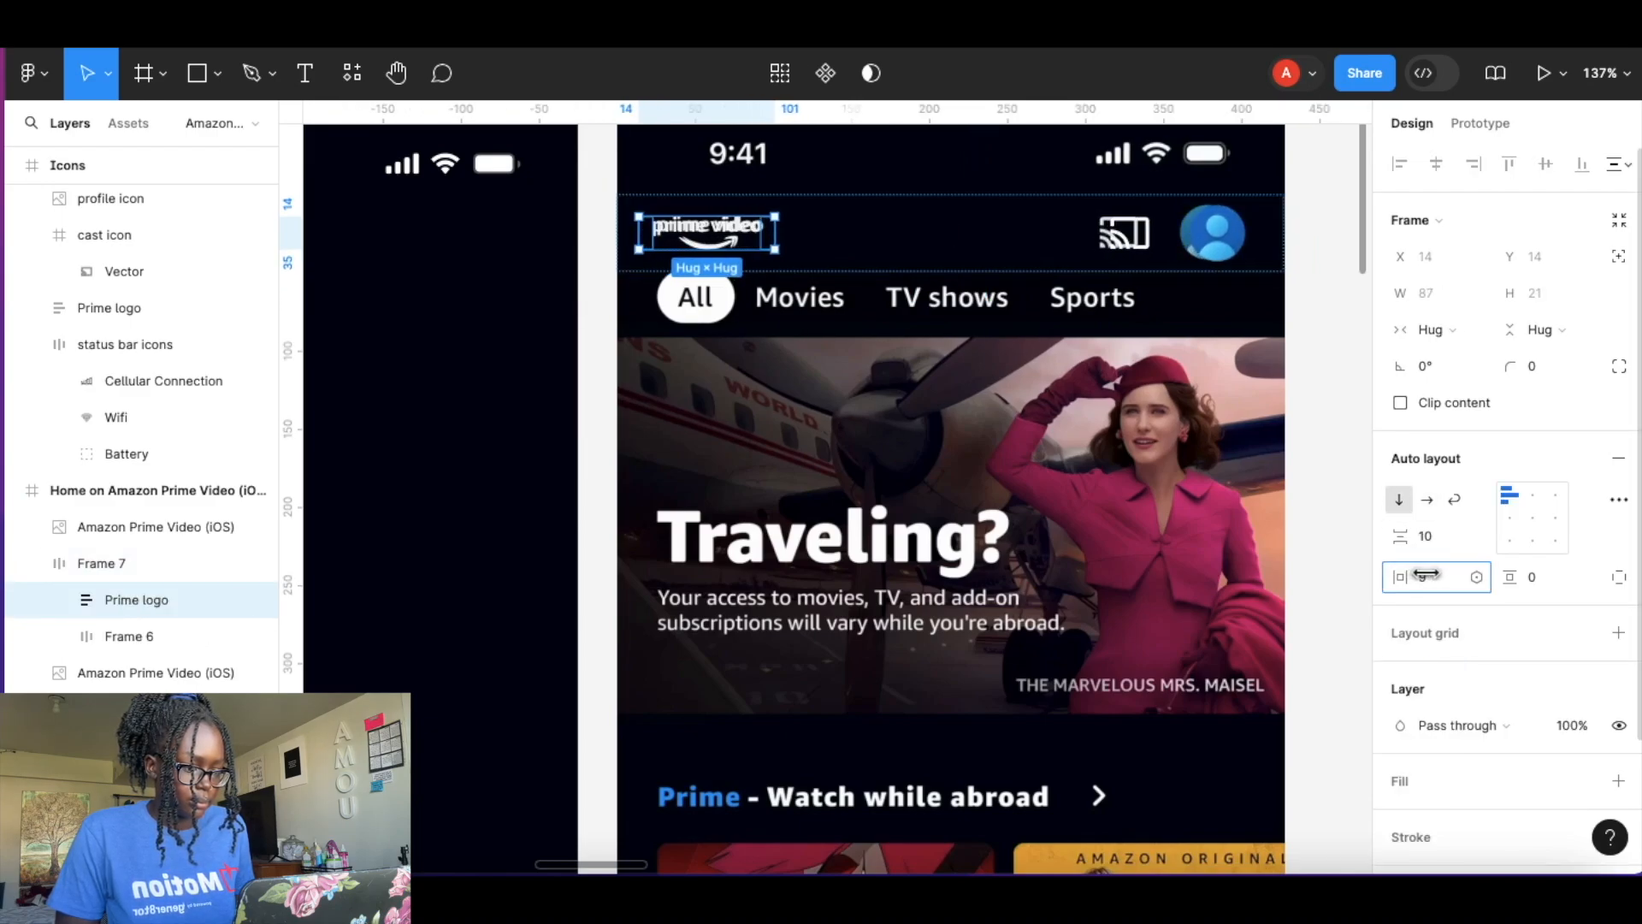
pyautogui.click(128, 636)
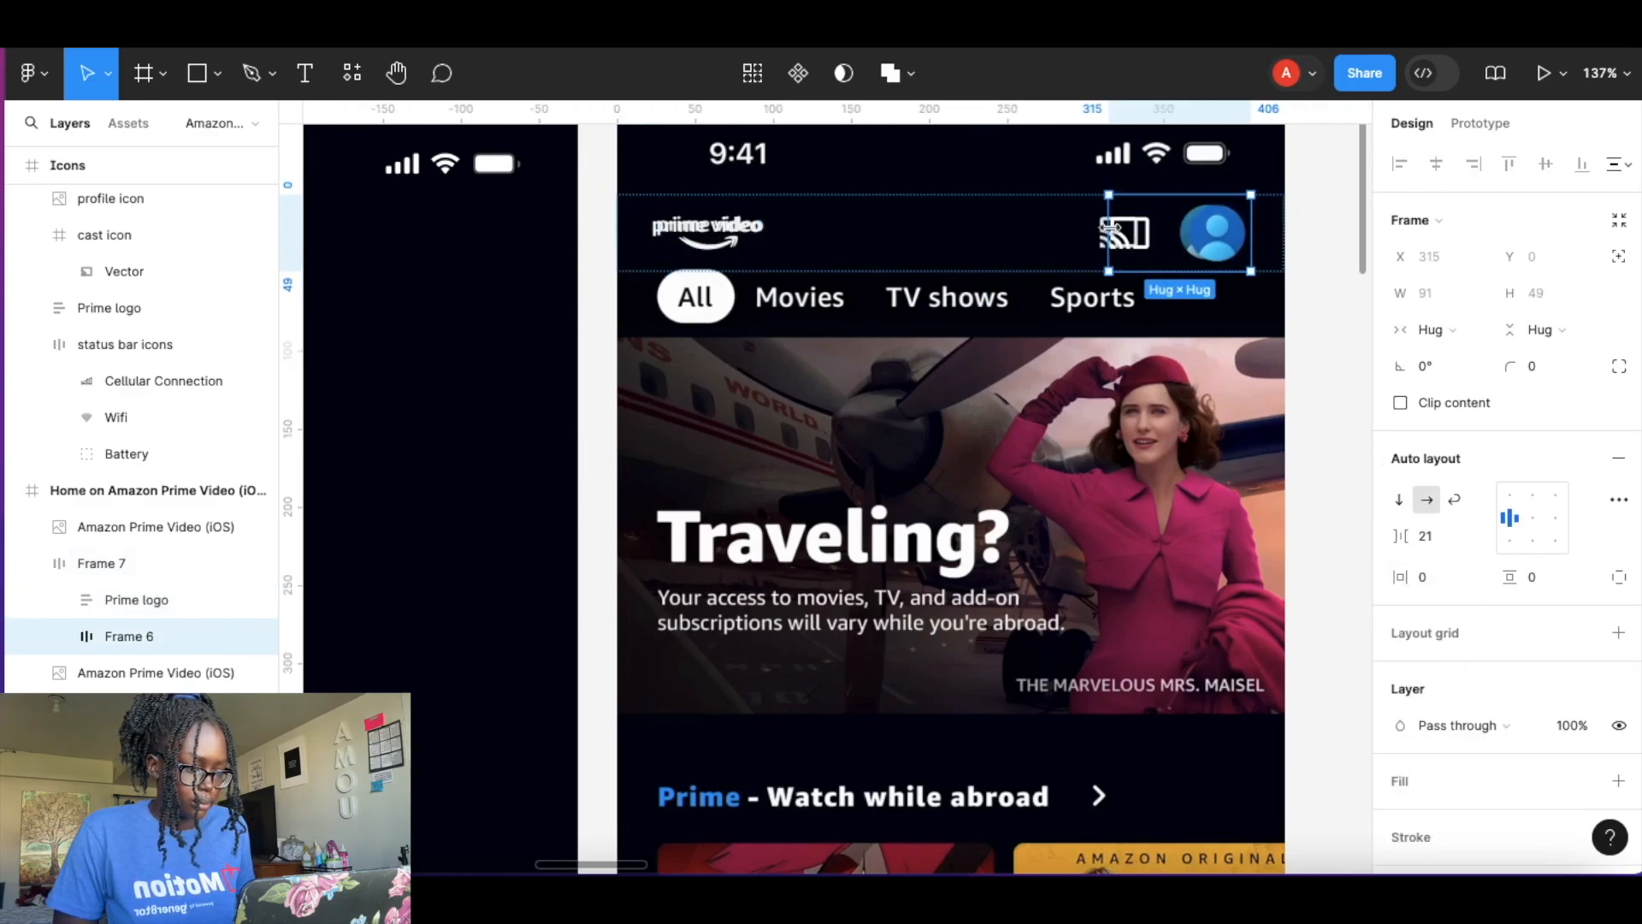
pyautogui.click(967, 241)
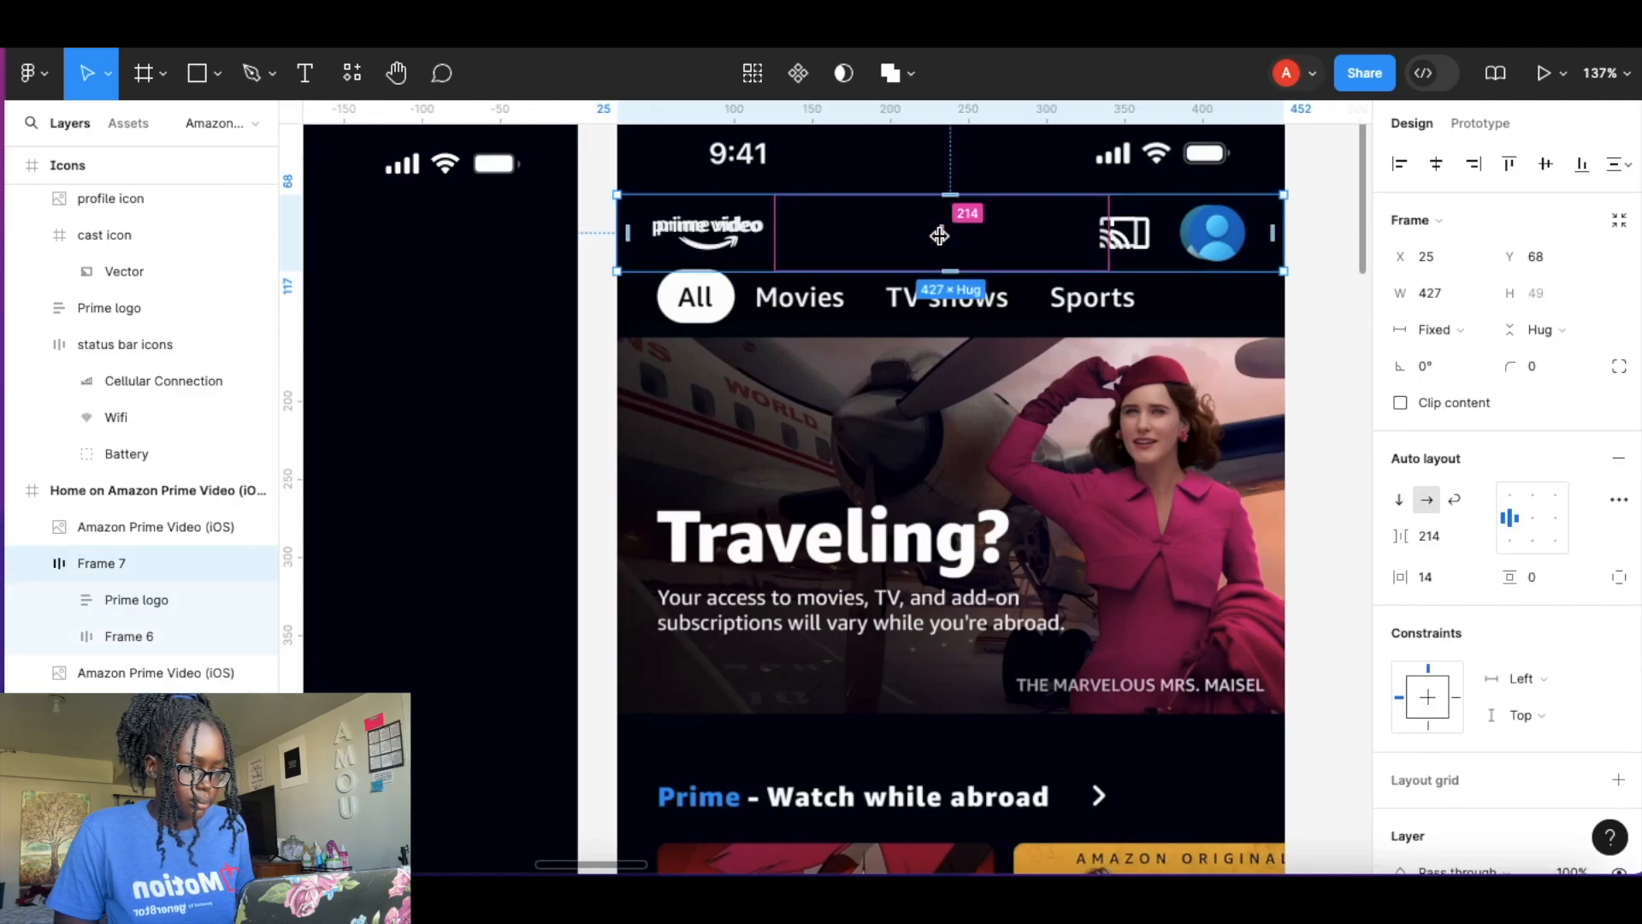
pyautogui.moveTo(1399, 576); pyautogui.dragTo(1403, 576)
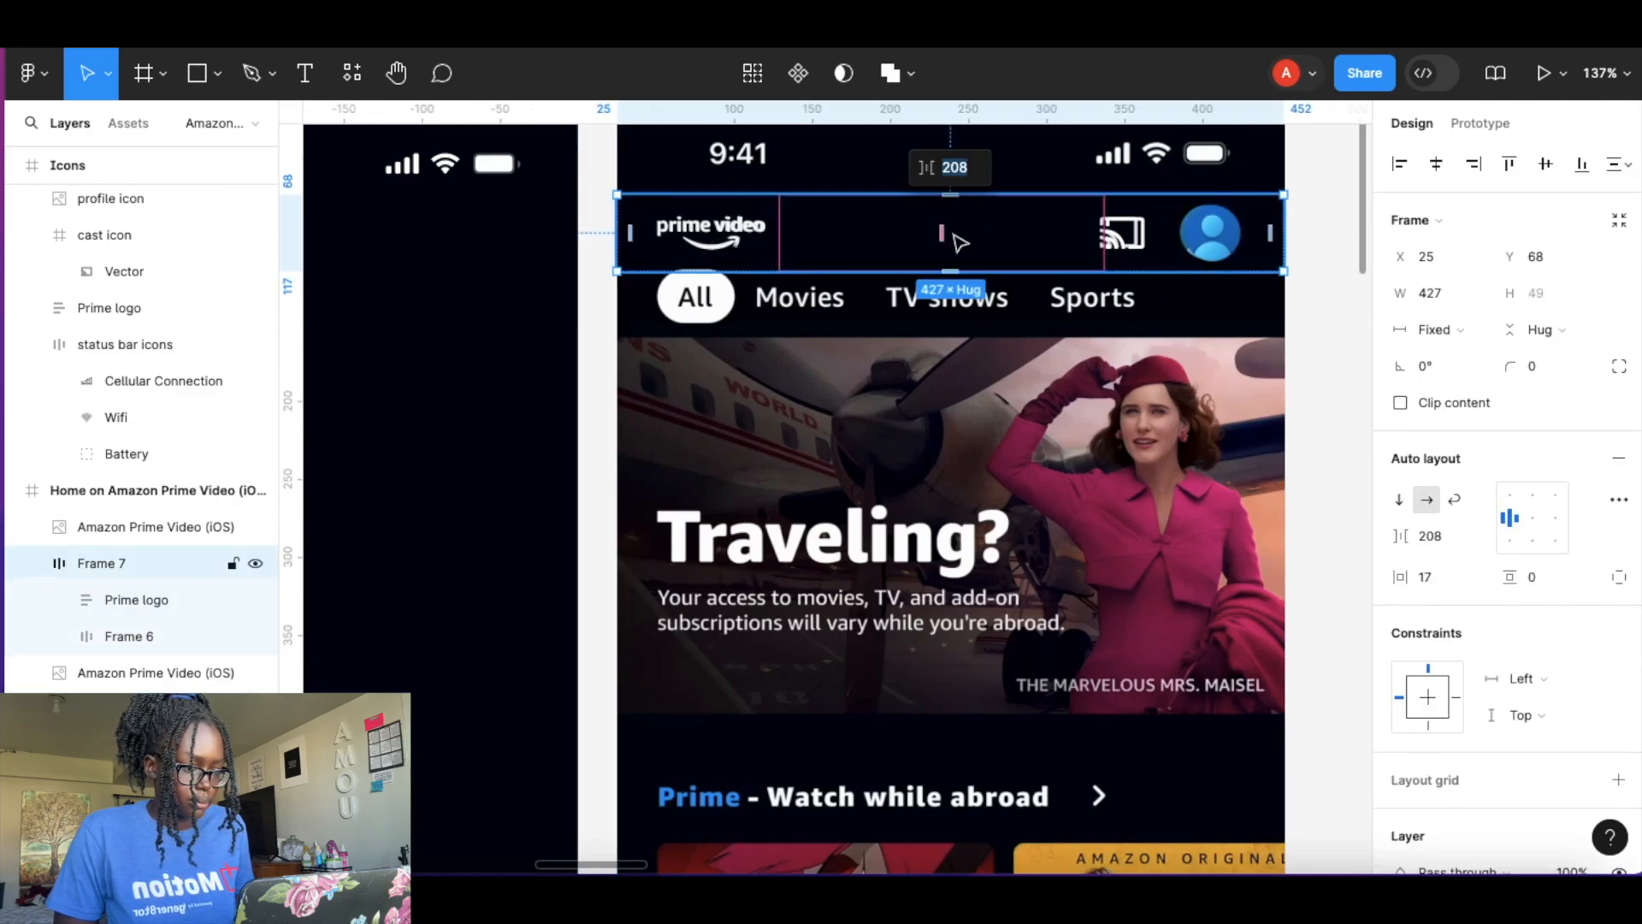
pyautogui.press('Escape')
# Rename the header frame Header Buttons.
pyautogui.scroll(1, 796, 329)
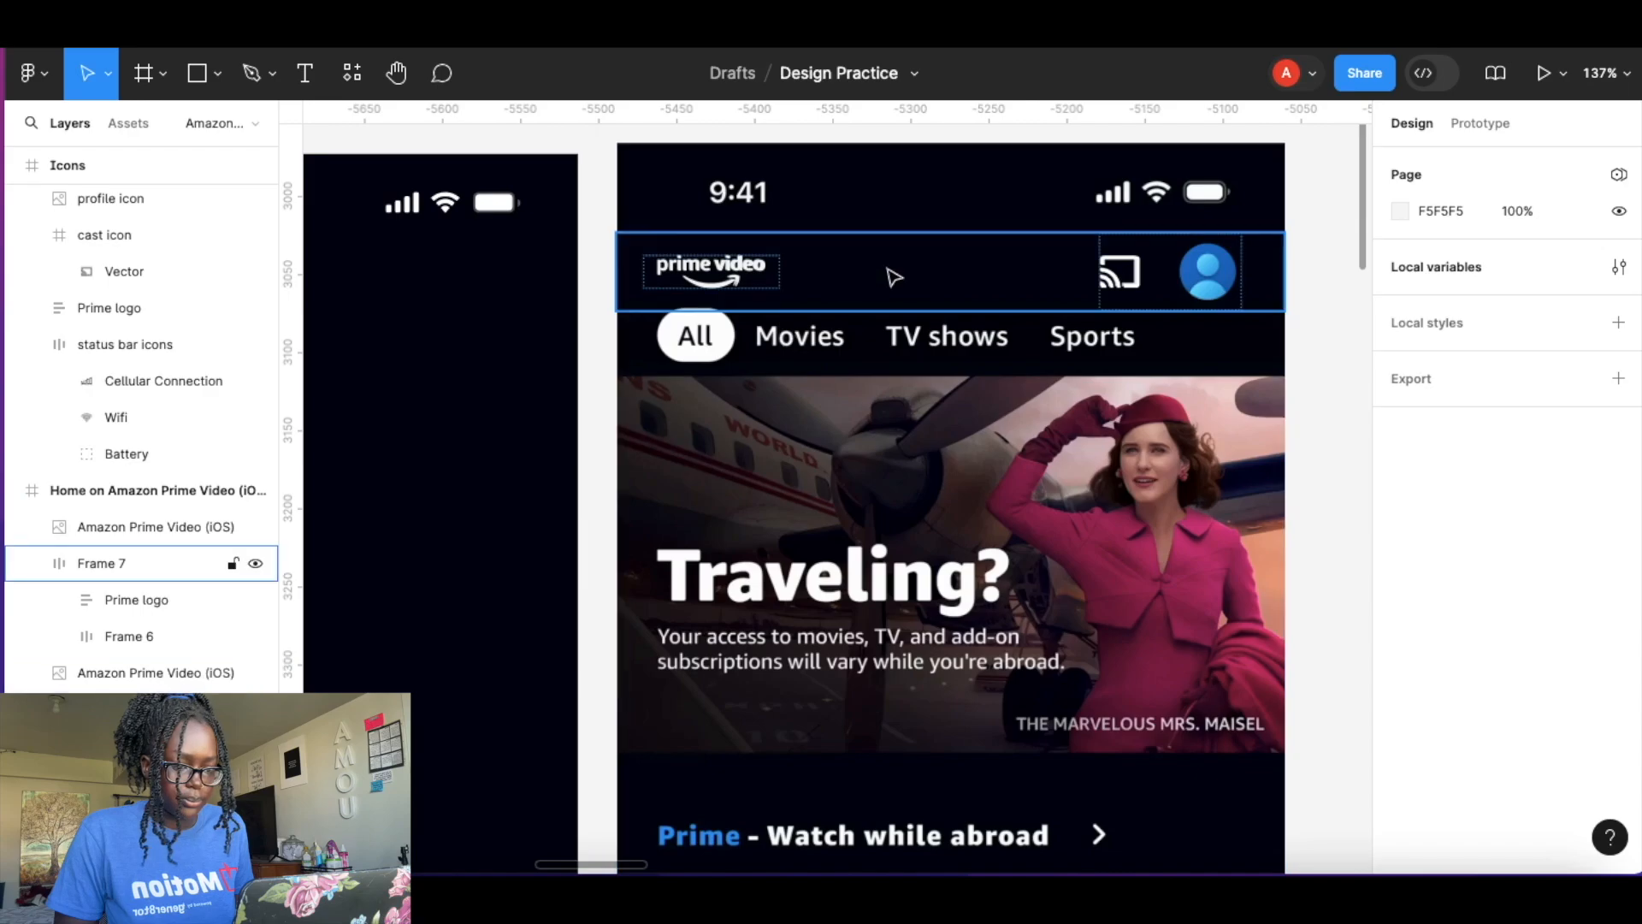
pyautogui.rightClick(874, 256)
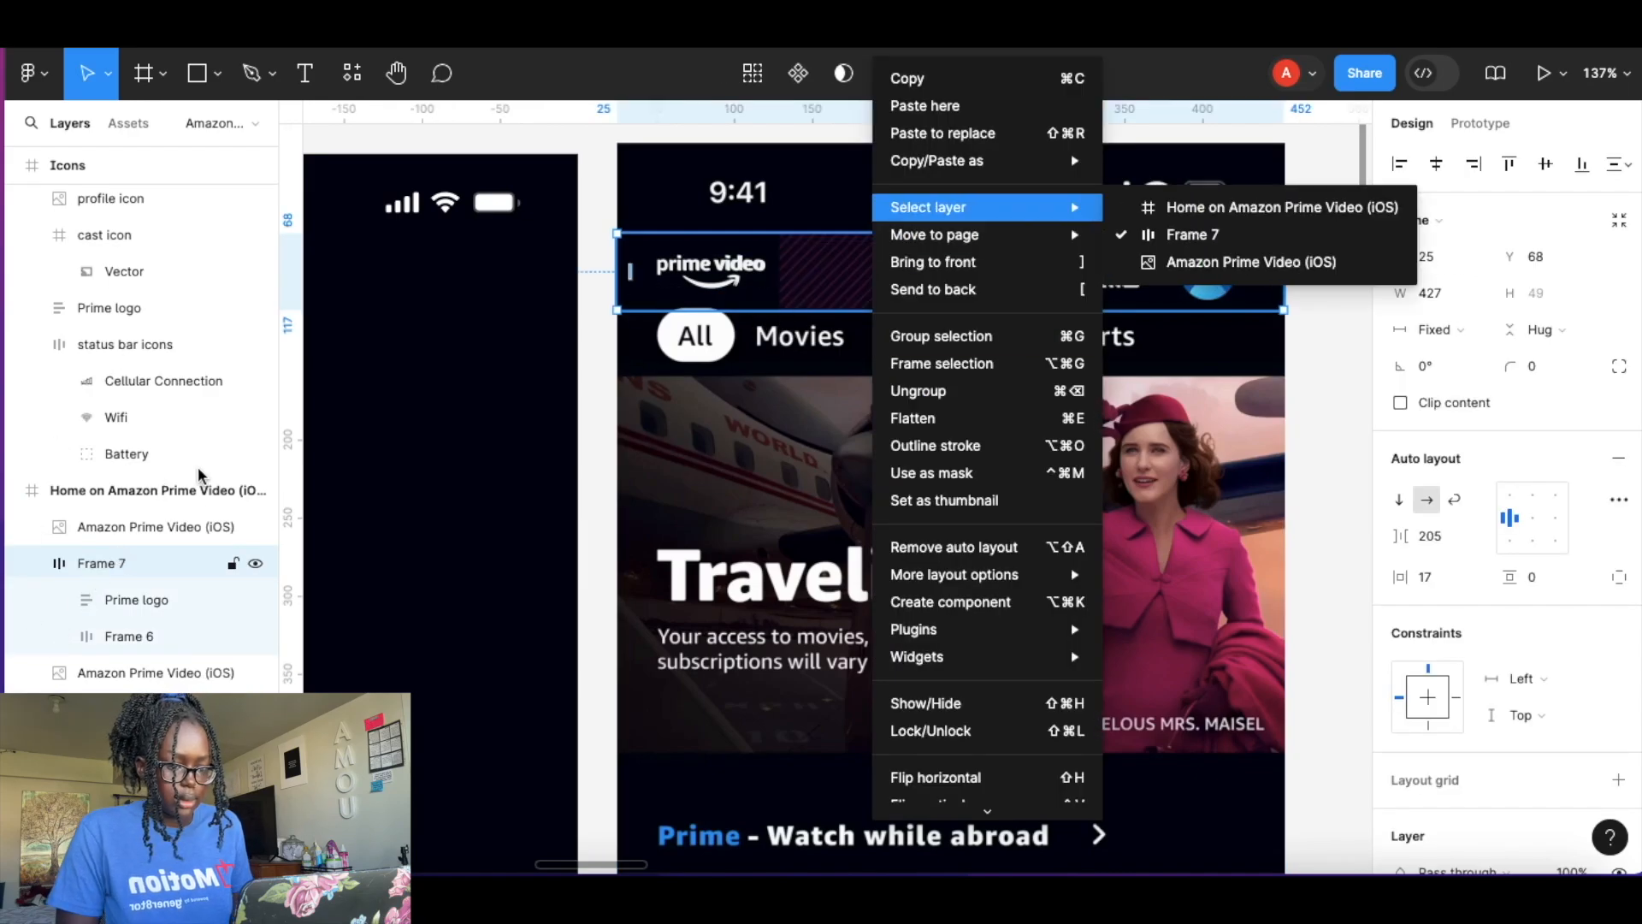
pyautogui.doubleClick(101, 562)
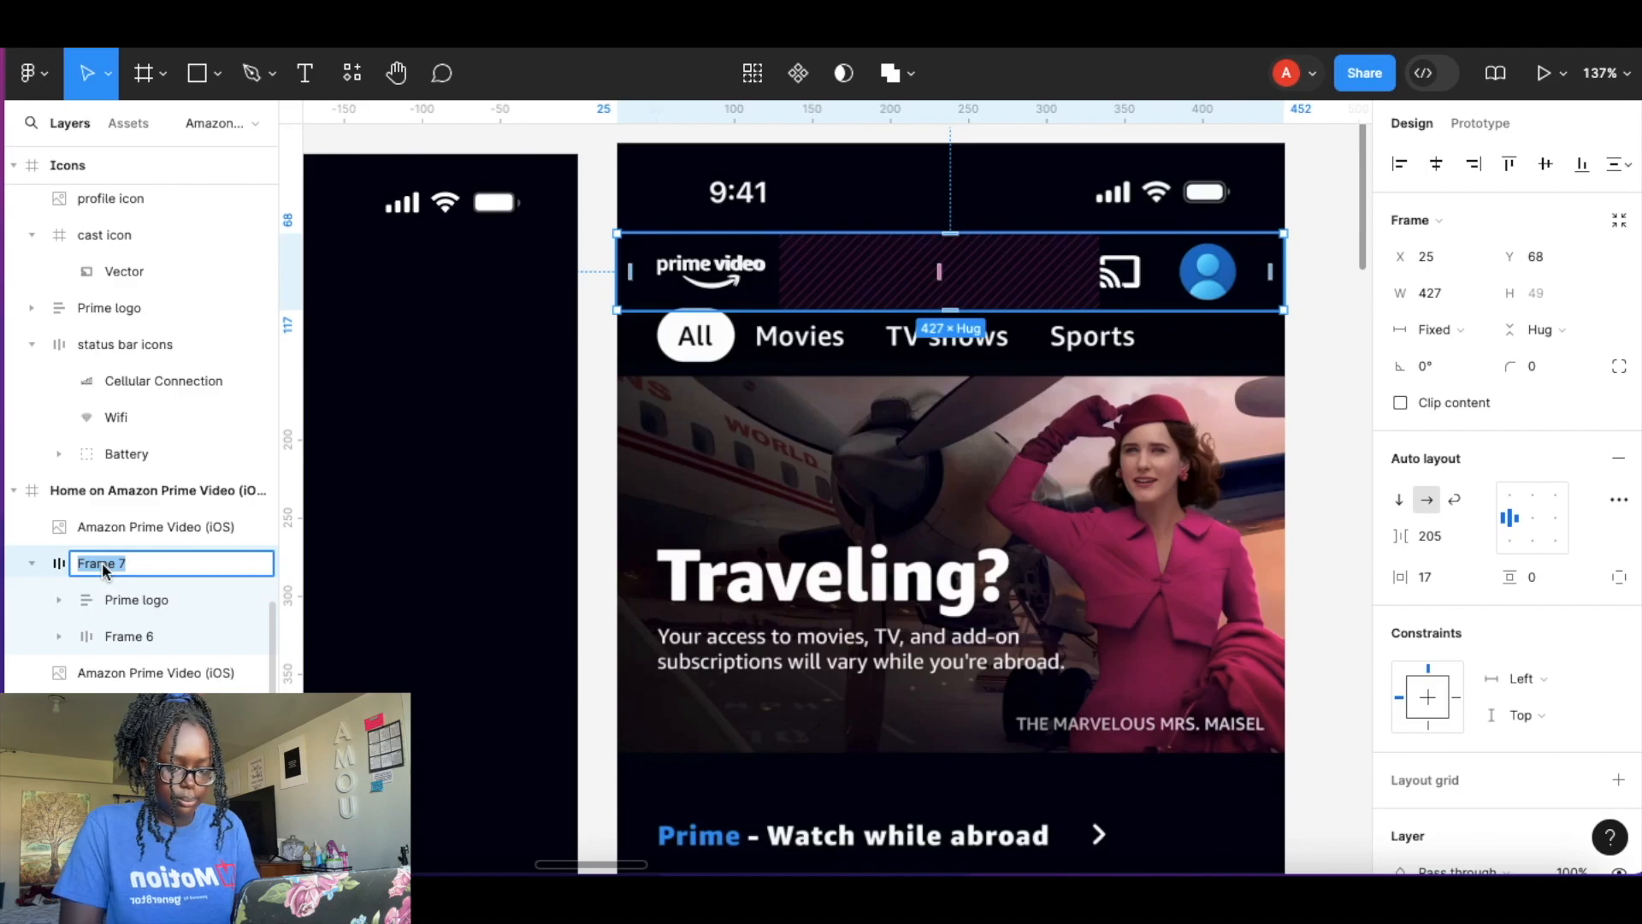
pyautogui.write('Header Buttons')
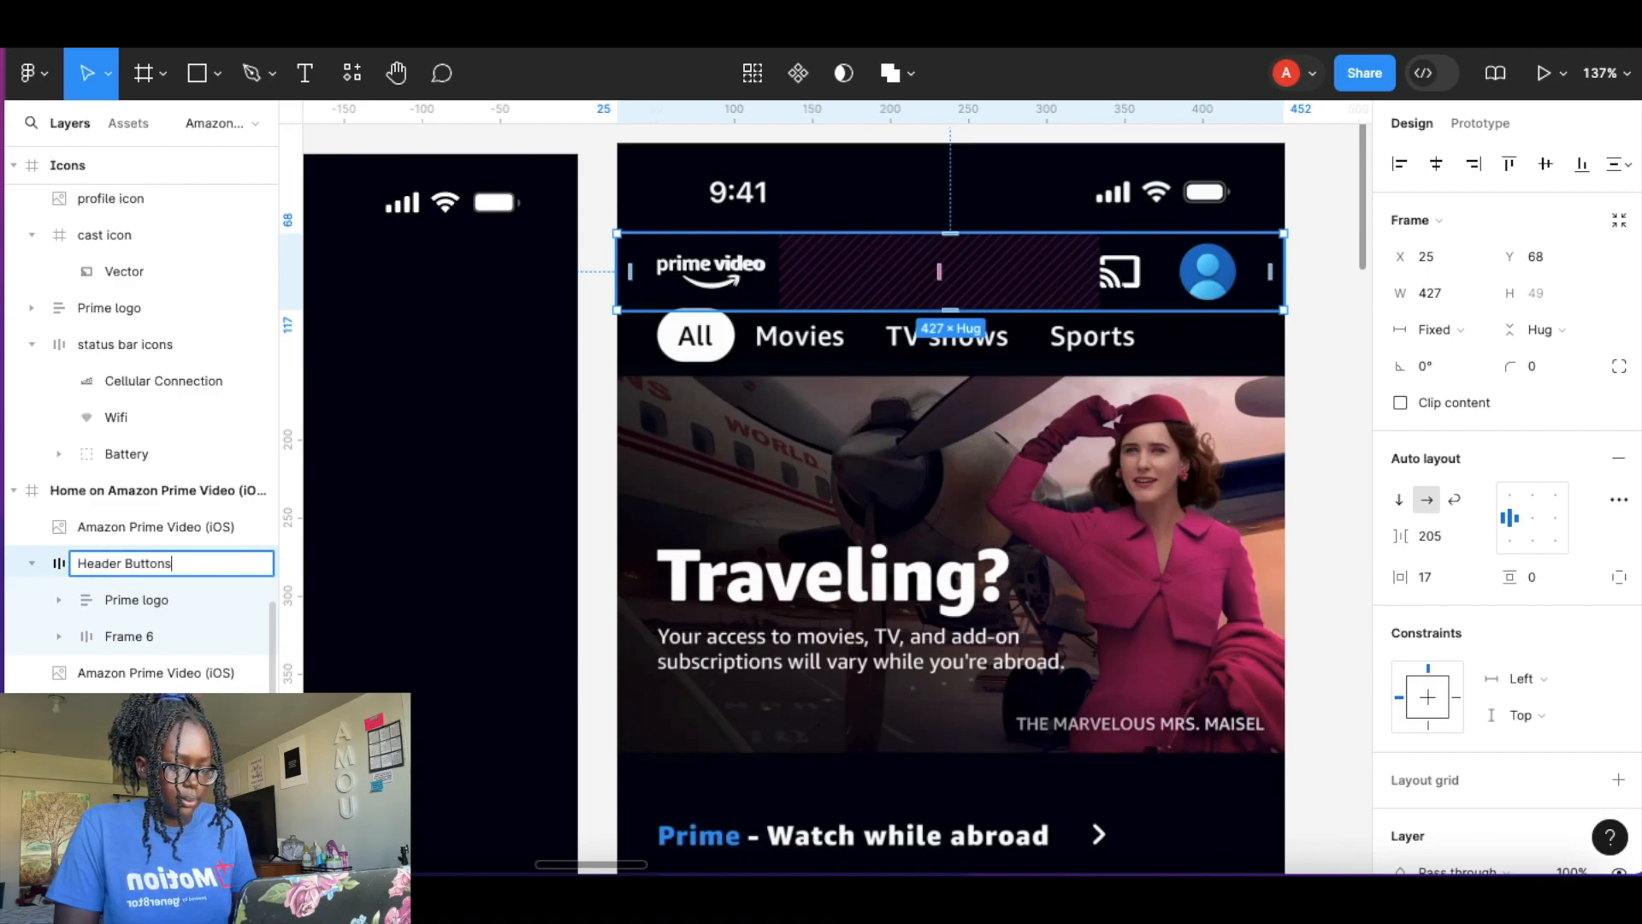
pyautogui.press('Return')
# Move Header Buttons onto the iPhone 14 Plus - 1 screen below the status bar.
pyautogui.scroll(-5, 402, 599)
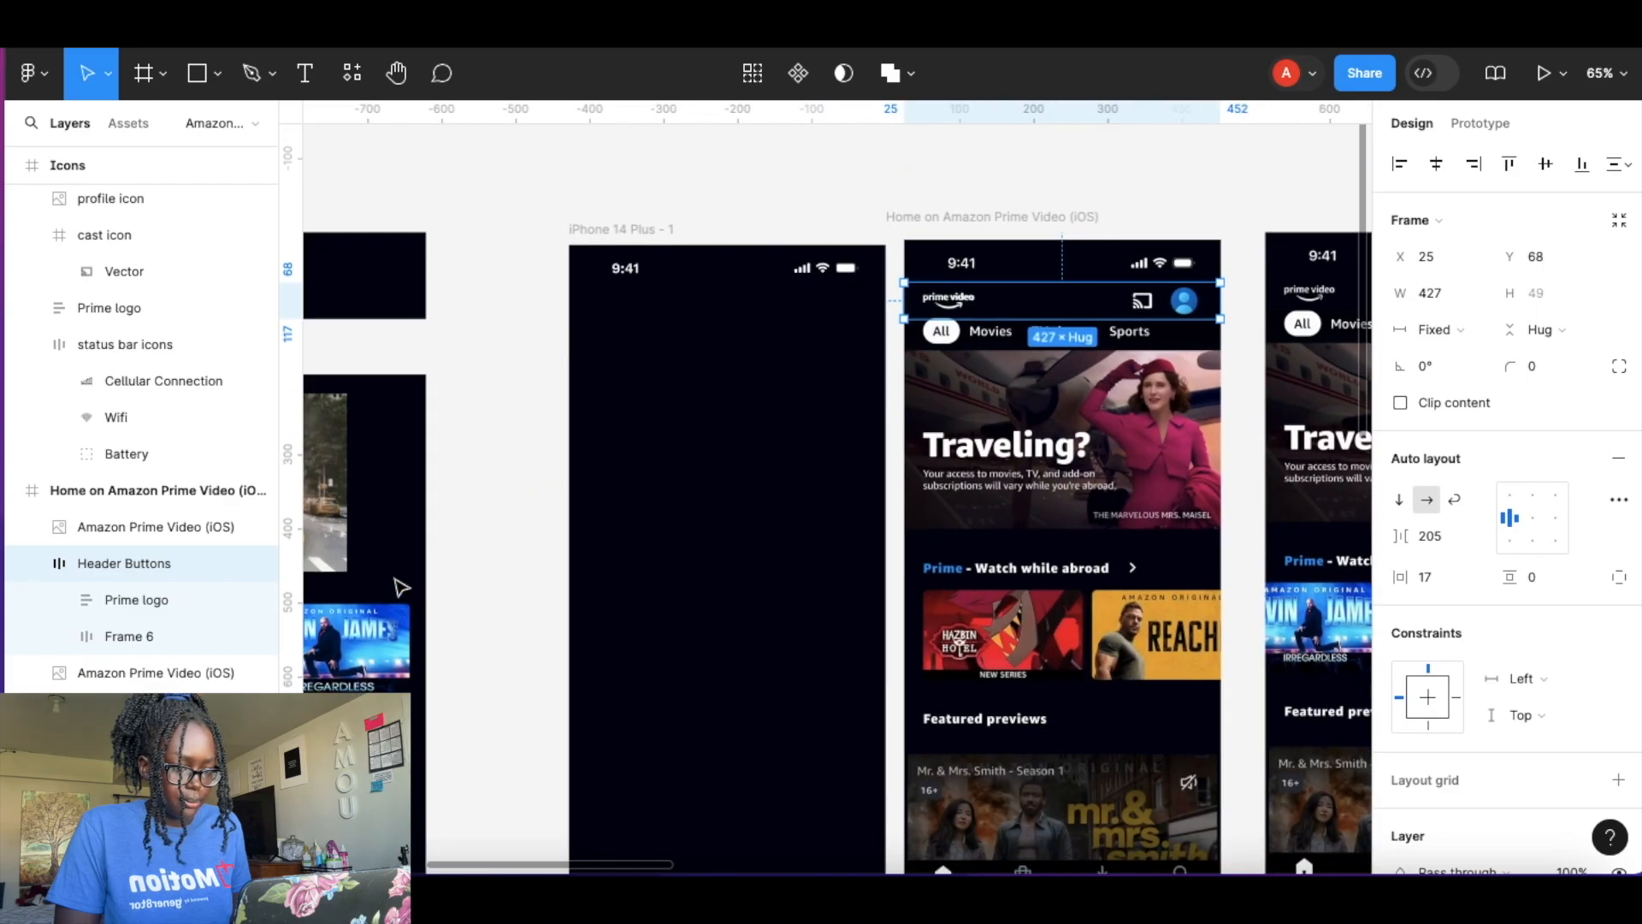
pyautogui.moveTo(1031, 321); pyautogui.dragTo(696, 320)
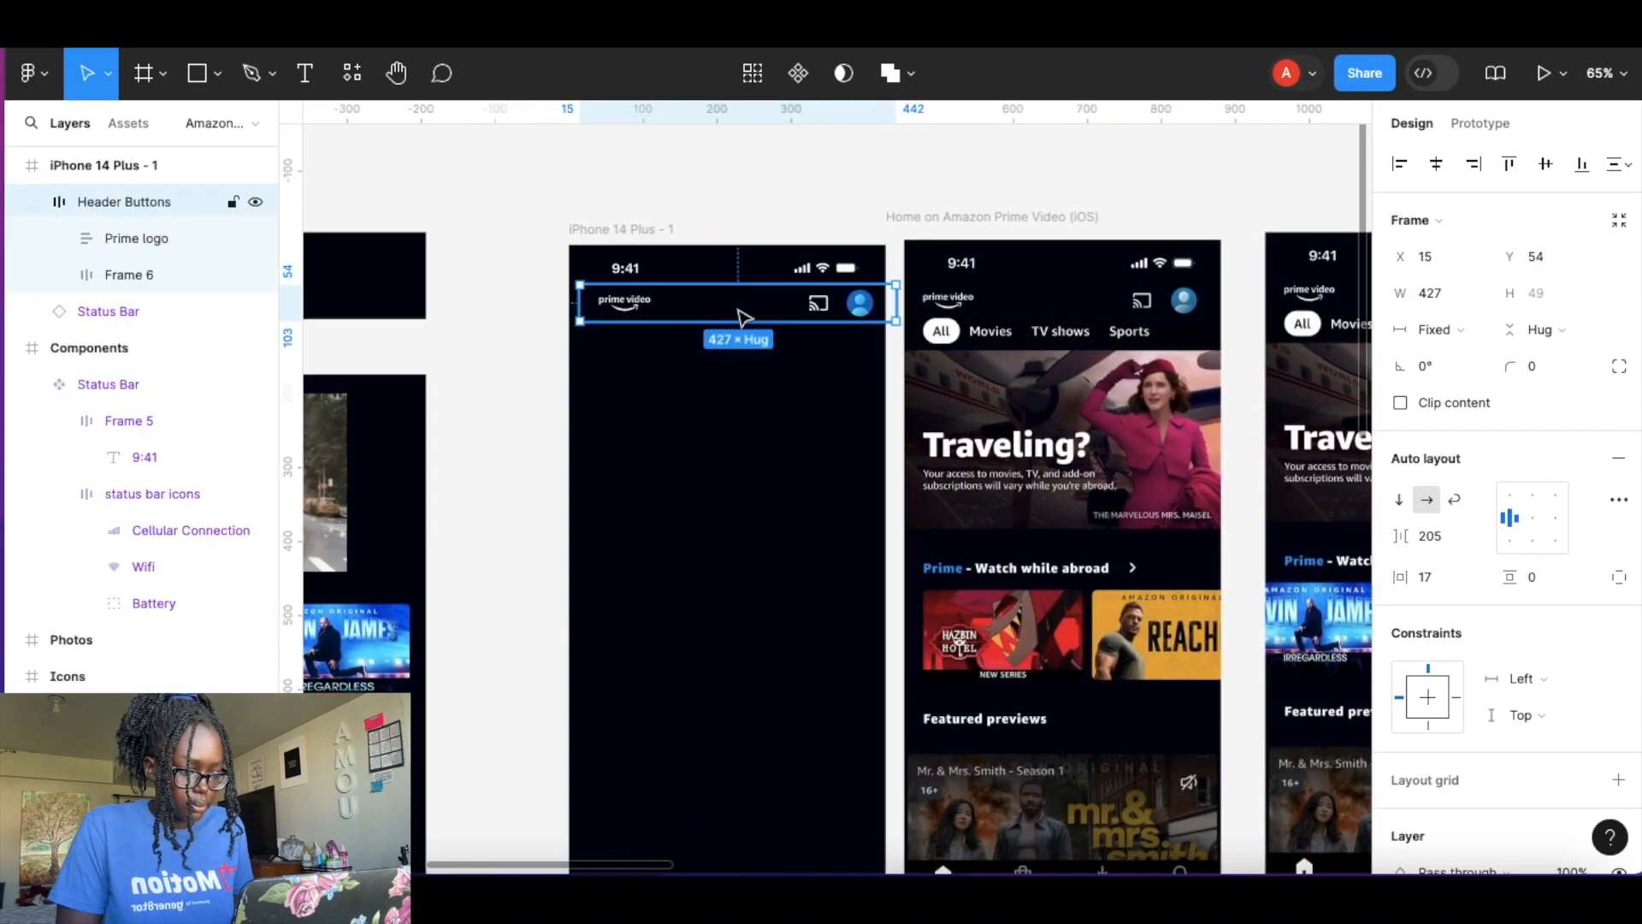
pyautogui.scroll(3, 732, 307)
pyautogui.moveTo(762, 315); pyautogui.dragTo(763, 317)
pyautogui.click(885, 190)
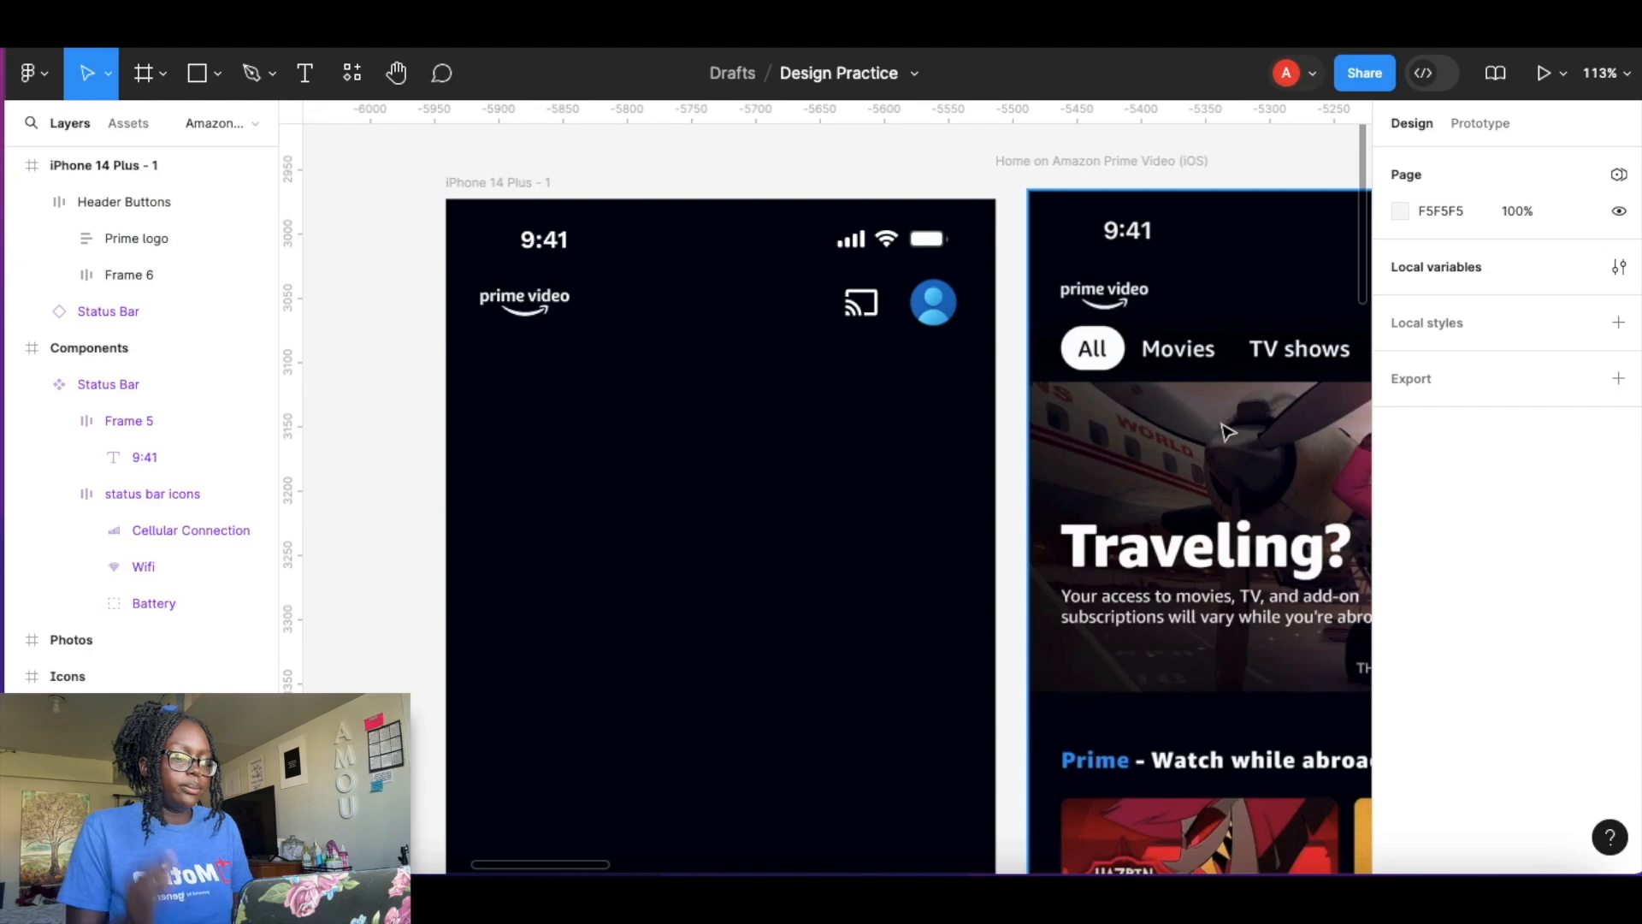
# Add an All text label over the reference home screen.
pyautogui.hscroll(5, 1159, 425)
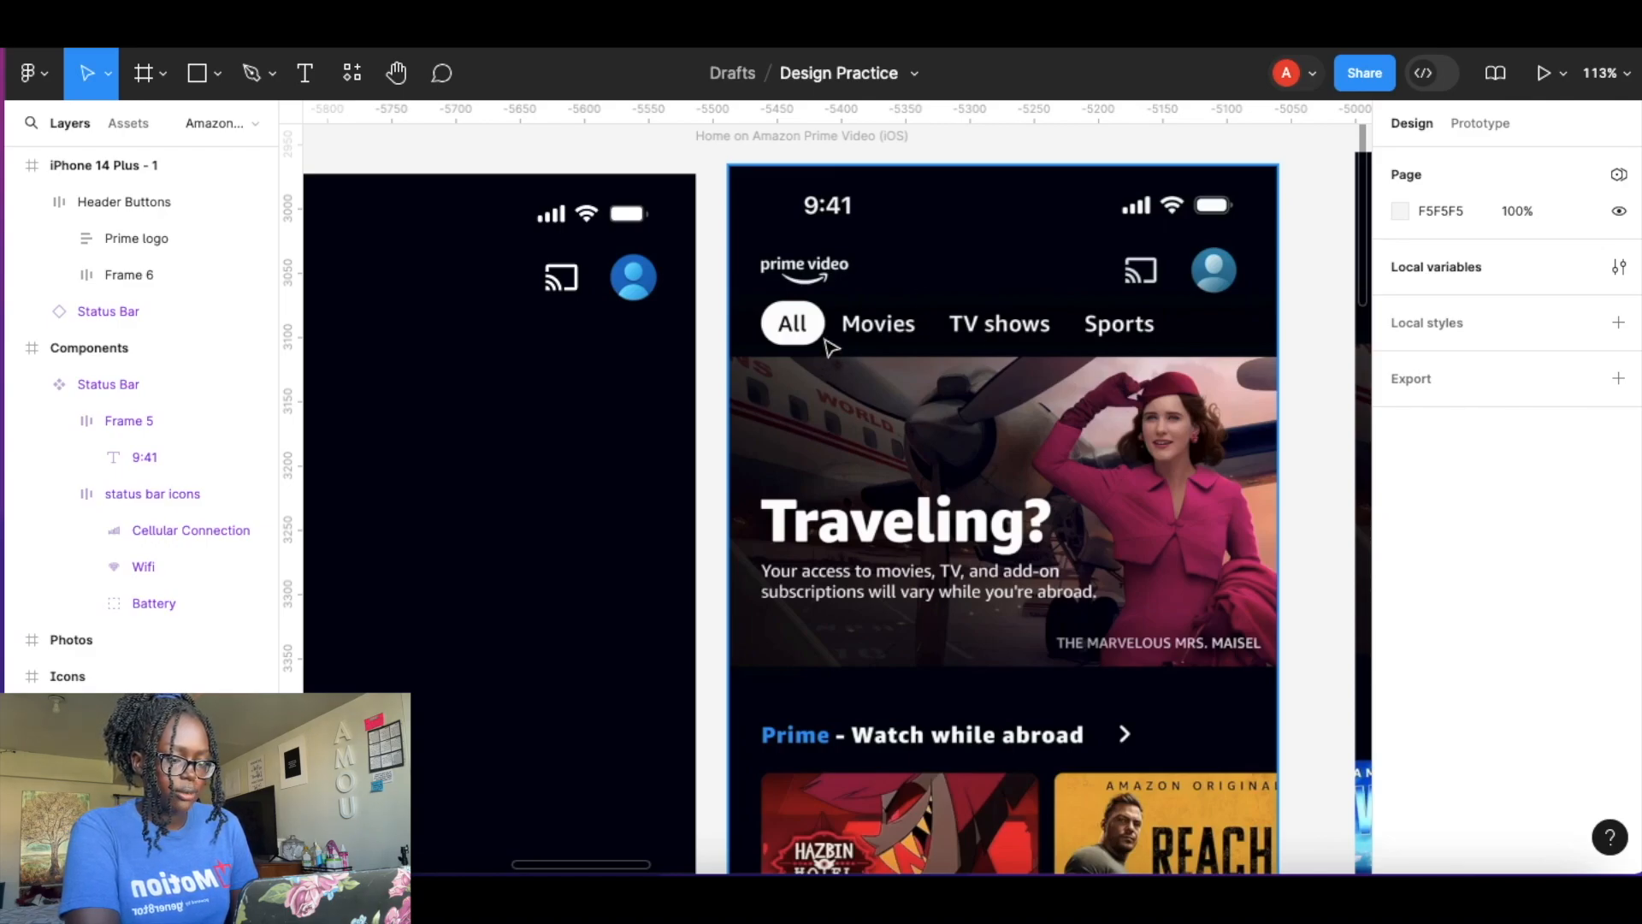
pyautogui.scroll(6, 830, 346)
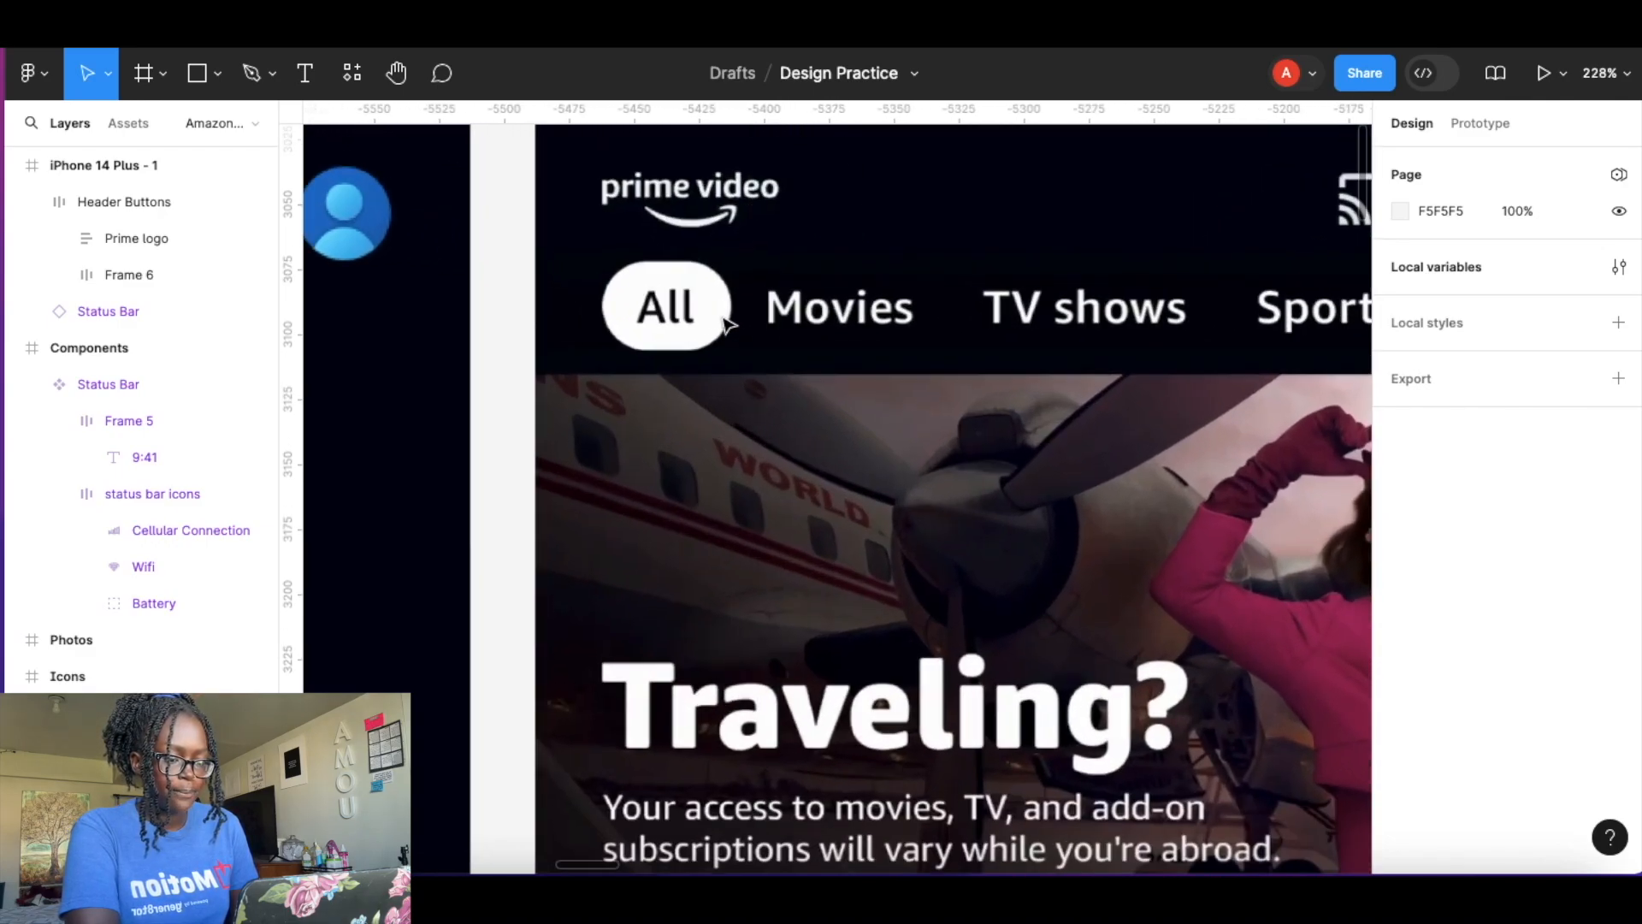
pyautogui.scroll(1, 725, 324)
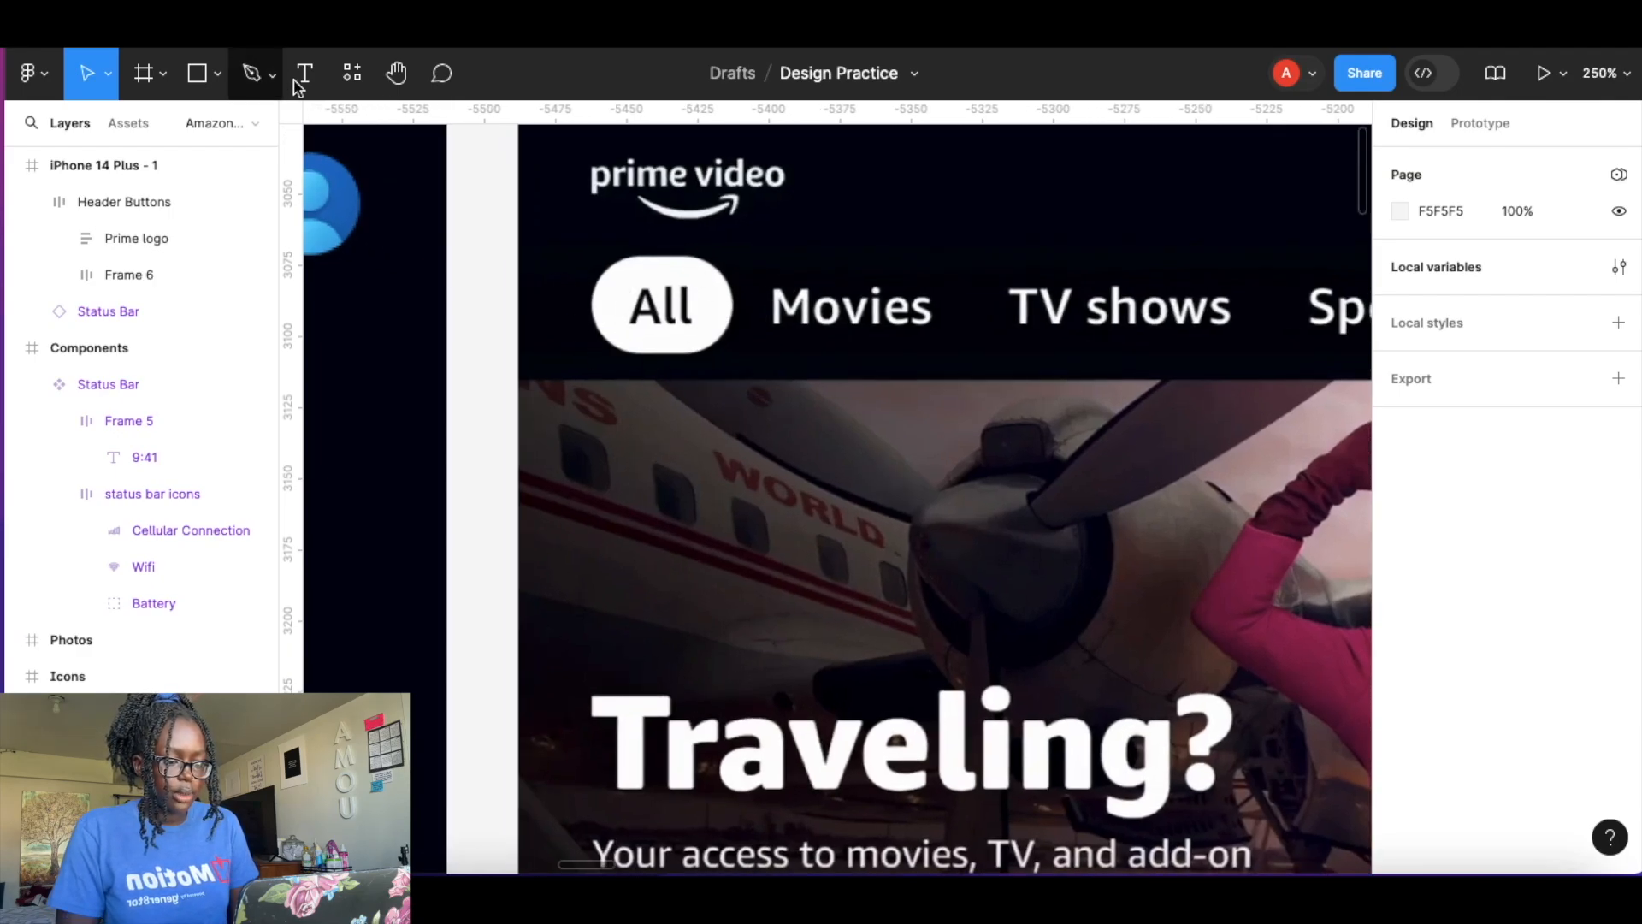
pyautogui.press('t')
pyautogui.click(629, 413)
pyautogui.write('All')
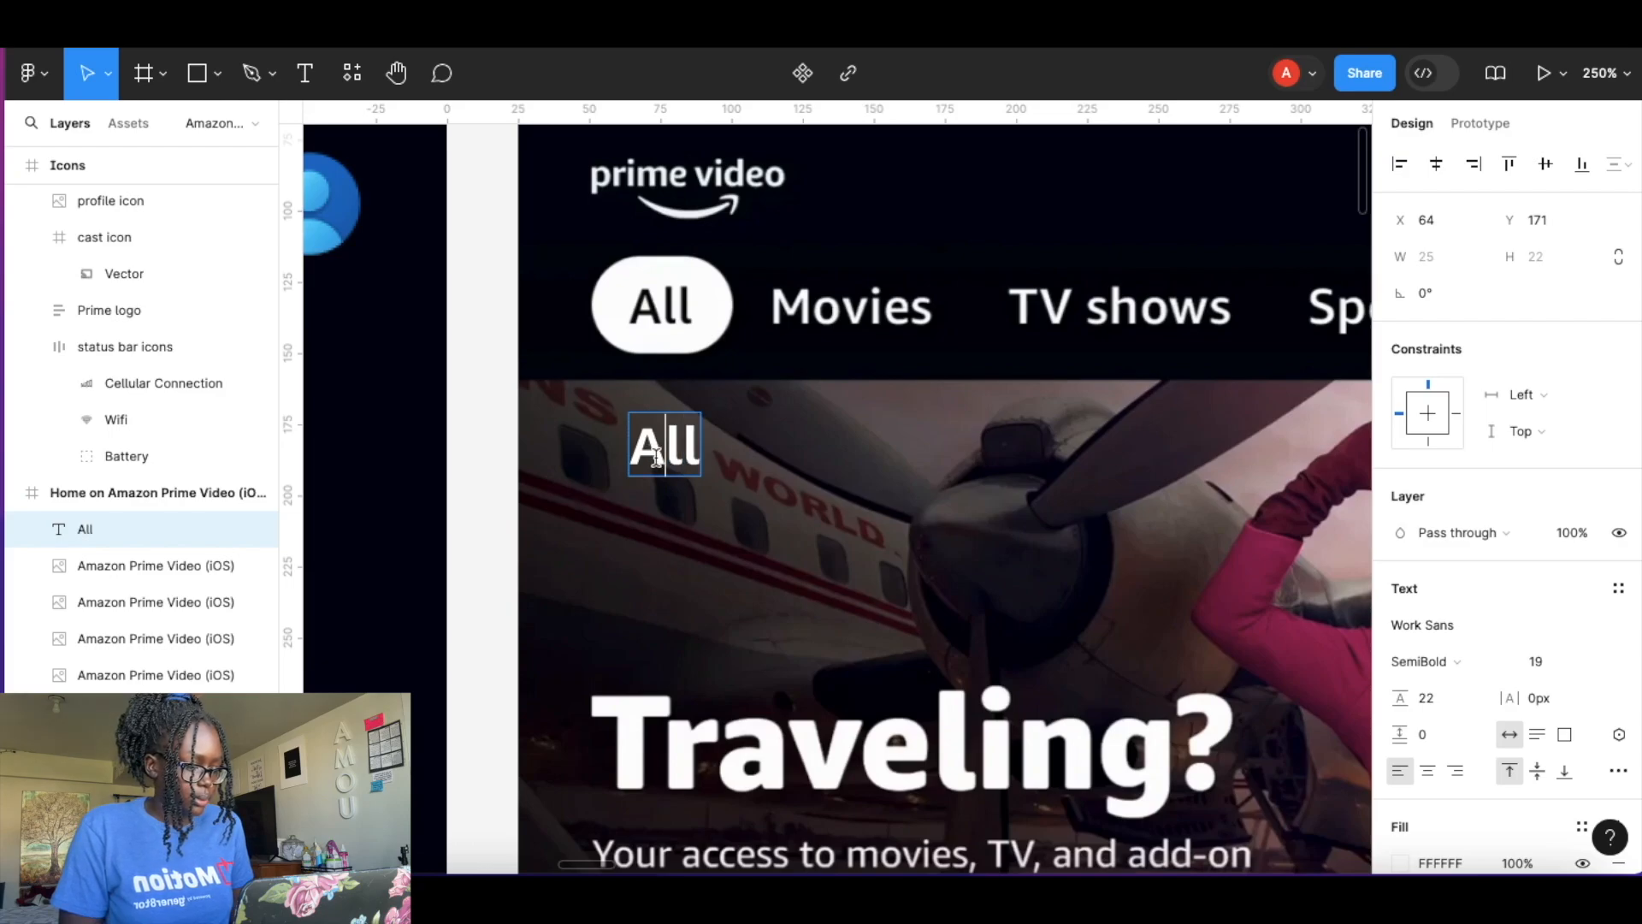
# Set the All label's text colour to 00030E.
pyautogui.hotkey('ctrl', 'a')
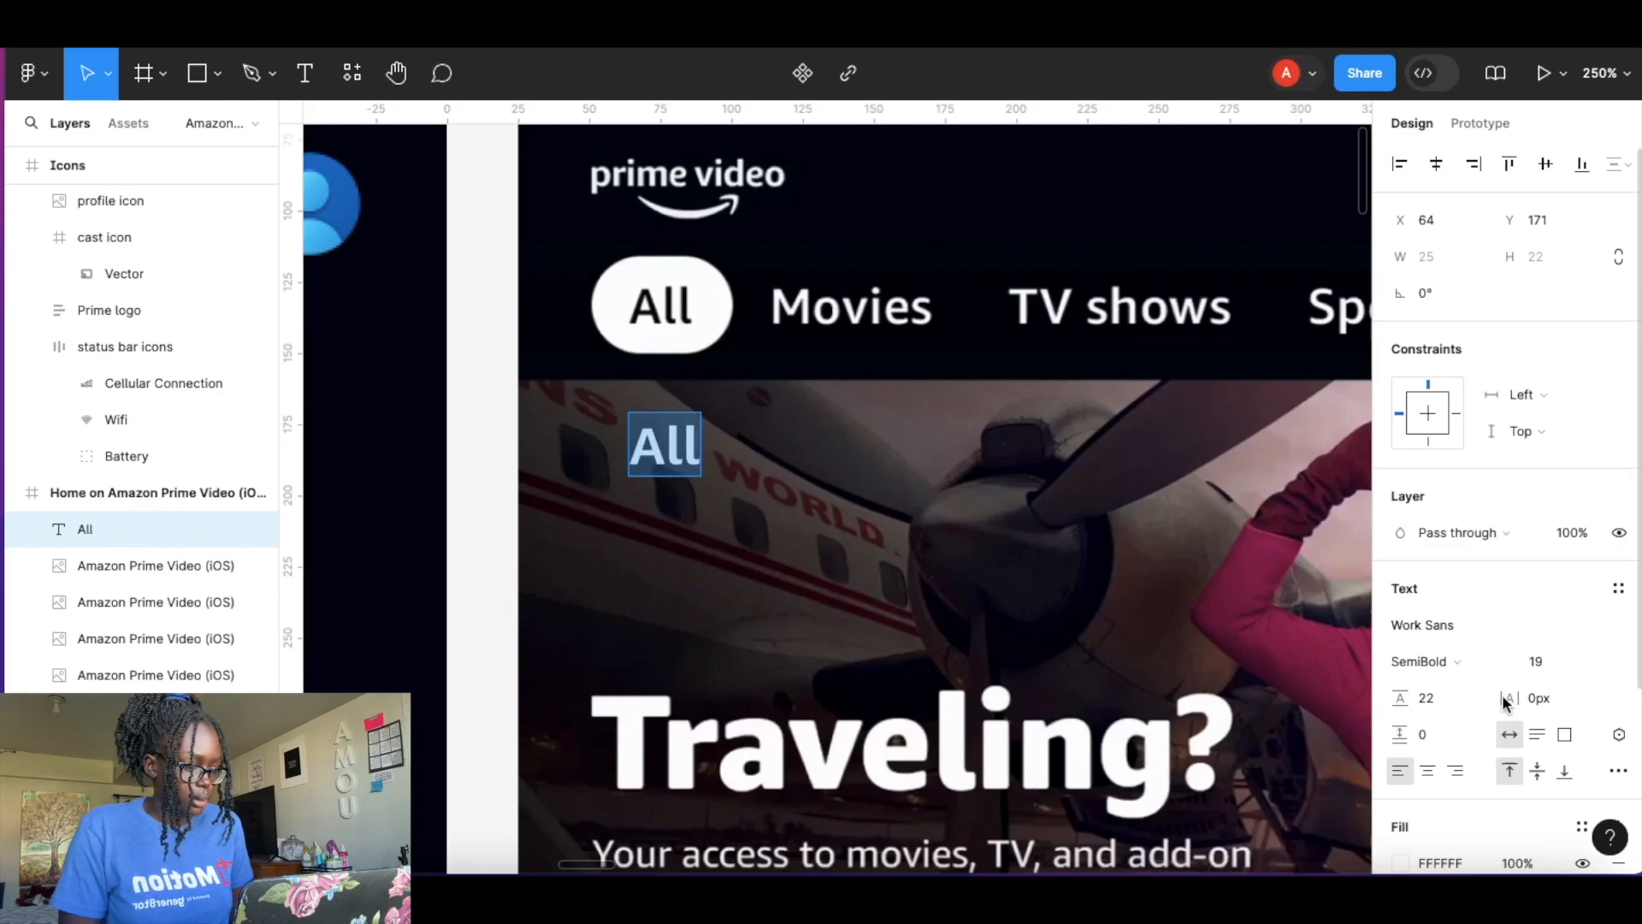
pyautogui.scroll(-5, 1461, 718)
pyautogui.click(1399, 619)
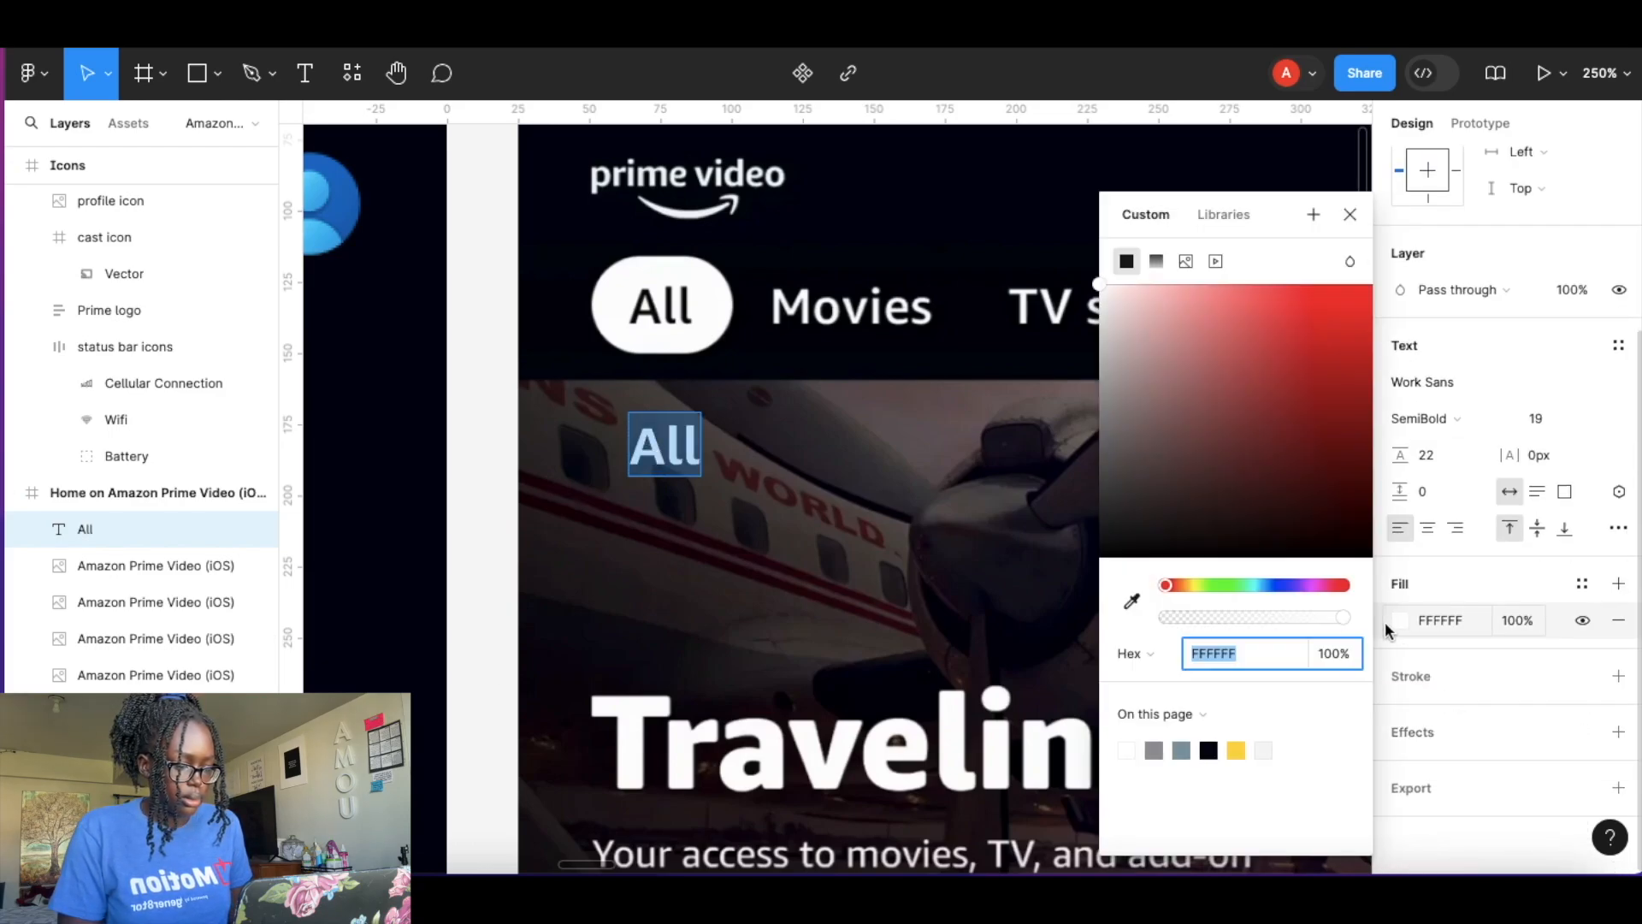
pyautogui.click(1215, 743)
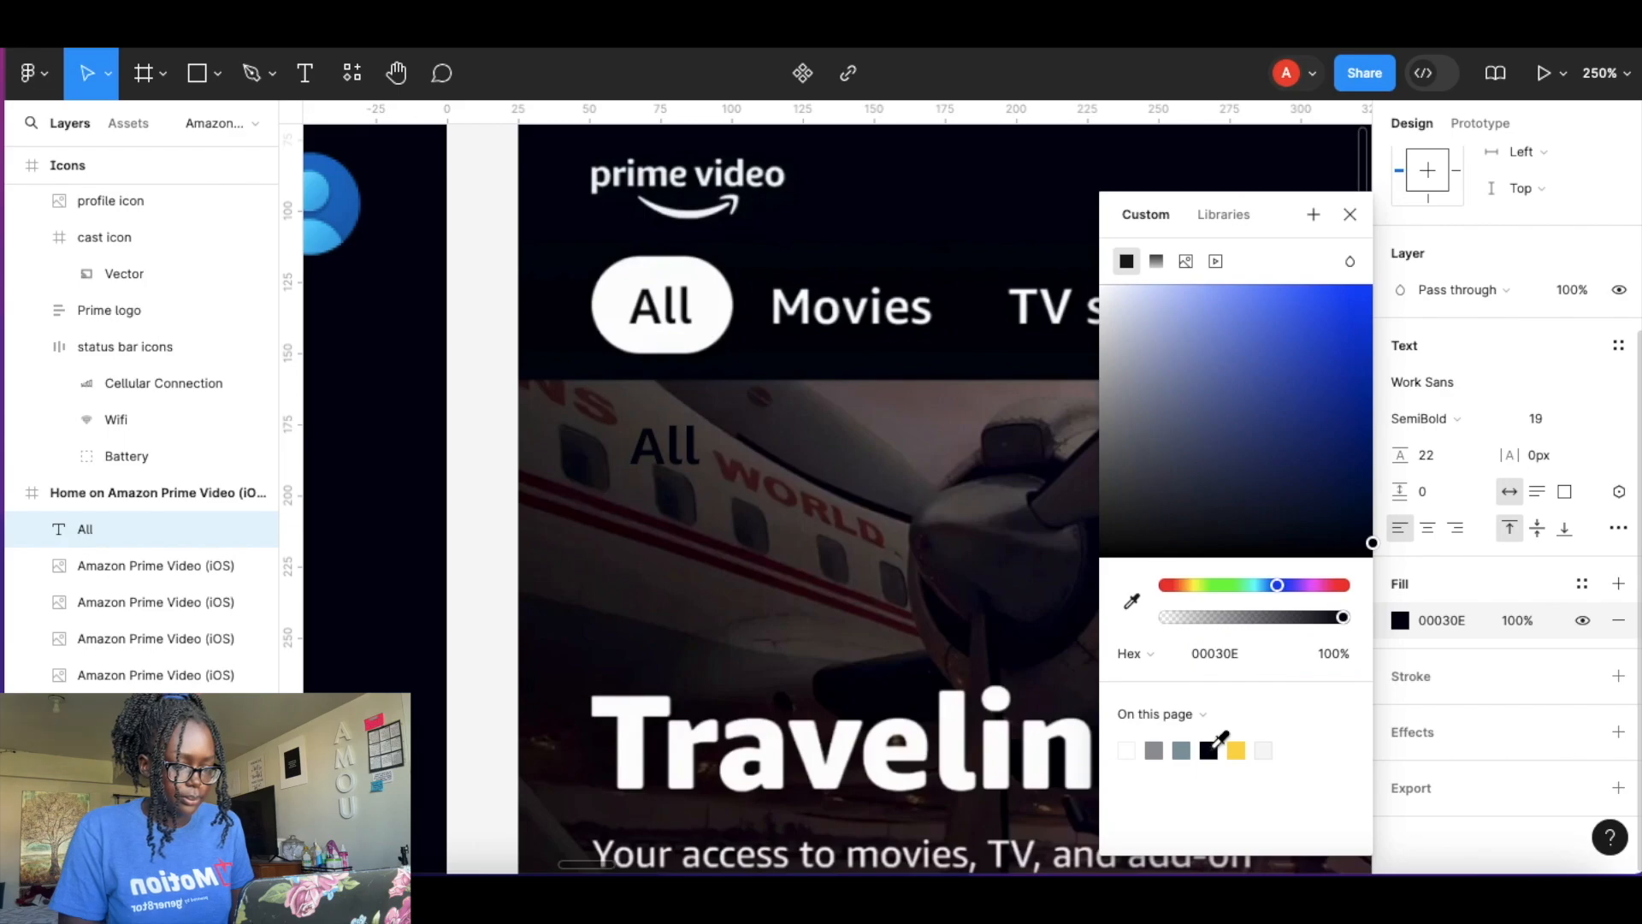
pyautogui.press('Escape')
# Move the All label onto the reference All pill and set its font size to 18.
pyautogui.moveTo(666, 447); pyautogui.dragTo(674, 306)
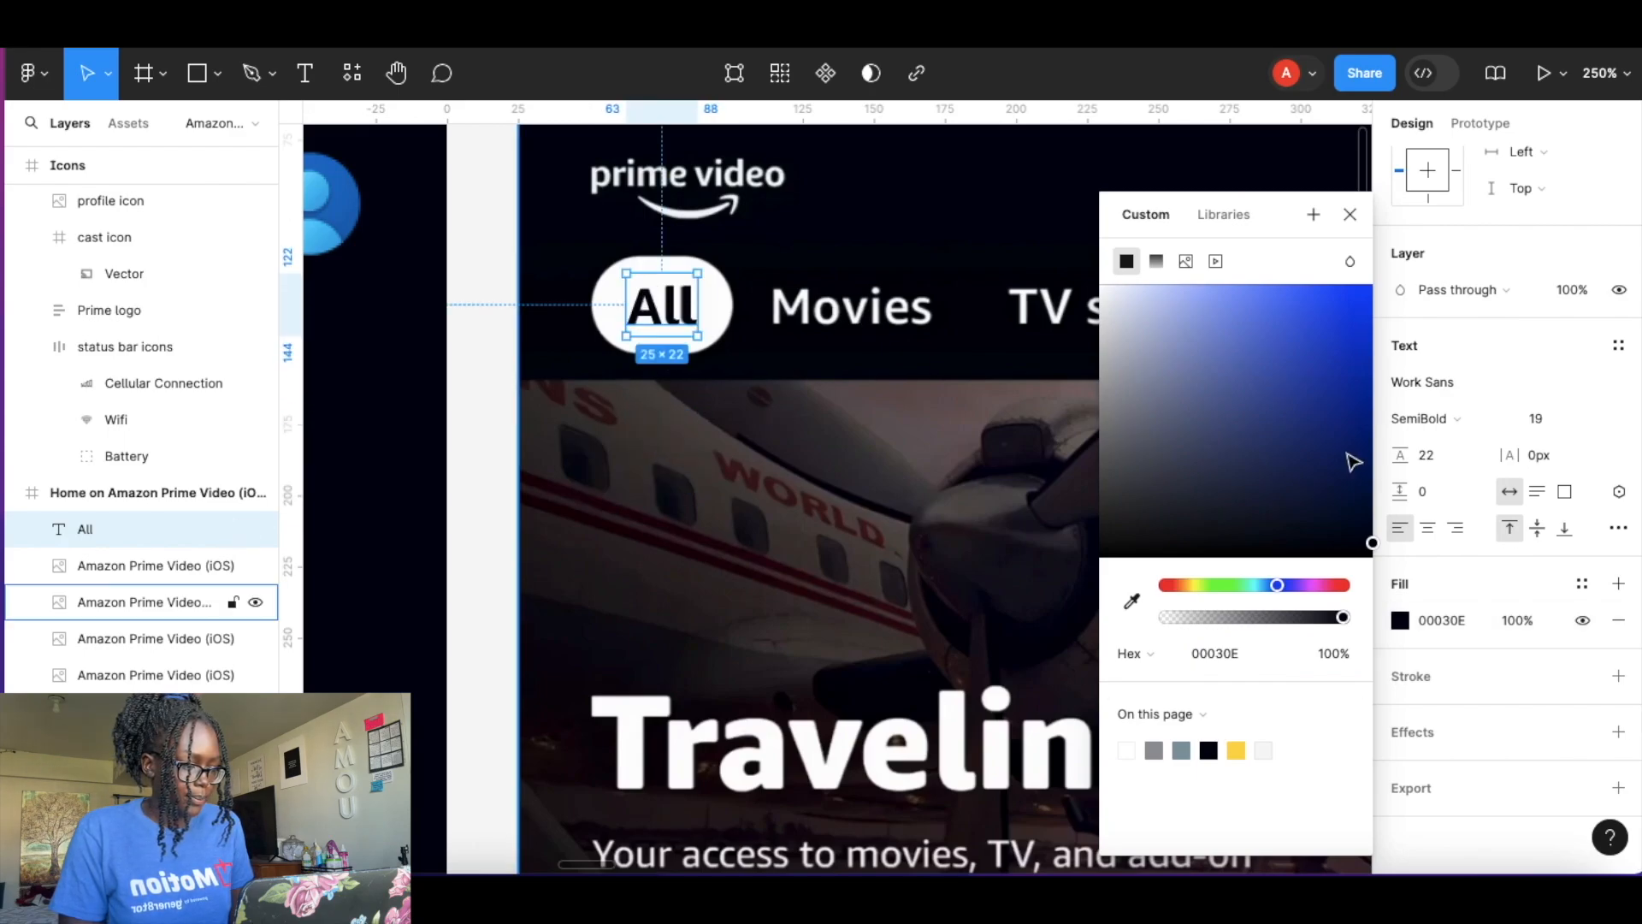
pyautogui.click(1350, 213)
pyautogui.click(1548, 419)
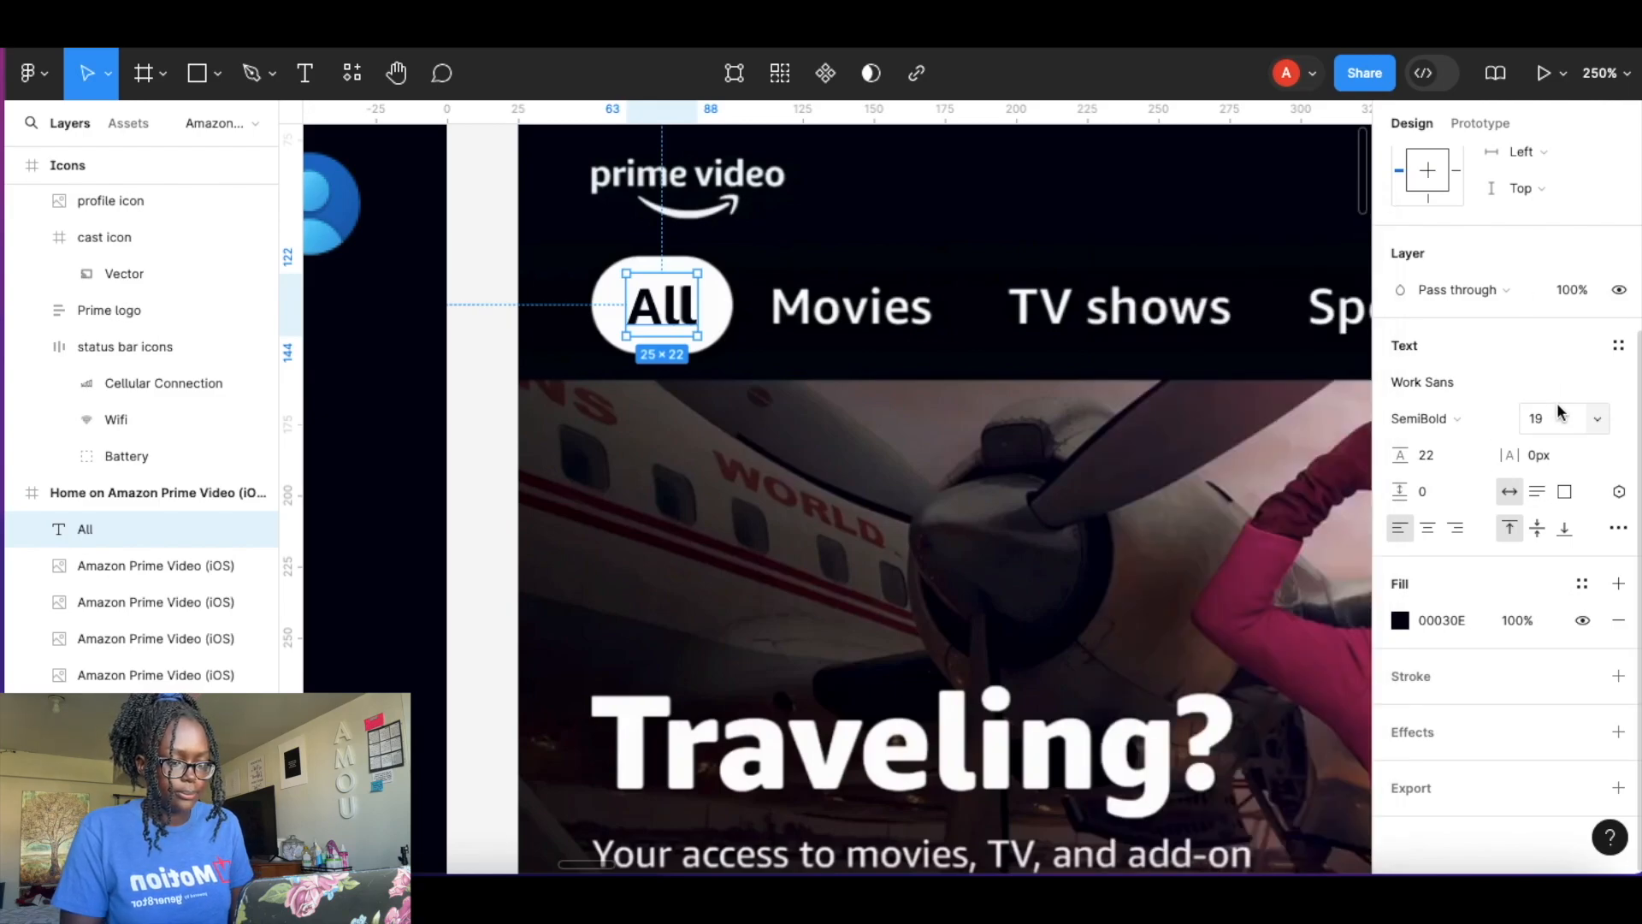
pyautogui.write('18')
pyautogui.press('Return')
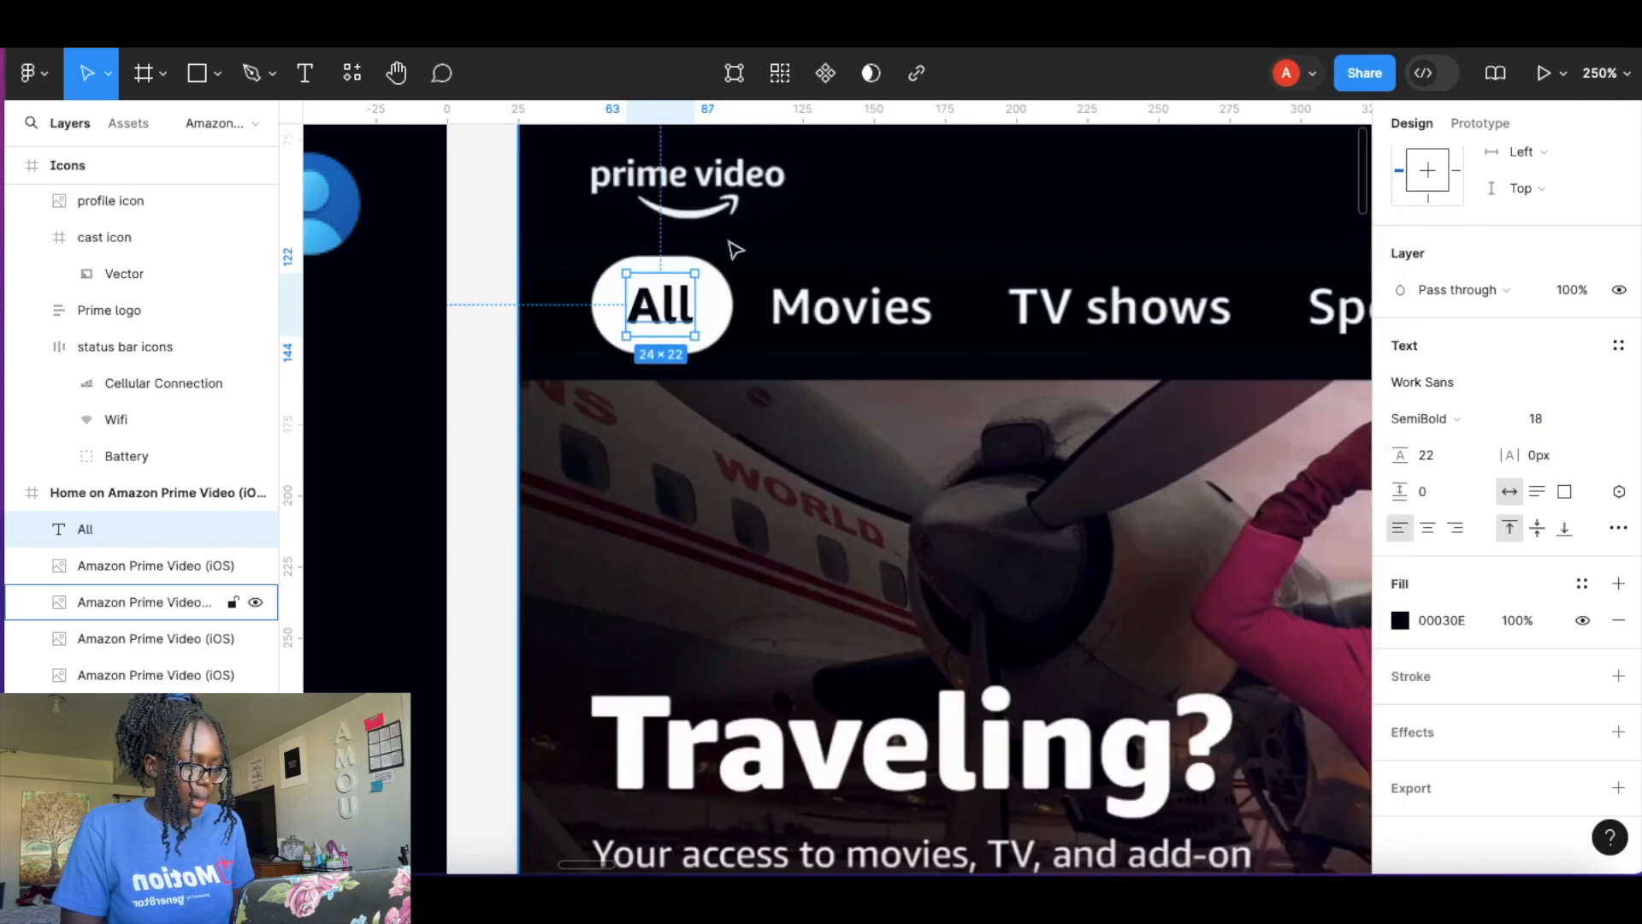
# Wrap the All label in an auto layout frame and give it a white fill.
pyautogui.scroll(3, 1537, 462)
pyautogui.scroll(-3, 1537, 462)
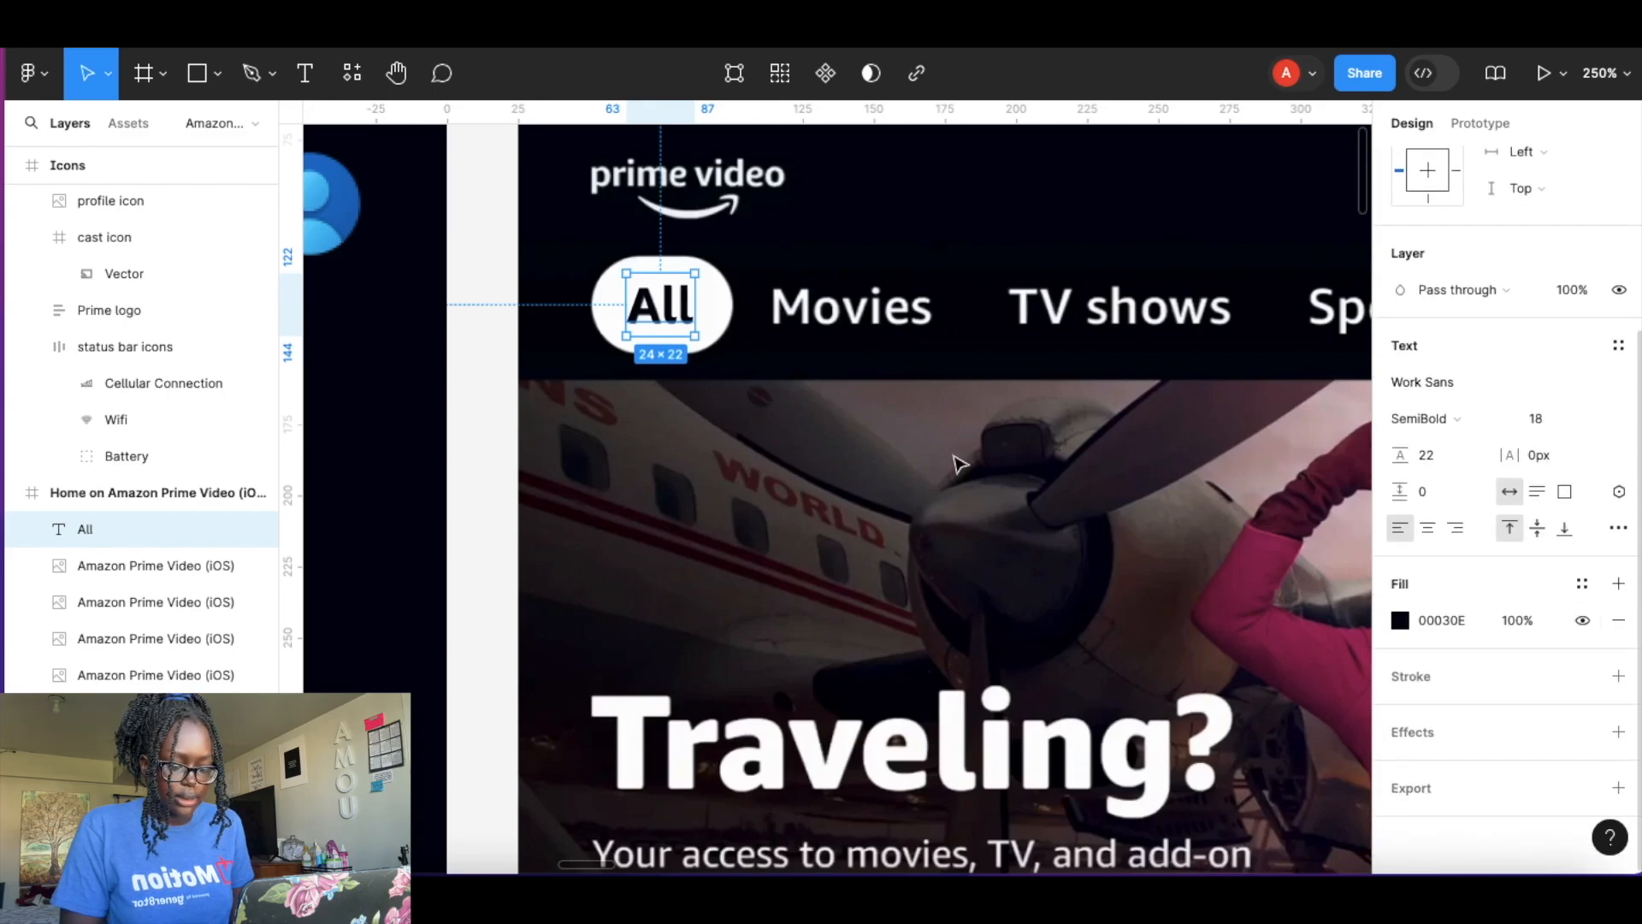
pyautogui.click(737, 410)
pyautogui.click(664, 308)
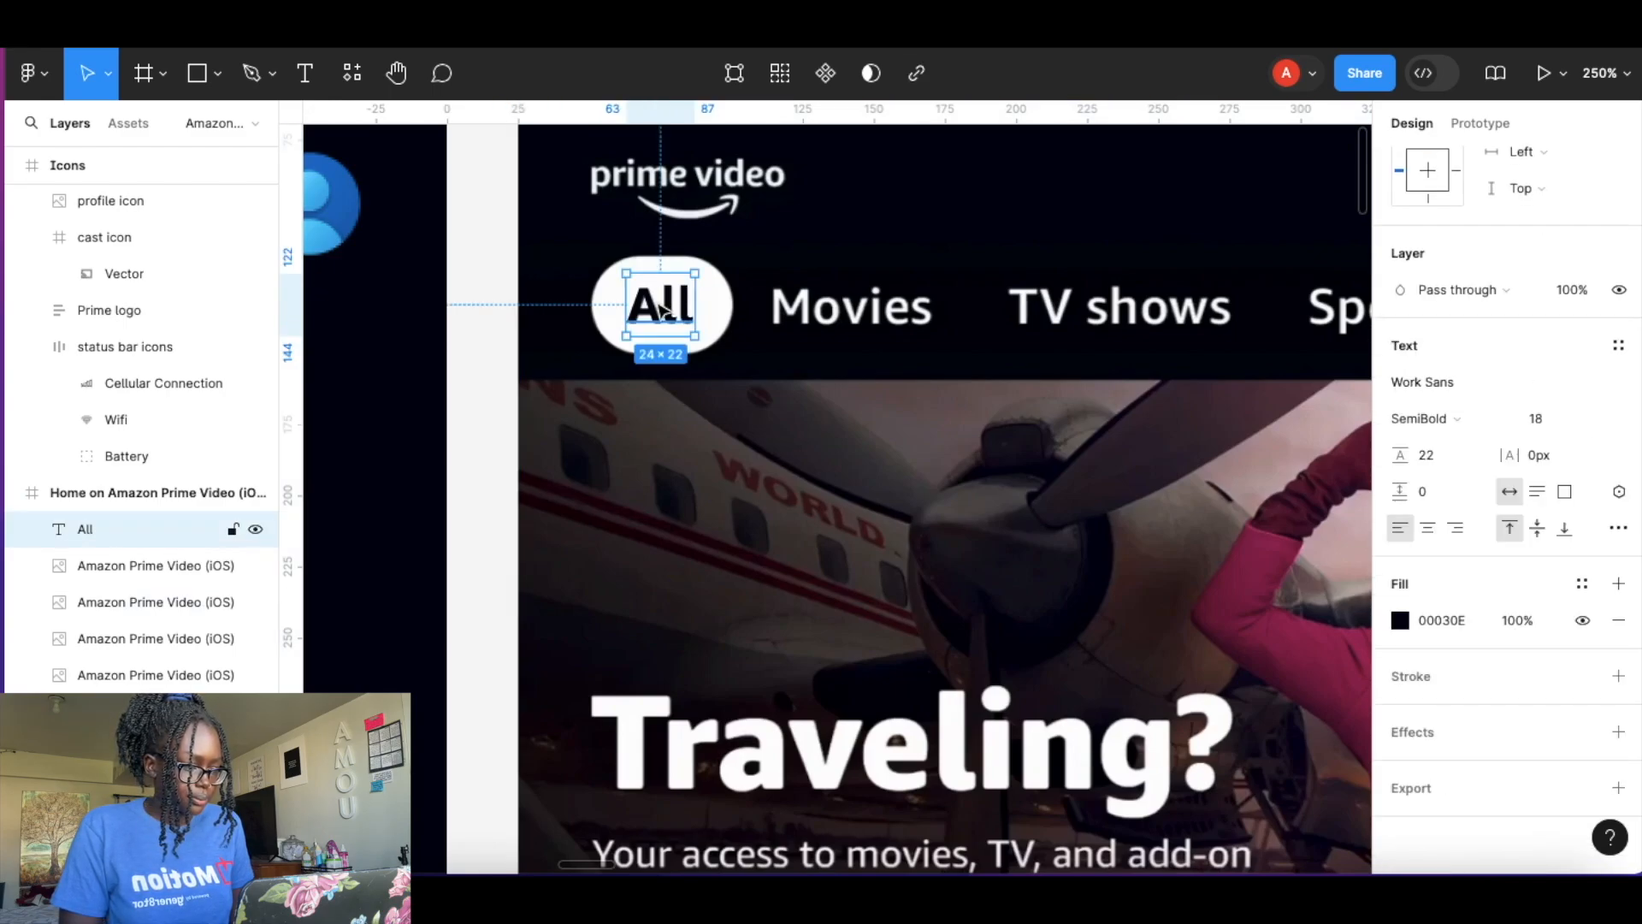
pyautogui.hotkey('shift', 'a')
pyautogui.scroll(2, 1463, 581)
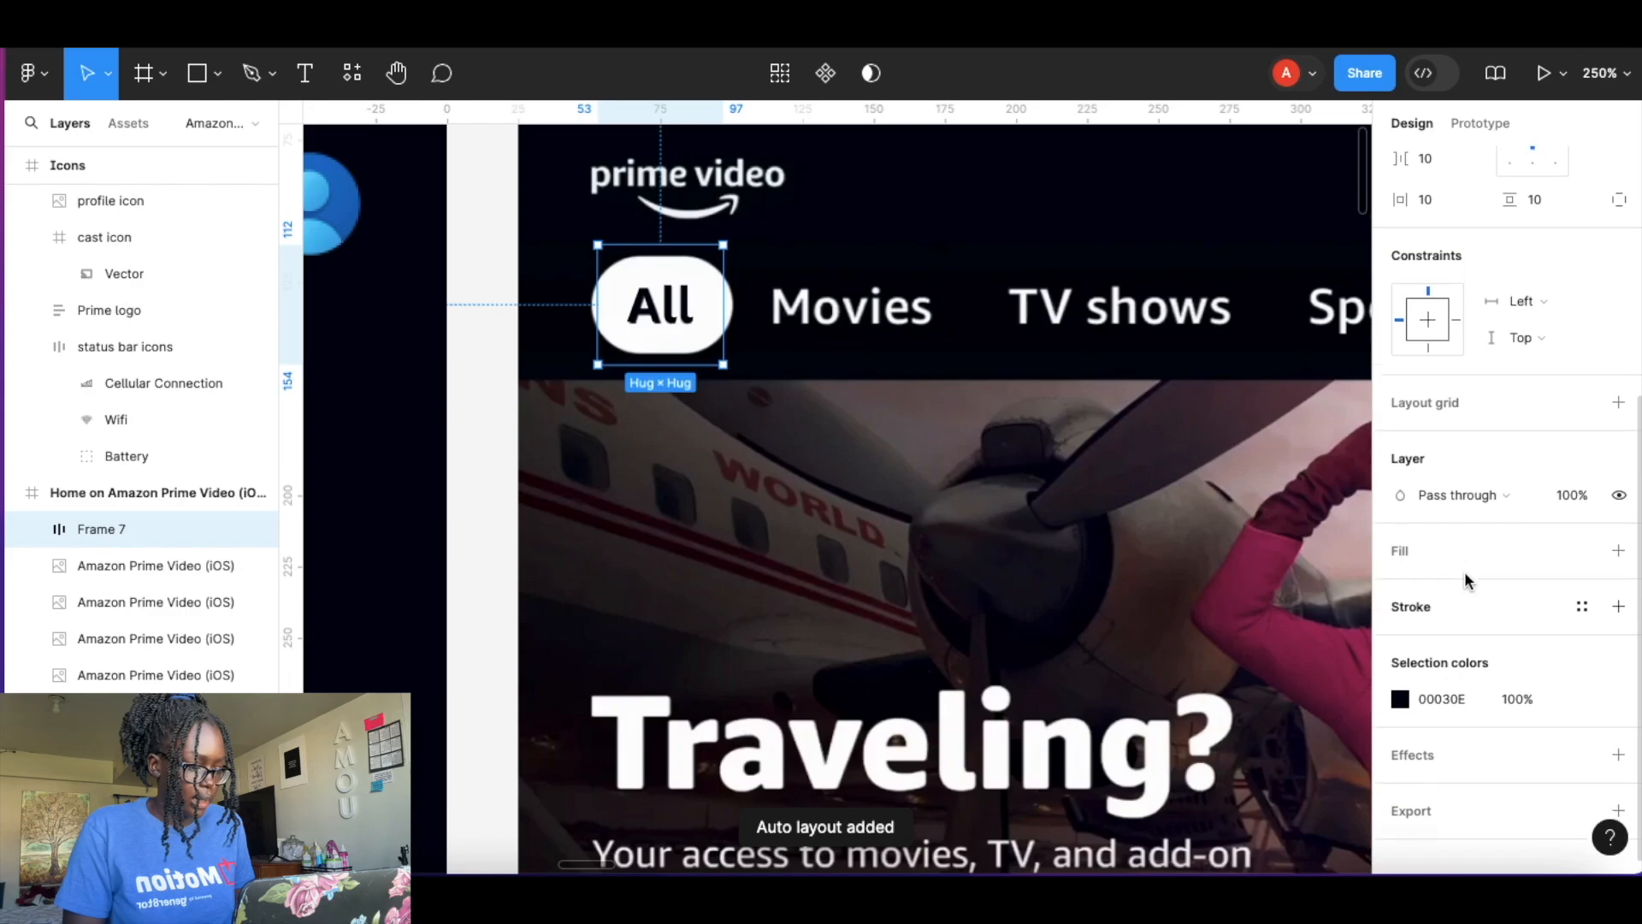
pyautogui.scroll(-1, 1574, 598)
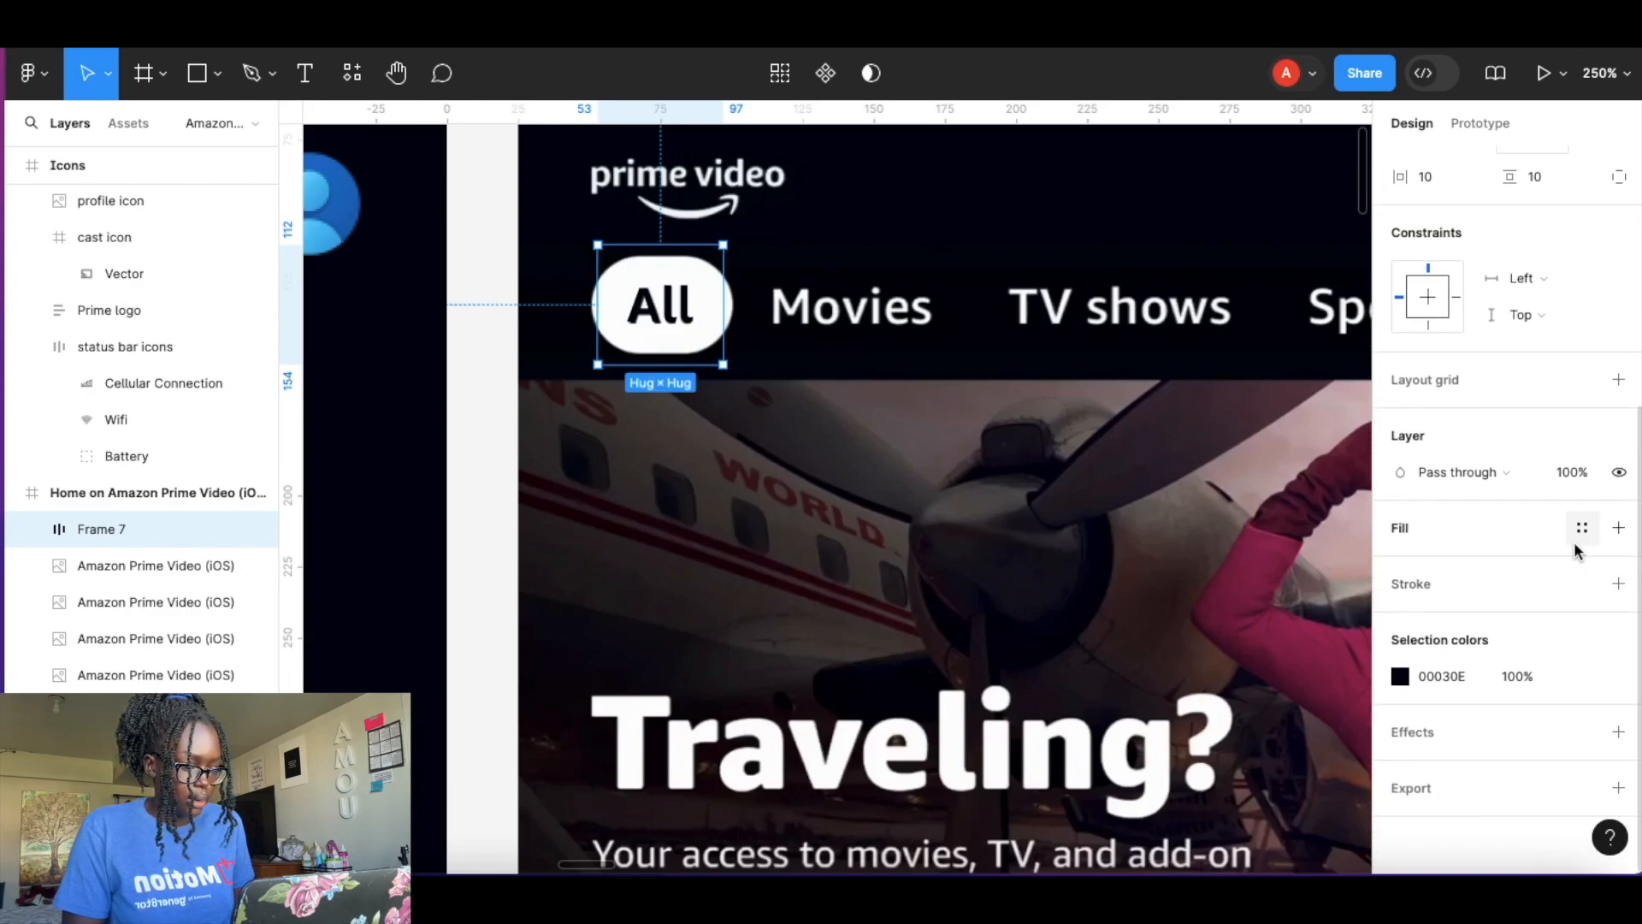
pyautogui.click(1618, 528)
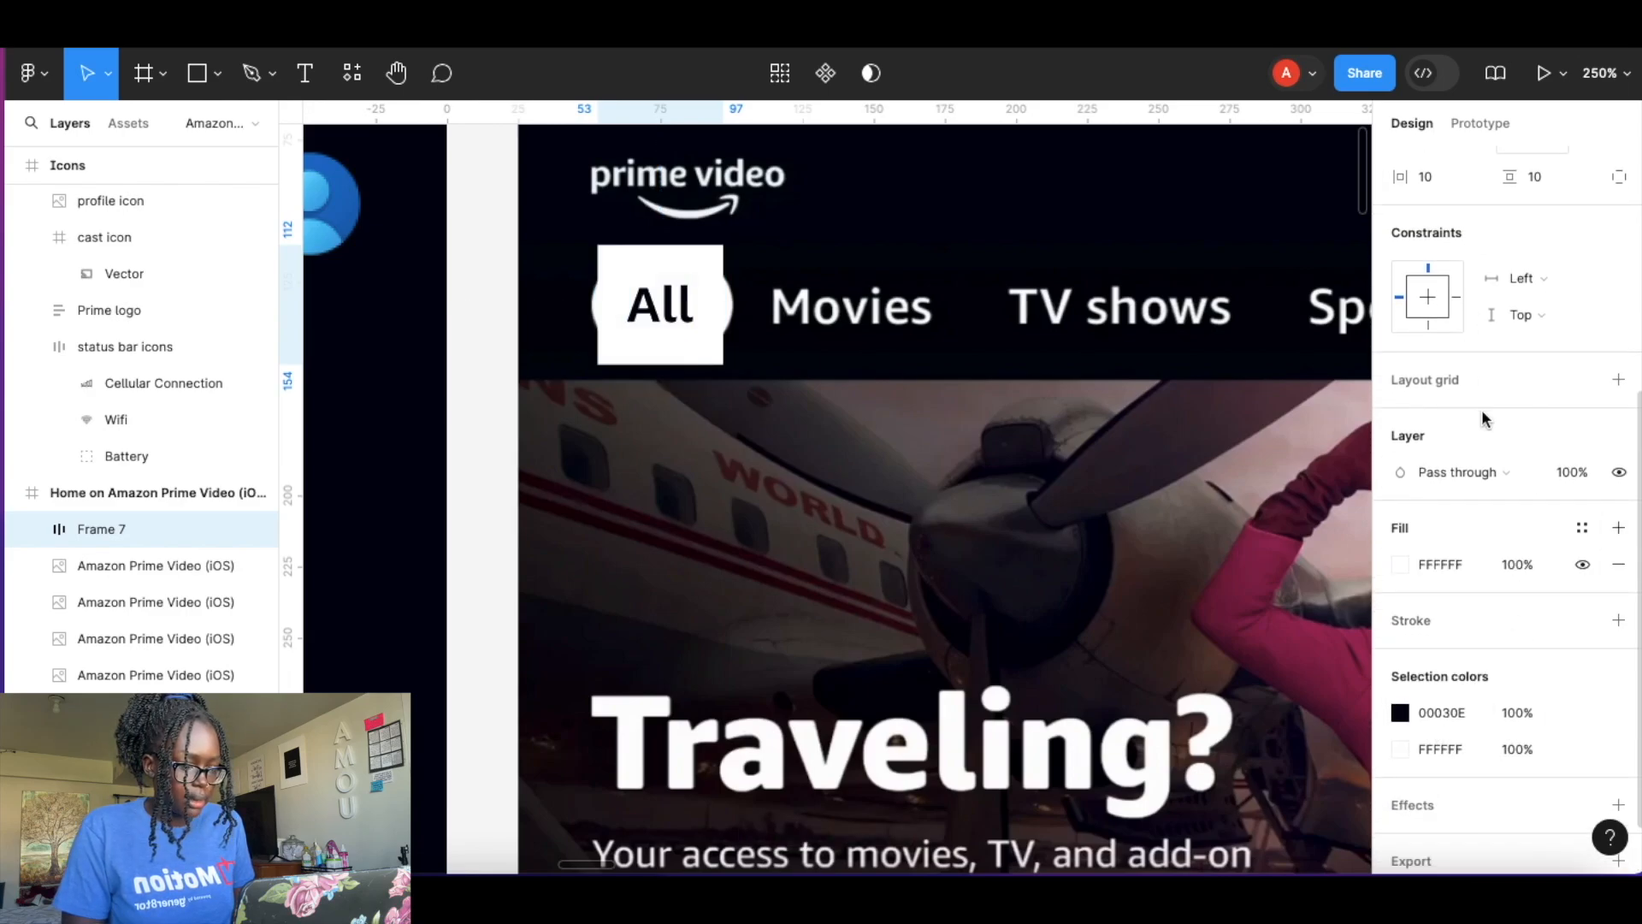
# Set the frame's padding to 13 horizontal and 8 vertical, and round its corners into a pill.
pyautogui.scroll(2, 1482, 436)
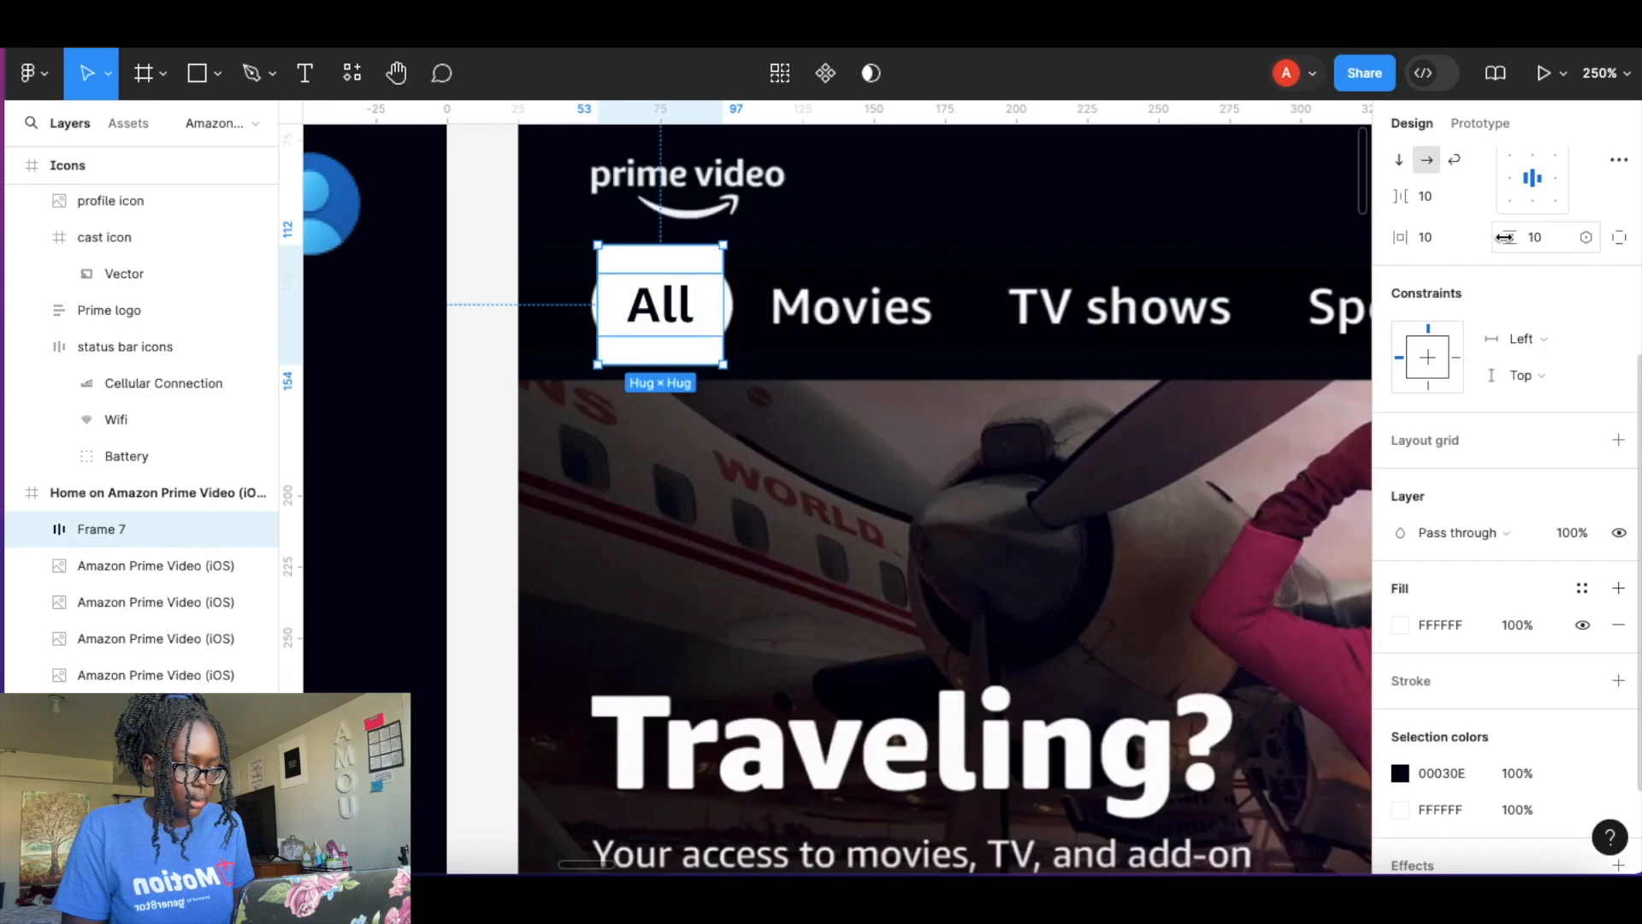
pyautogui.moveTo(1511, 239); pyautogui.dragTo(1415, 242)
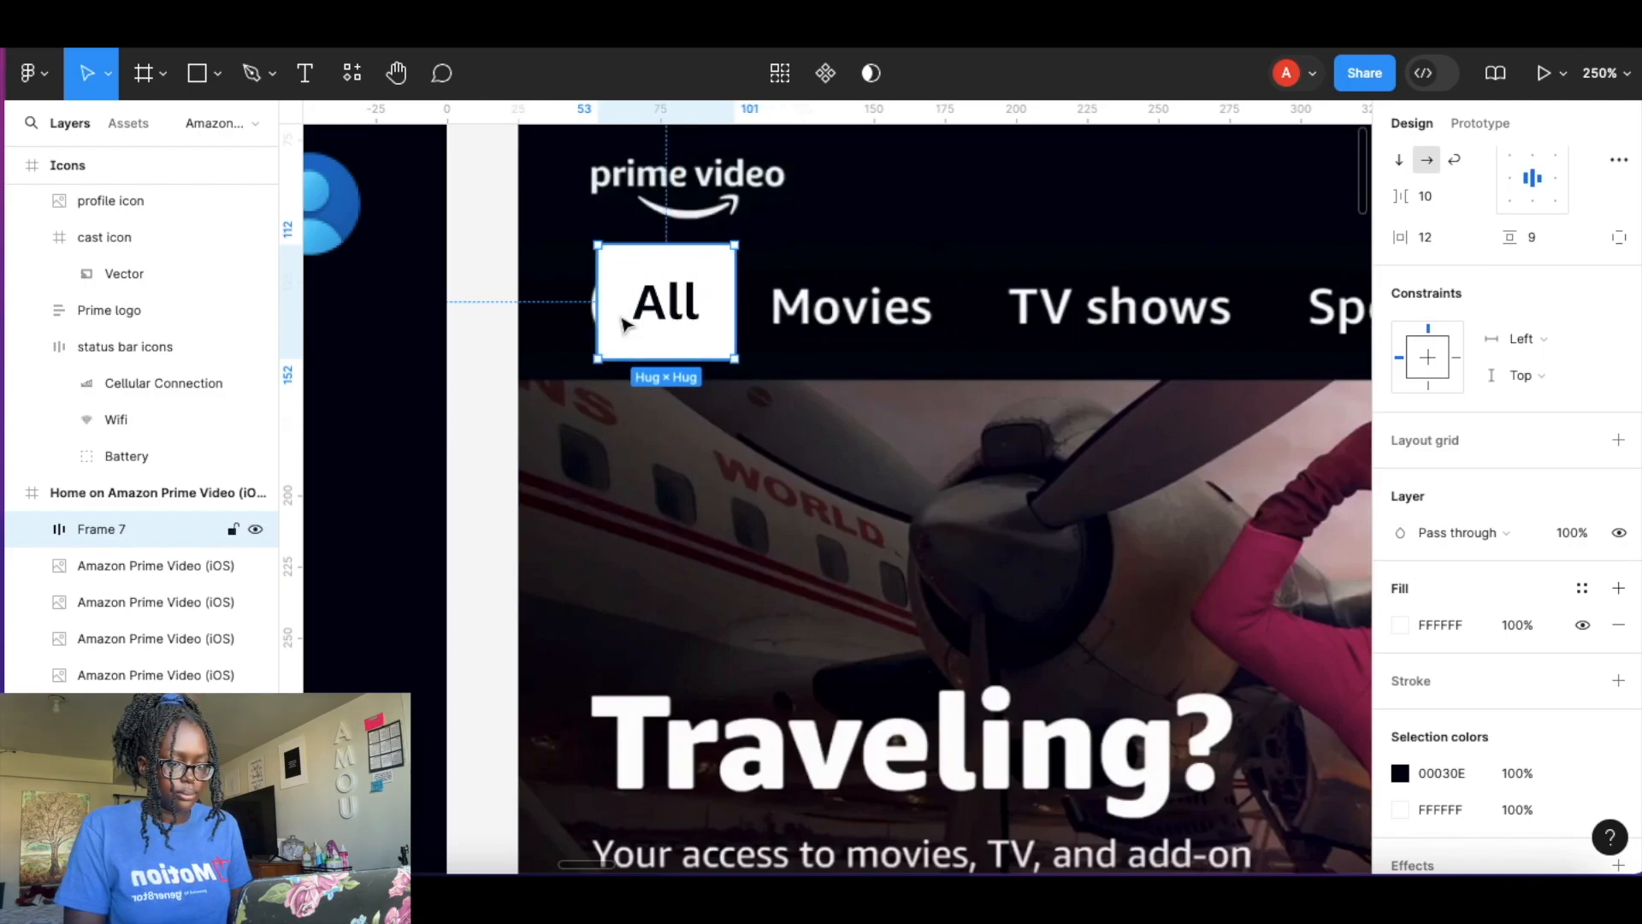
pyautogui.scroll(5, 623, 322)
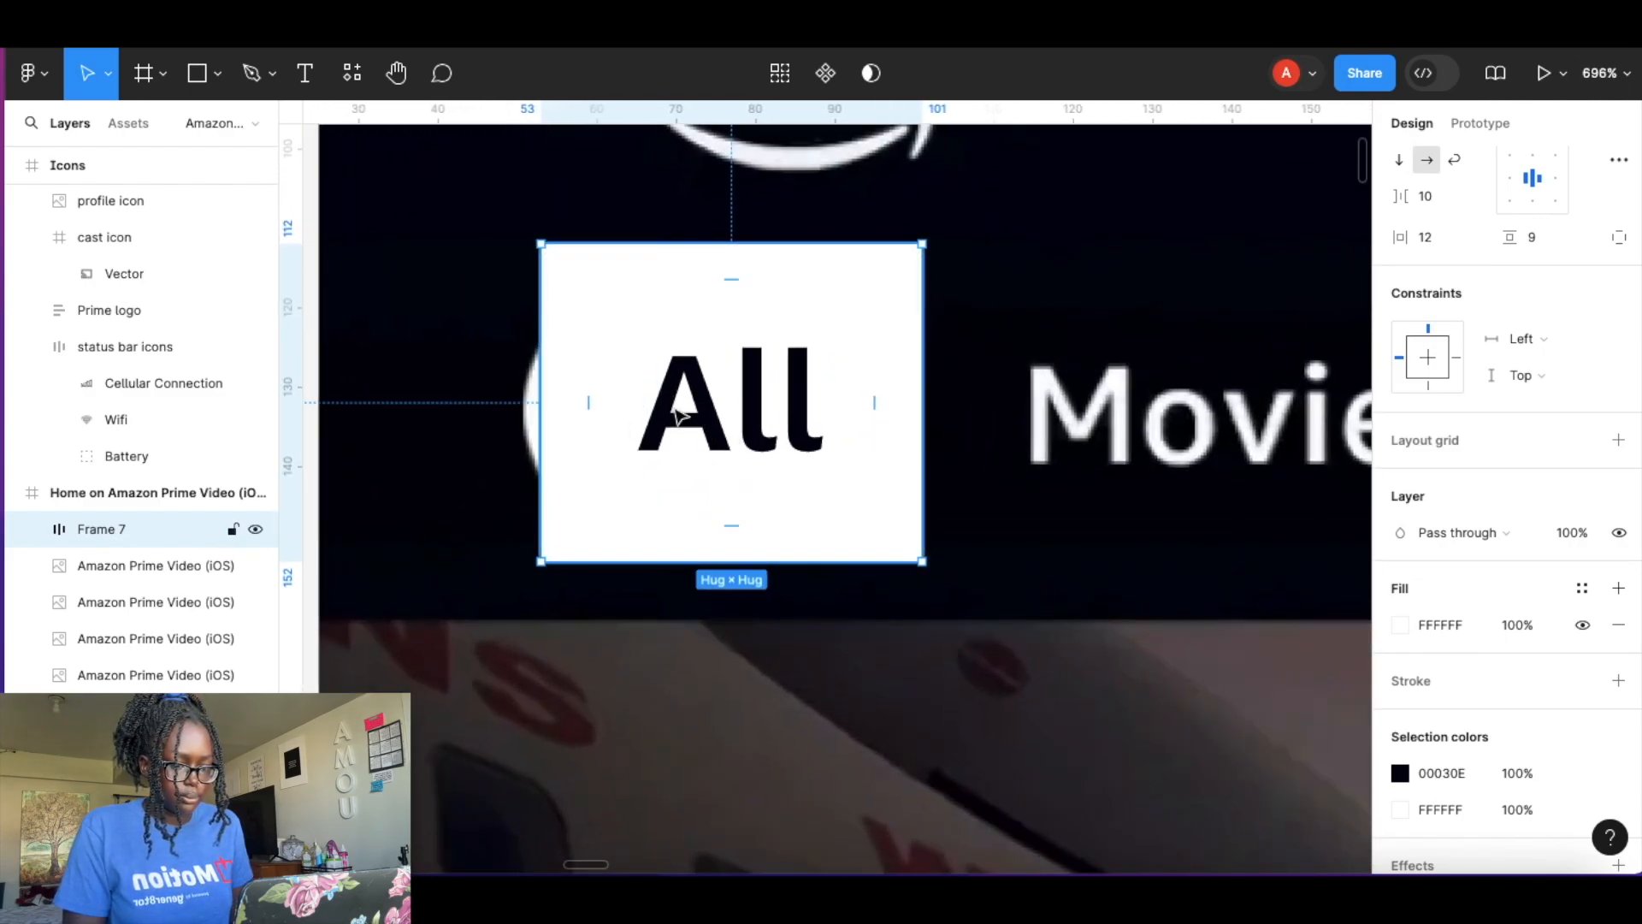
pyautogui.moveTo(767, 403)
pyautogui.mouseDown()
pyautogui.moveTo(732, 403)
pyautogui.moveTo(751, 412)
pyautogui.mouseUp()
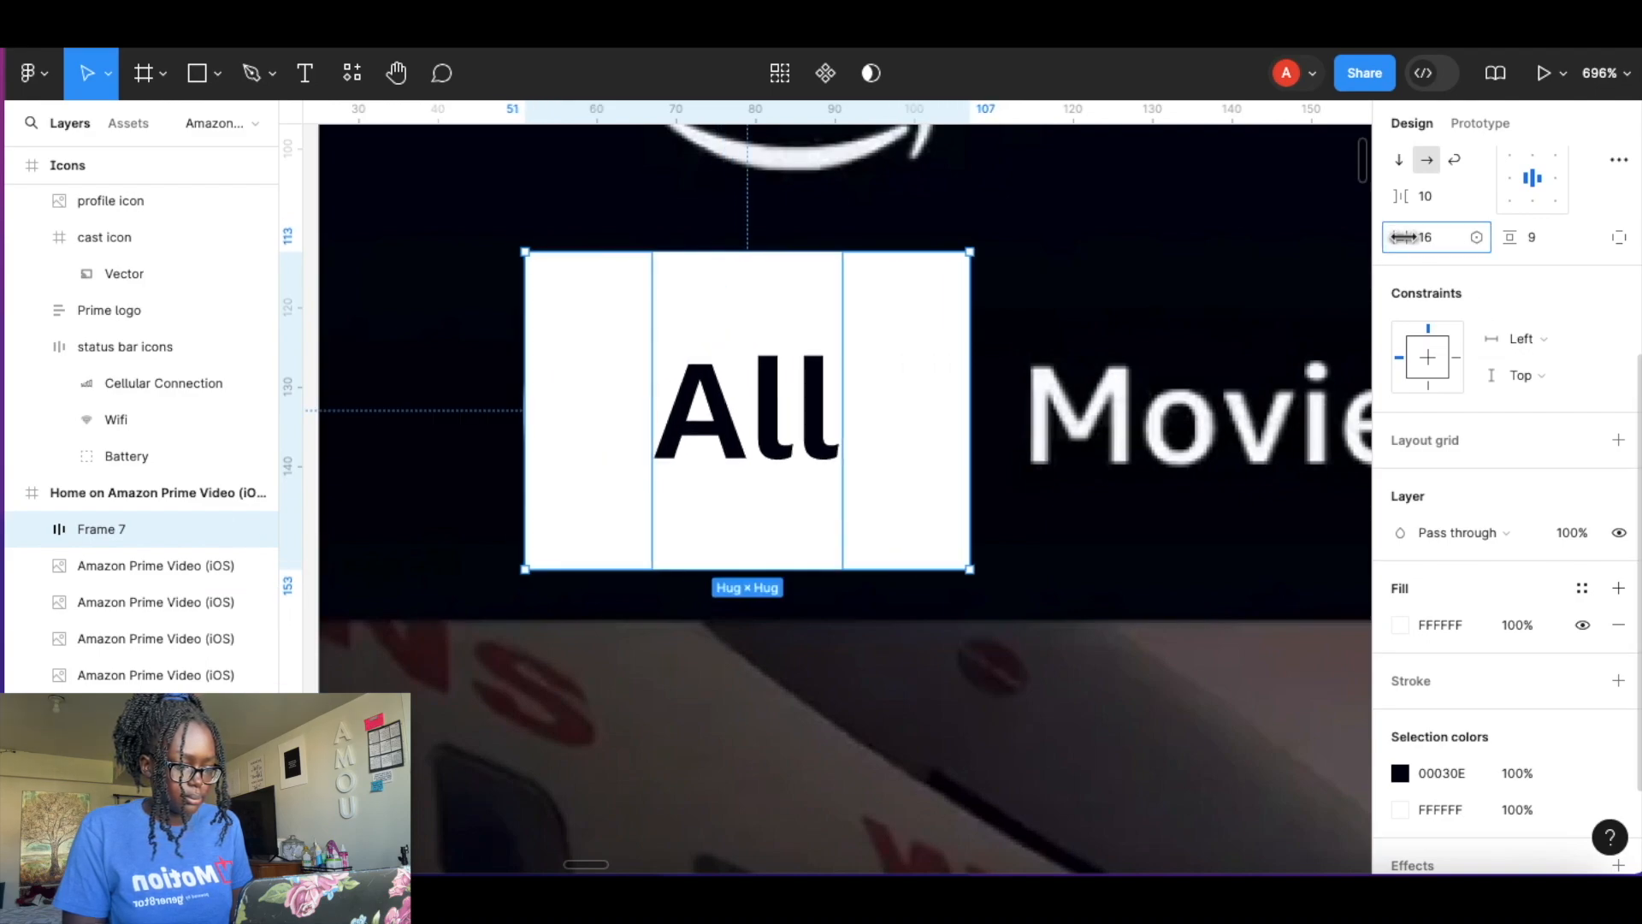
pyautogui.moveTo(1395, 237); pyautogui.dragTo(1404, 237)
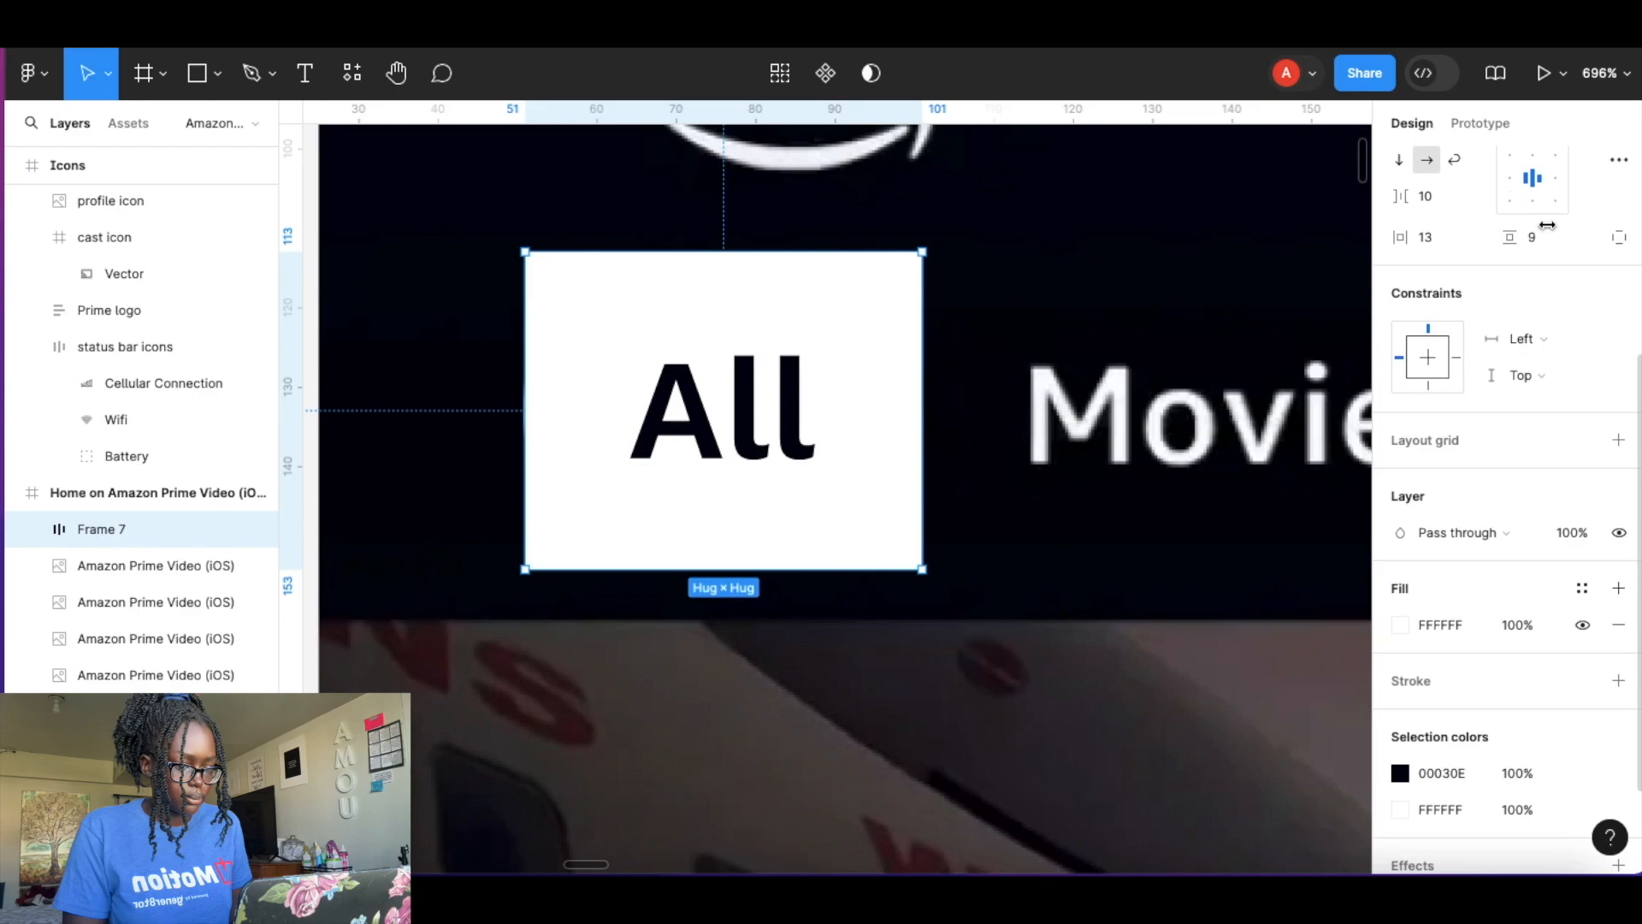
pyautogui.moveTo(1519, 237)
pyautogui.mouseDown()
pyautogui.moveTo(1496, 237)
pyautogui.moveTo(1516, 238)
pyautogui.mouseUp()
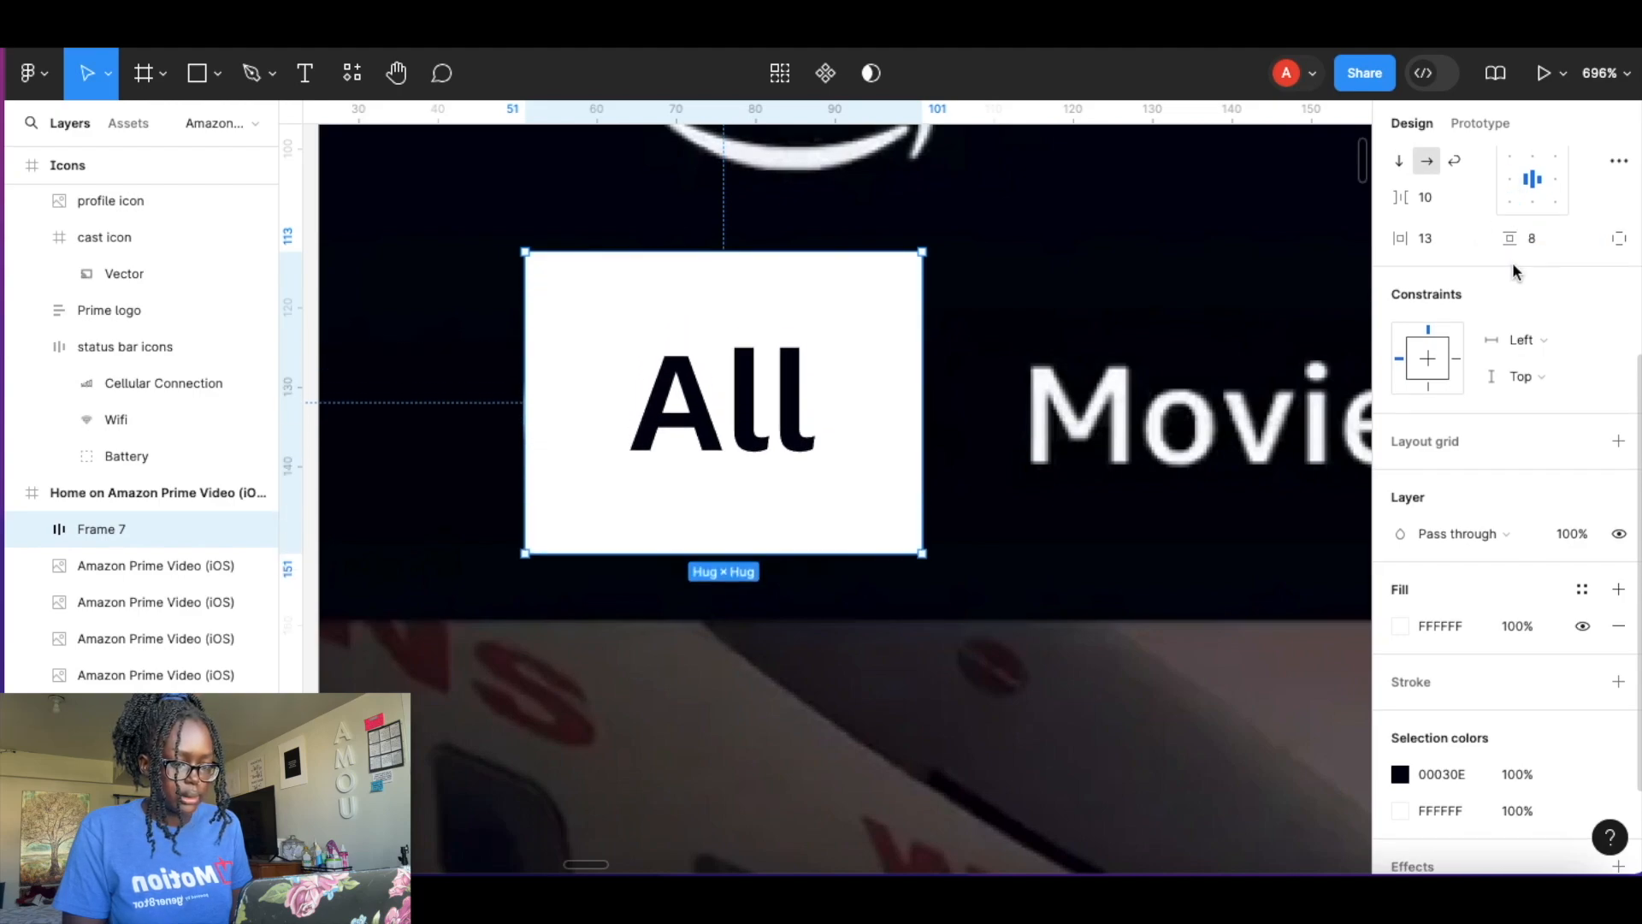
pyautogui.scroll(4, 1516, 283)
pyautogui.moveTo(1527, 367); pyautogui.dragTo(391, 432)
pyautogui.click(1068, 351)
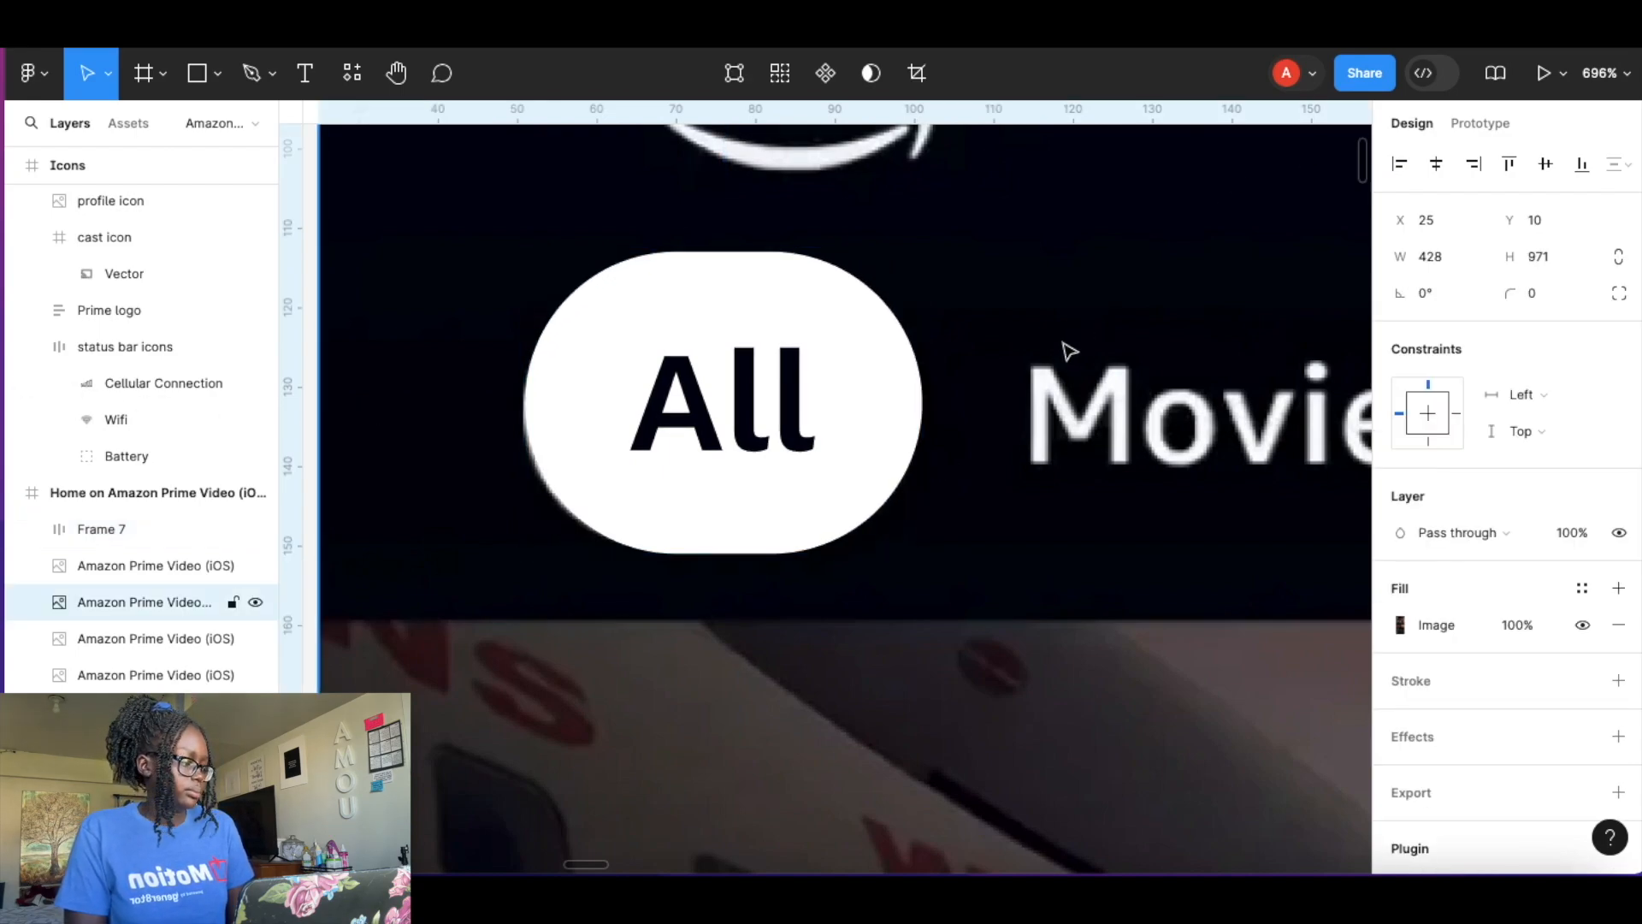
# Move the pill below the category row and change its label to Selected.
pyautogui.keyDown('ctrl'); pyautogui.scroll(-5, 1068, 351); pyautogui.keyUp('ctrl')
pyautogui.scroll(-3, 1067, 350)
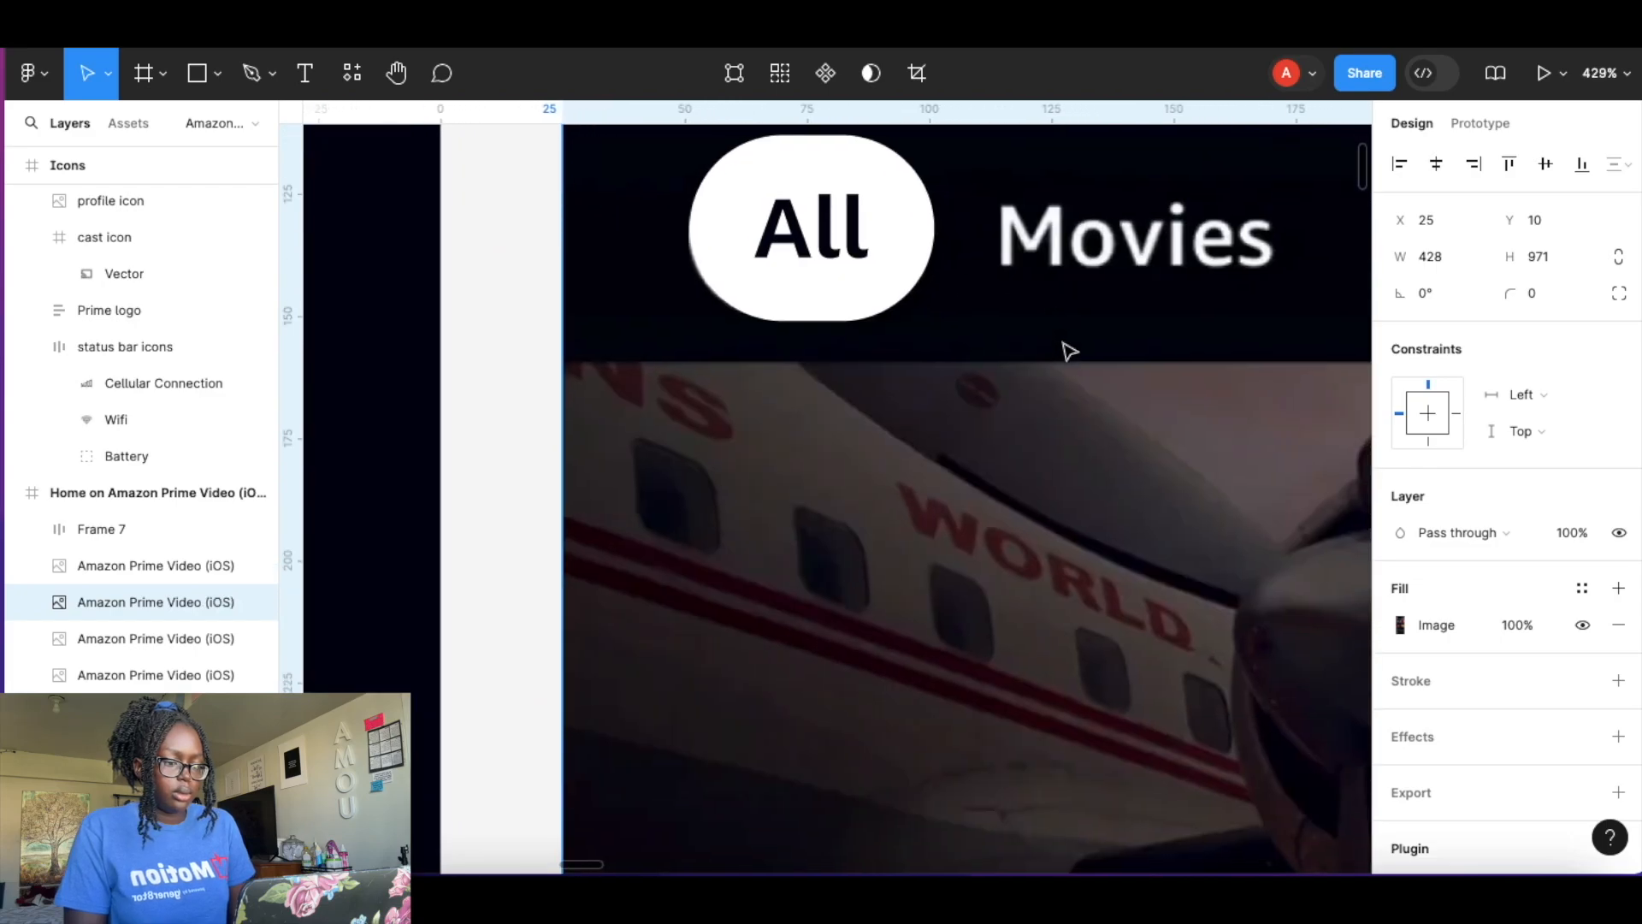
pyautogui.click(826, 206)
pyautogui.moveTo(826, 205); pyautogui.dragTo(833, 446)
pyautogui.doubleClick(822, 425)
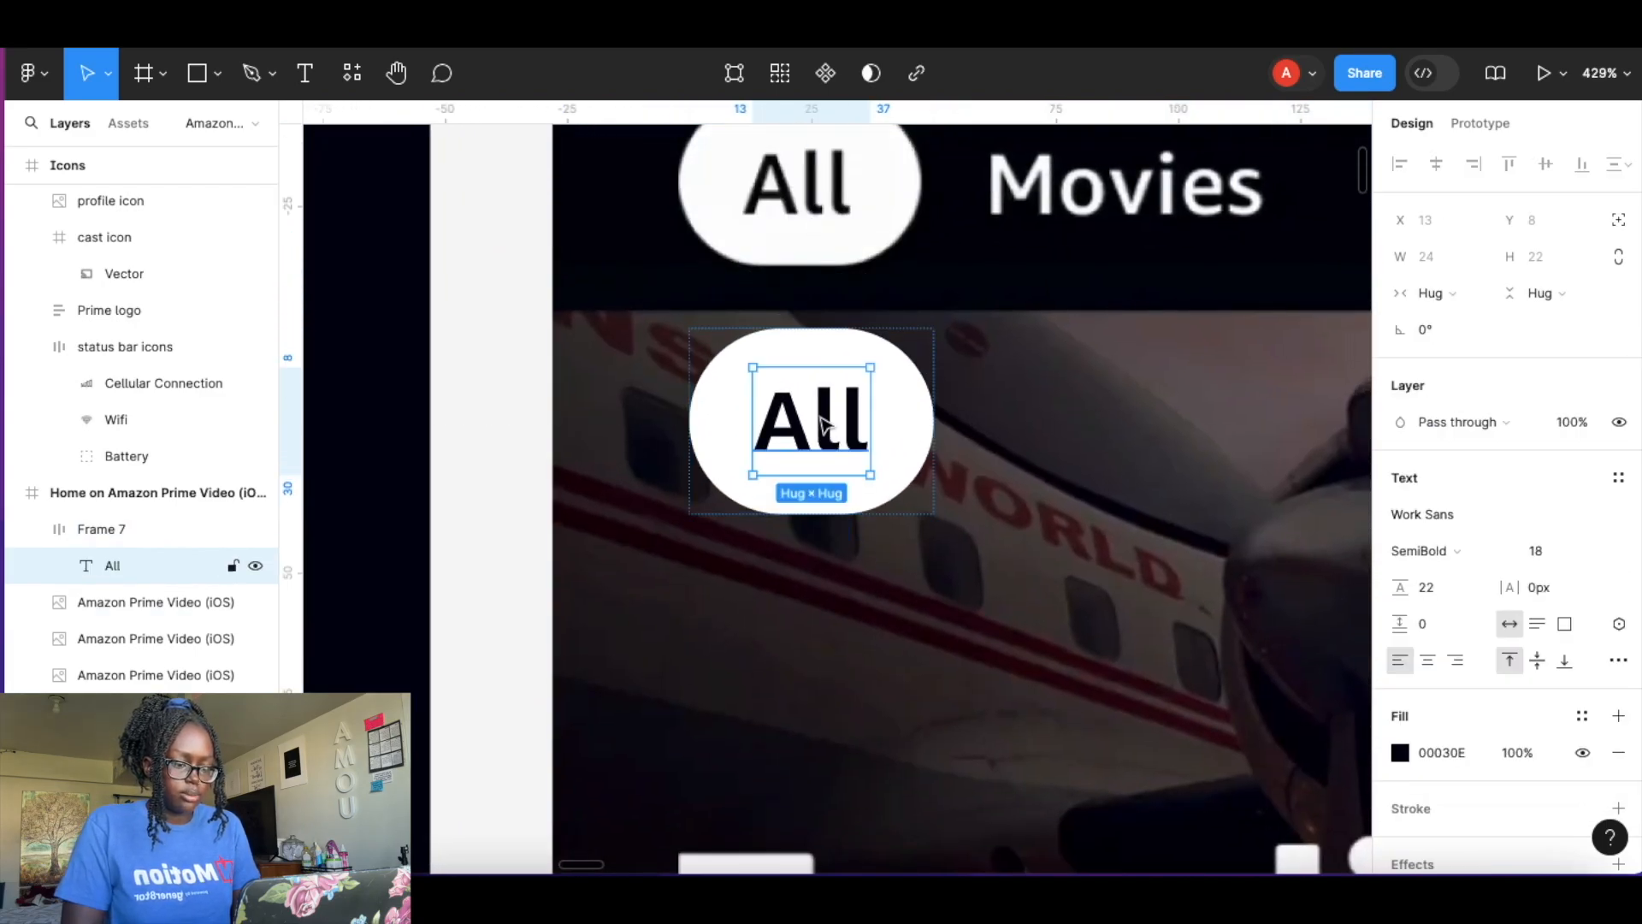
pyautogui.doubleClick(822, 425)
pyautogui.write('Selev')
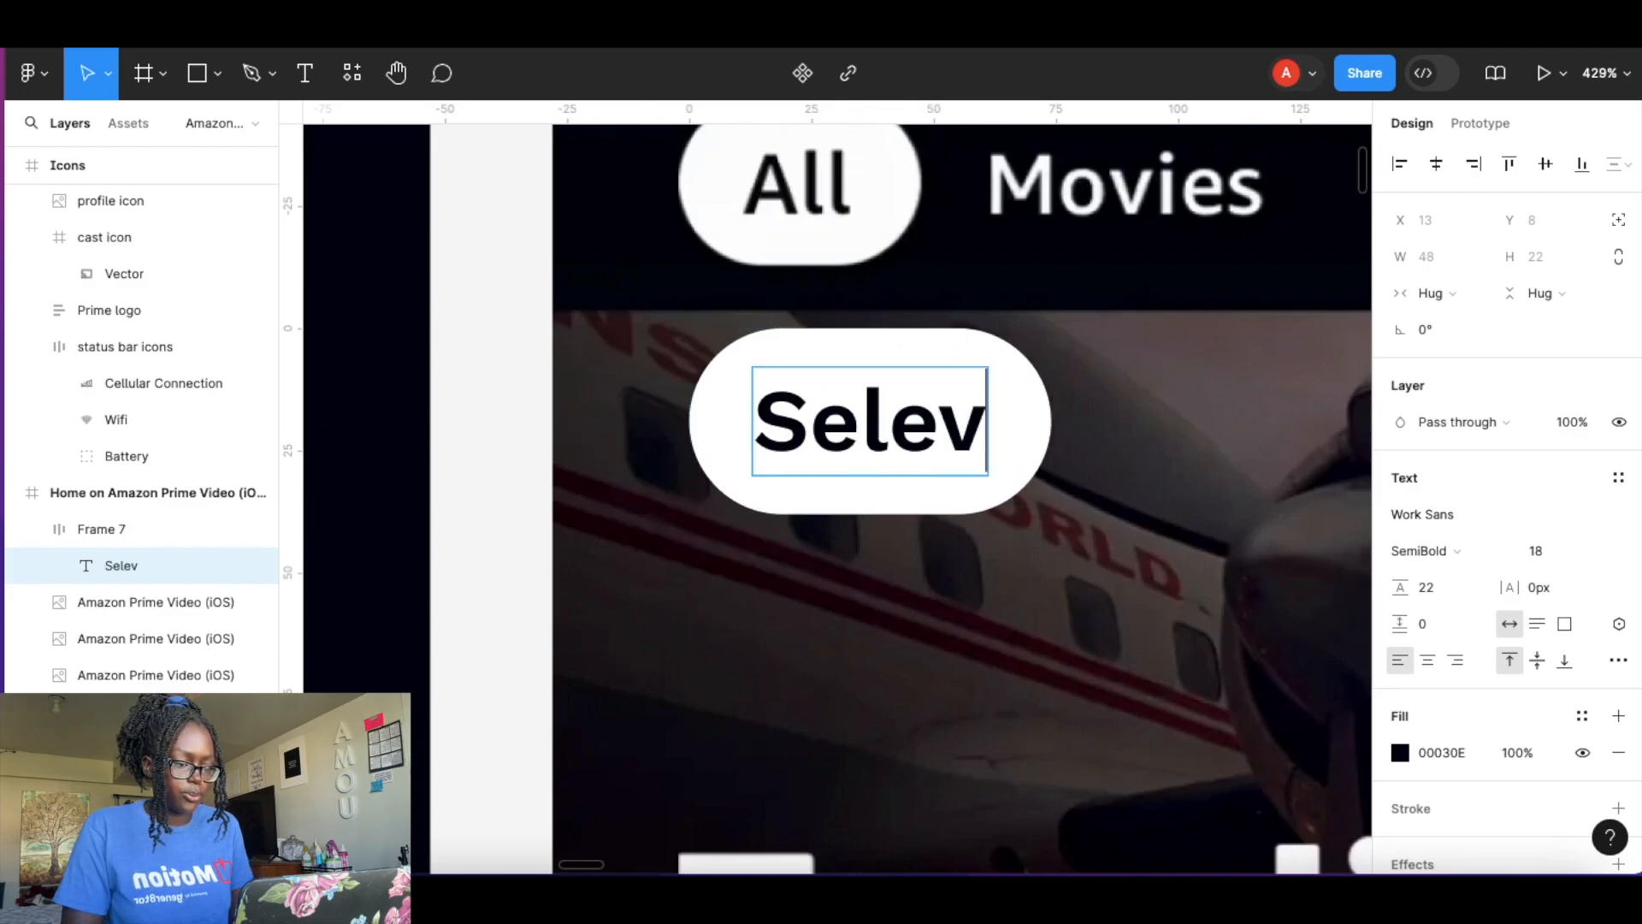
pyautogui.press('BackSpace')
pyautogui.write('cted')
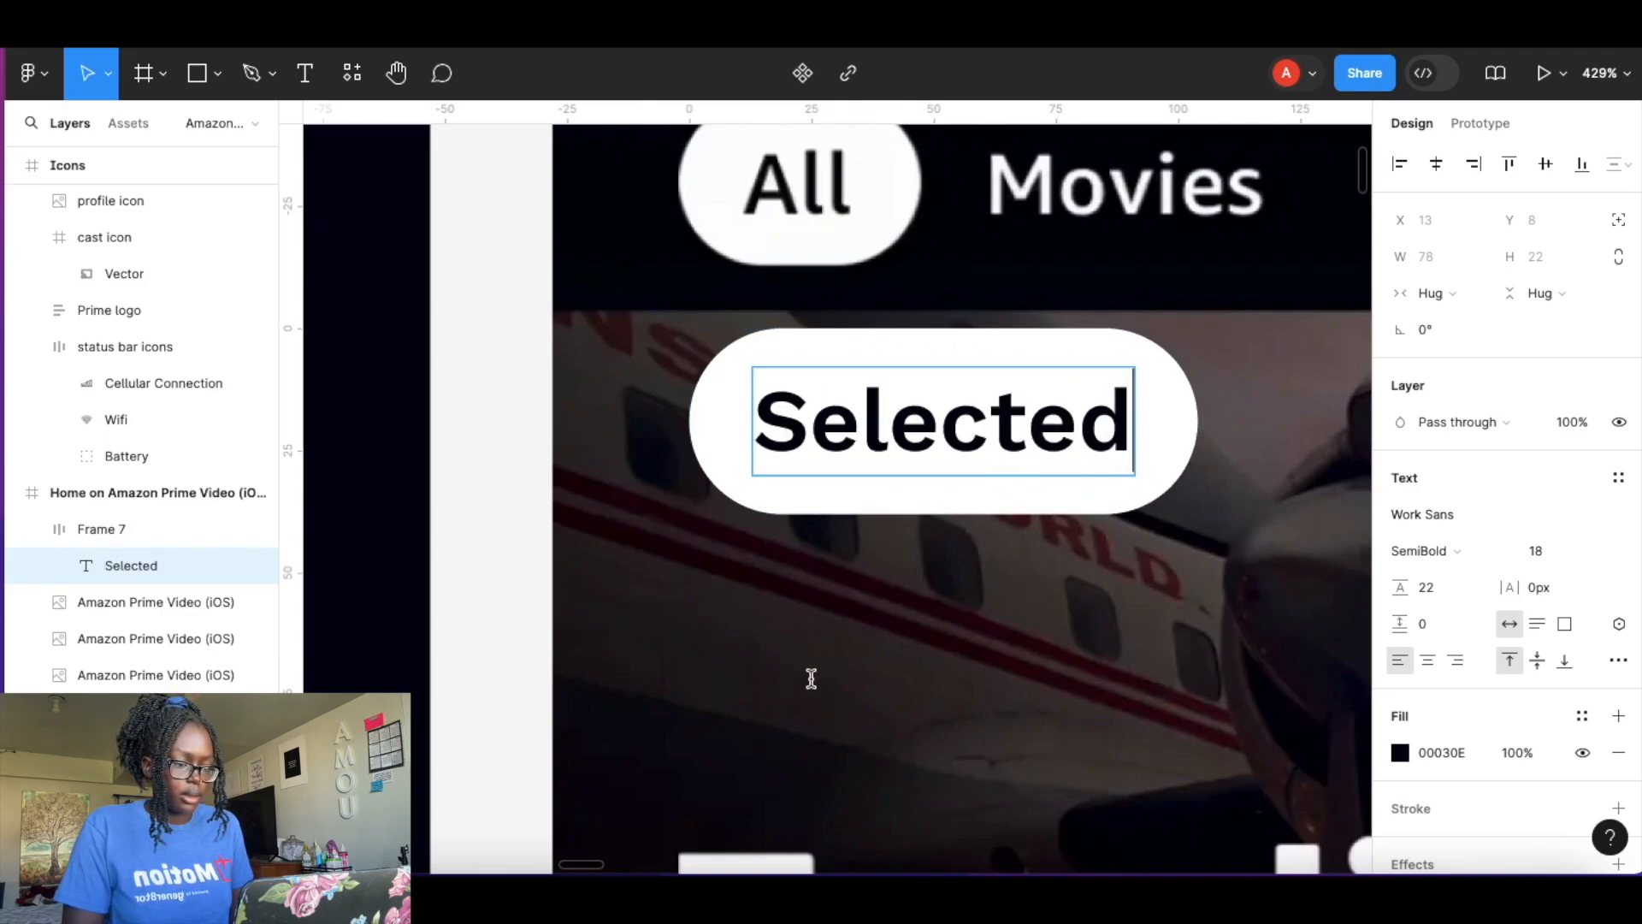
pyautogui.press('Escape')
# Rename the pill frame page content button.
pyautogui.click(1114, 552)
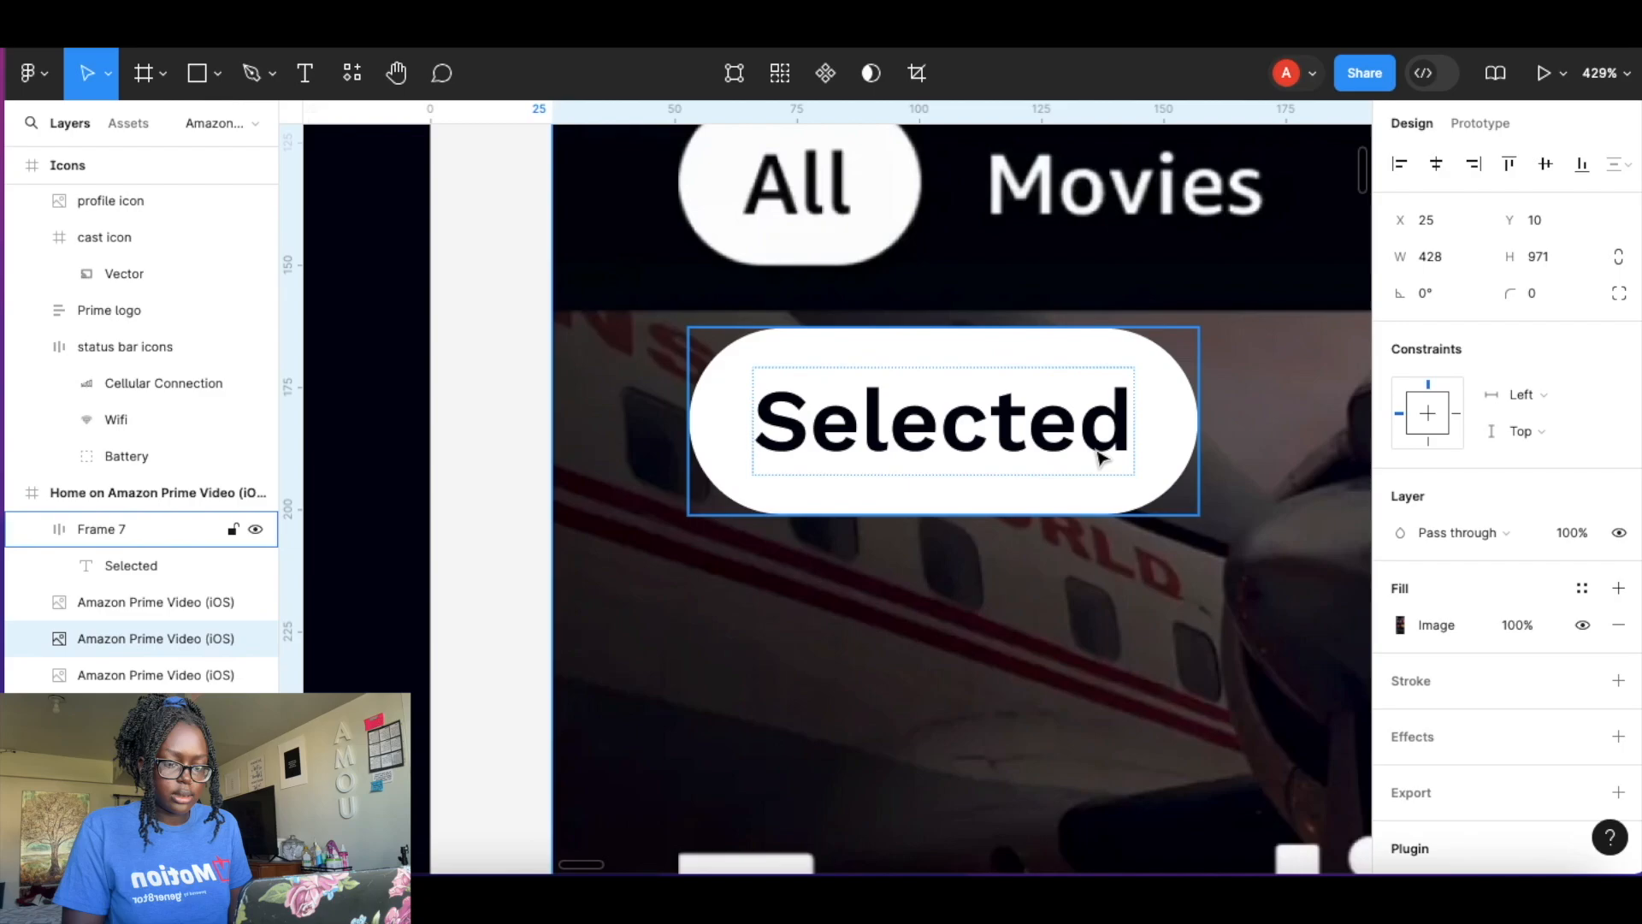
pyautogui.click(90, 530)
pyautogui.doubleClick(101, 530)
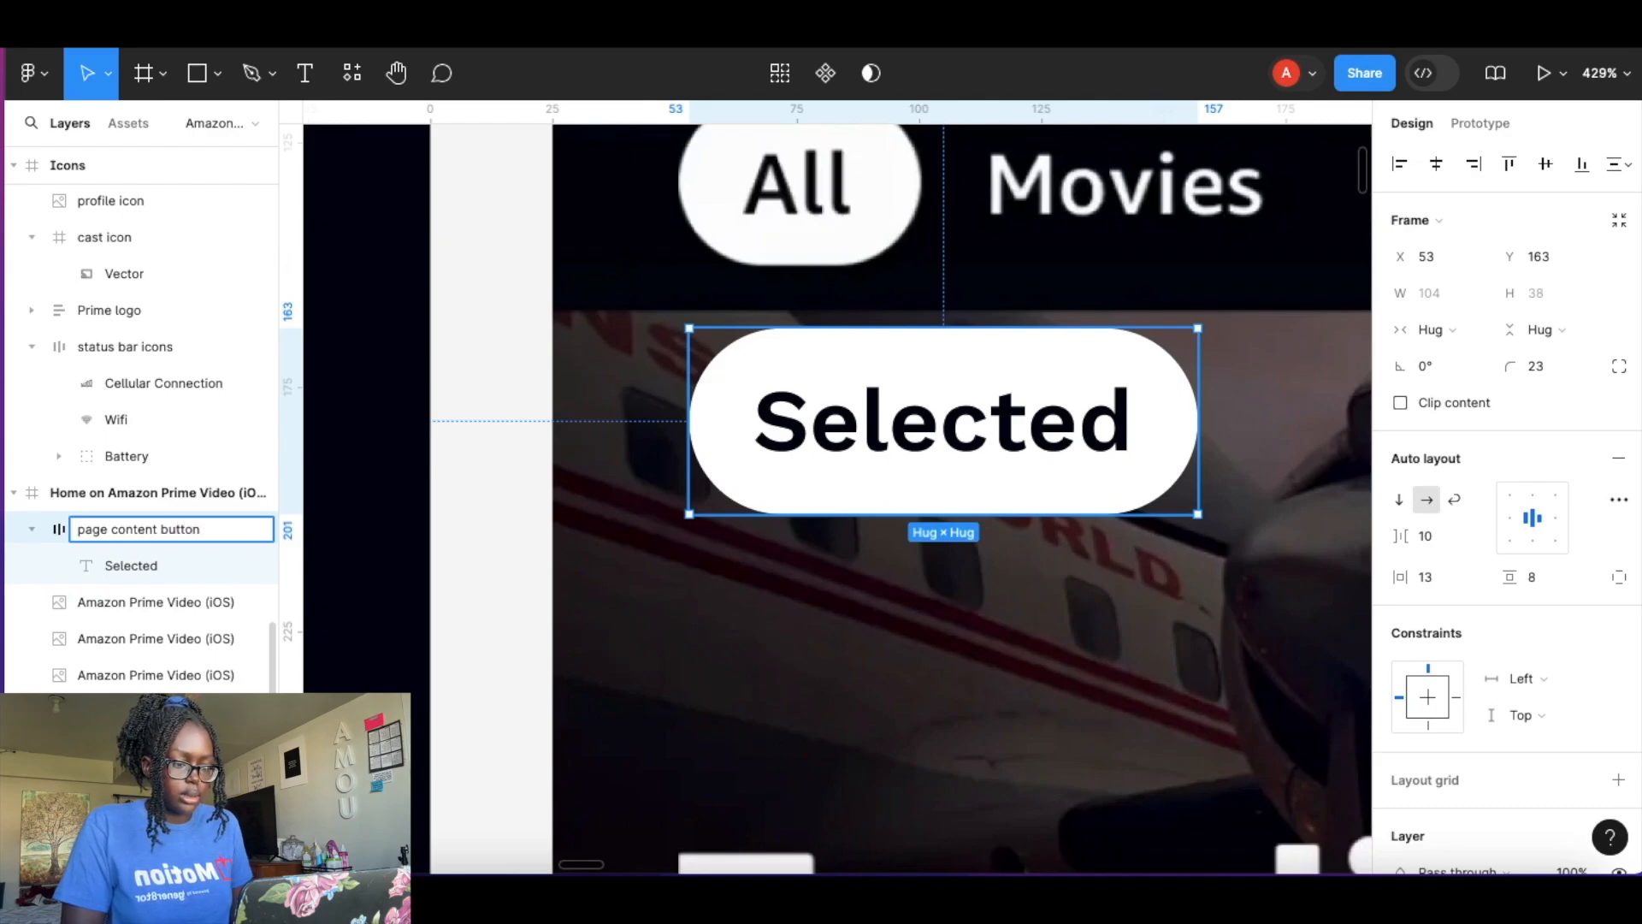
pyautogui.press('Return')
# Turn page content button into a component and add a second variant.
pyautogui.click(825, 73)
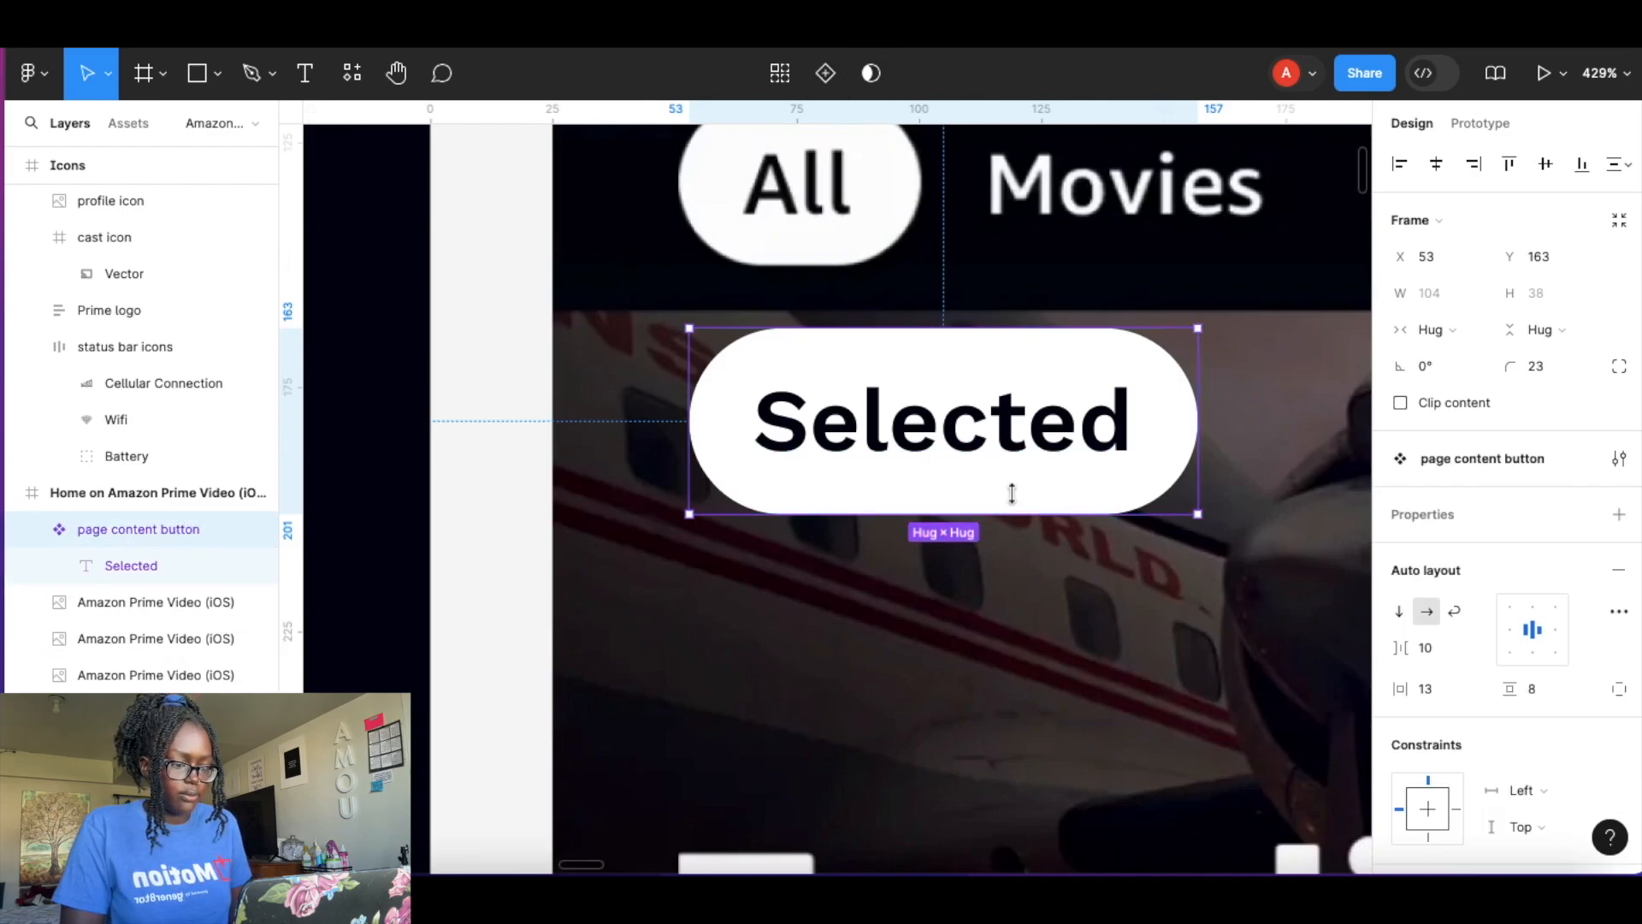
pyautogui.click(825, 73)
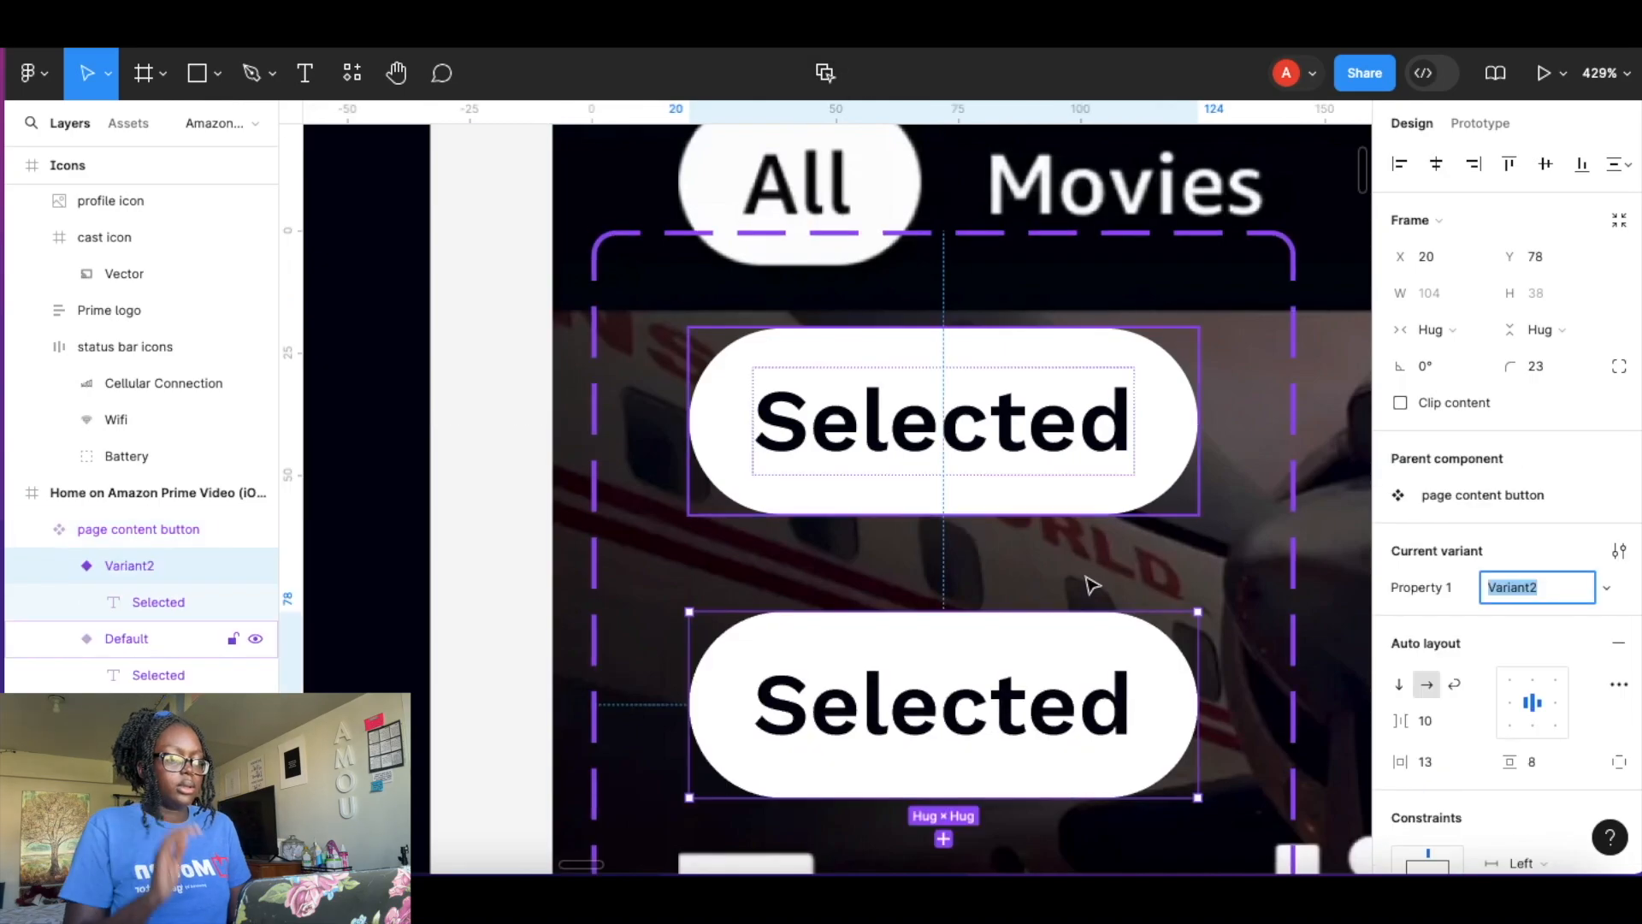
pyautogui.scroll(-1, 1037, 531)
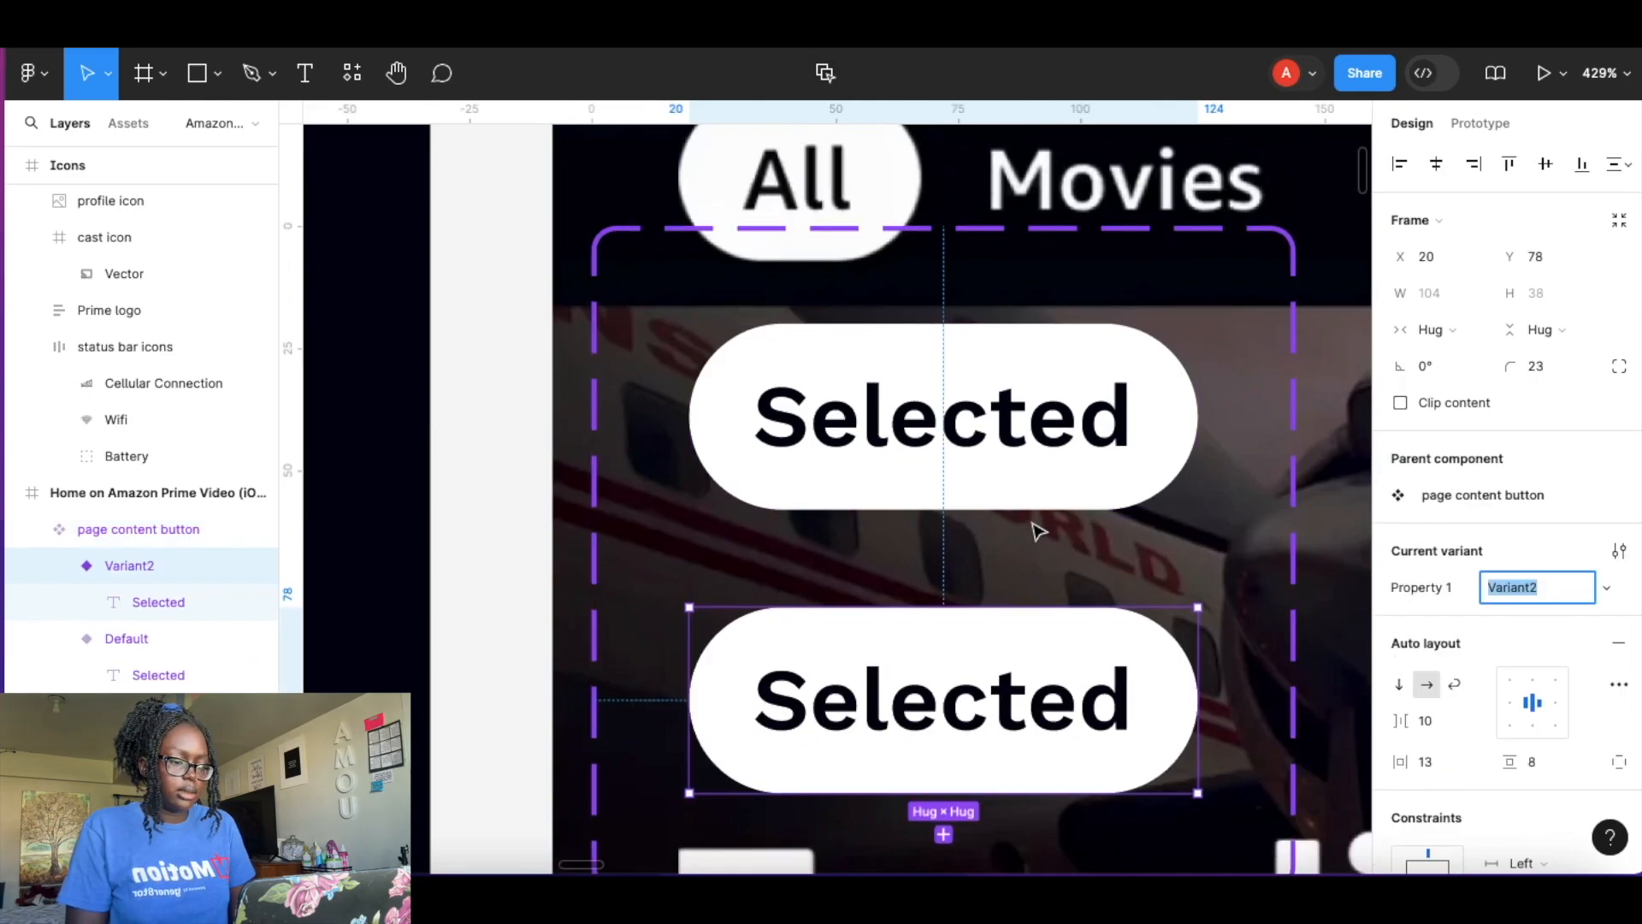
pyautogui.scroll(-5, 1038, 531)
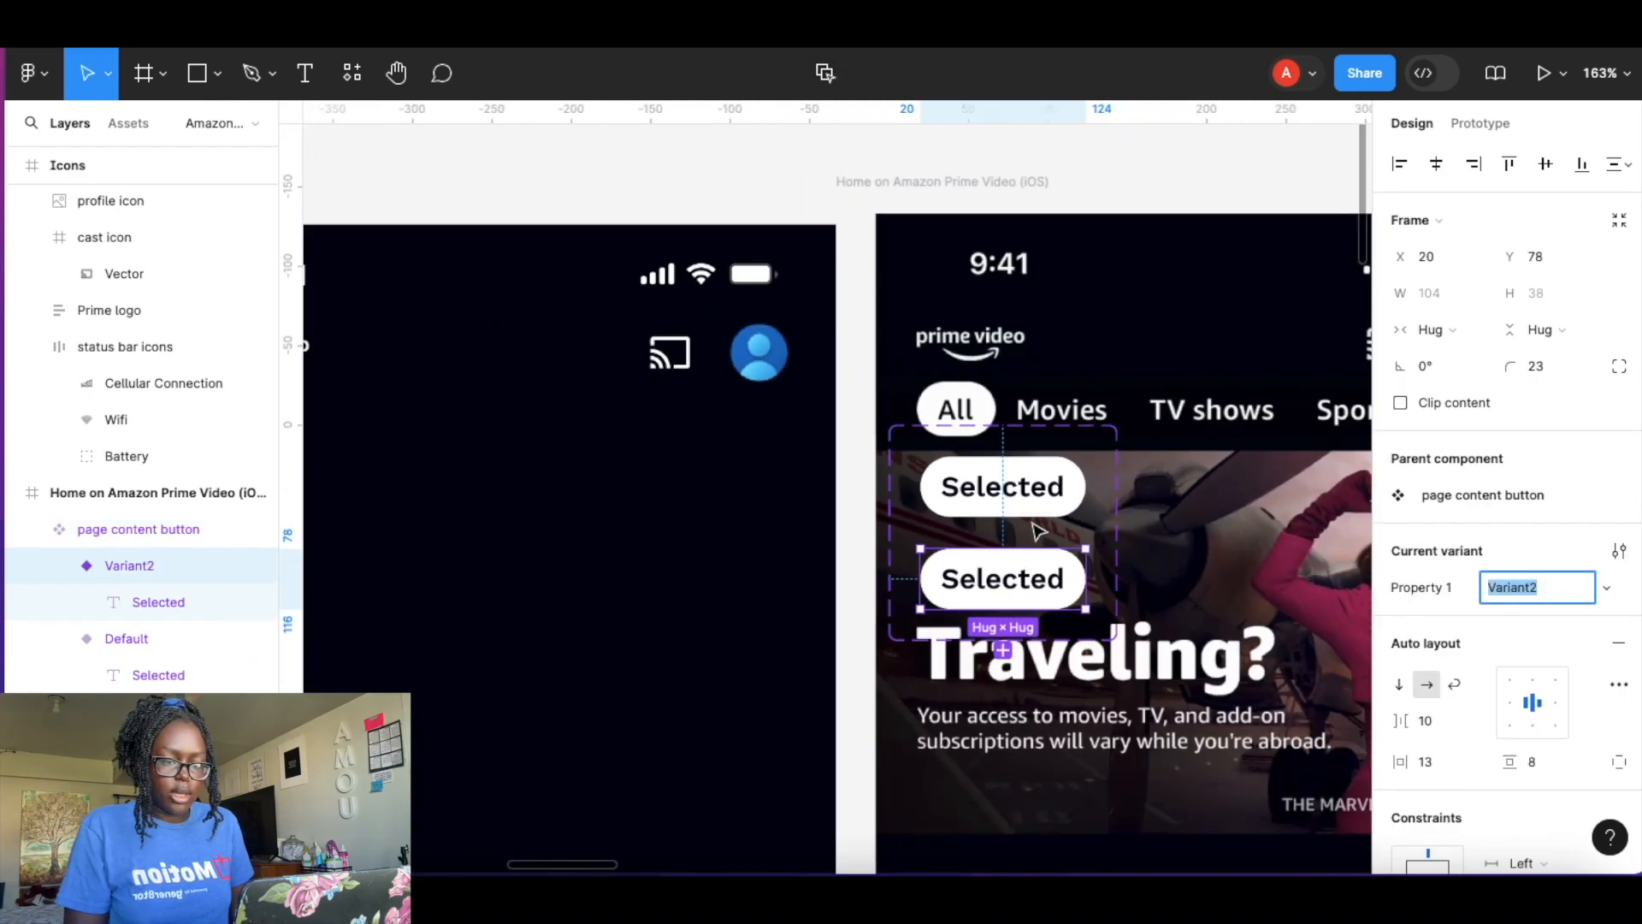
pyautogui.scroll(-3, 1037, 530)
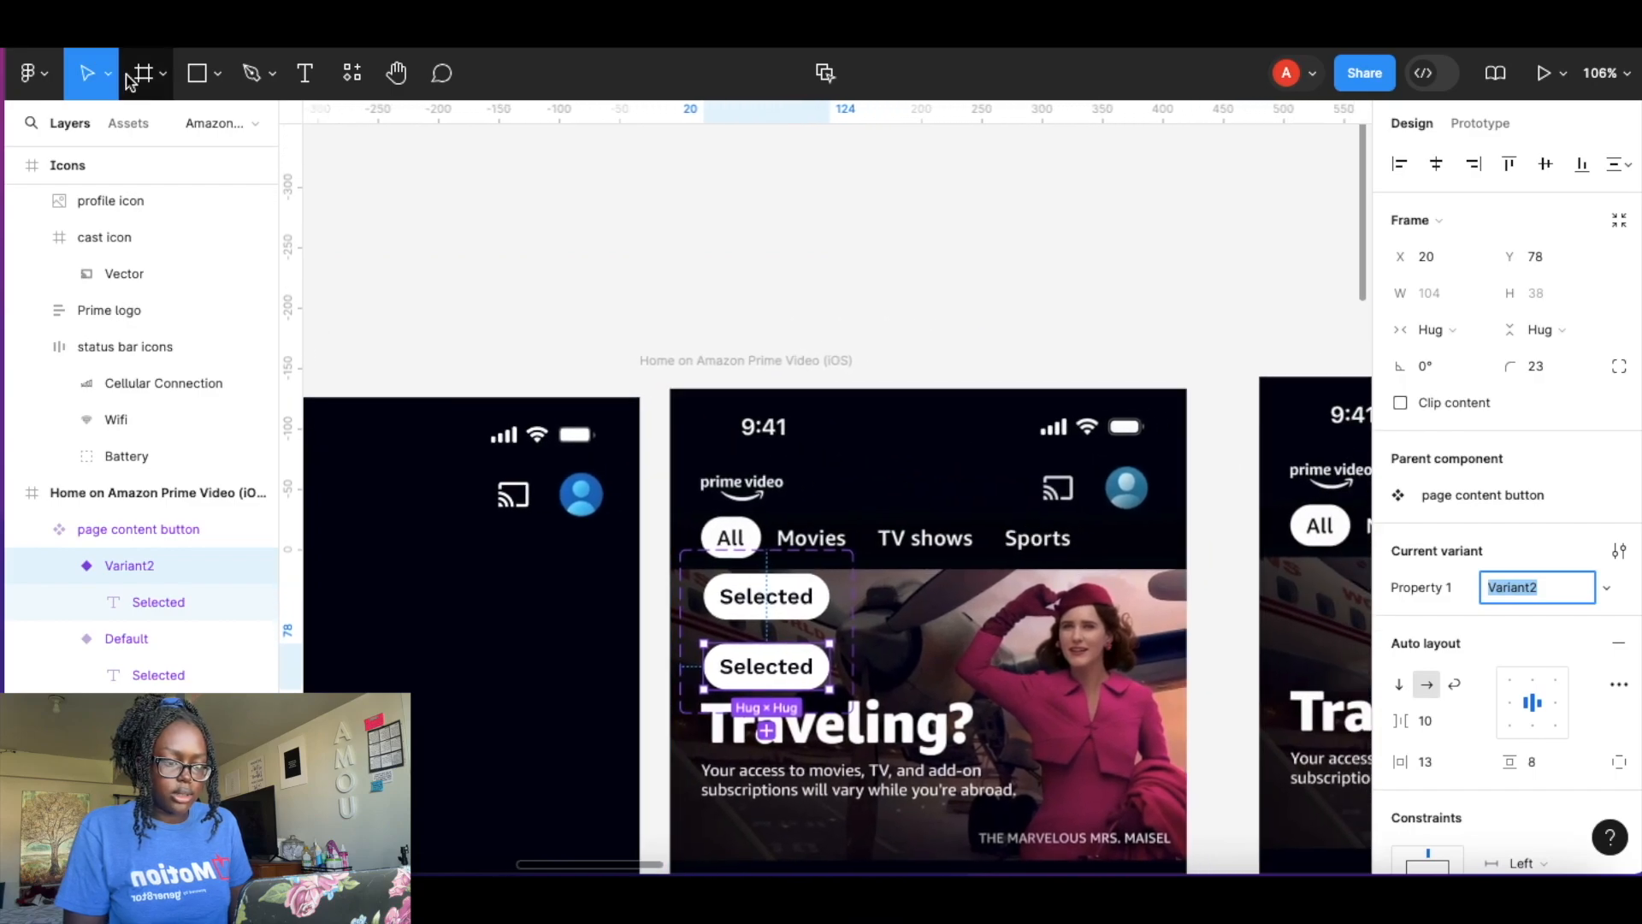
# Draw a frame about 250 × 157 above the screens and fill it with 00030E.
pyautogui.click(137, 75)
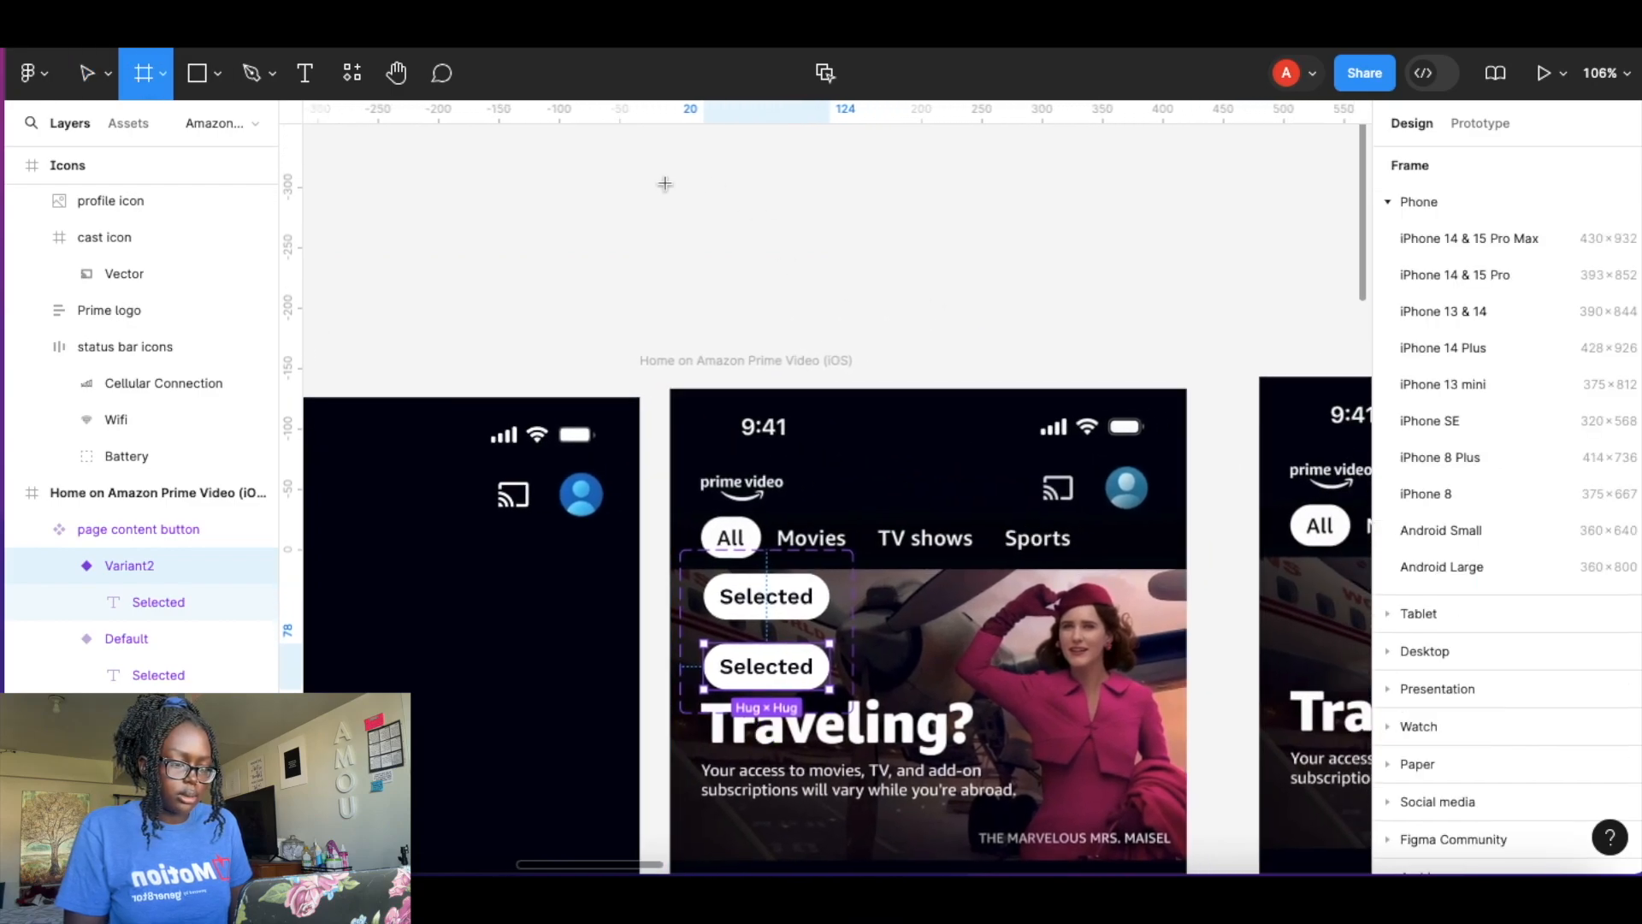
pyautogui.moveTo(676, 160); pyautogui.dragTo(980, 350)
pyautogui.click(1398, 664)
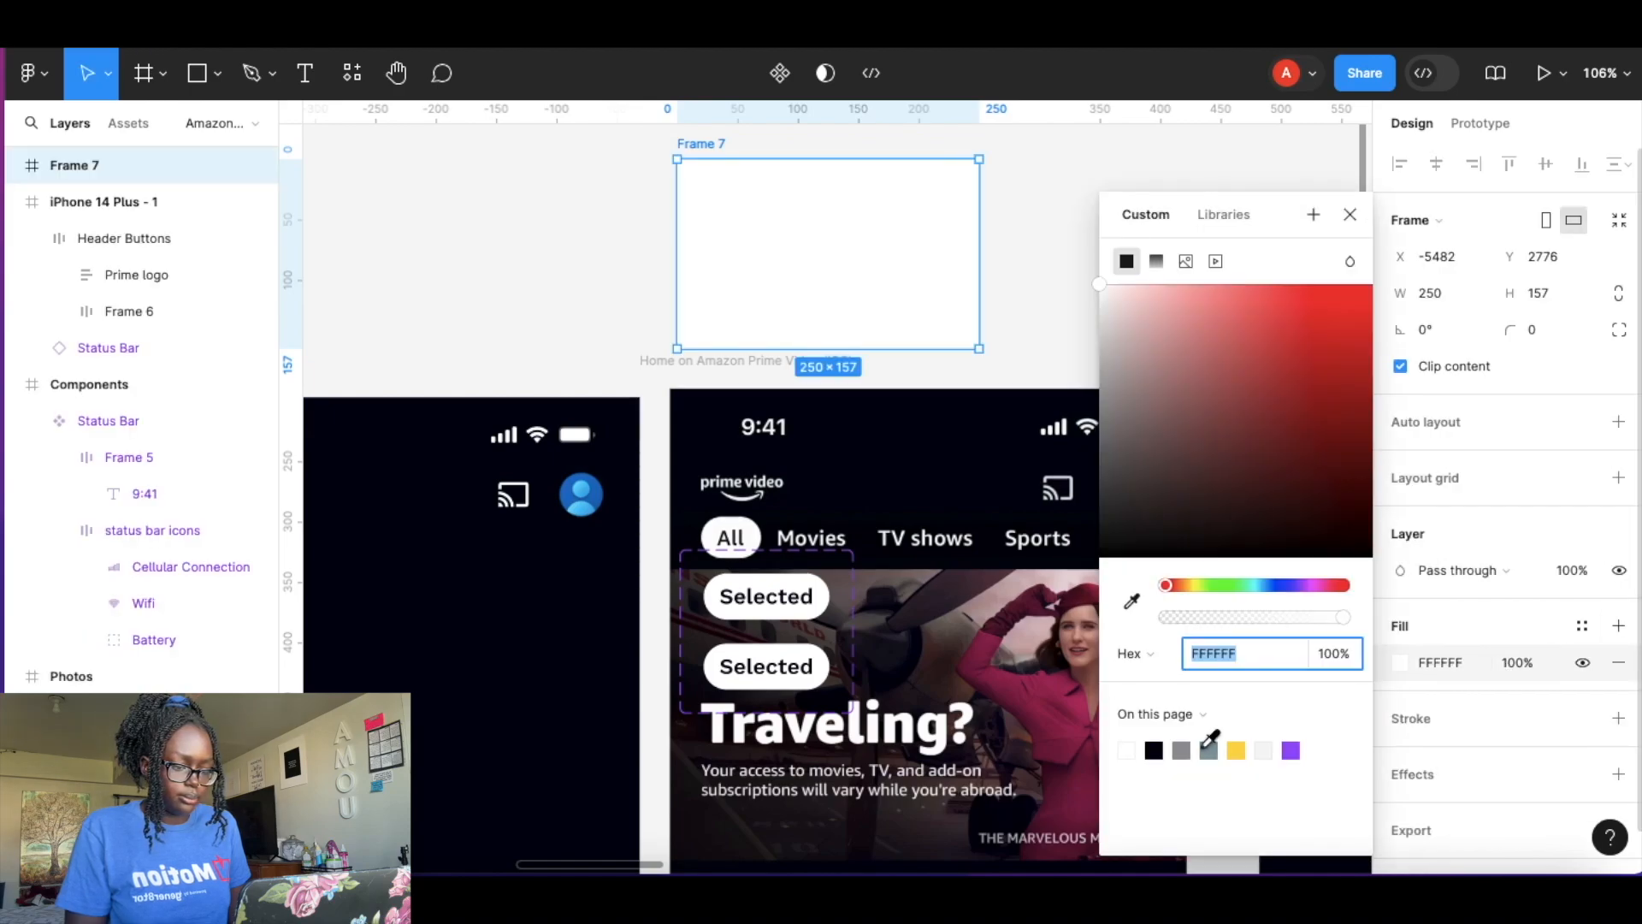
pyautogui.click(1155, 751)
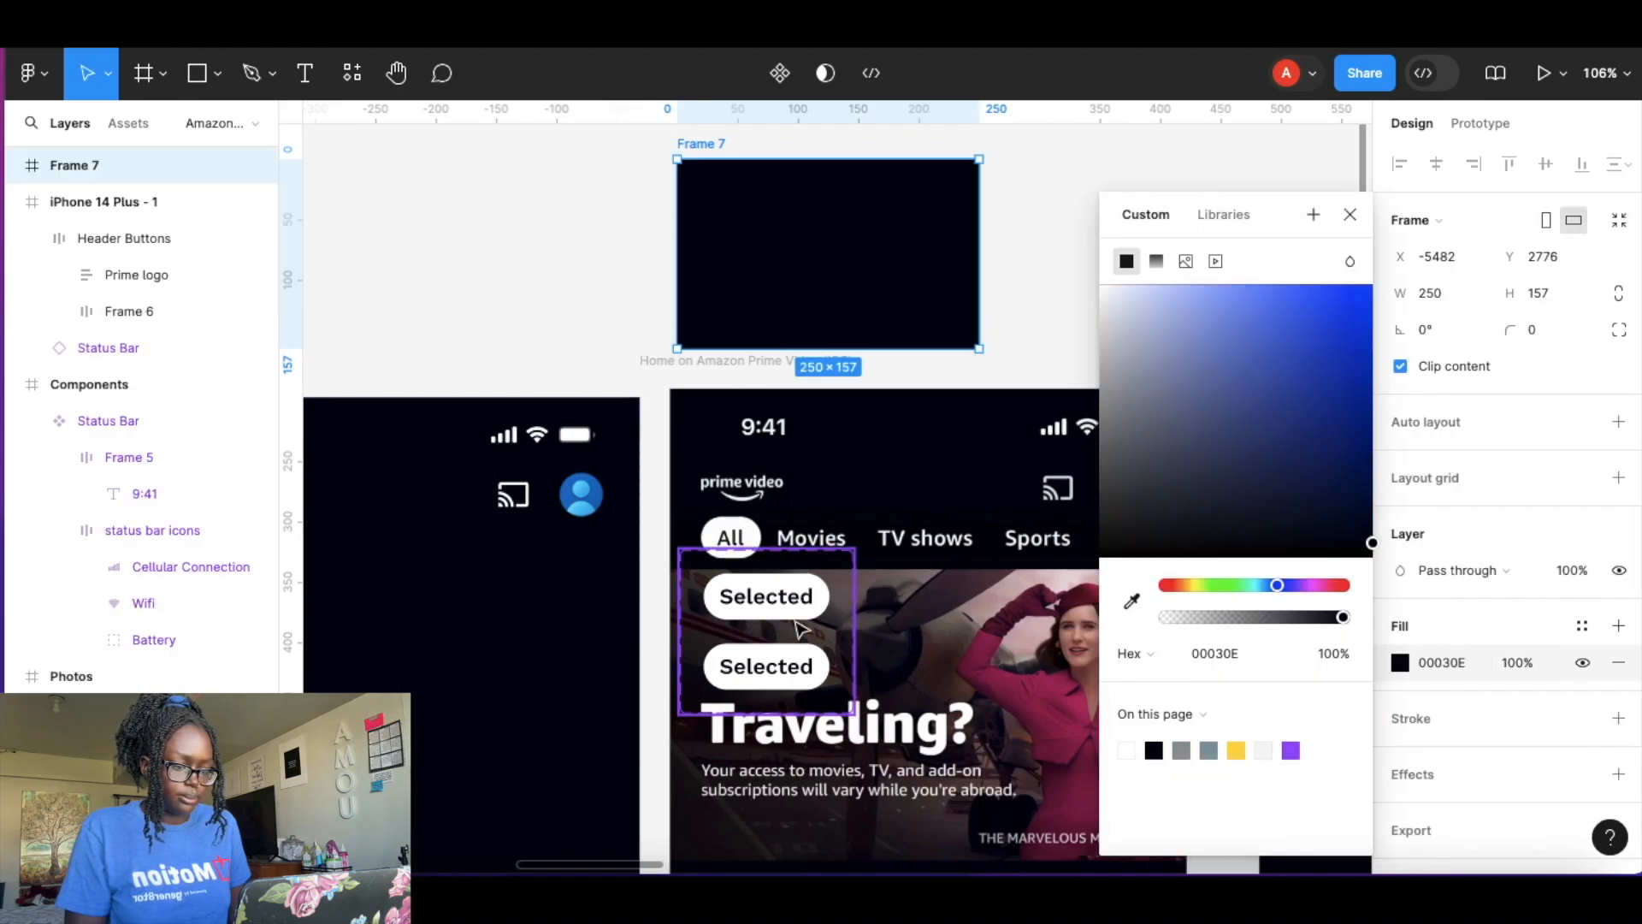
pyautogui.click(934, 613)
pyautogui.moveTo(801, 623); pyautogui.dragTo(834, 336)
pyautogui.hotkey('ctrl', 'z')
pyautogui.hotkey('ctrl', 'z')
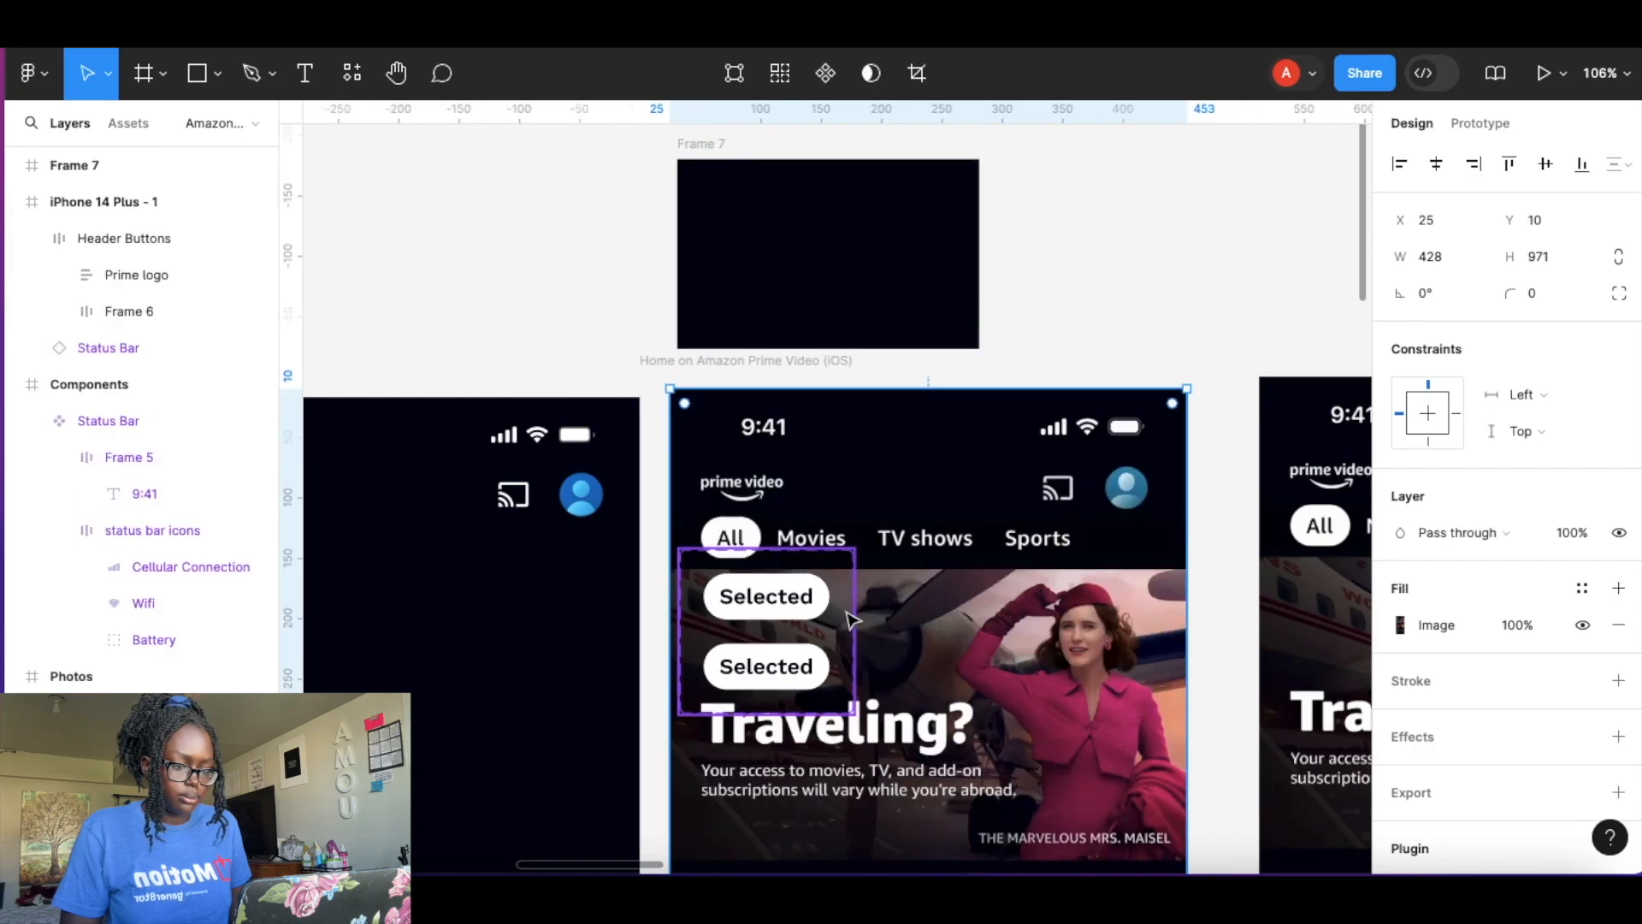
# Move the page content button component set into the new dark frame.
pyautogui.click(838, 631)
pyautogui.moveTo(838, 632); pyautogui.dragTo(881, 254)
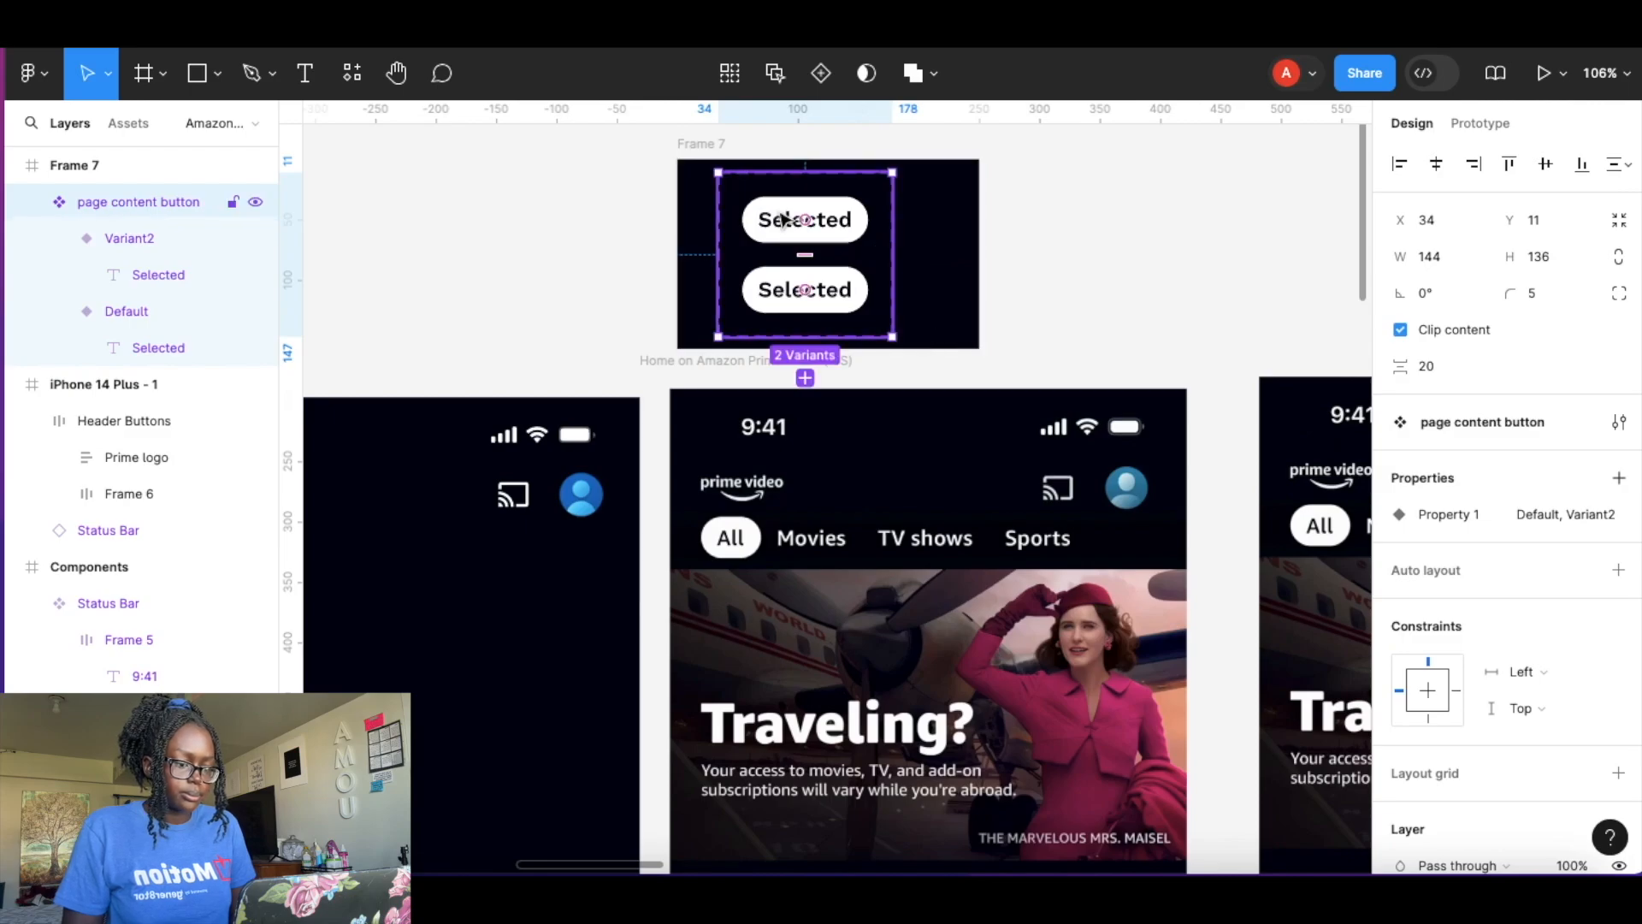
pyautogui.scroll(5, 777, 219)
pyautogui.hotkey('shift', '2')
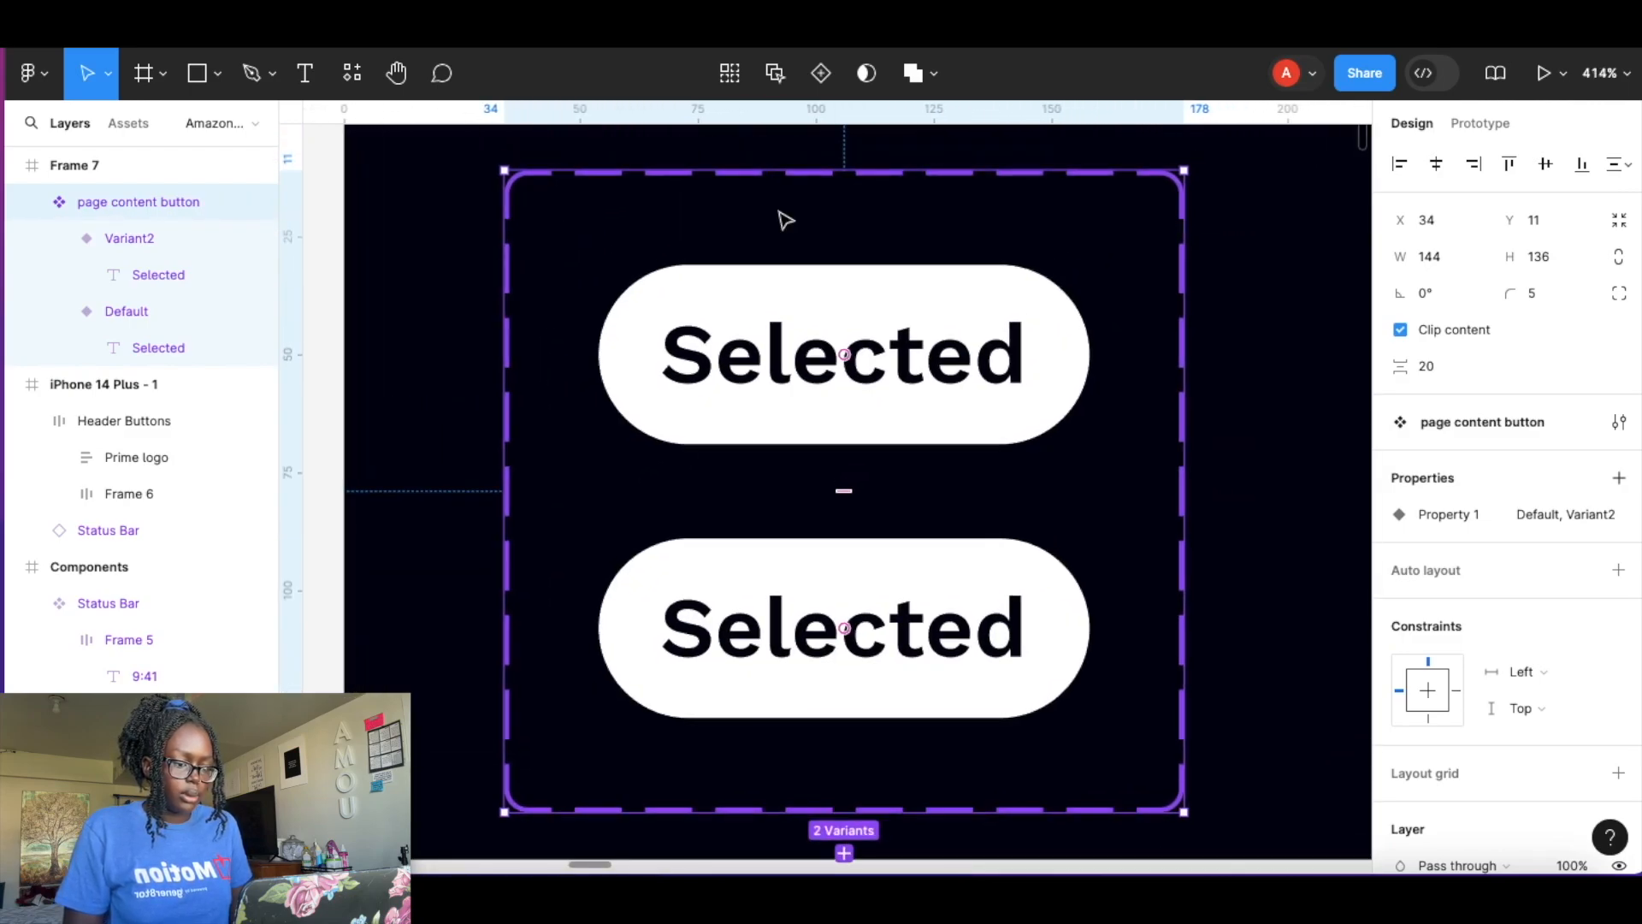
# Rename the button component's variant property to State.
pyautogui.click(993, 345)
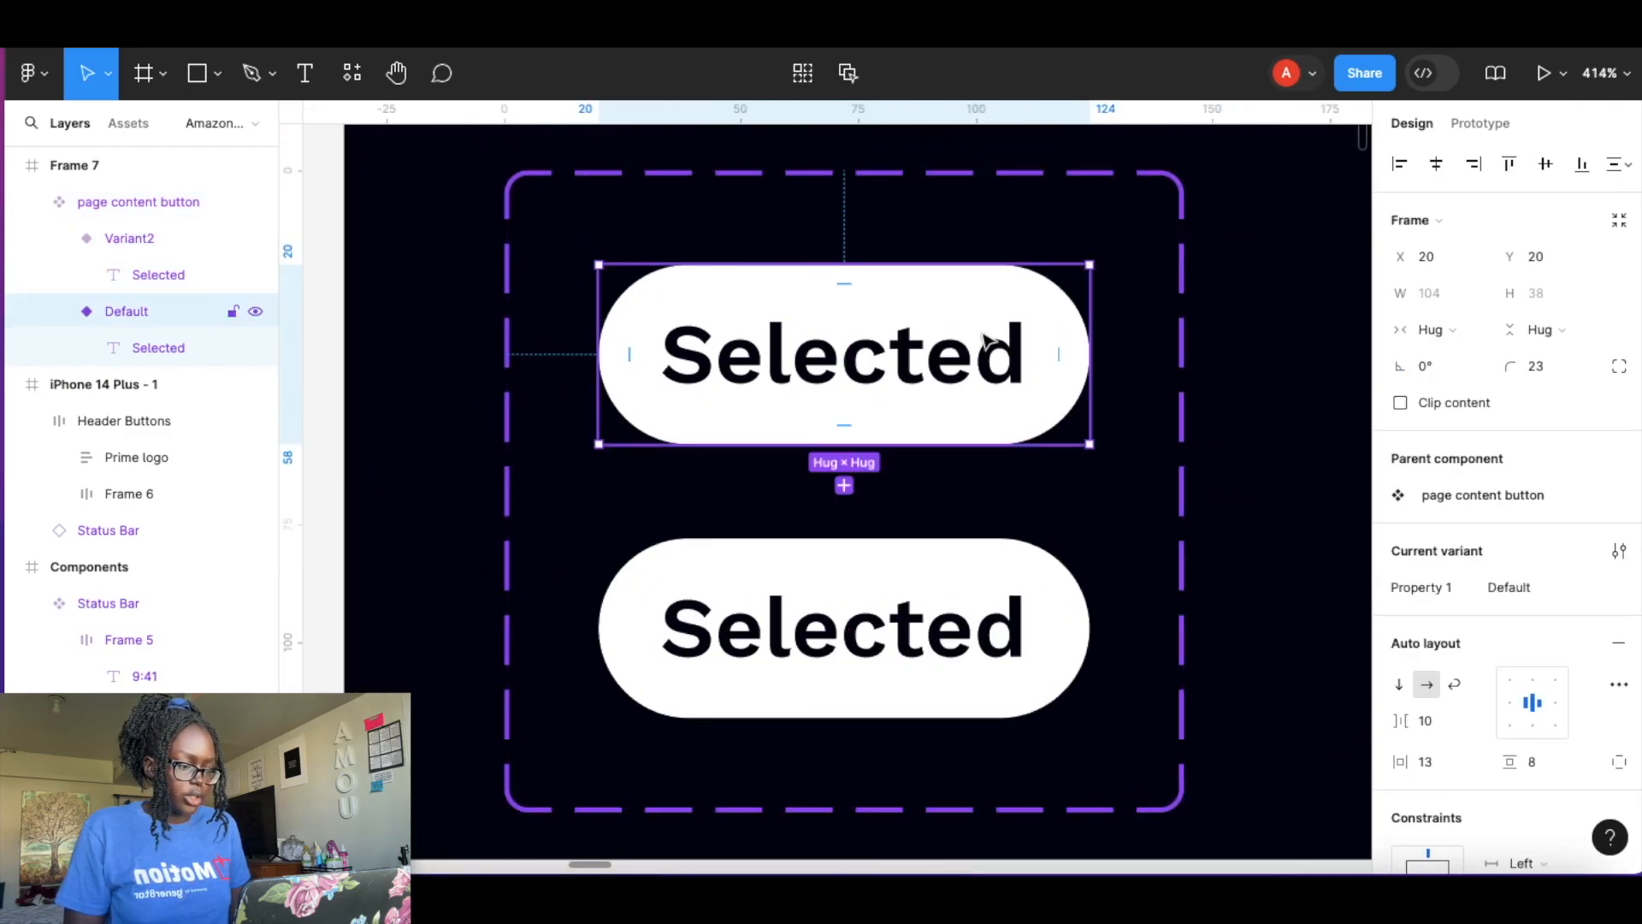
pyautogui.doubleClick(1435, 588)
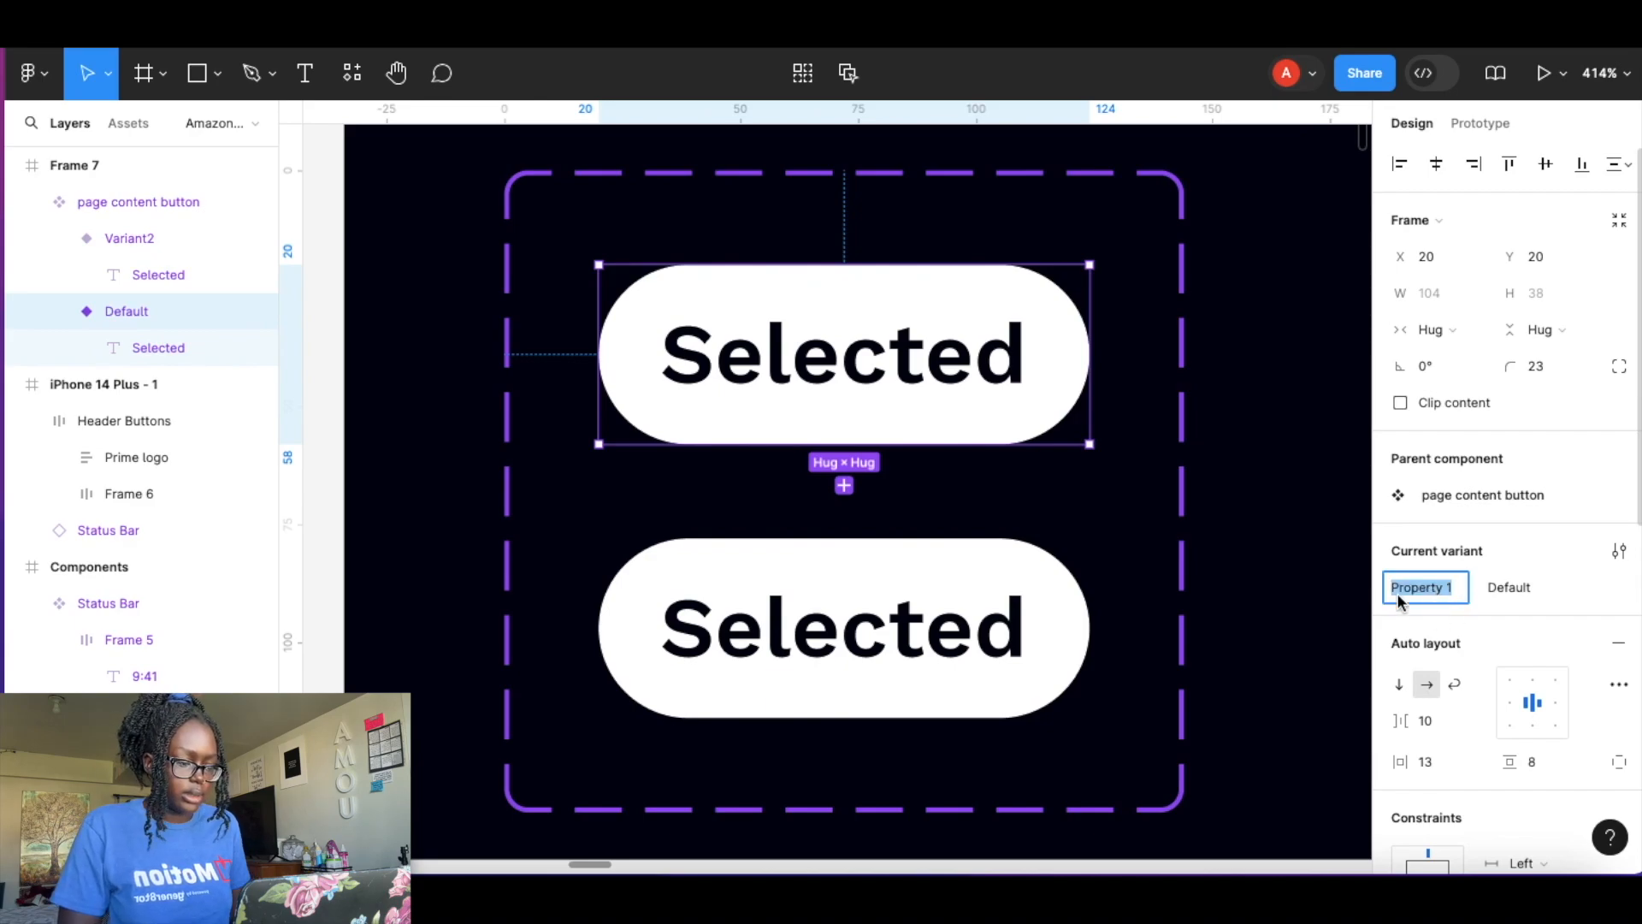
pyautogui.write('State')
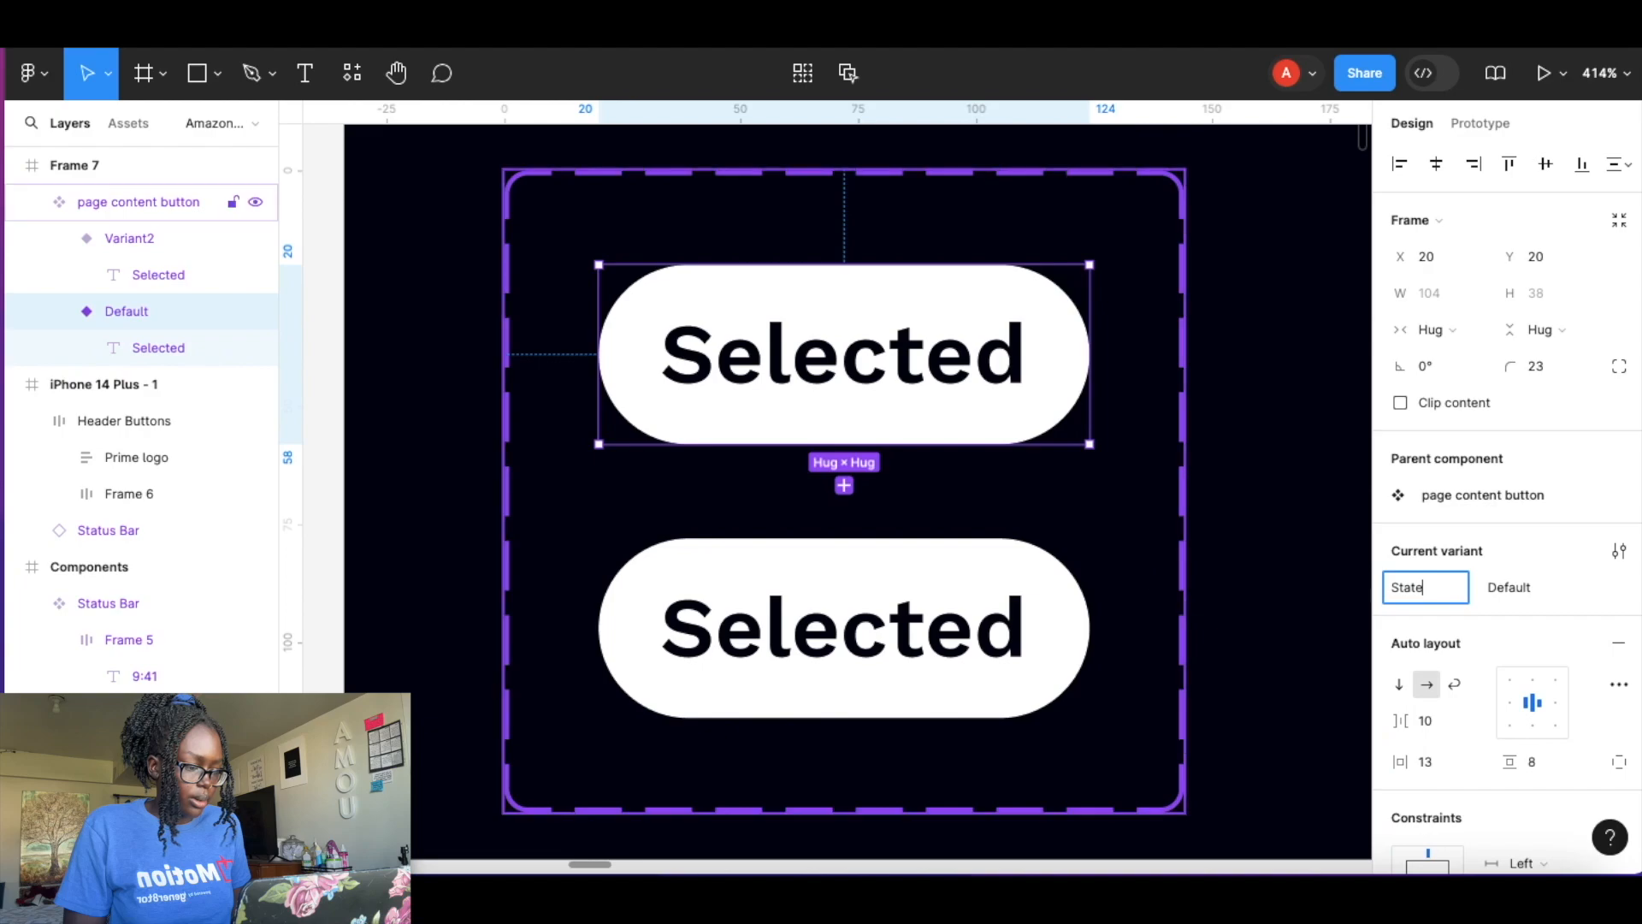
# Set the Default variant's label text colour to white.
pyautogui.scroll(-5, 1454, 427)
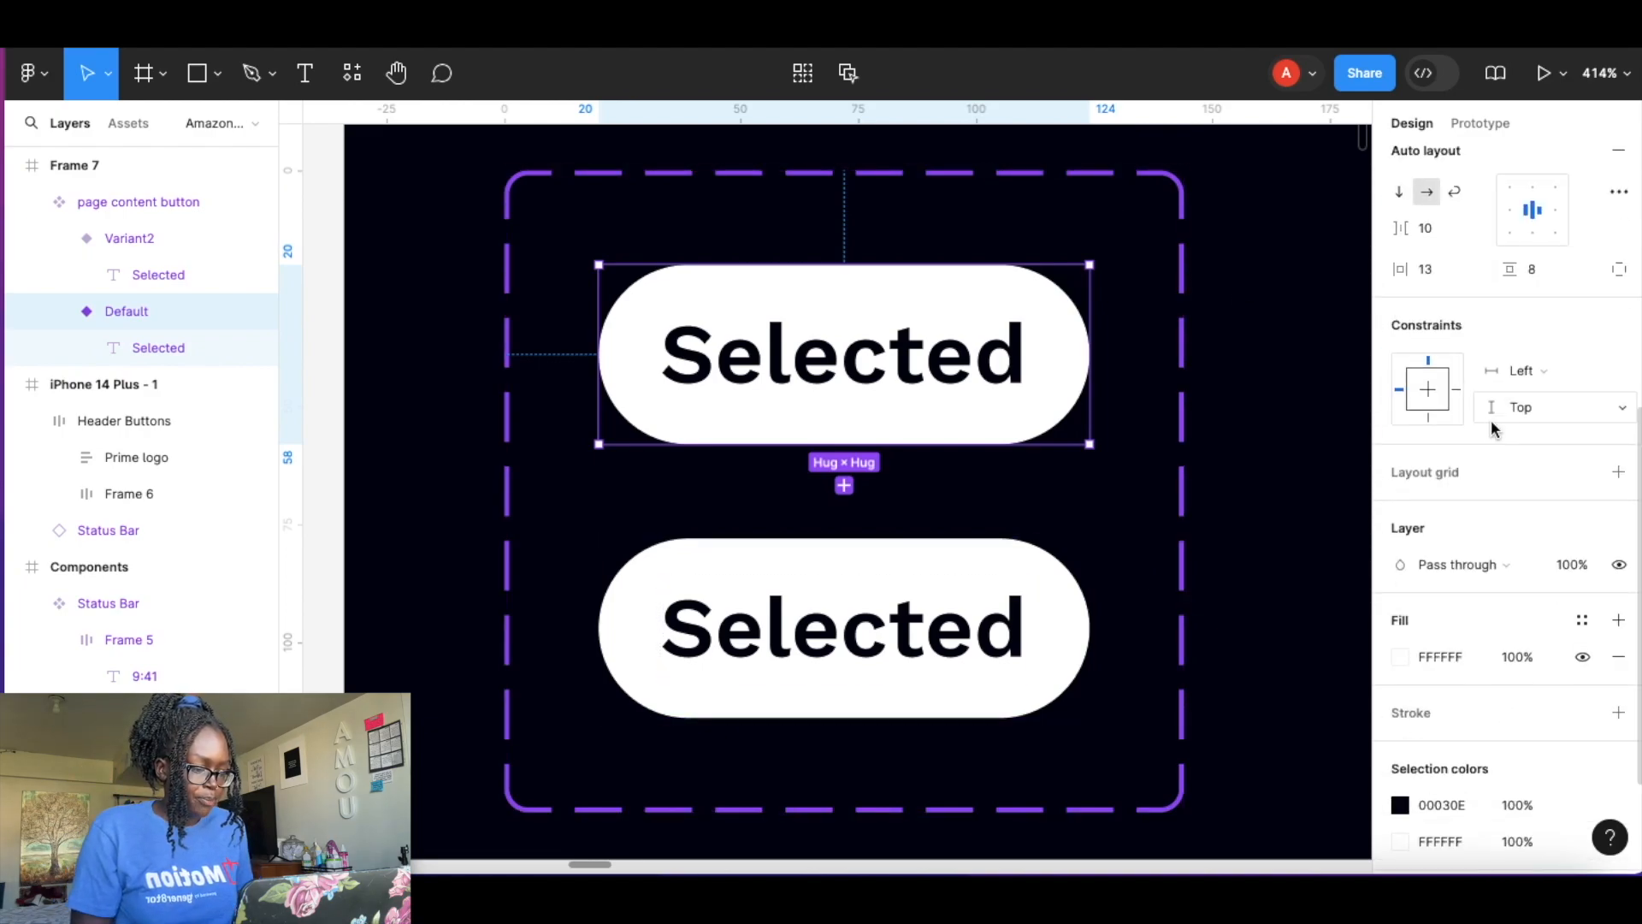
pyautogui.click(1400, 657)
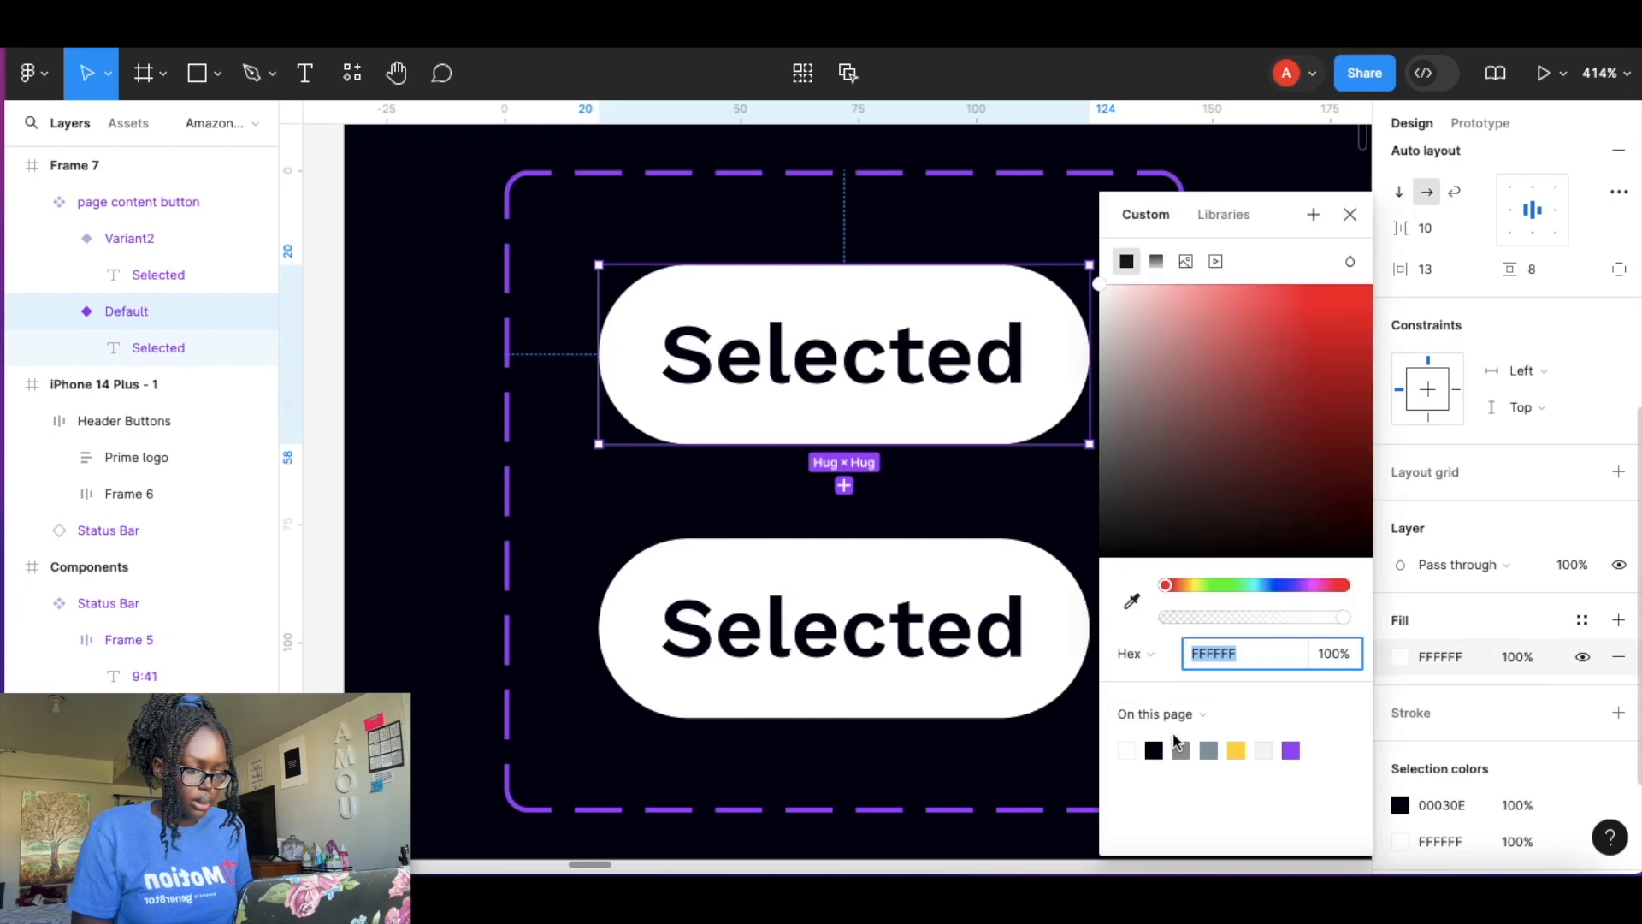
pyautogui.click(1137, 751)
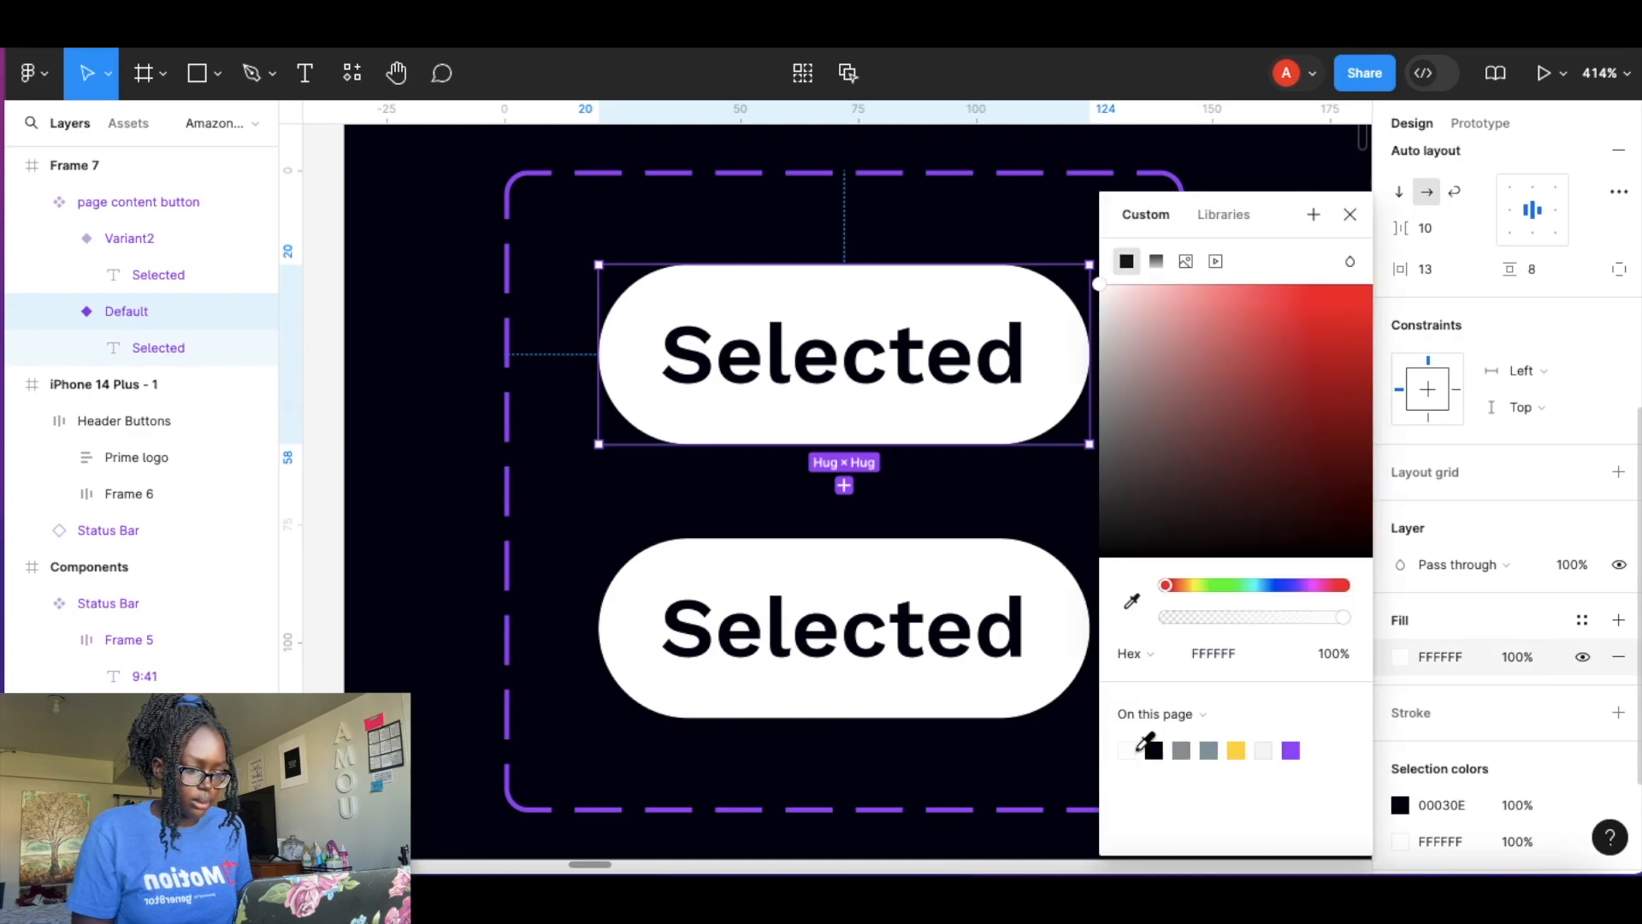
pyautogui.doubleClick(829, 363)
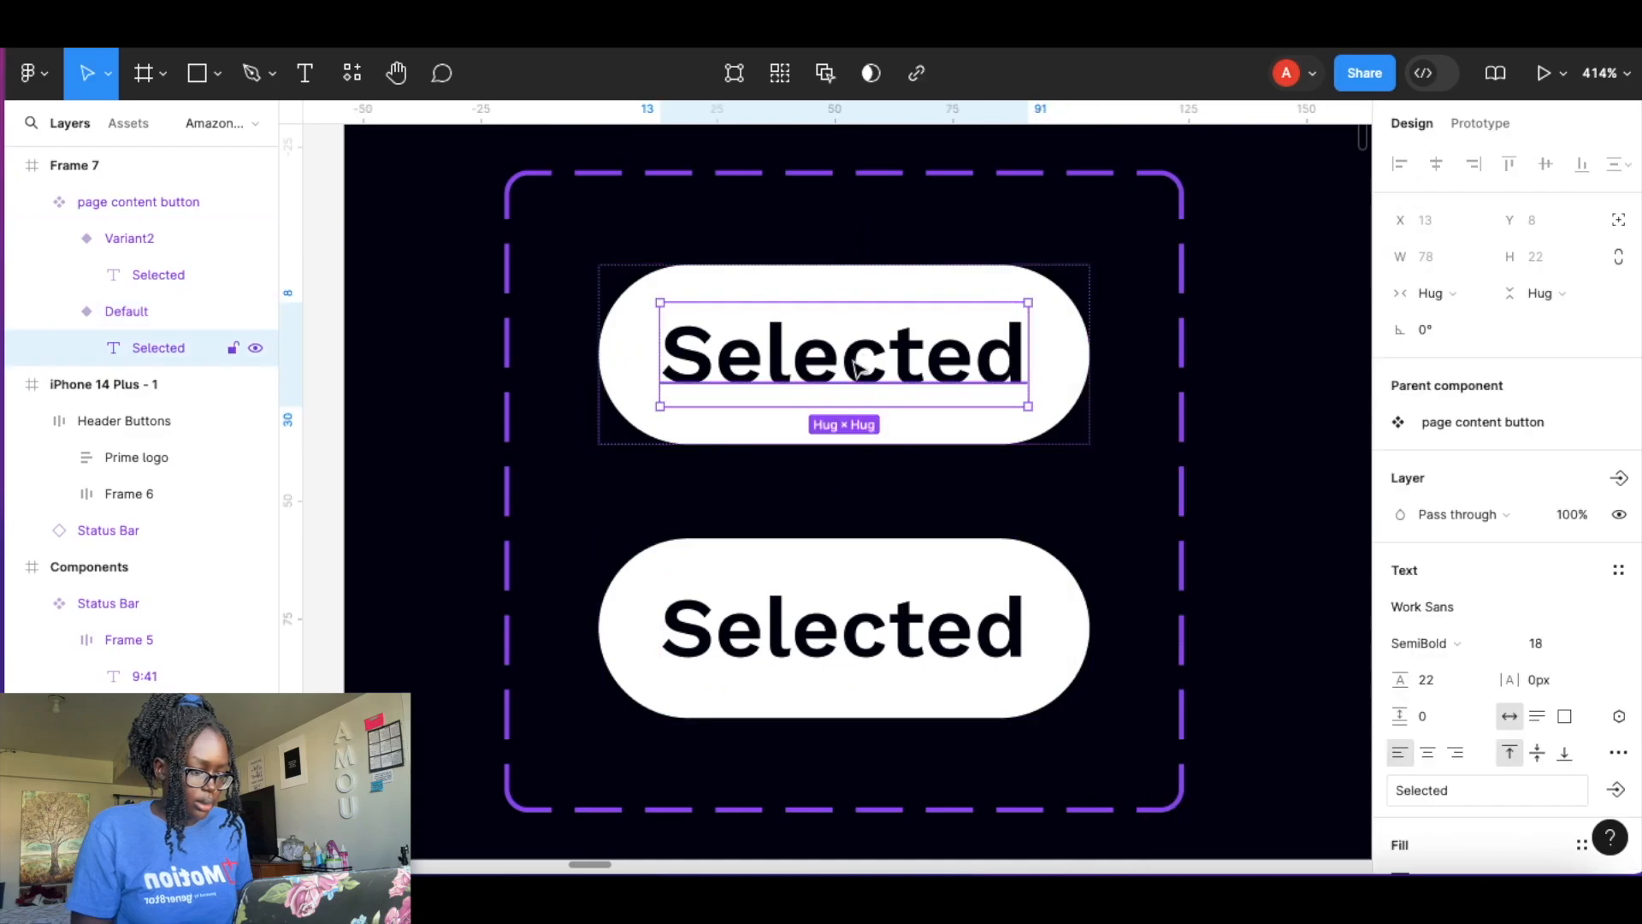
pyautogui.scroll(-3, 1452, 652)
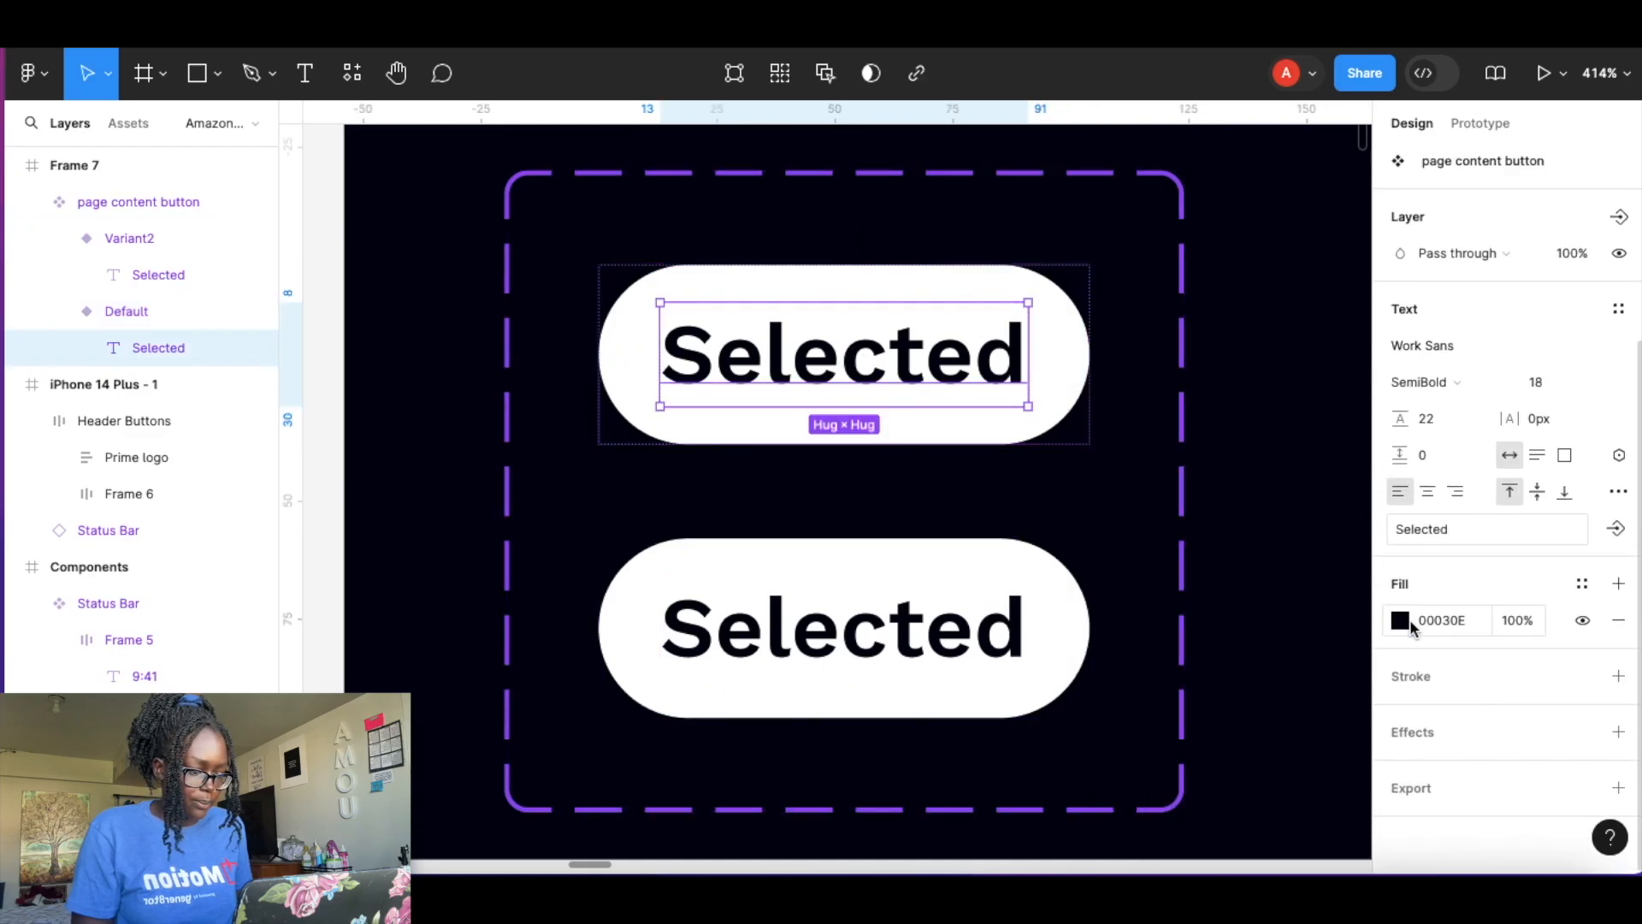
pyautogui.click(1441, 620)
pyautogui.click(1401, 620)
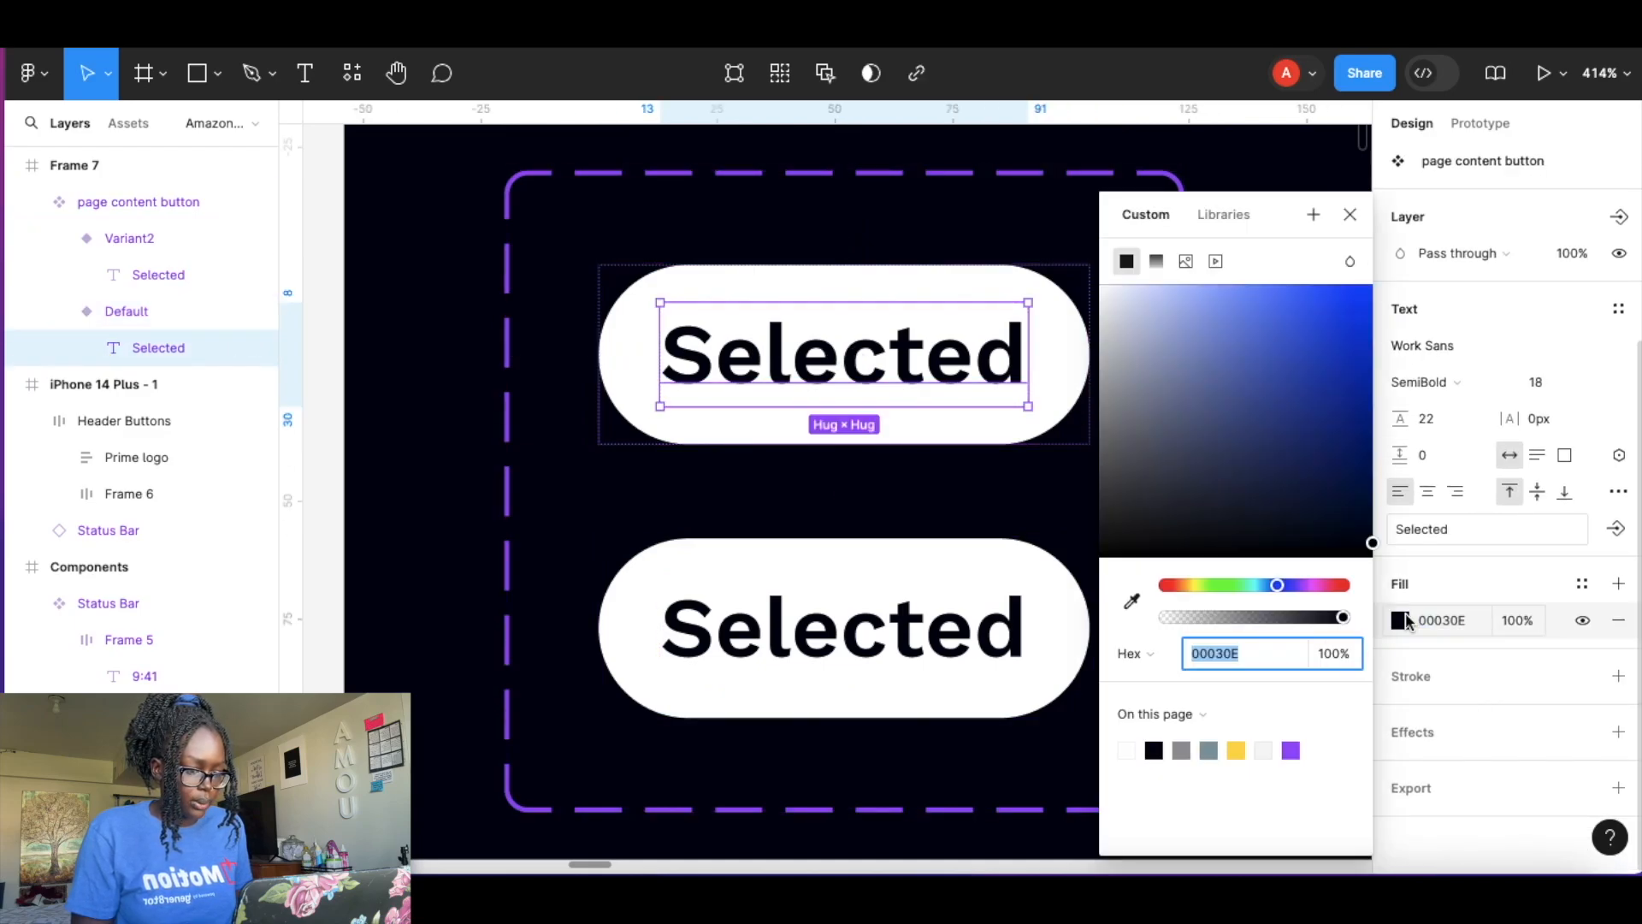
pyautogui.click(1127, 750)
# Remove the background fill from the Default variant of the button.
pyautogui.click(1085, 392)
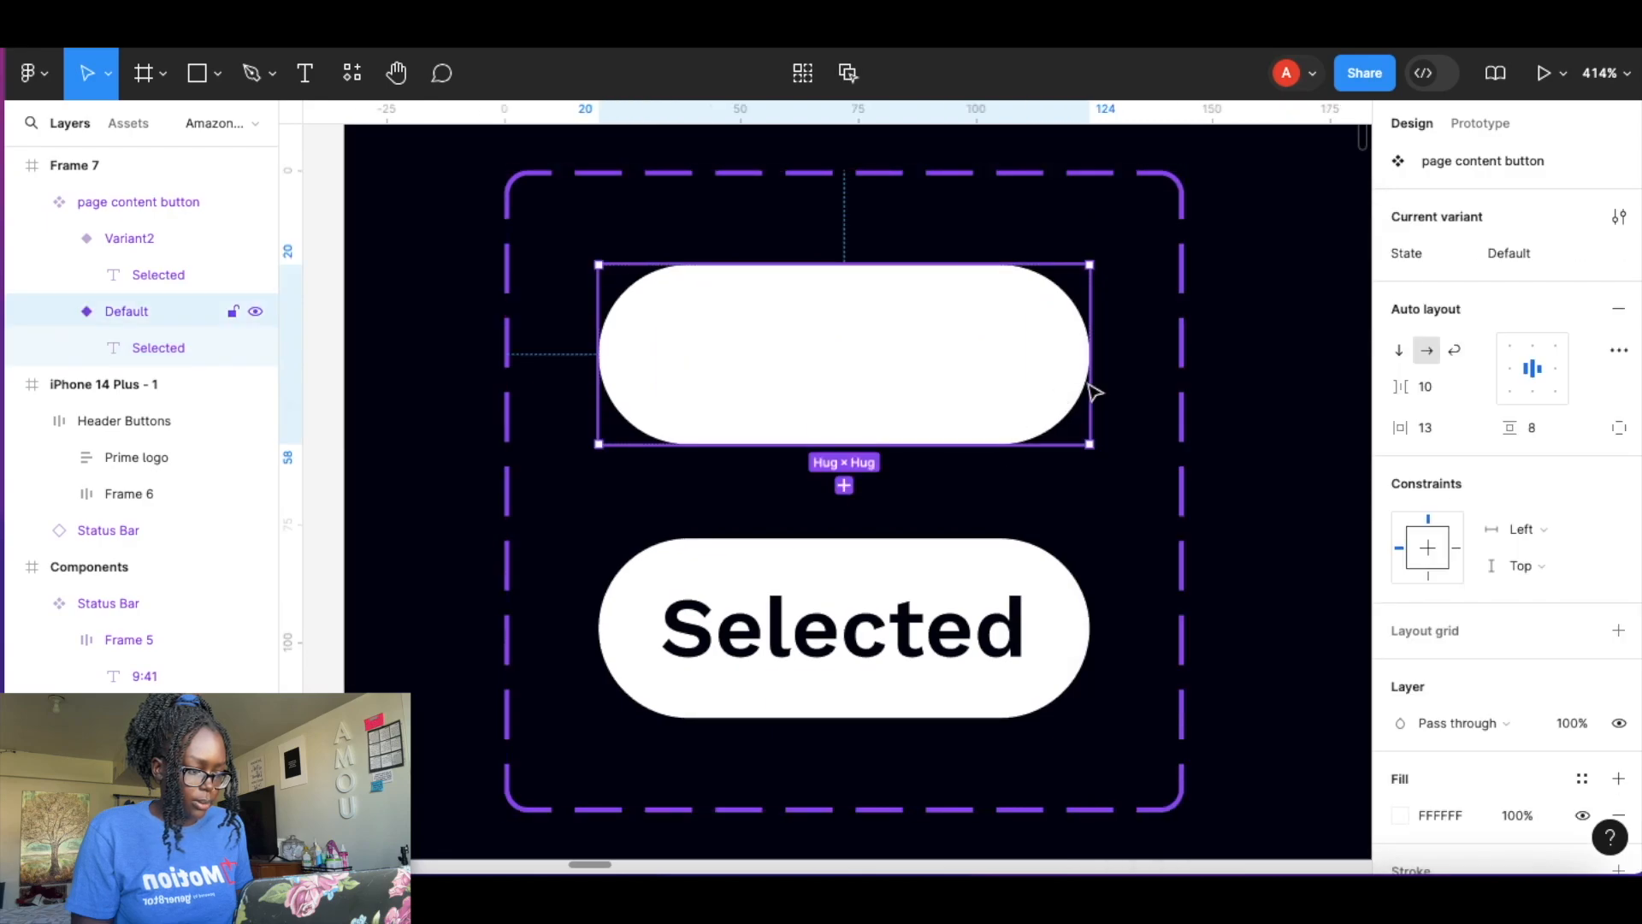
pyautogui.scroll(-3, 1531, 492)
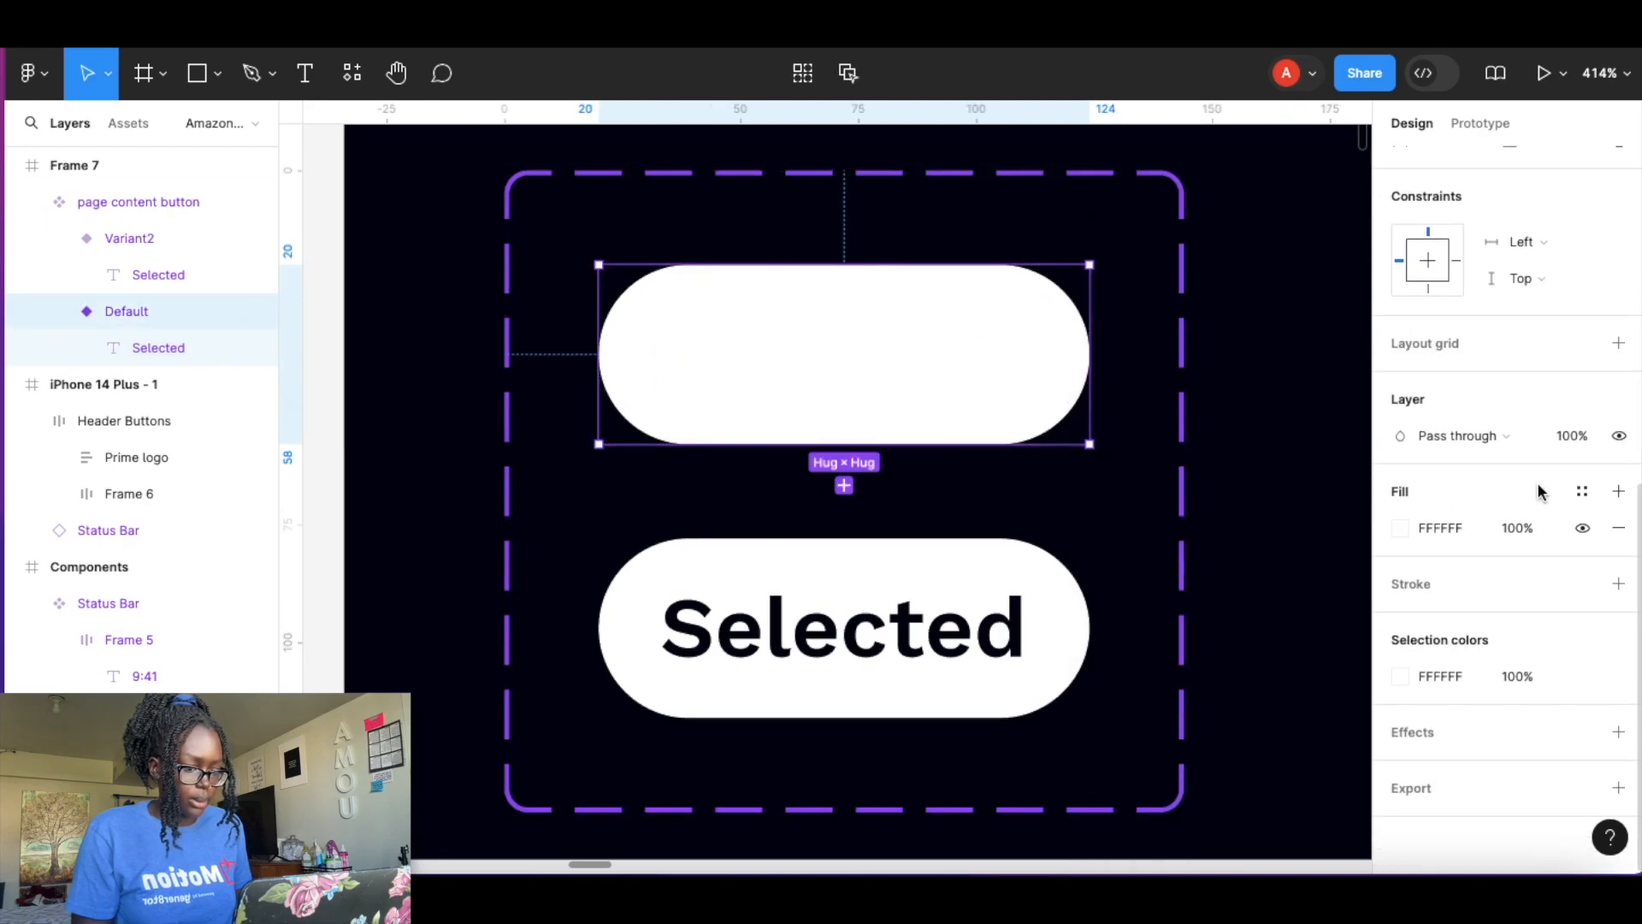
pyautogui.click(1619, 533)
# Rename the second variant's State value to Selected.
pyautogui.scroll(-5, 1173, 382)
pyautogui.scroll(-3, 1173, 381)
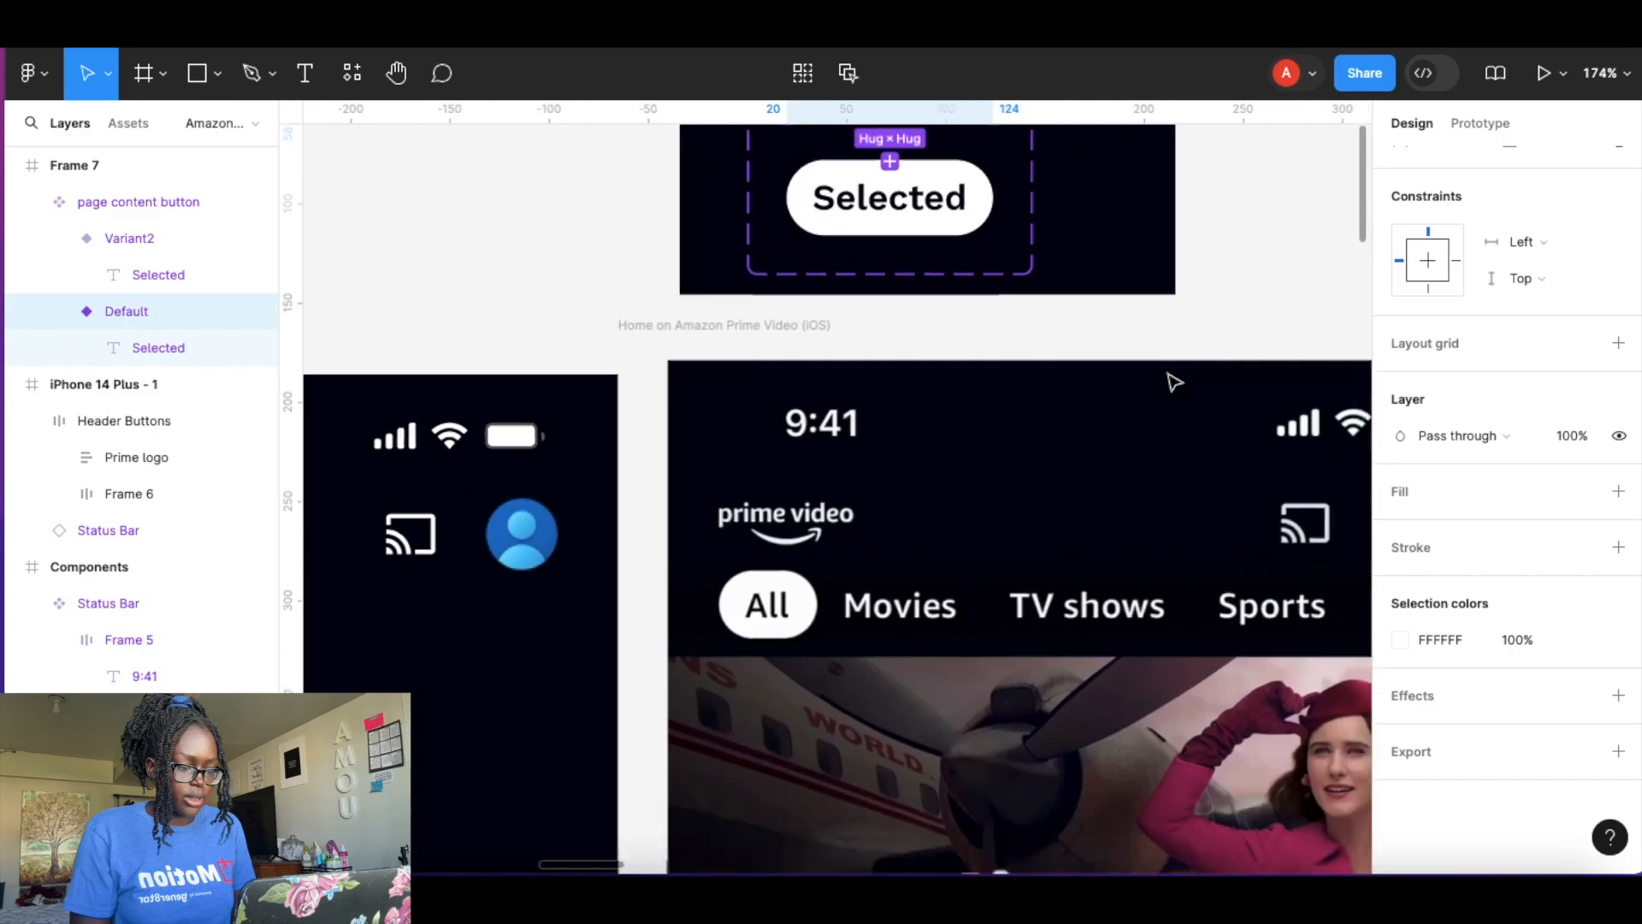
pyautogui.scroll(-2, 1173, 381)
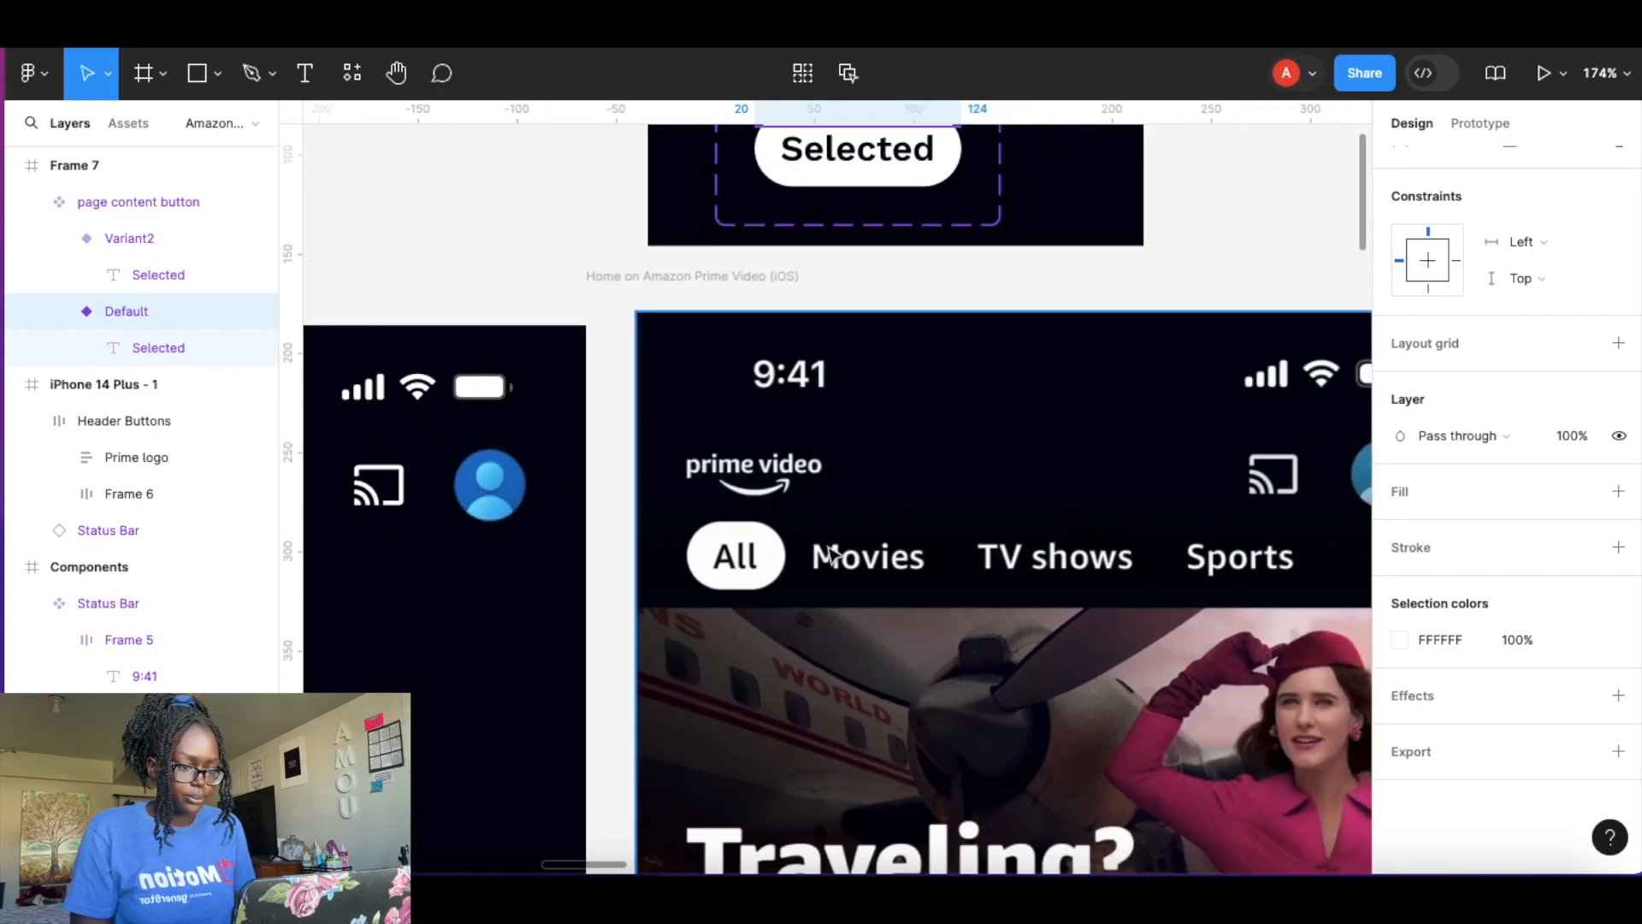
pyautogui.scroll(5, 894, 395)
pyautogui.scroll(4, 890, 392)
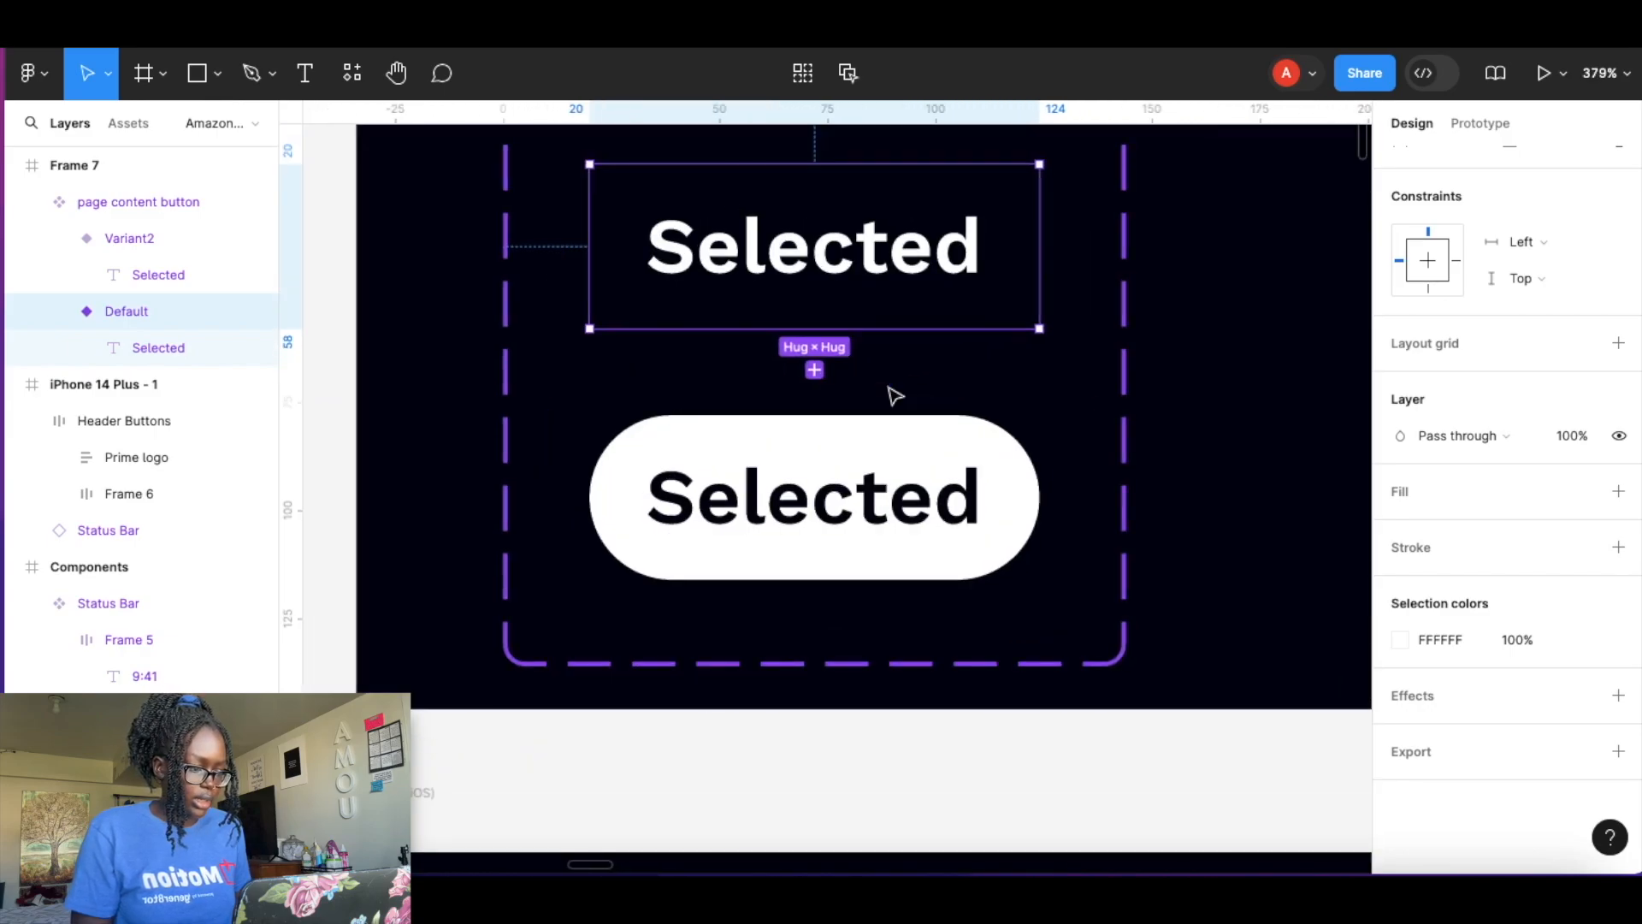
pyautogui.click(882, 476)
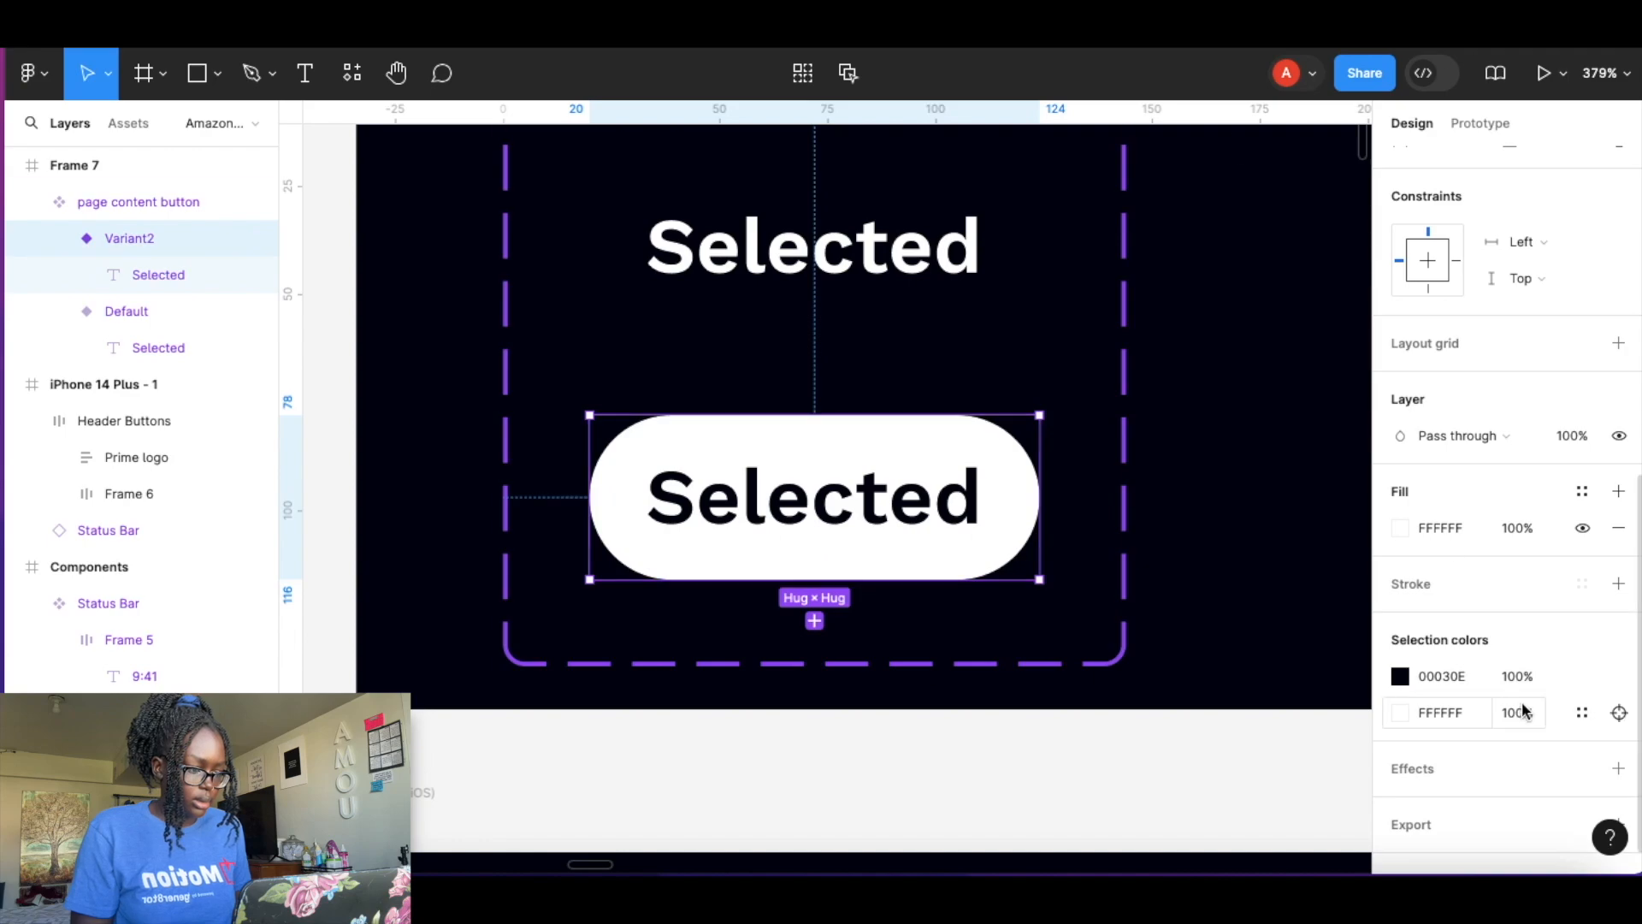
pyautogui.scroll(-1, 1529, 564)
pyautogui.scroll(5, 1525, 539)
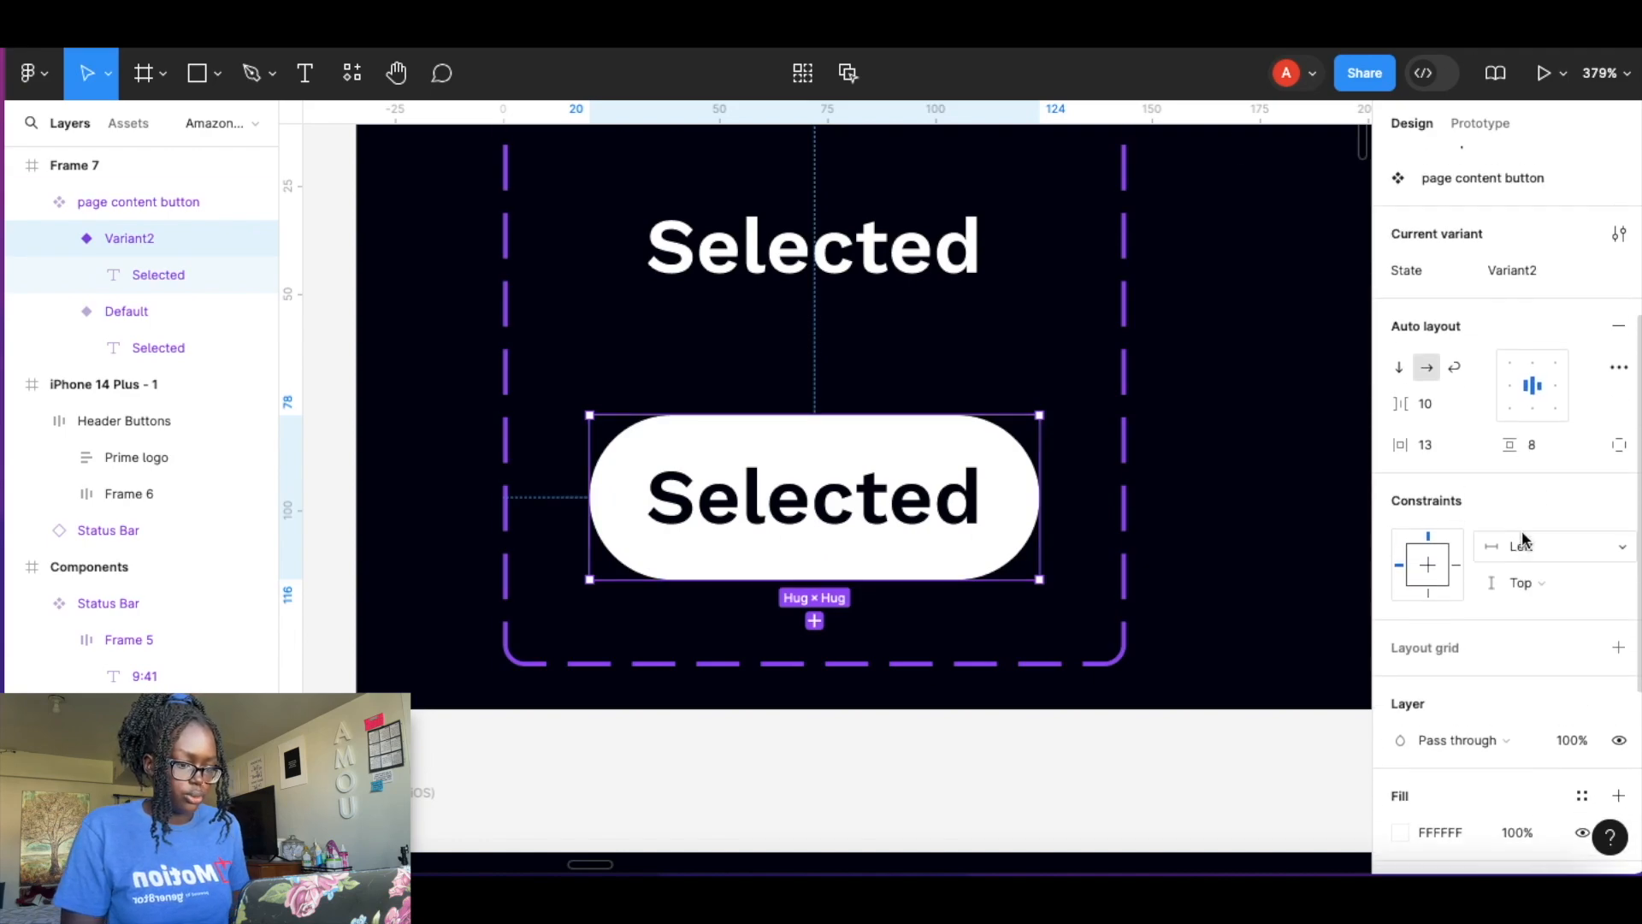
pyautogui.click(1526, 313)
pyautogui.write('Selected')
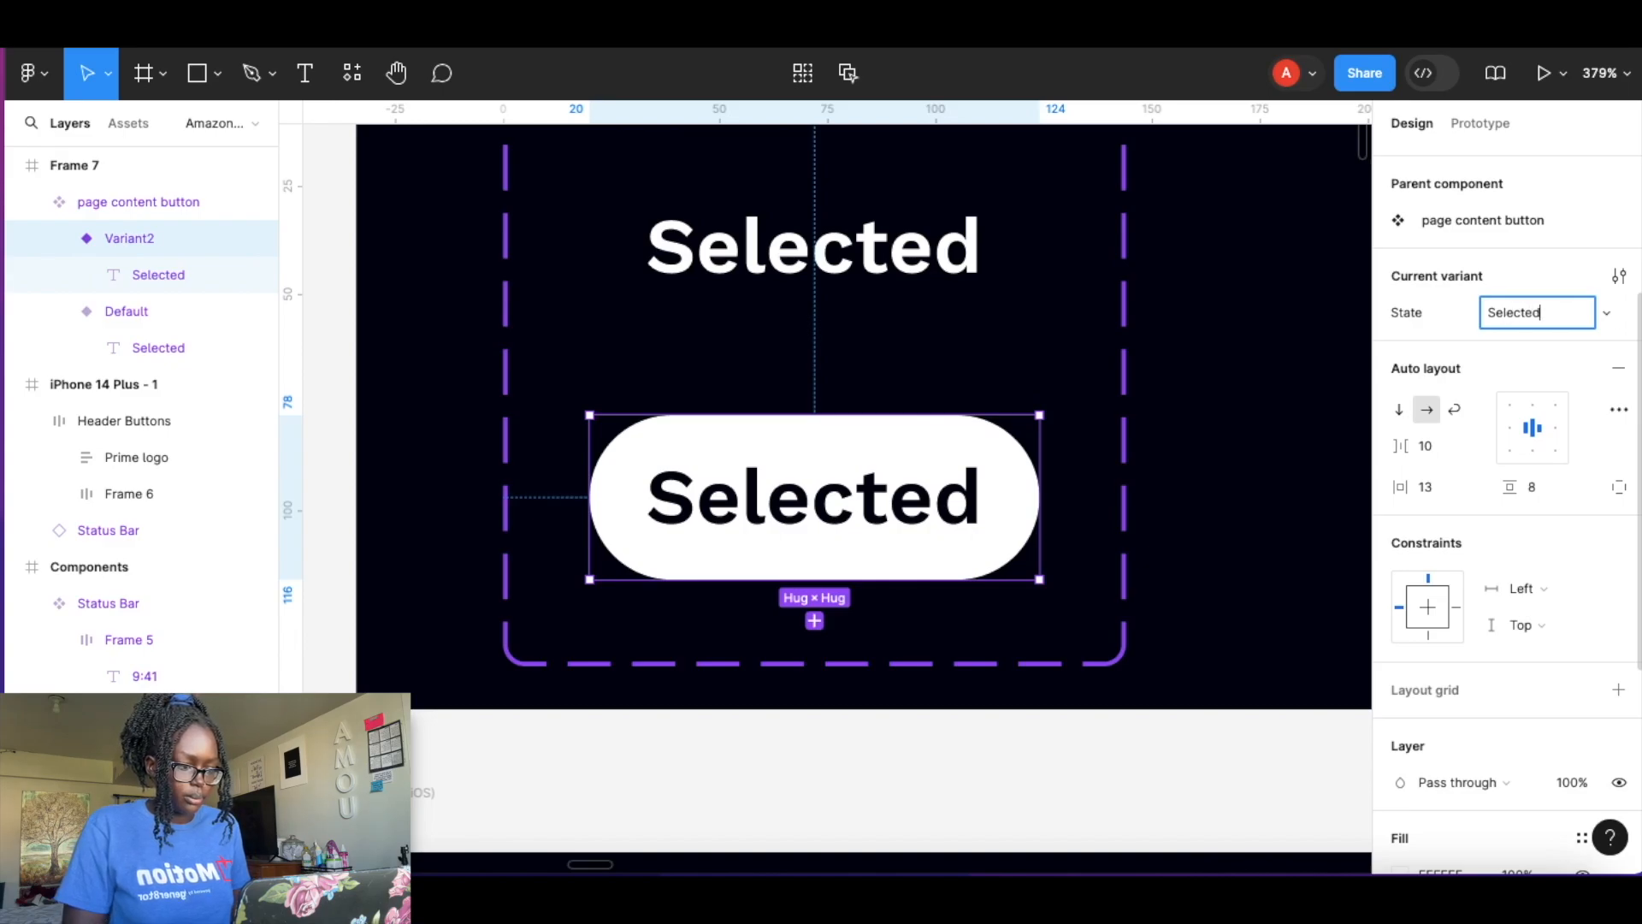
pyautogui.press('Return')
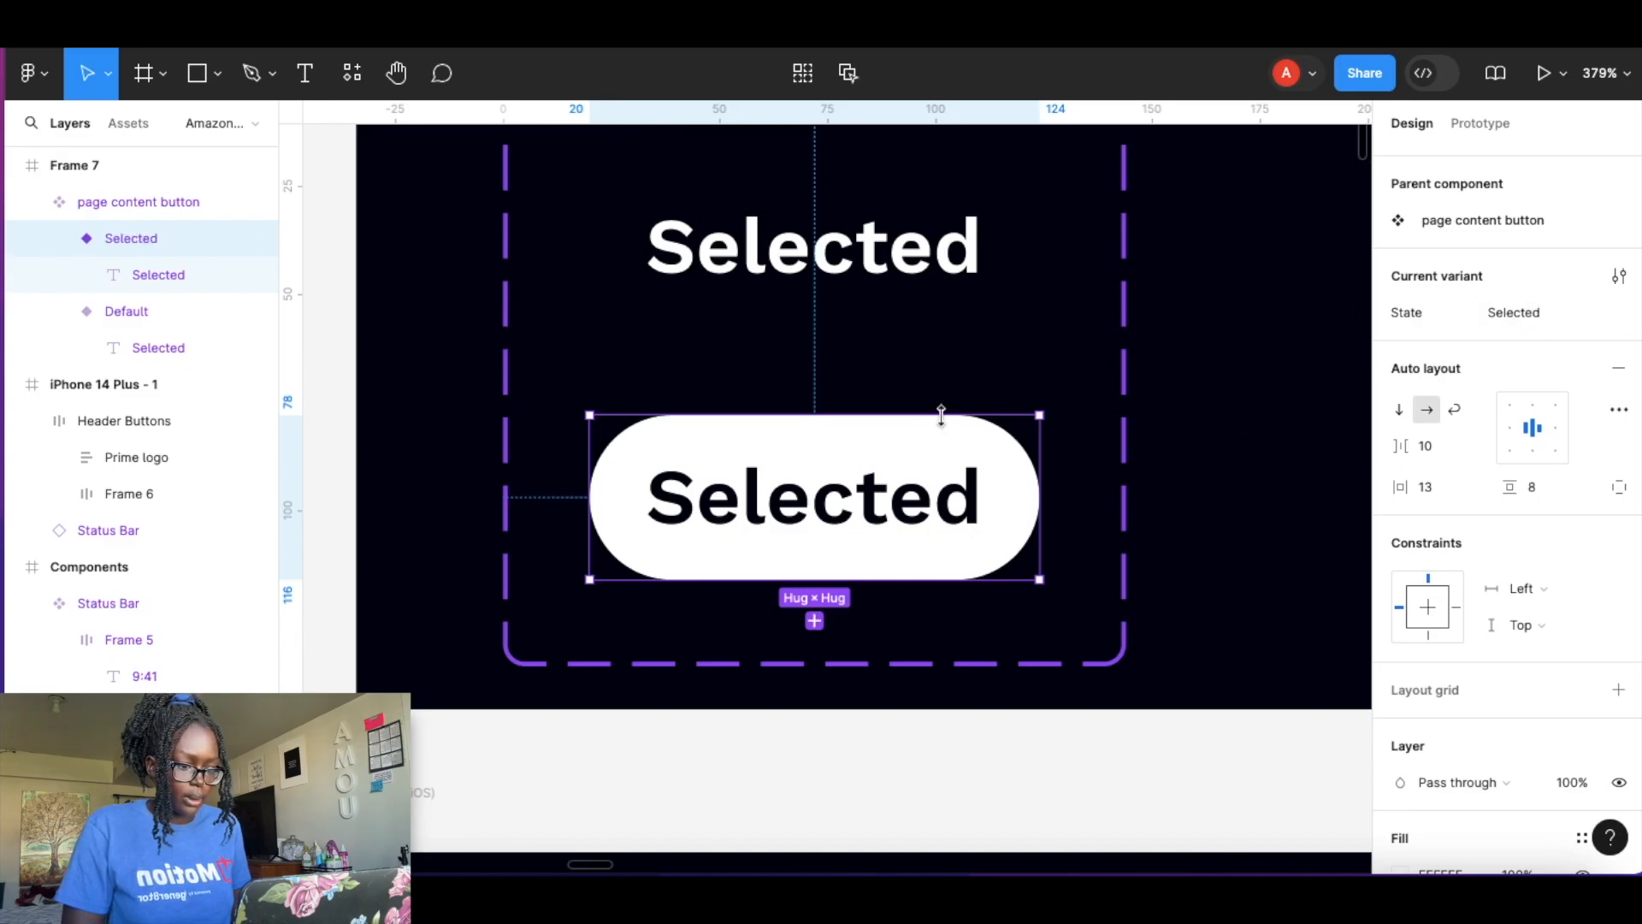
# Create a text component property named Text for both variant labels with the value Button.
pyautogui.click(1298, 400)
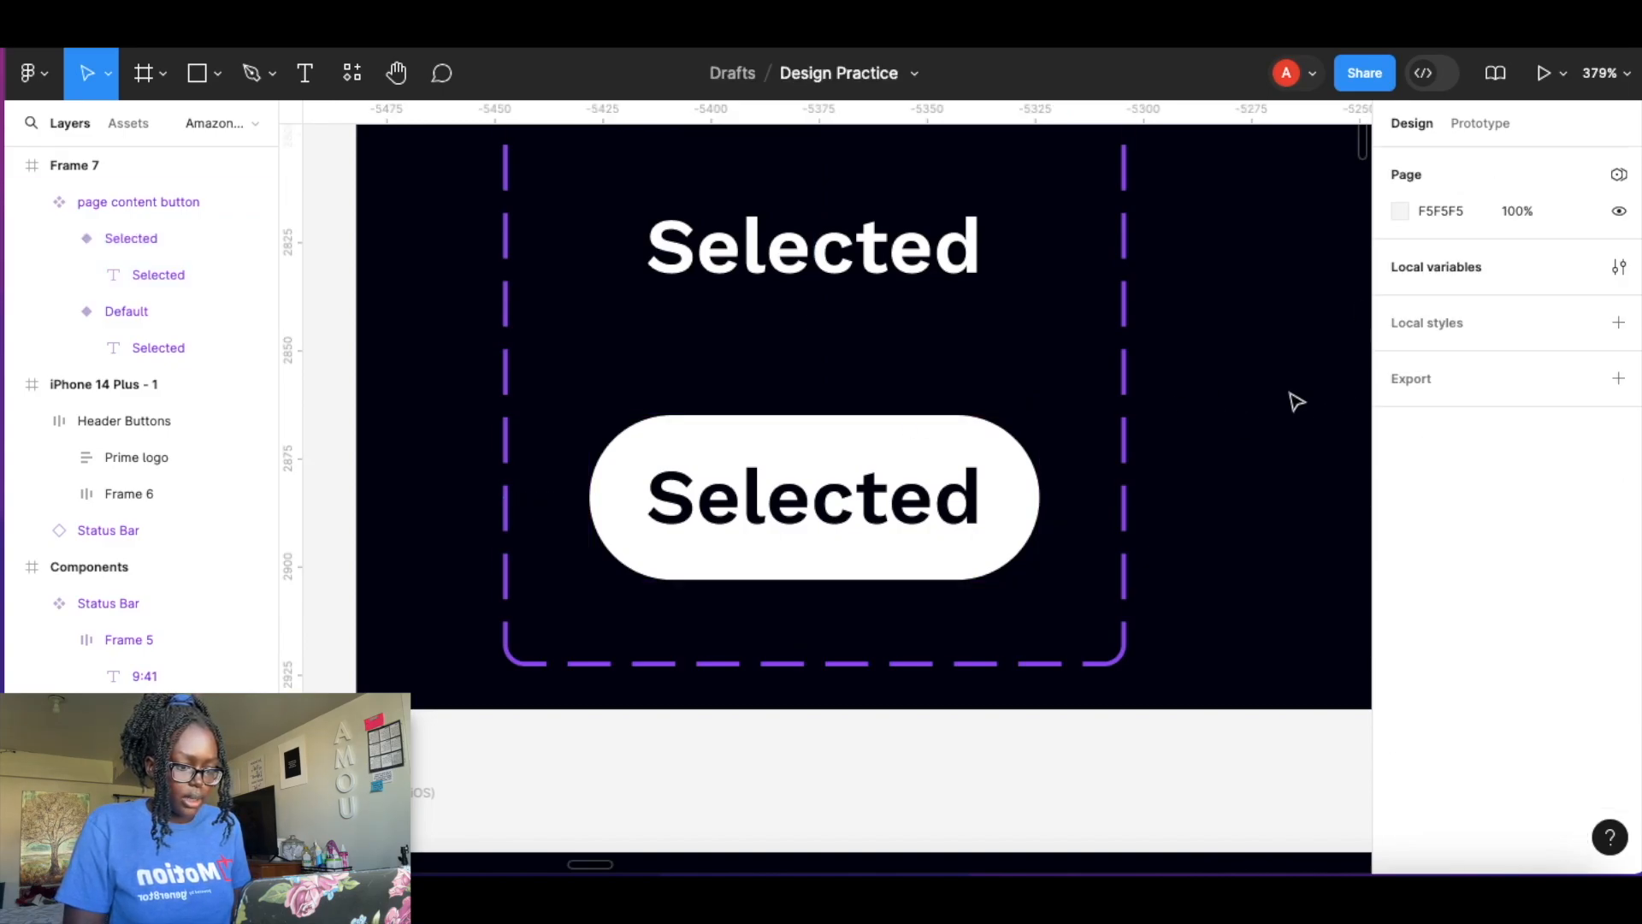
pyautogui.click(858, 511)
pyautogui.click(858, 511)
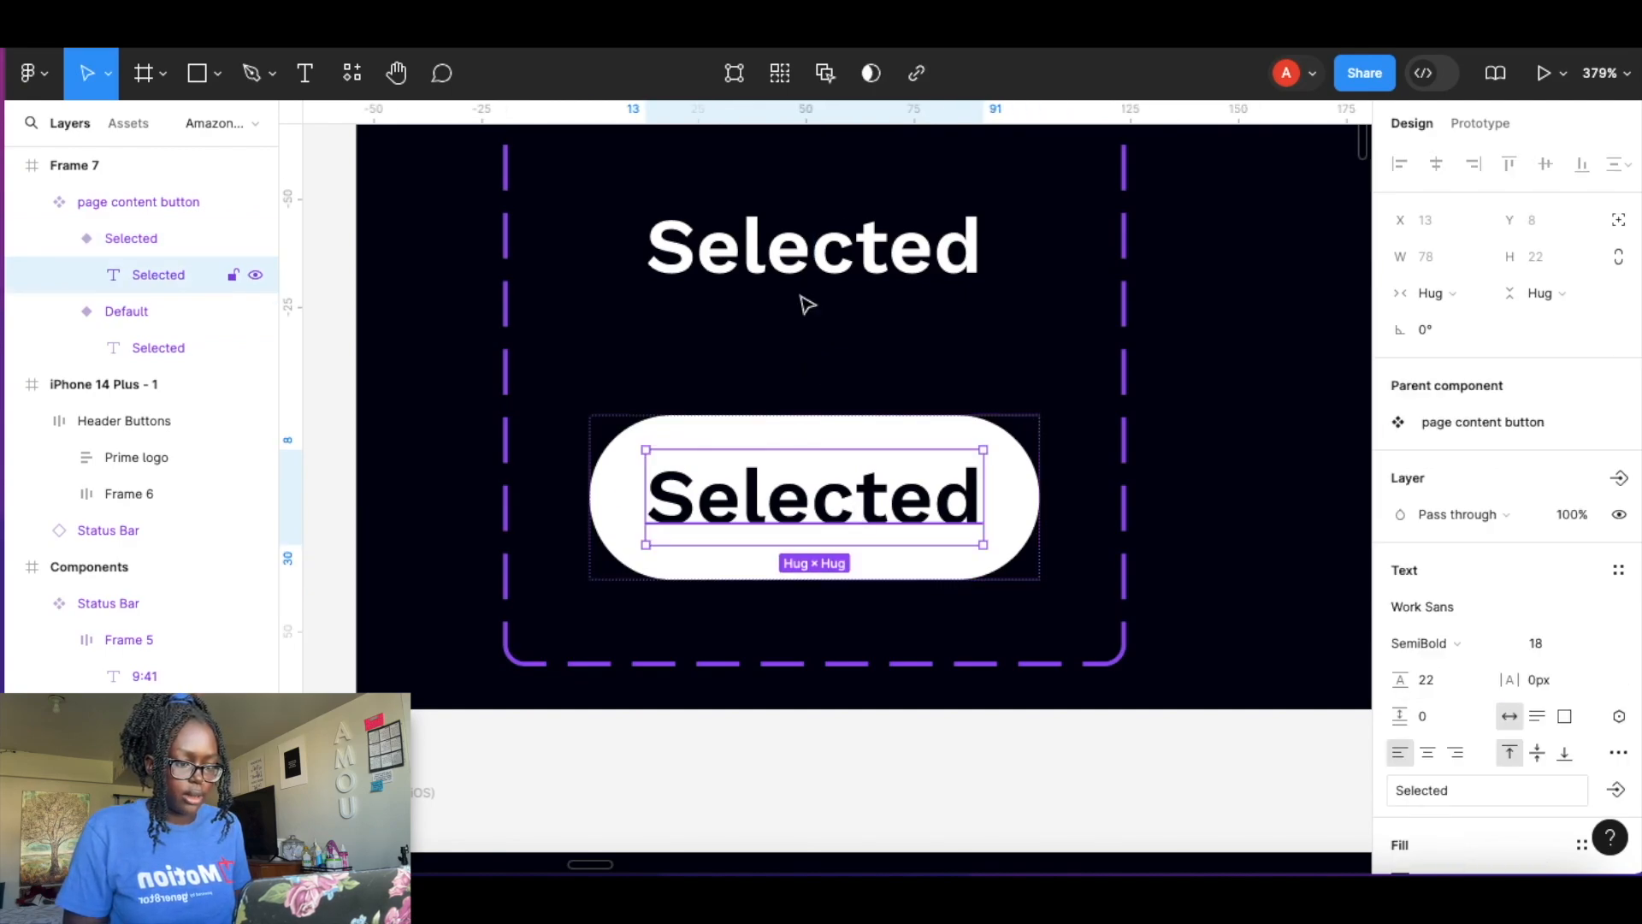
pyautogui.keyDown('shift'); pyautogui.click(834, 250); pyautogui.keyUp('shift')
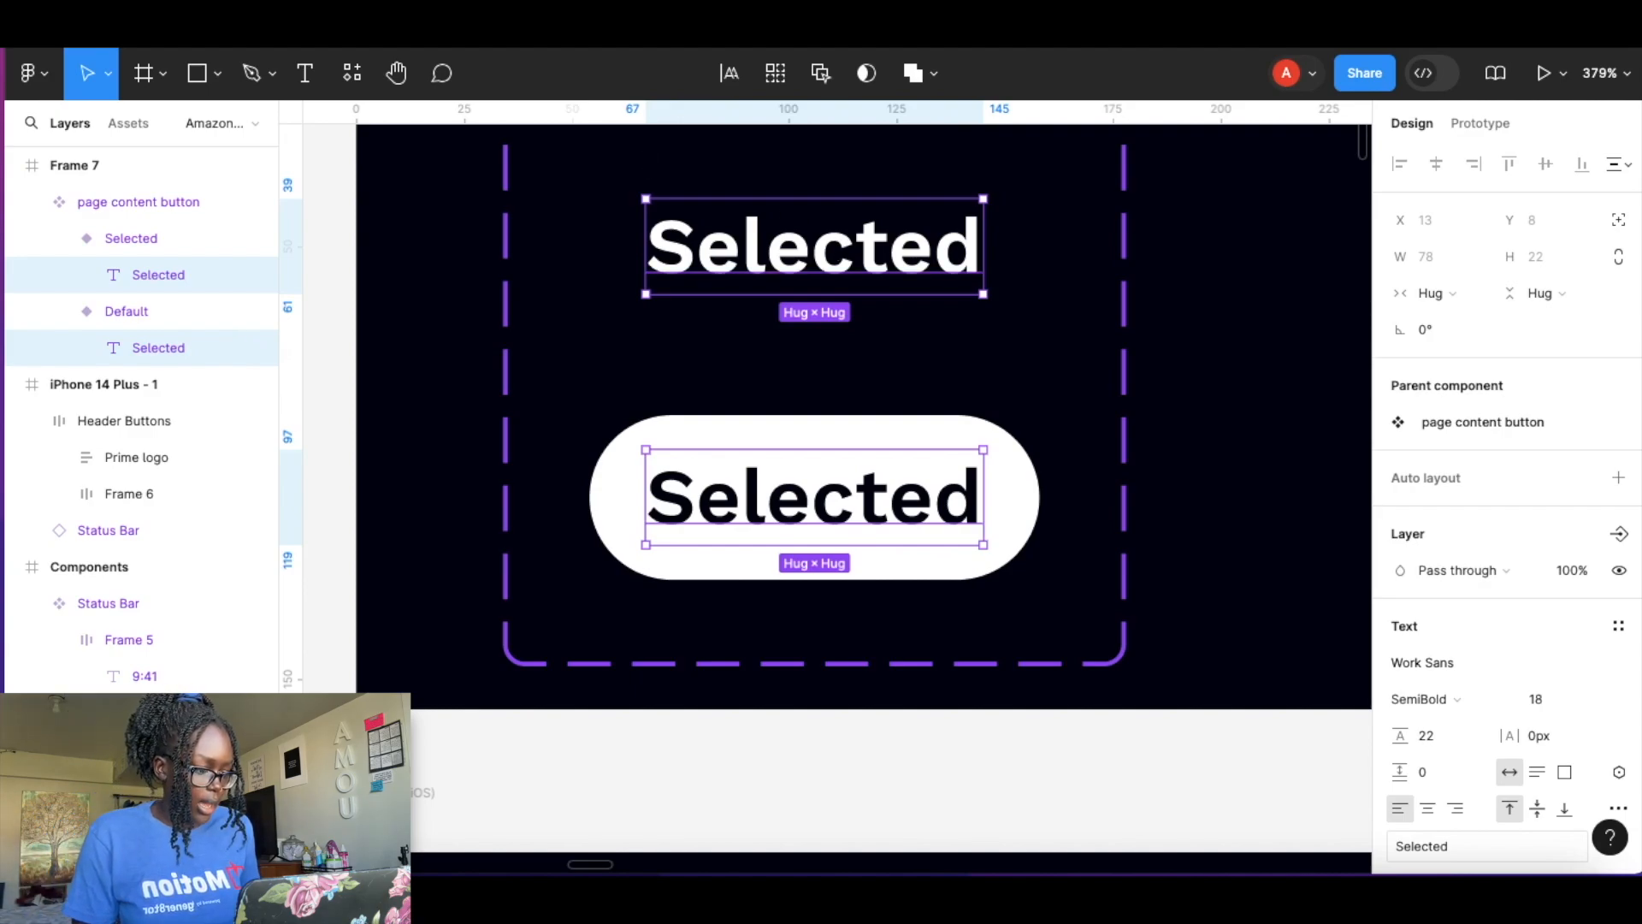
pyautogui.scroll(-5, 1525, 575)
pyautogui.scroll(2, 1525, 578)
pyautogui.scroll(2, 1525, 577)
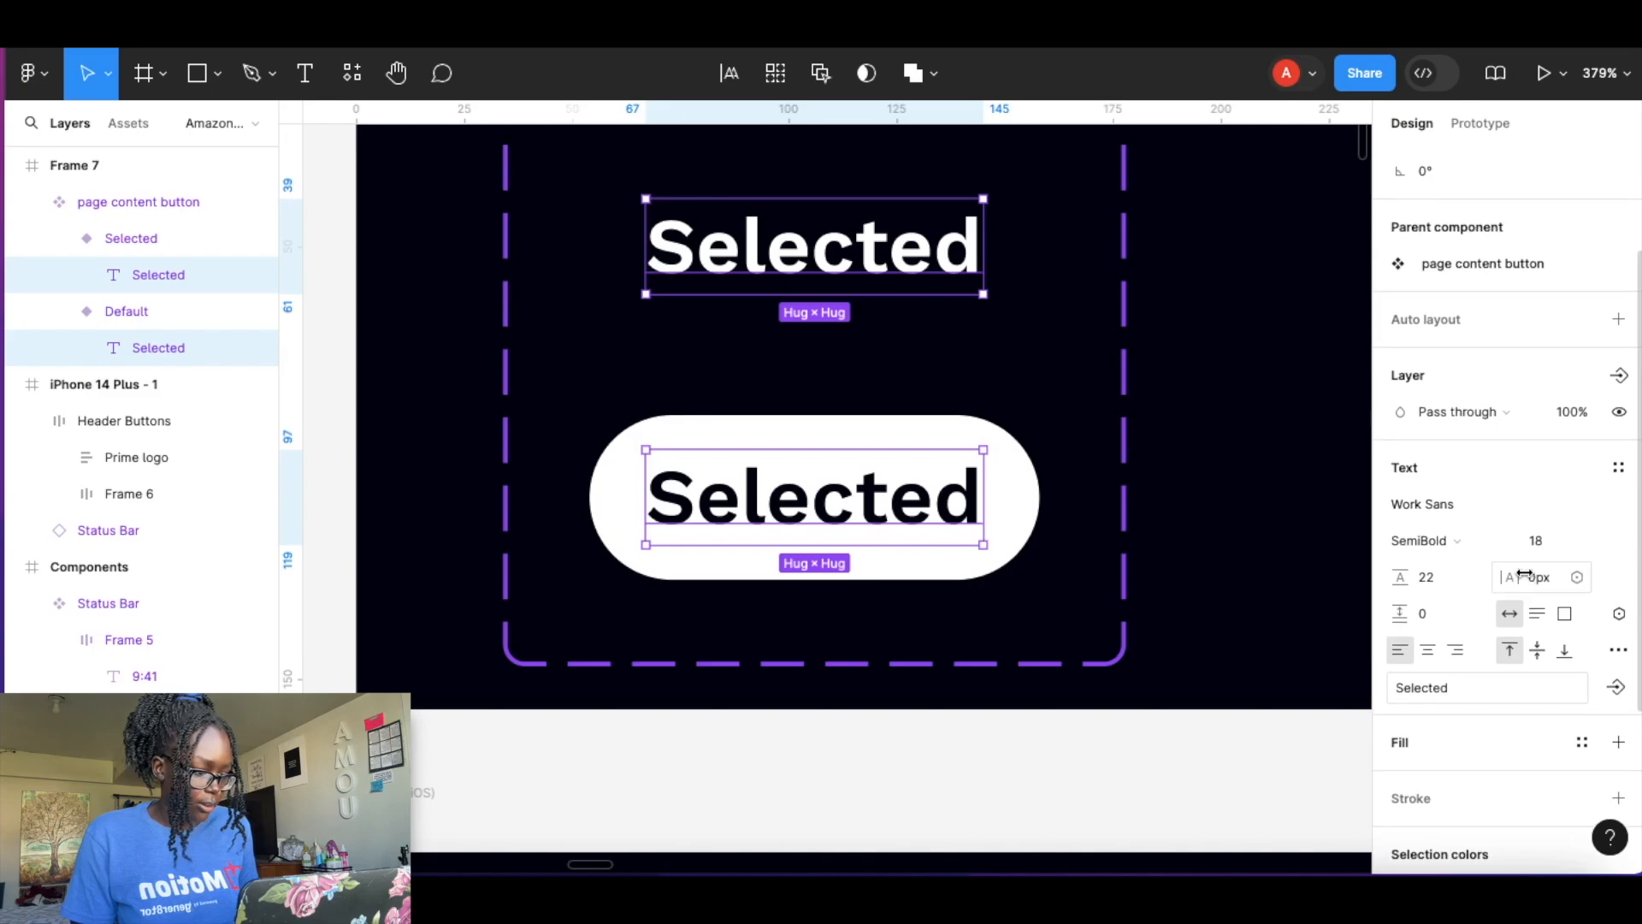
pyautogui.scroll(-2, 1525, 576)
pyautogui.click(1617, 643)
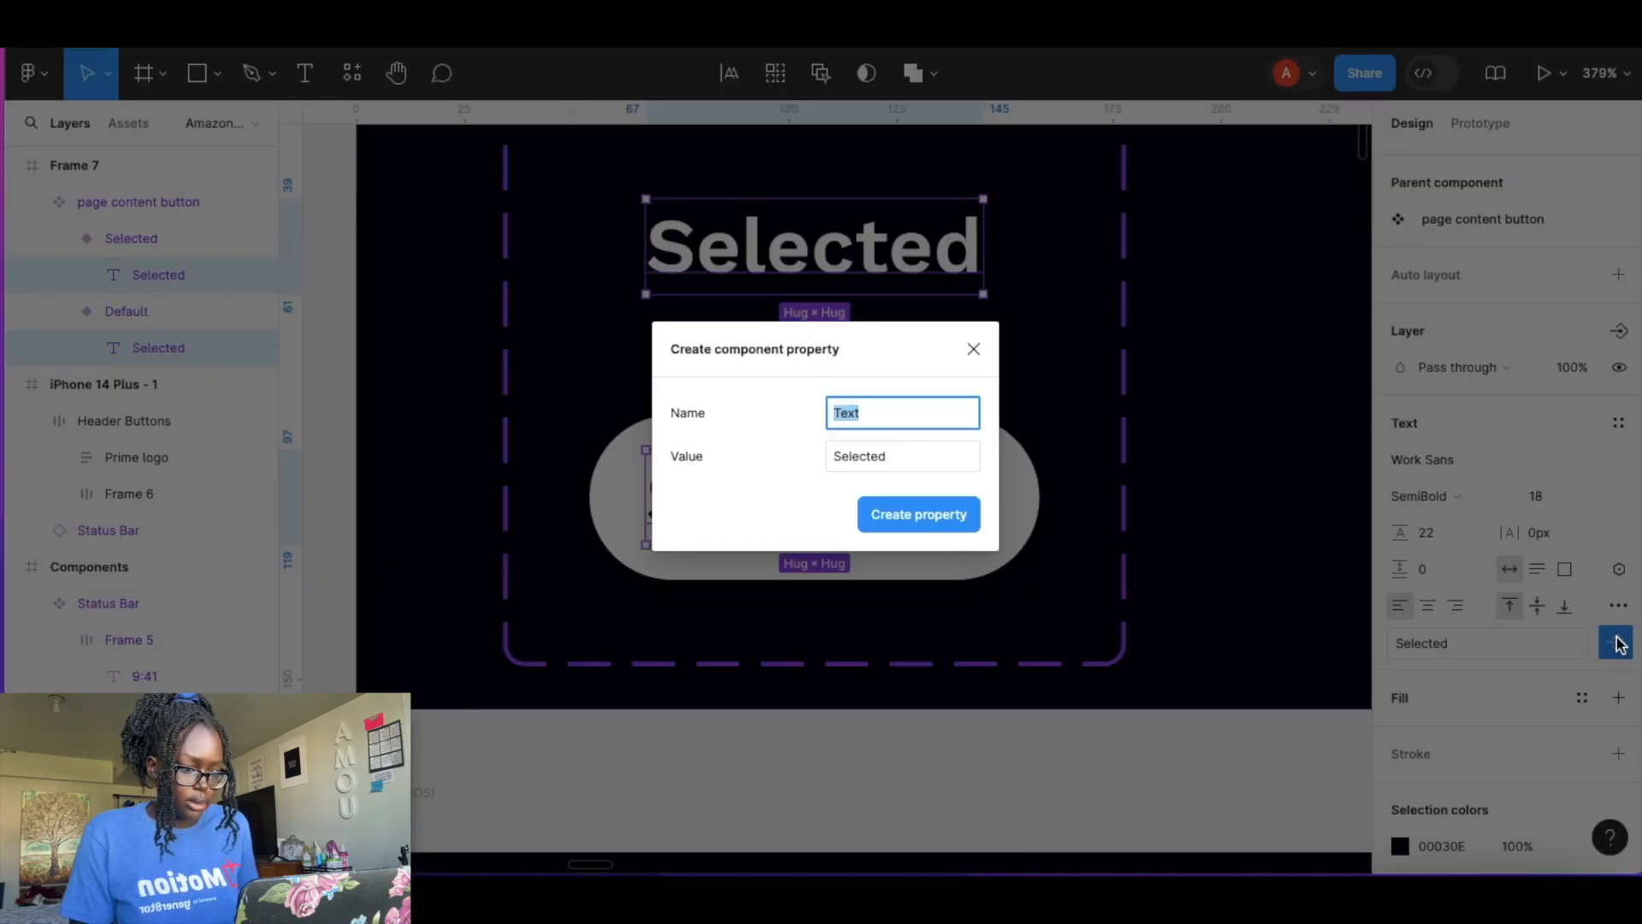
pyautogui.click(869, 459)
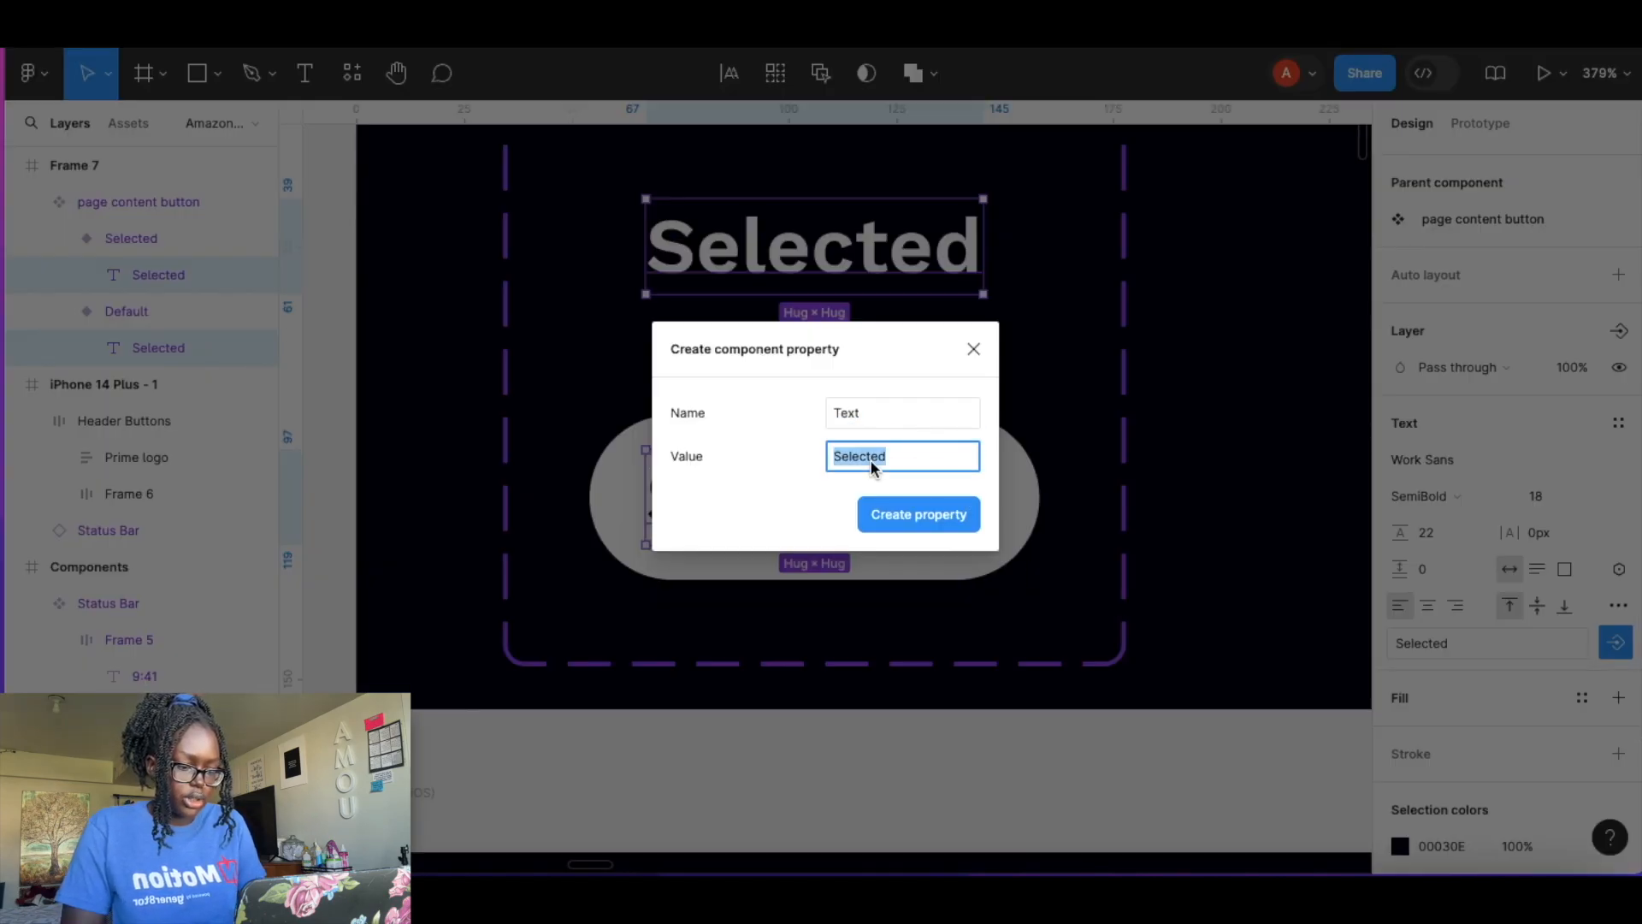
pyautogui.write('Button')
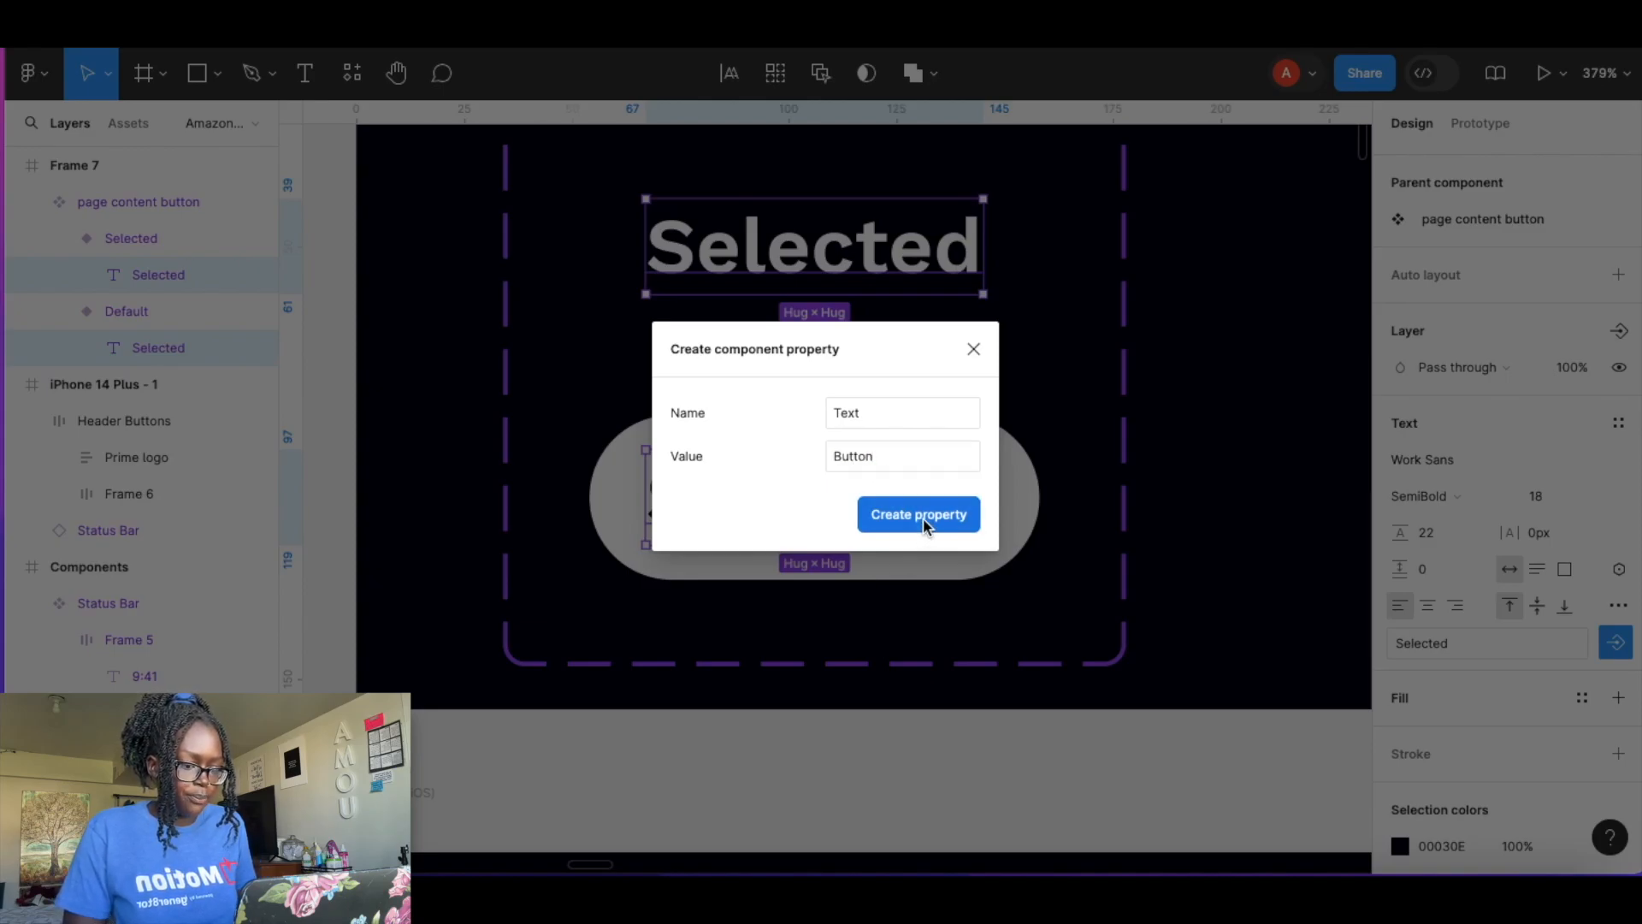
pyautogui.click(922, 516)
# Add an On tap prototype interaction that changes the Default variant to the Selected variant.
pyautogui.click(1299, 348)
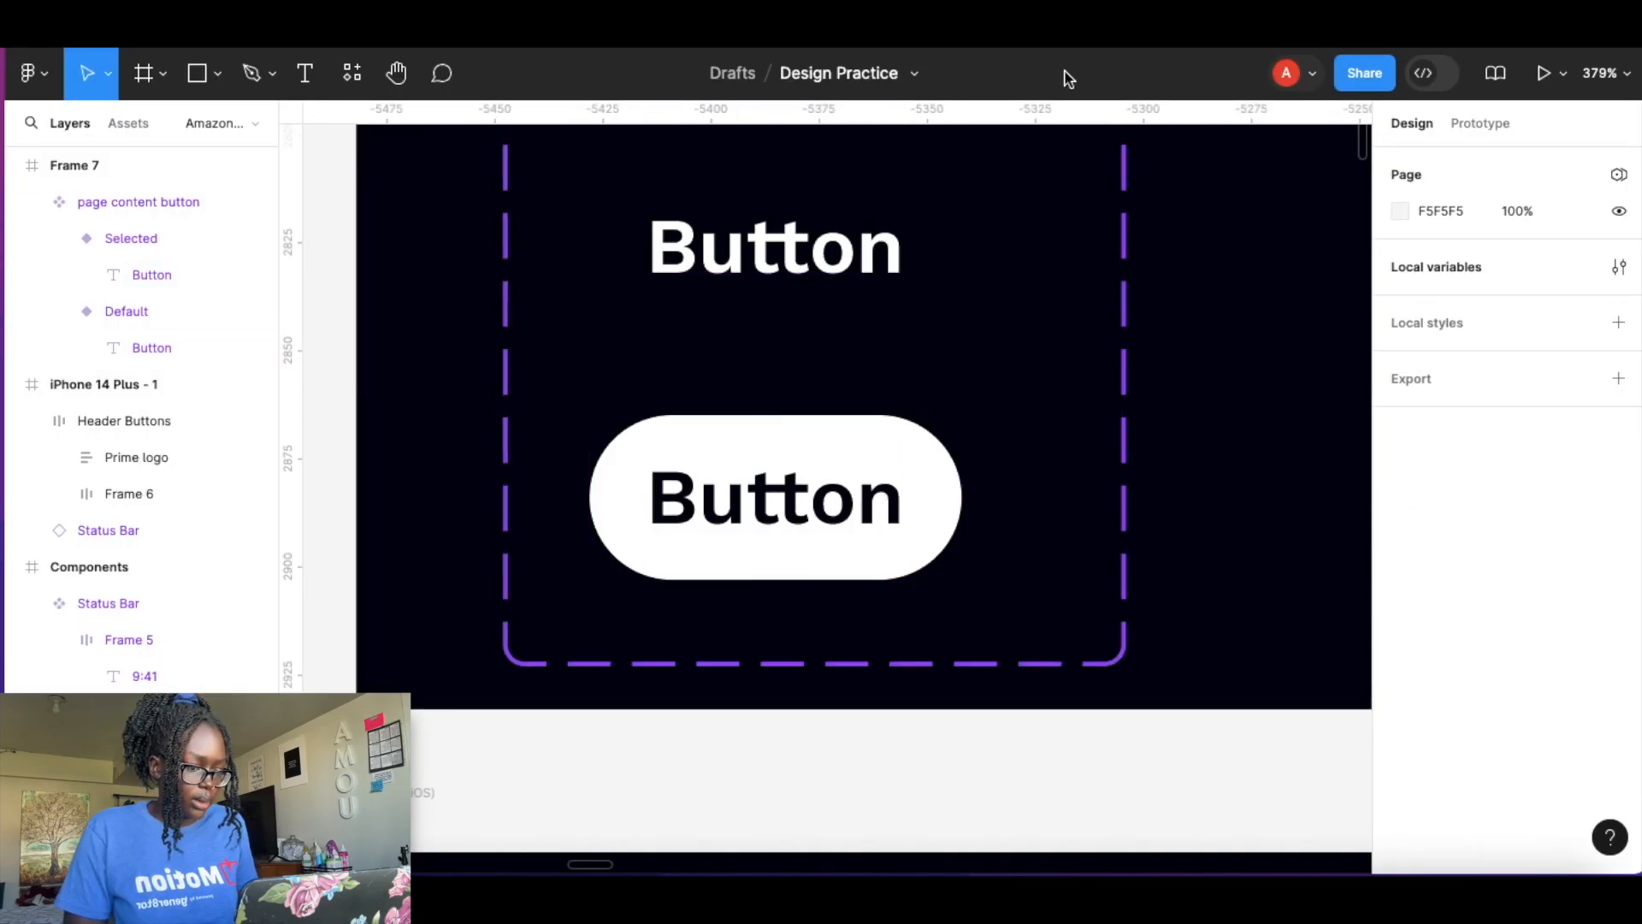
pyautogui.click(1480, 124)
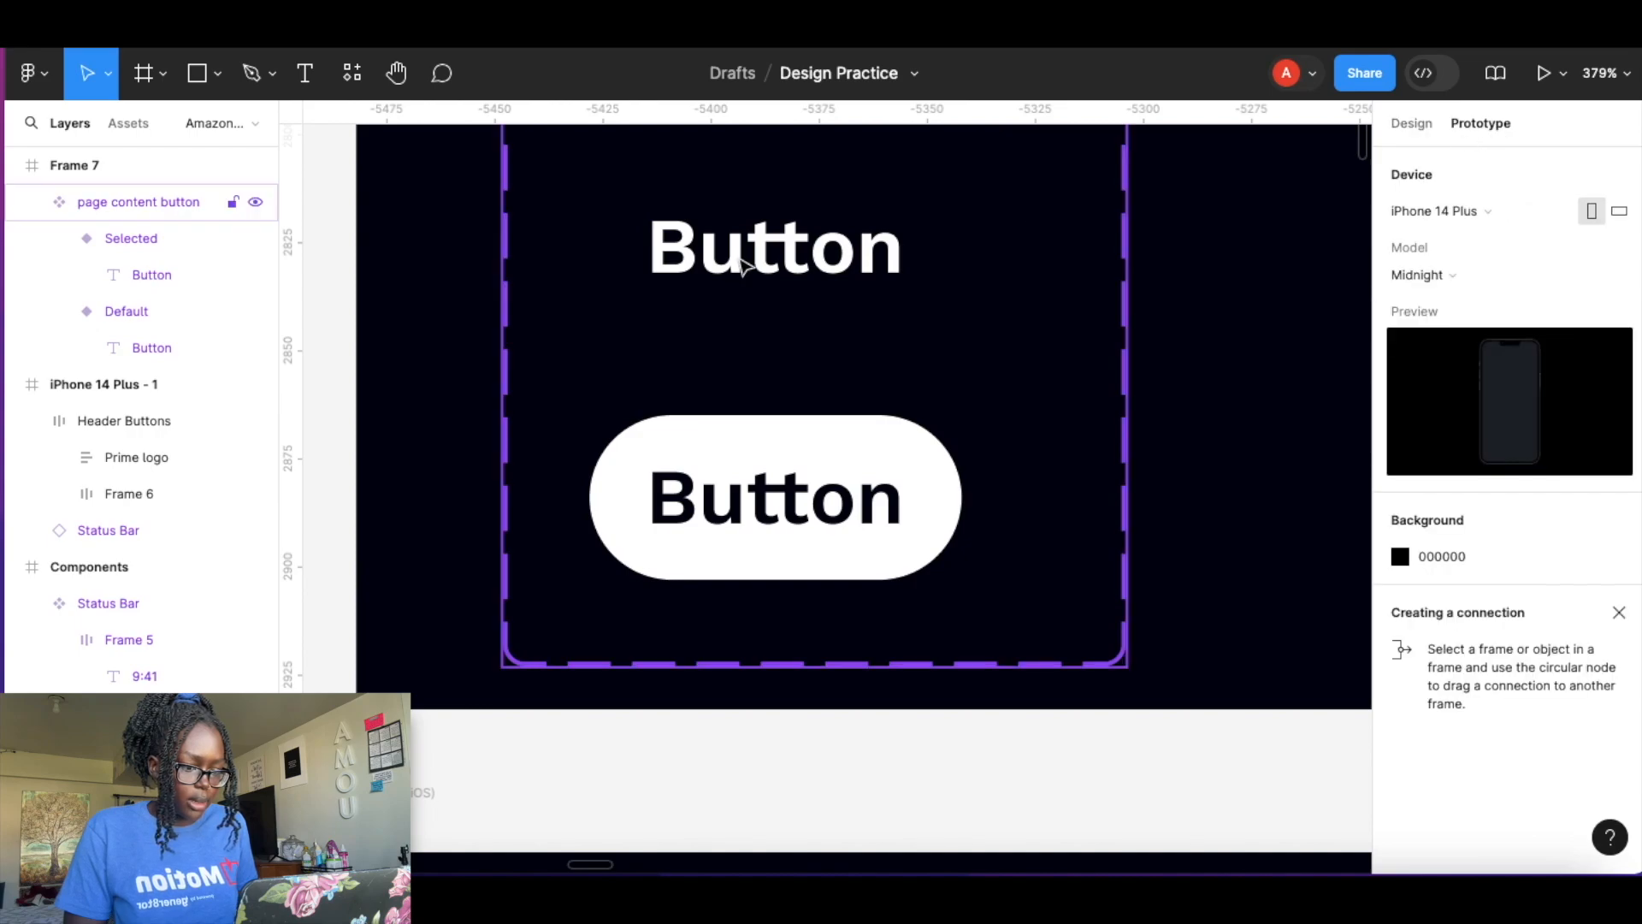
pyautogui.click(767, 267)
pyautogui.moveTo(775, 329); pyautogui.dragTo(779, 443)
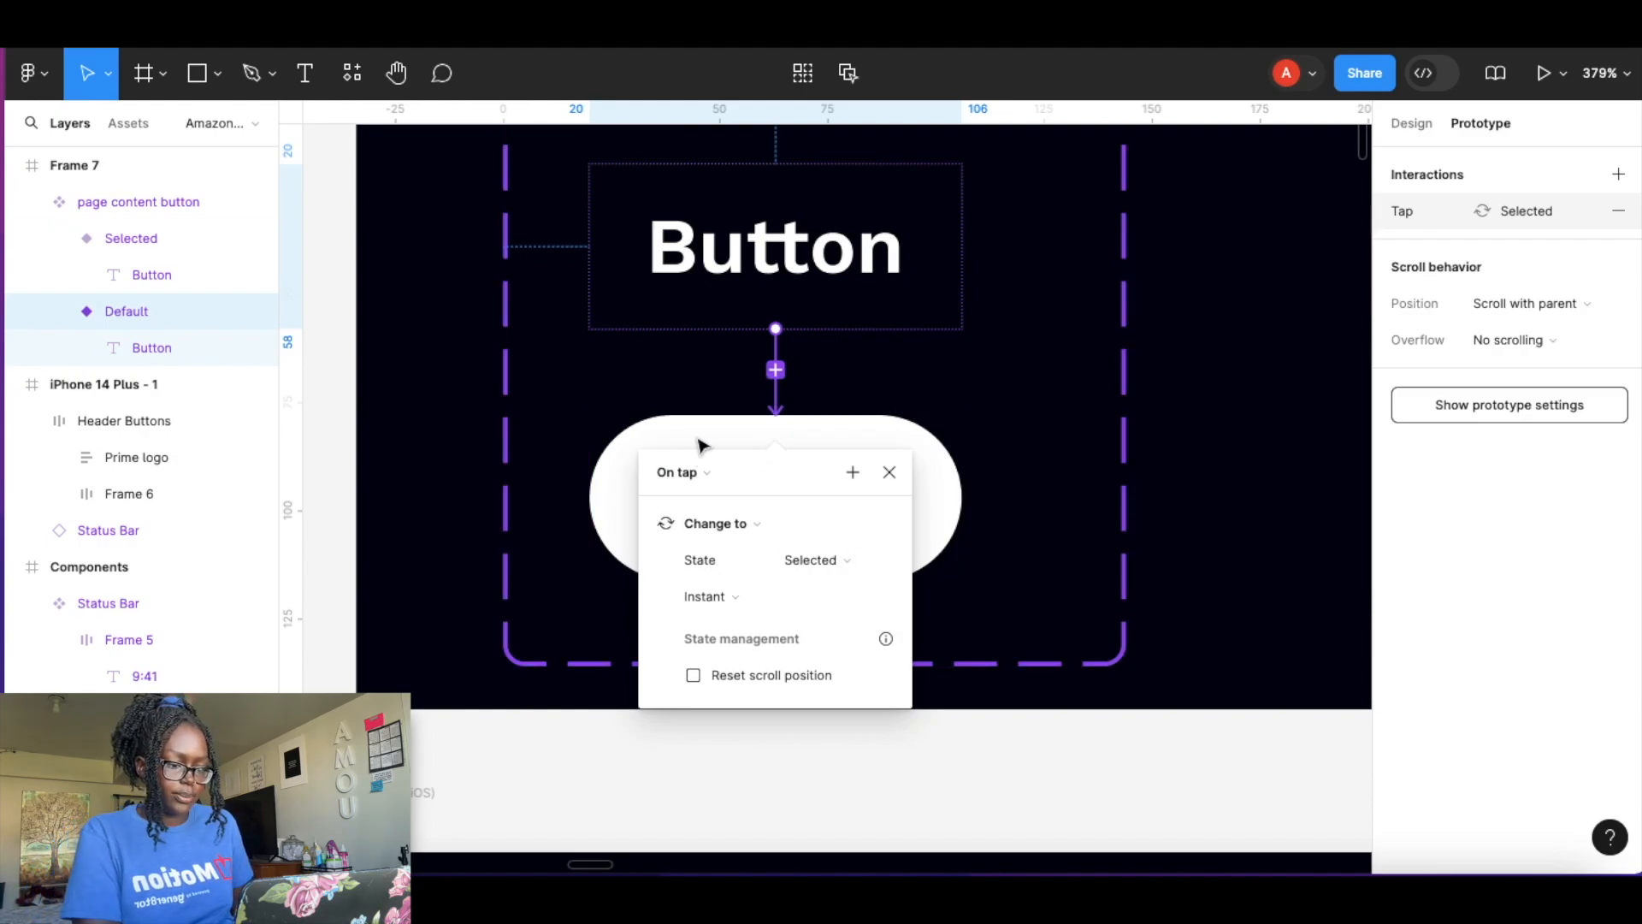
pyautogui.click(1249, 330)
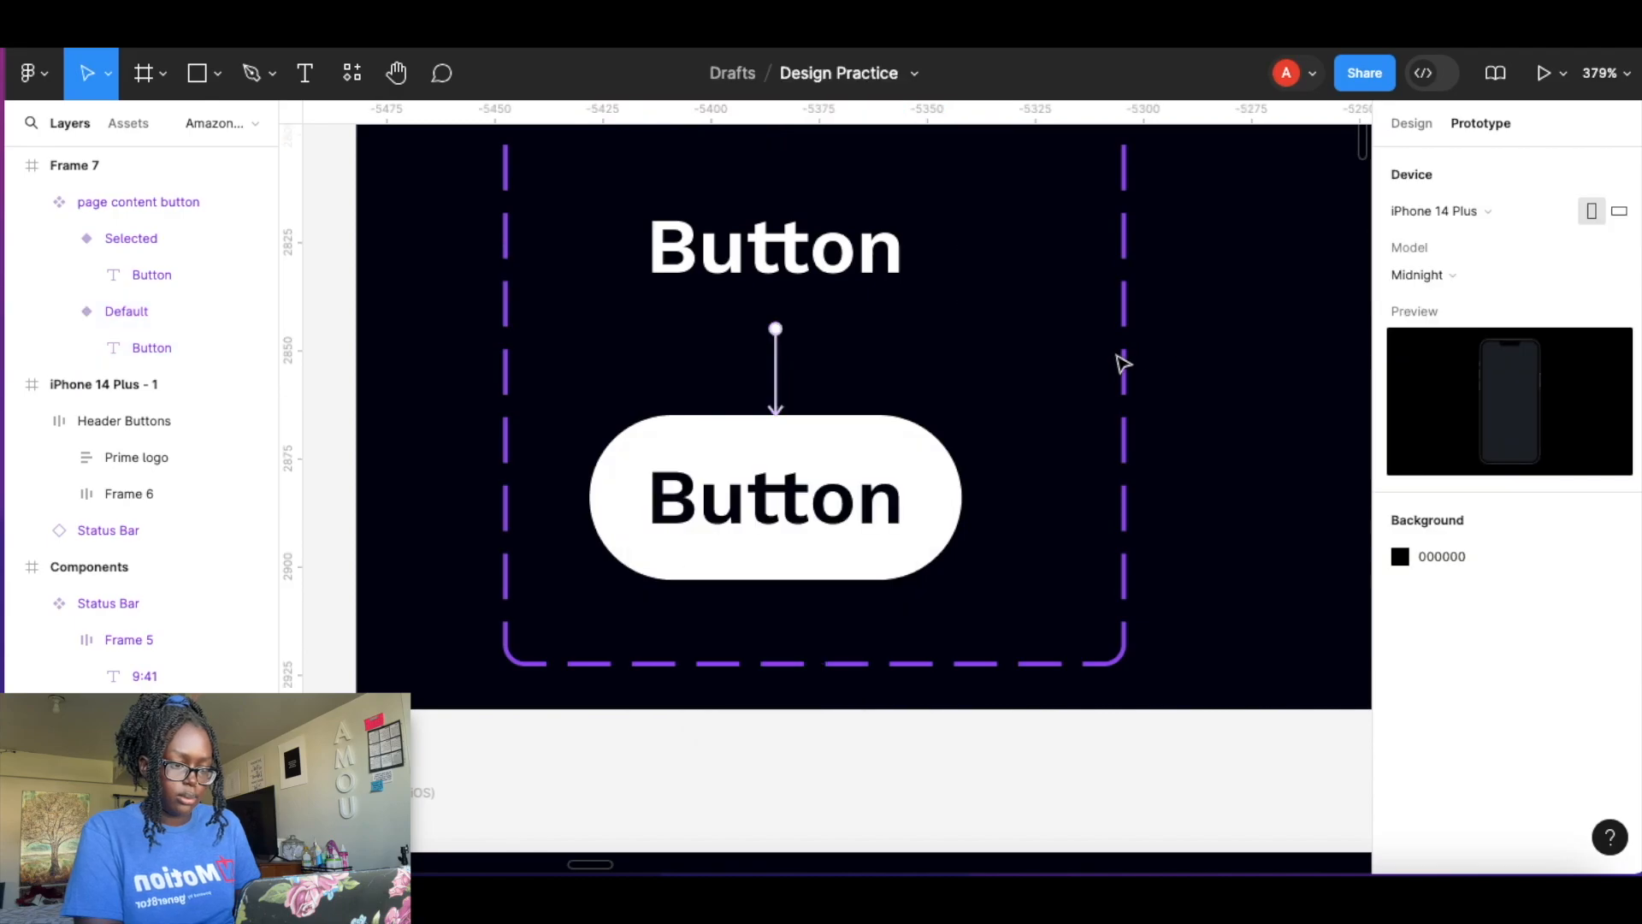
pyautogui.scroll(-5, 1120, 440)
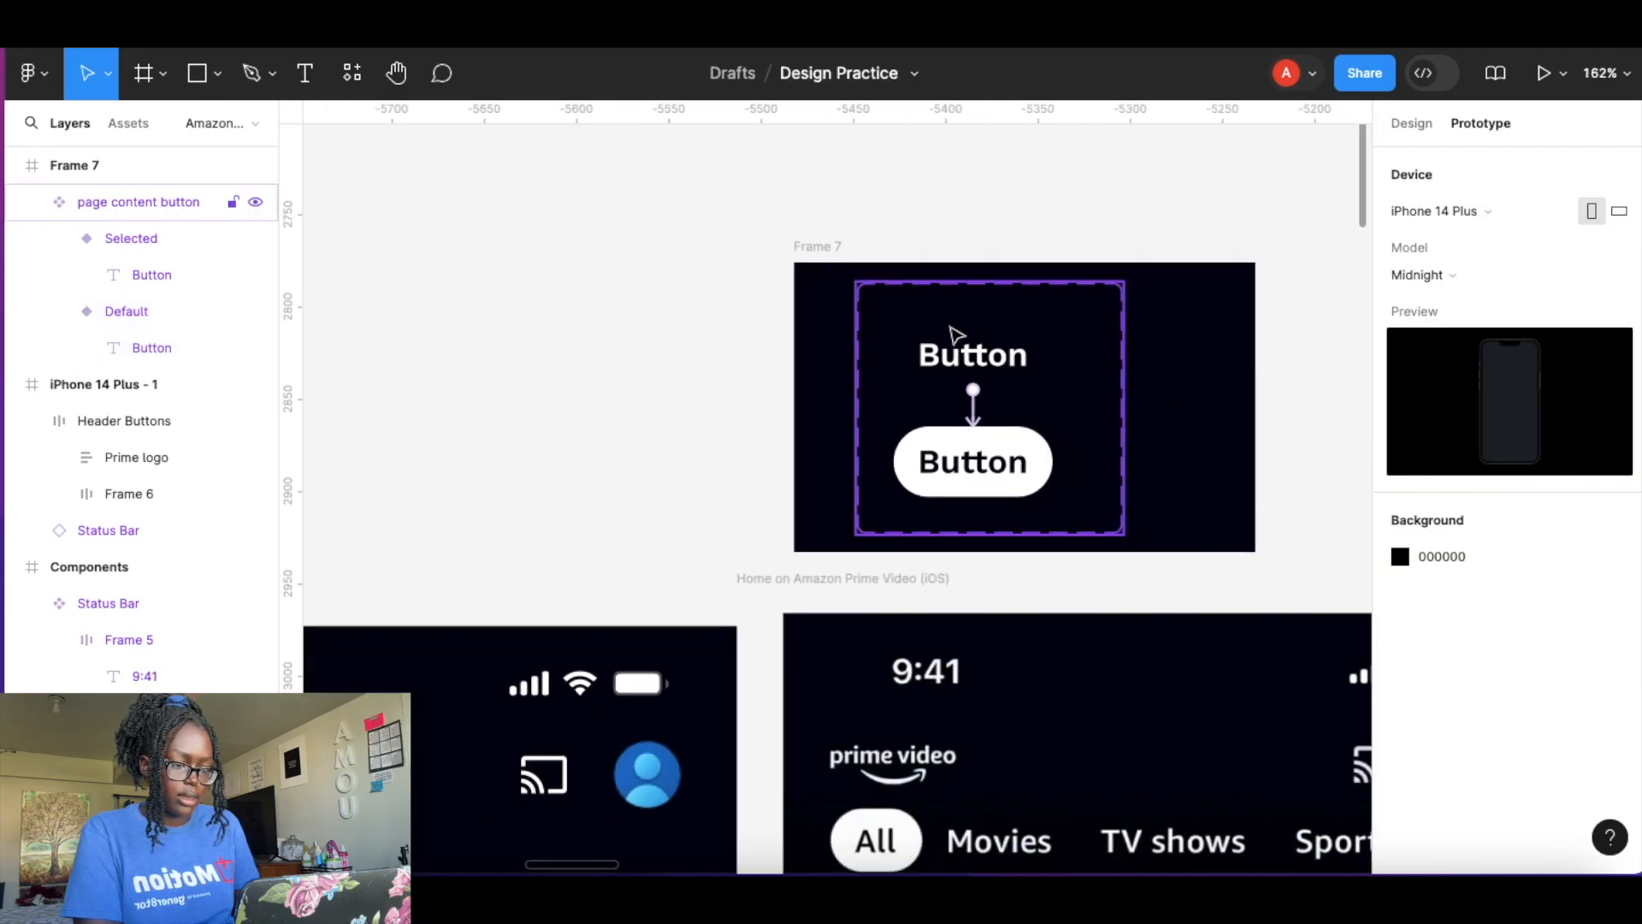
pyautogui.scroll(-10, 992, 336)
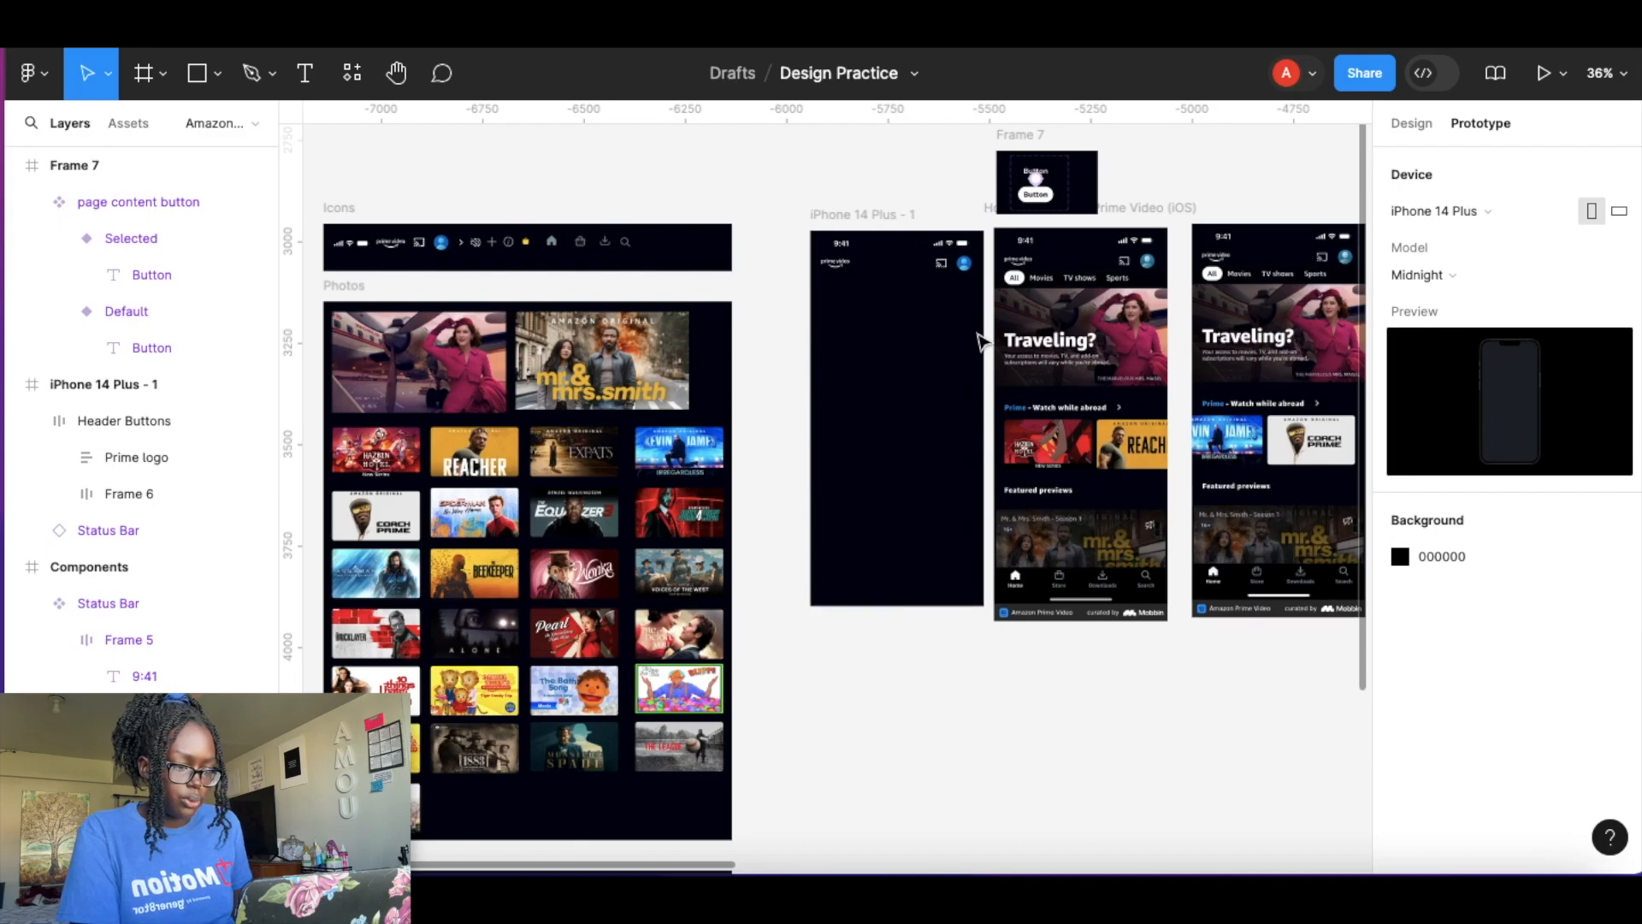
pyautogui.scroll(-3, 982, 340)
pyautogui.moveTo(1026, 225); pyautogui.dragTo(738, 638)
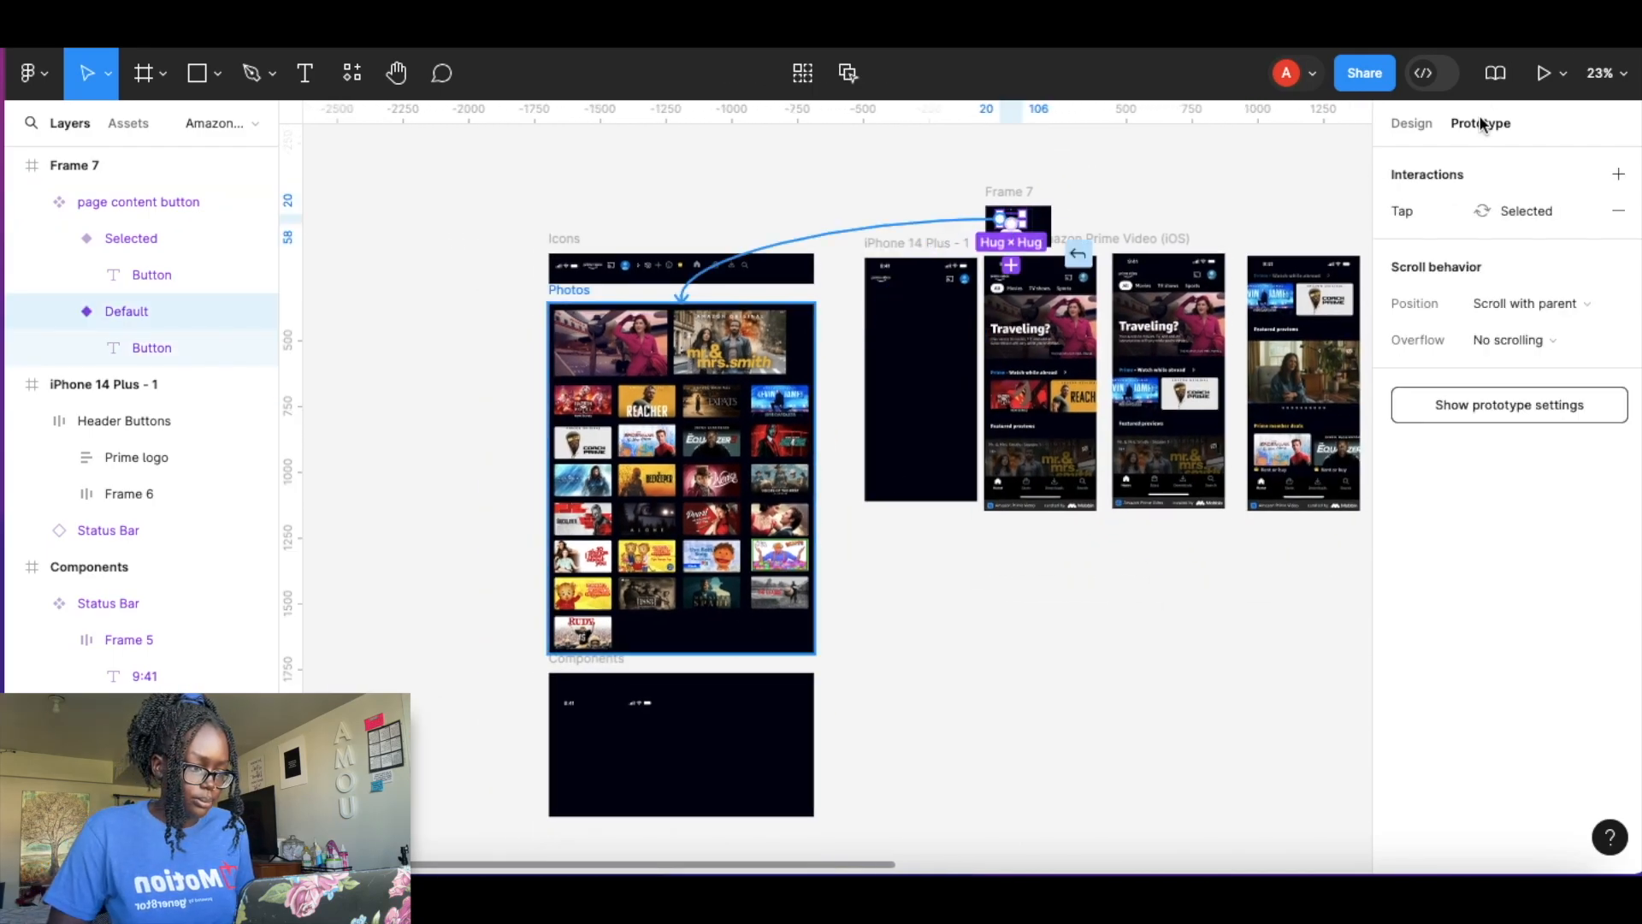
pyautogui.press('Escape')
# Move the page content button component set into the Components frame.
pyautogui.click(1411, 122)
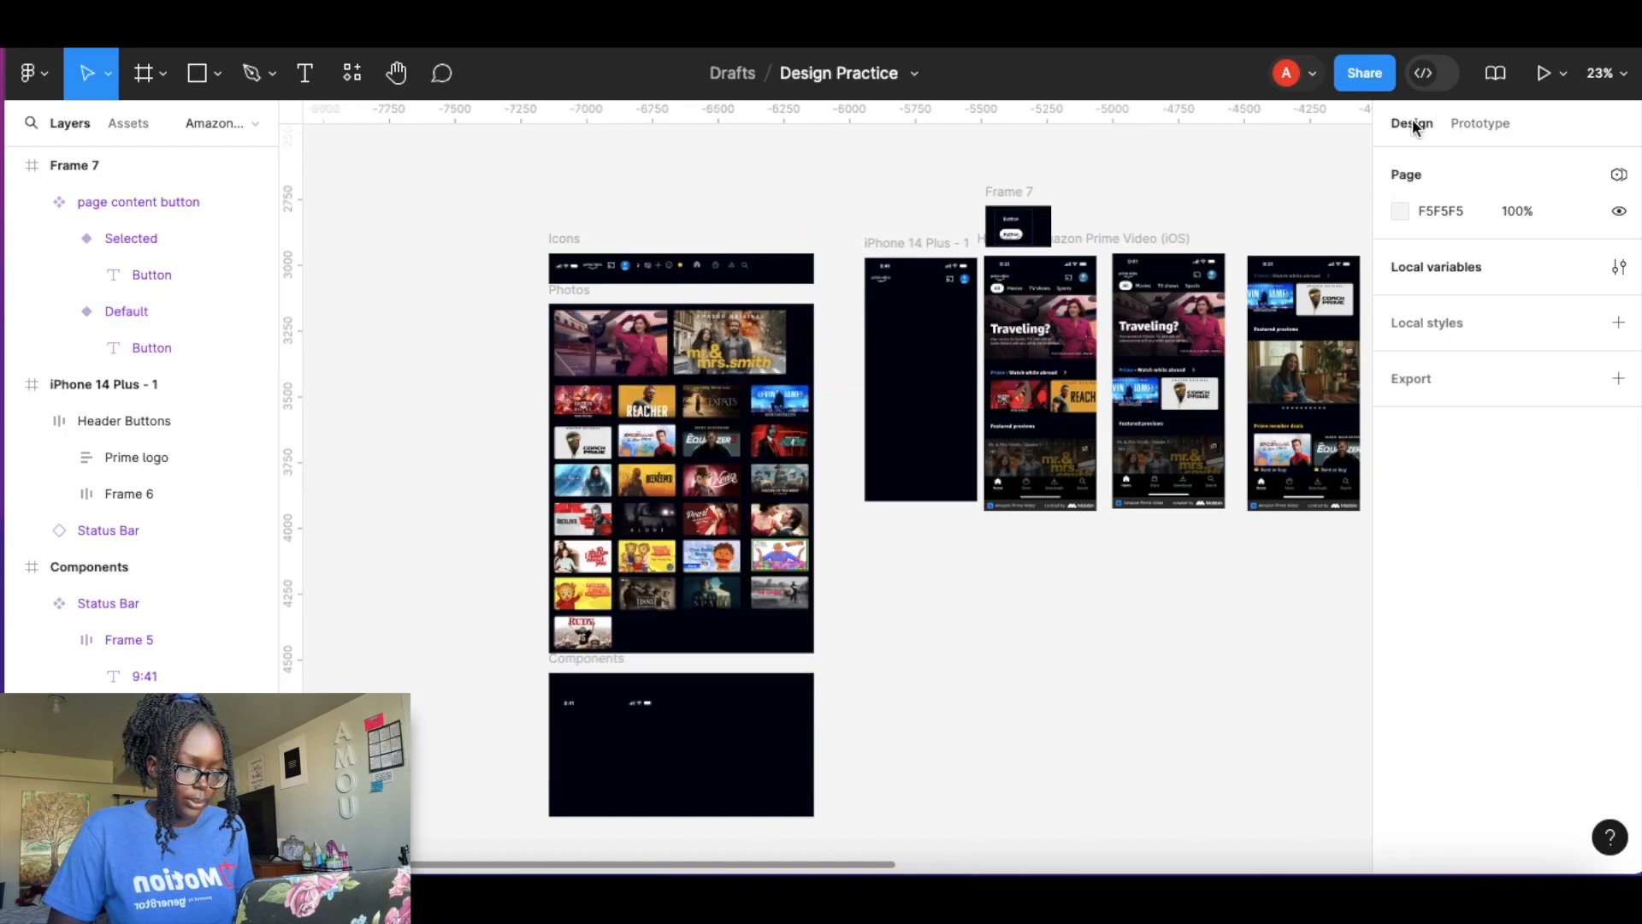
pyautogui.moveTo(1023, 233); pyautogui.dragTo(577, 748)
pyautogui.click(999, 715)
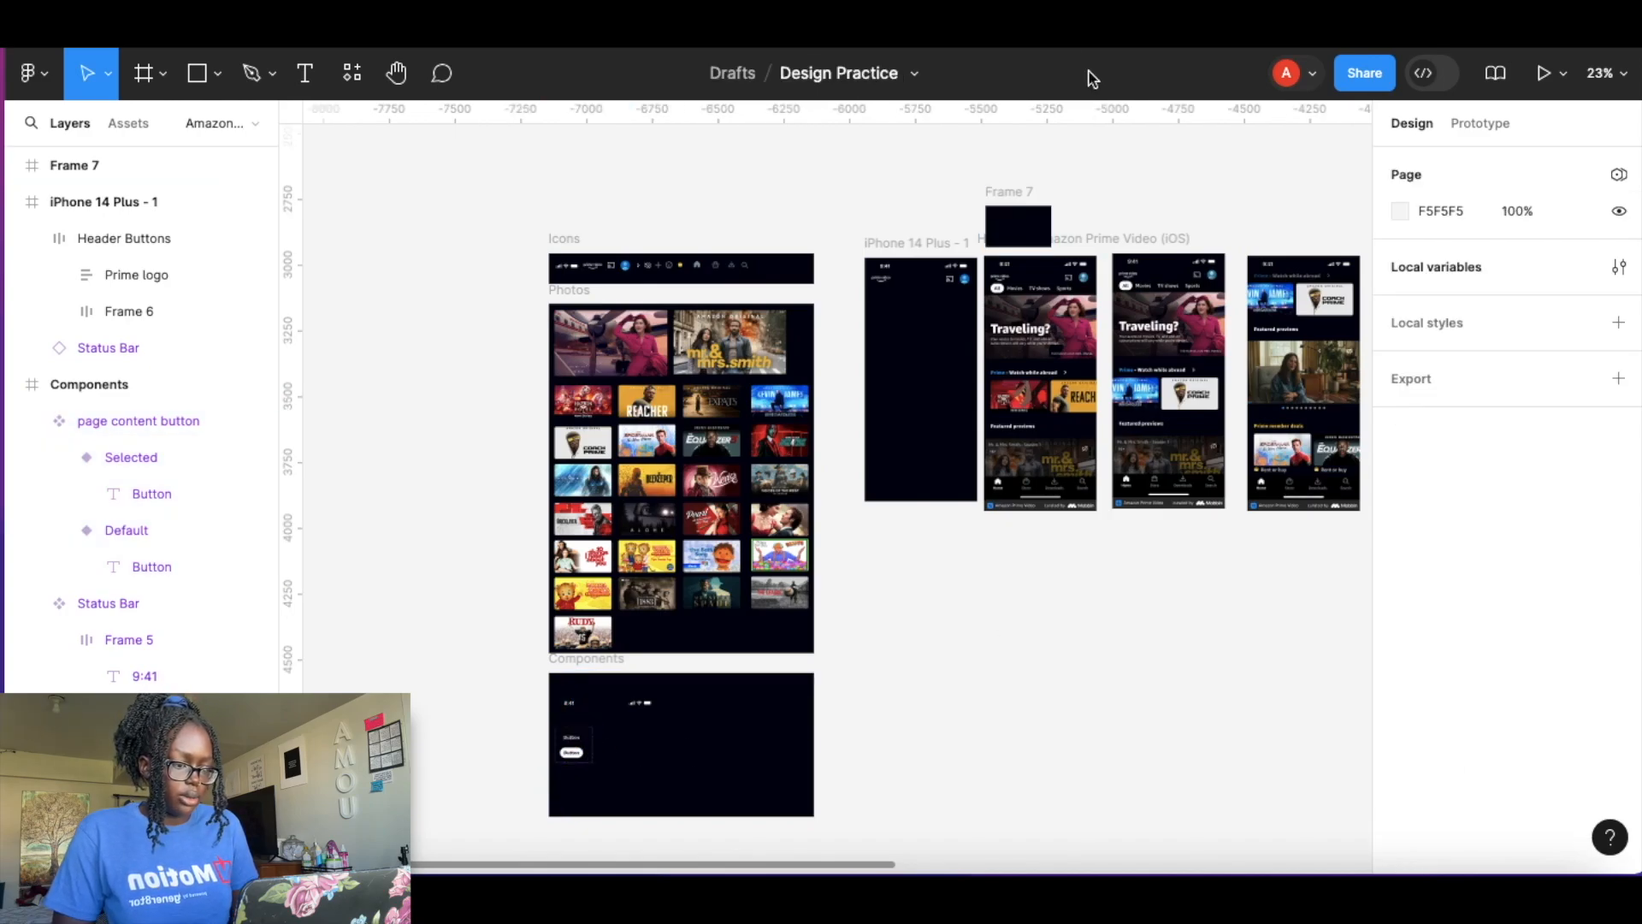
pyautogui.scroll(5, 1055, 251)
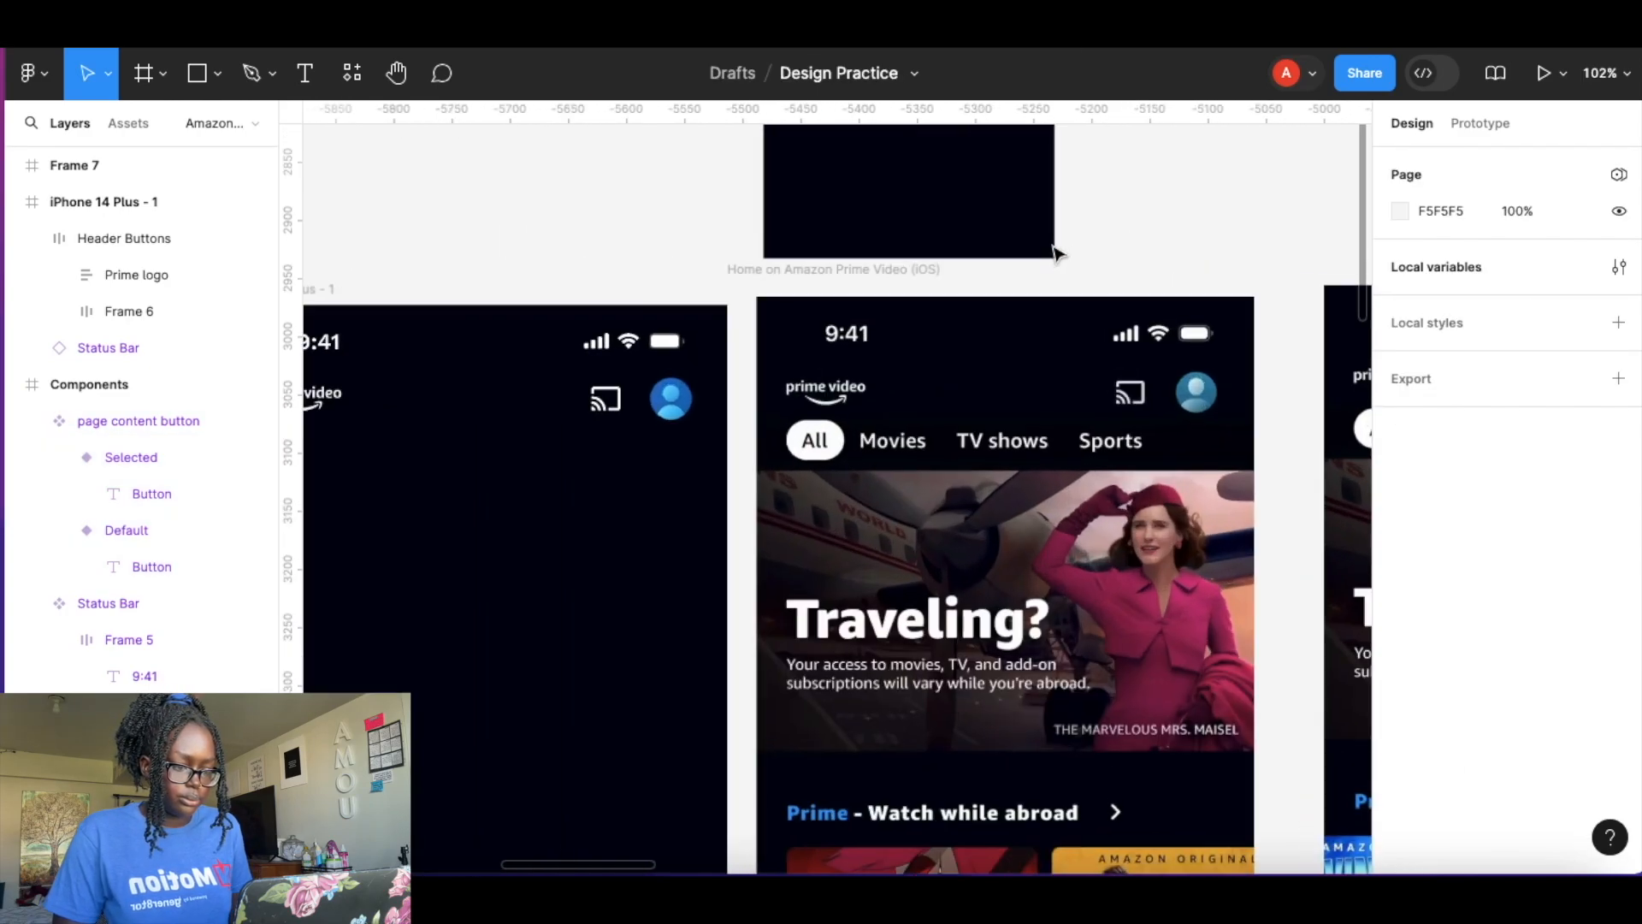
# Resize Frame 7 to about 522 × 279.
pyautogui.scroll(-2, 1058, 255)
pyautogui.scroll(3, 1055, 253)
pyautogui.hscroll(2, 1055, 253)
pyautogui.click(813, 396)
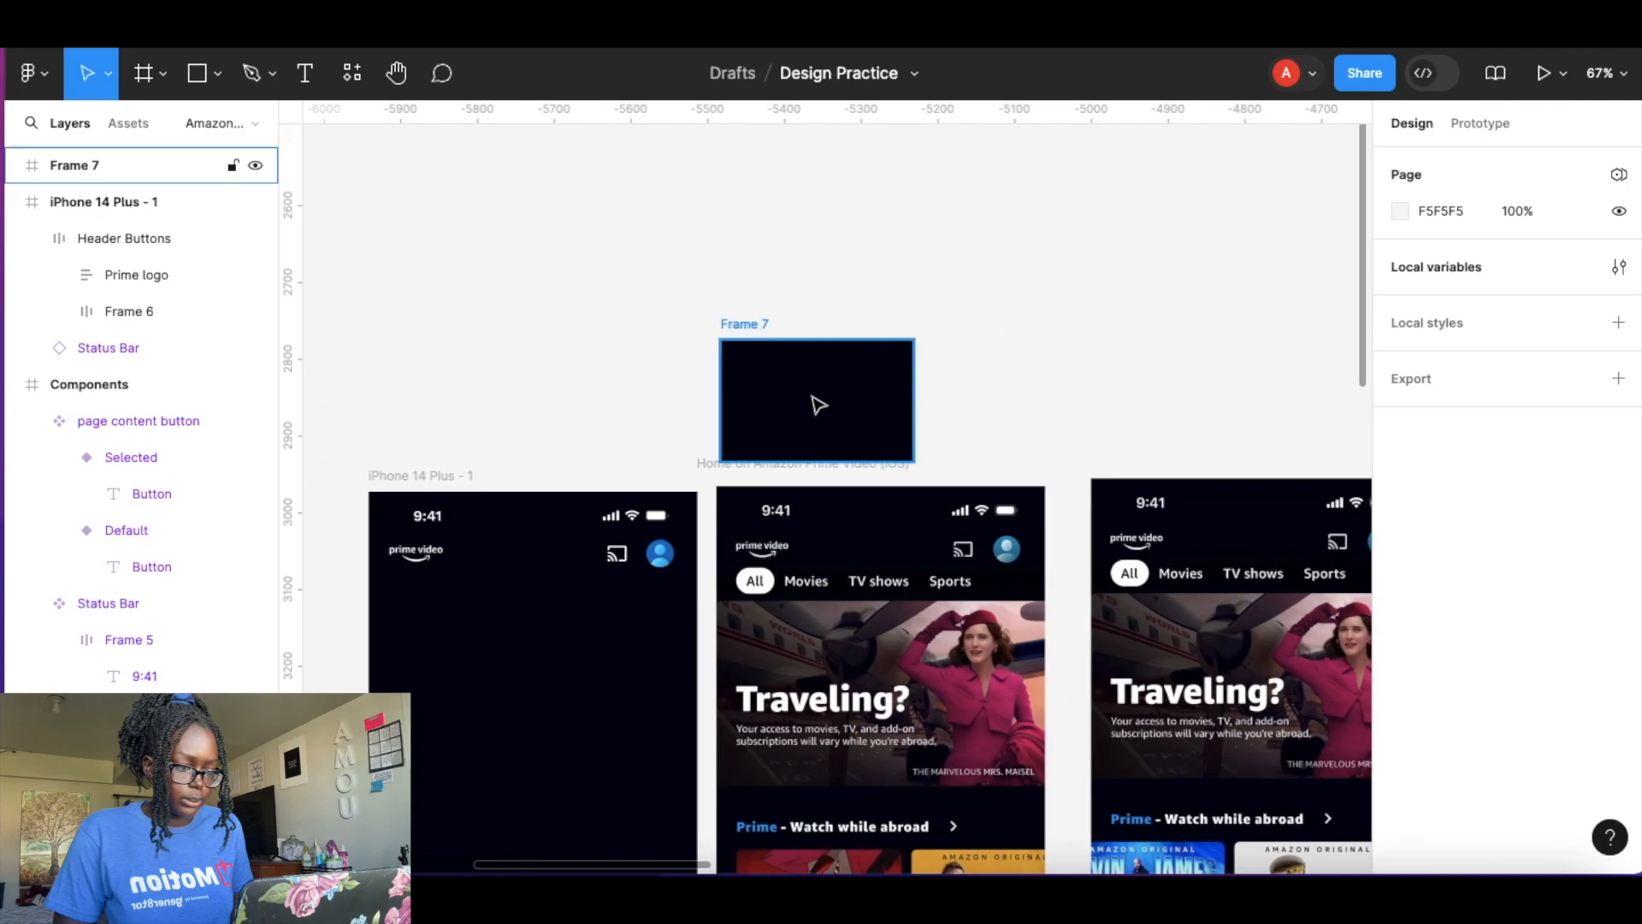
pyautogui.moveTo(915, 338); pyautogui.dragTo(1121, 245)
pyautogui.moveTo(982, 322); pyautogui.dragTo(940, 319)
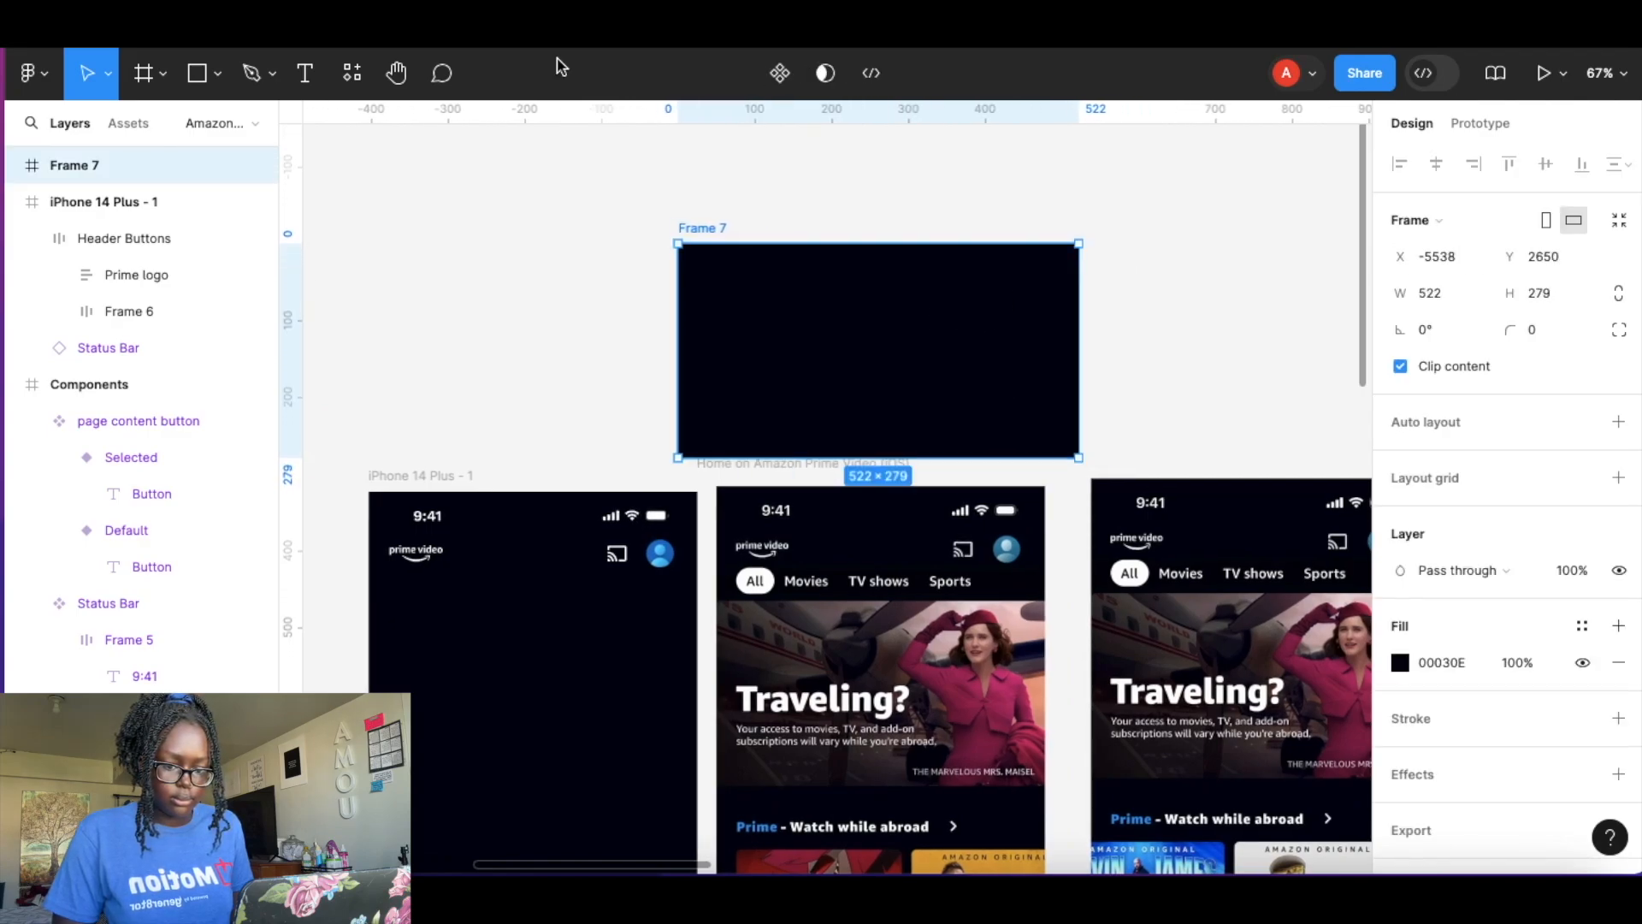
pyautogui.click(126, 123)
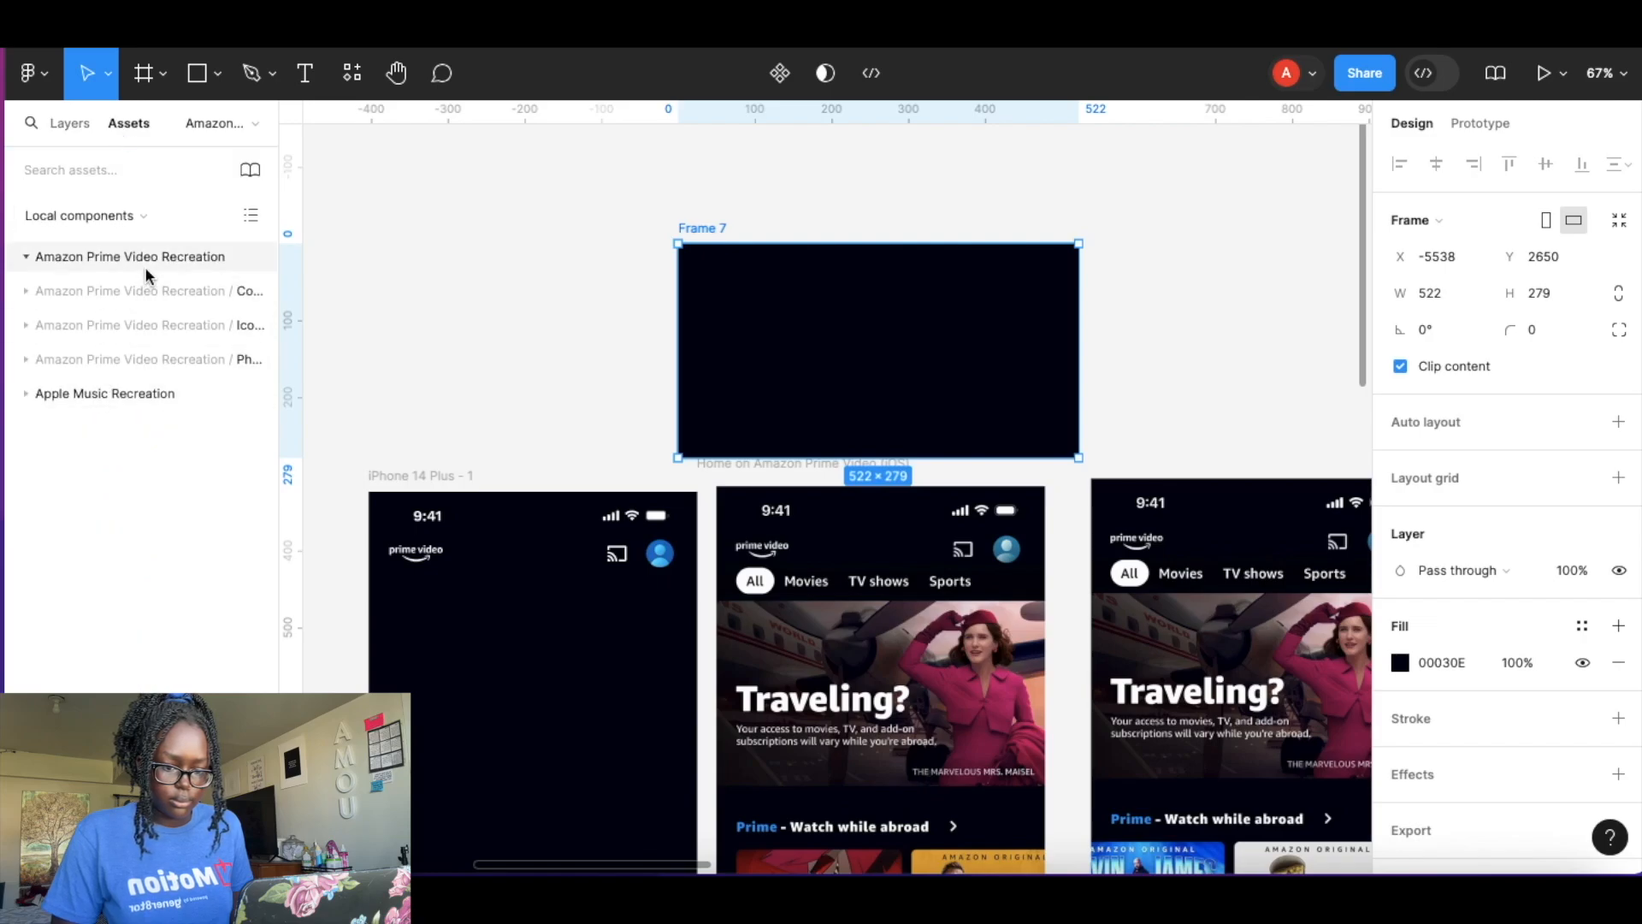
pyautogui.press('Escape')
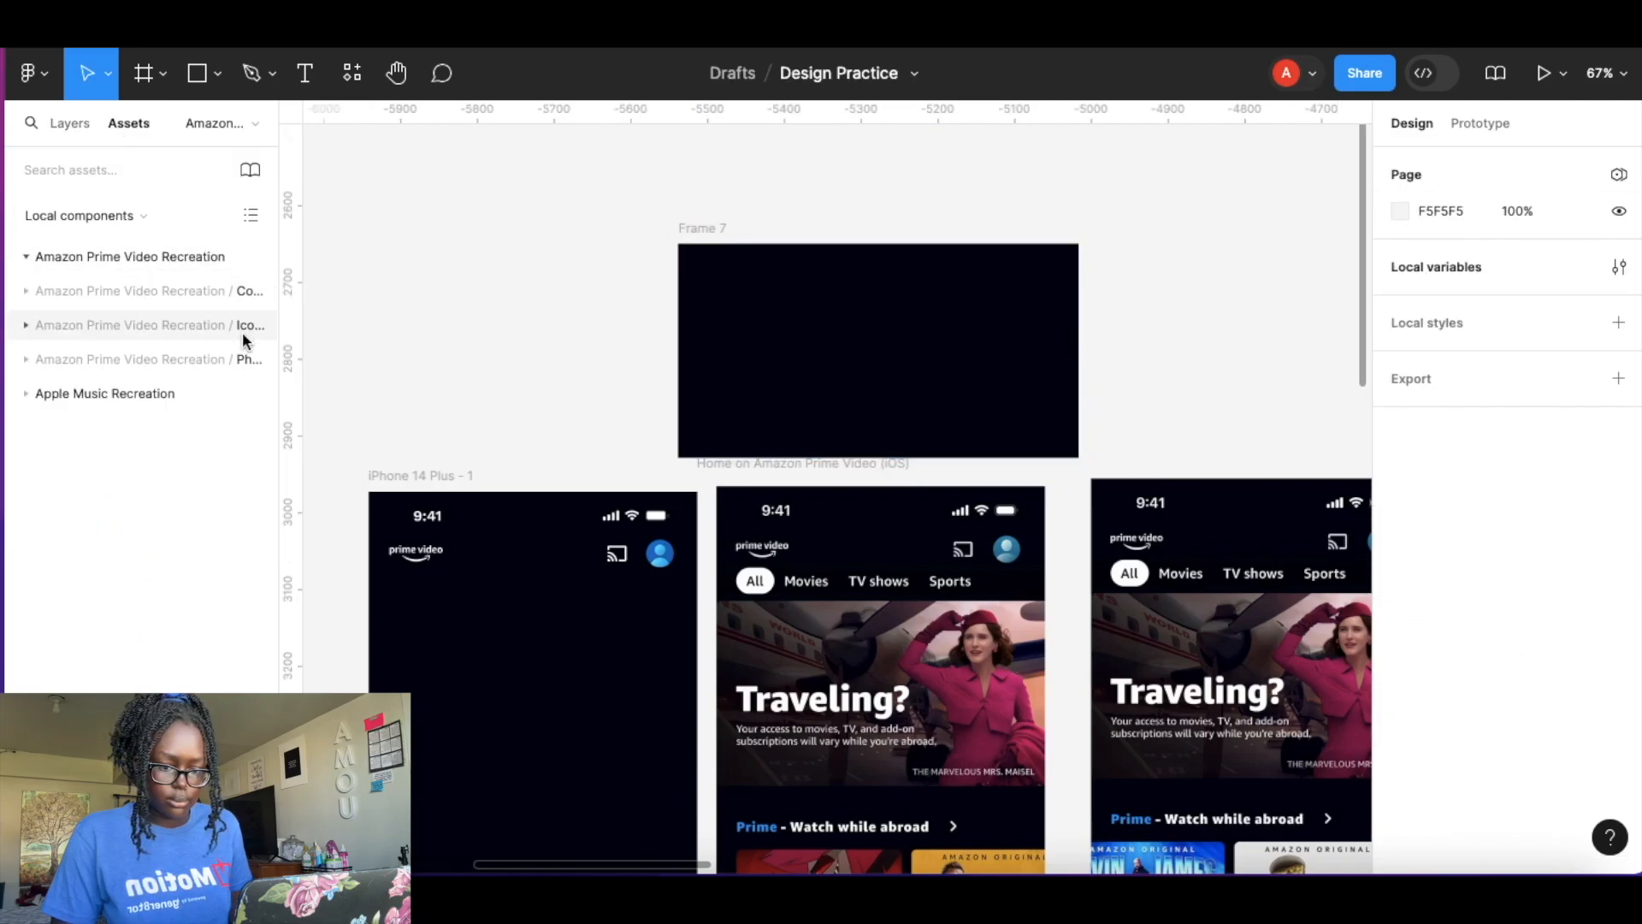
pyautogui.click(76, 123)
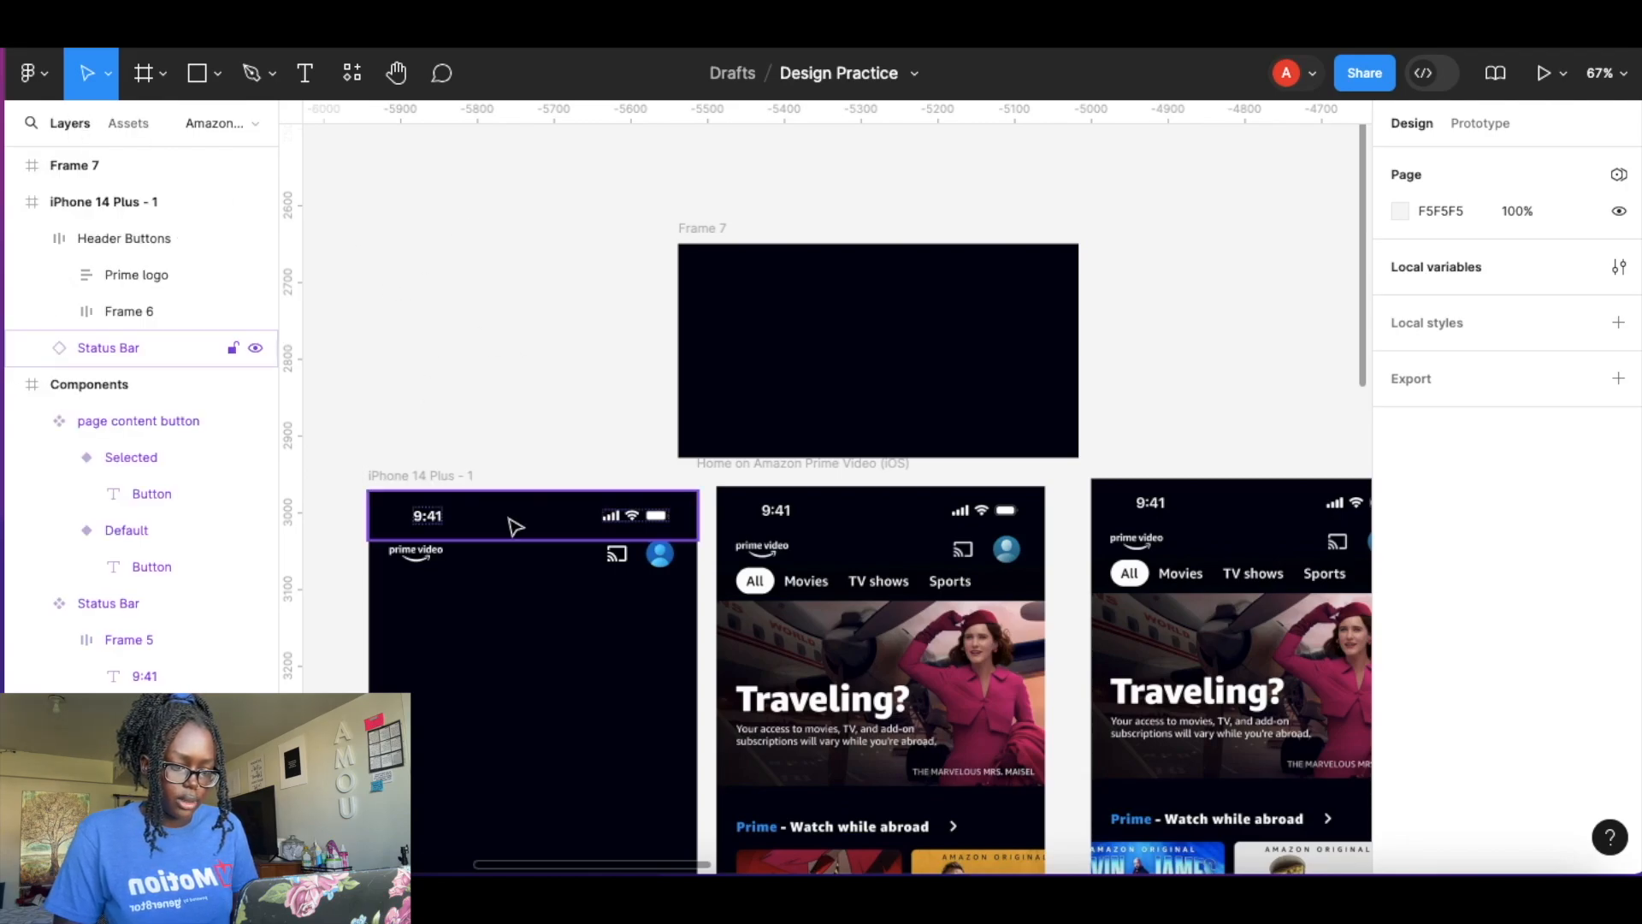
# Copy the Default page content button variant and paste an instance into Frame 7.
pyautogui.scroll(-10, 513, 525)
pyautogui.hscroll(-6, 514, 525)
pyautogui.scroll(6, 516, 526)
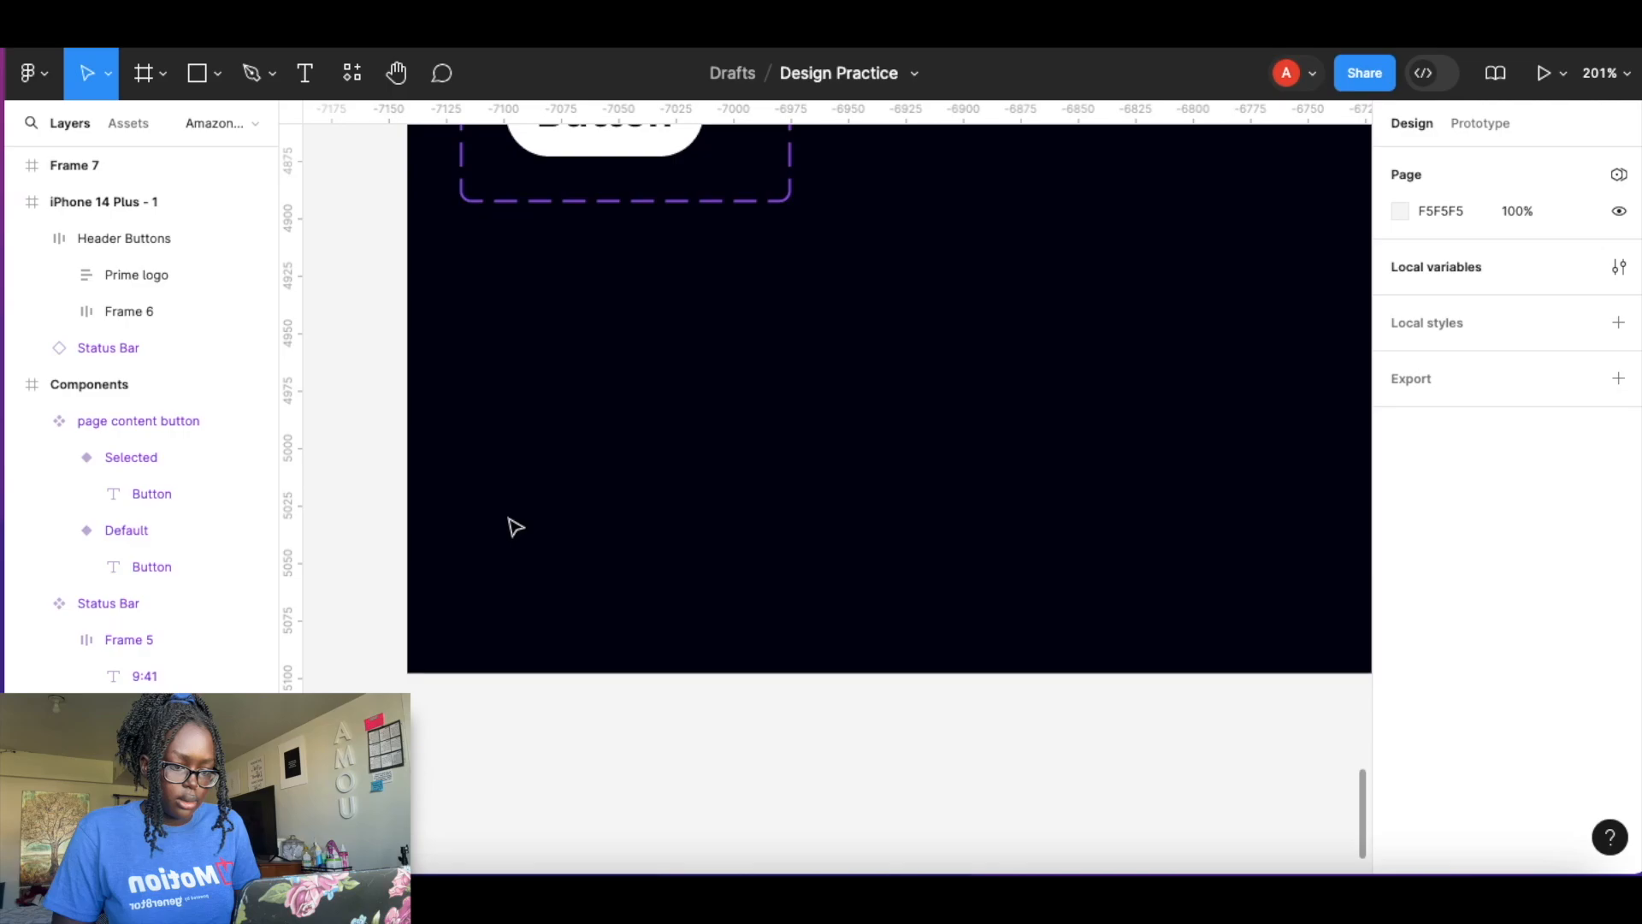
pyautogui.scroll(4, 556, 410)
pyautogui.click(575, 293)
pyautogui.click(575, 293)
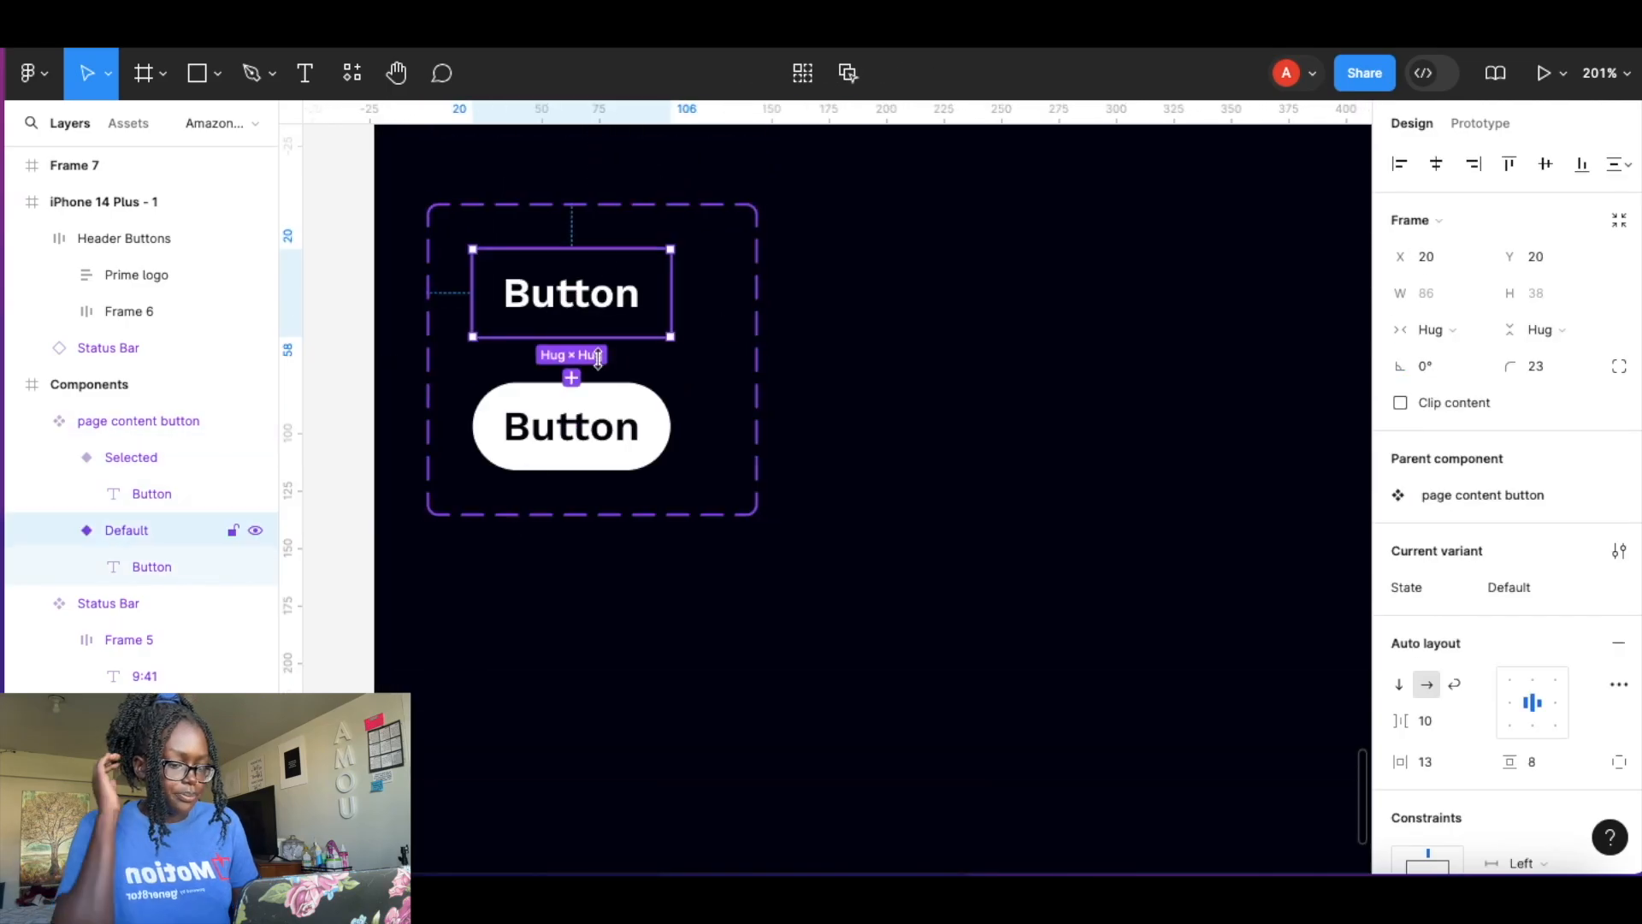
pyautogui.click(616, 425)
pyautogui.click(616, 425)
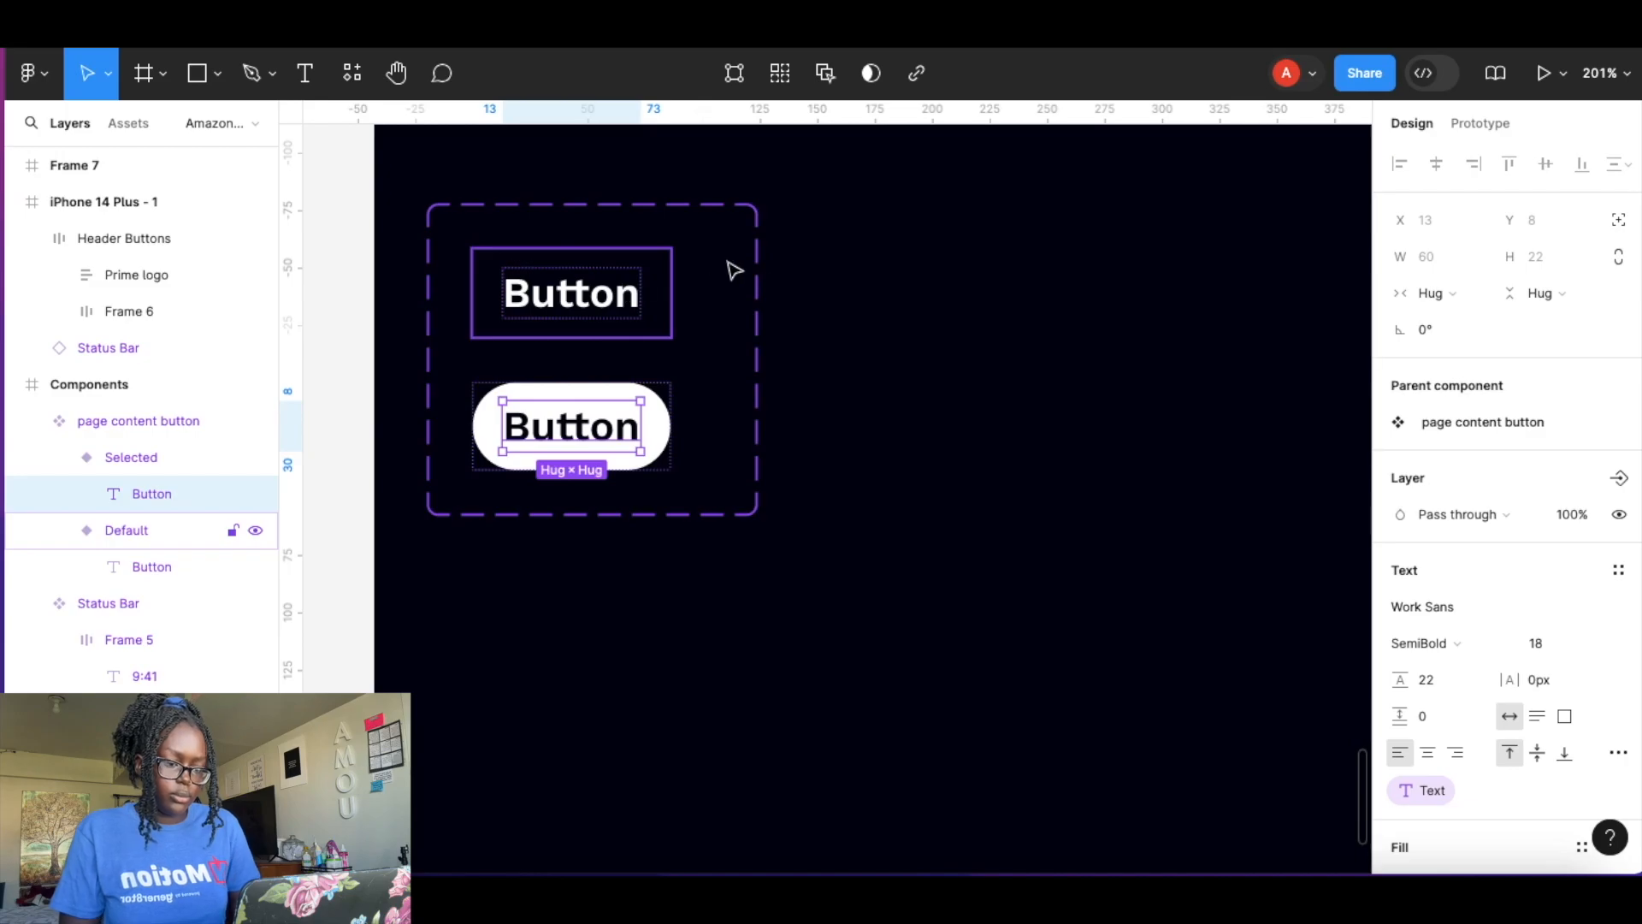
pyautogui.click(660, 317)
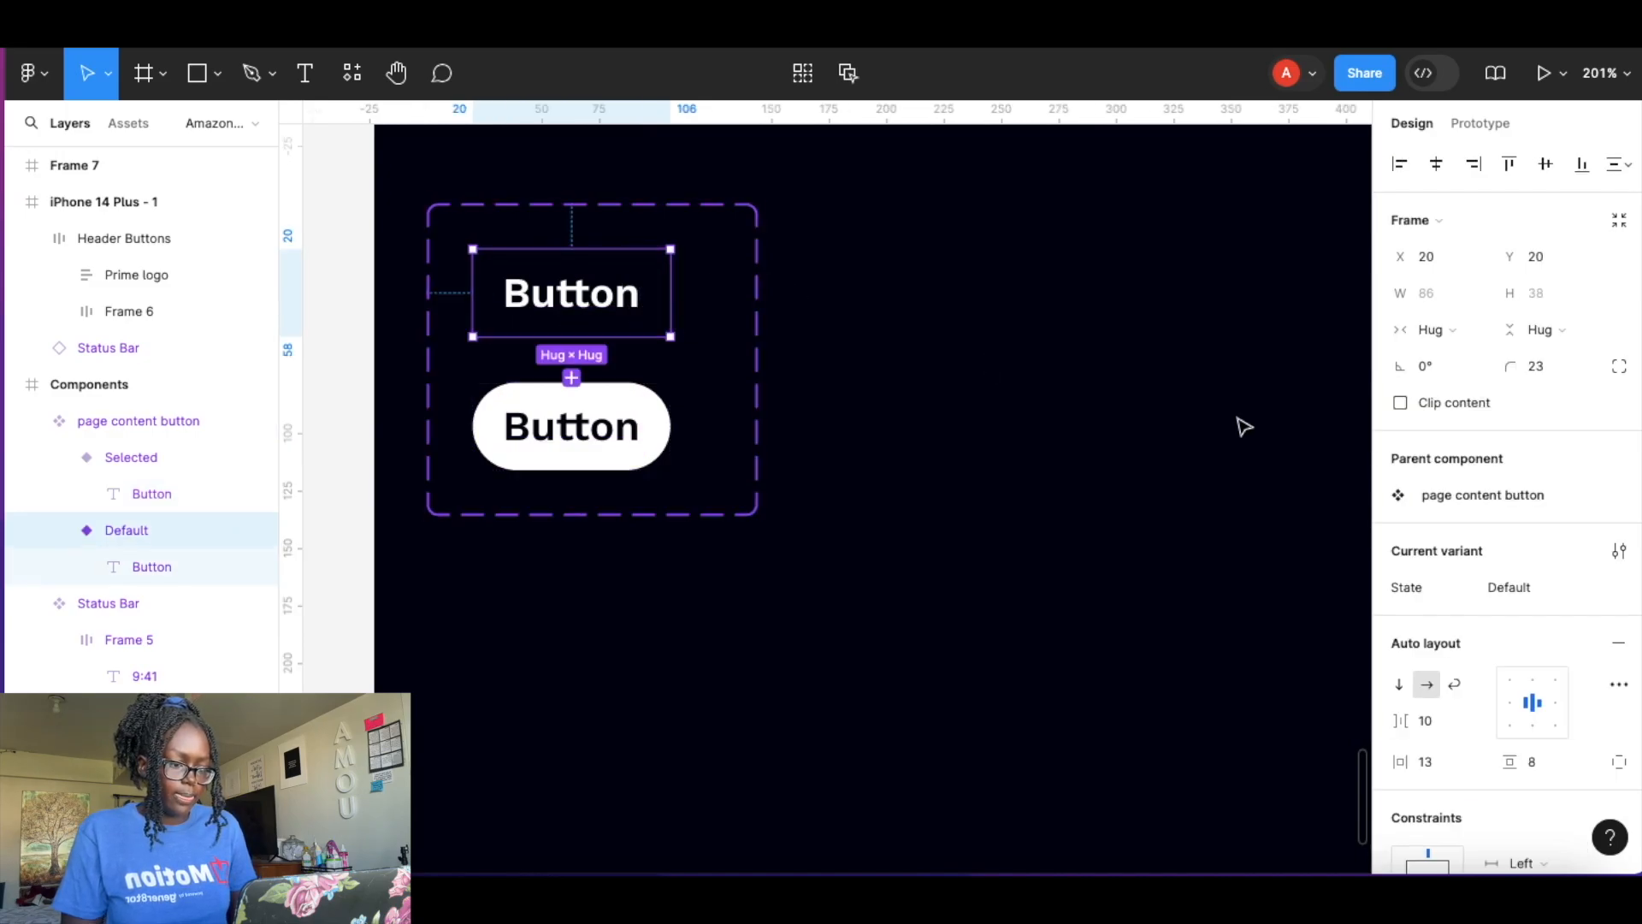
pyautogui.scroll(-5, 1245, 427)
pyautogui.hscroll(15, 1245, 427)
pyautogui.scroll(18, 1245, 426)
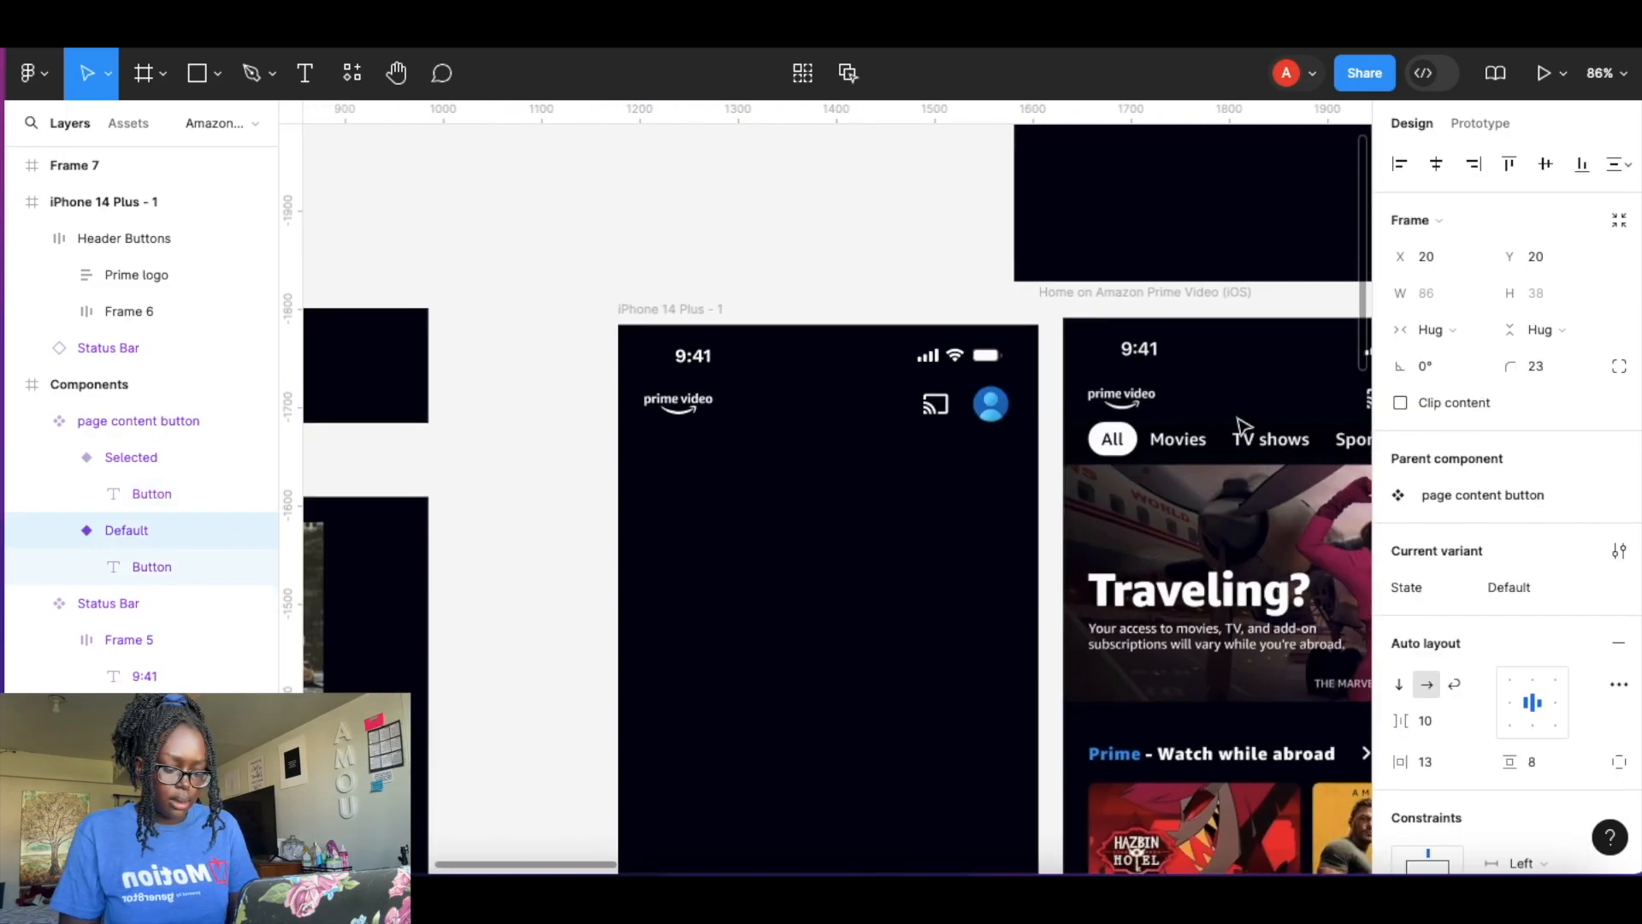
pyautogui.hscroll(5, 1245, 427)
pyautogui.scroll(3, 709, 356)
pyautogui.click(709, 355)
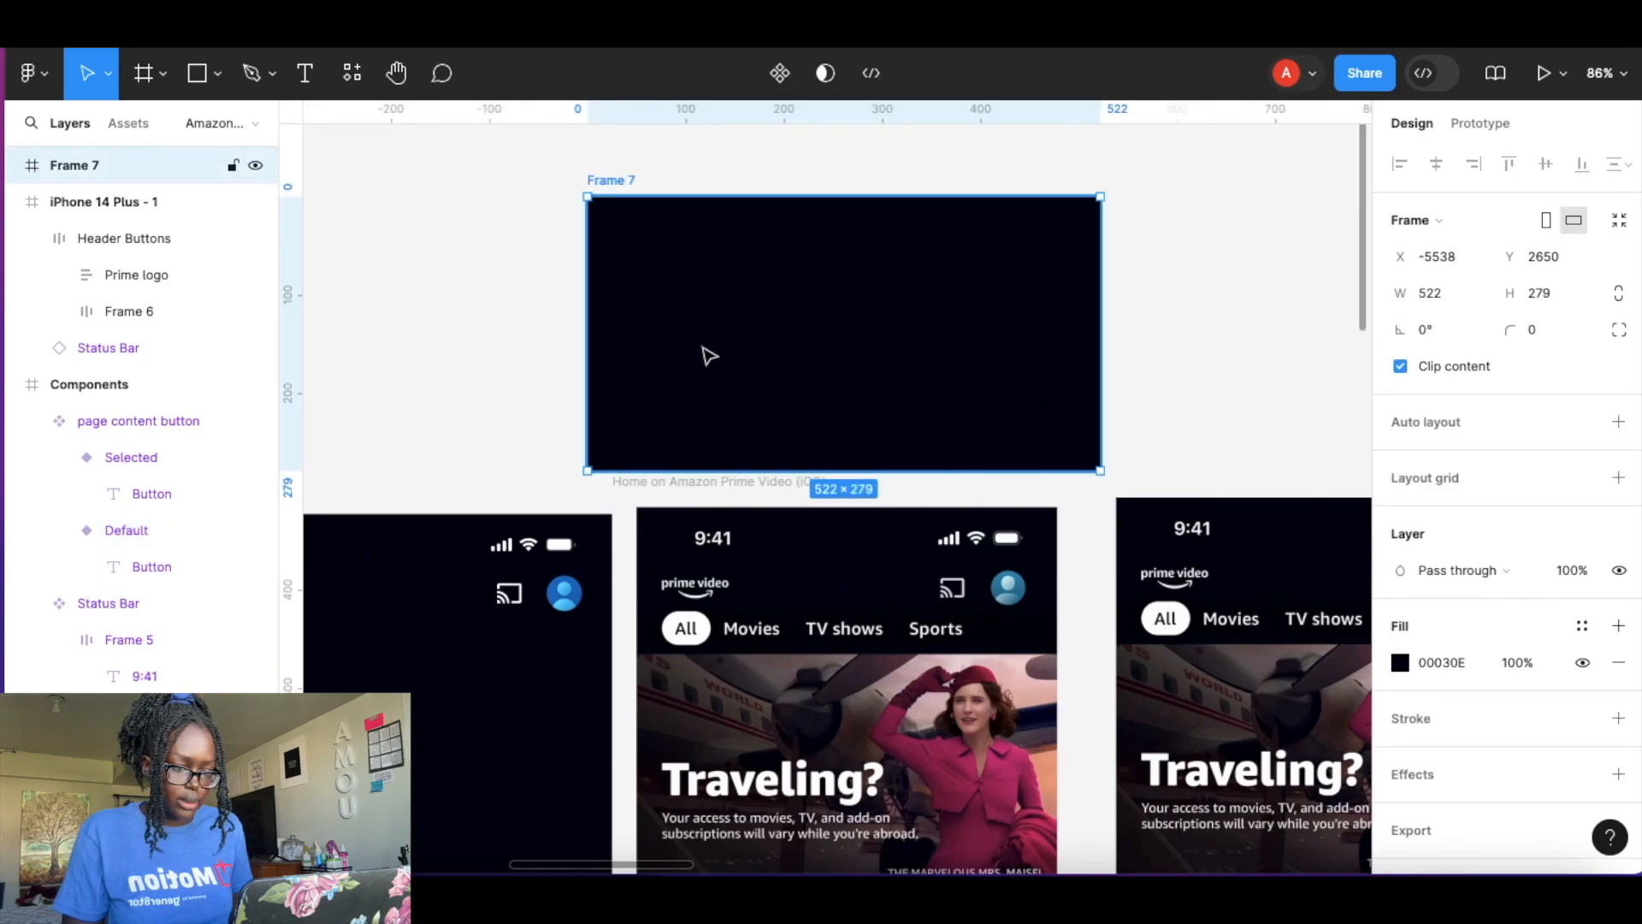
pyautogui.hotkey('ctrl', 'v')
# Duplicate the button instance to make a row of four page content buttons.
pyautogui.click(781, 249)
pyautogui.click(666, 242)
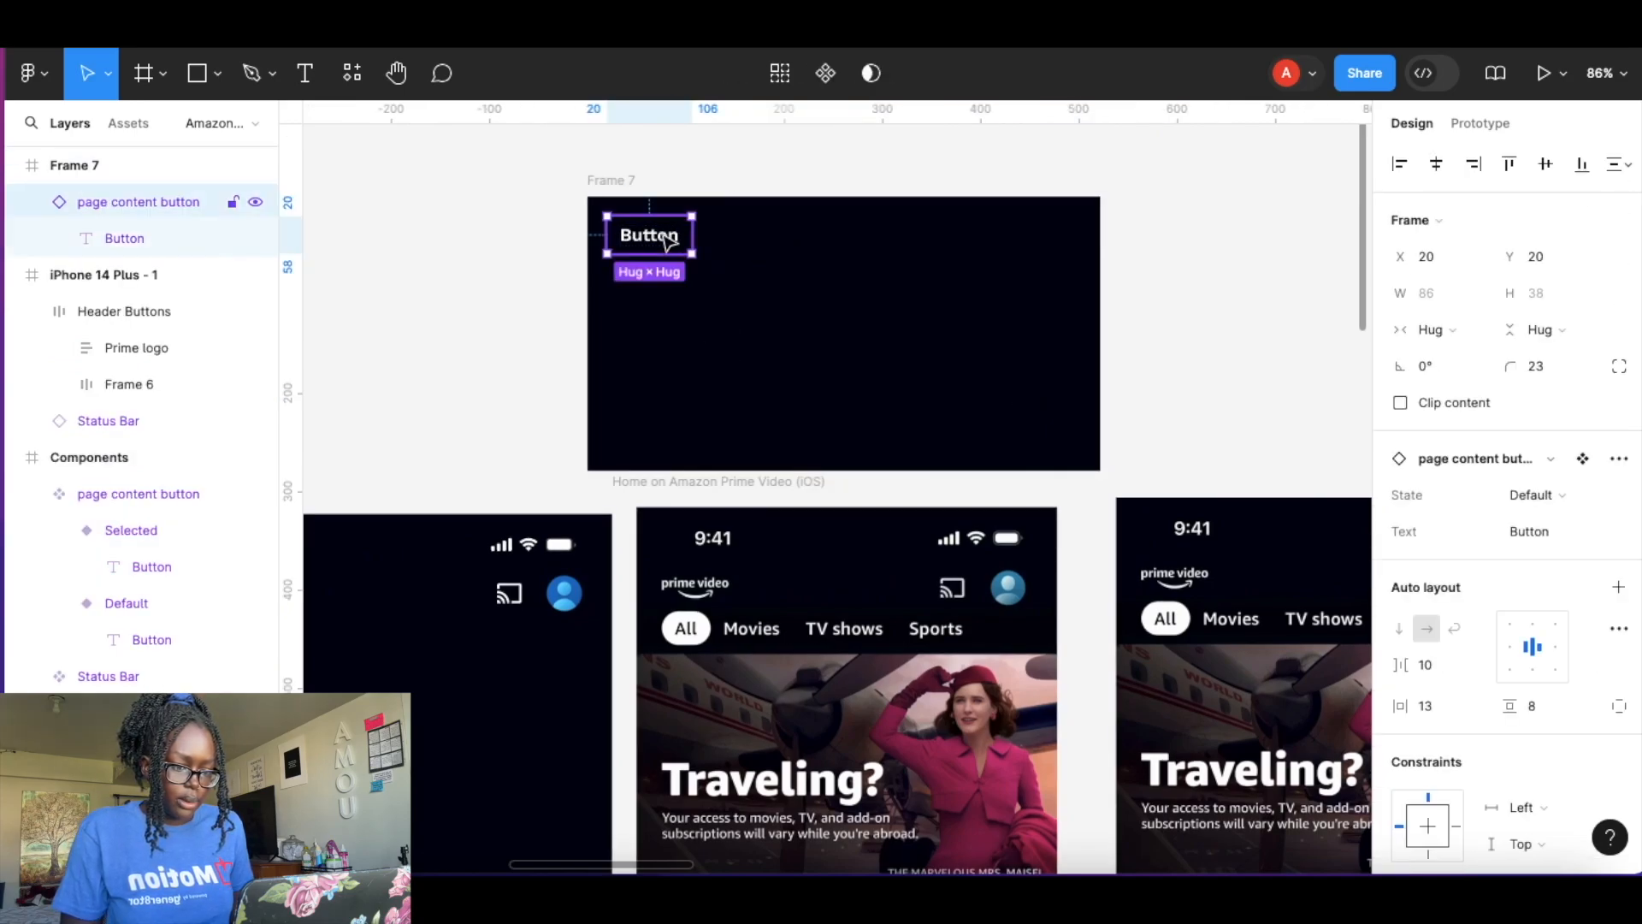
pyautogui.click(777, 253)
pyautogui.click(656, 238)
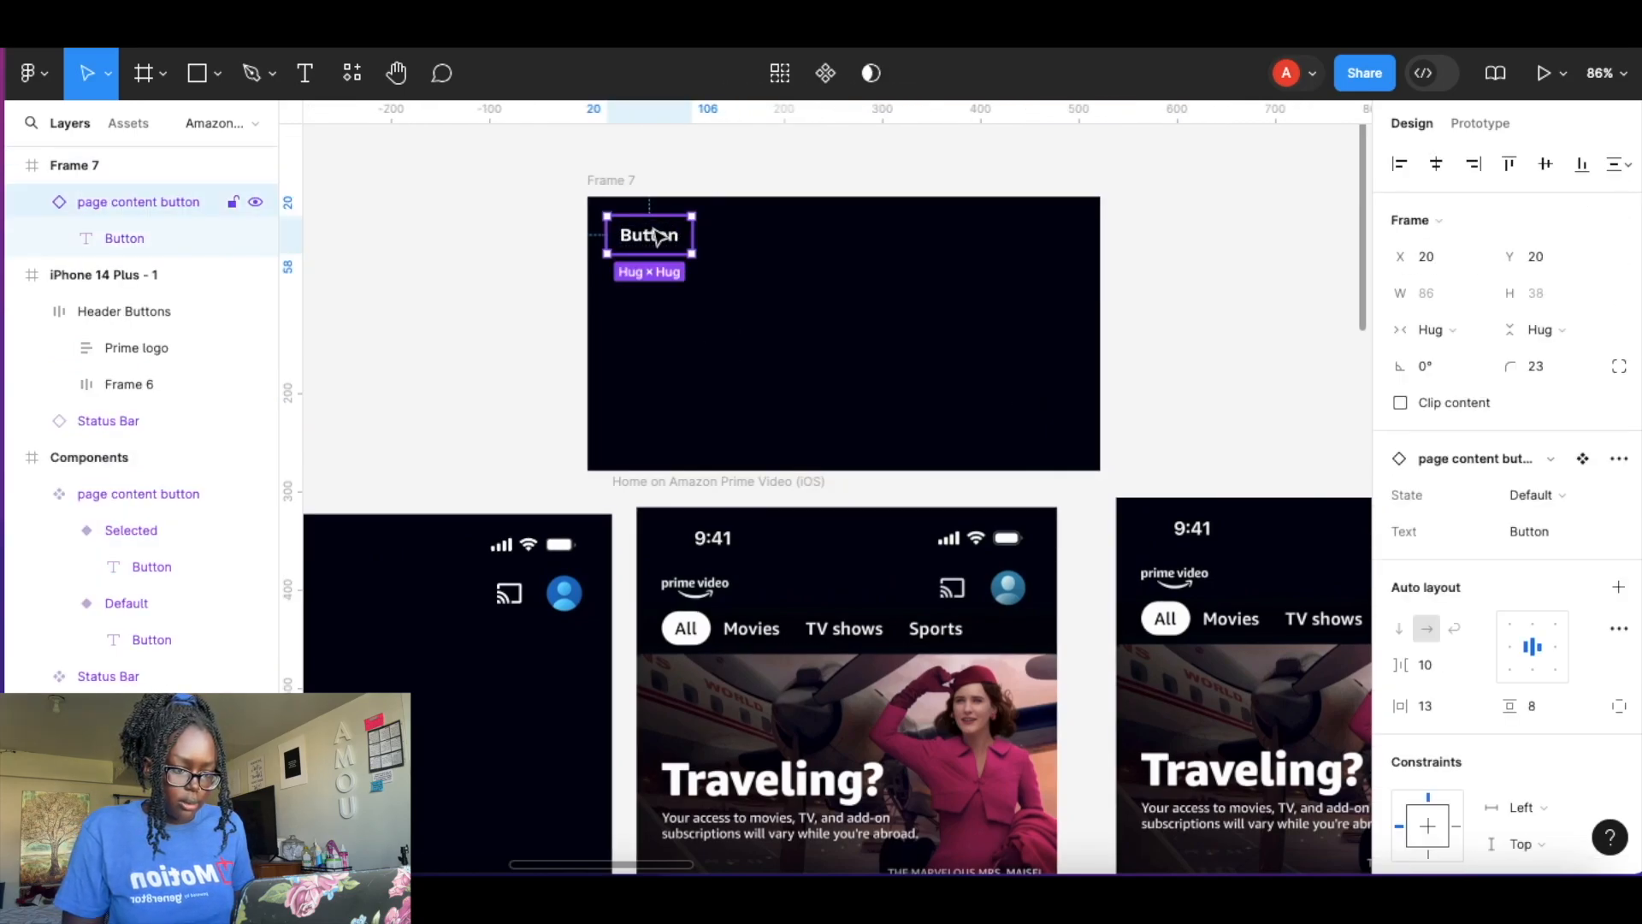
pyautogui.moveTo(652, 242); pyautogui.dragTo(982, 240)
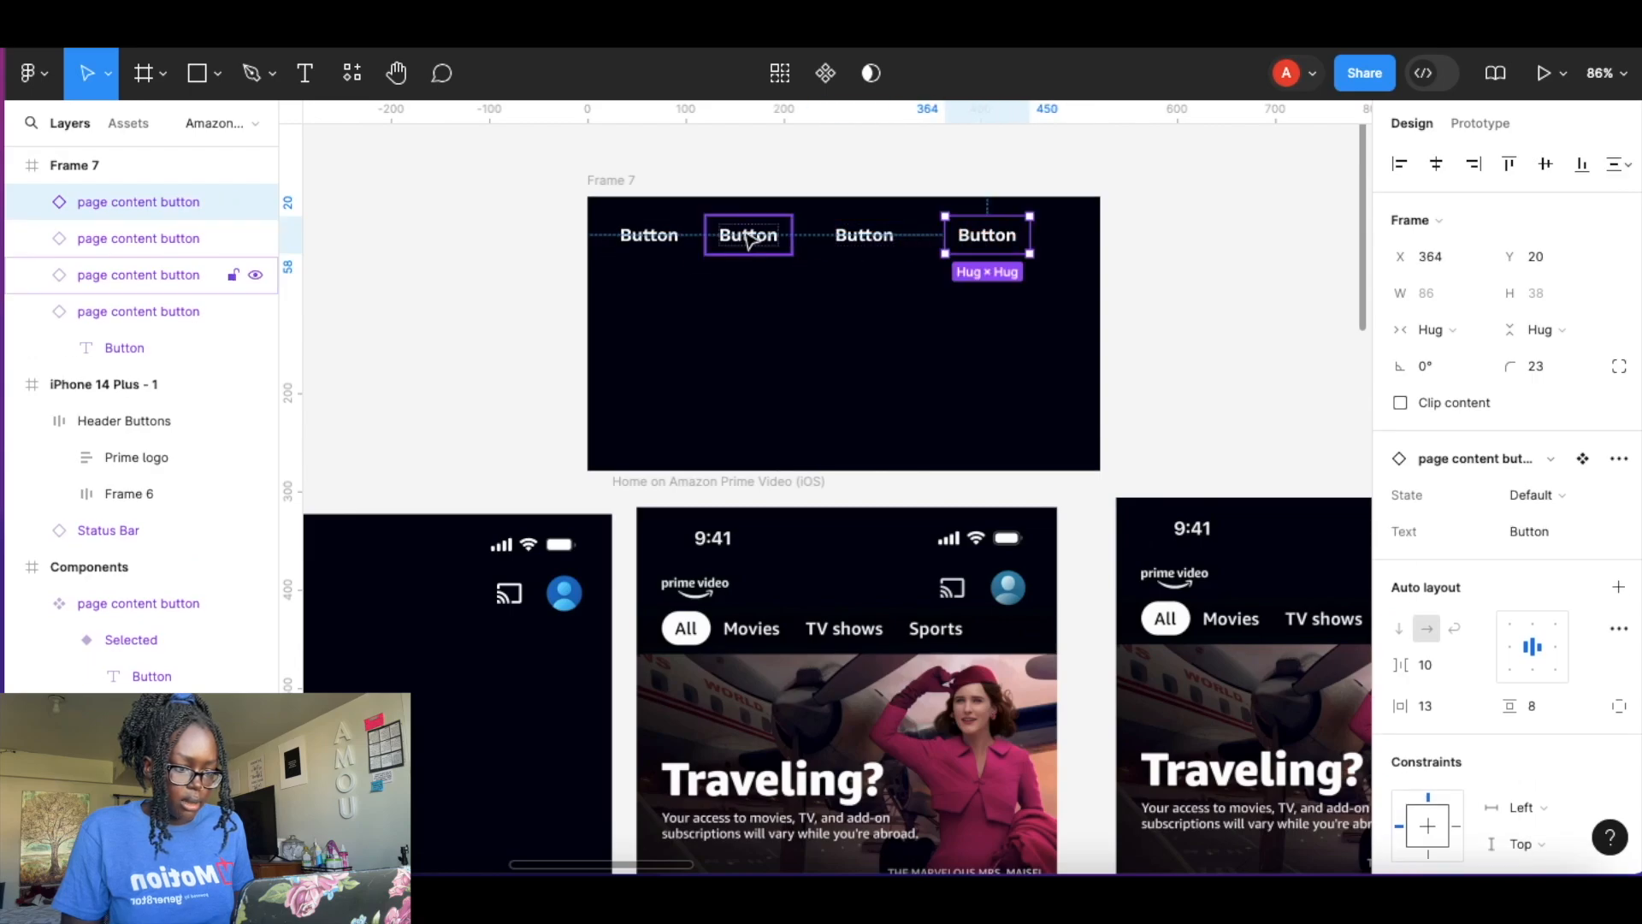
# Select all four button instances and wrap them in a horizontal auto layout frame.
pyautogui.keyDown('shift'); pyautogui.click(902, 244); pyautogui.keyUp('shift')
pyautogui.keyDown('shift'); pyautogui.click(734, 237); pyautogui.keyUp('shift')
pyautogui.keyDown('shift'); pyautogui.click(644, 239); pyautogui.keyUp('shift')
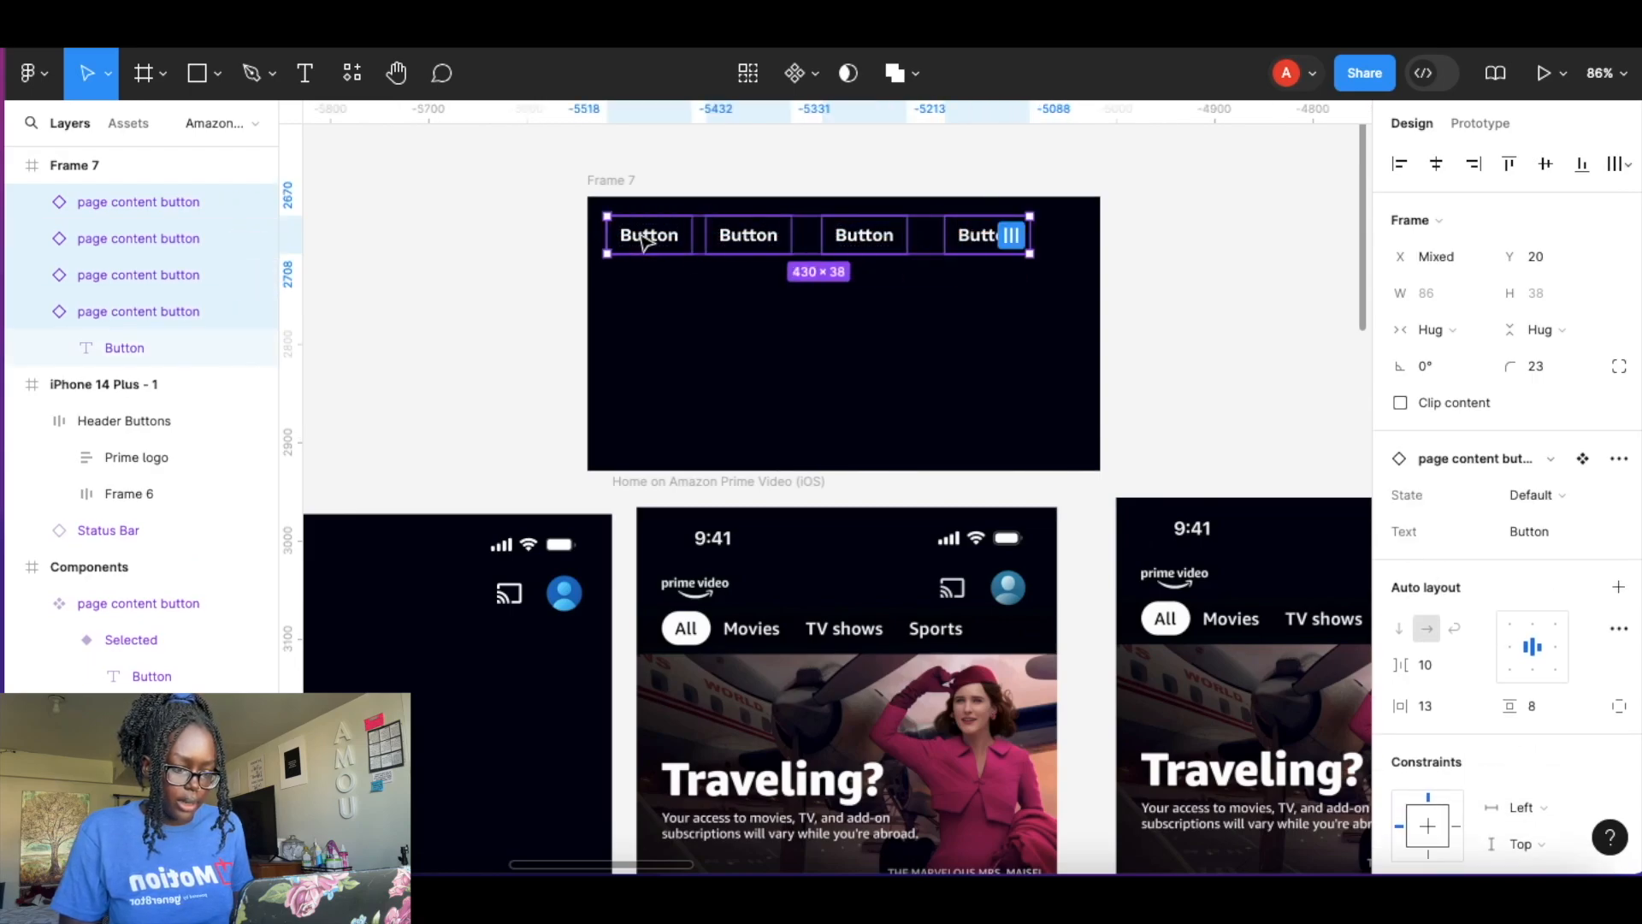
pyautogui.hotkey('shift', 'a')
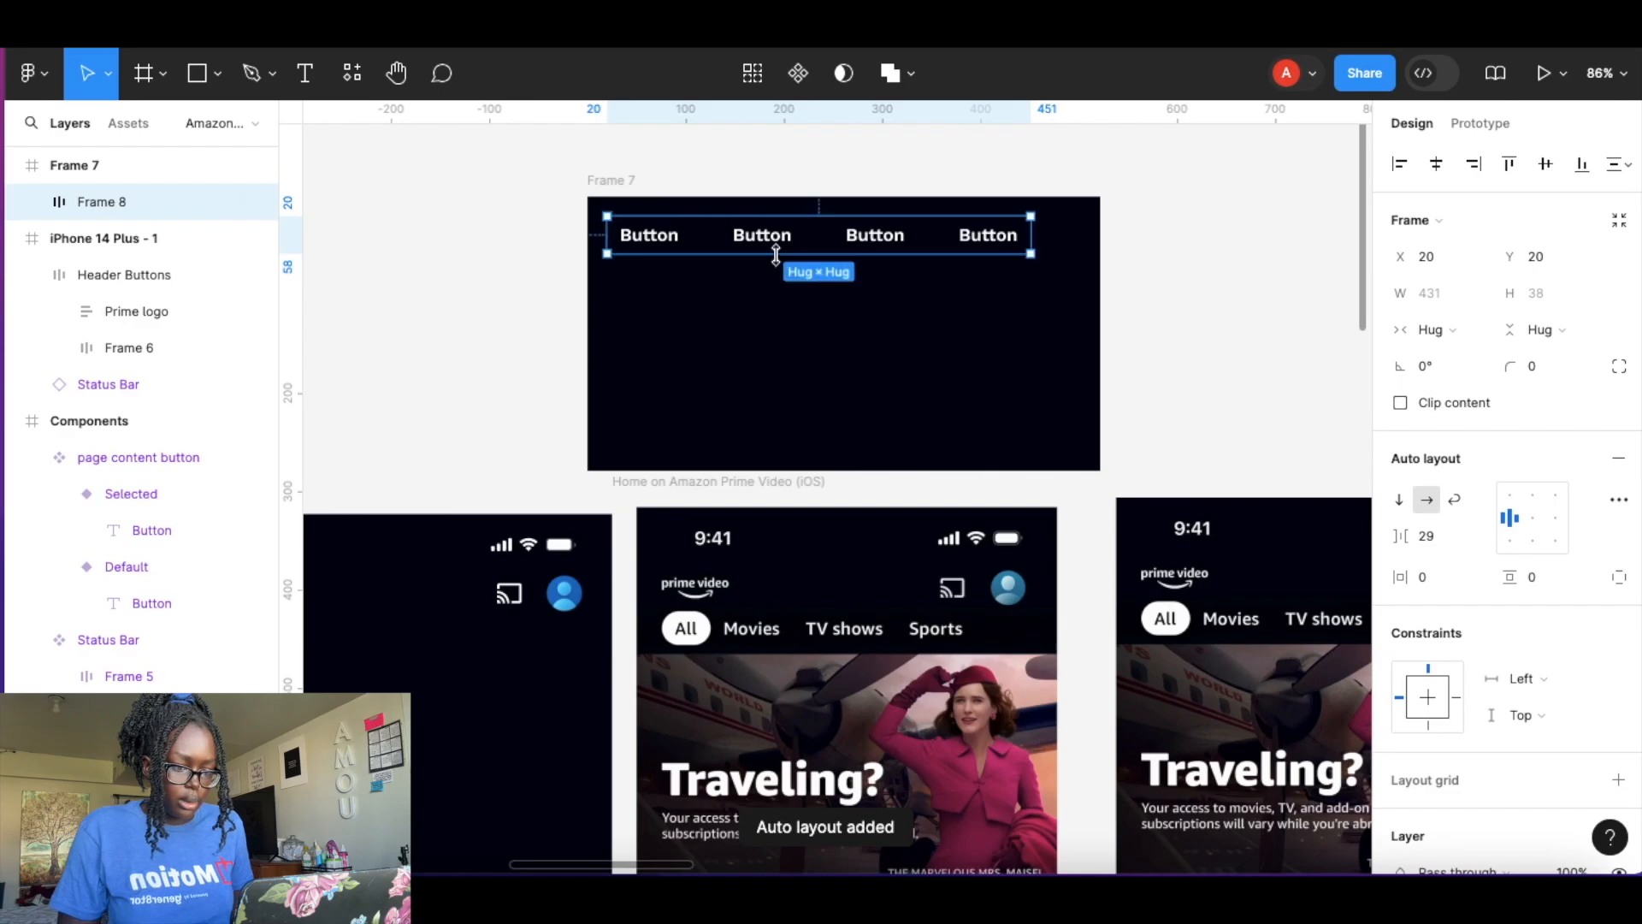
# Rename the four button labels to All, Movies, TV shows and Sports.
pyautogui.doubleClick(651, 242)
pyautogui.doubleClick(651, 242)
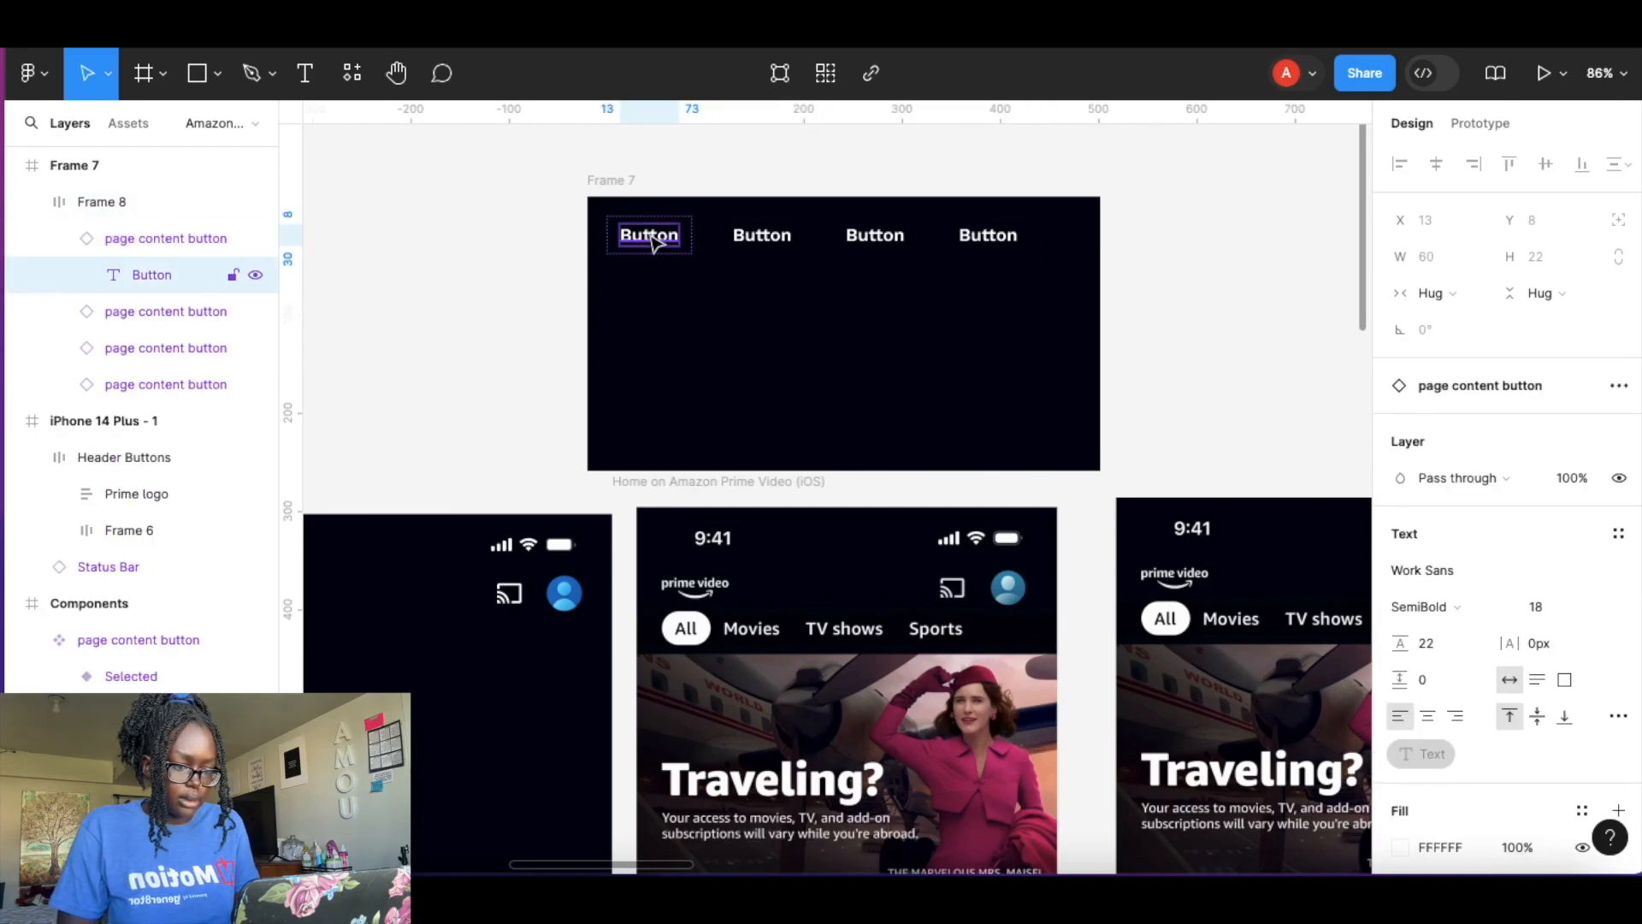
pyautogui.doubleClick(652, 242)
pyautogui.write('All')
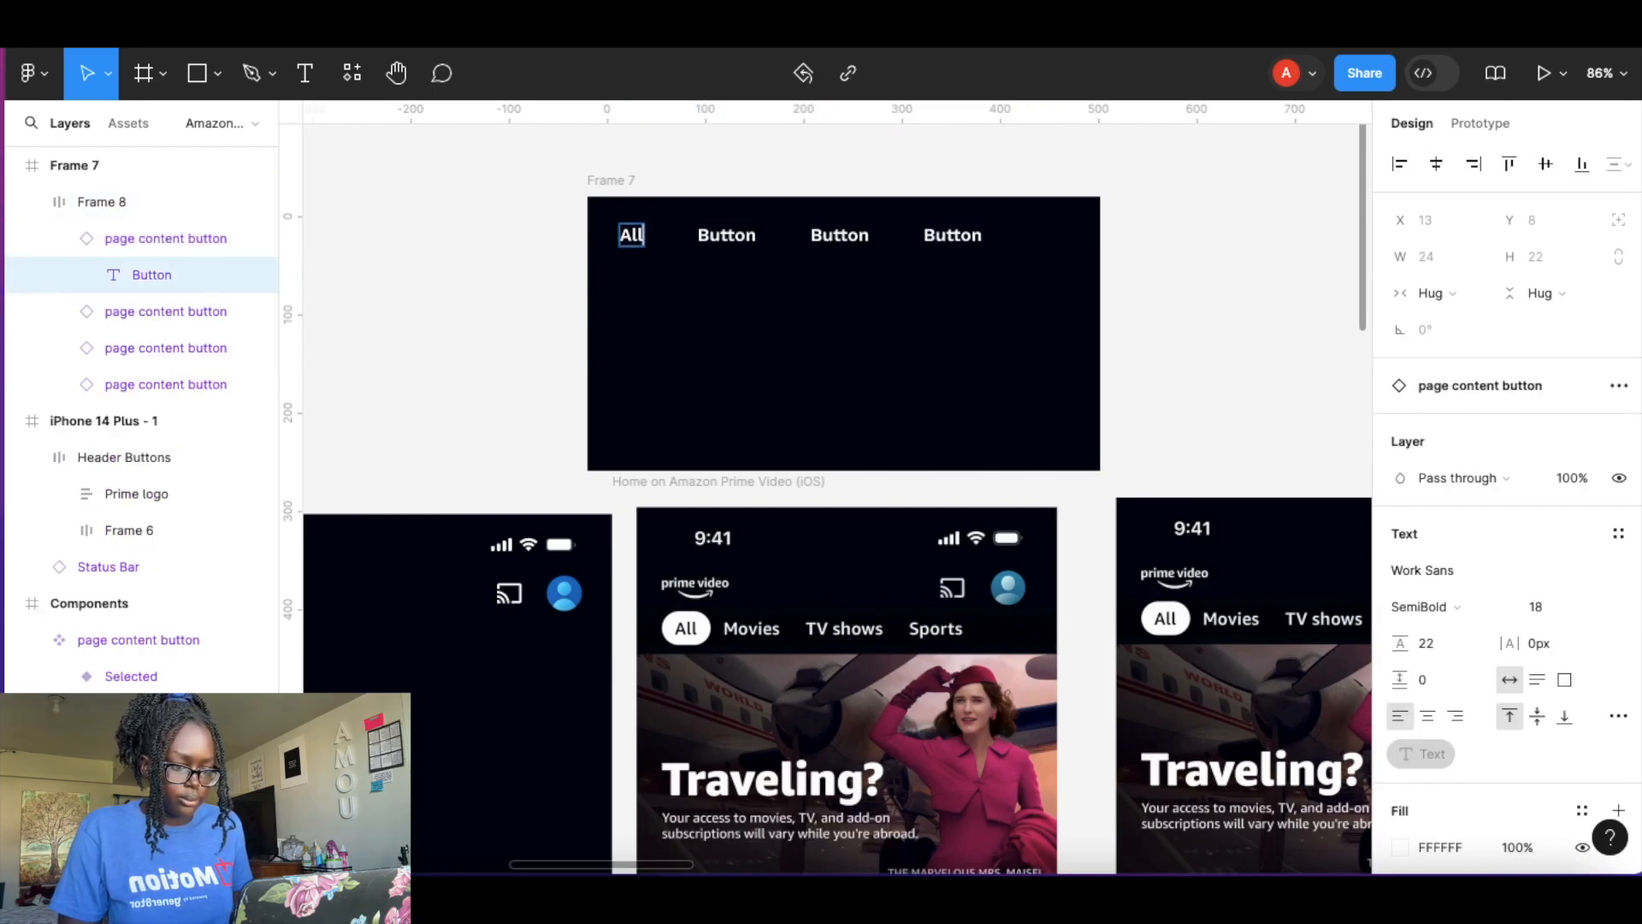
pyautogui.doubleClick(726, 234)
pyautogui.write('Movies')
pyautogui.click(831, 235)
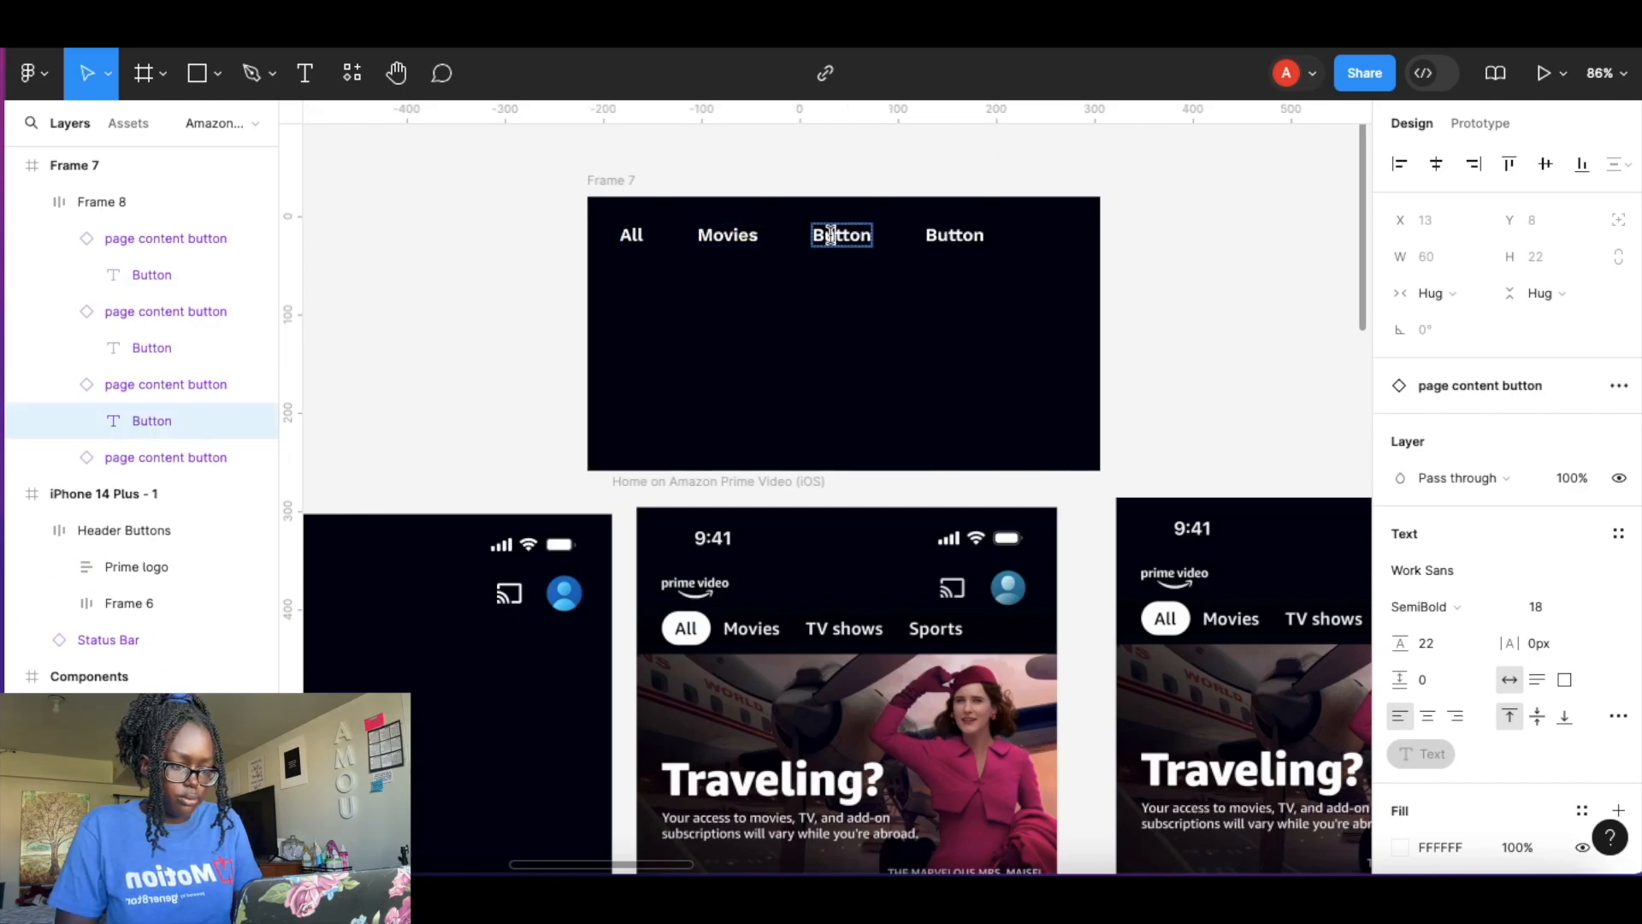
pyautogui.press('Return')
pyautogui.write('TV shows')
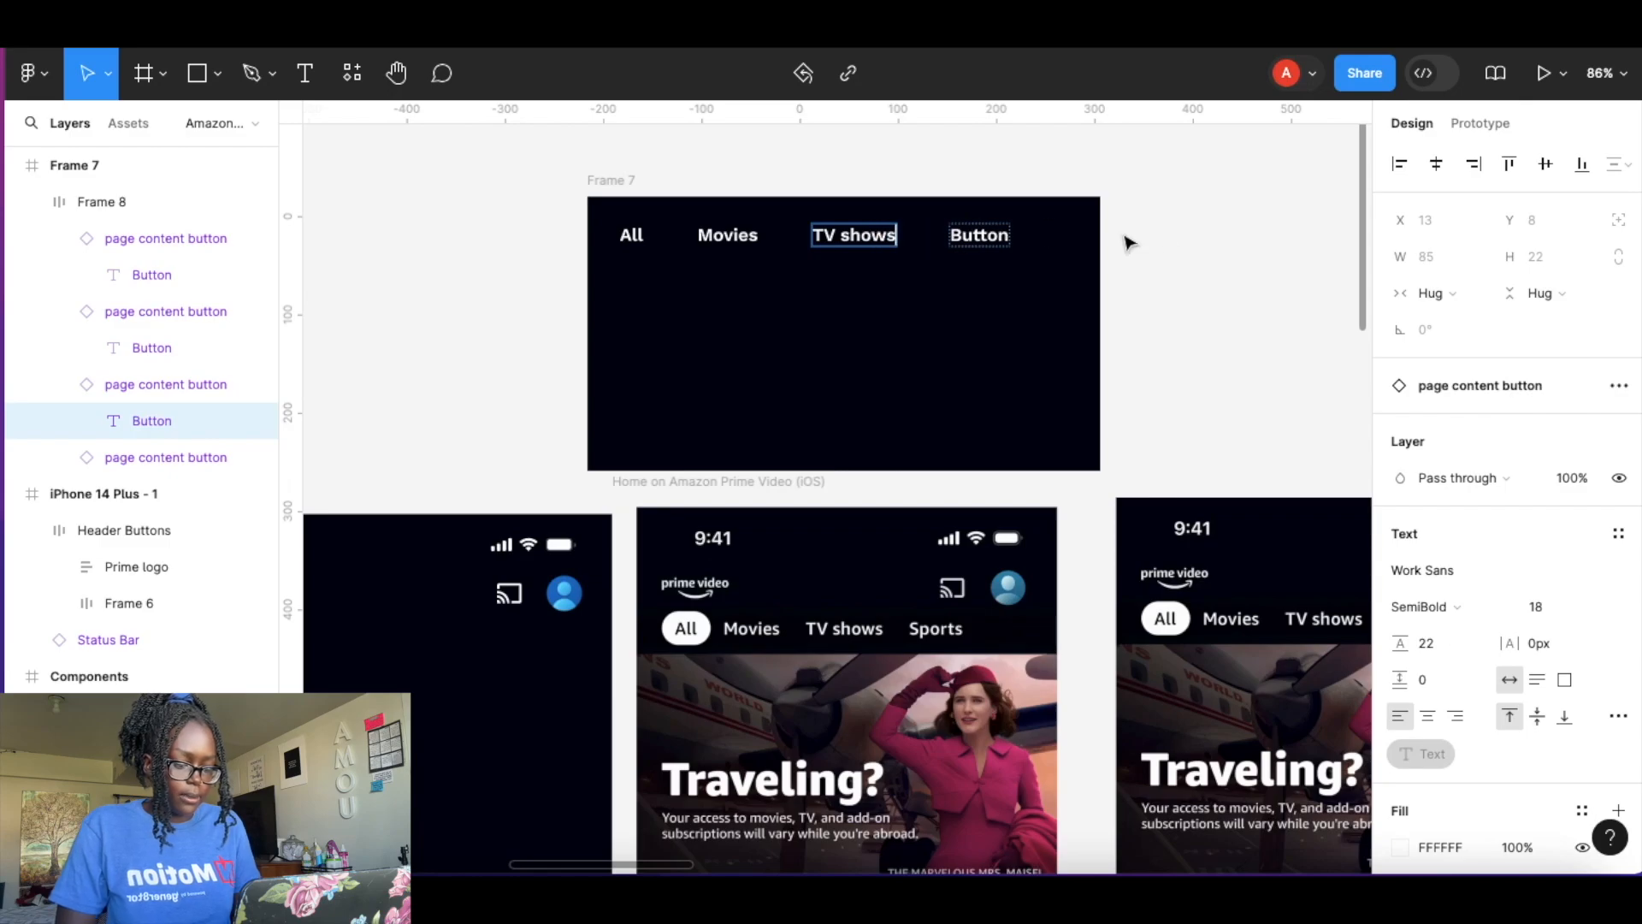
pyautogui.doubleClick(992, 234)
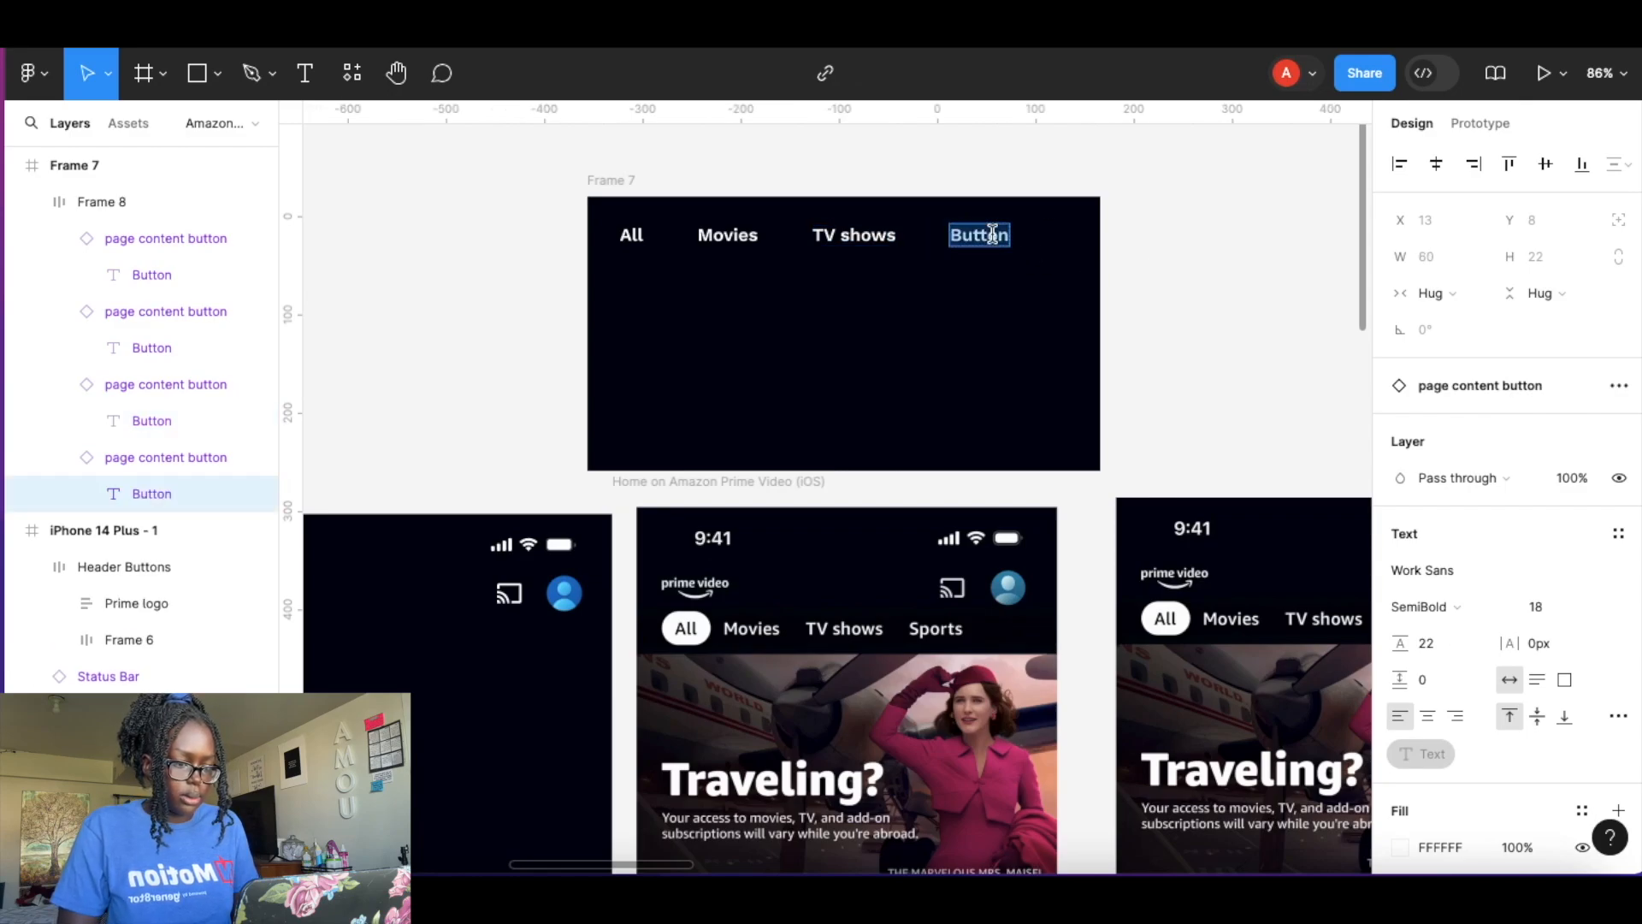
pyautogui.write('Sports')
pyautogui.press('Return')
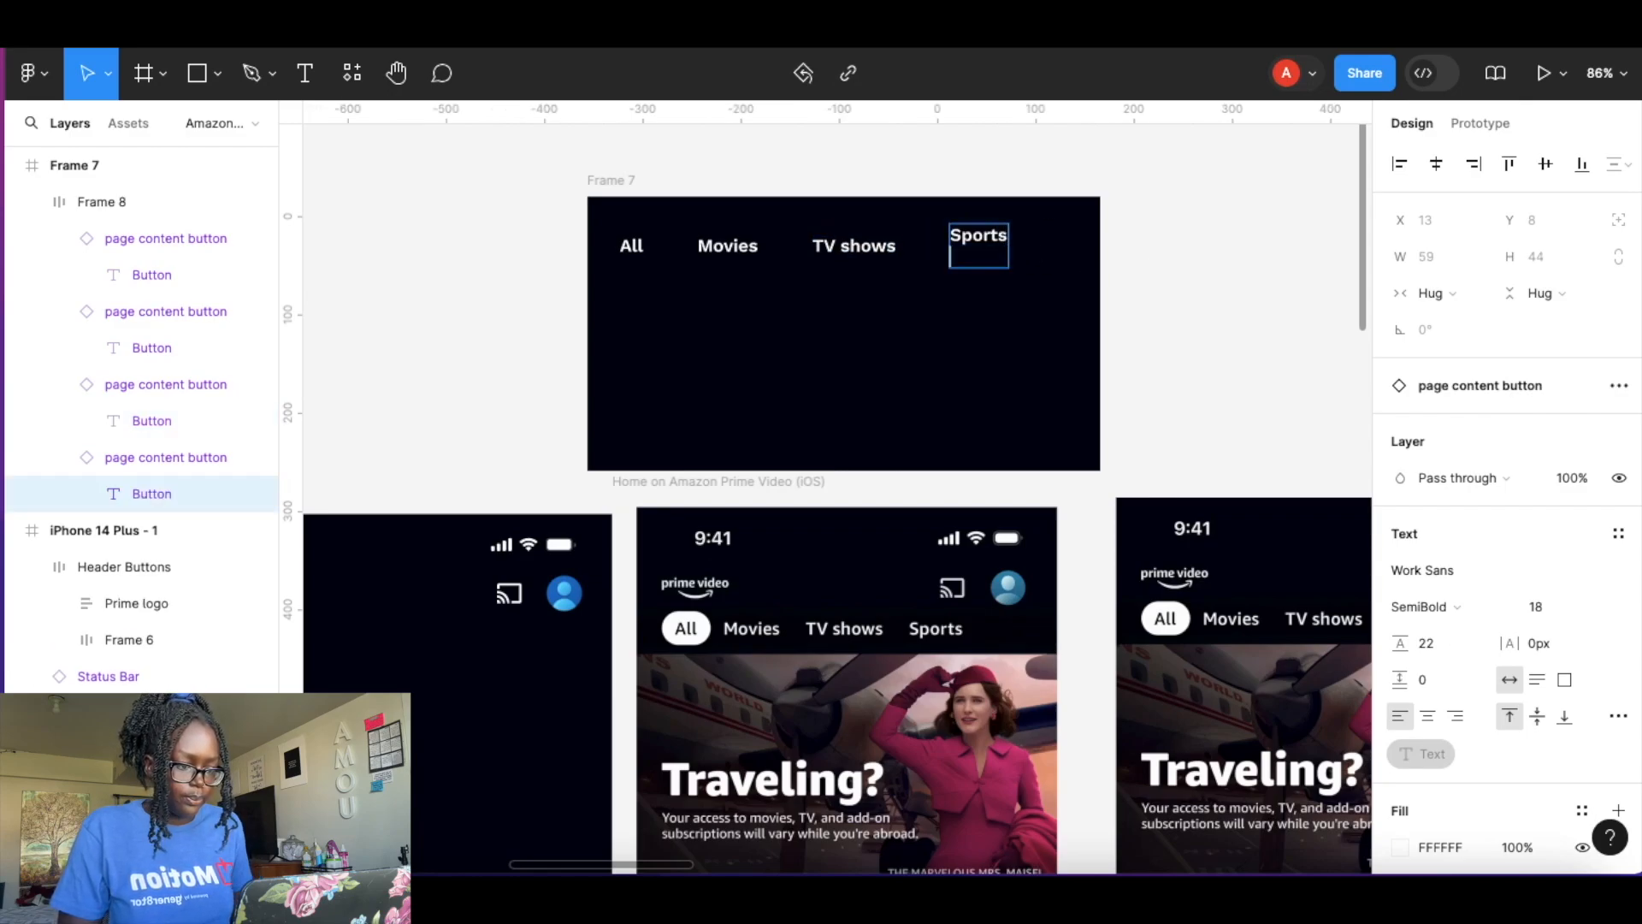
pyautogui.press('BackSpace')
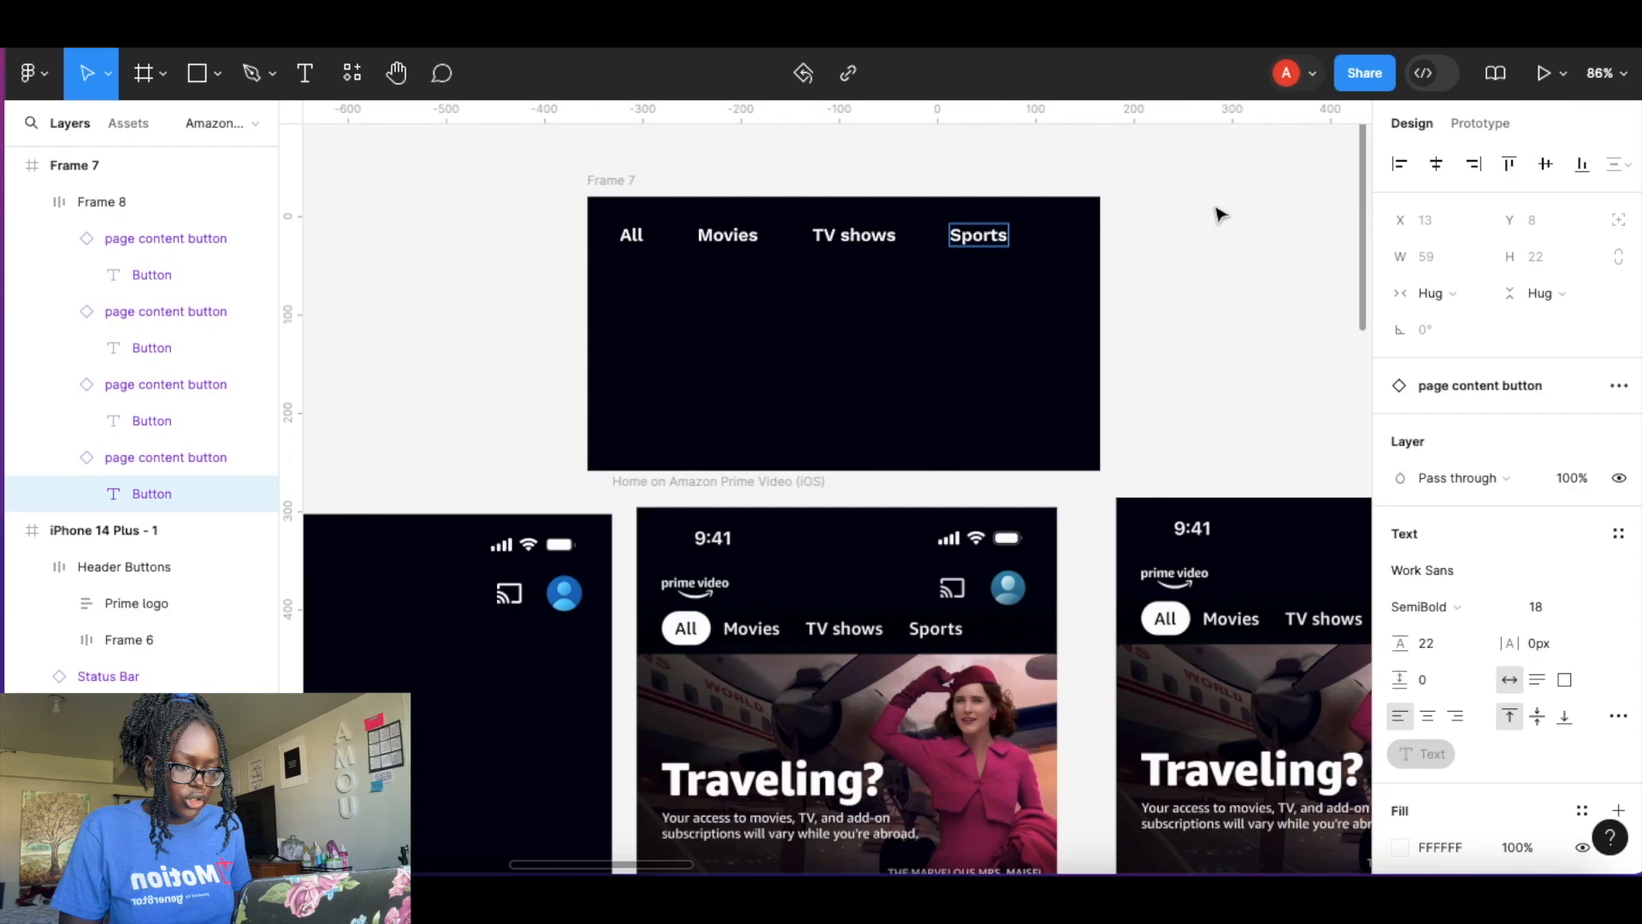
# Switch the All button instance's State to Selected.
pyautogui.click(163, 238)
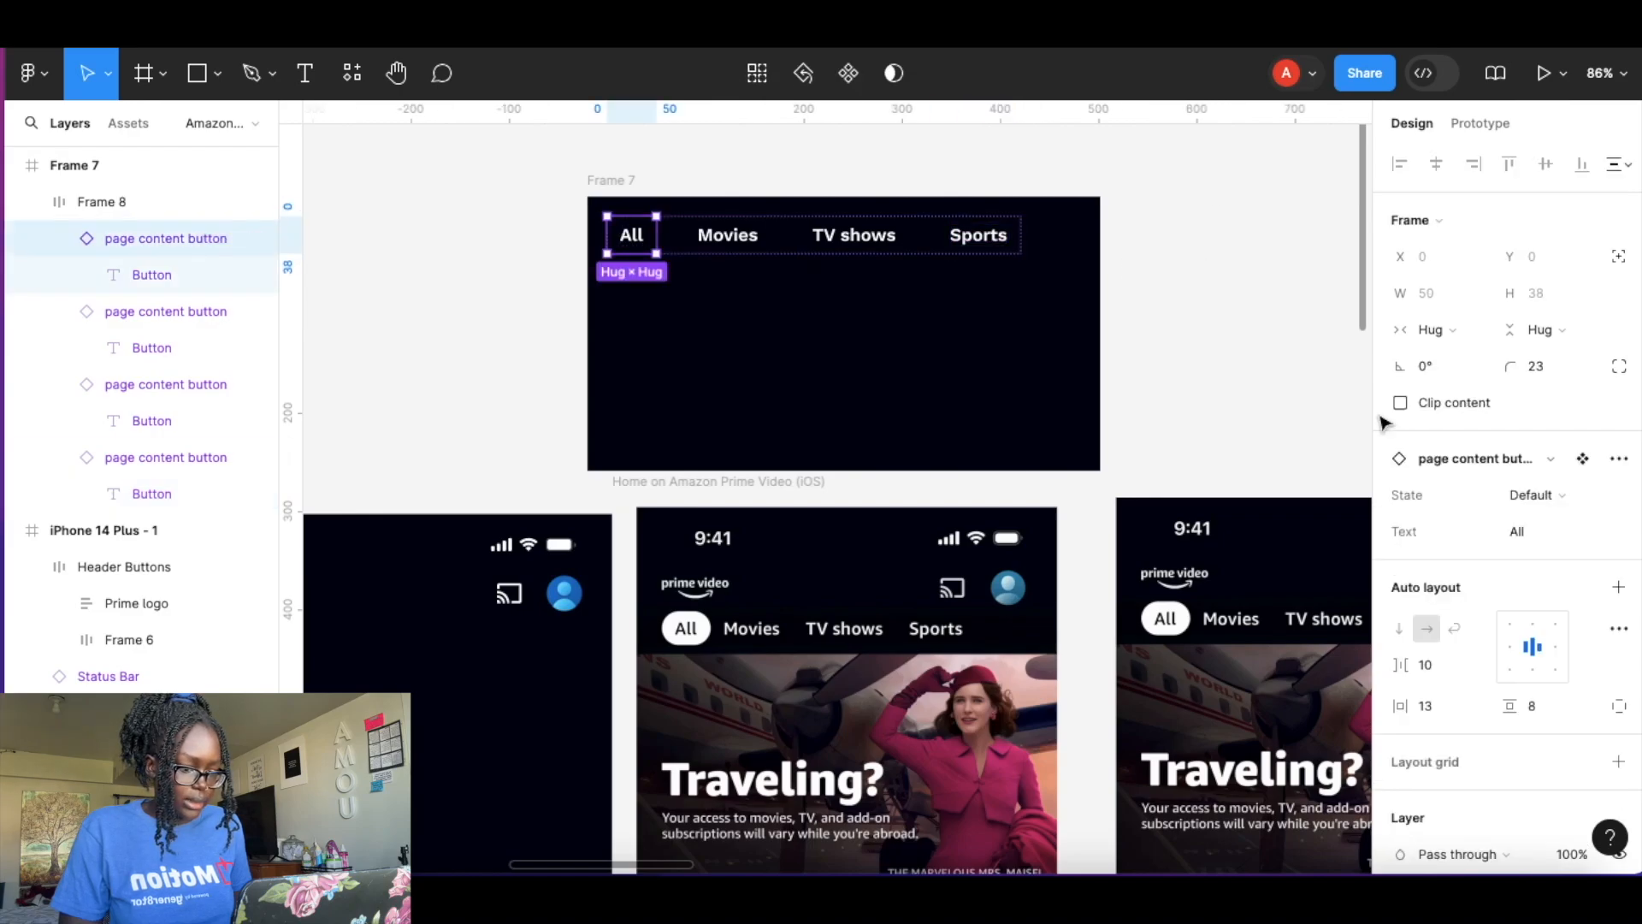
pyautogui.click(1555, 494)
pyautogui.click(1490, 522)
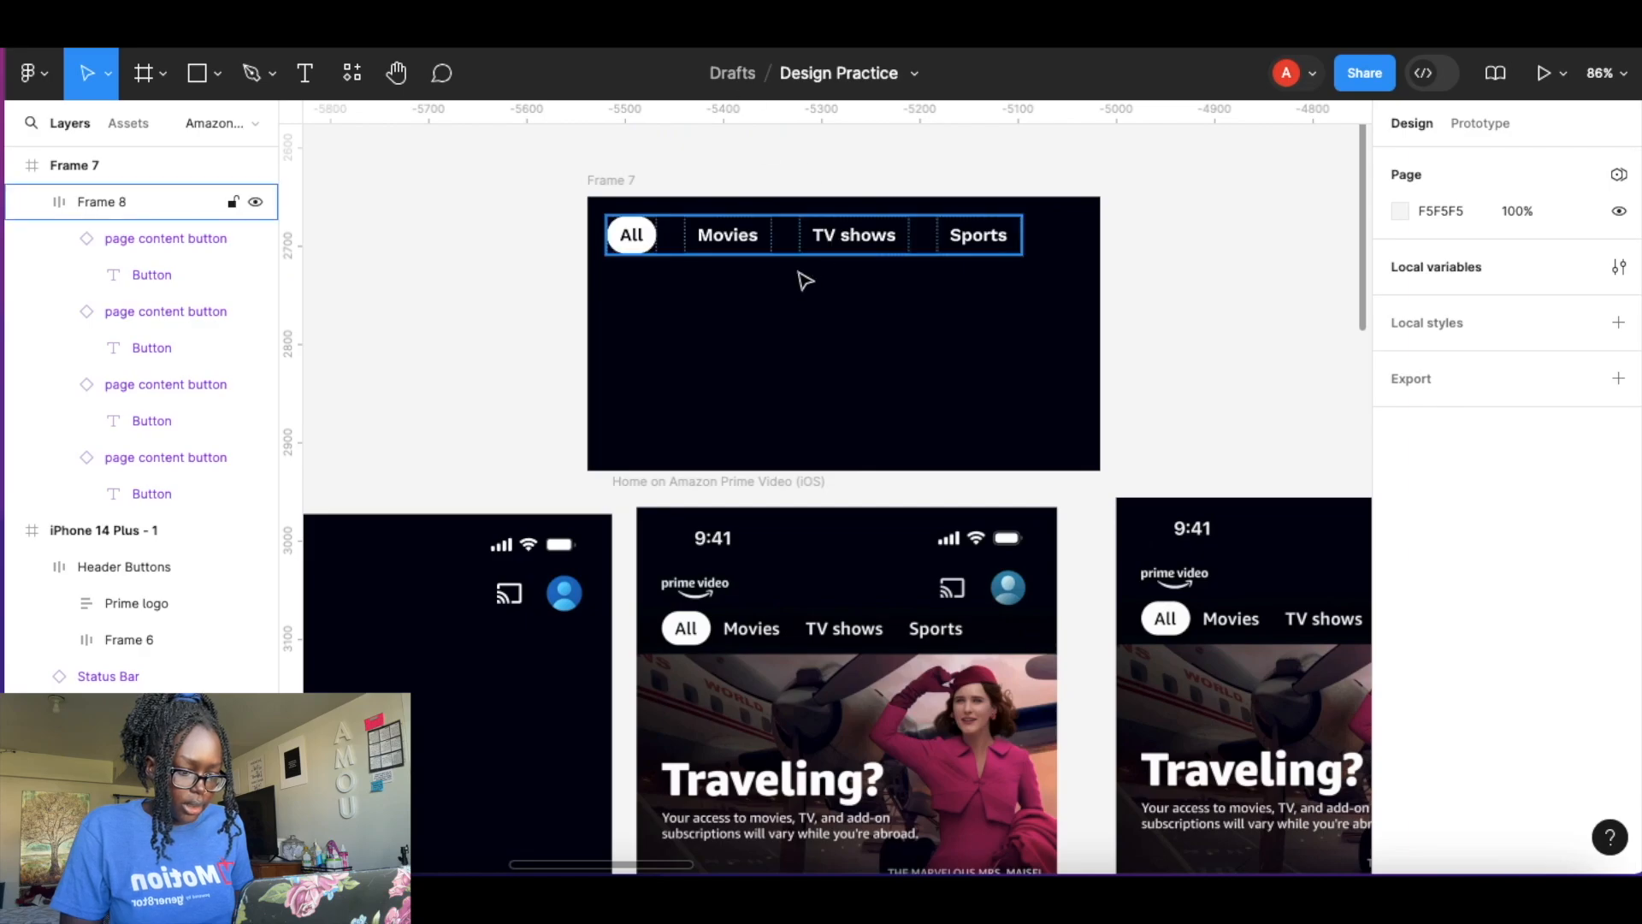
# Move the button row into the Home on Amazon Prime Video frame below the header and set its gap to 0.
pyautogui.moveTo(799, 250); pyautogui.dragTo(877, 606)
pyautogui.scroll(5, 873, 605)
pyautogui.scroll(-3, 880, 608)
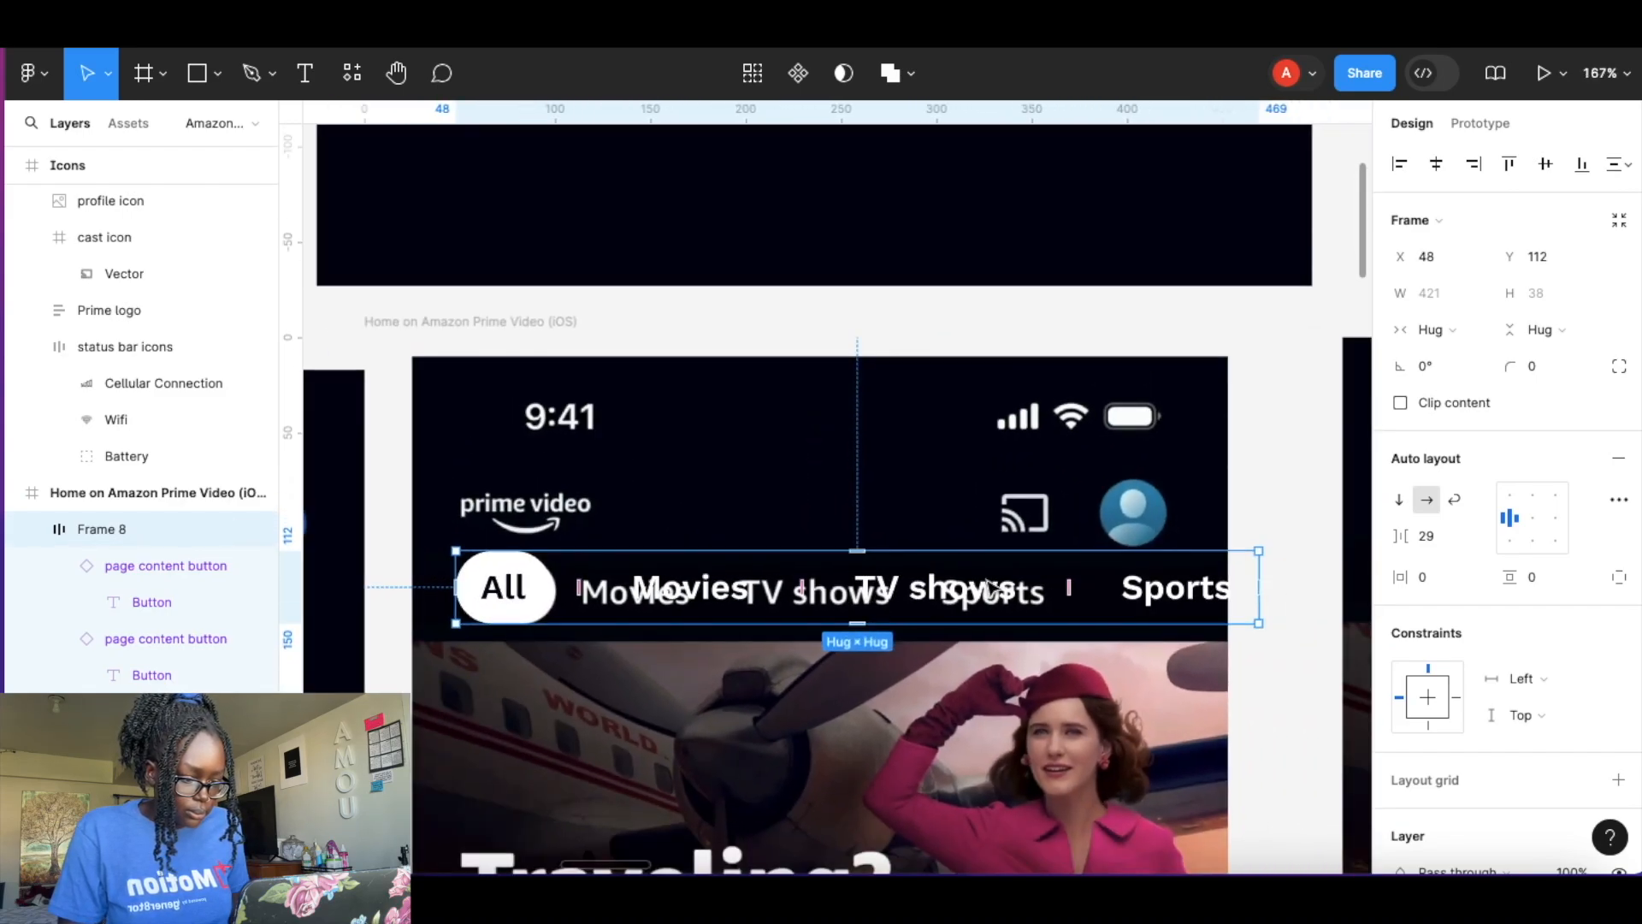
pyautogui.moveTo(1063, 588); pyautogui.dragTo(941, 596)
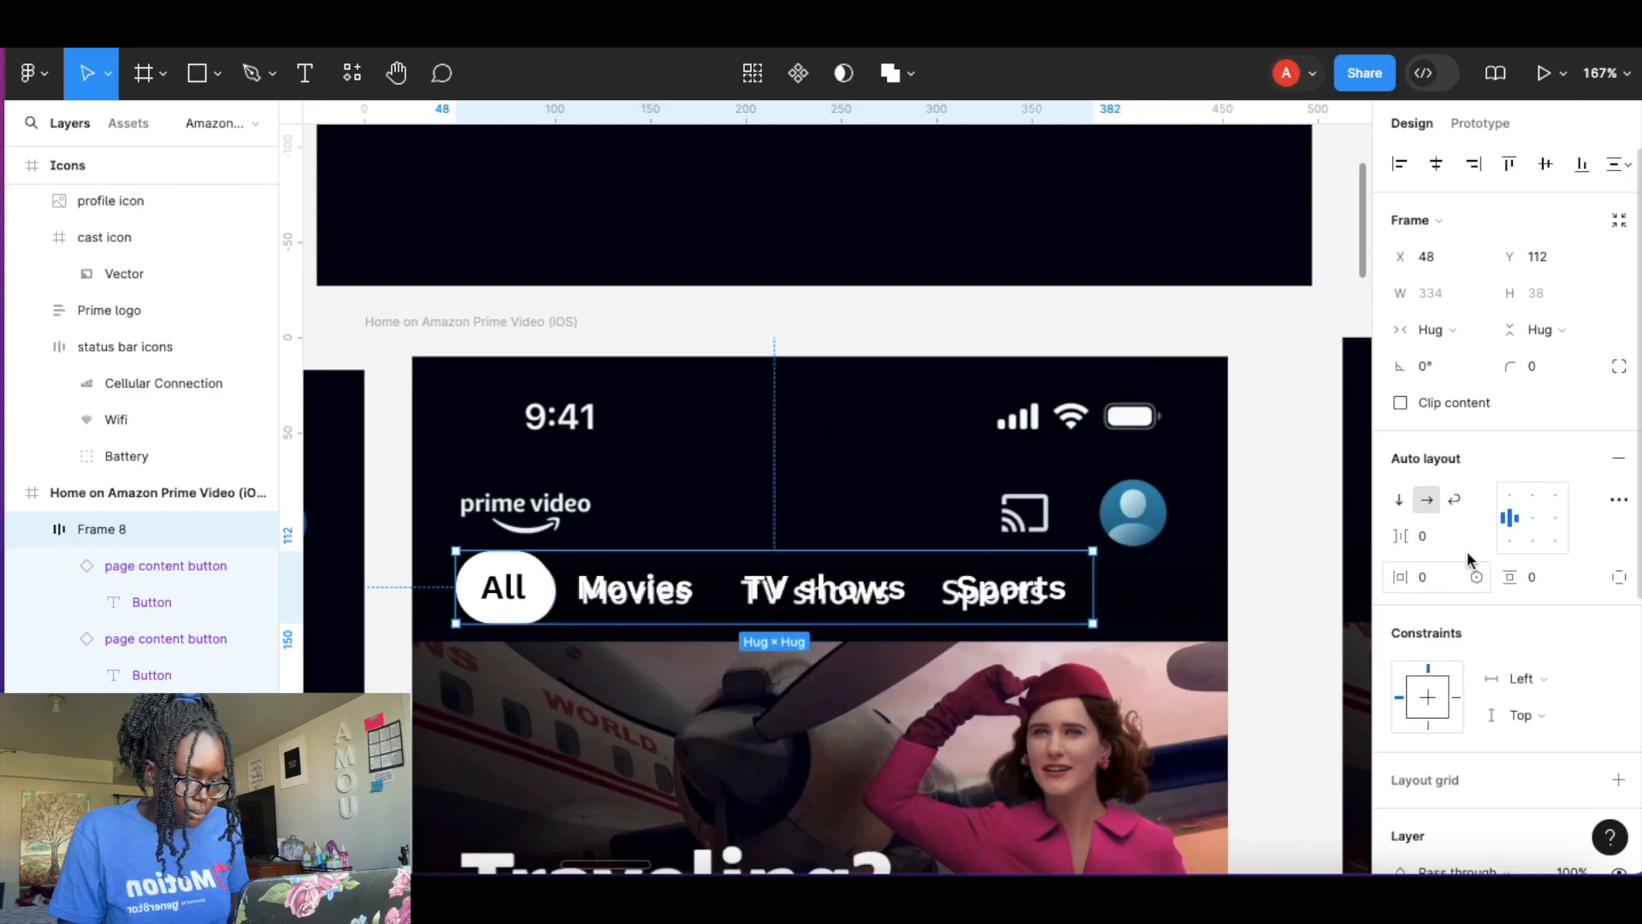
pyautogui.moveTo(1398, 580)
pyautogui.mouseDown()
pyautogui.moveTo(1475, 578)
pyautogui.moveTo(1386, 579)
pyautogui.mouseUp()
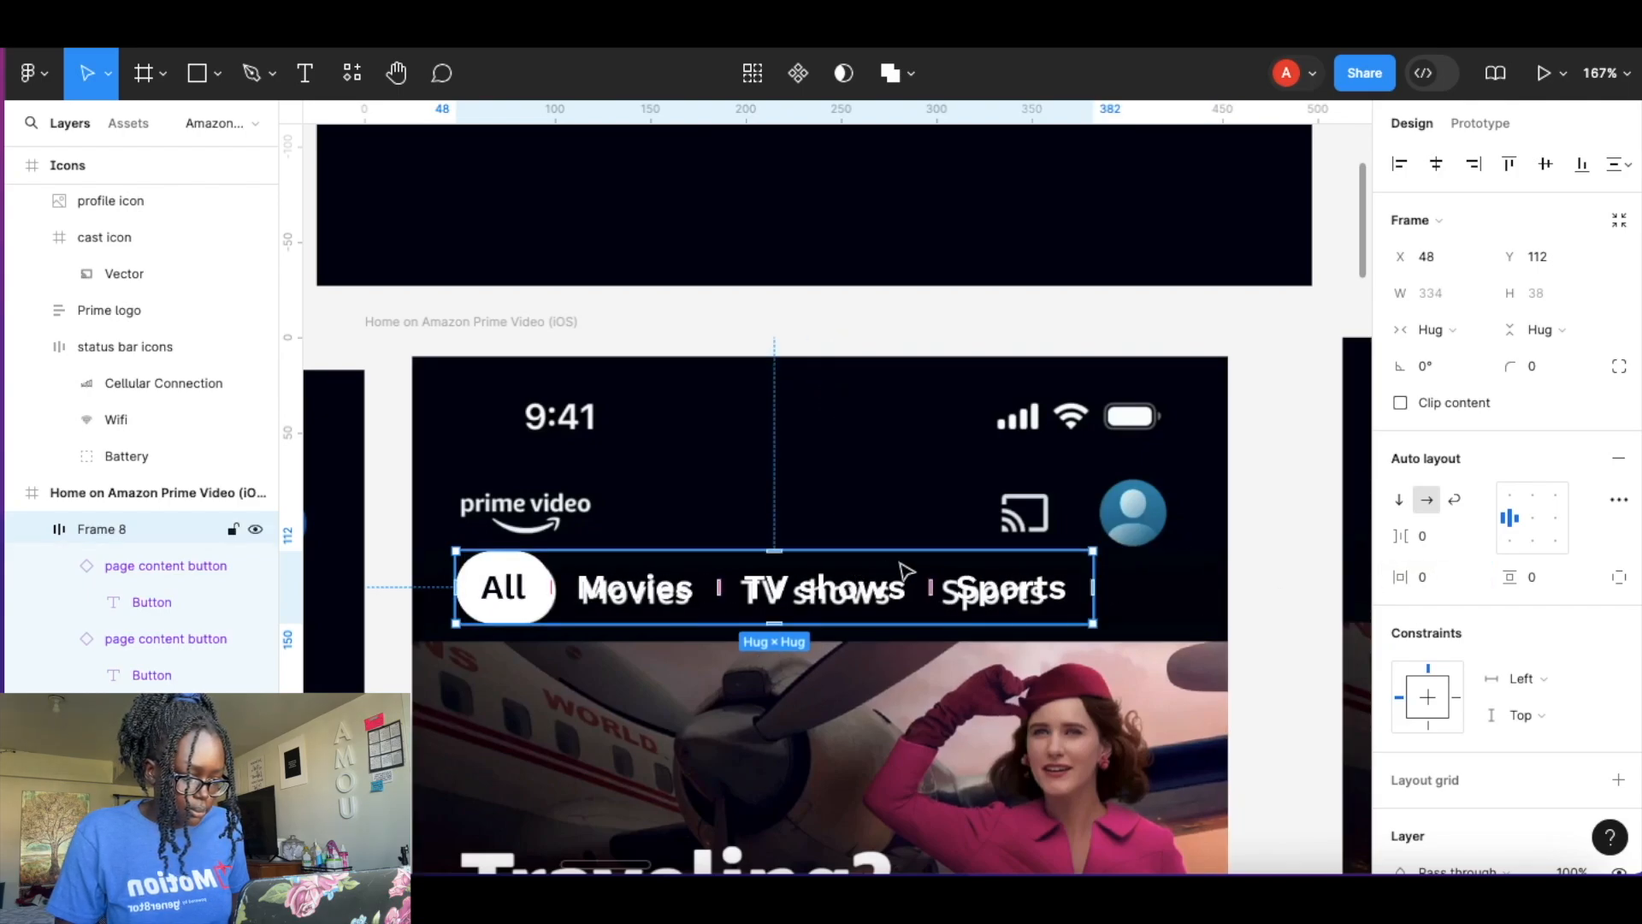
# Set the button row's left padding to 27 and position it at X 25.
pyautogui.click(1619, 577)
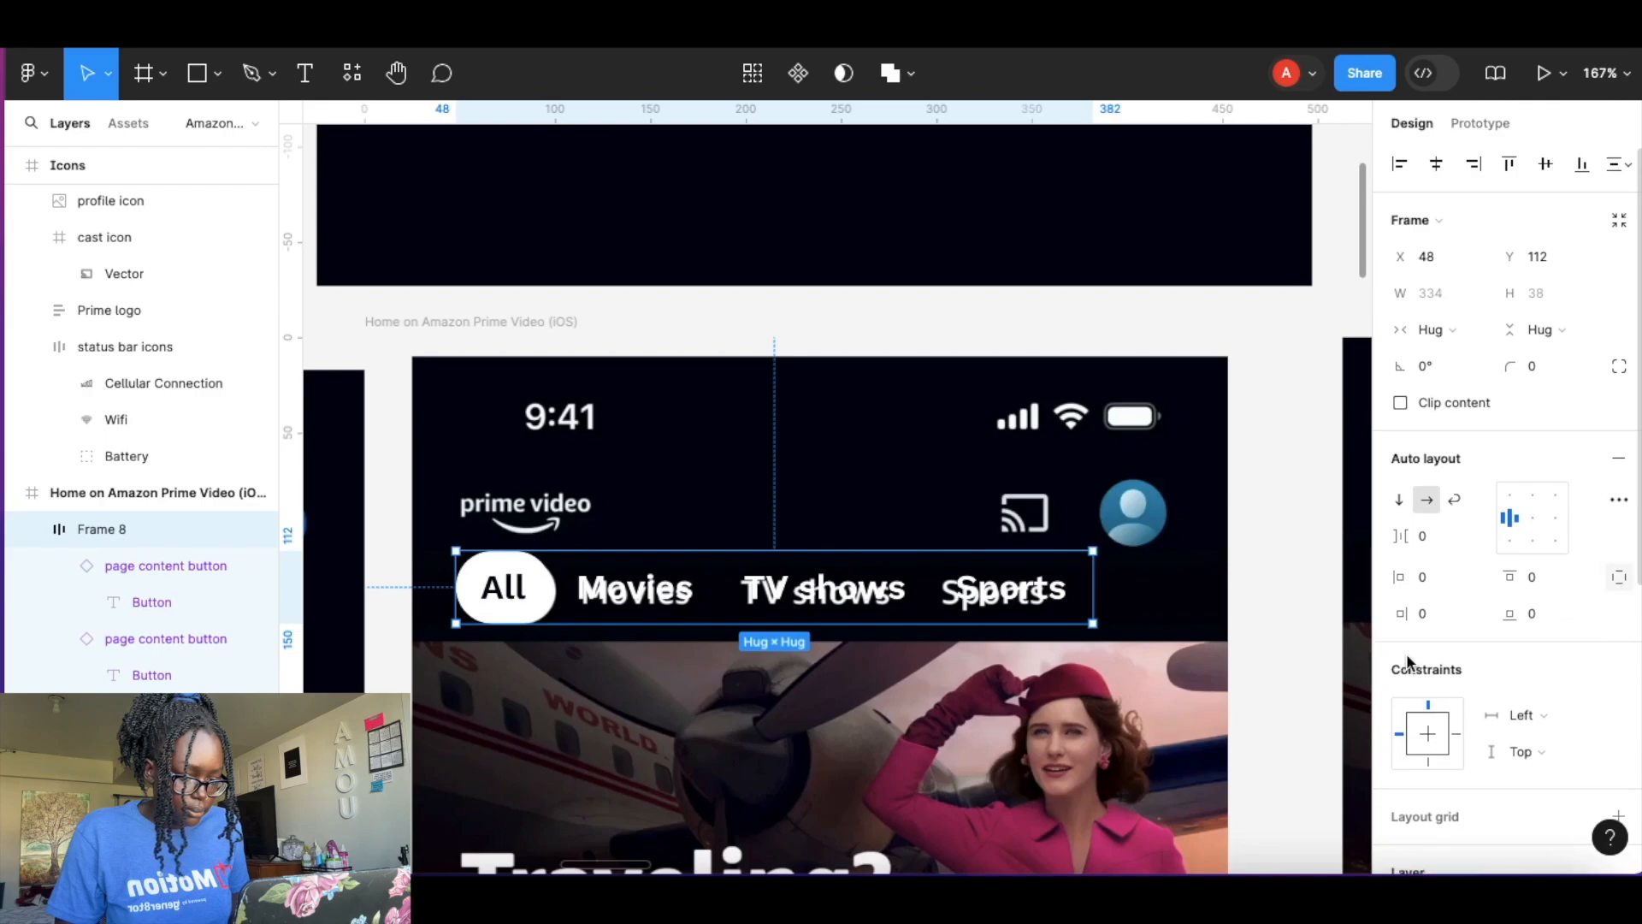
pyautogui.moveTo(1416, 579); pyautogui.dragTo(1454, 580)
pyautogui.moveTo(745, 576); pyautogui.dragTo(687, 583)
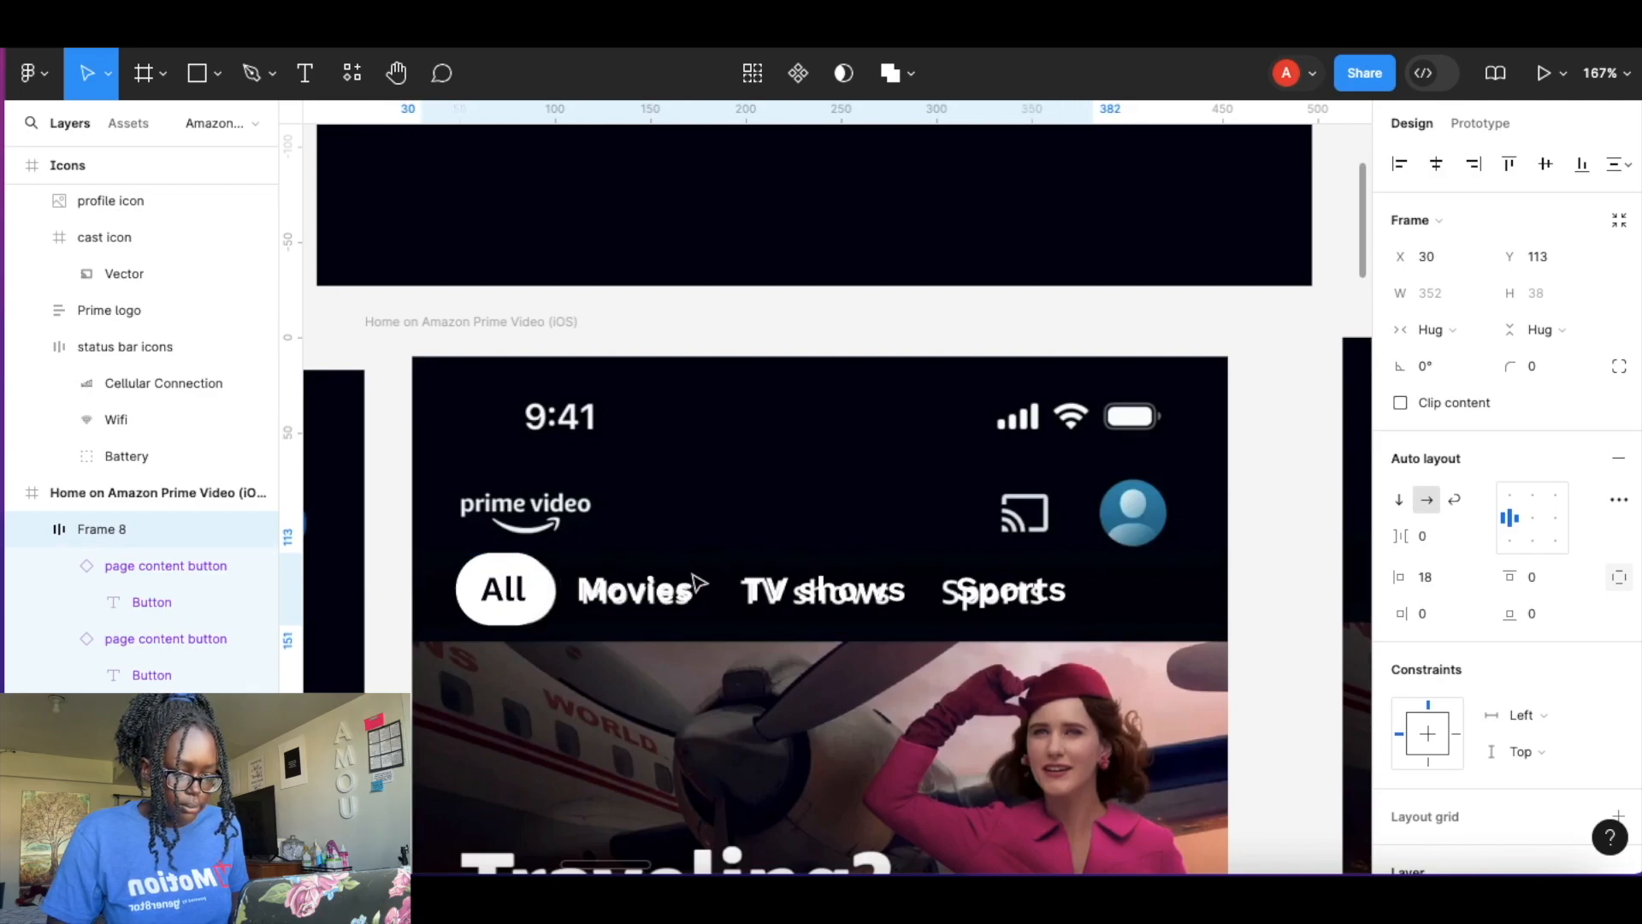
pyautogui.scroll(3, 676, 580)
pyautogui.scroll(-3, 676, 580)
pyautogui.hscroll(-3, 675, 580)
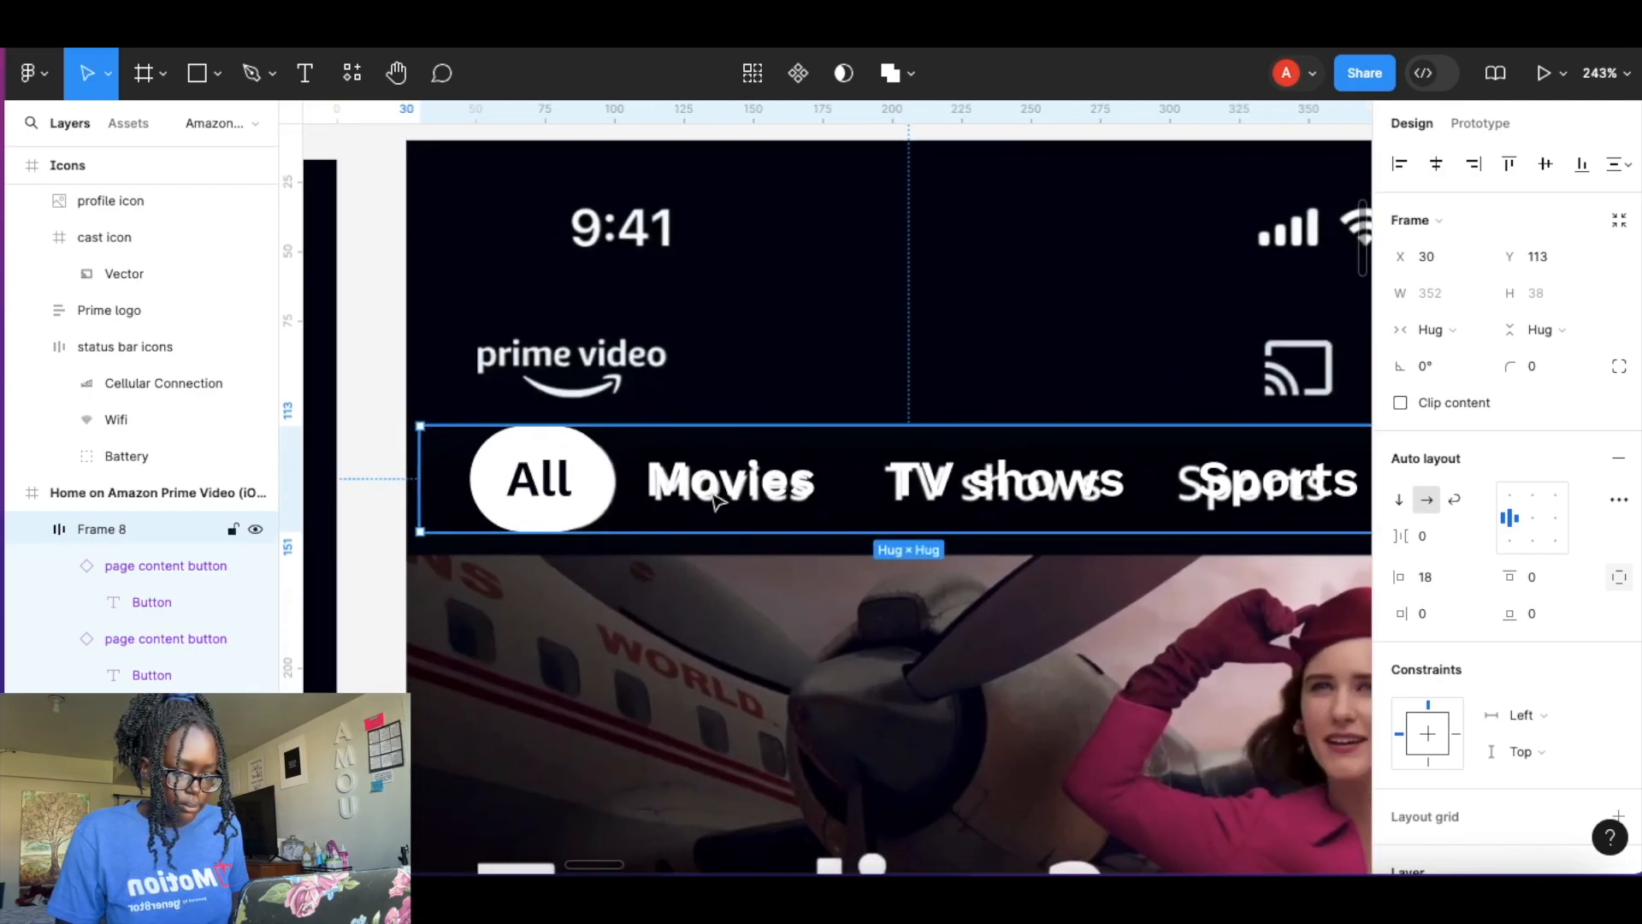
pyautogui.moveTo(804, 465); pyautogui.dragTo(791, 461)
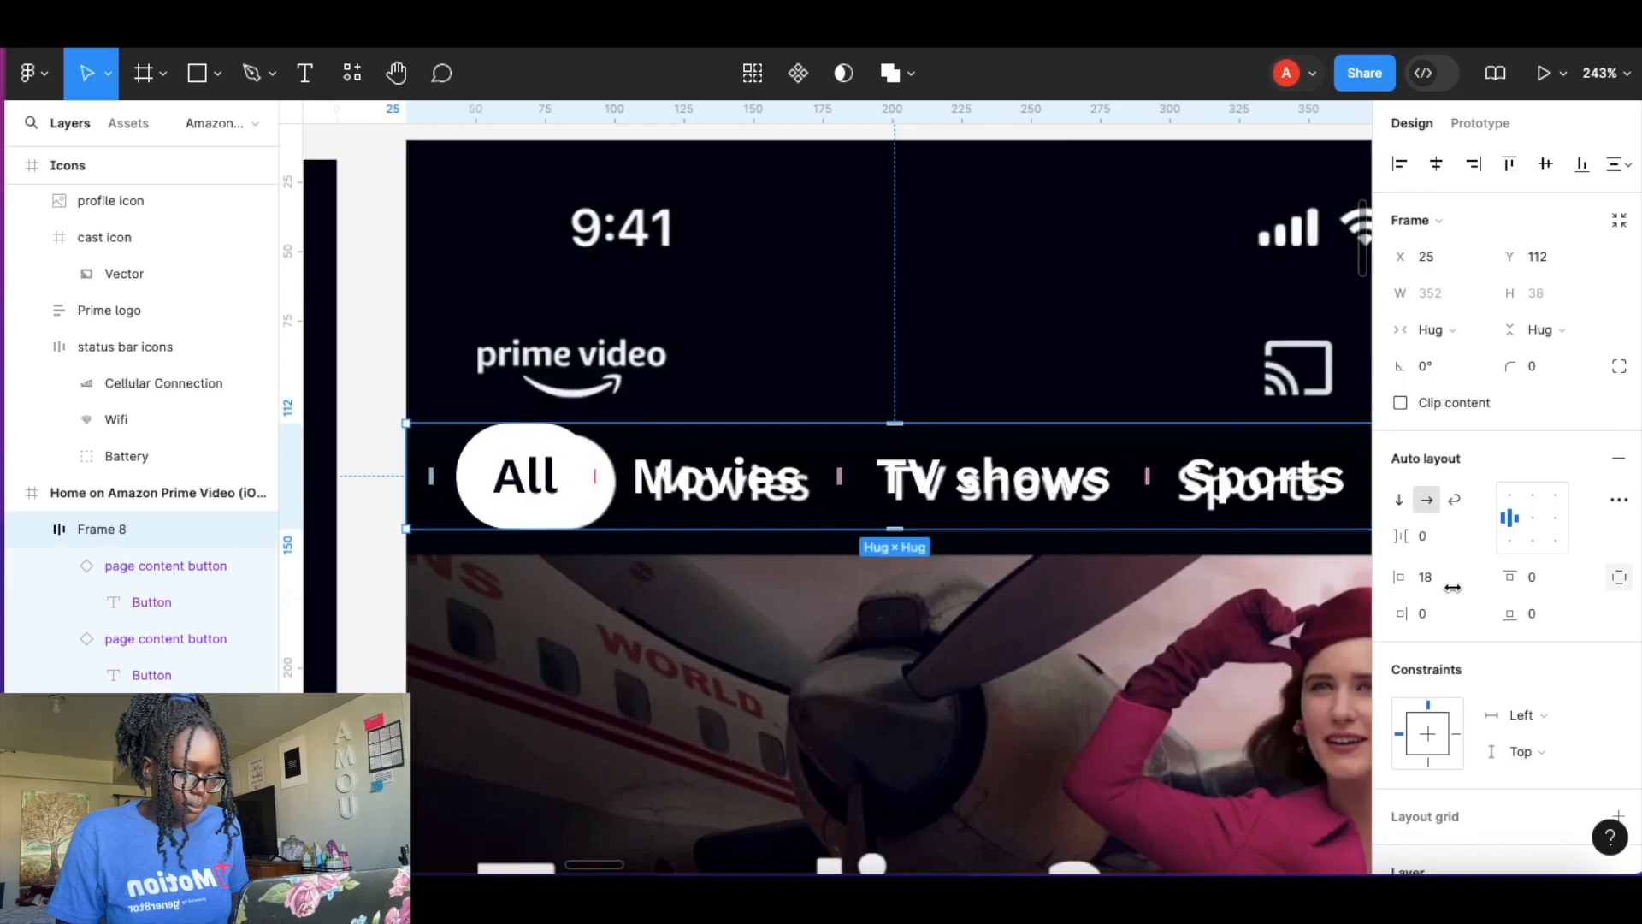
pyautogui.moveTo(1406, 577); pyautogui.dragTo(1421, 577)
# Set the button row's right padding to 67.
pyautogui.hscroll(5, 1256, 523)
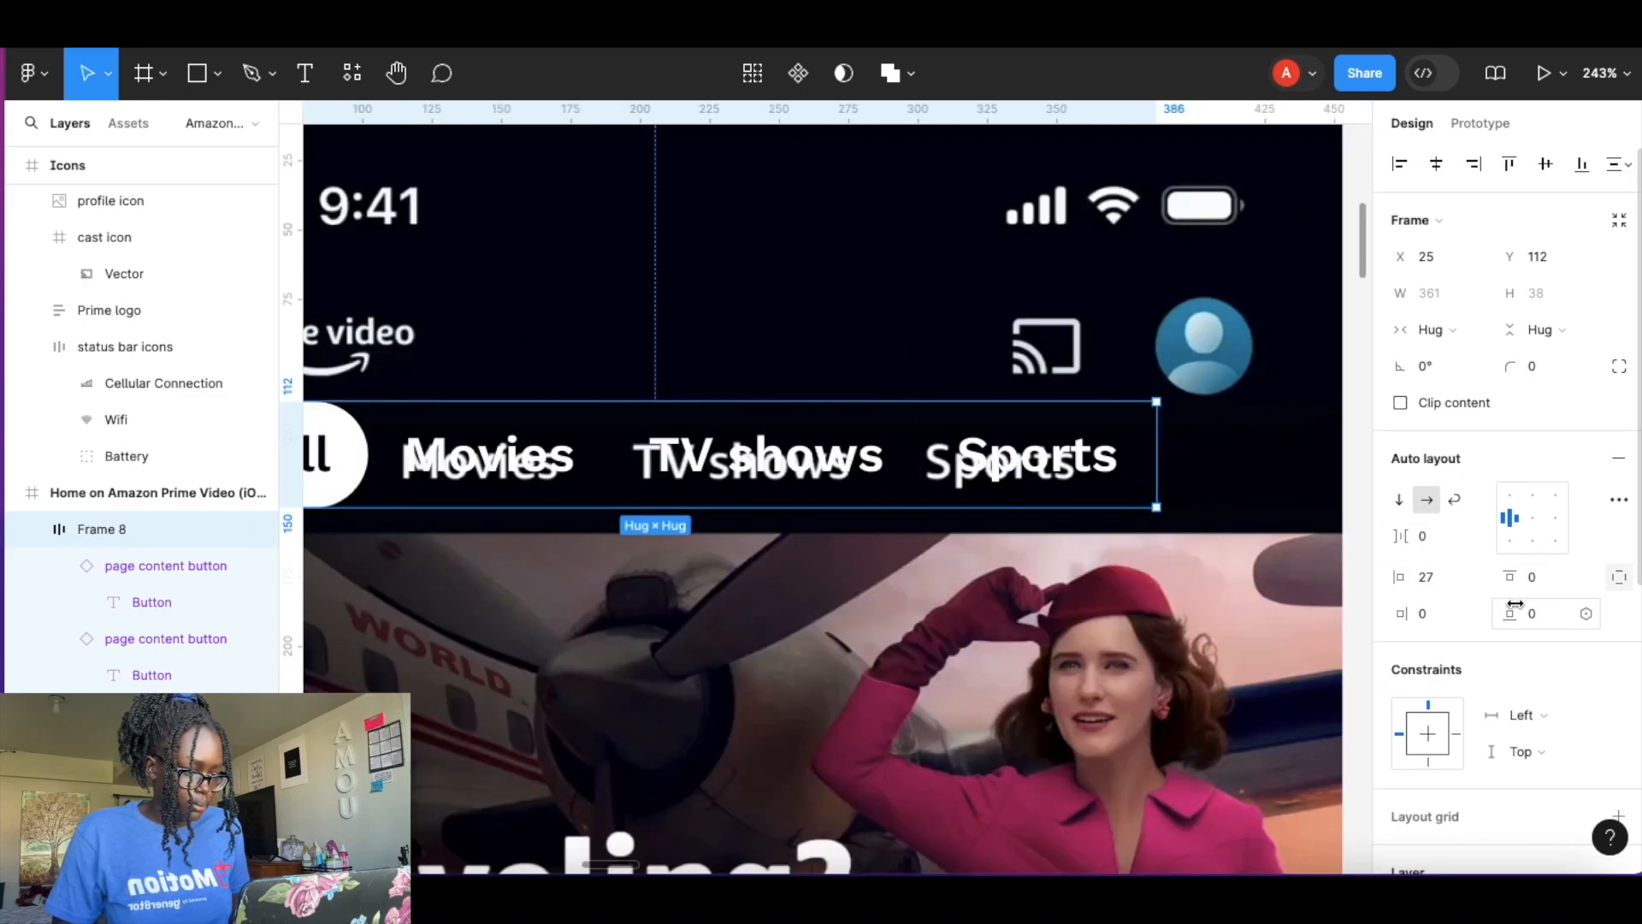
pyautogui.moveTo(1402, 614); pyautogui.dragTo(1476, 616)
pyautogui.hscroll(2, 1200, 597)
pyautogui.hscroll(2, 1200, 597)
pyautogui.scroll(1, 1200, 597)
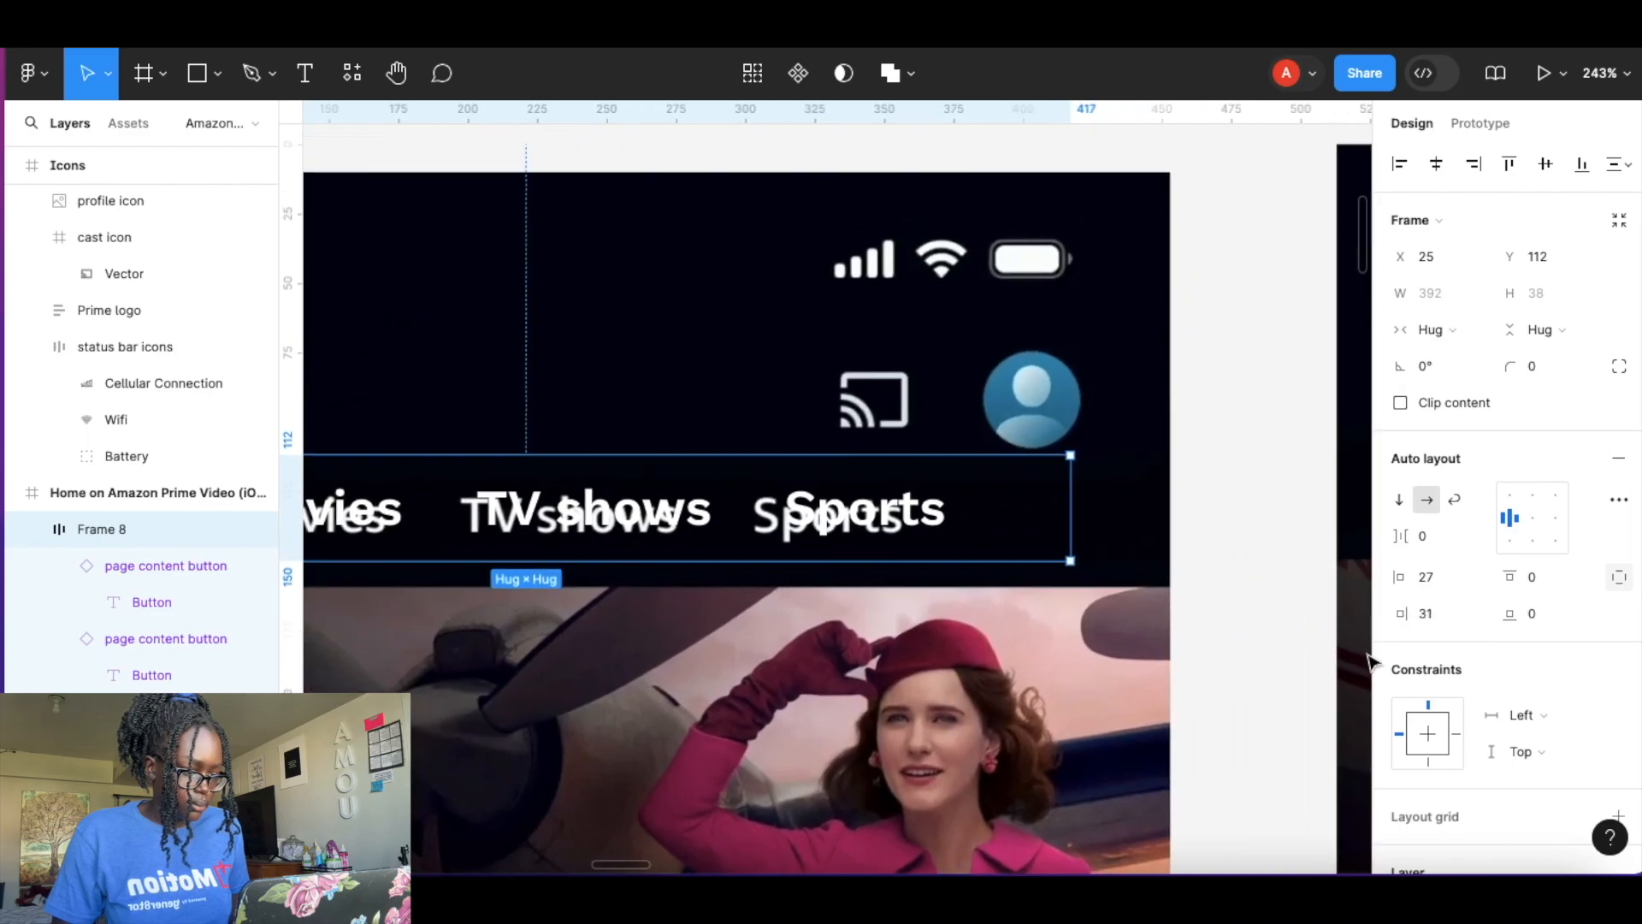
pyautogui.moveTo(1407, 613); pyautogui.dragTo(1483, 607)
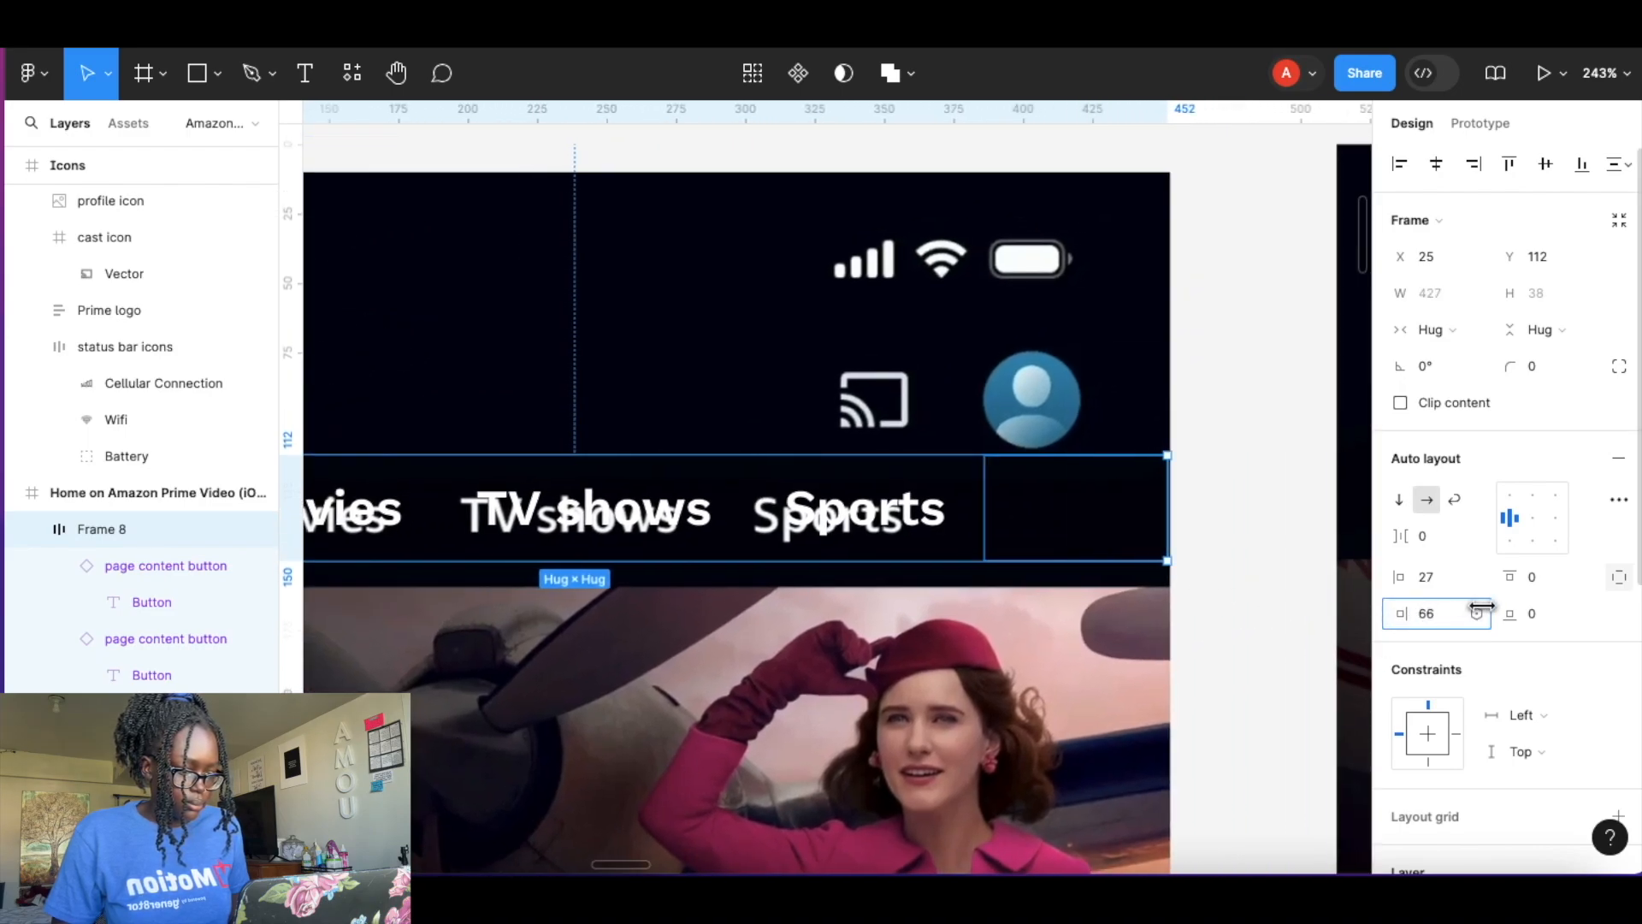
# Set the button row's gap to -4.
pyautogui.click(1301, 579)
pyautogui.hscroll(-5, 1018, 557)
pyautogui.scroll(-2, 1018, 558)
pyautogui.hscroll(1, 1018, 558)
pyautogui.click(788, 407)
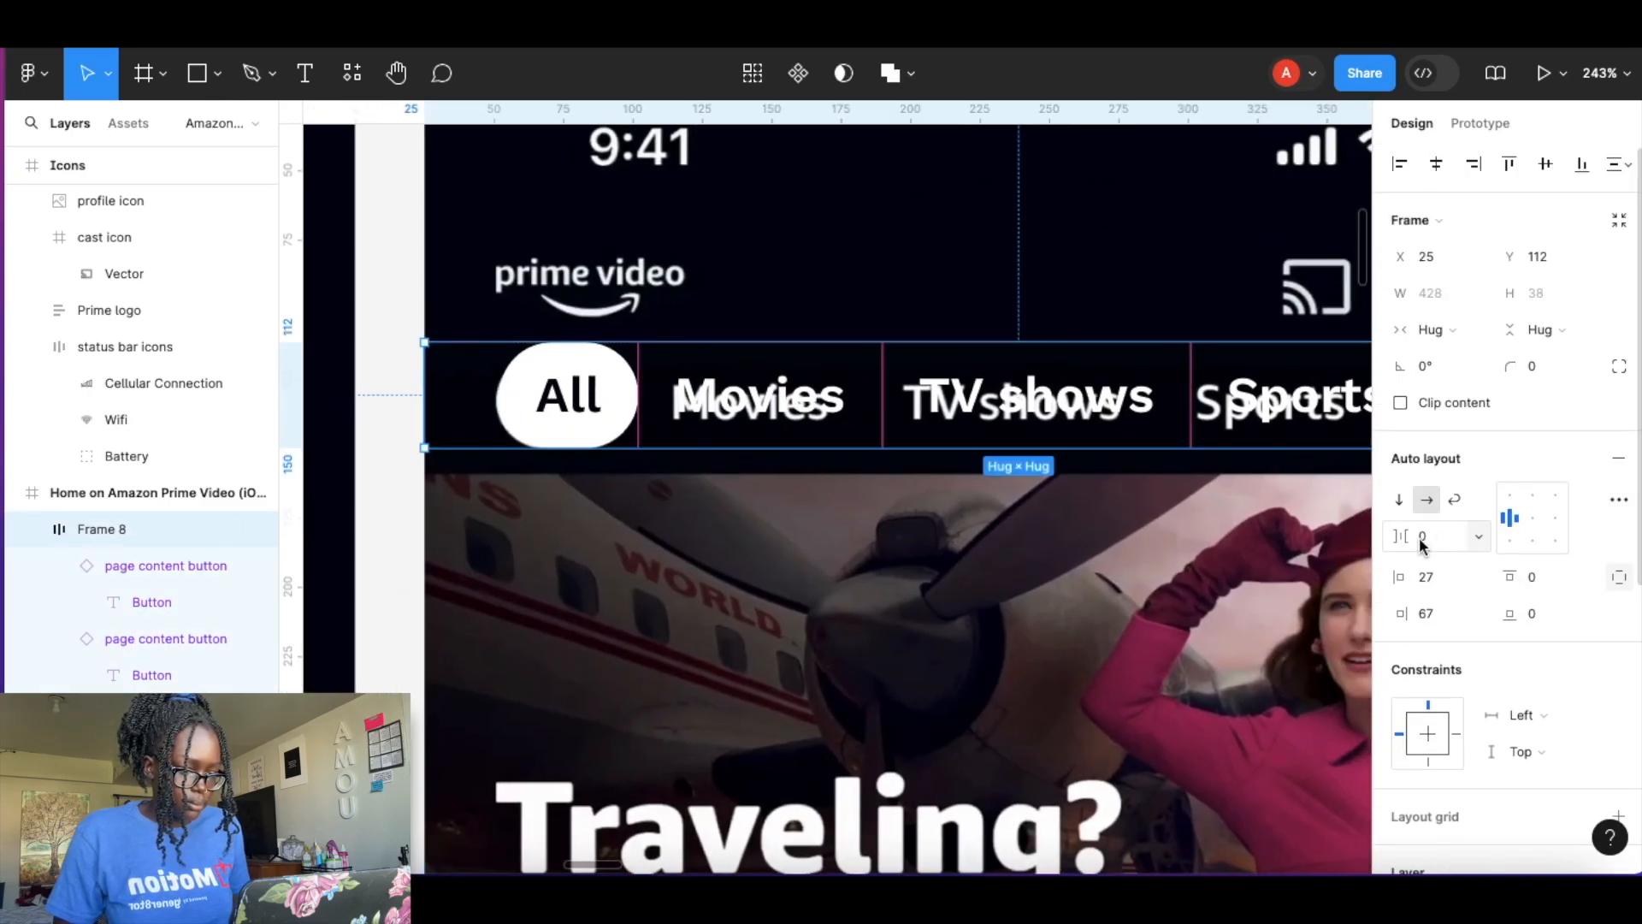
pyautogui.moveTo(1413, 536); pyautogui.dragTo(1404, 537)
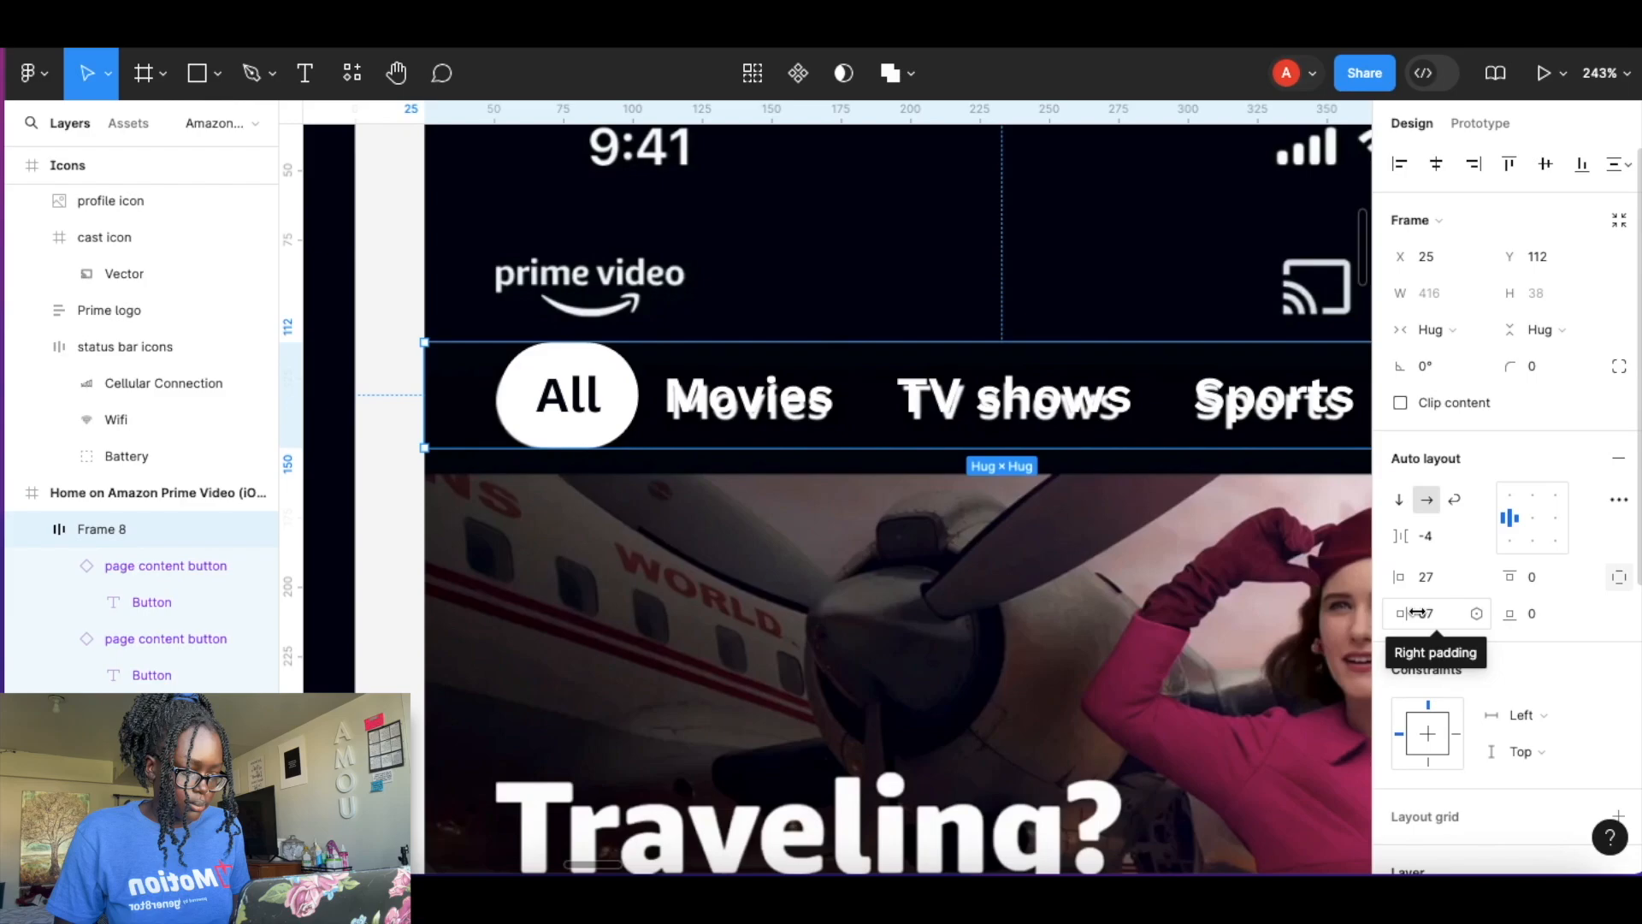
# Set the button row's top and bottom padding to 3.
pyautogui.click(1613, 578)
pyautogui.moveTo(1499, 578); pyautogui.dragTo(1510, 578)
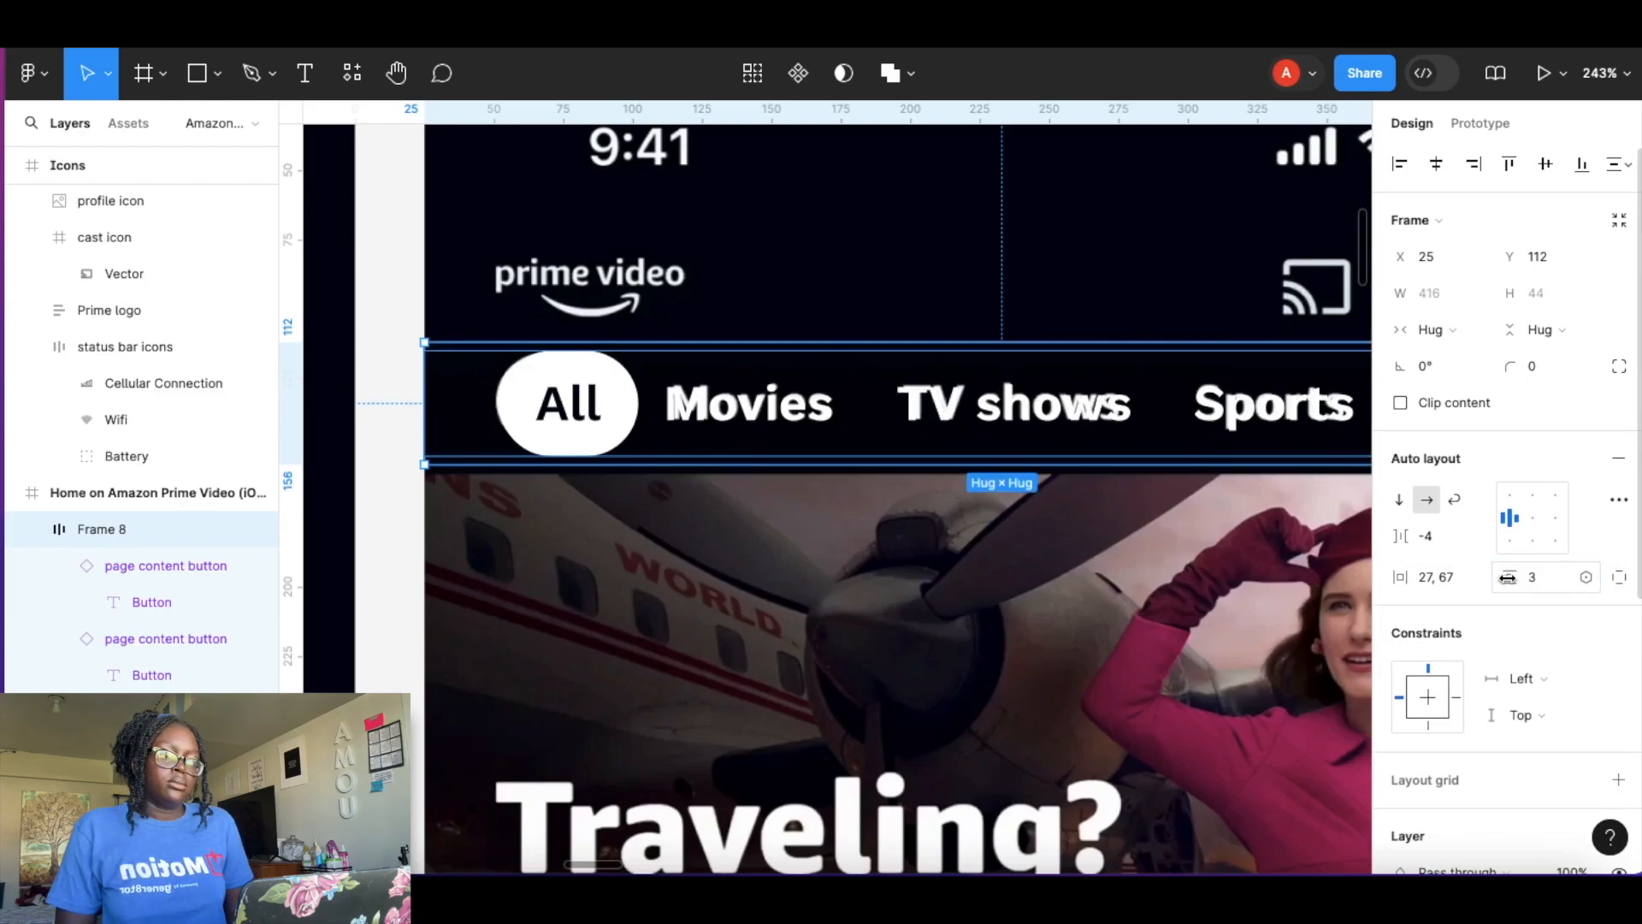
# Move the button row out of the phone screen into Frame 7 above it.
pyautogui.click(775, 557)
pyautogui.scroll(-5, 762, 466)
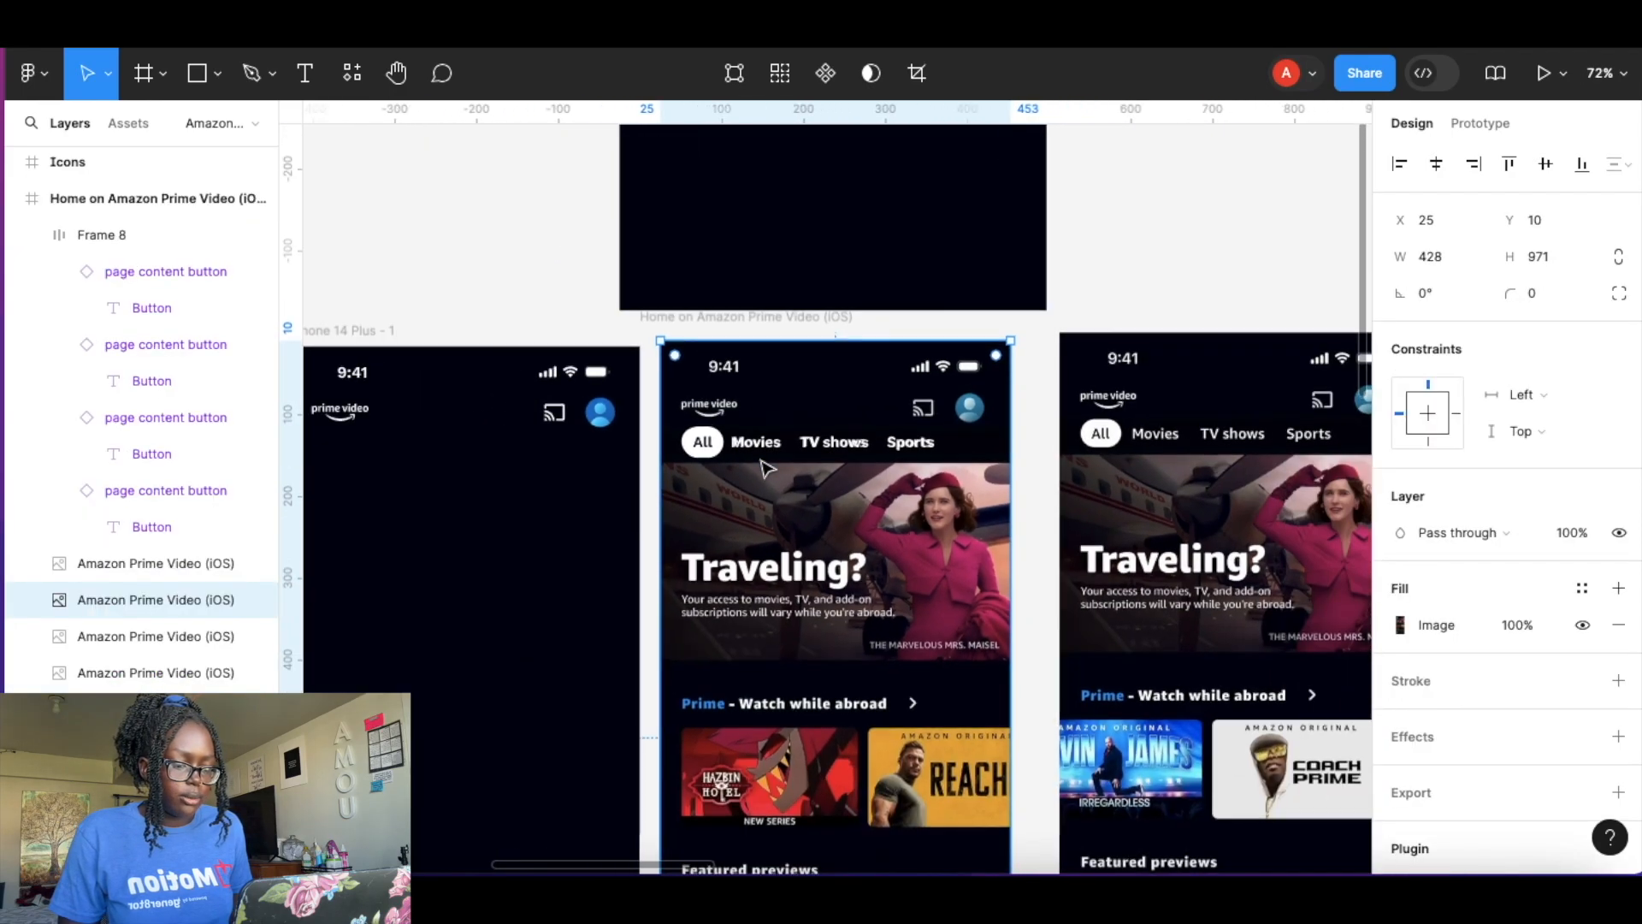
pyautogui.scroll(2, 764, 468)
pyautogui.click(766, 623)
pyautogui.moveTo(778, 614); pyautogui.dragTo(758, 295)
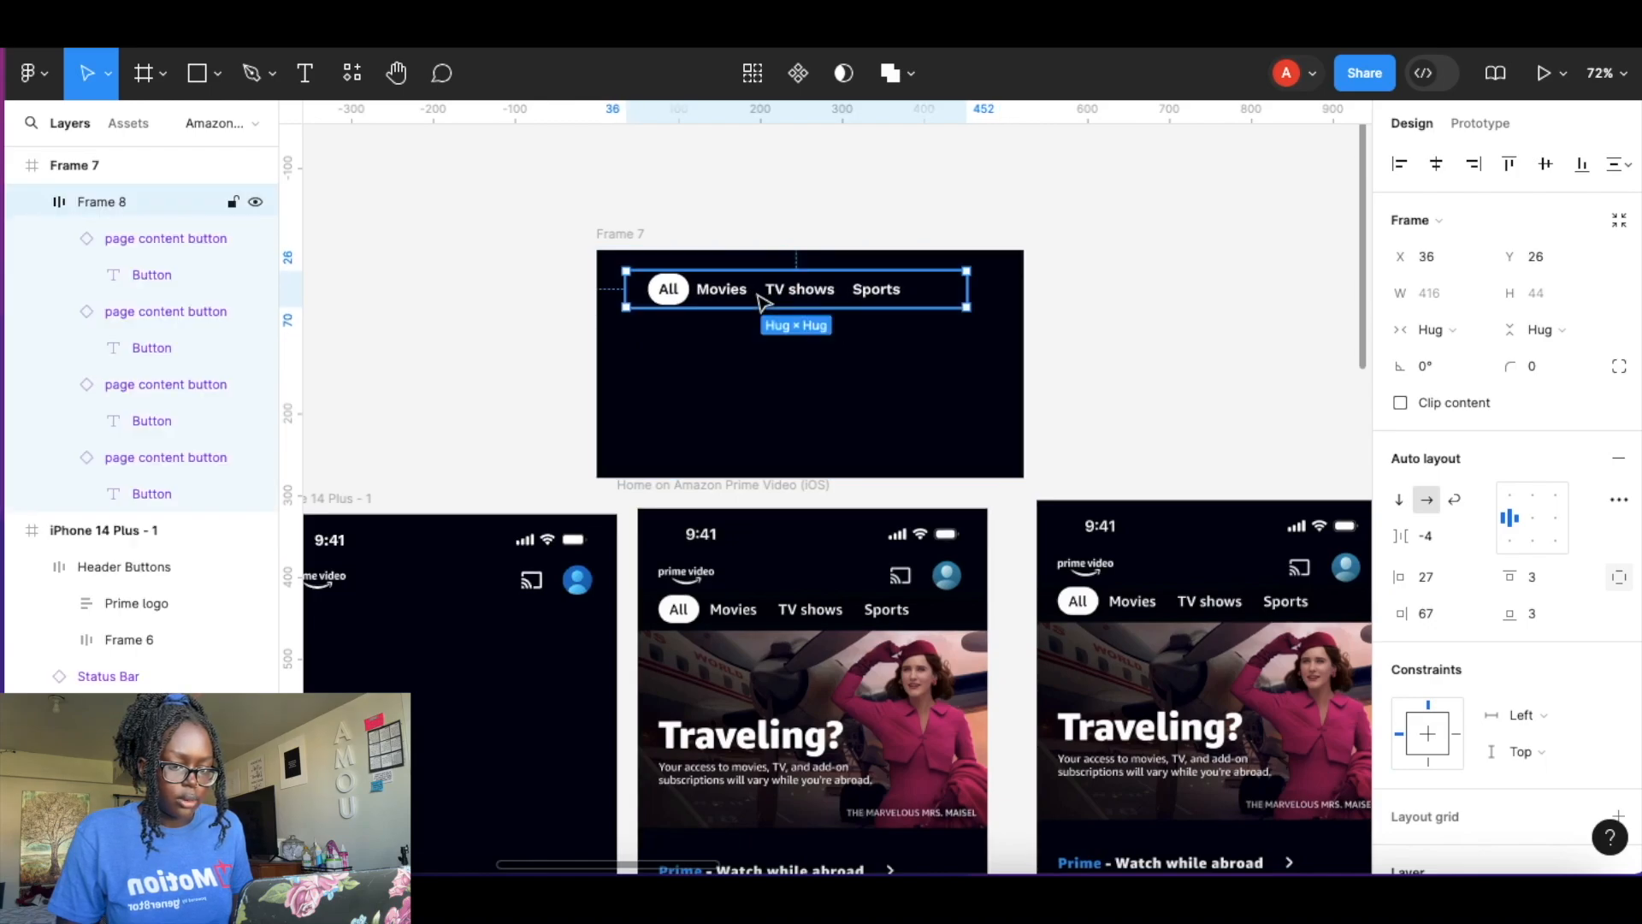
# Rename the button row layer to Page content menu.
pyautogui.doubleClick(100, 203)
pyautogui.write('N')
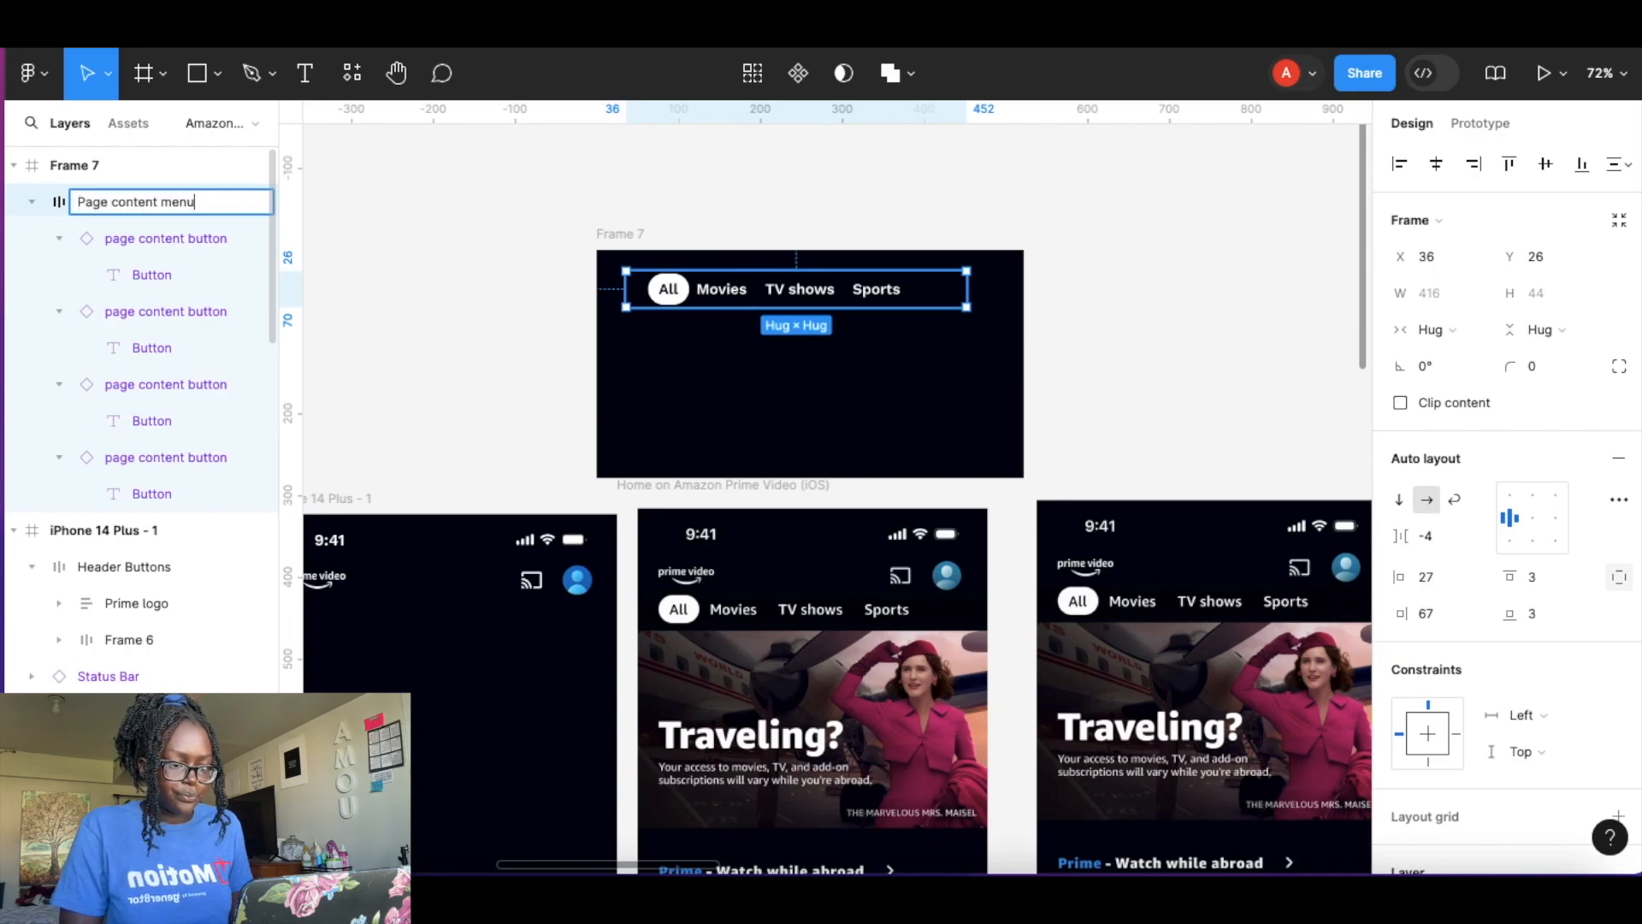
pyautogui.press('Return')
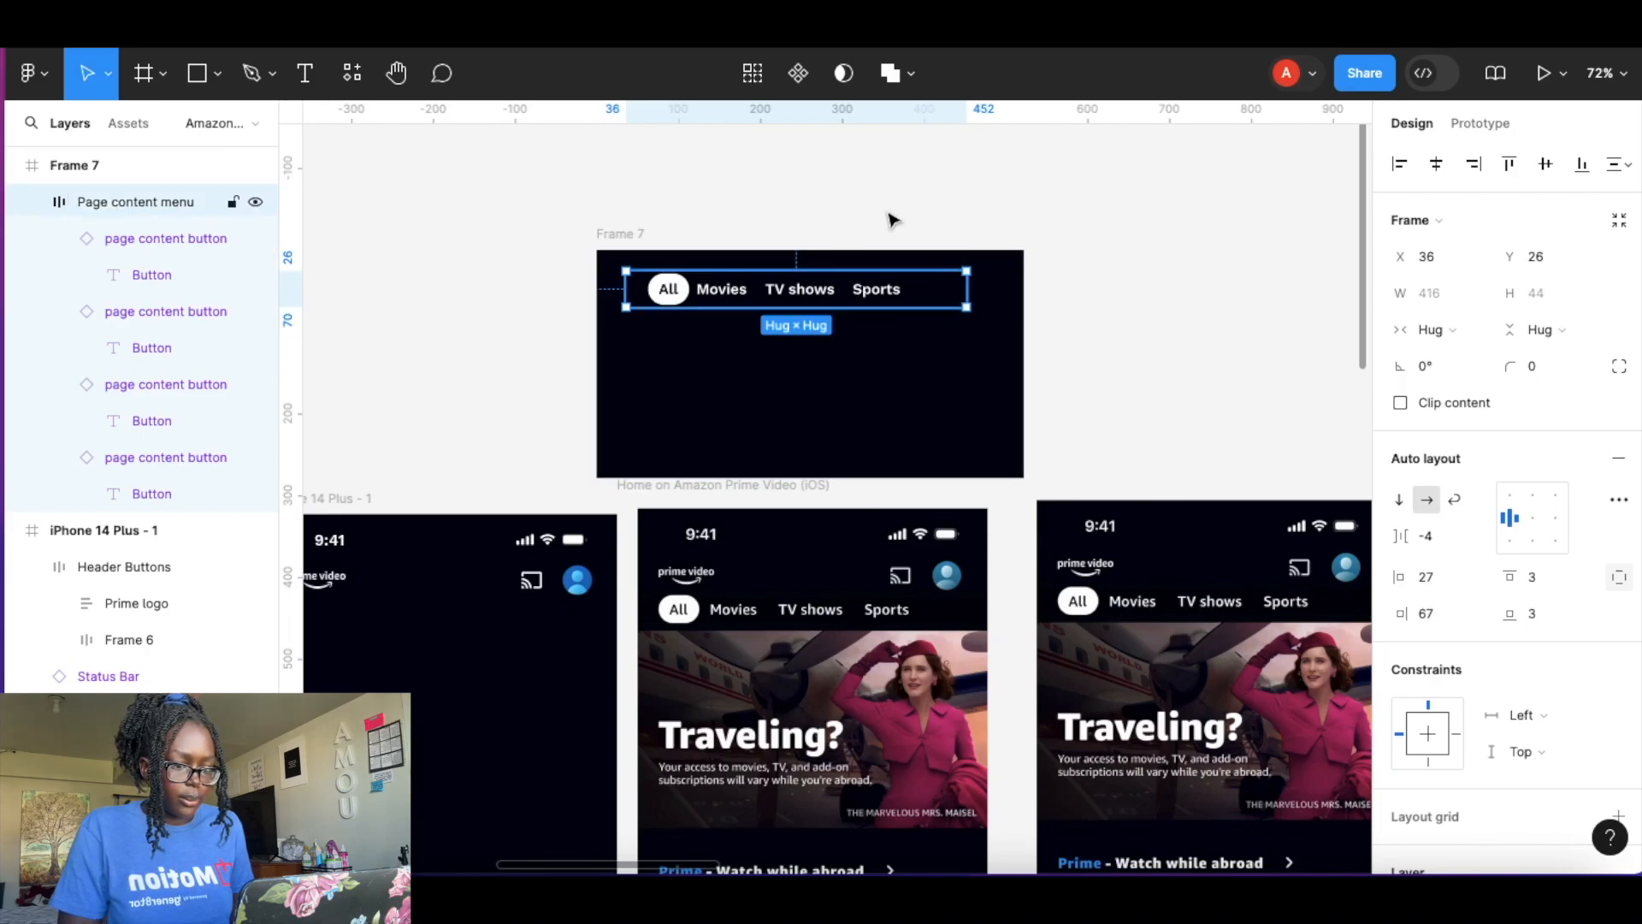
# Turn the Page content menu row into a component and add three more variants below it.
pyautogui.click(798, 75)
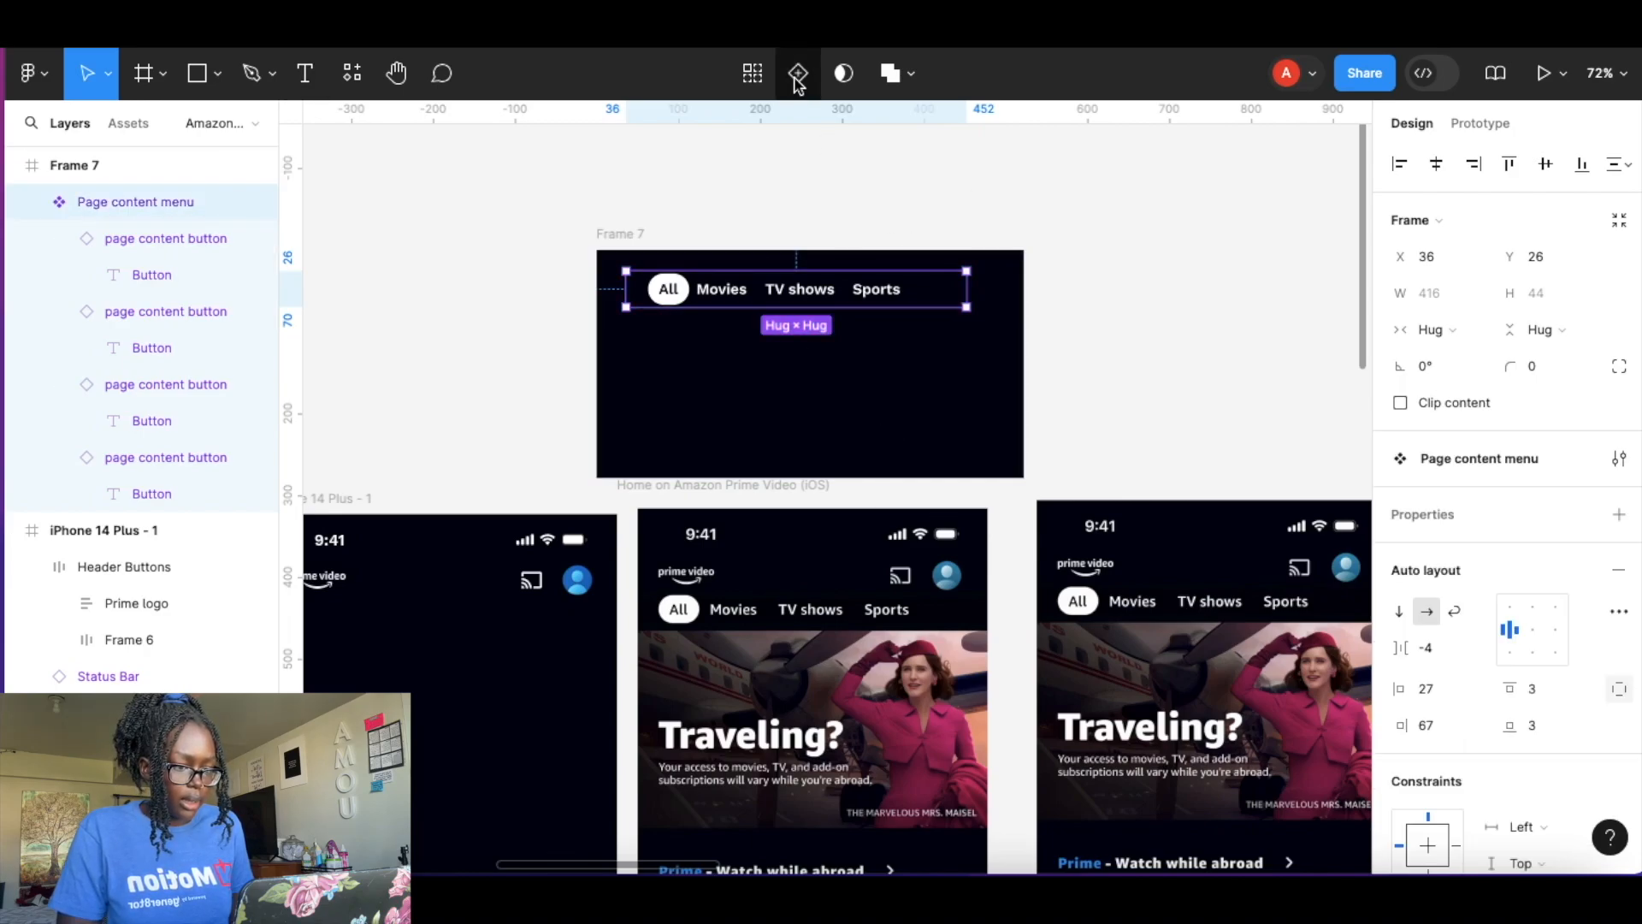
pyautogui.click(795, 400)
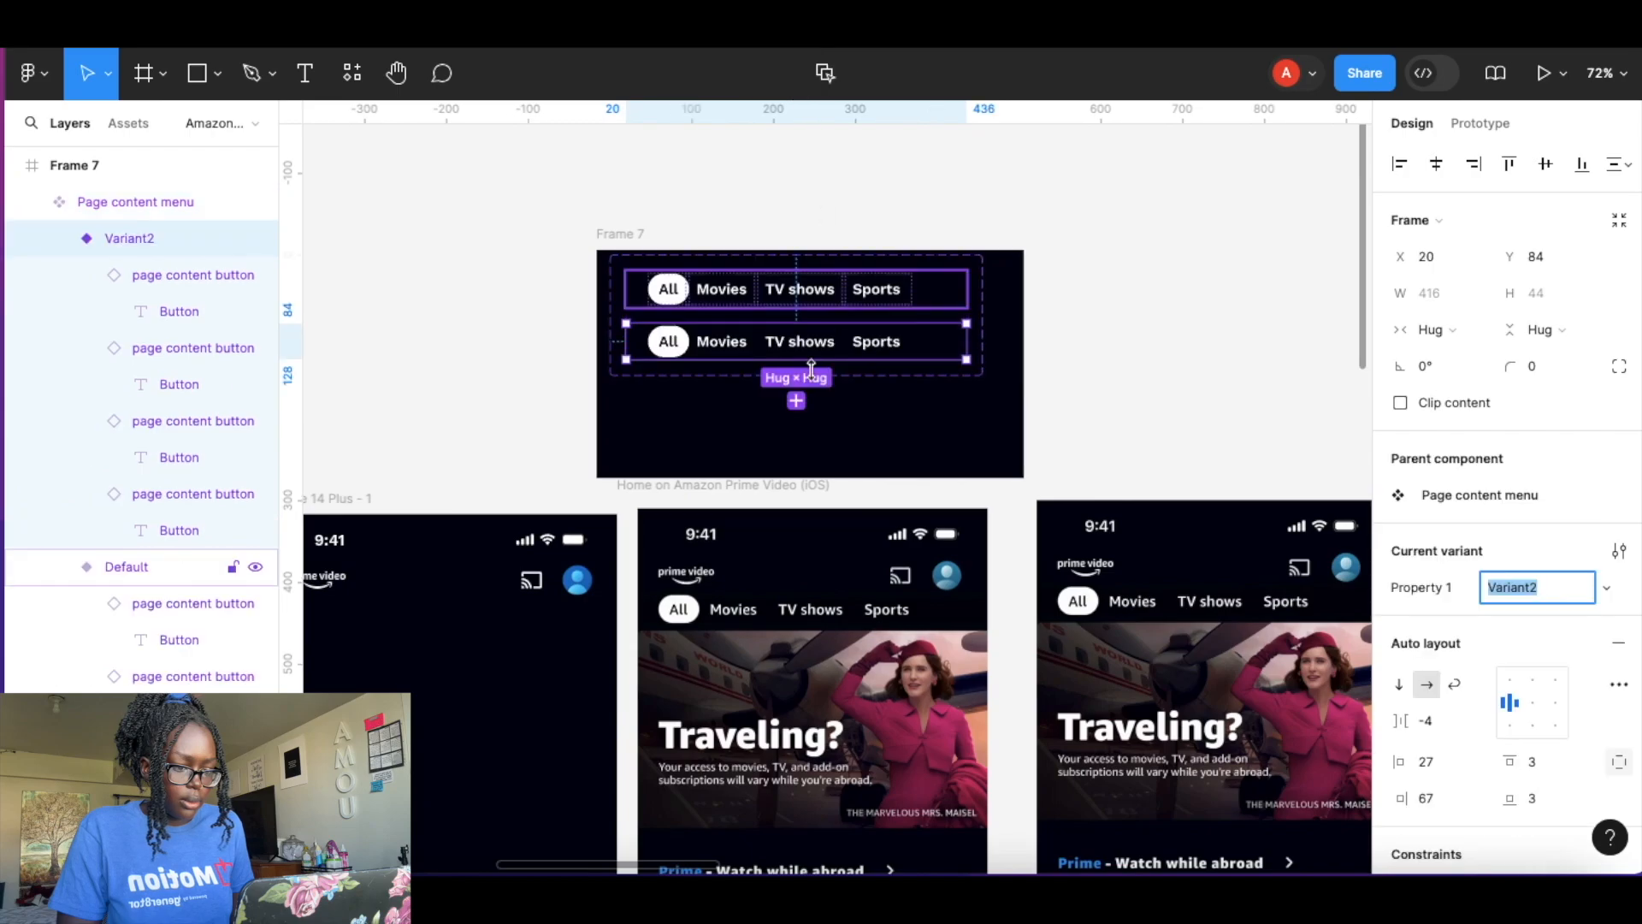
pyautogui.click(795, 400)
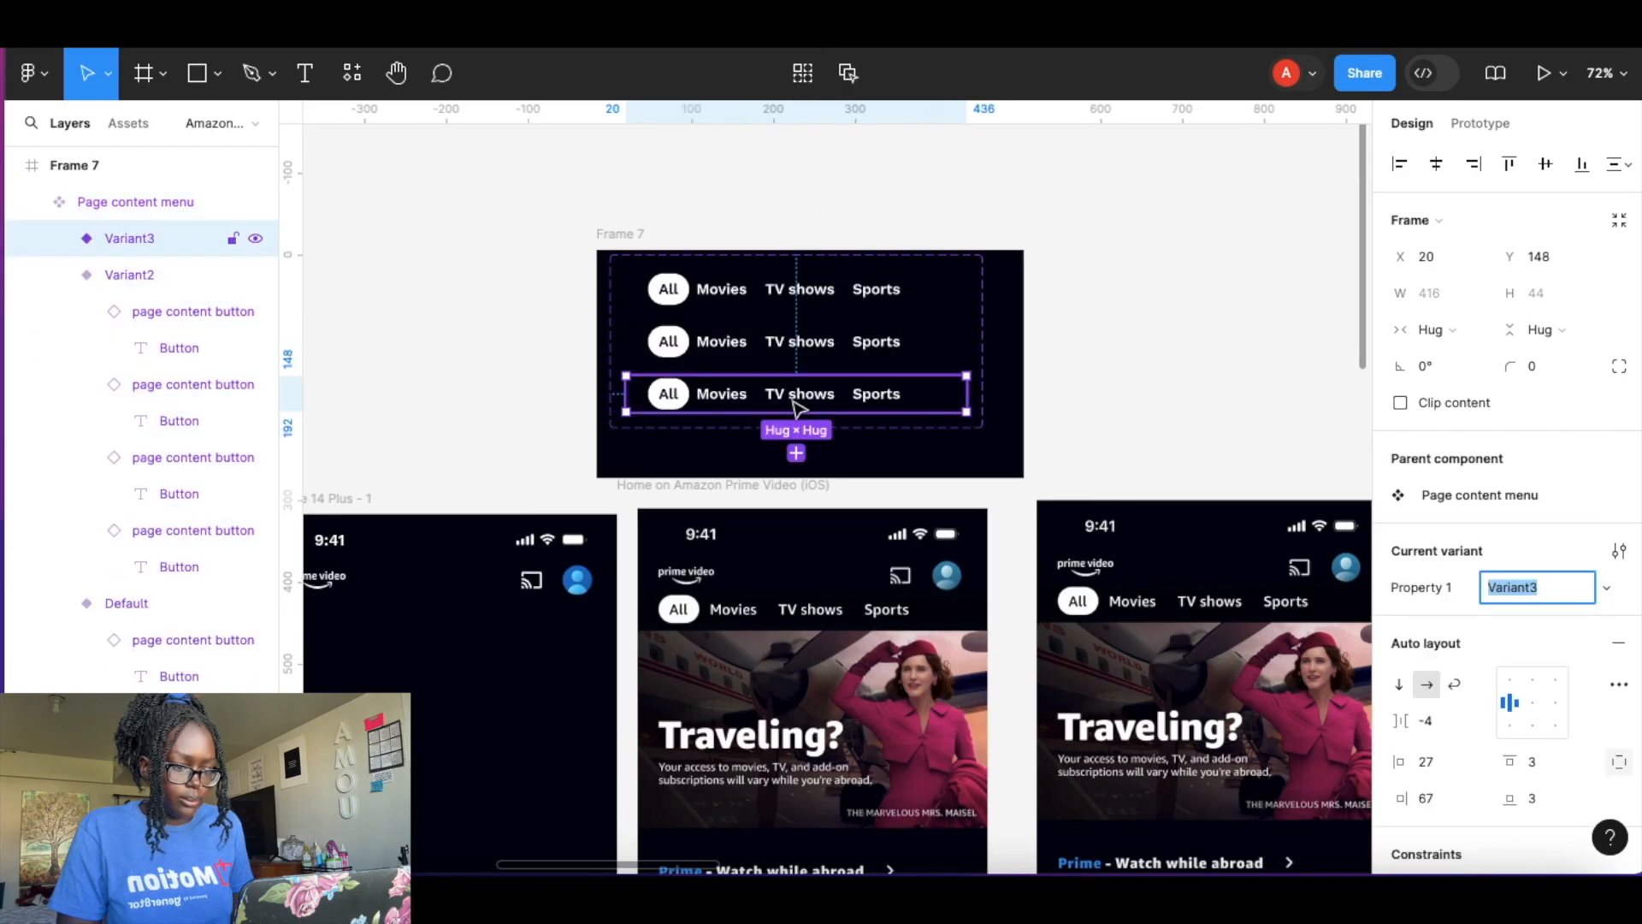
pyautogui.click(796, 453)
# Move Frame 7 slightly up and to the left.
pyautogui.click(862, 225)
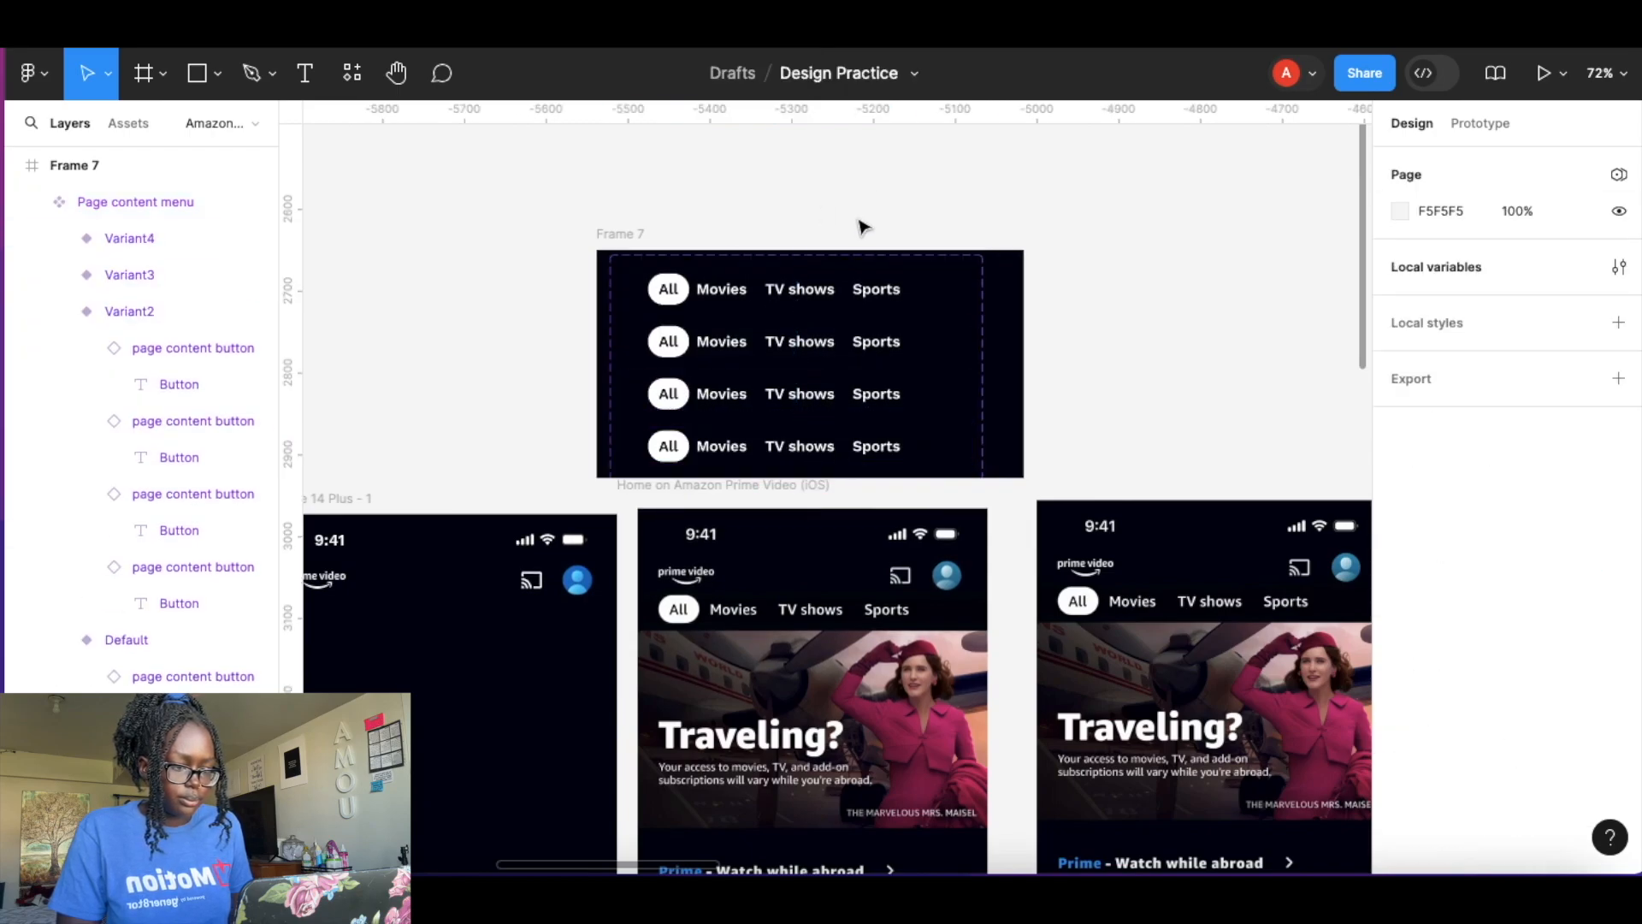
pyautogui.click(623, 235)
pyautogui.moveTo(583, 233); pyautogui.dragTo(543, 198)
pyautogui.click(889, 309)
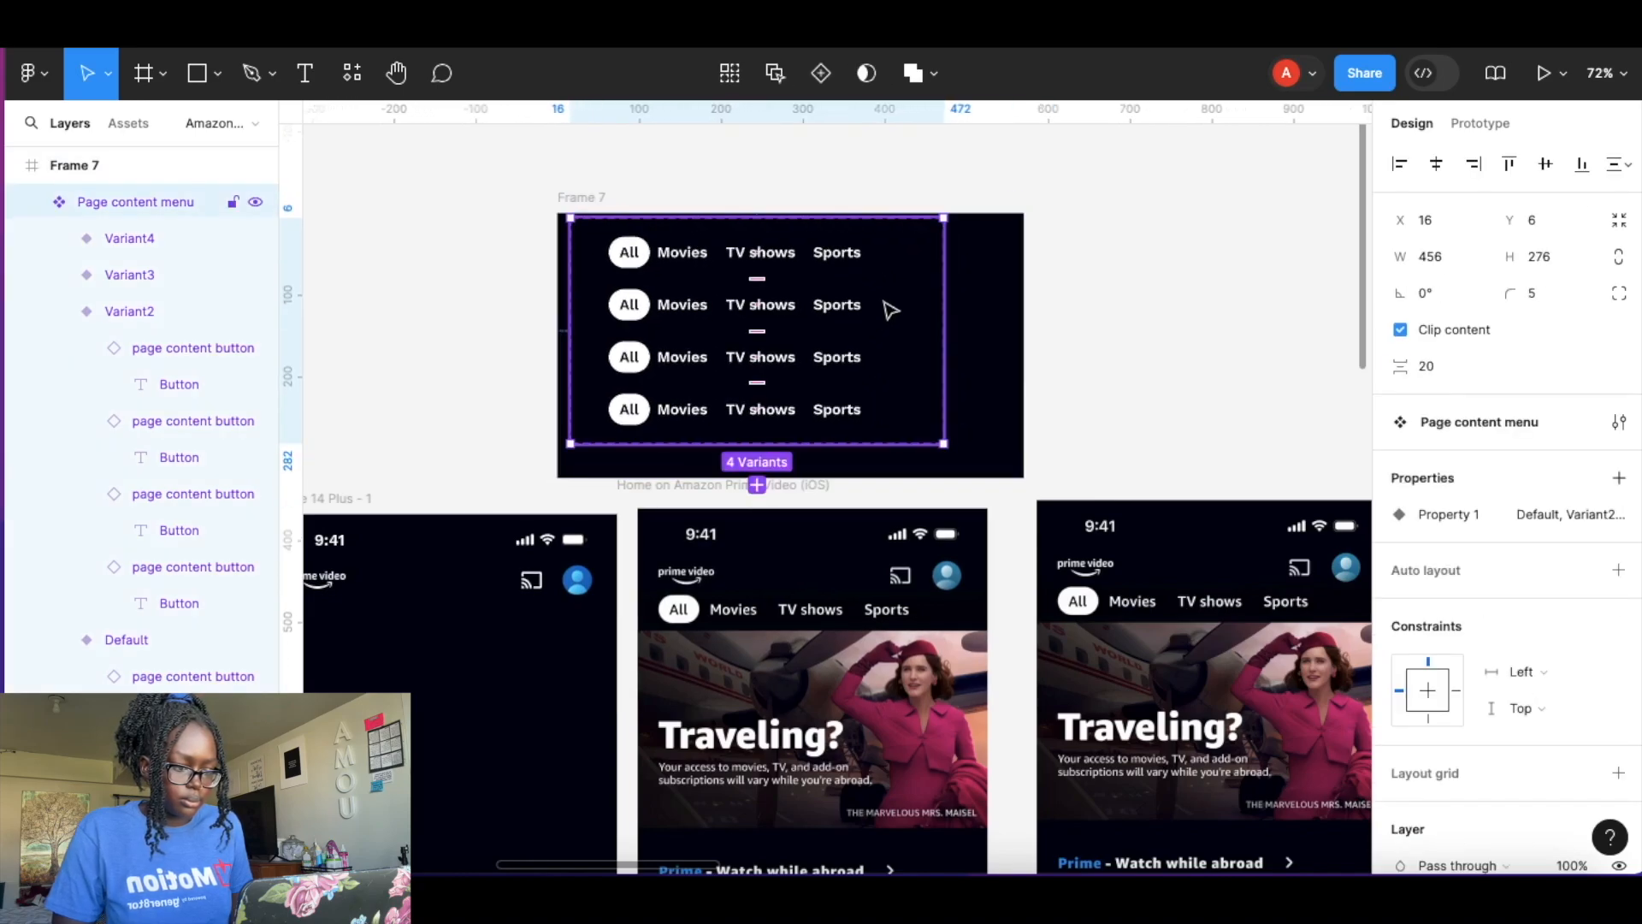
pyautogui.click(894, 312)
pyautogui.click(930, 288)
pyautogui.moveTo(922, 352); pyautogui.dragTo(938, 359)
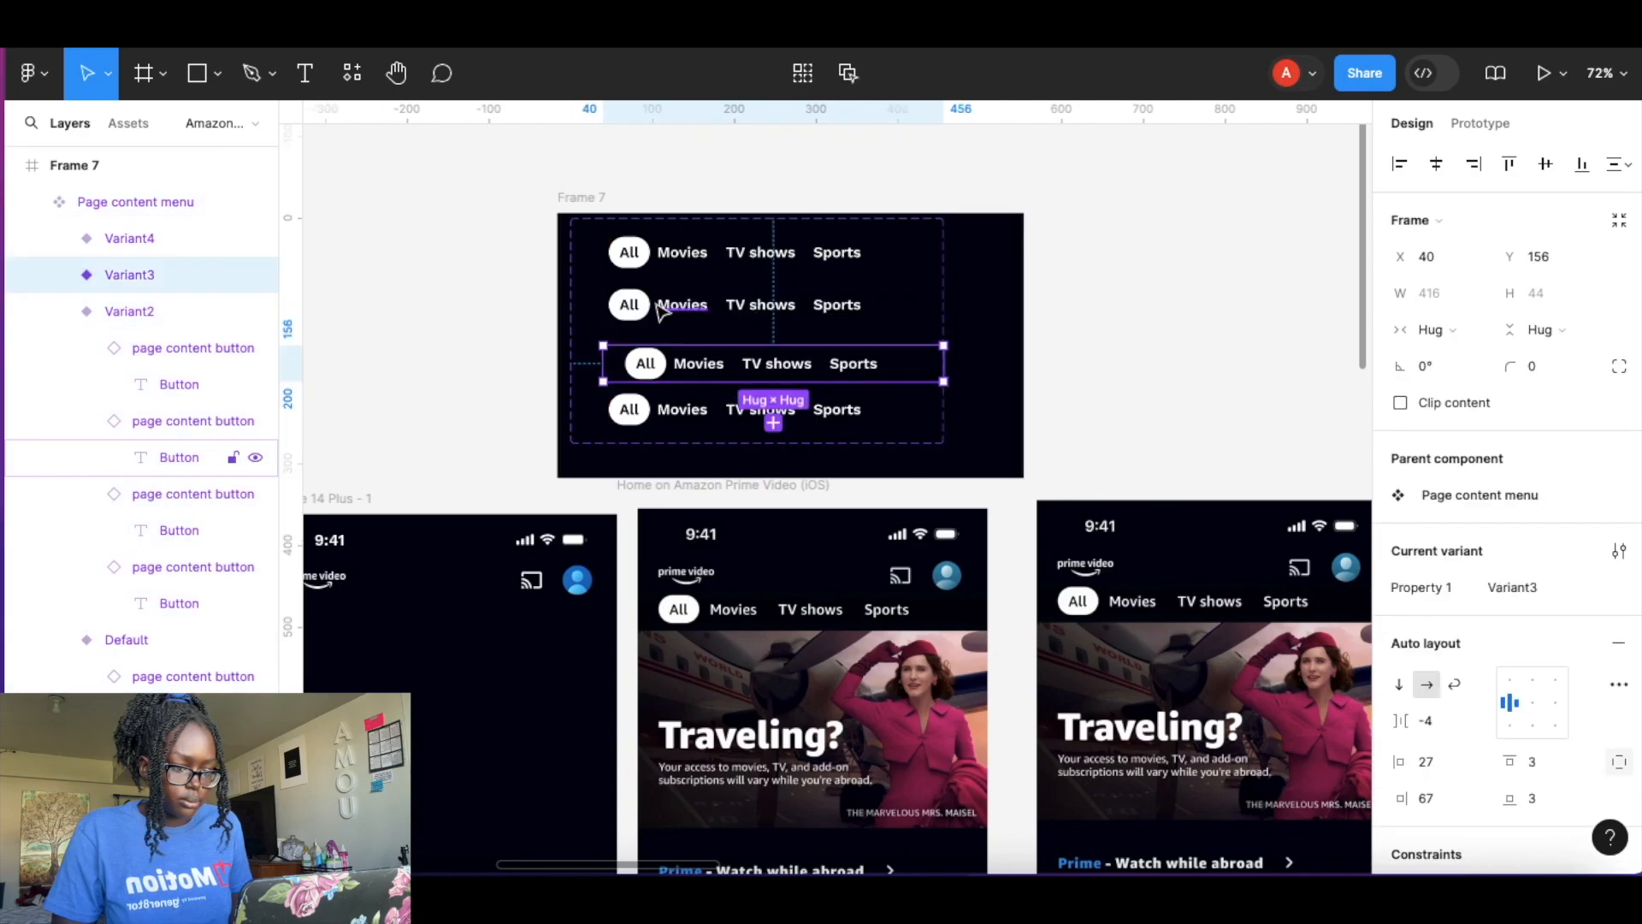
pyautogui.press('super+z')
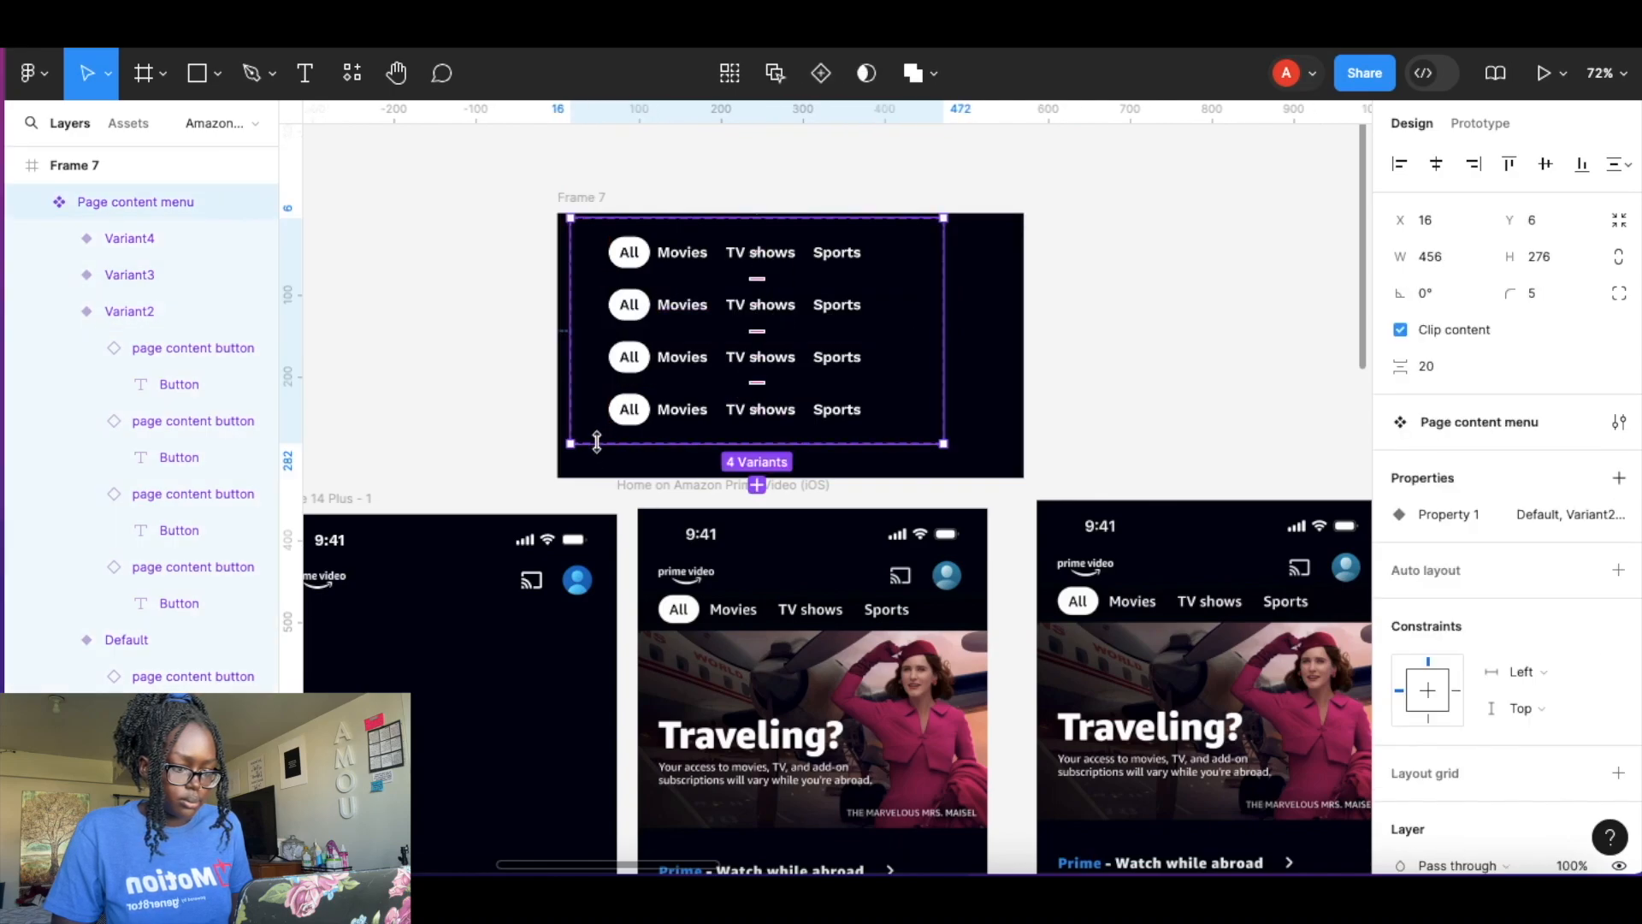
# In the second variant, set the All button's State to Default and the Movies button's State to Selected.
pyautogui.click(1105, 307)
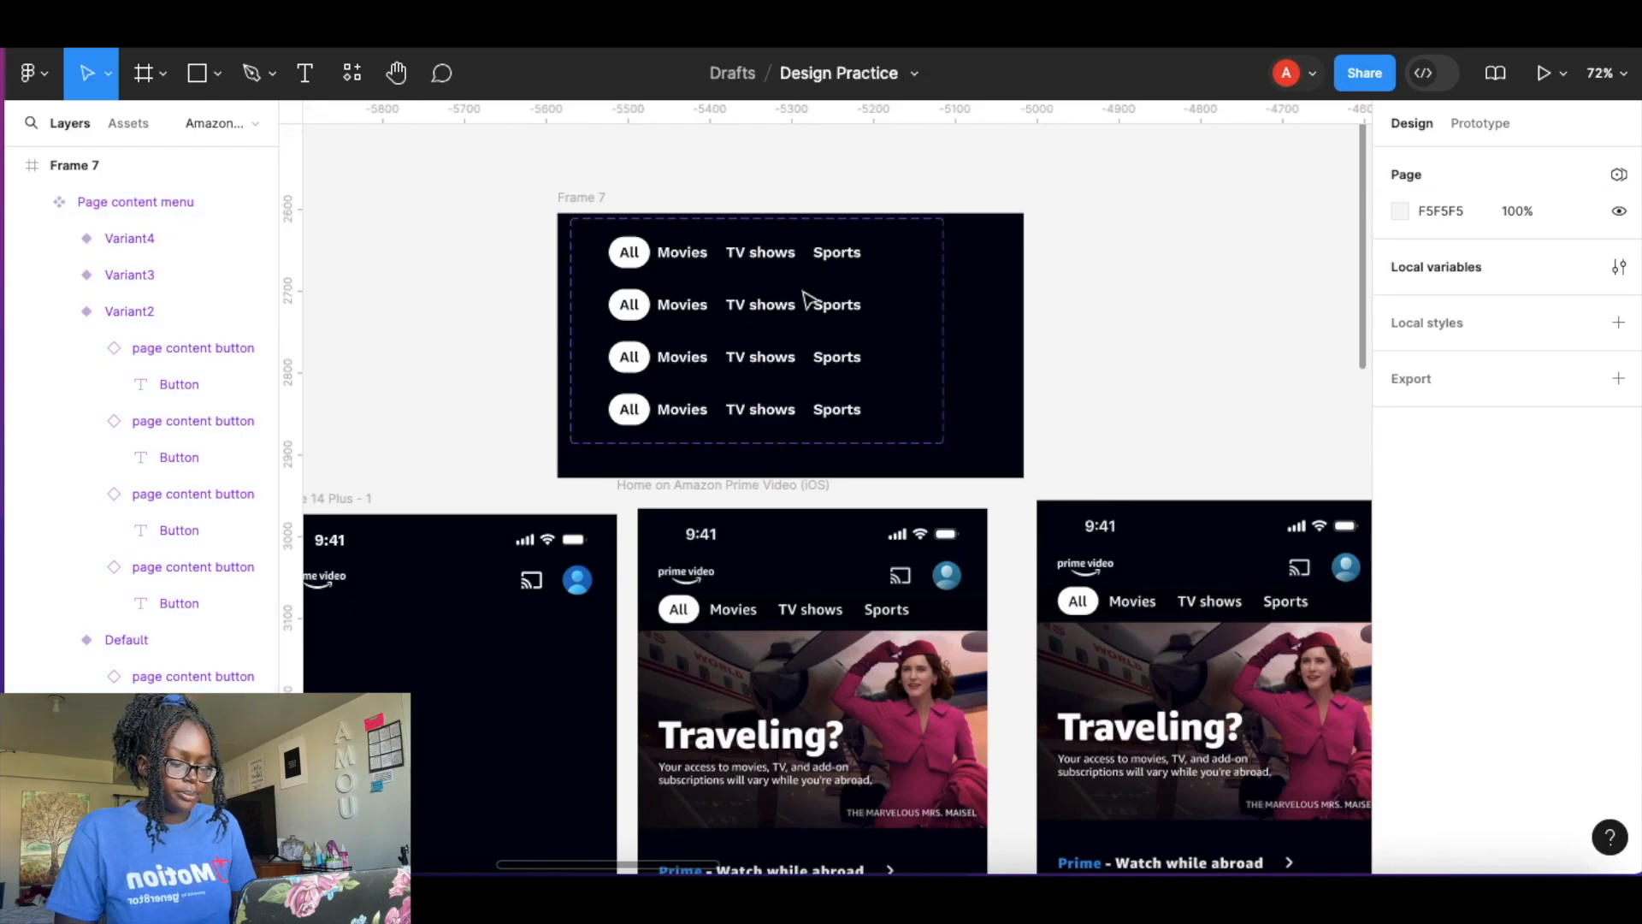
pyautogui.scroll(5, 765, 271)
pyautogui.hscroll(-2, 774, 270)
pyautogui.scroll(3, 773, 268)
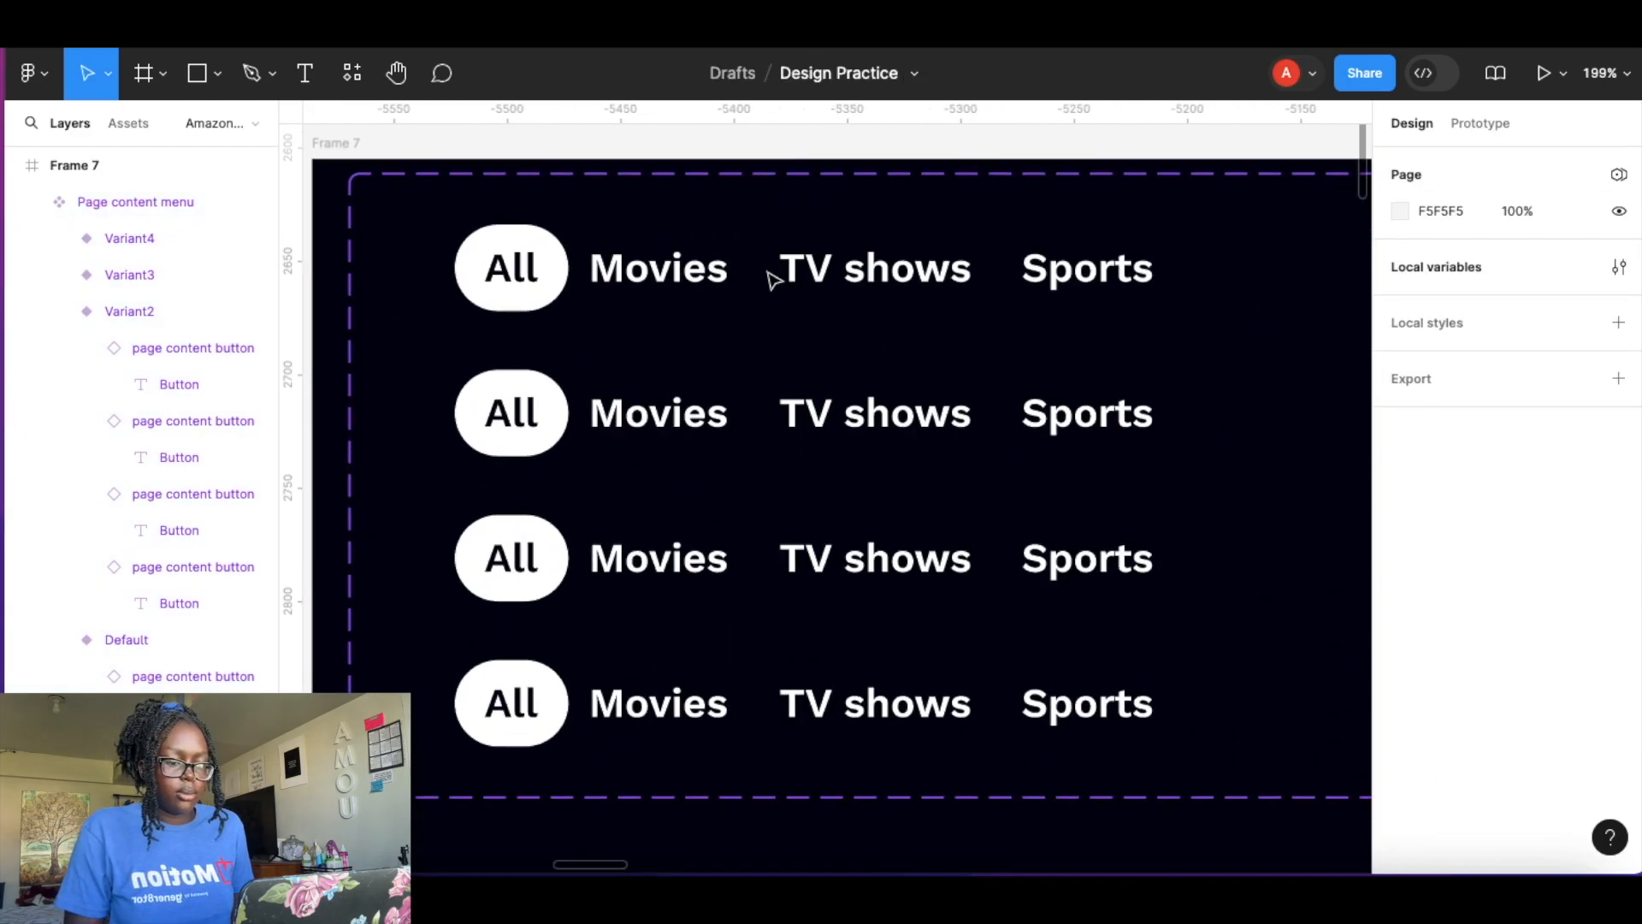
pyautogui.click(530, 411)
pyautogui.doubleClick(530, 409)
pyautogui.doubleClick(530, 409)
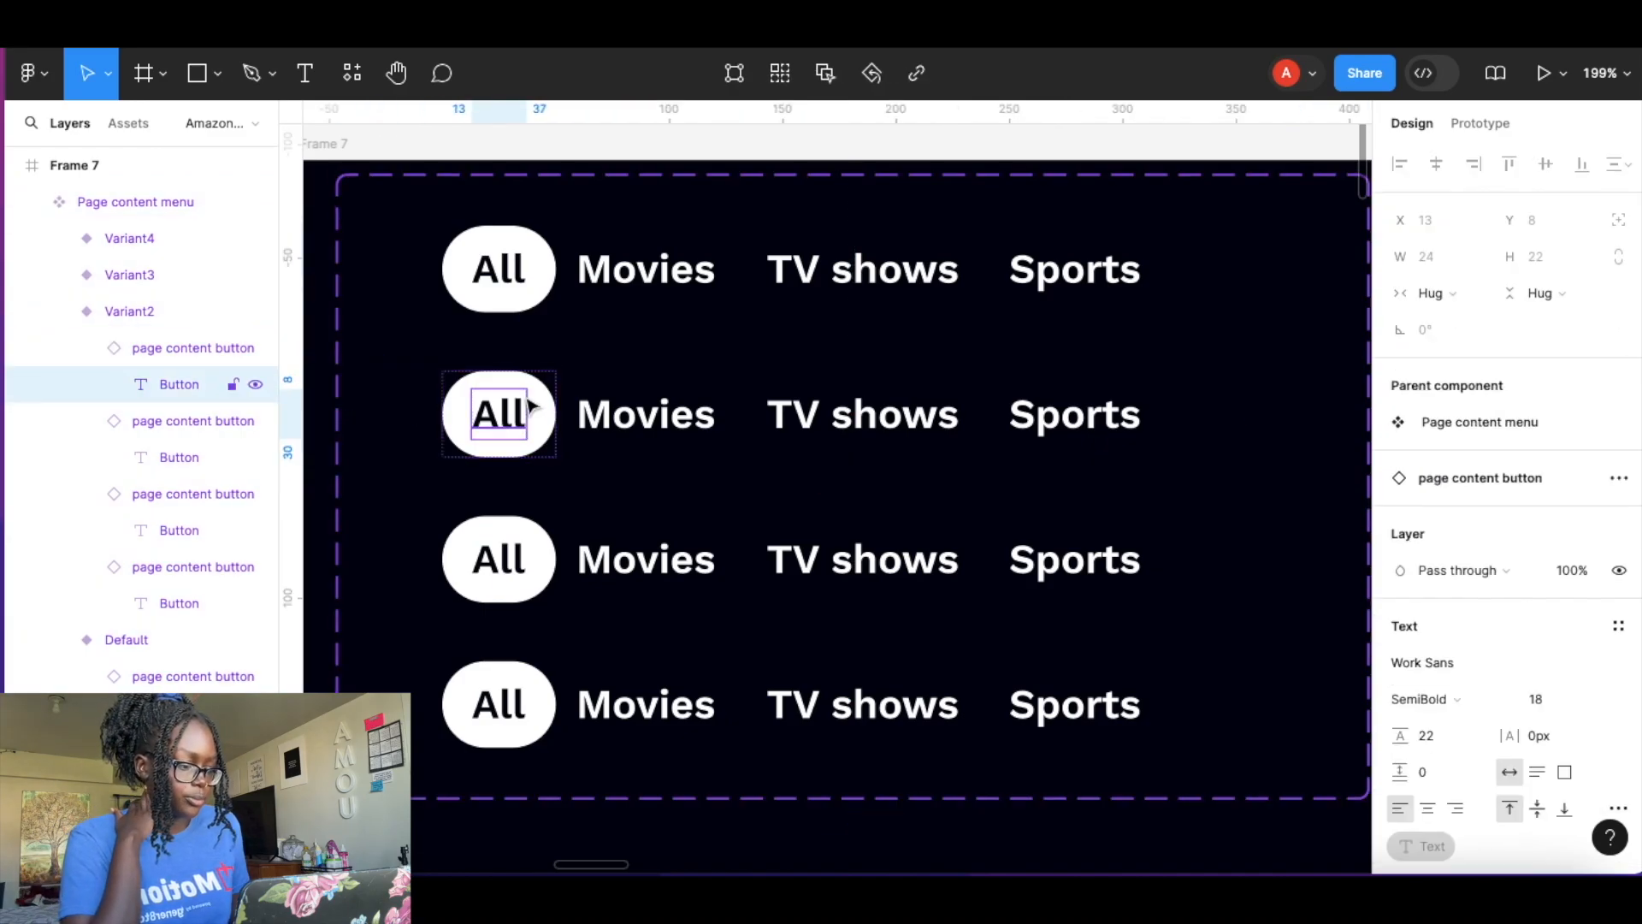
pyautogui.click(531, 389)
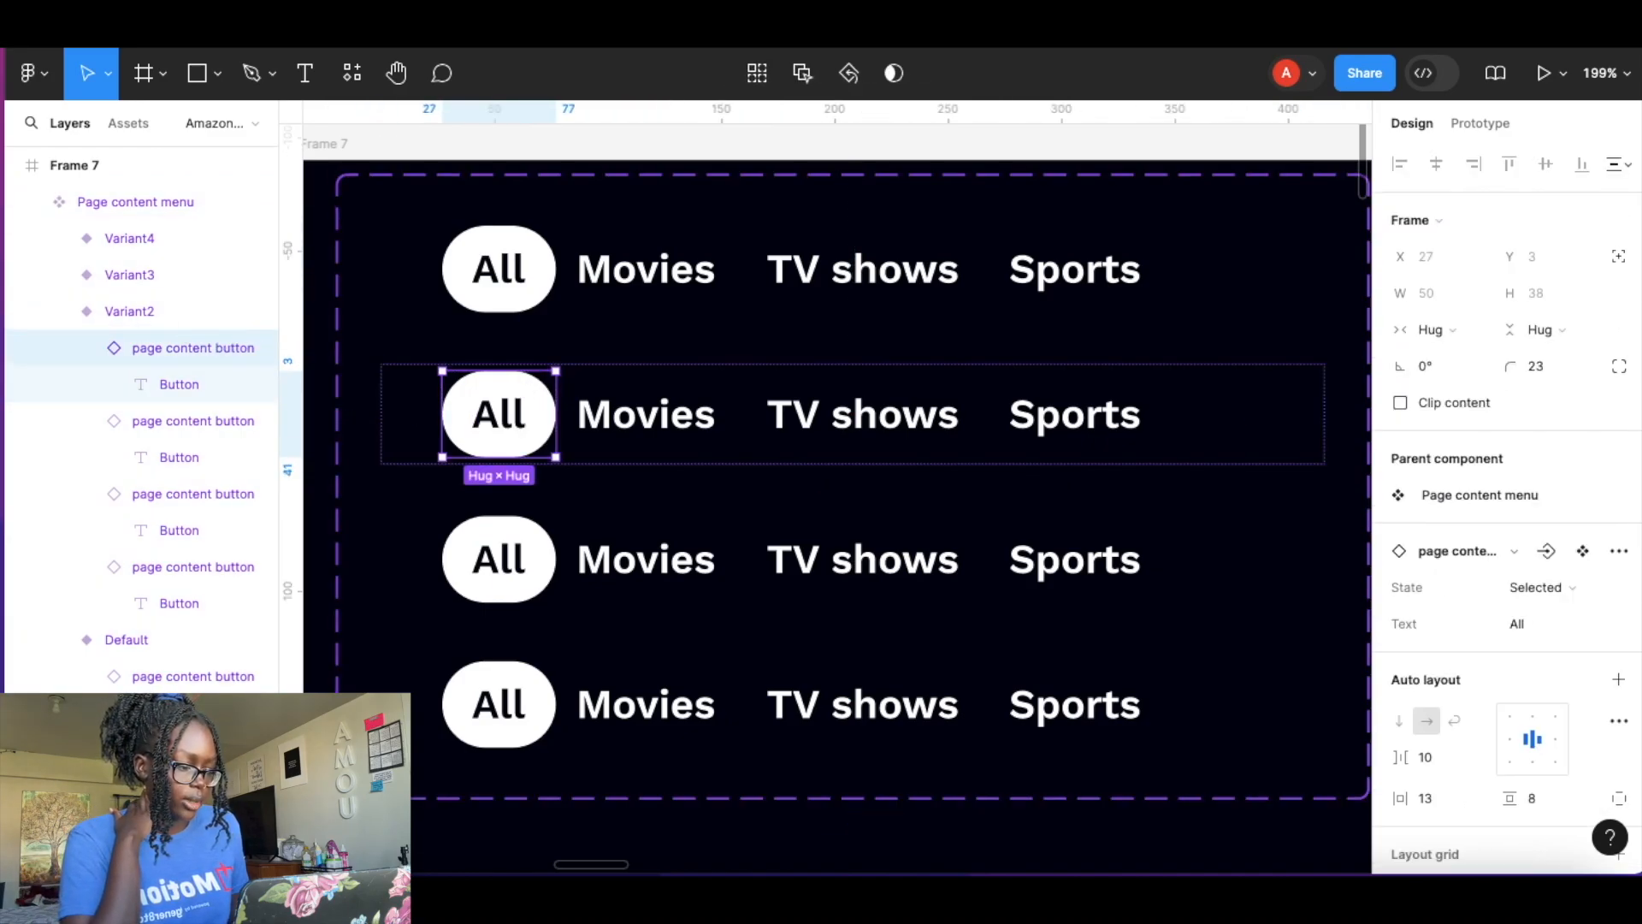
pyautogui.click(1563, 590)
pyautogui.click(1444, 561)
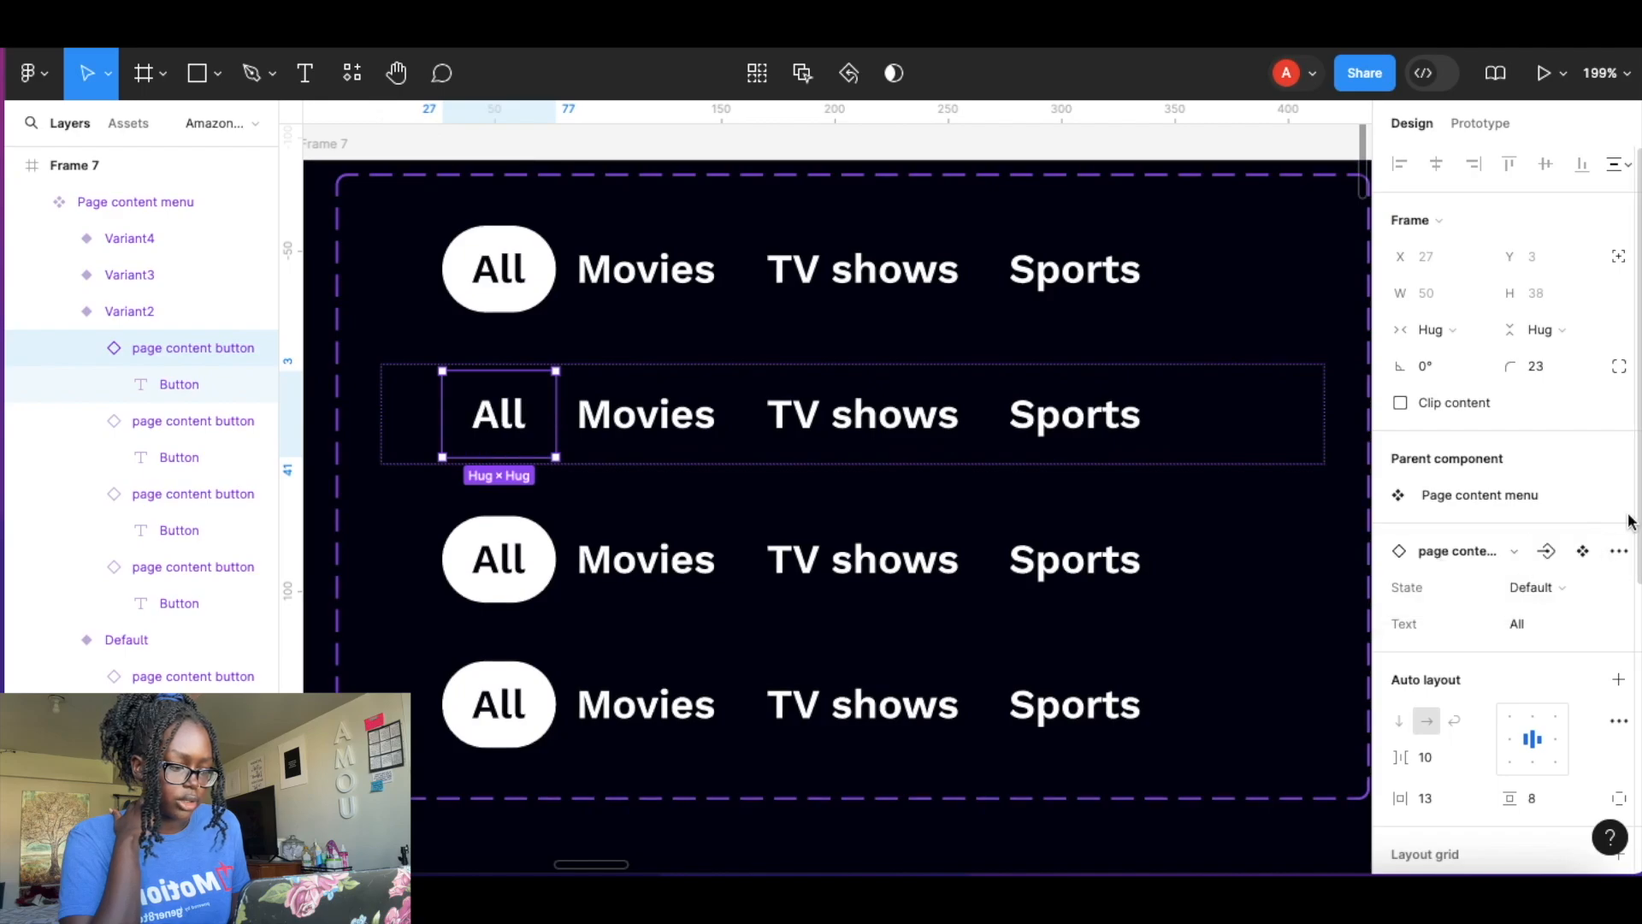
pyautogui.click(599, 428)
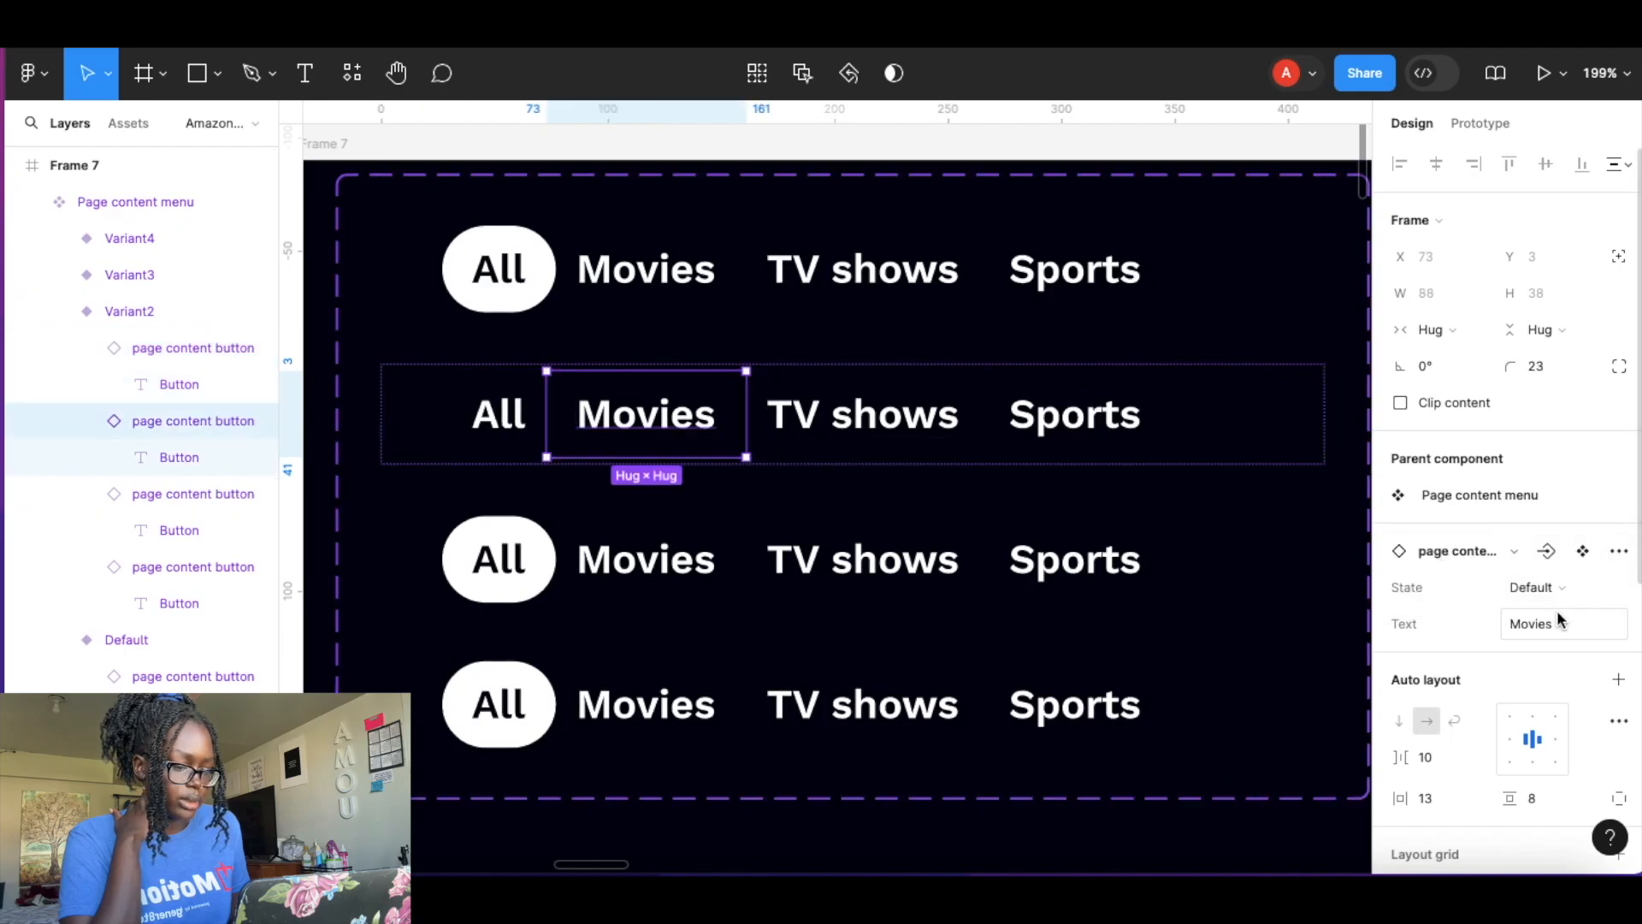
pyautogui.click(1570, 588)
pyautogui.click(1525, 618)
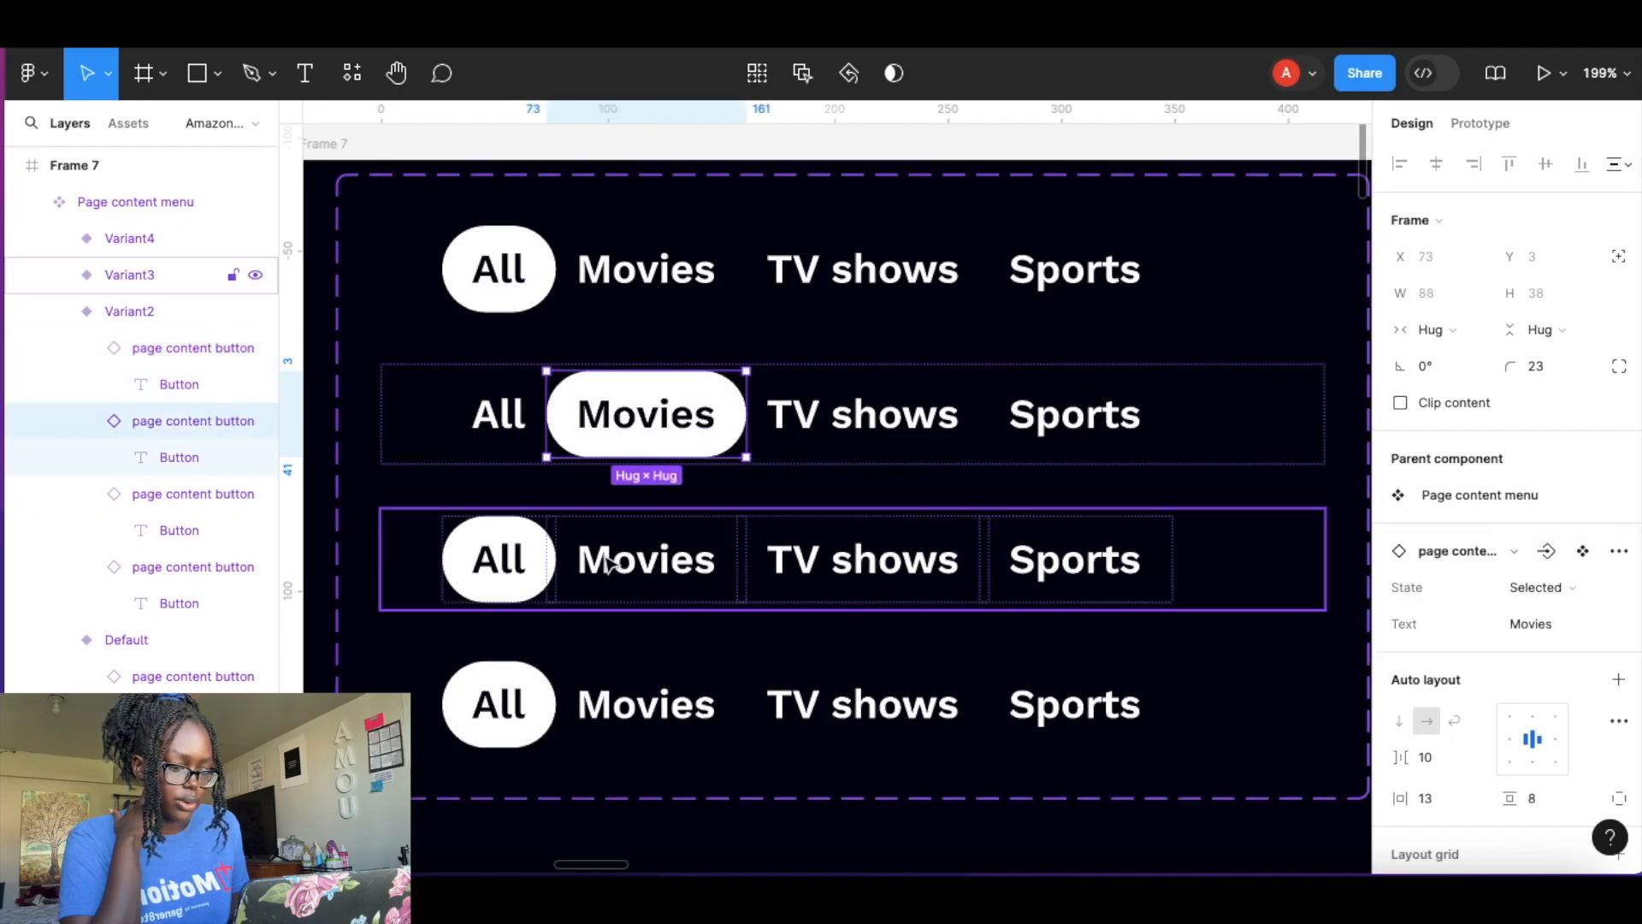
# In the third variant, set the All button's State to Default and the TV shows button's State to Selected.
pyautogui.click(503, 550)
pyautogui.click(503, 550)
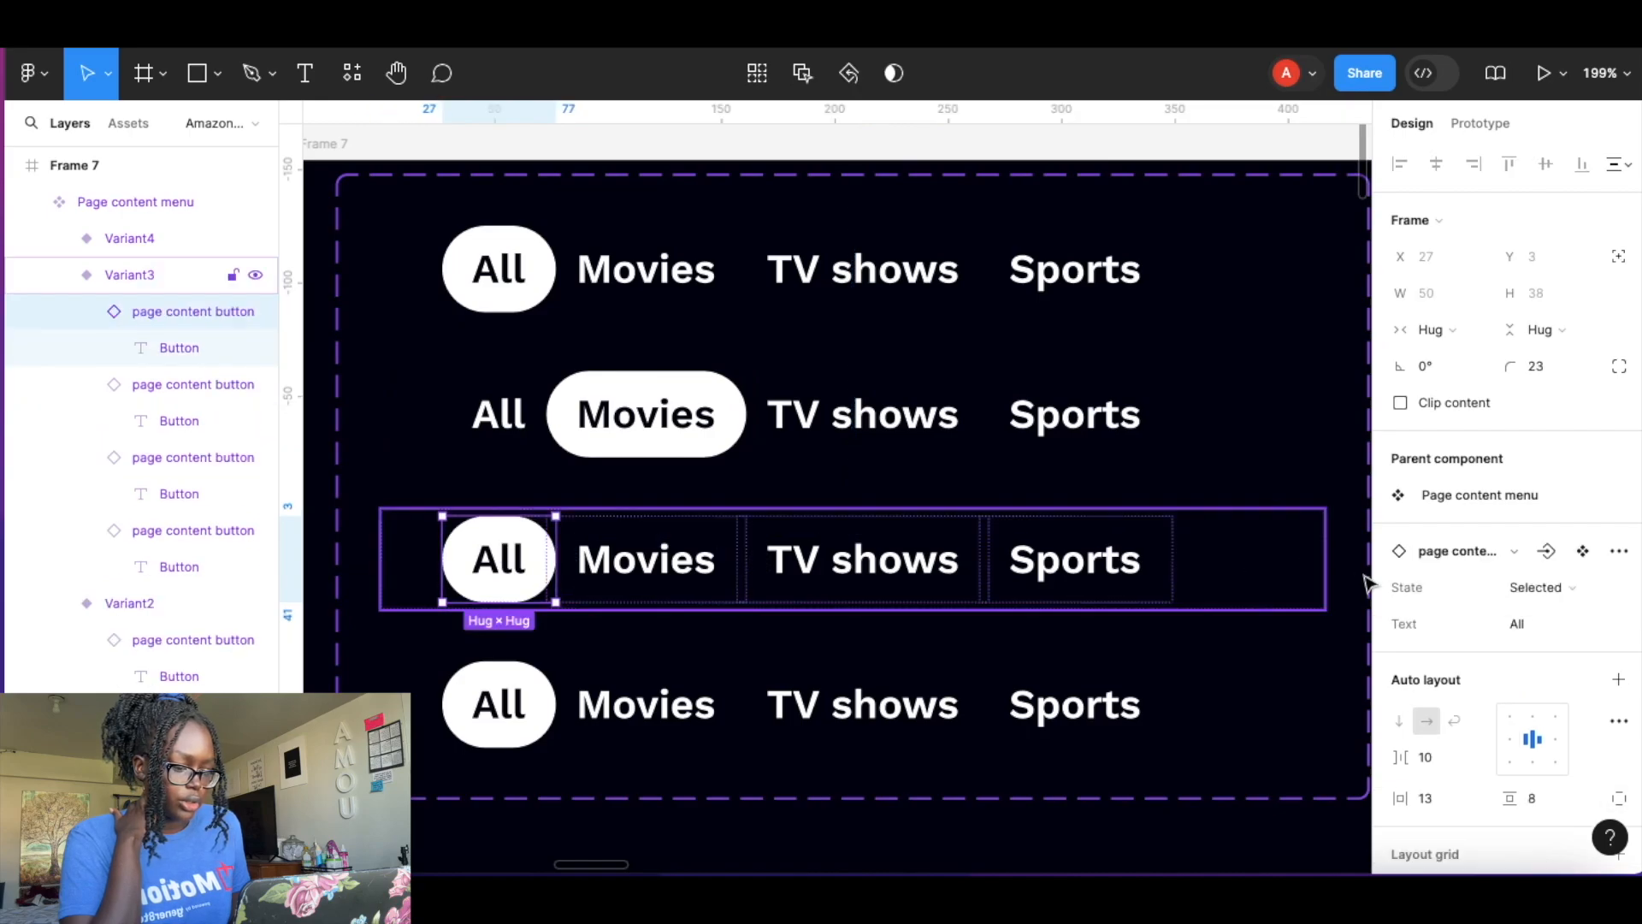
pyautogui.click(1558, 586)
pyautogui.click(1512, 561)
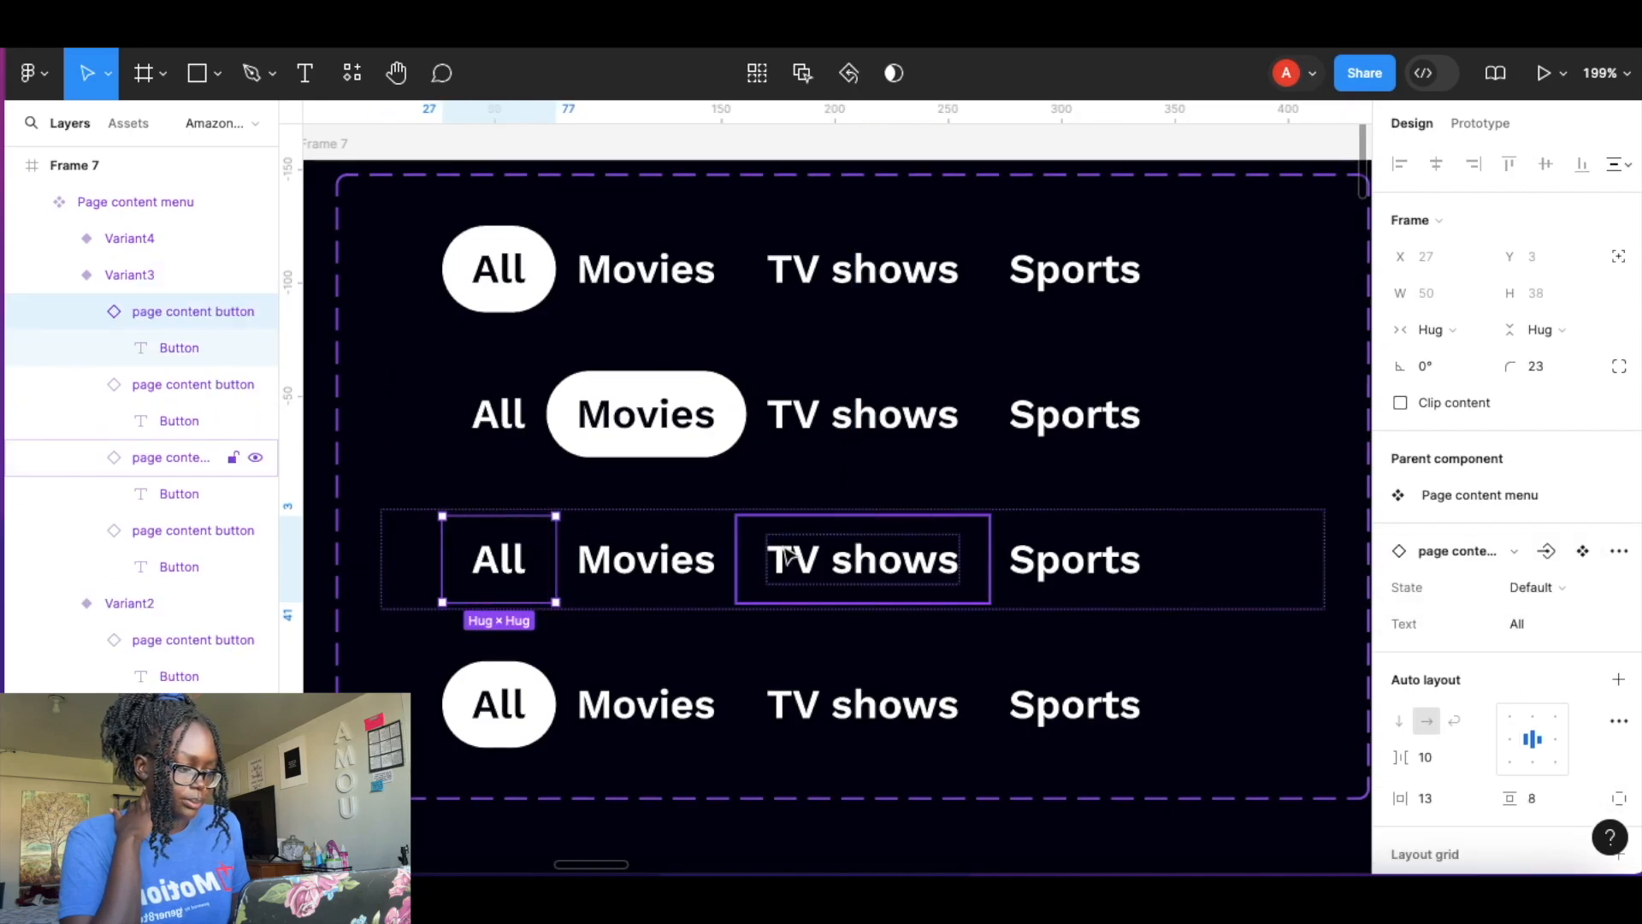
pyautogui.click(862, 560)
pyautogui.click(1540, 590)
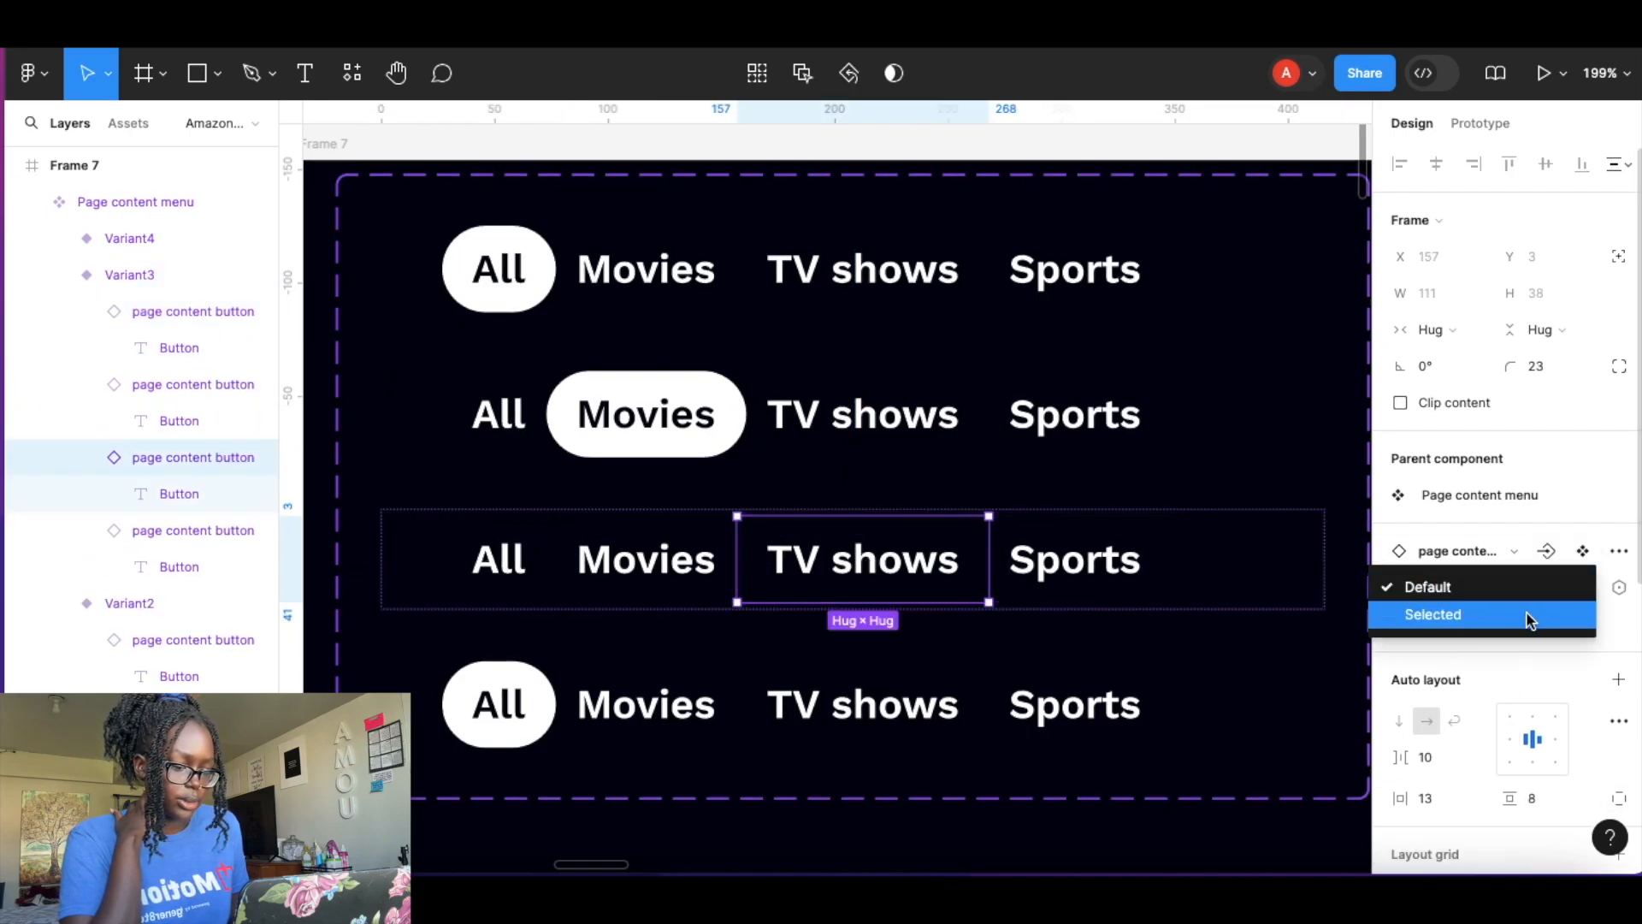
pyautogui.click(1531, 614)
# In the fourth variant, set the All button's State to Default and the Sports button's State to Selected.
pyautogui.click(539, 684)
pyautogui.click(534, 685)
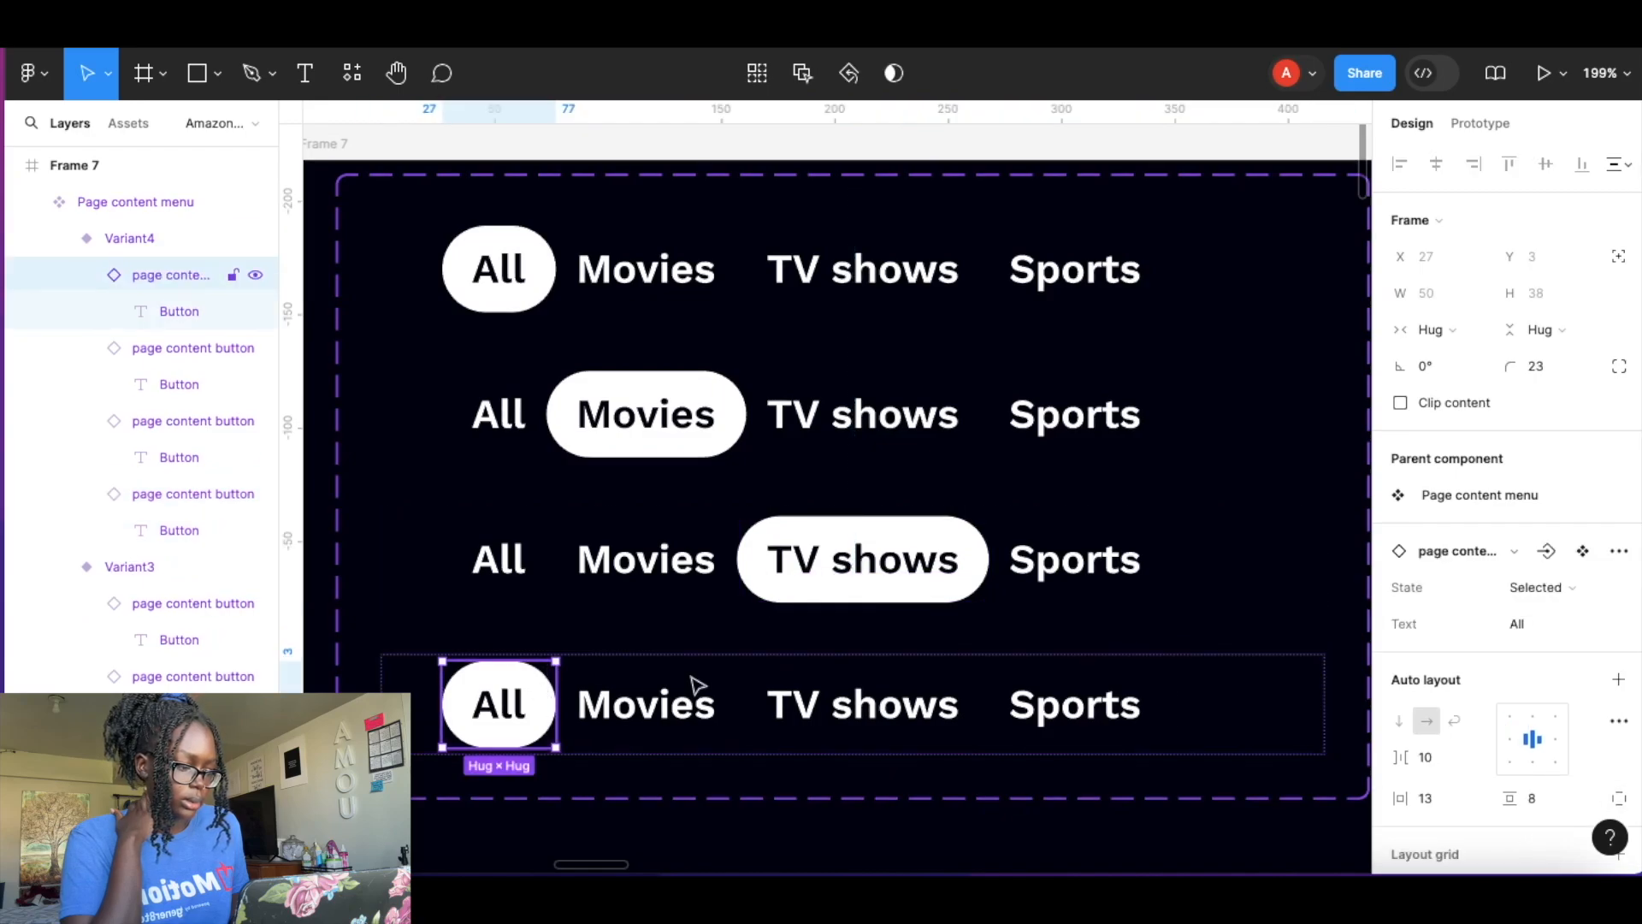
pyautogui.click(1574, 595)
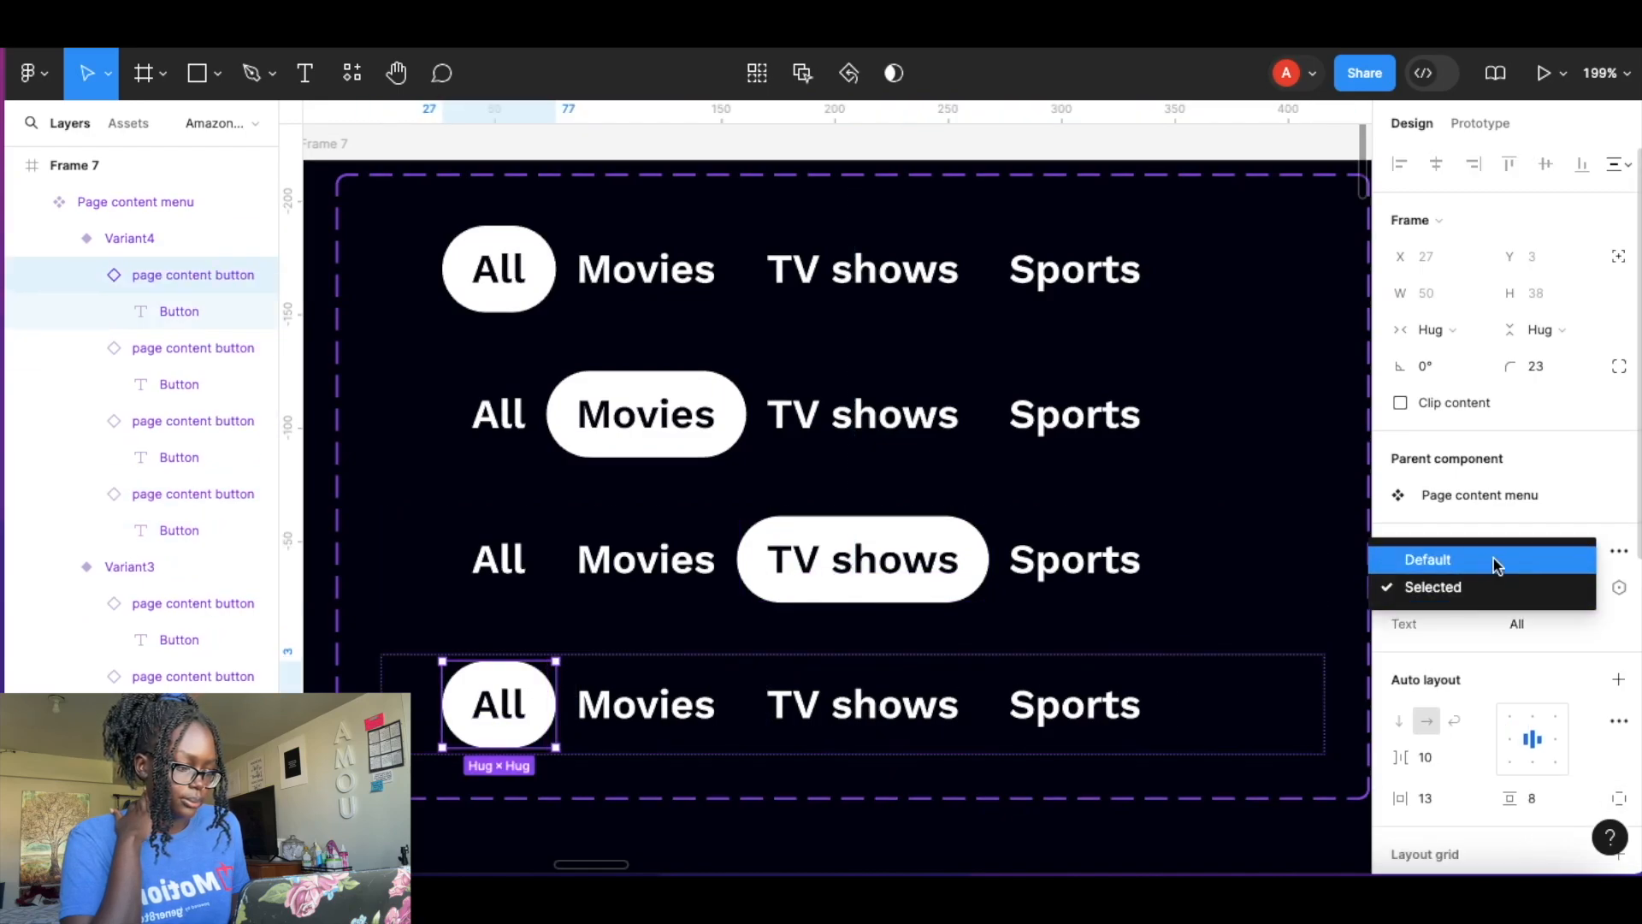
pyautogui.click(1496, 560)
pyautogui.click(1099, 700)
pyautogui.click(1535, 590)
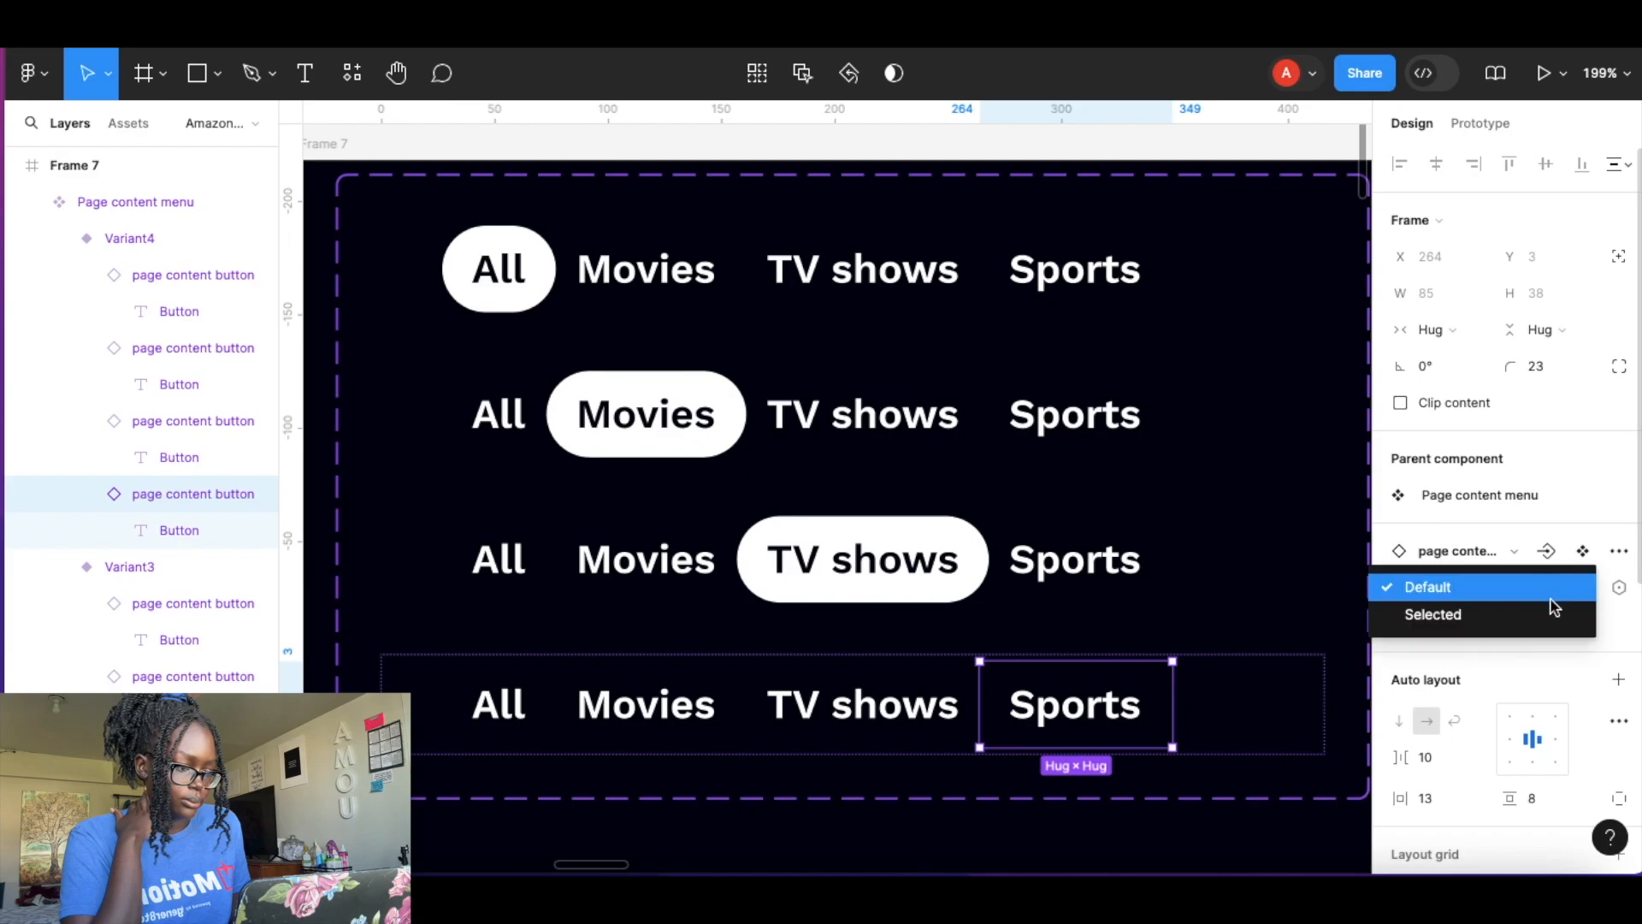
pyautogui.click(1544, 612)
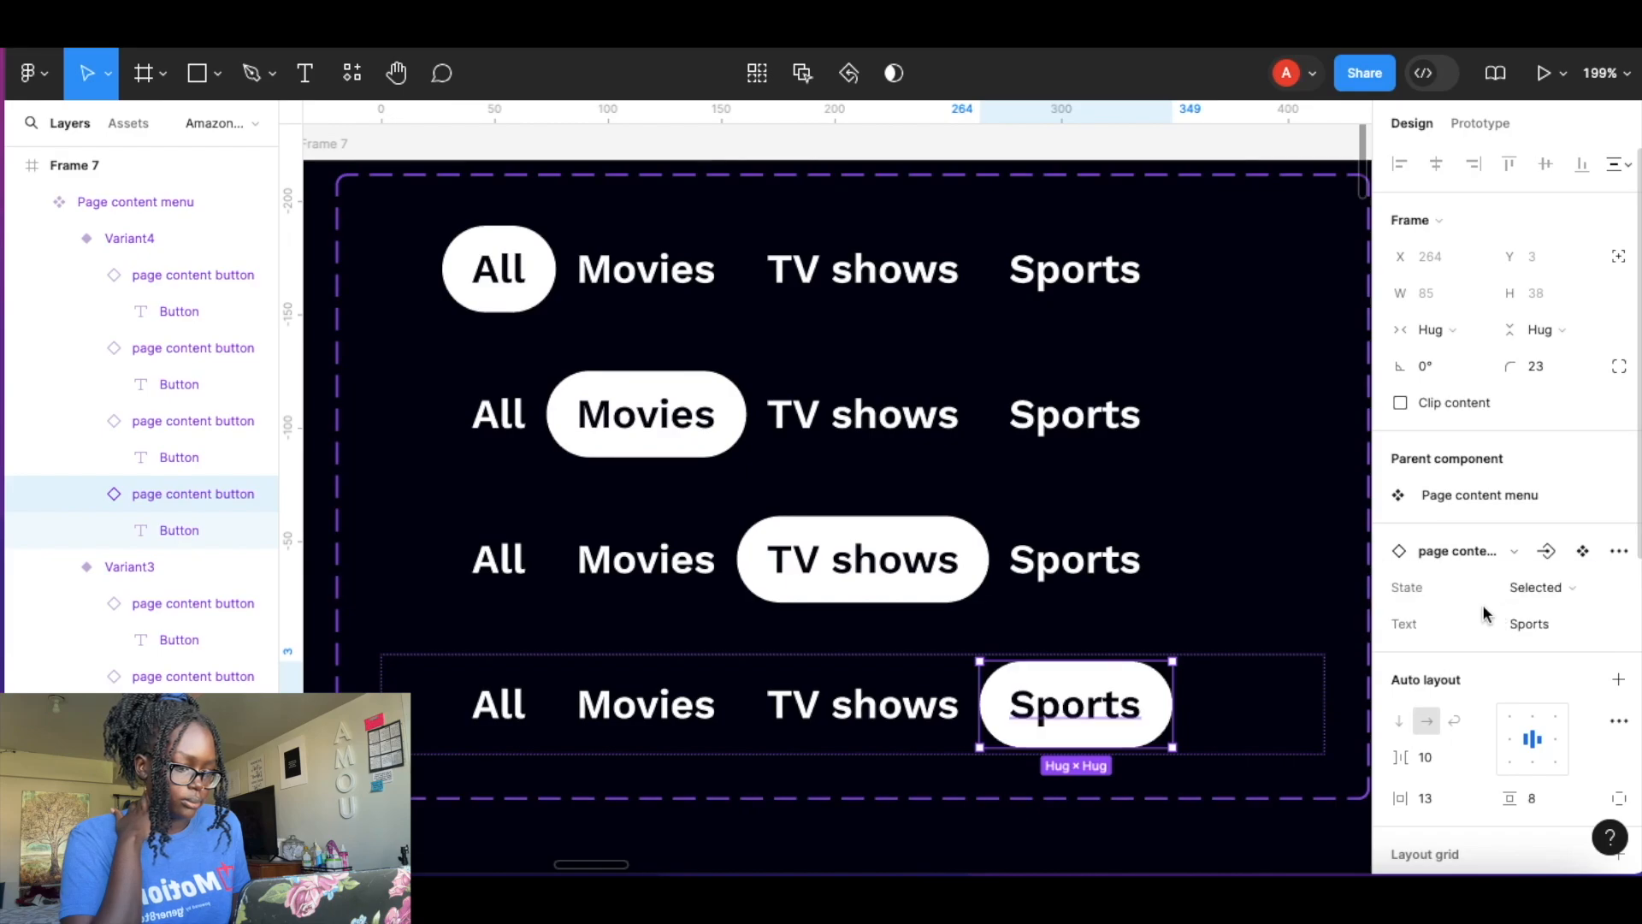
# Rename the variant property to type of content and set the first variant's value to all.
pyautogui.click(1172, 154)
pyautogui.click(624, 282)
pyautogui.click(624, 269)
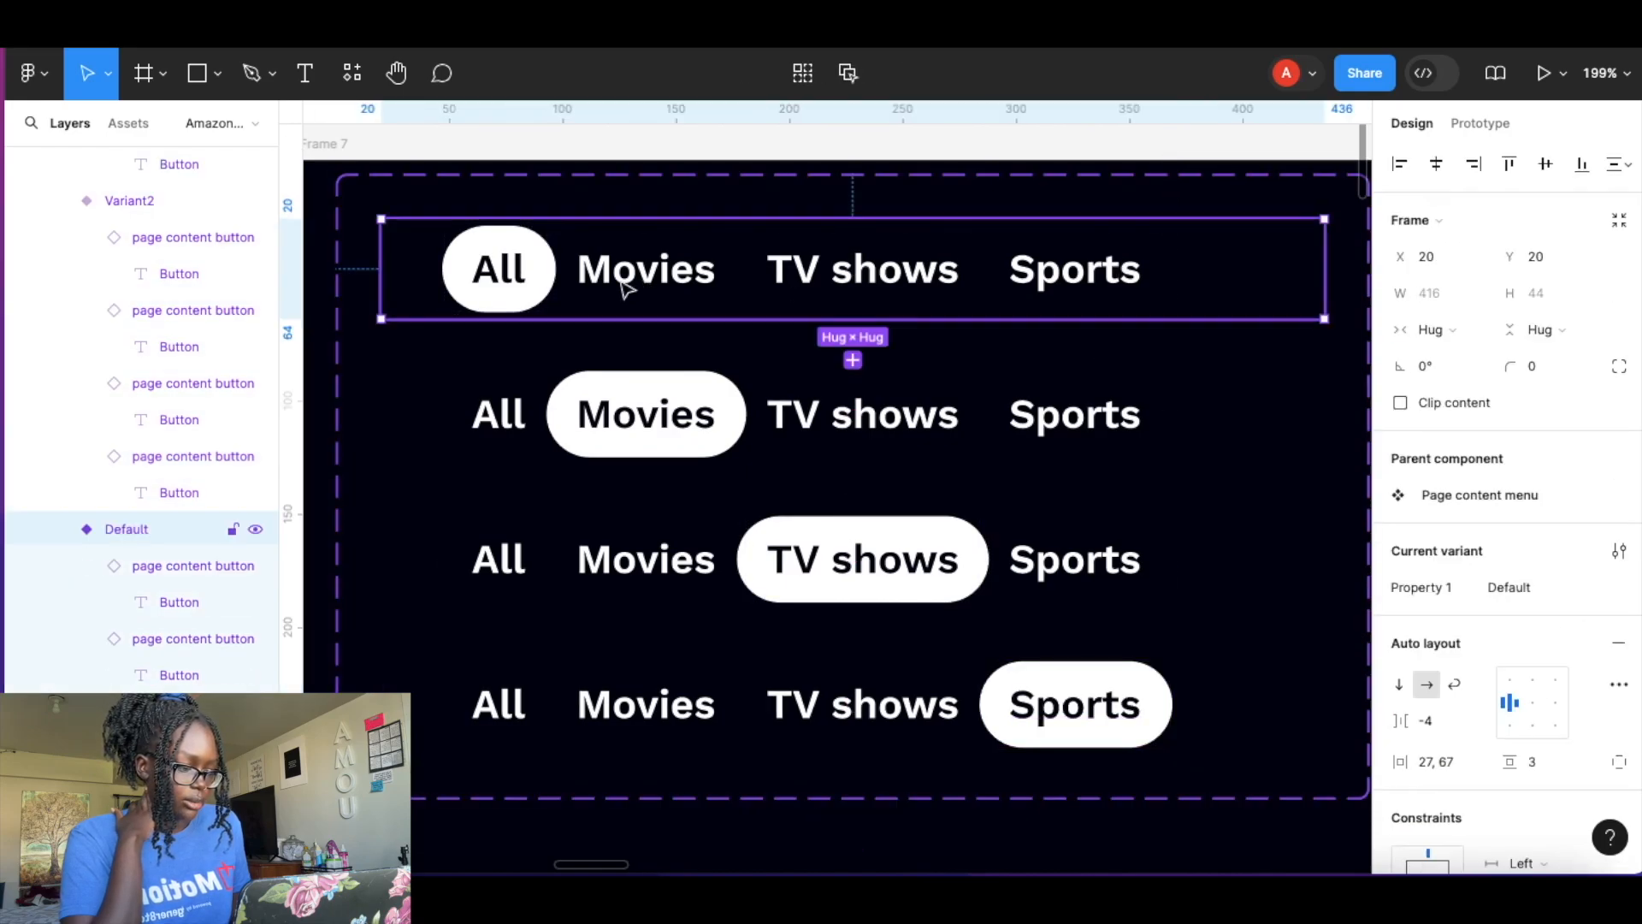
pyautogui.doubleClick(1427, 599)
pyautogui.write('ty')
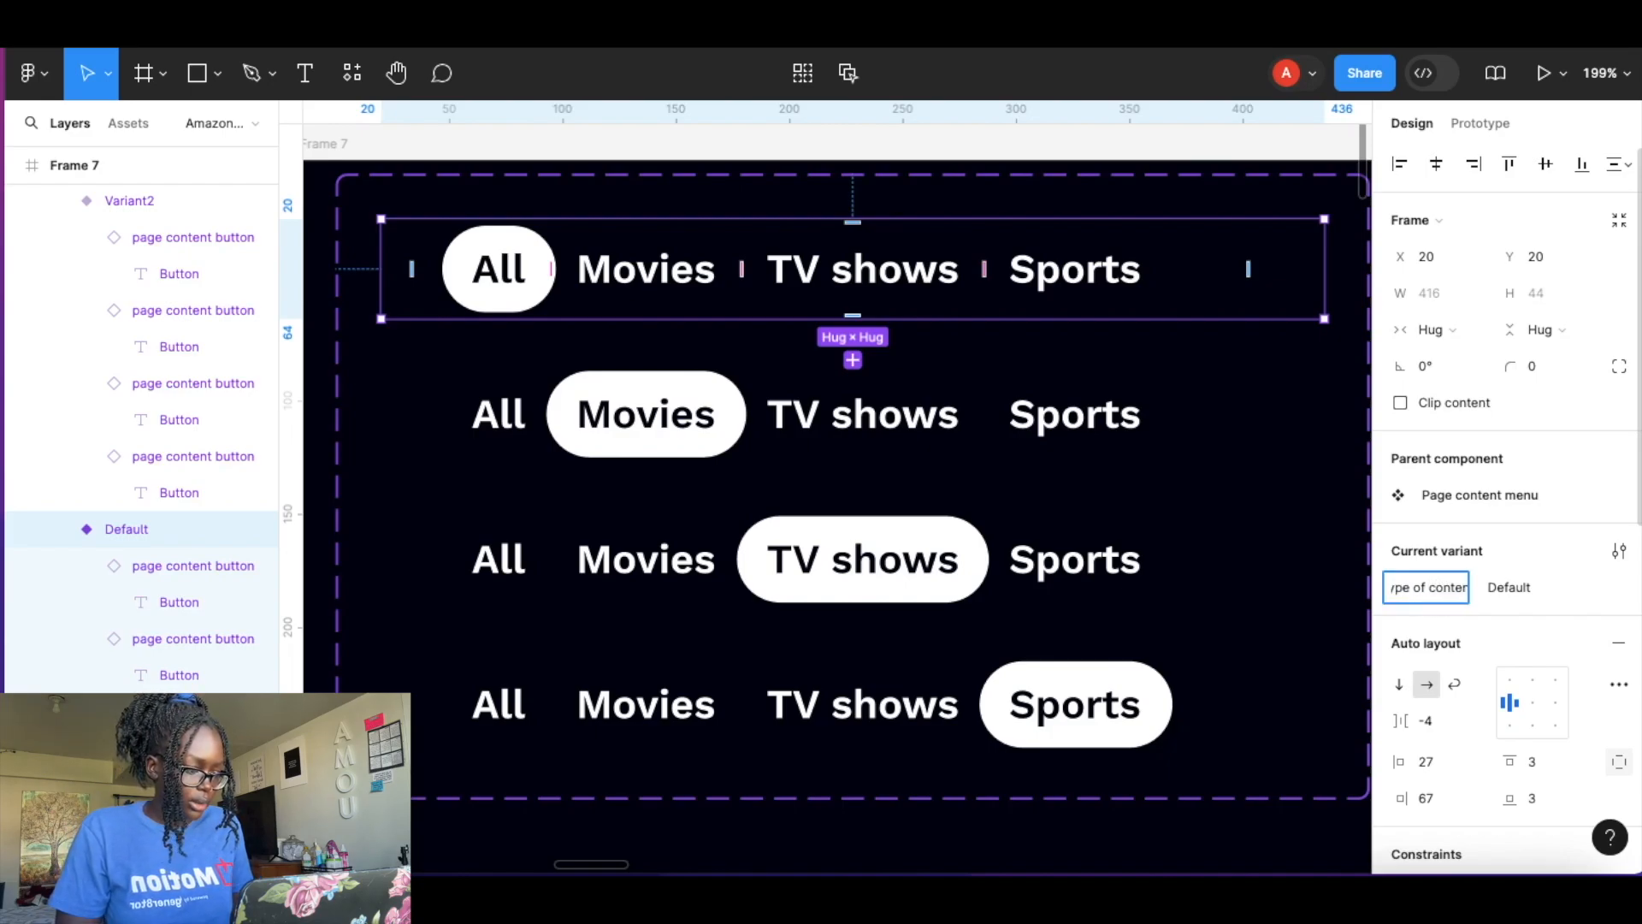
pyautogui.click(1524, 592)
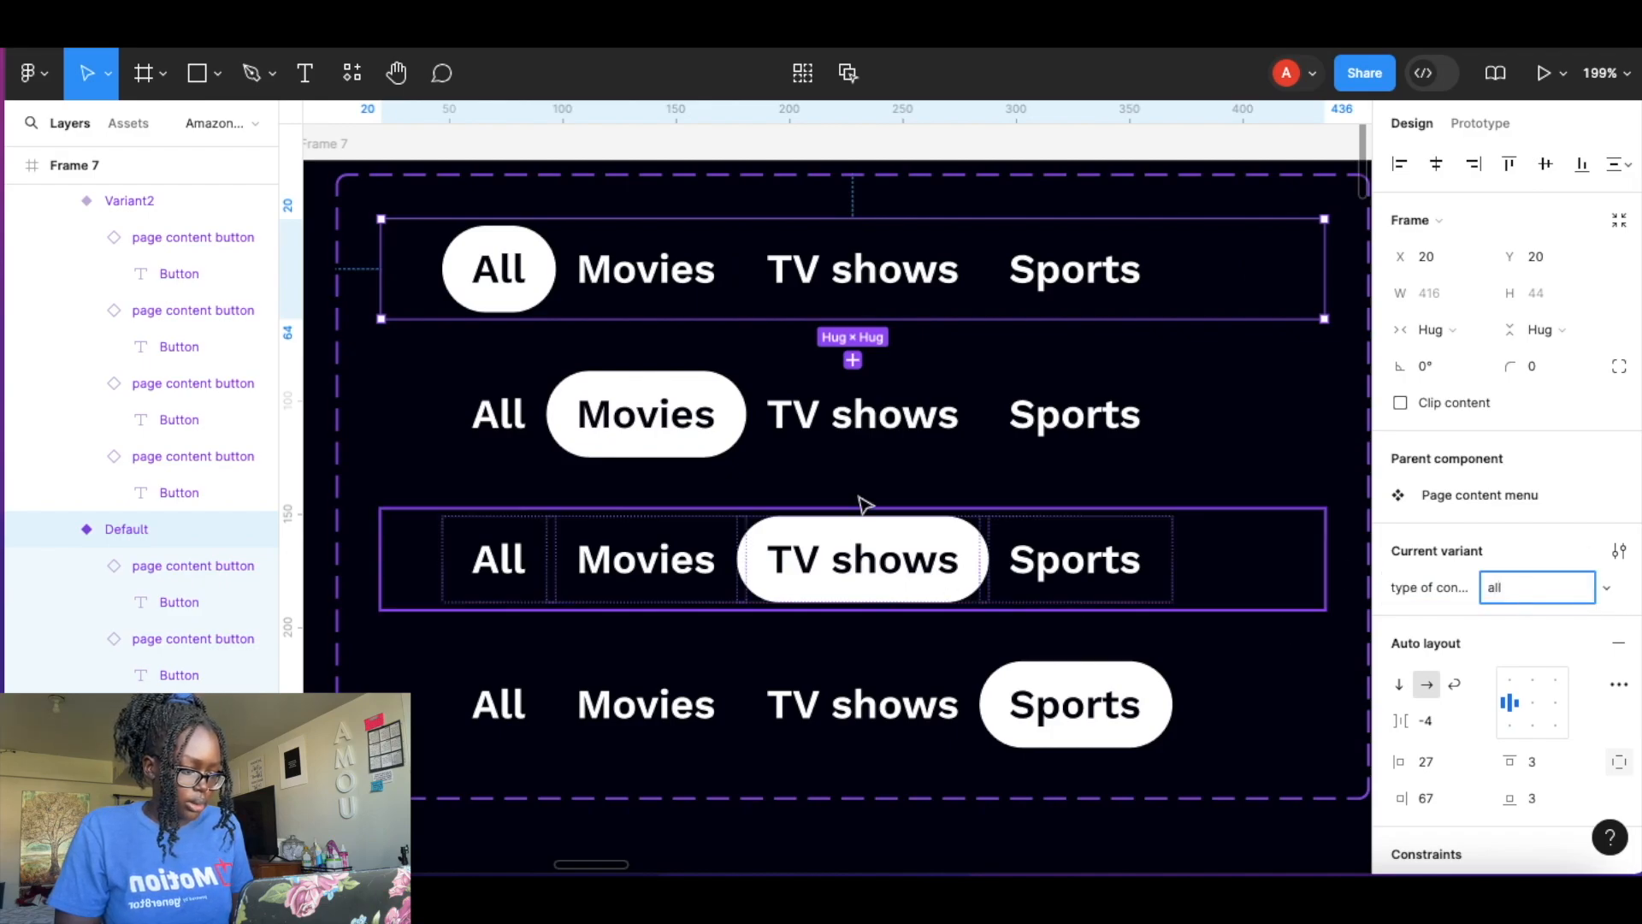
# Set the second variant's type of content value to movies.
pyautogui.click(880, 410)
pyautogui.click(1517, 593)
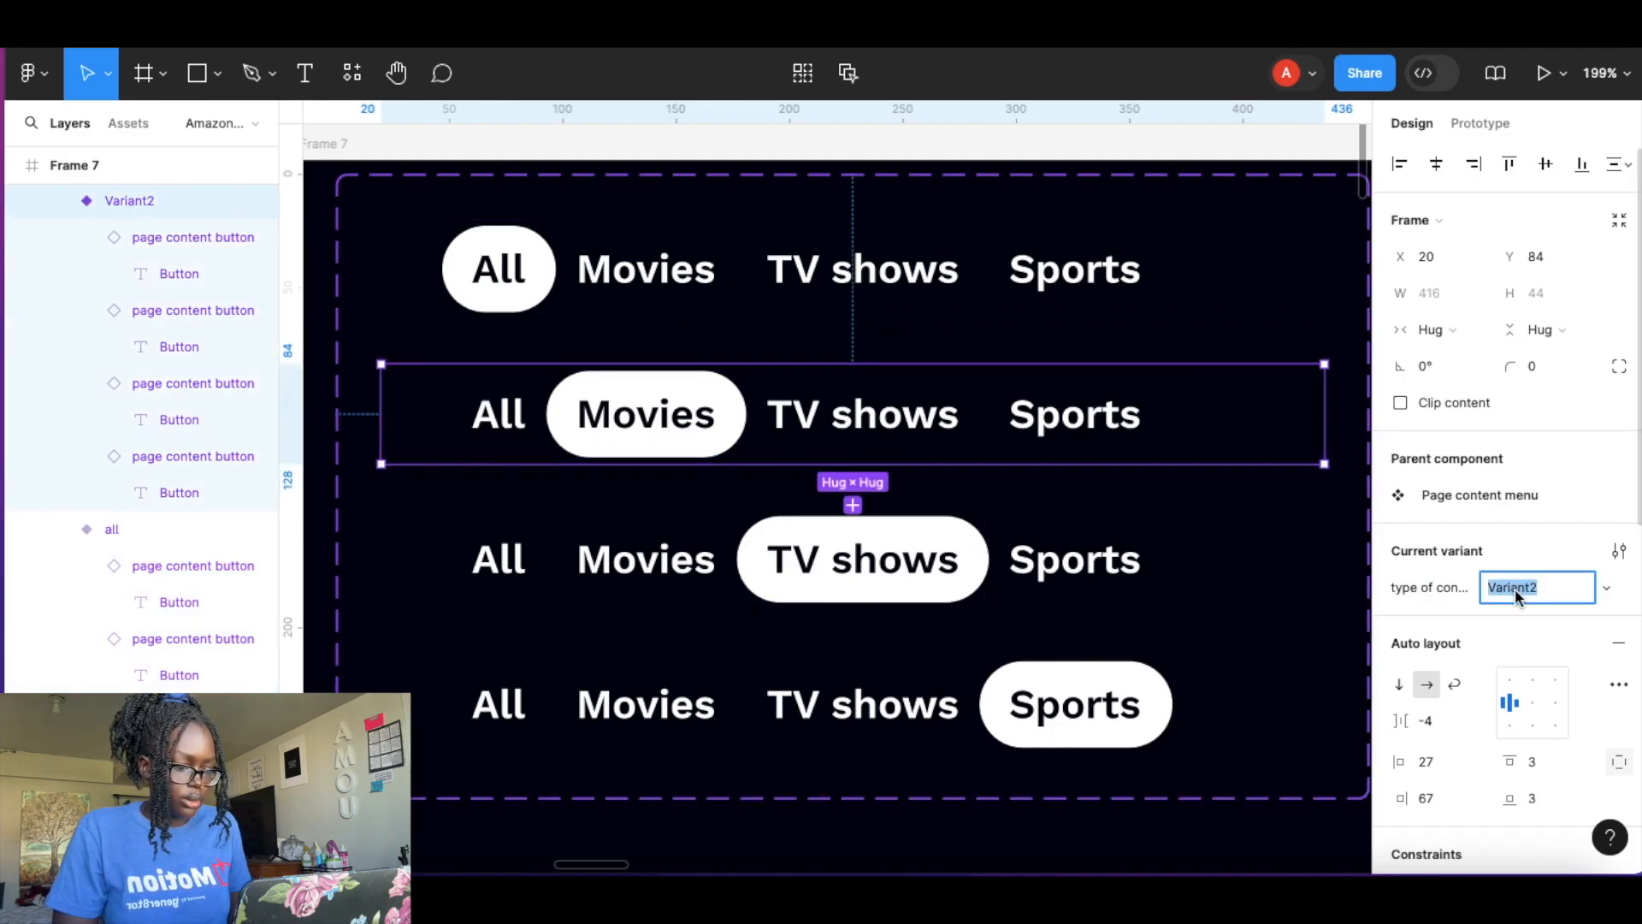
pyautogui.write('movies')
pyautogui.press('Return')
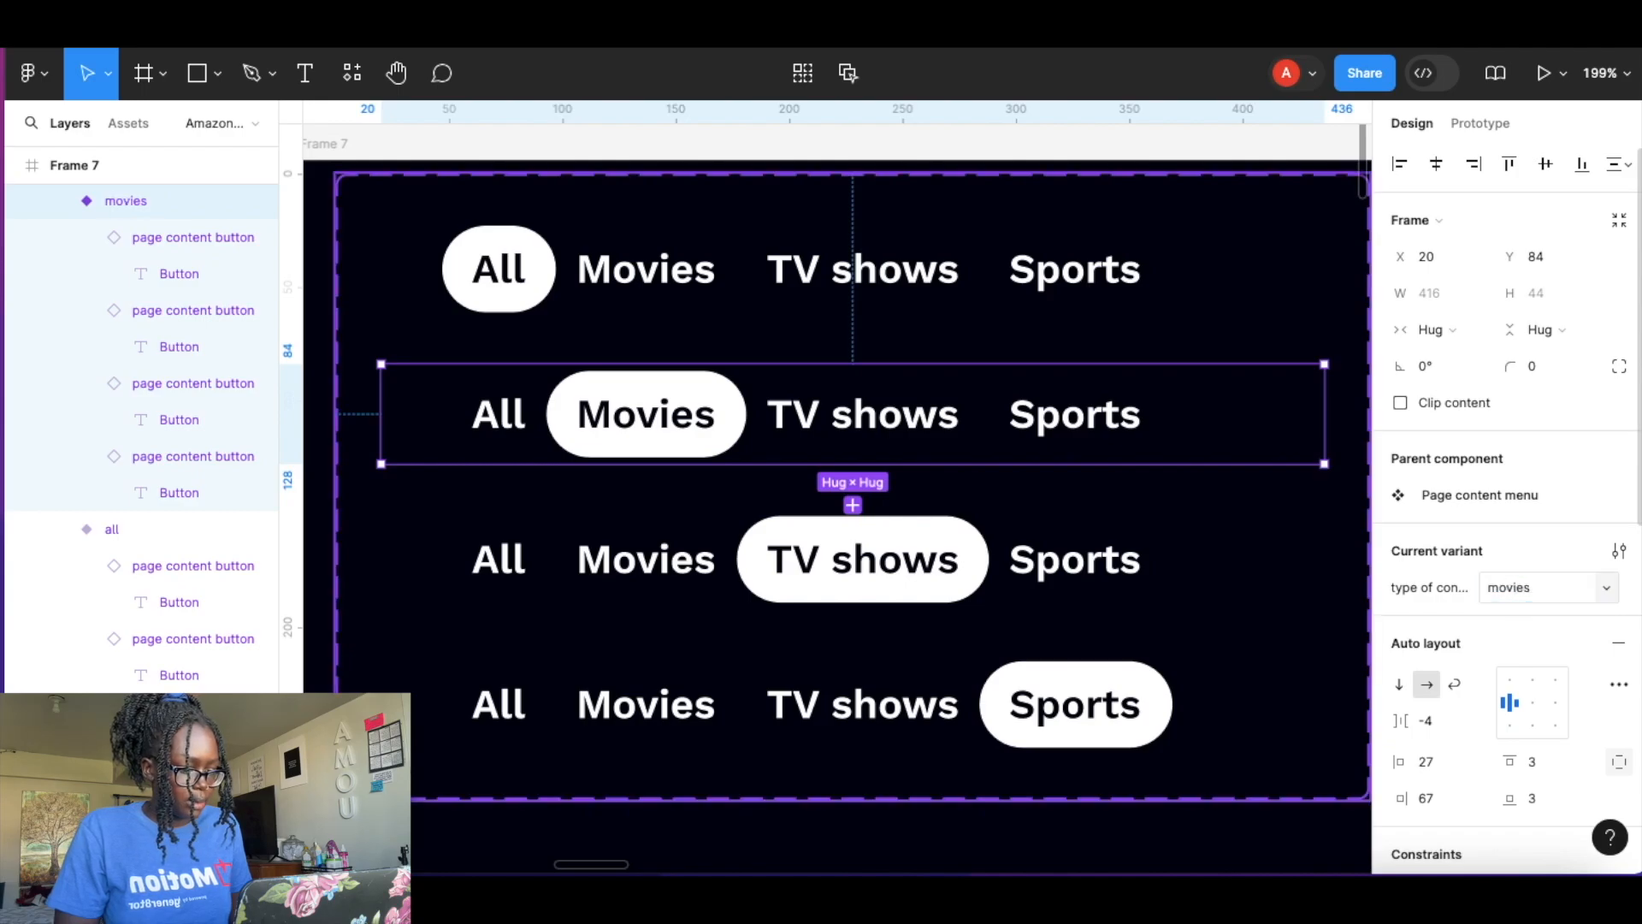
# Set the third variant's type of content value to tv shows.
pyautogui.click(1124, 560)
pyautogui.click(1533, 595)
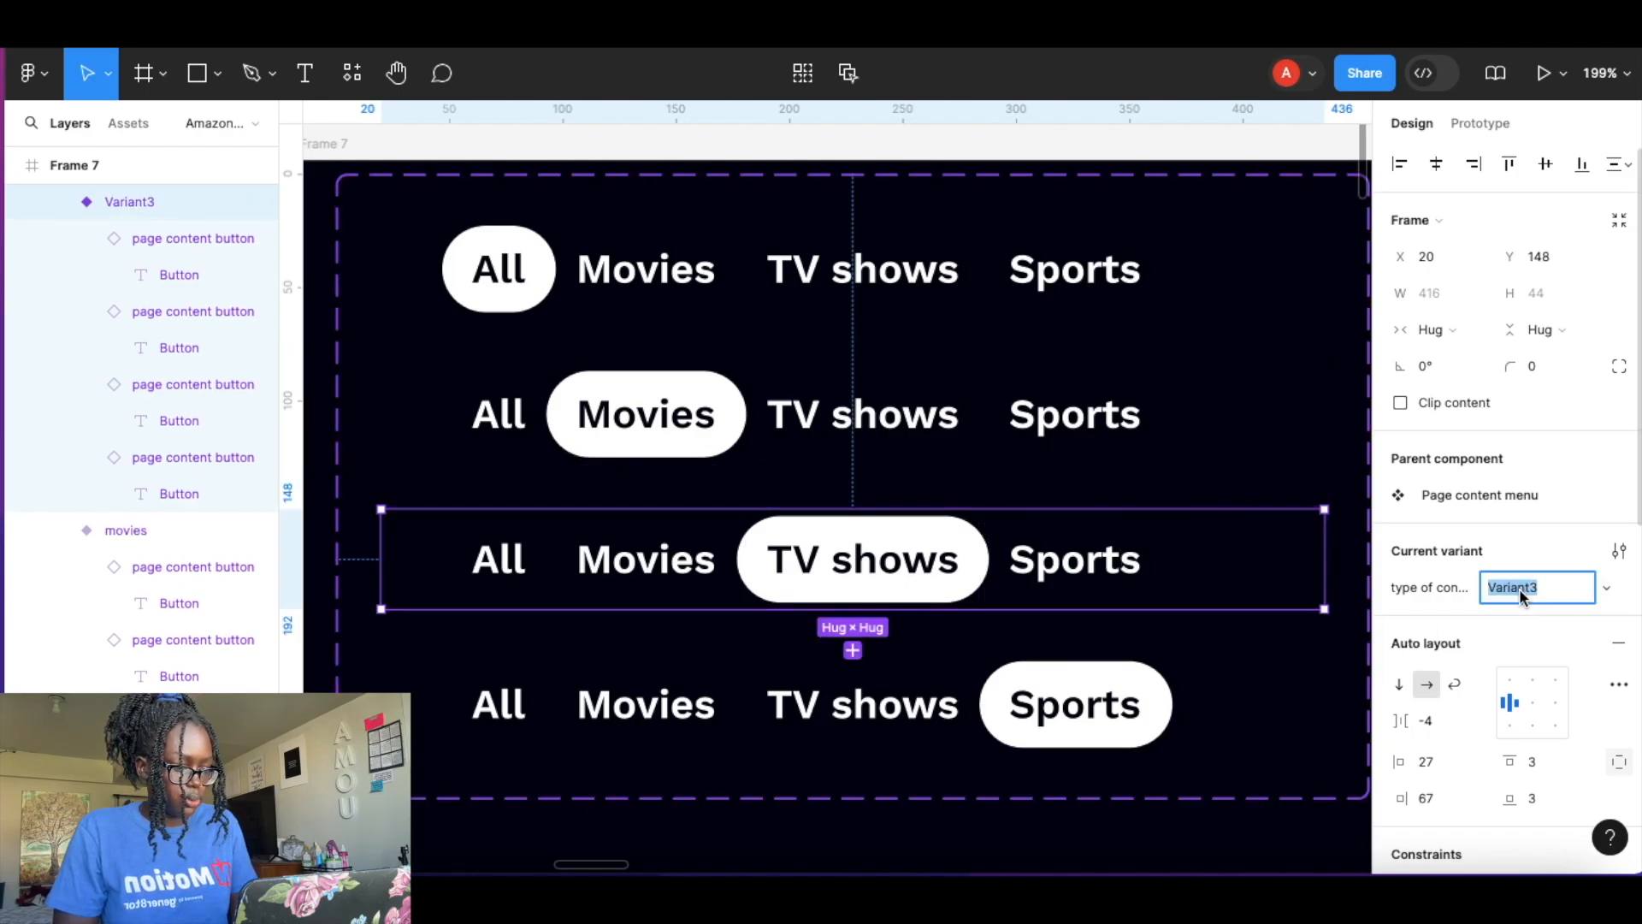
pyautogui.press('Return')
pyautogui.click(1039, 684)
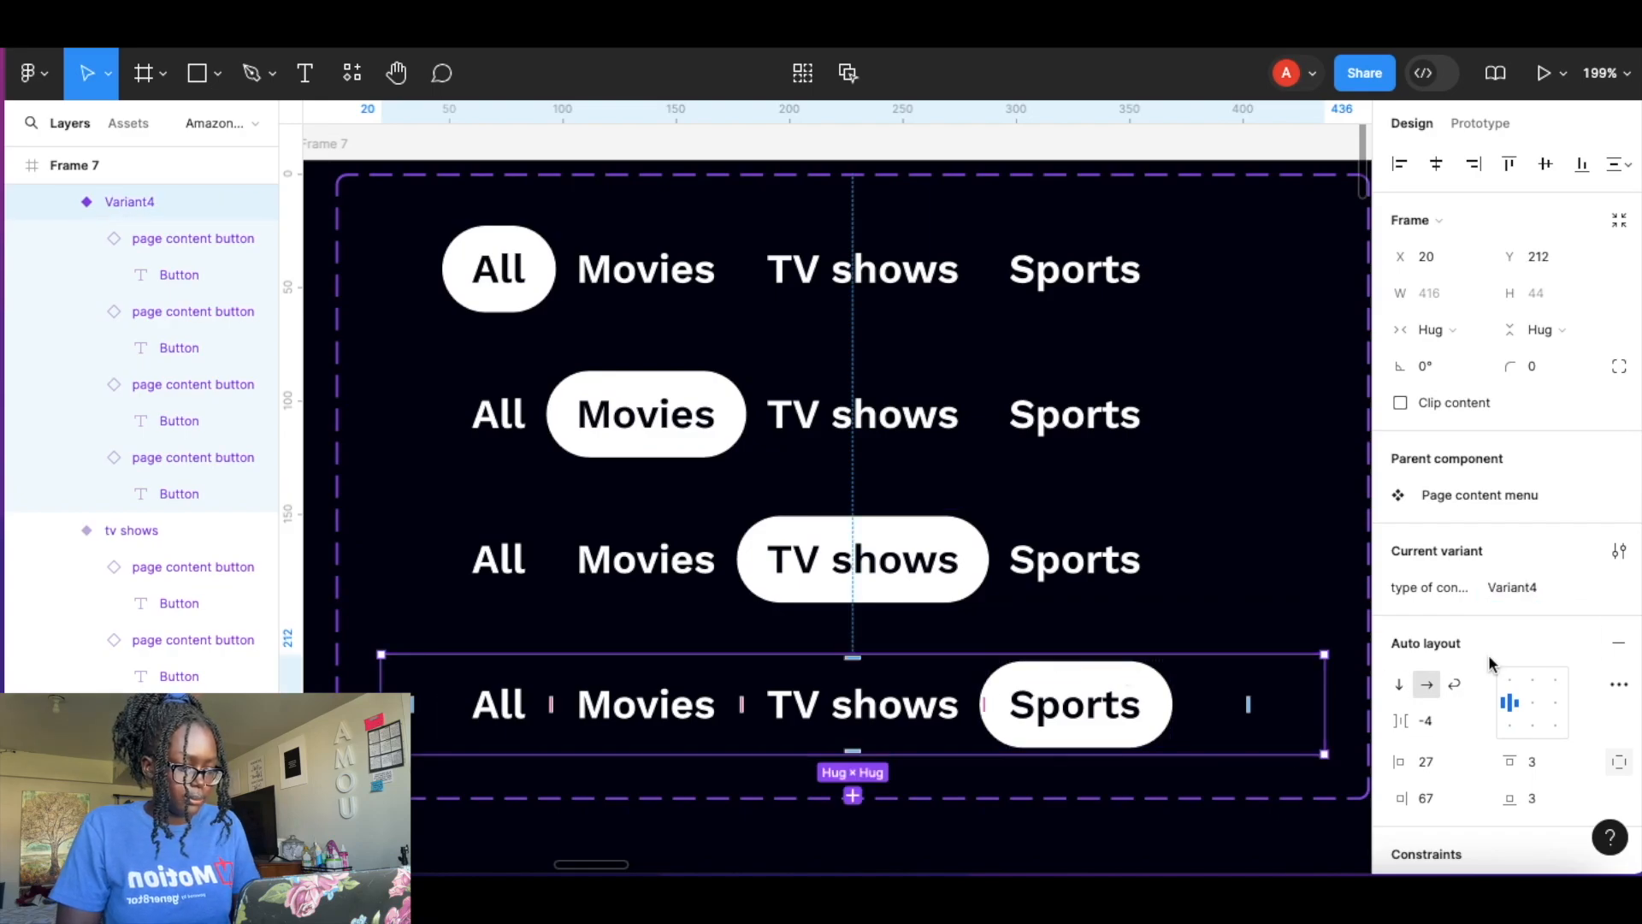
# Set the fourth variant's type of content value to sports.
pyautogui.click(1537, 591)
pyautogui.press('Return')
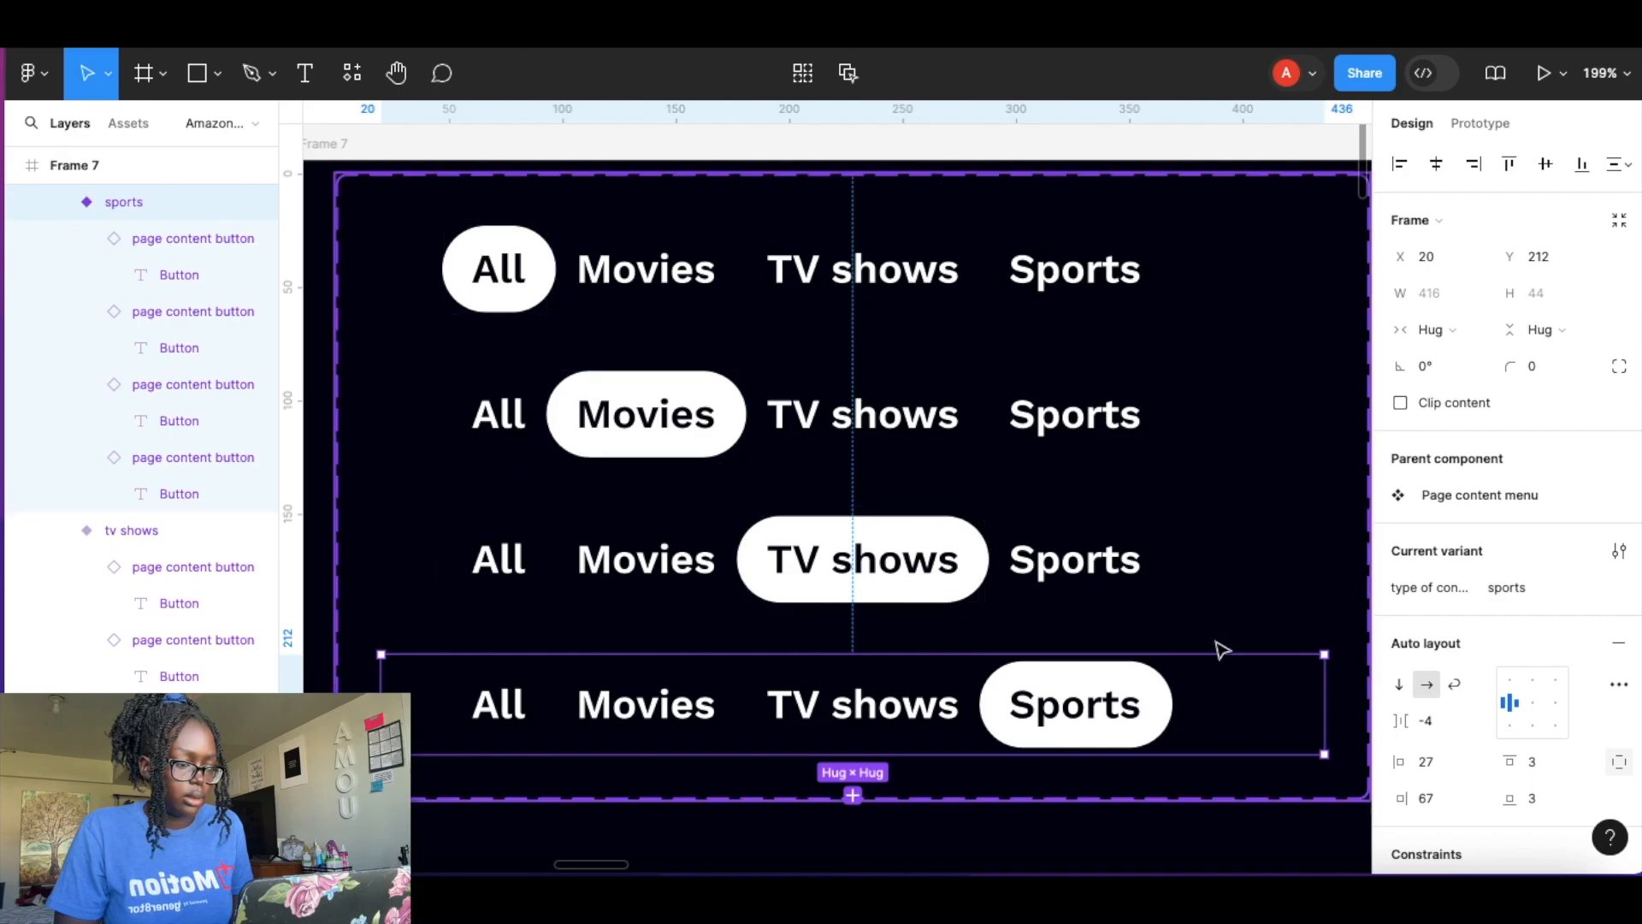
# In the all variant, add a tap interaction on the Movies button that changes to the movies variant.
pyautogui.click(1150, 265)
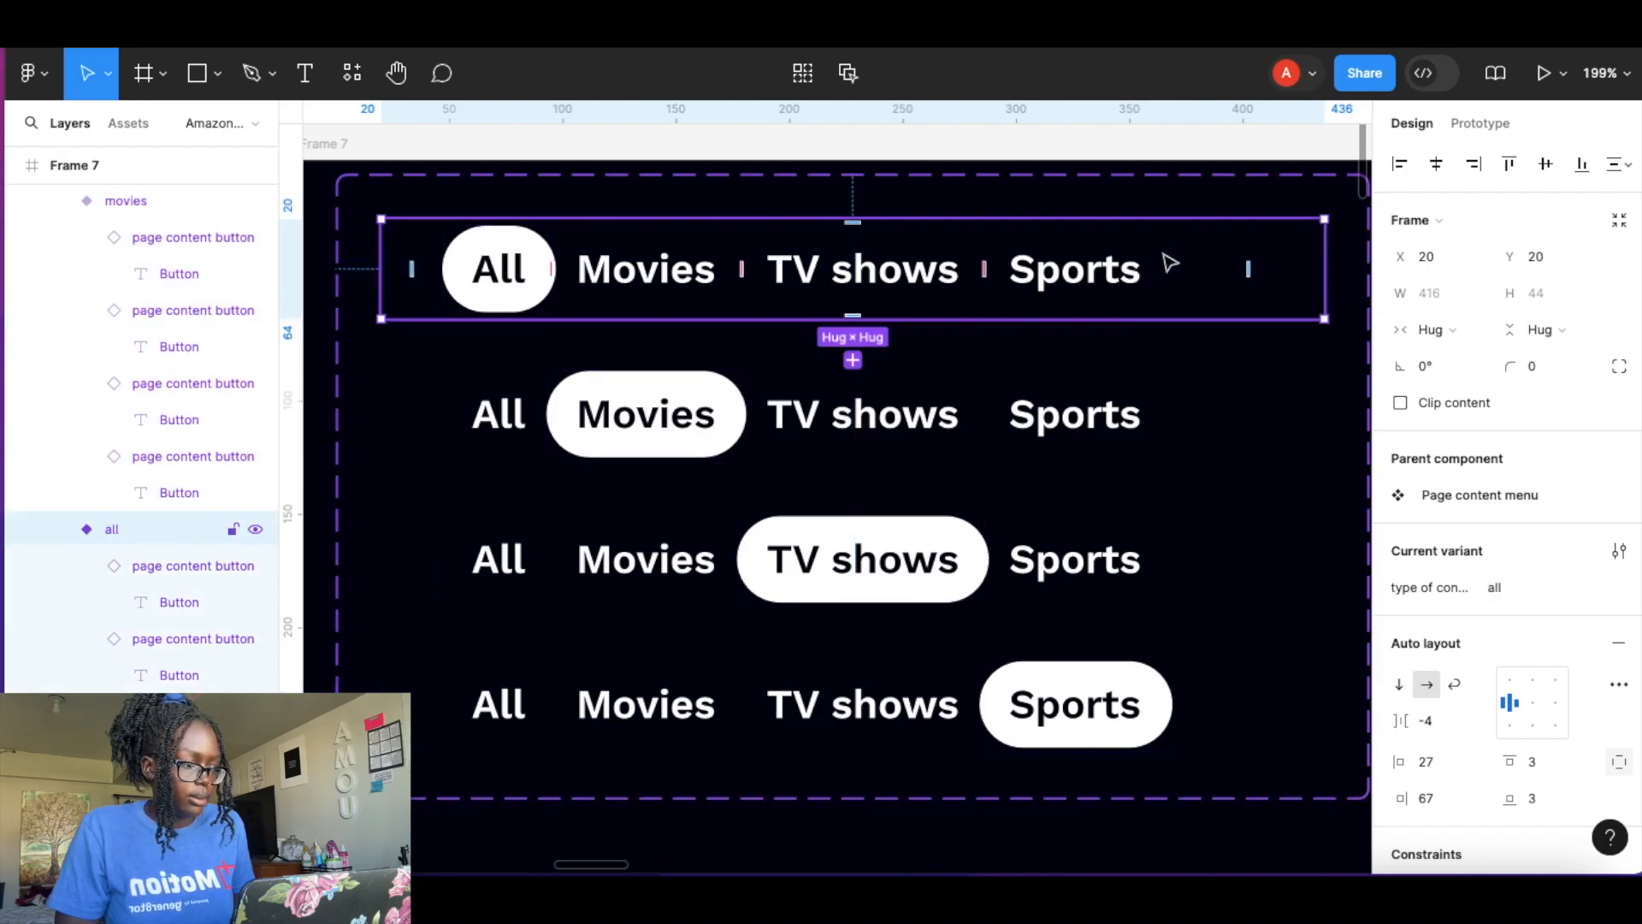
pyautogui.click(1483, 124)
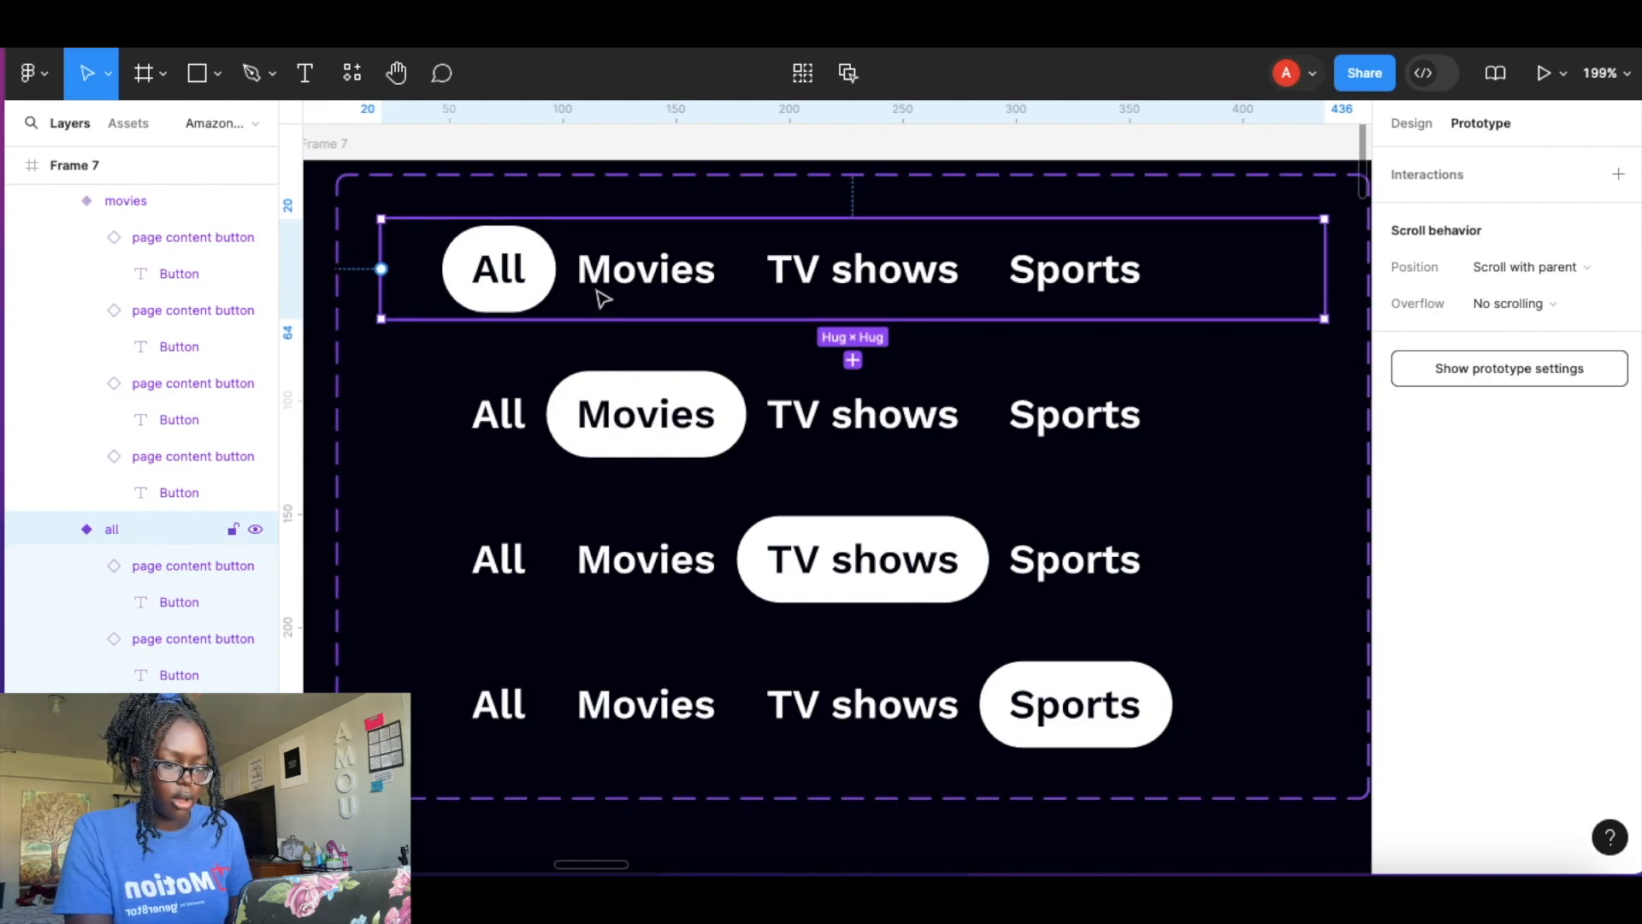
pyautogui.doubleClick(495, 281)
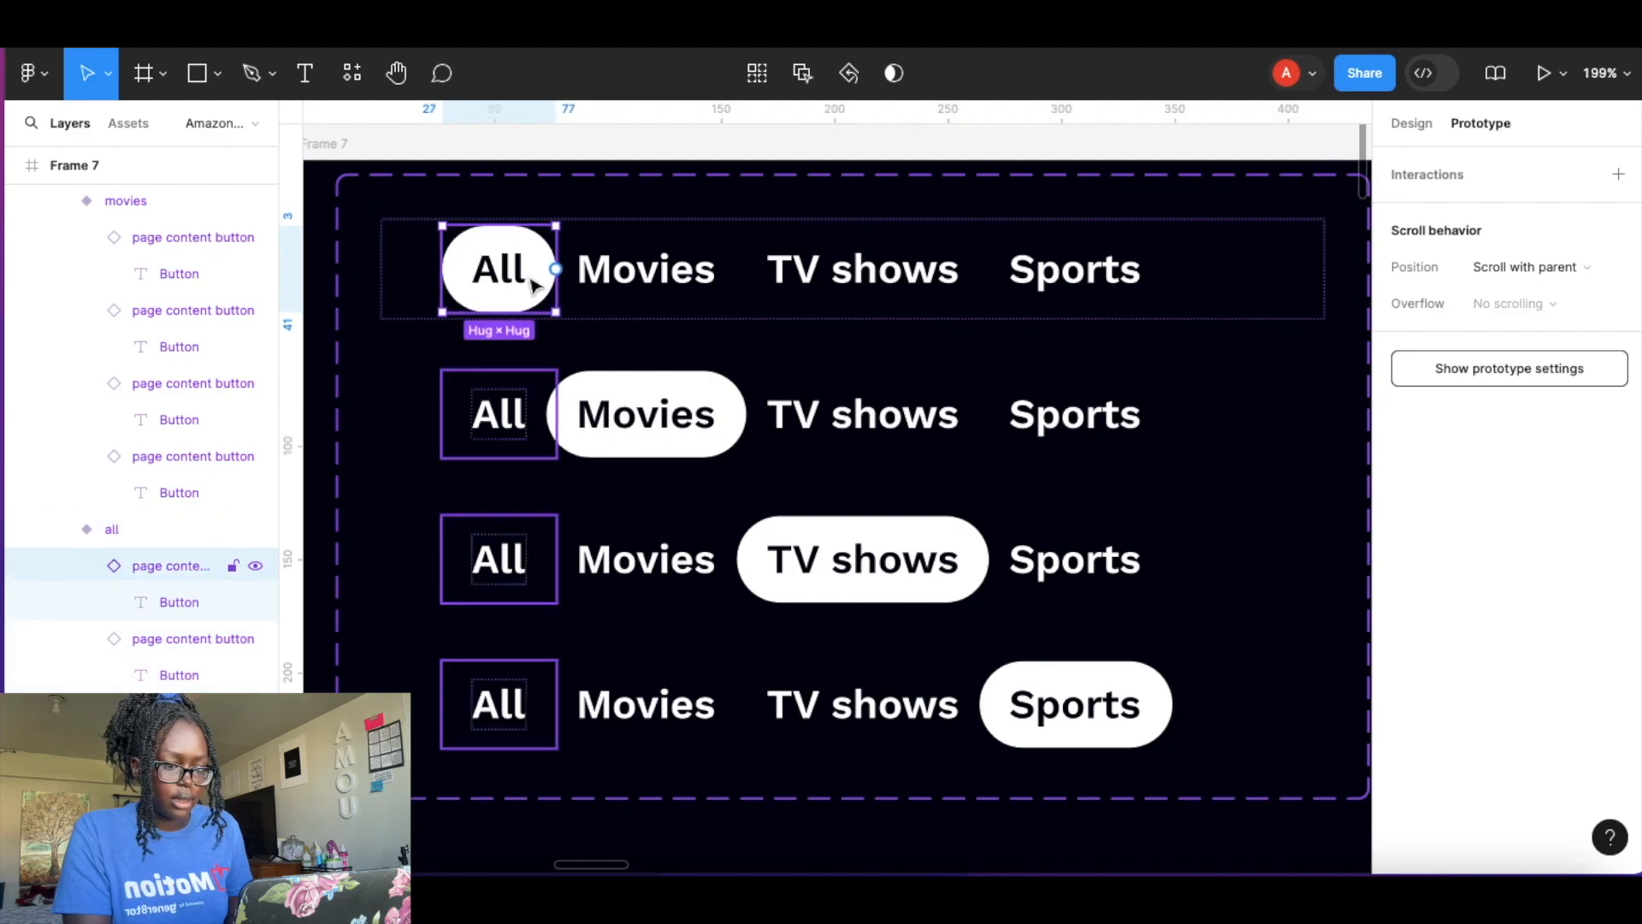
pyautogui.click(647, 276)
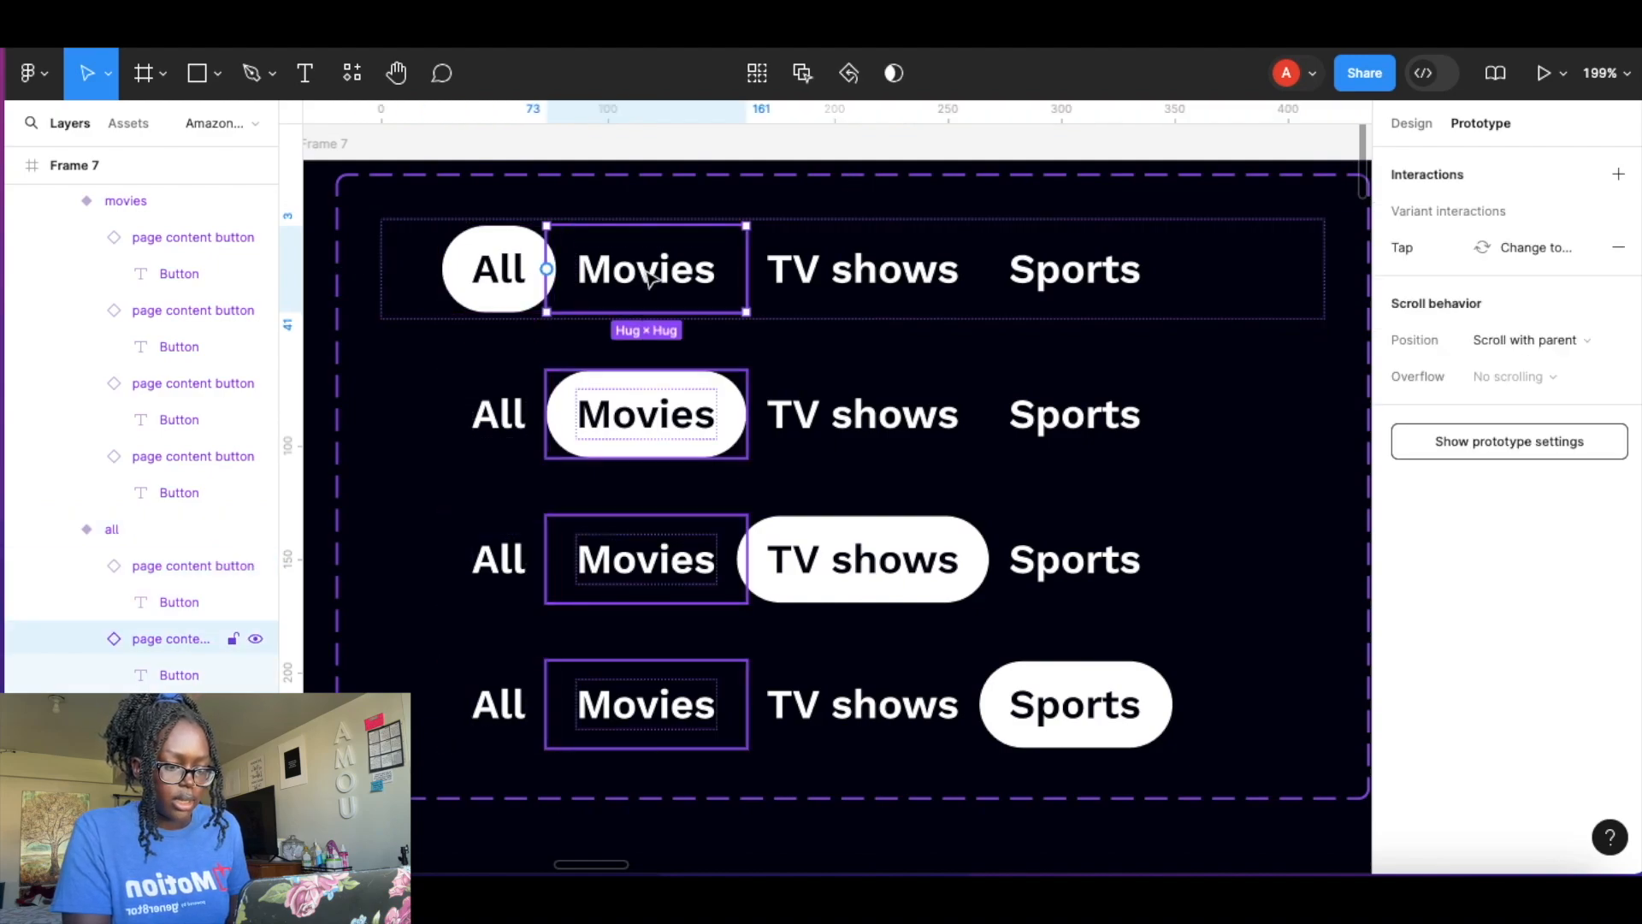
pyautogui.moveTo(647, 313); pyautogui.dragTo(746, 393)
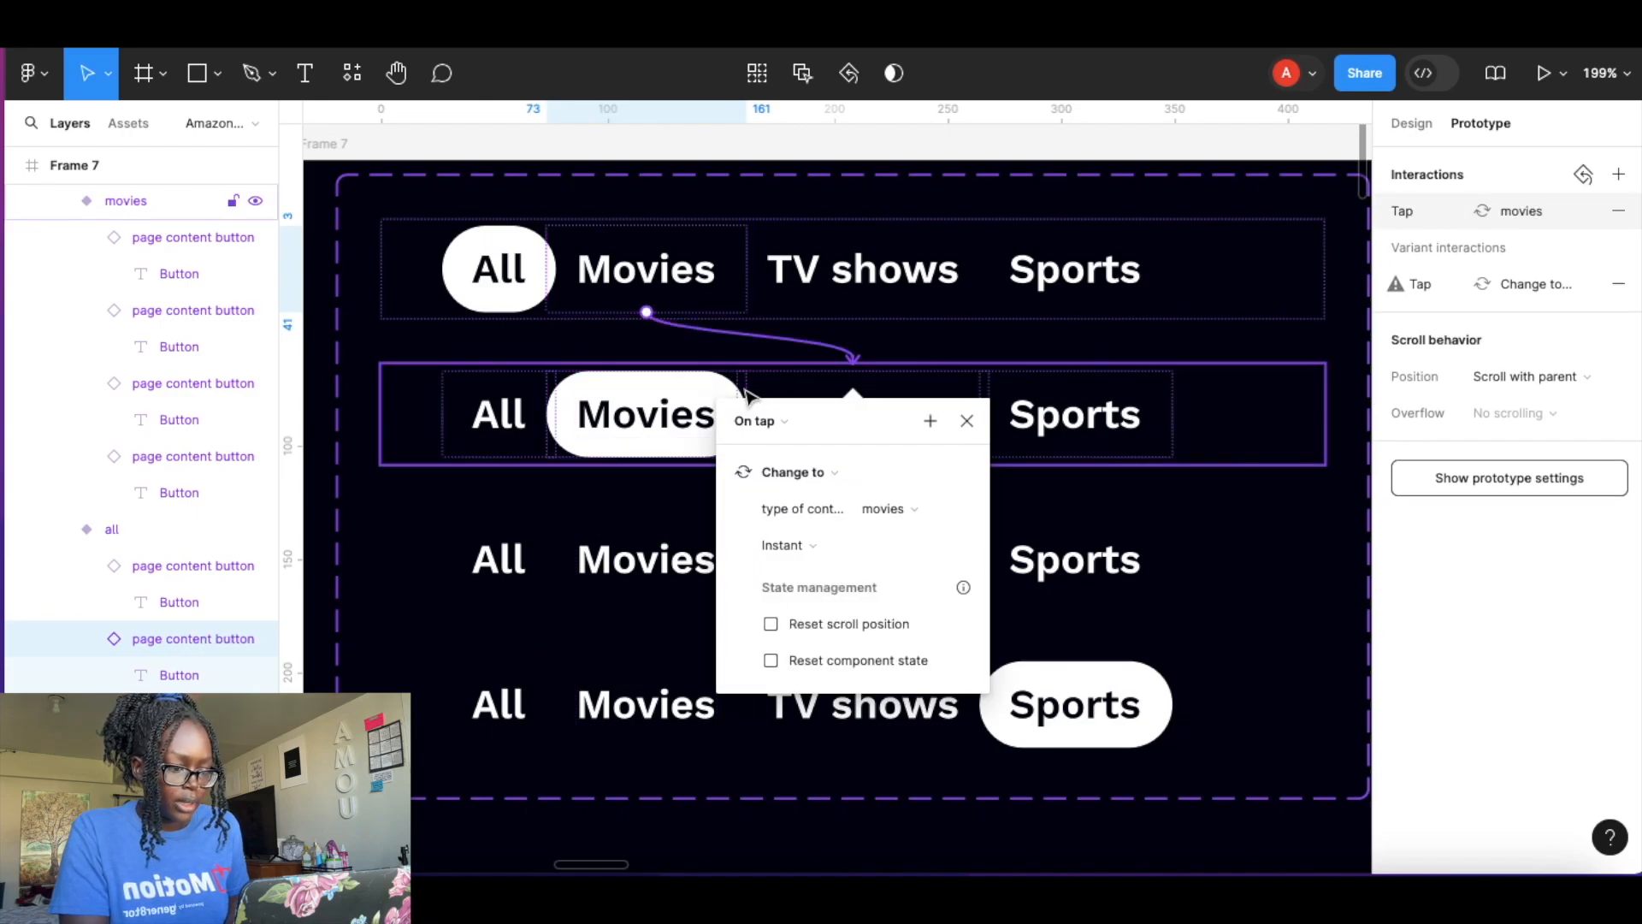
# Link the all variant's TV shows and Sports buttons to the tv shows and sports variants on tap.
pyautogui.click(909, 286)
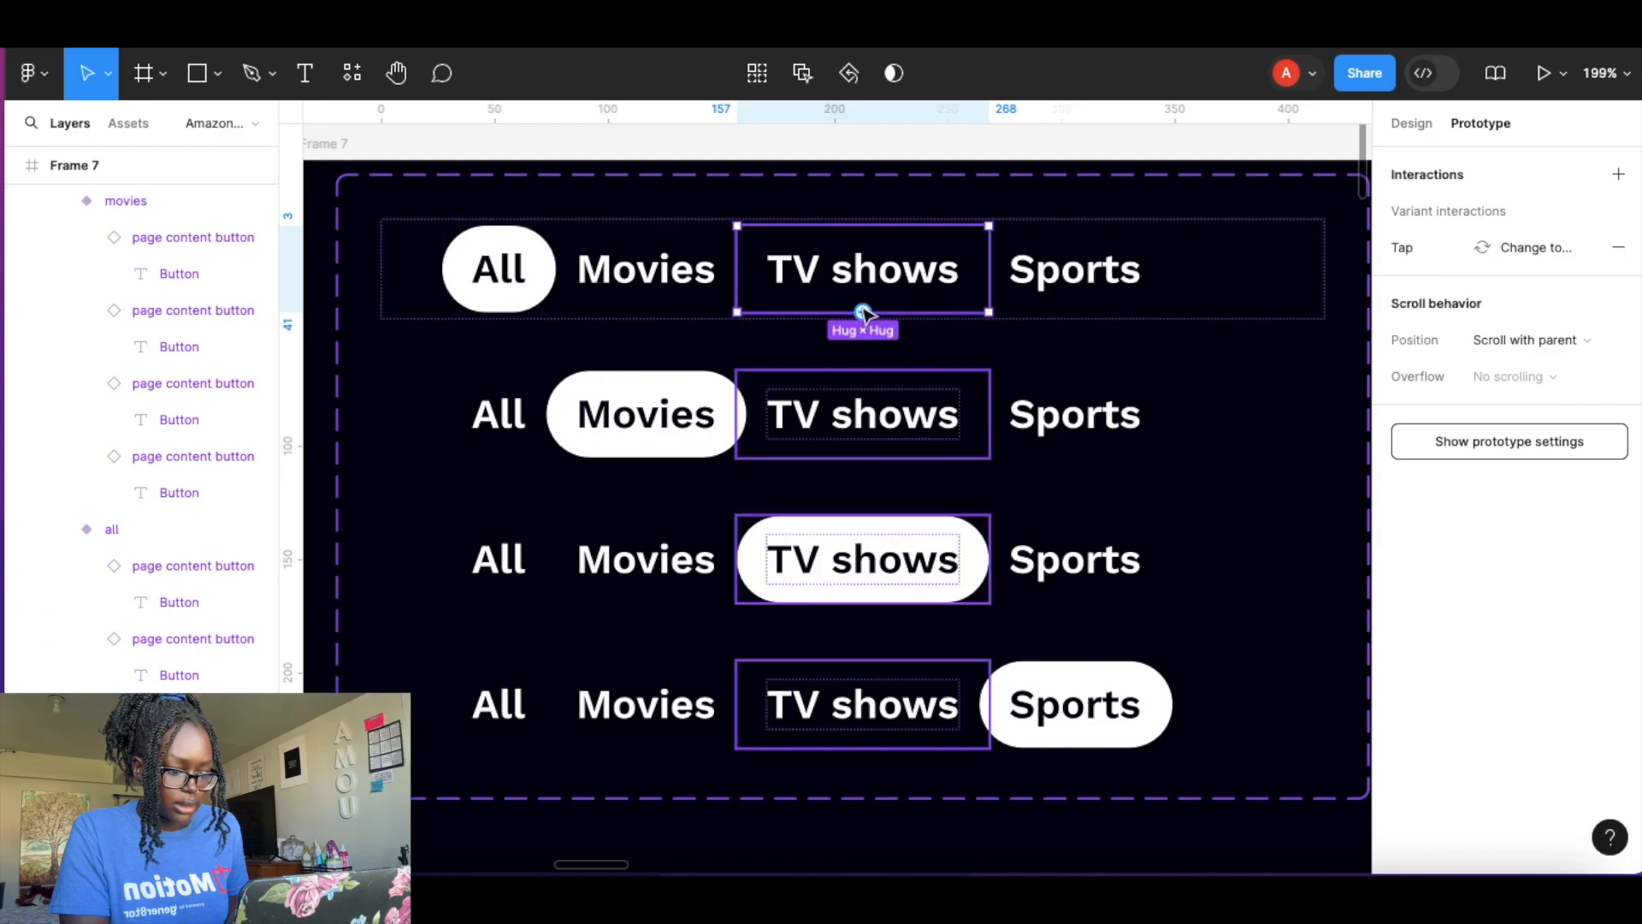
pyautogui.moveTo(804, 424); pyautogui.dragTo(743, 518)
pyautogui.click(1093, 286)
pyautogui.moveTo(1076, 313); pyautogui.dragTo(932, 677)
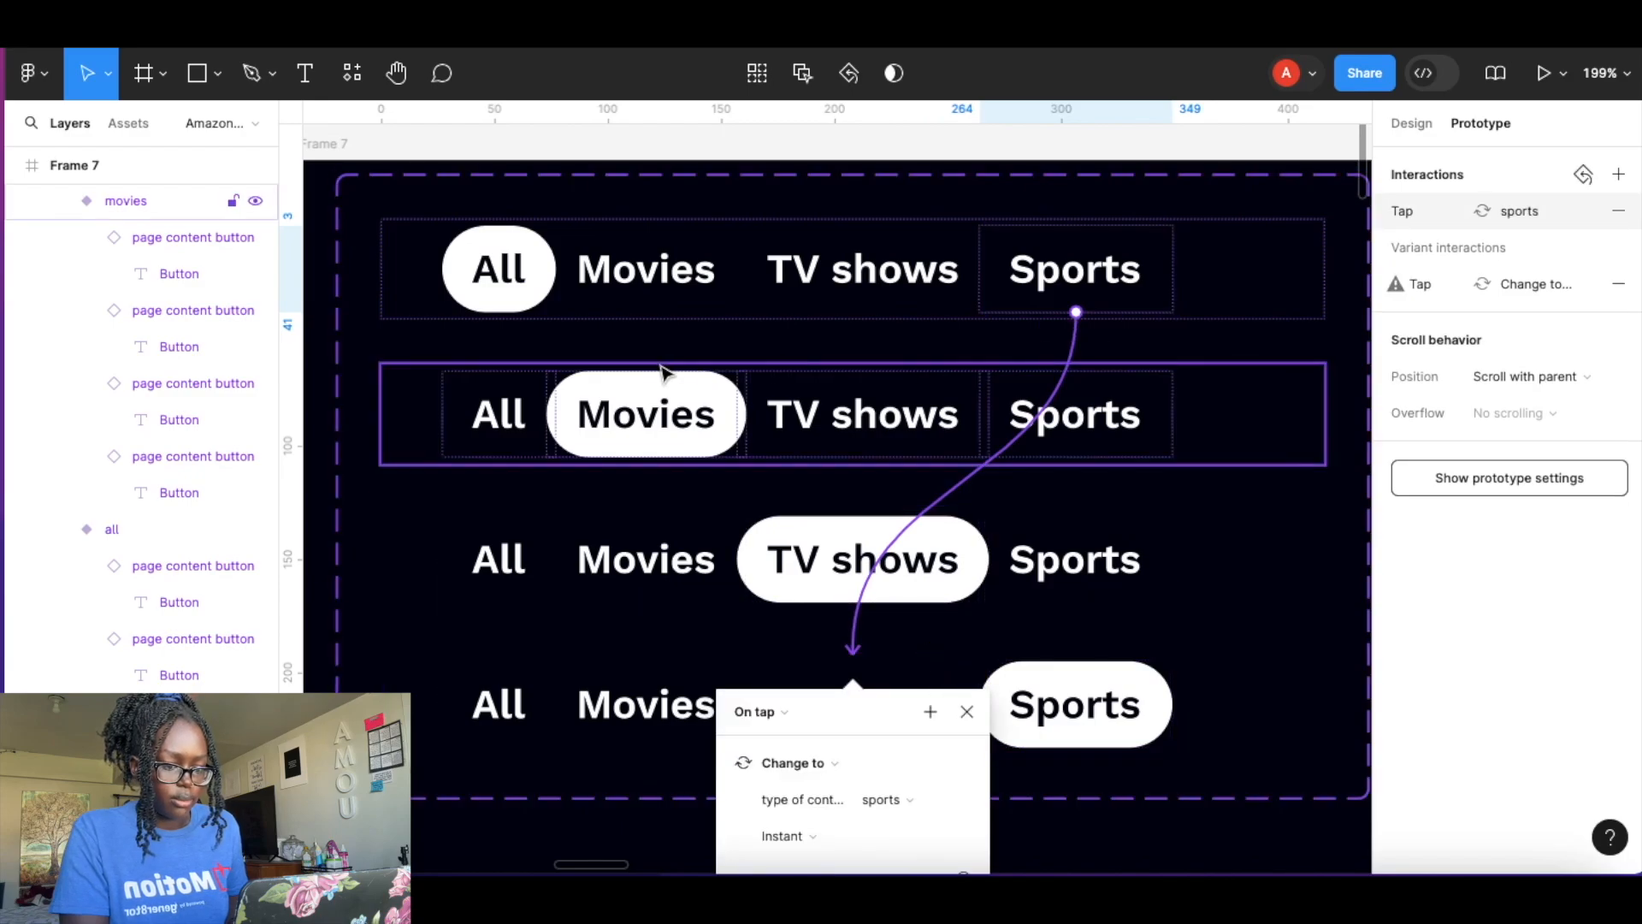
# In the movies variant, link the All button to the all variant on tap.
pyautogui.click(522, 419)
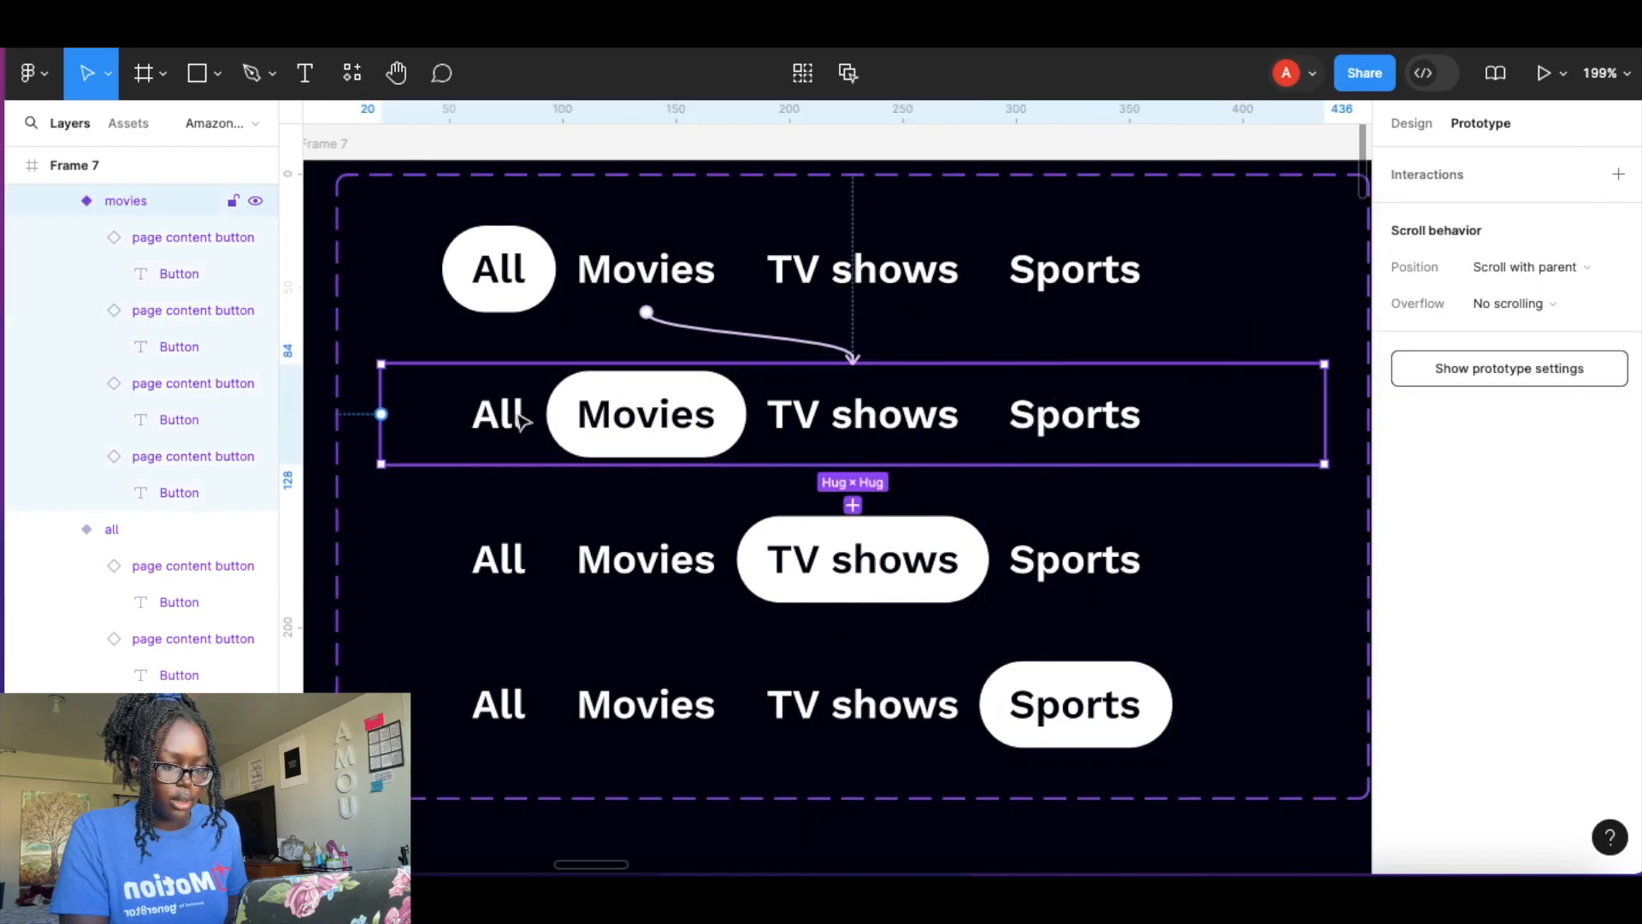
pyautogui.click(463, 430)
pyautogui.moveTo(499, 370); pyautogui.dragTo(650, 282)
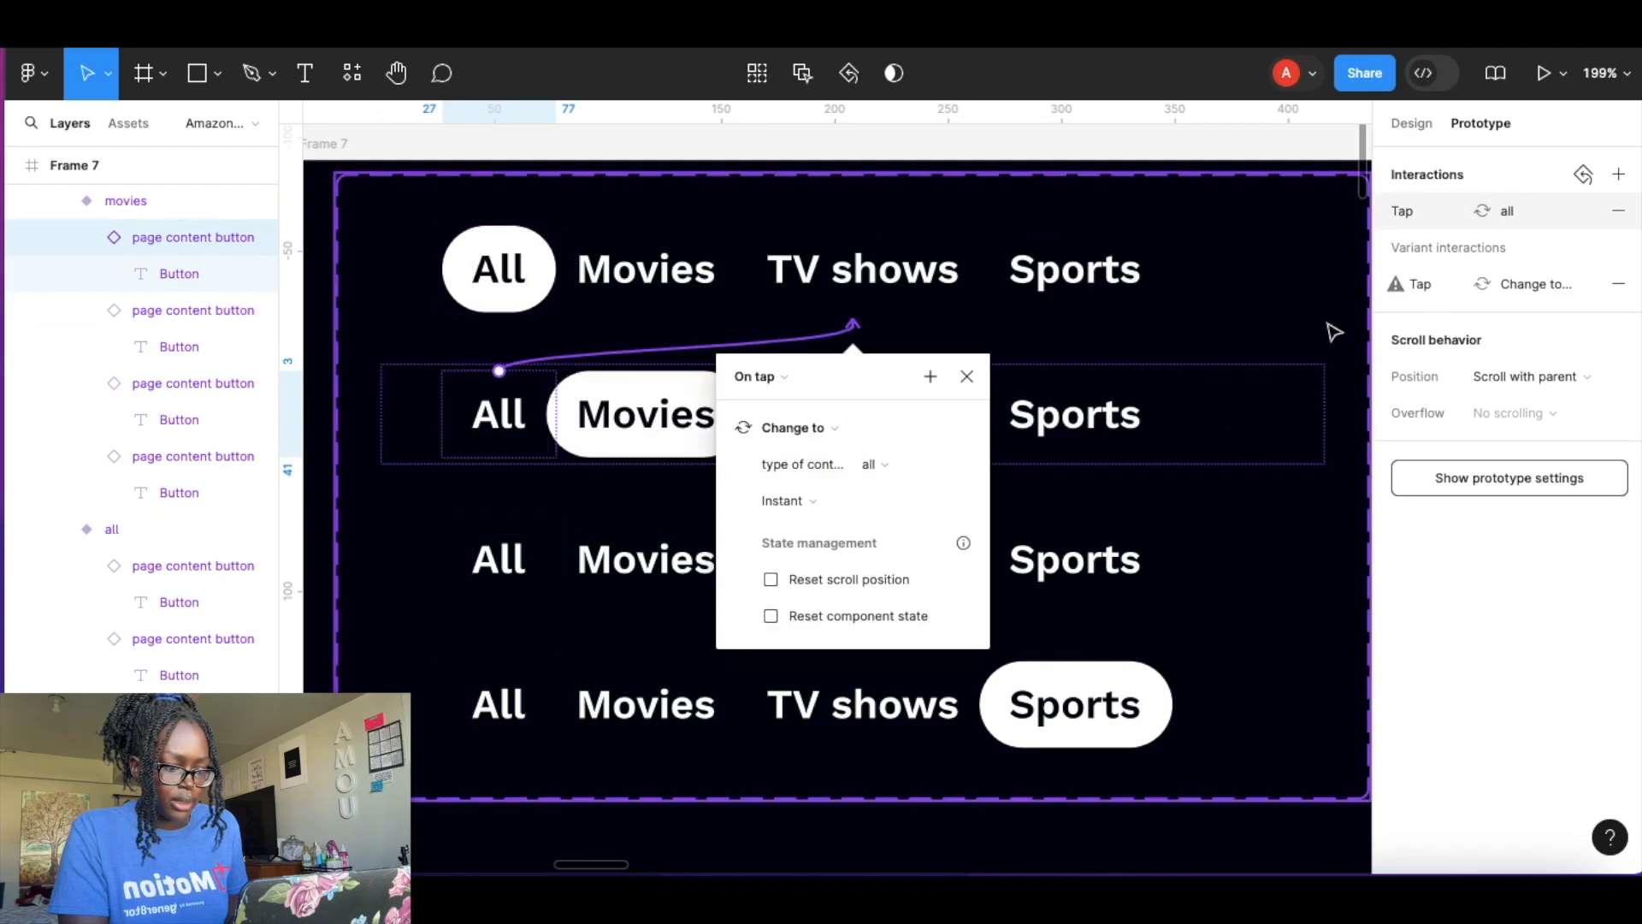
pyautogui.click(1207, 152)
# Link the movies variant's TV shows and Sports buttons to the tv shows and sports variants on tap.
pyautogui.click(918, 420)
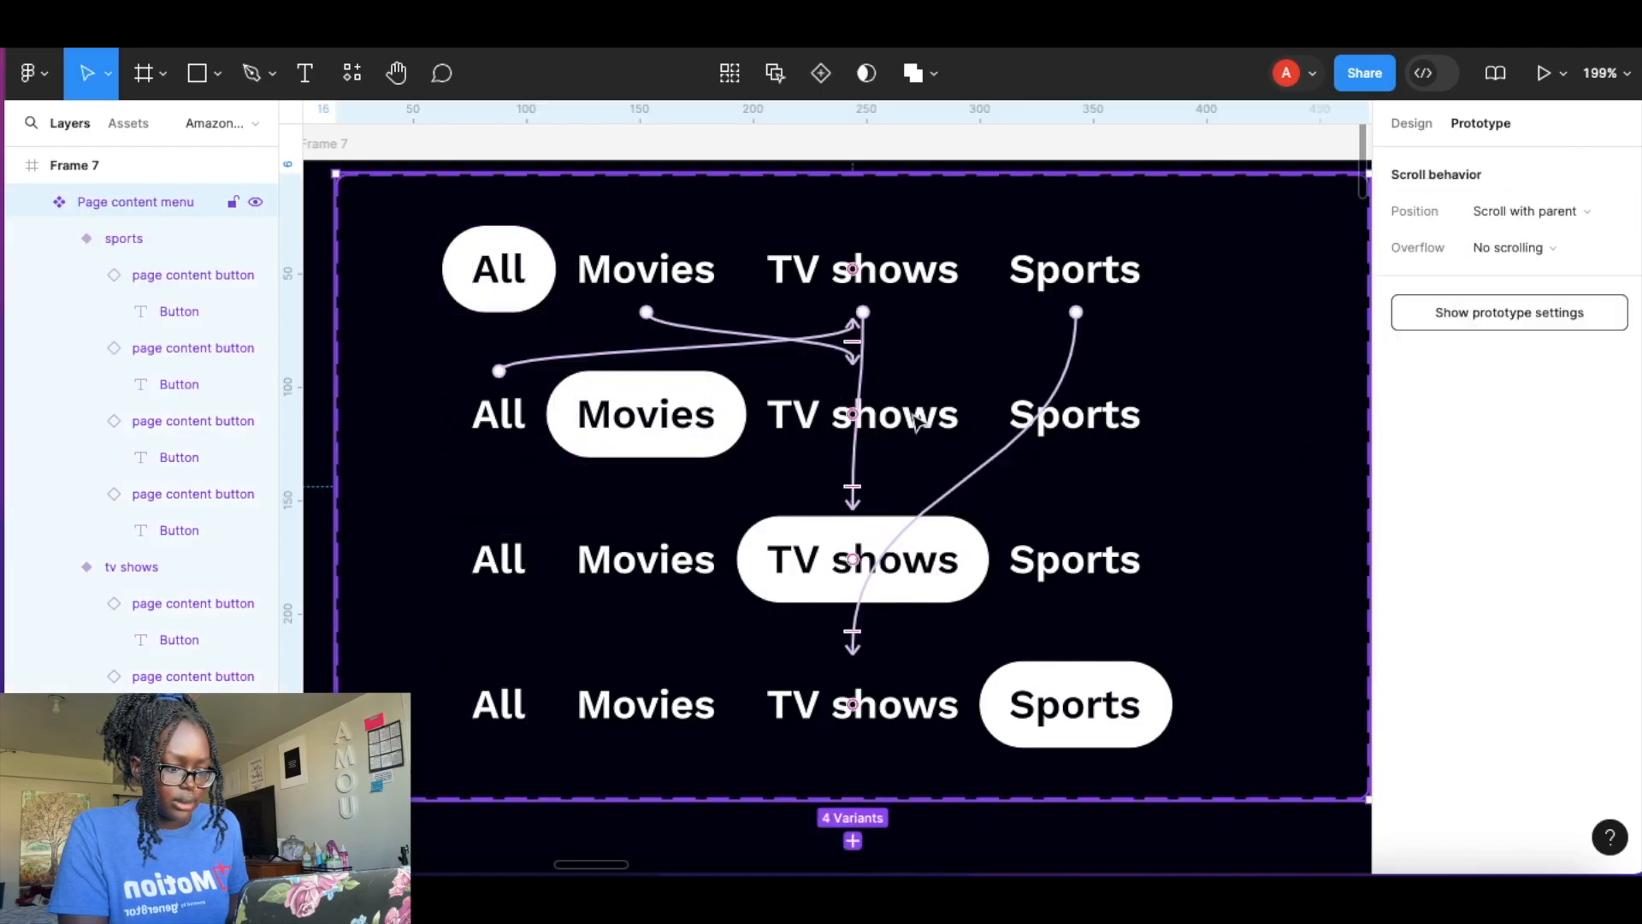
pyautogui.click(930, 418)
pyautogui.click(930, 418)
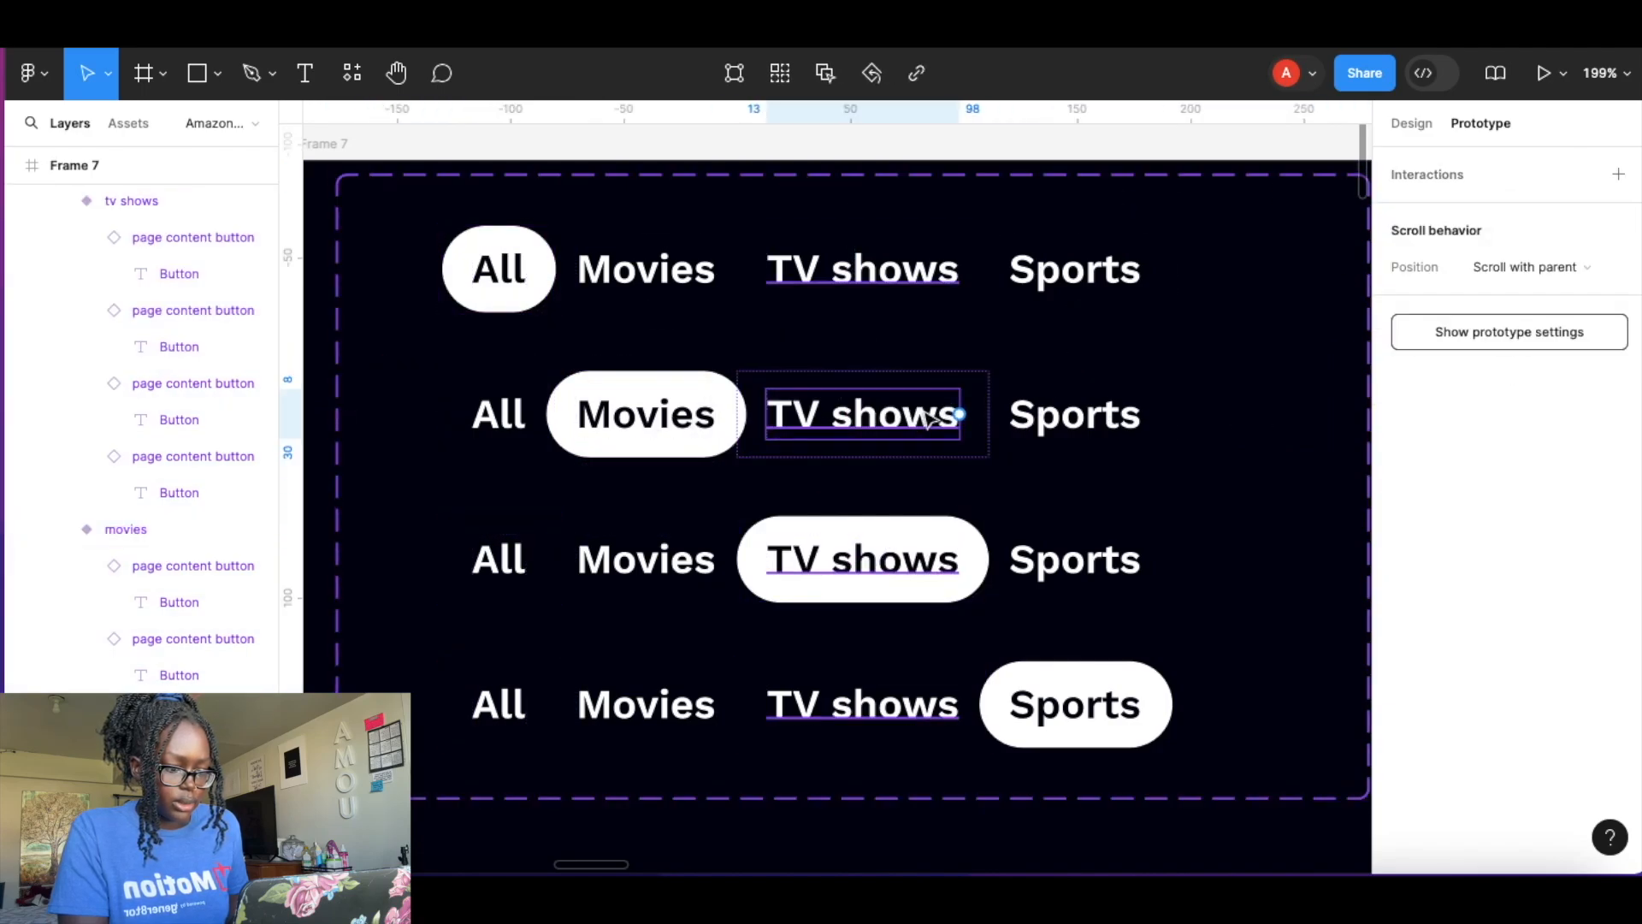
pyautogui.click(889, 460)
pyautogui.moveTo(863, 456); pyautogui.dragTo(804, 560)
pyautogui.click(1137, 422)
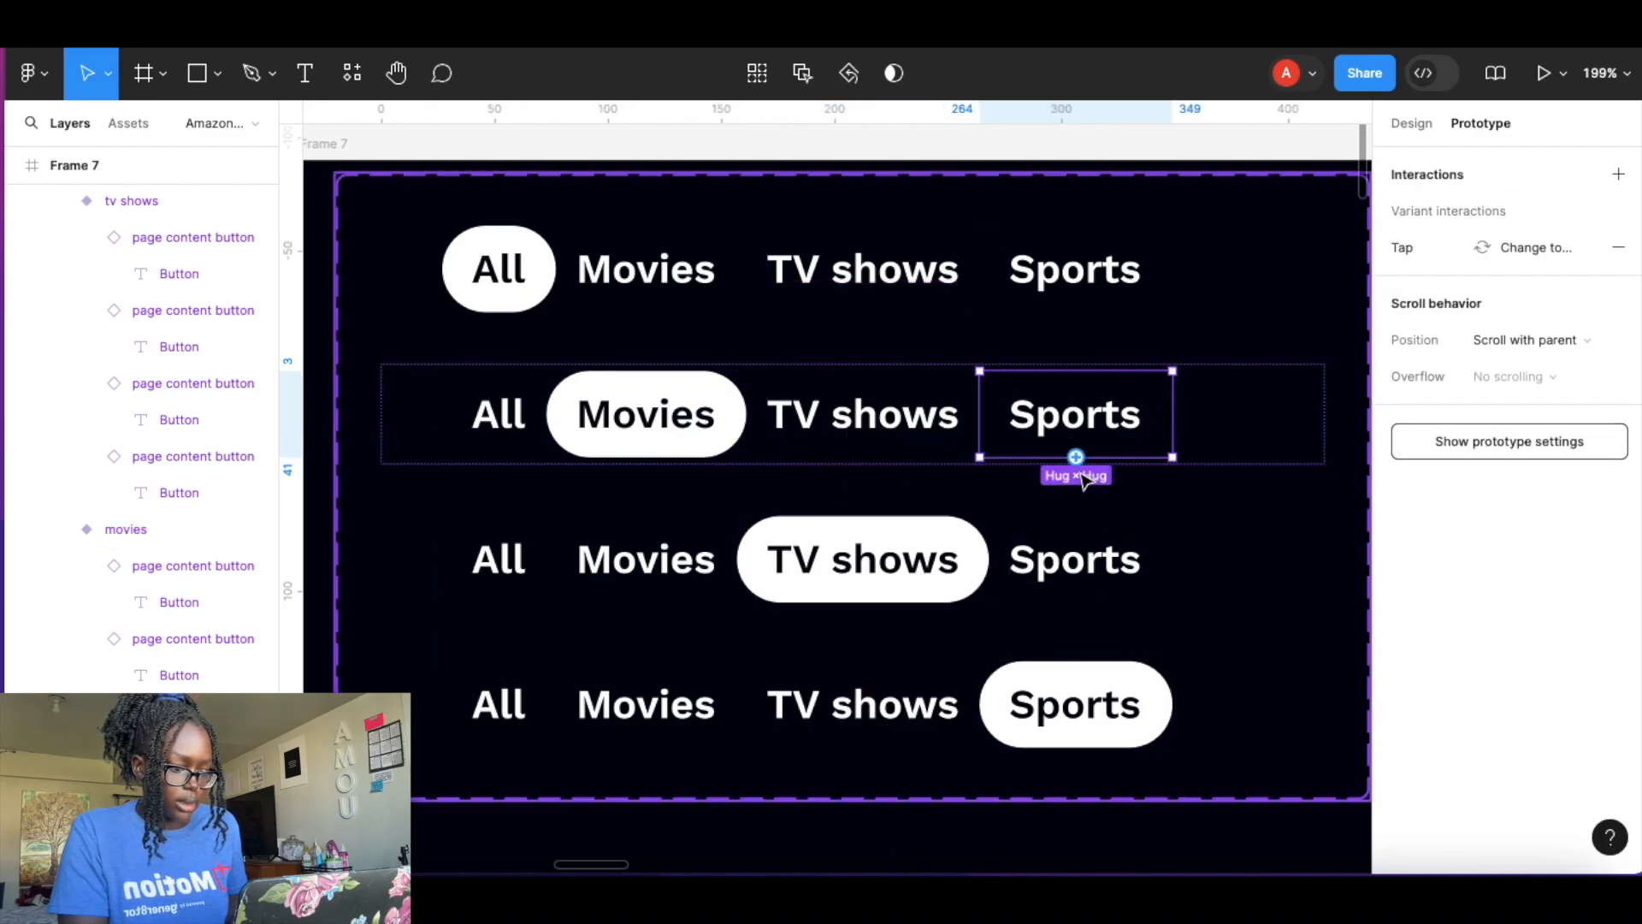
pyautogui.moveTo(1076, 458); pyautogui.dragTo(1069, 680)
# In the tv shows variant, link the All button to the all variant on tap.
pyautogui.click(510, 538)
pyautogui.click(492, 554)
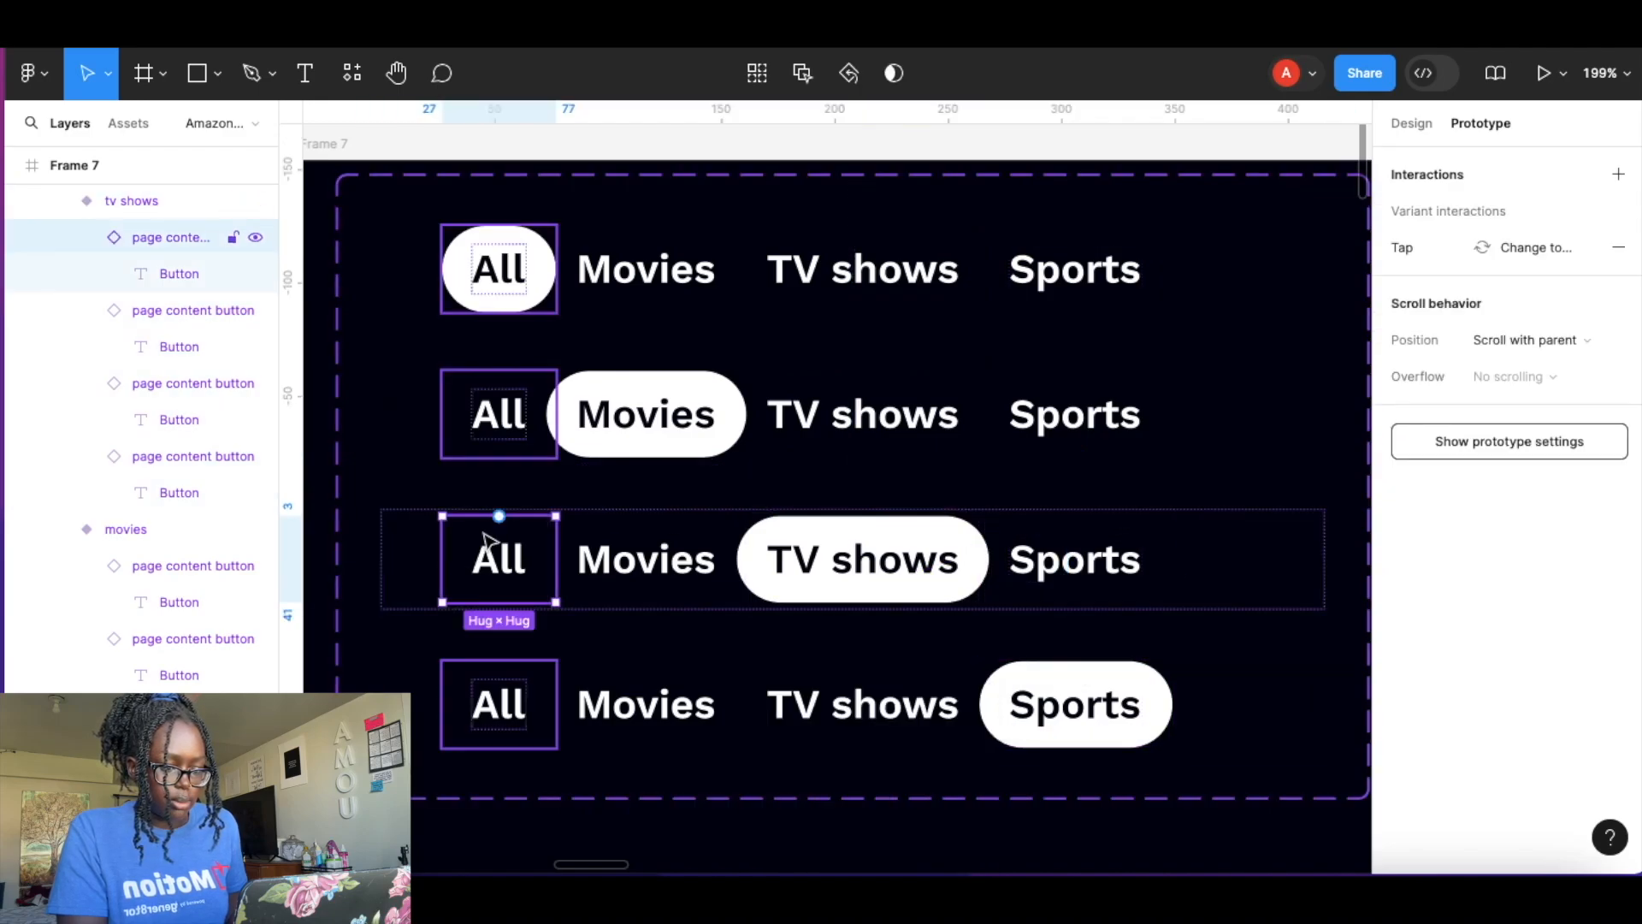
pyautogui.moveTo(499, 516); pyautogui.dragTo(541, 310)
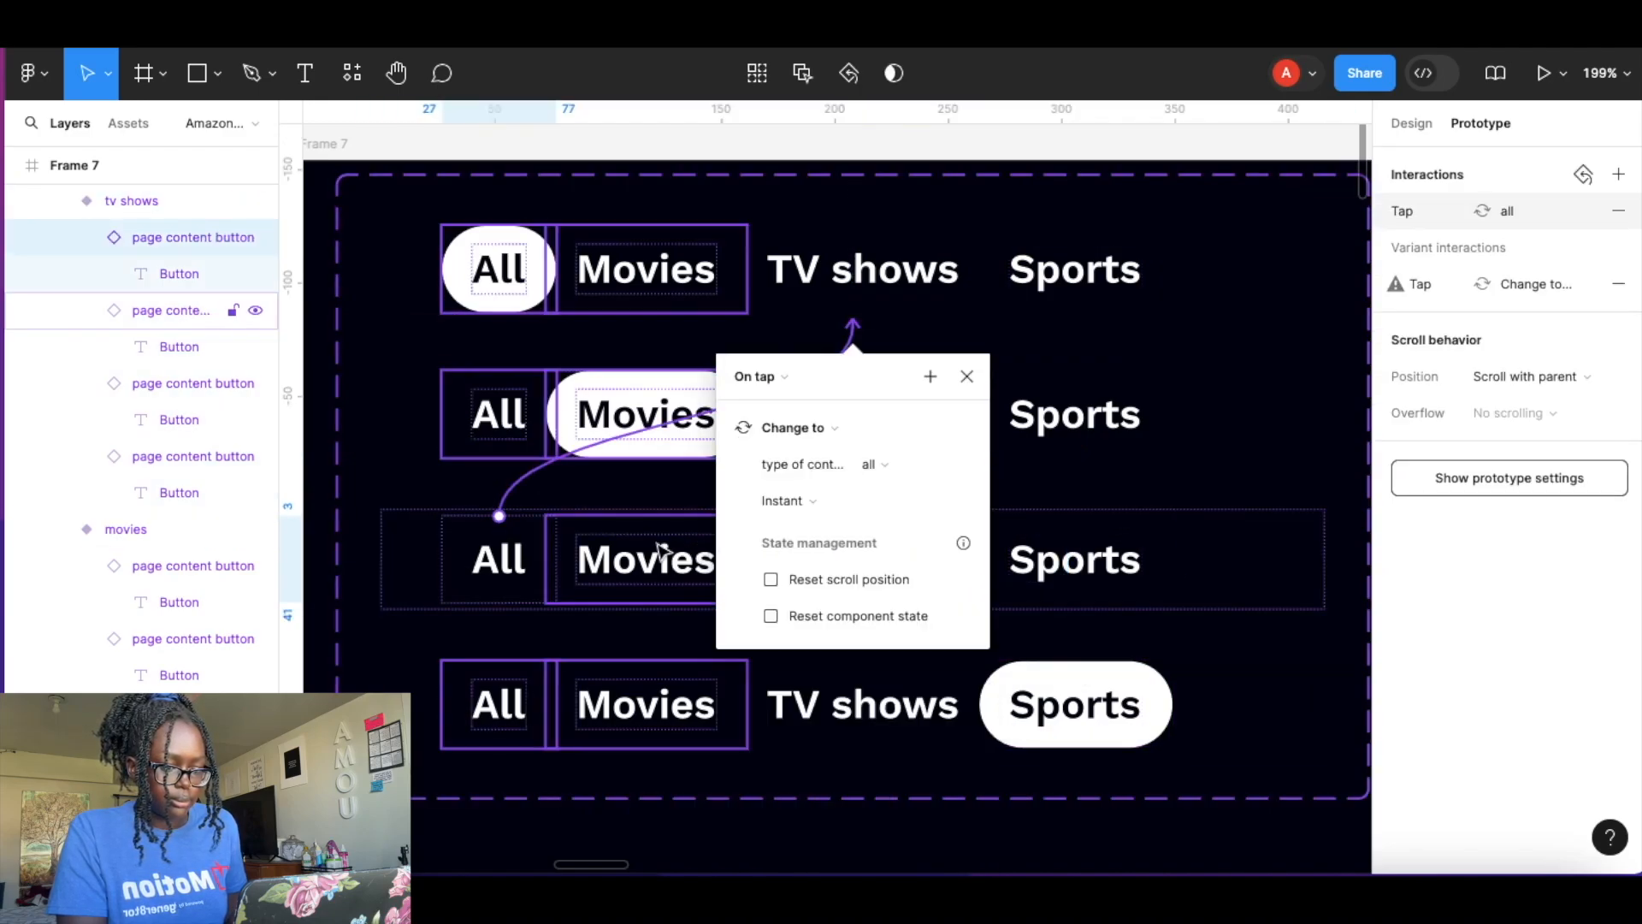
# Link the tv shows variant's Movies and Sports buttons to the movies and sports variants on tap.
pyautogui.click(660, 547)
pyautogui.moveTo(647, 516); pyautogui.dragTo(671, 444)
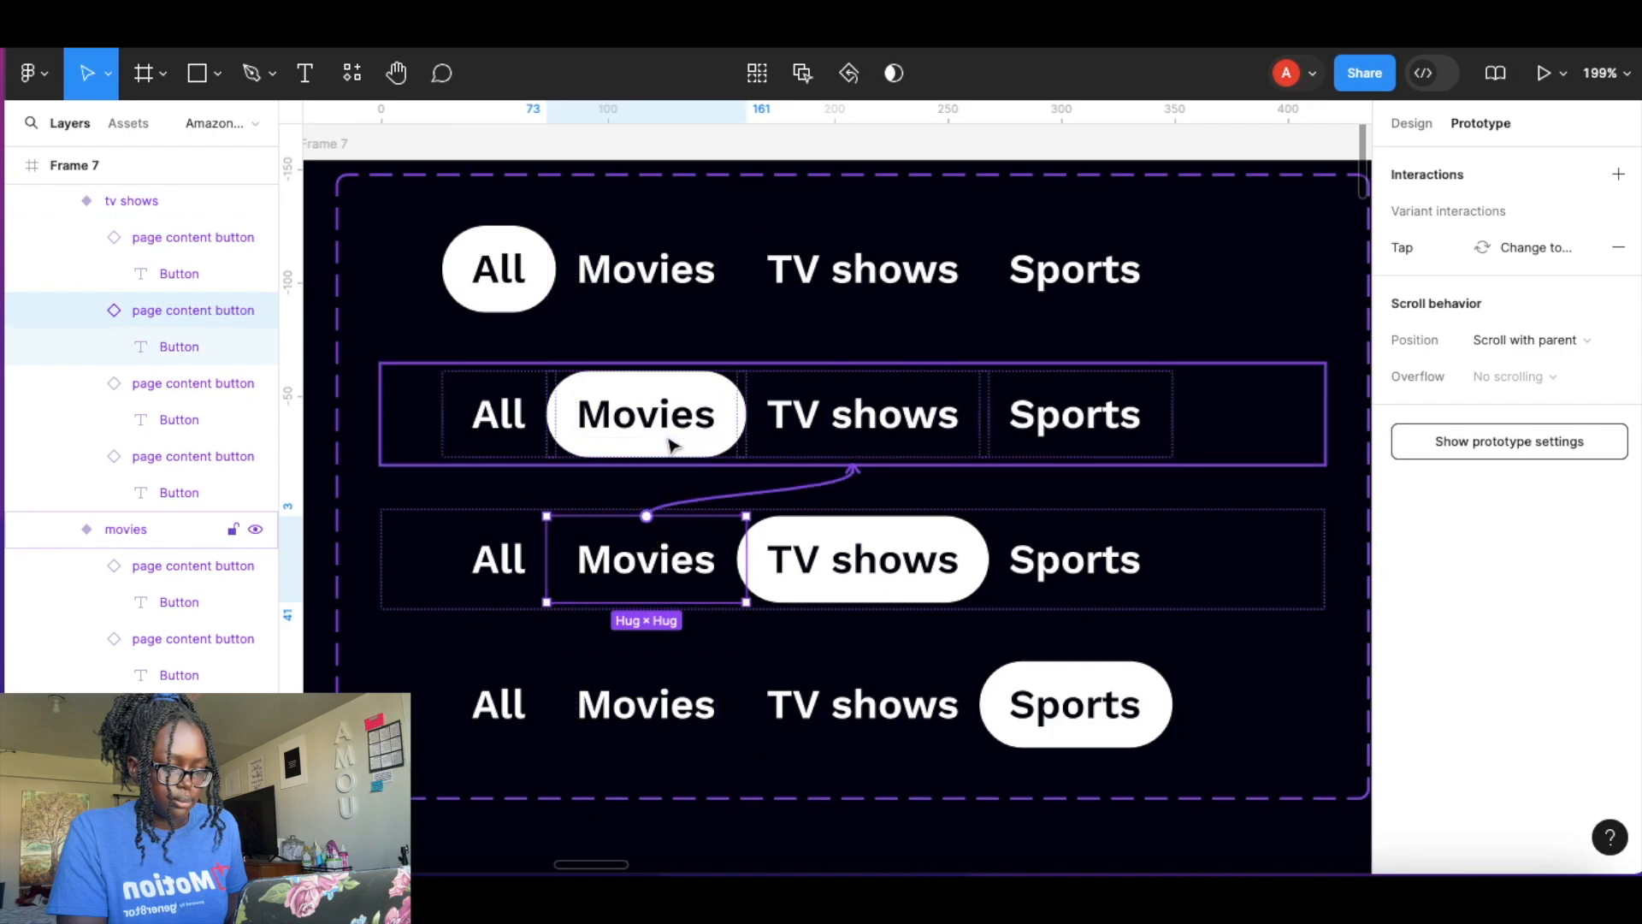
pyautogui.click(1044, 558)
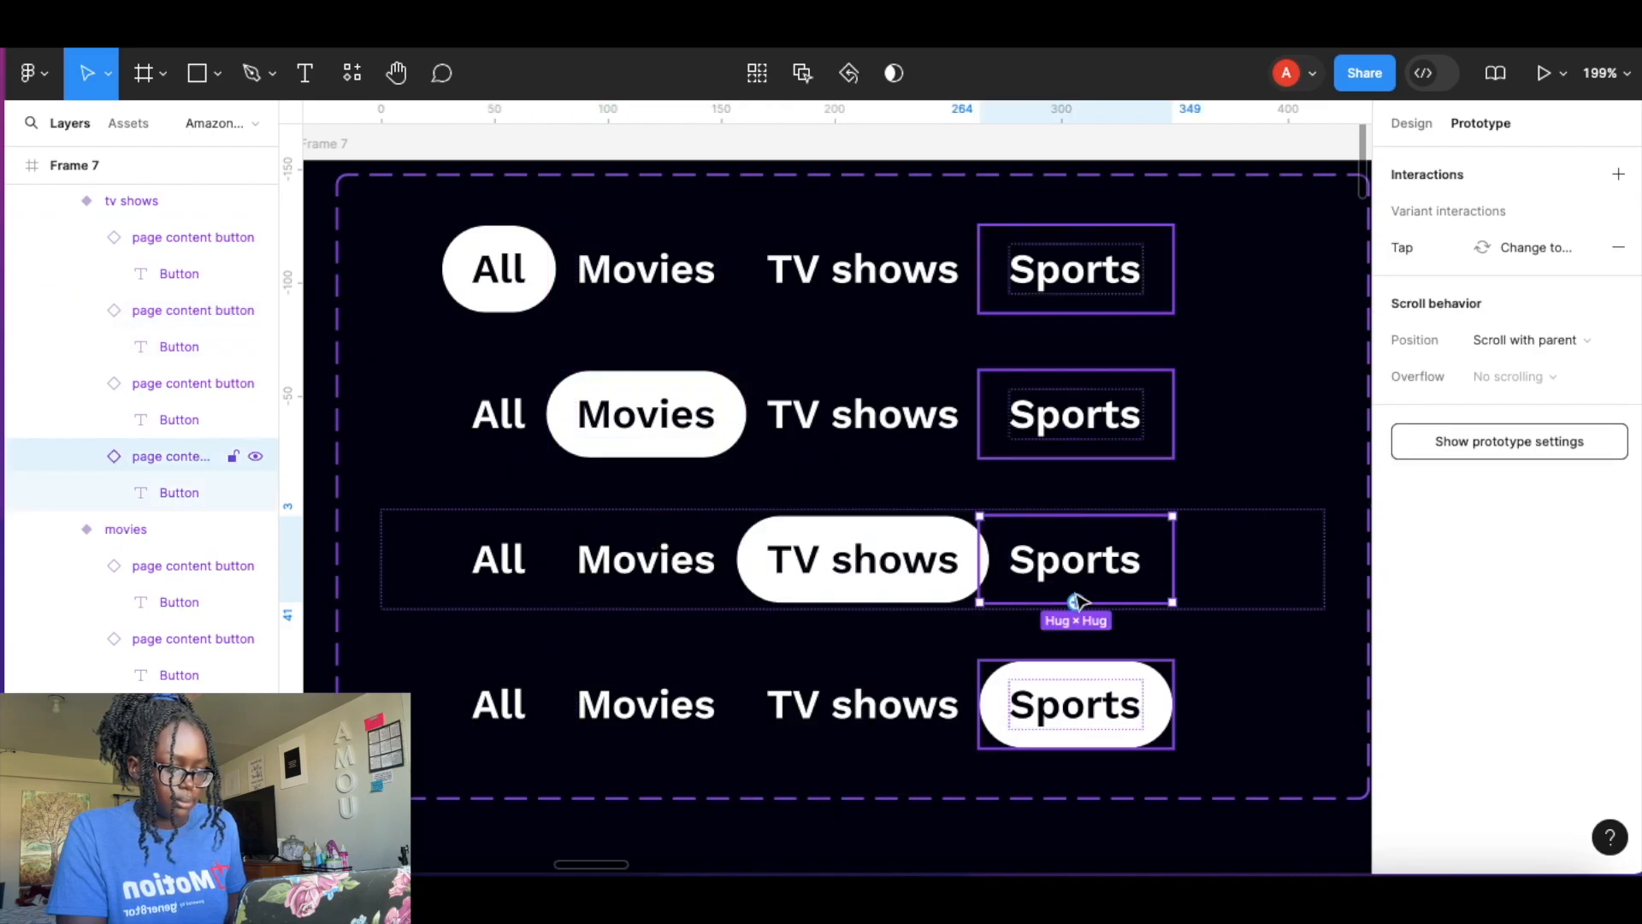
pyautogui.moveTo(1084, 608); pyautogui.dragTo(1100, 726)
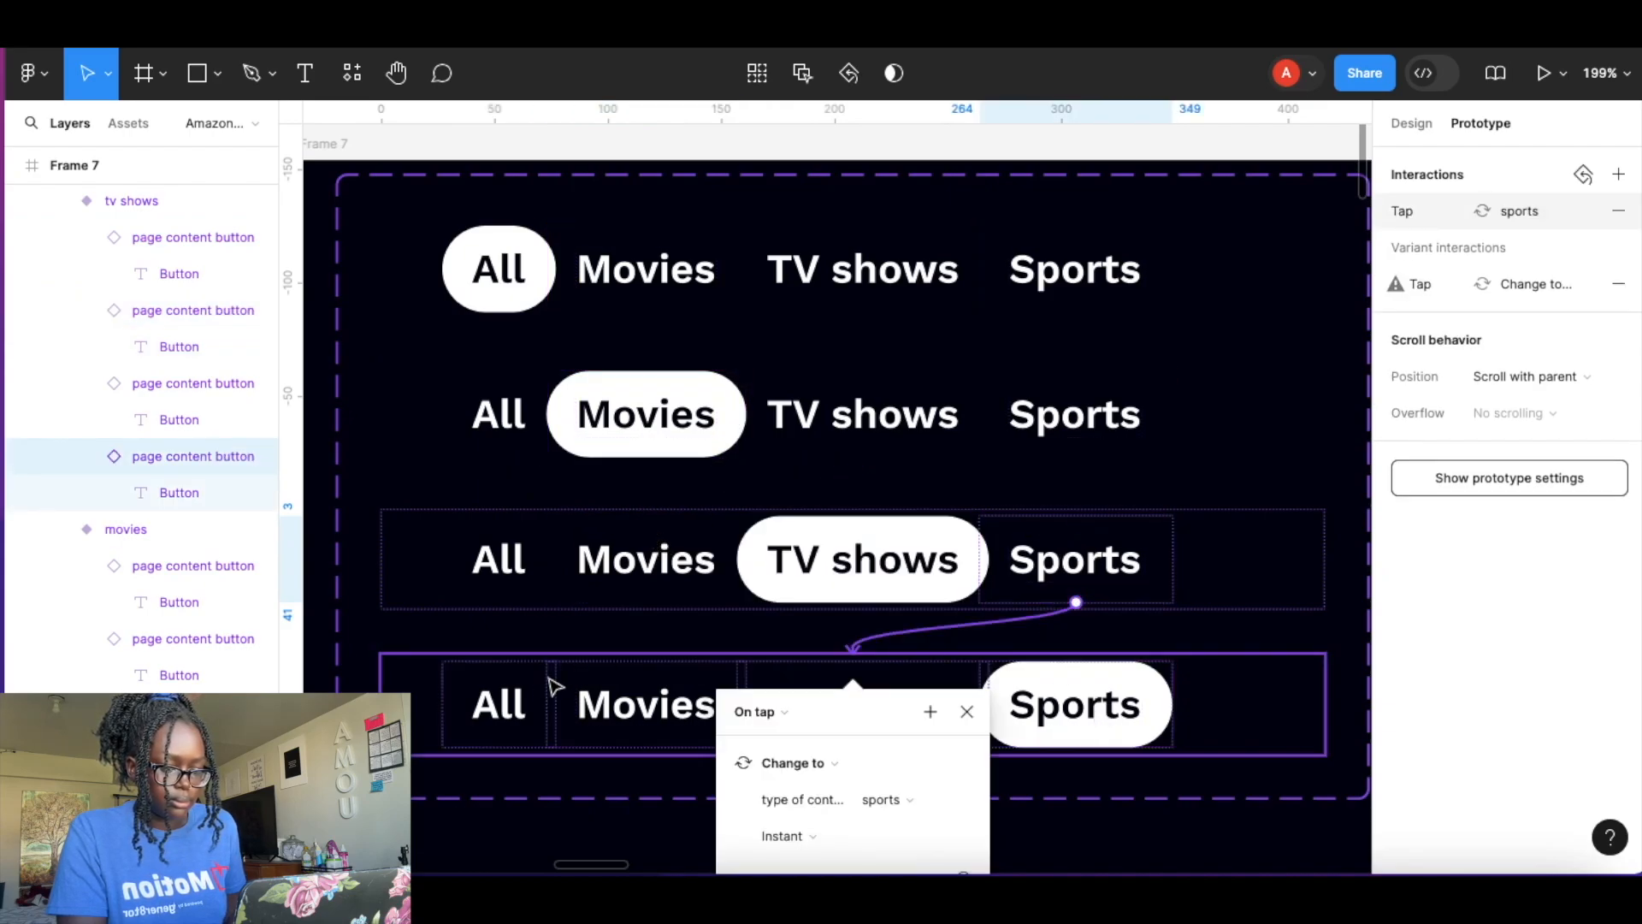
# In the sports variant, link the All and Movies buttons to the all and movies variants on tap.
pyautogui.click(523, 703)
pyautogui.click(524, 703)
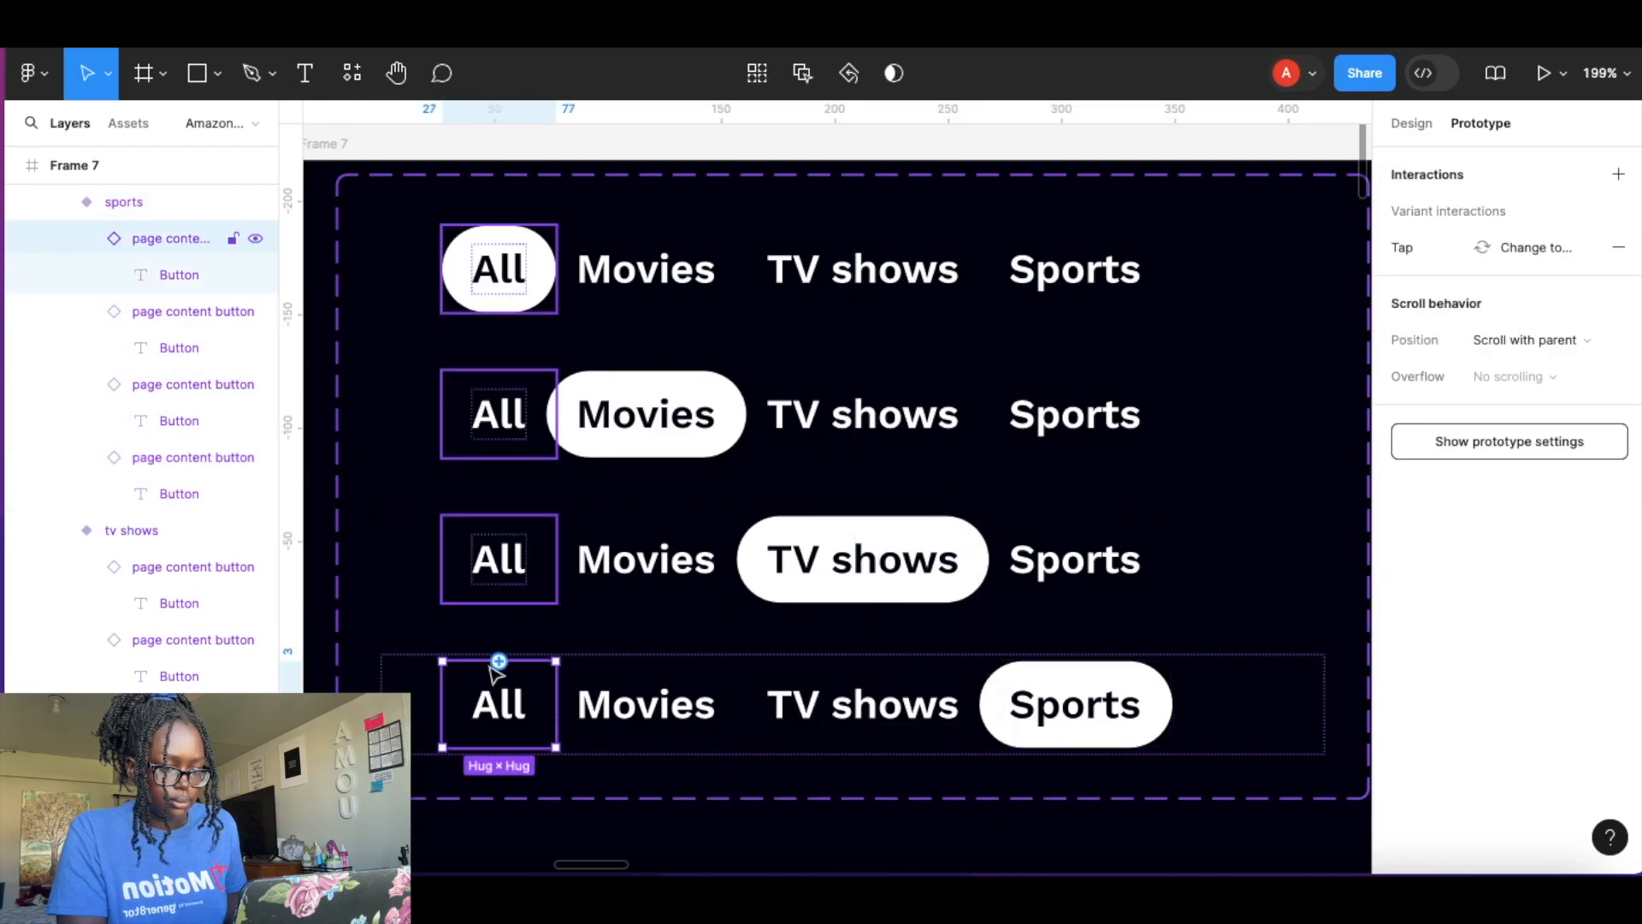
pyautogui.moveTo(505, 665); pyautogui.dragTo(601, 299)
pyautogui.click(659, 707)
pyautogui.moveTo(645, 661); pyautogui.dragTo(796, 462)
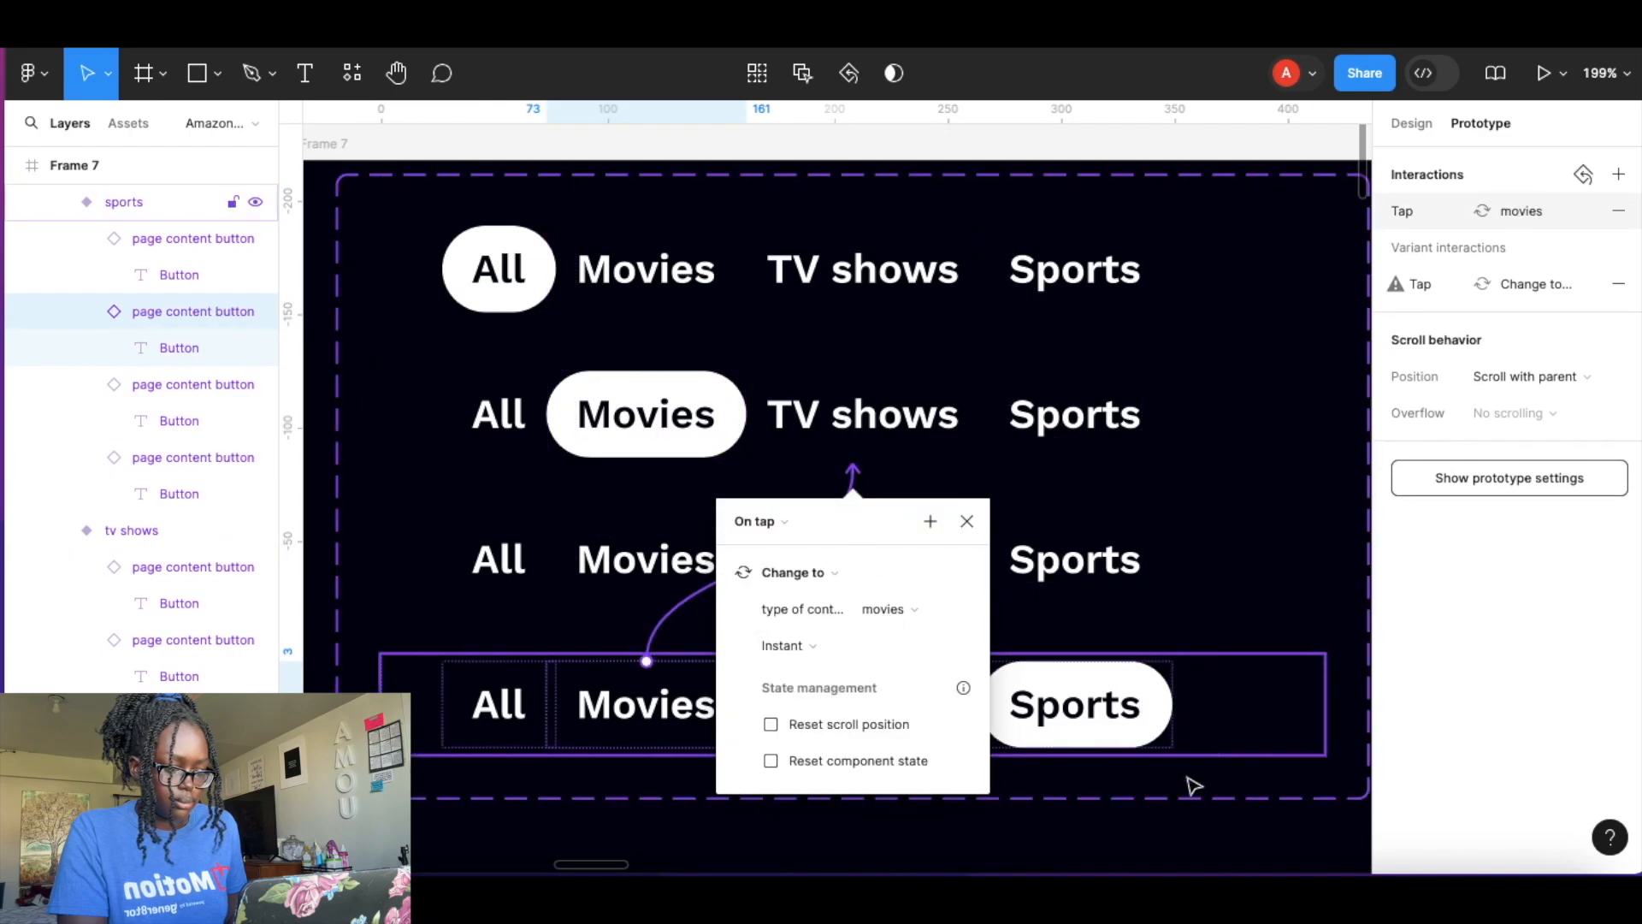
pyautogui.click(1158, 836)
# Move the Page content menu component set into the Components frame.
pyautogui.click(847, 710)
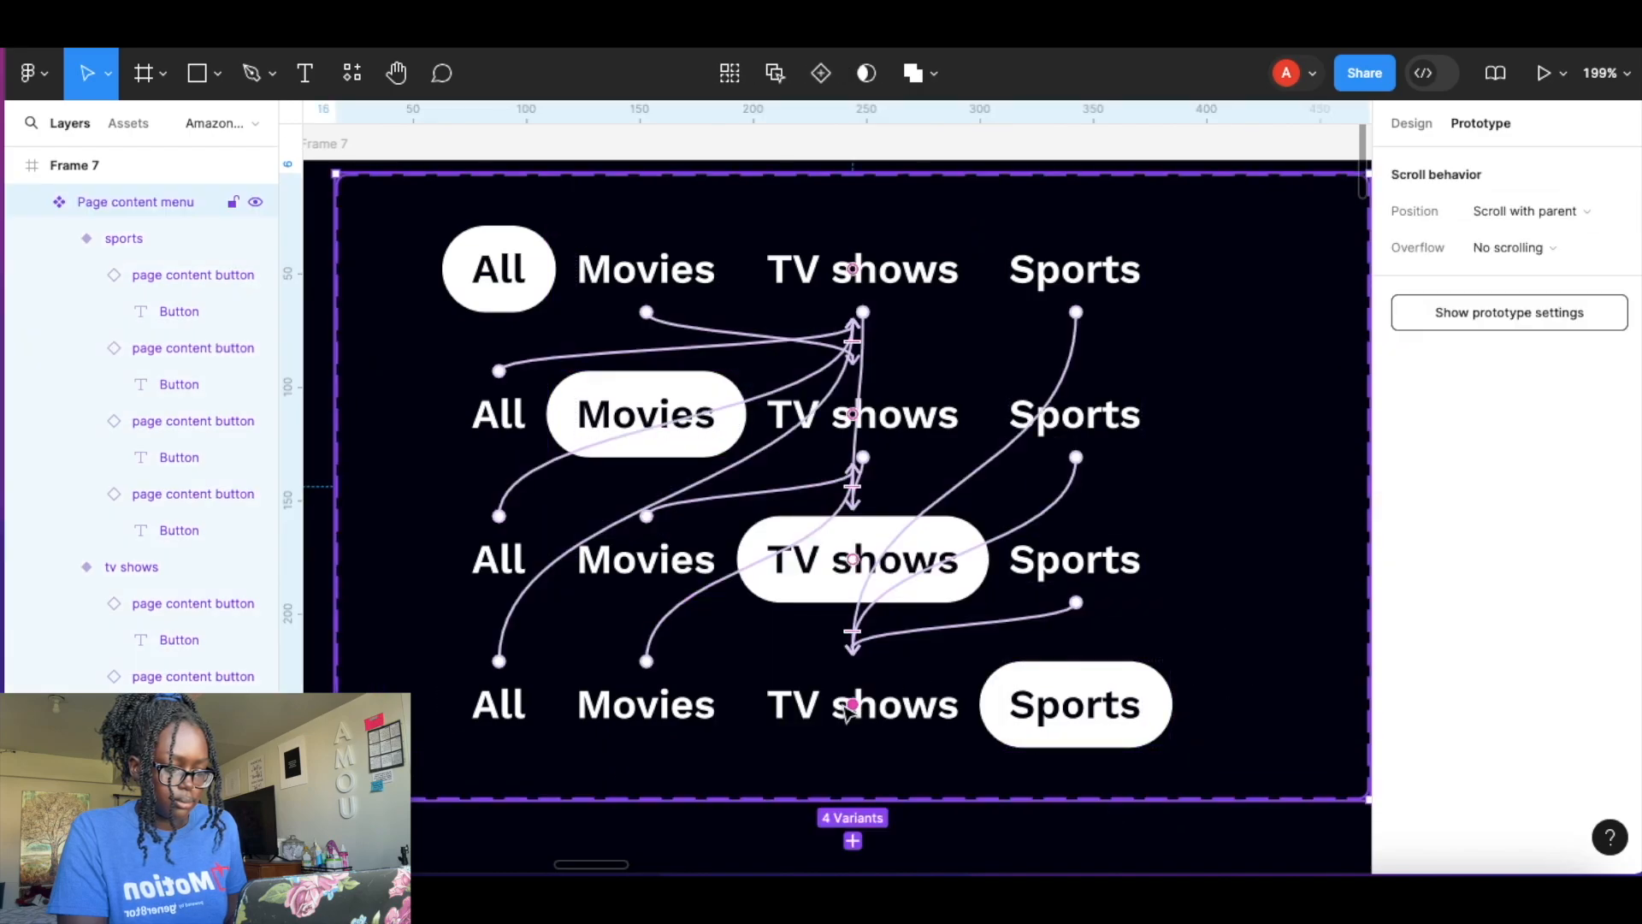
pyautogui.click(798, 707)
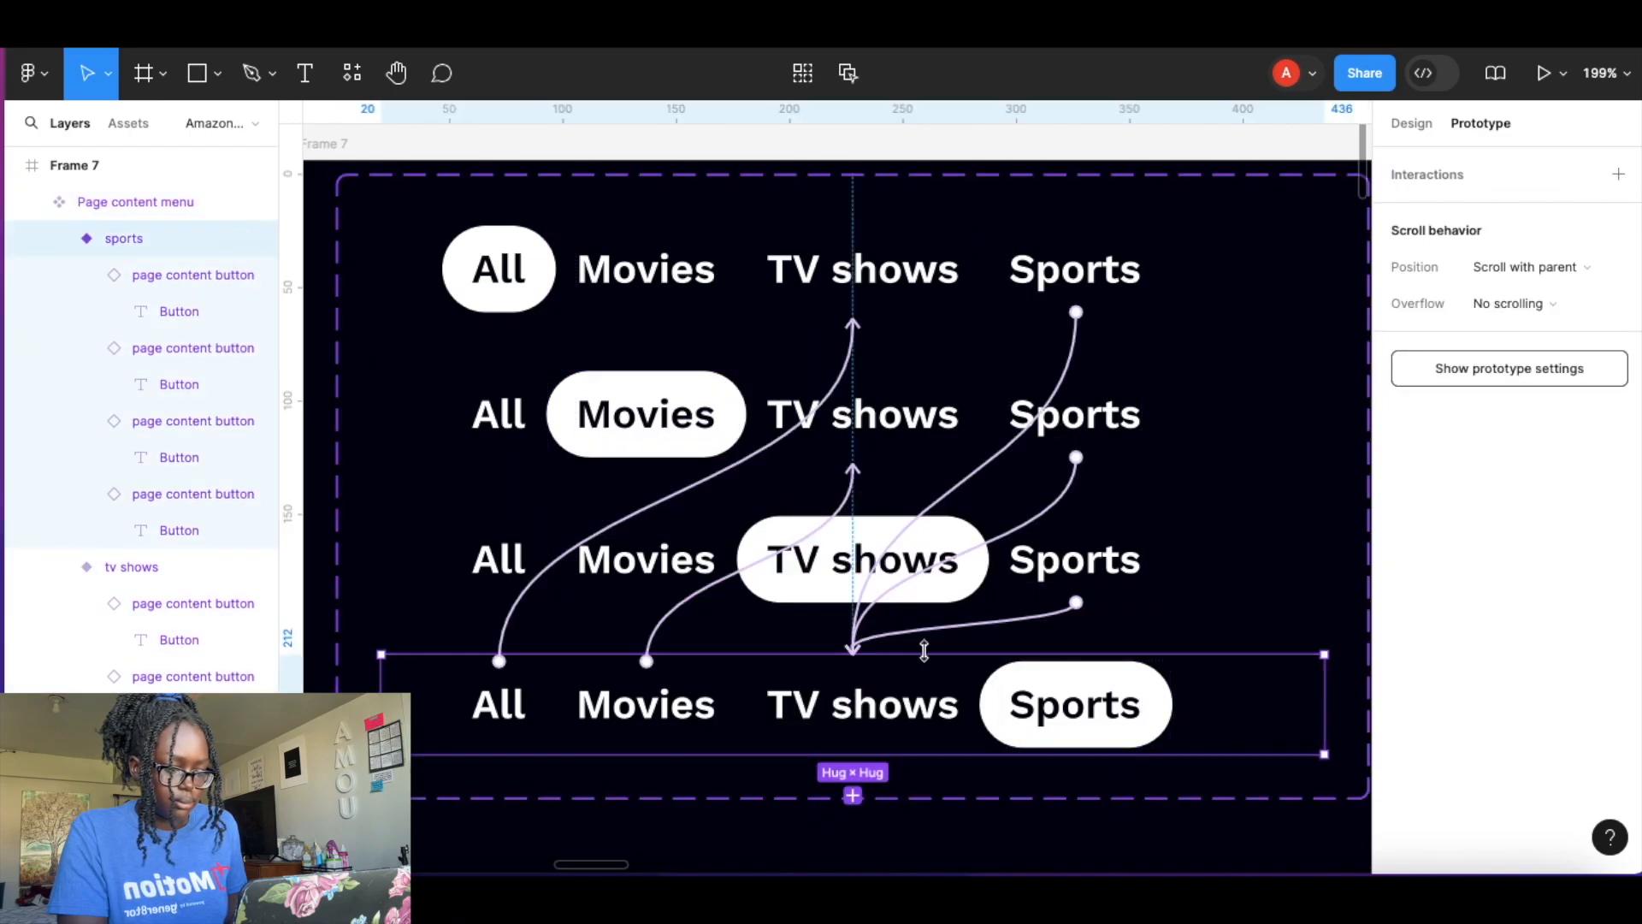
pyautogui.click(889, 586)
pyautogui.click(1250, 829)
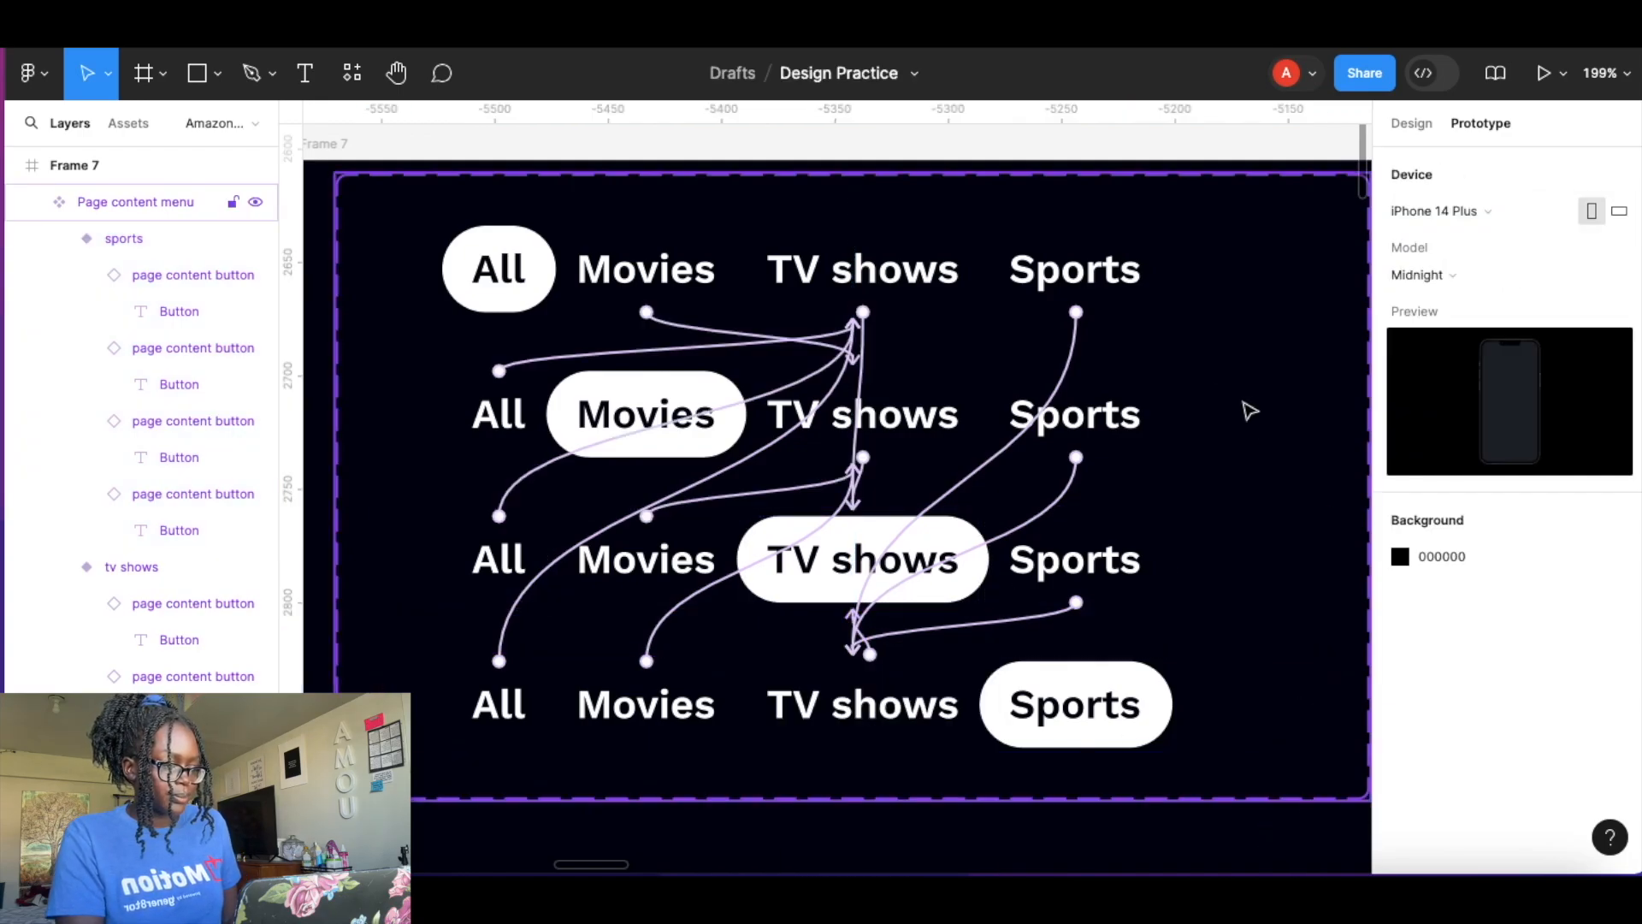
pyautogui.click(1417, 124)
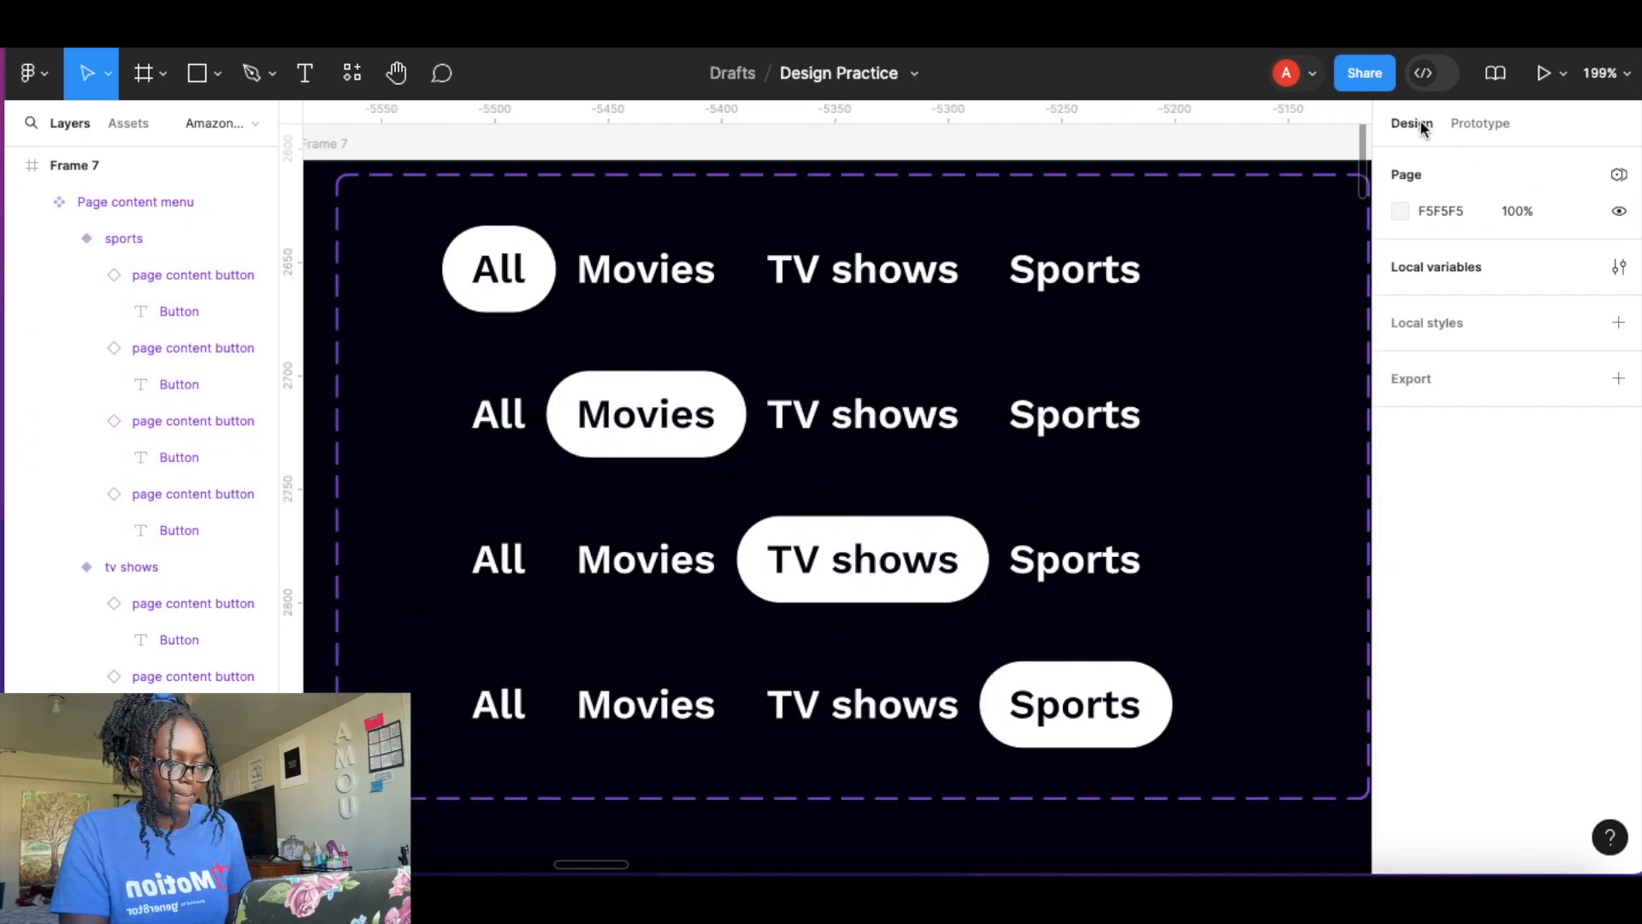
pyautogui.scroll(-5, 879, 503)
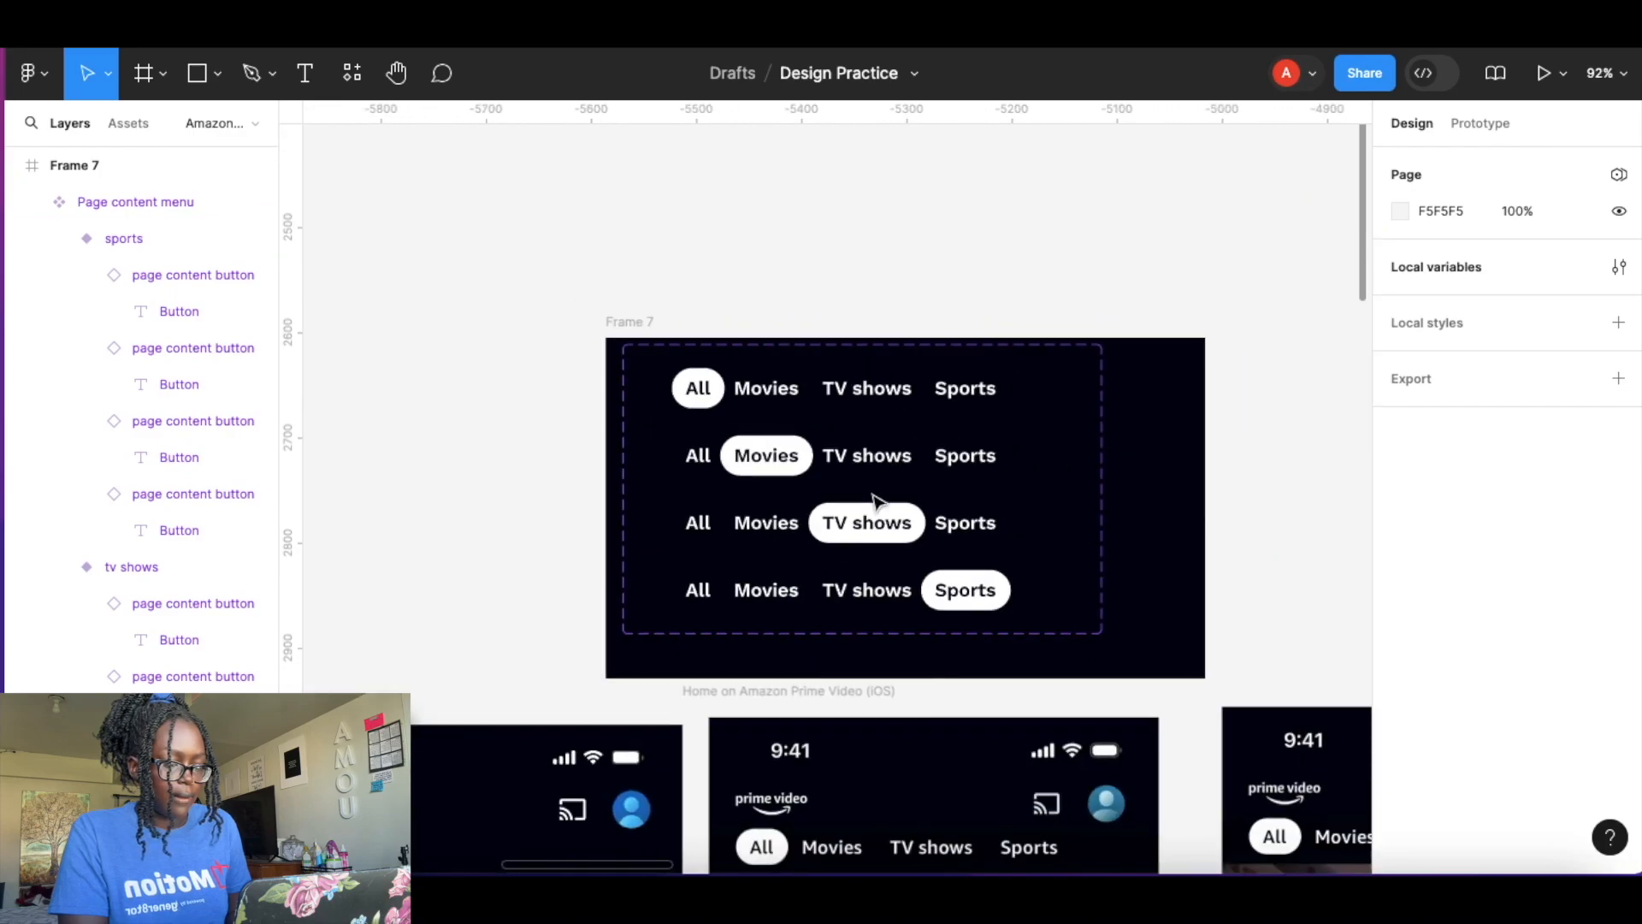
pyautogui.scroll(-6, 878, 513)
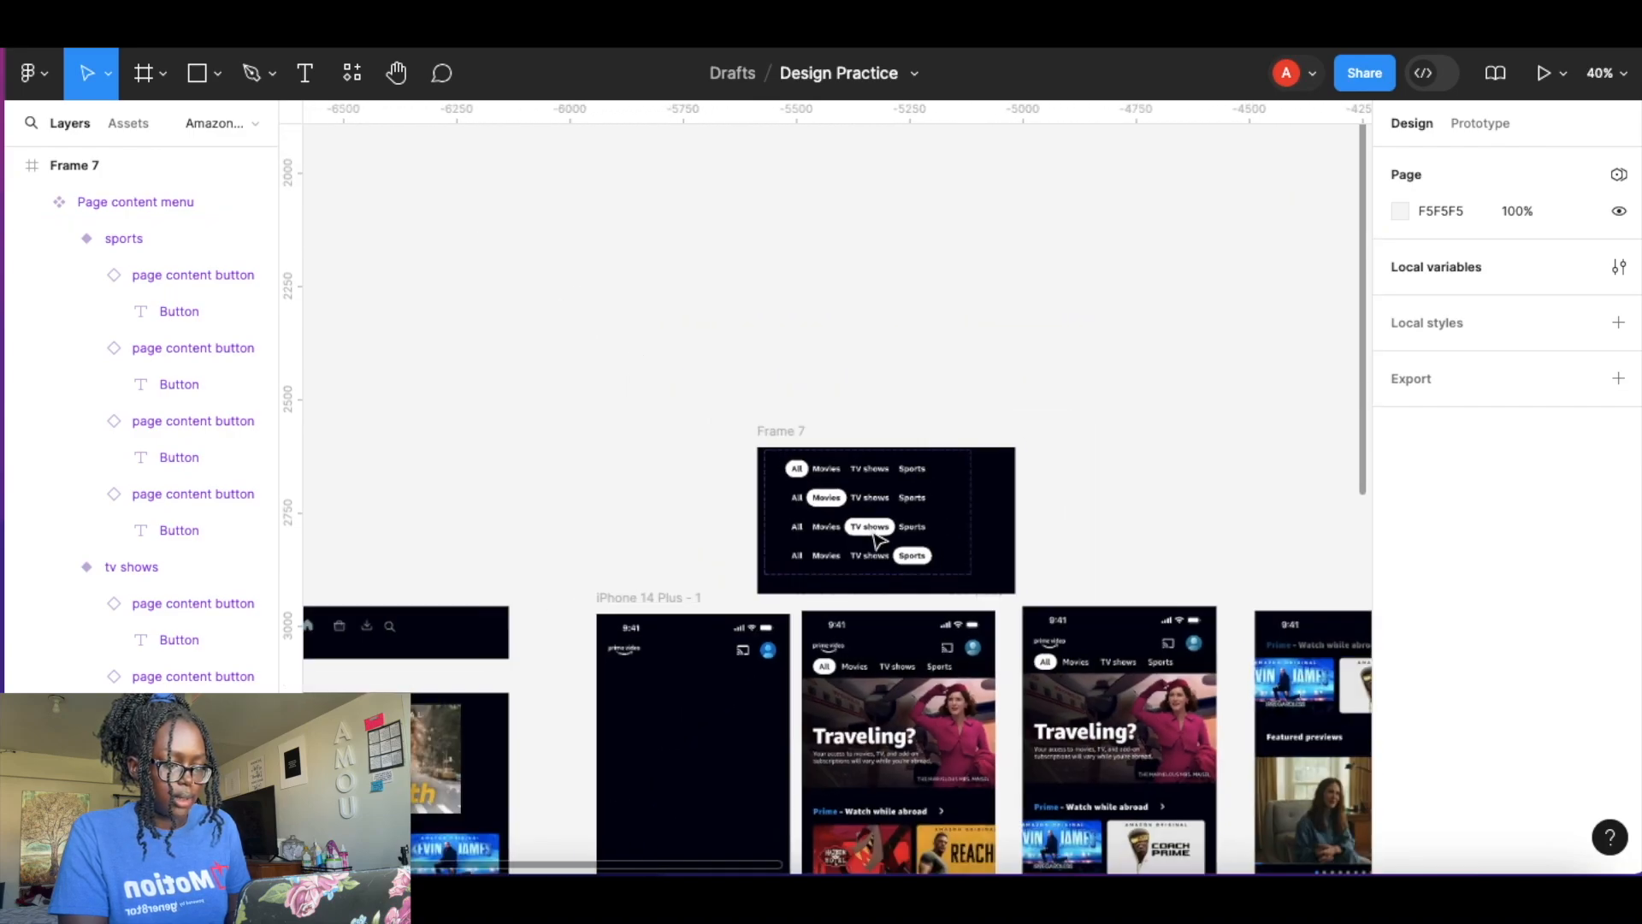
pyautogui.scroll(-4, 875, 537)
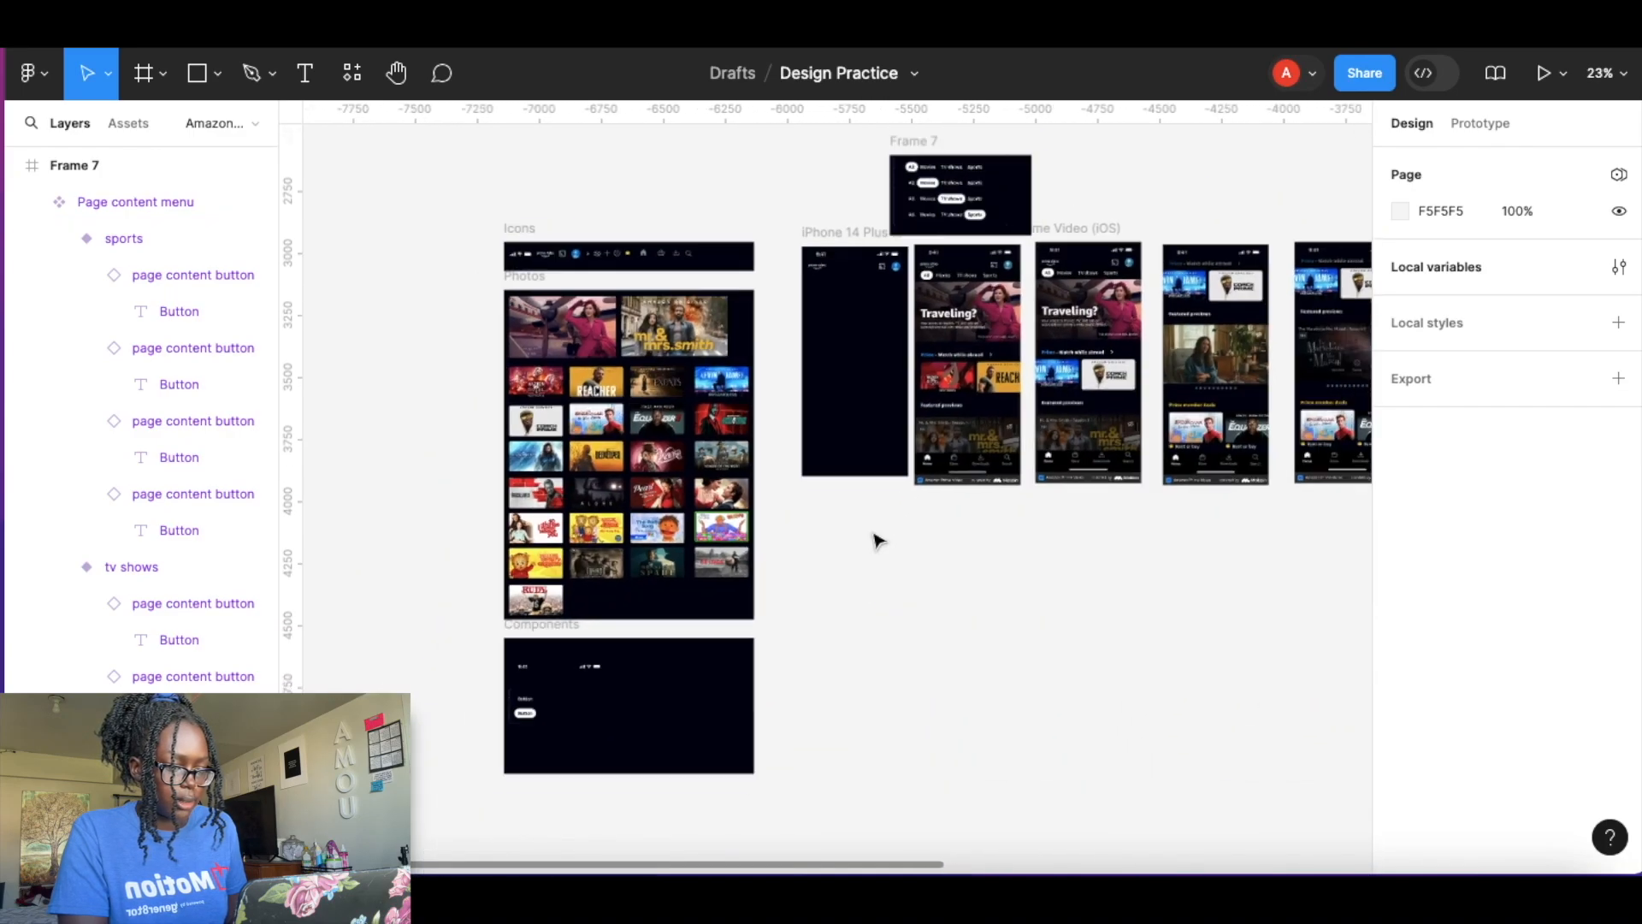
pyautogui.click(934, 256)
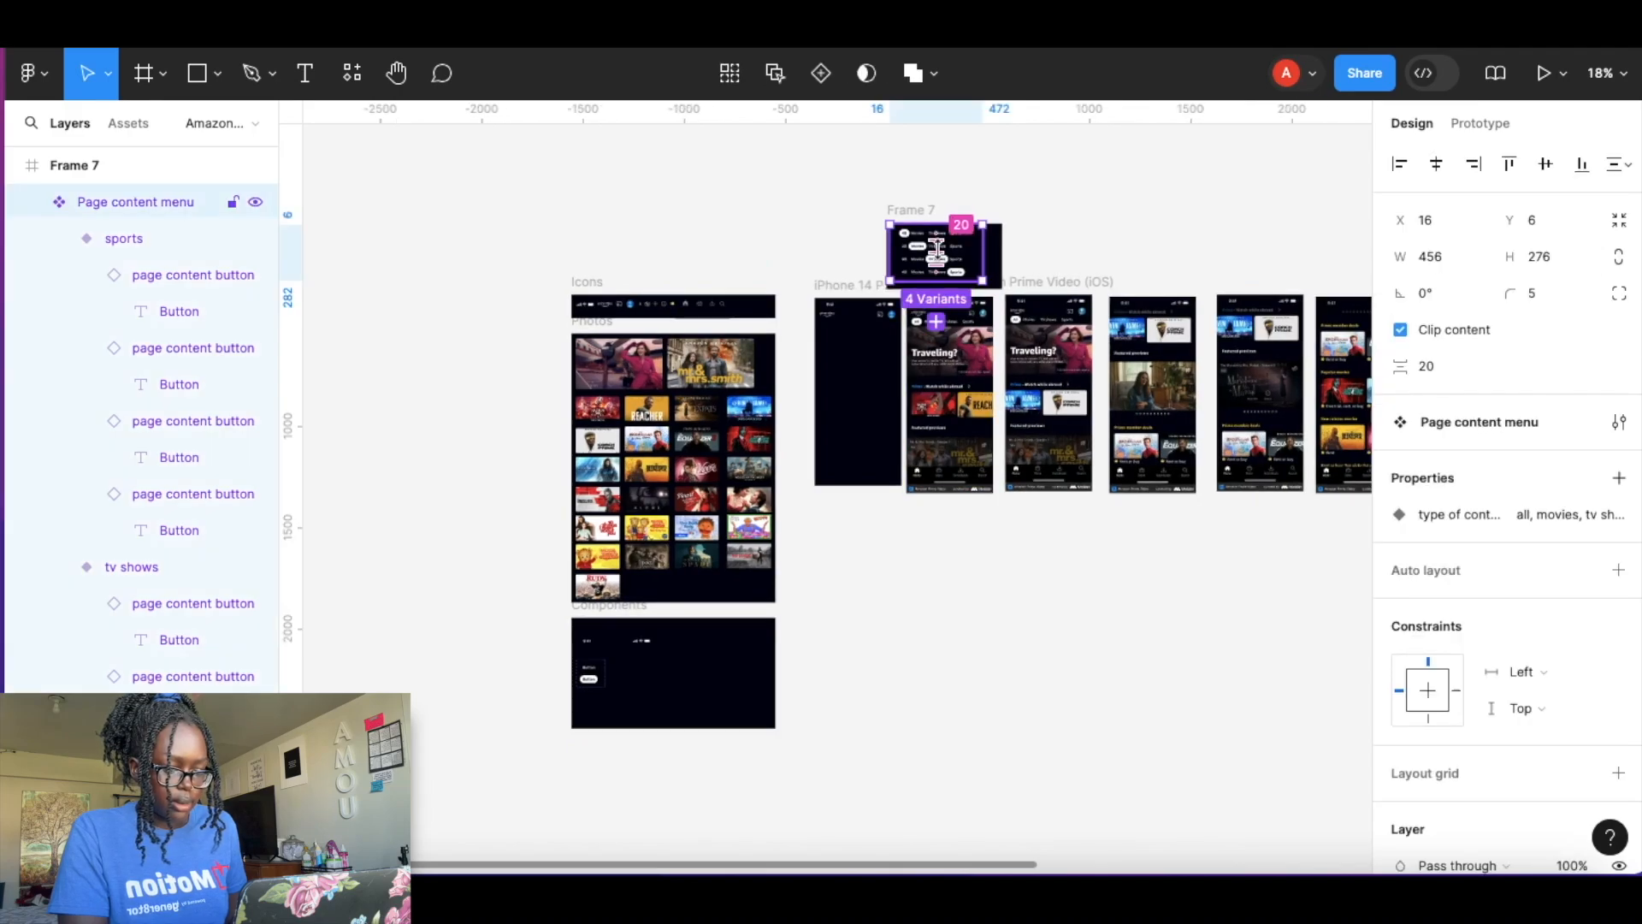
pyautogui.moveTo(935, 257); pyautogui.dragTo(670, 675)
pyautogui.click(916, 662)
pyautogui.click(663, 663)
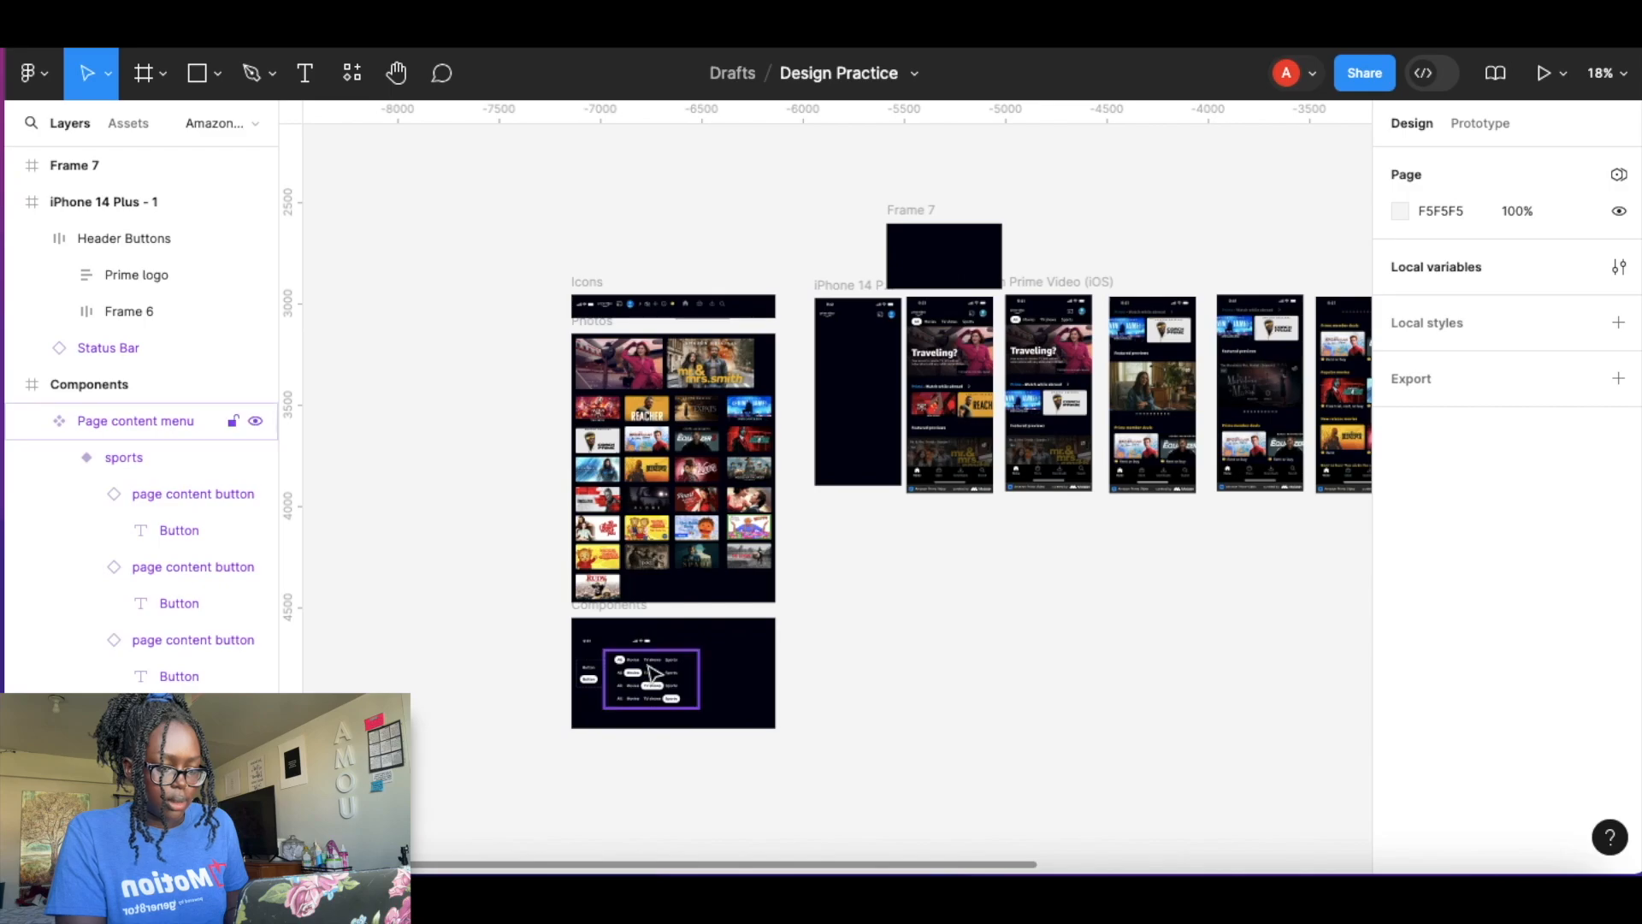
# Paste a Page content menu instance below the header in the iPhone 14 Plus screen.
pyautogui.scroll(10, 665, 633)
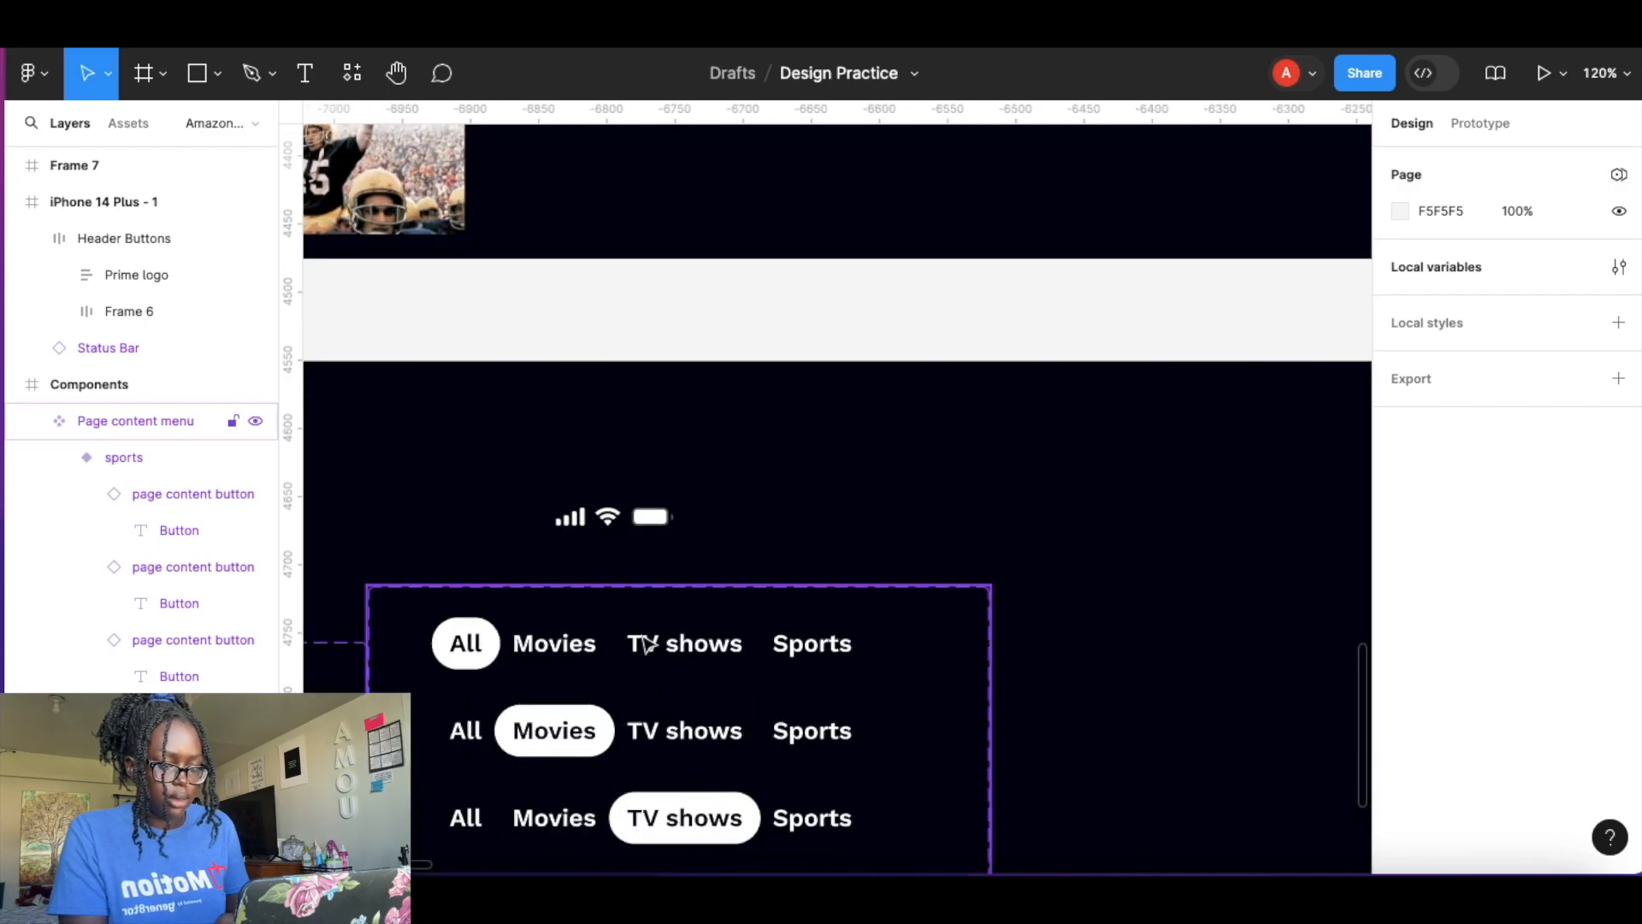
pyautogui.click(647, 643)
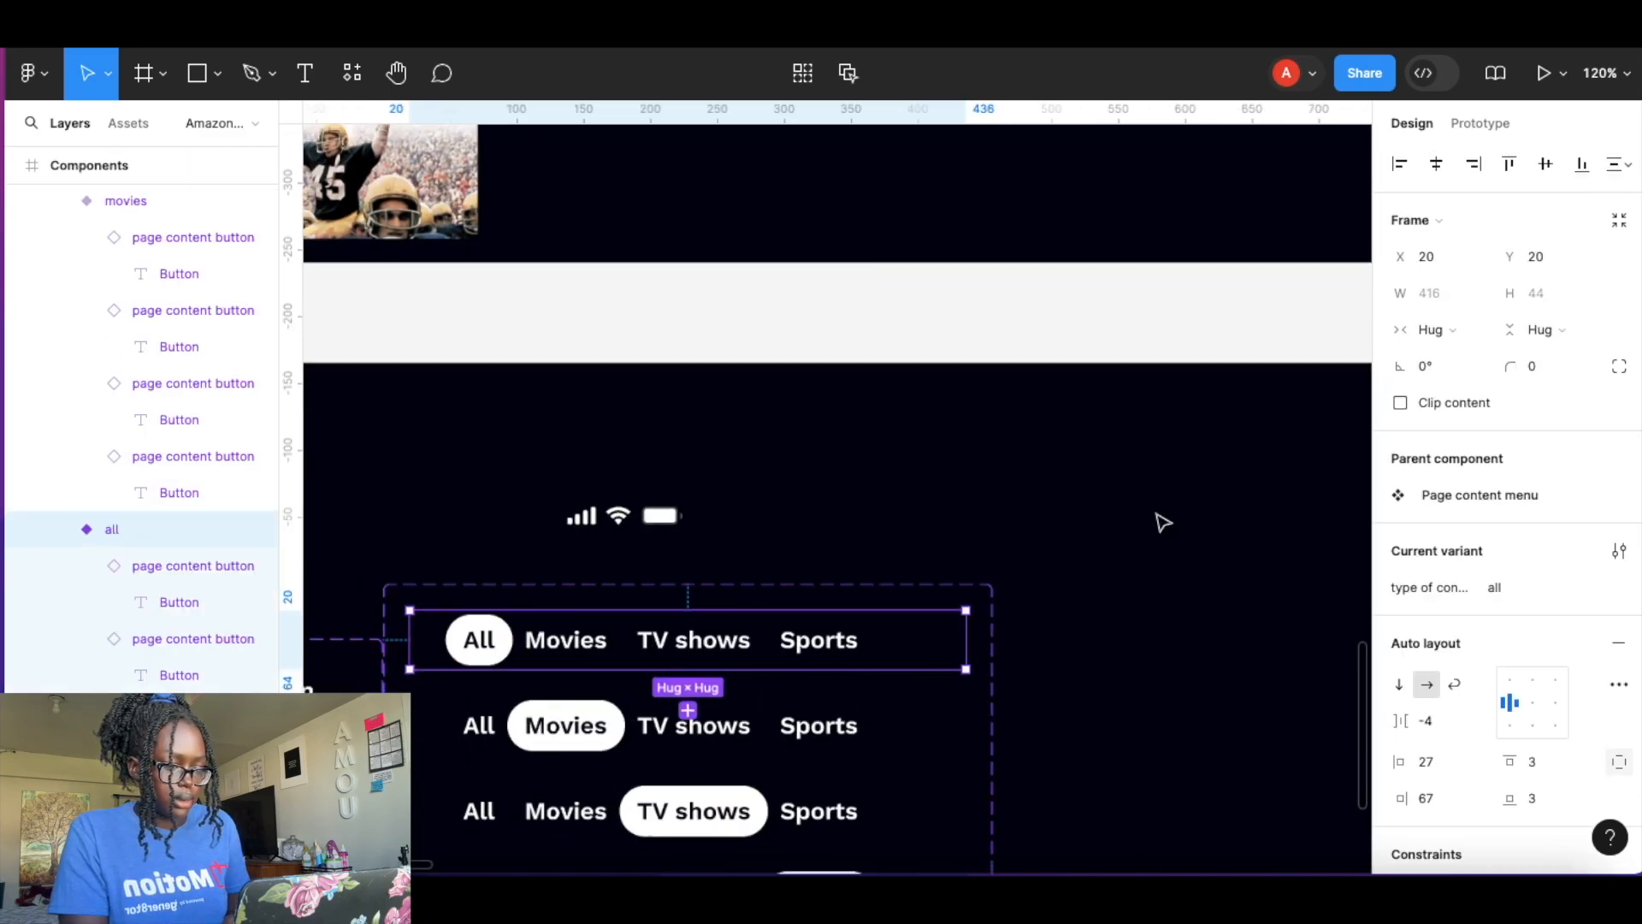
pyautogui.scroll(-5, 1159, 520)
pyautogui.scroll(5, 1162, 521)
pyautogui.hscroll(5, 1162, 521)
pyautogui.scroll(3, 1163, 522)
pyautogui.hscroll(2, 834, 203)
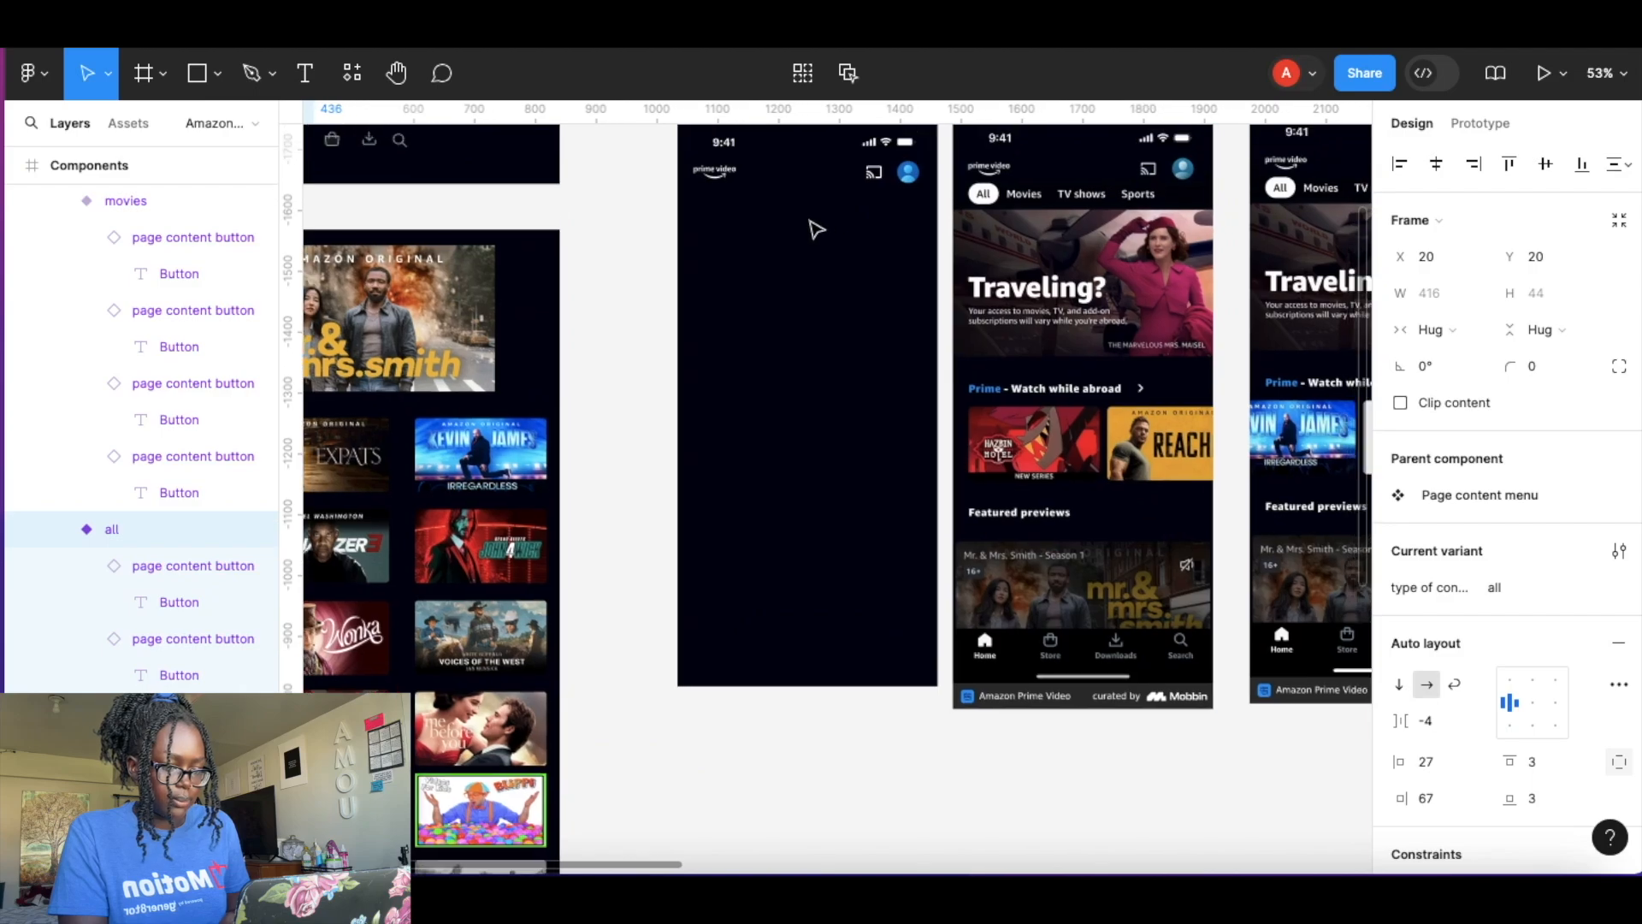
pyautogui.scroll(3, 817, 229)
pyautogui.hscroll(1, 817, 229)
pyautogui.scroll(5, 724, 360)
pyautogui.press('Escape')
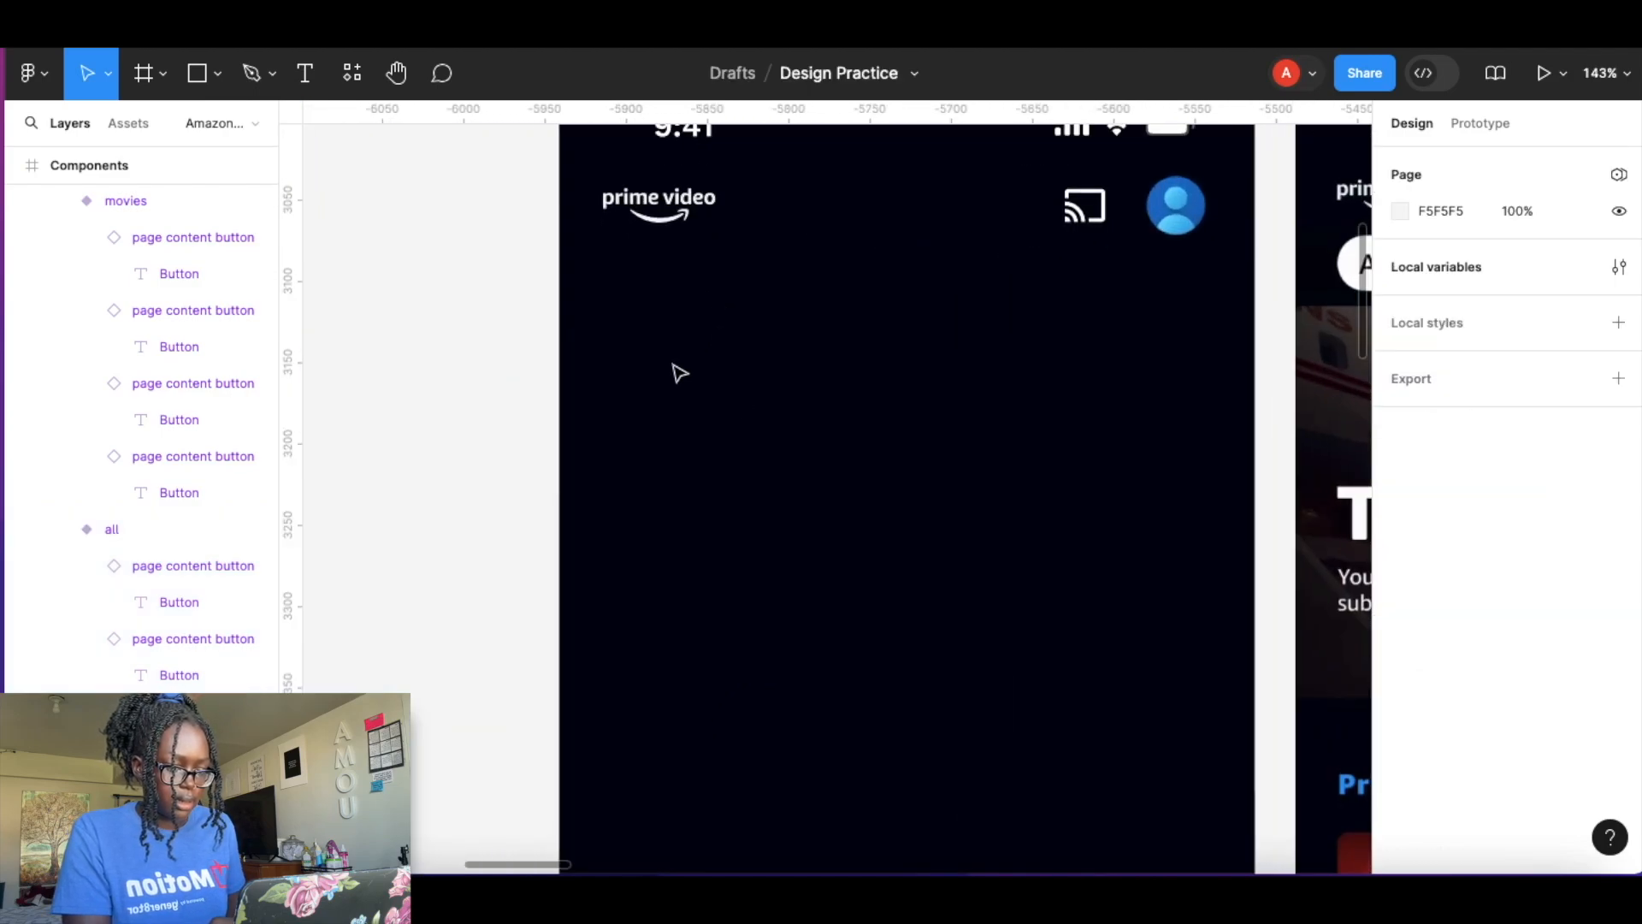
pyautogui.hotkey('ctrl', 'v')
pyautogui.moveTo(772, 503); pyautogui.dragTo(826, 297)
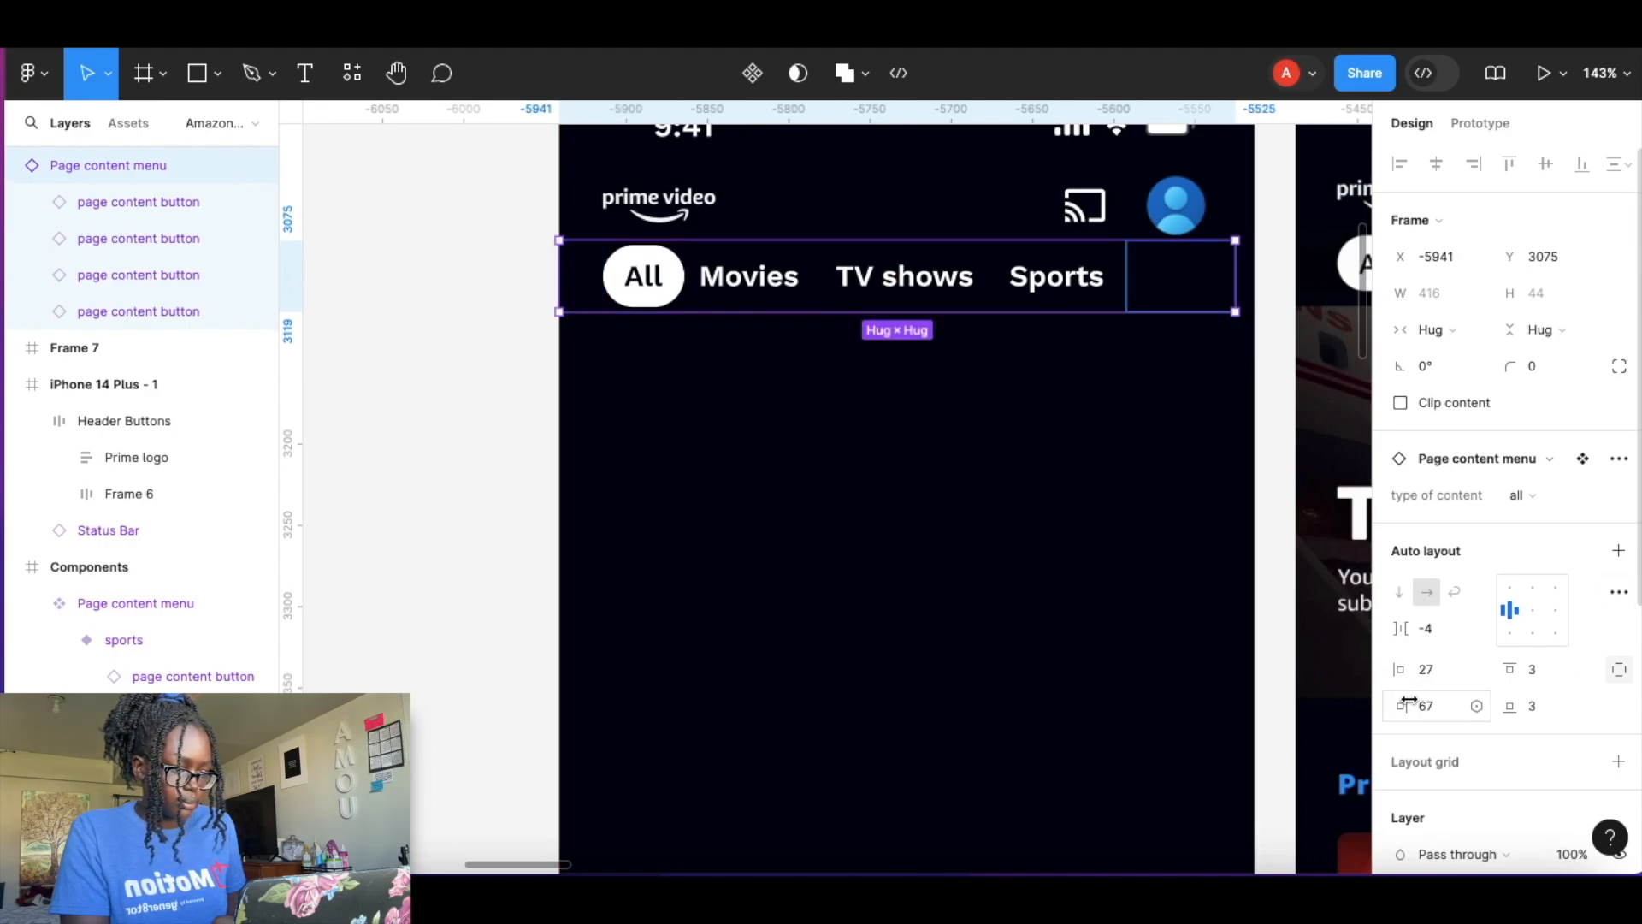
# Set the menu instance's right padding to 78.
pyautogui.moveTo(1401, 706); pyautogui.dragTo(1430, 706)
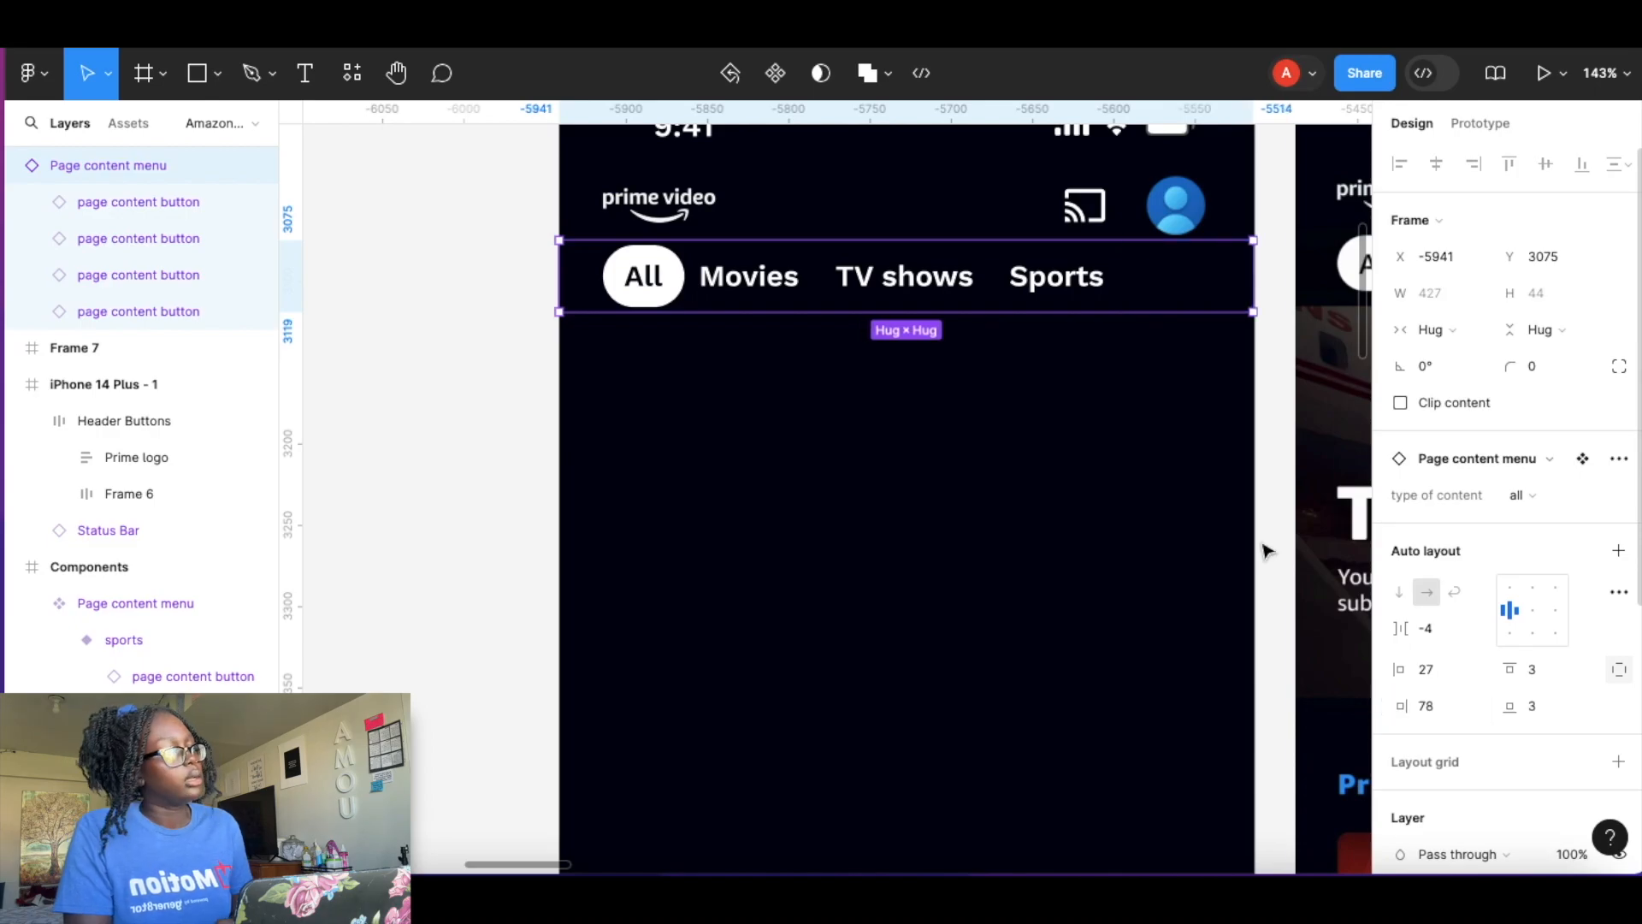
pyautogui.click(1036, 347)
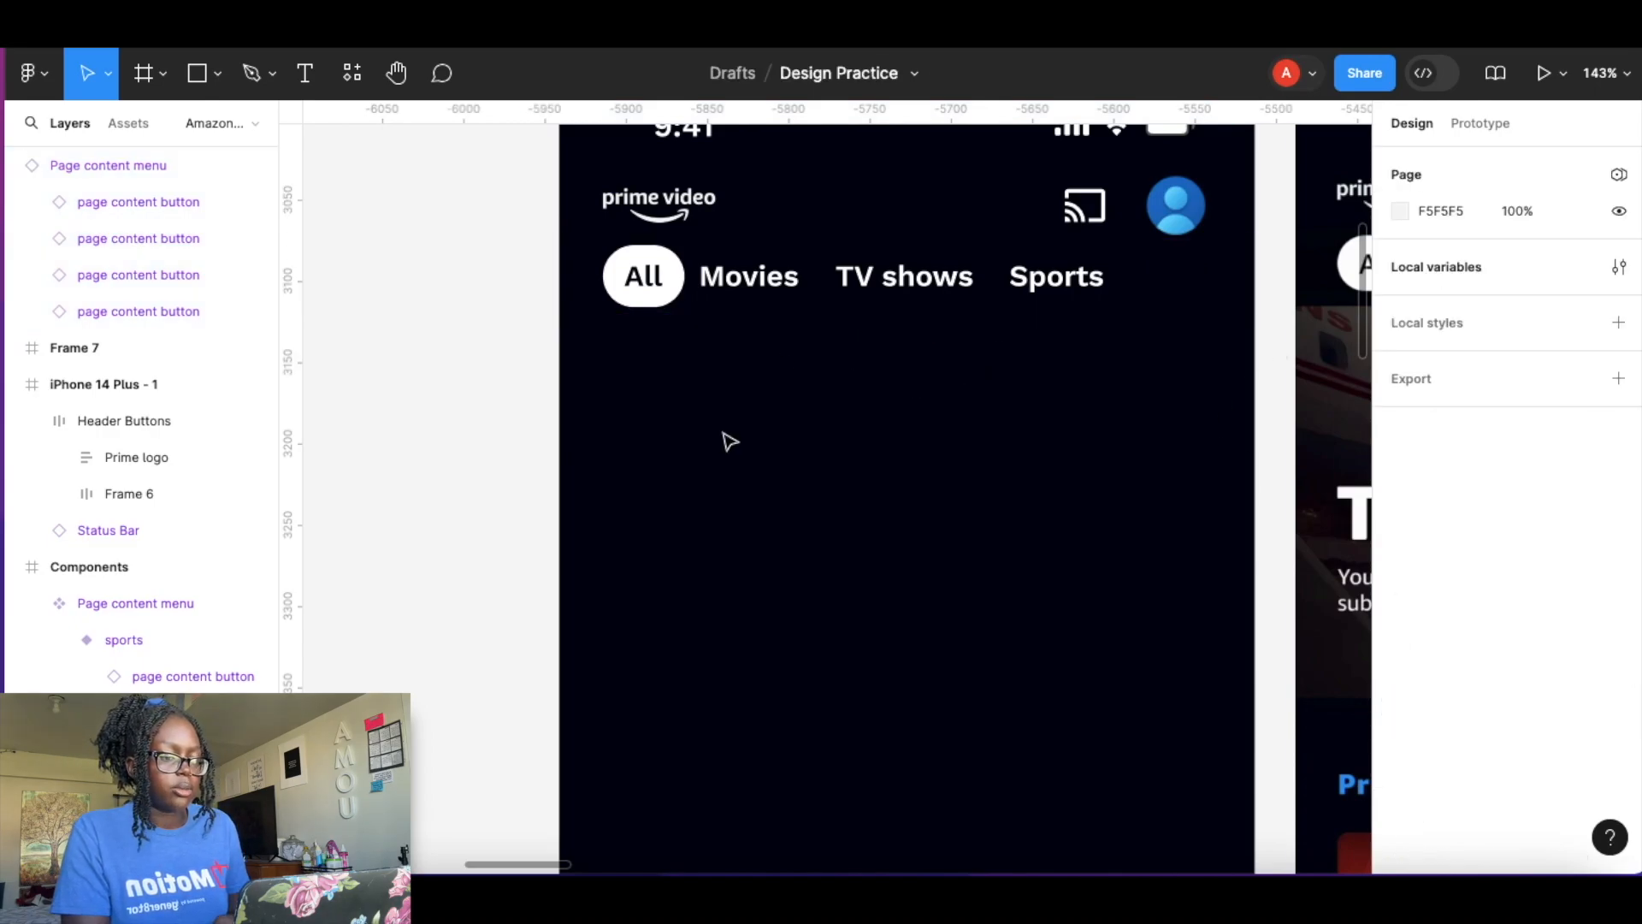
pyautogui.scroll(-5, 729, 441)
pyautogui.click(646, 194)
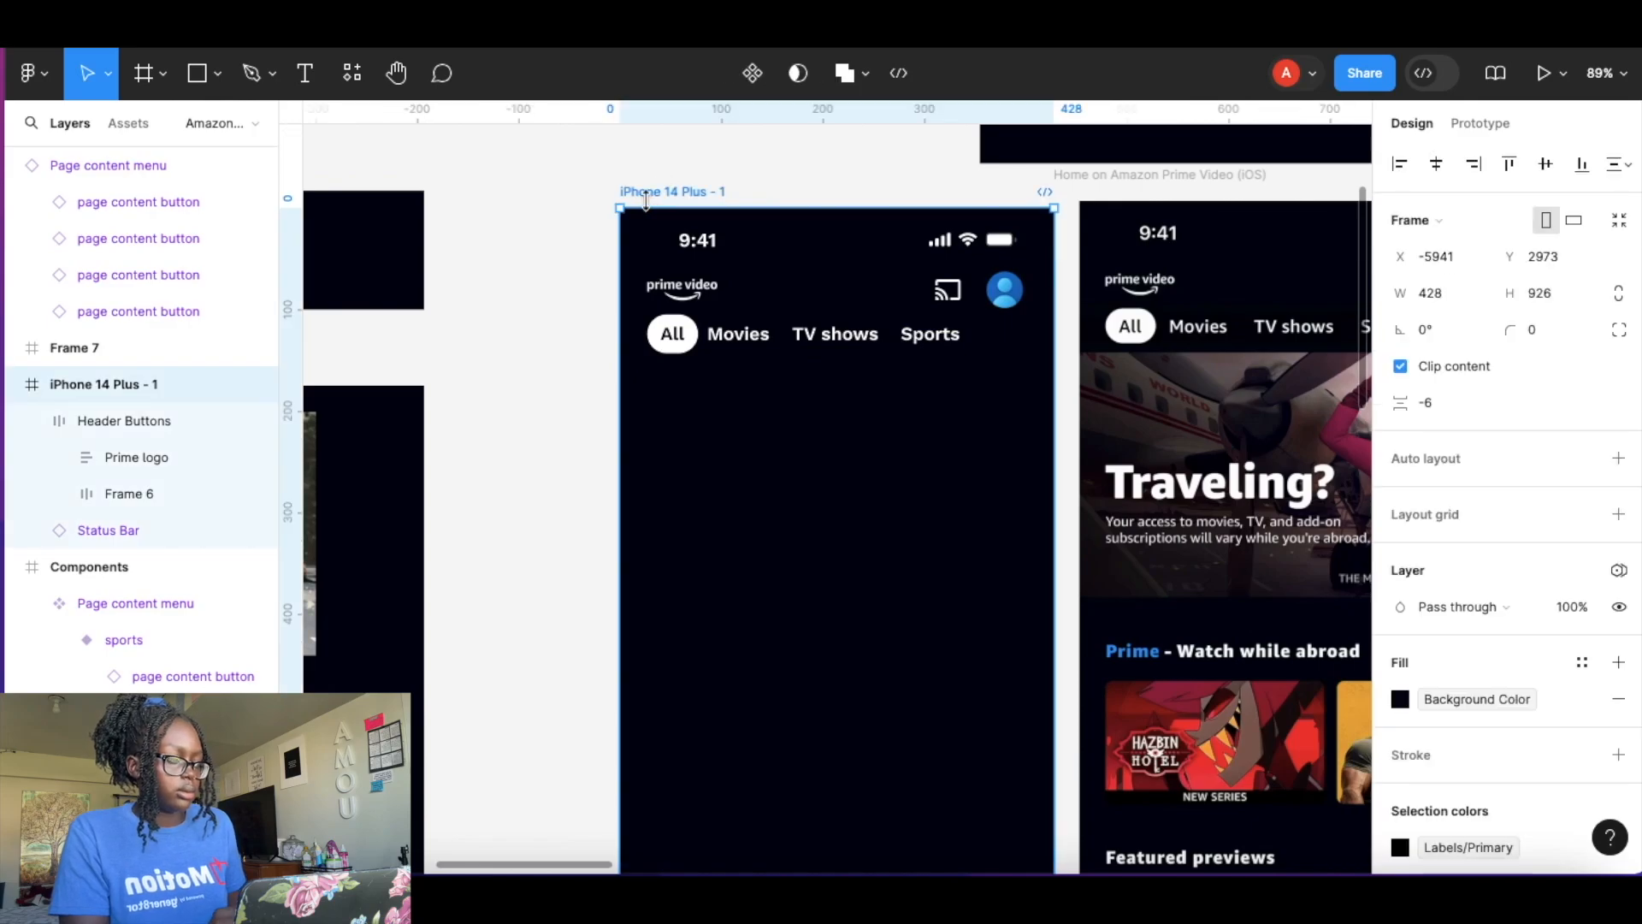
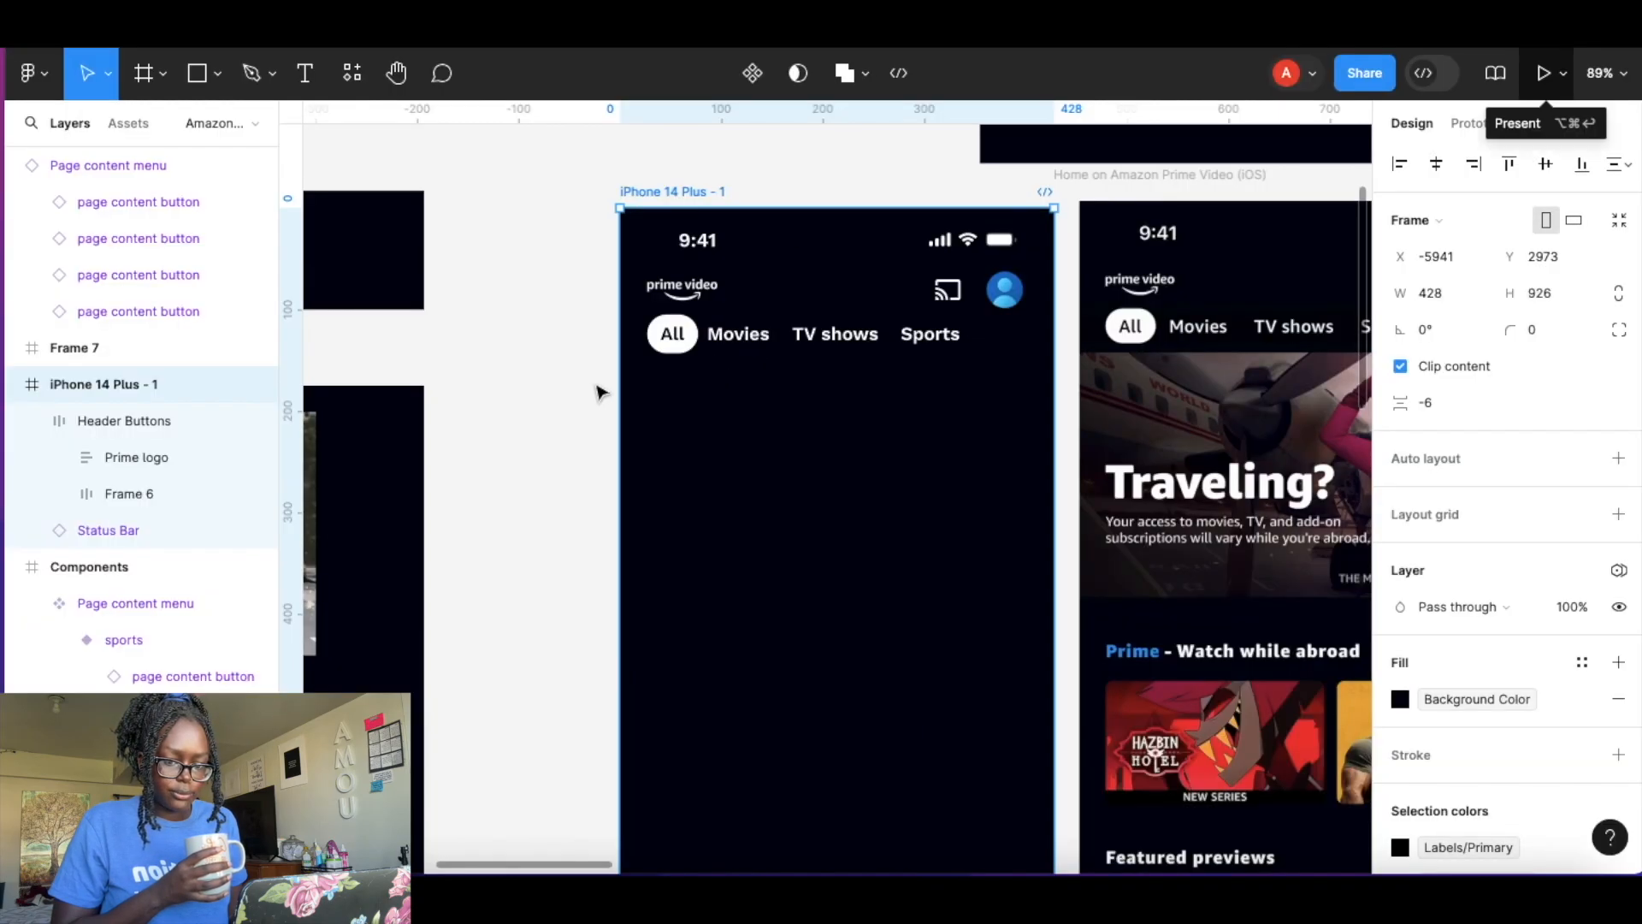
# Move the Page content menu instance into the iPhone 14 Plus - 1 frame's layers.
pyautogui.press('Escape')
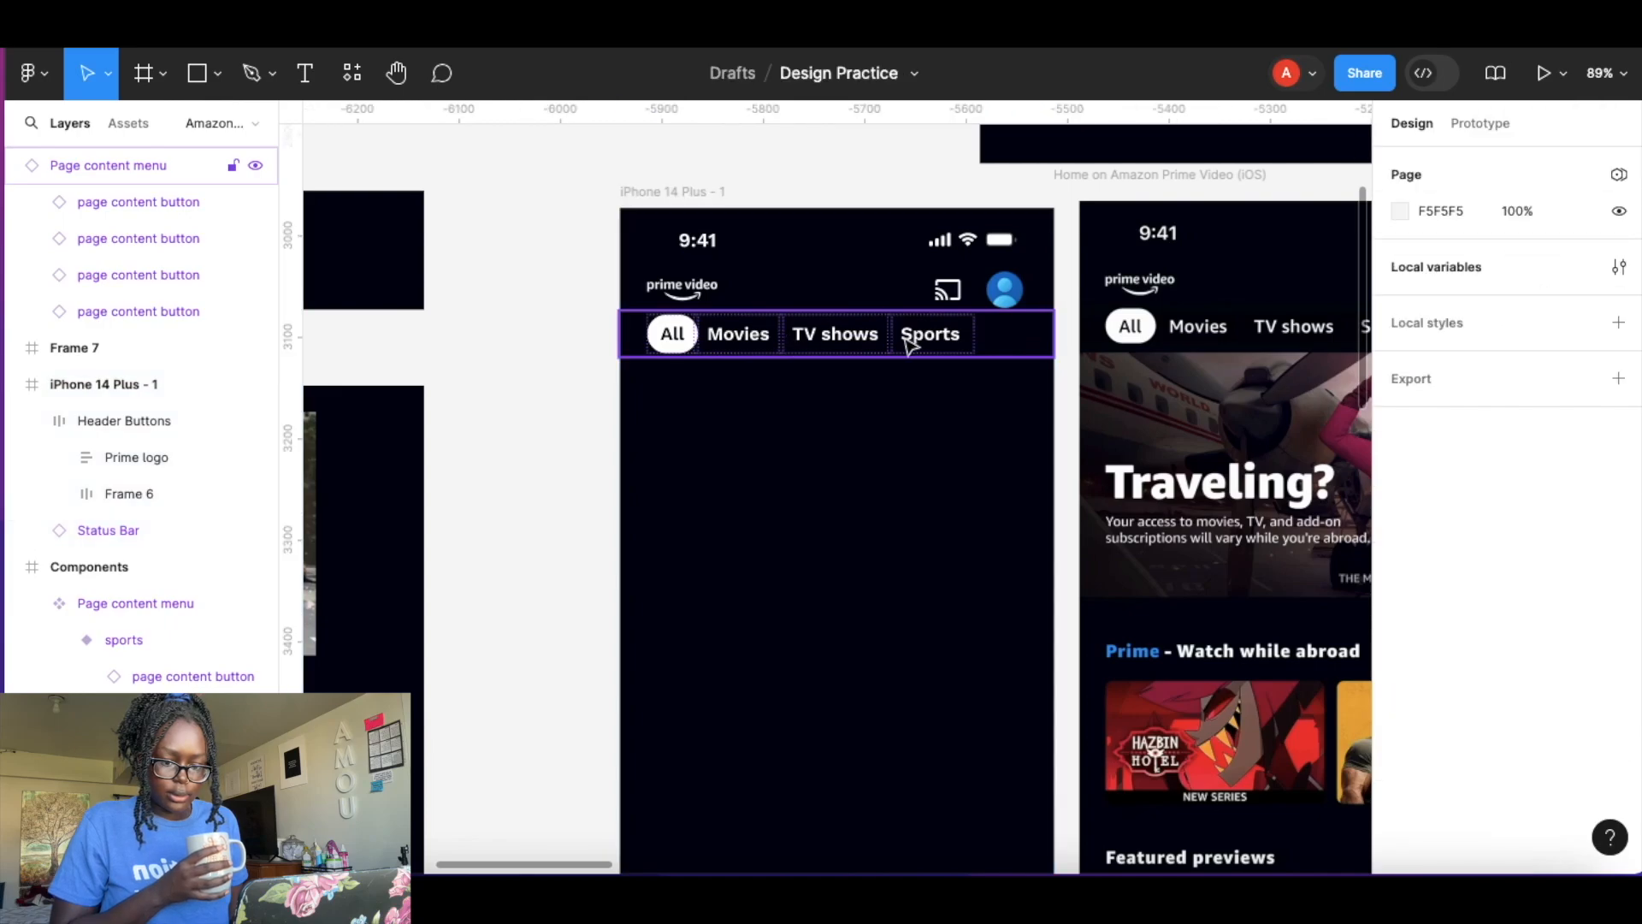
pyautogui.click(996, 349)
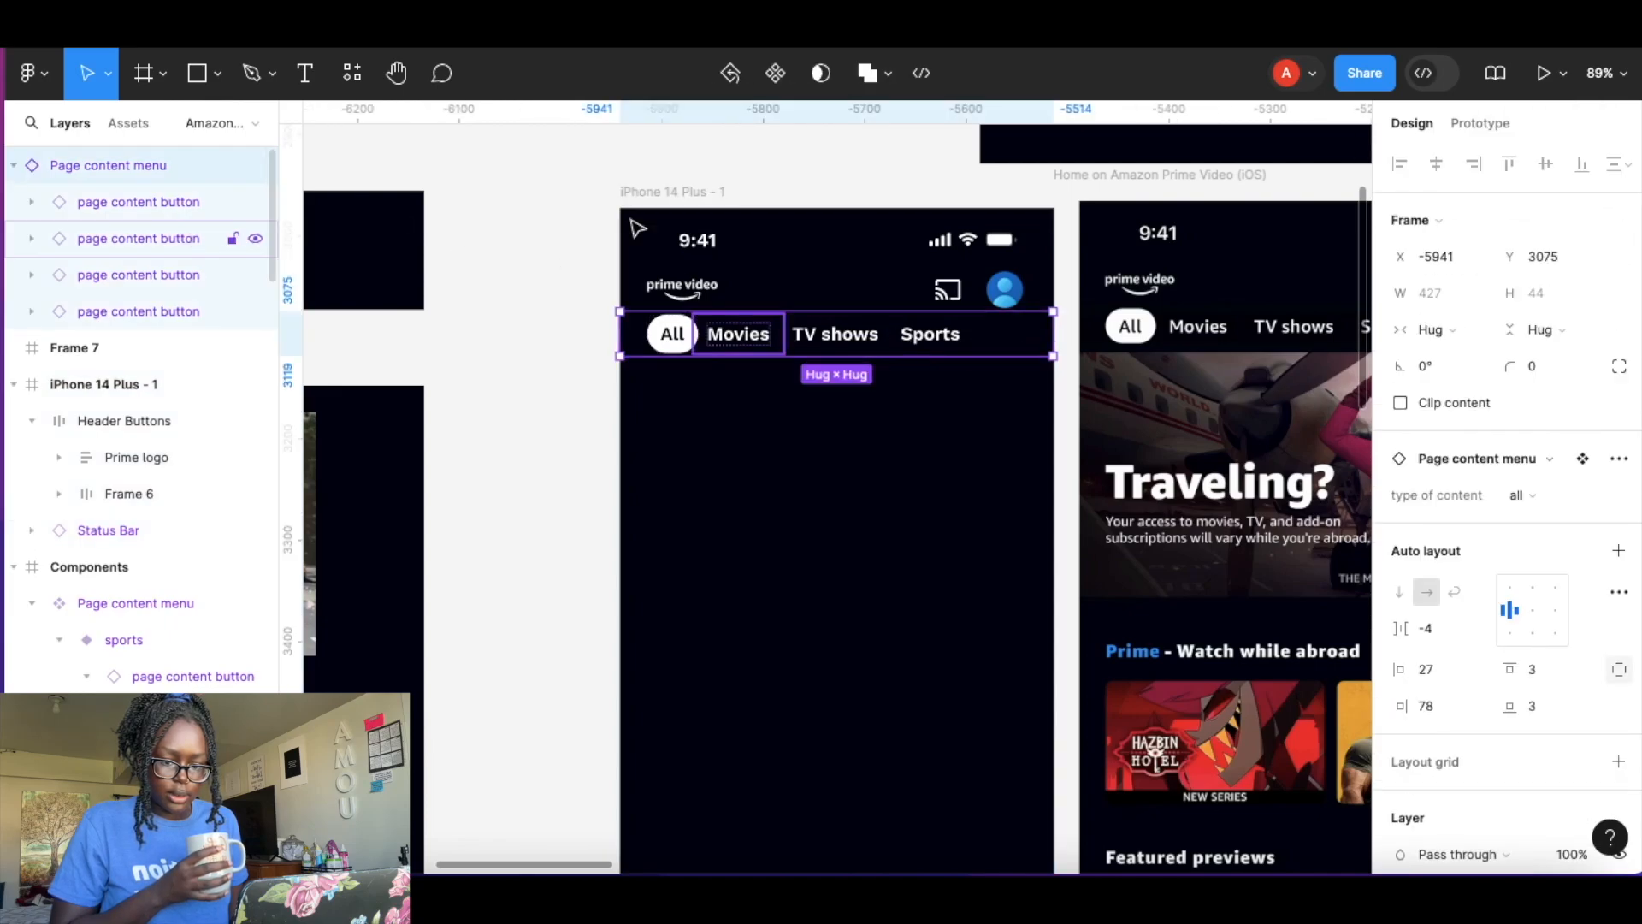
pyautogui.moveTo(150, 167); pyautogui.dragTo(135, 416)
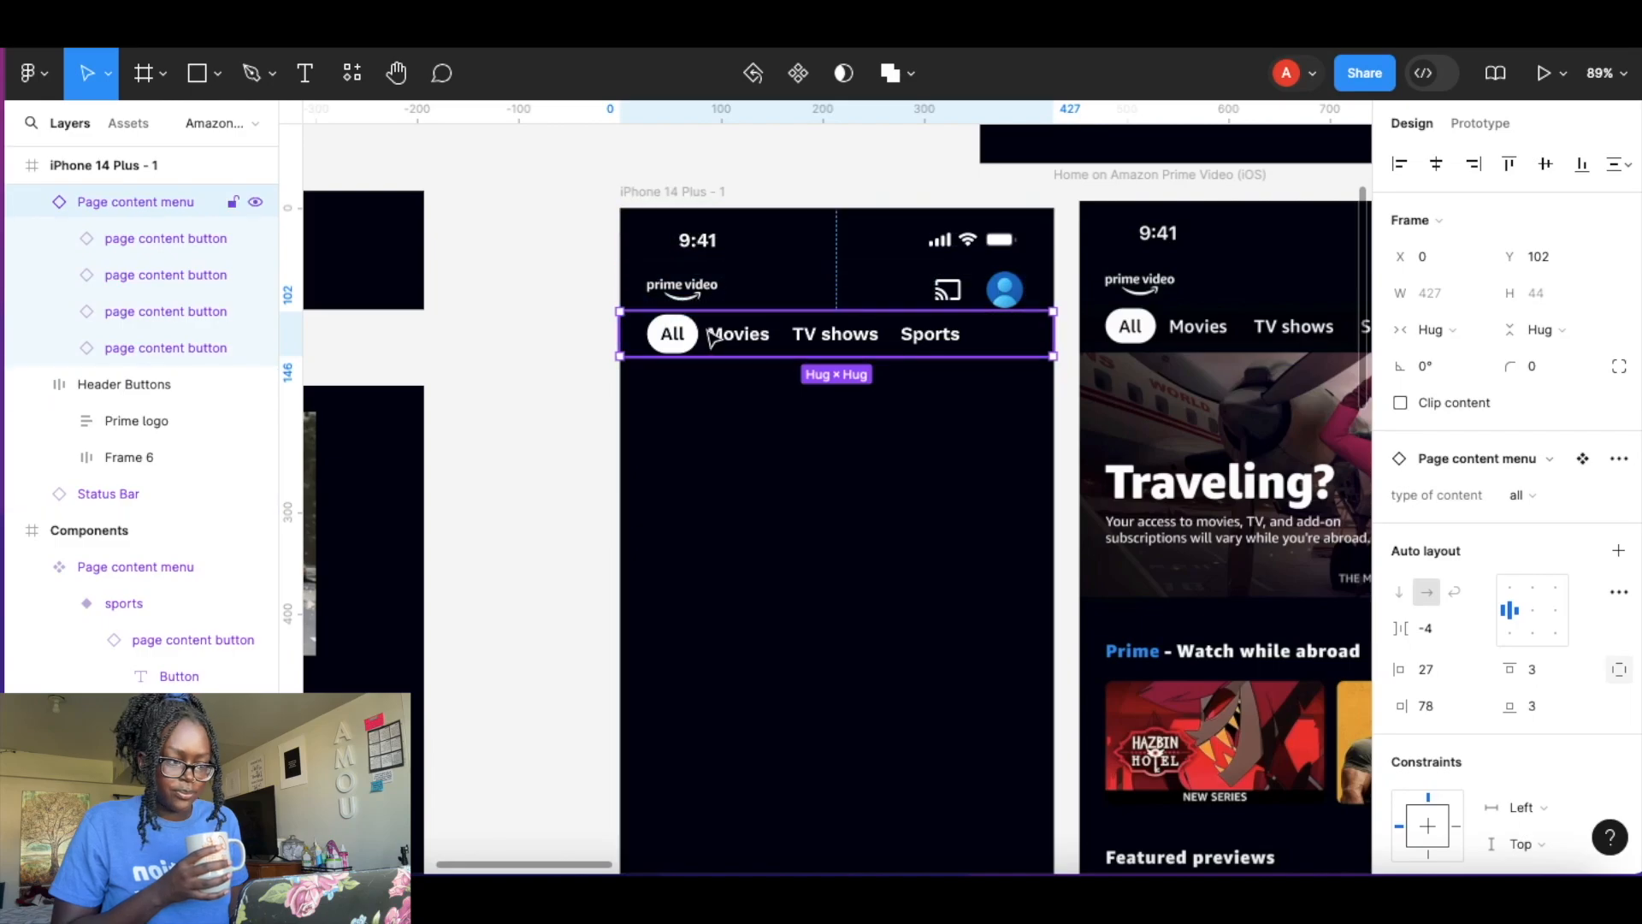
# Preview the prototype and test tapping the All, Movies, TV shows and Sports menu buttons.
pyautogui.press('Escape')
pyautogui.click(1545, 73)
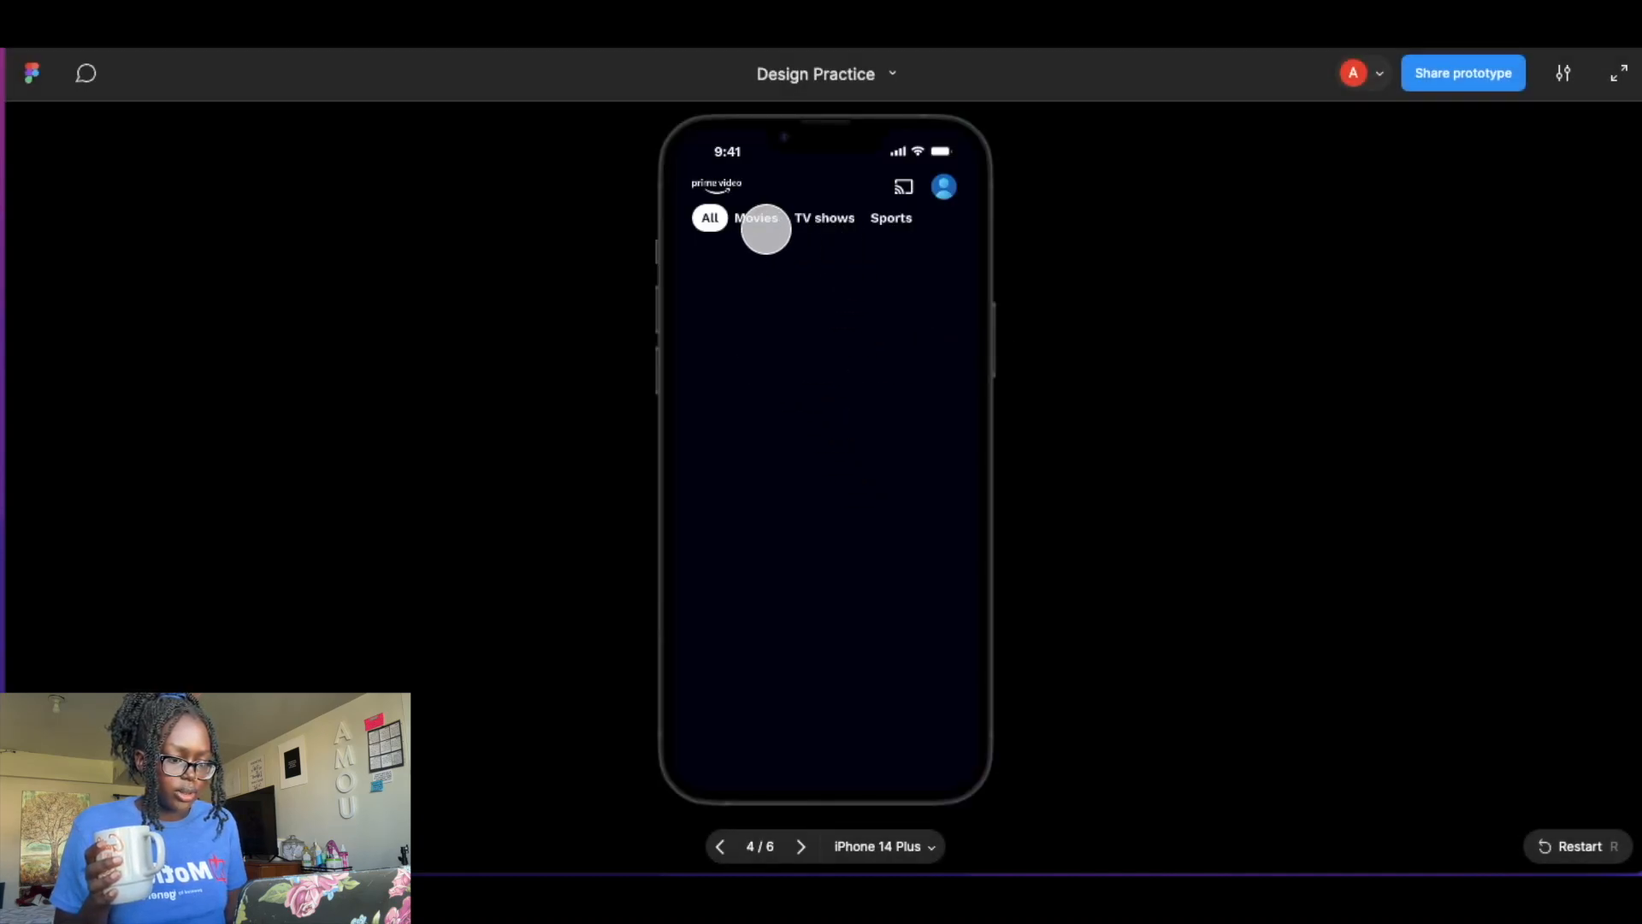
pyautogui.click(764, 224)
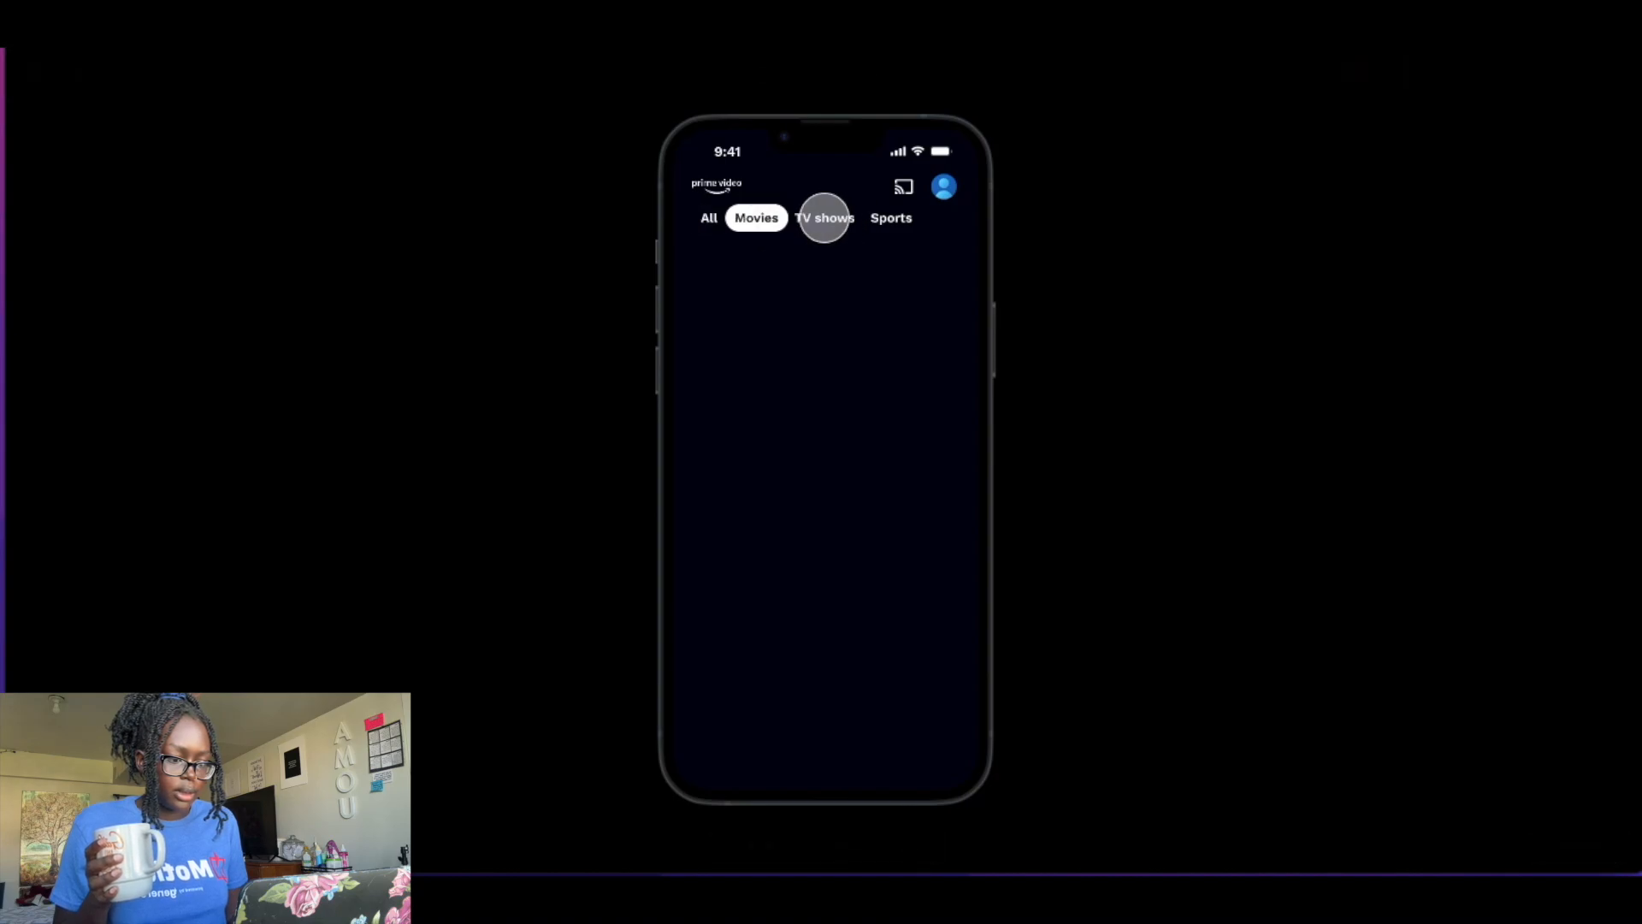
pyautogui.click(825, 216)
pyautogui.click(891, 218)
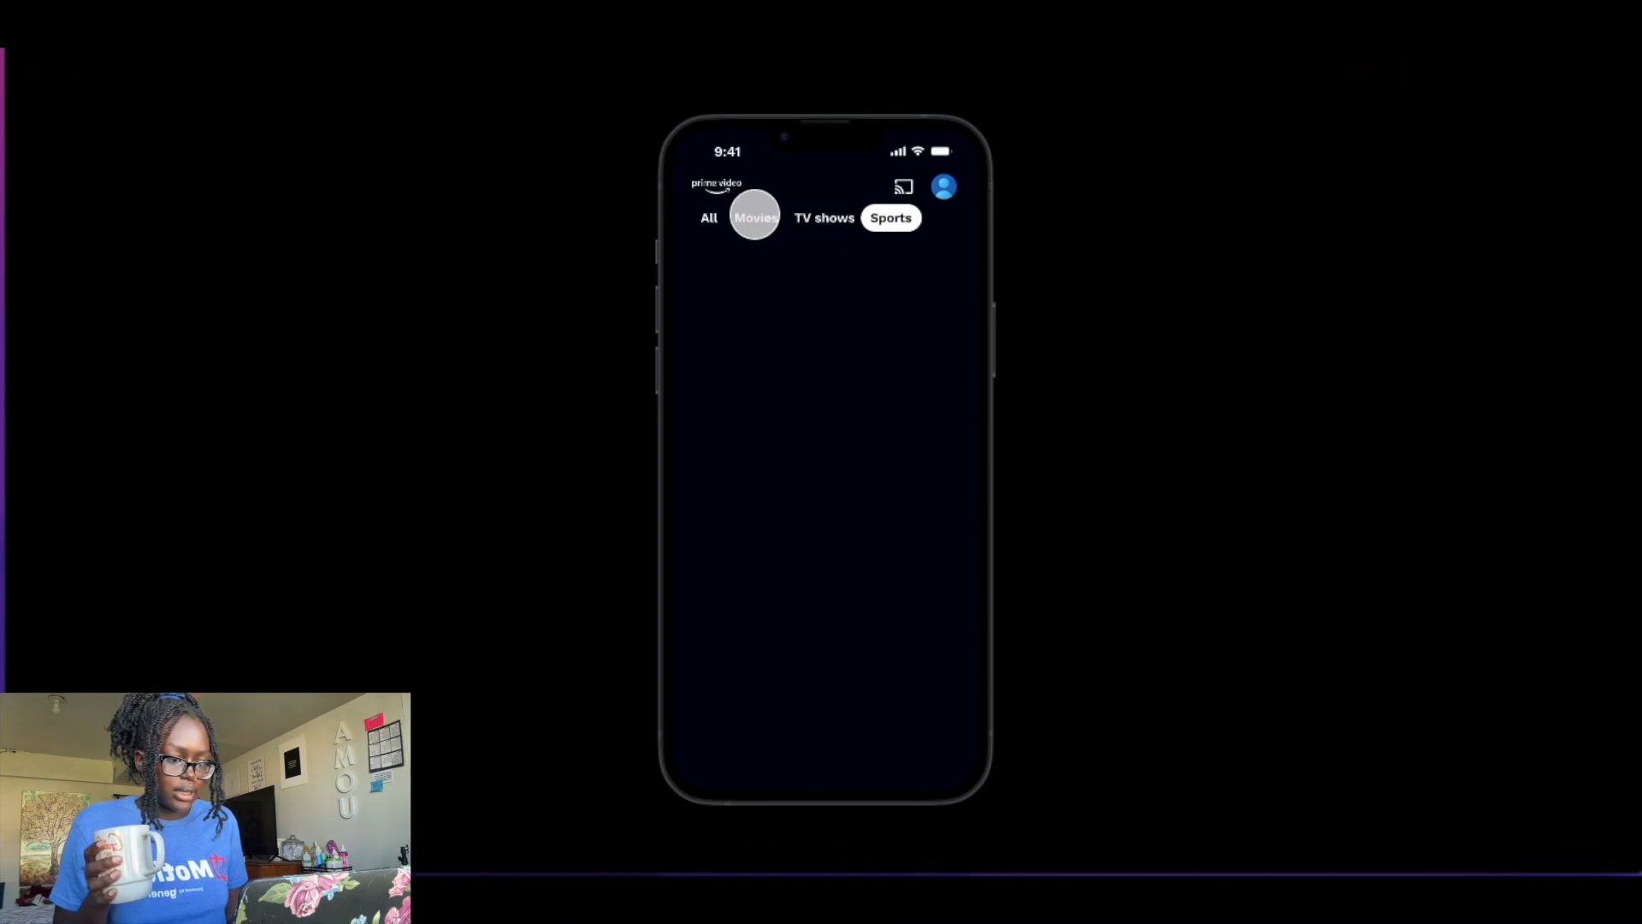
pyautogui.click(756, 218)
pyautogui.click(704, 221)
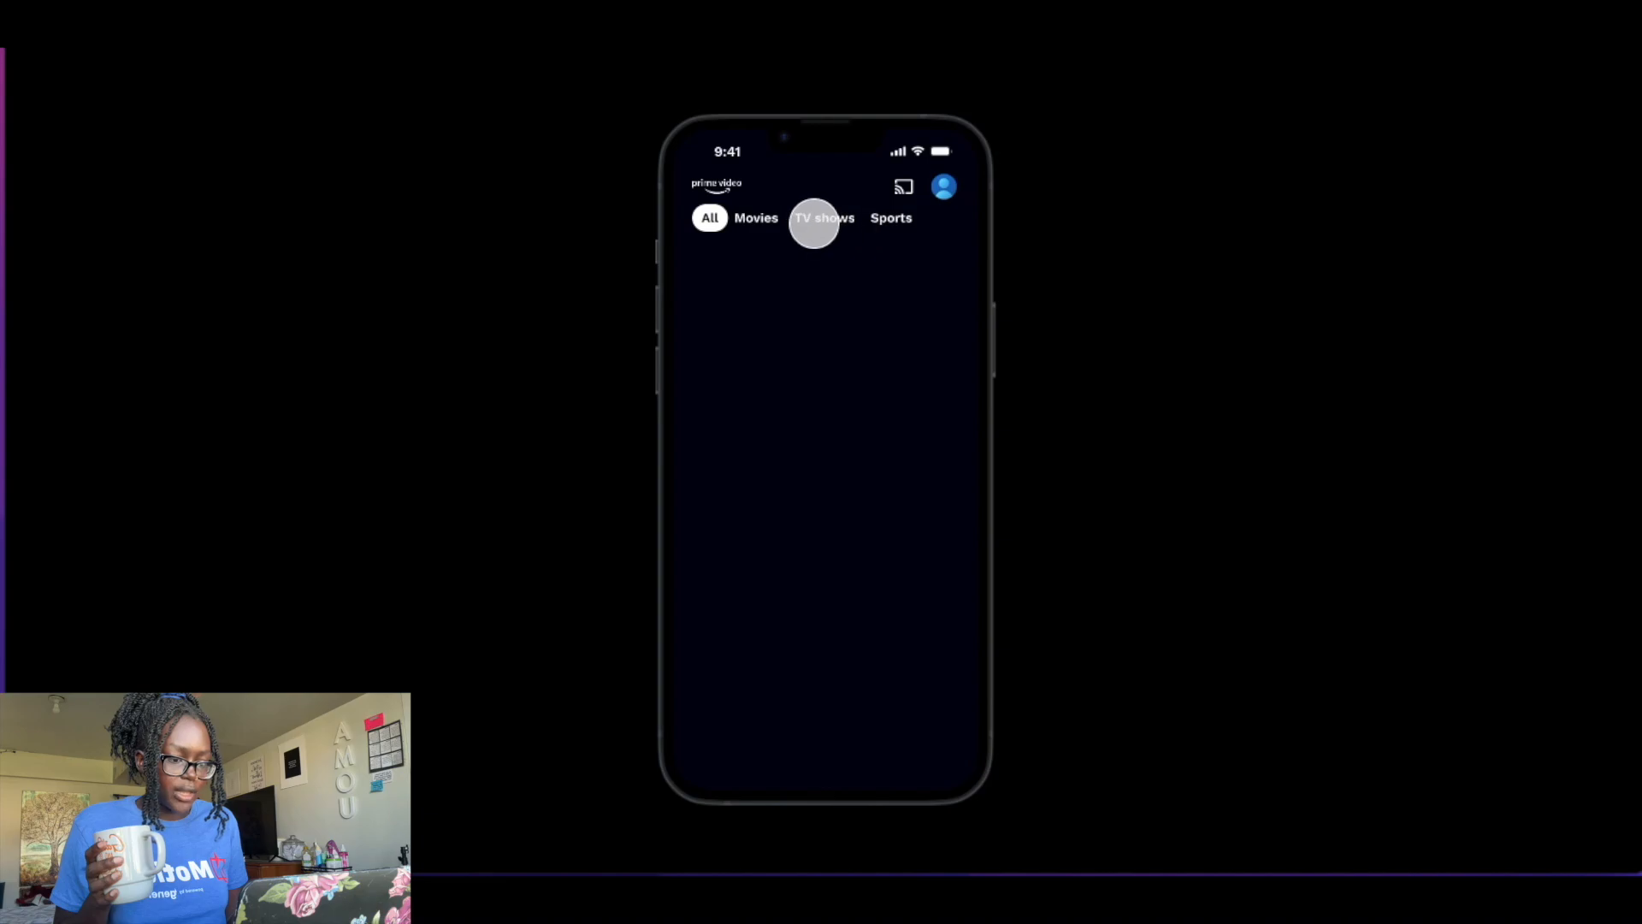
pyautogui.click(815, 220)
pyautogui.click(758, 219)
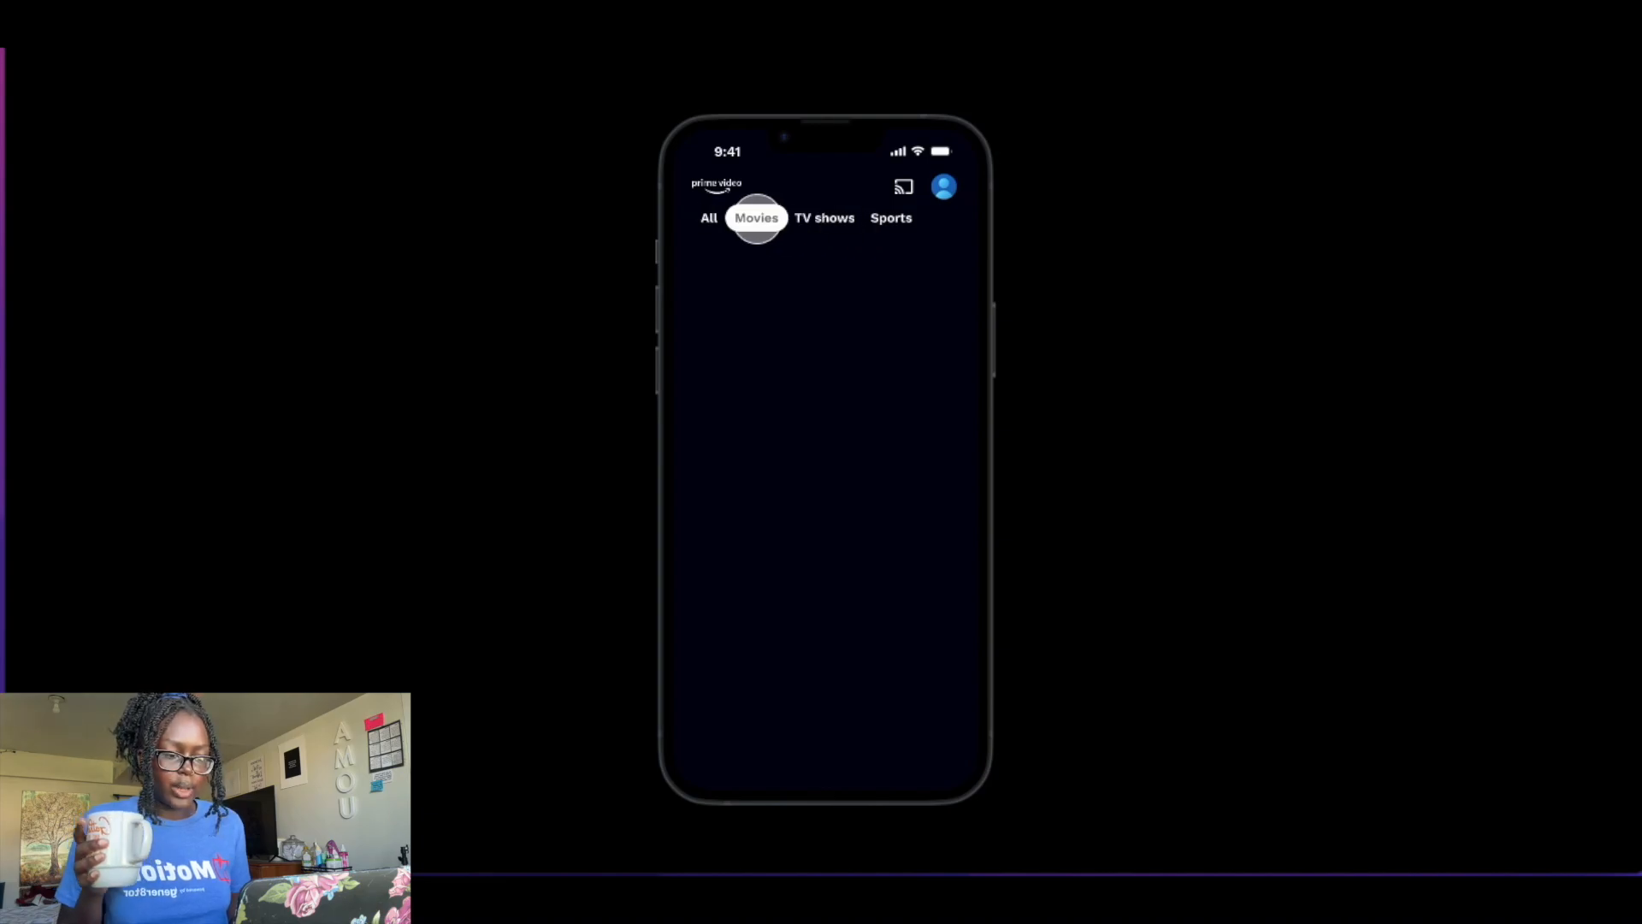
pyautogui.click(899, 222)
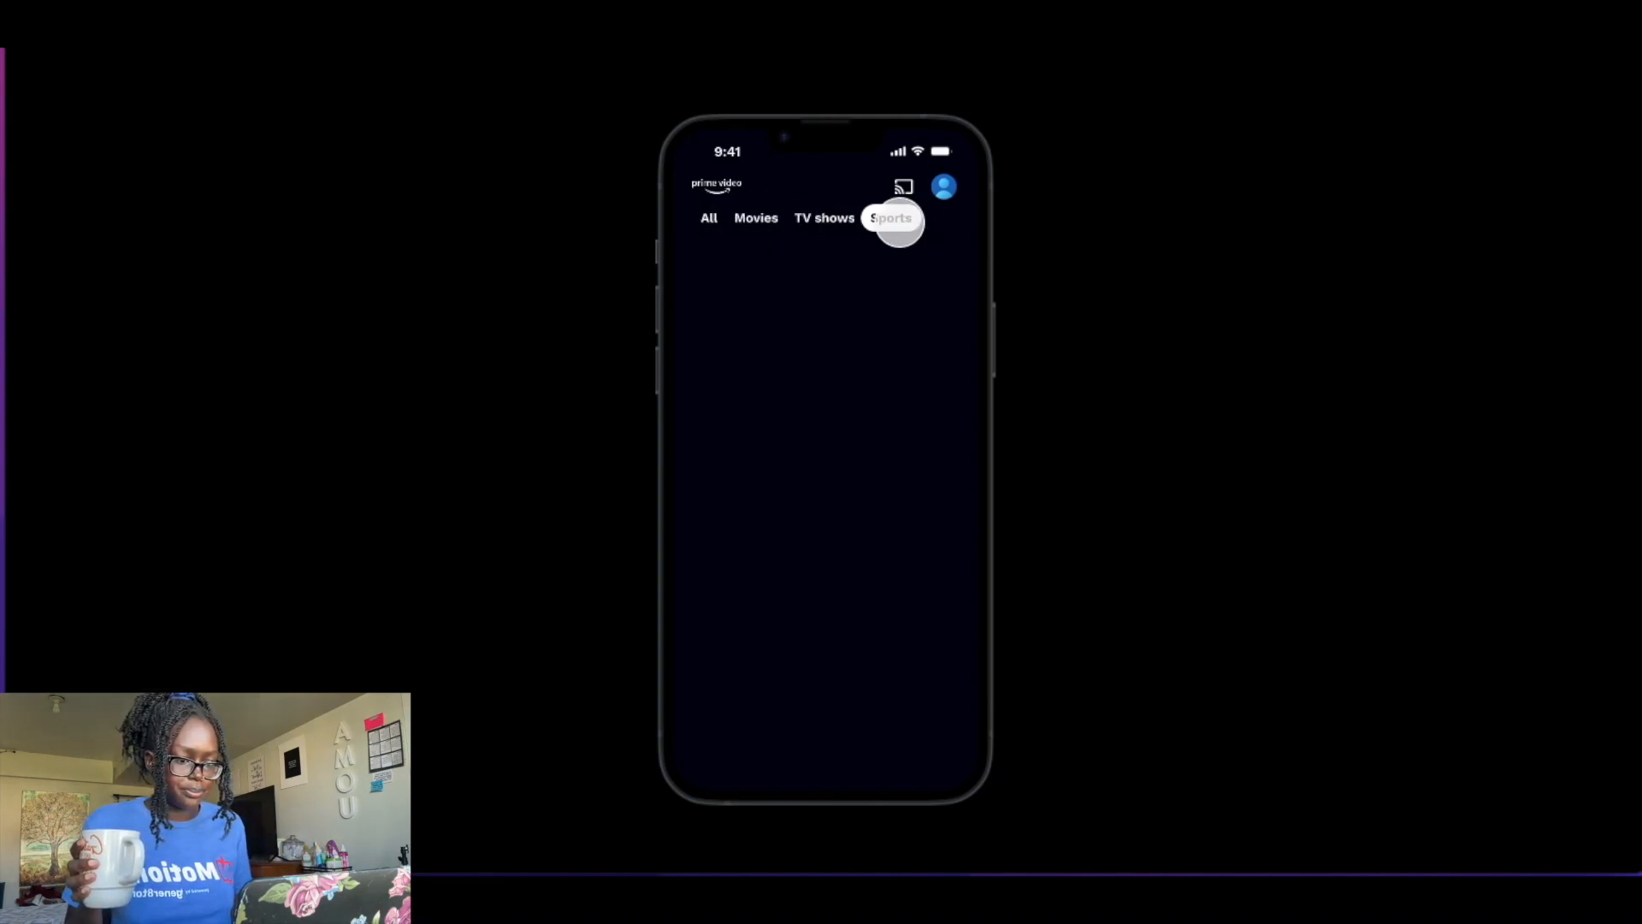
pyautogui.press('Escape')
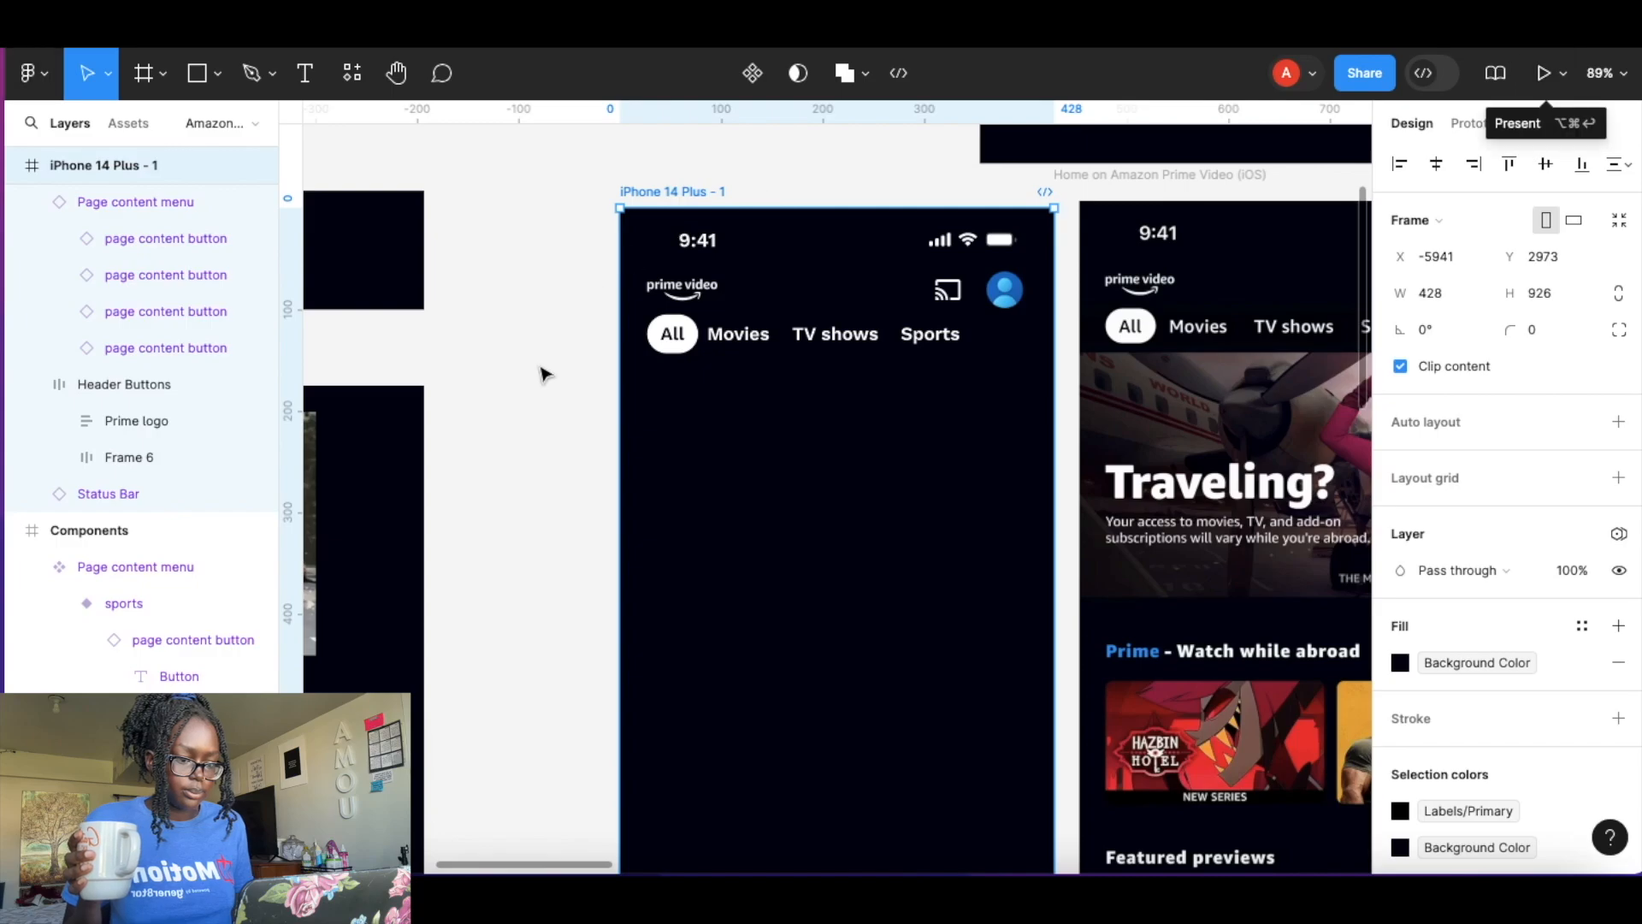
# Examine the bottom navigation bar of the reference Amazon Prime Video home screen.
pyautogui.click(556, 314)
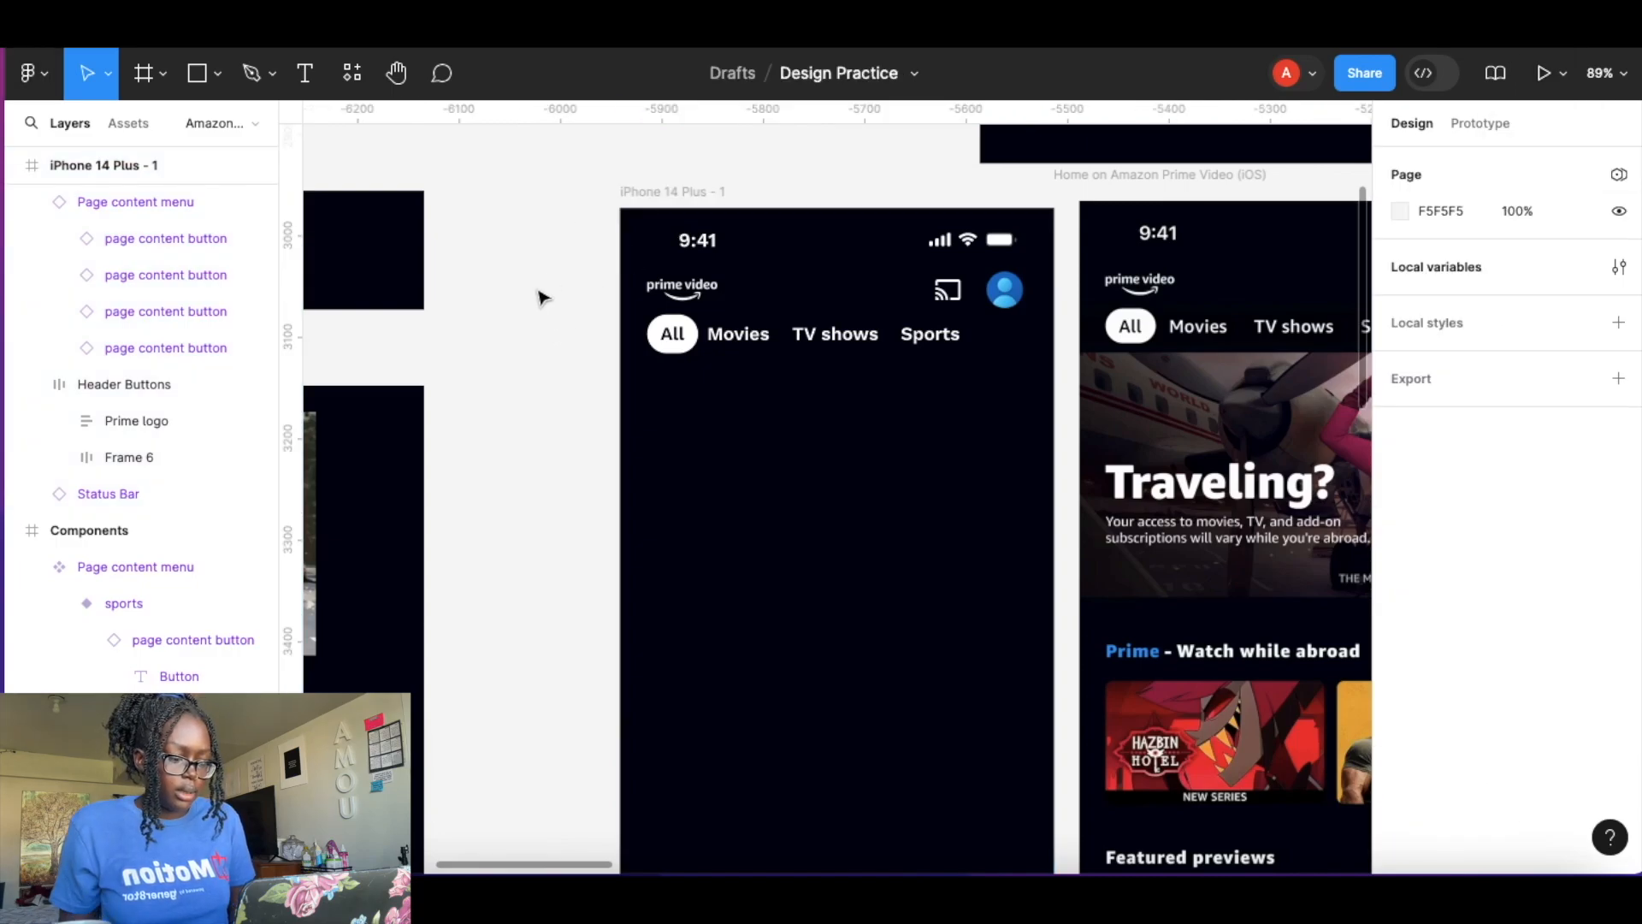
pyautogui.scroll(-2, 572, 417)
pyautogui.scroll(-5, 576, 414)
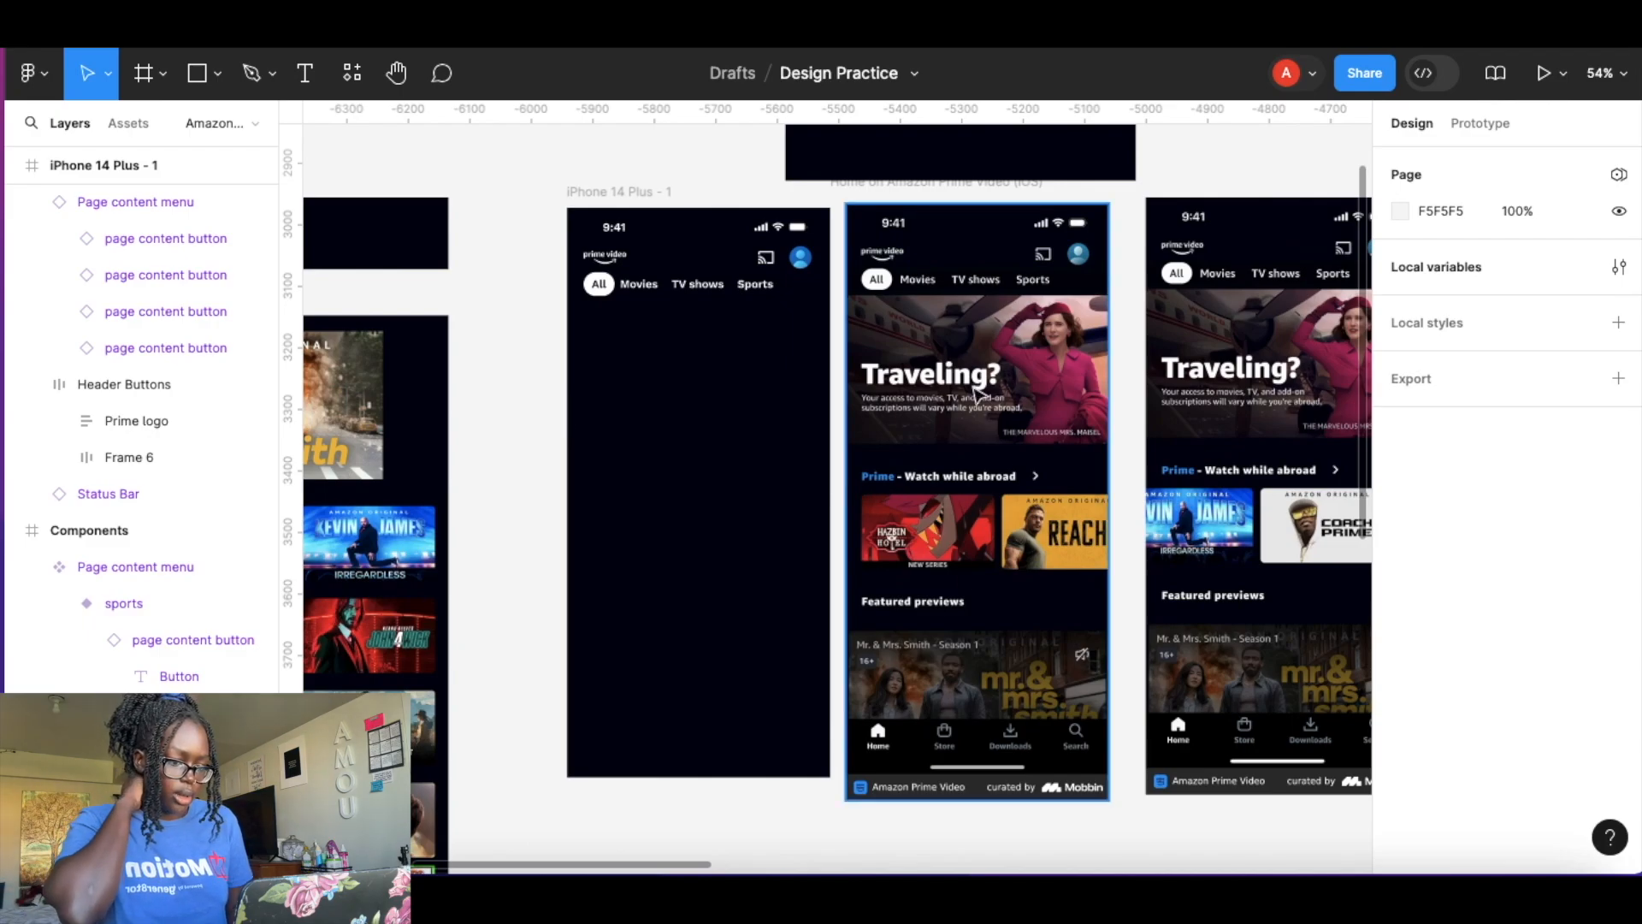
pyautogui.keyDown('ctrl'); pyautogui.scroll(5, 900, 547); pyautogui.keyUp('ctrl')
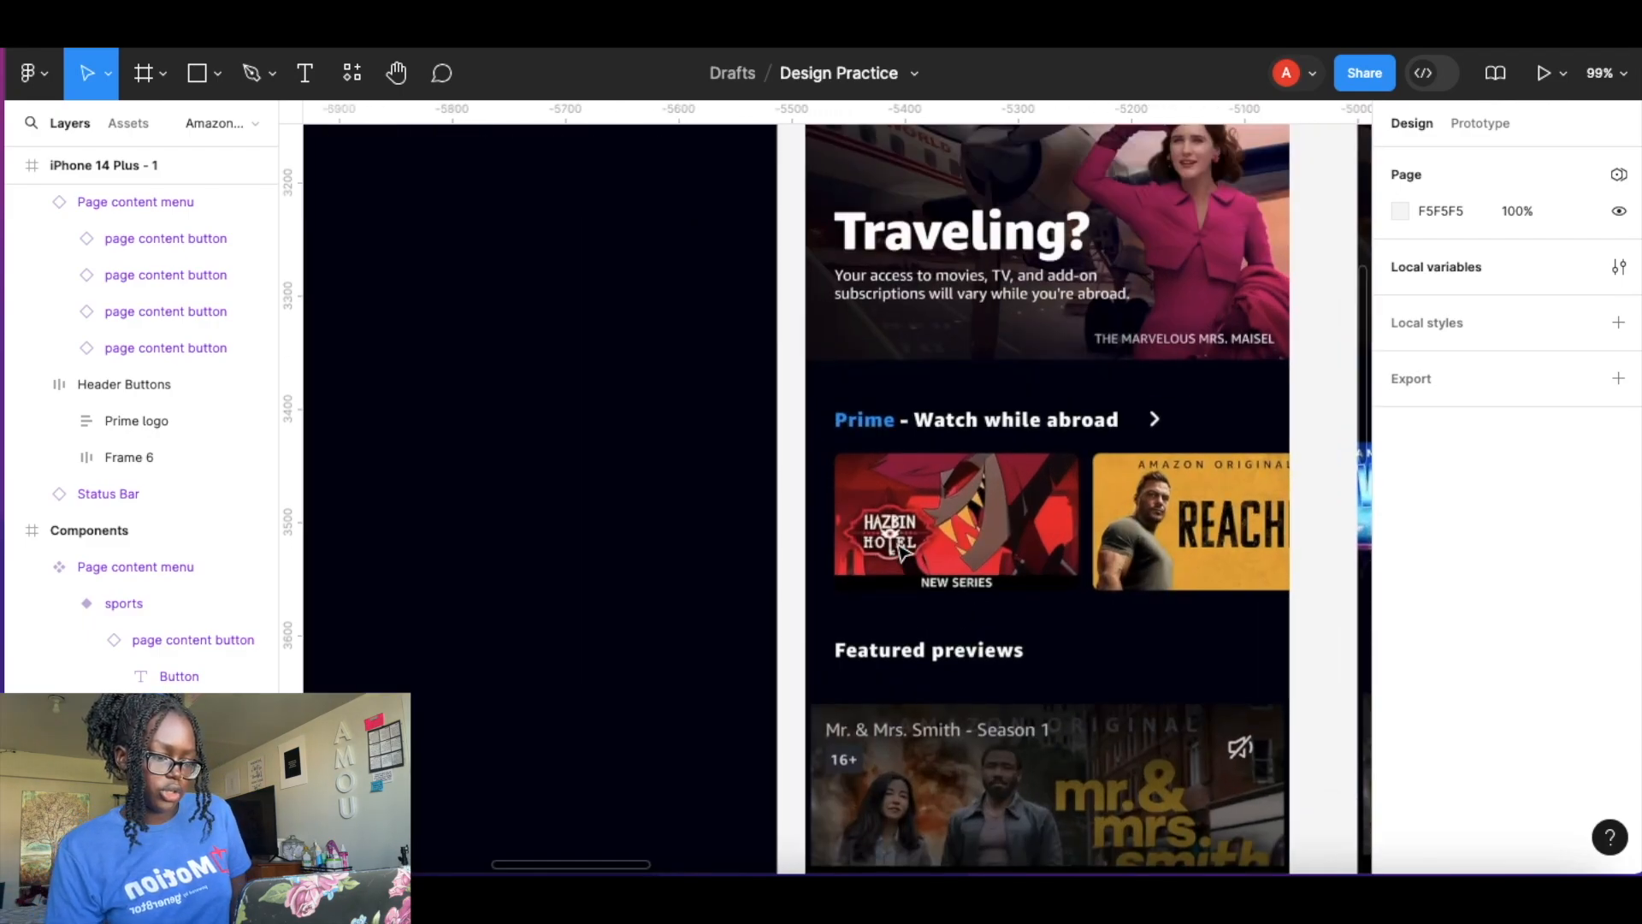
pyautogui.scroll(-5, 898, 550)
pyautogui.scroll(1, 898, 550)
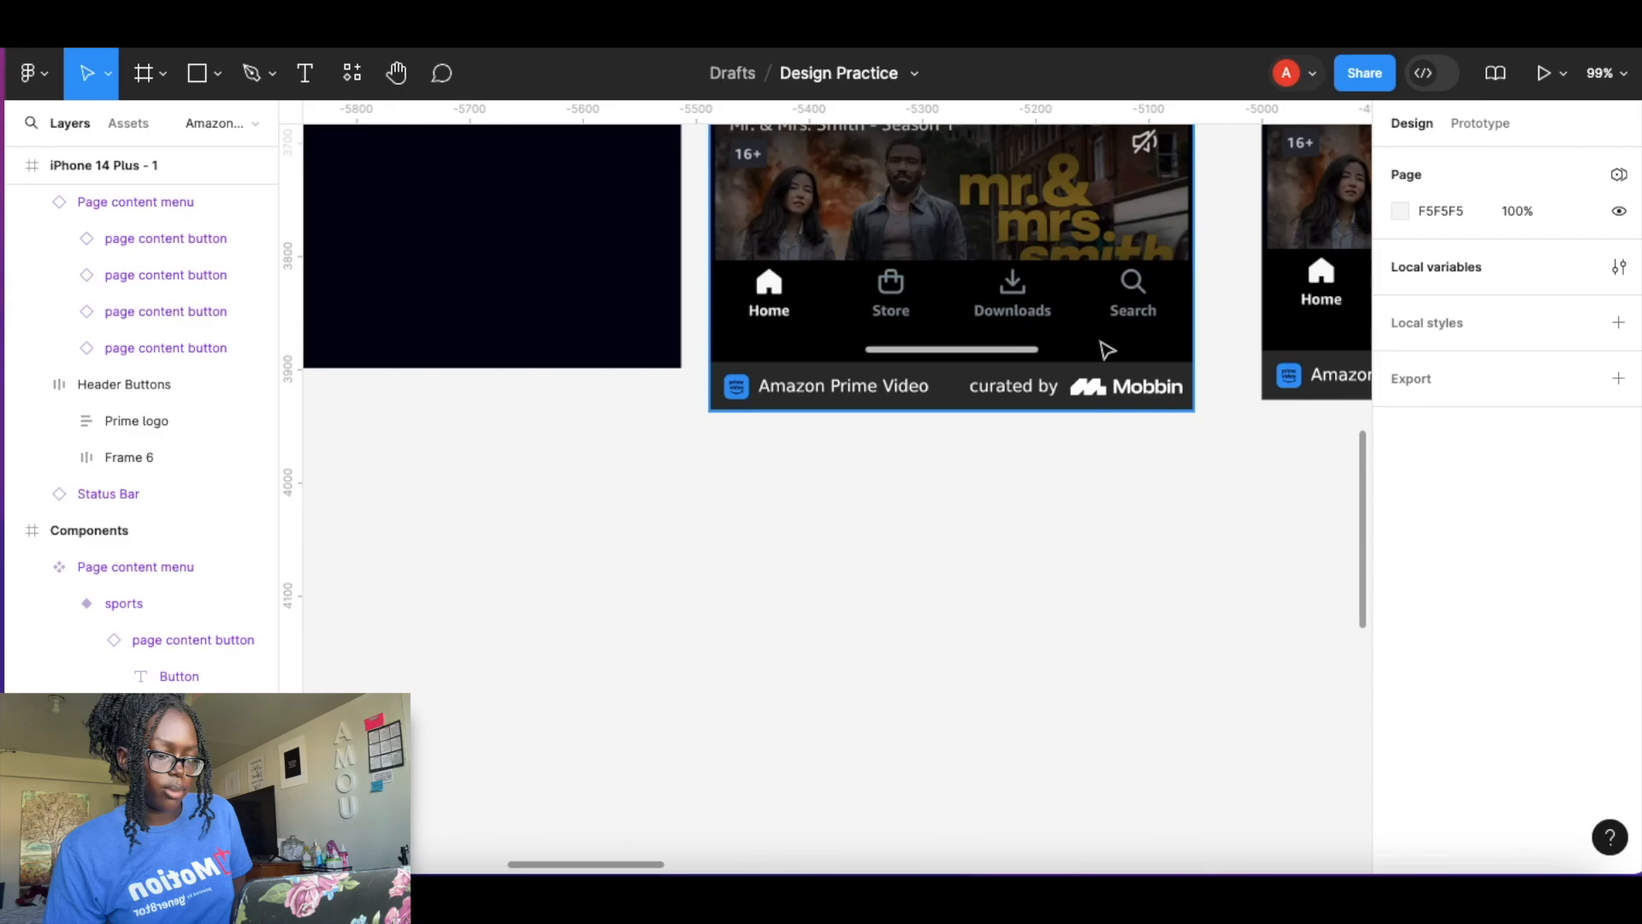
pyautogui.scroll(8, 855, 387)
pyautogui.keyDown('ctrl'); pyautogui.scroll(-4, 828, 387); pyautogui.keyUp('ctrl')
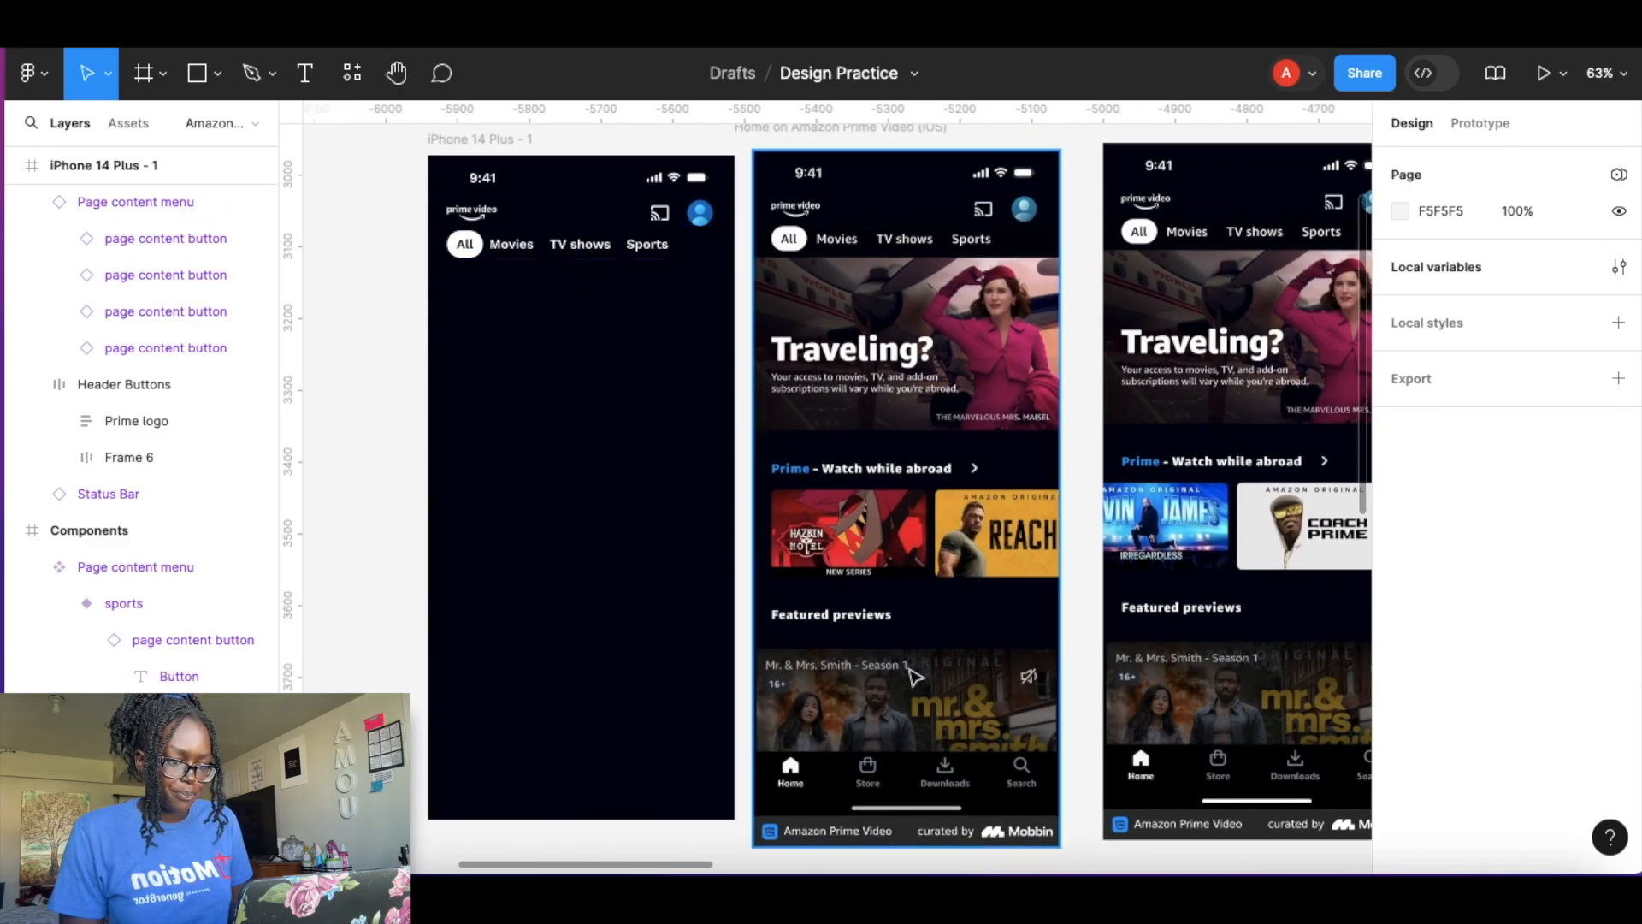
pyautogui.scroll(-5, 916, 676)
pyautogui.keyDown('ctrl'); pyautogui.scroll(4, 913, 672); pyautogui.keyUp('ctrl')
pyautogui.scroll(4, 914, 672)
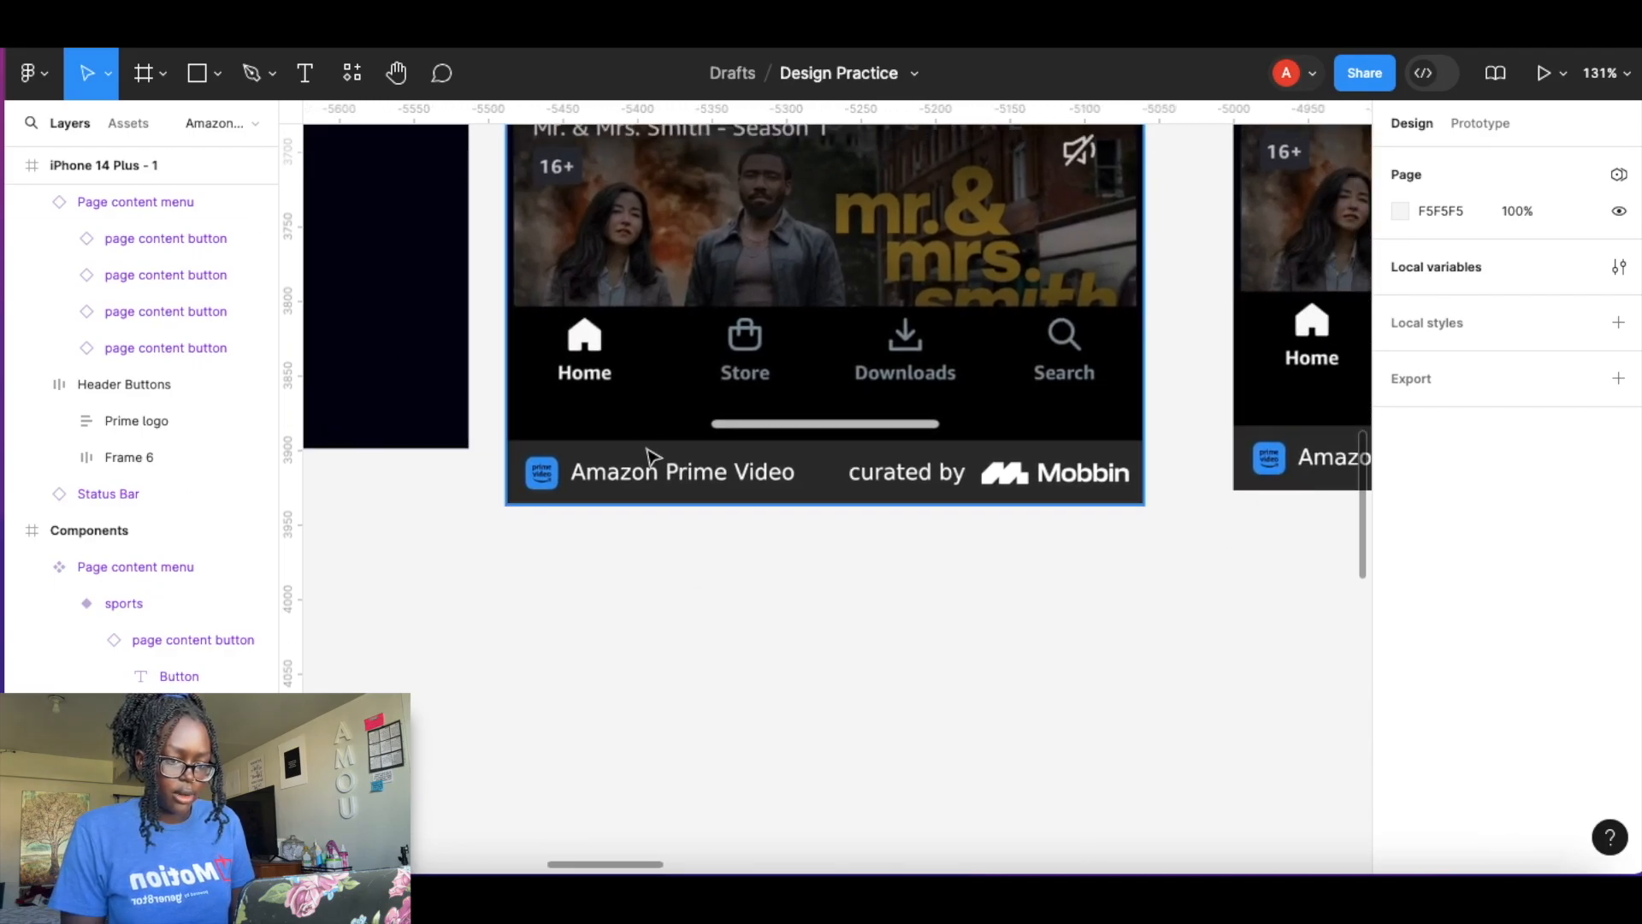
pyautogui.keyDown('ctrl'); pyautogui.scroll(-8, 650, 459); pyautogui.keyUp('ctrl')
pyautogui.scroll(6, 652, 460)
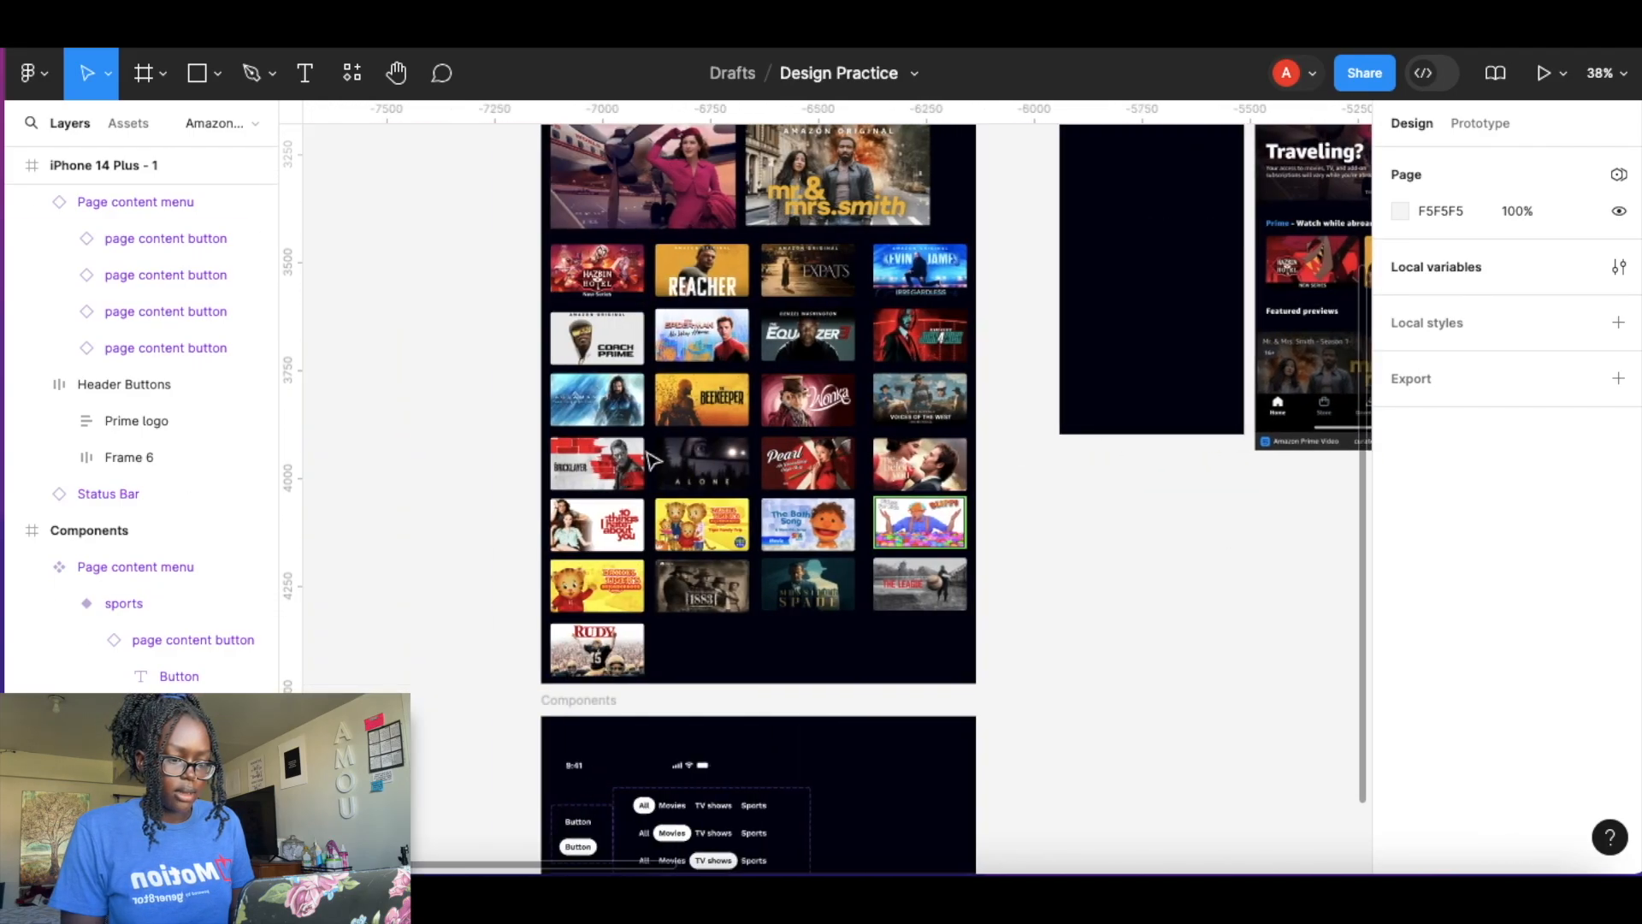
# Copy the Home icon from the Icons frame and paste it over the reference screen's Home tab.
pyautogui.keyDown('ctrl'); pyautogui.scroll(8, 631, 445); pyautogui.keyUp('ctrl')
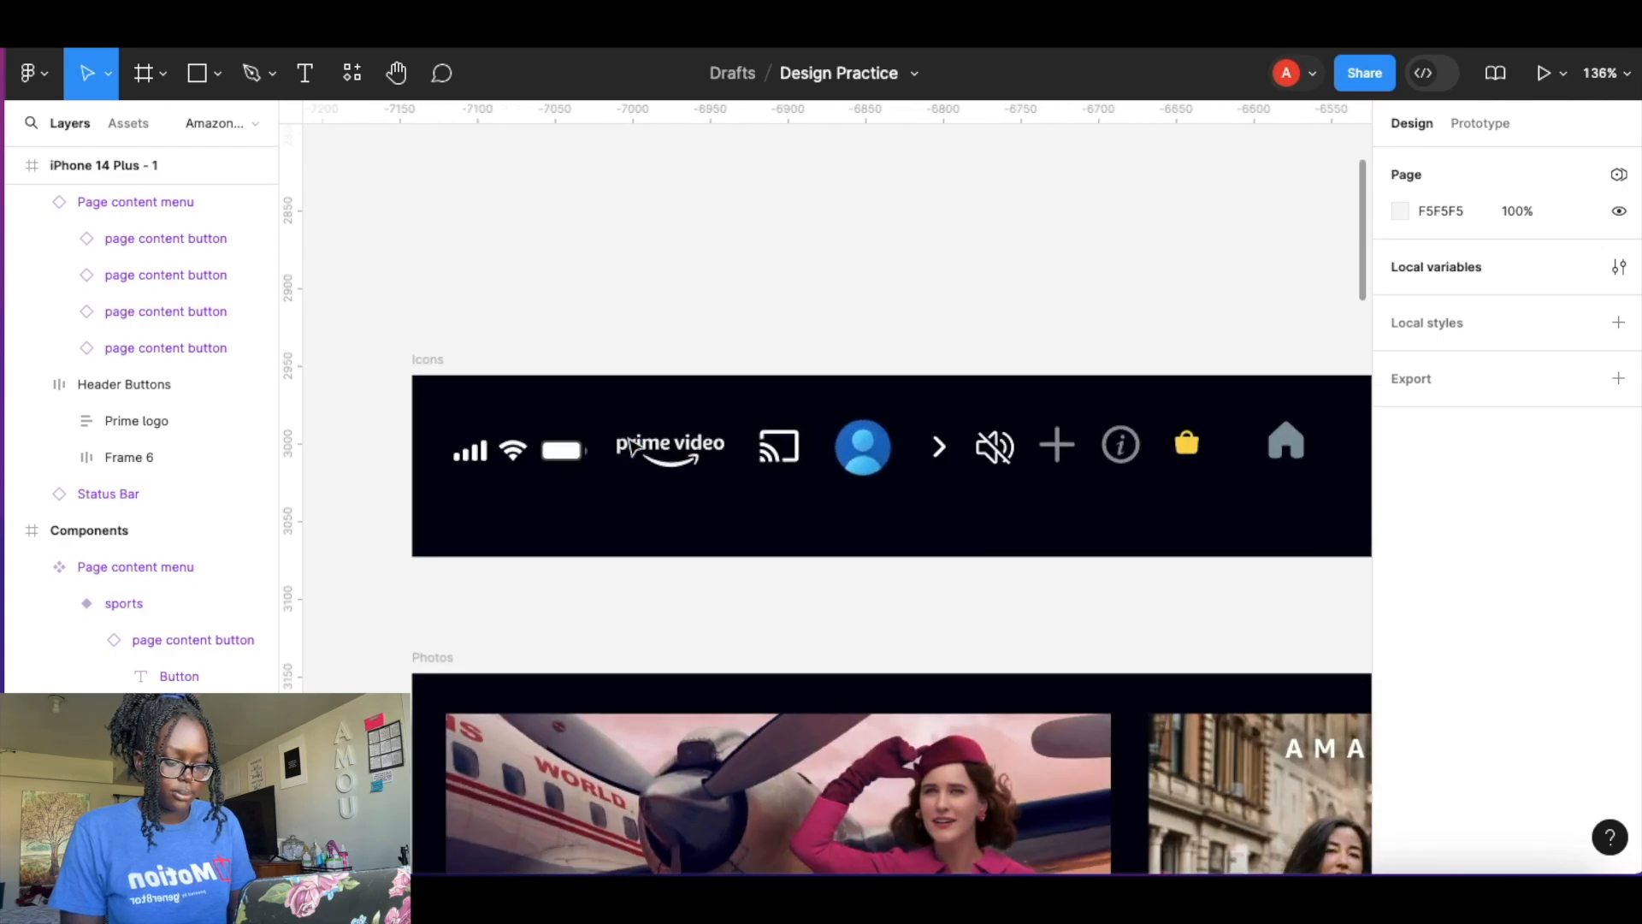
pyautogui.hscroll(5, 911, 451)
pyautogui.click(895, 445)
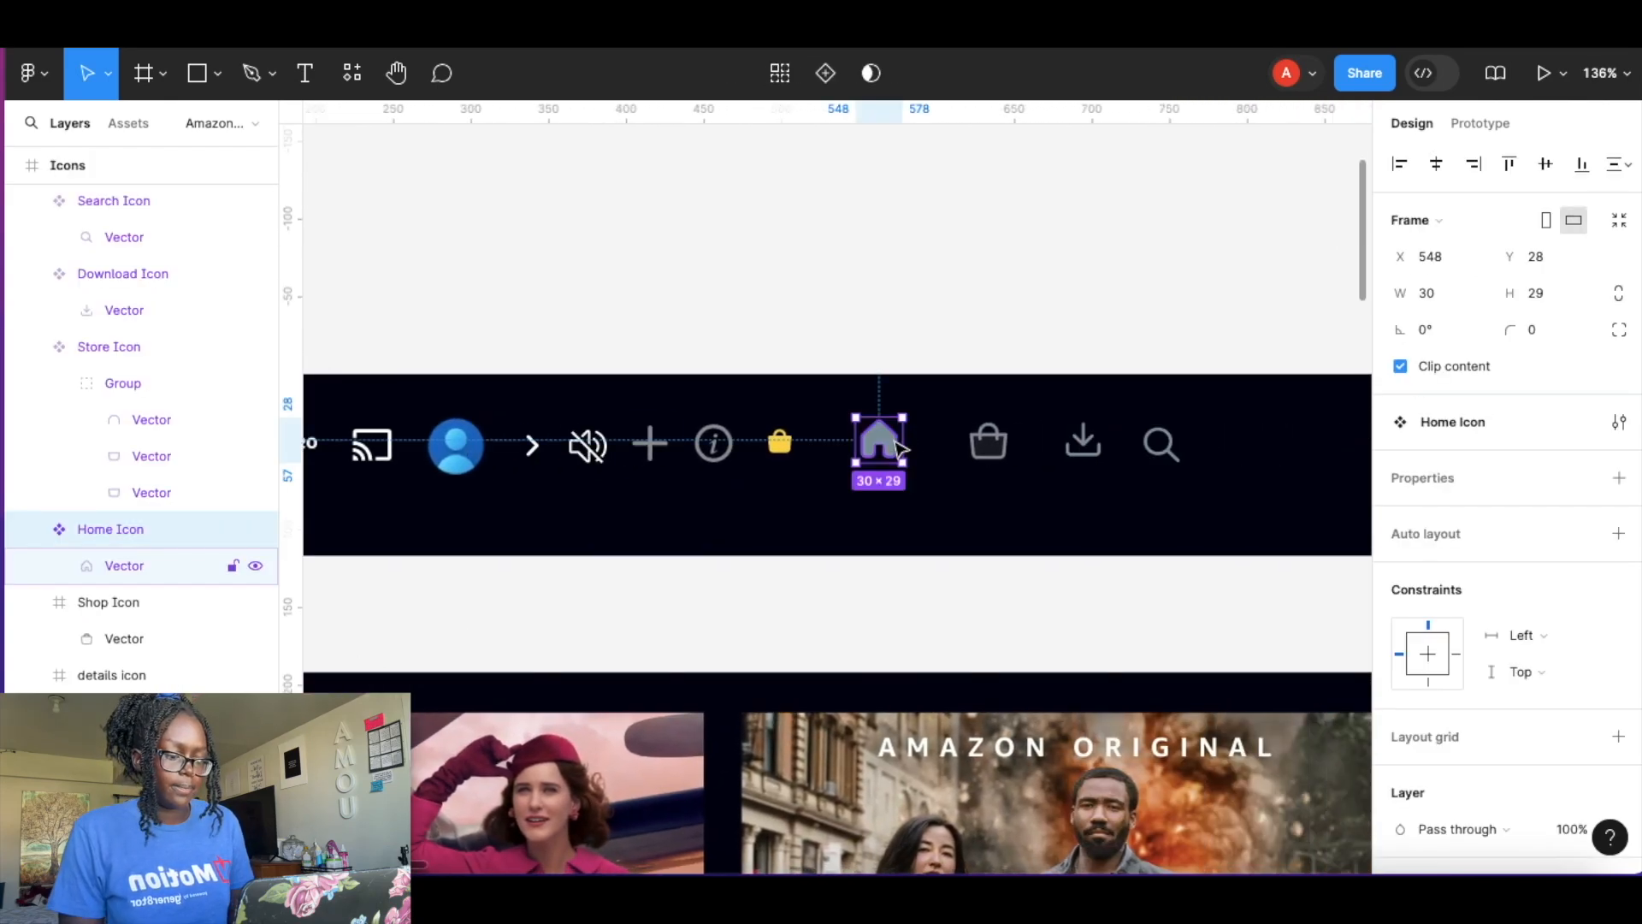
pyautogui.keyDown('ctrl'); pyautogui.scroll(-3, 932, 547); pyautogui.keyUp('ctrl')
pyautogui.scroll(-4, 937, 548)
pyautogui.scroll(-5, 936, 548)
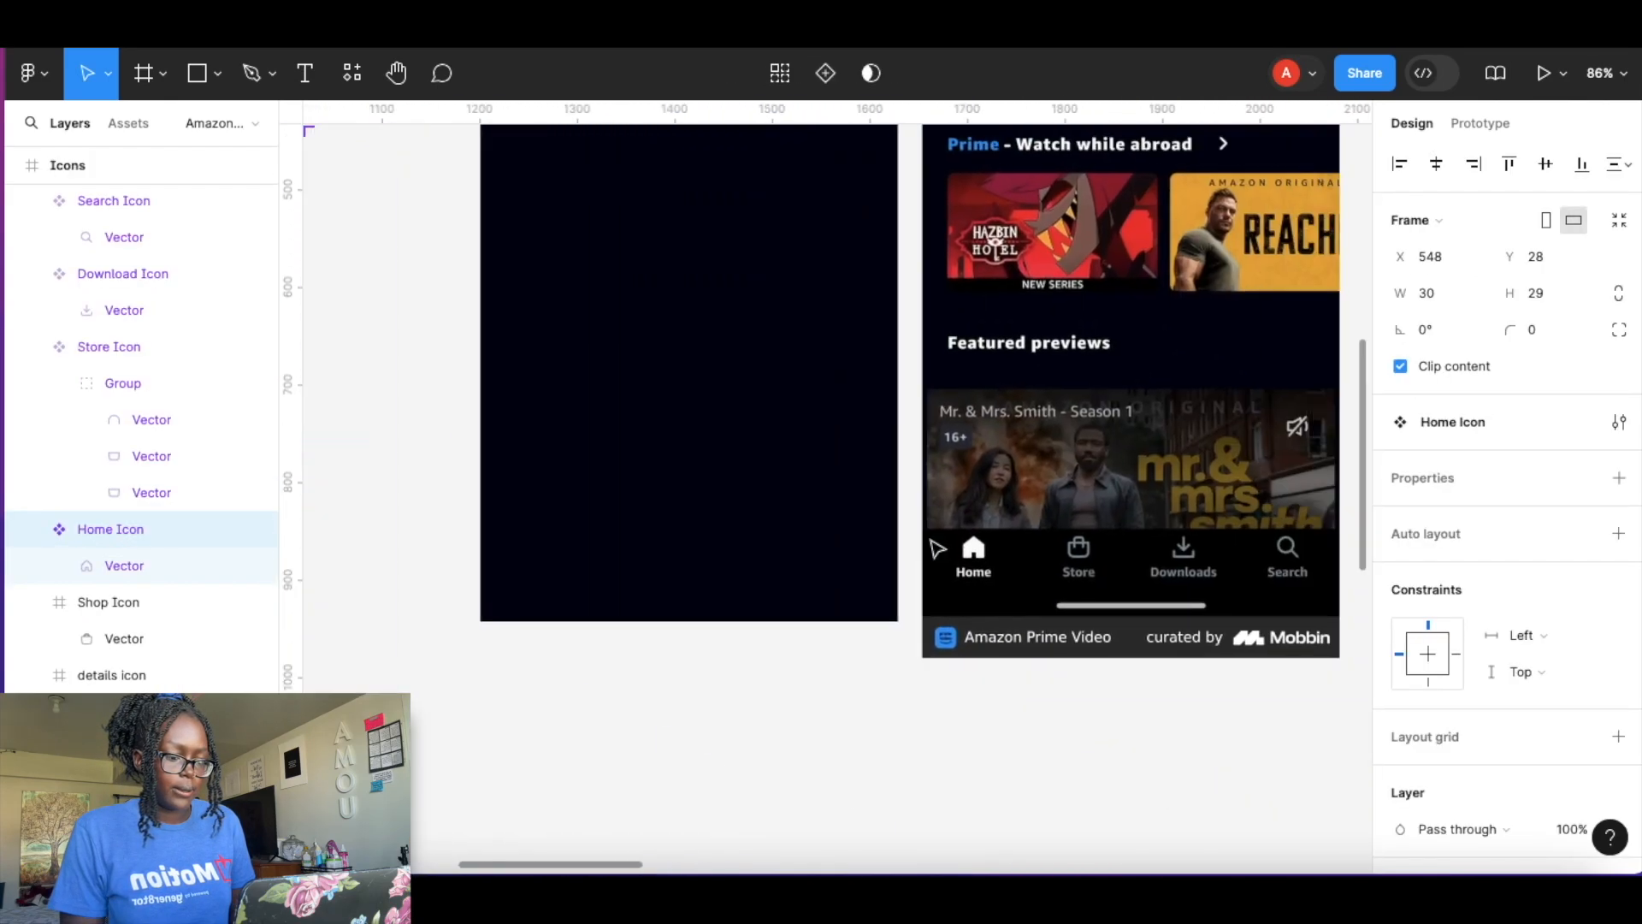
pyautogui.keyDown('ctrl'); pyautogui.scroll(6, 936, 548); pyautogui.keyUp('ctrl')
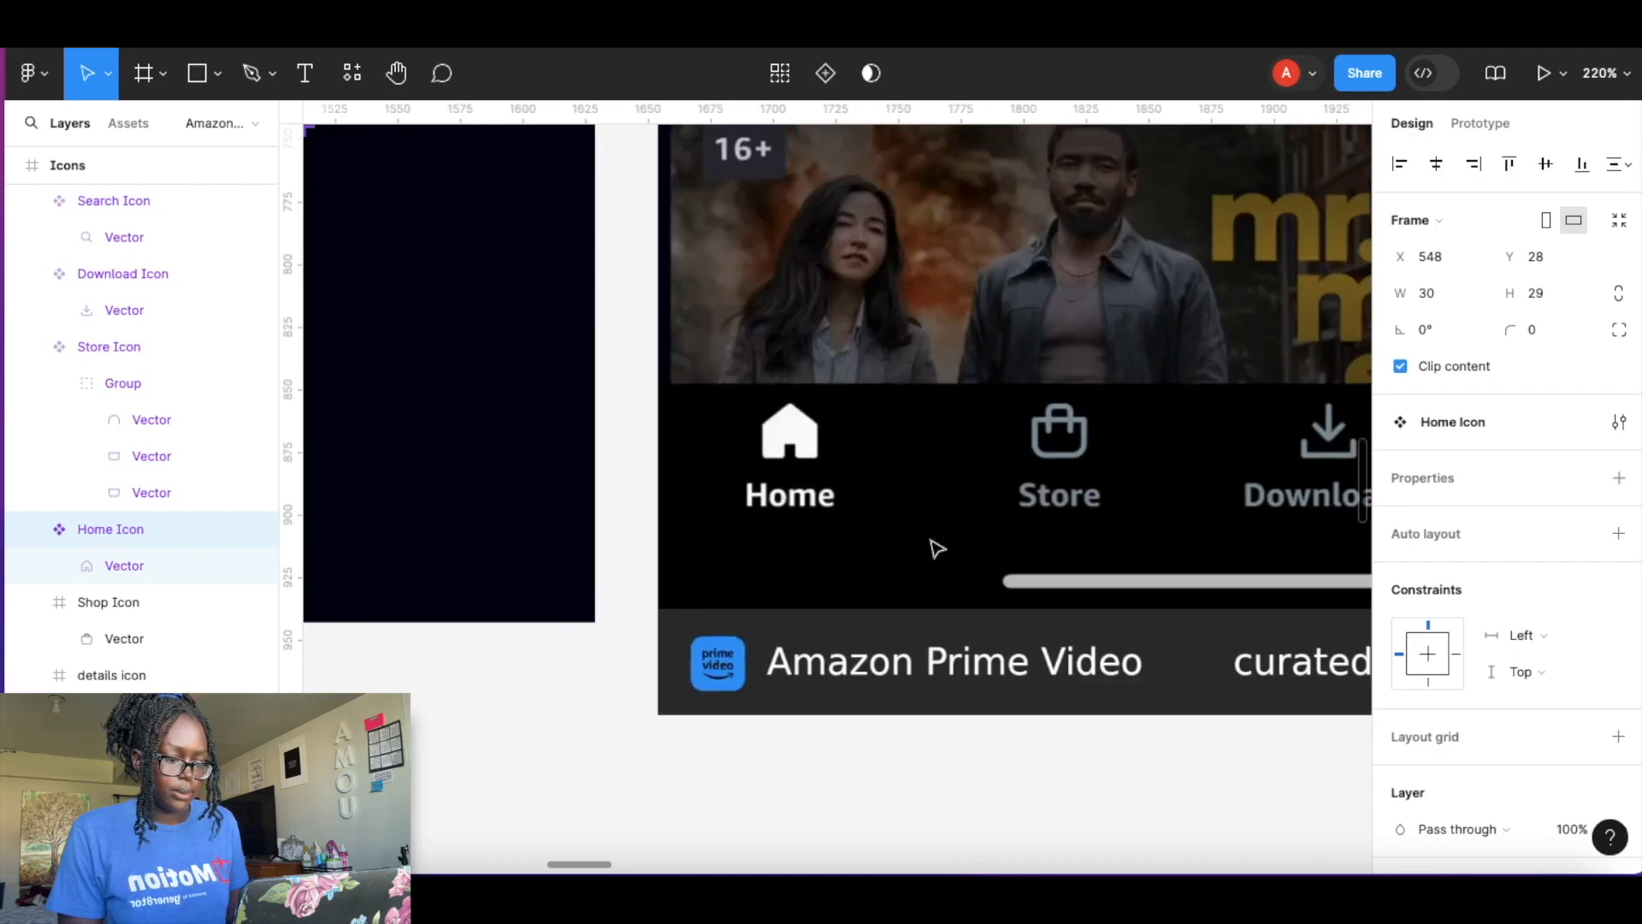
pyautogui.click(864, 454)
pyautogui.hotkey('ctrl', 'v')
pyautogui.moveTo(823, 464); pyautogui.dragTo(802, 435)
# Add a "Home" text label below the pasted icon and set its font size to 14.
pyautogui.press('t')
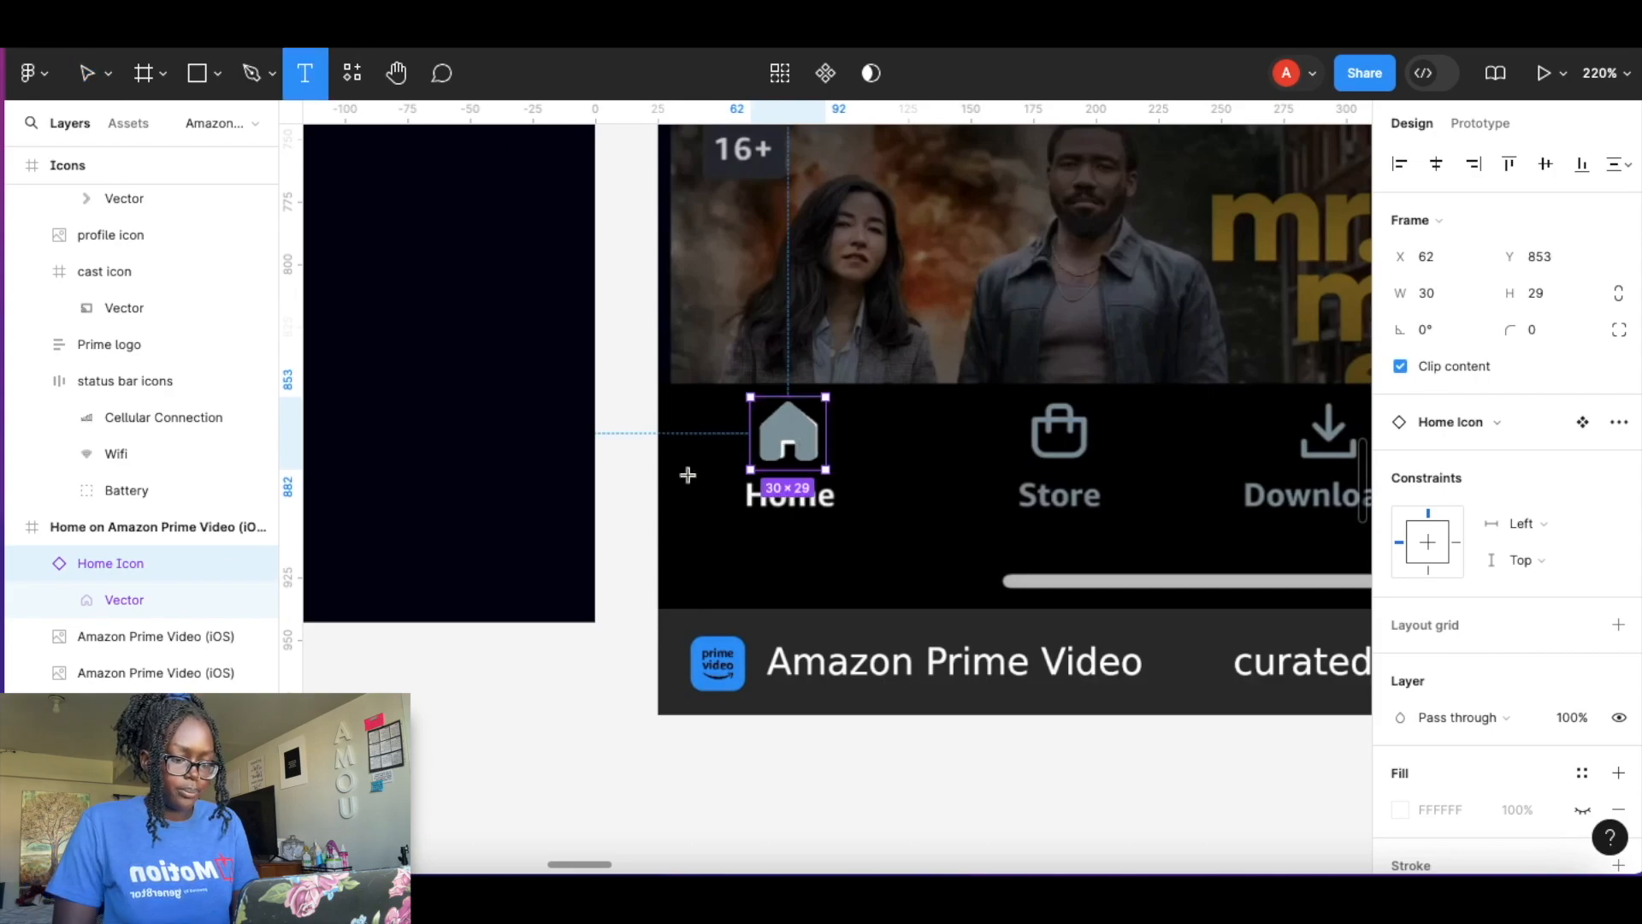
pyautogui.click(765, 506)
pyautogui.write('Home')
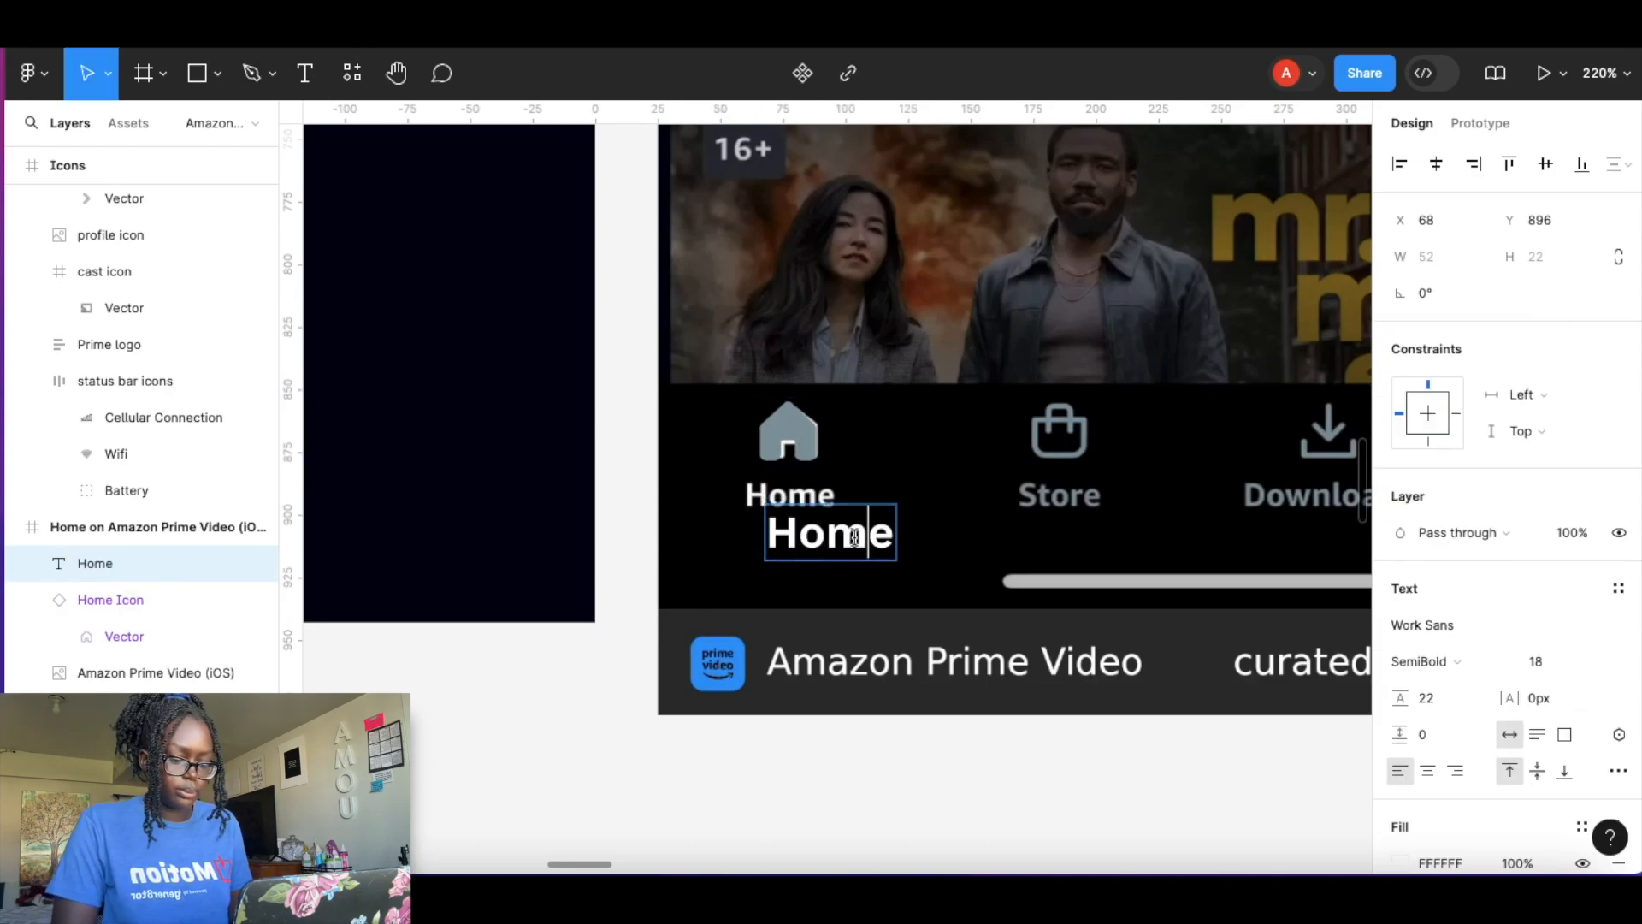
pyautogui.doubleClick(854, 536)
pyautogui.click(1546, 660)
pyautogui.write('13')
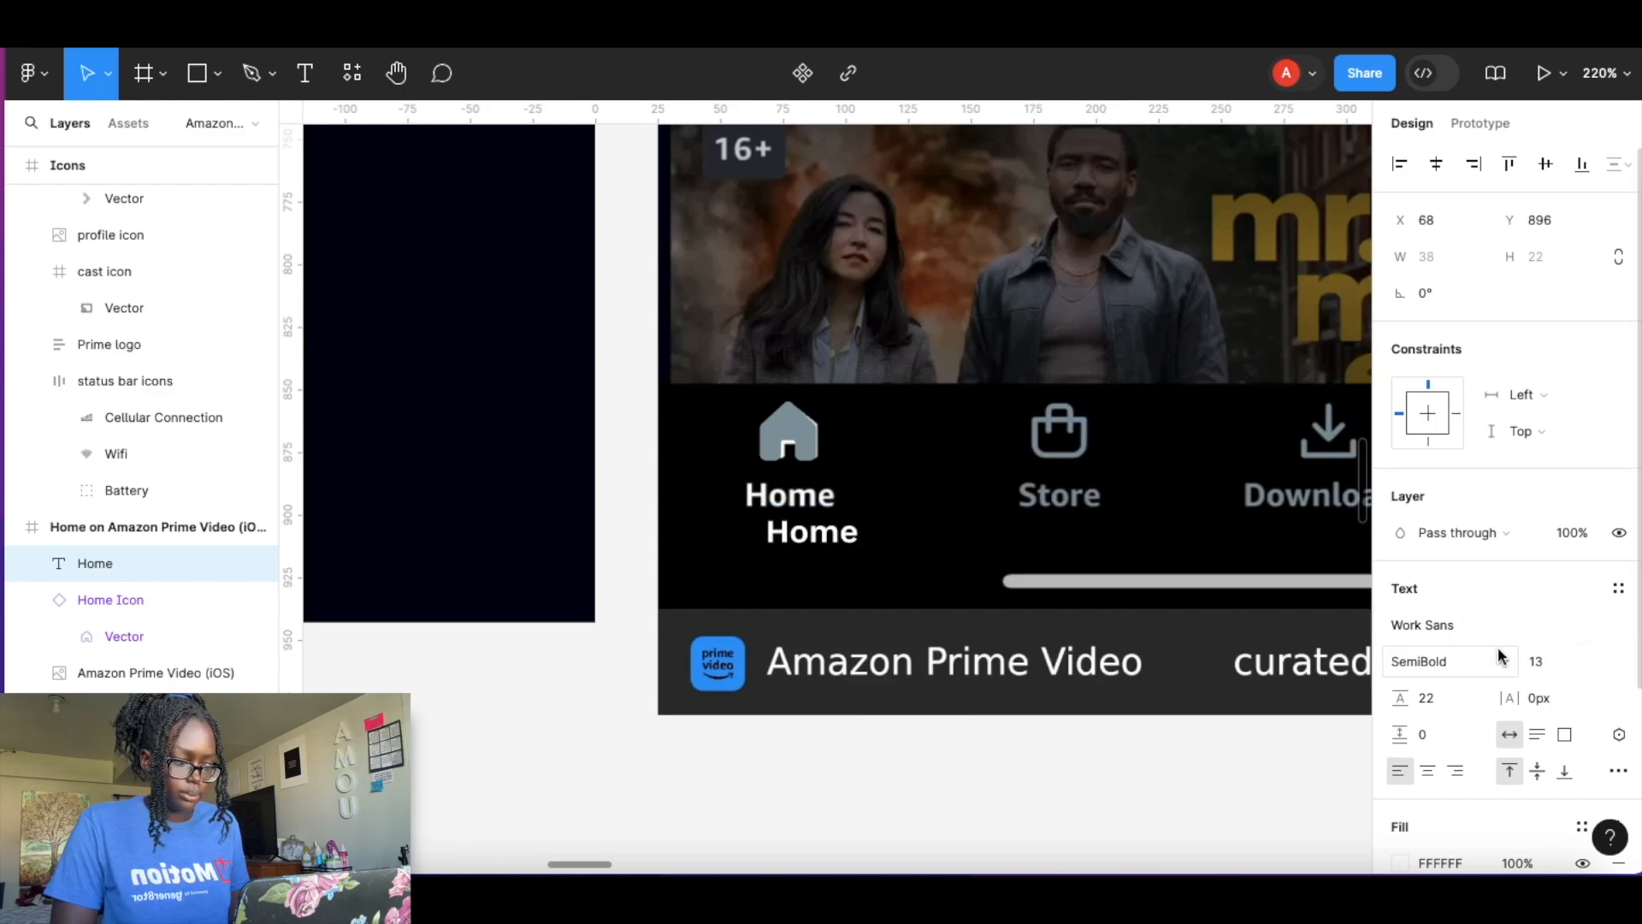
pyautogui.press('Return')
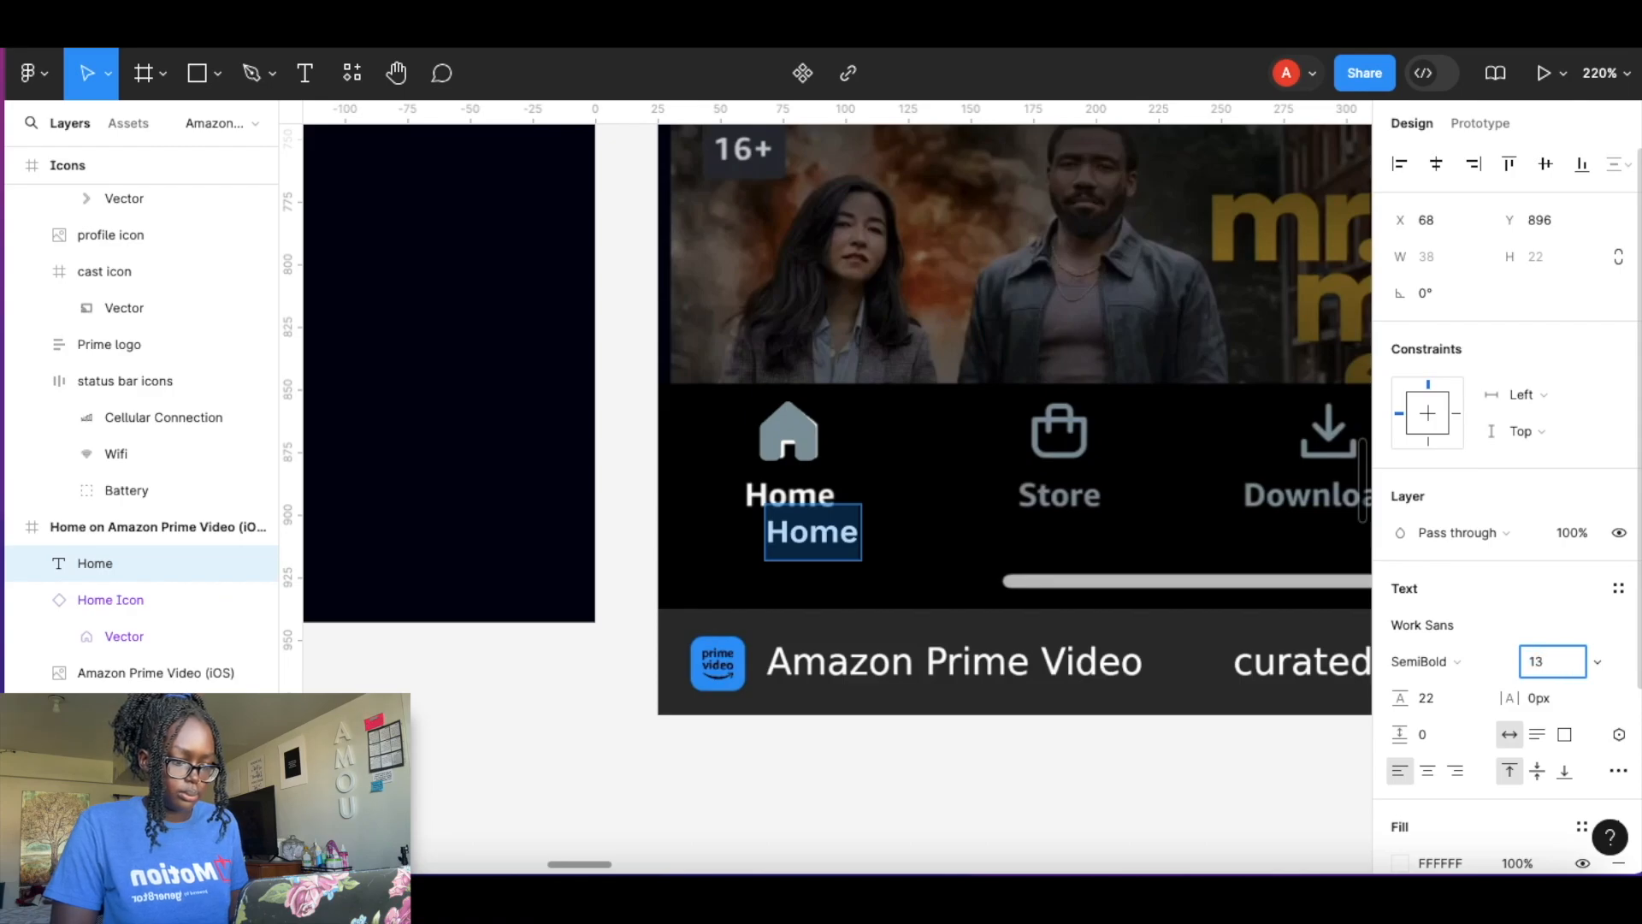
pyautogui.write('14')
pyautogui.press('Return')
# Wrap the Home label in an auto layout frame with zero horizontal and vertical padding.
pyautogui.doubleClick(840, 539)
pyautogui.click(823, 533)
pyautogui.press('Escape')
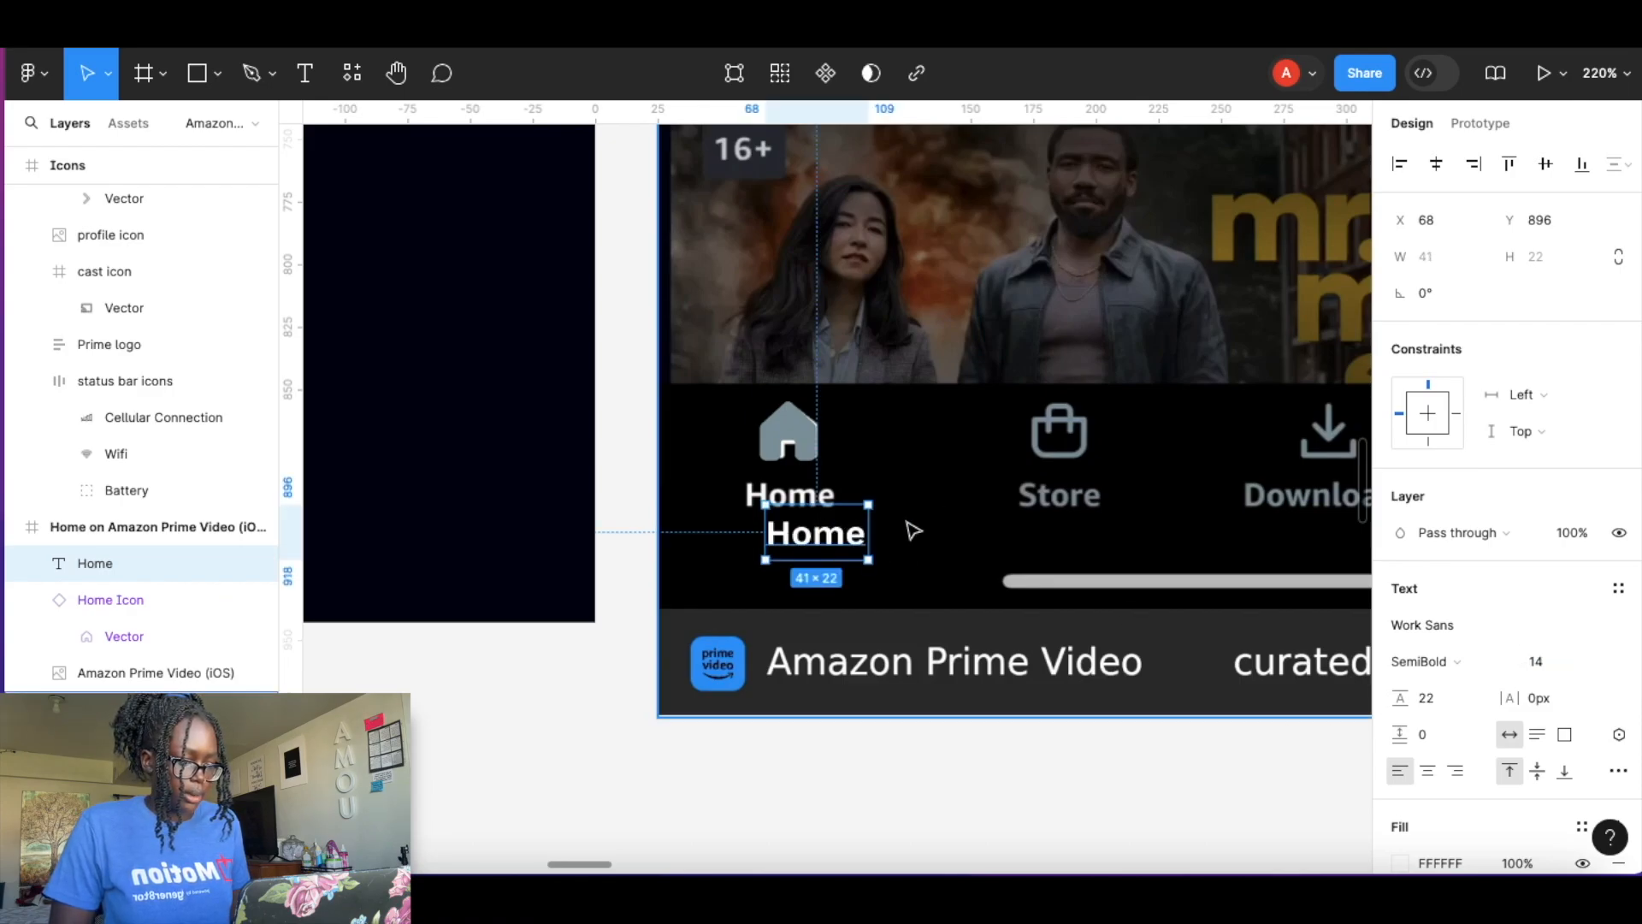
pyautogui.hotkey('shift', 'a')
pyautogui.click(1425, 578)
pyautogui.write('0')
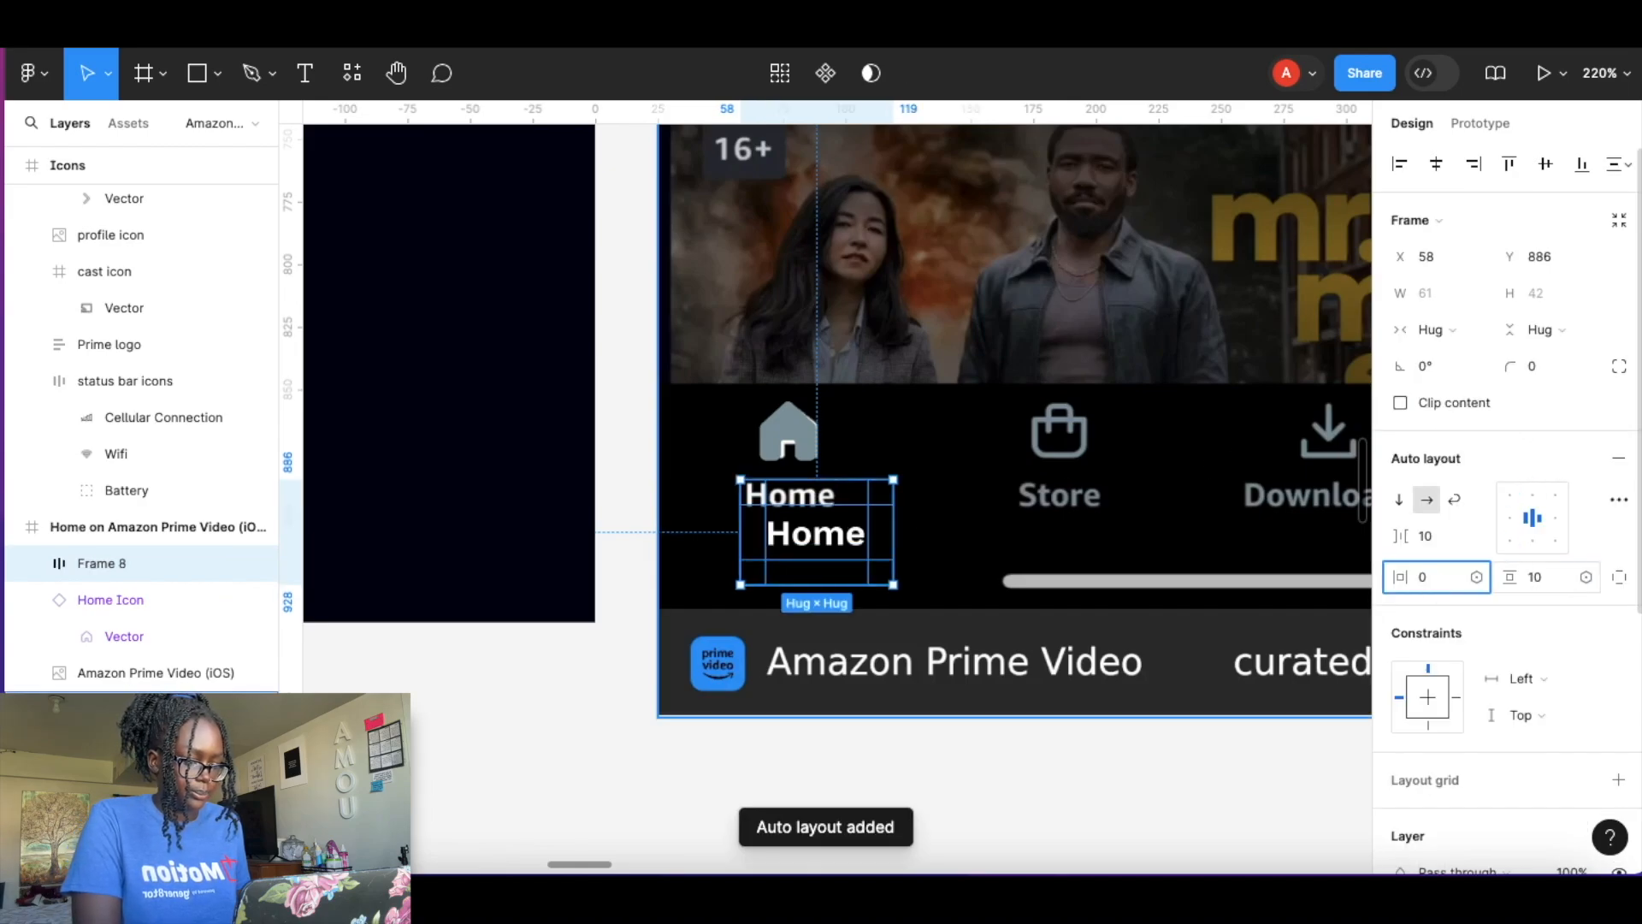
pyautogui.click(1543, 575)
pyautogui.write('0')
pyautogui.press('Return')
# Move the Home label frame under the icon and set the label's font size to 13.
pyautogui.moveTo(809, 512); pyautogui.dragTo(813, 504)
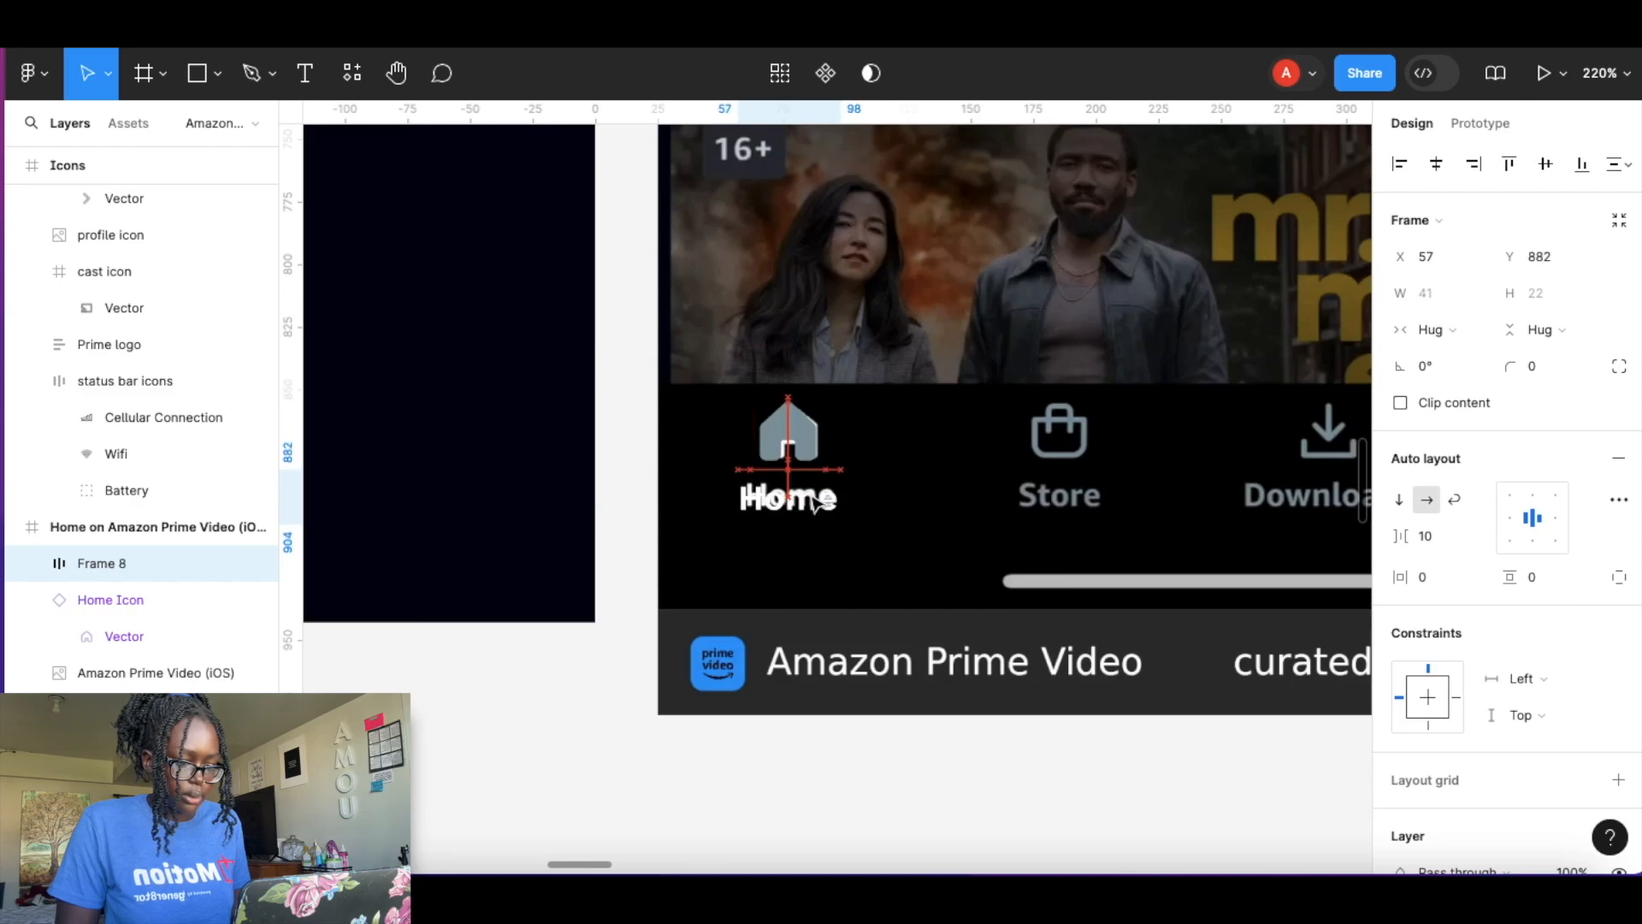
pyautogui.doubleClick(812, 505)
pyautogui.doubleClick(810, 504)
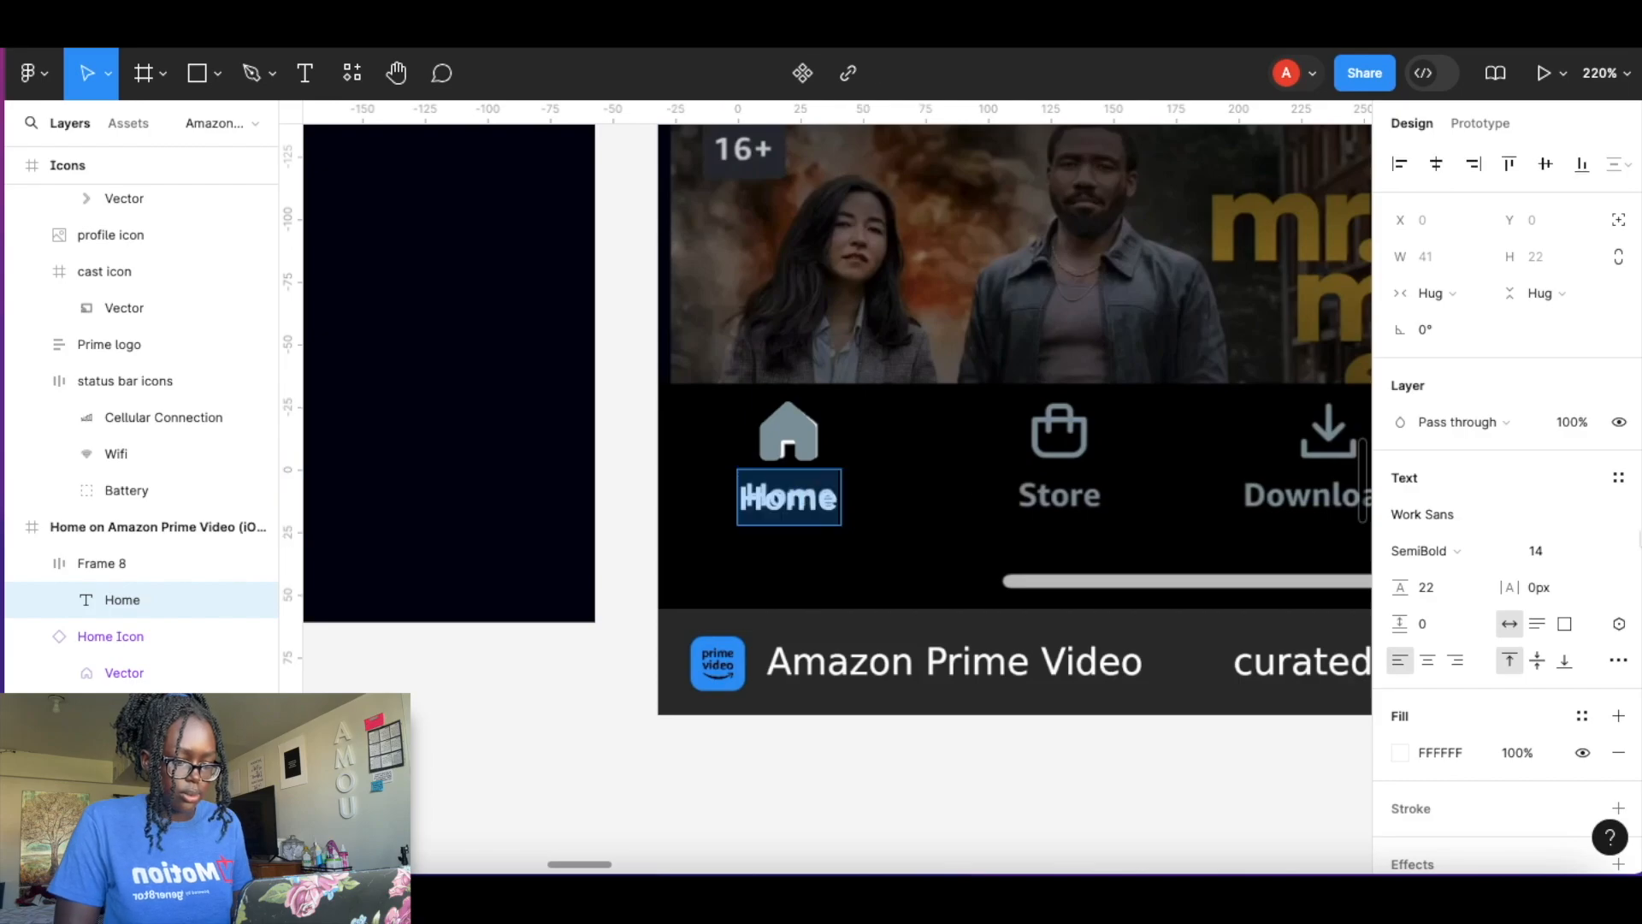
pyautogui.click(1539, 557)
pyautogui.write('13')
pyautogui.press('Return')
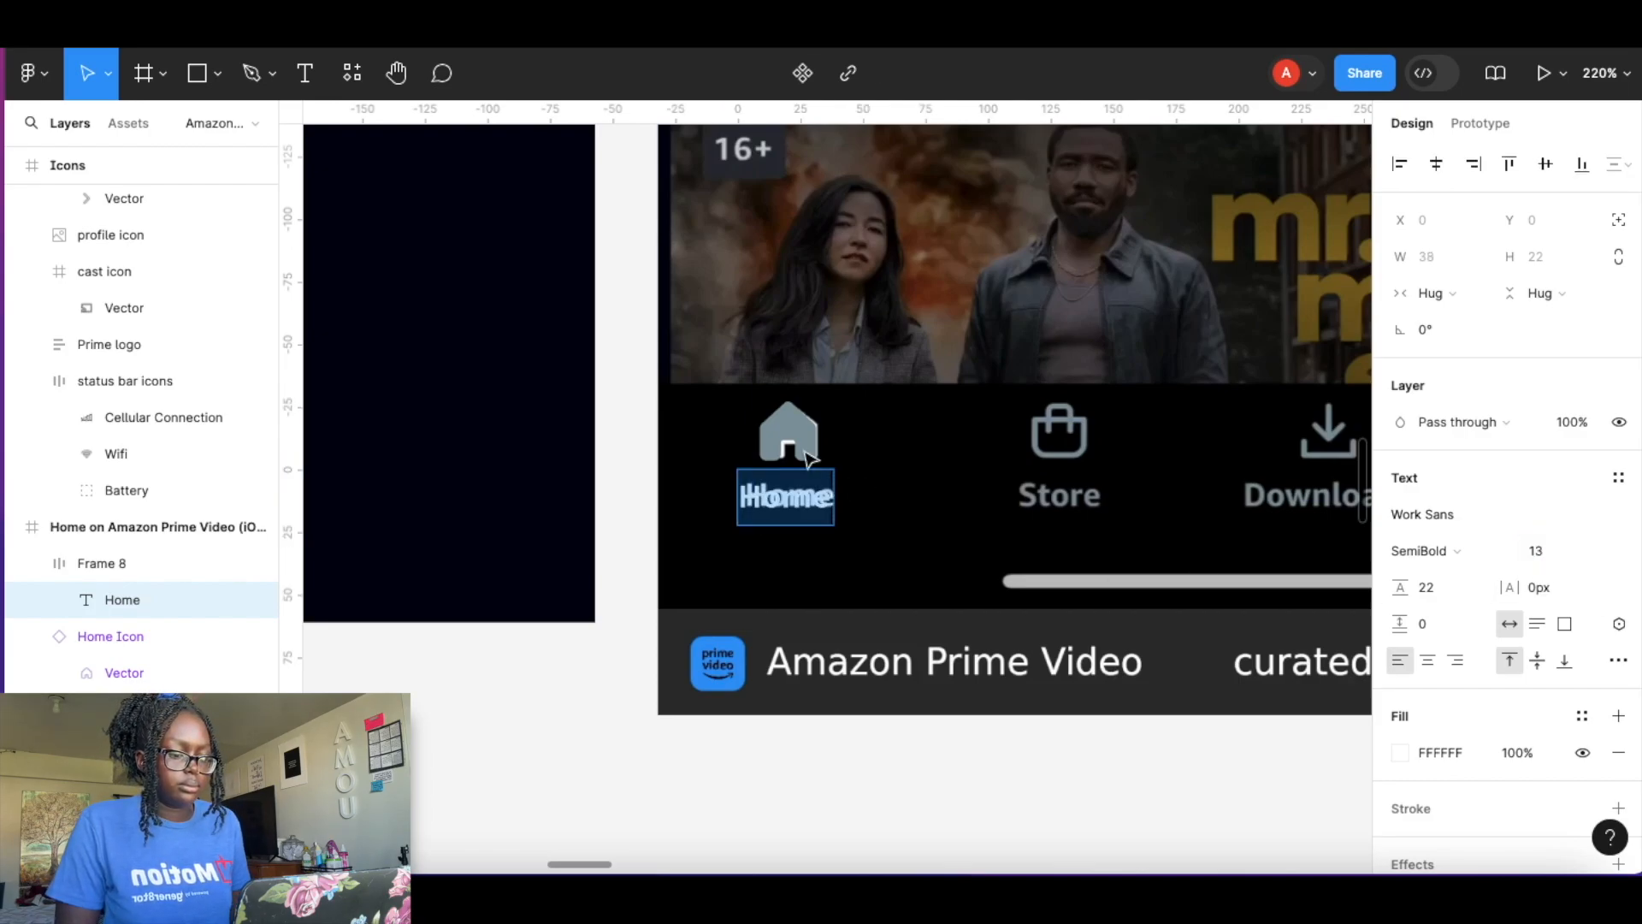
# Group the Home icon and its label into a vertical auto layout frame.
pyautogui.scroll(6, 810, 459)
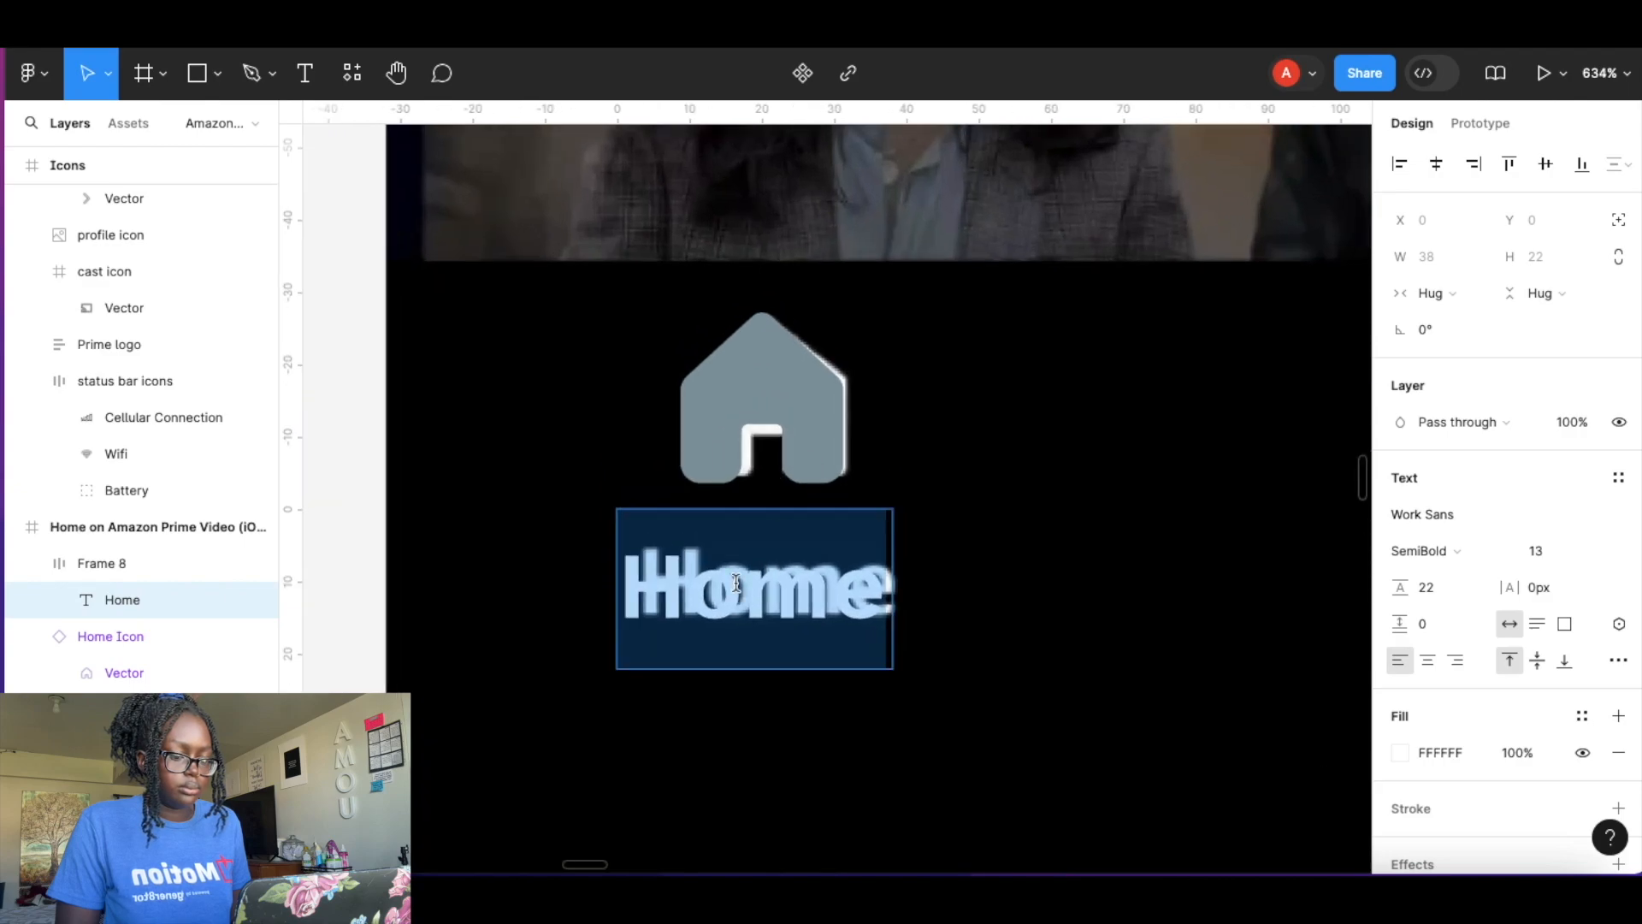
pyautogui.press('Escape')
pyautogui.moveTo(745, 586); pyautogui.dragTo(760, 582)
pyautogui.press('Escape')
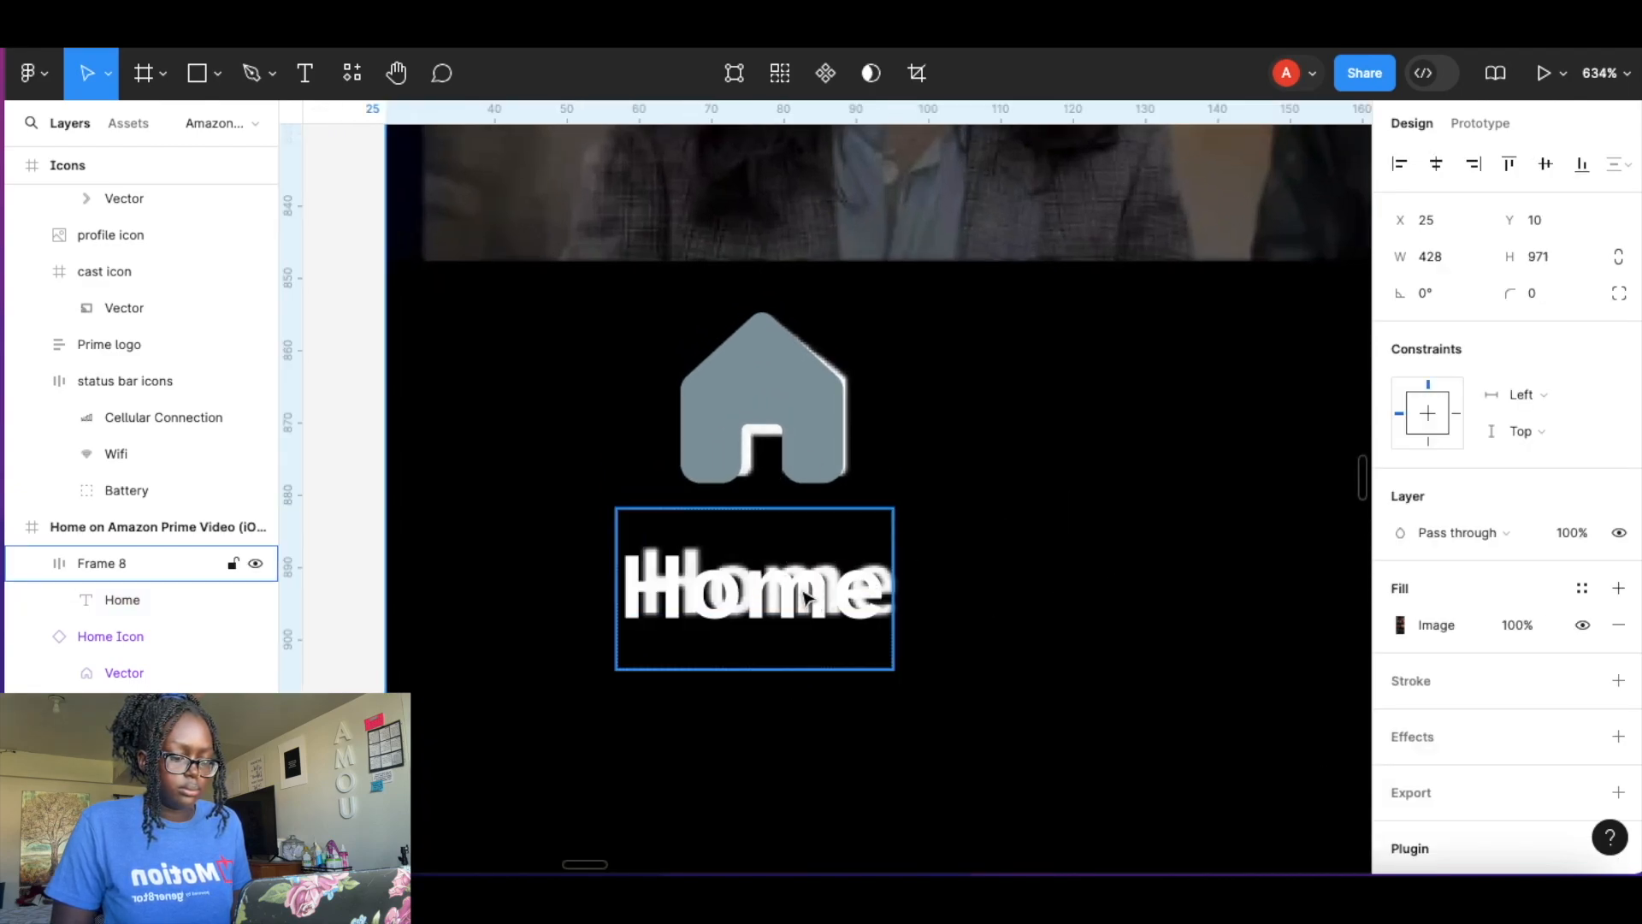
pyautogui.keyDown('shift'); pyautogui.click(772, 380); pyautogui.keyUp('shift')
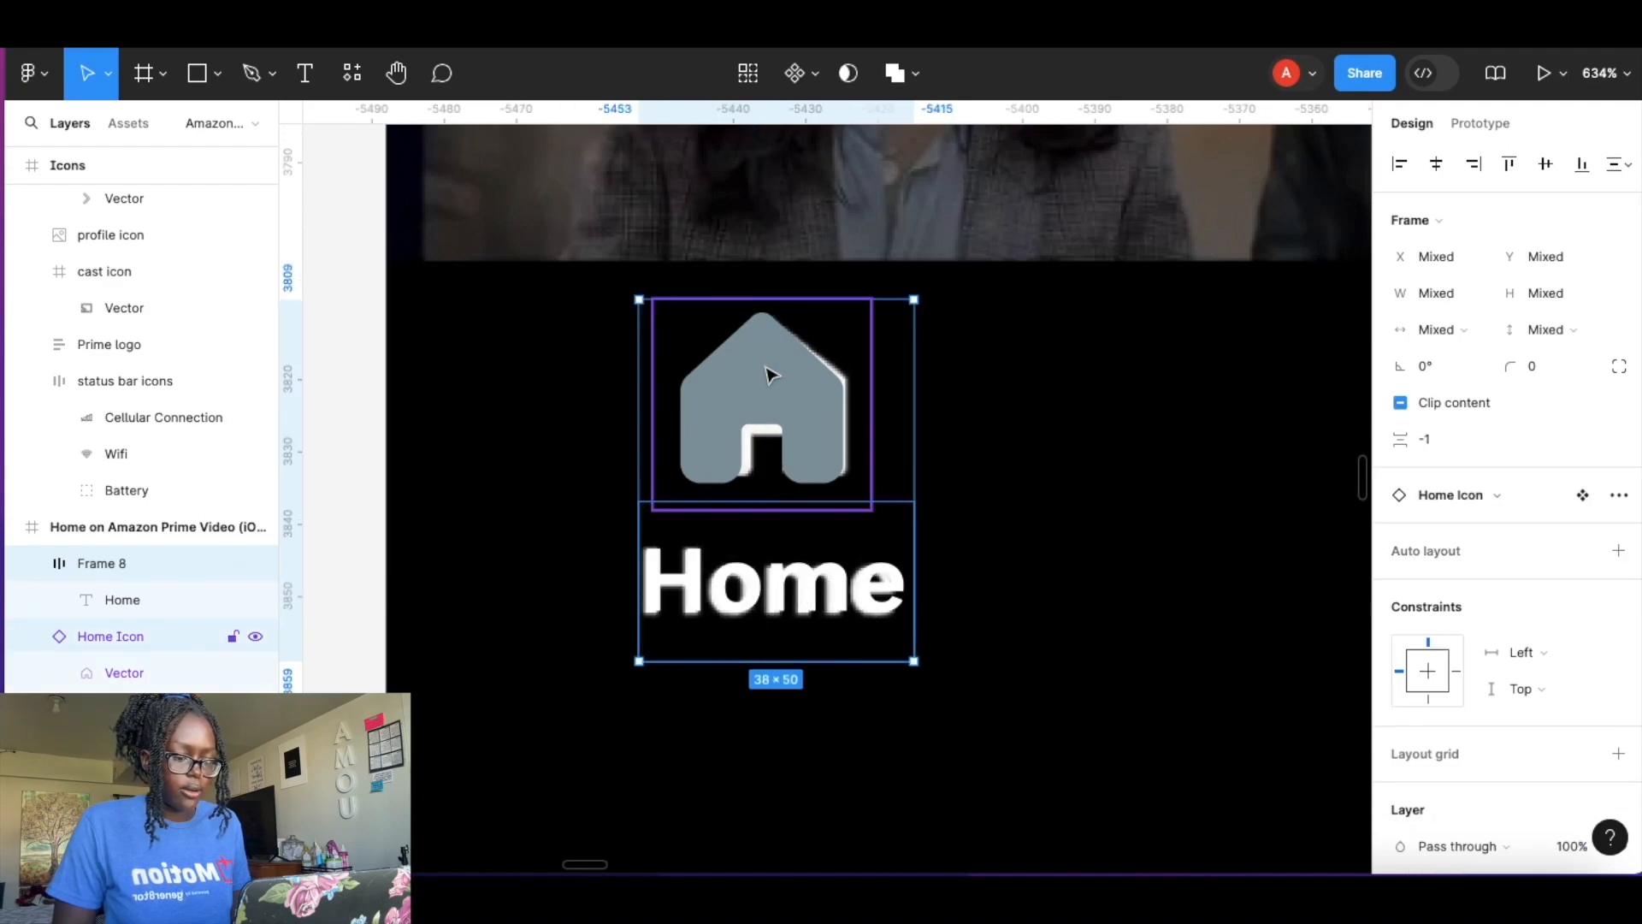
pyautogui.hotkey('shift', 'a')
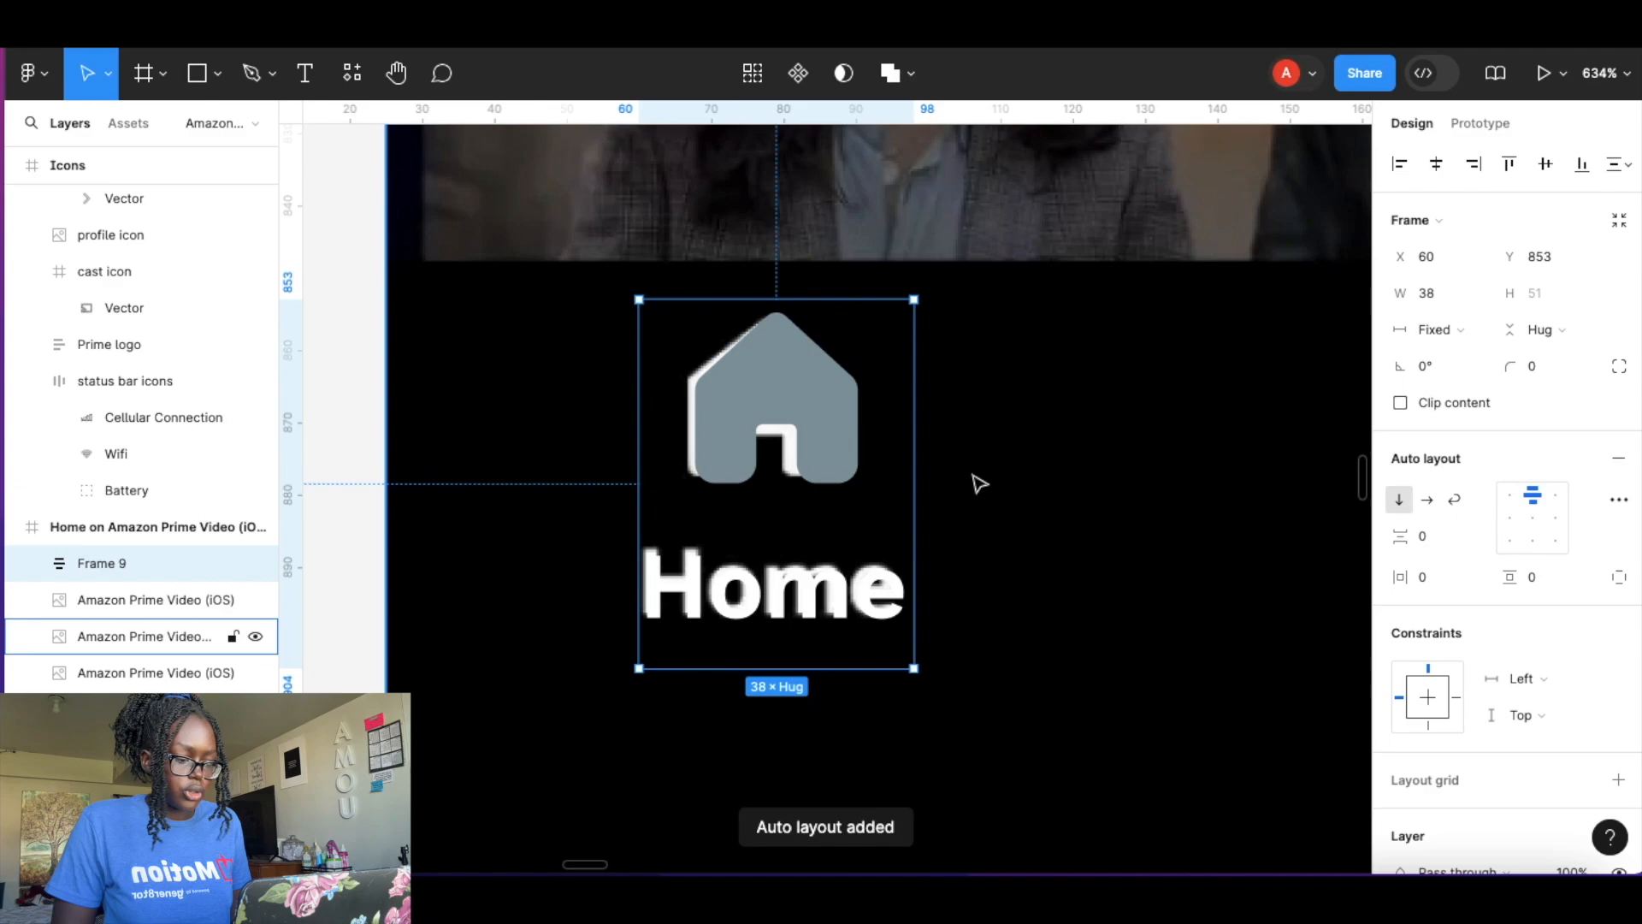
pyautogui.doubleClick(802, 394)
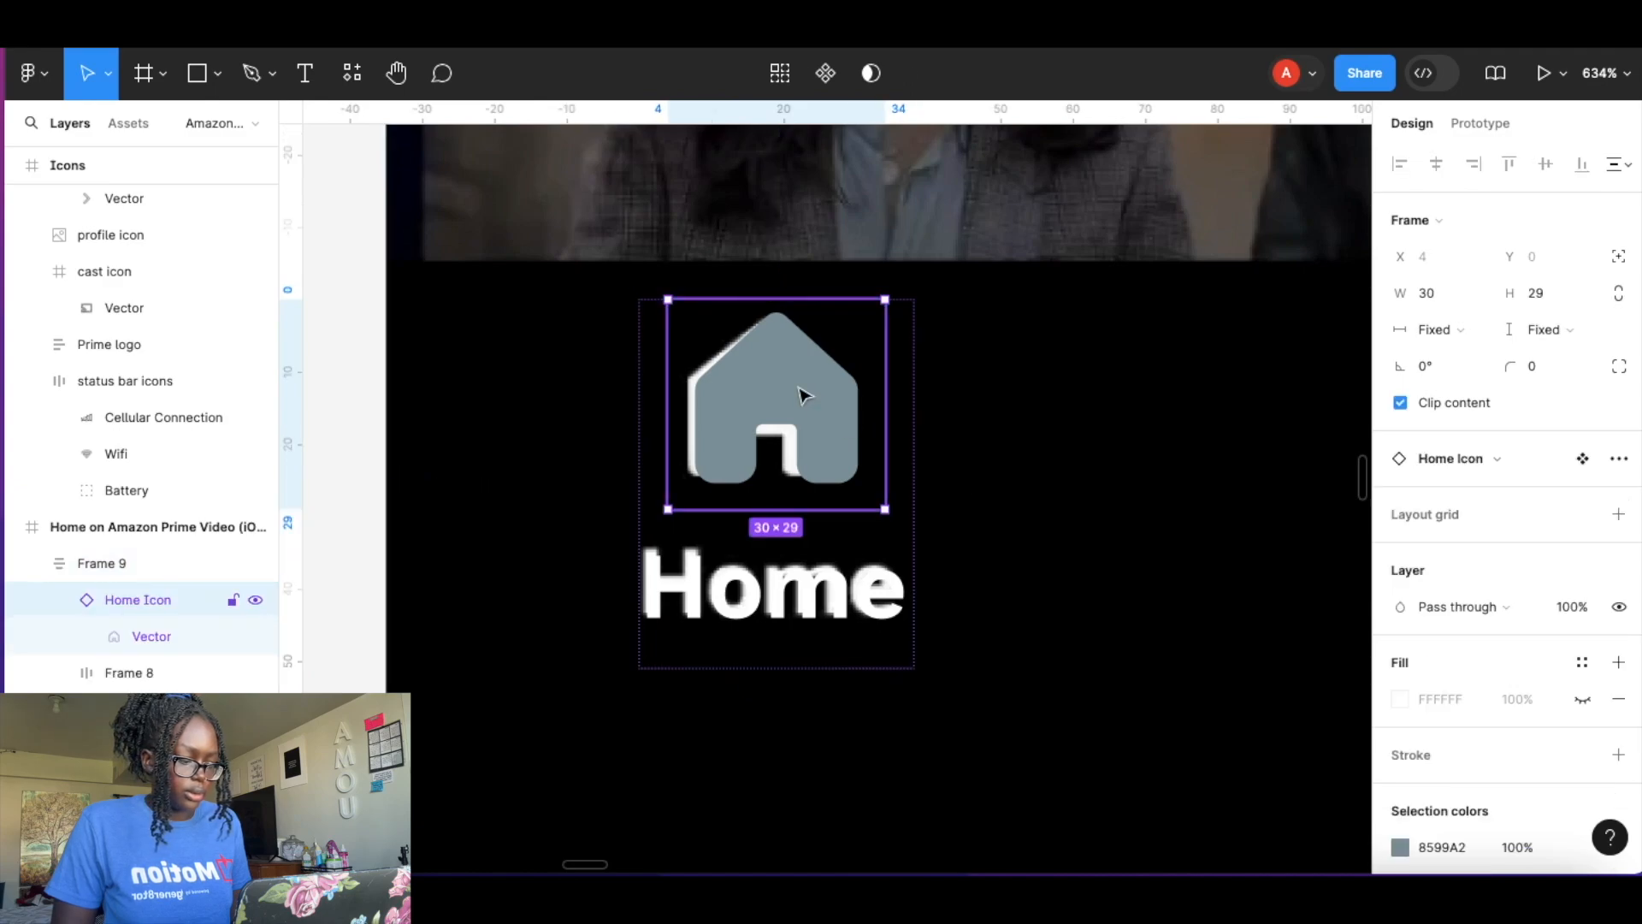
# Set the Home icon's fill colour to white FFFFFF.
pyautogui.doubleClick(802, 392)
pyautogui.click(1400, 680)
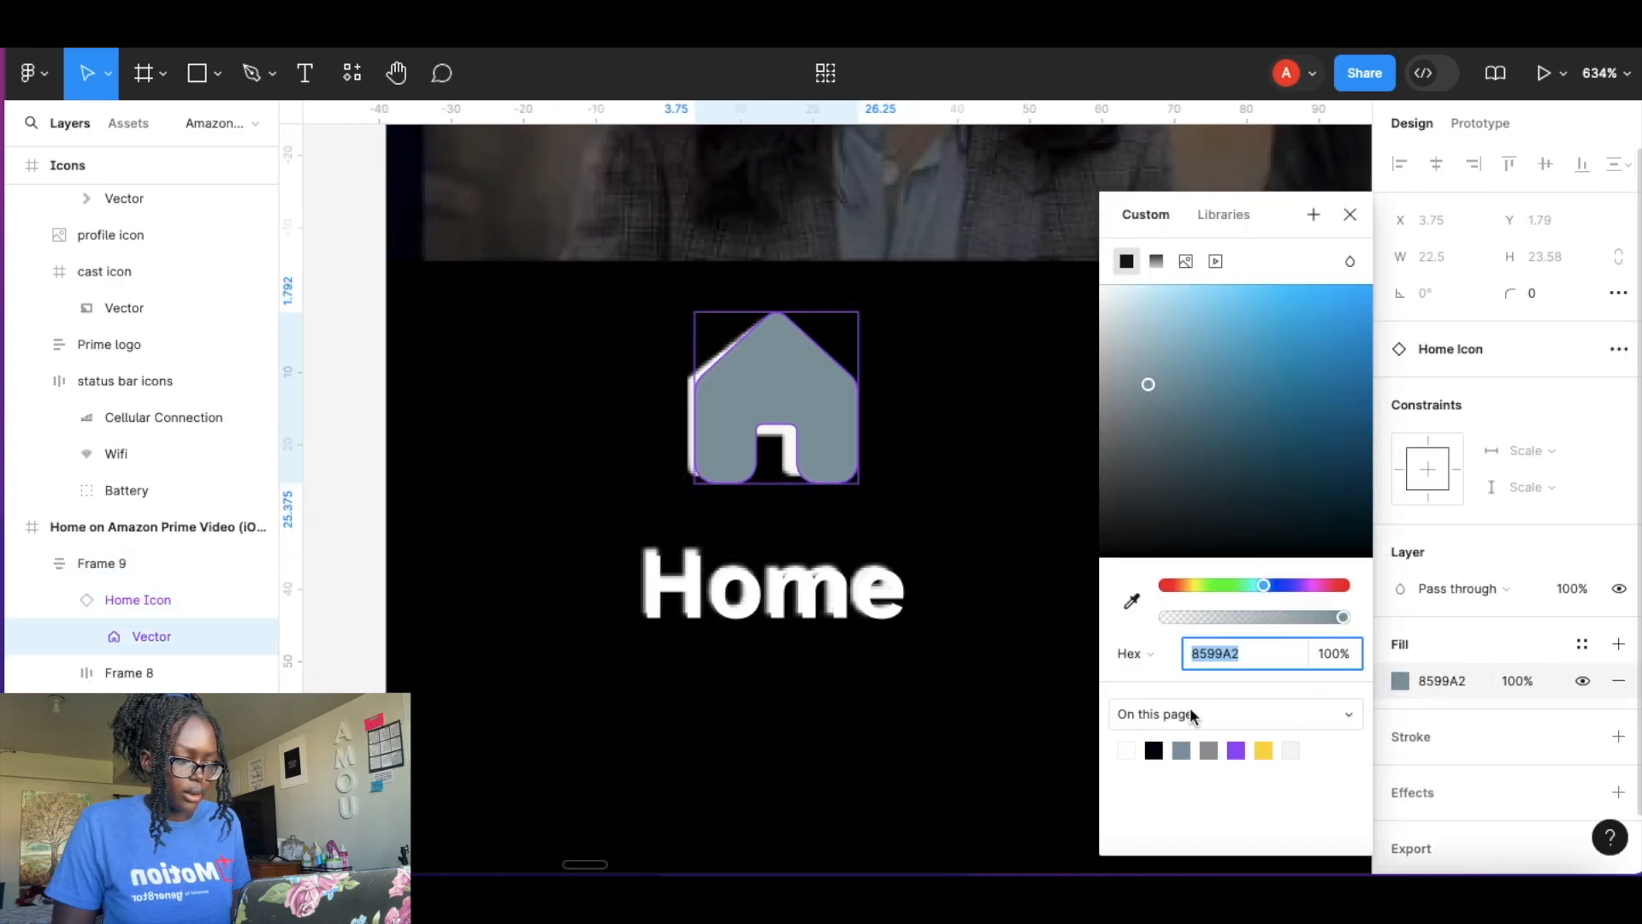
pyautogui.click(1127, 749)
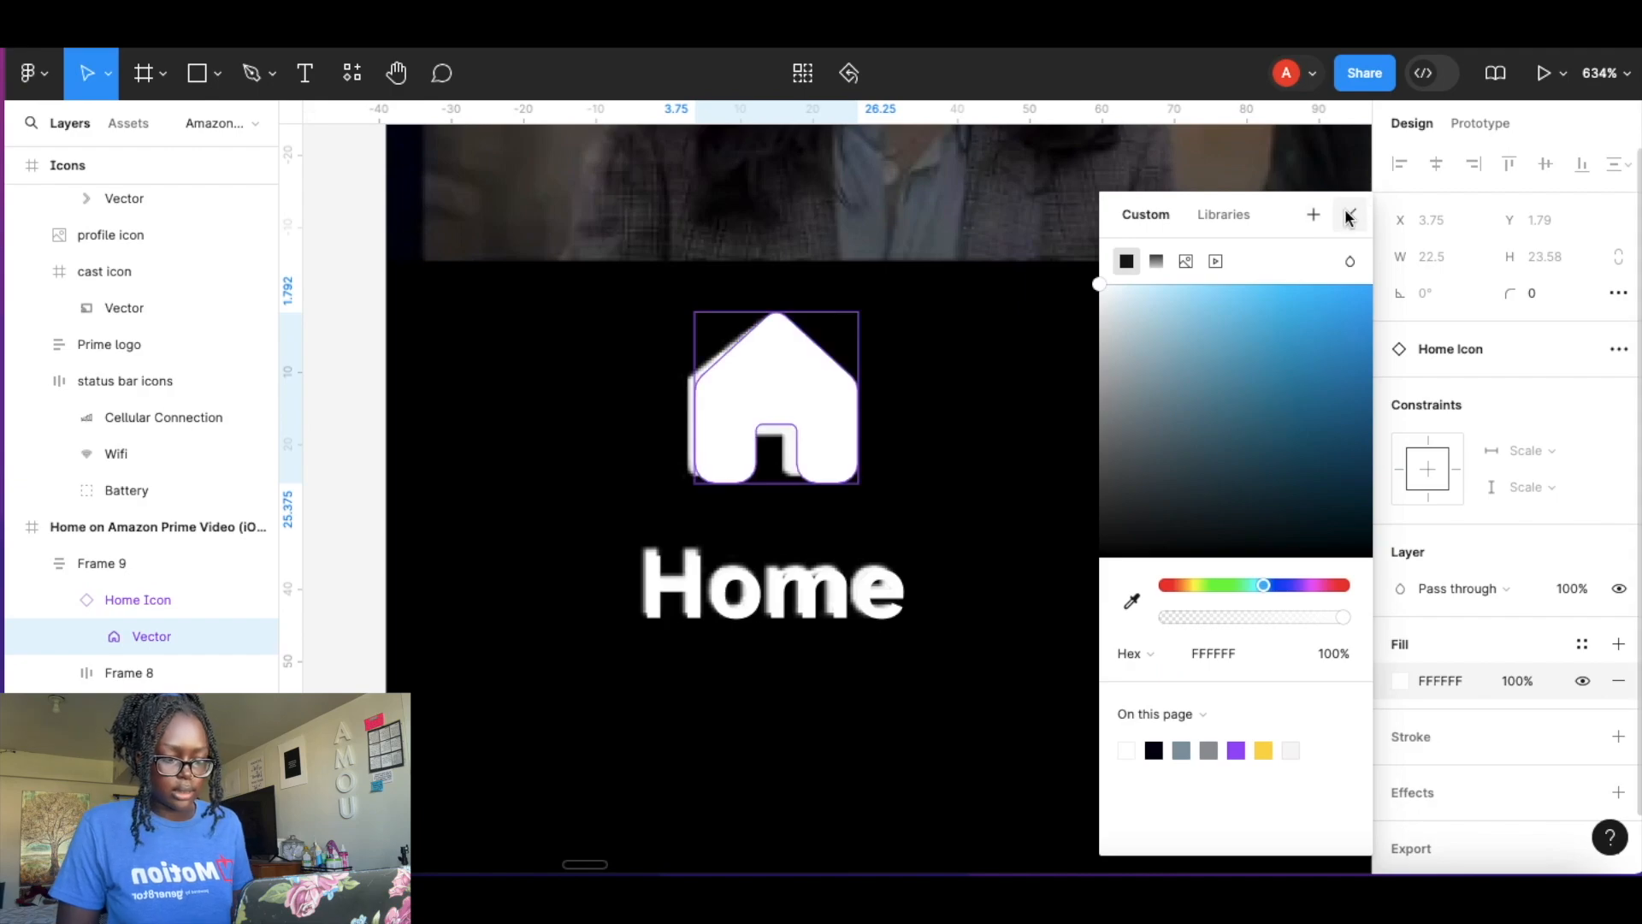
pyautogui.click(1349, 214)
# Rename the icon-and-label frame to nav bar item.
pyautogui.click(999, 468)
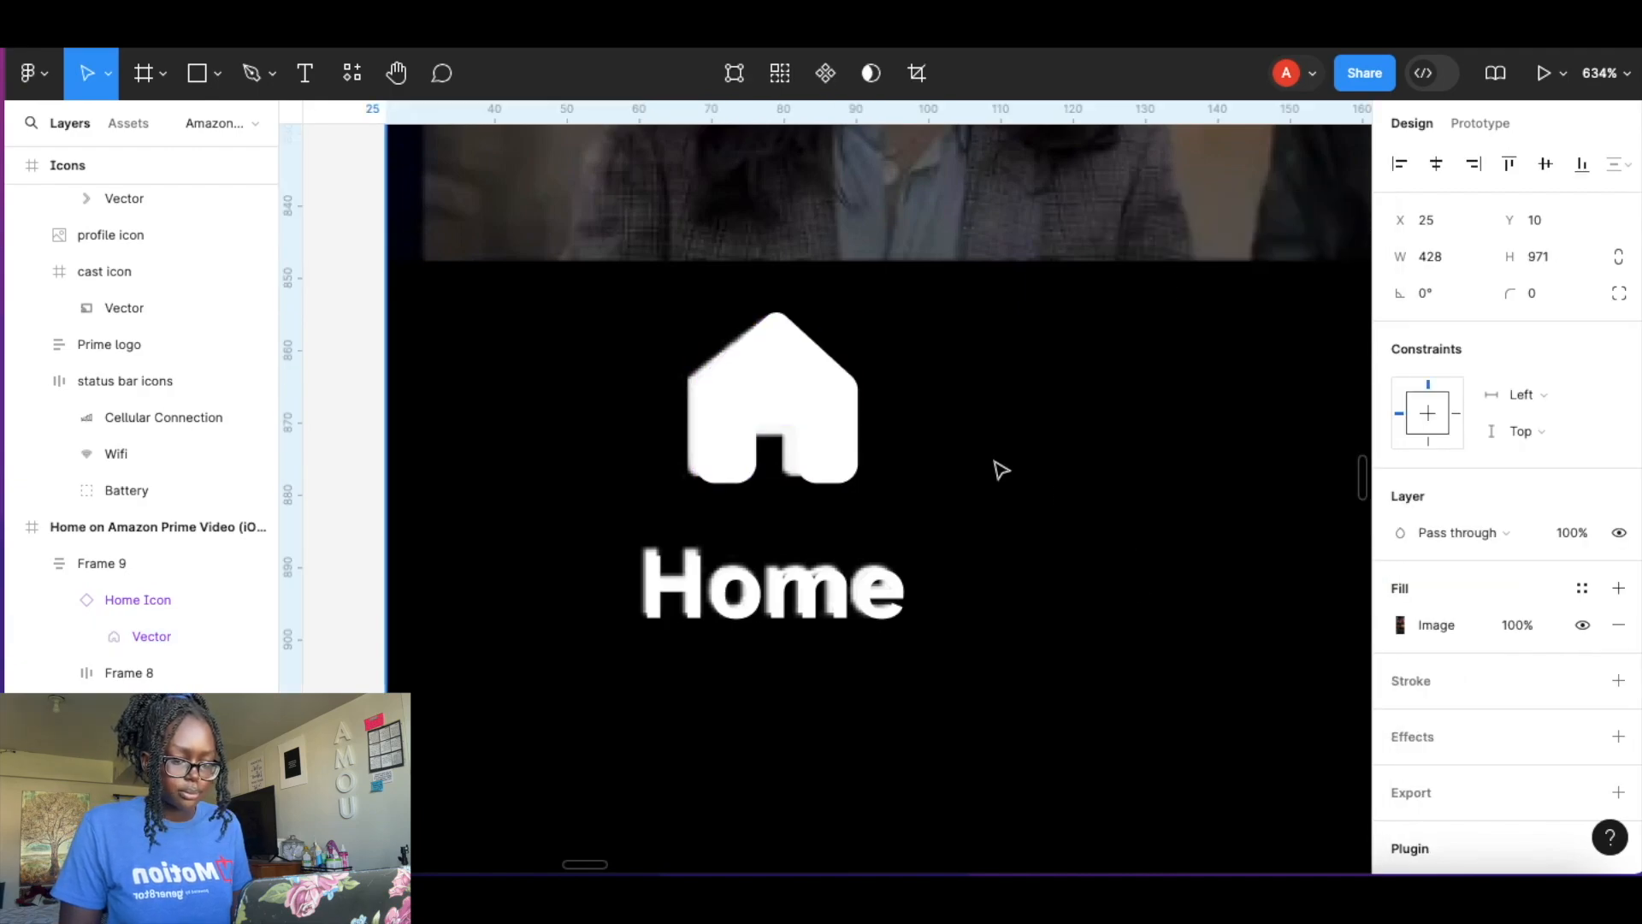
pyautogui.click(726, 550)
pyautogui.doubleClick(116, 565)
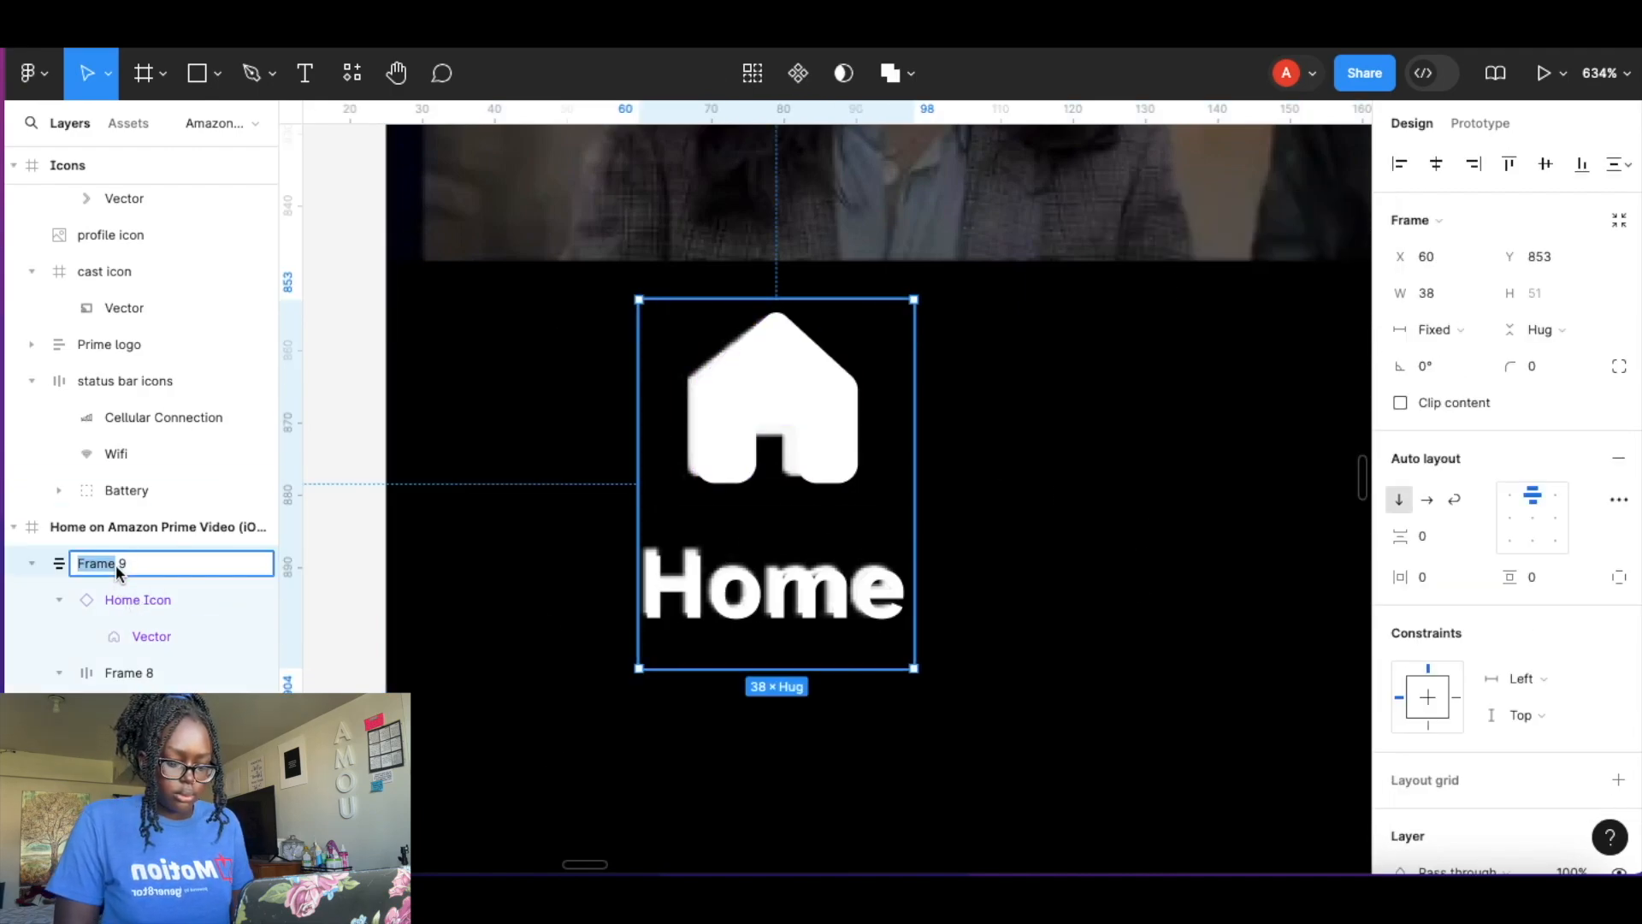
pyautogui.tripleClick(121, 569)
pyautogui.write('S')
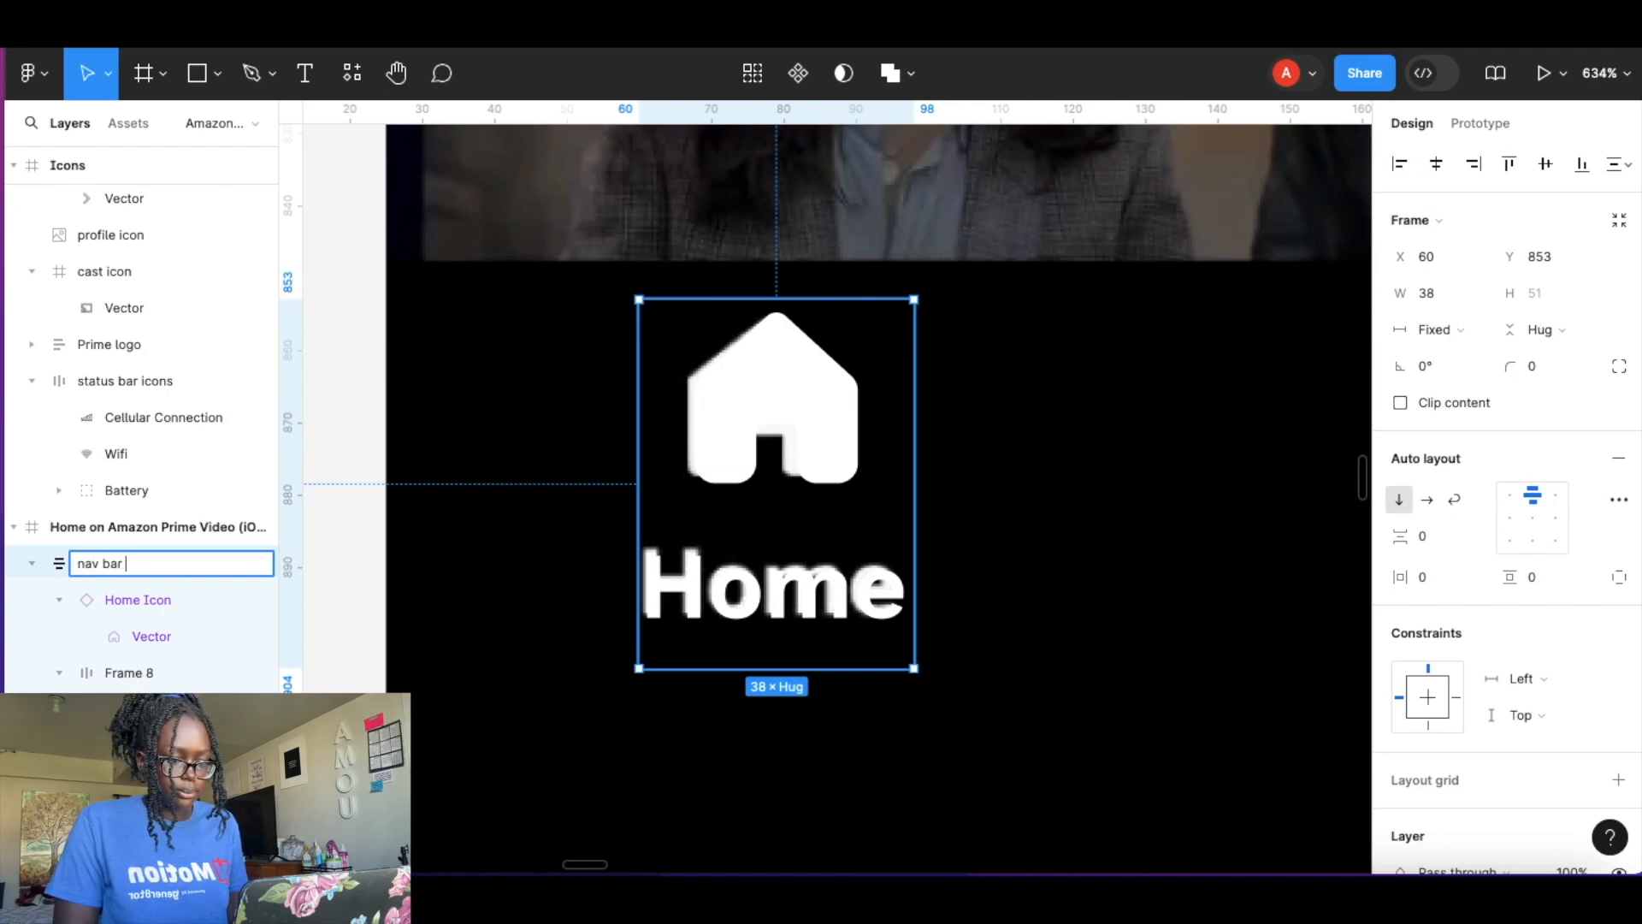
pyautogui.press('Return')
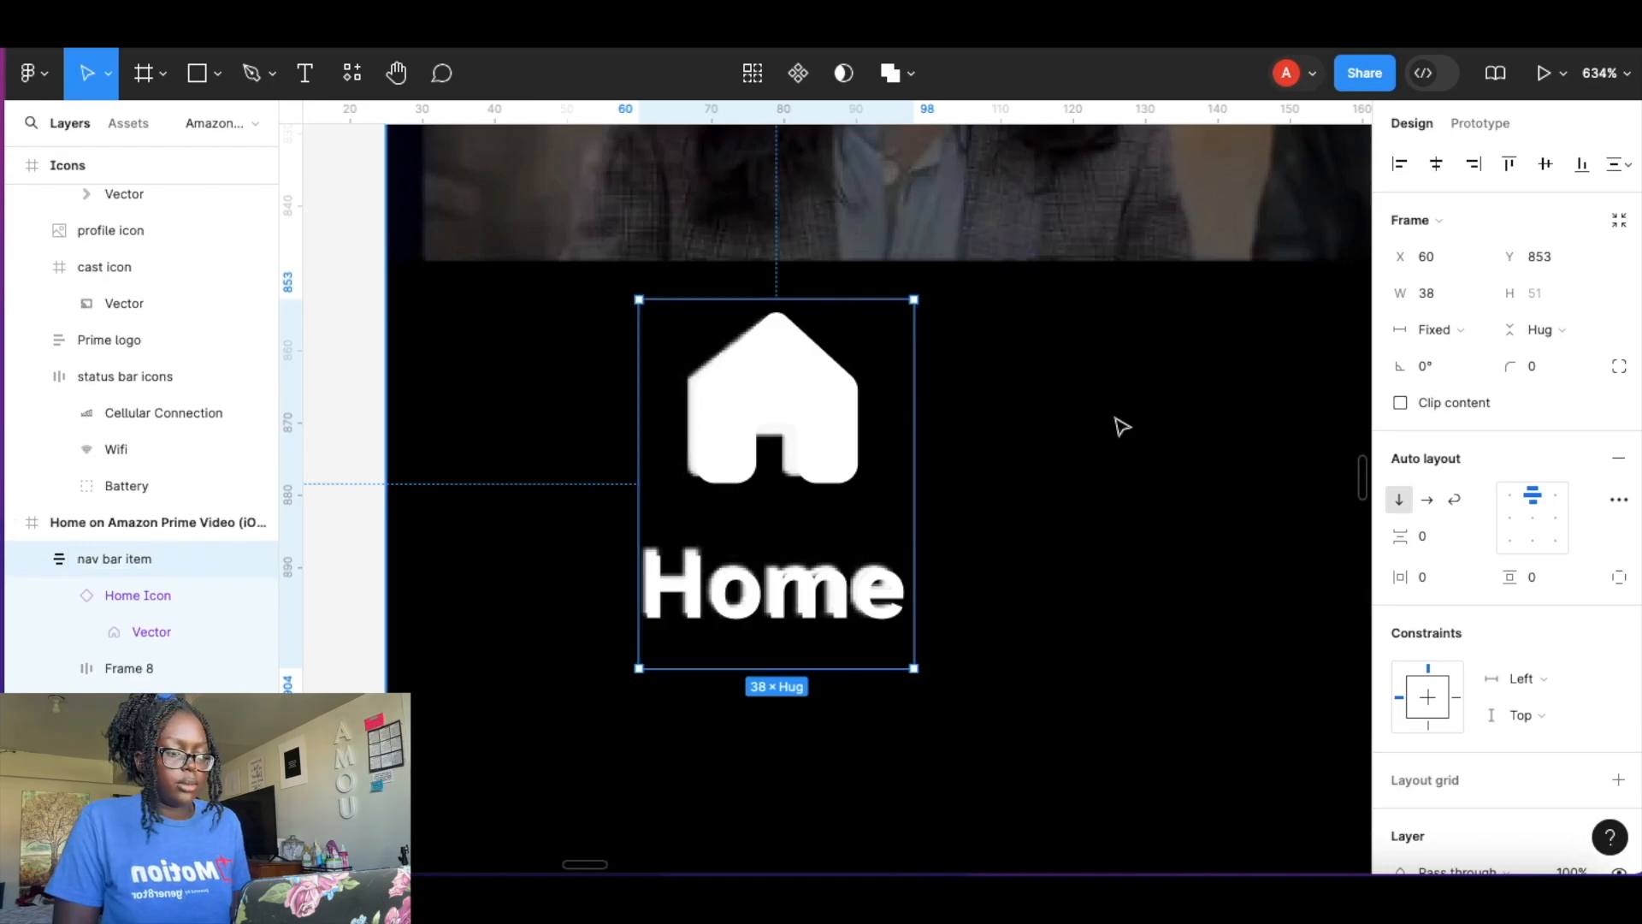
# Turn the nav bar item into a component with a second variant and move the variant set aside.
pyautogui.click(798, 72)
pyautogui.click(798, 73)
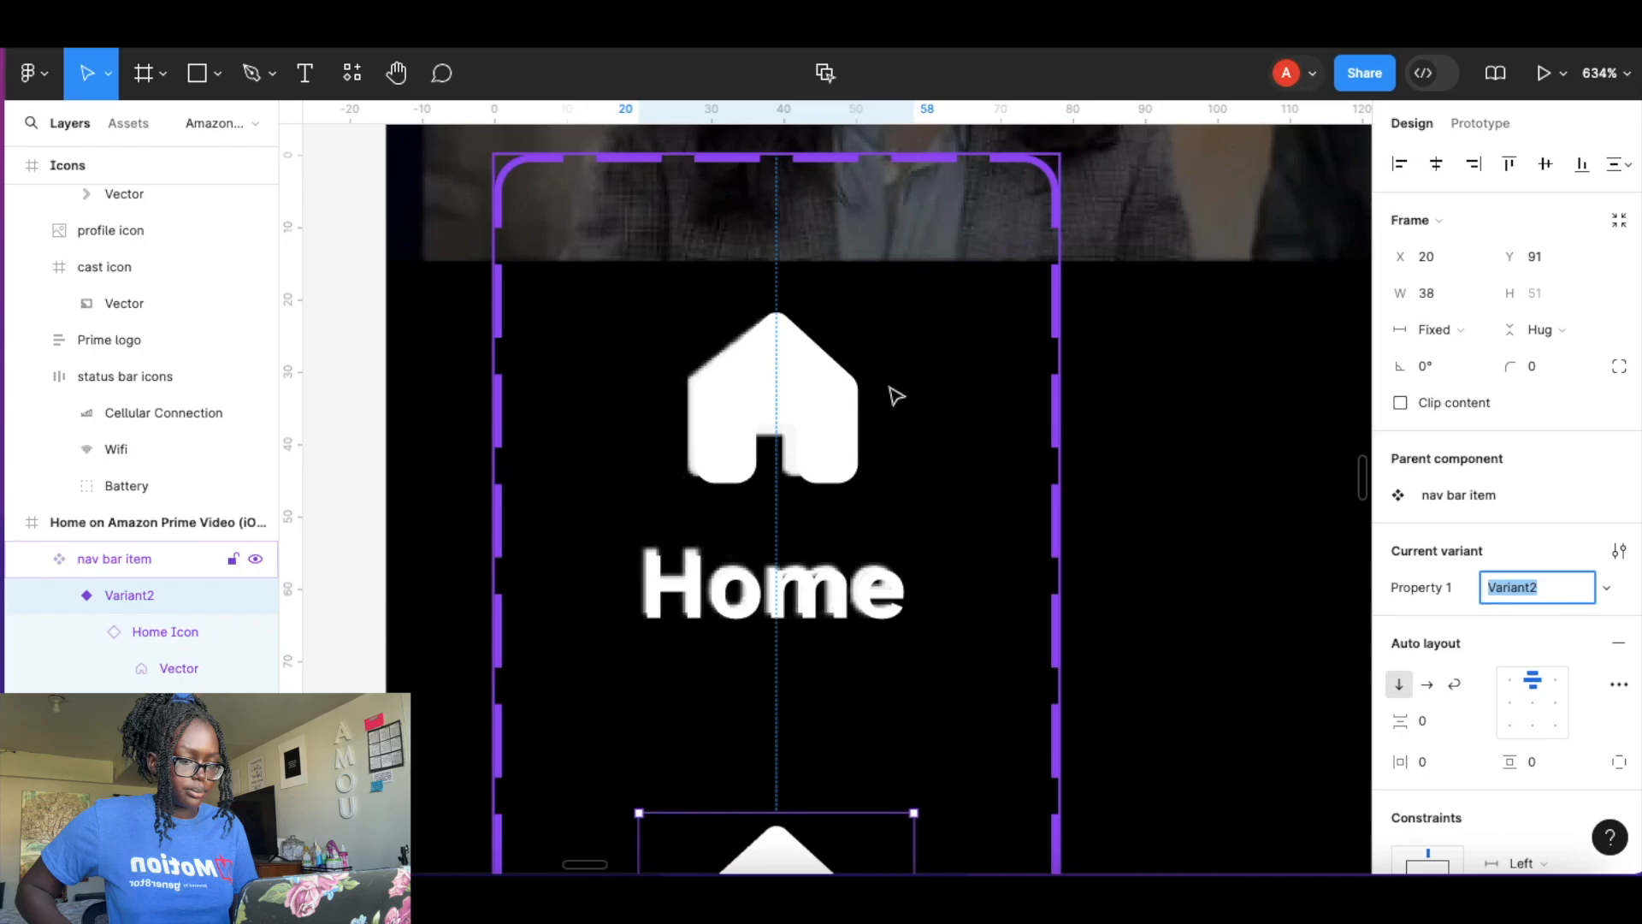
pyautogui.scroll(-5, 902, 440)
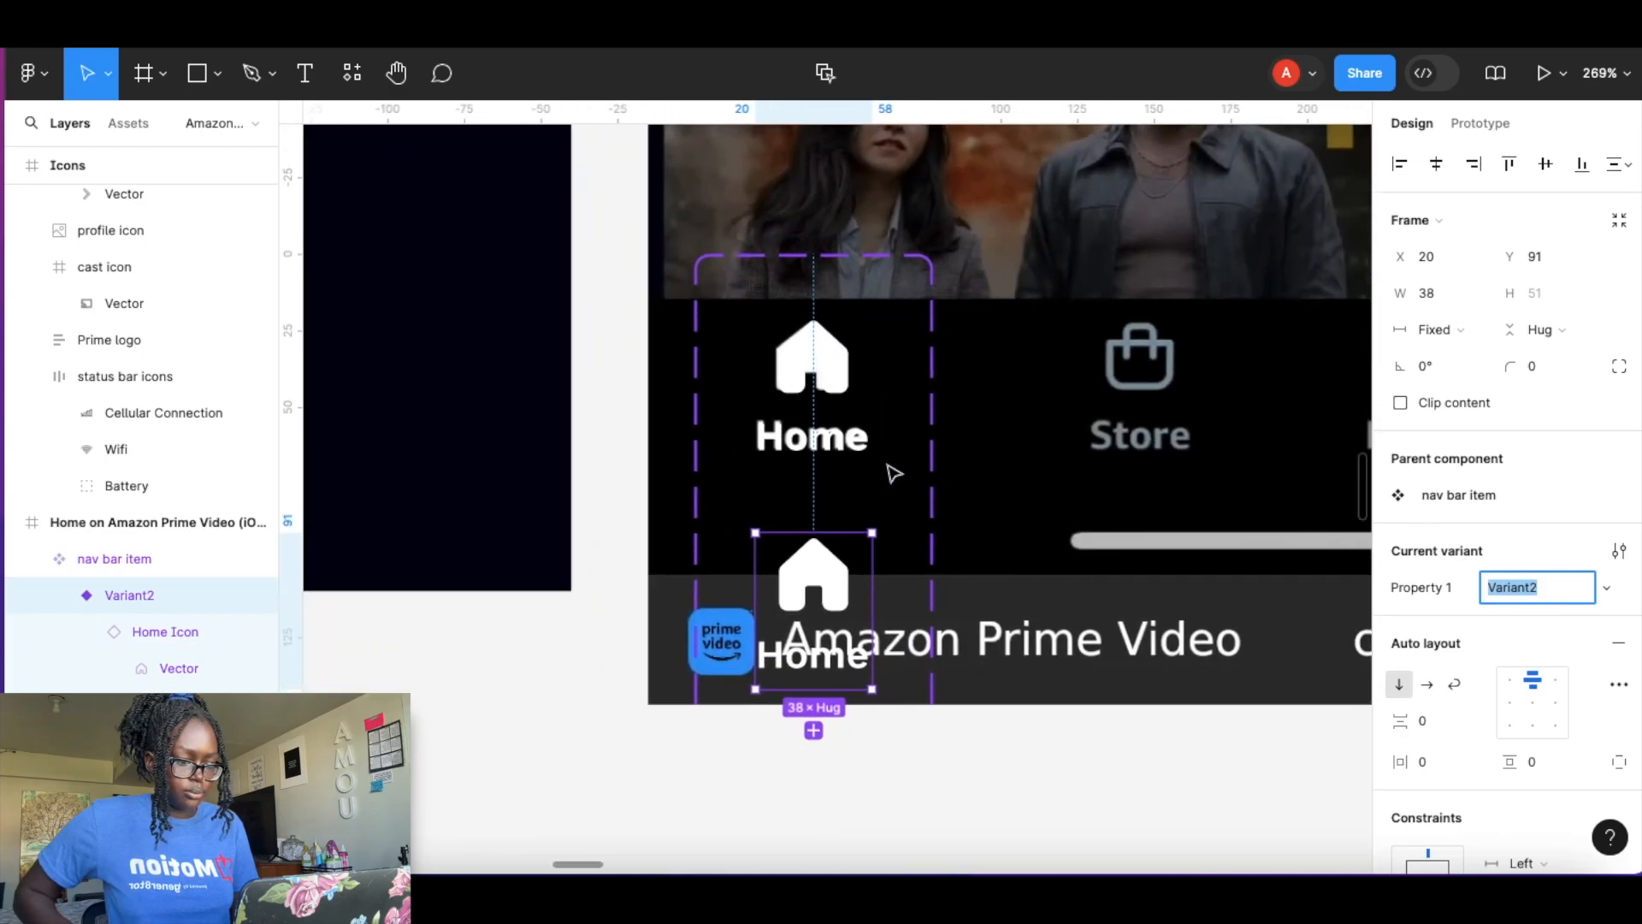
pyautogui.click(917, 402)
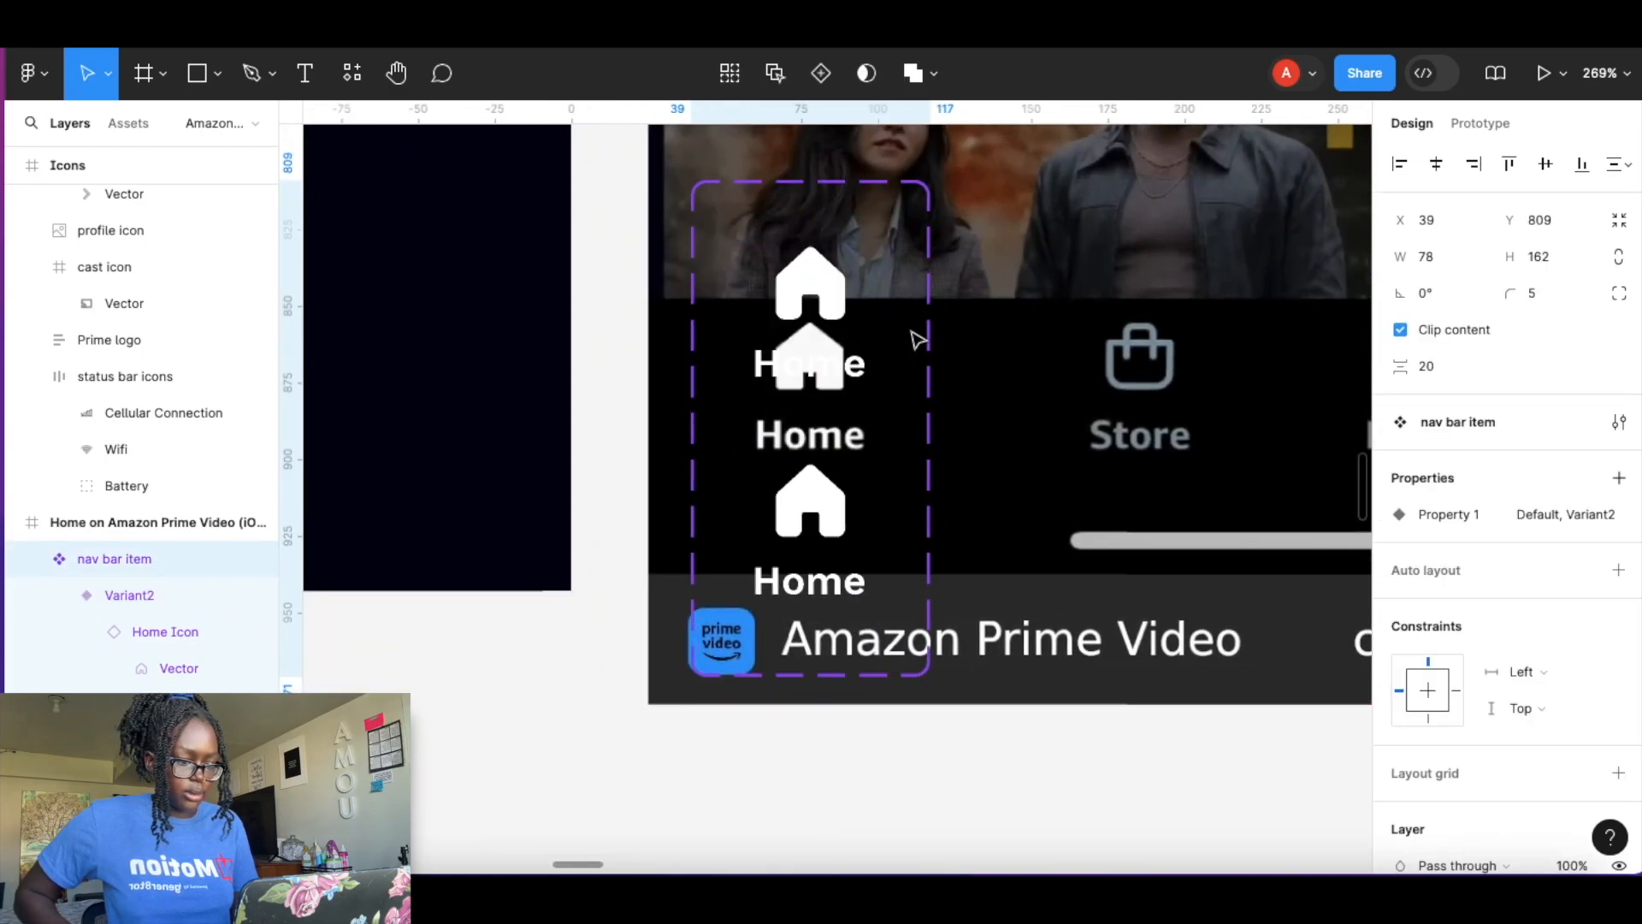
pyautogui.moveTo(917, 343); pyautogui.dragTo(1054, 332)
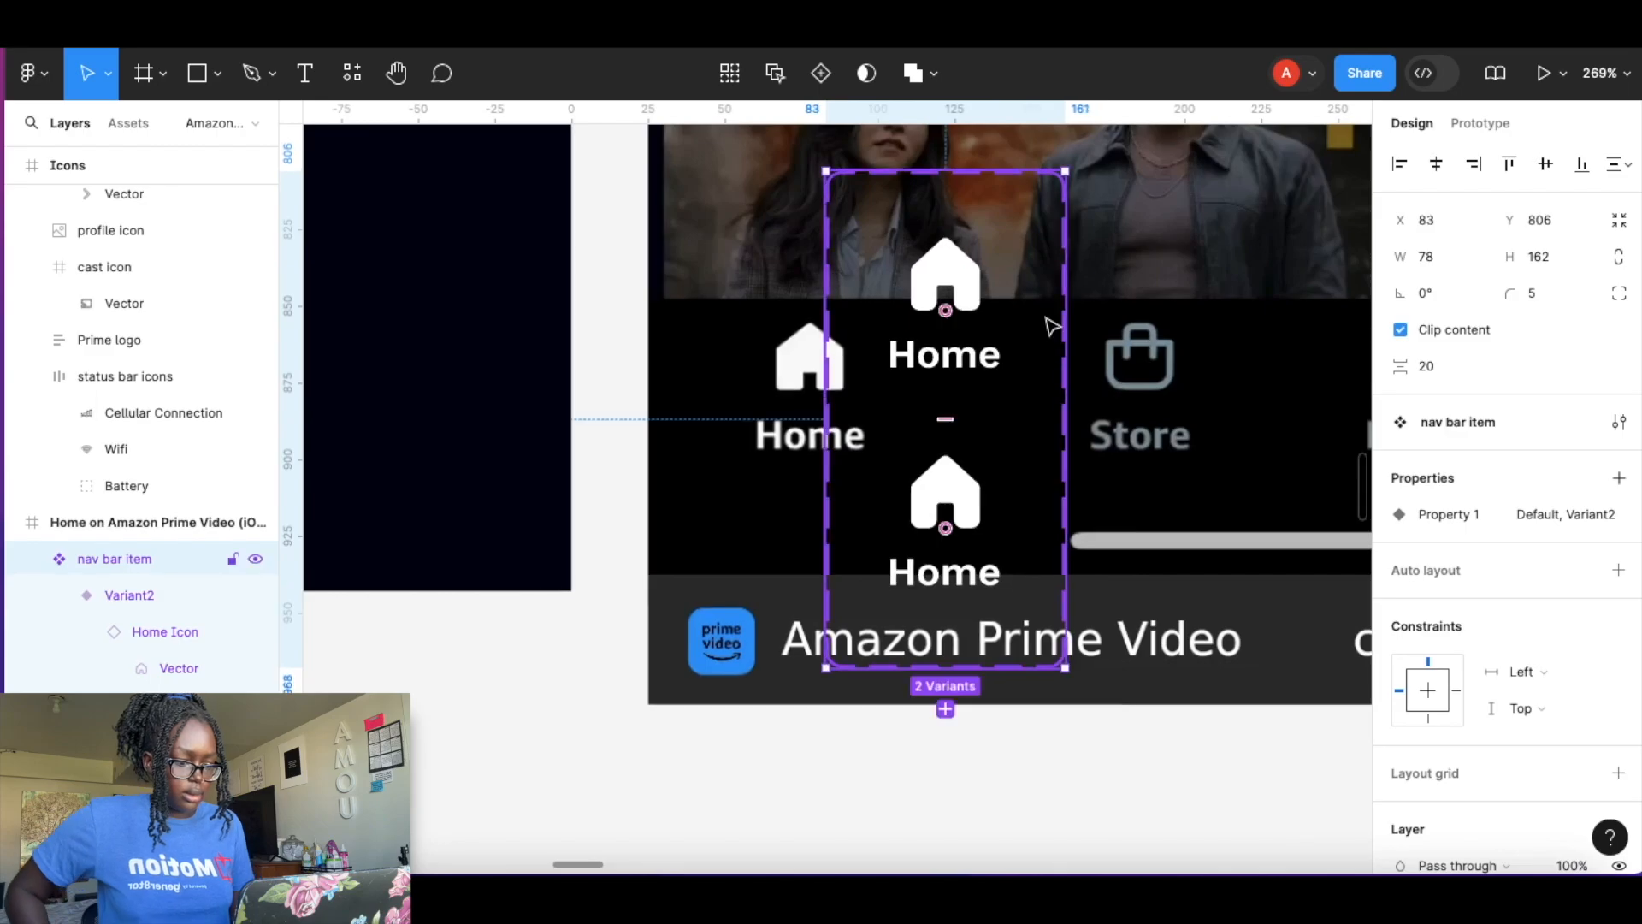
# Rename the variant property to state.
pyautogui.scroll(3, 1048, 340)
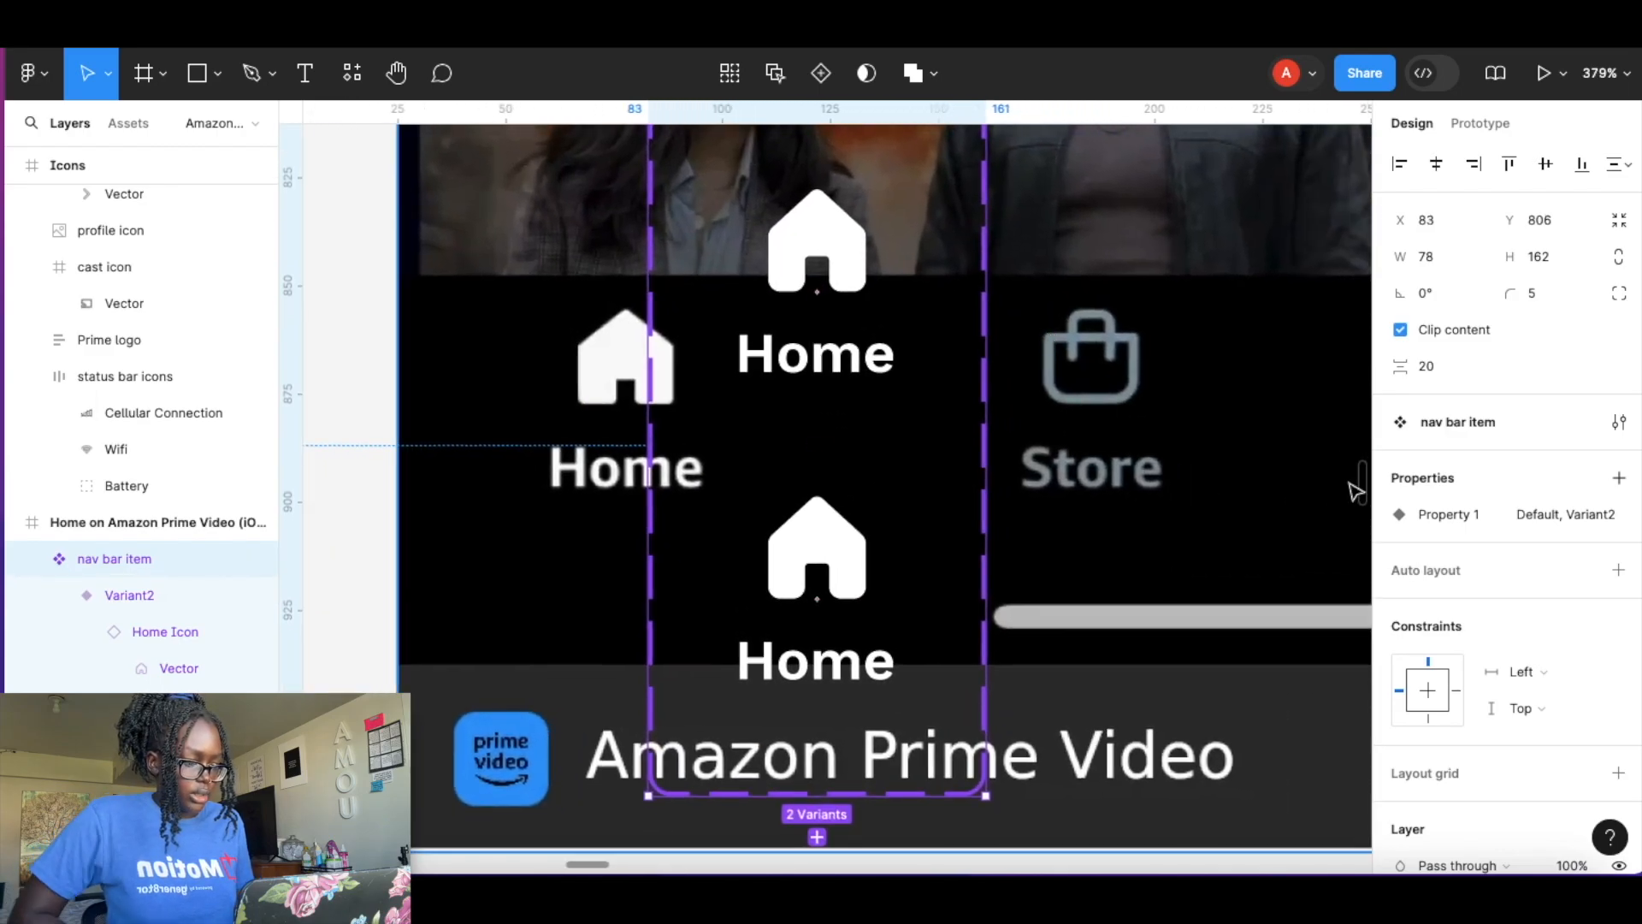
pyautogui.doubleClick(1443, 515)
pyautogui.write('state')
pyautogui.press('Return')
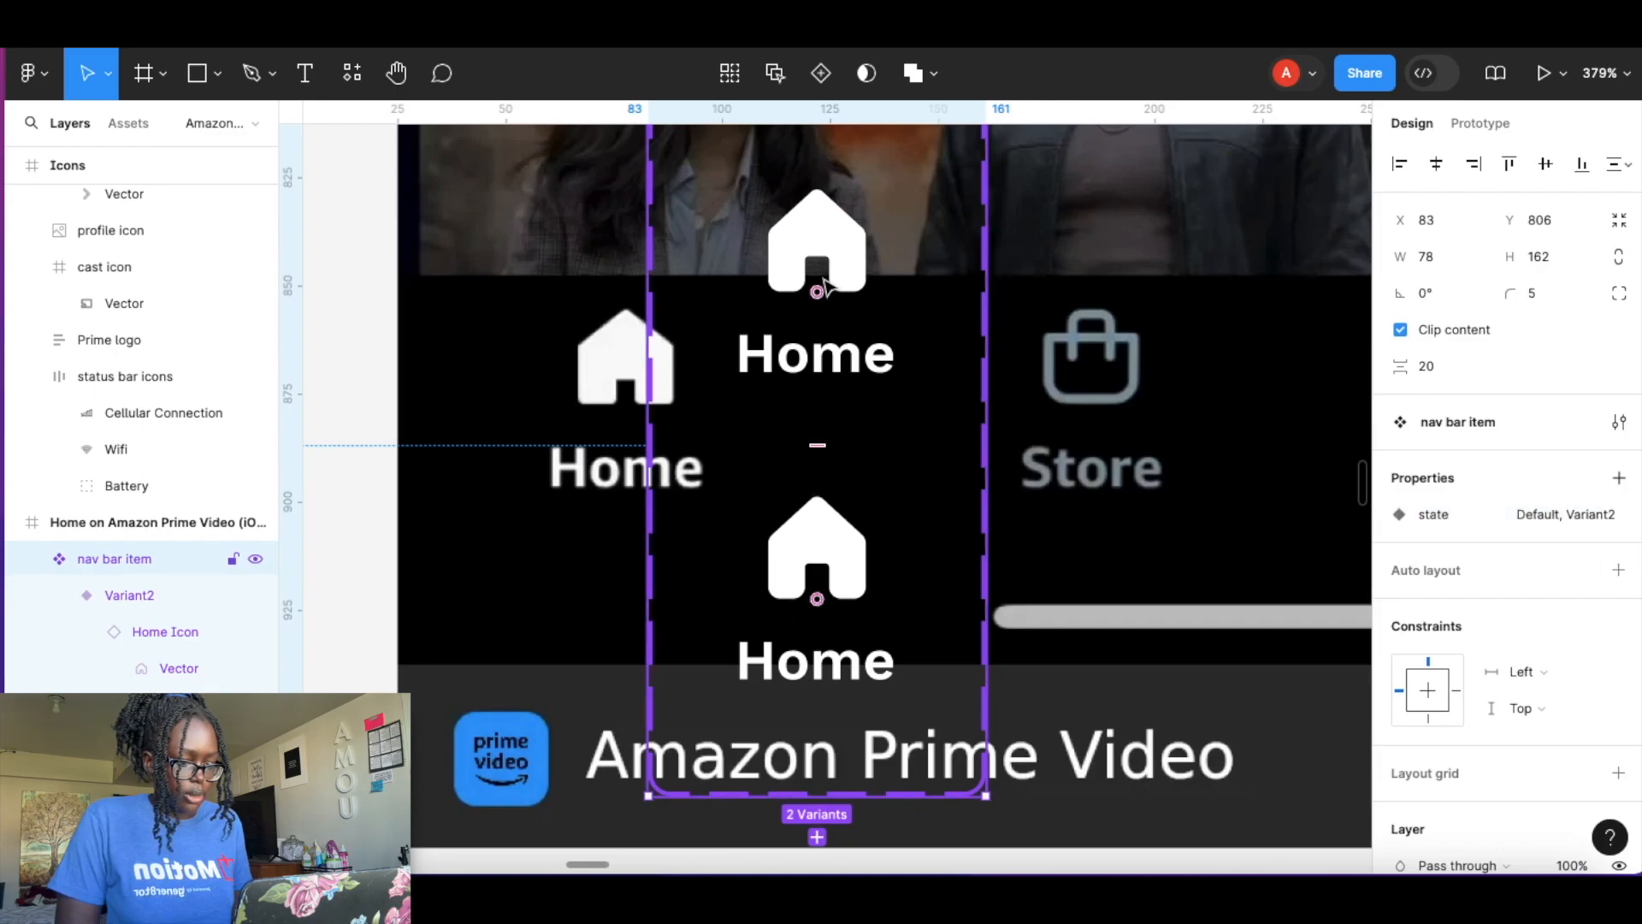
# Set the lower variant's state value to selected.
pyautogui.click(832, 558)
pyautogui.click(1512, 590)
pyautogui.write('selected')
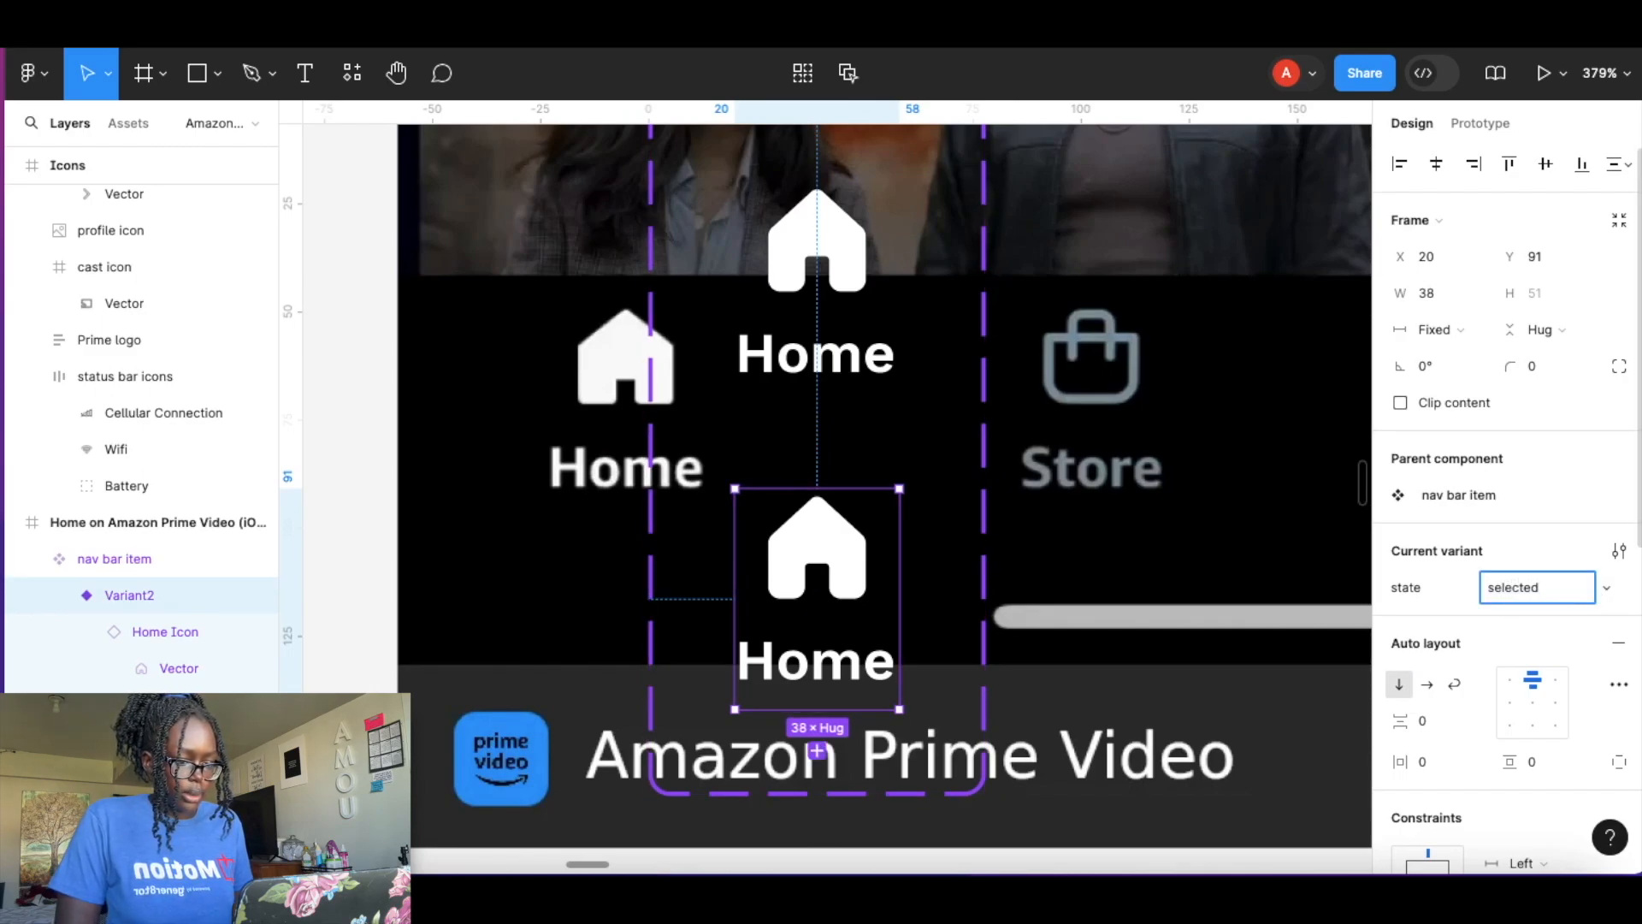
pyautogui.press('Return')
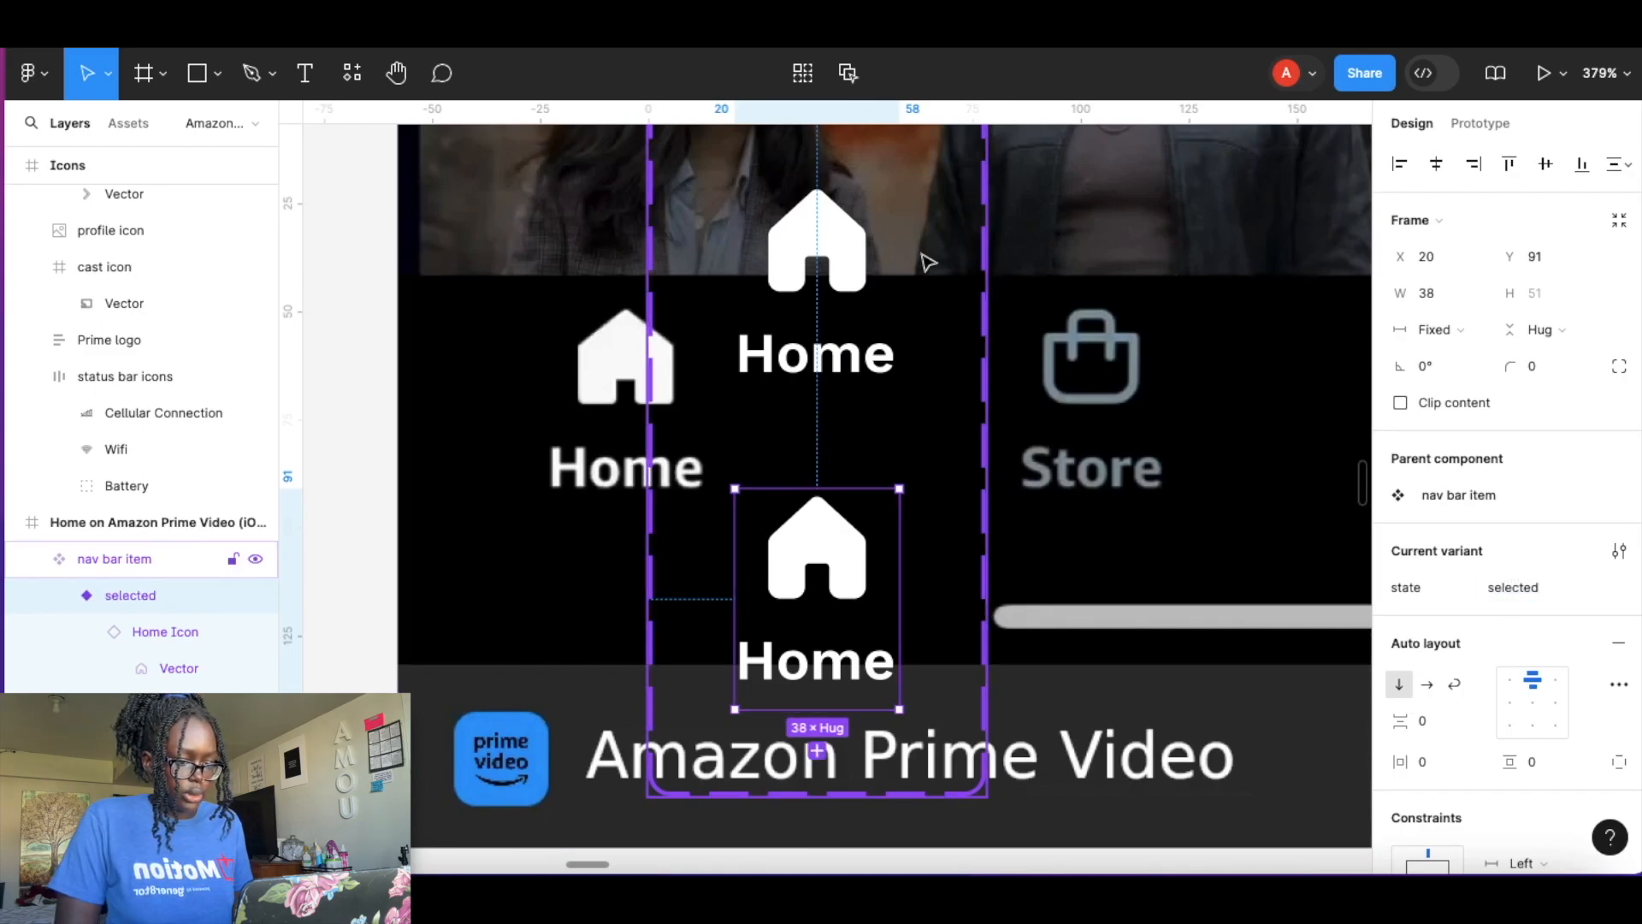
# Change the default variant's Home icon fill to grey 8599A2.
pyautogui.click(823, 251)
pyautogui.click(823, 251)
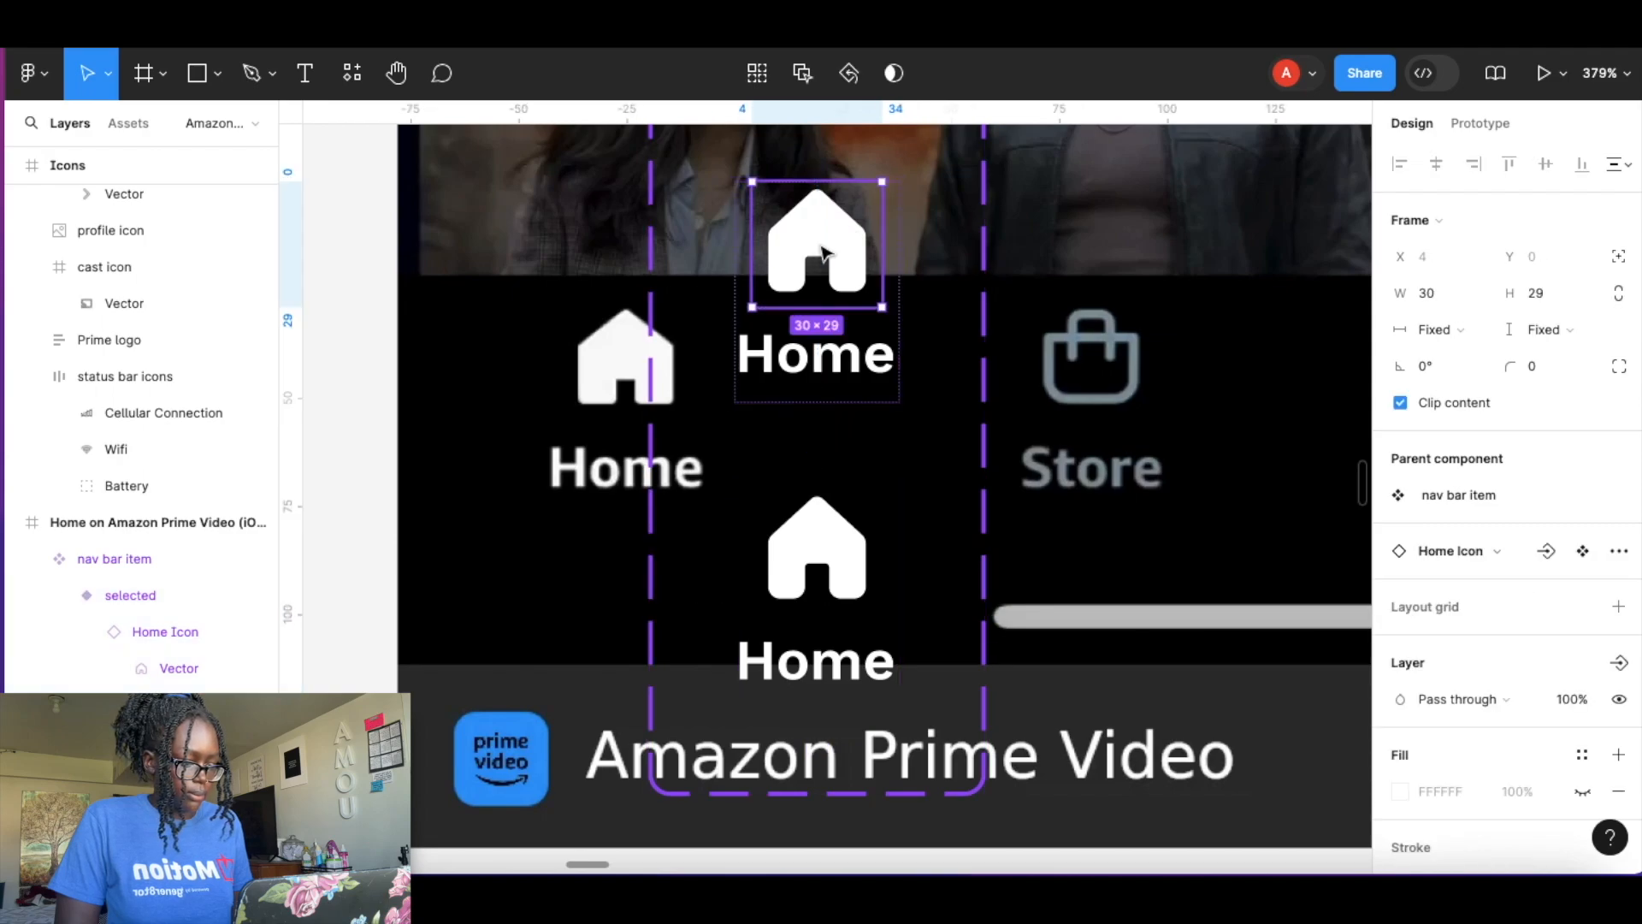
pyautogui.scroll(-2, 1397, 659)
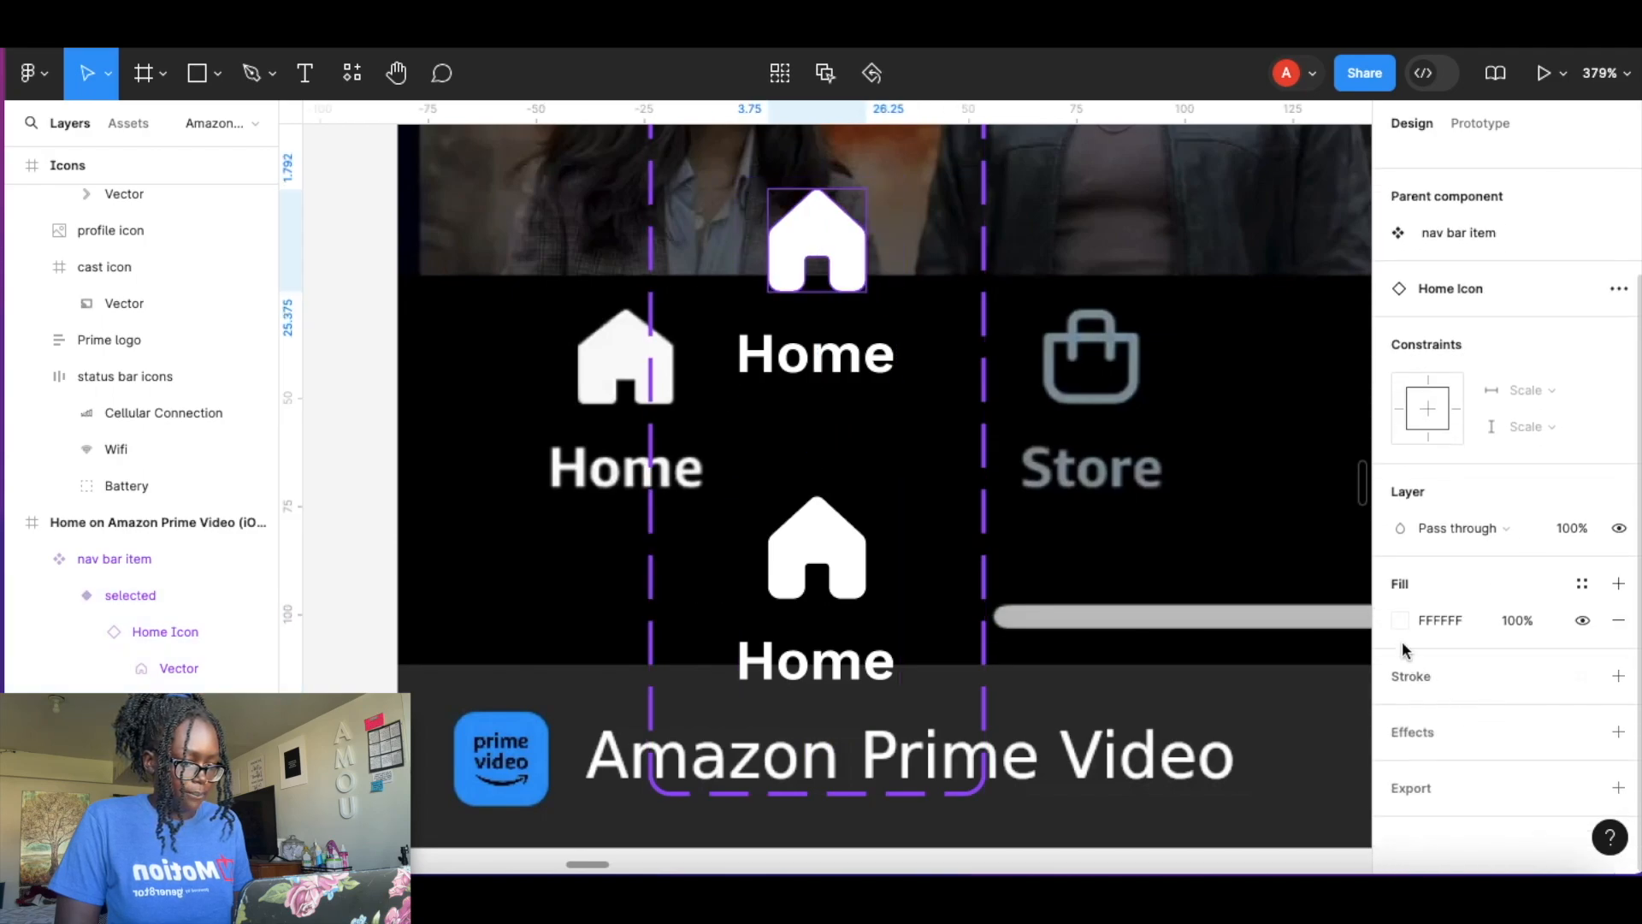
pyautogui.click(1400, 622)
pyautogui.click(1215, 750)
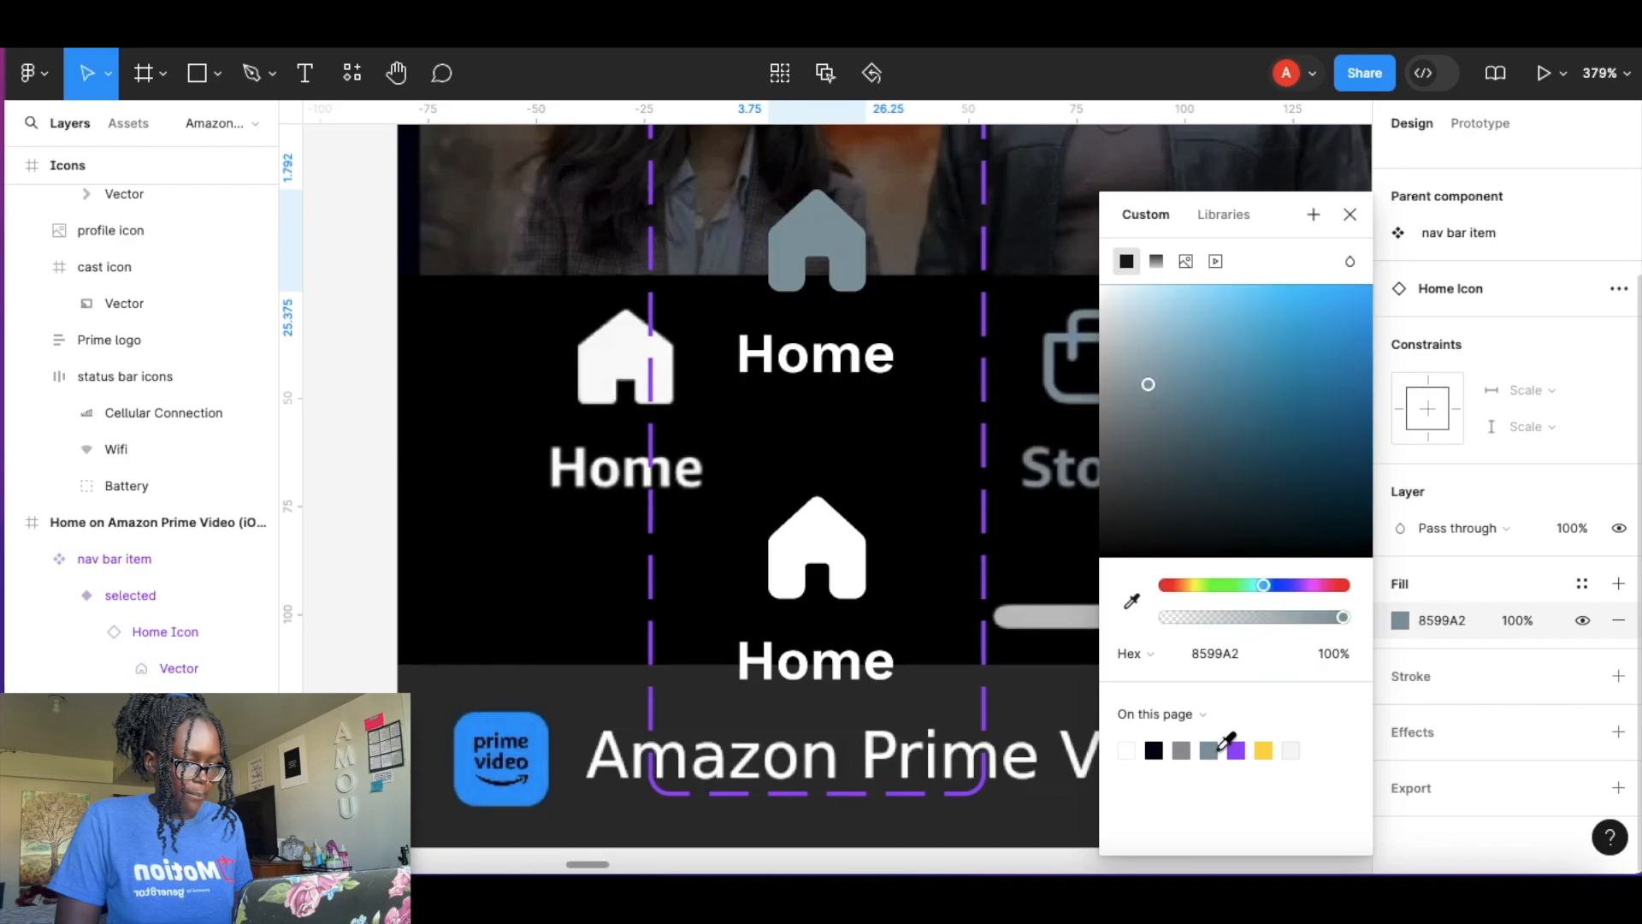
# Change the default variant's Home label colour to grey 8599A2.
pyautogui.click(831, 372)
pyautogui.doubleClick(831, 372)
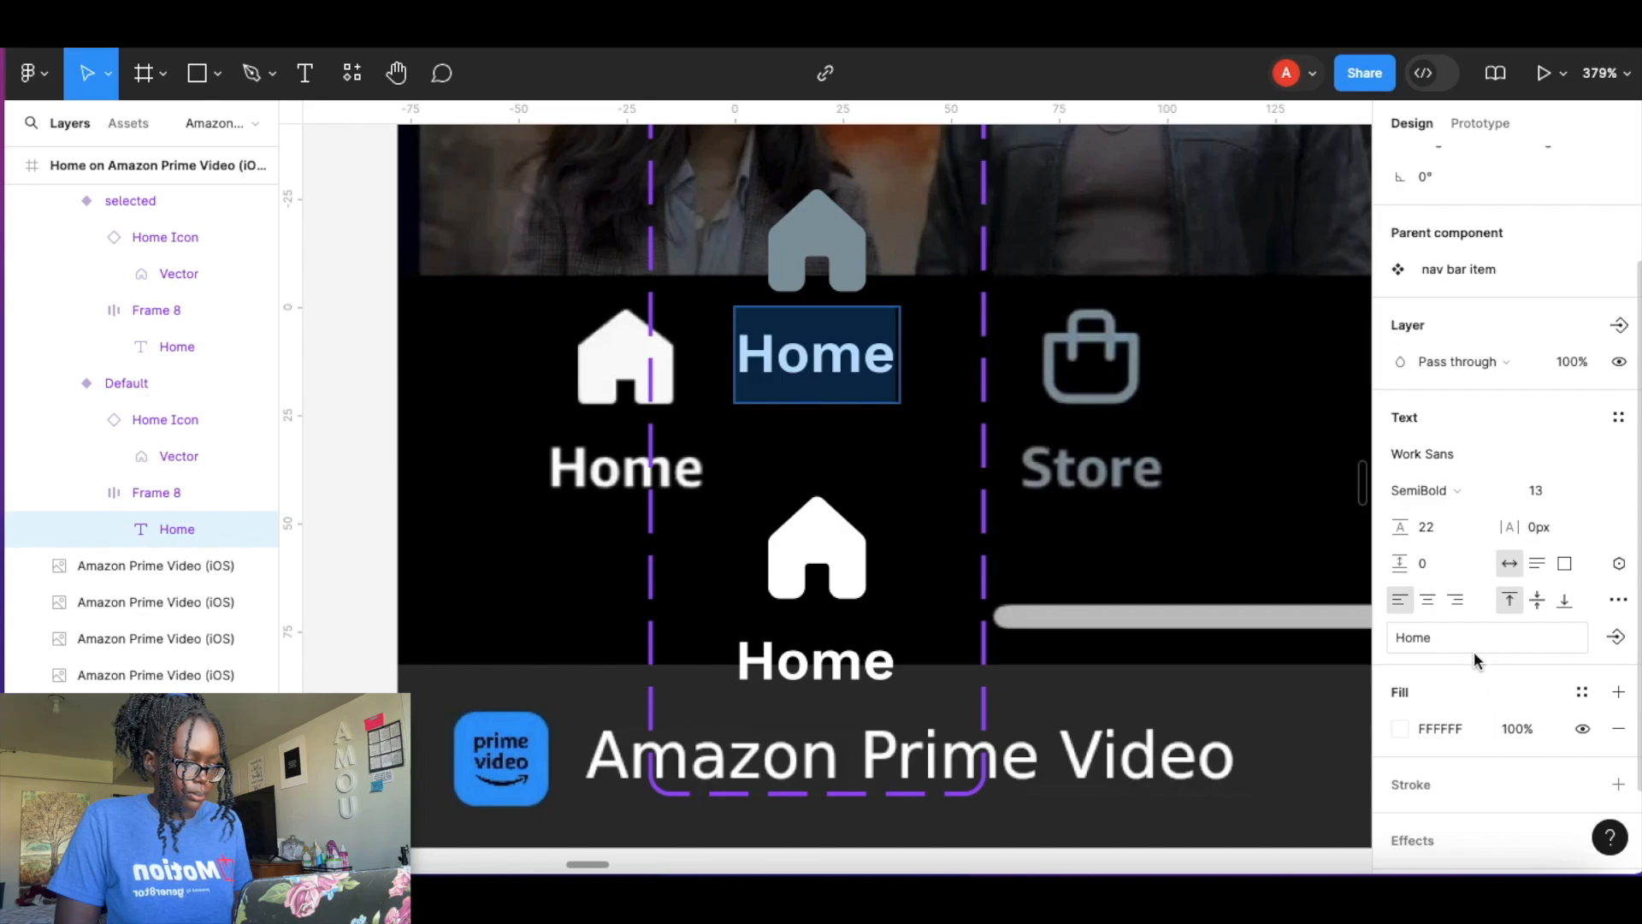
pyautogui.scroll(-3, 1477, 660)
pyautogui.click(1399, 621)
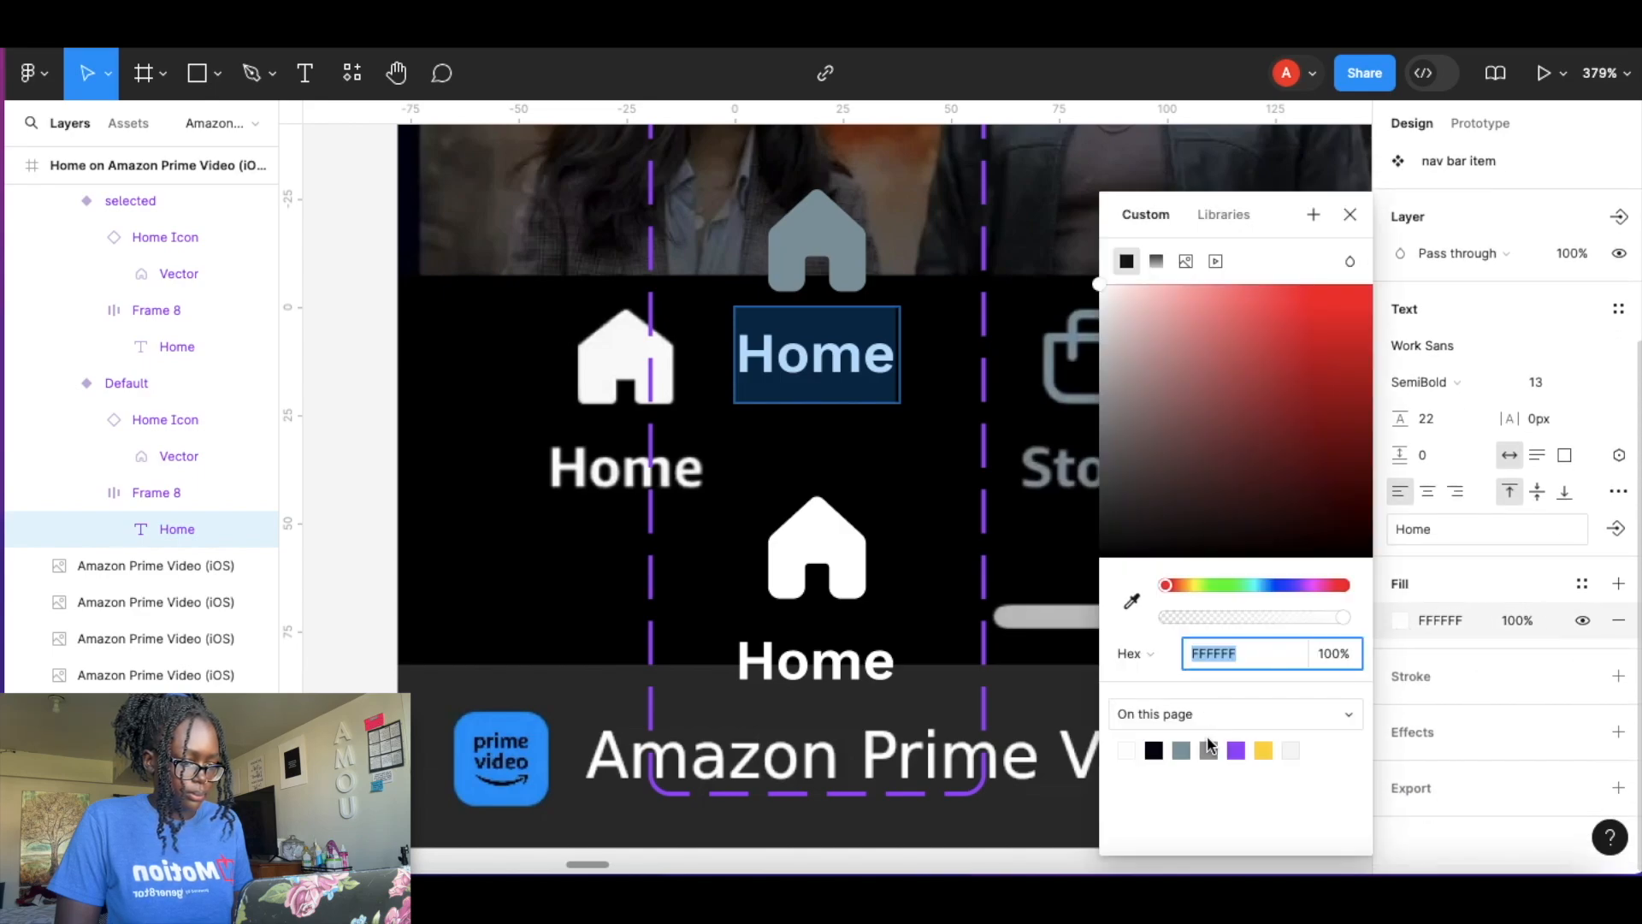
pyautogui.click(1209, 751)
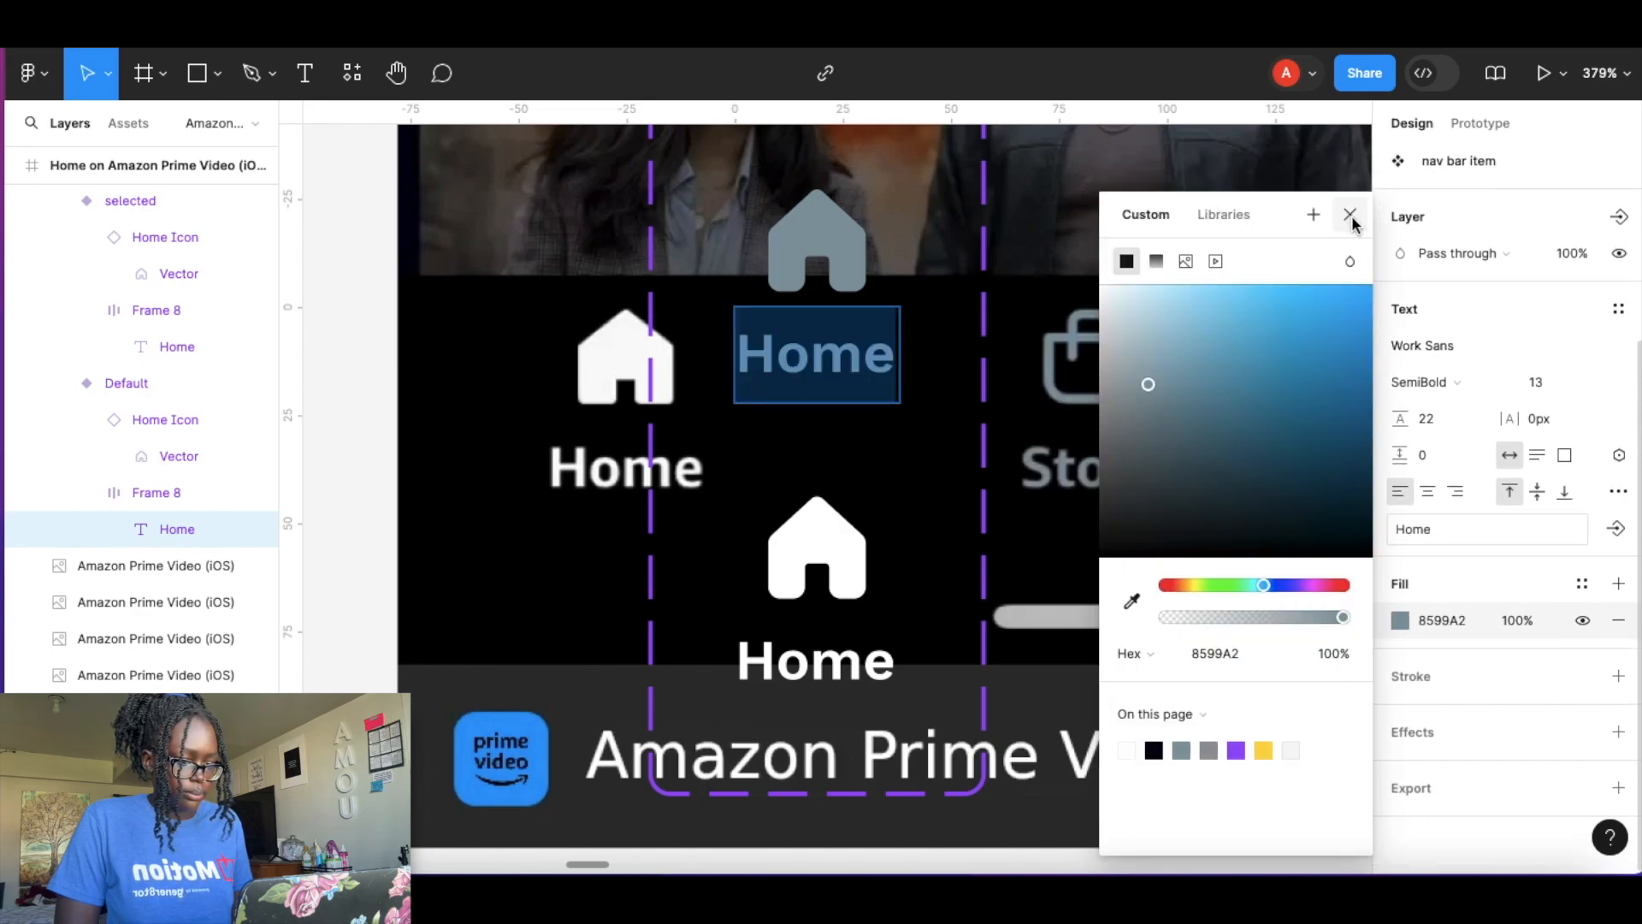
pyautogui.click(1350, 216)
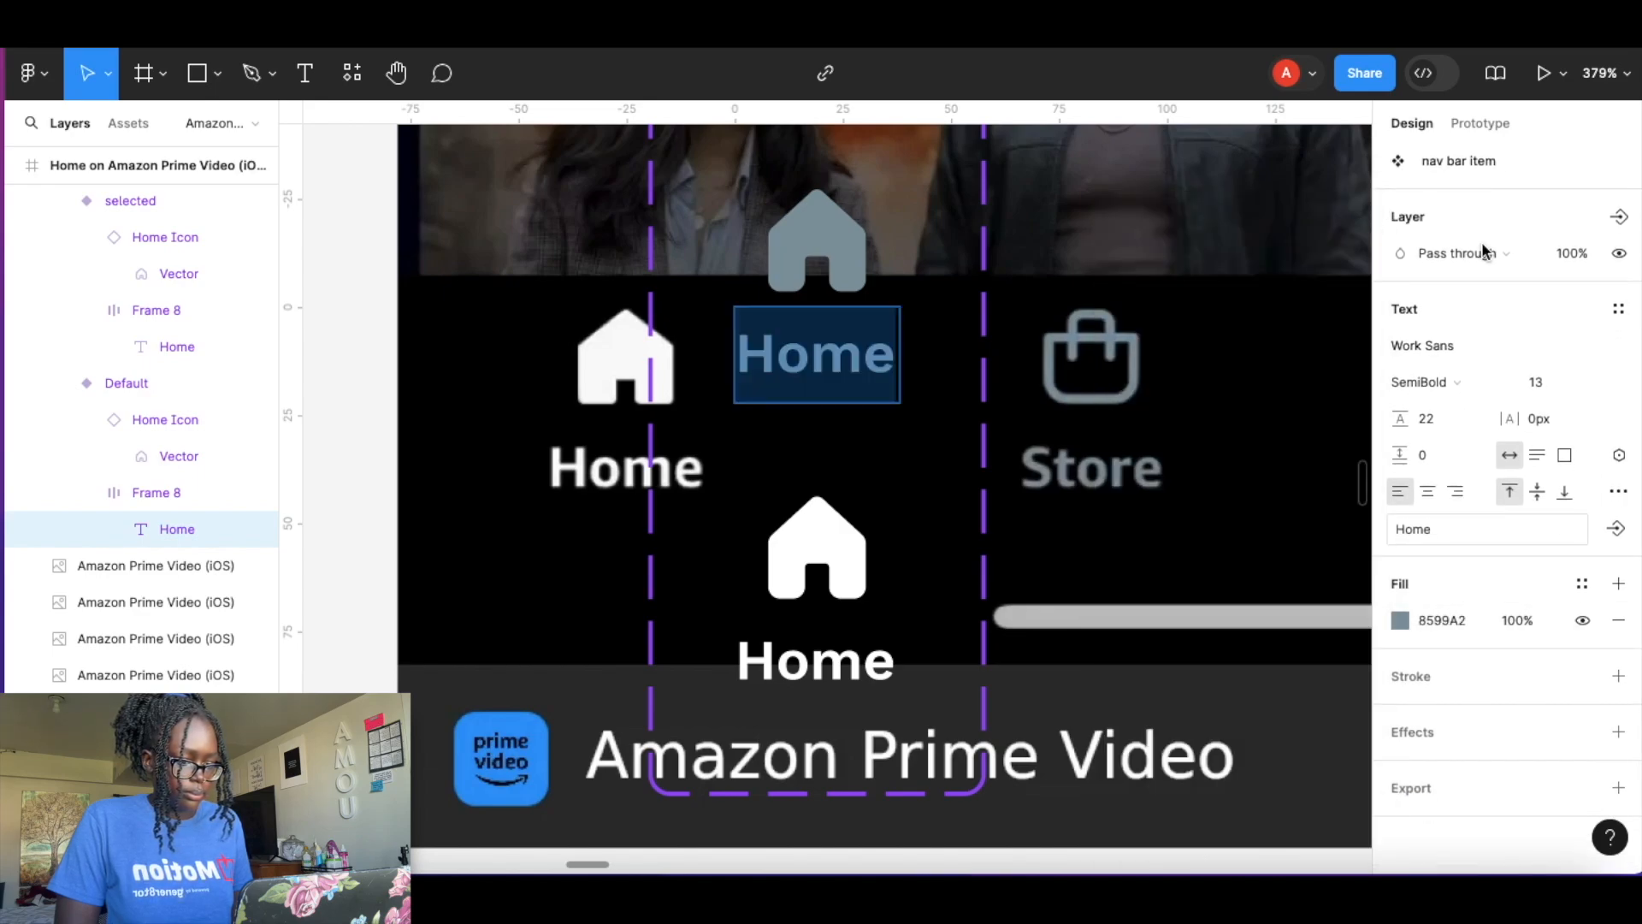
pyautogui.click(1185, 316)
# Create a text component property named Text from the default variant's Home label.
pyautogui.doubleClick(823, 361)
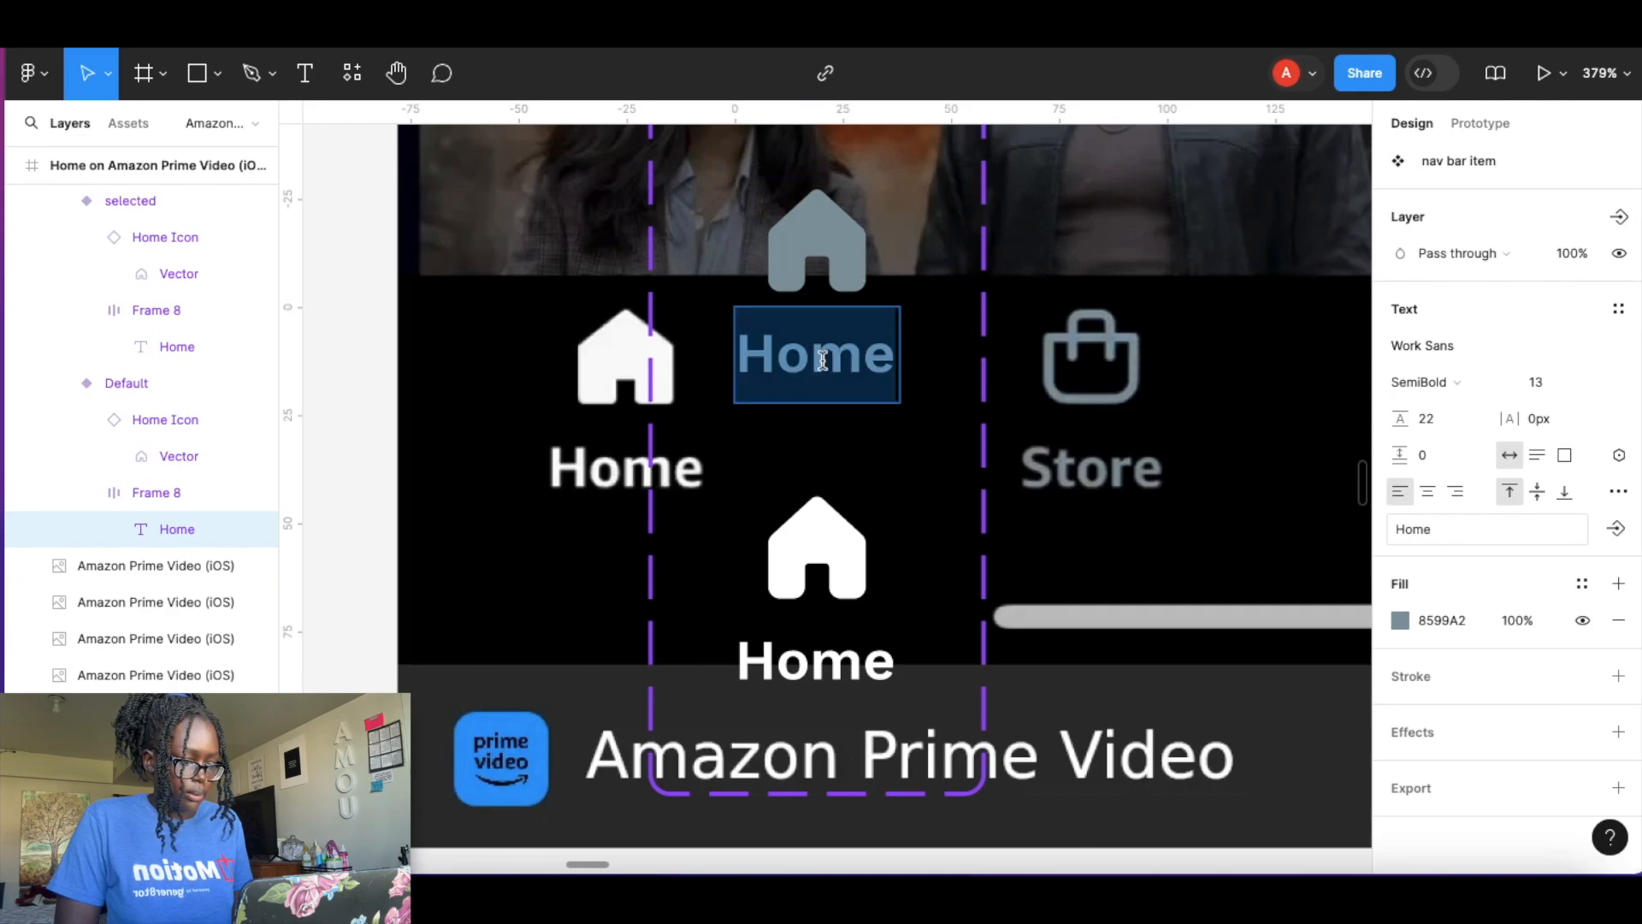
pyautogui.click(1616, 529)
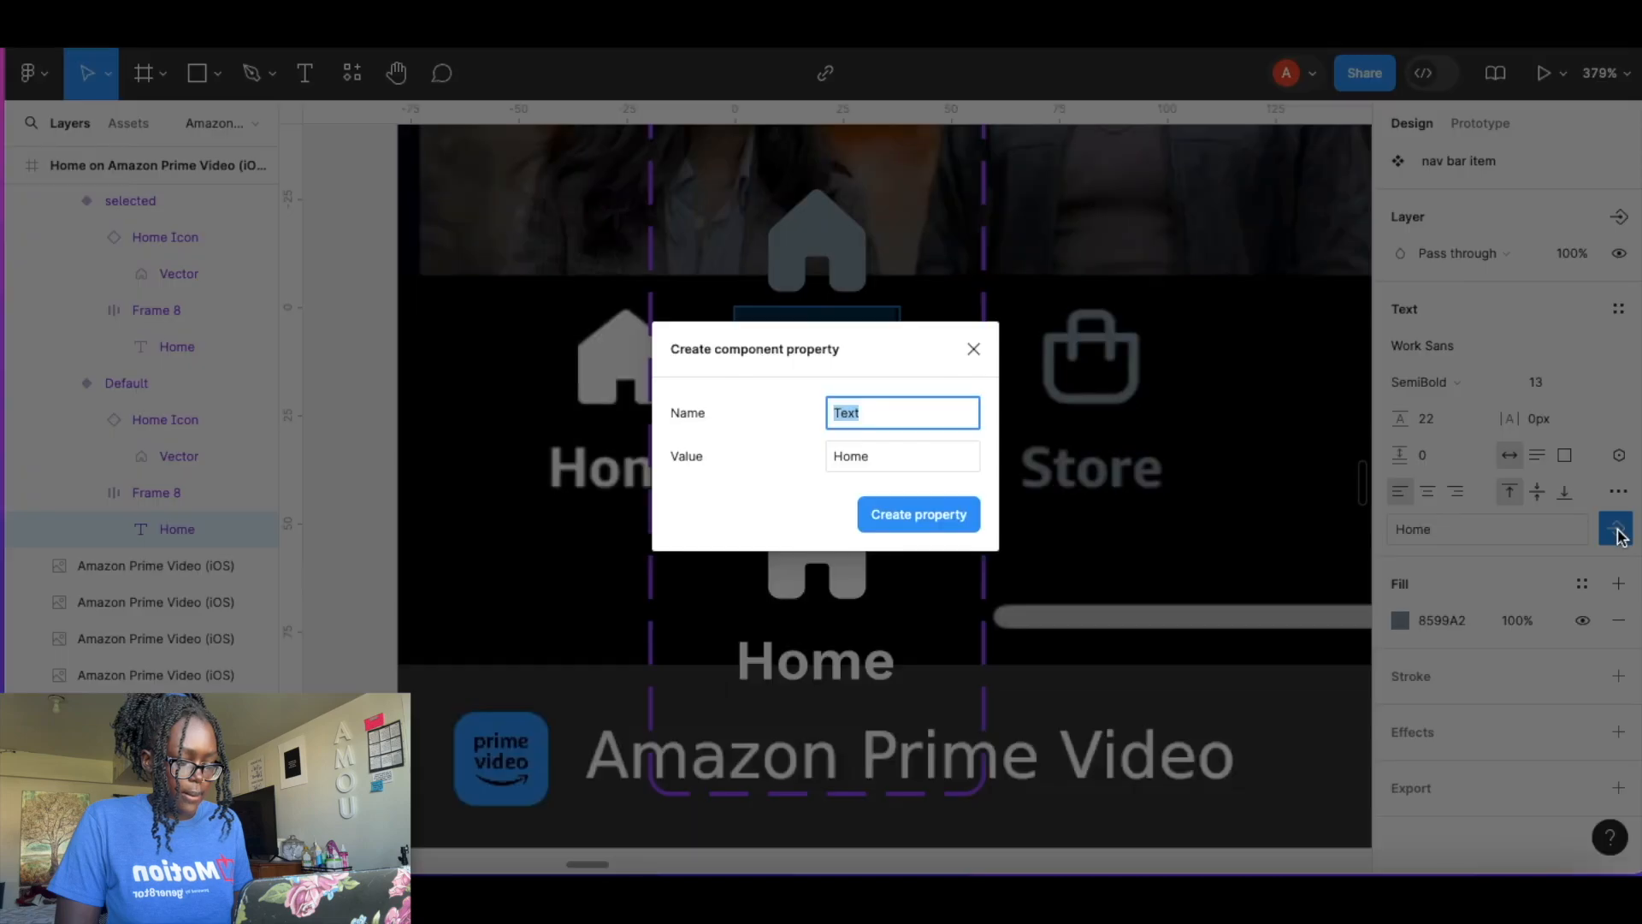
pyautogui.click(915, 511)
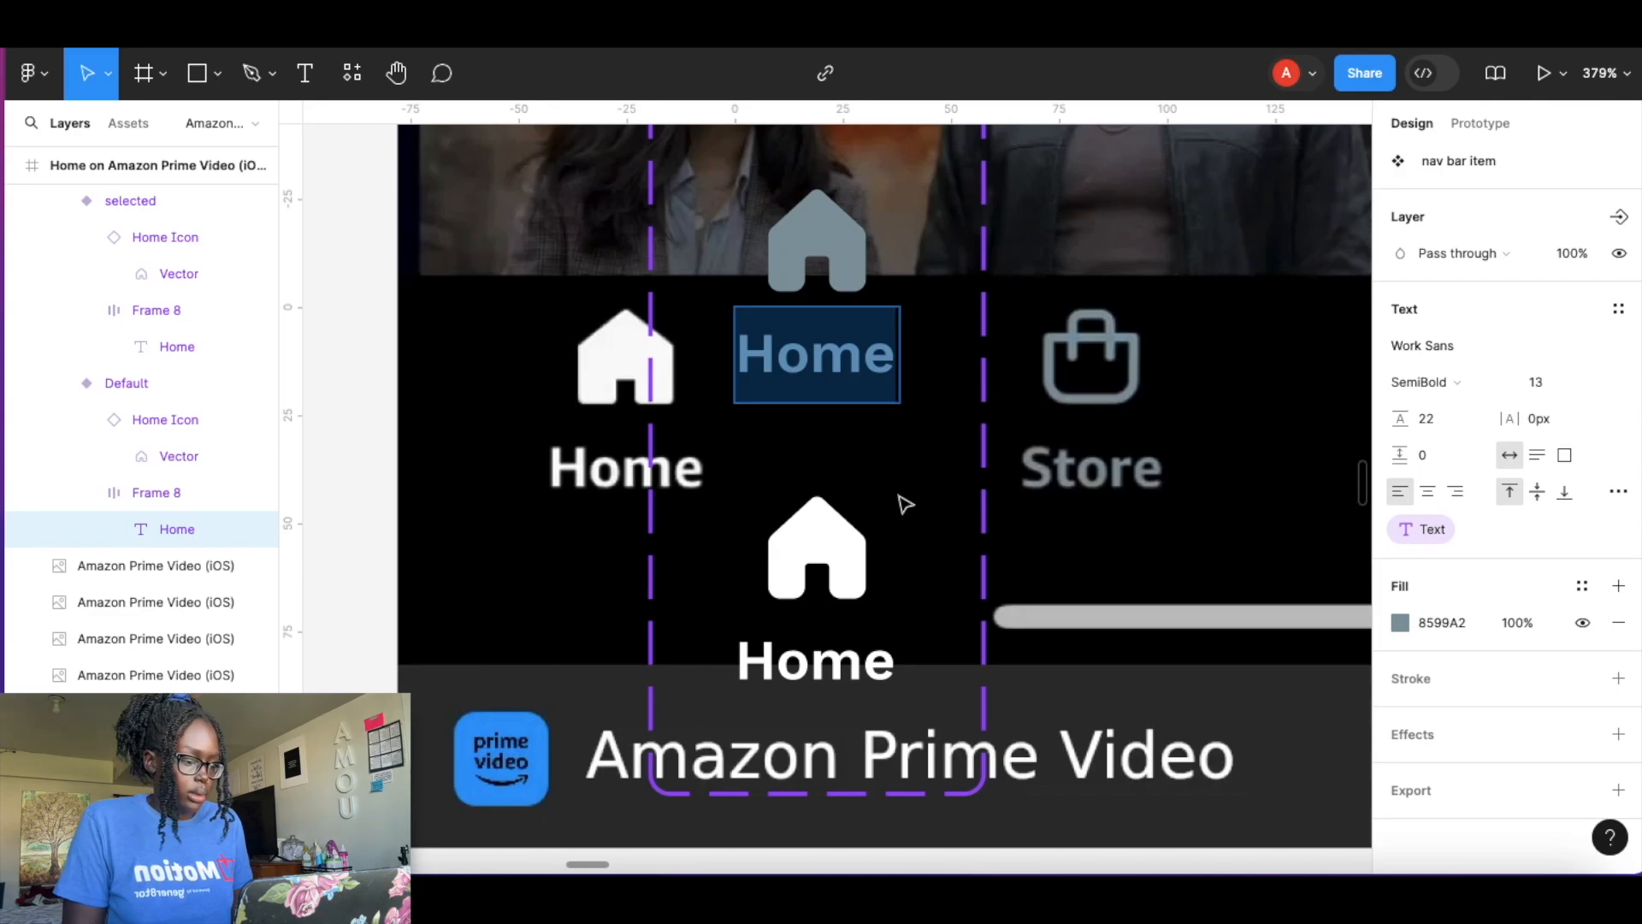
# Create an Instance swap property for the default icon with Home, Download, Search and Store icons as preferred values.
pyautogui.click(828, 279)
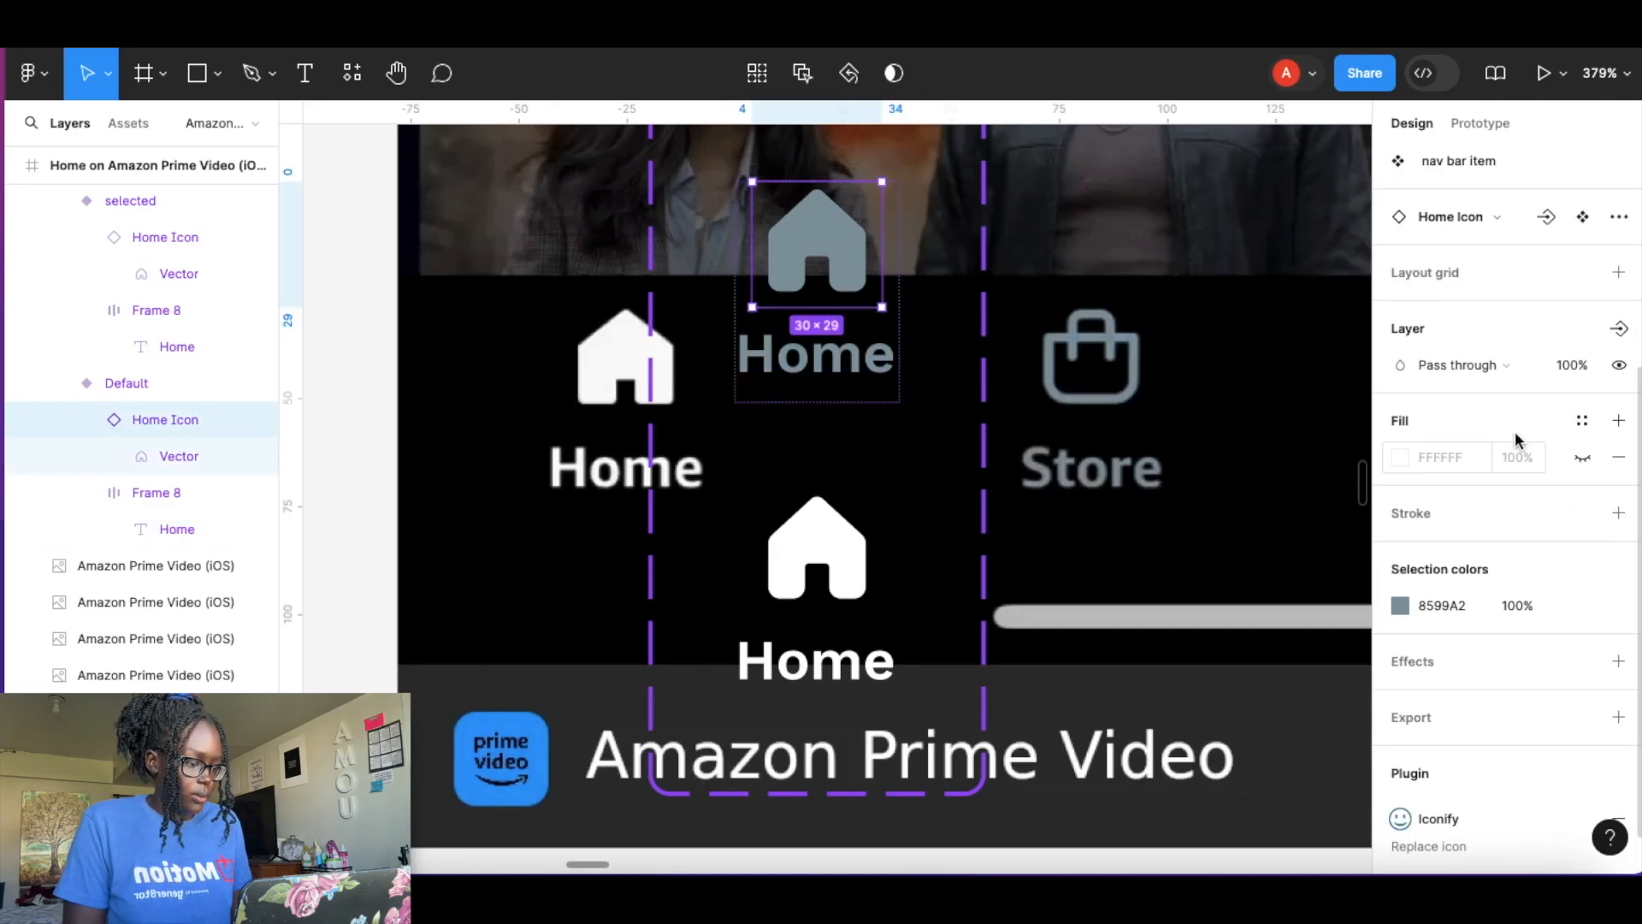
pyautogui.scroll(4, 1514, 428)
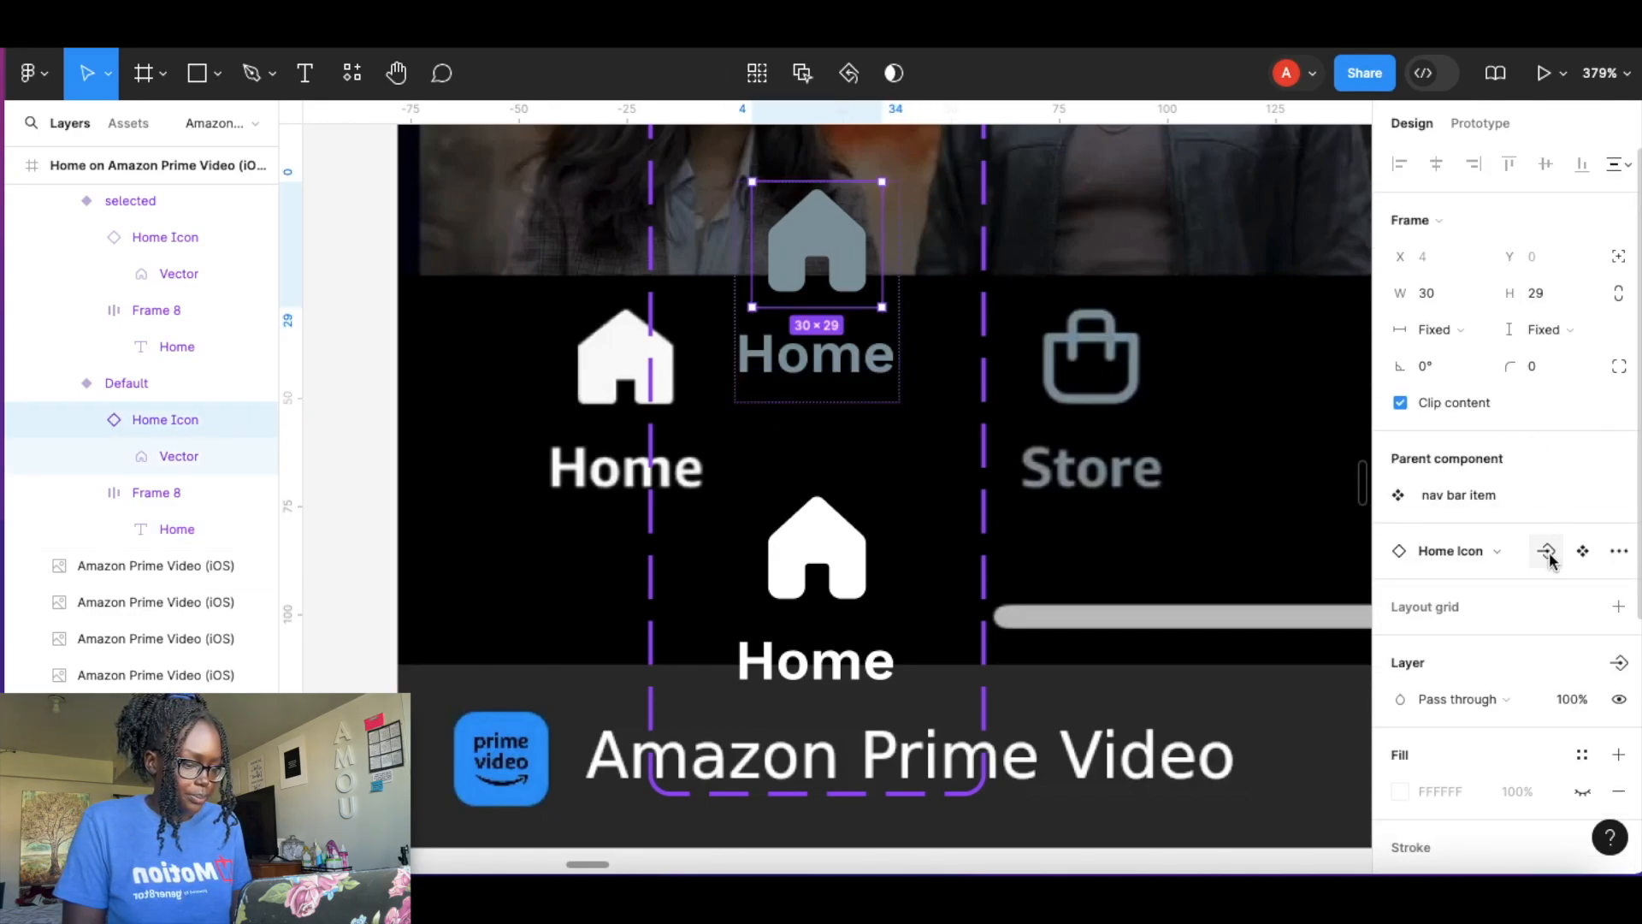
pyautogui.click(1548, 552)
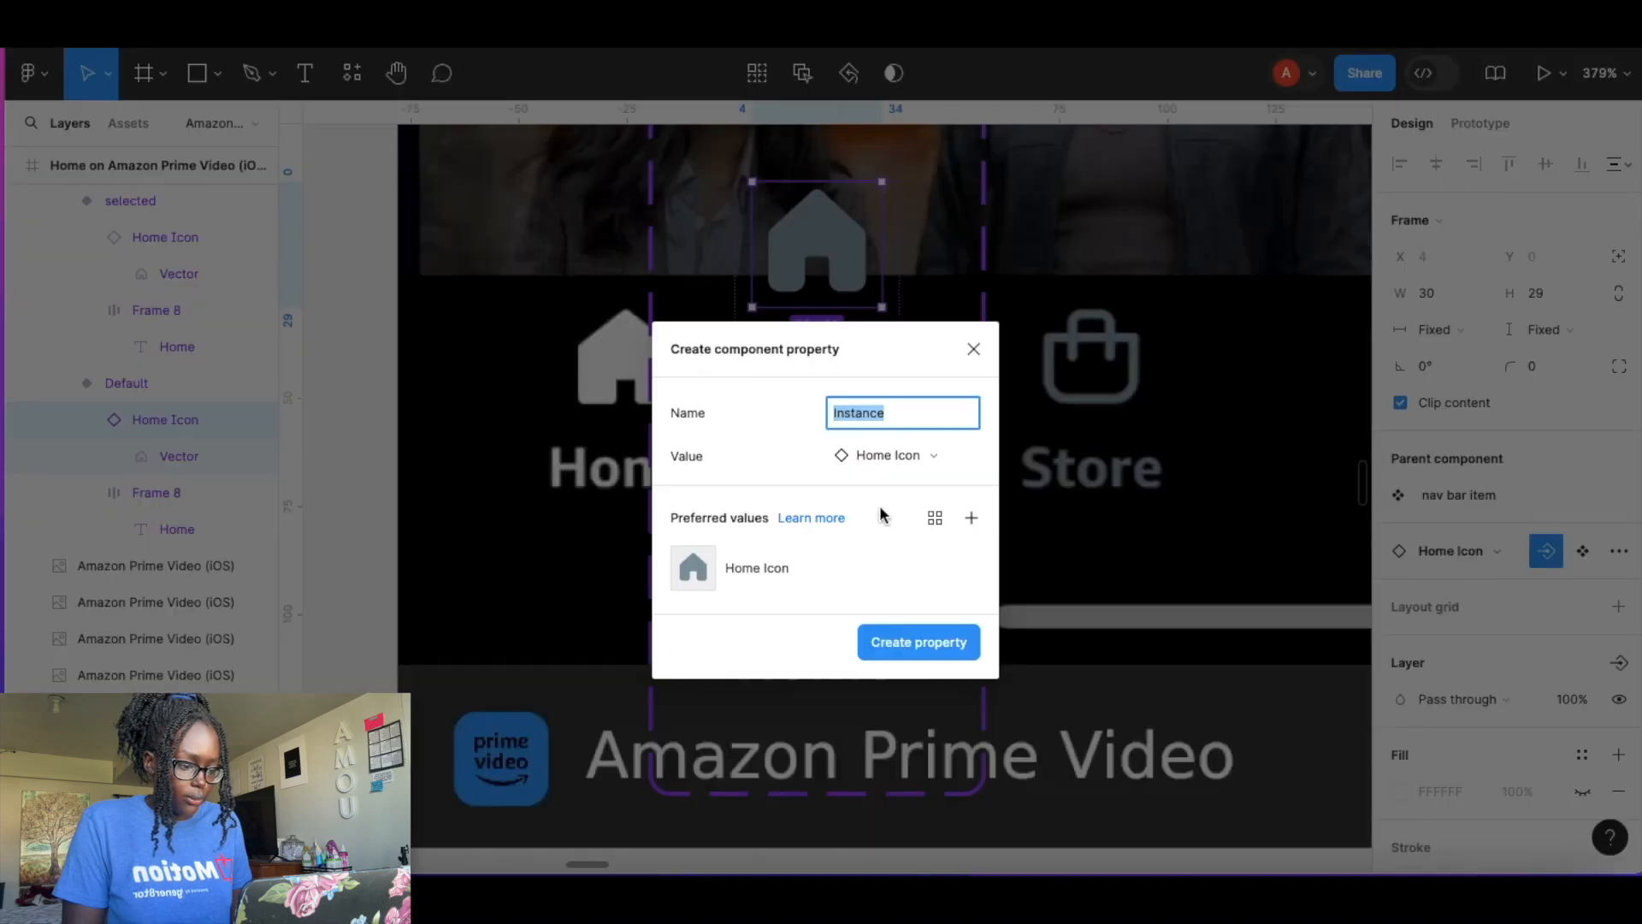
pyautogui.click(970, 517)
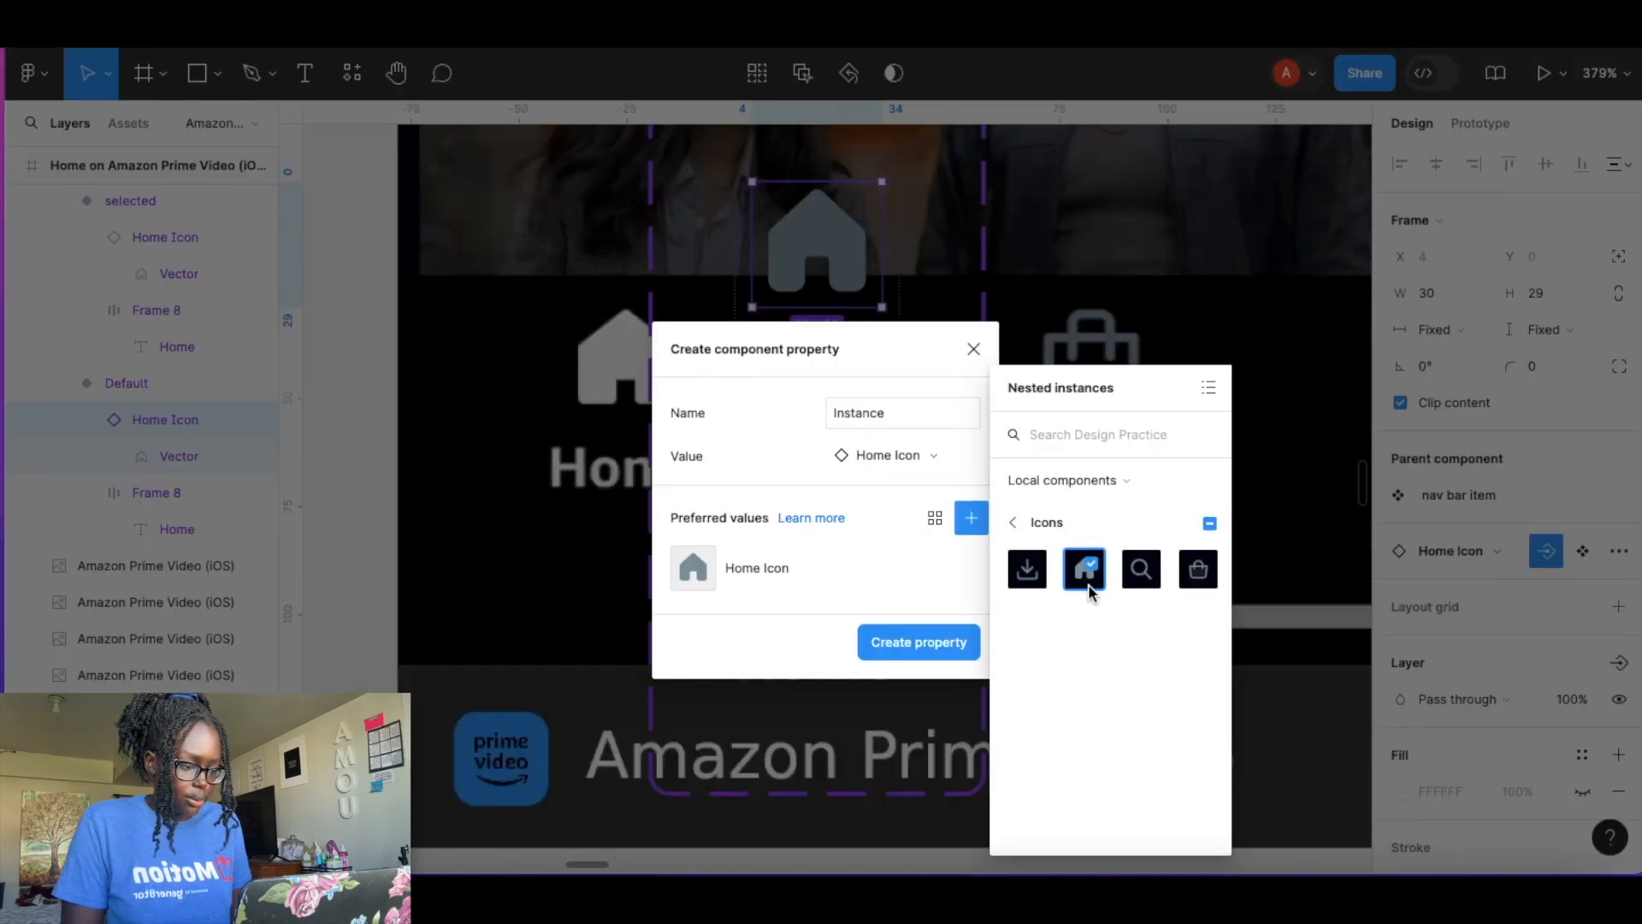
pyautogui.click(1032, 569)
pyautogui.click(1143, 569)
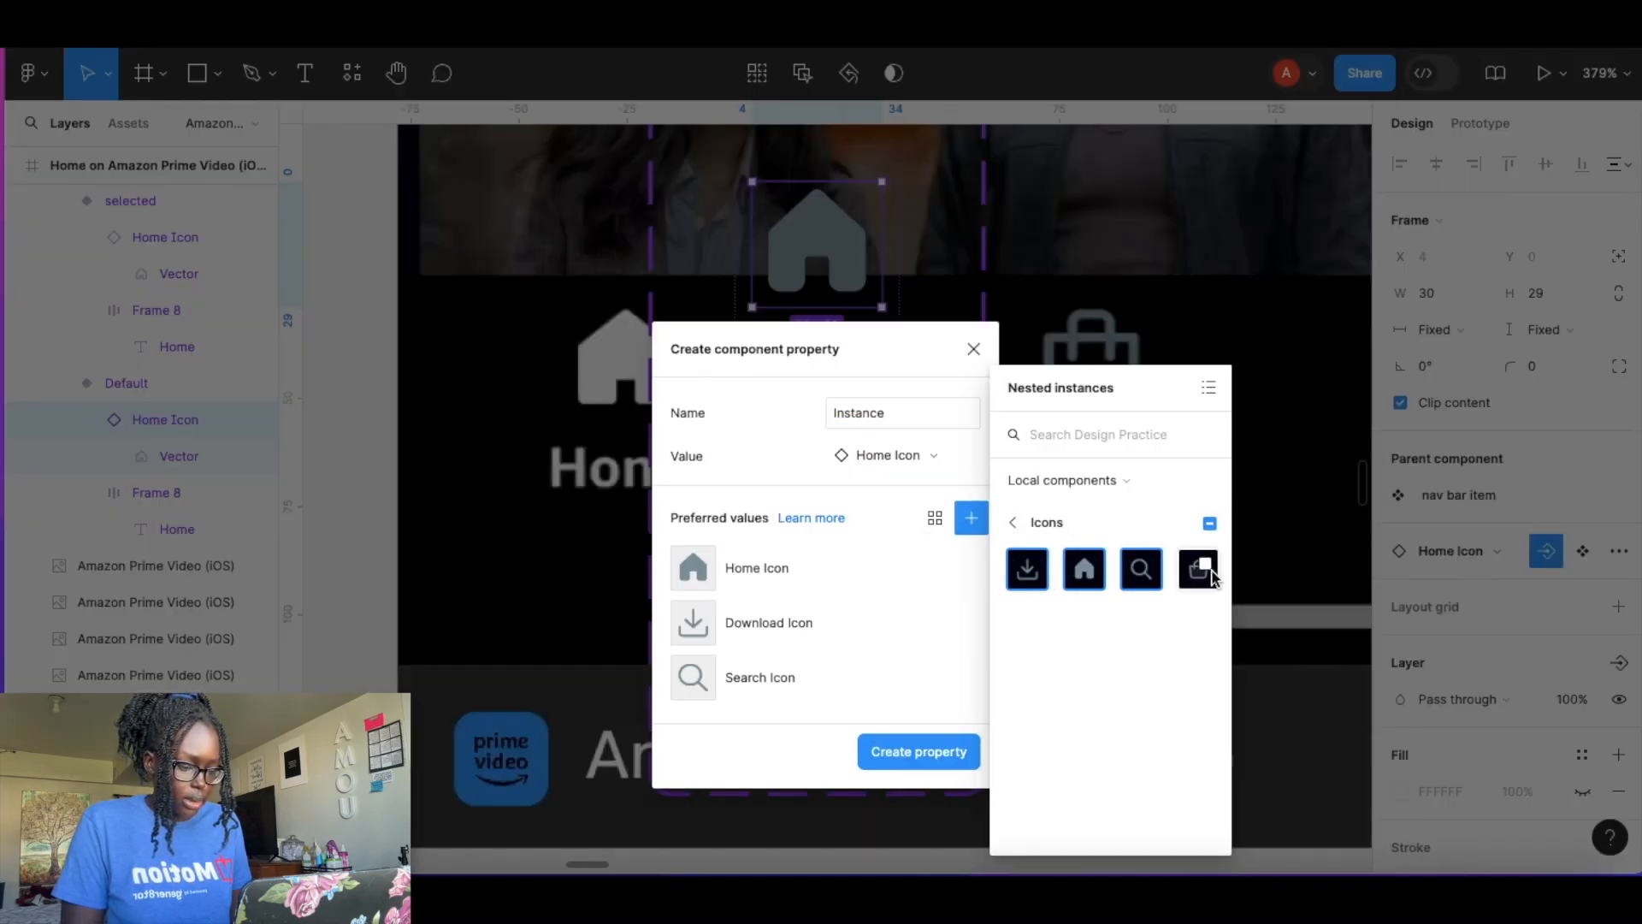
pyautogui.click(1200, 571)
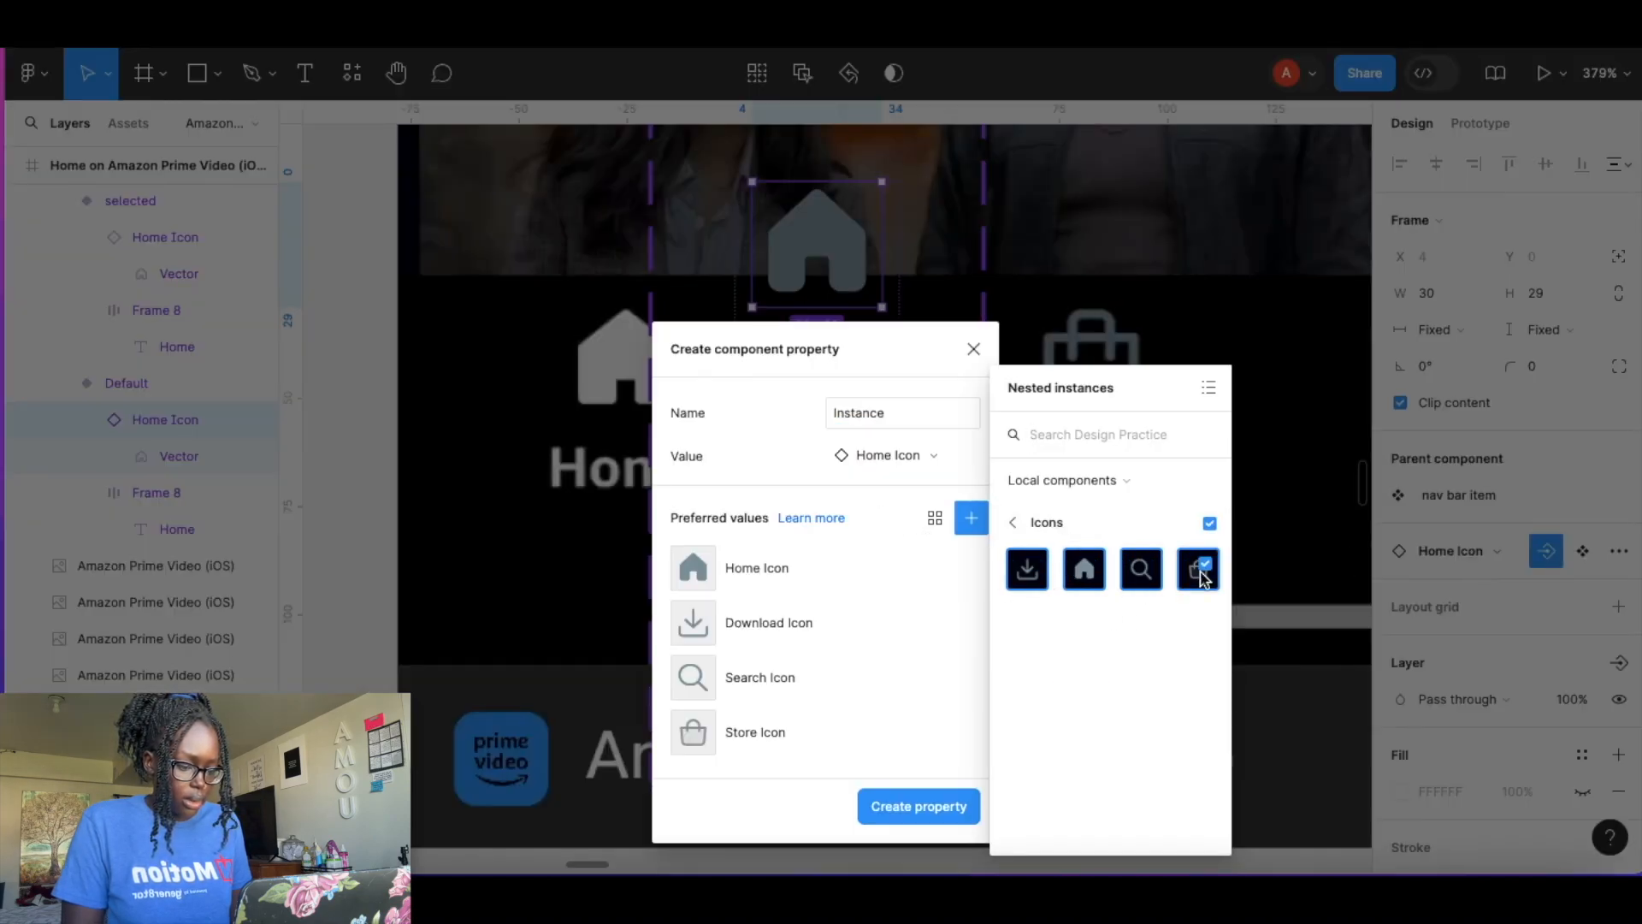
pyautogui.click(922, 808)
# Apply the Instance property to the Home icon in the selected variant.
pyautogui.click(833, 560)
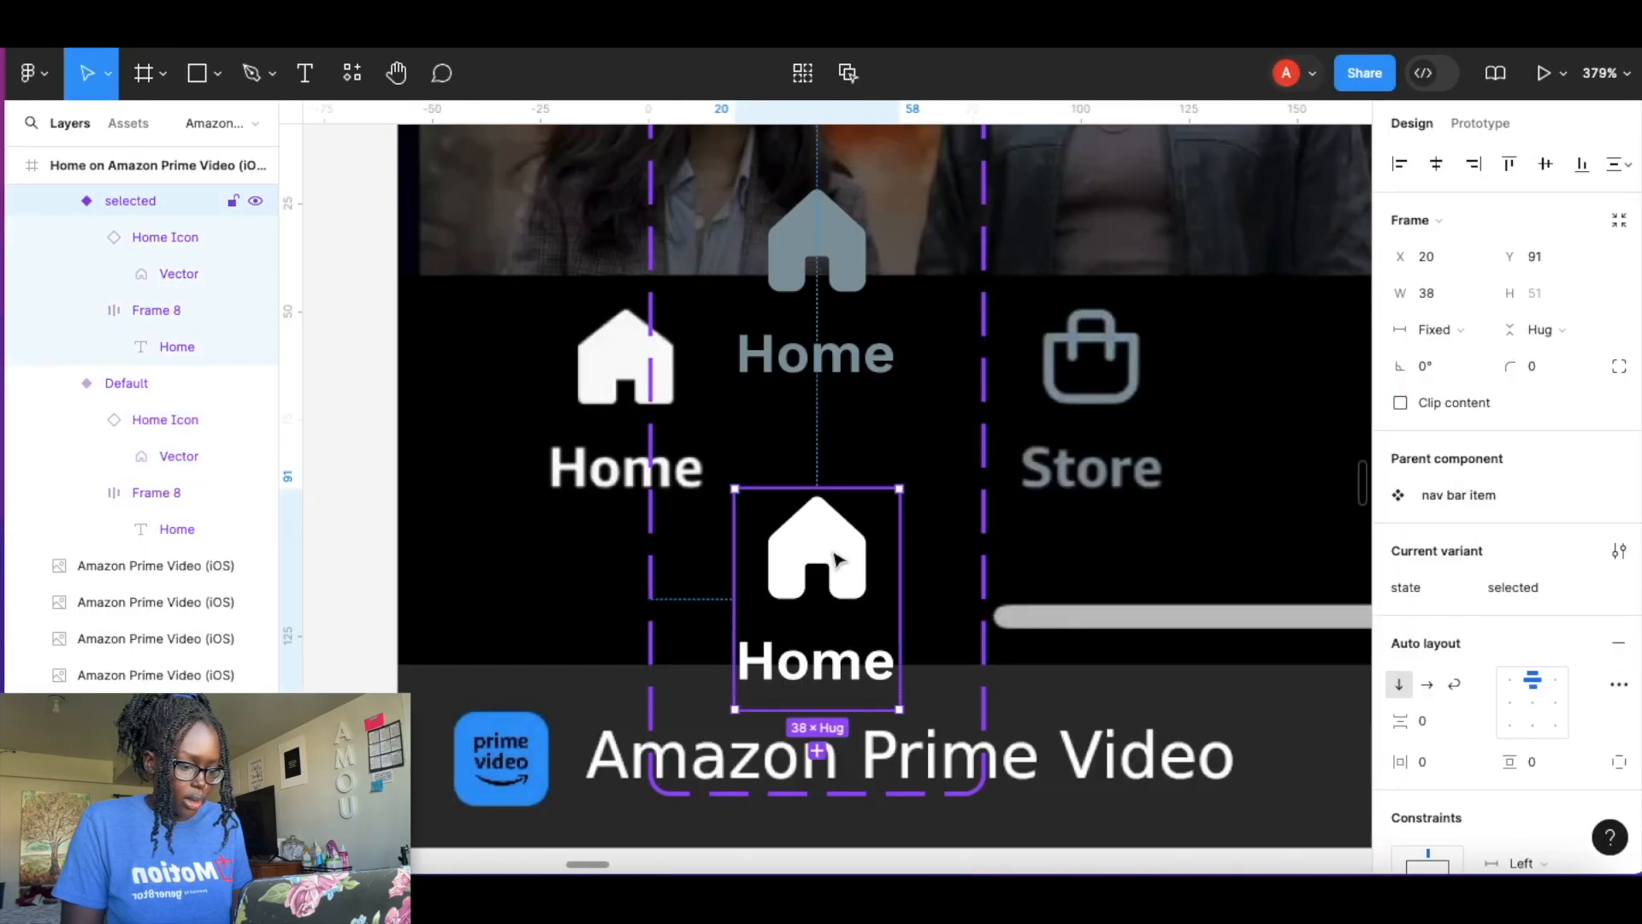
pyautogui.doubleClick(834, 560)
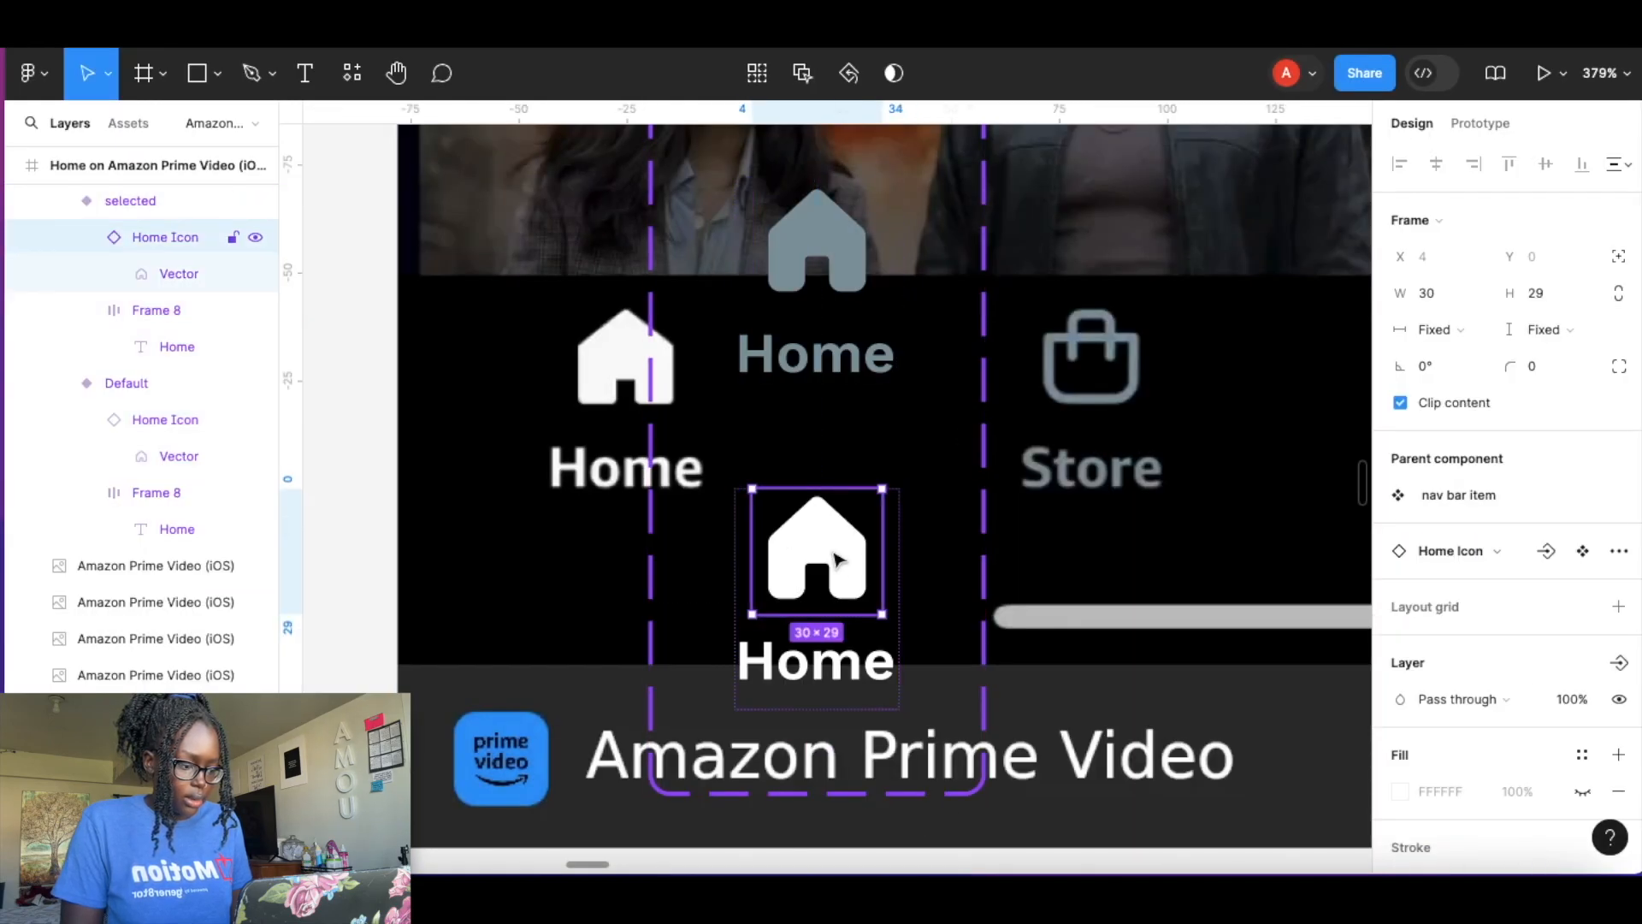
pyautogui.click(1552, 553)
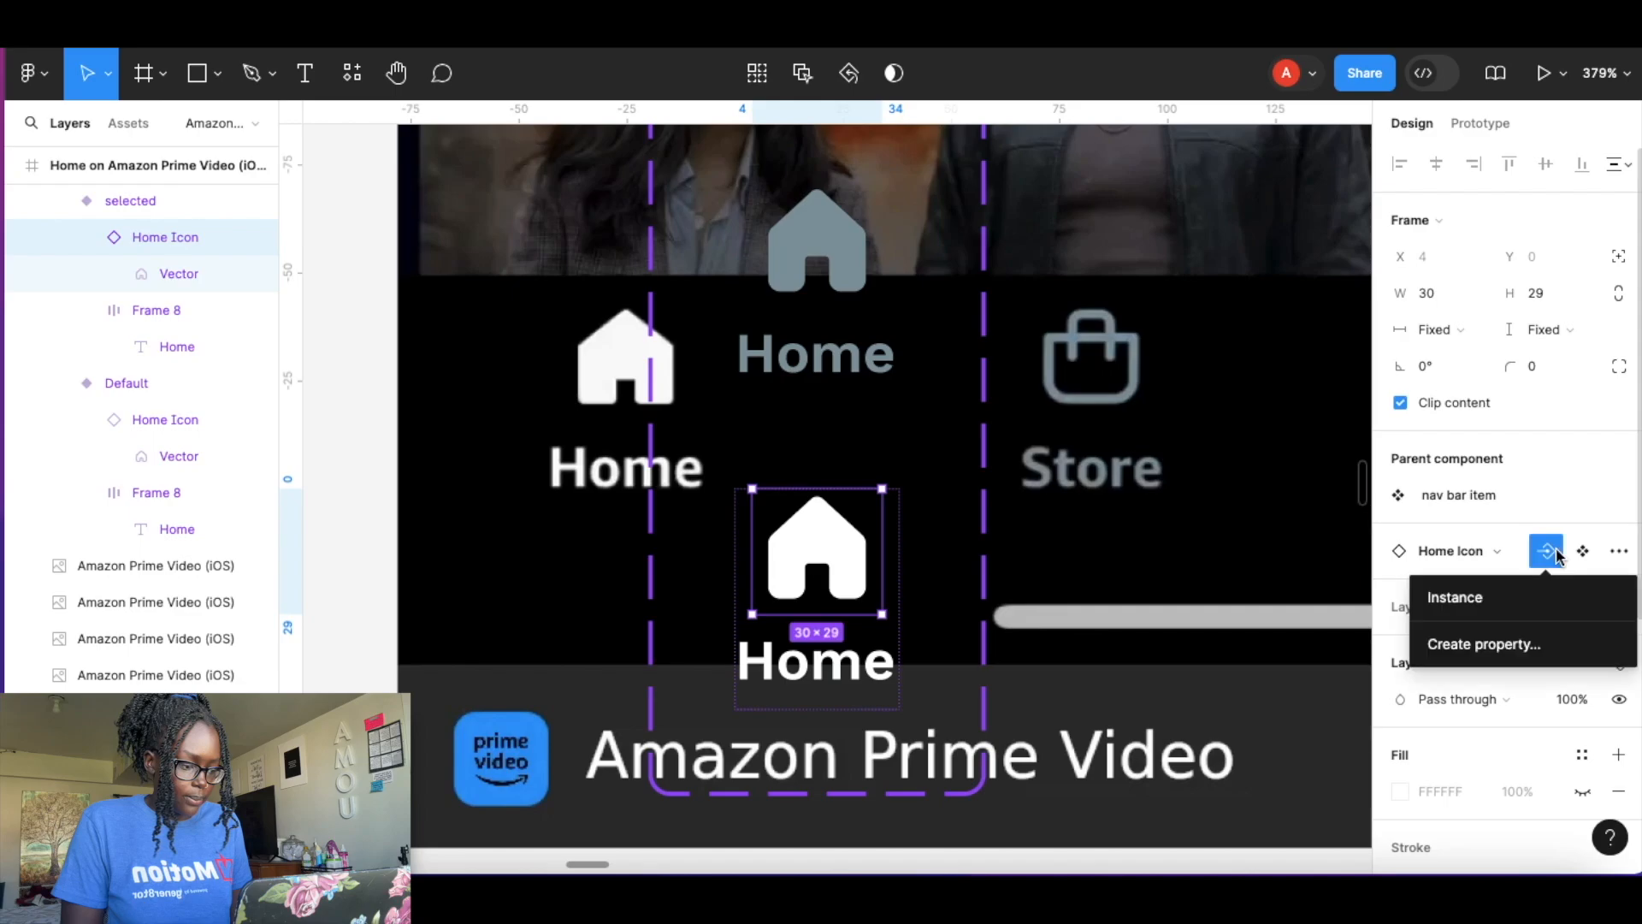
pyautogui.click(1451, 599)
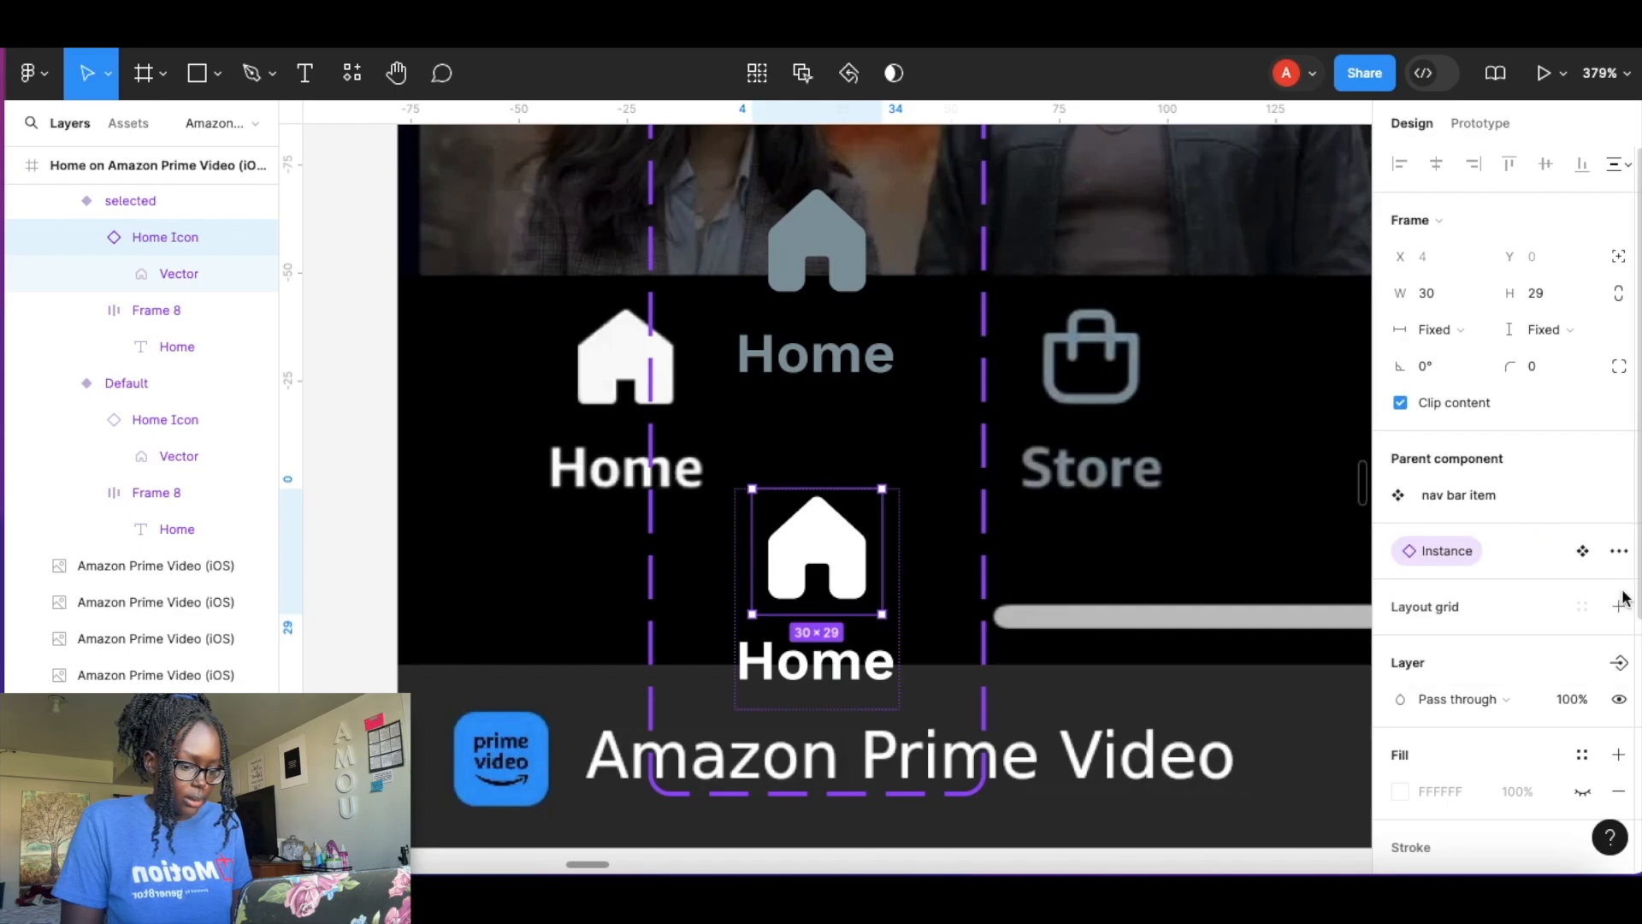
# Apply the Text property to the Home label in the selected variant.
pyautogui.click(834, 667)
pyautogui.scroll(-3, 1524, 637)
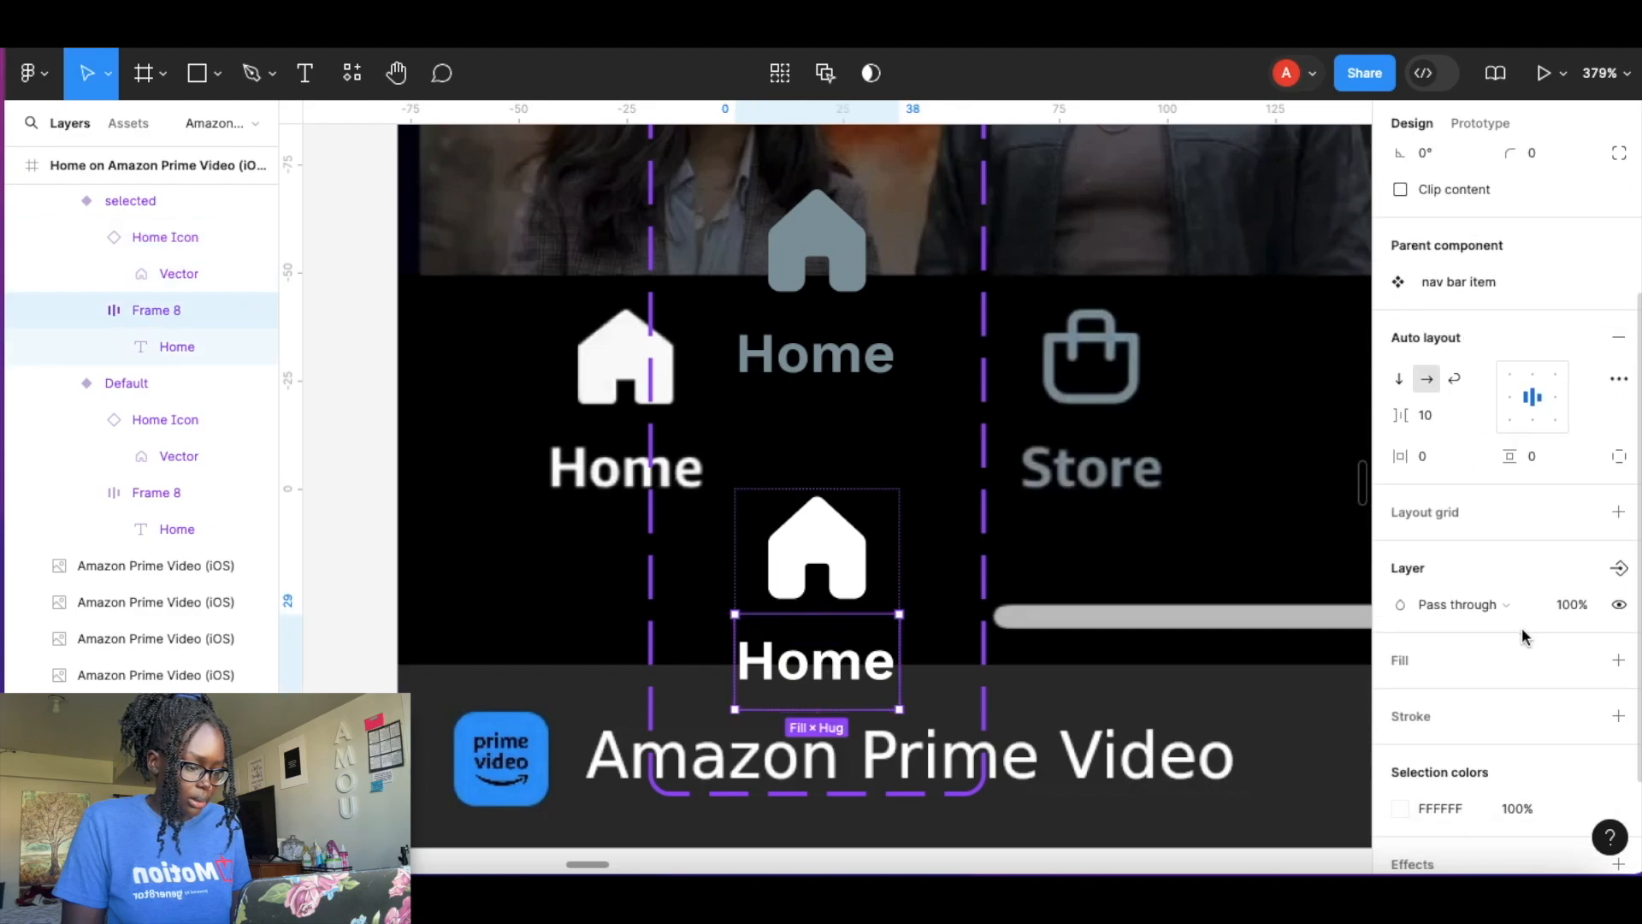
pyautogui.click(850, 667)
pyautogui.click(1616, 576)
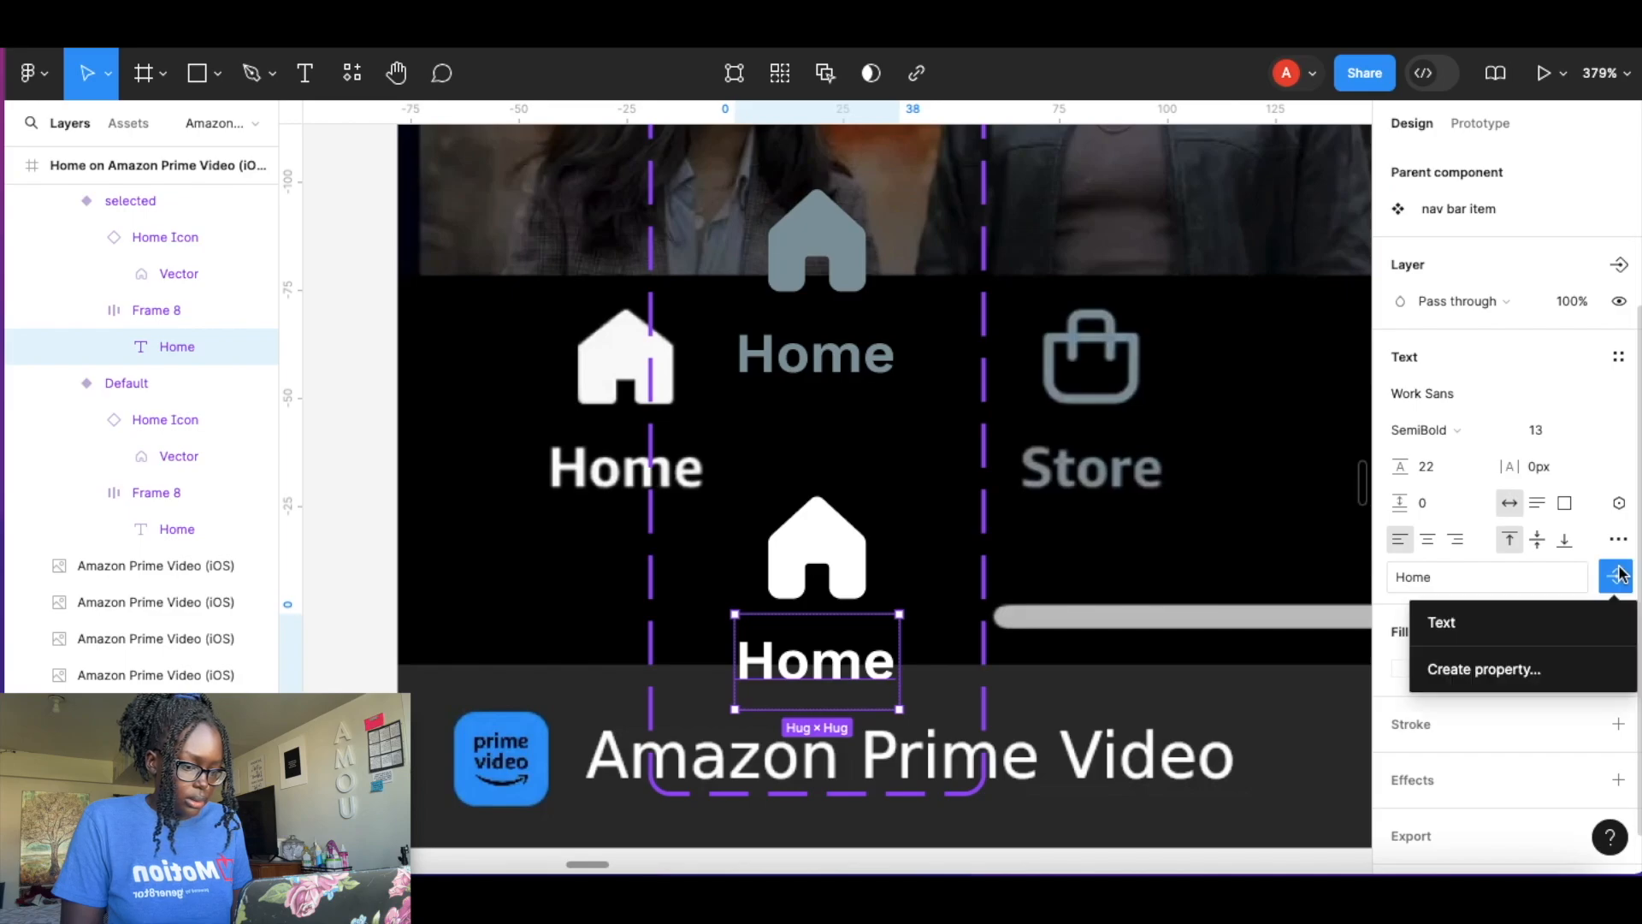
pyautogui.click(1490, 623)
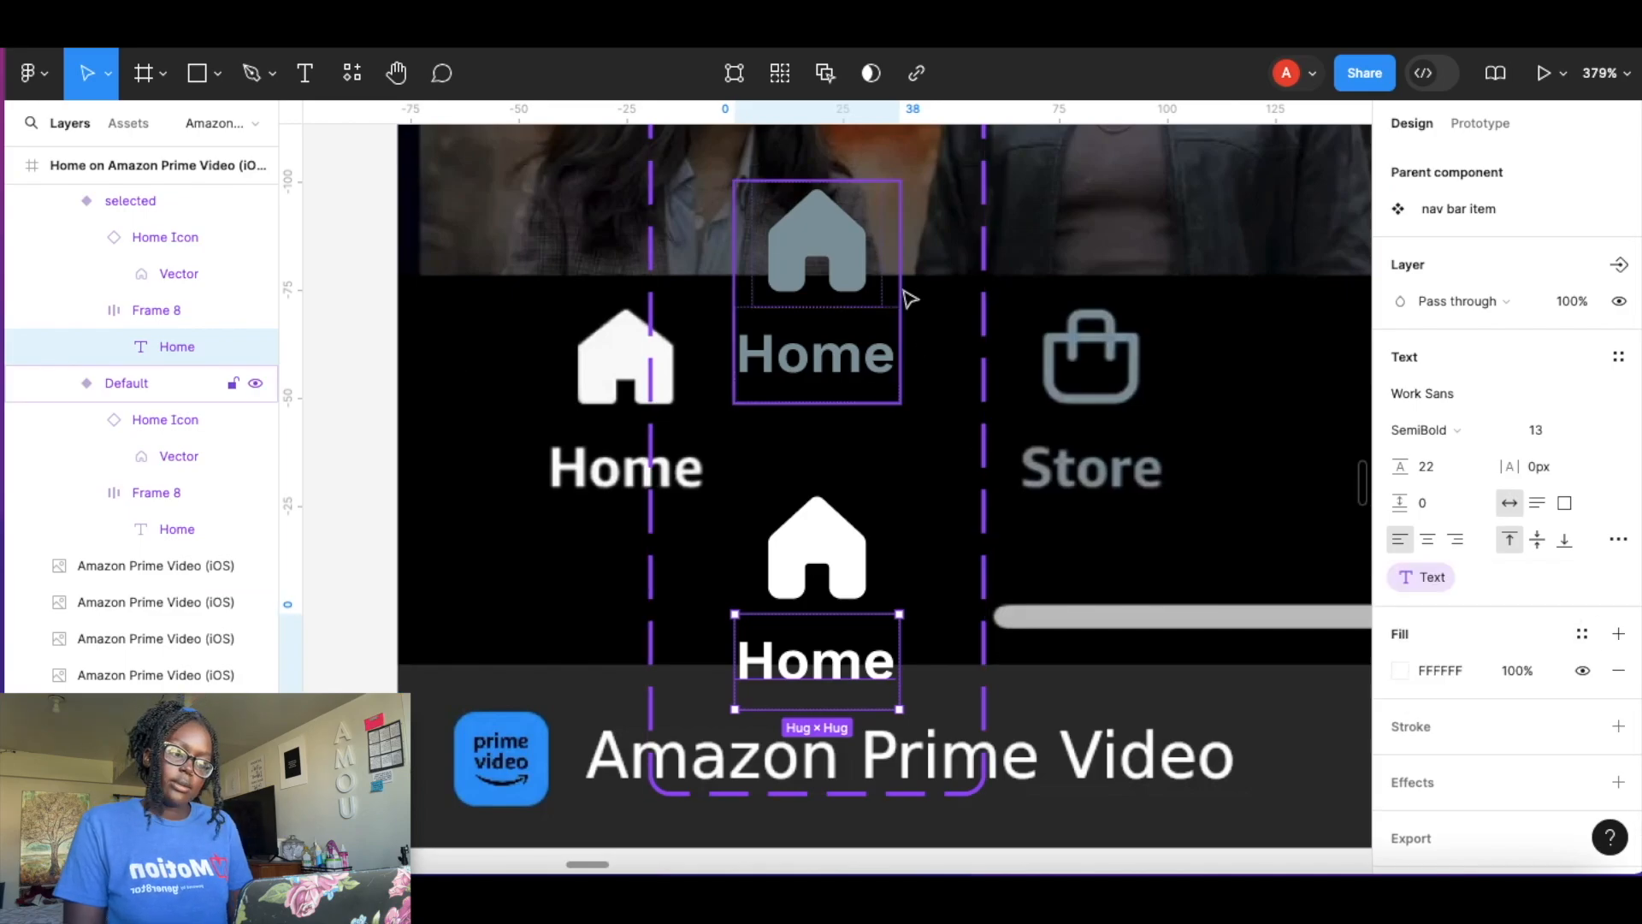
# Paste an instance of the nav bar item's default variant onto the home screen's bottom navigation bar, over the Store tab.
pyautogui.click(1052, 572)
pyautogui.scroll(-3, 992, 549)
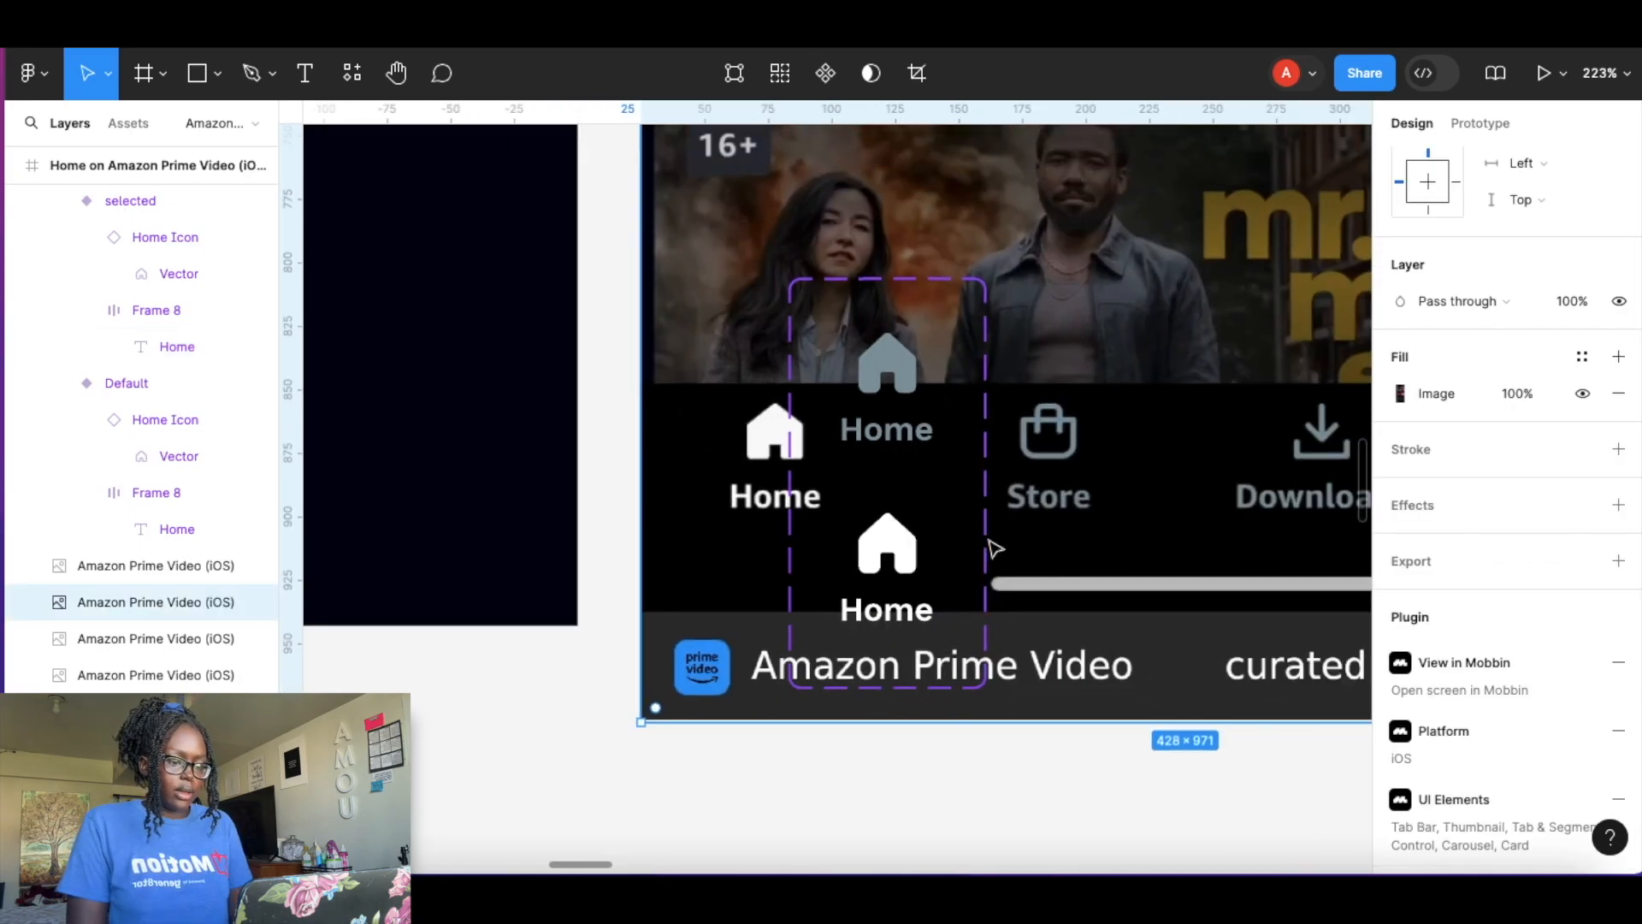
pyautogui.scroll(-2, 994, 549)
pyautogui.scroll(-5, 994, 549)
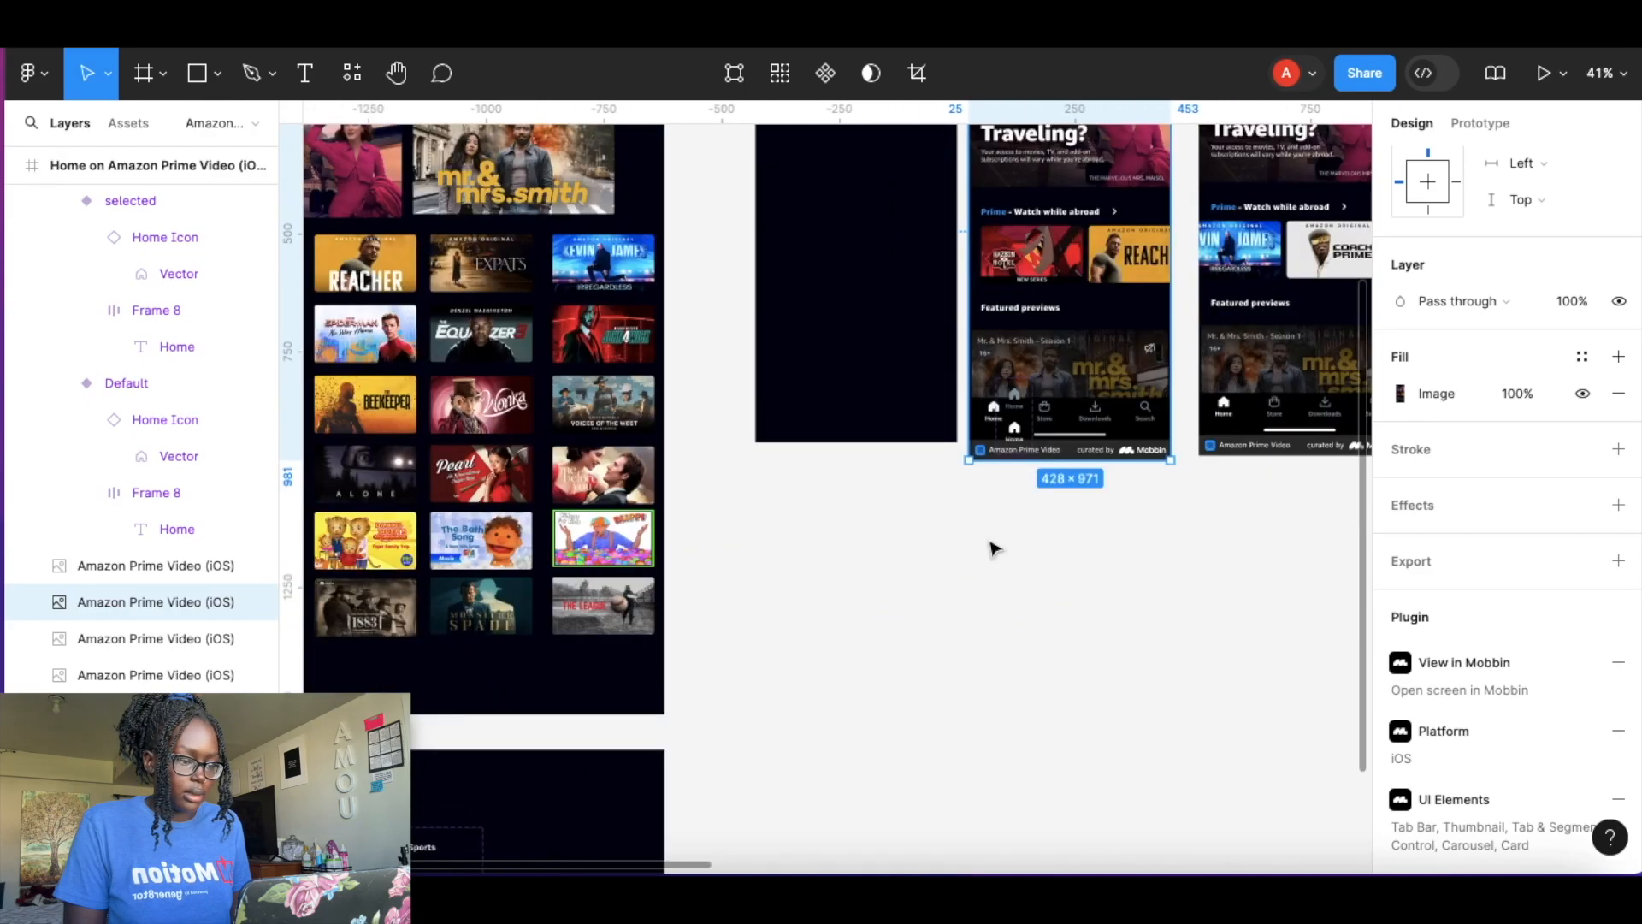
pyautogui.scroll(-2, 993, 549)
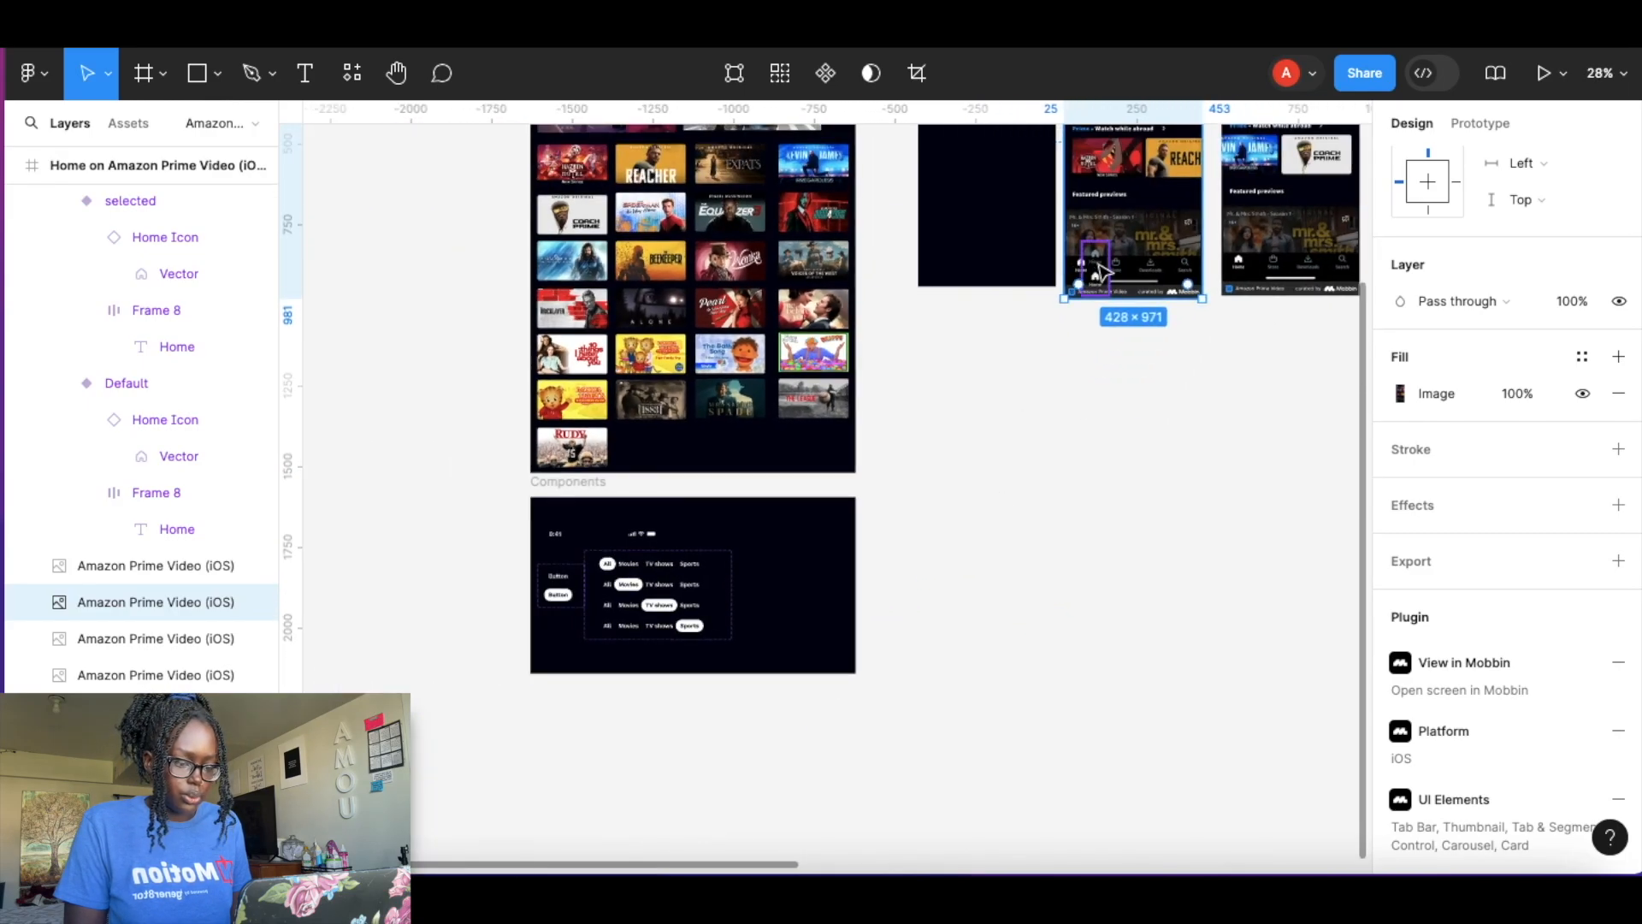
pyautogui.click(1099, 270)
pyautogui.moveTo(1096, 267); pyautogui.dragTo(757, 574)
pyautogui.scroll(10, 799, 581)
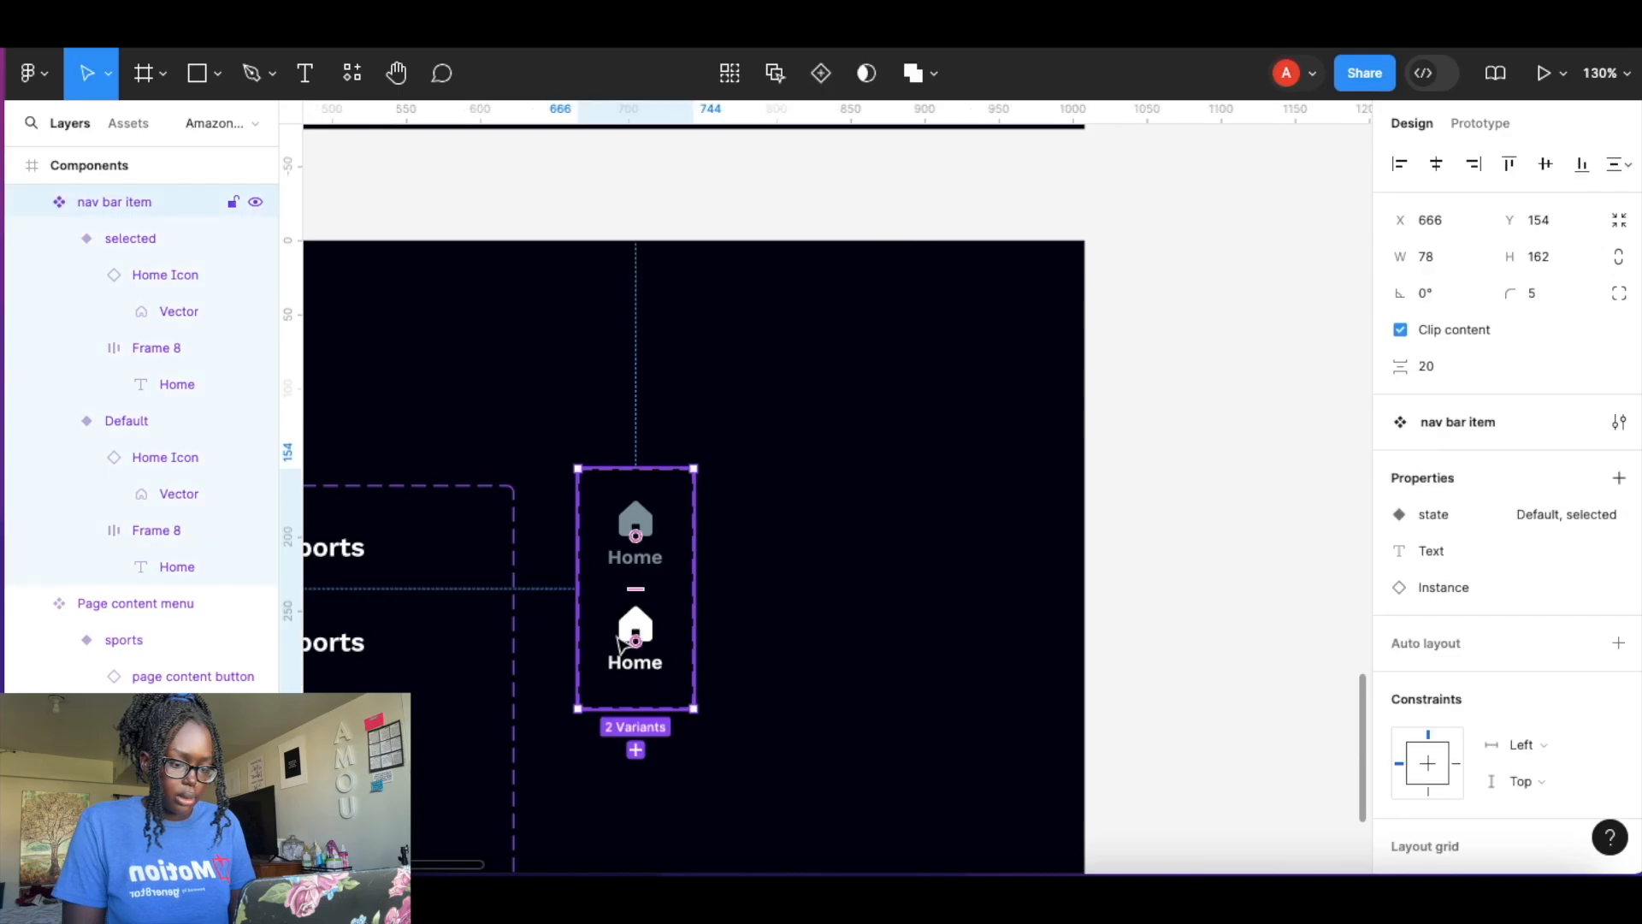
pyautogui.doubleClick(636, 524)
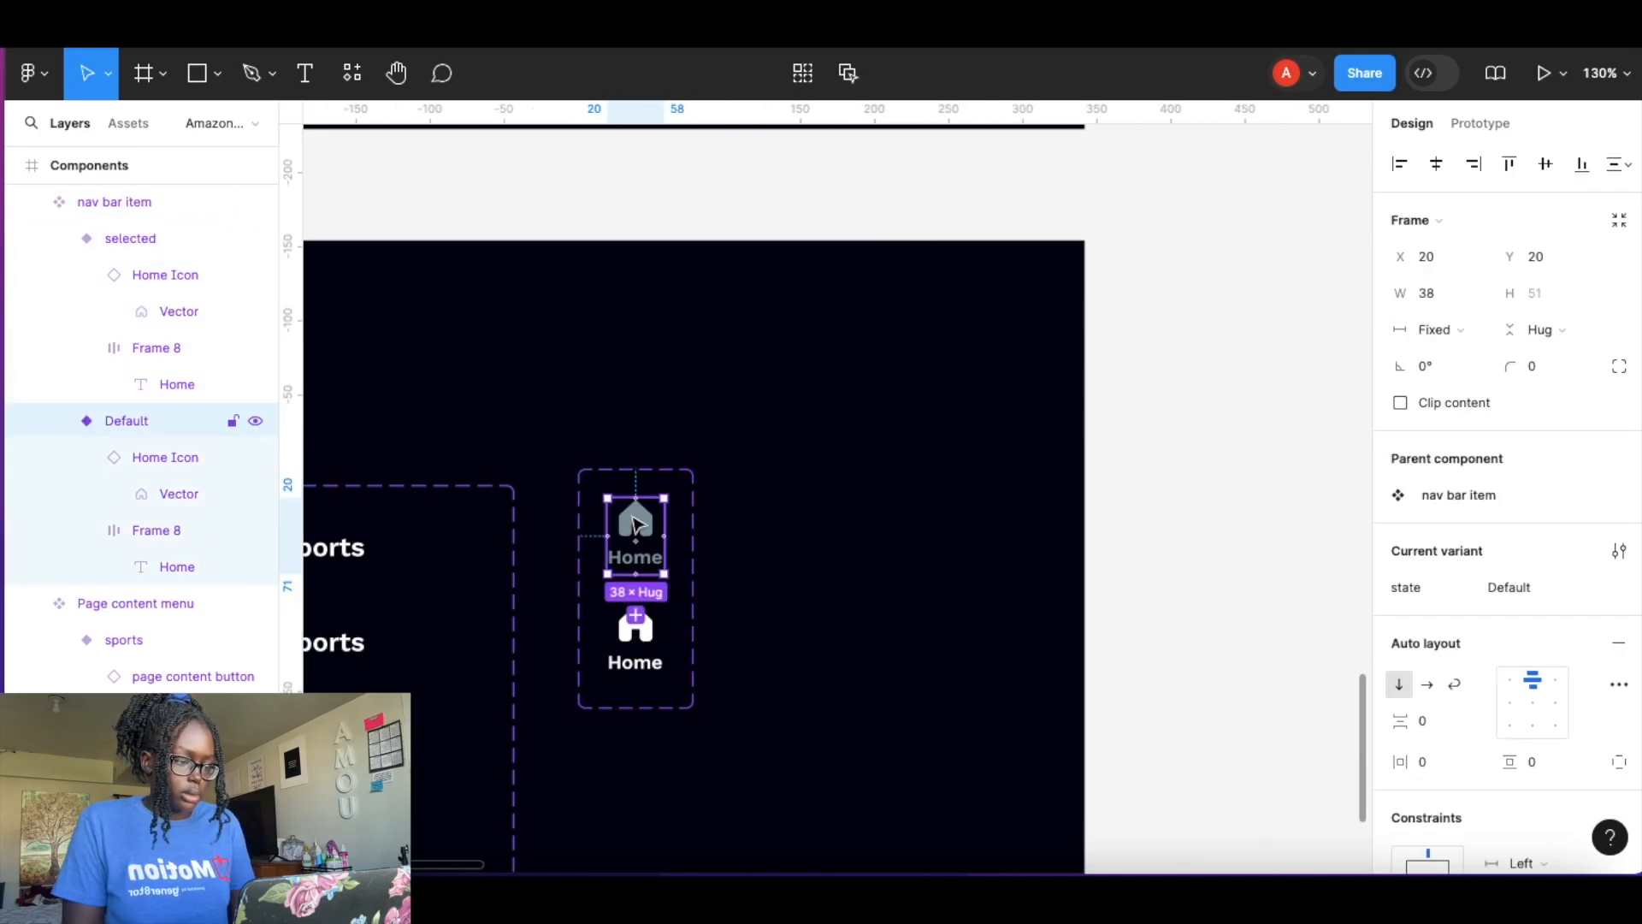
pyautogui.scroll(-5, 1290, 572)
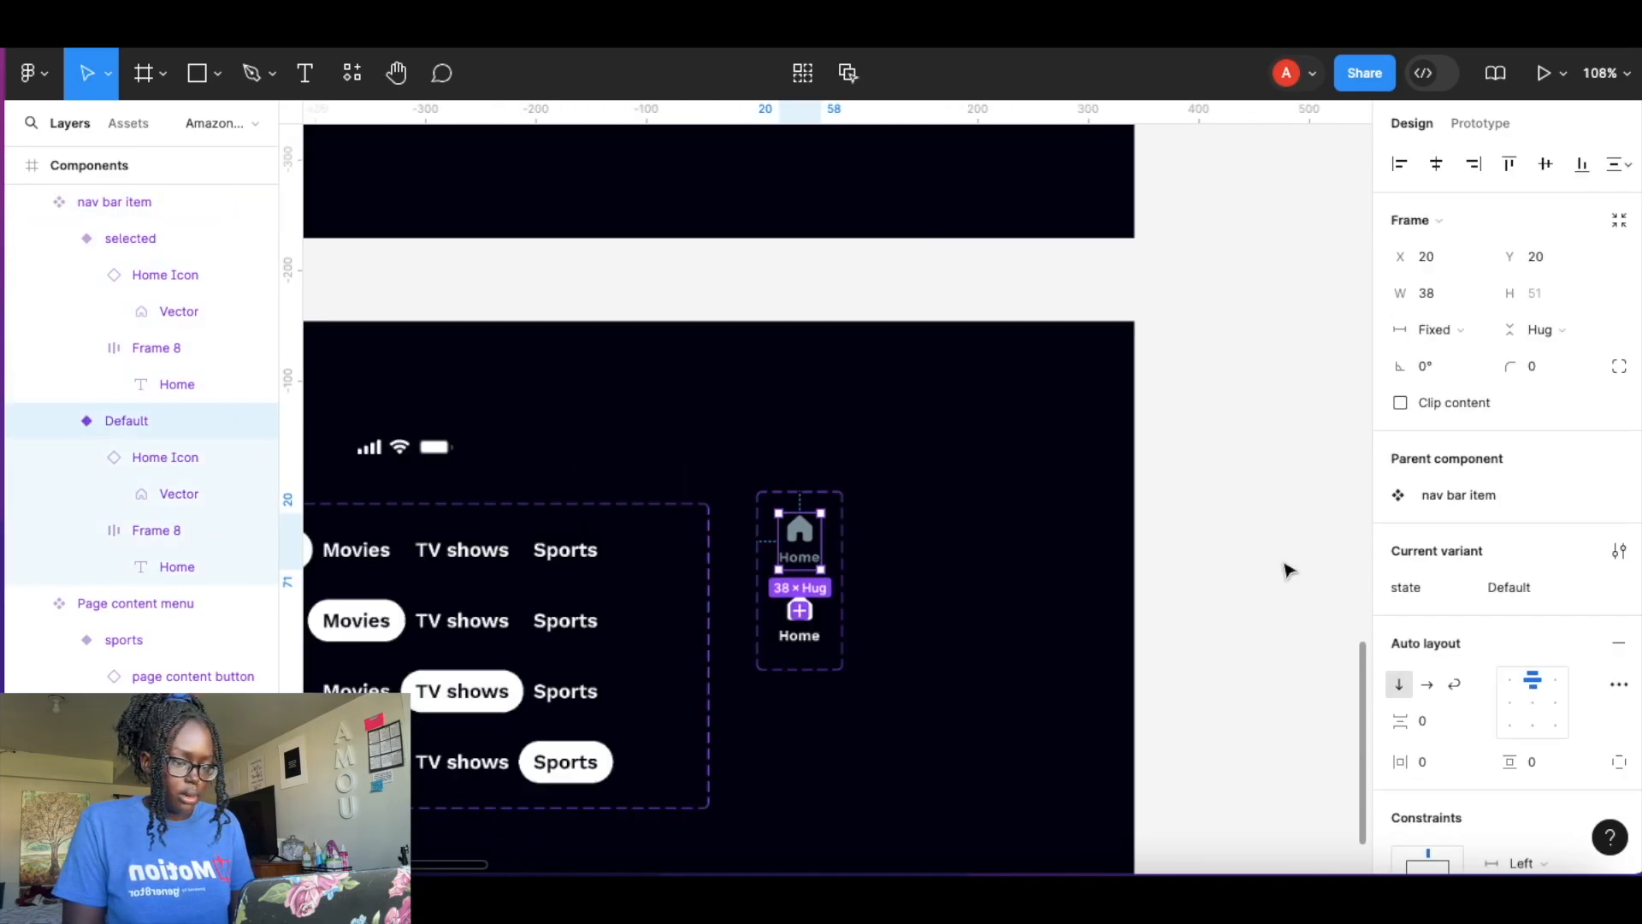
pyautogui.scroll(5, 1290, 571)
pyautogui.hscroll(10, 1288, 571)
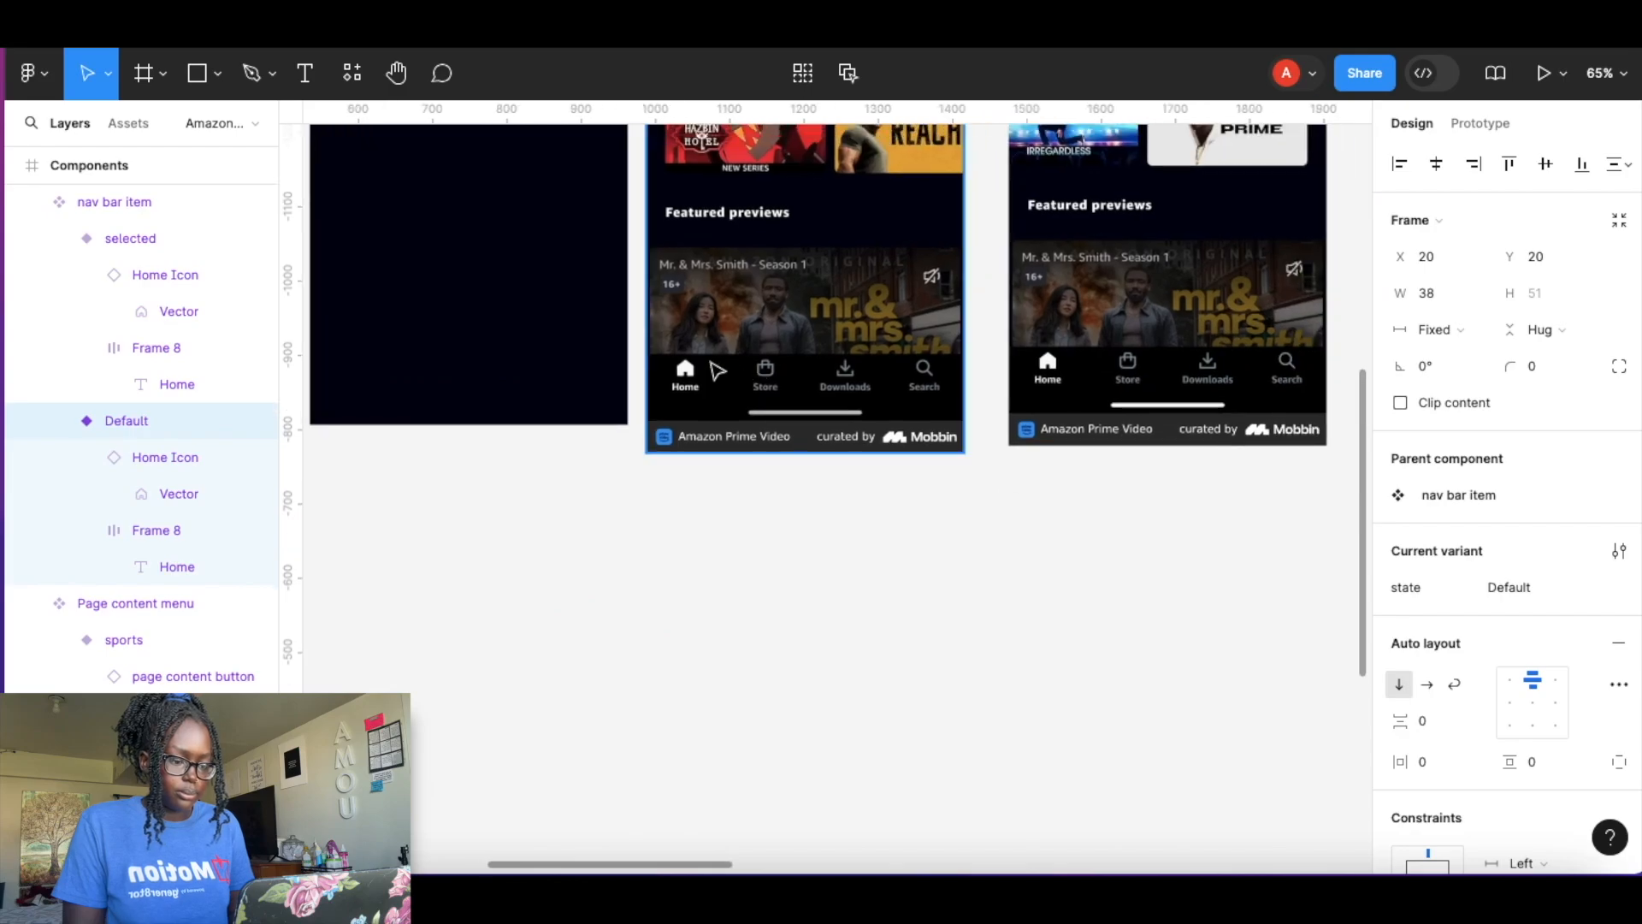
pyautogui.scroll(6, 715, 368)
pyautogui.click(715, 442)
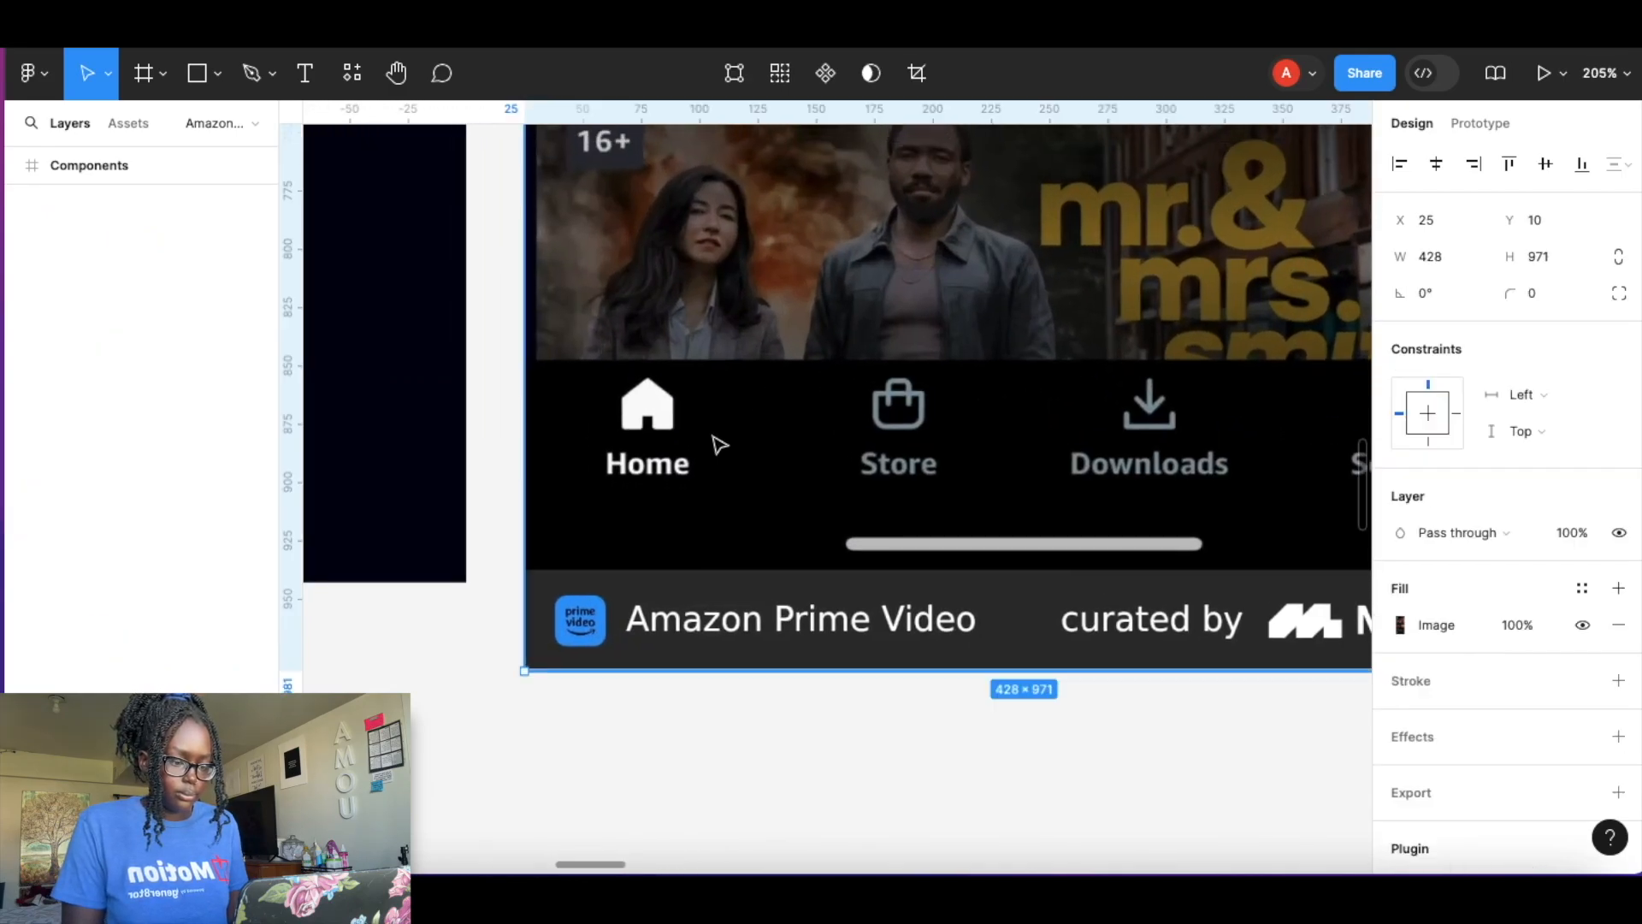
pyautogui.hotkey('ctrl', 'v')
pyautogui.moveTo(843, 466); pyautogui.dragTo(904, 428)
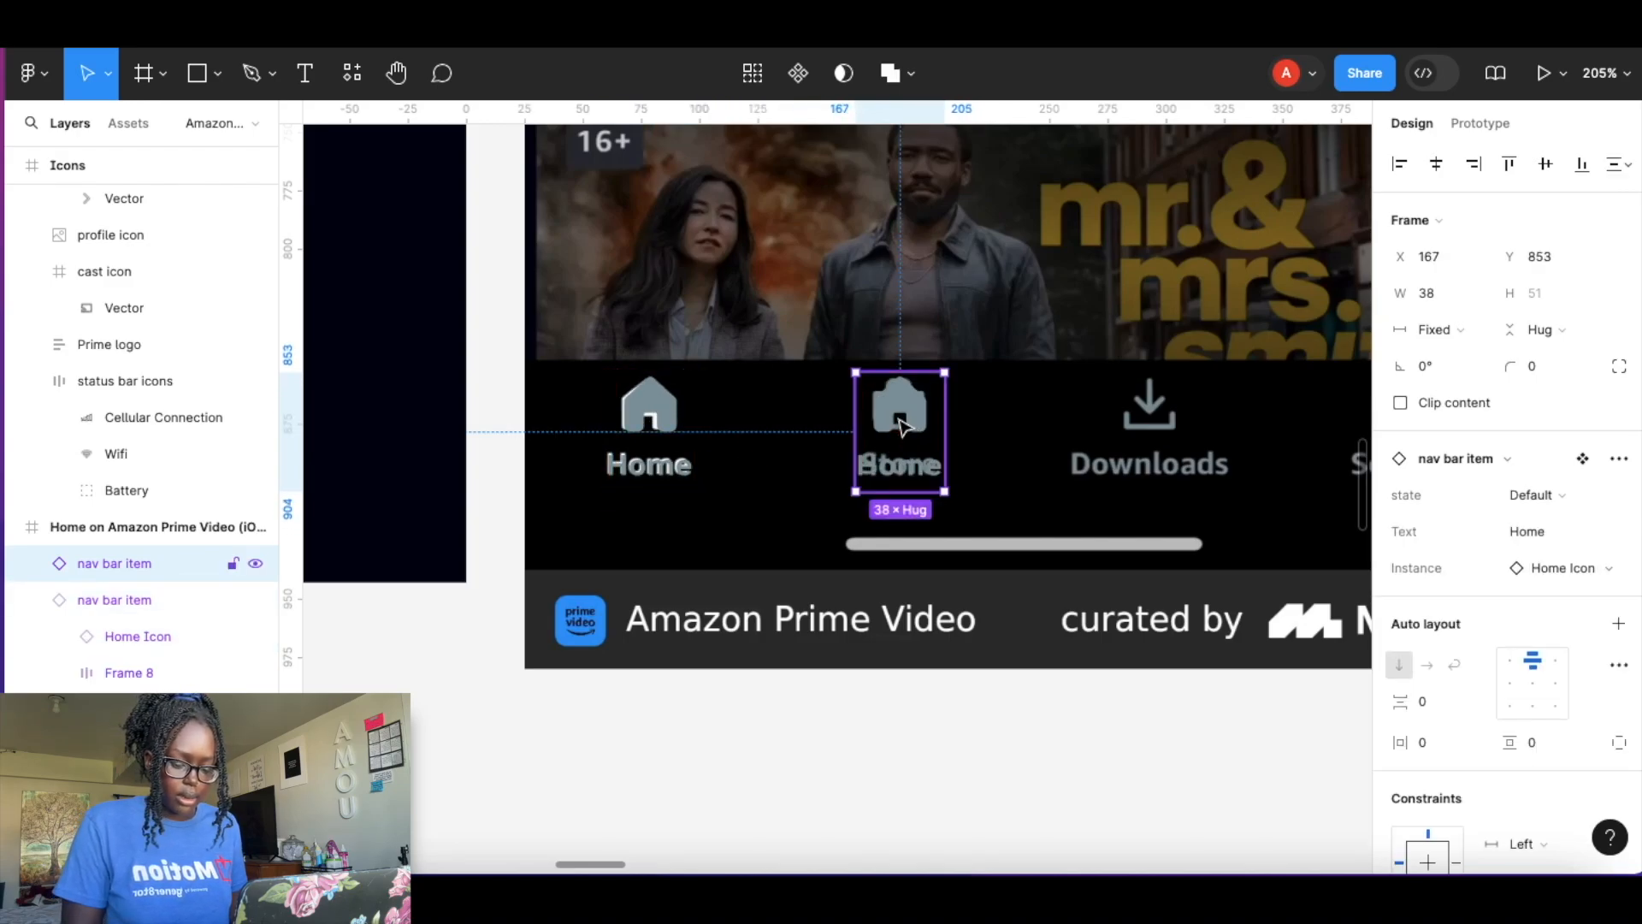
# Duplicate the nav bar item instance twice along the navigation bar.
pyautogui.scroll(-5, 913, 433)
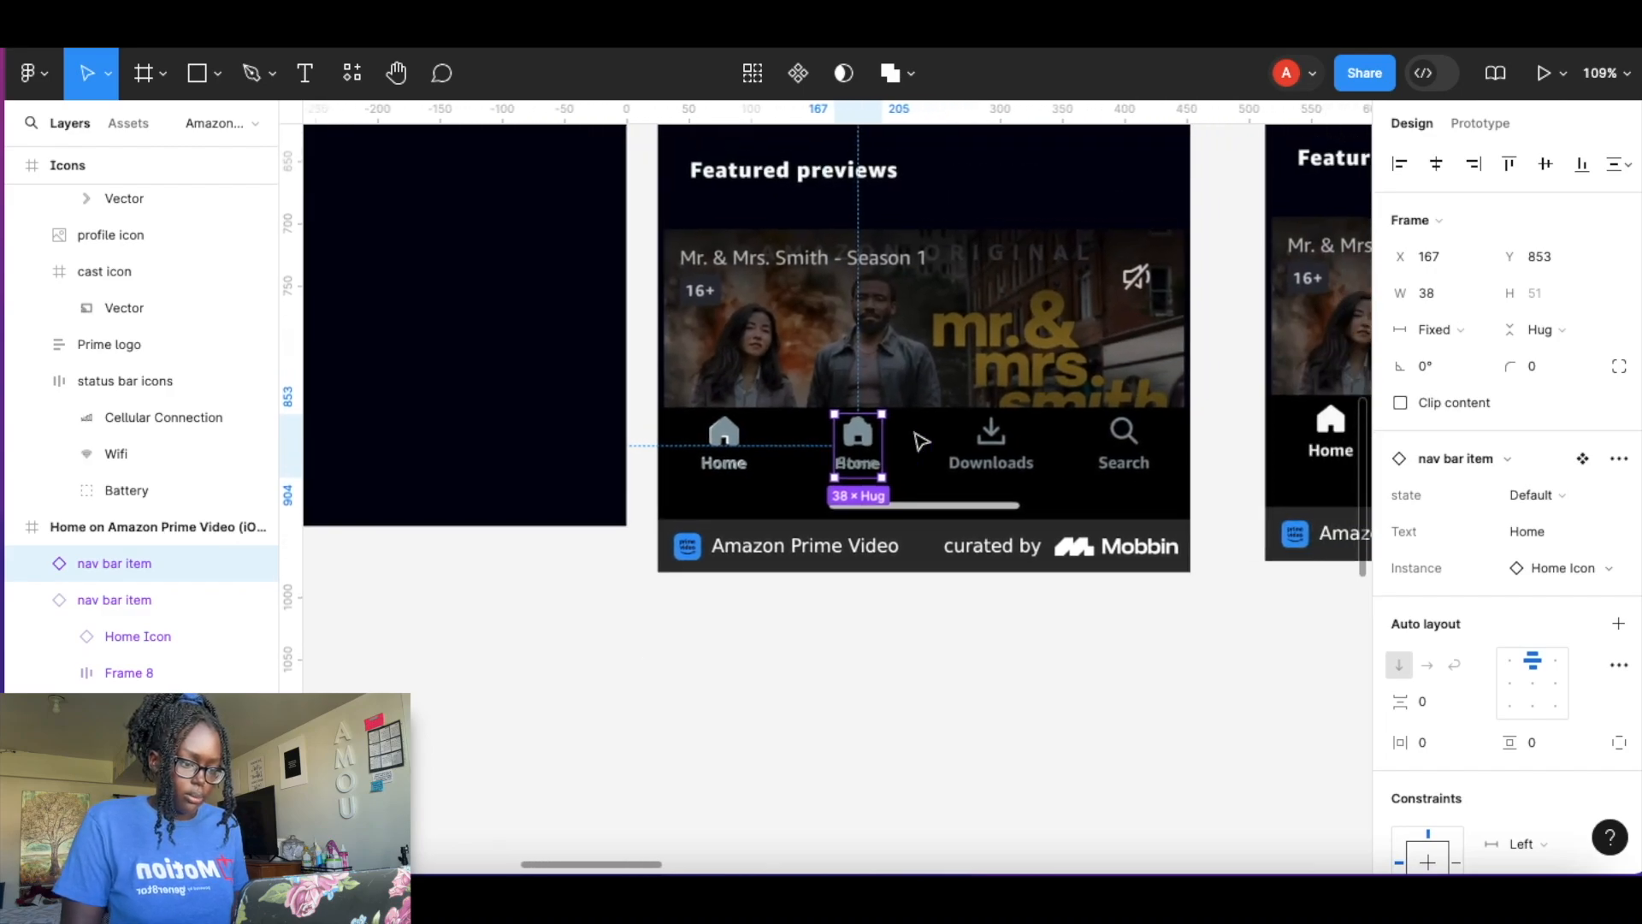
pyautogui.hotkey('ctrl', 'd')
pyautogui.hotkey('ctrl', 'd')
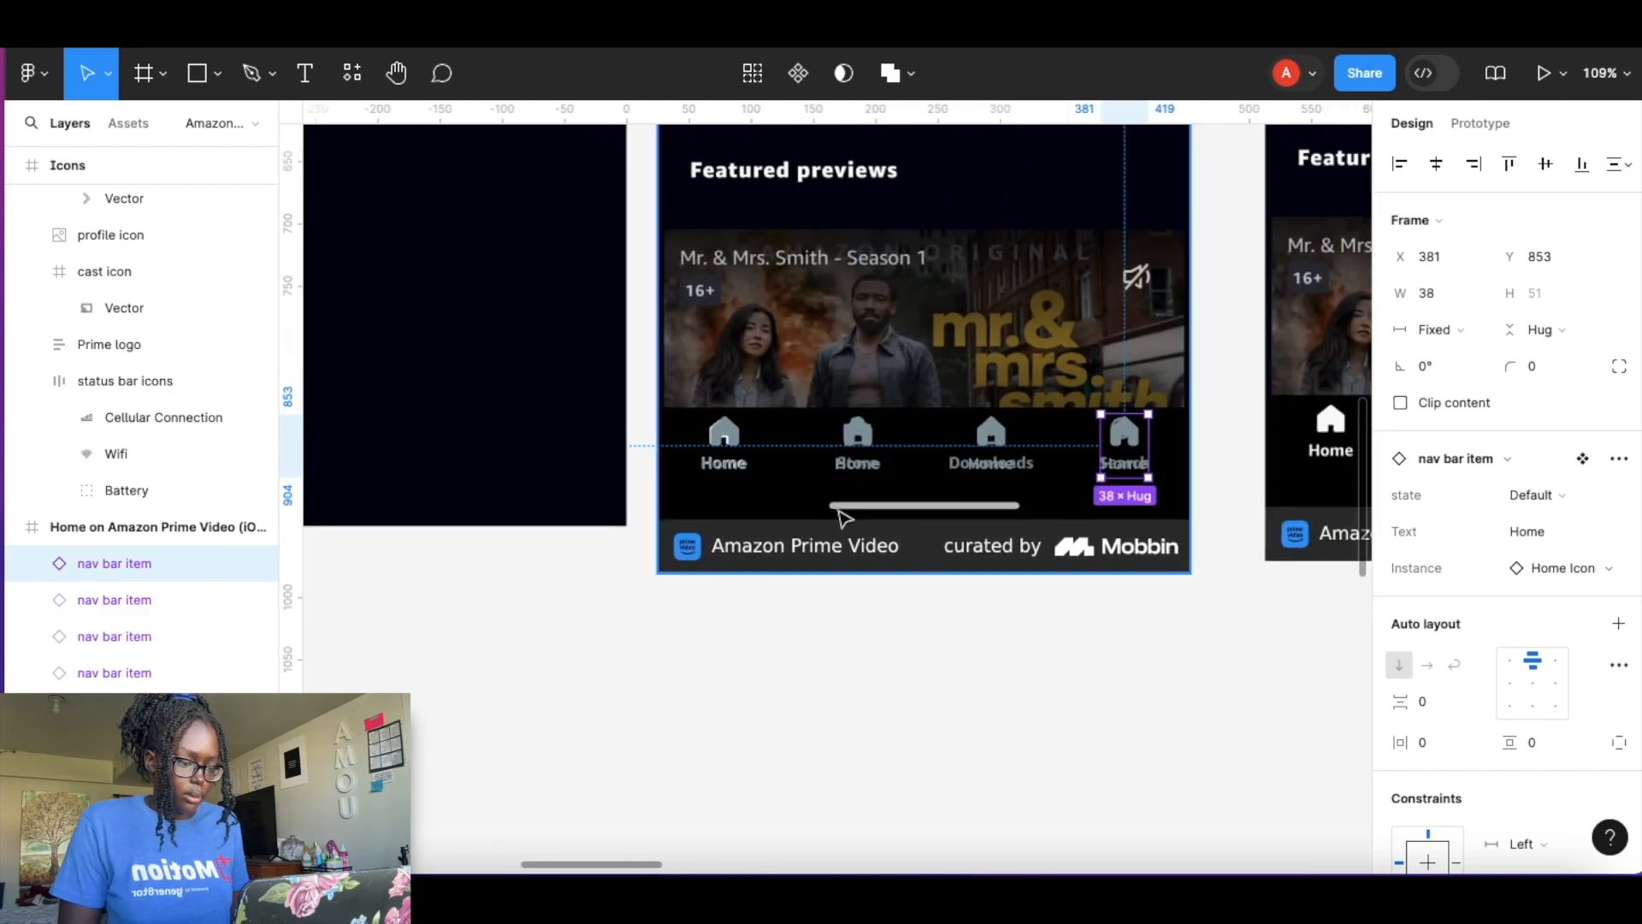
# Select all four nav bar item instances and wrap them in a horizontal auto layout frame.
pyautogui.keyDown('shift'); pyautogui.click(991, 432); pyautogui.keyUp('shift')
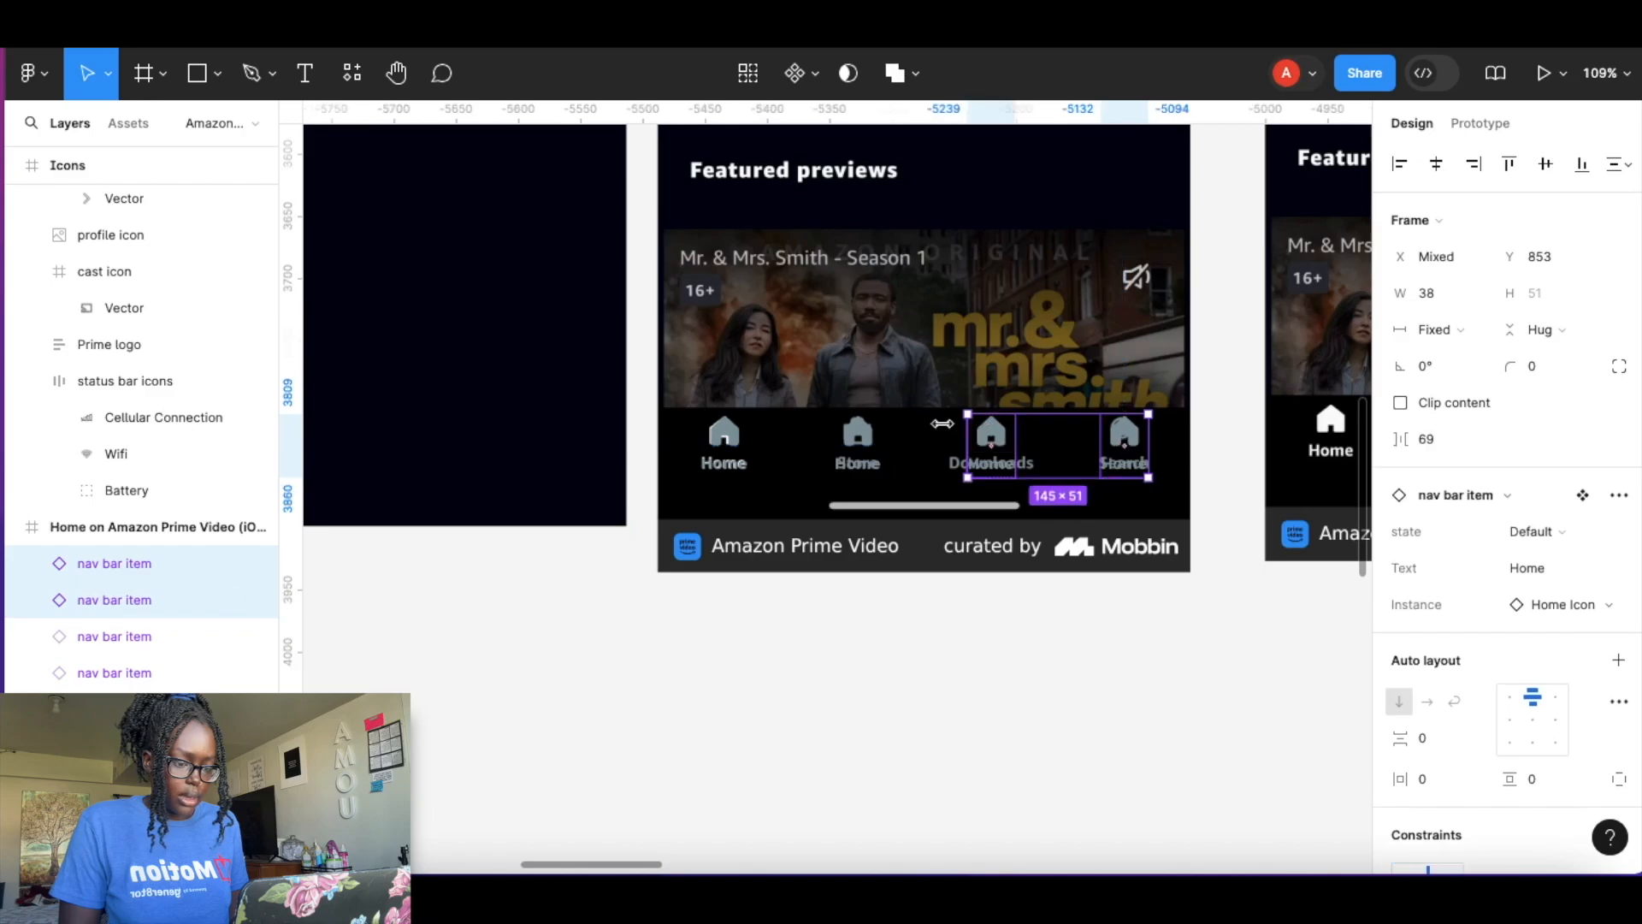
pyautogui.keyDown('shift'); pyautogui.click(857, 438); pyautogui.keyUp('shift')
pyautogui.keyDown('shift'); pyautogui.click(743, 445); pyautogui.keyUp('shift')
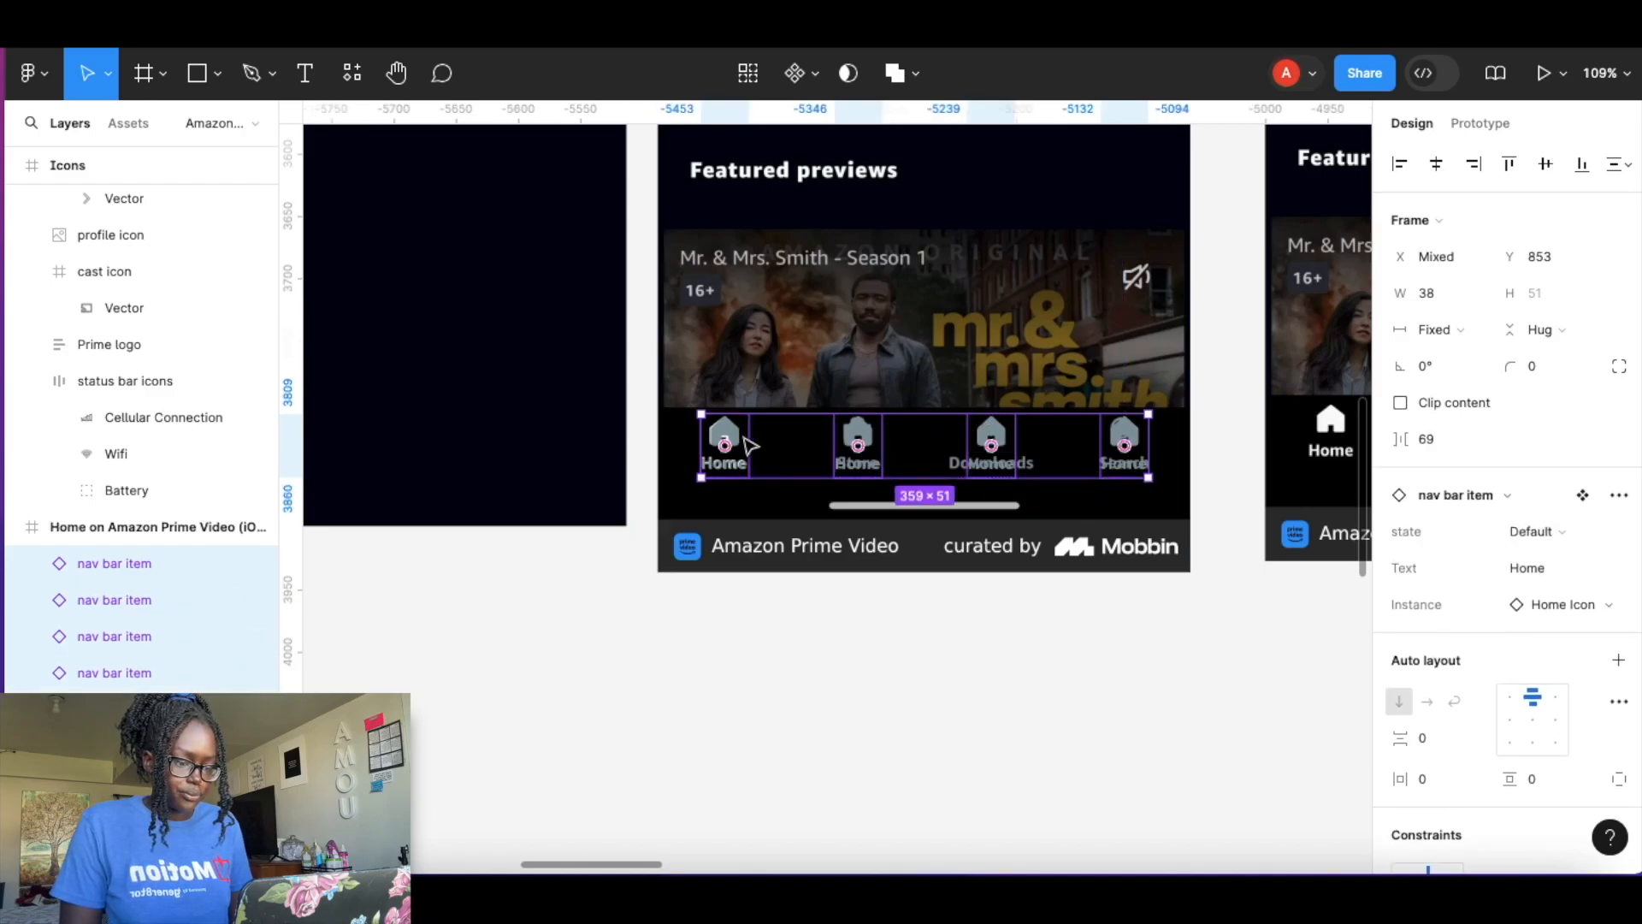
pyautogui.hotkey('shift', 'a')
# Set the first nav bar item instance's state to selected.
pyautogui.scroll(5, 814, 439)
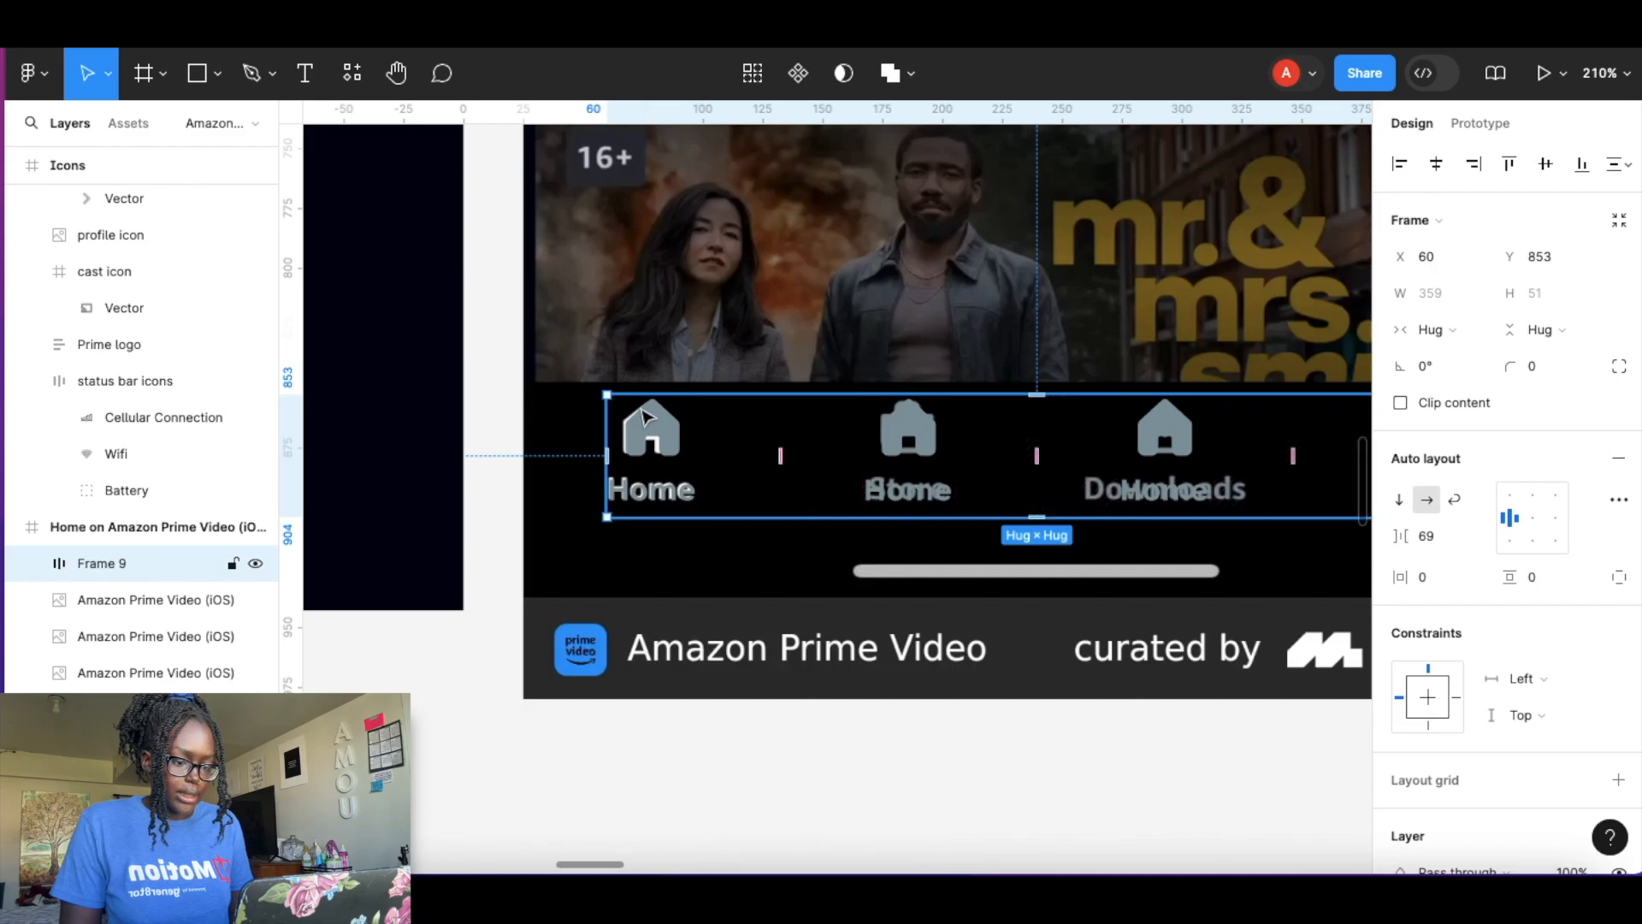
pyautogui.scroll(5, 688, 448)
pyautogui.click(691, 451)
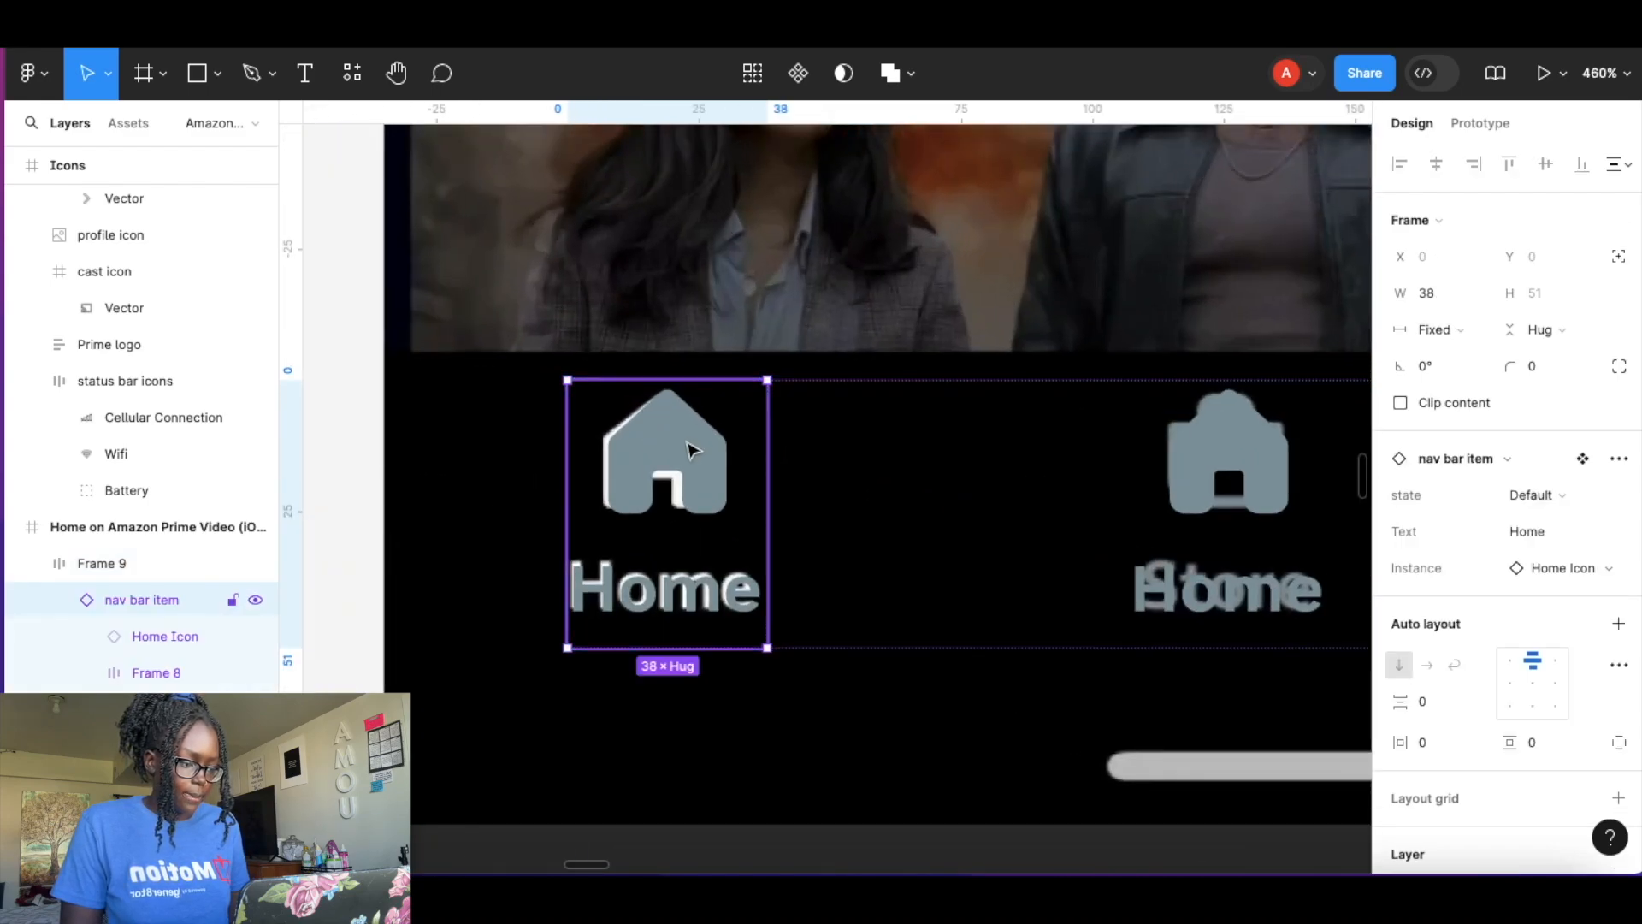
pyautogui.click(1544, 491)
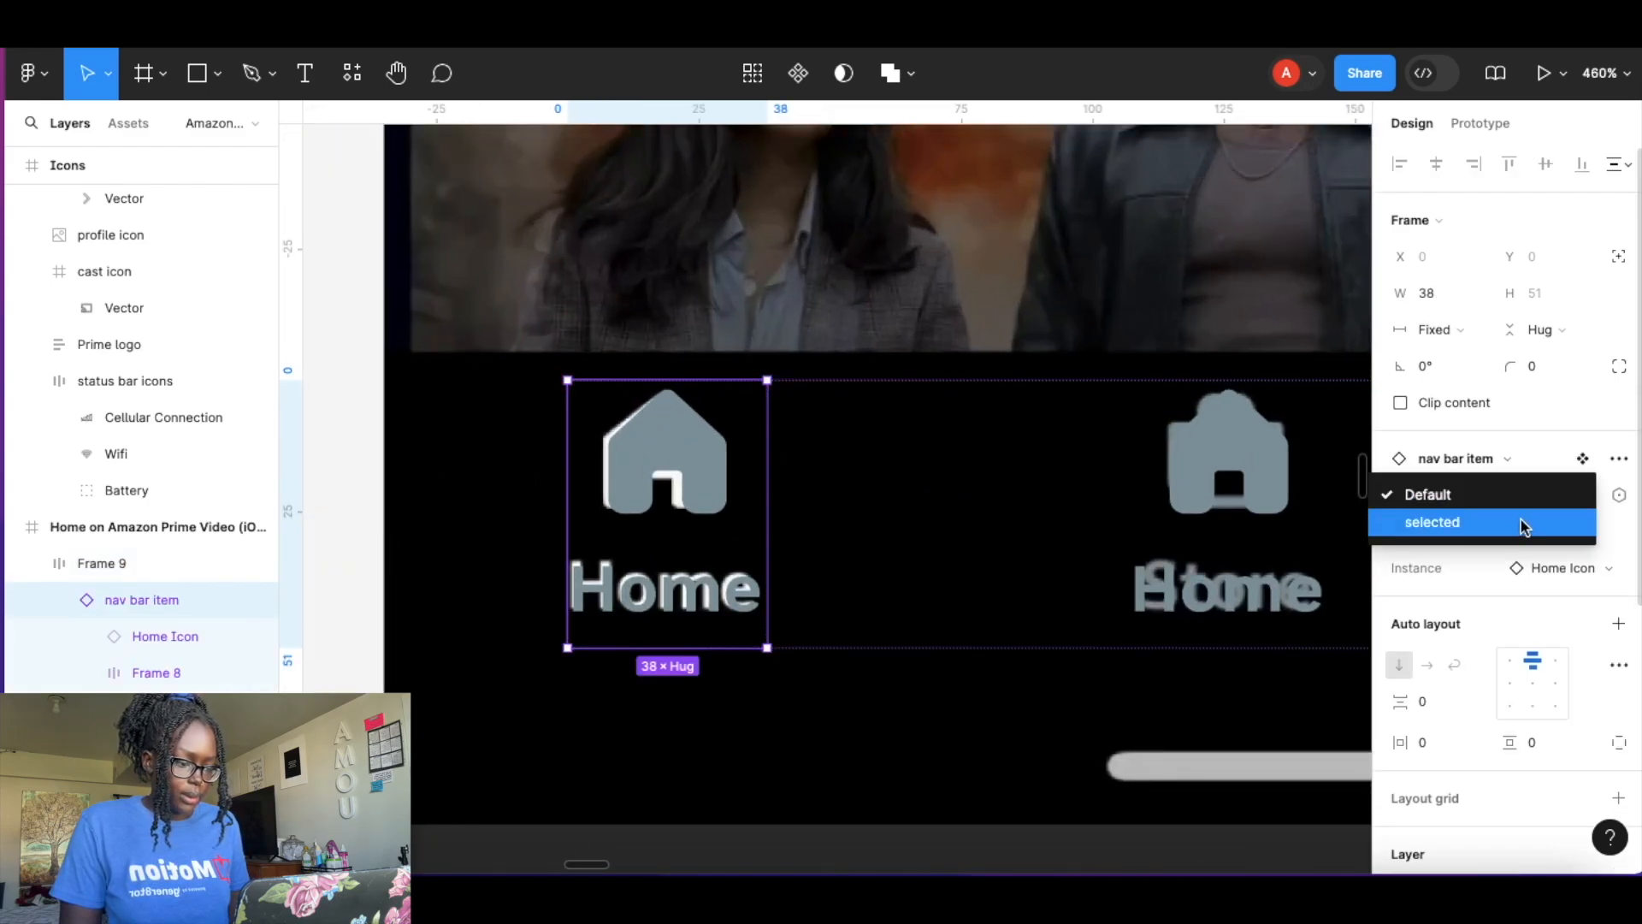
pyautogui.click(1522, 523)
# Swap the second nav bar item's icon to the Store icon.
pyautogui.click(1252, 480)
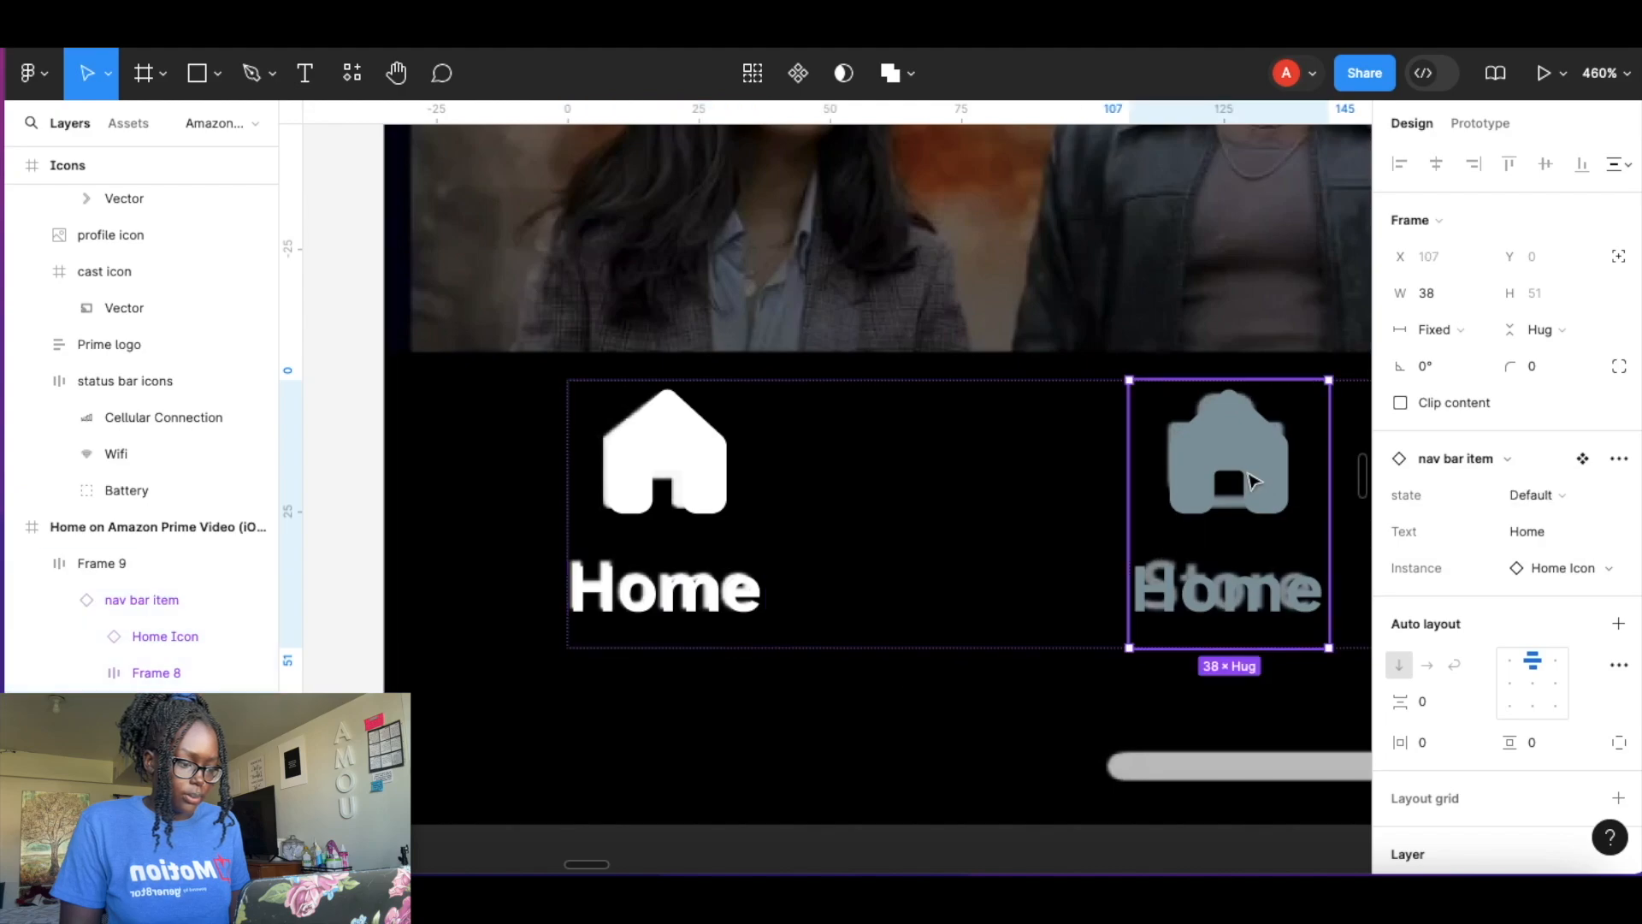
pyautogui.click(1252, 480)
pyautogui.click(1147, 514)
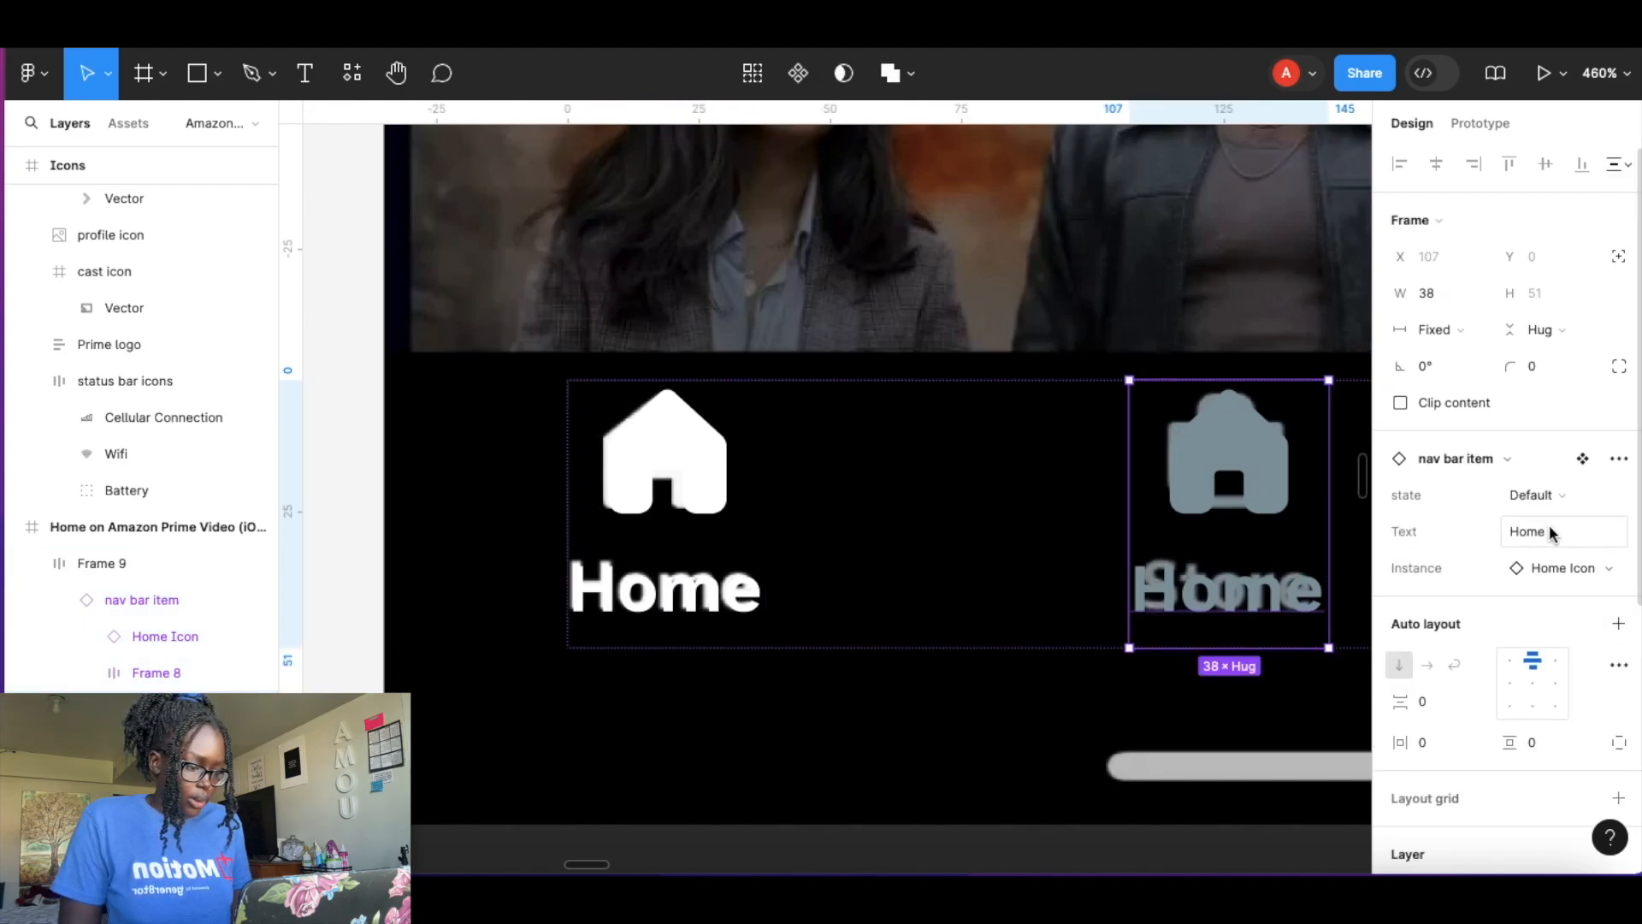
pyautogui.click(1619, 571)
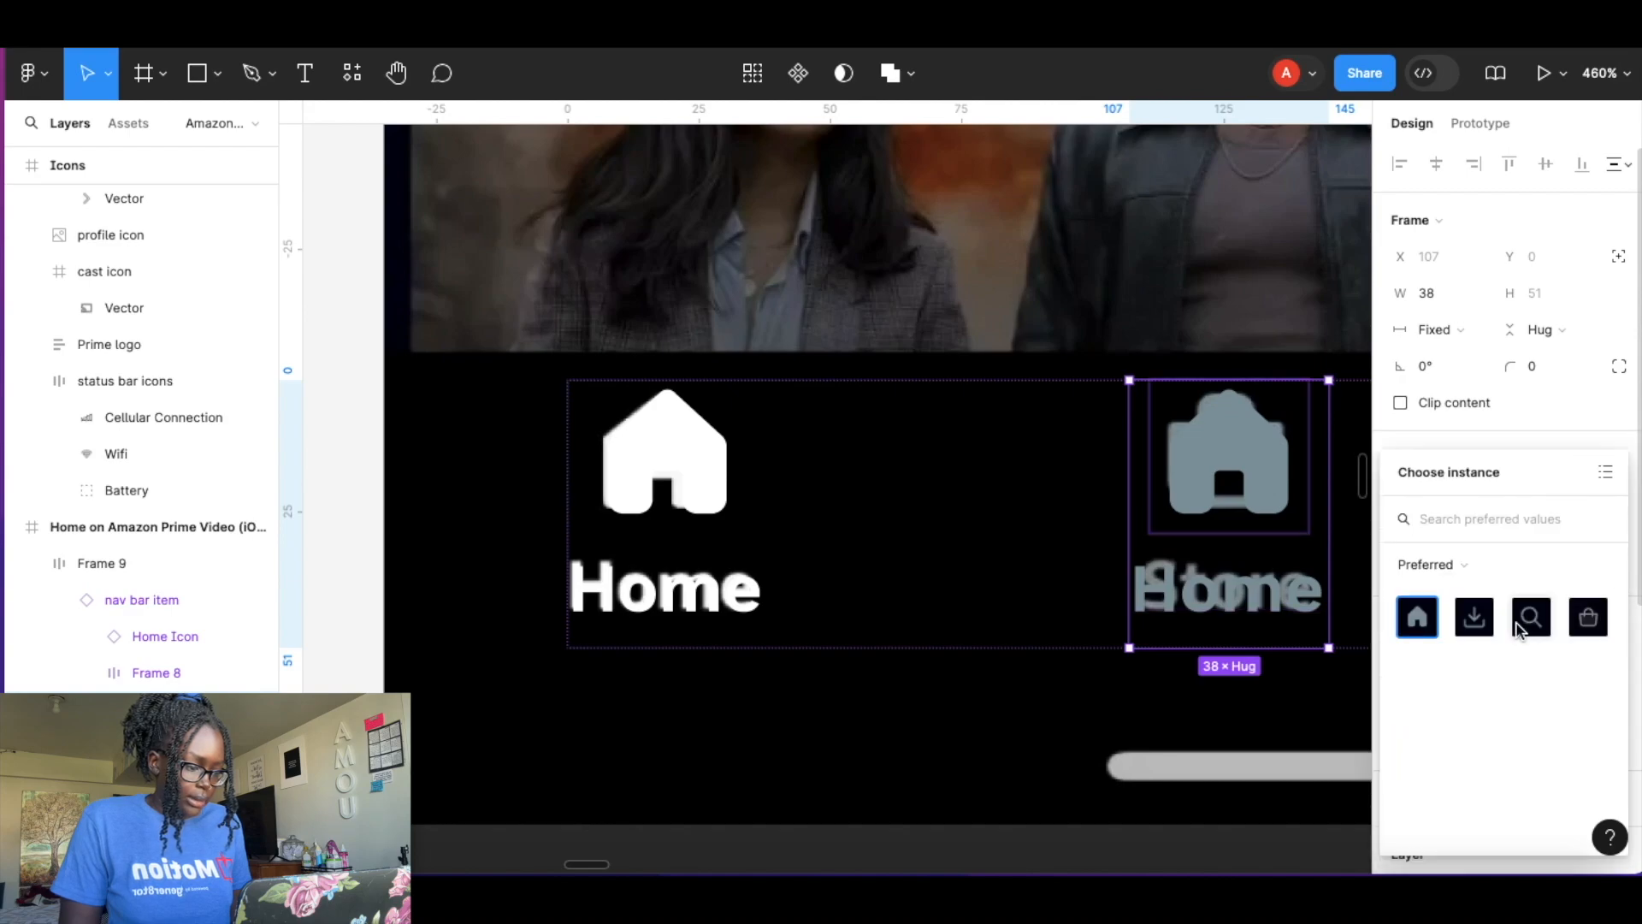
pyautogui.click(1587, 617)
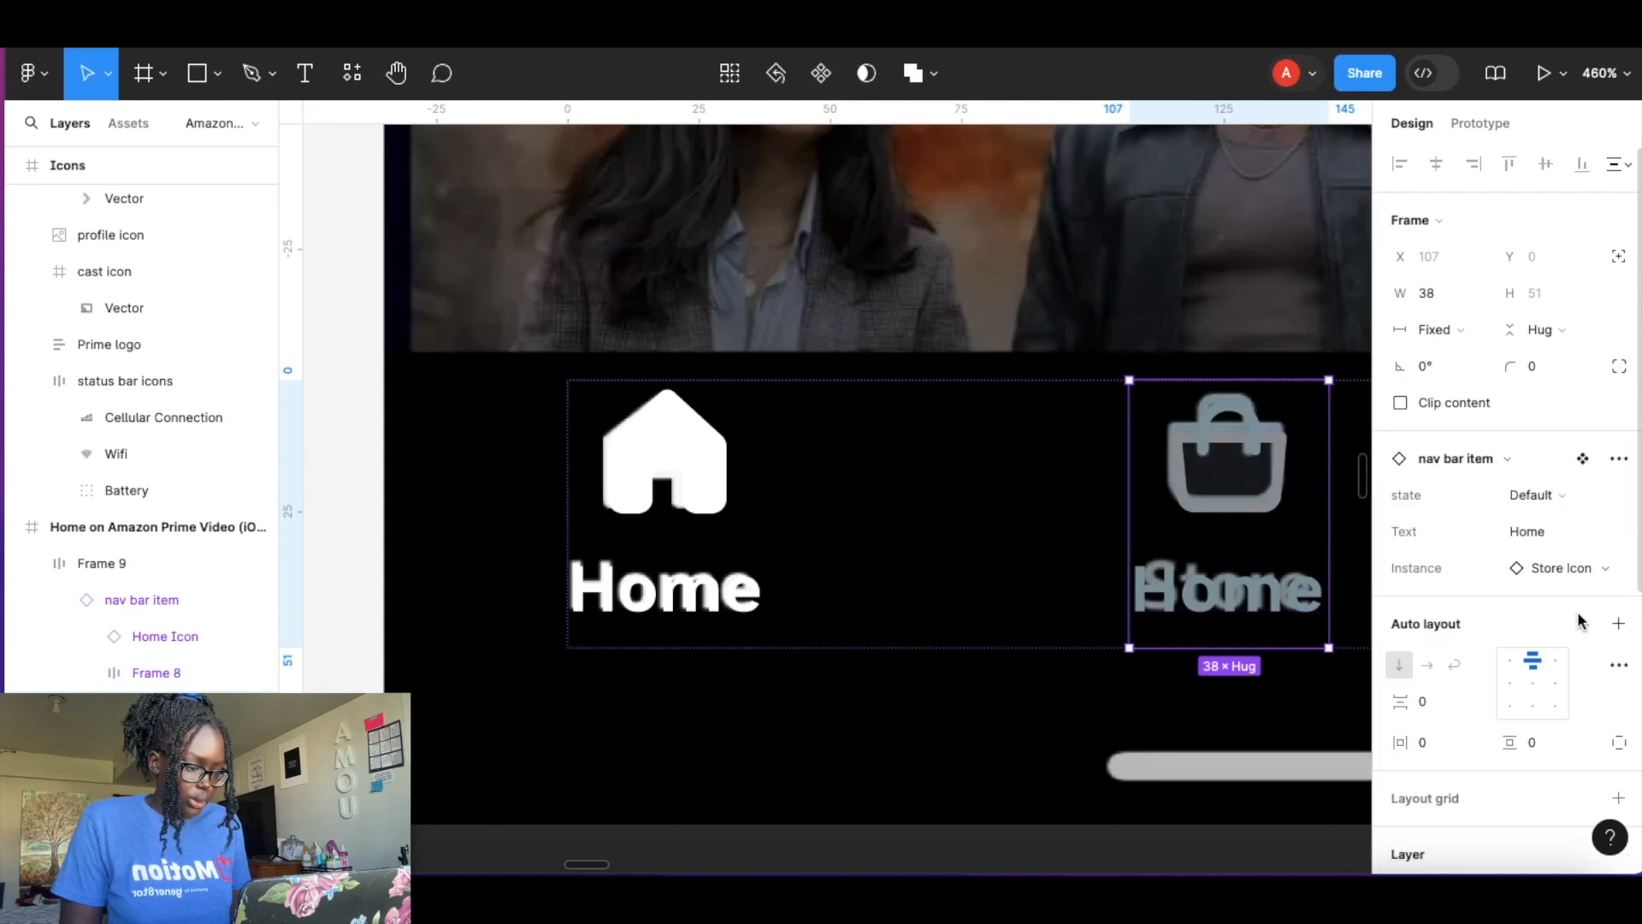
# Change the second nav bar item's label text to Store.
pyautogui.doubleClick(1228, 606)
pyautogui.doubleClick(1229, 604)
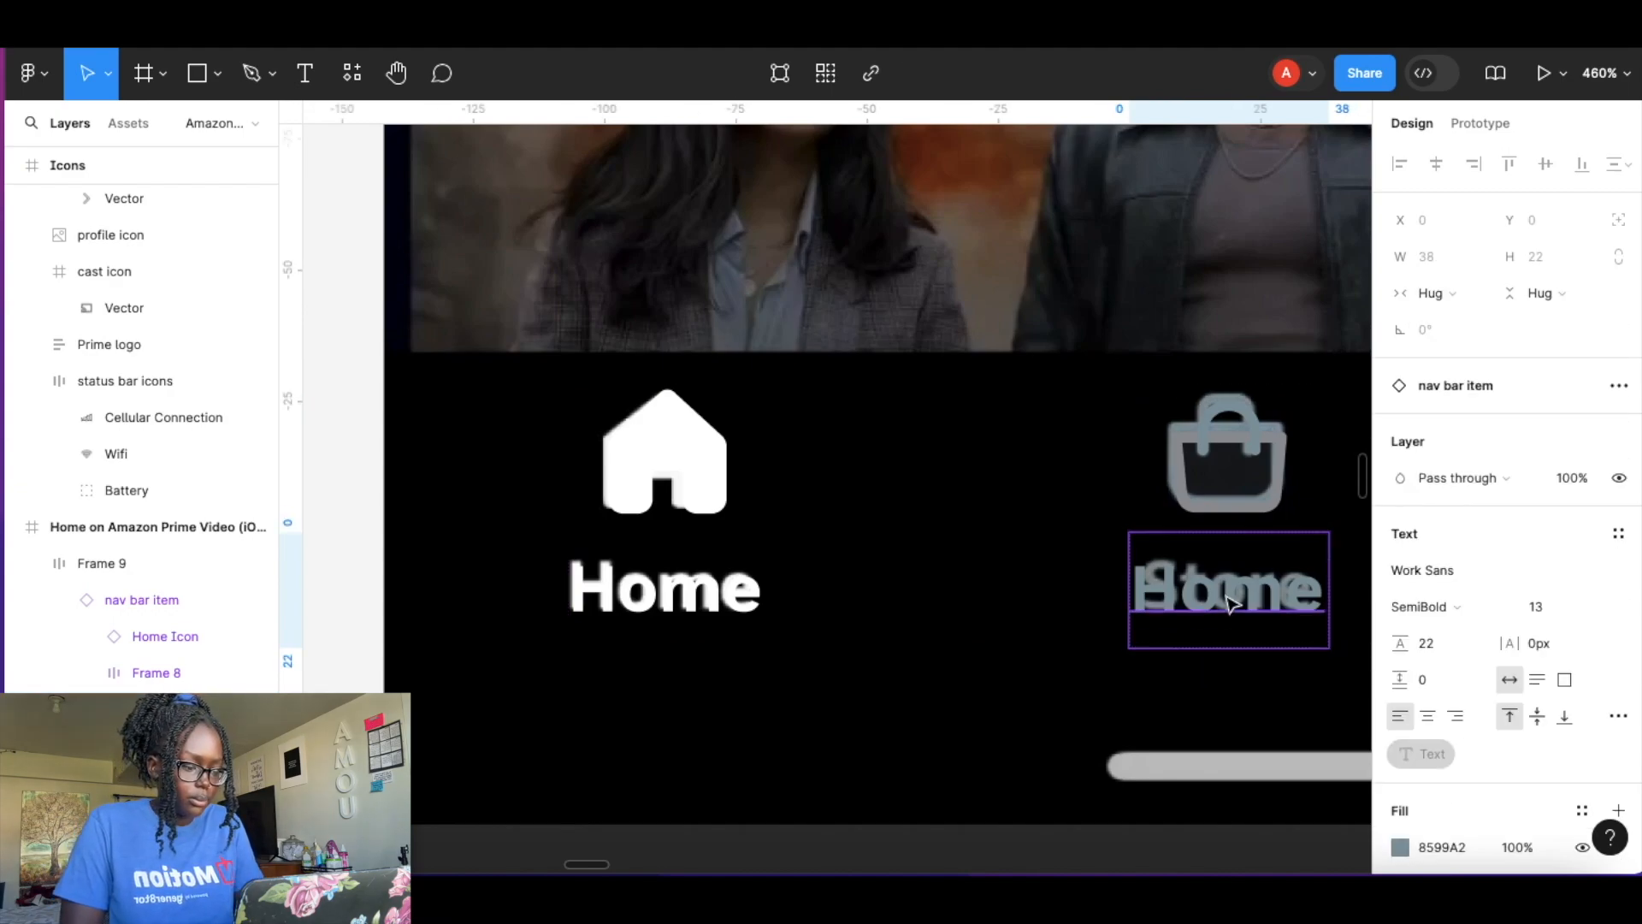
pyautogui.doubleClick(1227, 598)
pyautogui.write('Store')
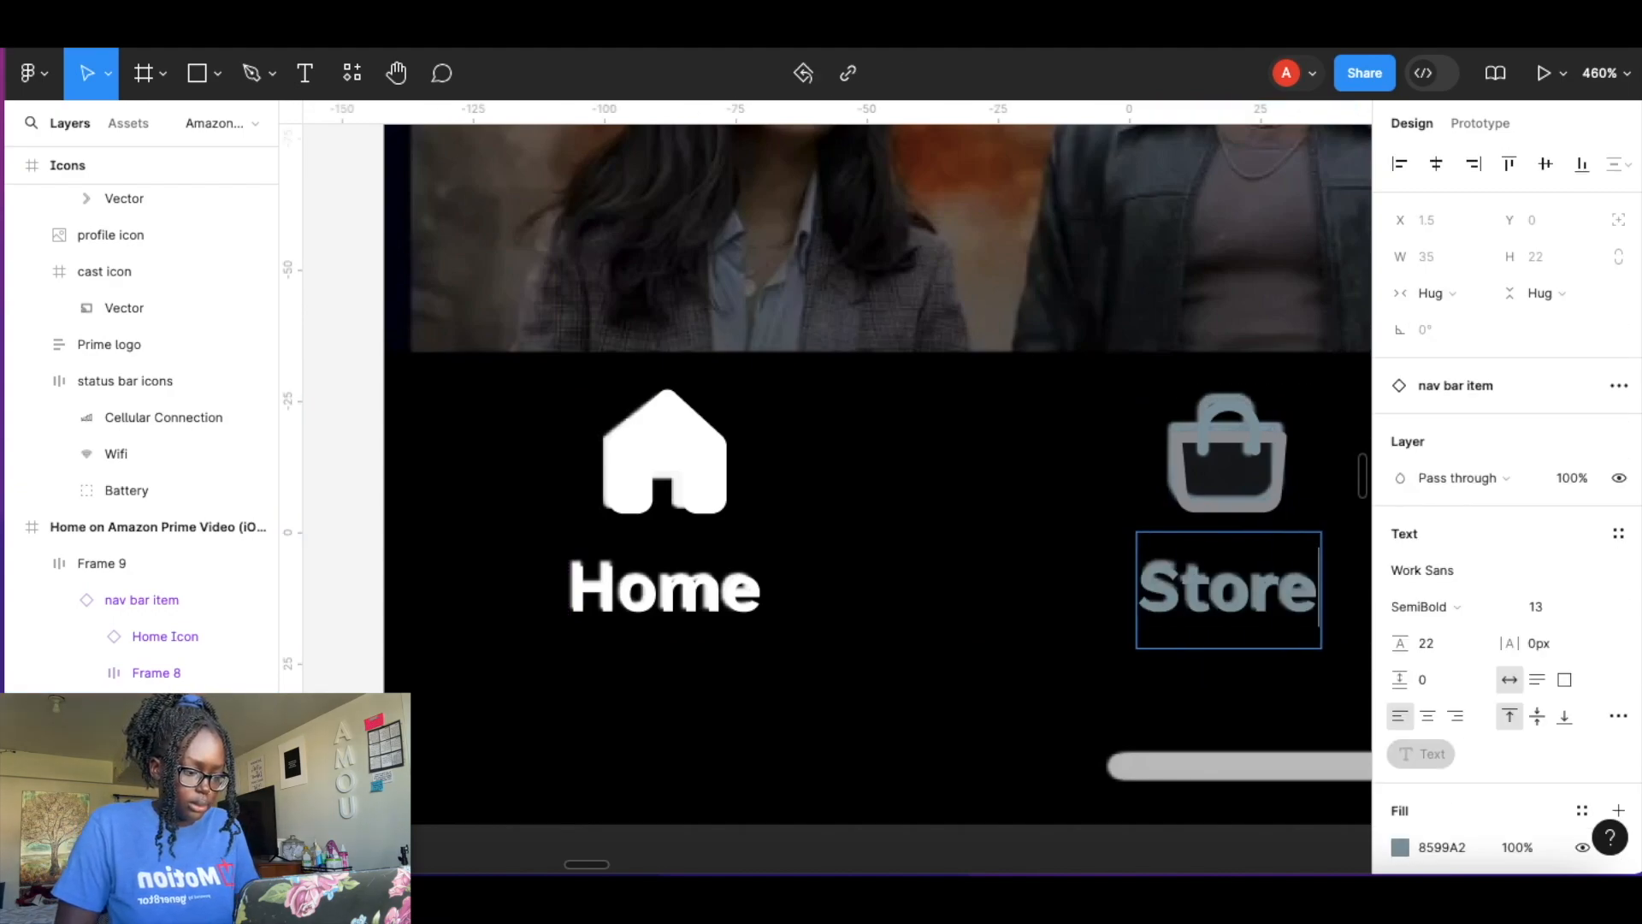
pyautogui.press('Return')
pyautogui.press('BackSpace')
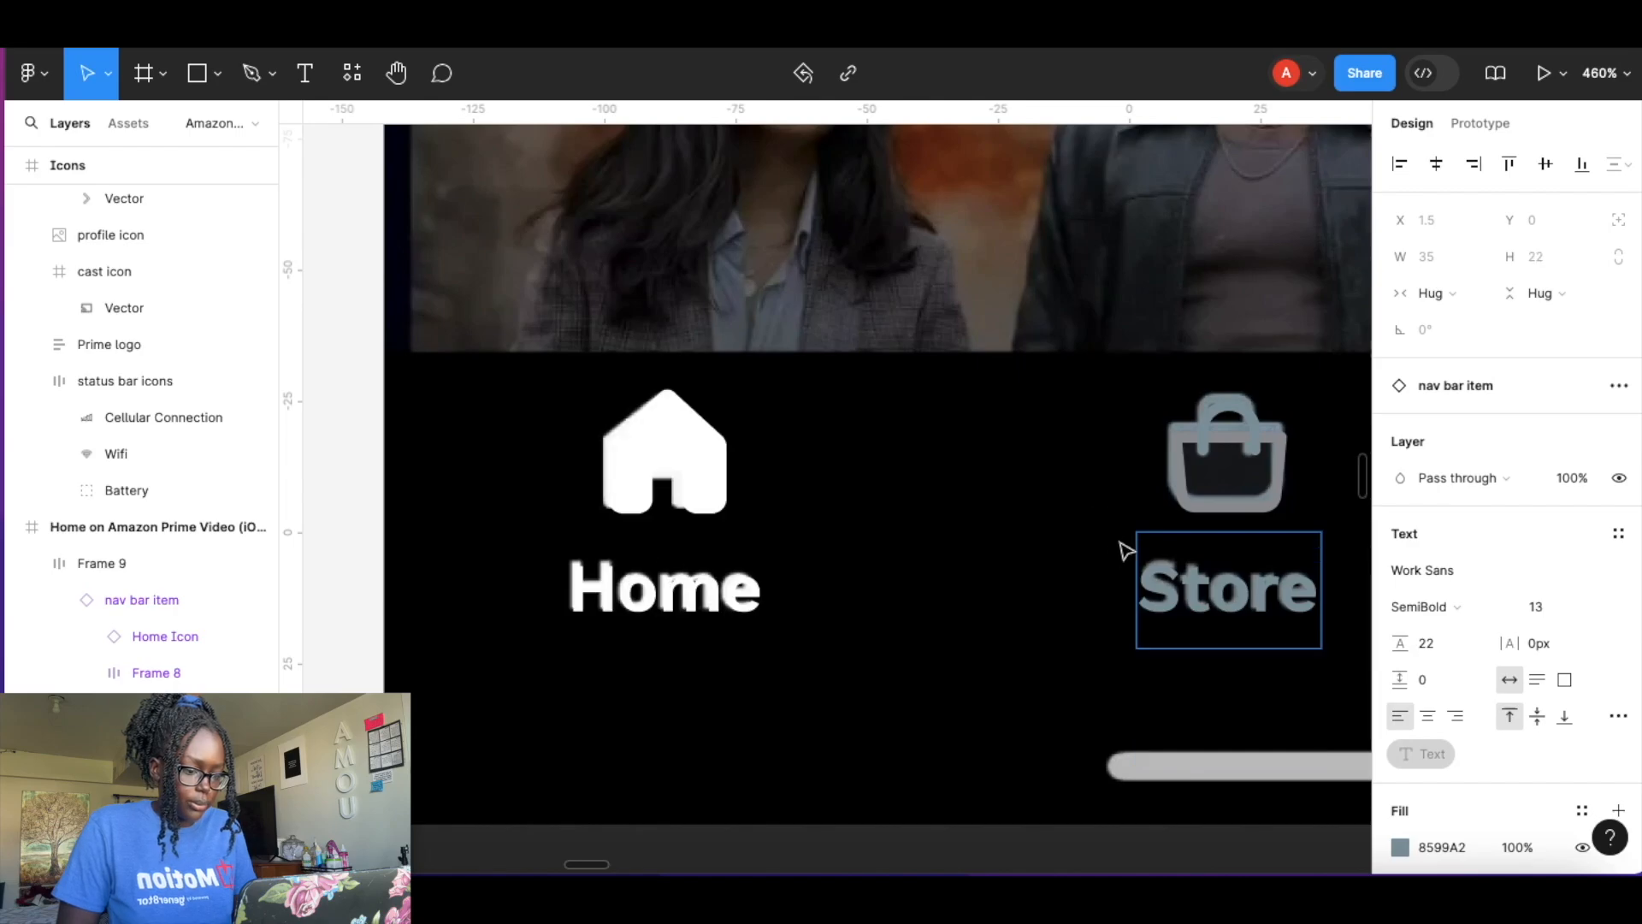
pyautogui.hscroll(5, 1125, 550)
pyautogui.press('Escape')
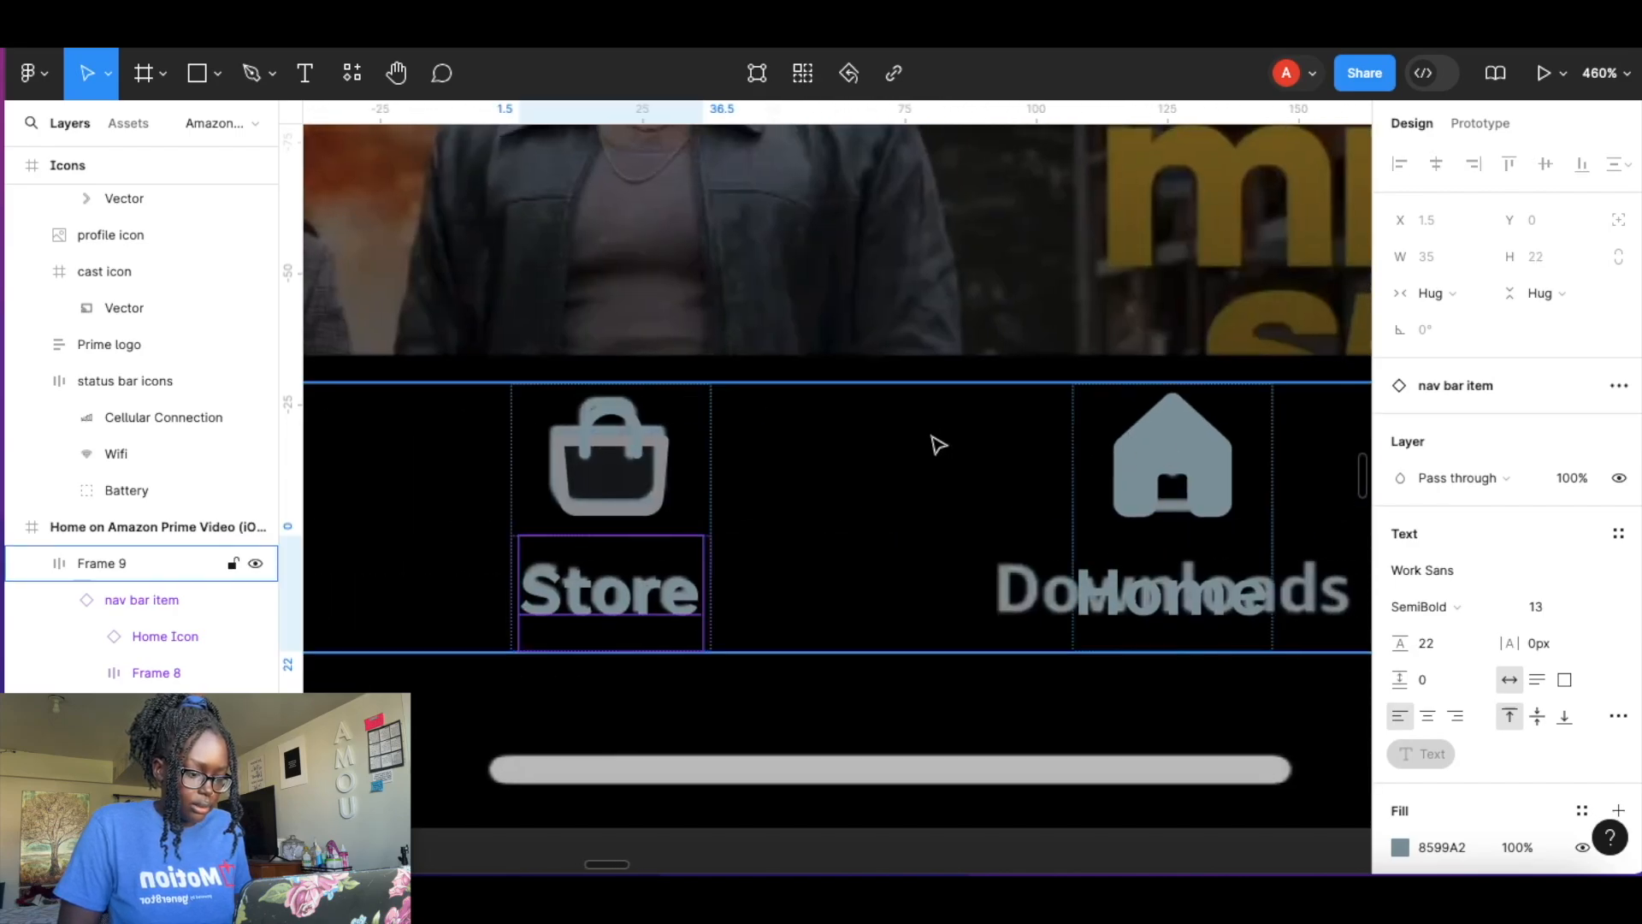
# Move the auto layout nav bar frame down and nudge it to Y 908.
pyautogui.moveTo(934, 462); pyautogui.dragTo(907, 779)
pyautogui.scroll(-5, 931, 653)
pyautogui.hscroll(2, 932, 653)
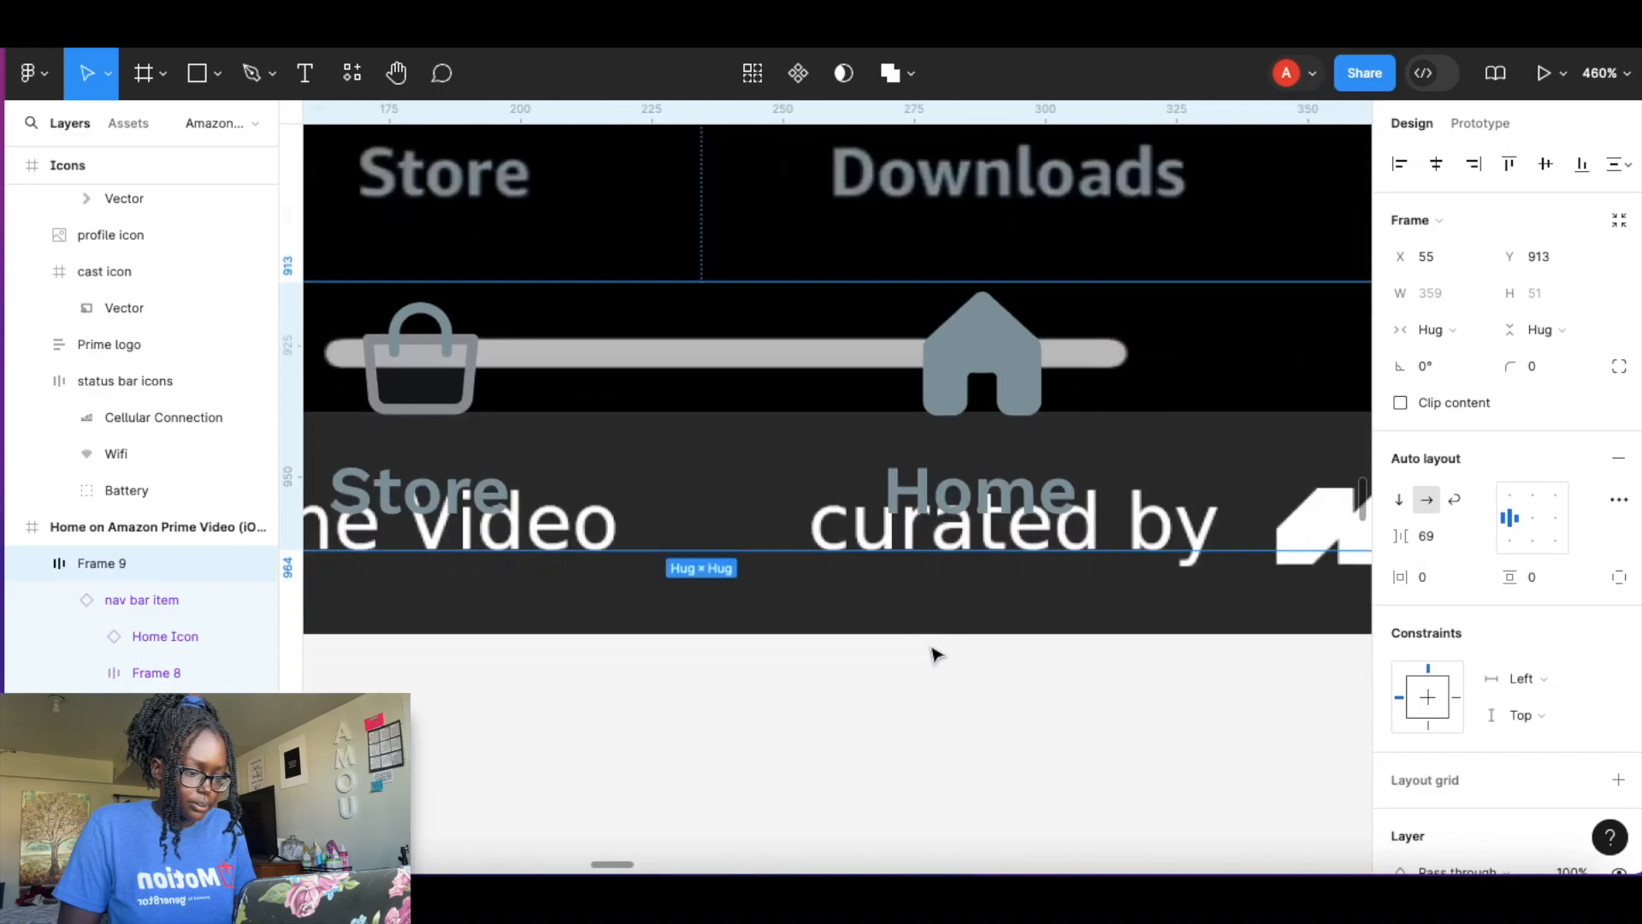
pyautogui.press('Up')
pyautogui.press('Up')
pyautogui.press('Up')
pyautogui.press('Up')
pyautogui.press('Up')
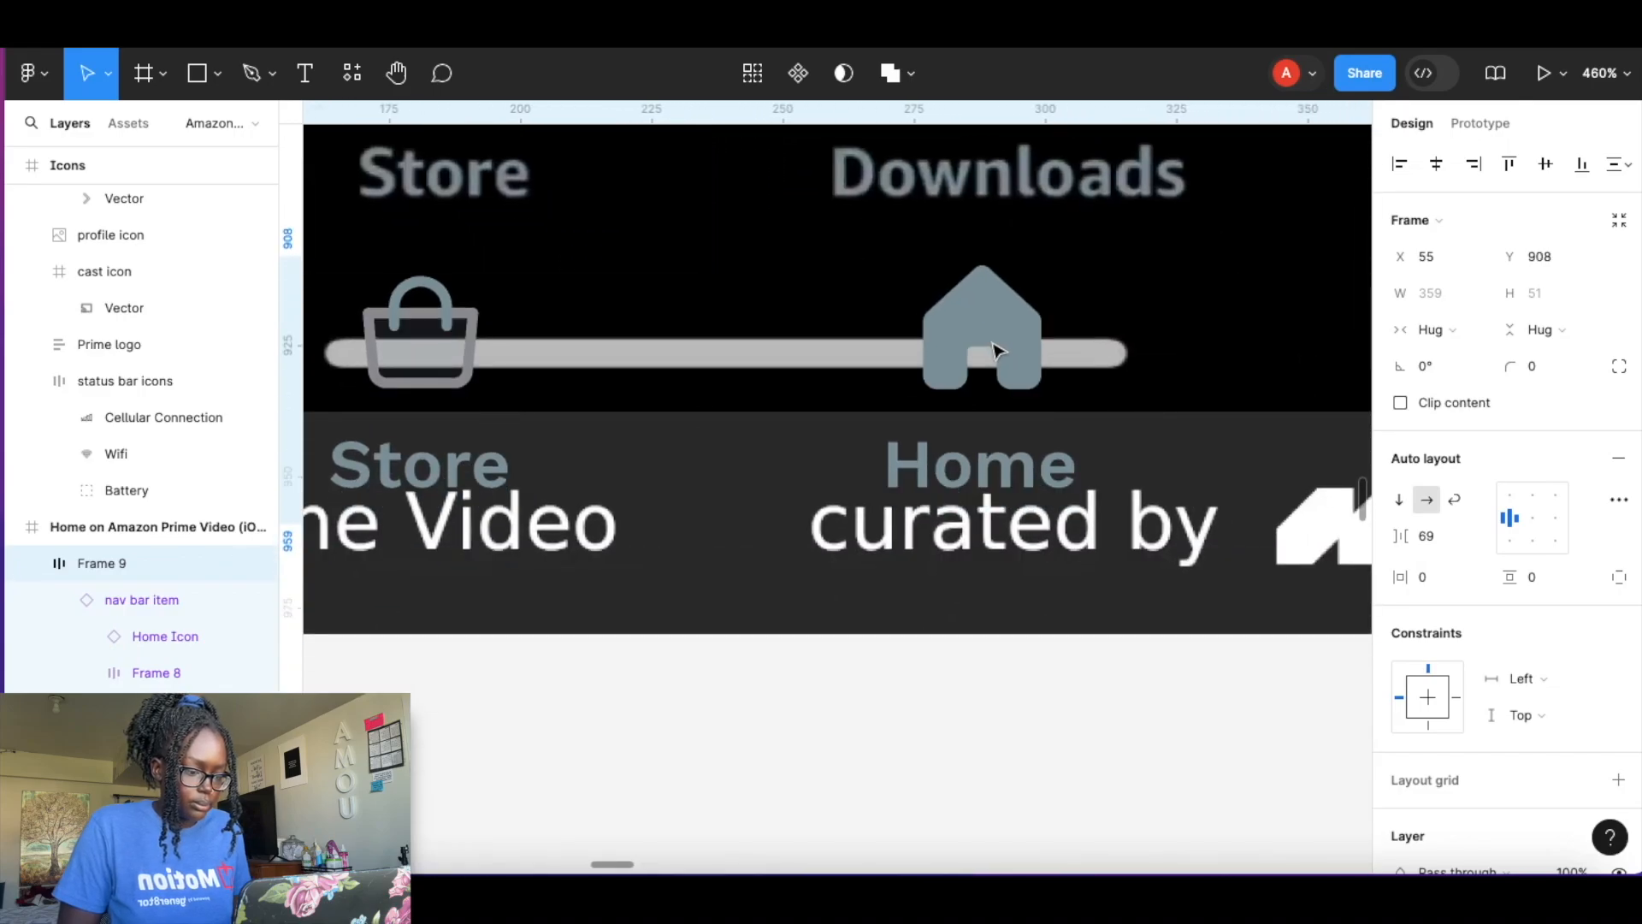
# Swap the third nav bar item's icon to the Download icon.
pyautogui.doubleClick(976, 467)
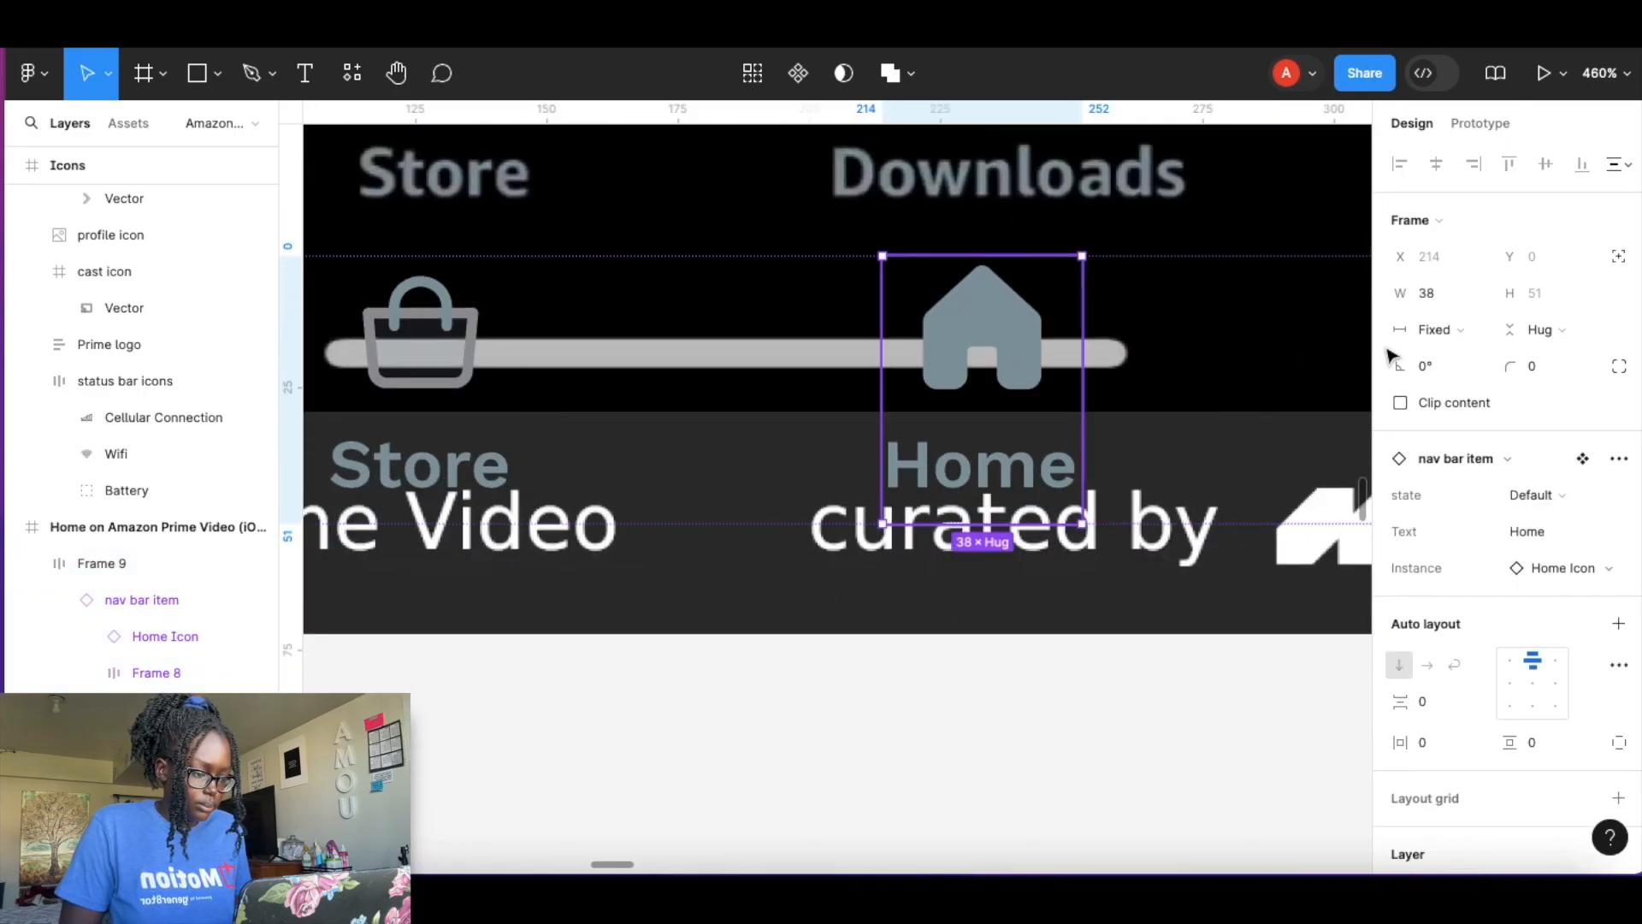
pyautogui.click(1614, 577)
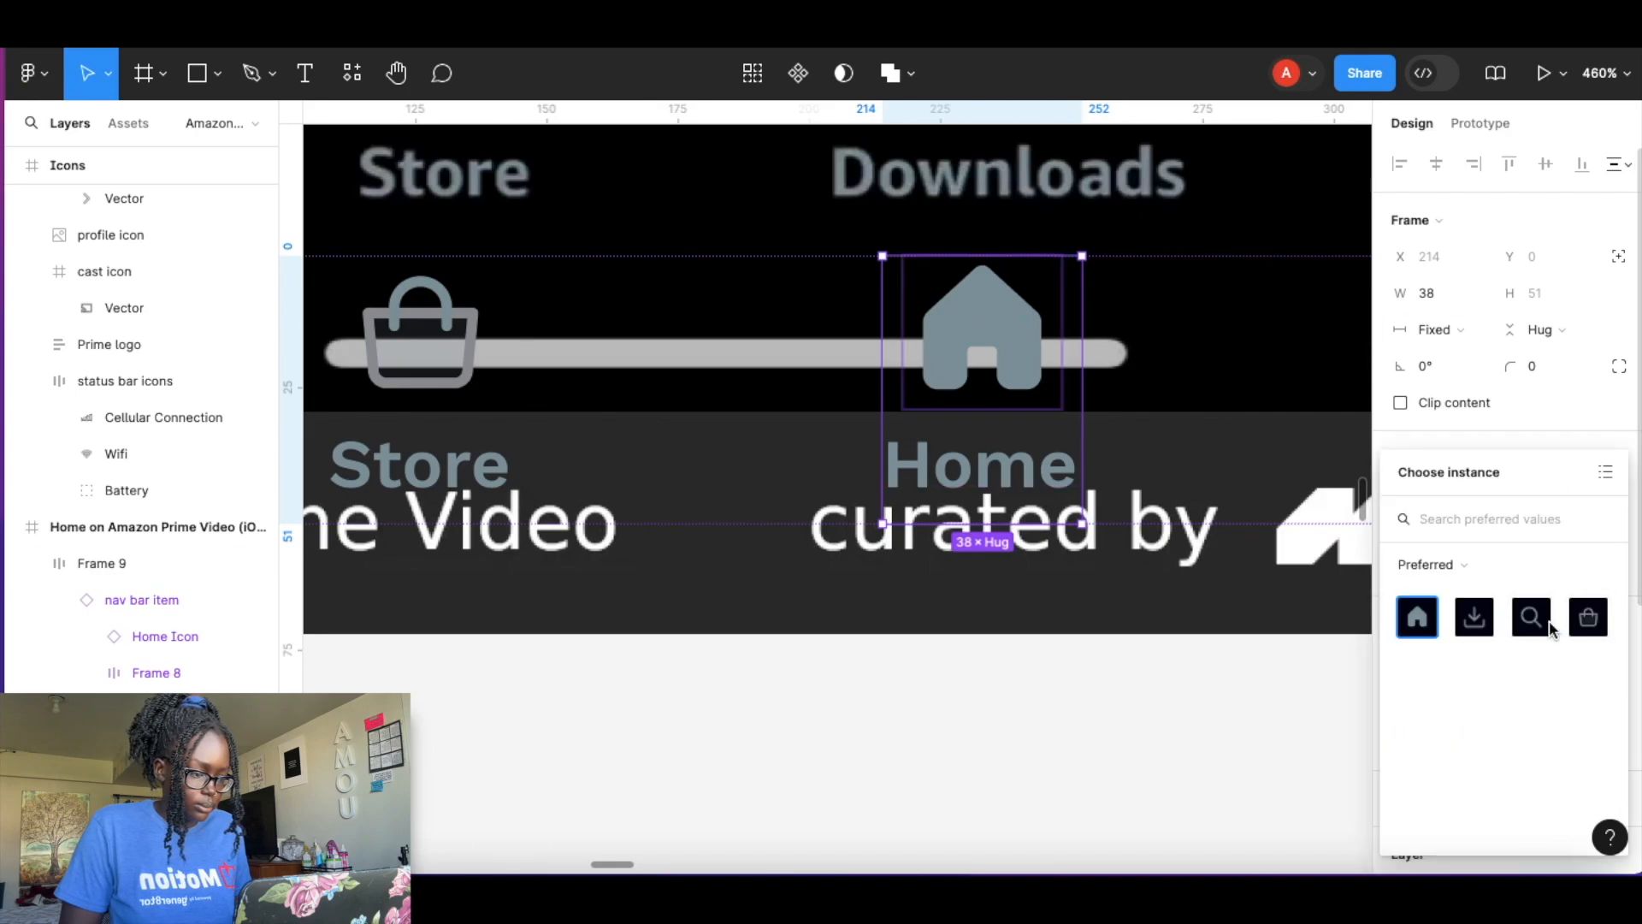
pyautogui.click(1474, 627)
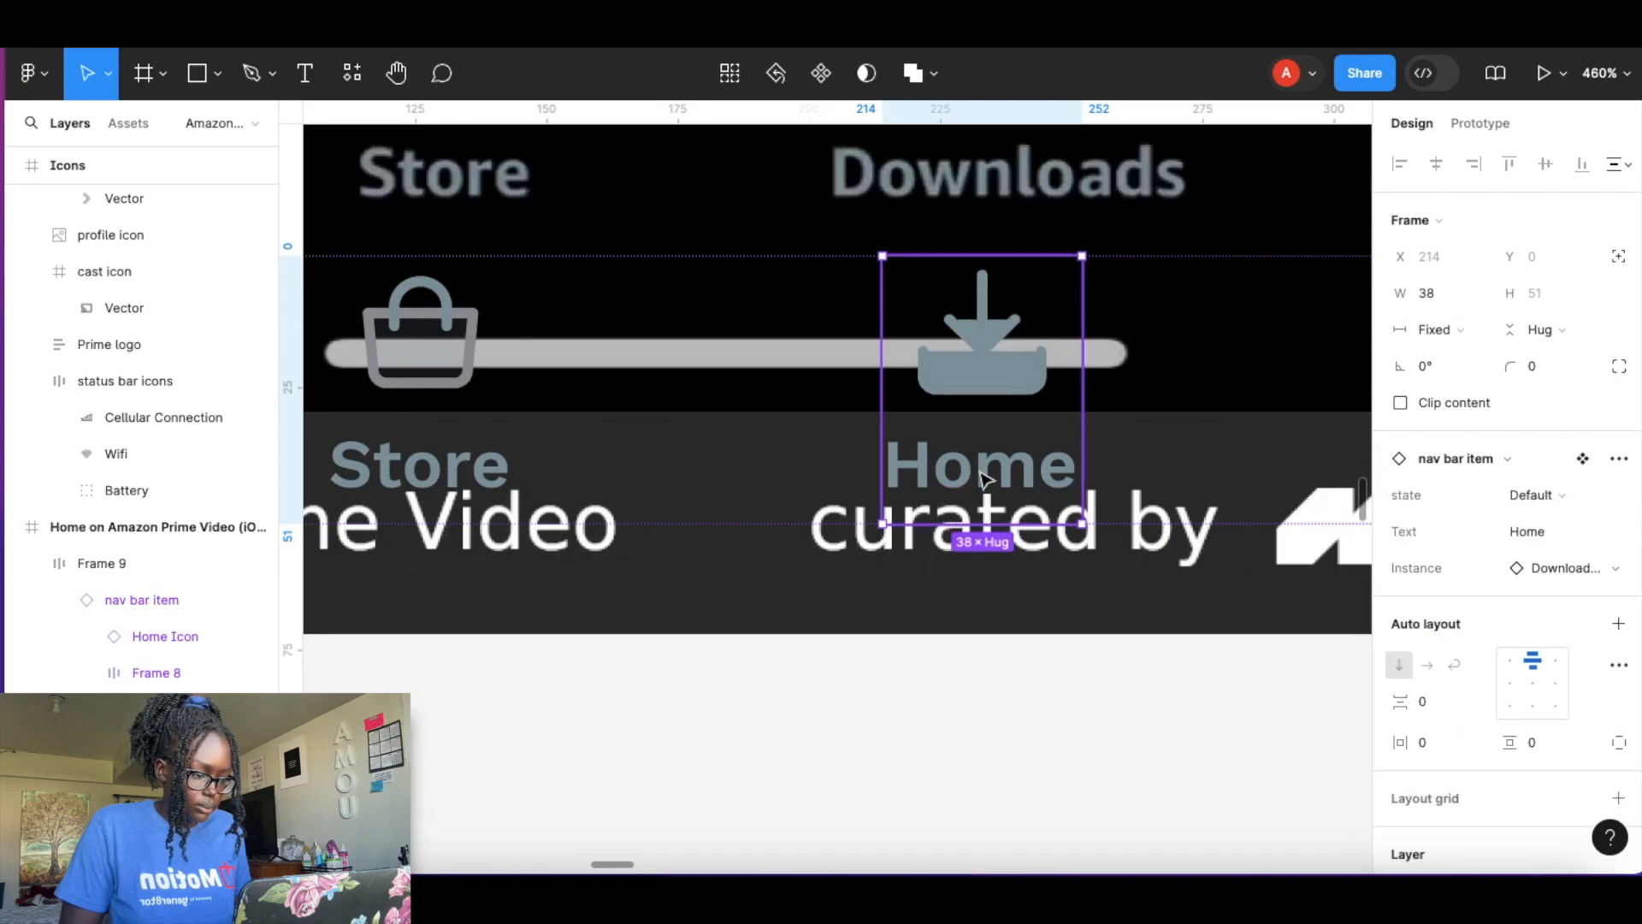
# Remove the white fill from the Download icon inside the third nav bar item.
pyautogui.scroll(-5, 1489, 623)
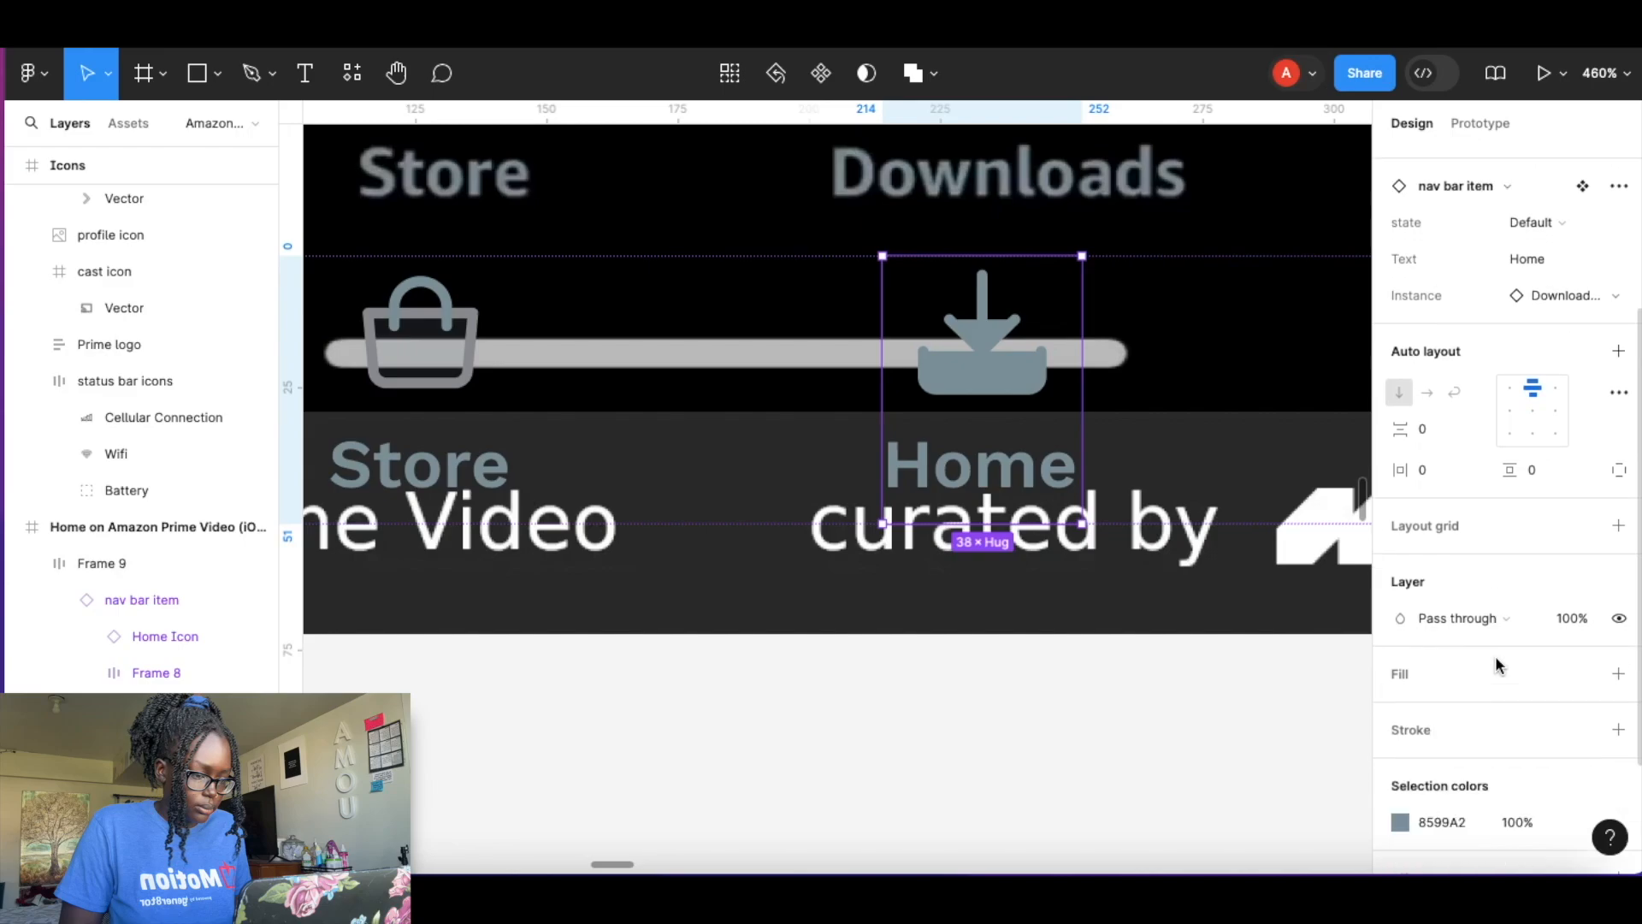
pyautogui.doubleClick(981, 382)
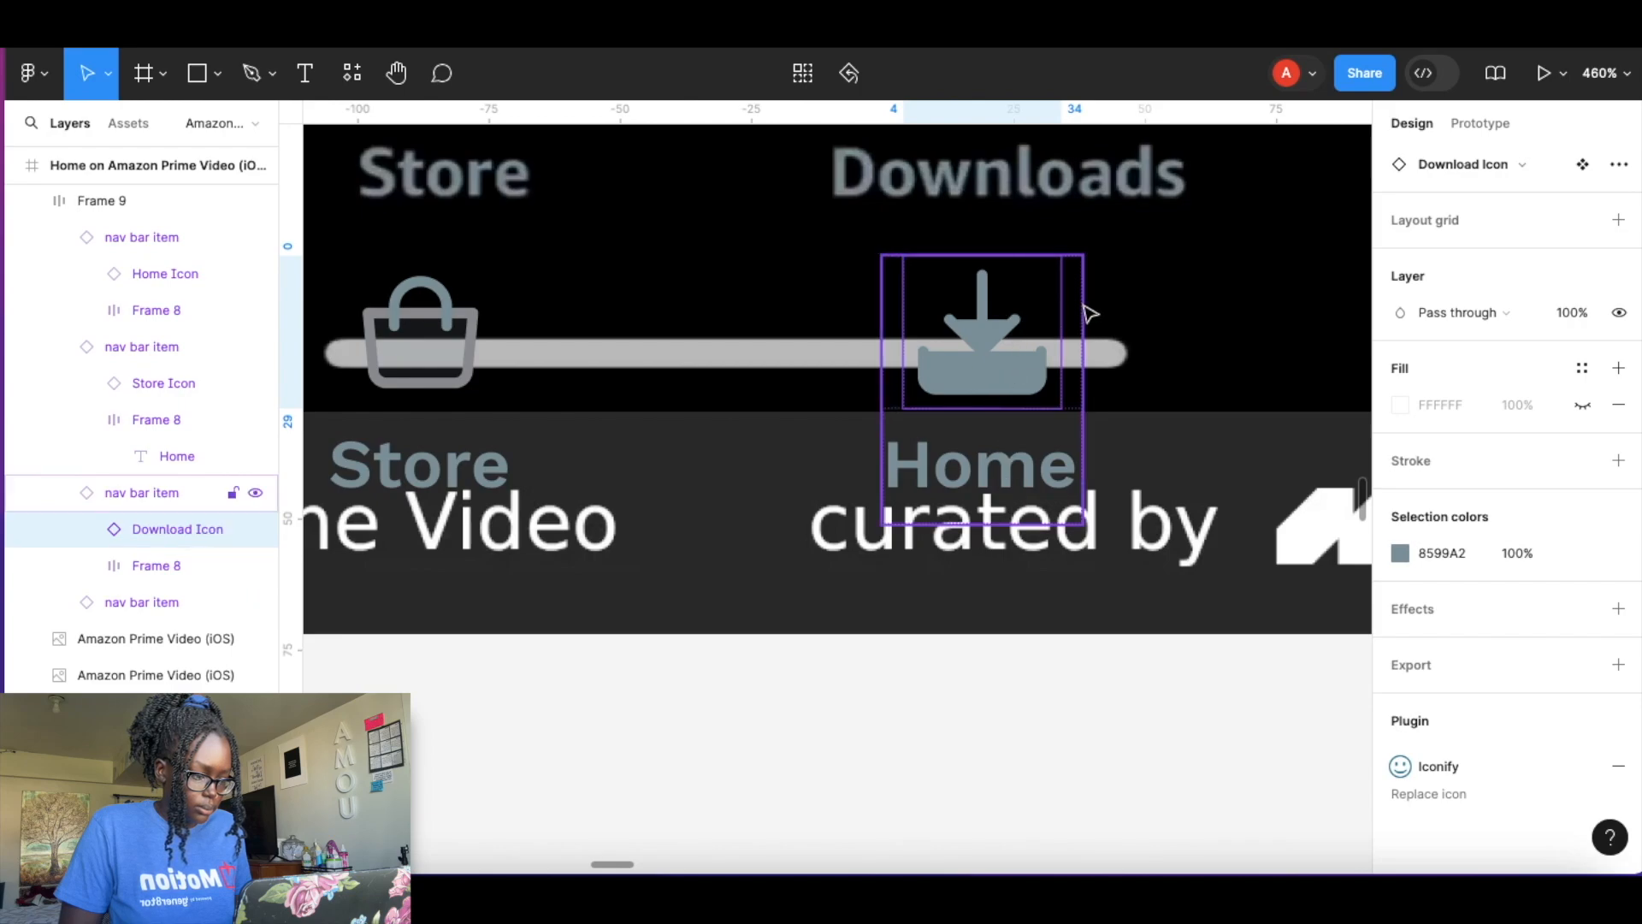
pyautogui.click(1618, 404)
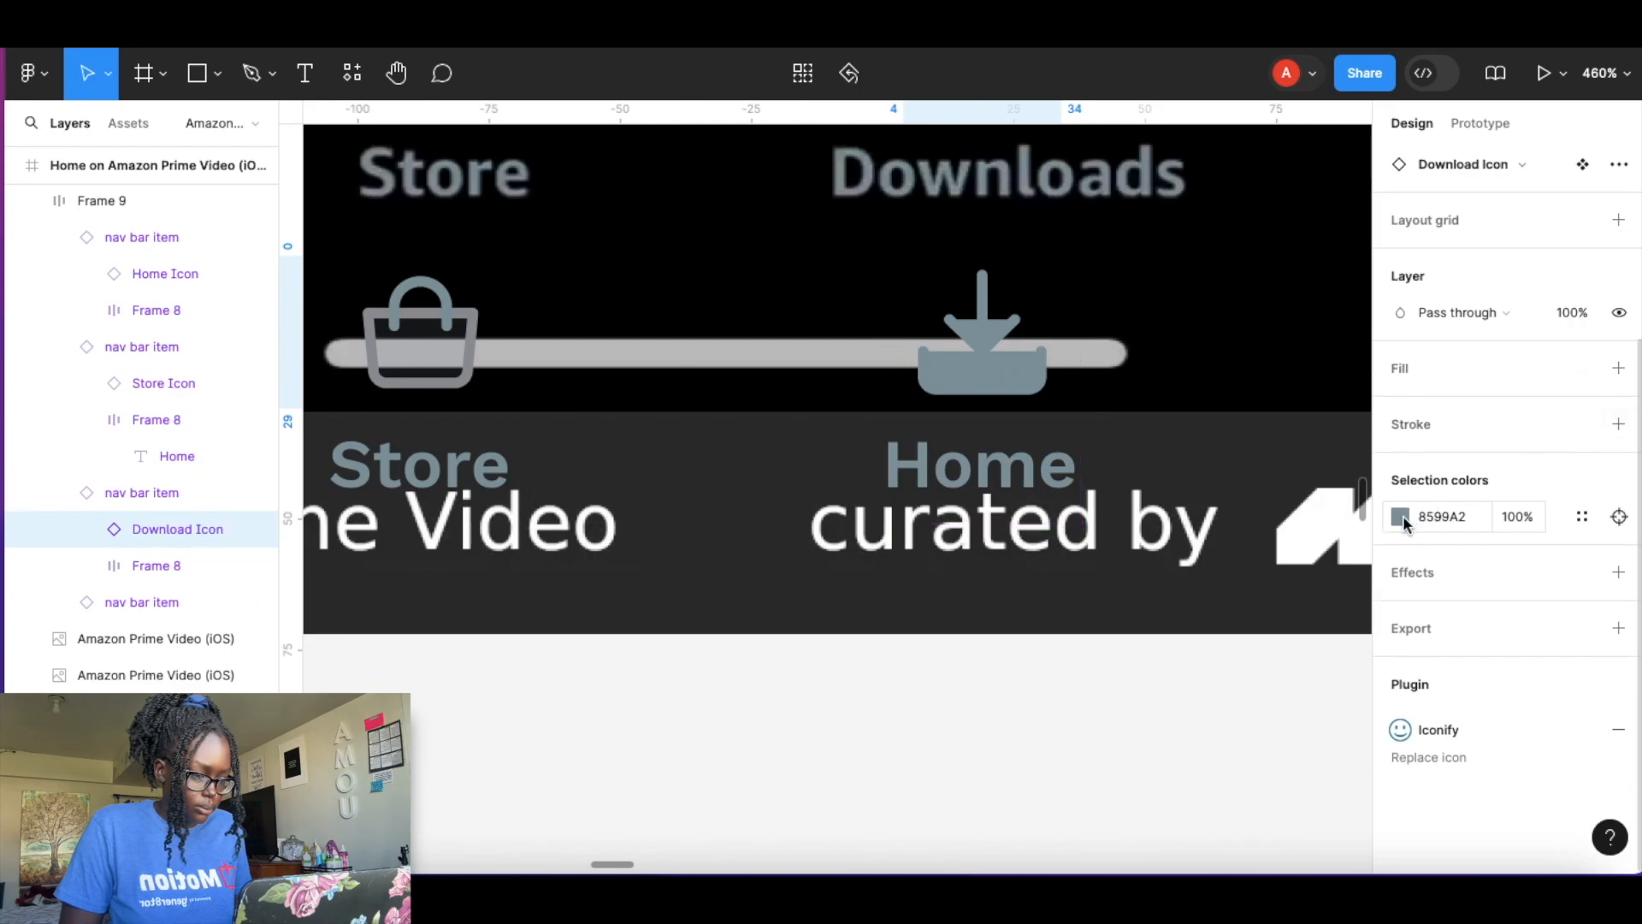
# Change the third nav bar item's label text to Downloads.
pyautogui.click(1030, 379)
pyautogui.click(1001, 472)
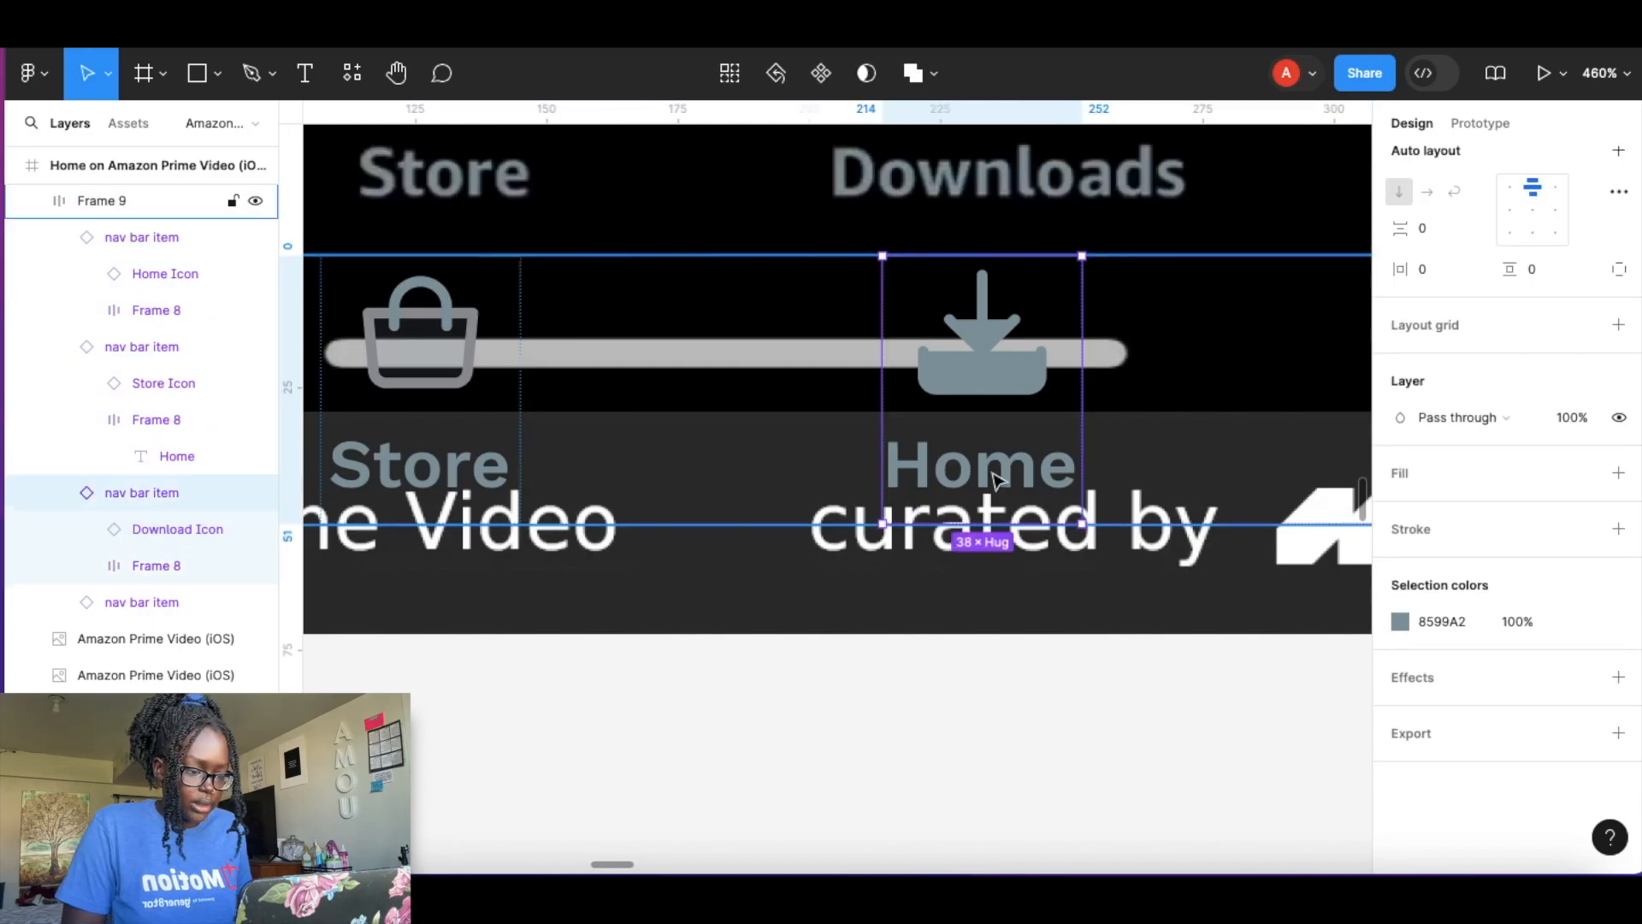
pyautogui.doubleClick(995, 476)
pyautogui.doubleClick(995, 477)
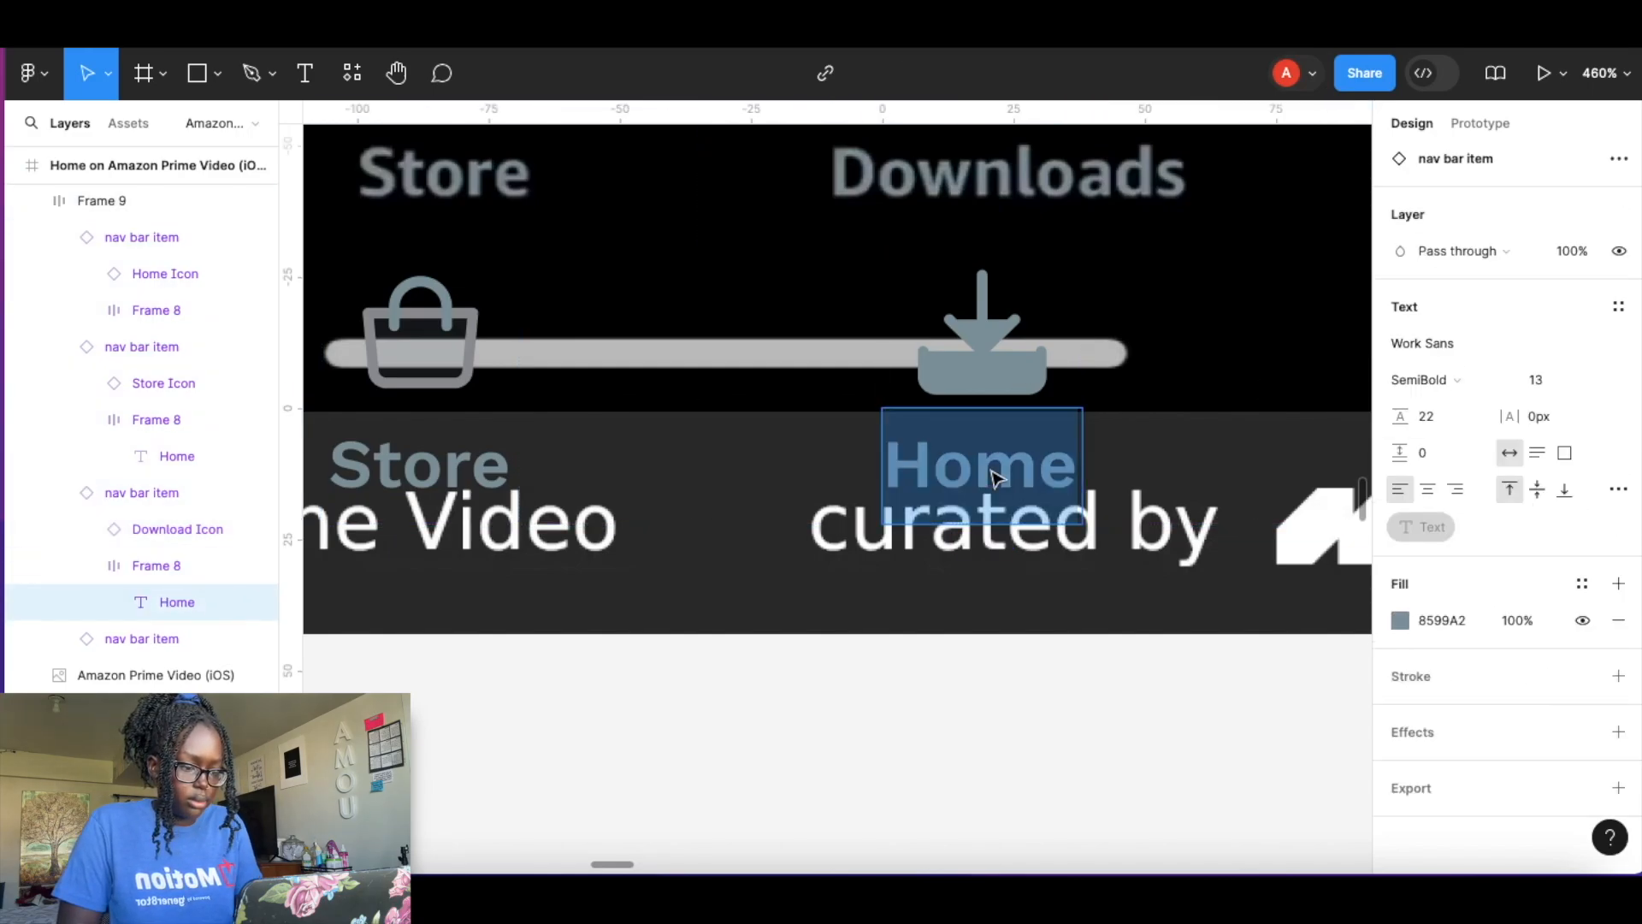
pyautogui.write('Downloads')
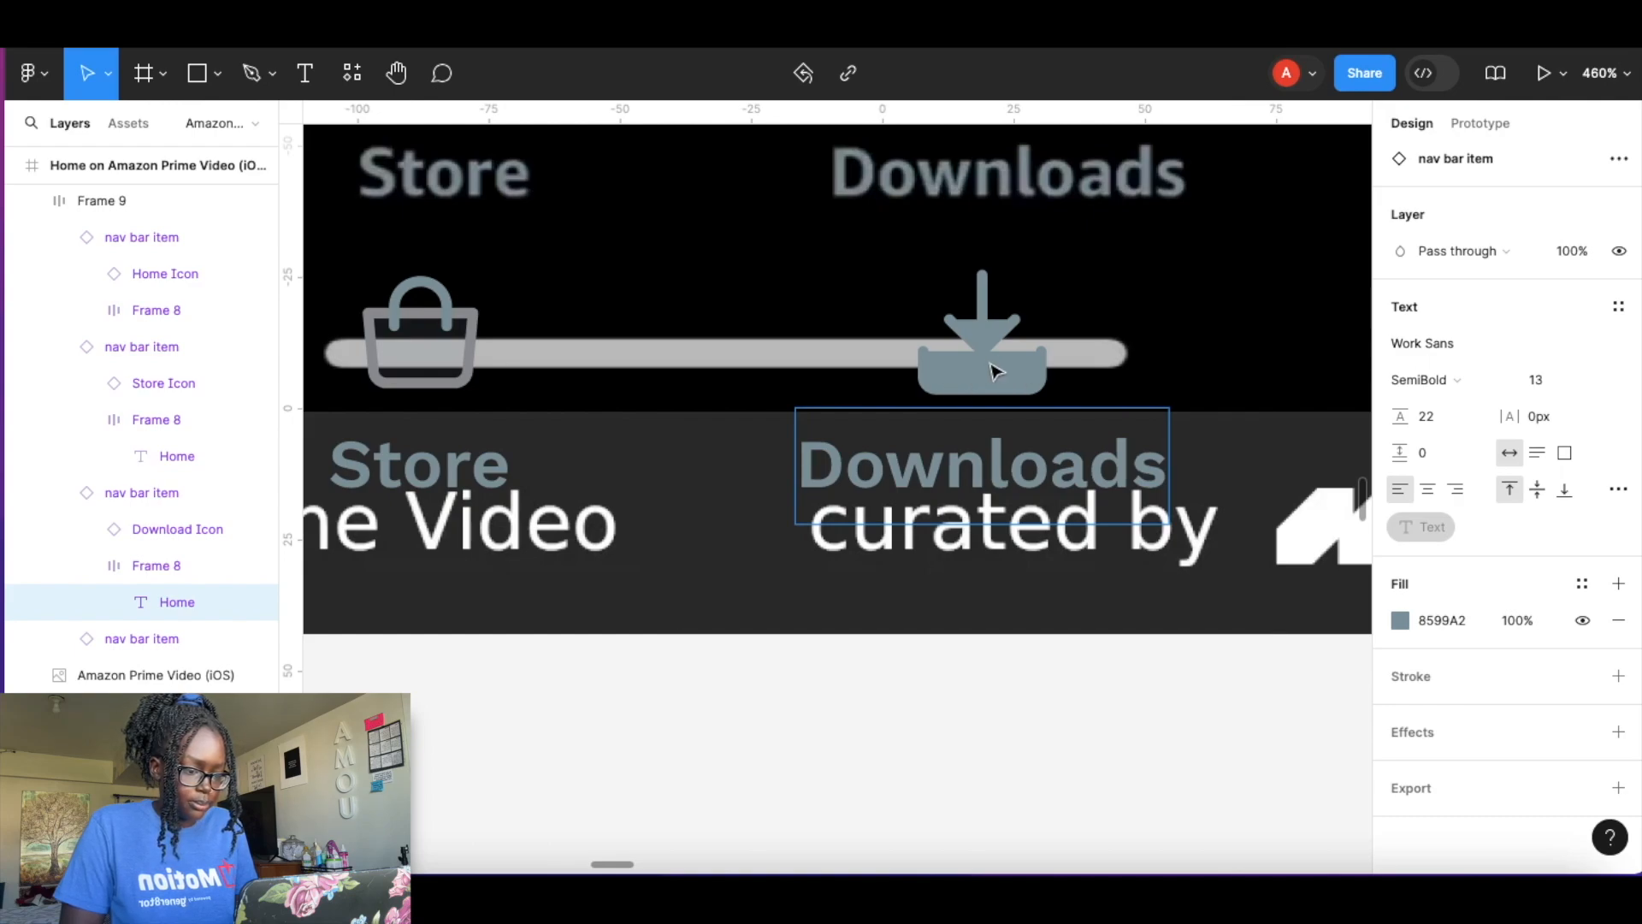
# Swap the fourth nav bar item's icon to the Search icon.
pyautogui.hscroll(10, 1078, 412)
pyautogui.click(961, 368)
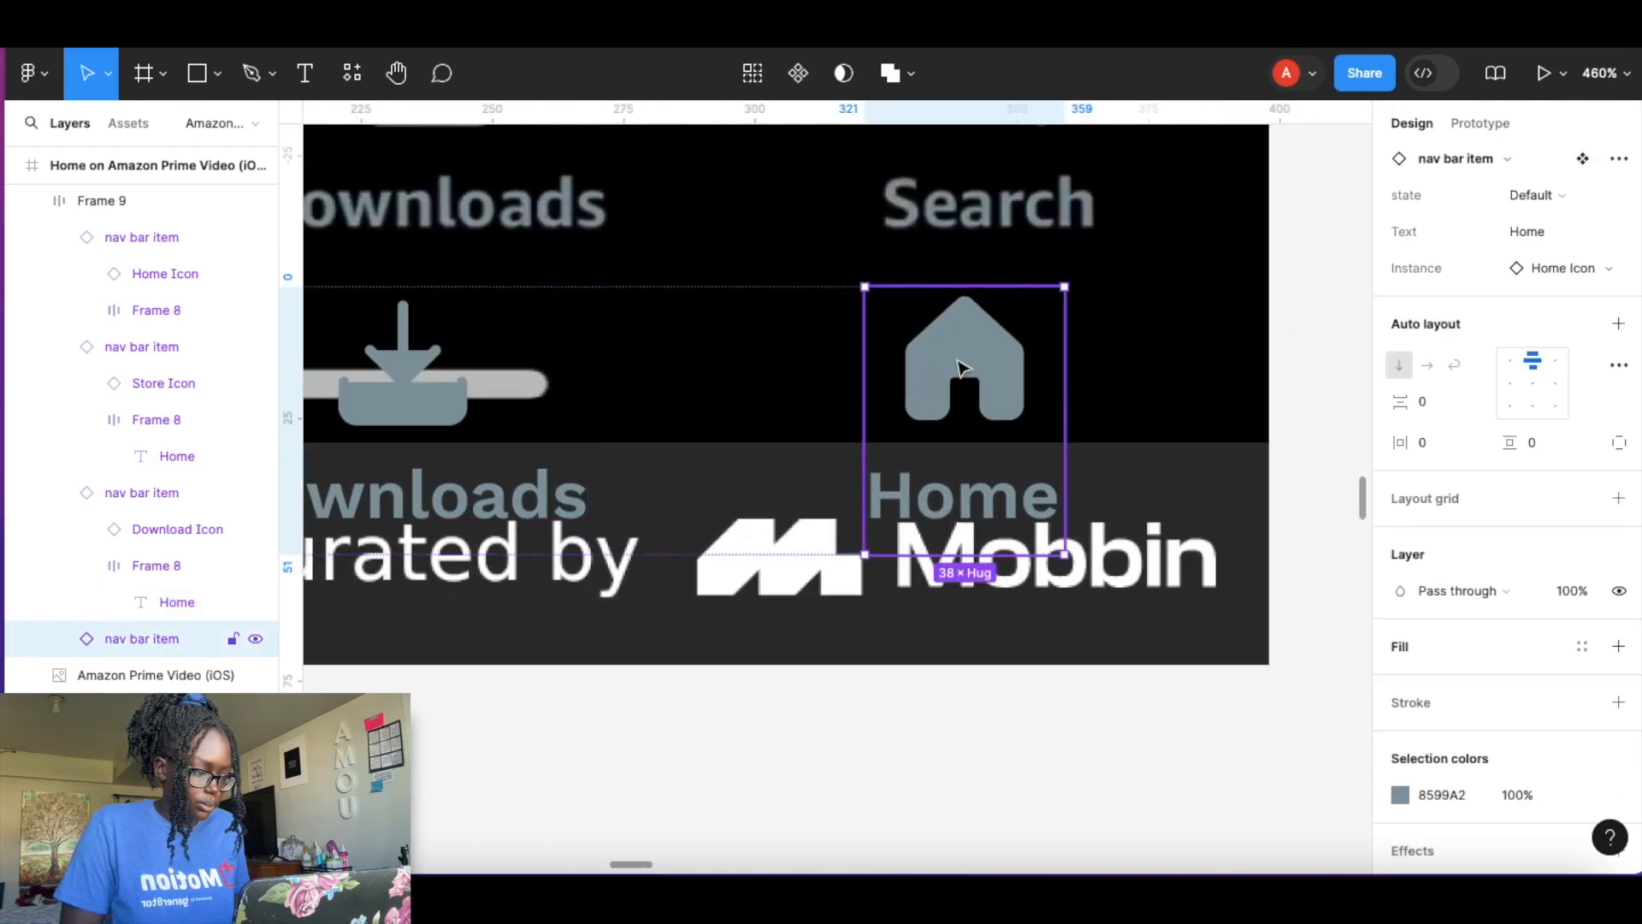
pyautogui.scroll(1, 1519, 523)
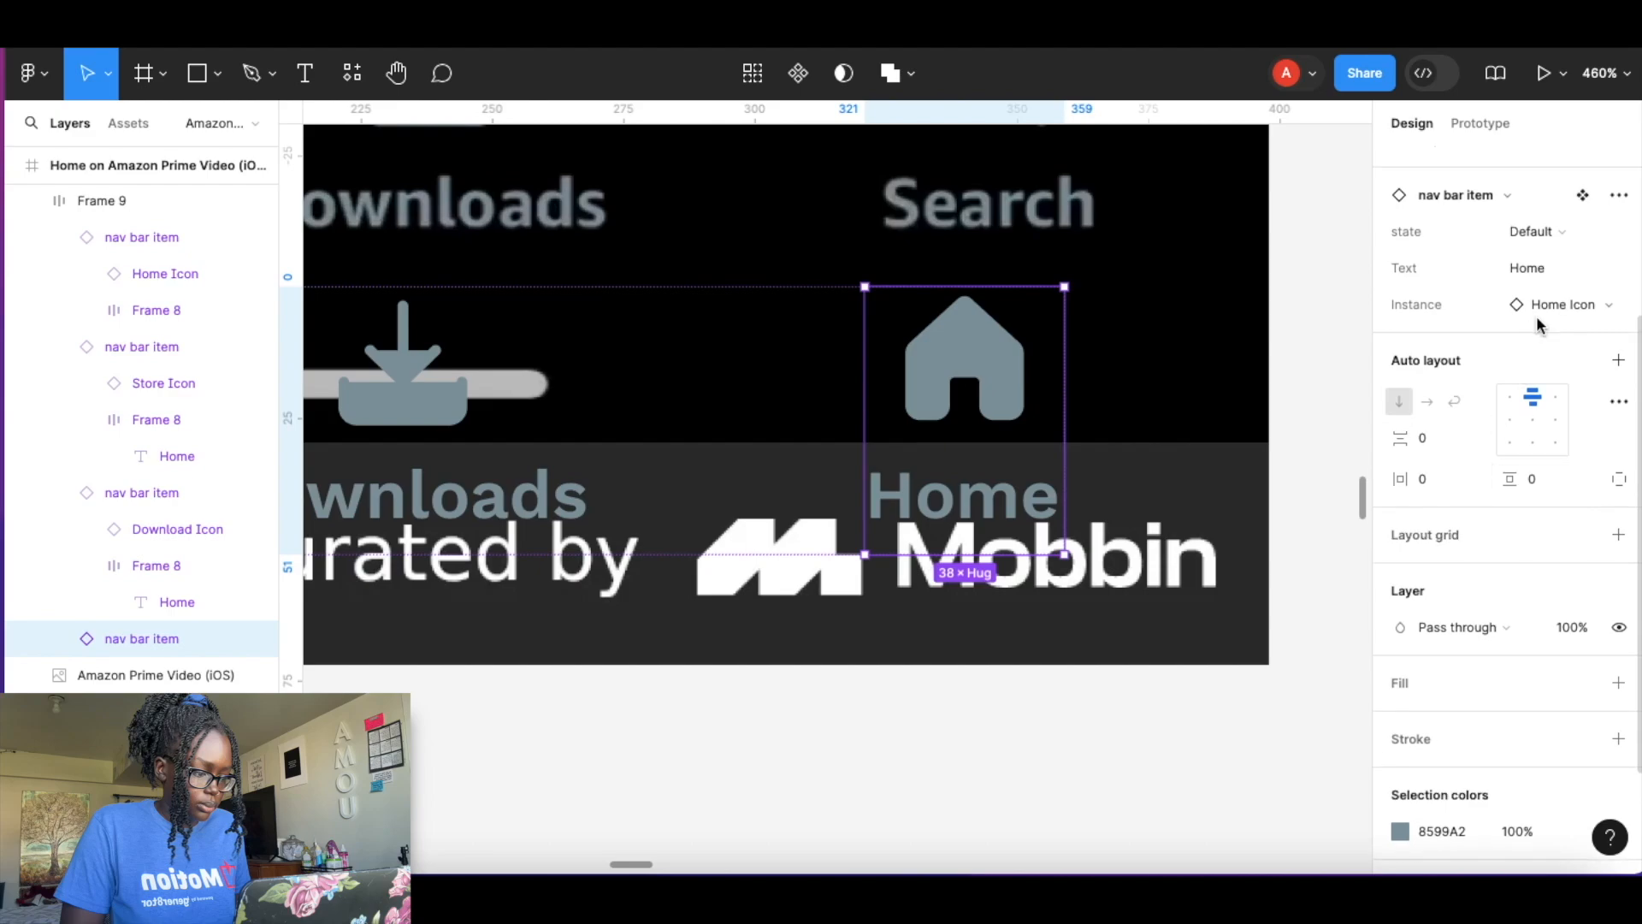
pyautogui.click(1556, 307)
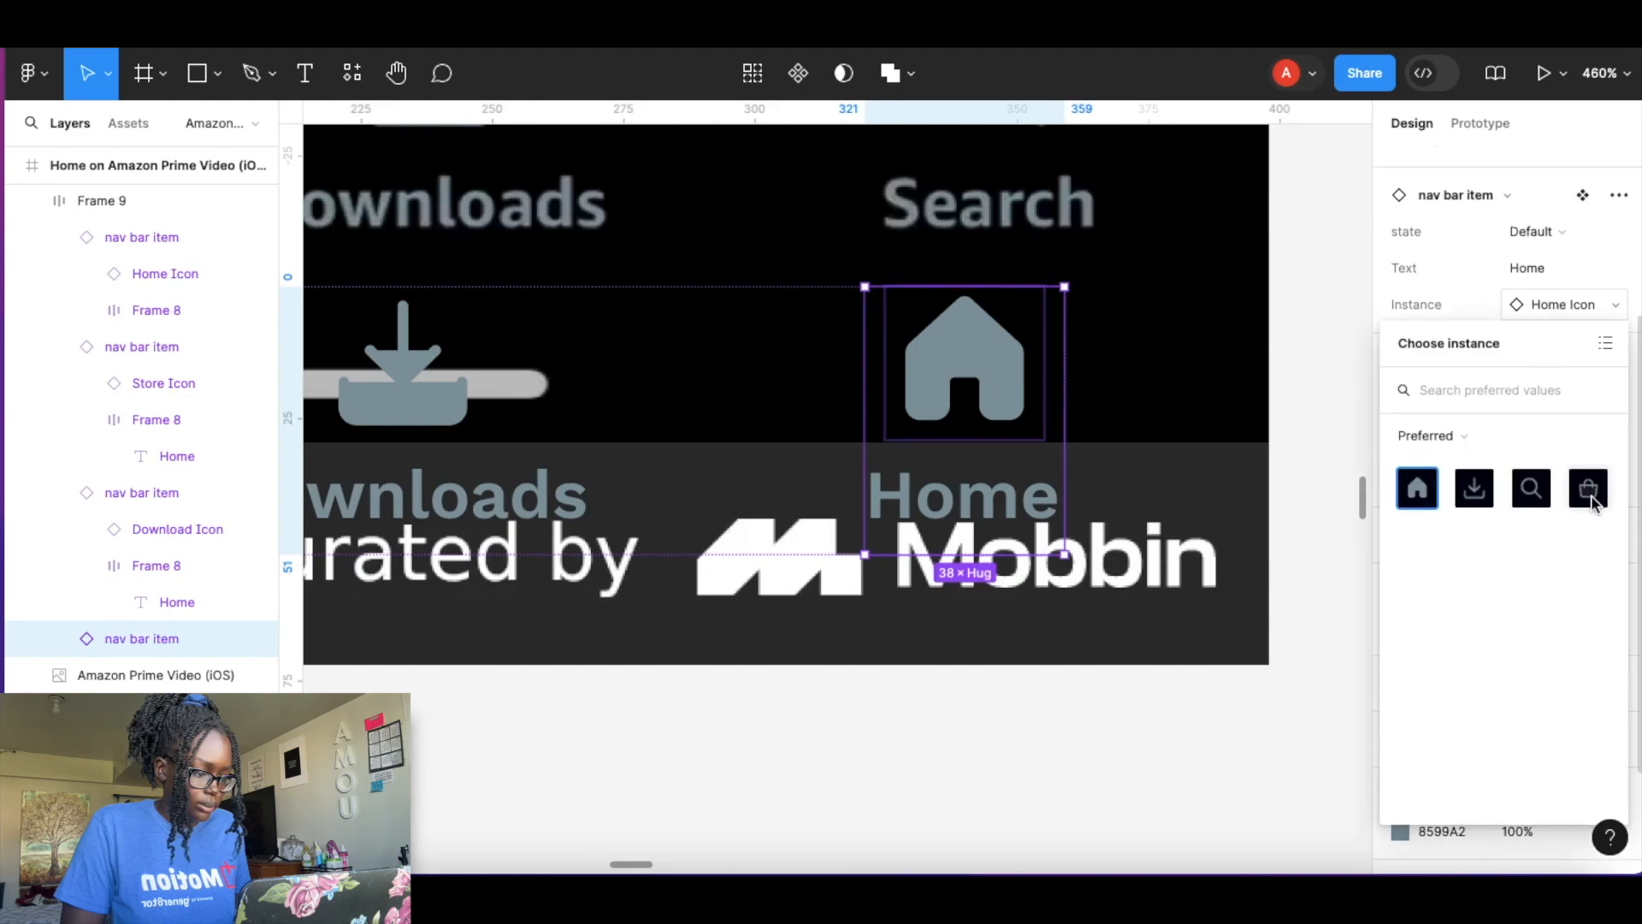
pyautogui.click(1531, 488)
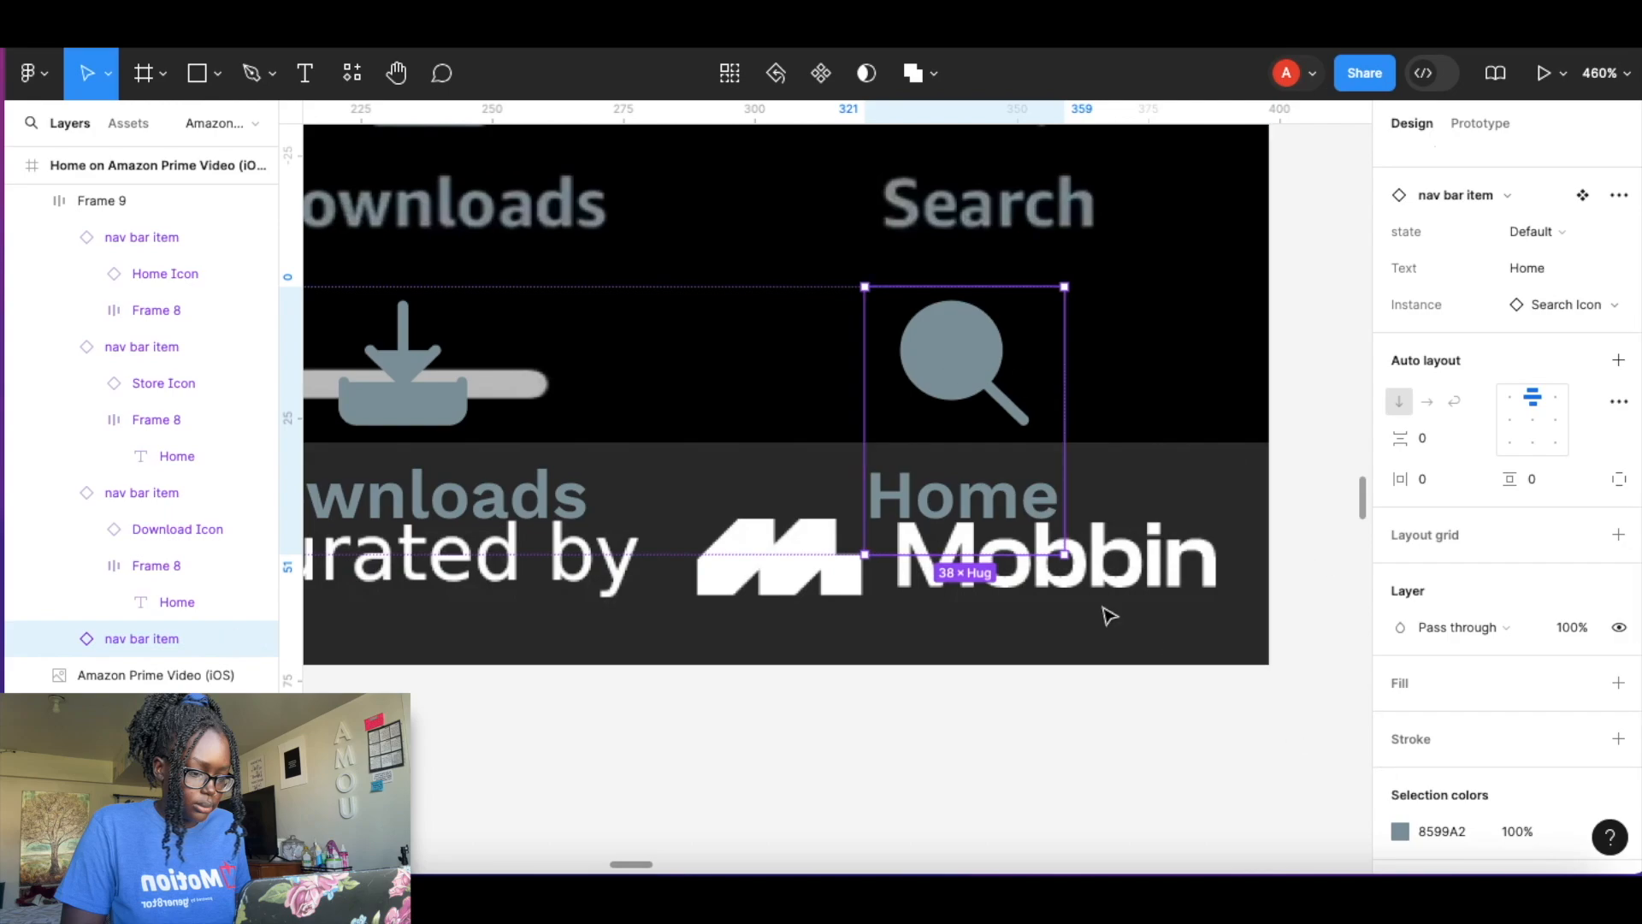
# Change the fourth nav bar item's label text to Search.
pyautogui.doubleClick(969, 518)
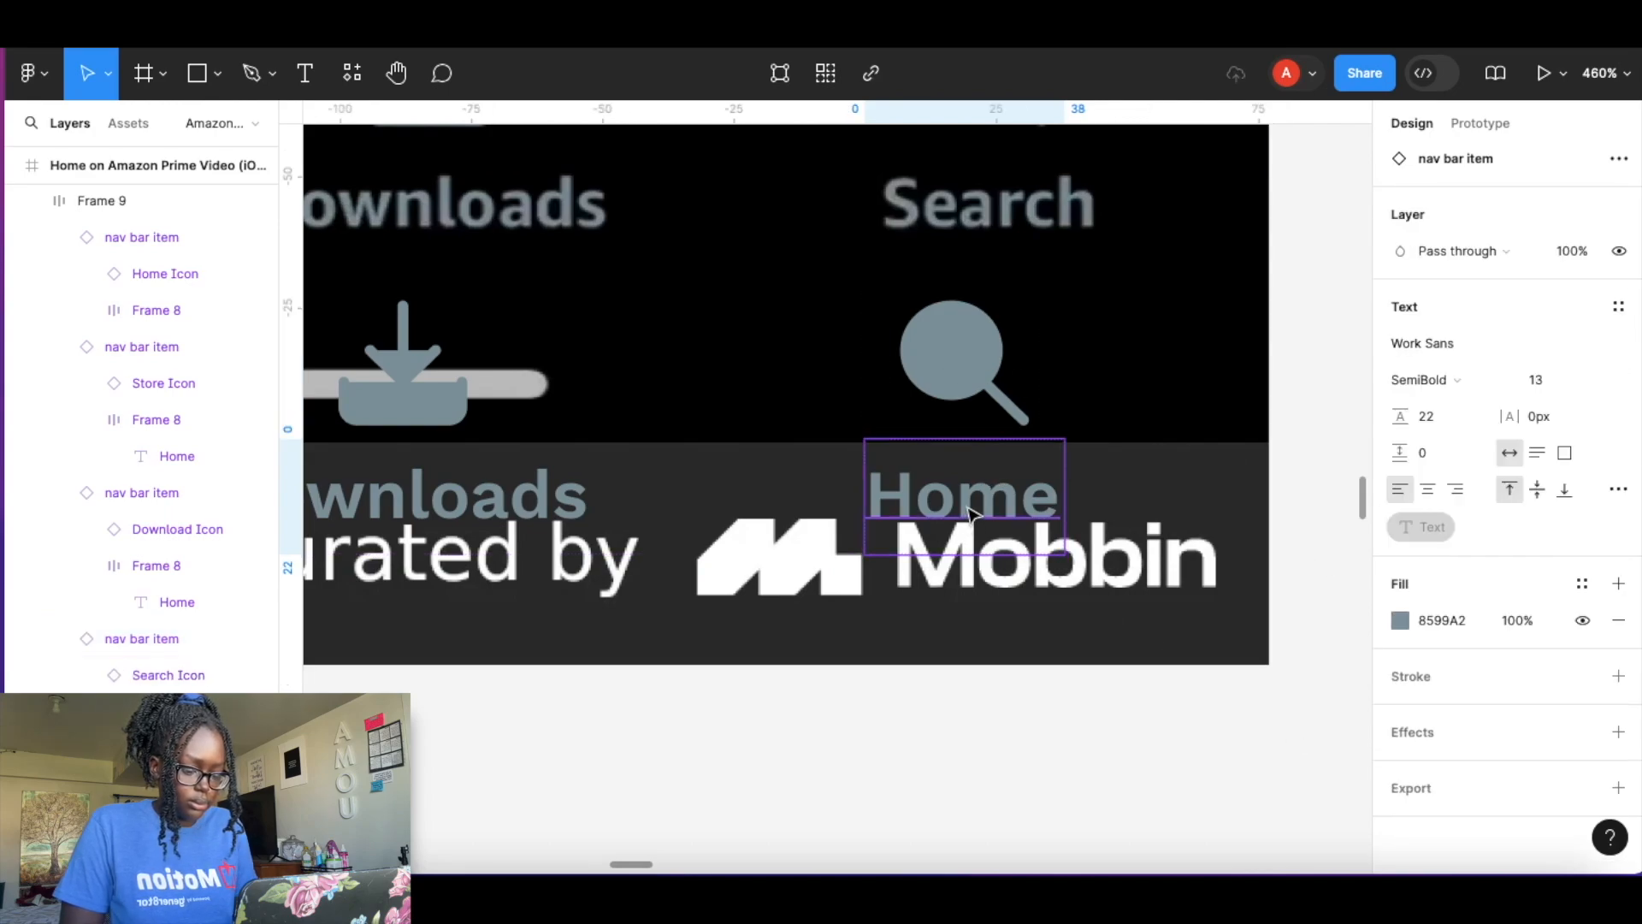
pyautogui.doubleClick(967, 508)
pyautogui.write('Search')
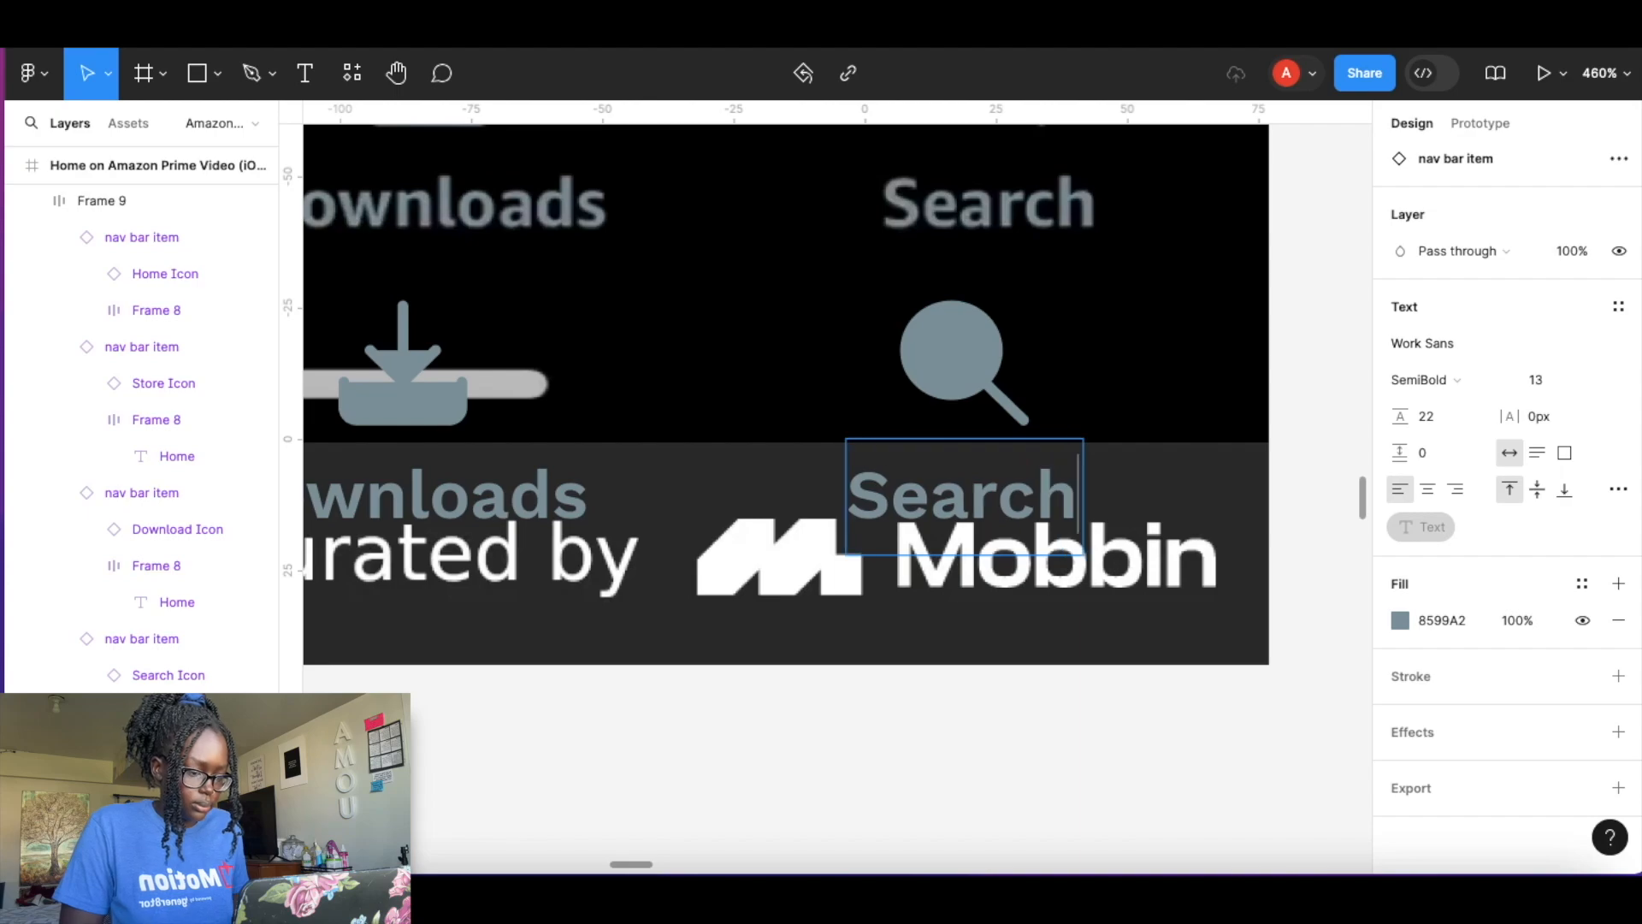
pyautogui.press('Escape')
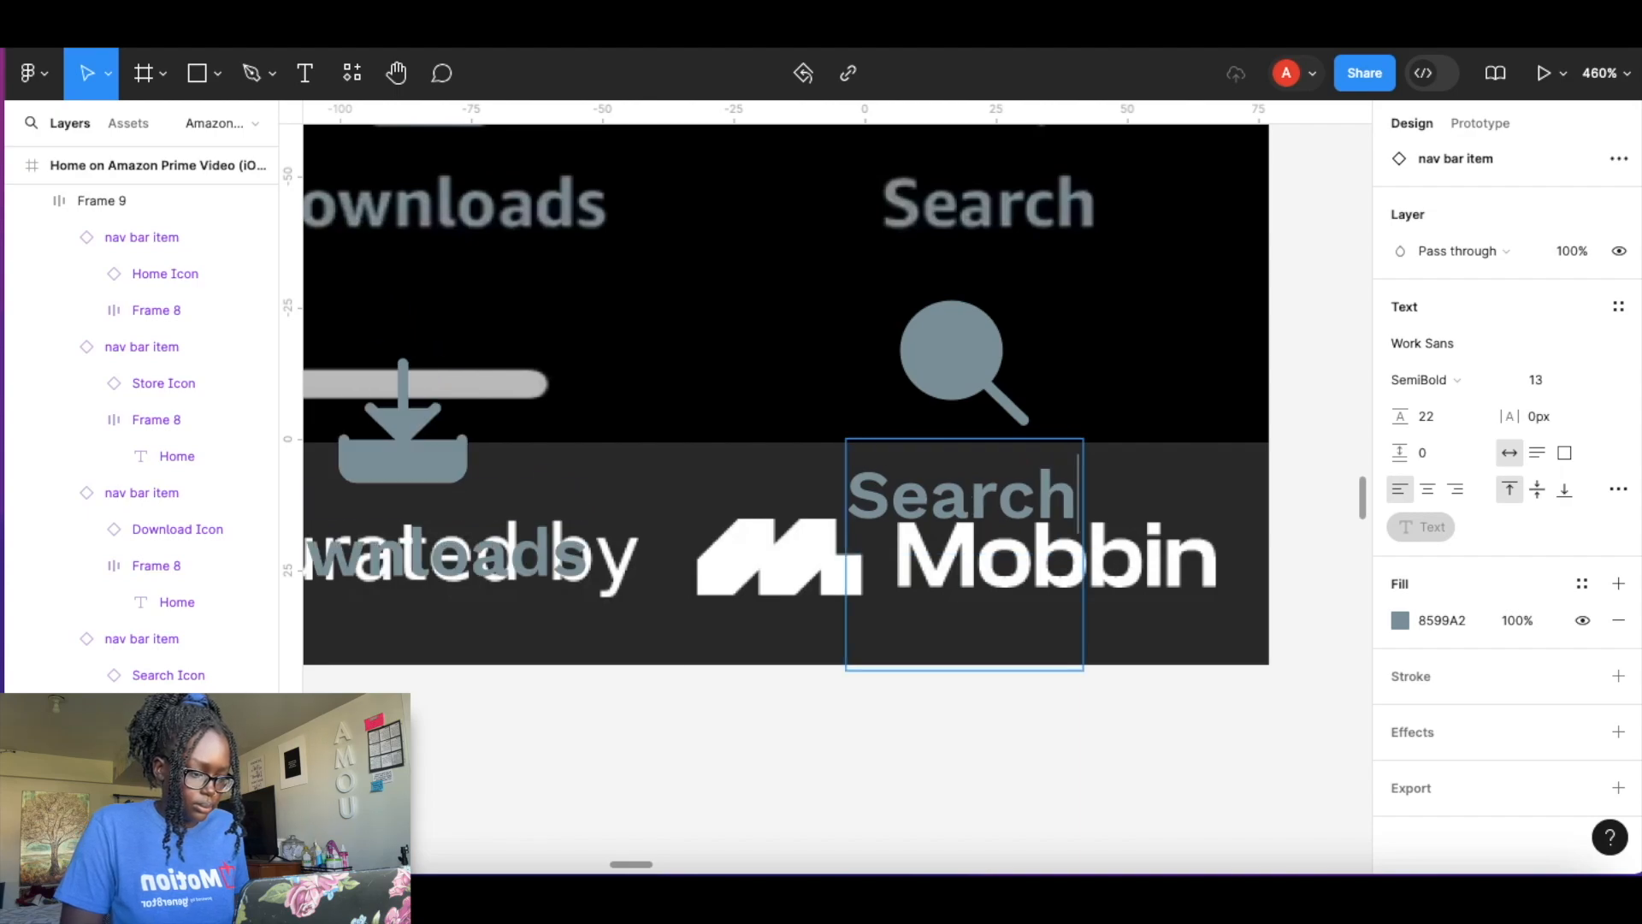
pyautogui.press('Escape')
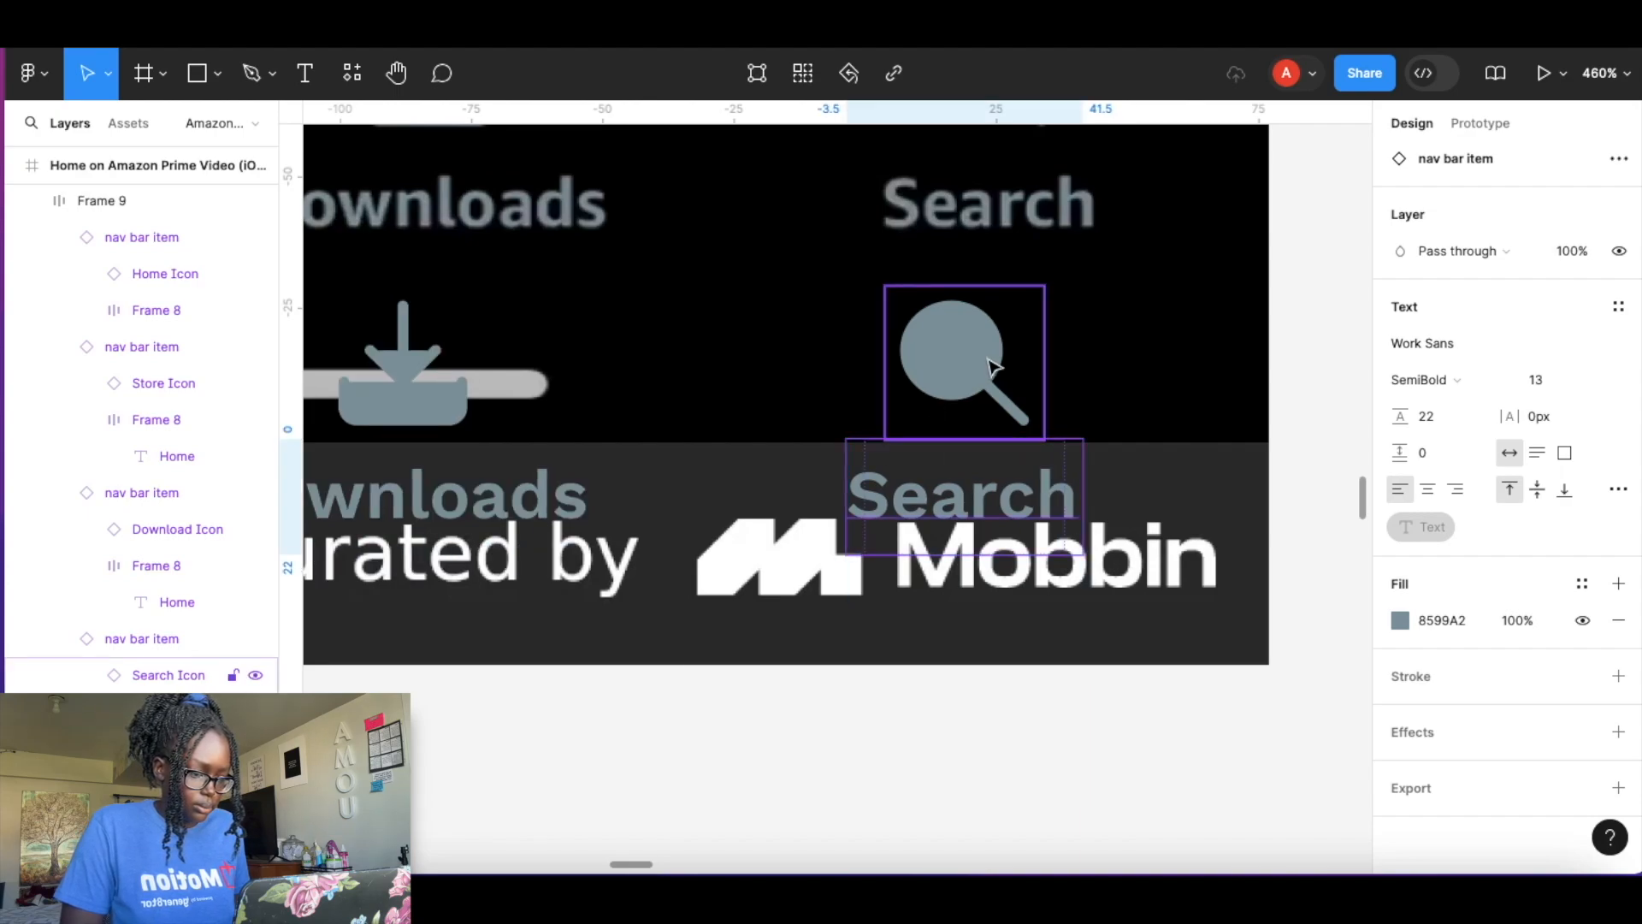
# Try removing the fill from the Search label text, then undo it.
pyautogui.click(1619, 620)
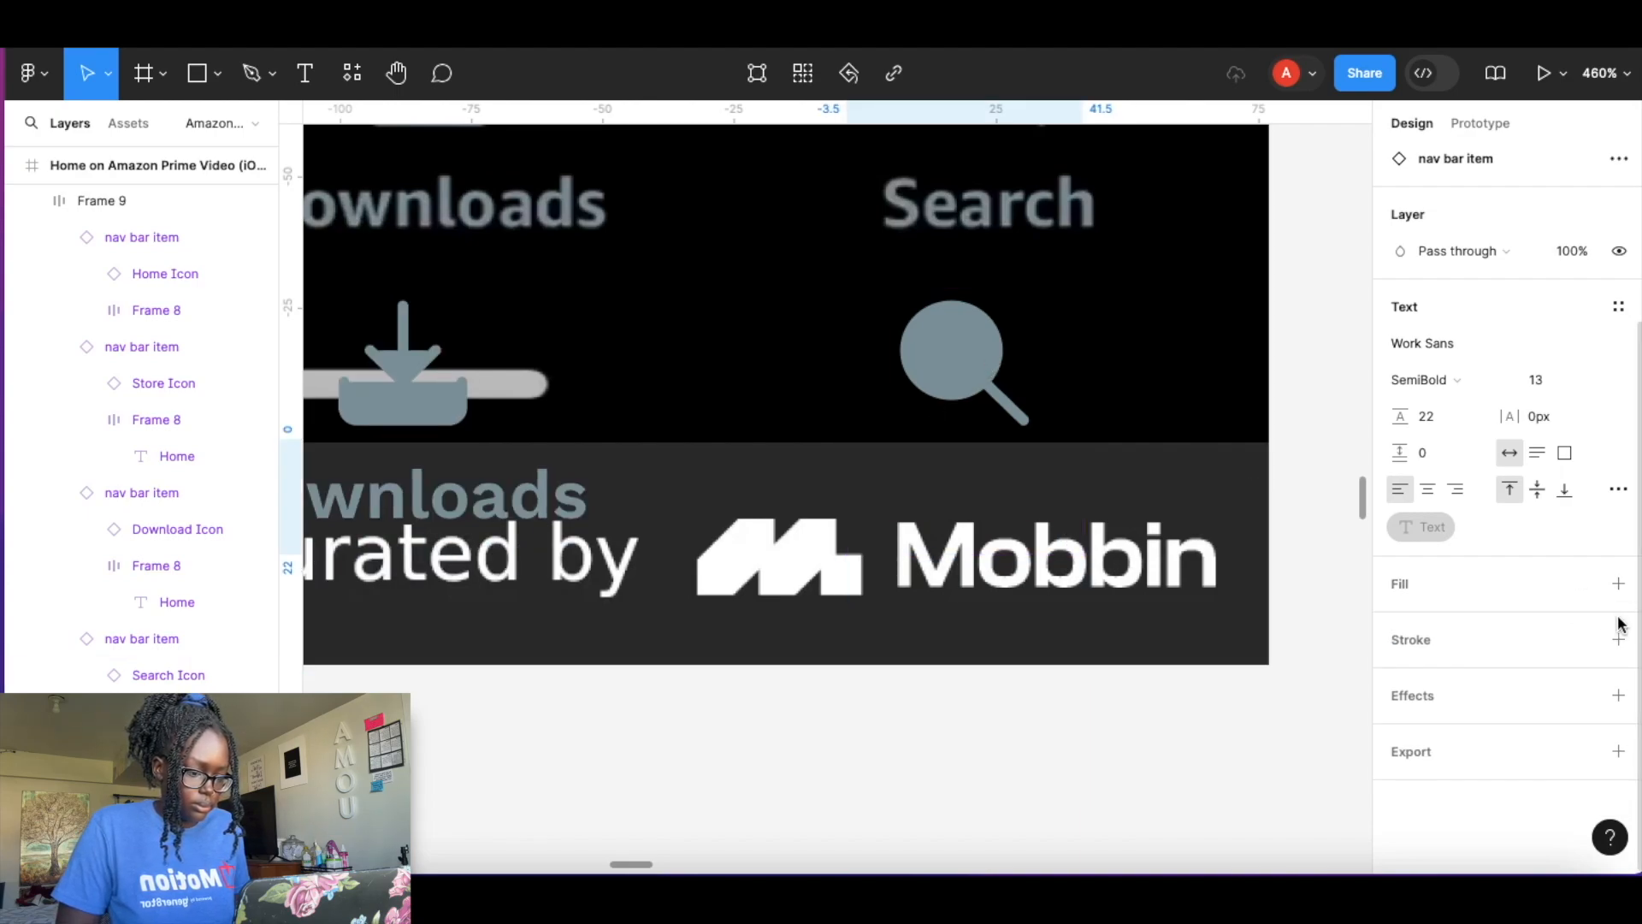
pyautogui.hotkey('ctrl', 'z')
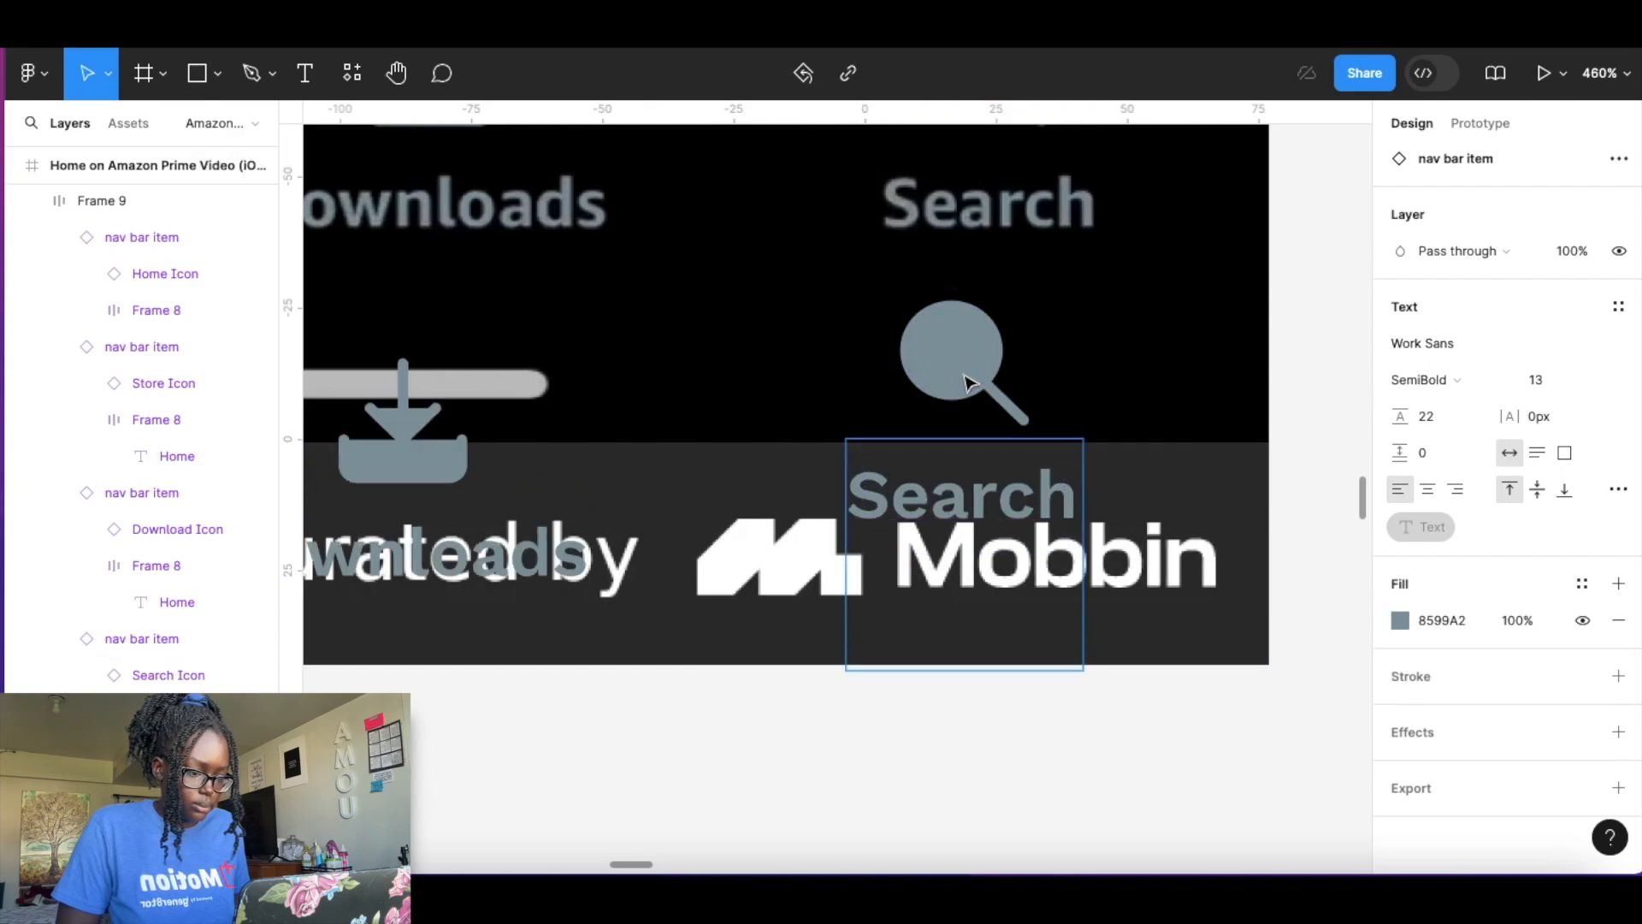
# Remove the white fill from the Search icon and the grey fill from its magnifier vector, keeping only the stroke.
pyautogui.click(969, 382)
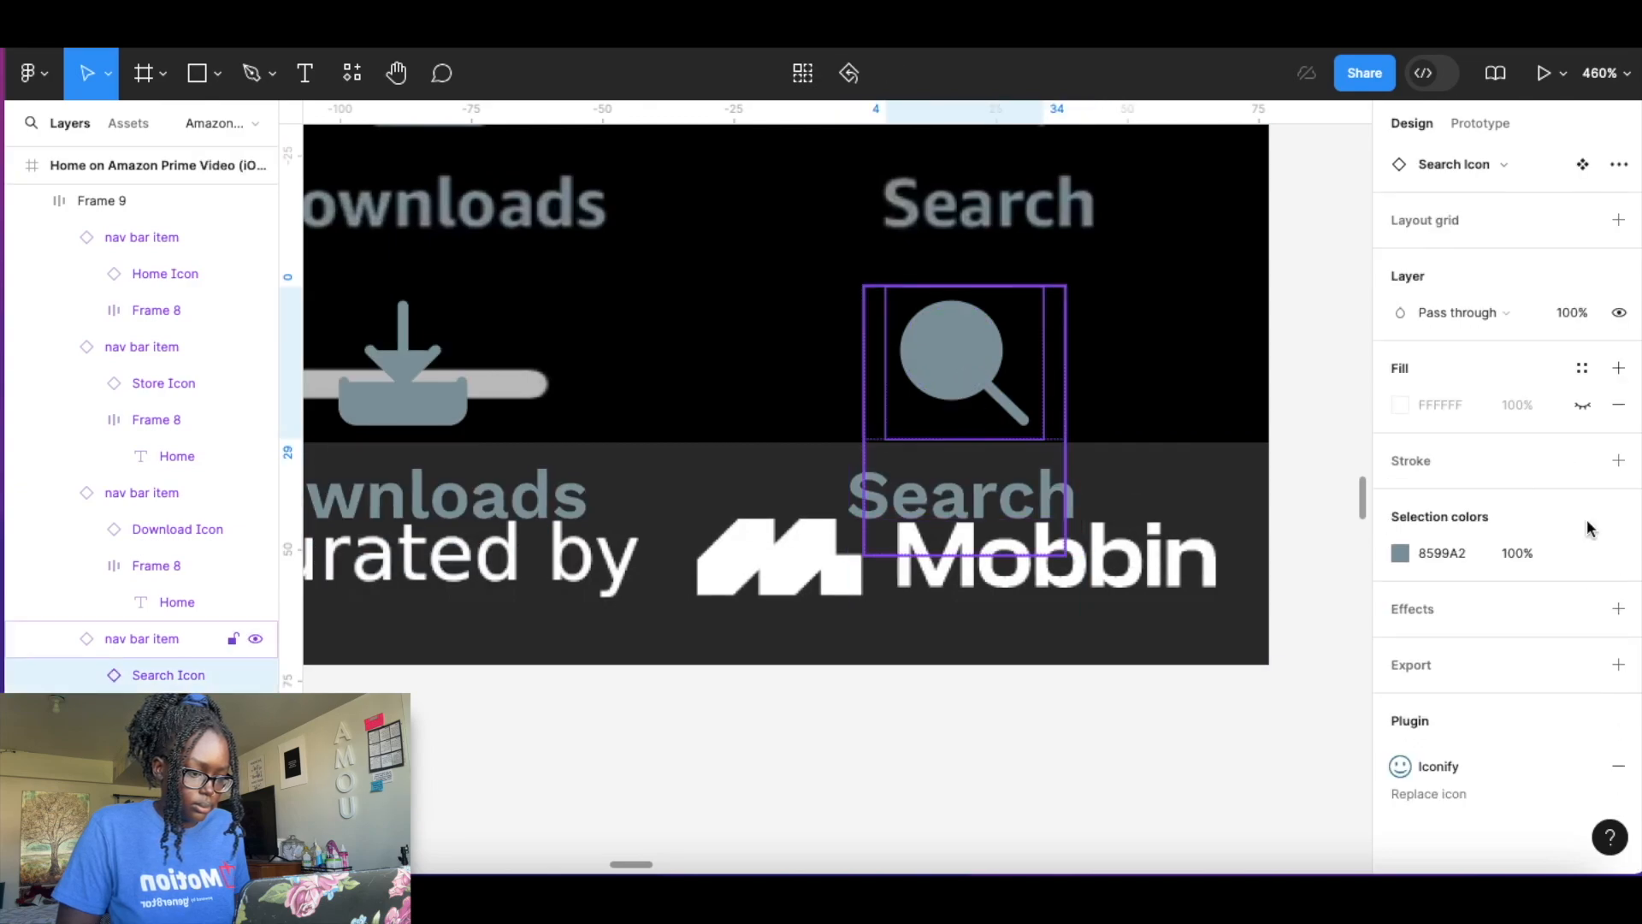
pyautogui.click(1158, 688)
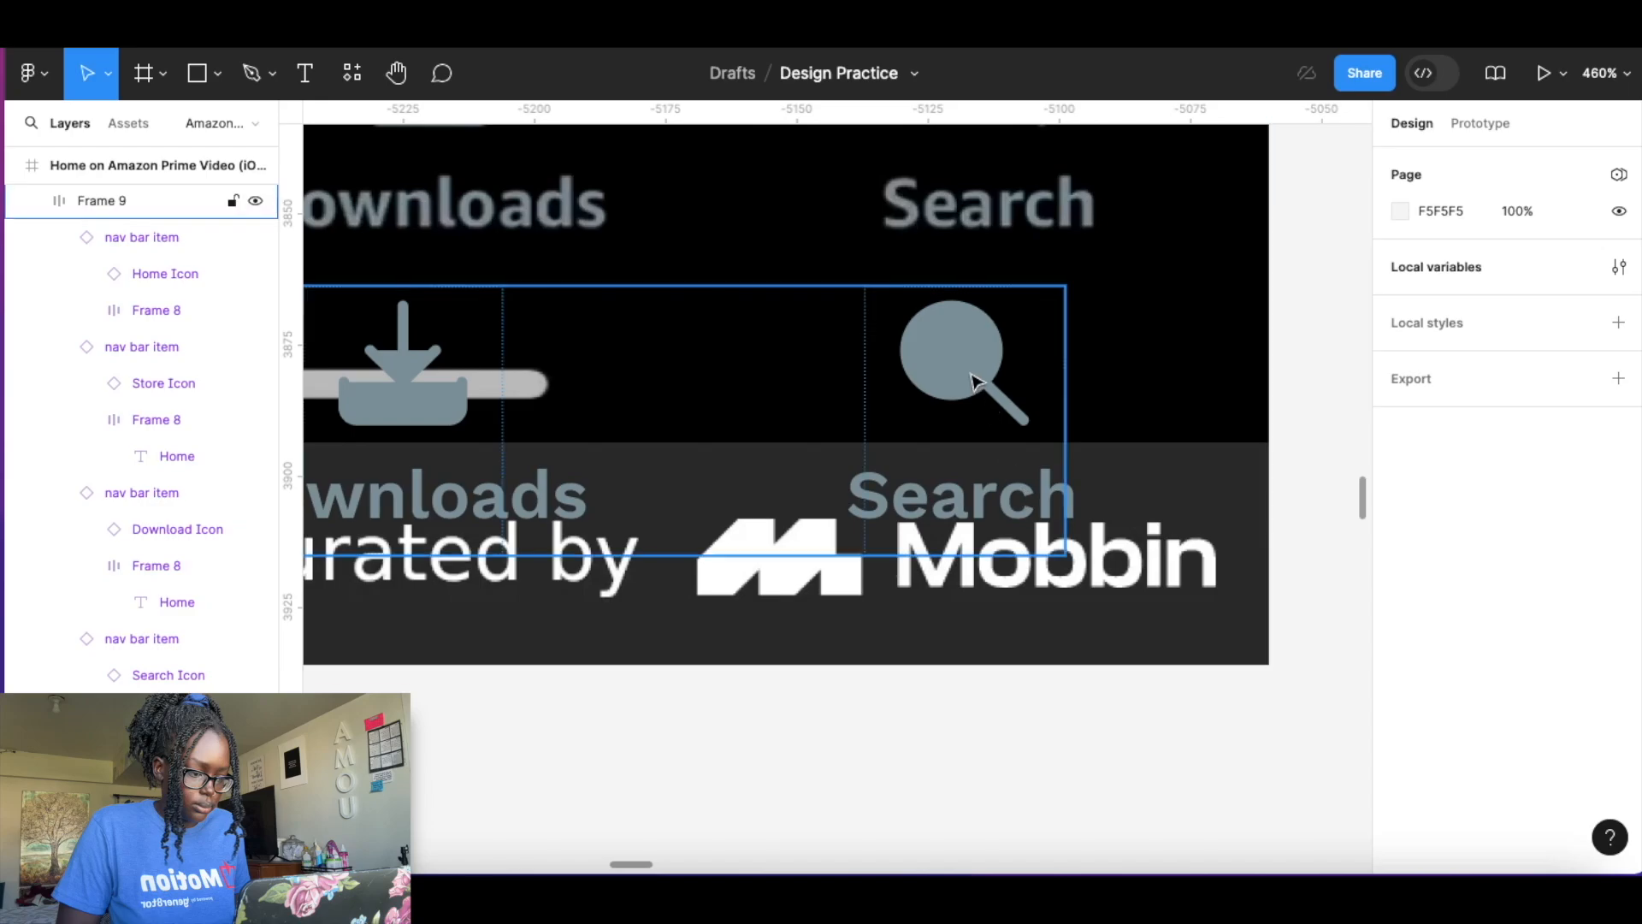
pyautogui.click(972, 380)
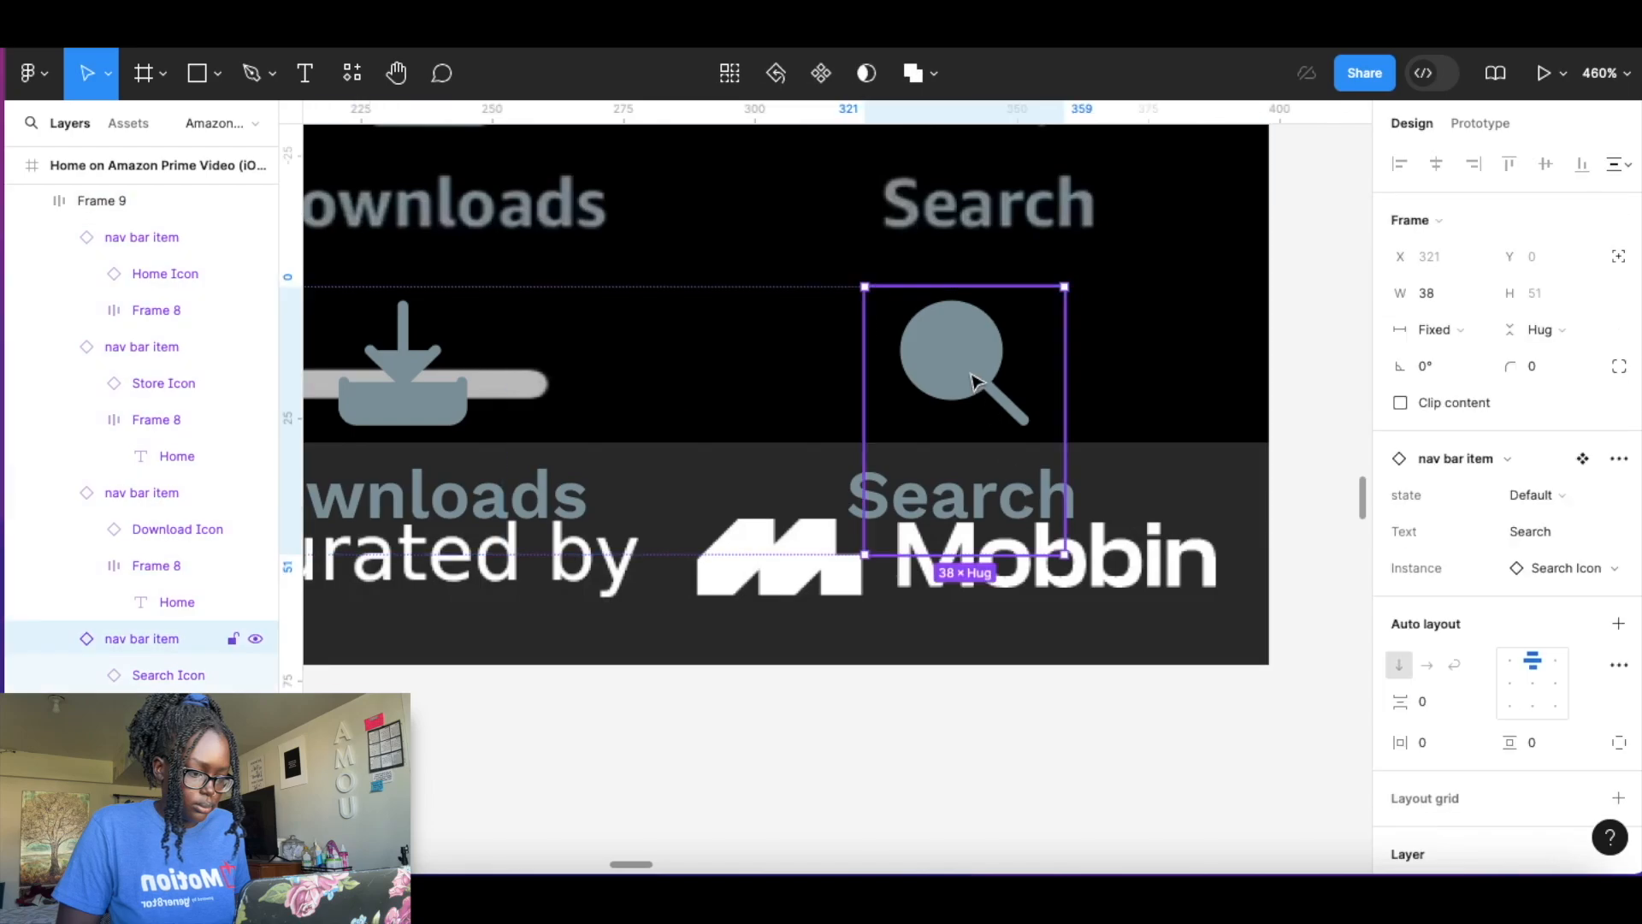
pyautogui.click(952, 377)
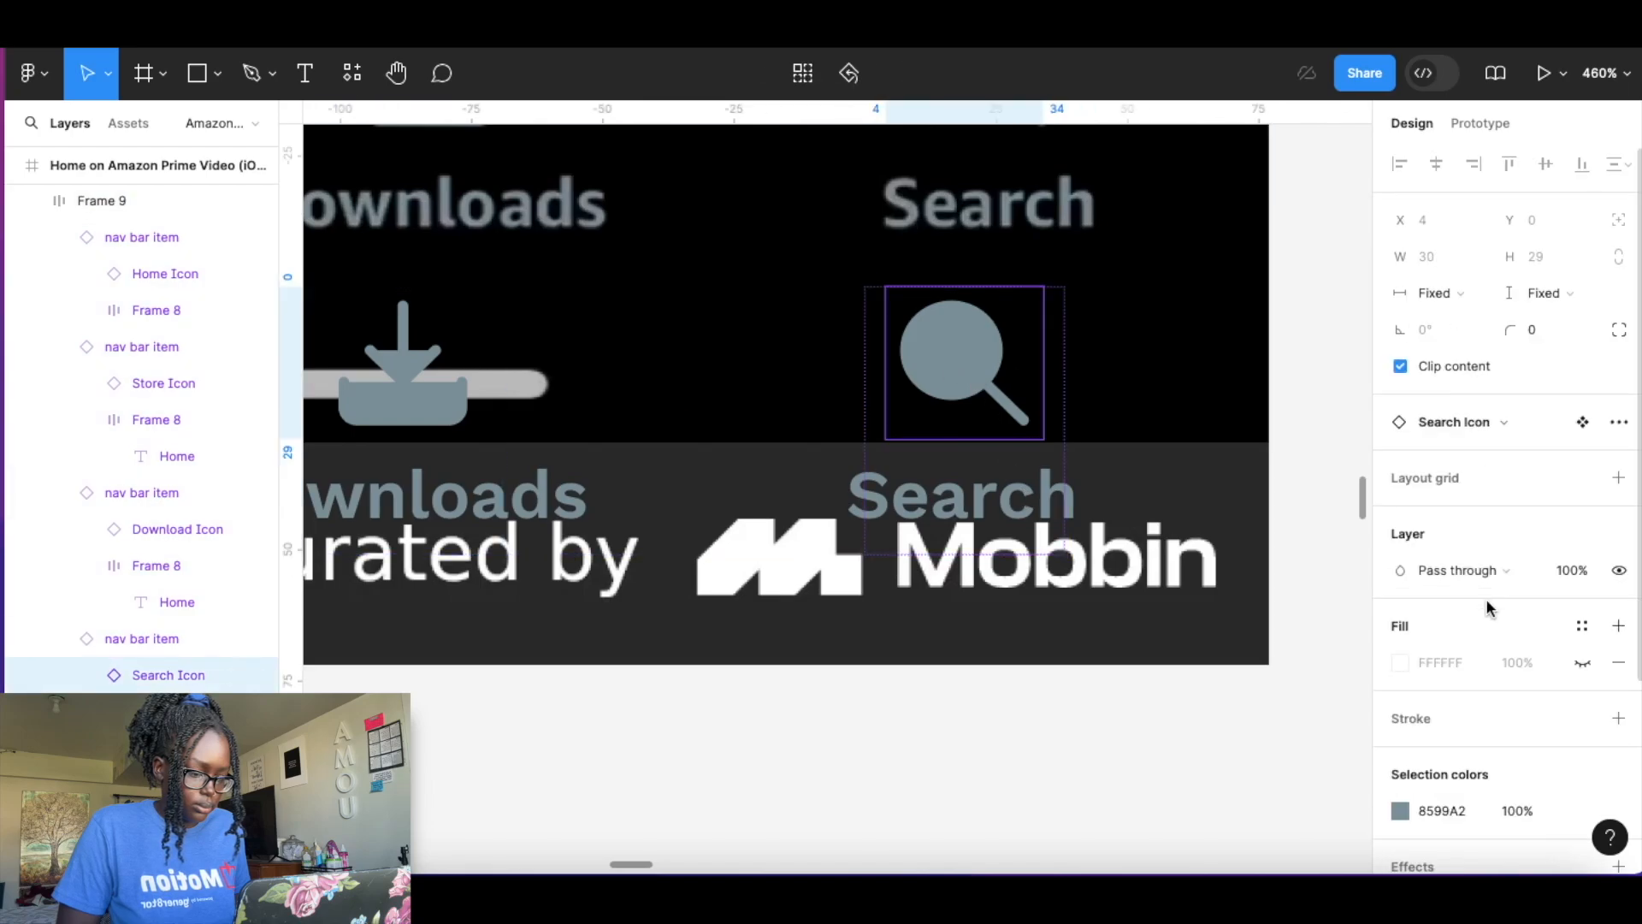
pyautogui.scroll(-1, 1437, 658)
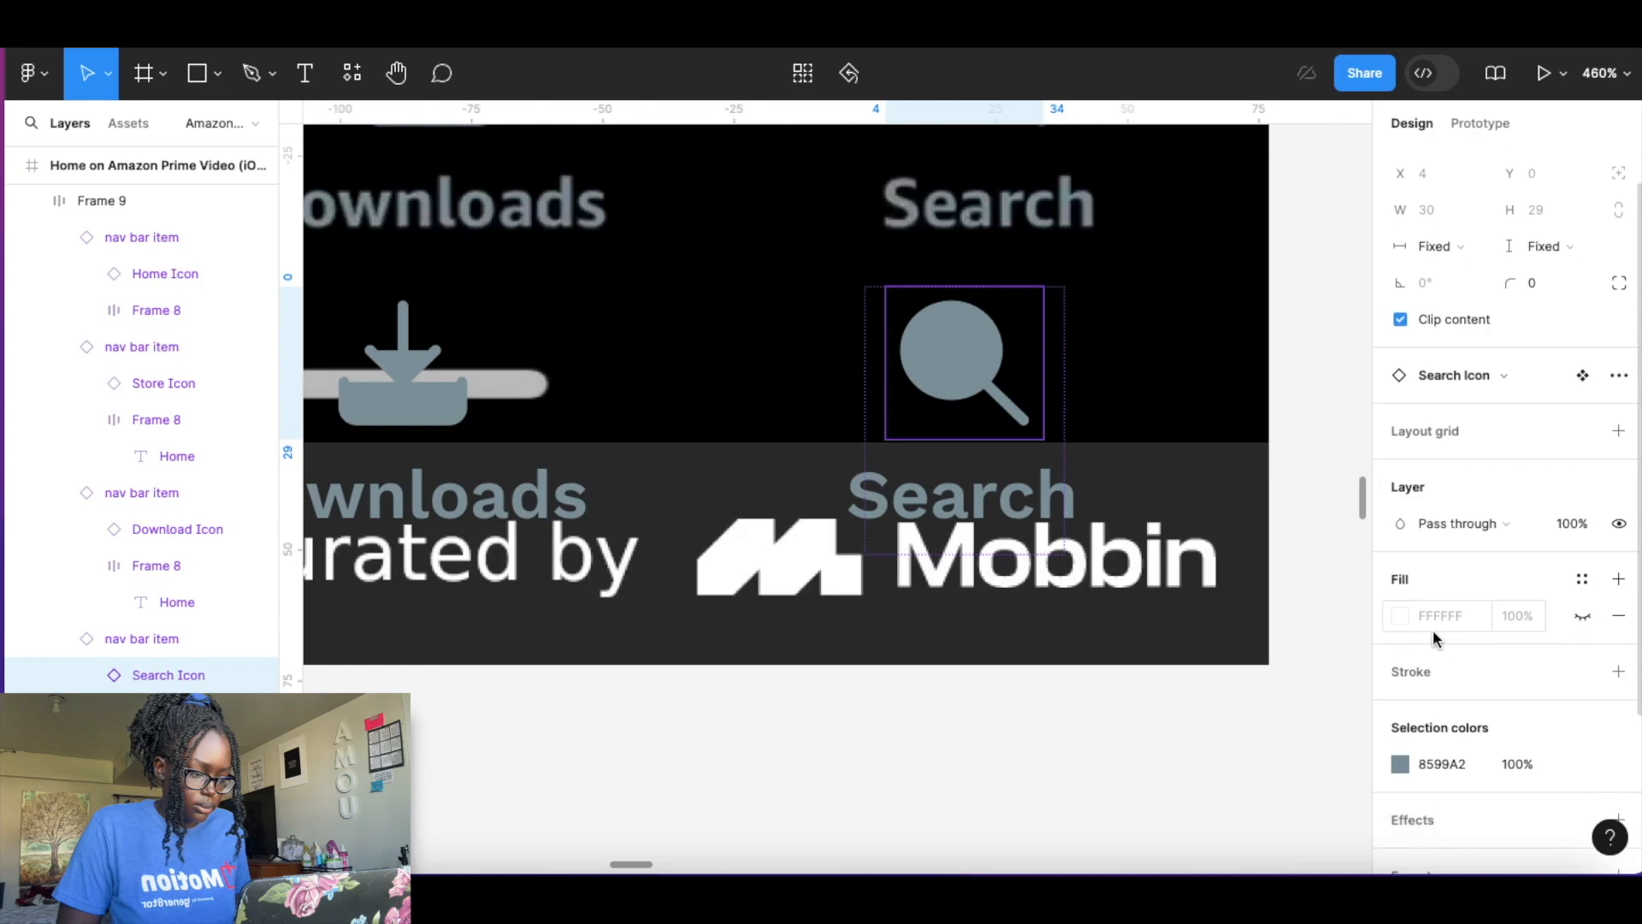
pyautogui.click(1619, 616)
pyautogui.doubleClick(990, 380)
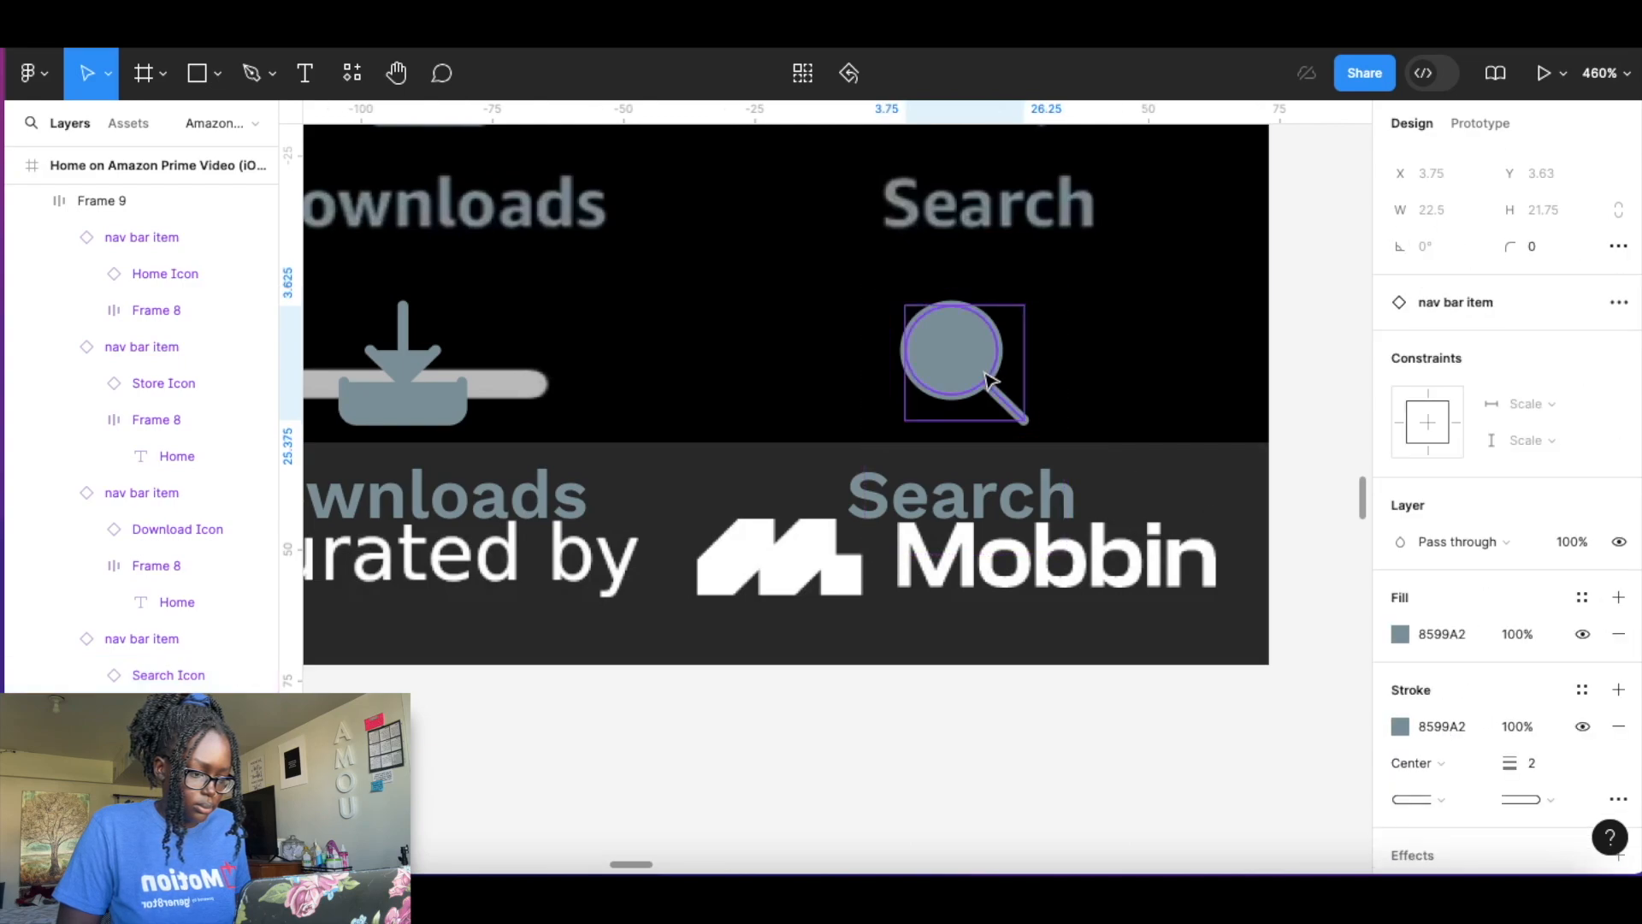
pyautogui.click(1619, 634)
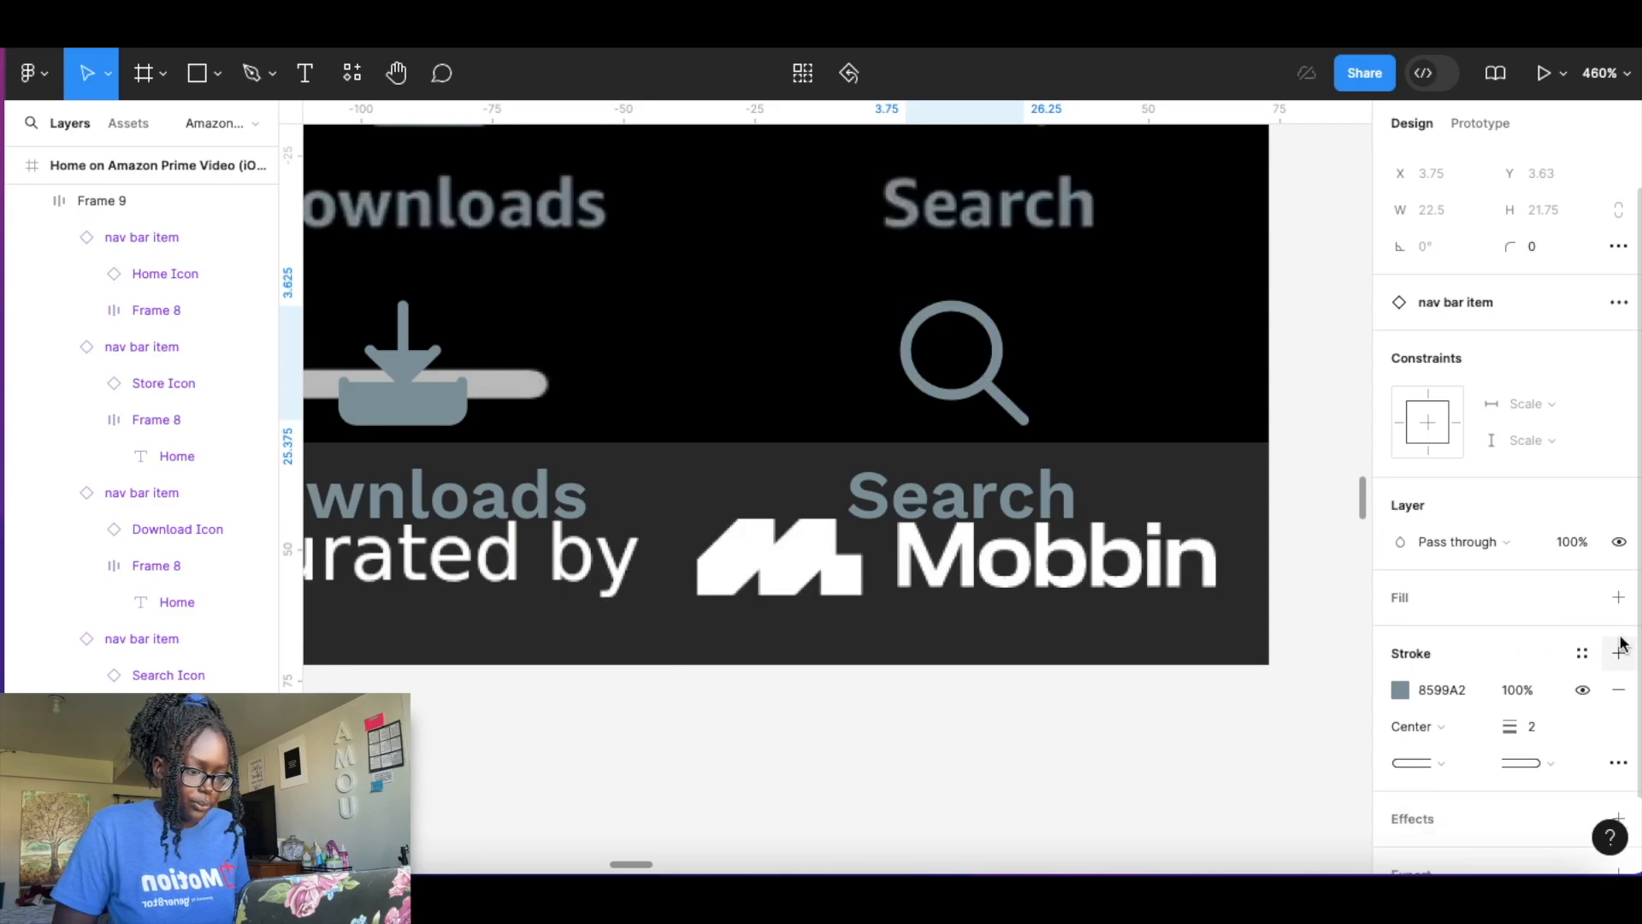
# Remove the grey fill from the Download icon's vector, keeping only its stroke.
pyautogui.hscroll(-6, 896, 592)
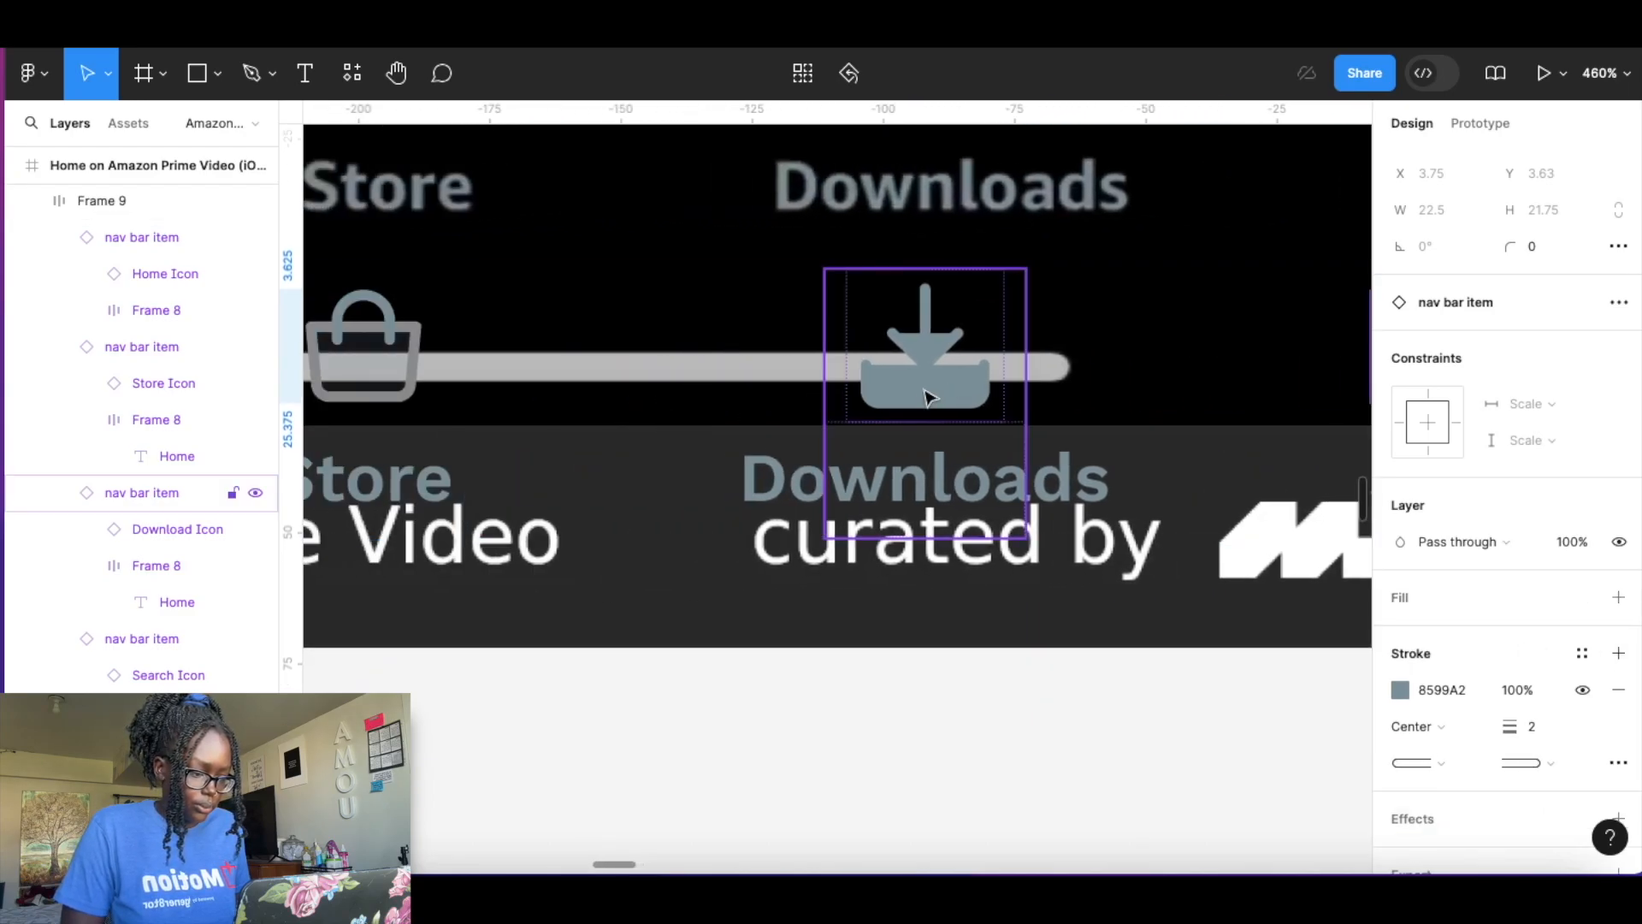
pyautogui.click(928, 395)
pyautogui.doubleClick(928, 395)
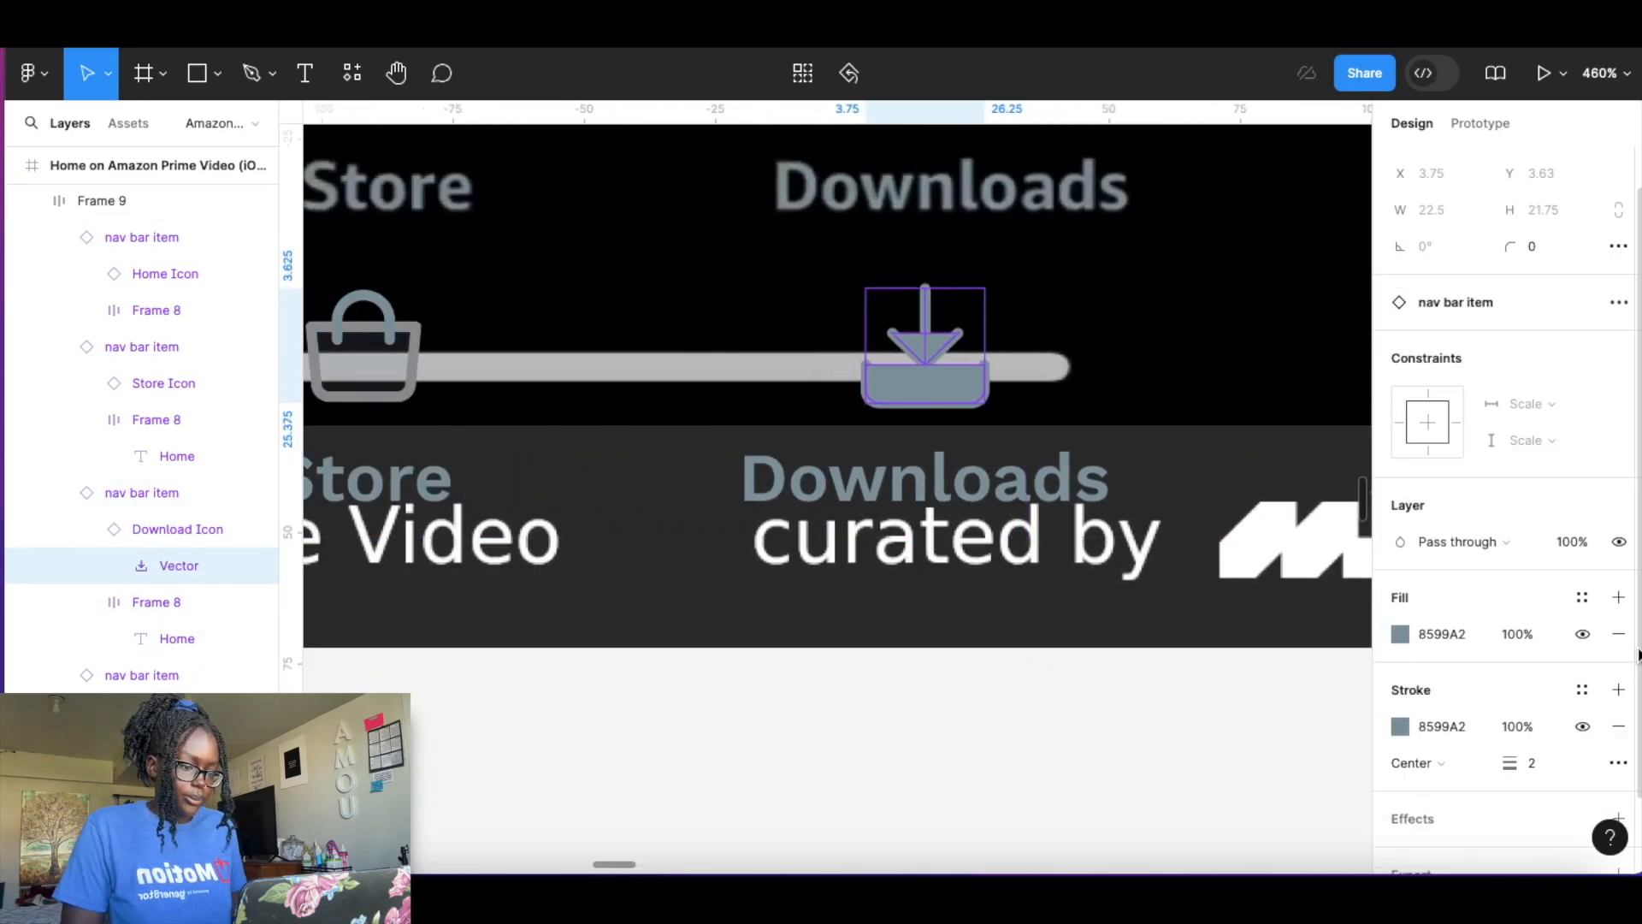
pyautogui.click(1620, 634)
pyautogui.click(907, 704)
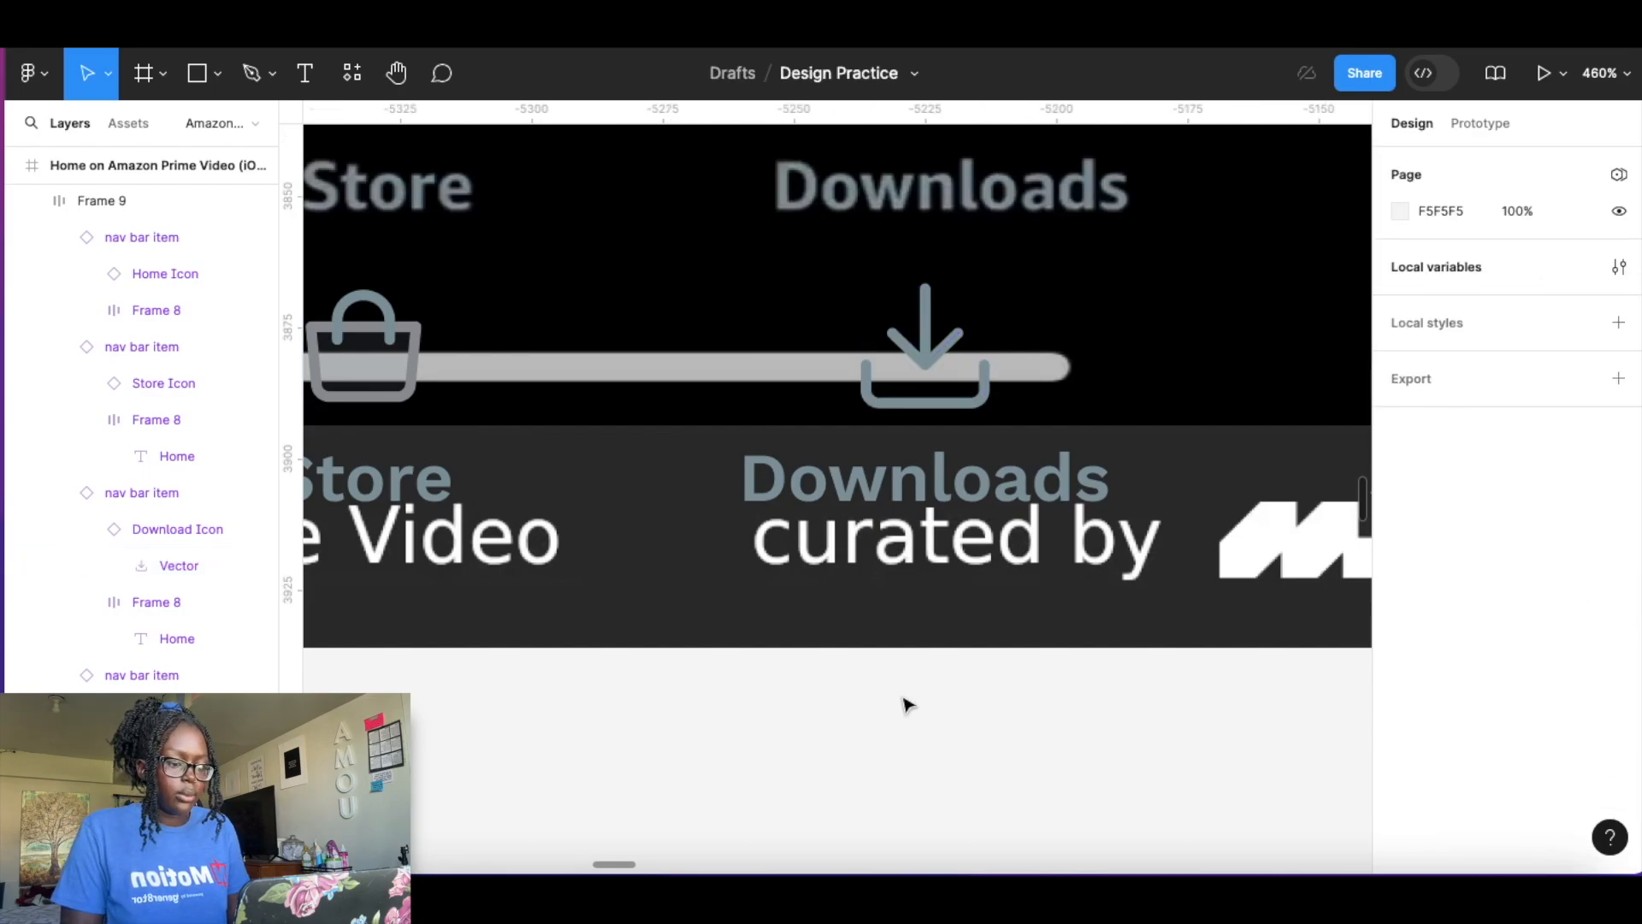
# Add a solid fill to the nav bar frame and set it to black 000000.
pyautogui.scroll(-1, 889, 662)
pyautogui.scroll(-5, 889, 661)
pyautogui.click(941, 569)
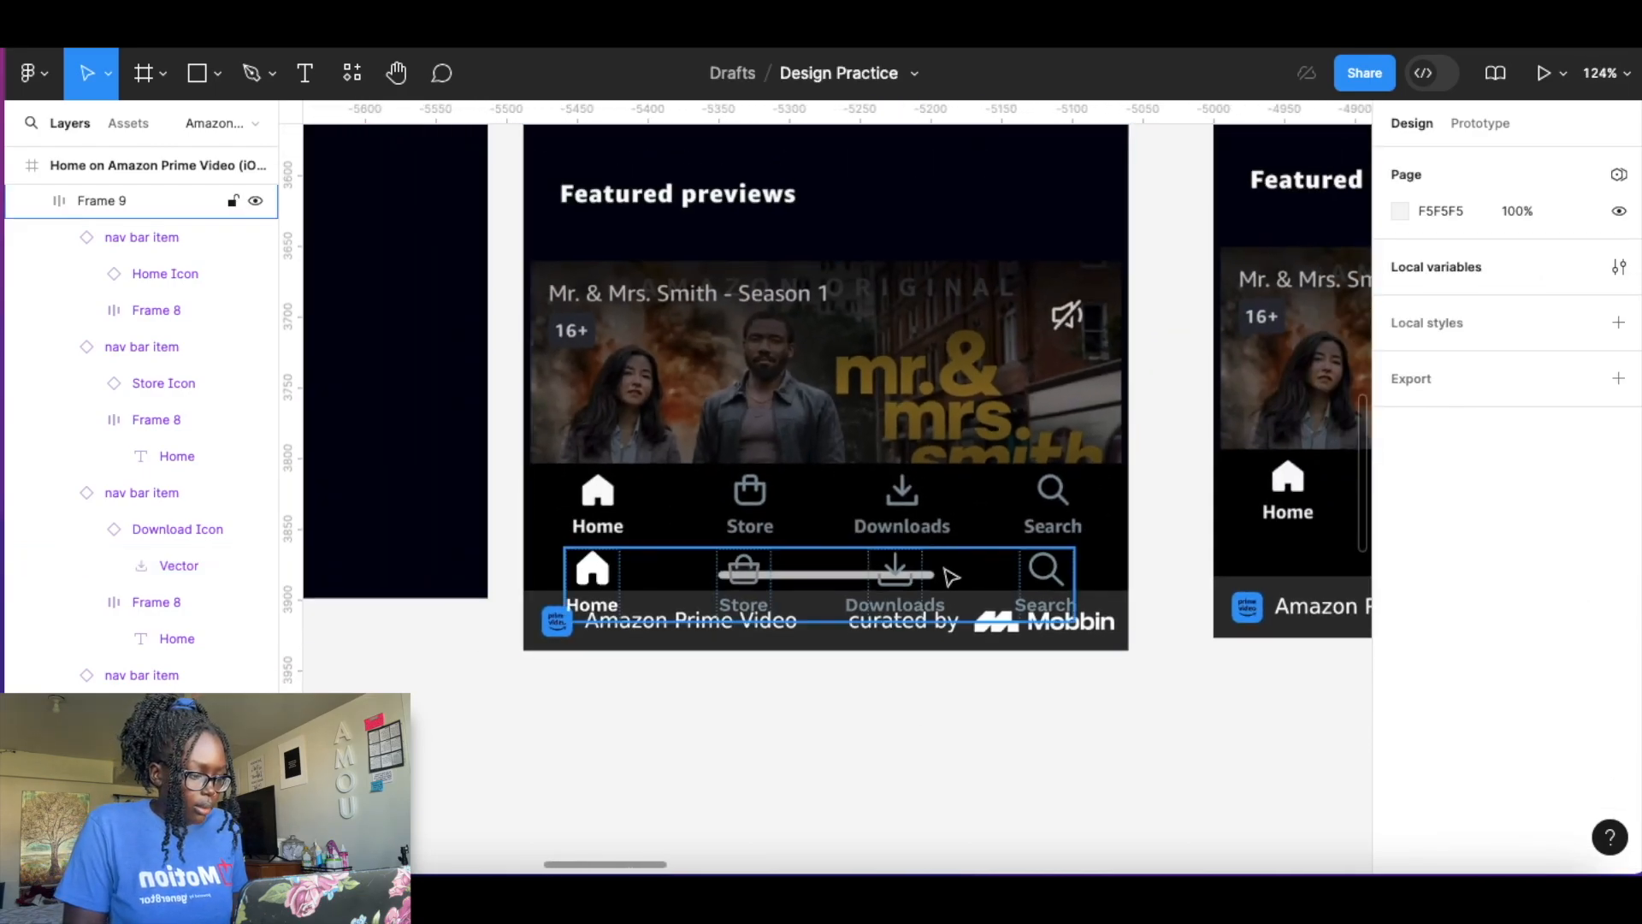
pyautogui.scroll(-5, 1505, 685)
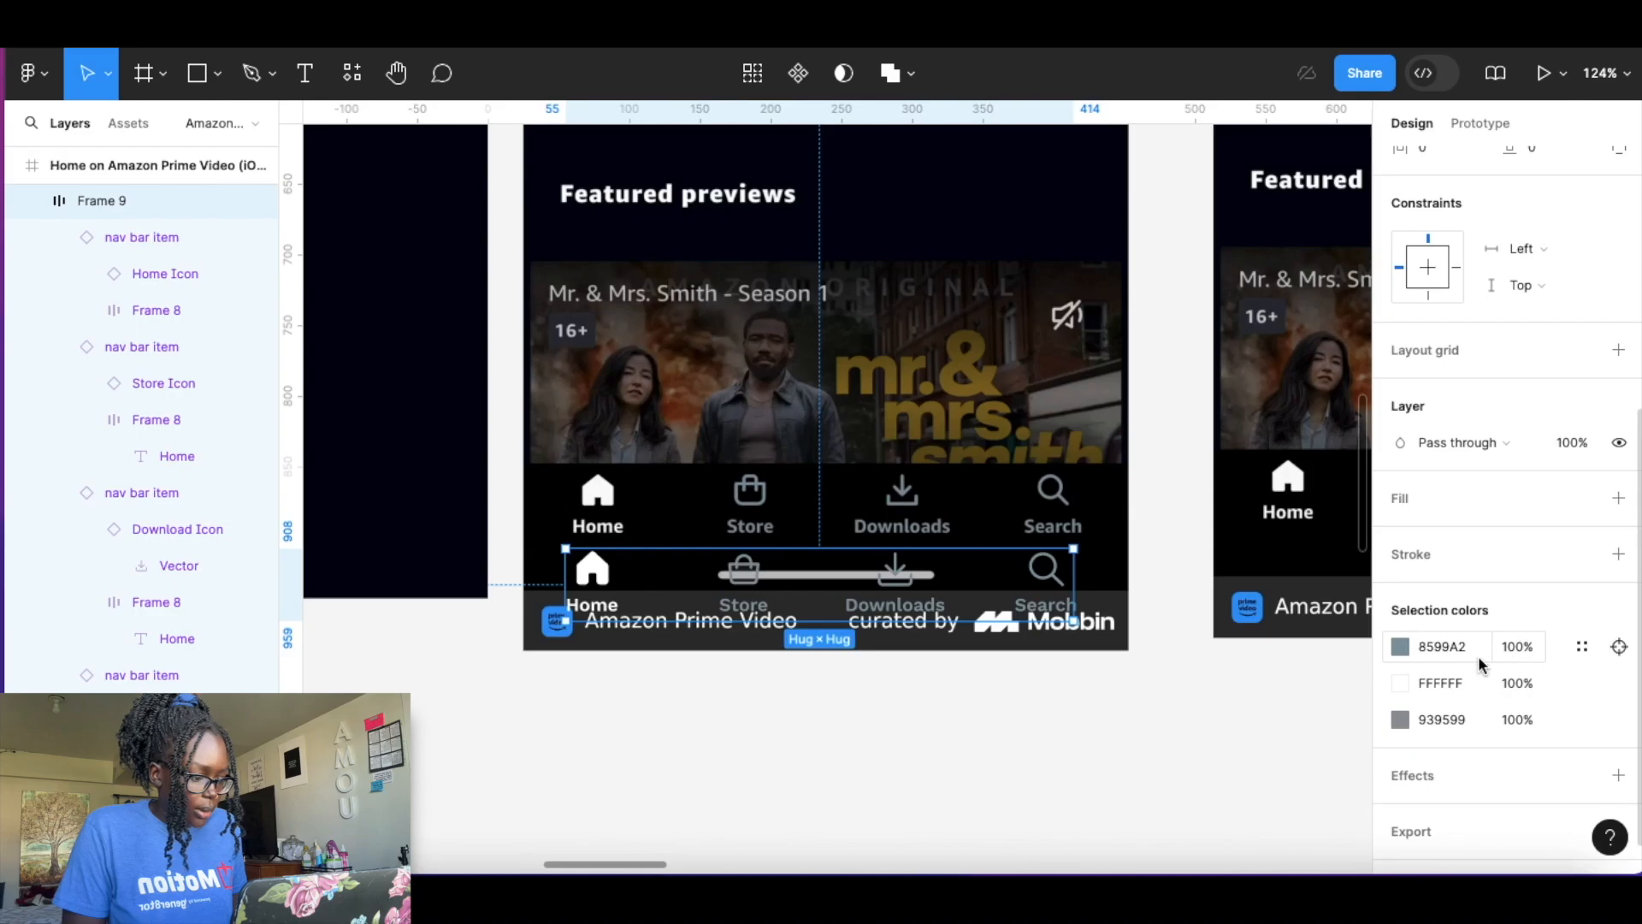
pyautogui.click(1619, 498)
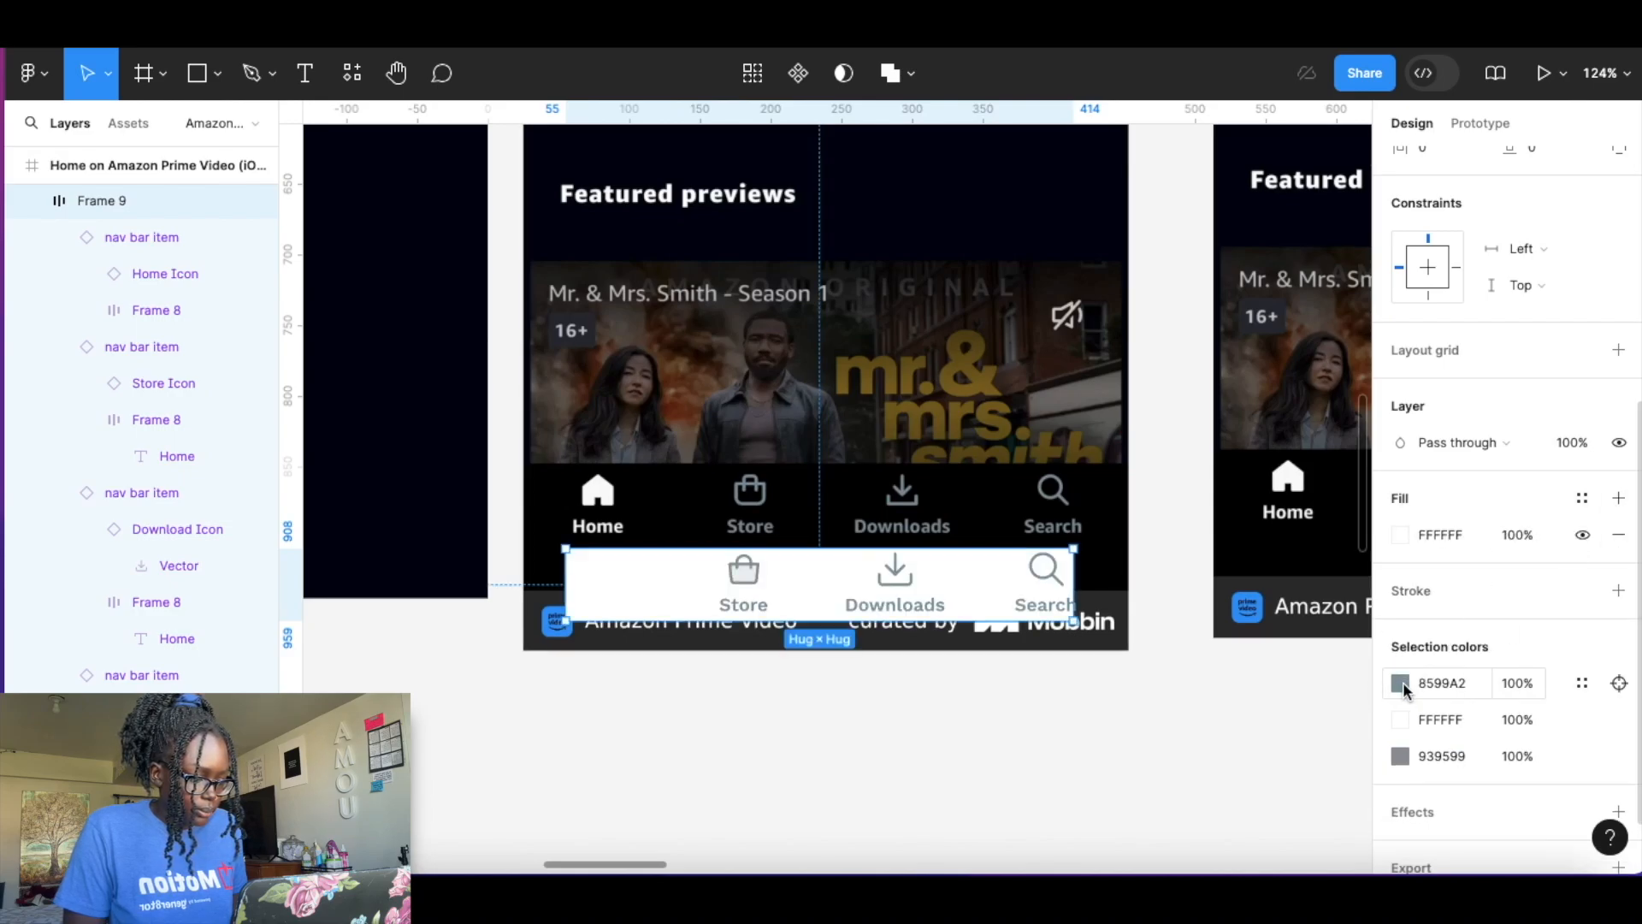
pyautogui.click(1401, 535)
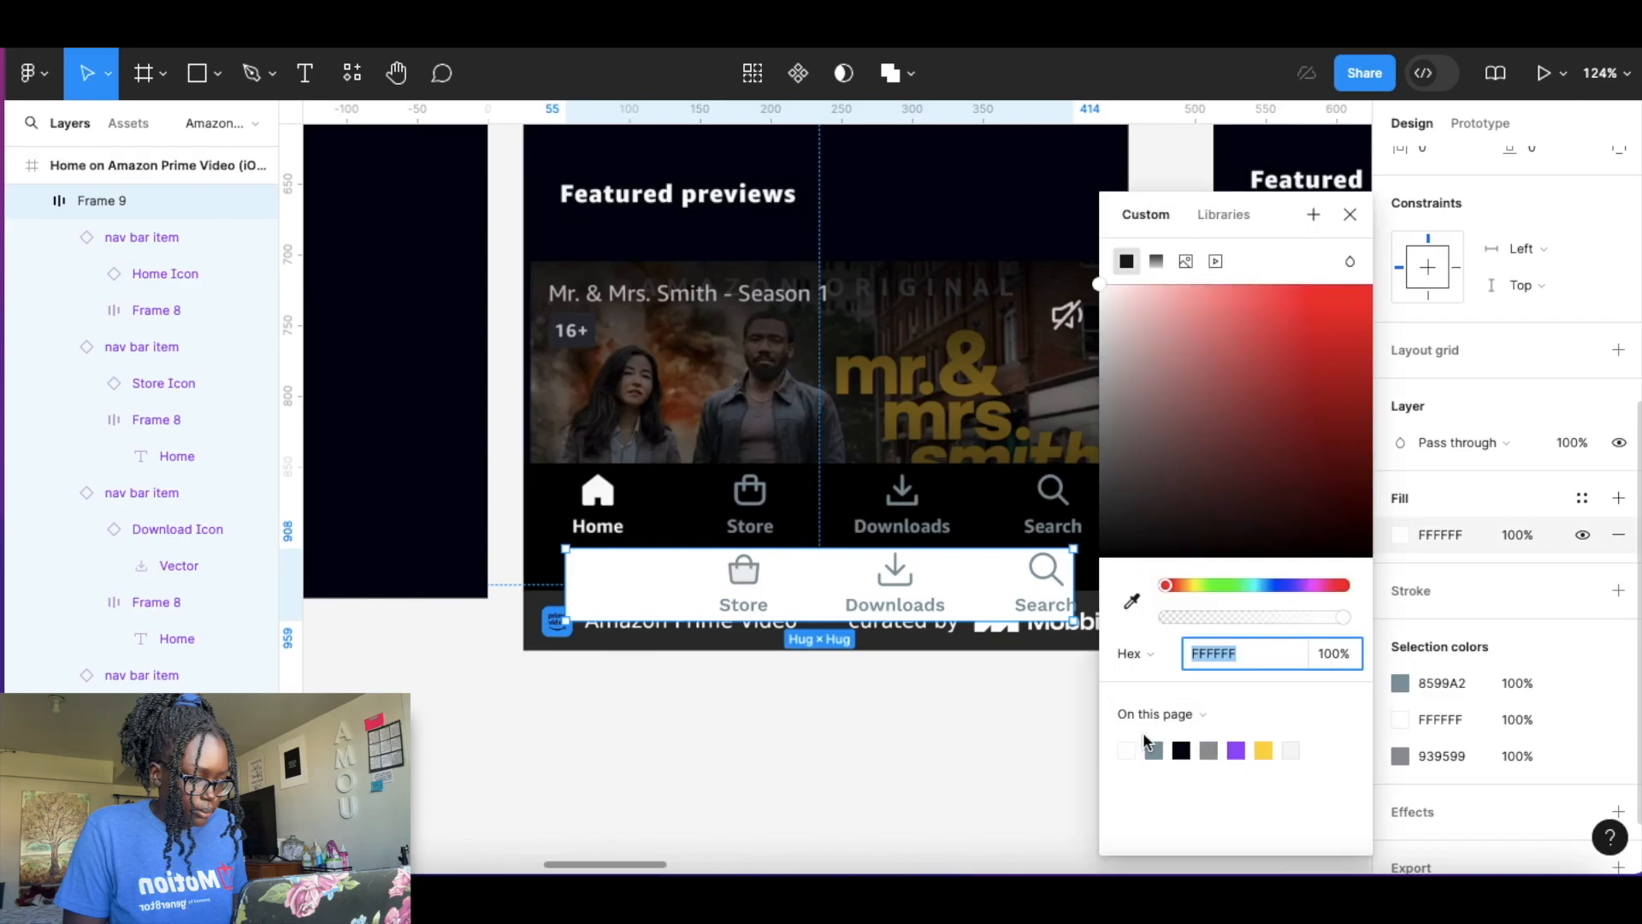
pyautogui.click(1187, 747)
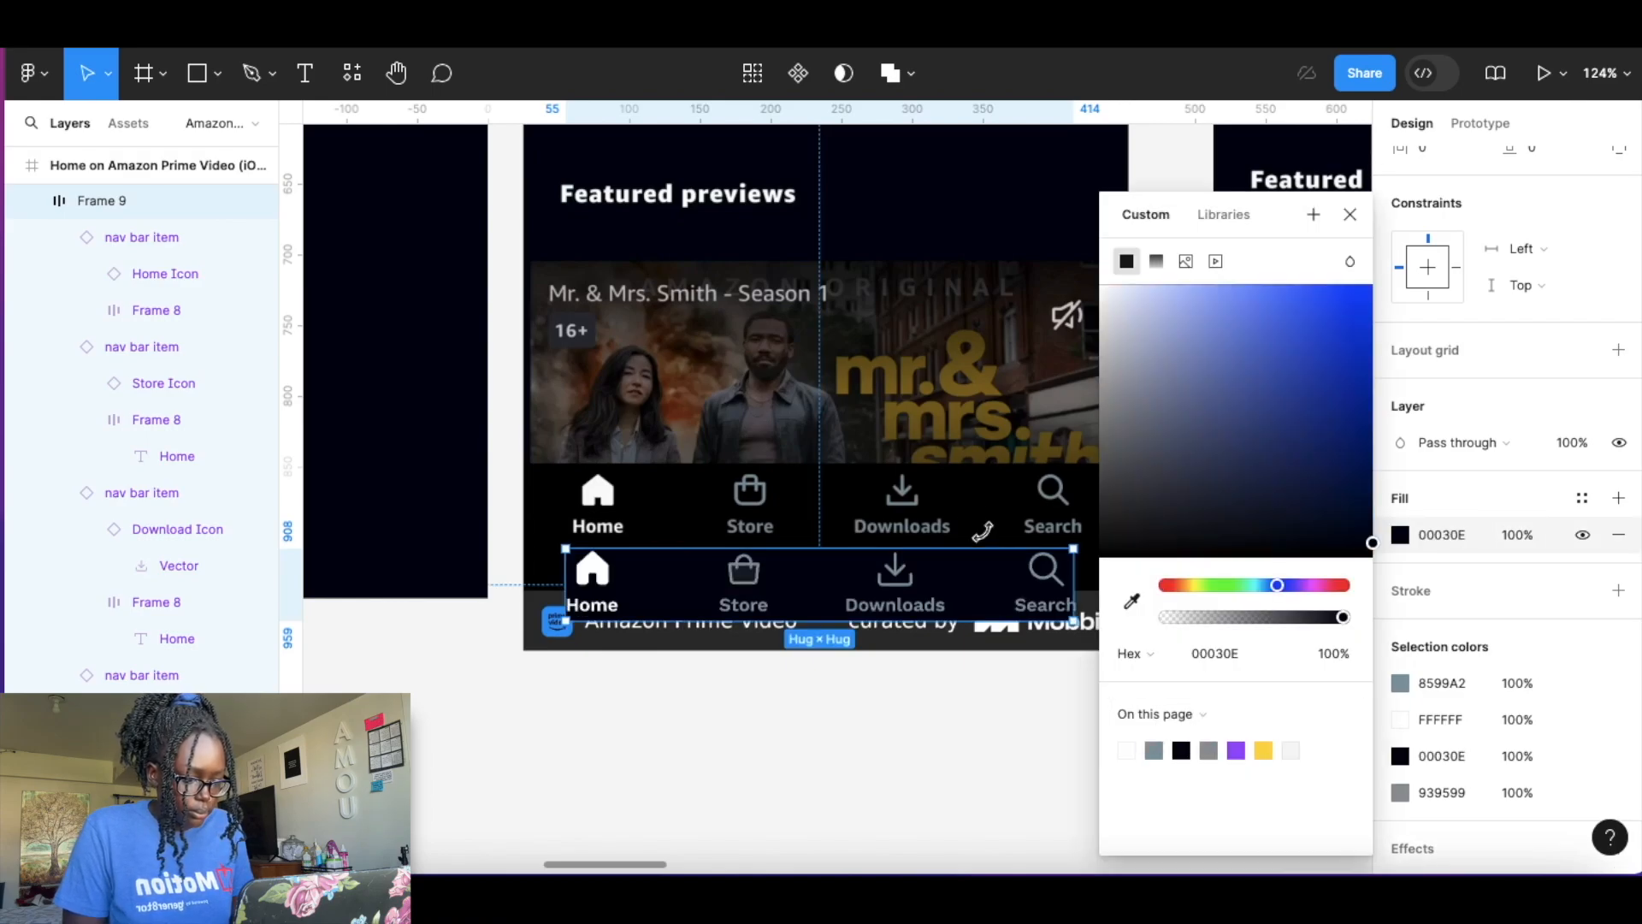
pyautogui.scroll(5, 970, 508)
pyautogui.scroll(-3, 941, 752)
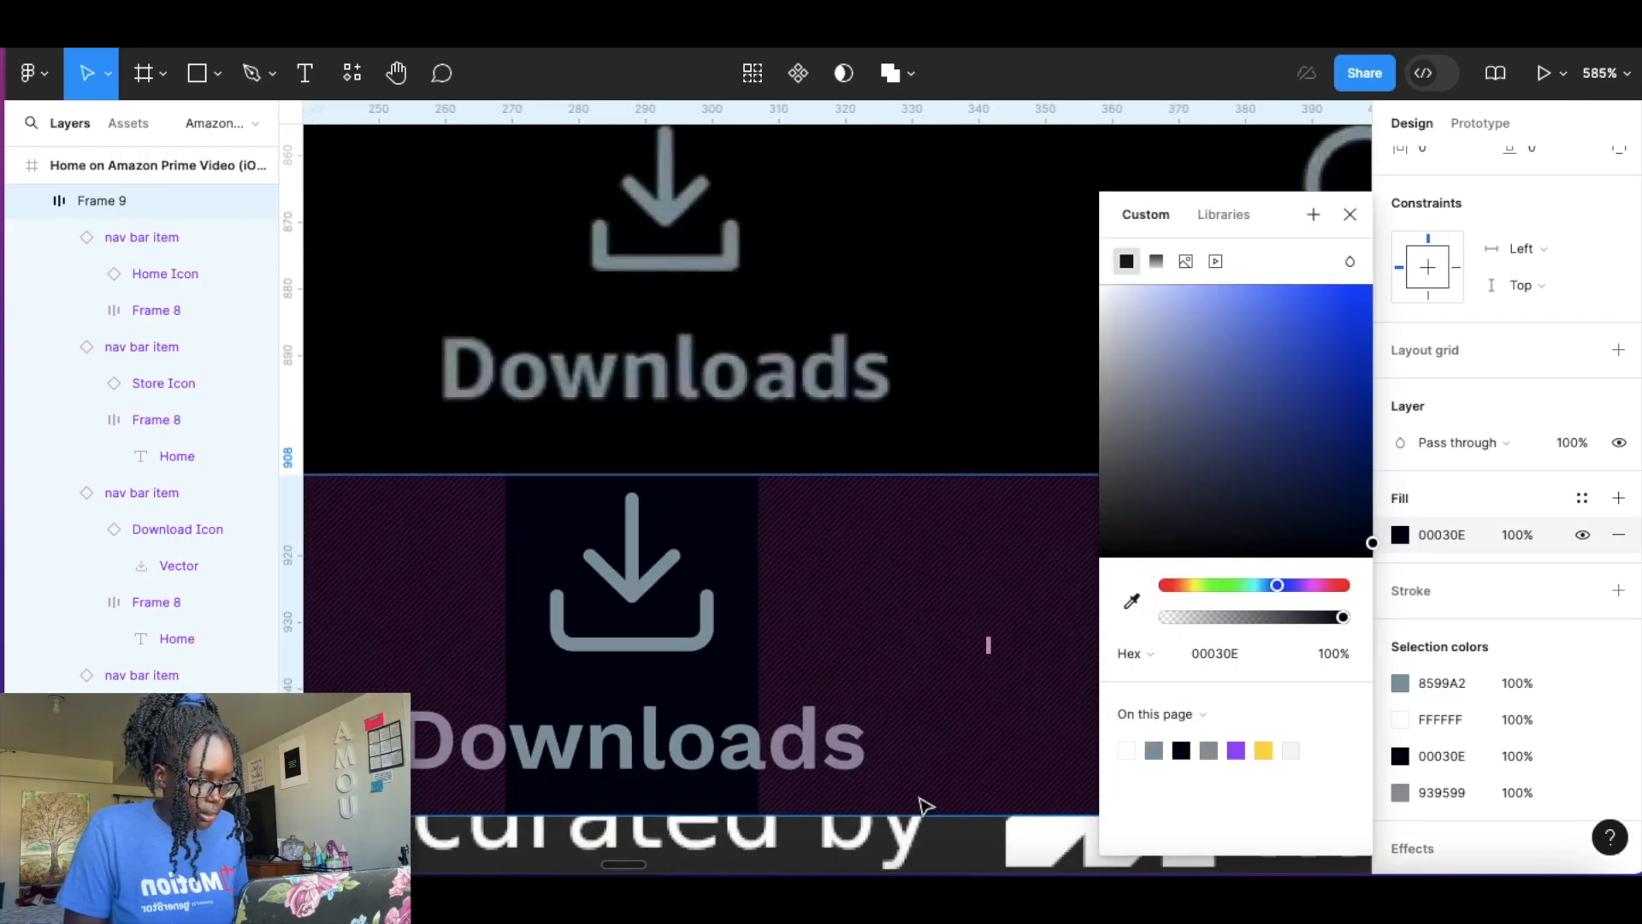
pyautogui.moveTo(1373, 565); pyautogui.dragTo(1375, 594)
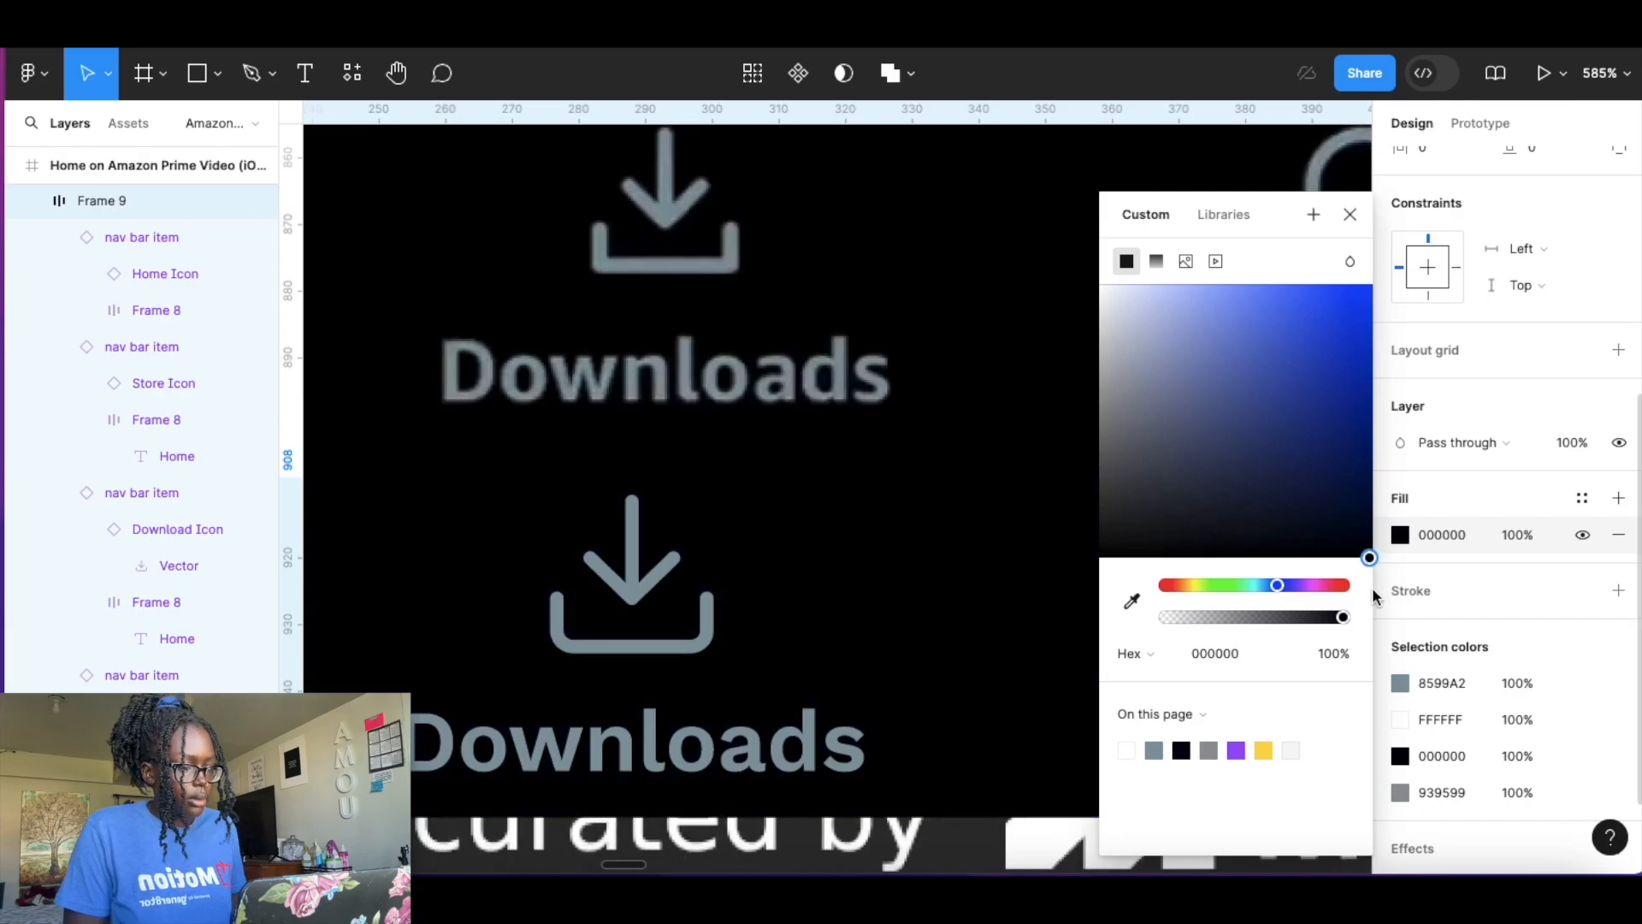
pyautogui.click(1349, 214)
# Set the nav bar's auto layout item spacing to 69 and horizontal padding to 34.
pyautogui.scroll(-10, 913, 456)
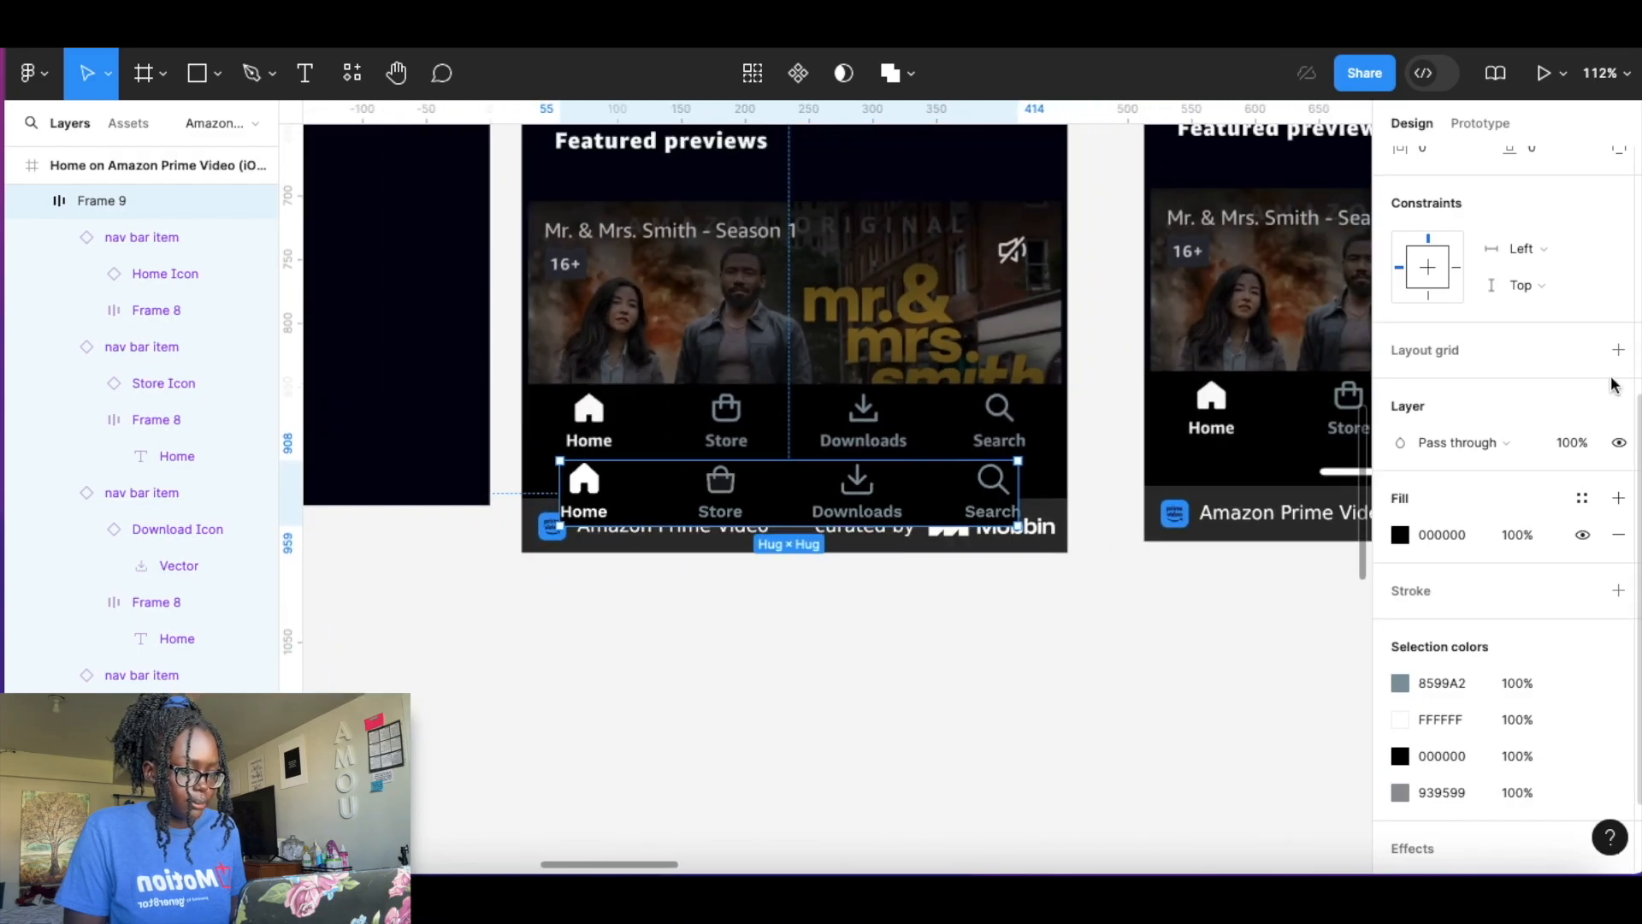
pyautogui.scroll(3, 1539, 385)
pyautogui.moveTo(1401, 419); pyautogui.dragTo(1441, 419)
pyautogui.moveTo(942, 511); pyautogui.dragTo(903, 511)
pyautogui.moveTo(1400, 418); pyautogui.dragTo(1440, 415)
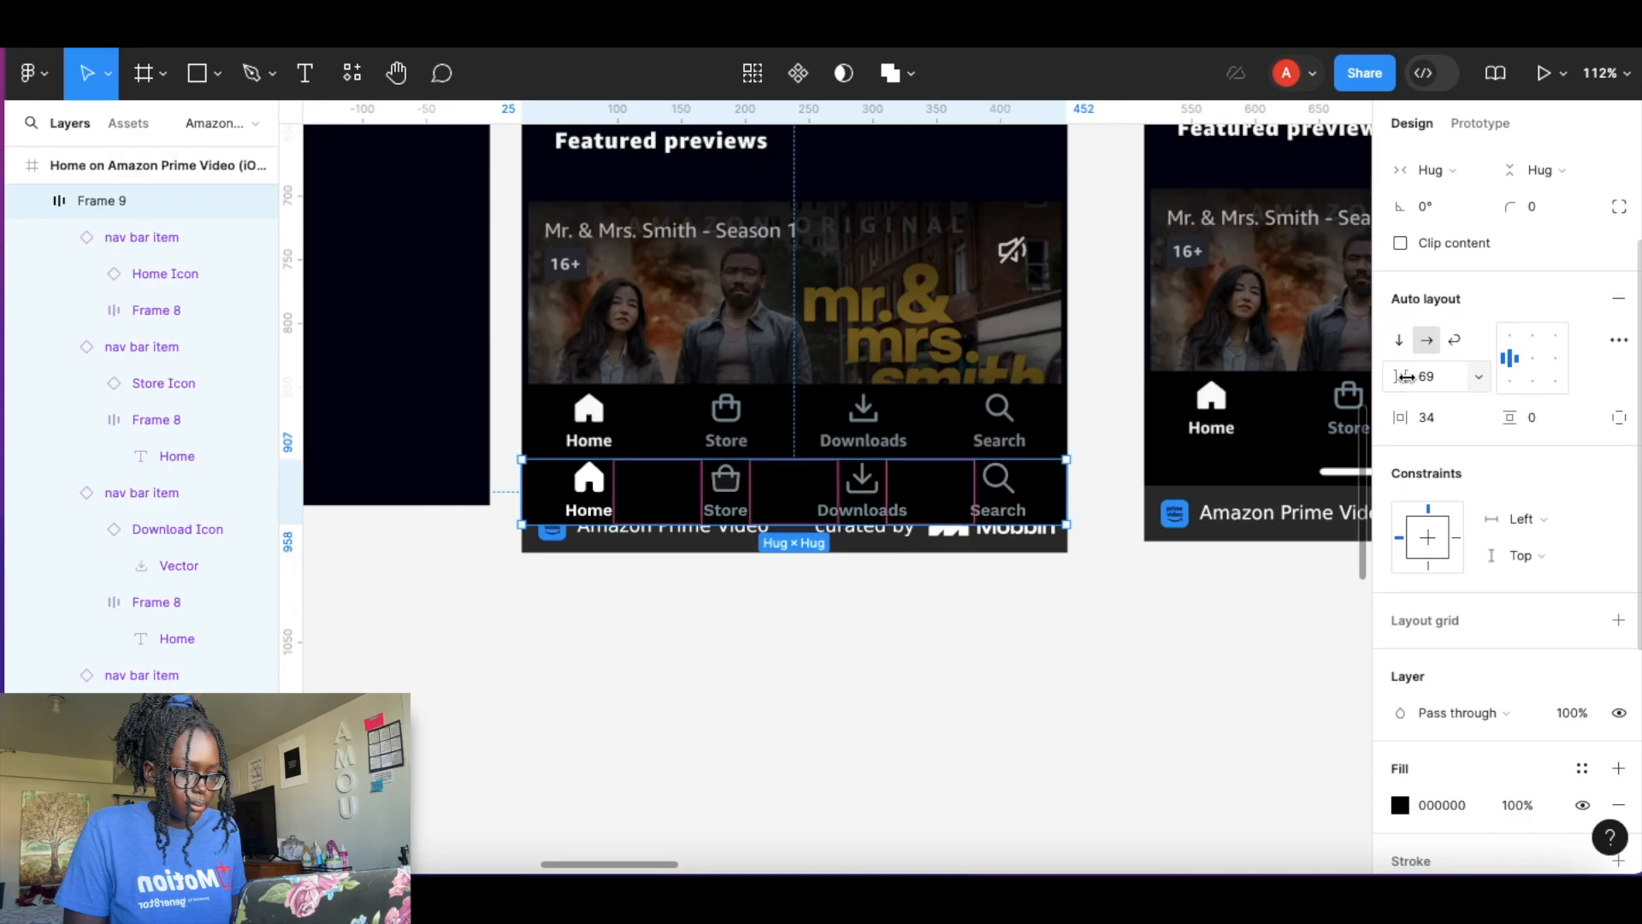
pyautogui.moveTo(1405, 376); pyautogui.dragTo(1407, 376)
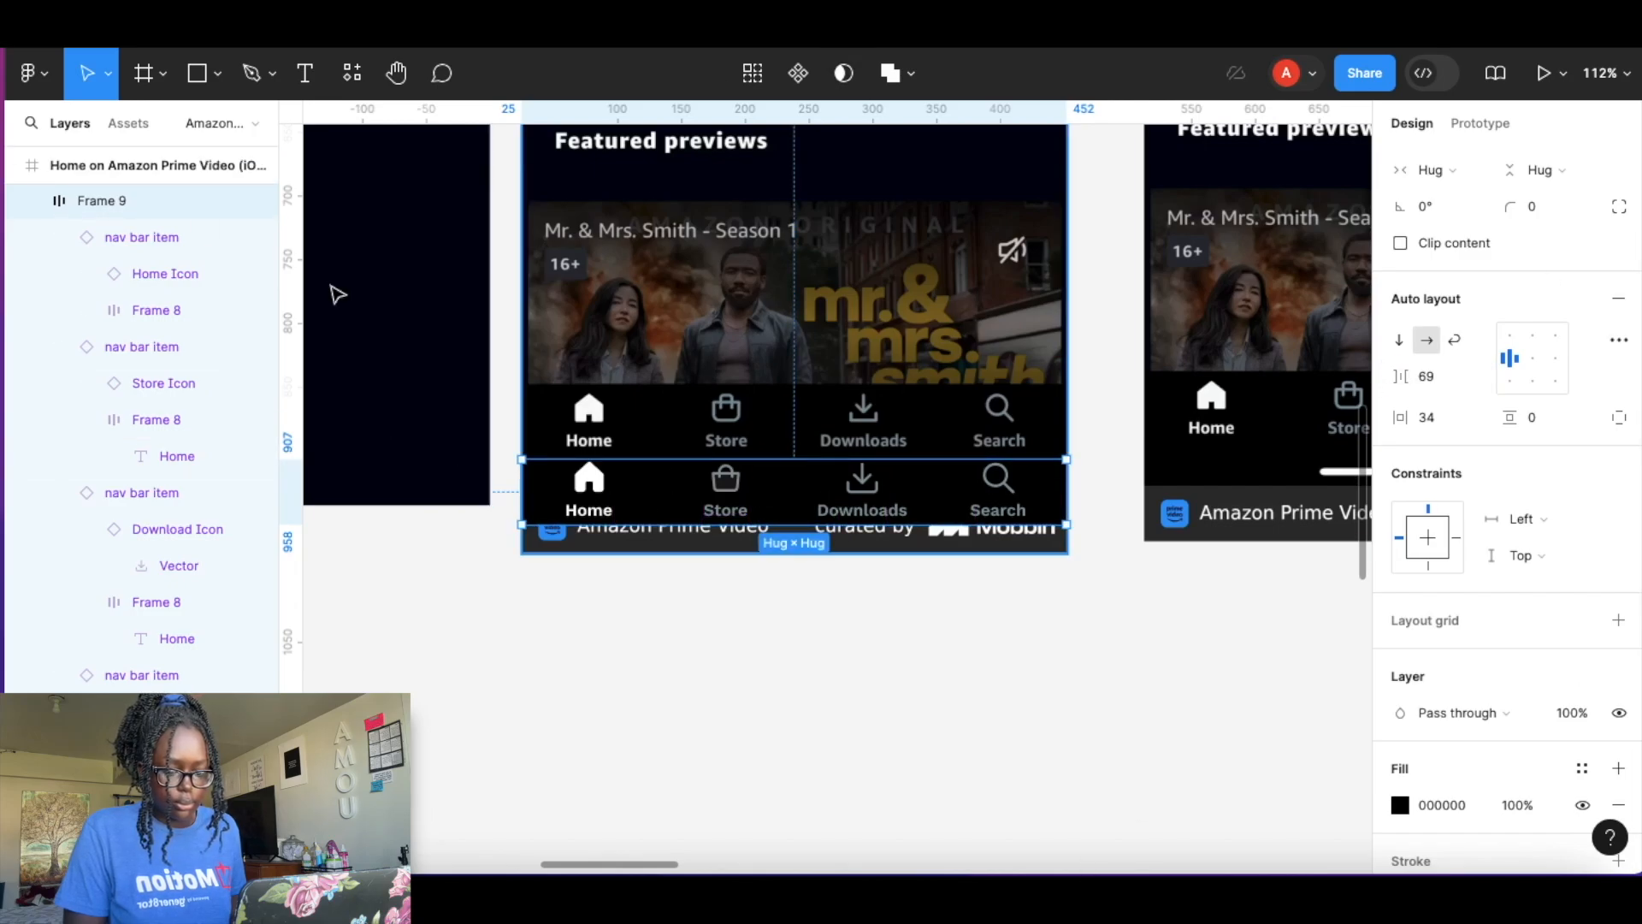
# Rename the nav bar frame to Nav Bar and convert it into a component.
pyautogui.doubleClick(106, 202)
pyautogui.press('BackSpace')
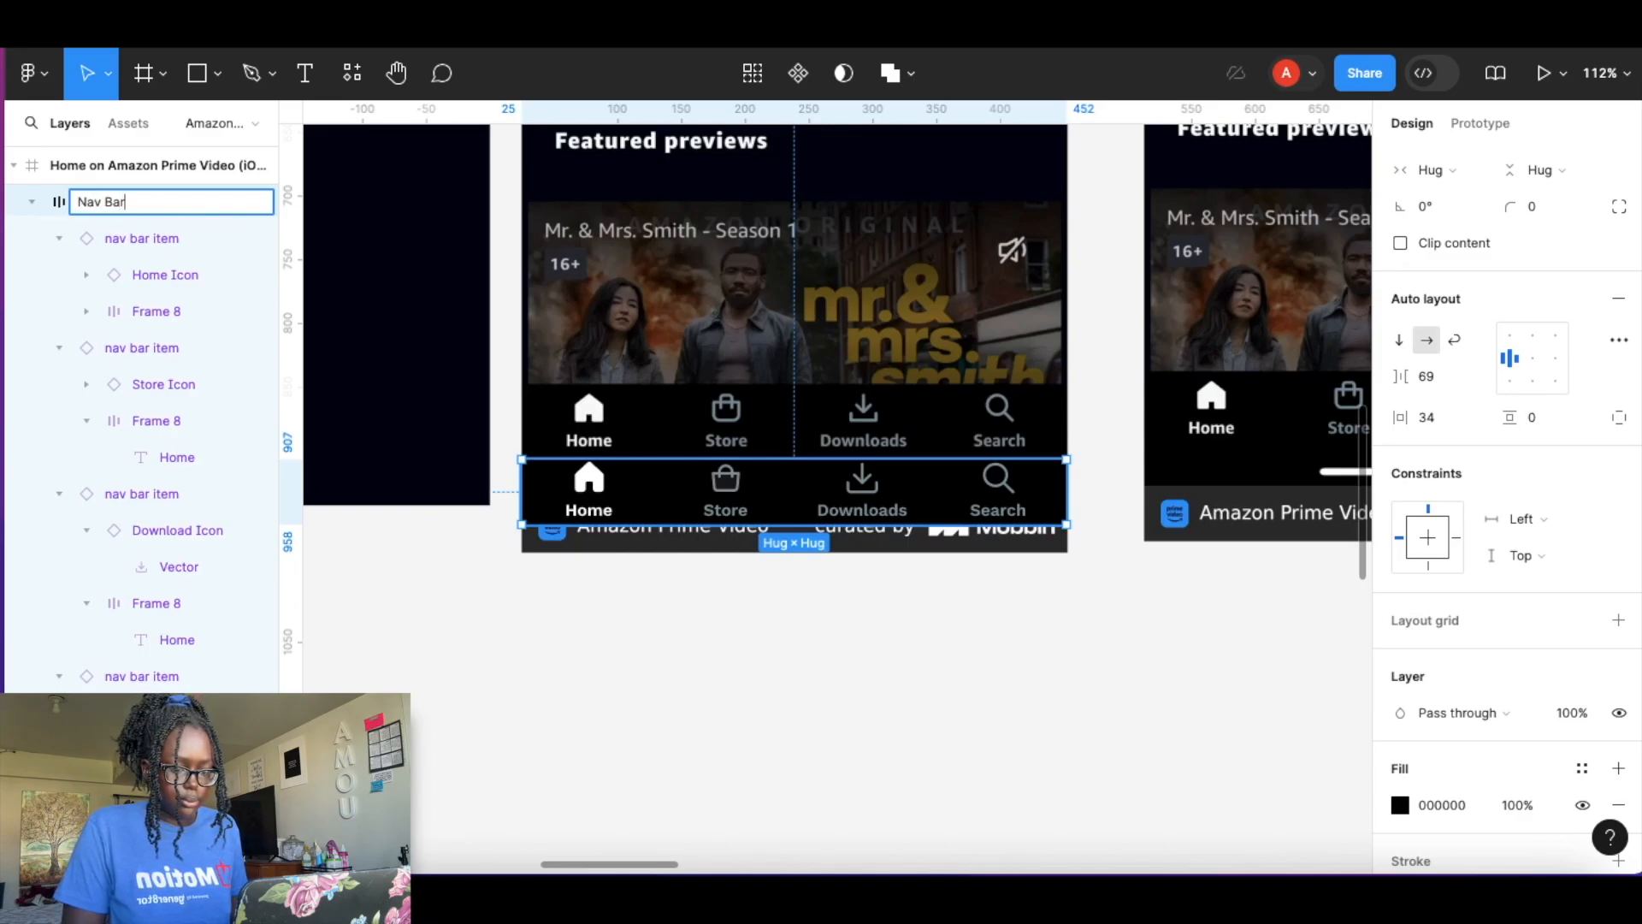
pyautogui.press('Return')
pyautogui.click(798, 72)
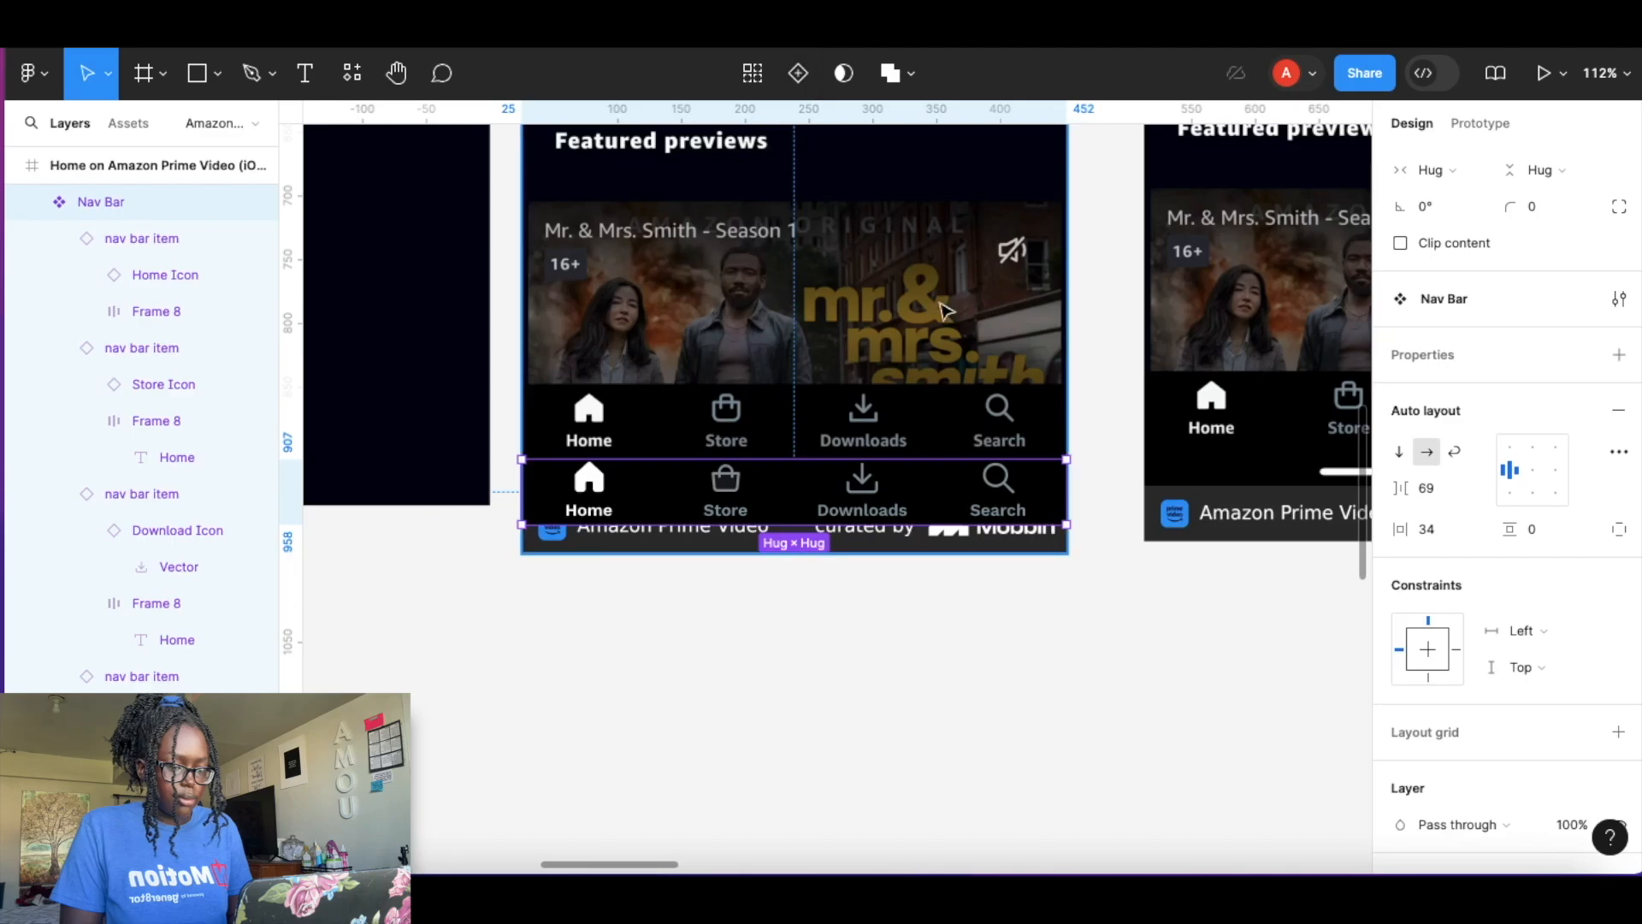
# Move the Nav Bar component into the Components frame.
pyautogui.scroll(-10, 859, 425)
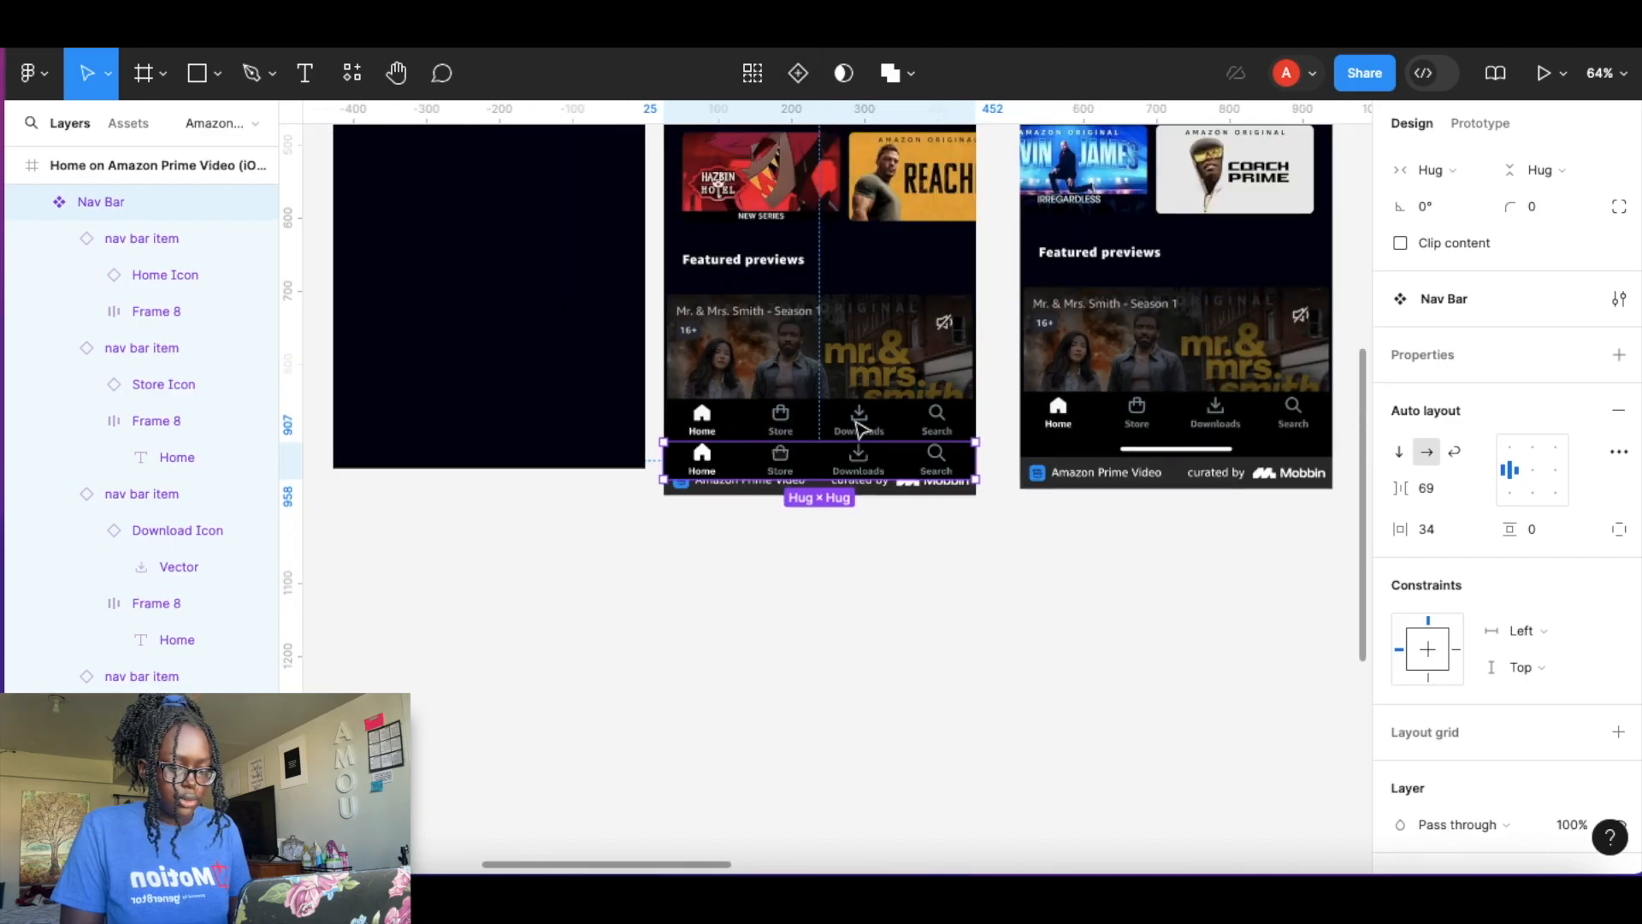
pyautogui.hscroll(-1, 861, 430)
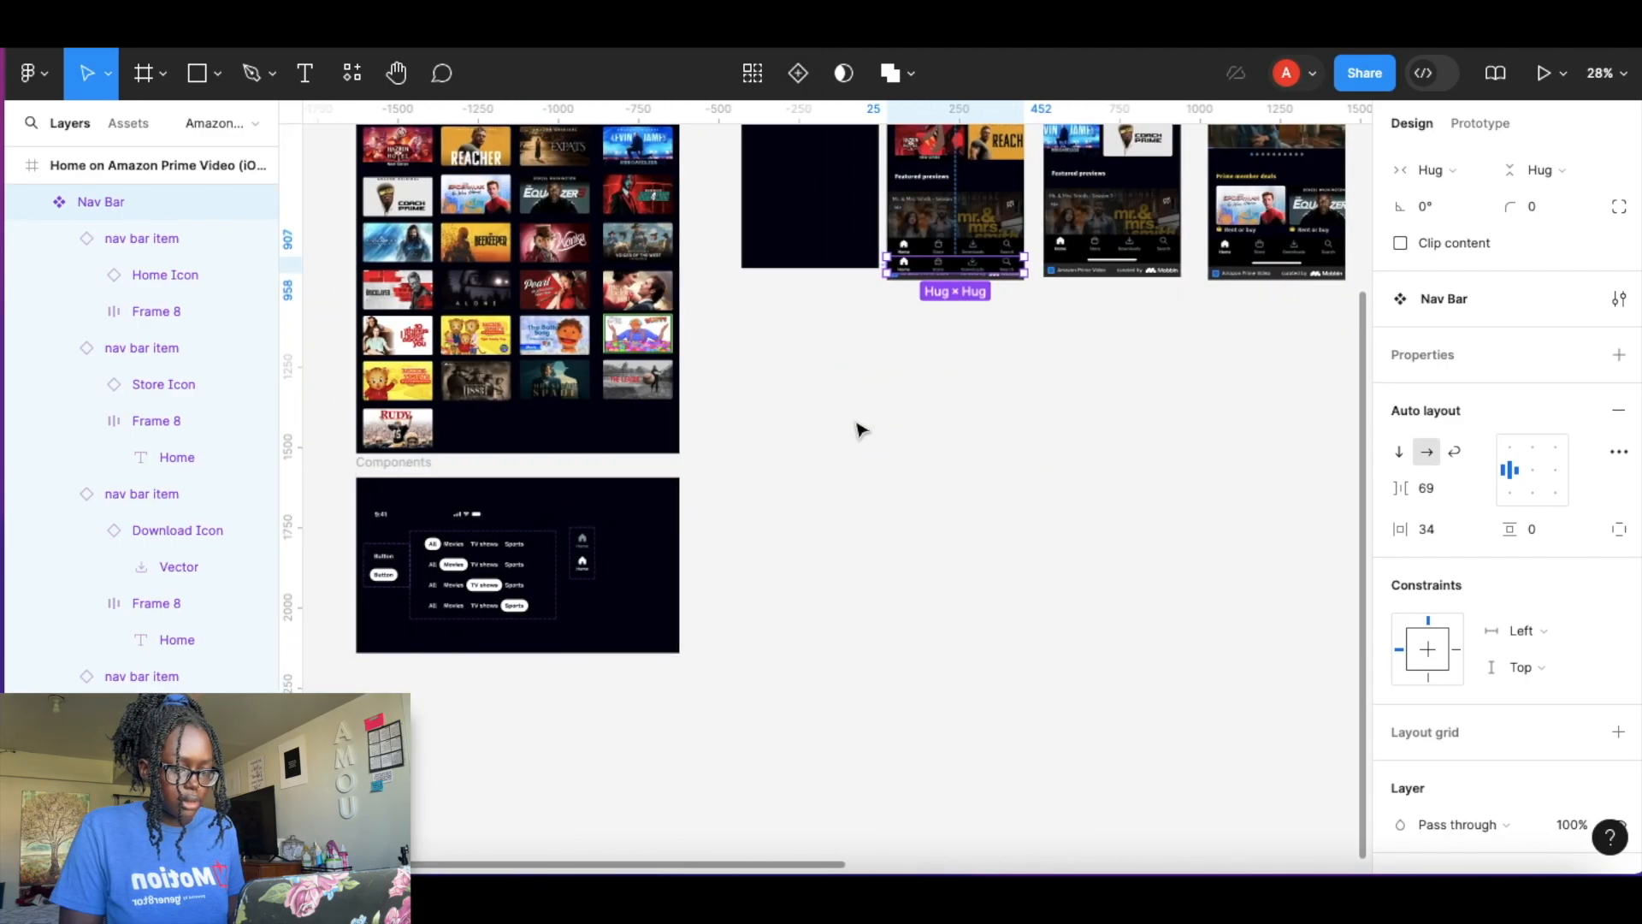
pyautogui.moveTo(967, 272); pyautogui.dragTo(612, 643)
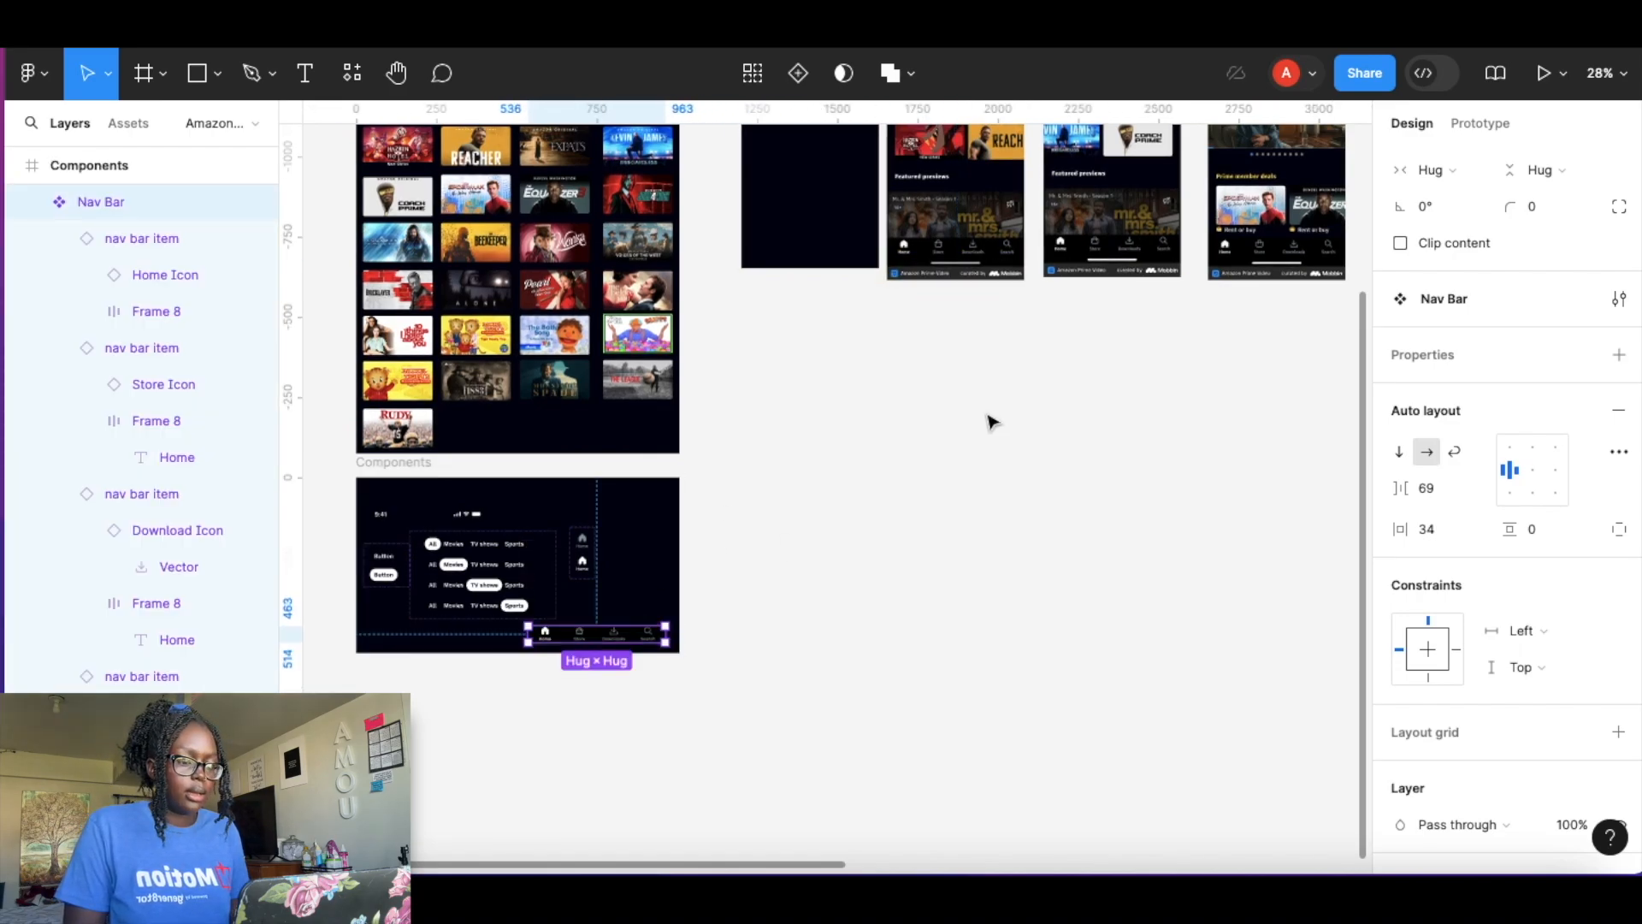
# Delete the empty Frame 7 above the phone screens.
pyautogui.click(989, 422)
pyautogui.scroll(-5, 1009, 367)
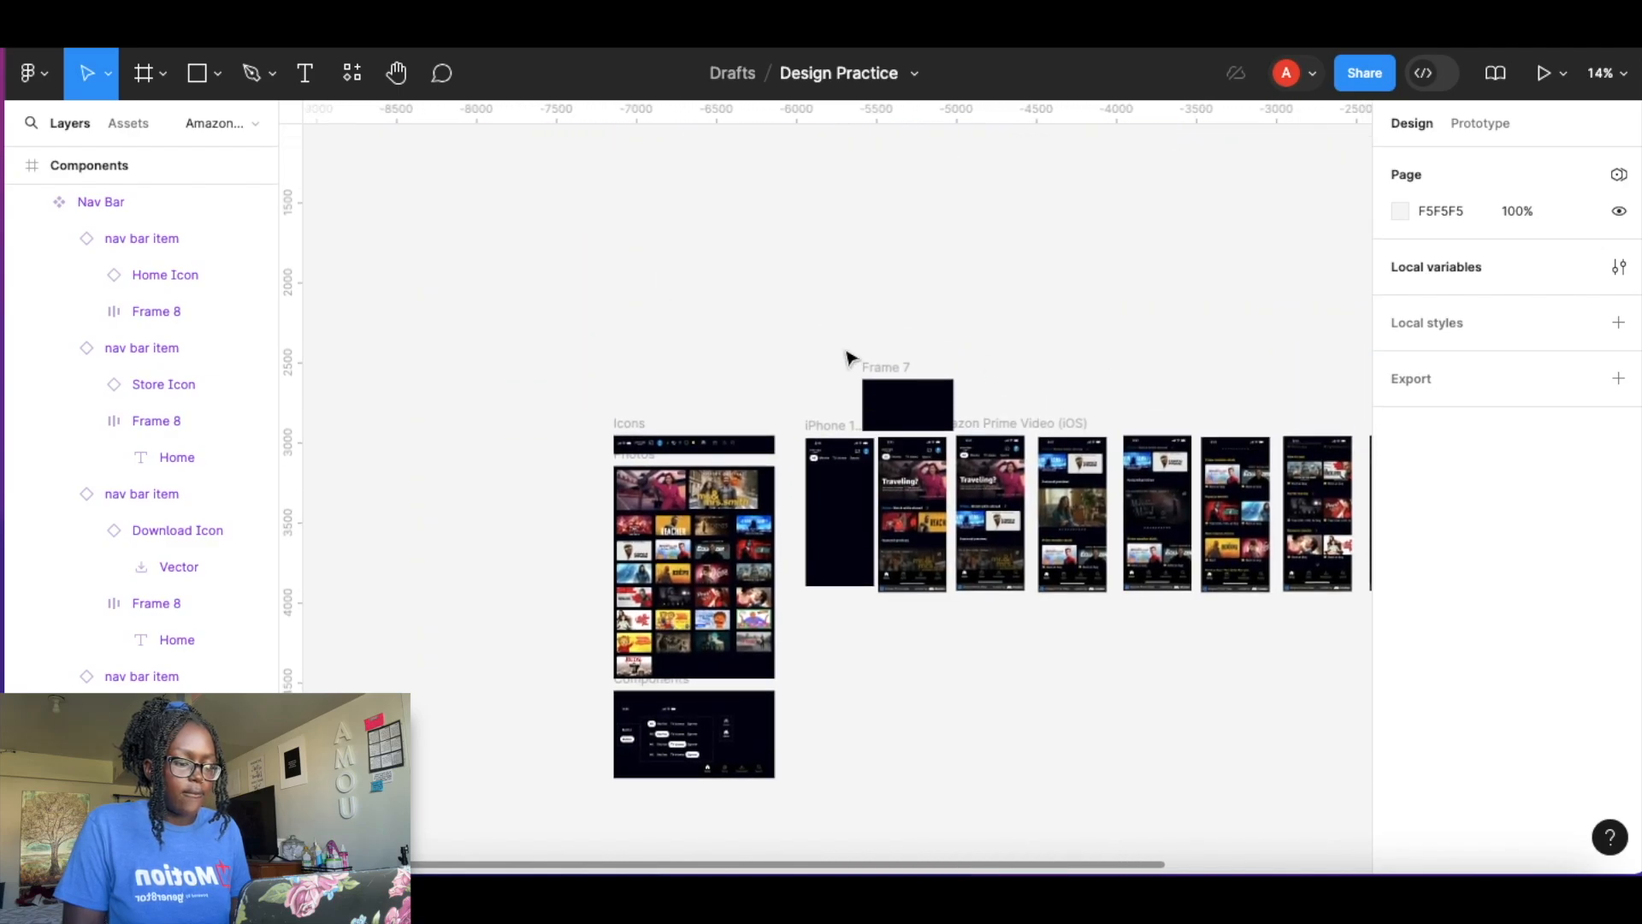
pyautogui.scroll(5, 852, 427)
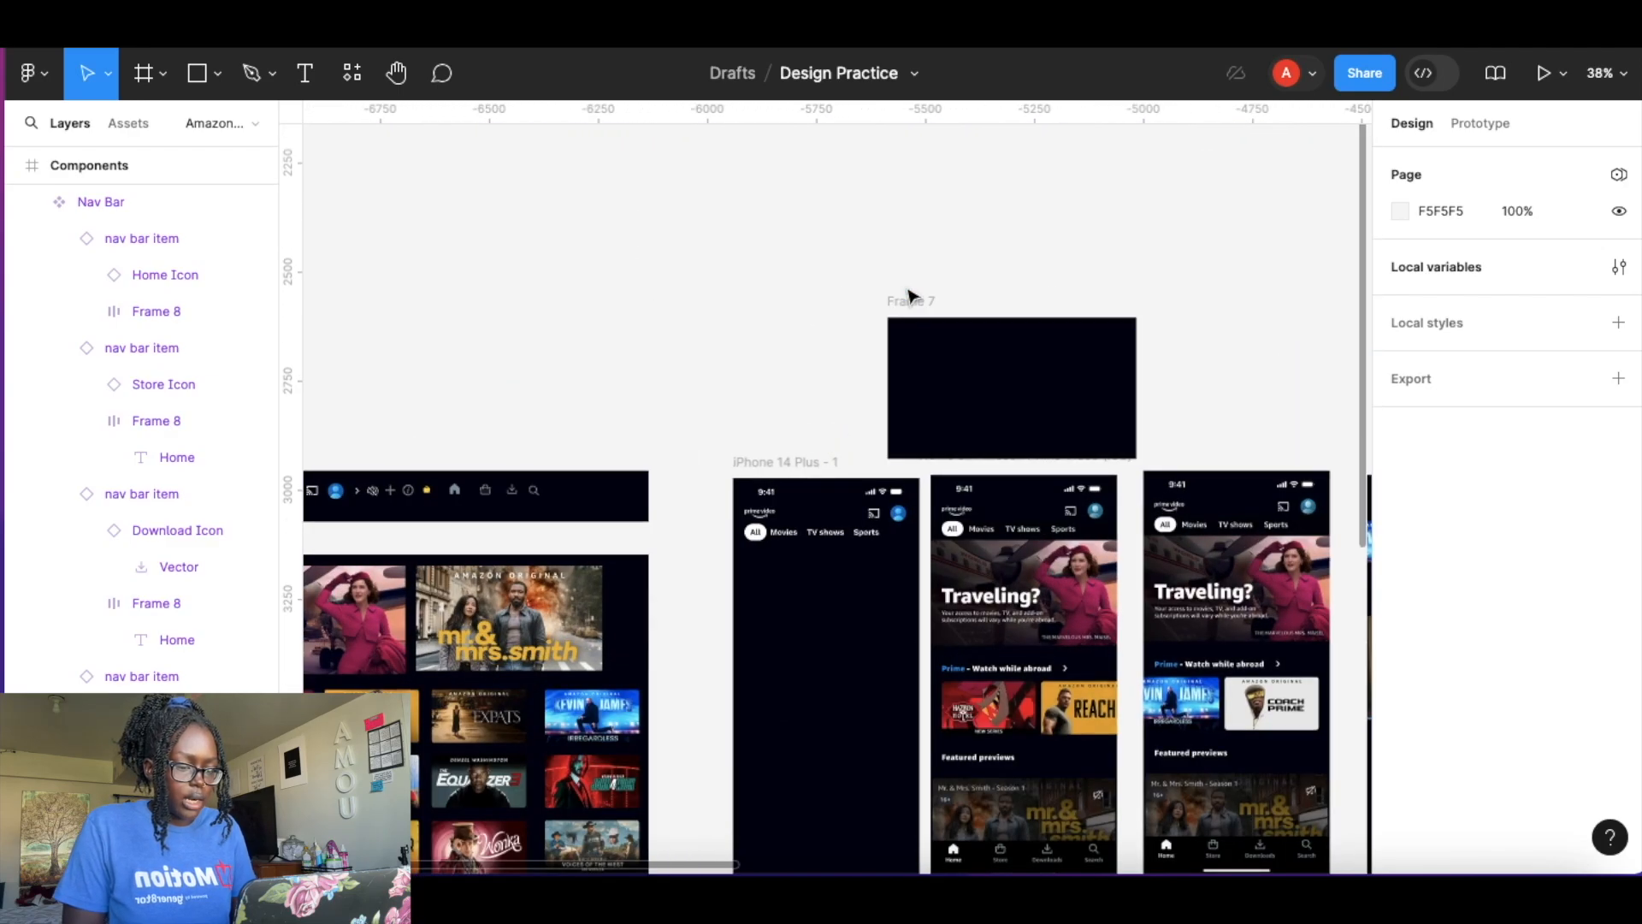
pyautogui.click(908, 296)
pyautogui.press('Delete')
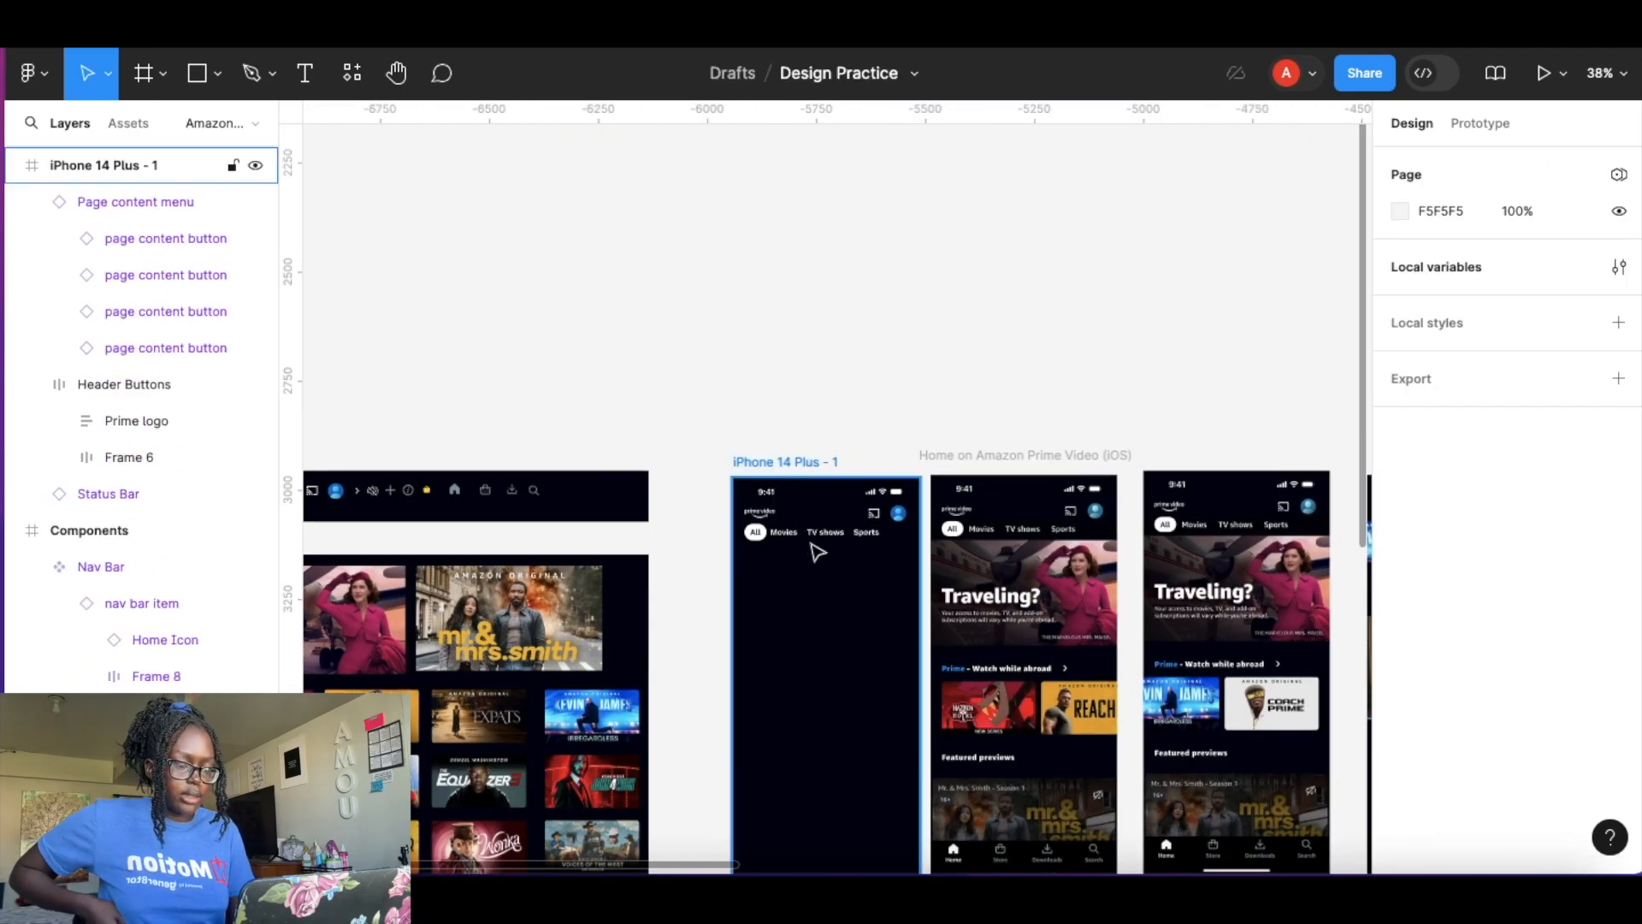
# Survey the blank iPhone 14 Plus frame alongside the reference home screen designs.
pyautogui.scroll(5, 817, 543)
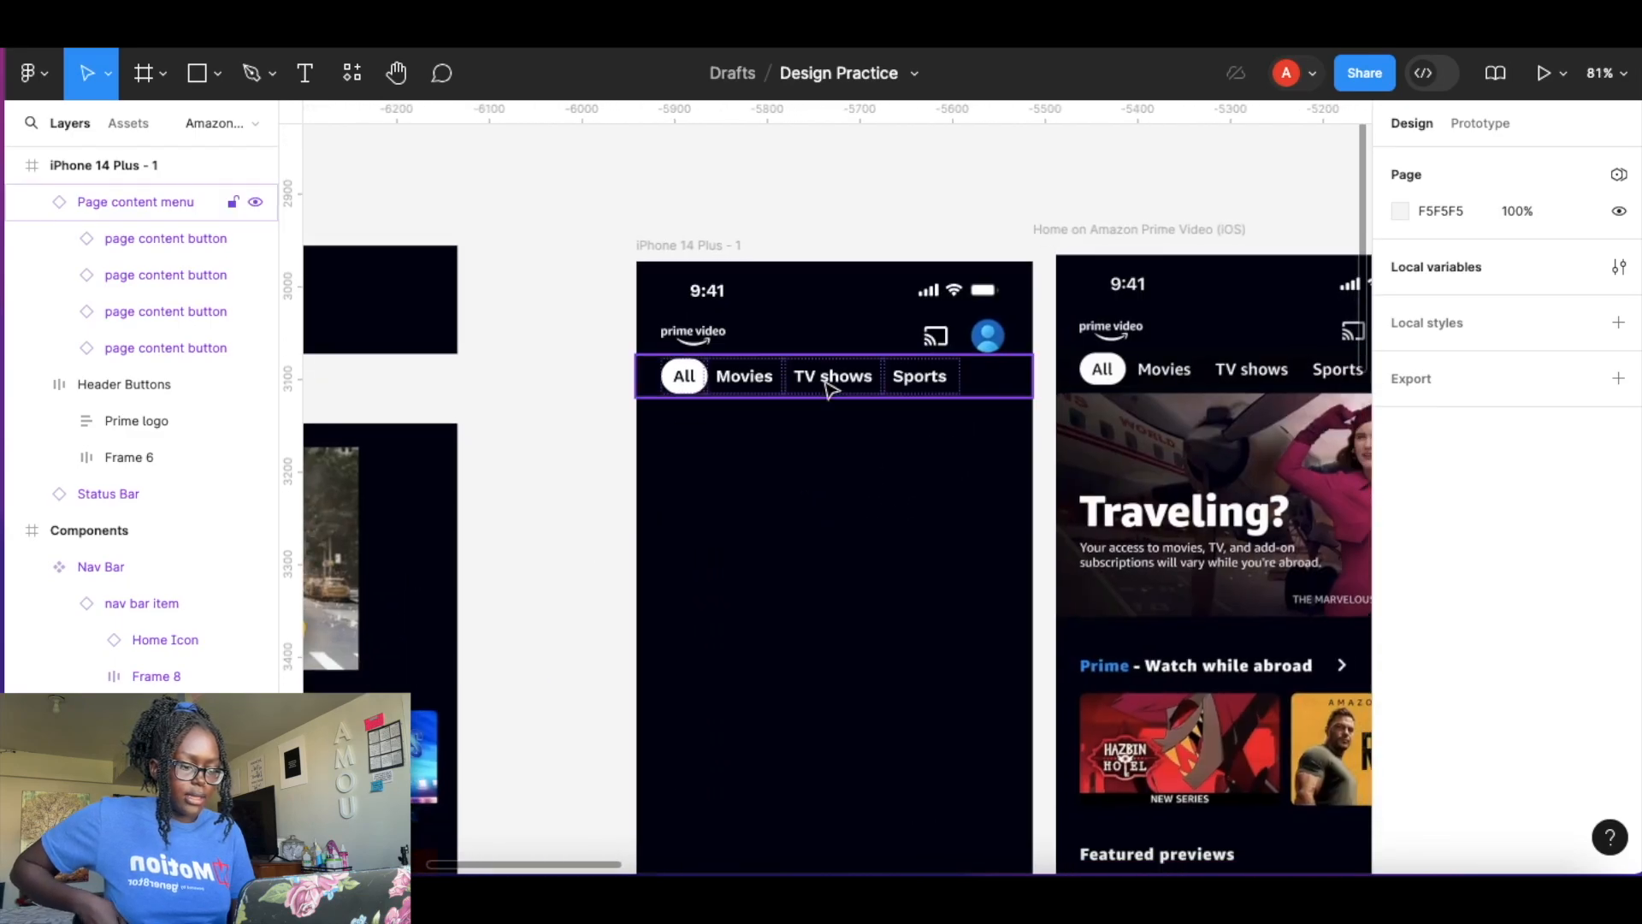
pyautogui.scroll(-6, 818, 385)
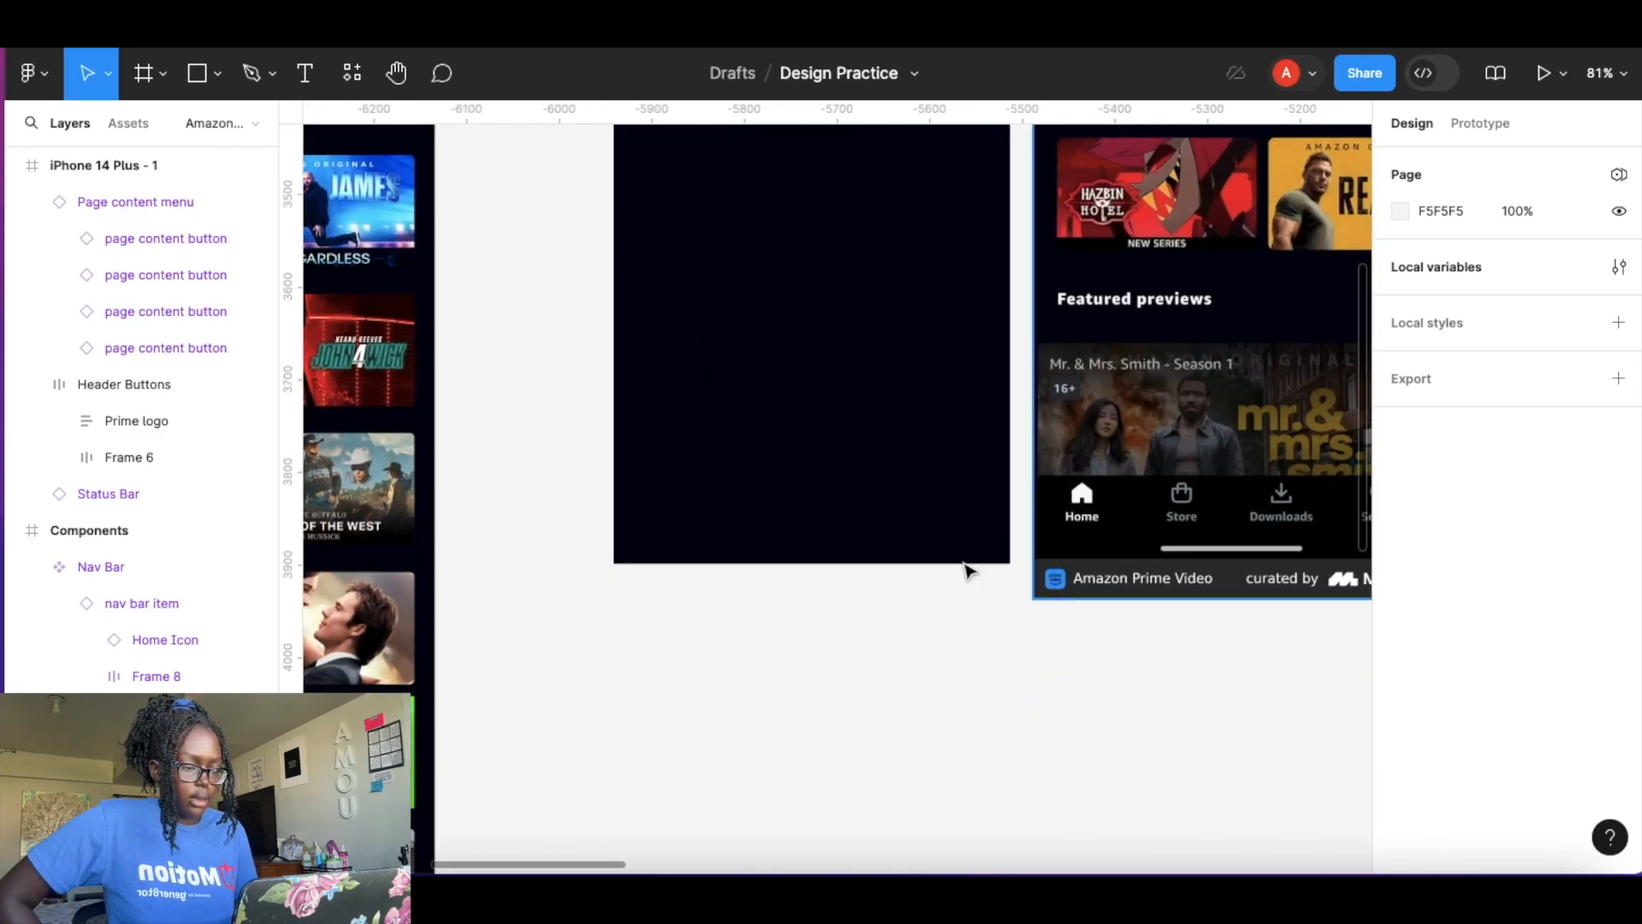
pyautogui.scroll(-10, 887, 571)
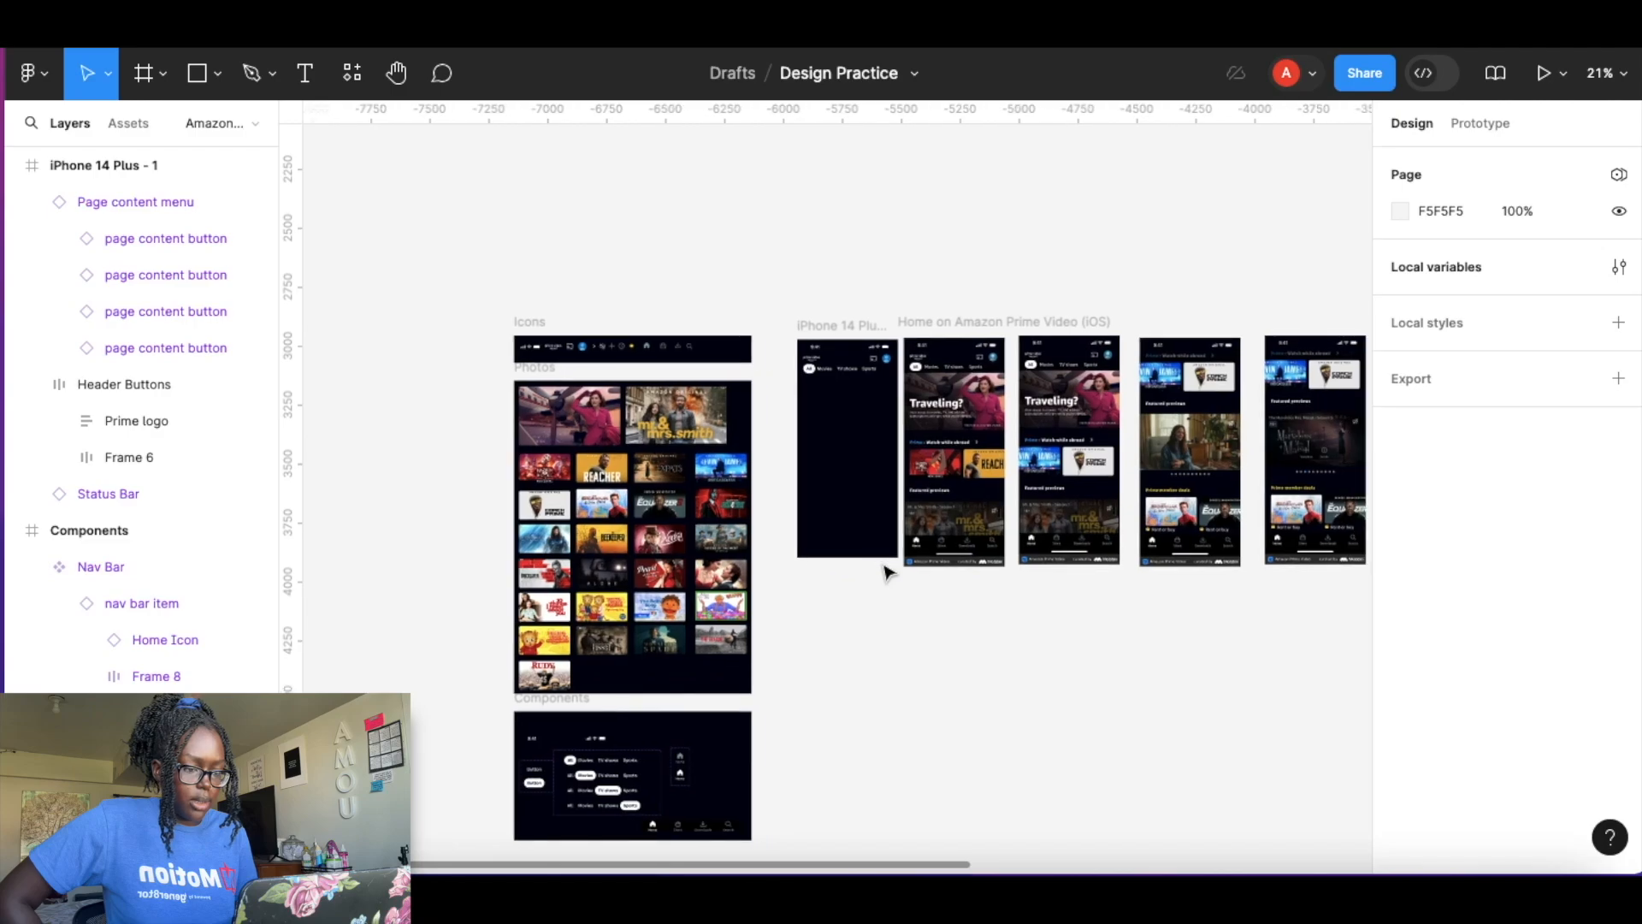
pyautogui.scroll(5, 820, 411)
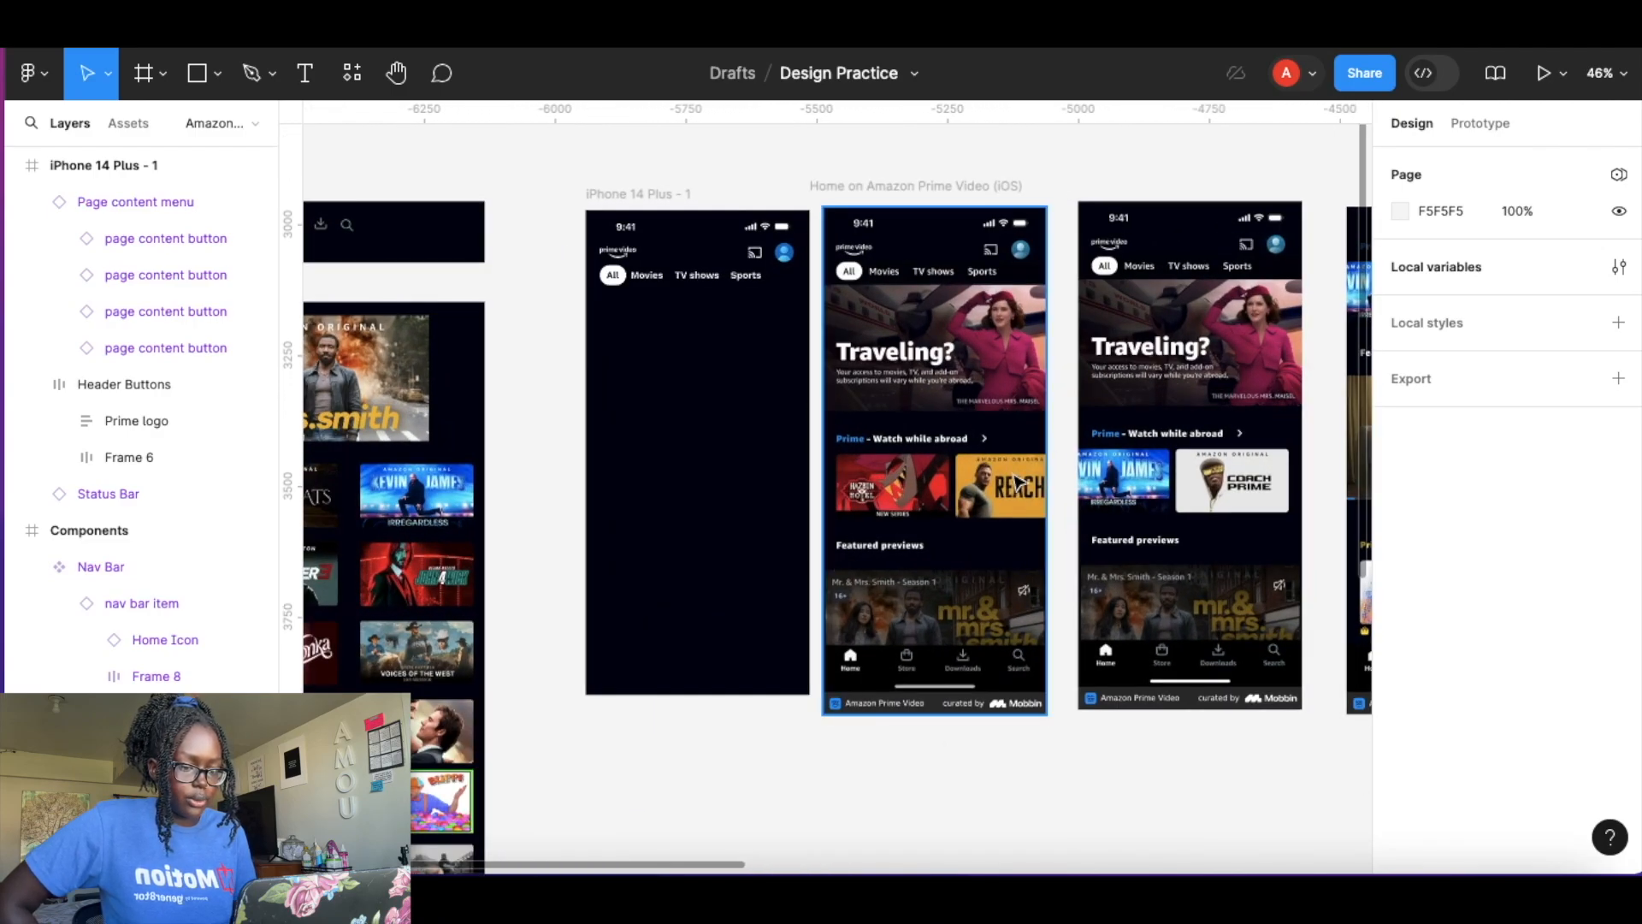
pyautogui.scroll(-6, 798, 425)
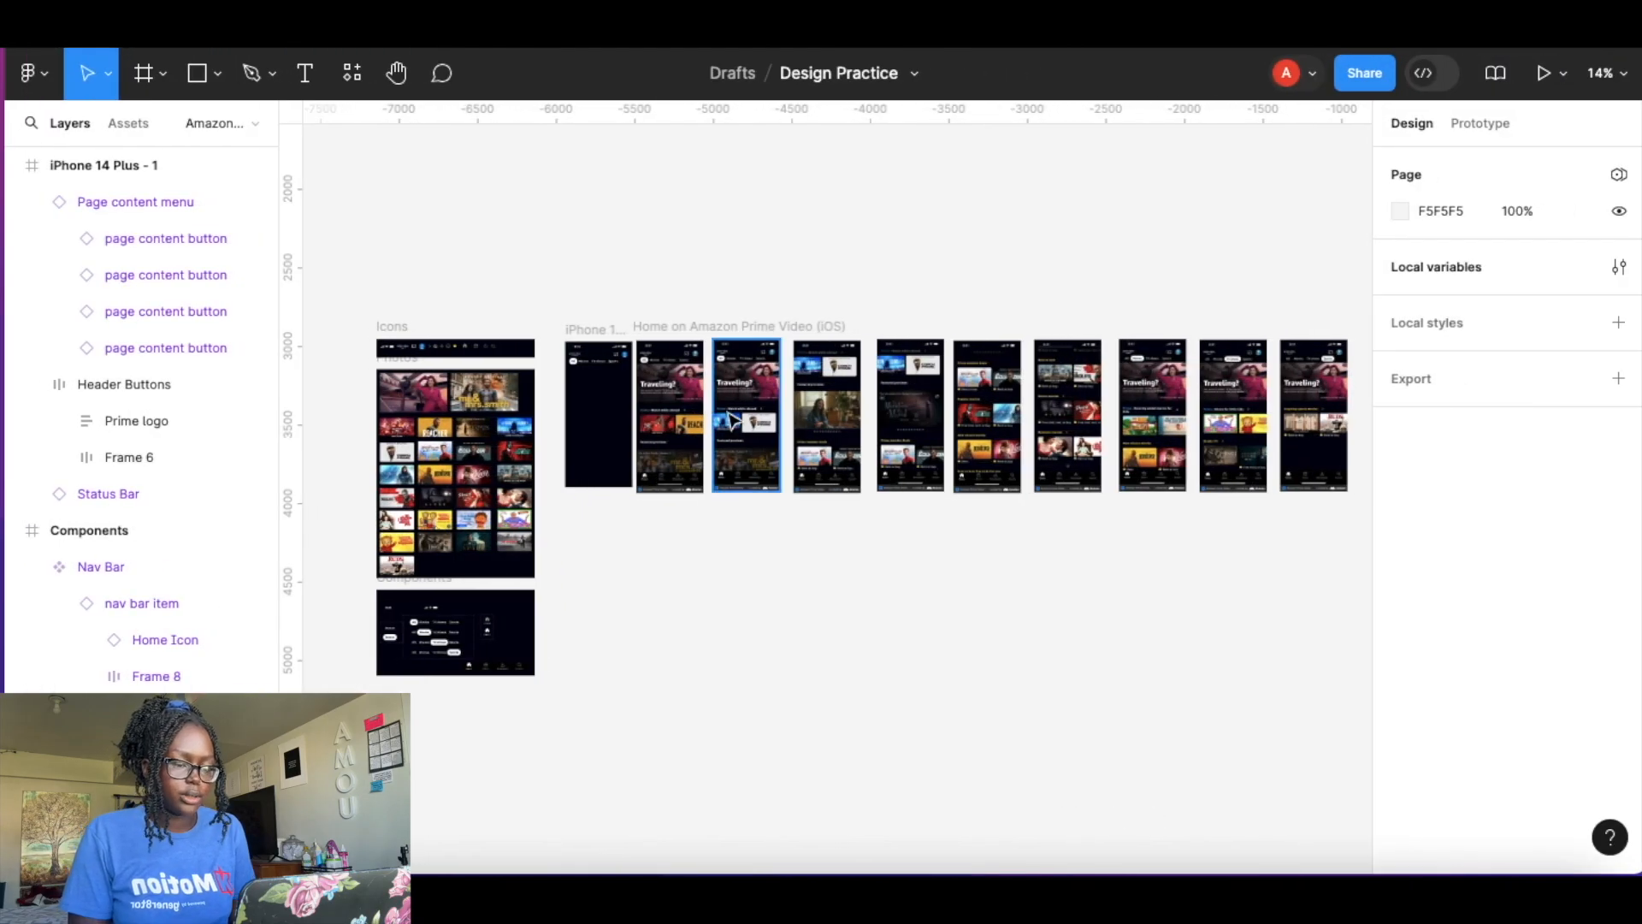
pyautogui.scroll(8, 633, 375)
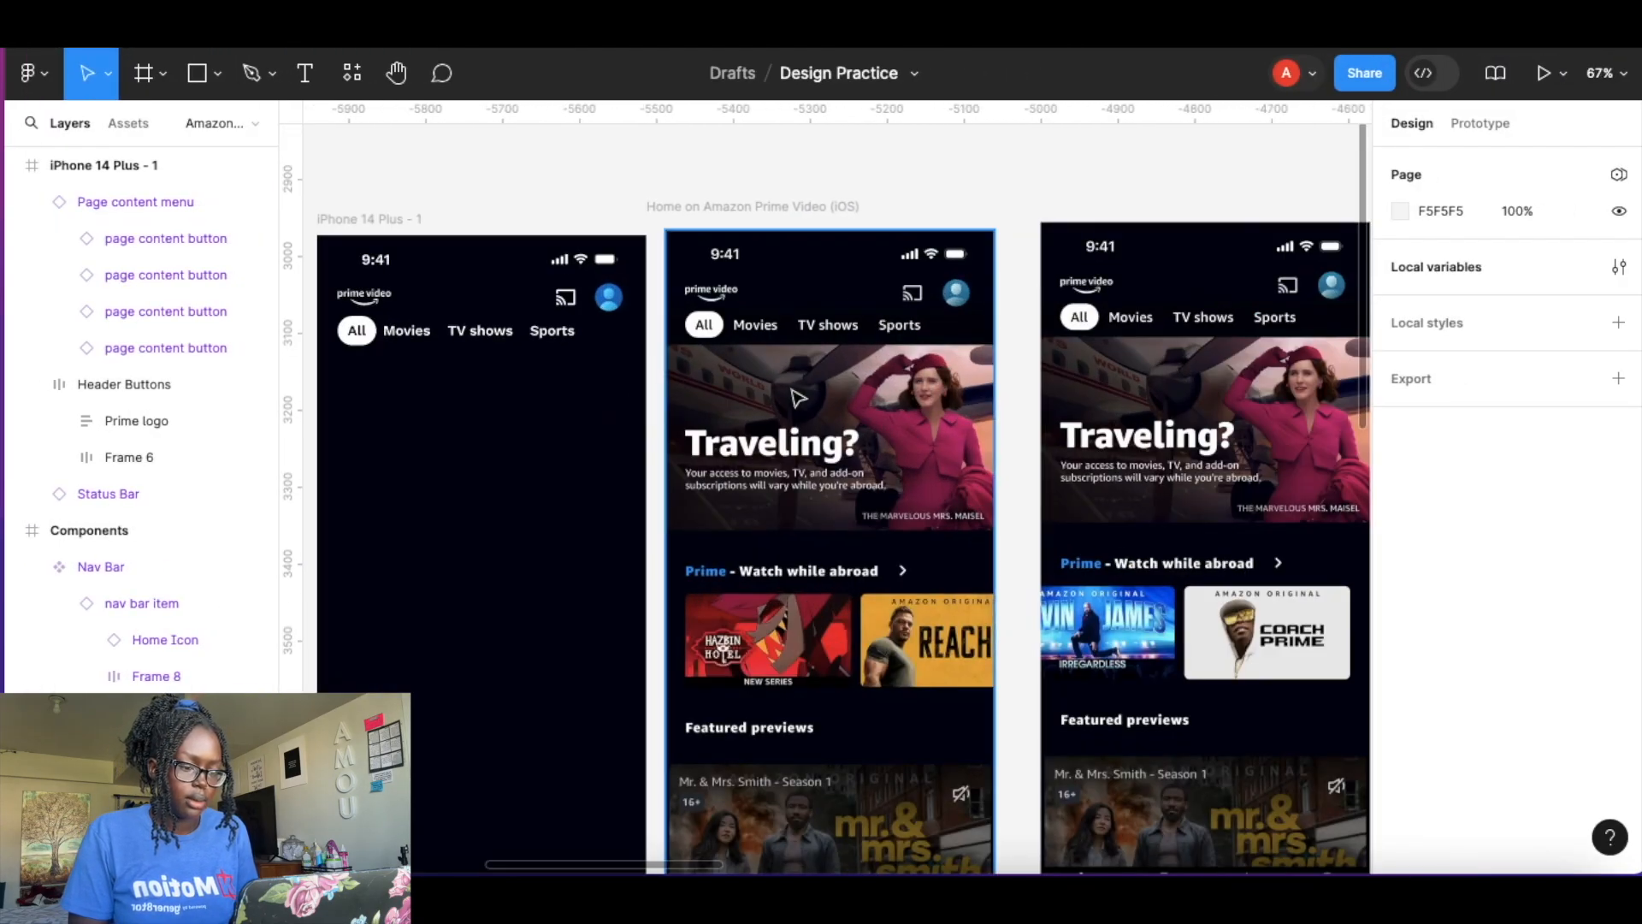
pyautogui.scroll(-3, 798, 398)
pyautogui.scroll(2, 772, 417)
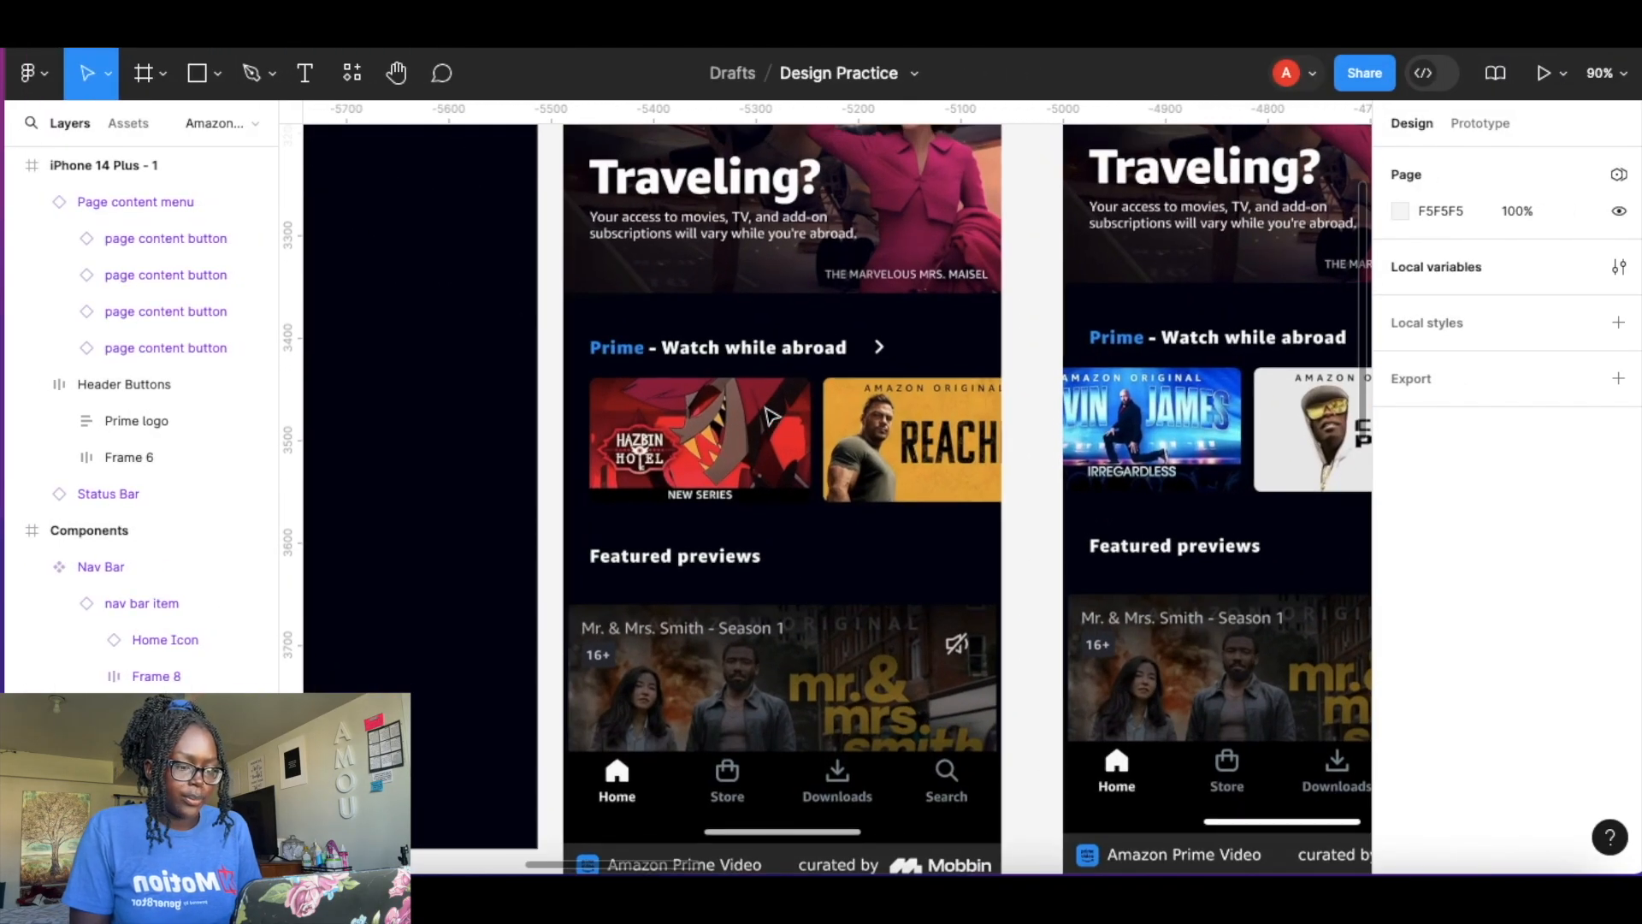
pyautogui.scroll(-3, 770, 416)
pyautogui.scroll(1, 744, 342)
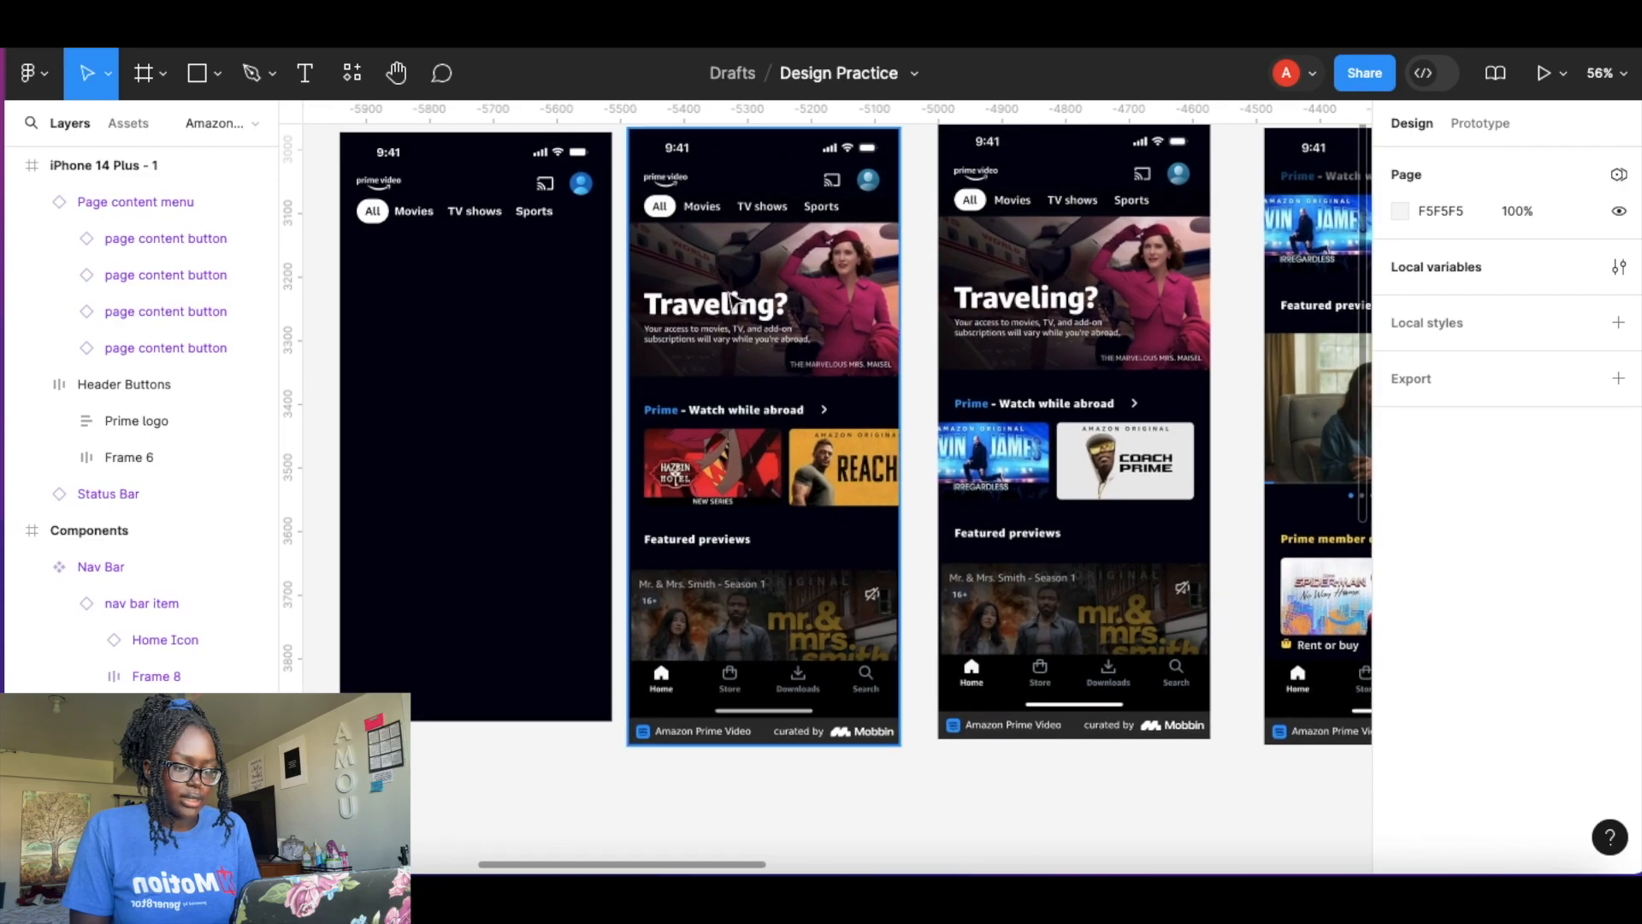
pyautogui.scroll(4, 732, 299)
pyautogui.scroll(2, 734, 601)
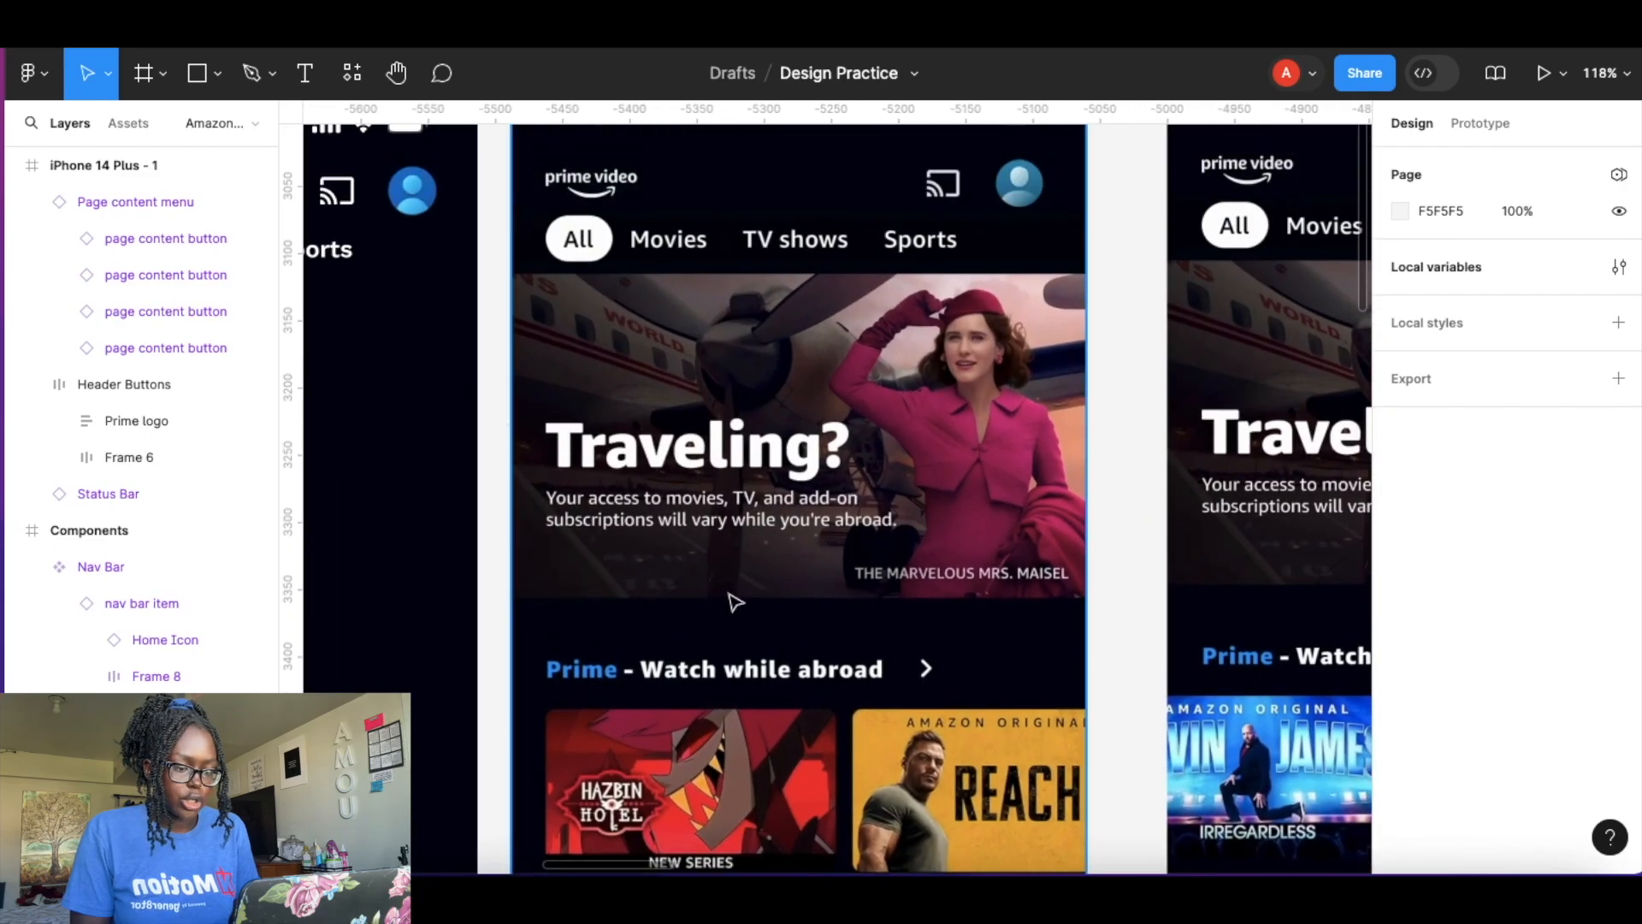
pyautogui.scroll(-1, 804, 450)
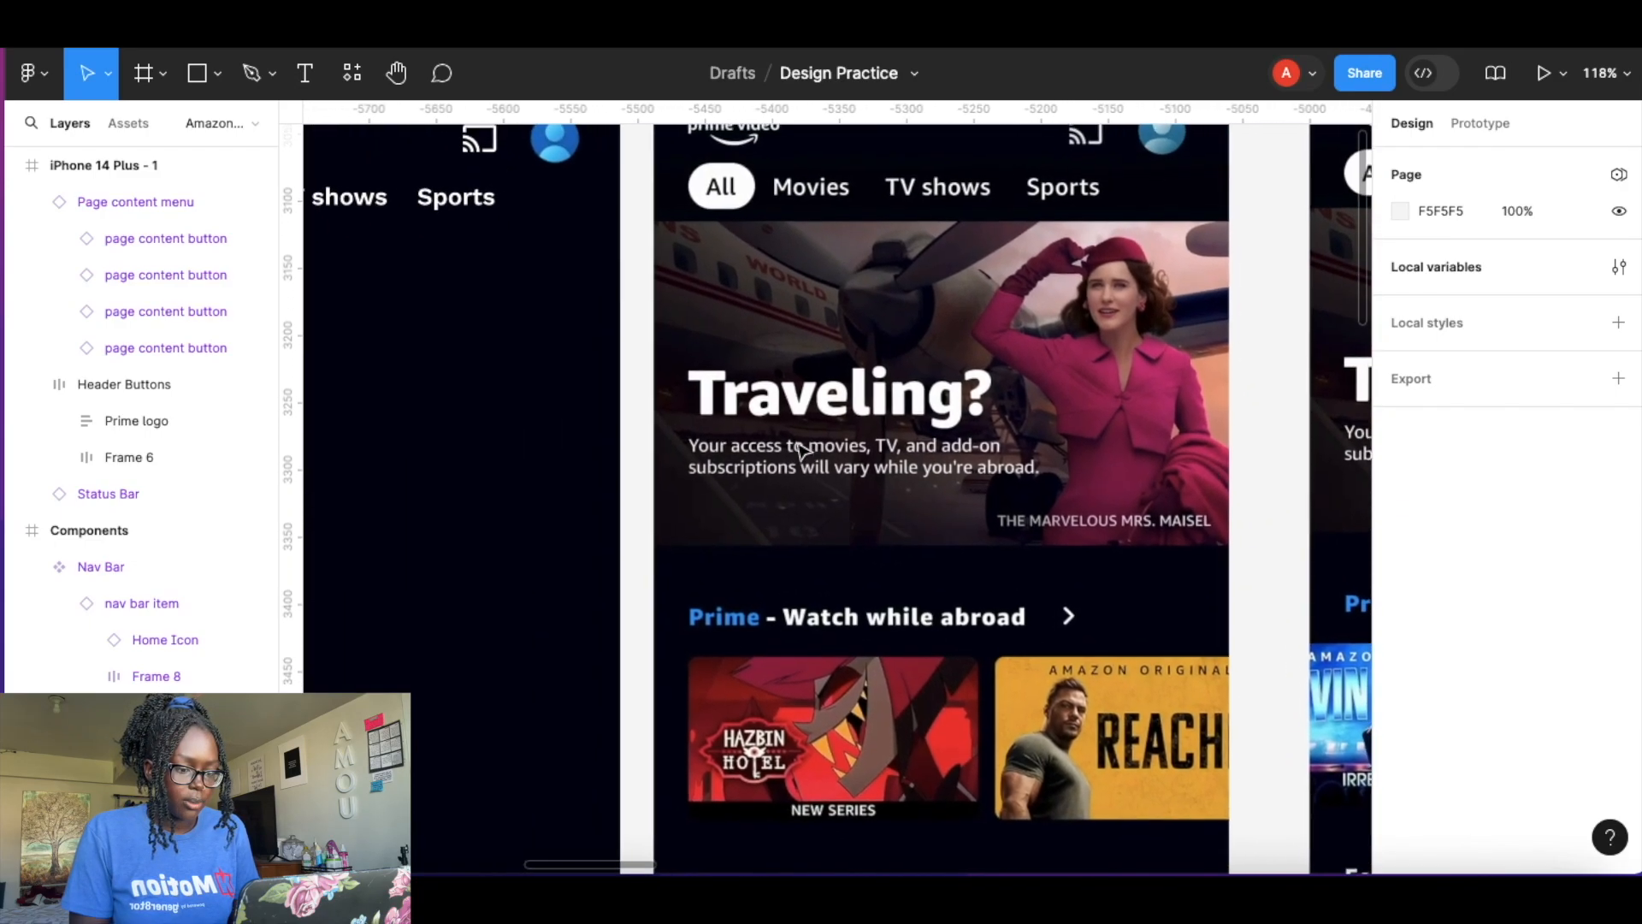
pyautogui.scroll(-5, 804, 452)
pyautogui.hscroll(-5, 804, 452)
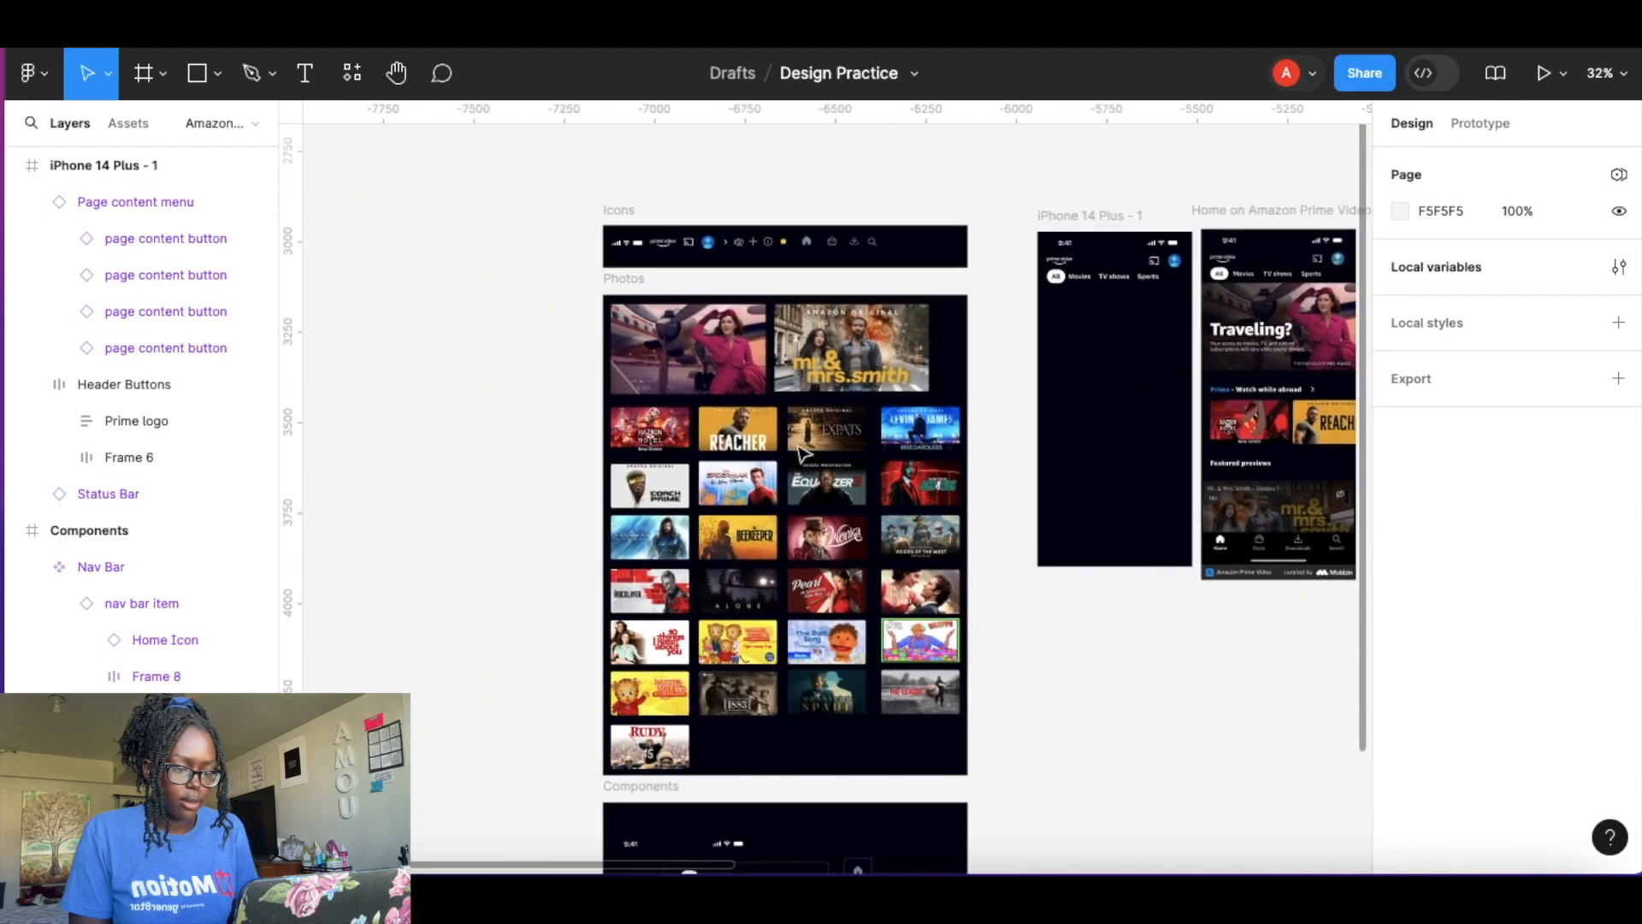
# Copy the Marvelous Maisel header picture from the Photos frame and paste it into the iPhone 14 Plus frame.
pyautogui.click(741, 366)
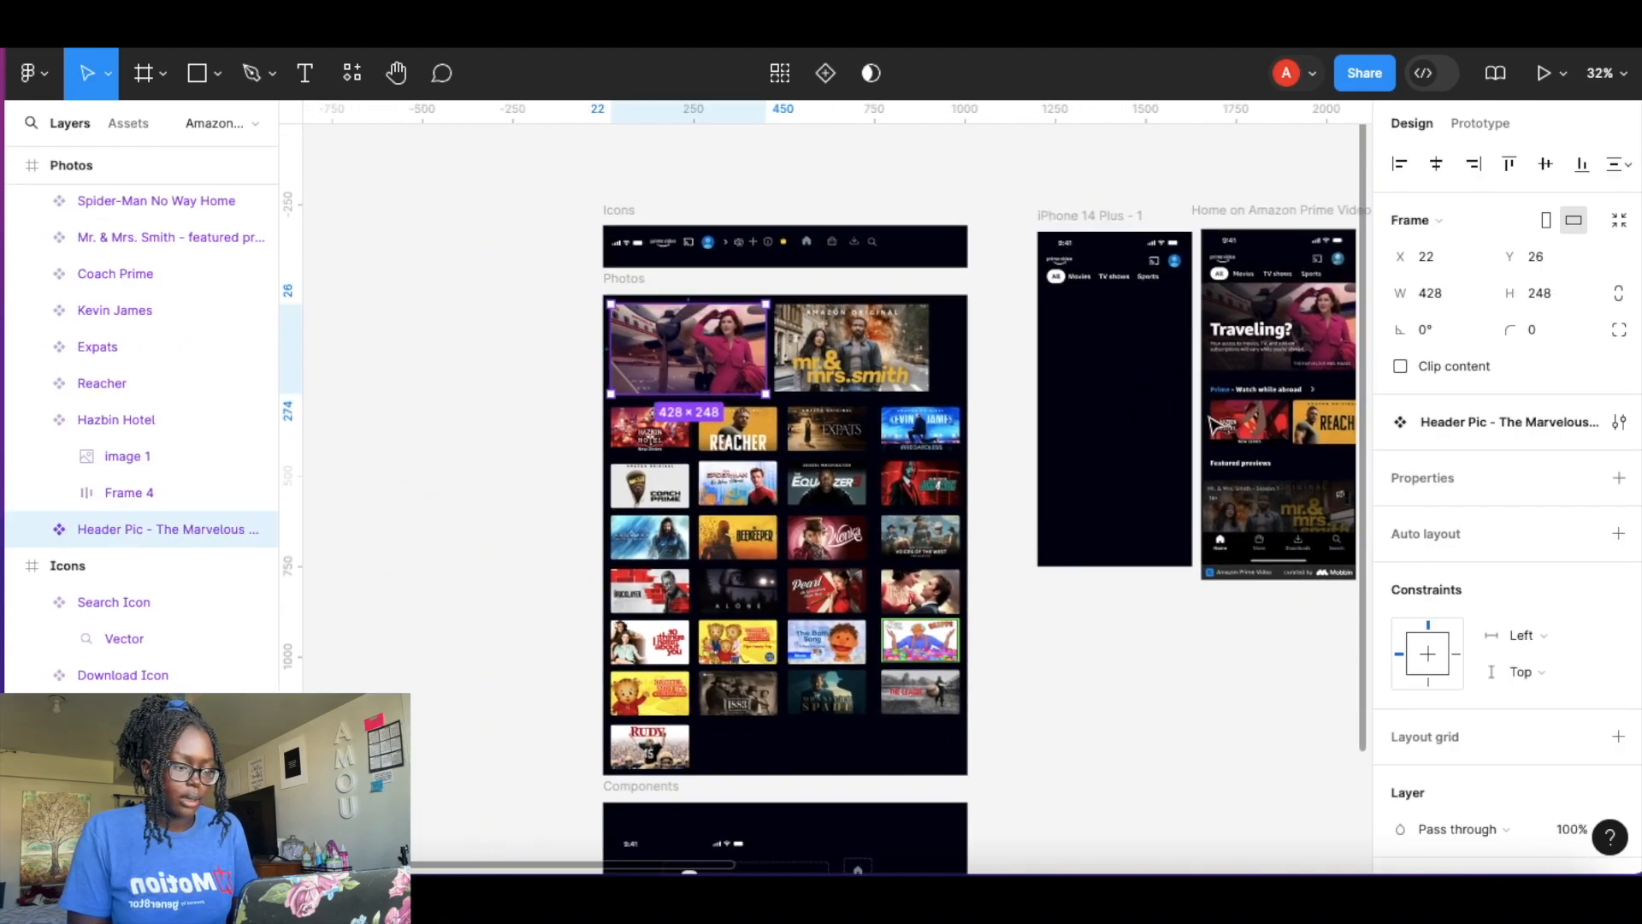
pyautogui.scroll(5, 1154, 360)
pyautogui.hscroll(2, 1166, 355)
pyautogui.click(802, 299)
pyautogui.hotkey('ctrl', 'v')
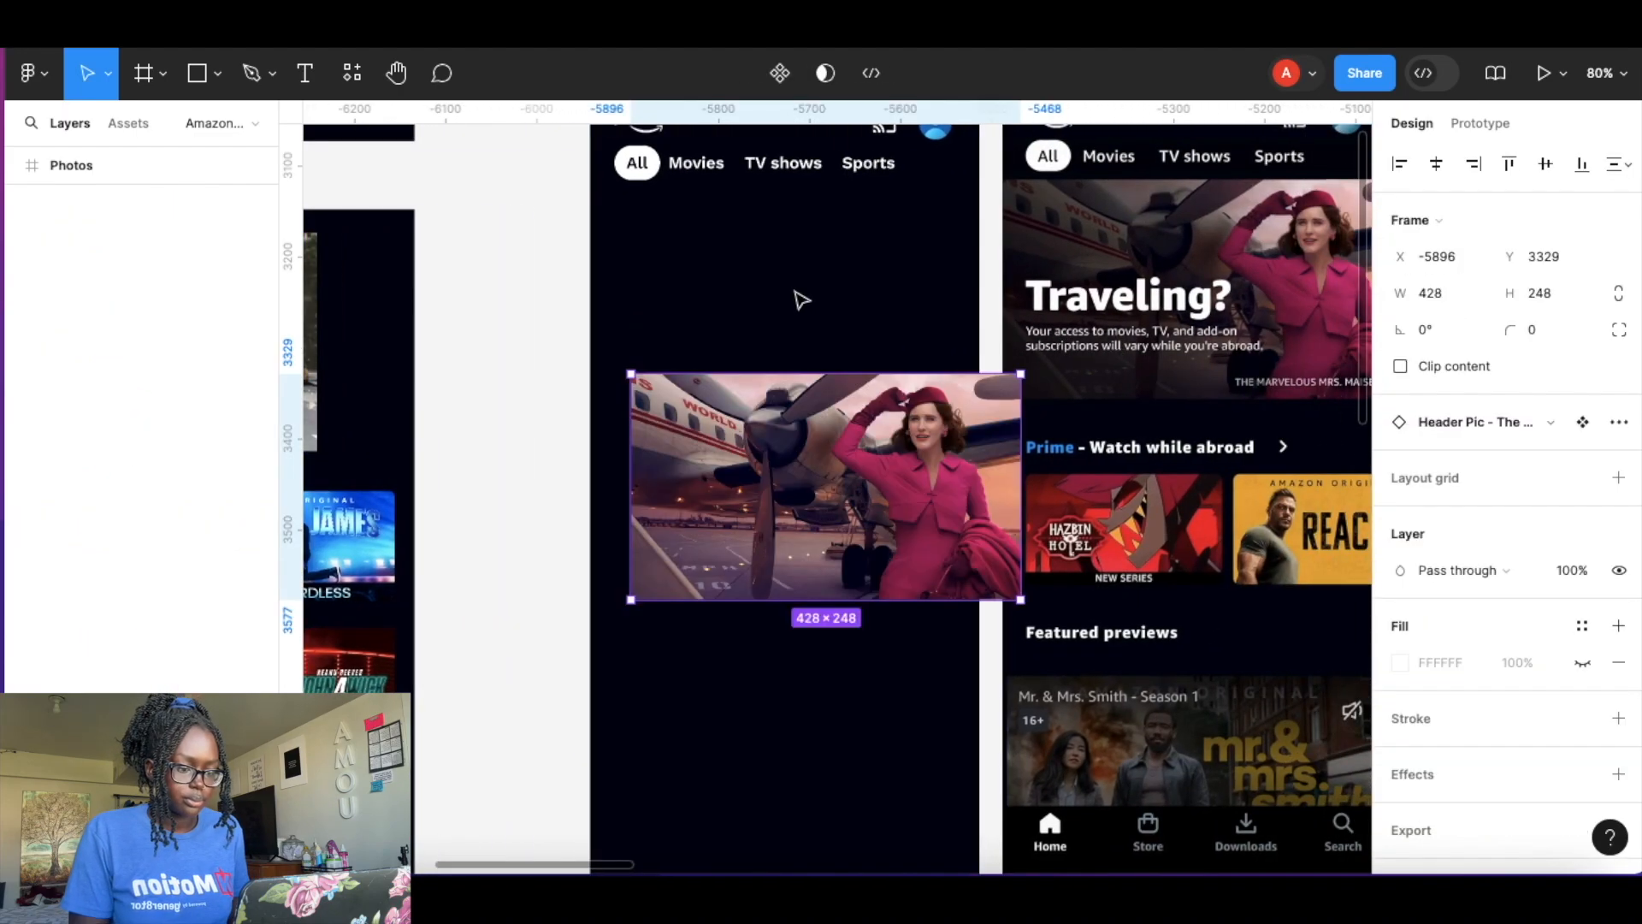
# Position the pasted header picture directly beneath the category menu in the iPhone frame.
pyautogui.moveTo(876, 472); pyautogui.dragTo(838, 286)
pyautogui.moveTo(767, 164); pyautogui.dragTo(771, 158)
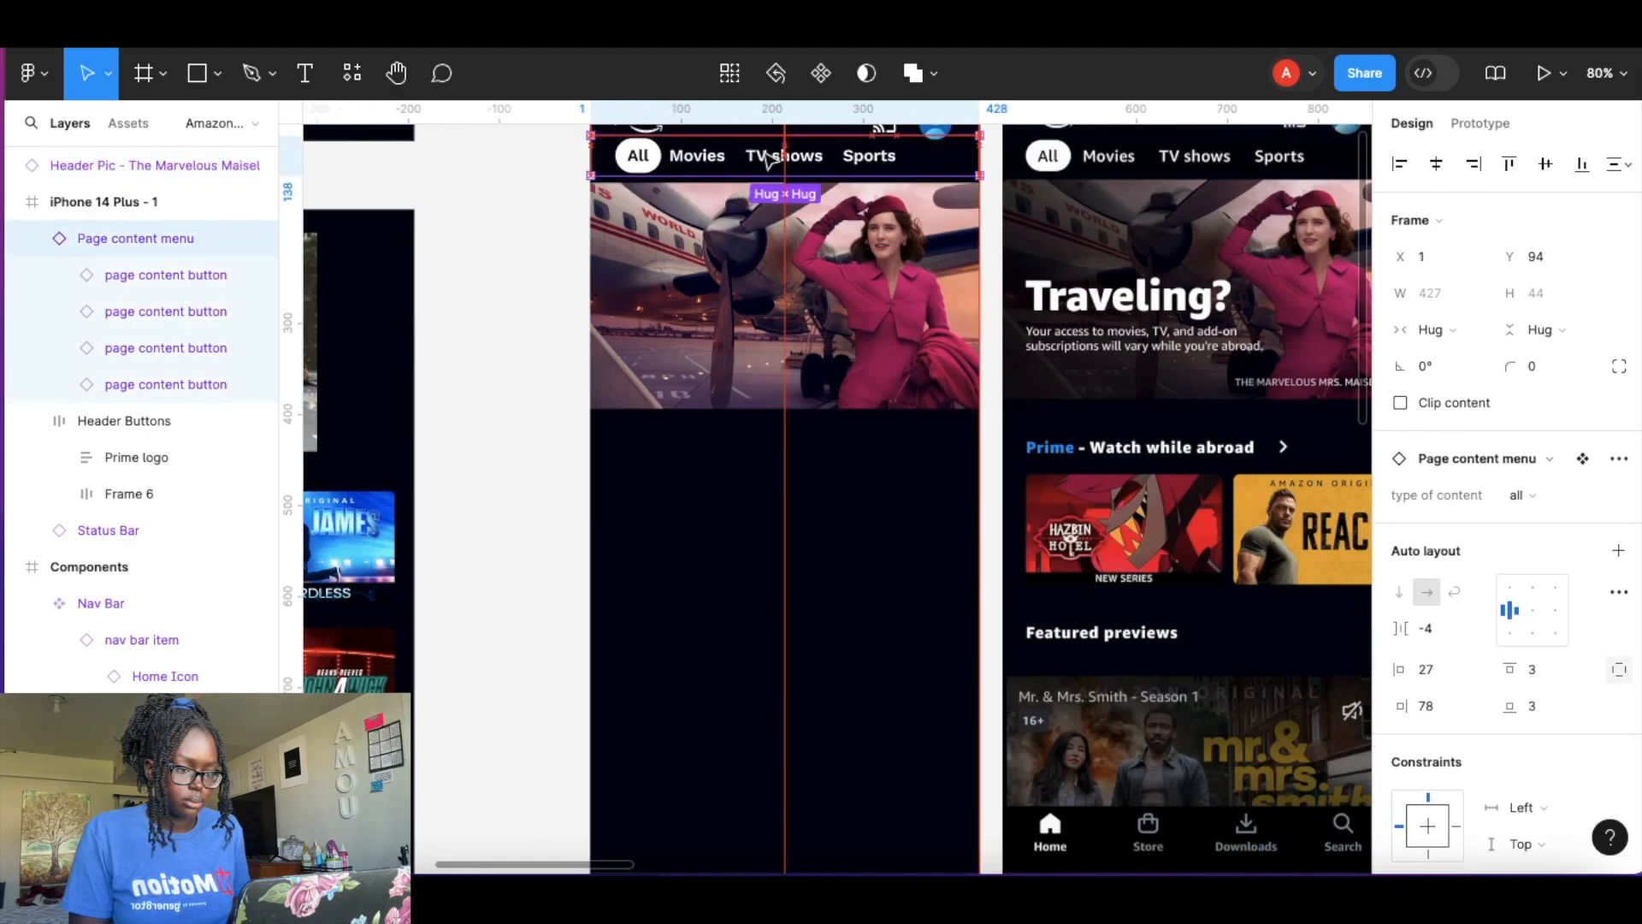
pyautogui.click(568, 274)
pyautogui.scroll(2, 684, 300)
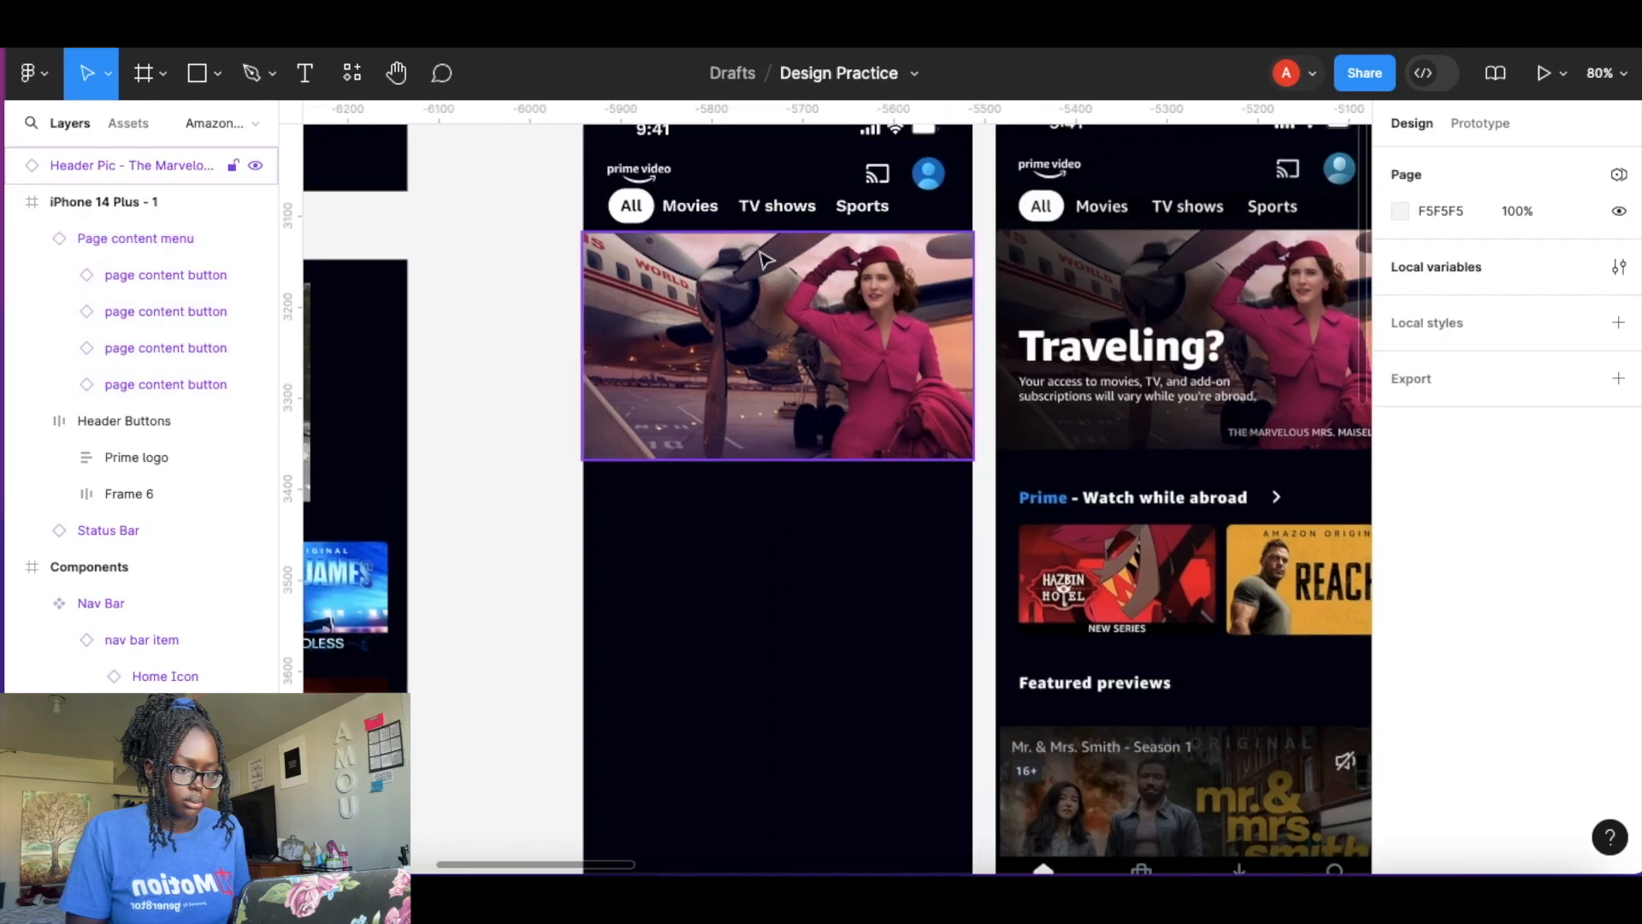
pyautogui.click(742, 215)
pyautogui.moveTo(742, 211); pyautogui.dragTo(742, 209)
pyautogui.click(479, 326)
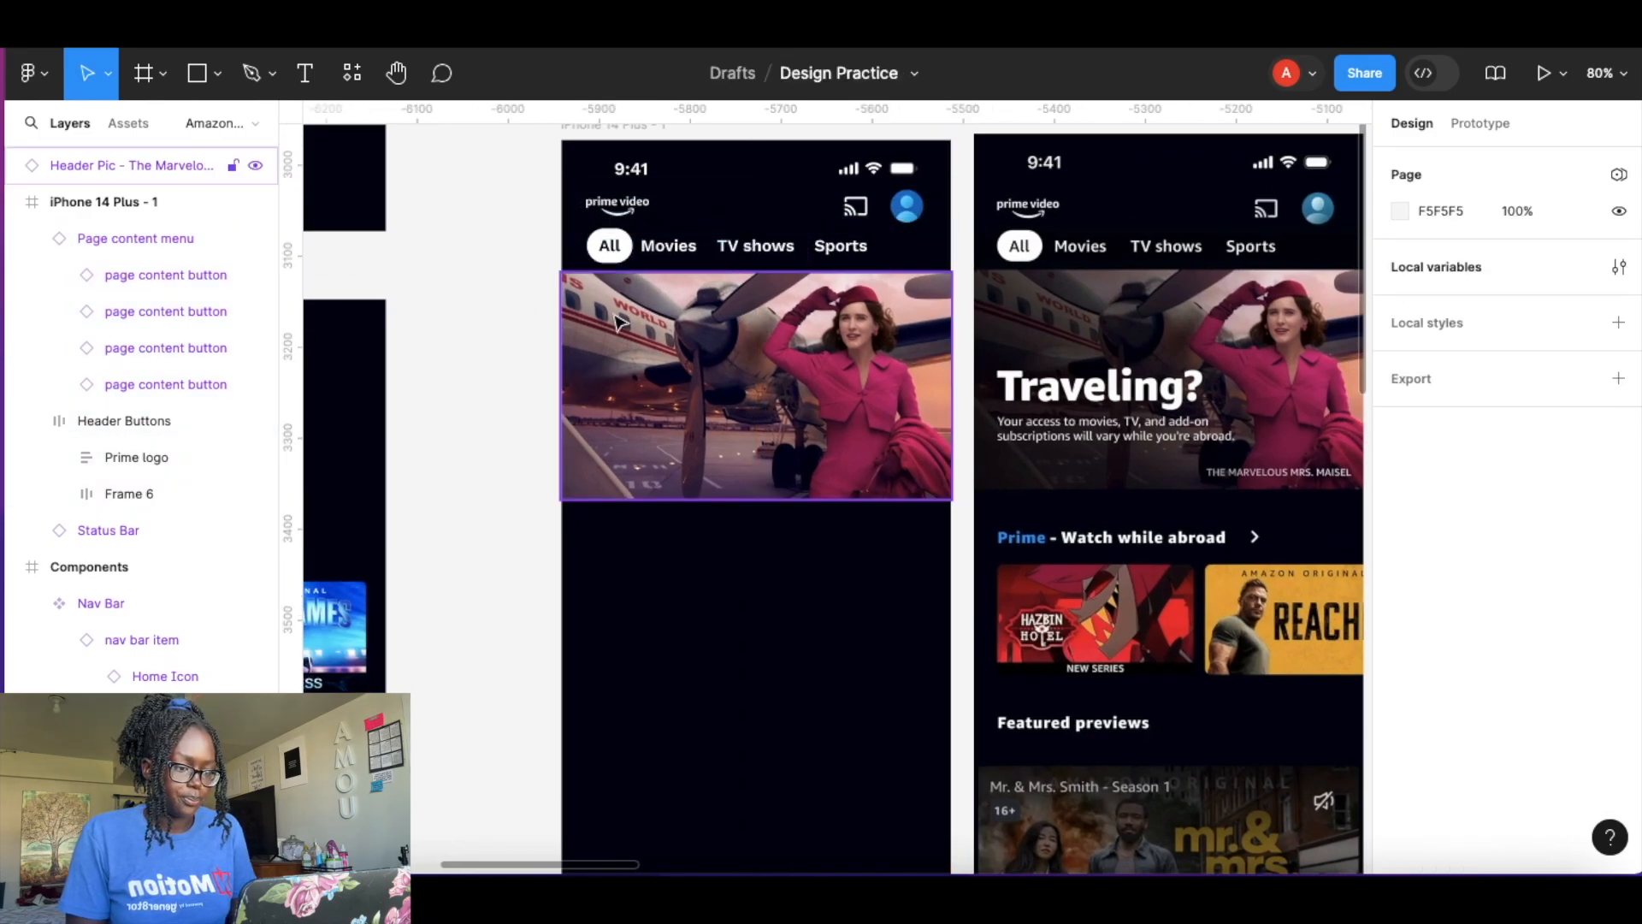
# Add a black 000000 fill over the header picture's image layer at 100% opacity.
pyautogui.scroll(5, 908, 428)
pyautogui.scroll(-4, 908, 428)
pyautogui.hscroll(1, 910, 427)
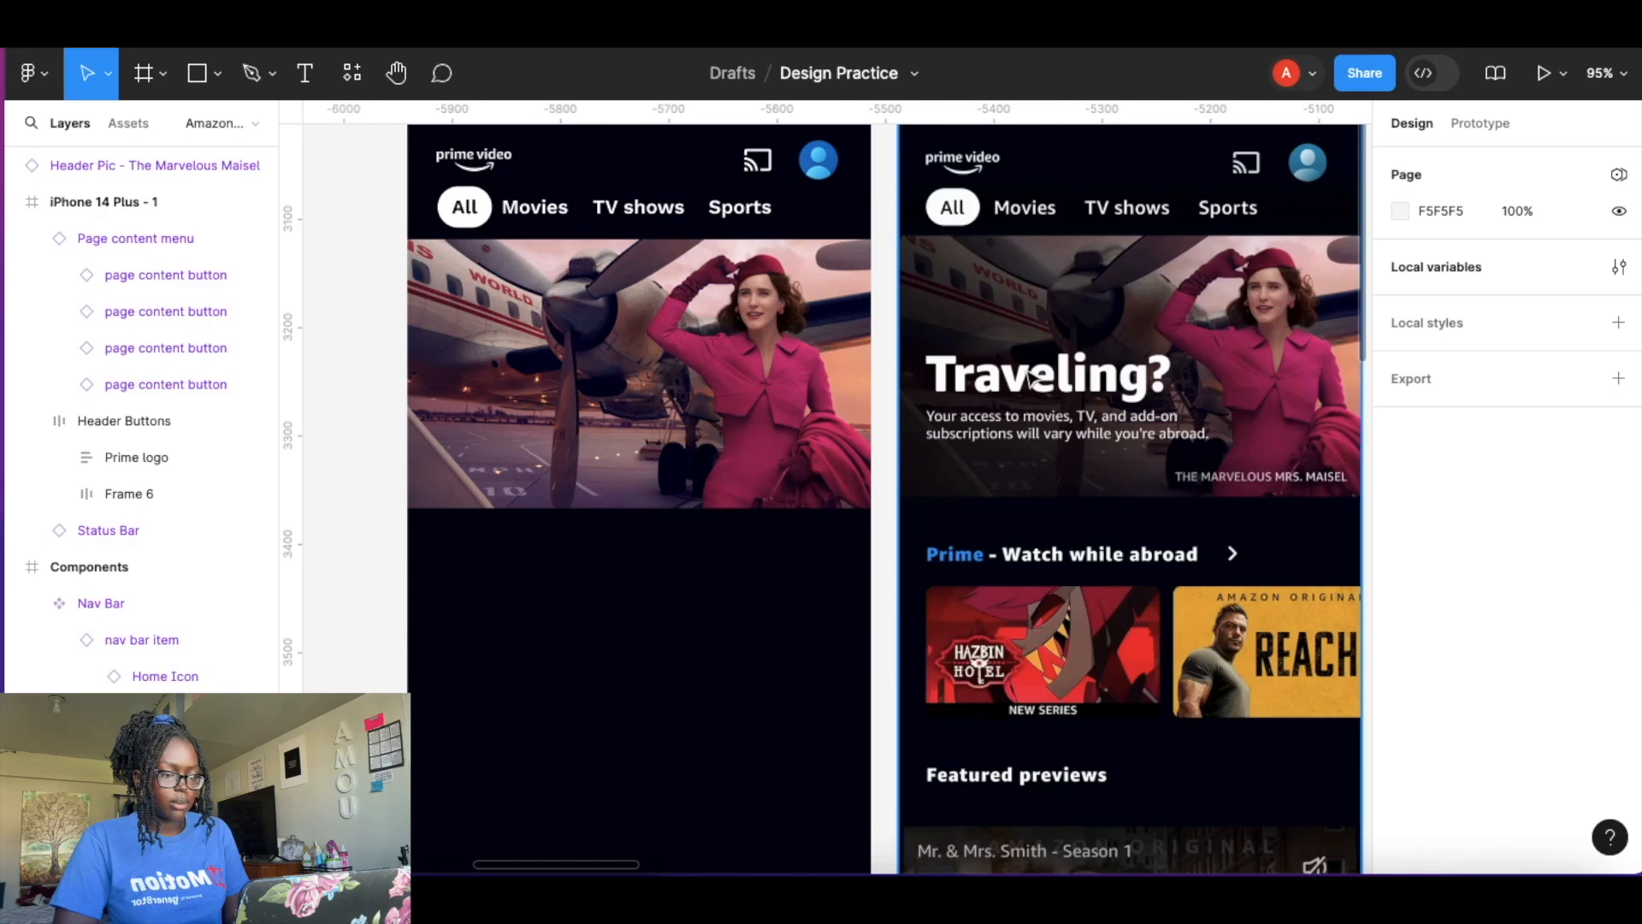
pyautogui.doubleClick(717, 366)
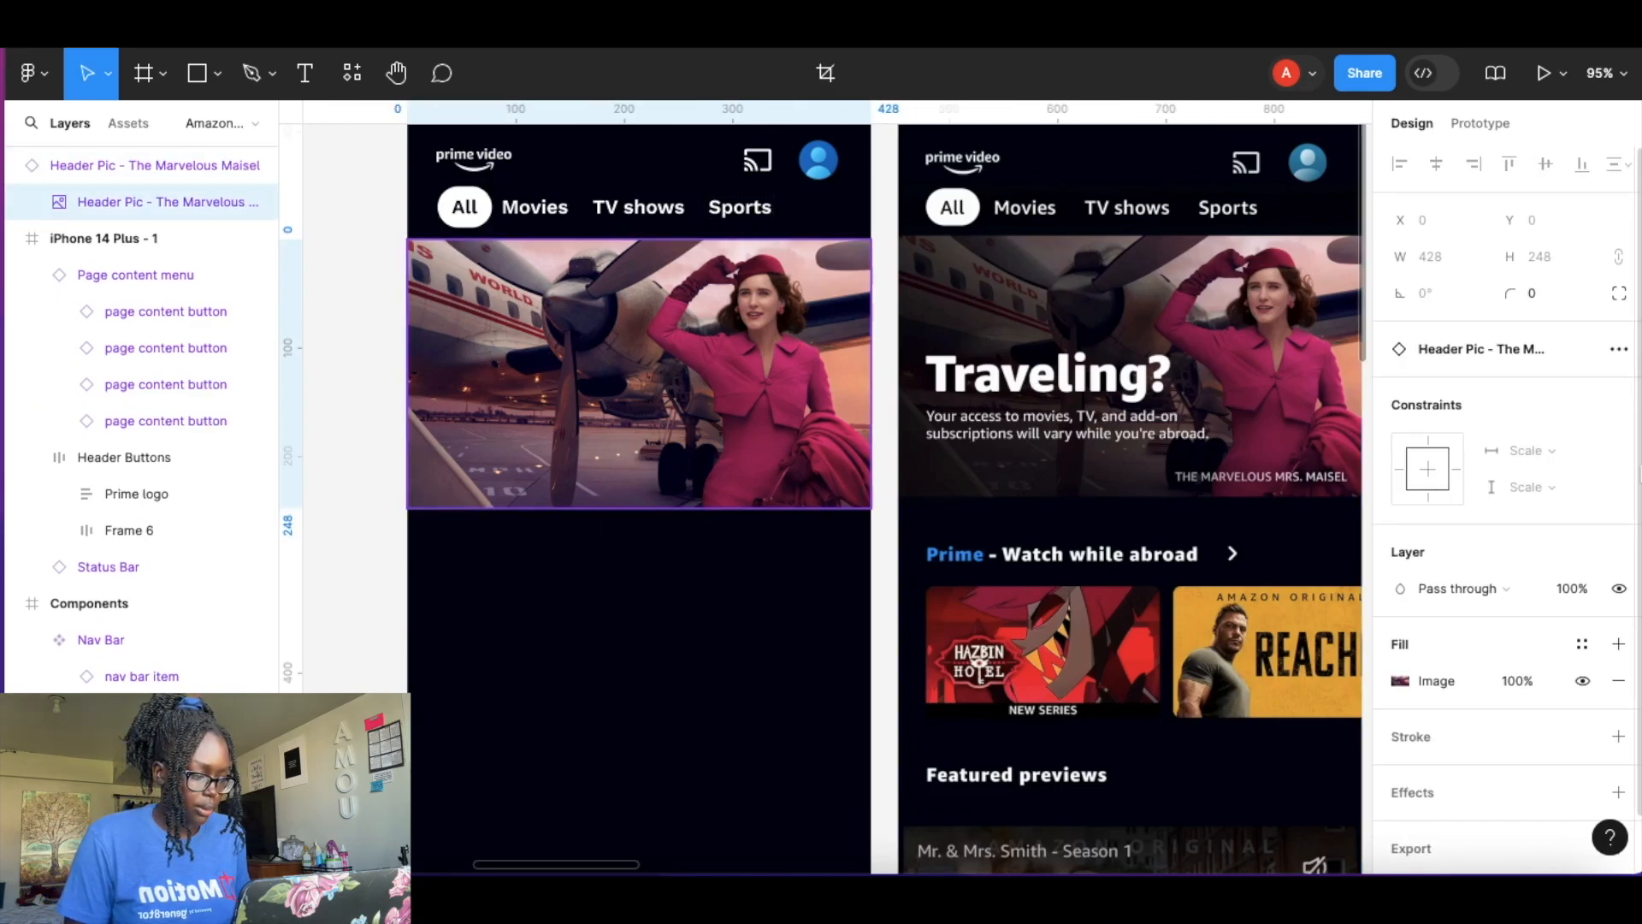
pyautogui.click(1620, 644)
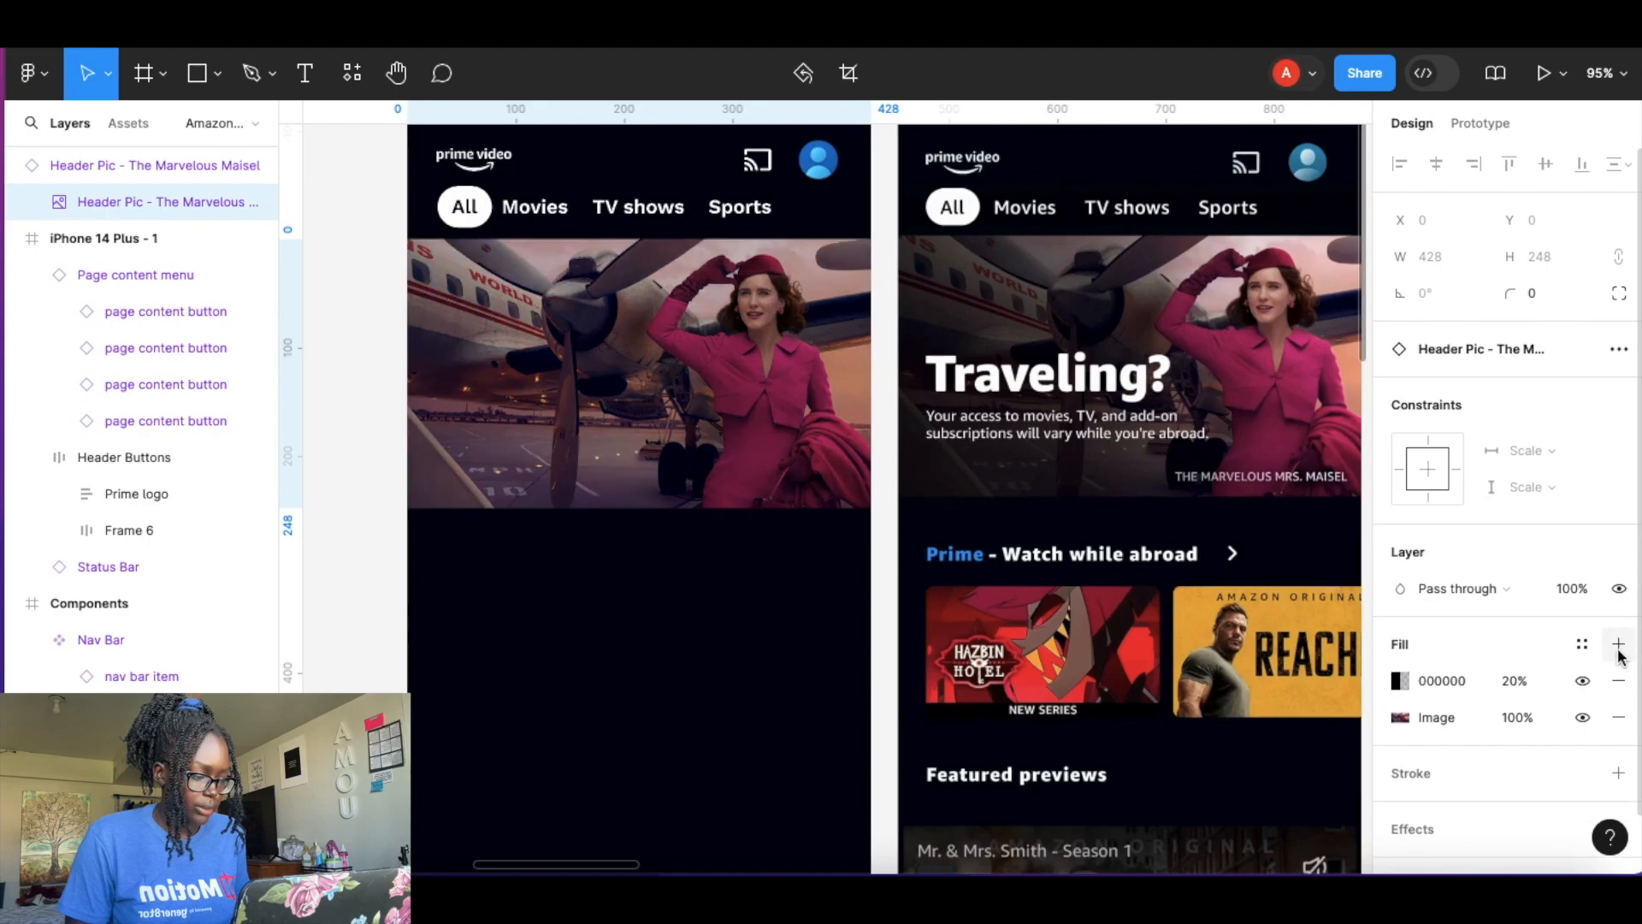
pyautogui.click(1514, 685)
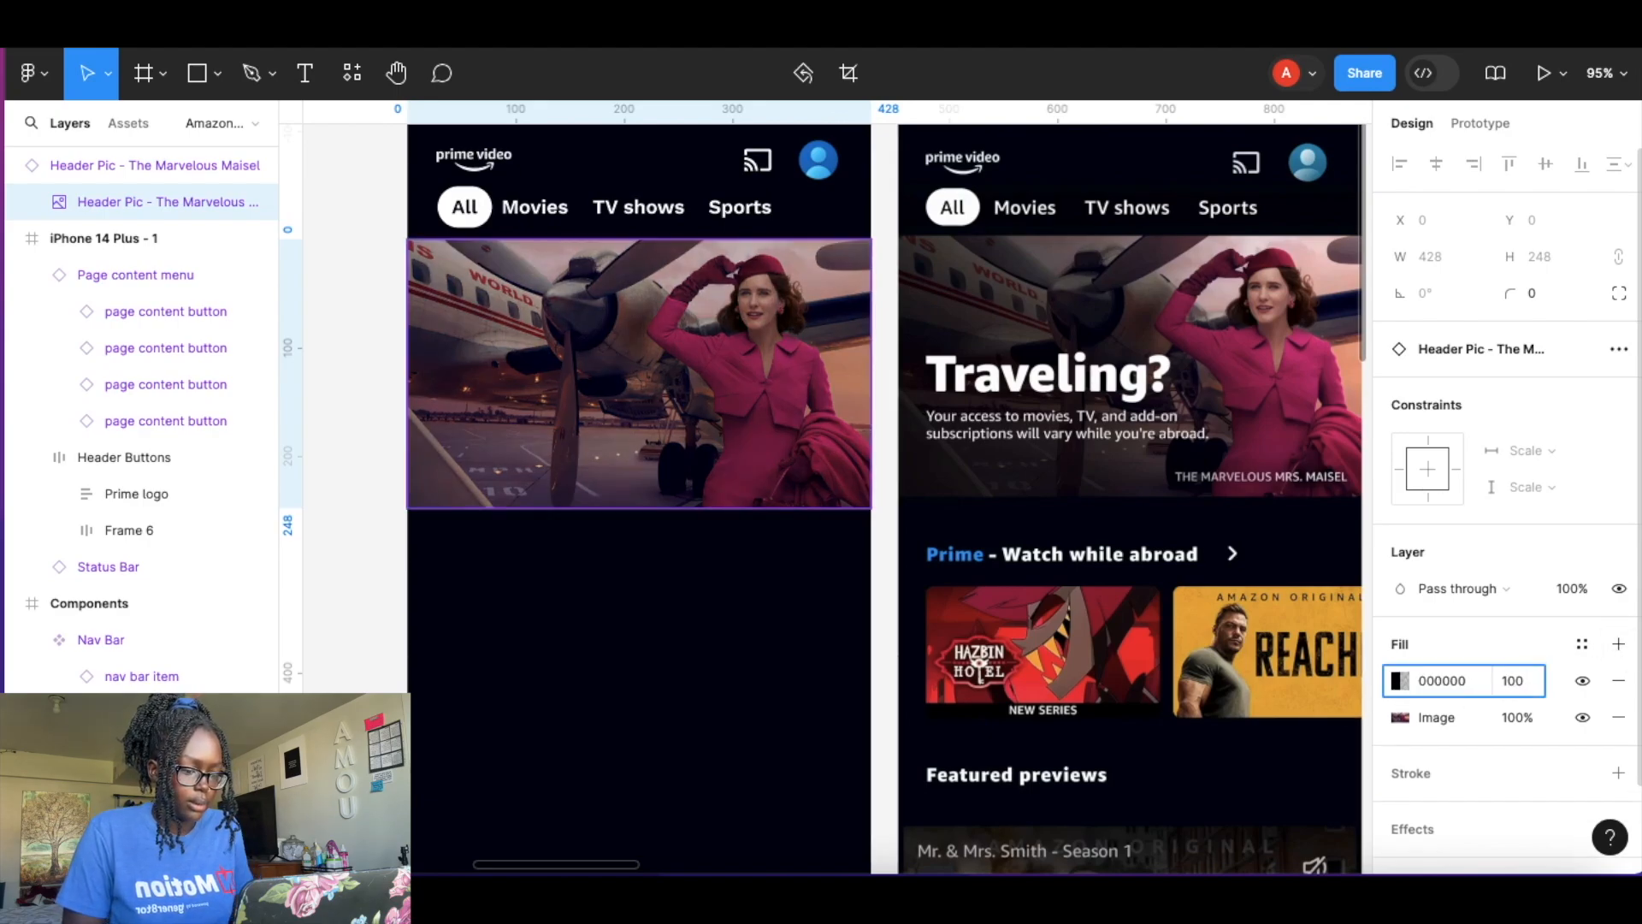
pyautogui.write('100')
pyautogui.press('Return')
# Switch the overlay fill to a linear gradient and angle it toward the picture's lower-left corner.
pyautogui.click(1401, 684)
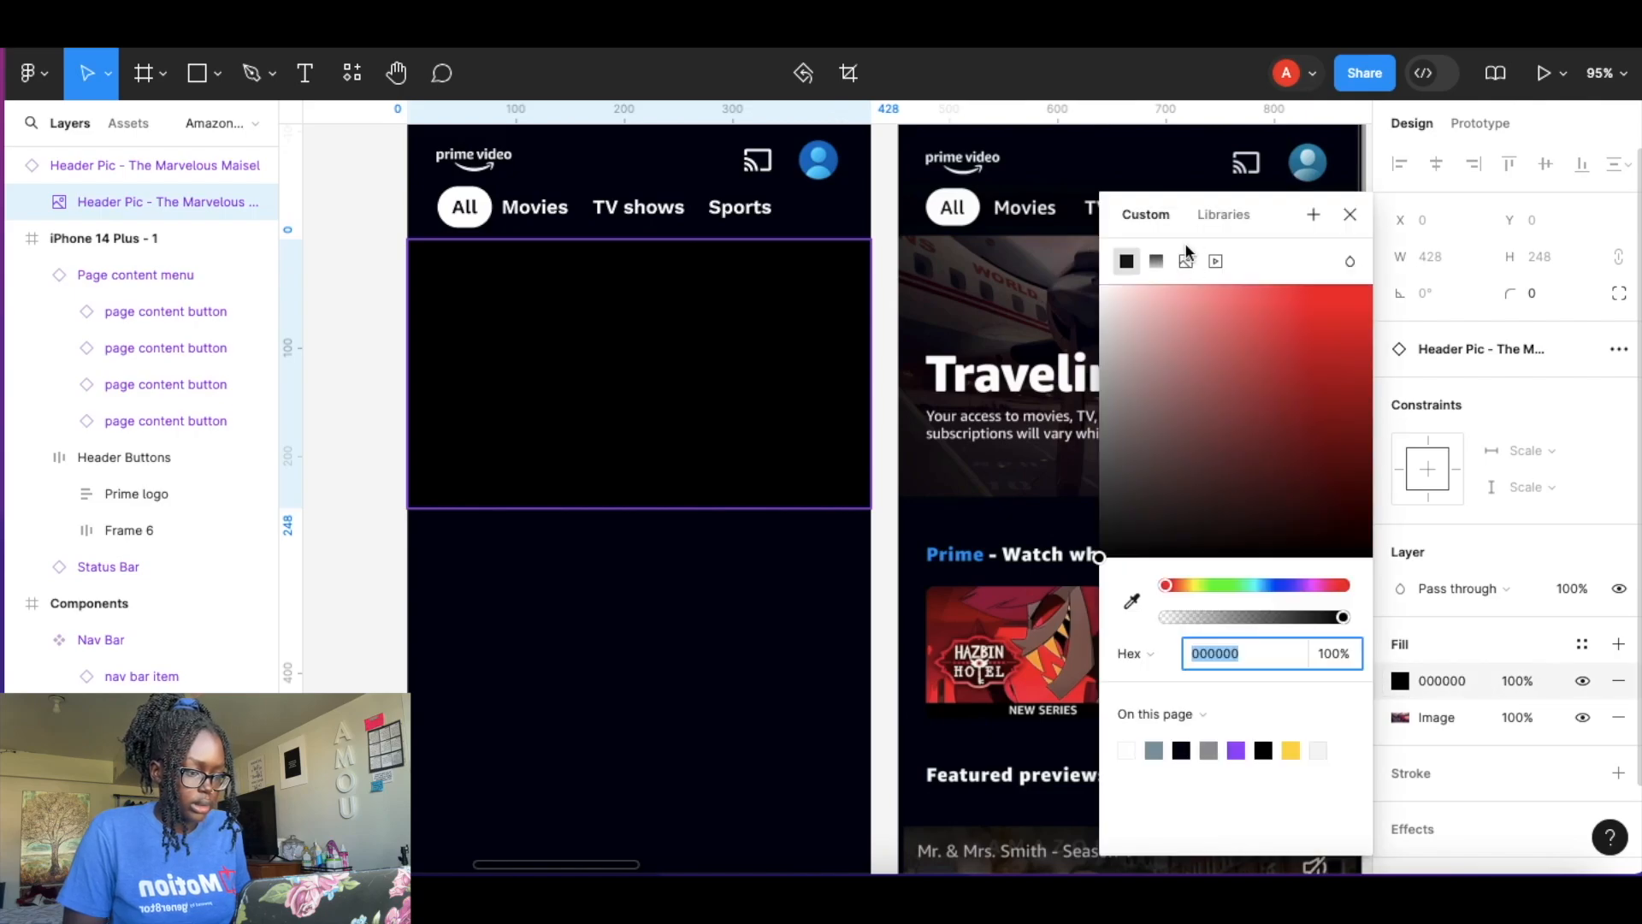
pyautogui.click(1158, 261)
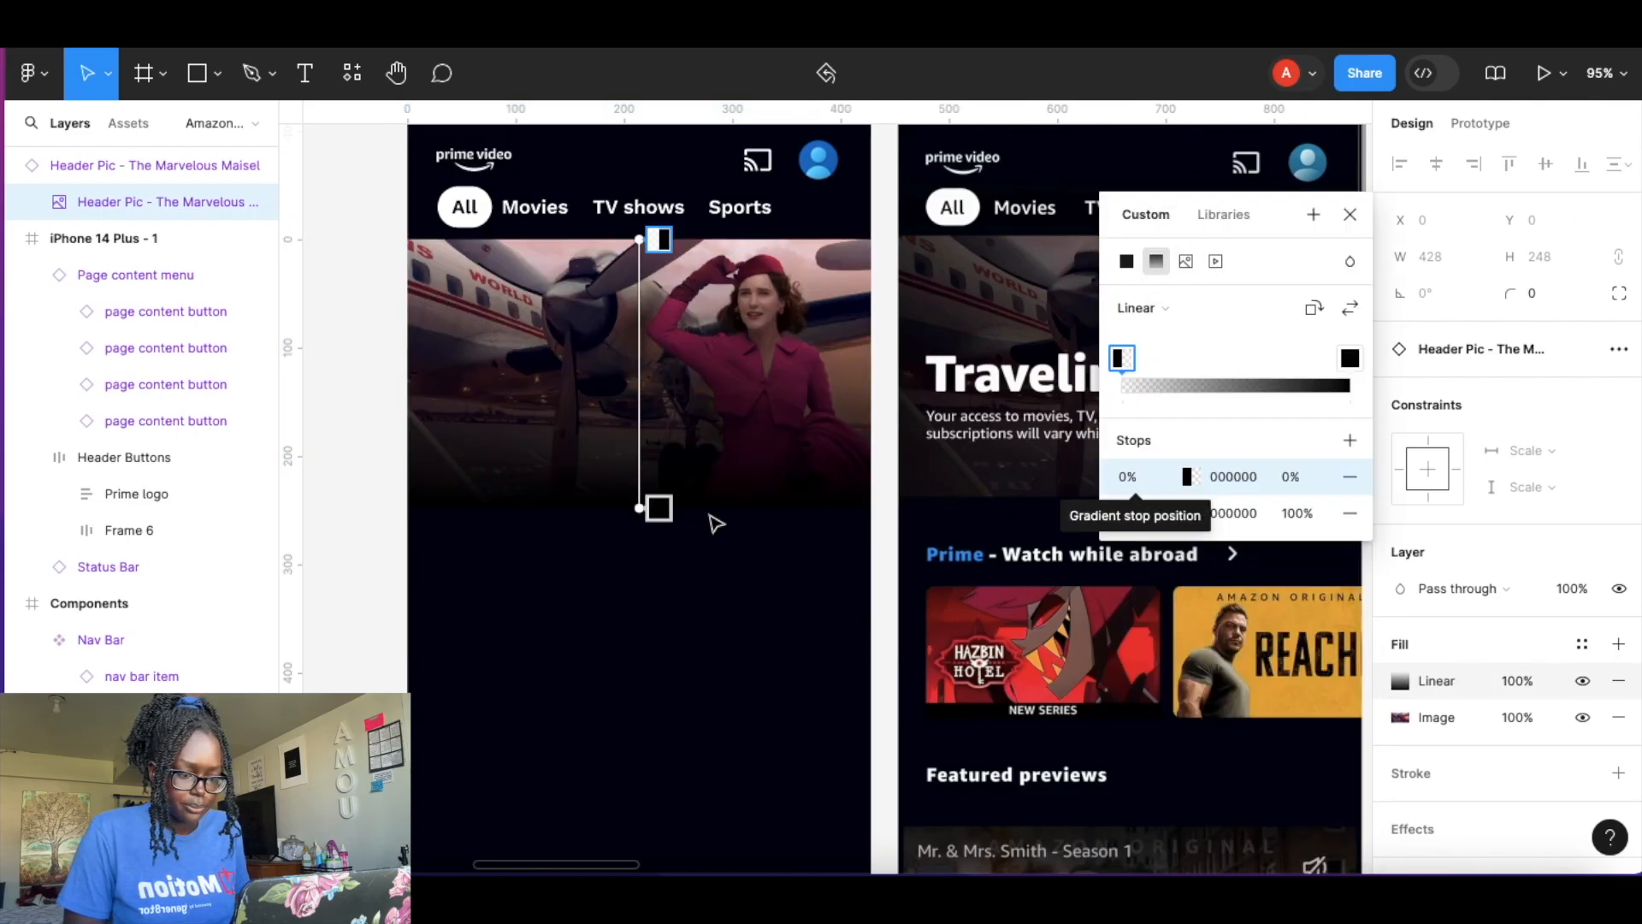
pyautogui.moveTo(642, 509); pyautogui.dragTo(419, 468)
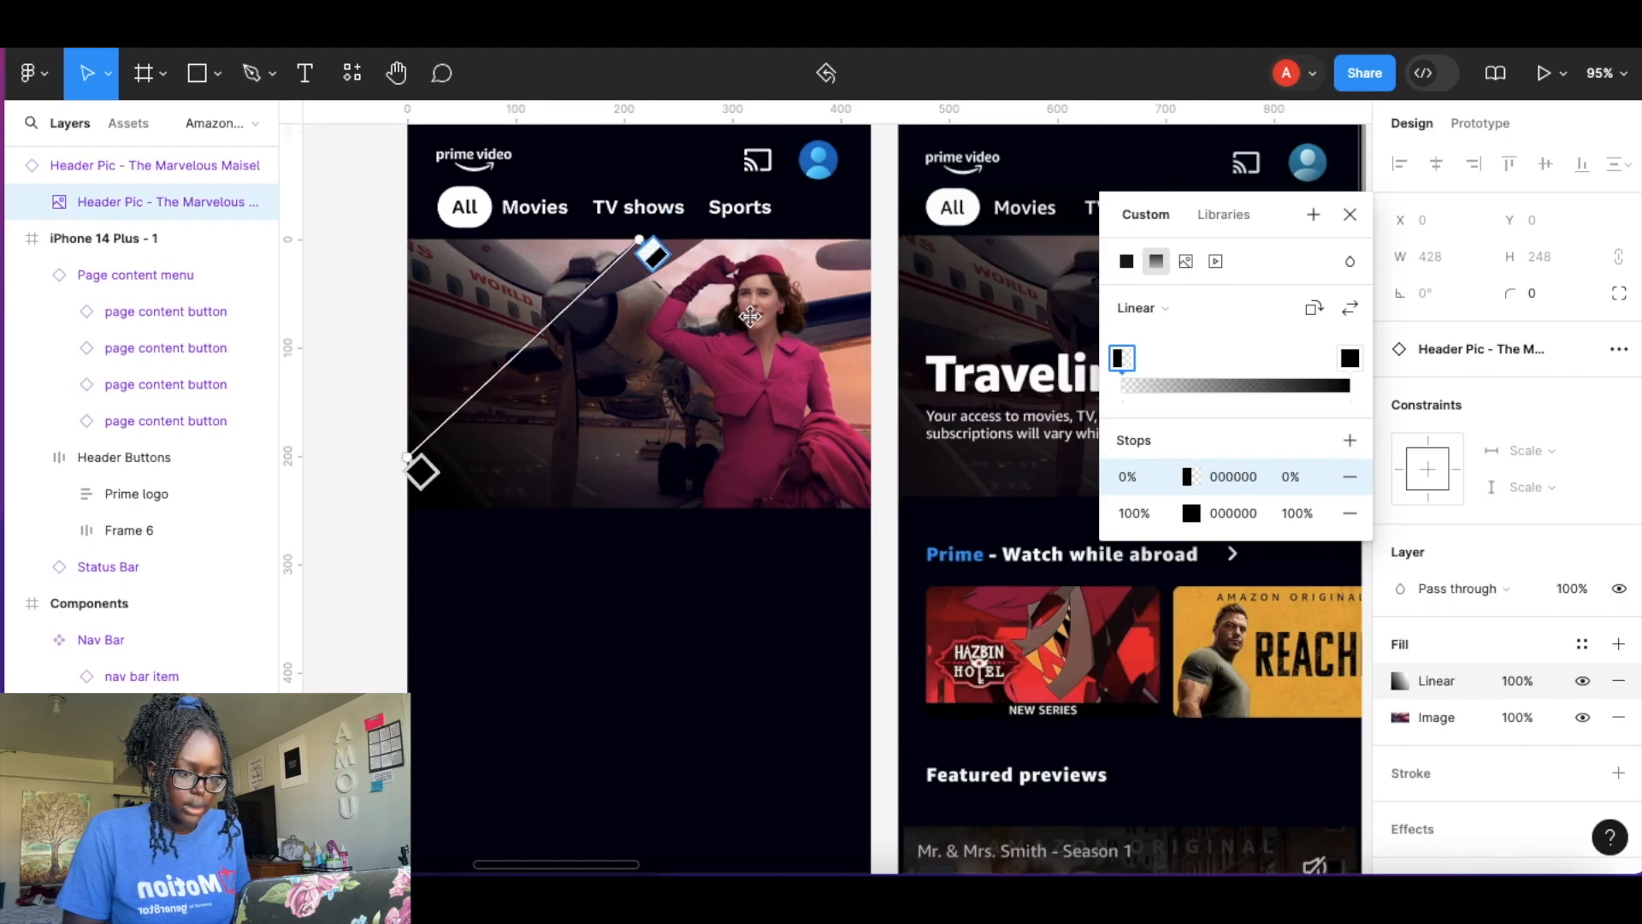
# Adjust the gradient handles so the black fades from the lower left to transparent near the upper right.
pyautogui.moveTo(750, 325); pyautogui.dragTo(749, 324)
pyautogui.moveTo(1268, 213); pyautogui.dragTo(1238, 604)
pyautogui.moveTo(751, 325); pyautogui.dragTo(814, 340)
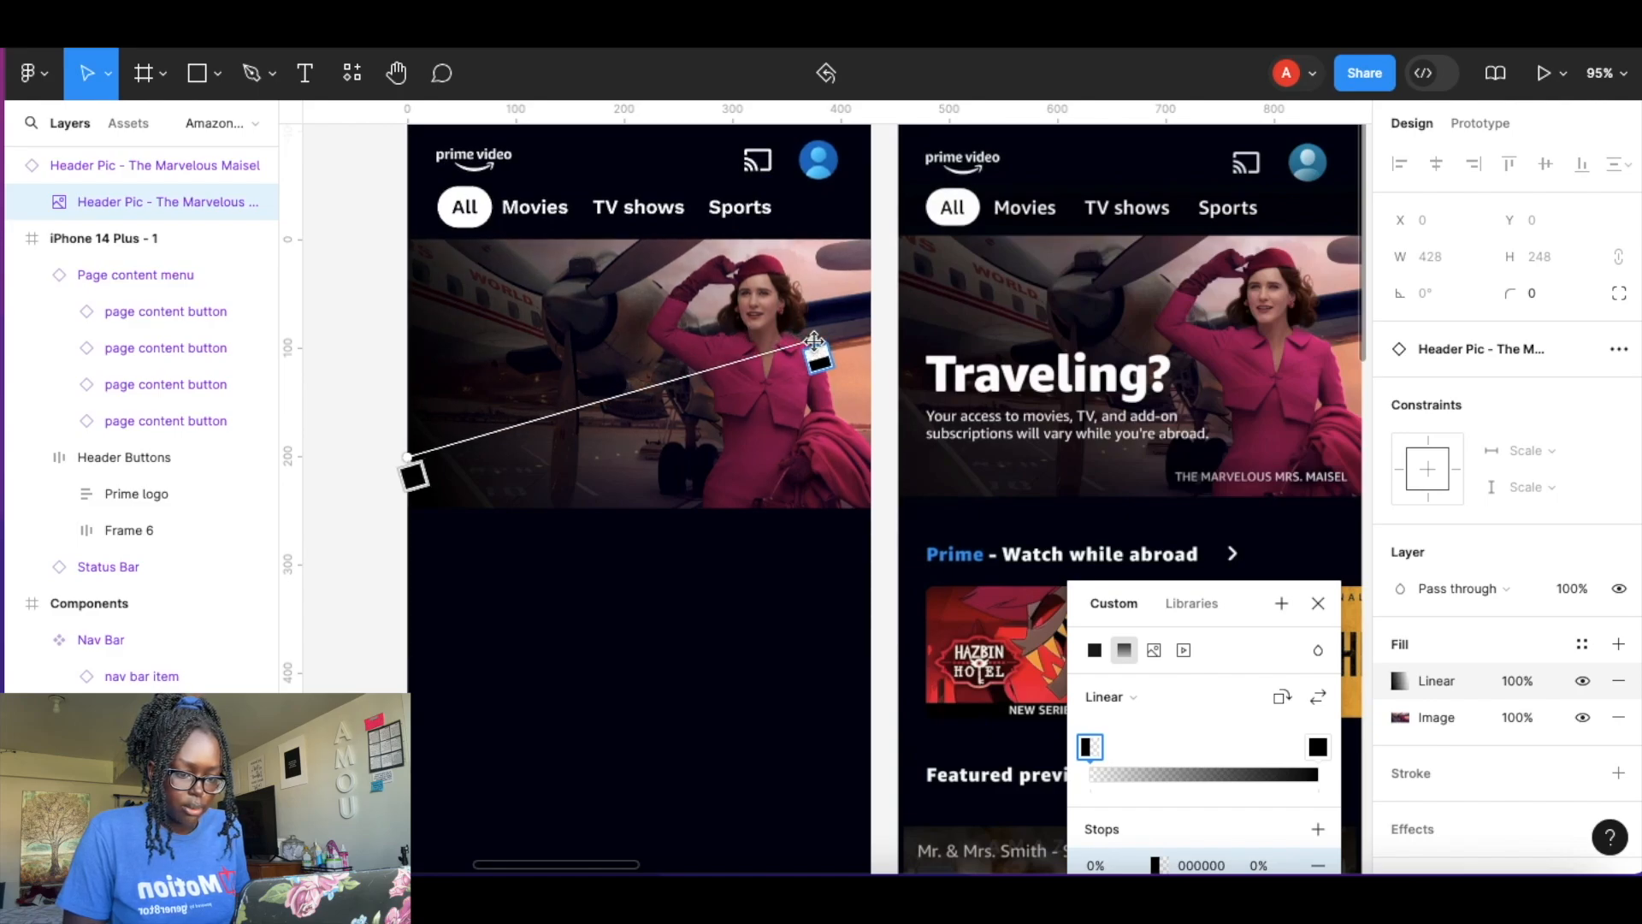
pyautogui.moveTo(410, 457); pyautogui.dragTo(415, 485)
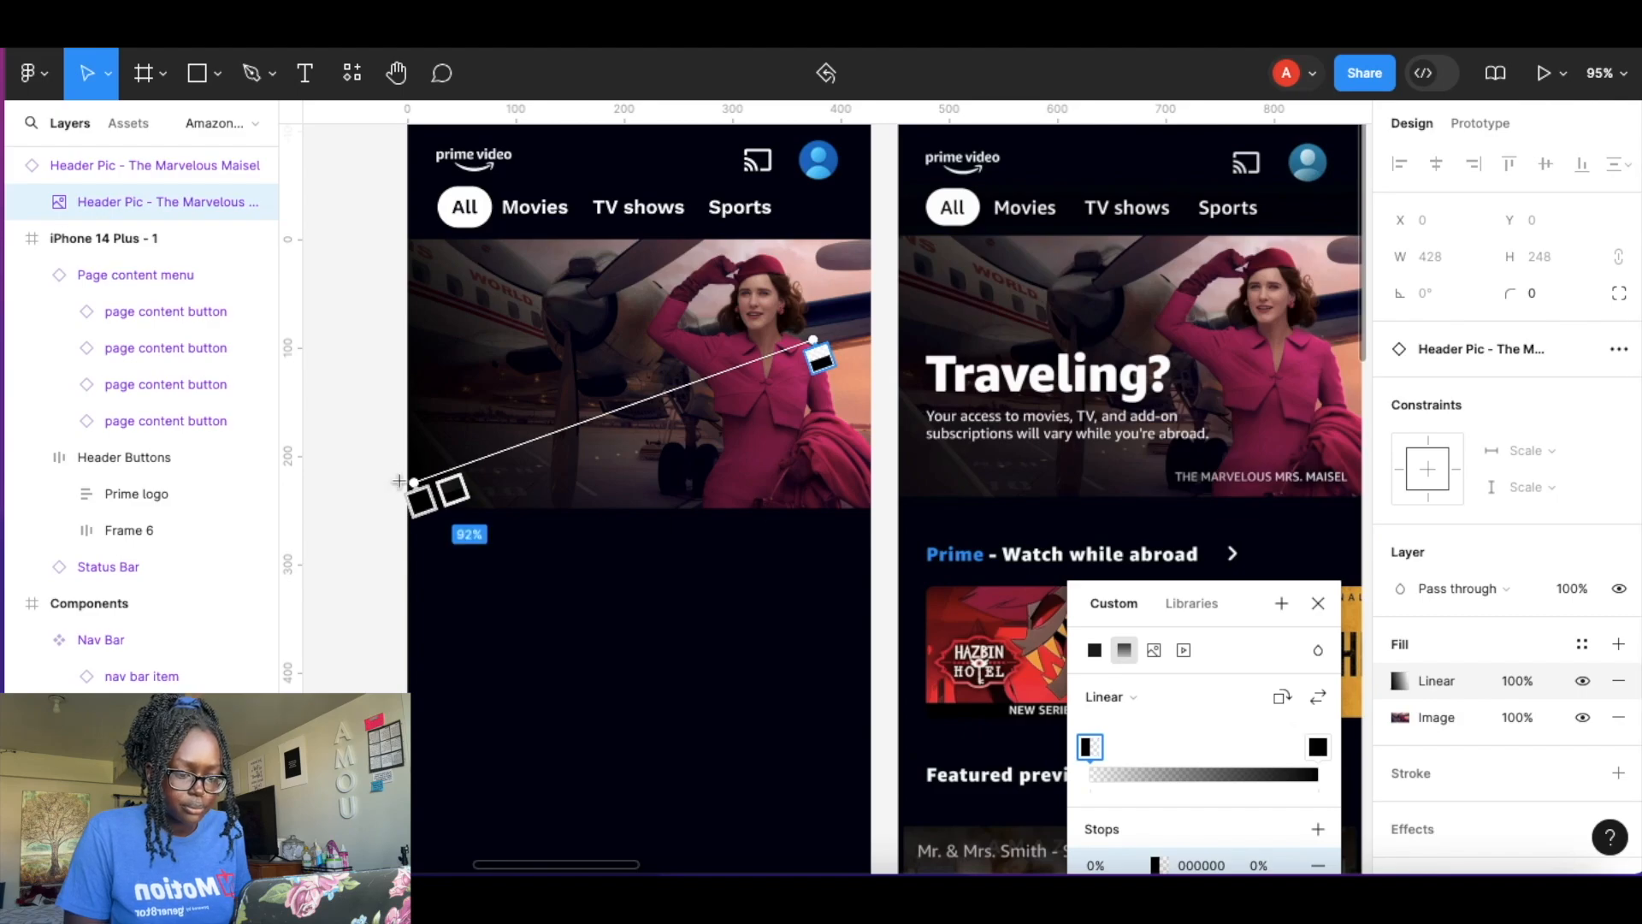
pyautogui.moveTo(406, 488); pyautogui.dragTo(374, 506)
pyautogui.moveTo(796, 348); pyautogui.dragTo(797, 353)
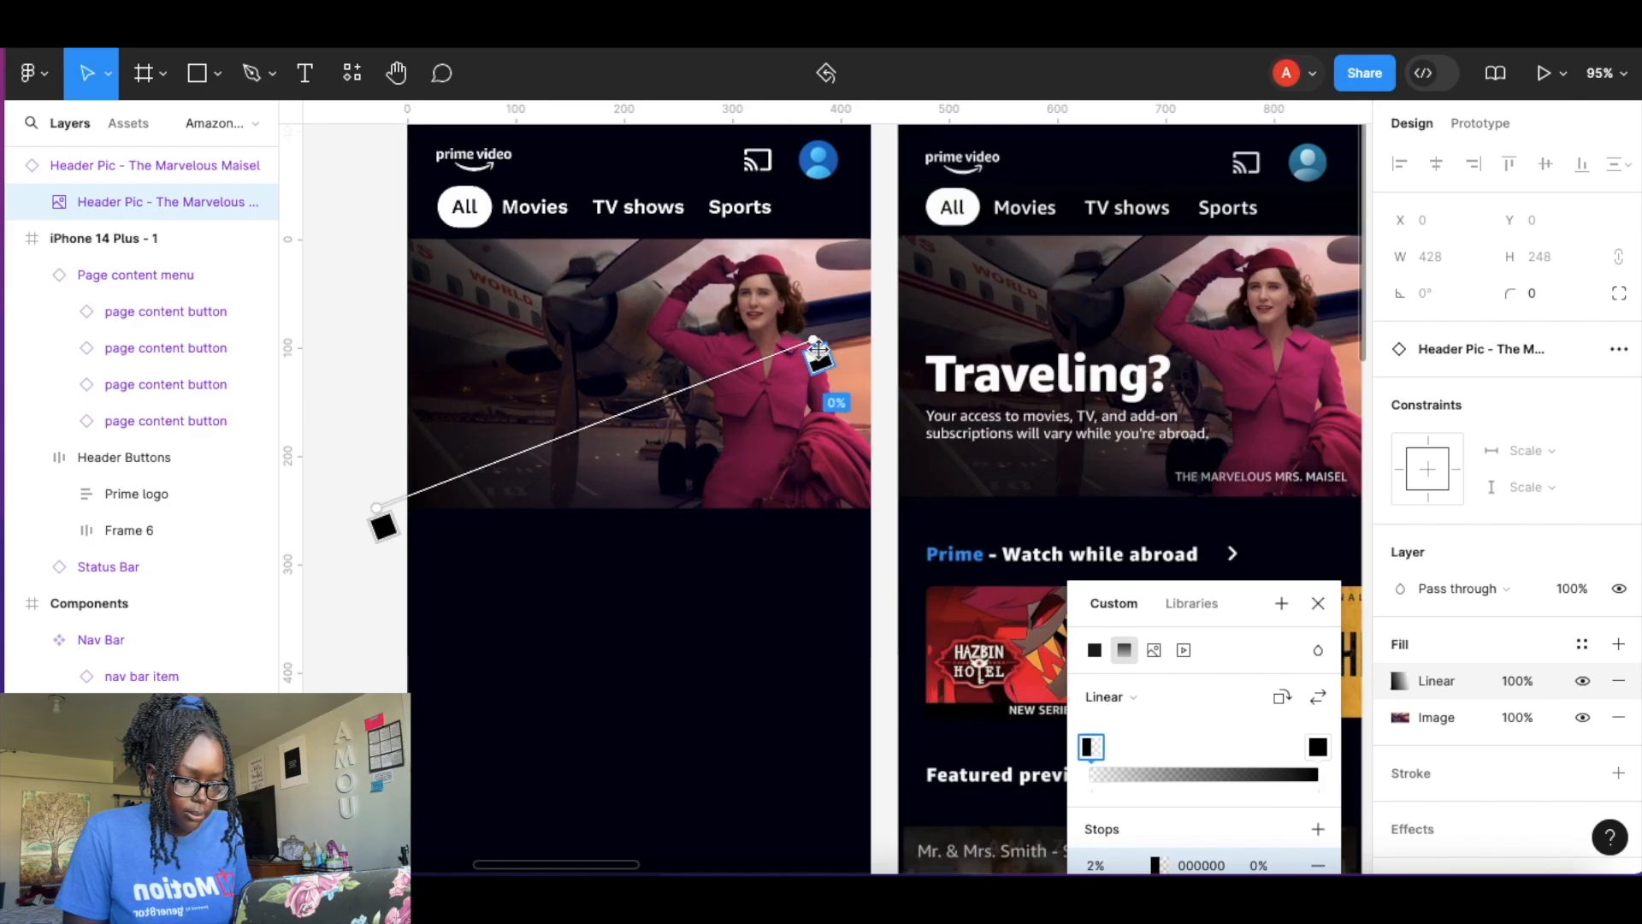
pyautogui.moveTo(819, 349); pyautogui.dragTo(822, 347)
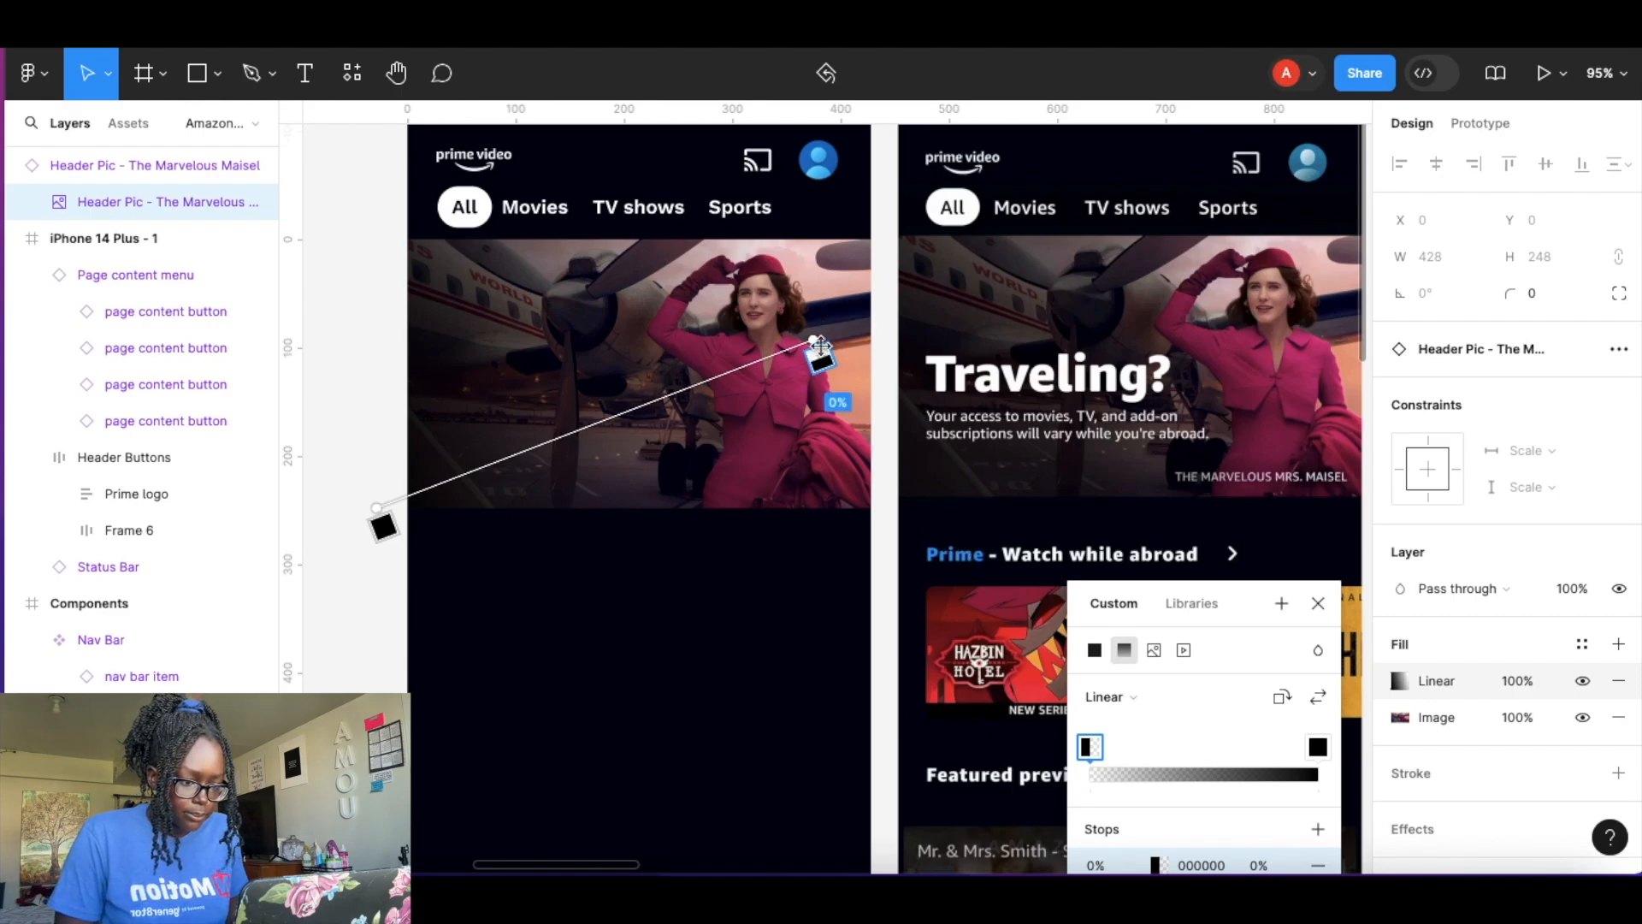
pyautogui.moveTo(811, 334)
pyautogui.mouseDown()
pyautogui.moveTo(818, 306)
pyautogui.moveTo(855, 305)
pyautogui.moveTo(832, 309)
pyautogui.mouseUp()
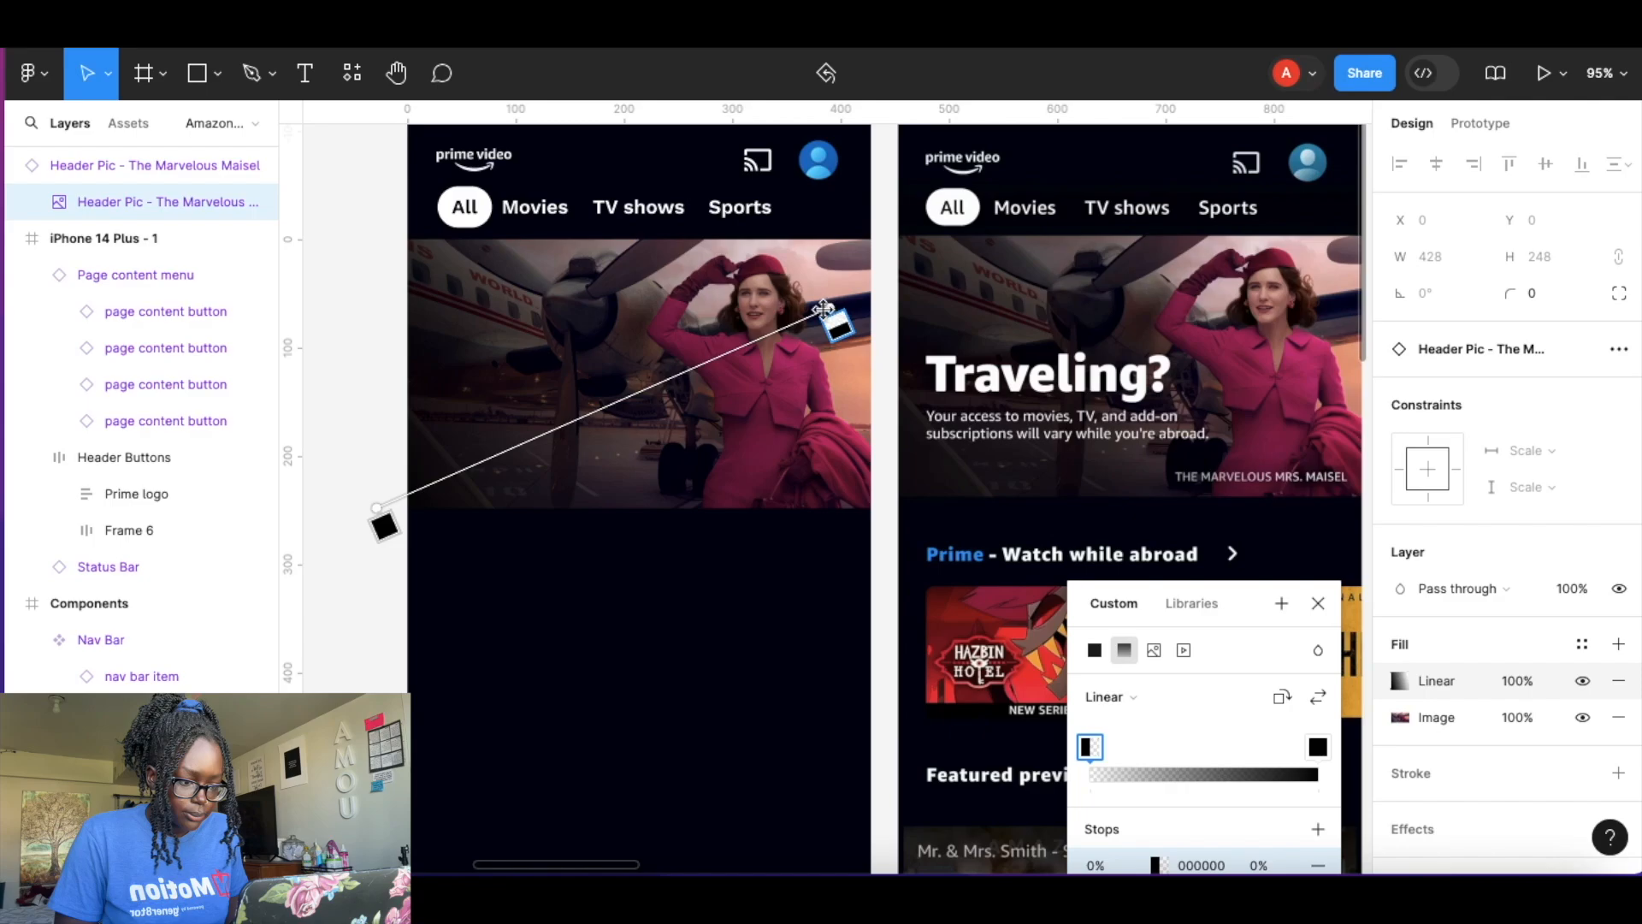
pyautogui.moveTo(379, 496)
pyautogui.mouseDown()
pyautogui.moveTo(388, 465)
pyautogui.moveTo(368, 489)
pyautogui.mouseUp()
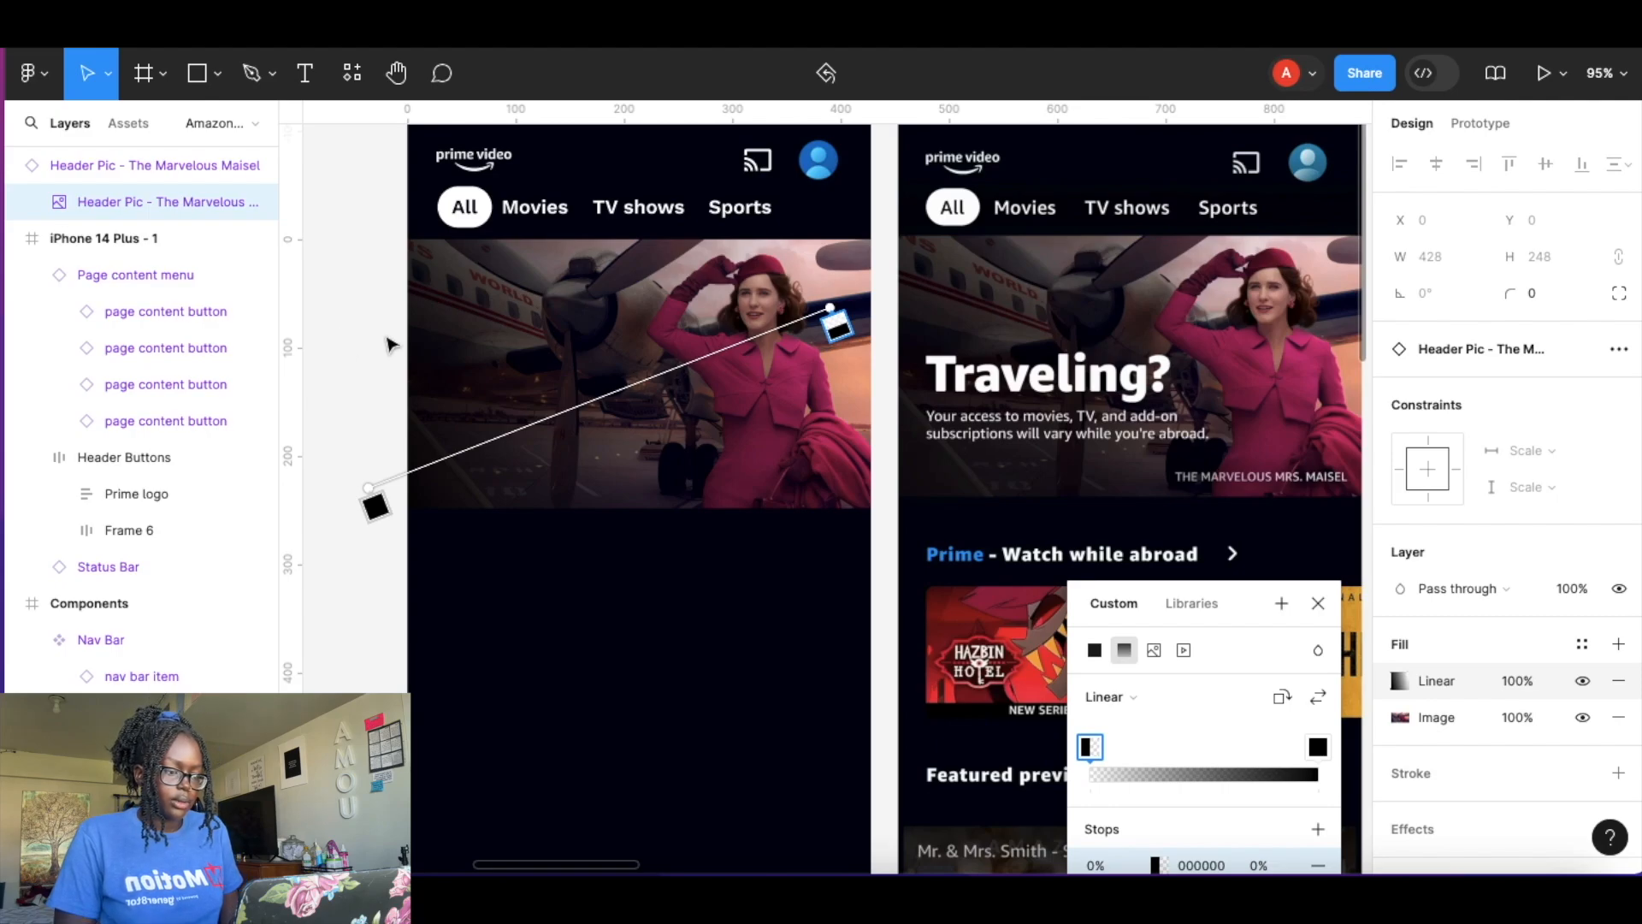
# Create a 'Traveling?' heading text over the reference screen, change its font weight and set its size to 40.
pyautogui.click(1320, 609)
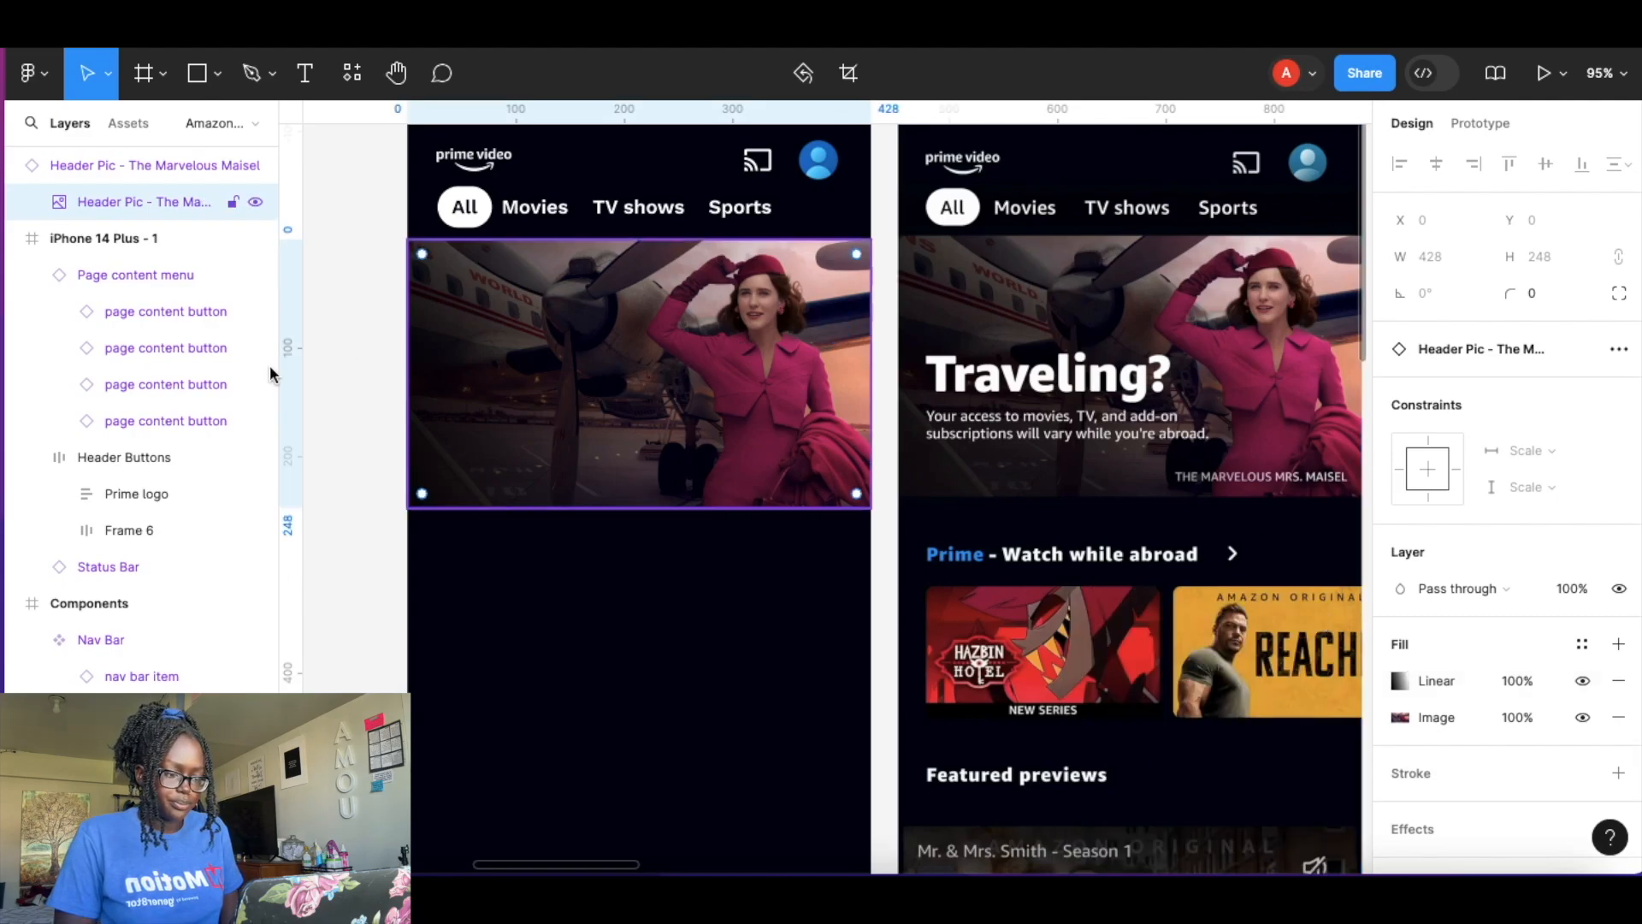
pyautogui.click(358, 331)
pyautogui.hscroll(3, 1129, 462)
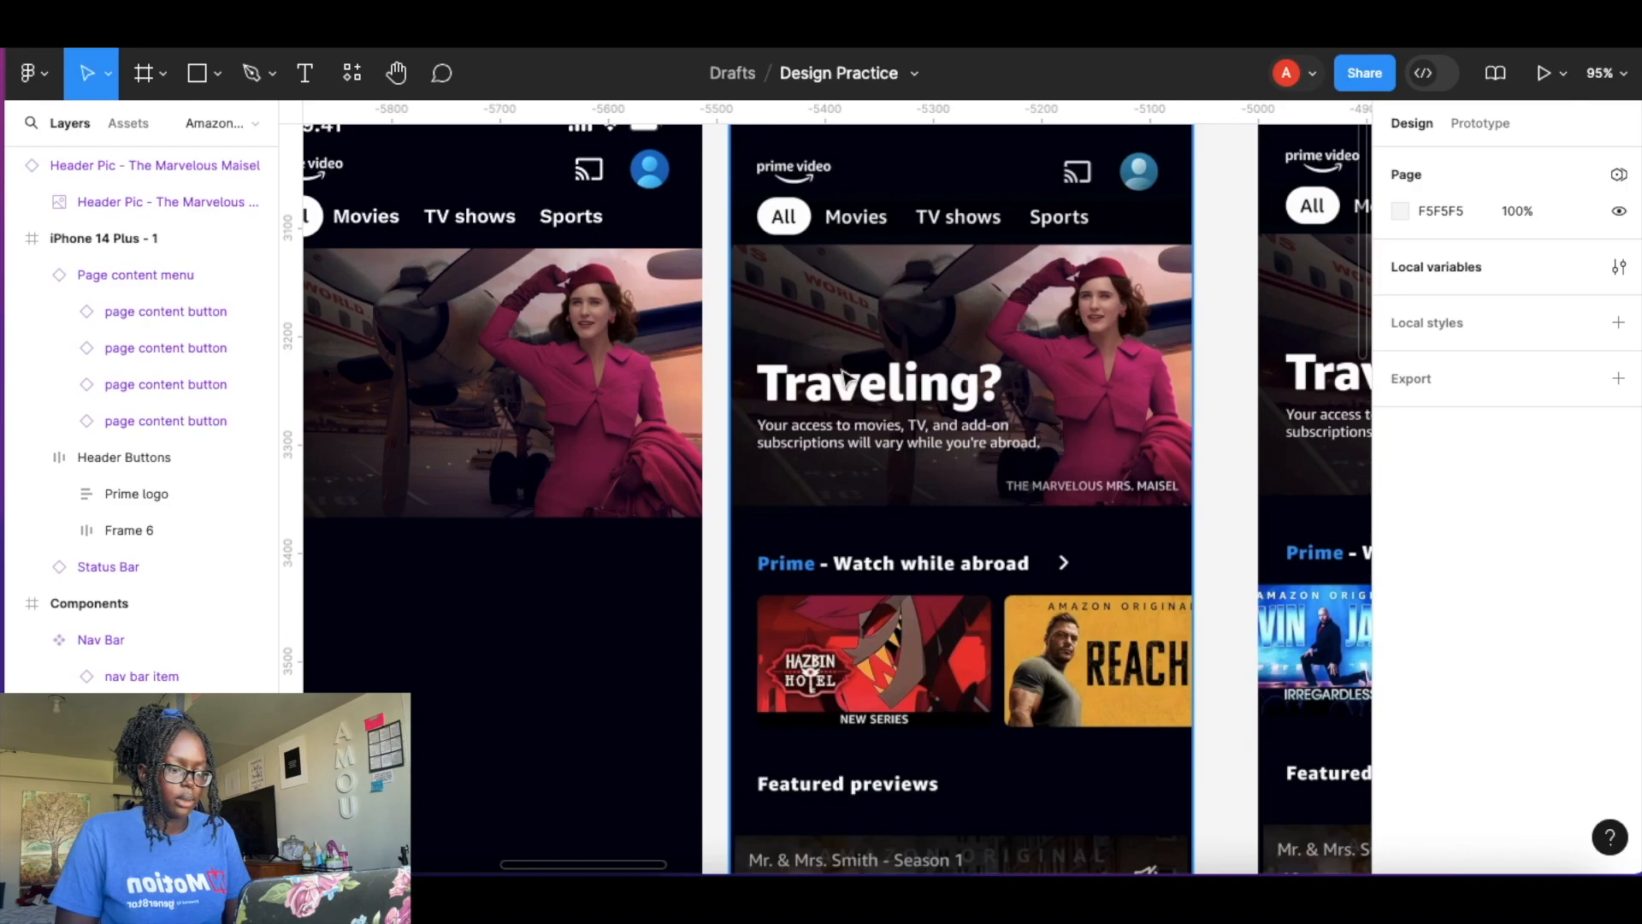
pyautogui.scroll(5, 842, 376)
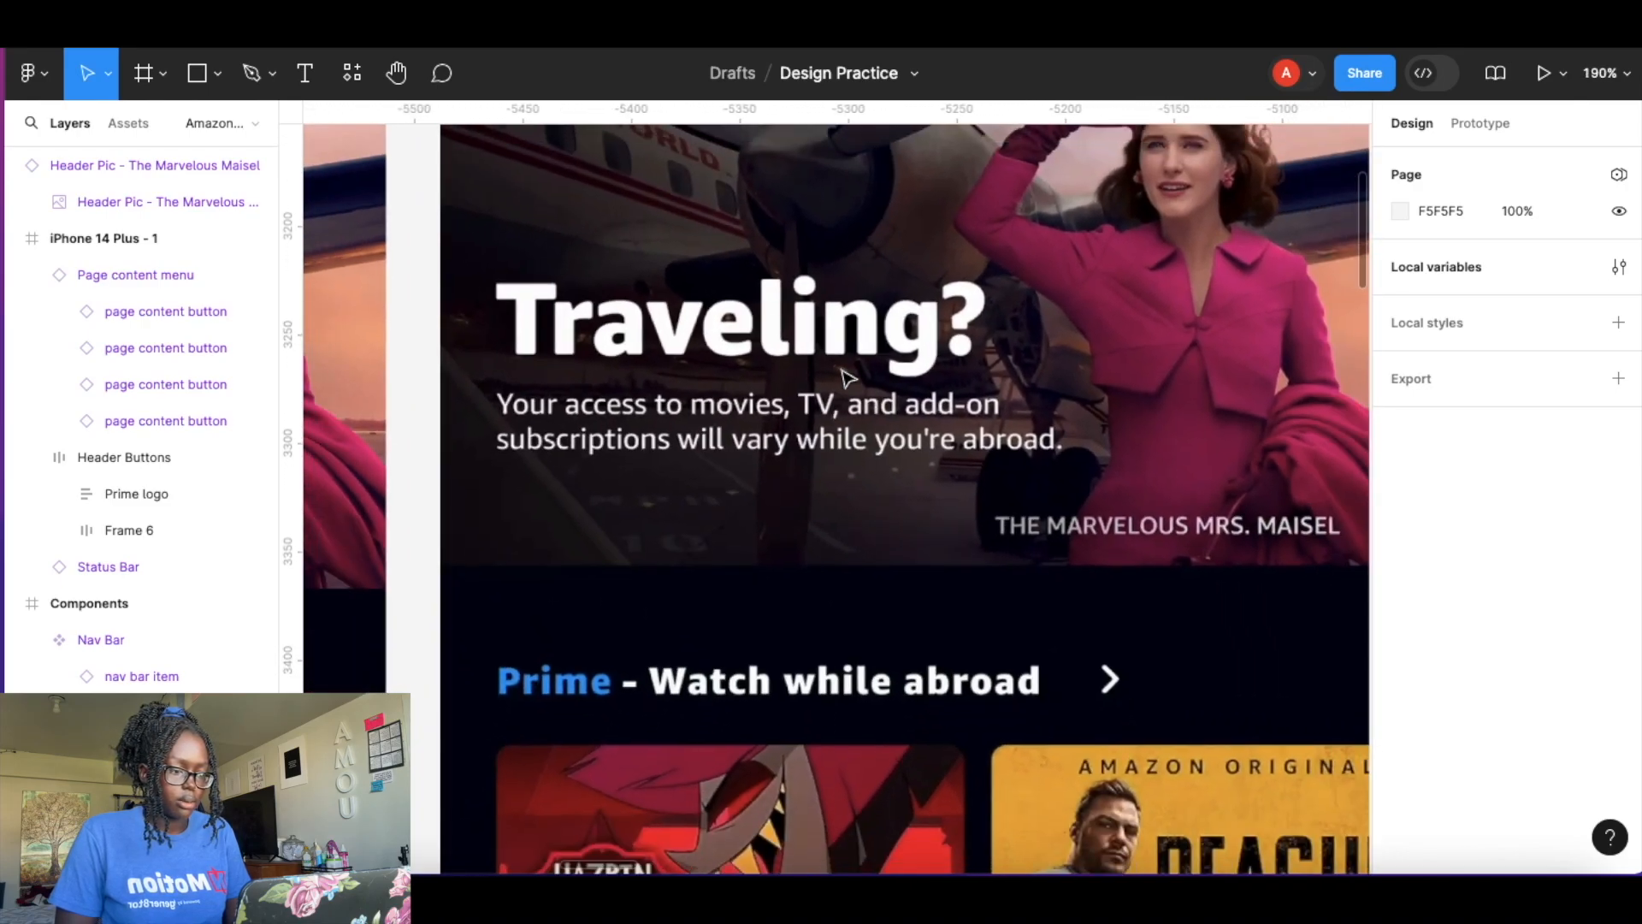
pyautogui.scroll(-2, 843, 377)
pyautogui.scroll(2, 843, 376)
pyautogui.press('t')
pyautogui.click(556, 203)
pyautogui.write('Travel')
pyautogui.hotkey('ctrl', 'a')
pyautogui.scroll(-2, 1459, 488)
pyautogui.click(1420, 511)
pyautogui.click(1448, 536)
pyautogui.click(1540, 510)
pyautogui.write('40')
pyautogui.press('Return')
pyautogui.press('Escape')
# Wrap the heading in an auto layout frame with 0 horizontal and vertical padding and move it over the reference title.
pyautogui.hotkey('shift', 'a')
pyautogui.click(1430, 428)
pyautogui.write('0')
pyautogui.click(1545, 427)
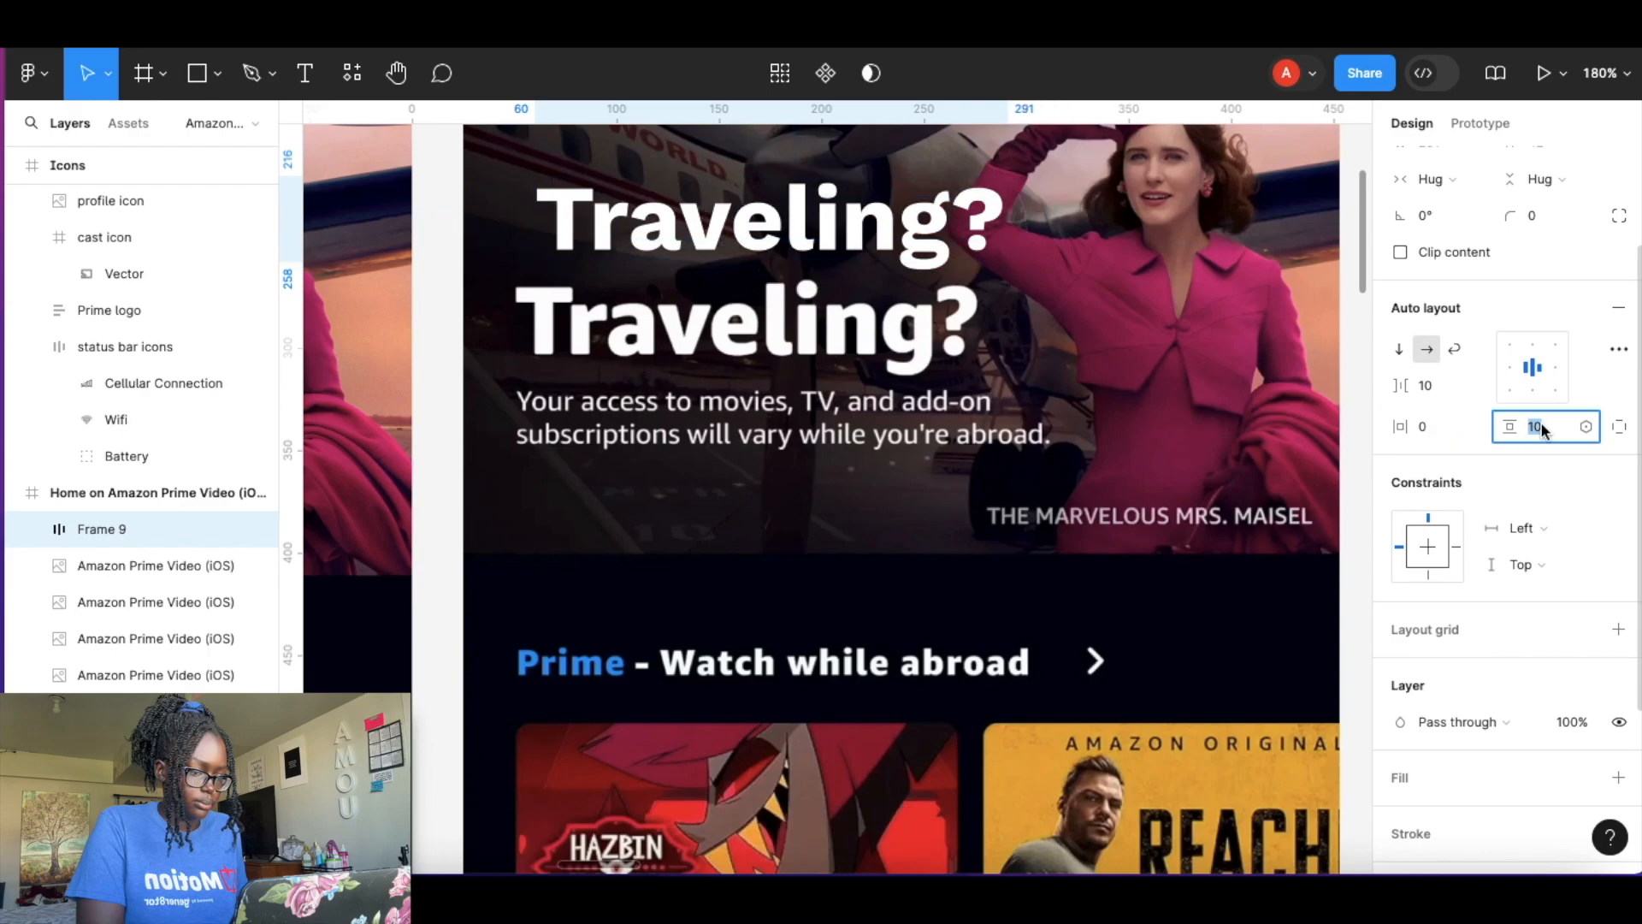
pyautogui.write('0')
pyautogui.press('Return')
pyautogui.moveTo(684, 201); pyautogui.dragTo(666, 325)
# Add a new text layer reading 'Your' set to Medium weight at size 15.
pyautogui.press('t')
pyautogui.click(531, 503)
pyautogui.write('Your')
pyautogui.hotkey('ctrl', 'a')
pyautogui.write('16')
pyautogui.press('Return')
pyautogui.click(1423, 547)
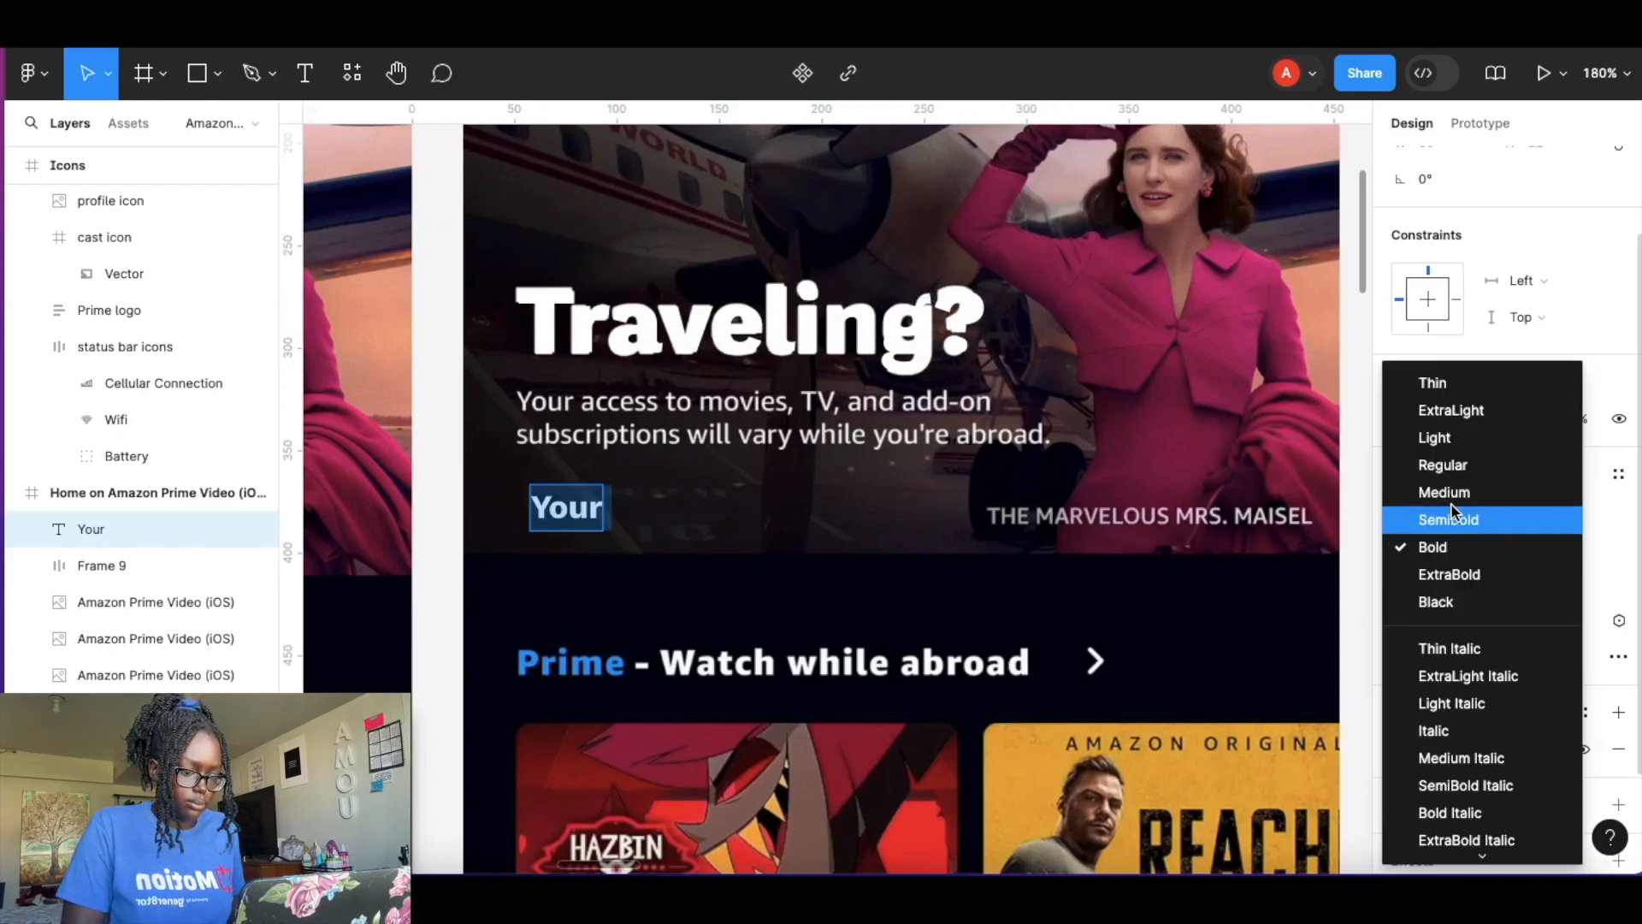
pyautogui.click(1453, 490)
pyautogui.click(1542, 548)
pyautogui.write('15')
pyautogui.press('Return')
pyautogui.press('Escape')
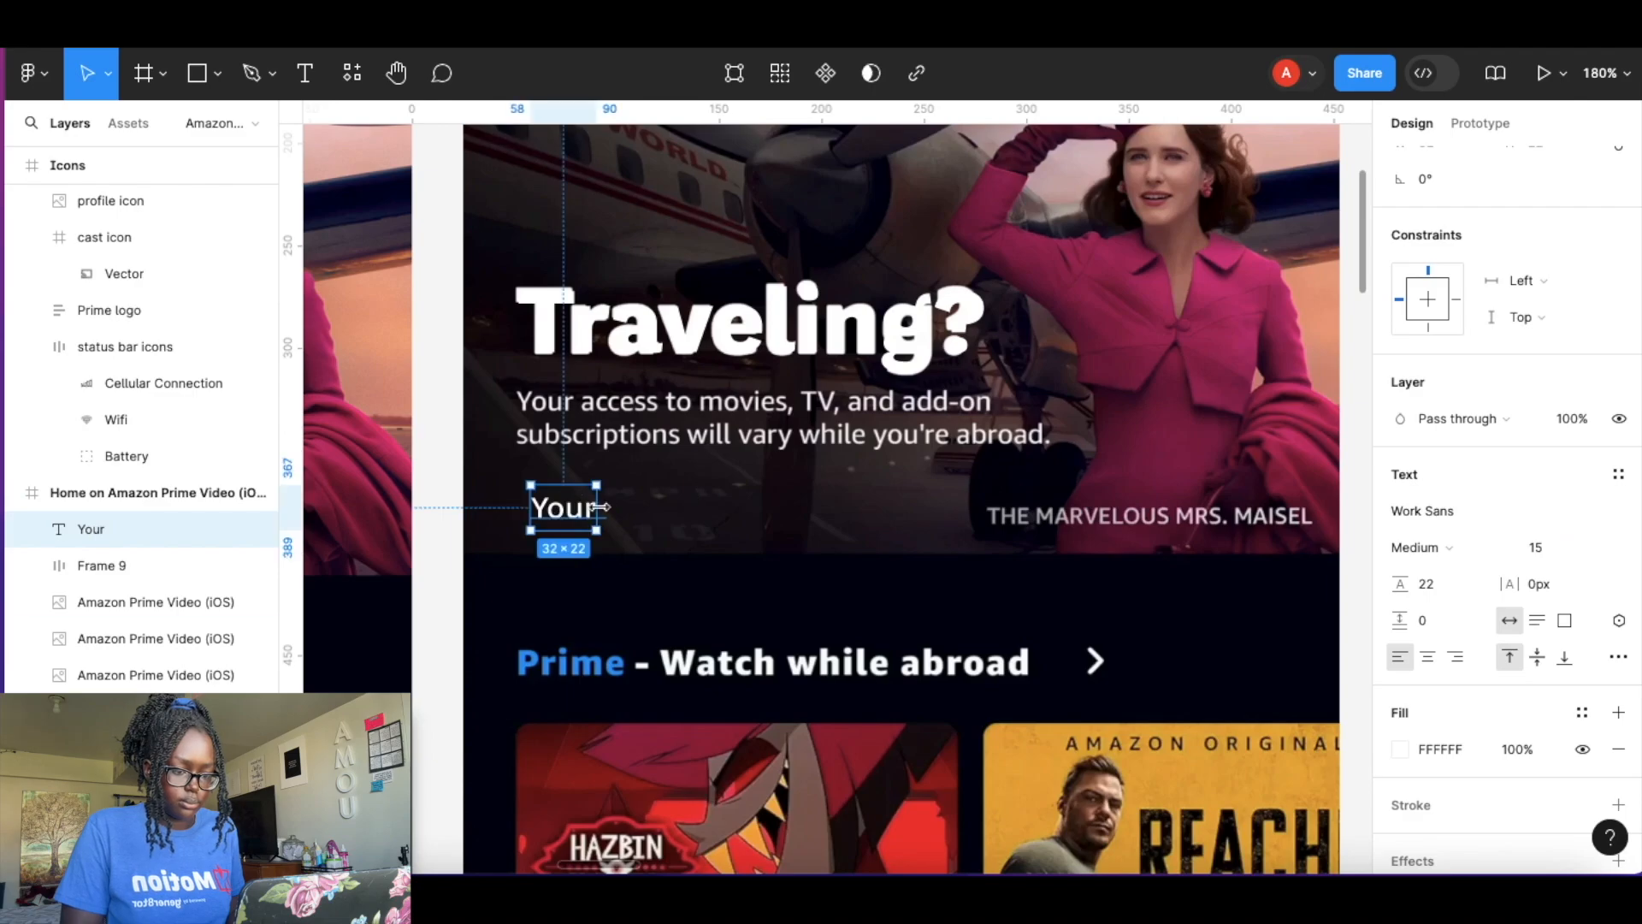
# Extend the text to 'Your access to movies, TV, and add-on subscriptions will vary while you're abroad' beneath the reference body copy.
pyautogui.moveTo(580, 506); pyautogui.dragTo(565, 400)
pyautogui.hotkey('shift', '2')
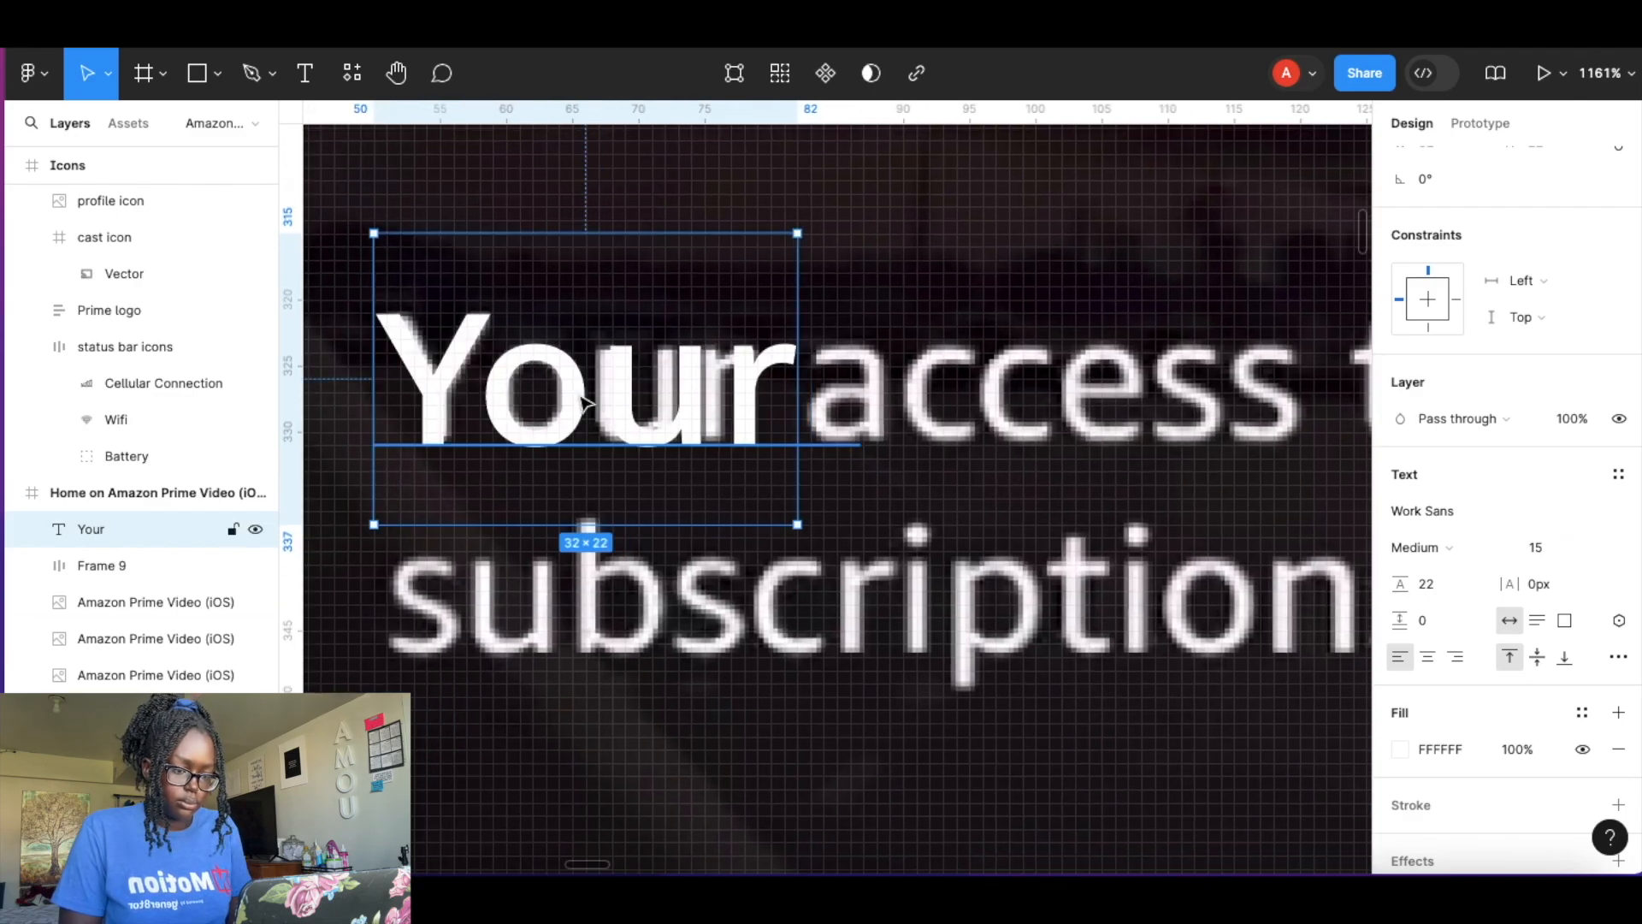
pyautogui.scroll(-10, 586, 404)
pyautogui.moveTo(549, 356); pyautogui.dragTo(548, 484)
pyautogui.doubleClick(549, 484)
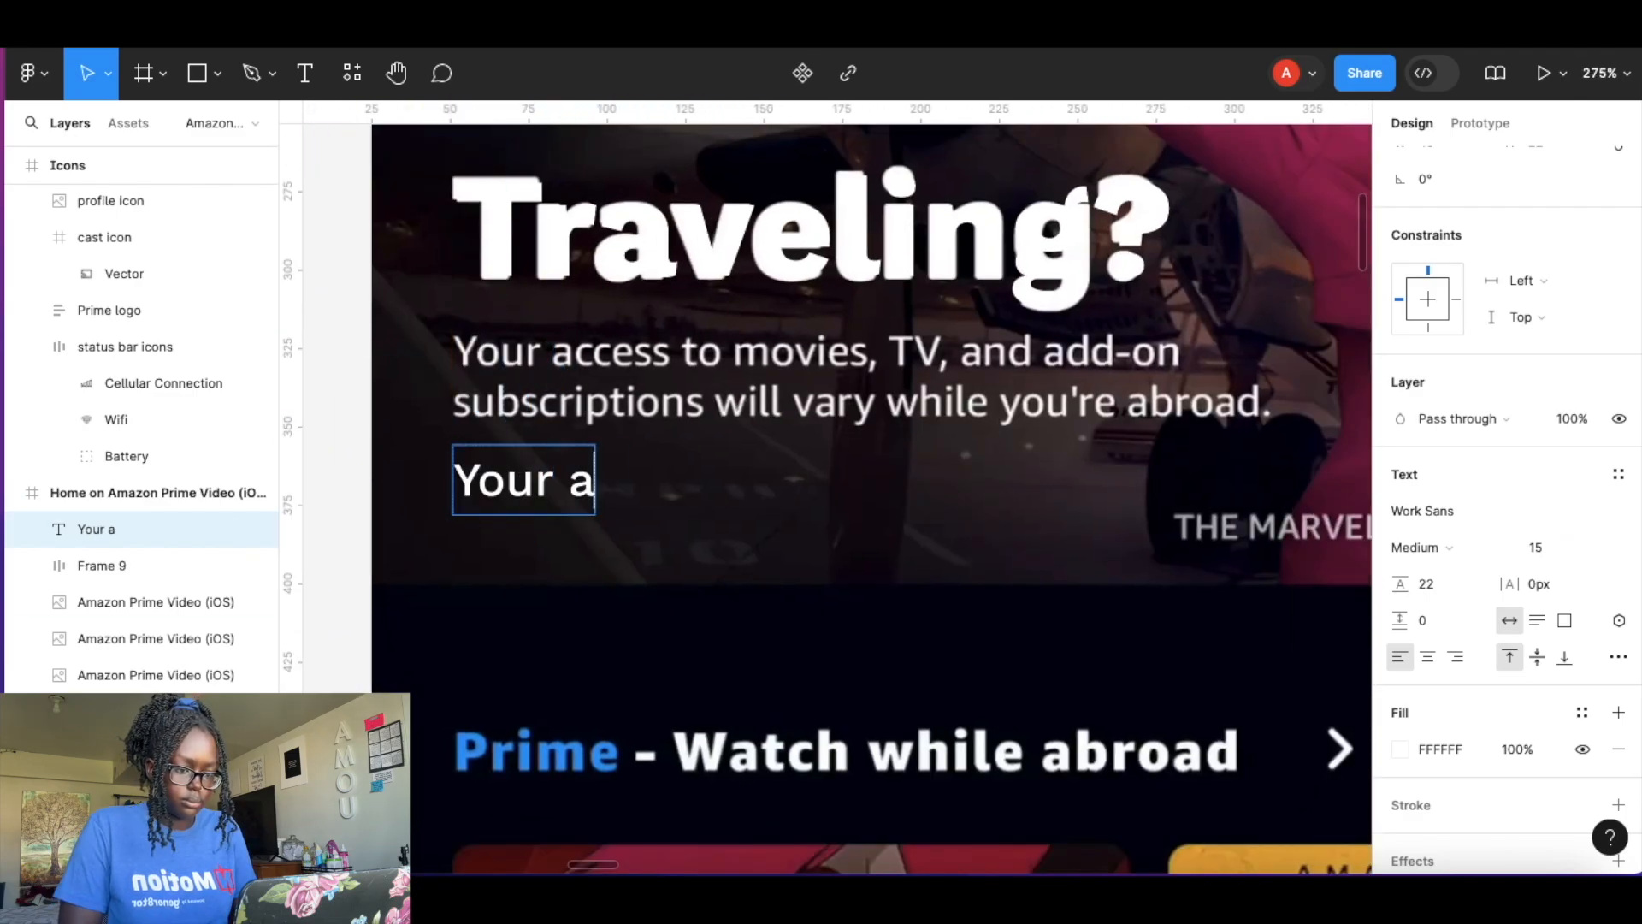
pyautogui.write('access to movies, TV, and add-')
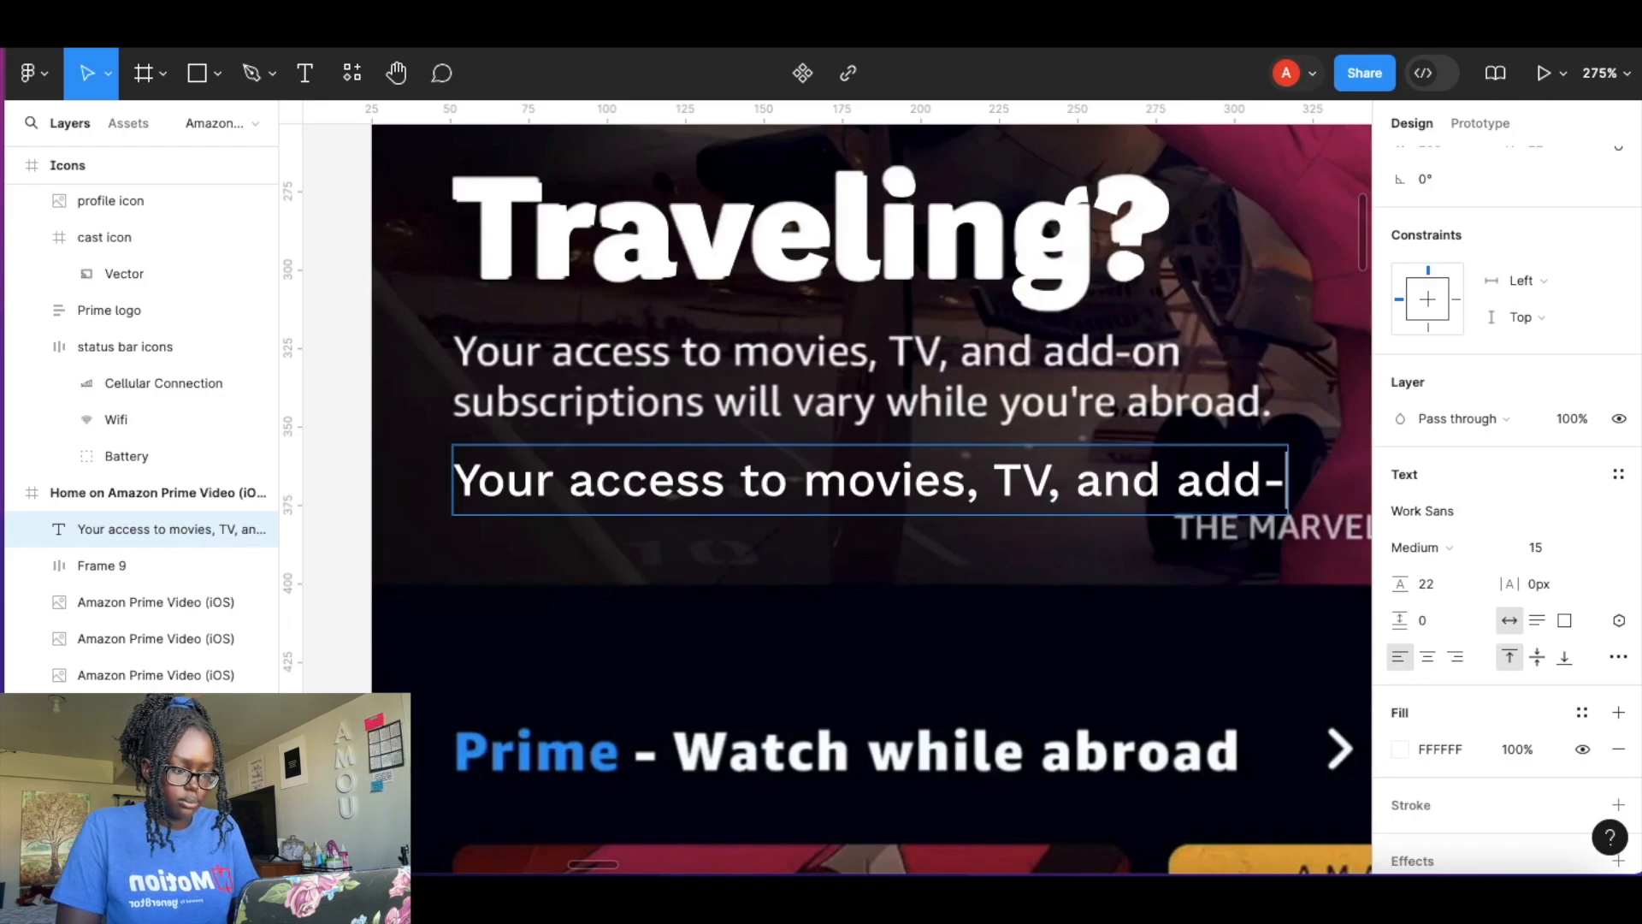
pyautogui.write('on subscriptions will vary while')
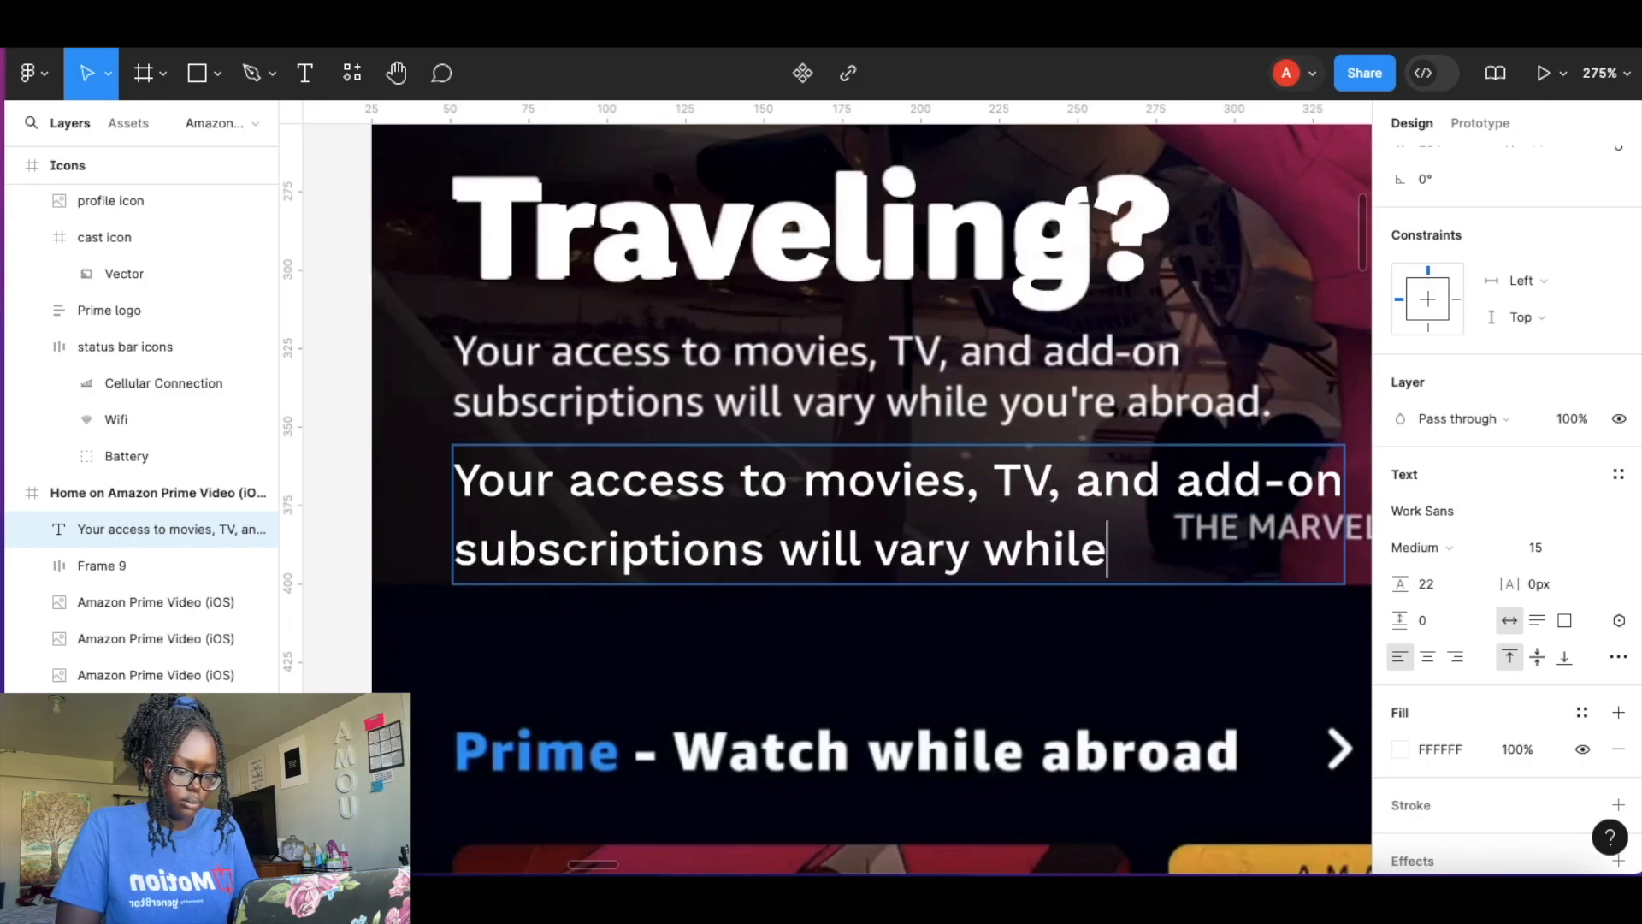
pyautogui.scroll(-4, 638, 505)
pyautogui.tripleClick(639, 506)
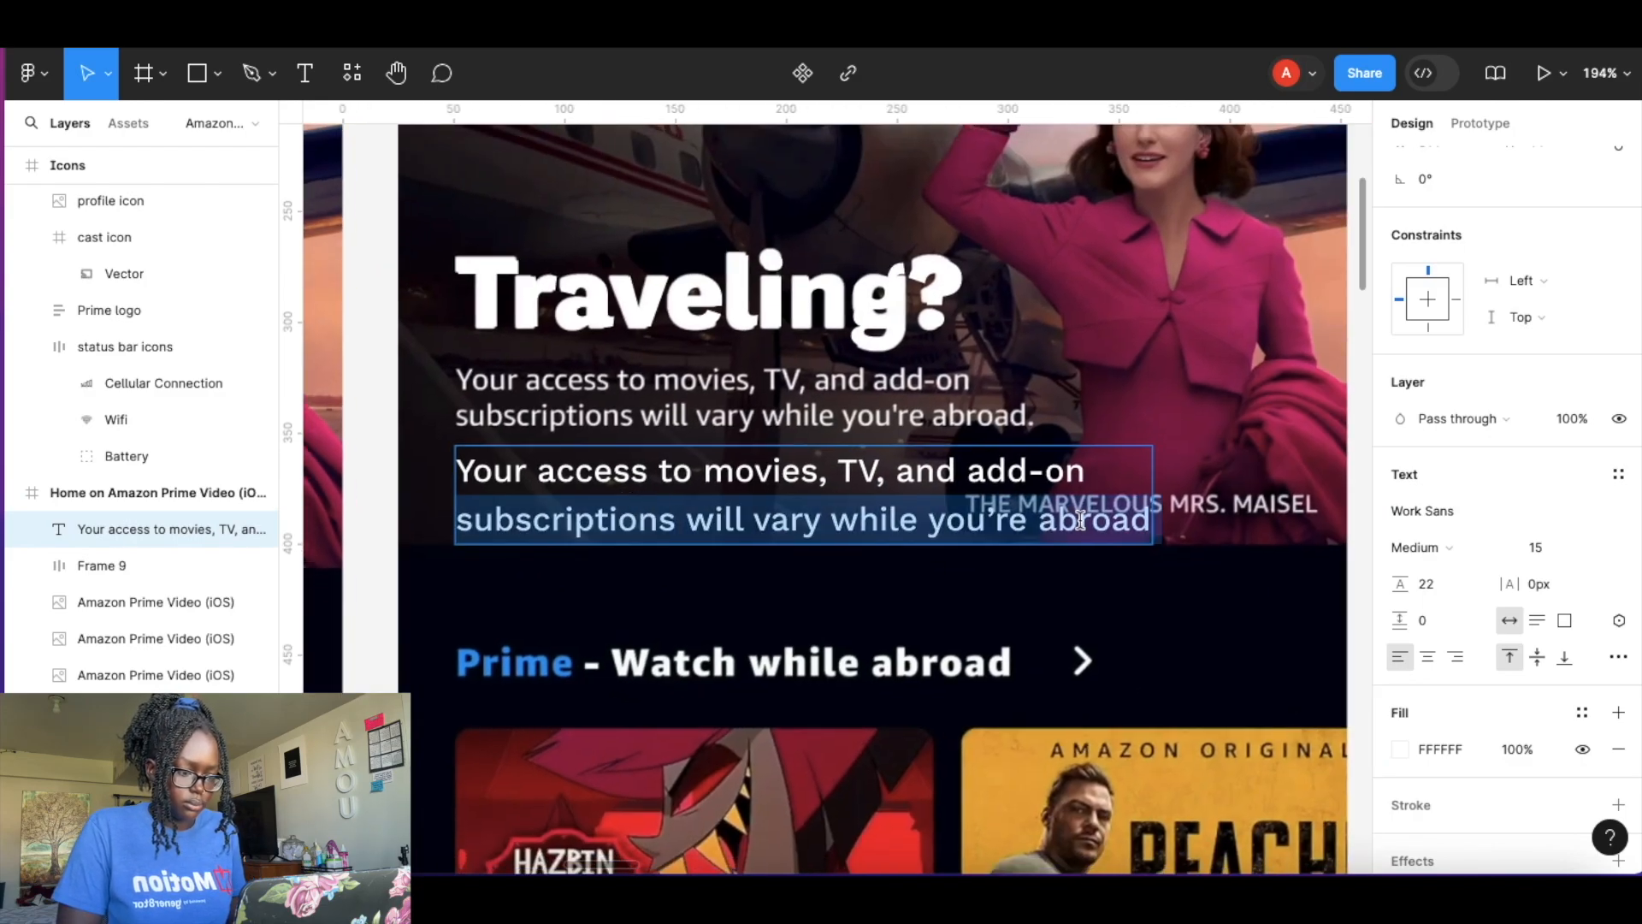
pyautogui.moveTo(1146, 517); pyautogui.dragTo(411, 459)
pyautogui.moveTo(1401, 585); pyautogui.dragTo(1378, 582)
pyautogui.click(881, 503)
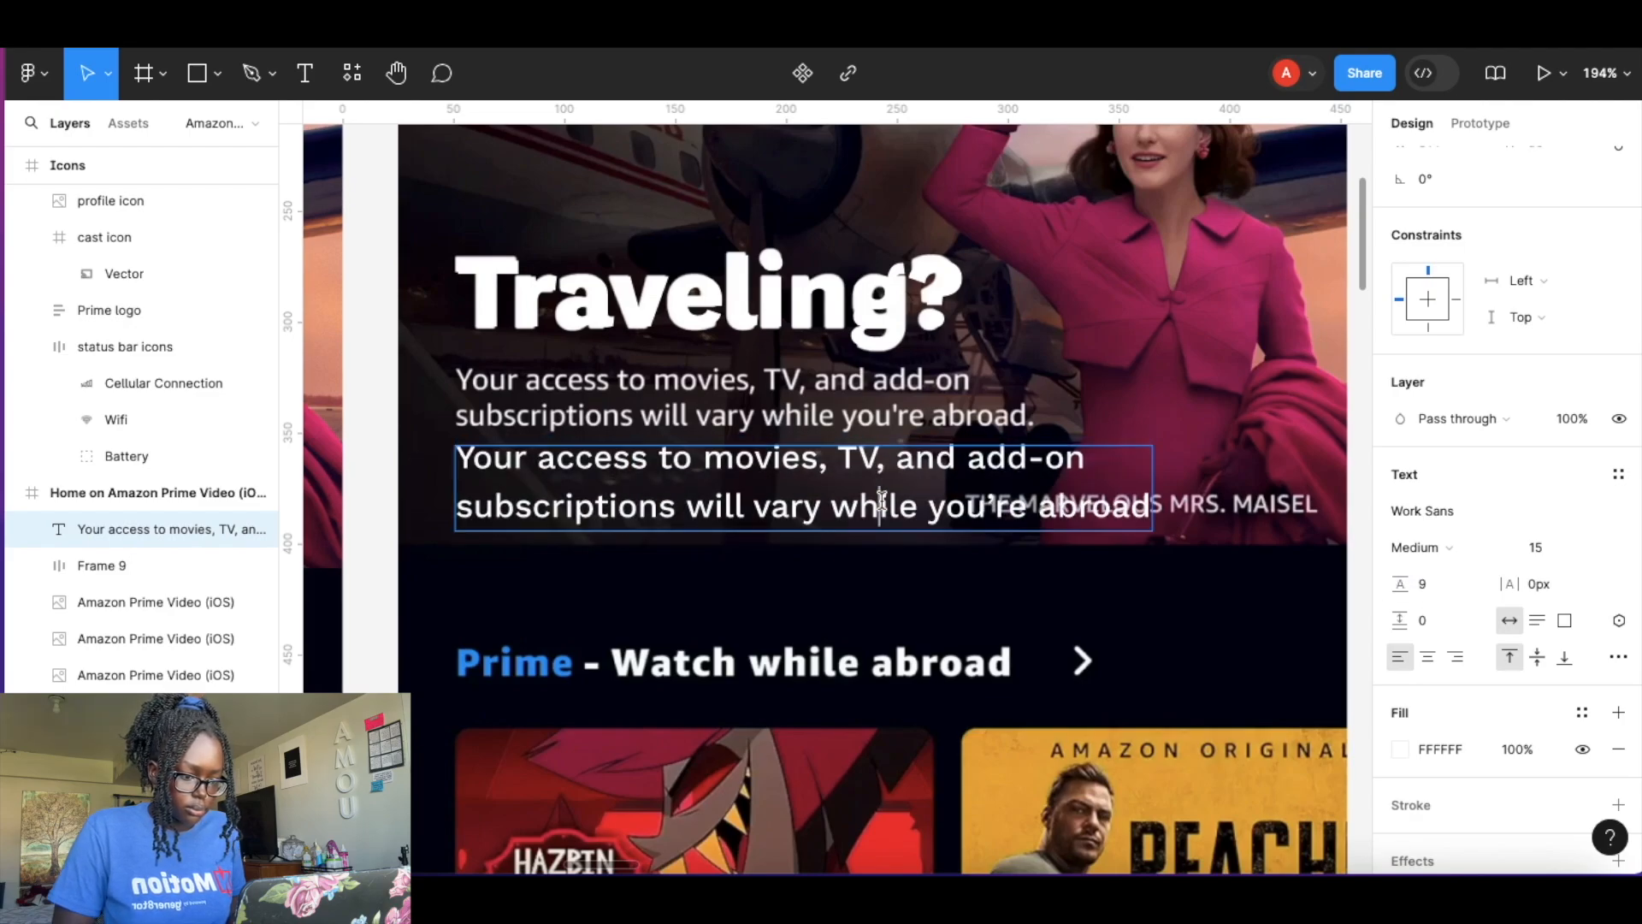
pyautogui.press('super+z')
# Set the body text's line height to 0 and its letter spacing to -0.5 px.
pyautogui.moveTo(1148, 518); pyautogui.dragTo(429, 452)
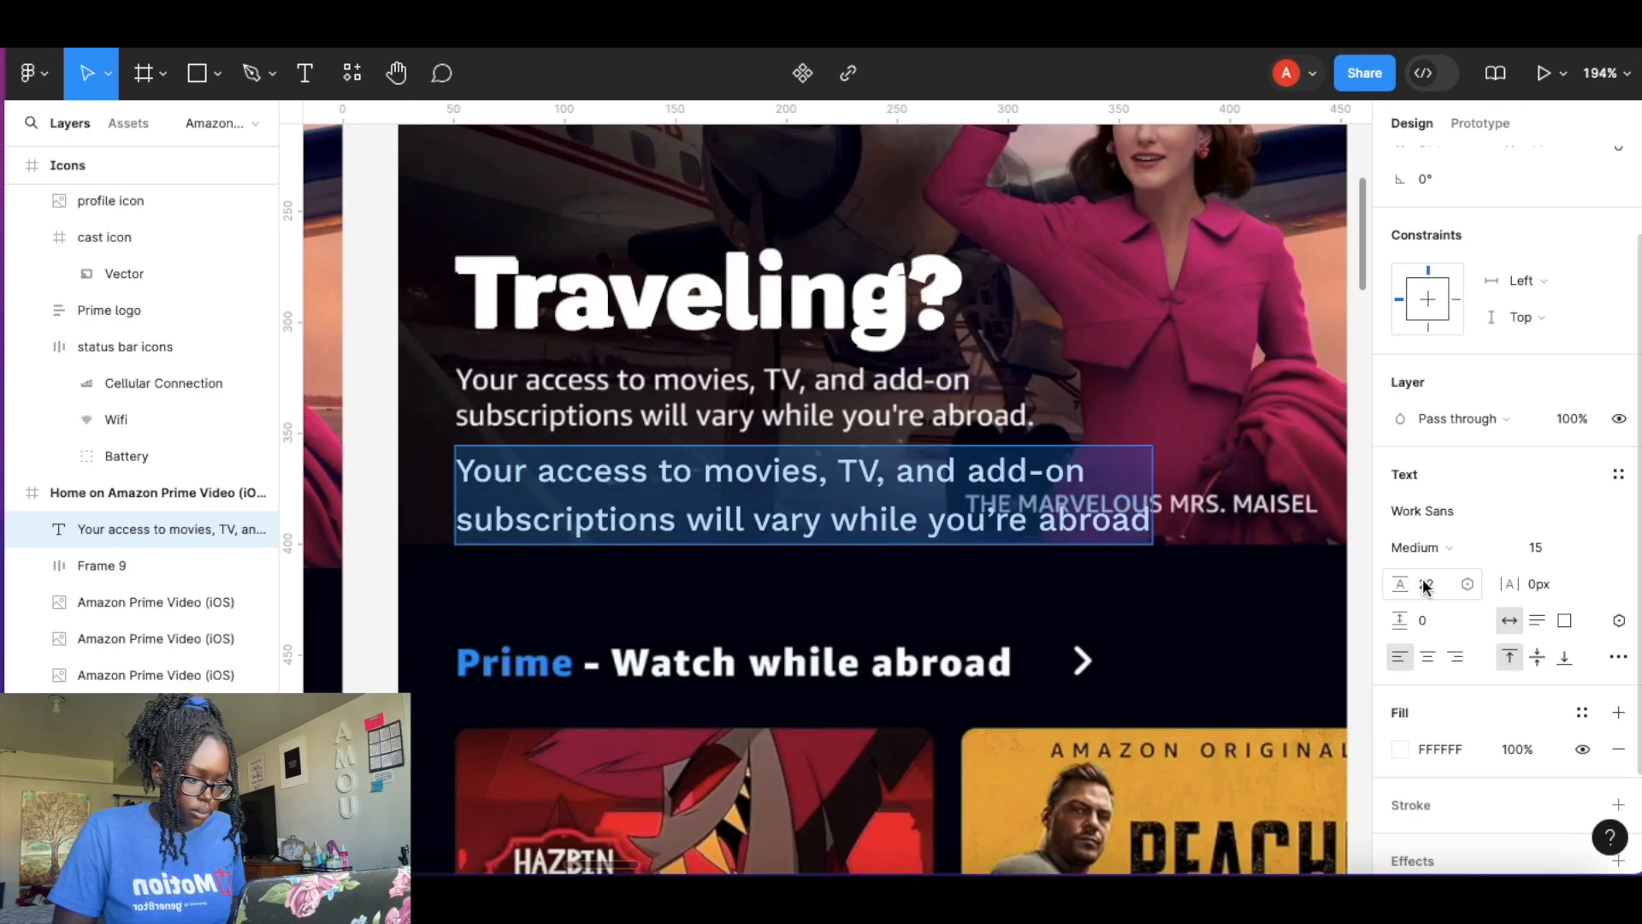
pyautogui.moveTo(1407, 585); pyautogui.dragTo(1322, 581)
pyautogui.click(1431, 589)
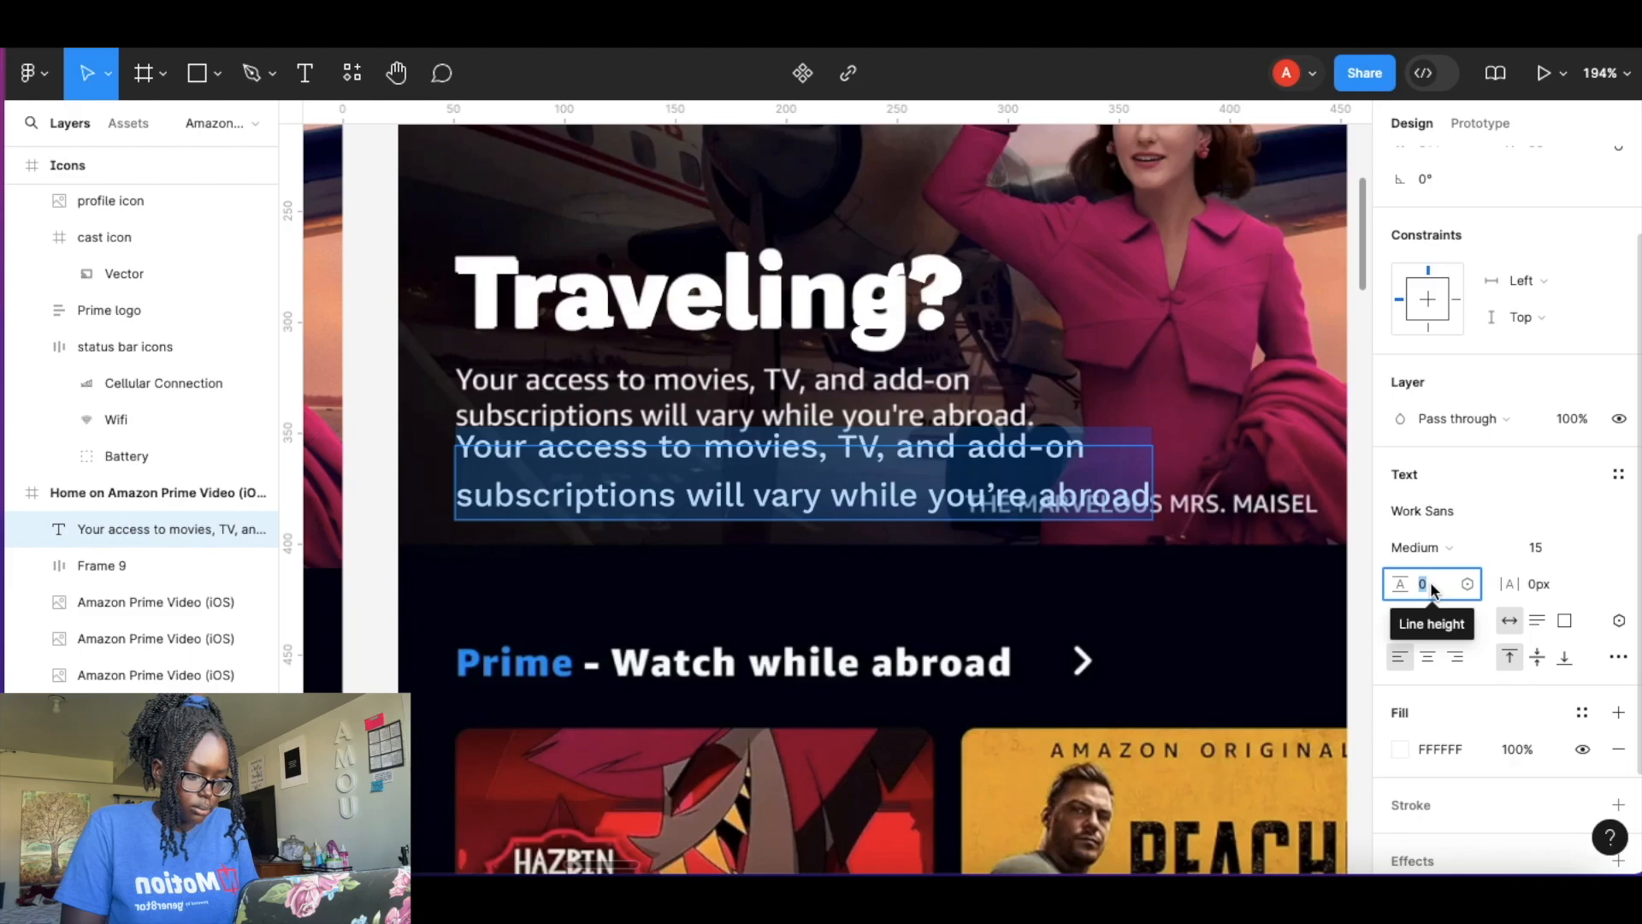
pyautogui.moveTo(1513, 585); pyautogui.dragTo(1507, 585)
pyautogui.click(1543, 587)
pyautogui.write('-0.5')
pyautogui.press('Return')
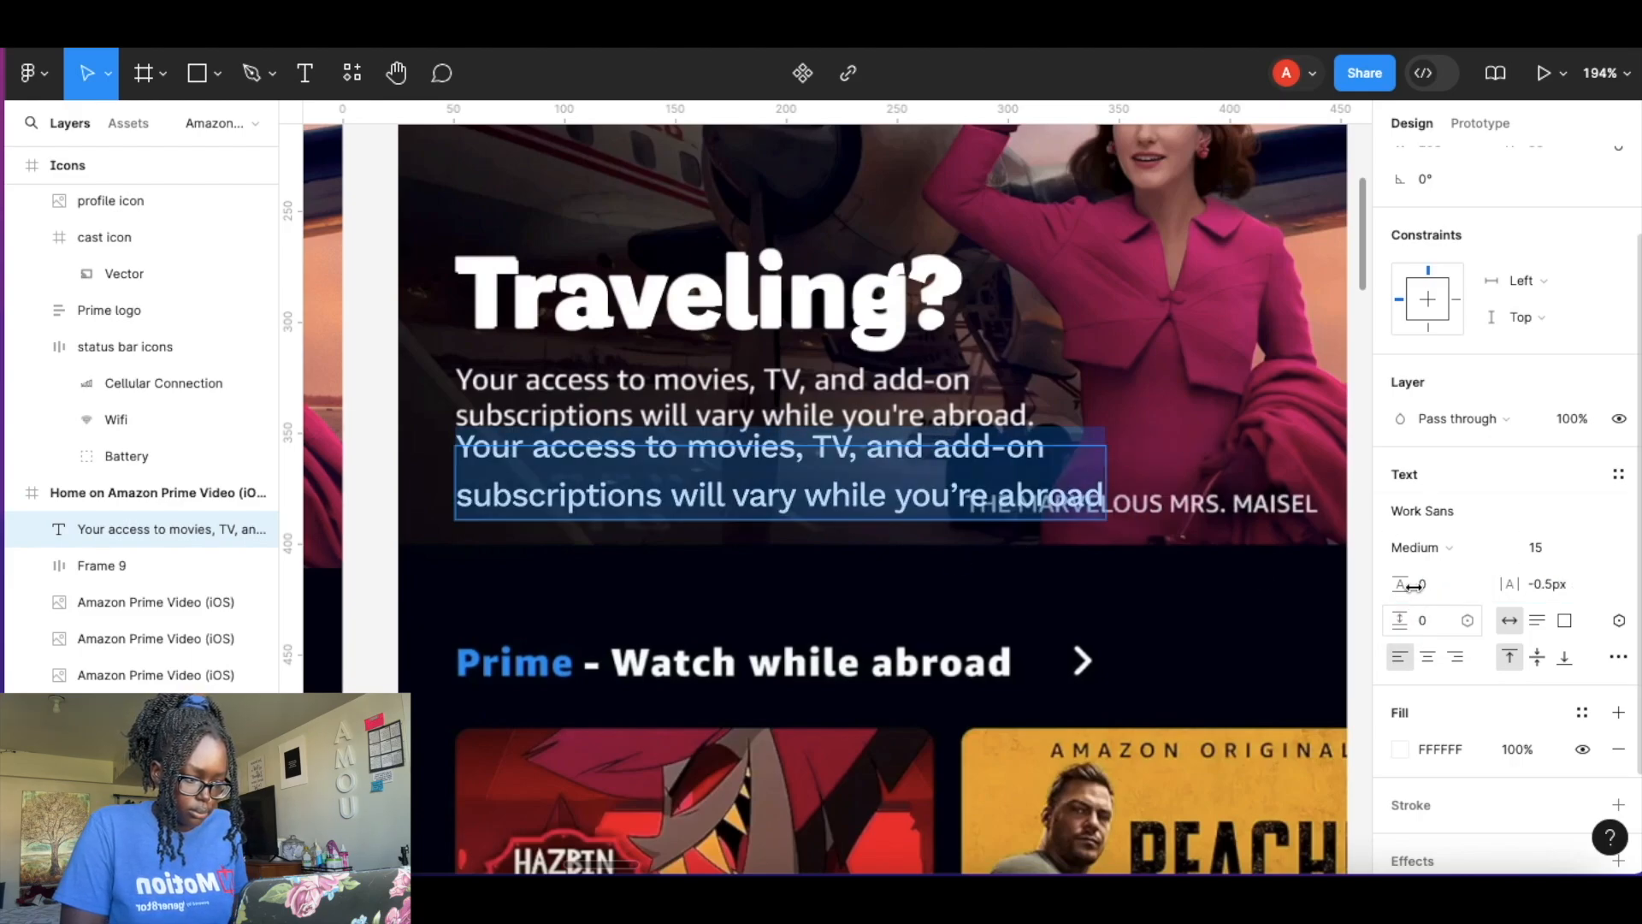
pyautogui.press('Return')
pyautogui.press('BackSpace')
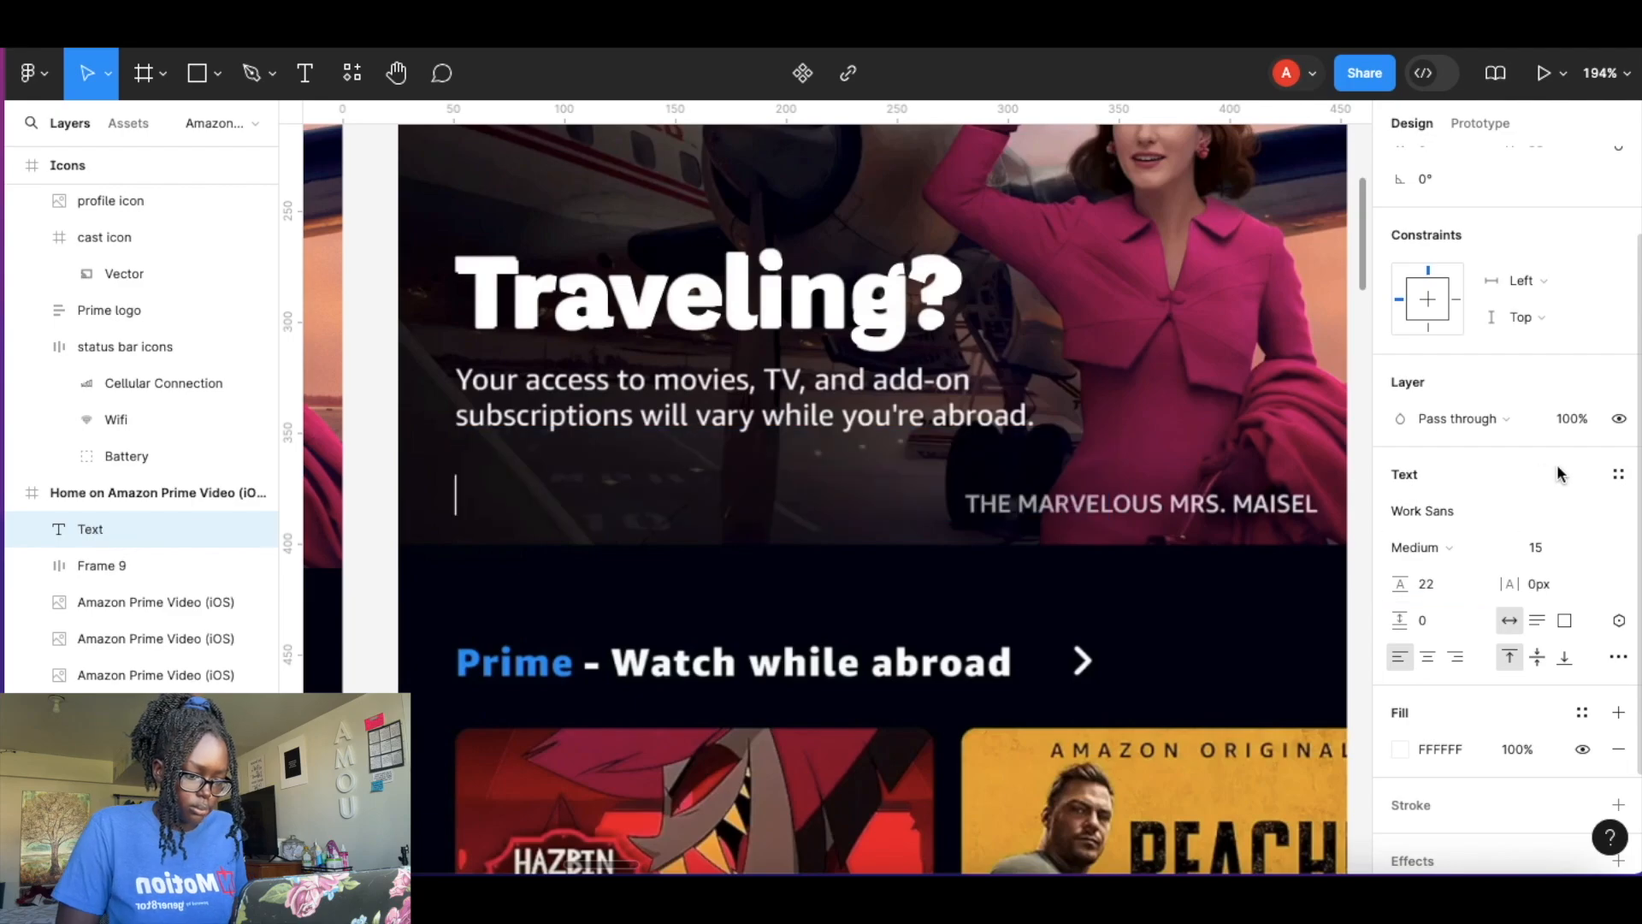
pyautogui.press('super+z')
# Wrap the body text in an auto layout frame with 0 padding.
pyautogui.click(219, 530)
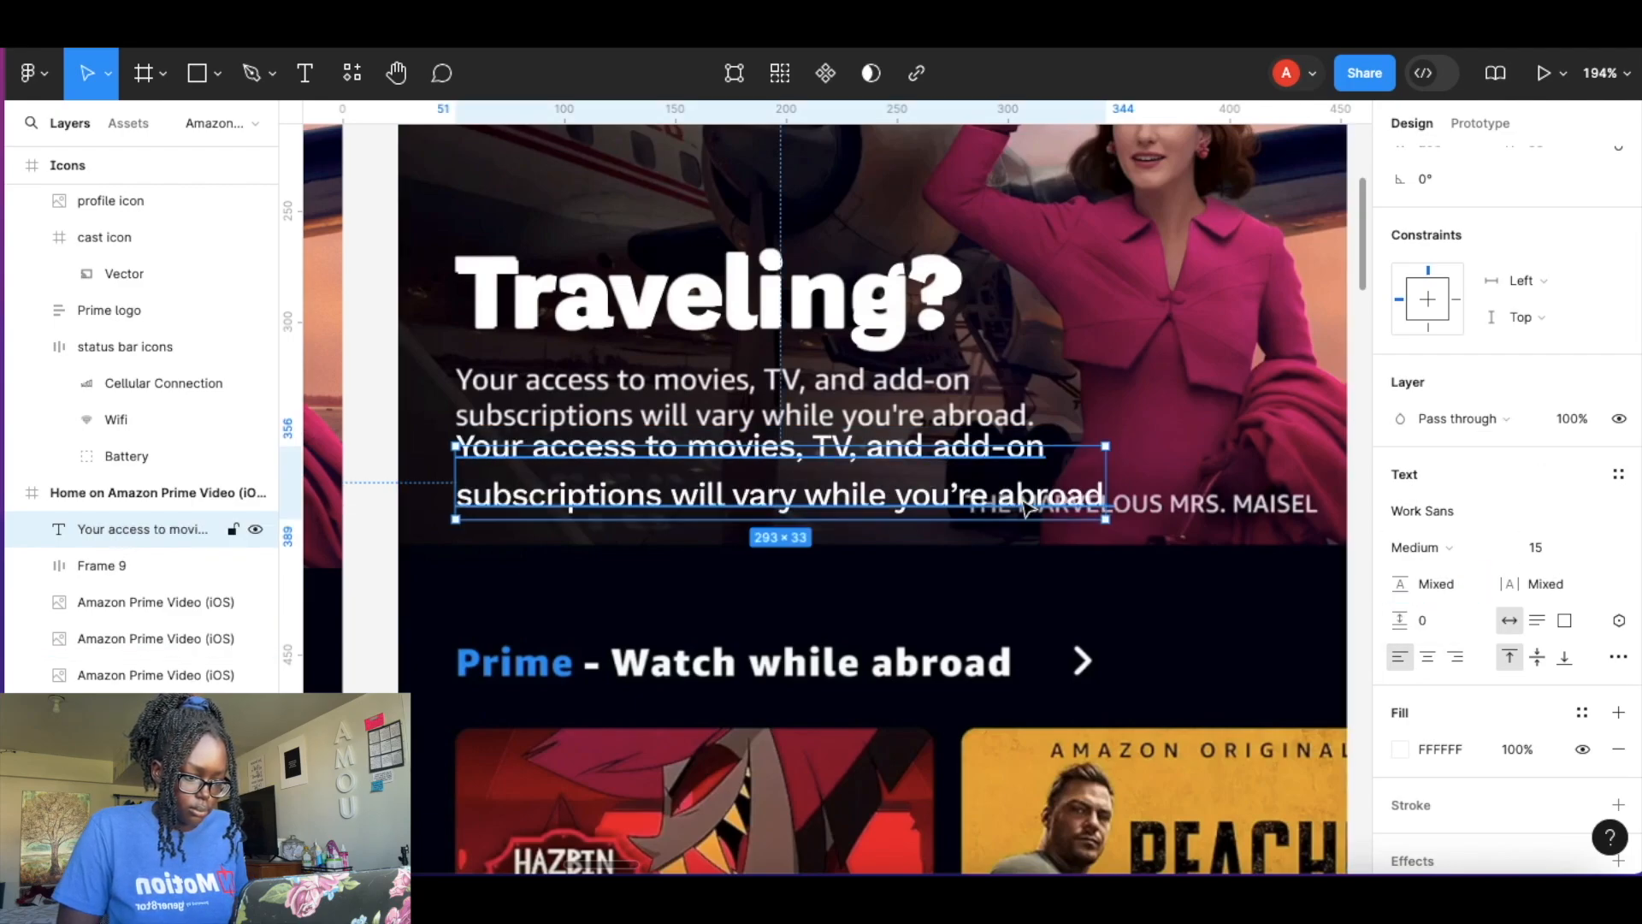
pyautogui.hotkey('shift', 'a')
pyautogui.click(1444, 435)
pyautogui.write('0')
pyautogui.press('Tab')
pyautogui.write('0')
pyautogui.press('Return')
# Move the body text frame up beneath the heading over the reference body copy.
pyautogui.moveTo(920, 423); pyautogui.dragTo(950, 532)
pyautogui.press('super+z')
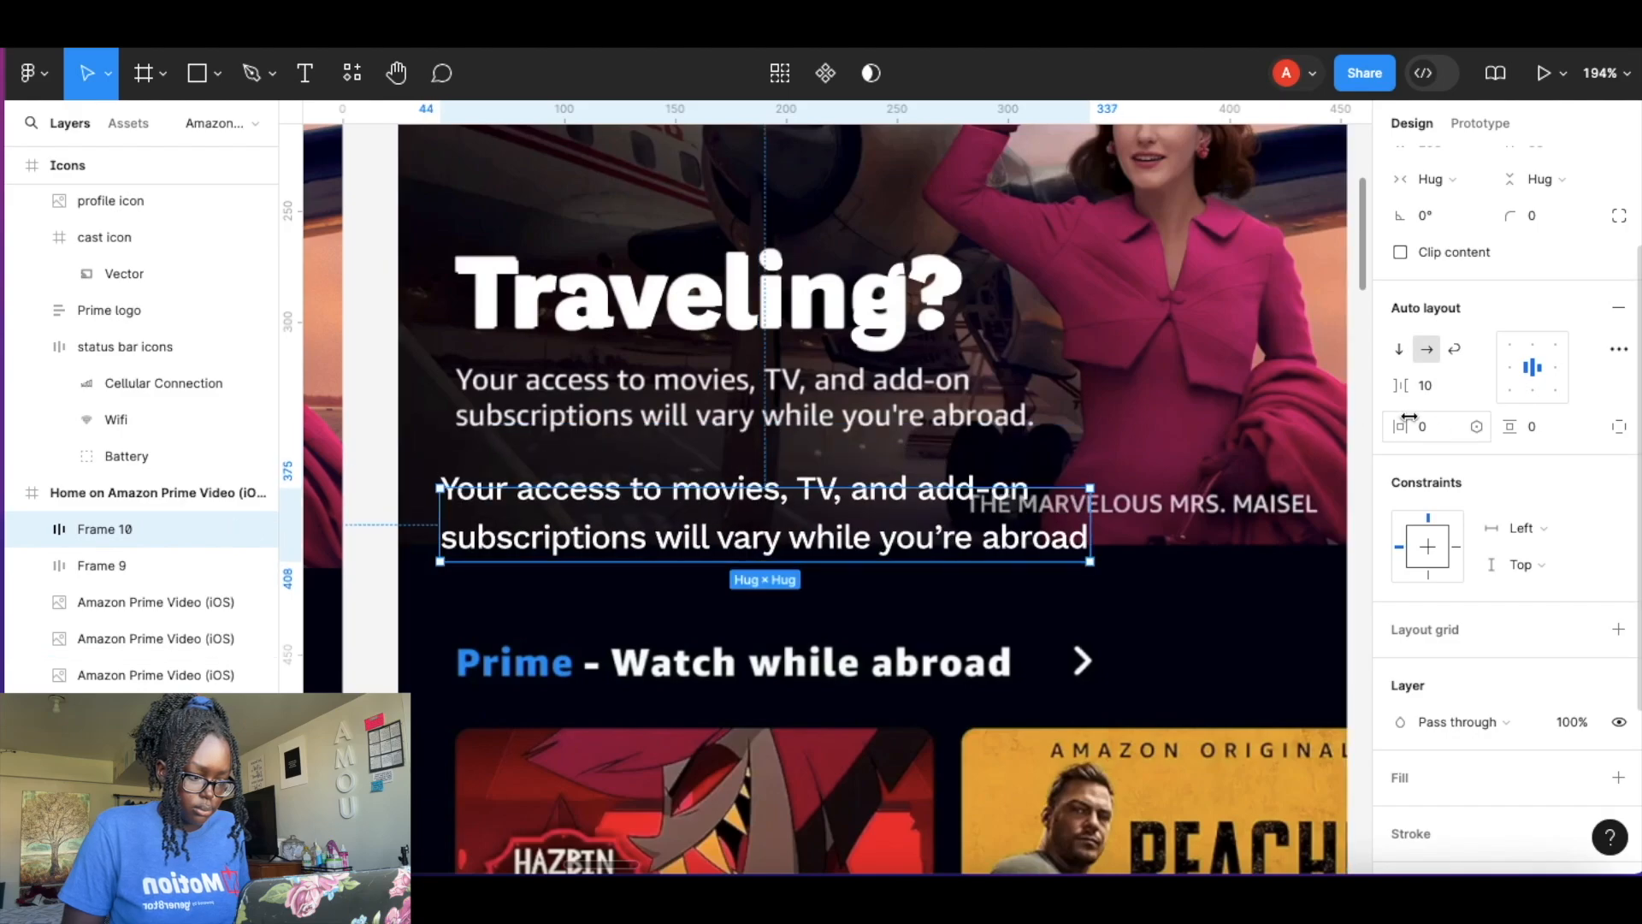
pyautogui.press('Return')
pyautogui.click(1424, 473)
pyautogui.moveTo(888, 494); pyautogui.dragTo(888, 482)
pyautogui.press('super+z')
pyautogui.moveTo(850, 556); pyautogui.dragTo(887, 444)
pyautogui.press('super+z')
pyautogui.moveTo(890, 523); pyautogui.dragTo(905, 413)
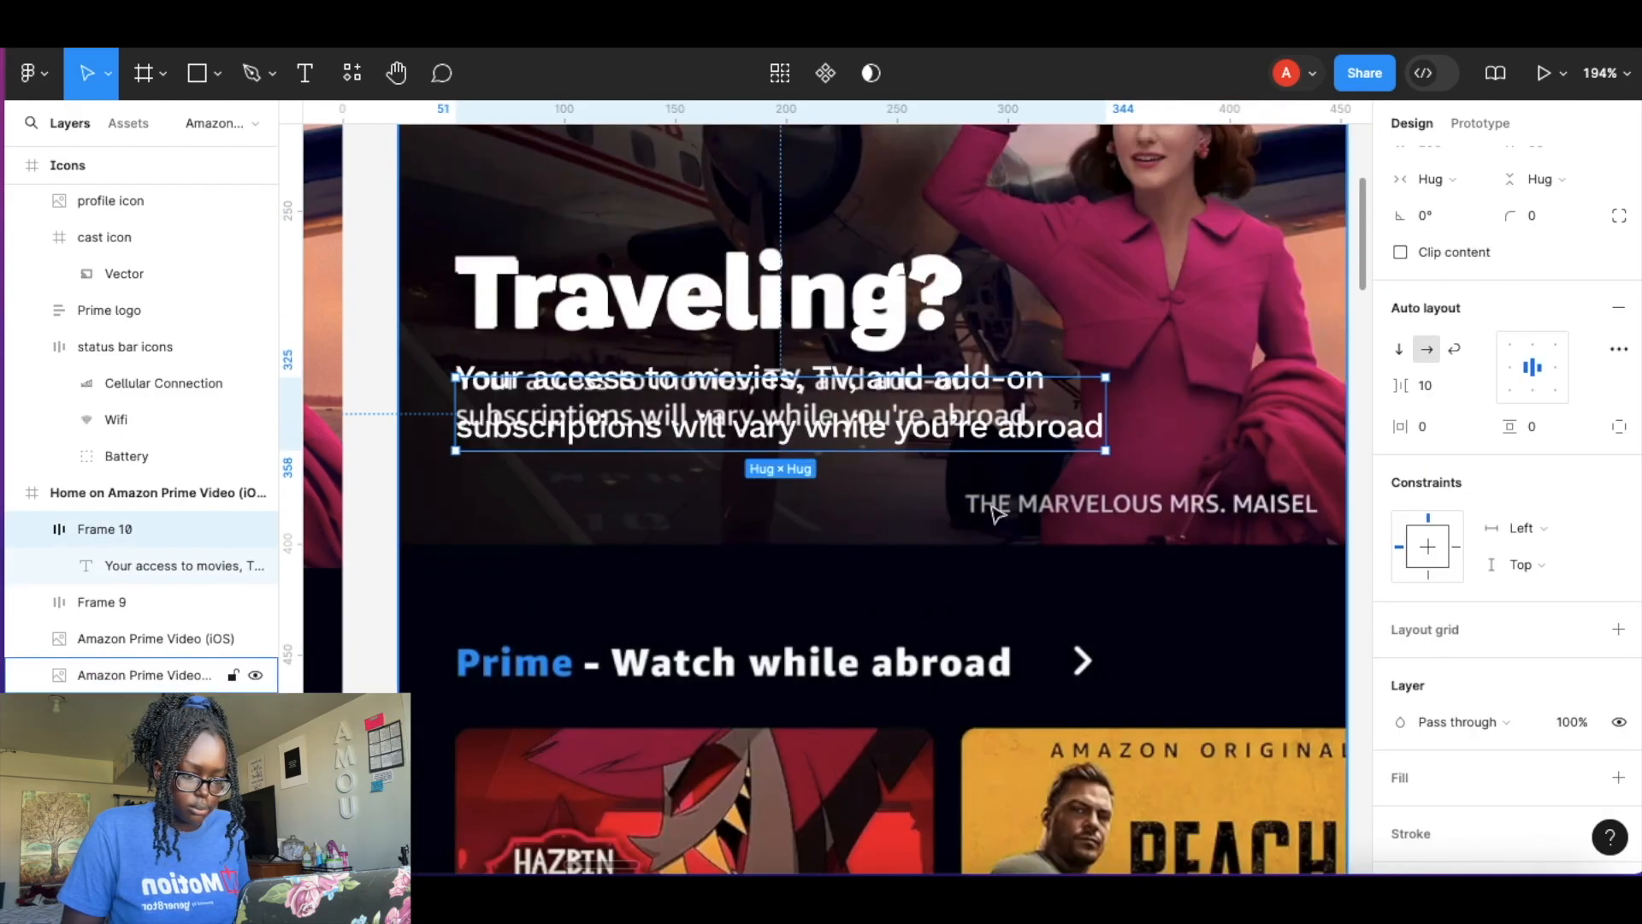
pyautogui.click(1068, 530)
# Add a caption text 'THE MARVELOUS MRS. MAU' below the reference show title.
pyautogui.press('t')
pyautogui.click(967, 543)
pyautogui.write('The')
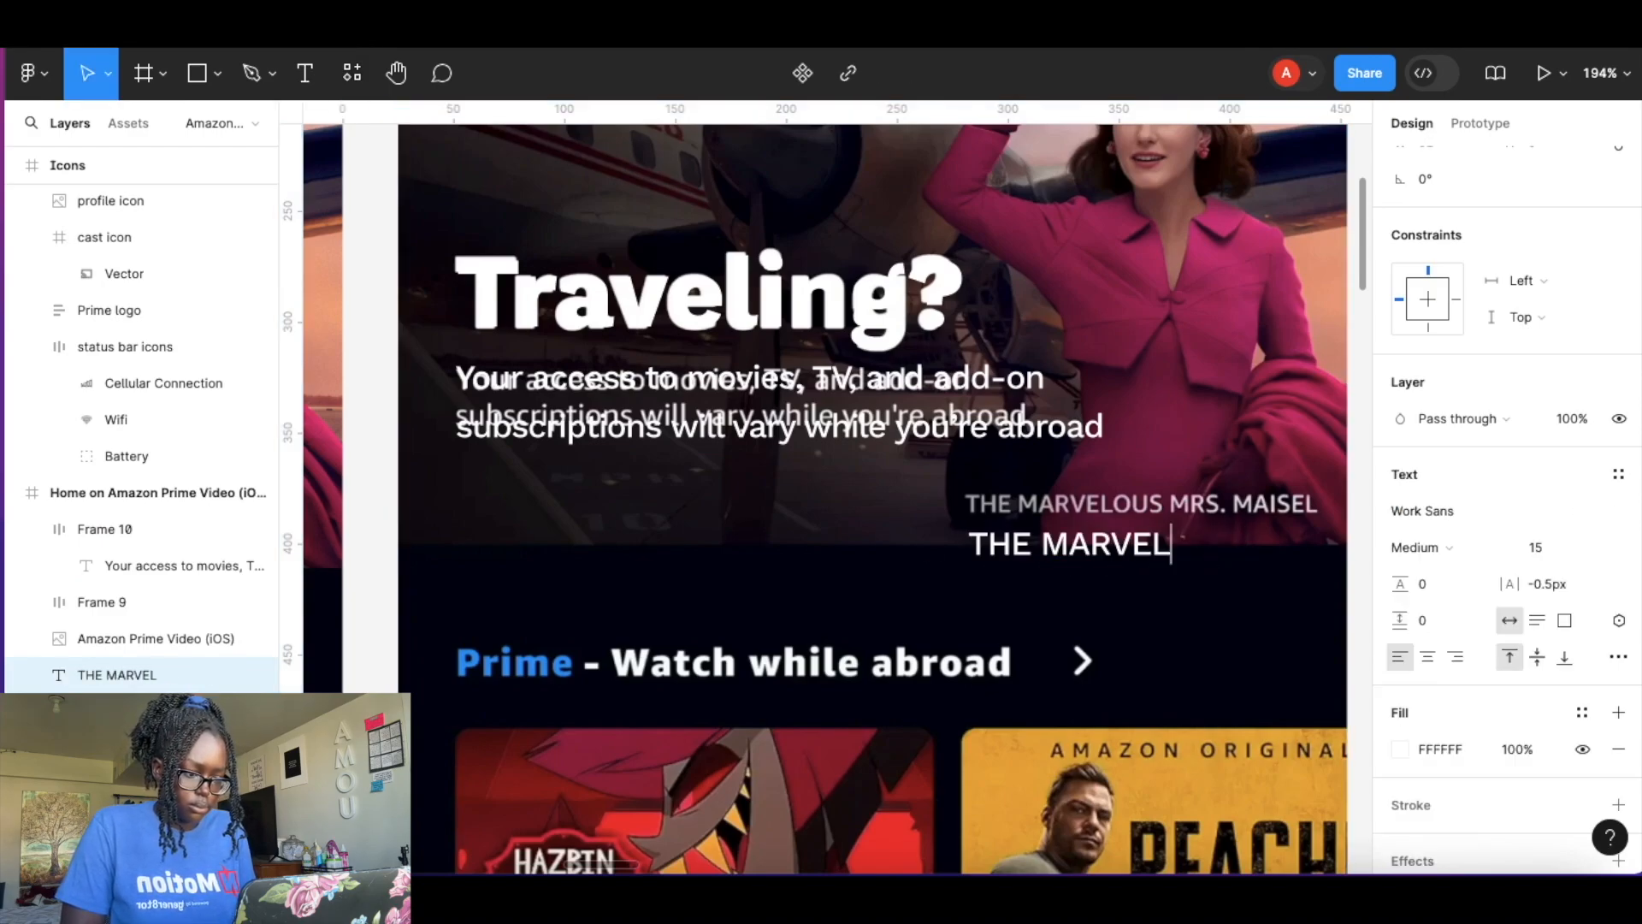
pyautogui.hscroll(2, 1215, 541)
pyautogui.click(1019, 565)
pyautogui.click(1017, 555)
pyautogui.press('super+z')
pyautogui.moveTo(1017, 564); pyautogui.dragTo(916, 561)
pyautogui.click(1019, 564)
pyautogui.doubleClick(922, 565)
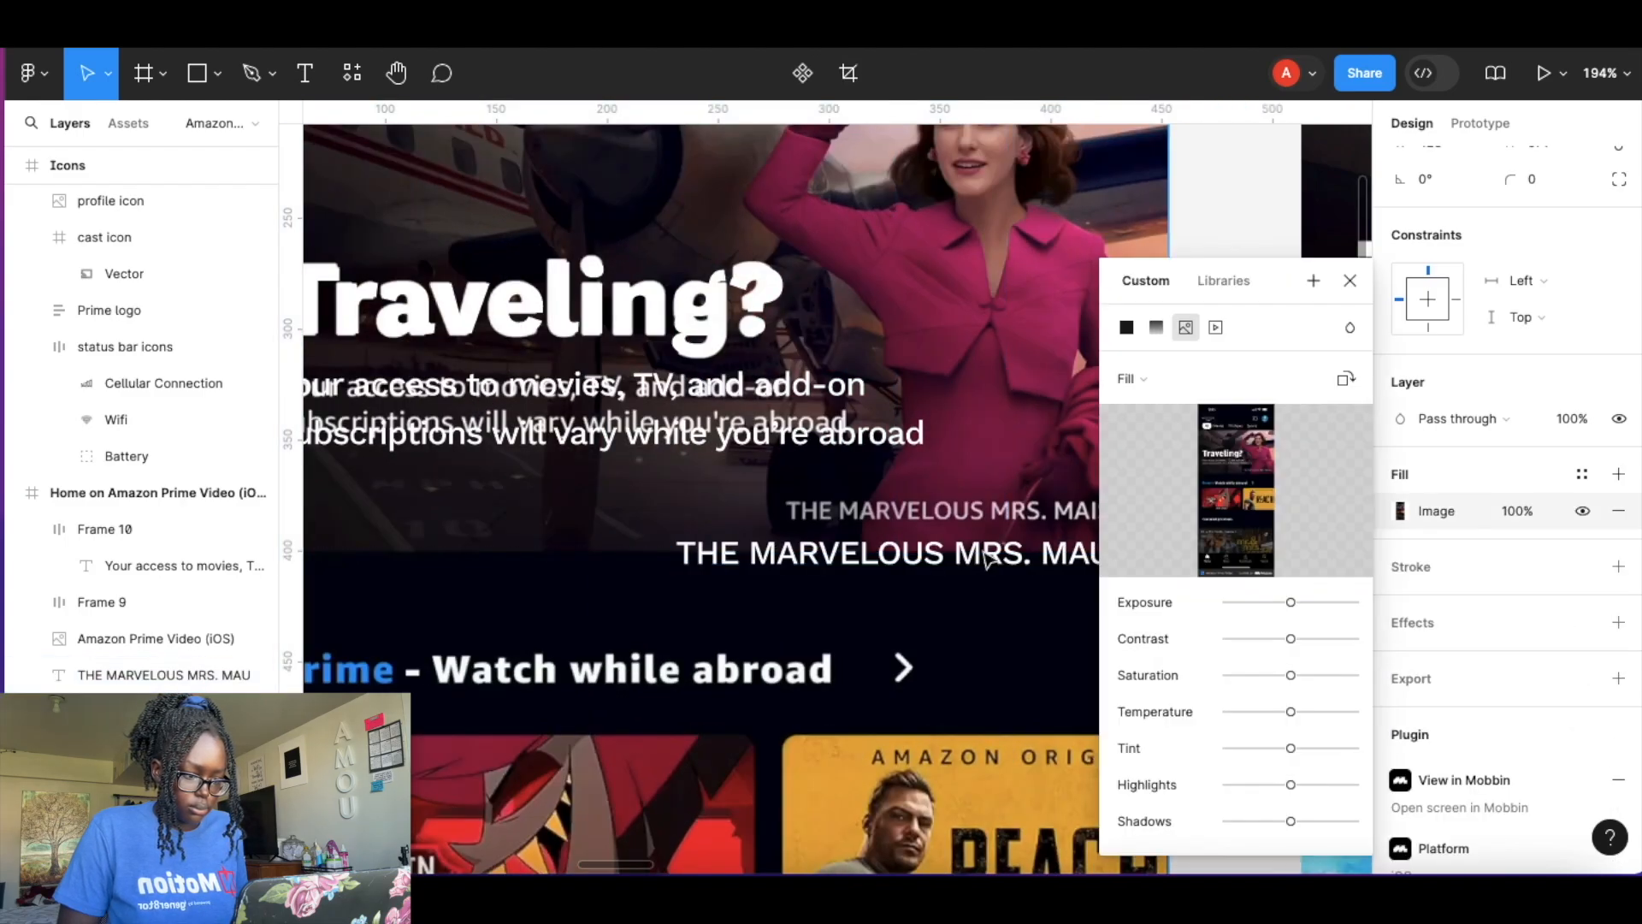
pyautogui.click(1345, 283)
# Set the caption's size to 12 and wrap it in an auto layout frame.
pyautogui.doubleClick(929, 554)
pyautogui.click(1549, 548)
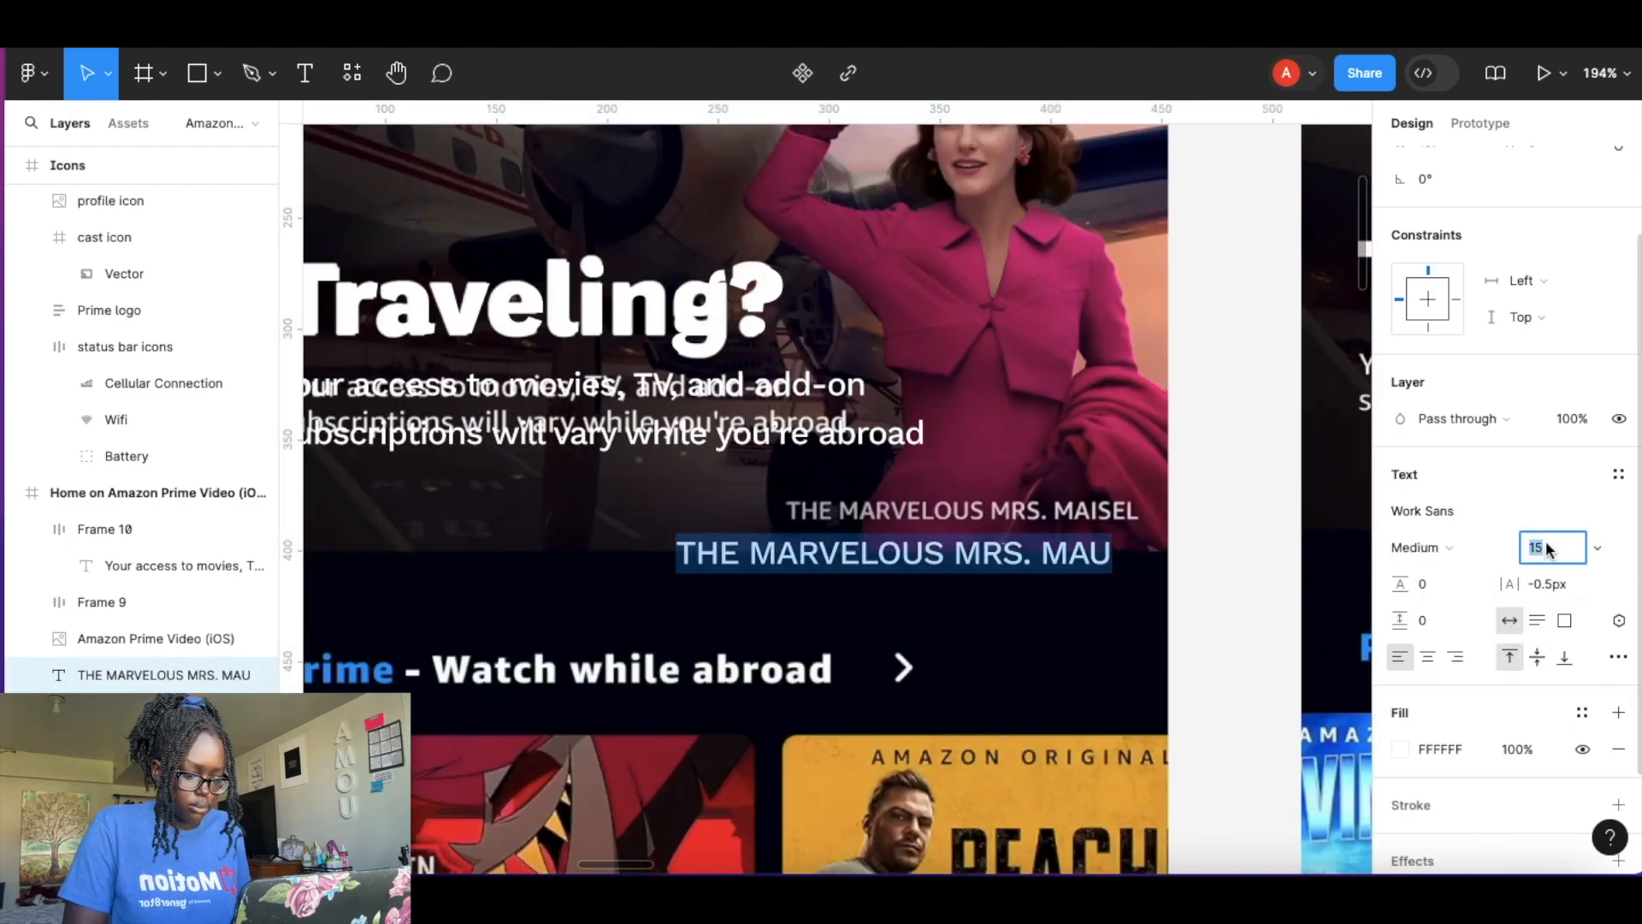
pyautogui.press('Return')
pyautogui.press('Escape')
pyautogui.hotkey('shift', 'a')
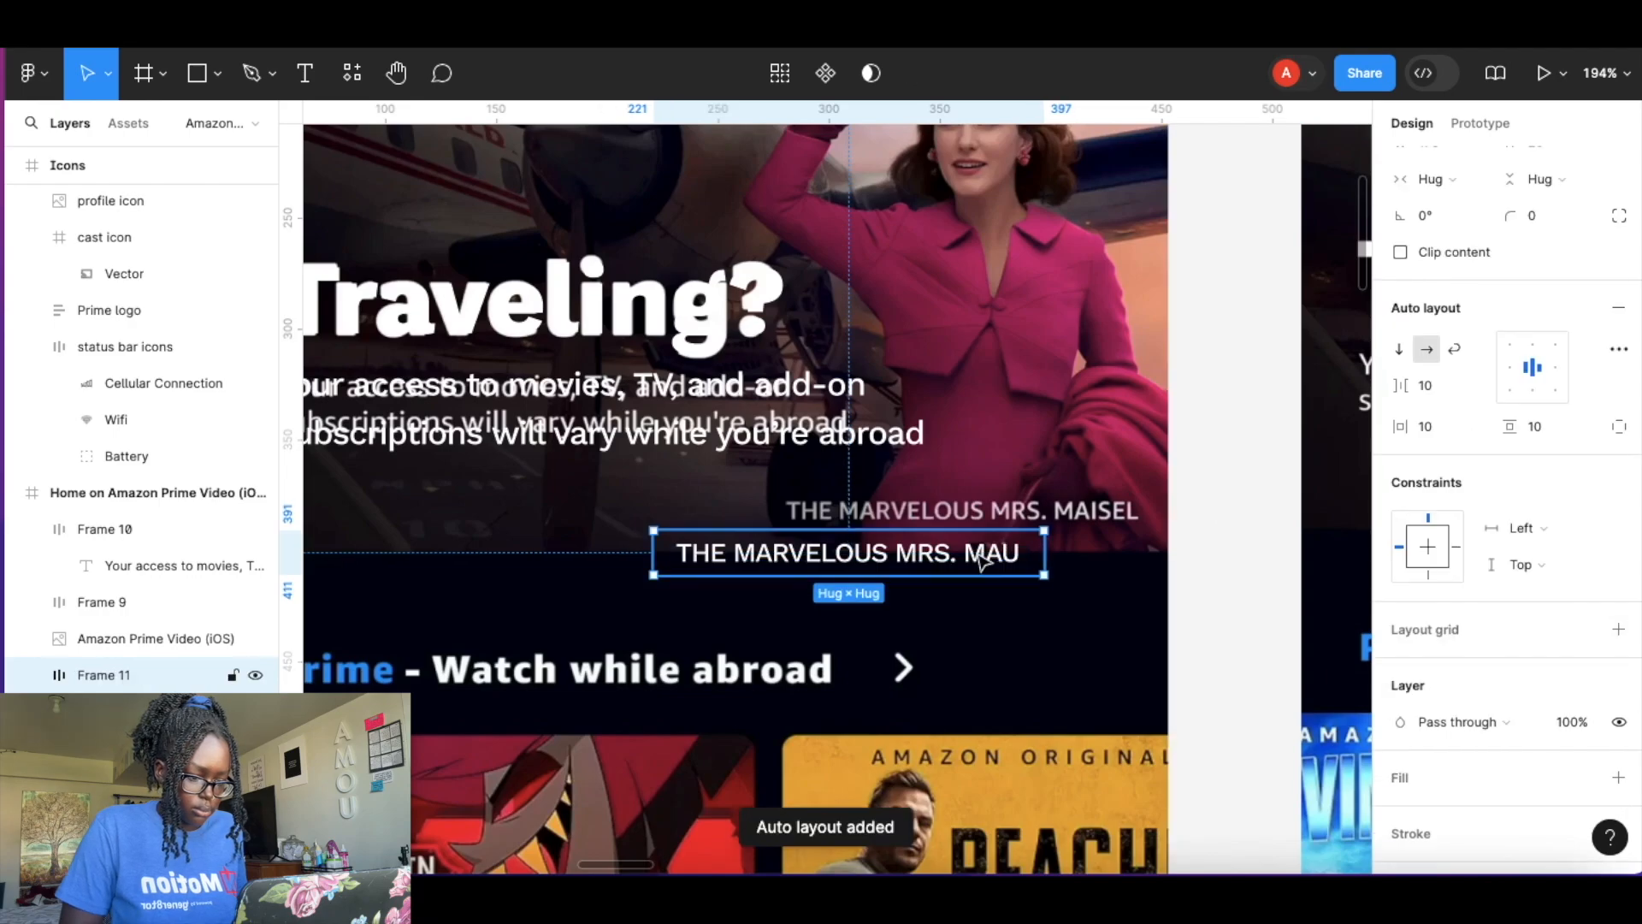
pyautogui.doubleClick(1017, 553)
pyautogui.doubleClick(997, 554)
pyautogui.press('Escape')
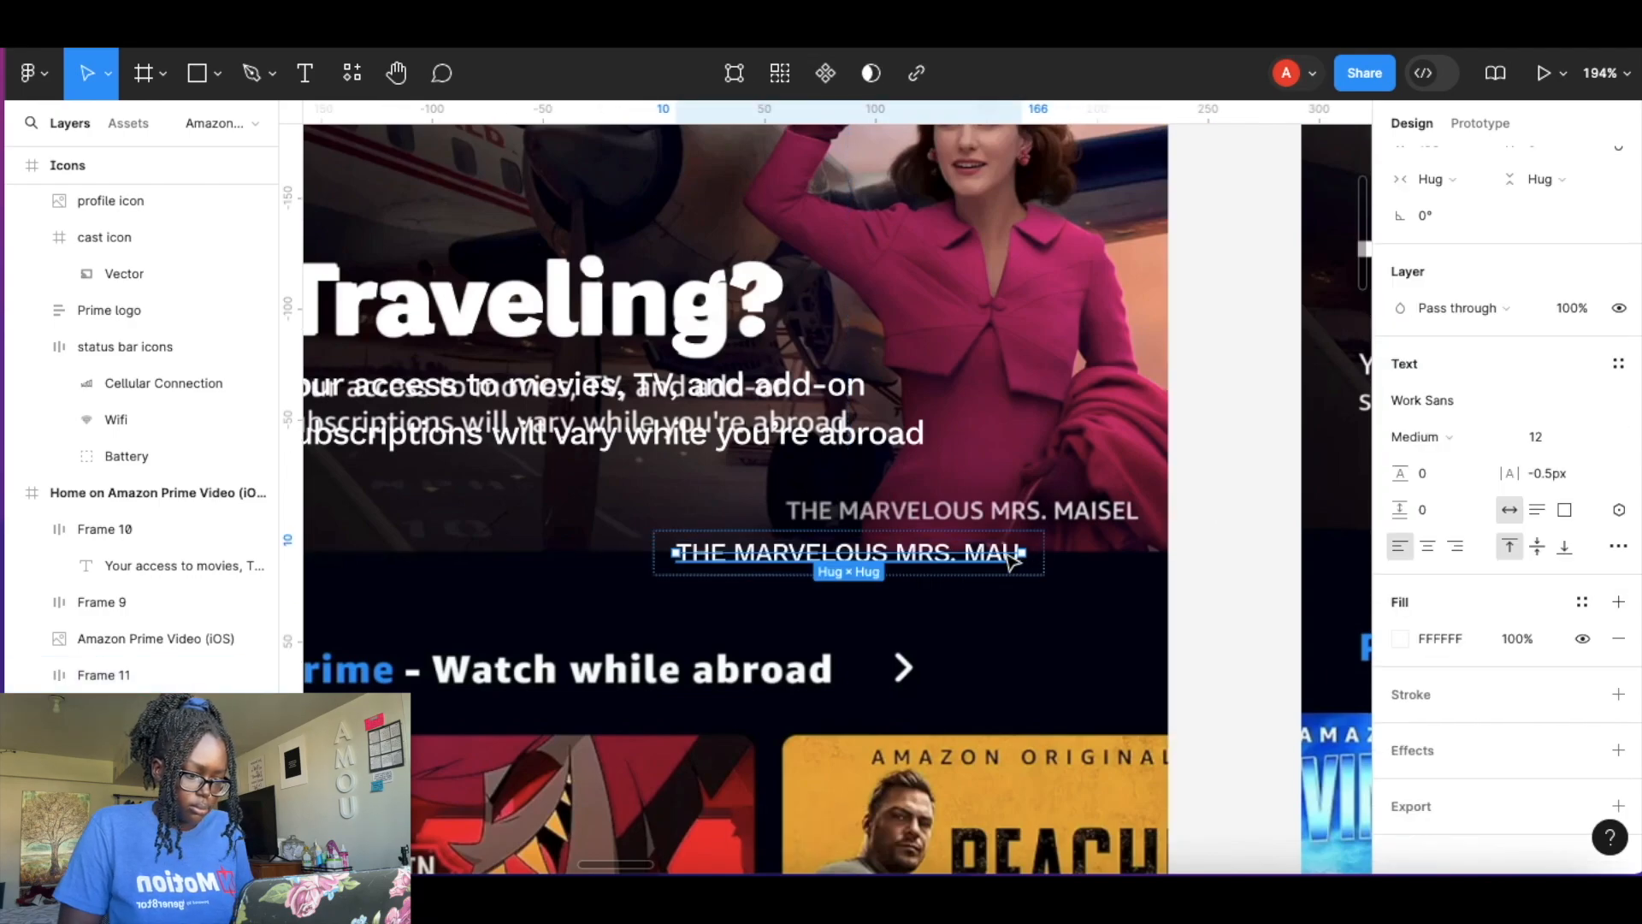
# Set the caption's line height to 14 and correct its text to 'THE MARVELOUS MRS. MAISEL'.
pyautogui.scroll(10, 1005, 553)
pyautogui.doubleClick(990, 585)
pyautogui.click(1079, 554)
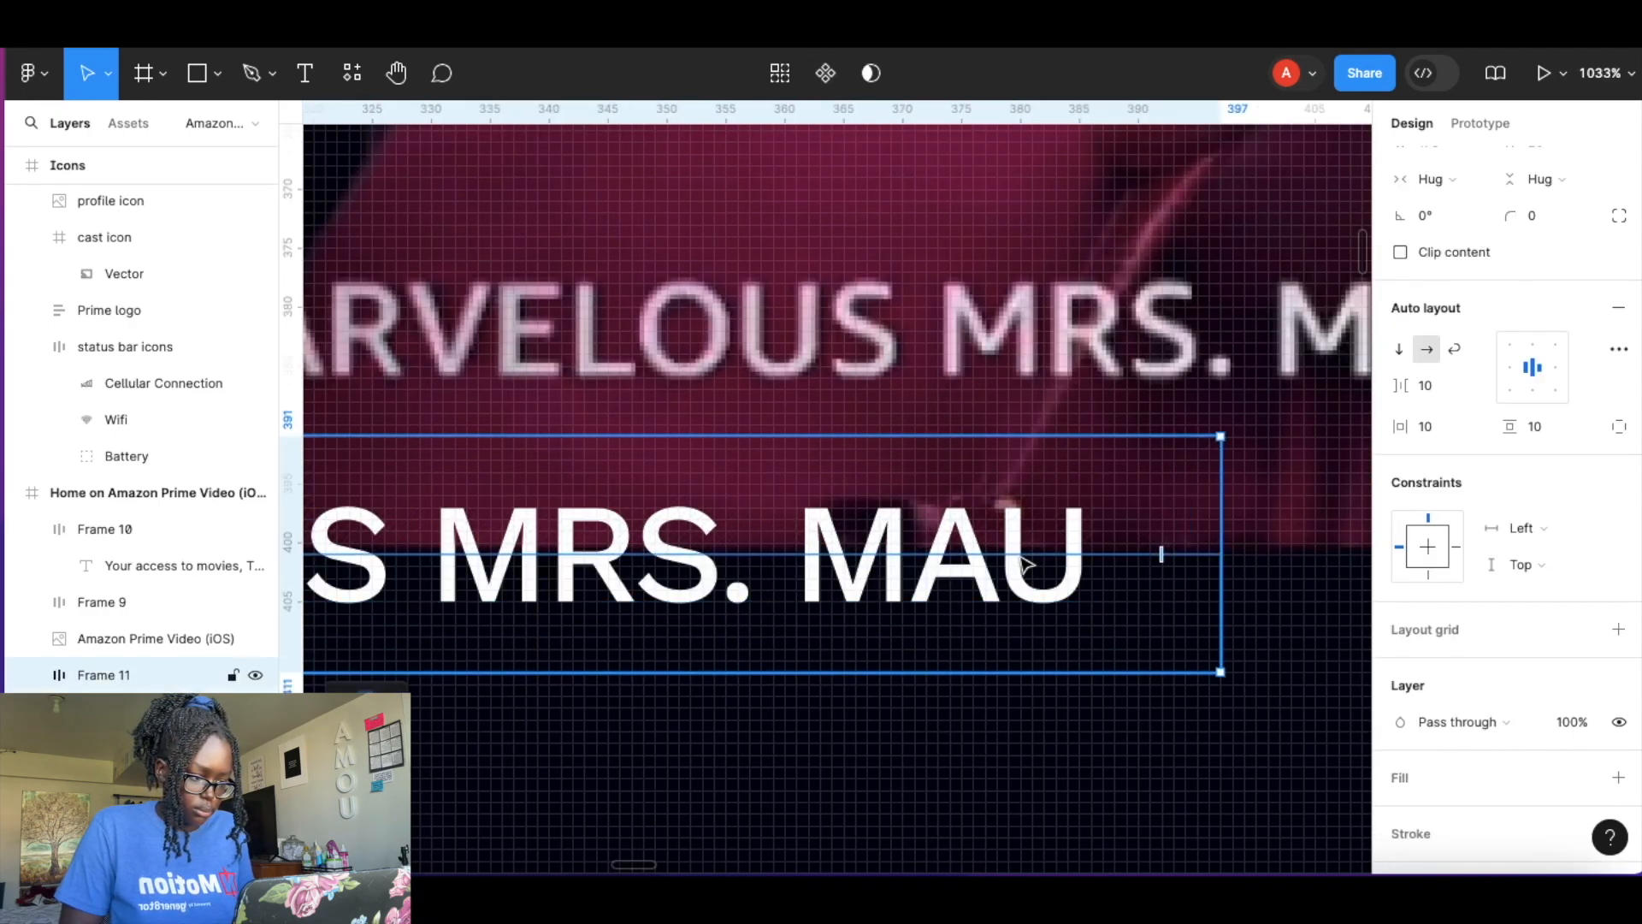
pyautogui.doubleClick(1112, 566)
pyautogui.moveTo(1411, 473)
pyautogui.mouseDown()
pyautogui.moveTo(1432, 473)
pyautogui.moveTo(1414, 473)
pyautogui.mouseUp()
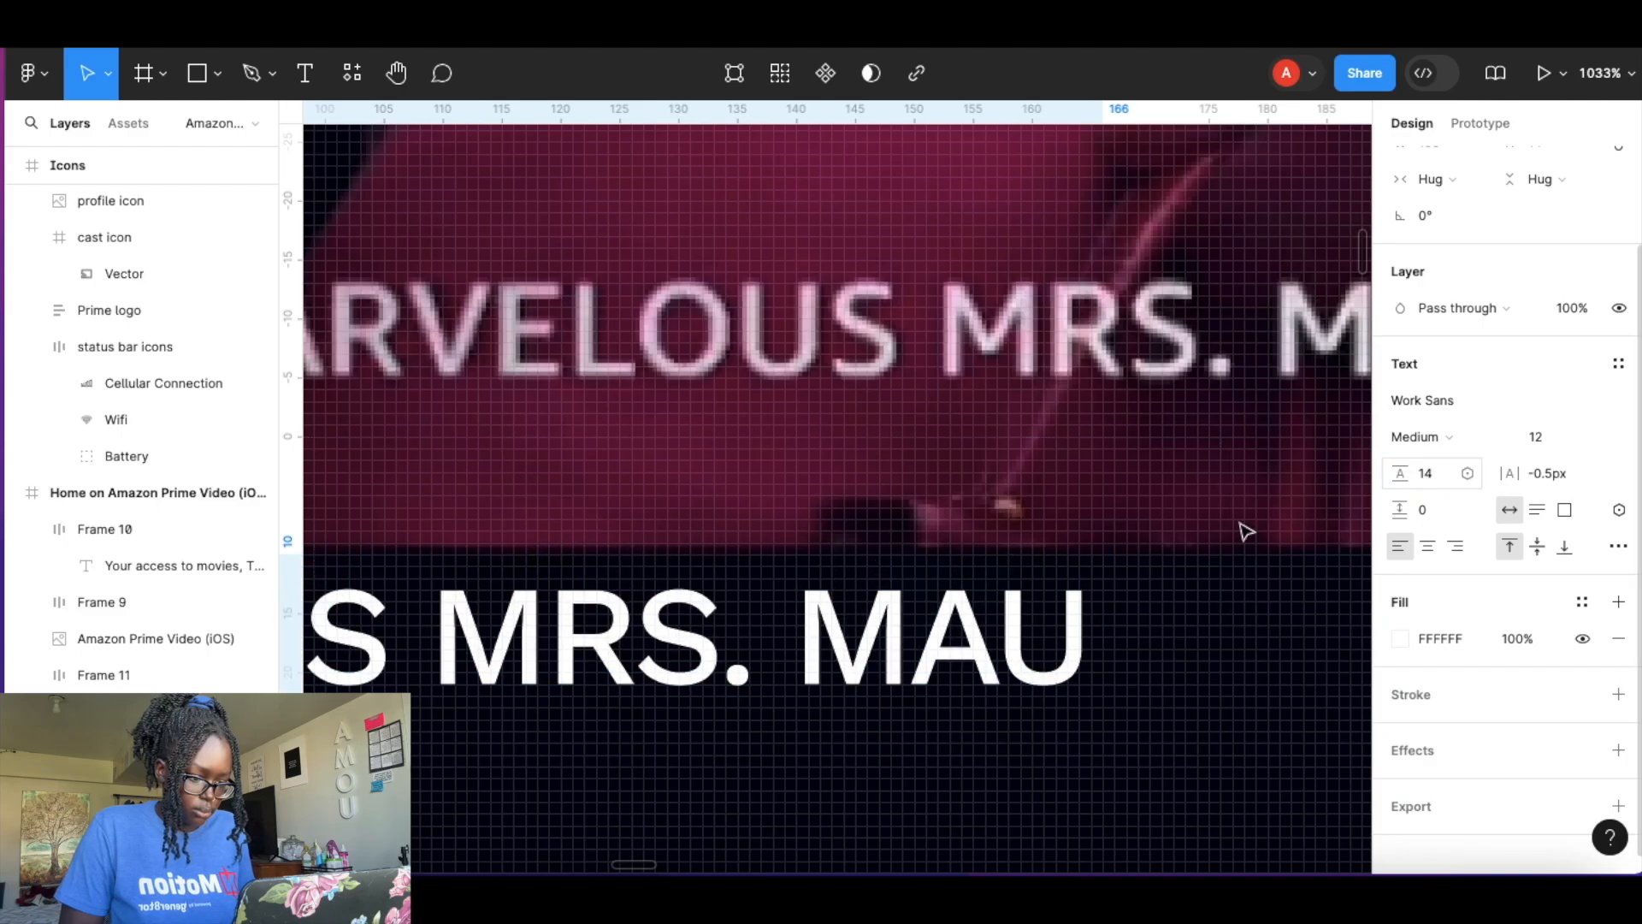
pyautogui.doubleClick(1053, 628)
pyautogui.press('BackSpace')
pyautogui.scroll(-10, 1002, 566)
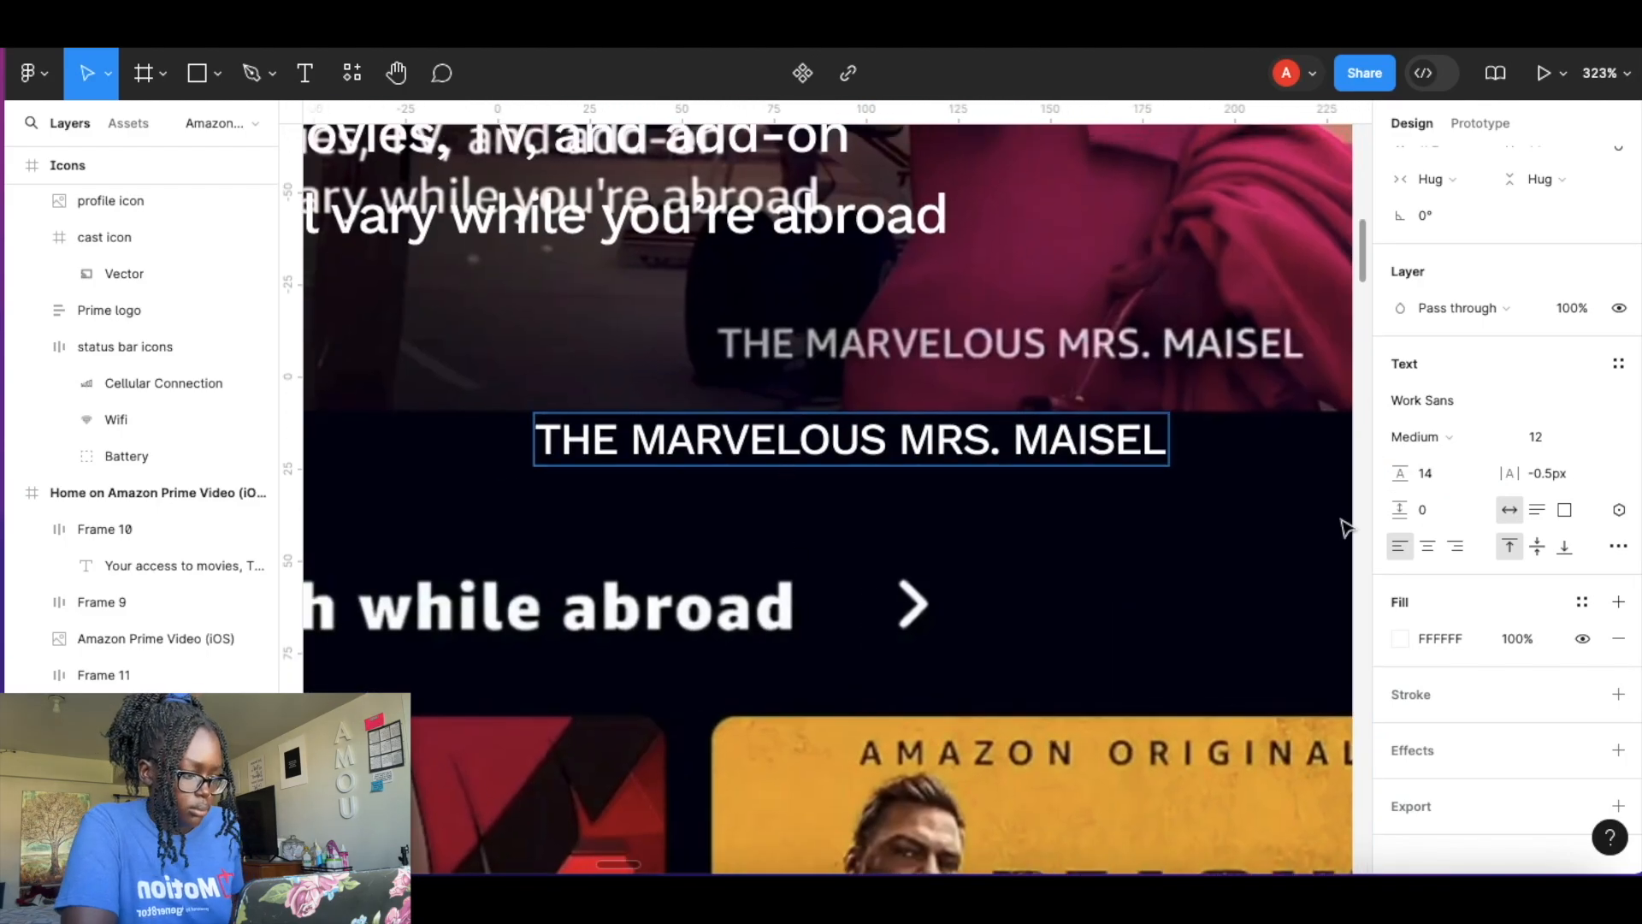
pyautogui.hotkey('ctrl', 'a')
pyautogui.press('Escape')
# Set the caption frame's horizontal and vertical padding to 0 and align it over the reference caption.
pyautogui.moveTo(1007, 448); pyautogui.dragTo(1235, 395)
pyautogui.click(1426, 428)
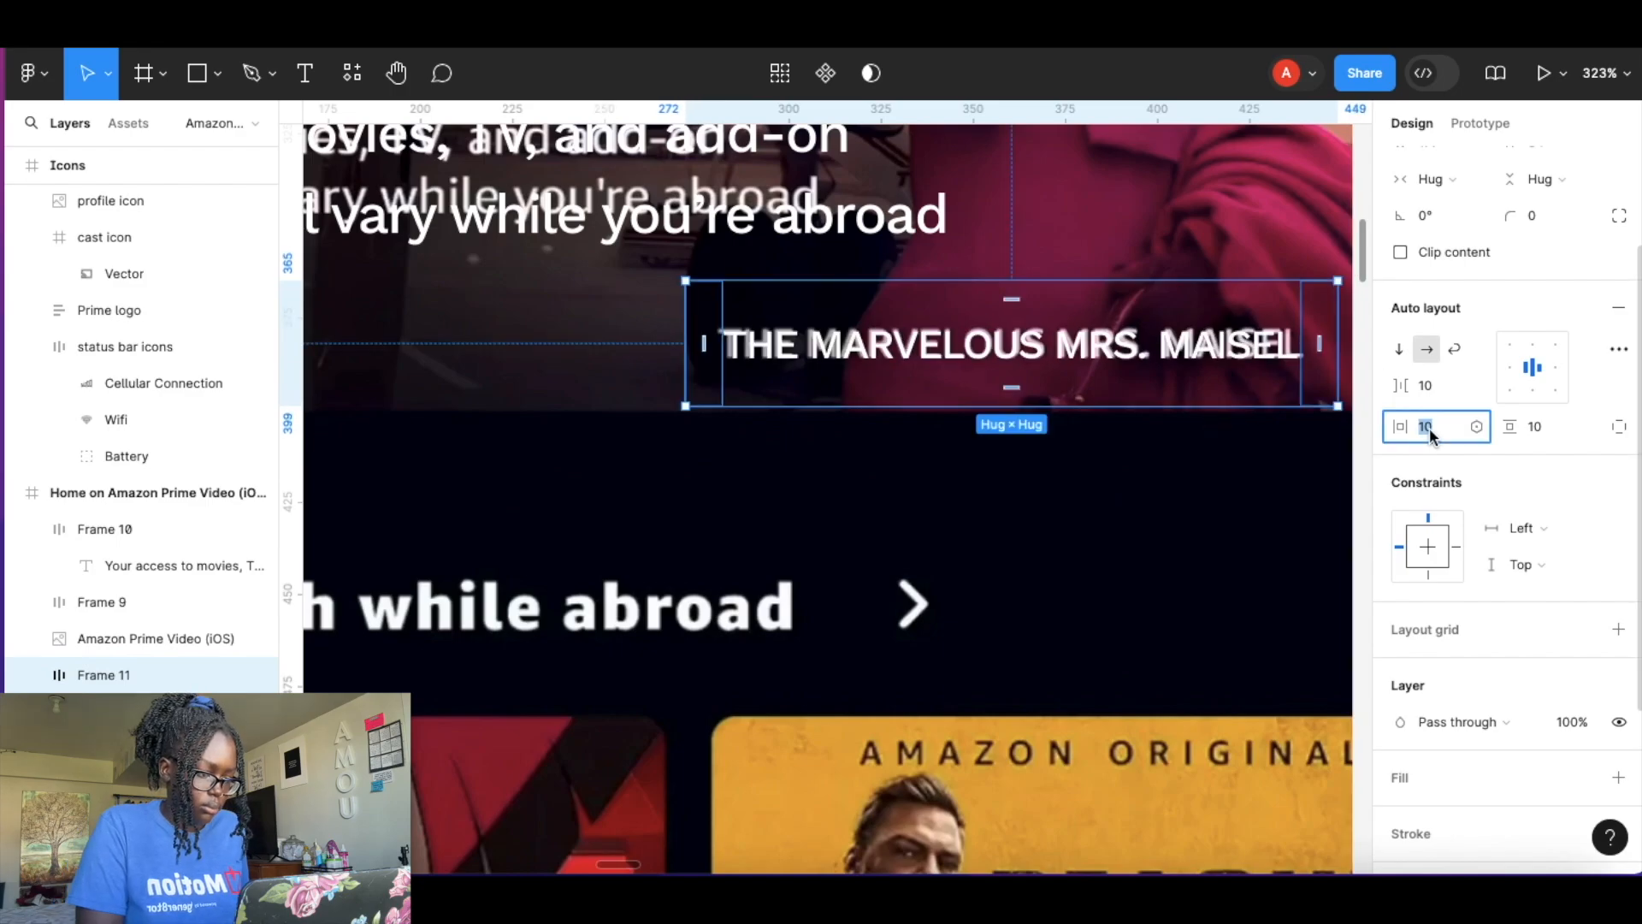
pyautogui.write('0')
pyautogui.click(1538, 428)
pyautogui.write('0')
pyautogui.moveTo(1154, 329); pyautogui.dragTo(1196, 372)
pyautogui.scroll(-10, 990, 475)
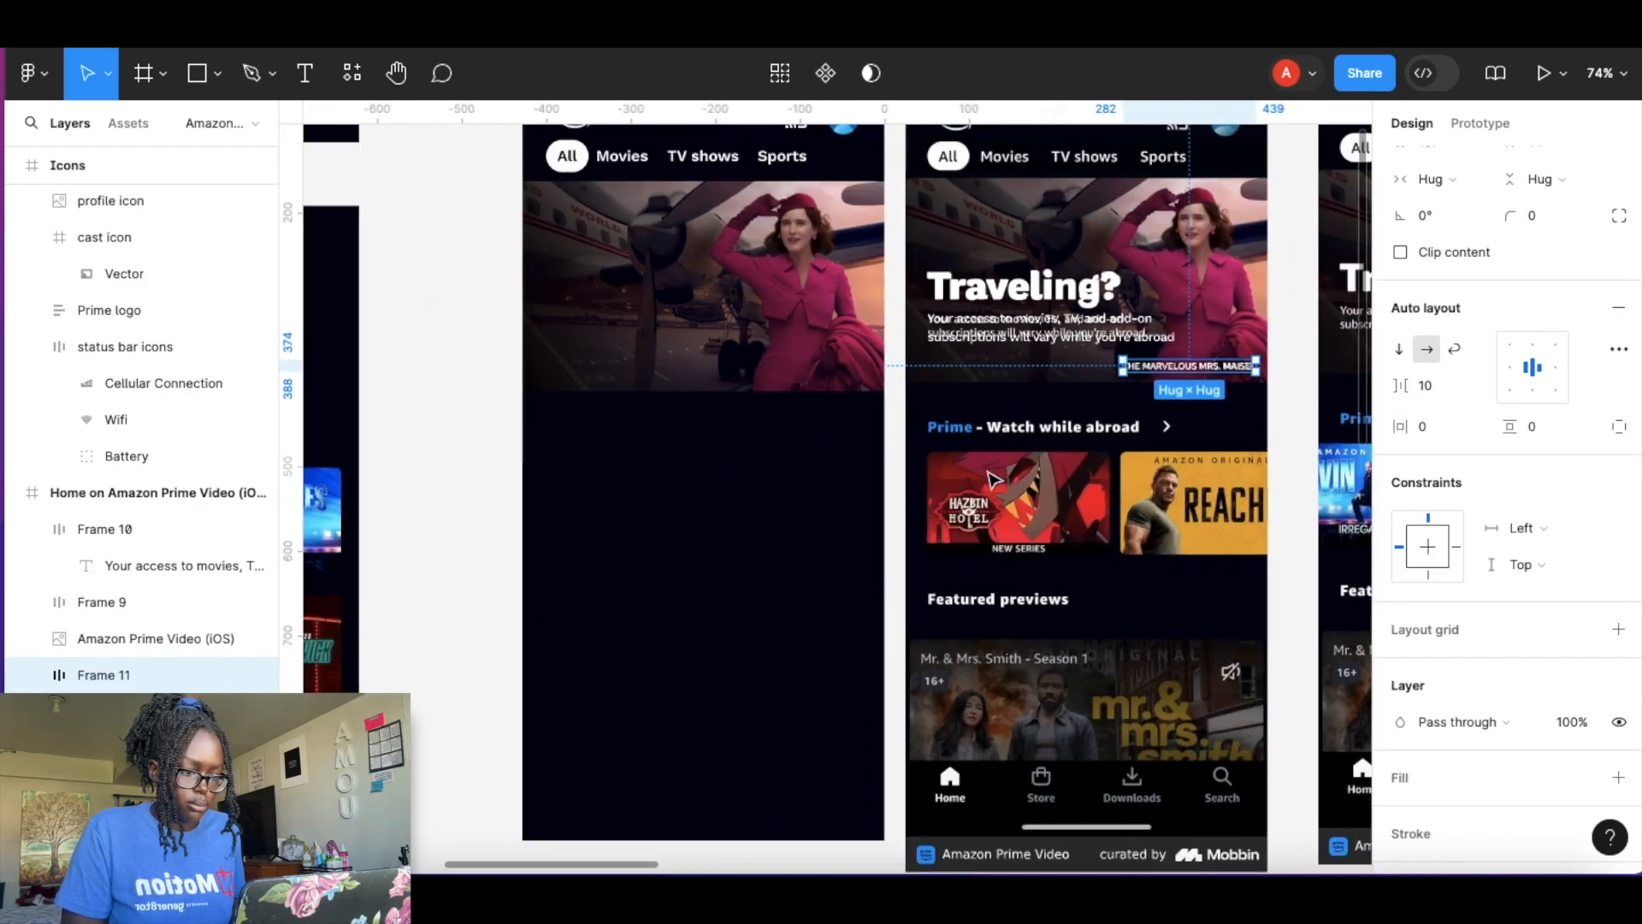
# Combine the heading and body text frames into a vertical auto layout frame and move it into the iPhone frame.
pyautogui.click(1083, 289)
pyautogui.click(1080, 329)
pyautogui.click(1083, 294)
pyautogui.keyDown('shift'); pyautogui.click(1092, 320); pyautogui.keyUp('shift')
pyautogui.hotkey('shift', 'a')
pyautogui.moveTo(1093, 315); pyautogui.dragTo(745, 295)
# Try to bring the text frame in front of the header picture using arrange commands.
pyautogui.rightClick(743, 295)
pyautogui.click(829, 267)
pyautogui.rightClick(755, 301)
pyautogui.click(812, 262)
pyautogui.moveTo(753, 322); pyautogui.dragTo(704, 313)
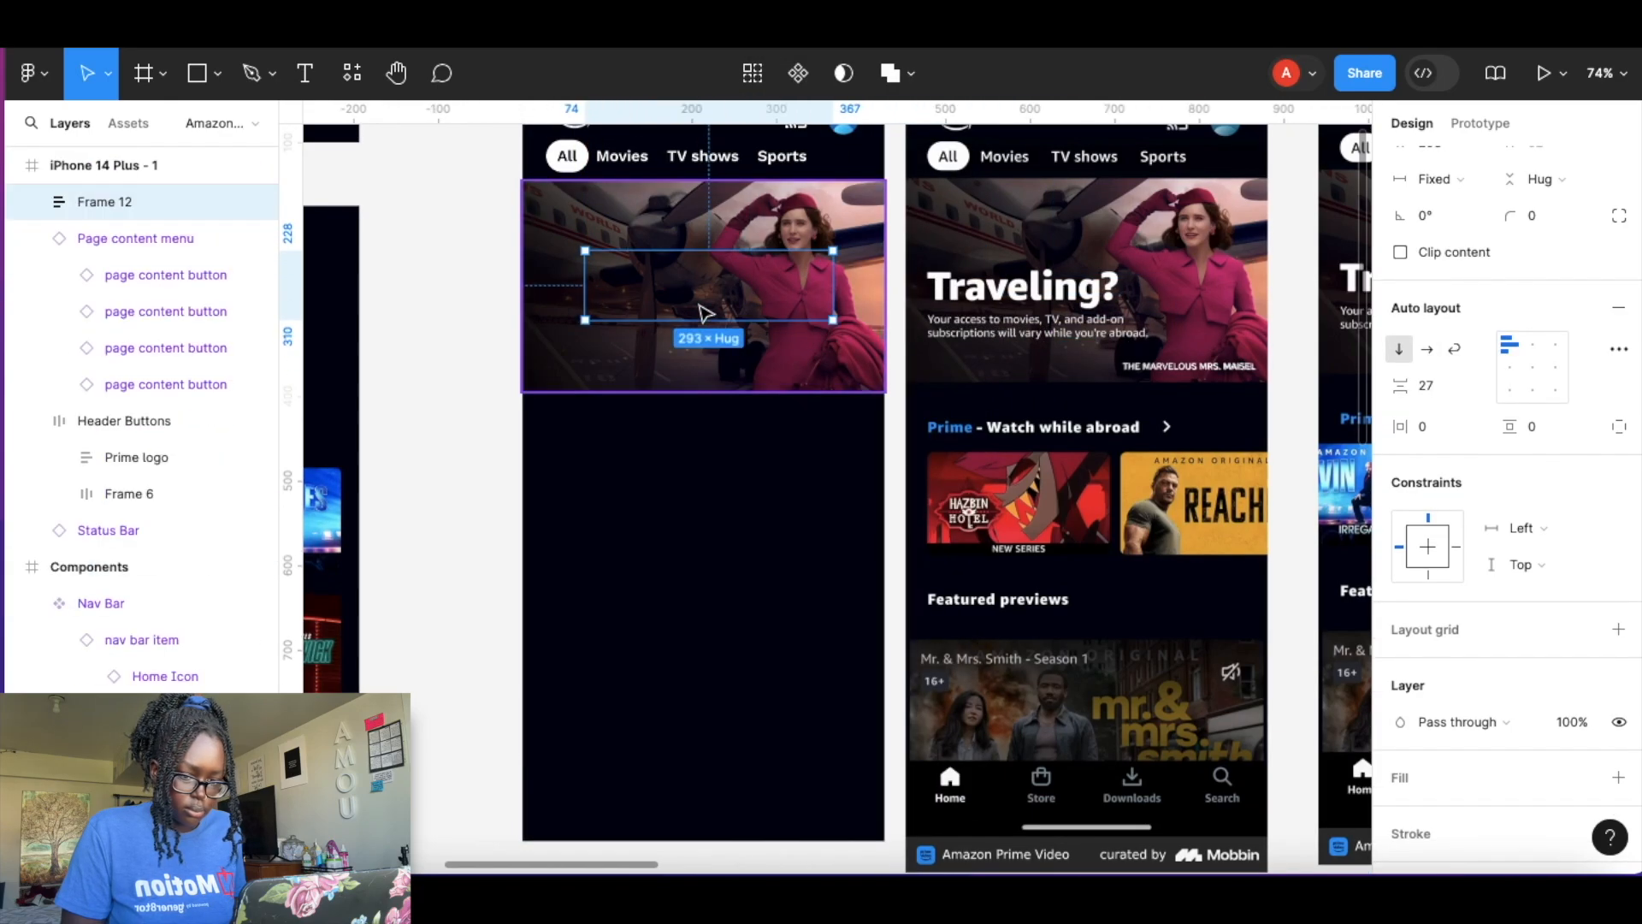
pyautogui.rightClick(701, 310)
pyautogui.click(778, 265)
pyautogui.doubleClick(778, 300)
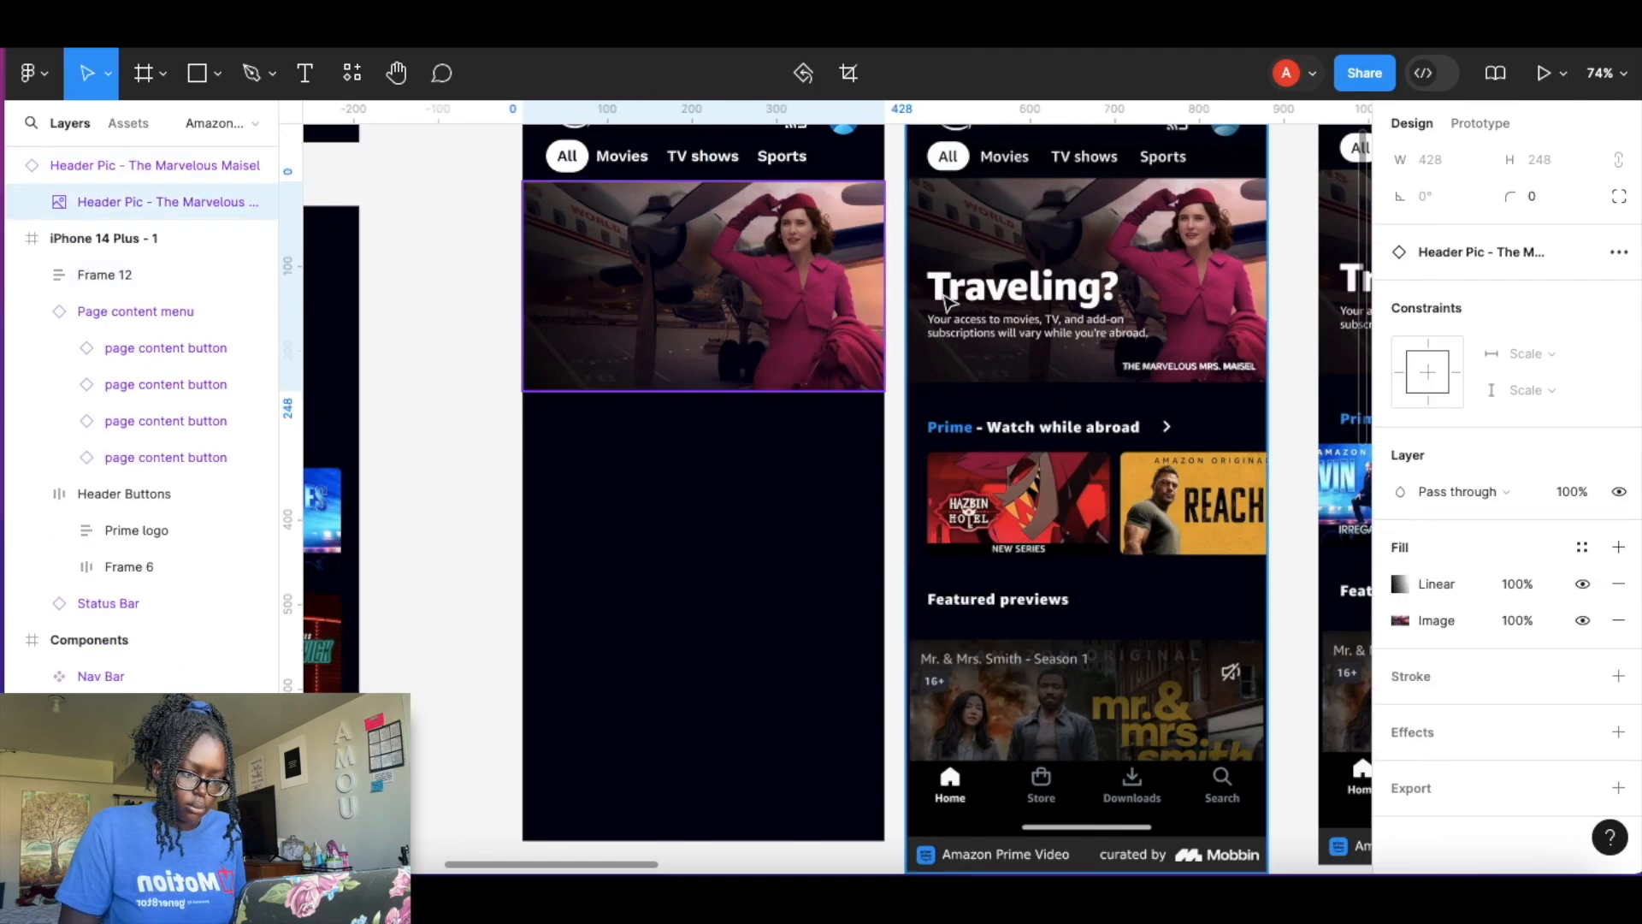
pyautogui.press('super+z')
pyautogui.press('super+z')
pyautogui.press('super+z')
pyautogui.click(896, 412)
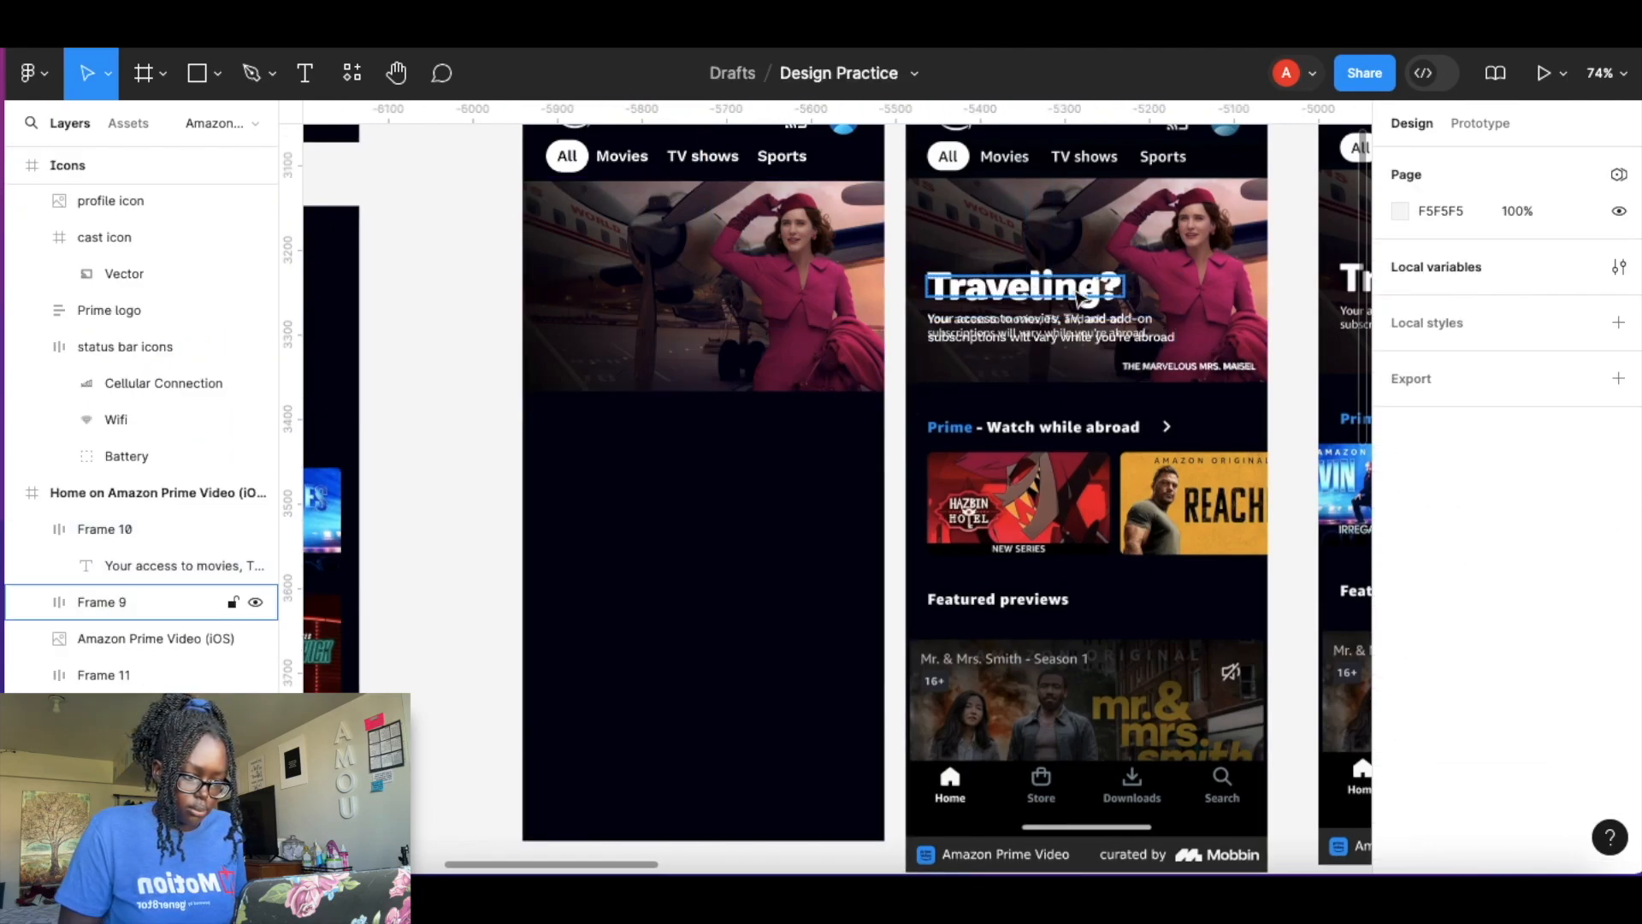
pyautogui.press('super+z')
pyautogui.press('super+z')
pyautogui.press('super+z')
pyautogui.press('super+z')
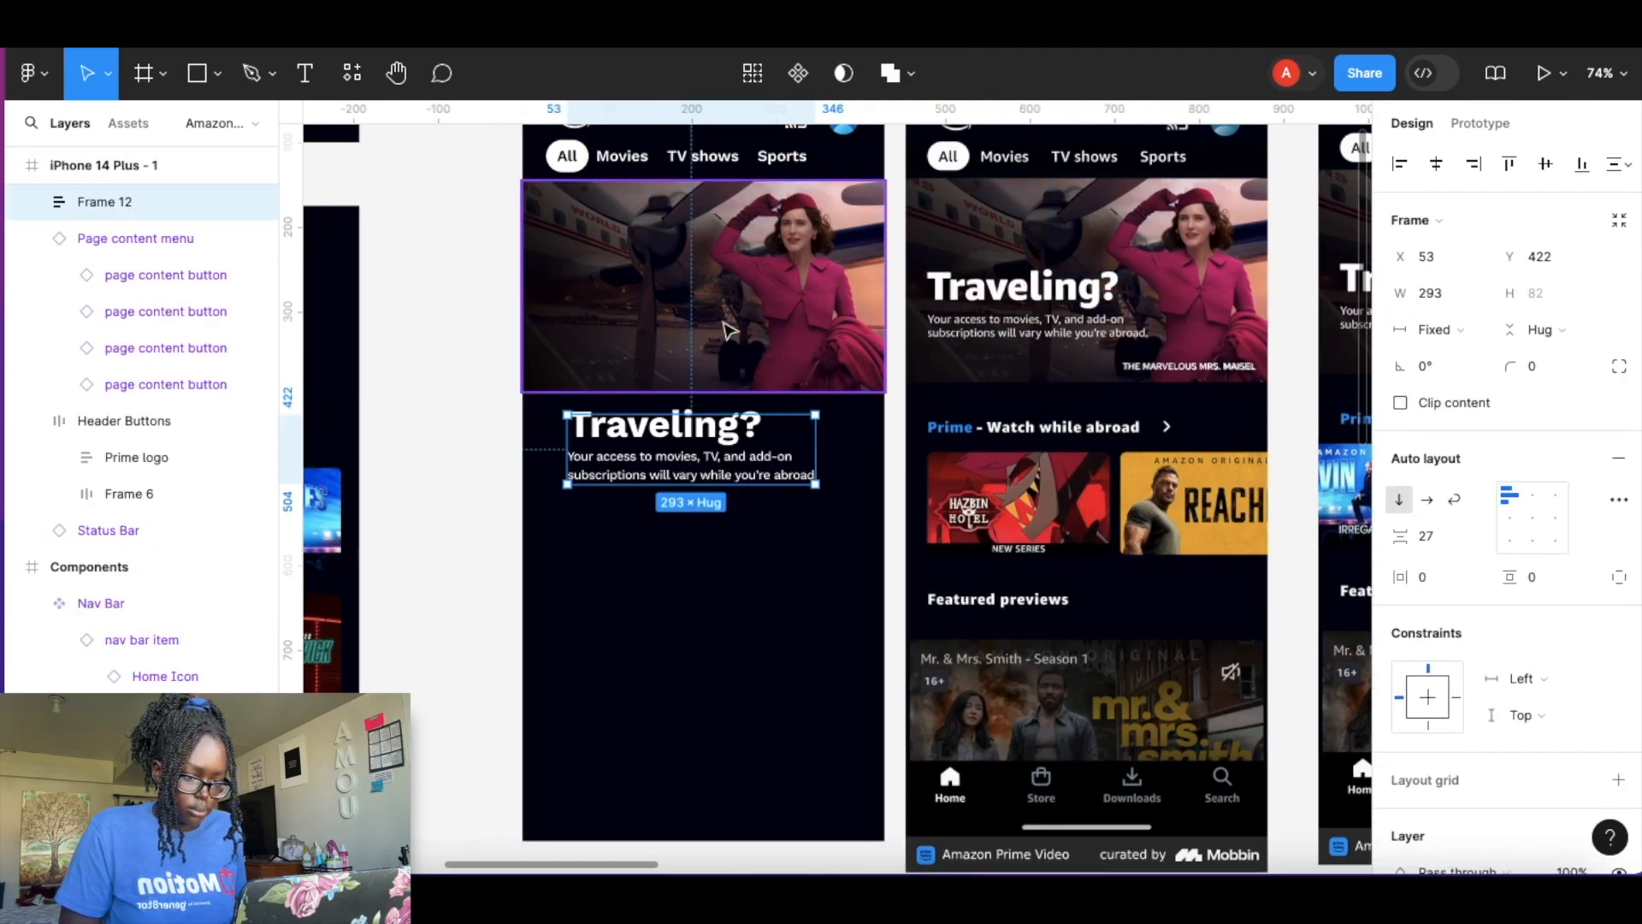
# Place the text frame above the header picture layer and move both it and the caption onto the picture.
pyautogui.moveTo(126, 167); pyautogui.dragTo(124, 296)
pyautogui.moveTo(675, 462); pyautogui.dragTo(657, 310)
pyautogui.click(1199, 368)
pyautogui.moveTo(1199, 368); pyautogui.dragTo(807, 366)
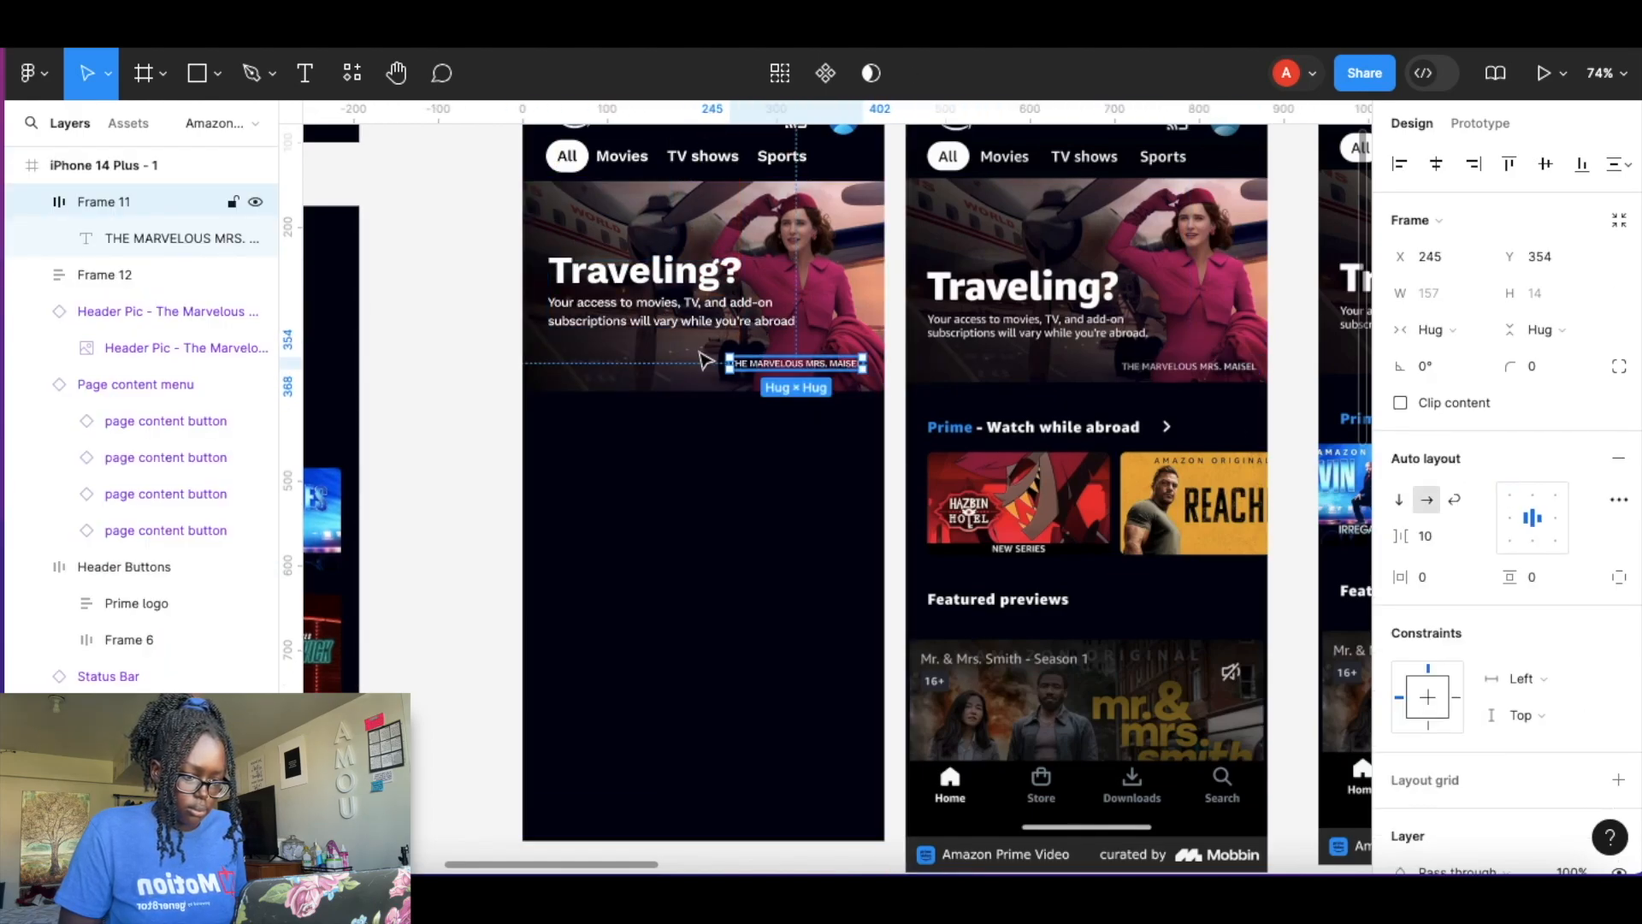
# Add a horizontal ruler guide across the header picture and nudge the text frame down to it.
pyautogui.click(510, 337)
pyautogui.scroll(2, 510, 337)
pyautogui.hscroll(1, 511, 337)
pyautogui.hscroll(1, 510, 342)
pyautogui.moveTo(856, 111); pyautogui.dragTo(888, 358)
pyautogui.moveTo(585, 389); pyautogui.dragTo(584, 399)
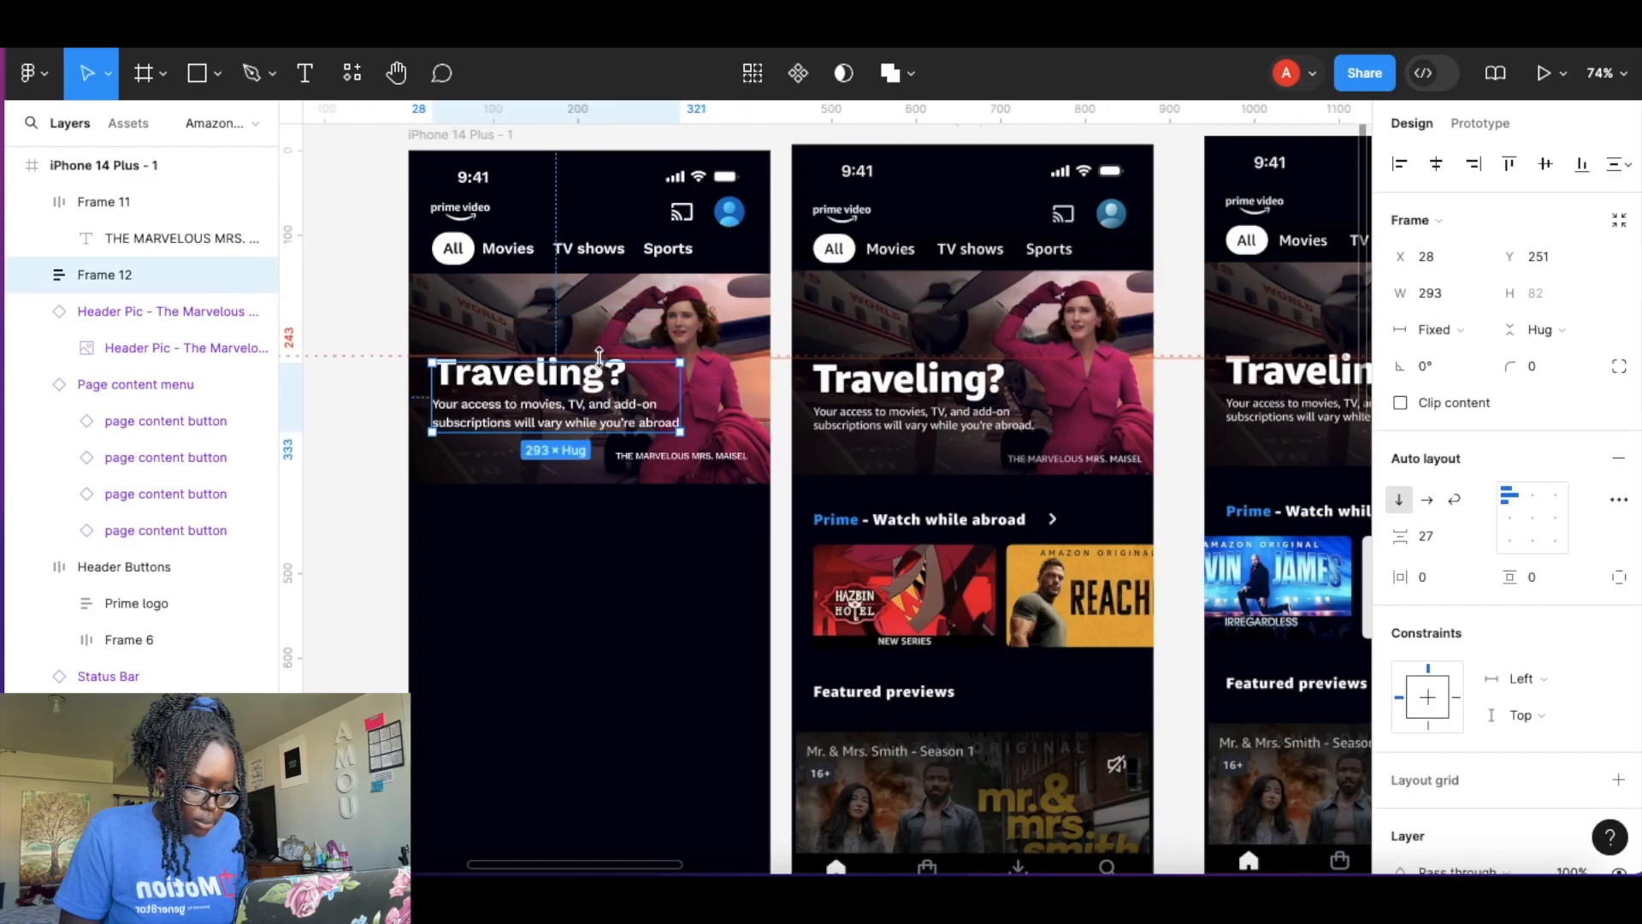
# Nudge the heading and body text frame slightly up on the header picture.
pyautogui.scroll(8, 603, 351)
pyautogui.moveTo(704, 381); pyautogui.dragTo(751, 361)
pyautogui.scroll(-7, 752, 361)
pyautogui.hscroll(4, 752, 361)
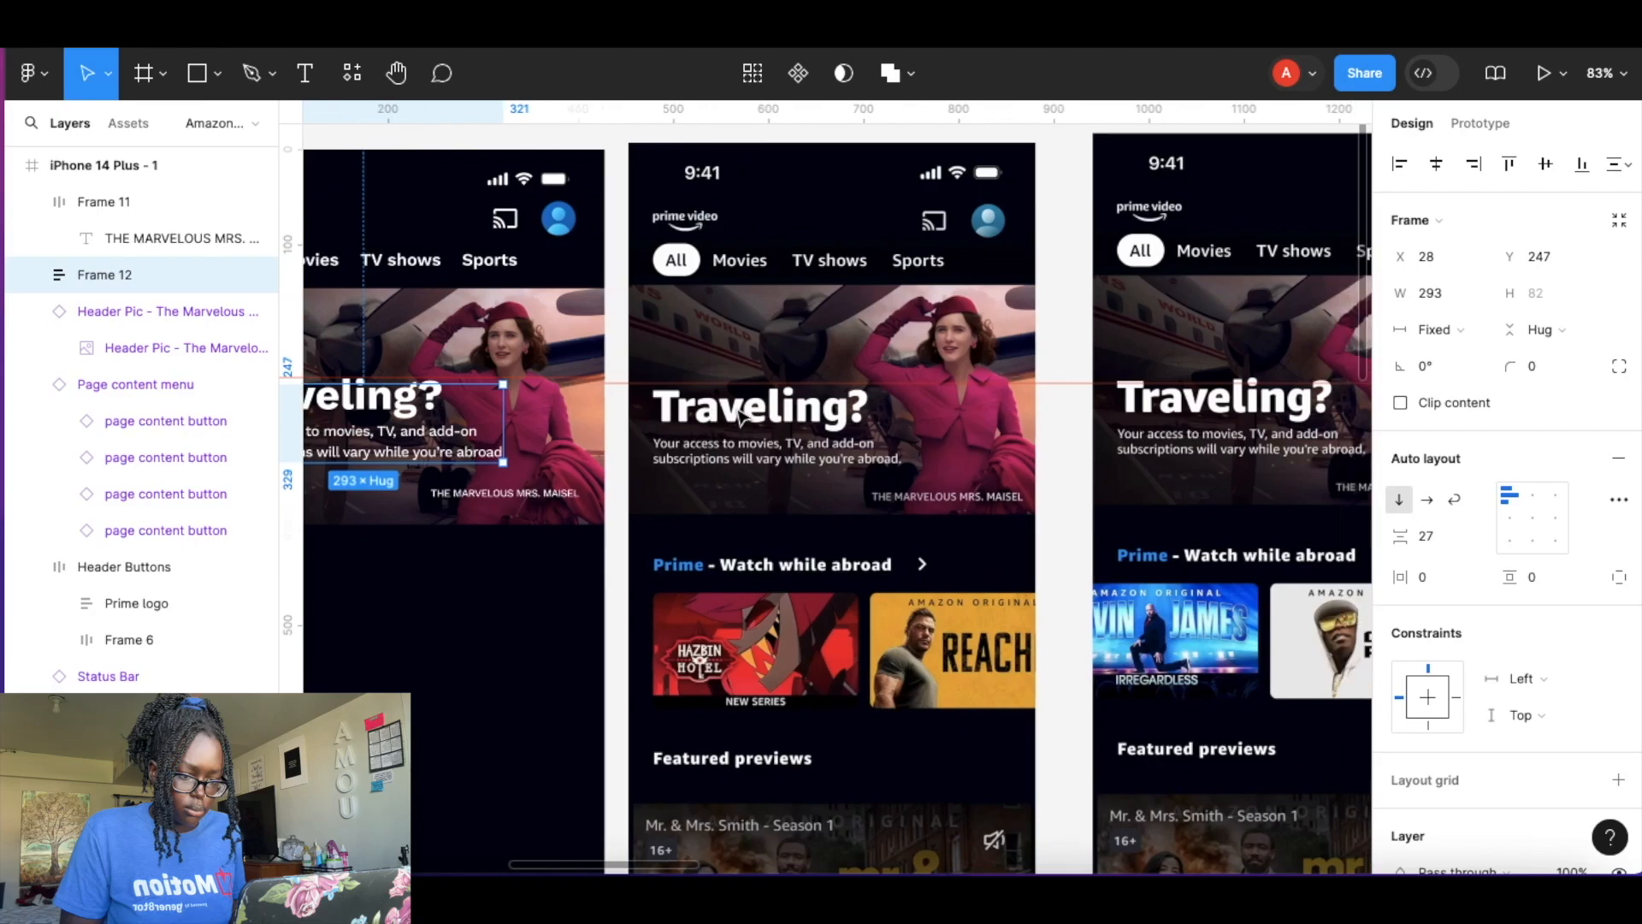
# Remove the horizontal ruler guides from across the header picture.
pyautogui.click(590, 384)
pyautogui.press('Delete')
pyautogui.click(502, 377)
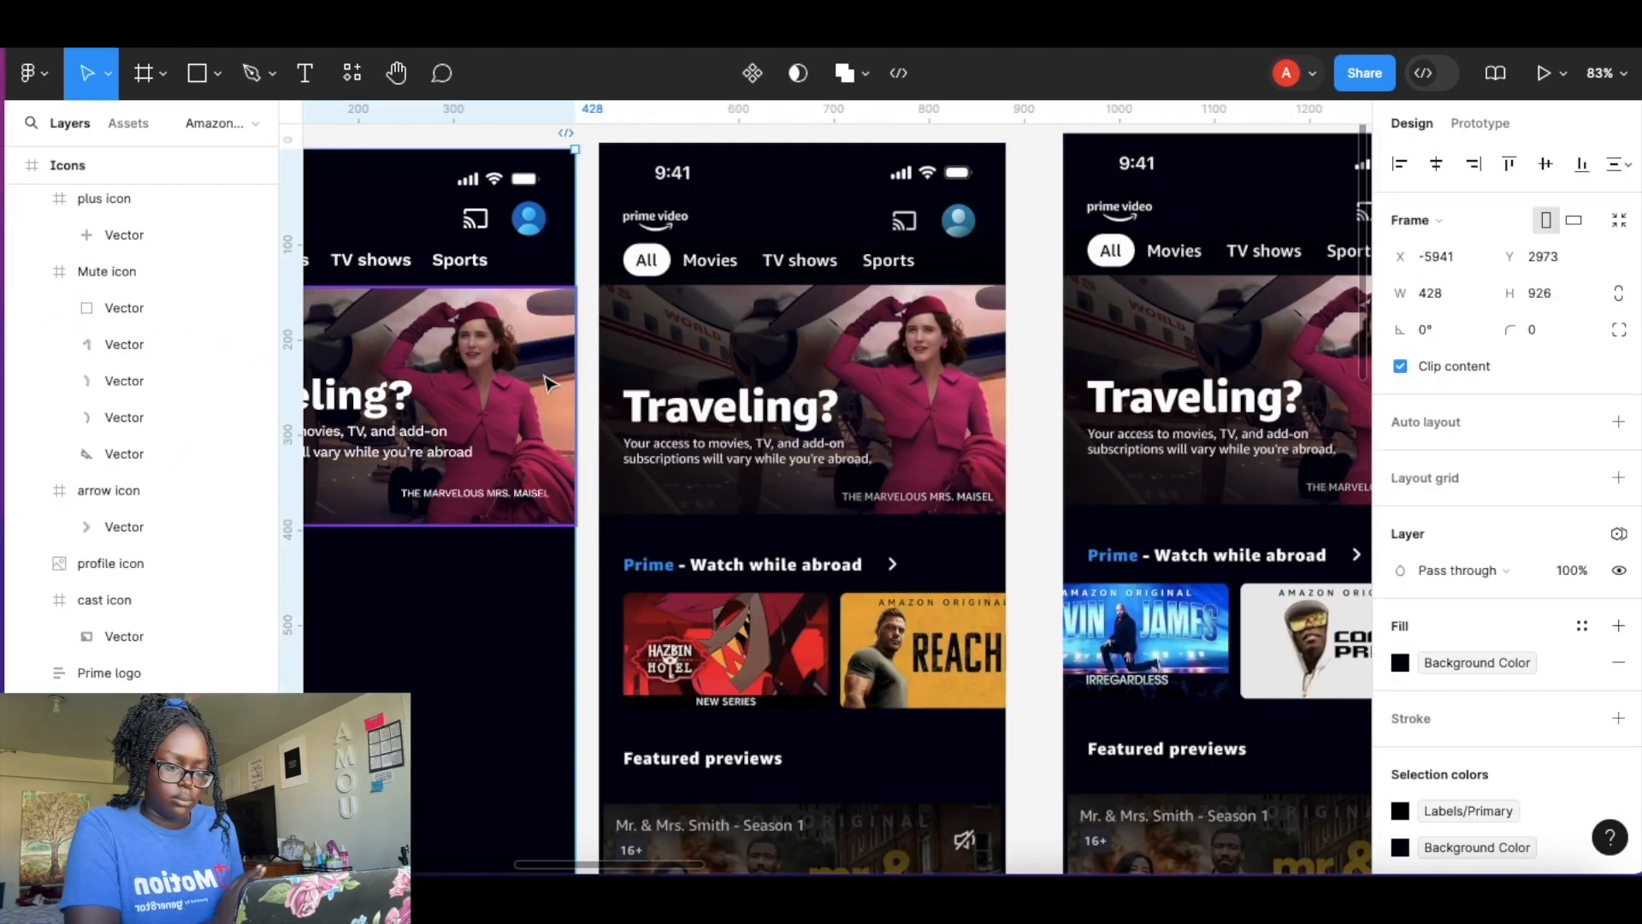
pyautogui.scroll(-3, 831, 329)
pyautogui.hscroll(-4, 831, 329)
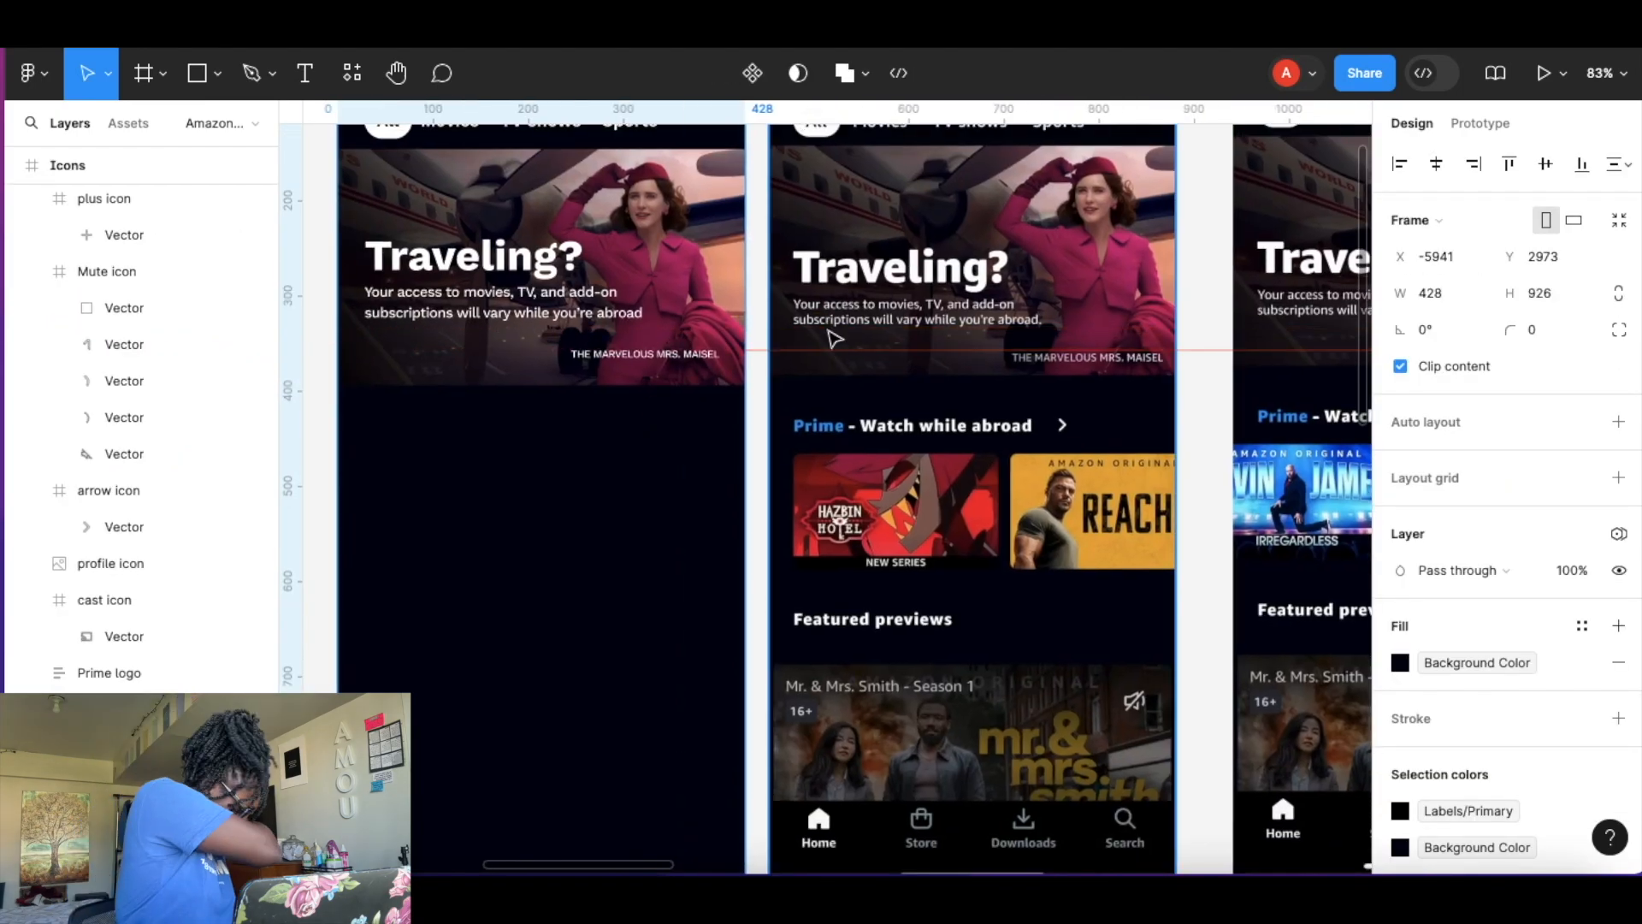
pyautogui.press('Delete')
pyautogui.press('super+z')
pyautogui.click(761, 350)
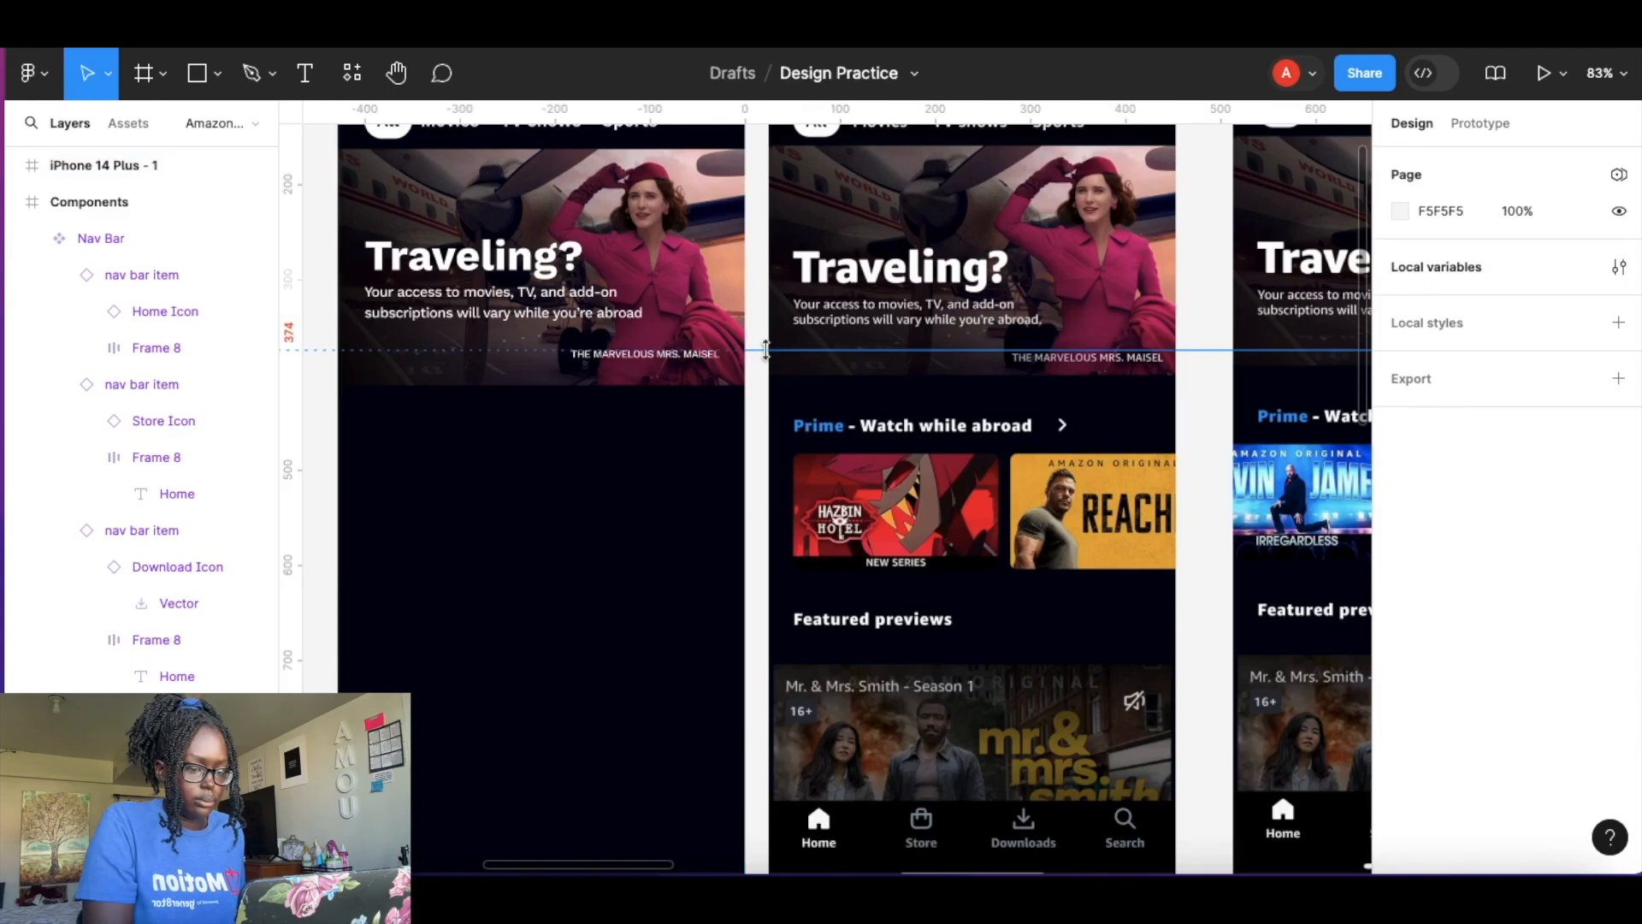
pyautogui.press('Delete')
# Examine the prototype and reference home screens side by side, down to the featured previews section.
pyautogui.scroll(-5, 695, 398)
pyautogui.scroll(4, 652, 399)
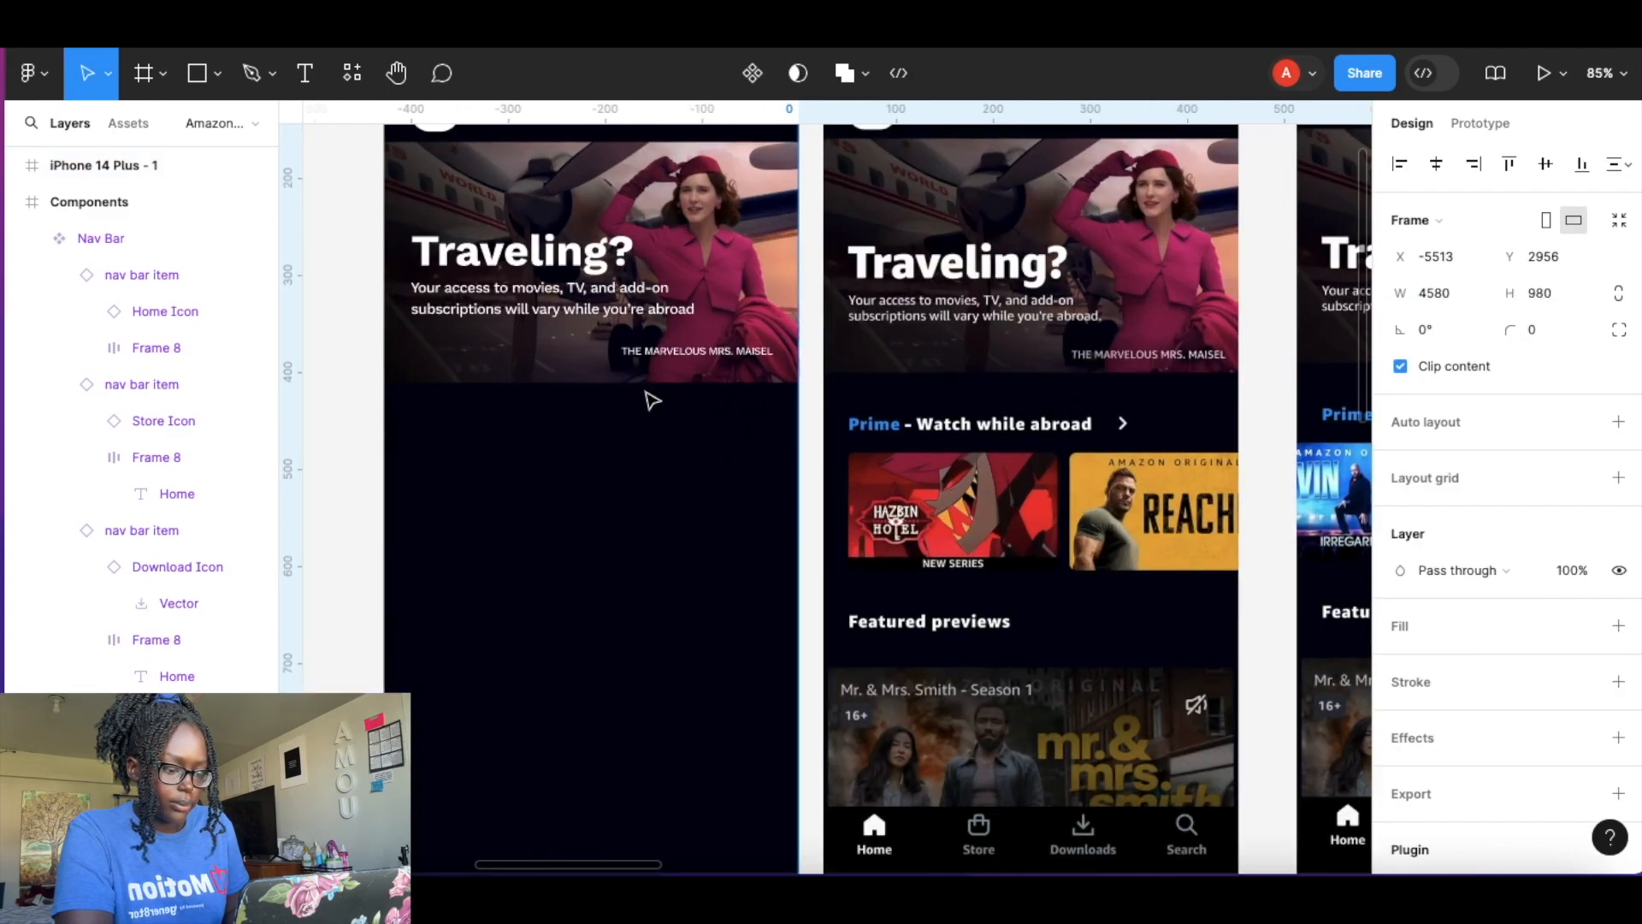
pyautogui.scroll(2, 653, 399)
pyautogui.hscroll(-1, 652, 400)
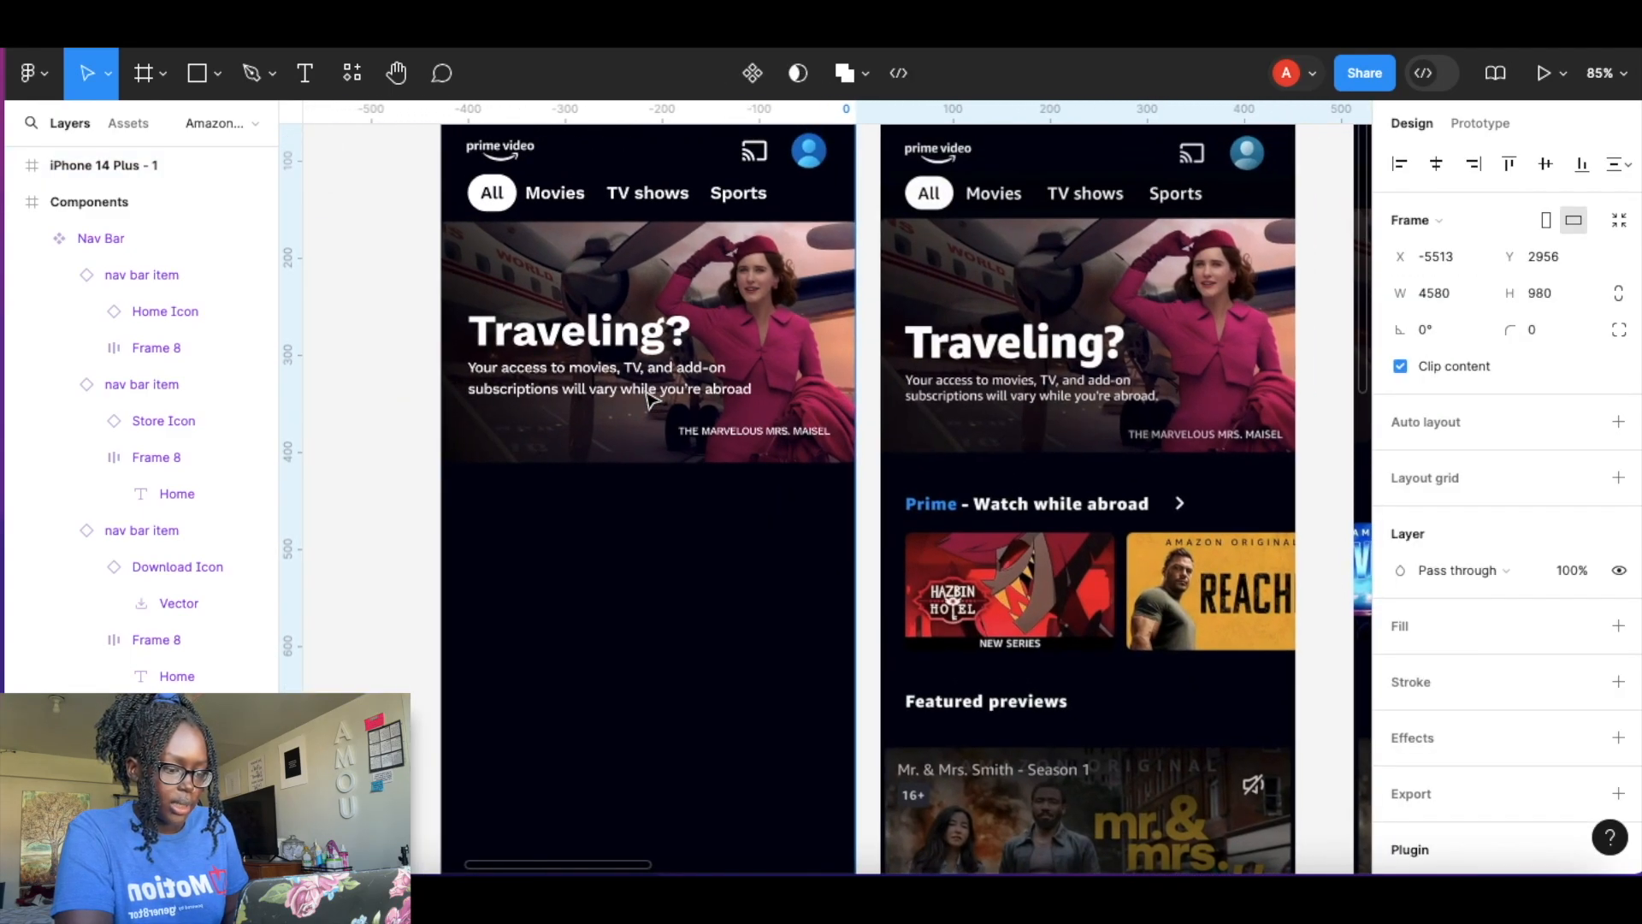
pyautogui.scroll(-4, 647, 396)
pyautogui.hscroll(4, 647, 396)
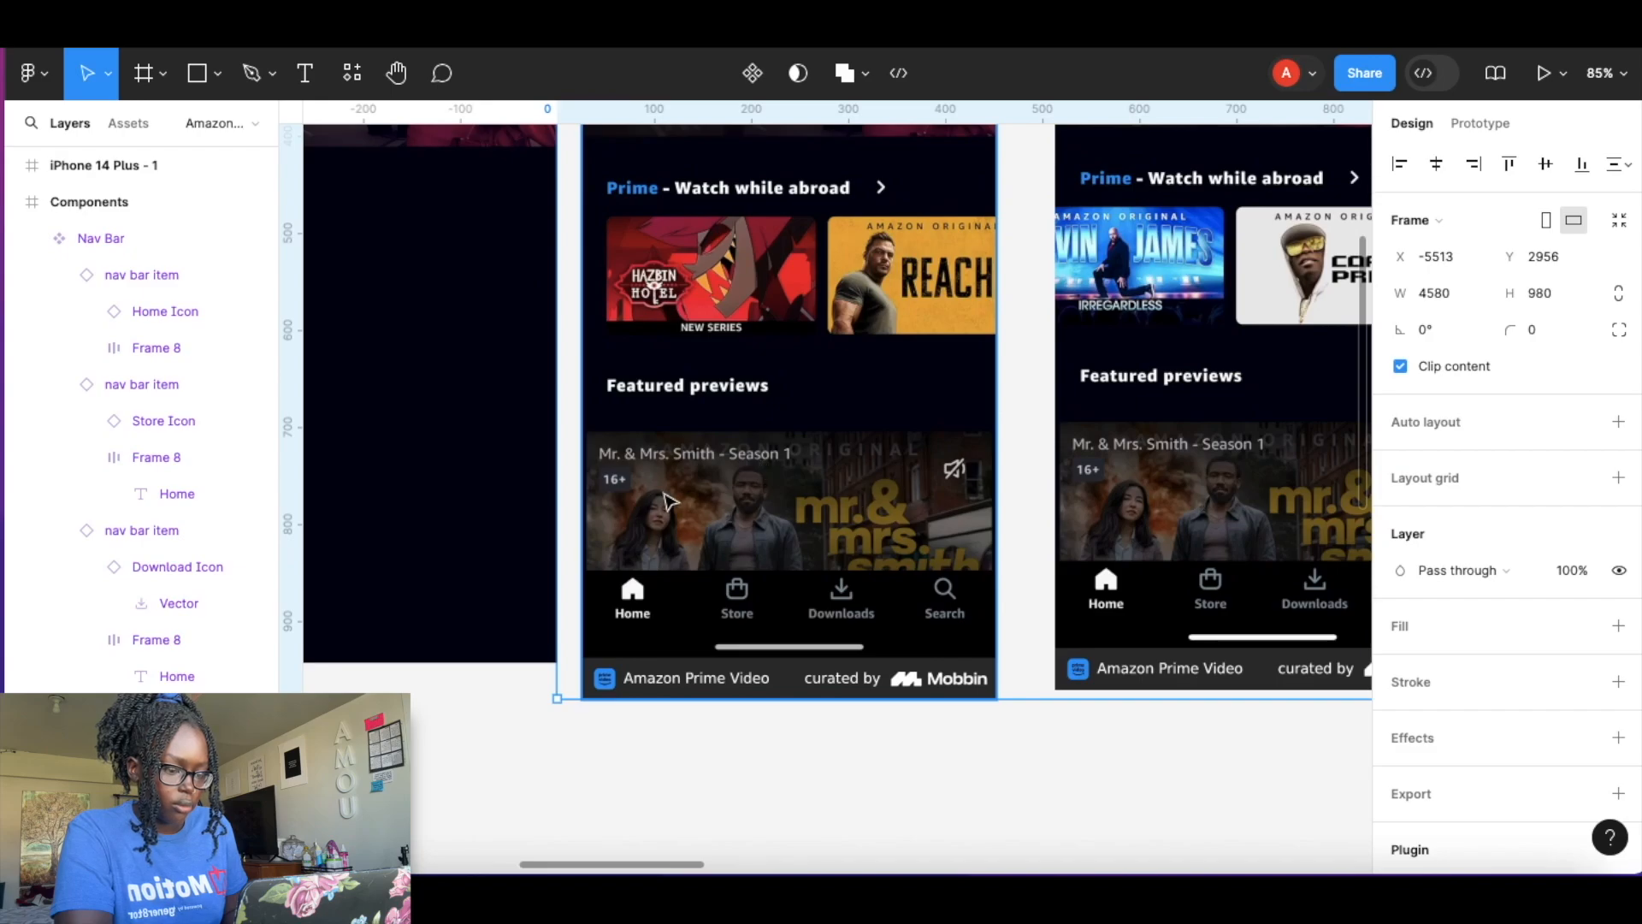
pyautogui.scroll(2, 689, 468)
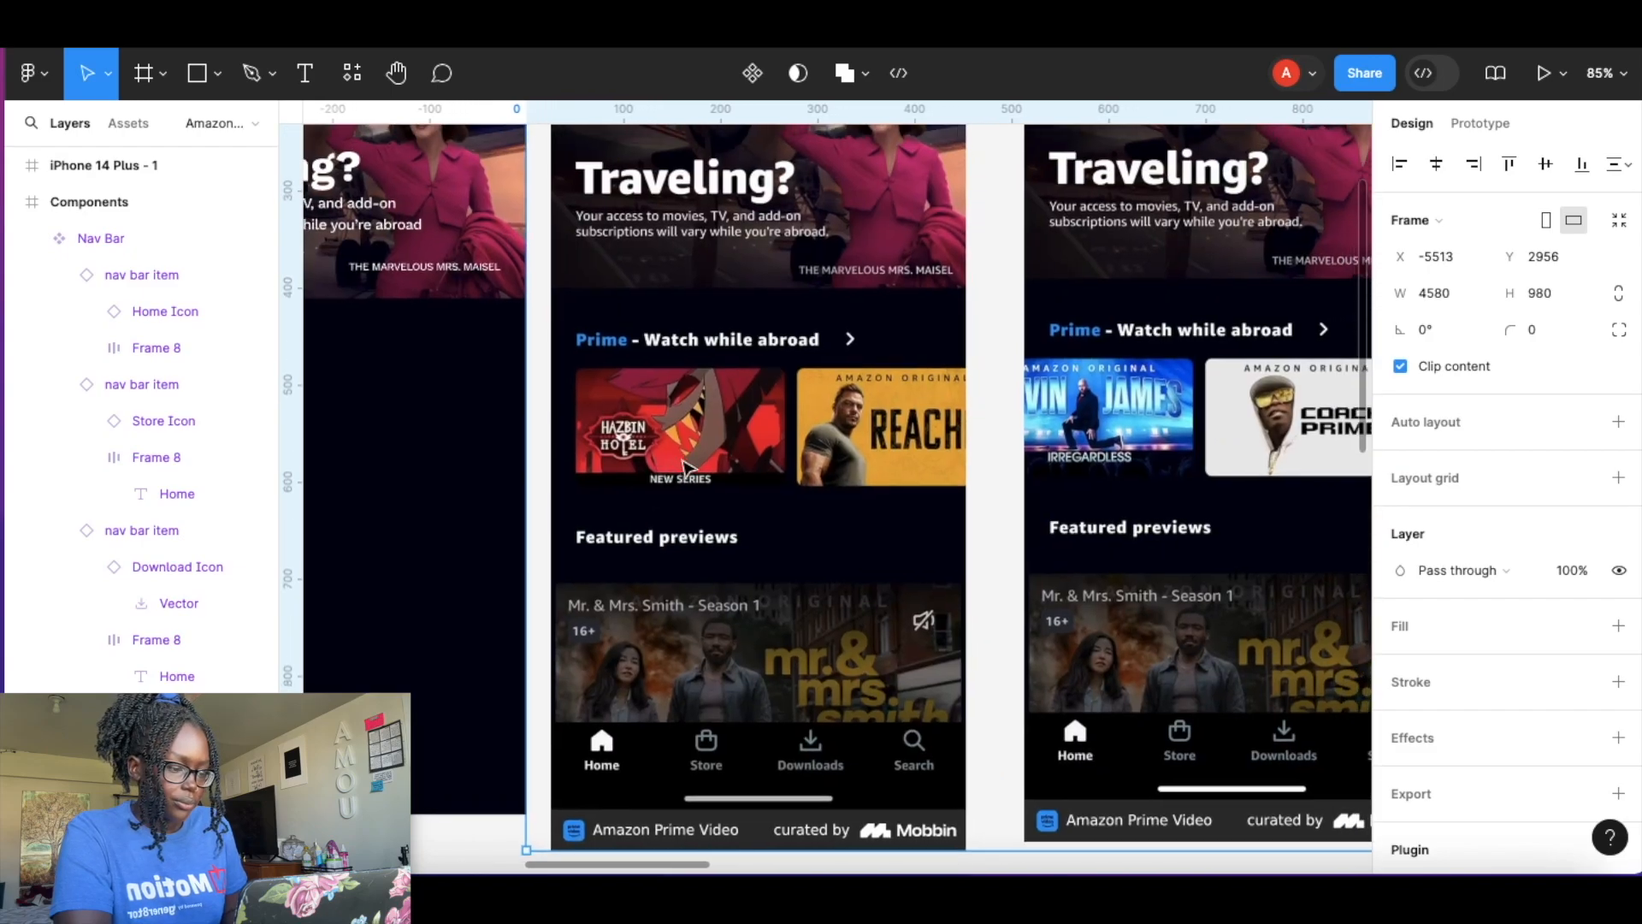
pyautogui.scroll(-3, 688, 468)
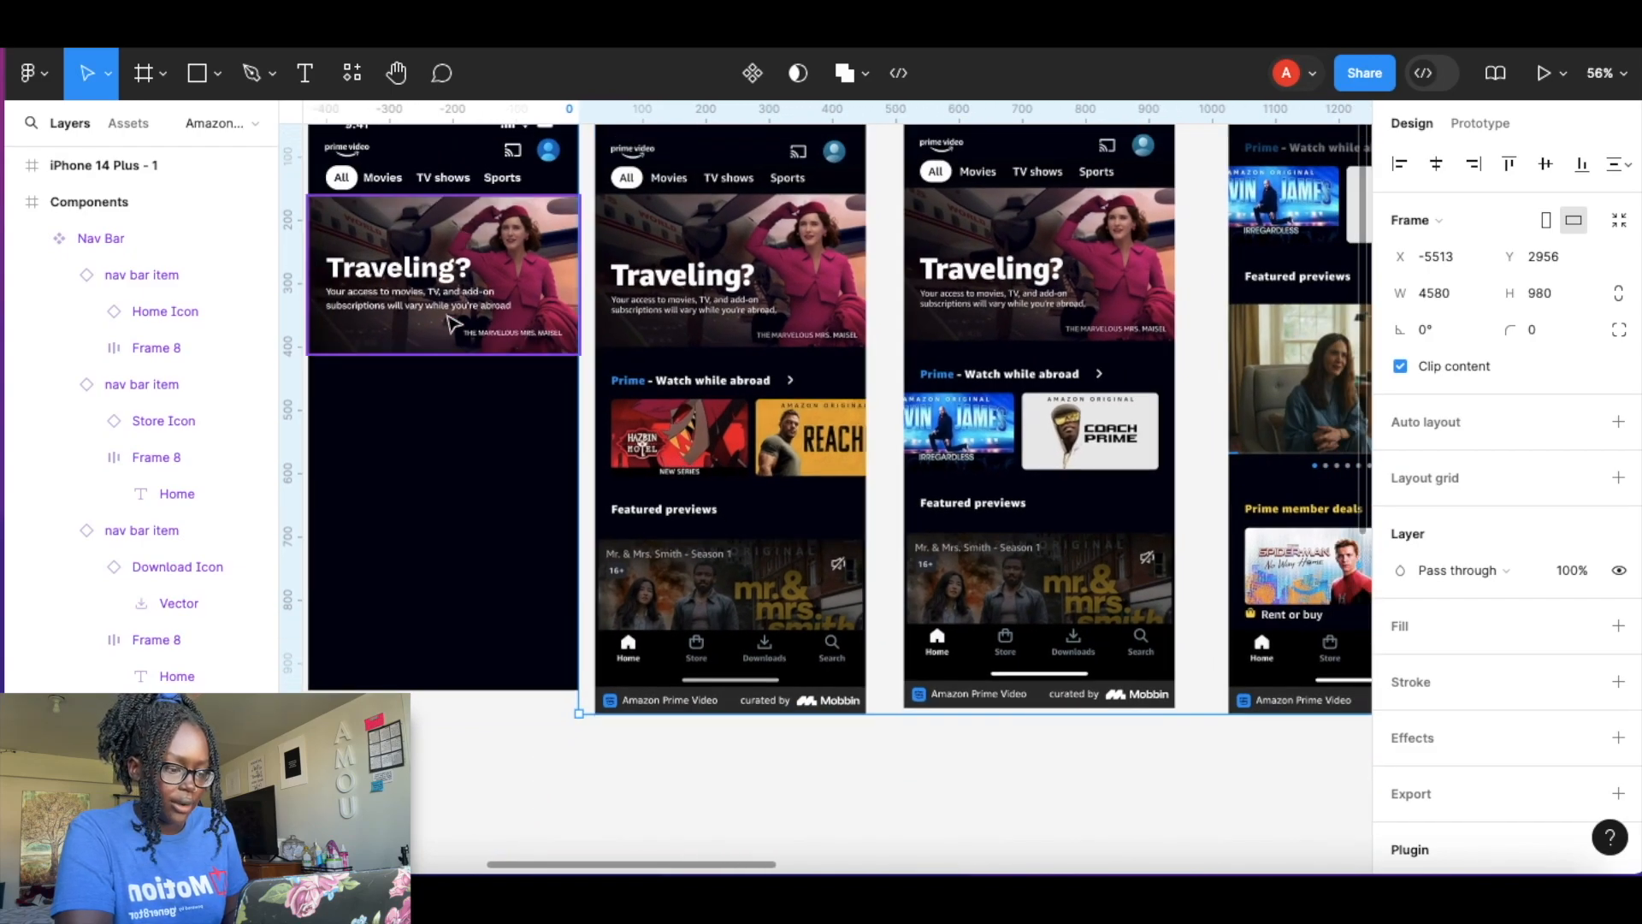
pyautogui.hscroll(3, 656, 400)
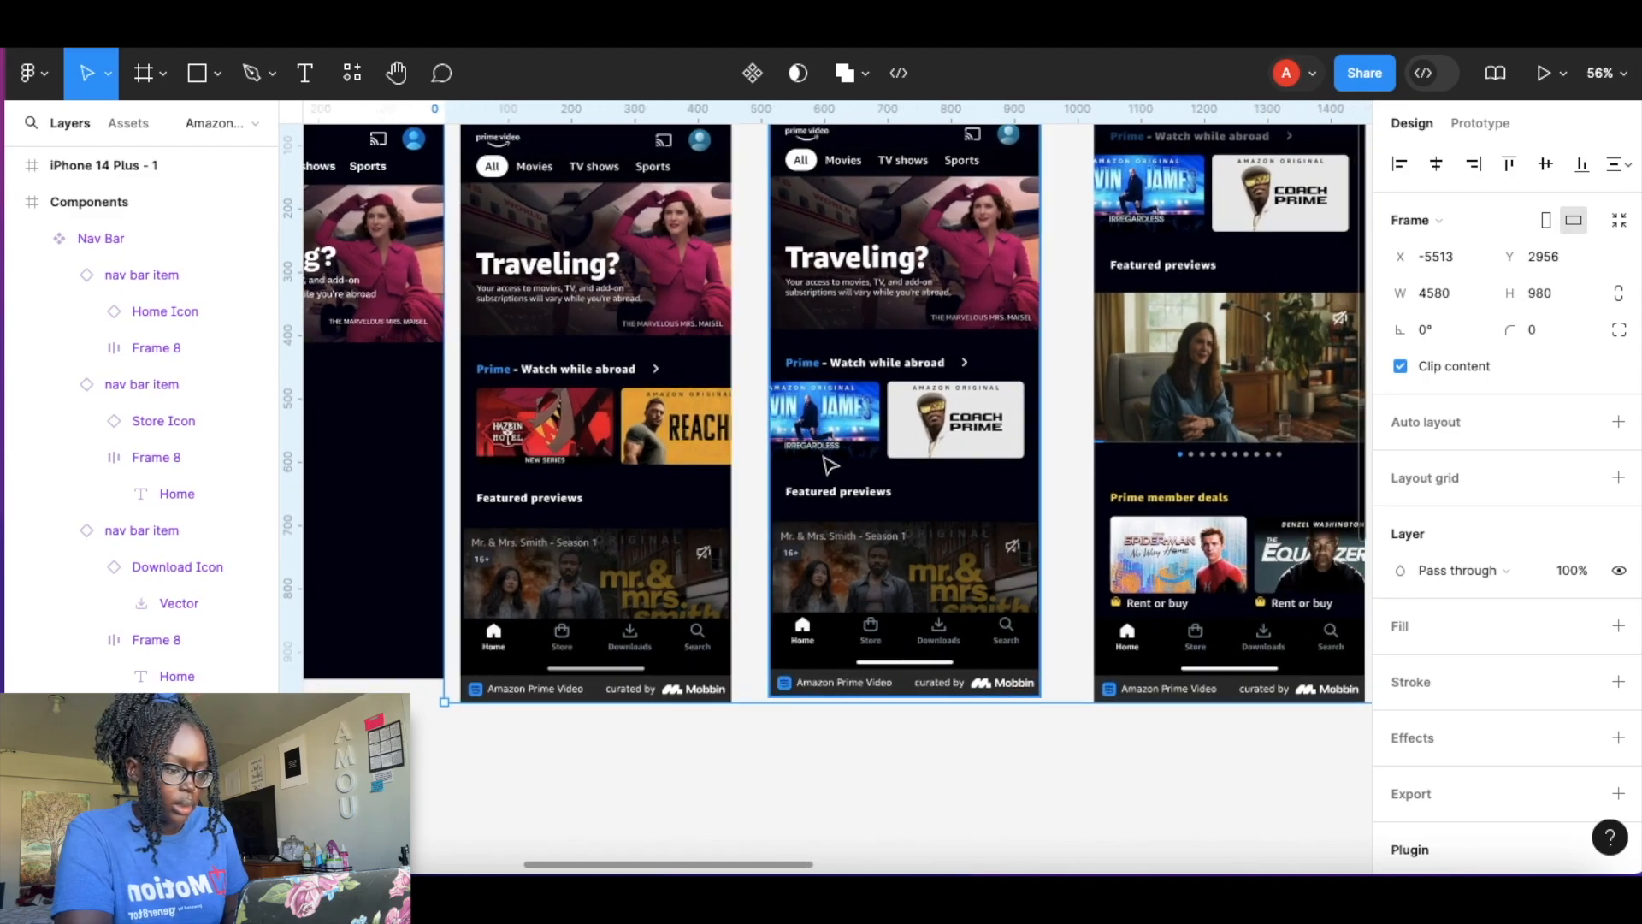
pyautogui.hscroll(3, 830, 464)
pyautogui.scroll(-3, 830, 464)
pyautogui.hscroll(-5, 828, 465)
pyautogui.hscroll(-5, 828, 465)
# Paste the Mr. & Mrs. Smith photo into the featured previews slot of the reference-sized screen.
pyautogui.click(1059, 346)
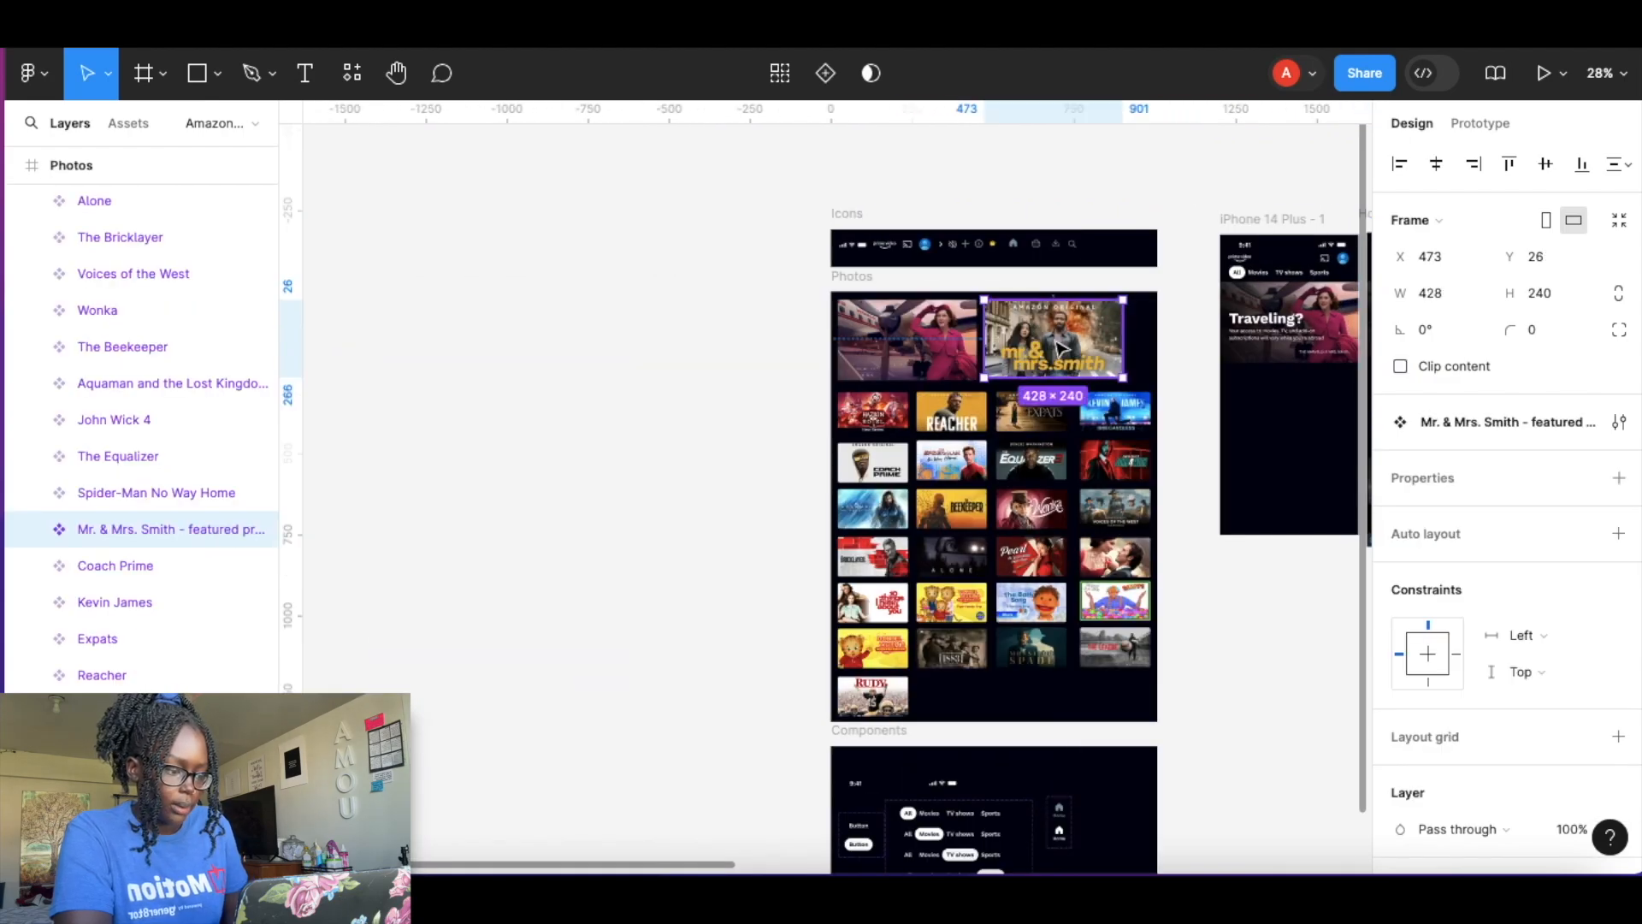
pyautogui.hscroll(10, 1052, 377)
pyautogui.scroll(3, 871, 335)
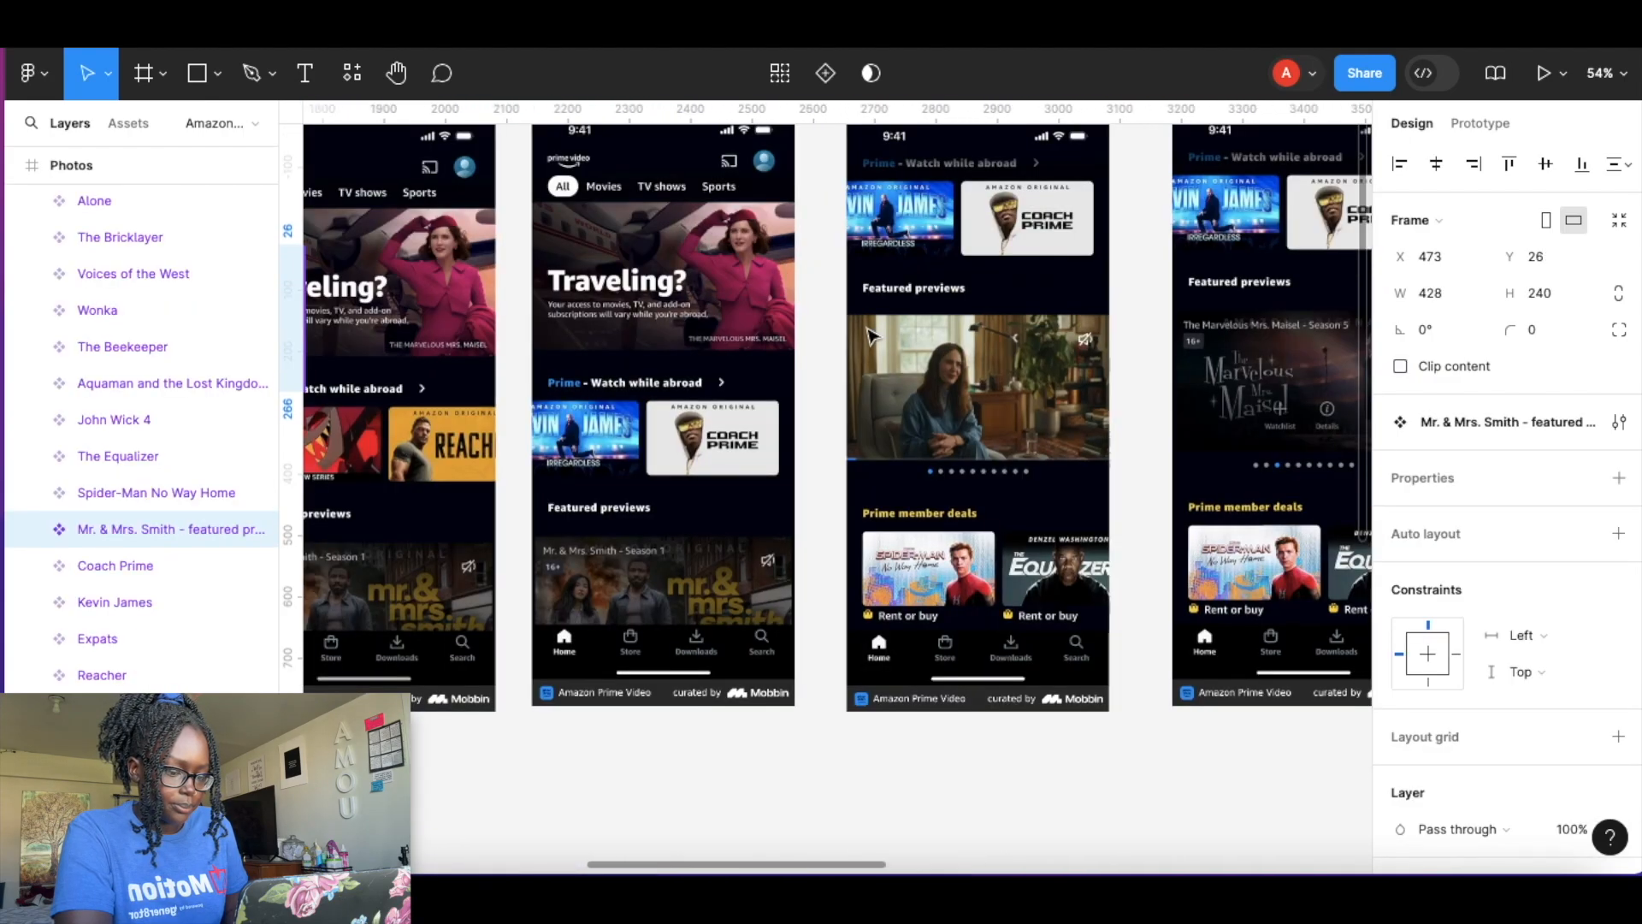
pyautogui.scroll(3, 913, 379)
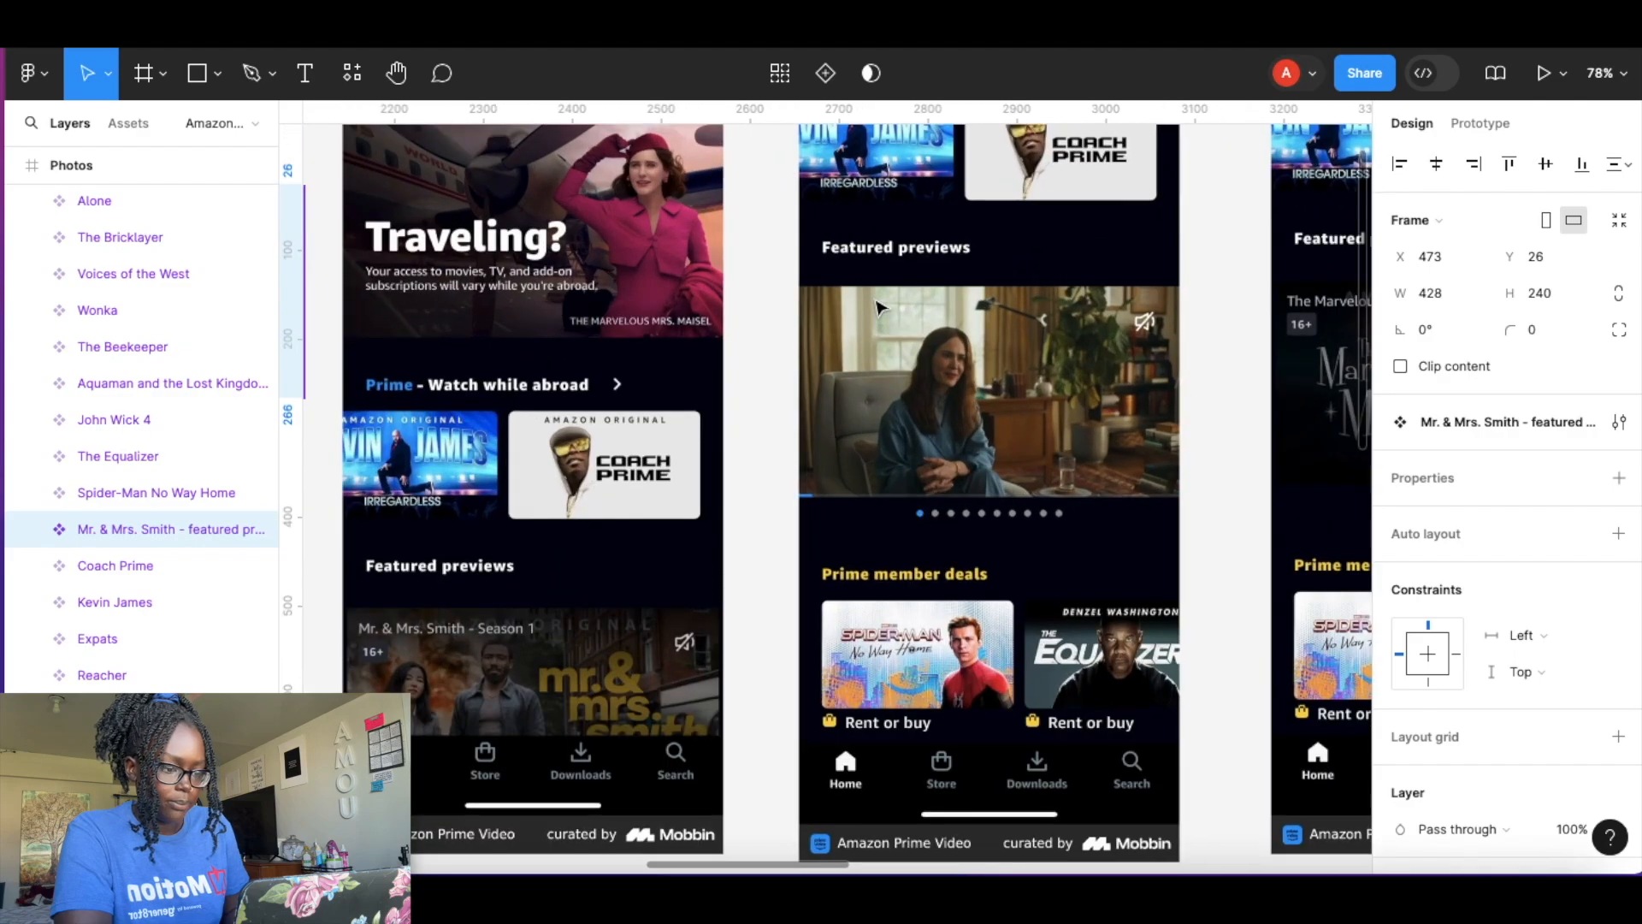
pyautogui.click(914, 379)
pyautogui.press('super+v')
pyautogui.moveTo(640, 203); pyautogui.dragTo(1087, 464)
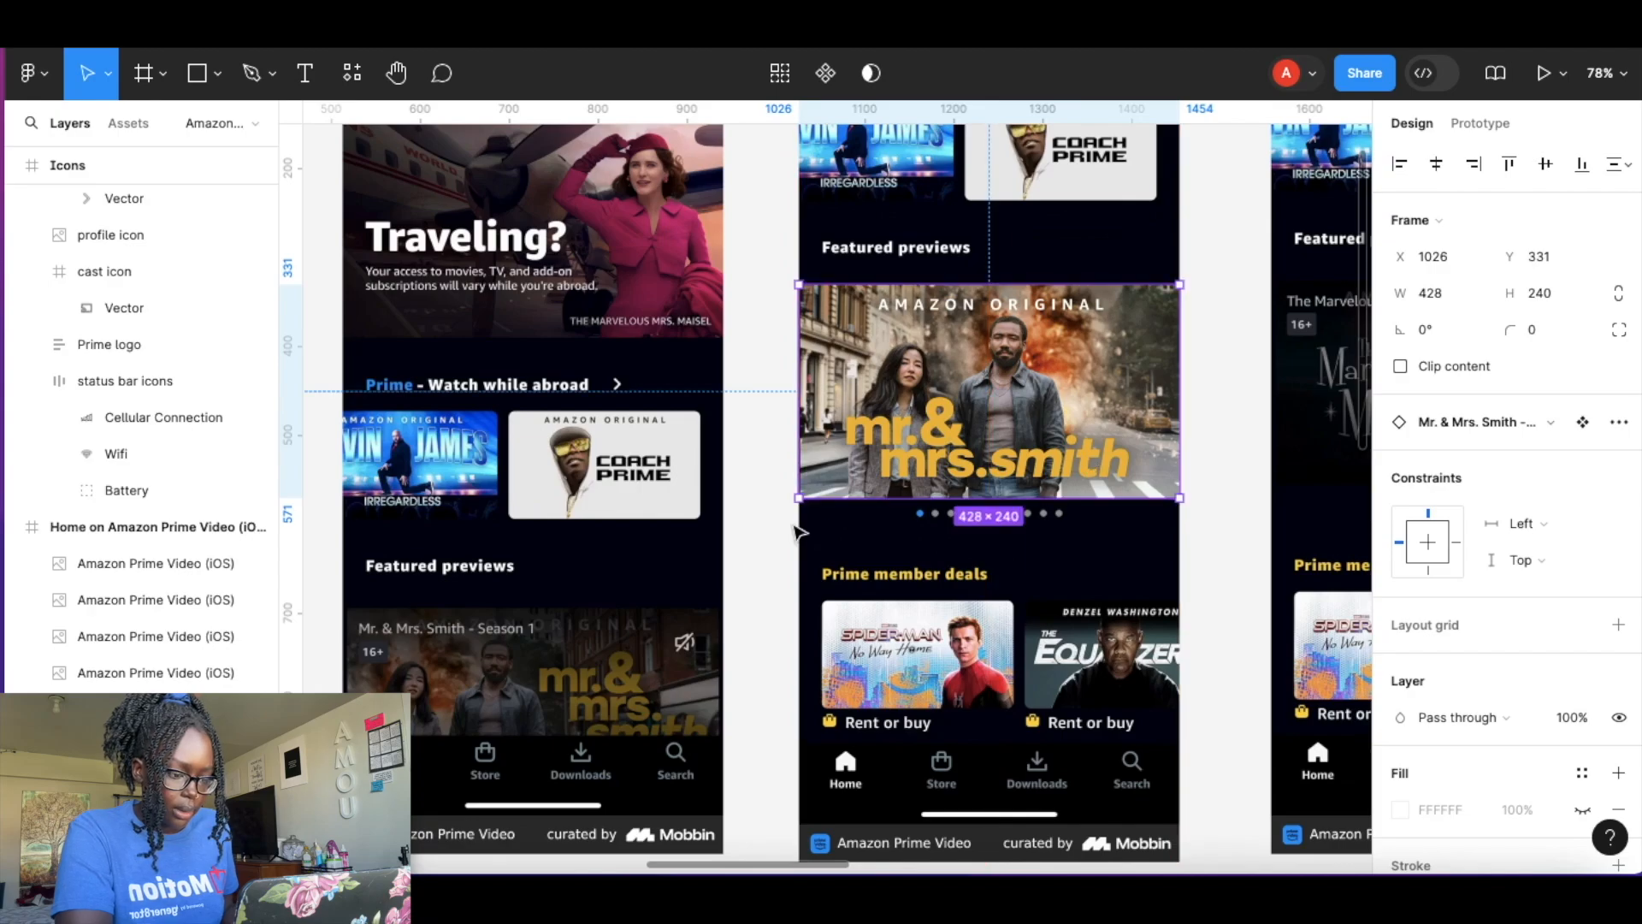
pyautogui.scroll(-3, 834, 532)
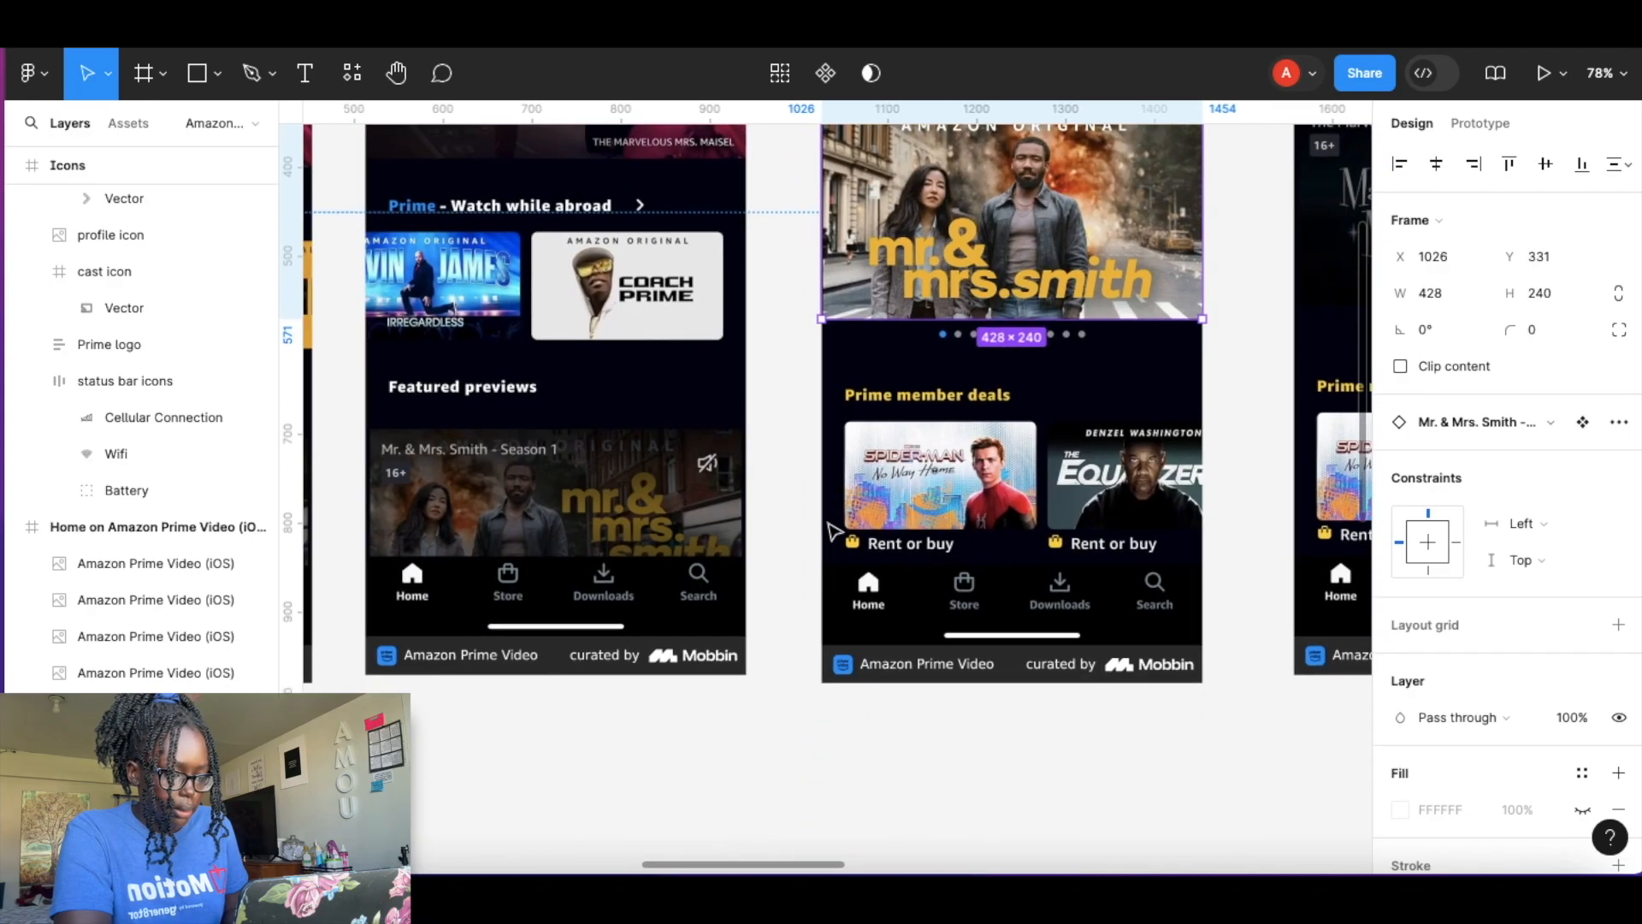
pyautogui.scroll(3, 821, 479)
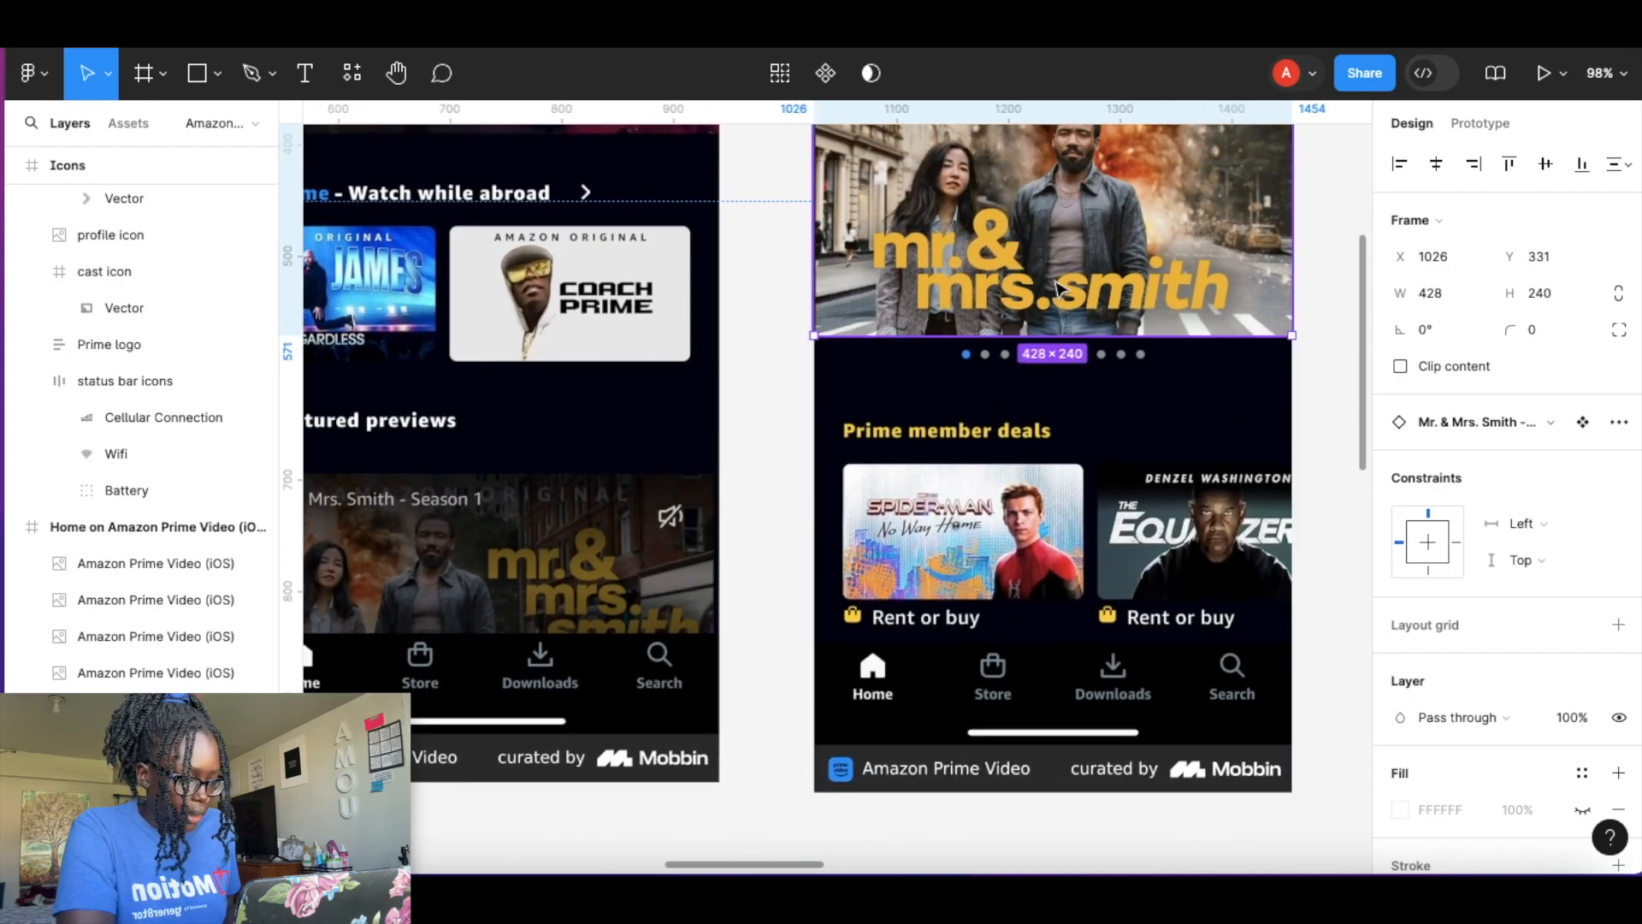
# Add a 50% black fill over the pasted photo to darken it.
pyautogui.press('Return')
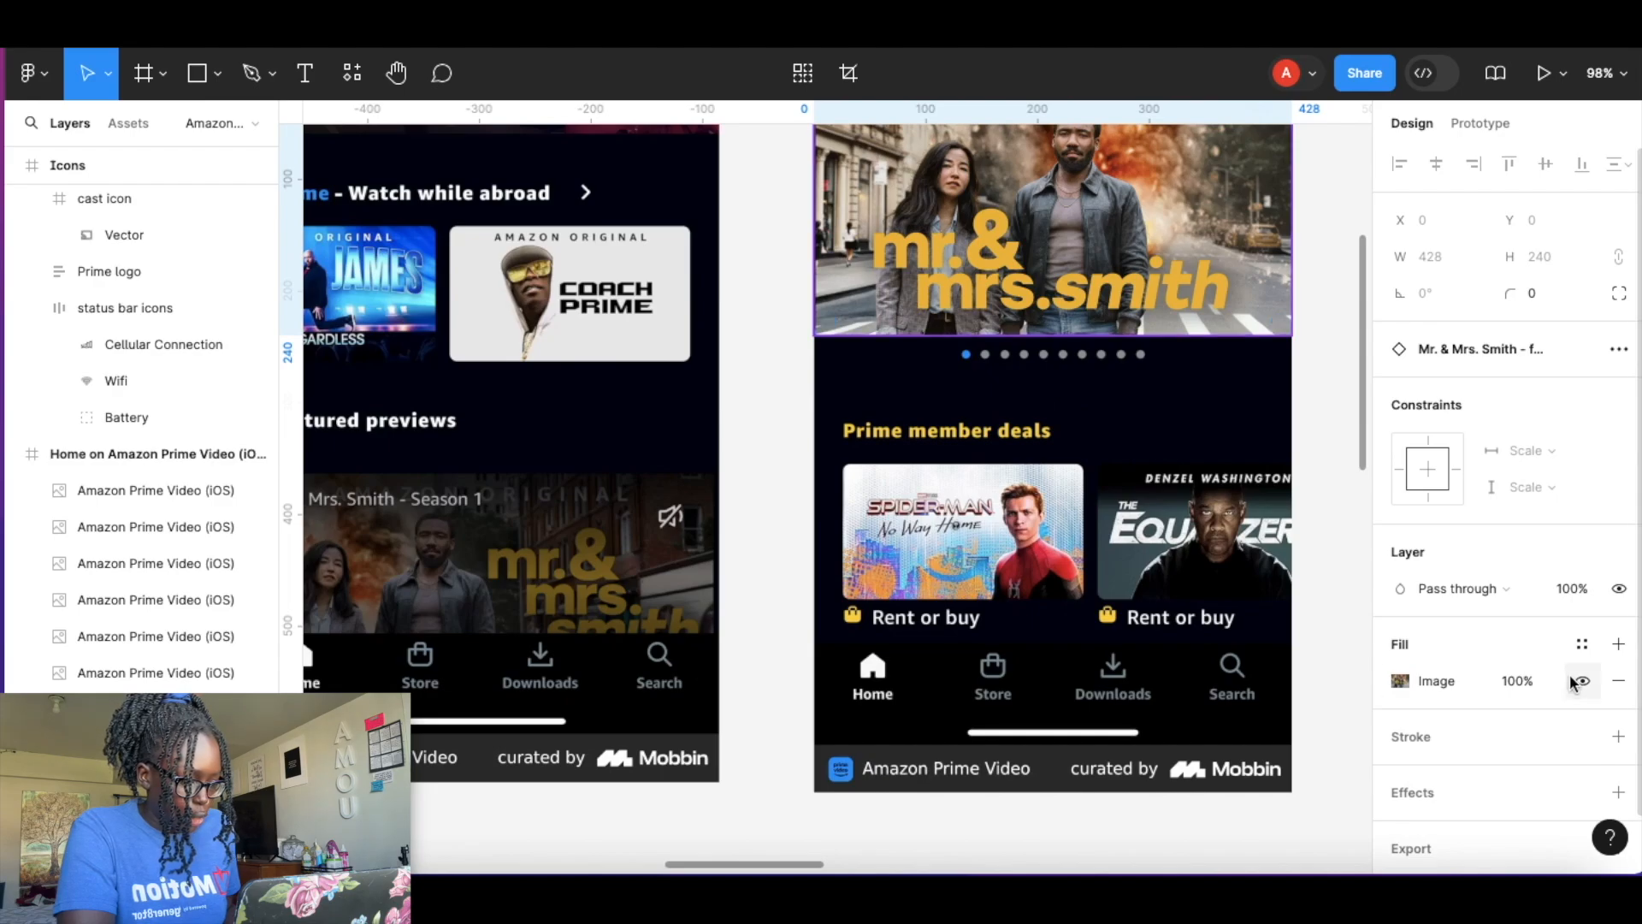
pyautogui.click(1619, 644)
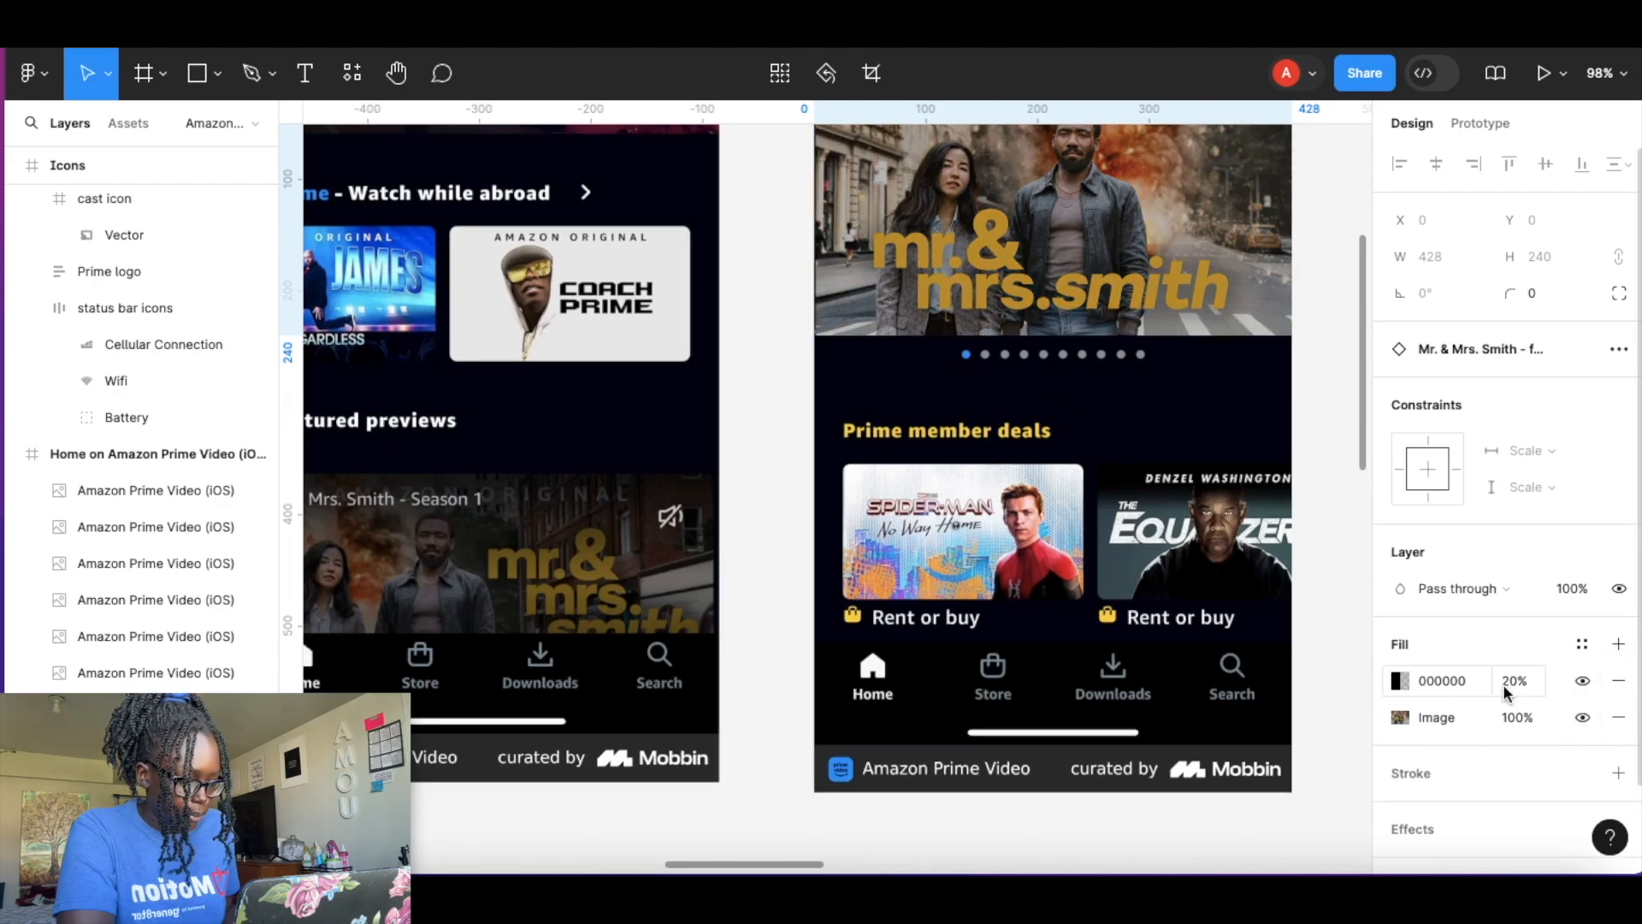
pyautogui.press('Return')
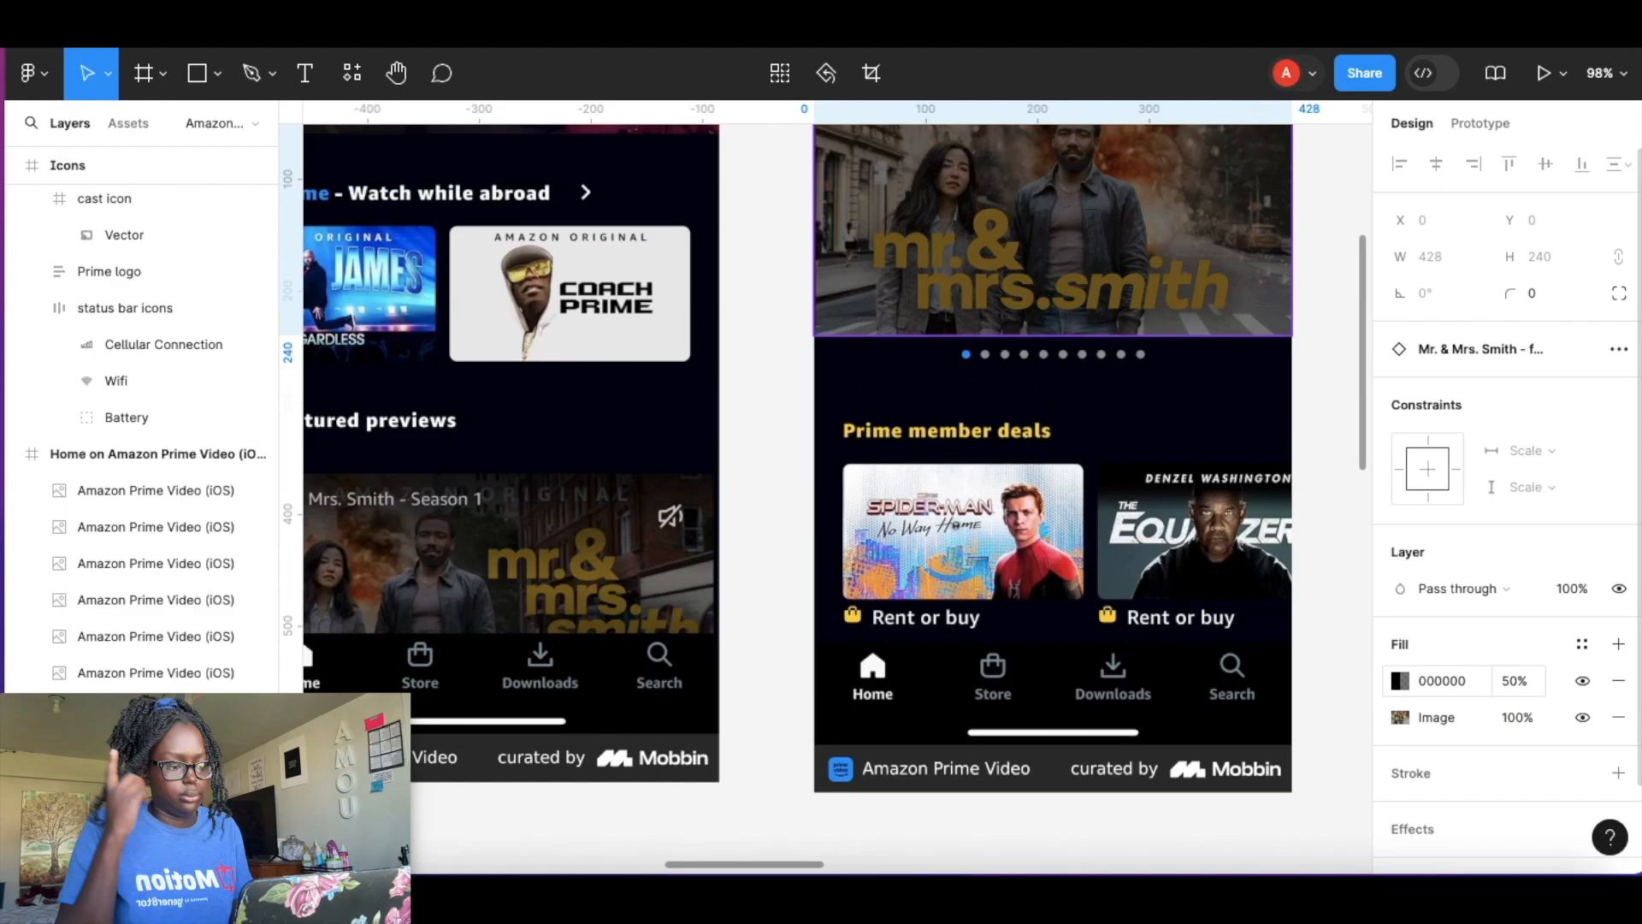
pyautogui.click(794, 309)
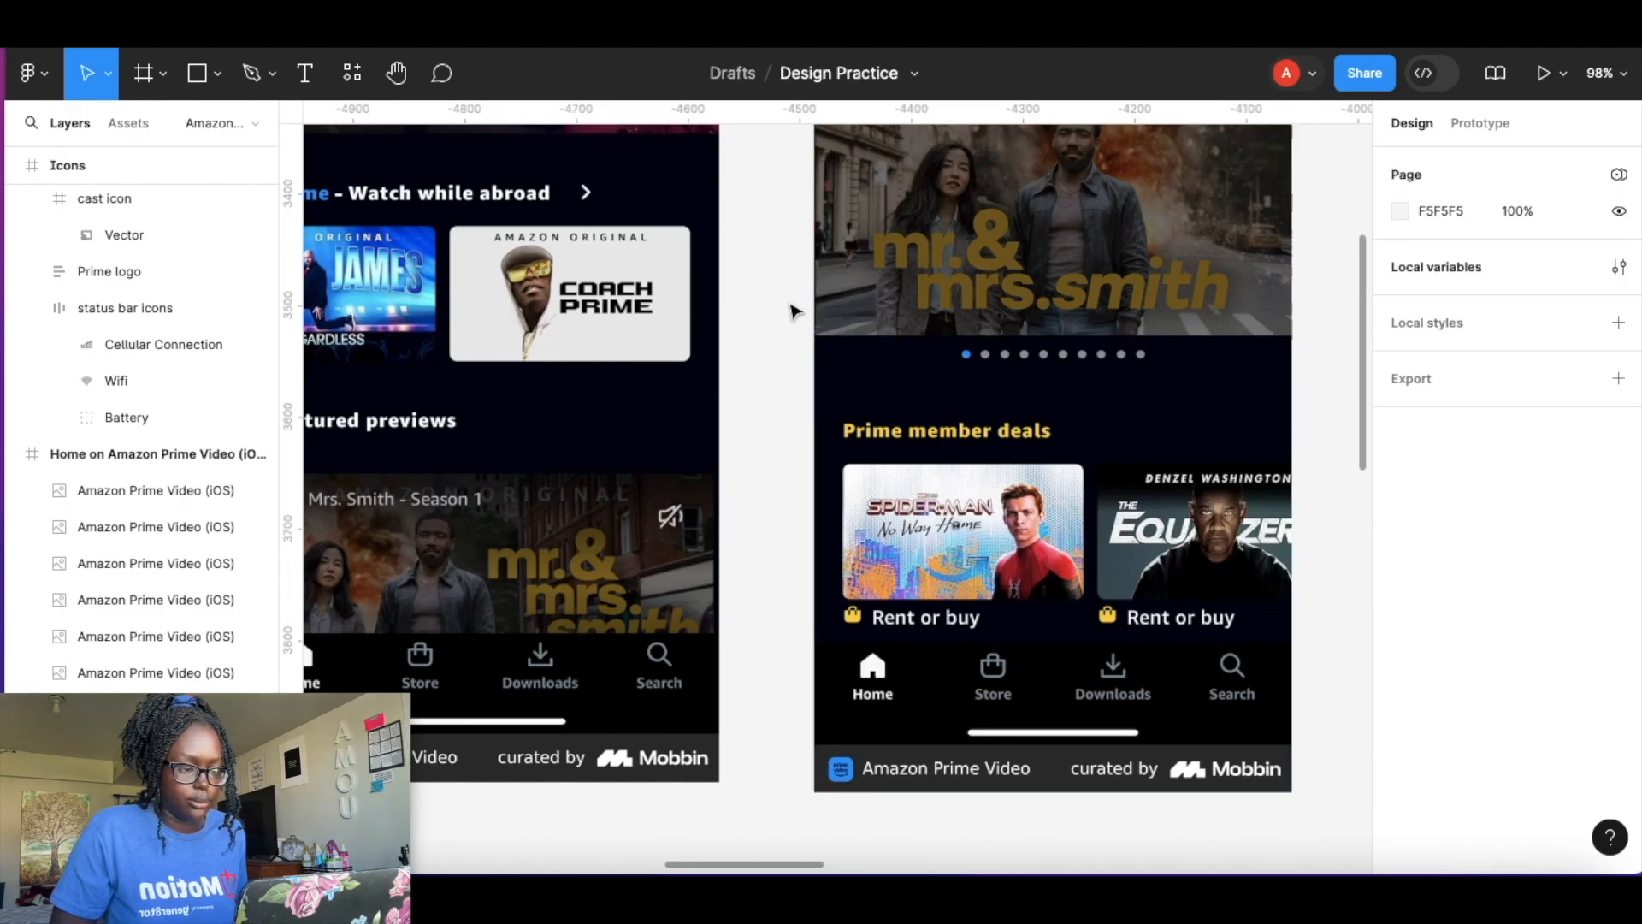
# Zoom in to examine the featured preview caption and badge on the reference screens.
pyautogui.scroll(5, 584, 530)
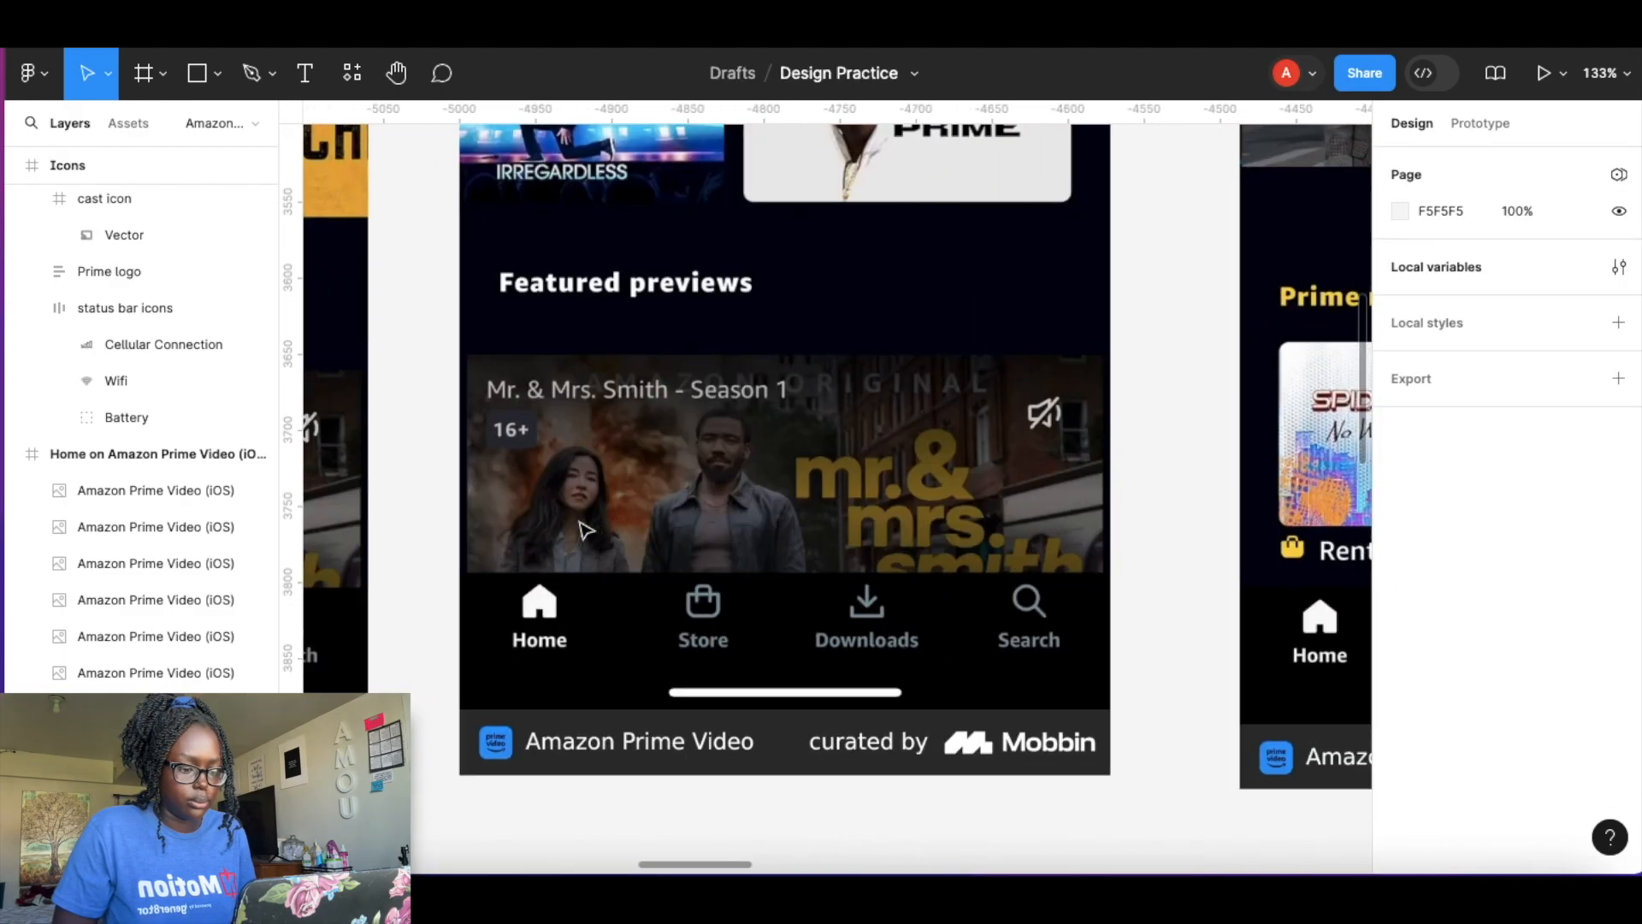
pyautogui.hscroll(-3, 584, 531)
pyautogui.scroll(5, 887, 360)
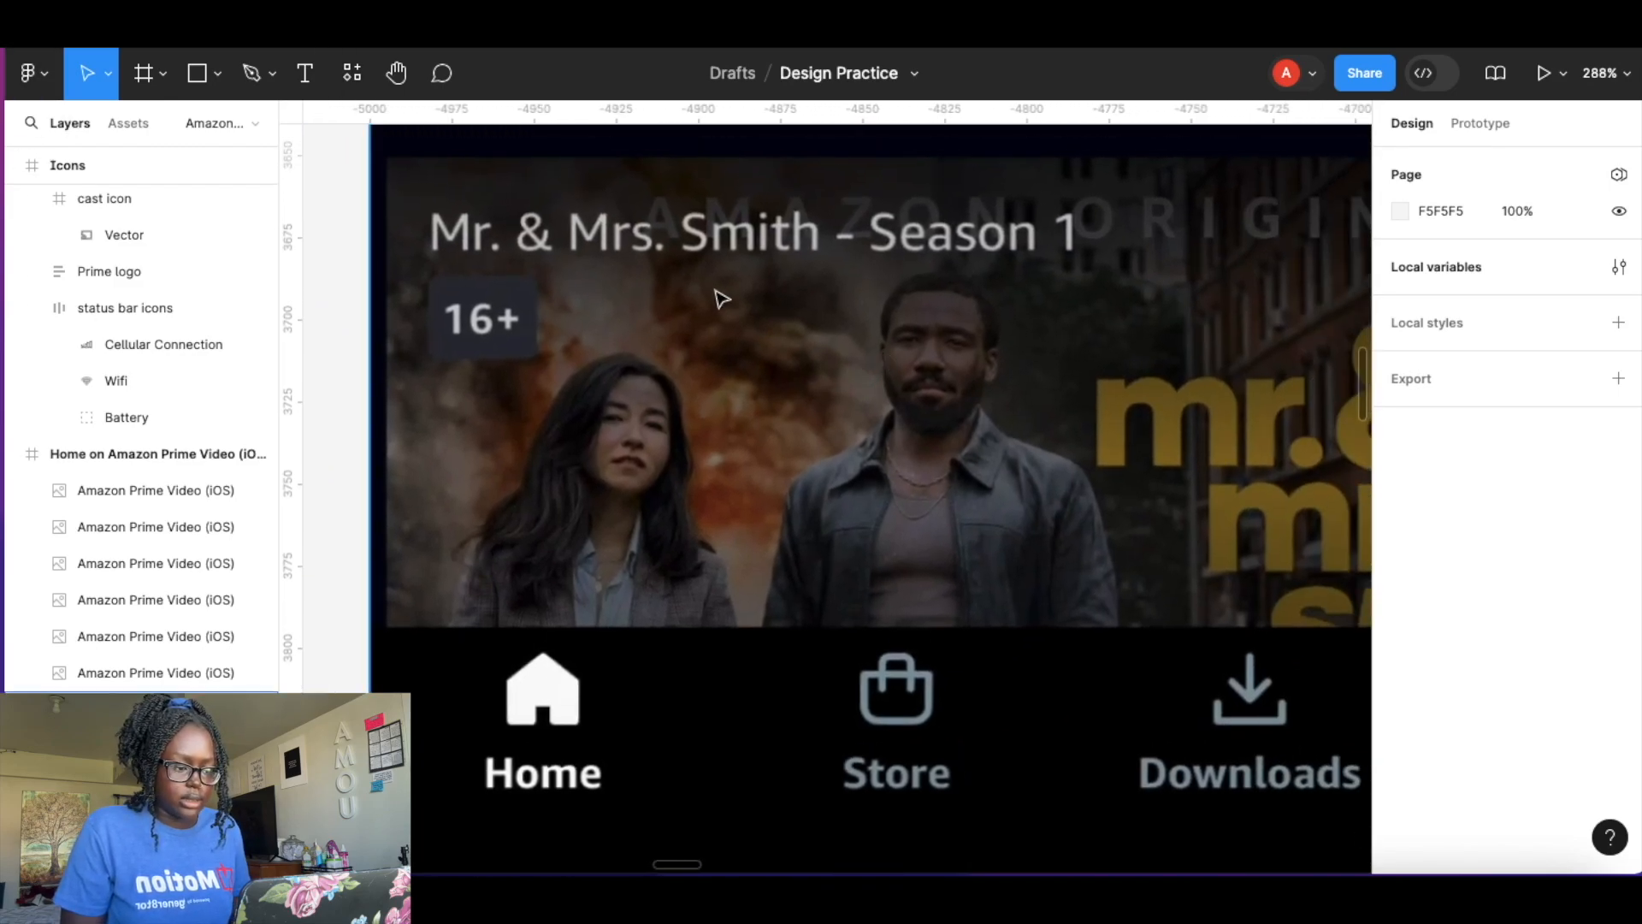
pyautogui.scroll(-5, 584, 296)
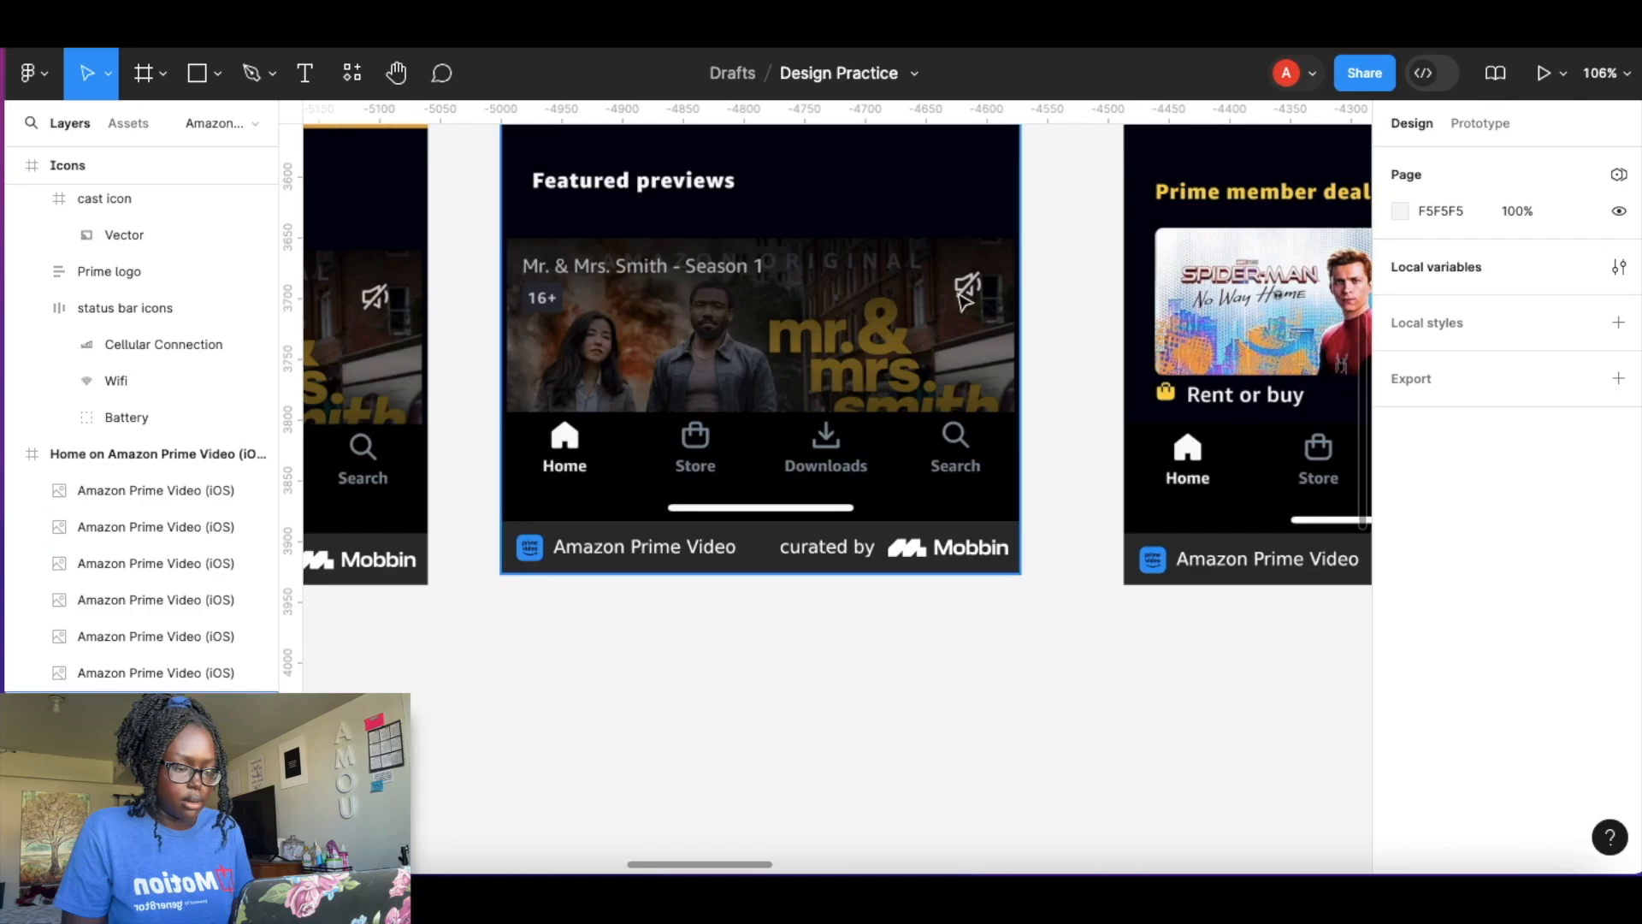
pyautogui.scroll(-4, 965, 301)
pyautogui.hscroll(6, 962, 301)
pyautogui.scroll(3, 962, 301)
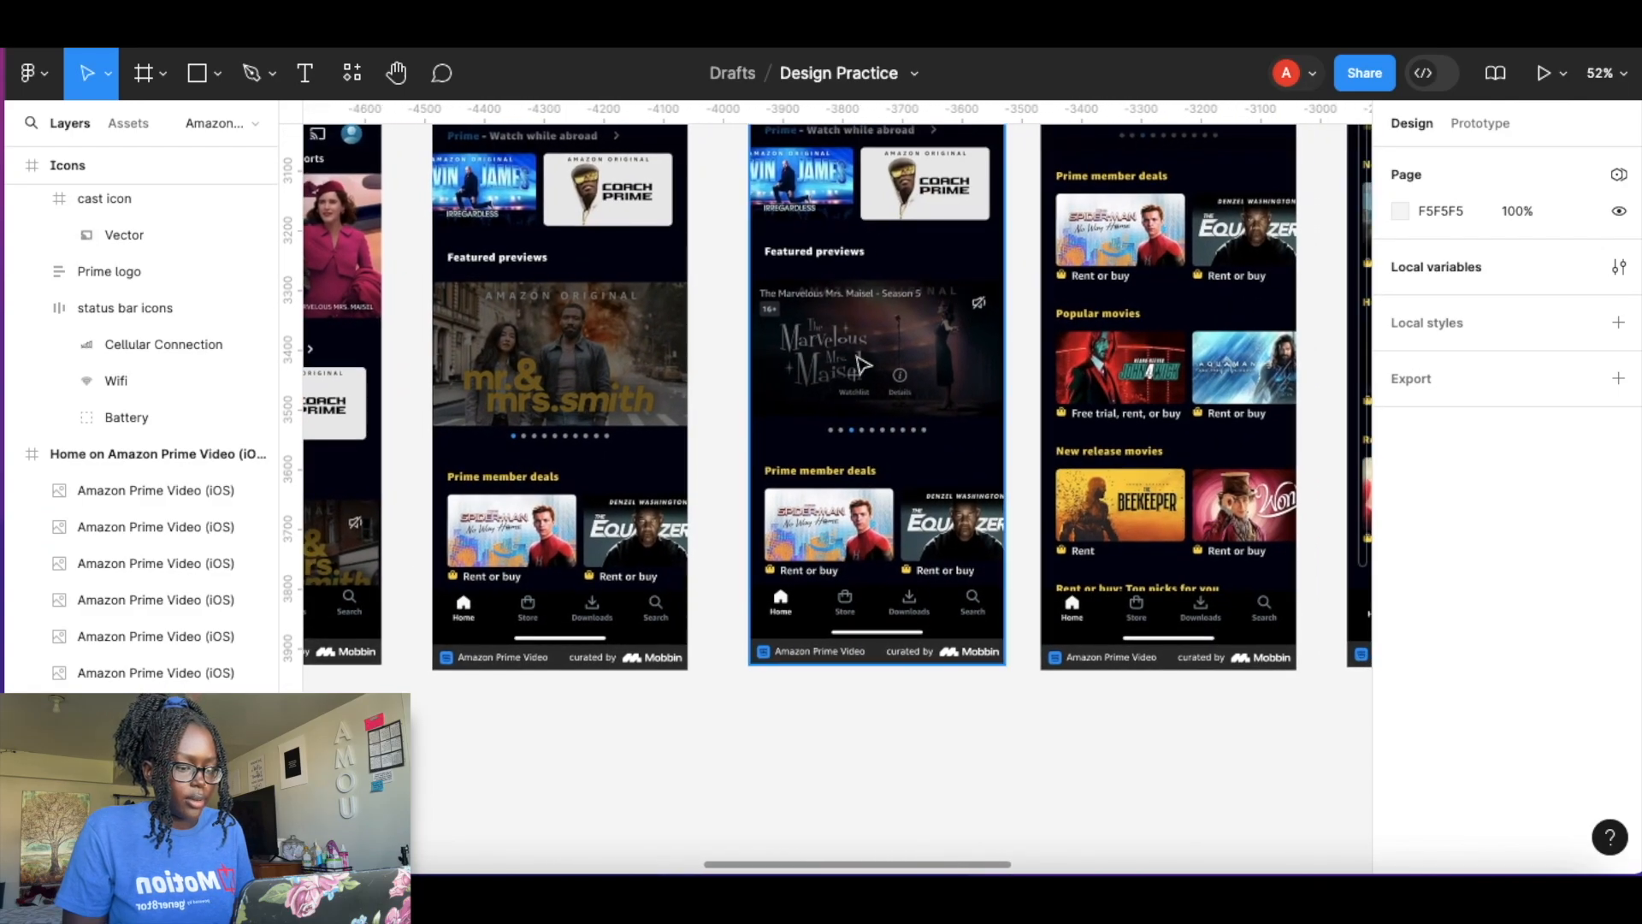
pyautogui.scroll(4, 847, 382)
pyautogui.scroll(4, 843, 381)
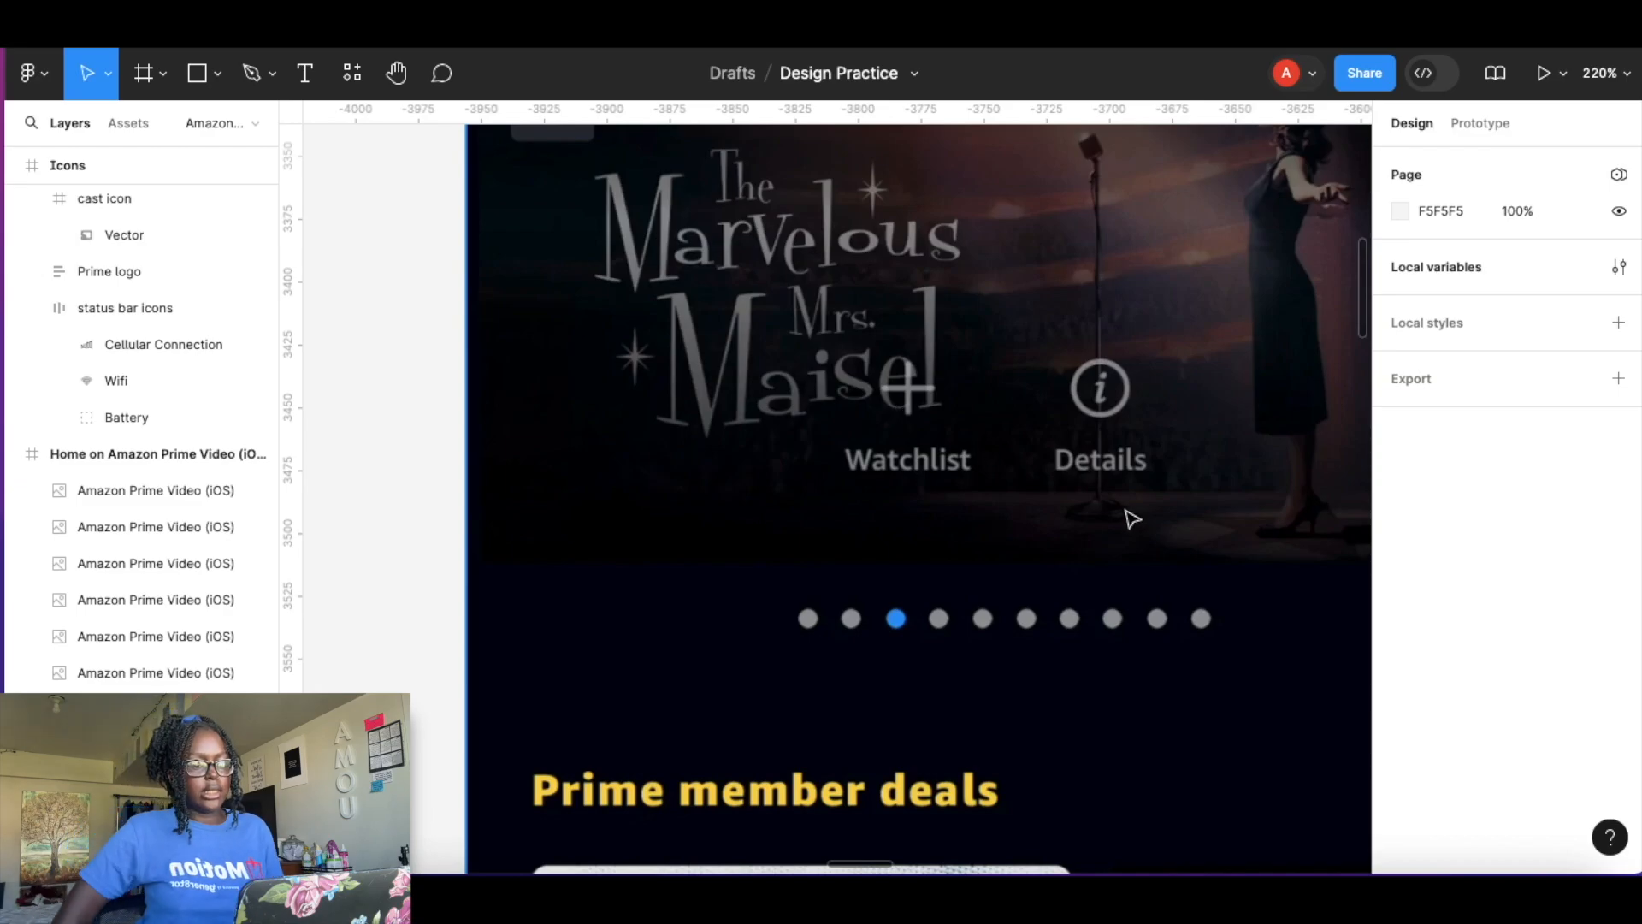
pyautogui.scroll(-2, 1051, 400)
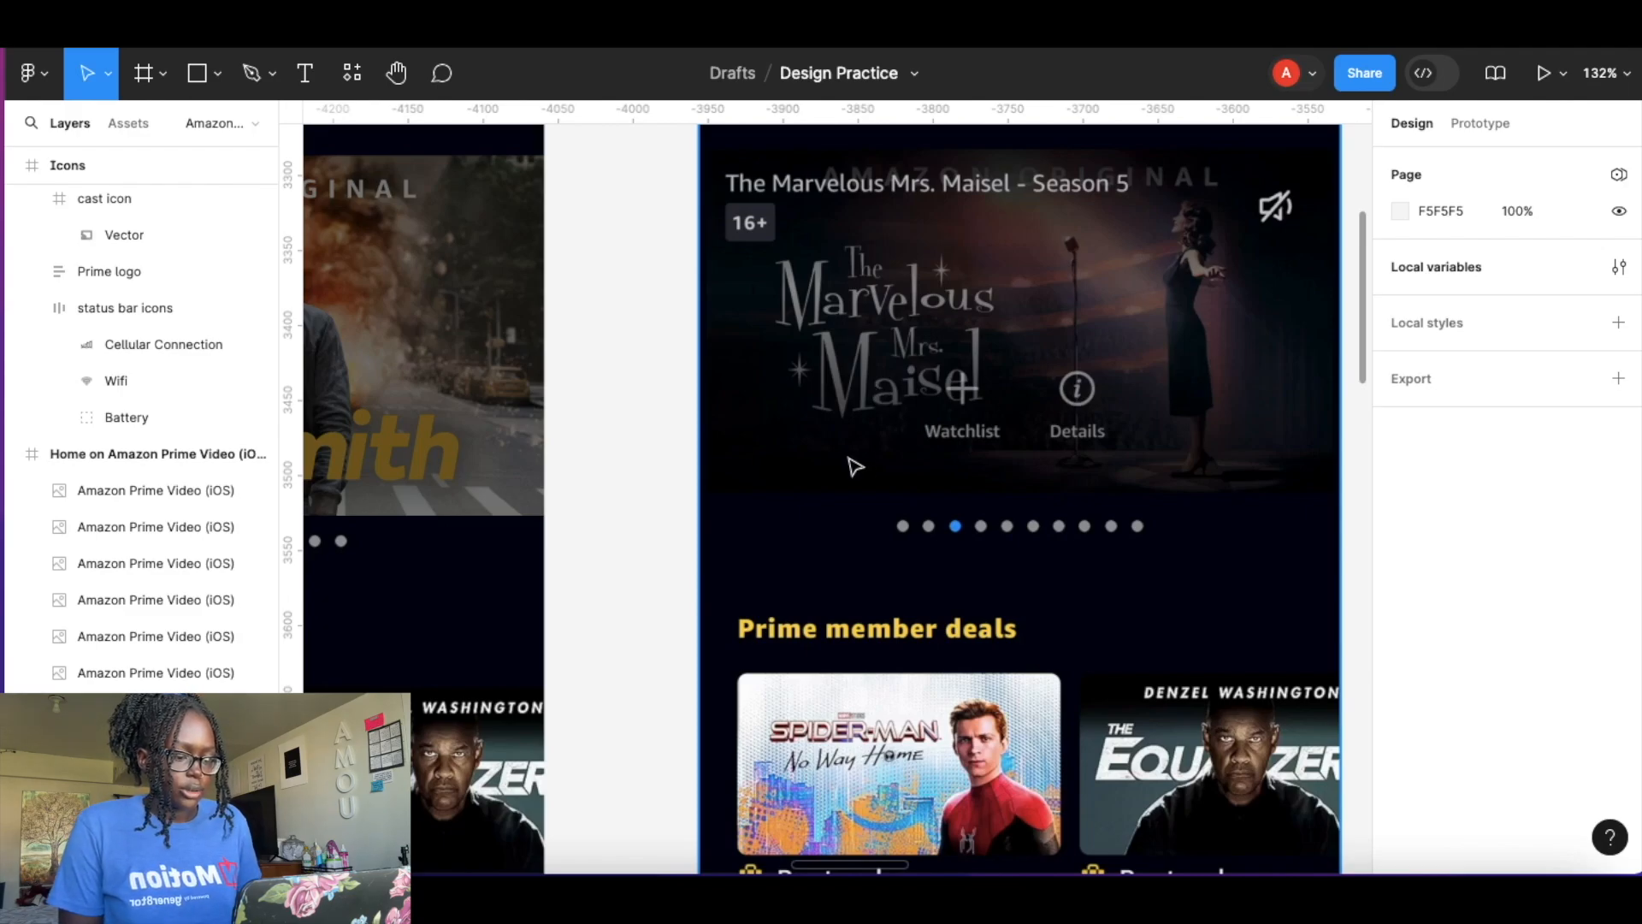
pyautogui.scroll(-3, 842, 526)
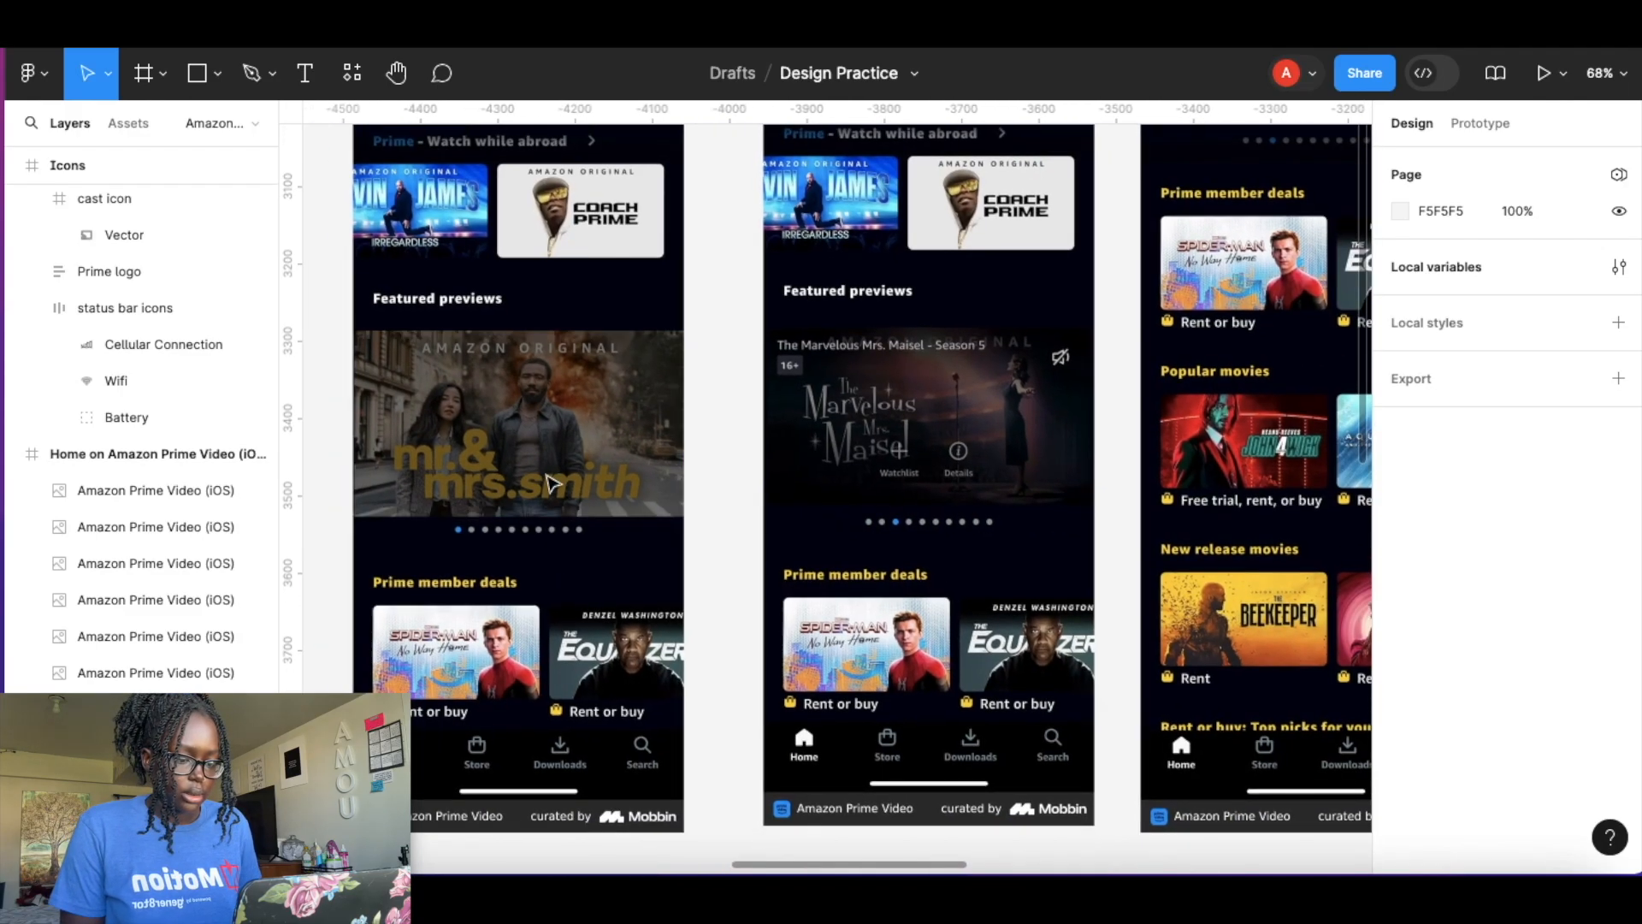
pyautogui.hscroll(-1, 599, 496)
pyautogui.scroll(6, 551, 483)
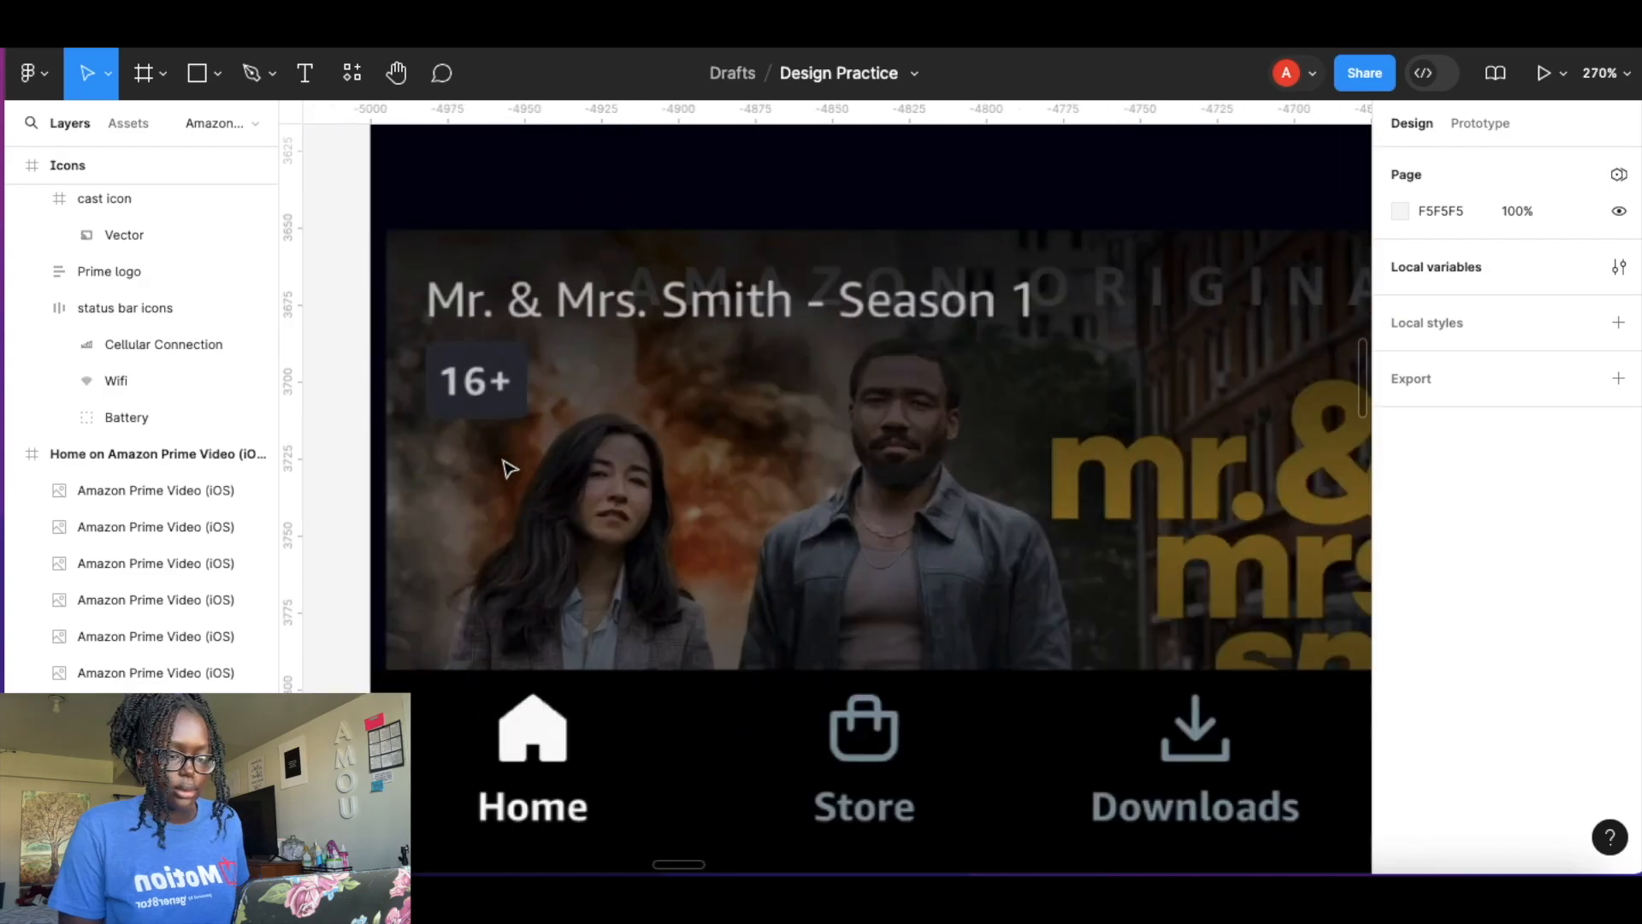
# Add a text layer reading 'Mr. & Mrs. Smith - Season 1' over the darkened photo.
pyautogui.press('t')
pyautogui.click(498, 492)
pyautogui.write('Mr. & Mrs.')
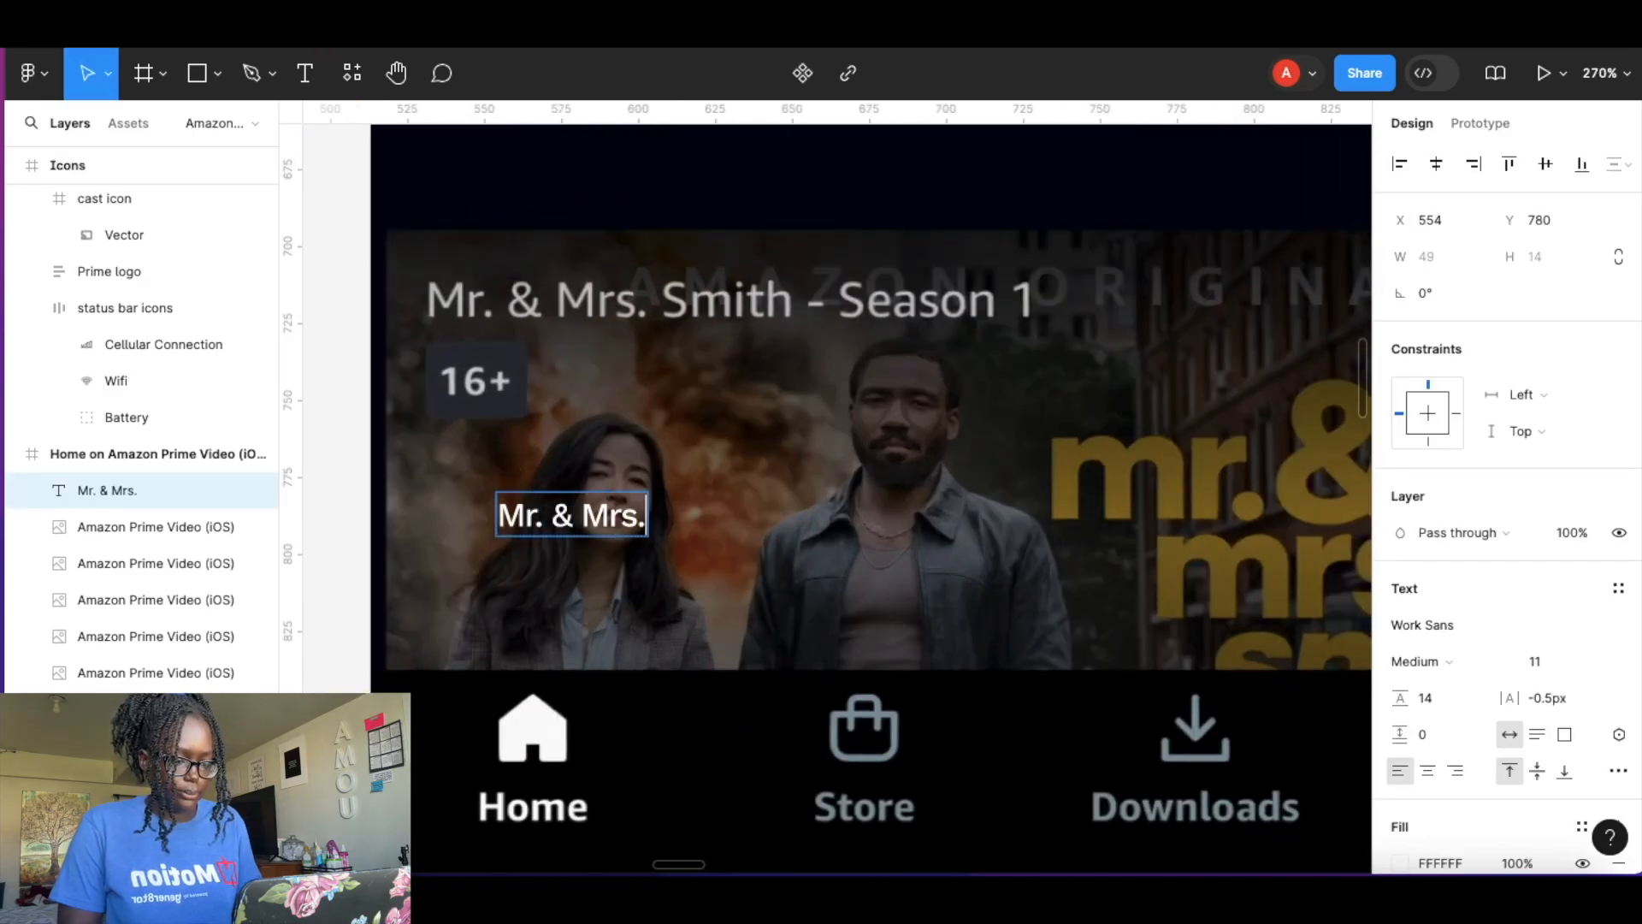
pyautogui.press('Escape')
# Wrap the caption text in an auto layout frame with padding set to 0.
pyautogui.hotkey('shift', 'a')
pyautogui.click(1430, 580)
pyautogui.write('0')
pyautogui.press('Tab')
pyautogui.write('0')
pyautogui.press('Return')
# Set the caption's font size to 15 and move it to the top-left of the photo.
pyautogui.doubleClick(755, 484)
pyautogui.click(1536, 551)
pyautogui.press('Up')
pyautogui.press('Up')
pyautogui.press('Up')
pyautogui.press('Up')
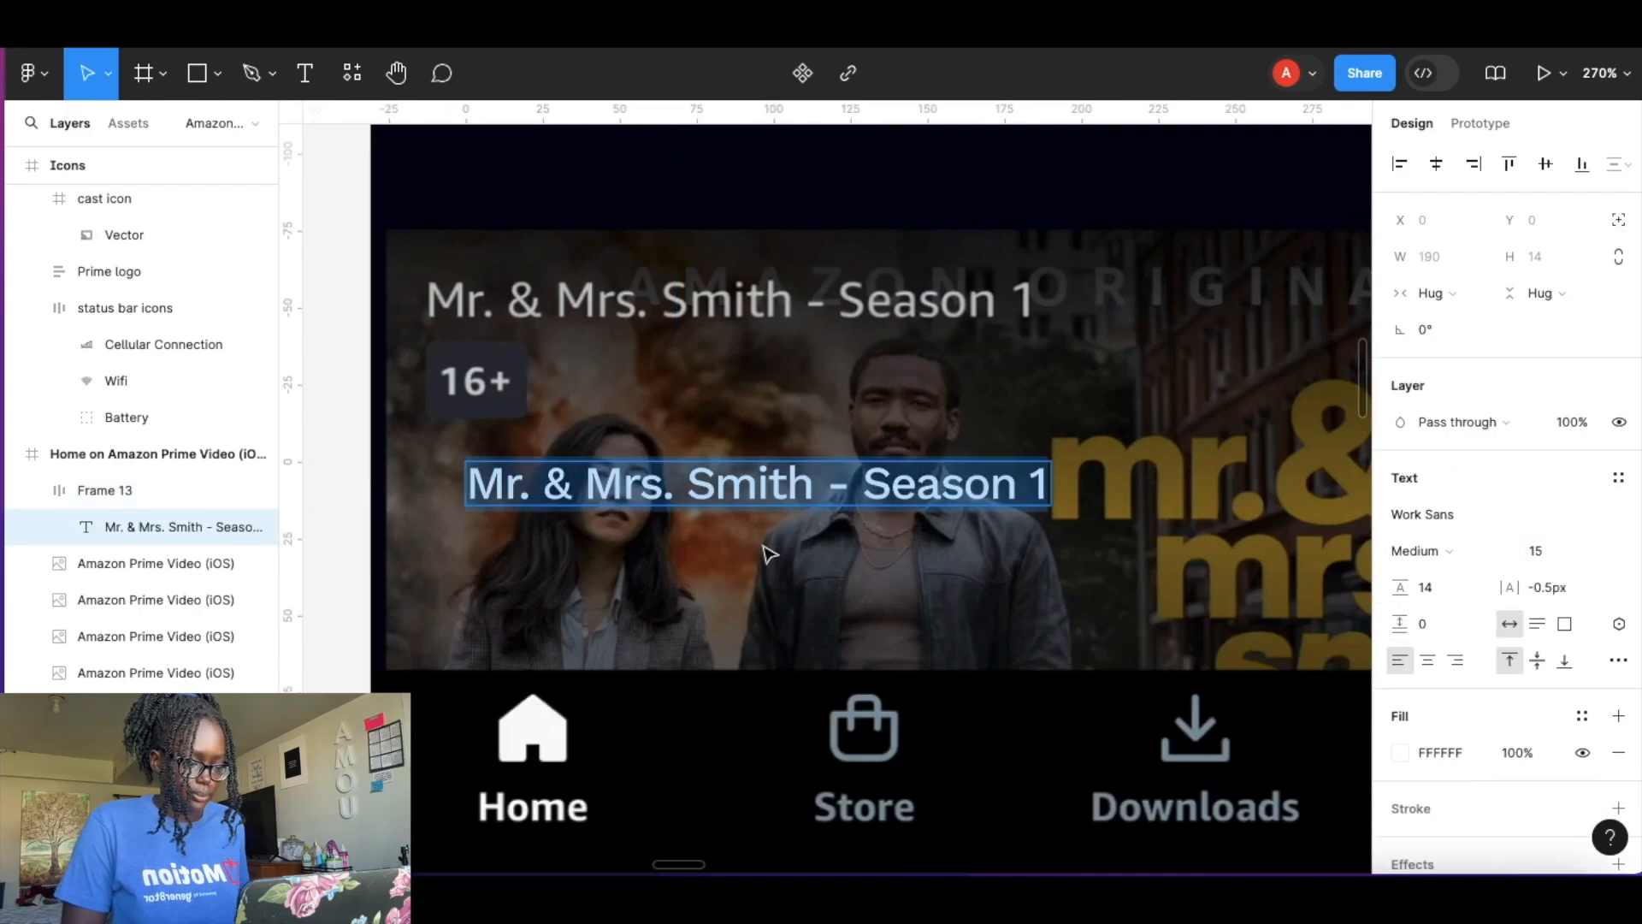
pyautogui.press('Escape')
pyautogui.moveTo(812, 498); pyautogui.dragTo(777, 325)
# Add a '16+' text layer below the caption.
pyautogui.press('t')
pyautogui.click(571, 387)
pyautogui.write('16+')
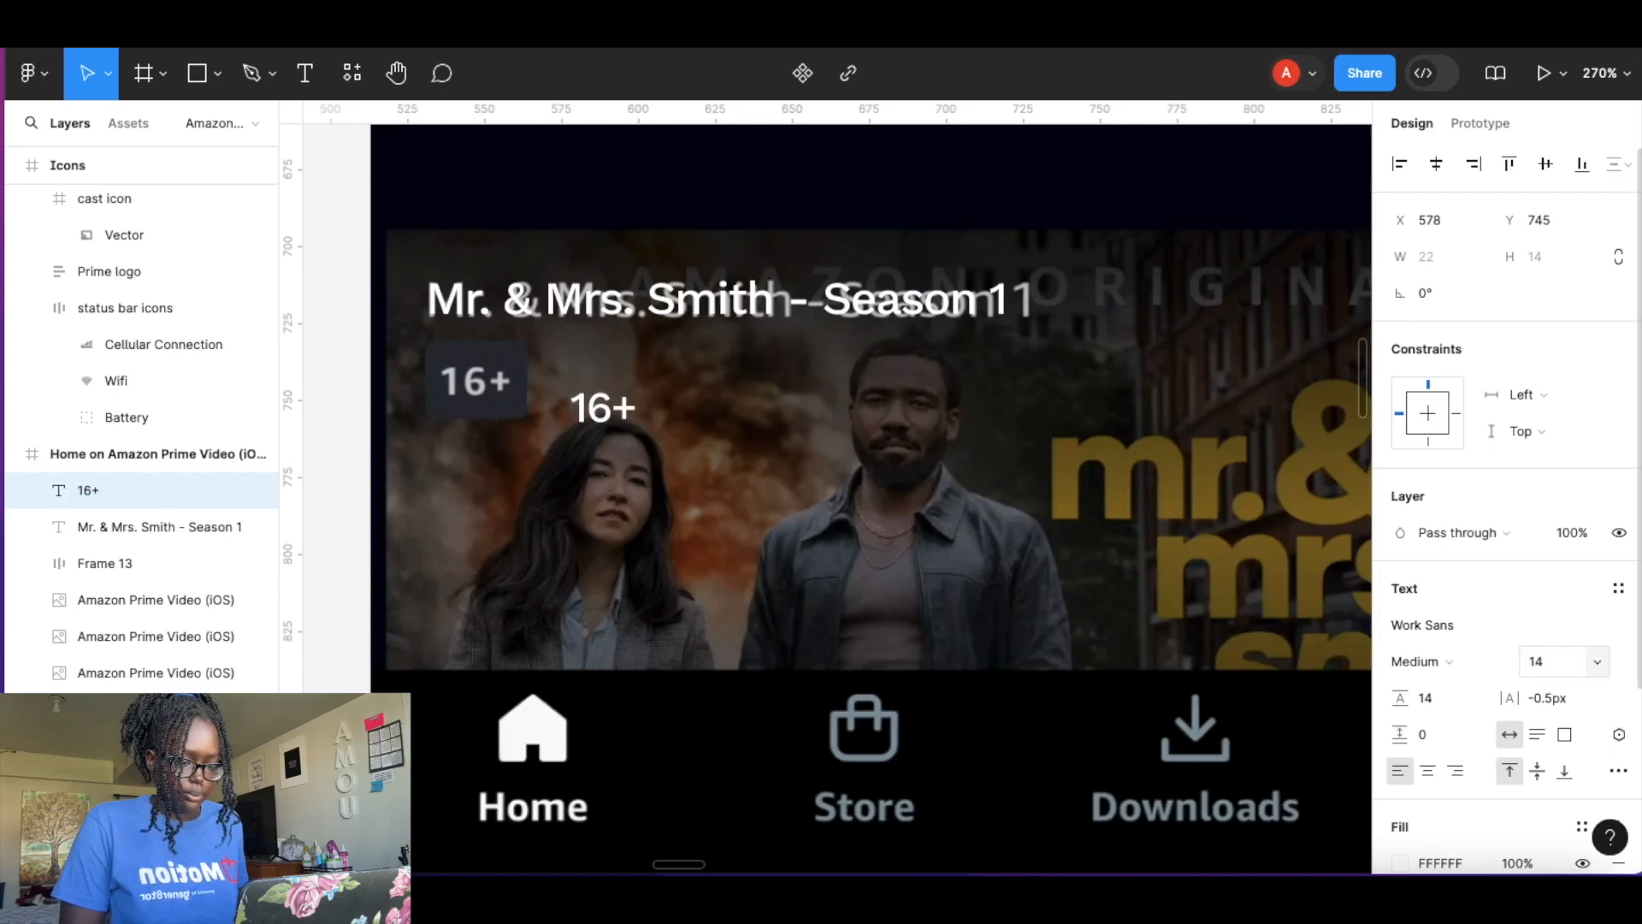
pyautogui.press('Escape')
# Wrap the 16+ text in an auto layout frame with a fill and place it under the caption.
pyautogui.hotkey('shift', 'a')
pyautogui.scroll(5, 634, 400)
pyautogui.moveTo(841, 386); pyautogui.dragTo(518, 319)
pyautogui.hscroll(-2, 517, 319)
pyautogui.scroll(-5, 1492, 616)
pyautogui.click(1618, 528)
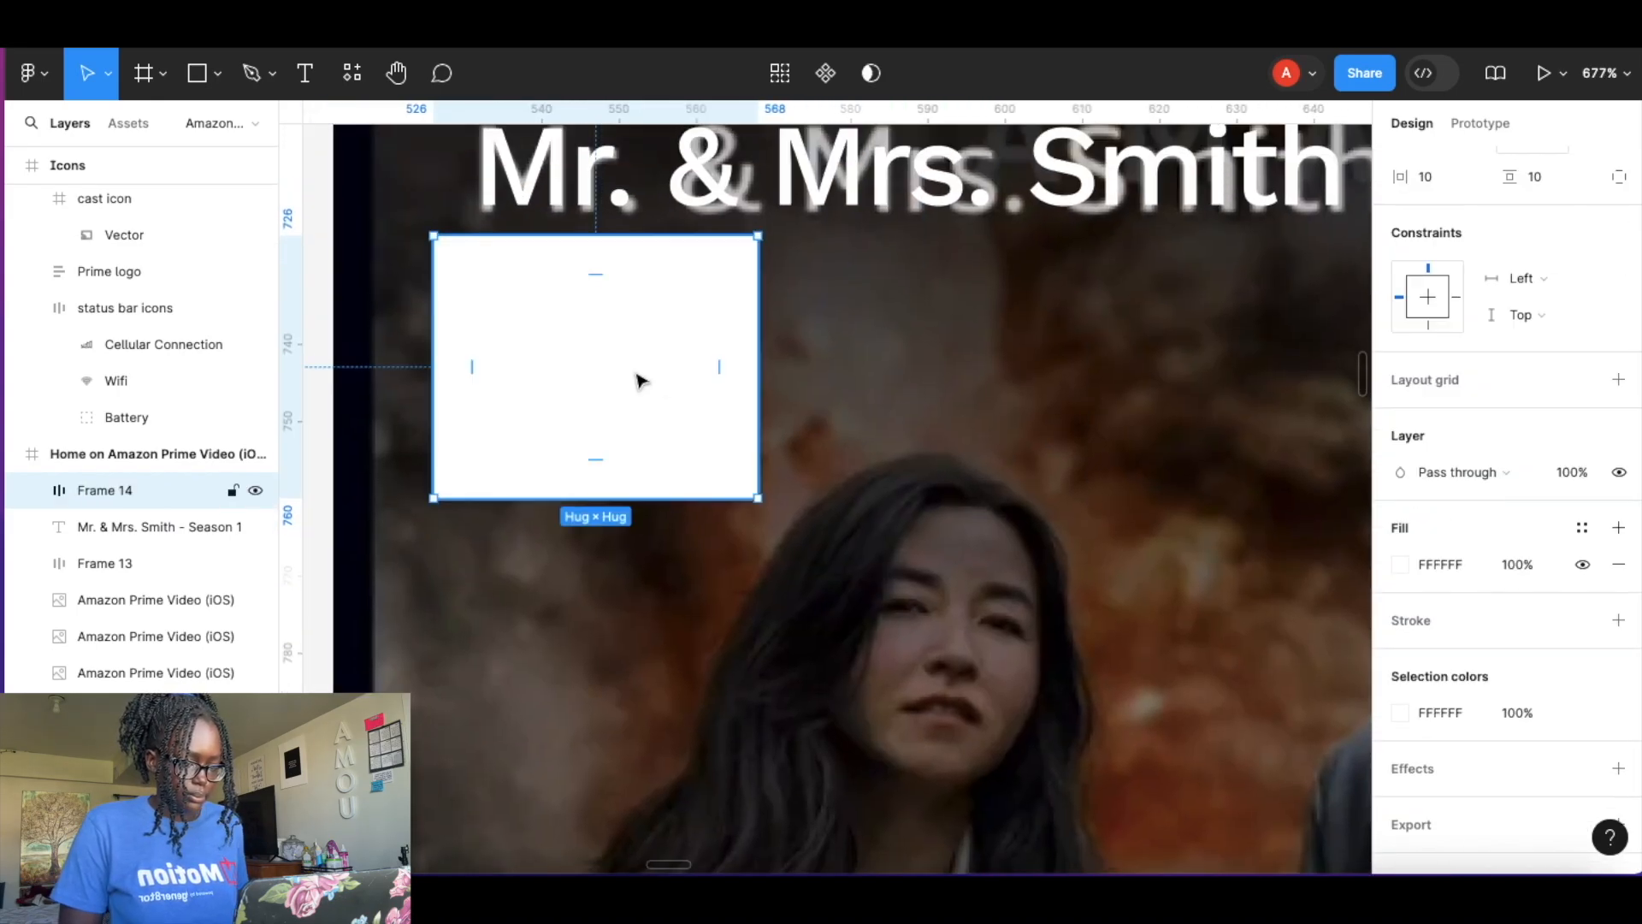
# Set the 16+ badge fill to dark grey 292B31 and align the badge under the caption.
pyautogui.moveTo(656, 381); pyautogui.dragTo(988, 416)
pyautogui.click(1400, 564)
pyautogui.click(1131, 601)
pyautogui.click(608, 312)
pyautogui.scroll(4, 1474, 454)
pyautogui.moveTo(842, 315); pyautogui.dragTo(533, 315)
# Set the badge's vertical padding to 6, horizontal padding to 5 and corner radius to 5.
pyautogui.click(1531, 465)
pyautogui.write('6')
pyautogui.press('Return')
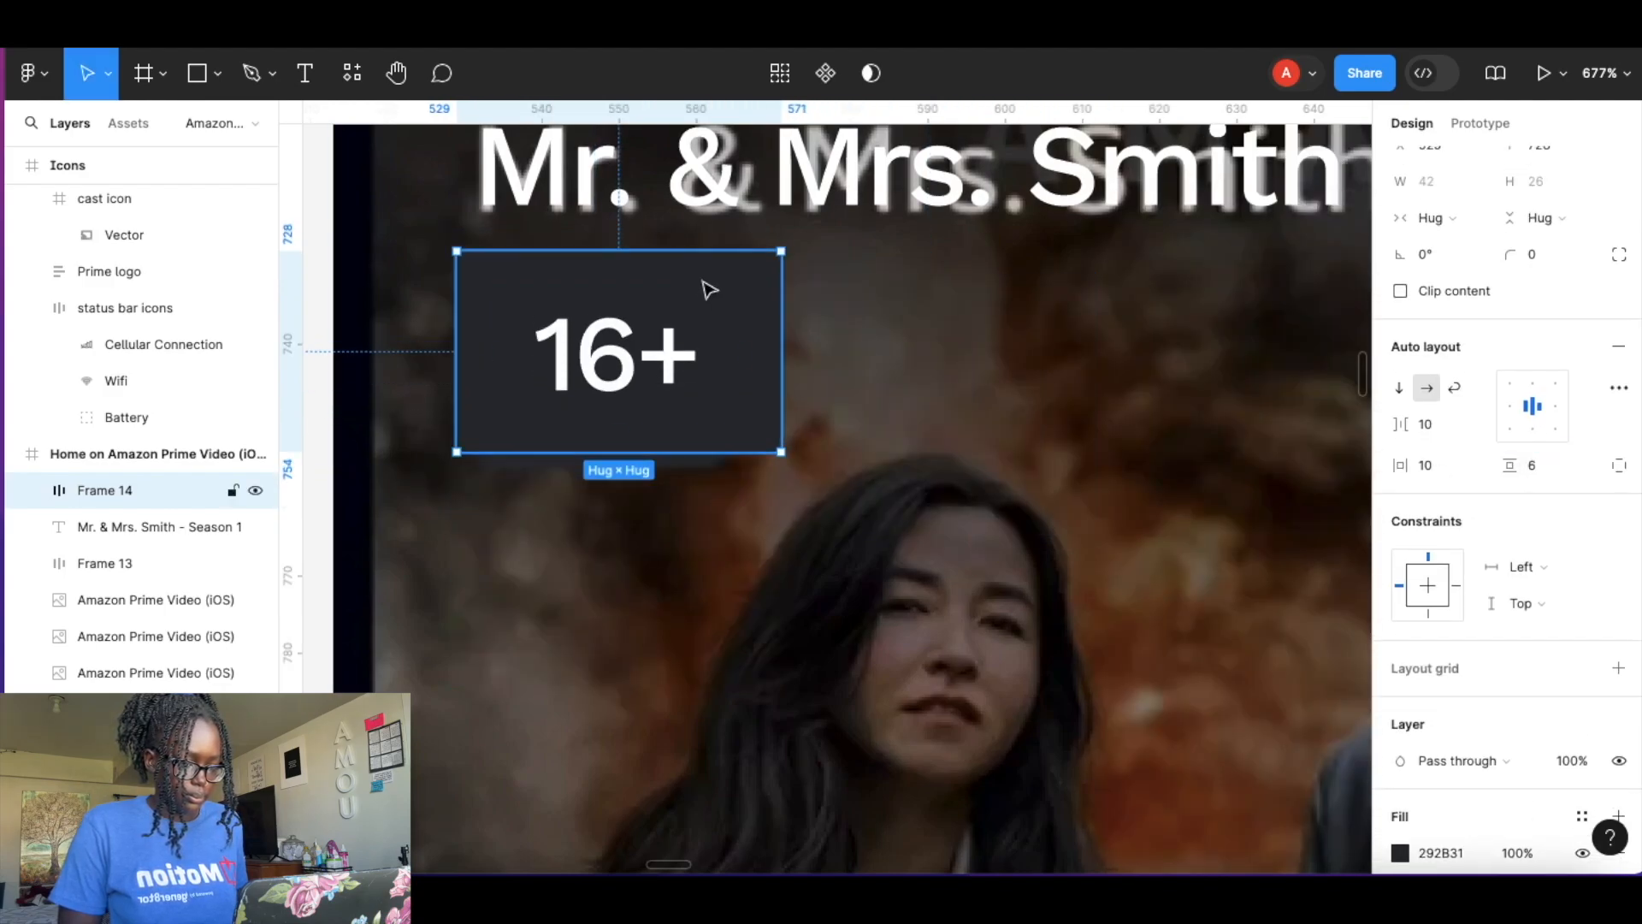
pyautogui.click(1424, 464)
pyautogui.write('5')
pyautogui.press('Return')
pyautogui.click(1531, 254)
pyautogui.write('5')
pyautogui.press('Return')
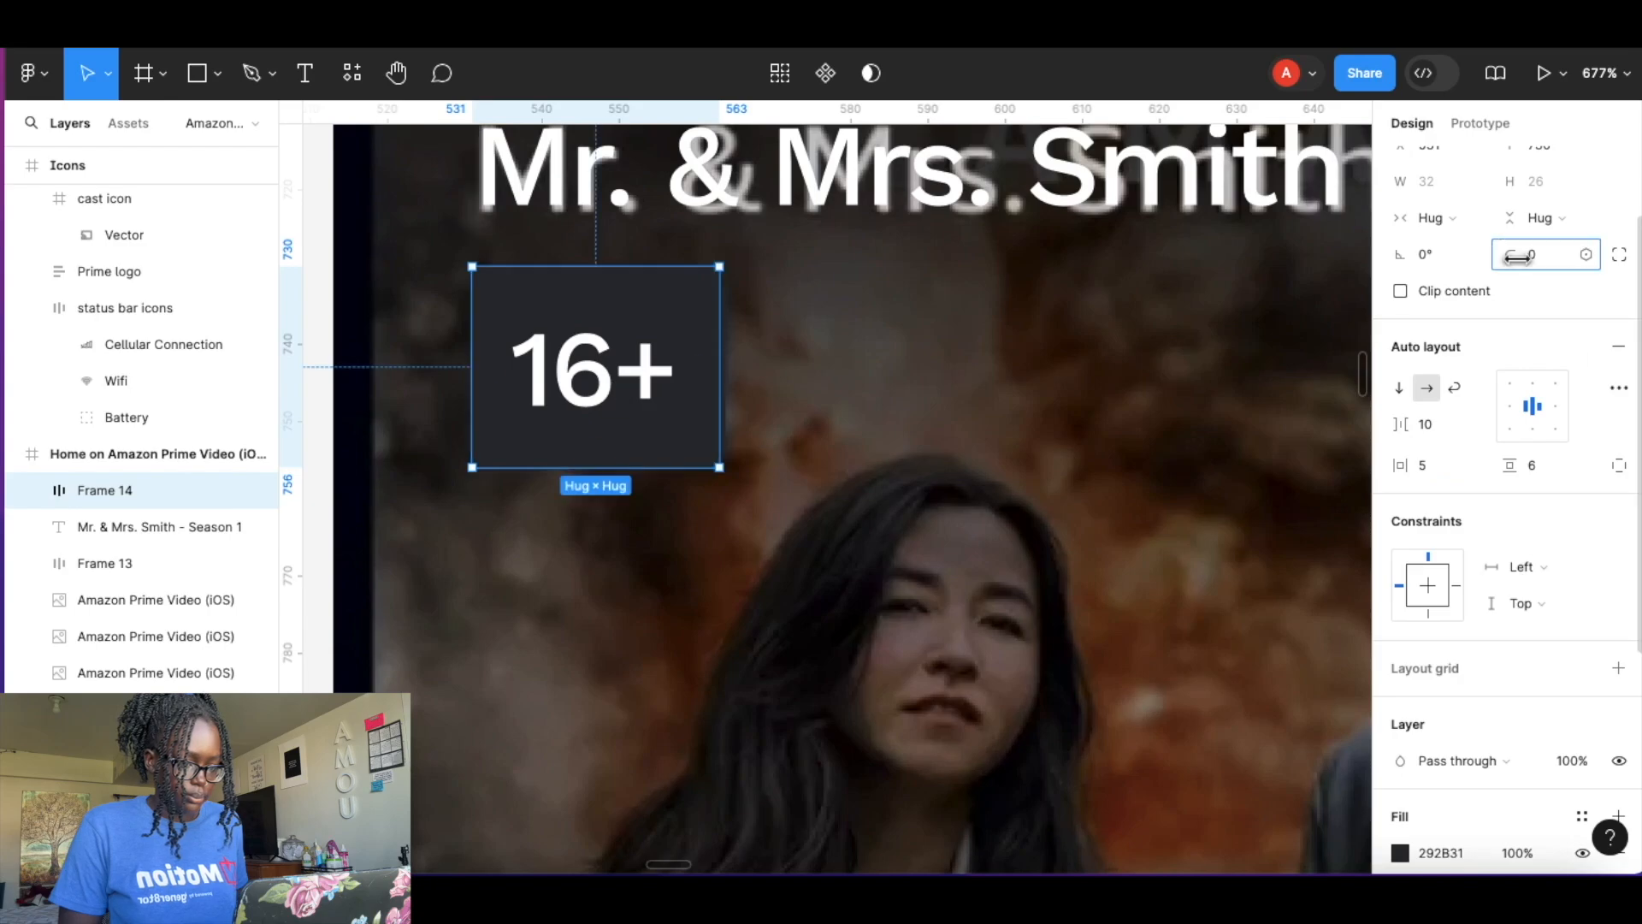
# Combine the caption and 16+ badge into a vertical auto layout frame.
pyautogui.scroll(-5, 853, 414)
pyautogui.keyDown('shift'); pyautogui.click(171, 527); pyautogui.keyUp('shift')
pyautogui.hotkey('shift', 'a')
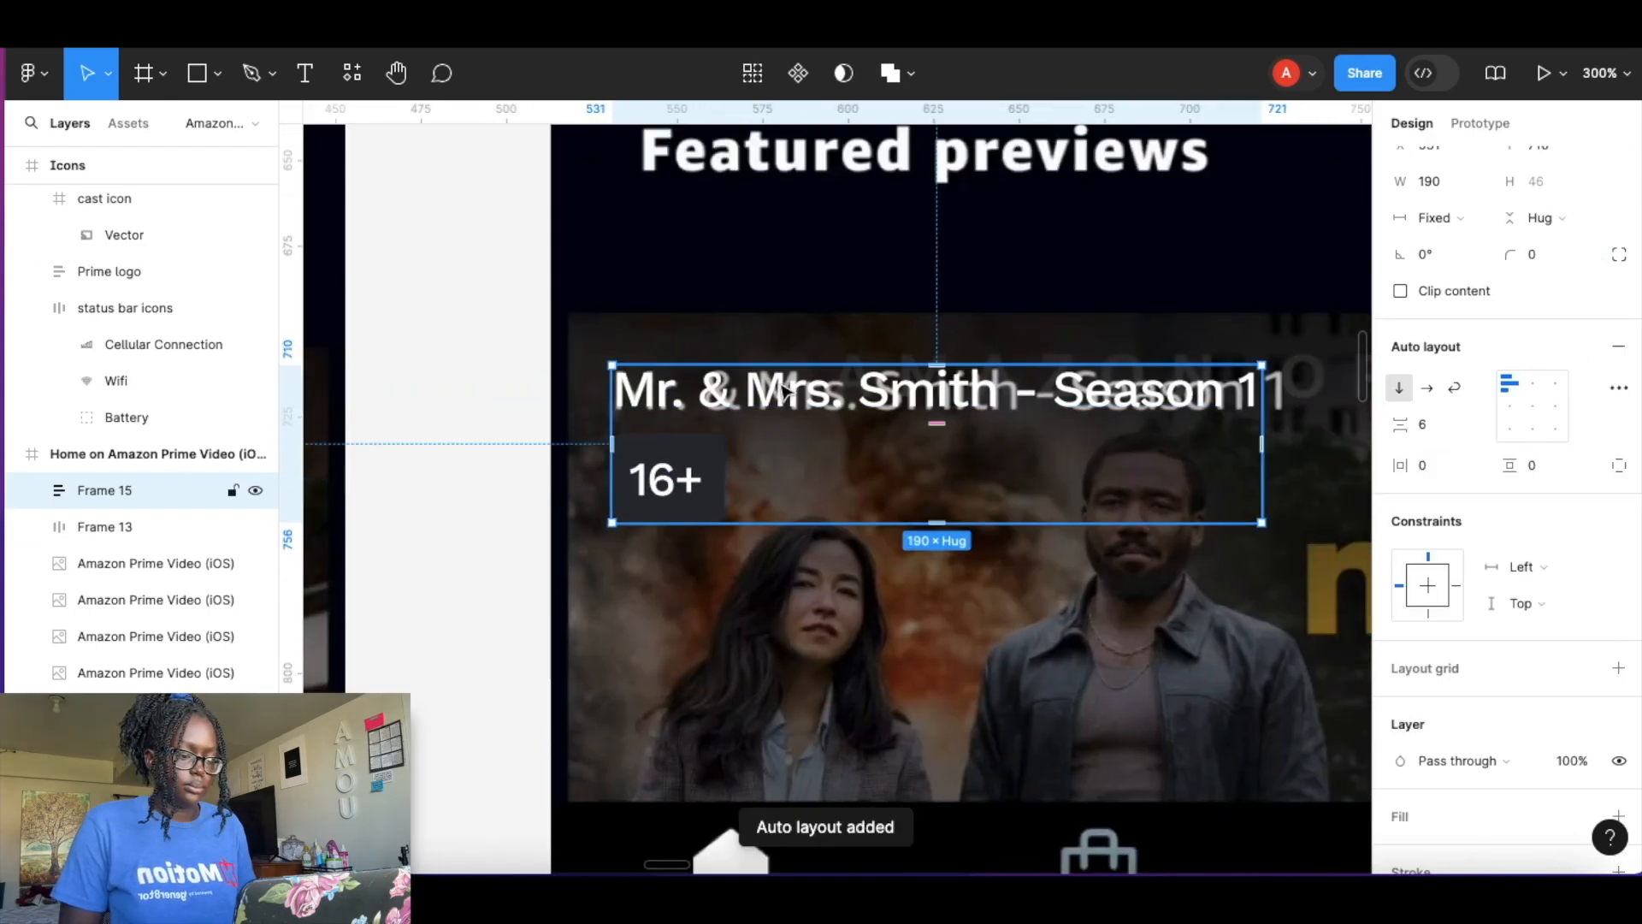
# Copy the mute icon and paste it onto the right side of the featured preview card.
pyautogui.scroll(-5, 758, 486)
pyautogui.scroll(6, 865, 496)
pyautogui.scroll(-2, 867, 500)
pyautogui.scroll(5, 418, 304)
pyautogui.hscroll(-2, 479, 290)
pyautogui.click(517, 283)
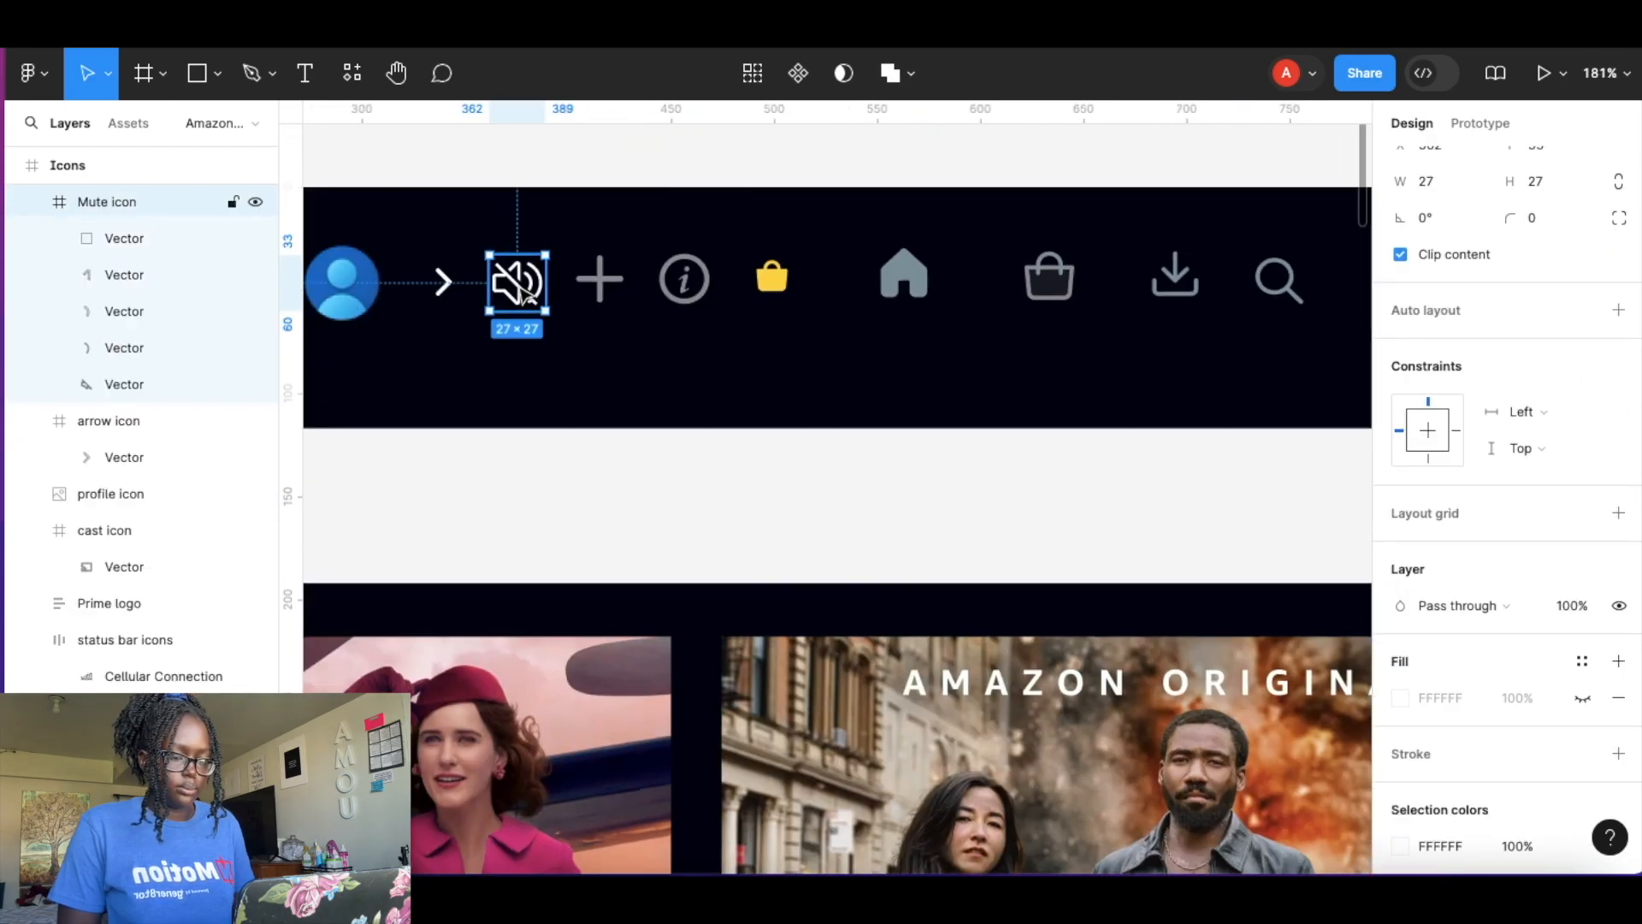
pyautogui.hscroll(15, 984, 504)
pyautogui.scroll(-10, 989, 509)
pyautogui.hscroll(7, 989, 509)
pyautogui.scroll(-2, 989, 509)
pyautogui.click(953, 381)
pyautogui.press('super+v')
pyautogui.moveTo(827, 485); pyautogui.dragTo(1051, 387)
pyautogui.keyDown('shift'); pyautogui.click(545, 354); pyautogui.keyUp('shift')
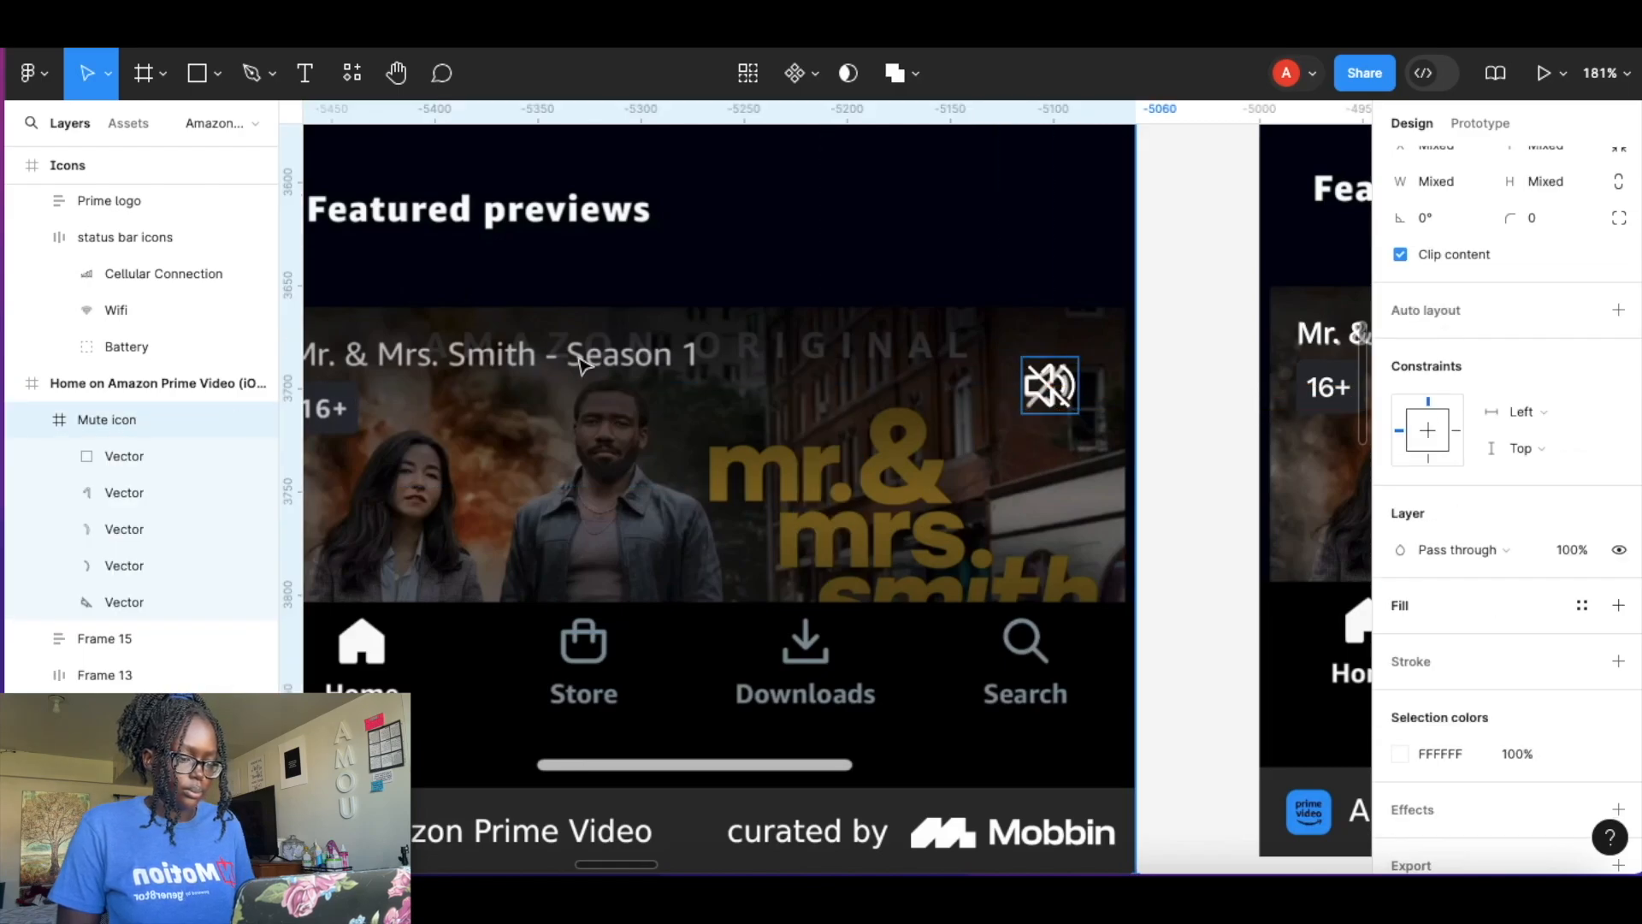
# Wrap the caption group and mute icon in a horizontal auto layout frame spaced apart.
pyautogui.scroll(-6, 581, 366)
pyautogui.press('super+z')
pyautogui.moveTo(567, 404); pyautogui.dragTo(946, 401)
pyautogui.click(565, 404)
pyautogui.scroll(-2, 940, 423)
pyautogui.hscroll(-1, 940, 424)
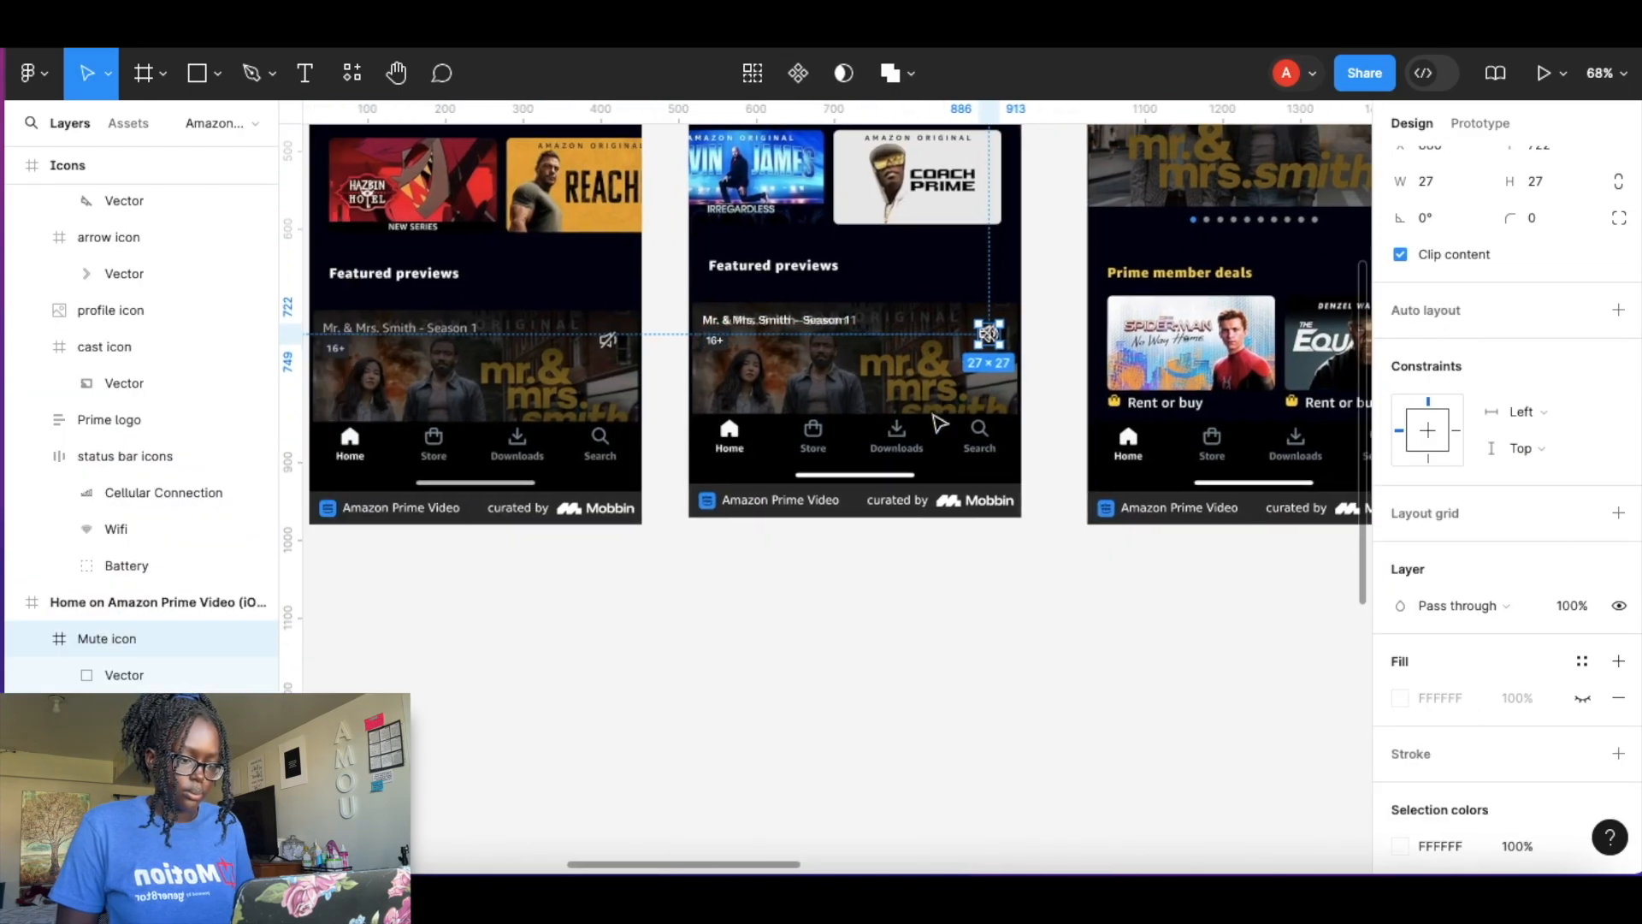
pyautogui.scroll(5, 926, 368)
pyautogui.hotkey('shift', 'a')
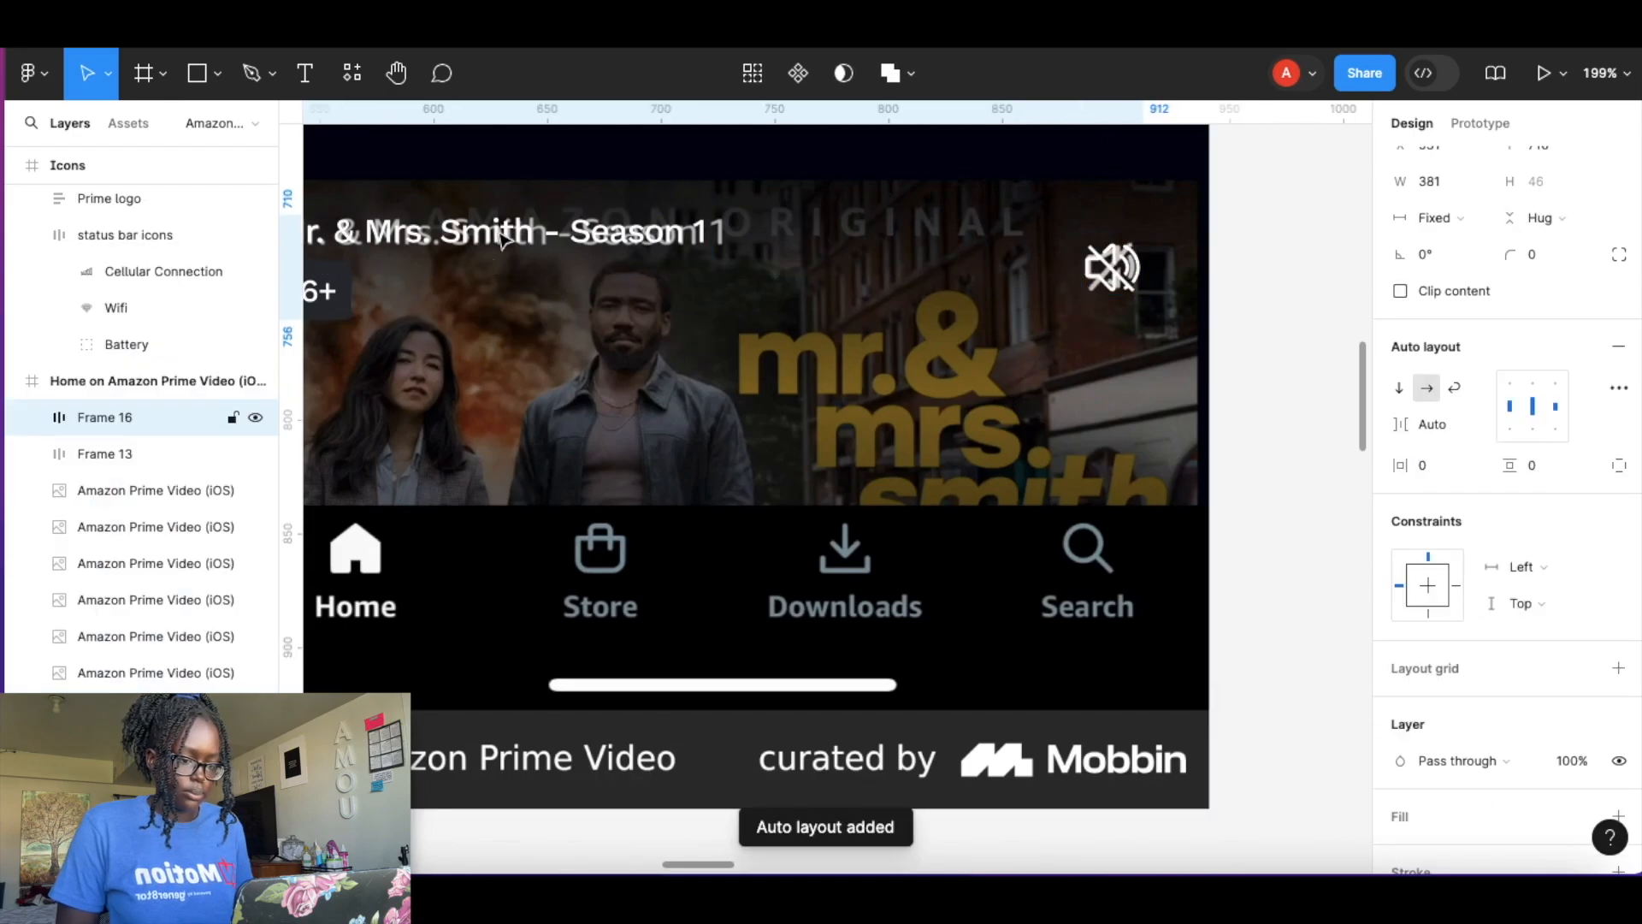
# Move the caption-and-mute frame into the iPhone 14 Plus screen and position it at the top of the preview card.
pyautogui.scroll(-8, 604, 414)
pyautogui.click(523, 500)
pyautogui.moveTo(524, 508); pyautogui.dragTo(525, 813)
pyautogui.moveTo(983, 359); pyautogui.dragTo(526, 475)
pyautogui.moveTo(803, 454); pyautogui.dragTo(496, 462)
pyautogui.scroll(8, 496, 462)
pyautogui.hscroll(-1, 503, 453)
pyautogui.scroll(-1, 503, 453)
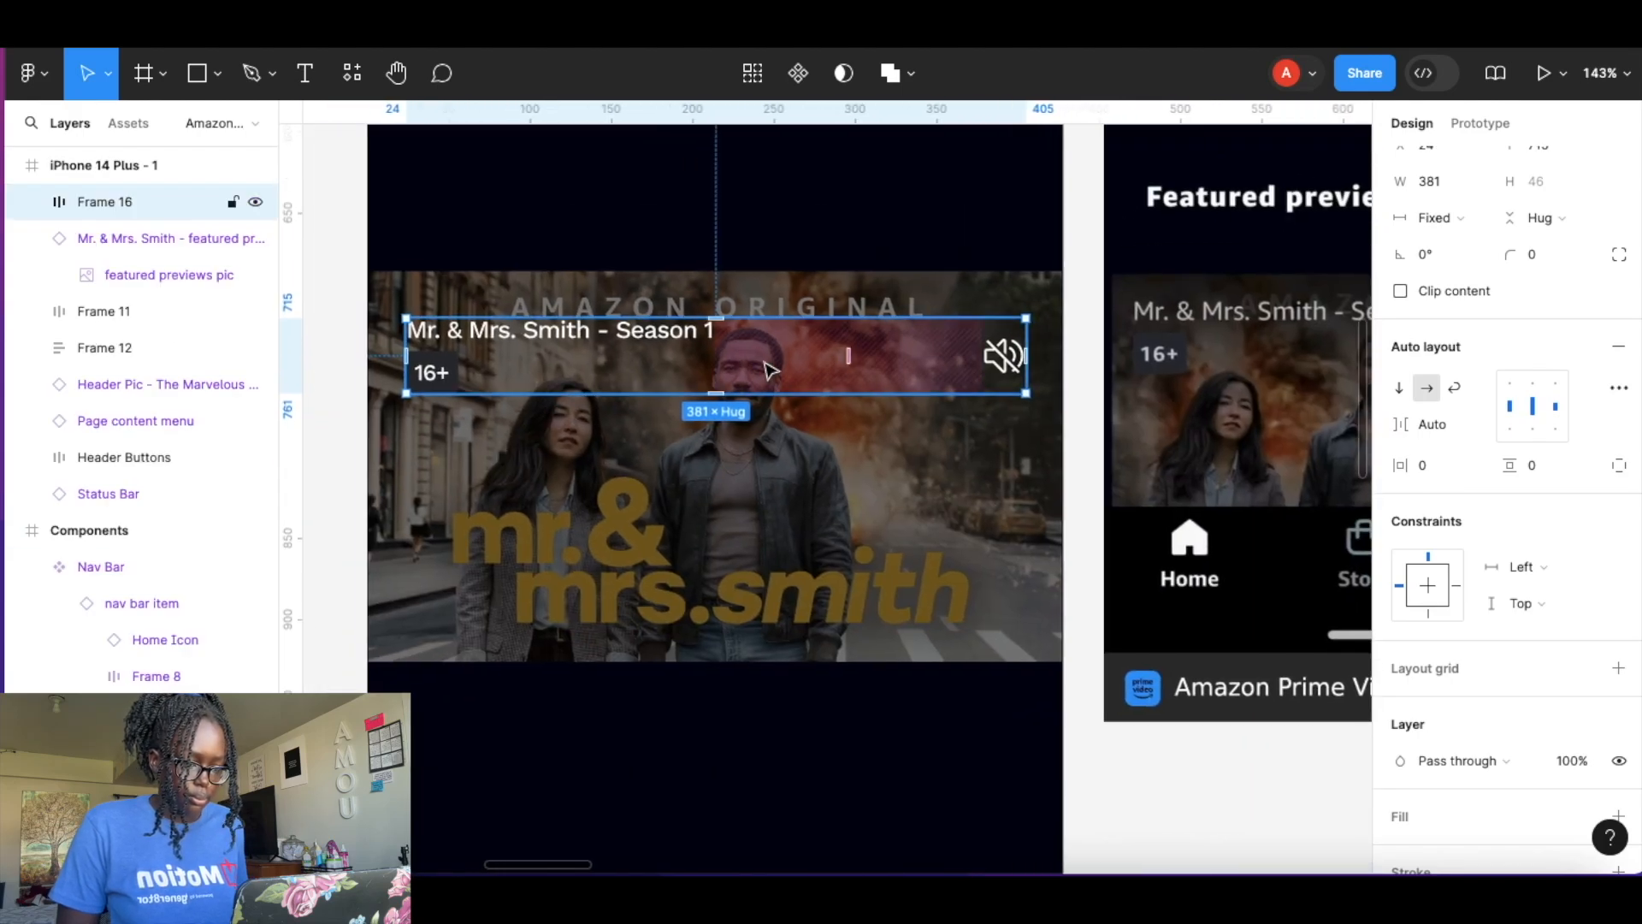
pyautogui.click(850, 484)
pyautogui.moveTo(780, 356); pyautogui.dragTo(767, 344)
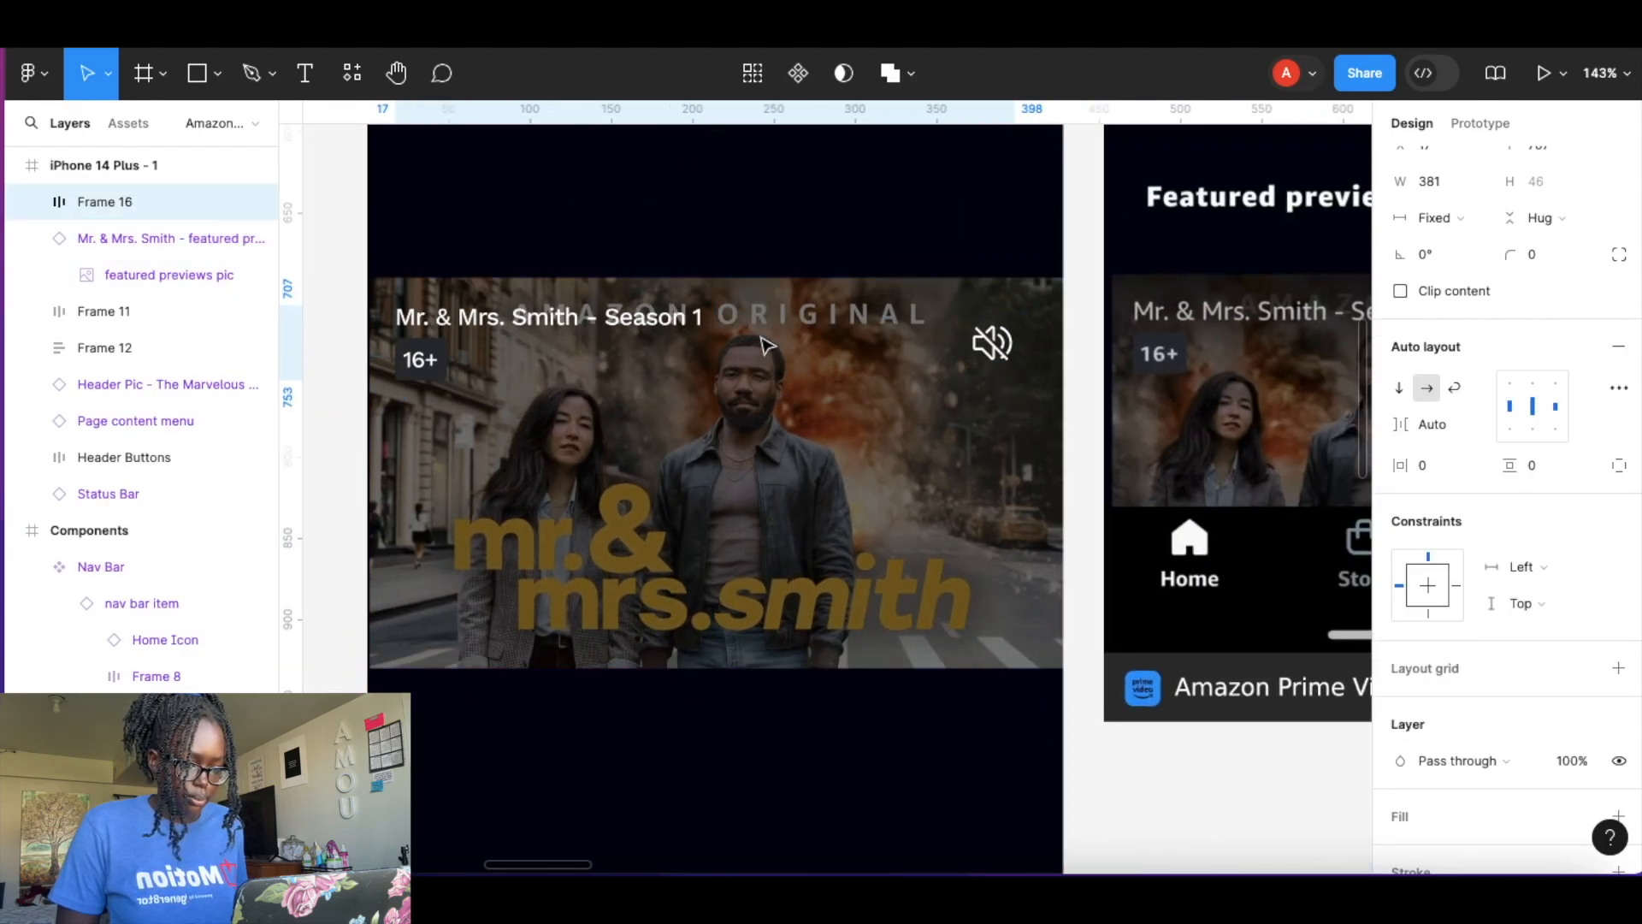
# Copy the plus and info icons and place them over the Marvelous Mrs. Maisel reference card.
pyautogui.click(1092, 810)
pyautogui.scroll(-8, 1022, 668)
pyautogui.hscroll(8, 1146, 436)
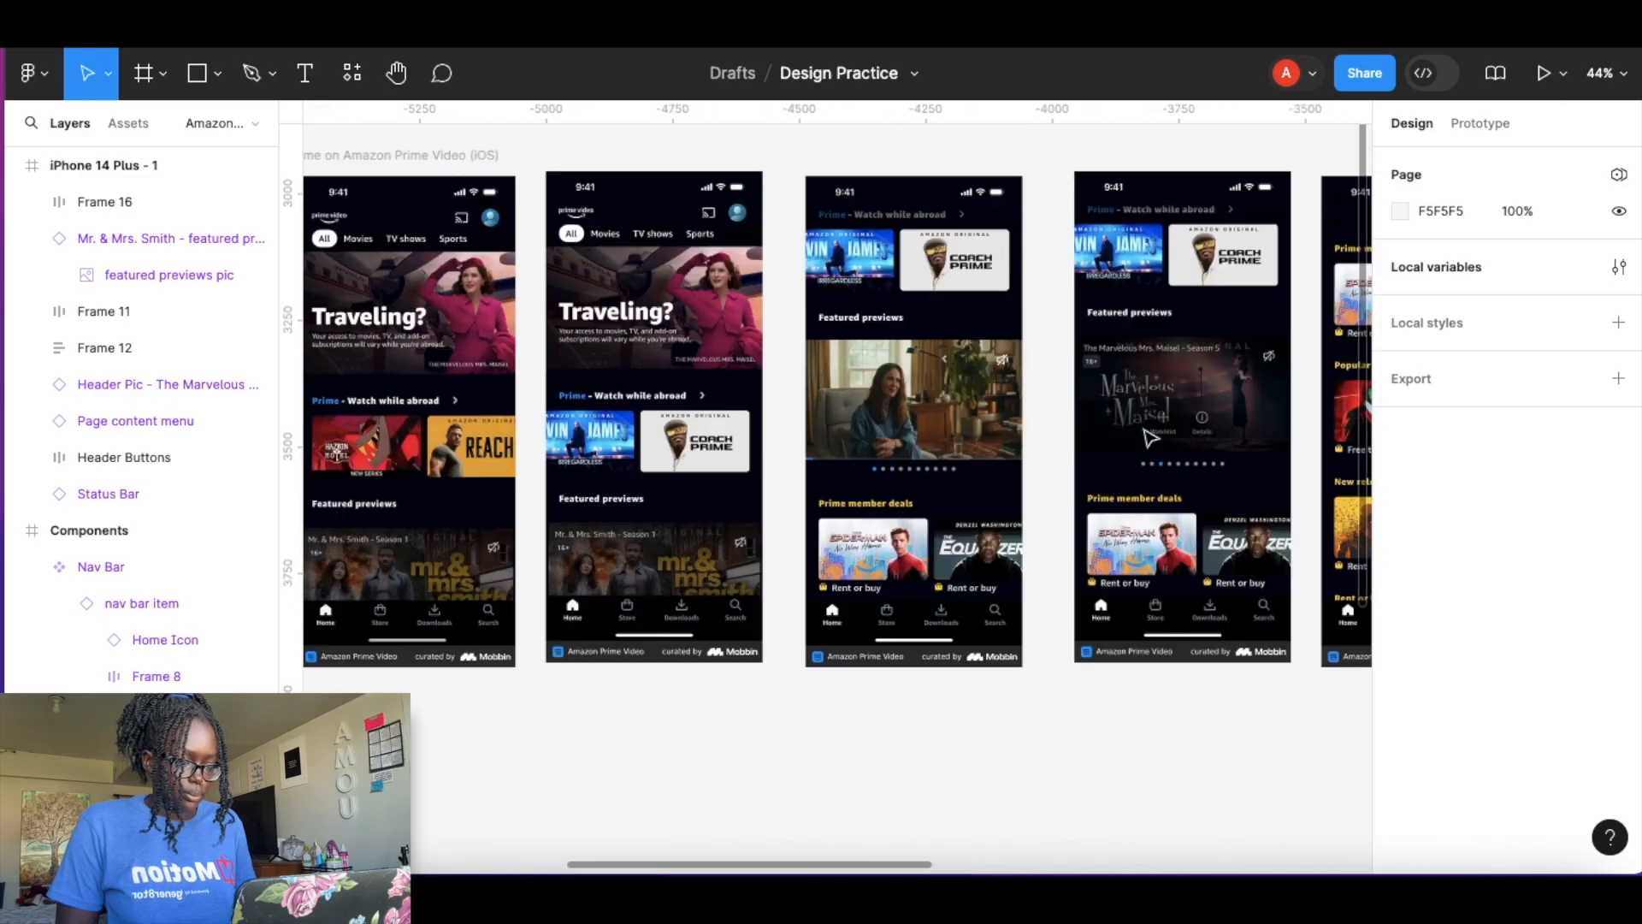
pyautogui.scroll(10, 1141, 429)
pyautogui.scroll(-5, 1141, 429)
pyautogui.scroll(6, 1052, 311)
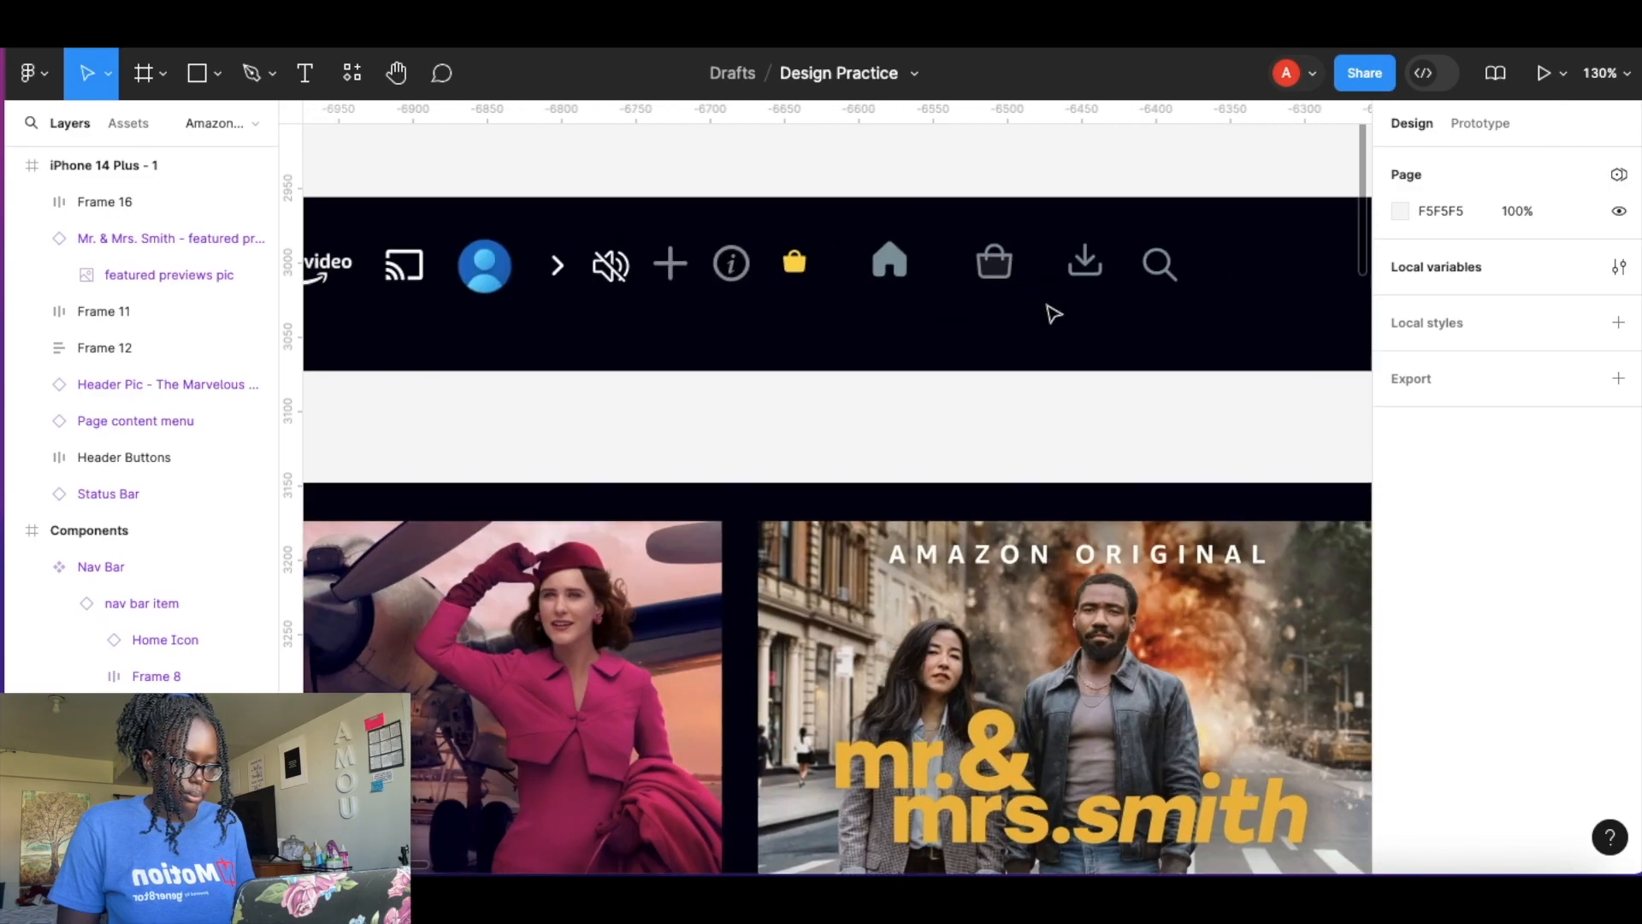
pyautogui.click(675, 263)
pyautogui.keyDown('shift'); pyautogui.click(749, 263); pyautogui.keyUp('shift')
pyautogui.press('super+c')
pyautogui.scroll(-8, 935, 434)
pyautogui.scroll(10, 759, 324)
pyautogui.press('super+v')
pyautogui.click(837, 493)
pyautogui.moveTo(881, 501); pyautogui.dragTo(1012, 413)
pyautogui.moveTo(746, 490); pyautogui.dragTo(743, 408)
# Add a Watchlist text label near the plus icon.
pyautogui.press('t')
pyautogui.click(700, 547)
pyautogui.write('Watchlist')
pyautogui.press('super+a')
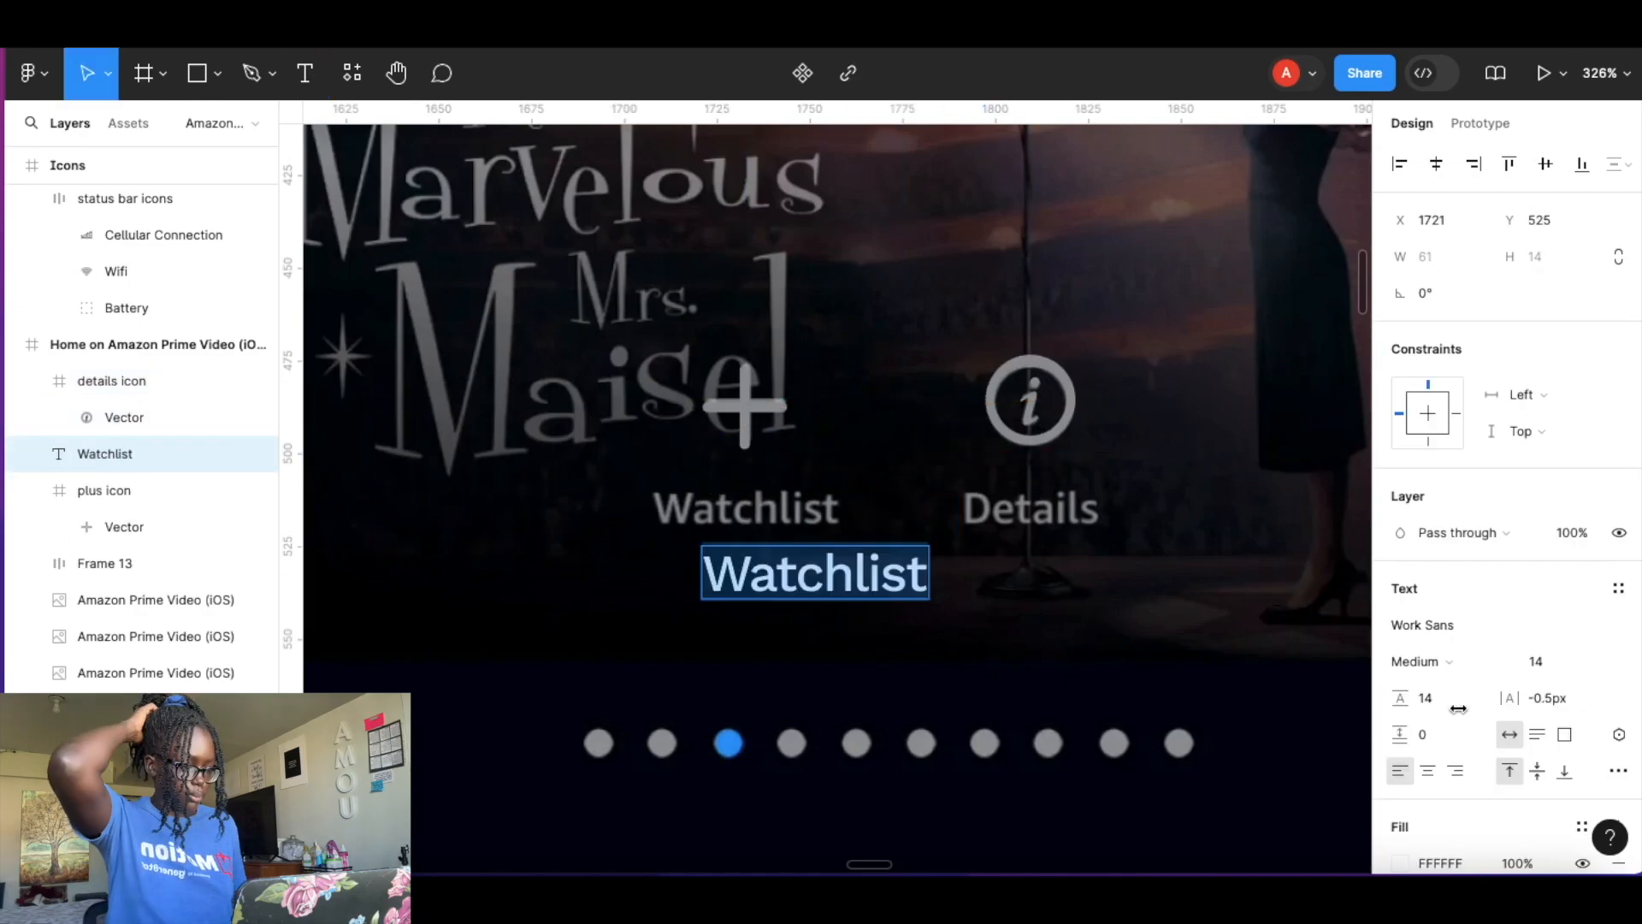
pyautogui.press('Escape')
# Wrap the Watchlist label in an auto layout frame with 0 padding and position it under the plus icon.
pyautogui.hotkey('shift', 'a')
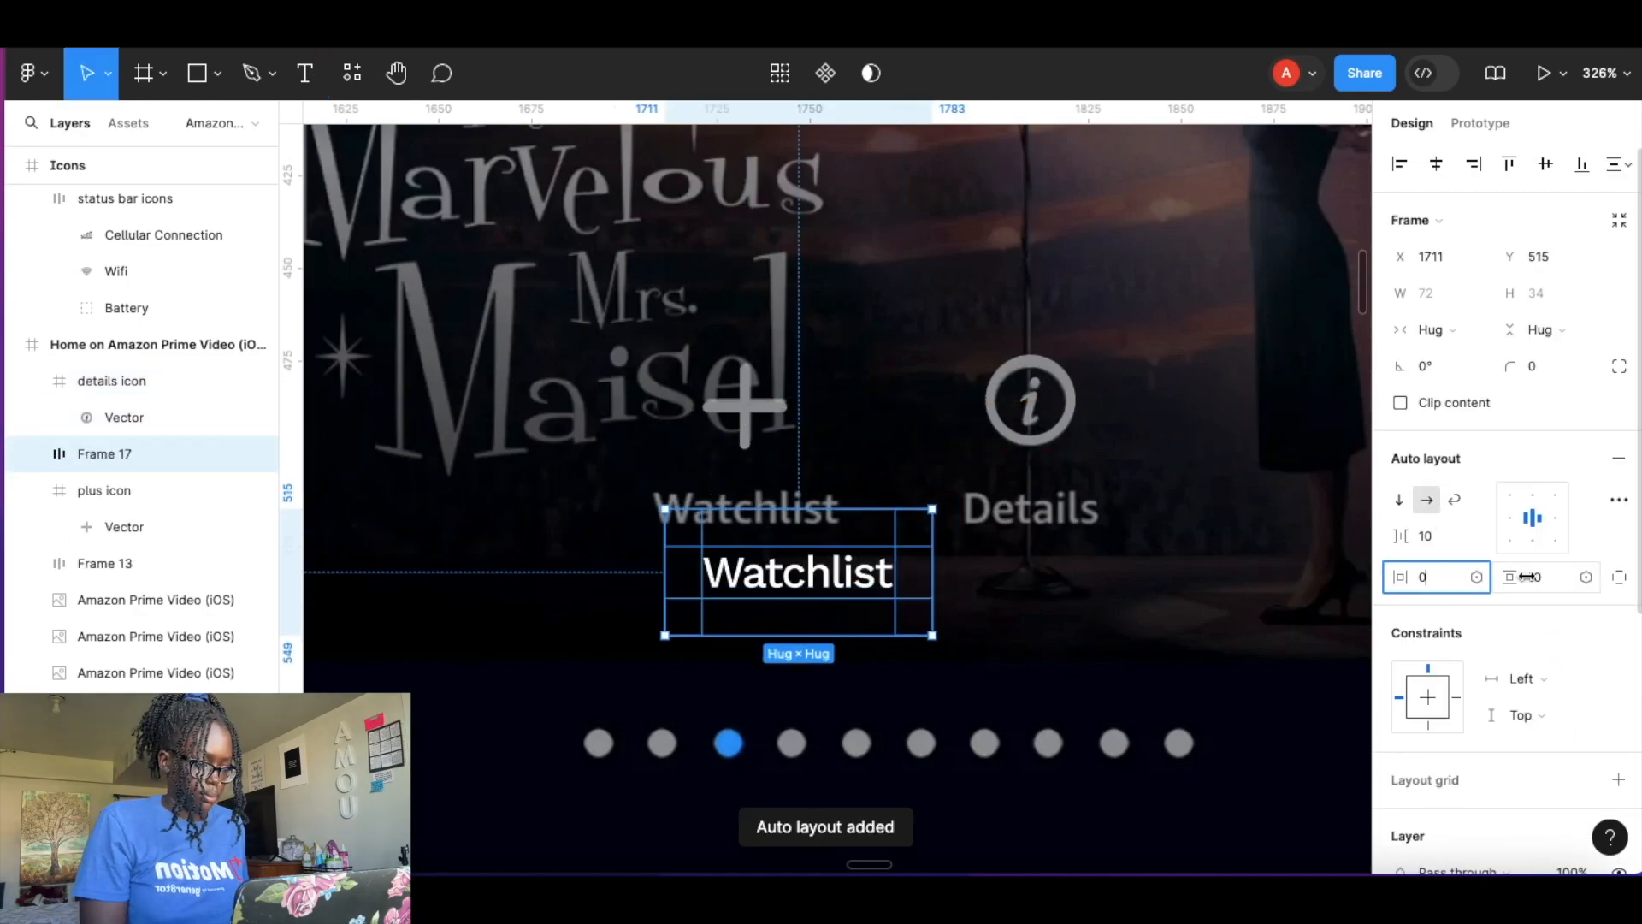
pyautogui.click(1529, 577)
pyautogui.write('0')
pyautogui.press('Return')
pyautogui.click(910, 591)
pyautogui.moveTo(757, 543); pyautogui.dragTo(747, 576)
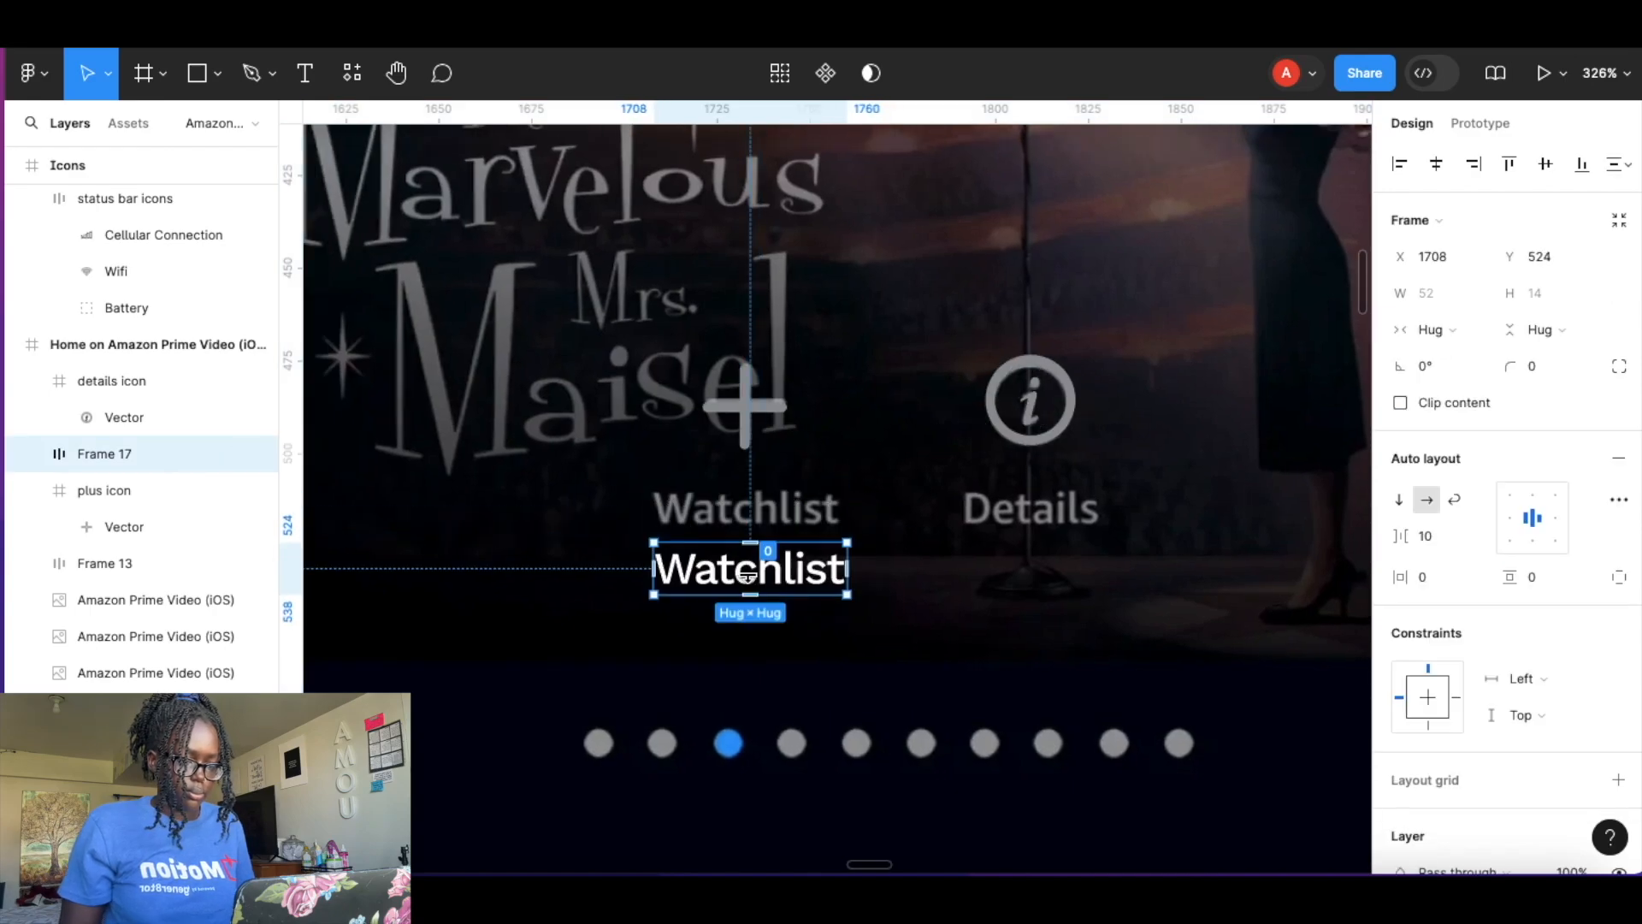
# Sample the reference label's grey 939597 with the eyedropper as the Watchlist text fill.
pyautogui.scroll(5, 747, 577)
pyautogui.doubleClick(909, 523)
pyautogui.click(1400, 753)
pyautogui.click(1131, 601)
pyautogui.scroll(6, 933, 246)
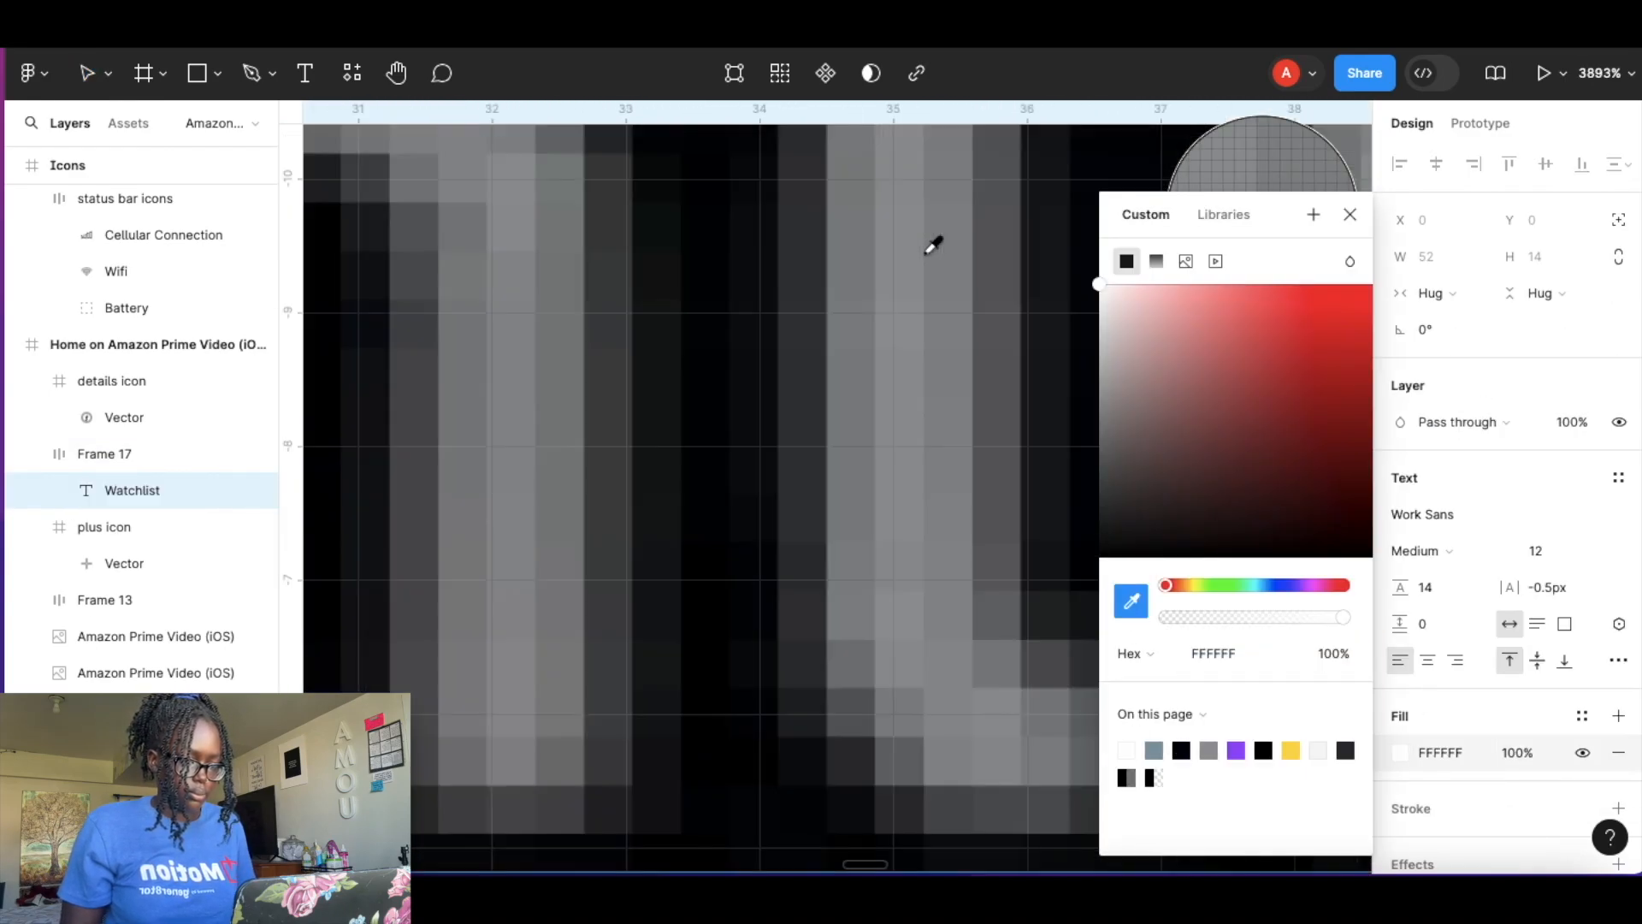
pyautogui.click(933, 247)
pyautogui.scroll(-10, 933, 246)
pyautogui.press('Escape')
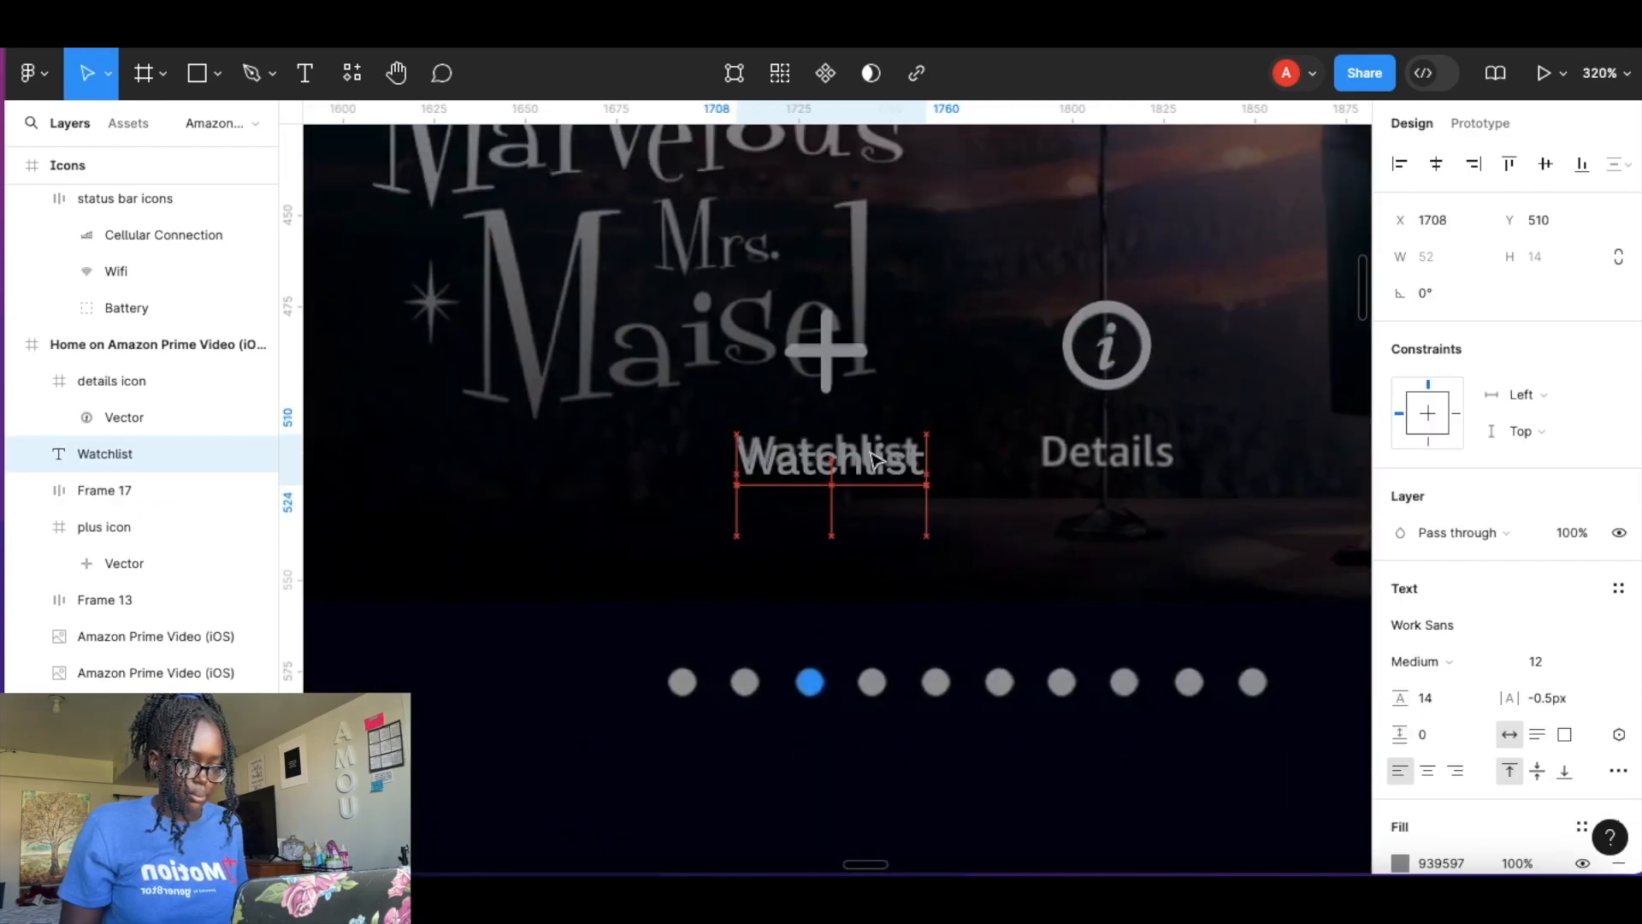
# Duplicate the Watchlist label under the info icon and change its text to Details.
pyautogui.moveTo(874, 458); pyautogui.dragTo(1153, 459)
pyautogui.doubleClick(1138, 454)
pyautogui.write('Details')
# Group the plus icon with Watchlist and the info icon with Details into vertical auto layout frames.
pyautogui.click(858, 369)
pyautogui.keyDown('shift'); pyautogui.click(883, 463); pyautogui.keyUp('shift')
pyautogui.hotkey('shift', 'a')
pyautogui.click(1107, 363)
pyautogui.keyDown('shift'); pyautogui.click(1105, 453); pyautogui.keyUp('shift')
pyautogui.hotkey('shift', 'a')
pyautogui.keyDown('shift'); pyautogui.click(822, 376); pyautogui.keyUp('shift')
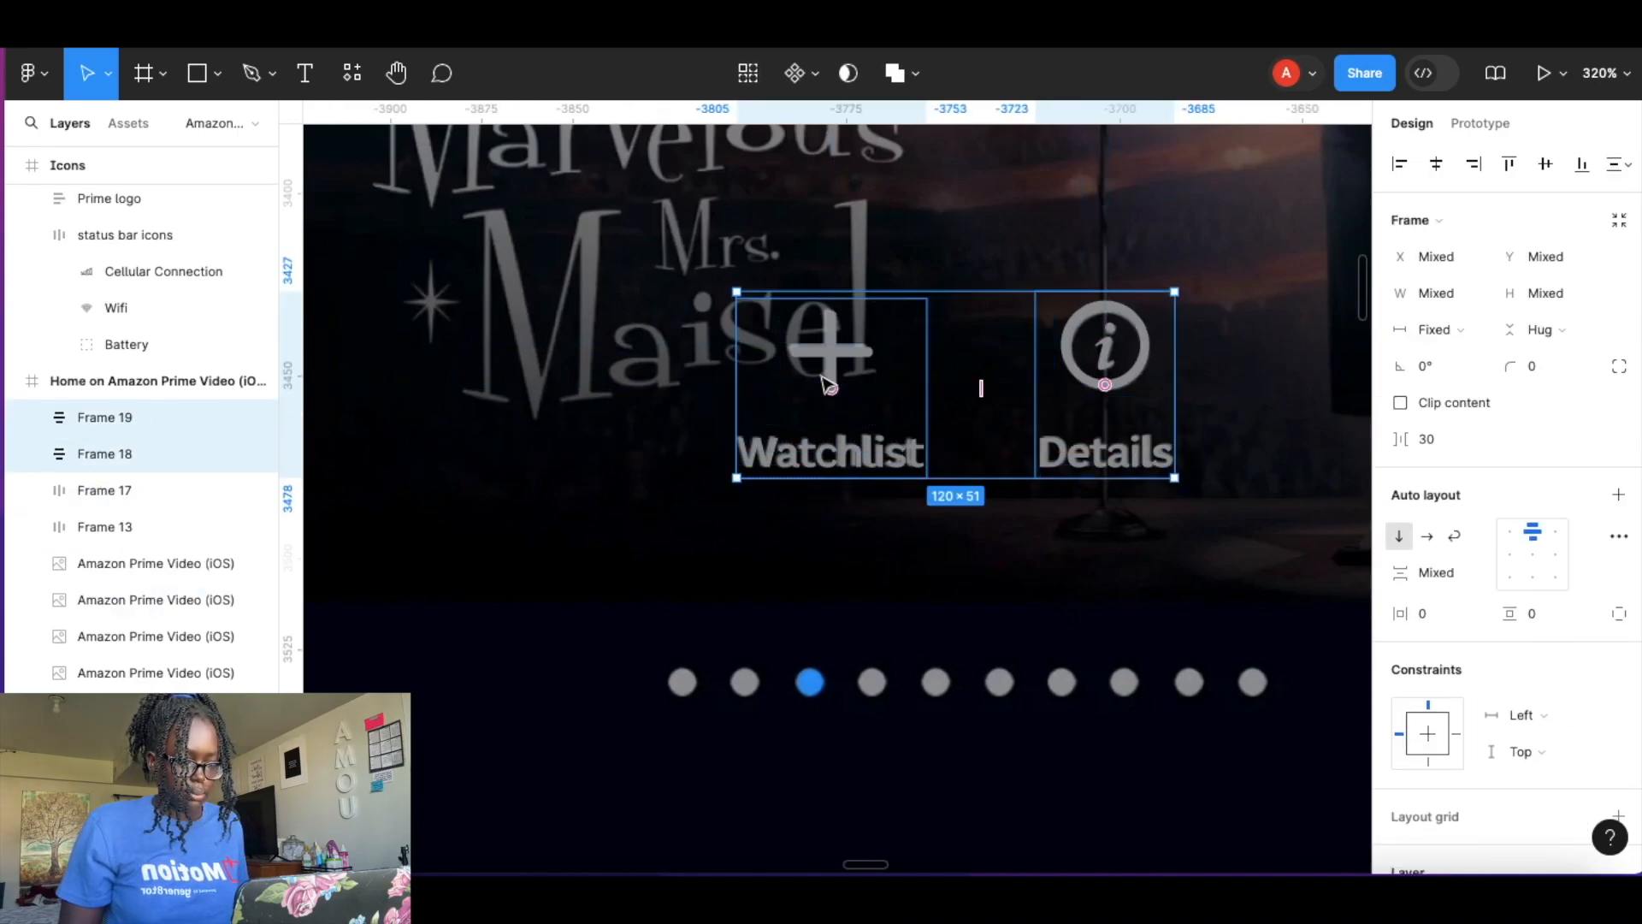
# Combine both icon-label frames into a horizontal auto layout frame and move it into the iPhone screen's preview card.
pyautogui.hotkey('shift', 'a')
pyautogui.scroll(-10, 828, 386)
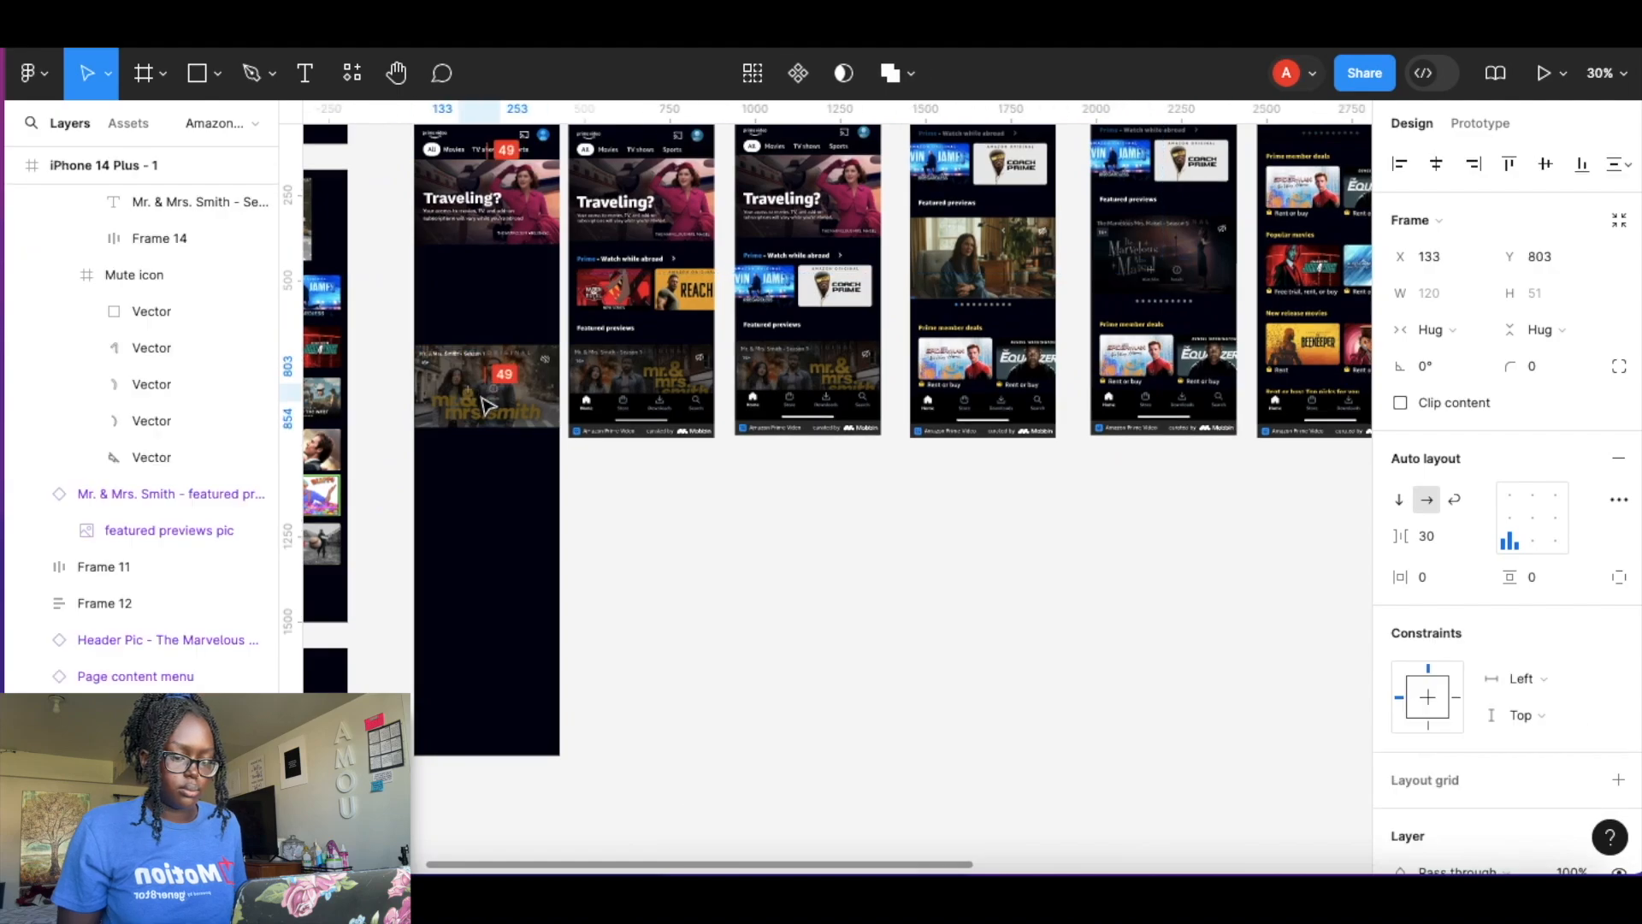
pyautogui.moveTo(482, 398); pyautogui.dragTo(532, 394)
pyautogui.scroll(8, 471, 408)
pyautogui.click(941, 513)
pyautogui.scroll(-5, 1011, 392)
pyautogui.hscroll(10, 1012, 391)
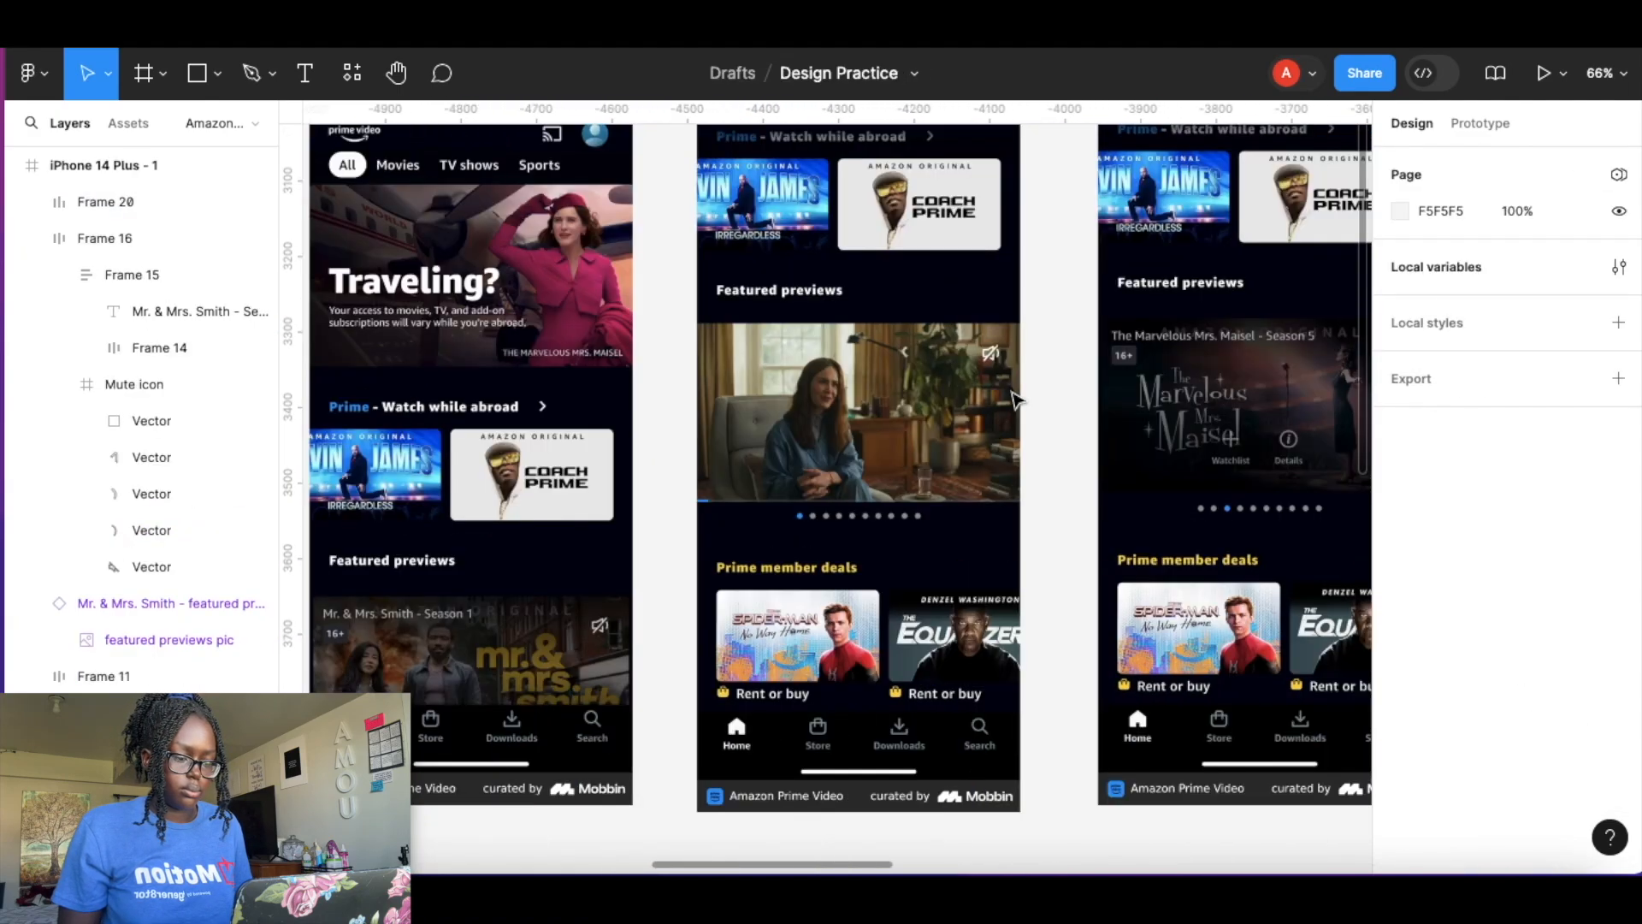
# Draw an 8×8 circle below the reference card and duplicate it into a row of ten dots.
pyautogui.scroll(10, 1014, 399)
pyautogui.click(215, 73)
pyautogui.click(184, 210)
pyautogui.moveTo(494, 402); pyautogui.dragTo(531, 436)
pyautogui.scroll(1, 649, 267)
pyautogui.click(663, 254)
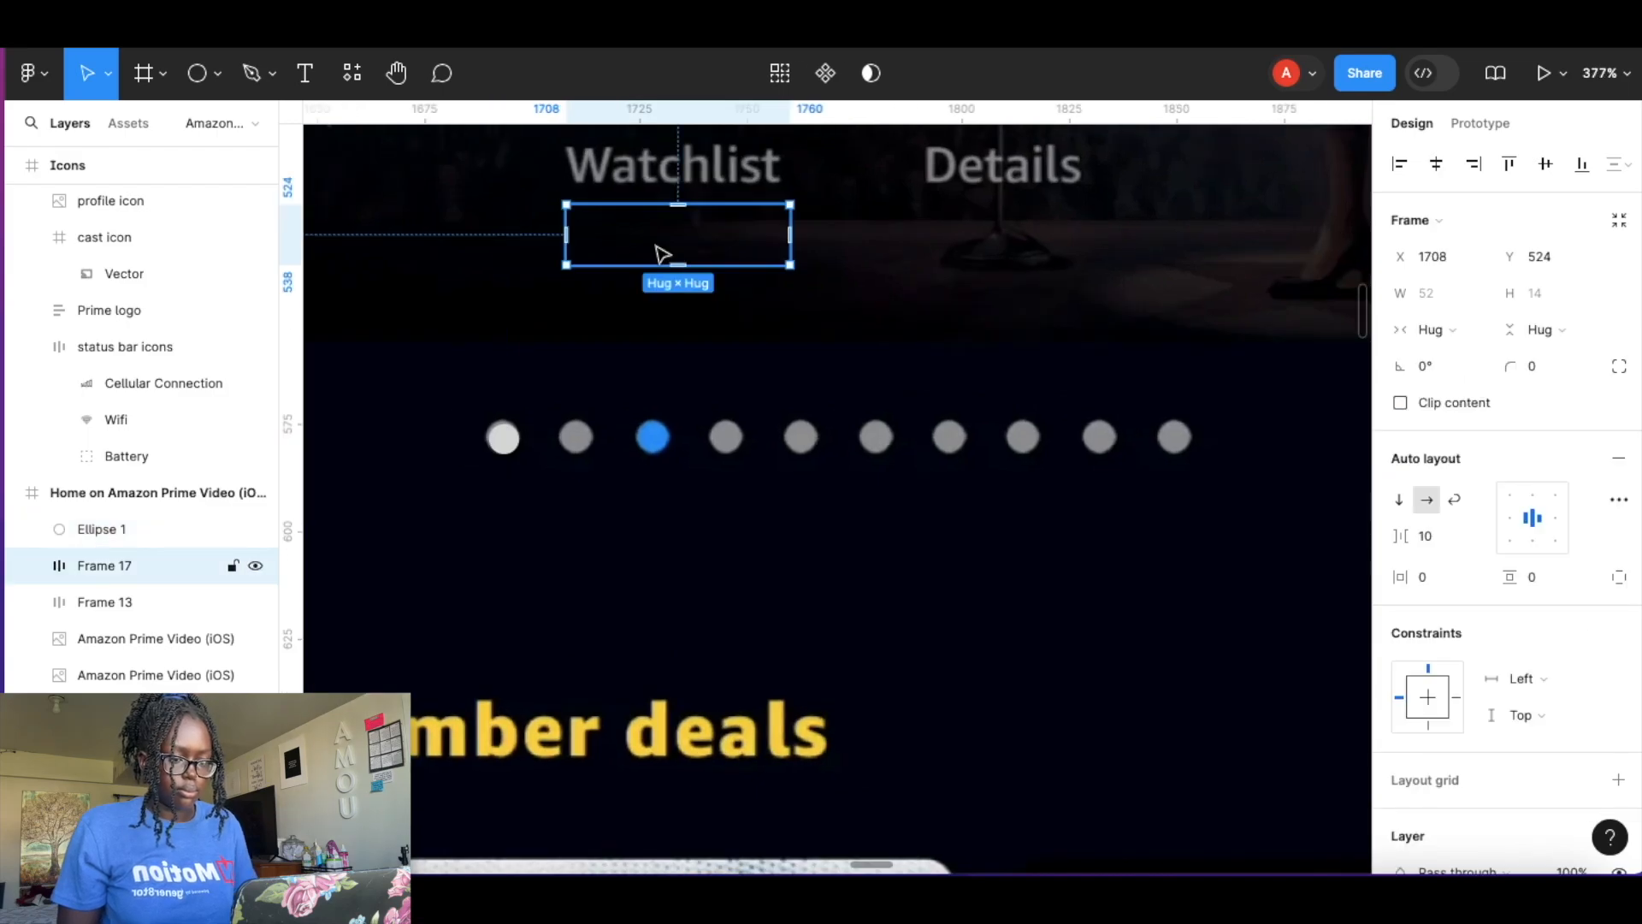
pyautogui.click(550, 454)
pyautogui.scroll(5, 550, 454)
pyautogui.click(550, 411)
pyautogui.moveTo(550, 407); pyautogui.dragTo(613, 419)
pyautogui.click(674, 446)
pyautogui.scroll(-6, 676, 447)
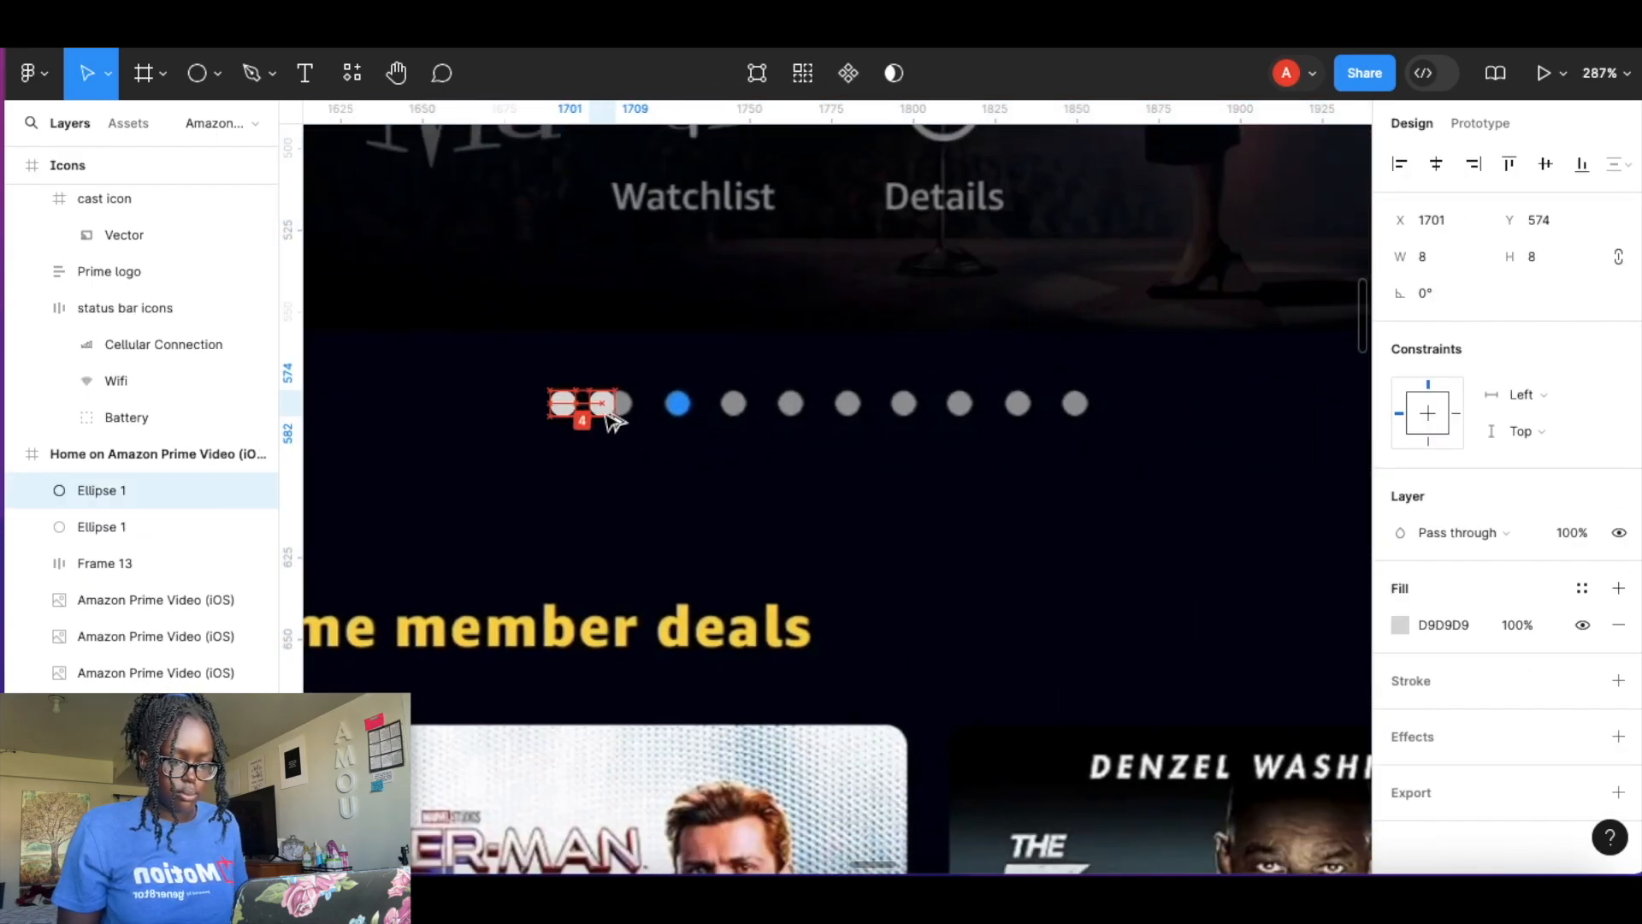
pyautogui.hotkey('ctrl', 'd')
pyautogui.hotkey('ctrl', 'd')
pyautogui.hotkey('ctrl', 'd')
pyautogui.hotkey('ctrl', 'd')
pyautogui.hotkey('ctrl', 'd')
pyautogui.hotkey('ctrl', 'd')
pyautogui.hotkey('ctrl', 'd')
pyautogui.hotkey('ctrl', 'd')
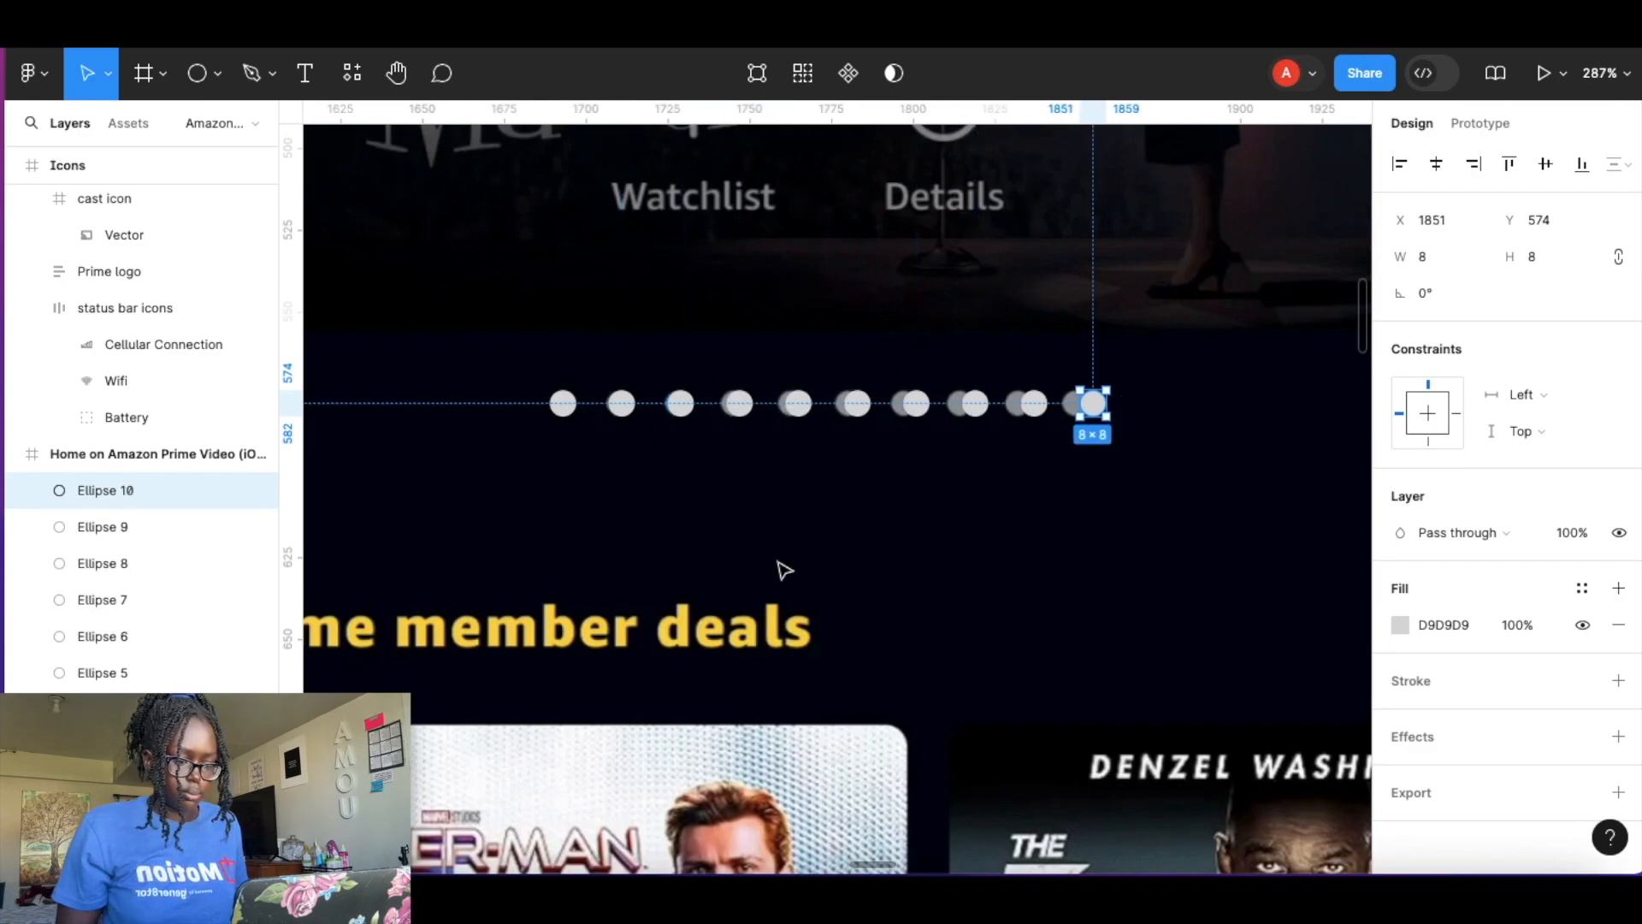
# Select all ten dots and wrap them in a horizontal auto layout frame.
pyautogui.keyDown('shift'); pyautogui.click(1034, 402); pyautogui.keyUp('shift')
pyautogui.keyDown('shift'); pyautogui.click(975, 403); pyautogui.keyUp('shift')
pyautogui.keyDown('shift'); pyautogui.click(916, 403); pyautogui.keyUp('shift')
pyautogui.keyDown('shift'); pyautogui.click(857, 403); pyautogui.keyUp('shift')
pyautogui.keyDown('shift'); pyautogui.click(797, 403); pyautogui.keyUp('shift')
pyautogui.keyDown('shift'); pyautogui.click(738, 403); pyautogui.keyUp('shift')
pyautogui.keyDown('shift'); pyautogui.click(680, 403); pyautogui.keyUp('shift')
pyautogui.keyDown('shift'); pyautogui.click(621, 403); pyautogui.keyUp('shift')
pyautogui.keyDown('shift'); pyautogui.click(562, 403); pyautogui.keyUp('shift')
pyautogui.hotkey('shift', 'a')
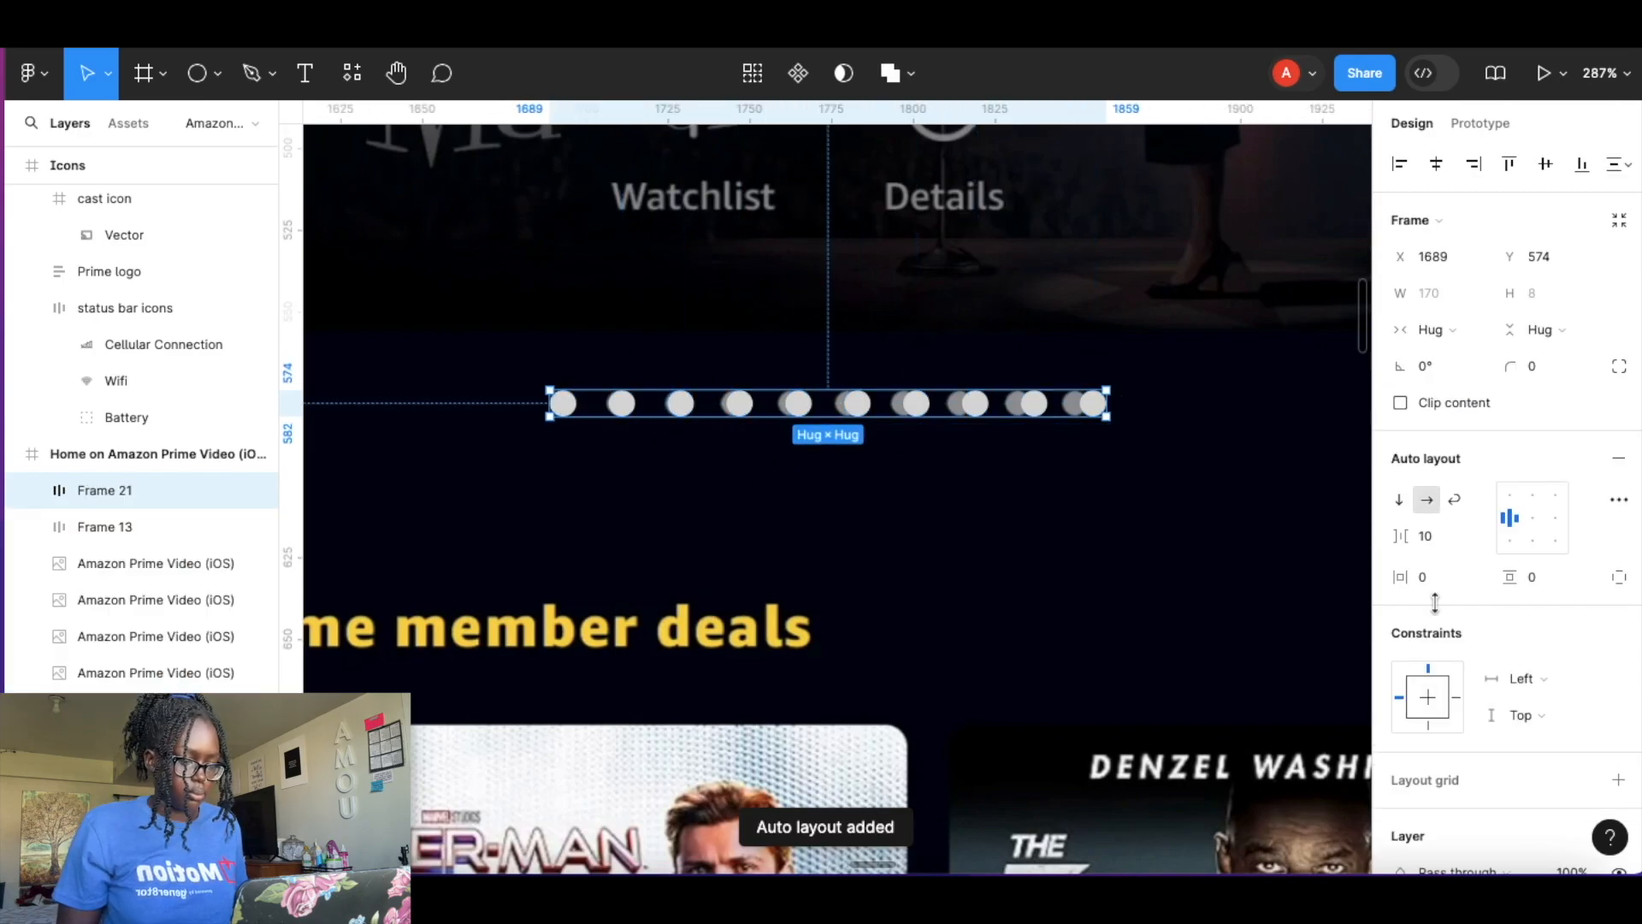
# Widen the dot row to 429 and set its horizontal padding to 113 and vertical padding to 9.
pyautogui.scroll(-5, 1103, 485)
pyautogui.moveTo(1105, 486); pyautogui.dragTo(1099, 537)
pyautogui.moveTo(1400, 577)
pyautogui.mouseDown()
pyautogui.moveTo(1461, 577)
pyautogui.moveTo(1417, 578)
pyautogui.mouseUp()
pyautogui.scroll(-3, 1080, 604)
pyautogui.moveTo(1084, 520); pyautogui.dragTo(982, 524)
pyautogui.moveTo(1400, 578); pyautogui.dragTo(1435, 578)
pyautogui.moveTo(998, 525); pyautogui.dragTo(939, 522)
pyautogui.moveTo(661, 520); pyautogui.dragTo(637, 520)
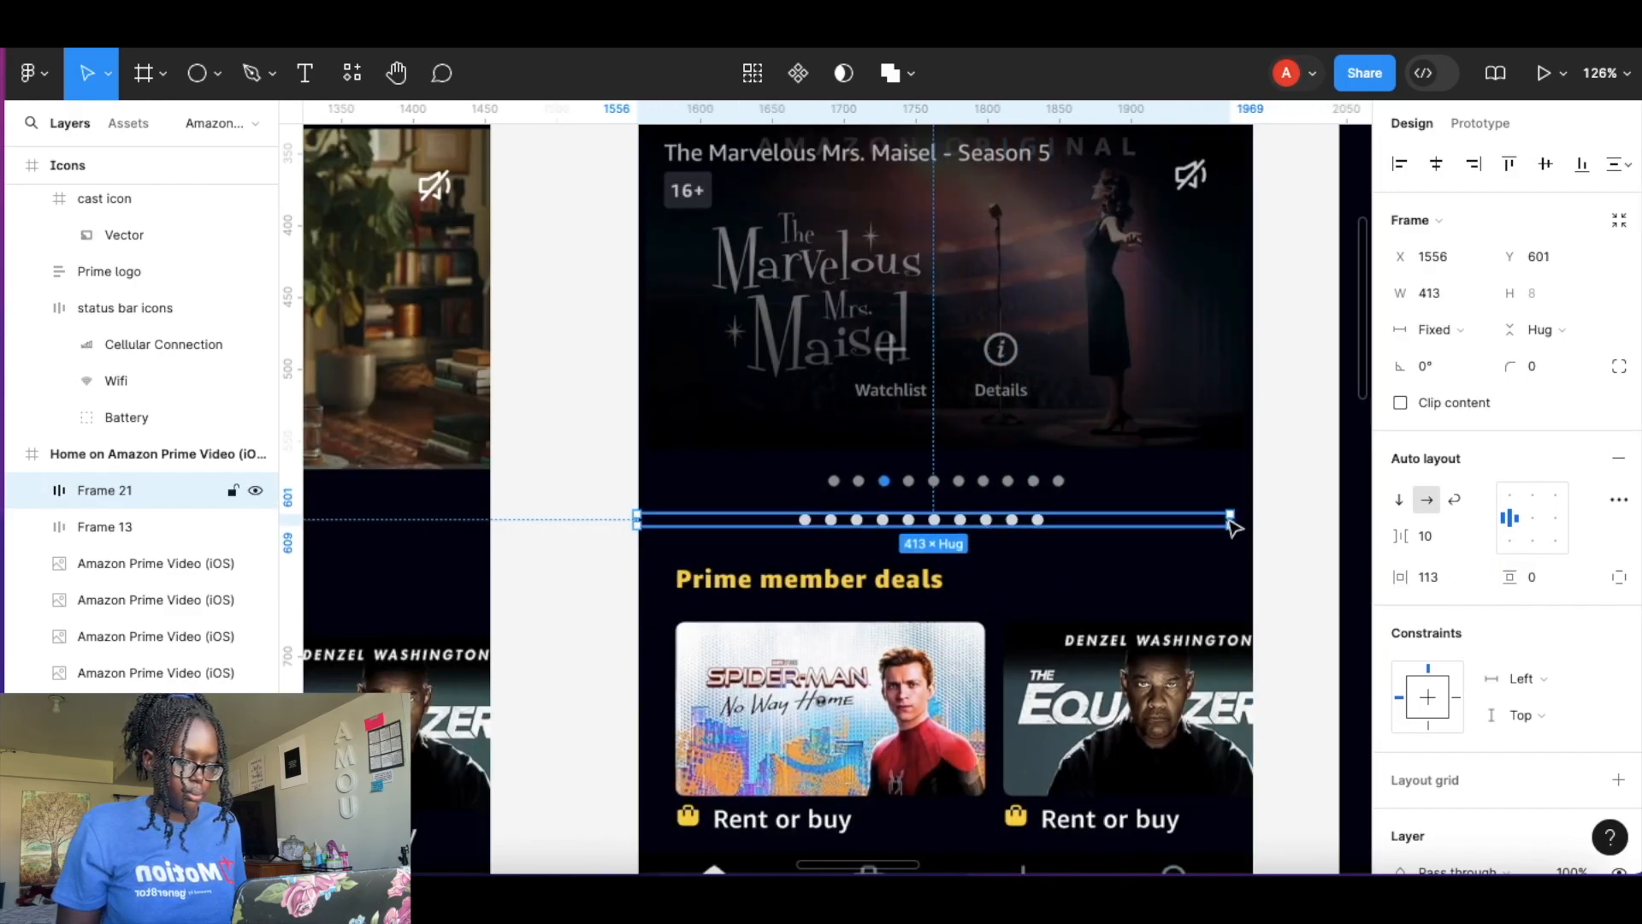
pyautogui.moveTo(1510, 577); pyautogui.dragTo(1522, 576)
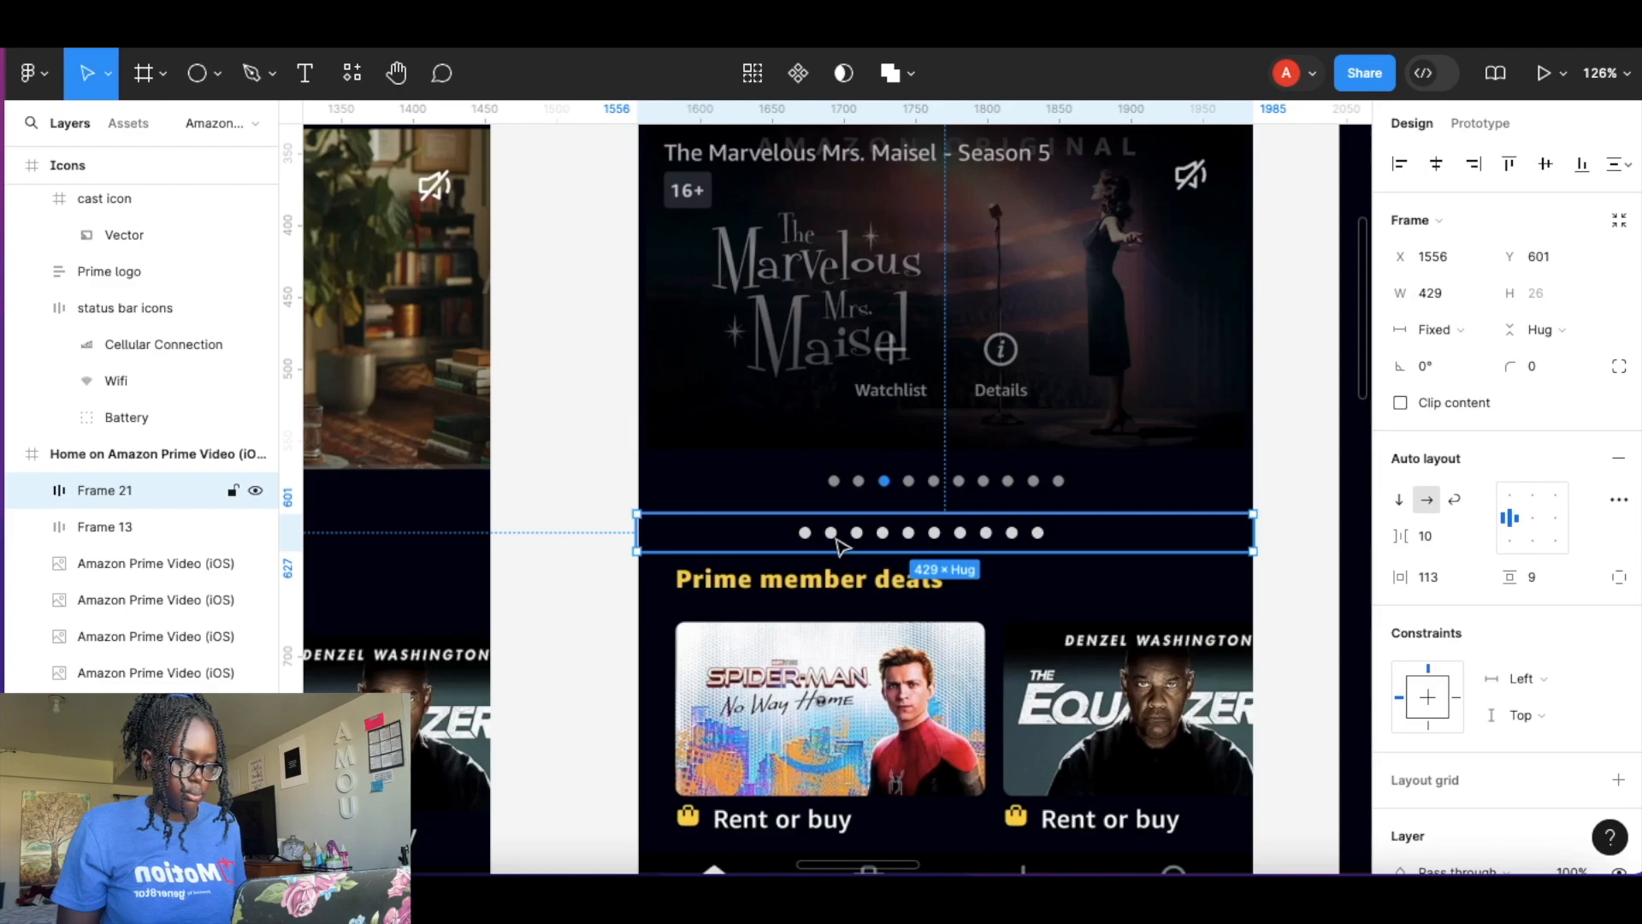
# Fill the first dot with the Blue local color style.
pyautogui.scroll(5, 839, 539)
pyautogui.doubleClick(637, 534)
pyautogui.click(1398, 515)
pyautogui.click(1582, 477)
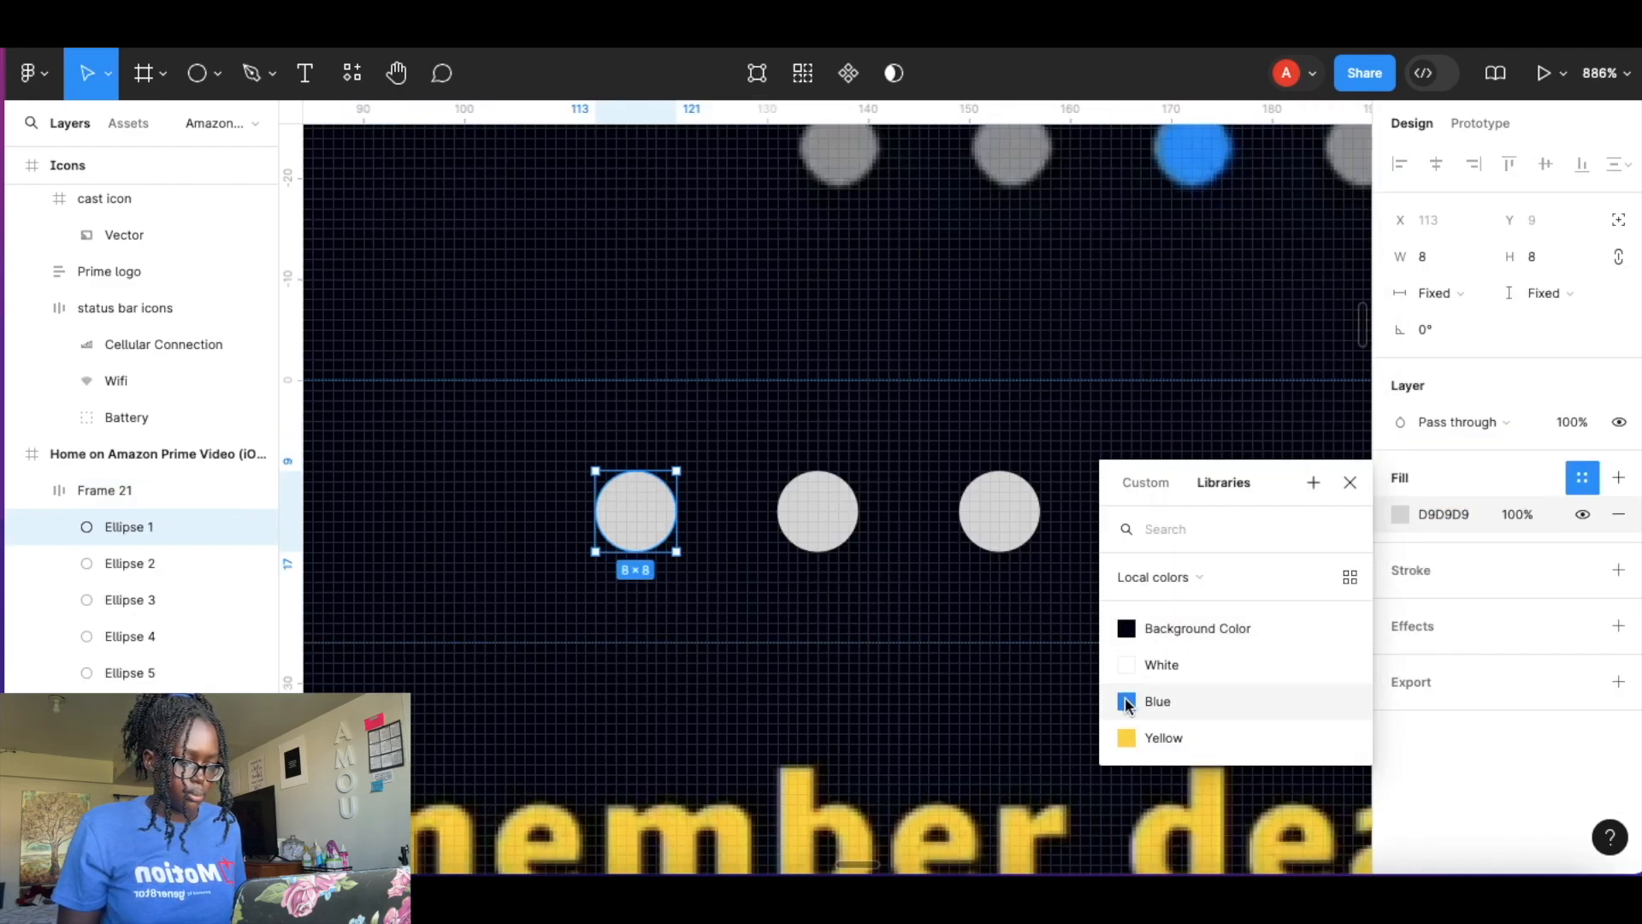
pyautogui.click(1129, 701)
pyautogui.click(844, 606)
# Move the dot row into the iPhone screen directly beneath the featured preview card.
pyautogui.scroll(-4, 844, 606)
pyautogui.scroll(-9, 850, 614)
pyautogui.click(1129, 355)
pyautogui.moveTo(1129, 355); pyautogui.dragTo(534, 479)
pyautogui.scroll(10, 535, 479)
pyautogui.scroll(-2, 645, 393)
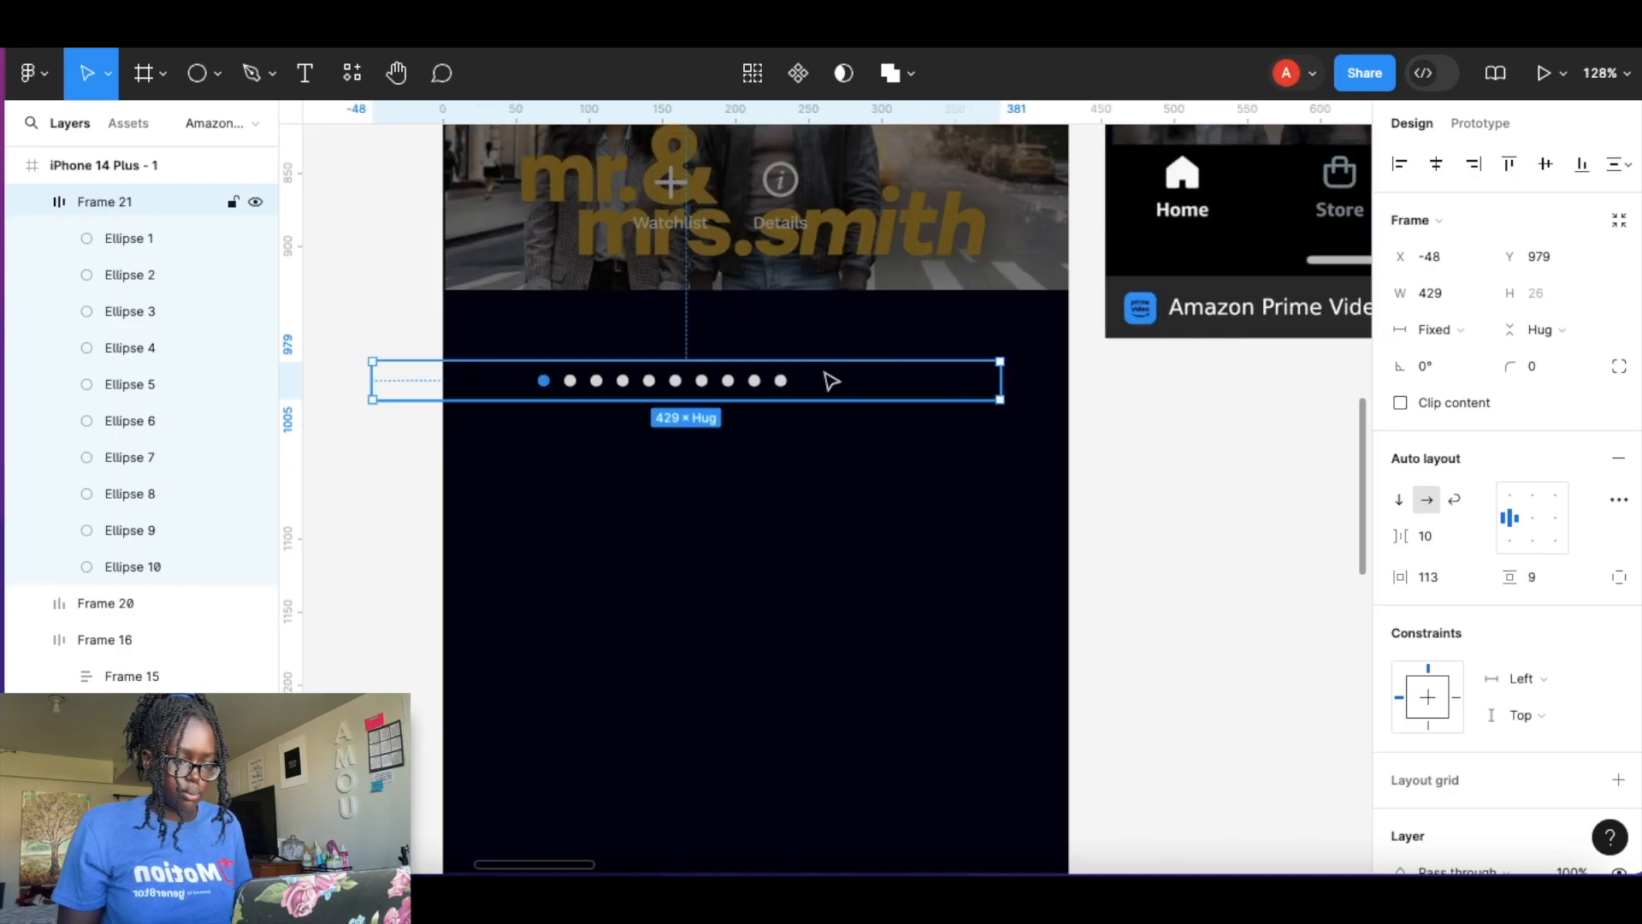
pyautogui.moveTo(890, 323); pyautogui.dragTo(893, 323)
pyautogui.click(1222, 555)
pyautogui.scroll(2, 810, 478)
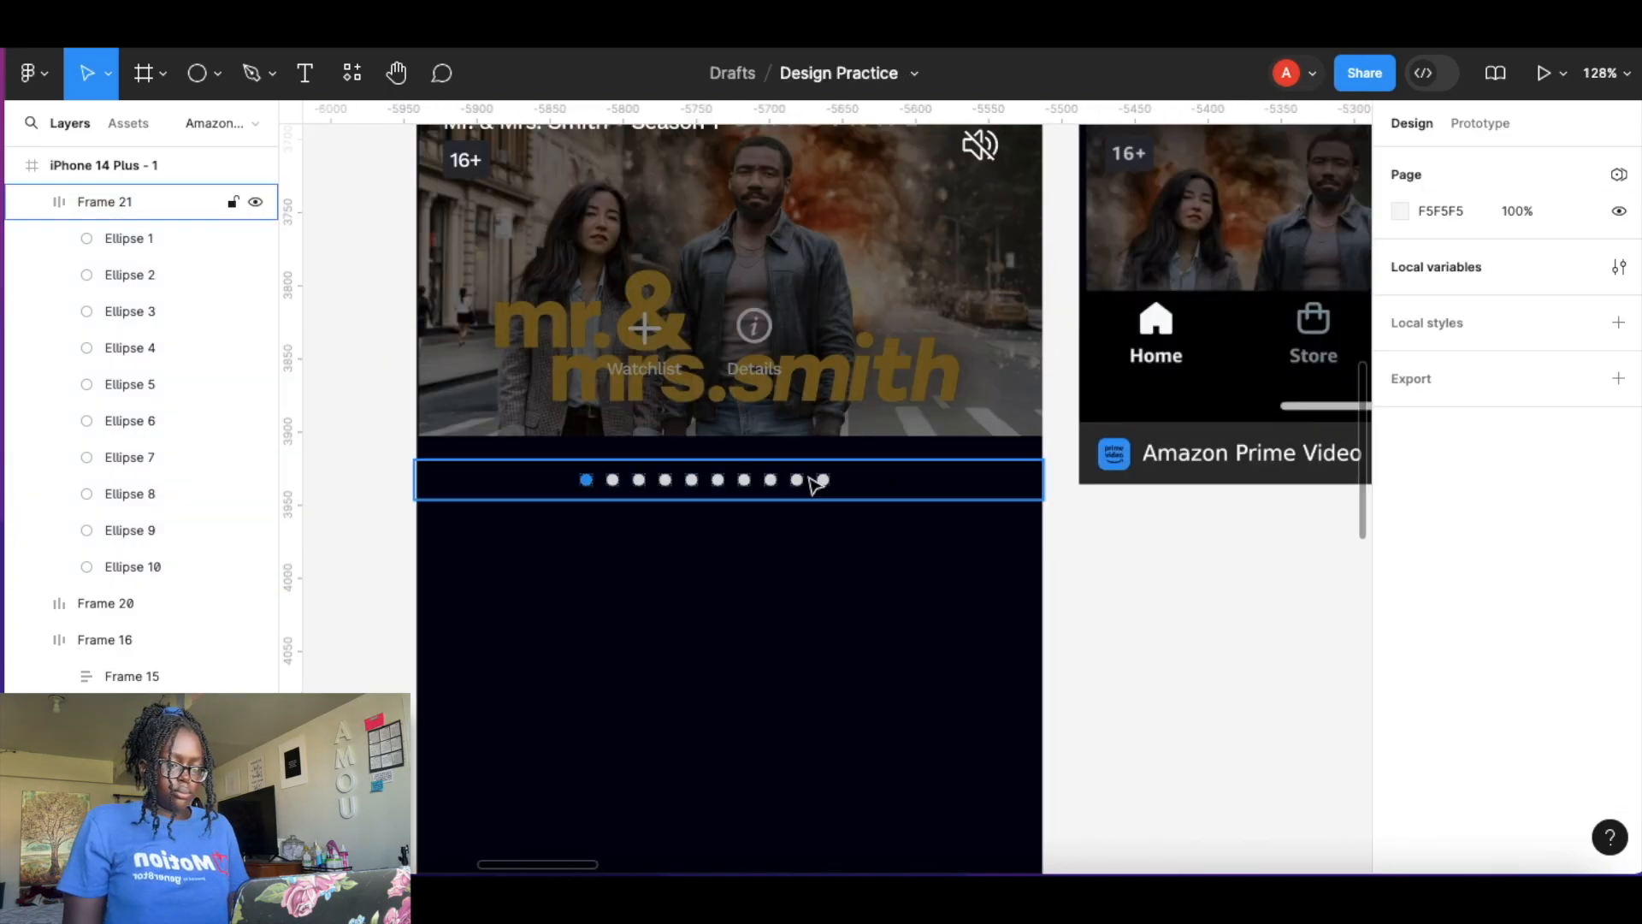
pyautogui.scroll(-6, 809, 477)
pyautogui.scroll(-2, 919, 577)
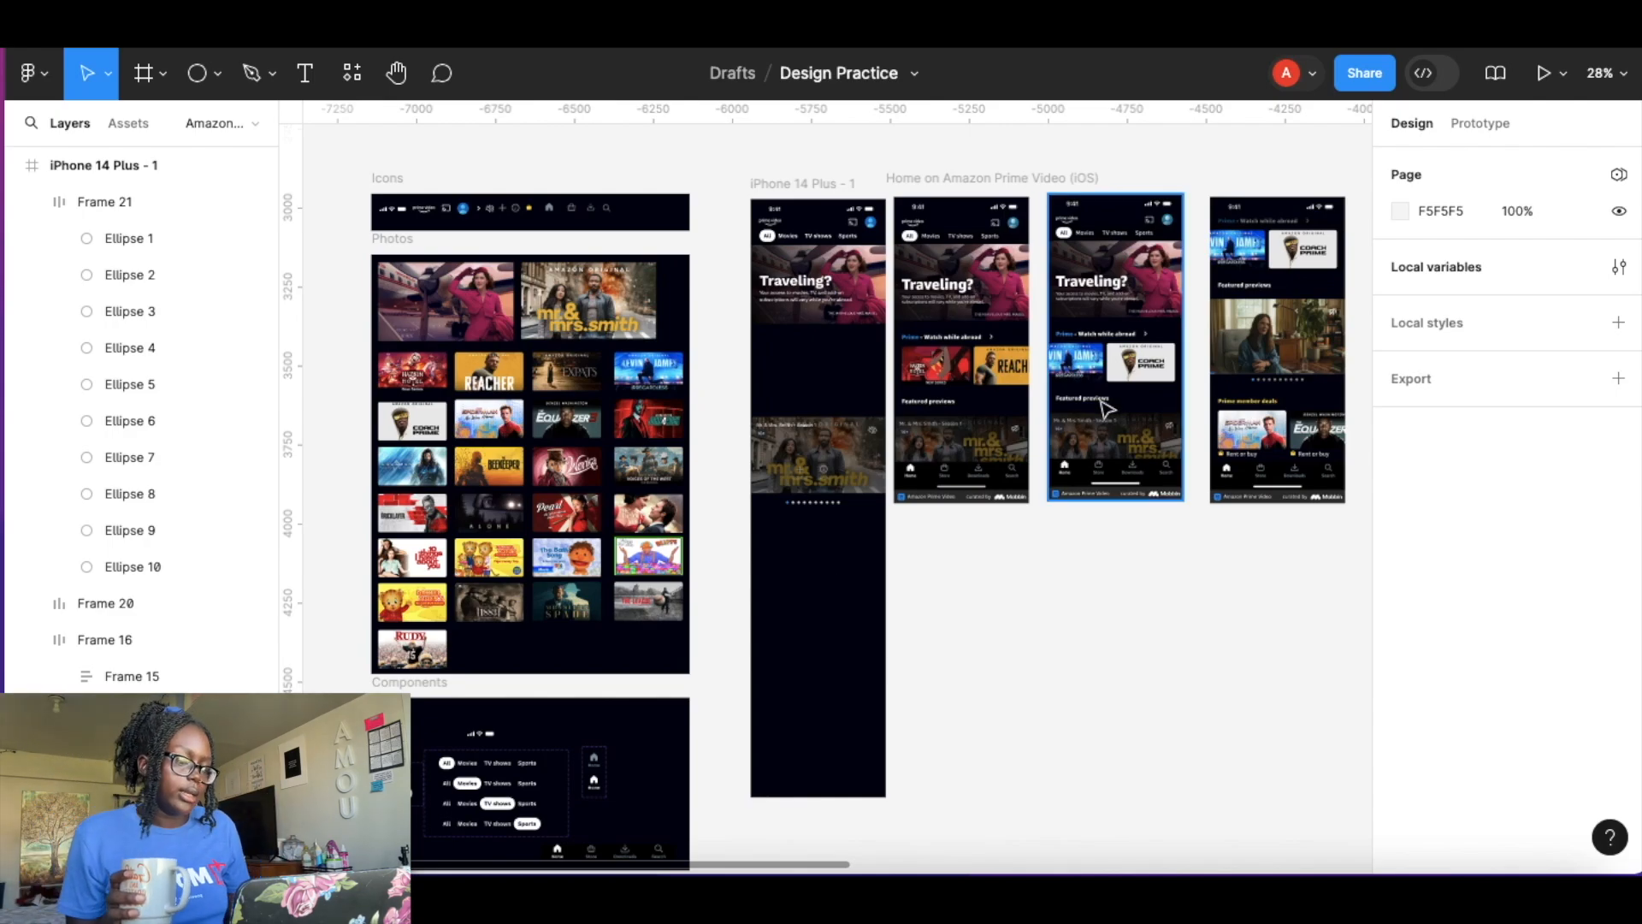
pyautogui.scroll(10, 972, 399)
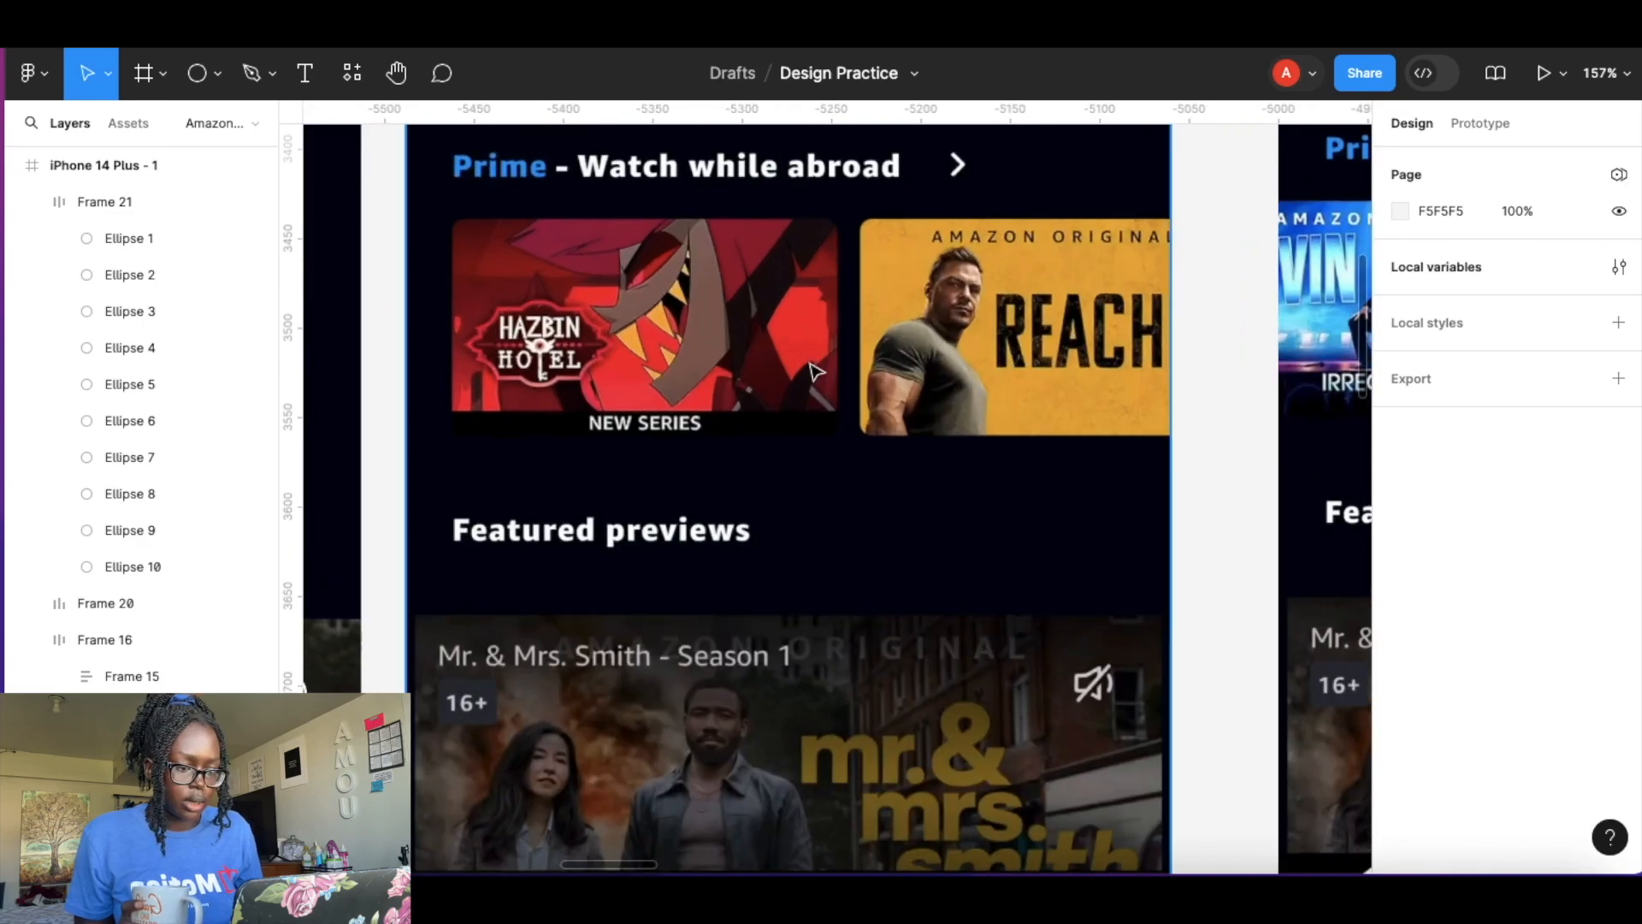
pyautogui.scroll(-4, 812, 369)
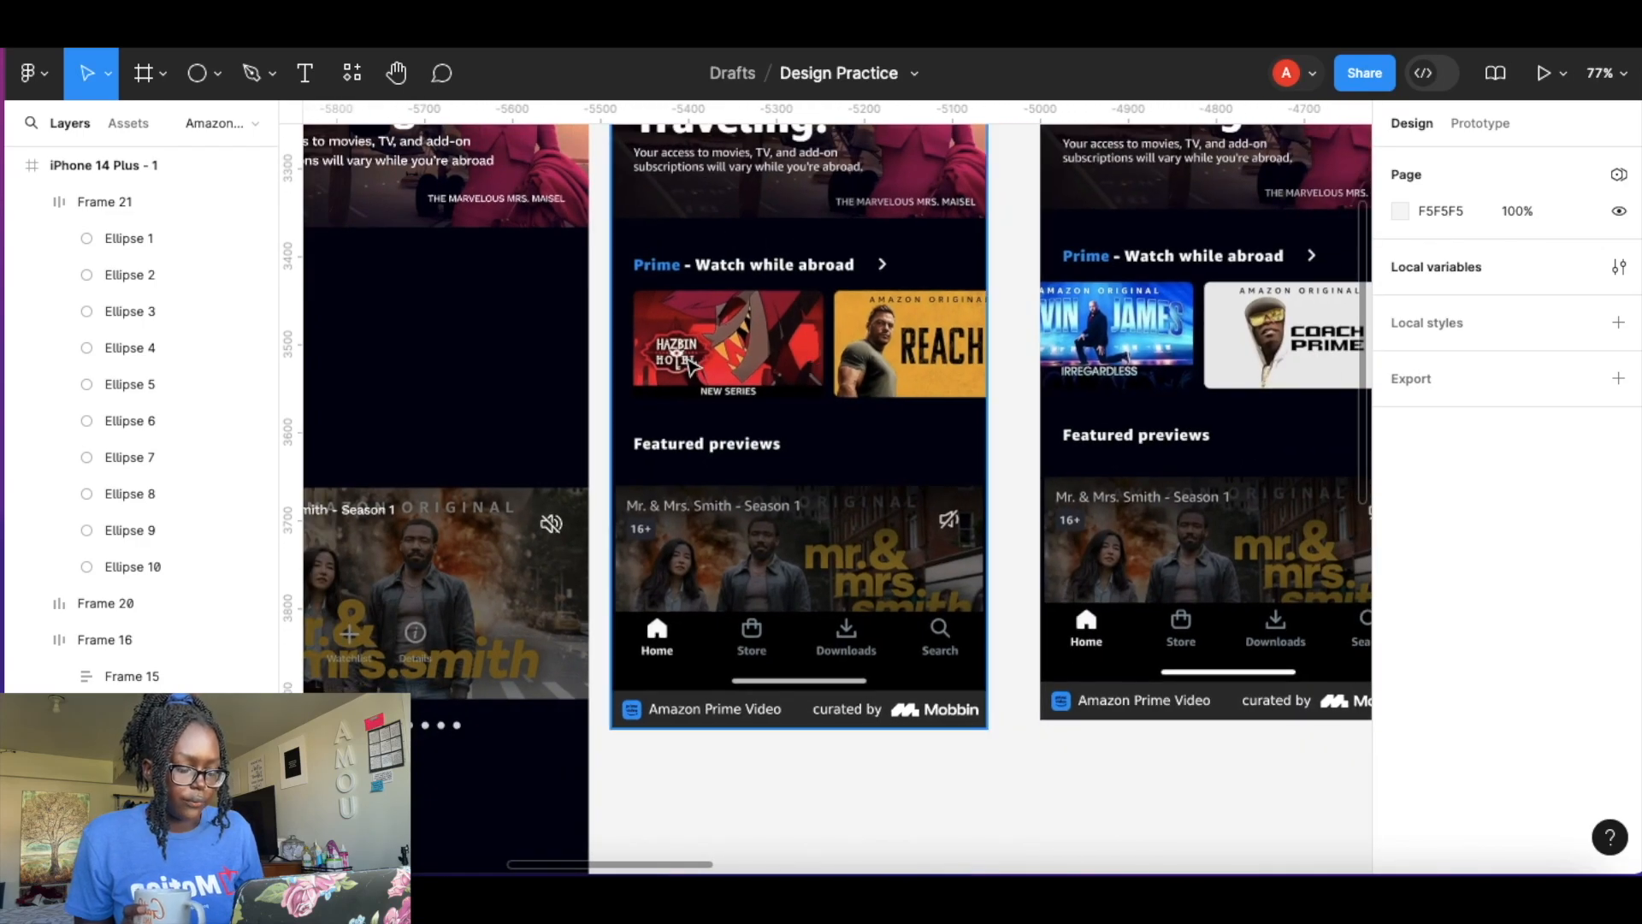
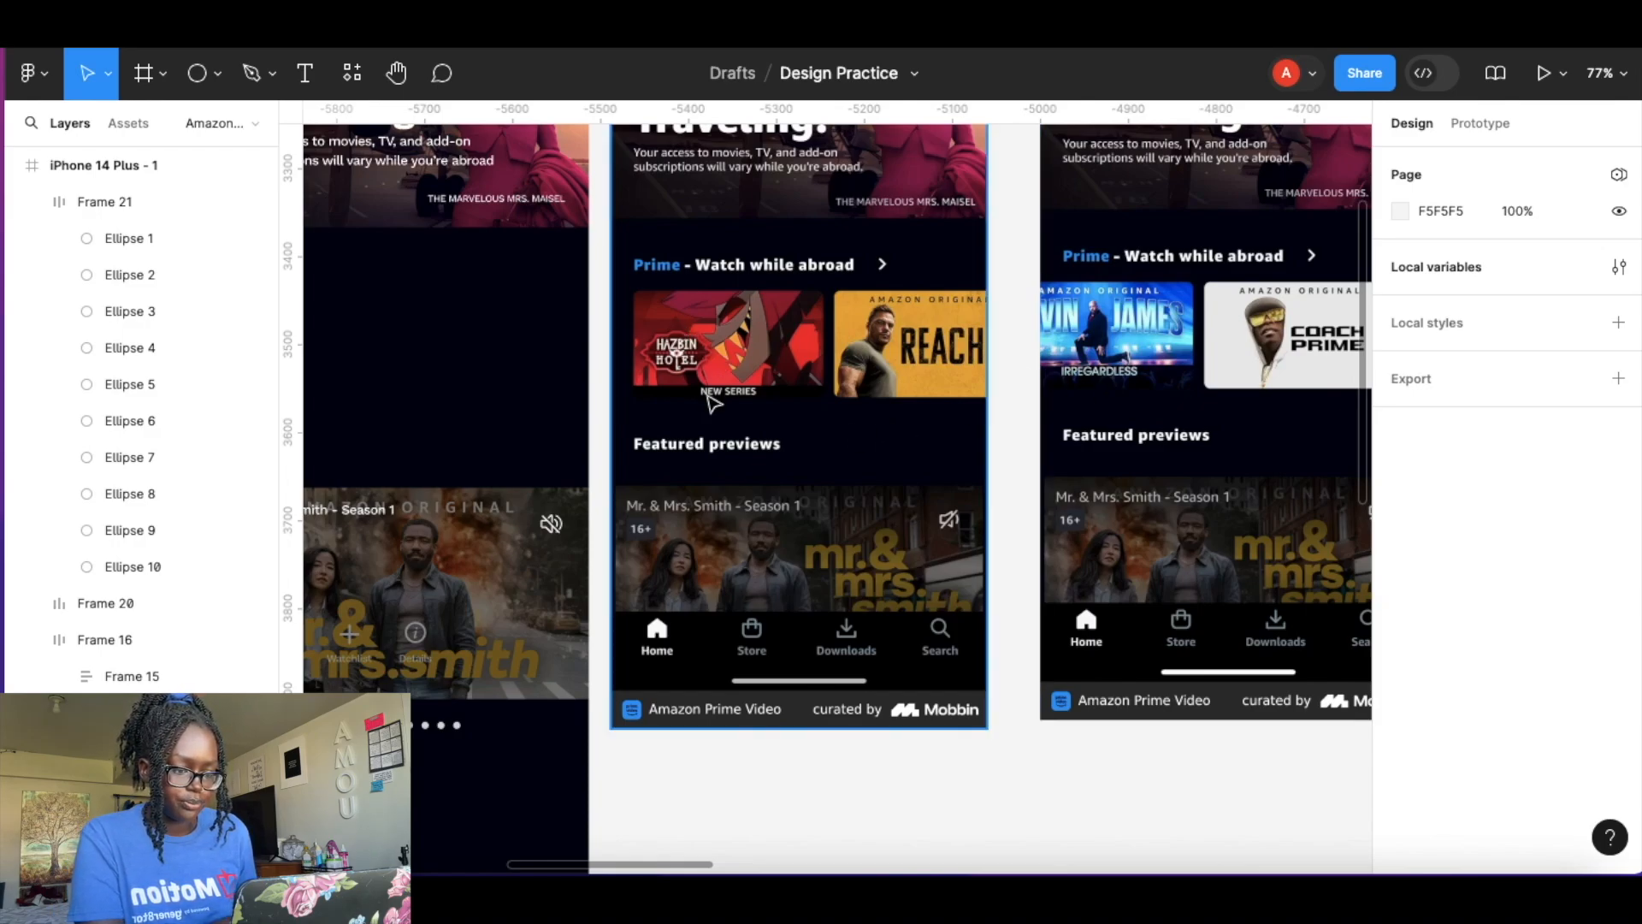
# Copy the Hazbin Hotel photo component into the iPhone screen just below the Prime - Watch while abroad heading.
pyautogui.scroll(-10, 710, 402)
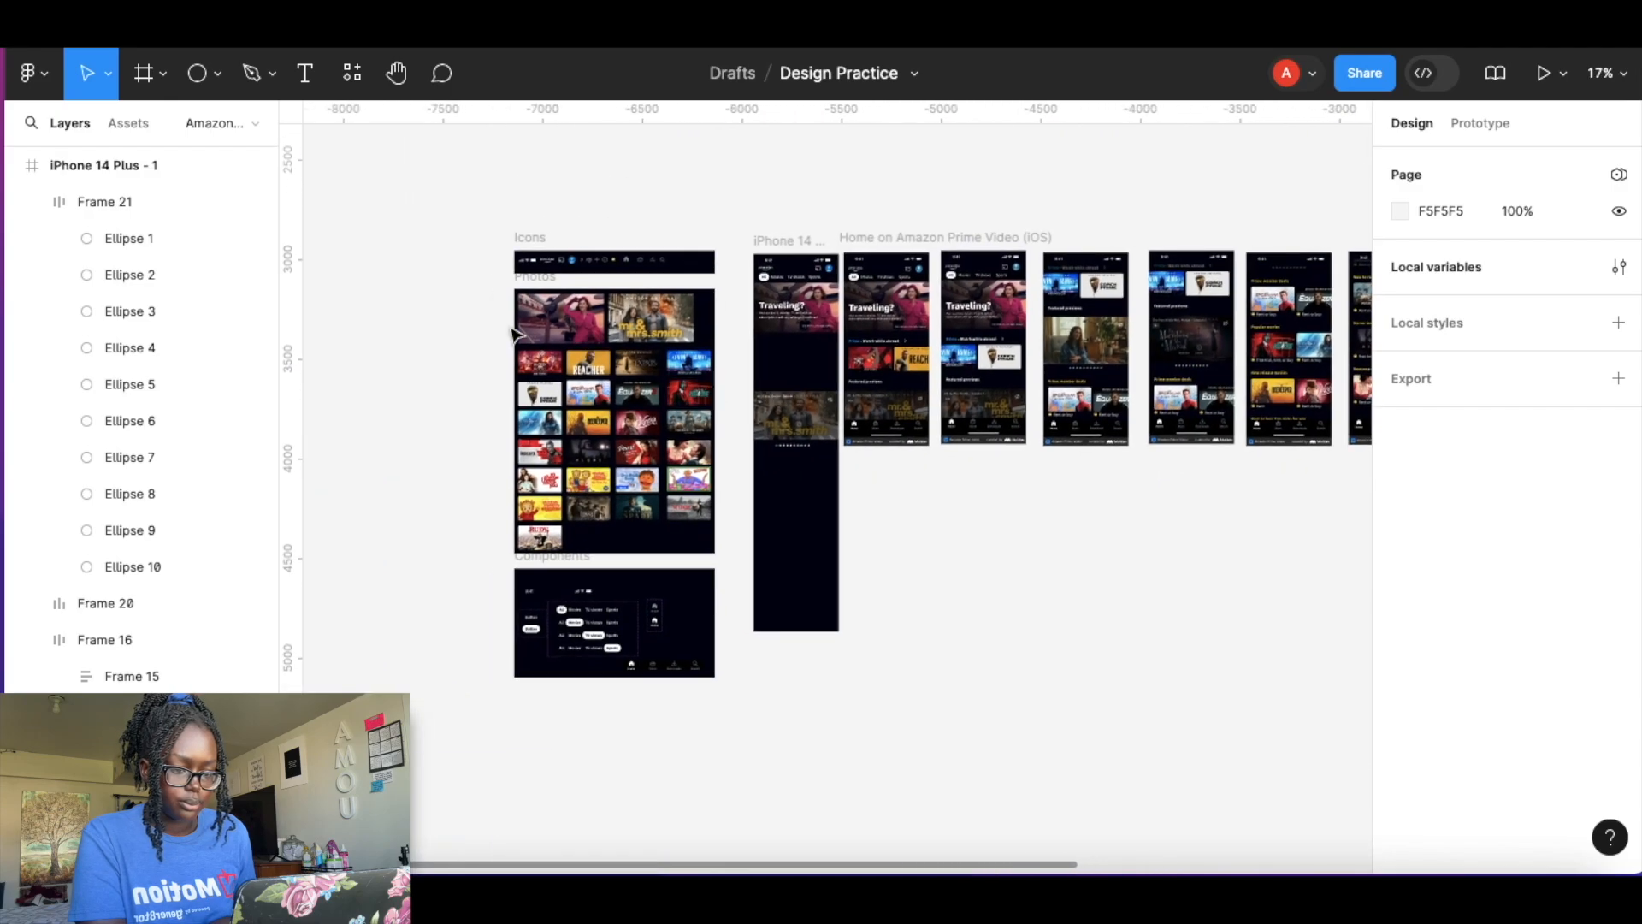
pyautogui.scroll(10, 513, 334)
pyautogui.click(729, 543)
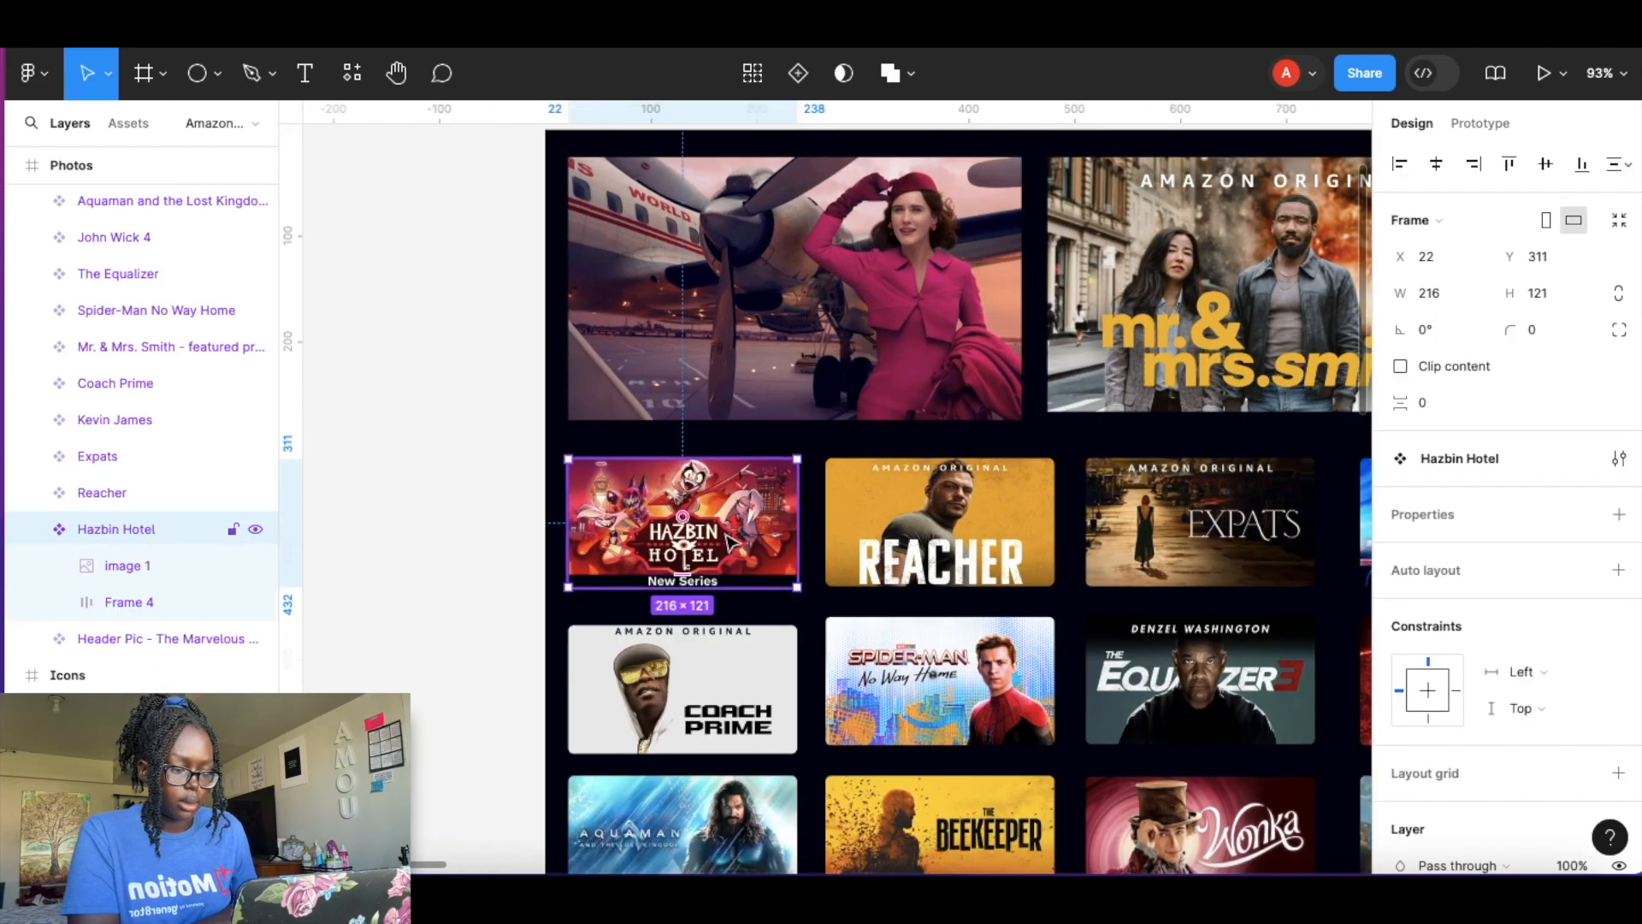
pyautogui.hscroll(15, 729, 543)
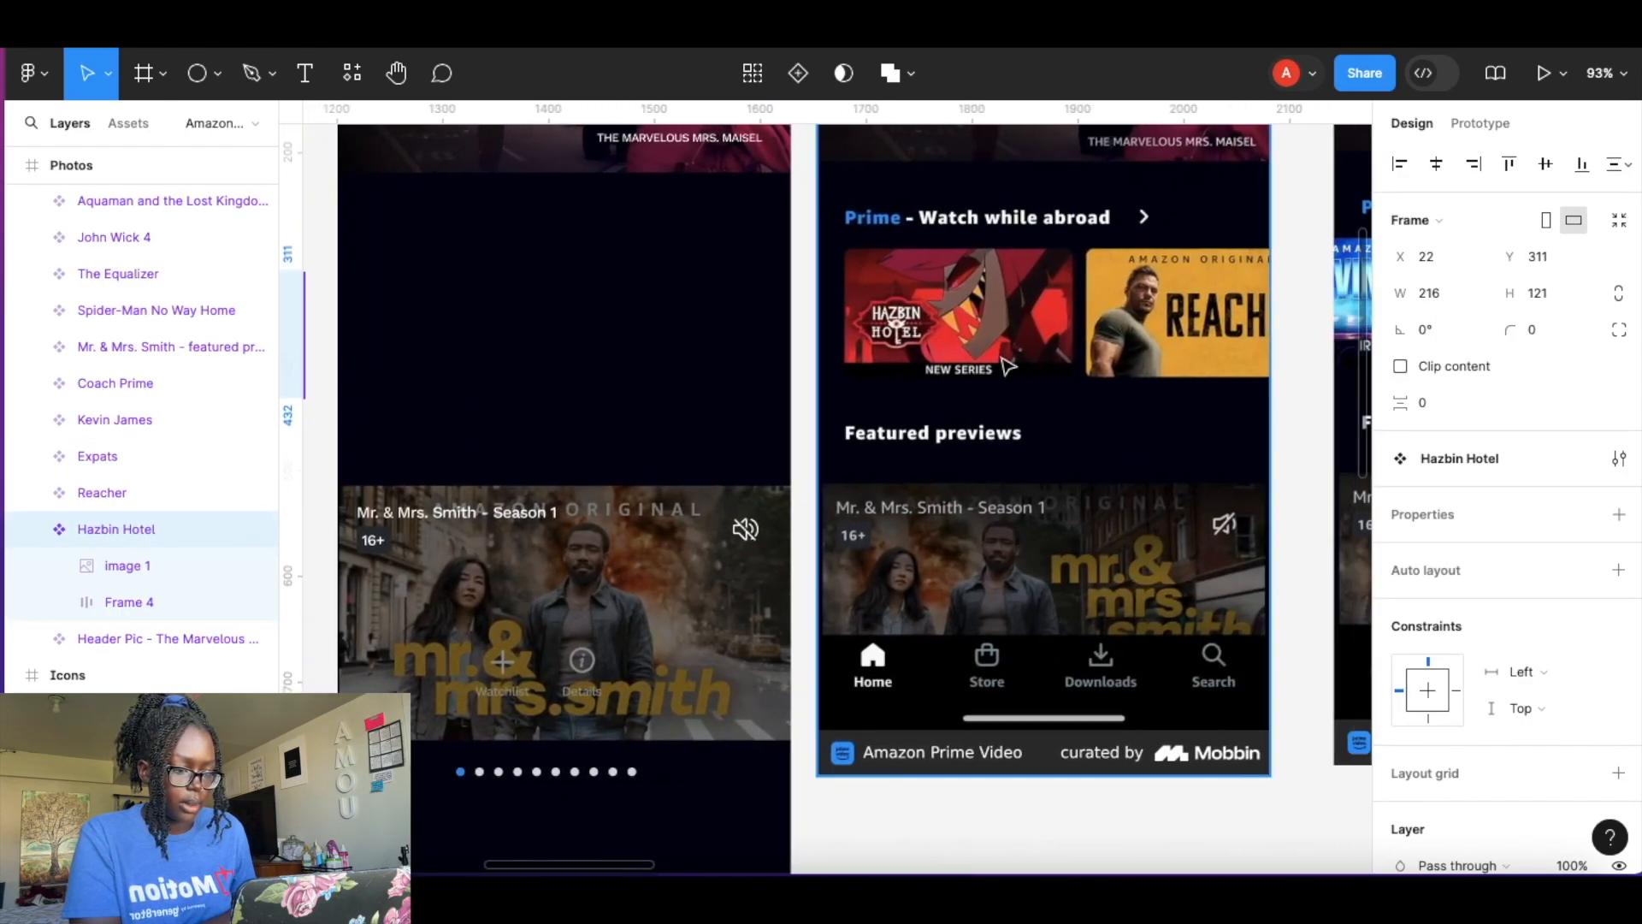
pyautogui.scroll(5, 1010, 367)
pyautogui.click(877, 308)
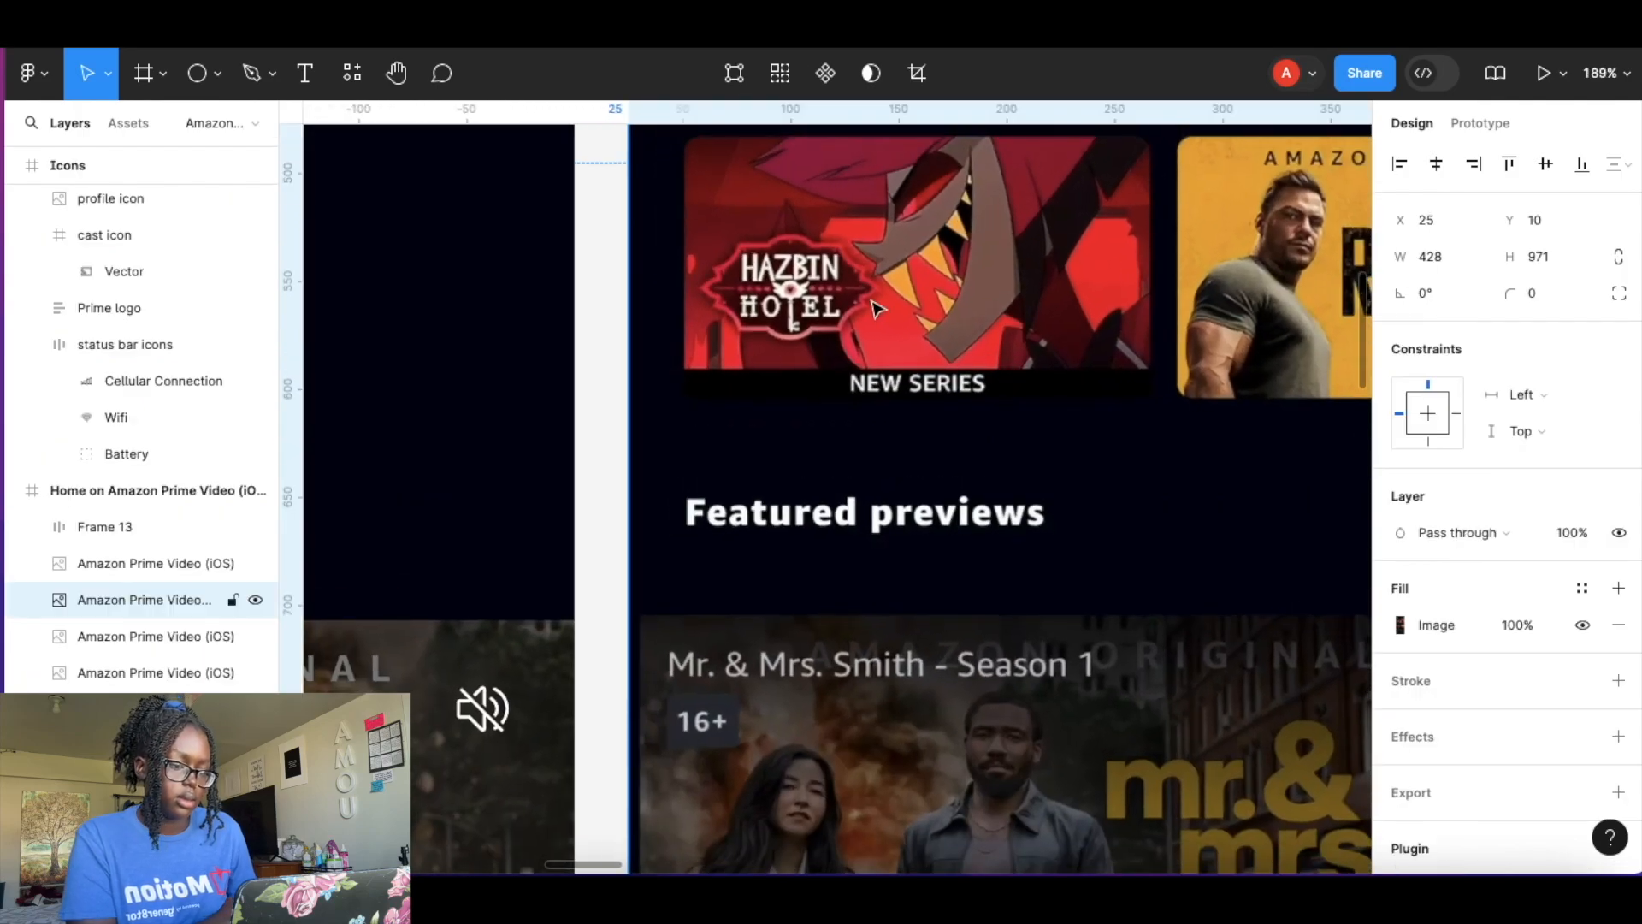
pyautogui.scroll(5, 876, 308)
pyautogui.click(888, 316)
pyautogui.moveTo(917, 265); pyautogui.dragTo(975, 589)
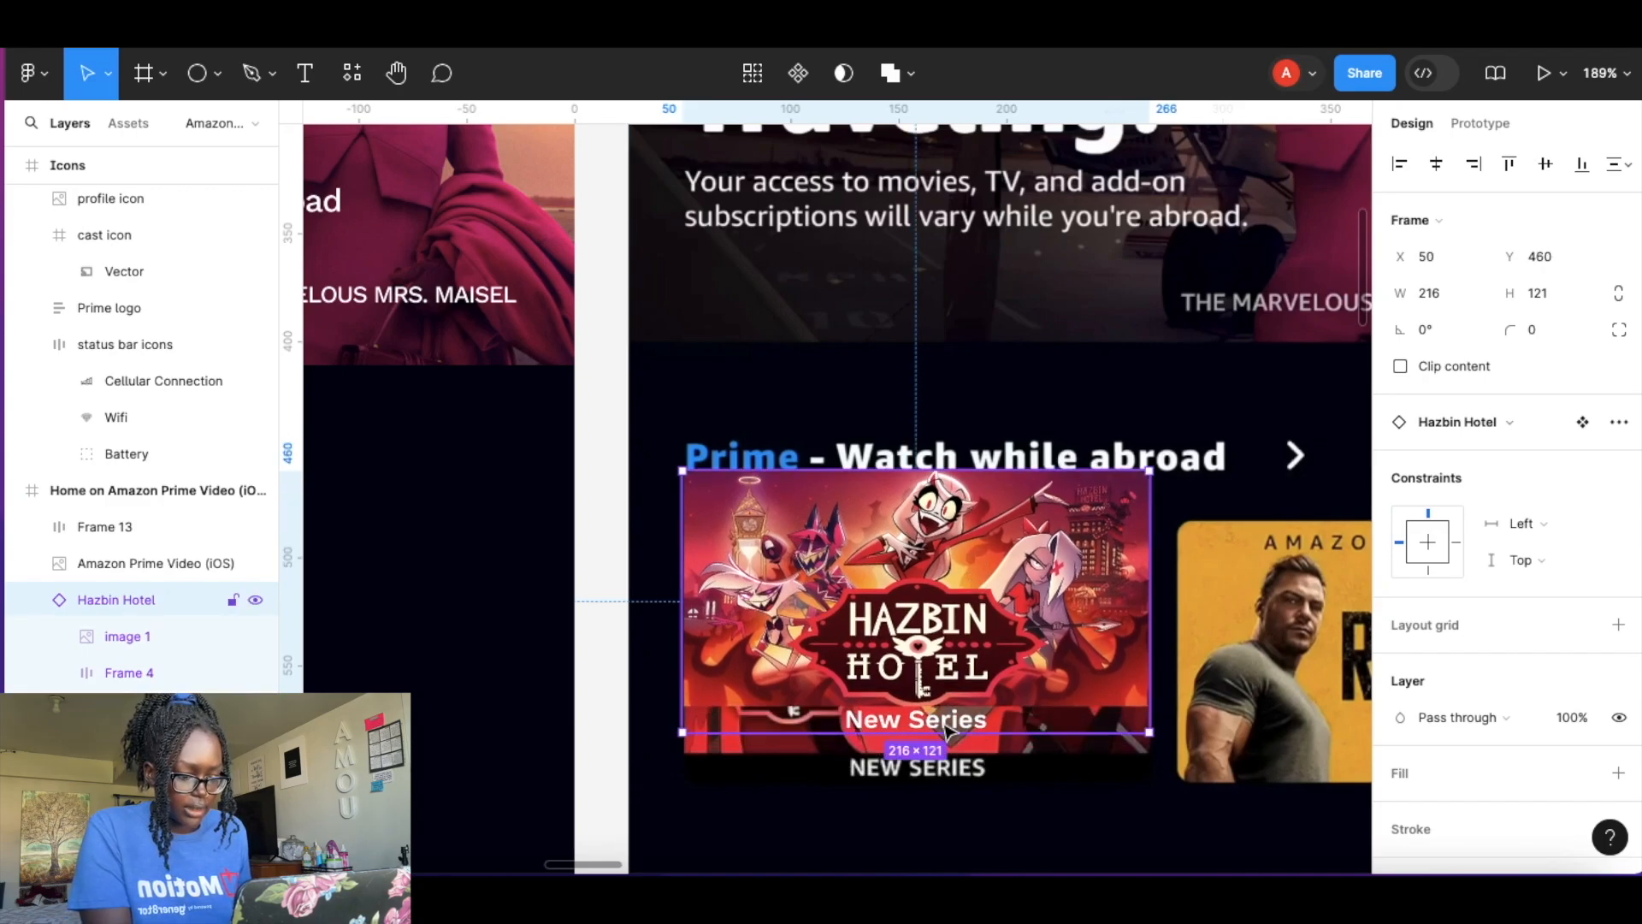
pyautogui.moveTo(988, 609); pyautogui.dragTo(990, 659)
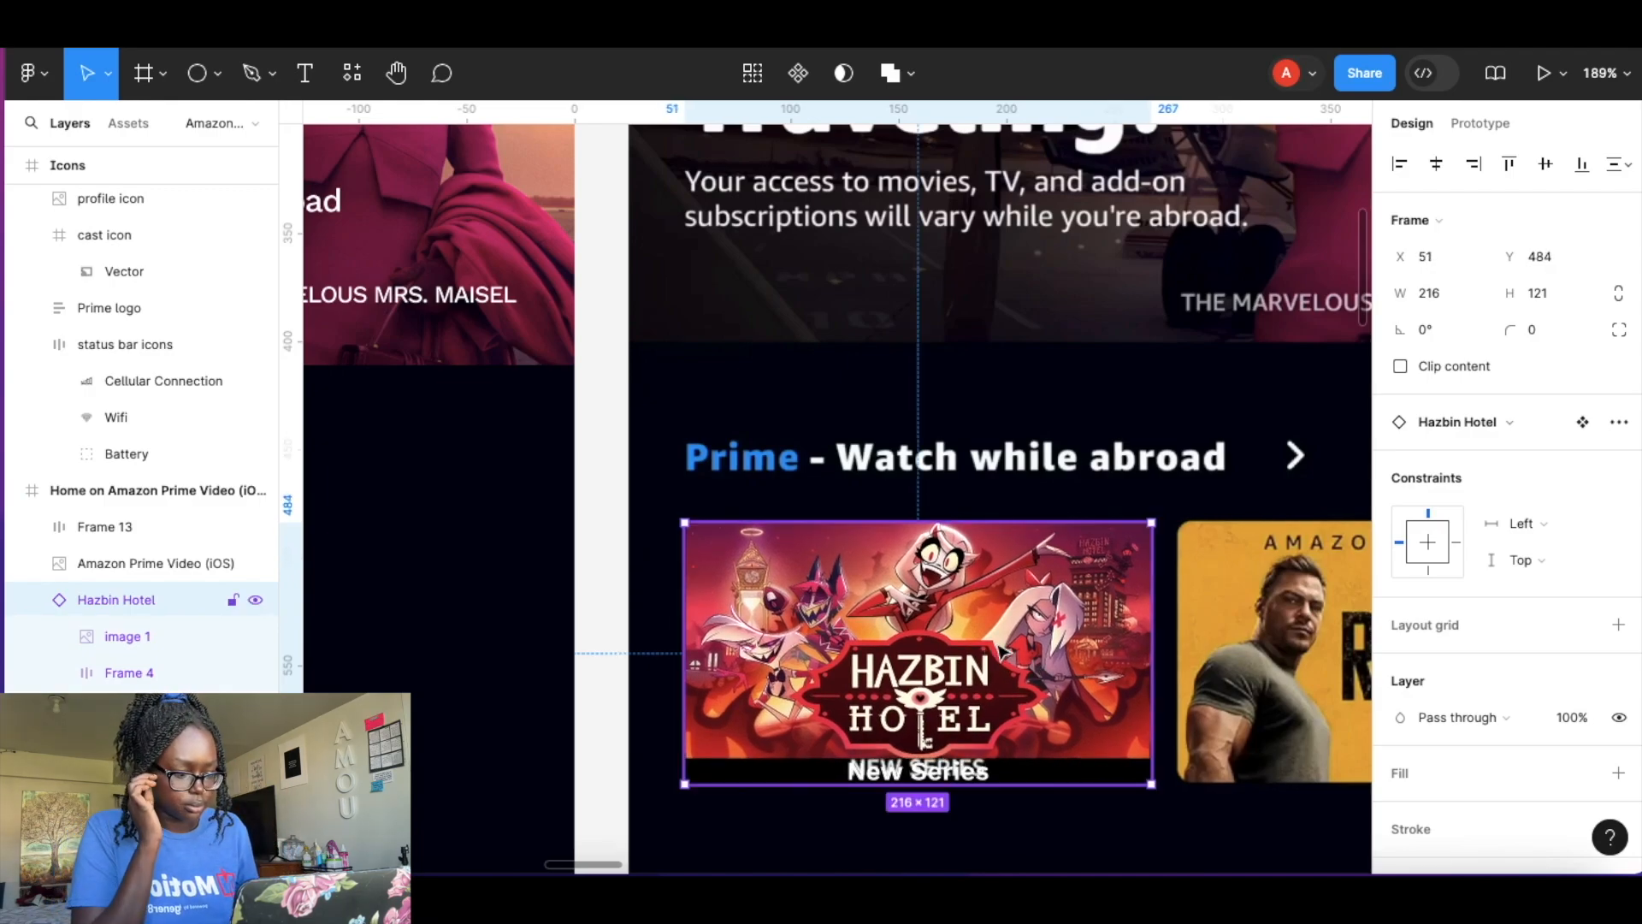
# Duplicate the Hazbin Hotel card repeatedly to form a row of five cards extending to the right.
pyautogui.scroll(-5, 992, 672)
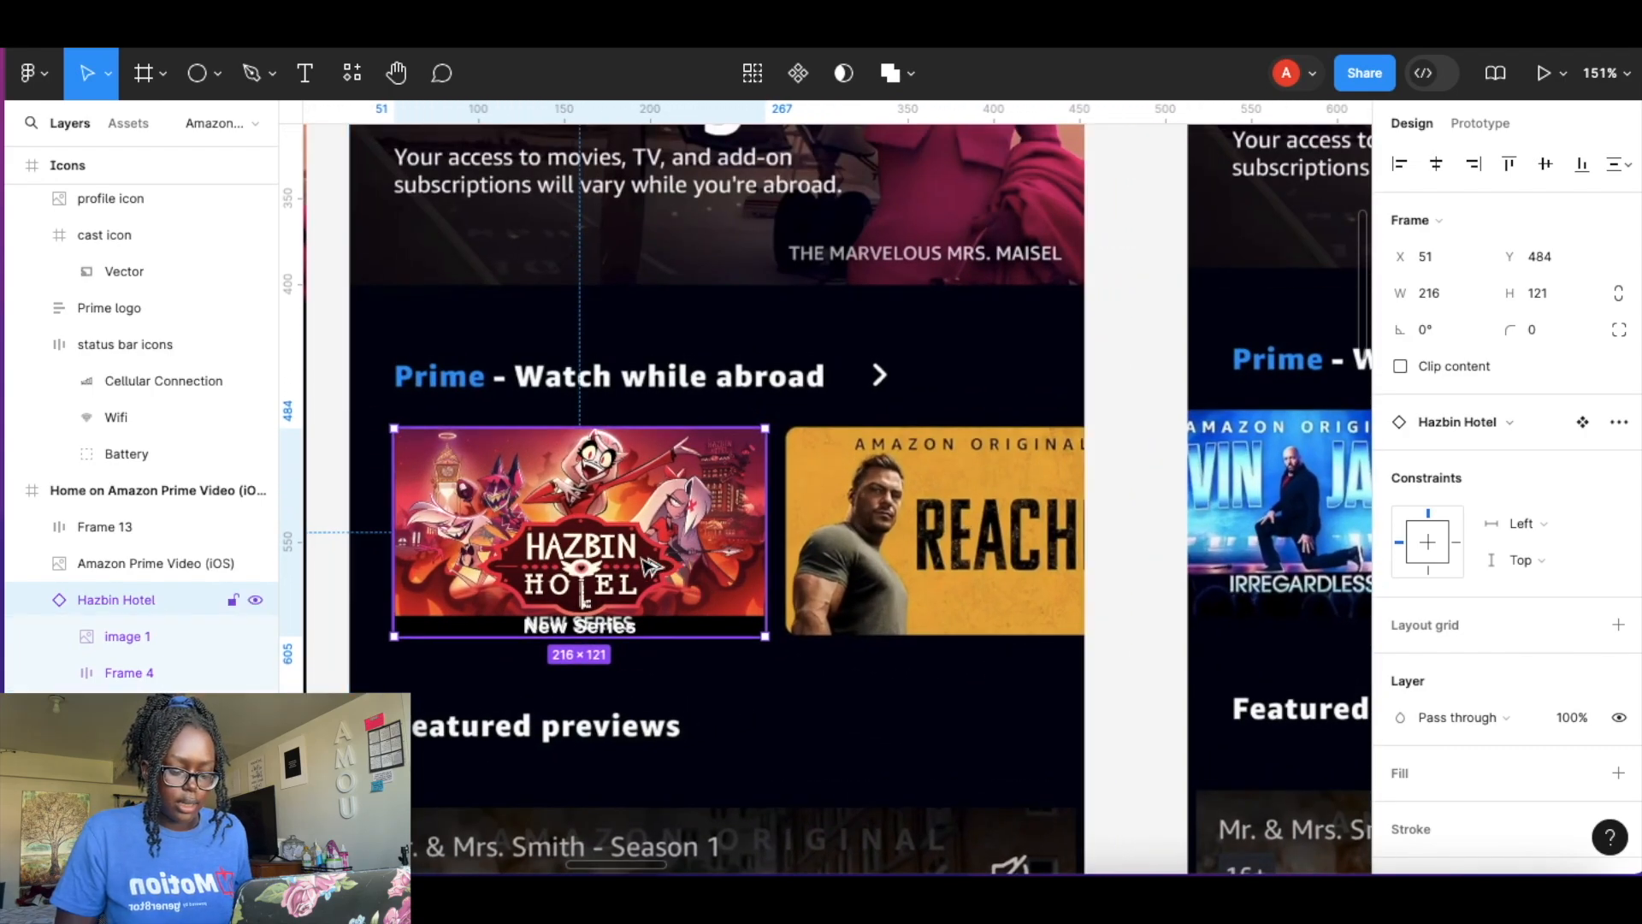
pyautogui.moveTo(656, 581); pyautogui.dragTo(1042, 581)
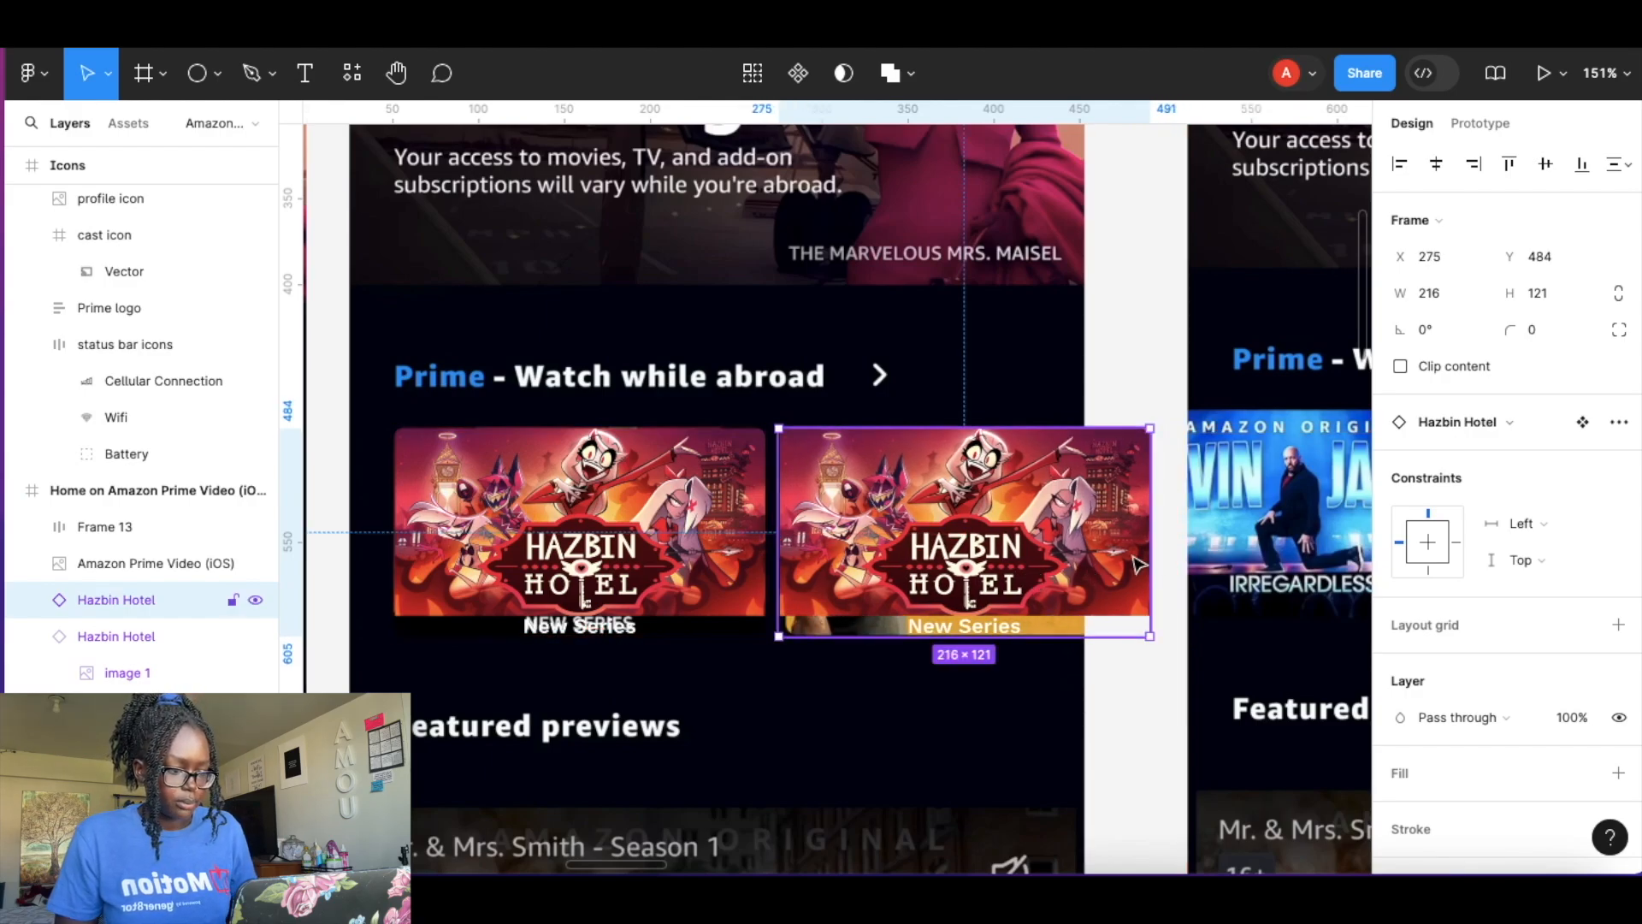
pyautogui.scroll(-10, 1137, 565)
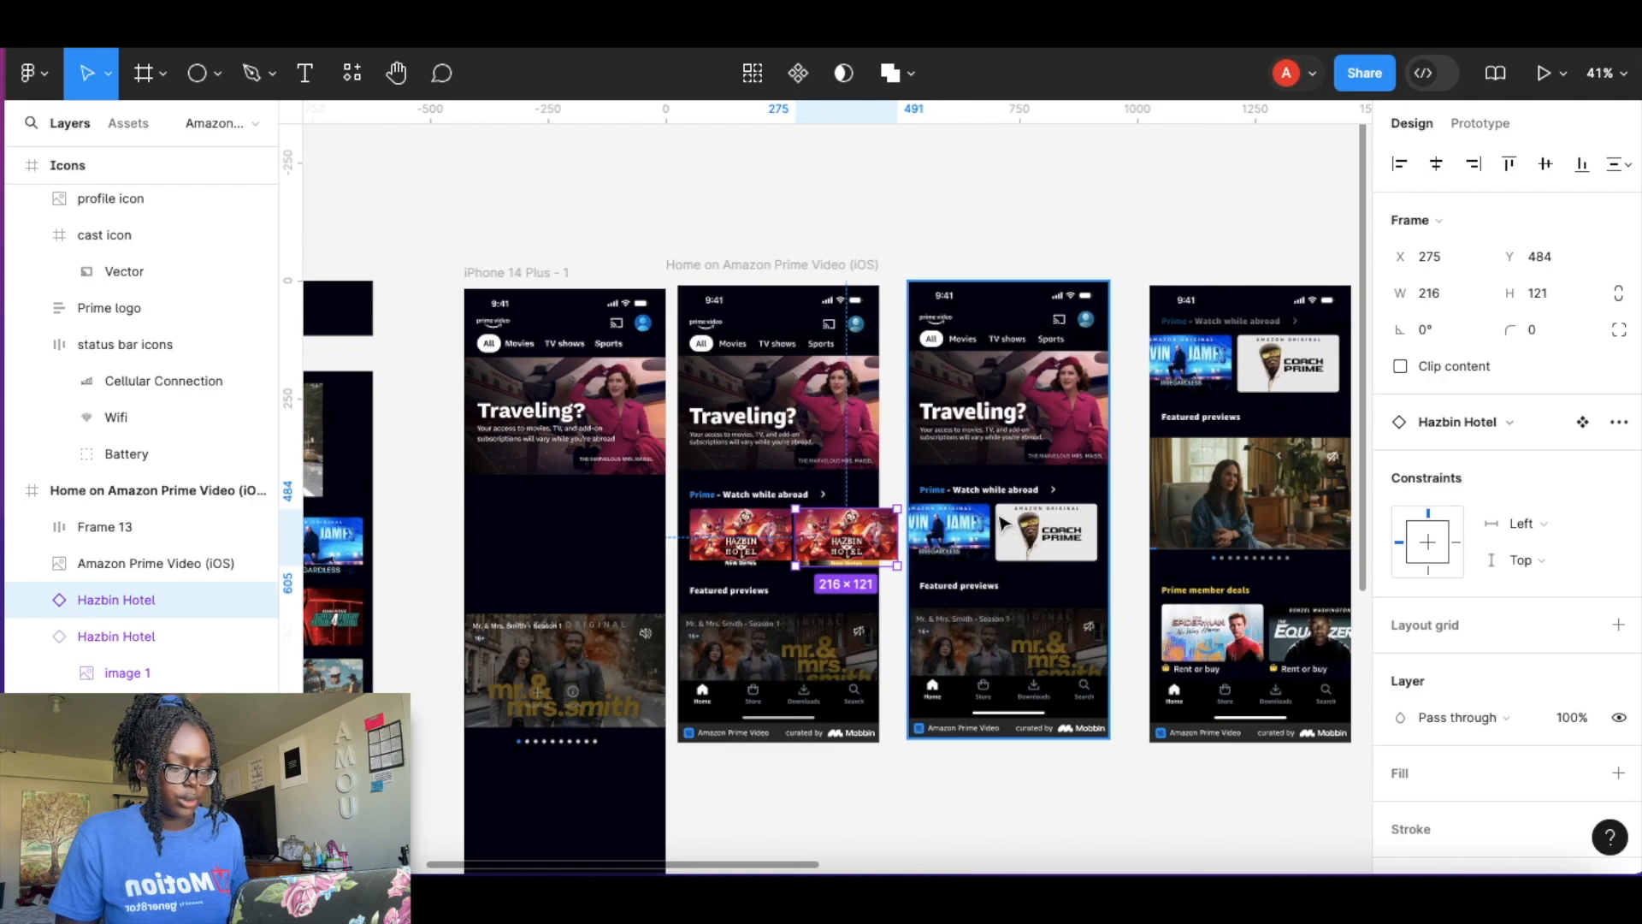
pyautogui.click(1006, 621)
pyautogui.moveTo(1006, 607); pyautogui.dragTo(995, 313)
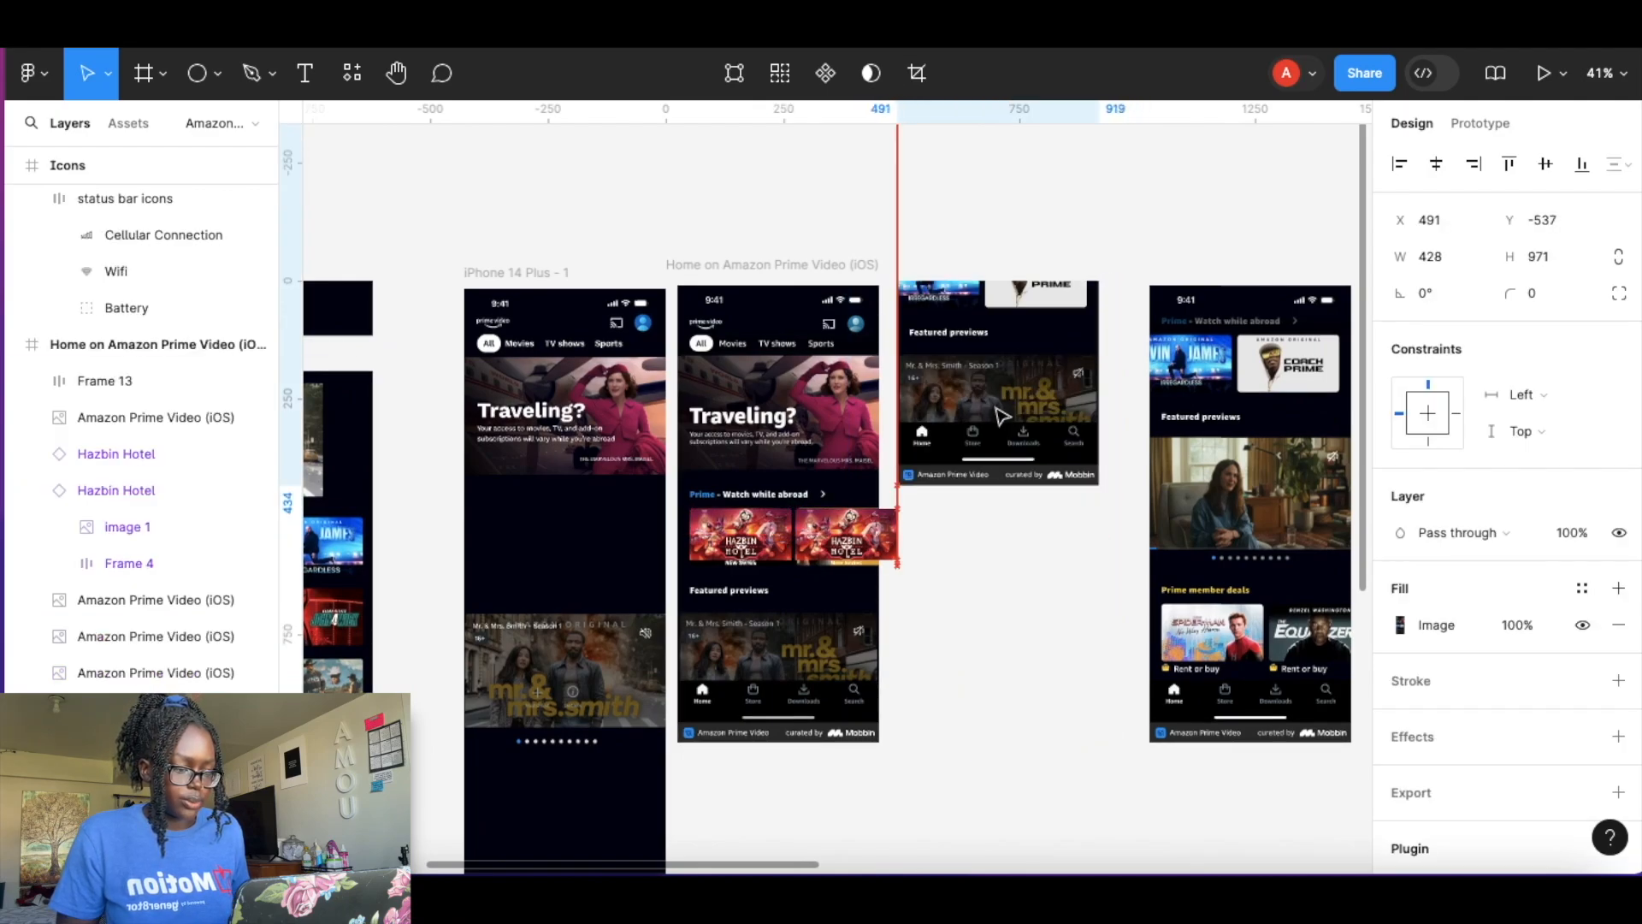
pyautogui.click(864, 539)
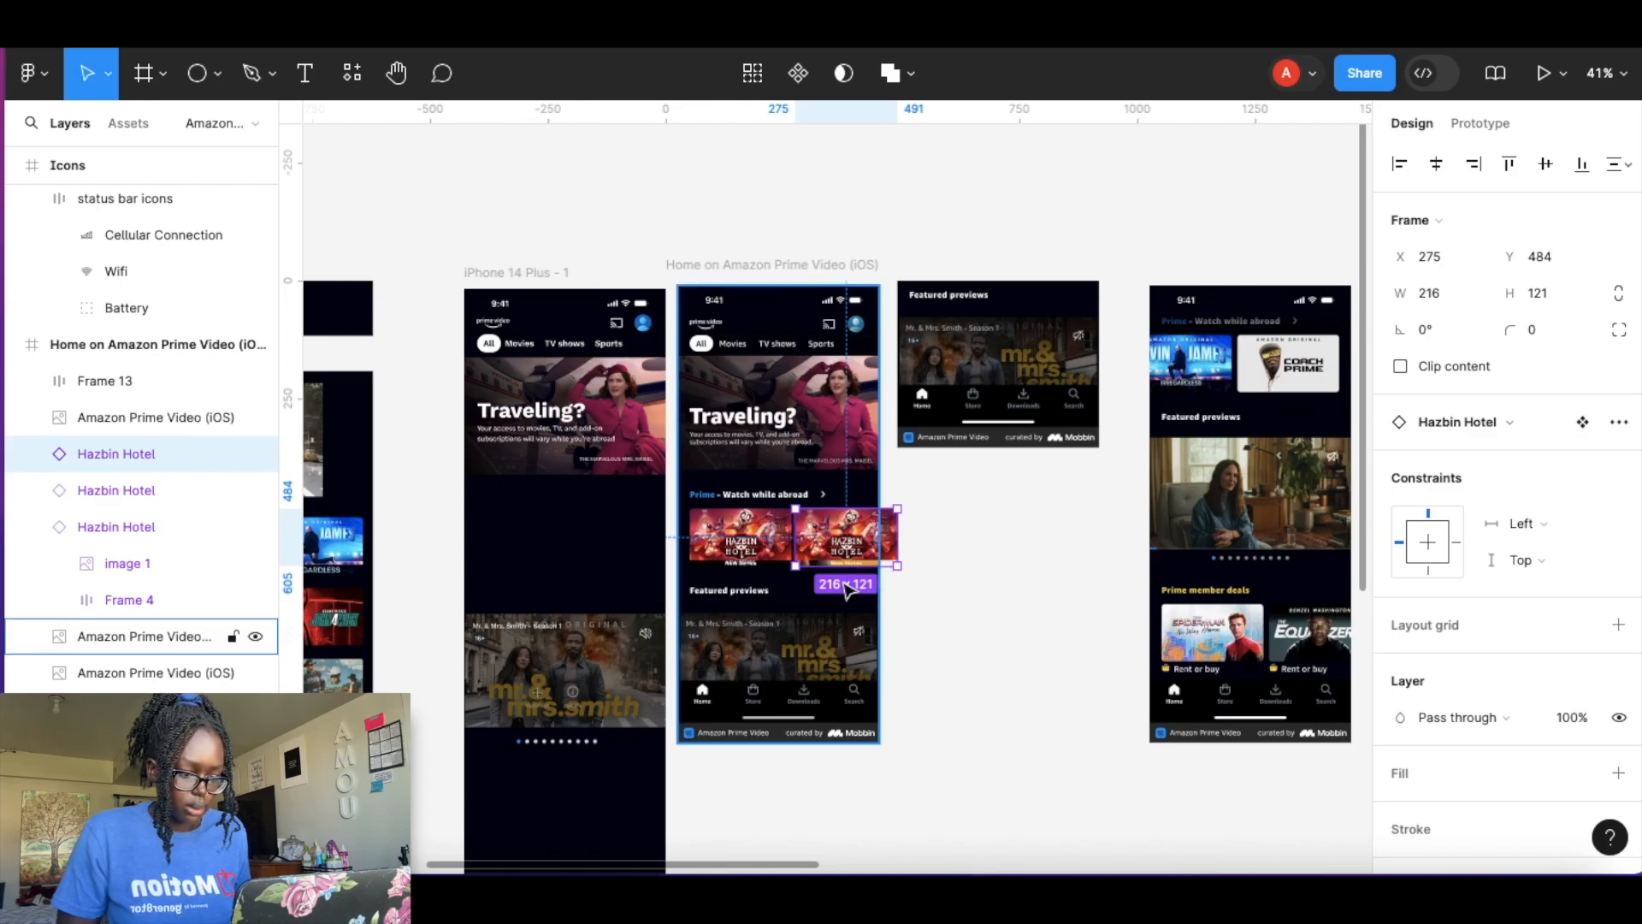
pyautogui.moveTo(847, 554); pyautogui.dragTo(954, 542)
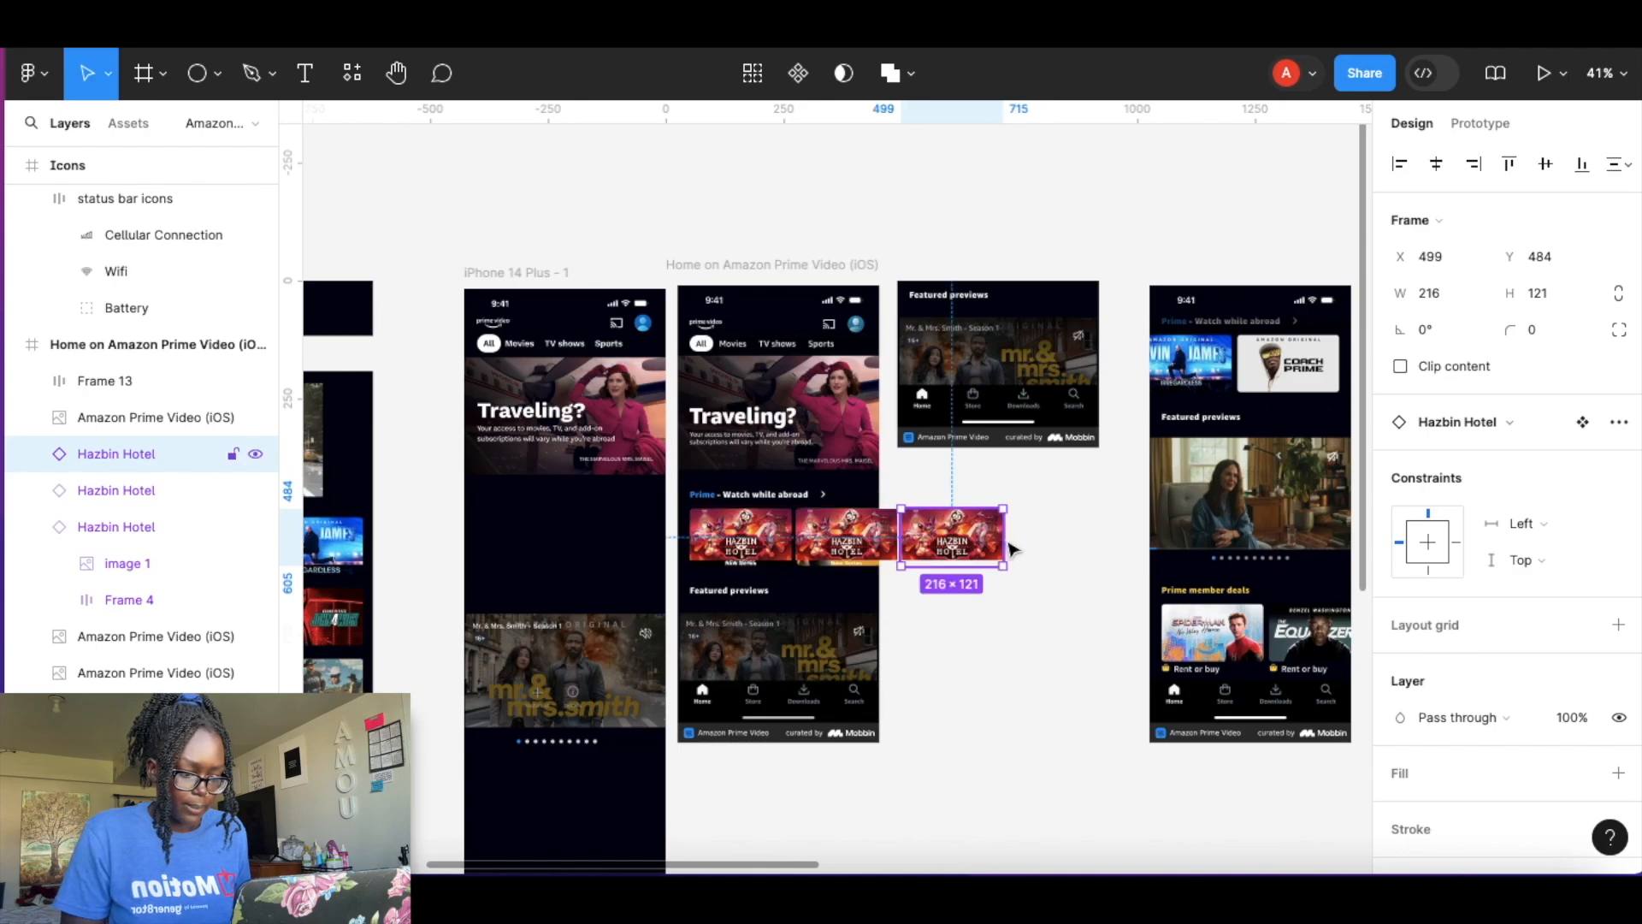
pyautogui.hotkey('ctrl', 'd')
pyautogui.hotkey('ctrl', 'd')
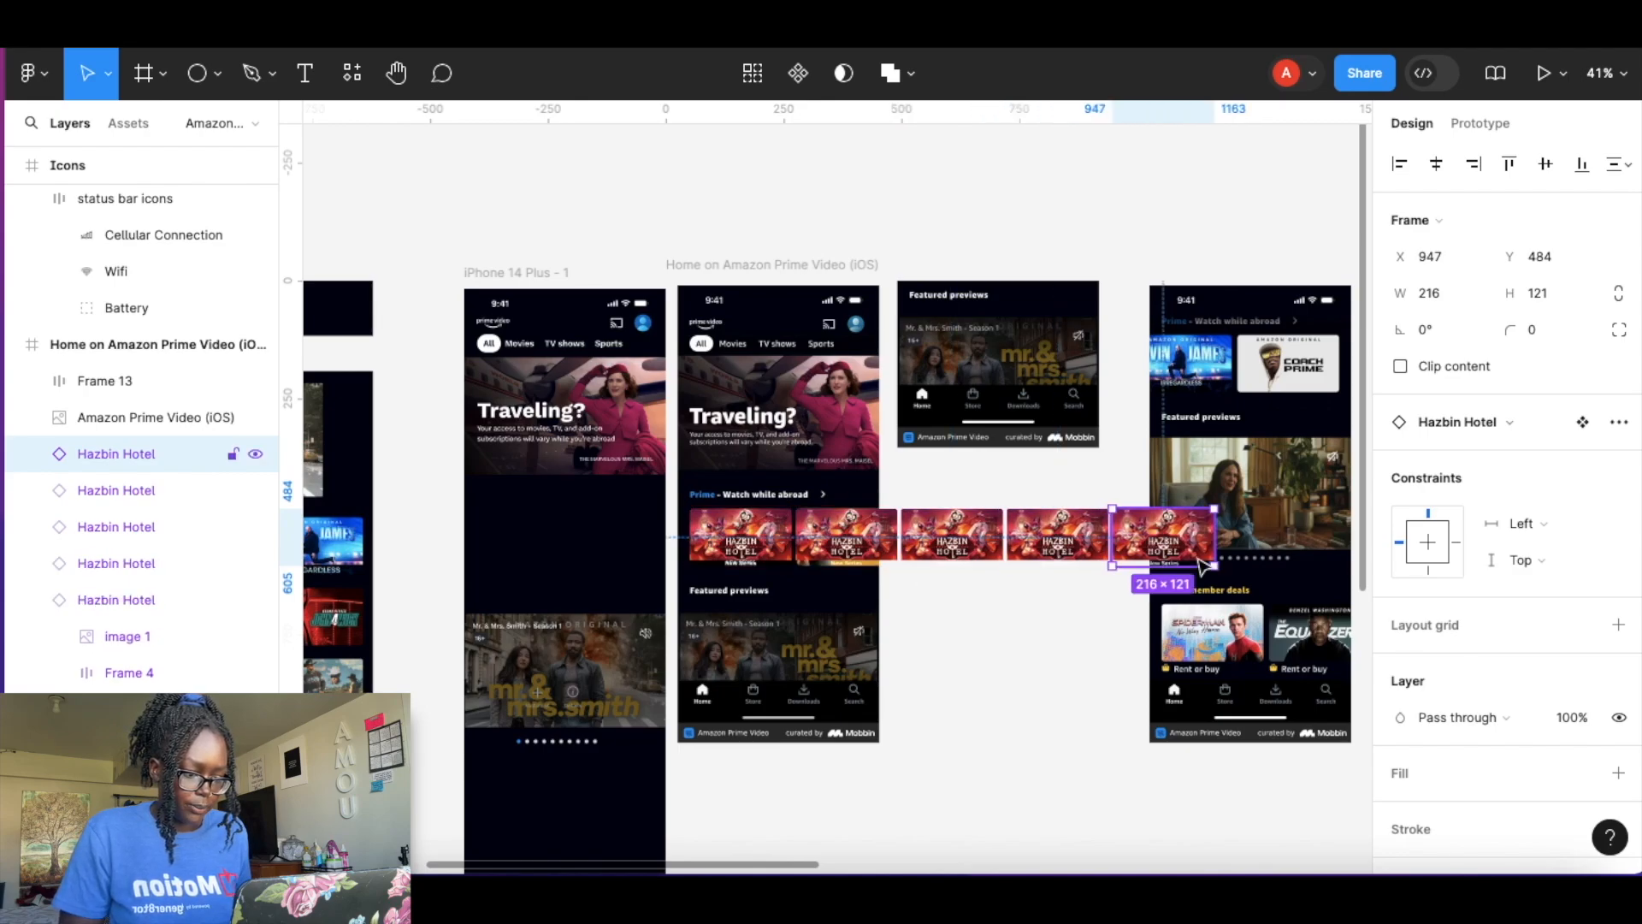
# Select all five cards and wrap them in a horizontal auto layout frame.
pyautogui.keyDown('shift'); pyautogui.click(1058, 537); pyautogui.keyUp('shift')
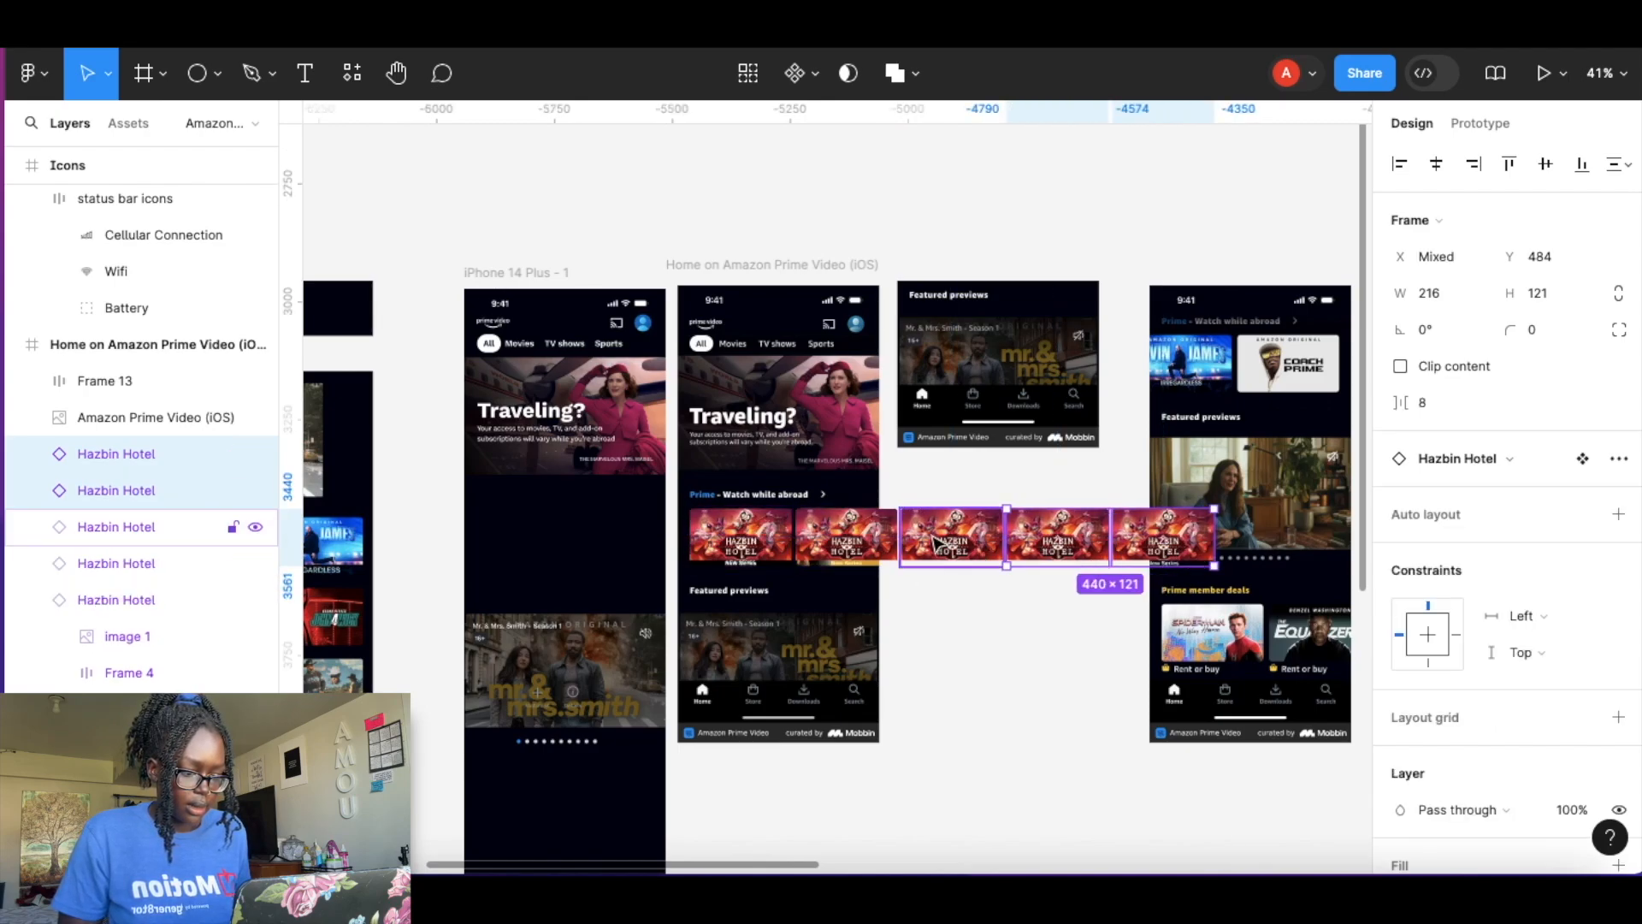
pyautogui.keyDown('shift'); pyautogui.click(949, 539); pyautogui.keyUp('shift')
pyautogui.keyDown('shift'); pyautogui.click(822, 544); pyautogui.keyUp('shift')
pyautogui.keyDown('shift'); pyautogui.click(757, 547); pyautogui.keyUp('shift')
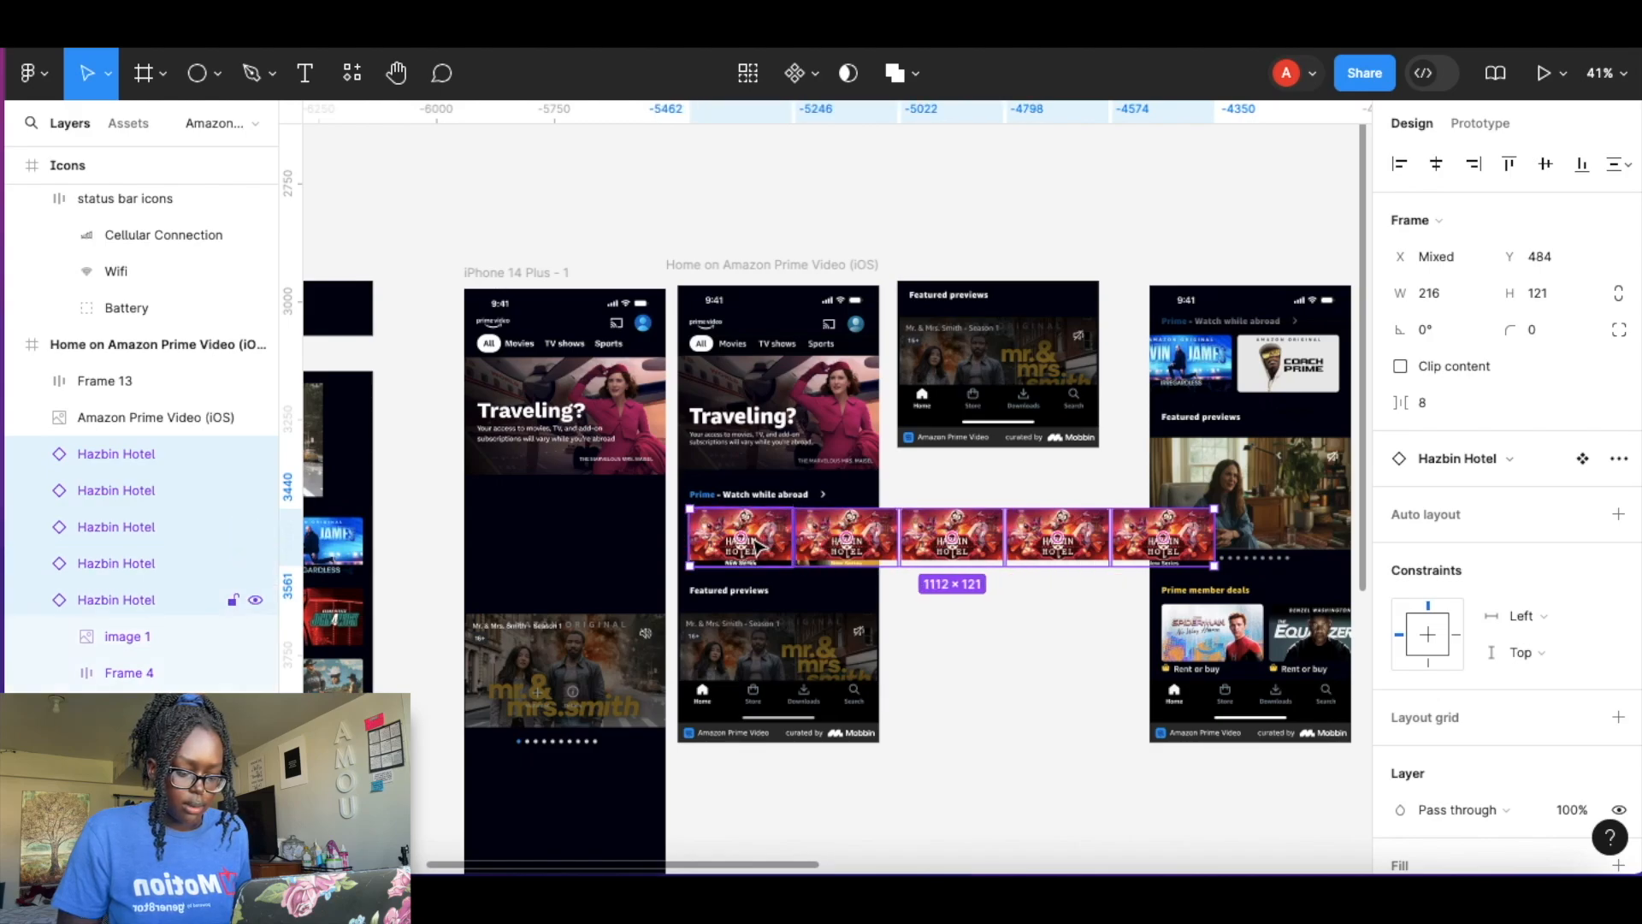
pyautogui.hotkey('shift', 'a')
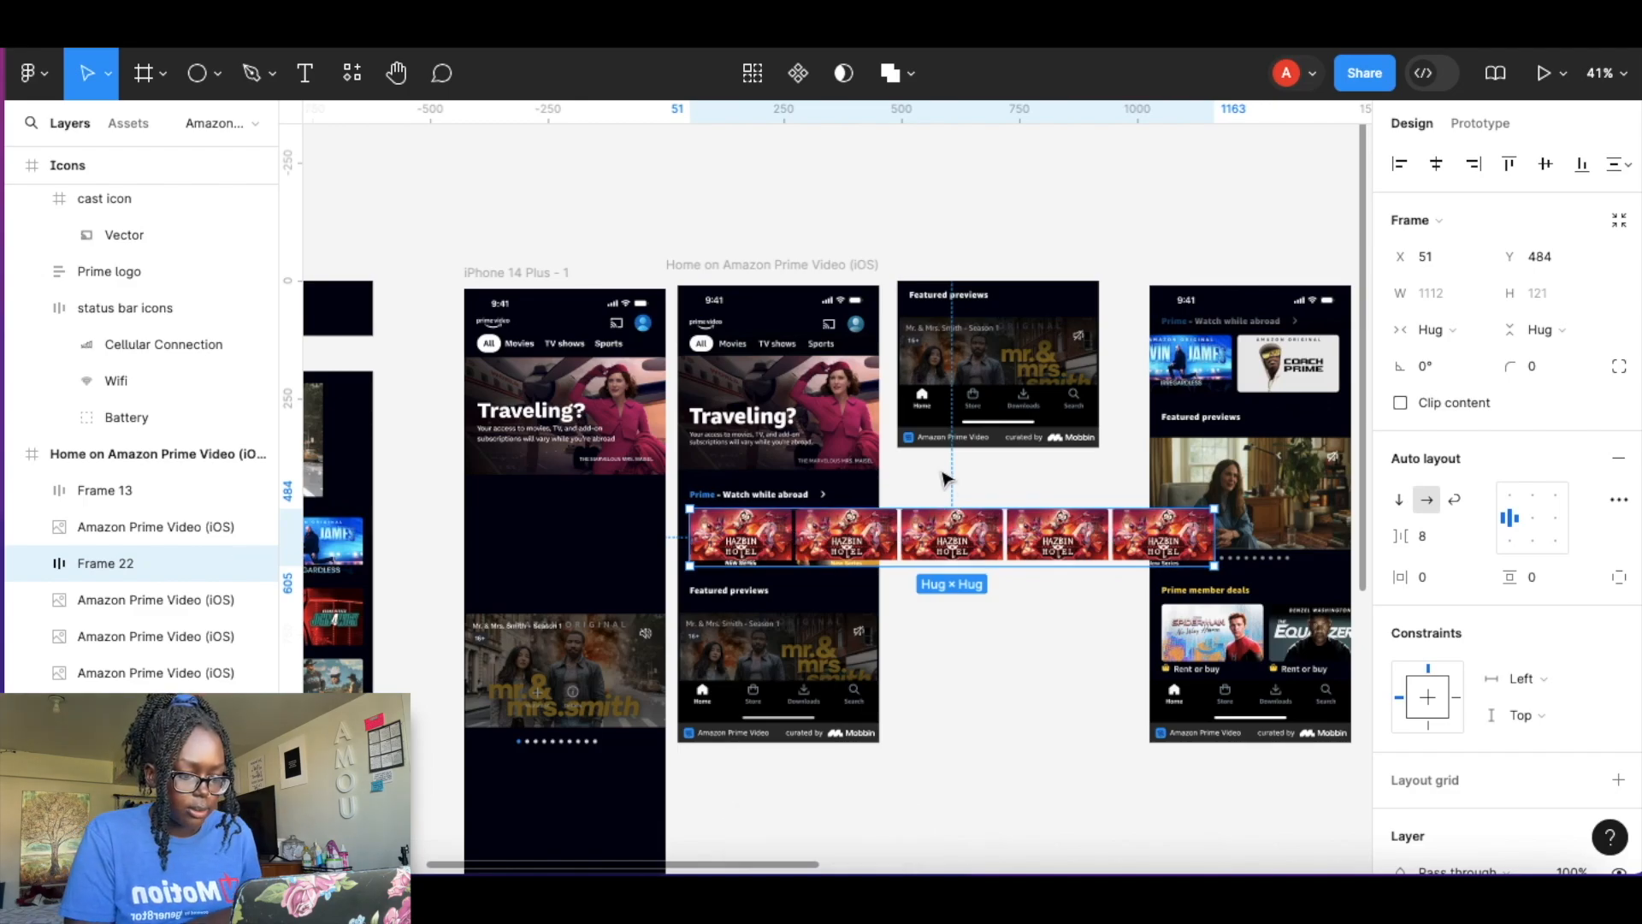
# Set the card row's gap to 11 and narrow the row to a fixed width of 402.
pyautogui.scroll(5, 817, 555)
pyautogui.scroll(6, 817, 556)
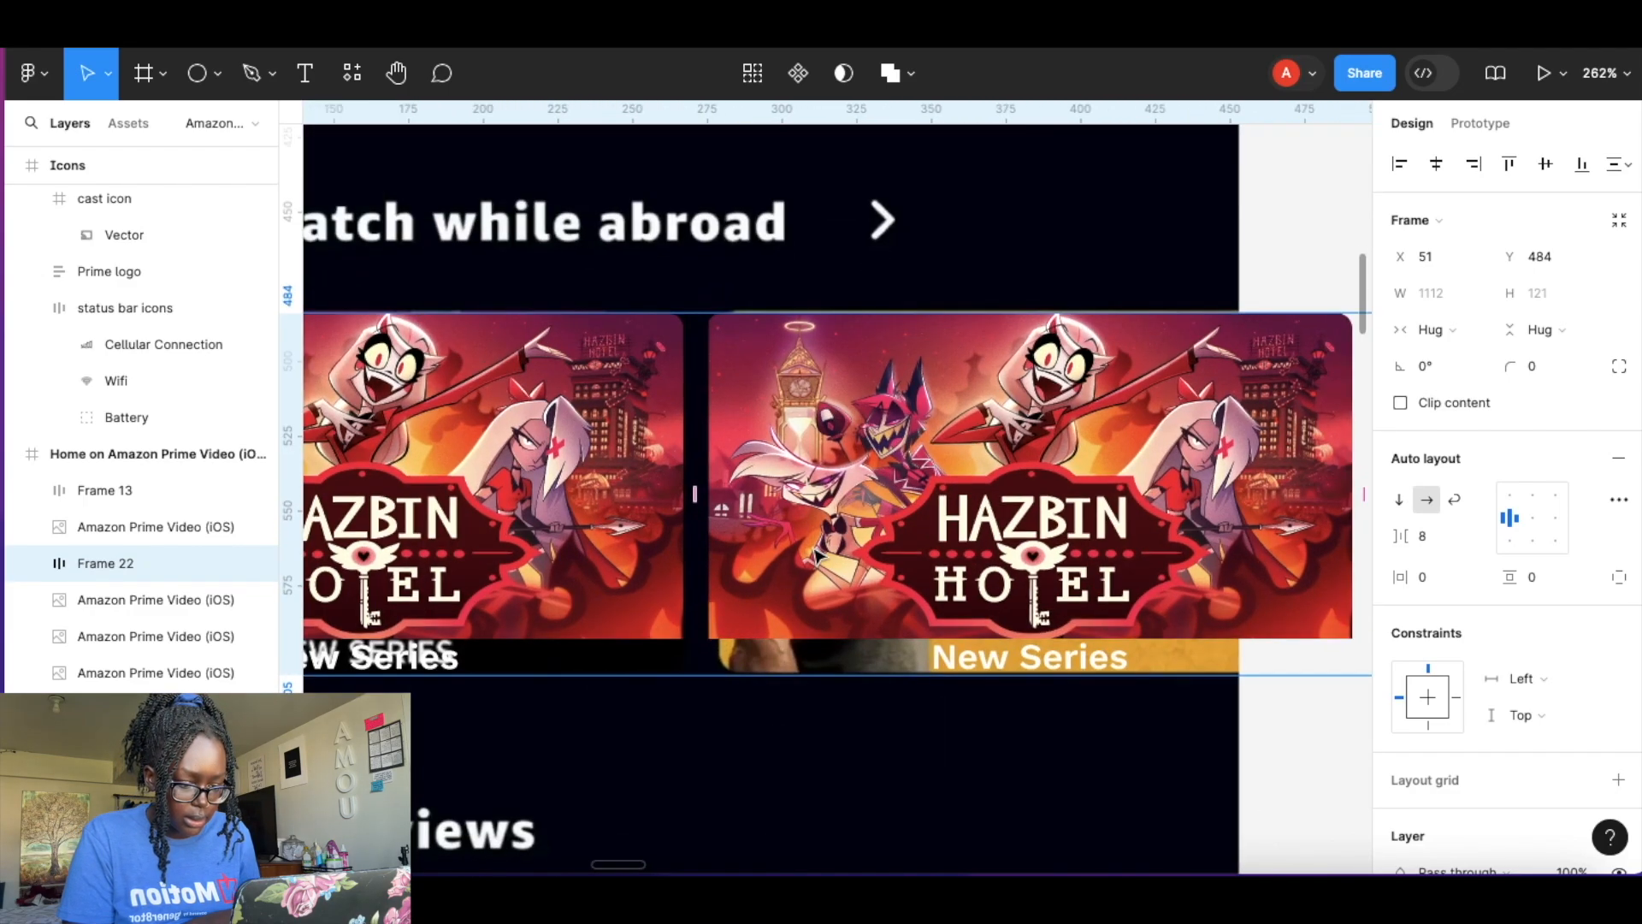
pyautogui.moveTo(701, 496); pyautogui.dragTo(701, 496)
pyautogui.scroll(-10, 770, 543)
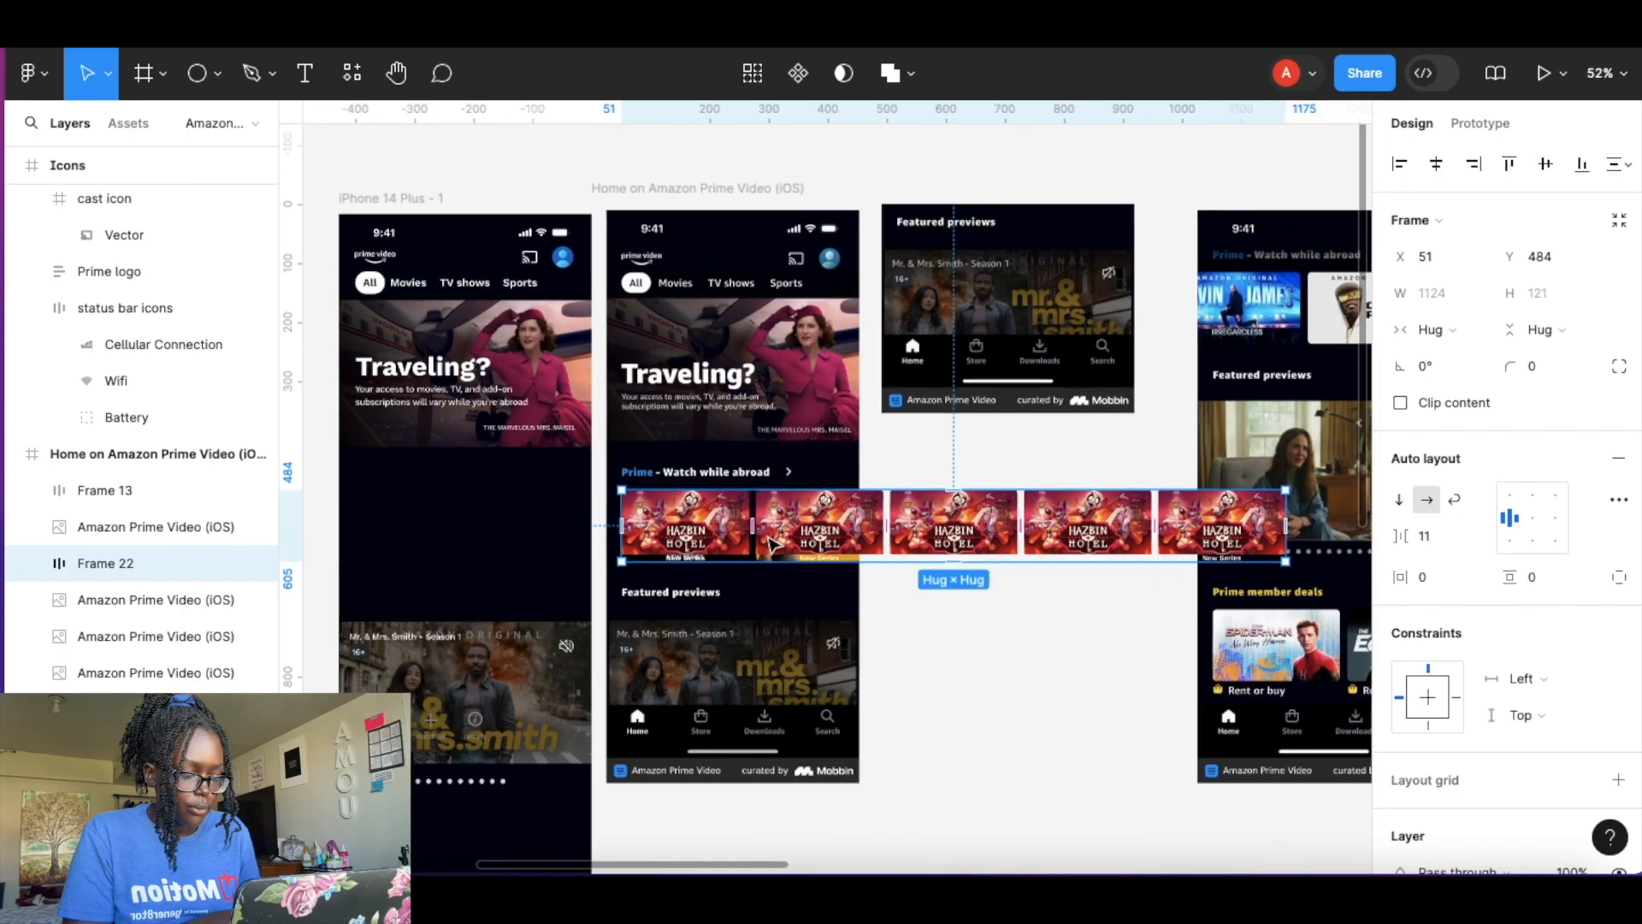
pyautogui.scroll(1, 769, 524)
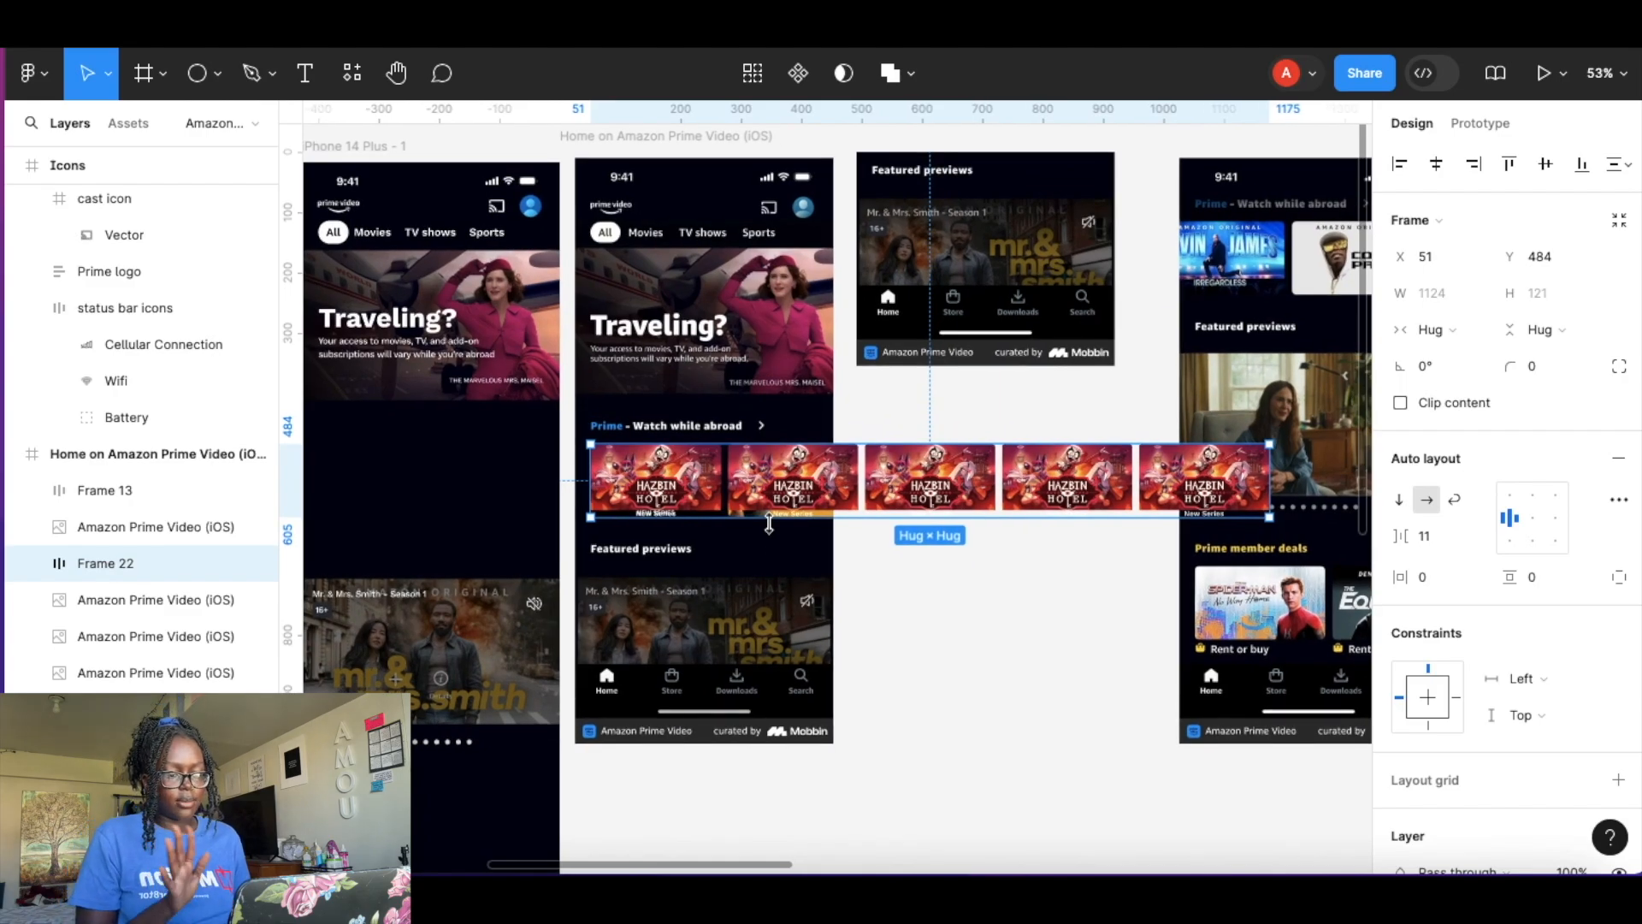
pyautogui.moveTo(1229, 485); pyautogui.dragTo(909, 476)
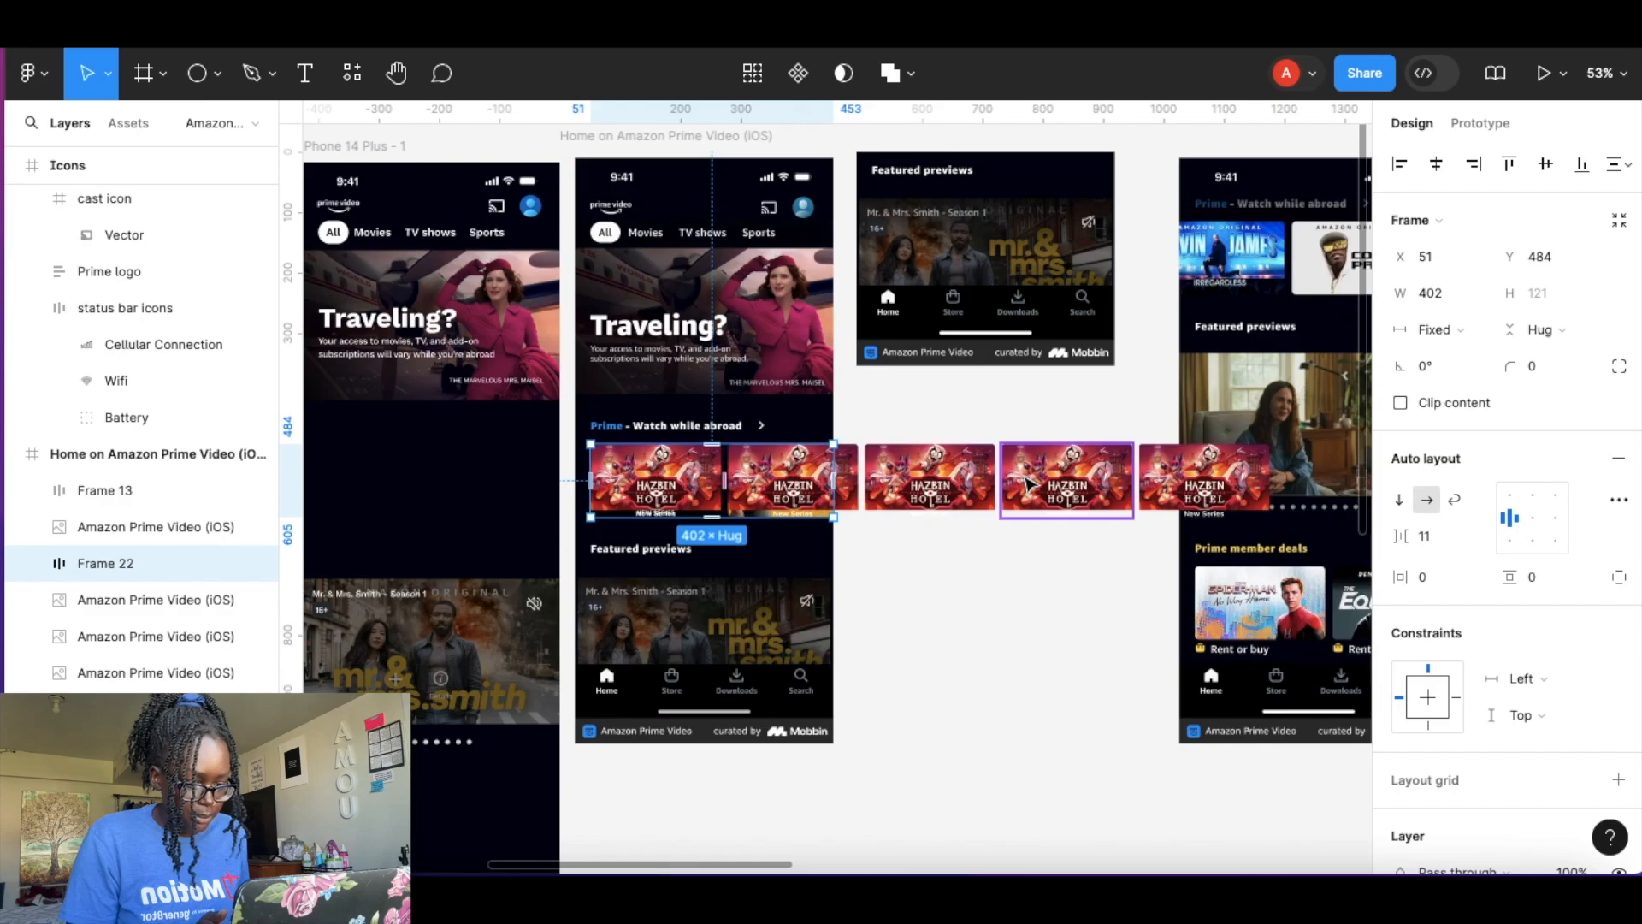
# Swap the second card's instance to the Reacher photo component.
pyautogui.scroll(5, 695, 485)
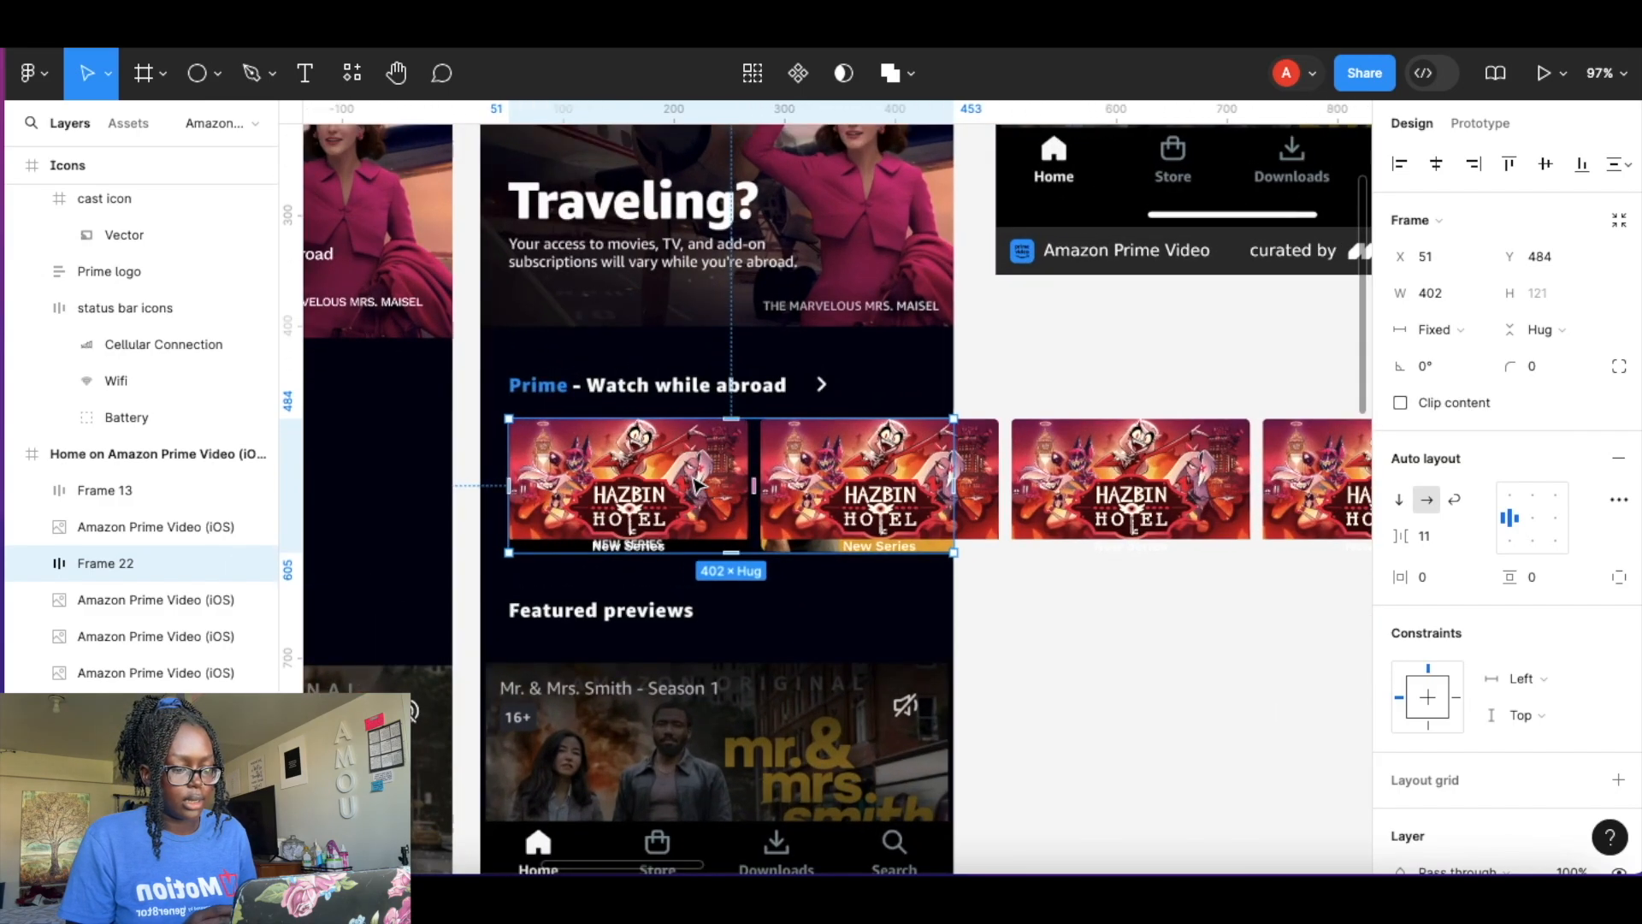
pyautogui.doubleClick(839, 473)
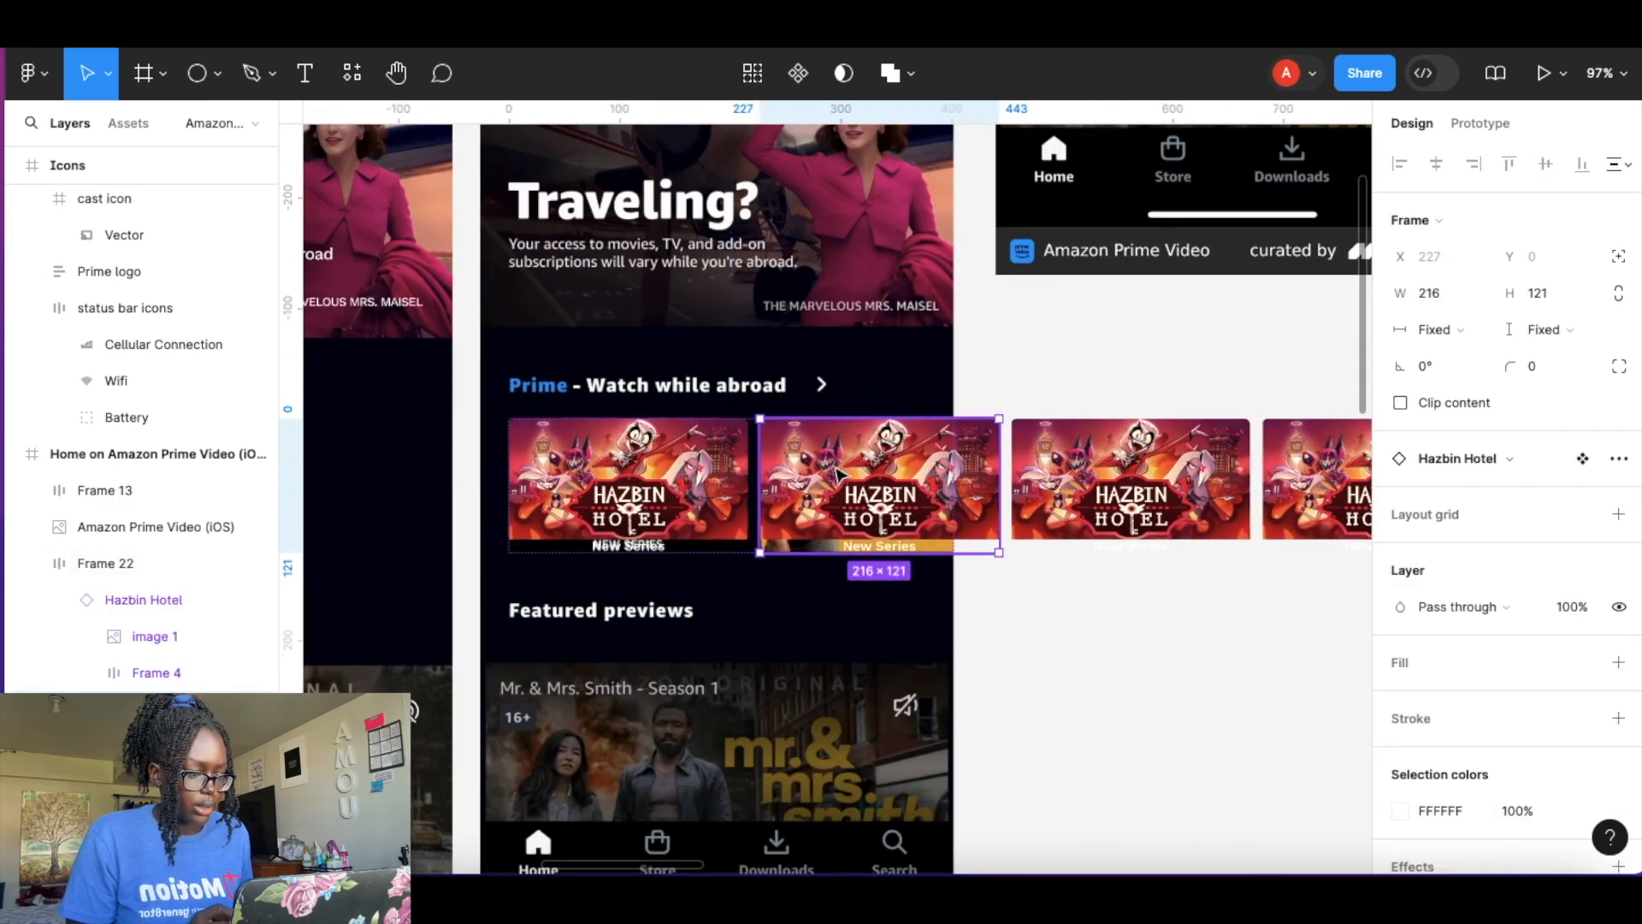
pyautogui.click(1508, 466)
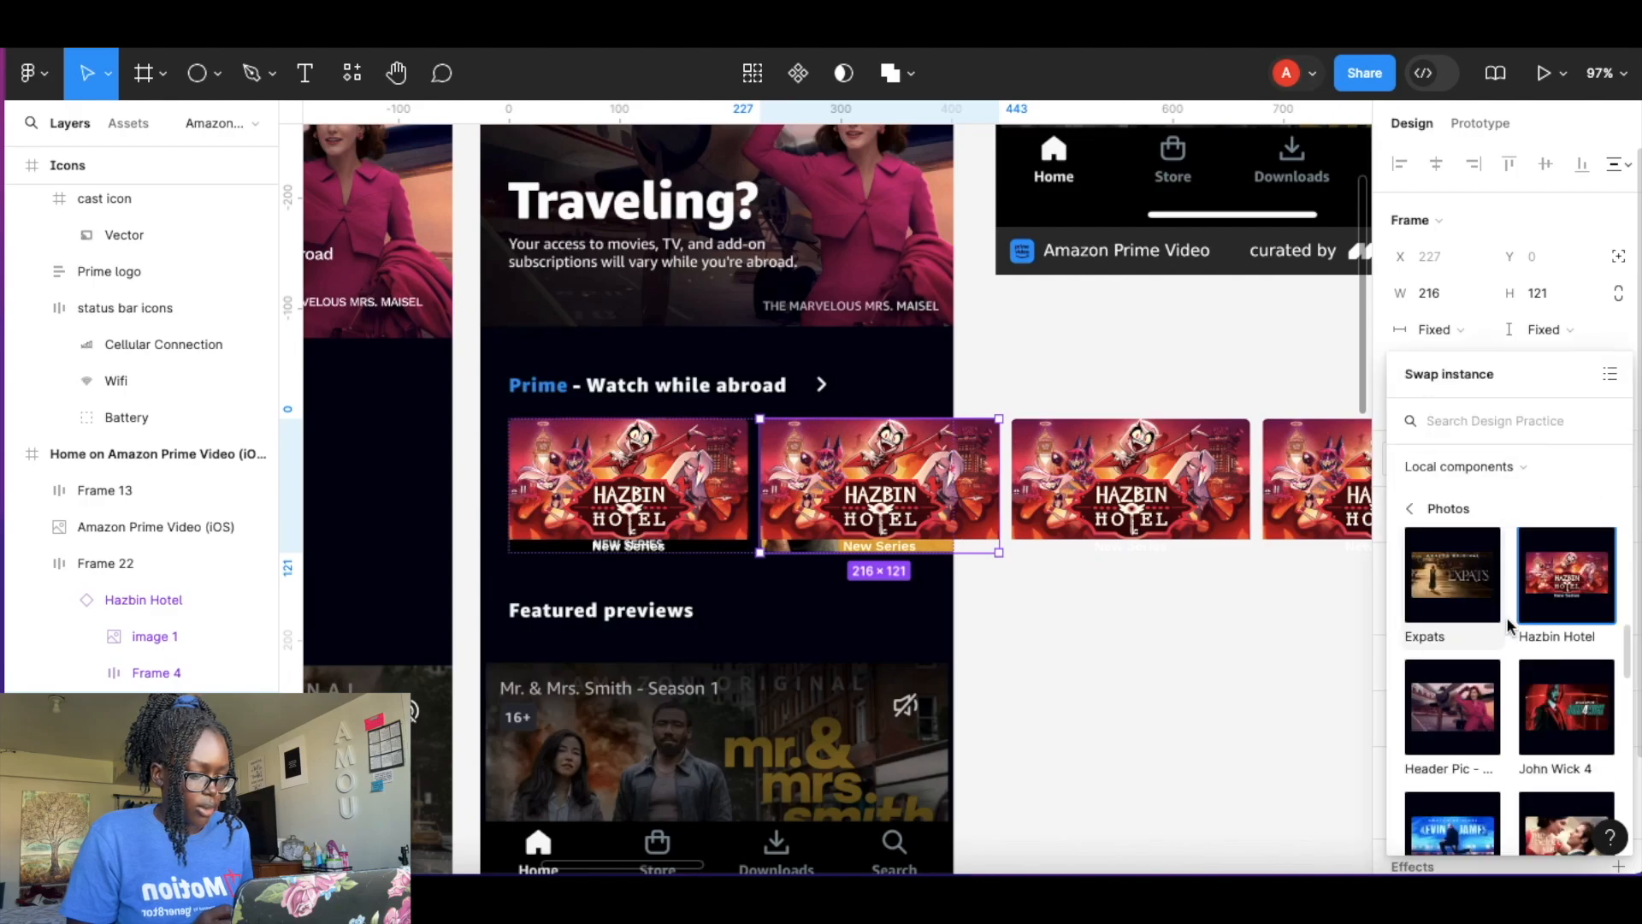
pyautogui.scroll(-10, 1523, 641)
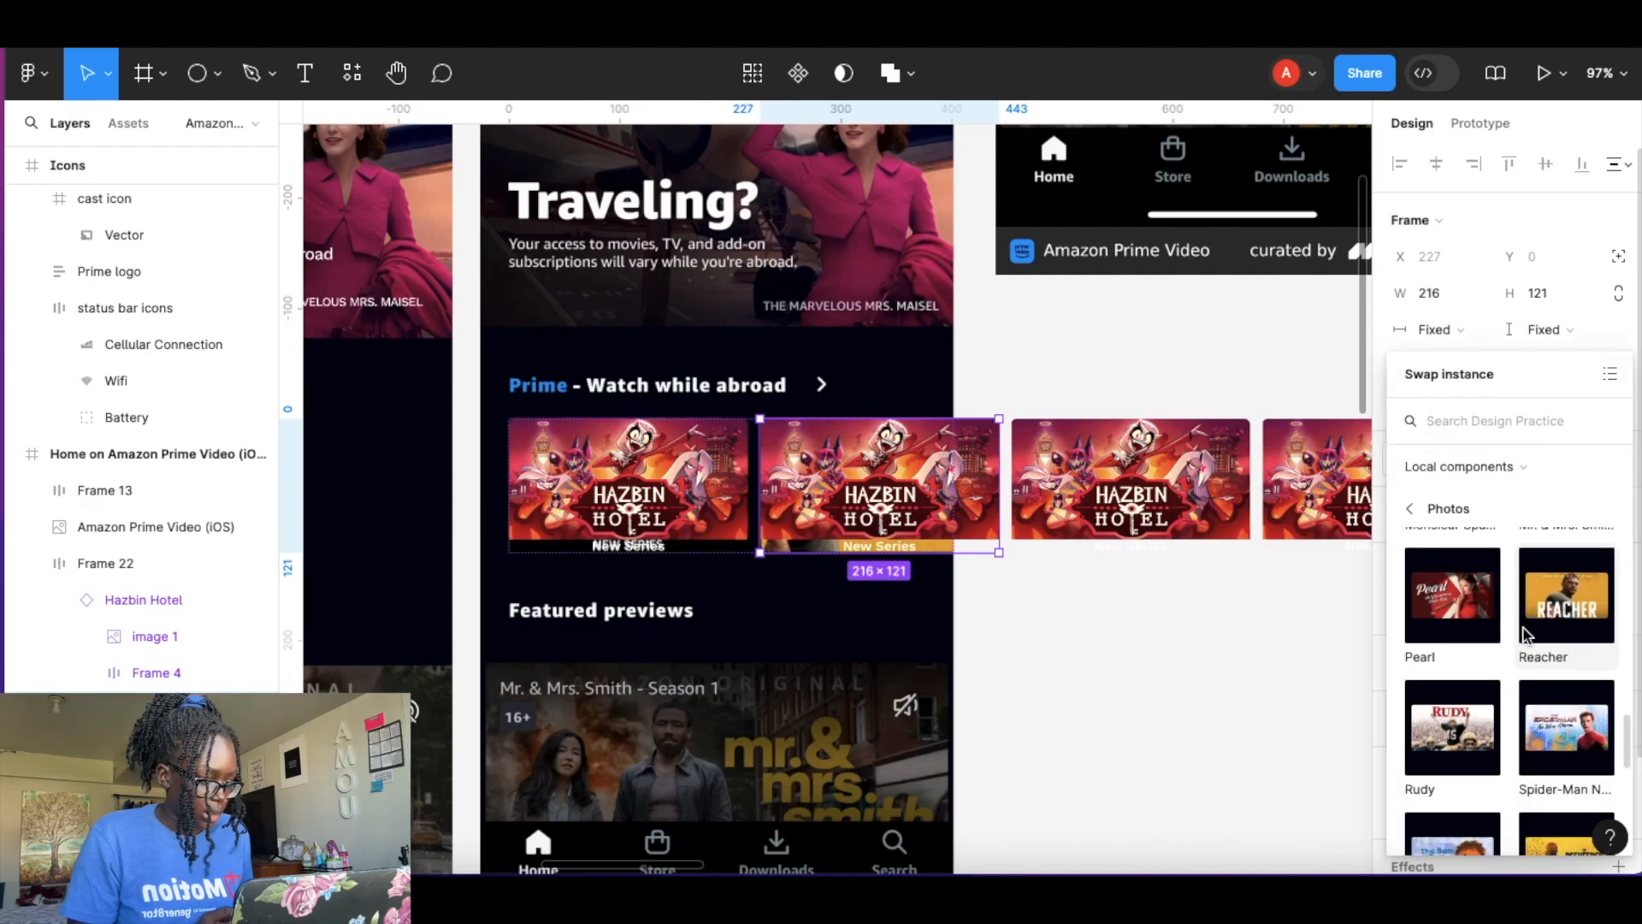
pyautogui.click(1553, 626)
pyautogui.press('Tab')
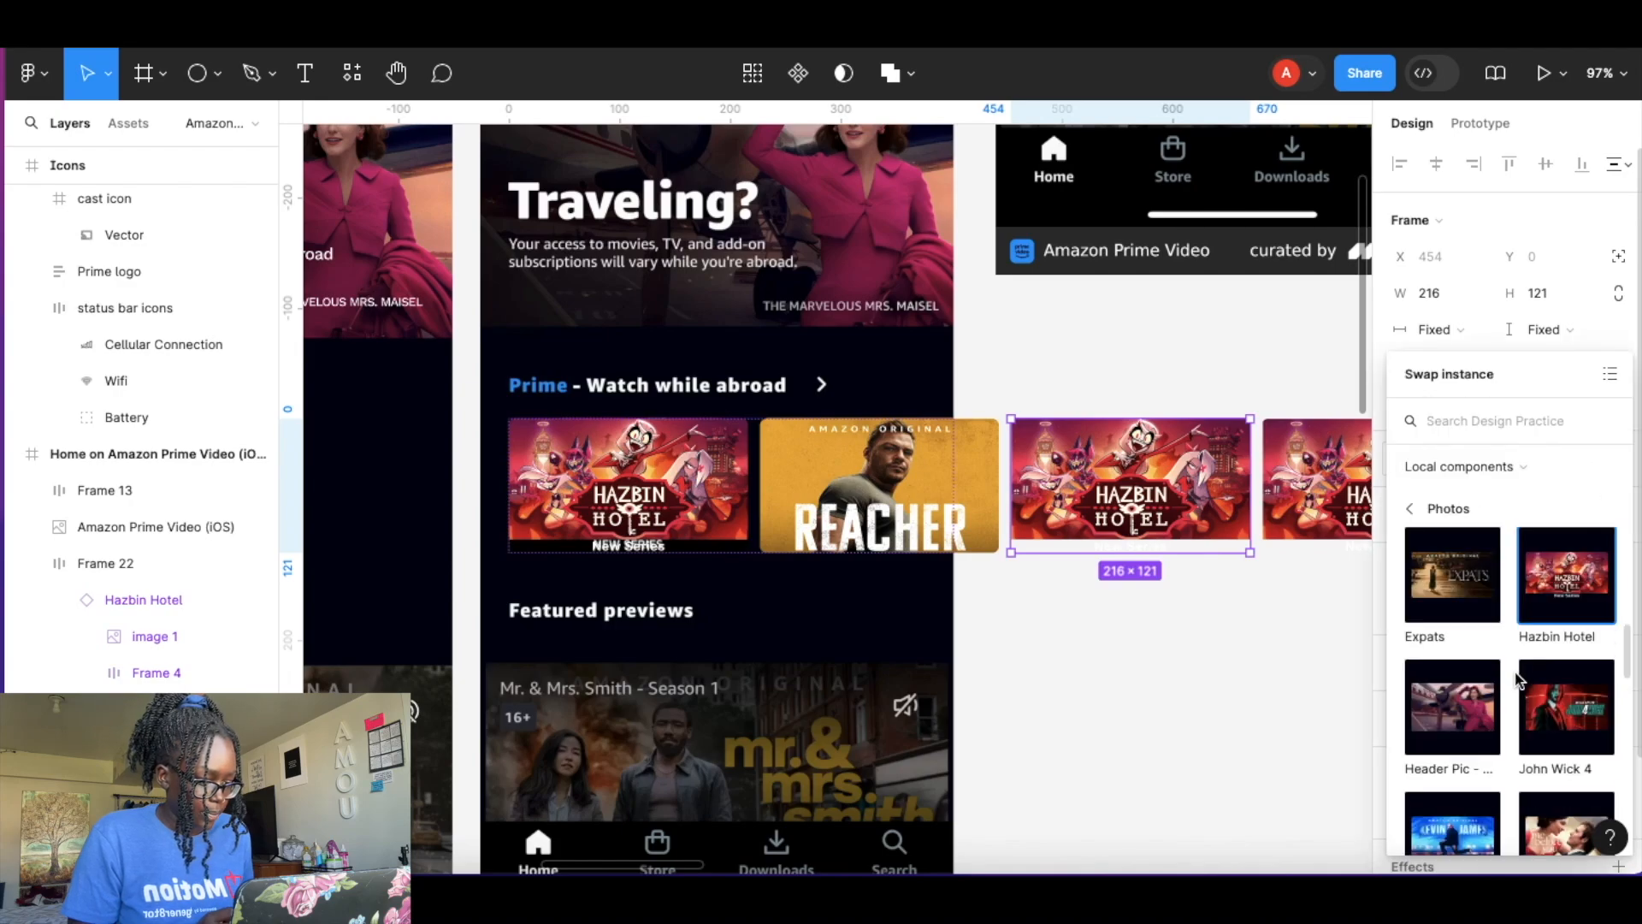
# Swap the third and fourth cards to the Expats and Kevin James photo components.
pyautogui.scroll(-1, 1514, 676)
pyautogui.click(1452, 571)
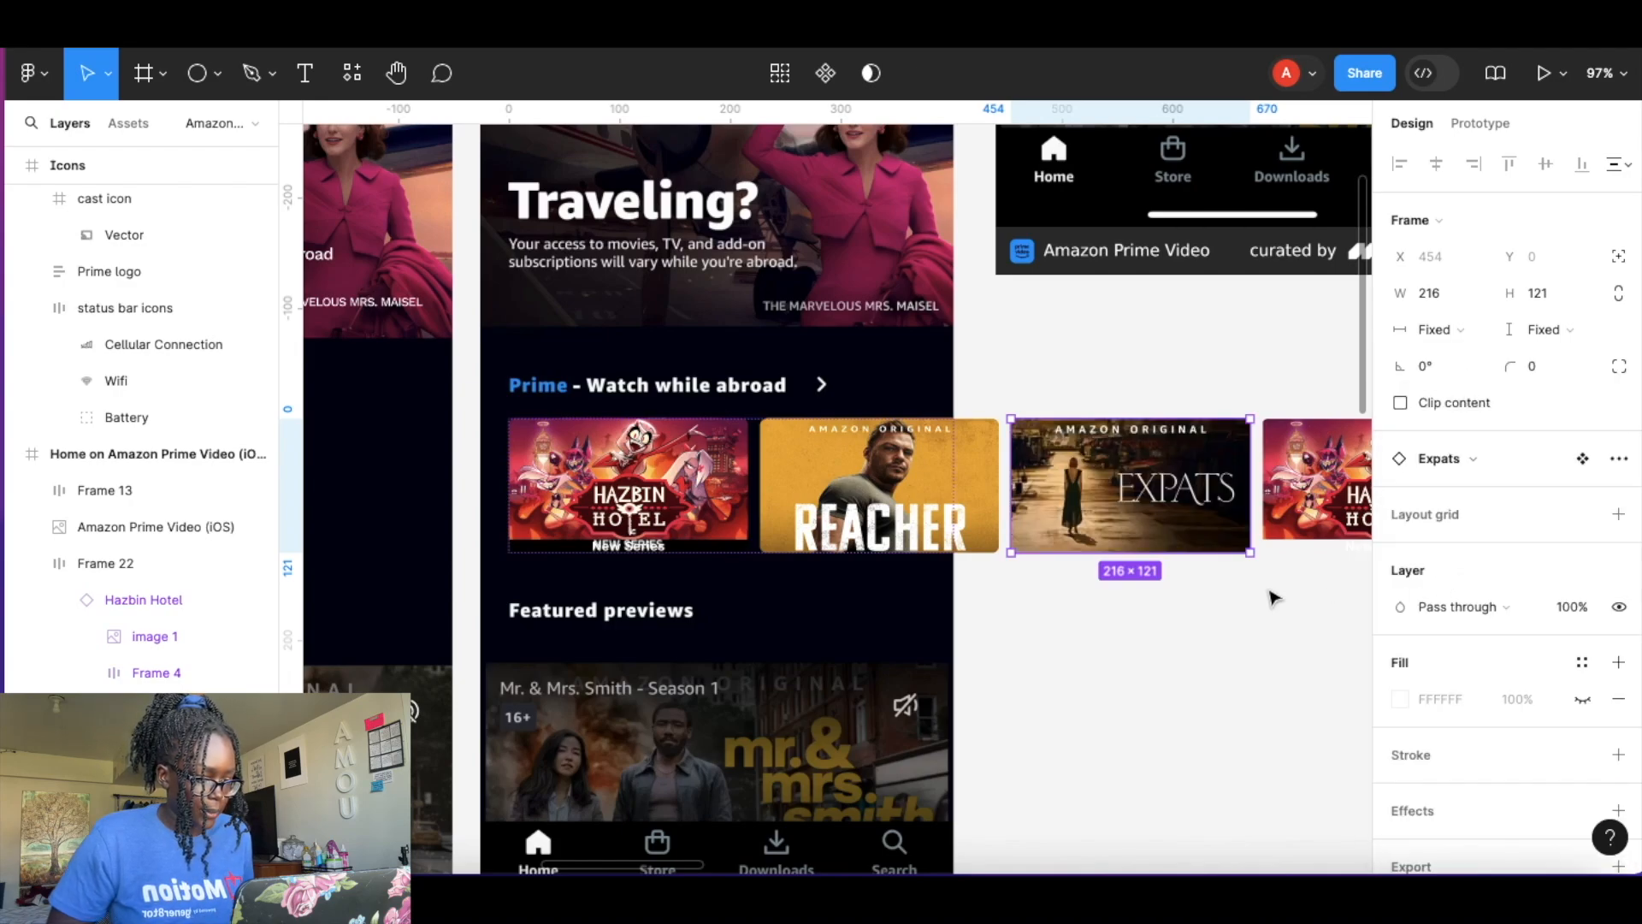
pyautogui.hscroll(5, 1272, 594)
pyautogui.click(1030, 523)
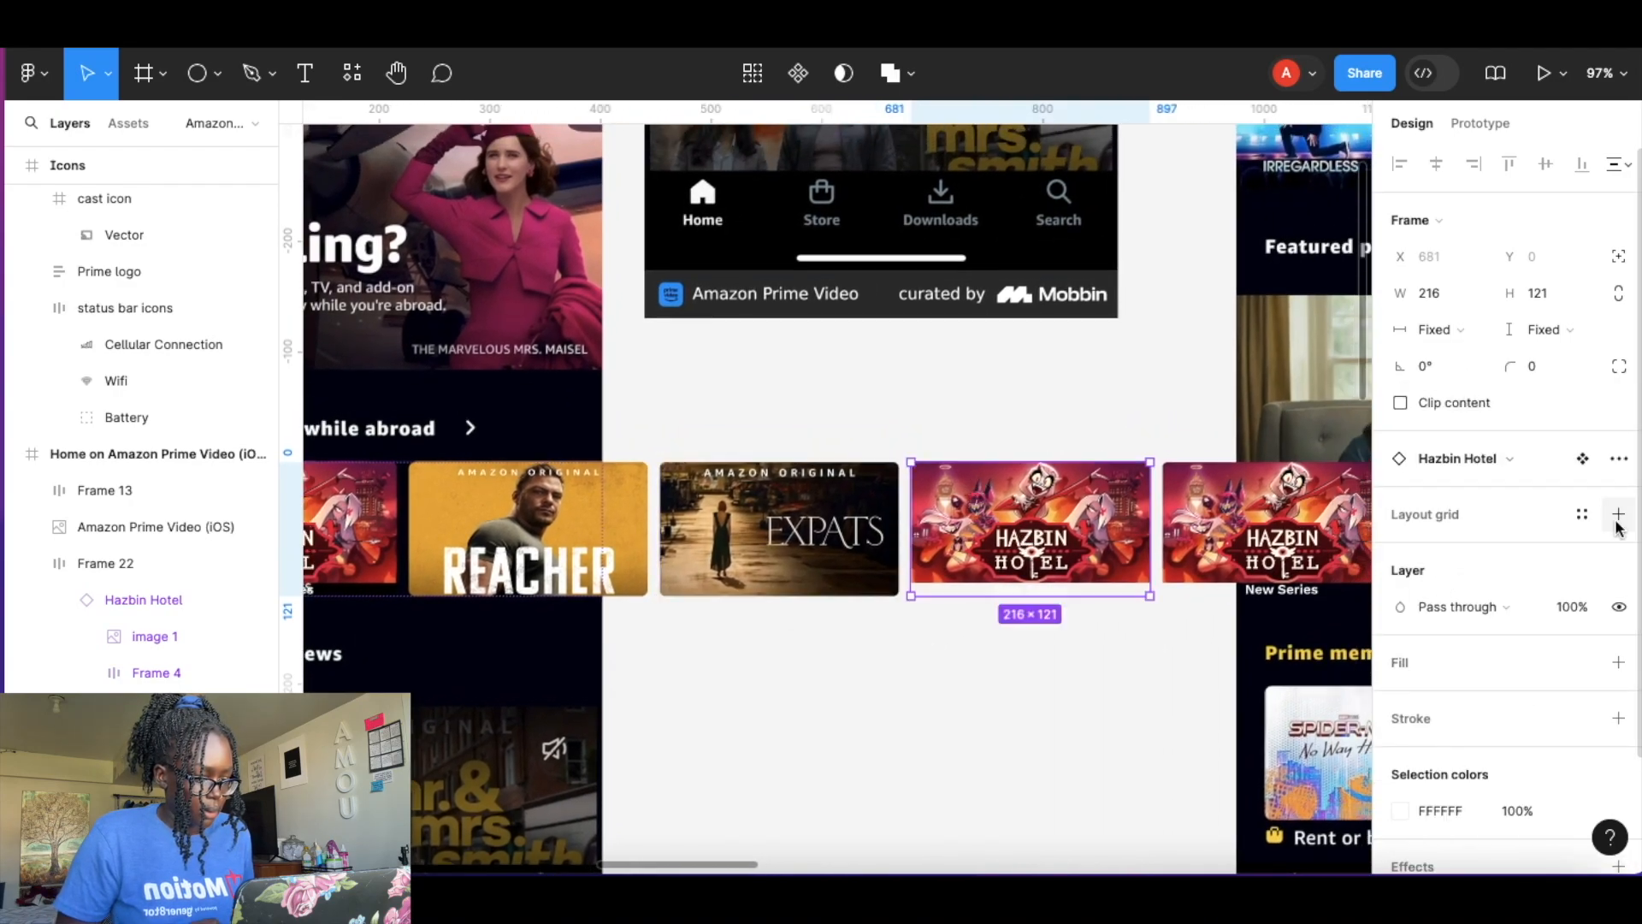
pyautogui.click(1506, 459)
pyautogui.scroll(-3, 1543, 650)
pyautogui.click(1452, 599)
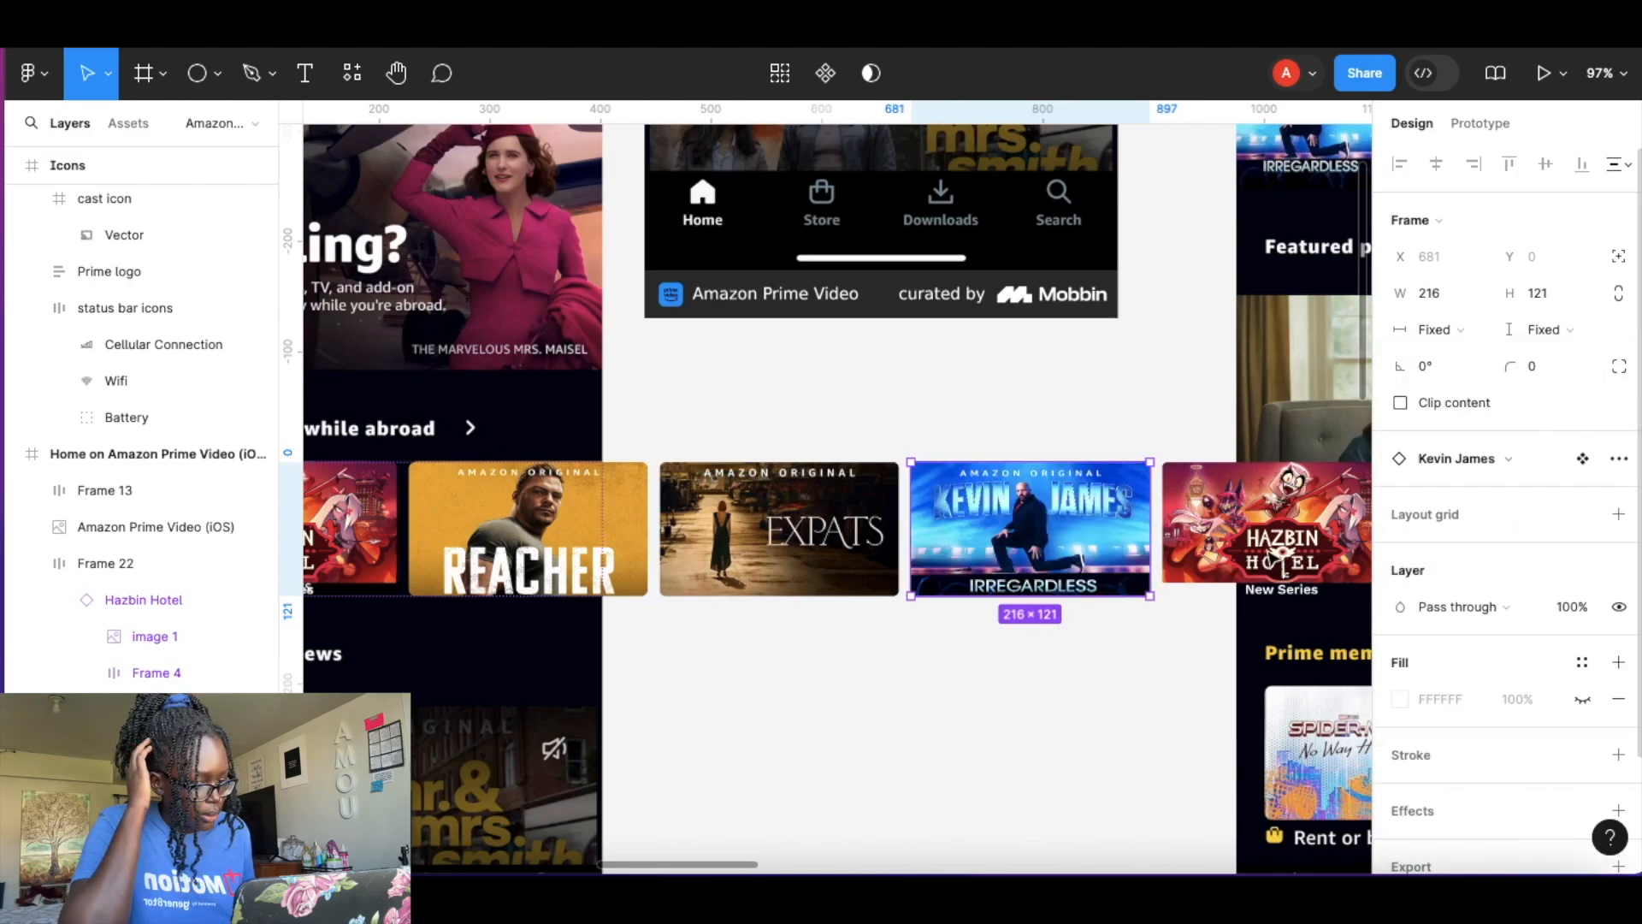
# Swap the fifth card's instance to the Coach Prime photo component.
pyautogui.click(1265, 524)
pyautogui.click(1518, 466)
pyautogui.scroll(-10, 1531, 635)
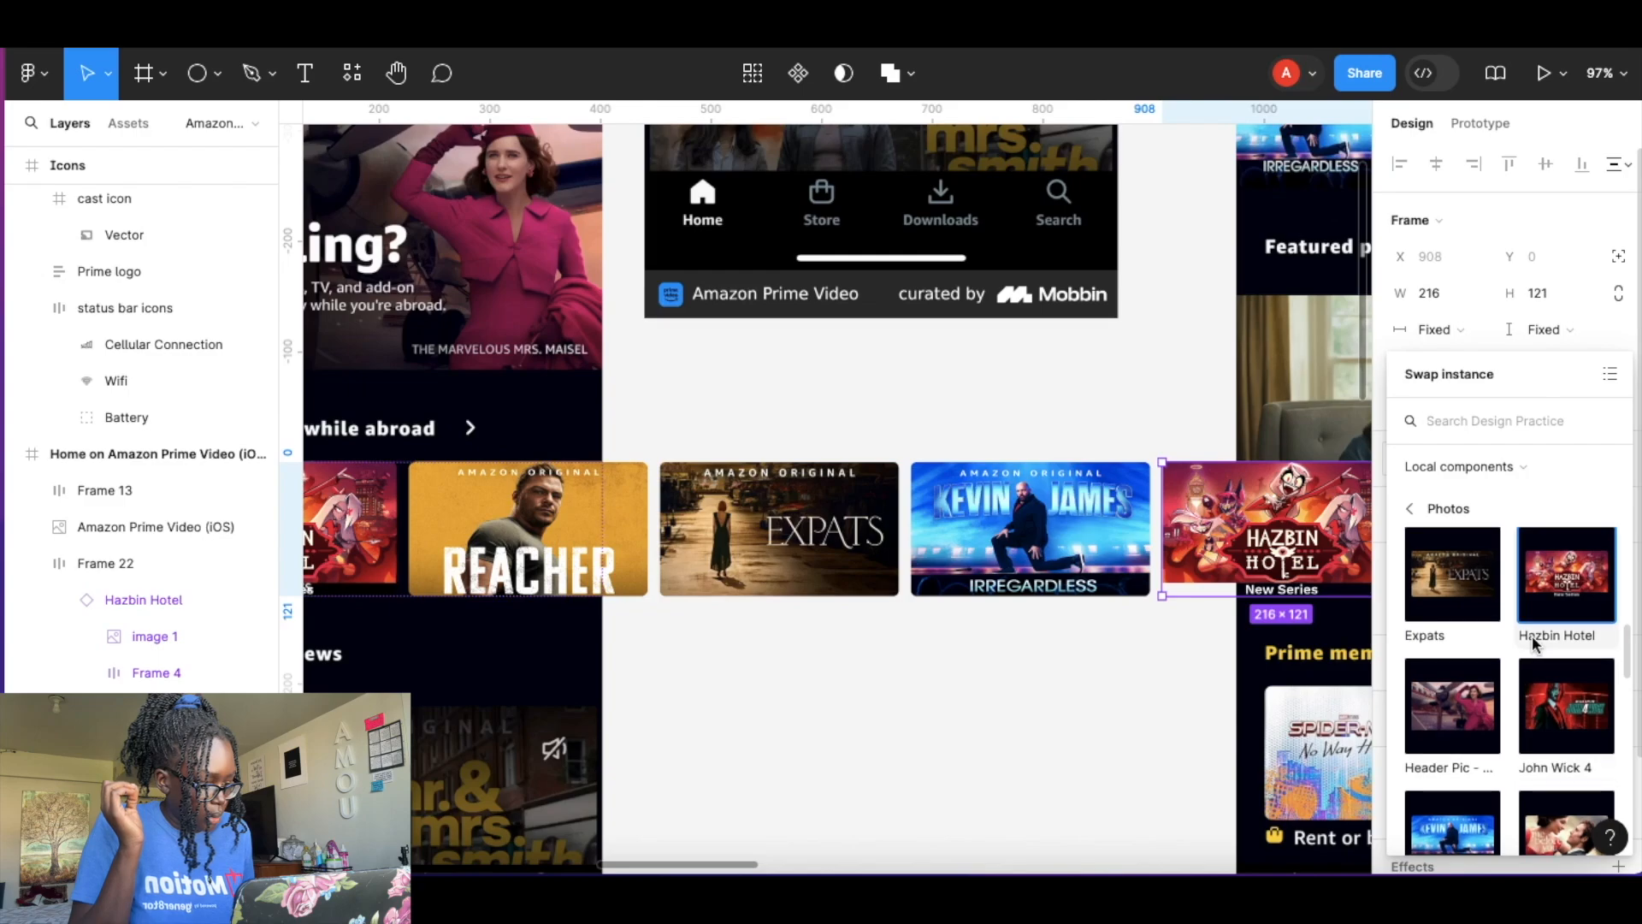
pyautogui.scroll(-2, 1532, 645)
pyautogui.scroll(6, 1532, 646)
pyautogui.scroll(5, 1534, 643)
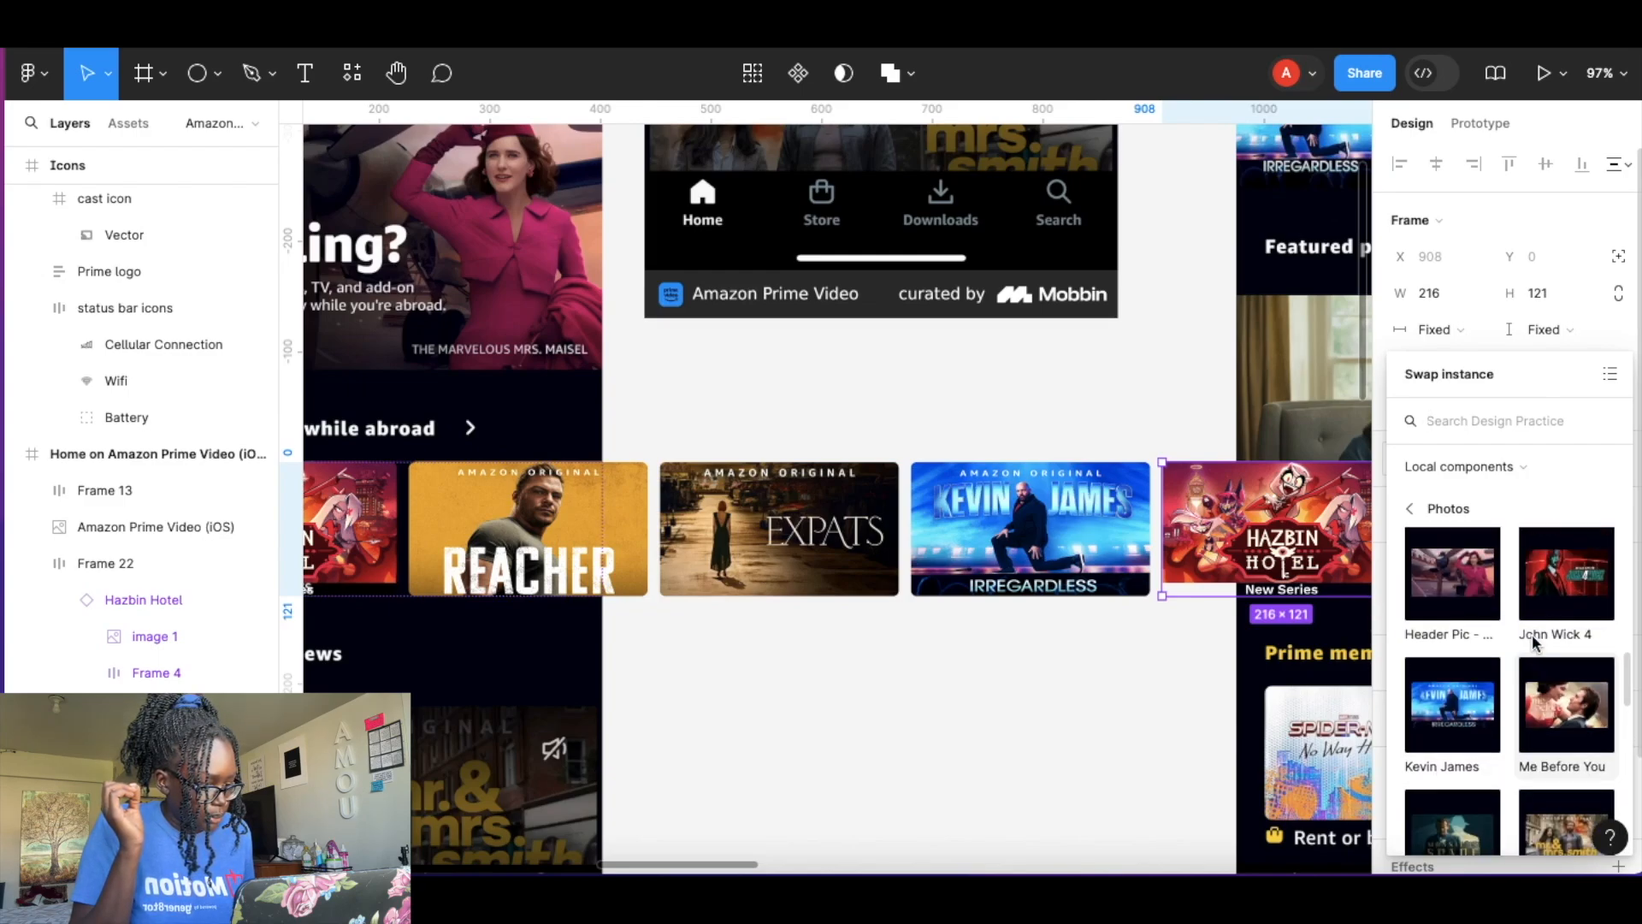
pyautogui.click(1576, 606)
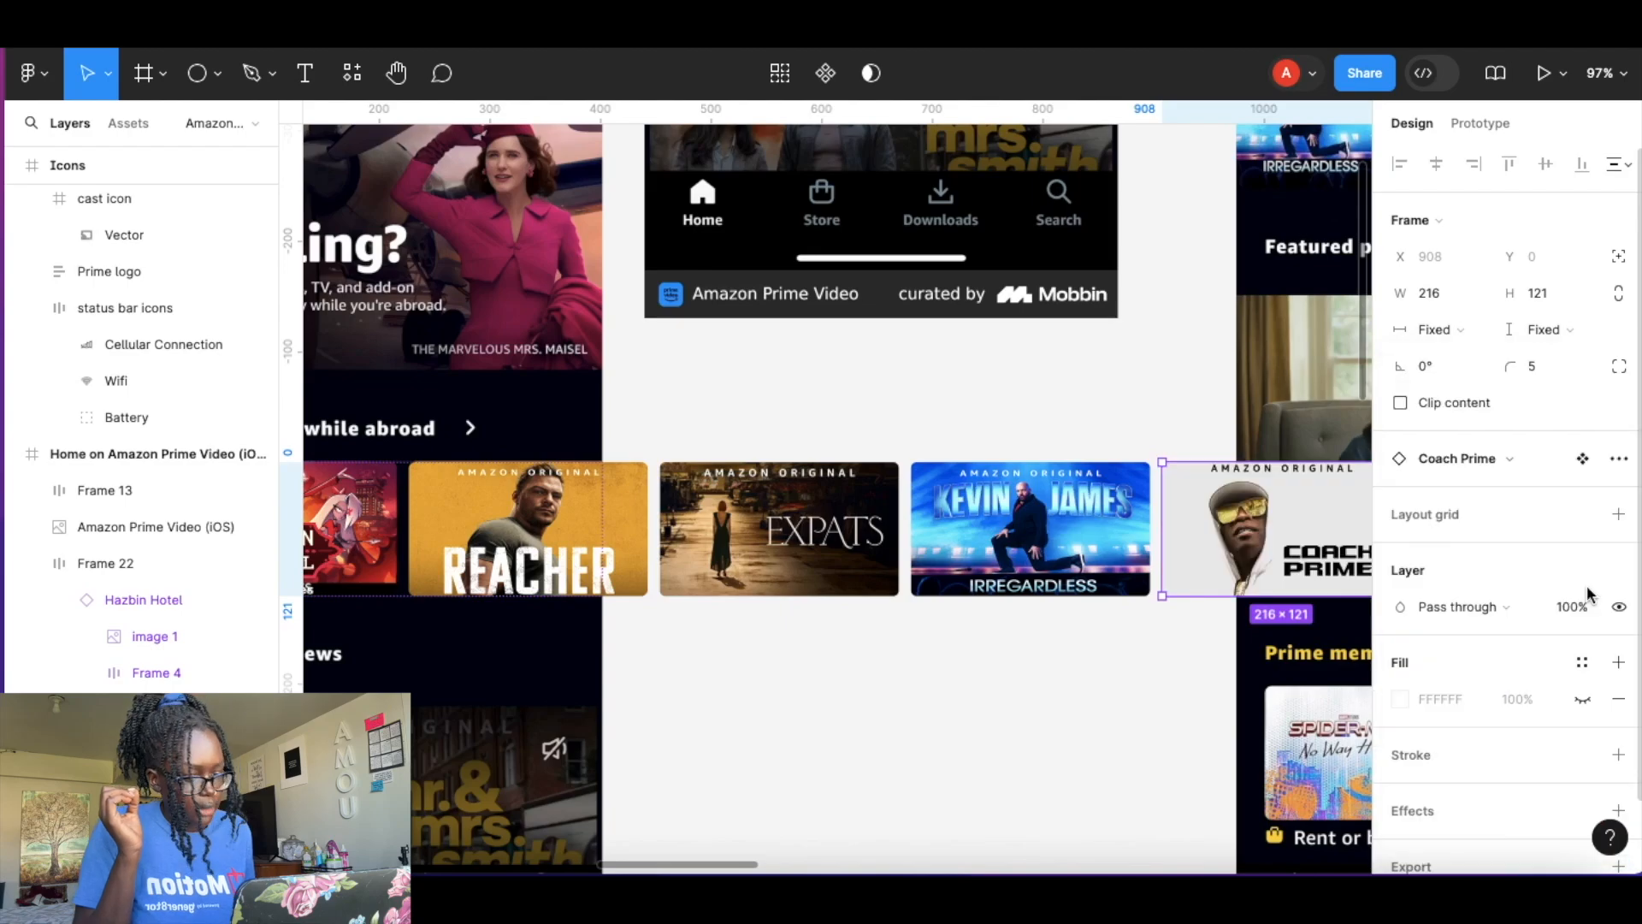
pyautogui.click(1019, 715)
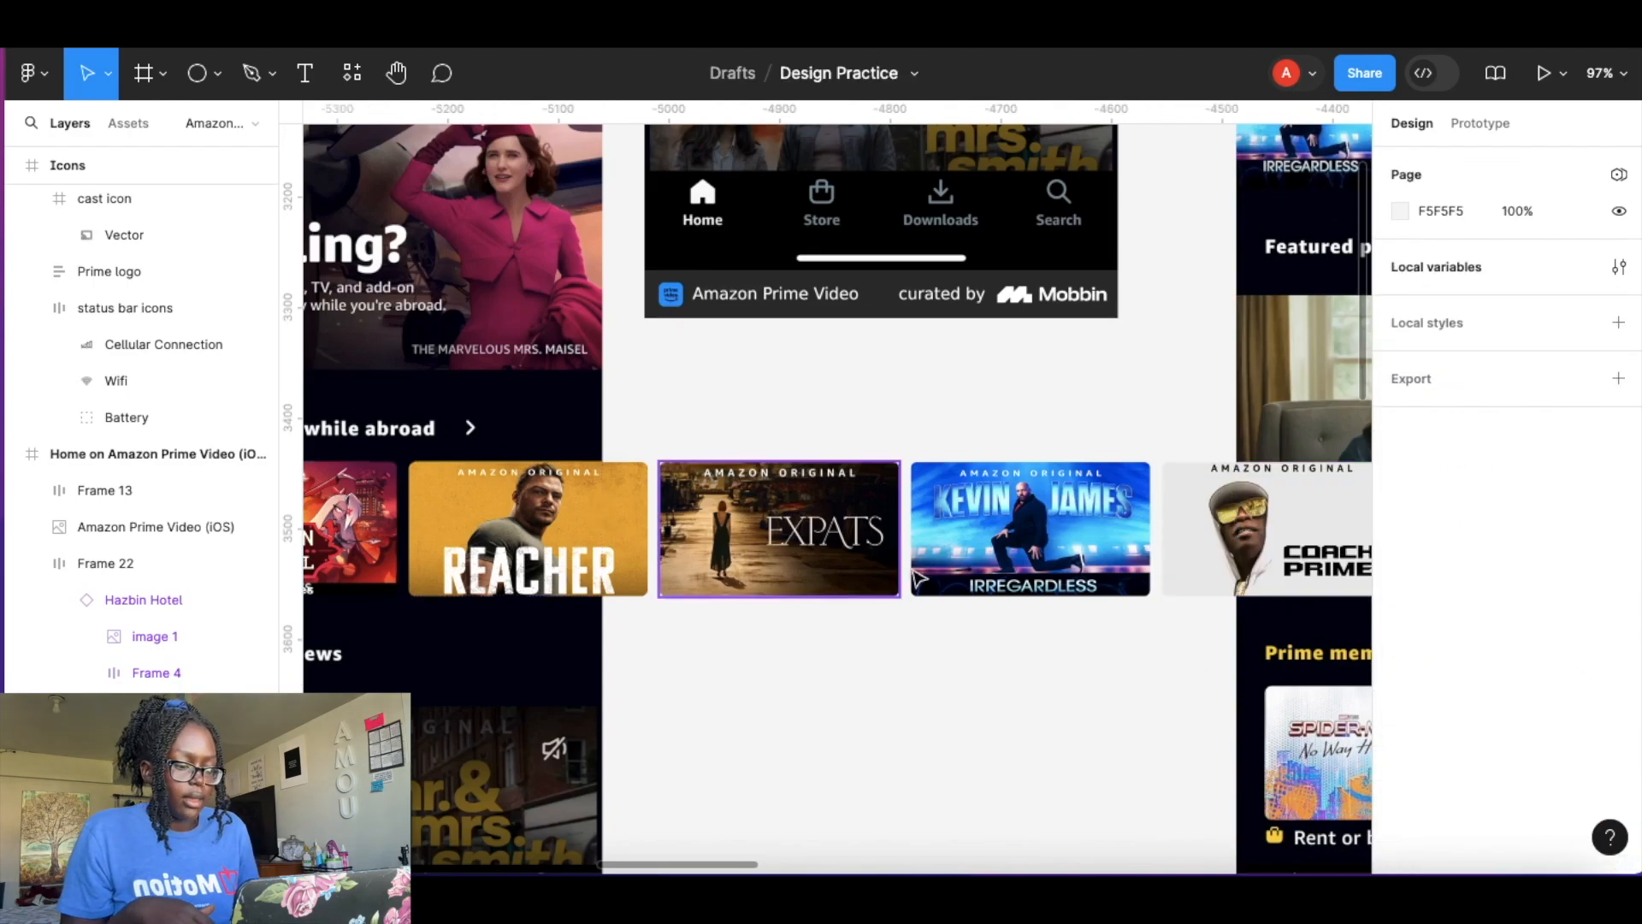
# Enable Clip content on the card row frame so overflowing cards are hidden.
pyautogui.scroll(-6, 906, 574)
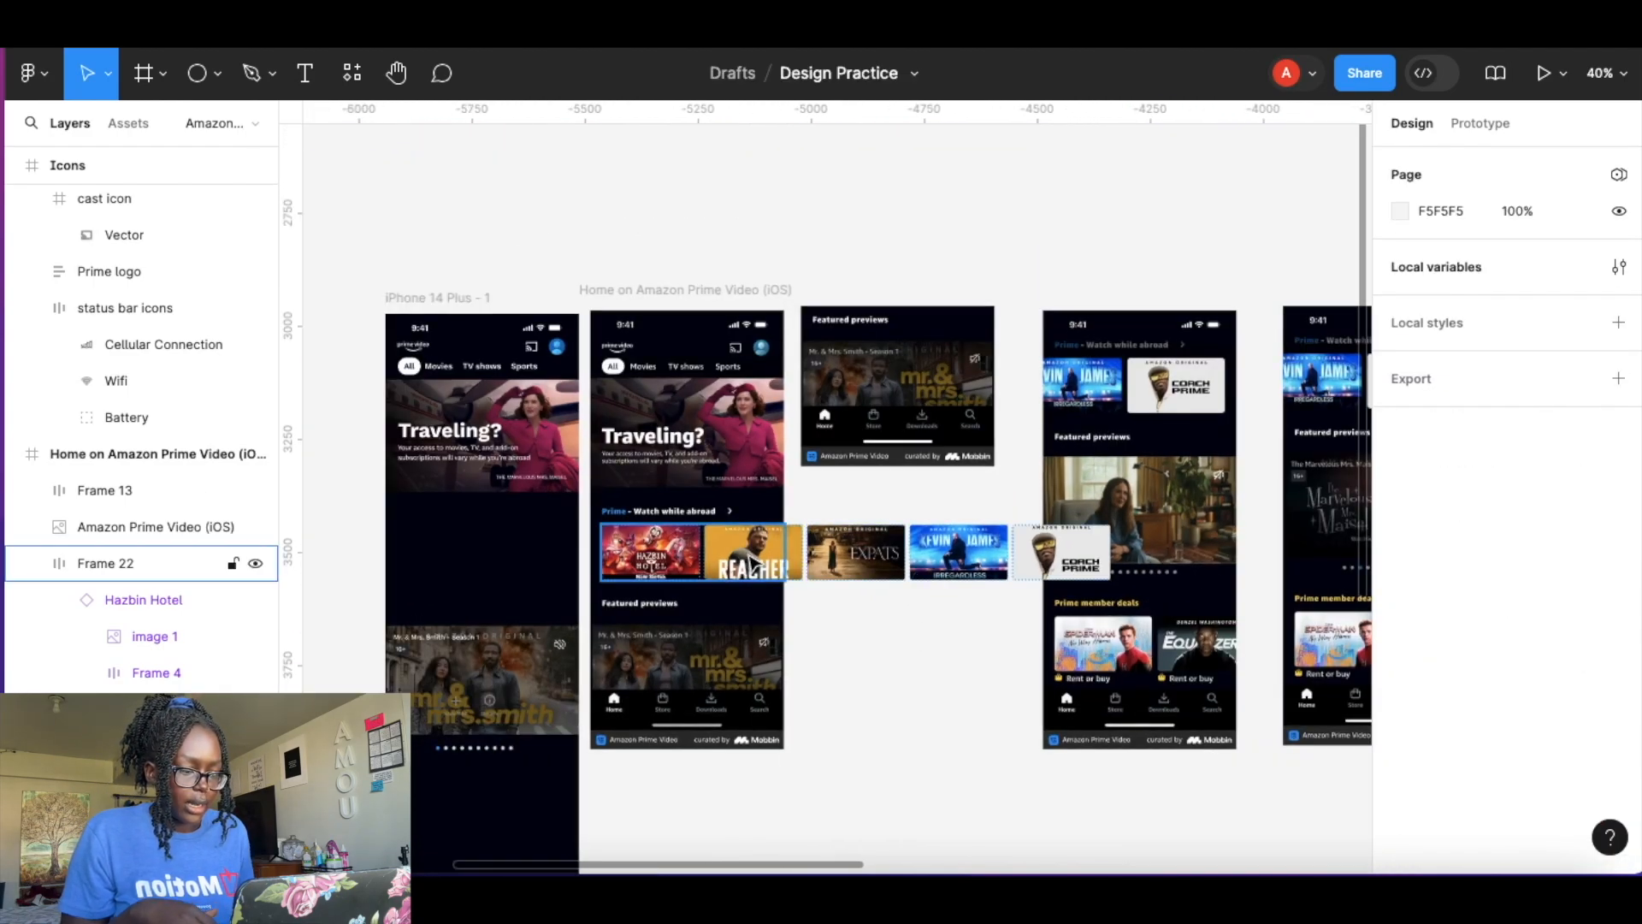
pyautogui.click(129, 563)
pyautogui.click(1400, 403)
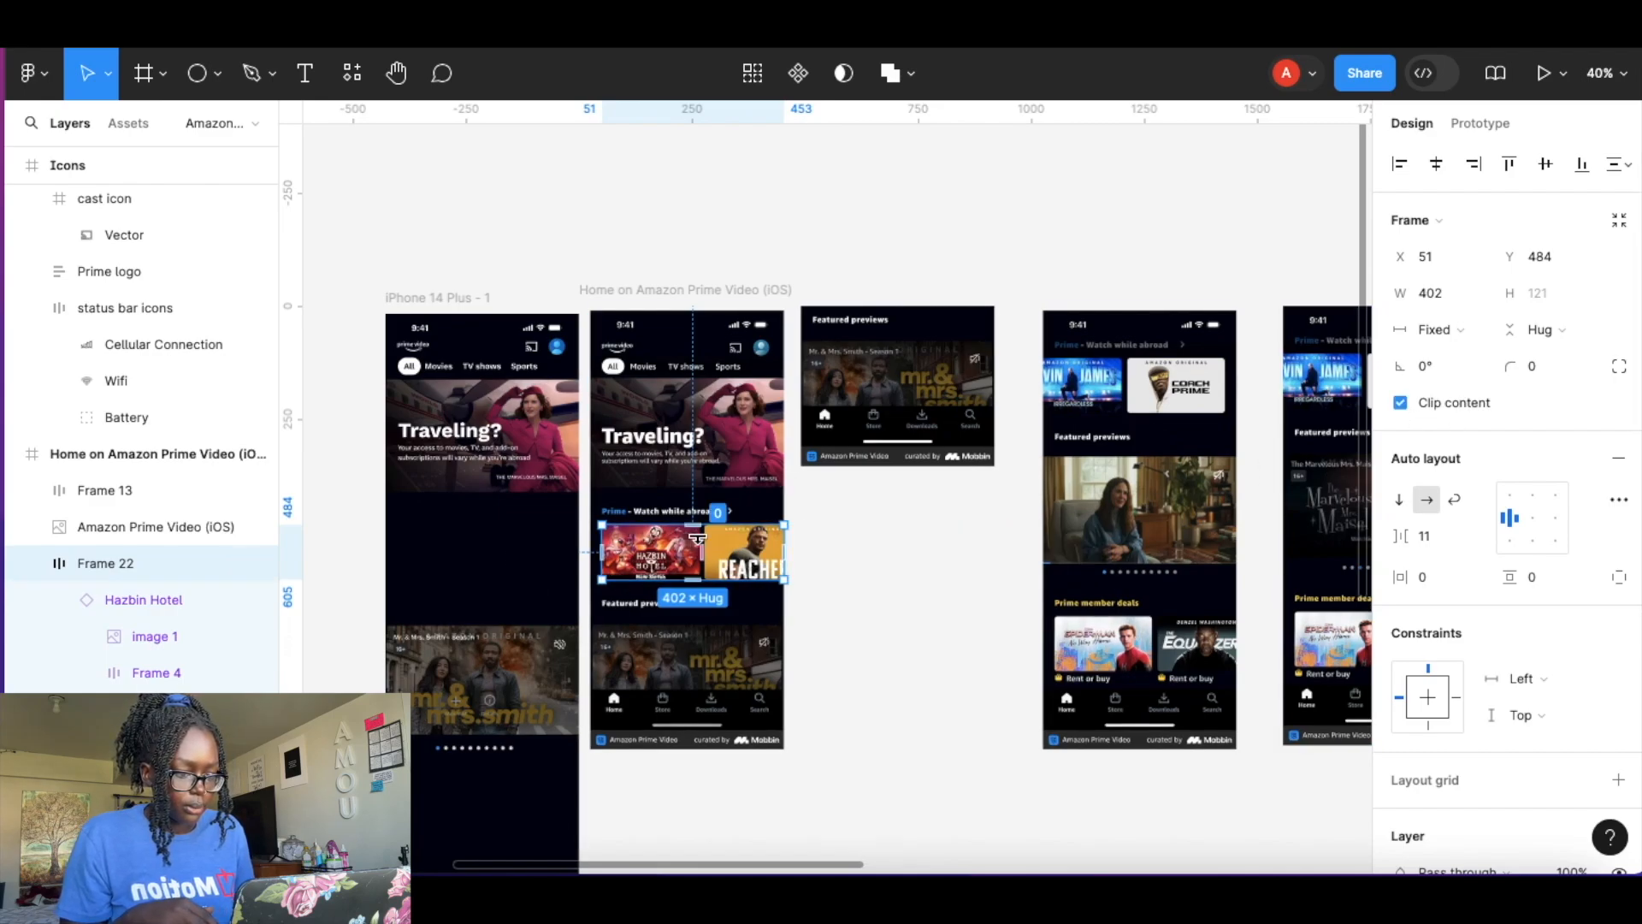
pyautogui.hscroll(-4, 701, 540)
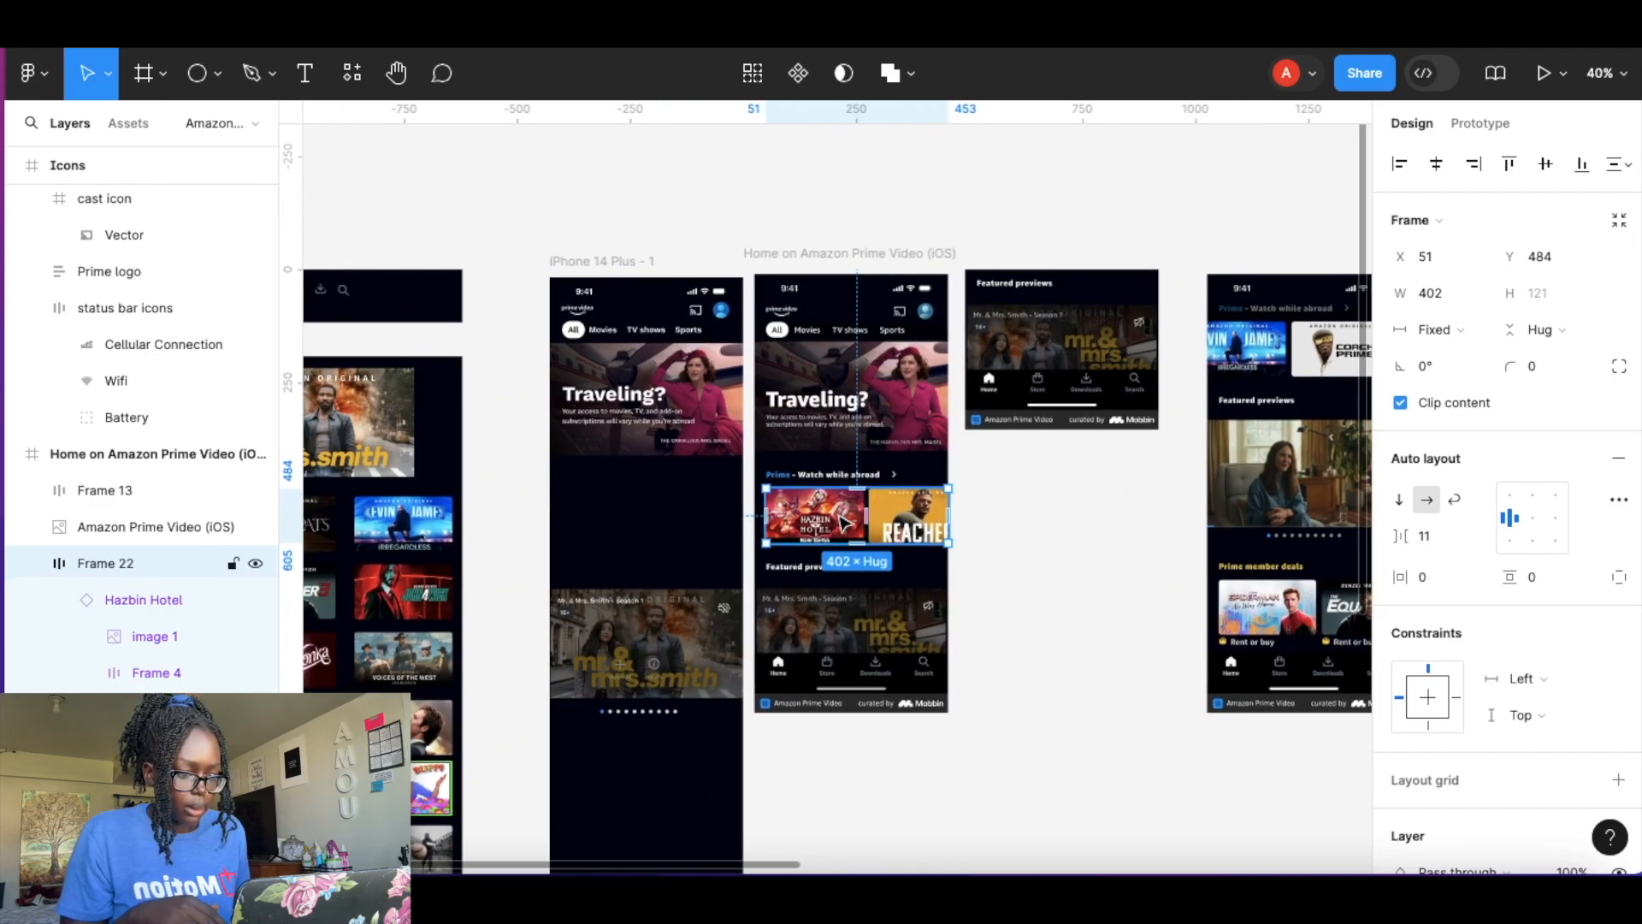
# Move the card row into the iPhone 14 Plus frame, placing it below the Traveling banner.
pyautogui.moveTo(842, 522); pyautogui.dragTo(650, 524)
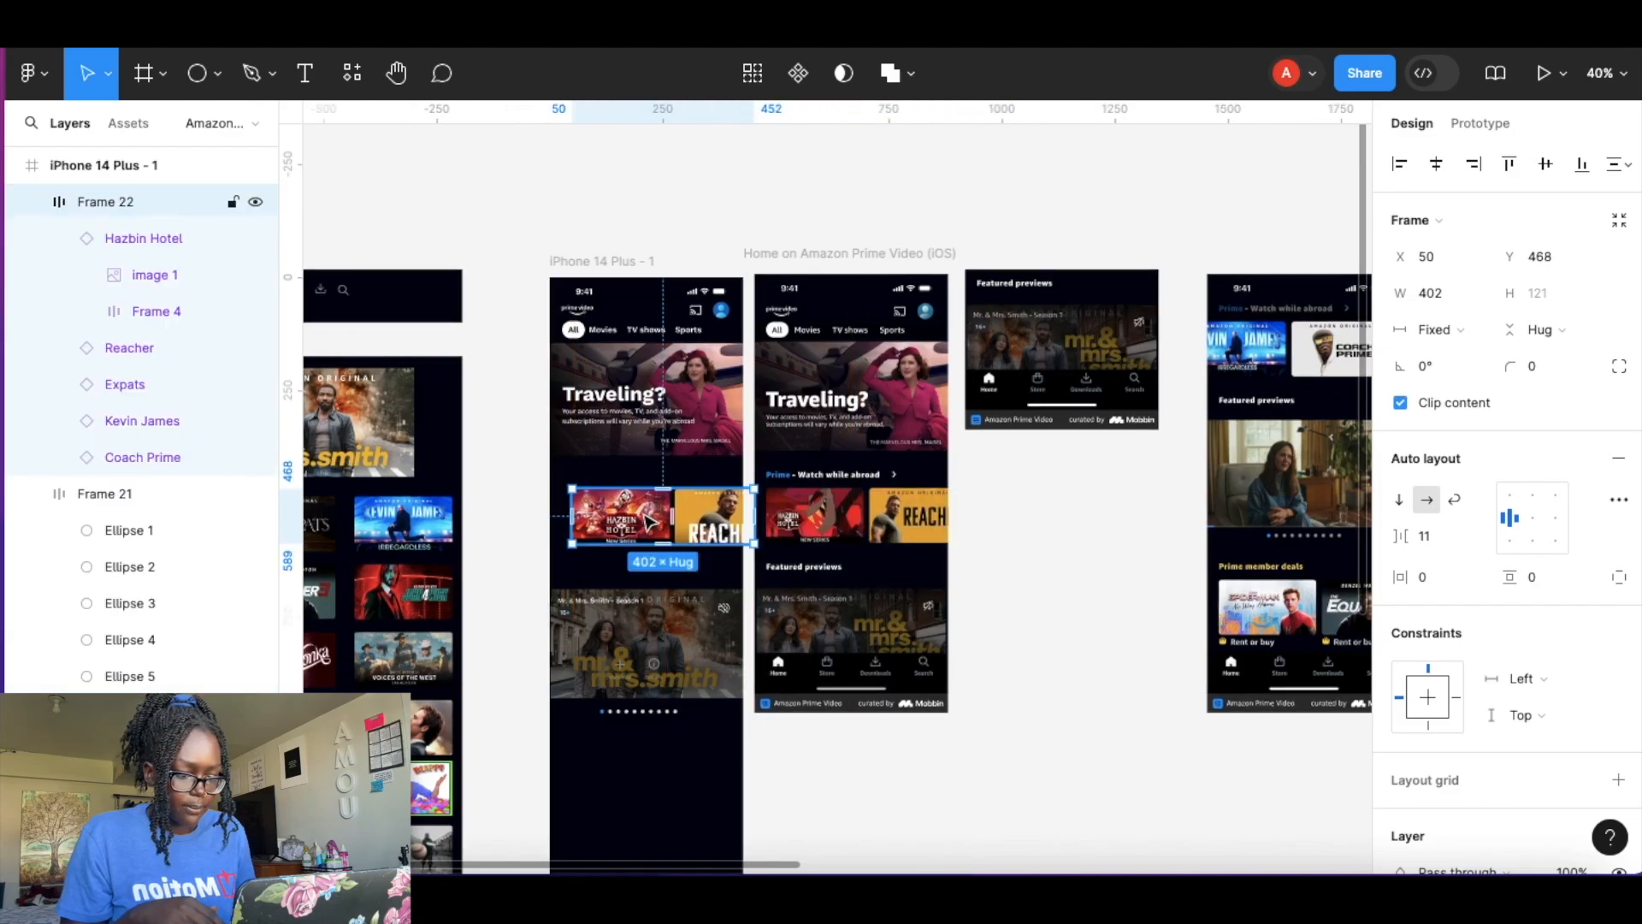
pyautogui.scroll(5, 650, 523)
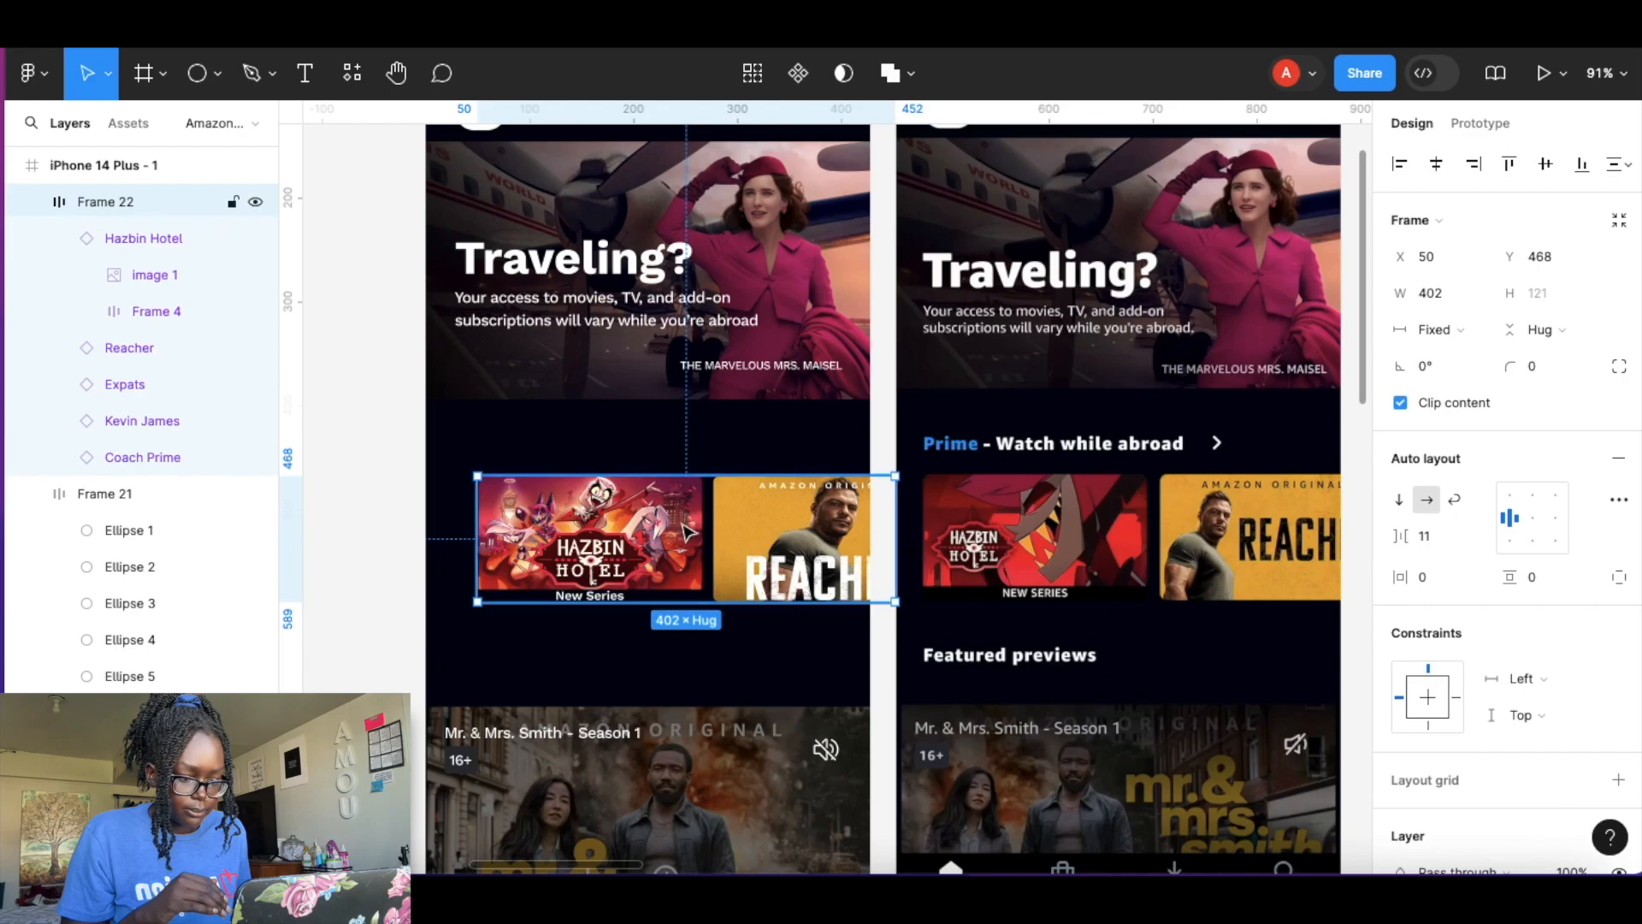
pyautogui.moveTo(689, 532); pyautogui.dragTo(669, 528)
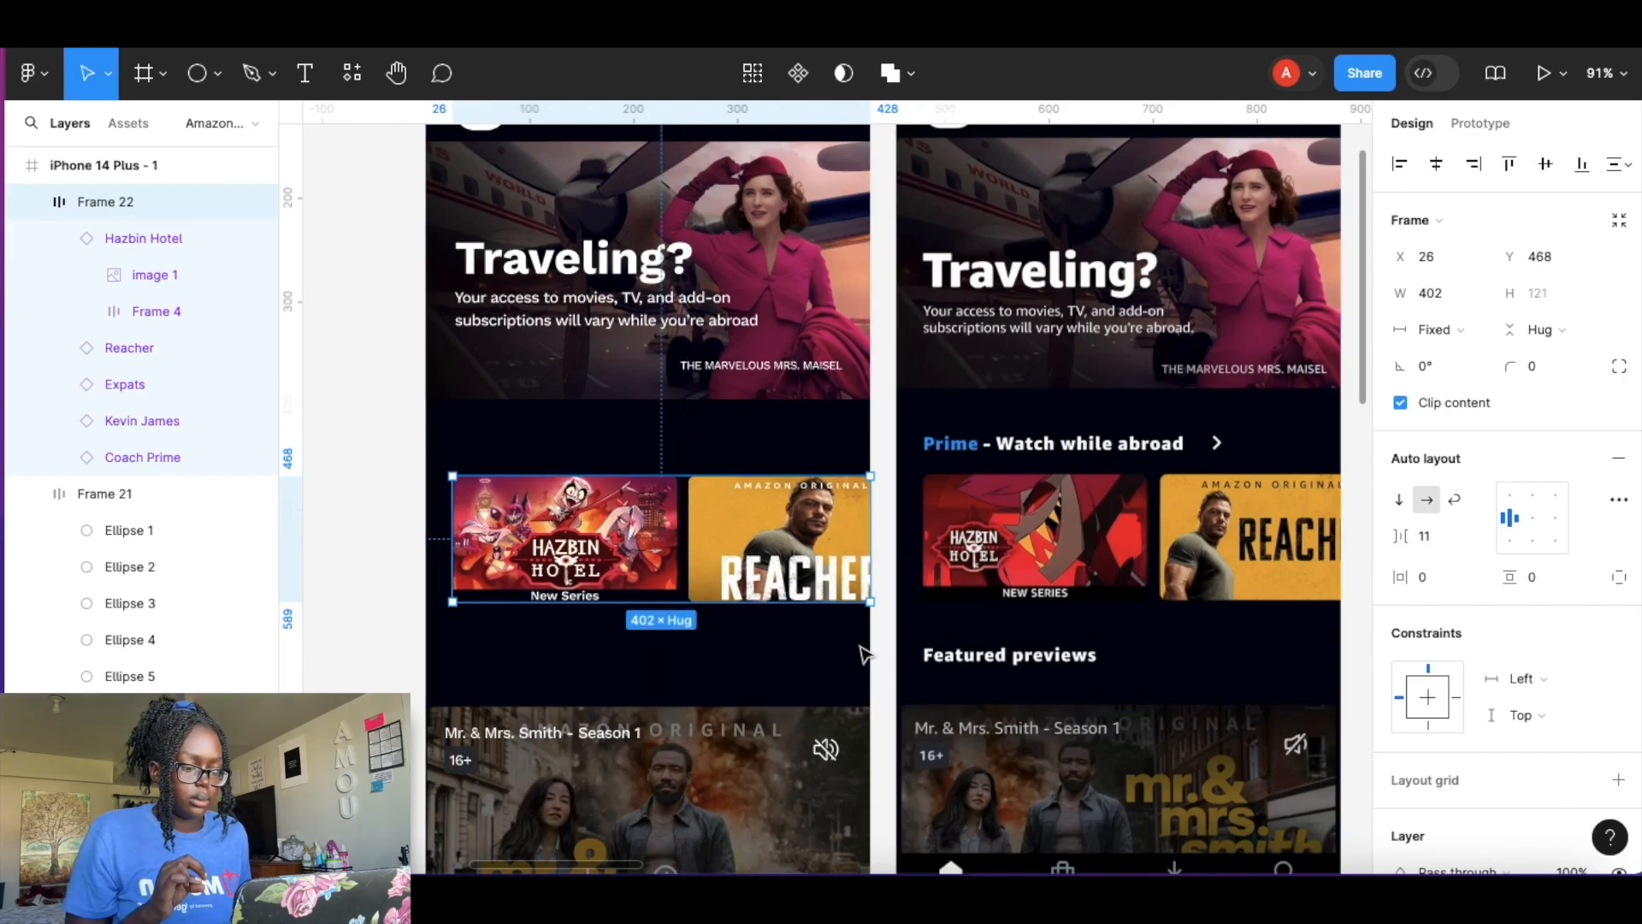
pyautogui.click(887, 640)
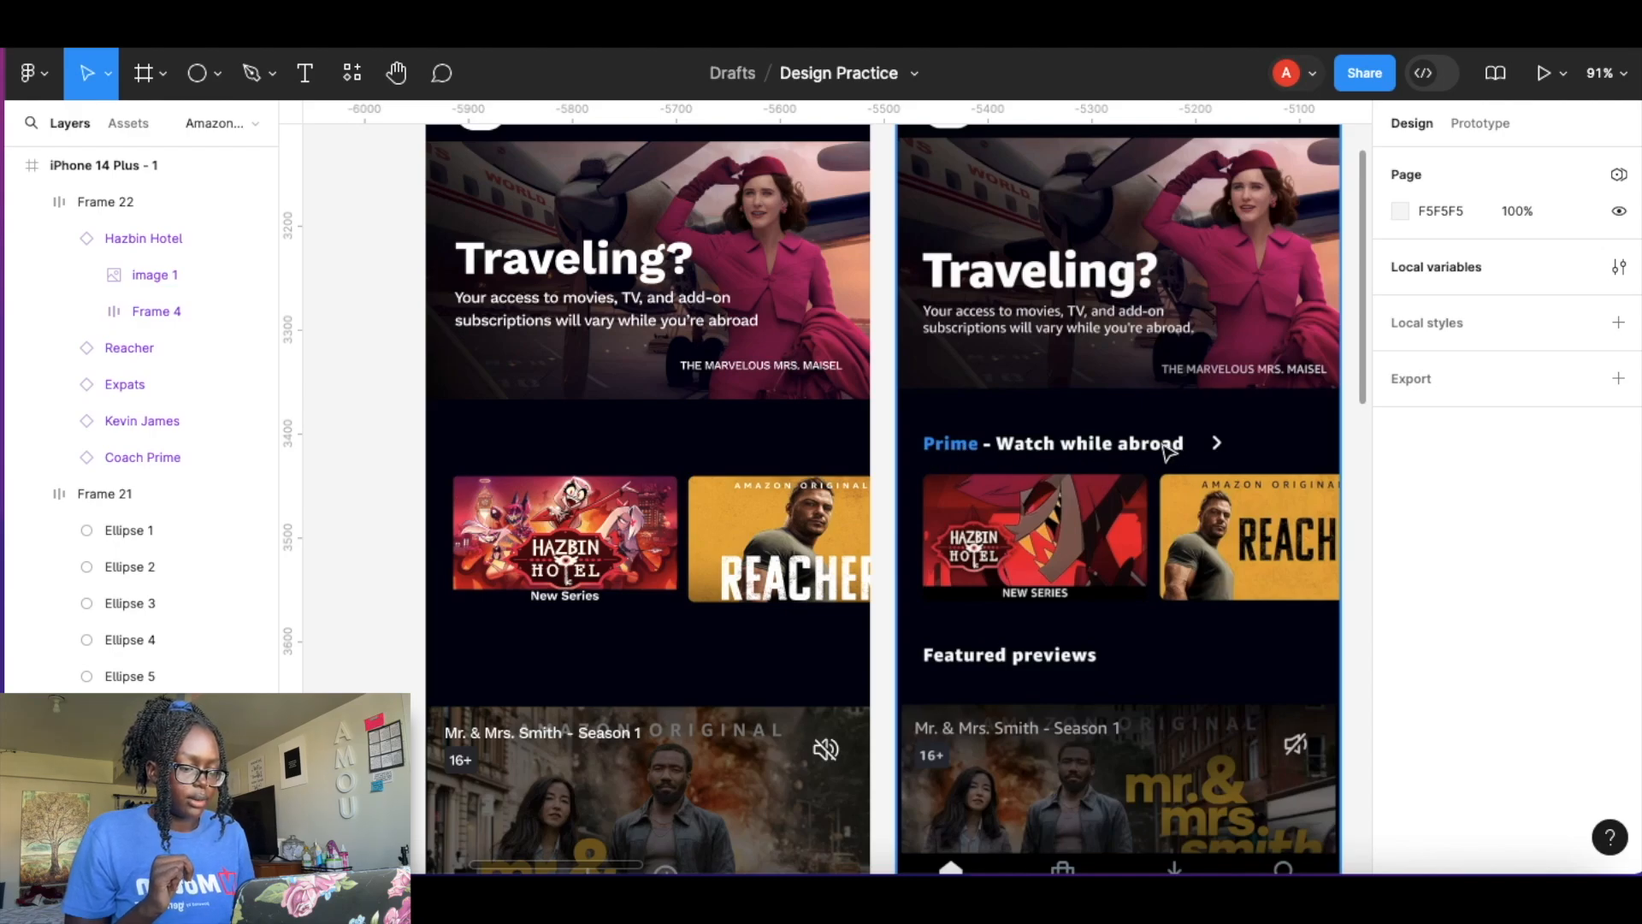
# Add a text heading reading "Prime - Watch while abroad" above the card row.
pyautogui.scroll(5, 1168, 452)
pyautogui.hscroll(2, 1166, 446)
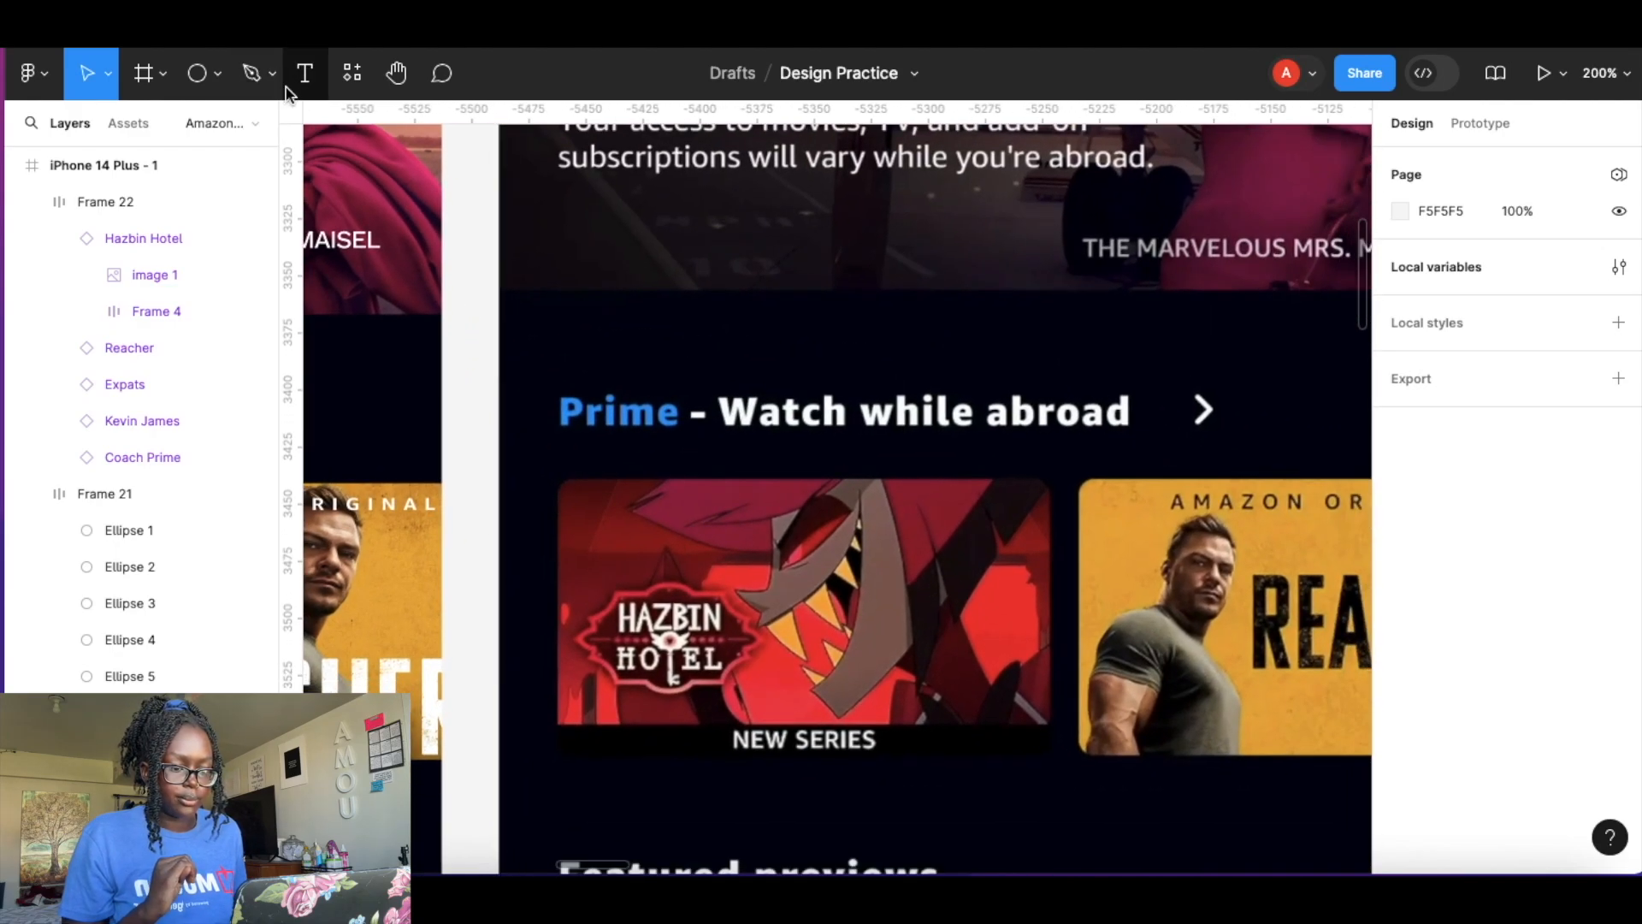
pyautogui.click(305, 72)
pyautogui.click(564, 349)
pyautogui.write('P')
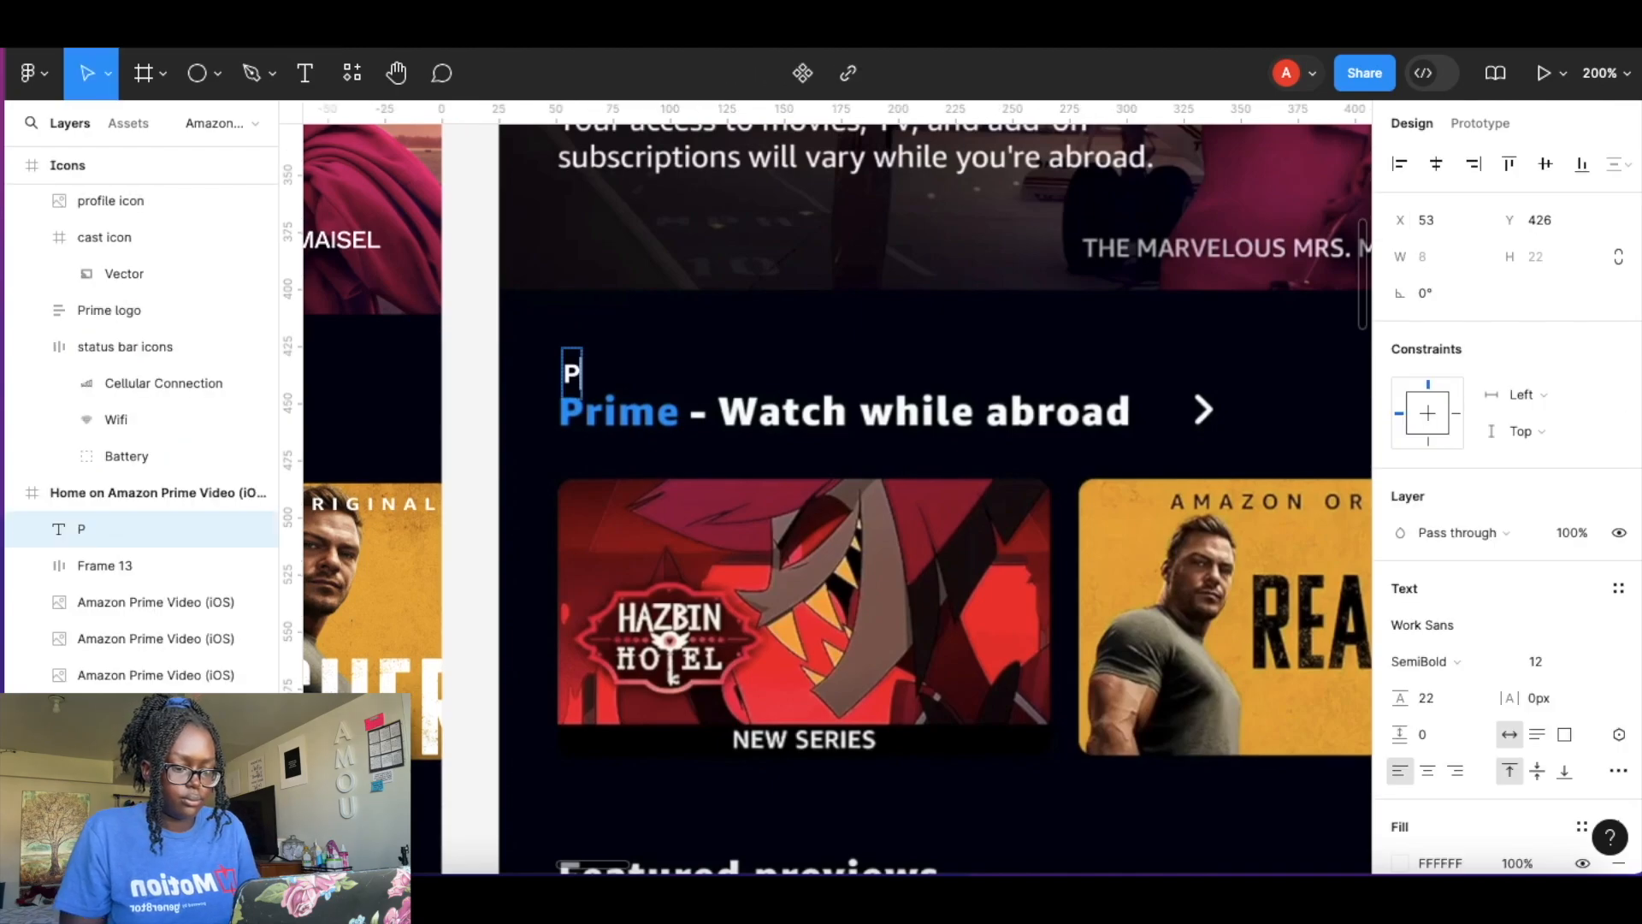
pyautogui.write('rime -')
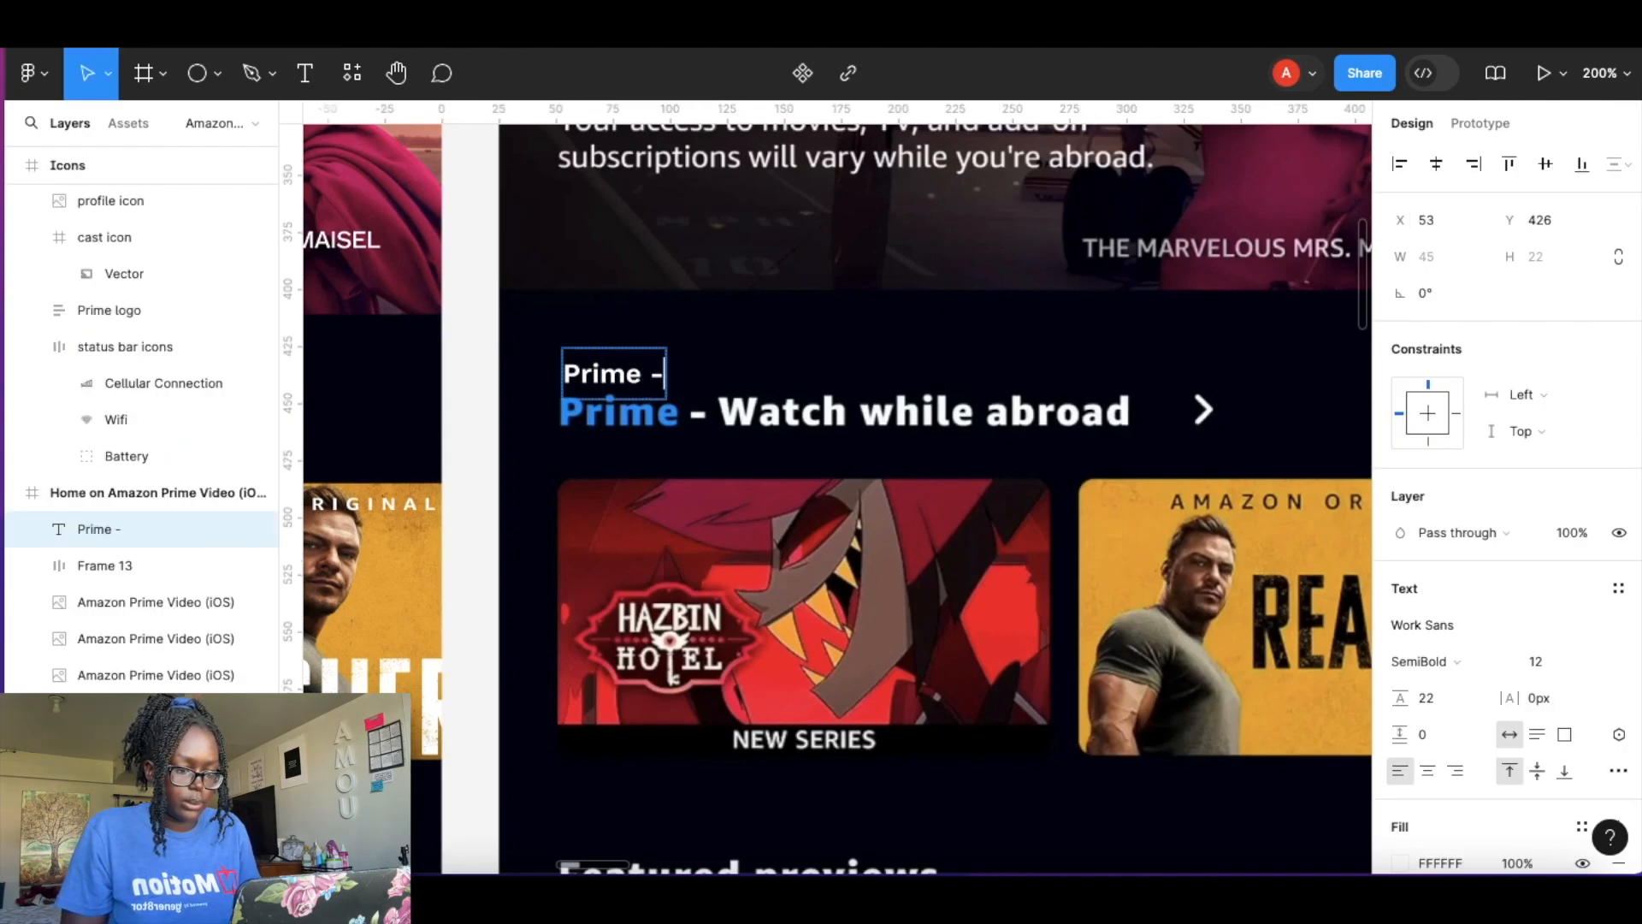
pyautogui.write(' Watch while ')
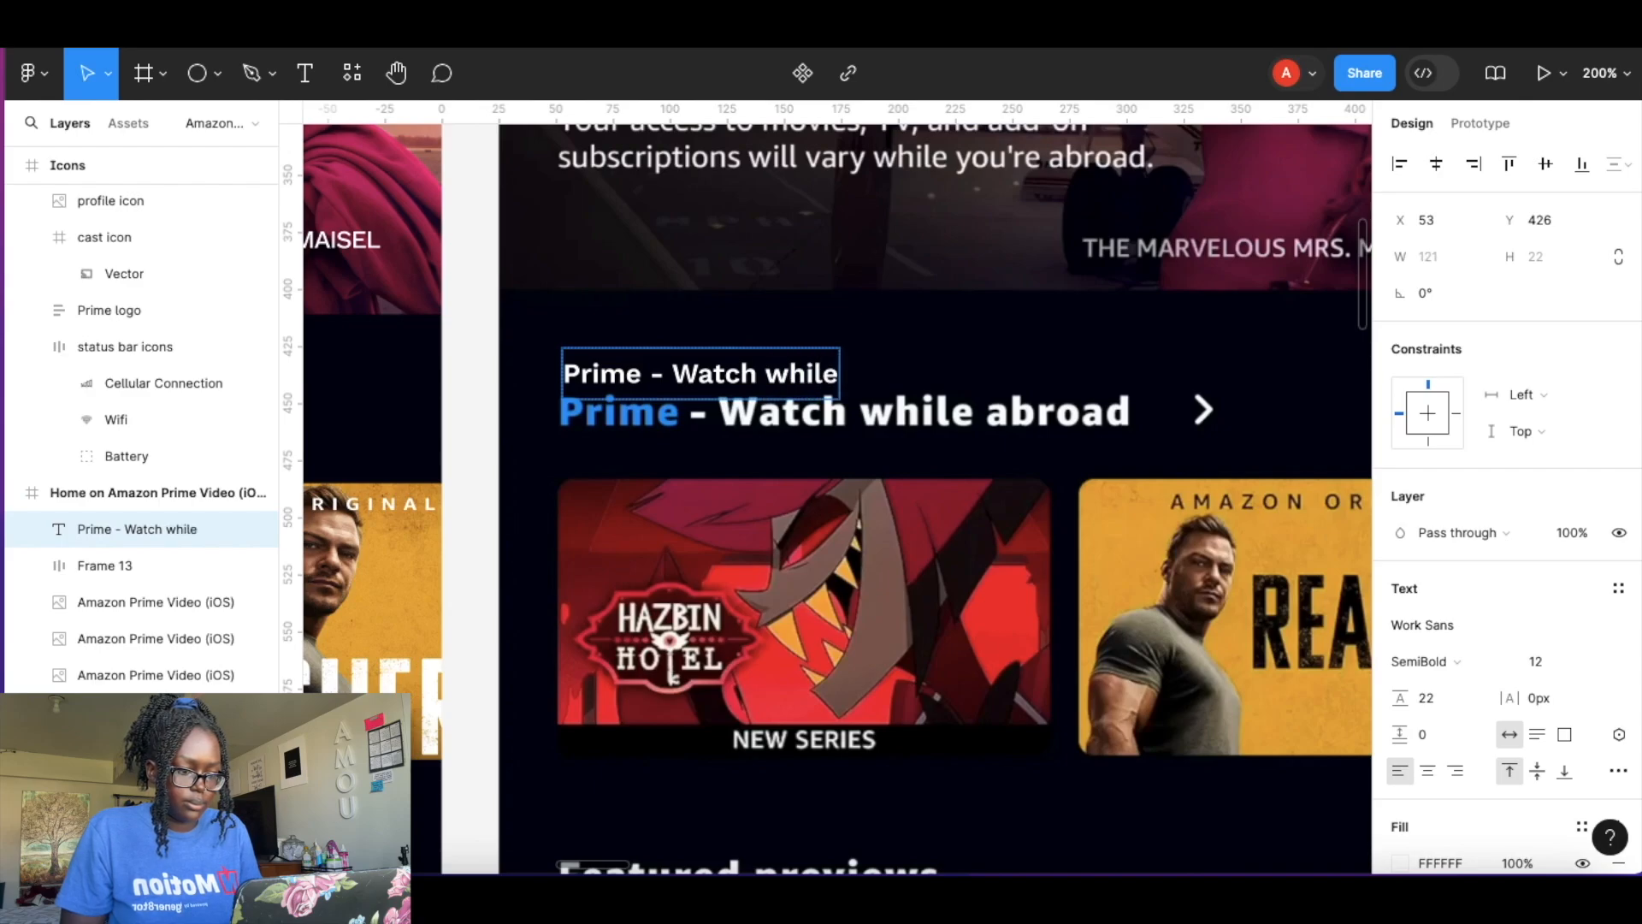
pyautogui.write('abroad')
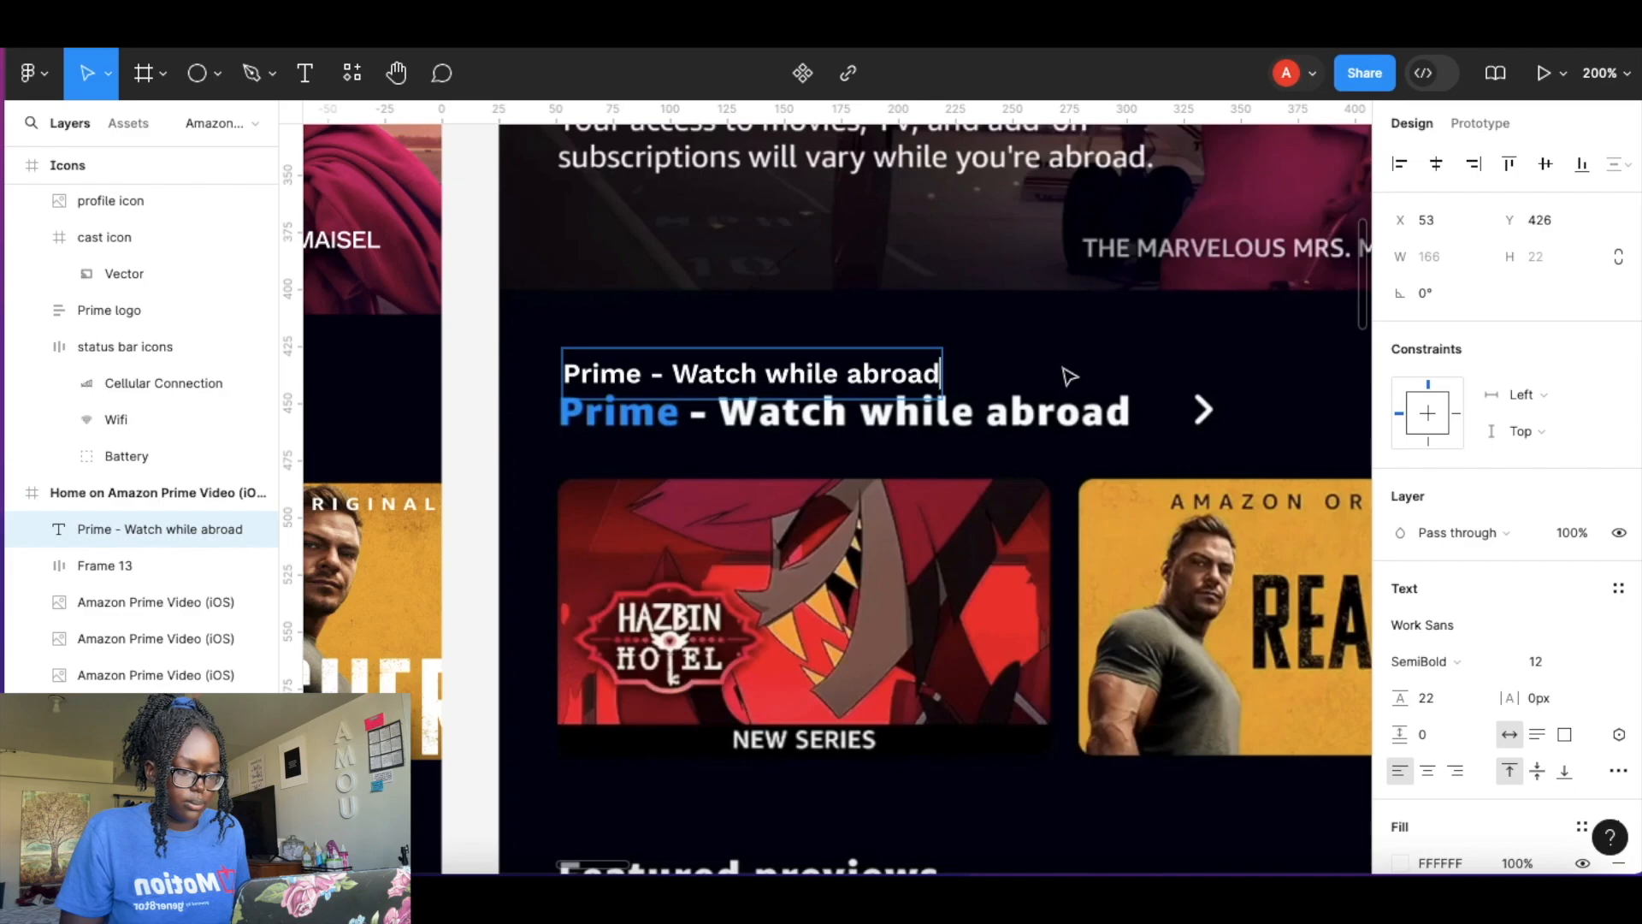
pyautogui.press('Escape')
# Wrap the heading in an auto layout frame with horizontal and vertical padding set to 0.
pyautogui.hotkey('shift', 'a')
pyautogui.click(1442, 579)
pyautogui.write('0')
pyautogui.click(1537, 578)
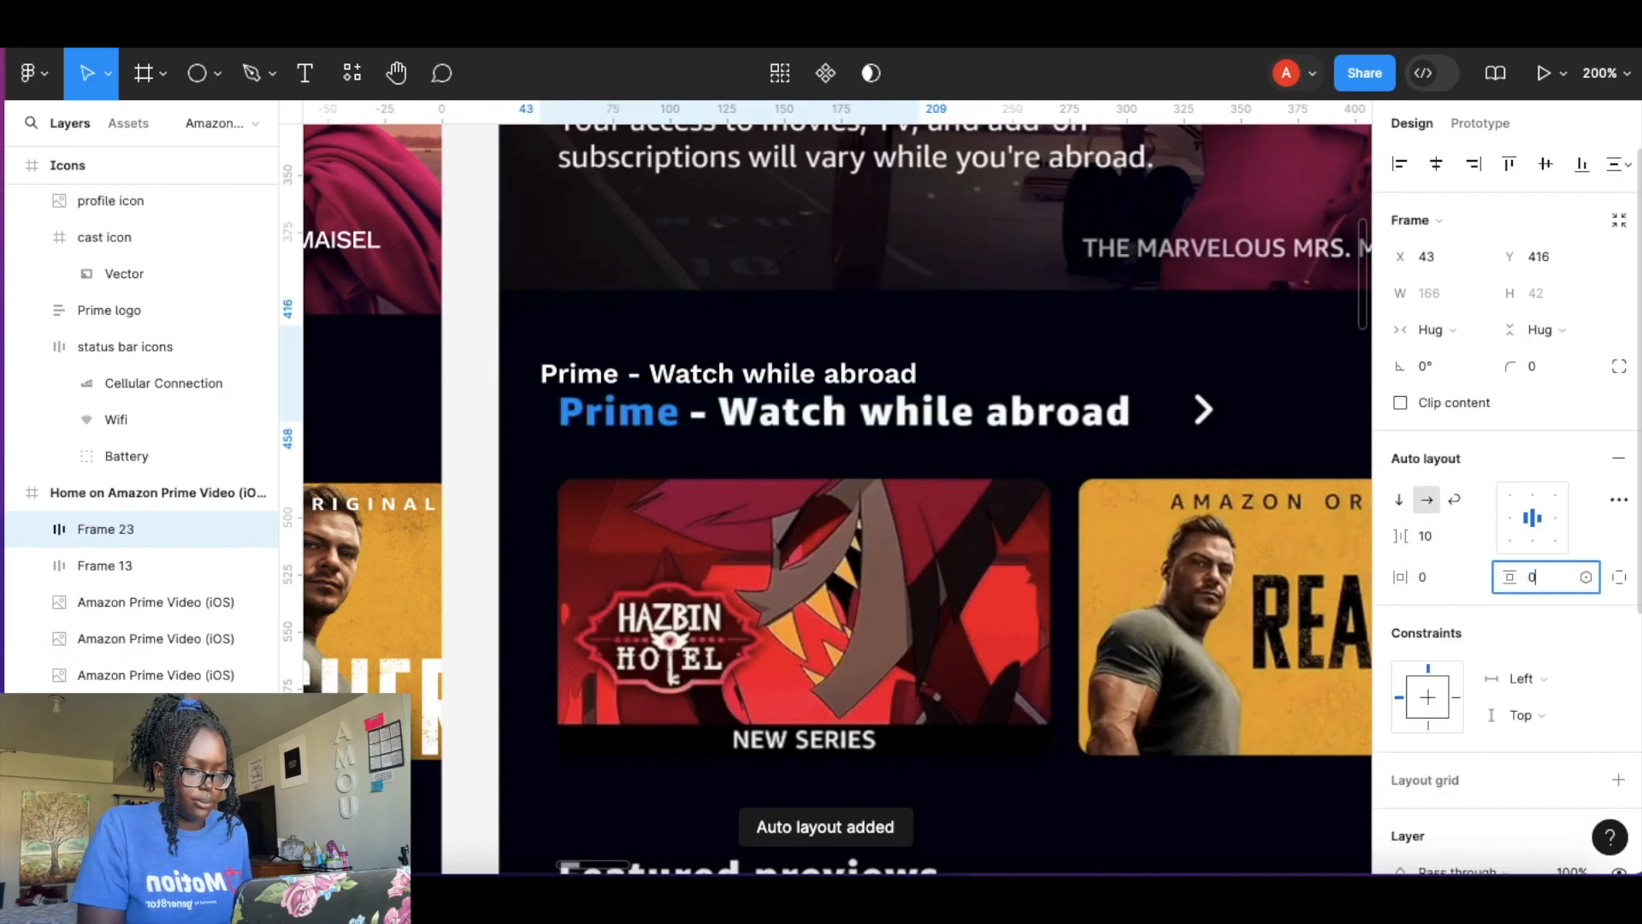
pyautogui.write('0')
pyautogui.press('Return')
# Set the heading text's font size to 18.
pyautogui.doubleClick(835, 354)
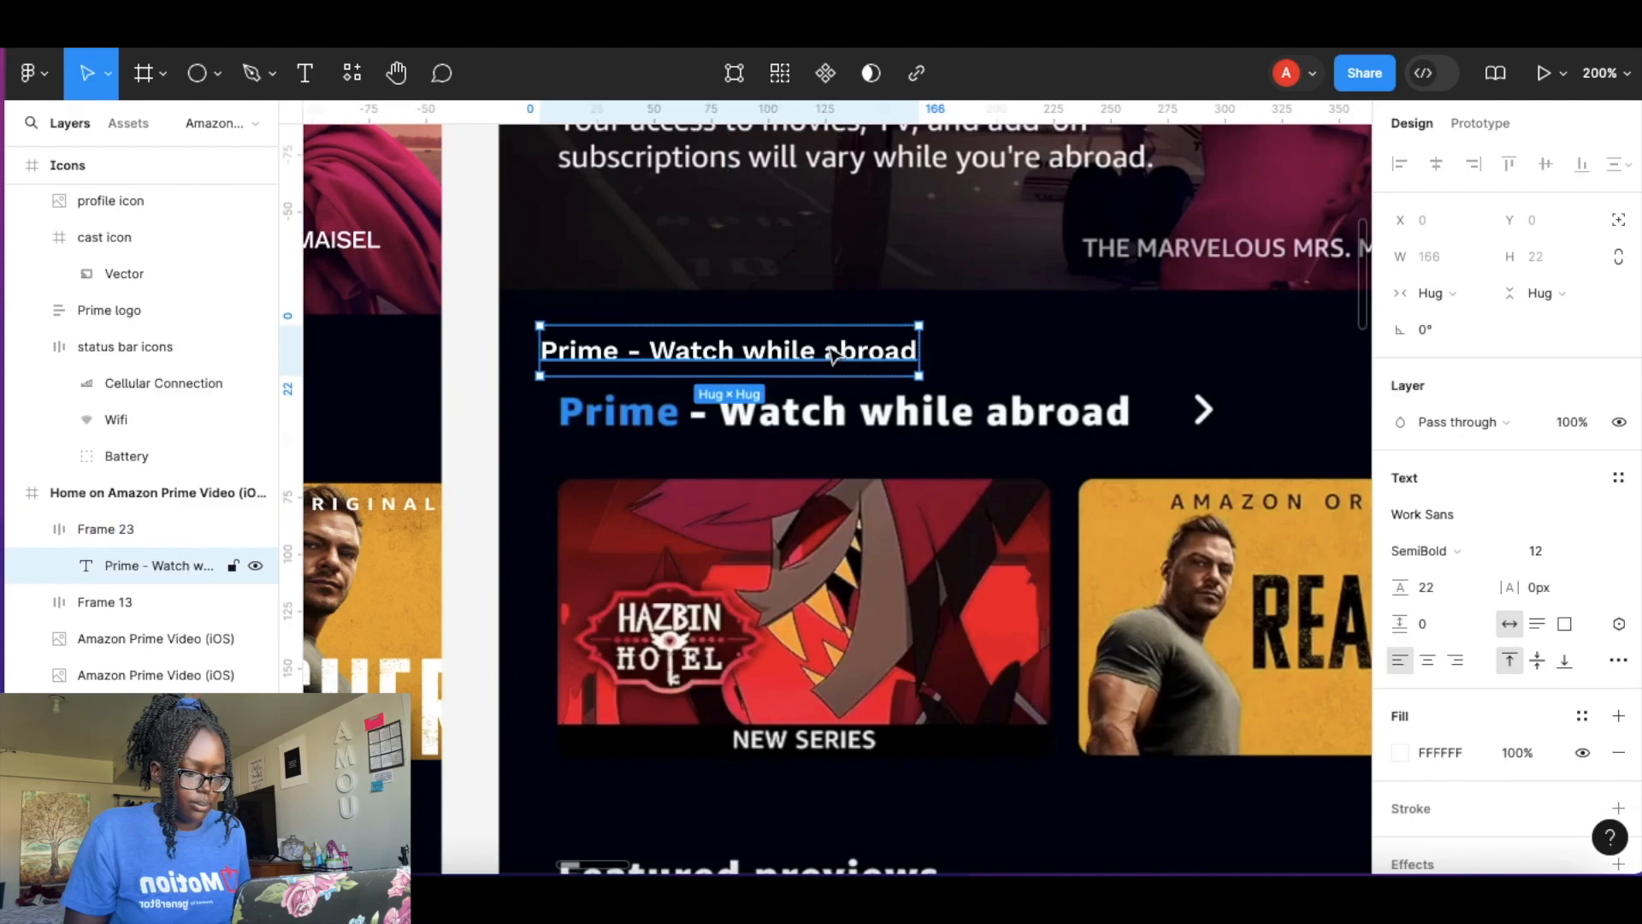
pyautogui.doubleClick(843, 352)
pyautogui.click(1555, 554)
pyautogui.write('16')
pyautogui.press('Return')
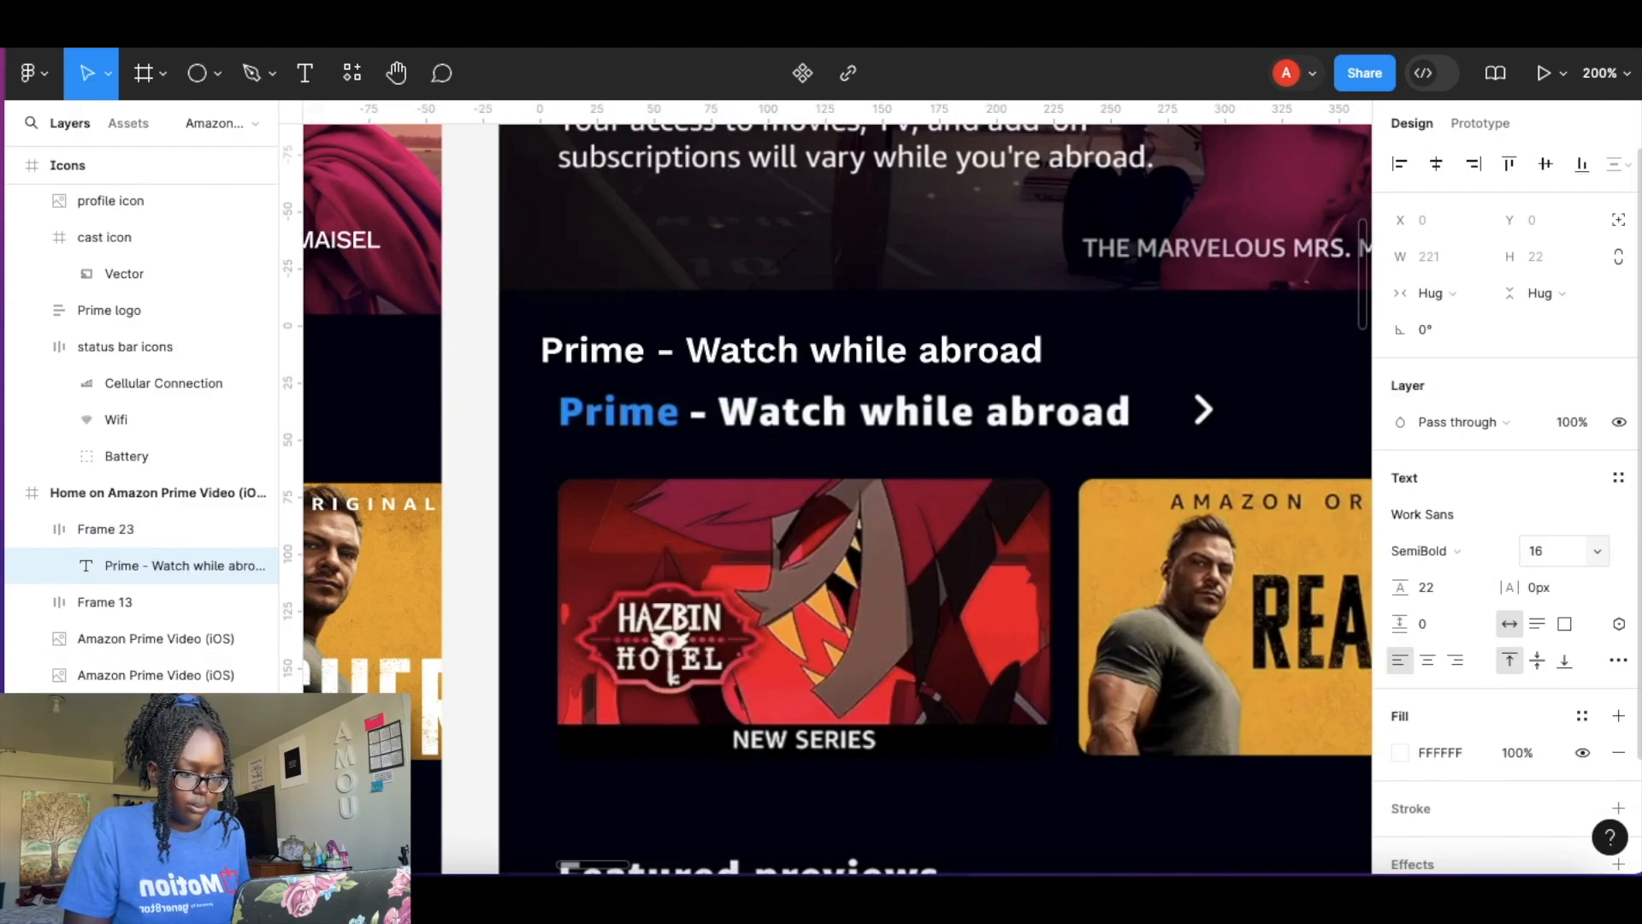
pyautogui.click(1537, 552)
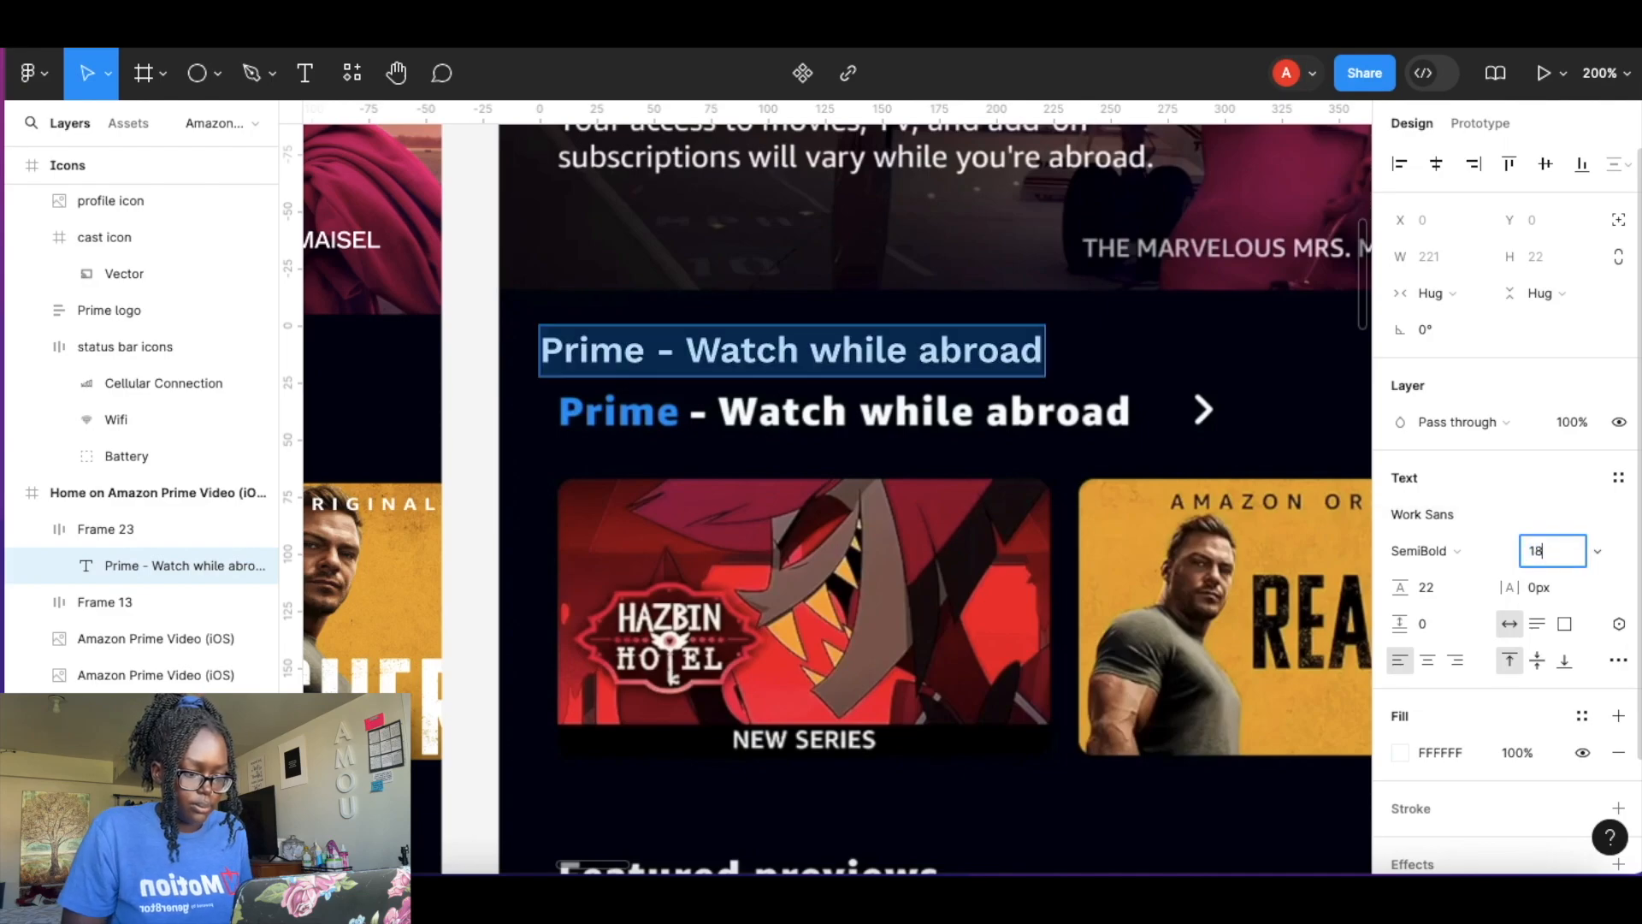
pyautogui.press('Return')
pyautogui.press('Escape')
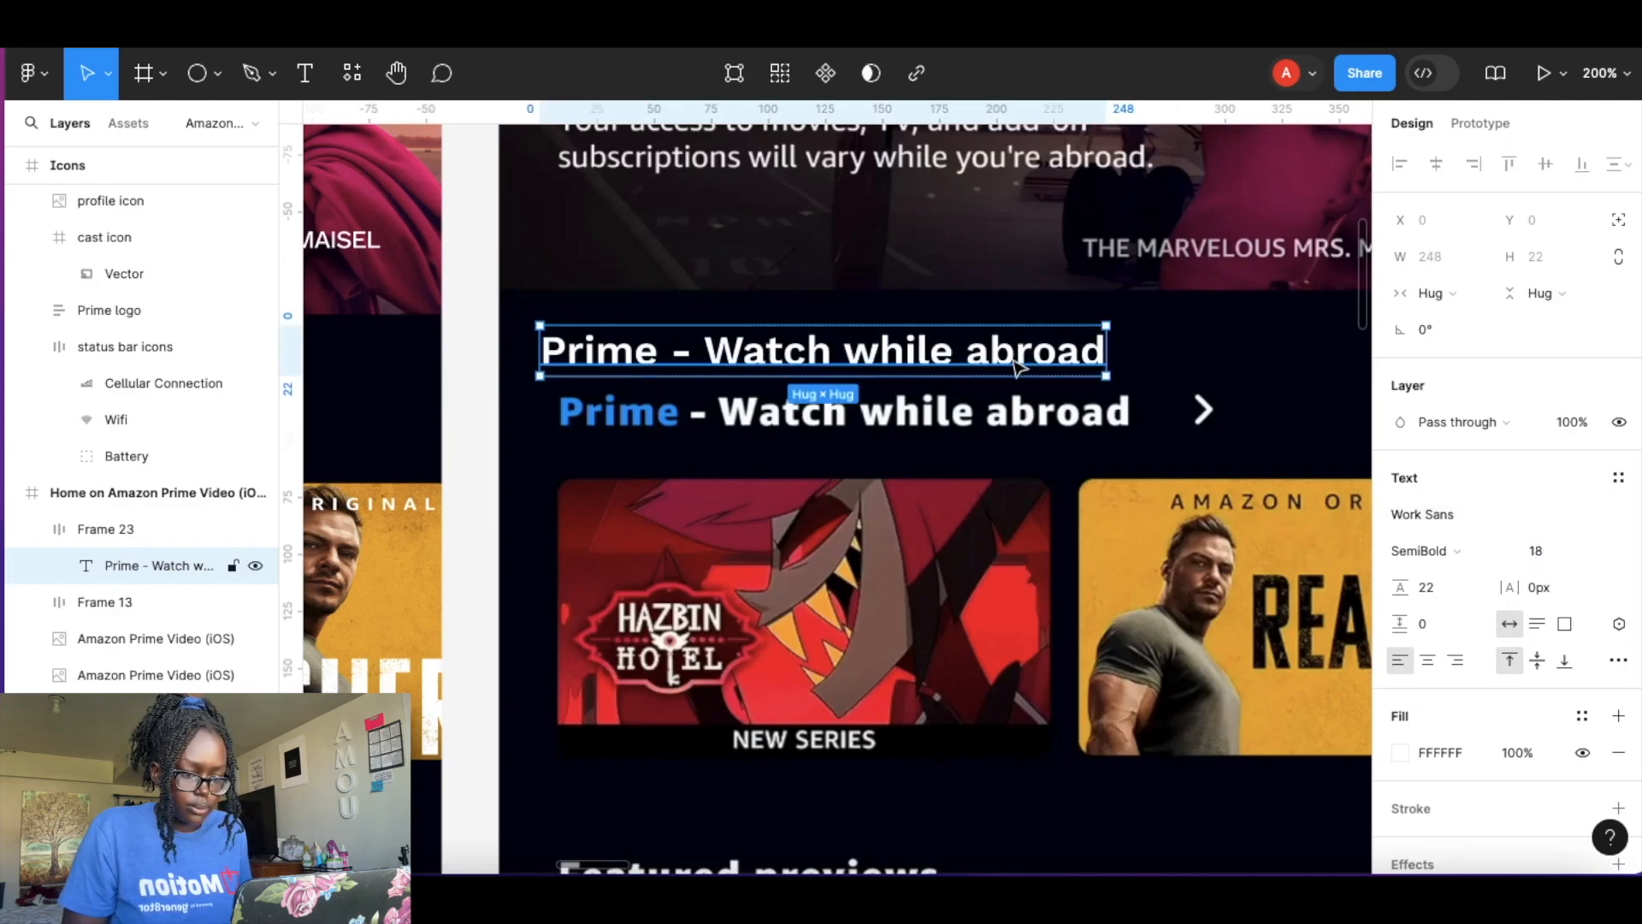
# Reposition the heading frame so it lines up with the left edge of the card row.
pyautogui.moveTo(1038, 372); pyautogui.dragTo(1056, 430)
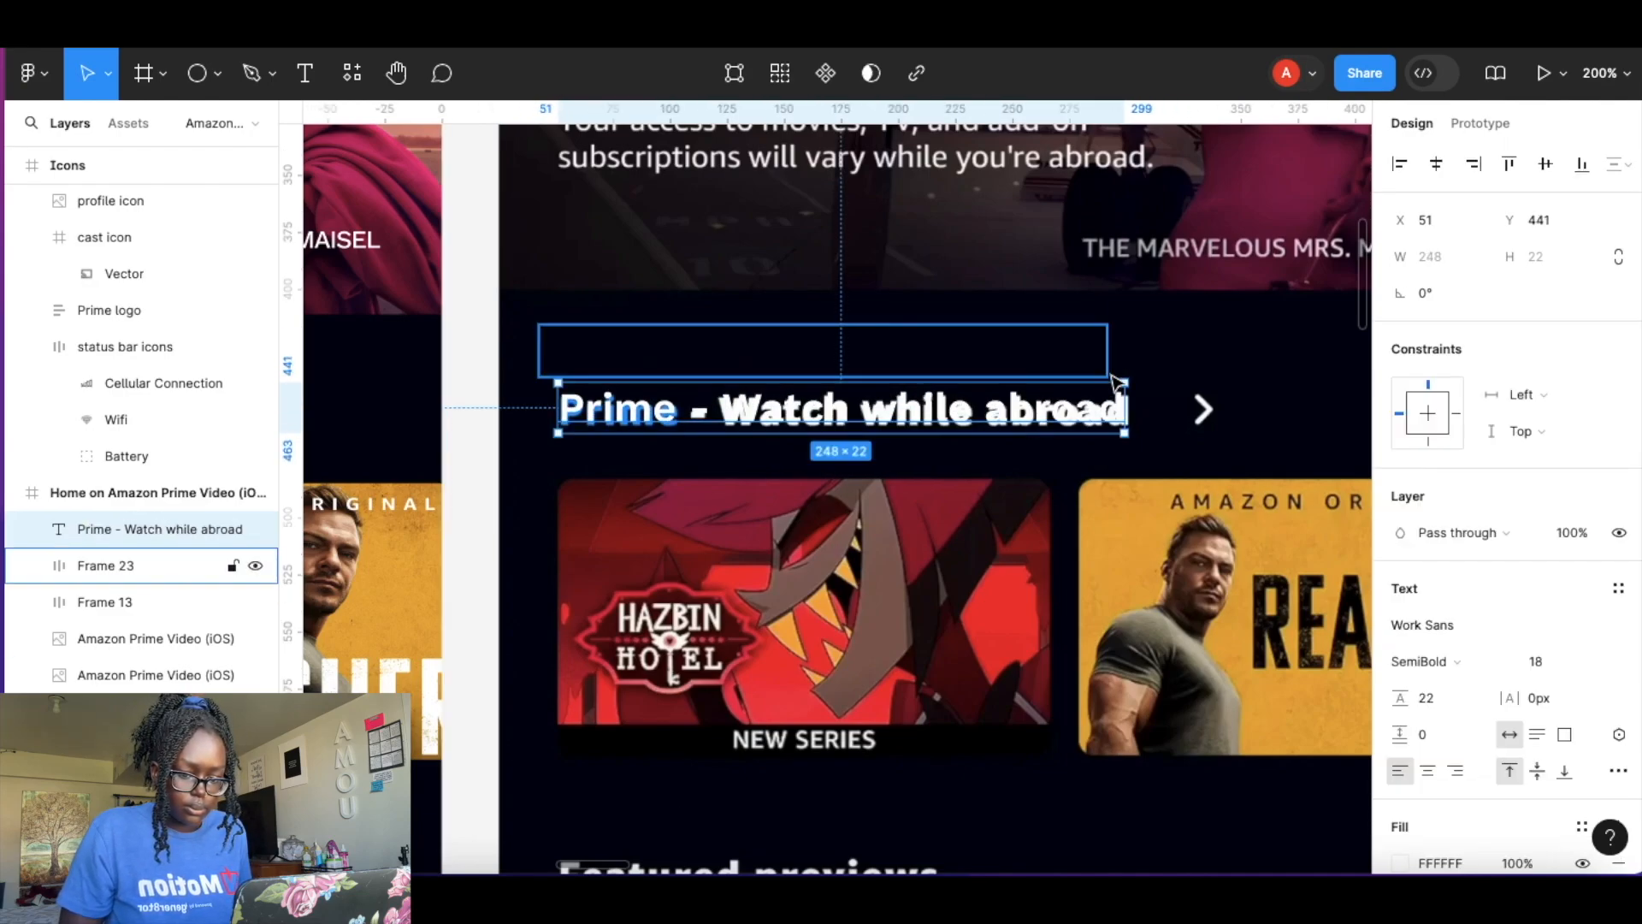
pyautogui.hotkey('ctrl', 'z')
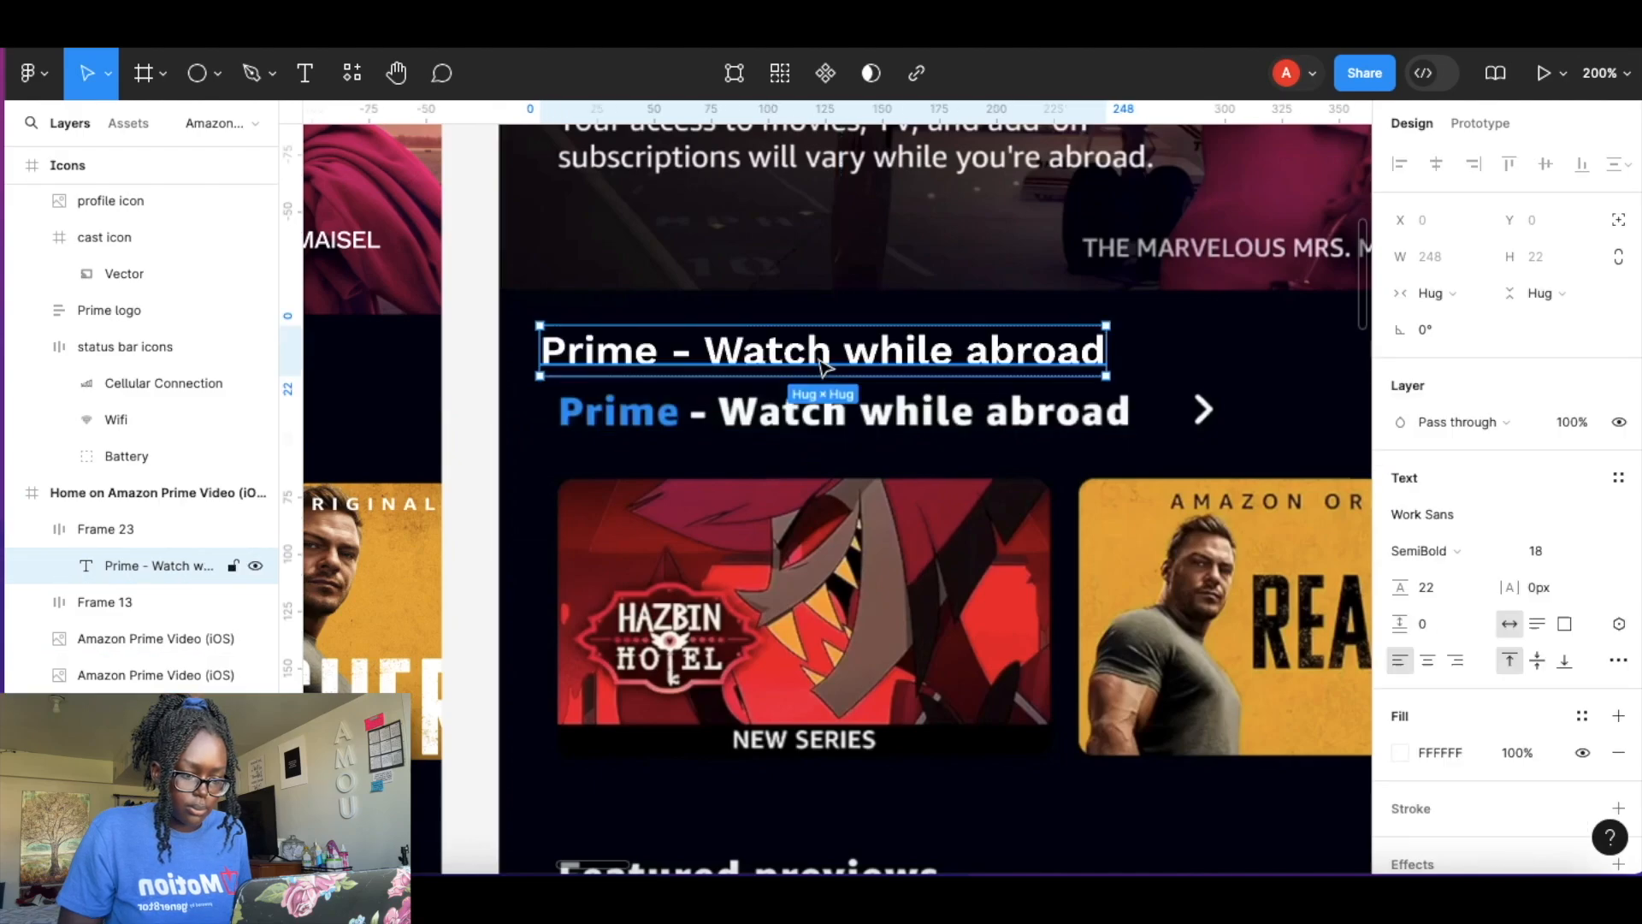
pyautogui.click(1155, 333)
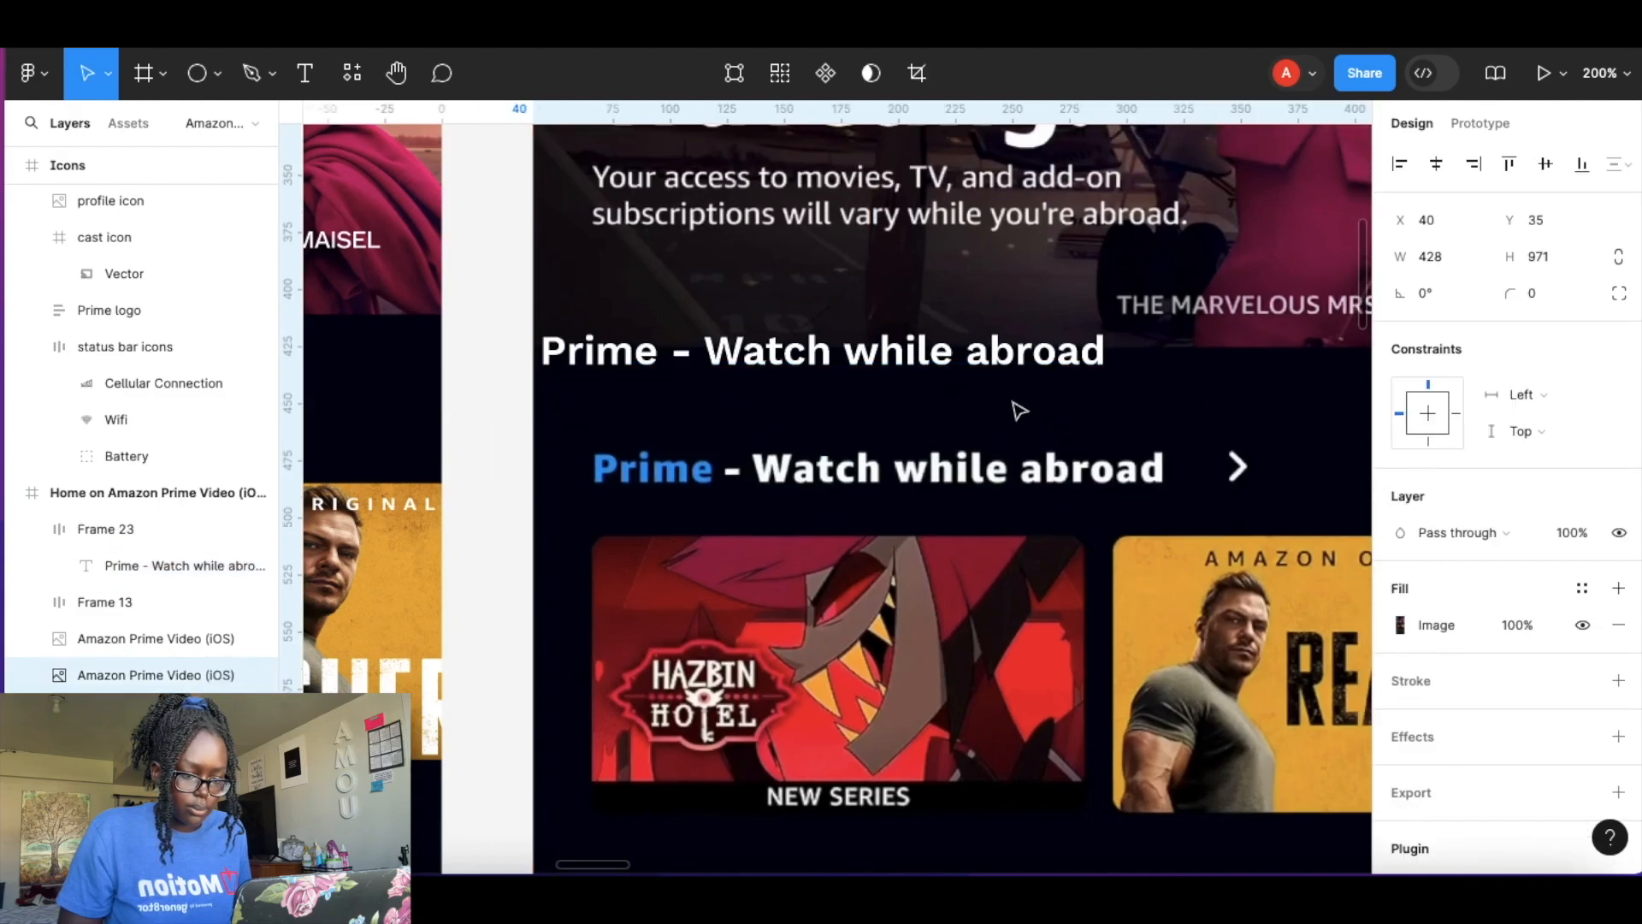
pyautogui.click(984, 359)
pyautogui.moveTo(978, 364); pyautogui.dragTo(989, 425)
pyautogui.moveTo(991, 366); pyautogui.dragTo(980, 353)
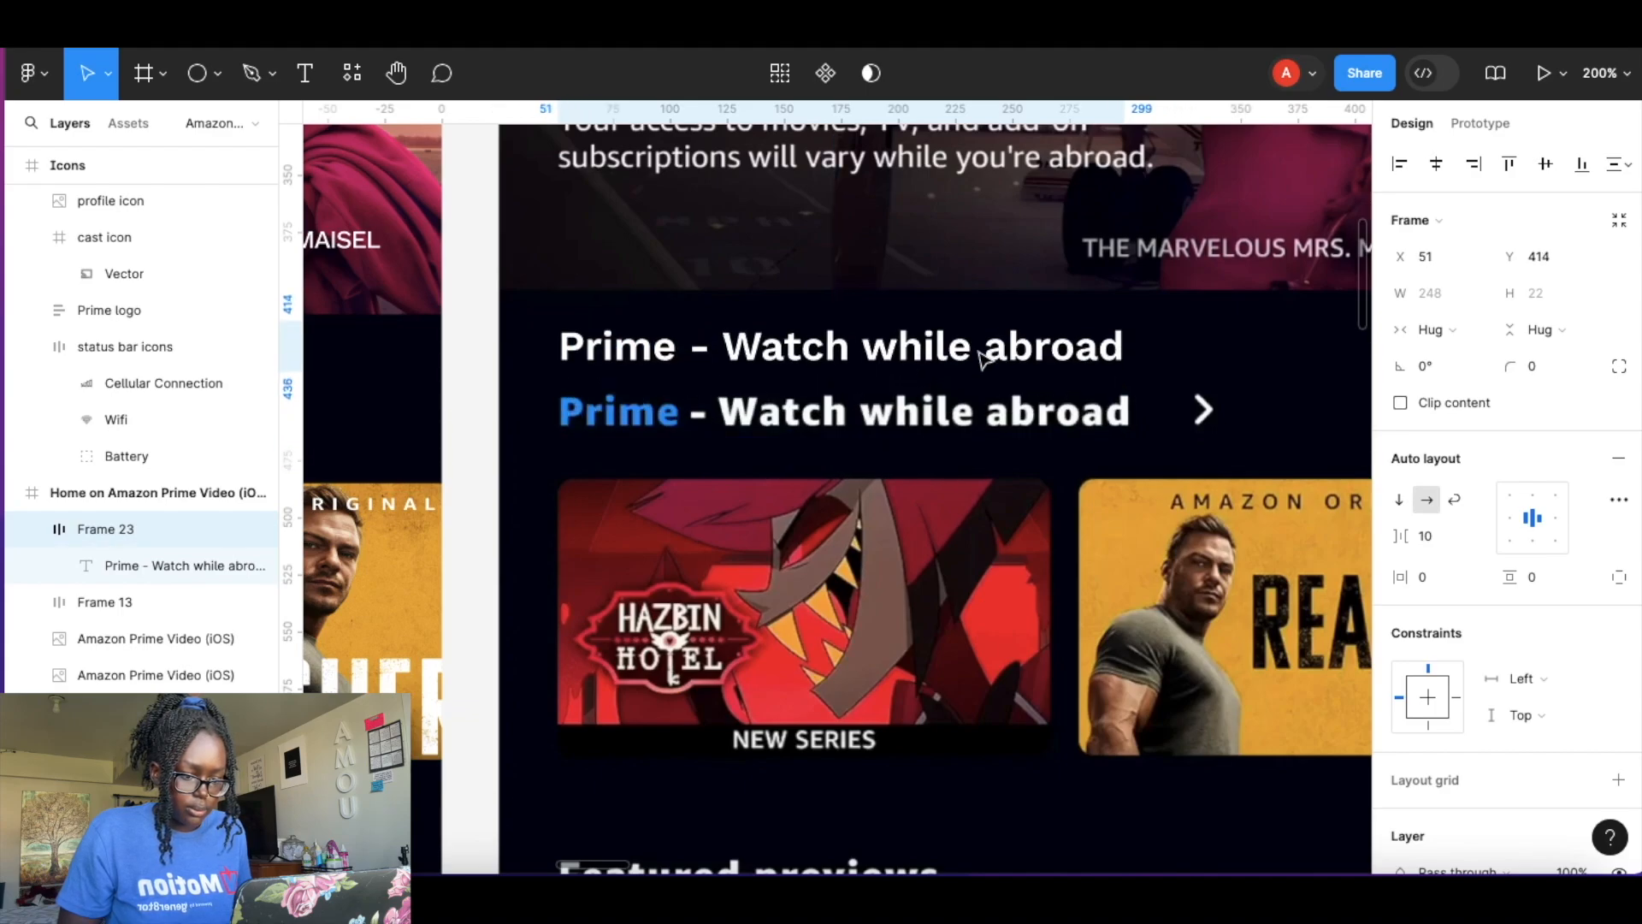
# Color the word "Prime" in the heading with the Blue color style.
pyautogui.doubleClick(663, 343)
pyautogui.doubleClick(664, 340)
pyautogui.click(674, 346)
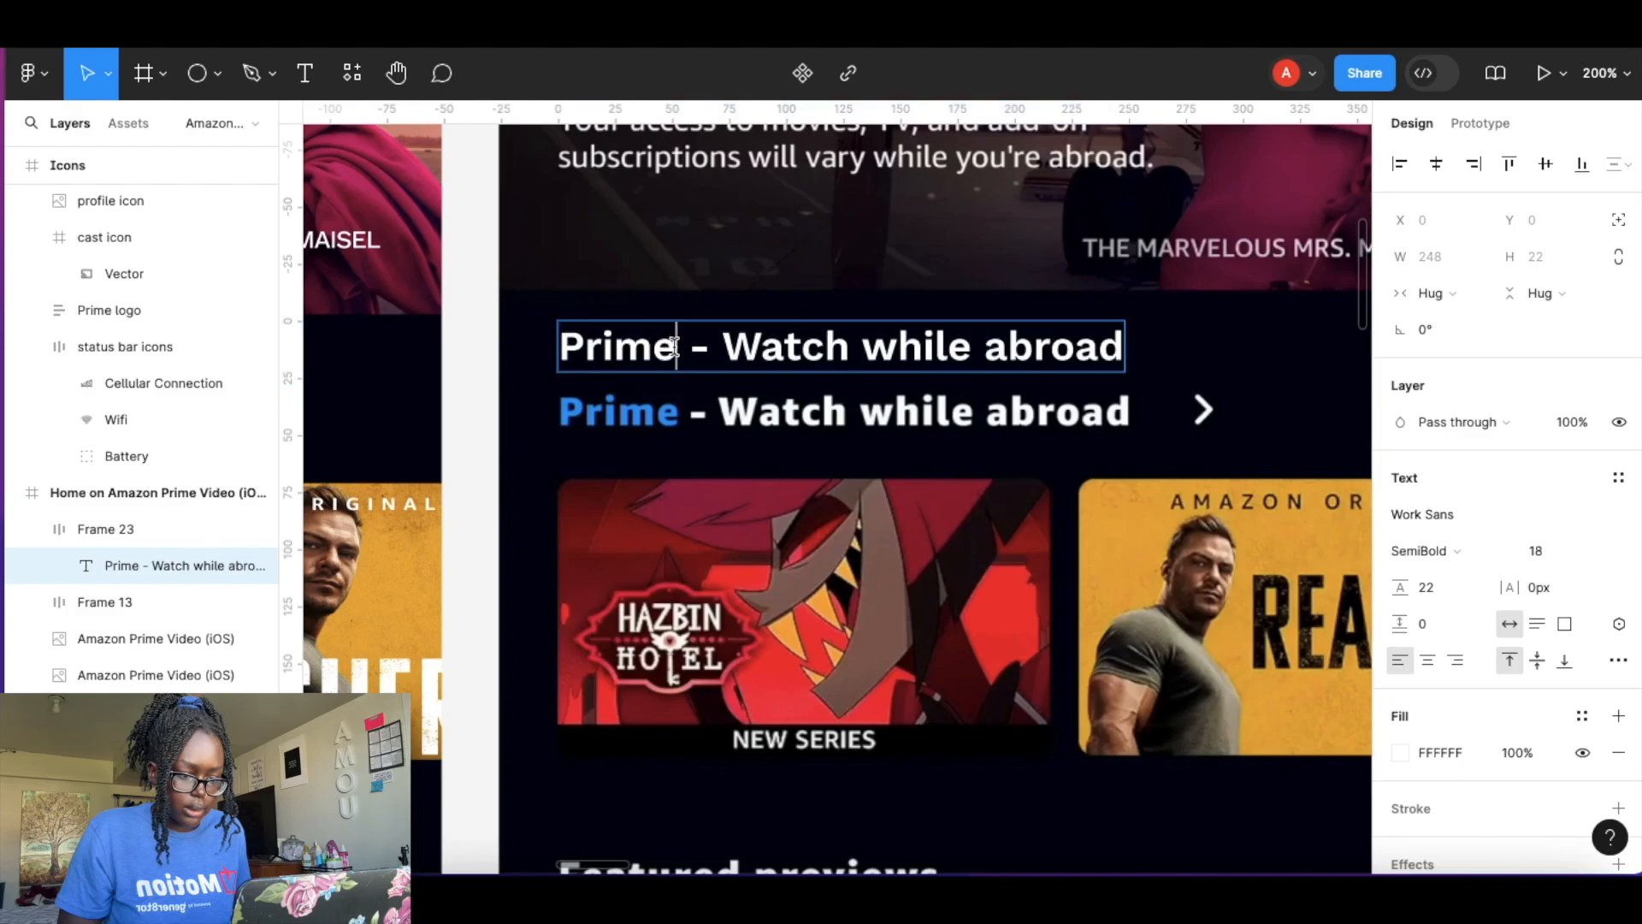
pyautogui.keyDown('shift'); pyautogui.click(526, 347); pyautogui.keyUp('shift')
pyautogui.scroll(-3, 1435, 670)
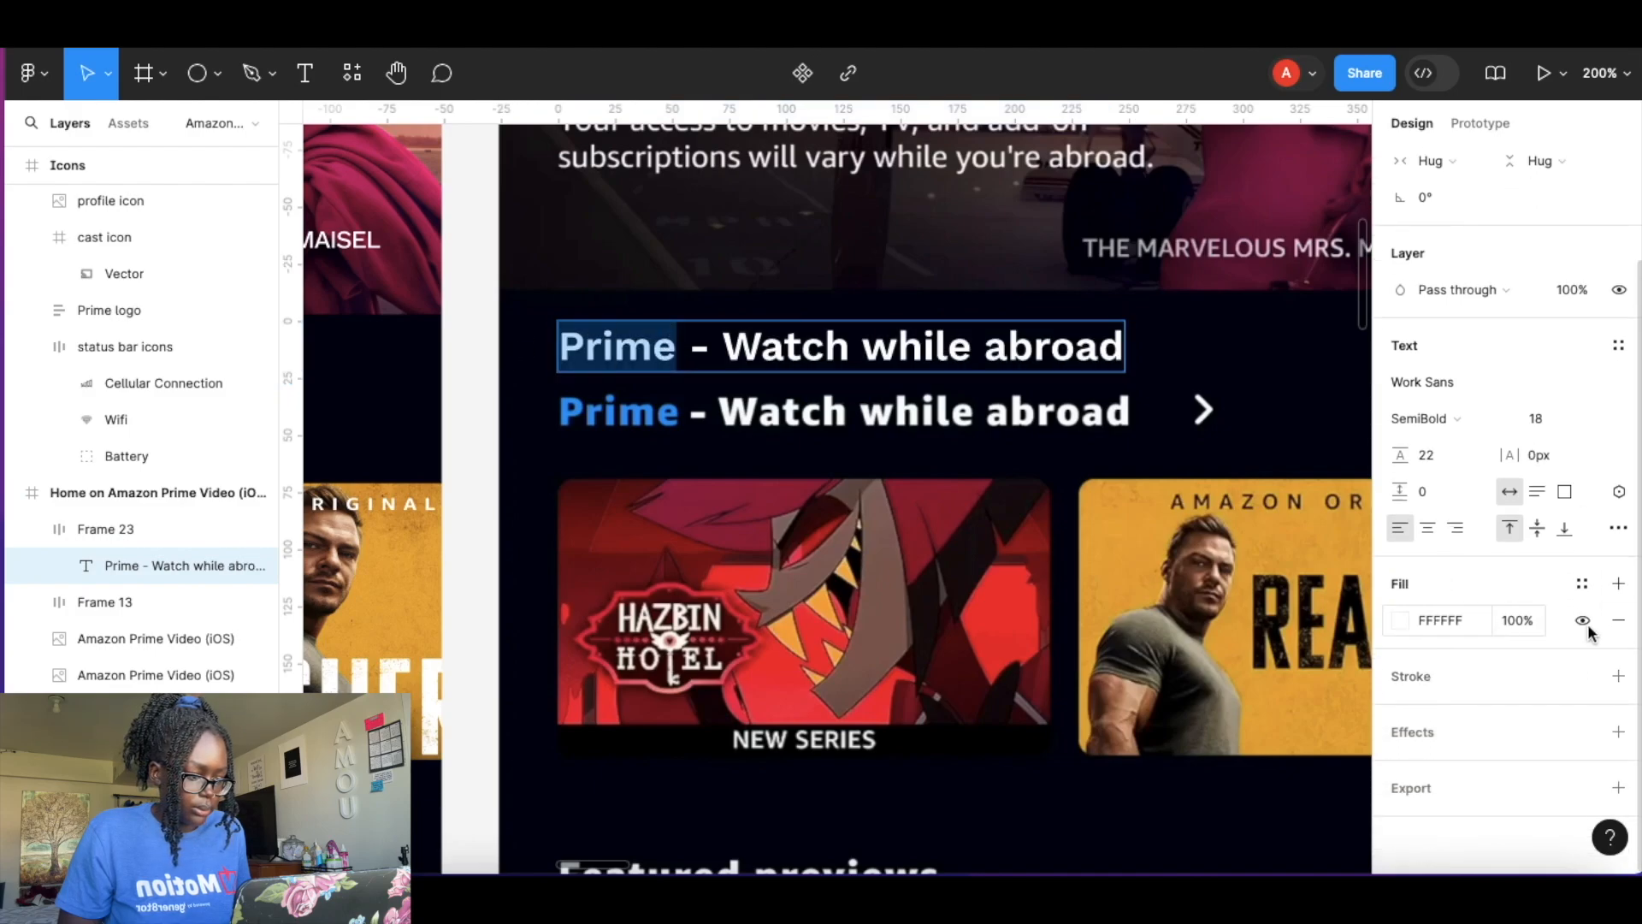
pyautogui.click(1581, 584)
pyautogui.click(1155, 788)
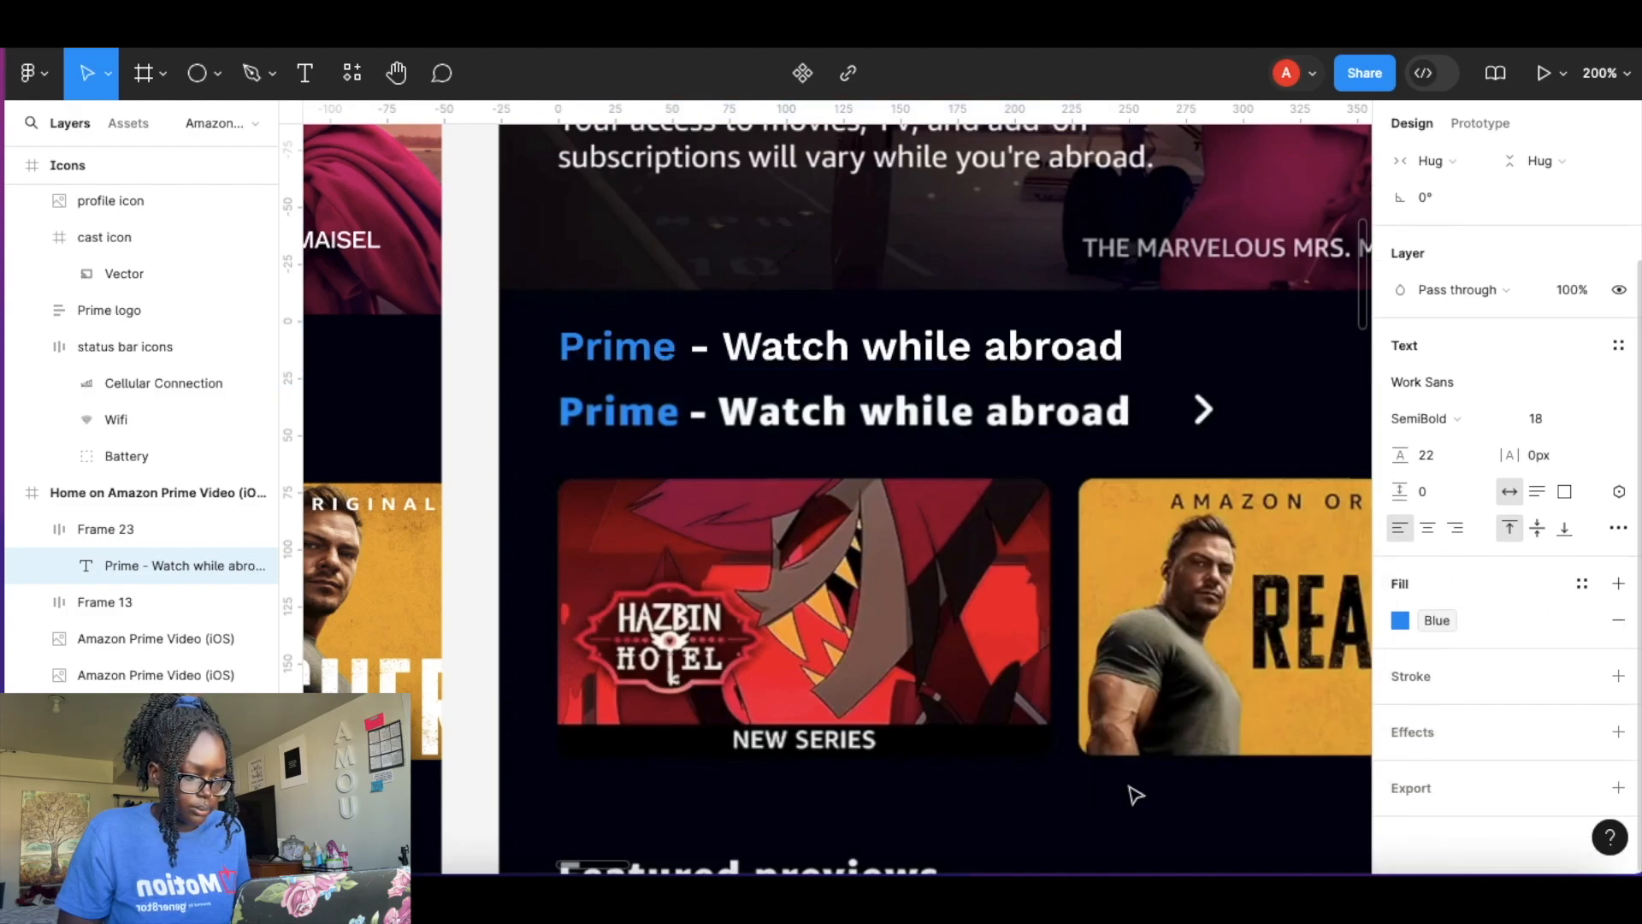
pyautogui.press('Escape')
# Copy the arrow icon from the Icons frame and paste it beside the heading.
pyautogui.click(1246, 330)
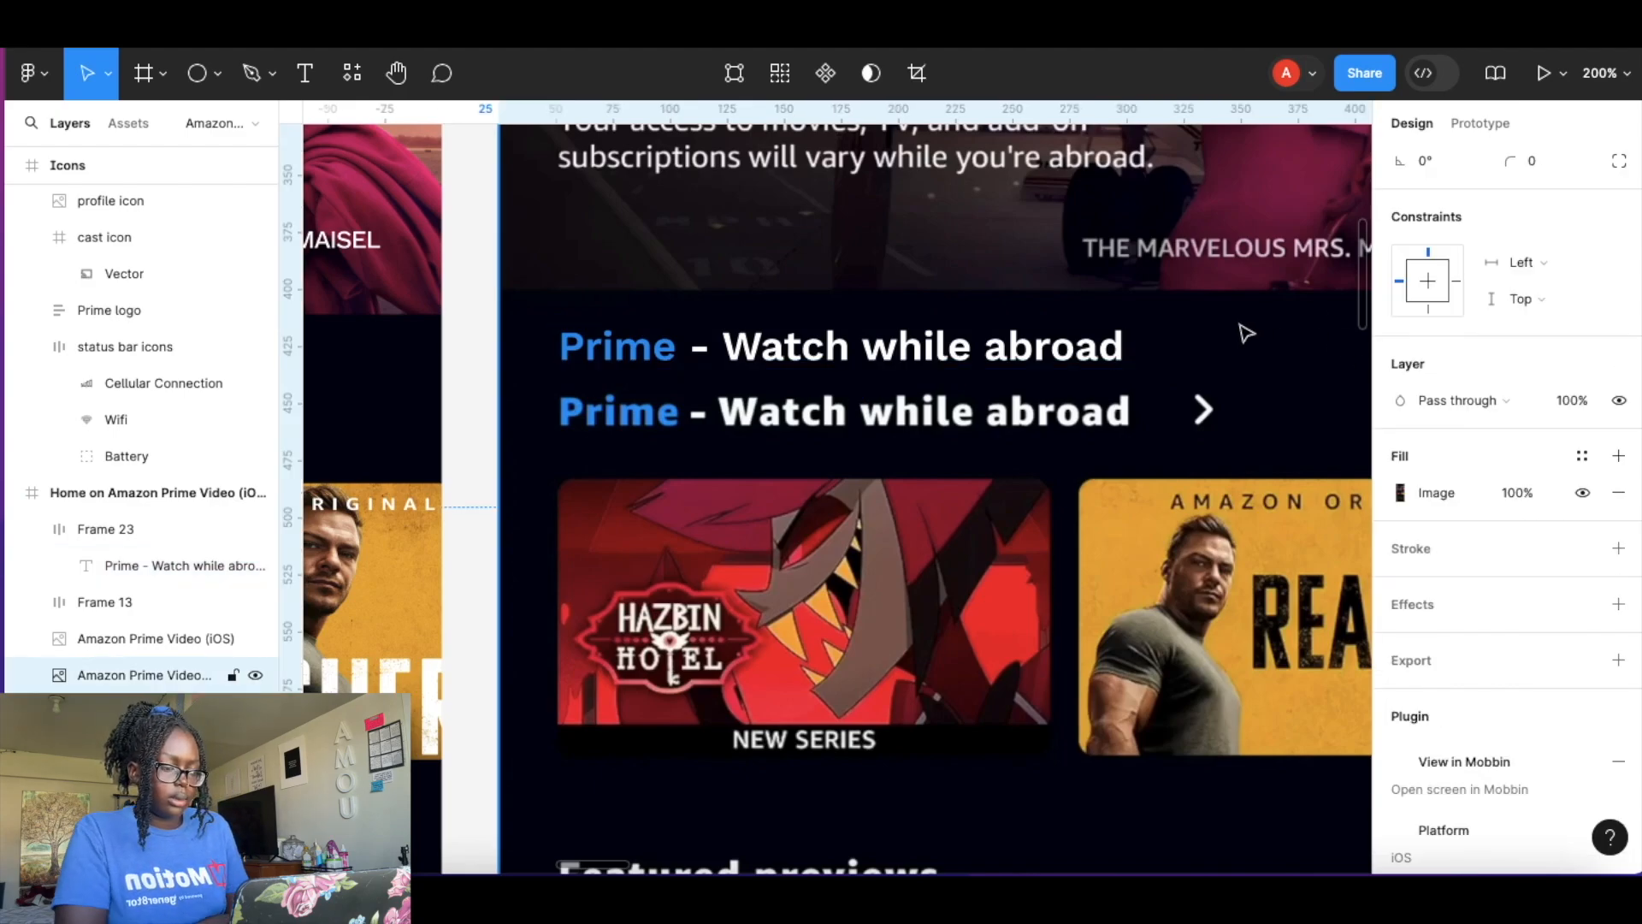
pyautogui.scroll(-10, 718, 443)
pyautogui.hscroll(-5, 717, 445)
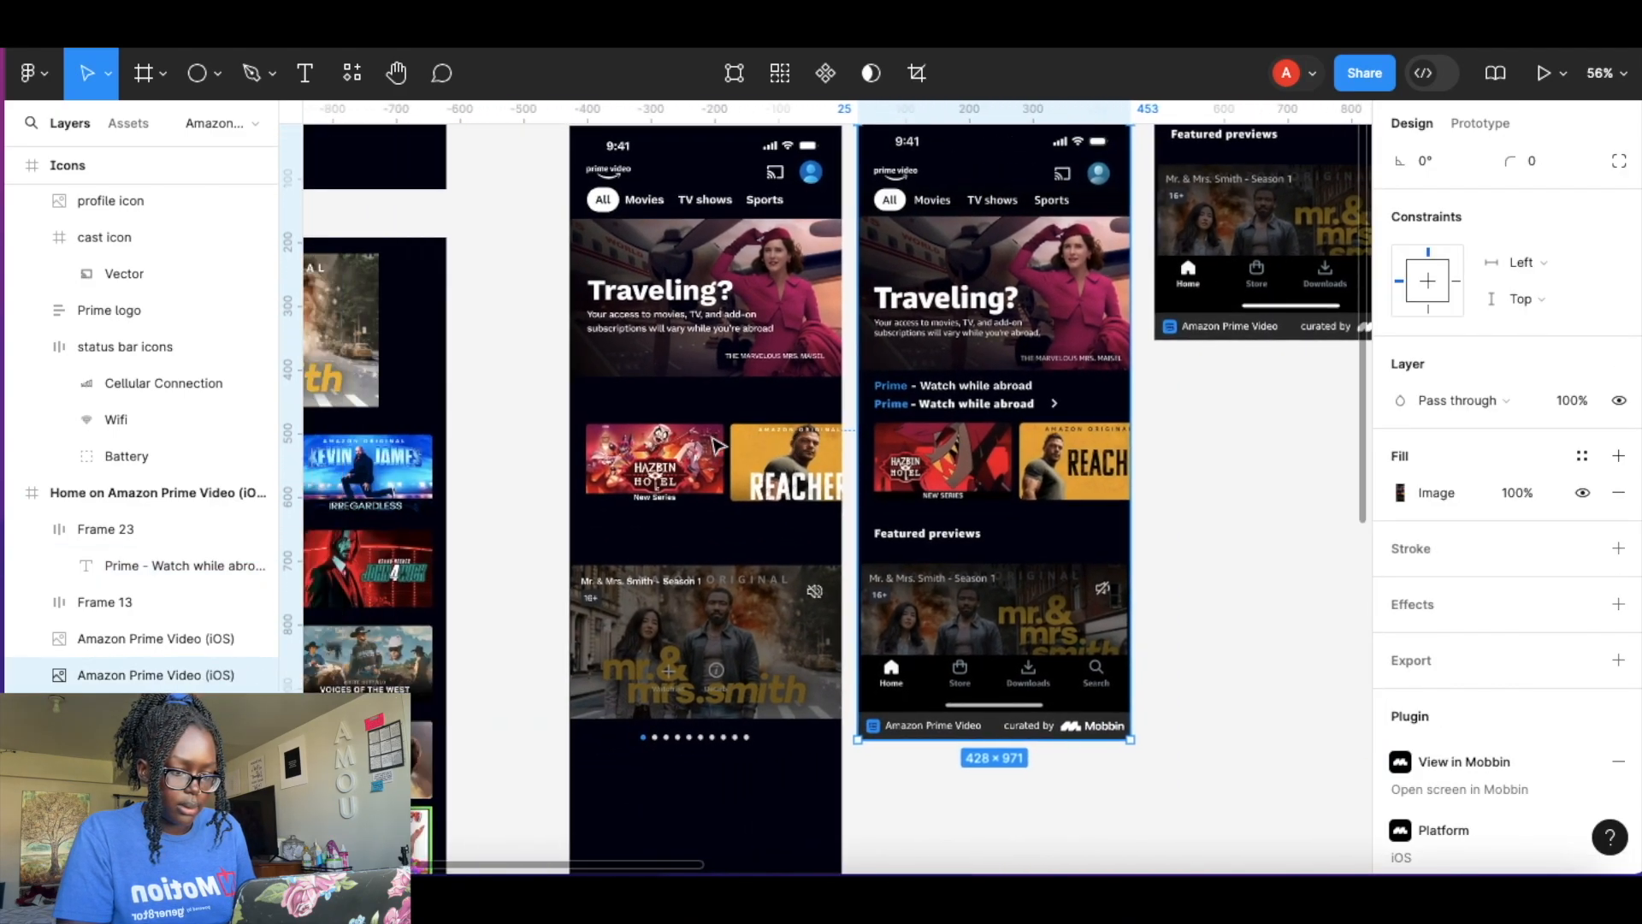
pyautogui.scroll(1, 717, 445)
pyautogui.scroll(10, 503, 240)
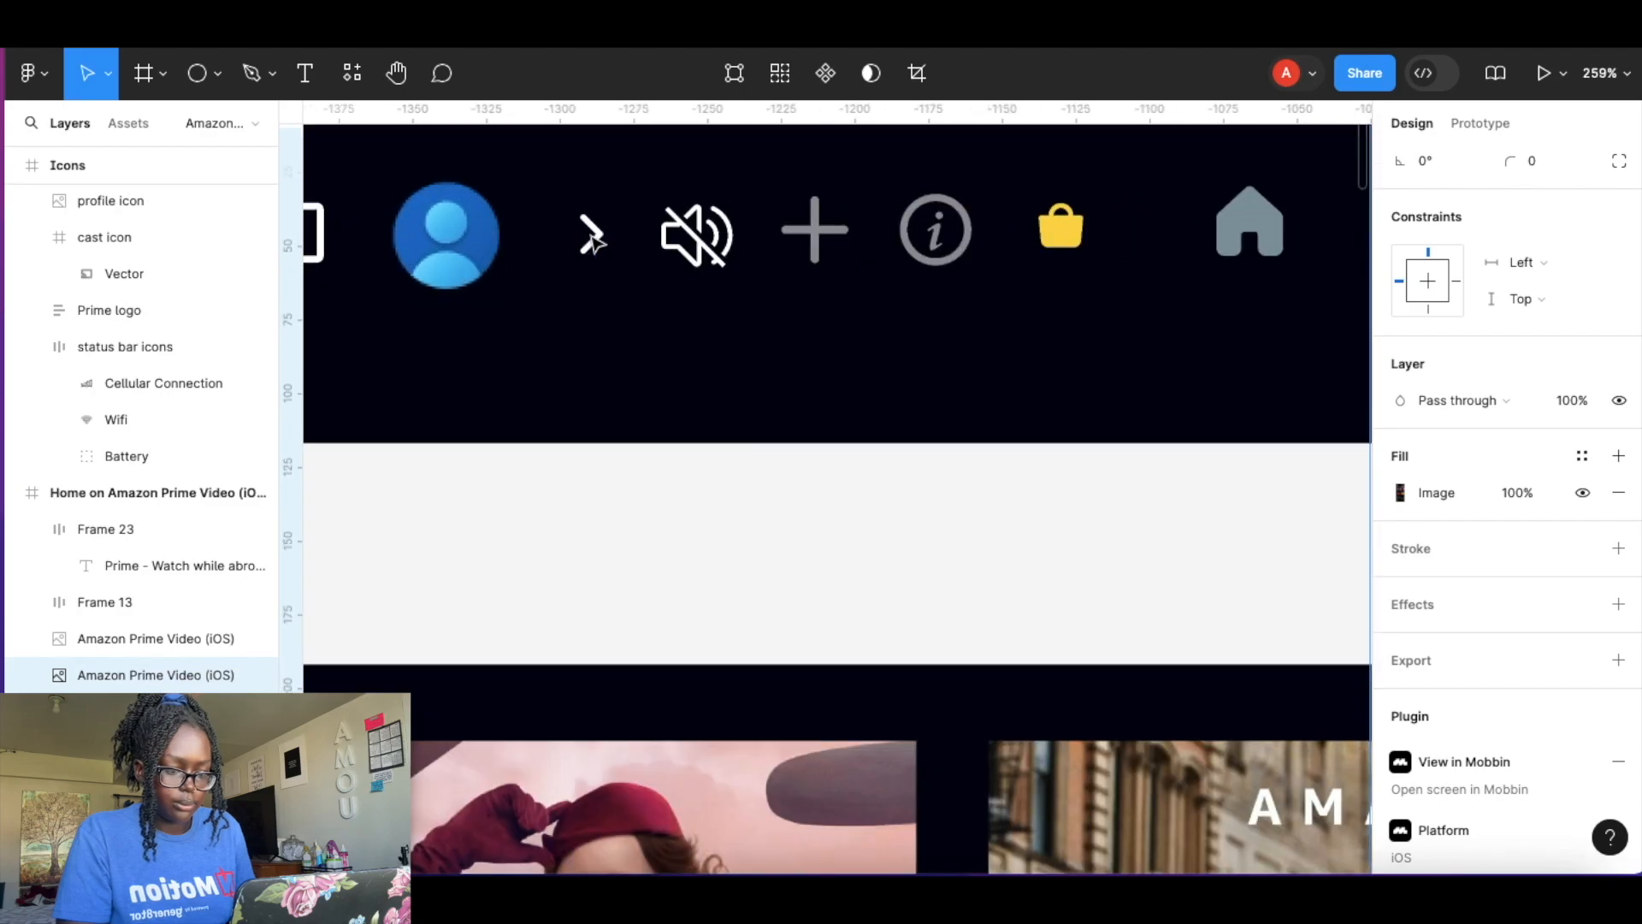
pyautogui.click(590, 244)
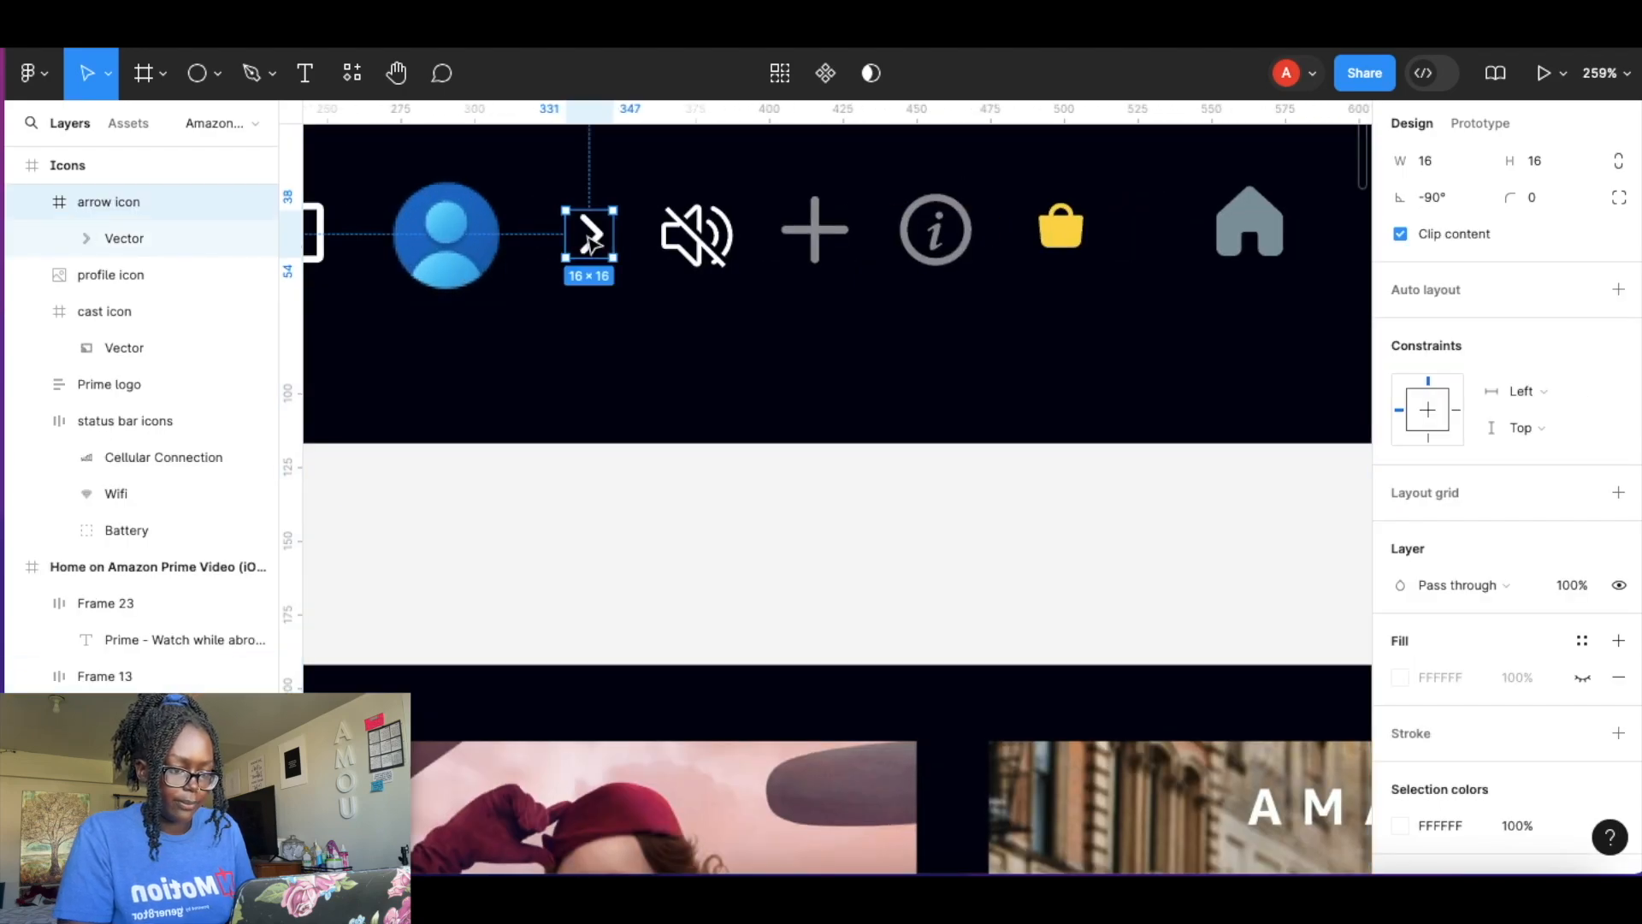
pyautogui.scroll(-5, 841, 512)
pyautogui.hscroll(10, 841, 511)
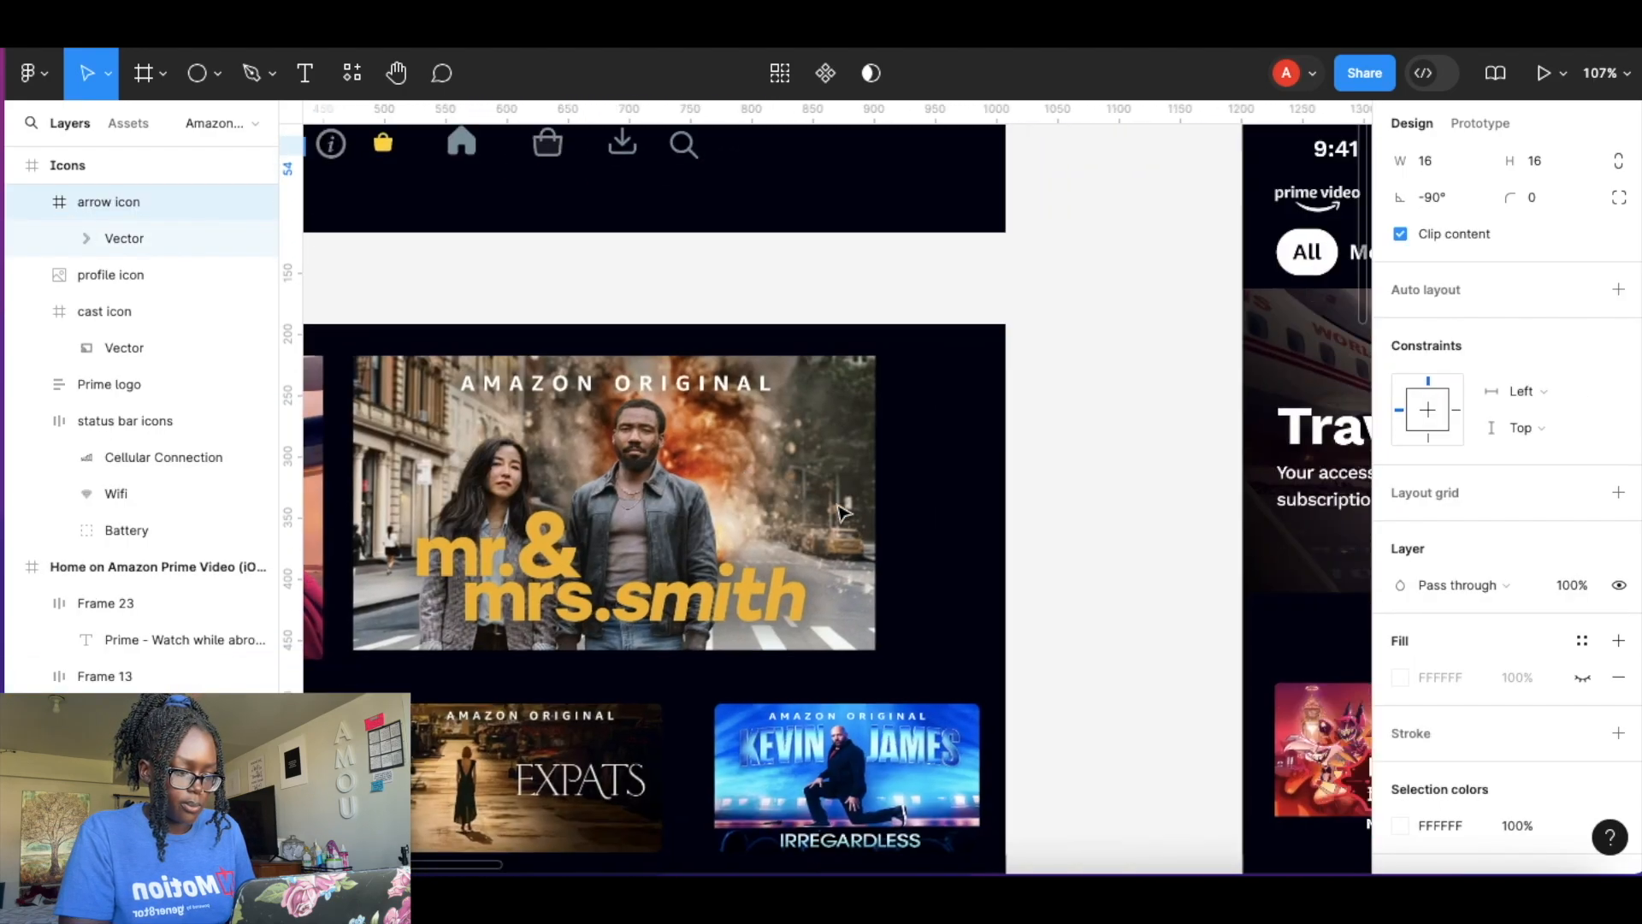
pyautogui.scroll(3, 932, 257)
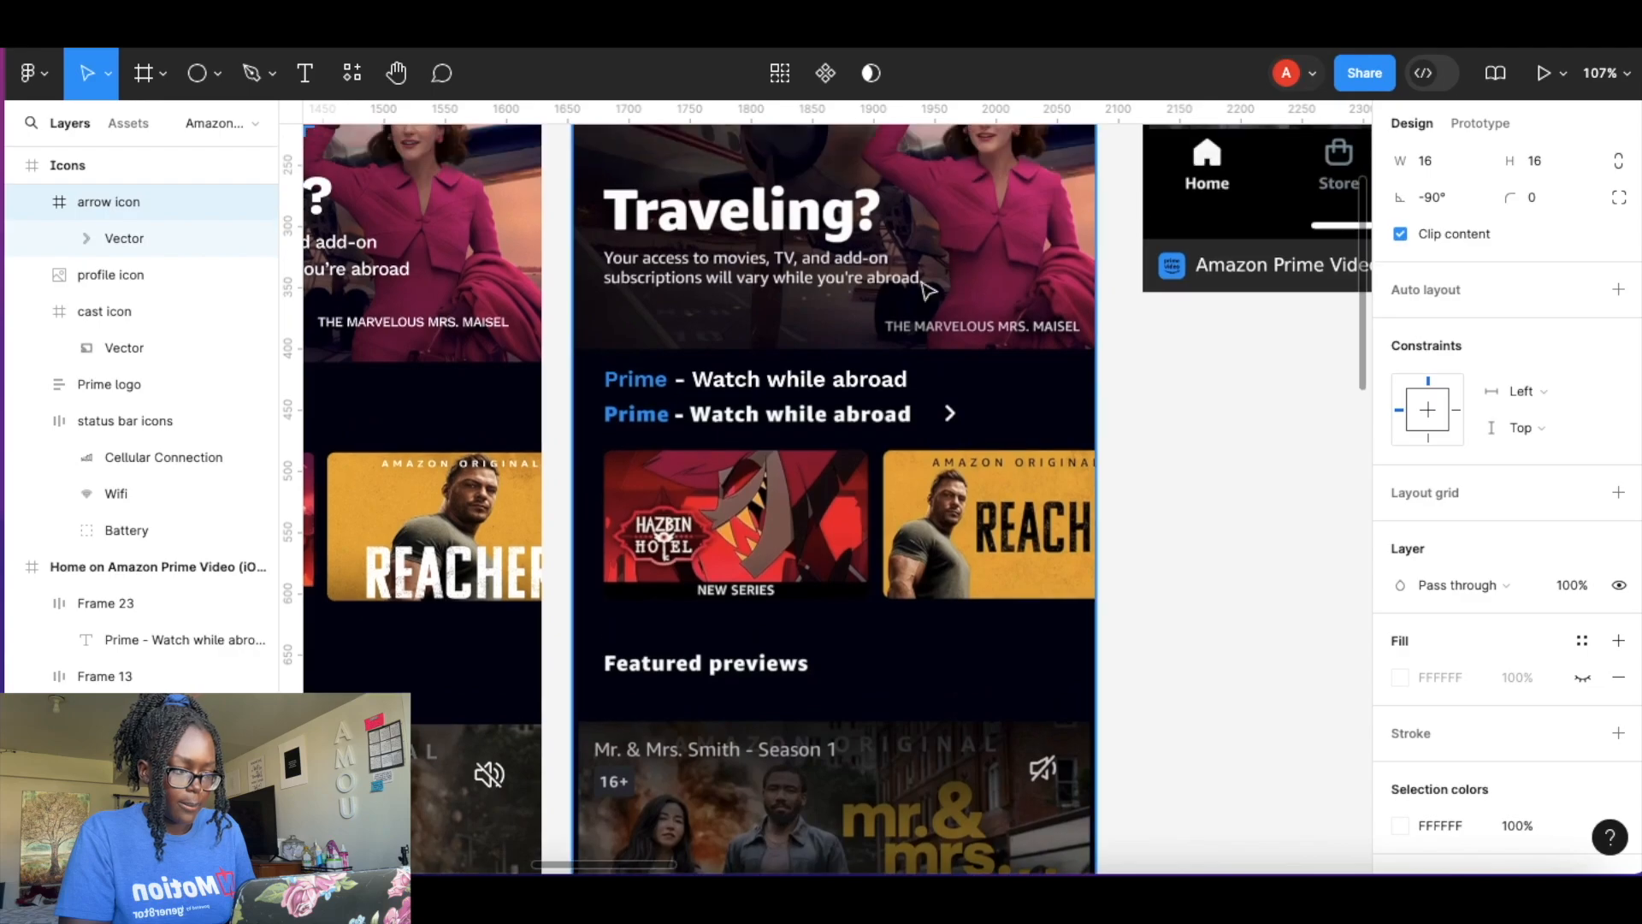
pyautogui.scroll(5, 907, 377)
pyautogui.click(986, 408)
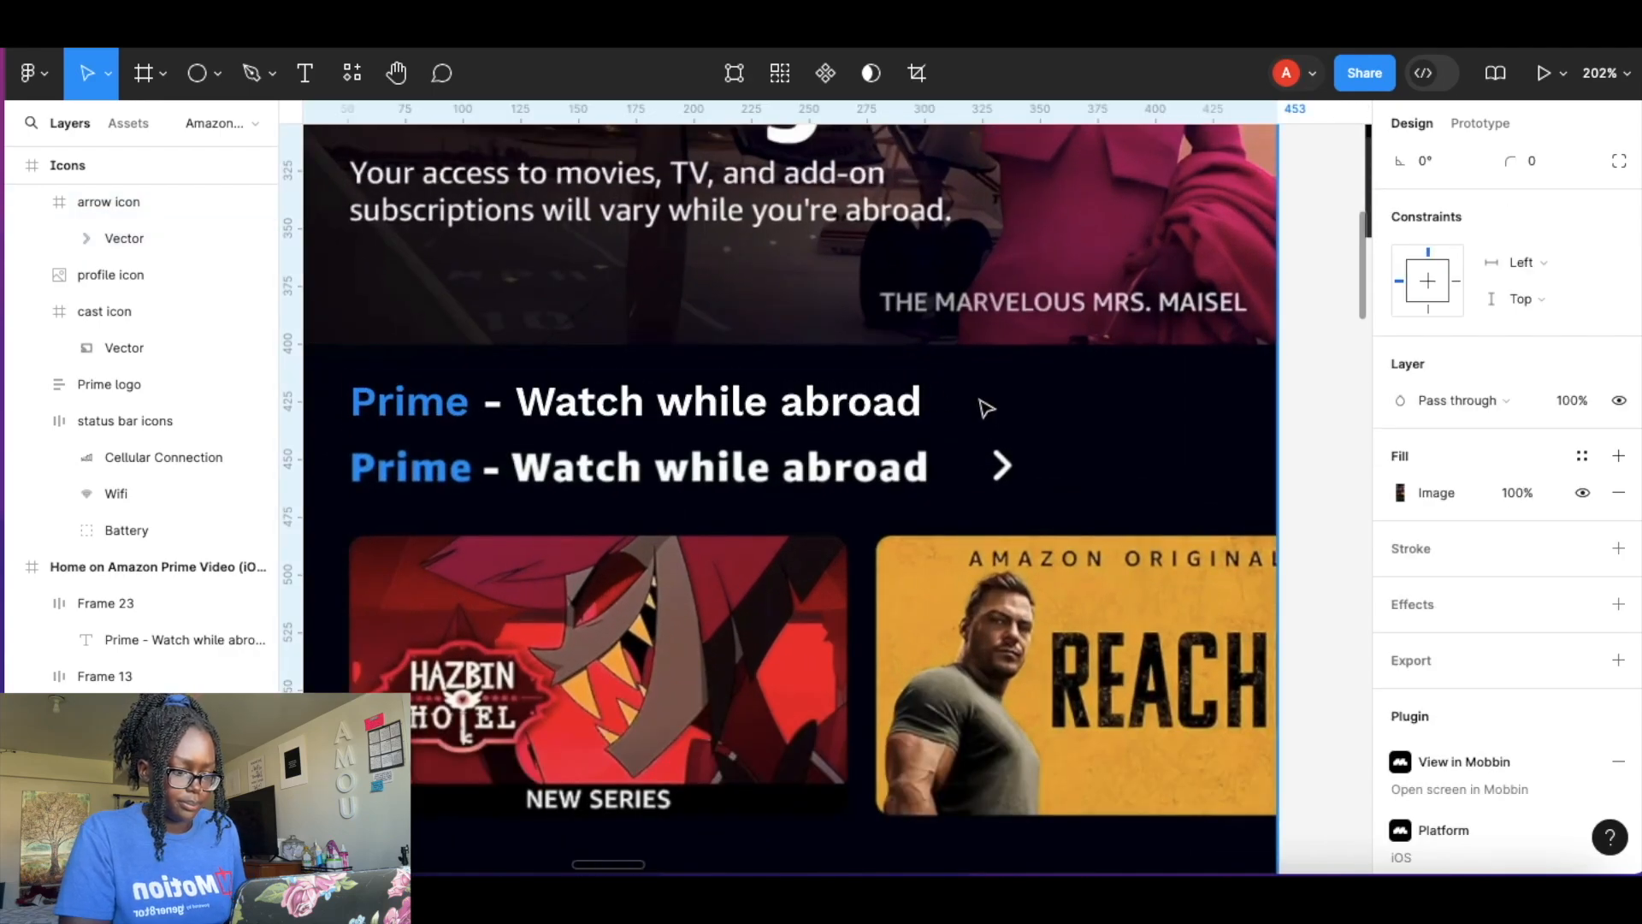
pyautogui.hotkey('ctrl', 'v')
pyautogui.moveTo(834, 504); pyautogui.dragTo(1007, 486)
# Move the heading level with the arrow and wrap both in a horizontal auto layout frame.
pyautogui.keyDown('shift'); pyautogui.click(783, 398); pyautogui.keyUp('shift')
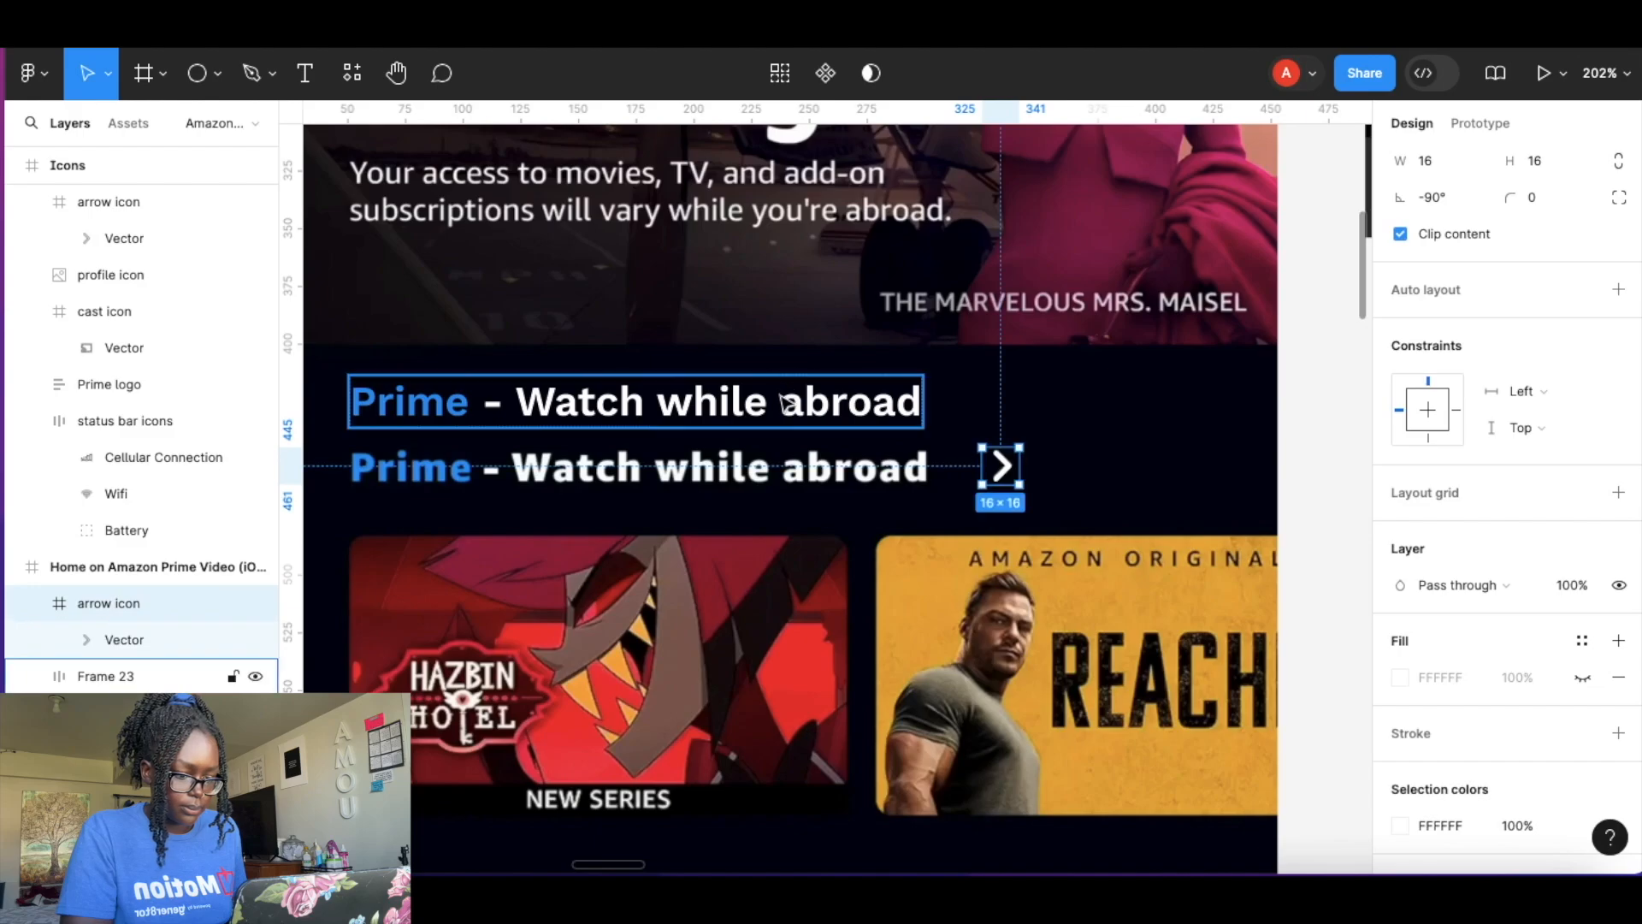
pyautogui.hotkey('shift', 'a')
pyautogui.moveTo(778, 397); pyautogui.dragTo(780, 468)
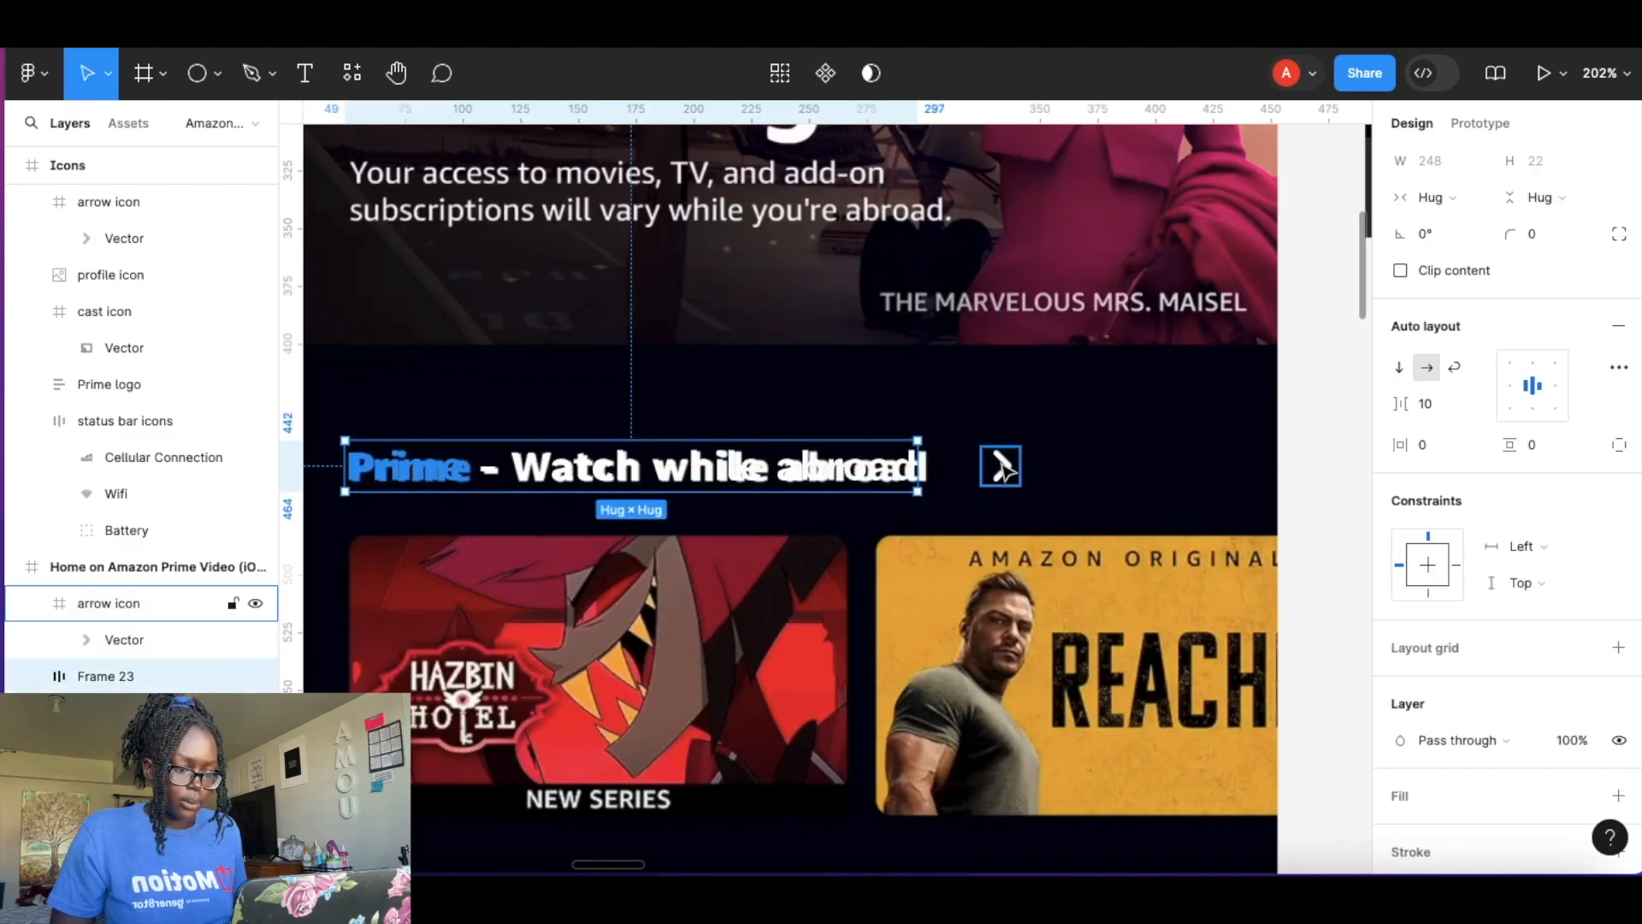
pyautogui.keyDown('shift'); pyautogui.click(1008, 466); pyautogui.keyUp('shift')
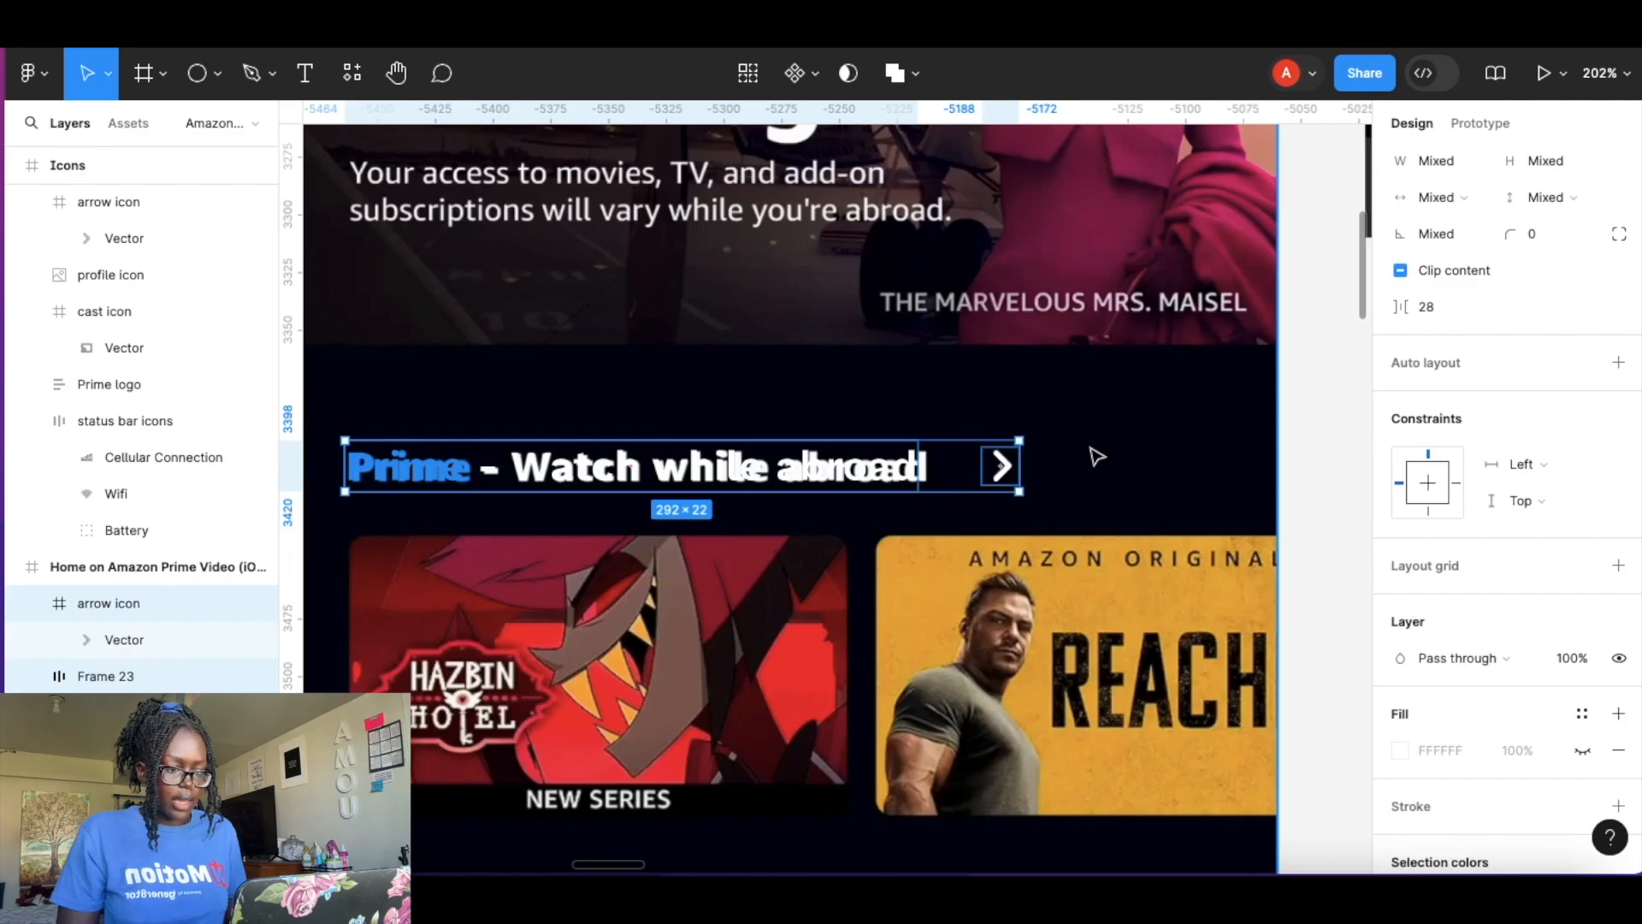
pyautogui.hotkey('shift', 'a')
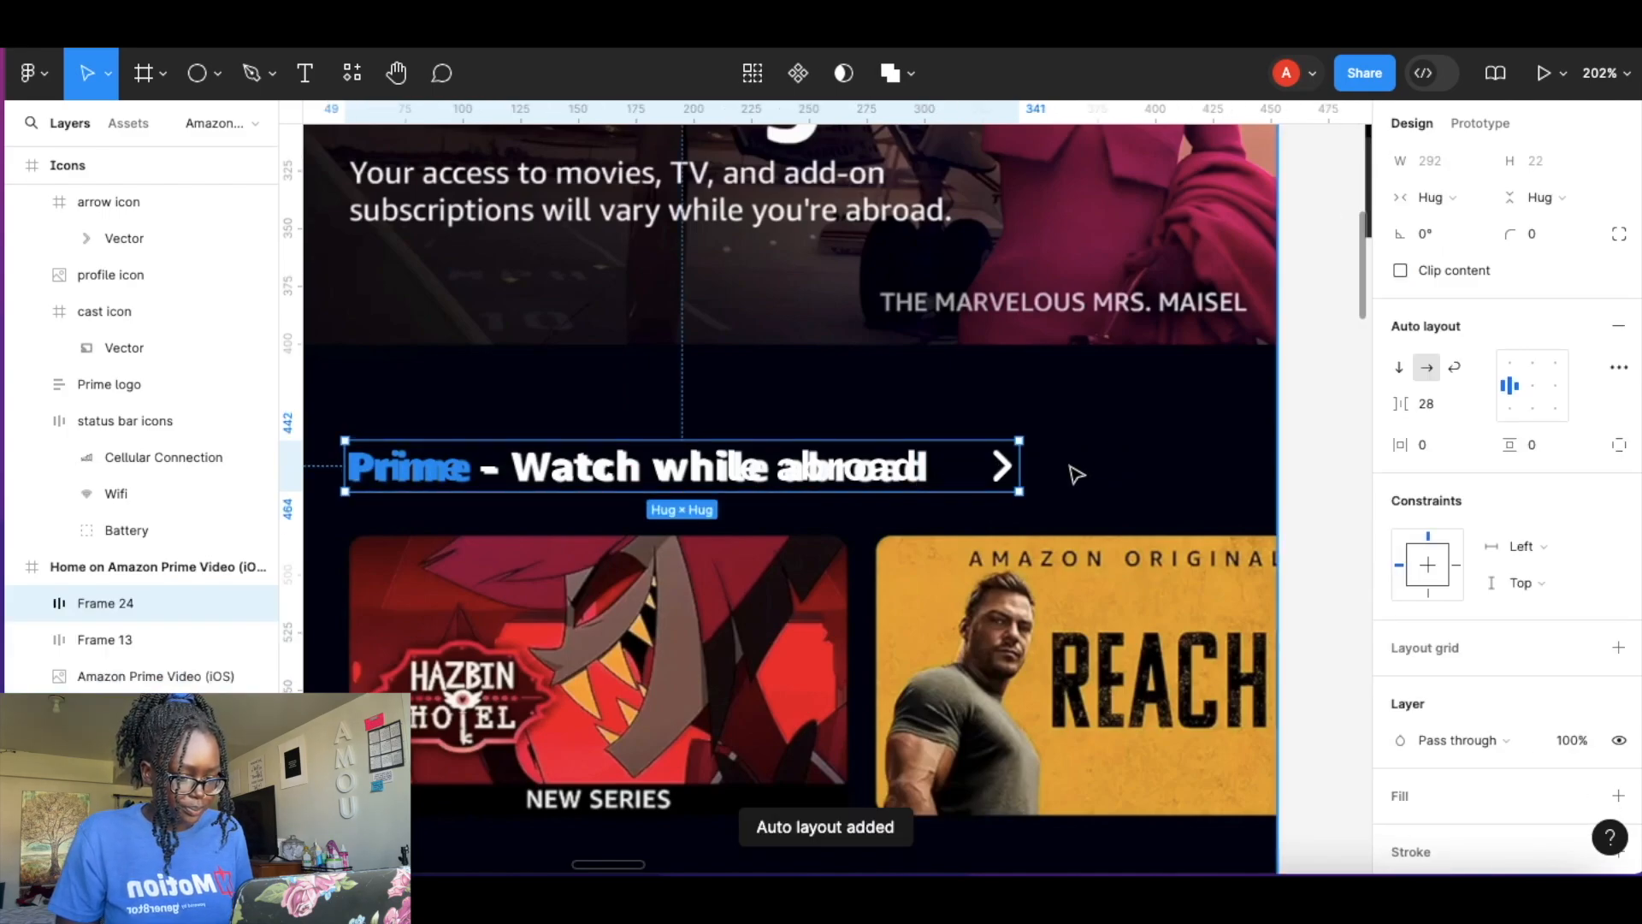
pyautogui.scroll(-5, 967, 468)
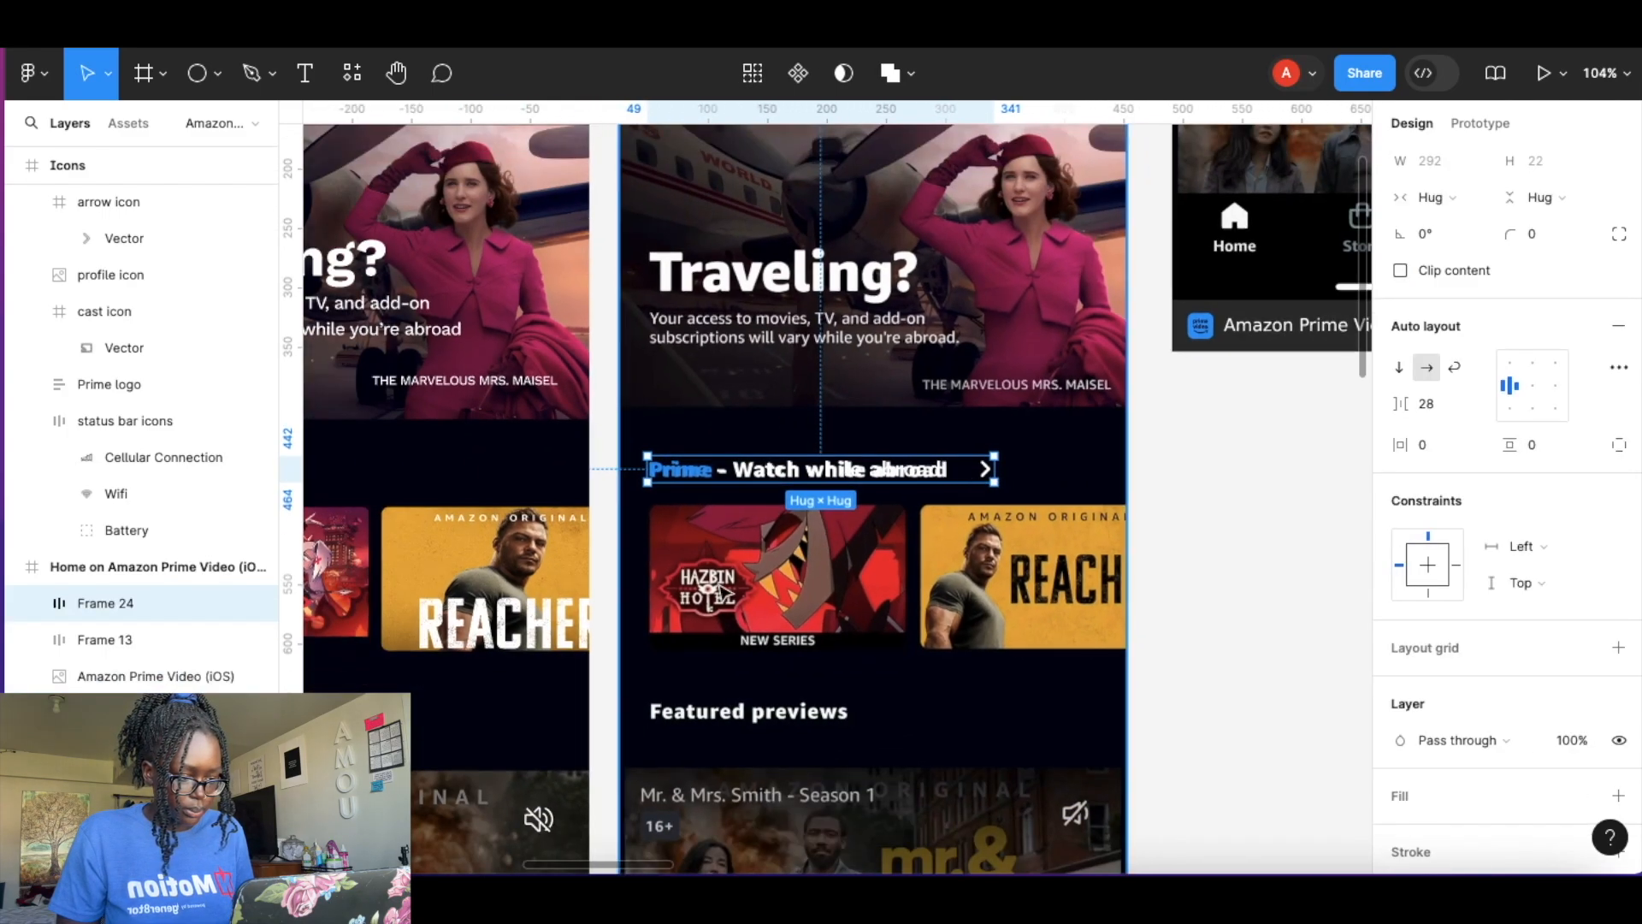
pyautogui.scroll(-5, 907, 609)
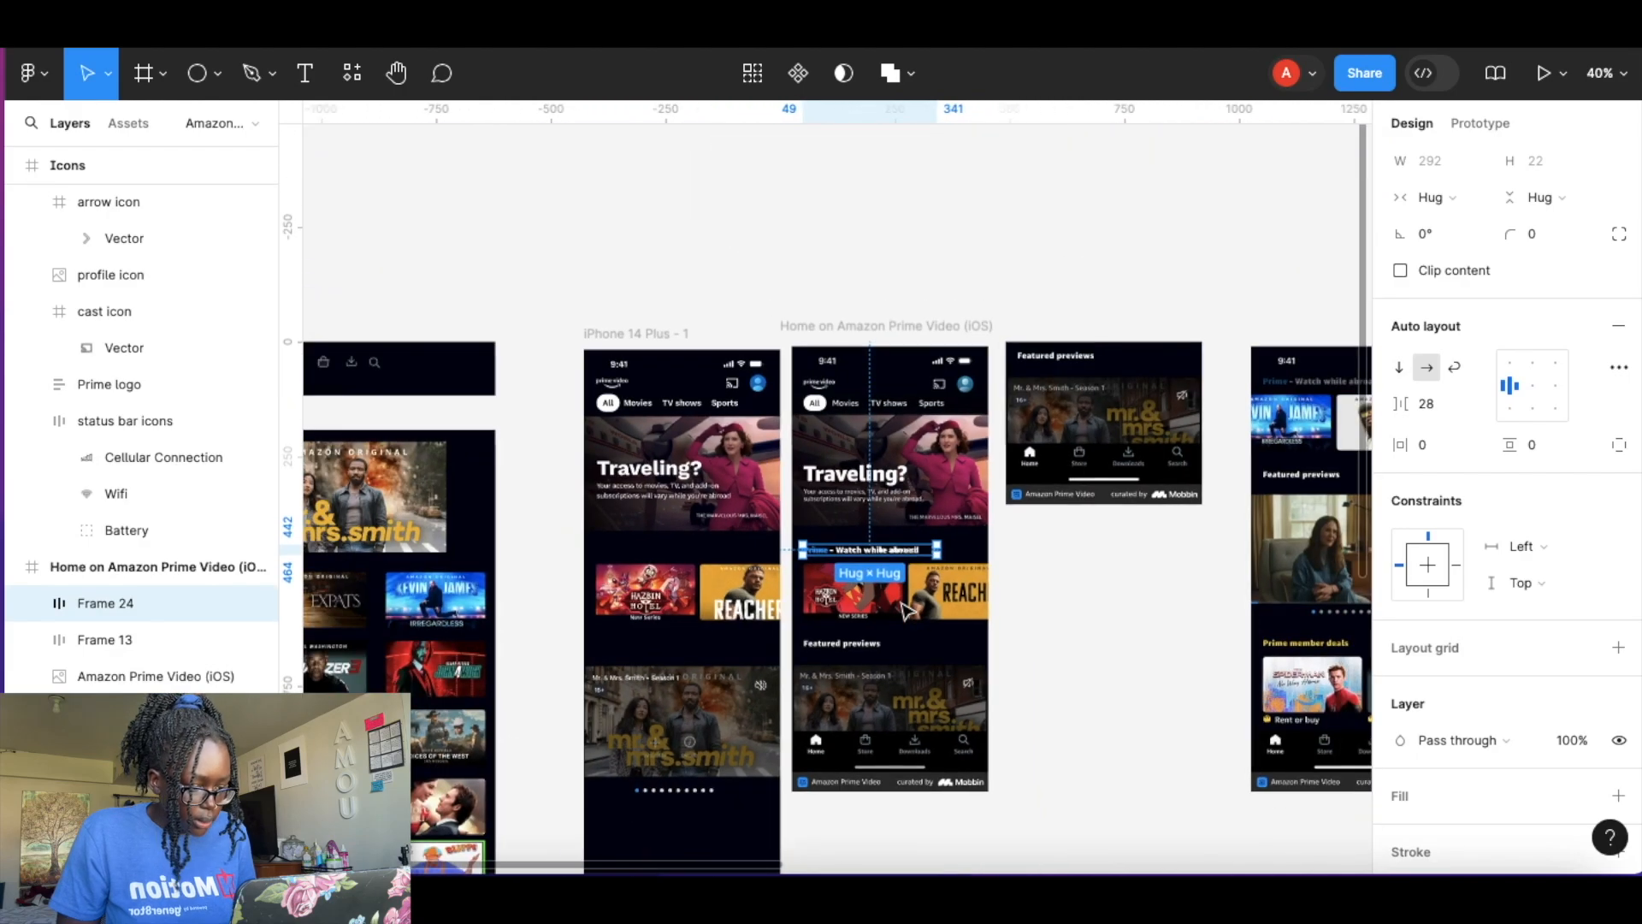
pyautogui.scroll(-3, 906, 609)
pyautogui.hscroll(6, 906, 609)
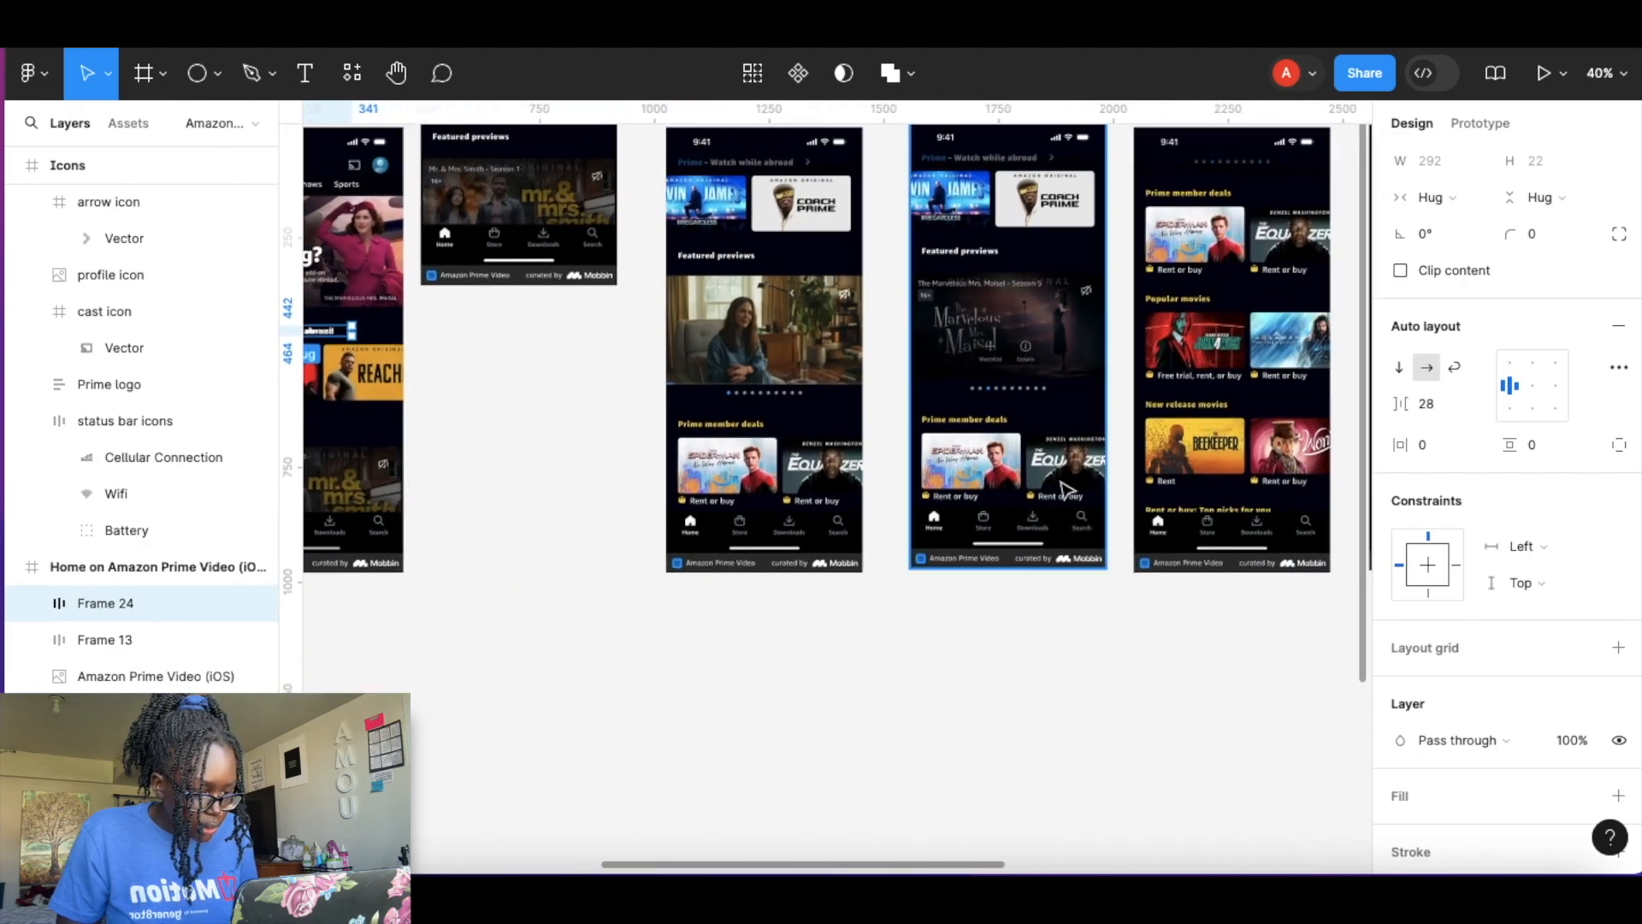
pyautogui.hscroll(10, 1064, 488)
pyautogui.hscroll(5, 1064, 489)
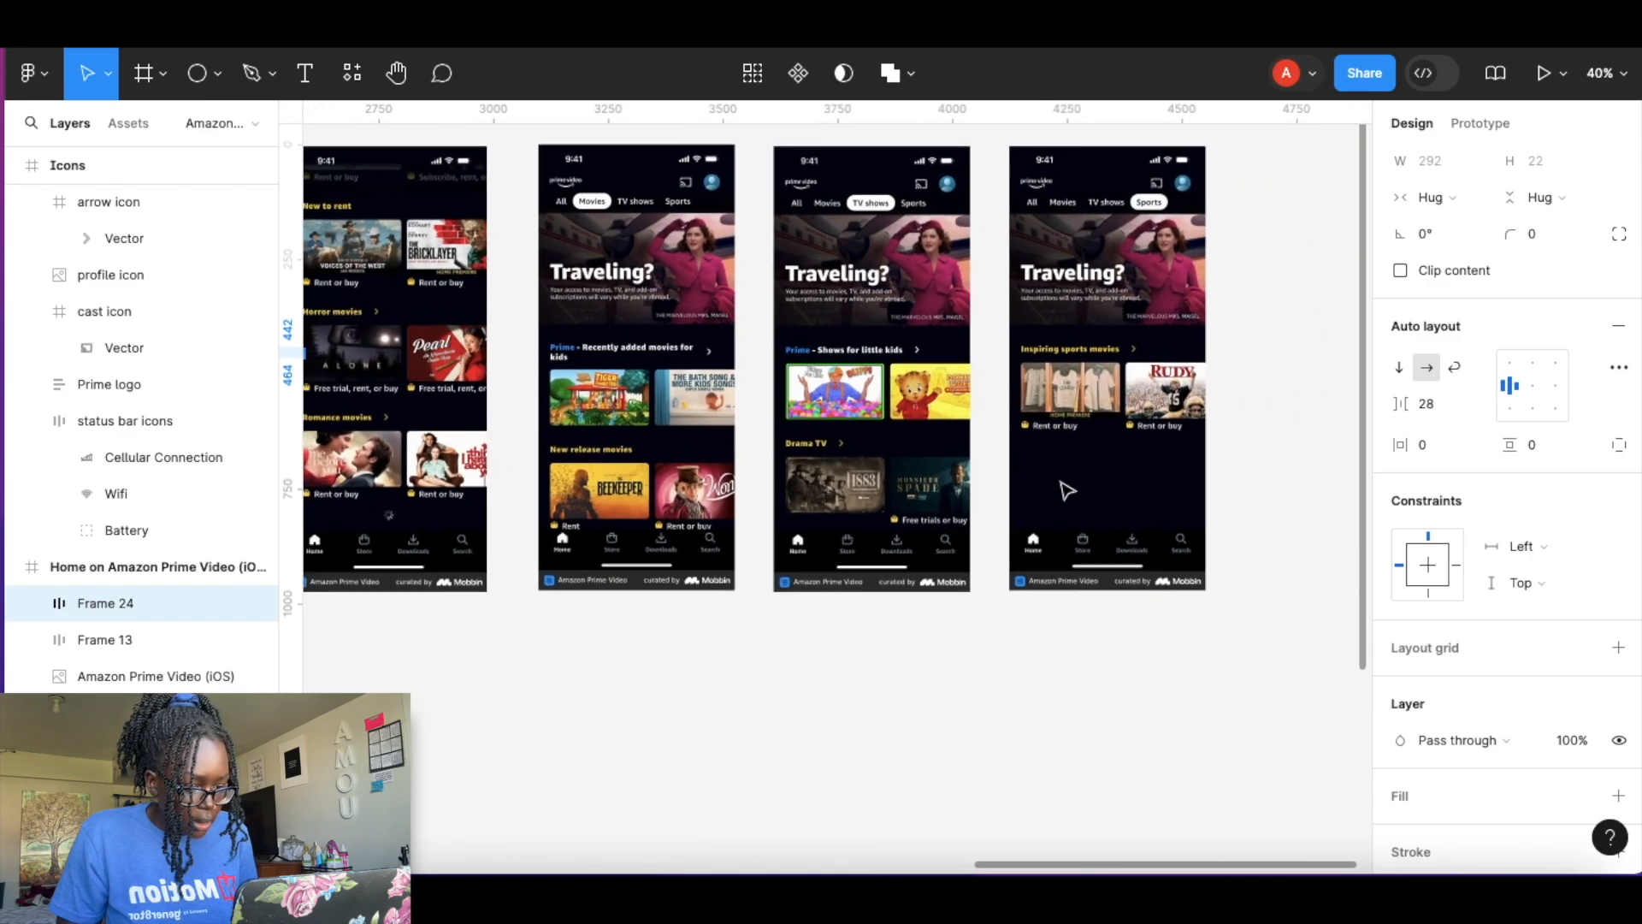
# Place the heading above the title card row in the home screen and wrap both in a vertical auto layout frame.
pyautogui.hscroll(-4, 1027, 470)
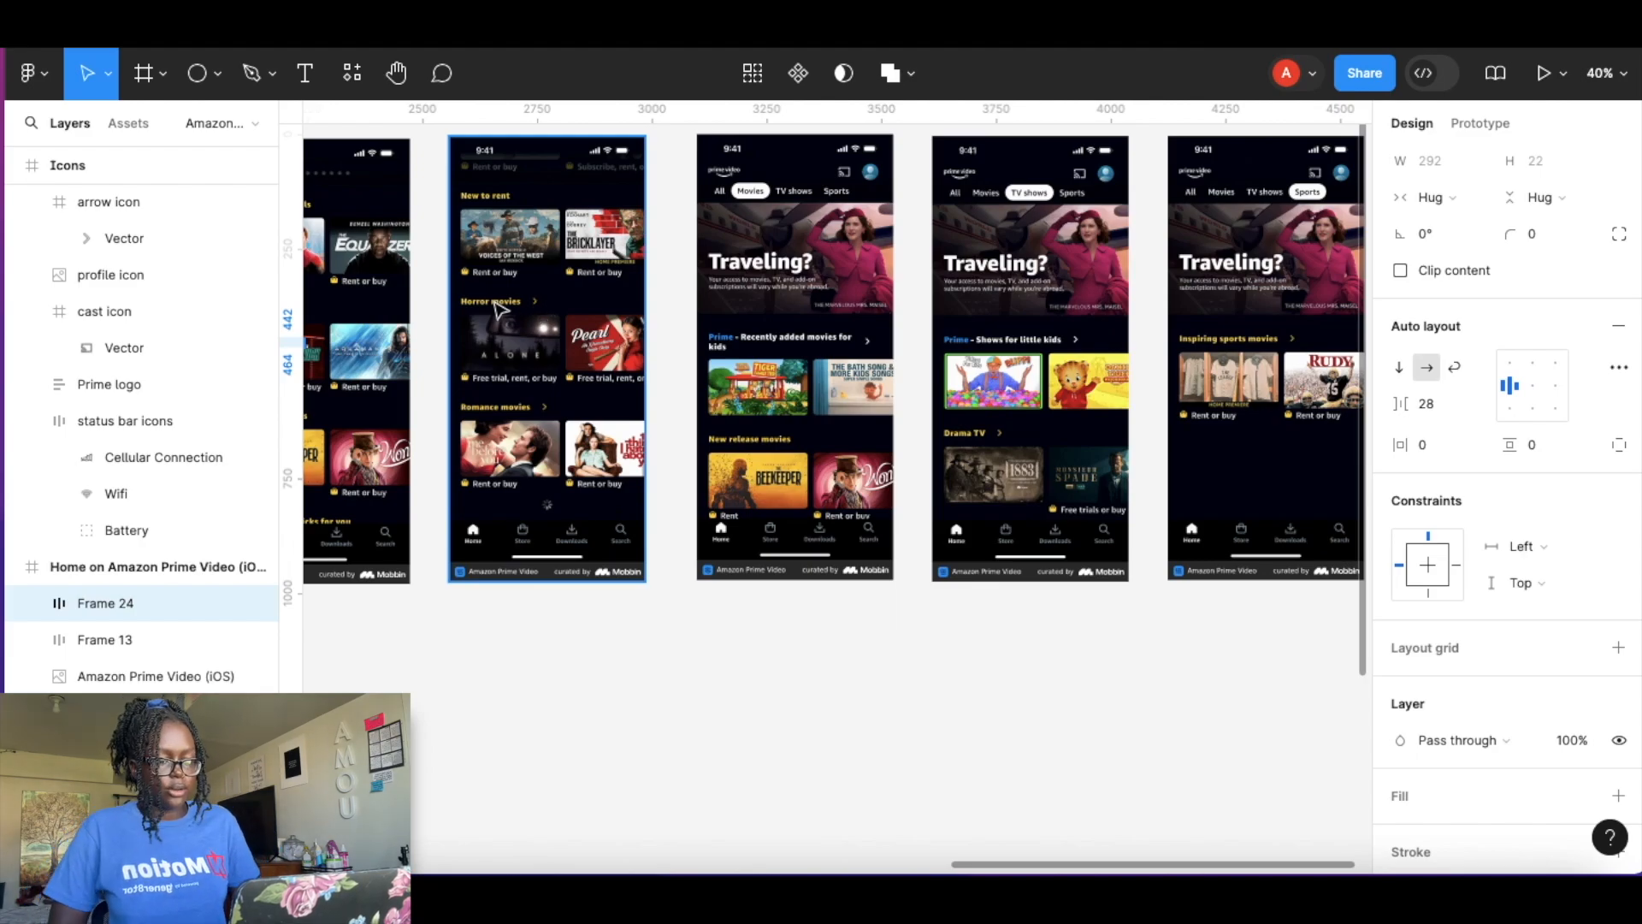
pyautogui.hscroll(-5, 533, 415)
pyautogui.hscroll(-5, 533, 415)
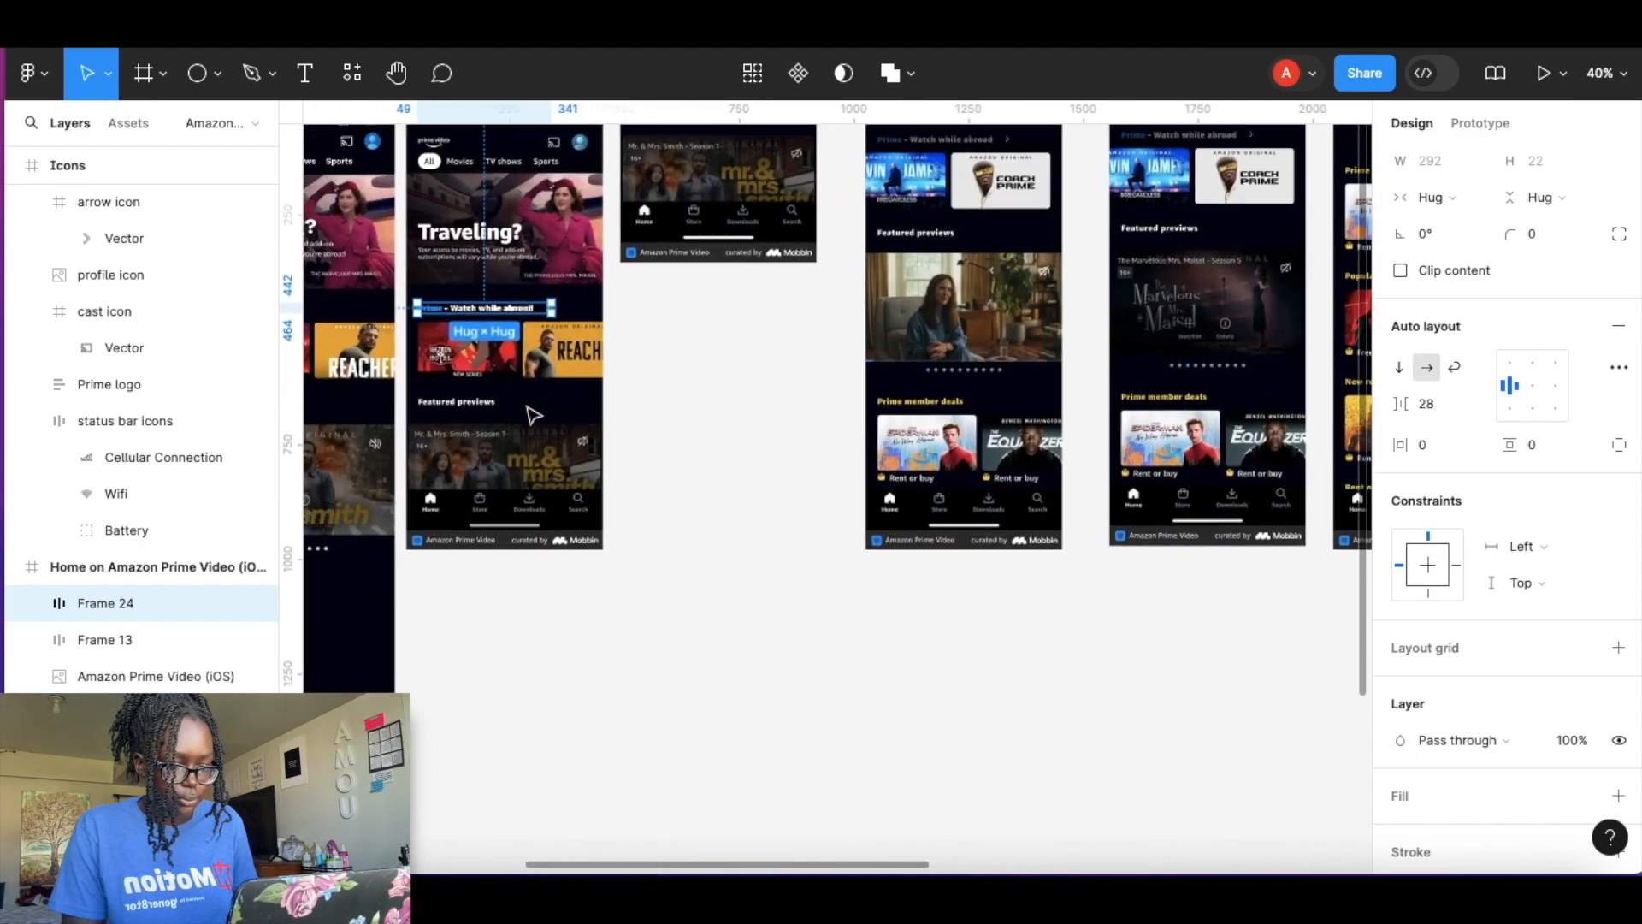
pyautogui.scroll(5, 554, 315)
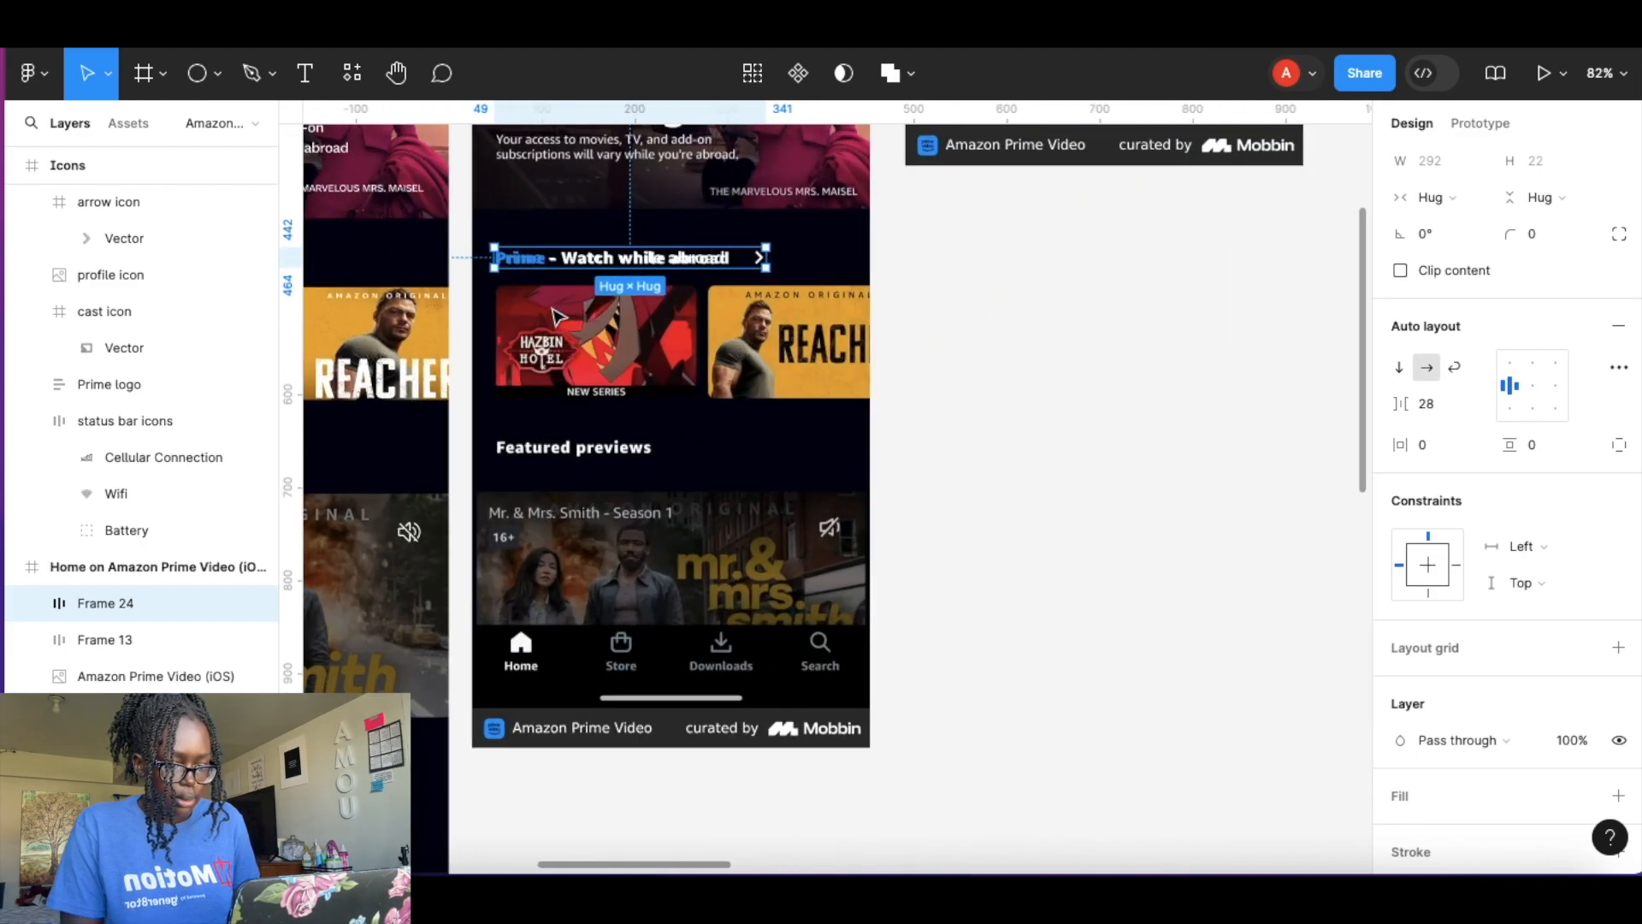
pyautogui.scroll(-5, 557, 316)
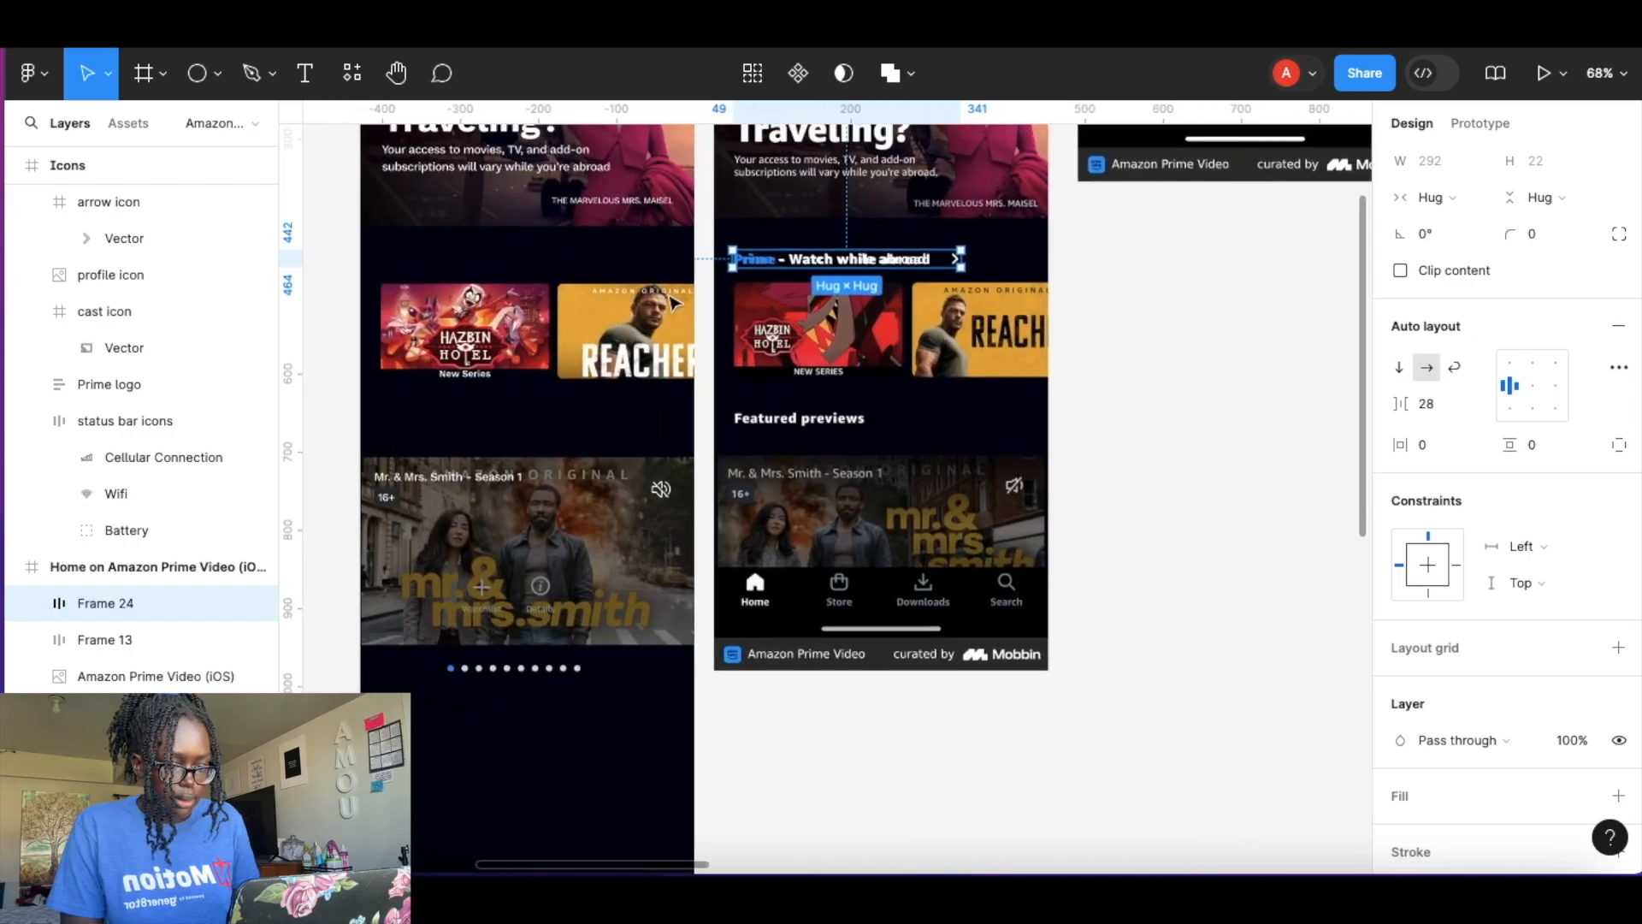
pyautogui.moveTo(595, 266); pyautogui.dragTo(478, 261)
pyautogui.keyDown('shift'); pyautogui.click(475, 321); pyautogui.keyUp('shift')
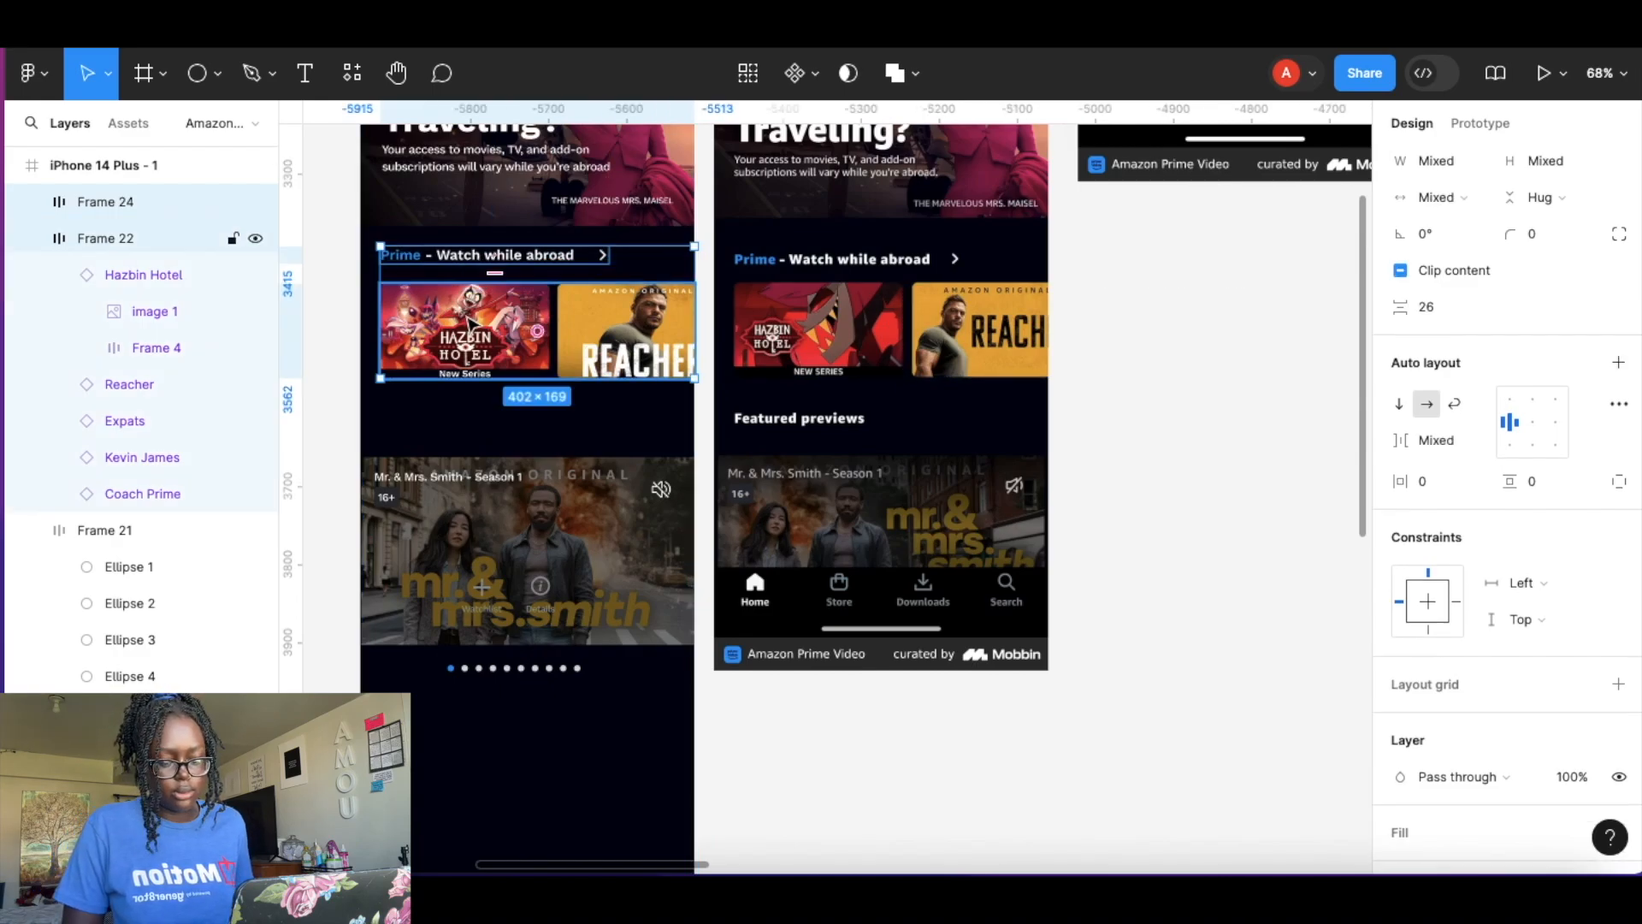
pyautogui.hotkey('shift', 'a')
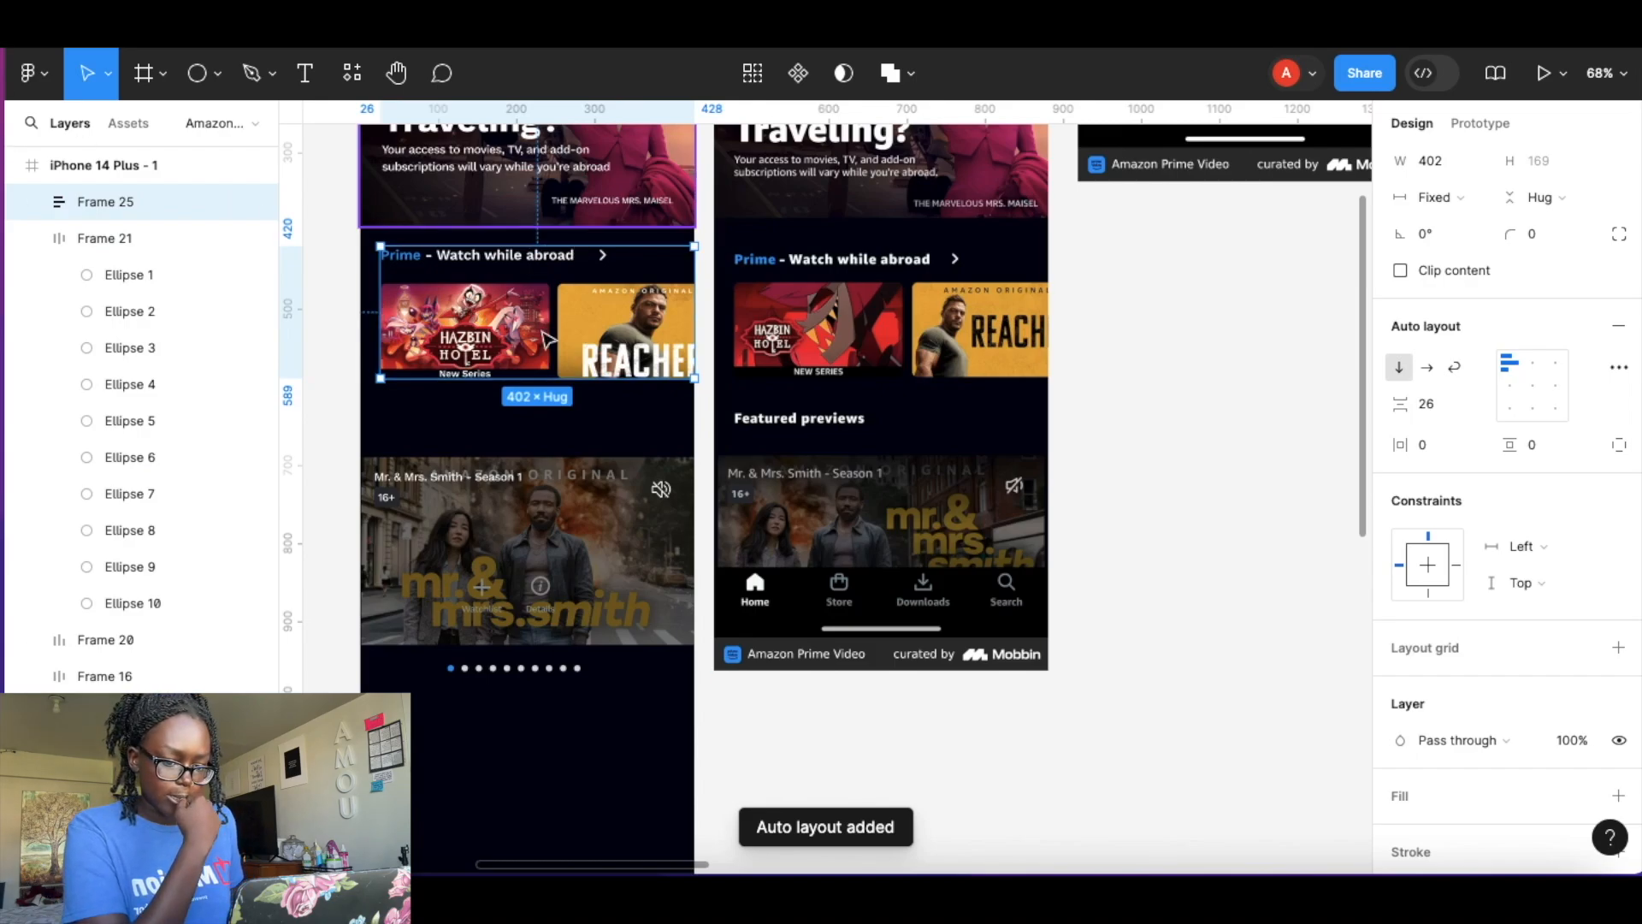
# Turn the heading-and-cards frame into a component and rename it "Horizontal menu".
pyautogui.click(798, 73)
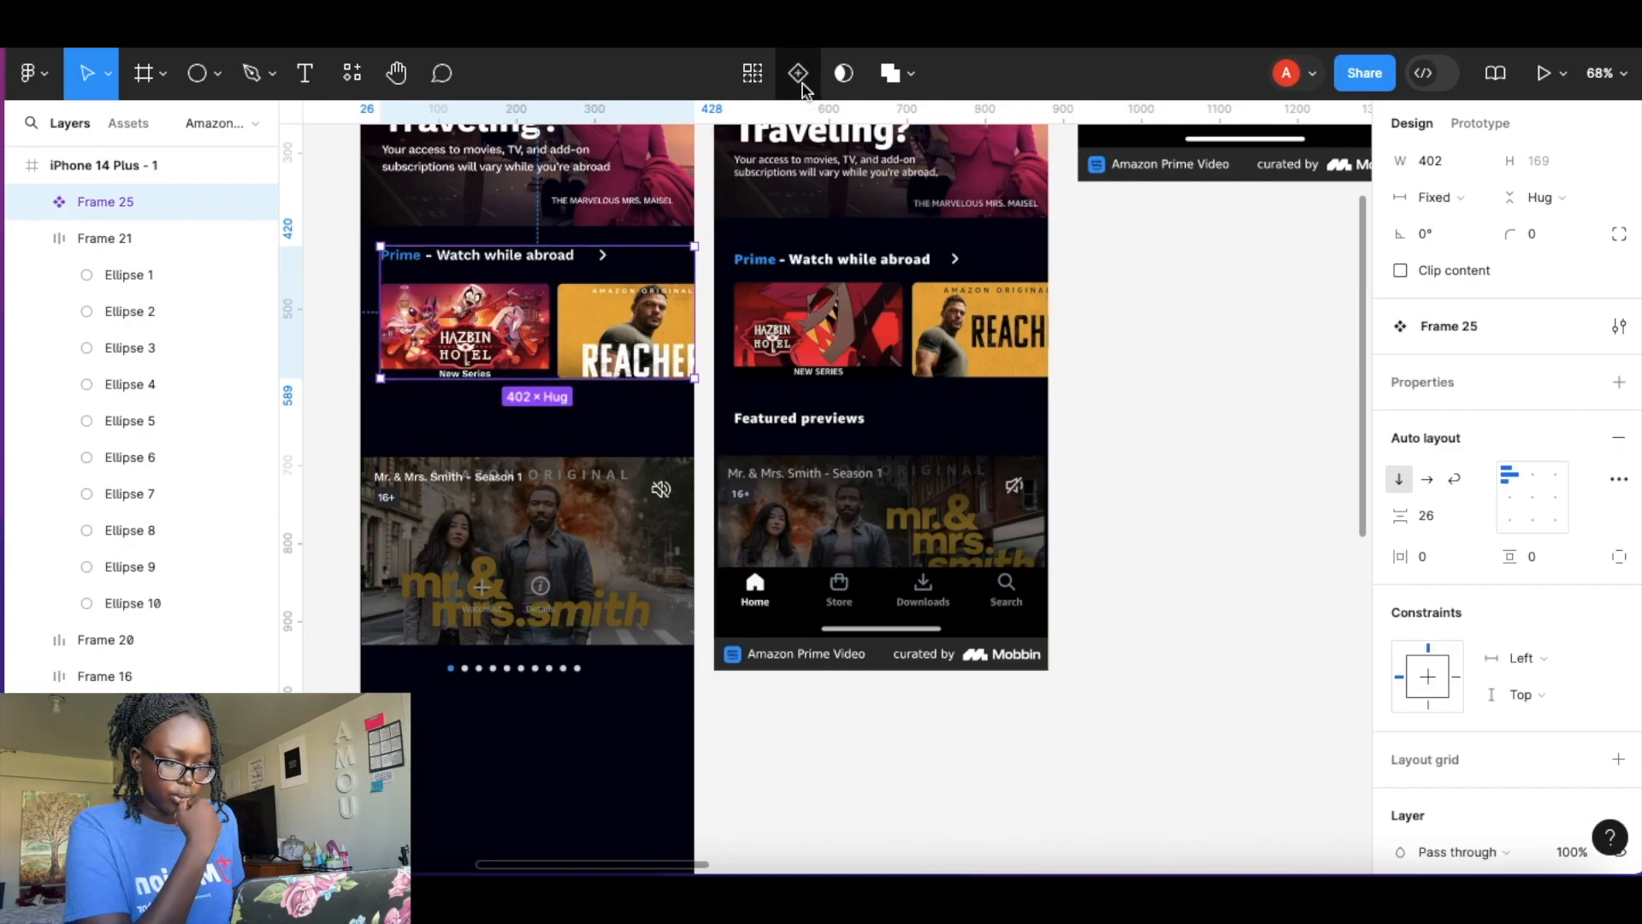
pyautogui.doubleClick(94, 208)
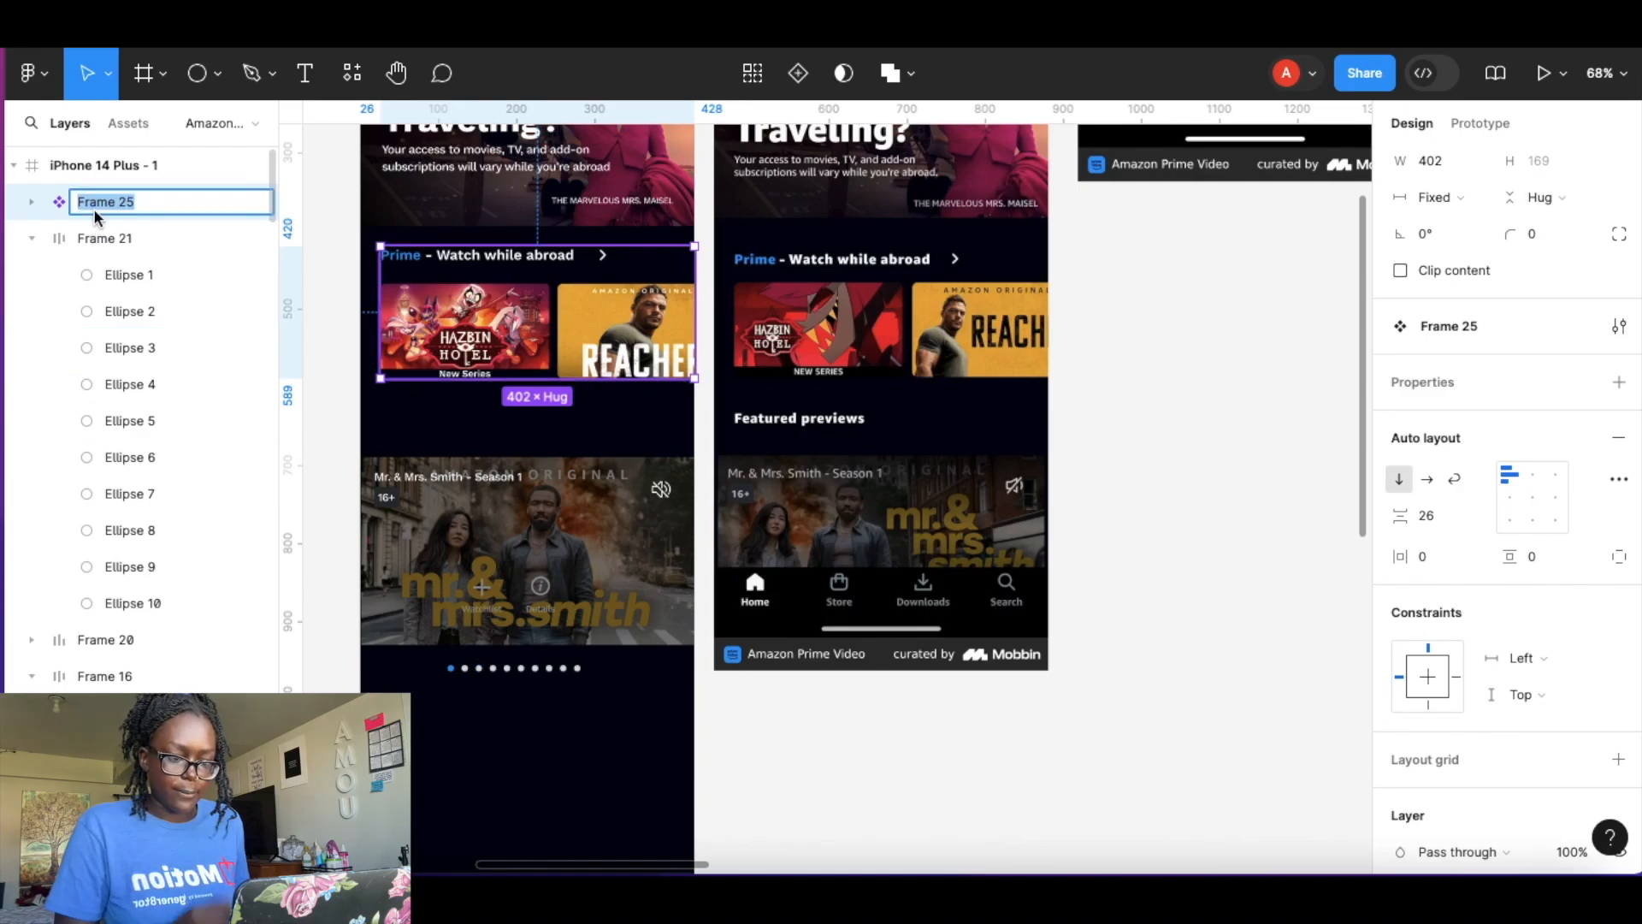
pyautogui.write('Horizontal menu')
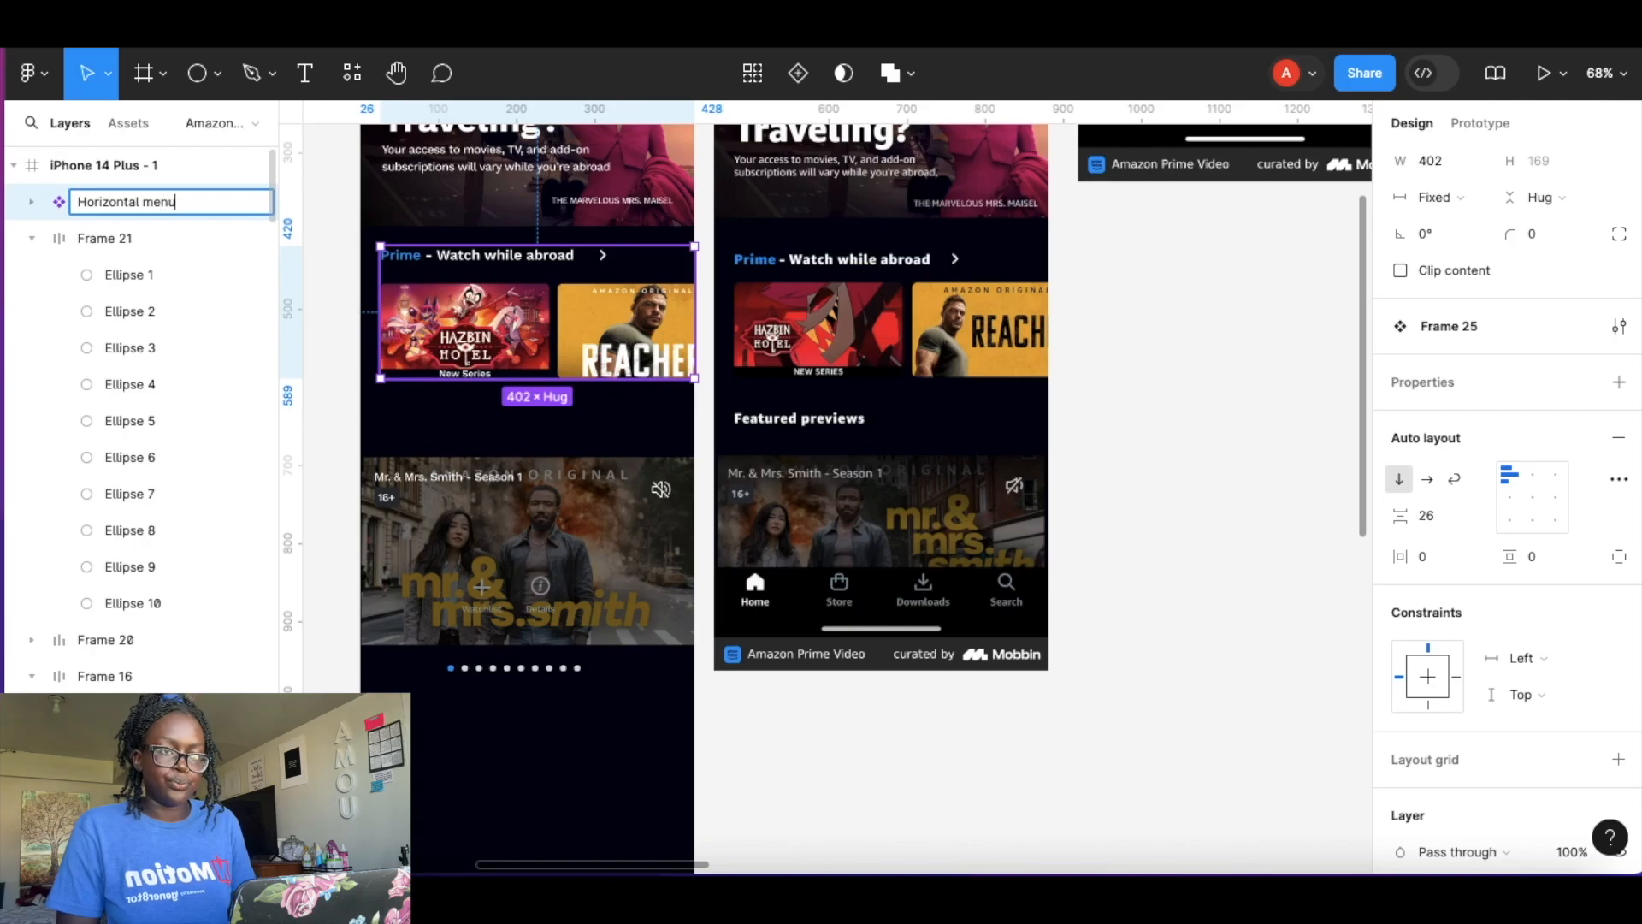
pyautogui.press('Return')
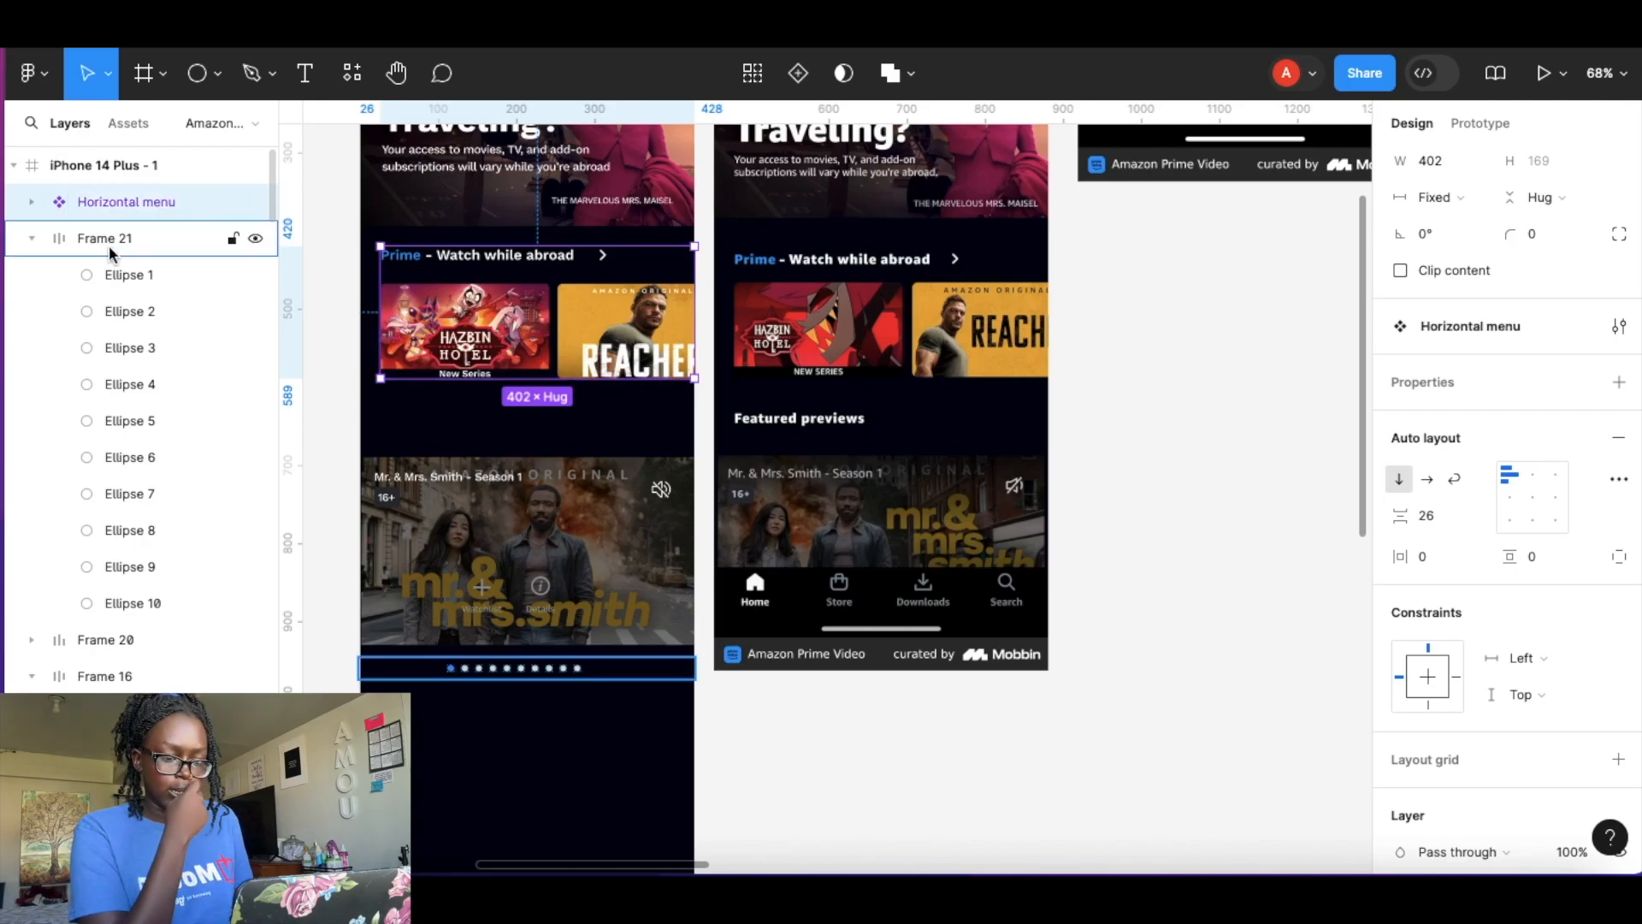
# Set the title card row's prototype overflow scrolling to Horizontal.
pyautogui.doubleClick(564, 365)
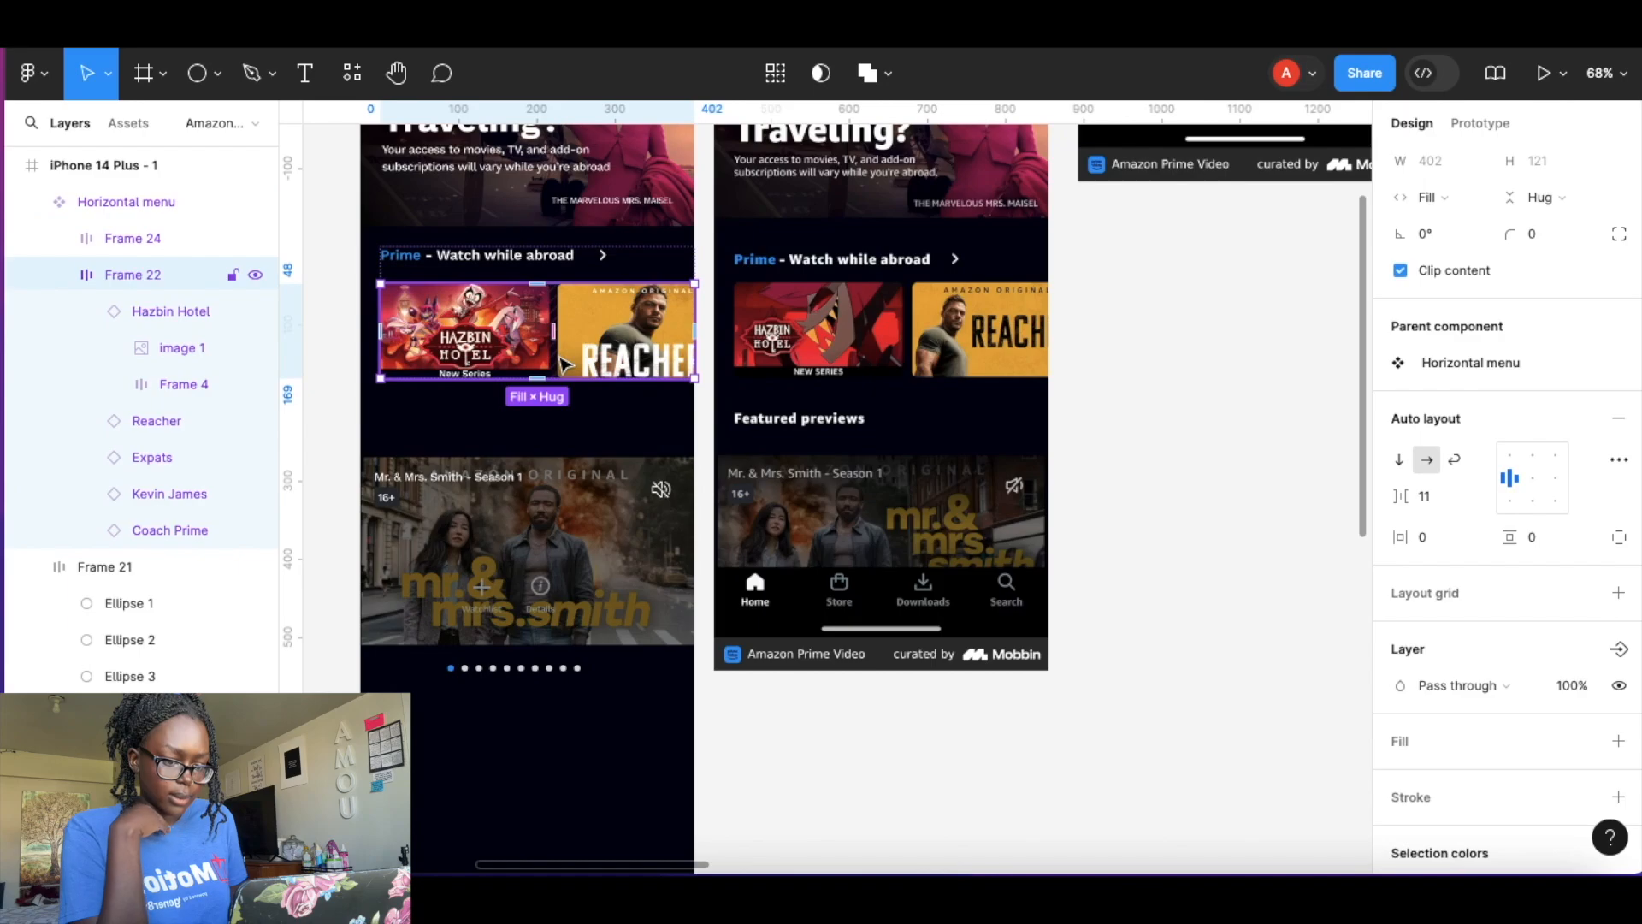
pyautogui.click(1482, 125)
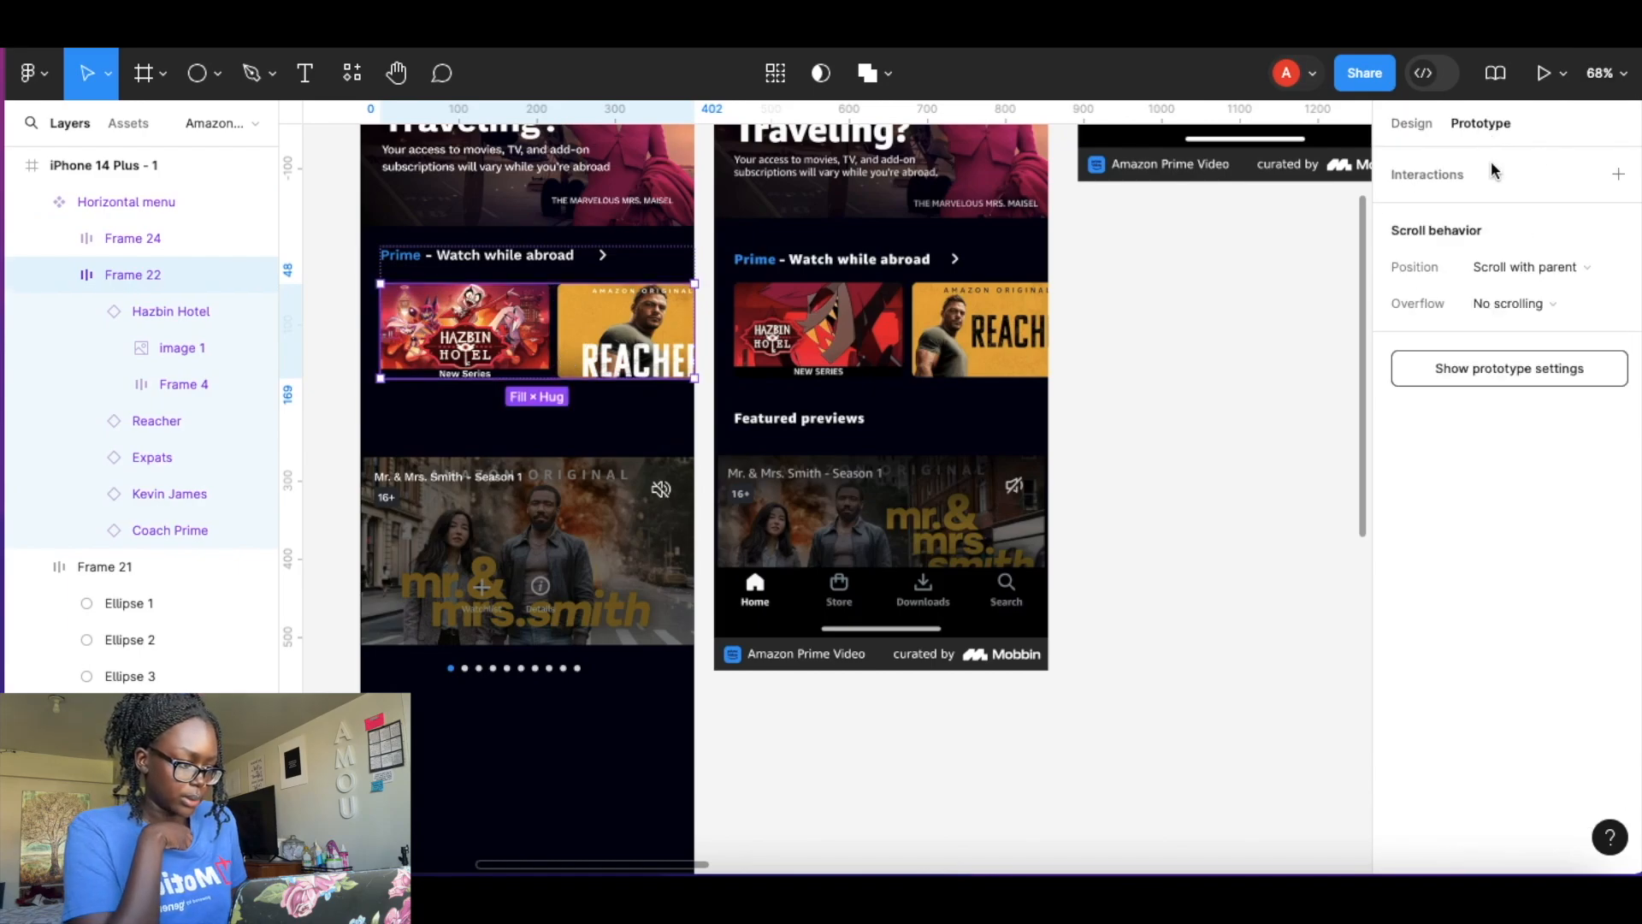
pyautogui.click(1528, 310)
pyautogui.click(1531, 332)
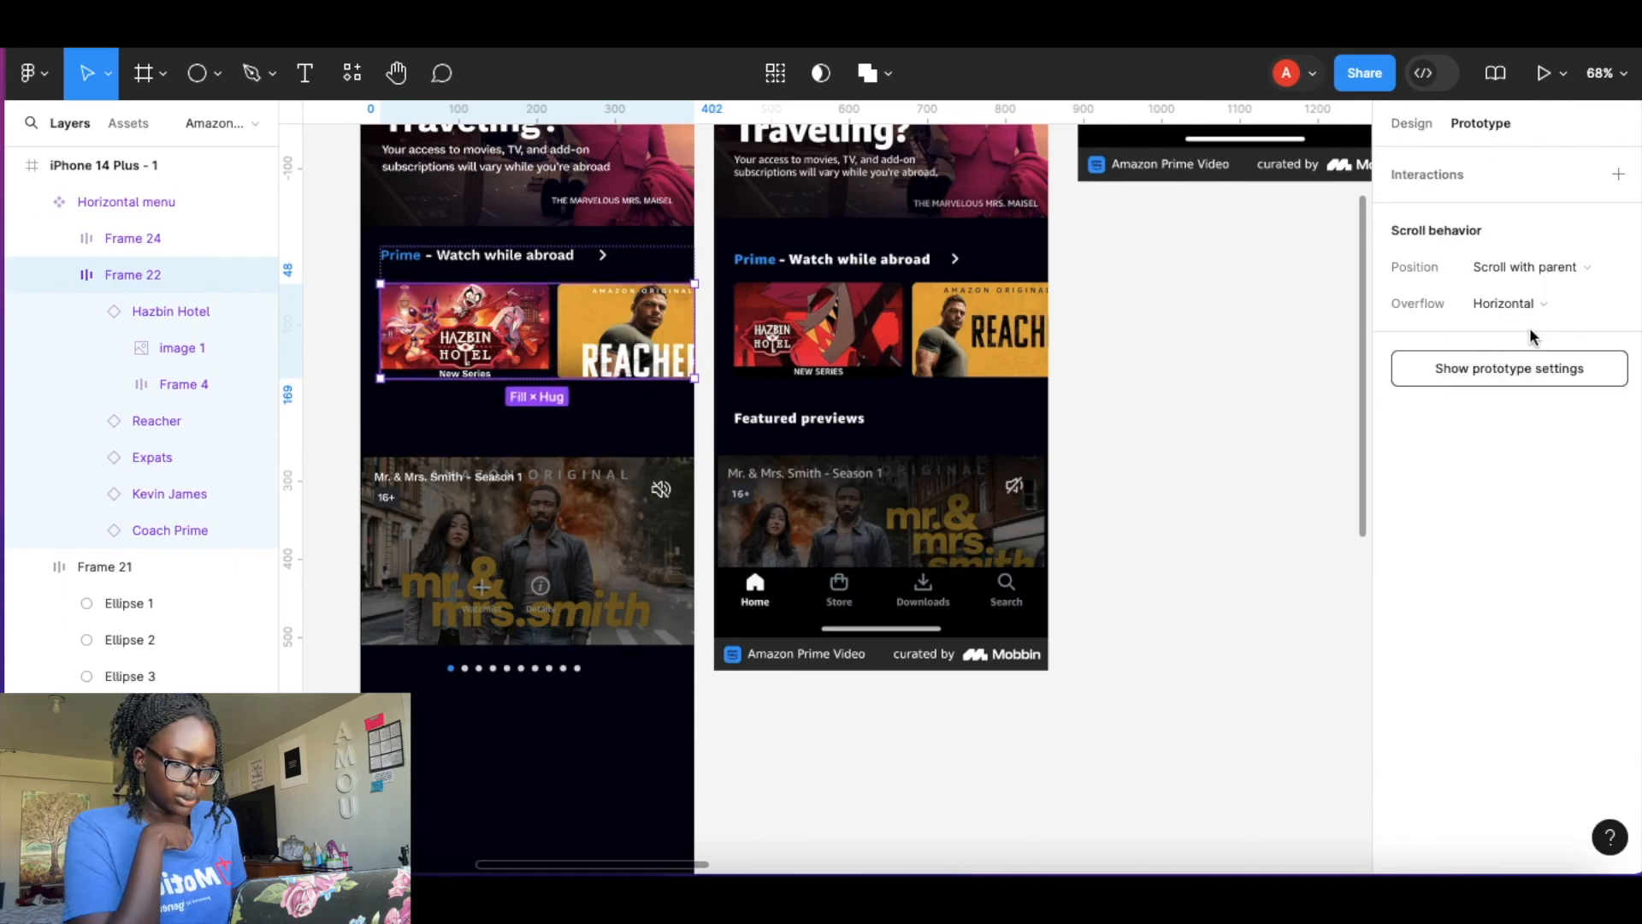
pyautogui.click(1140, 282)
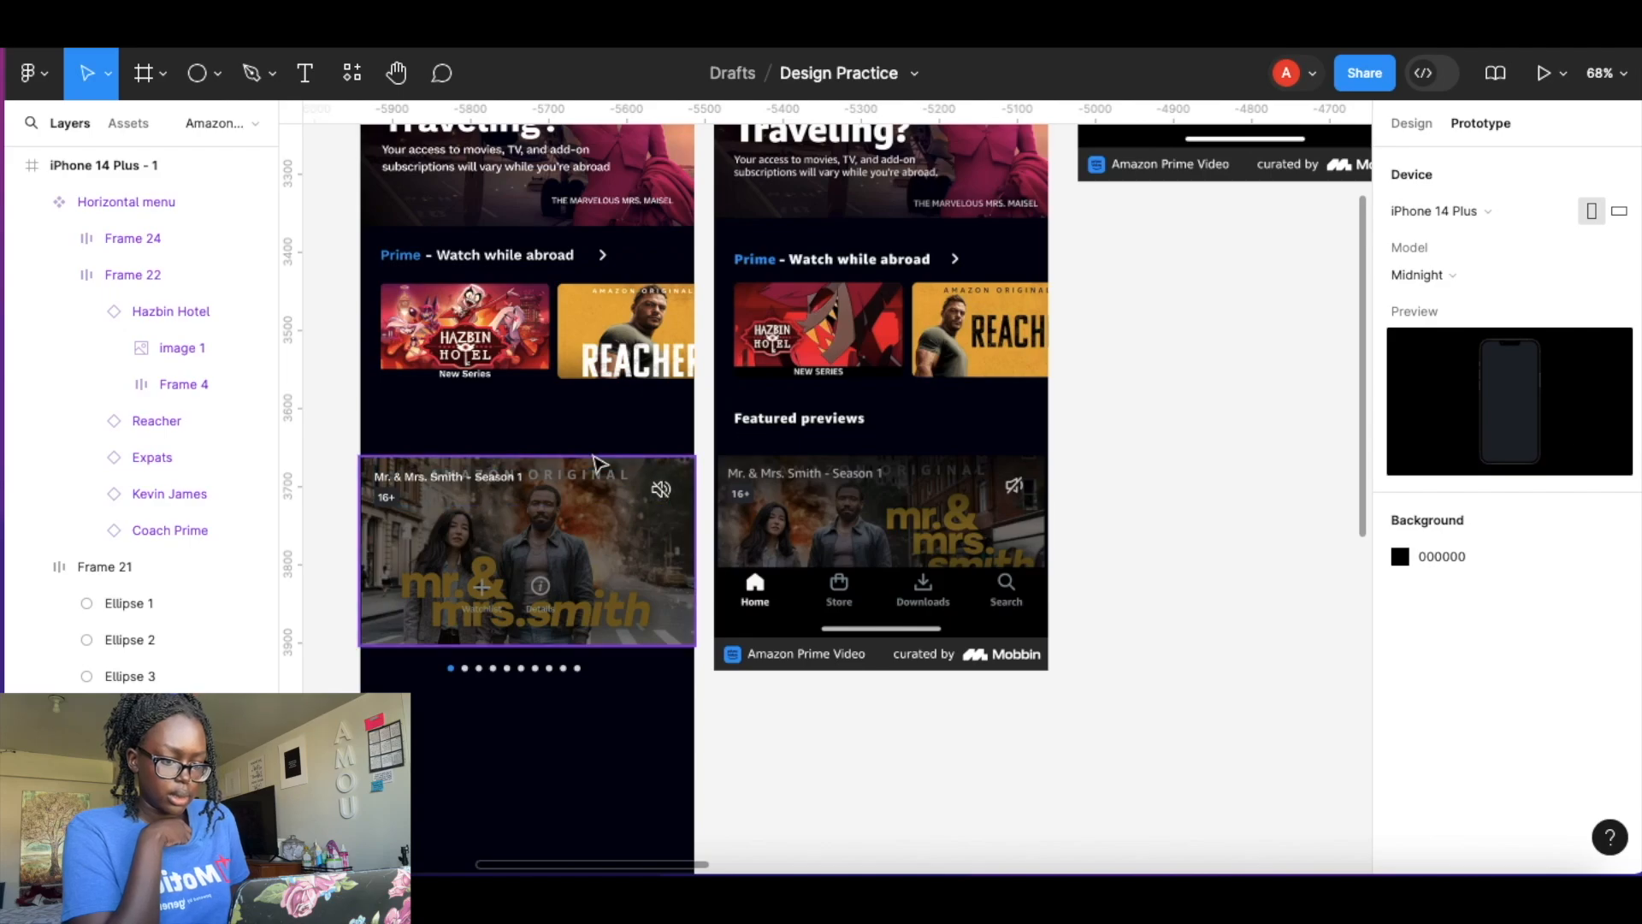
# Open the iPhone 14 Plus - 1 screen in Present mode.
pyautogui.scroll(-5, 628, 503)
pyautogui.scroll(1, 629, 503)
pyautogui.click(129, 166)
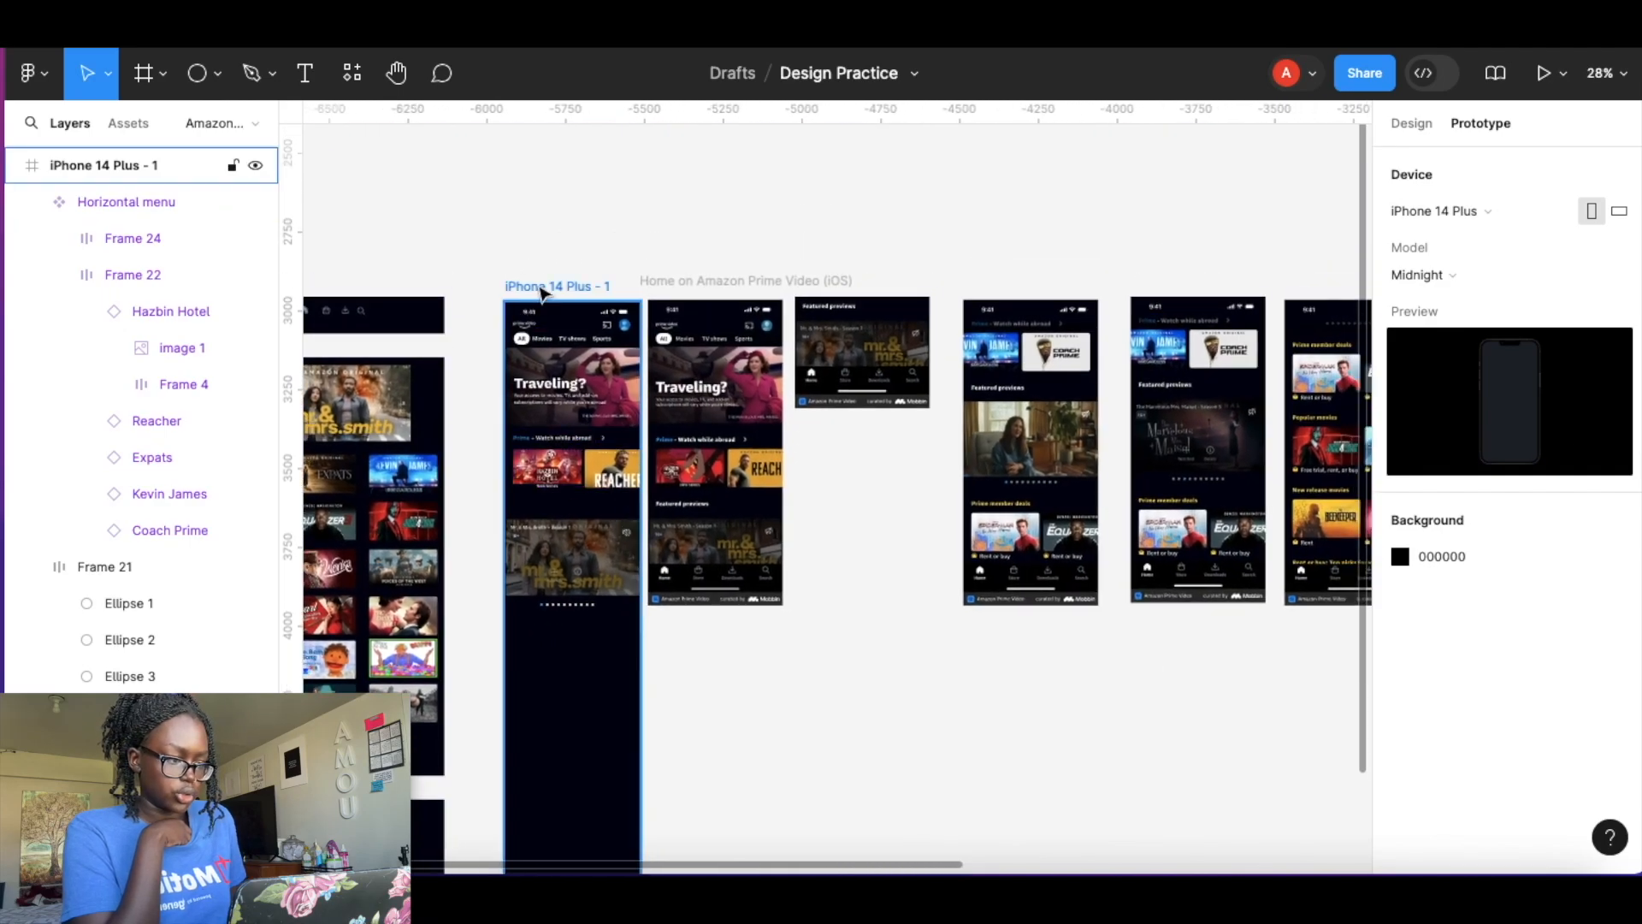
pyautogui.click(1570, 79)
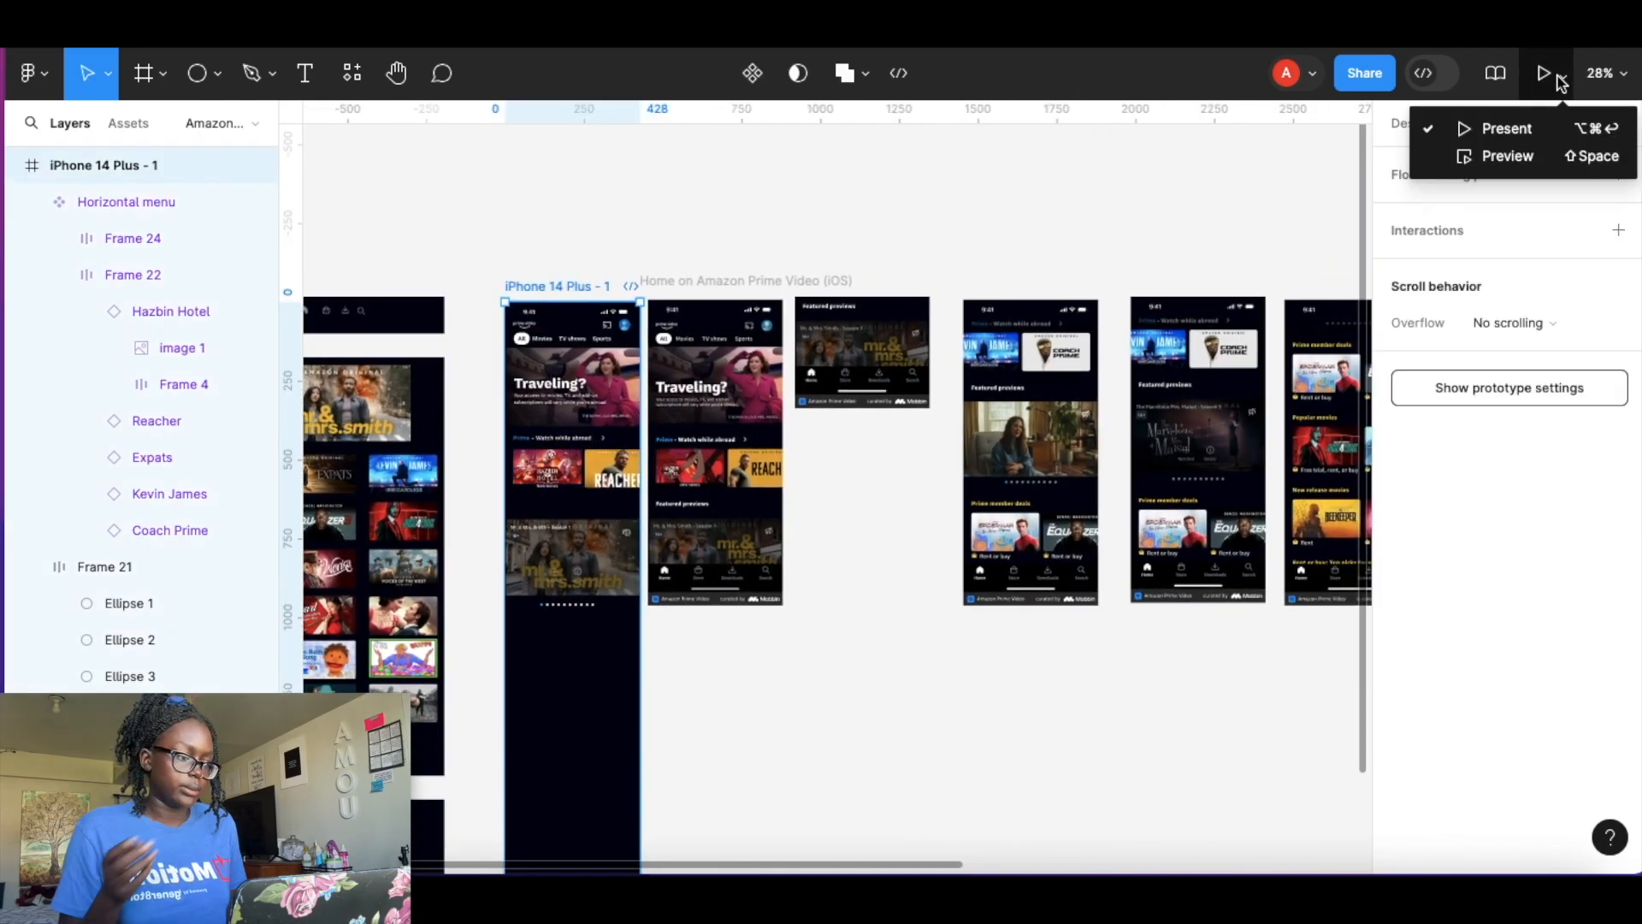
pyautogui.click(1506, 134)
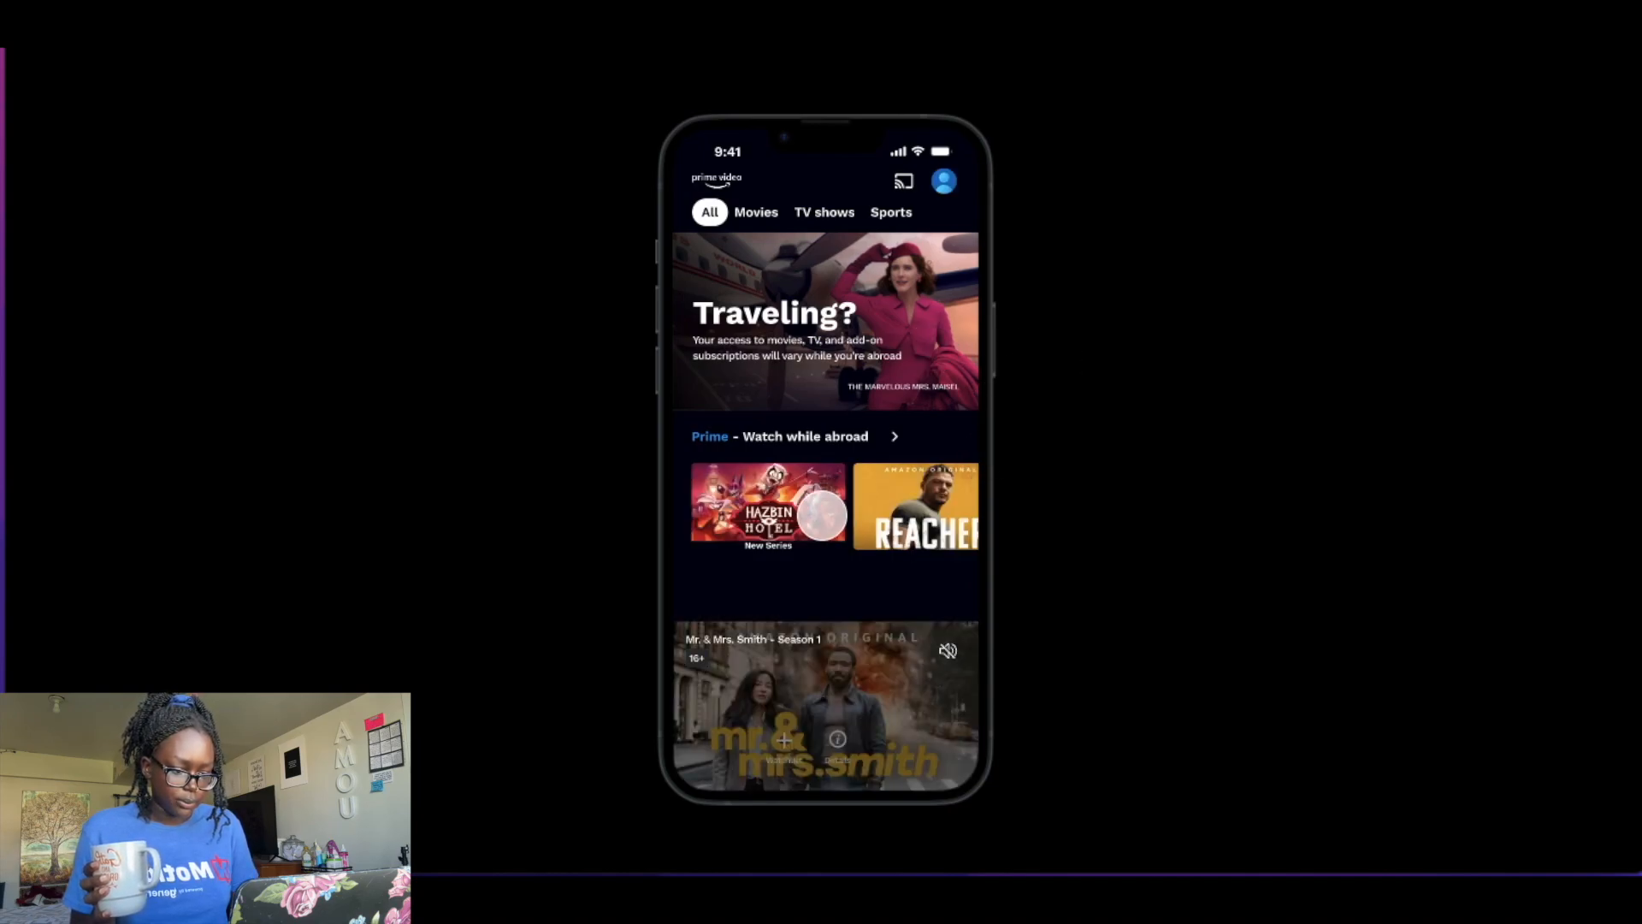
# Scroll the Prime title card carousel sideways in the presented prototype and close the presentation.
pyautogui.moveTo(822, 516); pyautogui.dragTo(733, 516)
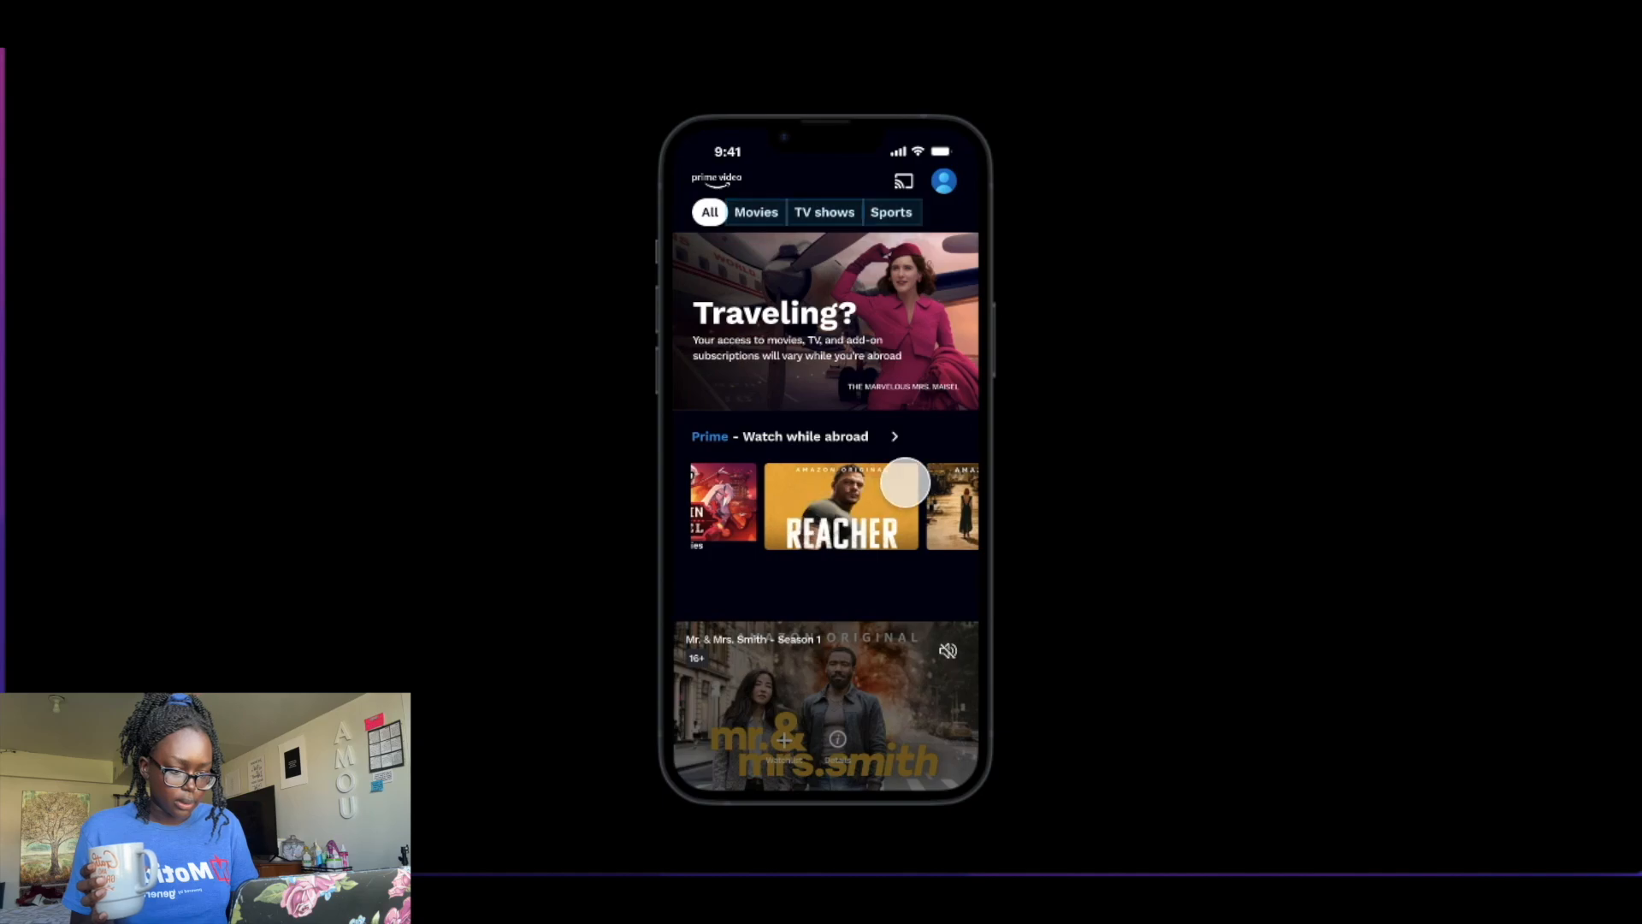
pyautogui.hscroll(4, 881, 503)
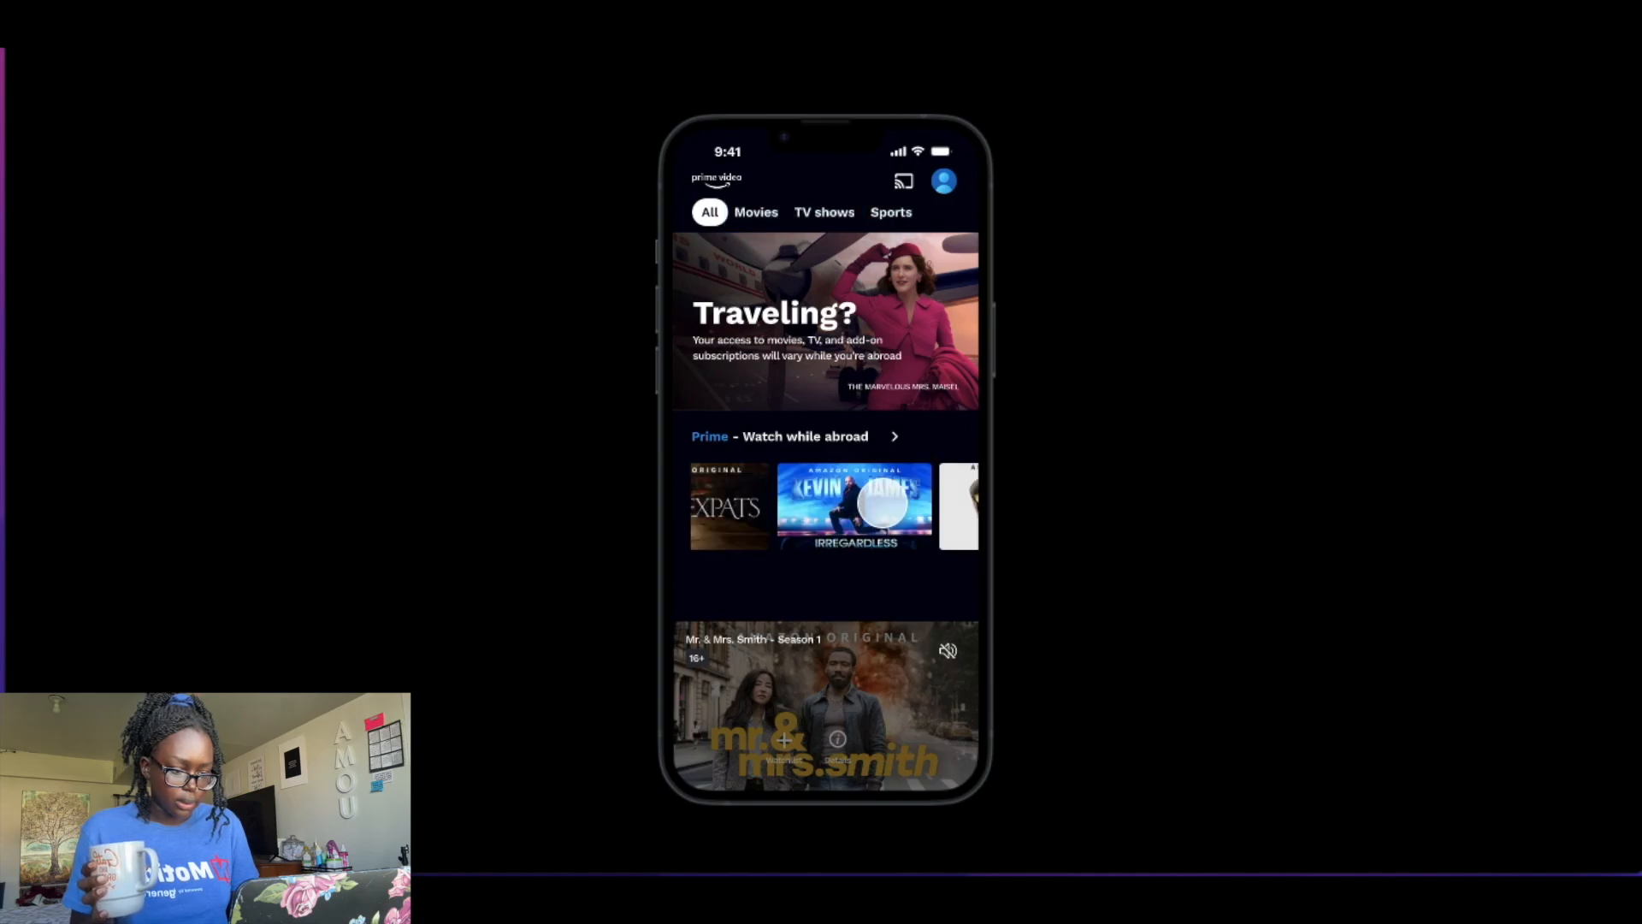
pyautogui.hscroll(1, 881, 503)
pyautogui.hscroll(-5, 882, 503)
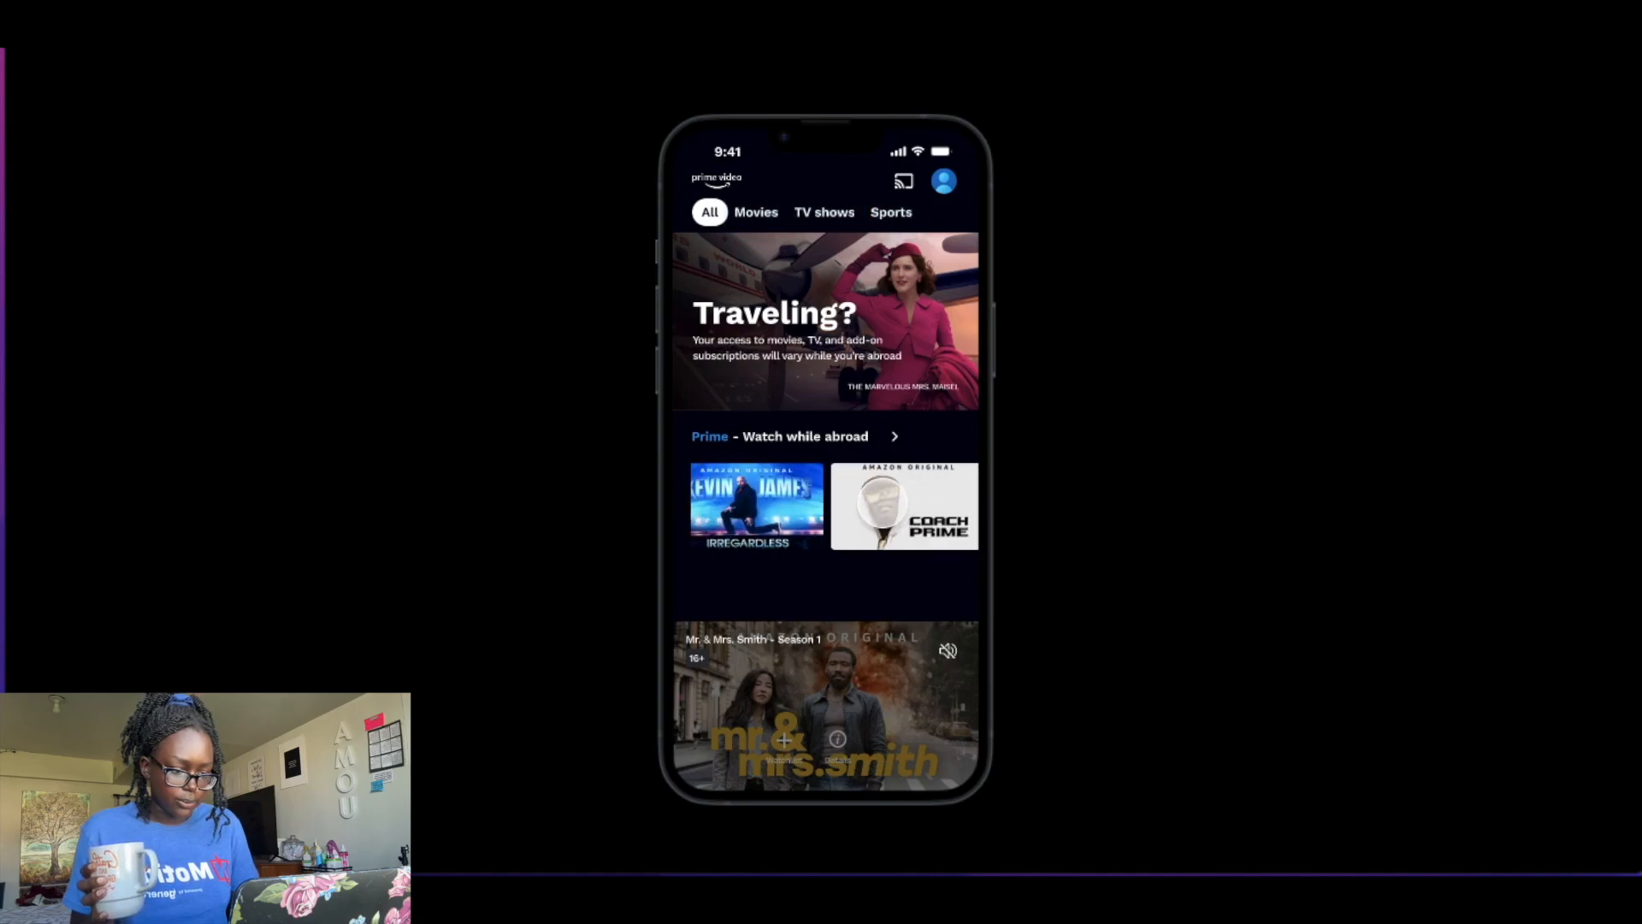
pyautogui.hscroll(5, 882, 503)
pyautogui.hscroll(-5, 881, 503)
pyautogui.hscroll(5, 882, 502)
pyautogui.hscroll(-5, 882, 503)
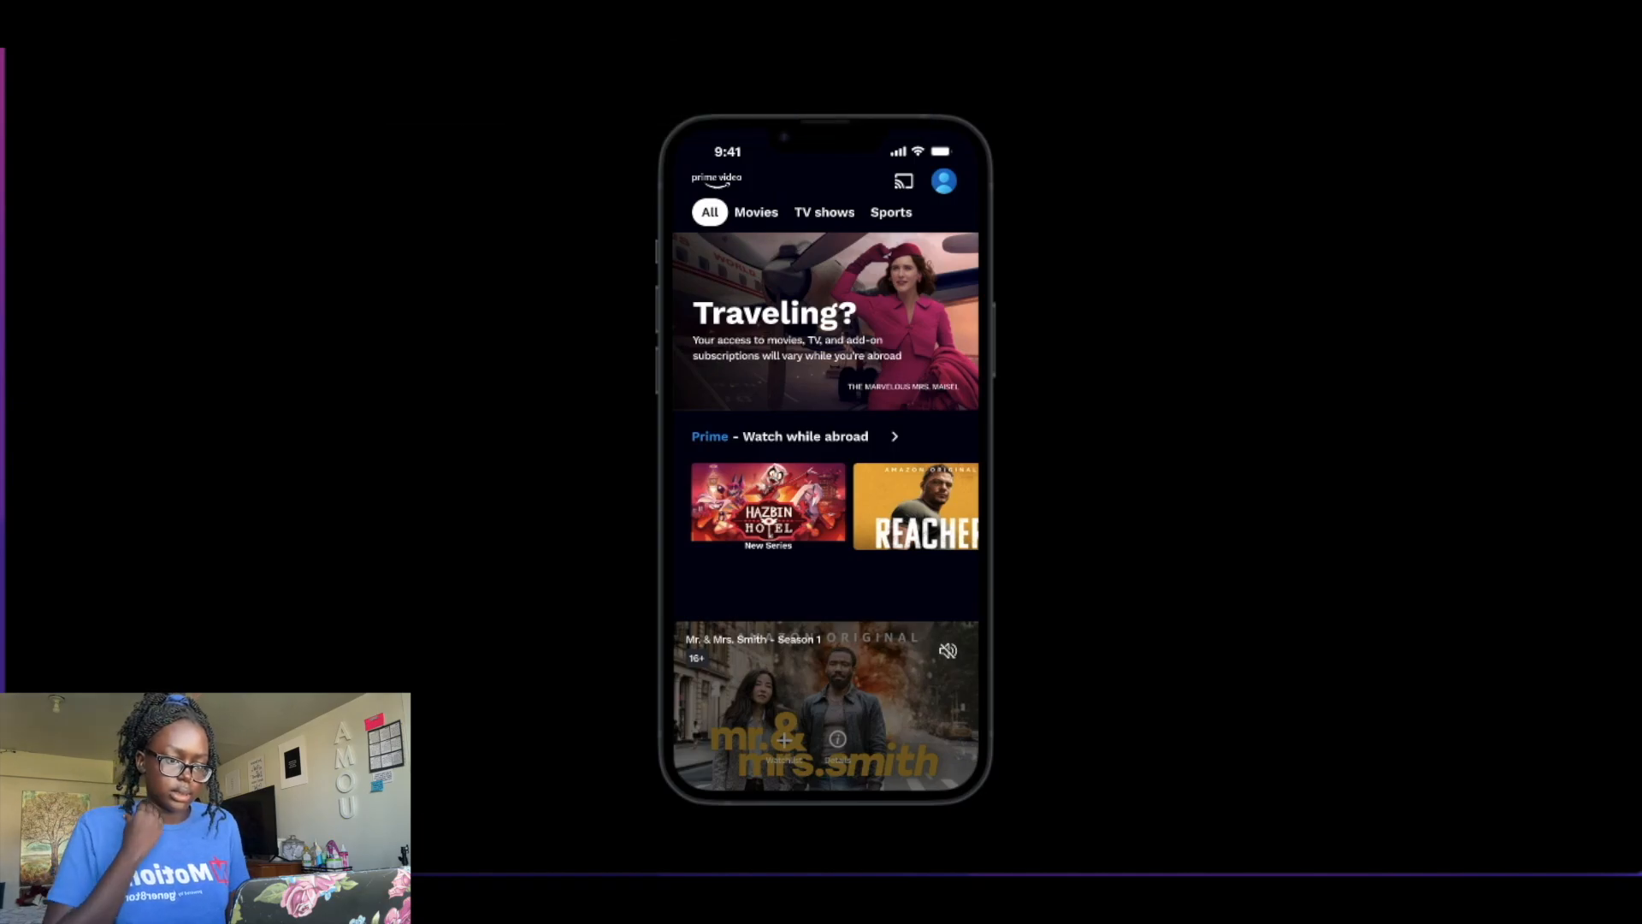
pyautogui.hotkey('ctrl', 'shift', 'Tab')
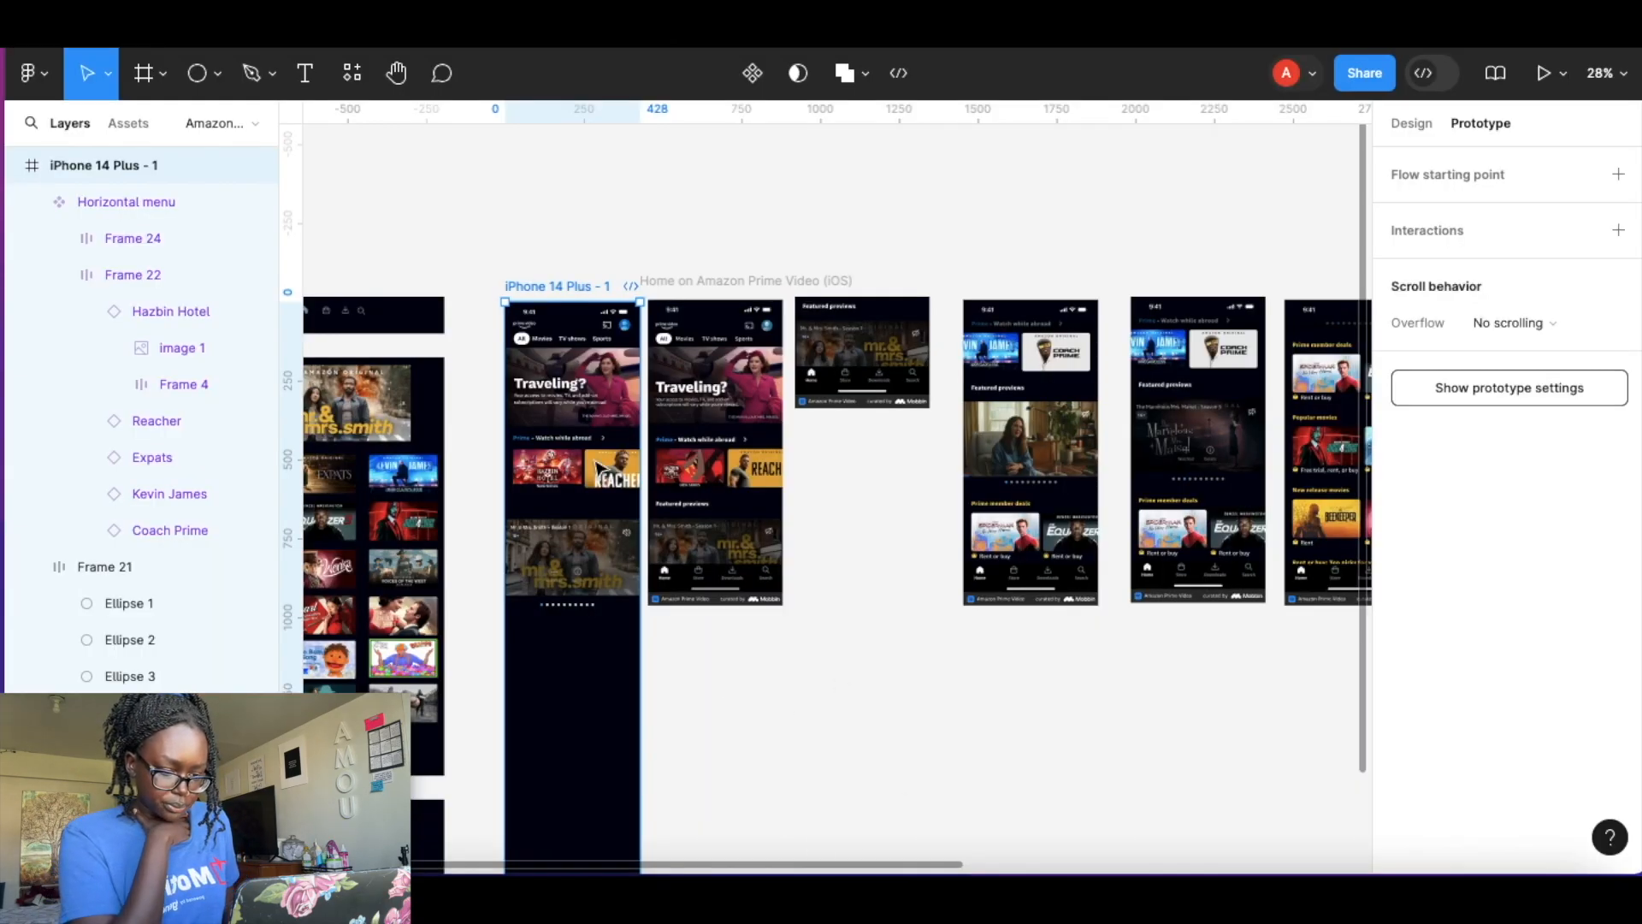
pyautogui.press('Escape')
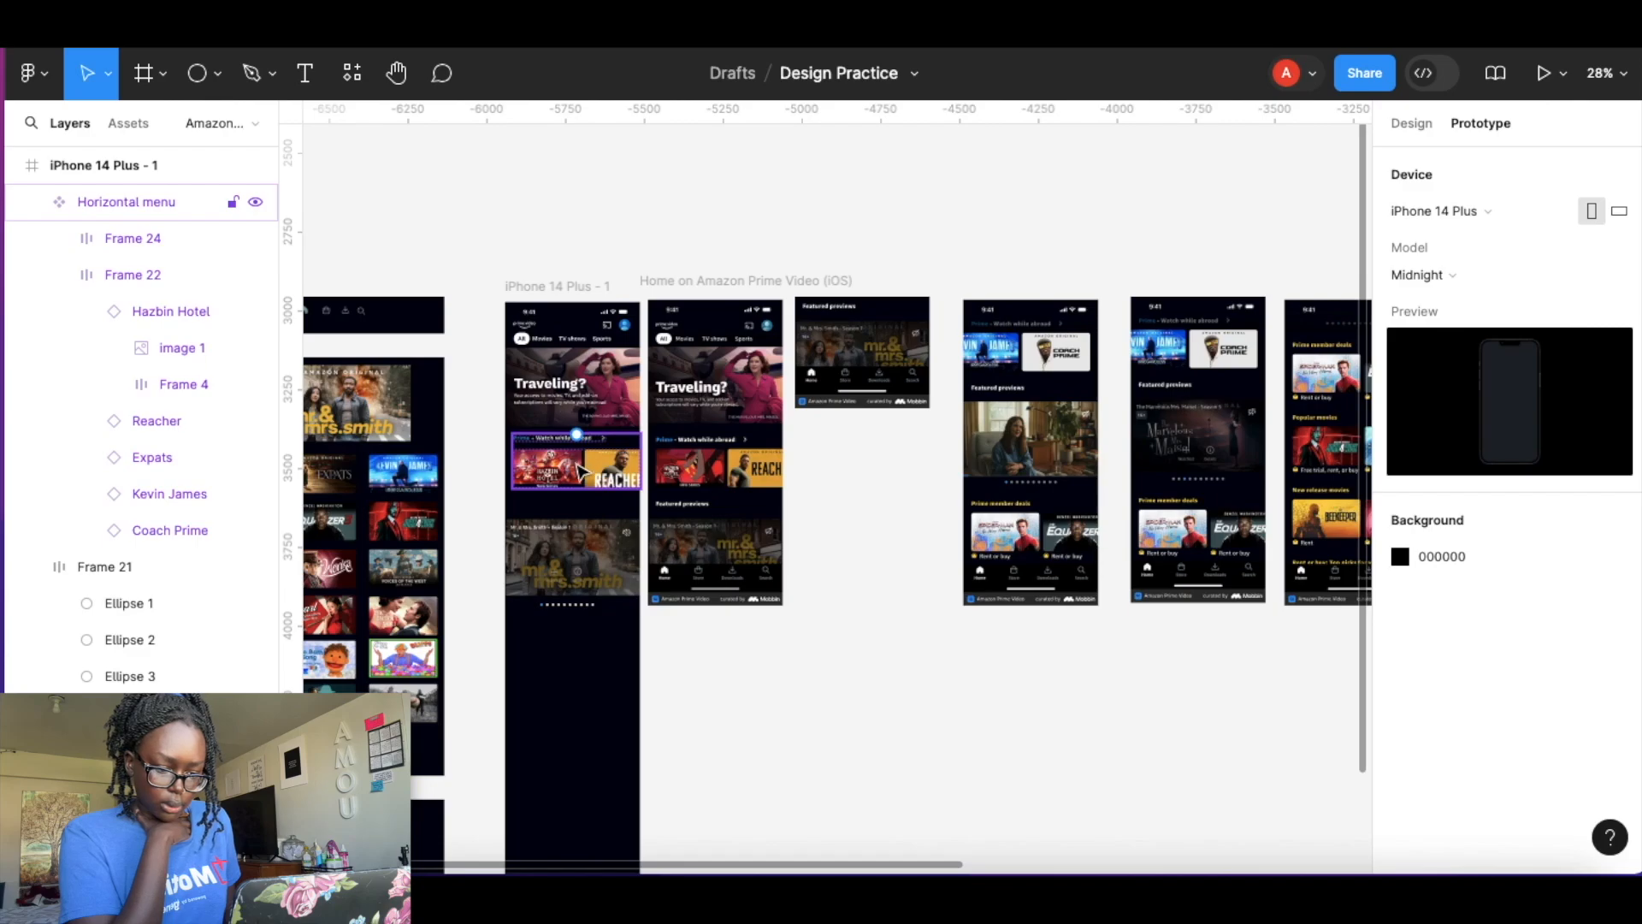
# Duplicate the Horizontal menu component so an instance stays in the home screen.
pyautogui.click(1430, 129)
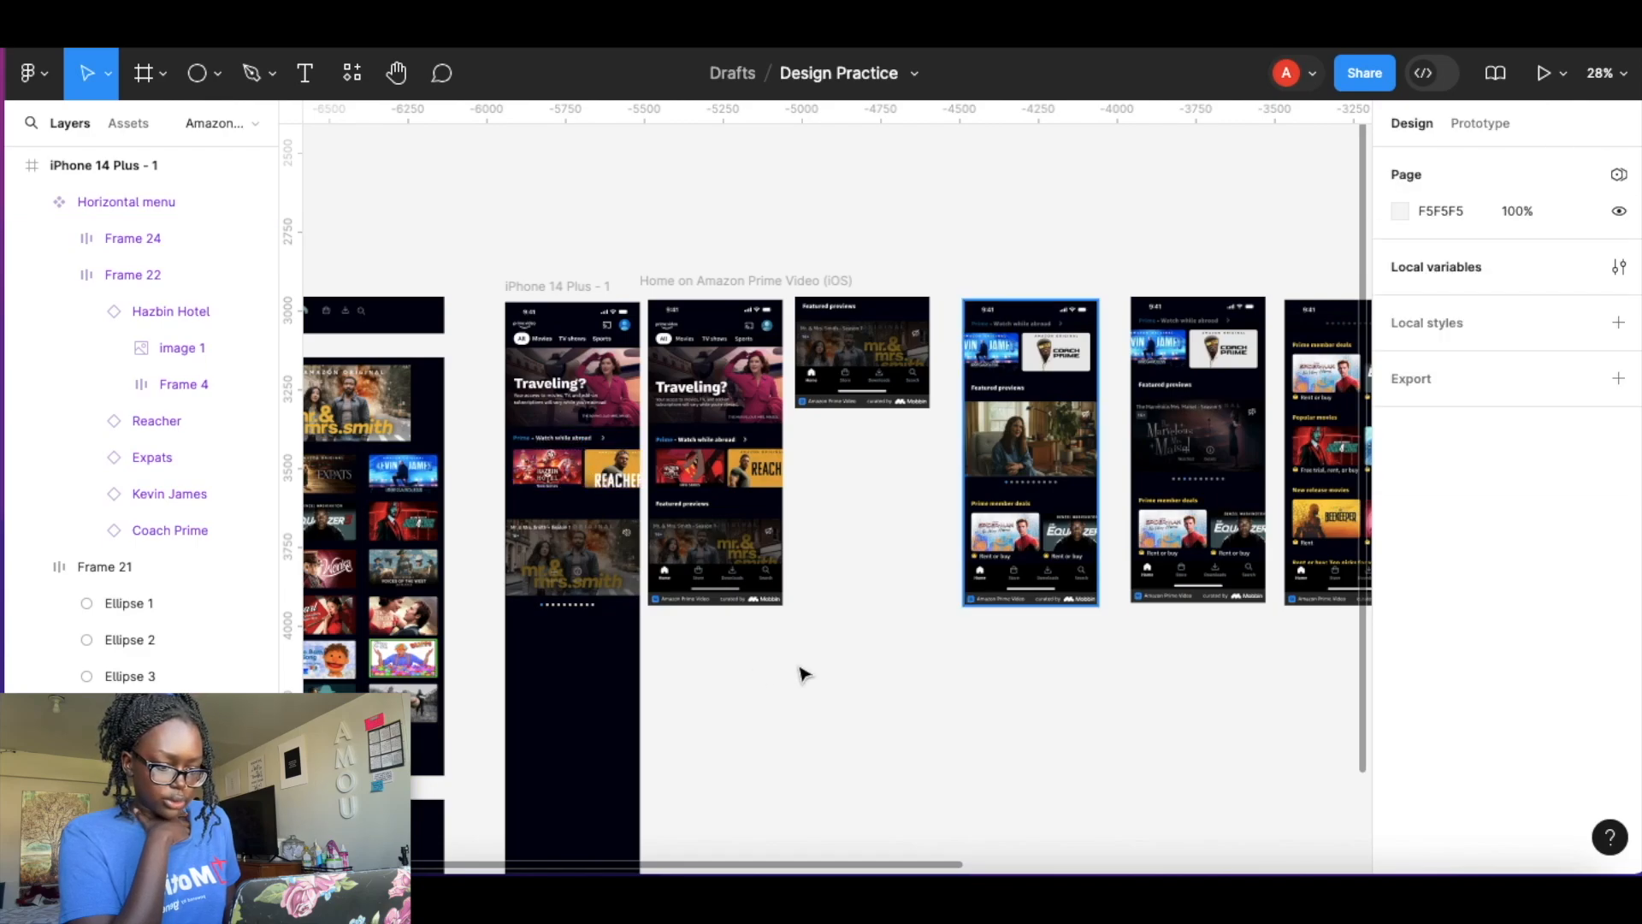
pyautogui.scroll(3, 562, 467)
pyautogui.scroll(3, 562, 466)
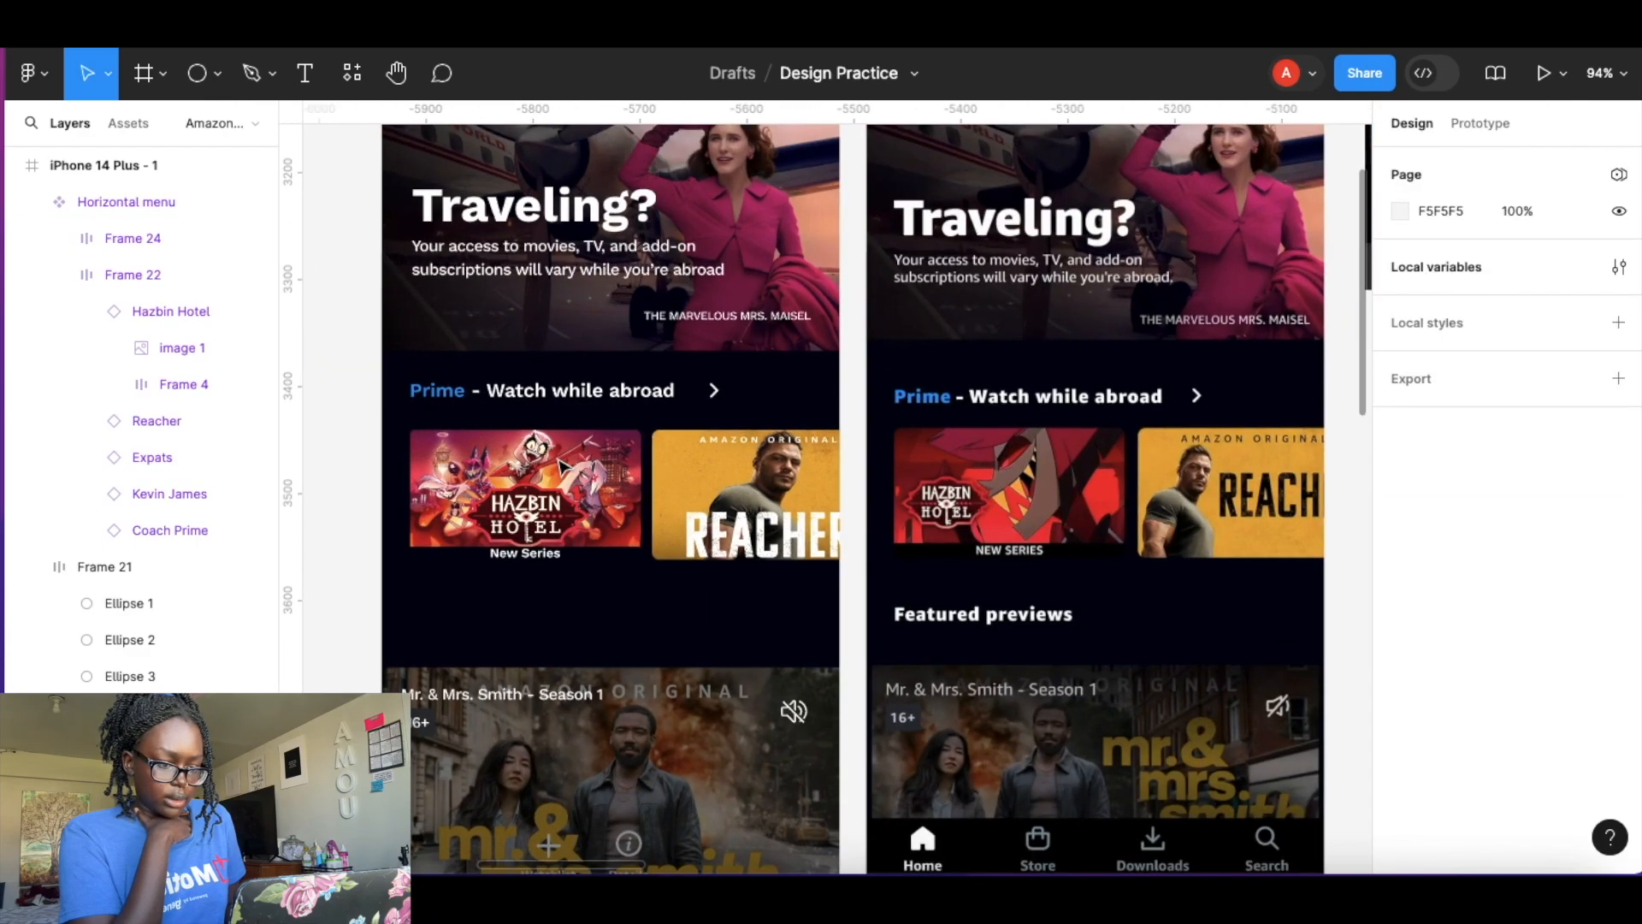
pyautogui.scroll(-3, 599, 385)
pyautogui.click(652, 312)
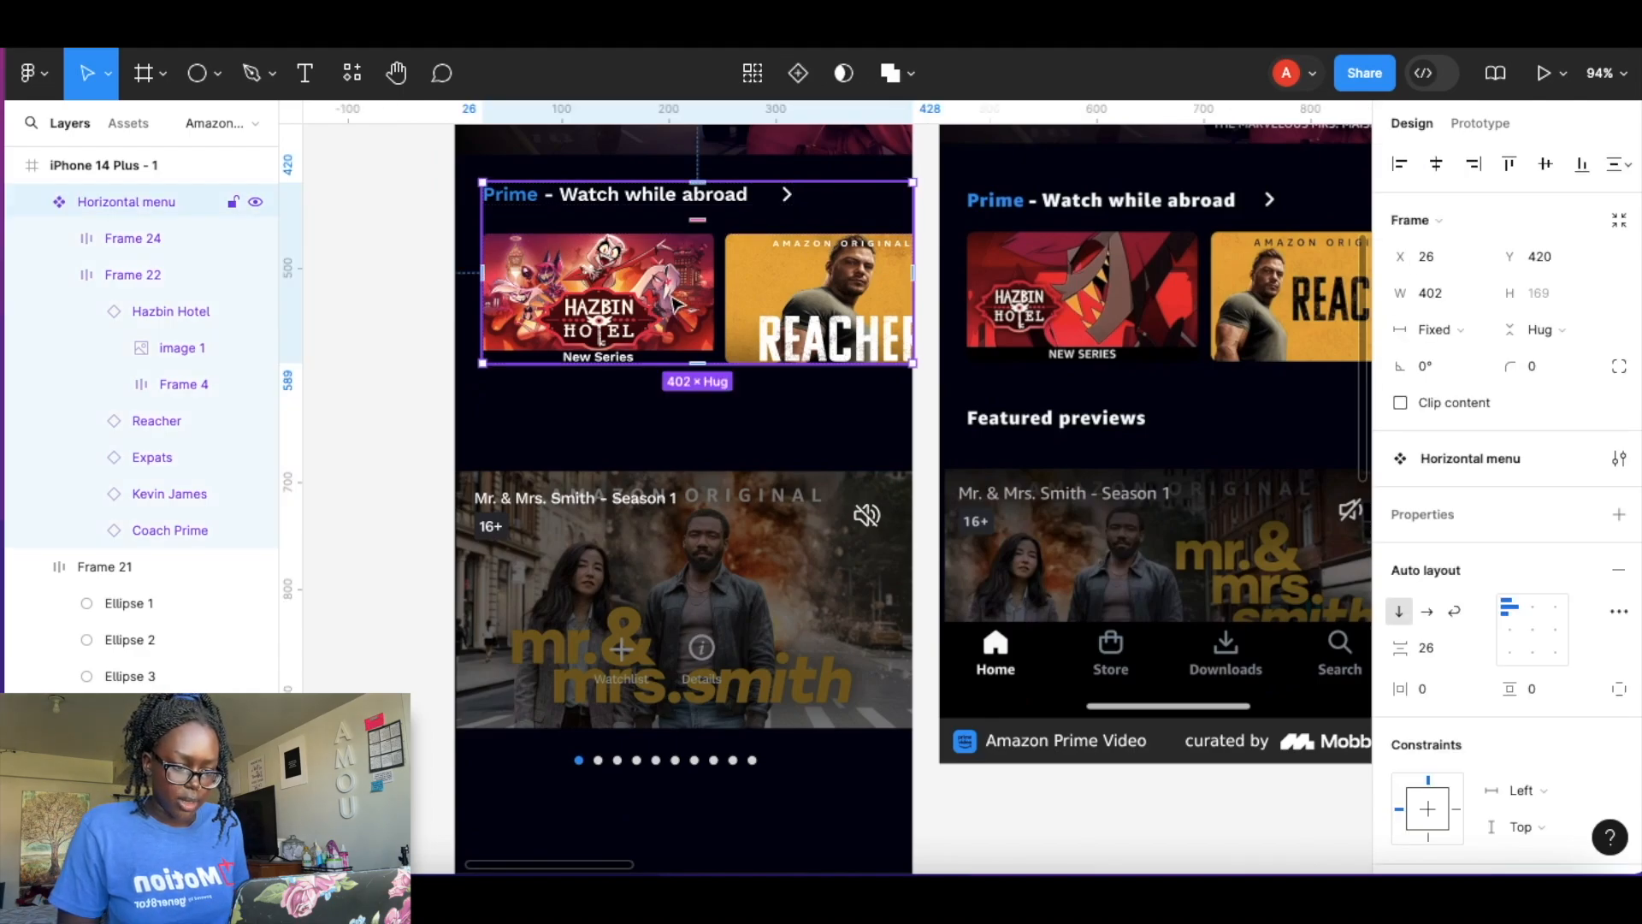
pyautogui.moveTo(666, 302)
pyautogui.mouseDown()
pyautogui.moveTo(663, 511)
pyautogui.moveTo(670, 305)
pyautogui.mouseUp()
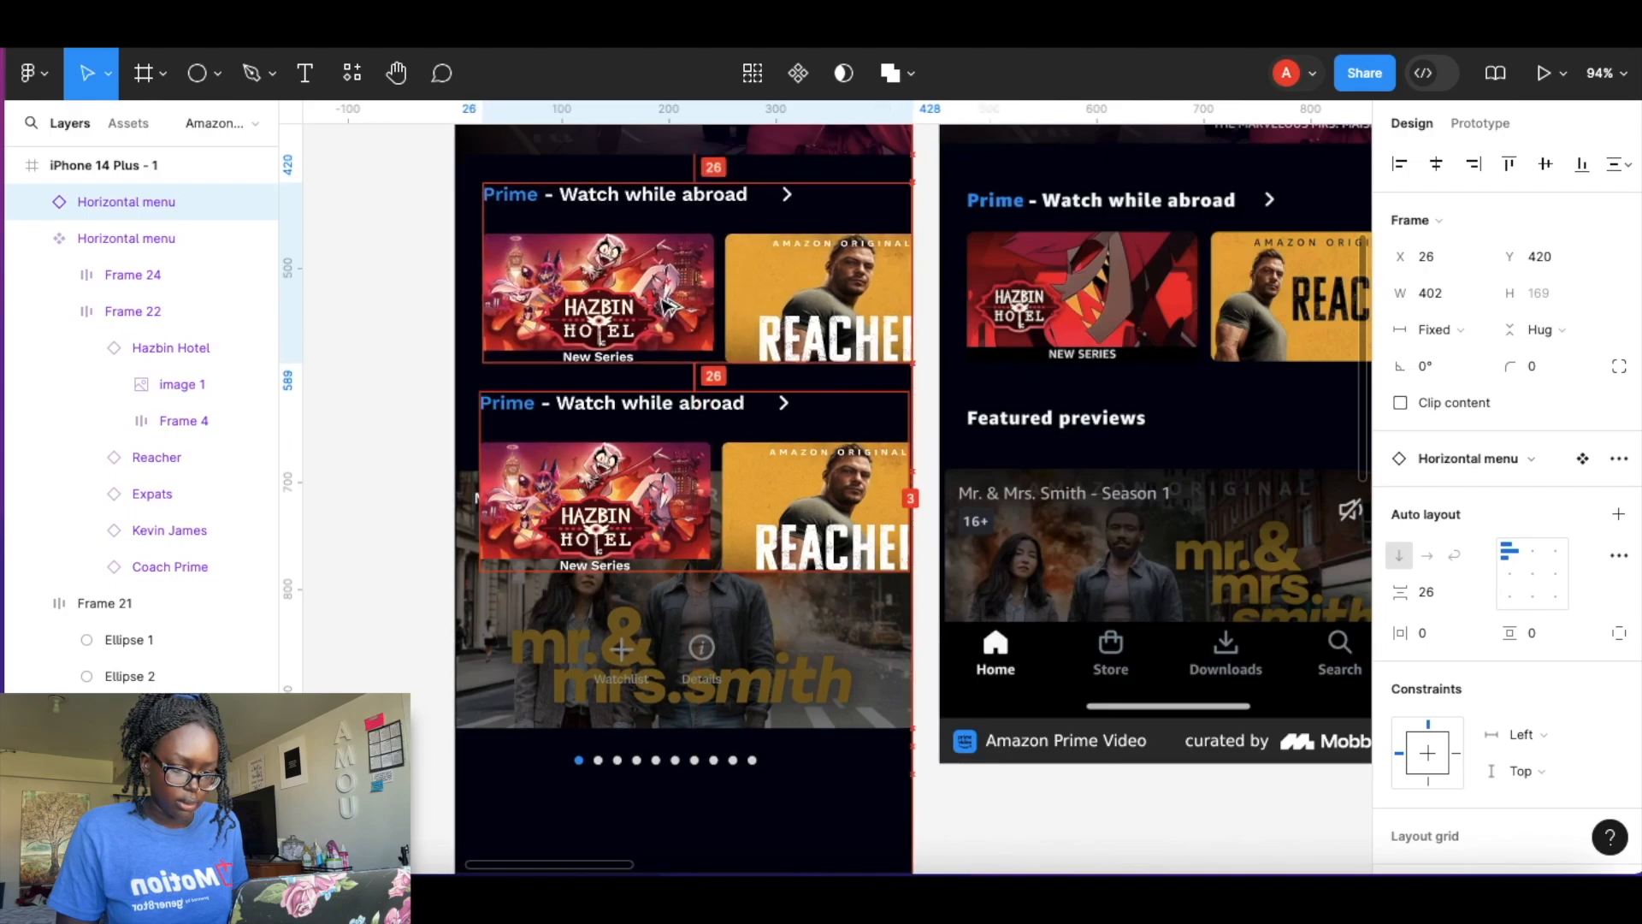
pyautogui.click(659, 489)
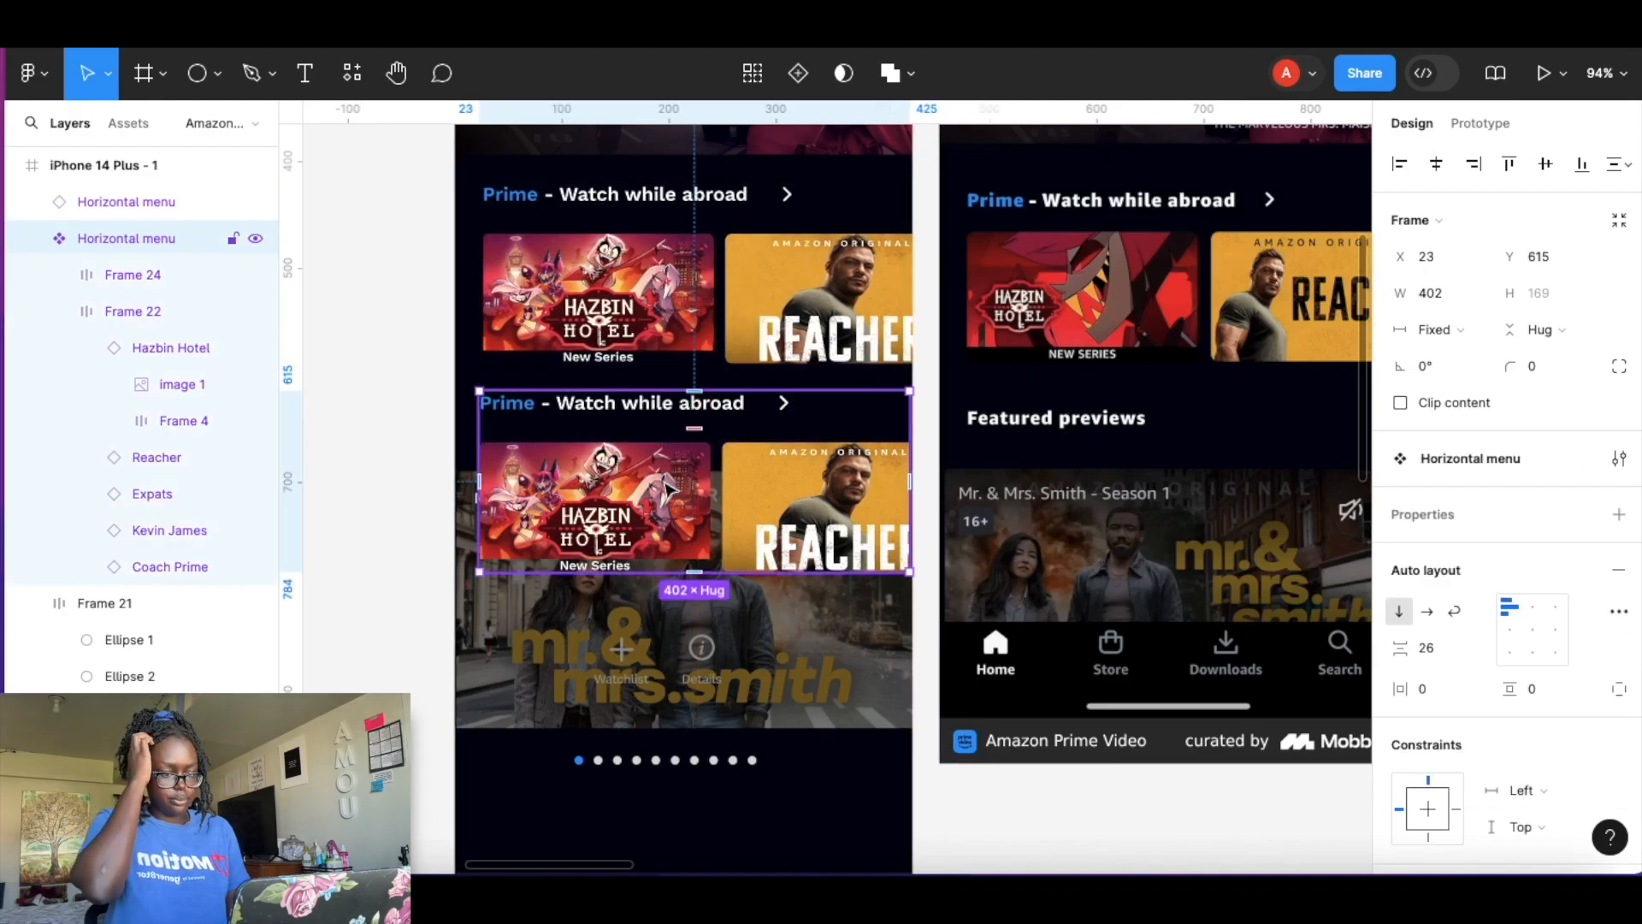
# Move the Horizontal menu main component into the Components frame.
pyautogui.scroll(-5, 666, 487)
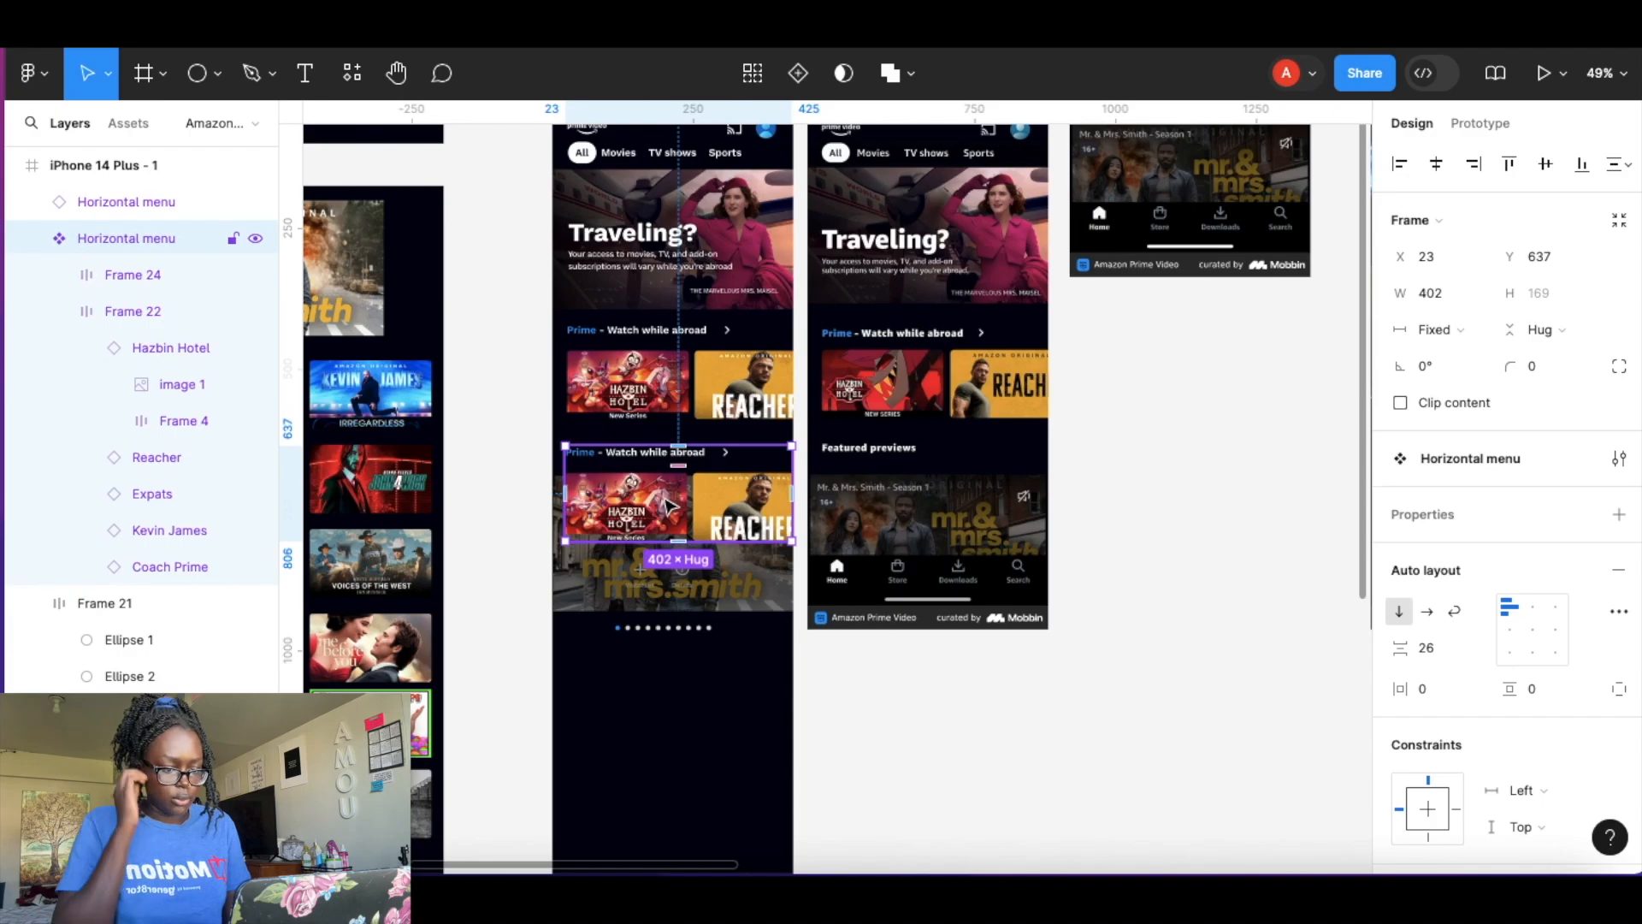
pyautogui.scroll(-6, 667, 503)
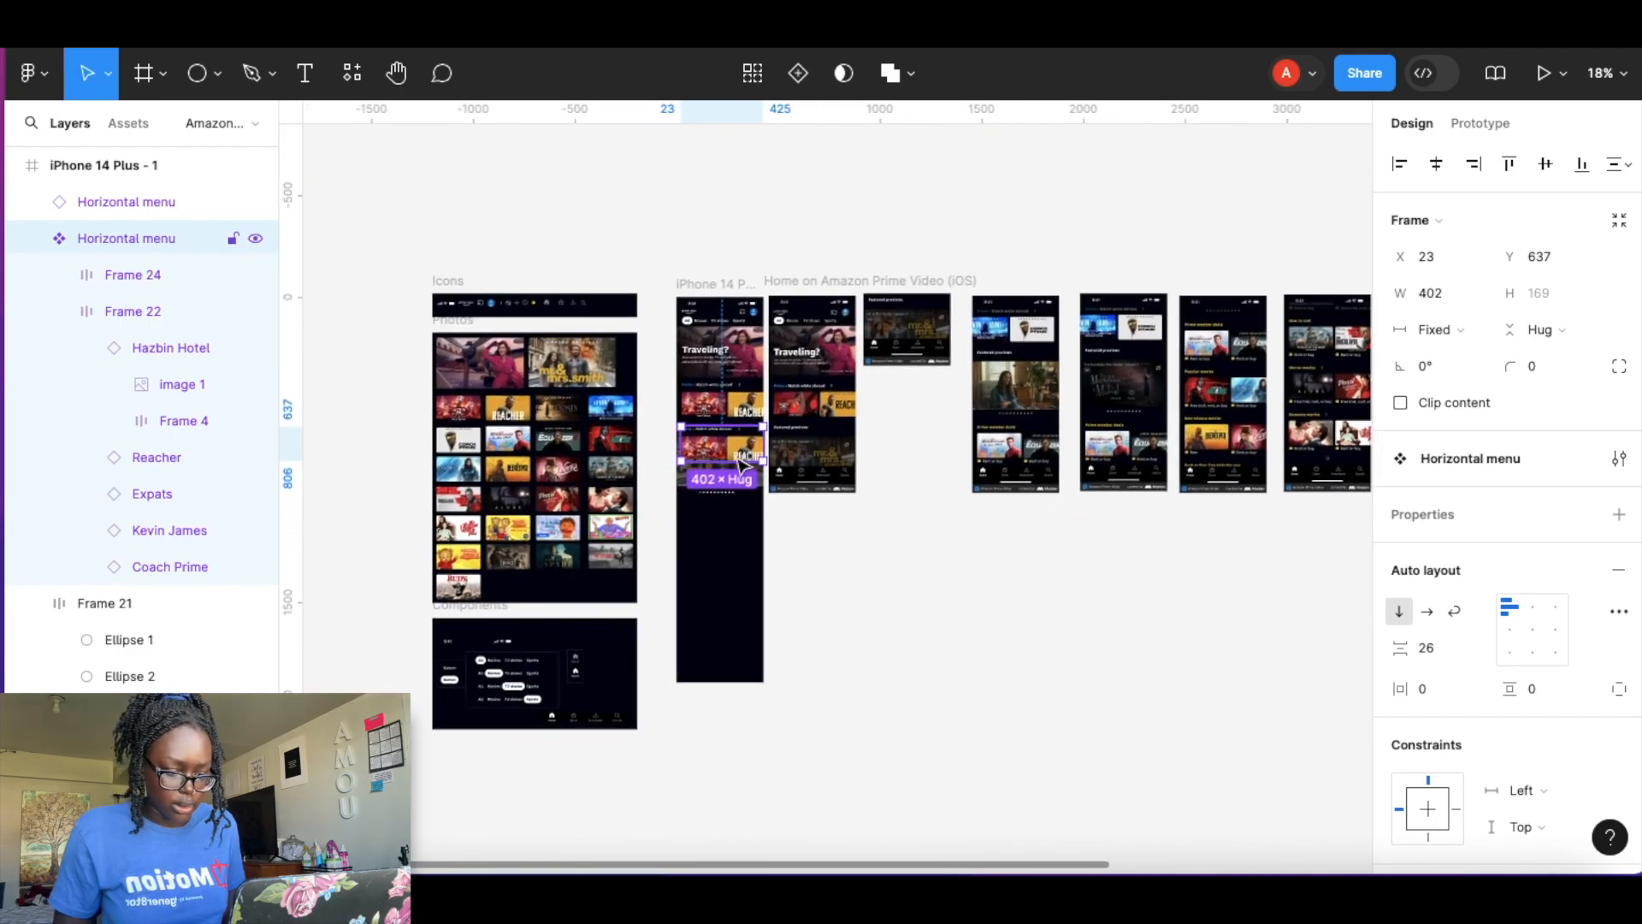
pyautogui.moveTo(736, 449); pyautogui.dragTo(606, 695)
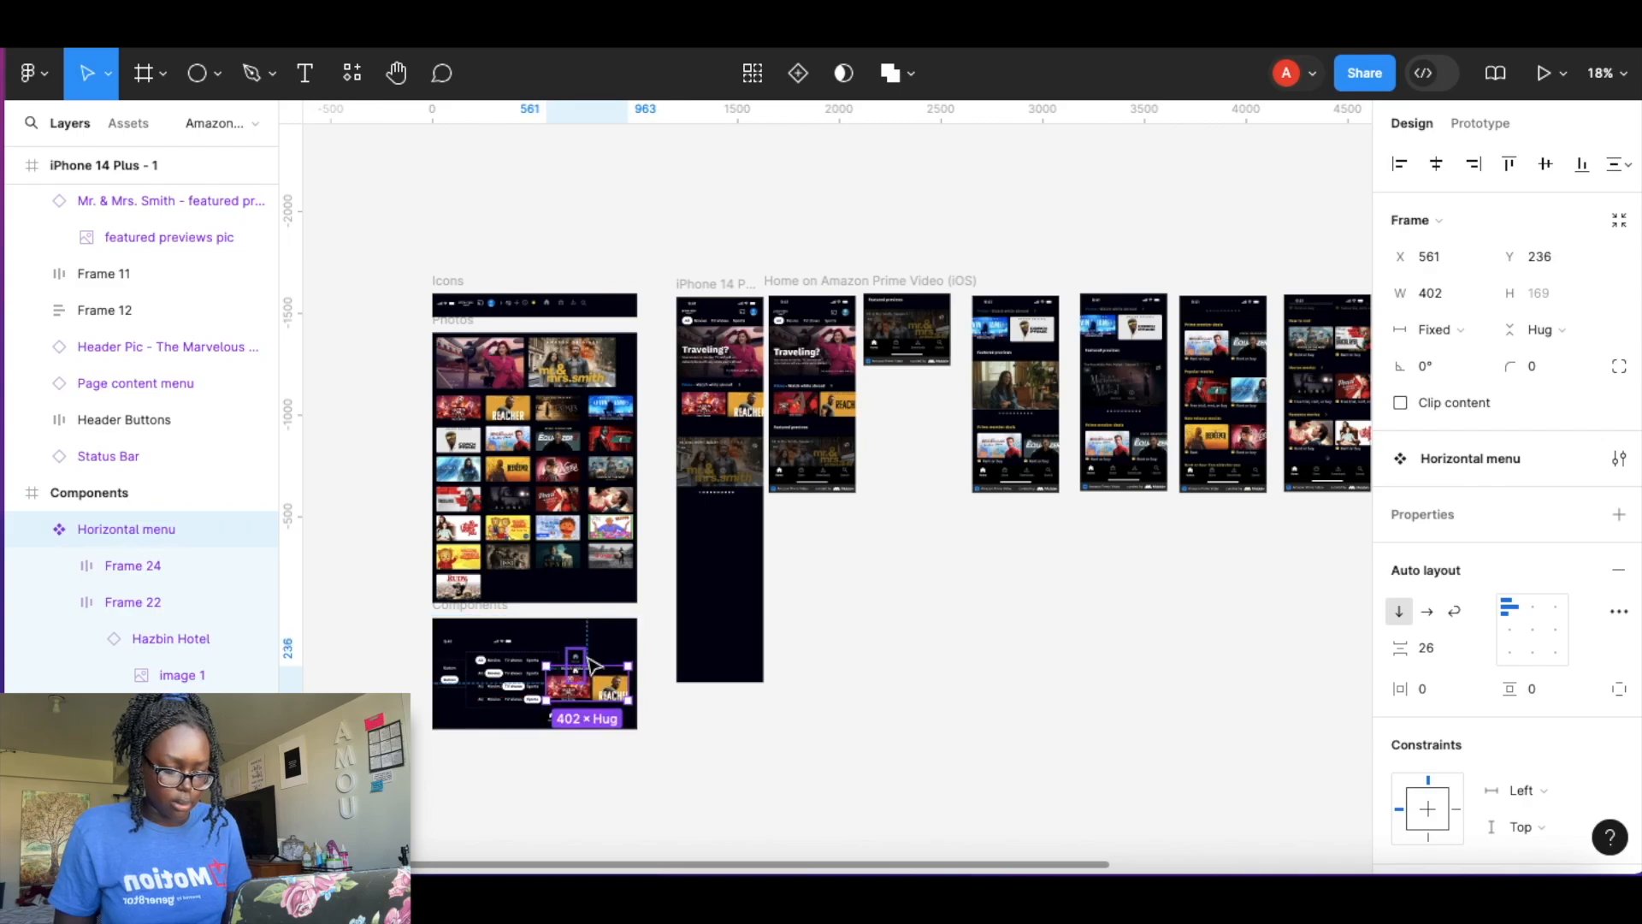
# Enlarge the Components frame and place the Horizontal menu component below the other components.
pyautogui.scroll(5, 590, 665)
pyautogui.scroll(-3, 590, 664)
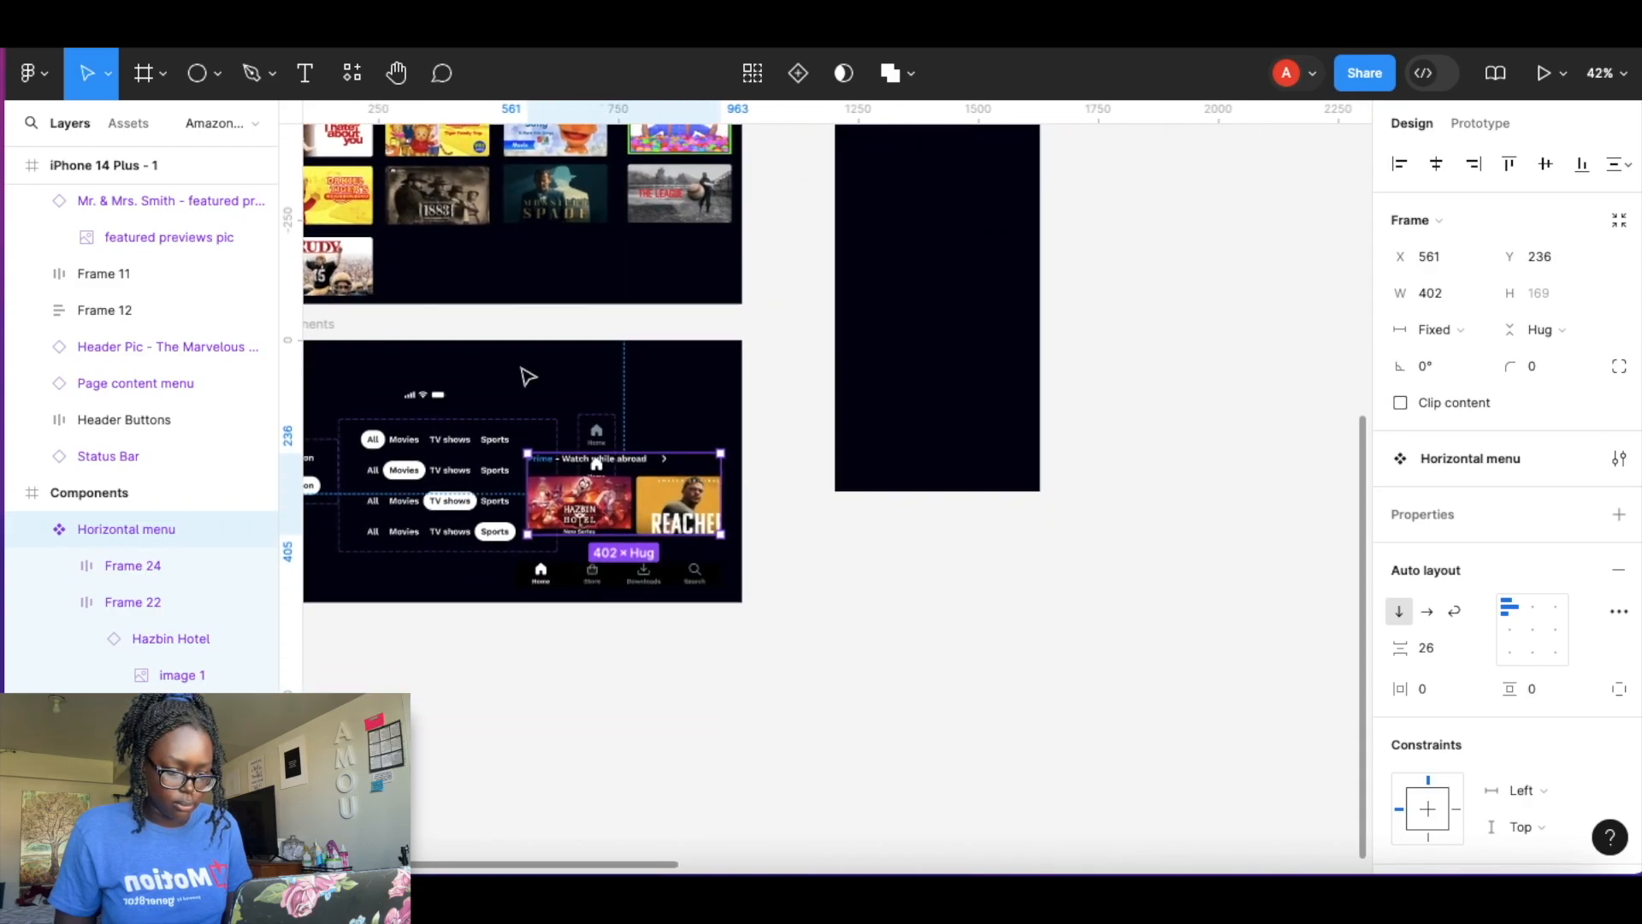
pyautogui.click(529, 376)
pyautogui.hscroll(-2, 526, 374)
pyautogui.click(410, 301)
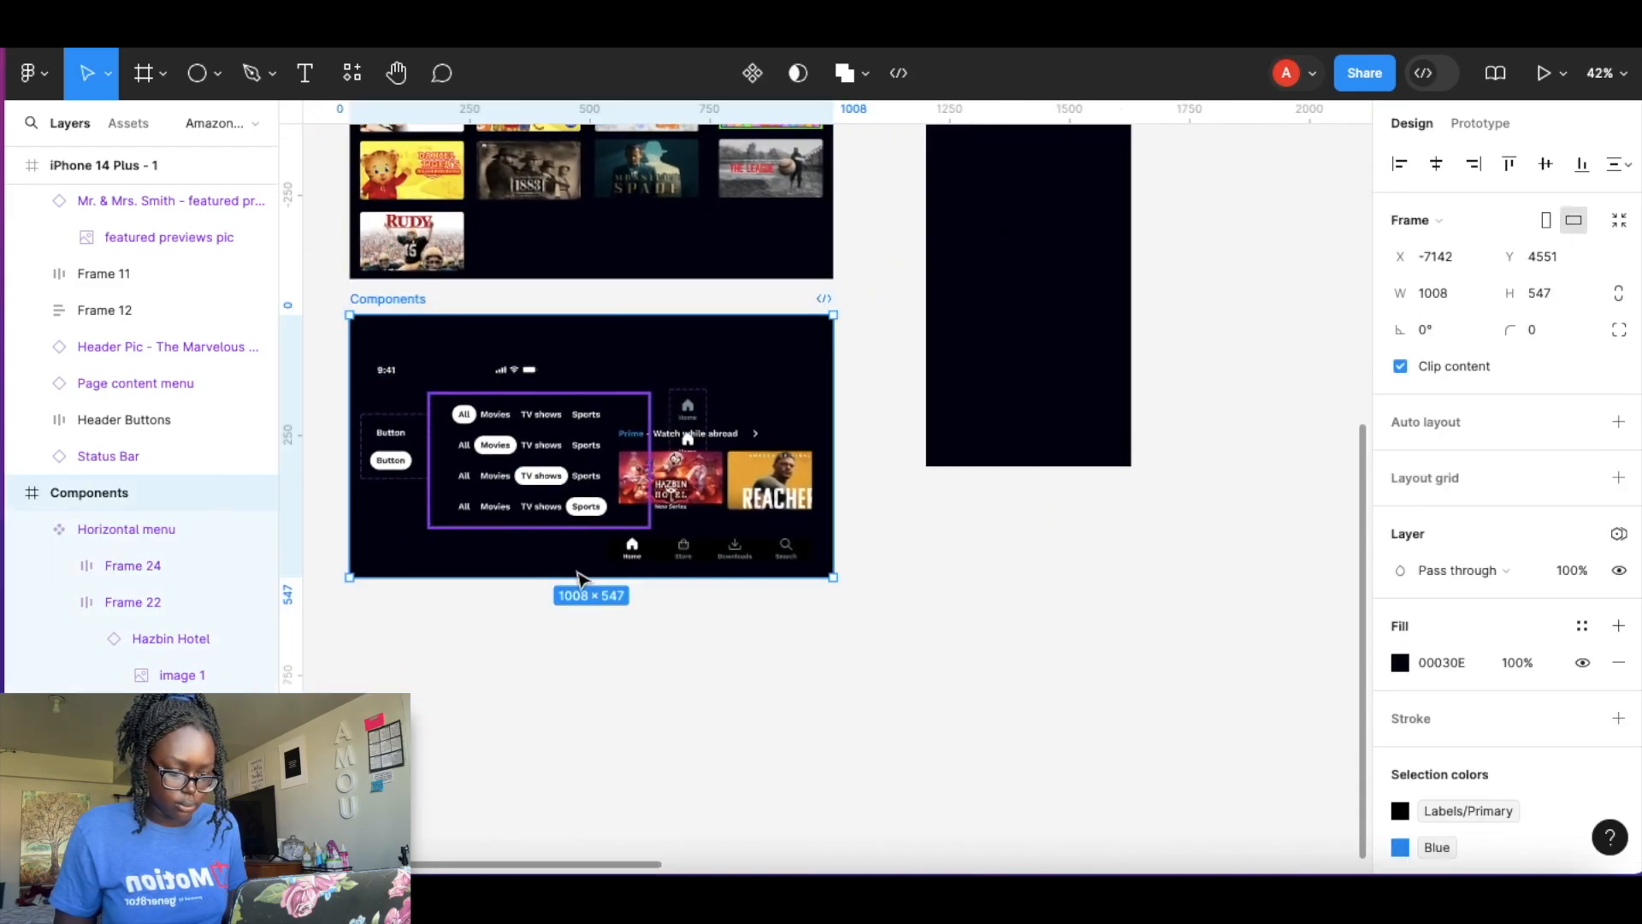
pyautogui.moveTo(584, 578); pyautogui.dragTo(583, 715)
pyautogui.moveTo(753, 476); pyautogui.dragTo(504, 625)
pyautogui.click(838, 635)
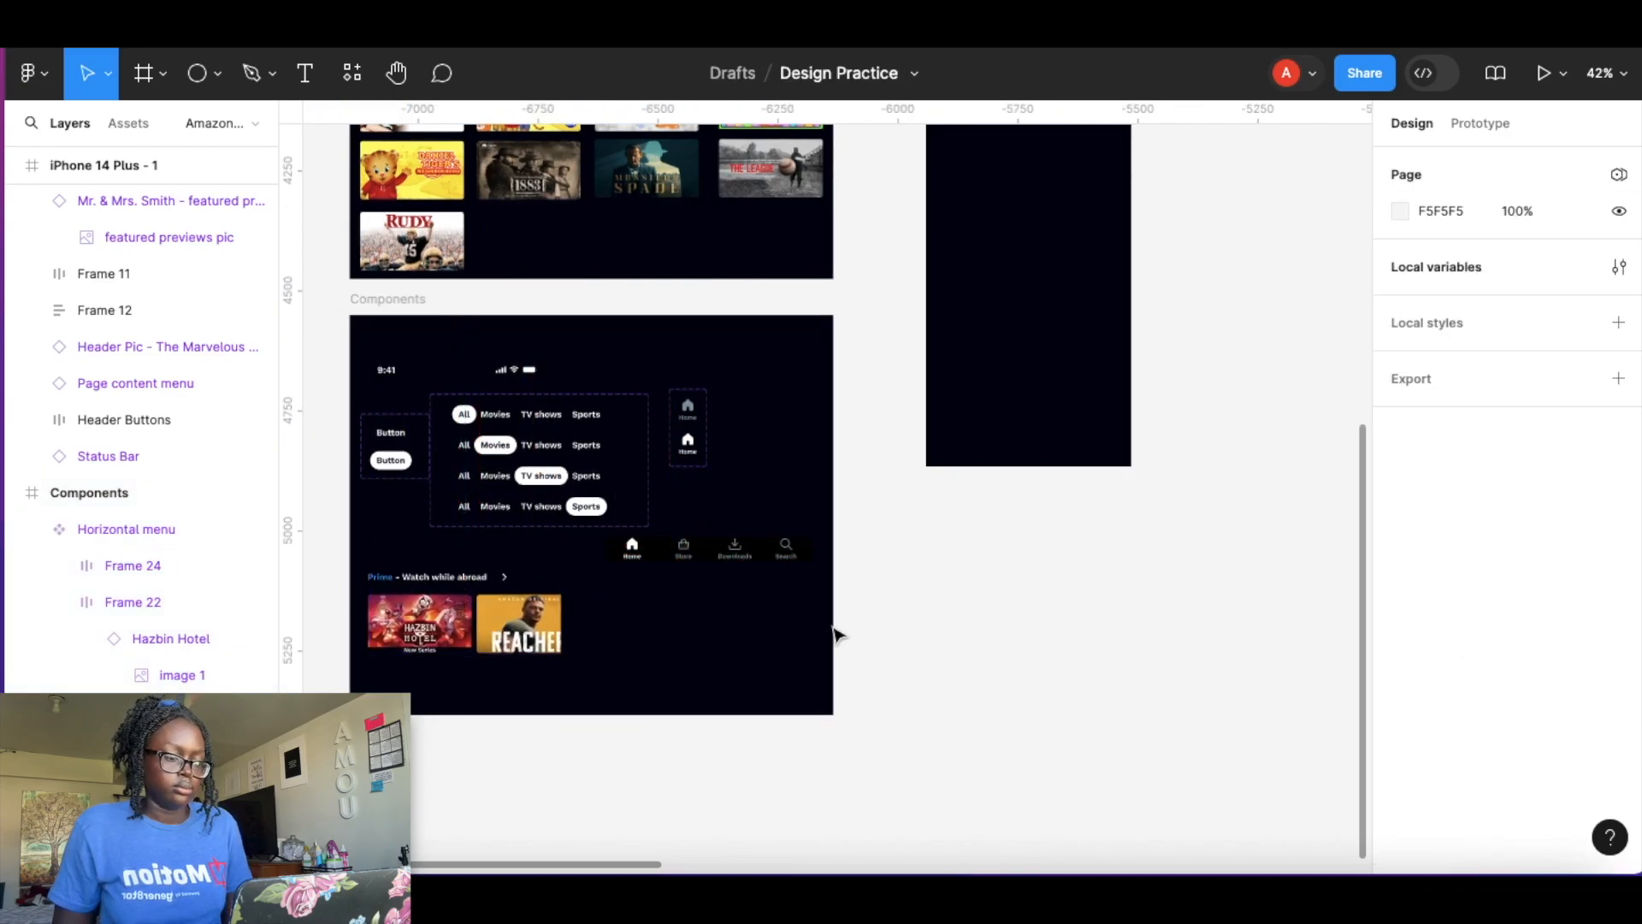
pyautogui.scroll(-6, 1005, 383)
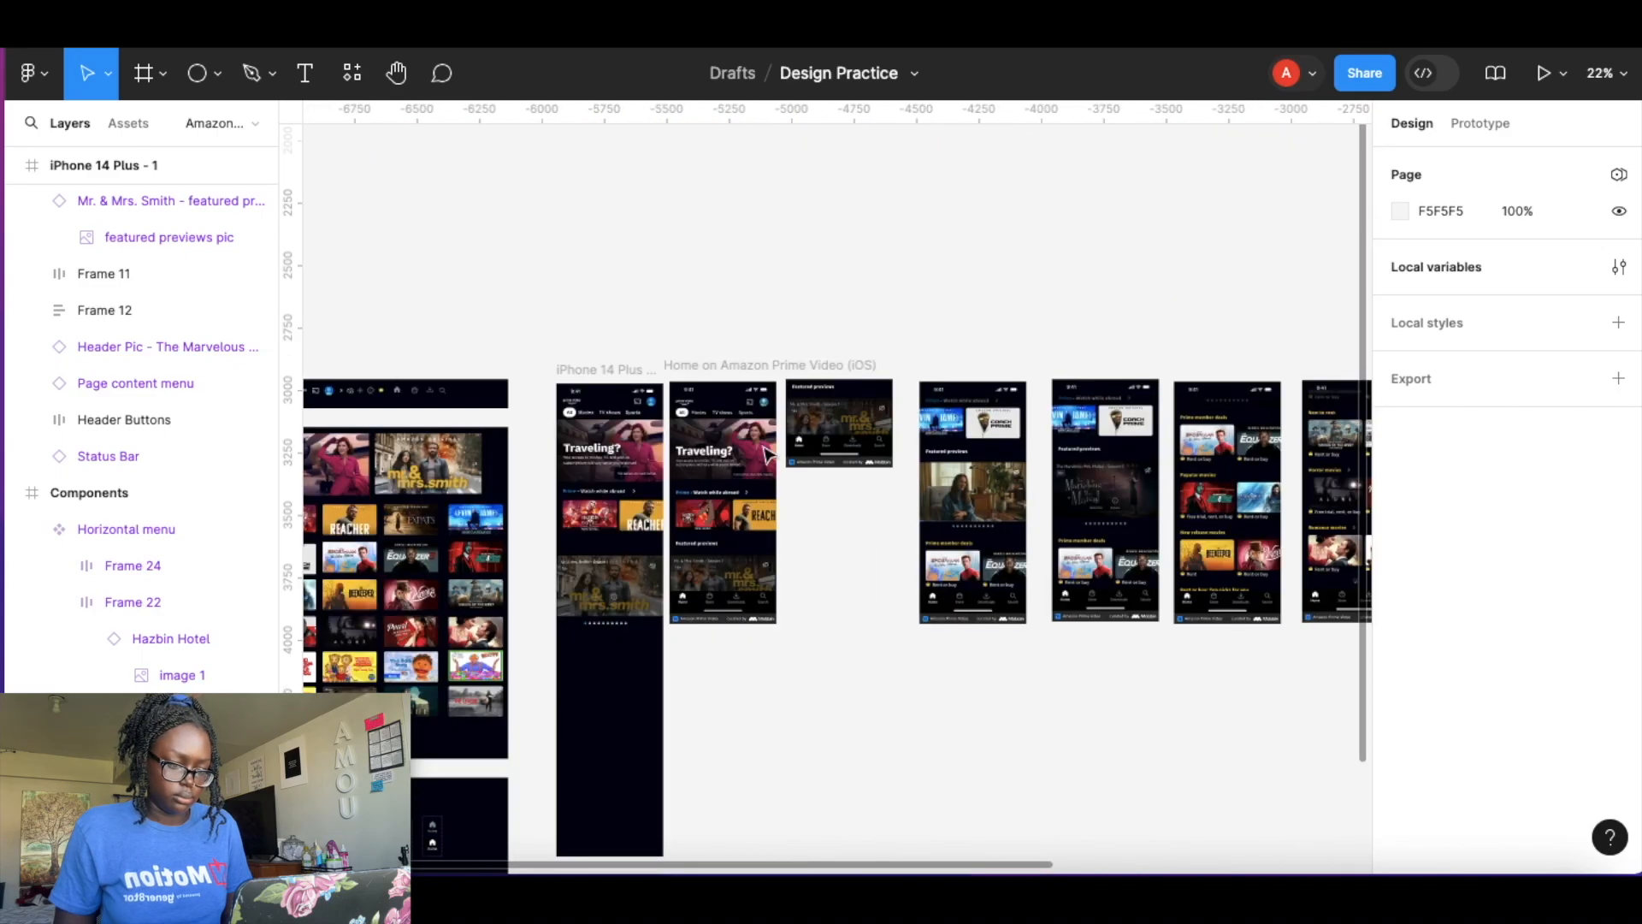
# Move the cropped Featured previews reference screenshot aside, away from the reference screens beside the home screen.
pyautogui.scroll(5, 623, 489)
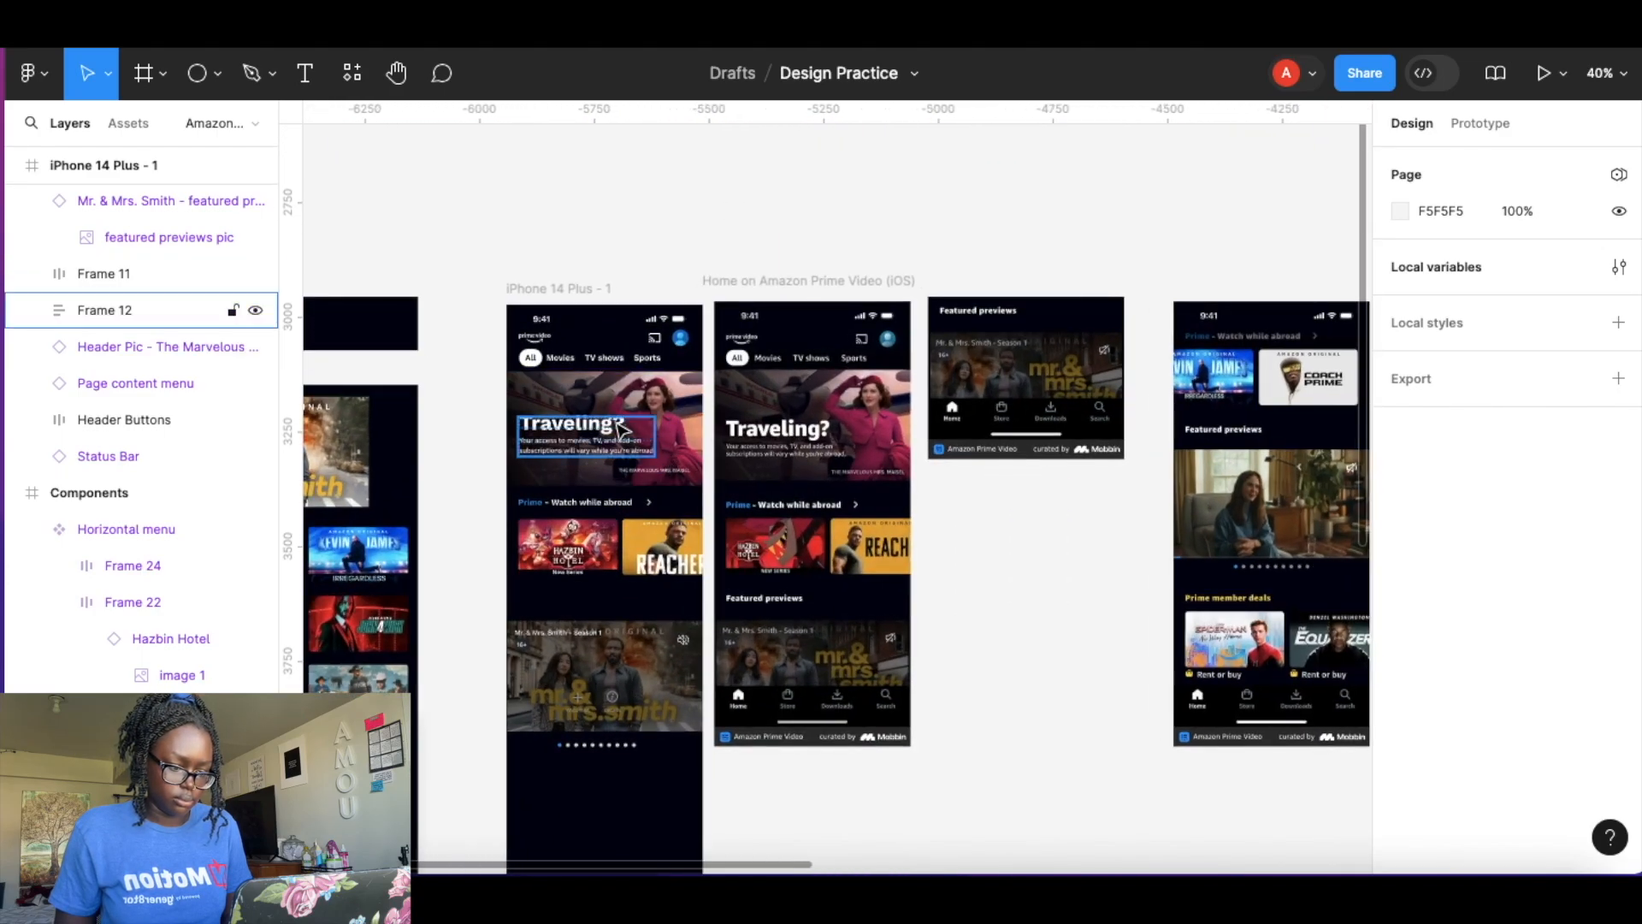
pyautogui.scroll(3, 850, 506)
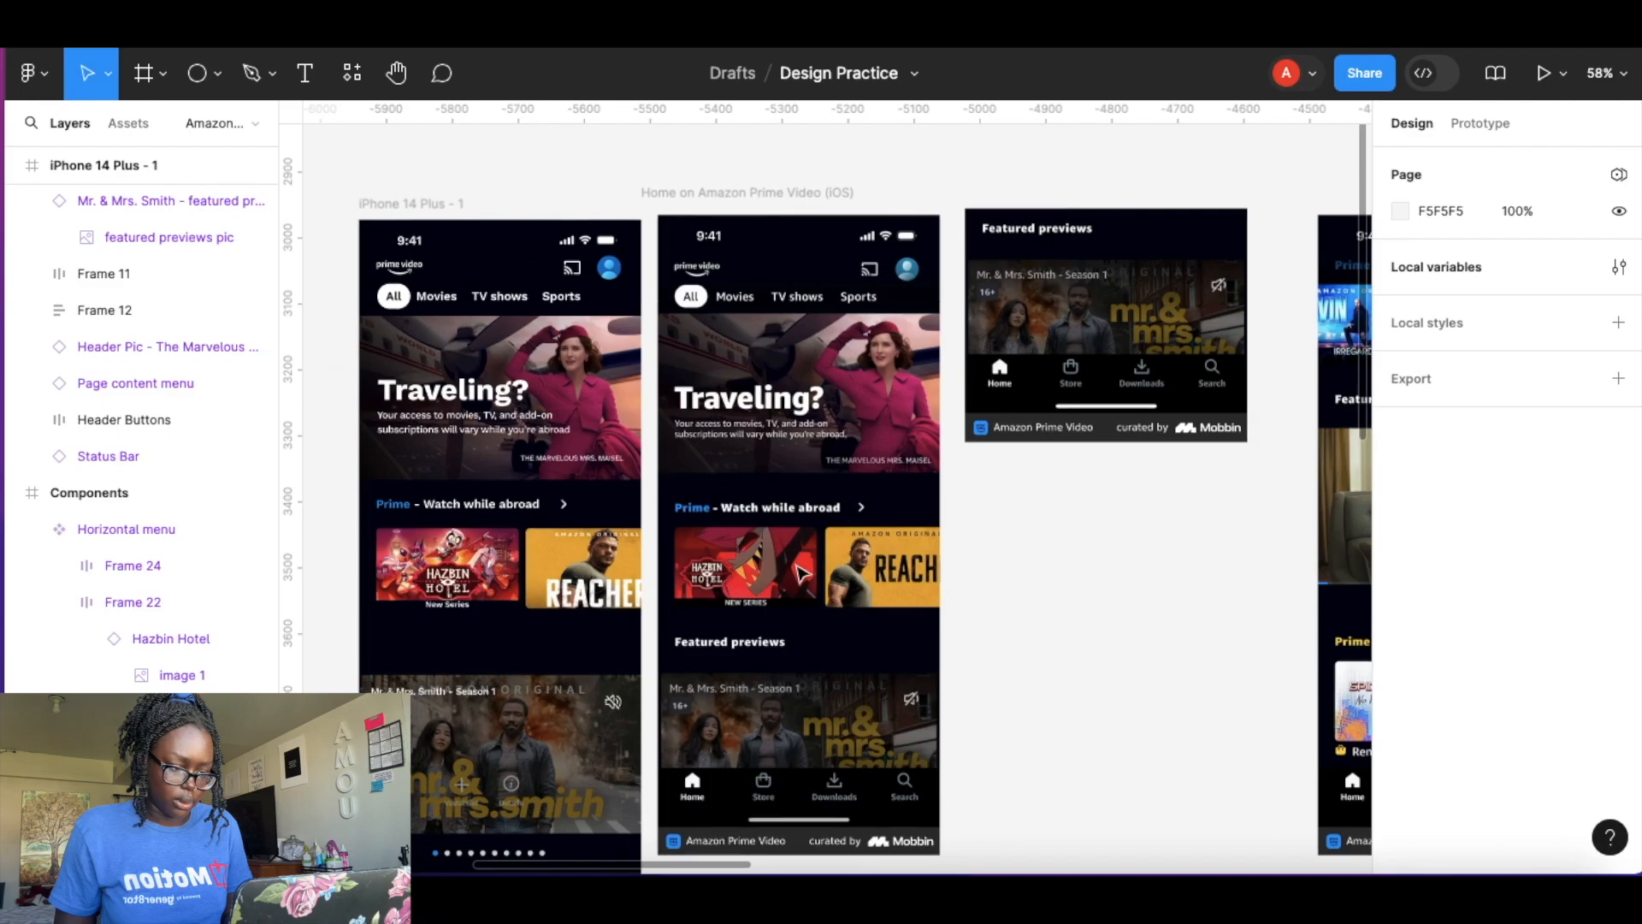
pyautogui.scroll(-1, 1112, 385)
pyautogui.moveTo(1148, 353); pyautogui.dragTo(1169, 771)
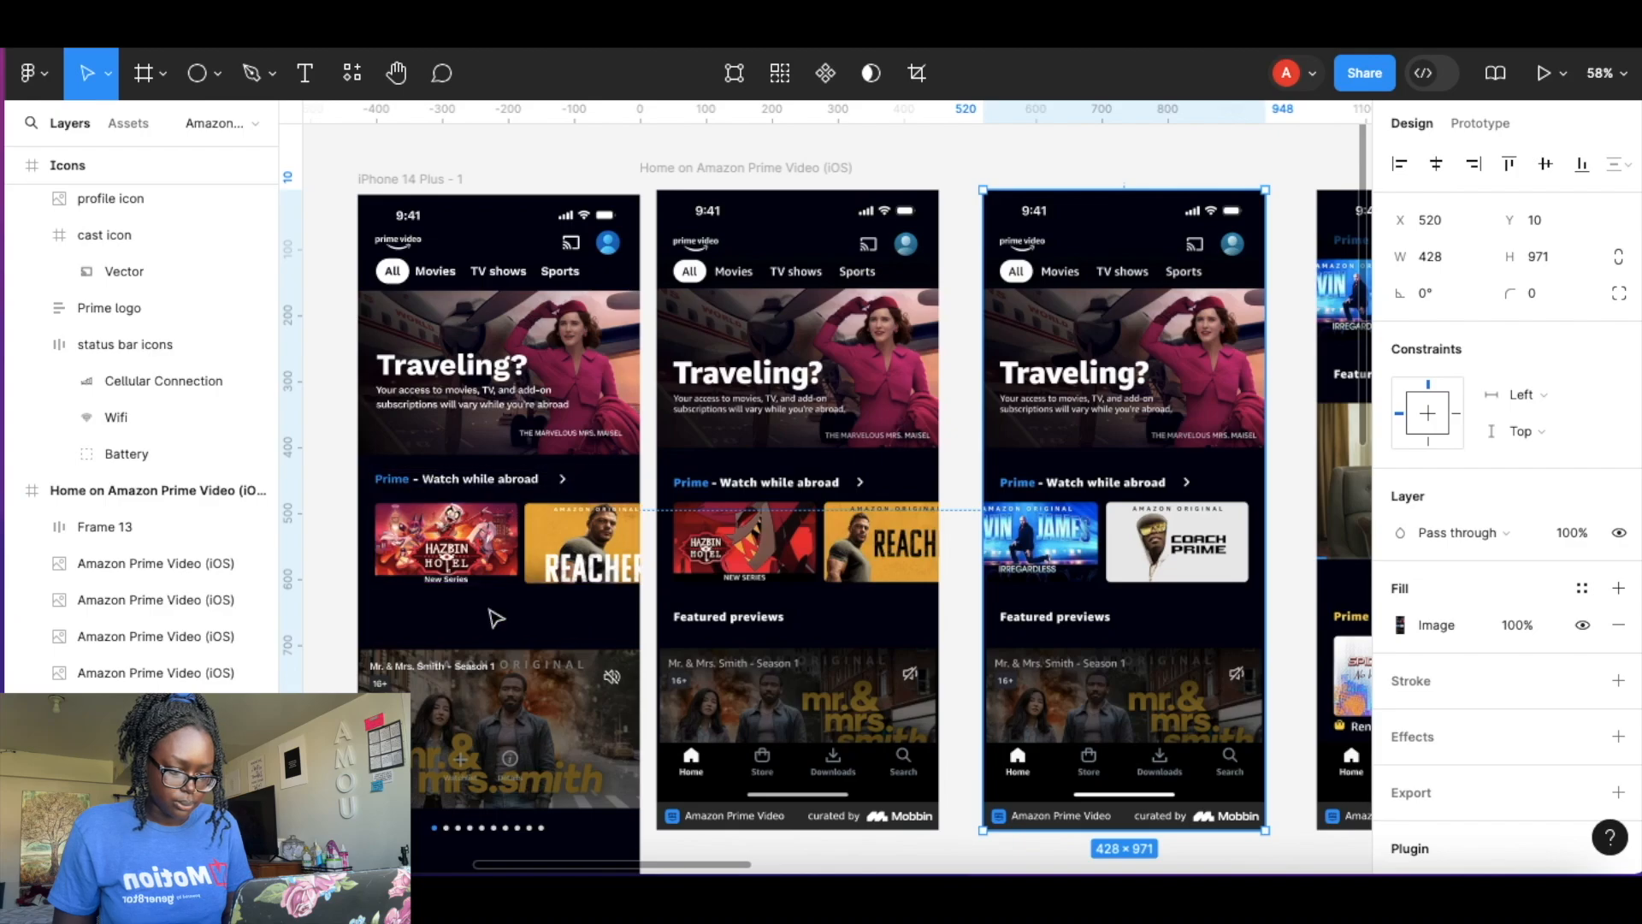
# Add a text label reading Featured previews below the Prime title carousel in the home screen.
pyautogui.scroll(6, 504, 682)
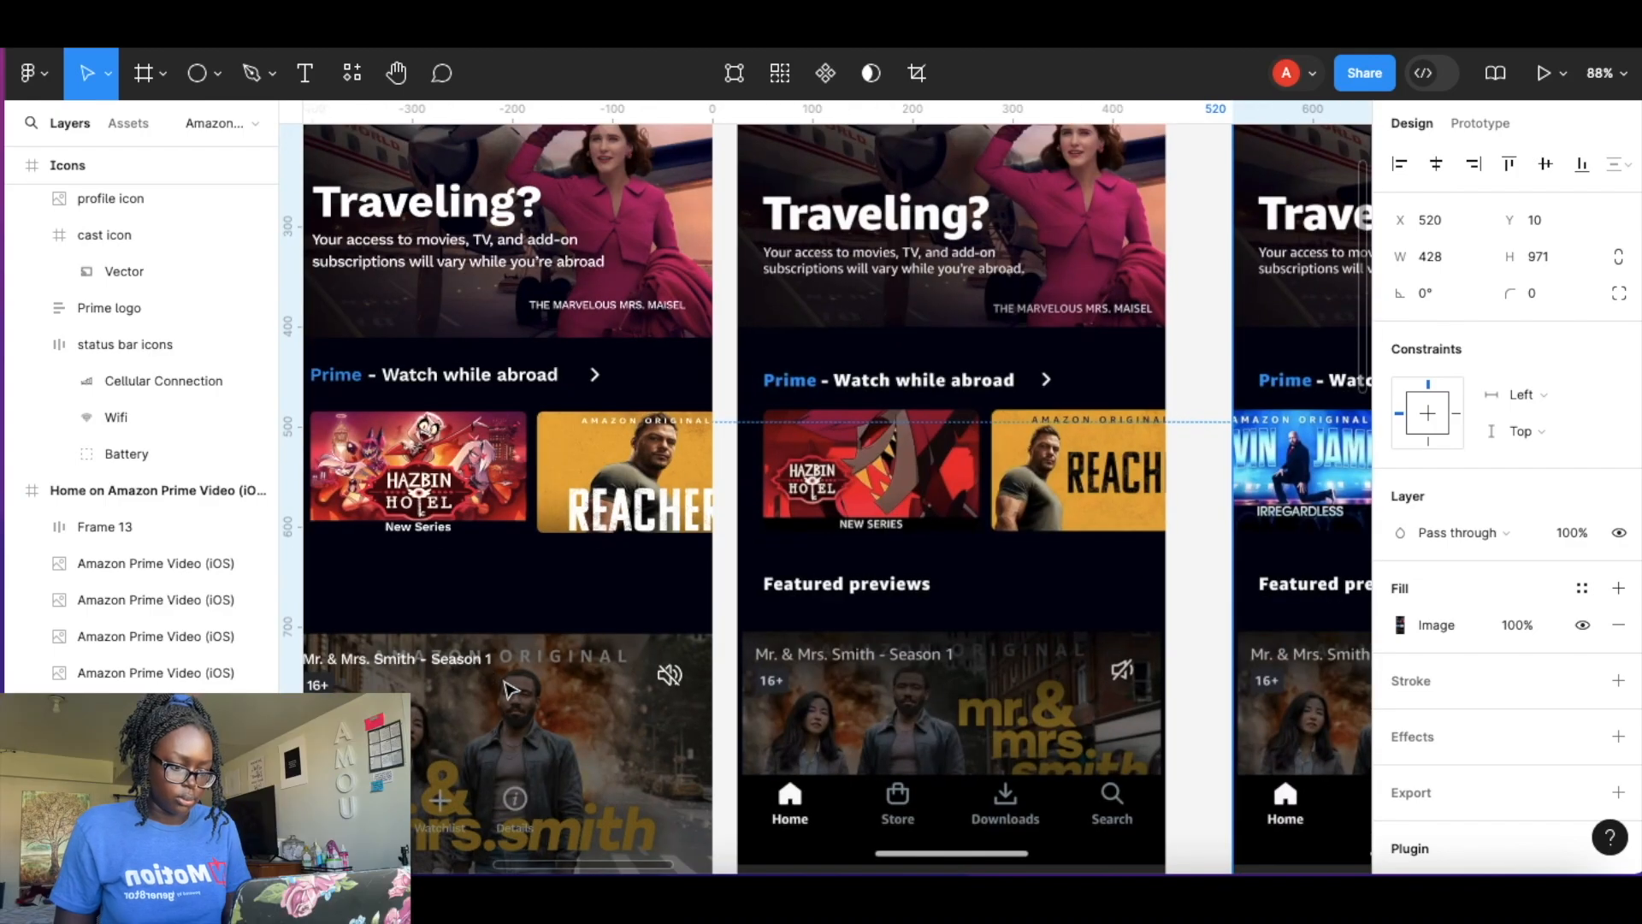
pyautogui.press('t')
pyautogui.click(900, 533)
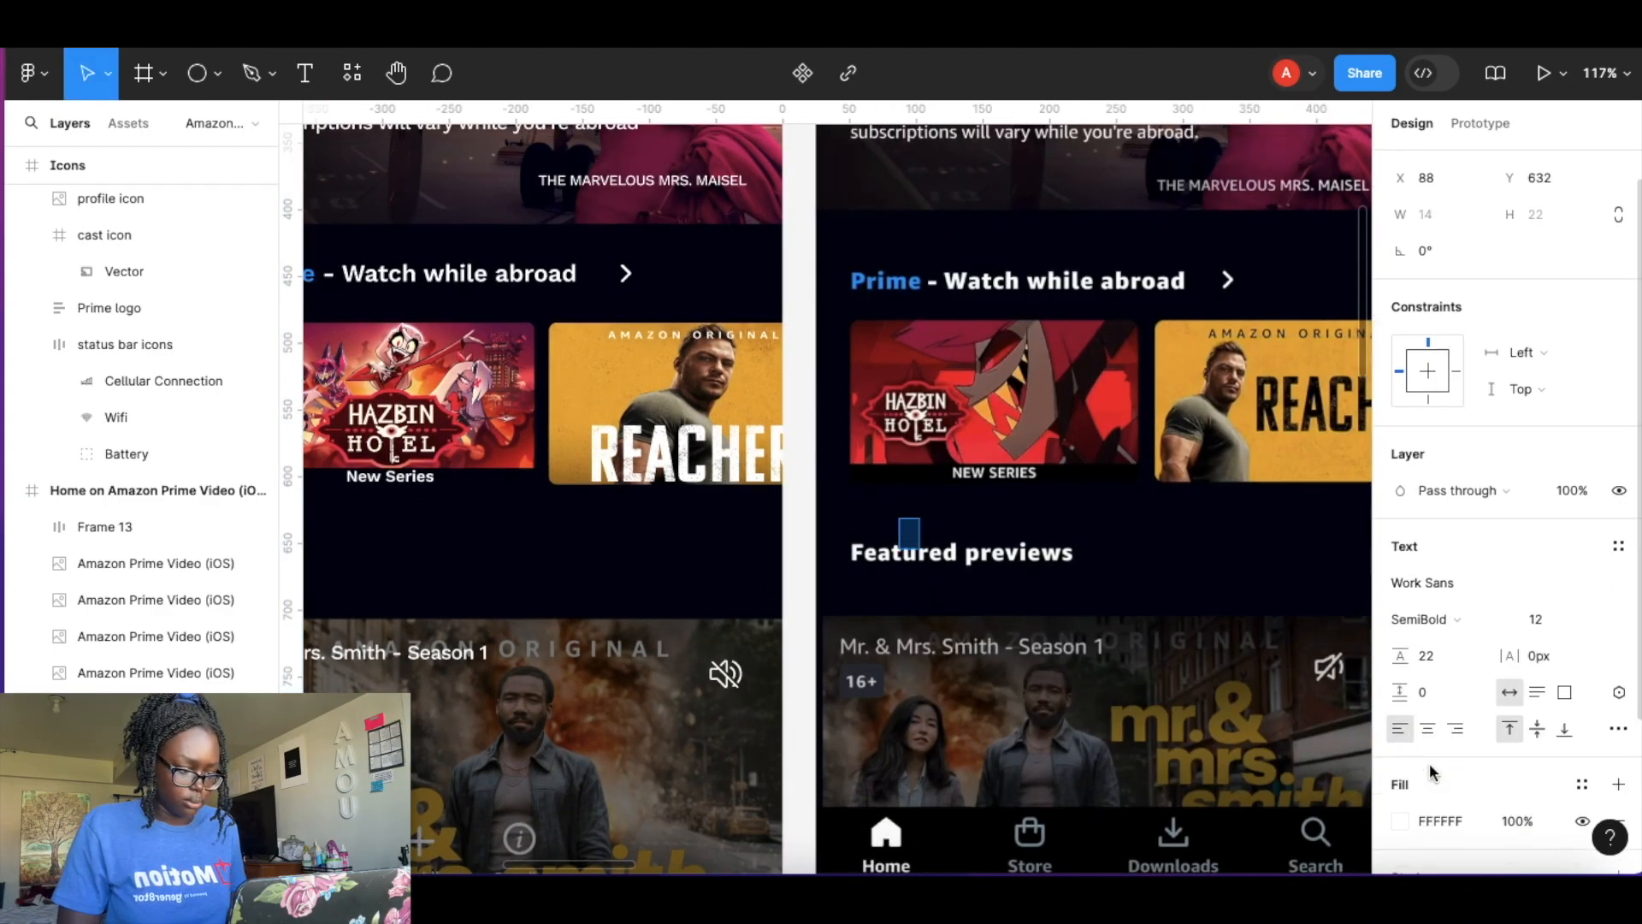
pyautogui.scroll(-2, 1454, 770)
pyautogui.click(1401, 778)
pyautogui.click(917, 532)
pyautogui.write('sd')
pyautogui.press('super+a')
pyautogui.click(1347, 218)
pyautogui.rightClick(920, 532)
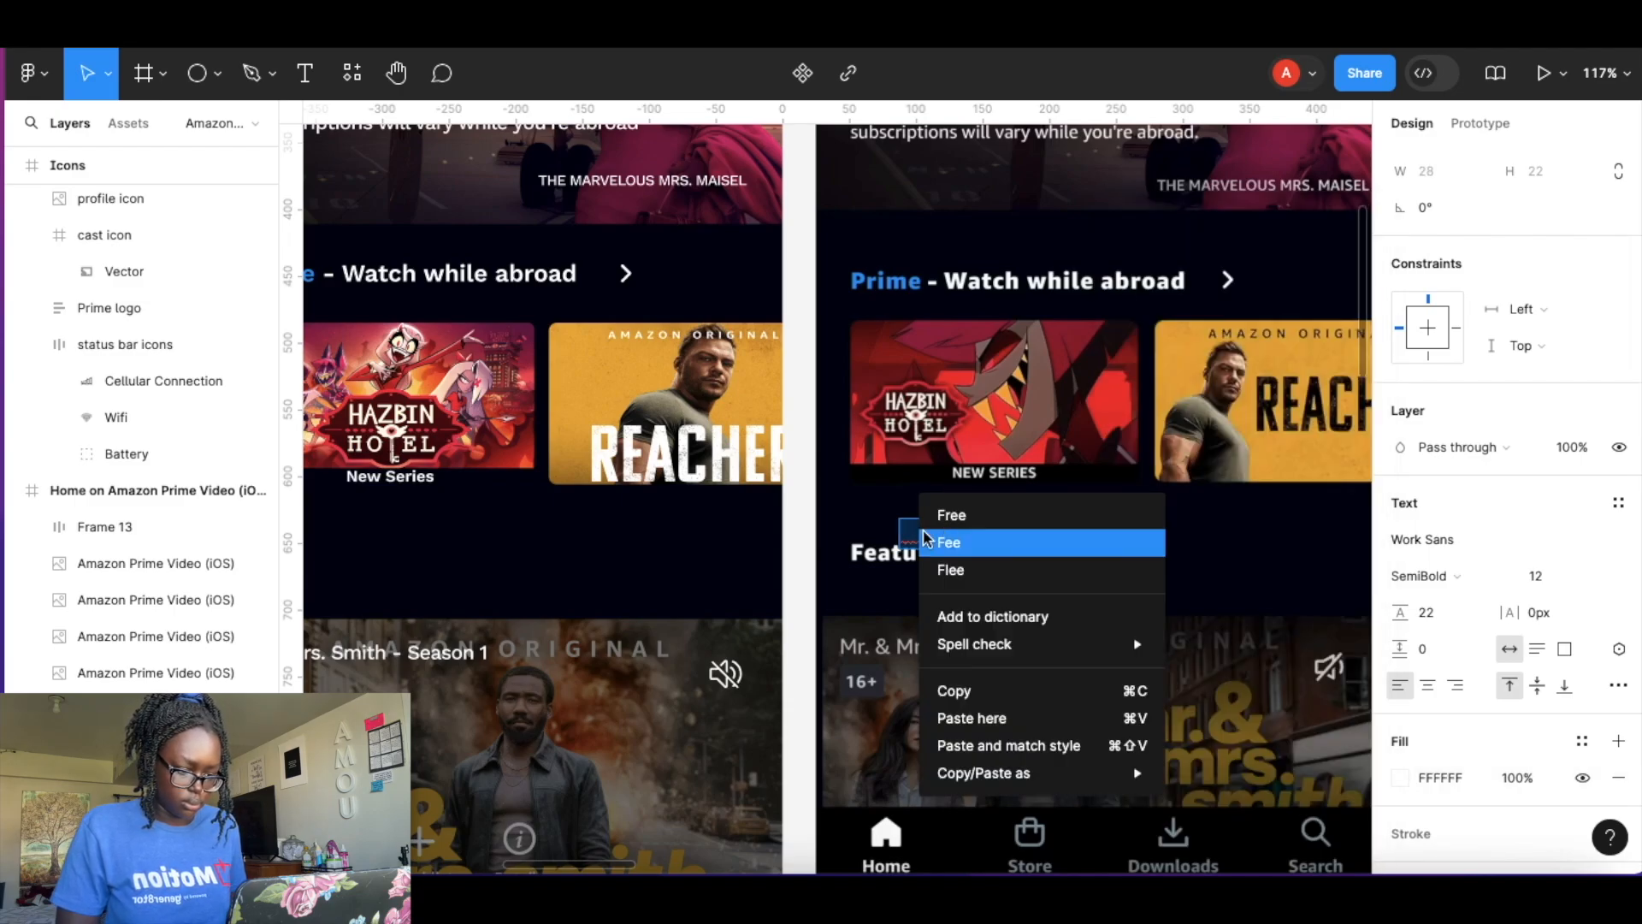
pyautogui.click(868, 549)
pyautogui.scroll(8, 931, 532)
pyautogui.doubleClick(935, 541)
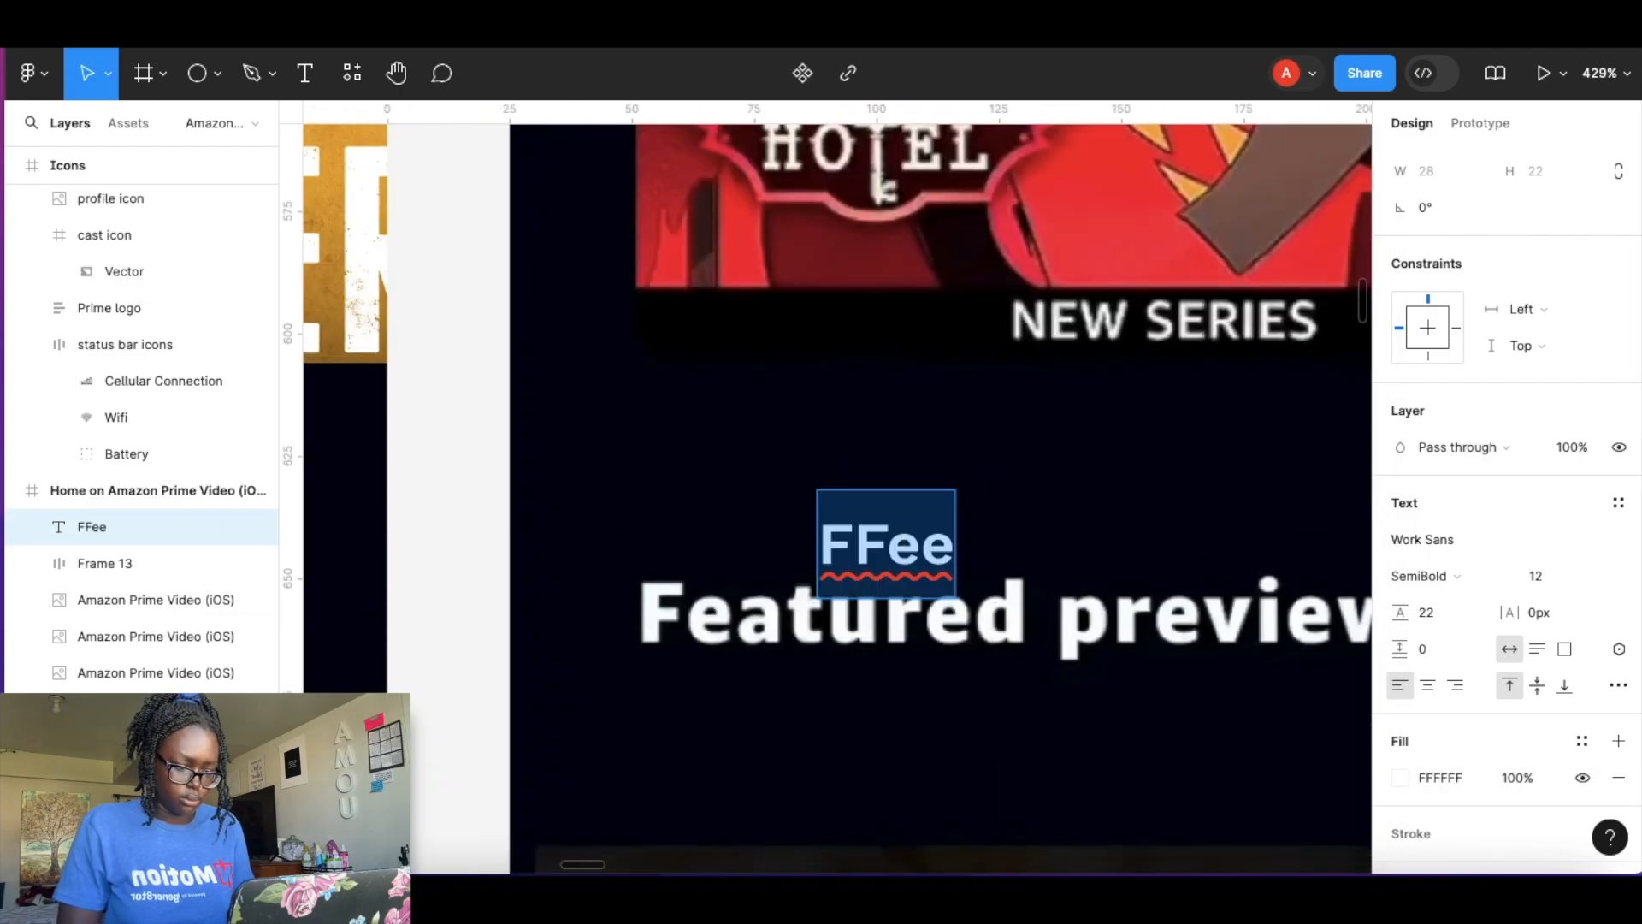
pyautogui.write('Featured previews')
# Position the Featured previews heading under the carousel and set its font size to 17.
pyautogui.press('super+a')
pyautogui.click(1597, 576)
pyautogui.click(1574, 657)
pyautogui.press('Escape')
pyautogui.moveTo(1266, 547); pyautogui.dragTo(1091, 622)
pyautogui.click(1546, 576)
pyautogui.write('17')
pyautogui.press('Return')
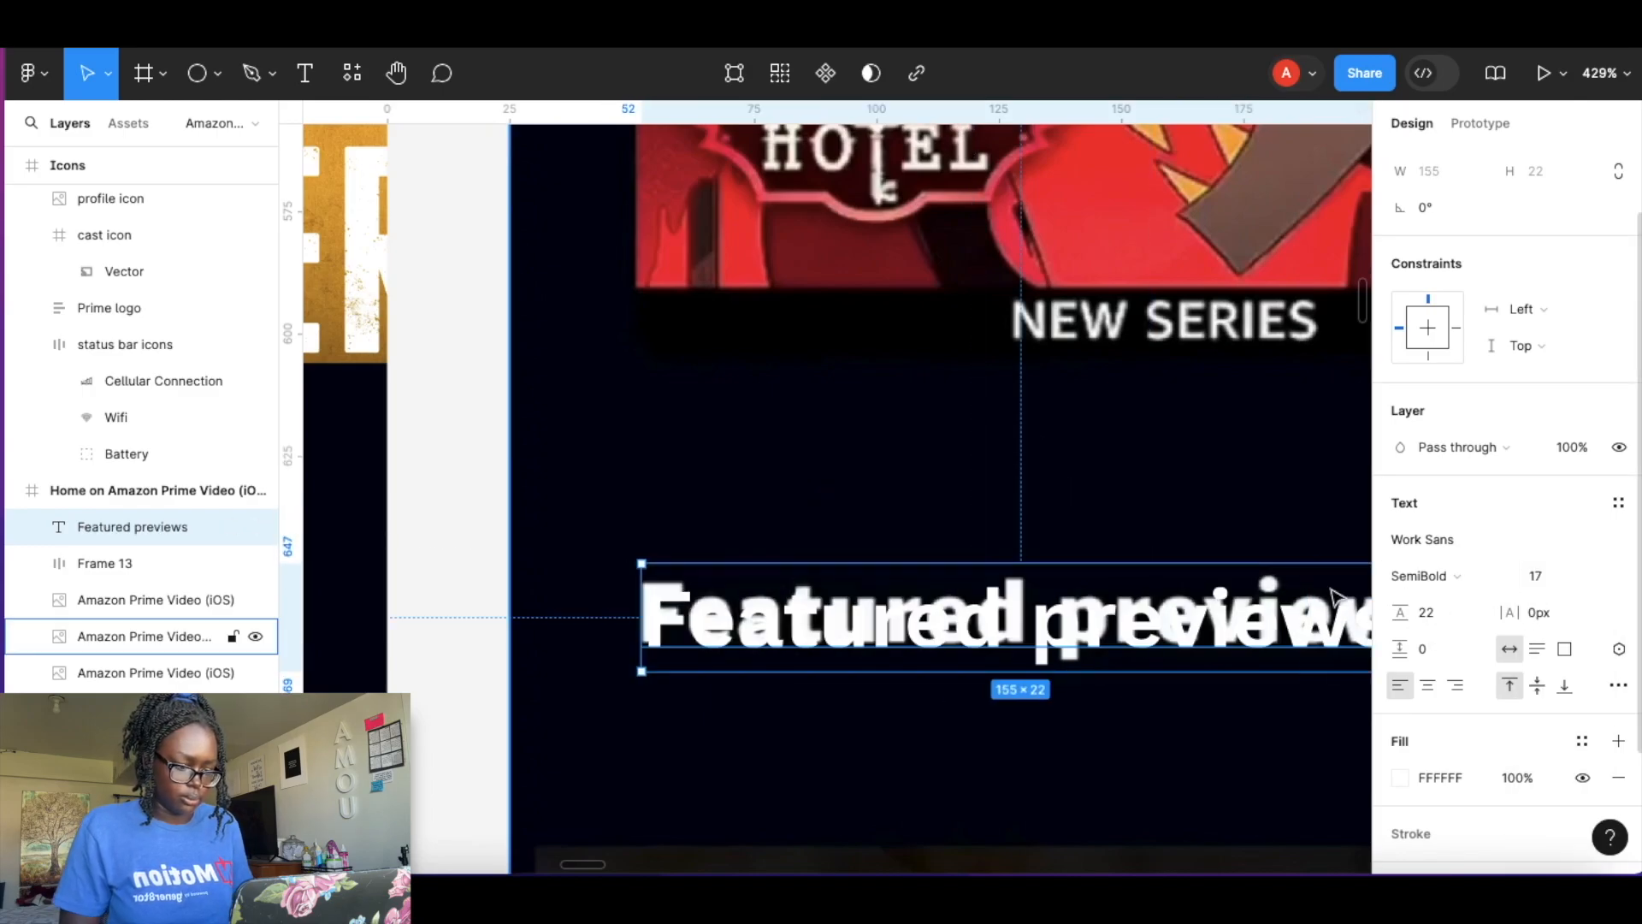
# Wrap the Featured previews heading in an auto layout frame with 0 padding and place it above the featured video.
pyautogui.hotkey('shift', 'a')
pyautogui.click(1424, 460)
pyautogui.write('0')
pyautogui.press('Tab')
pyautogui.write('0')
pyautogui.scroll(-10, 1179, 498)
pyautogui.moveTo(1197, 430); pyautogui.dragTo(669, 459)
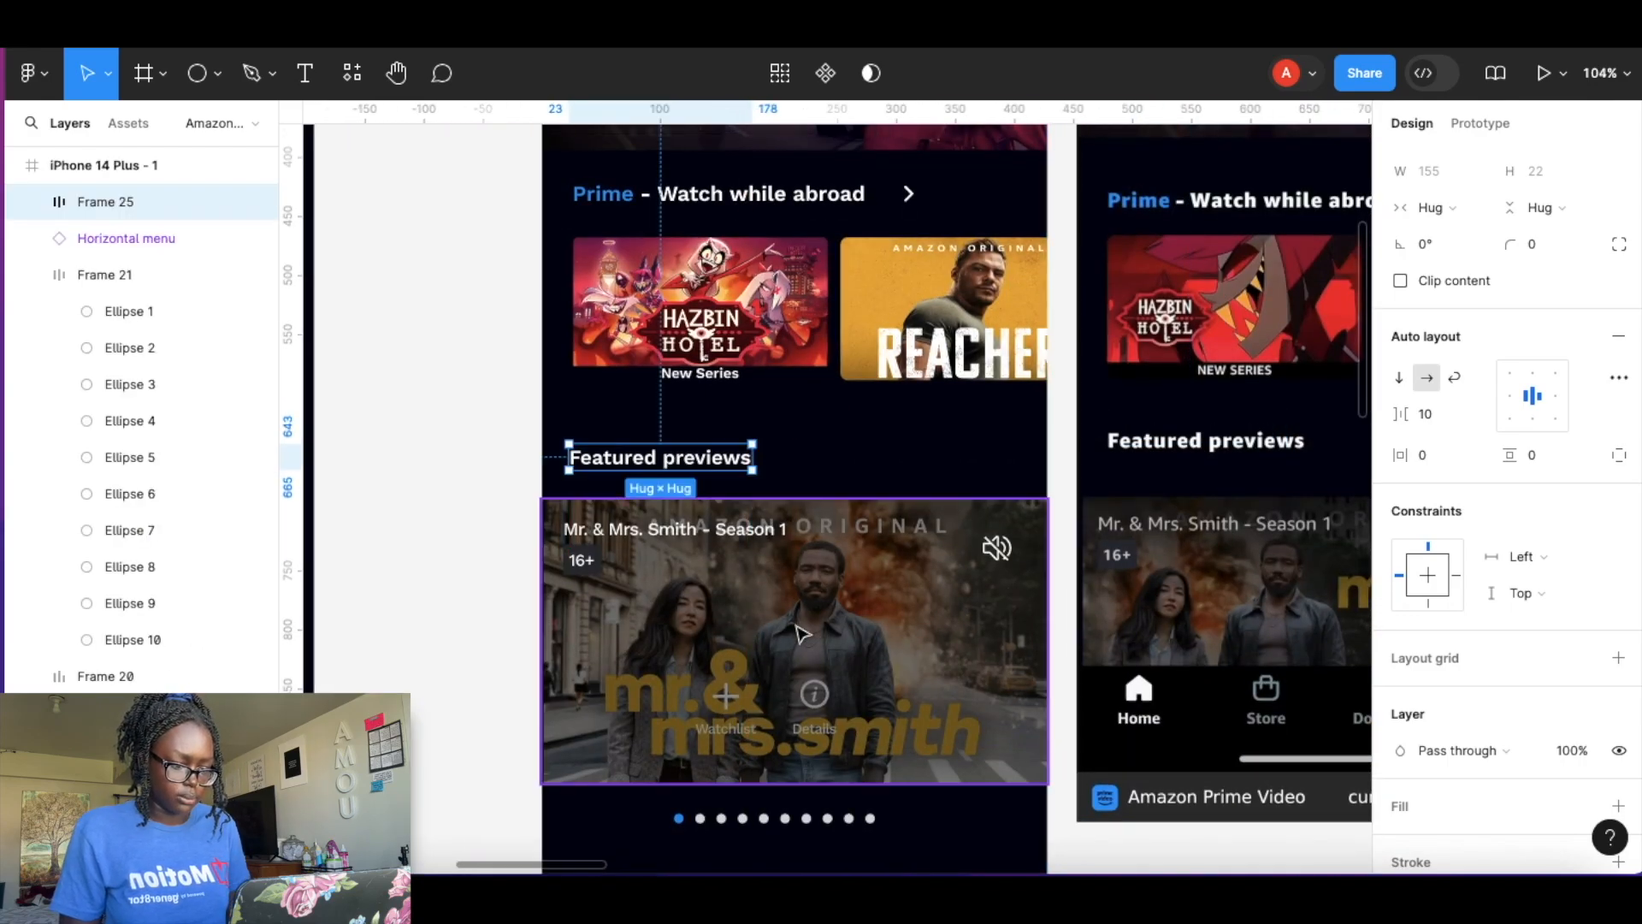
# Examine the Prime member deals section of the reference screen and the Photos components.
pyautogui.scroll(-6, 1001, 777)
pyautogui.click(1001, 778)
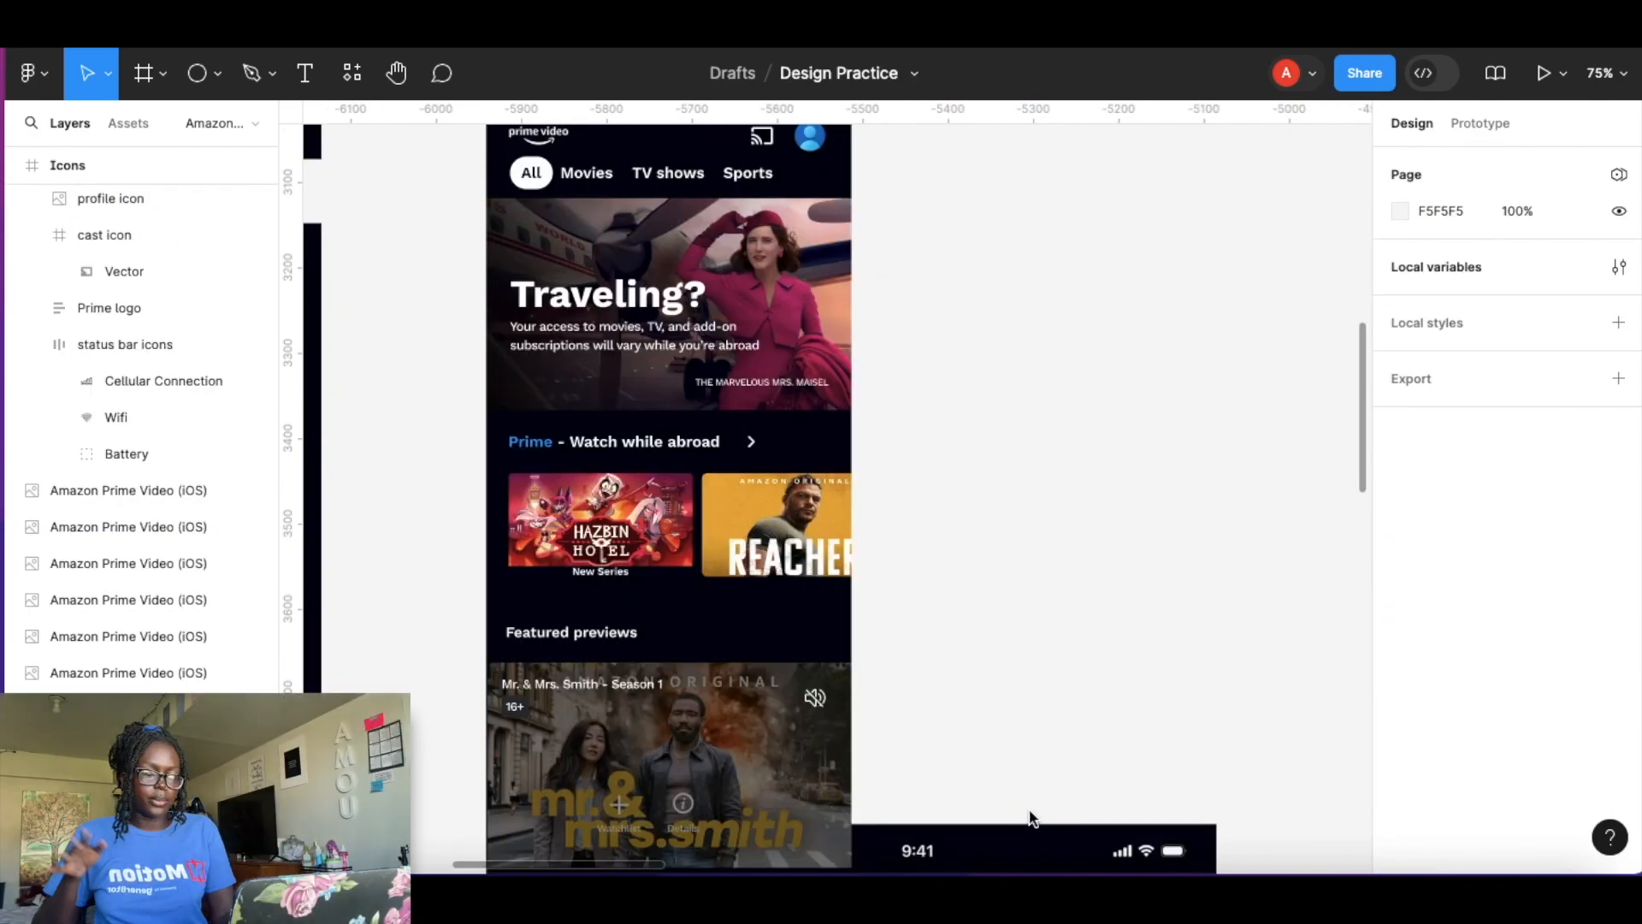
pyautogui.scroll(-5, 632, 720)
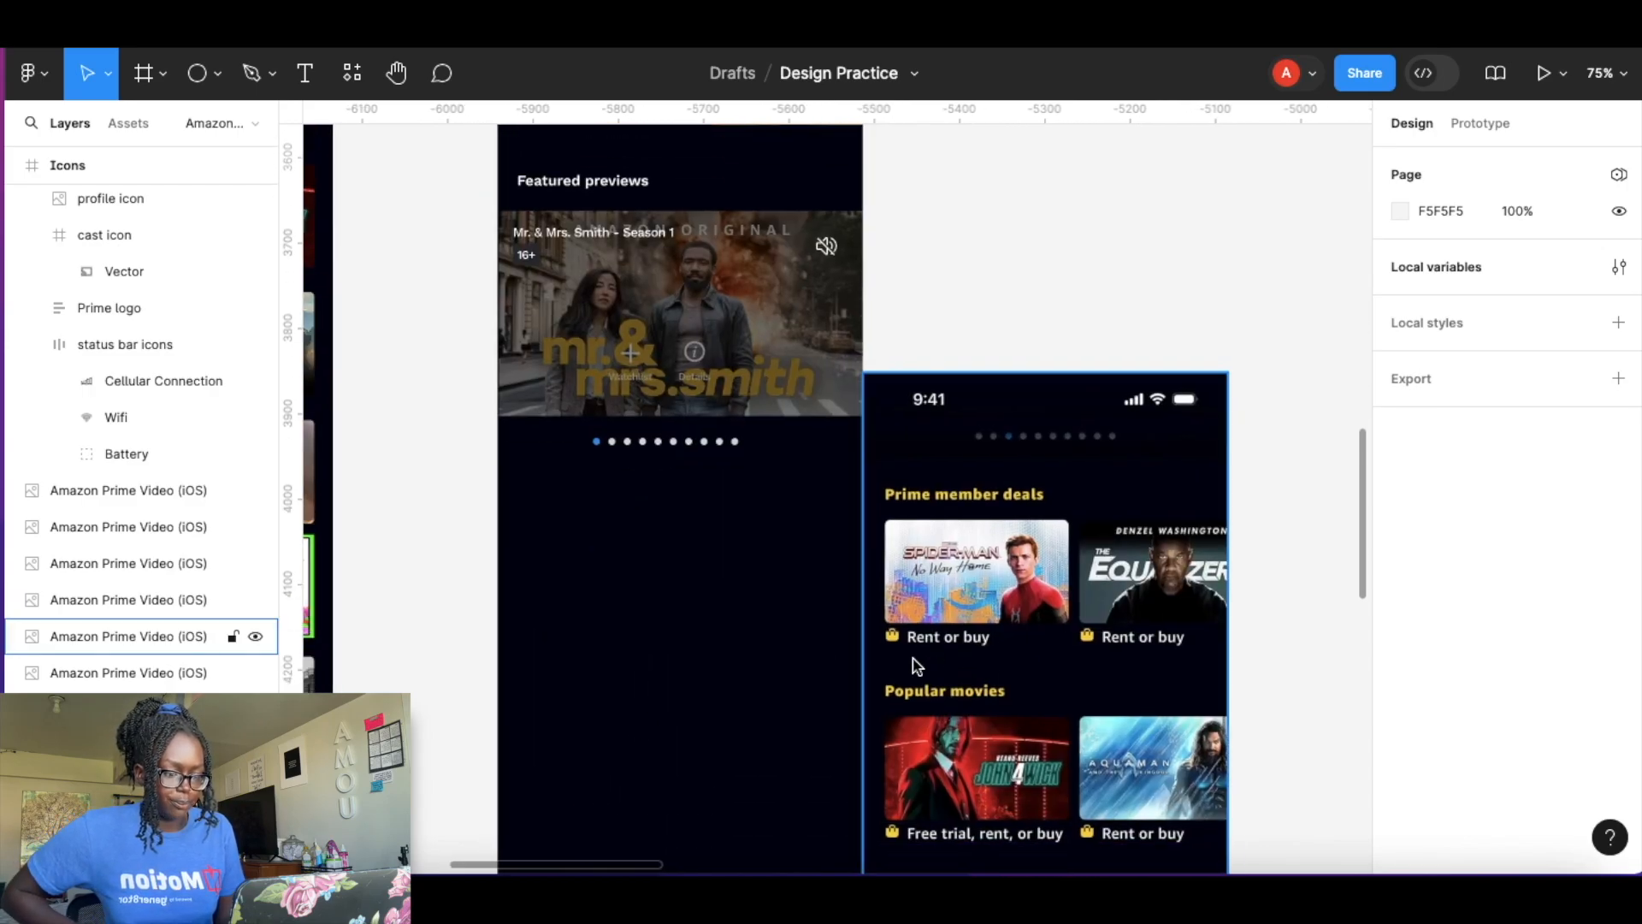
pyautogui.scroll(-4, 916, 665)
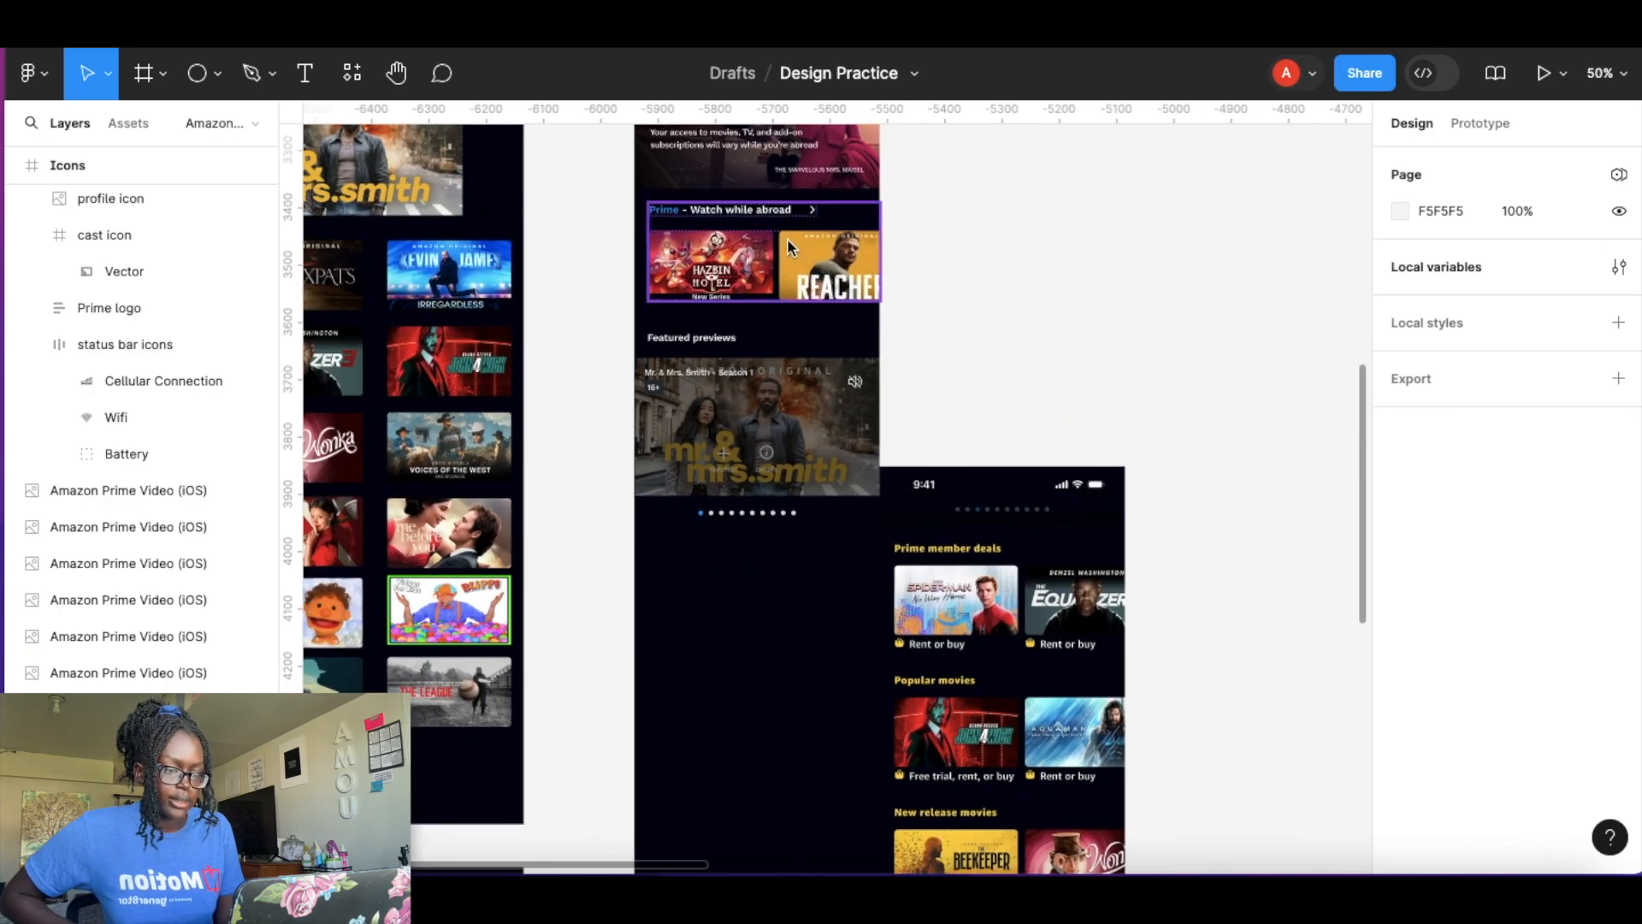
pyautogui.scroll(5, 986, 663)
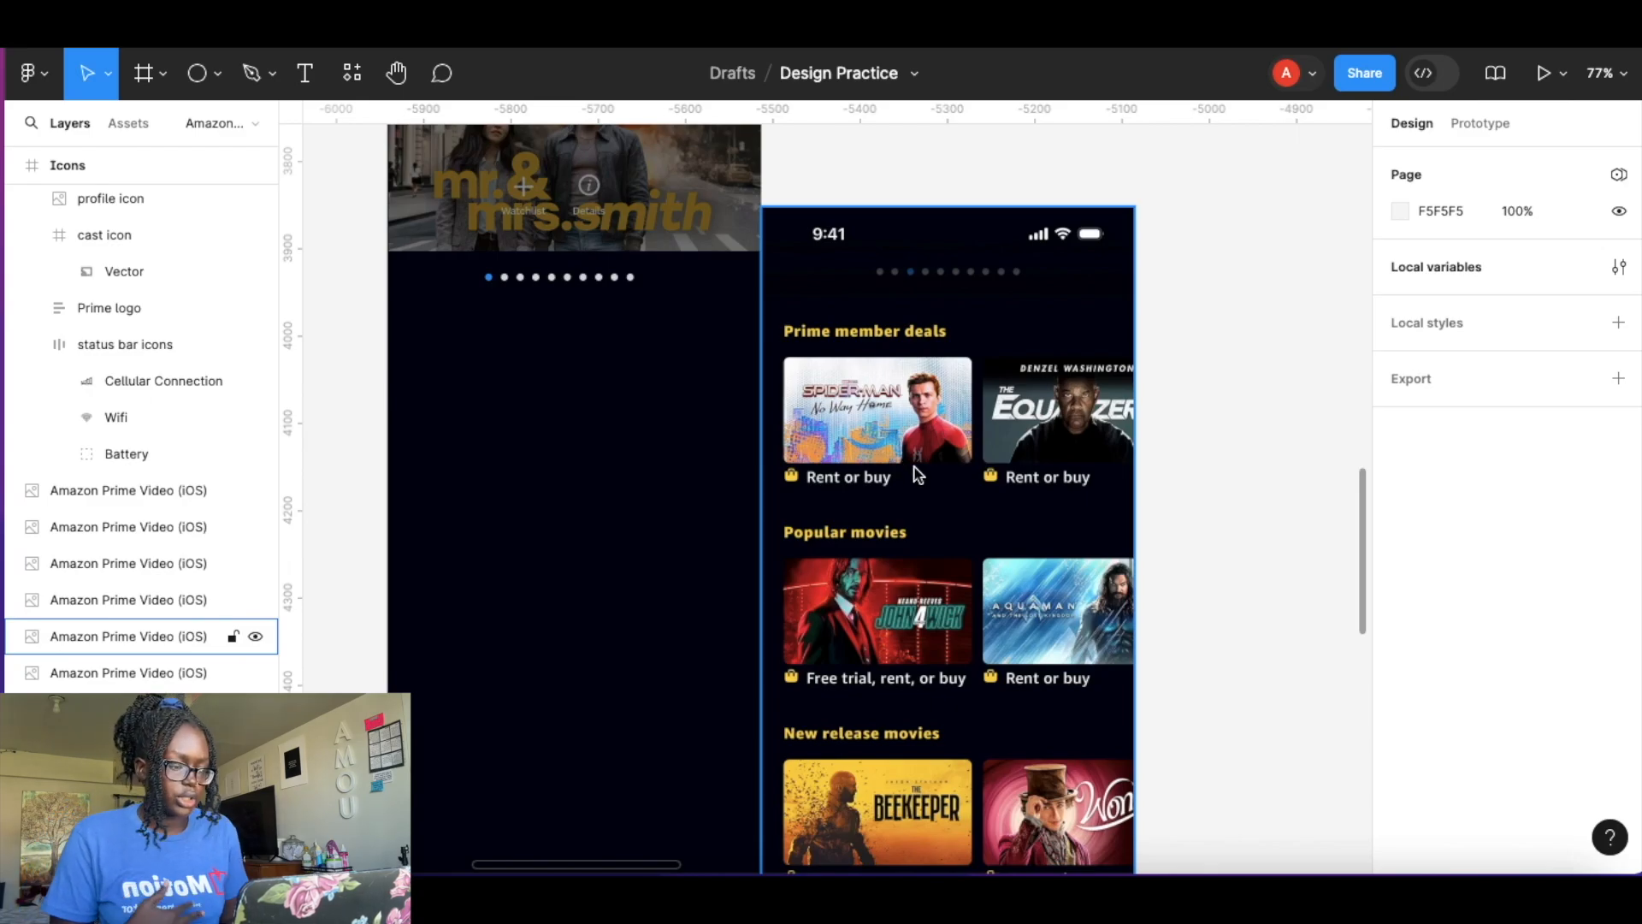
pyautogui.scroll(-15, 931, 650)
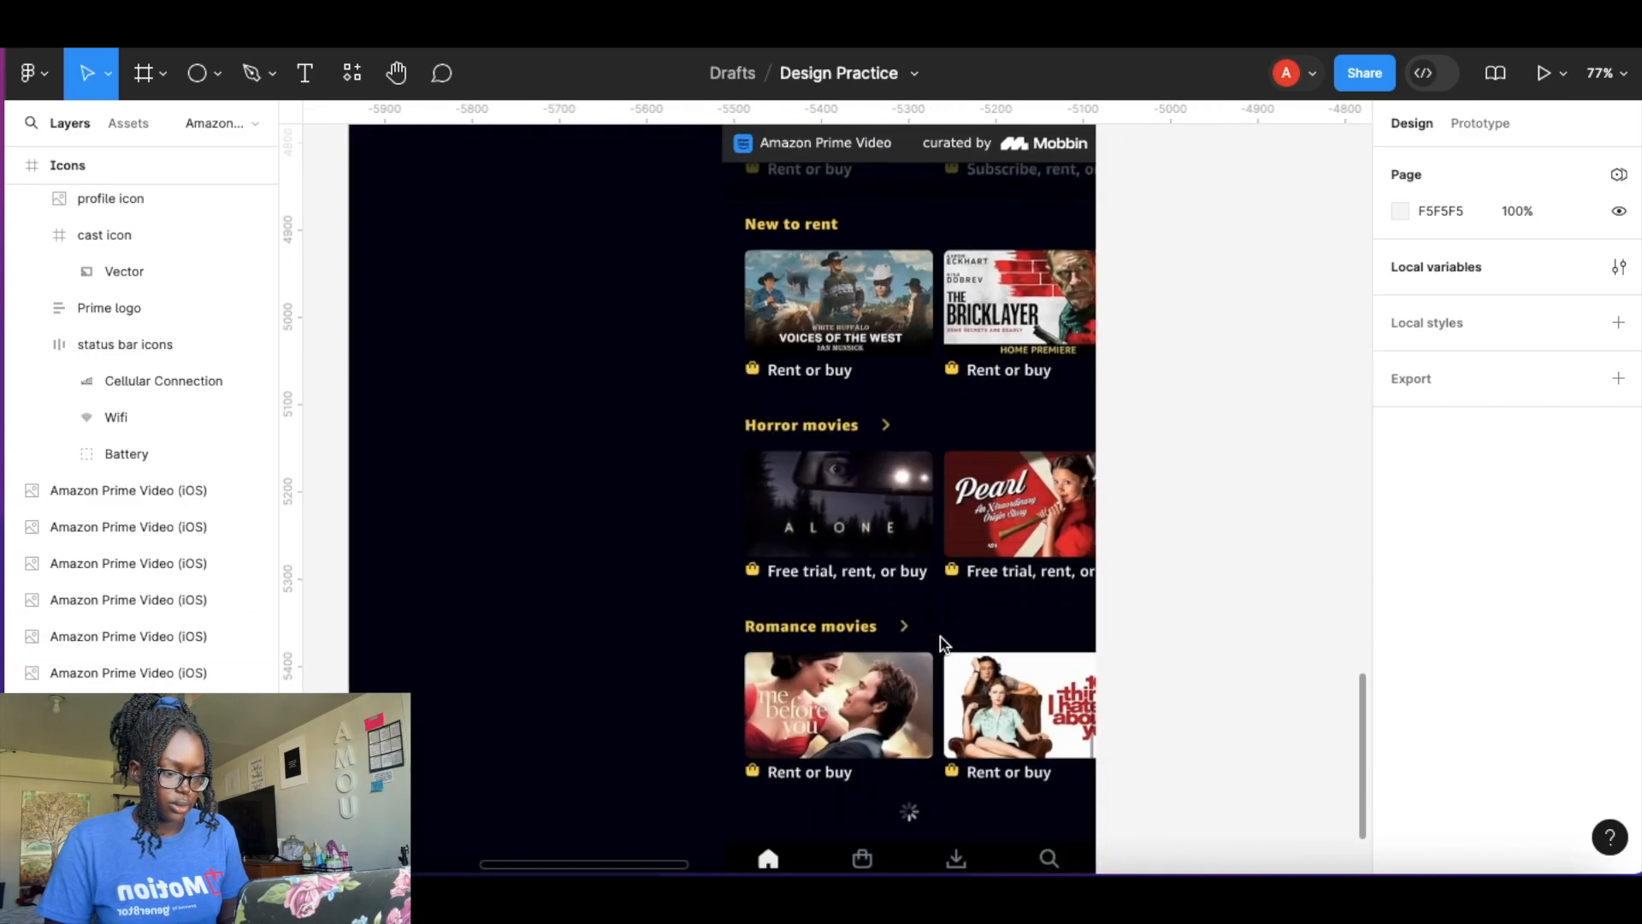
pyautogui.scroll(14, 902, 438)
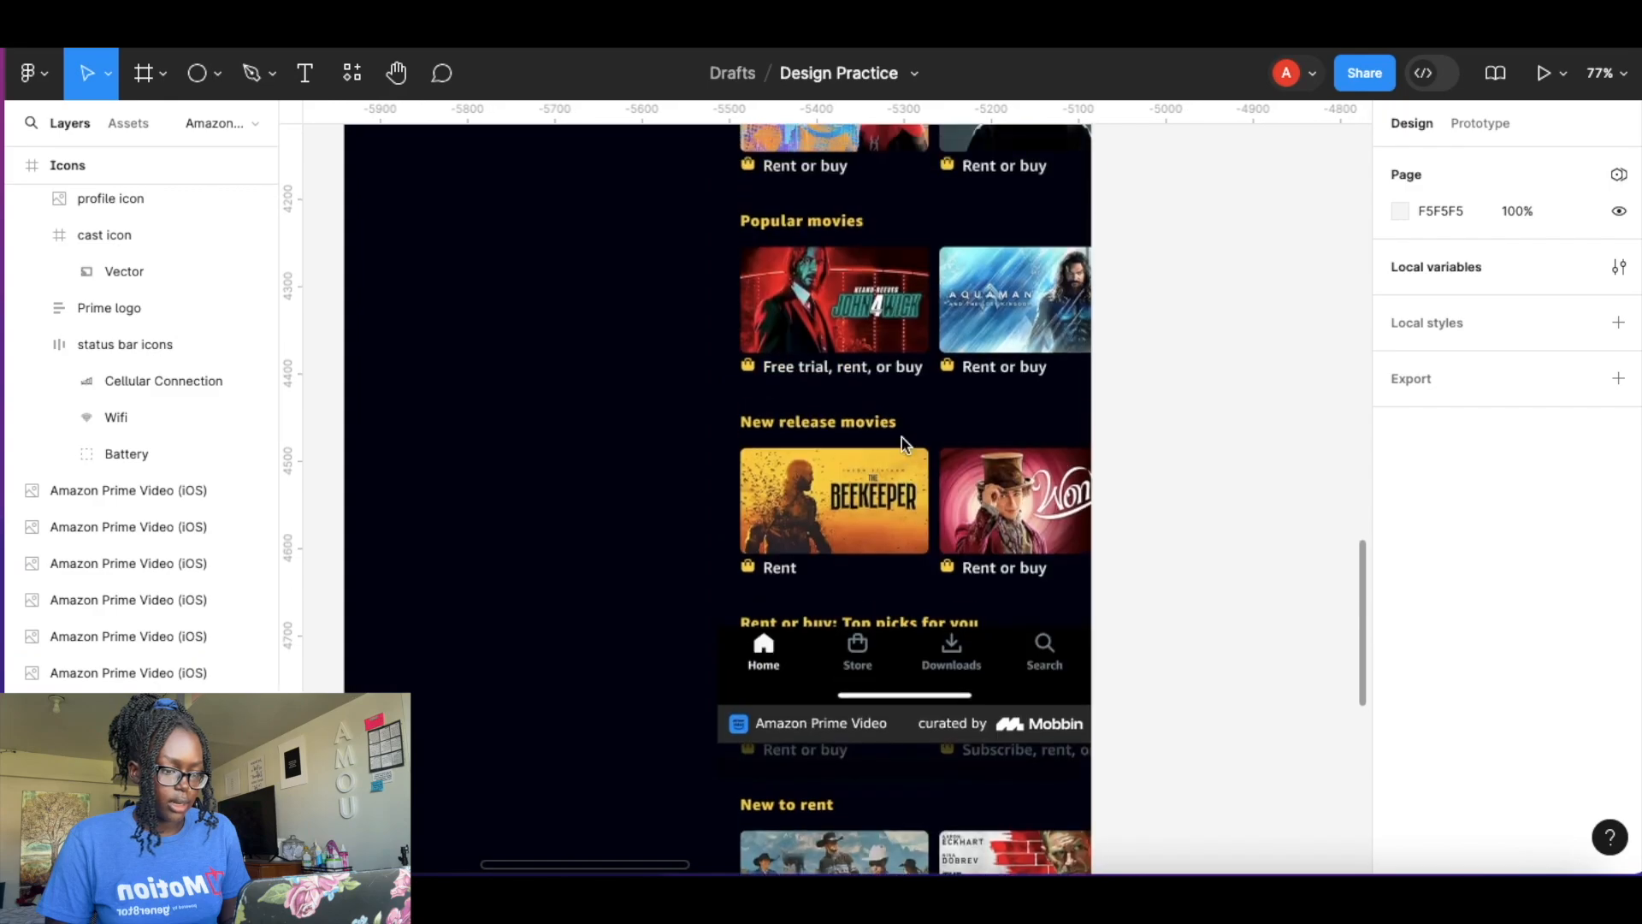
pyautogui.scroll(1, 905, 443)
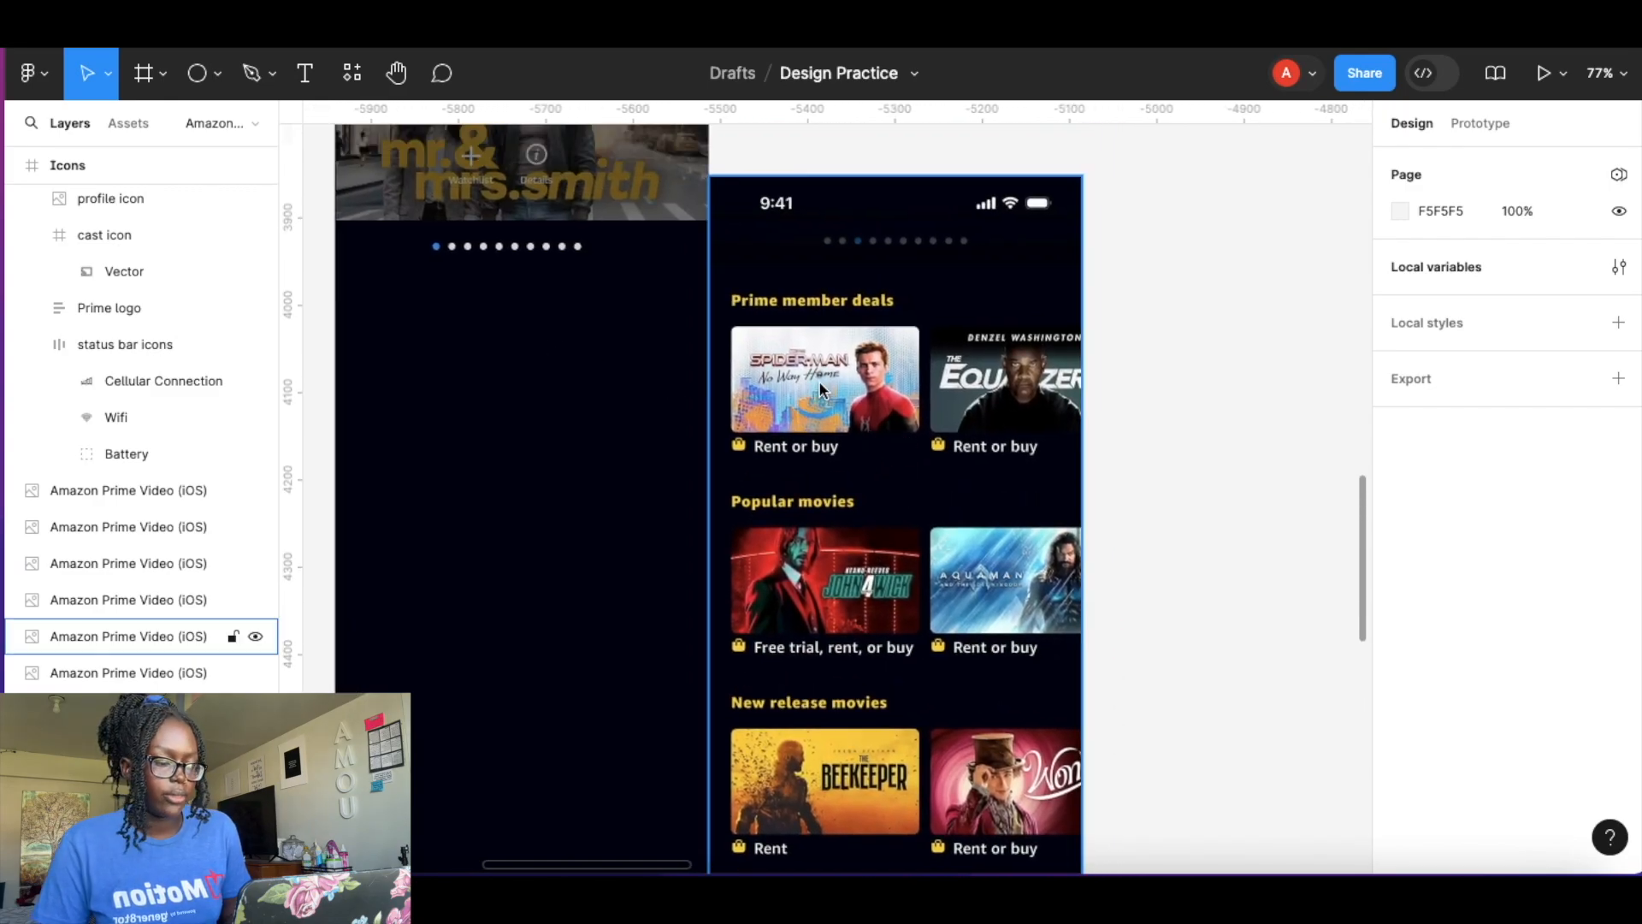
pyautogui.hscroll(-10, 677, 413)
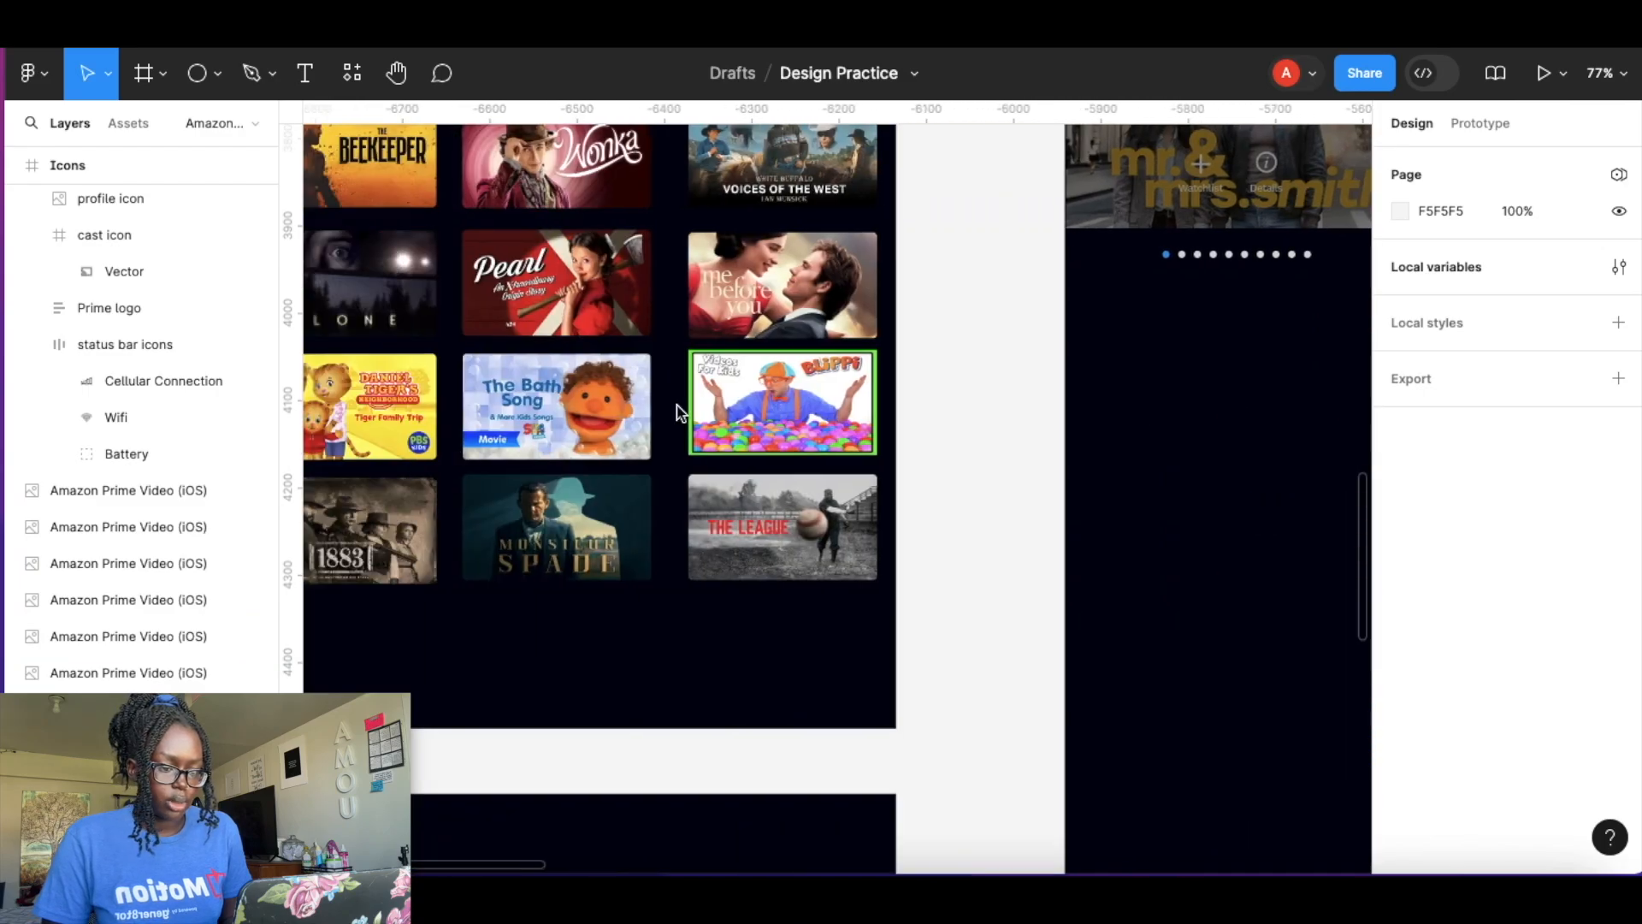
pyautogui.hscroll(-5, 677, 413)
pyautogui.scroll(4, 677, 413)
# Copy the Spider-Man No Way Home card and paste it over the Prime member deals card in the reference screen.
pyautogui.click(676, 409)
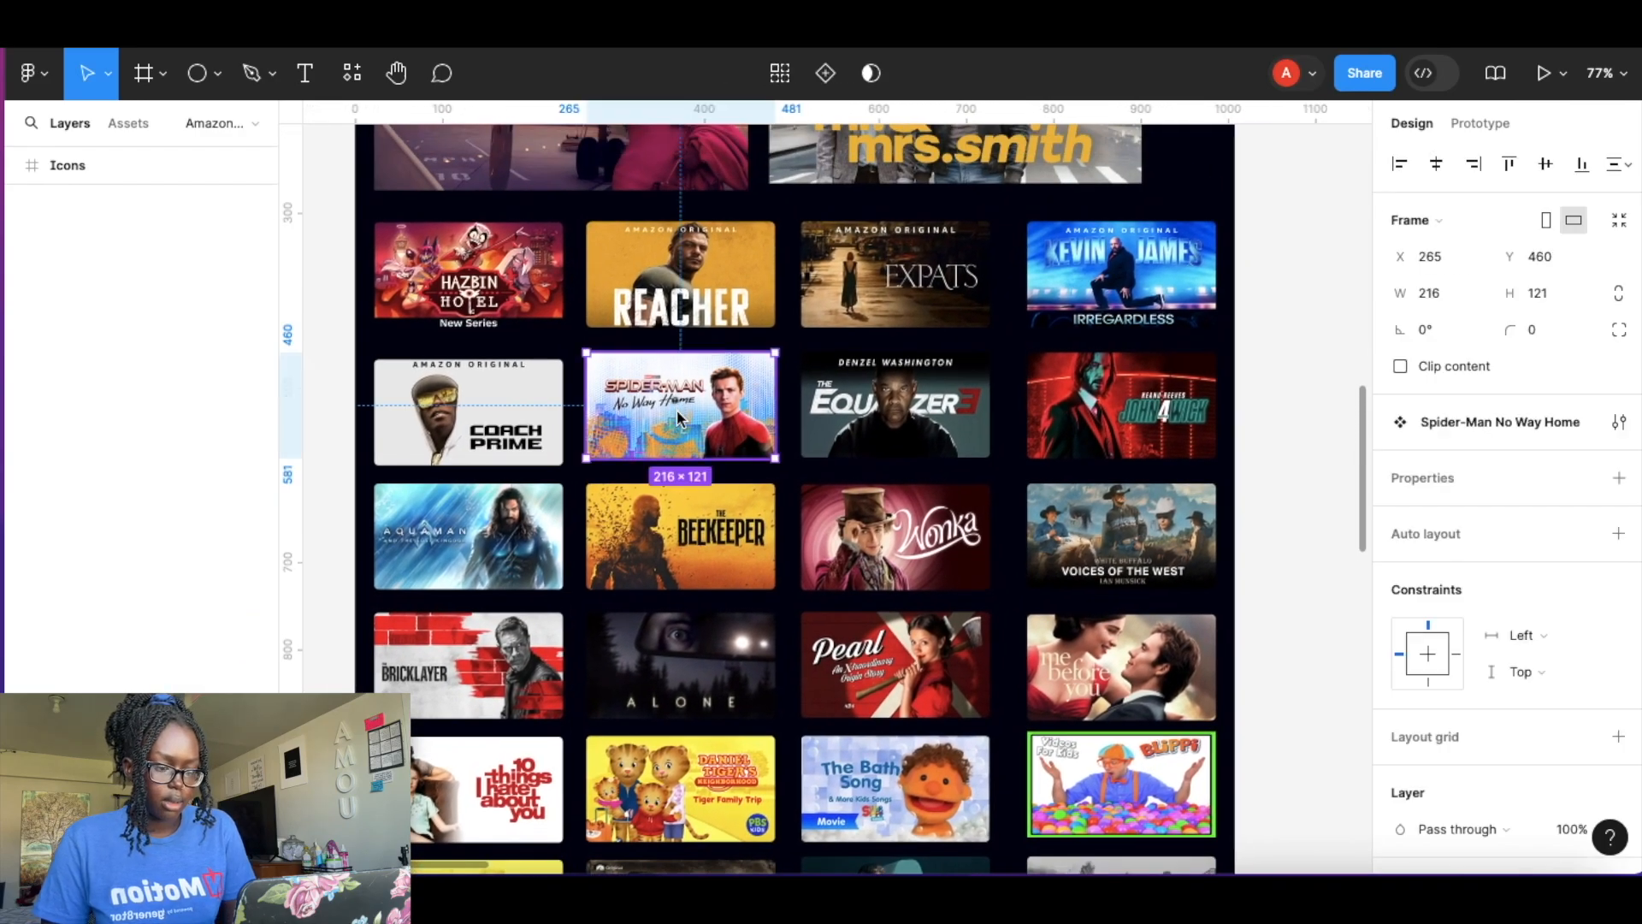
pyautogui.hscroll(15, 1148, 557)
pyautogui.scroll(-2, 1148, 557)
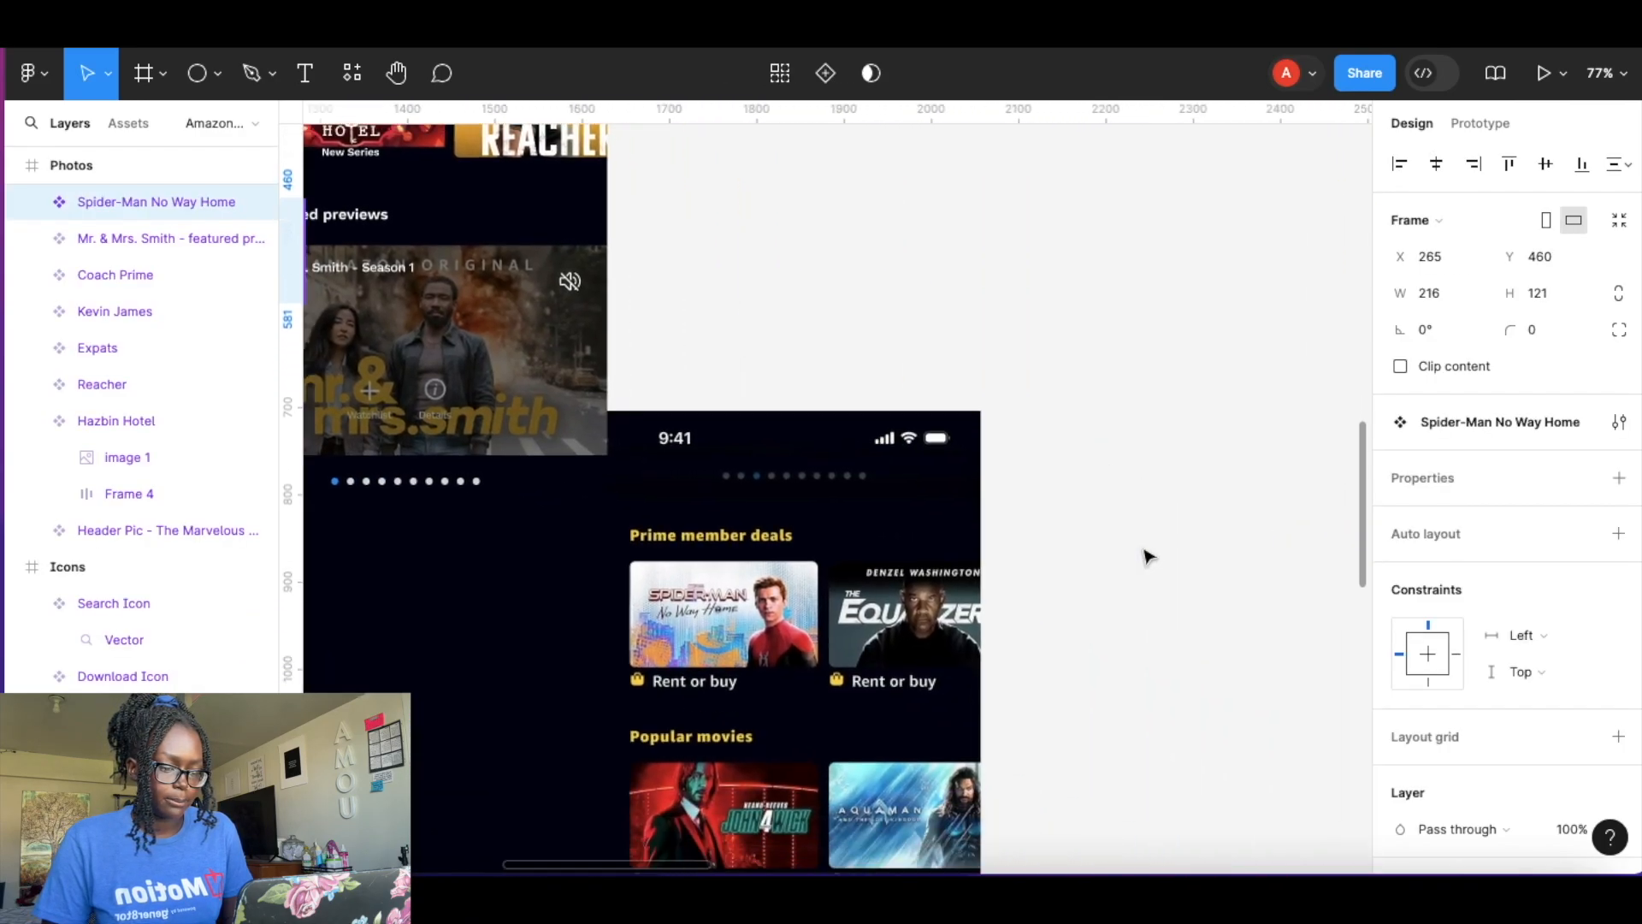
pyautogui.scroll(-1, 702, 526)
pyautogui.scroll(6, 701, 526)
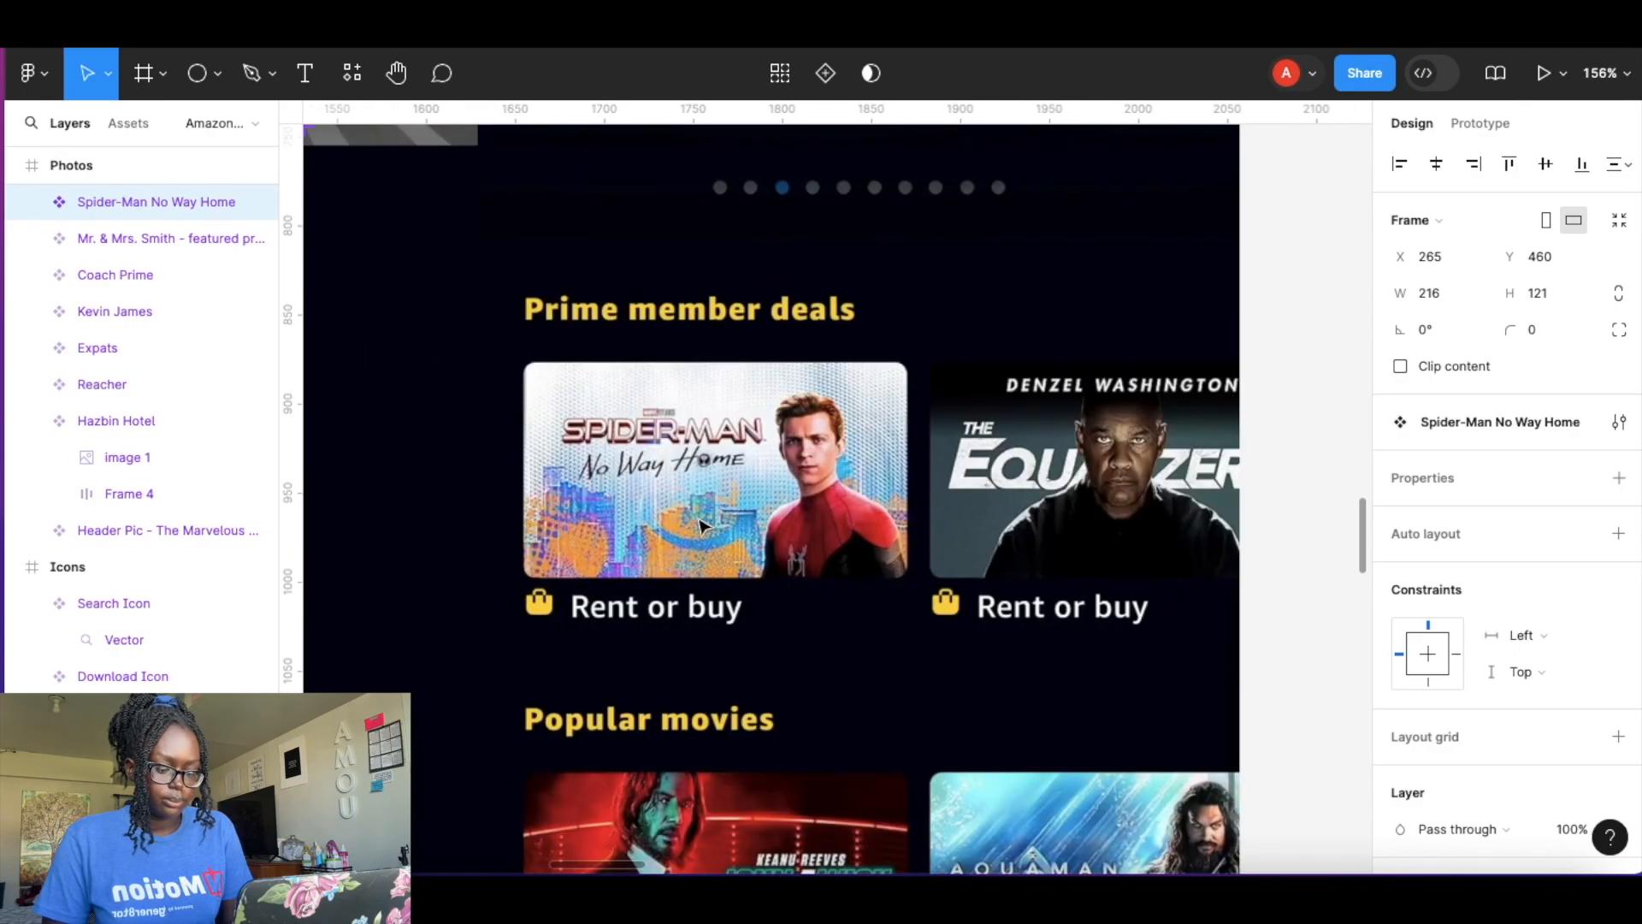
pyautogui.click(701, 526)
pyautogui.press('super+v')
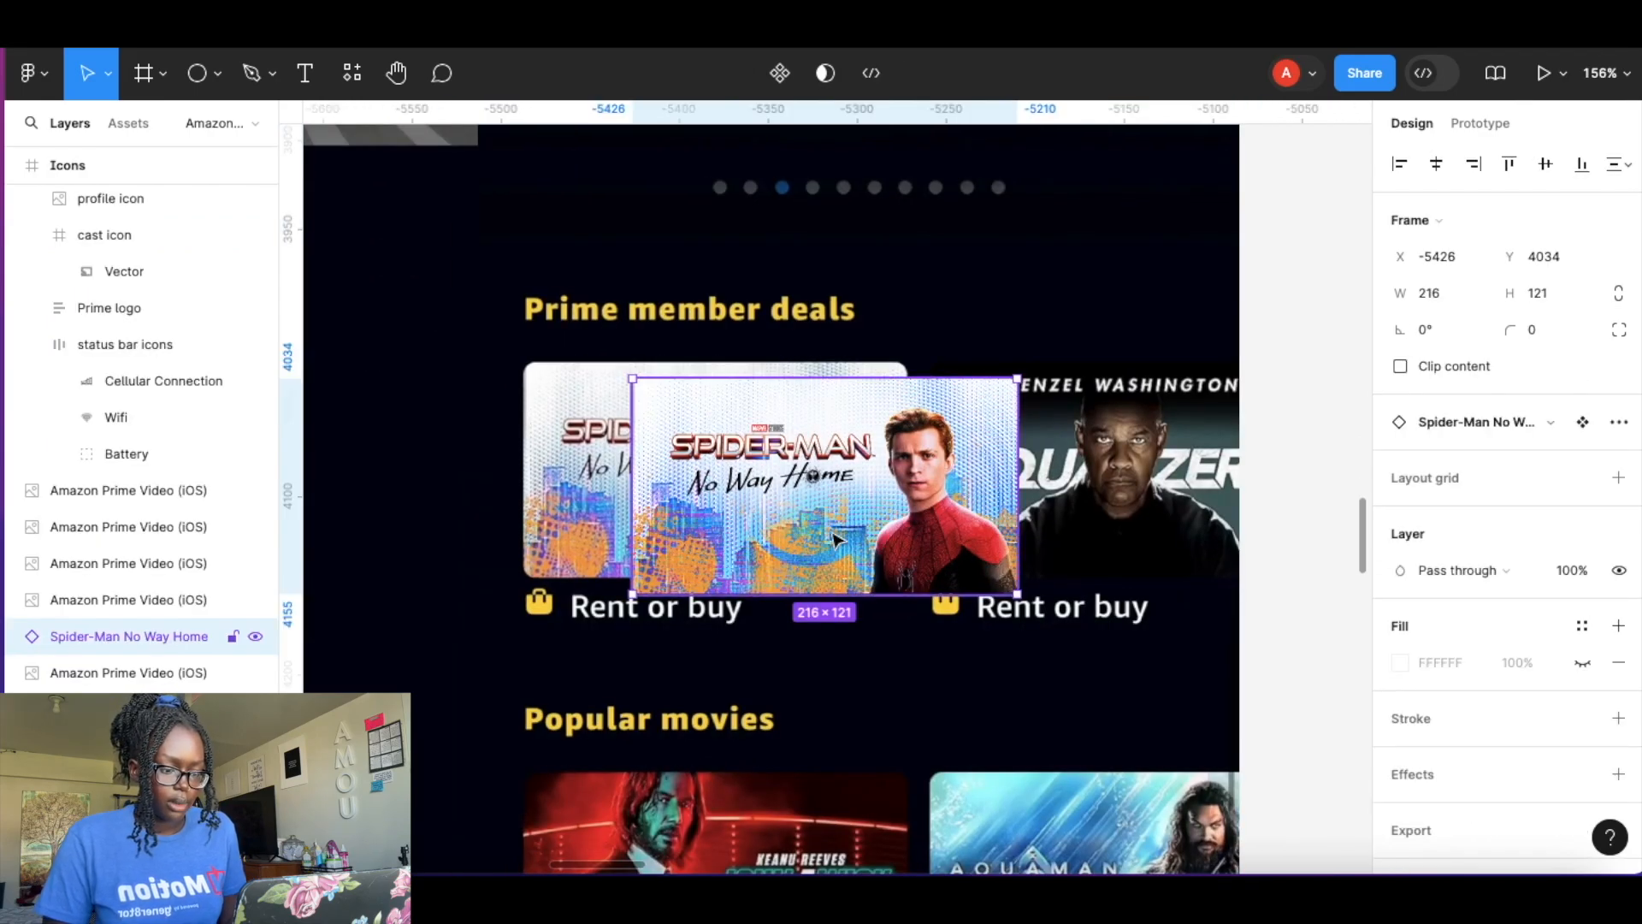
pyautogui.moveTo(834, 537); pyautogui.dragTo(724, 524)
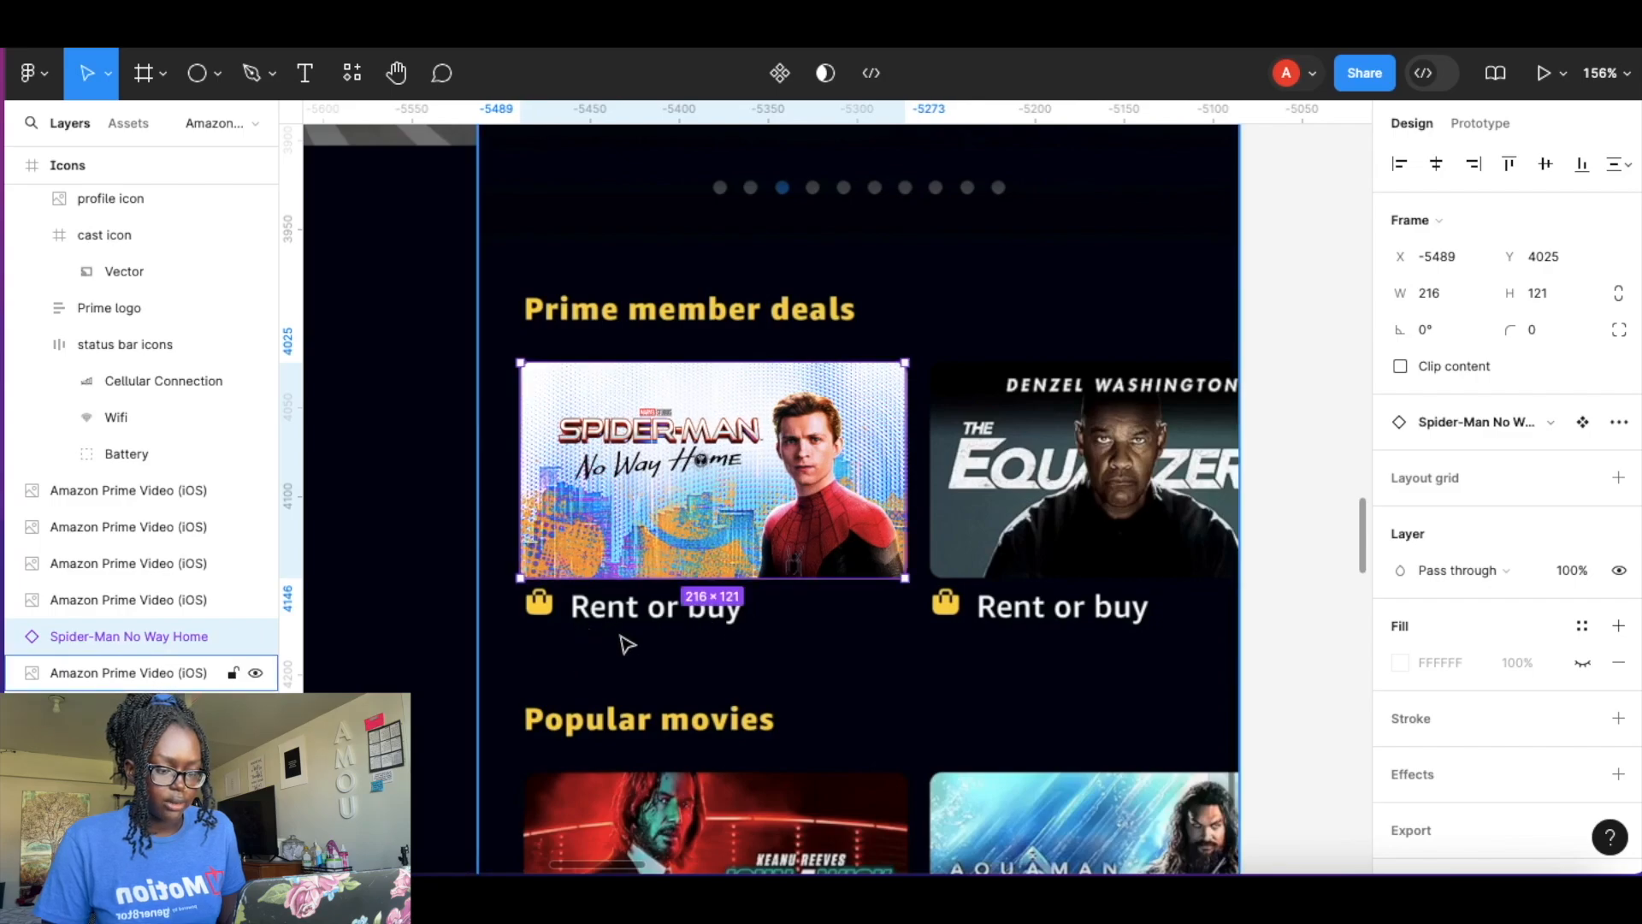
# Copy the Shop Icon from the Icons frame and place it under the Spider-Man card.
pyautogui.click(548, 627)
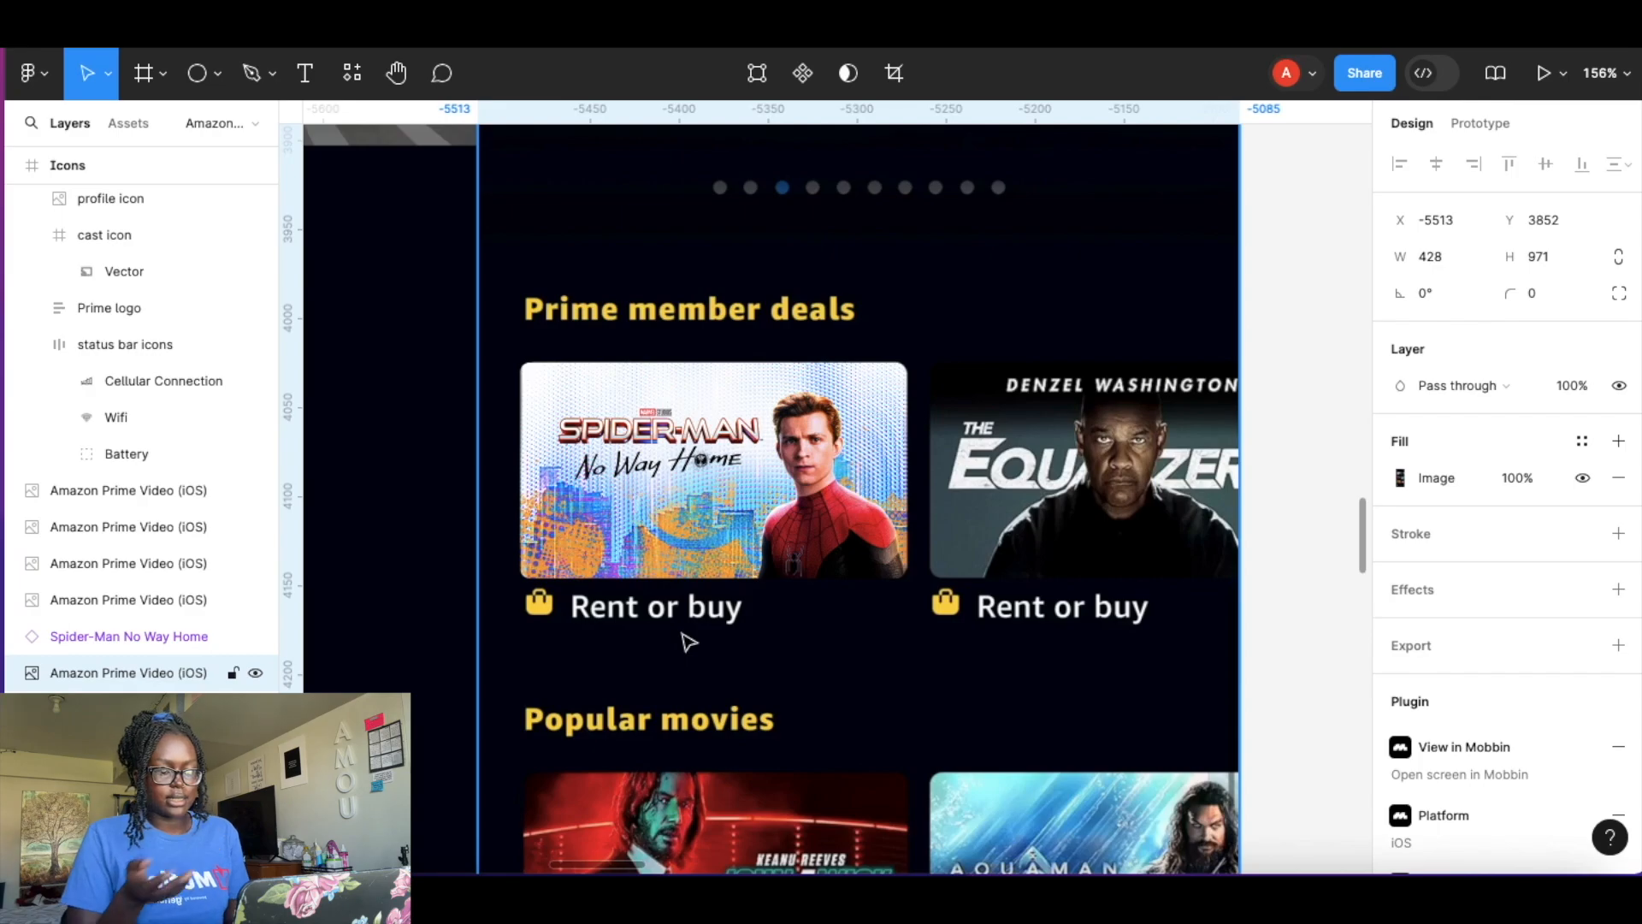
pyautogui.scroll(-5, 689, 643)
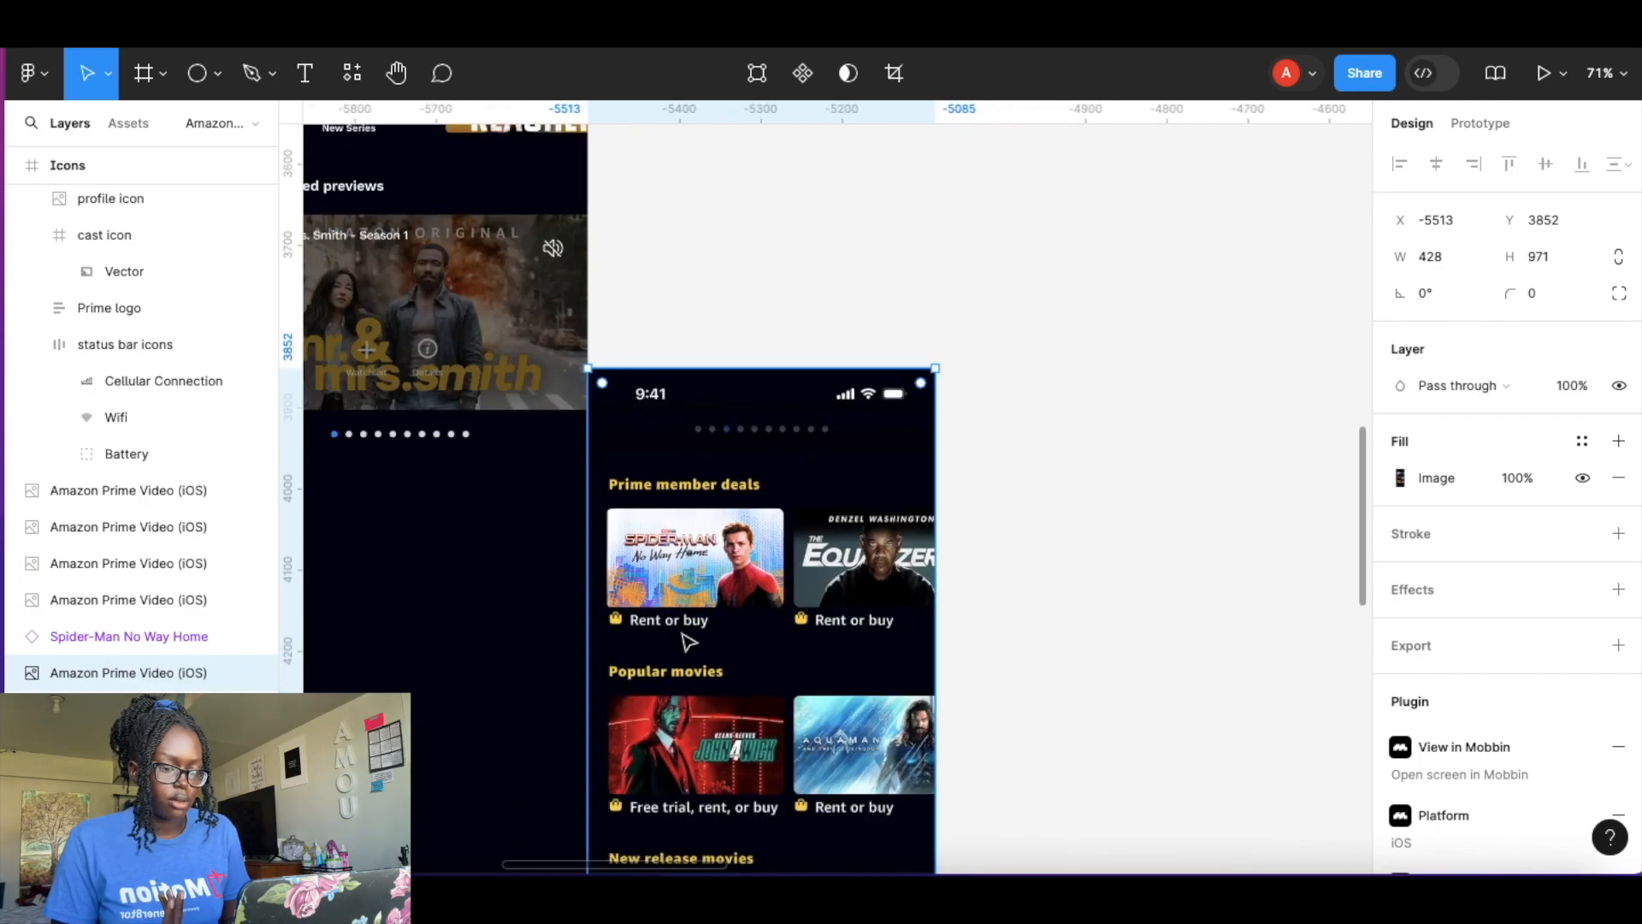
pyautogui.hscroll(-7, 689, 643)
pyautogui.scroll(4, 688, 642)
pyautogui.hscroll(-5, 683, 636)
pyautogui.scroll(4, 683, 636)
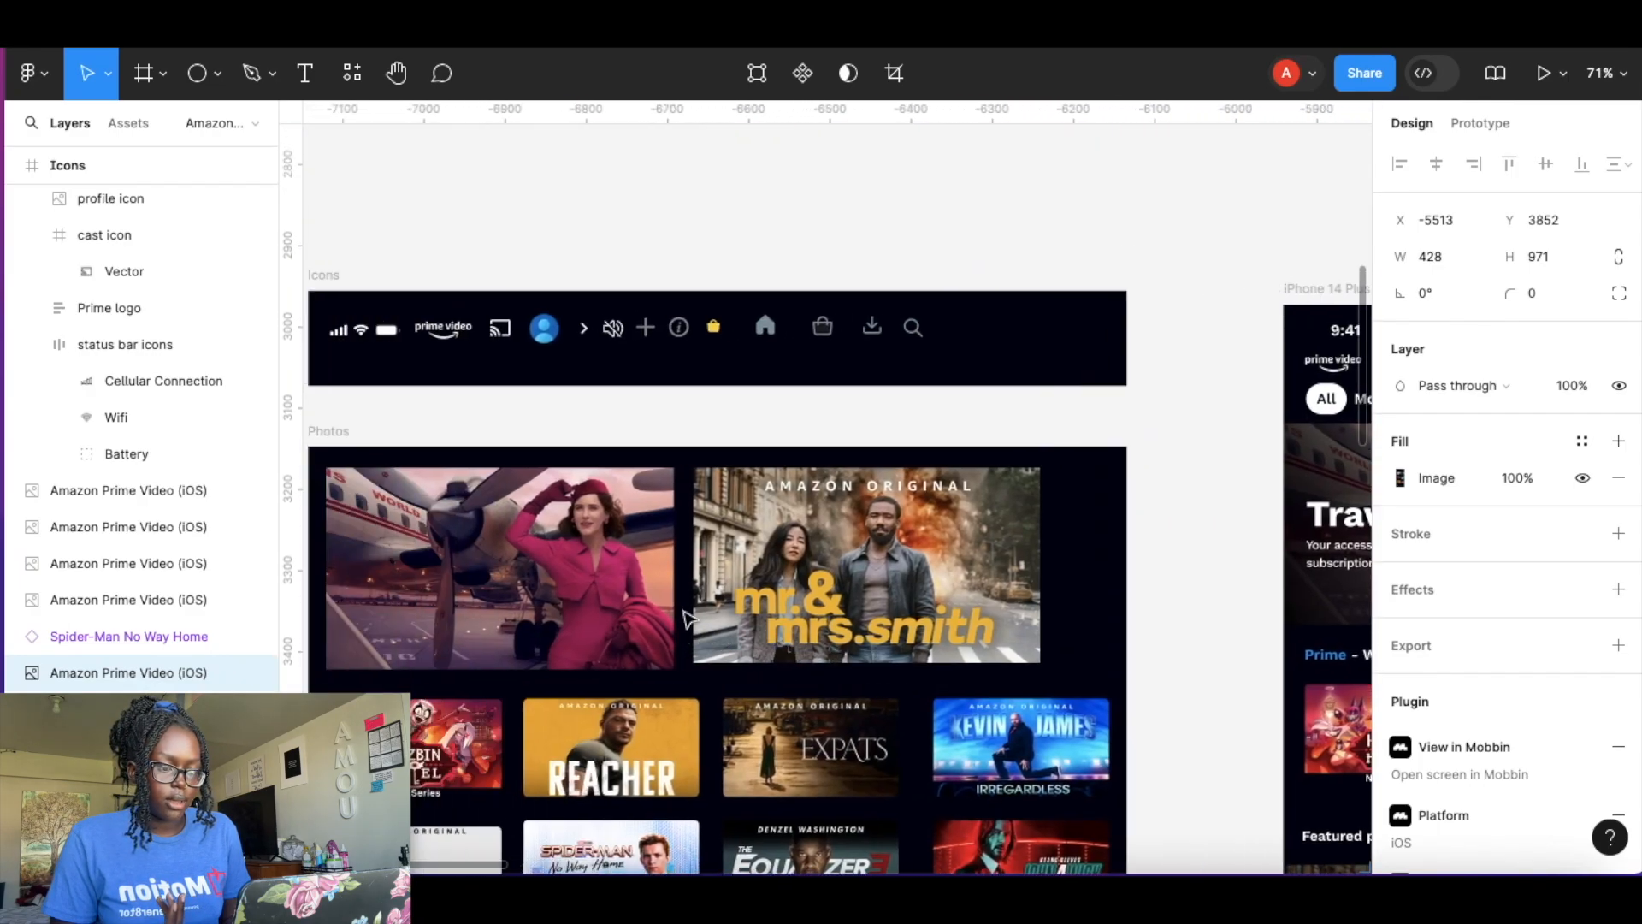
pyautogui.click(713, 339)
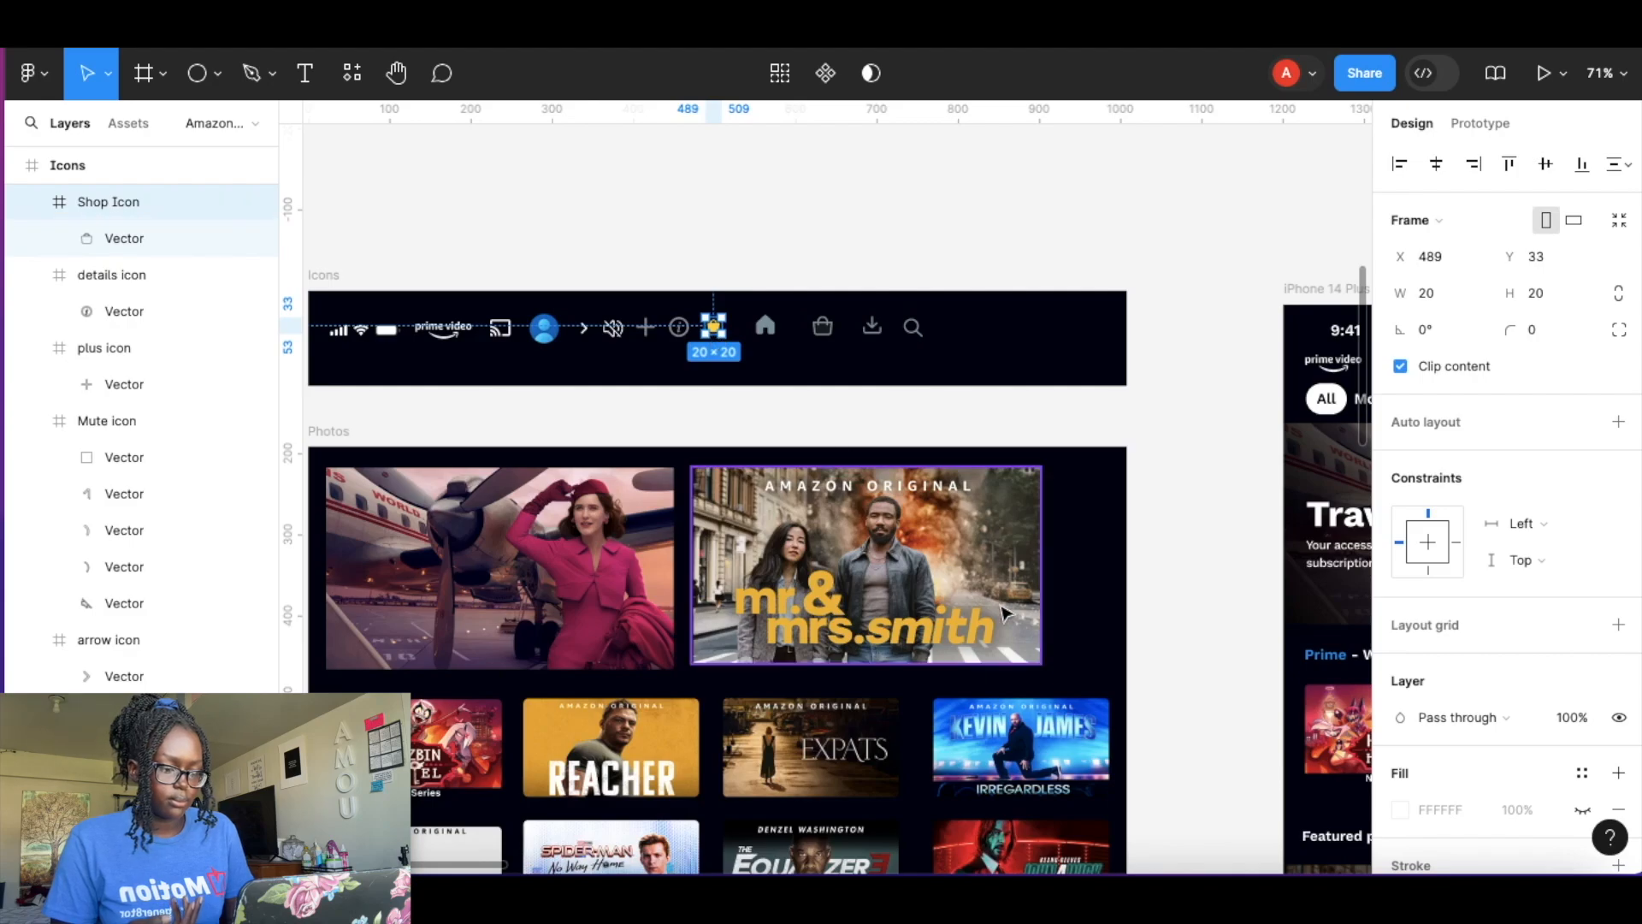
pyautogui.scroll(-7, 1000, 613)
pyautogui.hscroll(8, 1001, 612)
pyautogui.scroll(10, 997, 483)
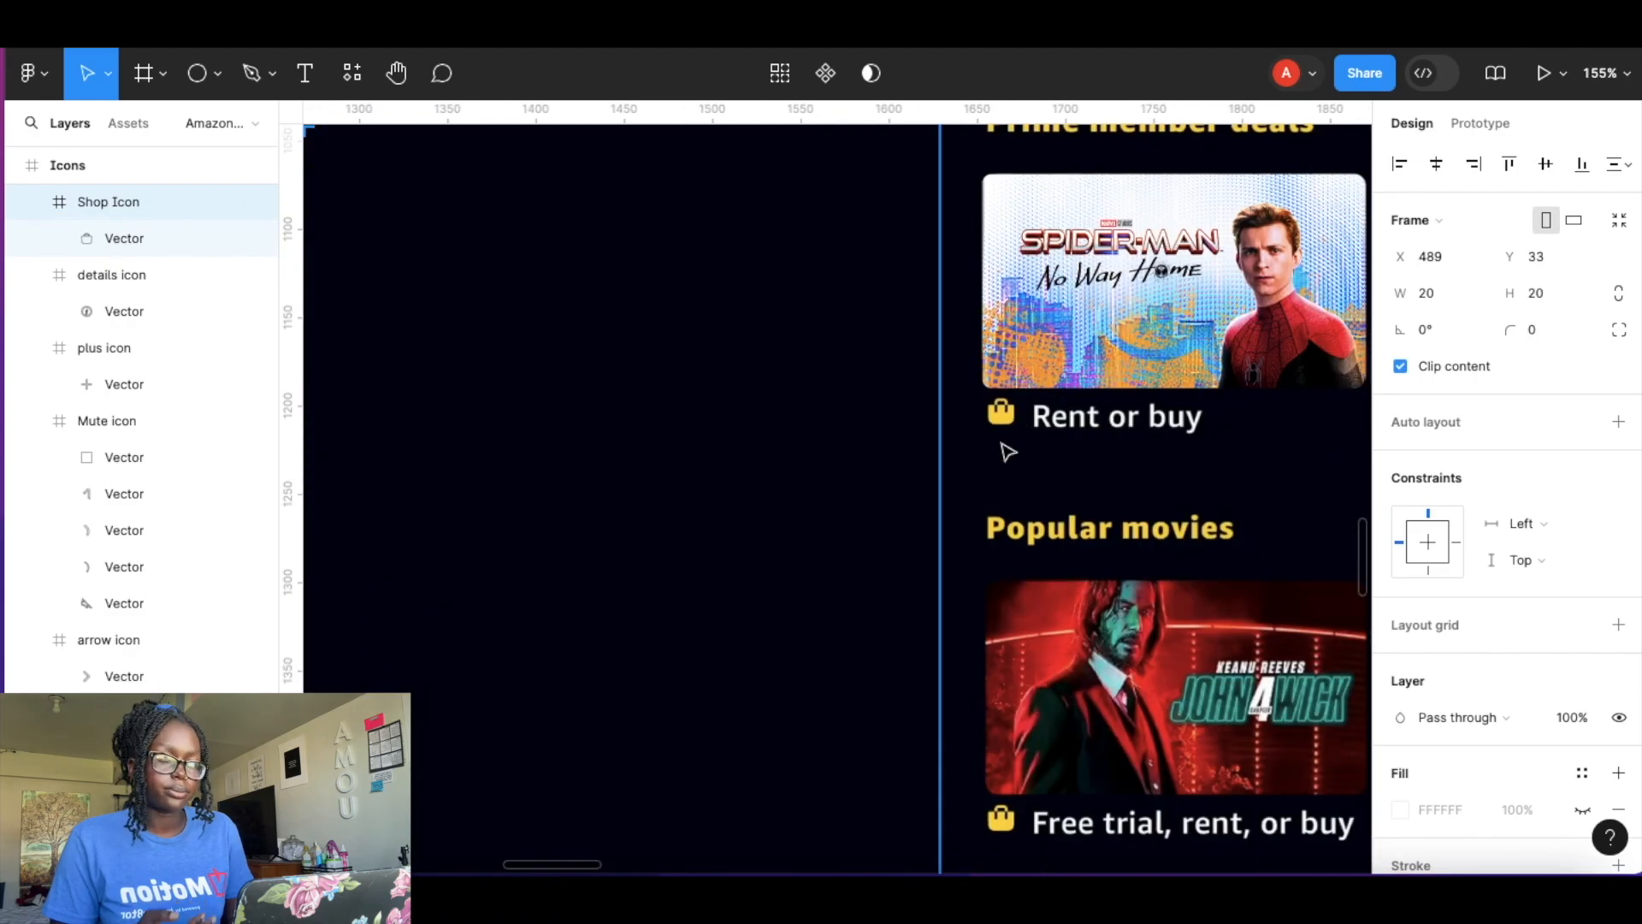
pyautogui.click(771, 436)
pyautogui.press('super+v')
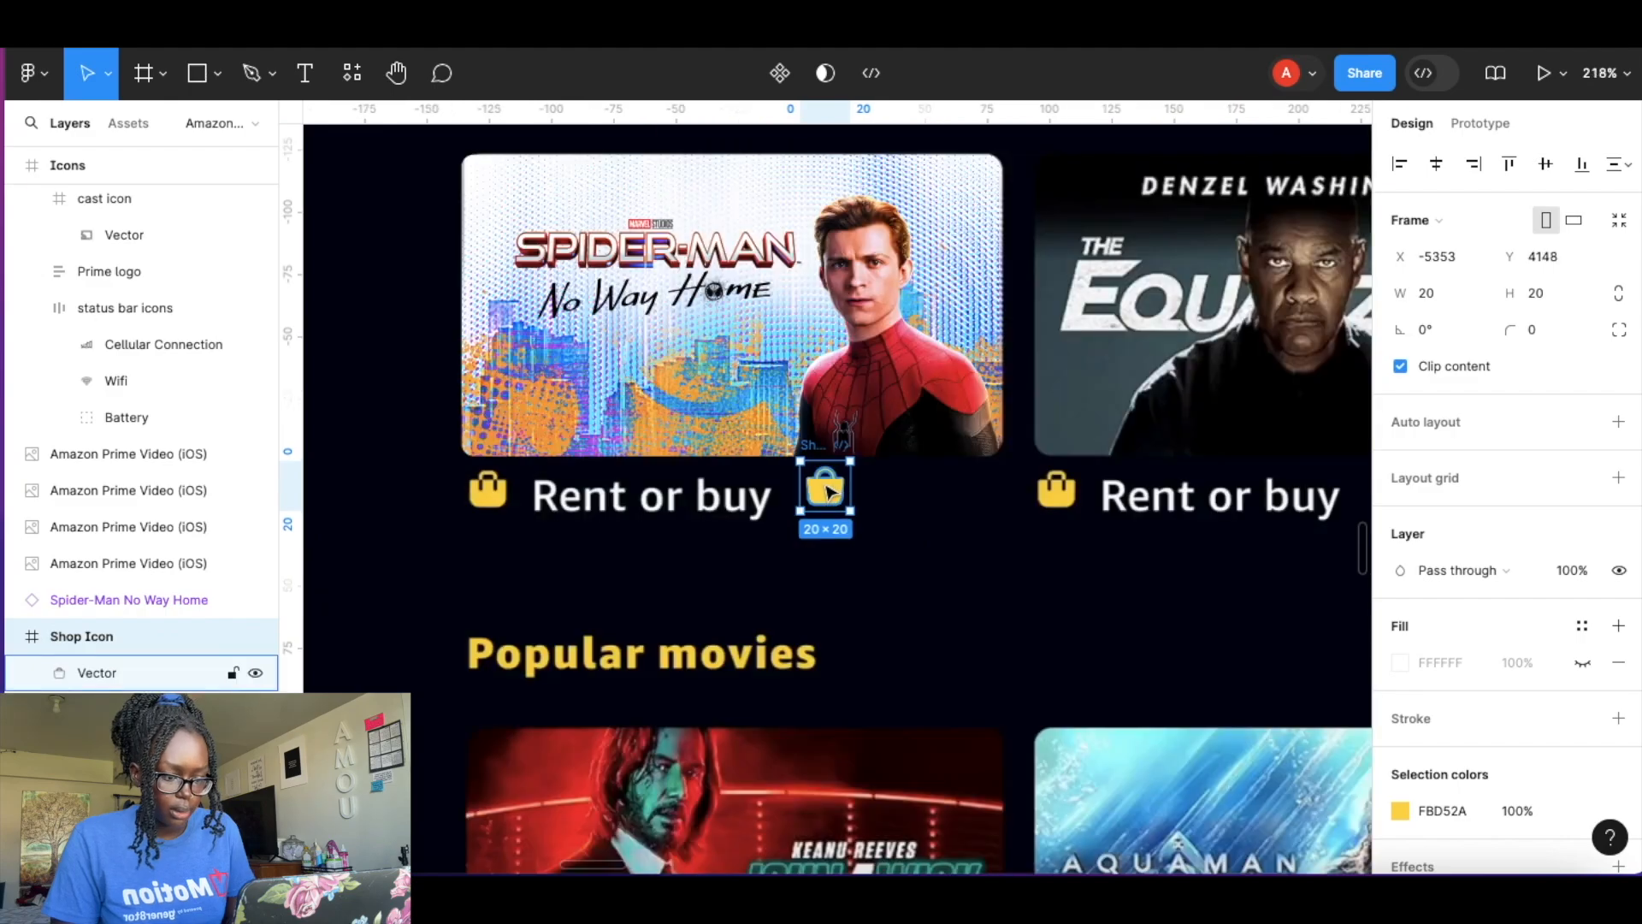
pyautogui.moveTo(828, 487); pyautogui.dragTo(499, 502)
# Add a white text label reading Rent or buy below the Spider-Man card.
pyautogui.click(305, 70)
pyautogui.click(542, 534)
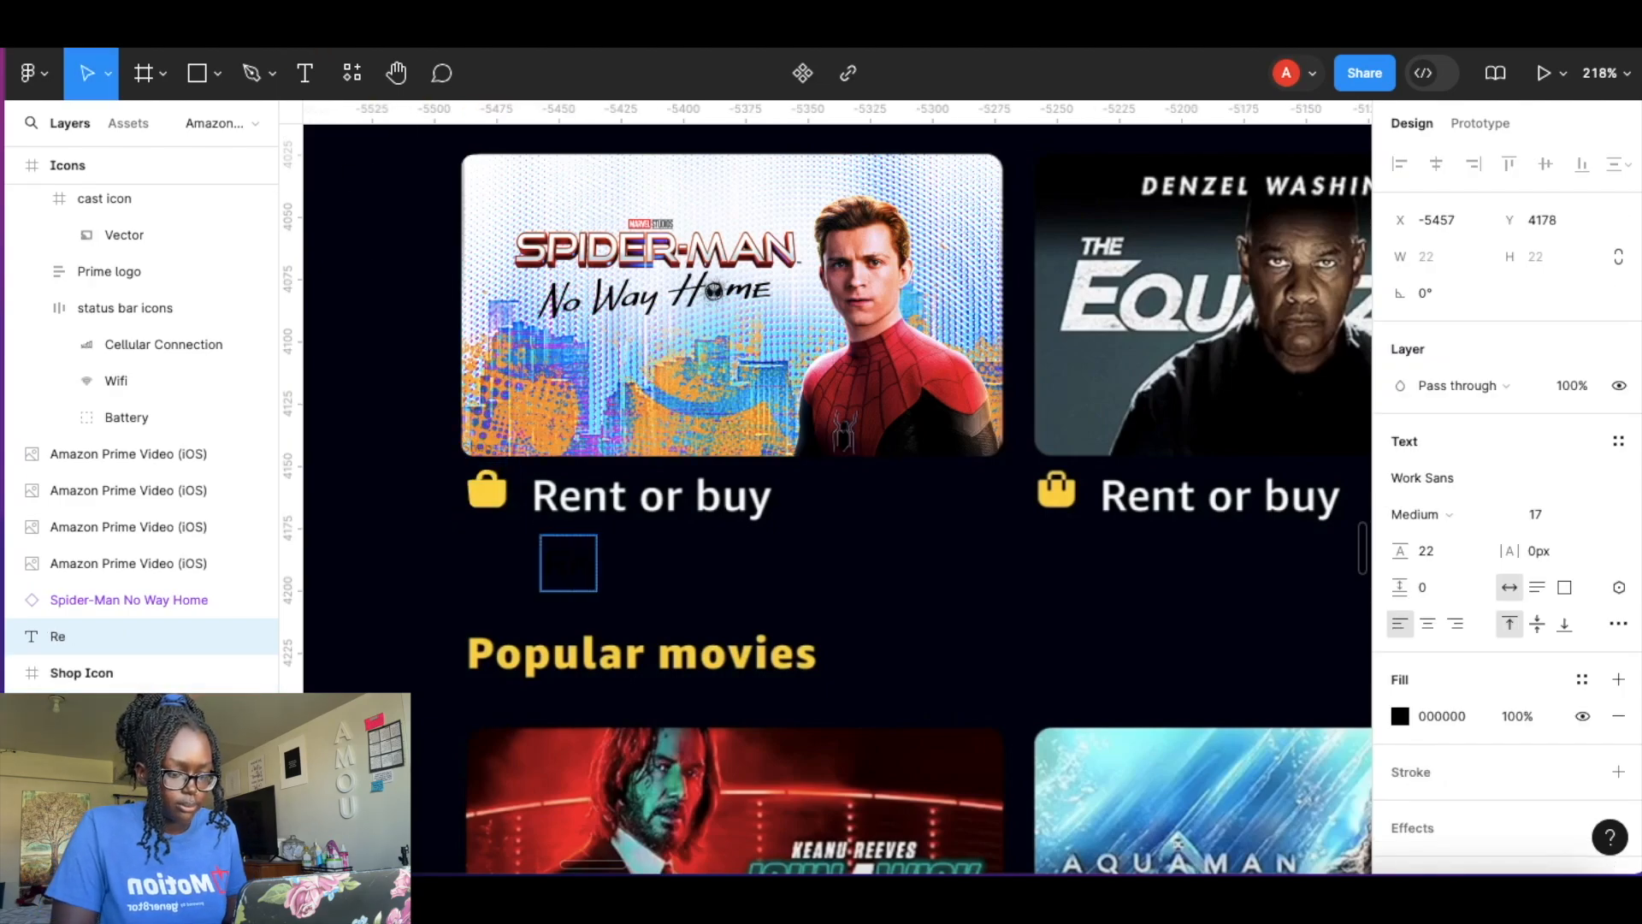
pyautogui.click(1401, 718)
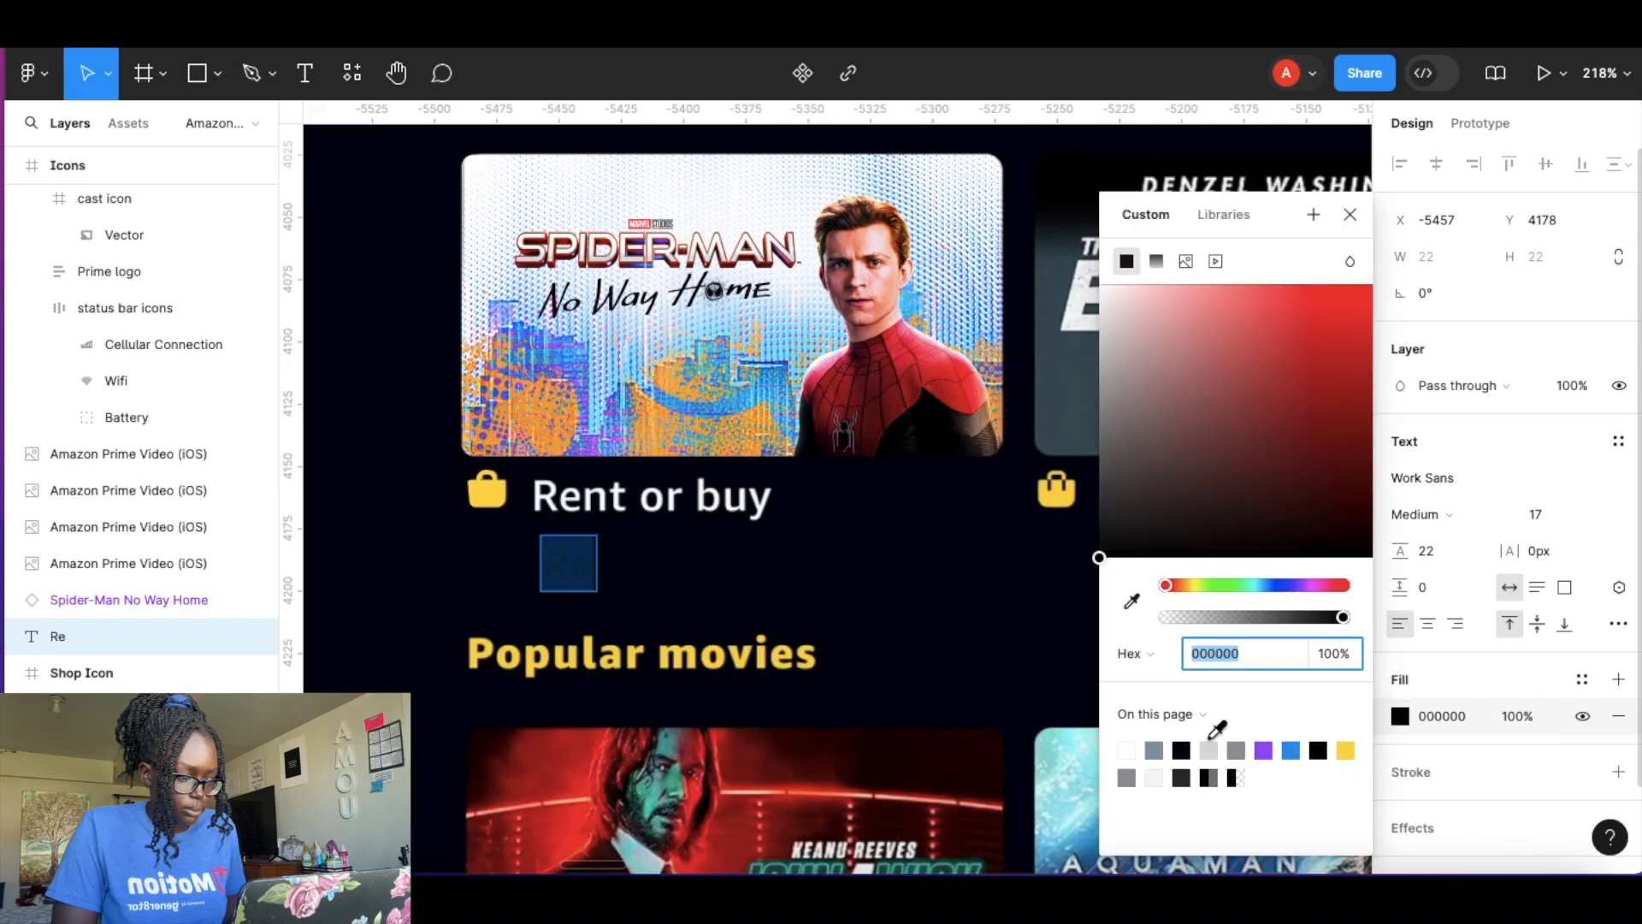
pyautogui.click(1127, 750)
pyautogui.doubleClick(568, 567)
pyautogui.click(593, 569)
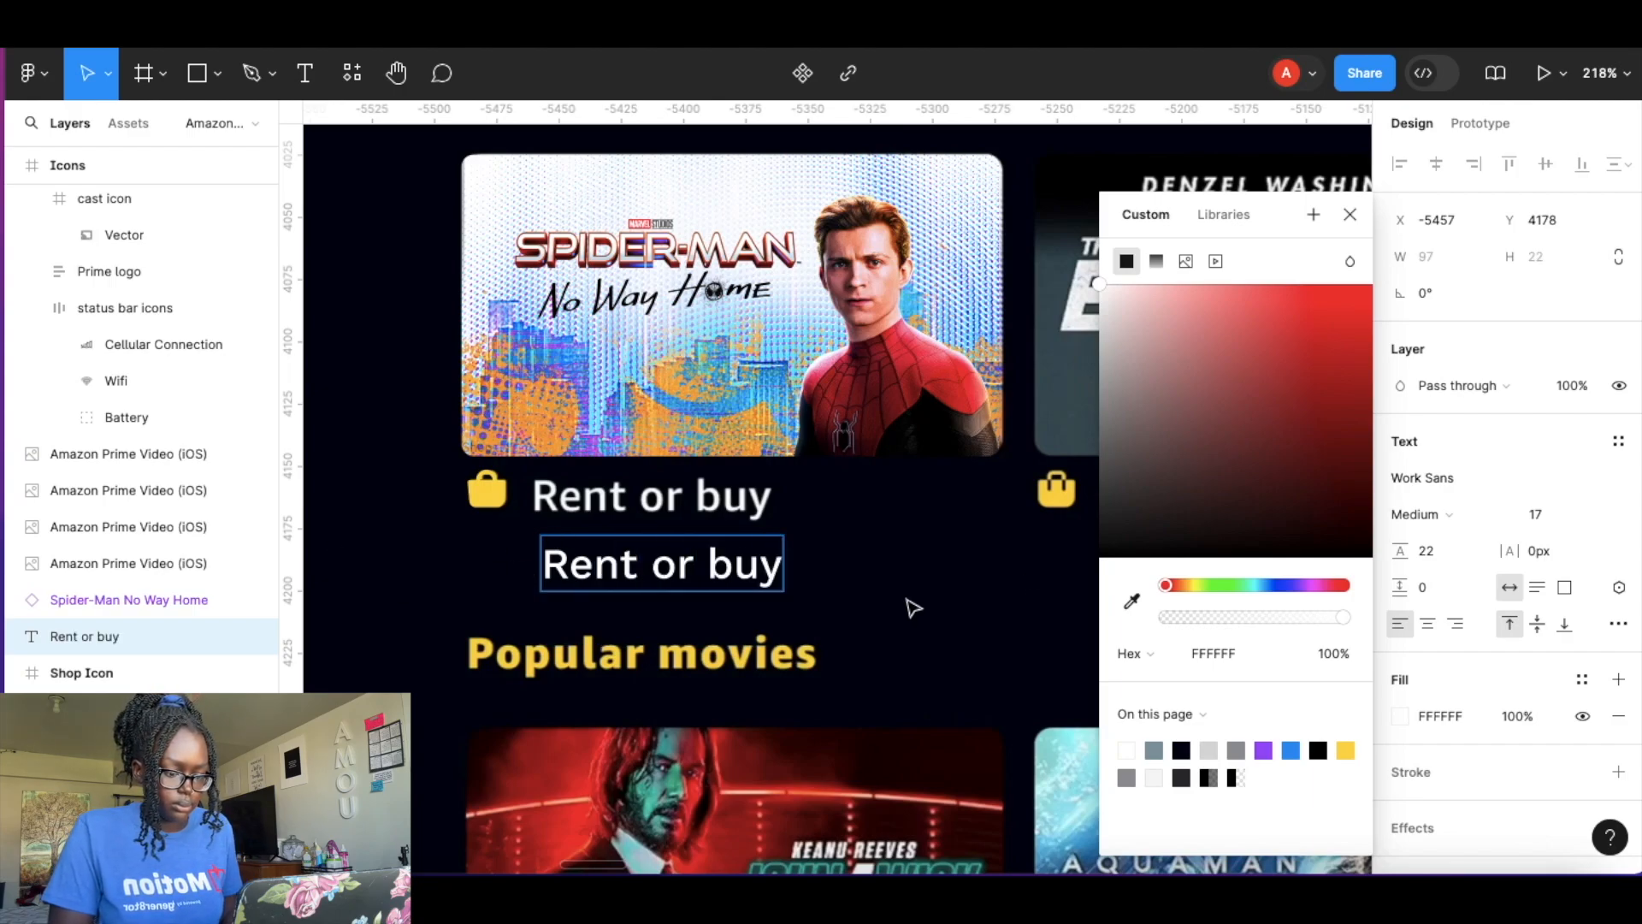
pyautogui.click(828, 578)
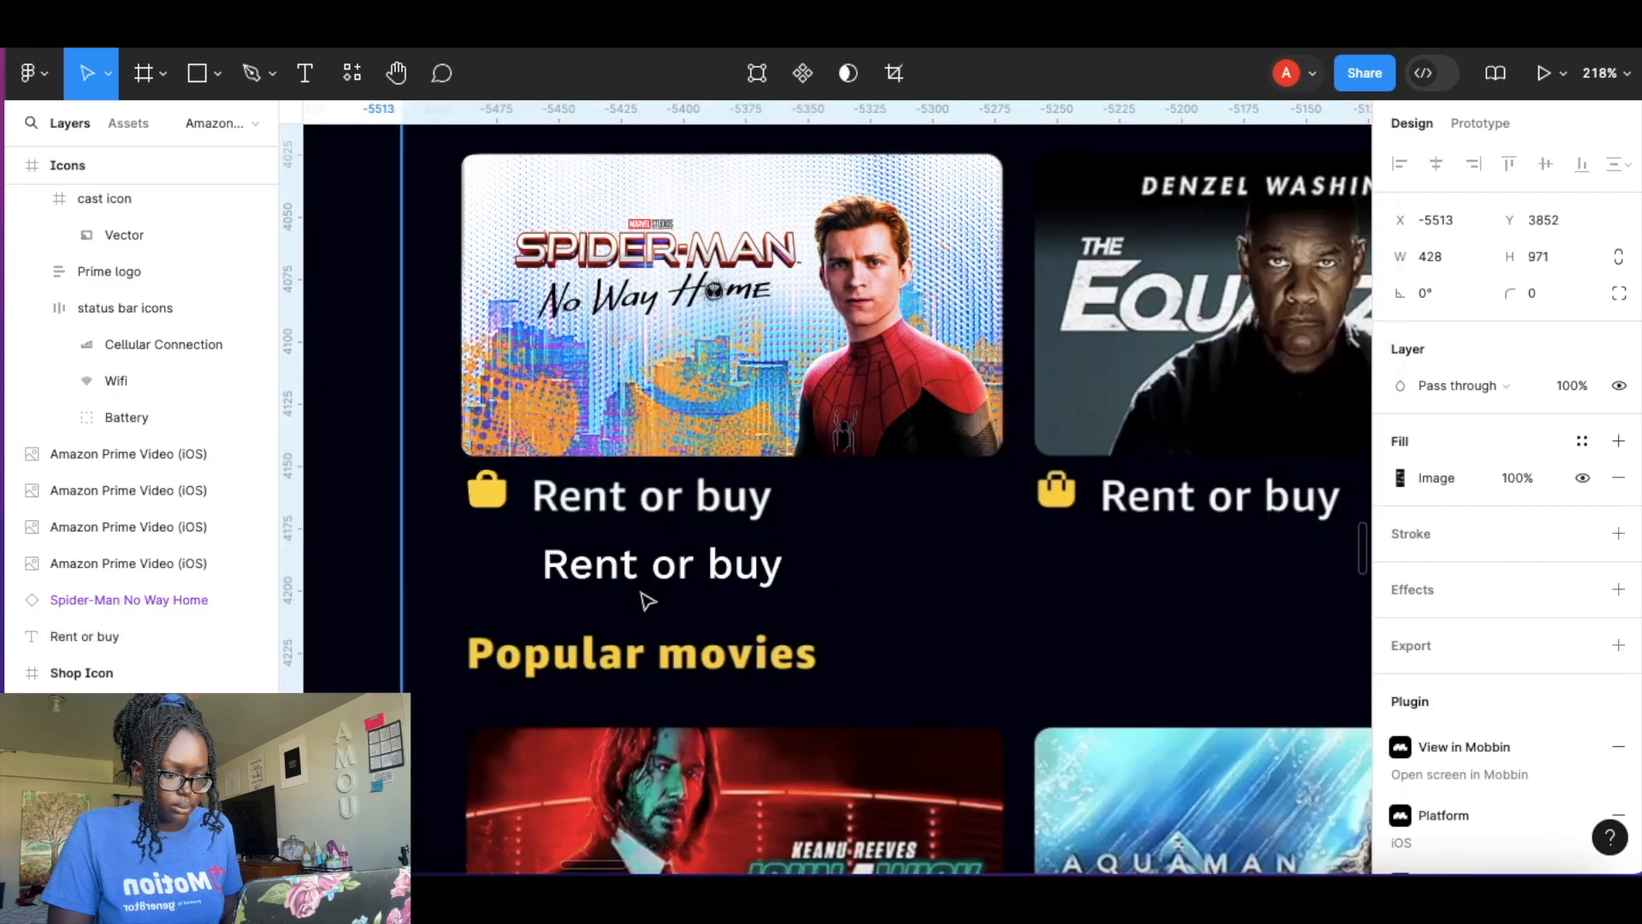
# Wrap the Rent or buy text in an auto layout frame with 0 padding.
pyautogui.click(667, 580)
pyautogui.hotkey('shift', 'a')
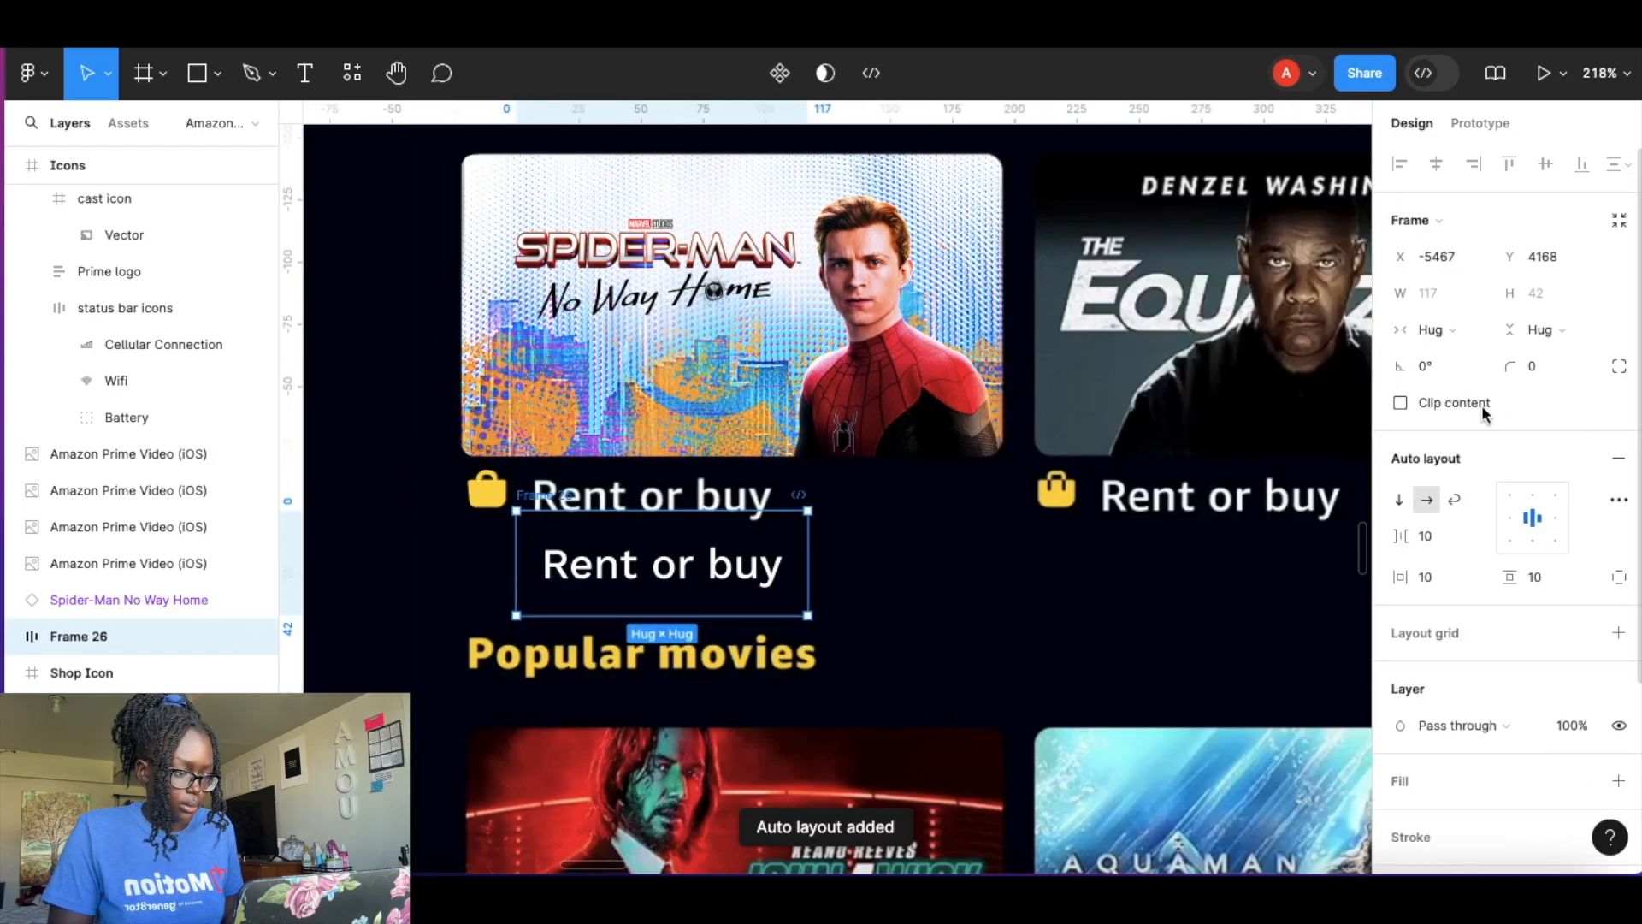
pyautogui.write('0')
pyautogui.click(1540, 579)
pyautogui.write('0')
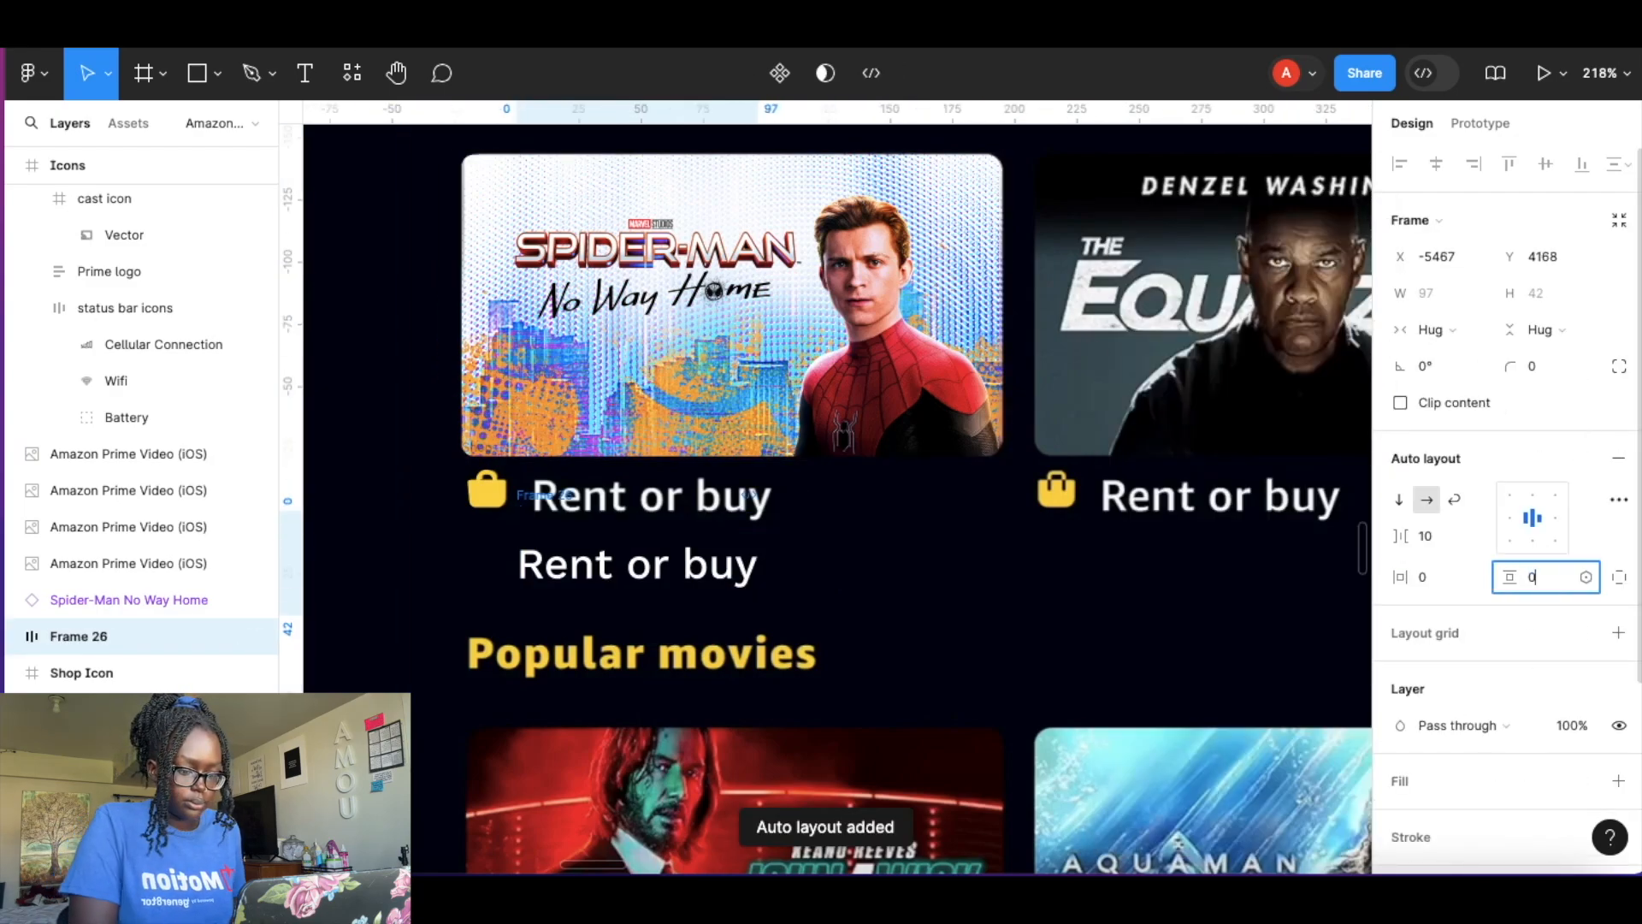
pyautogui.press('Return')
# Move the Rent or buy label beside the shop icon and wrap both in an auto layout frame.
pyautogui.click(838, 548)
pyautogui.moveTo(660, 550)
pyautogui.mouseDown()
pyautogui.moveTo(671, 526)
pyautogui.moveTo(645, 521)
pyautogui.mouseUp()
pyautogui.press('super+z')
pyautogui.click(630, 550)
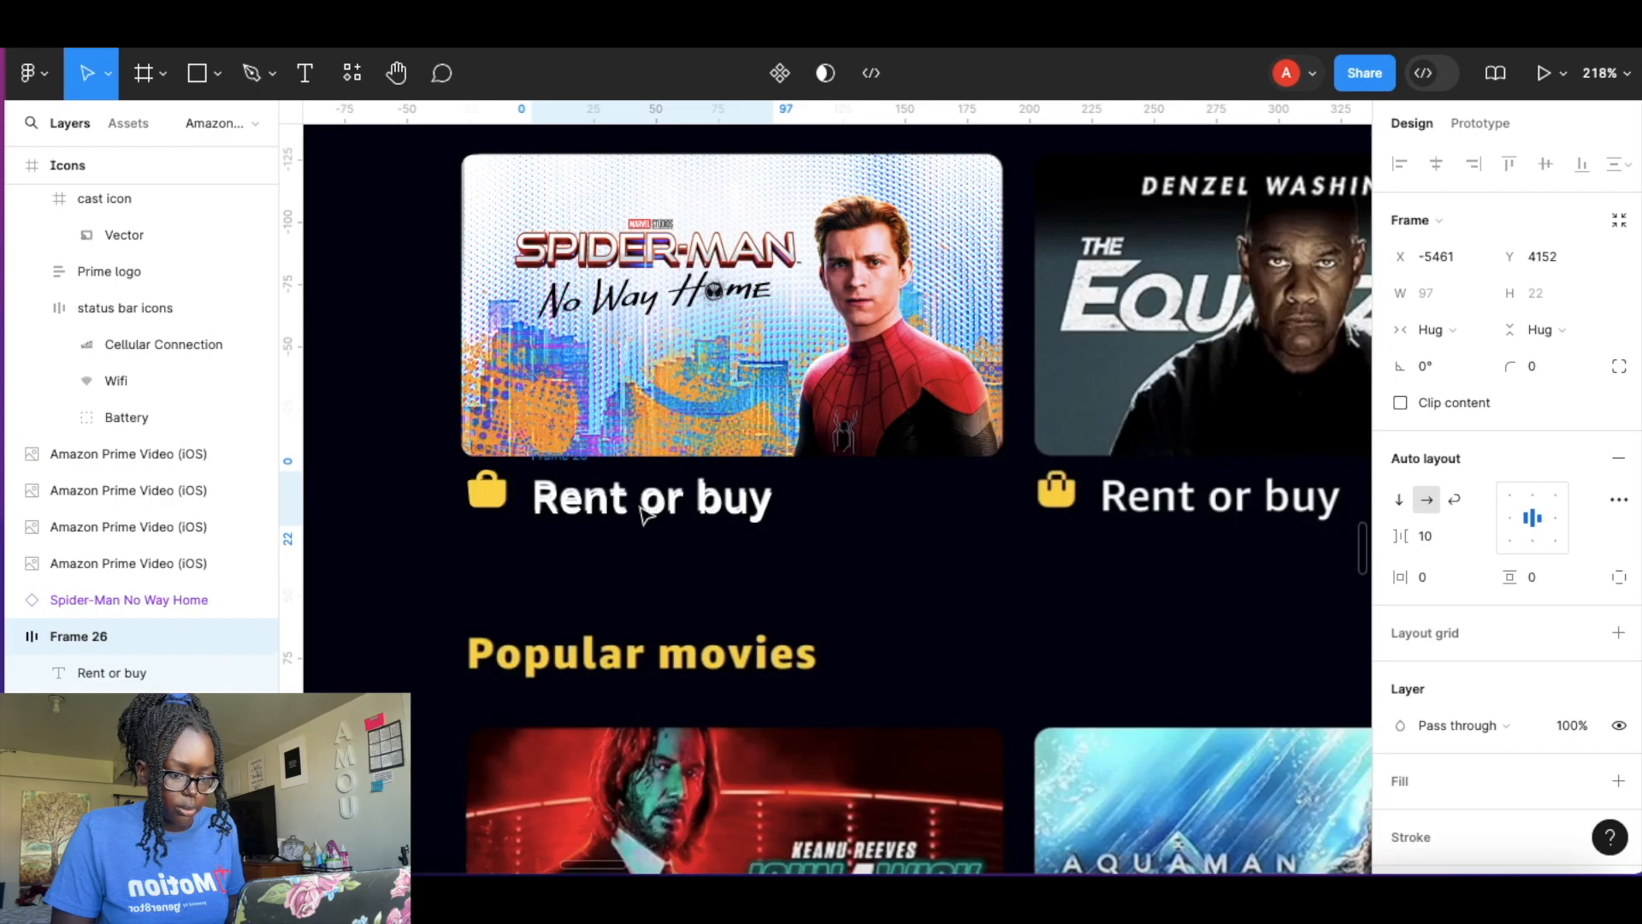
pyautogui.keyDown('shift'); pyautogui.click(498, 496); pyautogui.keyUp('shift')
pyautogui.hotkey('shift', 'a')
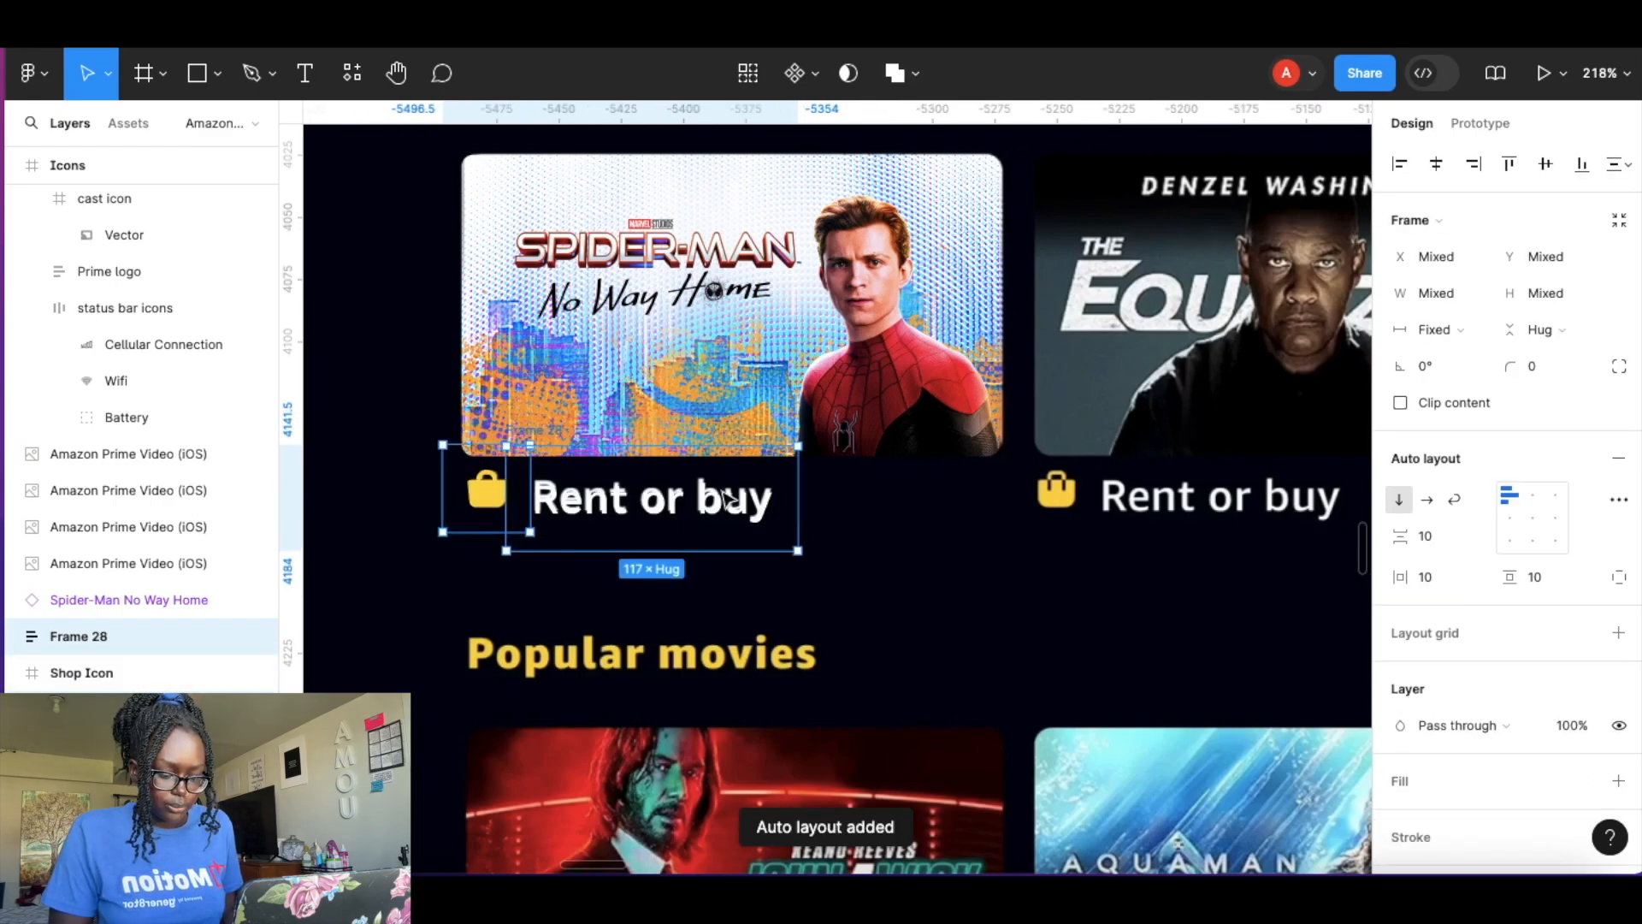
# Undo the last auto layout wrap and nudge the phone screen frame slightly to the right.
pyautogui.hotkey('ctrl', 'z')
pyautogui.click(723, 588)
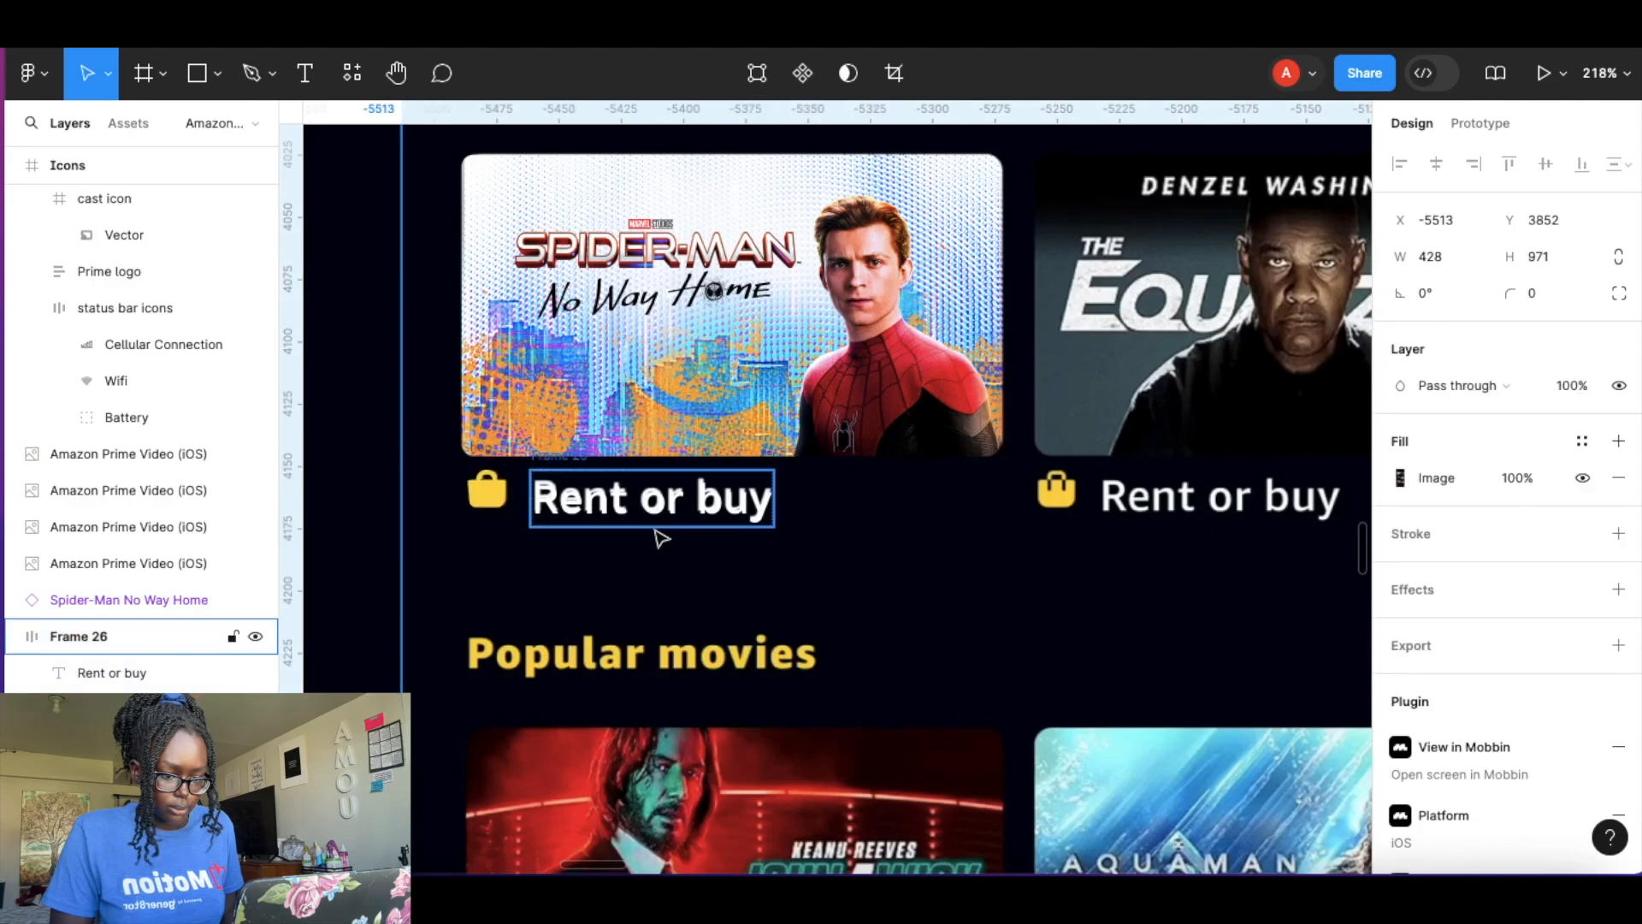
pyautogui.scroll(-5, 676, 551)
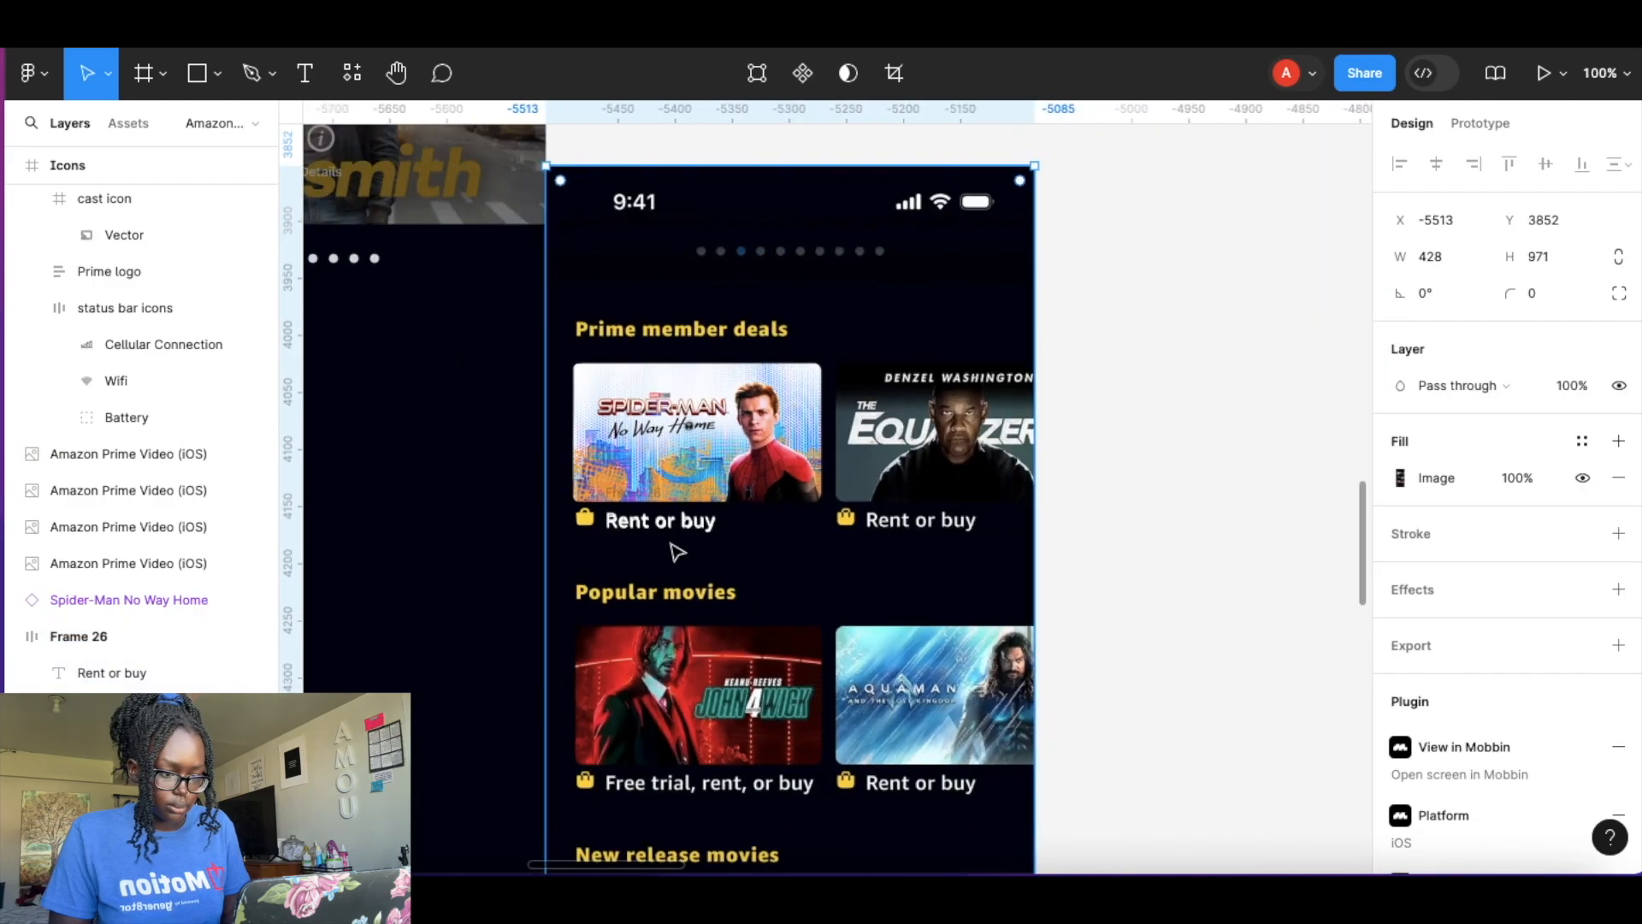
pyautogui.moveTo(961, 271); pyautogui.dragTo(979, 276)
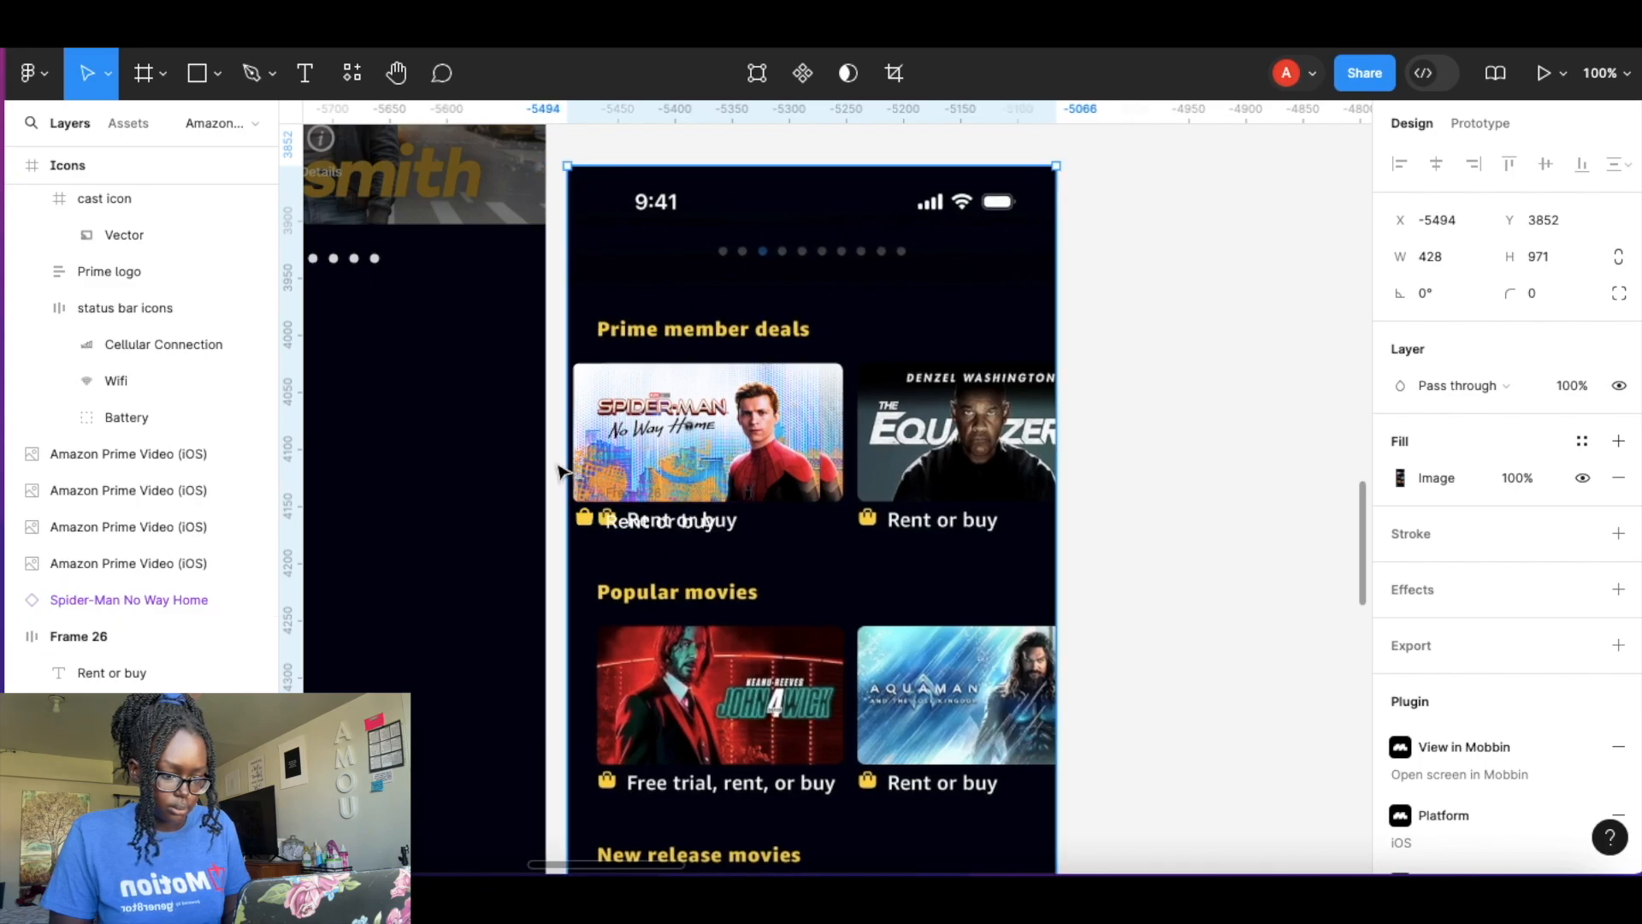
pyautogui.click(557, 473)
pyautogui.scroll(8, 635, 506)
# Line the shop icon up beside the Rent or buy text and group both in a horizontal auto layout frame.
pyautogui.click(671, 503)
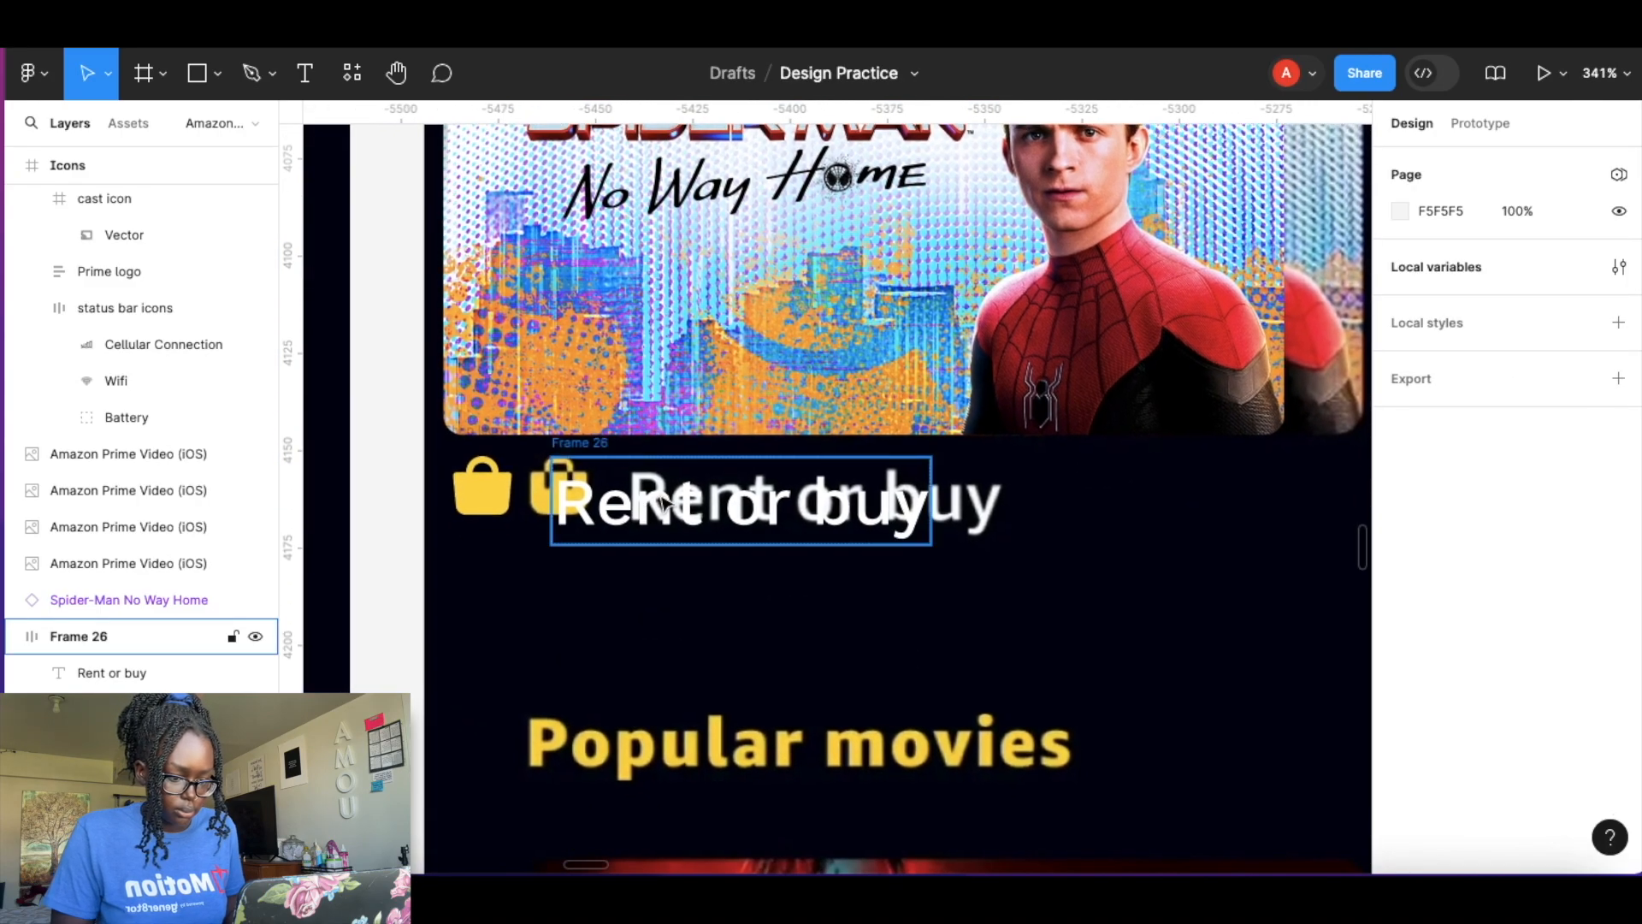
pyautogui.moveTo(671, 503); pyautogui.dragTo(745, 506)
pyautogui.press('Up')
pyautogui.press('Up')
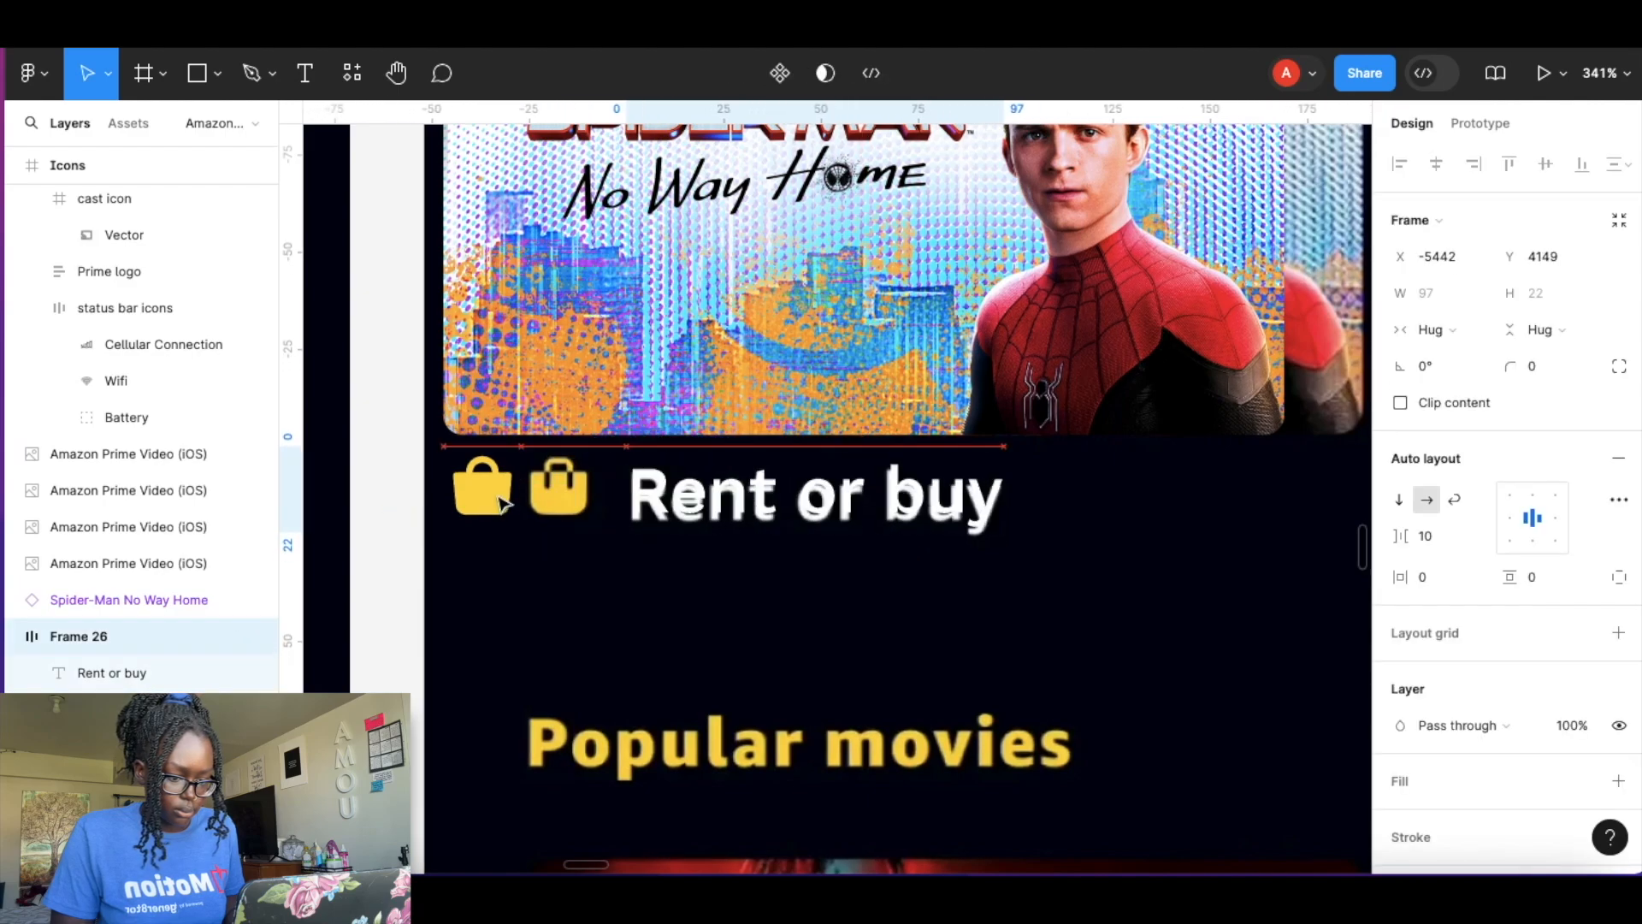
pyautogui.click(488, 503)
pyautogui.moveTo(488, 502); pyautogui.dragTo(551, 501)
pyautogui.keyDown('shift'); pyautogui.click(734, 496); pyautogui.keyUp('shift')
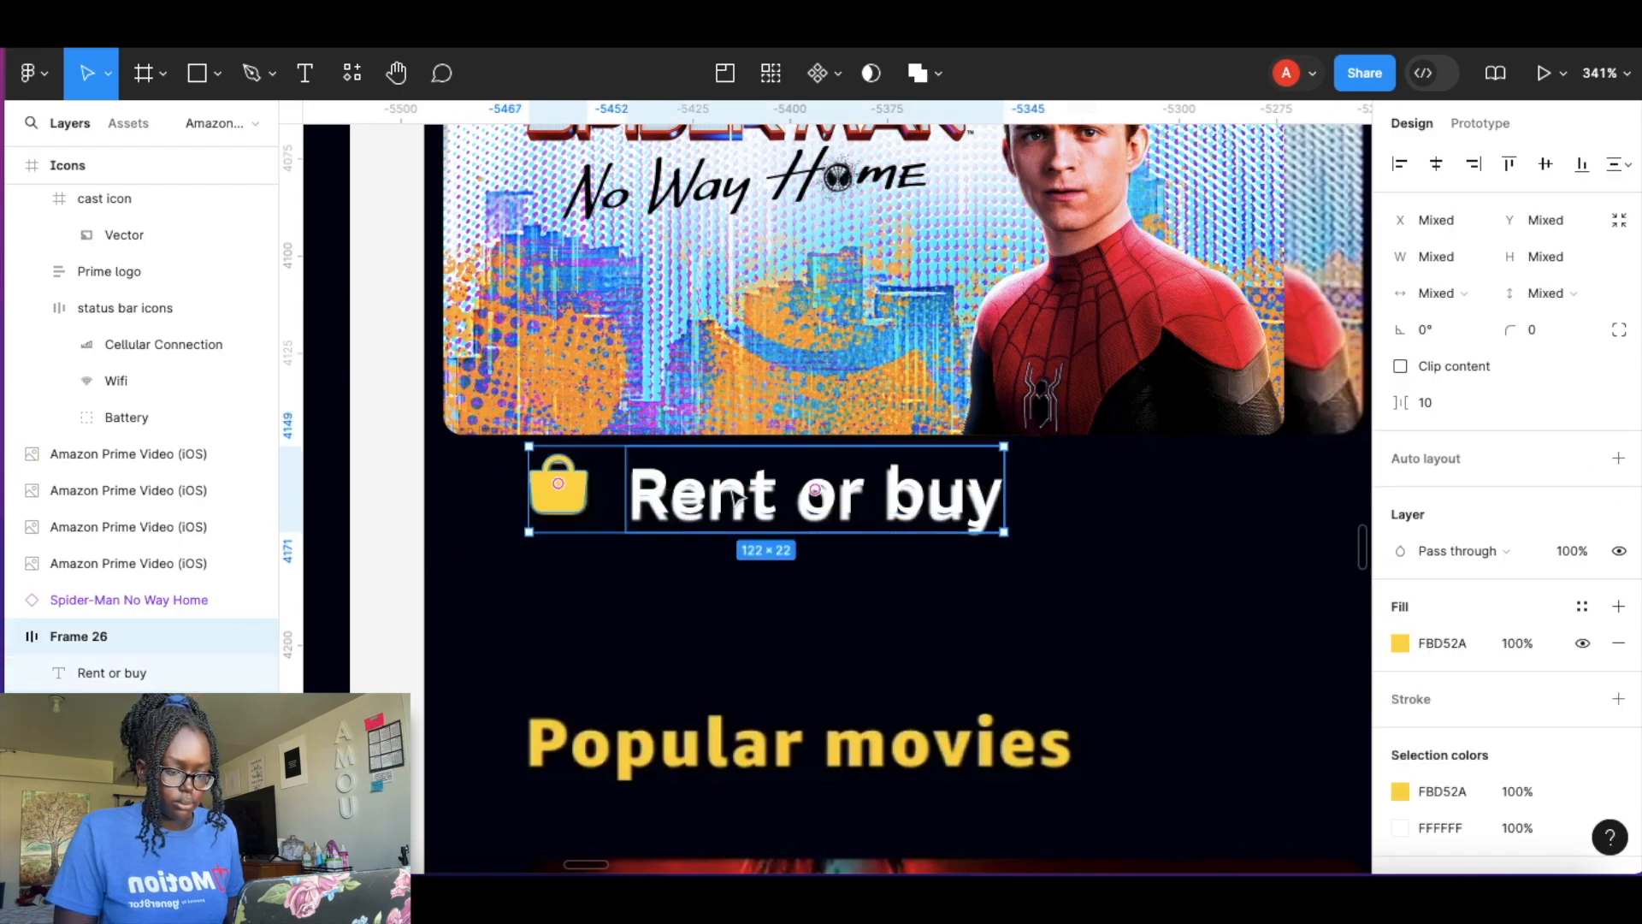
pyautogui.hotkey('shift', 'a')
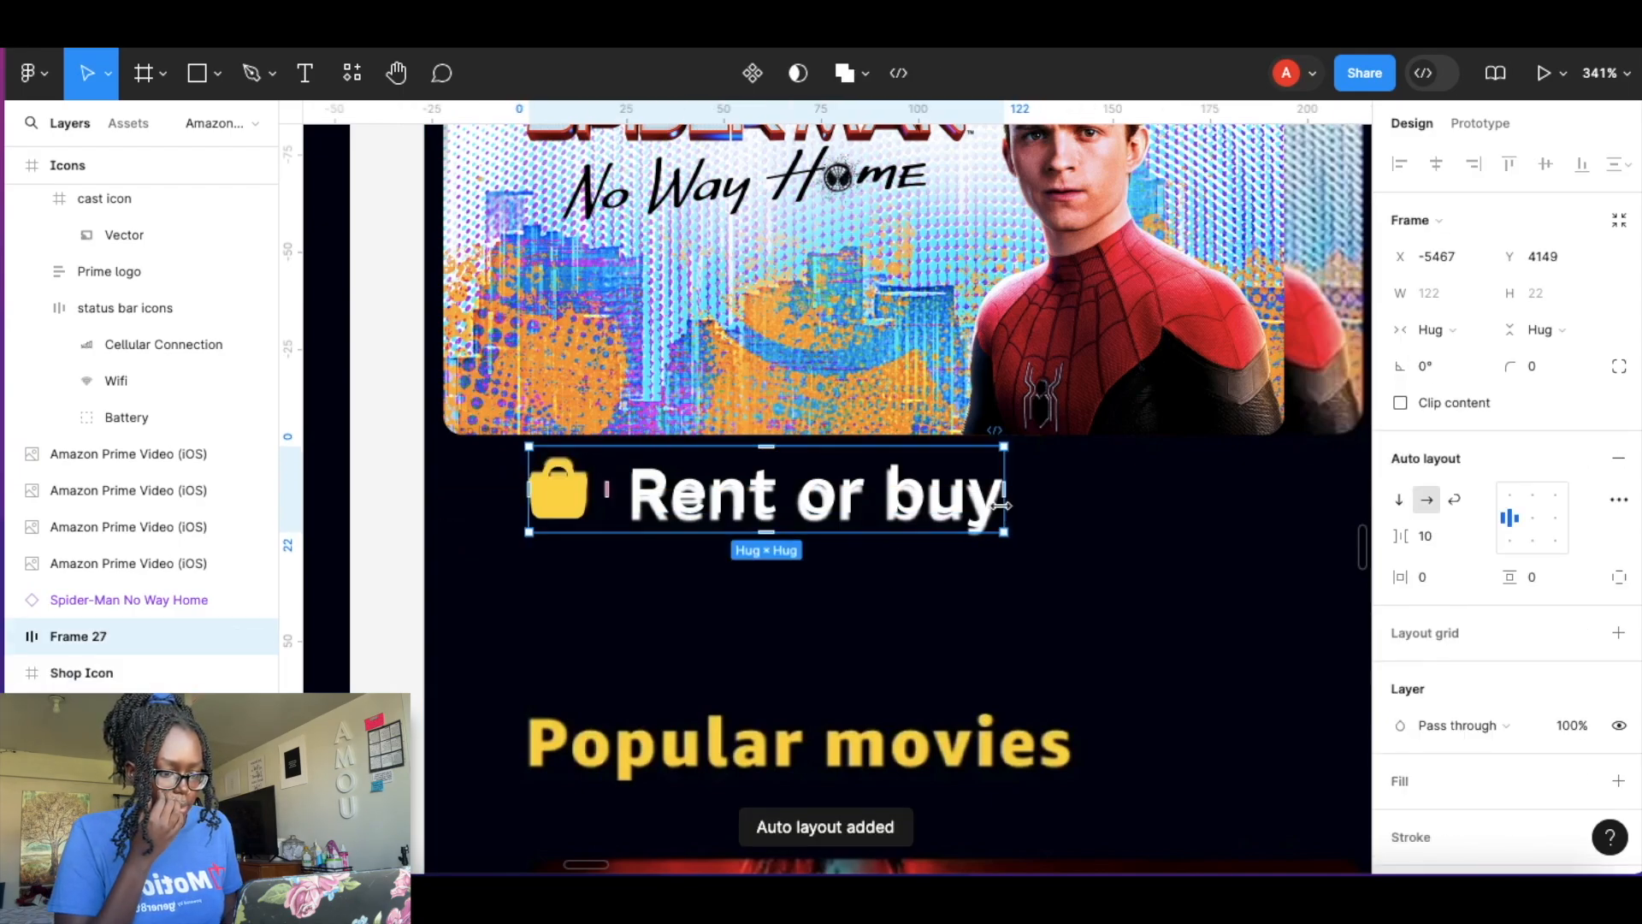
# Widen the Rent or buy text so the label spans the Spider-Man card's width, about 188 px.
pyautogui.doubleClick(999, 496)
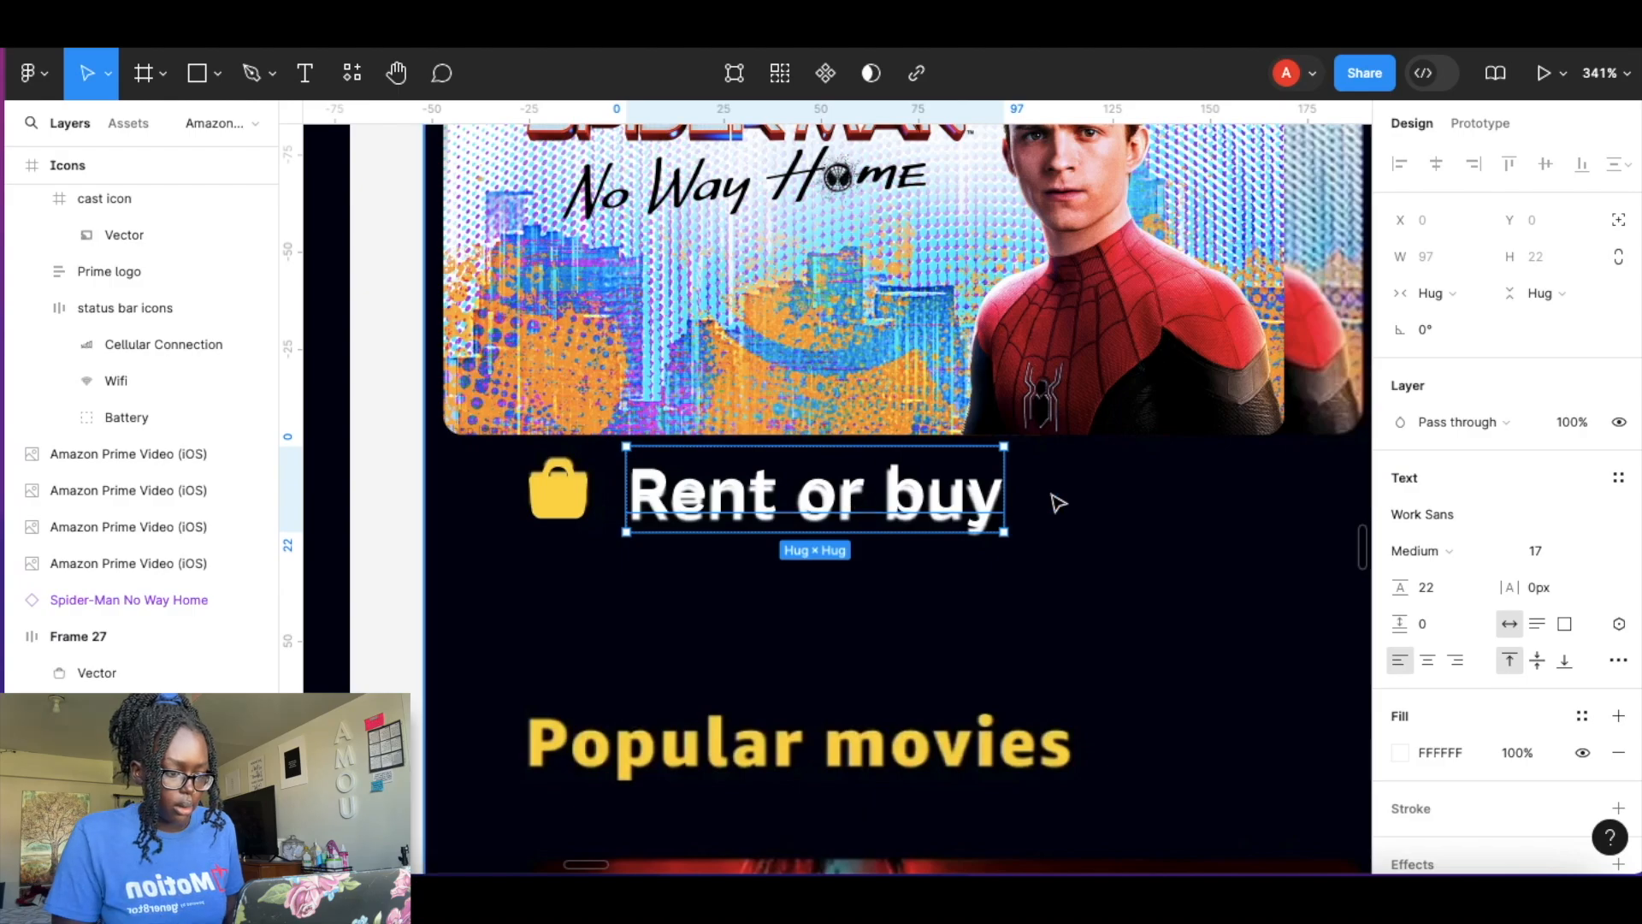
pyautogui.moveTo(1026, 490); pyautogui.dragTo(1183, 488)
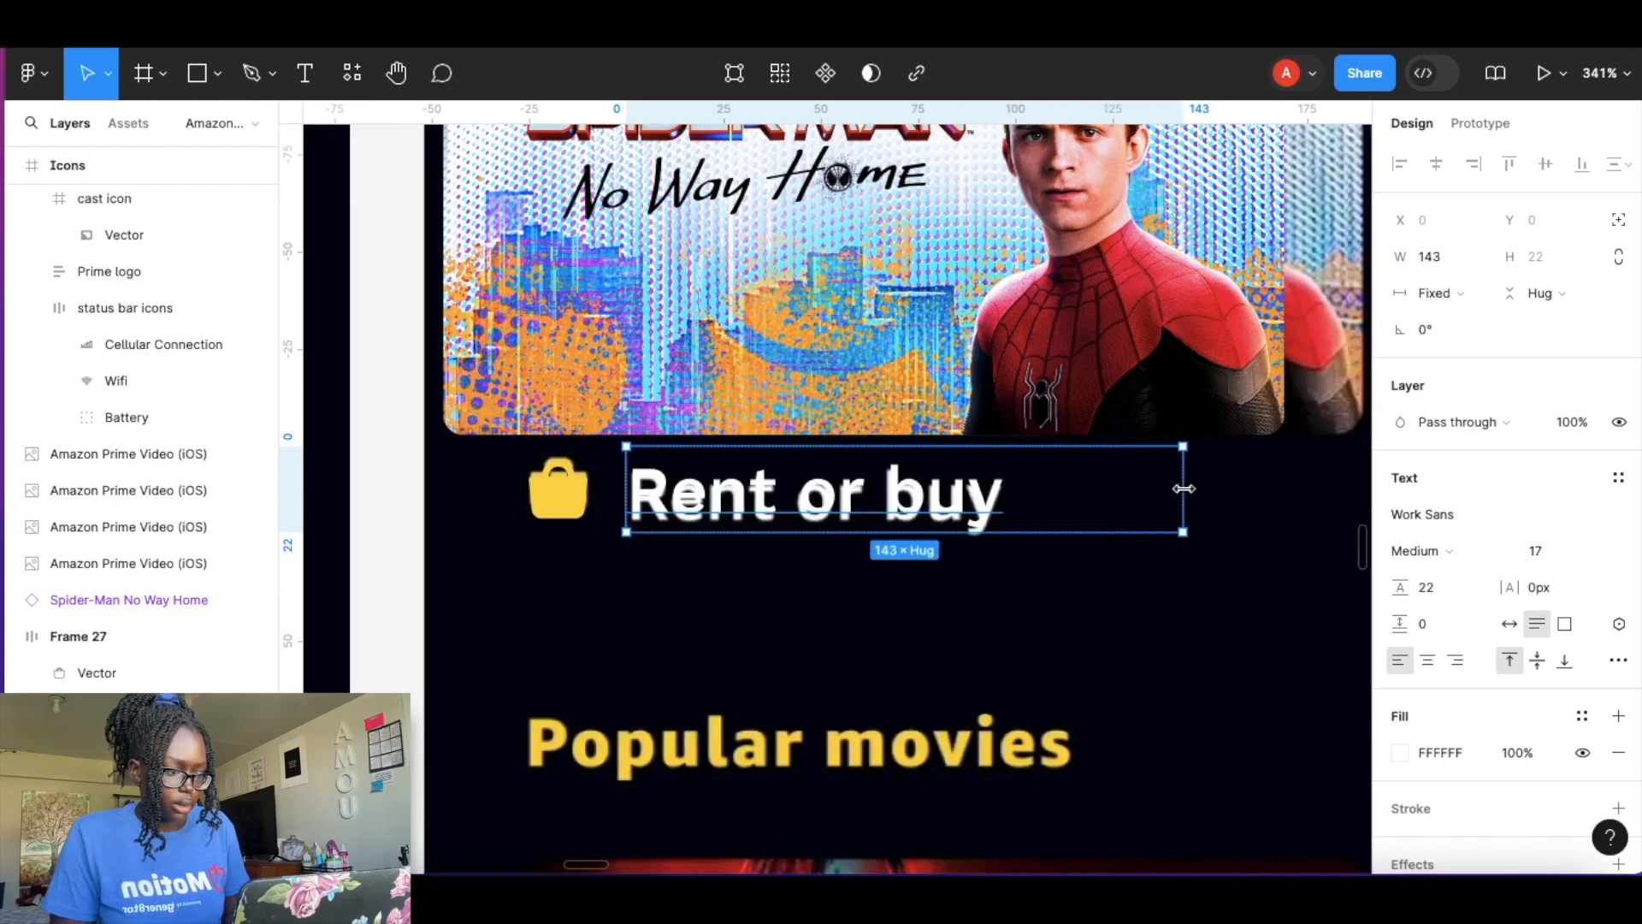
pyautogui.scroll(-5, 1184, 489)
pyautogui.click(1116, 368)
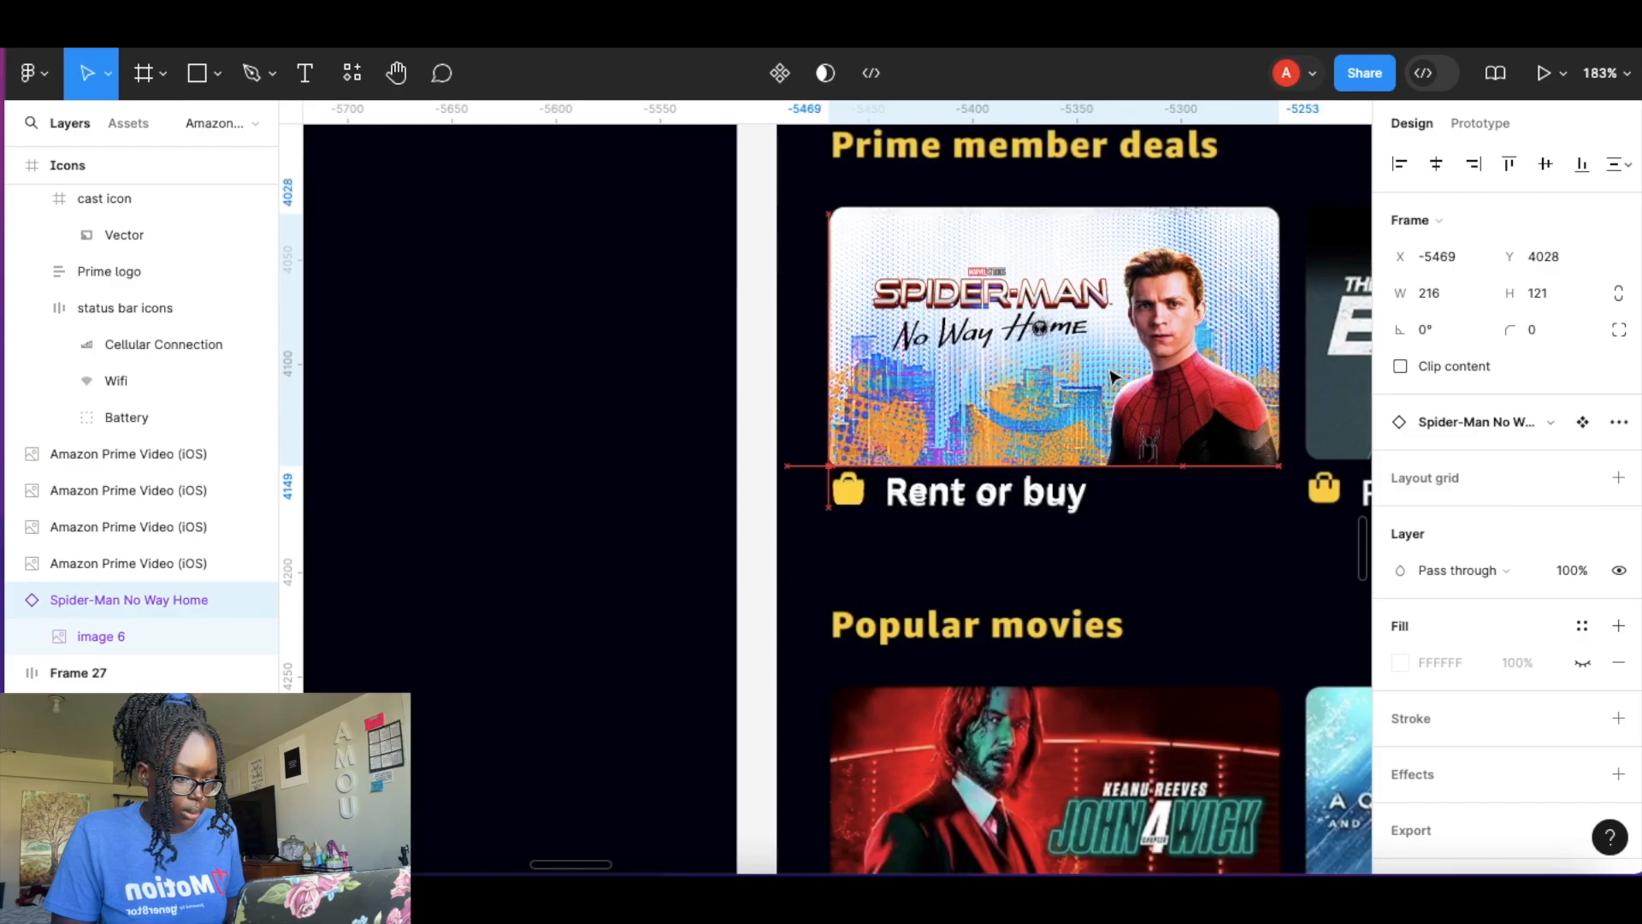
pyautogui.click(1177, 484)
pyautogui.moveTo(1177, 485); pyautogui.dragTo(1281, 483)
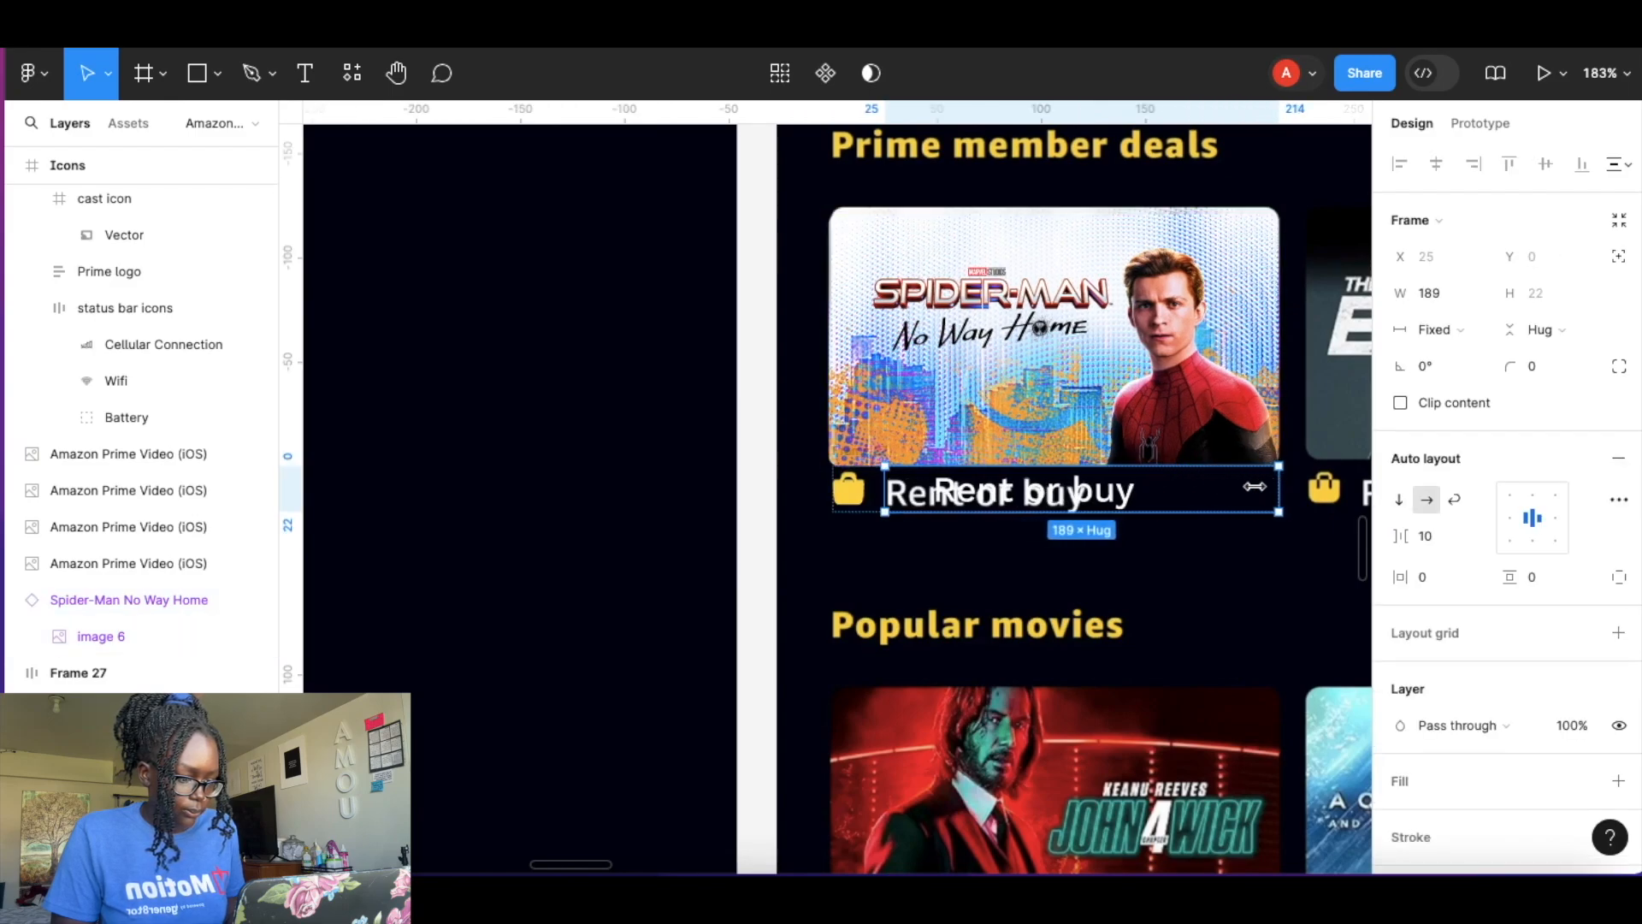
pyautogui.doubleClick(1081, 493)
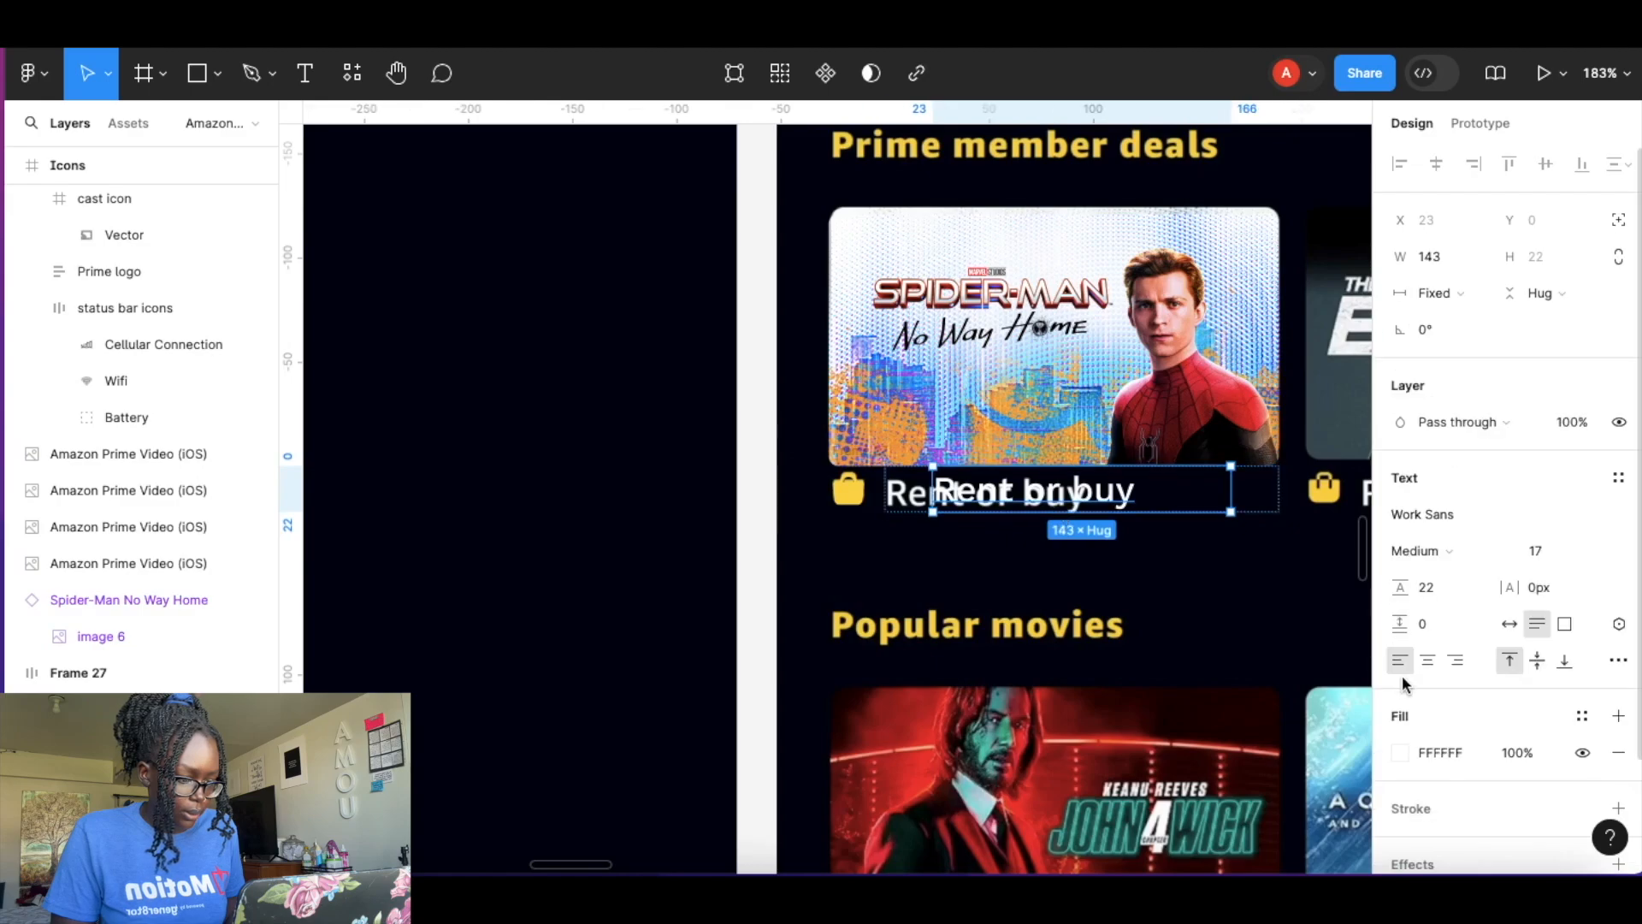
pyautogui.moveTo(933, 494); pyautogui.dragTo(841, 484)
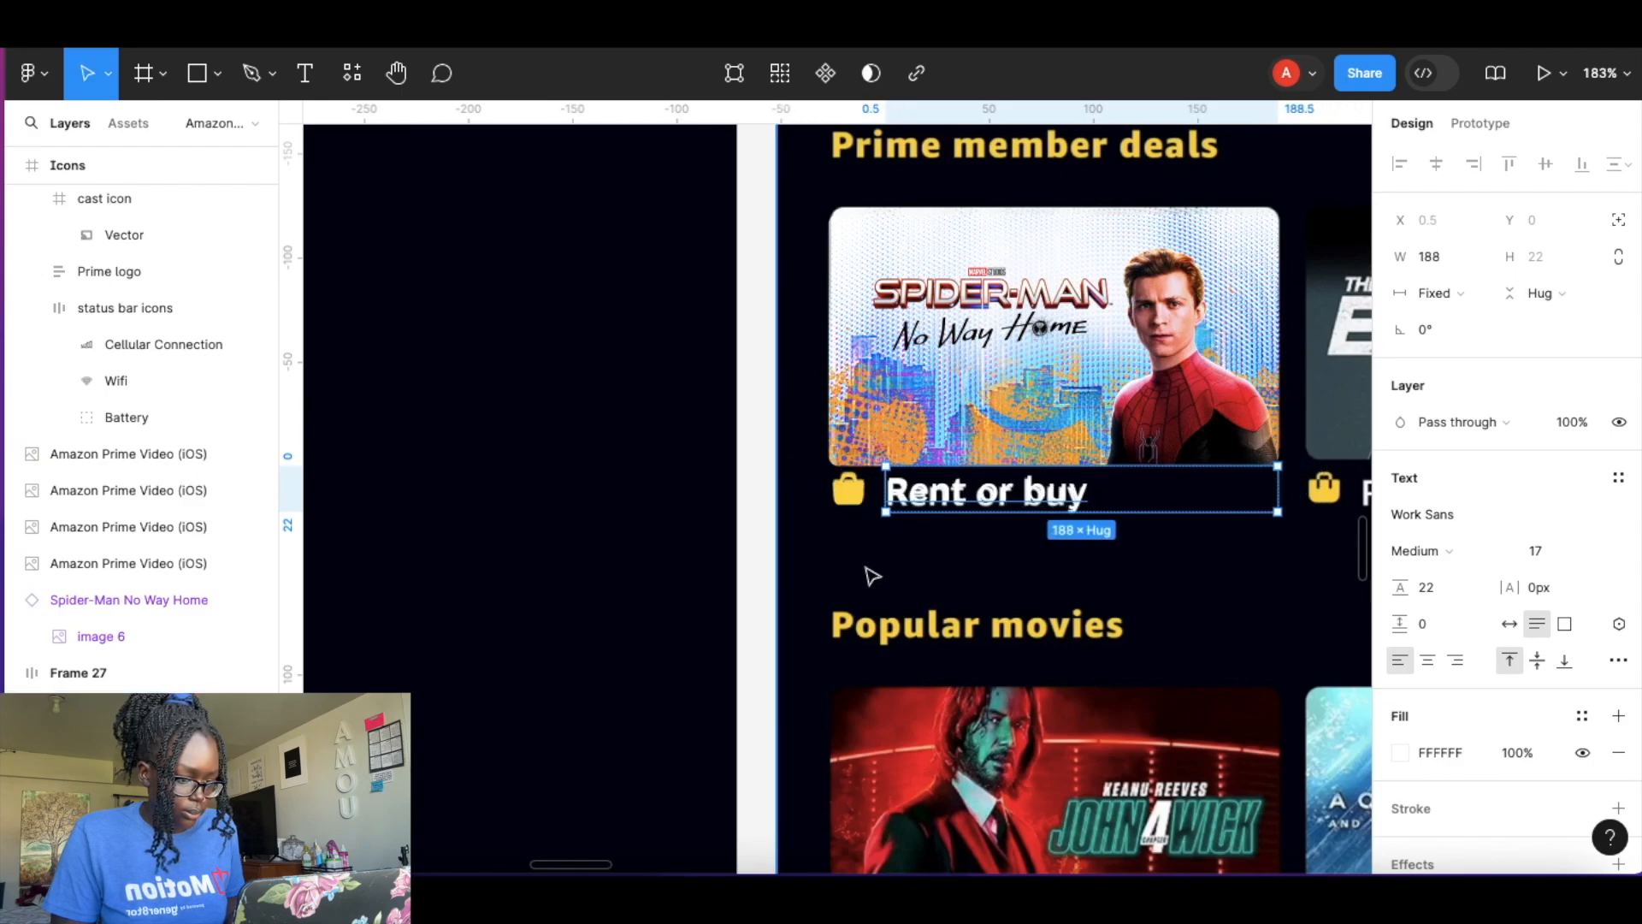
pyautogui.click(868, 568)
pyautogui.doubleClick(856, 496)
pyautogui.click(880, 496)
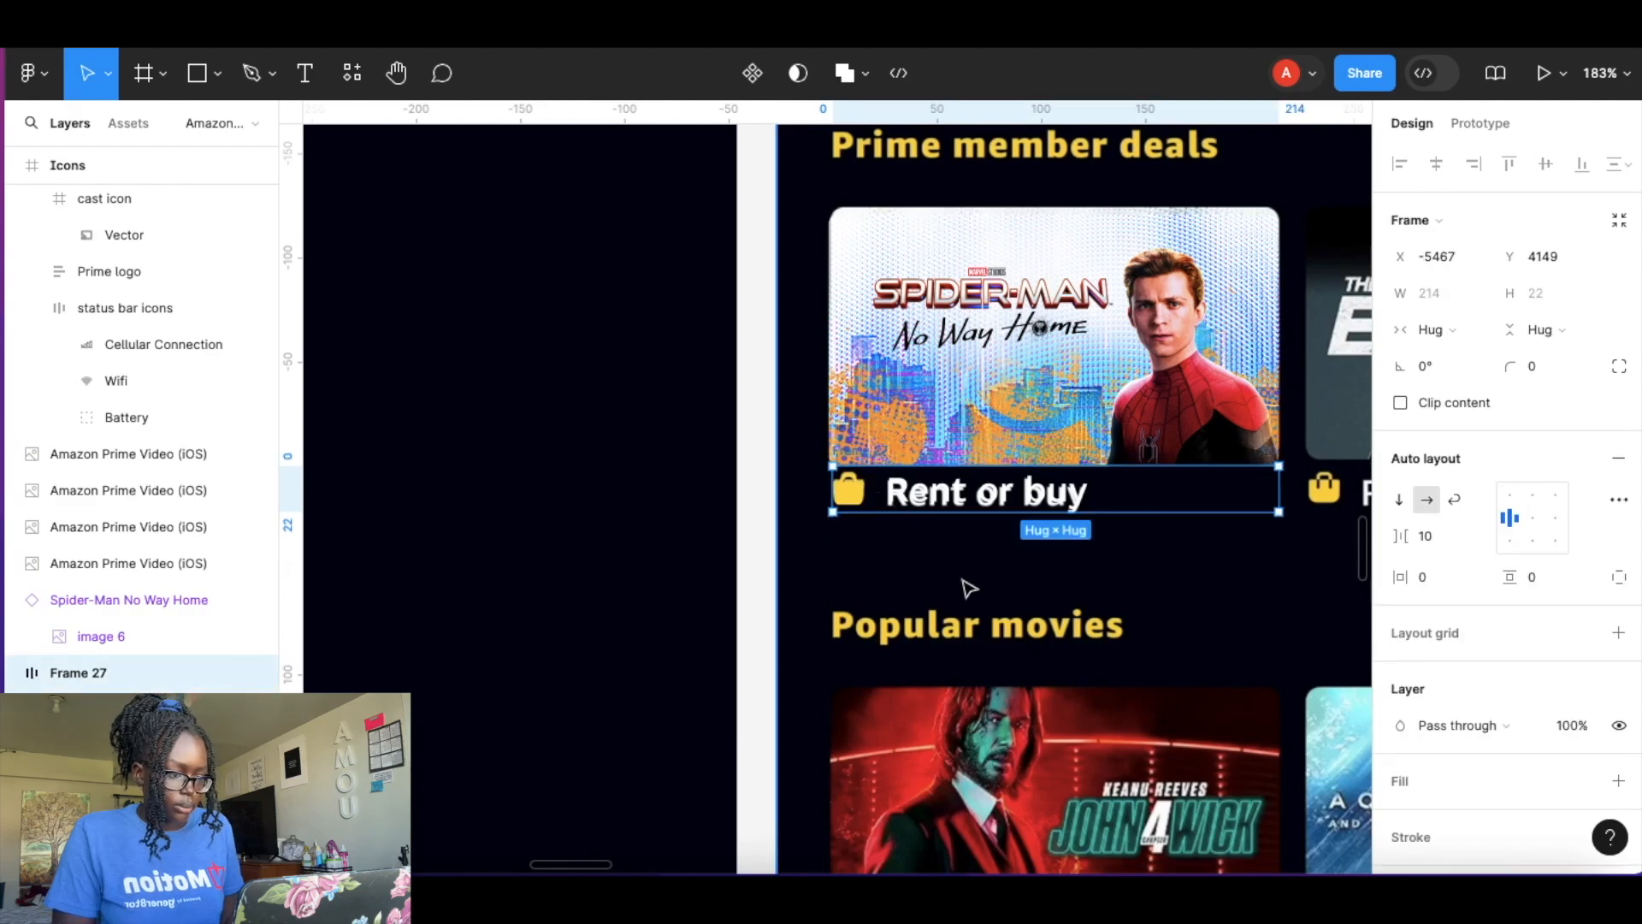
# Move the Spider-Man card up slightly and wrap it with its label in a vertical auto layout frame.
pyautogui.click(1144, 385)
pyautogui.moveTo(1145, 383); pyautogui.dragTo(1143, 376)
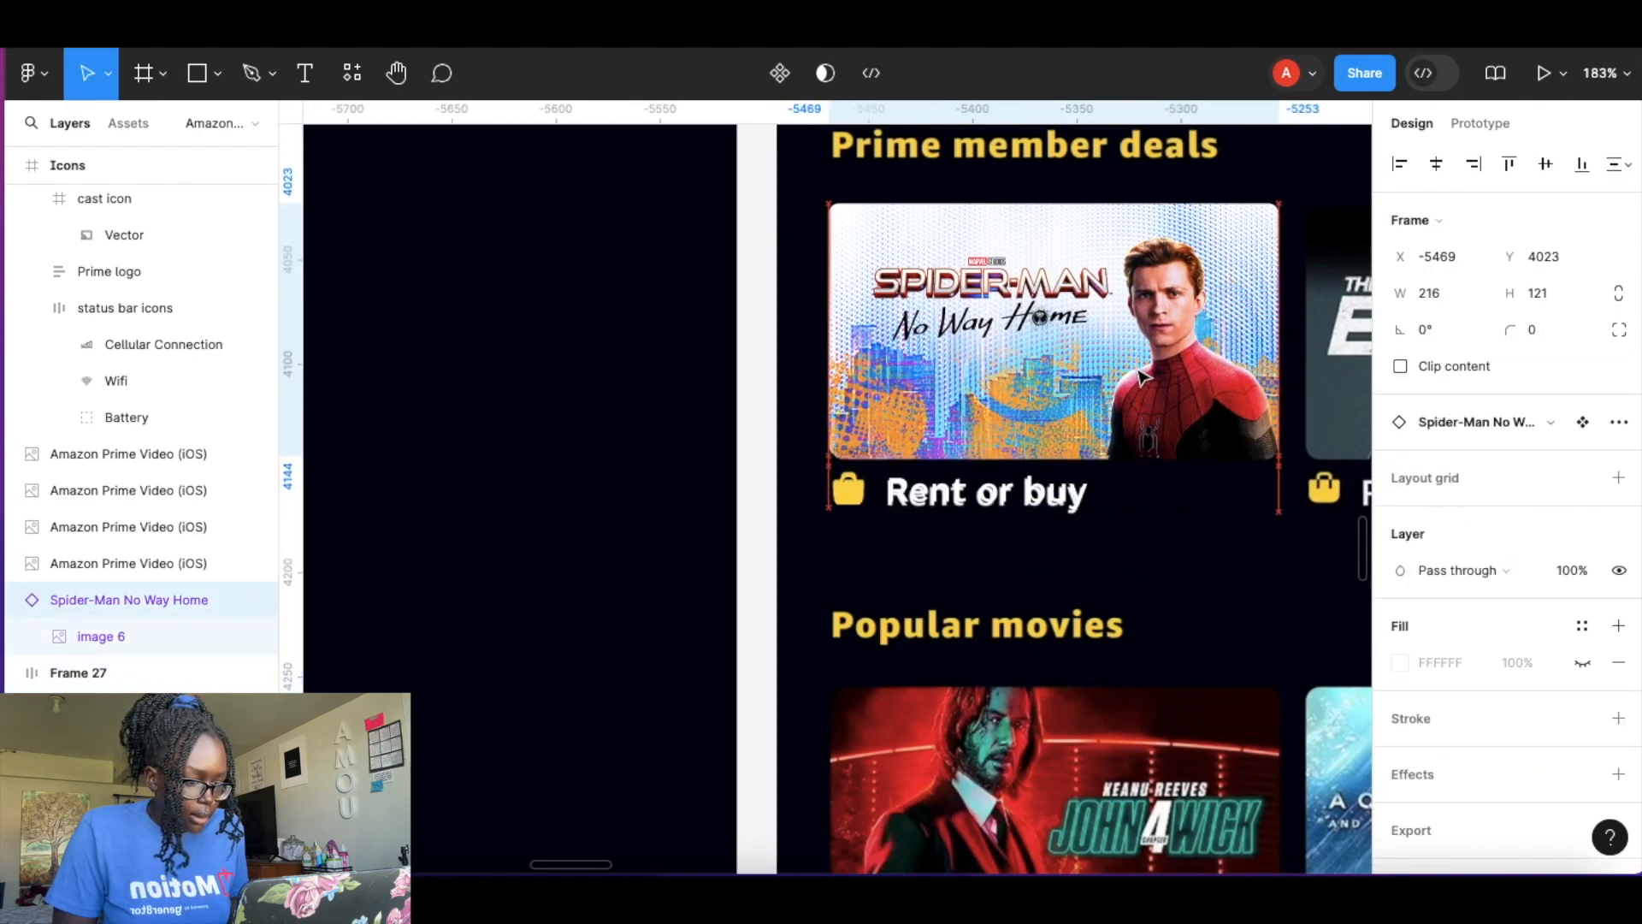
pyautogui.keyDown('shift'); pyautogui.click(1074, 493); pyautogui.keyUp('shift')
pyautogui.click(855, 543)
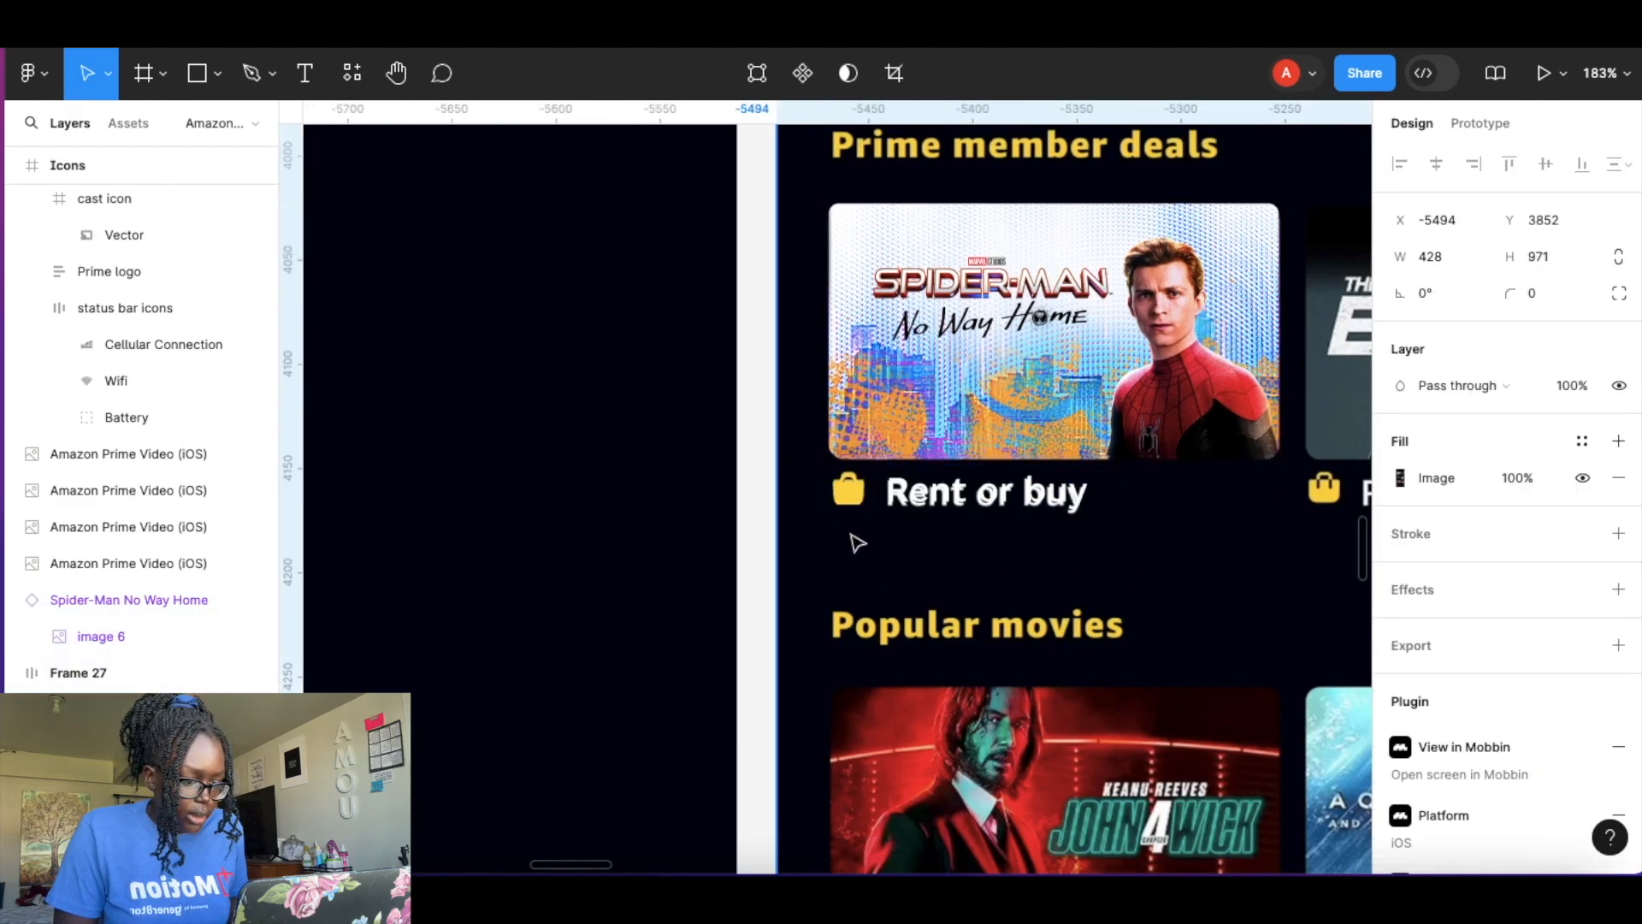
pyautogui.doubleClick(866, 495)
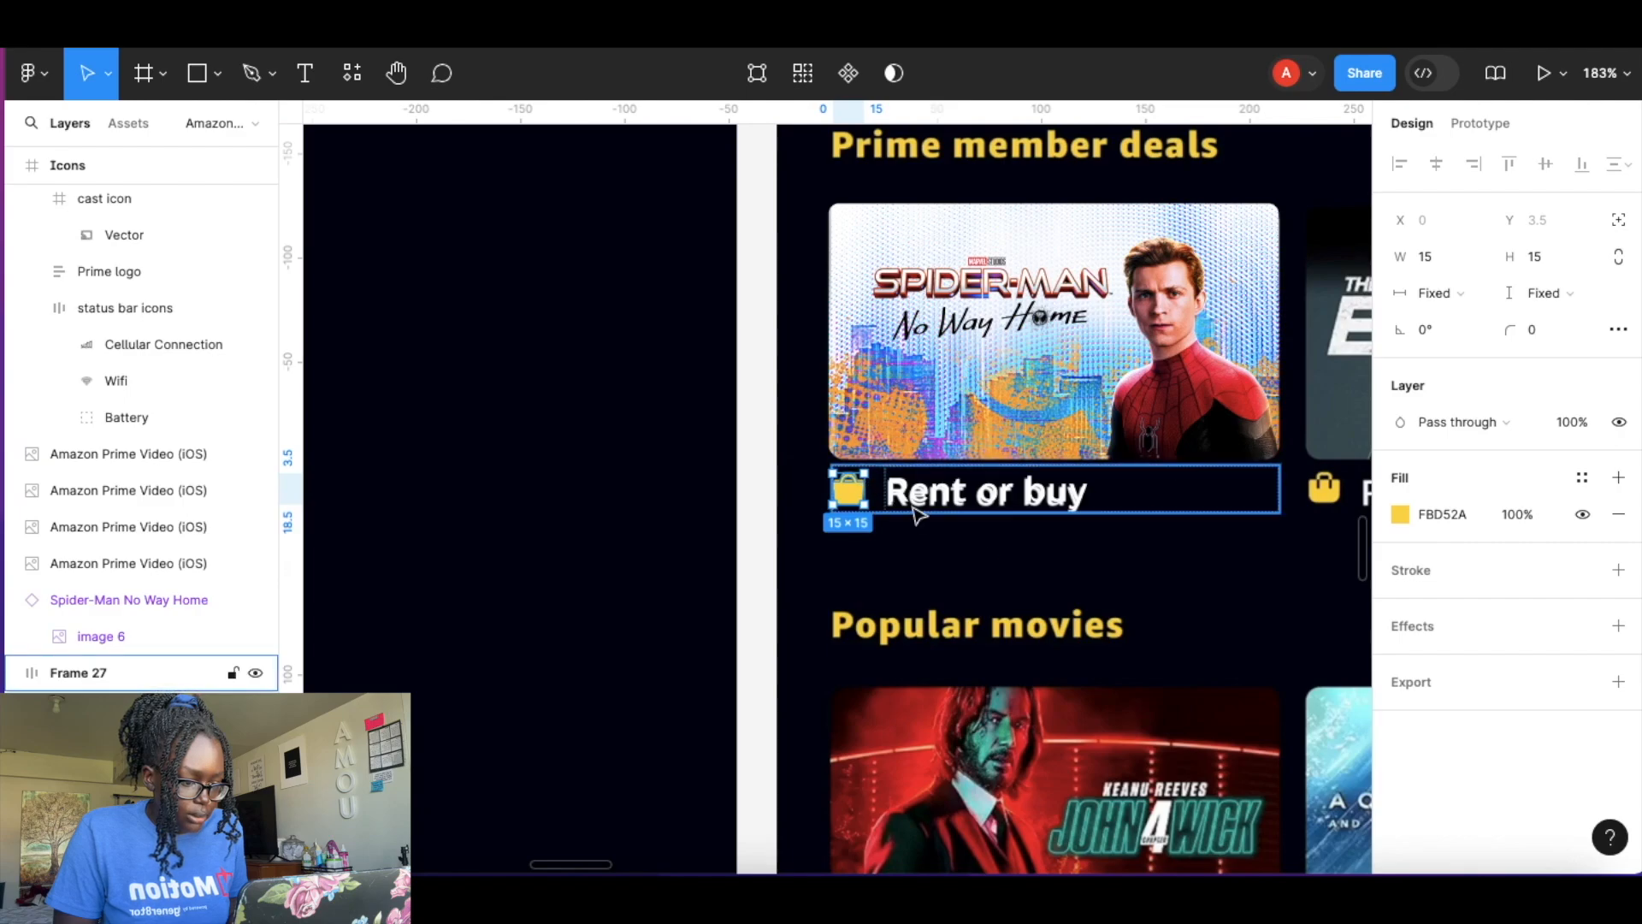
pyautogui.click(904, 499)
pyautogui.click(957, 566)
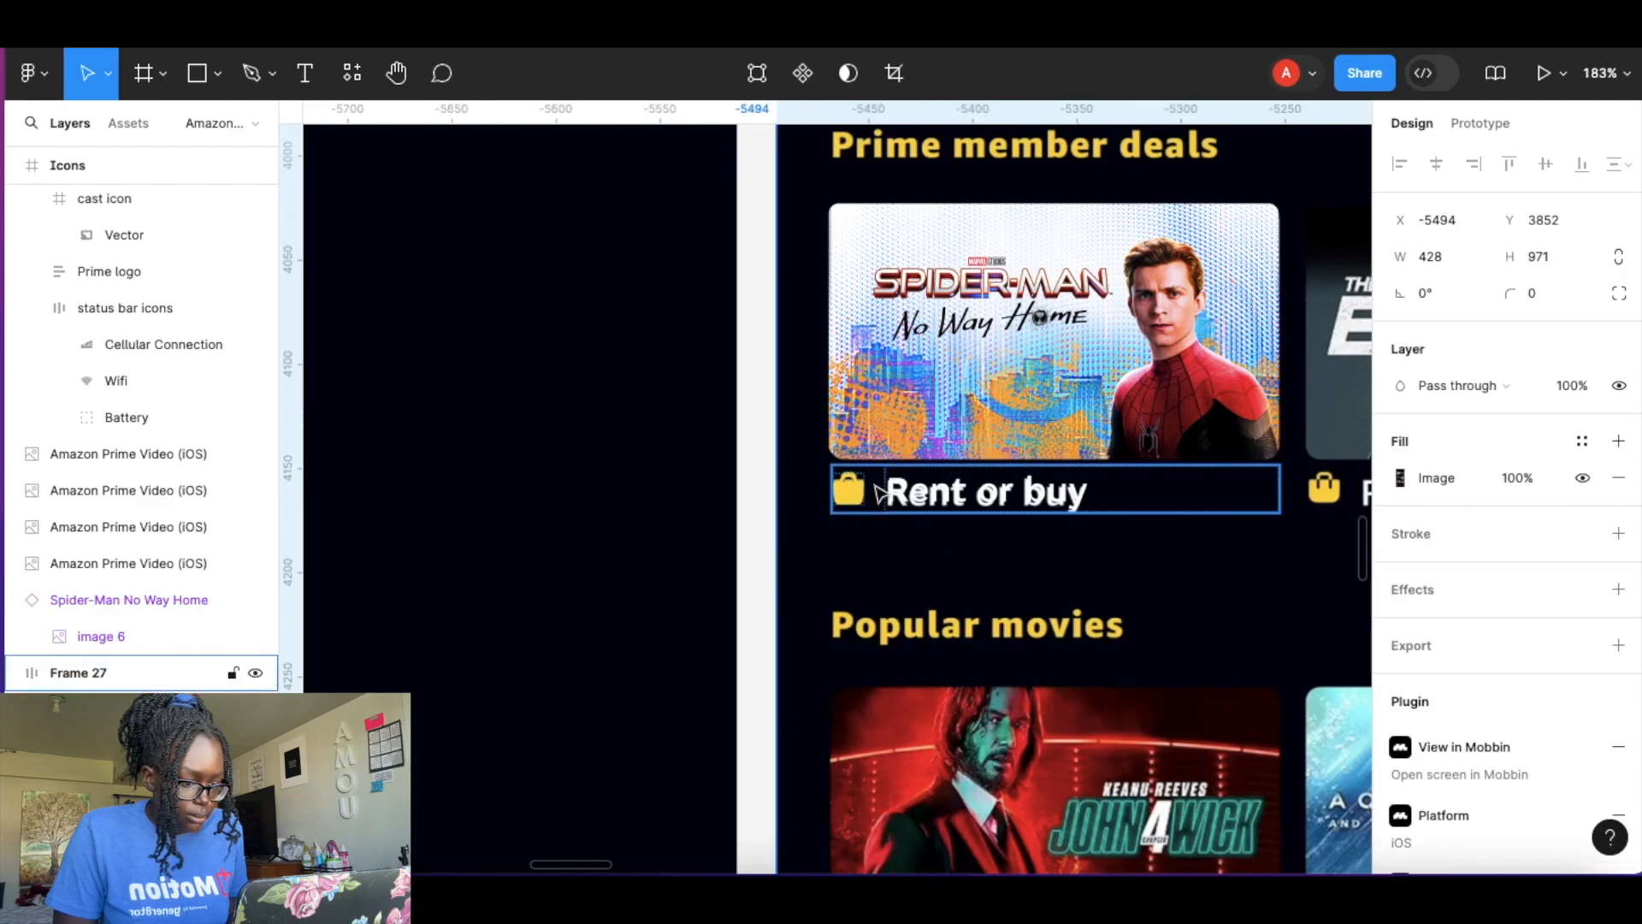
pyautogui.click(878, 484)
pyautogui.keyDown('shift'); pyautogui.click(996, 359); pyautogui.keyUp('shift')
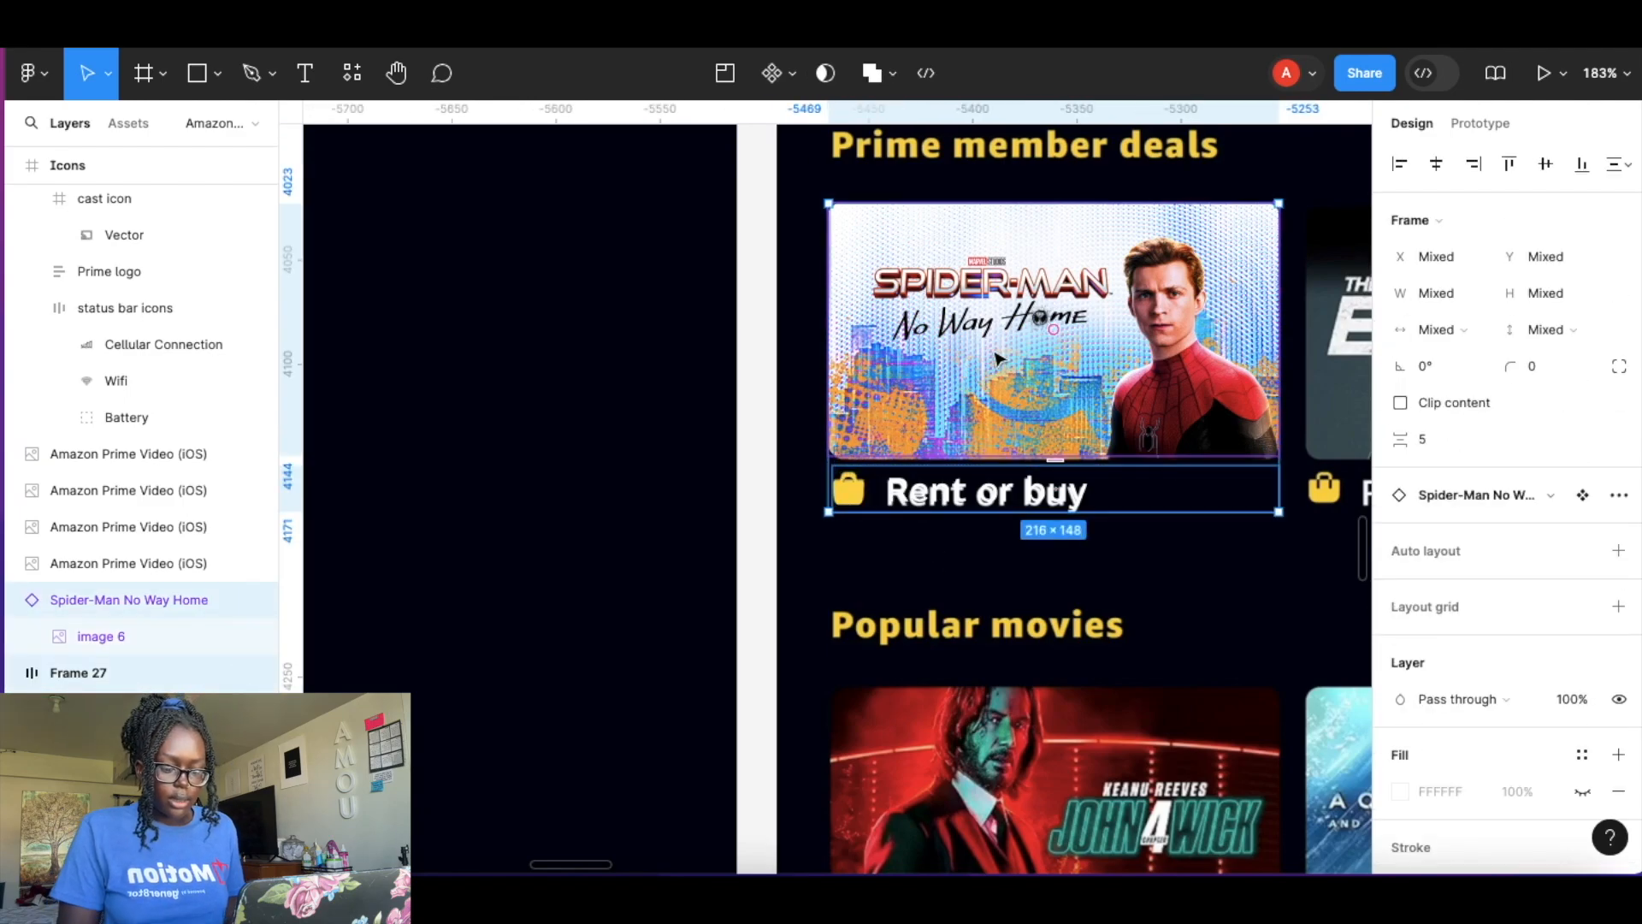
pyautogui.hotkey('shift', 'a')
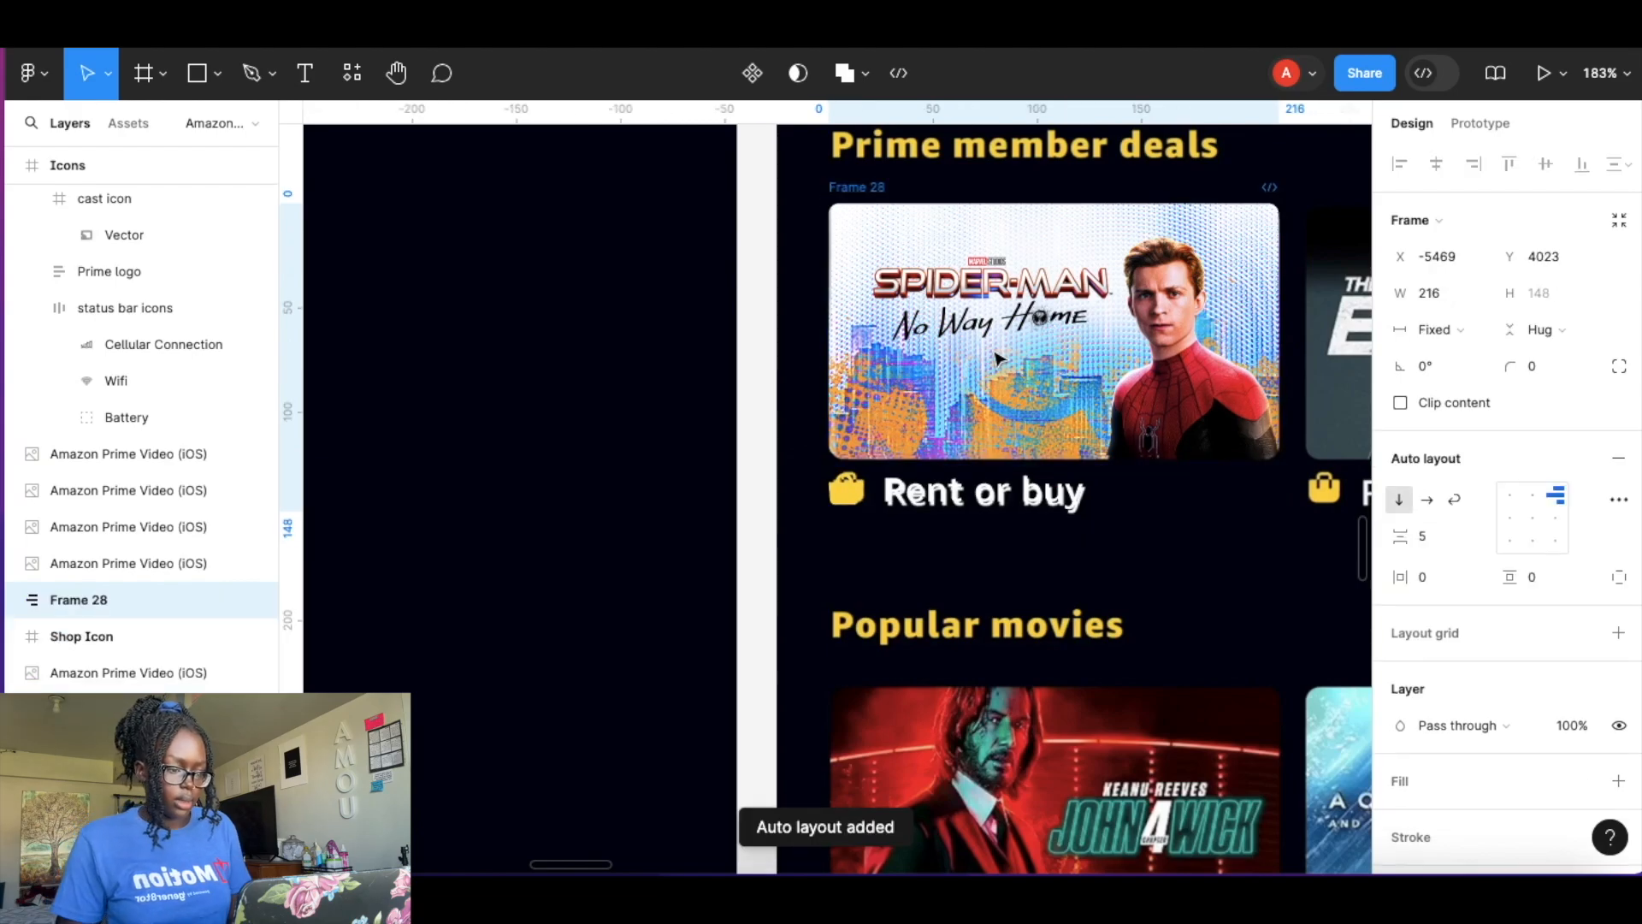
# Duplicate the Spider-Man card frame and place the copy beside the original.
pyautogui.scroll(-5, 1080, 445)
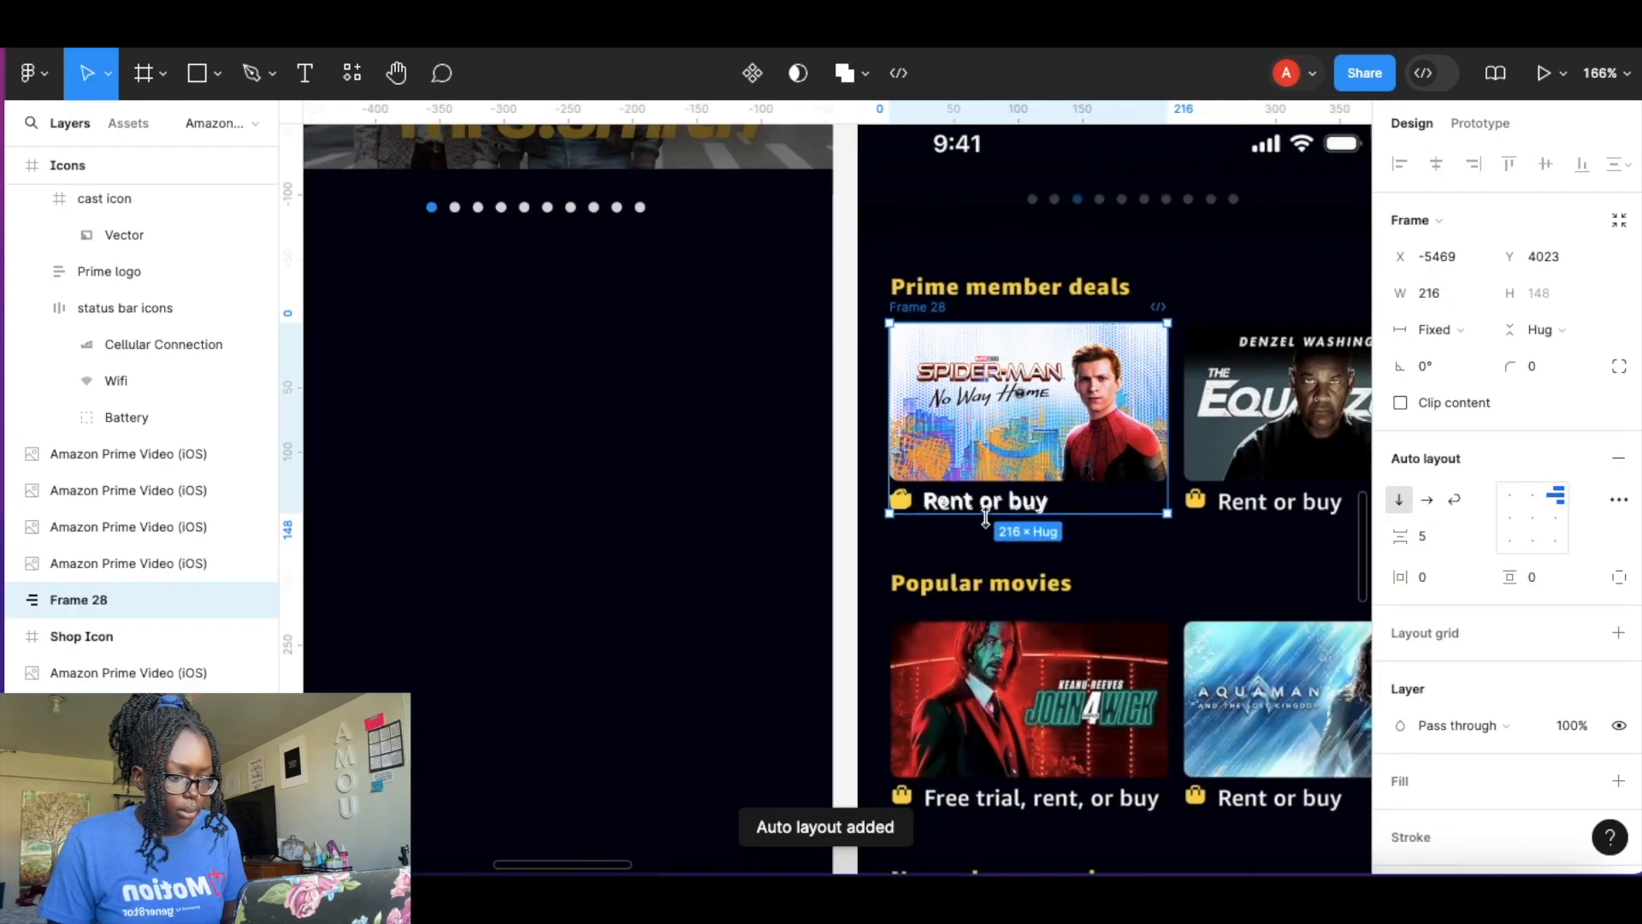
pyautogui.hscroll(2, 992, 526)
pyautogui.scroll(-1, 992, 526)
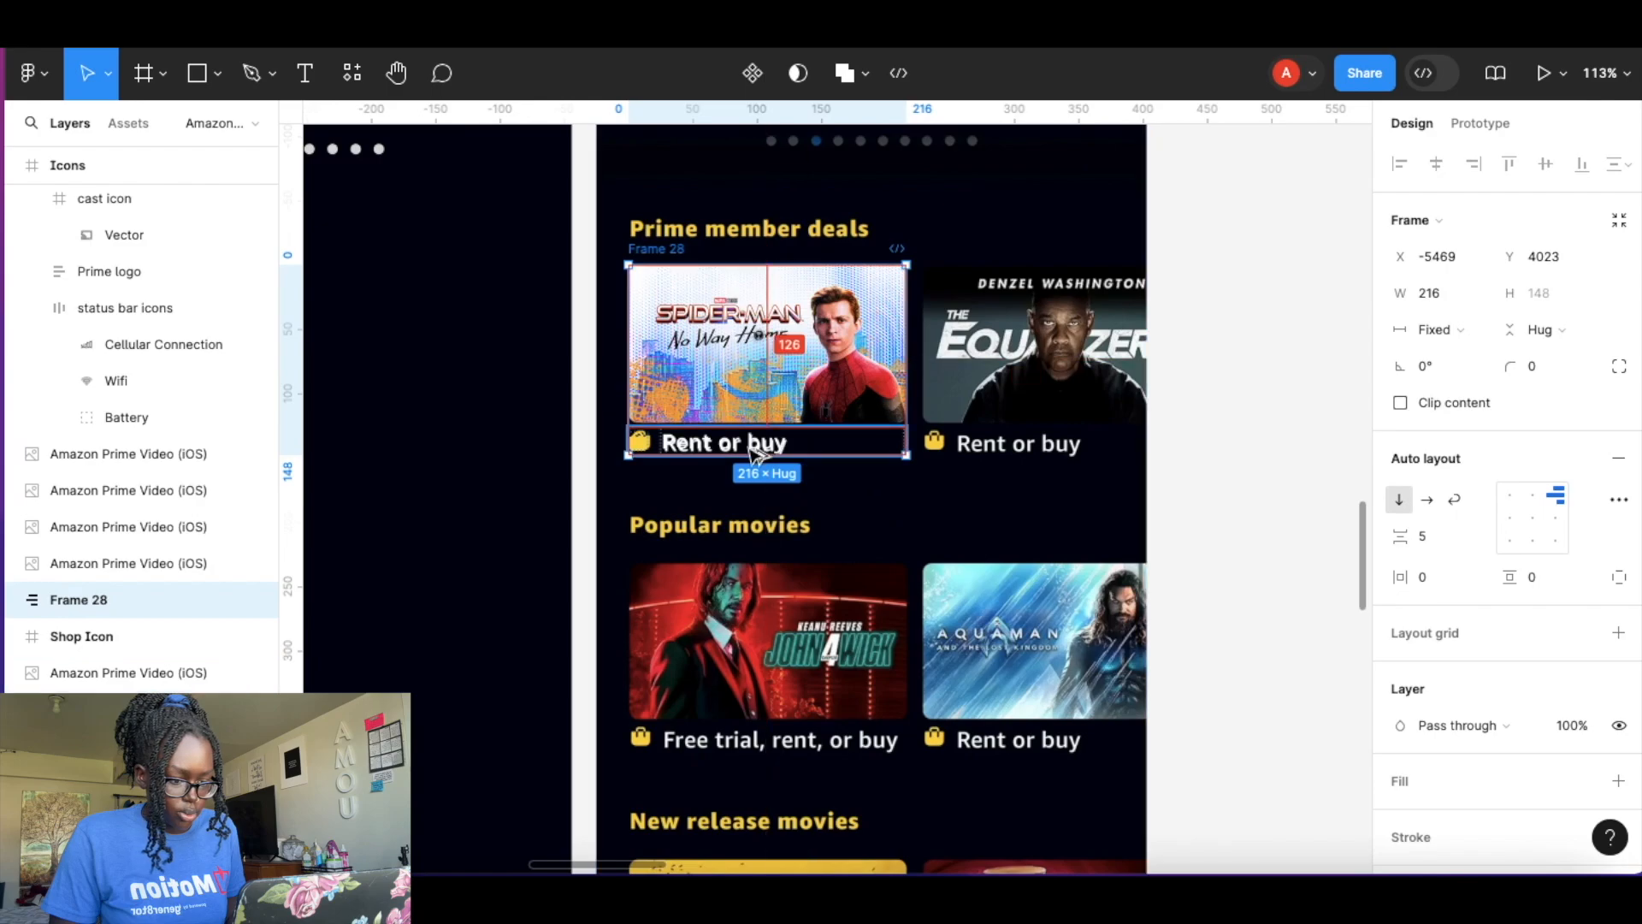
pyautogui.moveTo(723, 361); pyautogui.dragTo(1009, 363)
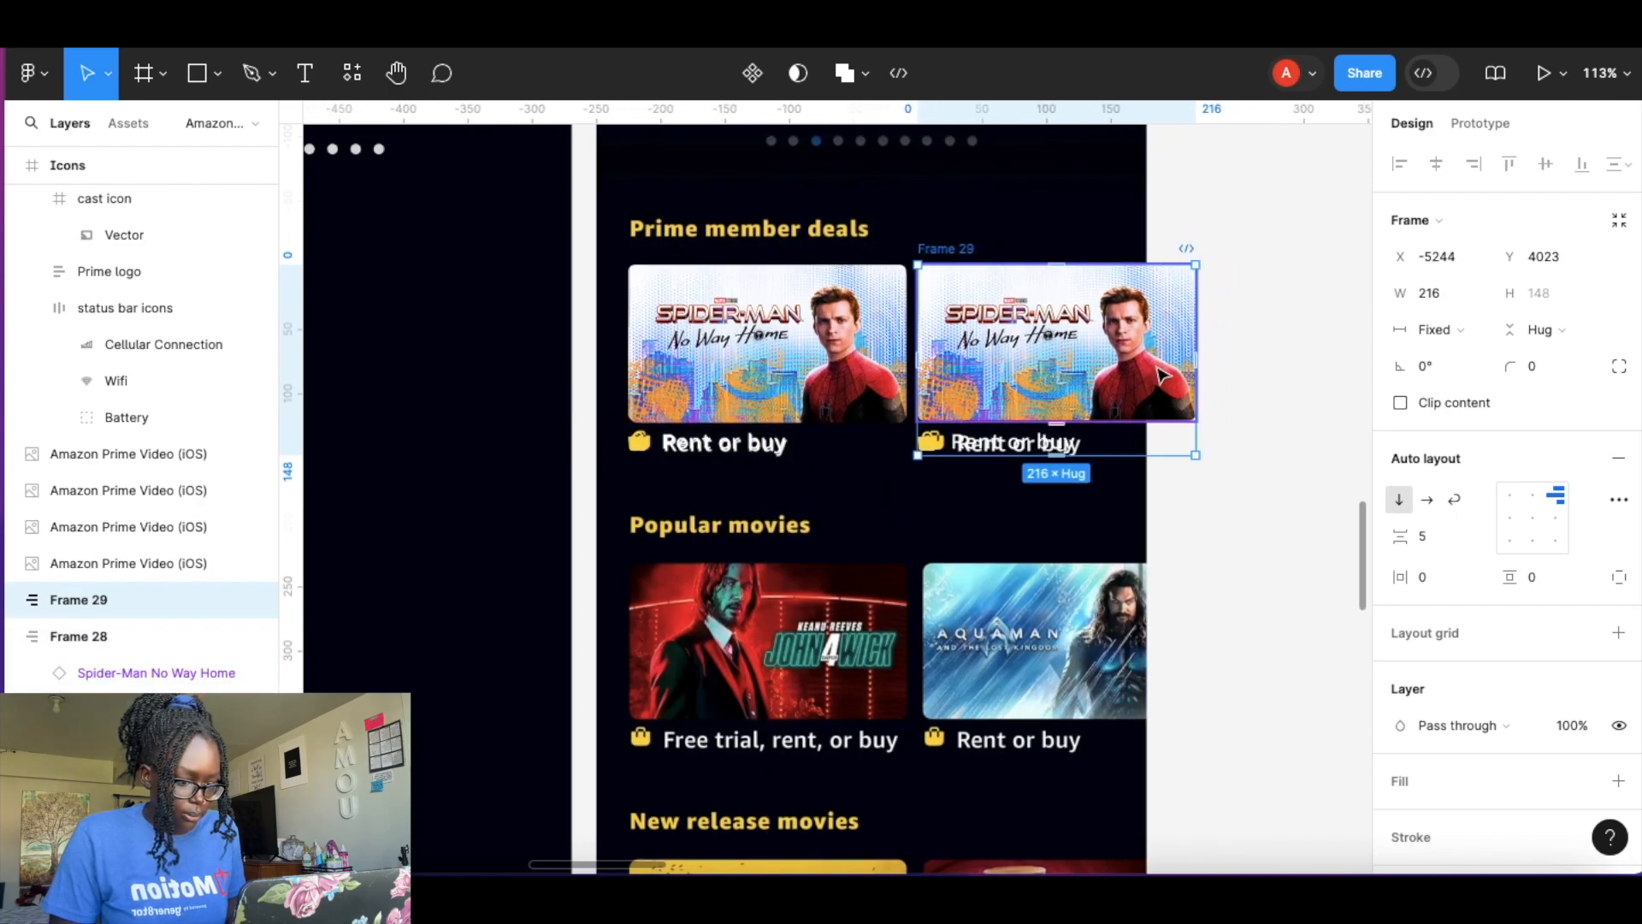
# Wrap both Spider-Man card frames in a horizontal auto layout frame.
pyautogui.keyDown('shift'); pyautogui.click(822, 342); pyautogui.keyUp('shift')
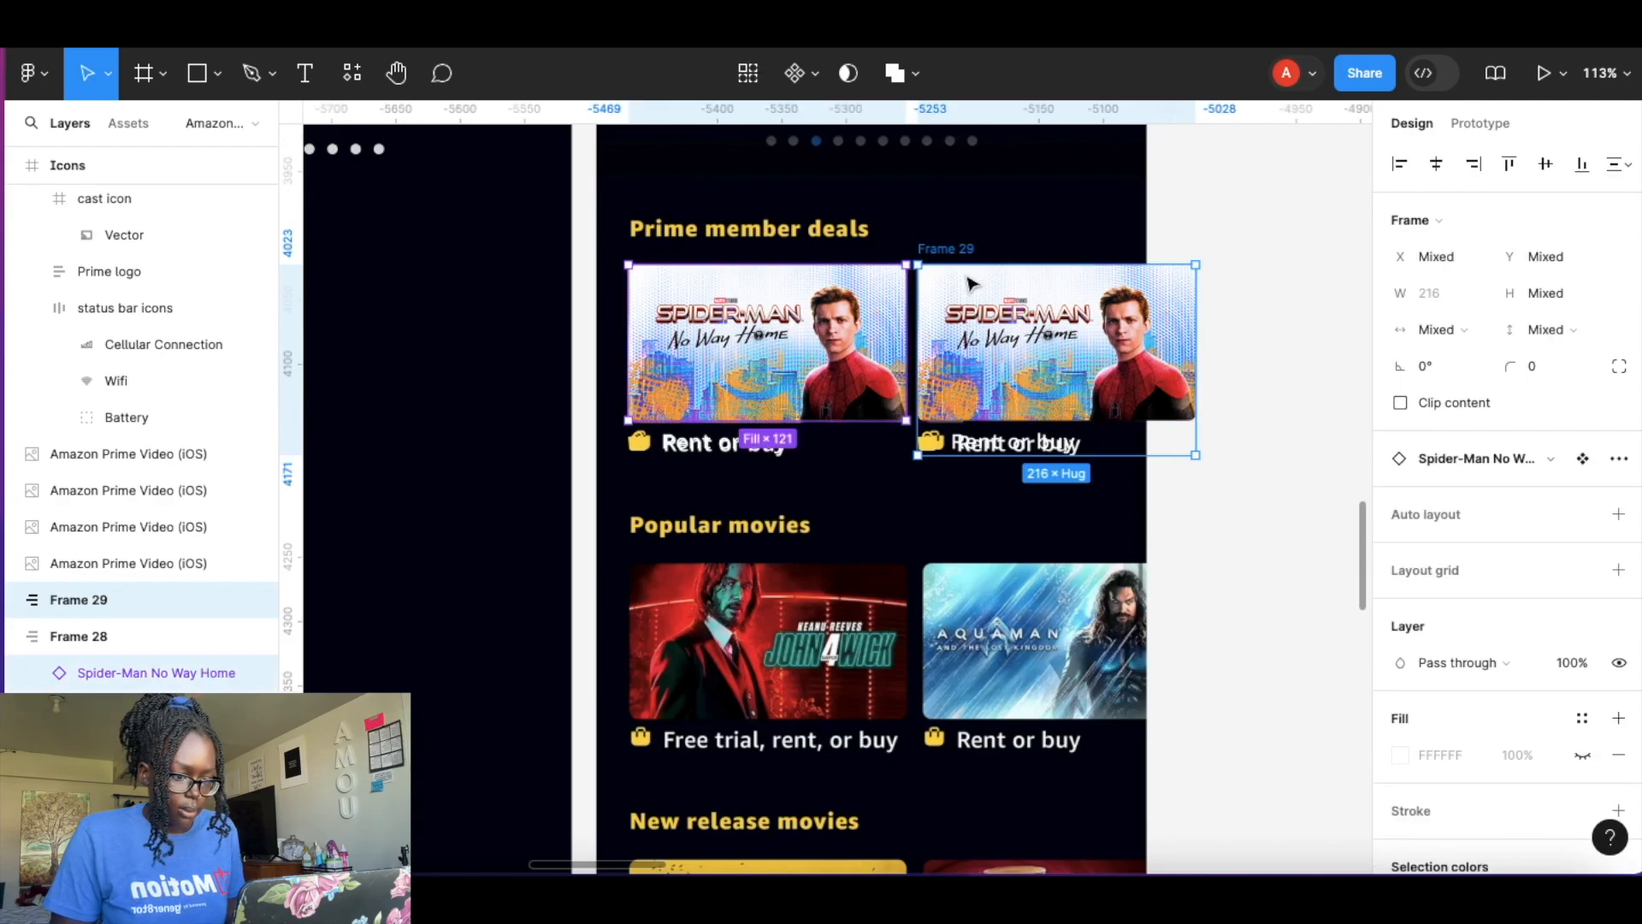
pyautogui.click(975, 238)
pyautogui.click(791, 385)
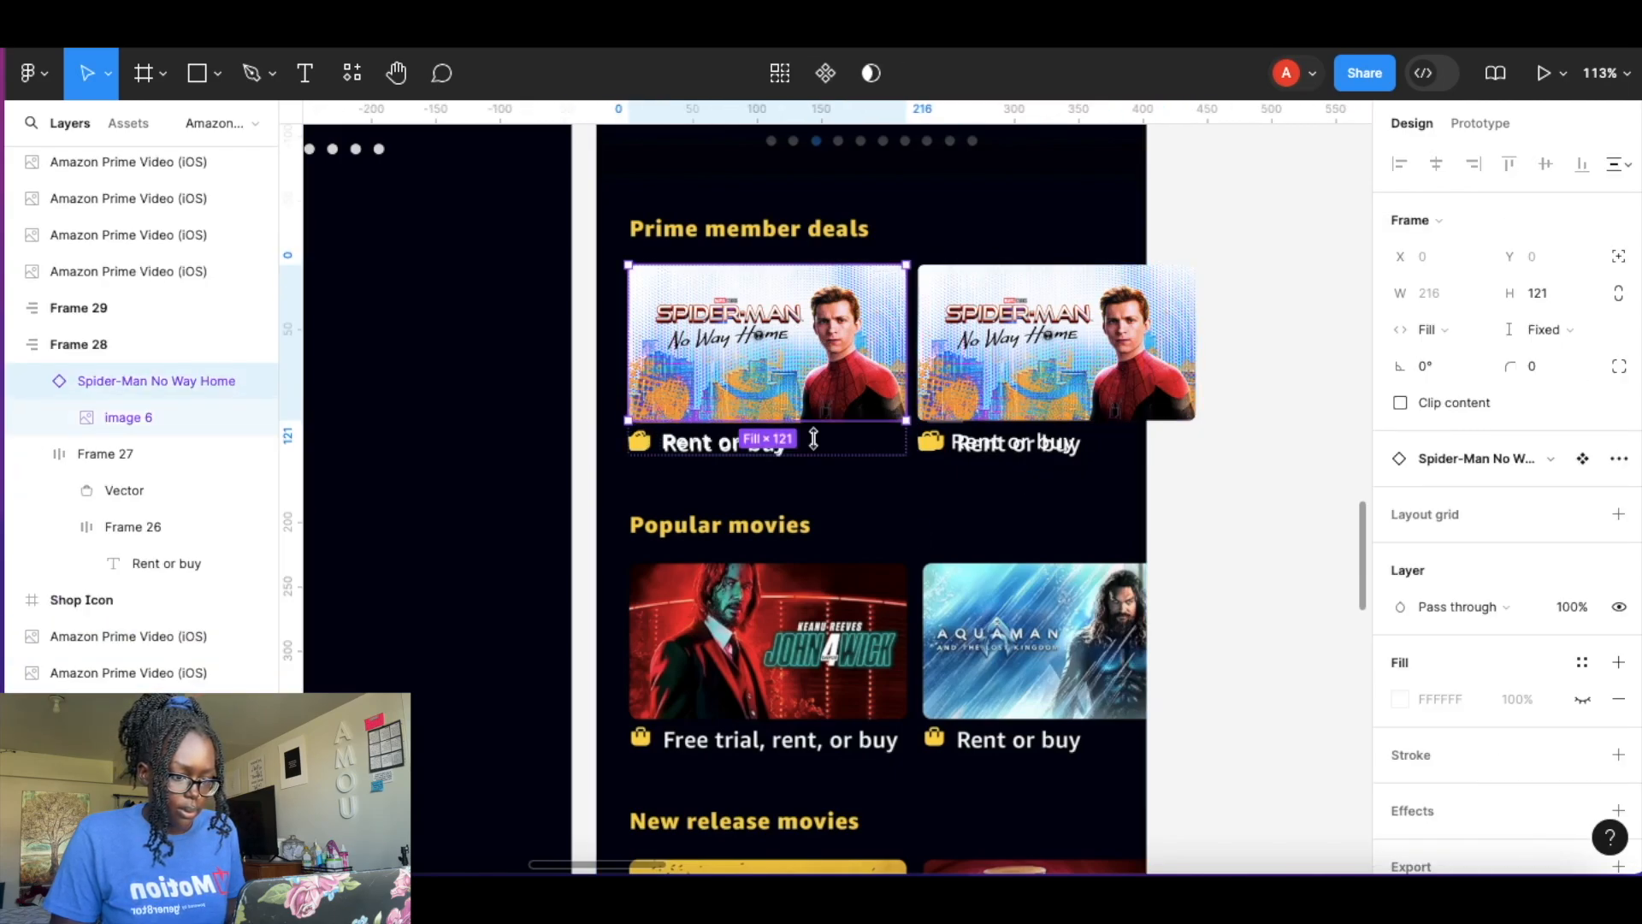
pyautogui.click(786, 433)
pyautogui.press('Escape')
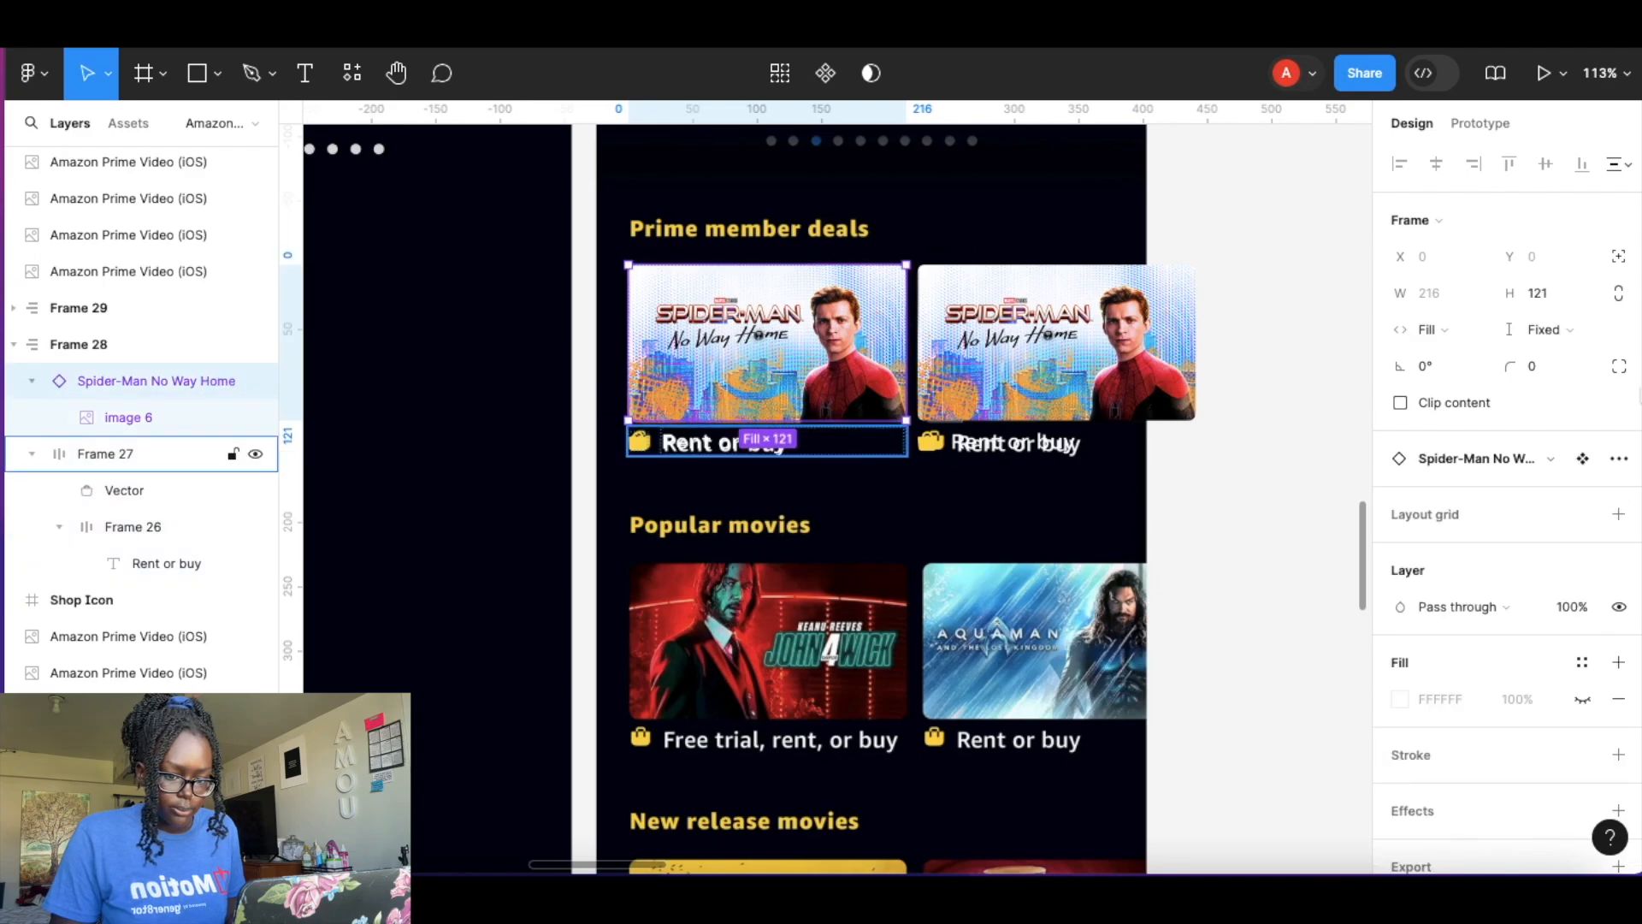
pyautogui.click(147, 347)
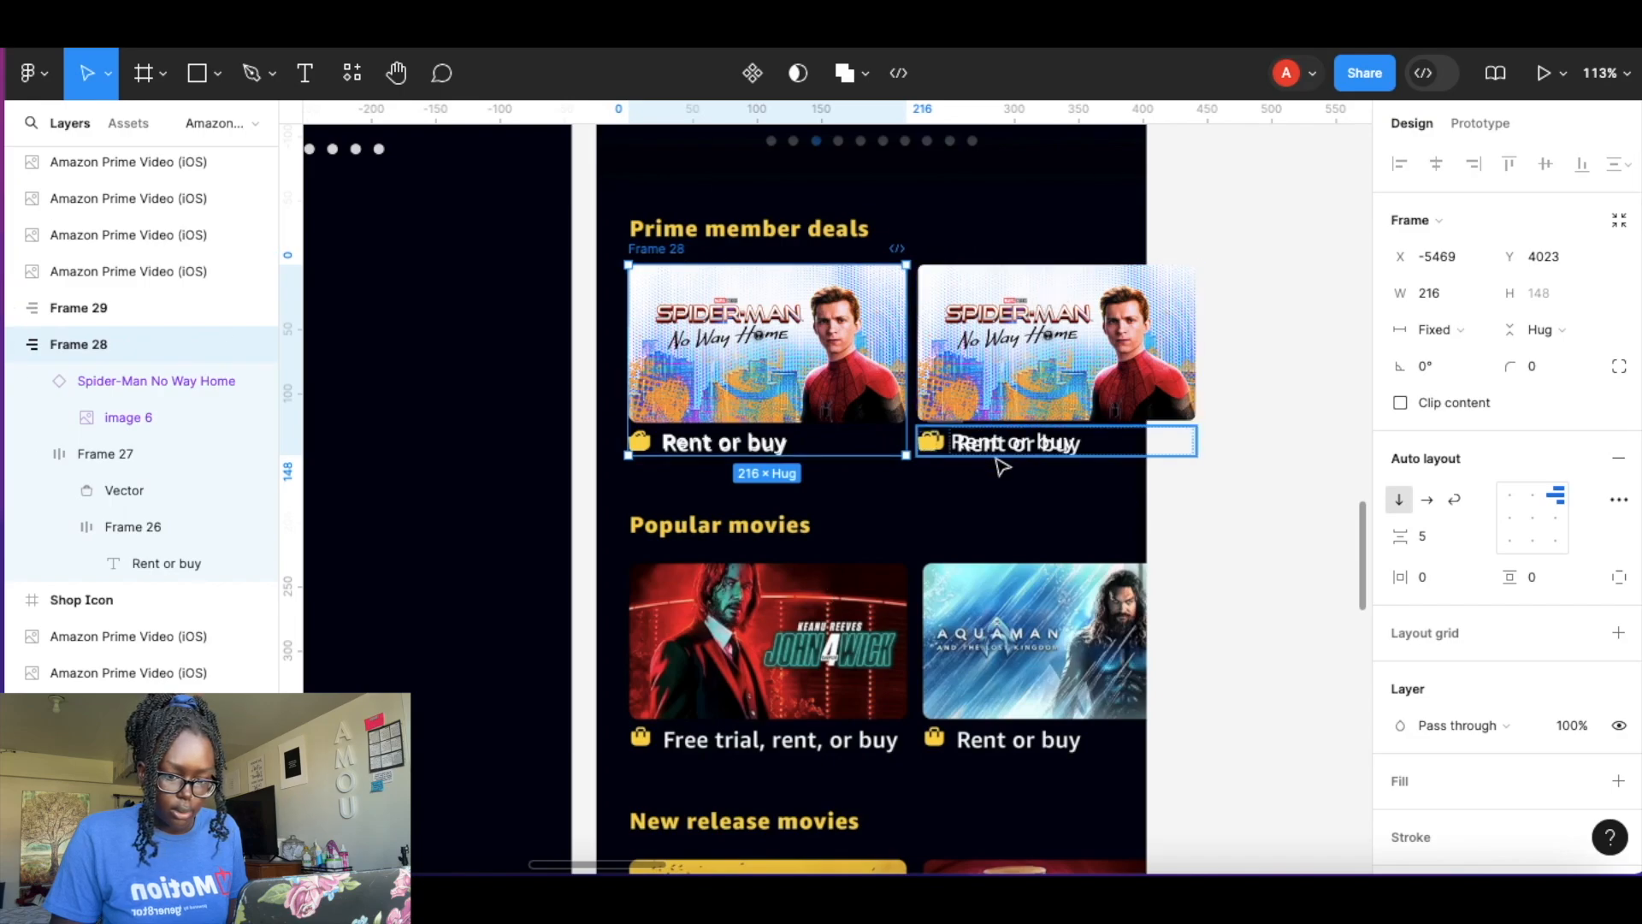
pyautogui.keyDown('shift'); pyautogui.click(83, 309); pyautogui.keyUp('shift')
pyautogui.hotkey('shift', 'a')
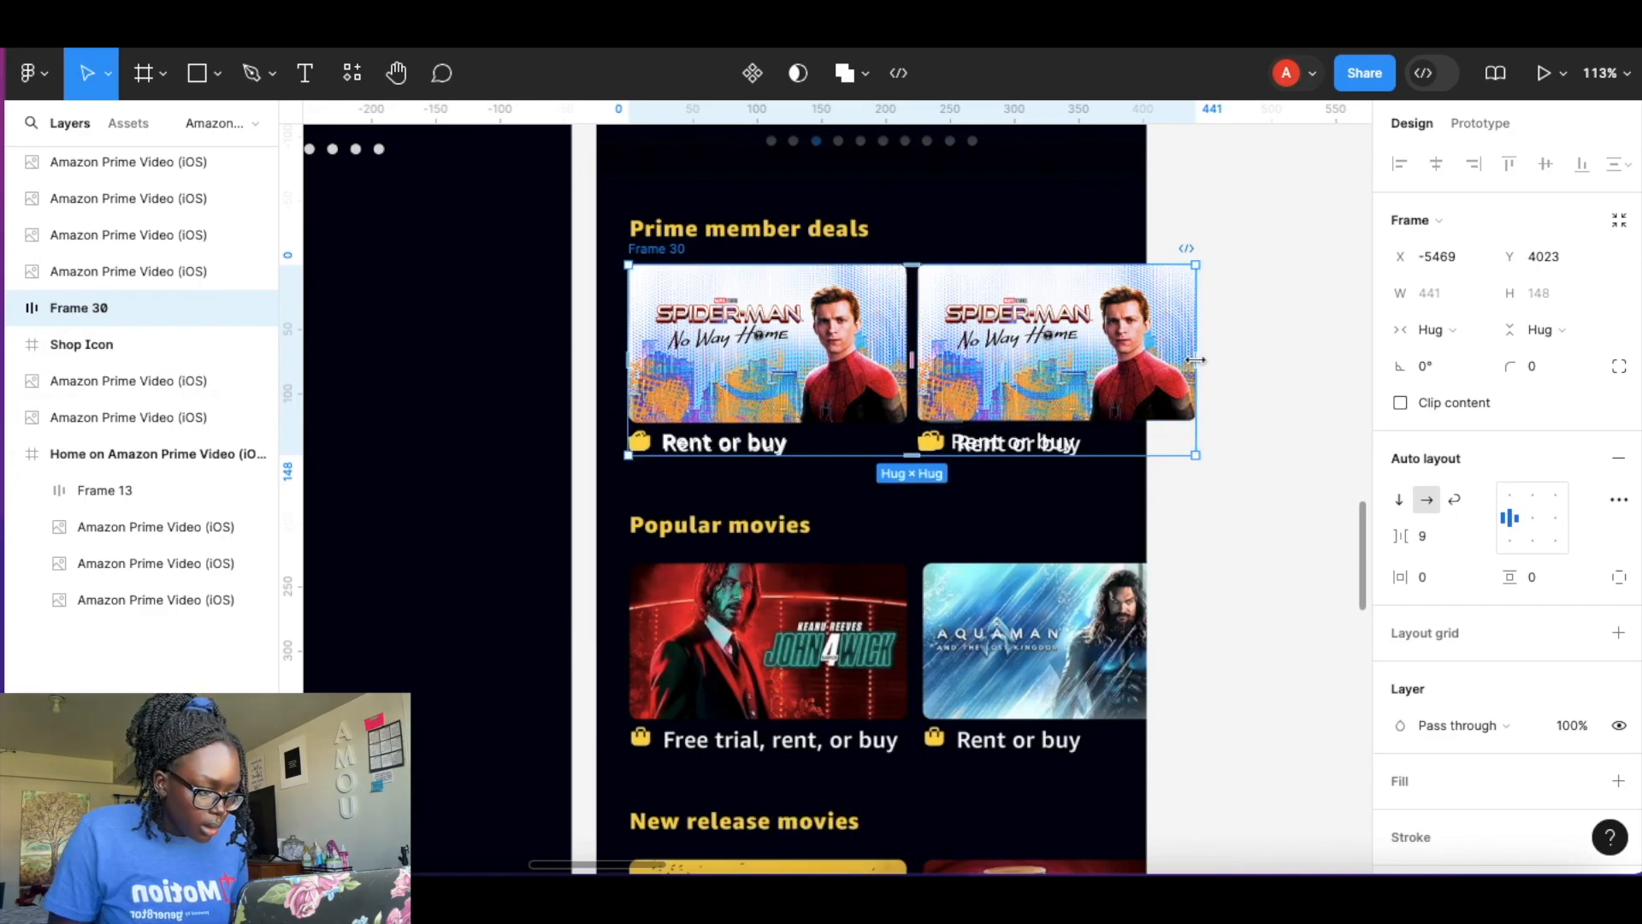
# Set the card row frame's width to 404 and turn on Clip content.
pyautogui.moveTo(1196, 360); pyautogui.dragTo(1149, 358)
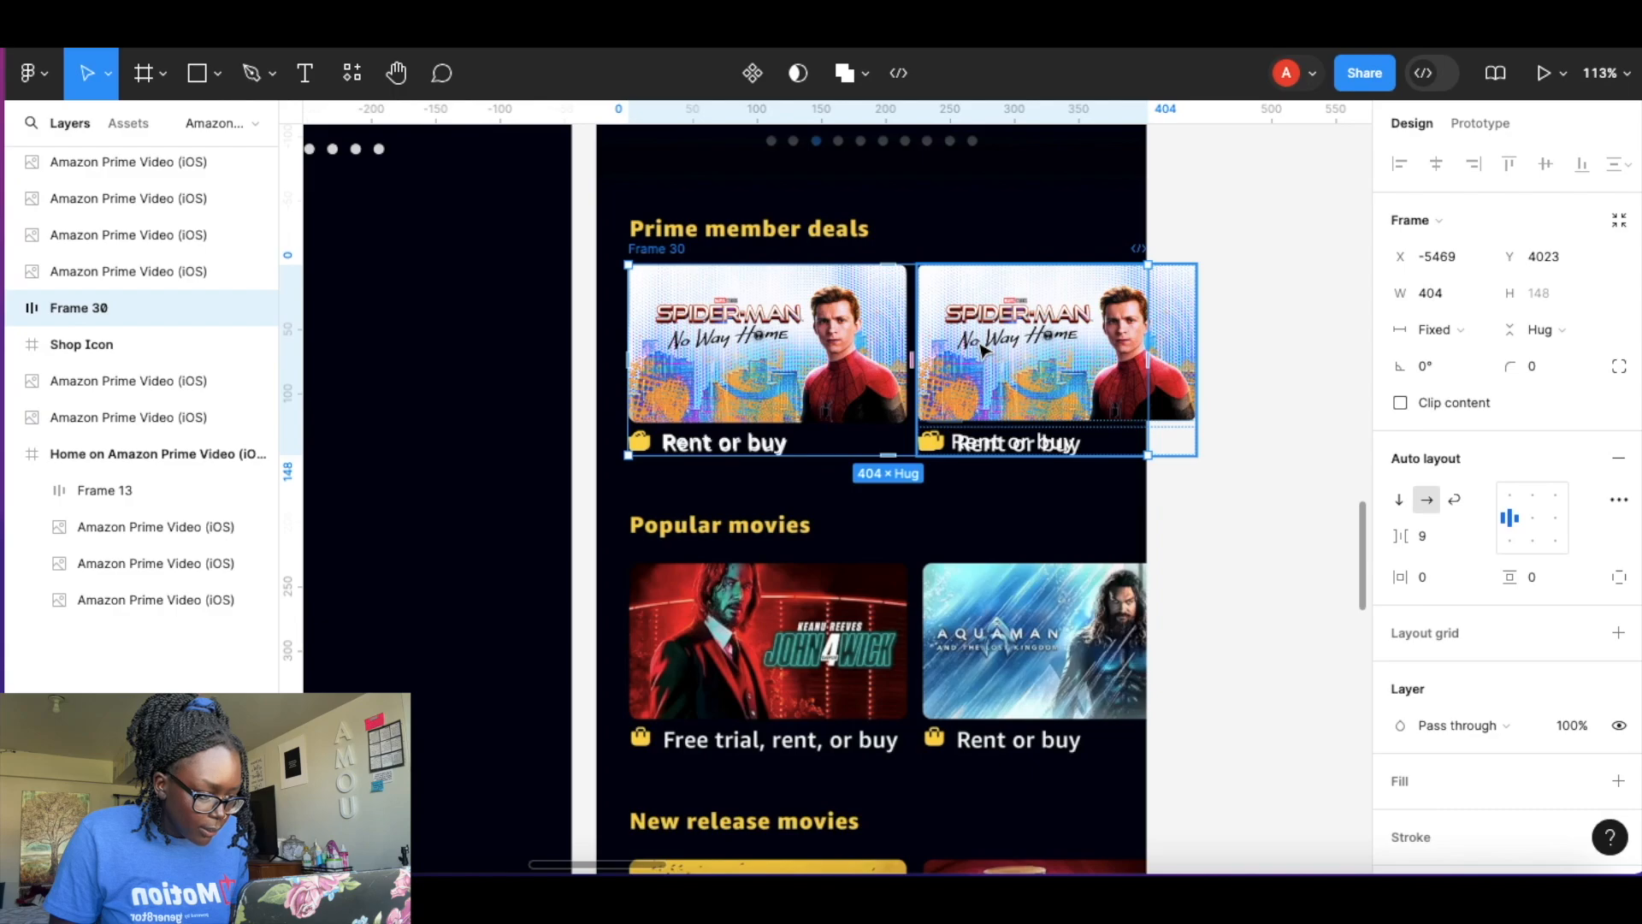
pyautogui.click(1400, 403)
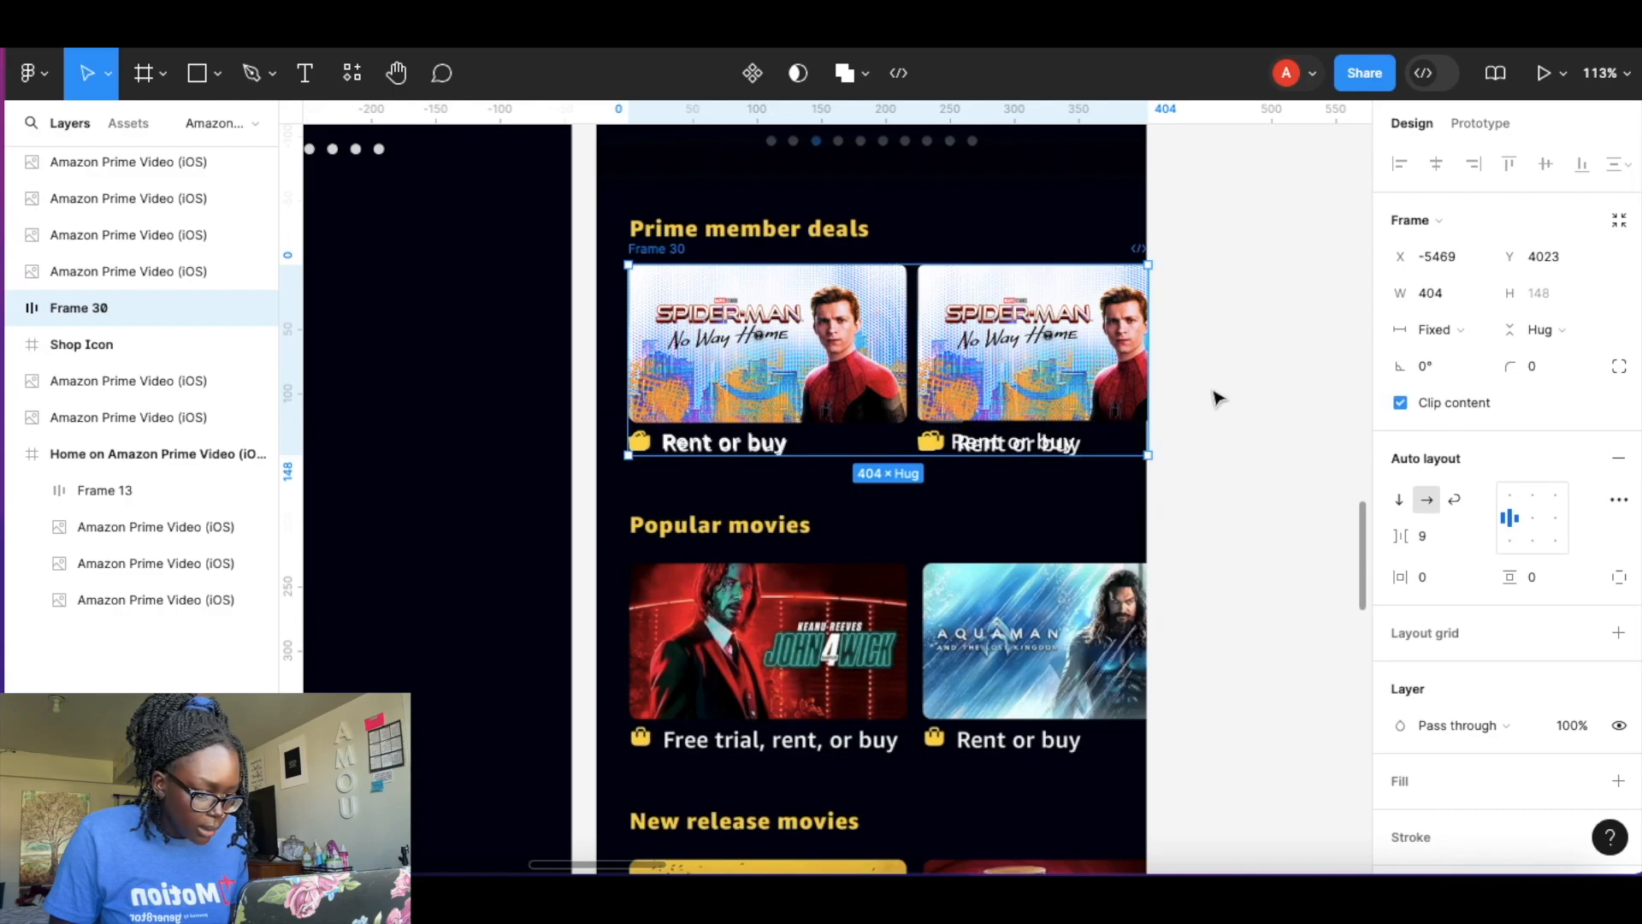
pyautogui.press('Escape')
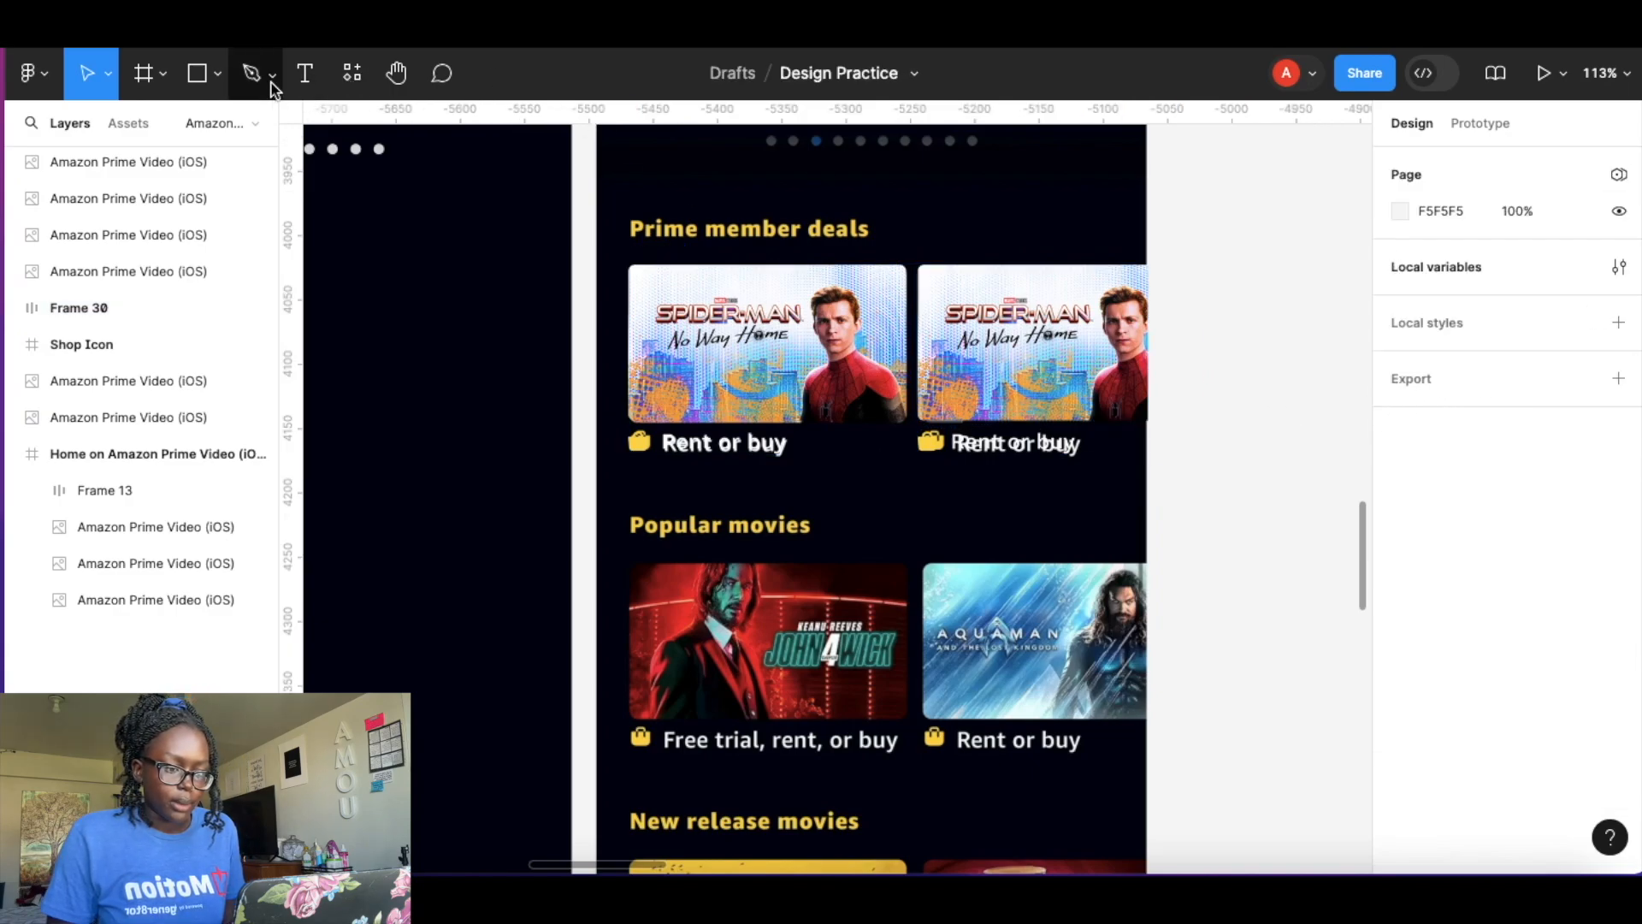
# Add a Prime member deals text heading above the cards with fill colour FBD52A.
pyautogui.click(305, 73)
pyautogui.click(648, 191)
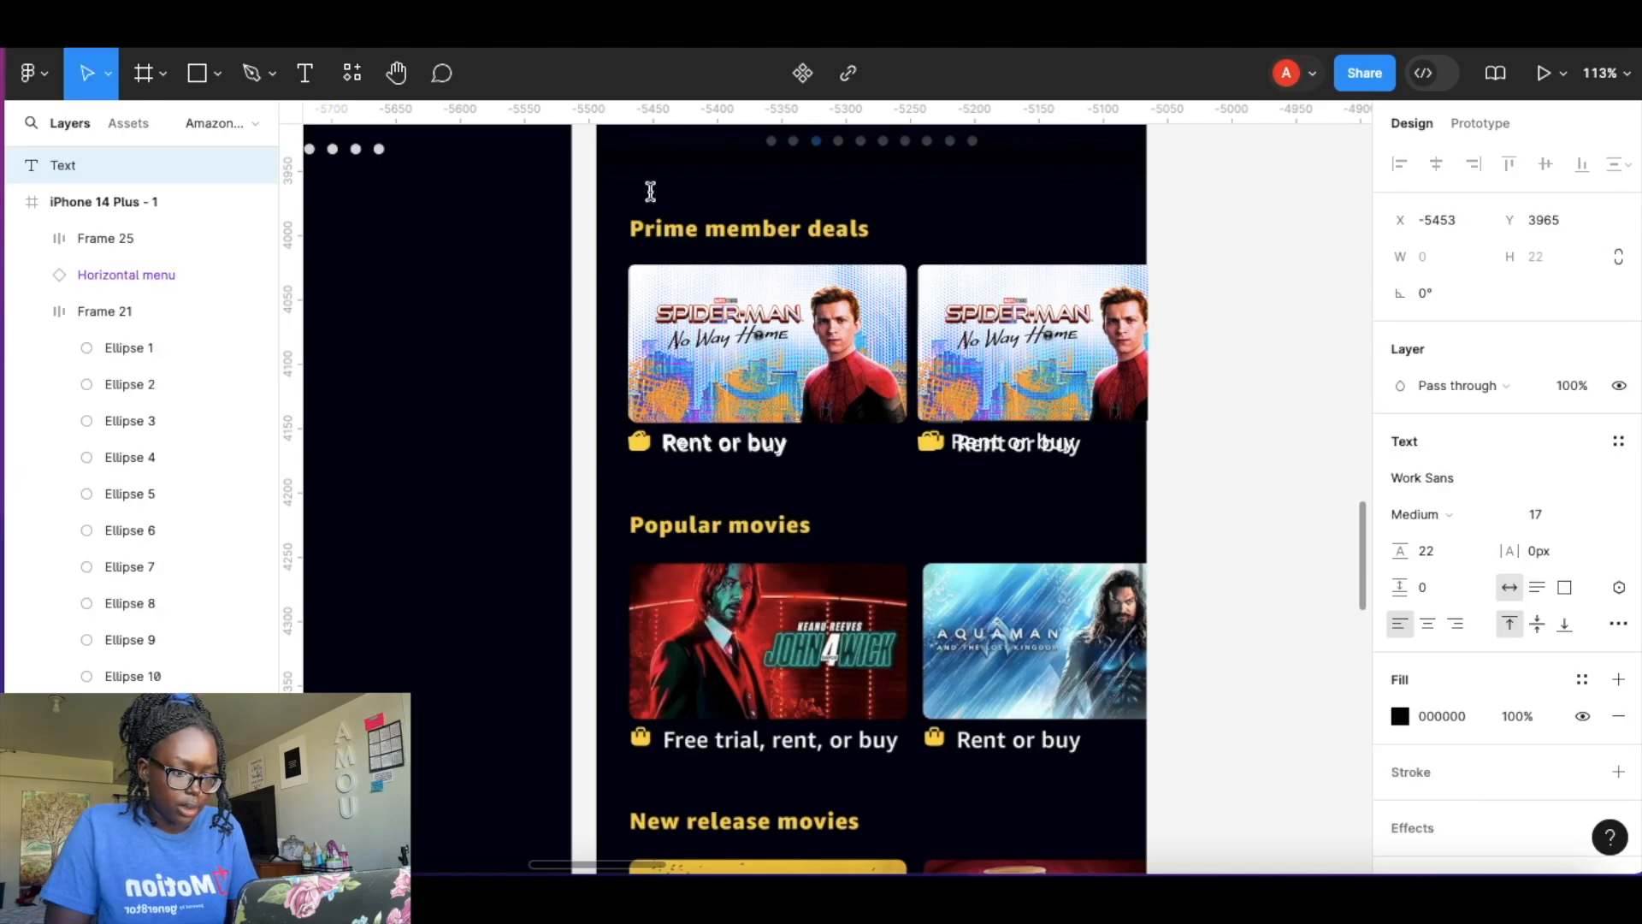
pyautogui.write('Pri')
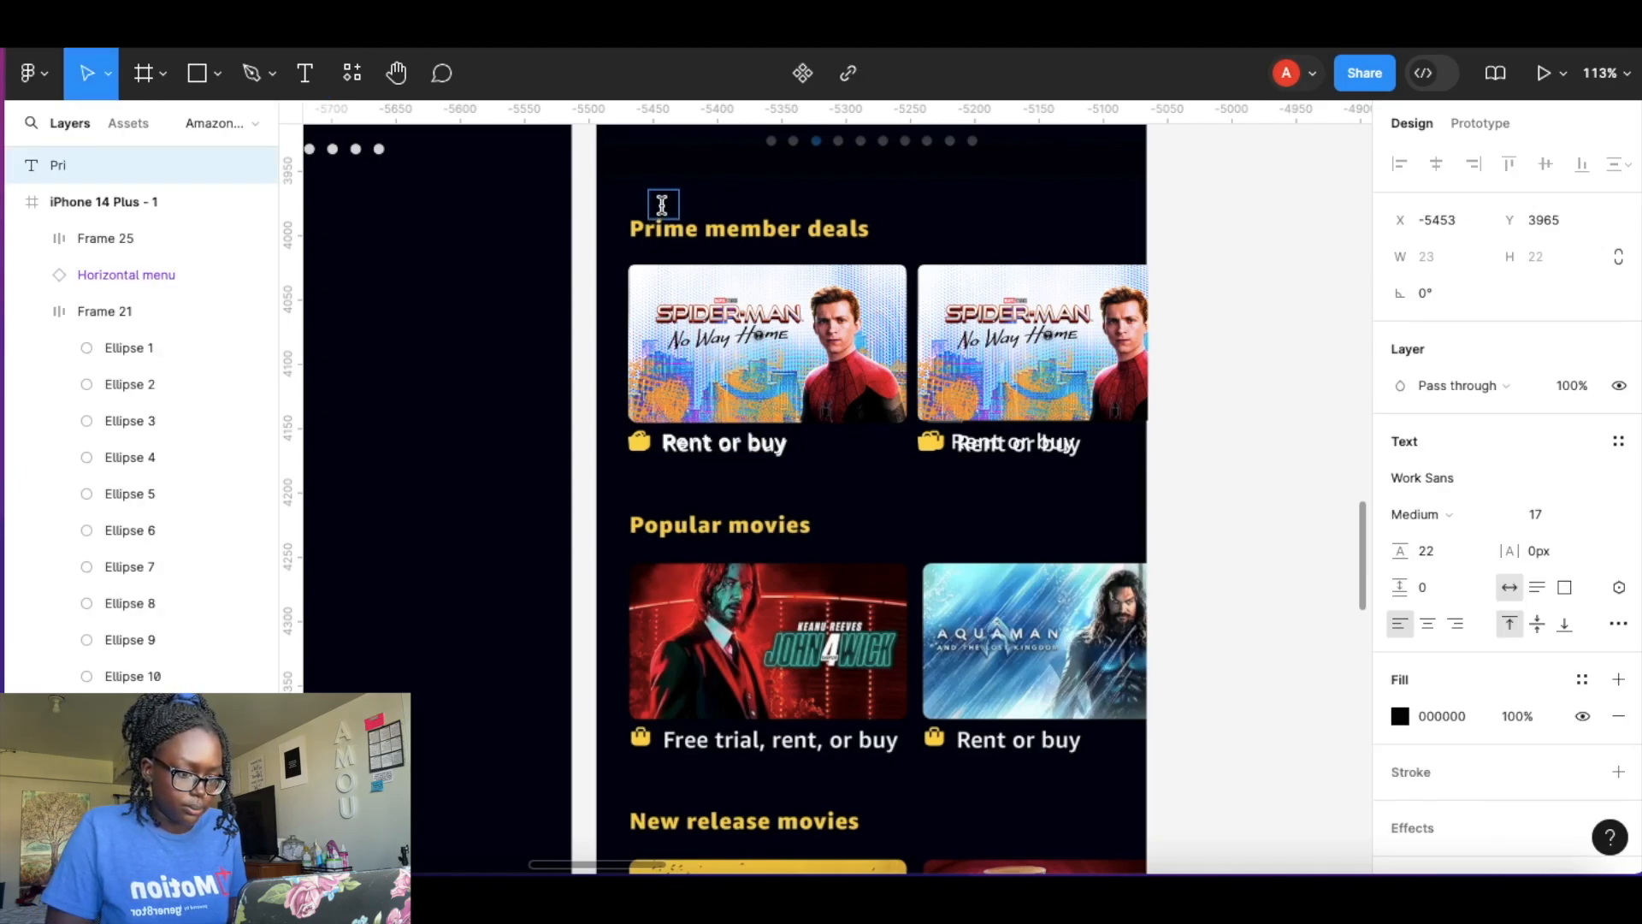
pyautogui.click(1403, 719)
pyautogui.click(1266, 750)
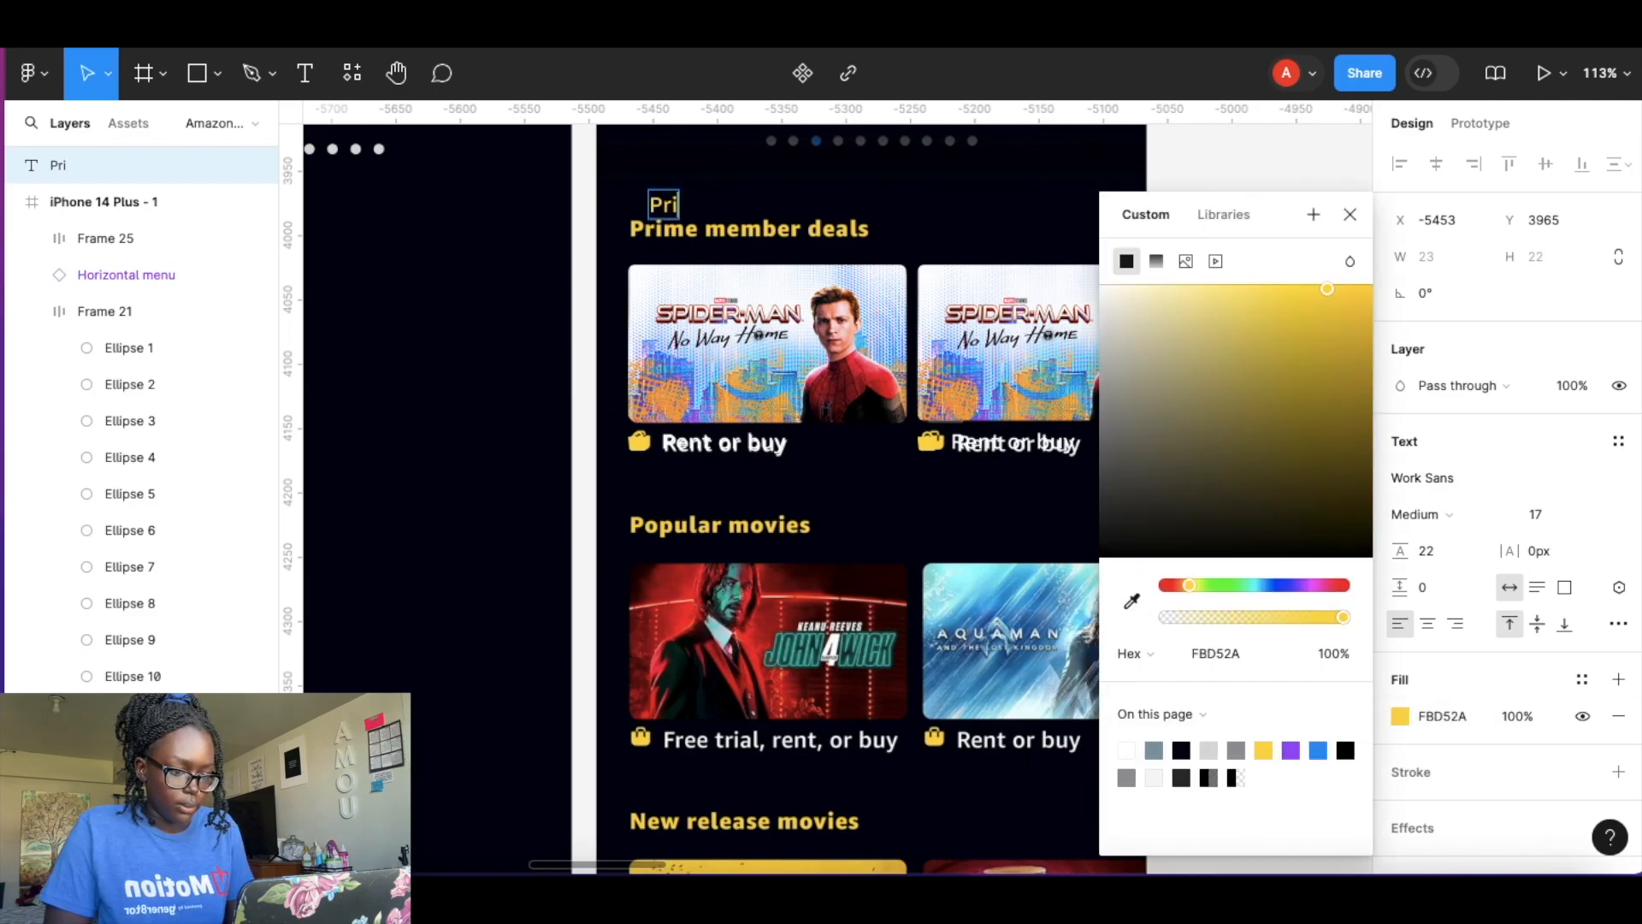
pyautogui.write('me member deals')
pyautogui.hotkey('ctrl', 'a')
pyautogui.click(1349, 215)
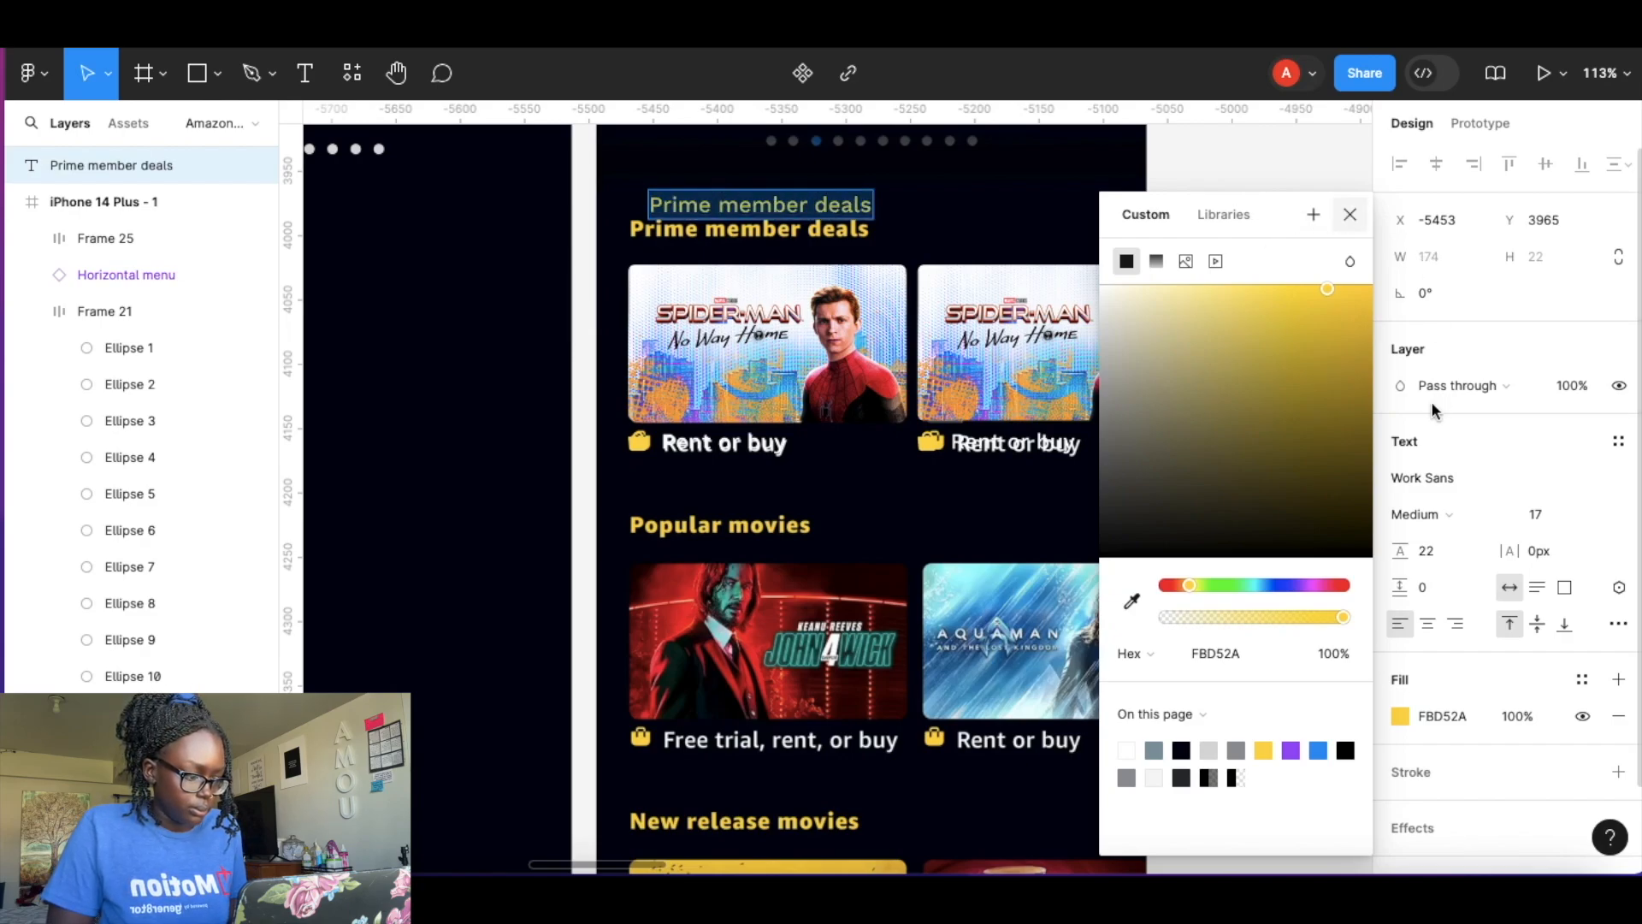
# Set the Prime member deals heading to Bold weight at font size 18.
pyautogui.click(1552, 516)
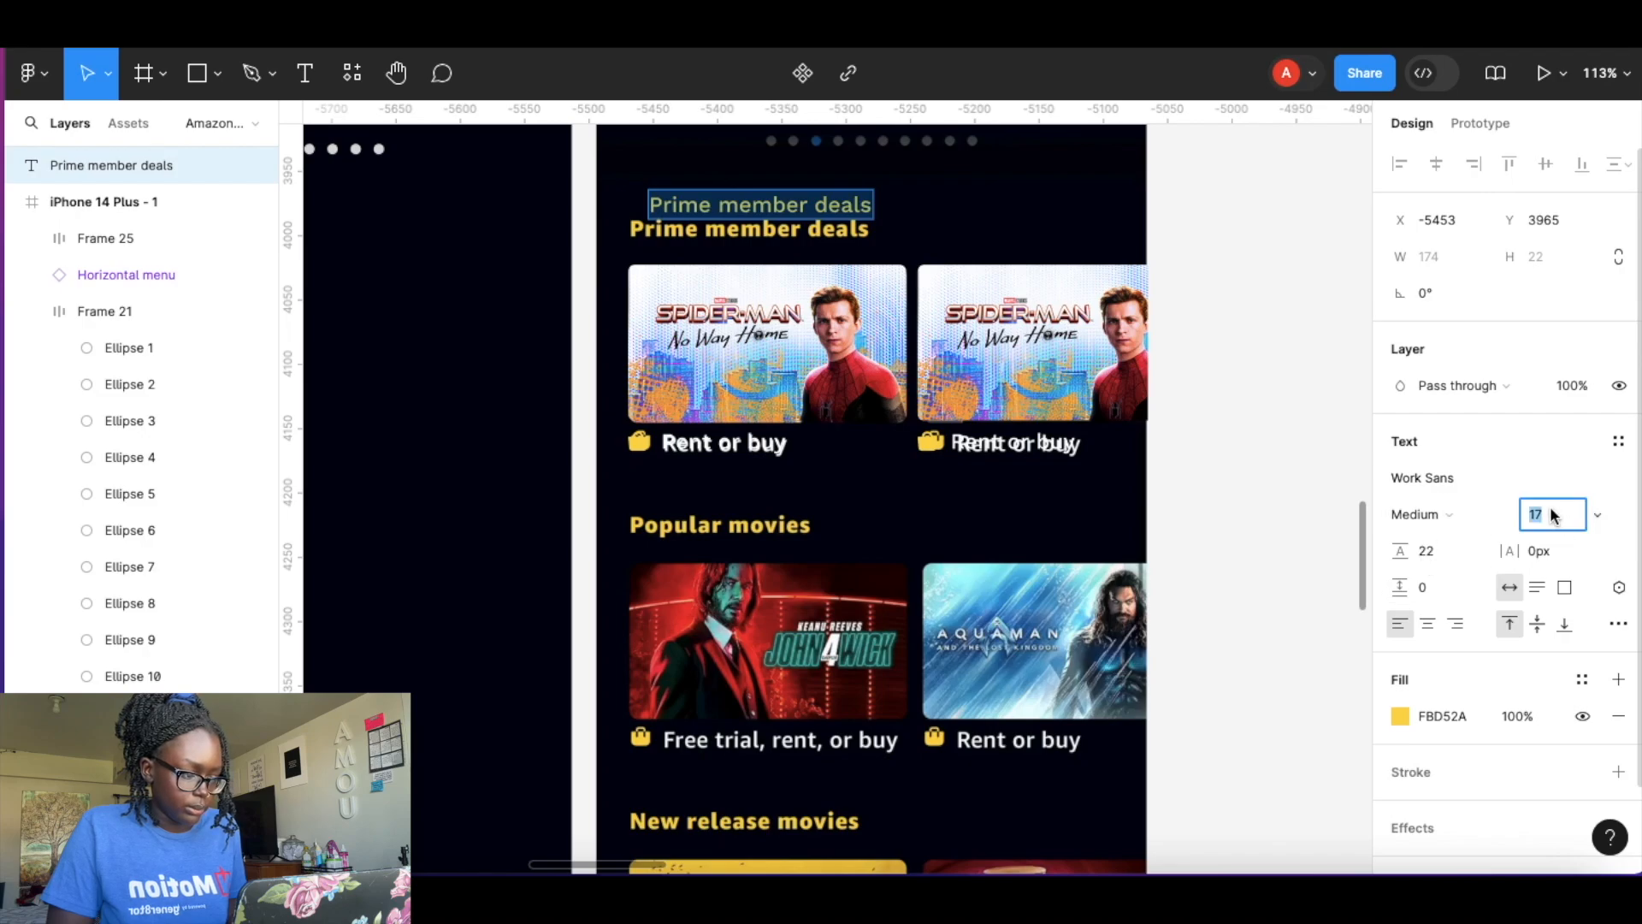
pyautogui.click(1480, 514)
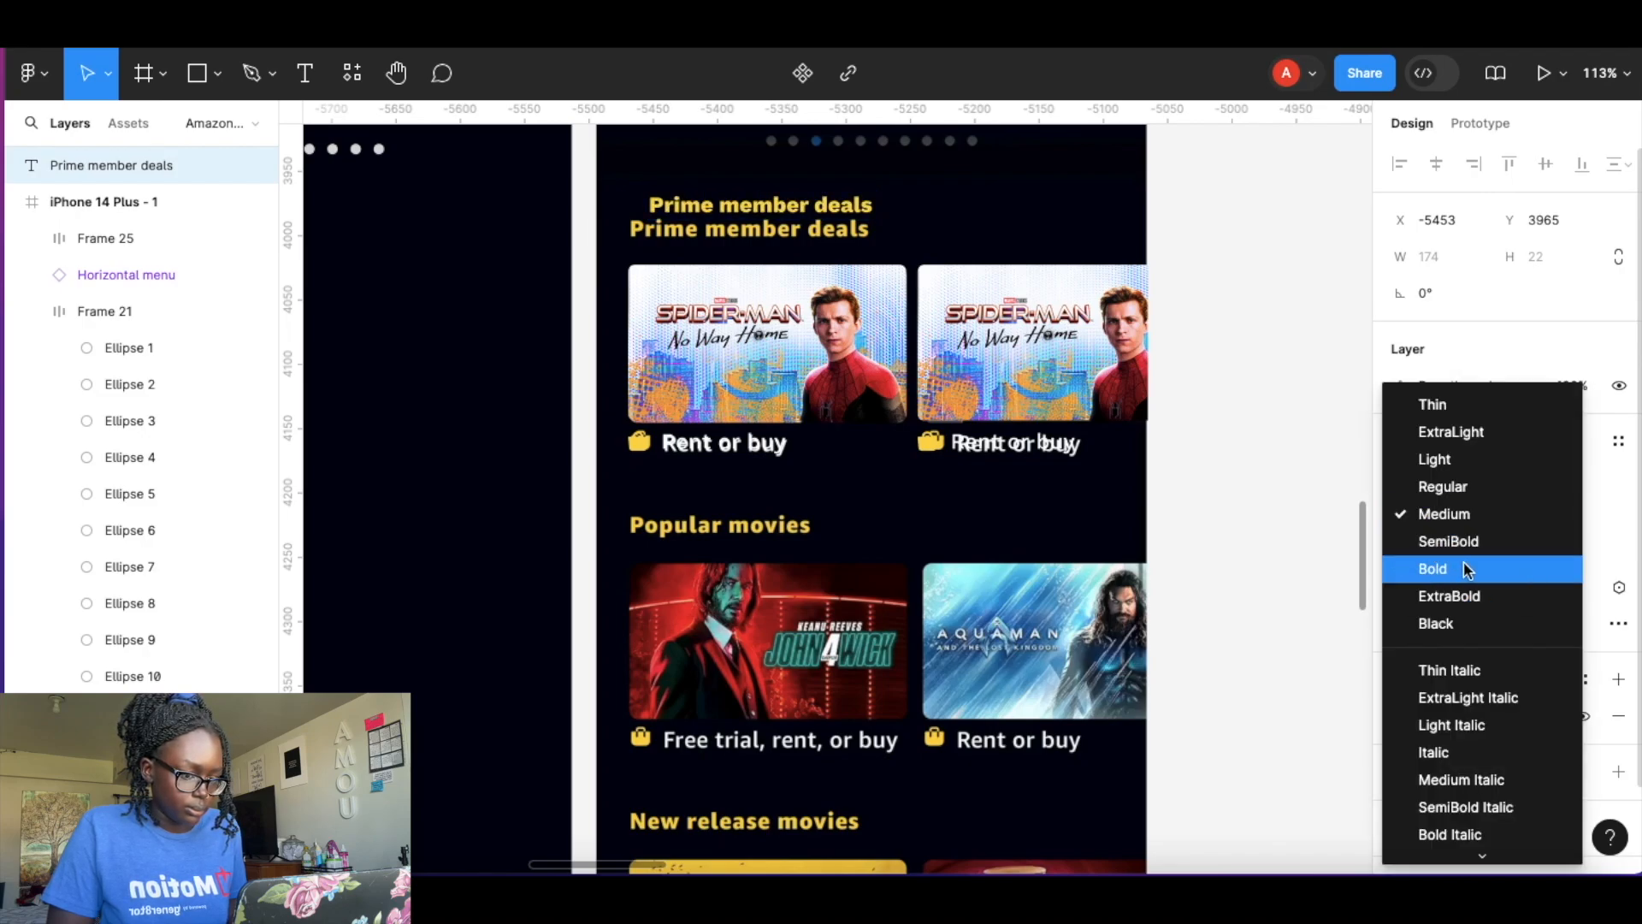
pyautogui.click(1465, 568)
pyautogui.click(1548, 516)
pyautogui.write('18')
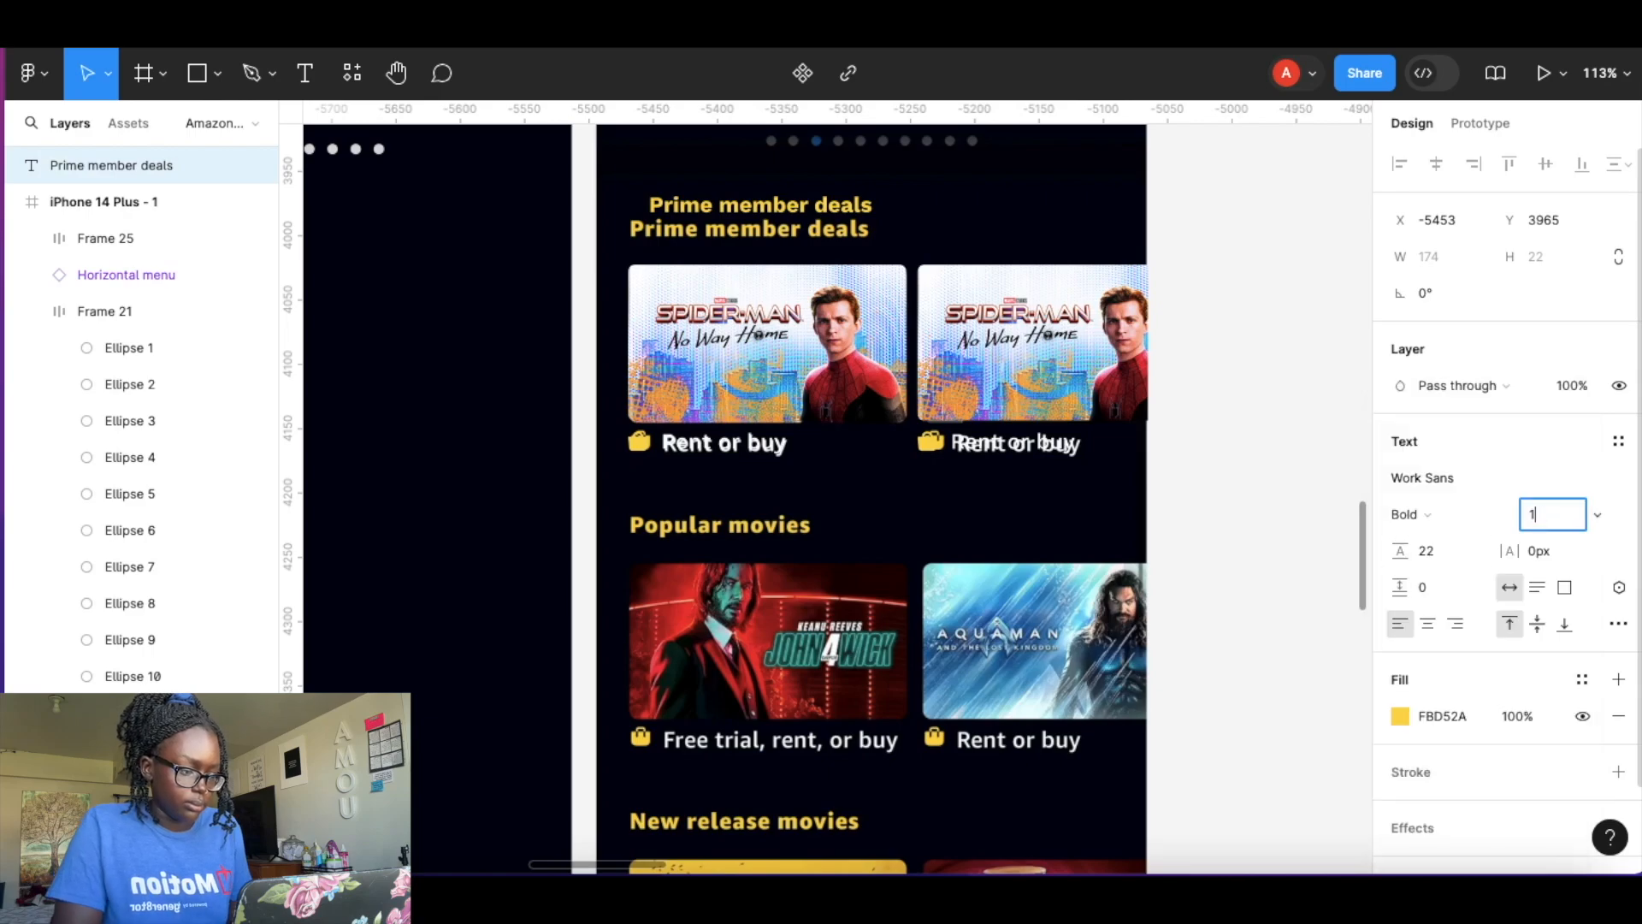
pyautogui.press('Return')
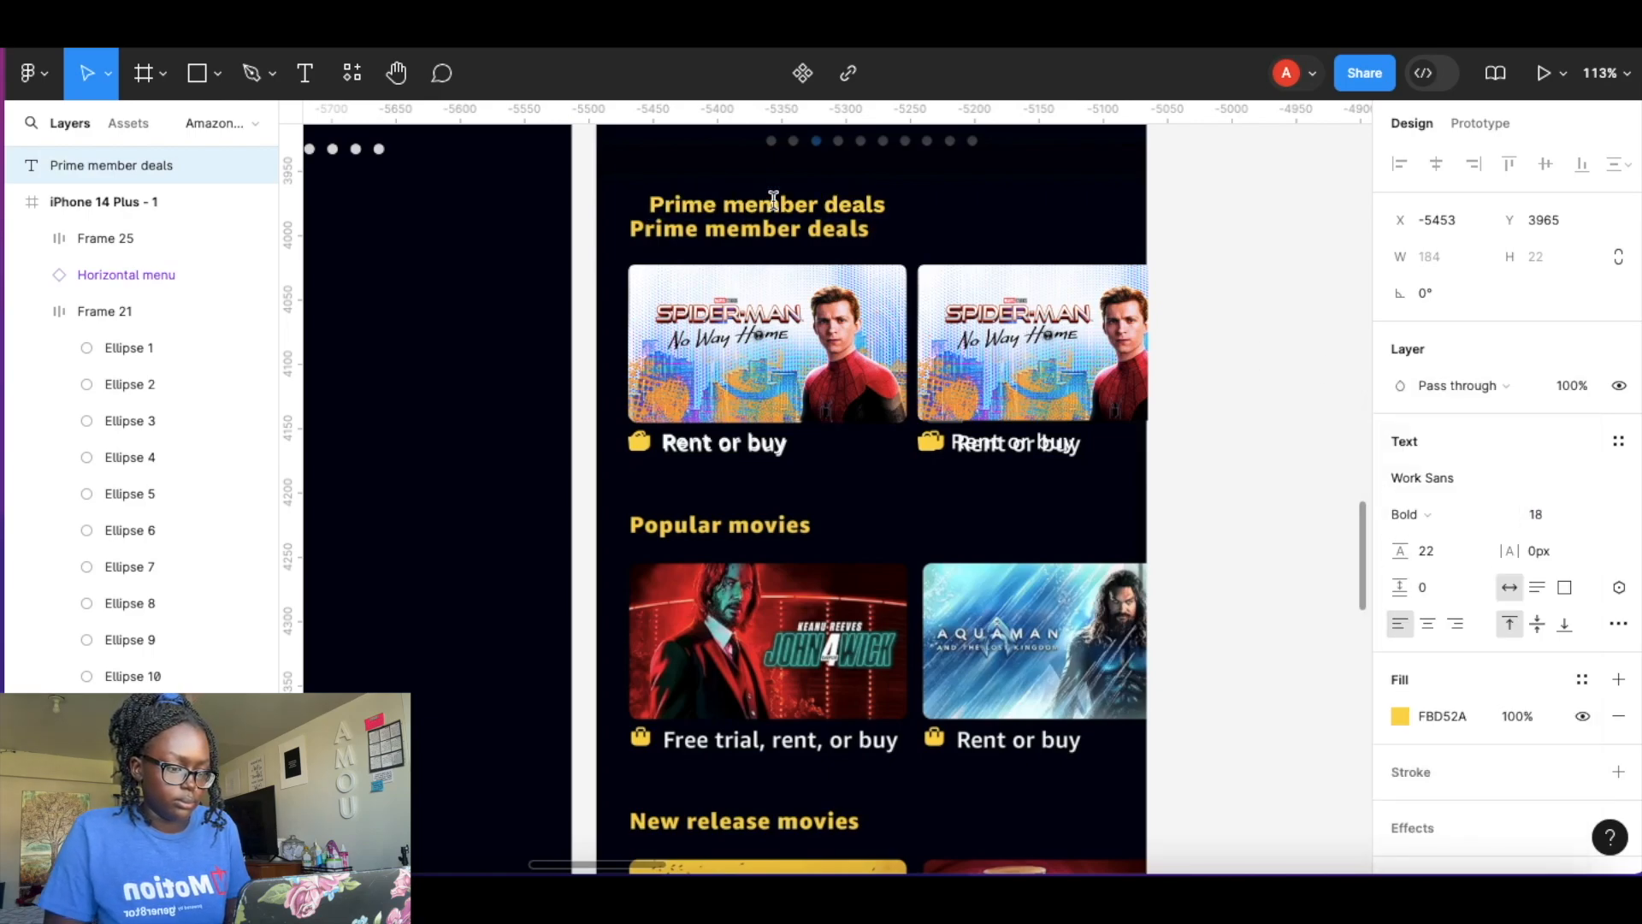
# Wrap the heading in an auto layout frame with horizontal and vertical padding set to 0.
pyautogui.click(937, 201)
pyautogui.hotkey('shift', 'a')
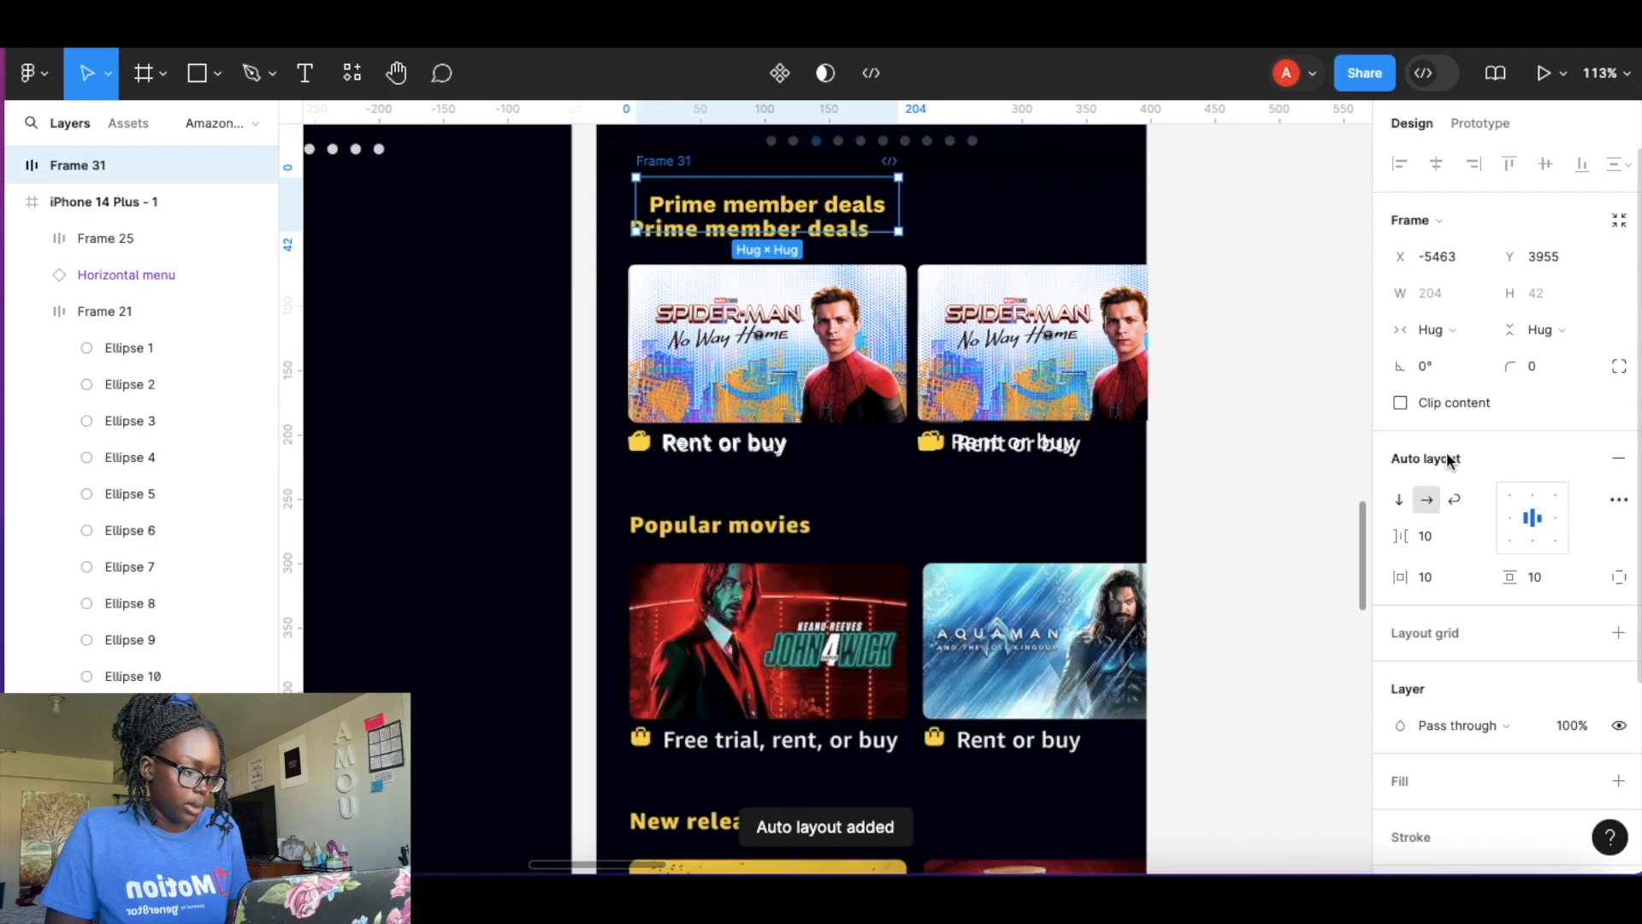
pyautogui.click(1427, 578)
pyautogui.write('0')
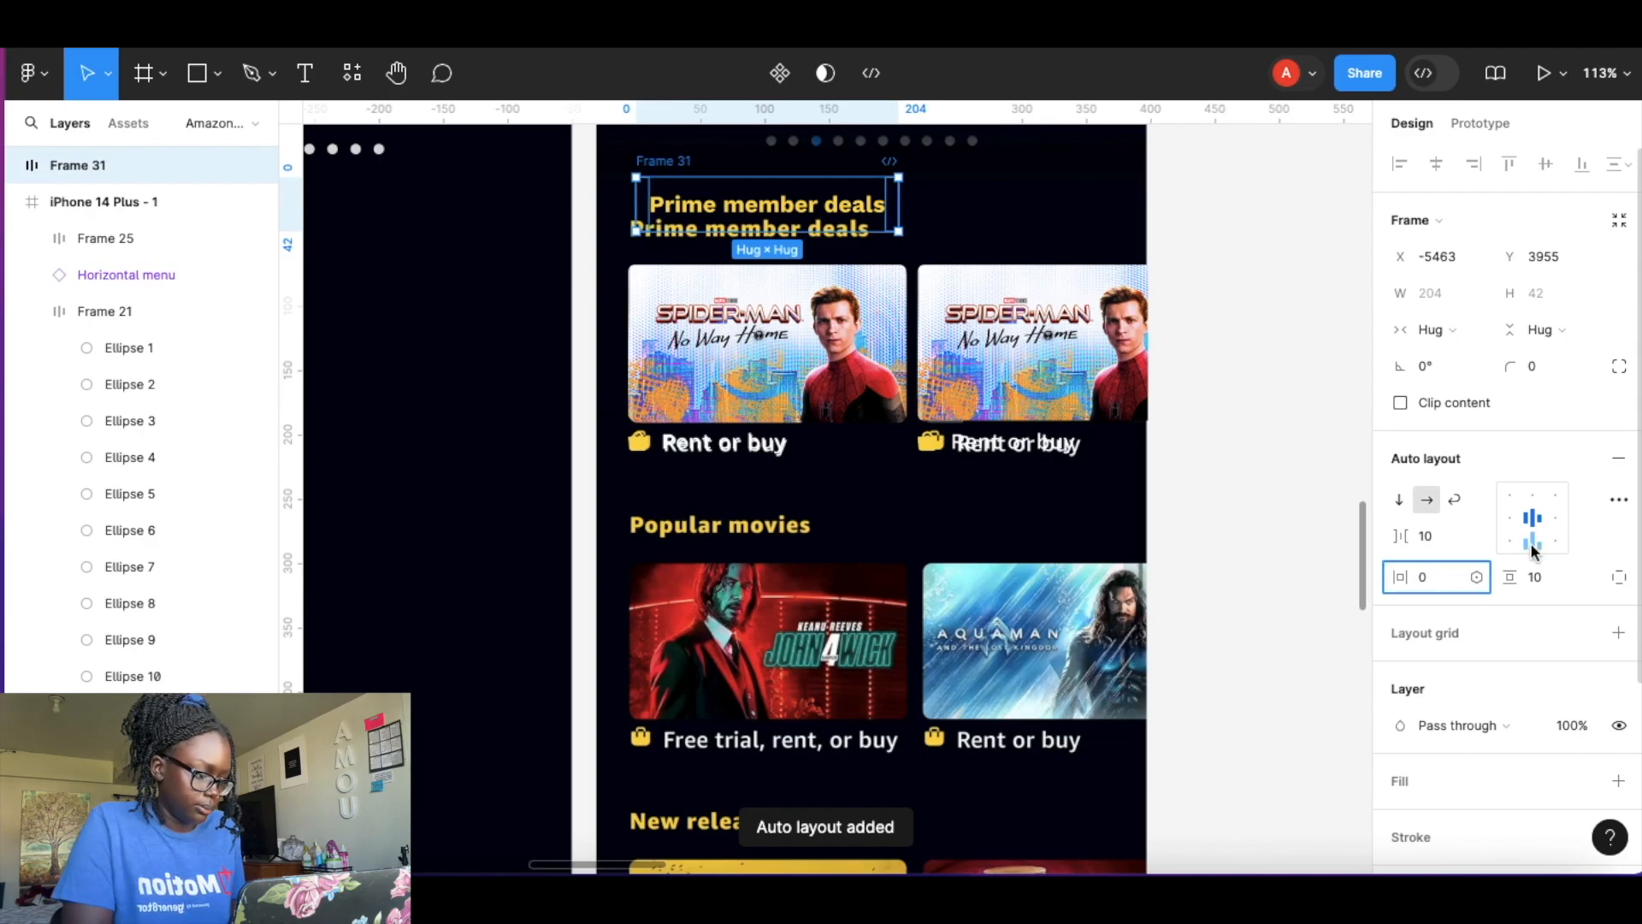
pyautogui.click(1533, 578)
pyautogui.write('0')
pyautogui.press('Return')
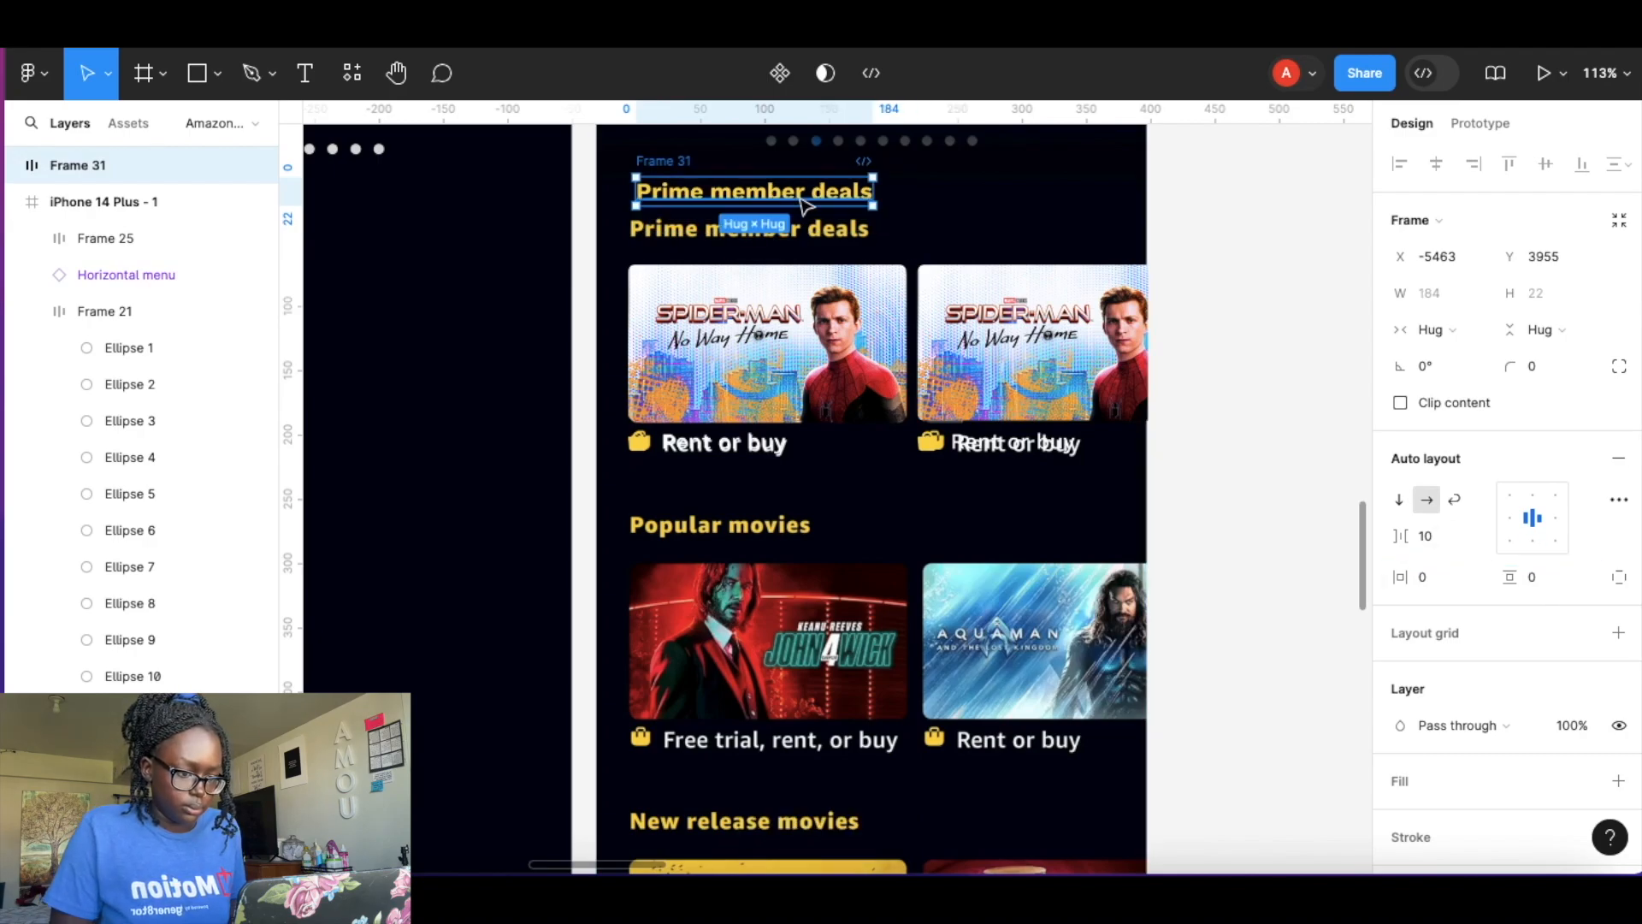
# Move the heading frame down into place directly above the card row.
pyautogui.click(952, 189)
pyautogui.moveTo(817, 198); pyautogui.dragTo(819, 244)
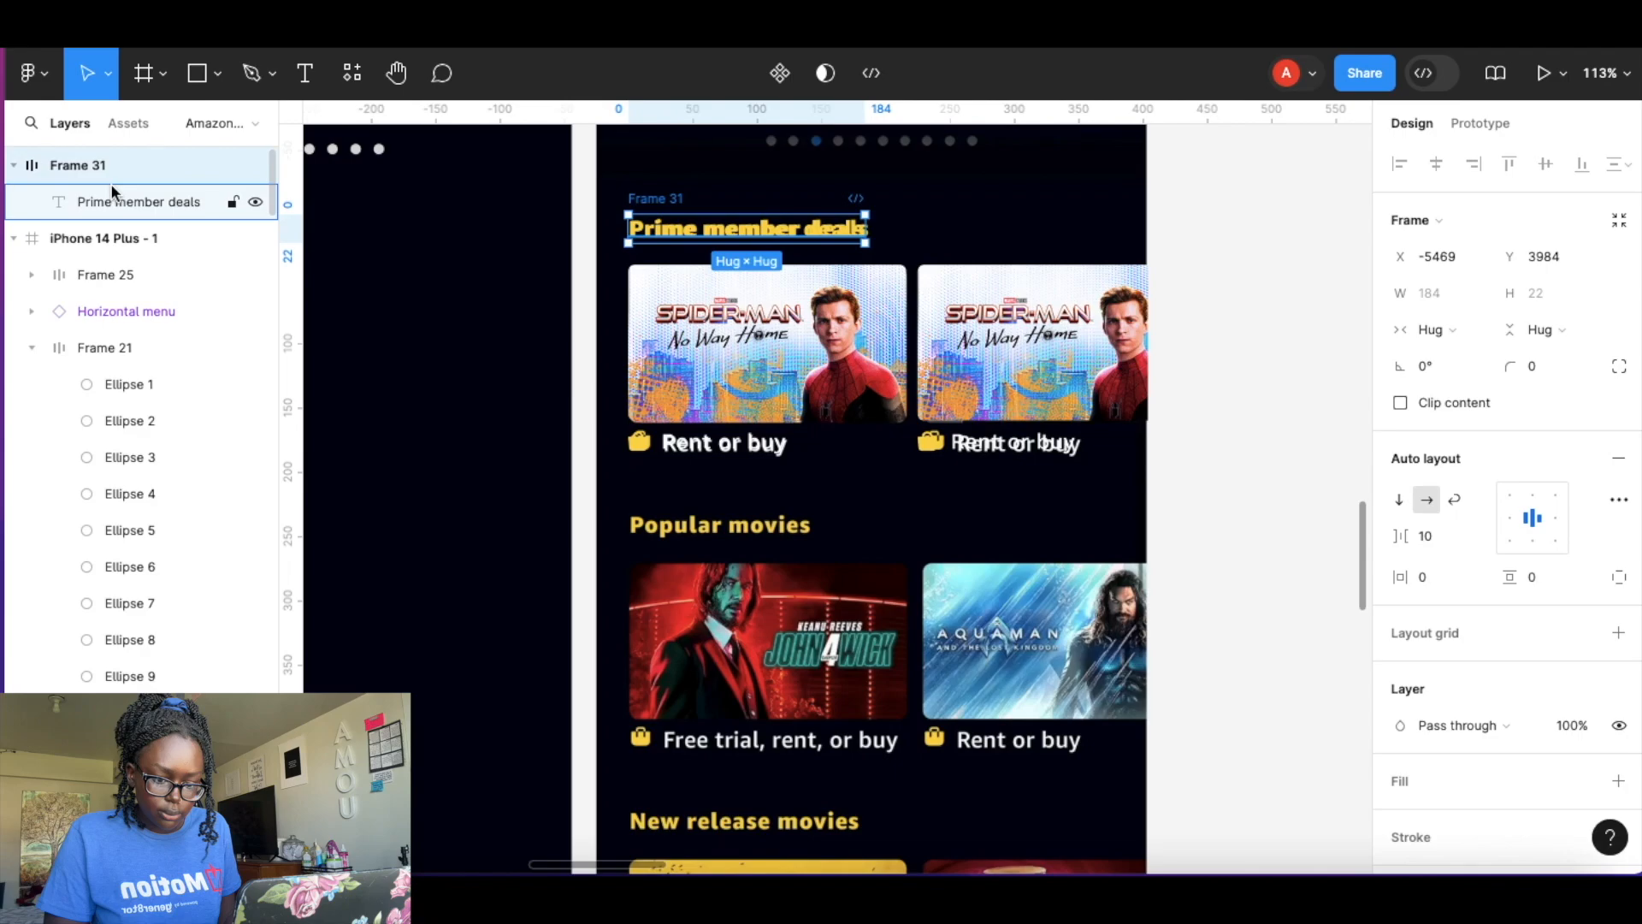
# Inspect the card row and heading frames and collapse the expanded layer groups.
pyautogui.scroll(-10, 110, 183)
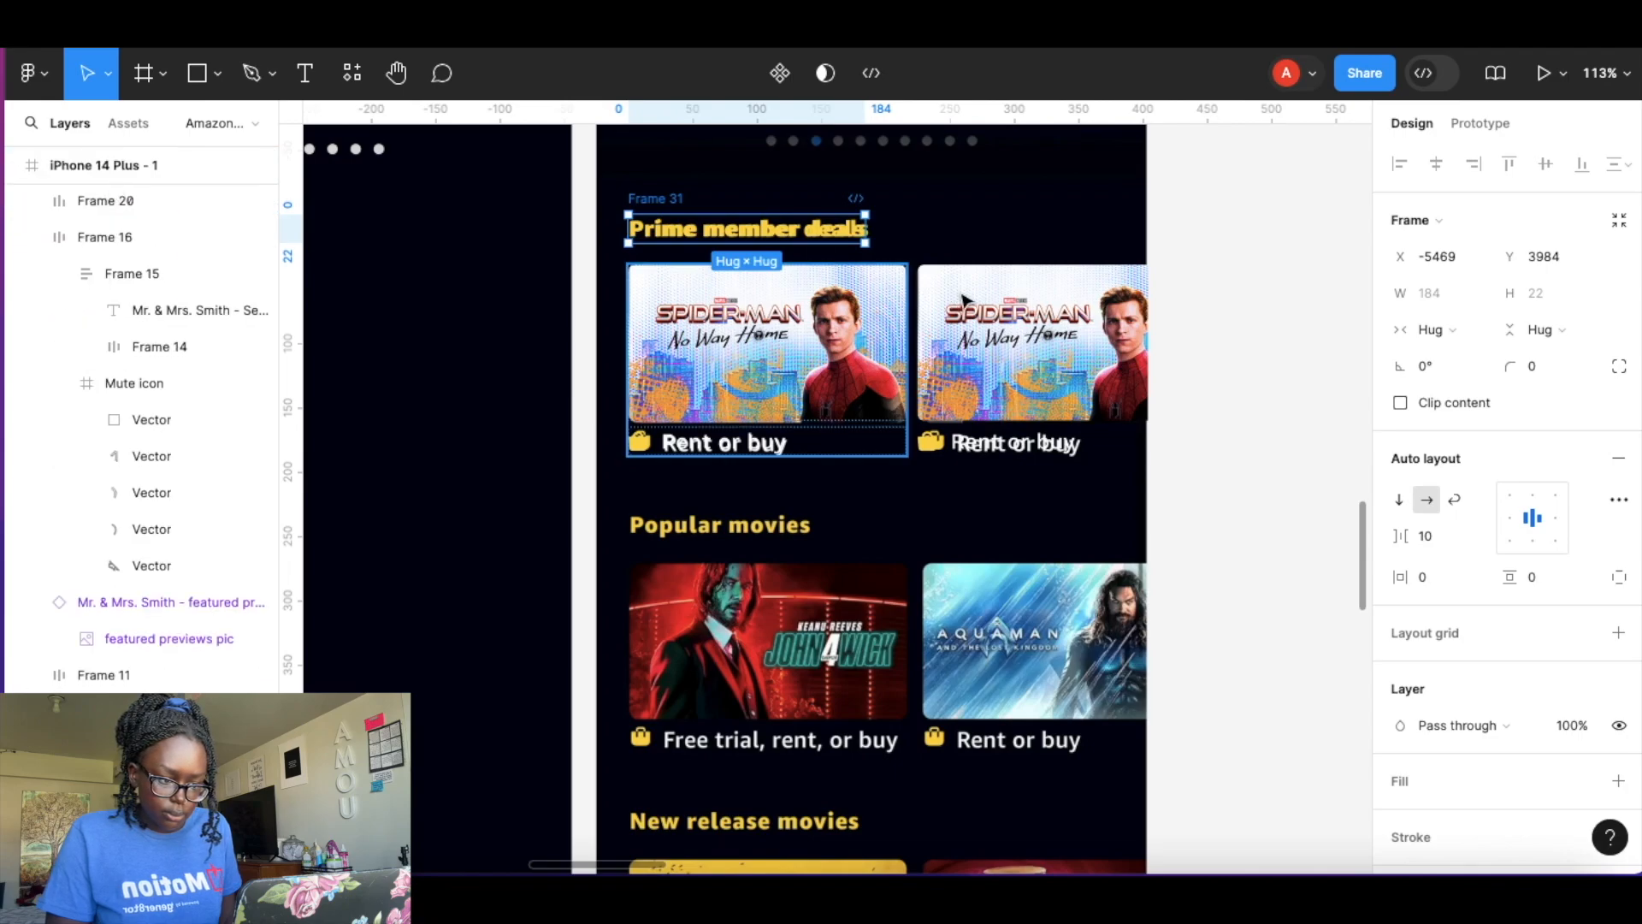
pyautogui.click(920, 282)
pyautogui.click(900, 295)
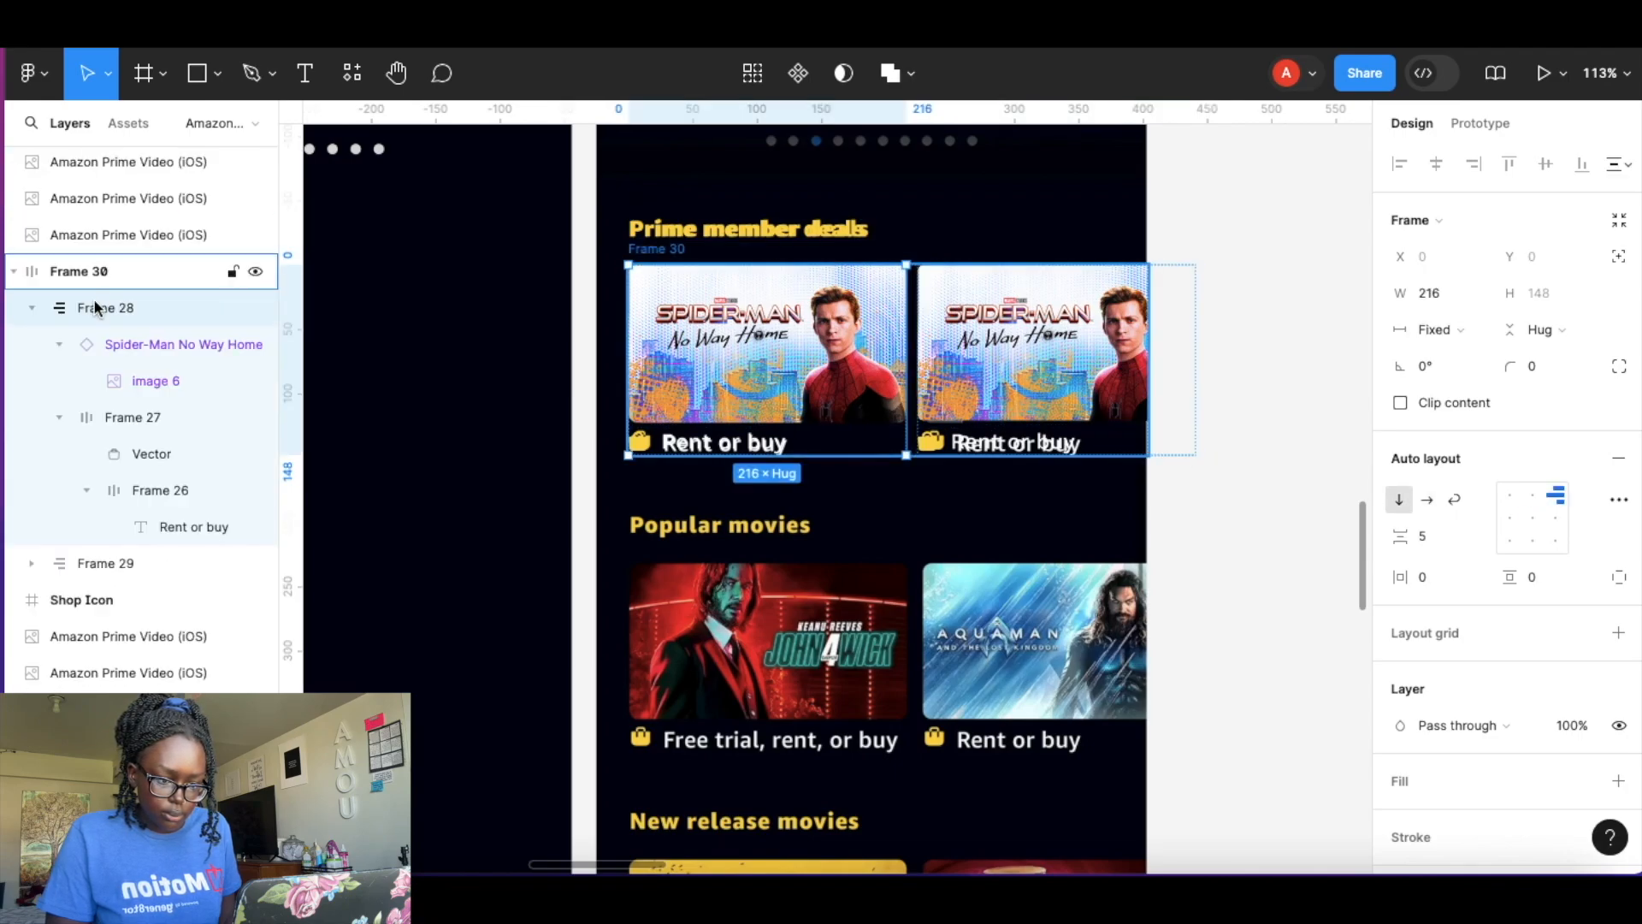
pyautogui.click(105, 274)
pyautogui.click(689, 233)
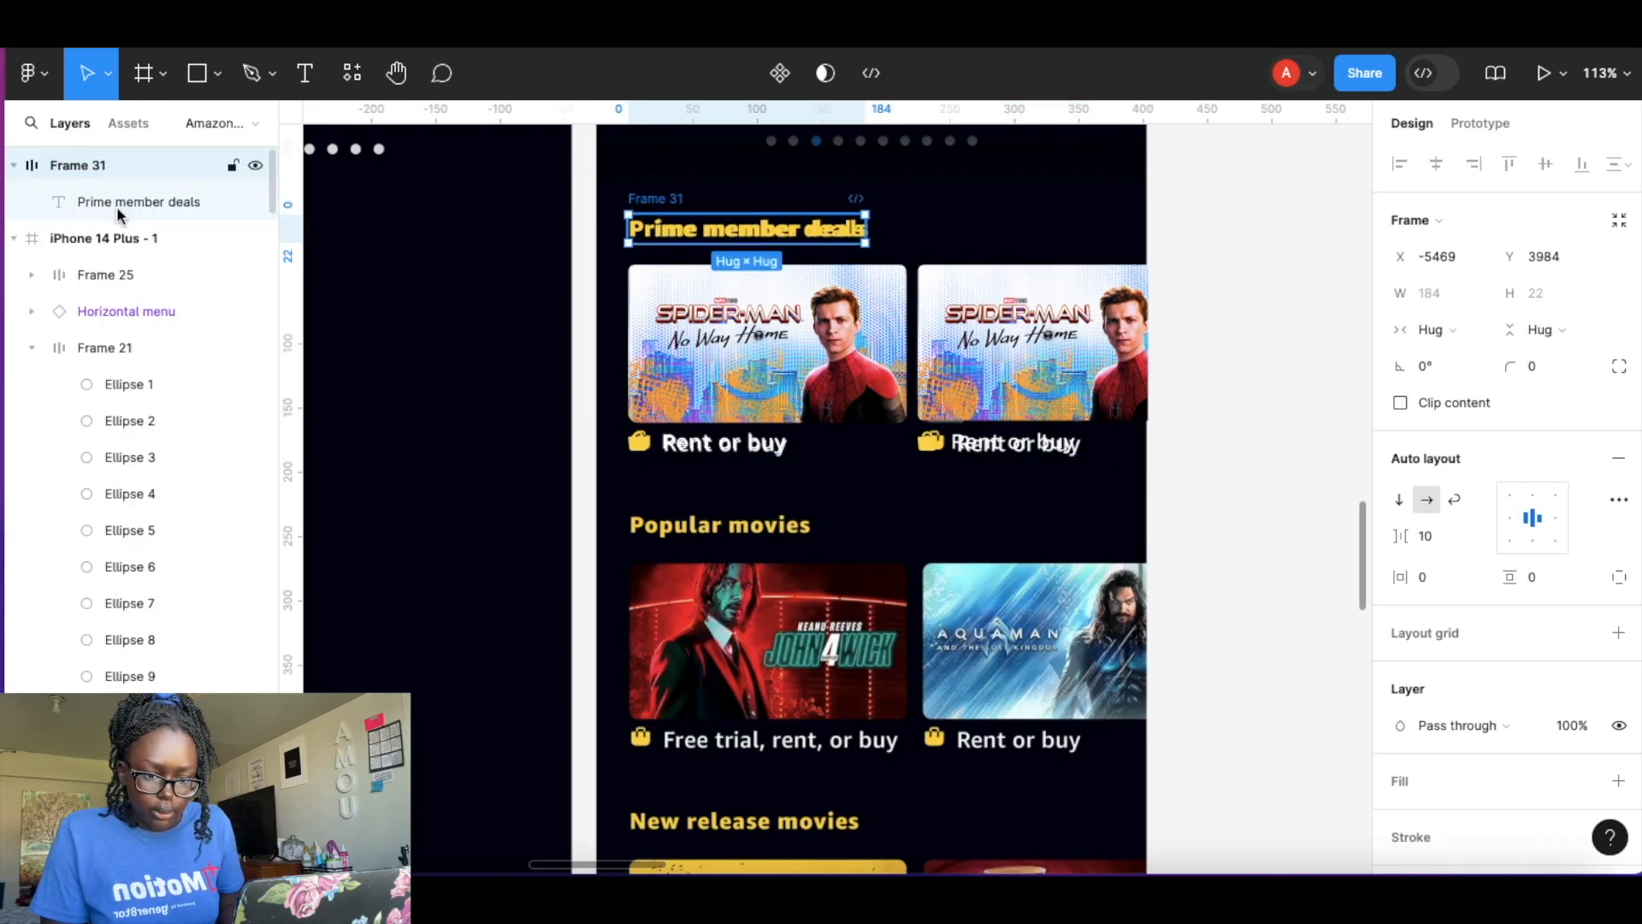
pyautogui.click(13, 240)
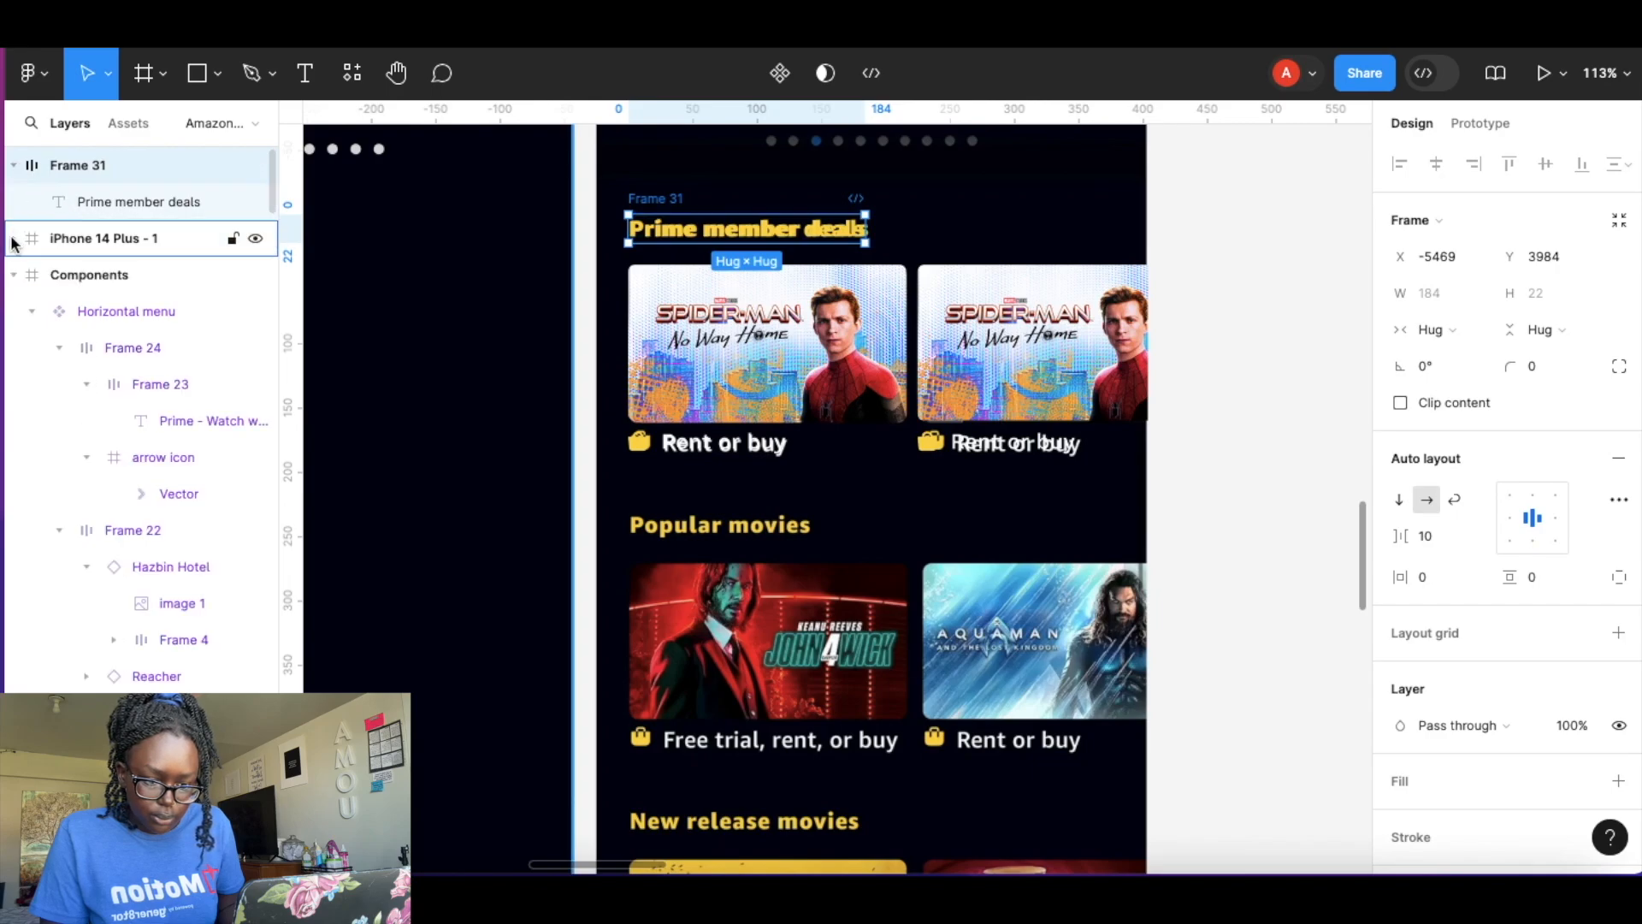
pyautogui.click(25, 288)
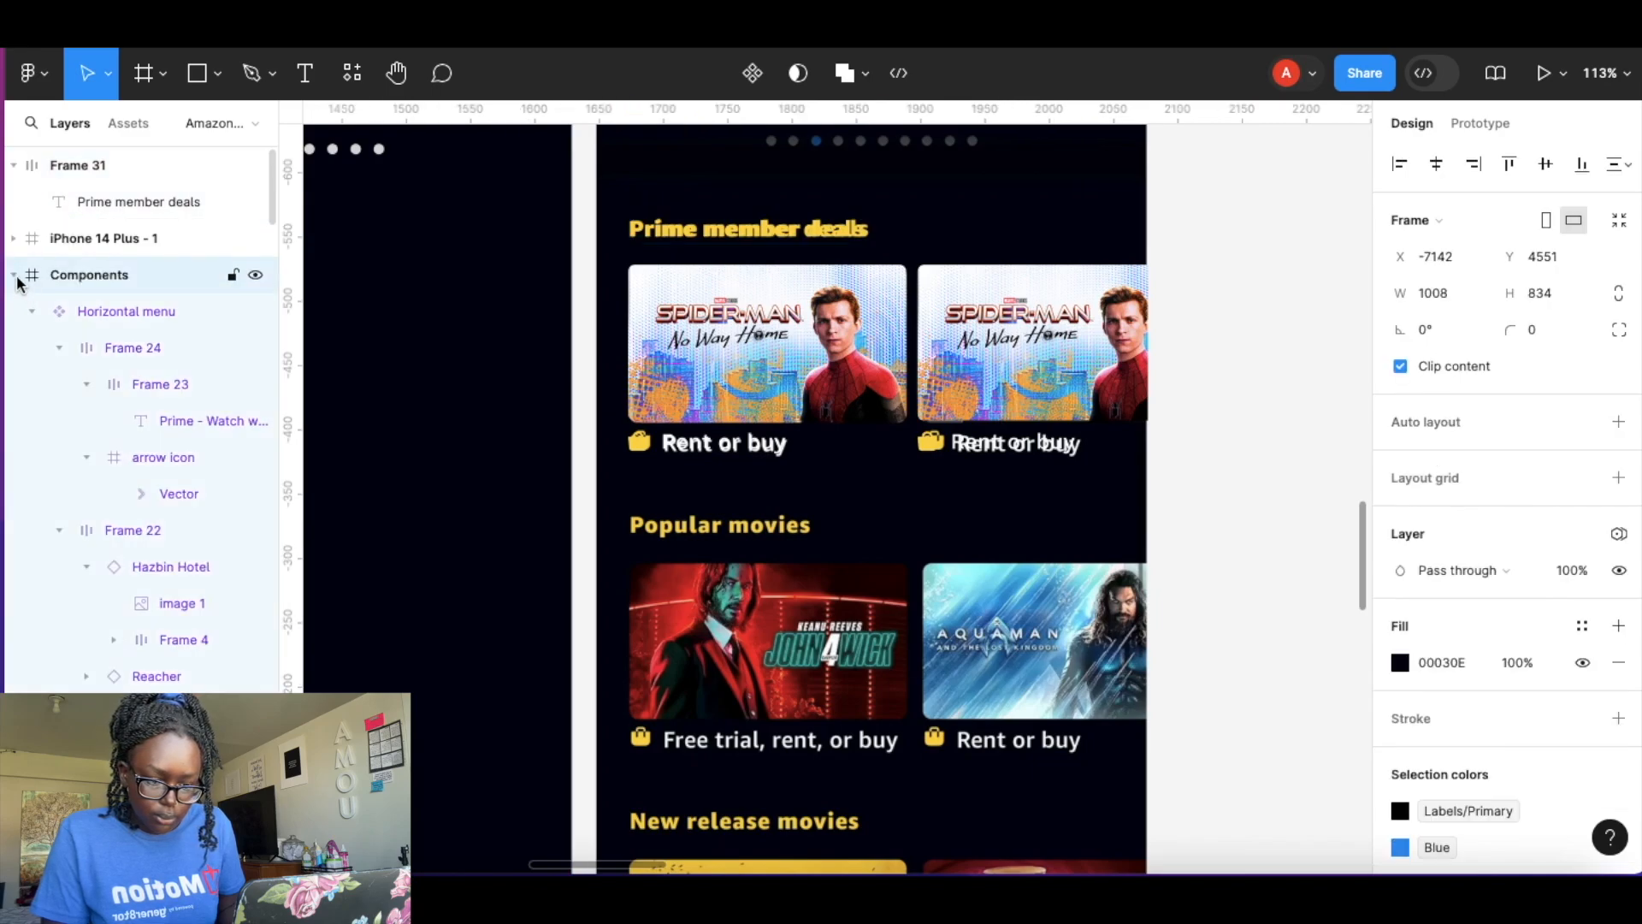
pyautogui.click(13, 276)
pyautogui.click(13, 311)
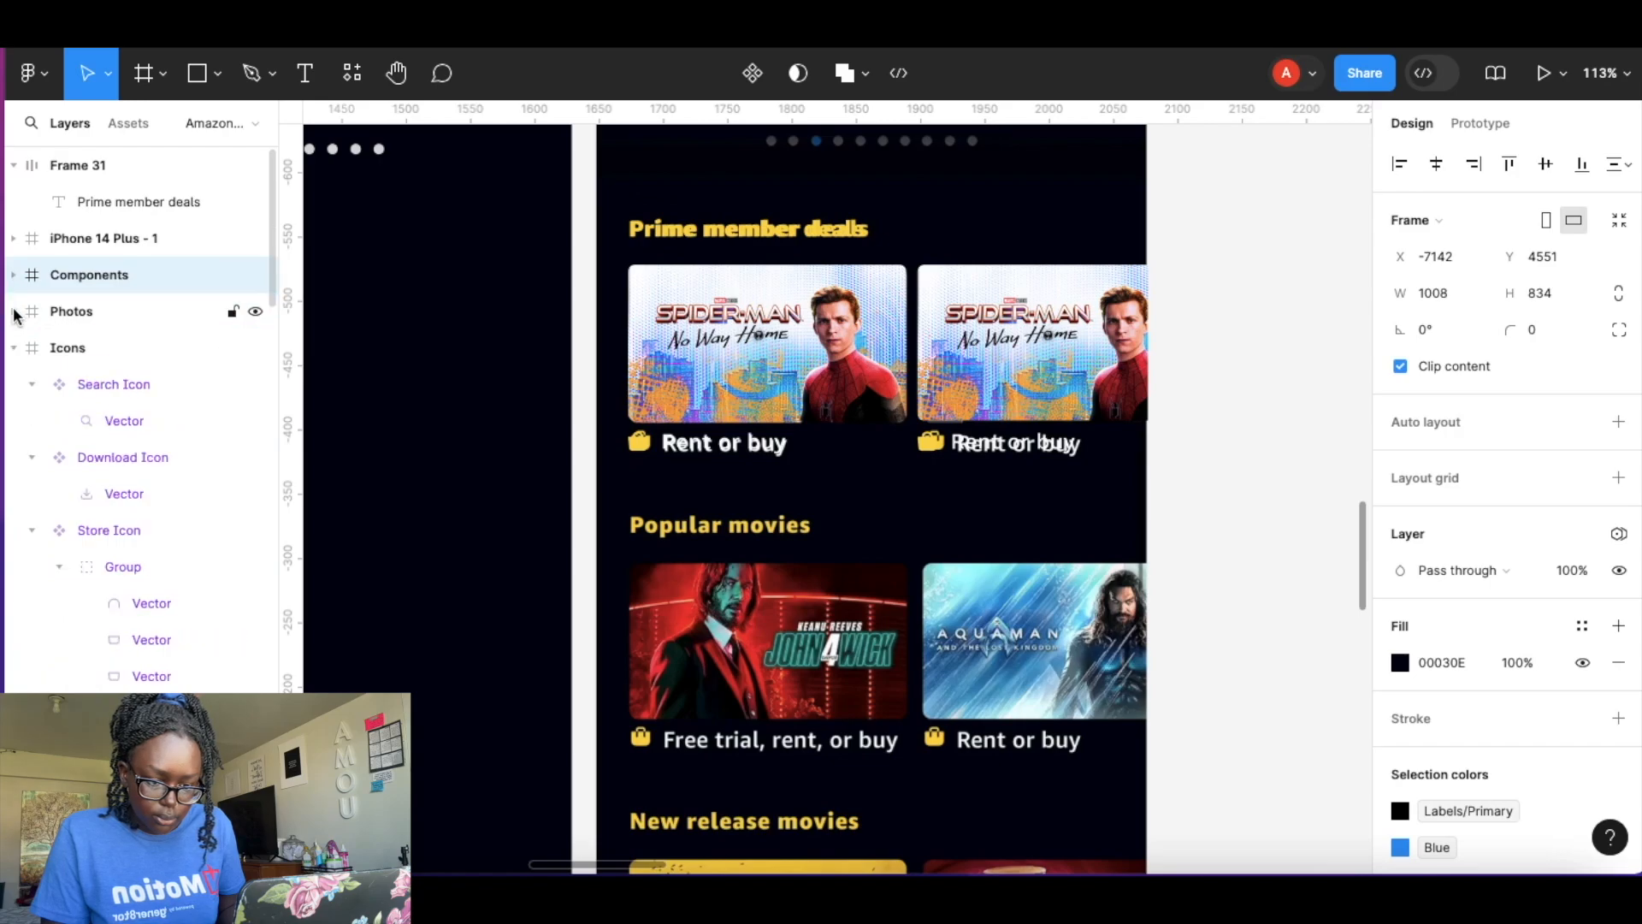
pyautogui.click(13, 348)
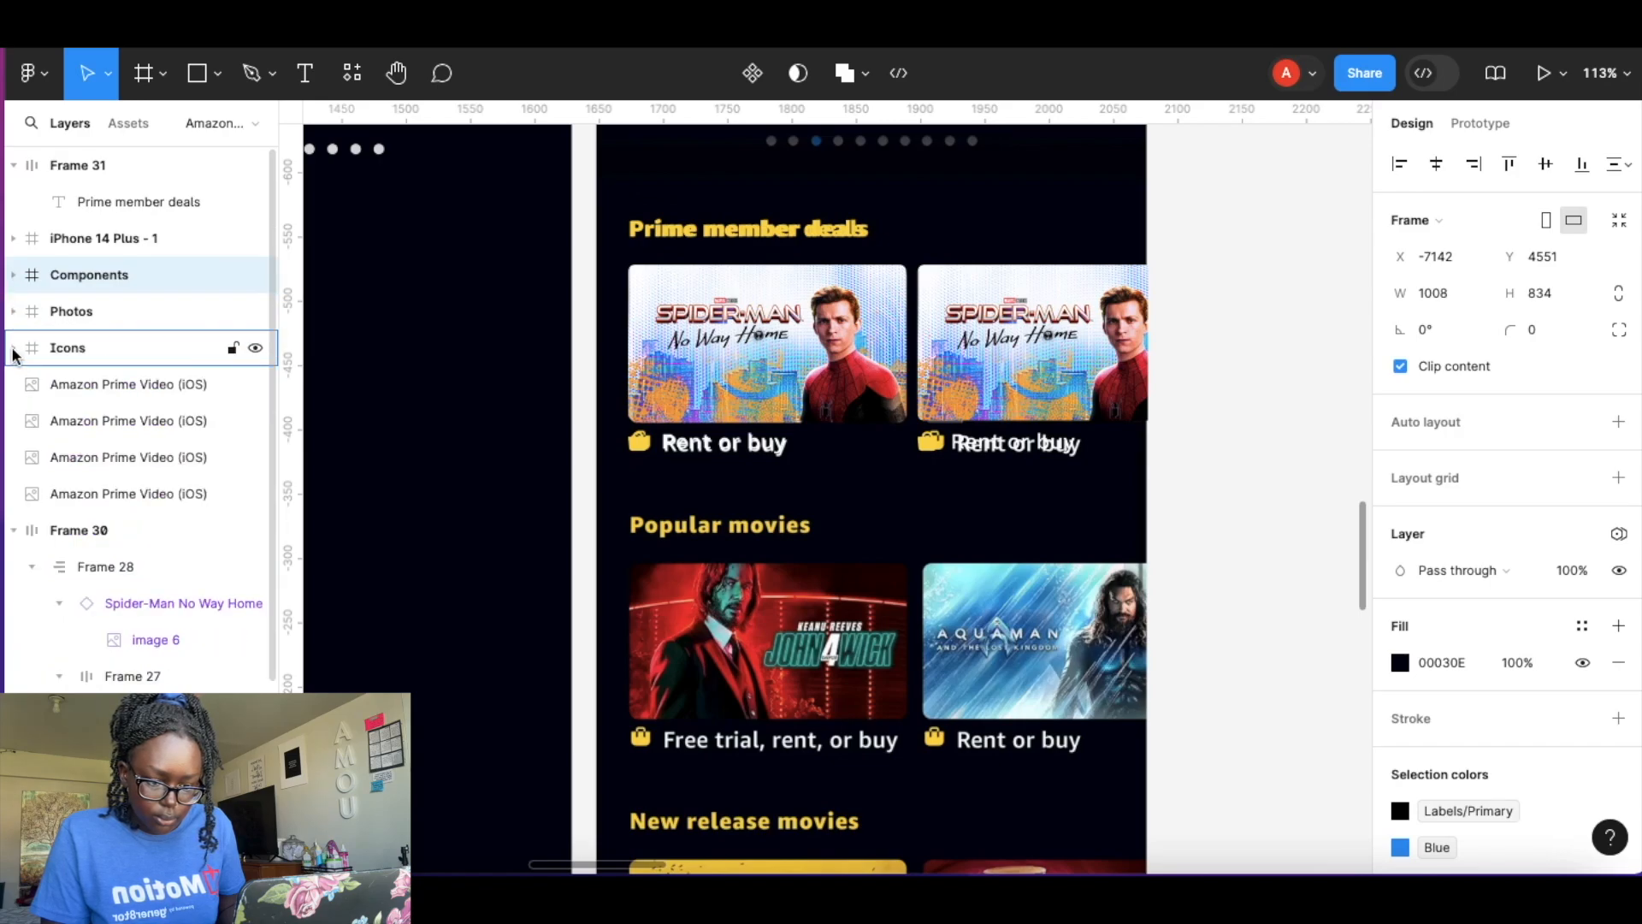
pyautogui.click(14, 350)
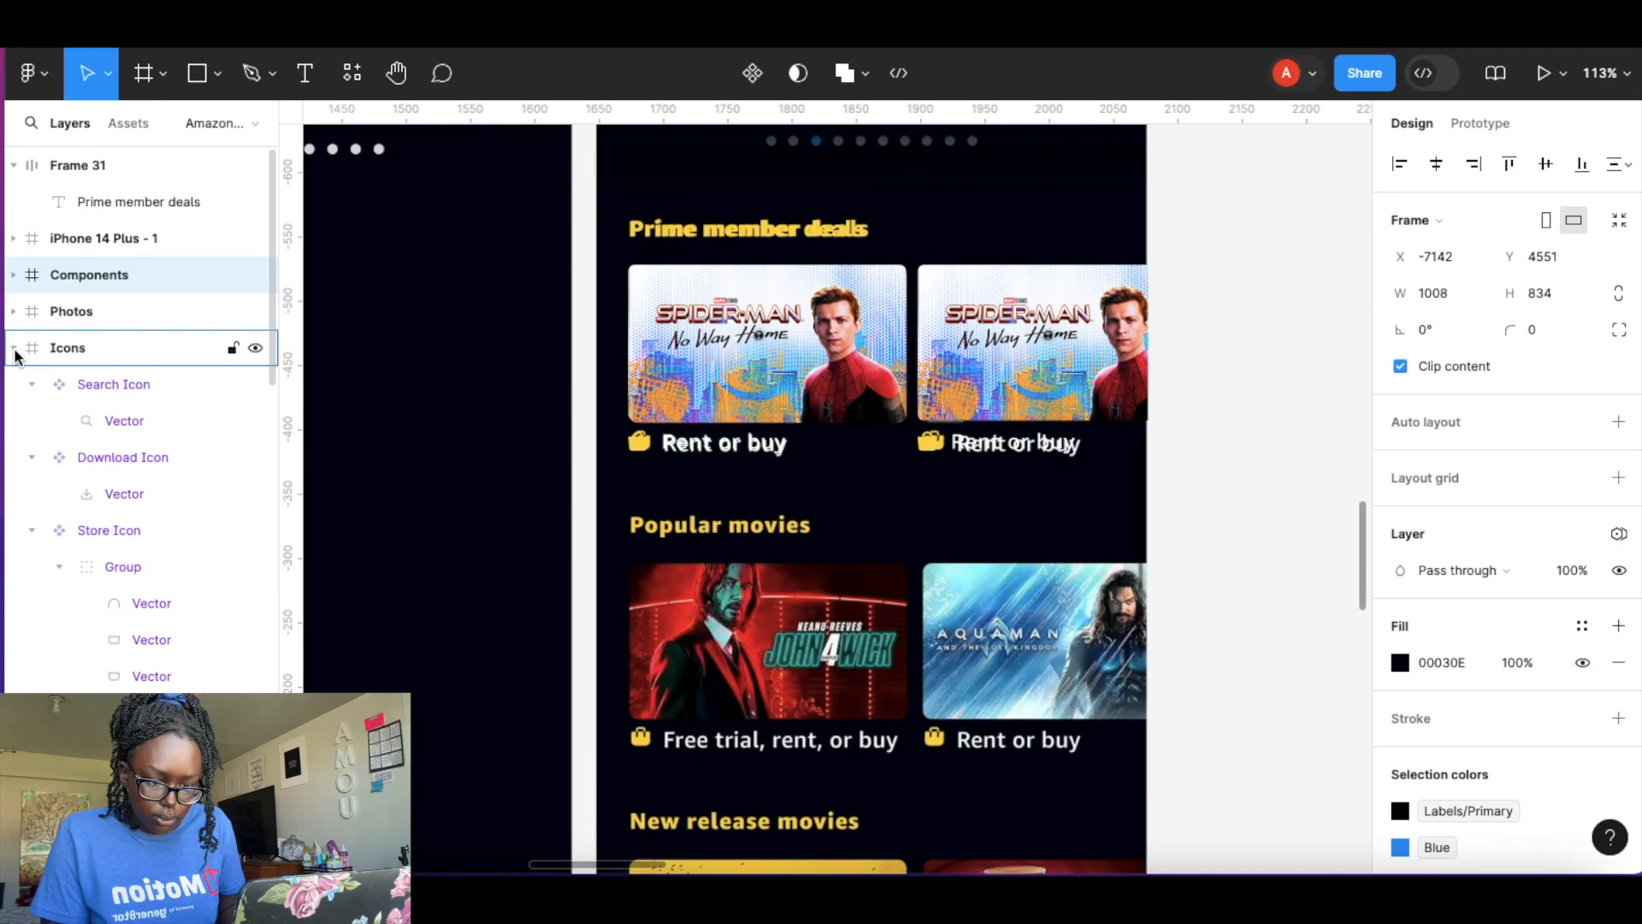
pyautogui.click(16, 350)
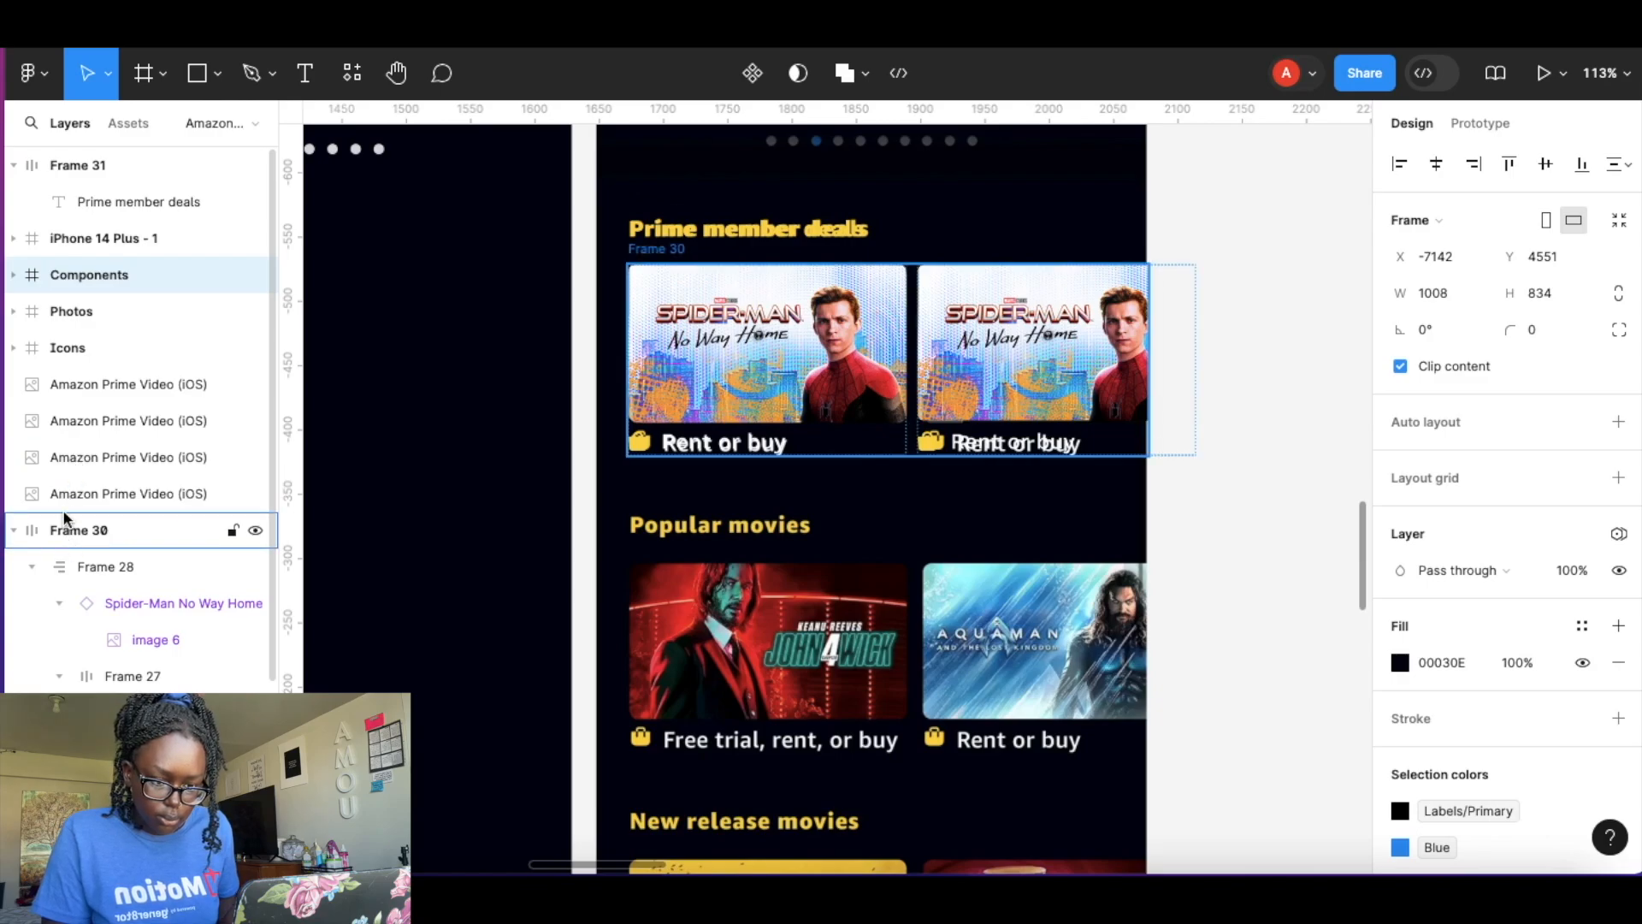
pyautogui.click(13, 166)
pyautogui.moveTo(81, 164); pyautogui.dragTo(115, 505)
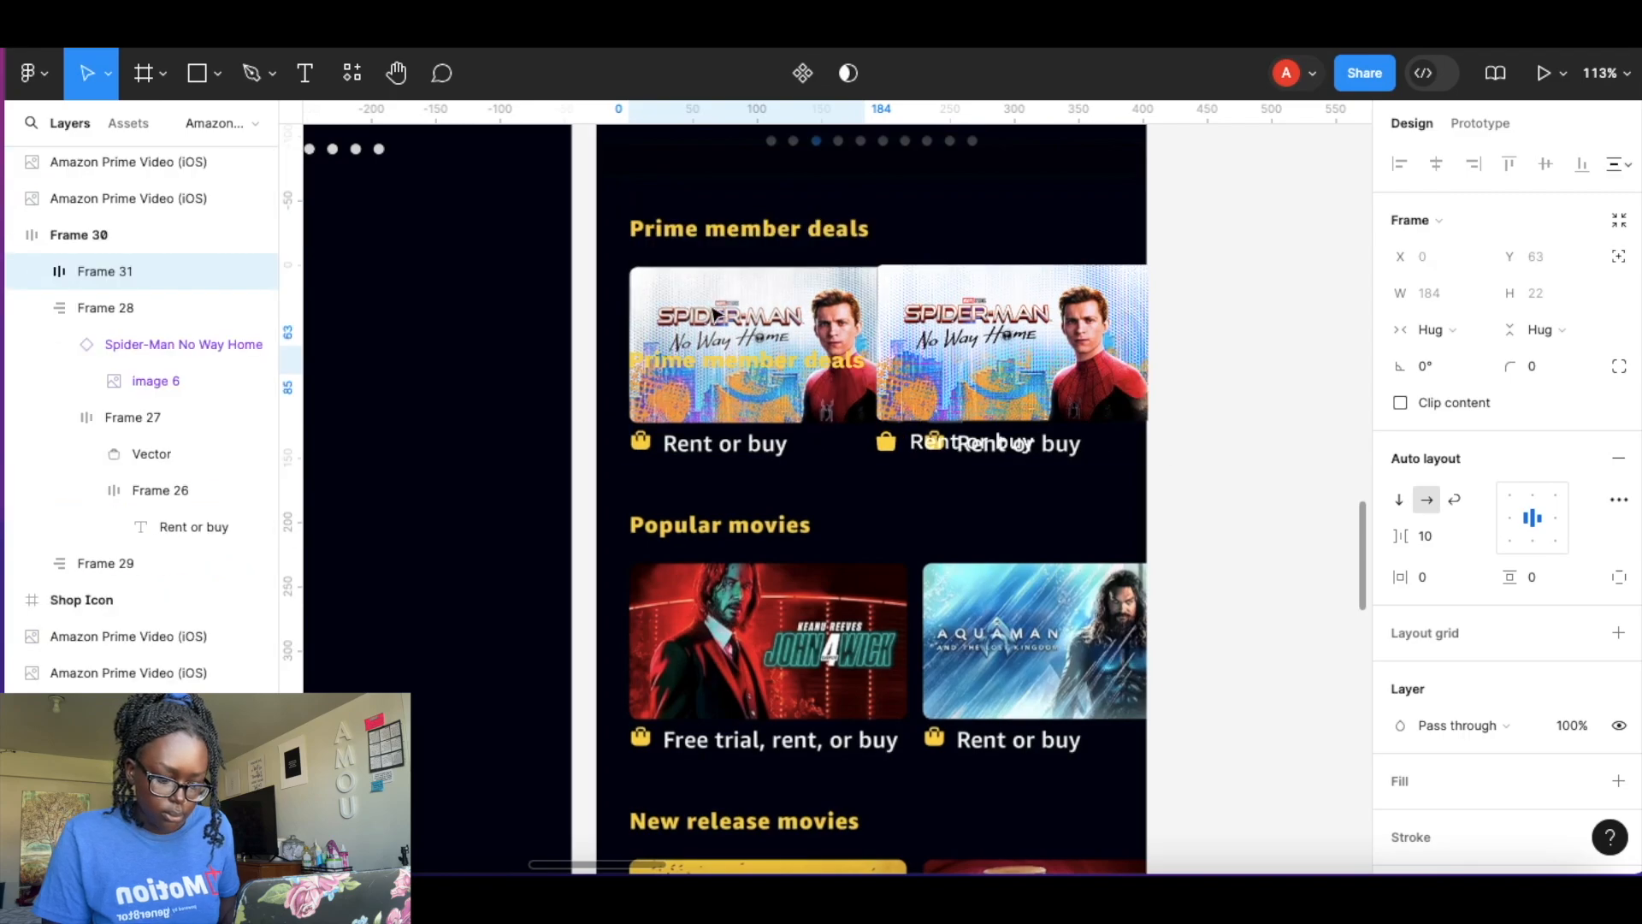
pyautogui.hotkey('ctrl', 'z')
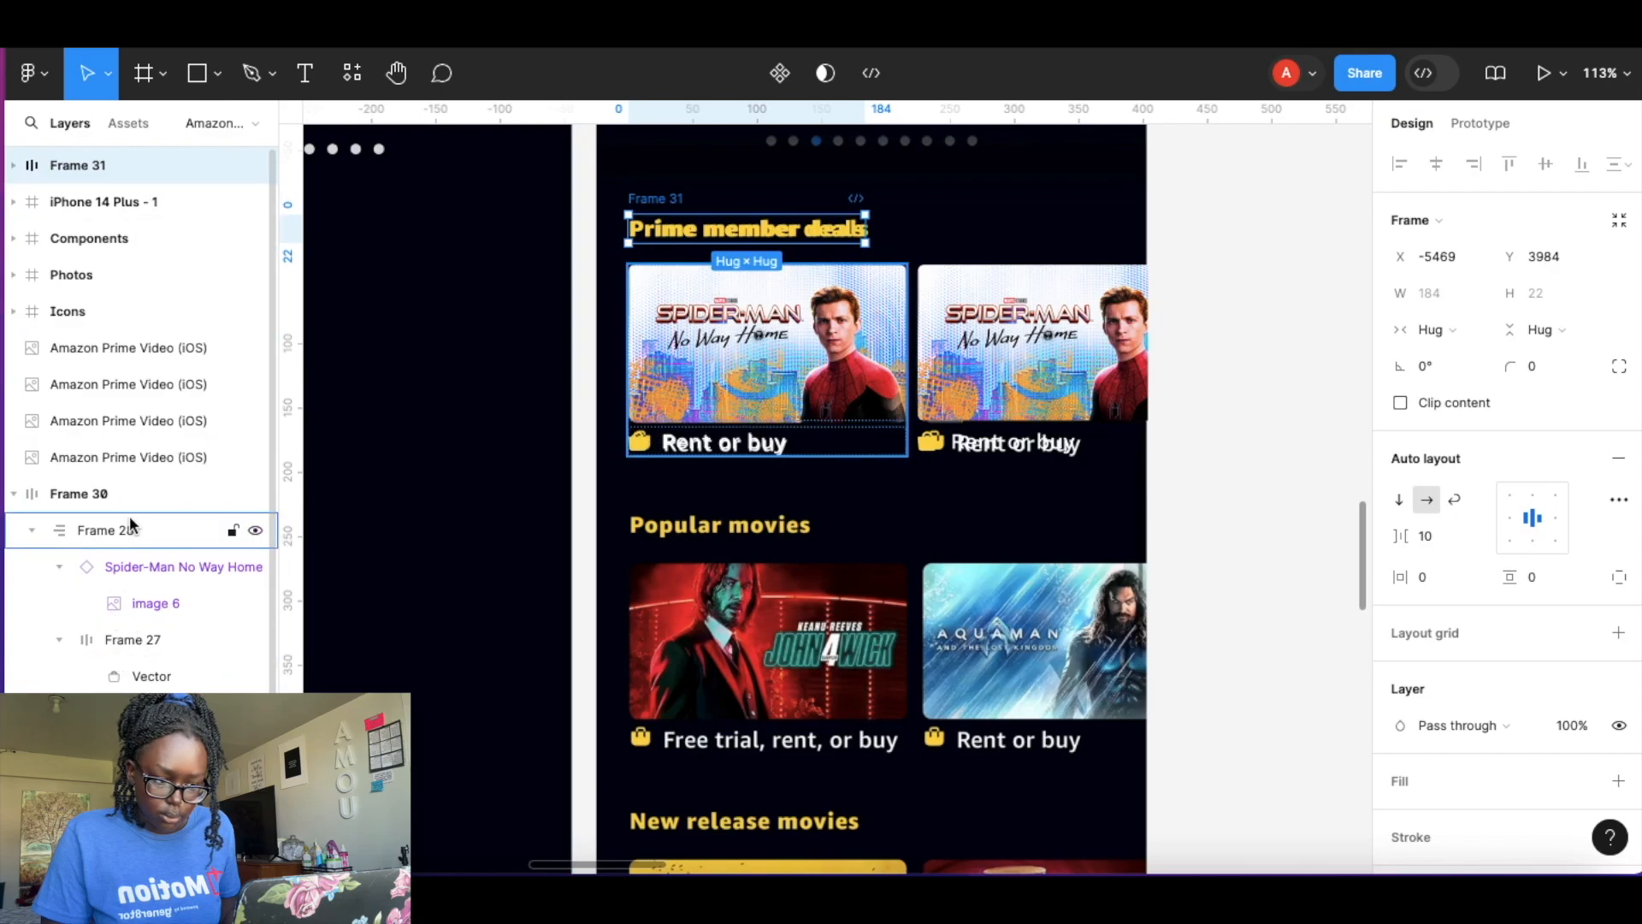
# Select the card row and heading frames together and wrap them in a vertical auto layout frame.
pyautogui.click(89, 238)
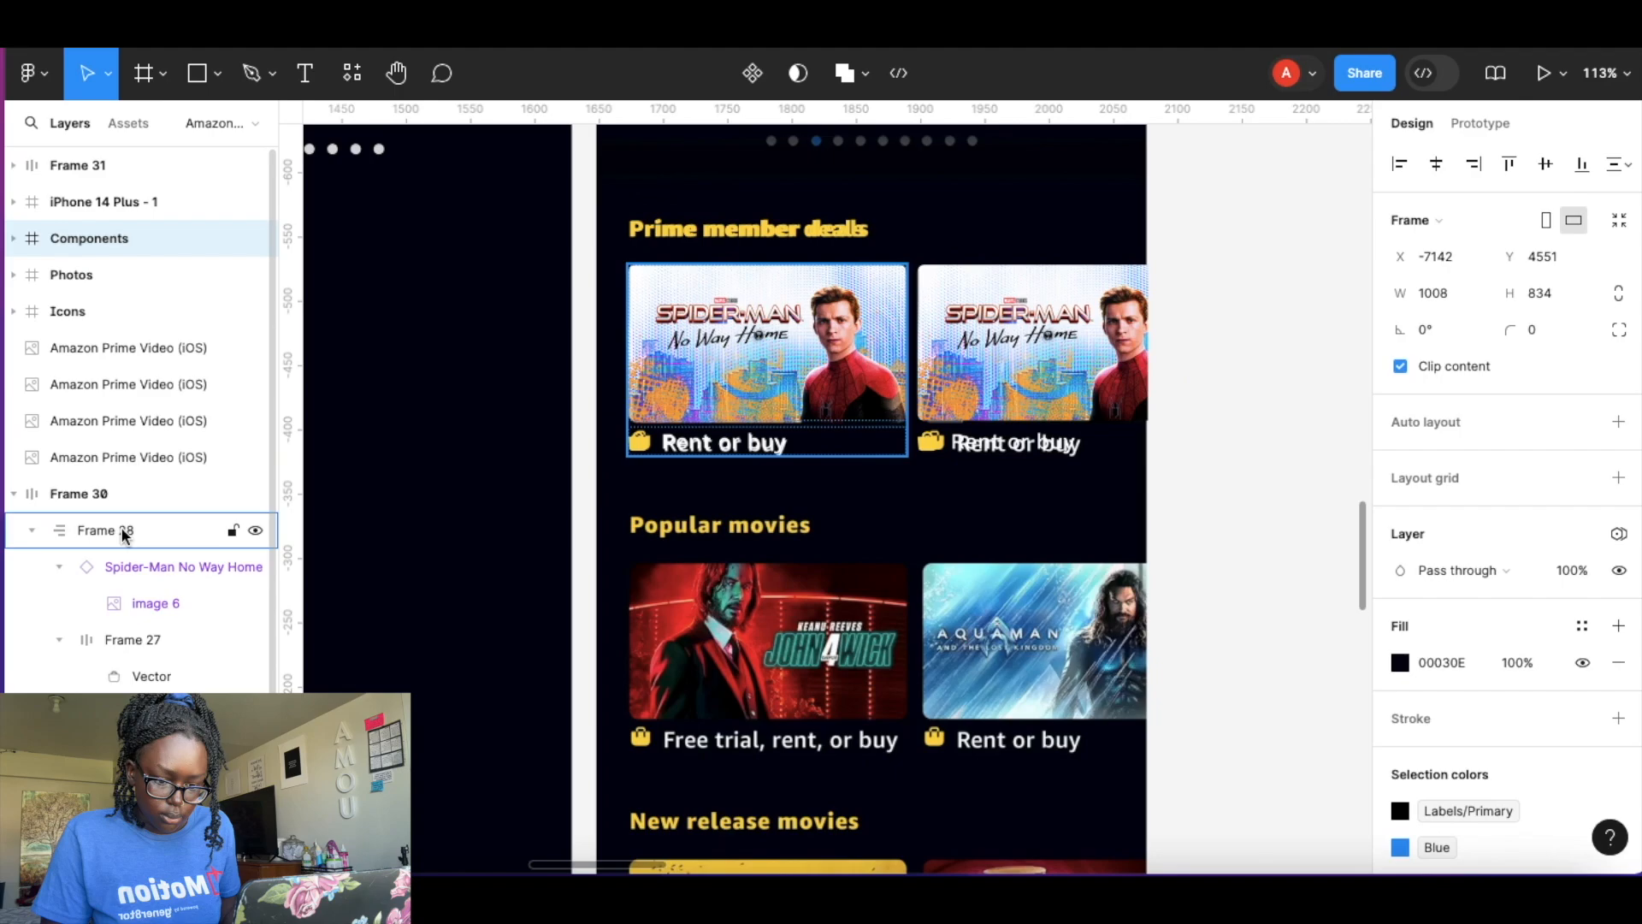
pyautogui.click(124, 496)
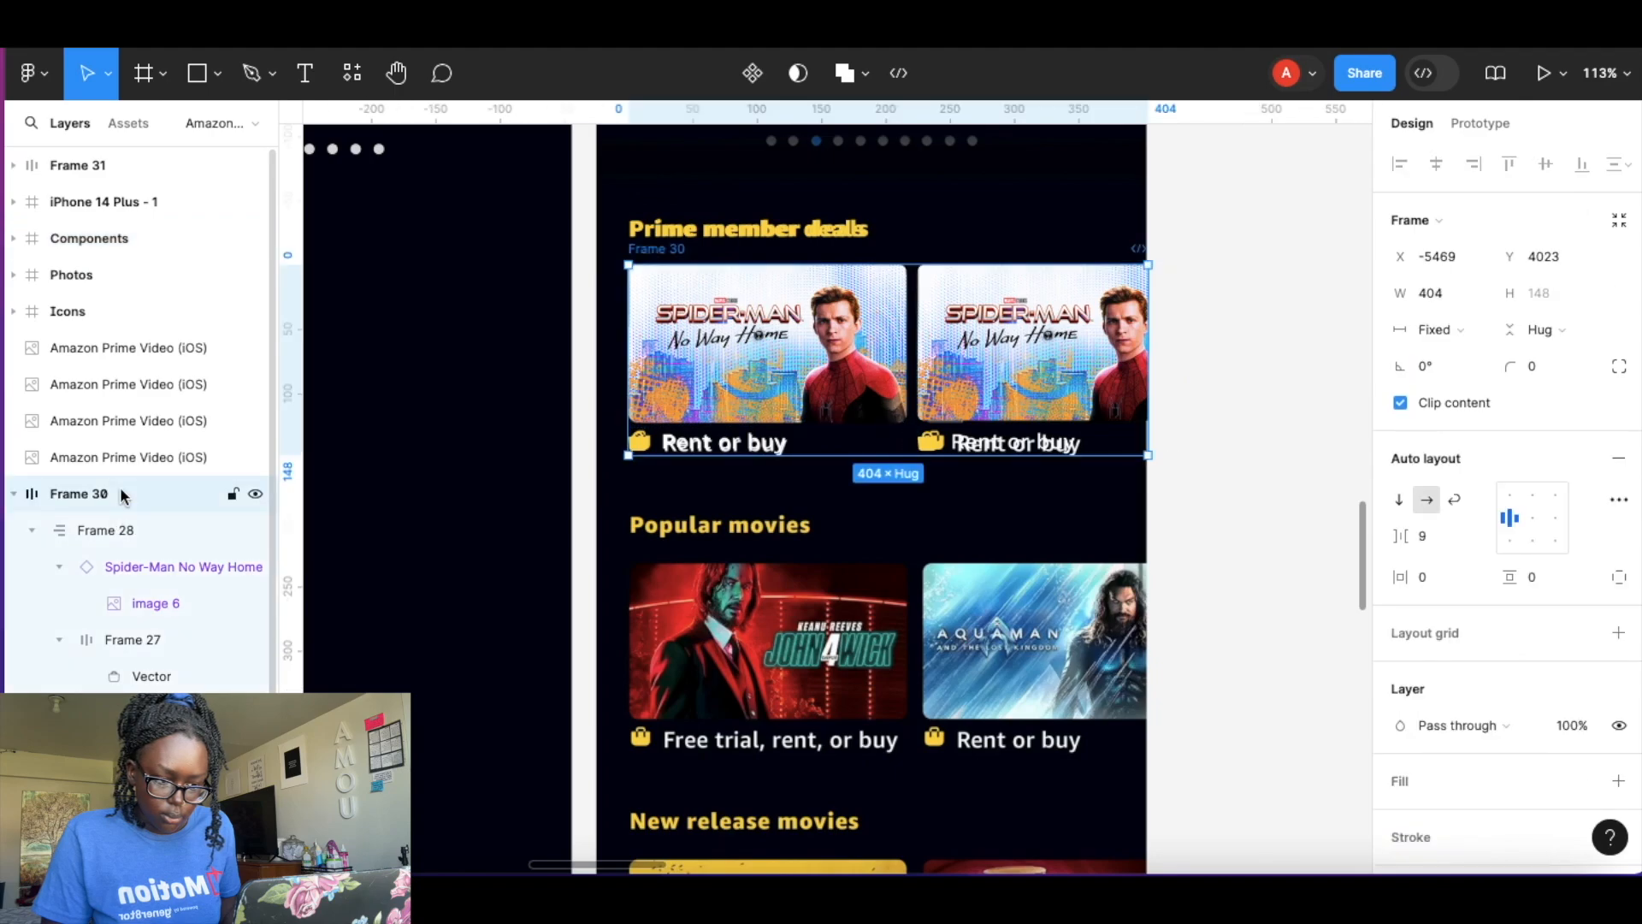
pyautogui.keyDown('shift'); pyautogui.click(715, 244); pyautogui.keyUp('shift')
pyautogui.hotkey('shift', 'a')
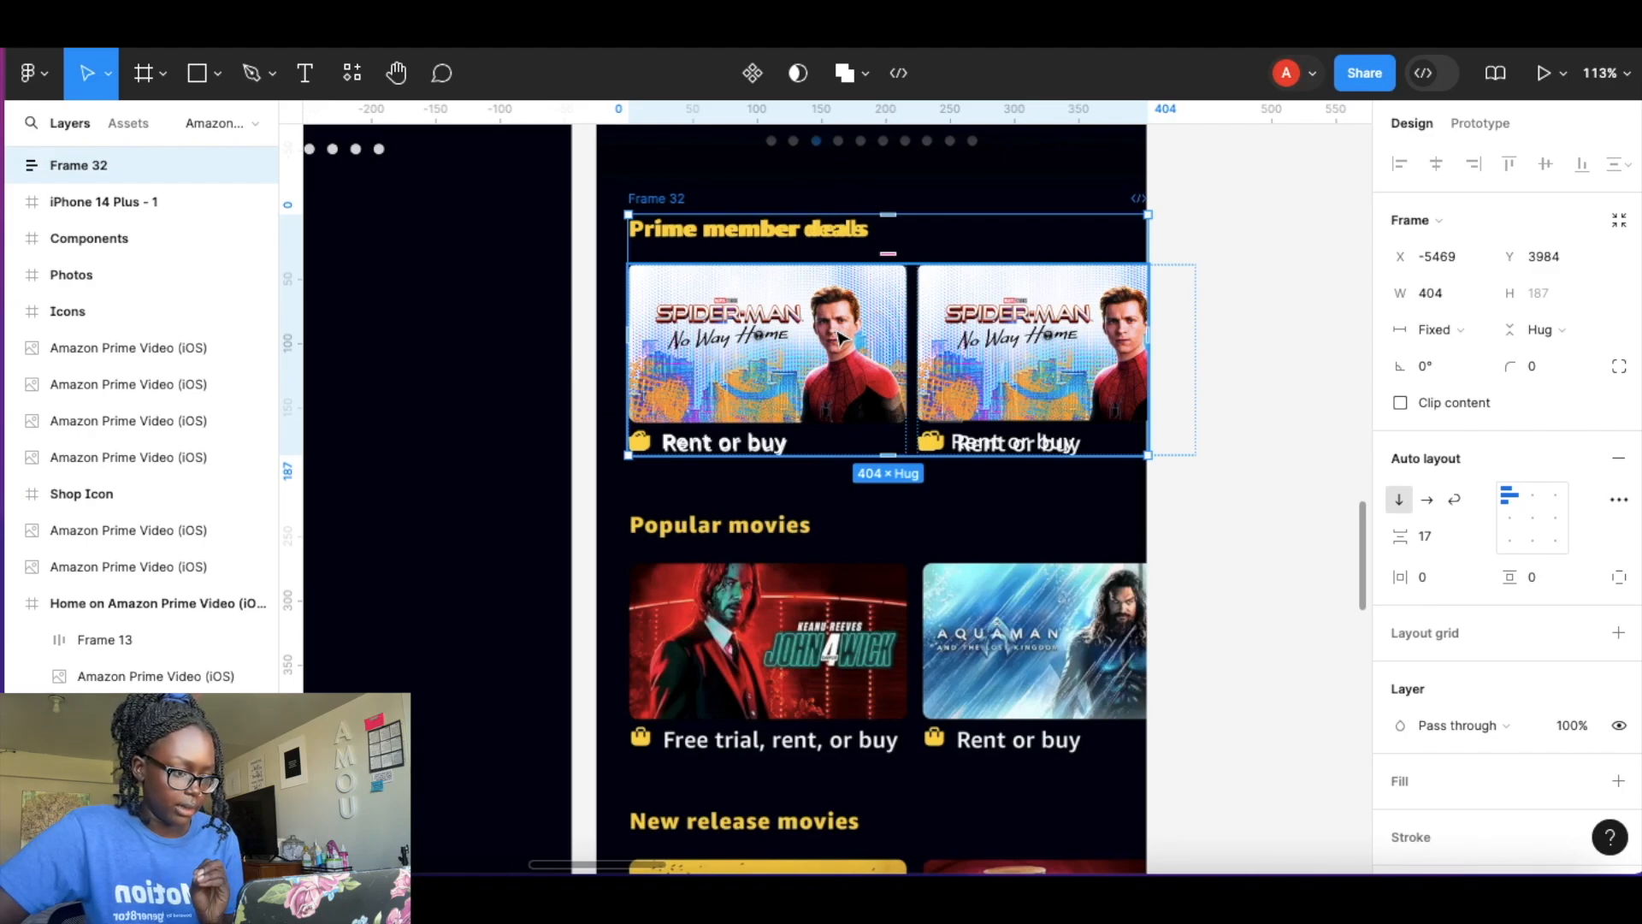
# Turn the combined frame into a component named categories content.
pyautogui.click(752, 73)
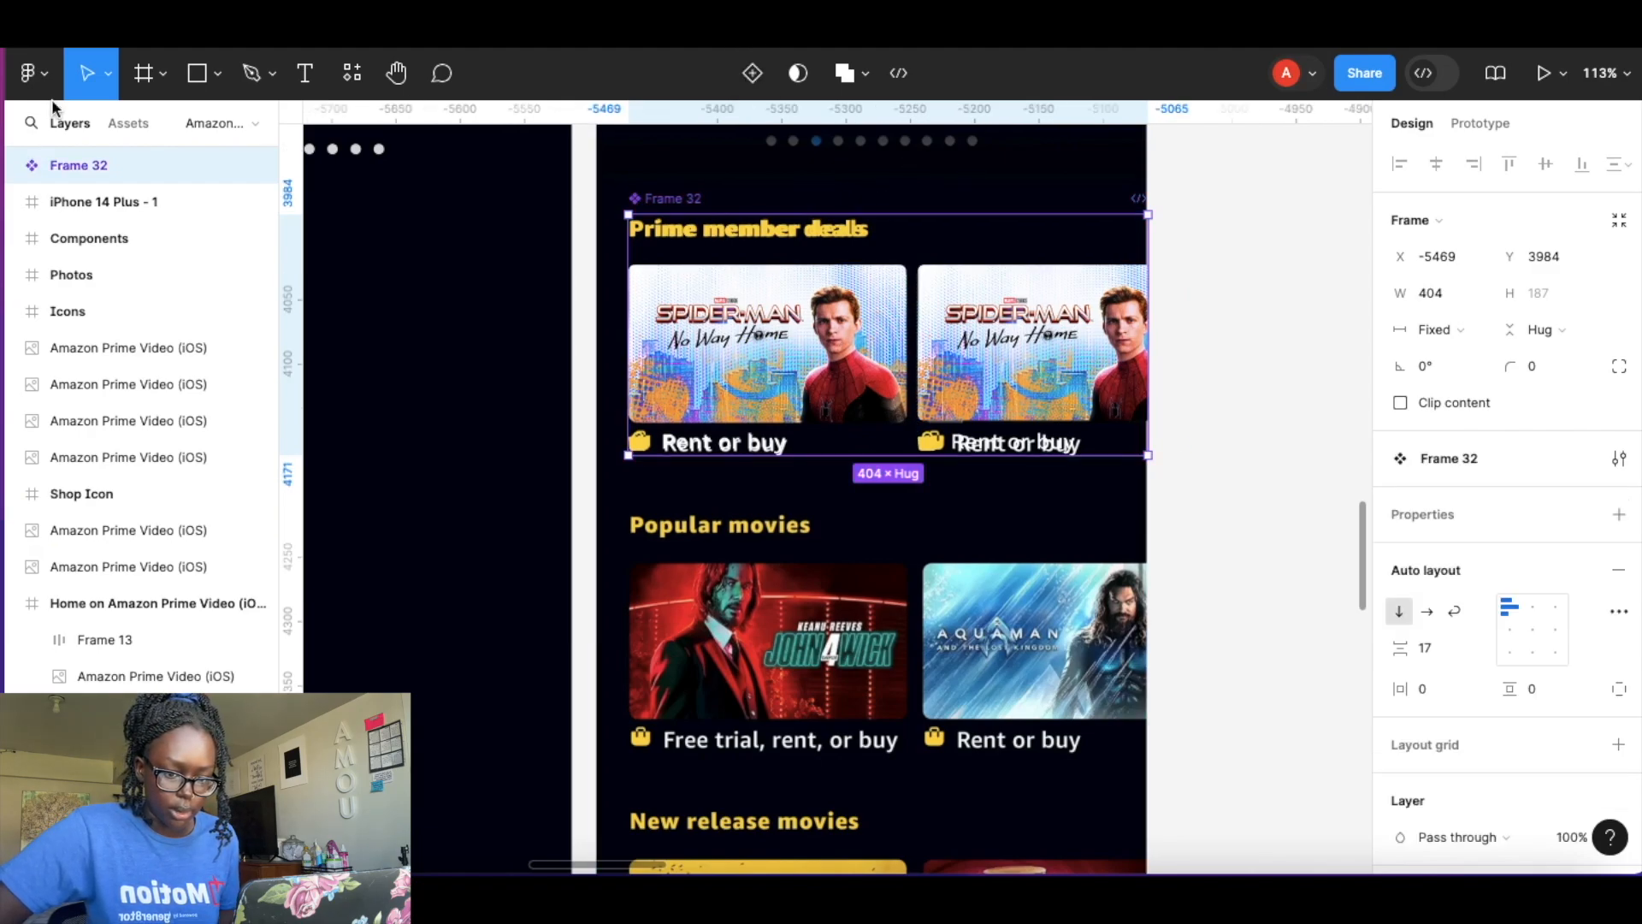
pyautogui.doubleClick(79, 166)
pyautogui.write('C')
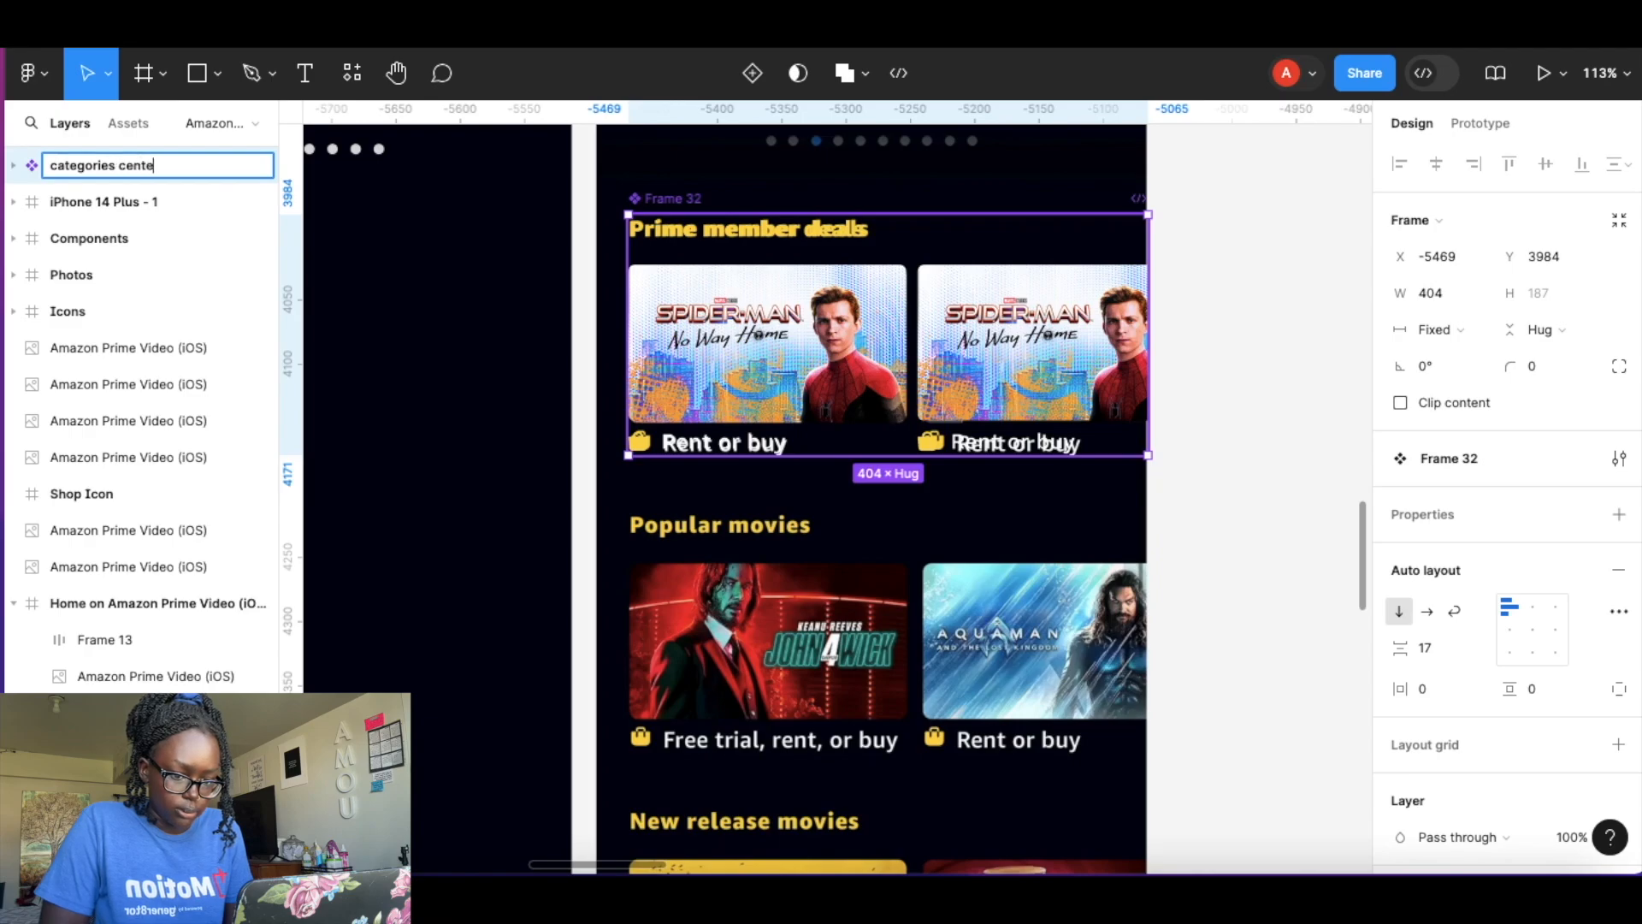
pyautogui.write('ontent')
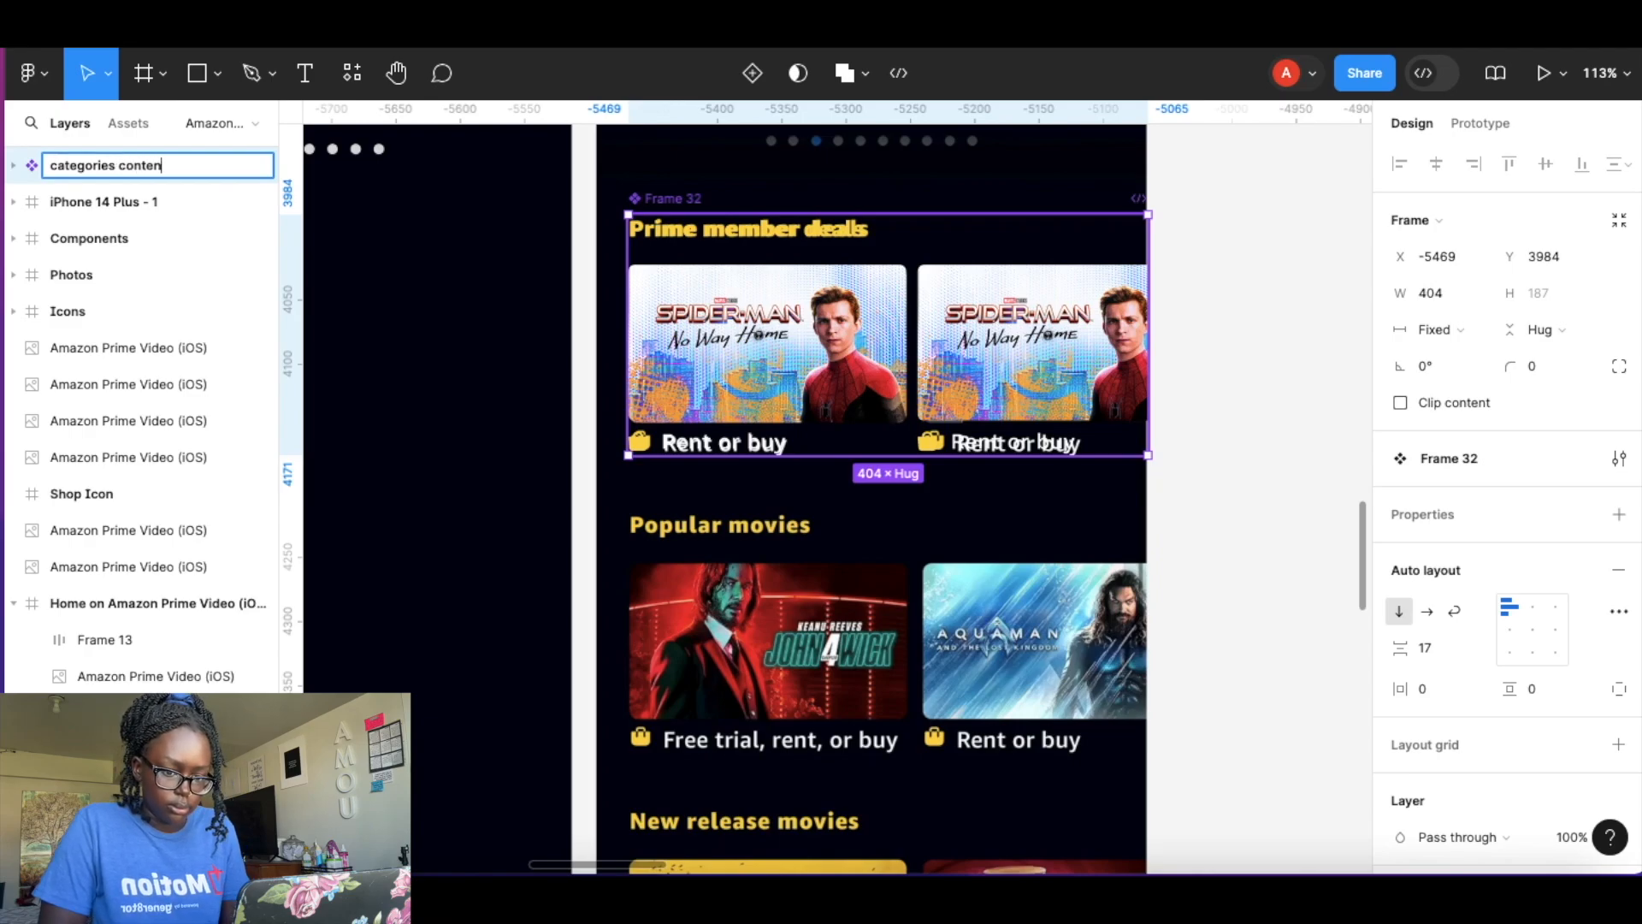
pyautogui.press('Return')
# Move the categories content component into the Components frame below the navigation bar.
pyautogui.scroll(-10, 566, 382)
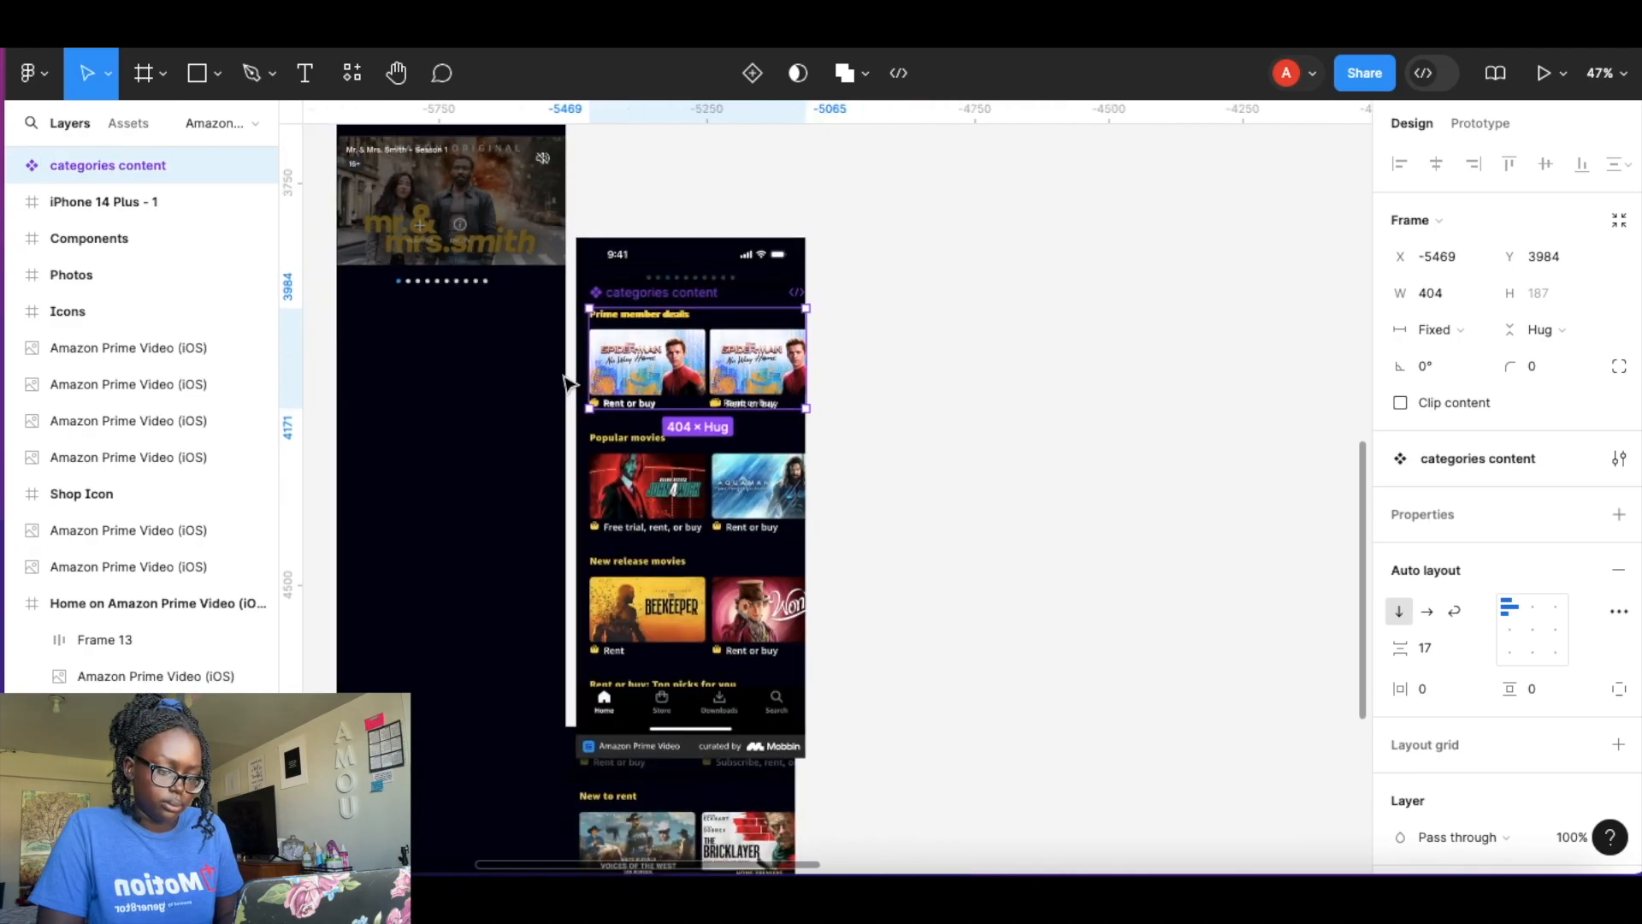
pyautogui.scroll(-3, 567, 384)
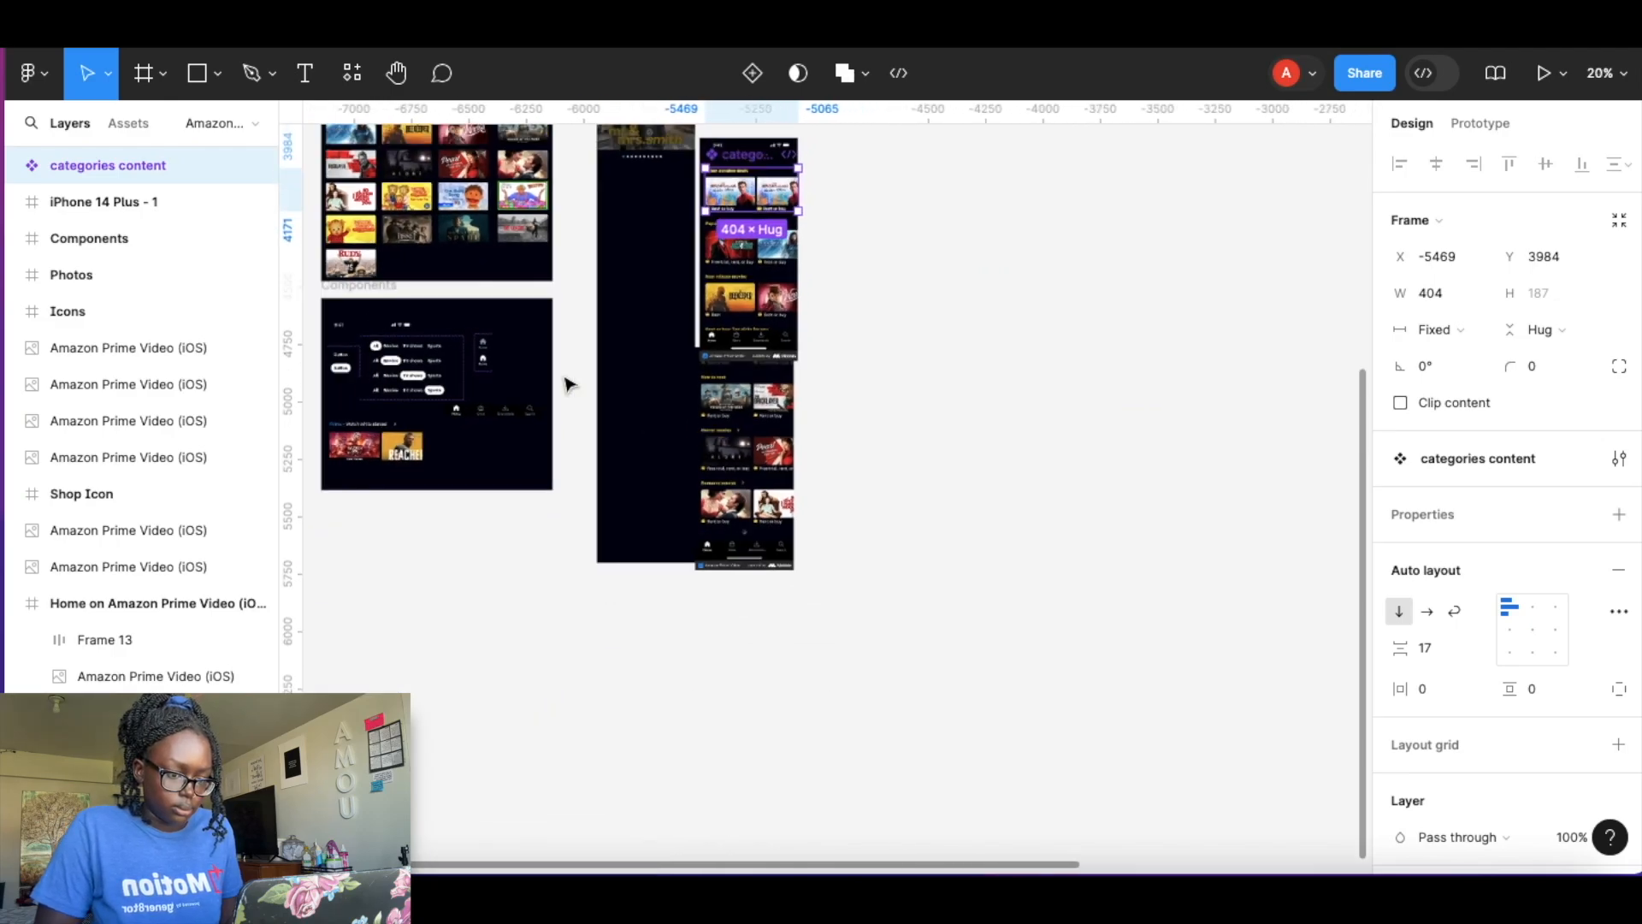
pyautogui.moveTo(749, 208); pyautogui.dragTo(496, 440)
pyautogui.scroll(10, 496, 441)
pyautogui.hscroll(-3, 503, 431)
pyautogui.scroll(-1, 503, 431)
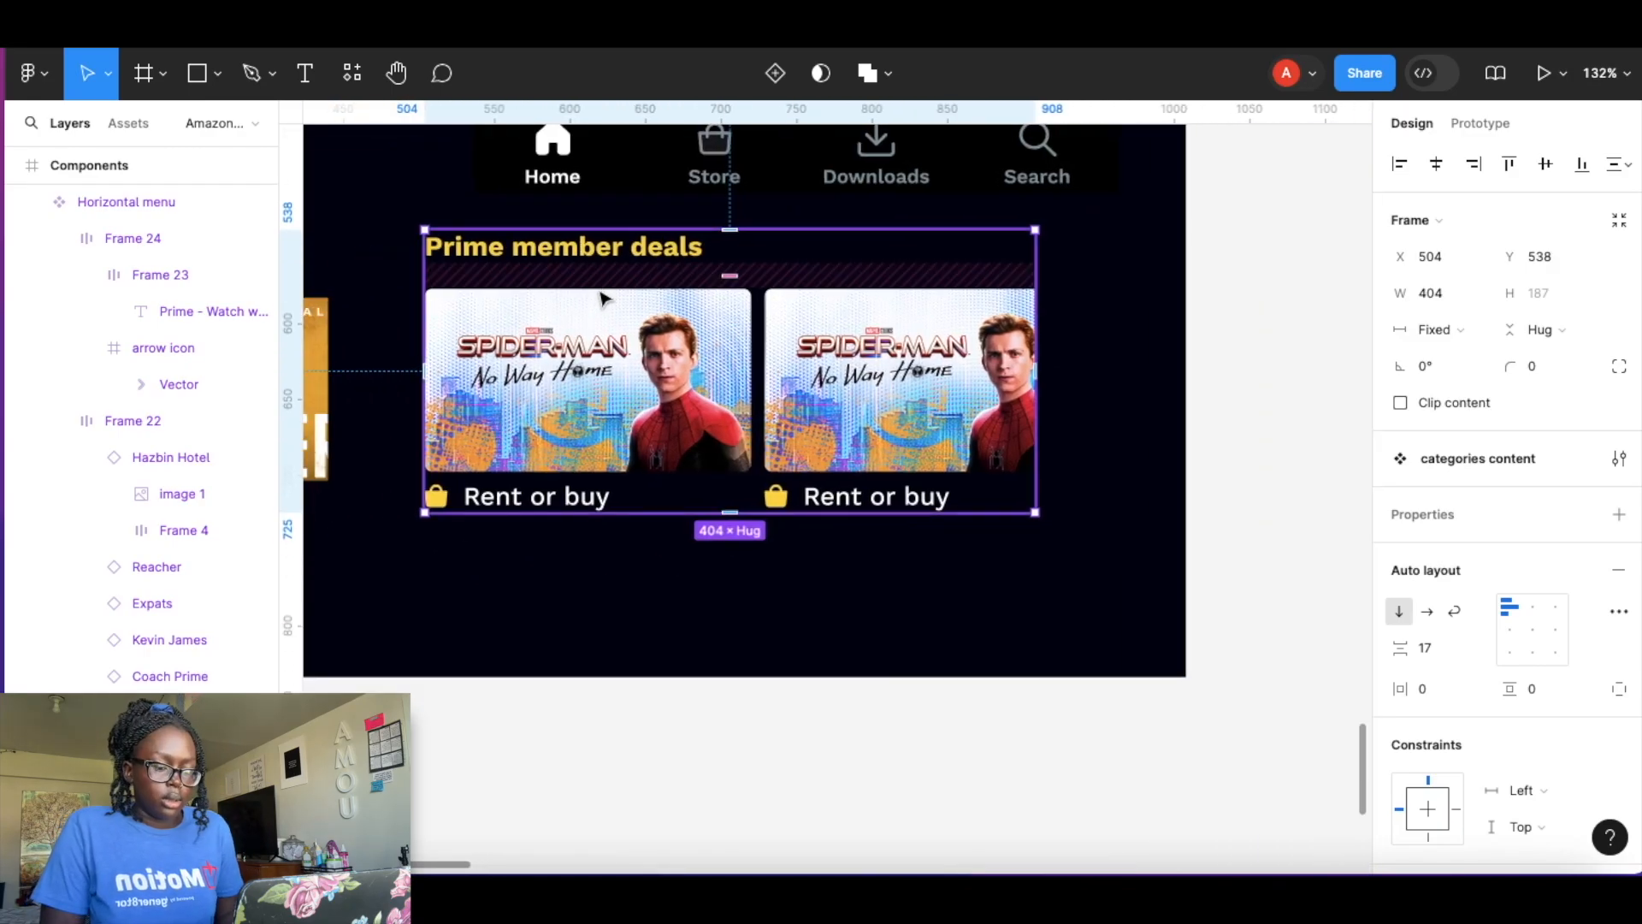
pyautogui.click(652, 623)
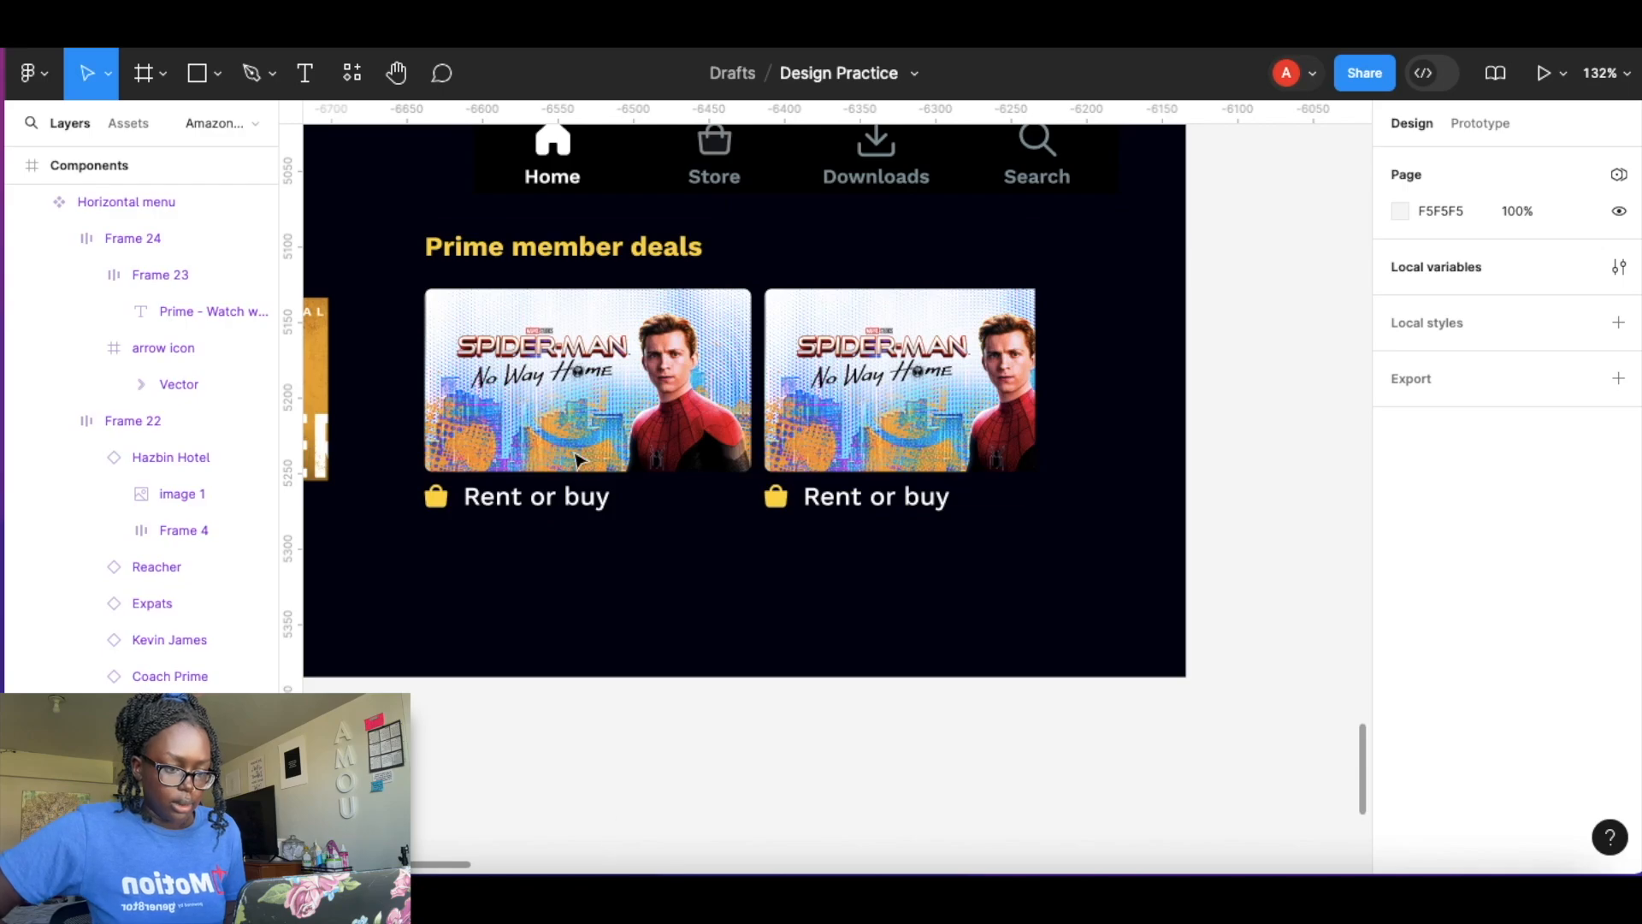
# Browse the canvas to review the iPhone screen and the components area.
pyautogui.scroll(-5, 596, 434)
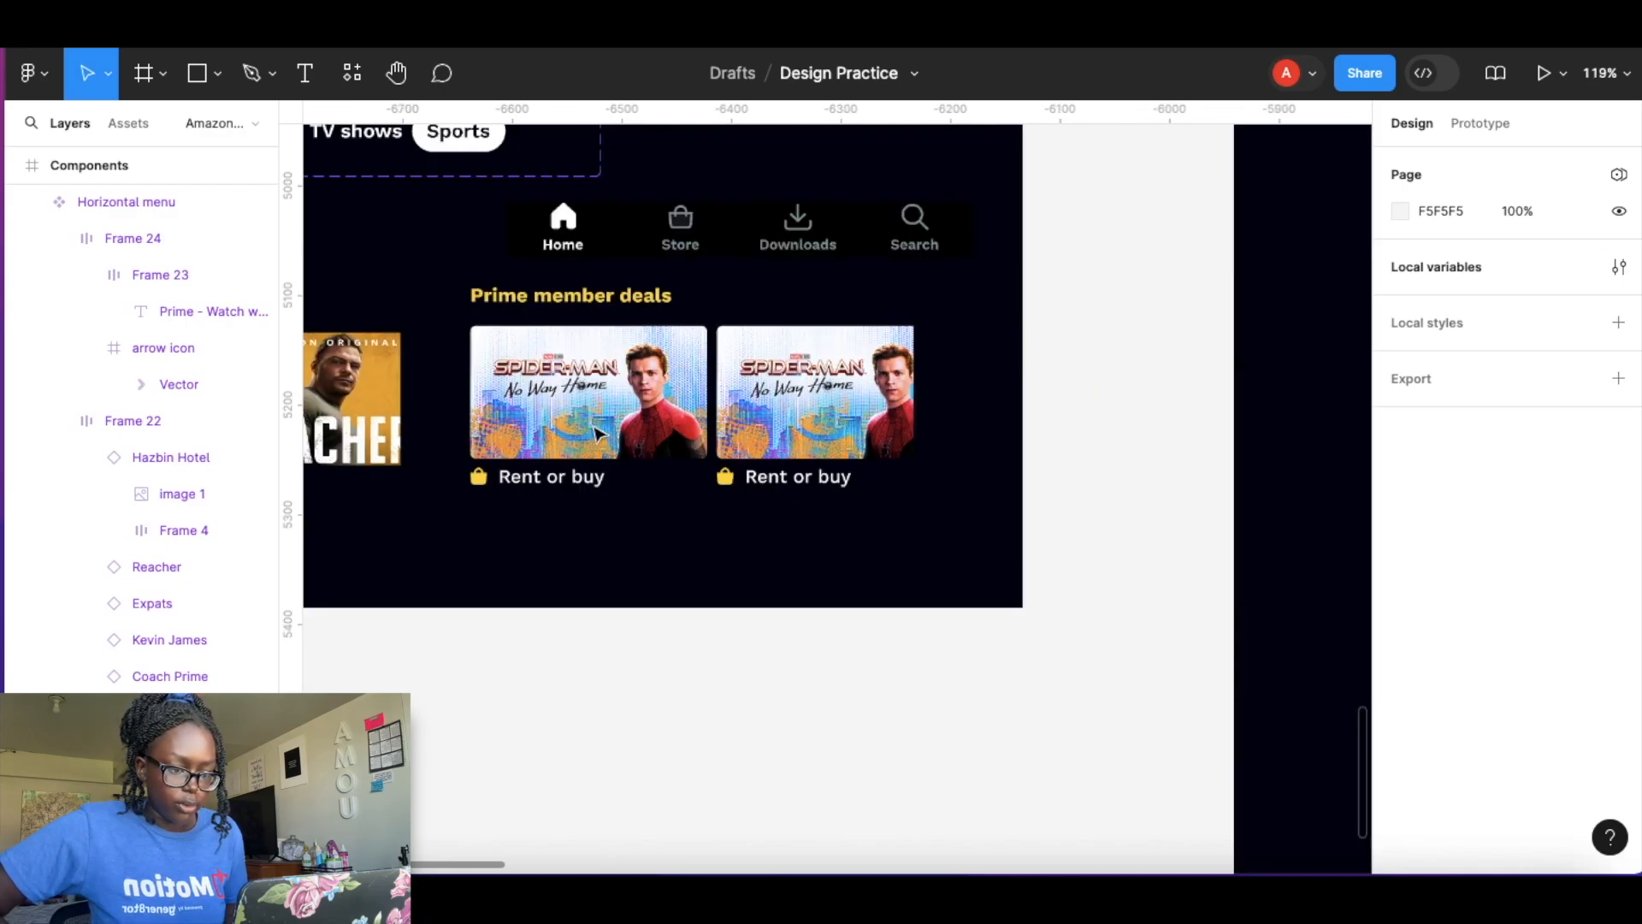
pyautogui.scroll(10, 596, 434)
pyautogui.scroll(10, 596, 434)
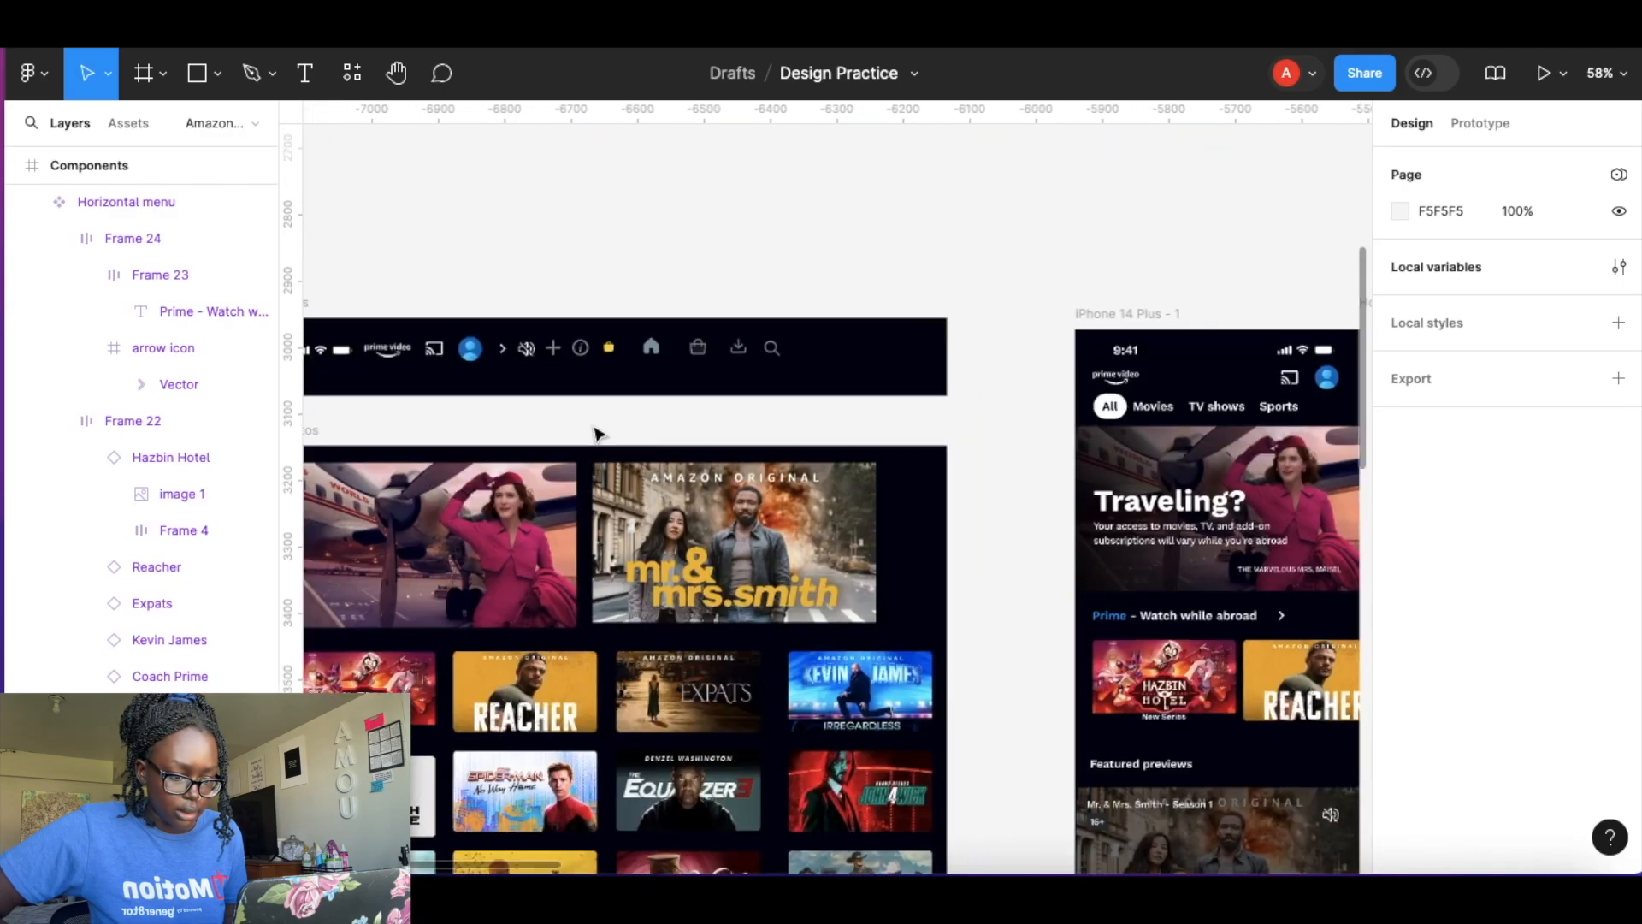
pyautogui.click(497, 428)
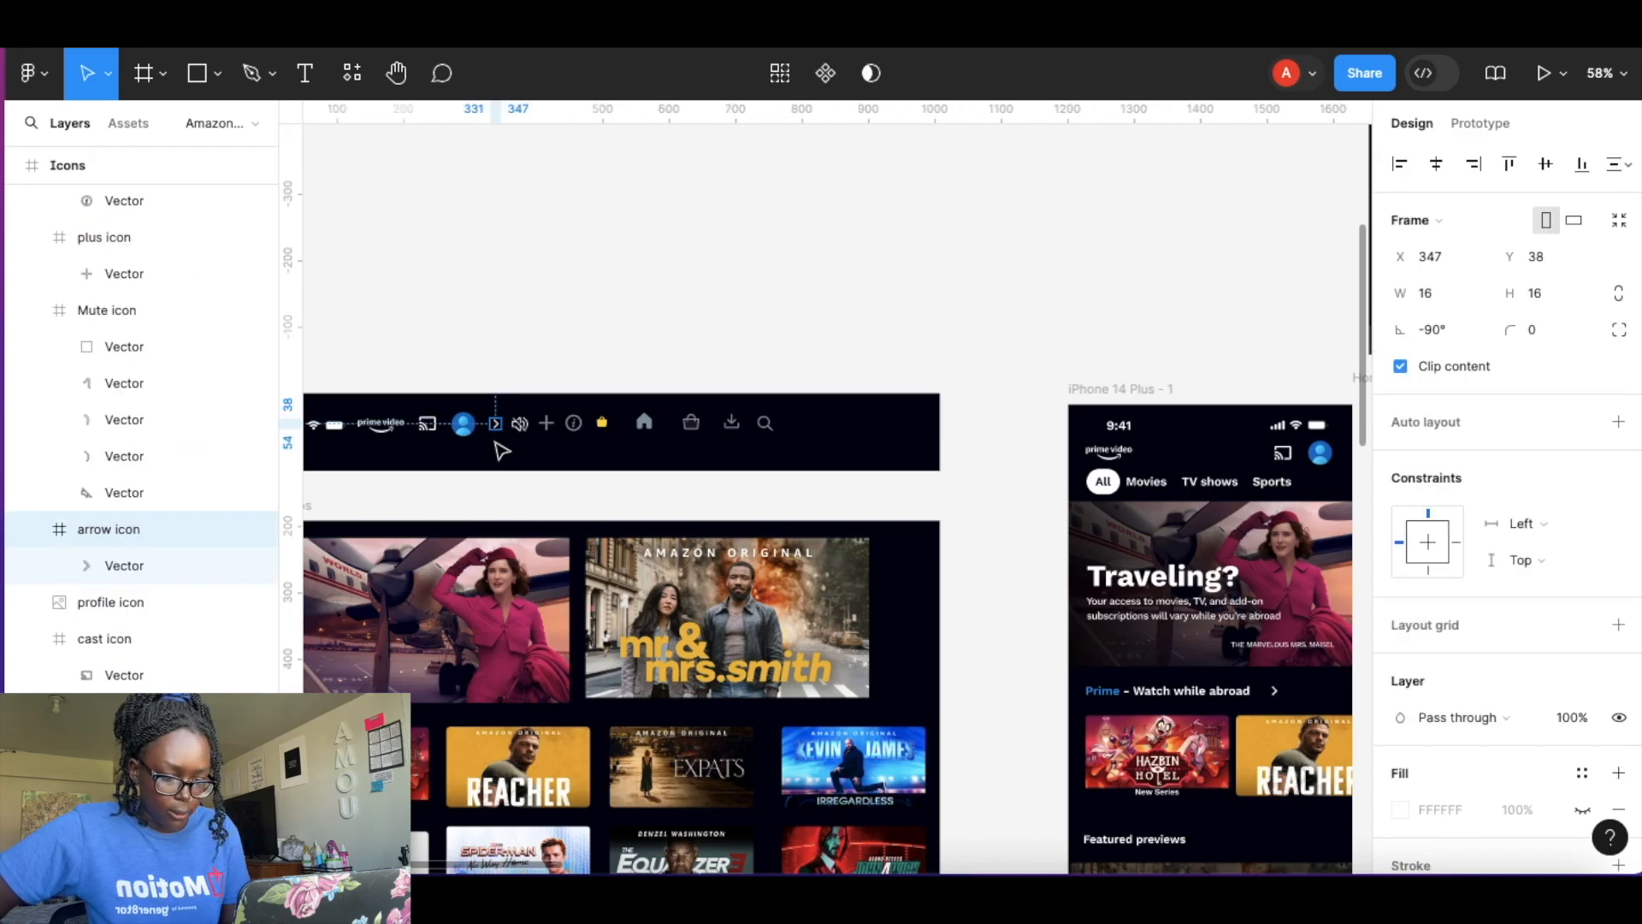
pyautogui.scroll(-10, 499, 447)
pyautogui.hscroll(10, 556, 655)
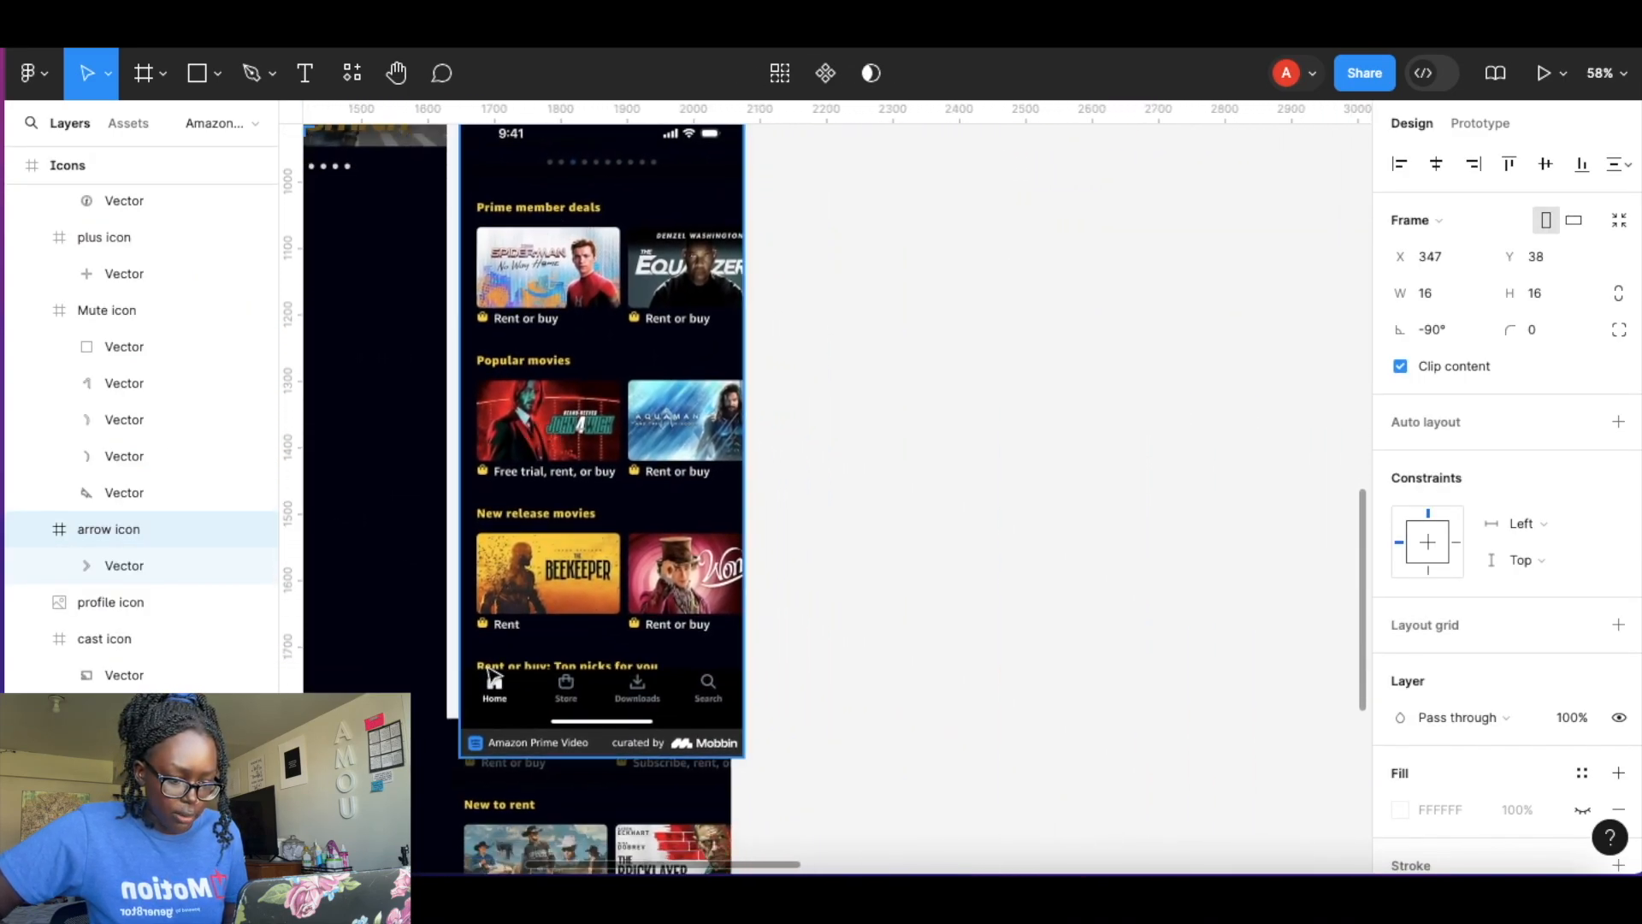
pyautogui.scroll(-8, 491, 676)
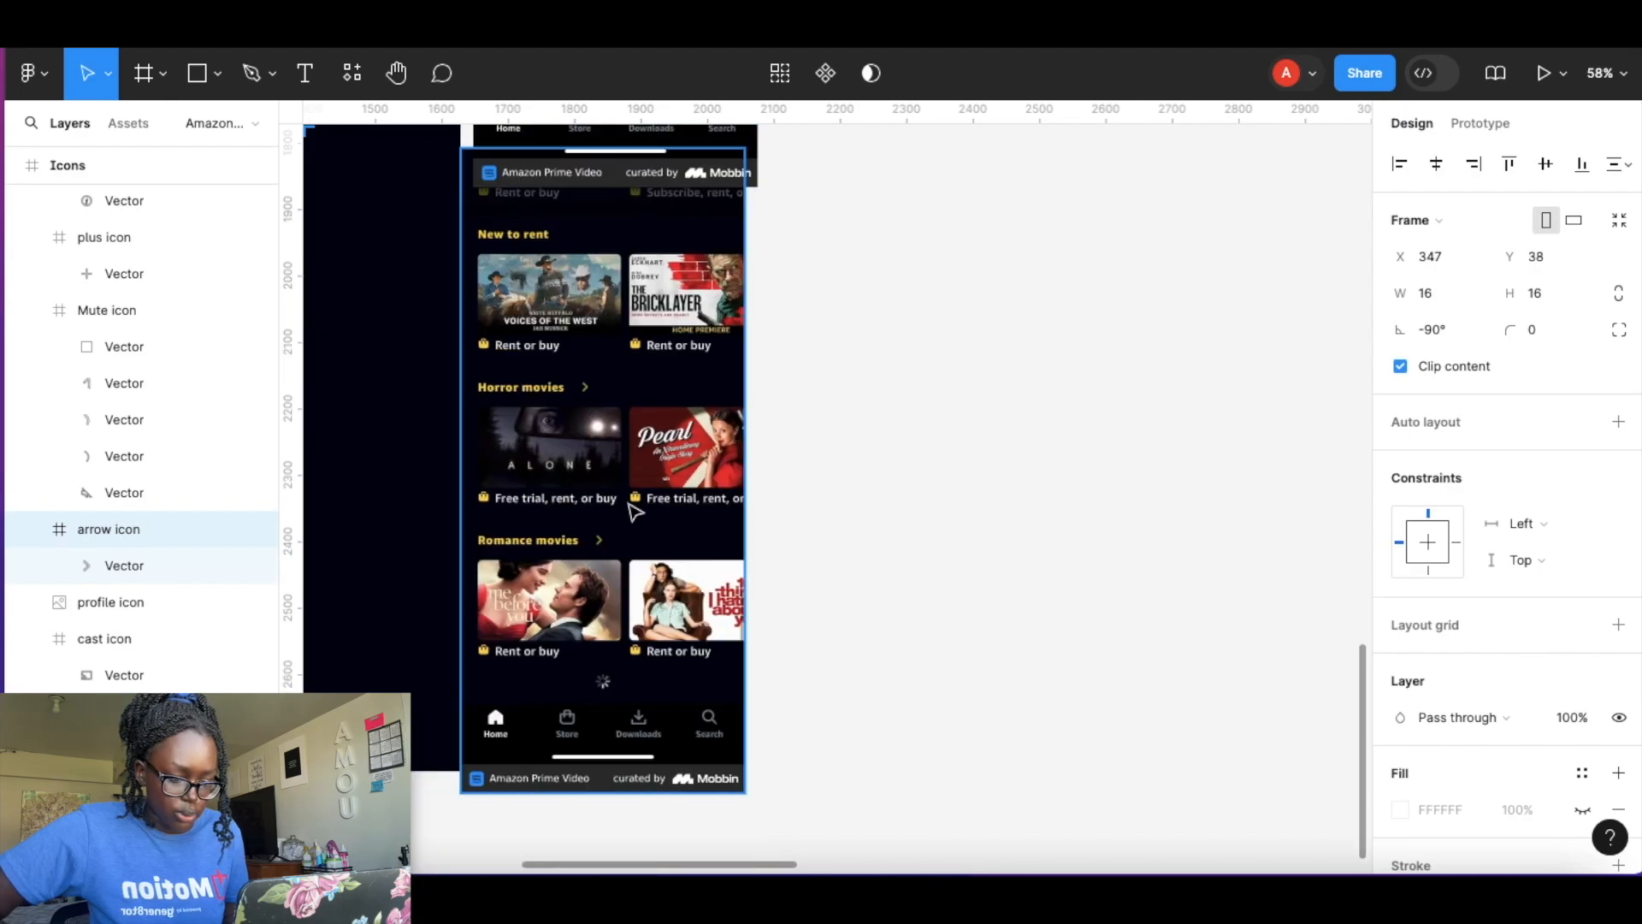
pyautogui.hscroll(-15, 524, 476)
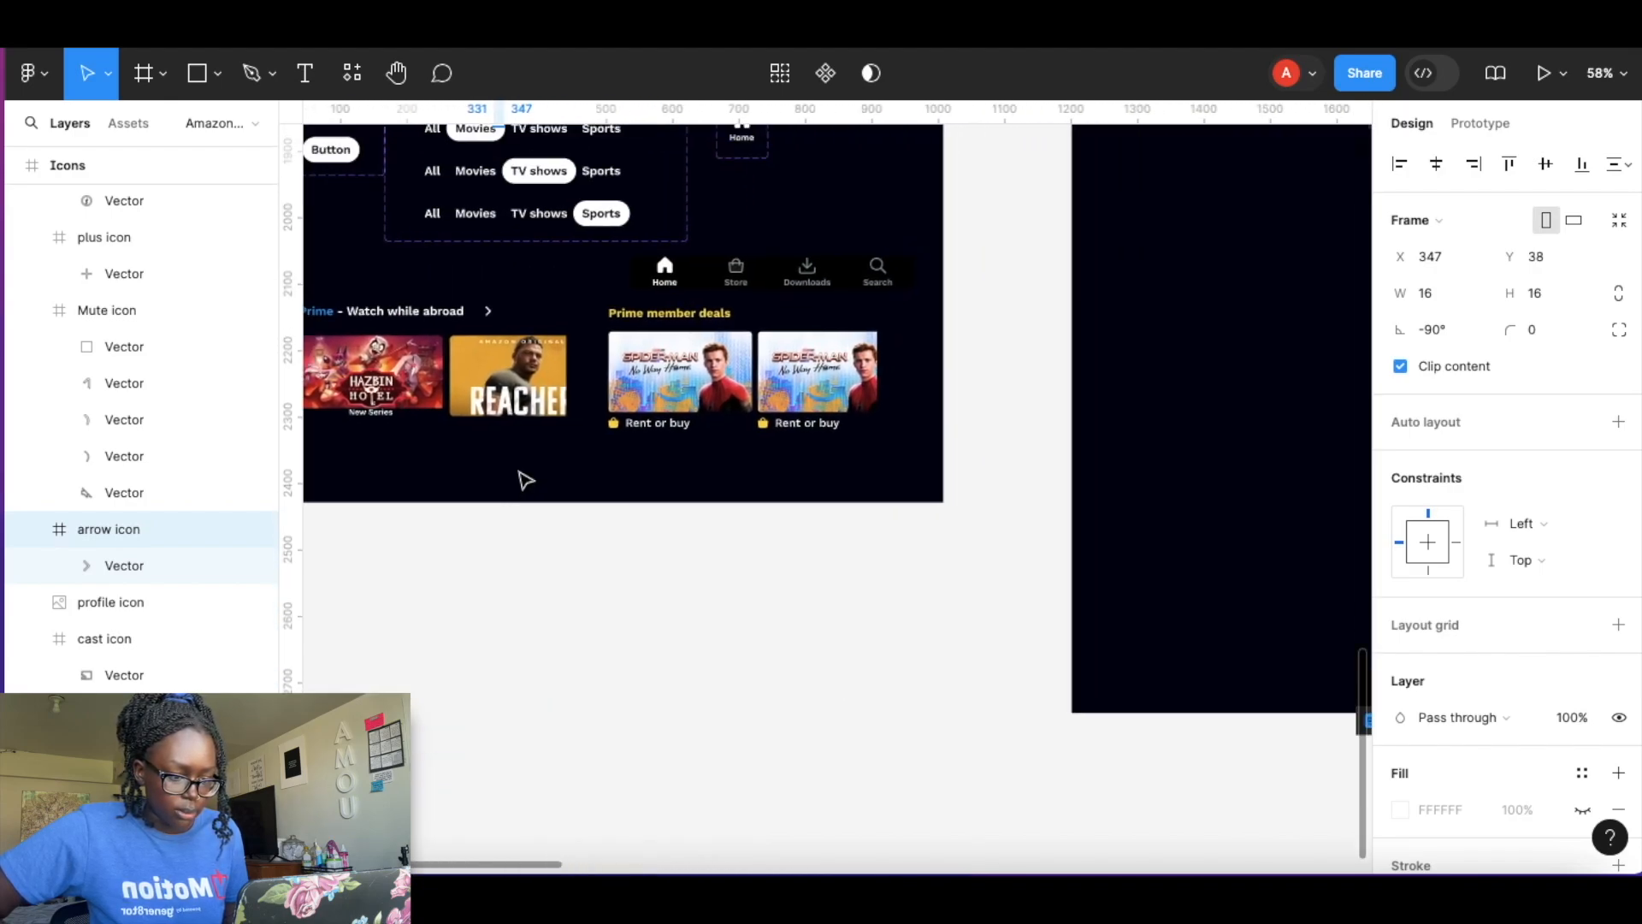
# Paste the arrow icon into the Prime member deals heading row, beside the heading text.
pyautogui.scroll(5, 663, 343)
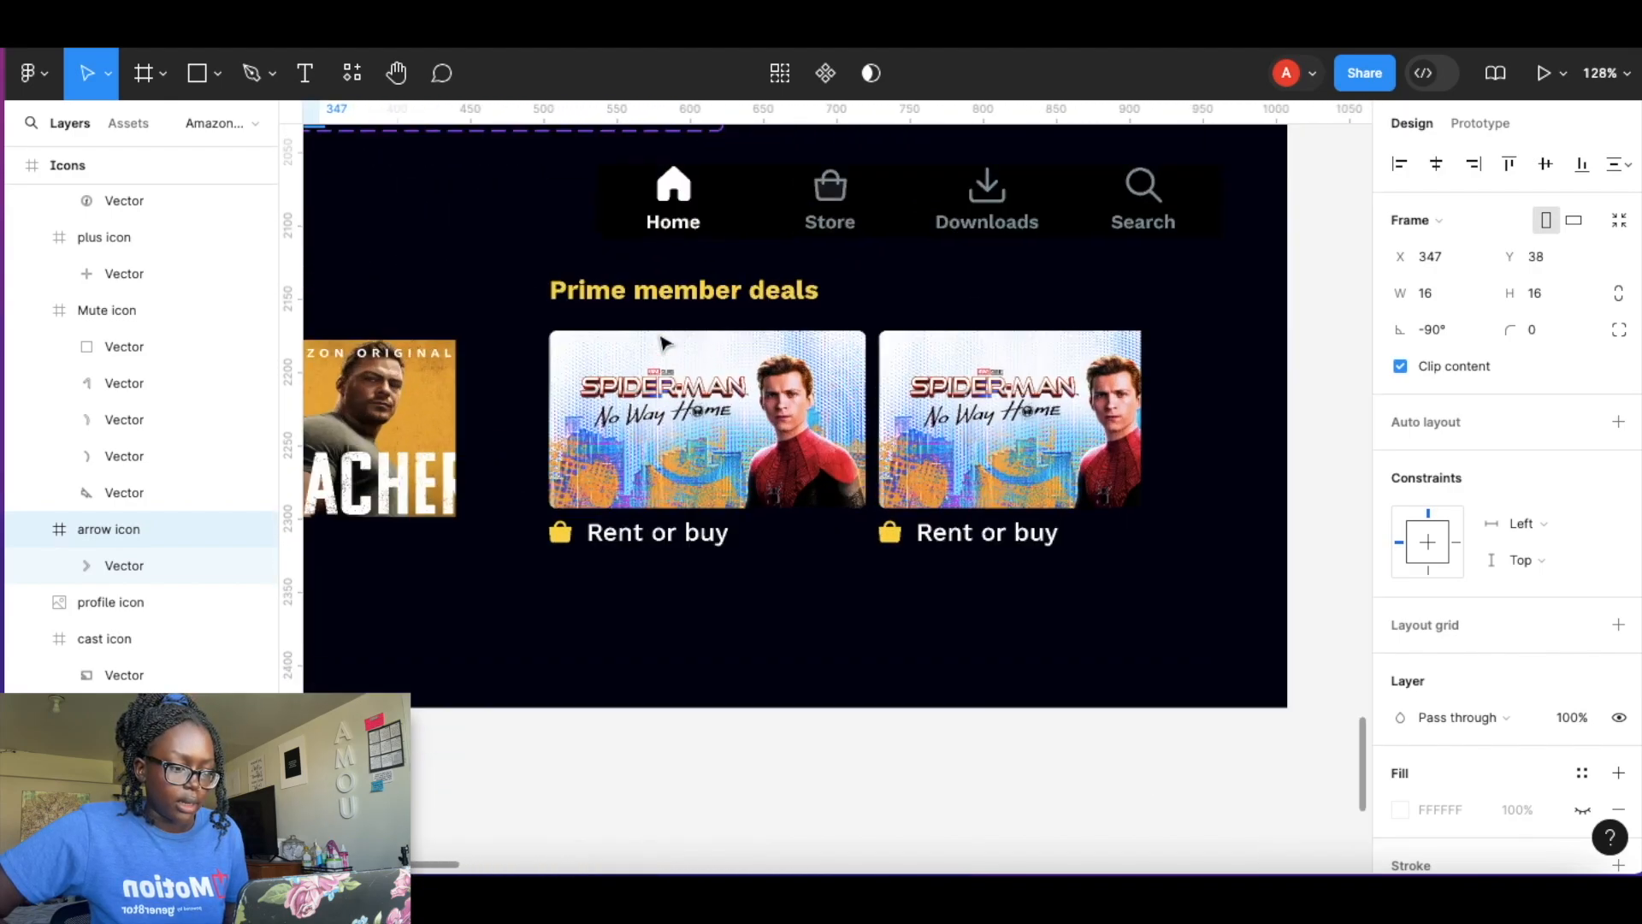
pyautogui.click(828, 298)
pyautogui.click(815, 298)
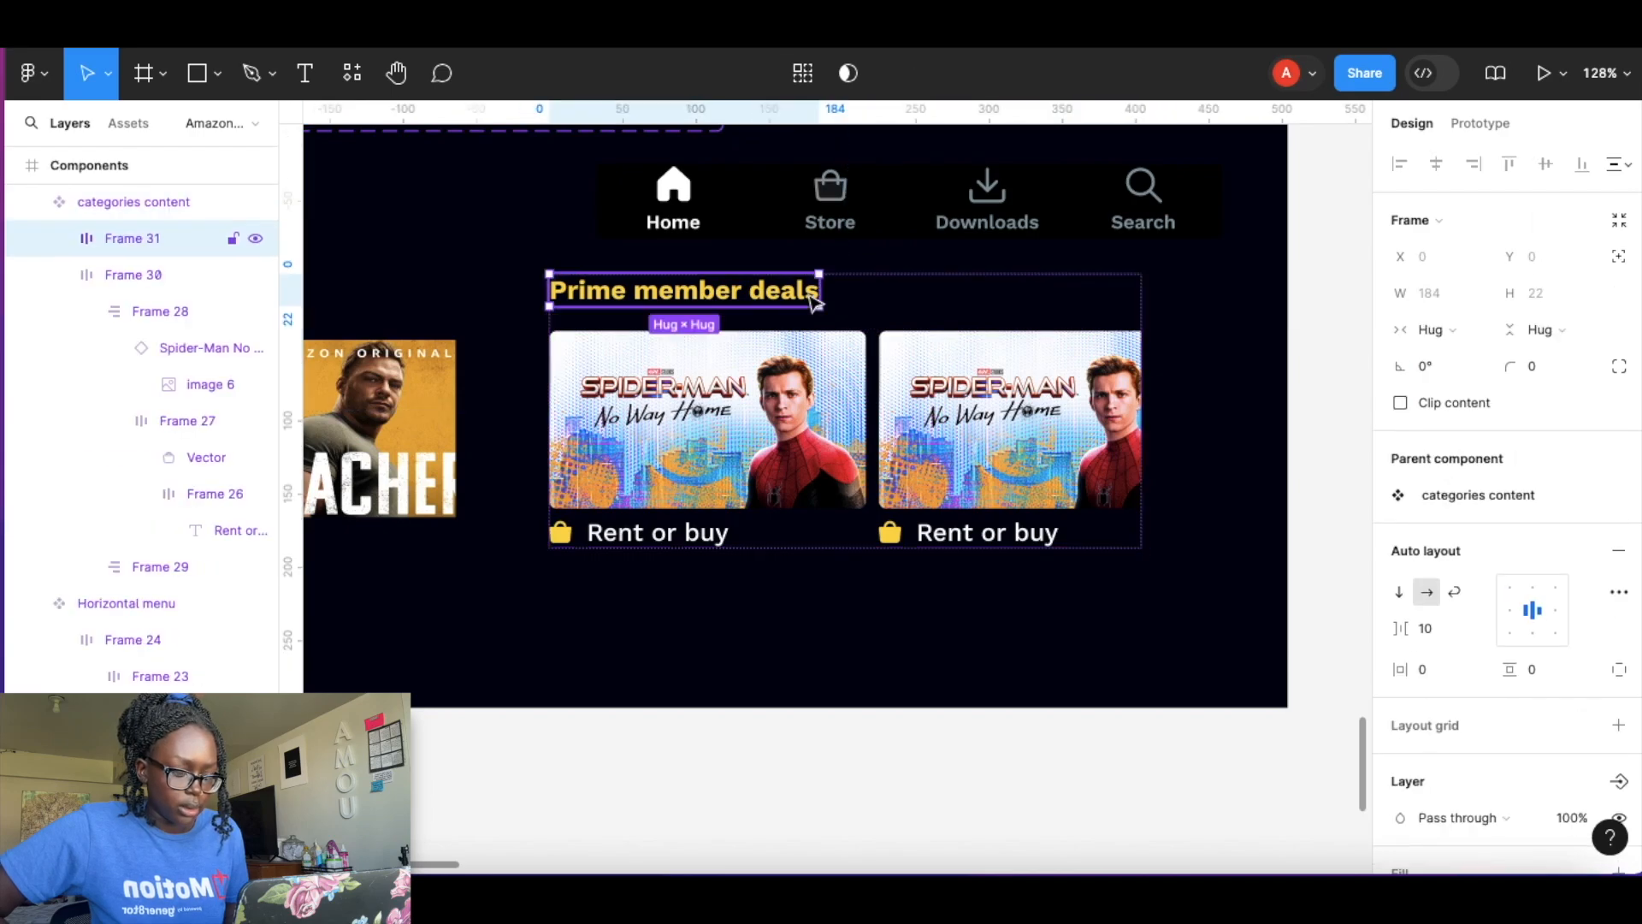
pyautogui.hotkey('ctrl', 'v')
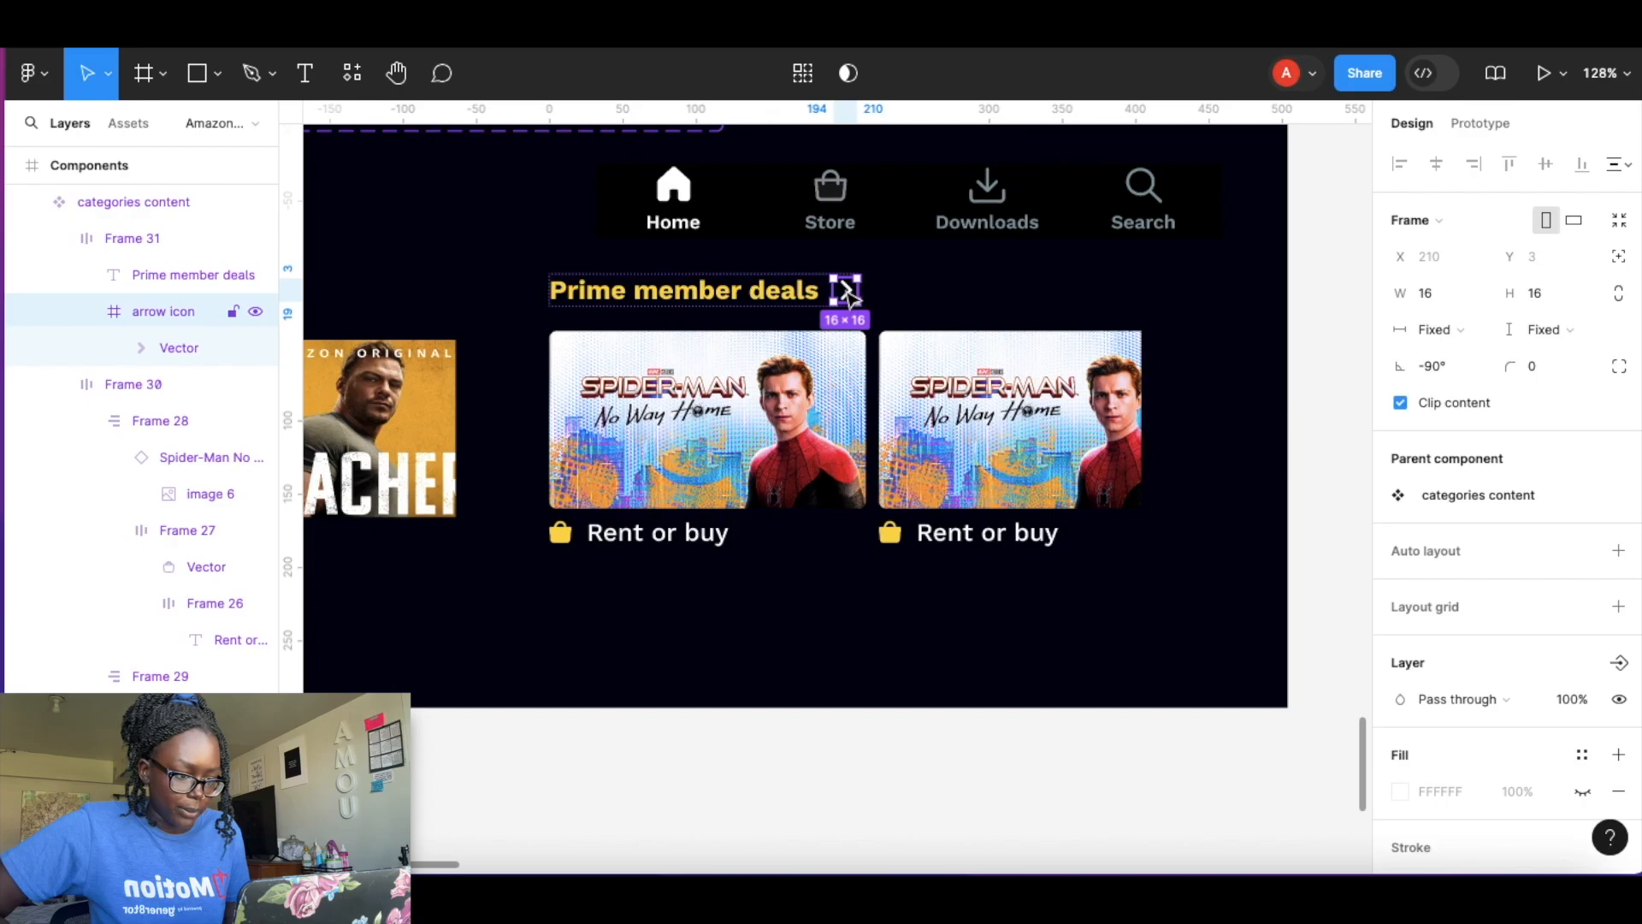
# Recolor the arrow icon's vector fill to yellow FBD52A.
pyautogui.doubleClick(847, 292)
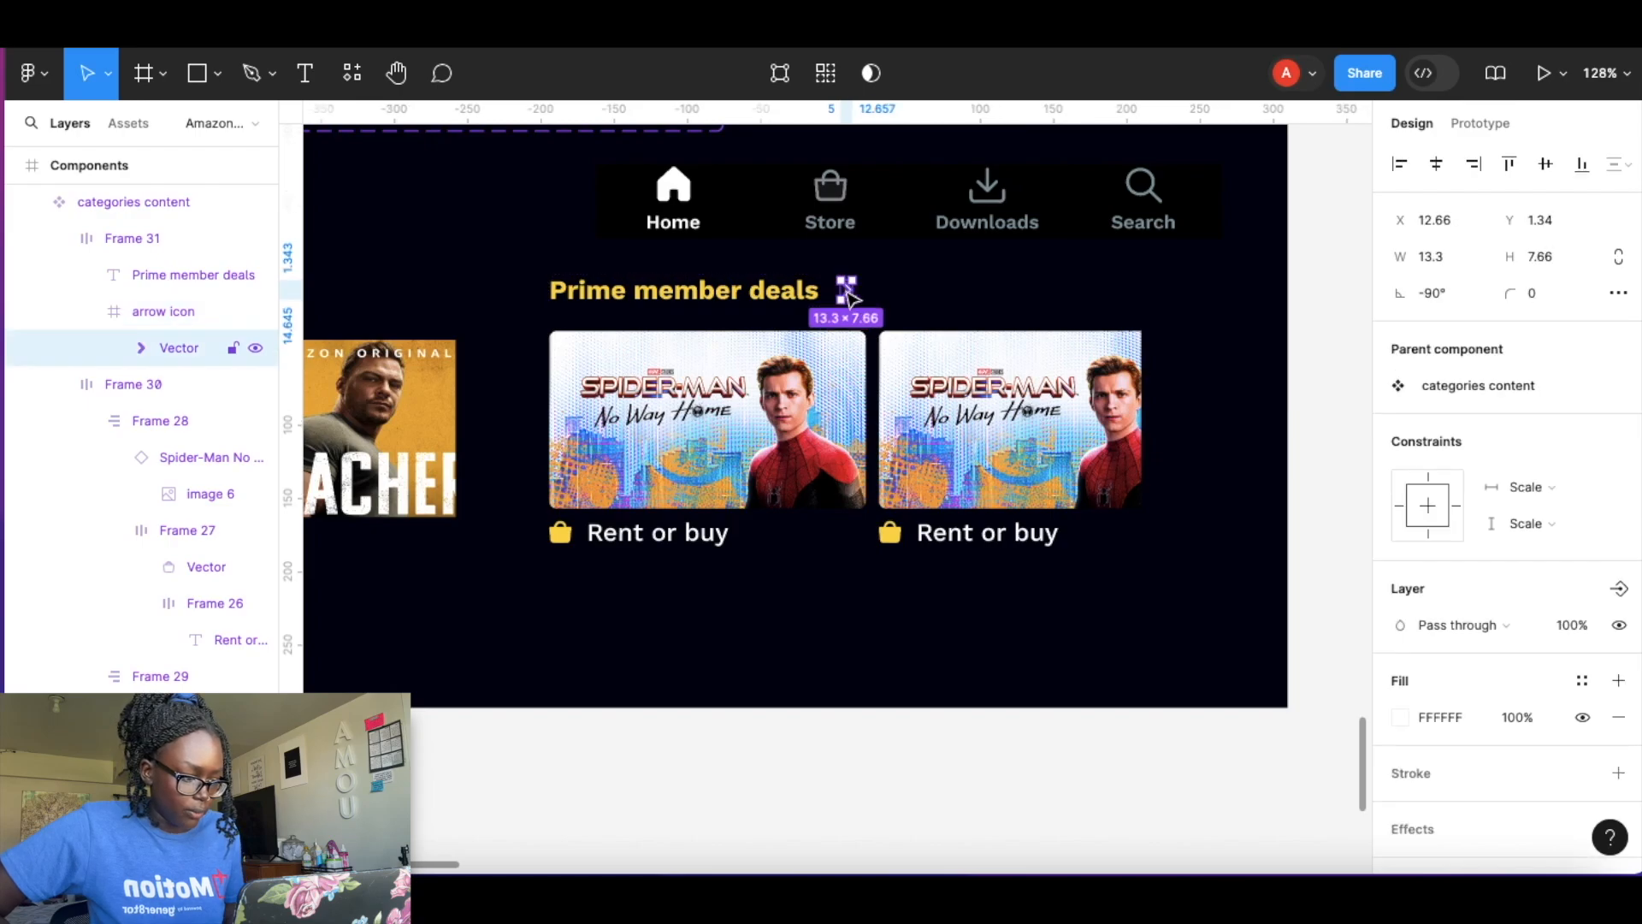
pyautogui.click(1402, 717)
pyautogui.click(1264, 750)
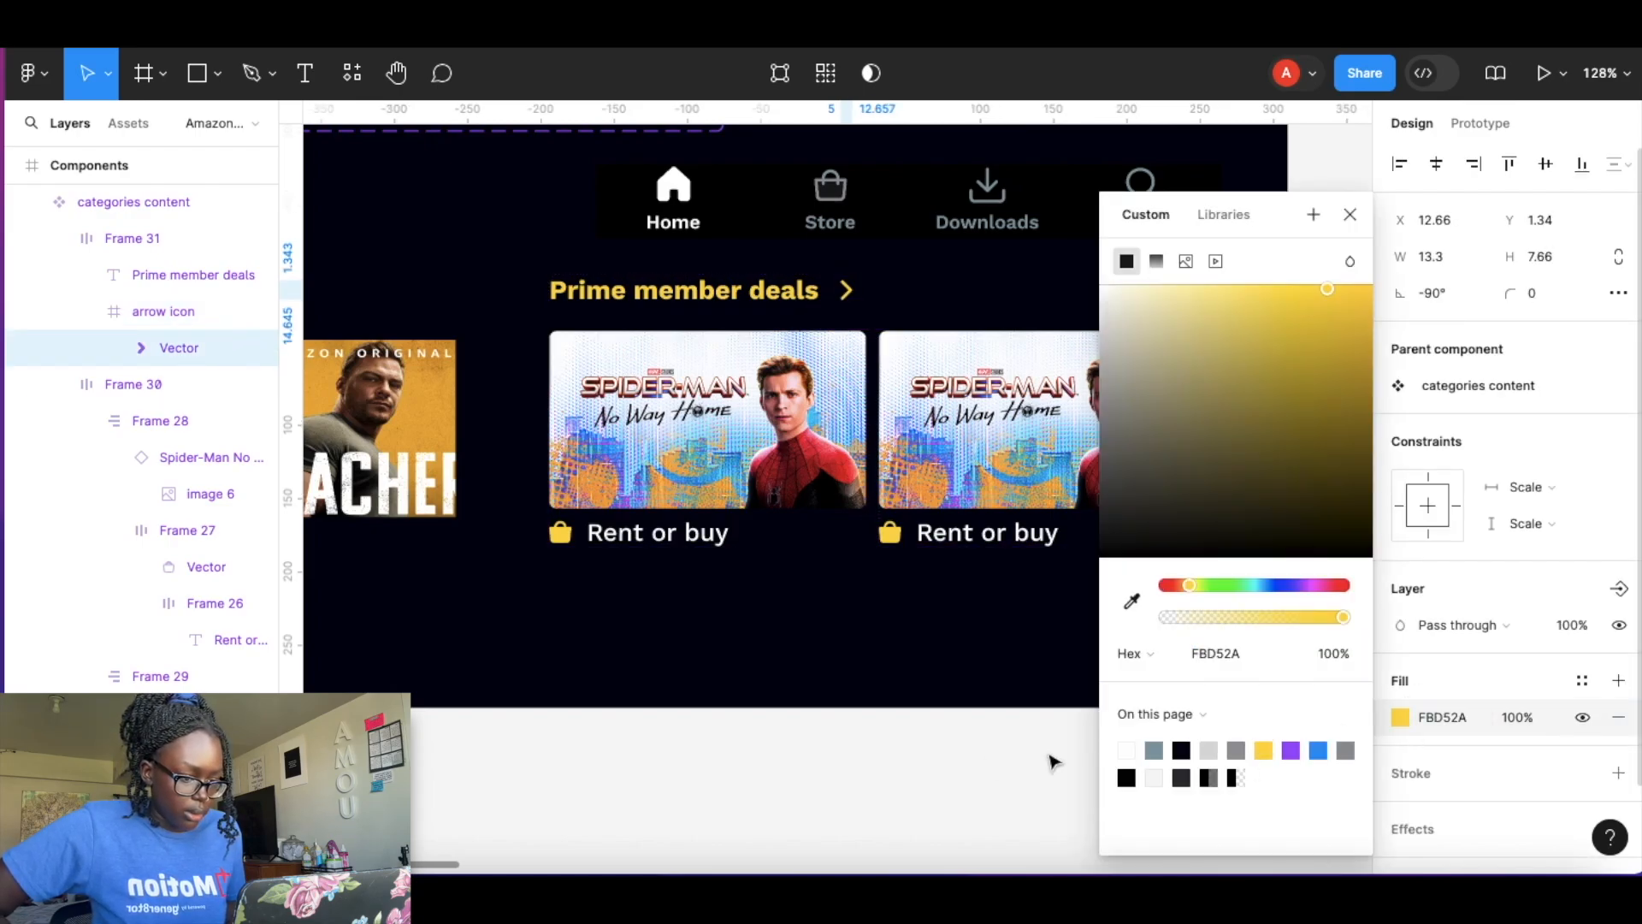
pyautogui.click(982, 763)
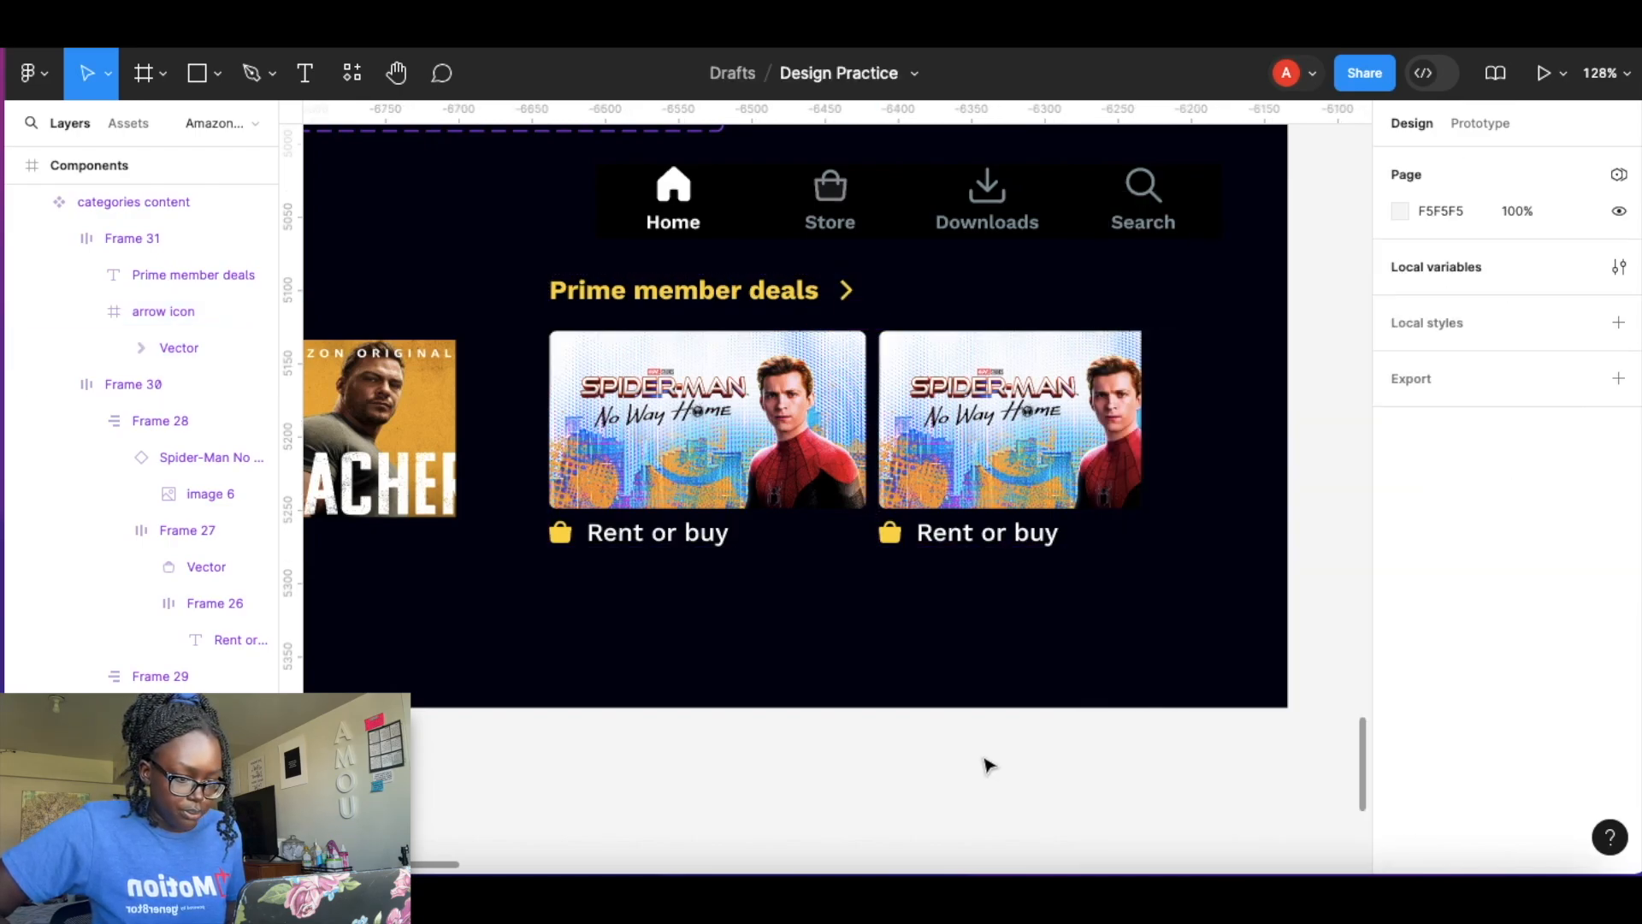
# Create a text component property named category label for the Prime member deals heading.
pyautogui.doubleClick(717, 295)
pyautogui.click(717, 295)
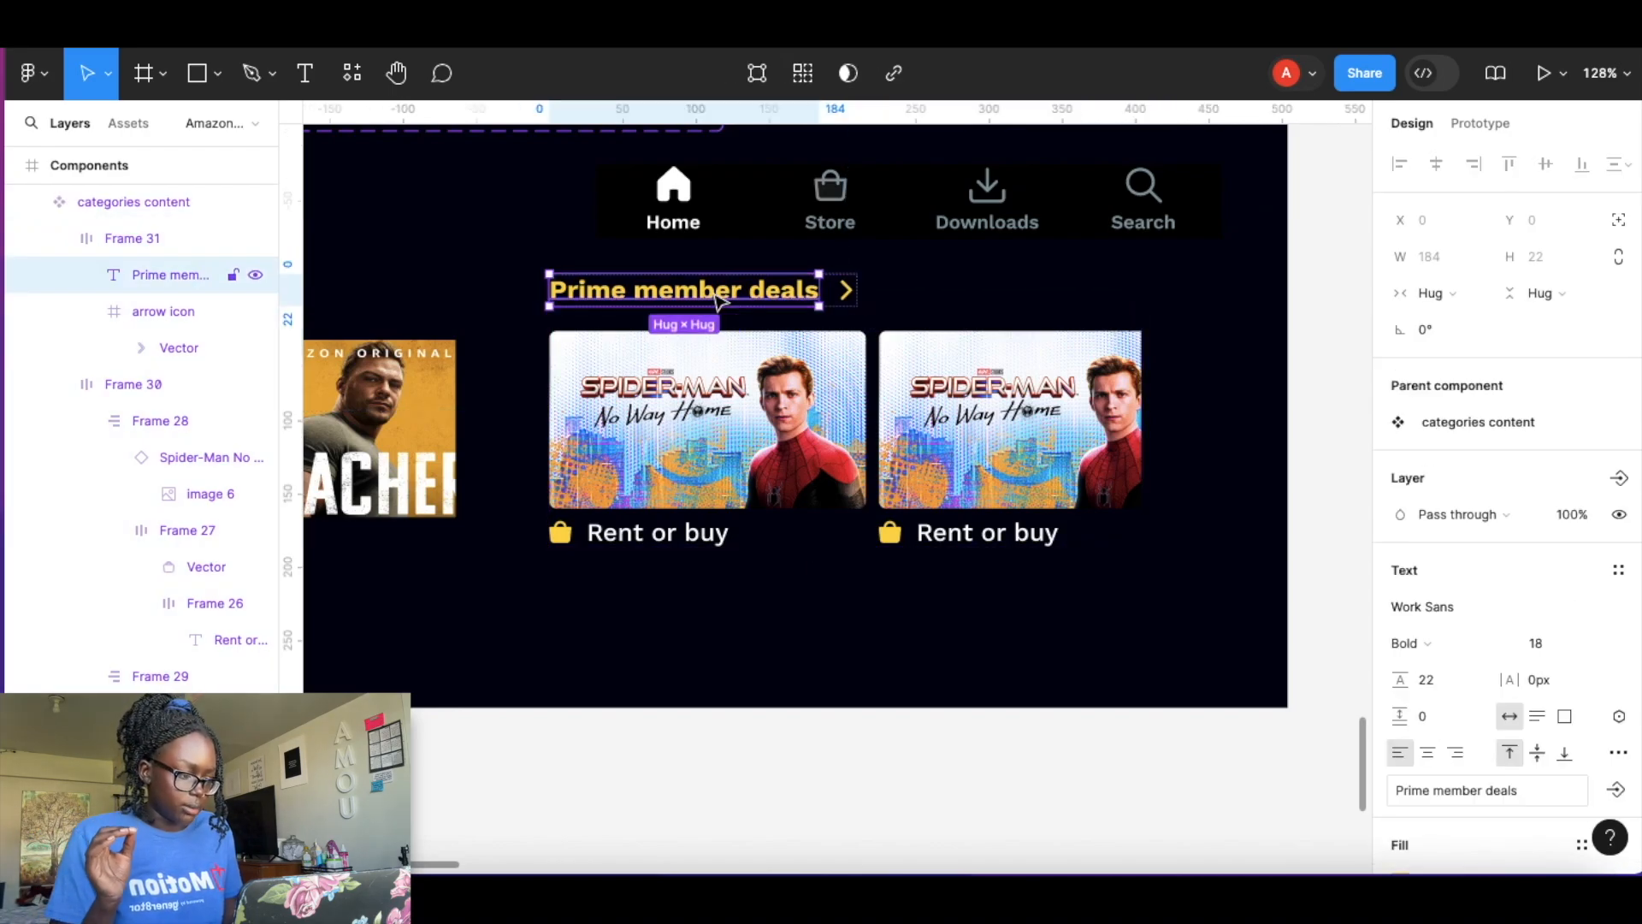
pyautogui.scroll(-2, 1591, 650)
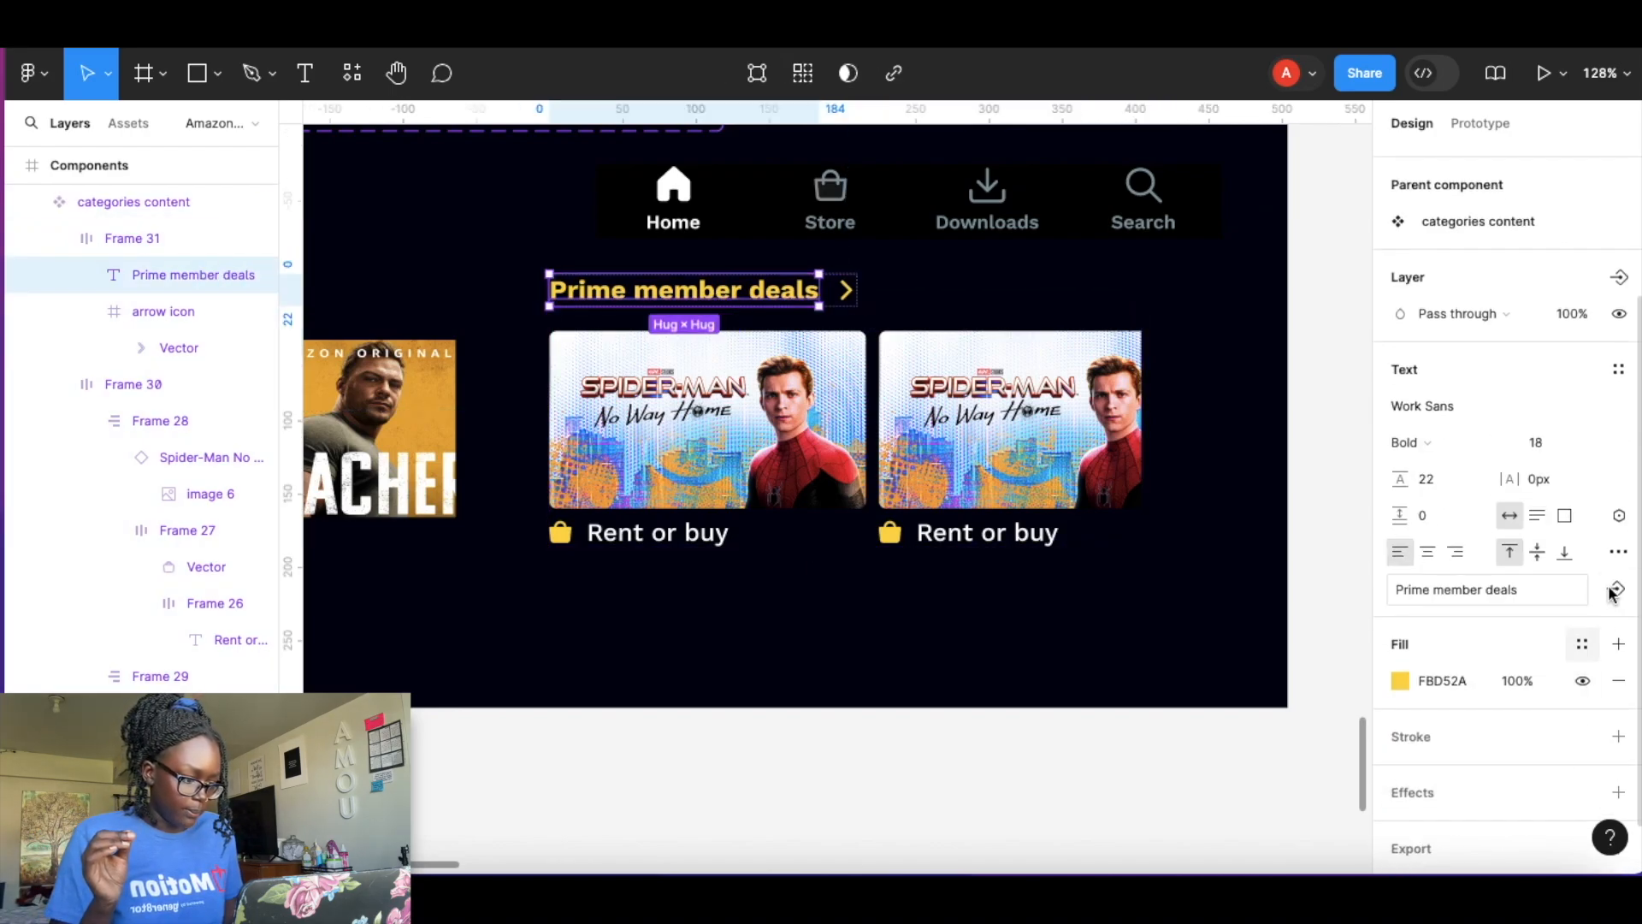
pyautogui.click(1616, 589)
pyautogui.write('category label')
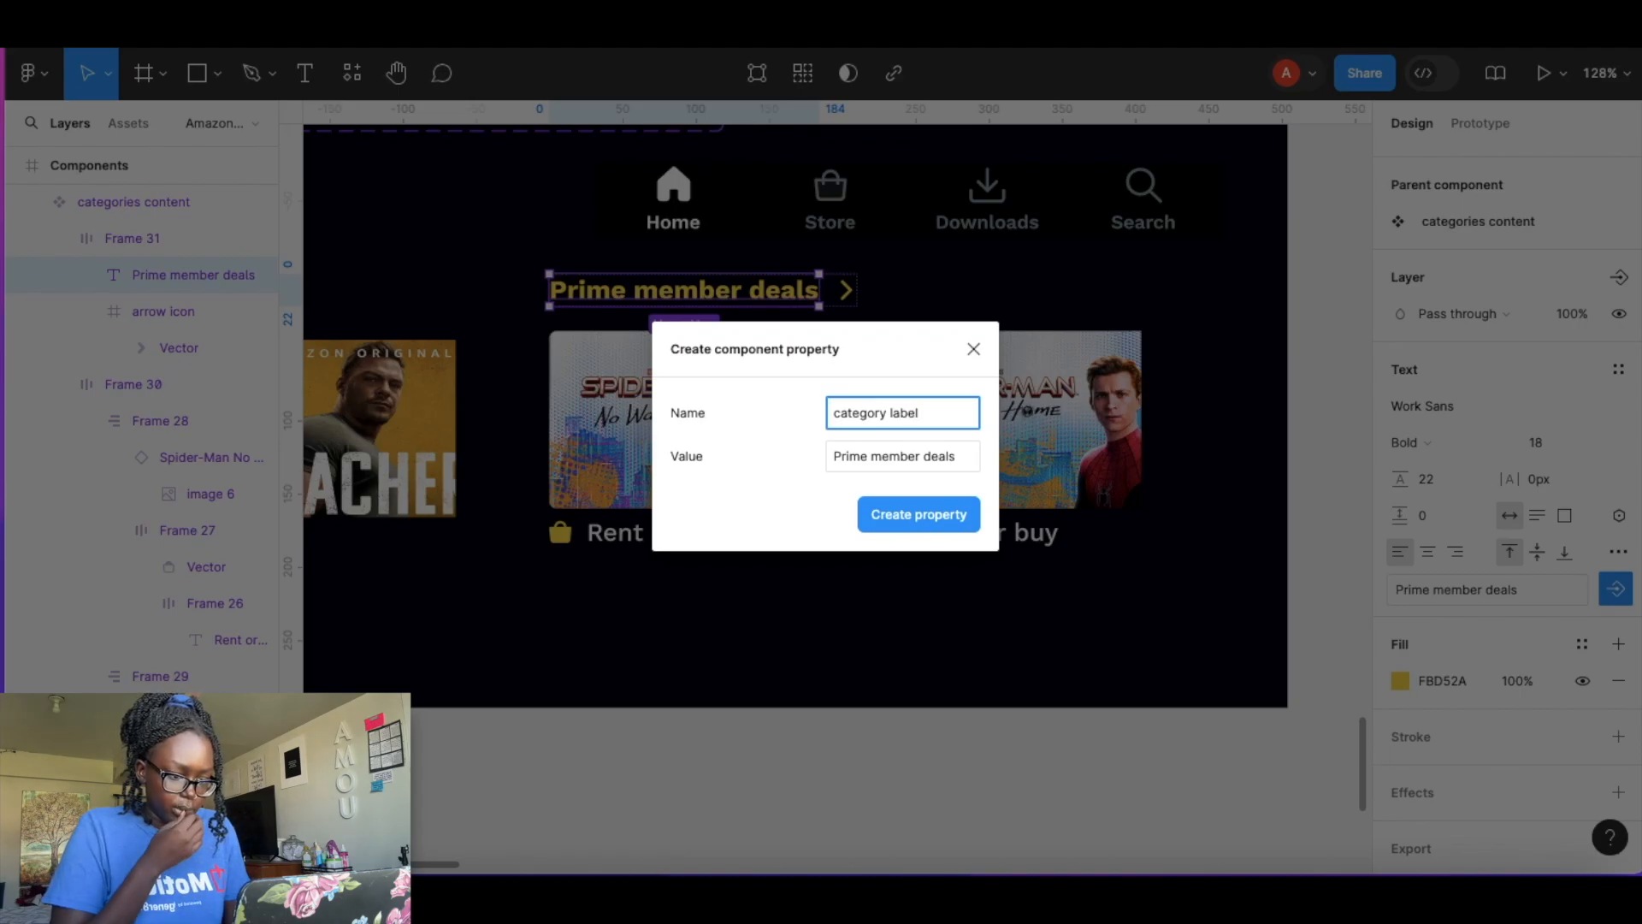
pyautogui.press('Return')
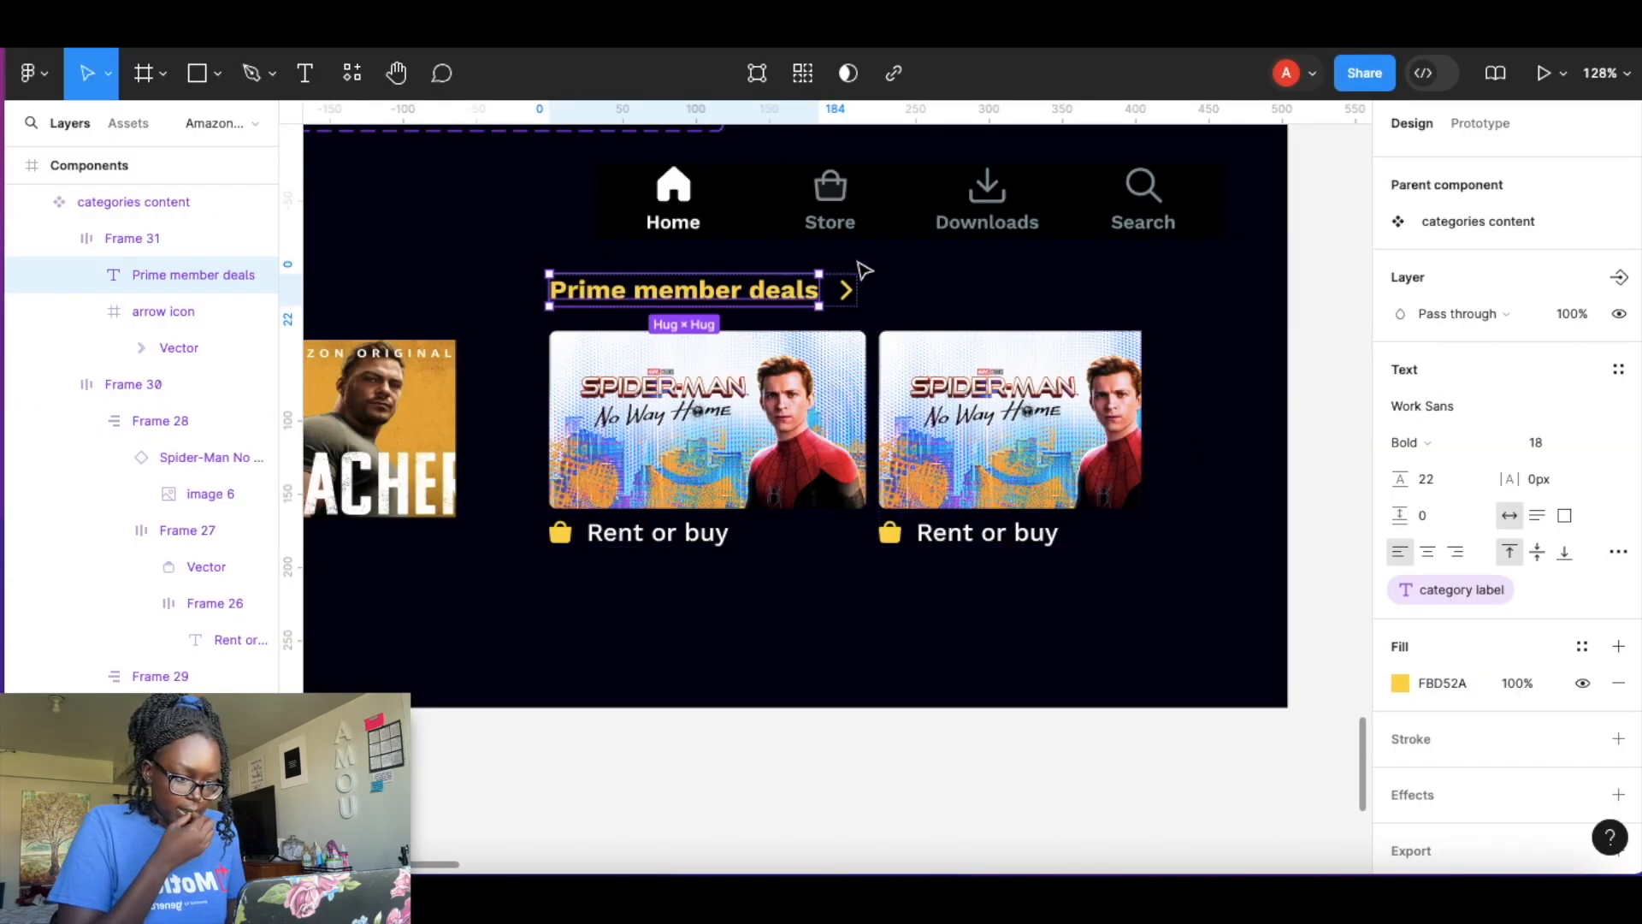
# Create a boolean visibility property named Show arrow icon for the arrow icon, defaulting to True.
pyautogui.click(847, 291)
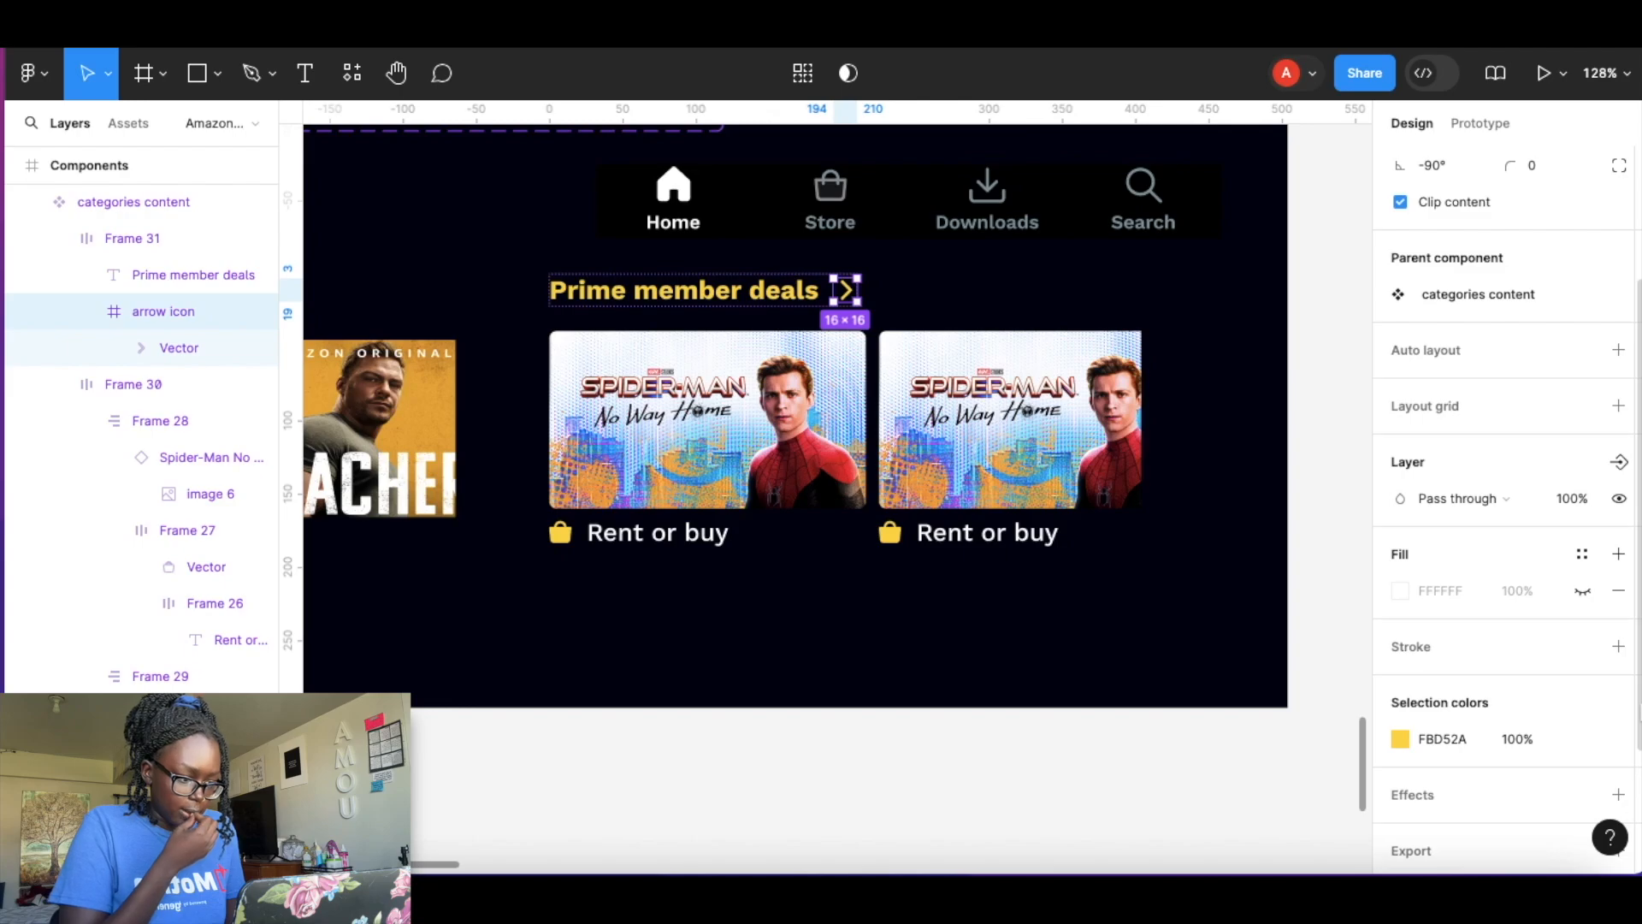
pyautogui.click(1619, 463)
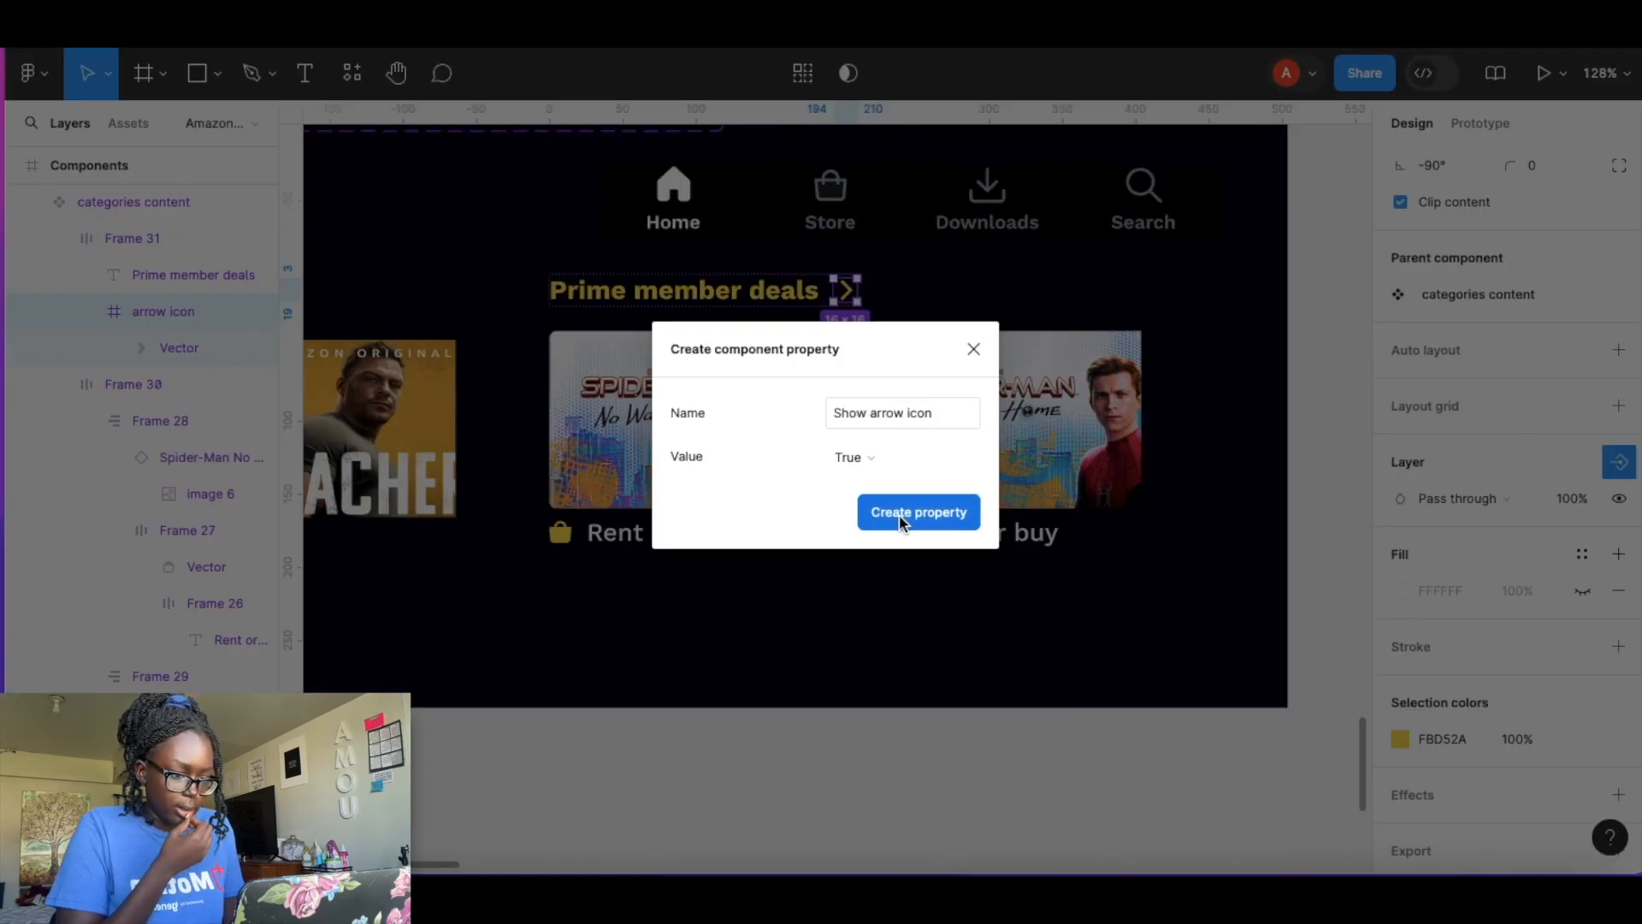
pyautogui.click(899, 515)
# Create an instance swap property named pic 1 for the first Spider-Man poster.
pyautogui.click(706, 464)
pyautogui.click(707, 464)
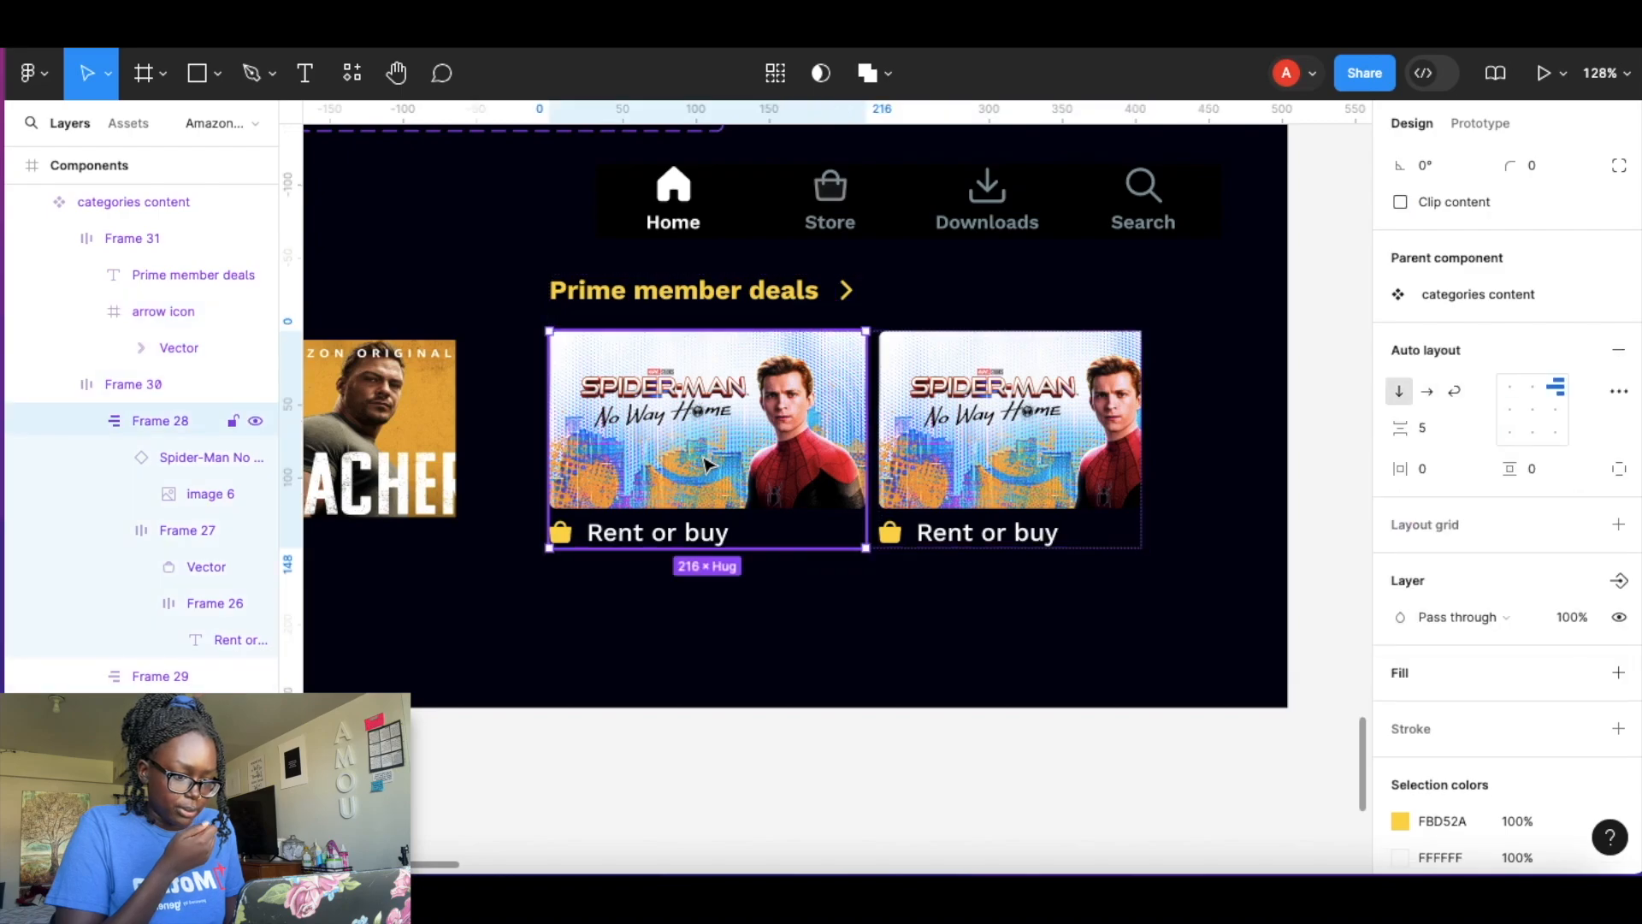
pyautogui.click(706, 464)
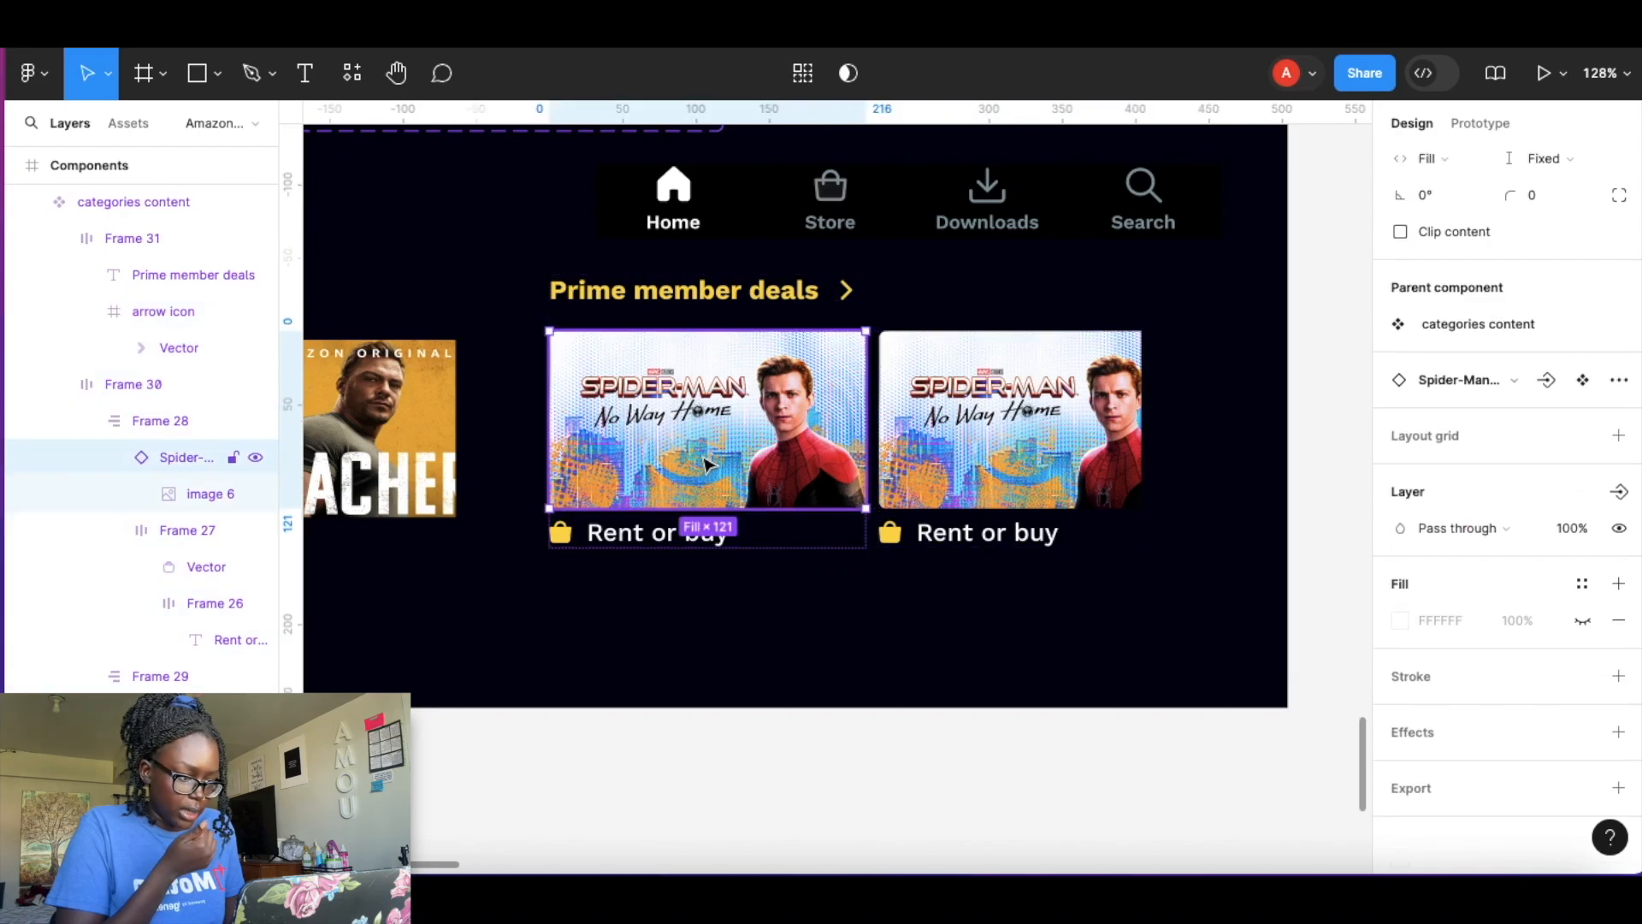
pyautogui.click(1548, 380)
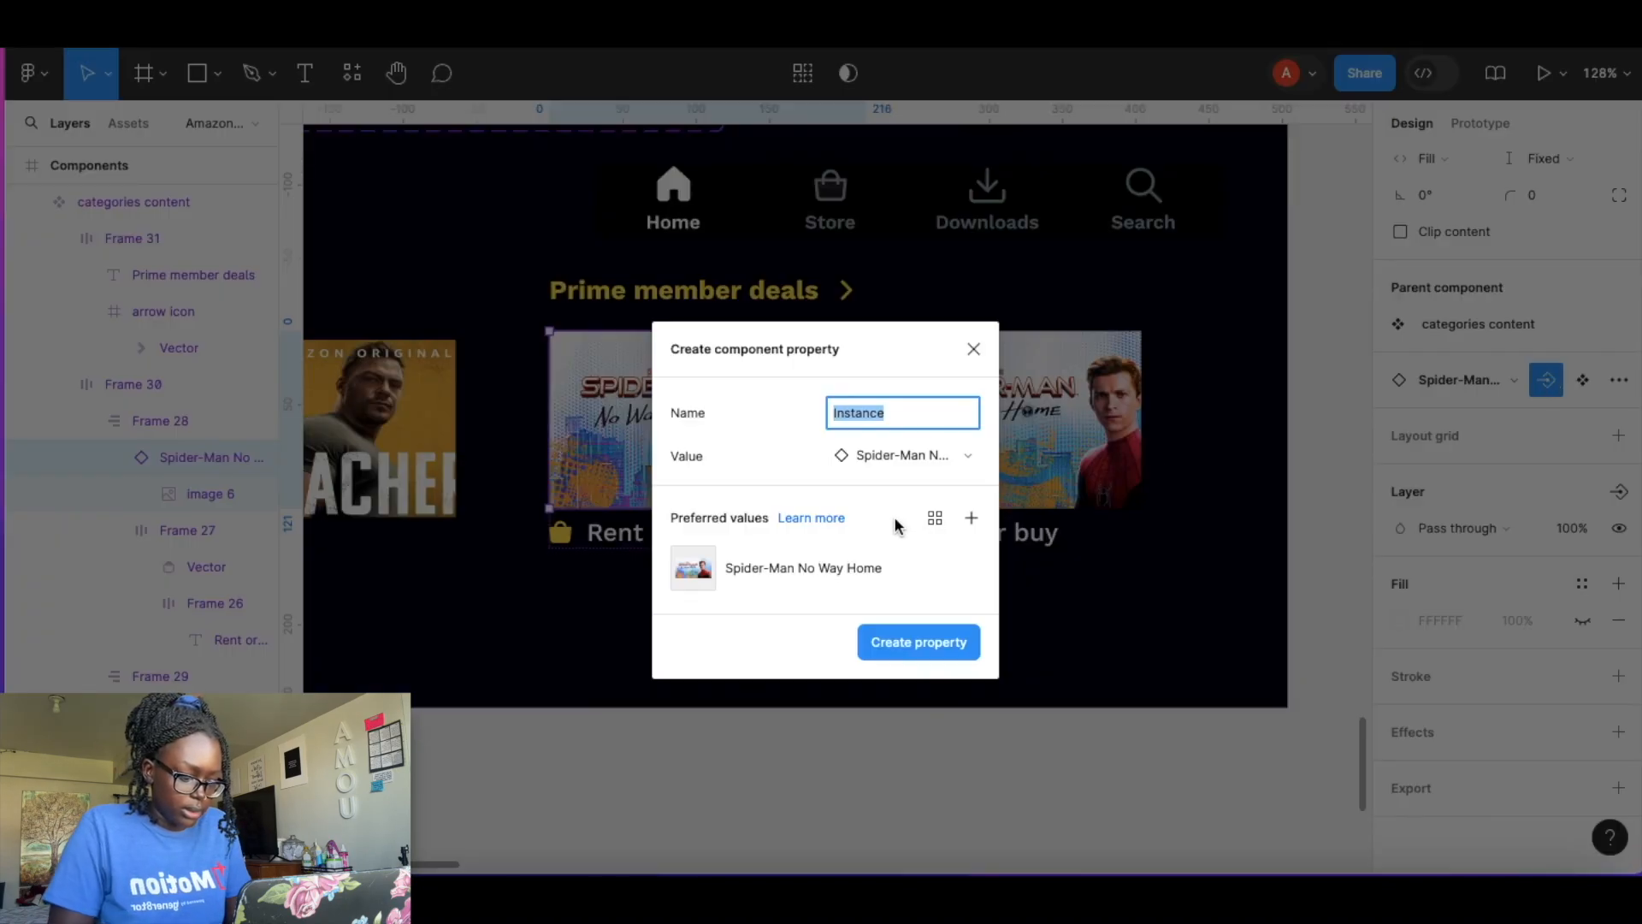
pyautogui.write('pic 1')
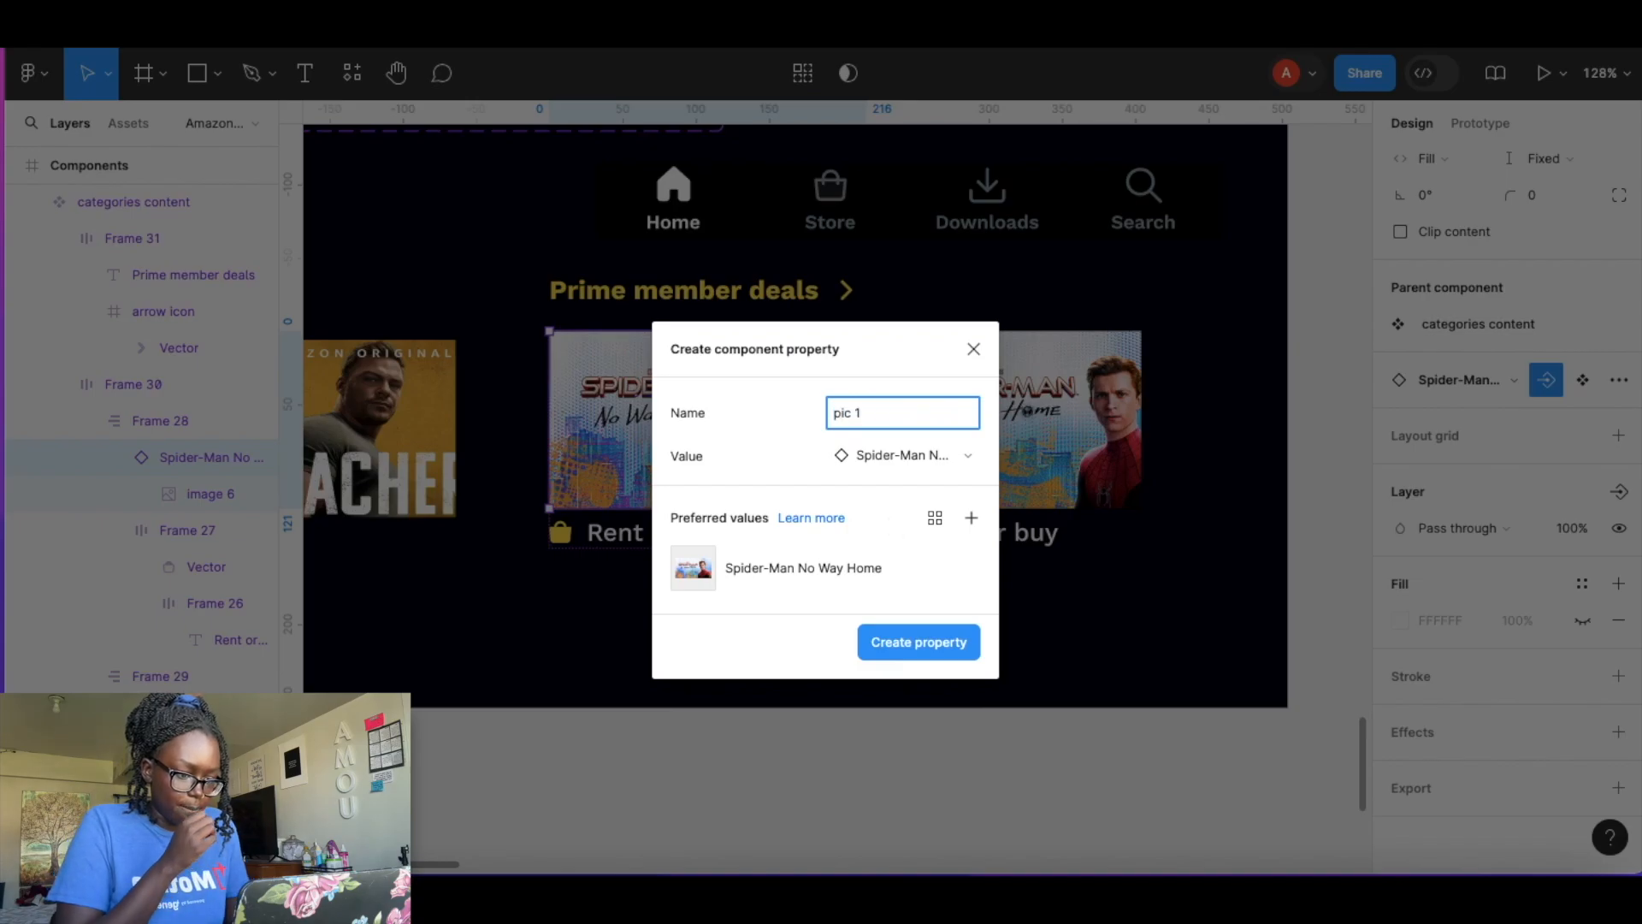
pyautogui.press('Return')
# Create an instance swap property named pic 2 for the second Spider-Man poster.
pyautogui.click(997, 391)
pyautogui.click(997, 391)
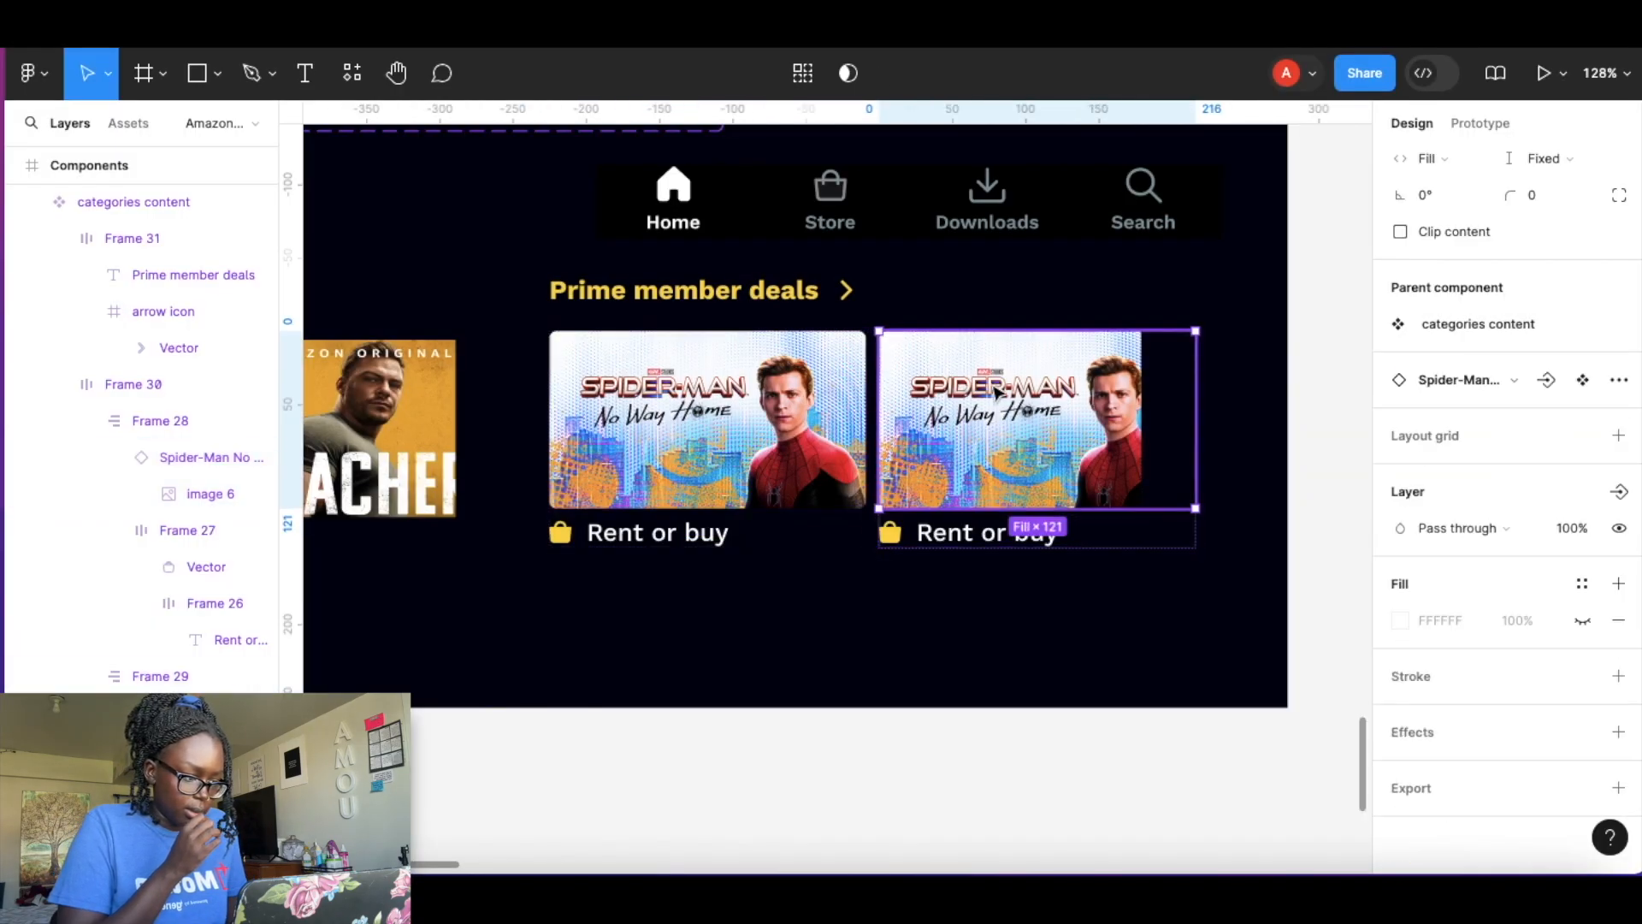
pyautogui.click(1547, 380)
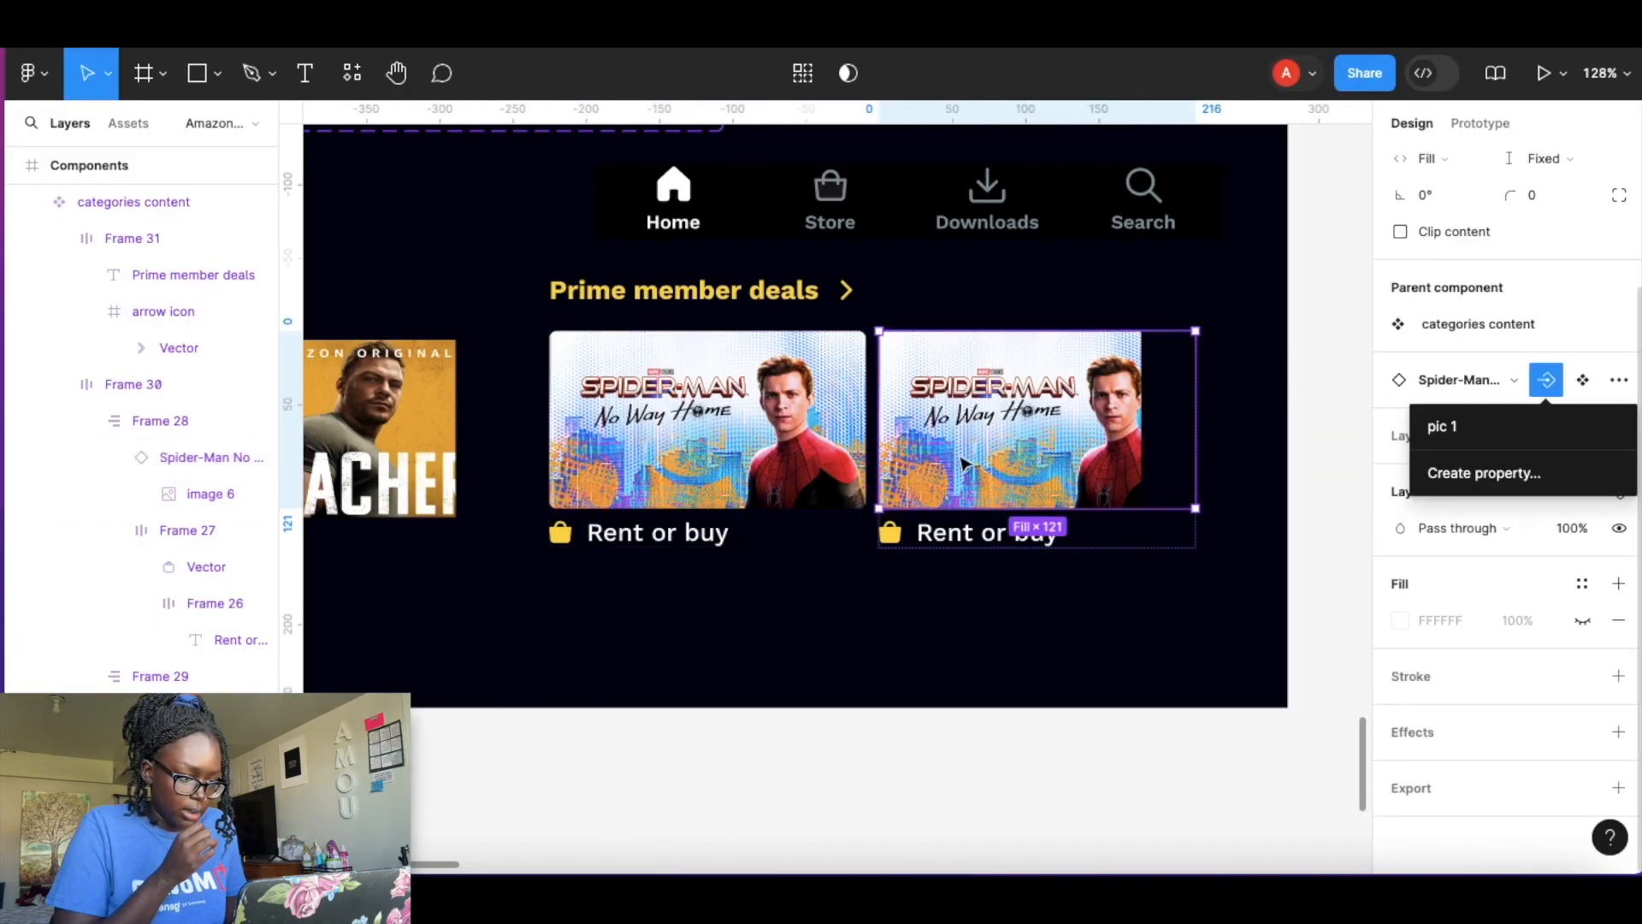
pyautogui.click(1426, 471)
pyautogui.write('pic')
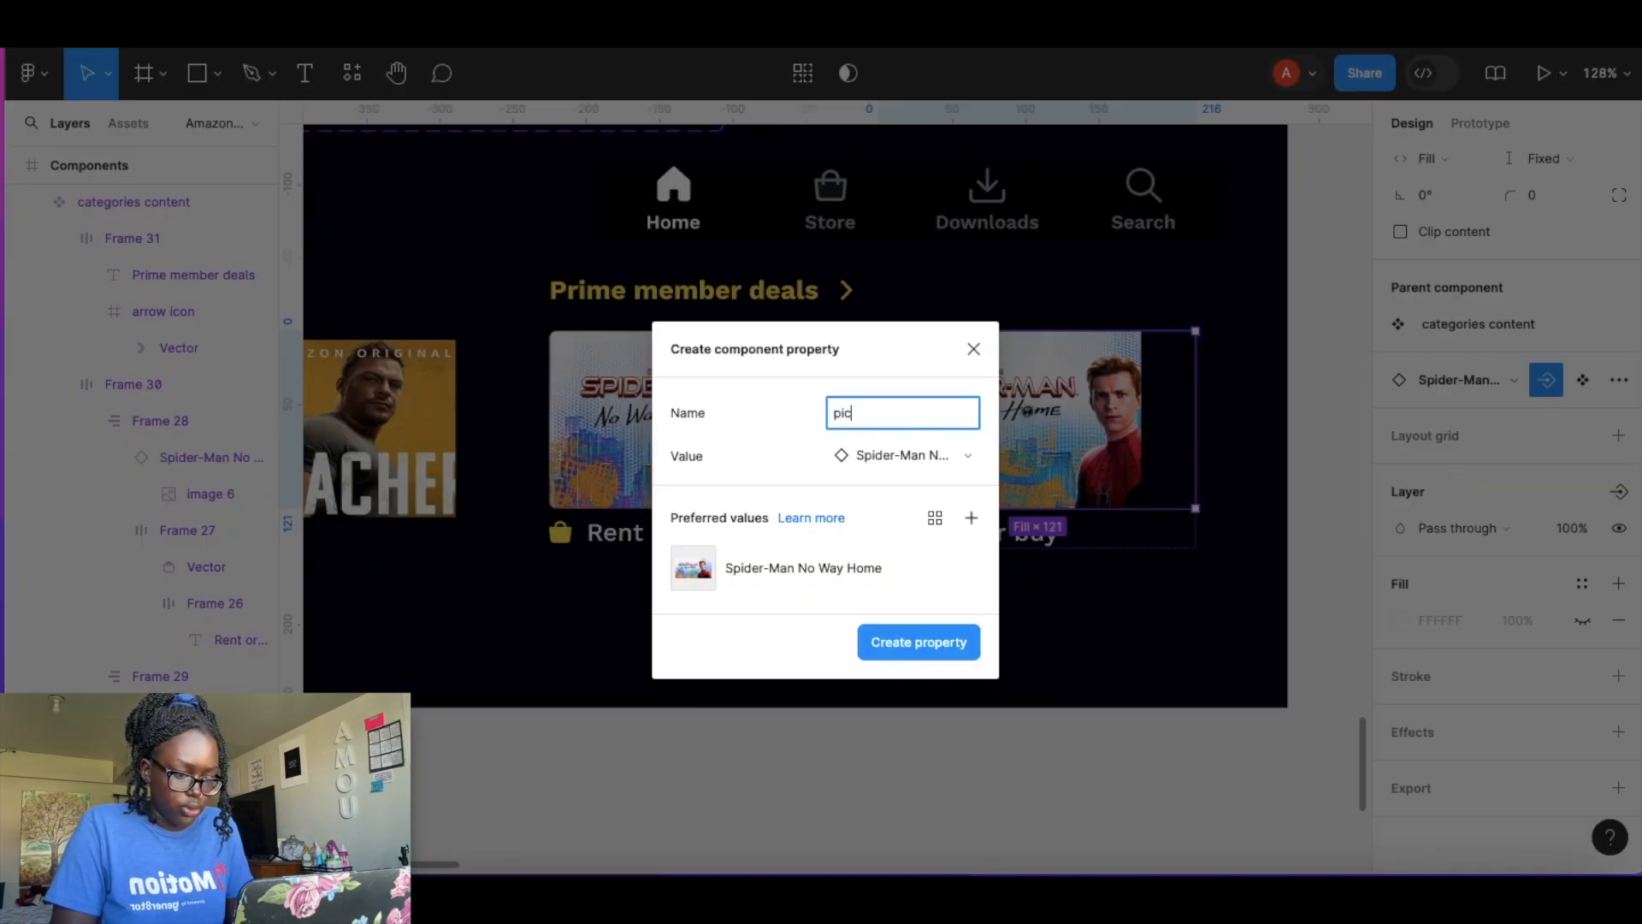
pyautogui.write(' 2')
pyautogui.press('Return')
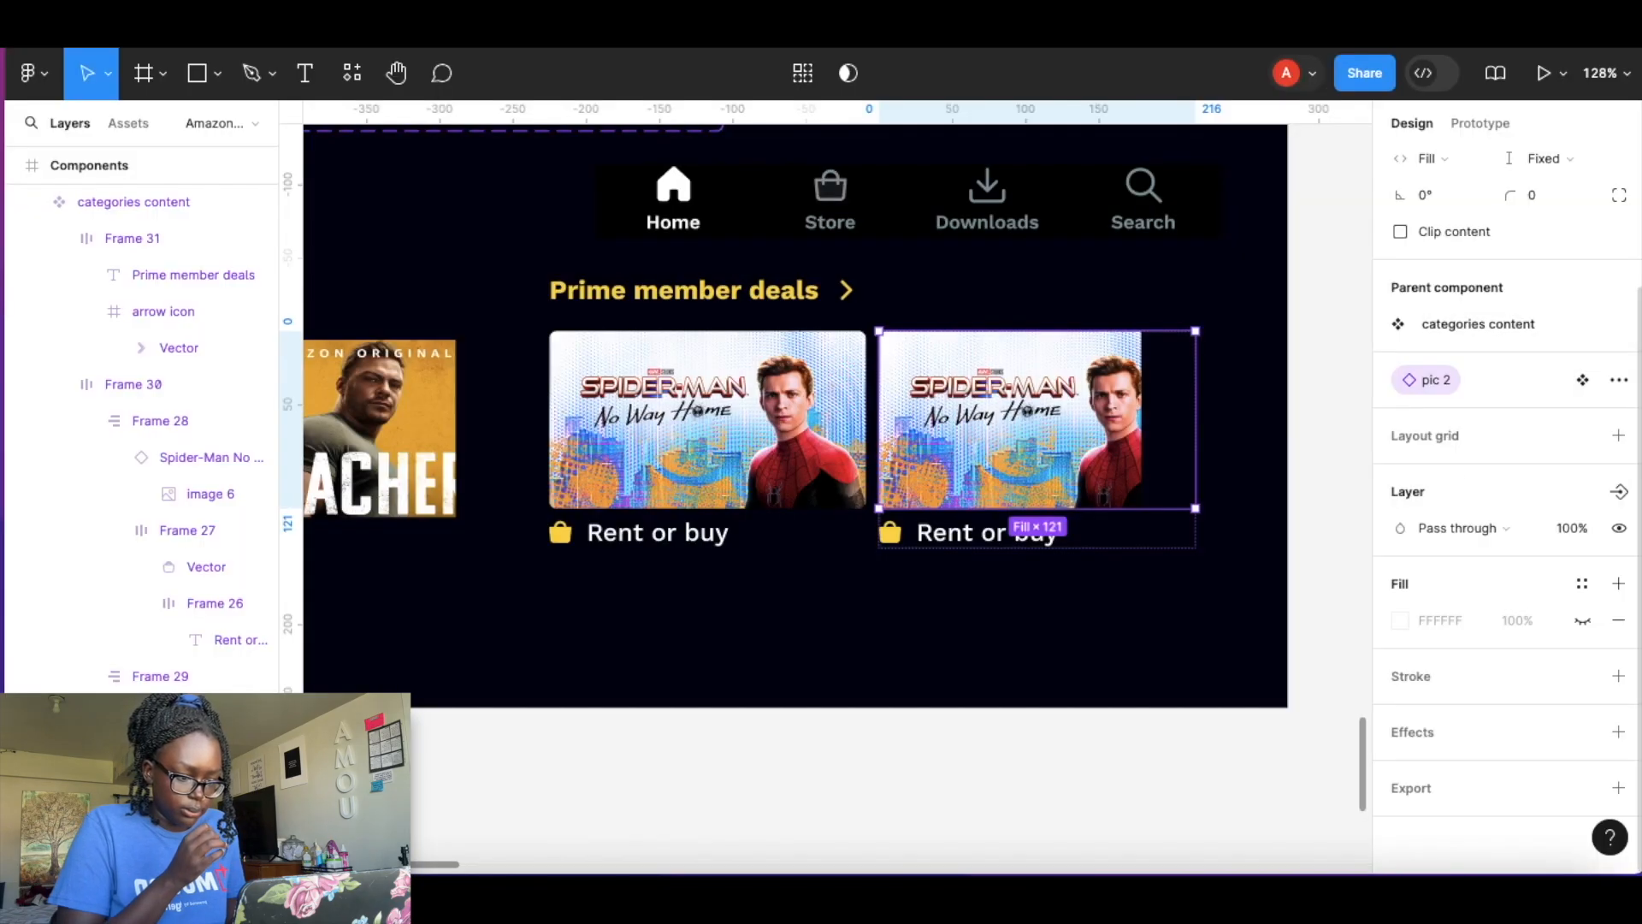
# Create a text property named Text for the first card's Rent or buy label.
pyautogui.click(657, 537)
pyautogui.doubleClick(659, 537)
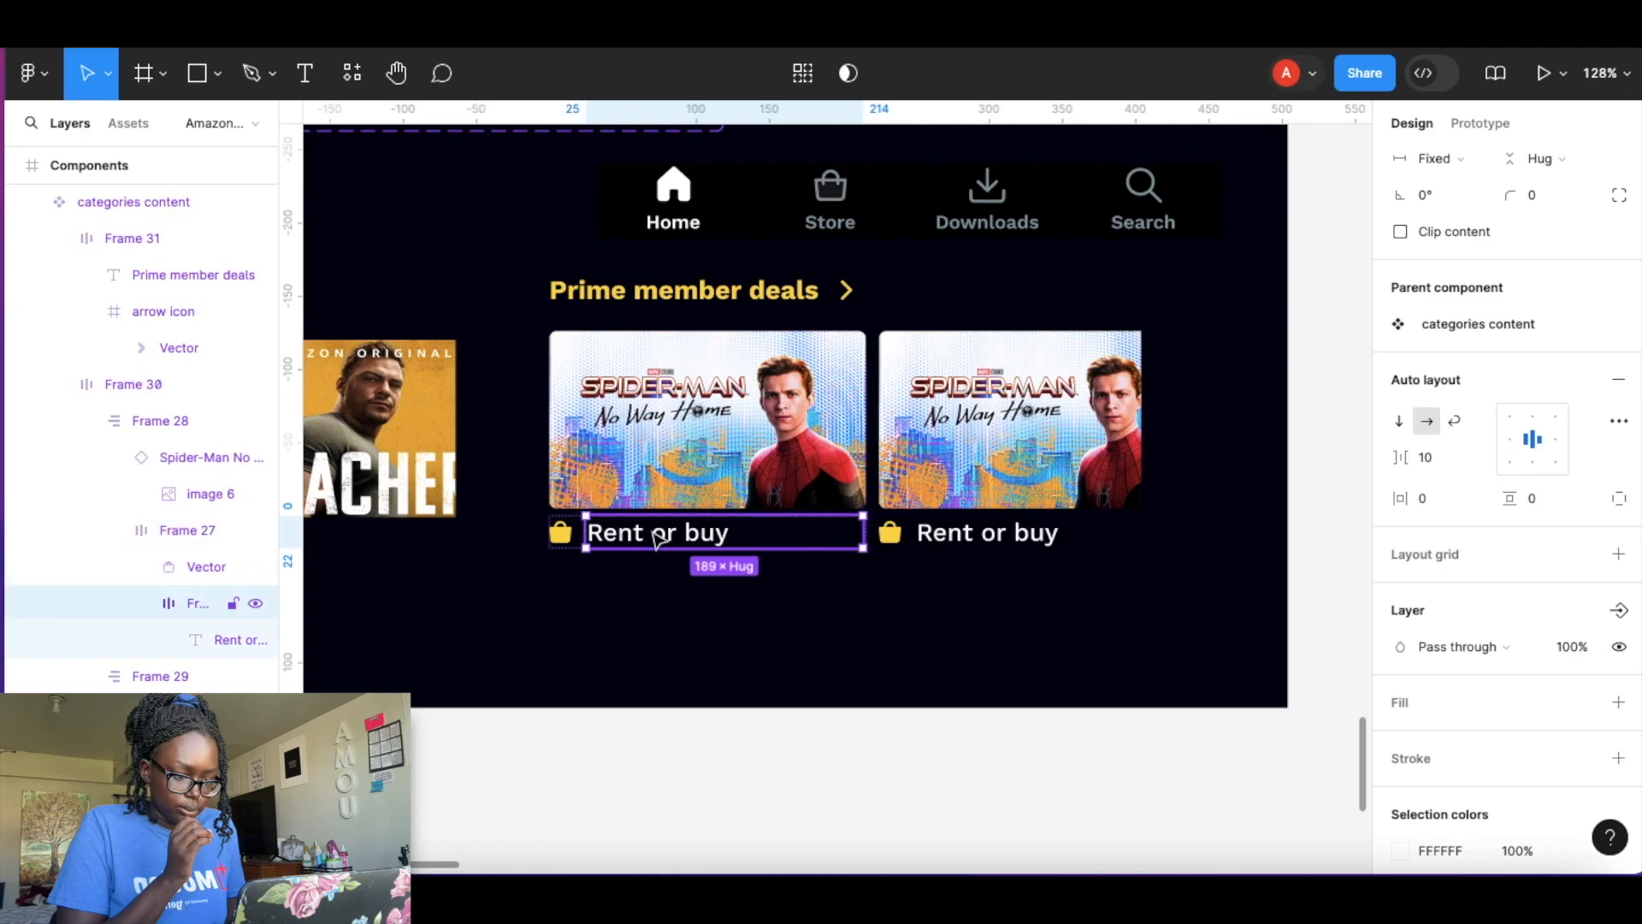
pyautogui.doubleClick(657, 537)
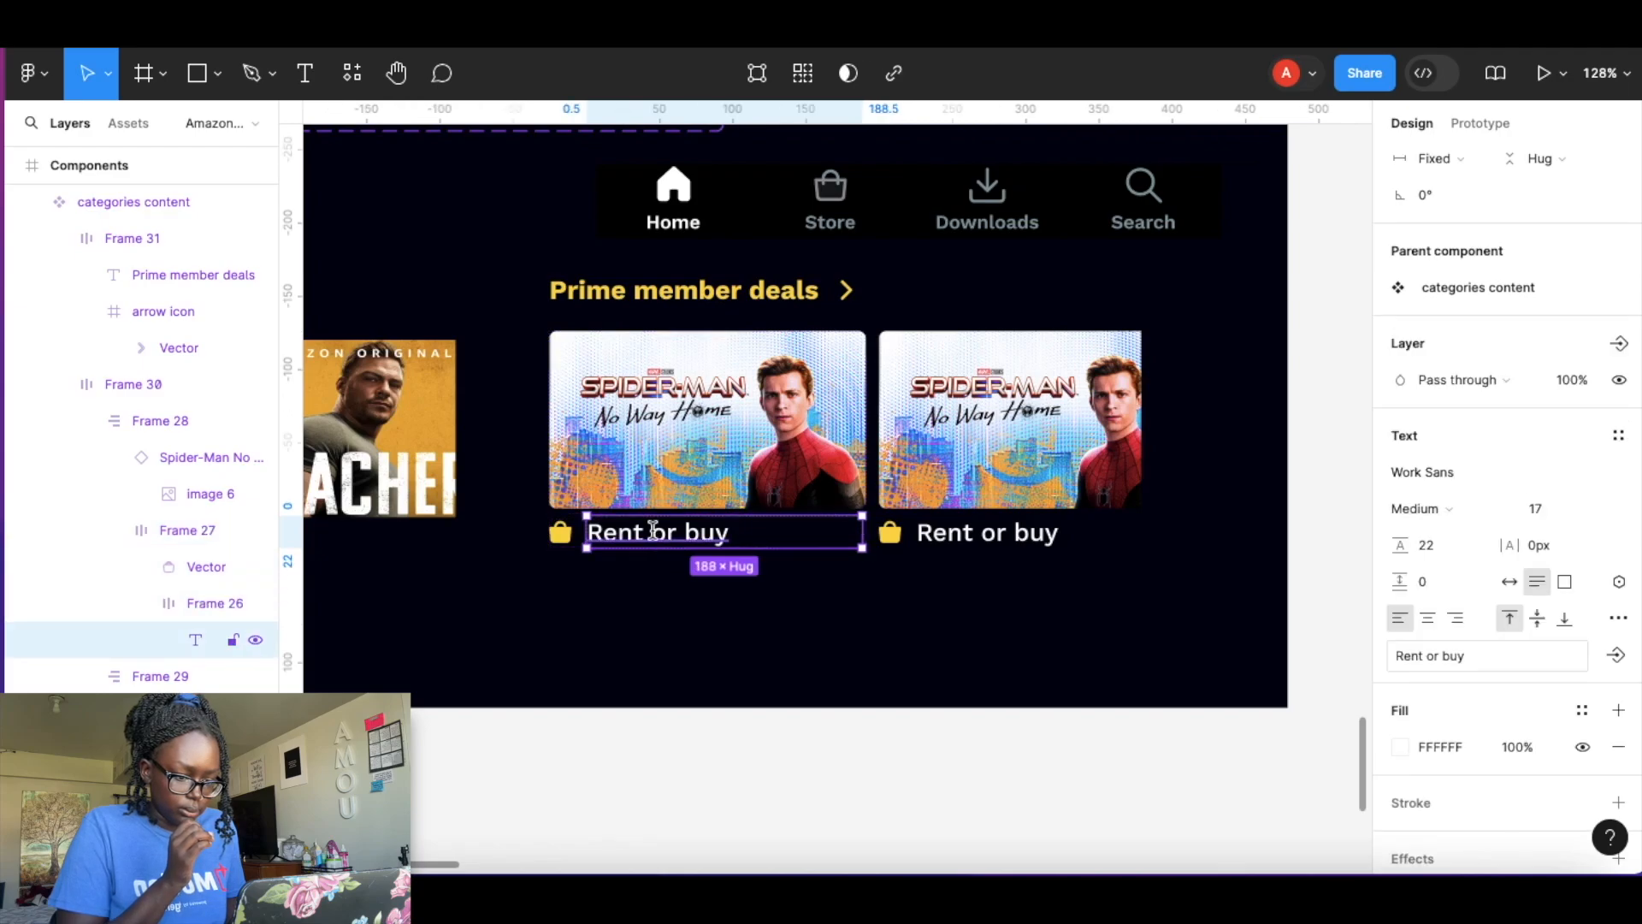
pyautogui.doubleClick(652, 530)
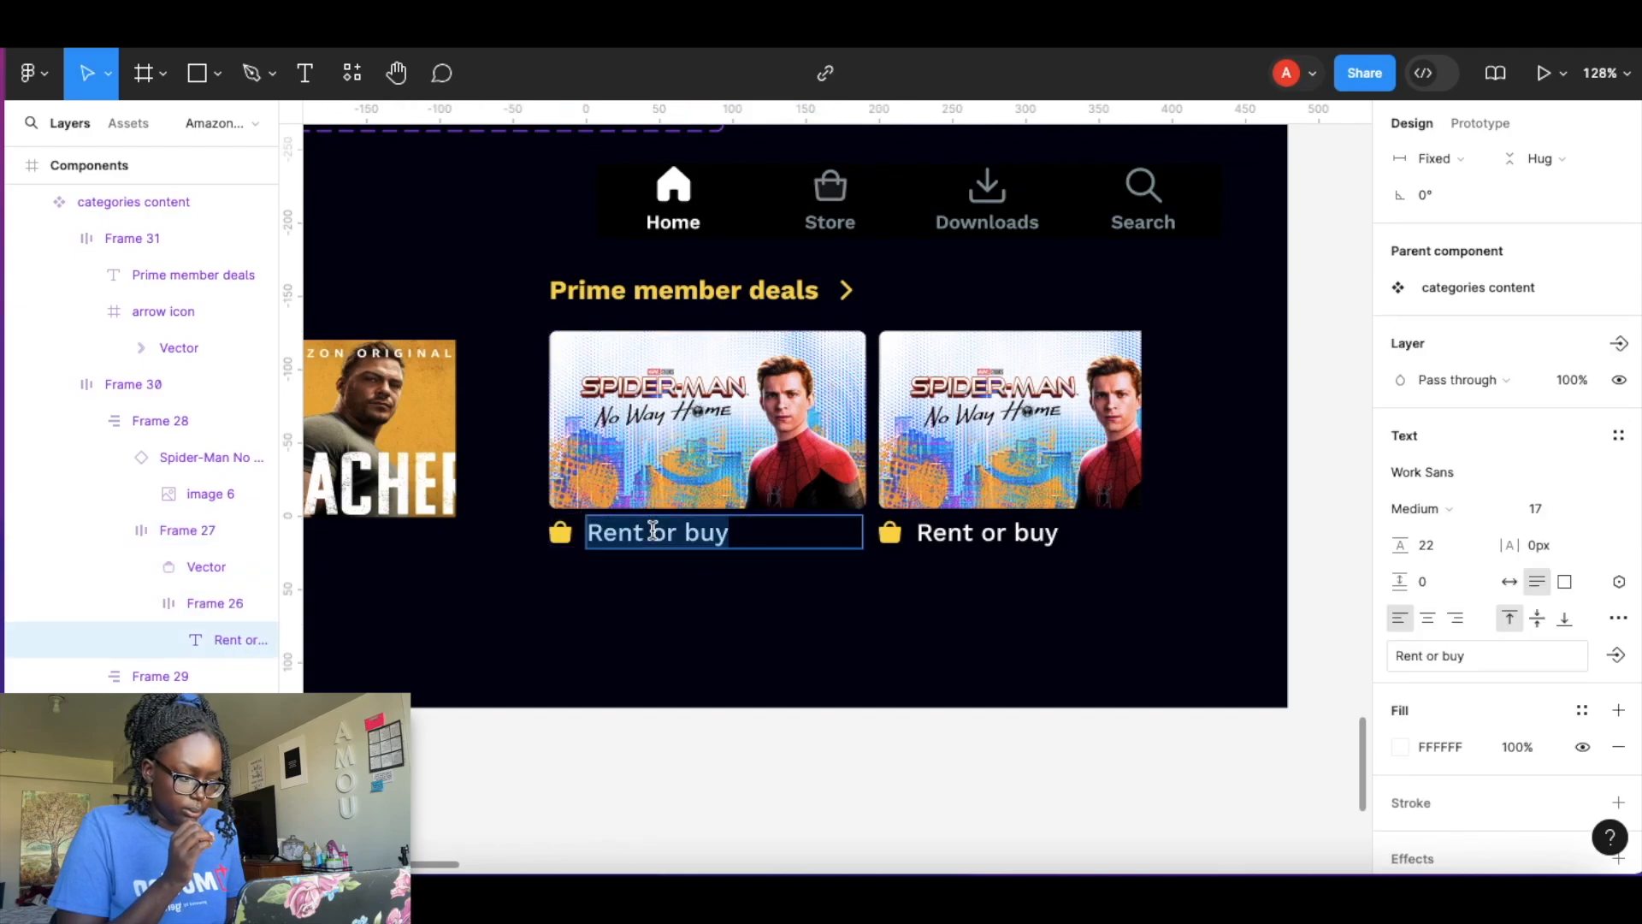
pyautogui.click(1615, 655)
pyautogui.click(1530, 750)
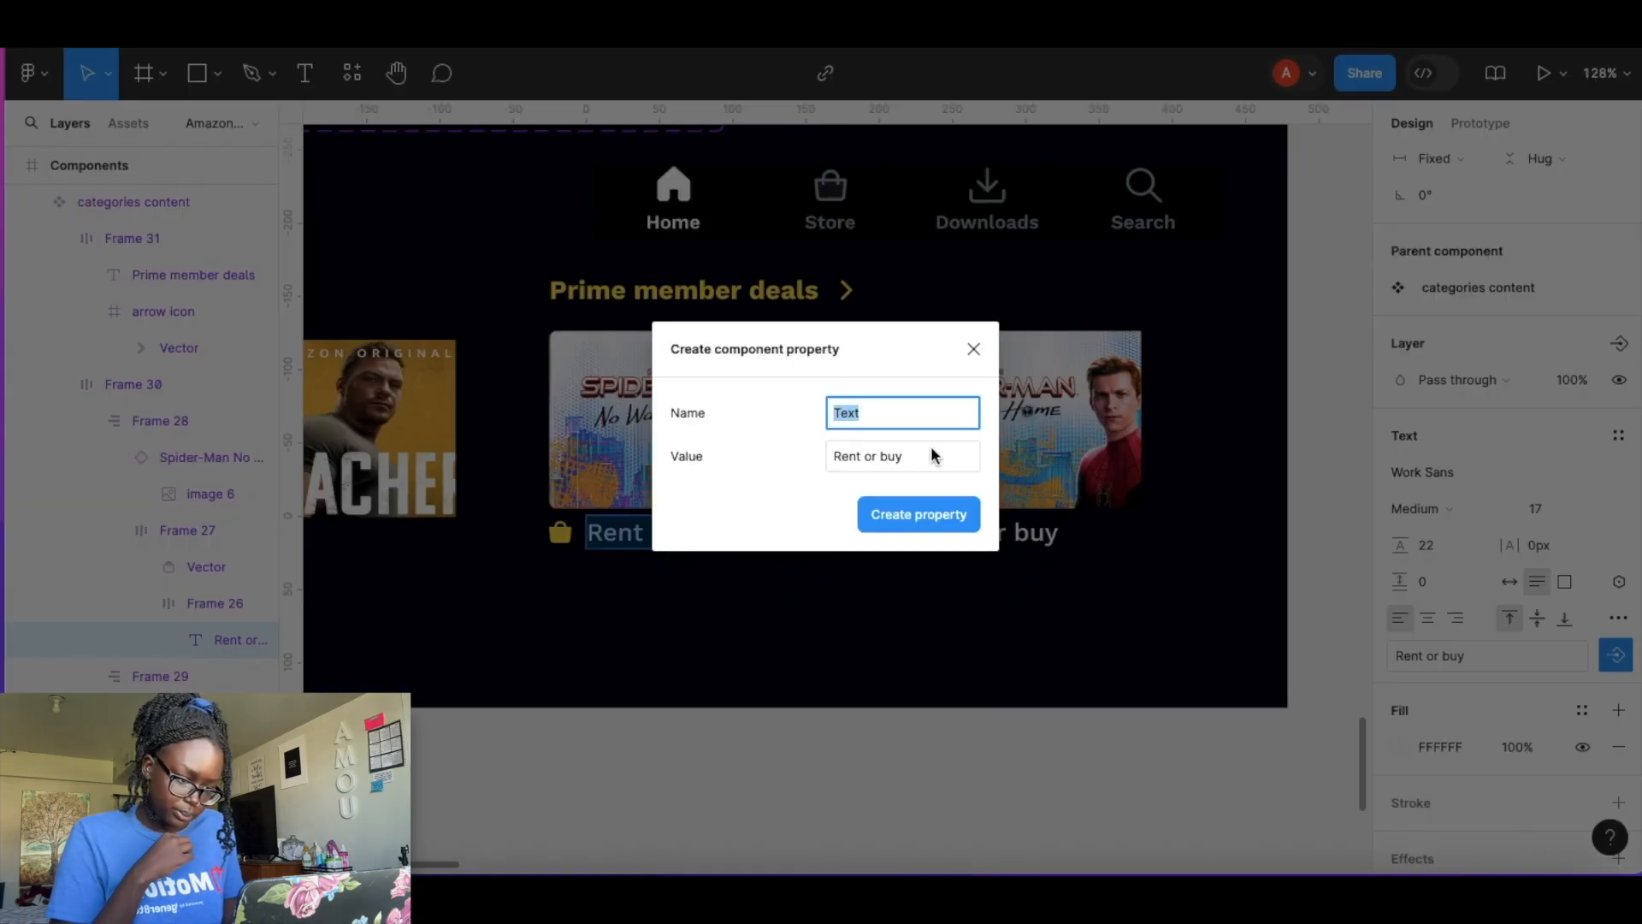
pyautogui.click(922, 513)
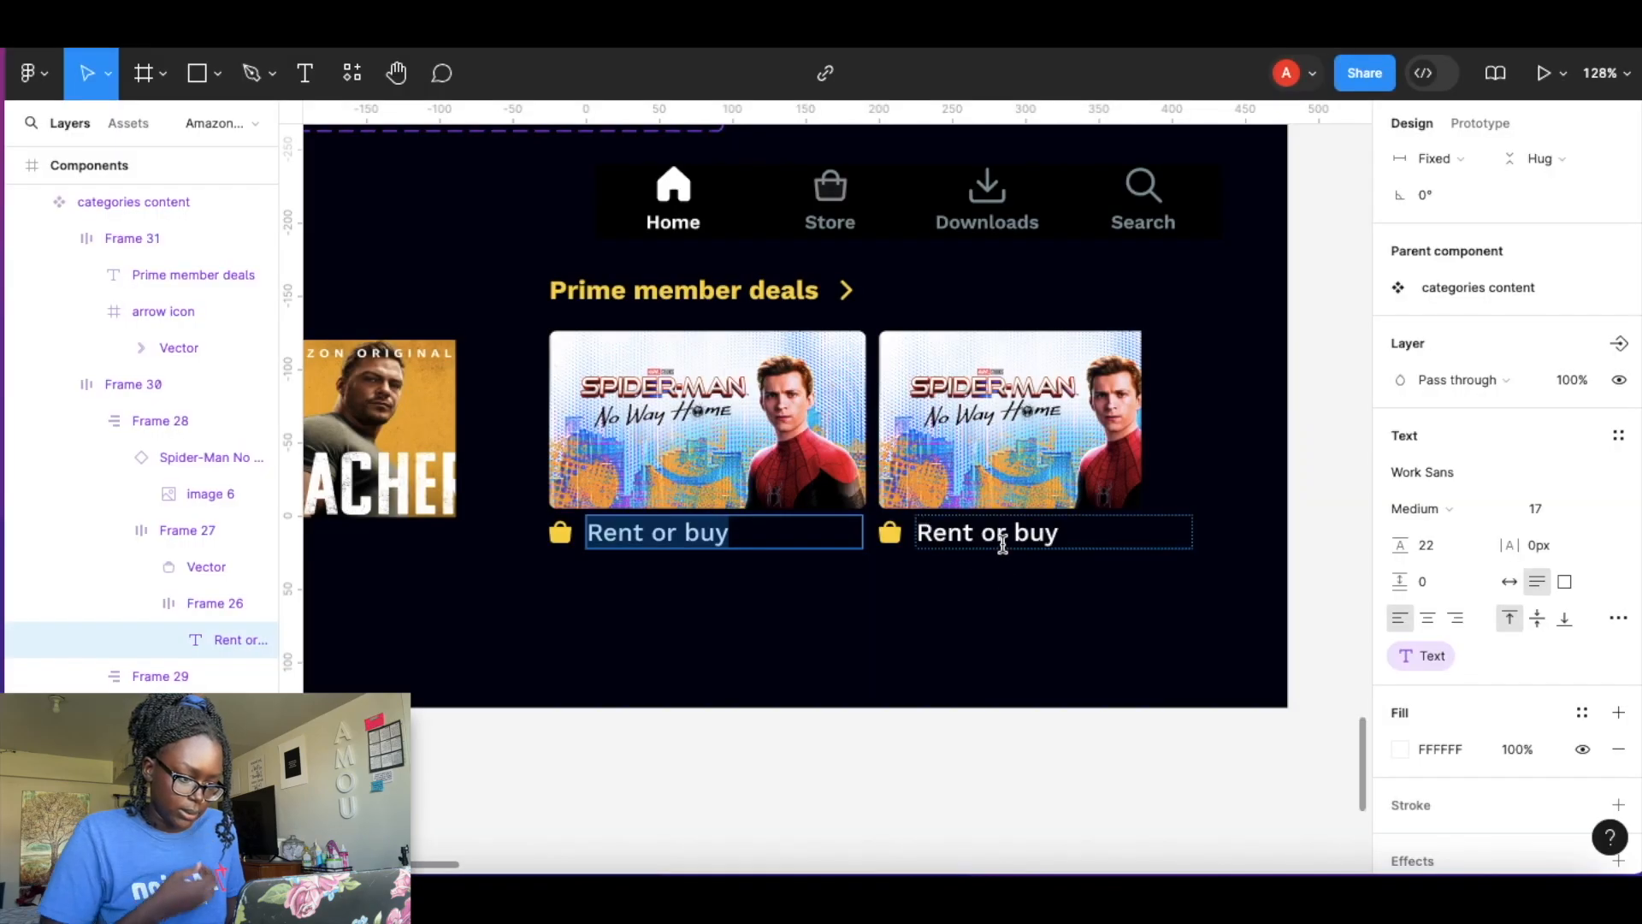
# Create a text property named Text 2 for the second card's Rent or buy label.
pyautogui.click(1002, 544)
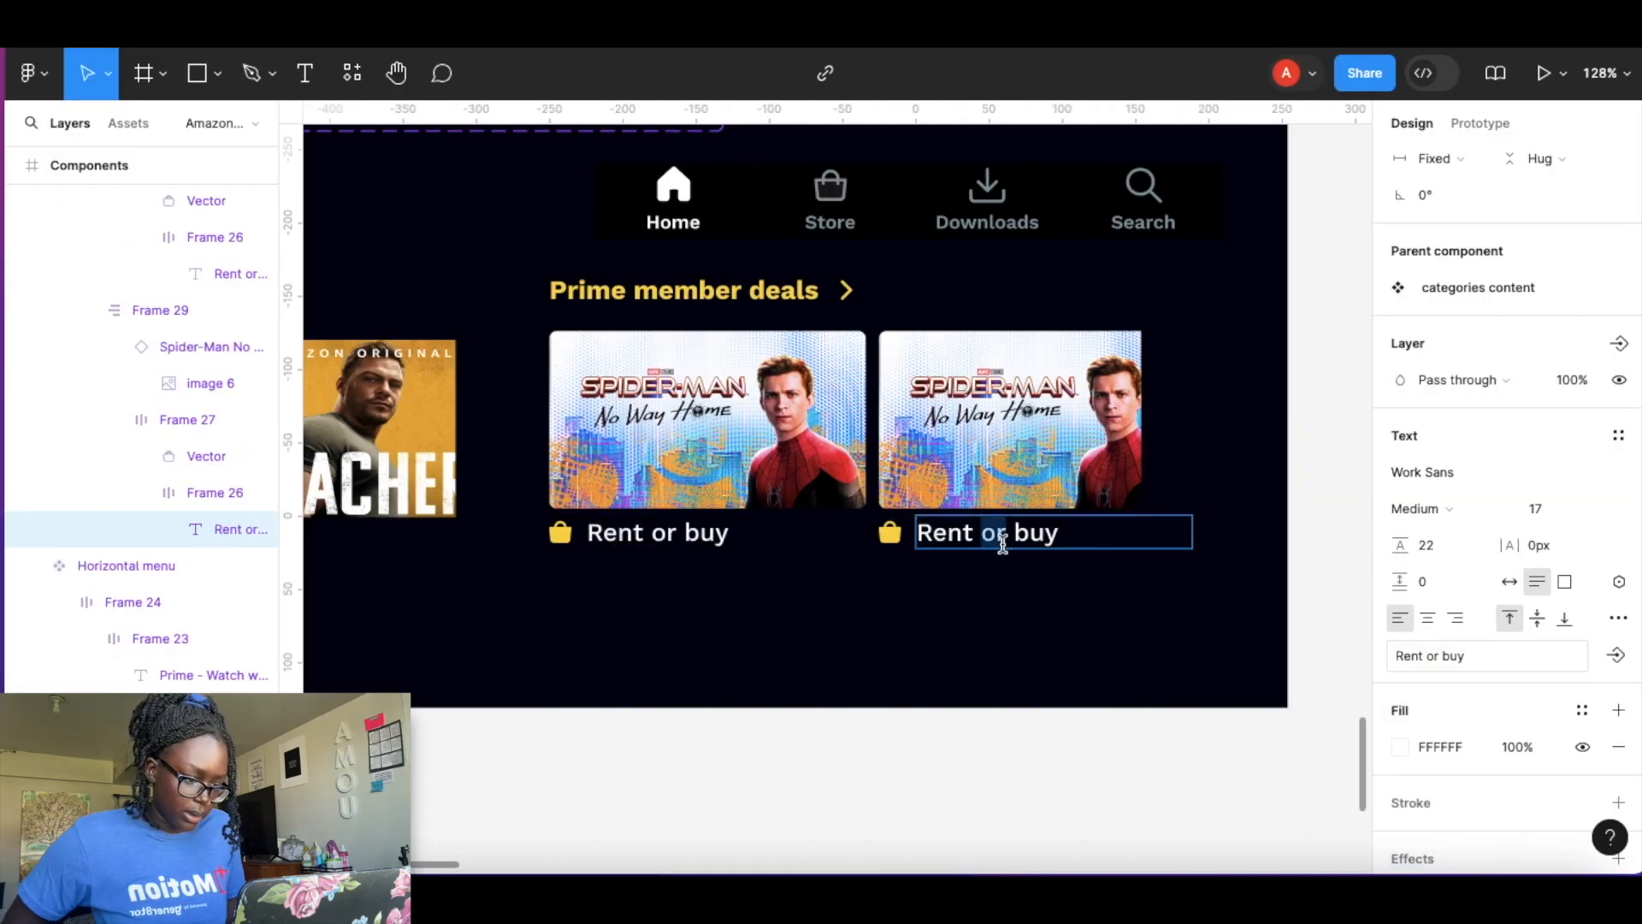
pyautogui.click(1618, 656)
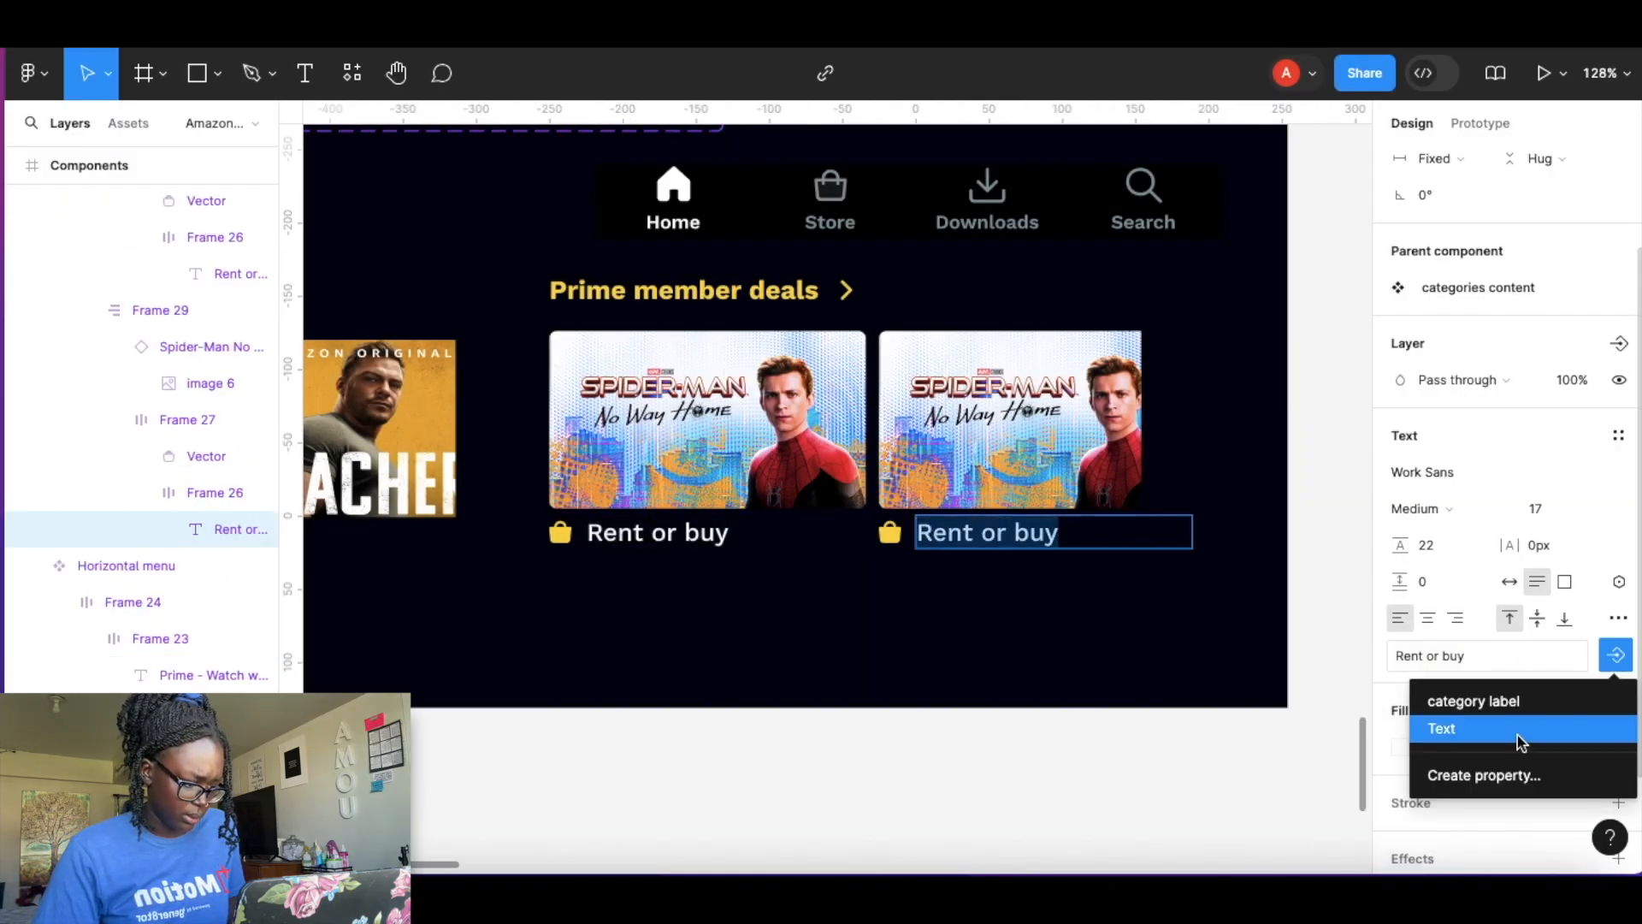
pyautogui.click(1487, 775)
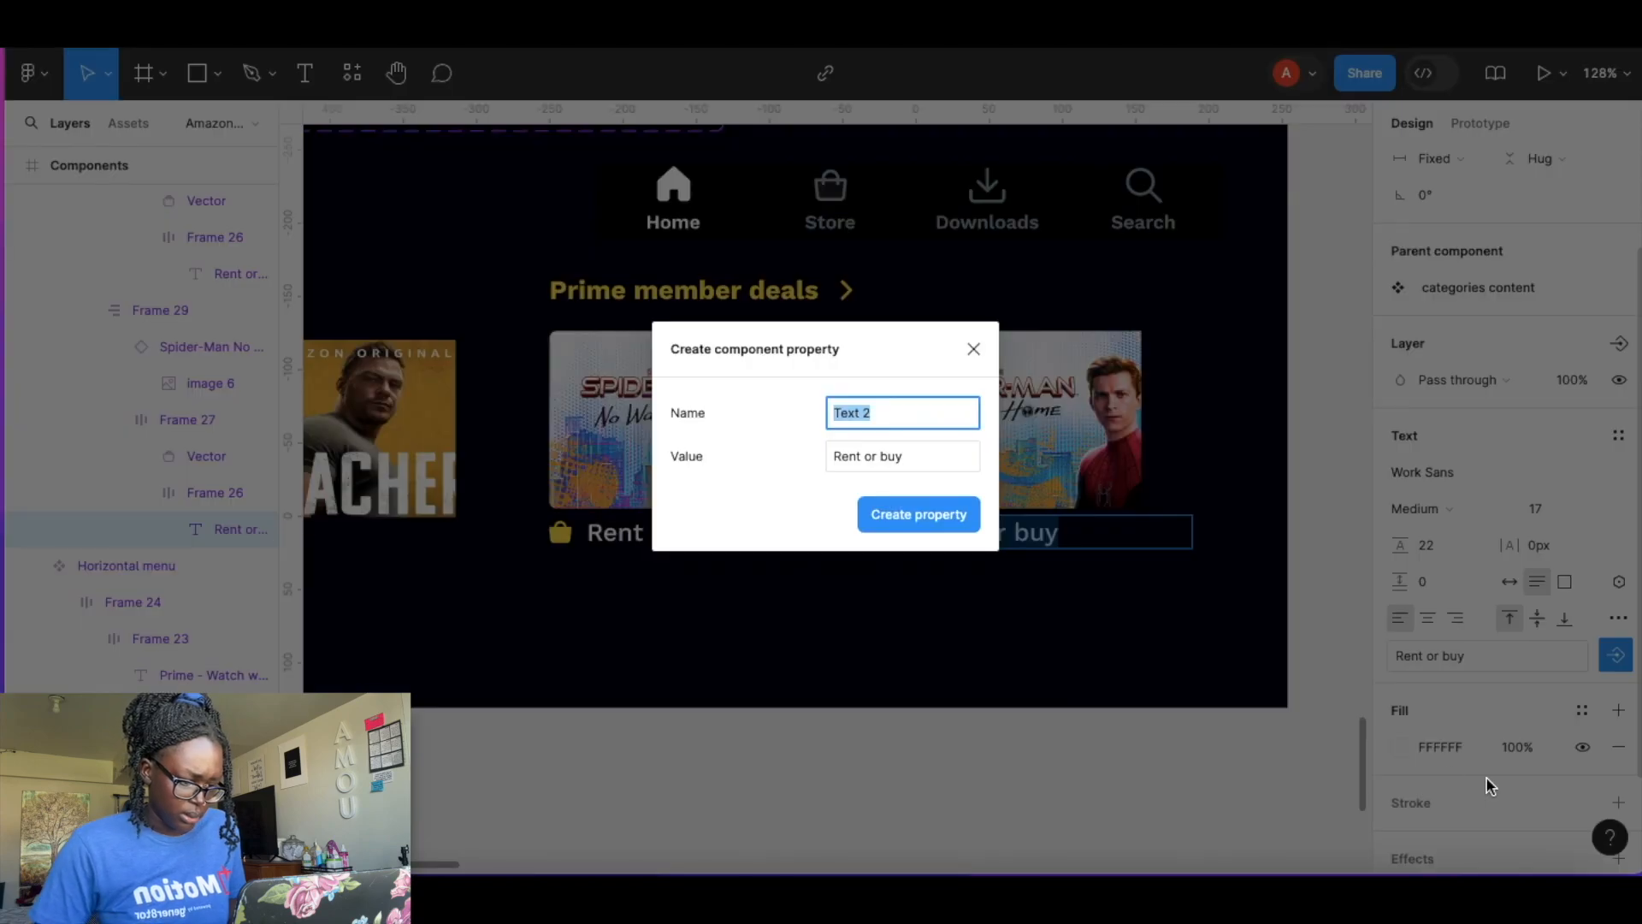
pyautogui.click(961, 519)
pyautogui.click(816, 761)
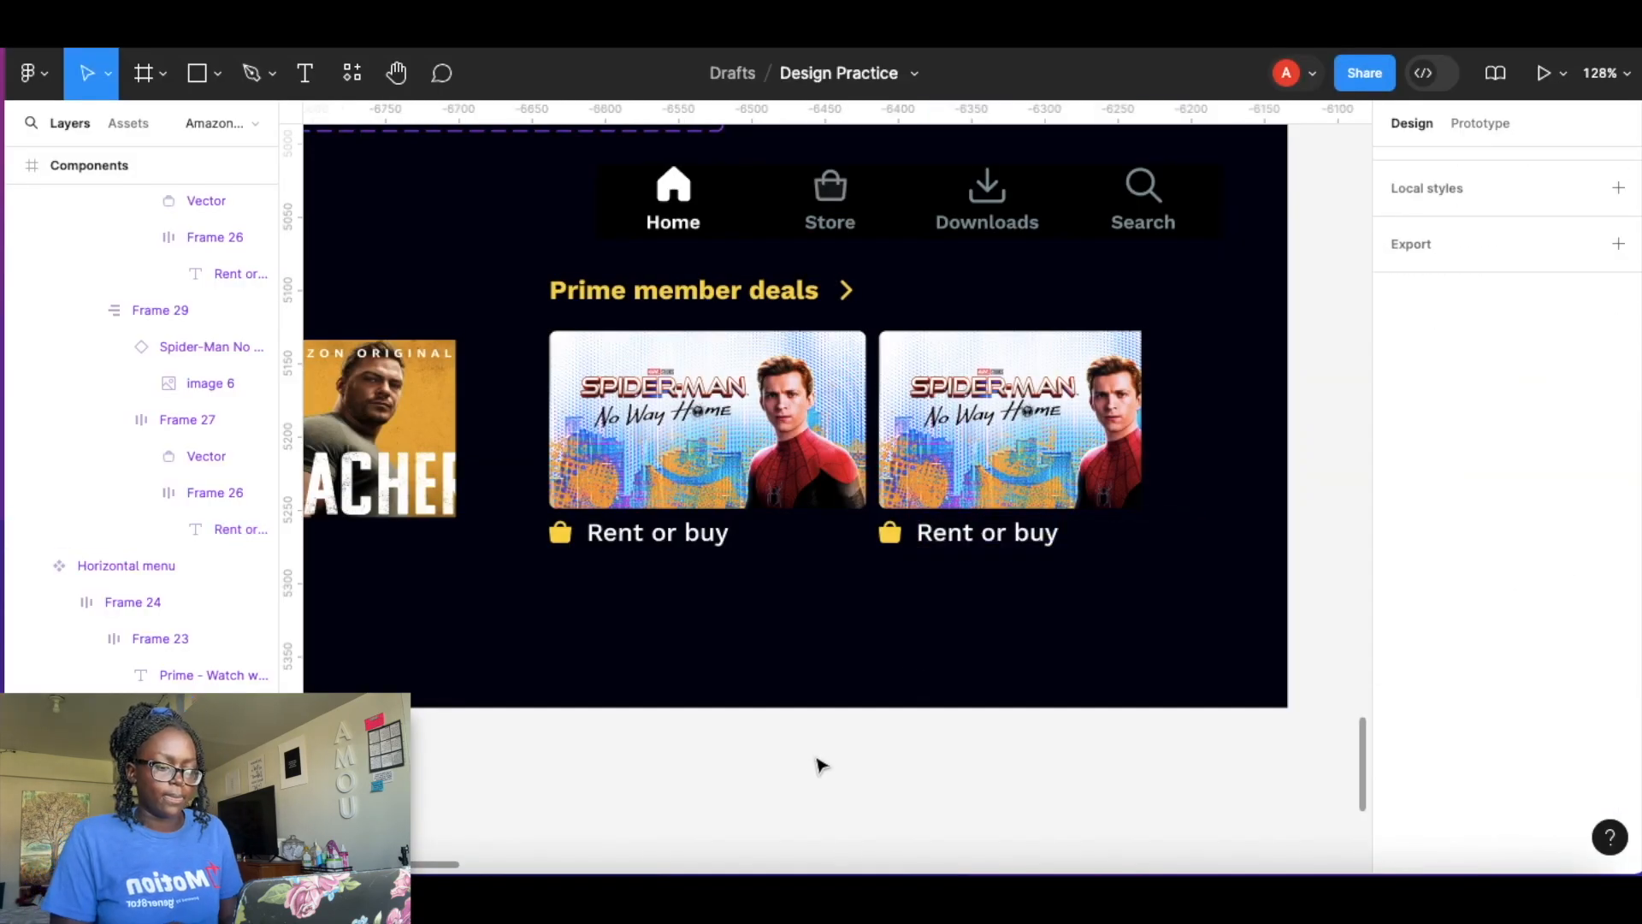
# Move the categories content instance into the iPhone 14 Plus screen below the carousel dots.
pyautogui.click(697, 299)
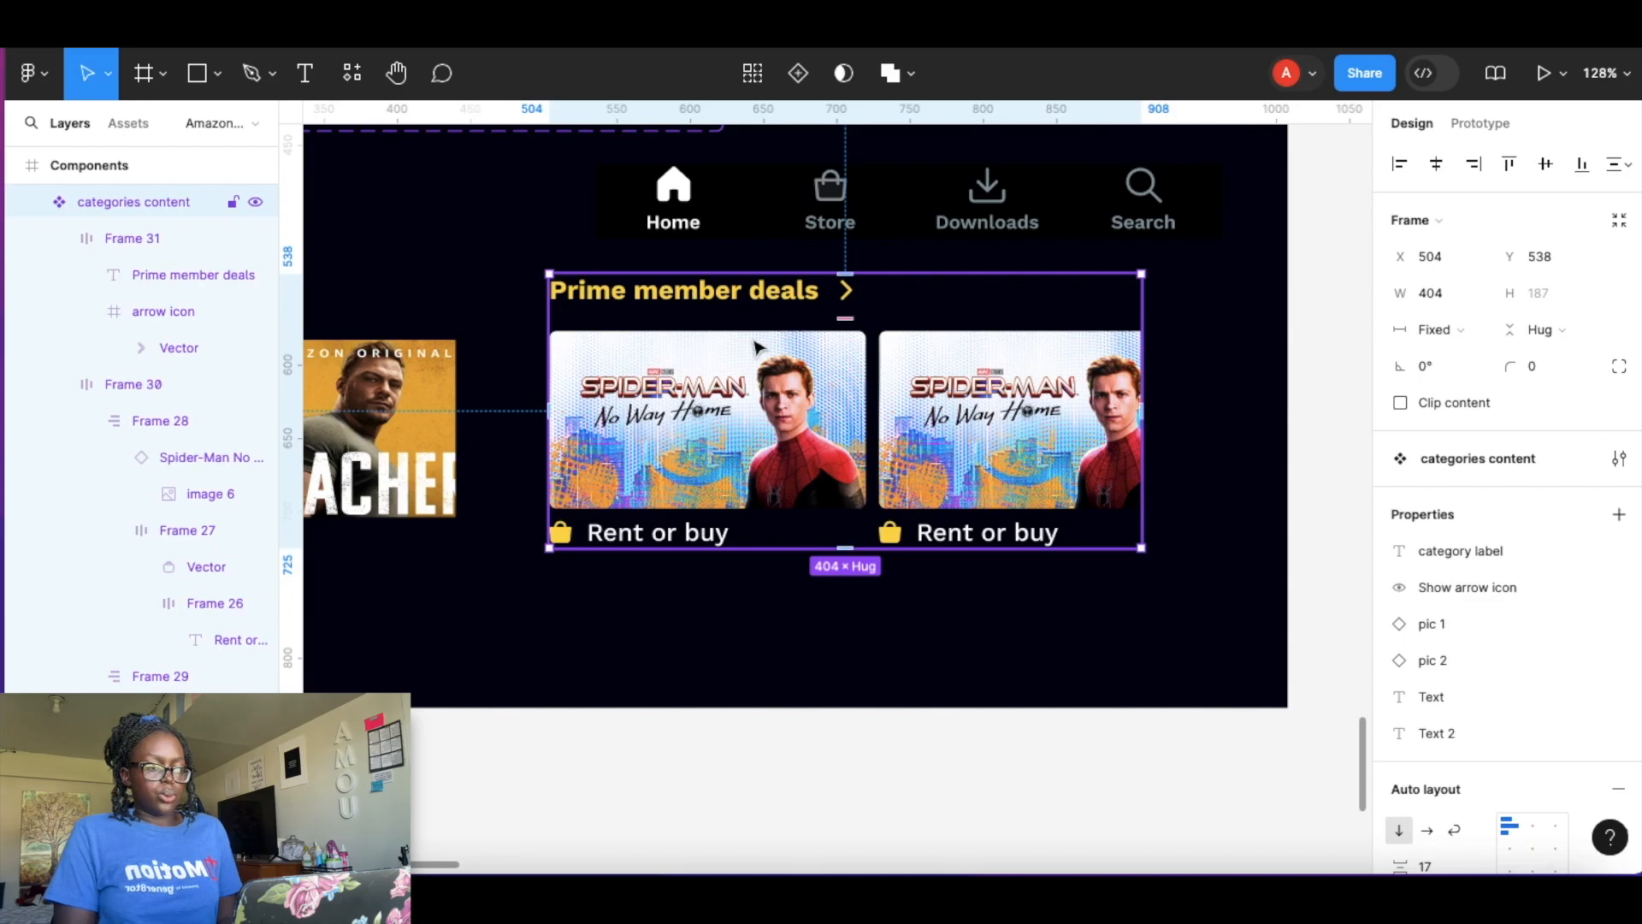
pyautogui.scroll(-8, 755, 346)
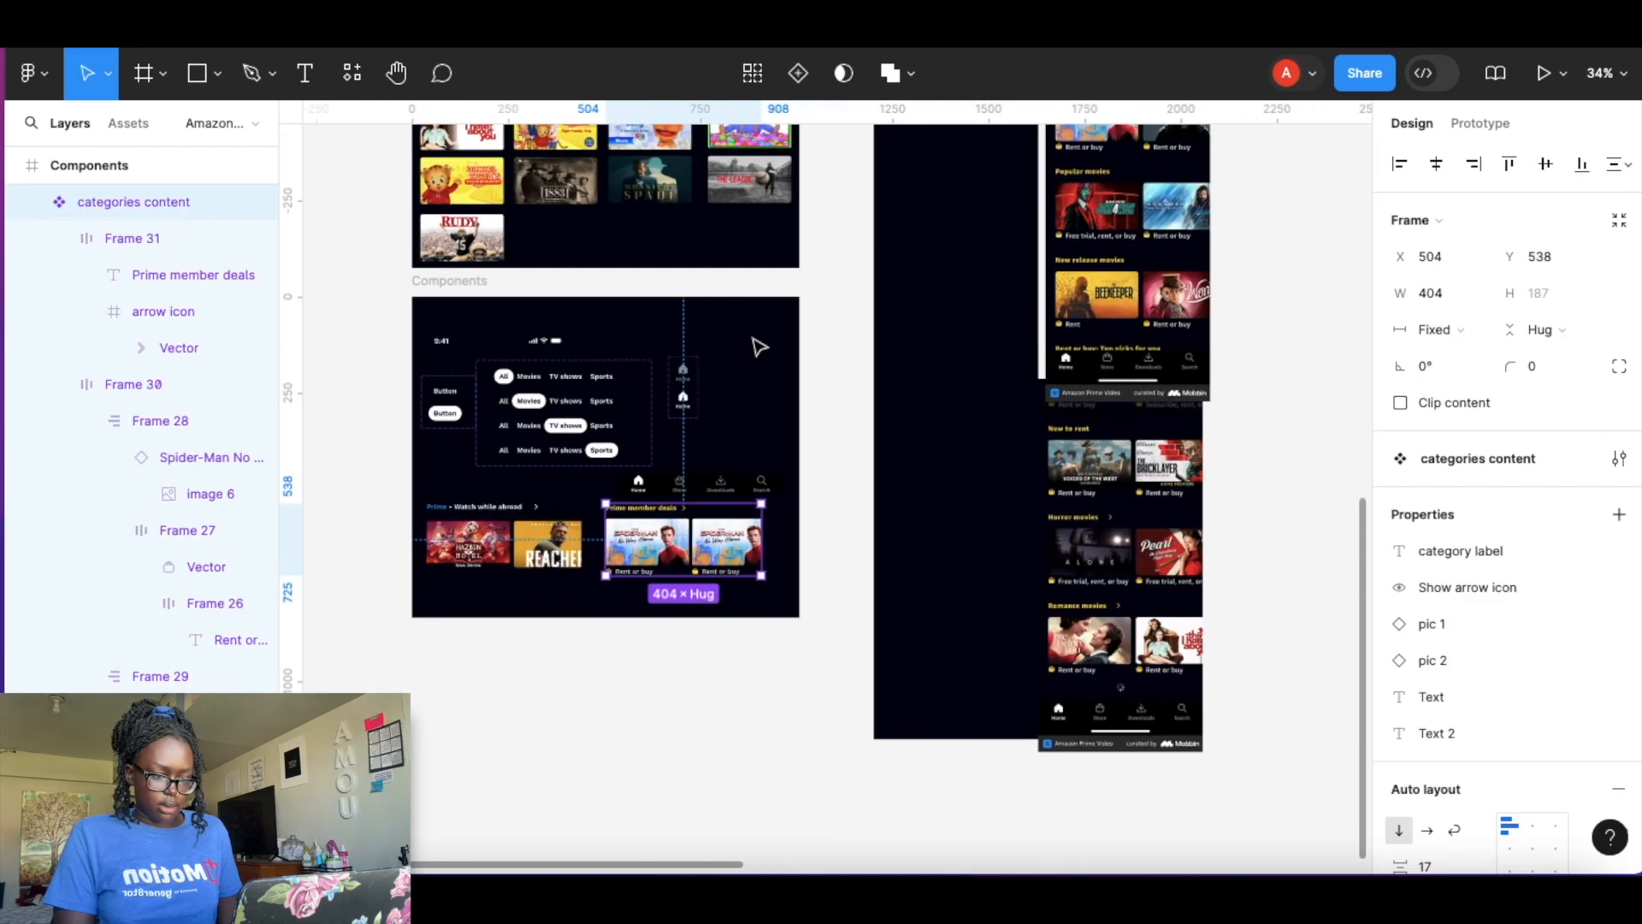
pyautogui.scroll(3, 727, 444)
pyautogui.hscroll(3, 727, 445)
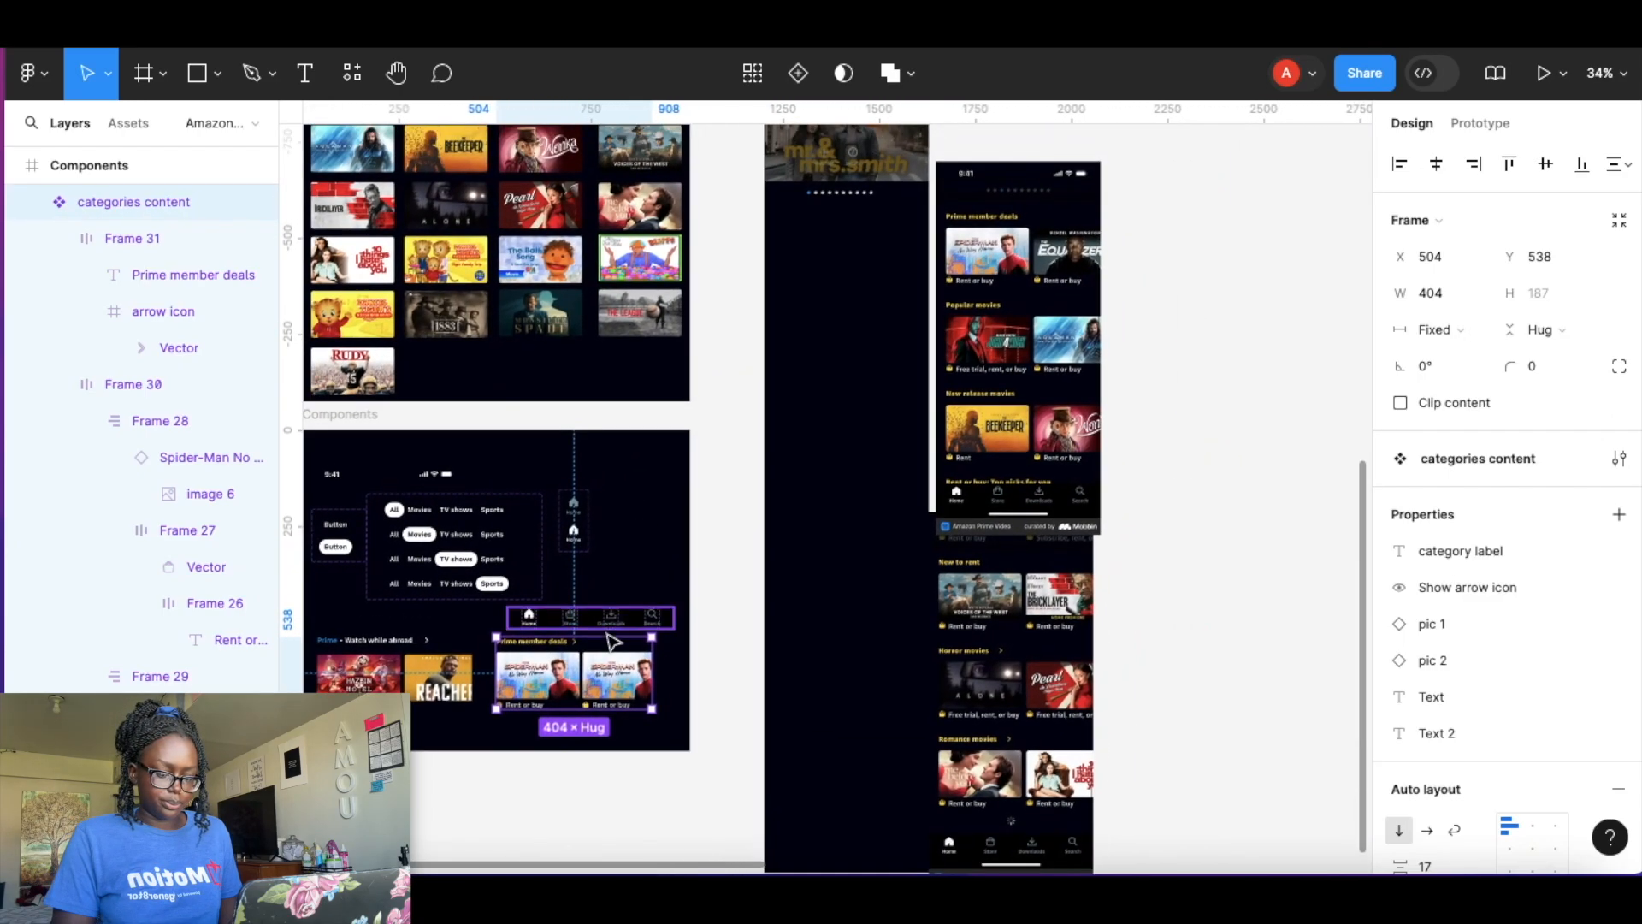
pyautogui.moveTo(838, 332); pyautogui.dragTo(847, 273)
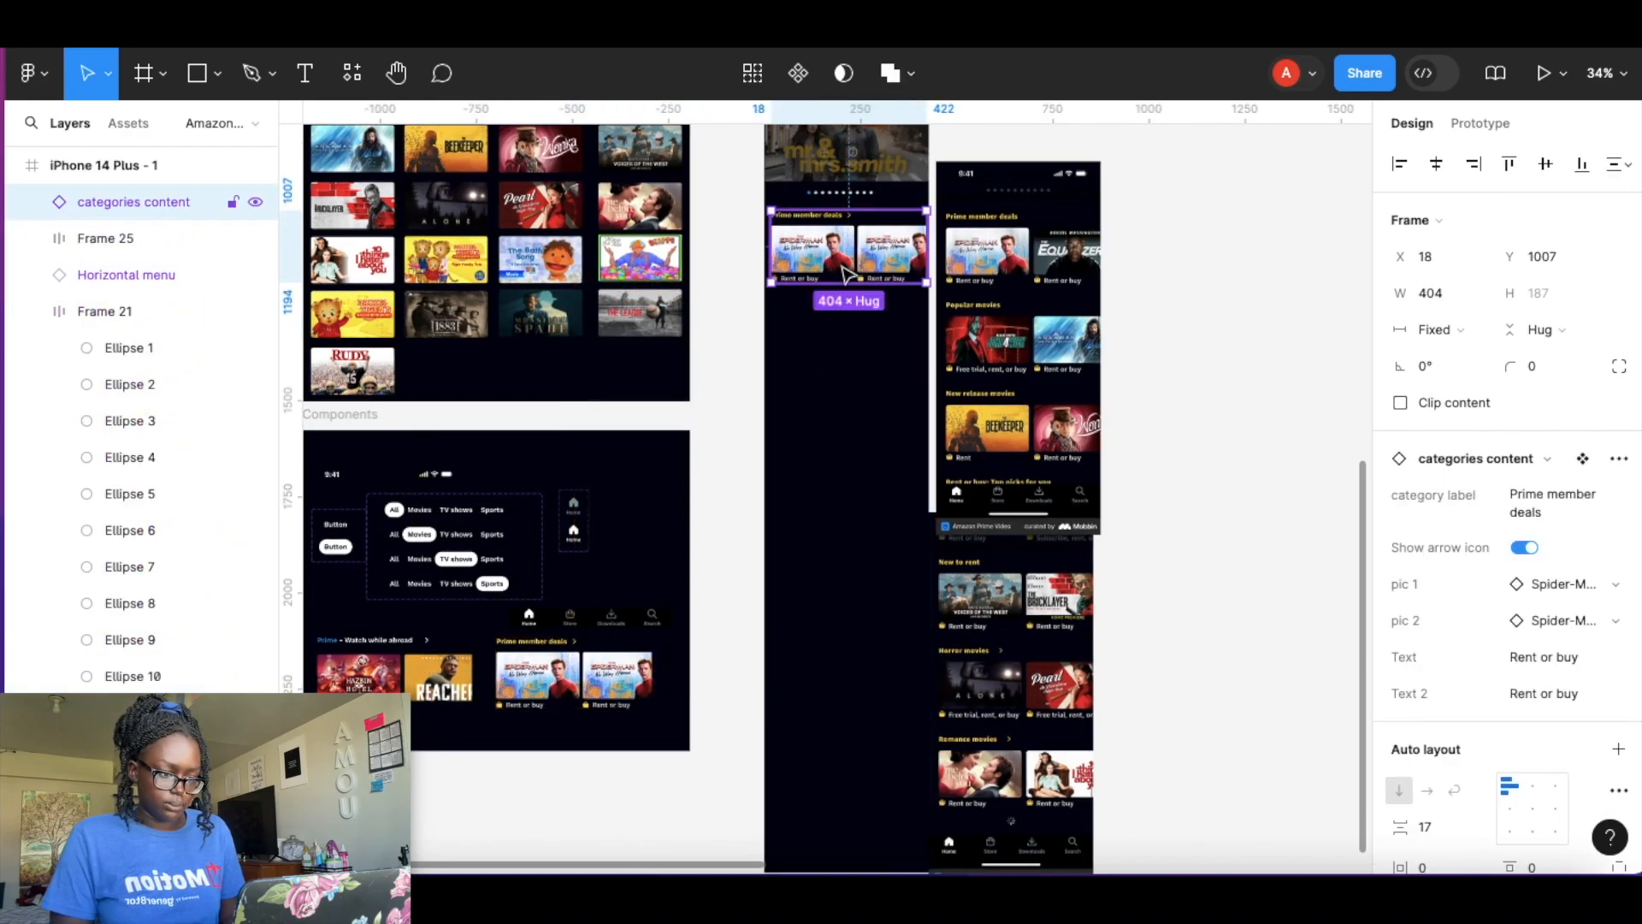
# Nudge the categories content instance to about x 24, y 1012 within the iPhone screen.
pyautogui.scroll(10, 847, 274)
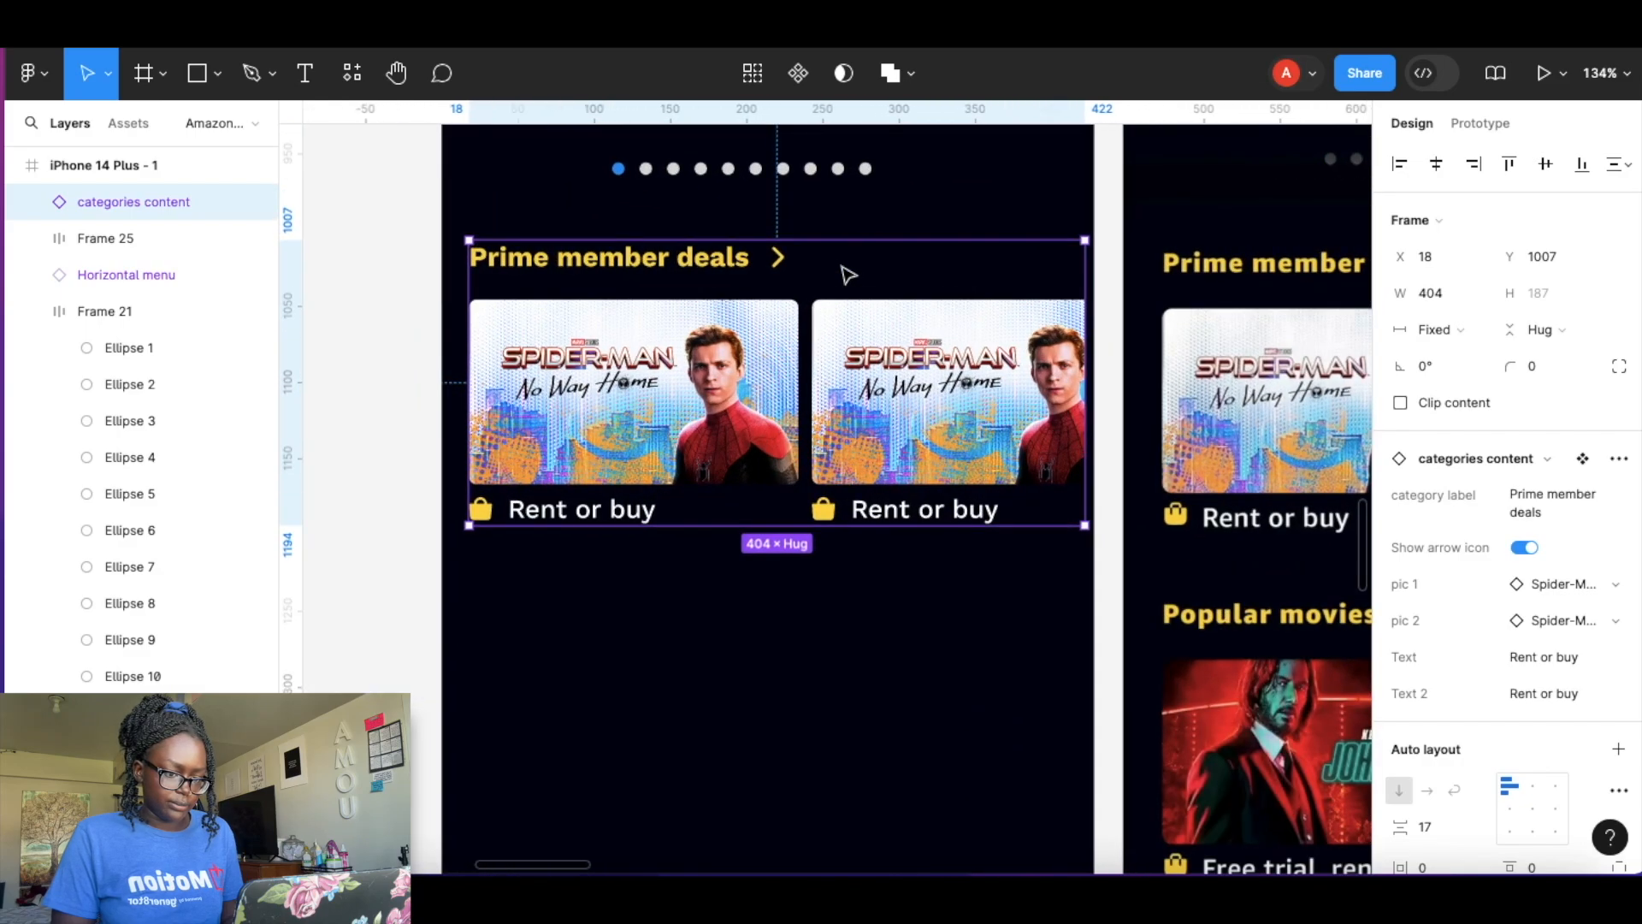
pyautogui.hscroll(2, 847, 274)
pyautogui.scroll(-1, 847, 274)
pyautogui.moveTo(848, 376); pyautogui.dragTo(853, 385)
pyautogui.scroll(-3, 782, 727)
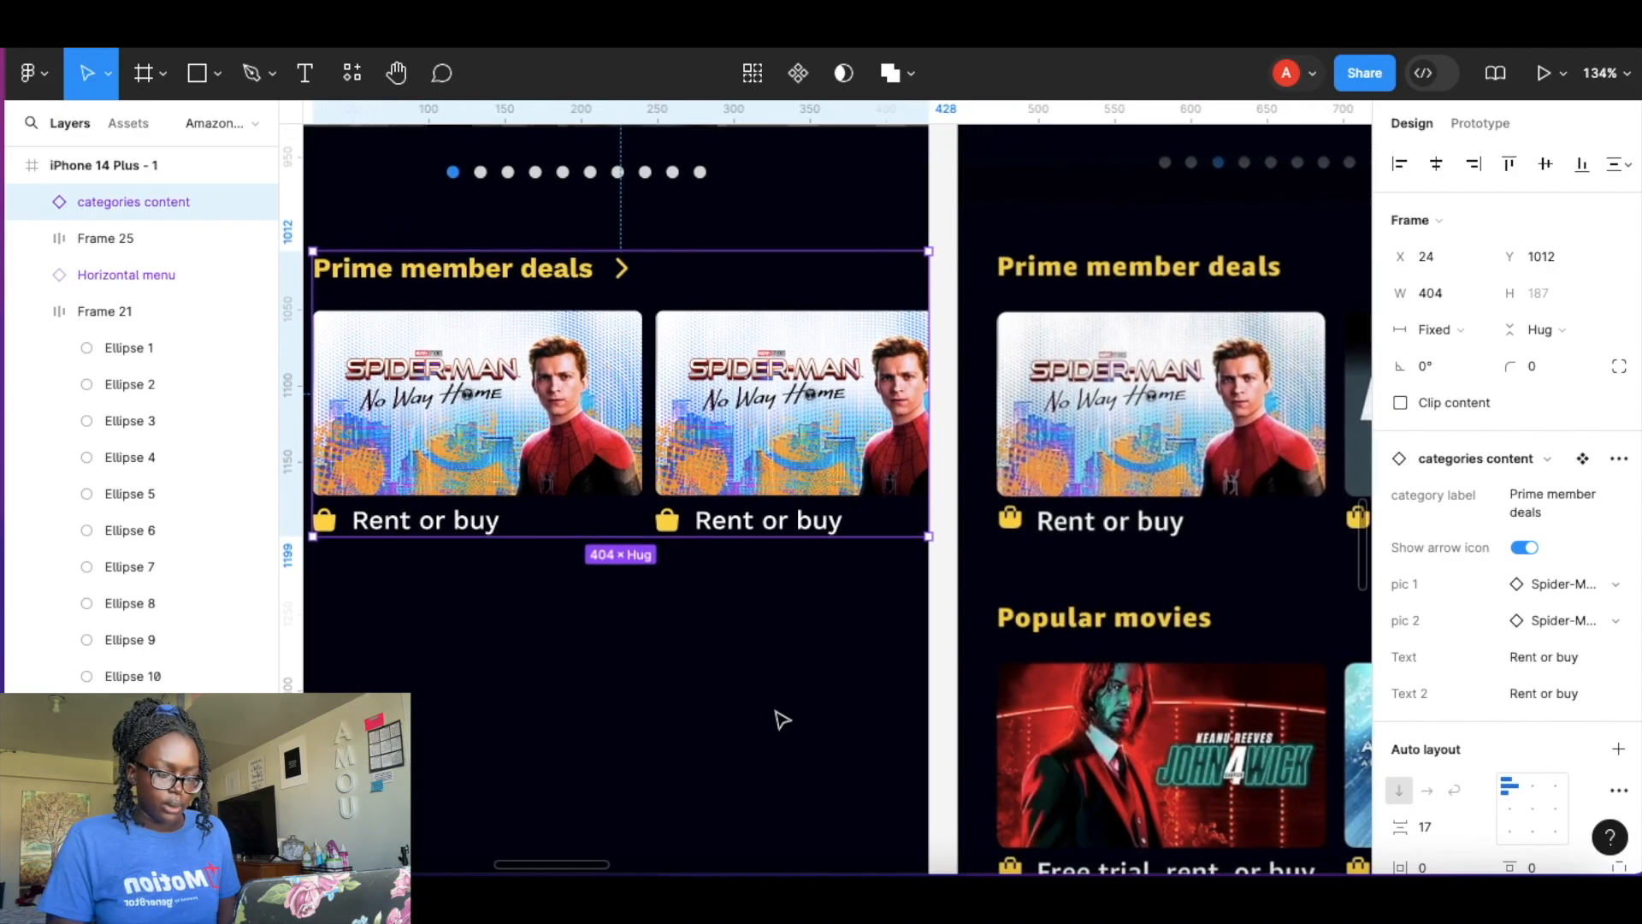
pyautogui.scroll(-1, 565, 288)
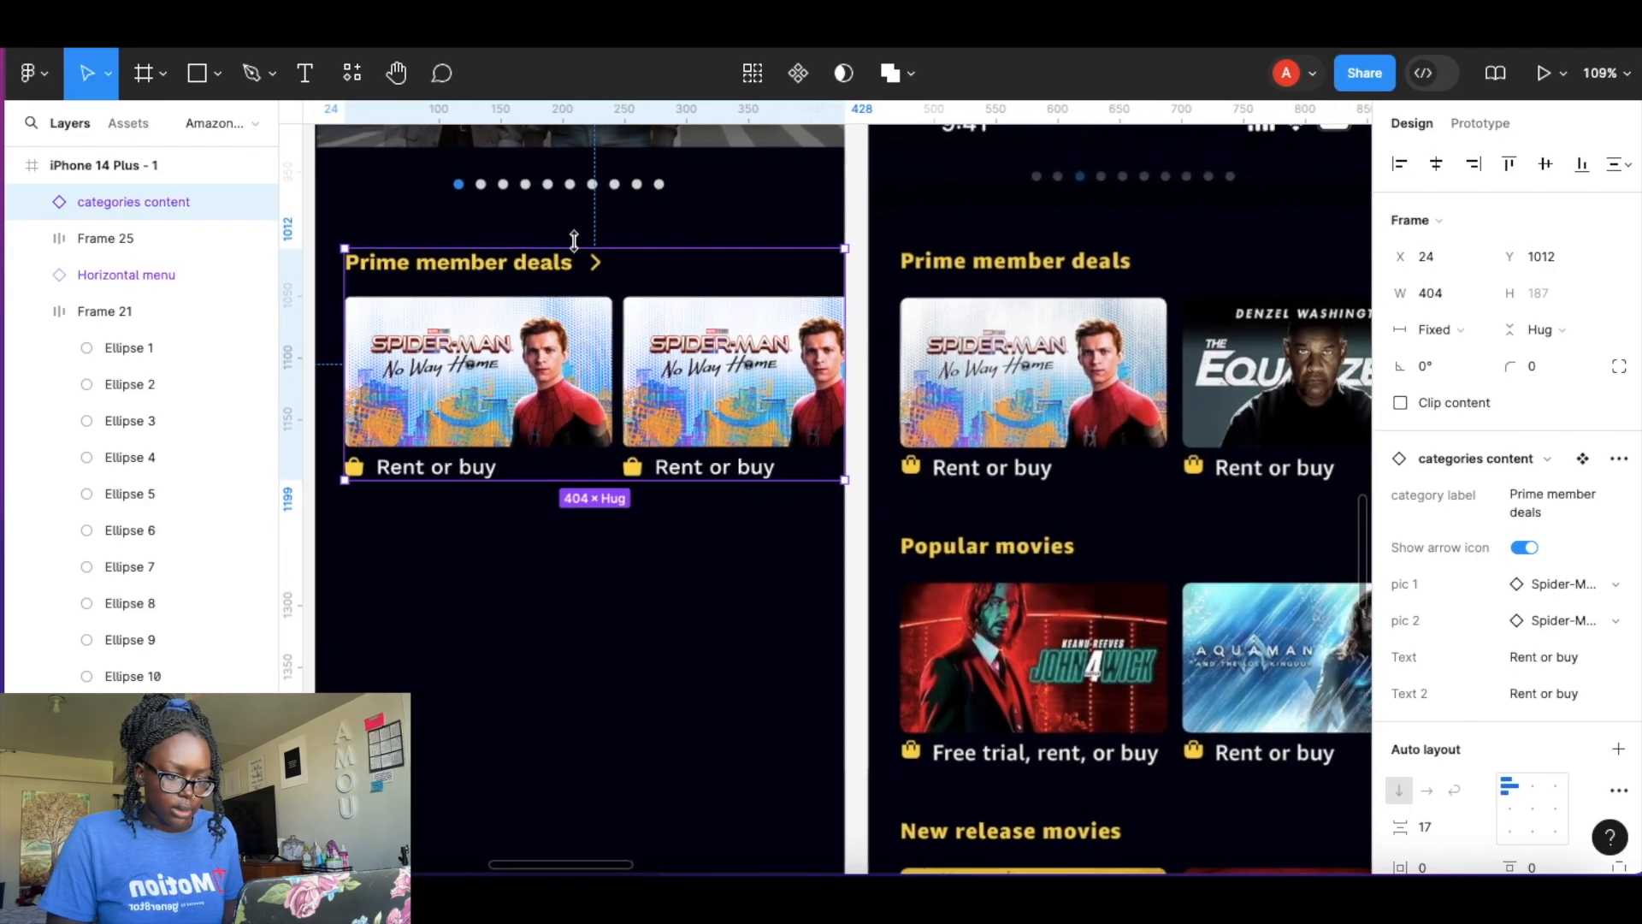
# Turn off the Show arrow icon property on the categories content instance.
pyautogui.doubleClick(598, 270)
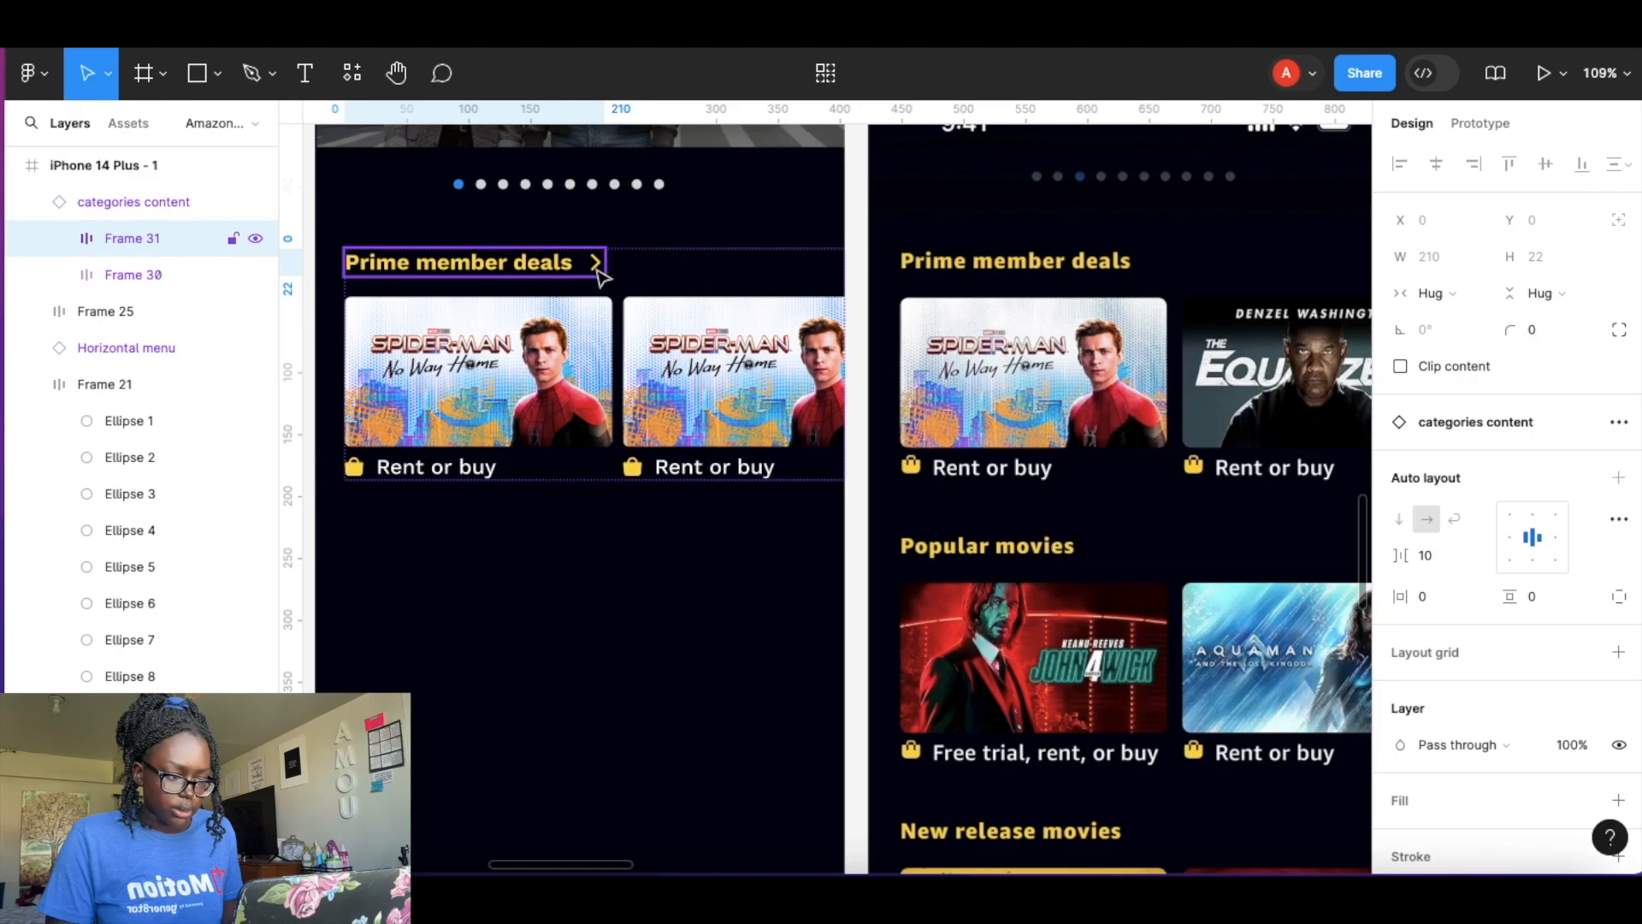
pyautogui.click(598, 270)
pyautogui.click(675, 568)
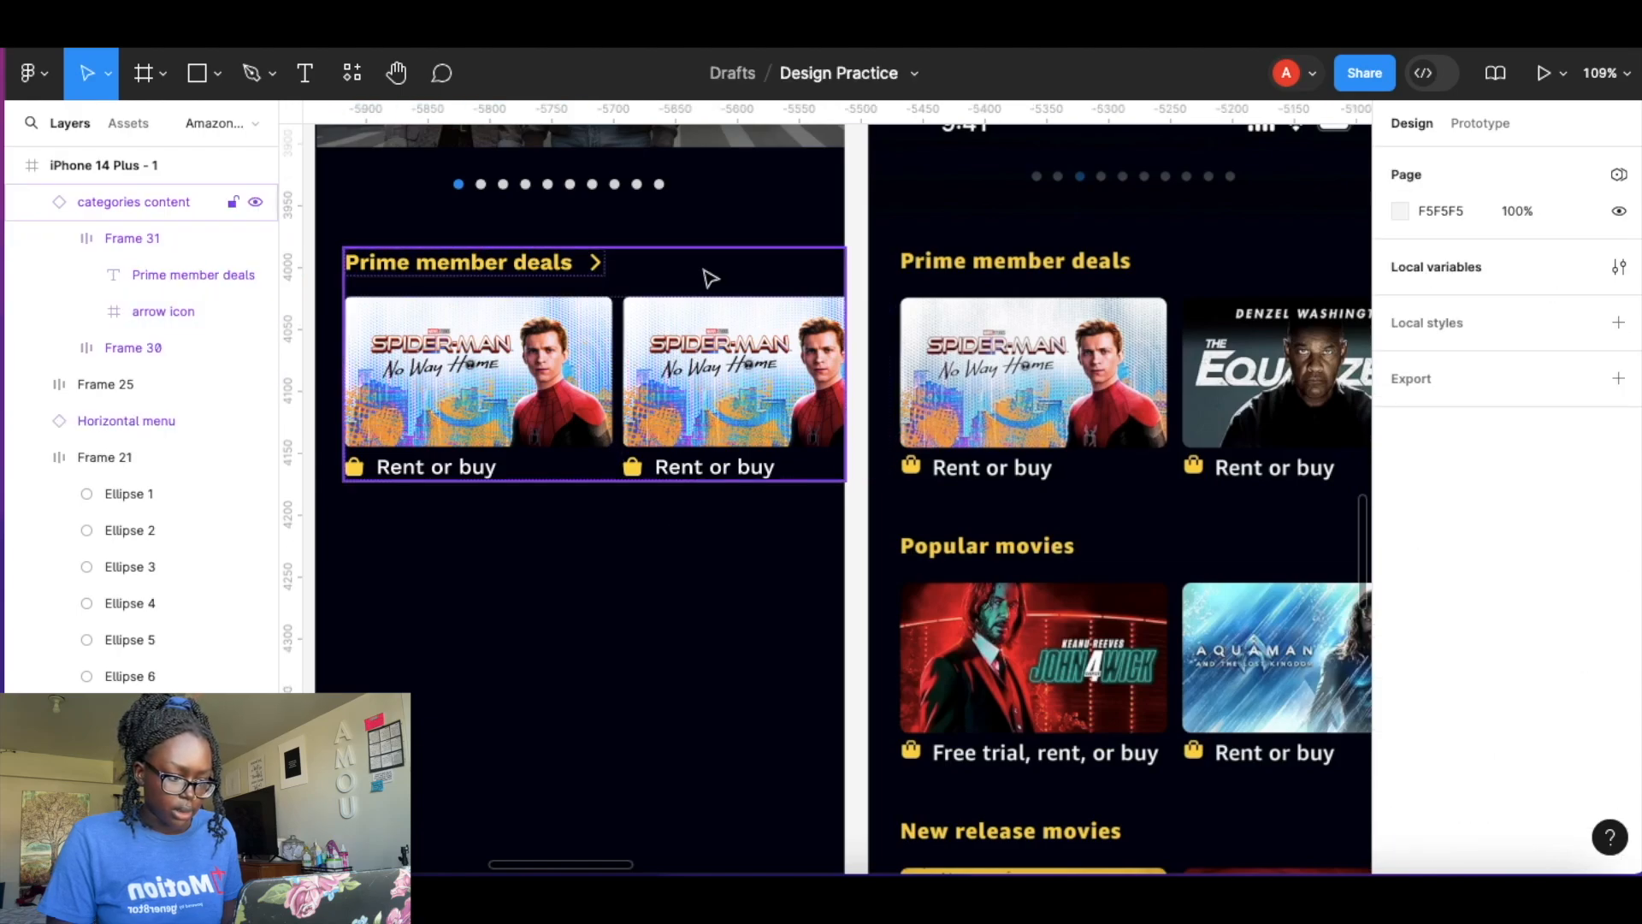
pyautogui.click(710, 278)
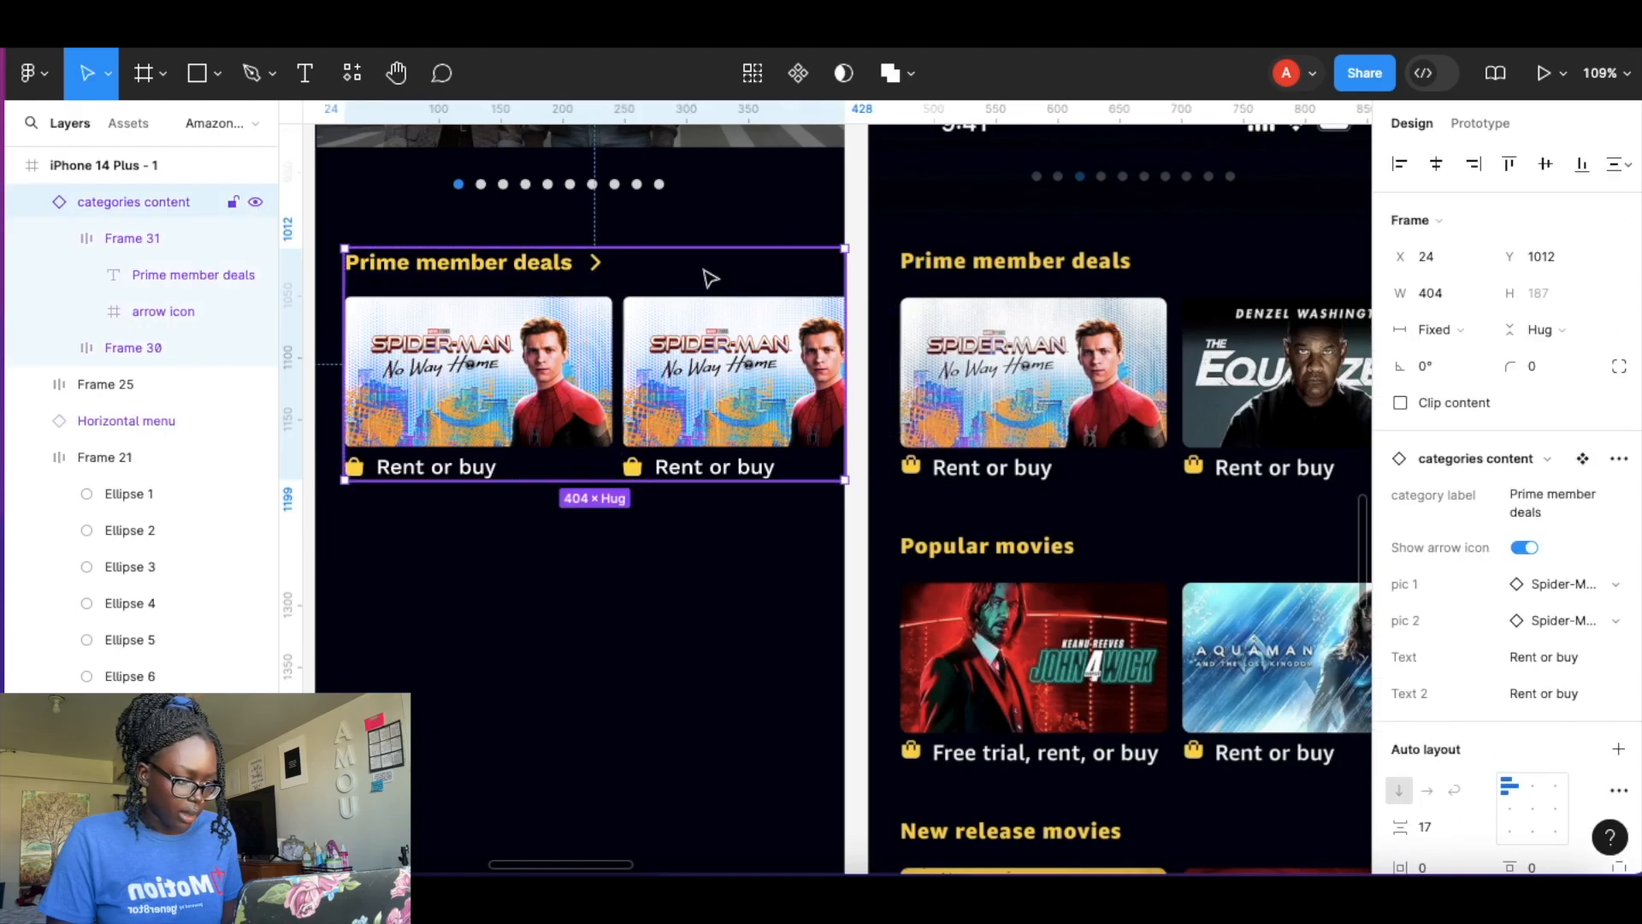
pyautogui.click(1526, 547)
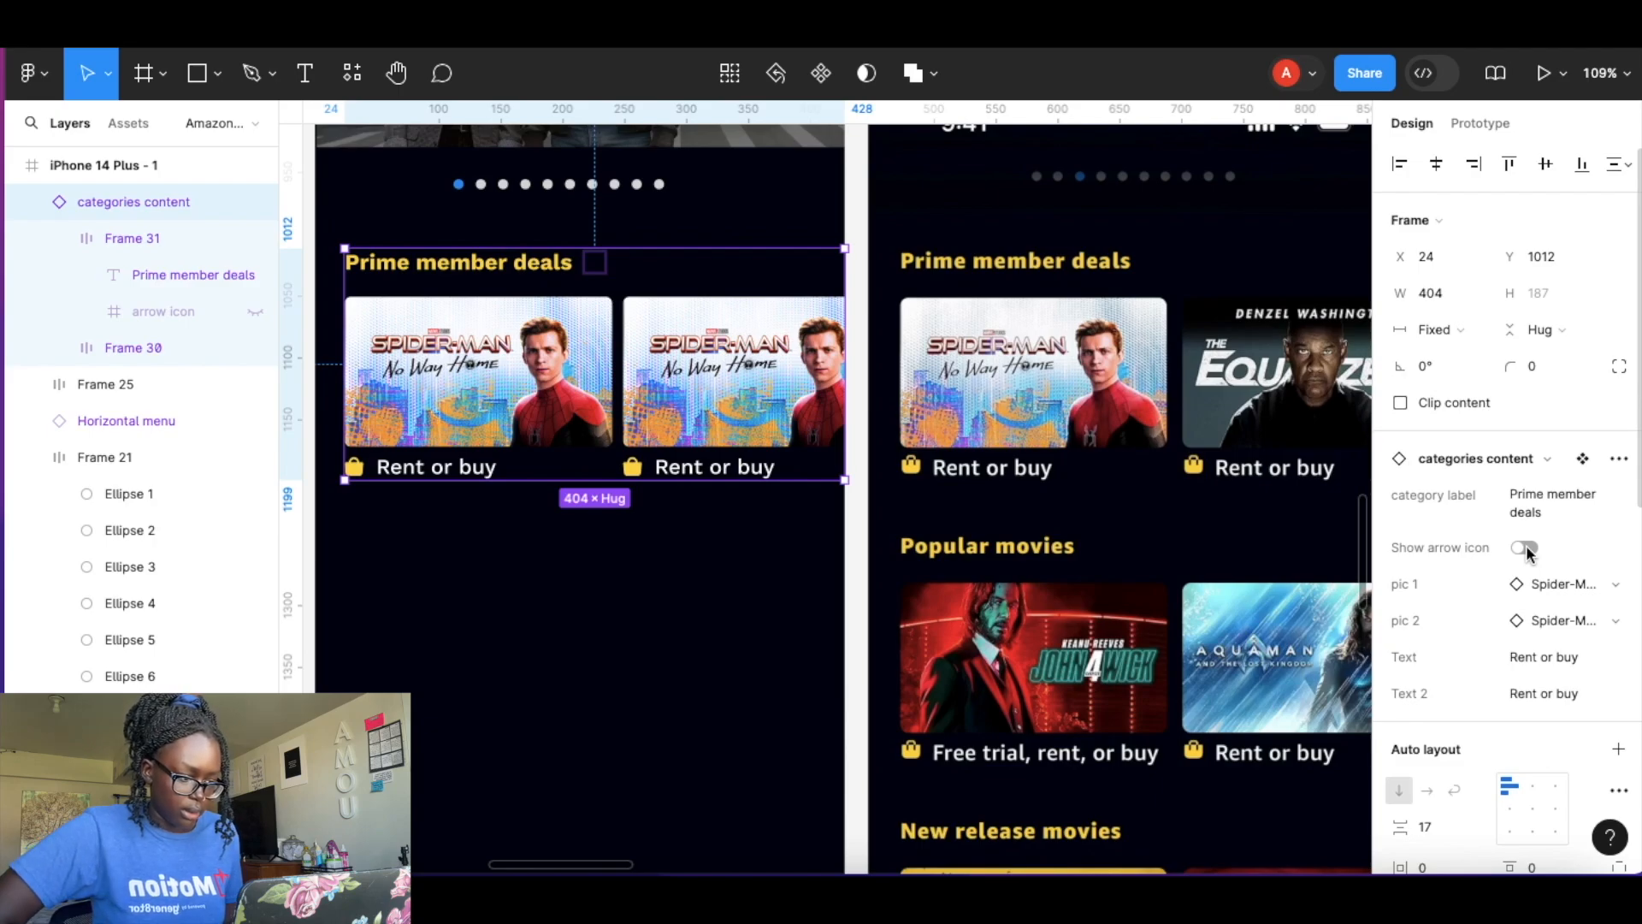
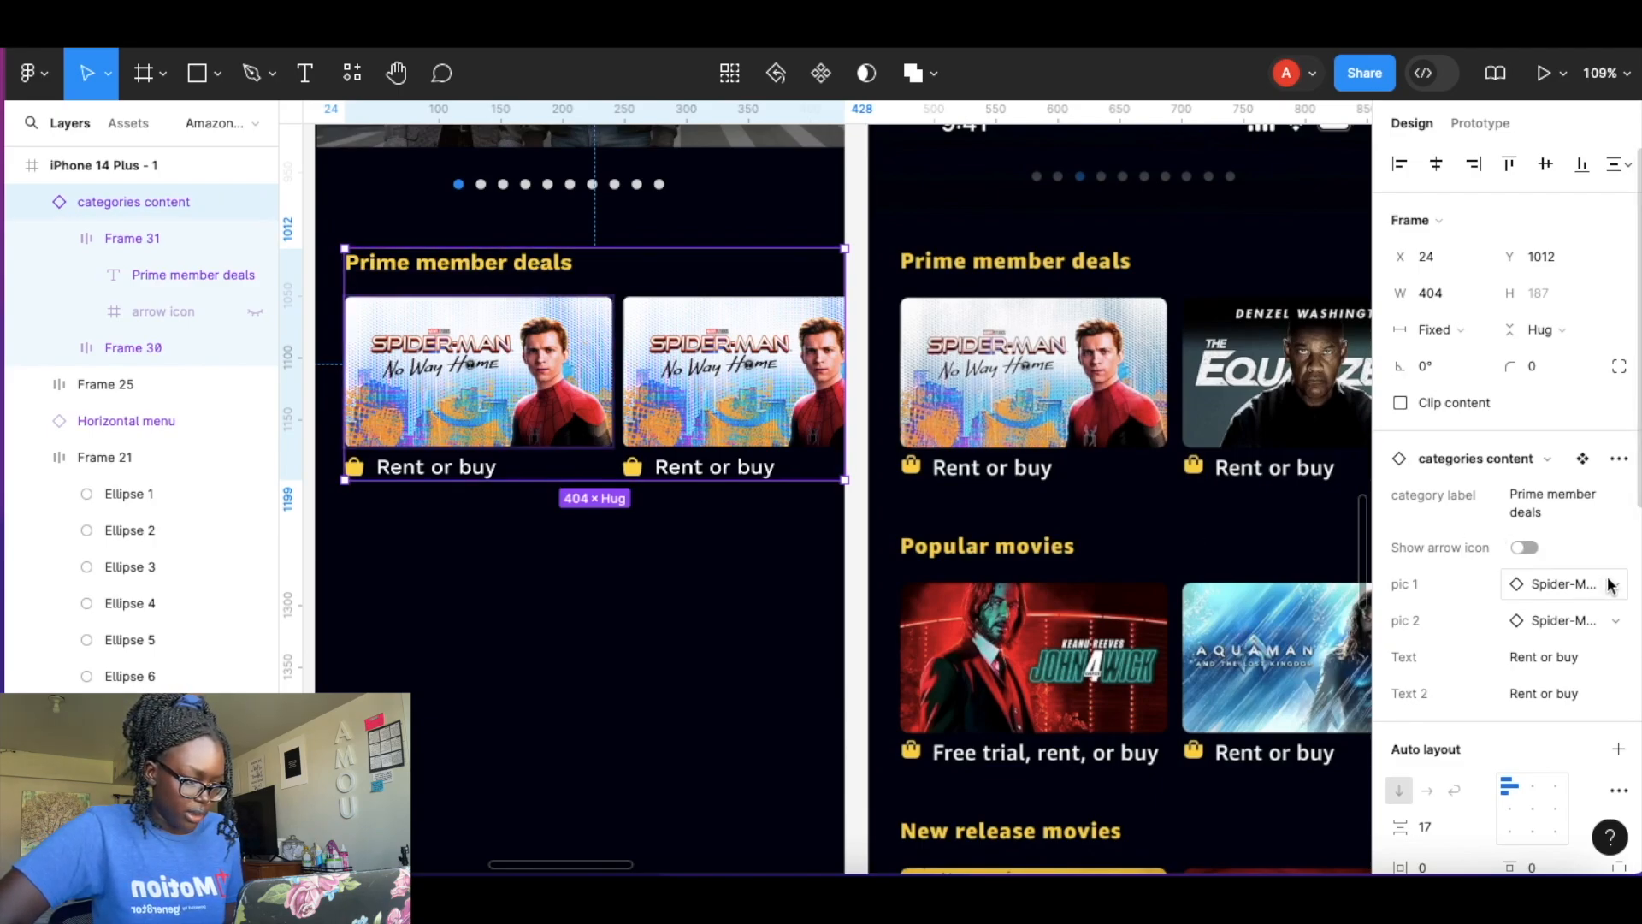
# Swap the Prime member deals row's second picture to The Equalizer.
pyautogui.click(1614, 622)
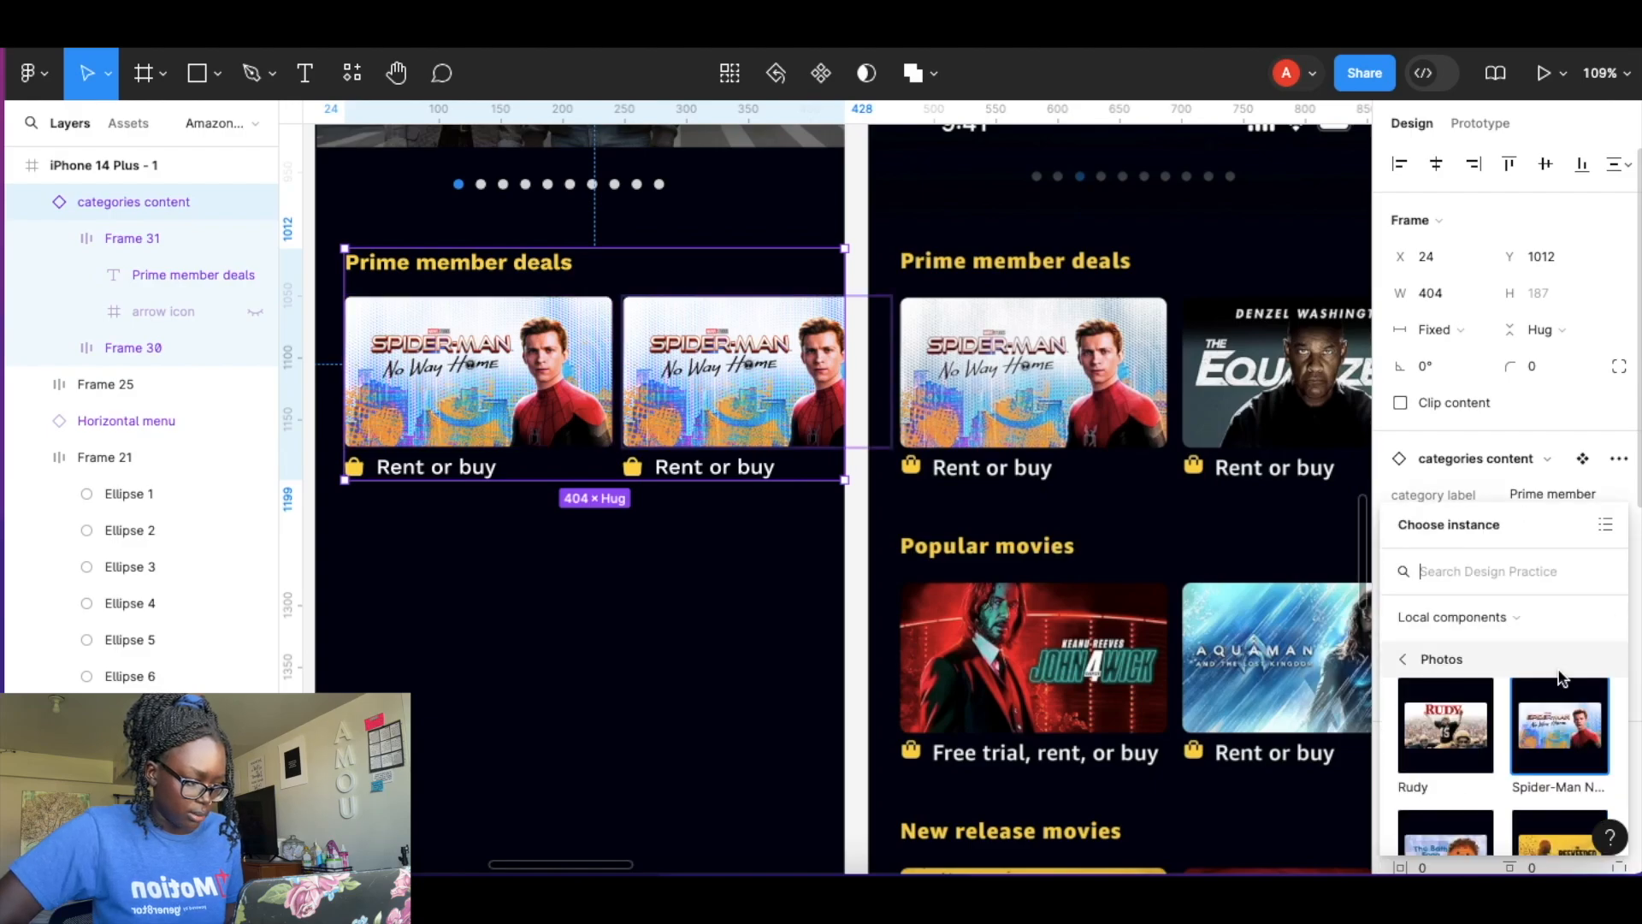
pyautogui.scroll(-3, 1539, 695)
pyautogui.scroll(2, 1539, 694)
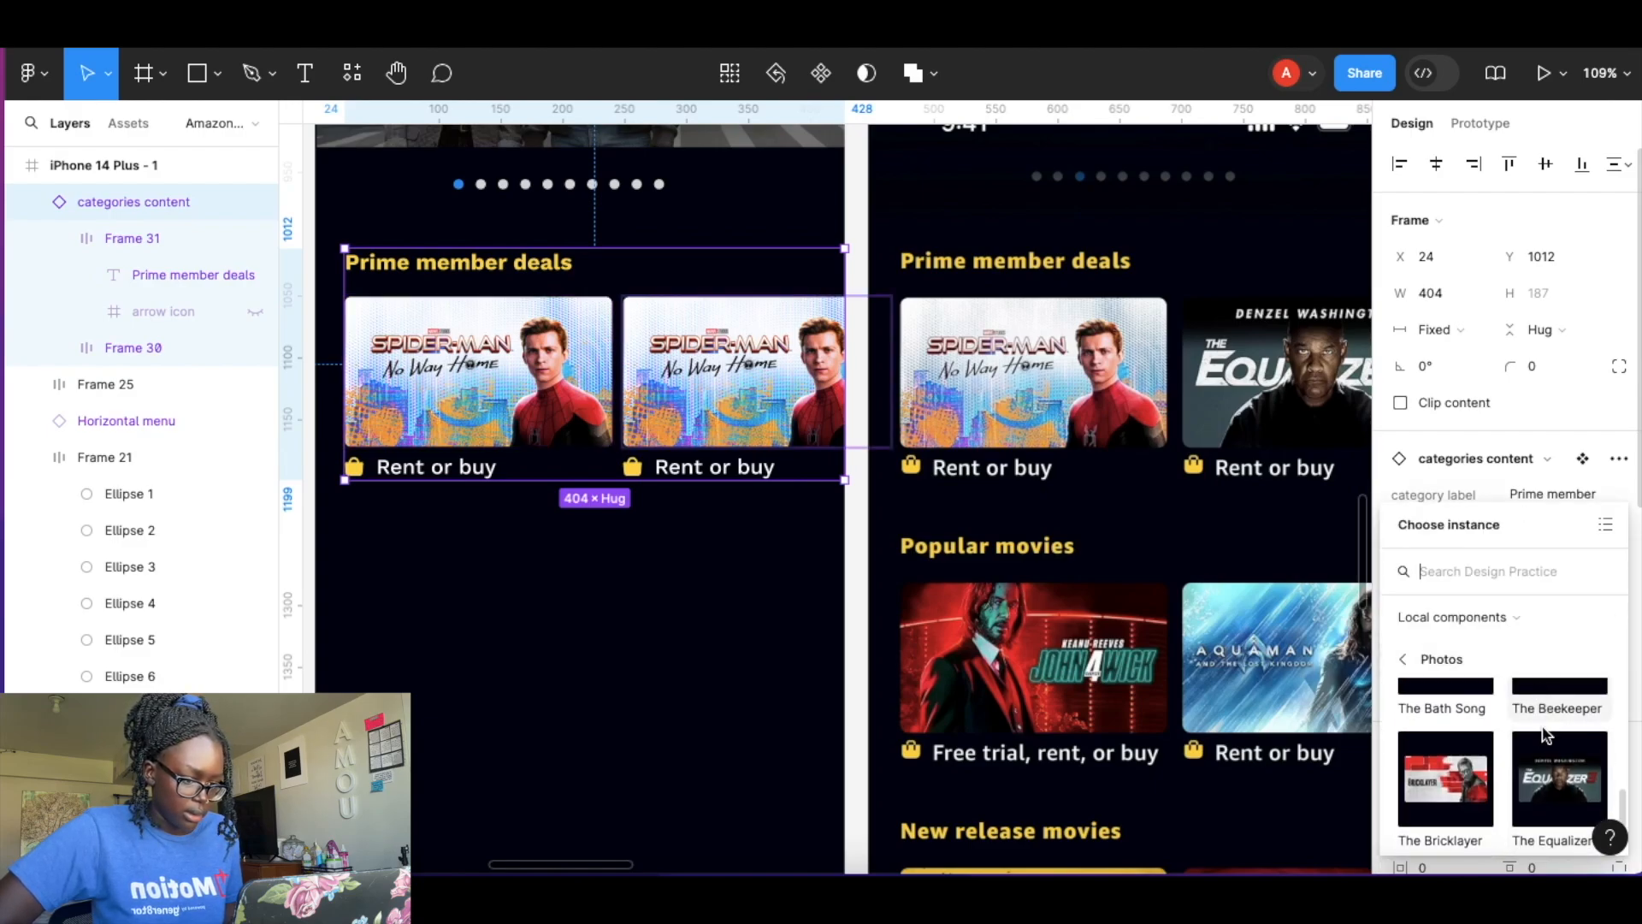
pyautogui.click(1546, 783)
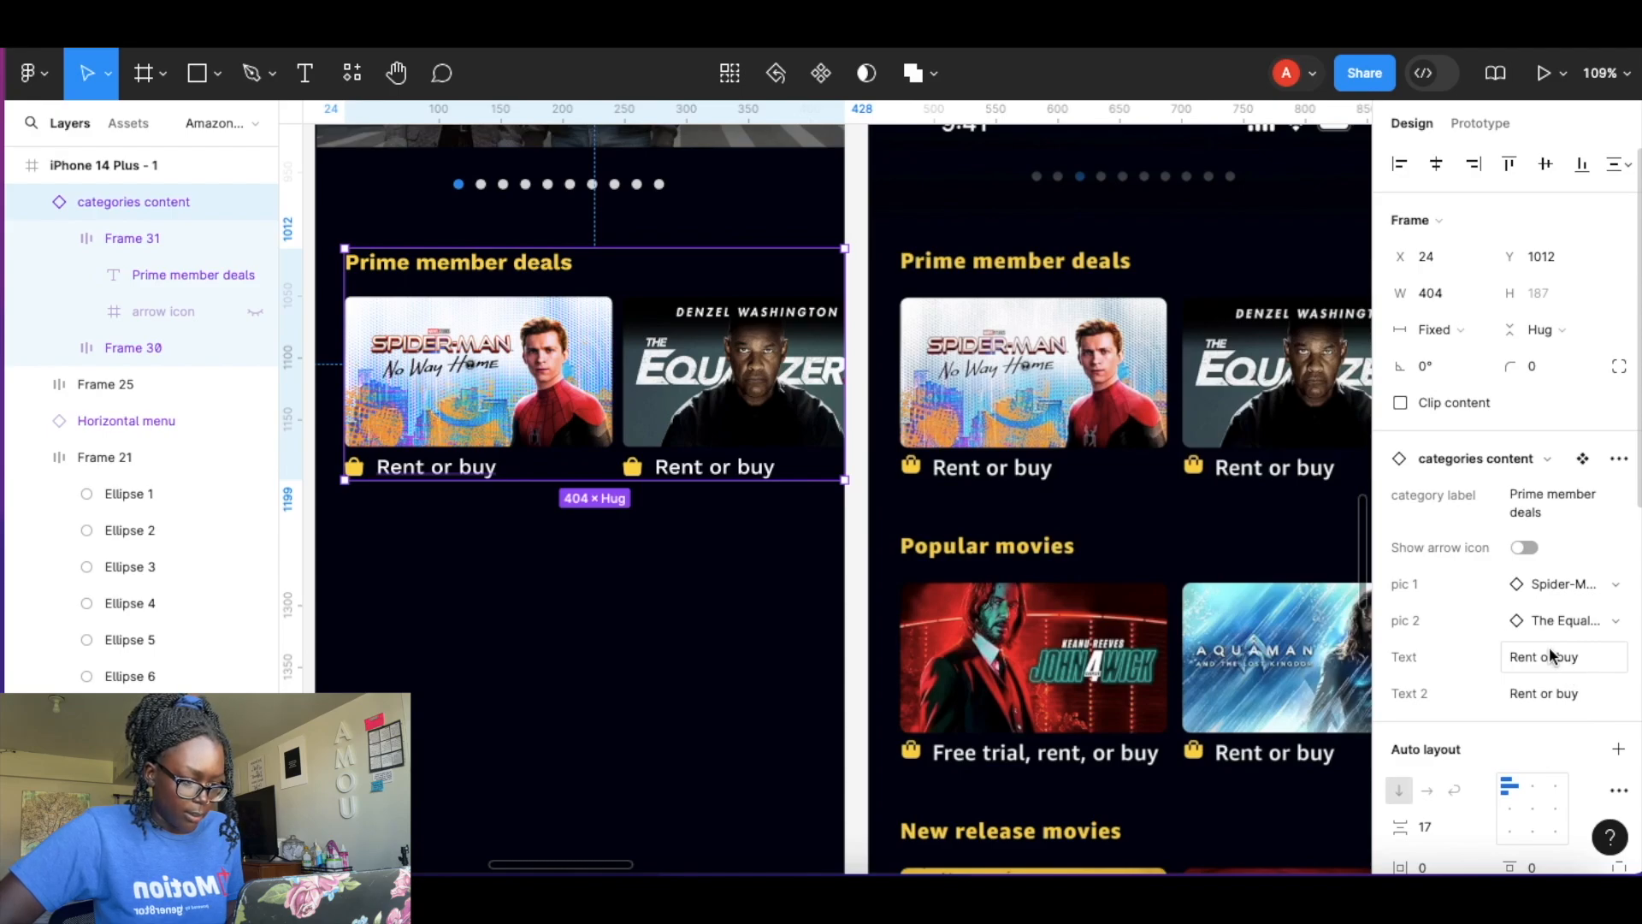
pyautogui.click(656, 597)
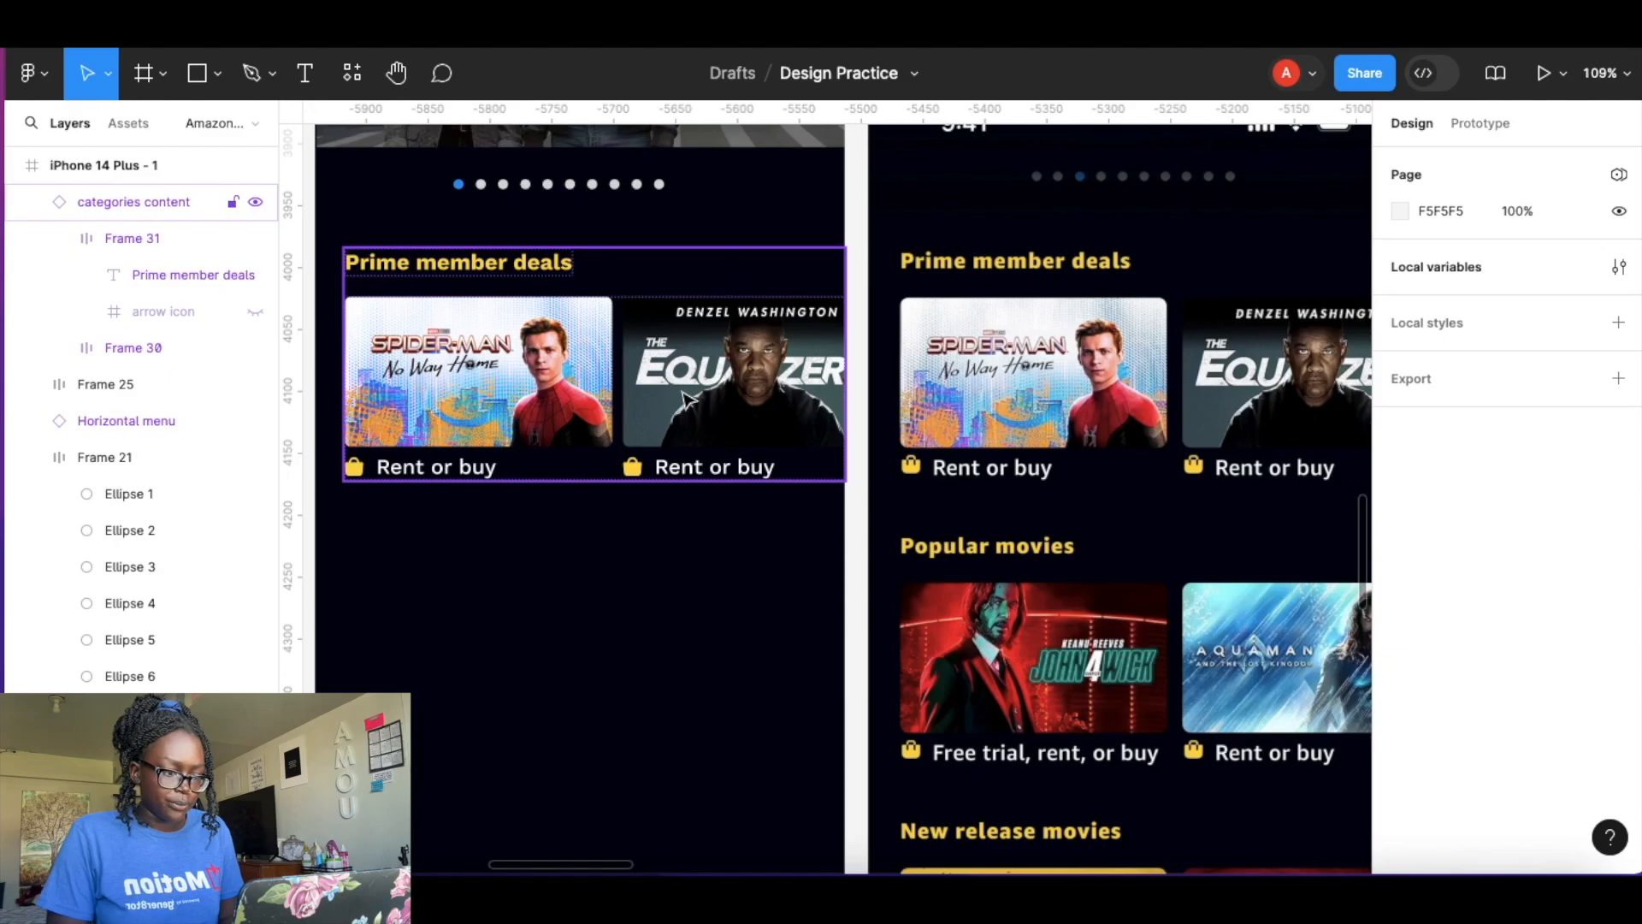
# Duplicate the category row several times, stacking the copies down the phone screen.
pyautogui.scroll(-6, 684, 393)
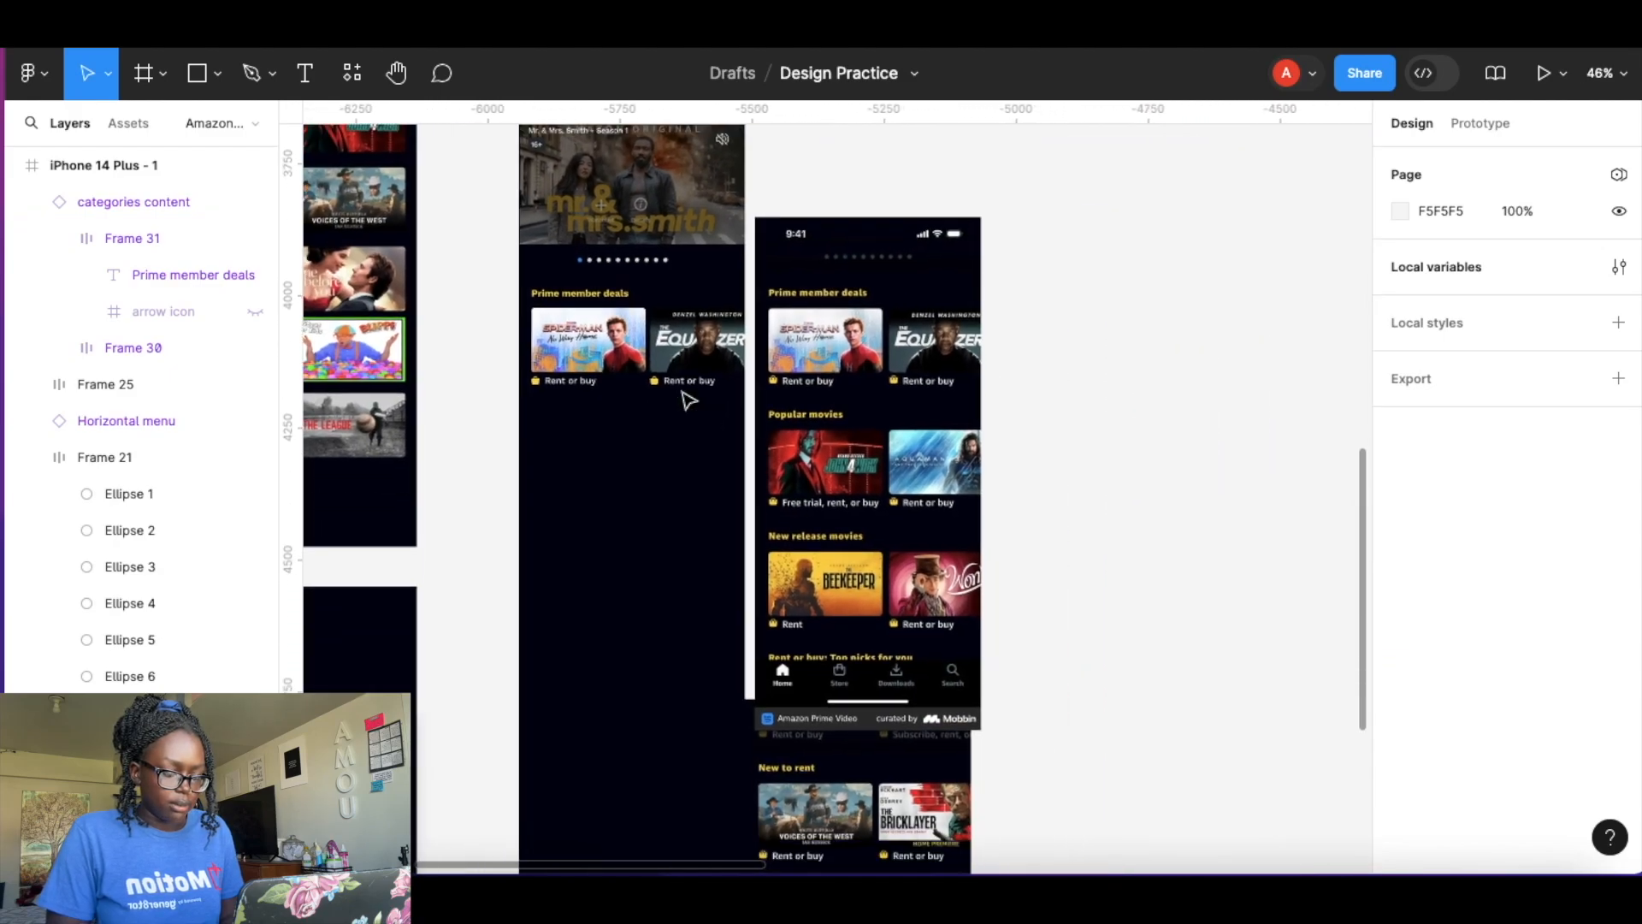
pyautogui.scroll(-5, 689, 400)
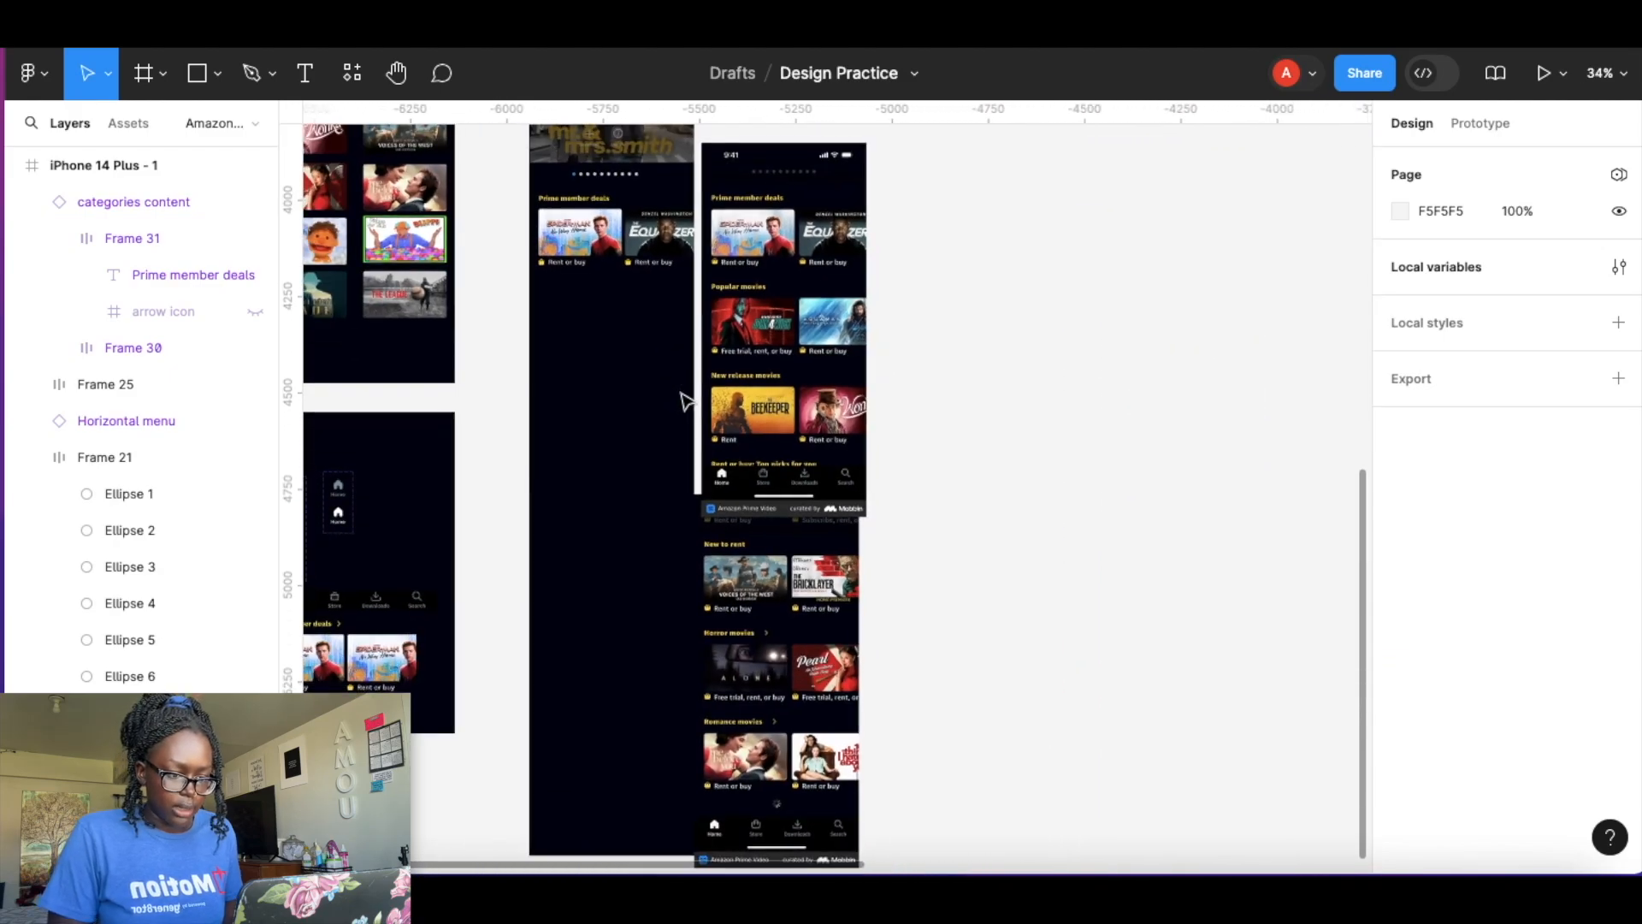
pyautogui.moveTo(648, 258); pyautogui.dragTo(650, 340)
pyautogui.hotkey('ctrl', 'd')
pyautogui.hotkey('ctrl', 'd')
pyautogui.hotkey('ctrl', 'd')
pyautogui.hotkey('ctrl', 'd')
pyautogui.hotkey('ctrl', 'd')
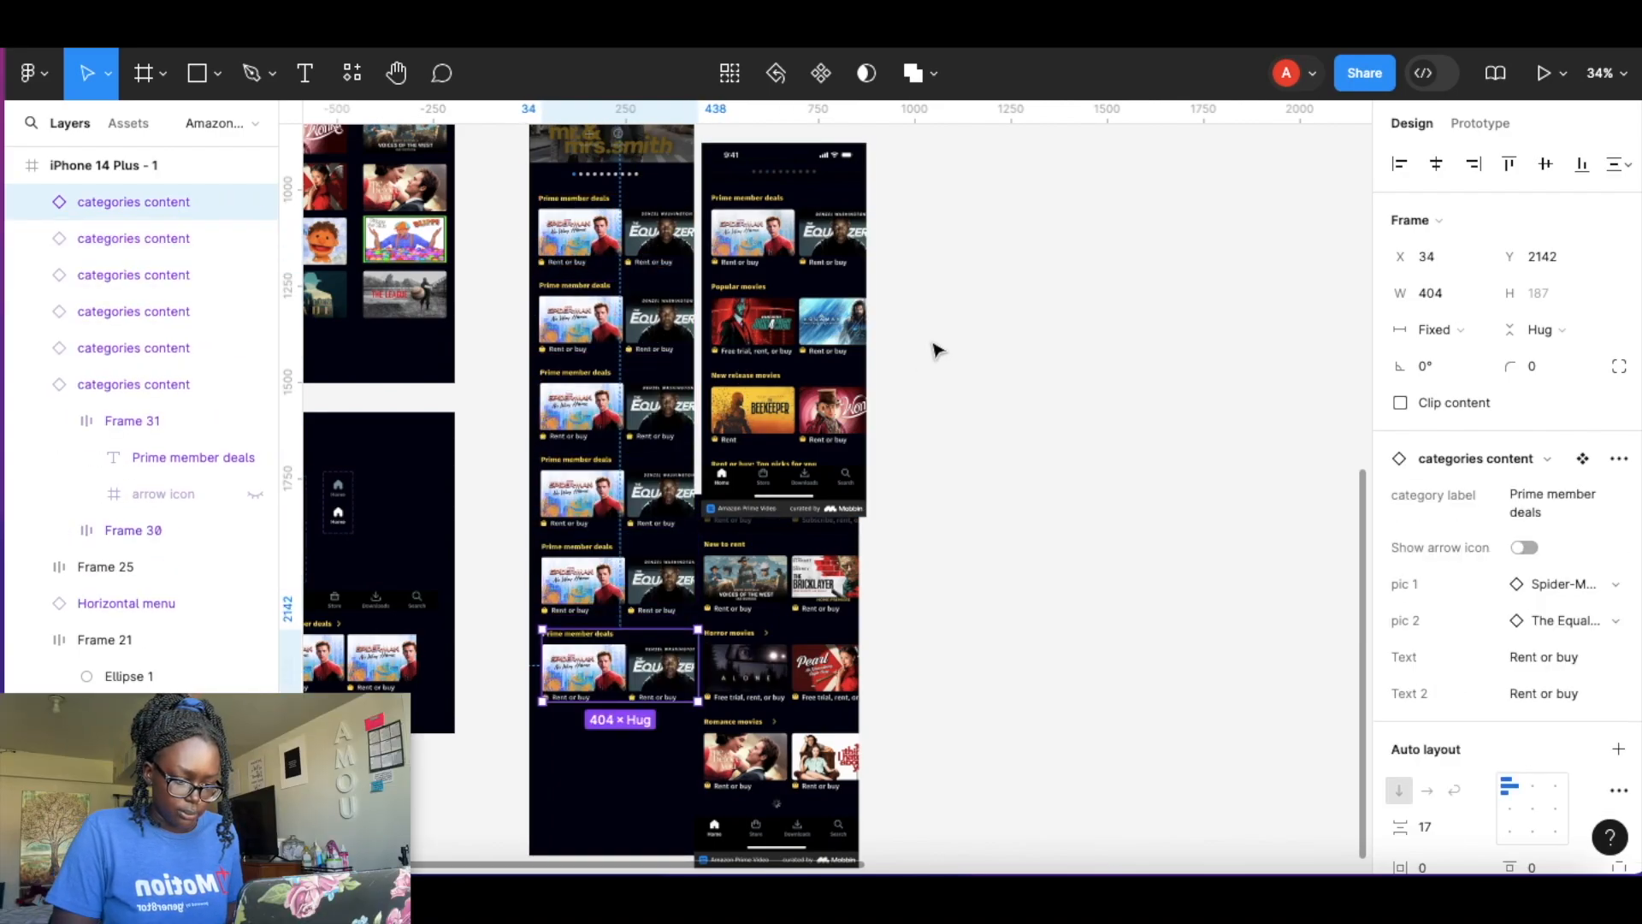
# Rename the second row's category label to Popular movies.
pyautogui.click(966, 288)
pyautogui.scroll(5, 966, 289)
pyautogui.hscroll(-3, 679, 286)
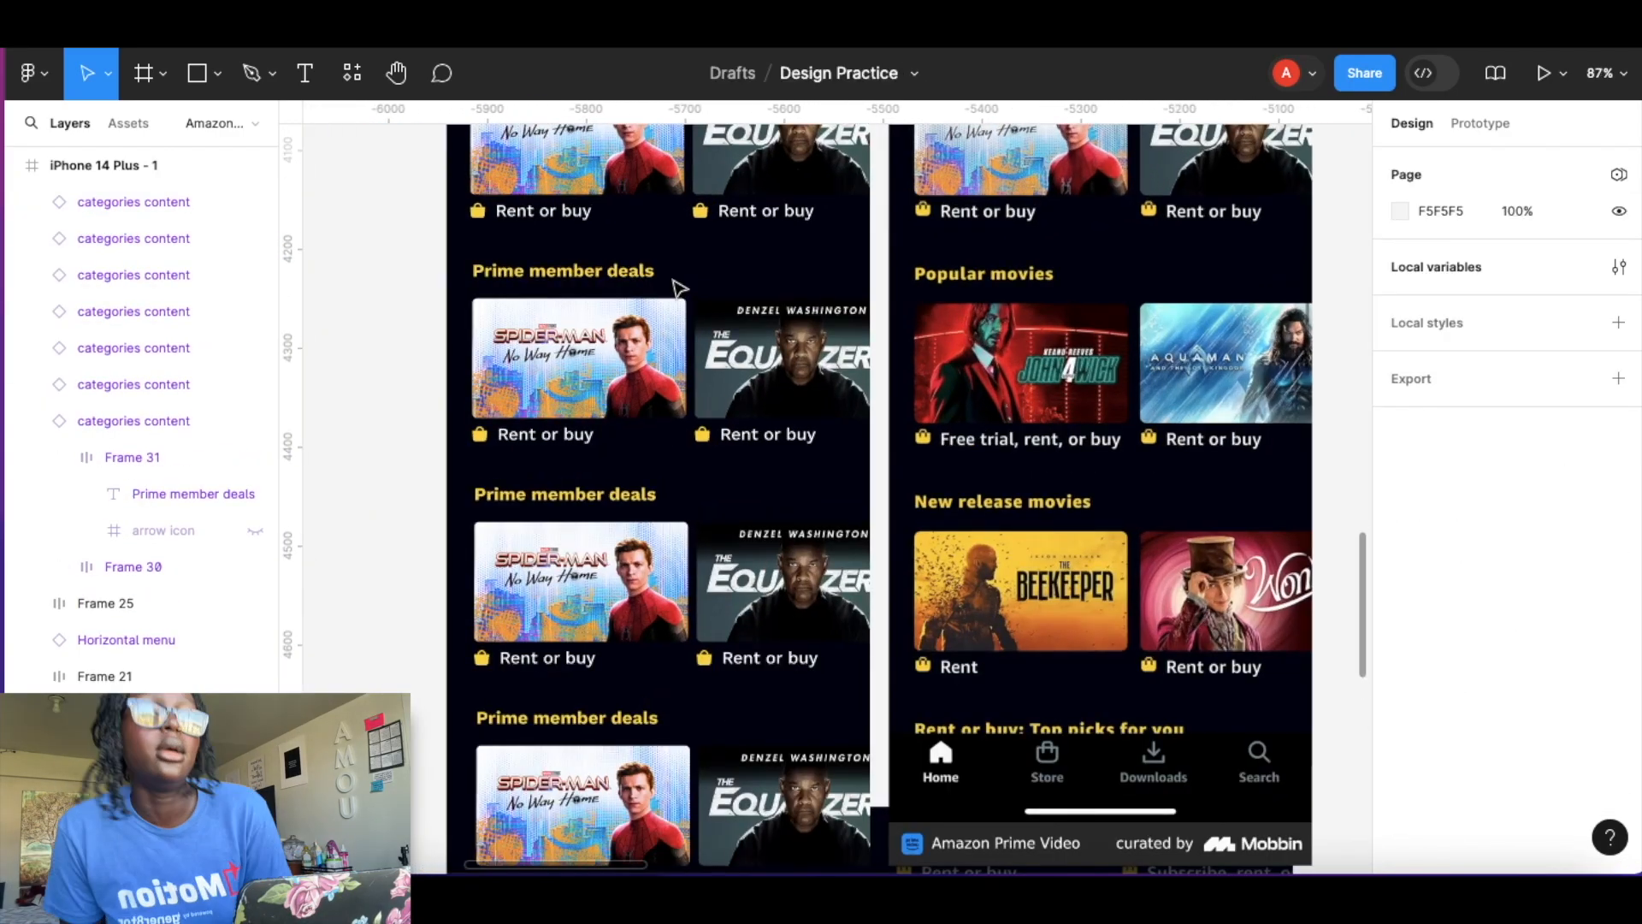
pyautogui.click(598, 272)
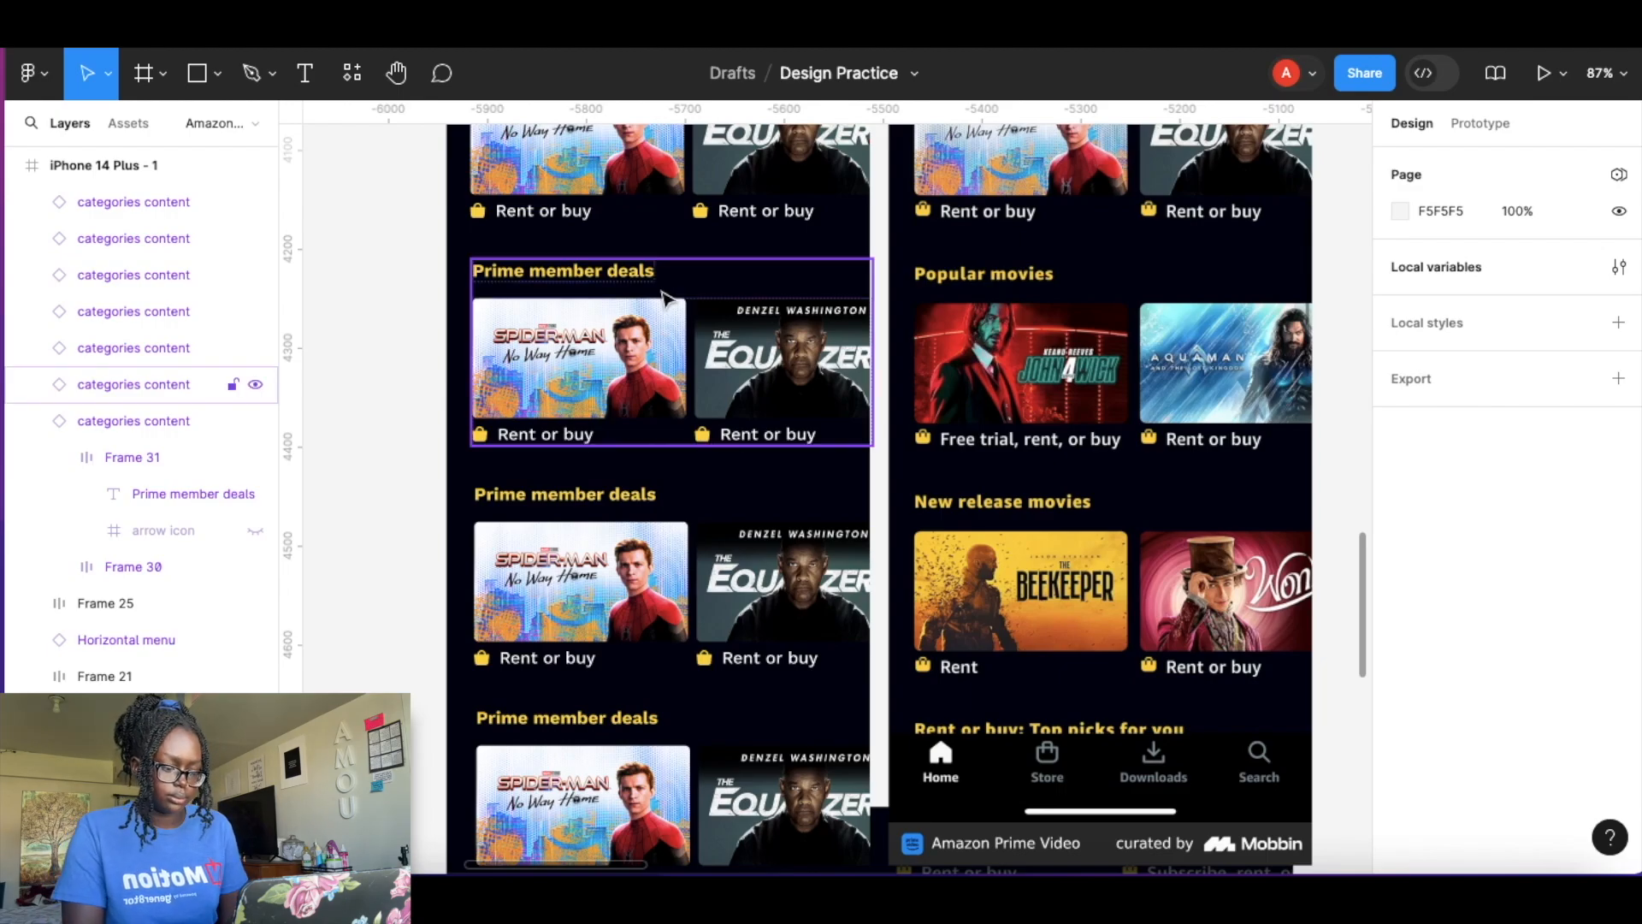
pyautogui.doubleClick(599, 272)
pyautogui.press('Return')
pyautogui.write('Popular movies')
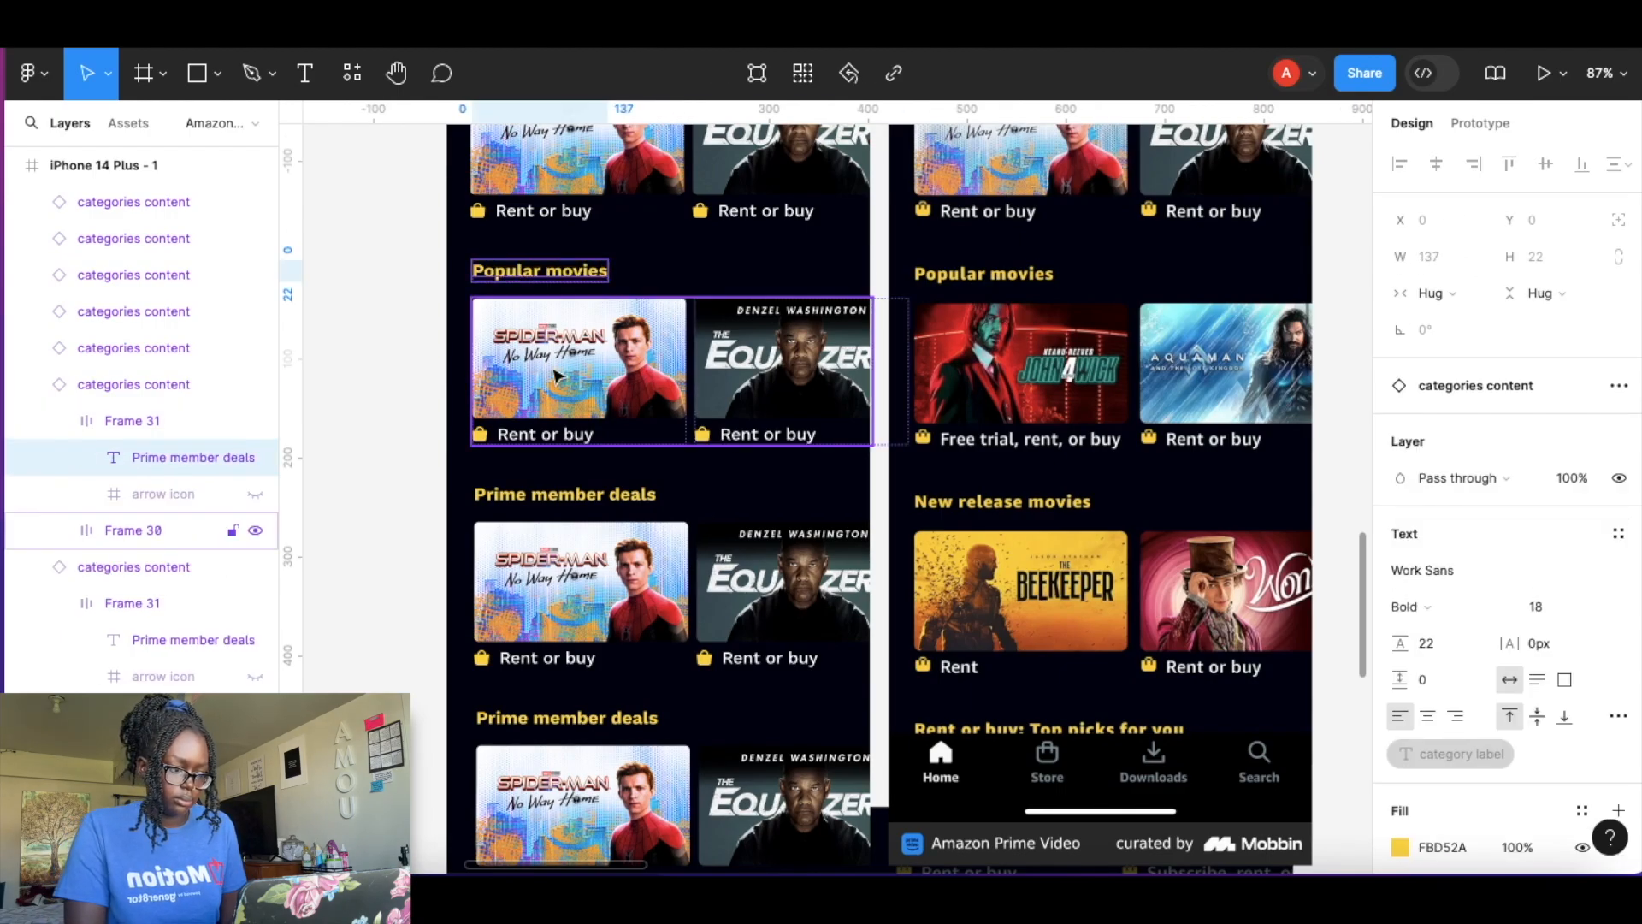
# Swap the Popular movies row's first picture to John Wick.
pyautogui.click(740, 270)
pyautogui.click(1614, 572)
pyautogui.write('joh')
pyautogui.click(1454, 646)
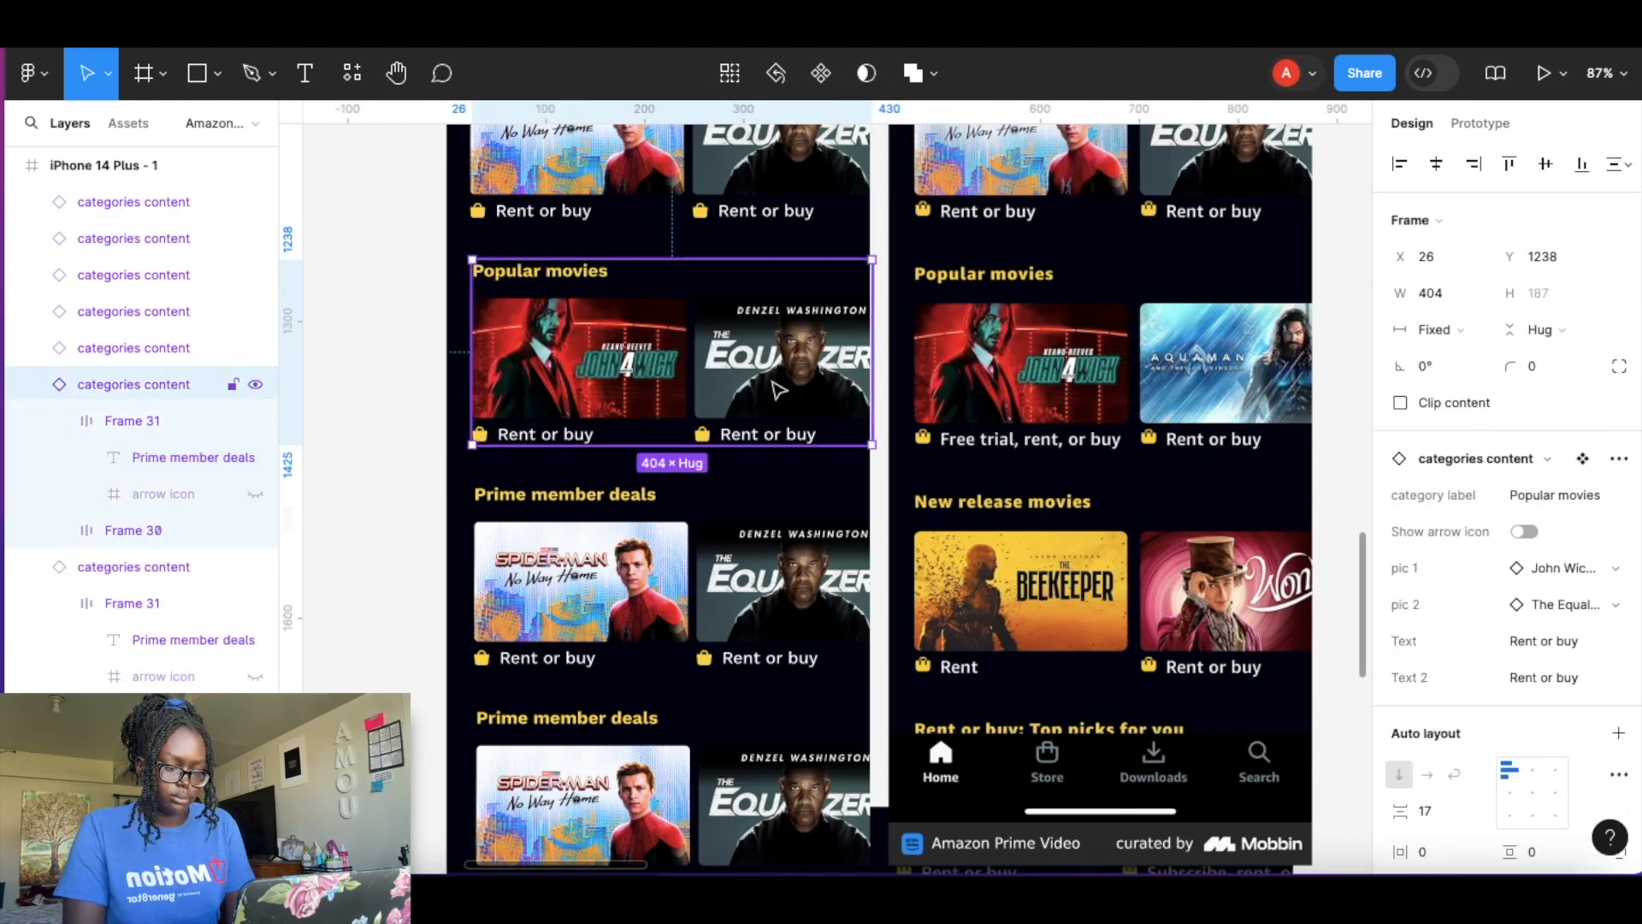
# Swap the Popular movies row's second picture to Aquaman.
pyautogui.click(1558, 609)
pyautogui.write('aqu')
pyautogui.click(1452, 707)
pyautogui.click(1445, 667)
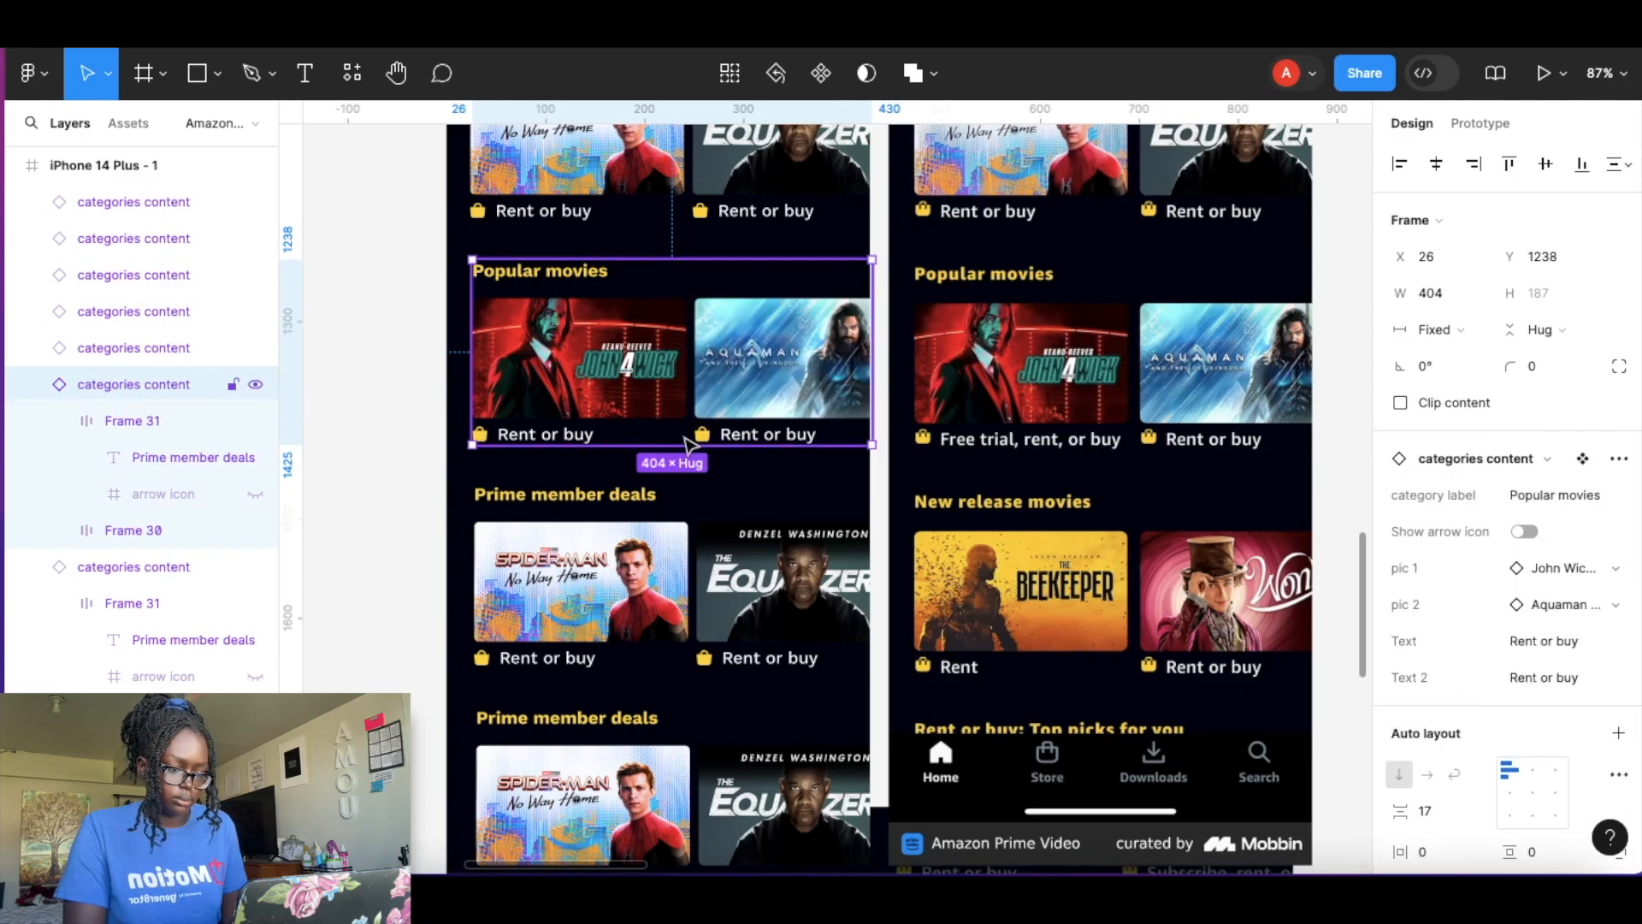
# Change the row's first caption to Free trial, rent or buy.
pyautogui.click(1559, 642)
pyautogui.click(1528, 643)
pyautogui.write('Free')
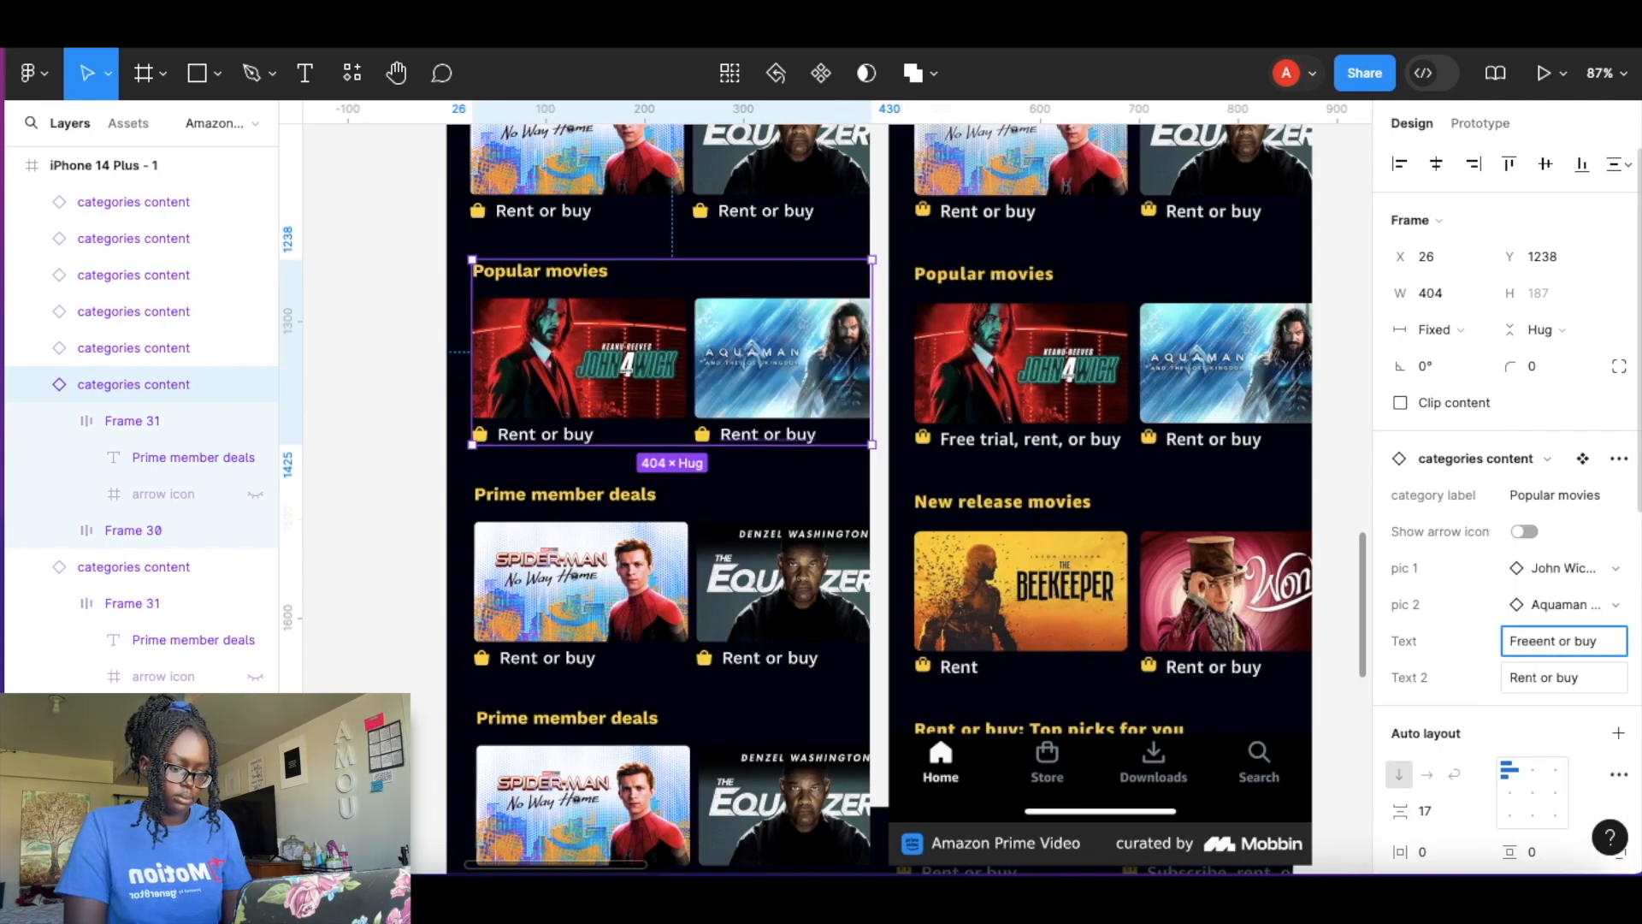
pyautogui.write(' trial')
pyautogui.press('Return')
pyautogui.click(436, 528)
# Set the next row's category label to New release movies.
pyautogui.scroll(-2, 451, 522)
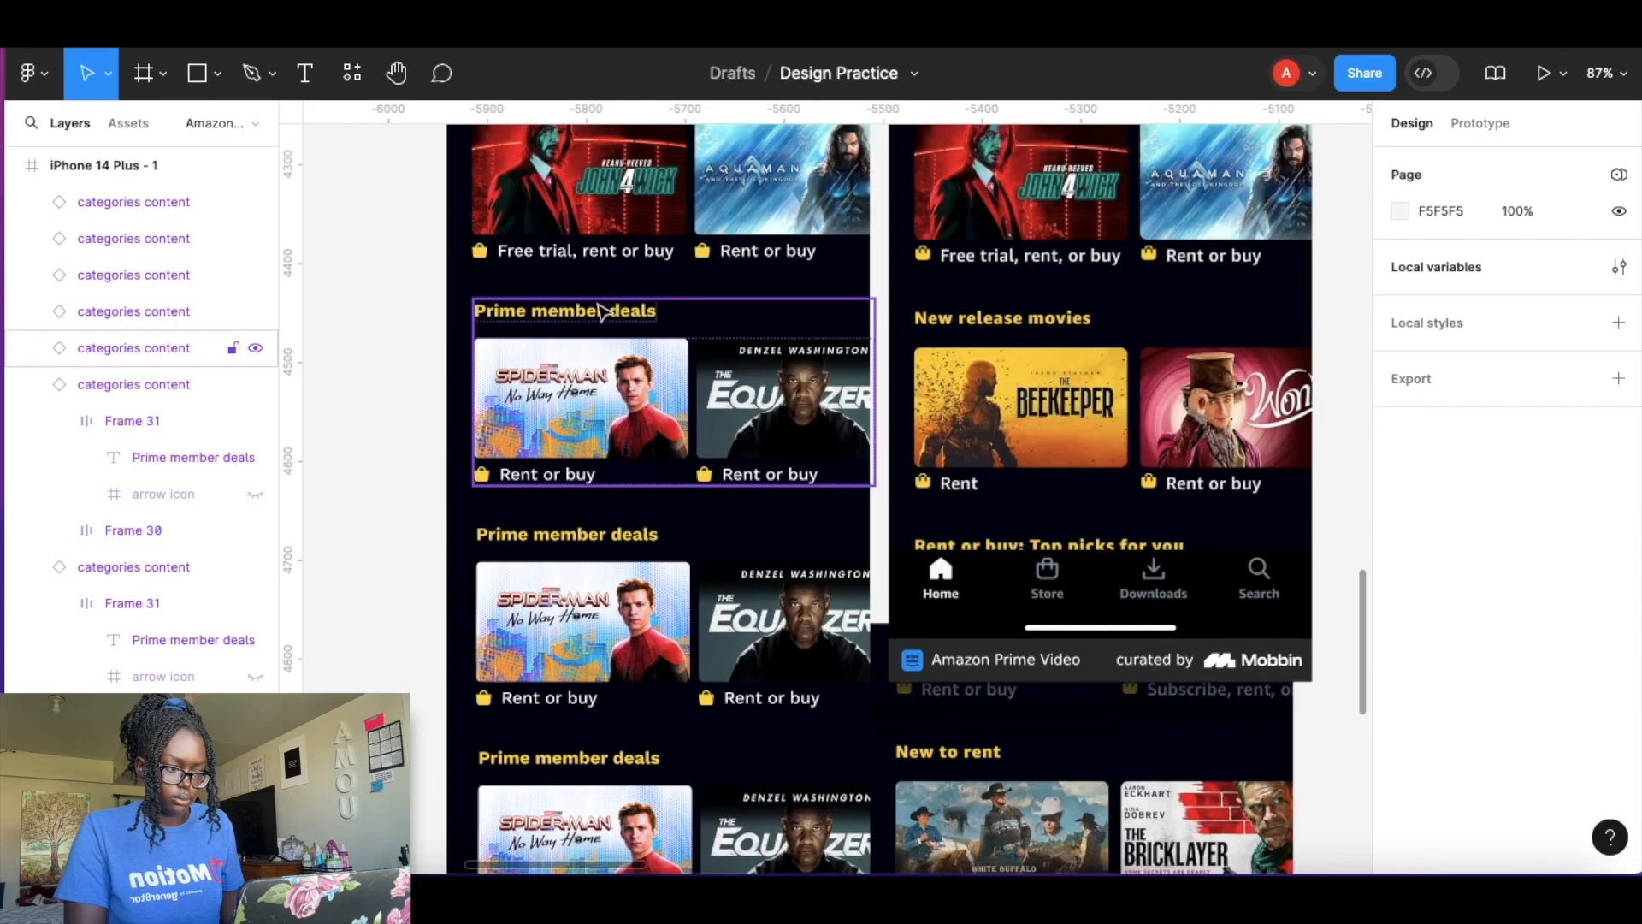
pyautogui.click(602, 313)
pyautogui.click(1567, 501)
pyautogui.write('New release movies')
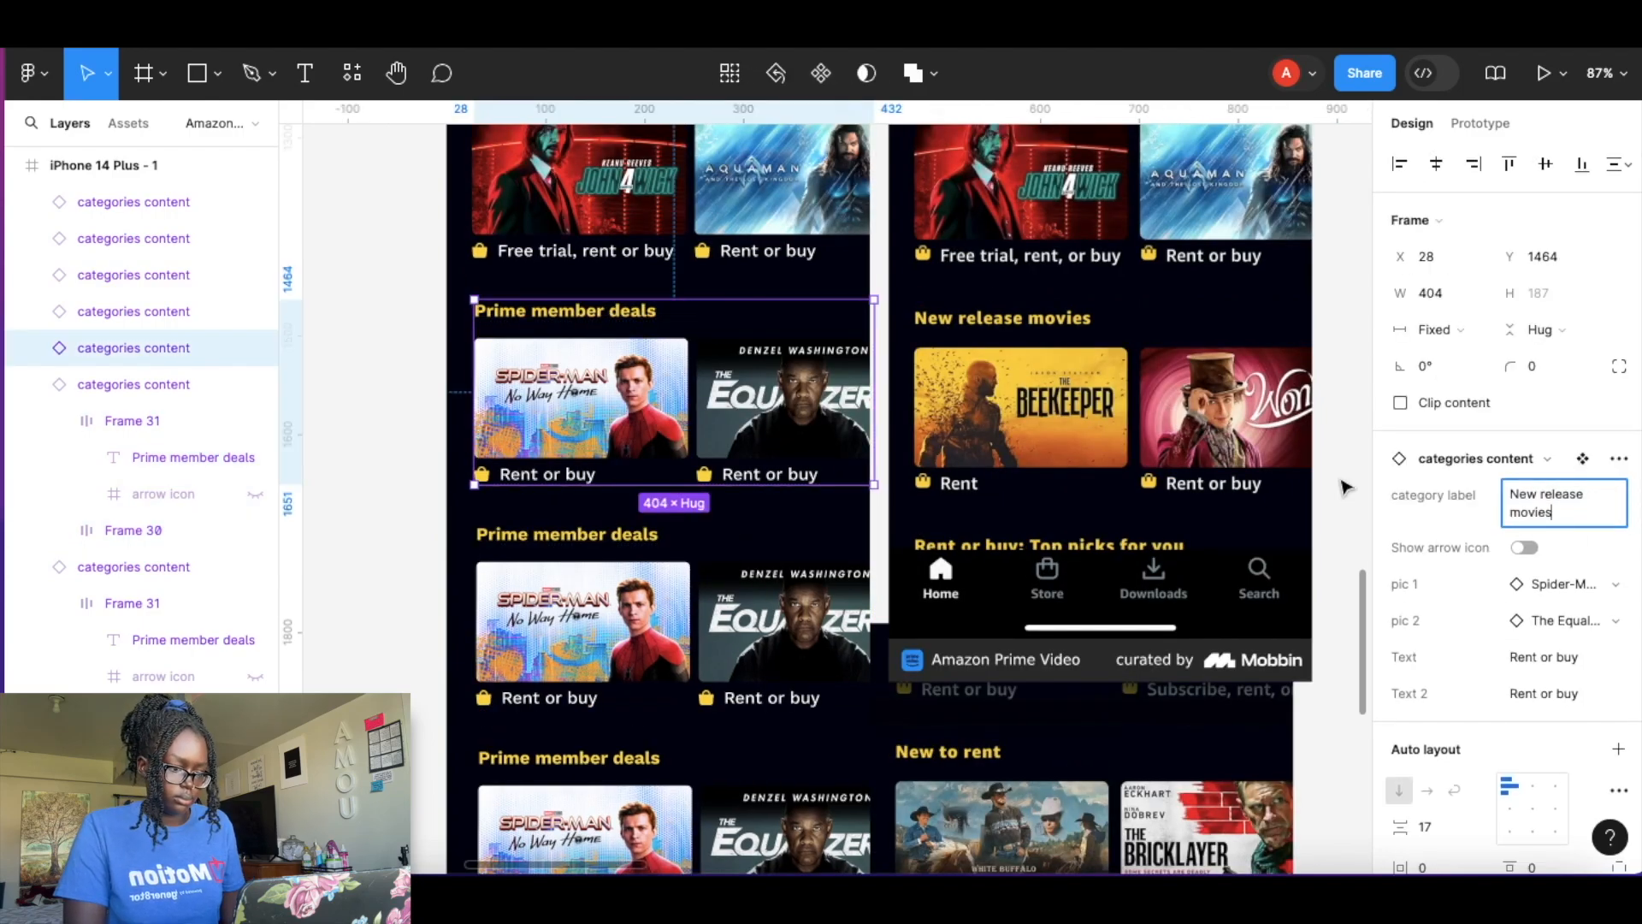
# Swap the New release movies pictures to The Beekeeper and Wonka.
pyautogui.click(1553, 582)
pyautogui.click(1519, 732)
pyautogui.click(1540, 620)
pyautogui.write('wonk')
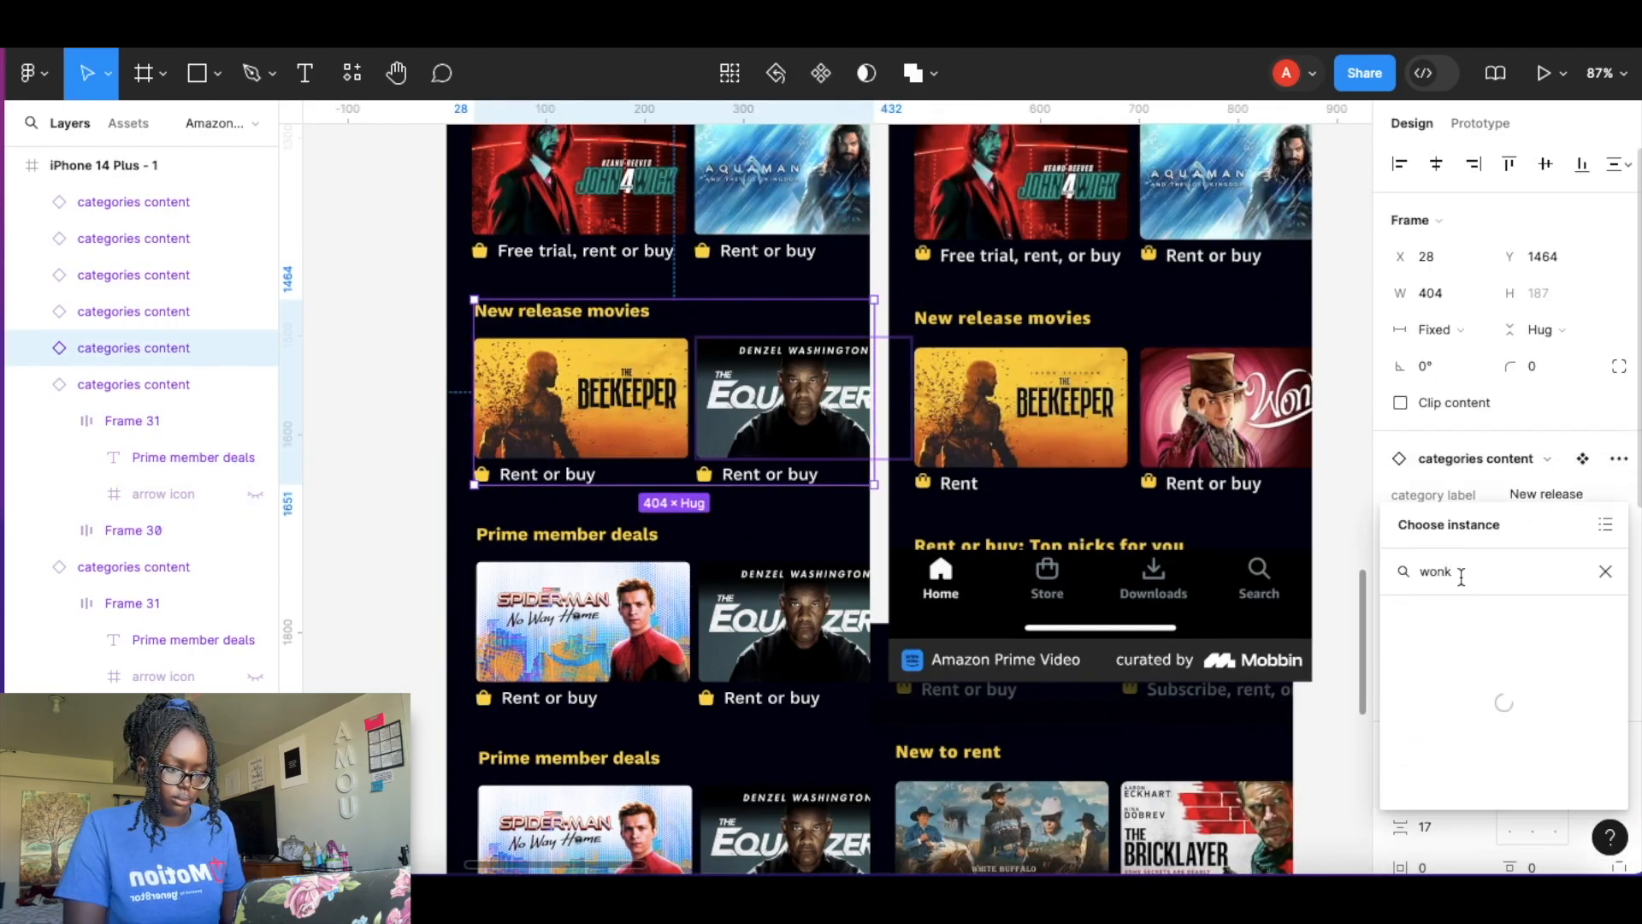
pyautogui.click(1454, 697)
# Shorten the row's first caption to Rent.
pyautogui.click(1569, 656)
pyautogui.press('BackSpace')
pyautogui.press('BackSpace')
pyautogui.press('BackSpace')
pyautogui.press('BackSpace')
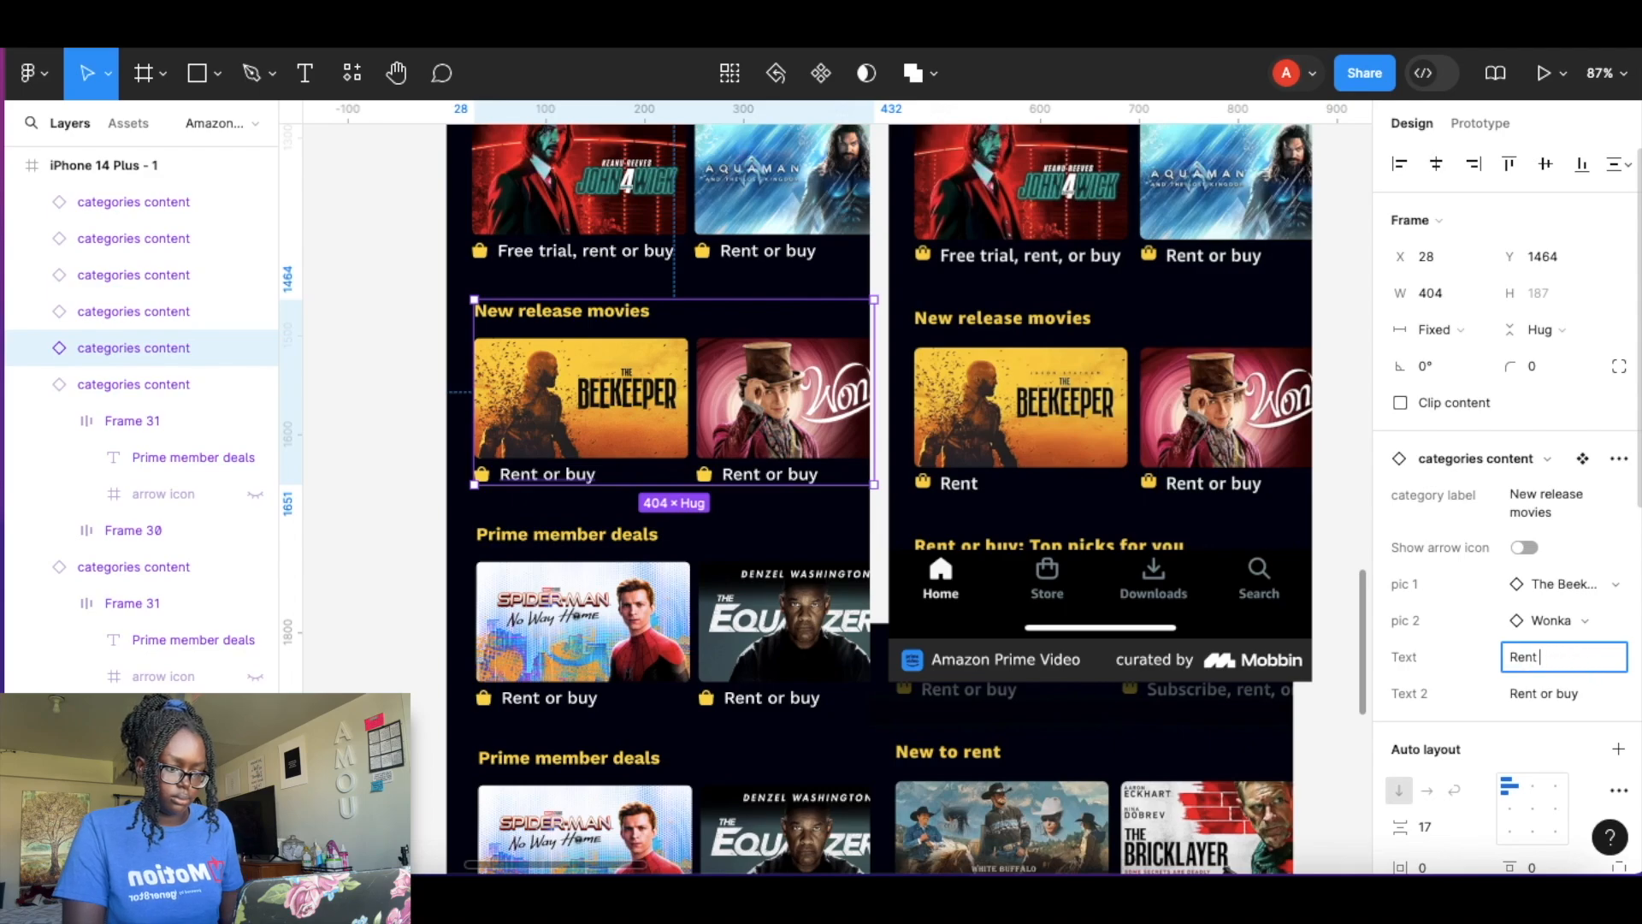
pyautogui.click(396, 403)
# Set the next row's category label to New to rent.
pyautogui.scroll(-5, 396, 403)
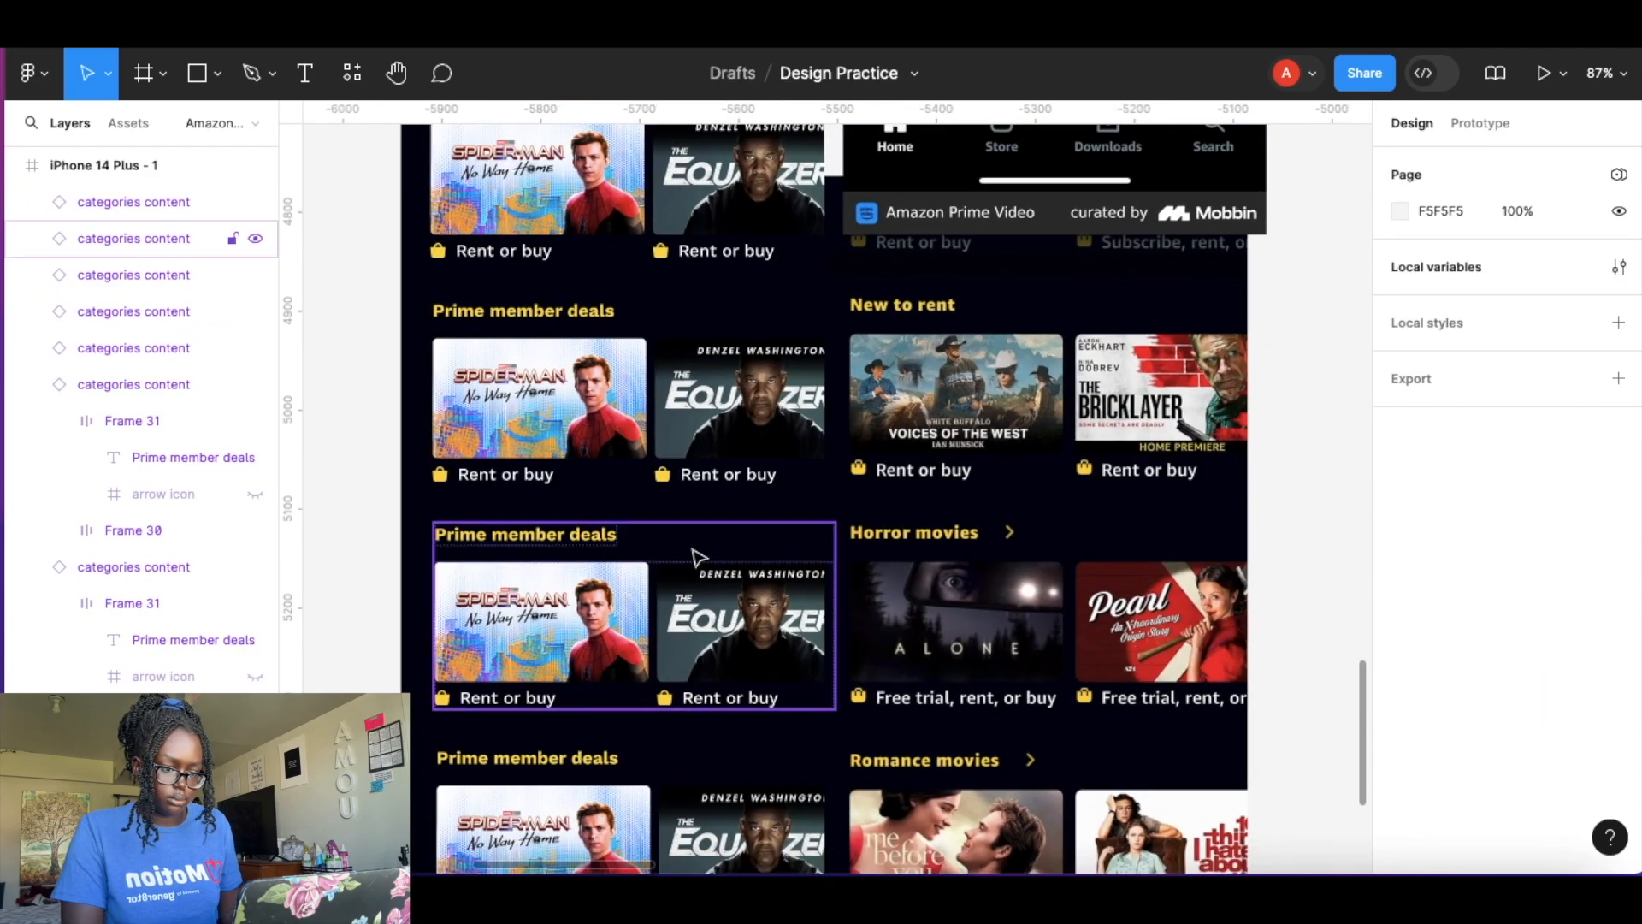
pyautogui.scroll(-5, 686, 578)
pyautogui.scroll(2, 638, 327)
pyautogui.click(637, 327)
pyautogui.press('Escape')
pyautogui.scroll(5, 624, 430)
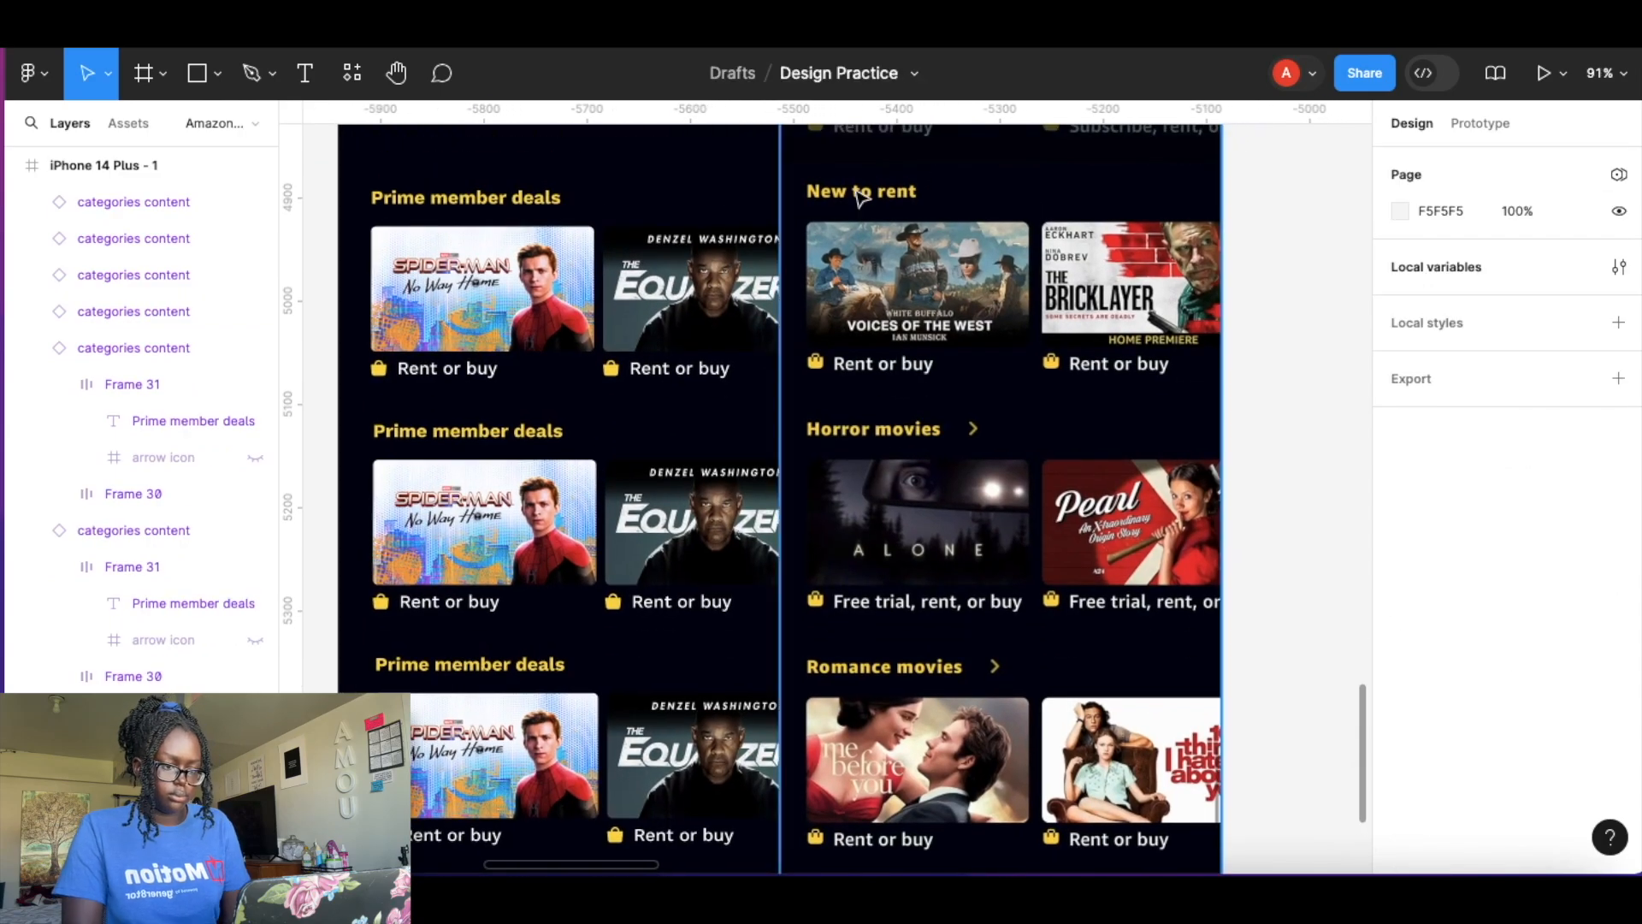
pyautogui.click(722, 256)
pyautogui.click(1532, 510)
pyautogui.write('New to rent')
# Swap the New to rent row's first picture to Voices of the West.
pyautogui.click(1611, 576)
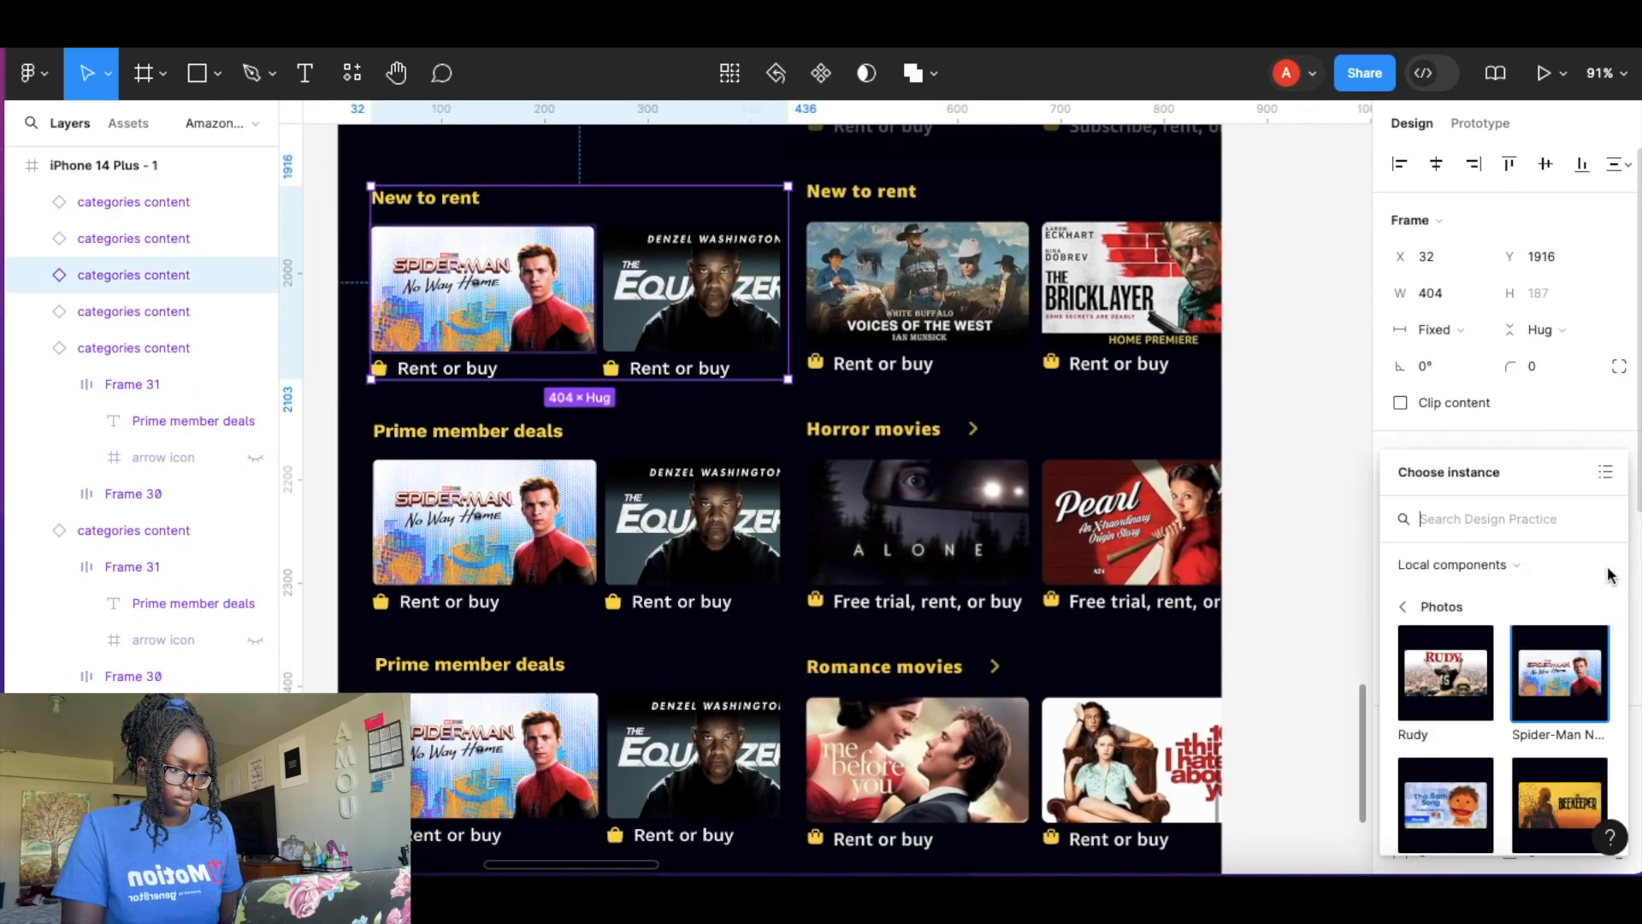
pyautogui.scroll(-5, 1460, 648)
pyautogui.click(1464, 646)
# Swap the New to rent row's second picture to The Bricklayer.
pyautogui.click(1551, 609)
pyautogui.click(1456, 601)
pyautogui.click(1483, 694)
pyautogui.click(1474, 643)
pyautogui.click(1459, 752)
pyautogui.click(1459, 560)
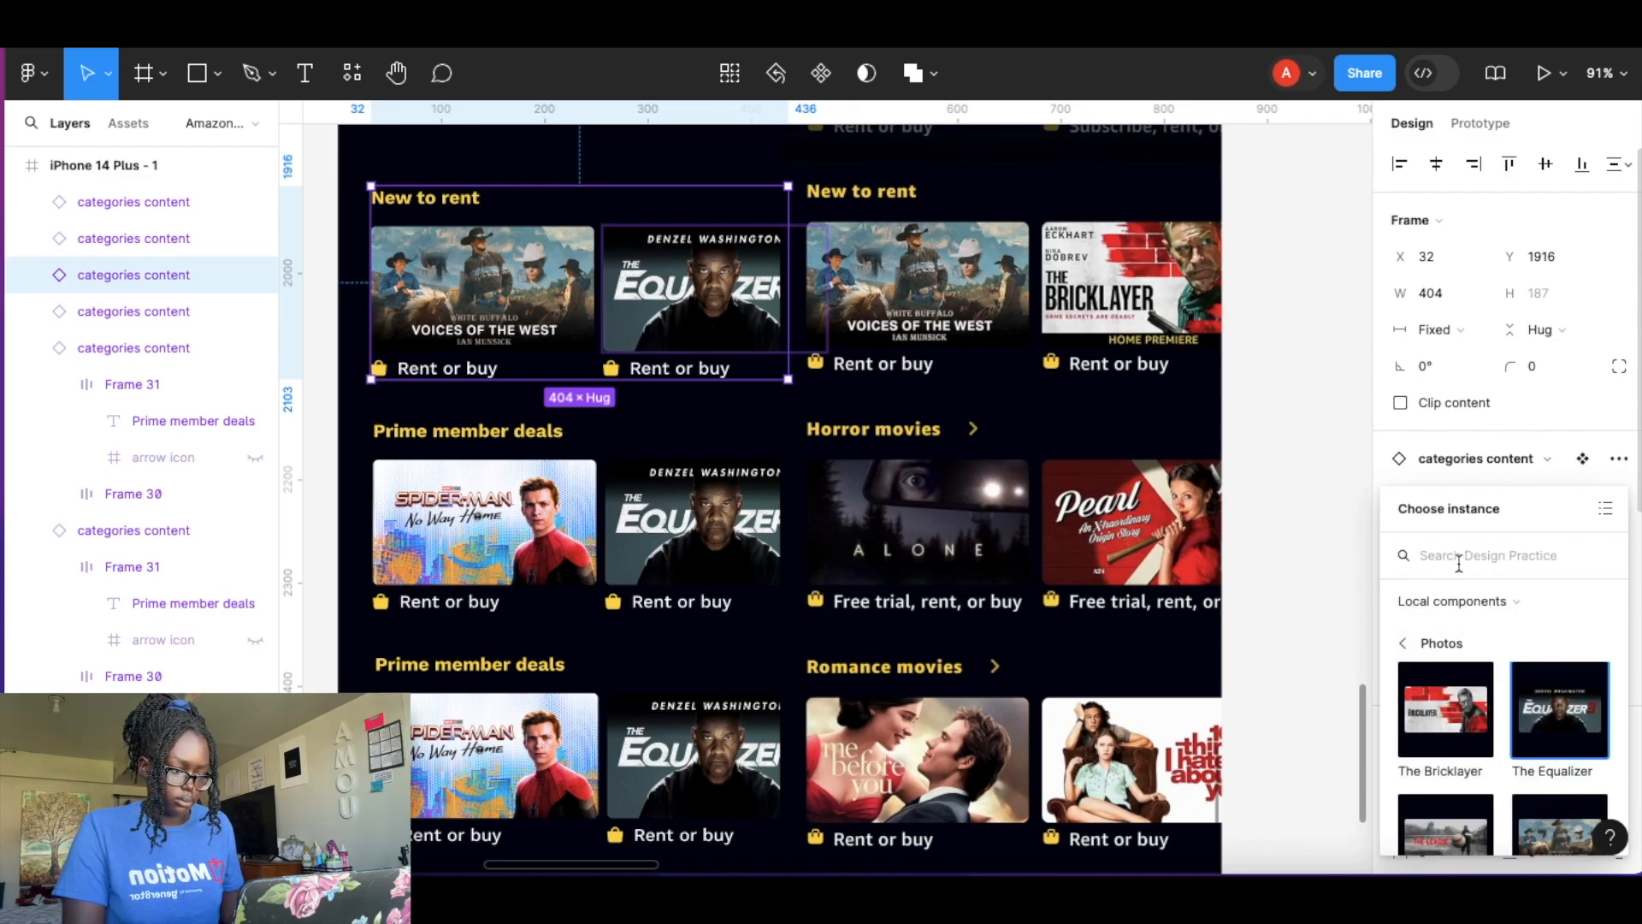
pyautogui.write('the b')
pyautogui.click(1454, 680)
# Rename the next row's label to Horror movies and turn on its arrow icon.
pyautogui.click(693, 507)
pyautogui.click(1540, 498)
pyautogui.write('Horror movies')
pyautogui.click(1524, 531)
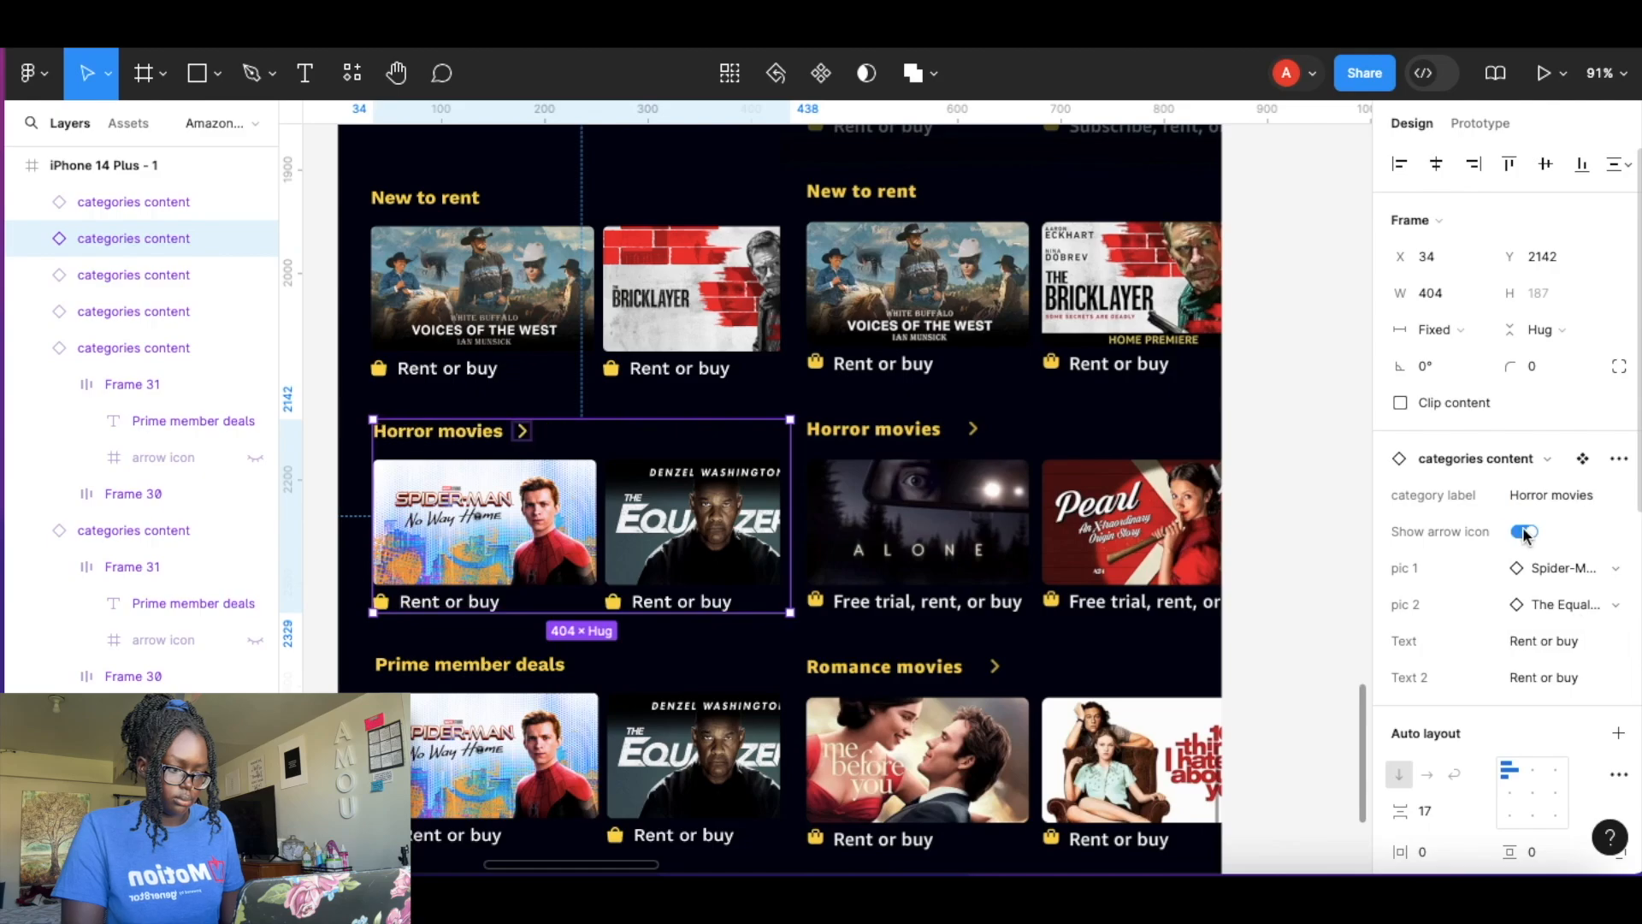
# Swap the Horror movies pictures to Alone and Pearl.
pyautogui.click(1564, 568)
pyautogui.click(1473, 523)
pyautogui.write('alone')
pyautogui.click(1451, 665)
pyautogui.click(1564, 605)
pyautogui.click(1438, 602)
pyautogui.click(1470, 694)
pyautogui.click(1465, 643)
pyautogui.write('pea')
pyautogui.click(1446, 676)
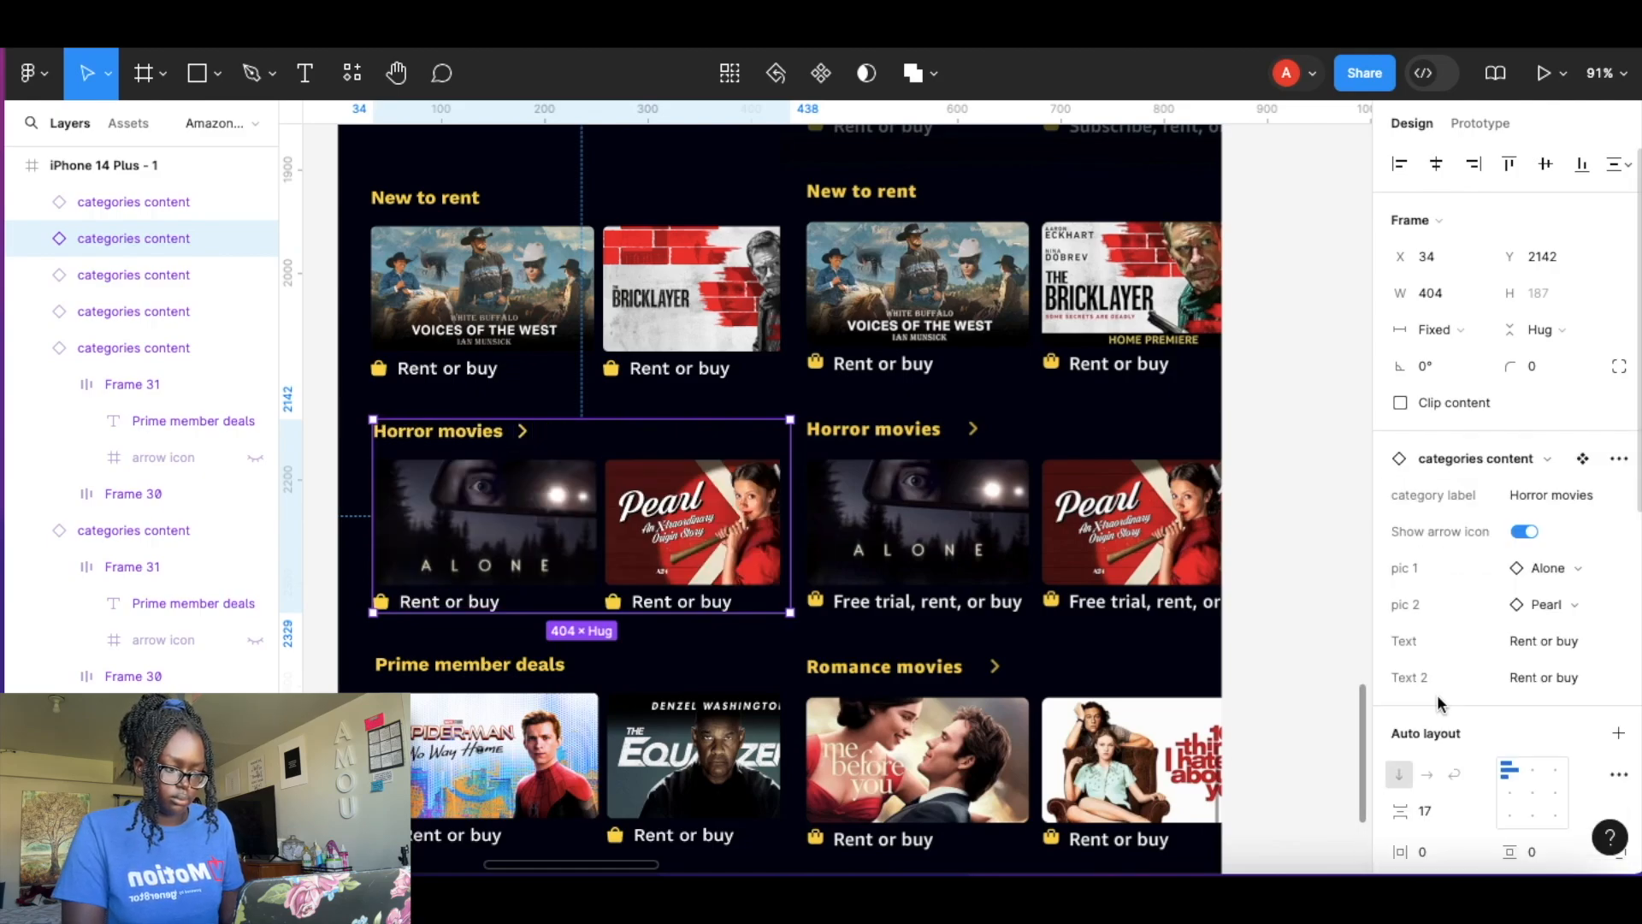
# Set the two Horror movies captions to Free trial, rent or buy and Free trial, rent, or buy.
pyautogui.click(1546, 648)
pyautogui.click(1522, 650)
pyautogui.press('BackSpace')
pyautogui.write('Free tria')
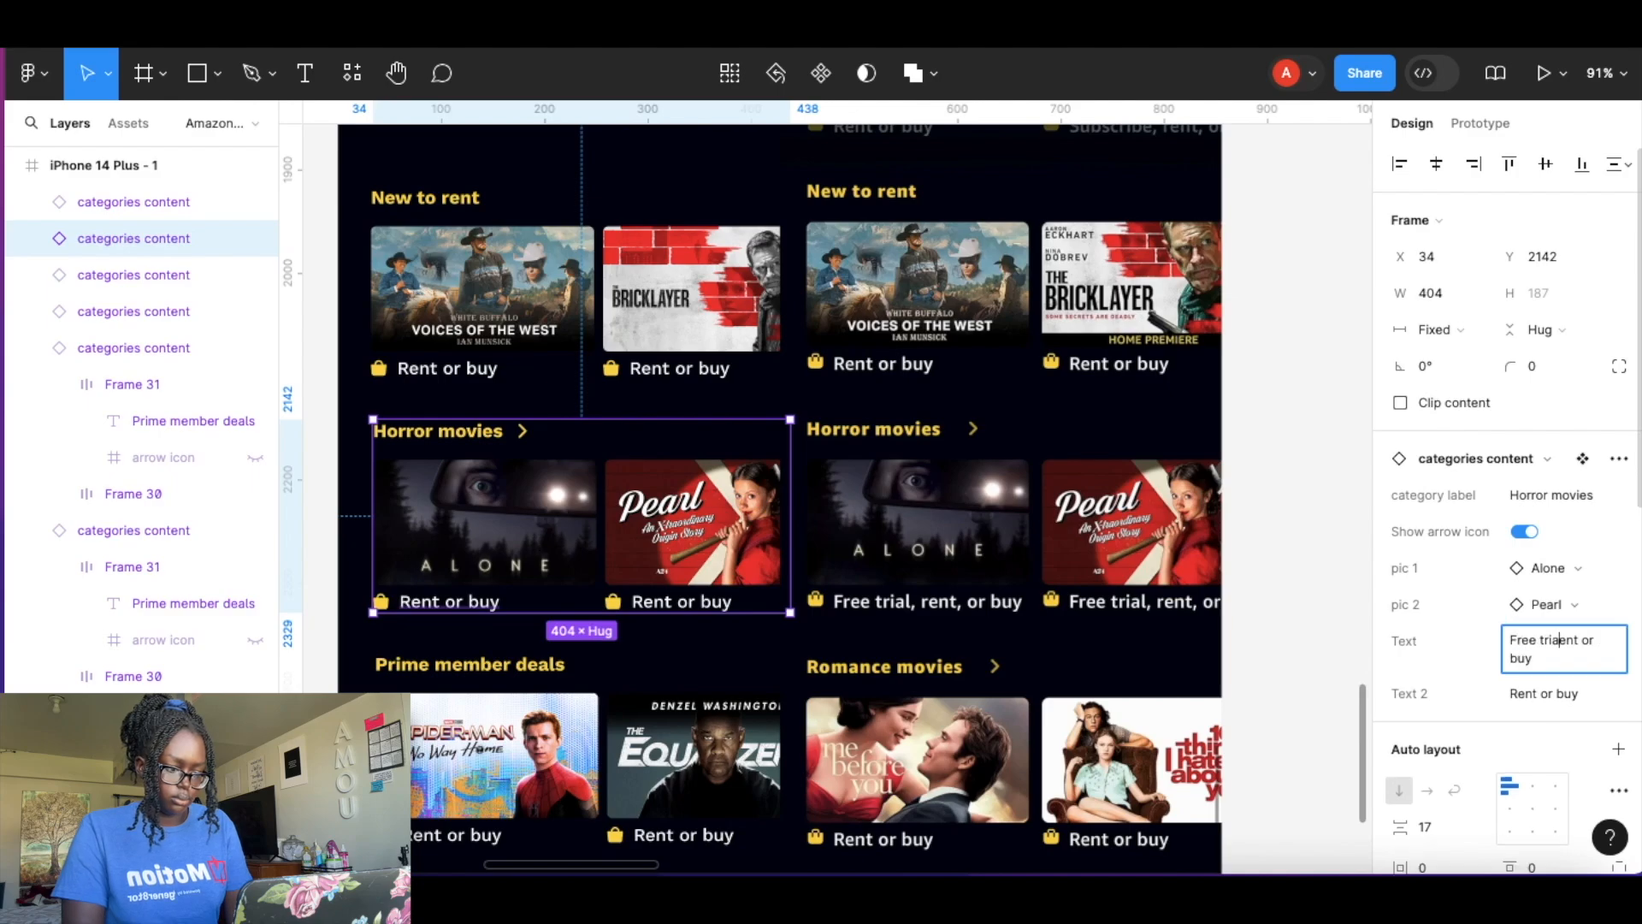
pyautogui.press('Tab')
pyautogui.write('Free trial, rent, or buy')
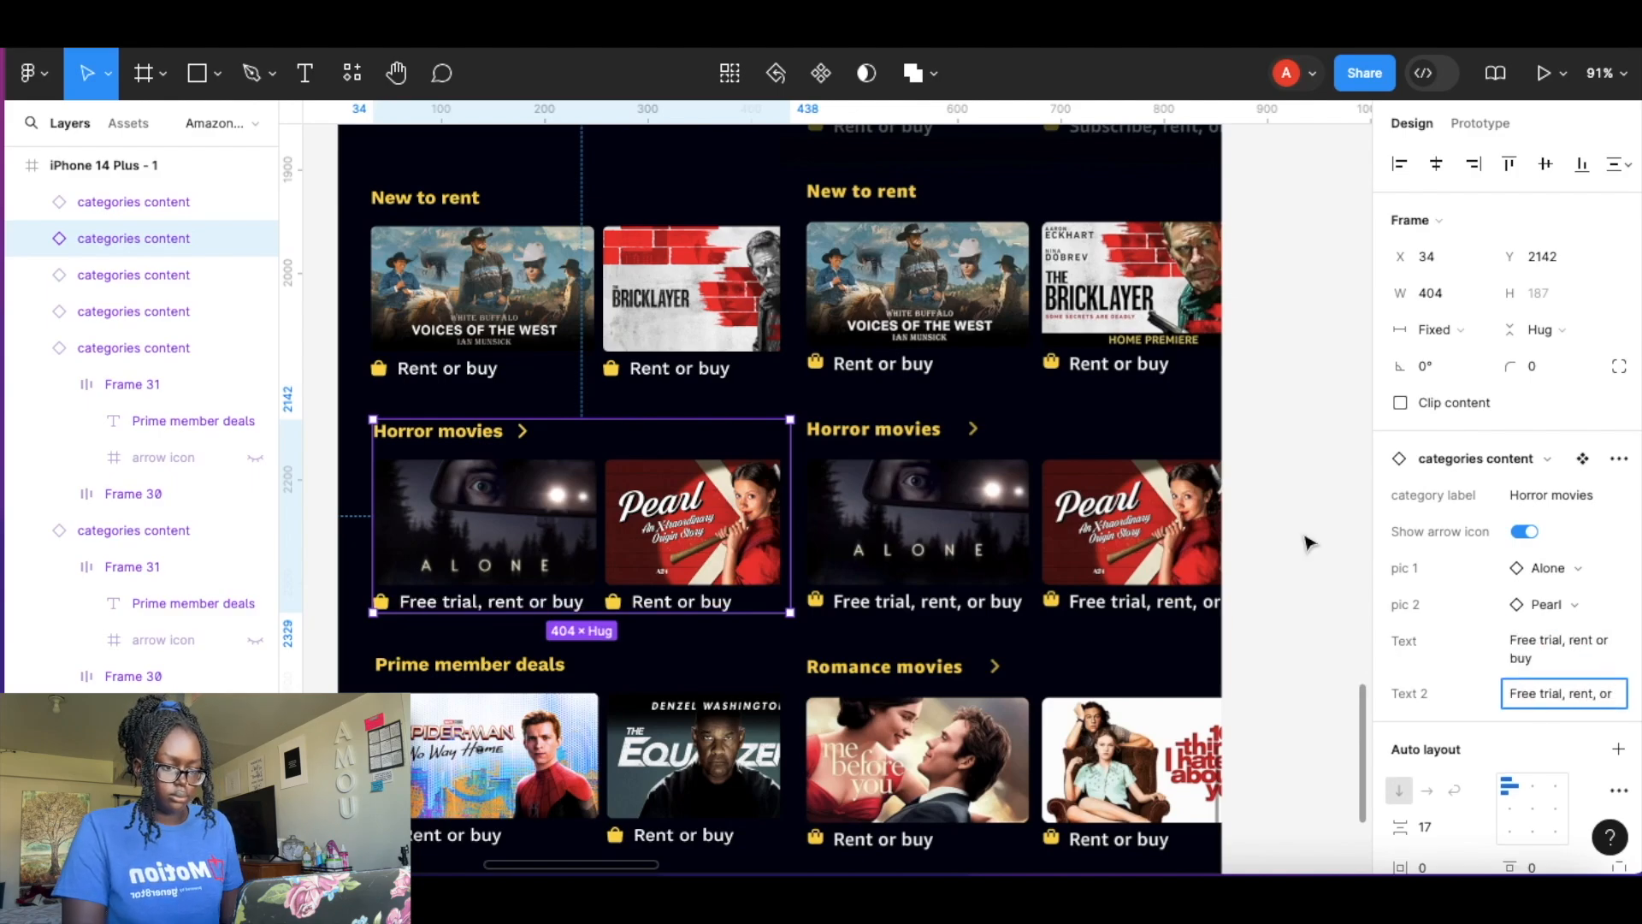
pyautogui.click(1308, 539)
# Rename the last row's category label to Romance movies.
pyautogui.scroll(-3, 855, 513)
pyautogui.click(462, 428)
pyautogui.click(1563, 494)
pyautogui.write('Romance')
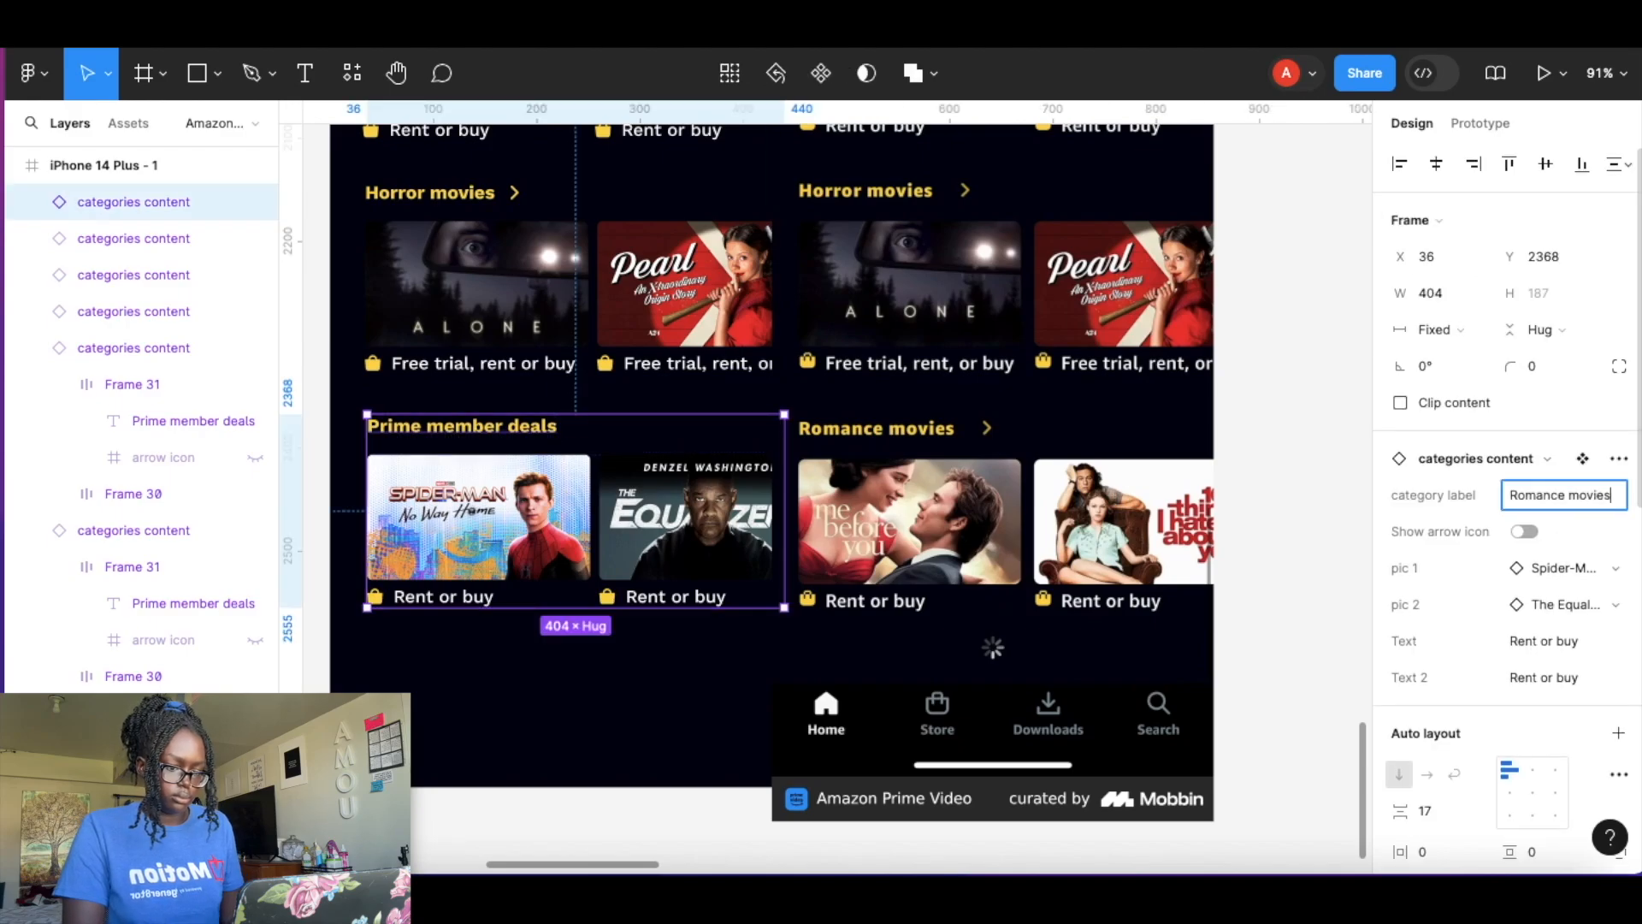
# Turn on the Romance movies arrow icon and swap its first picture to Me Before You.
pyautogui.click(1525, 532)
pyautogui.click(1465, 530)
pyautogui.write('me be')
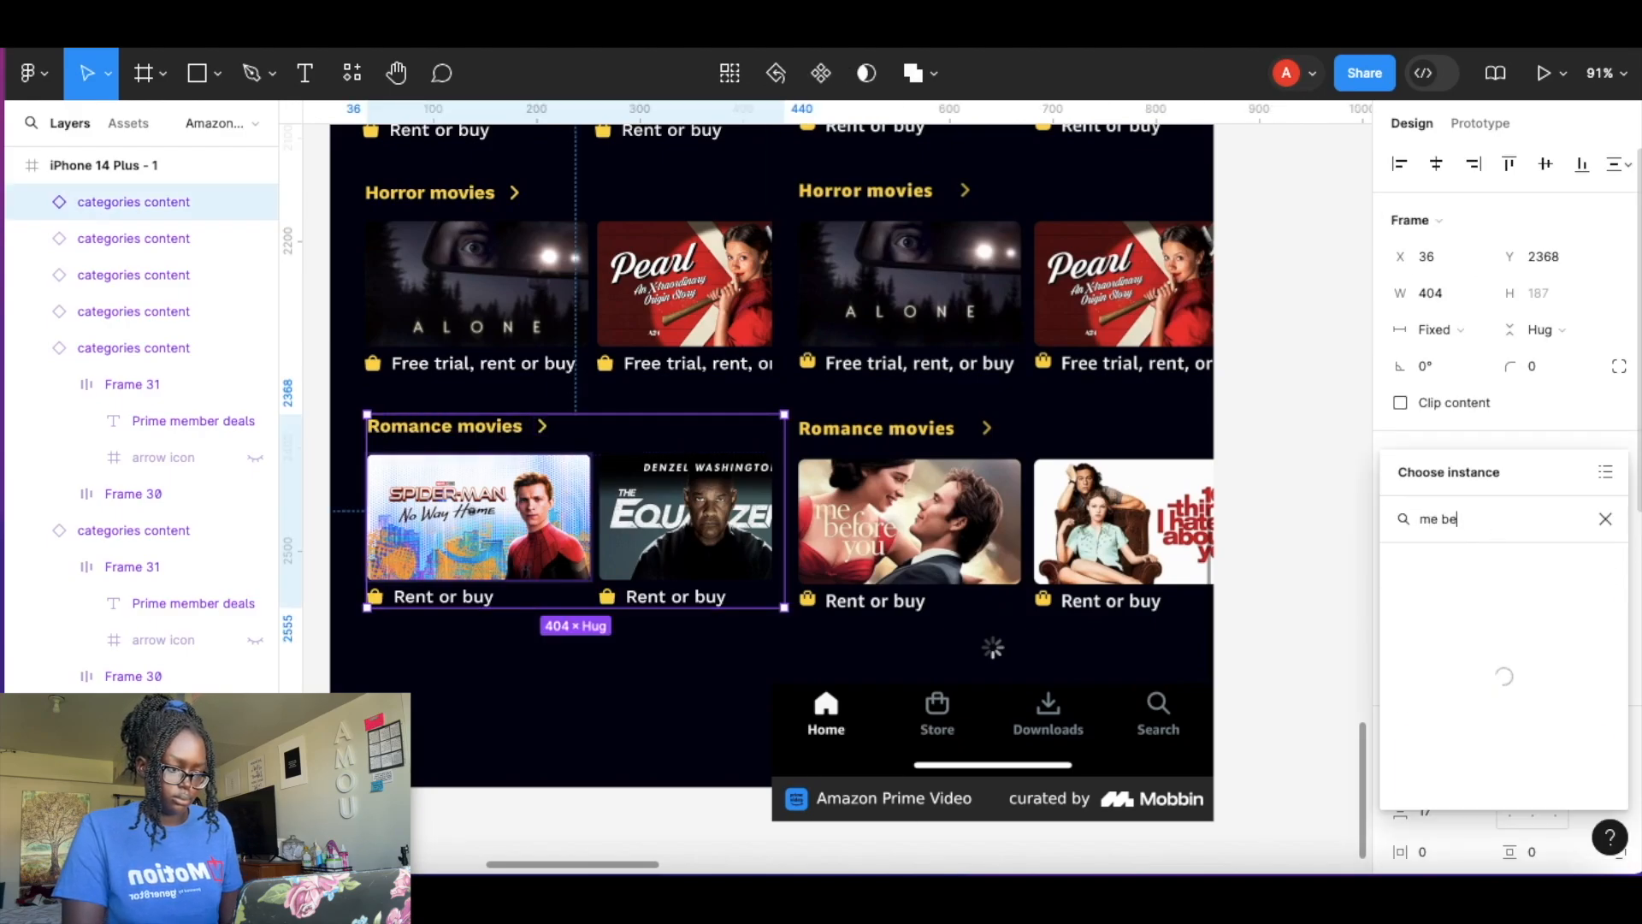
pyautogui.click(1445, 651)
# Swap the Romance movies second picture to the 10 Things I Hate About You poster.
pyautogui.click(1544, 601)
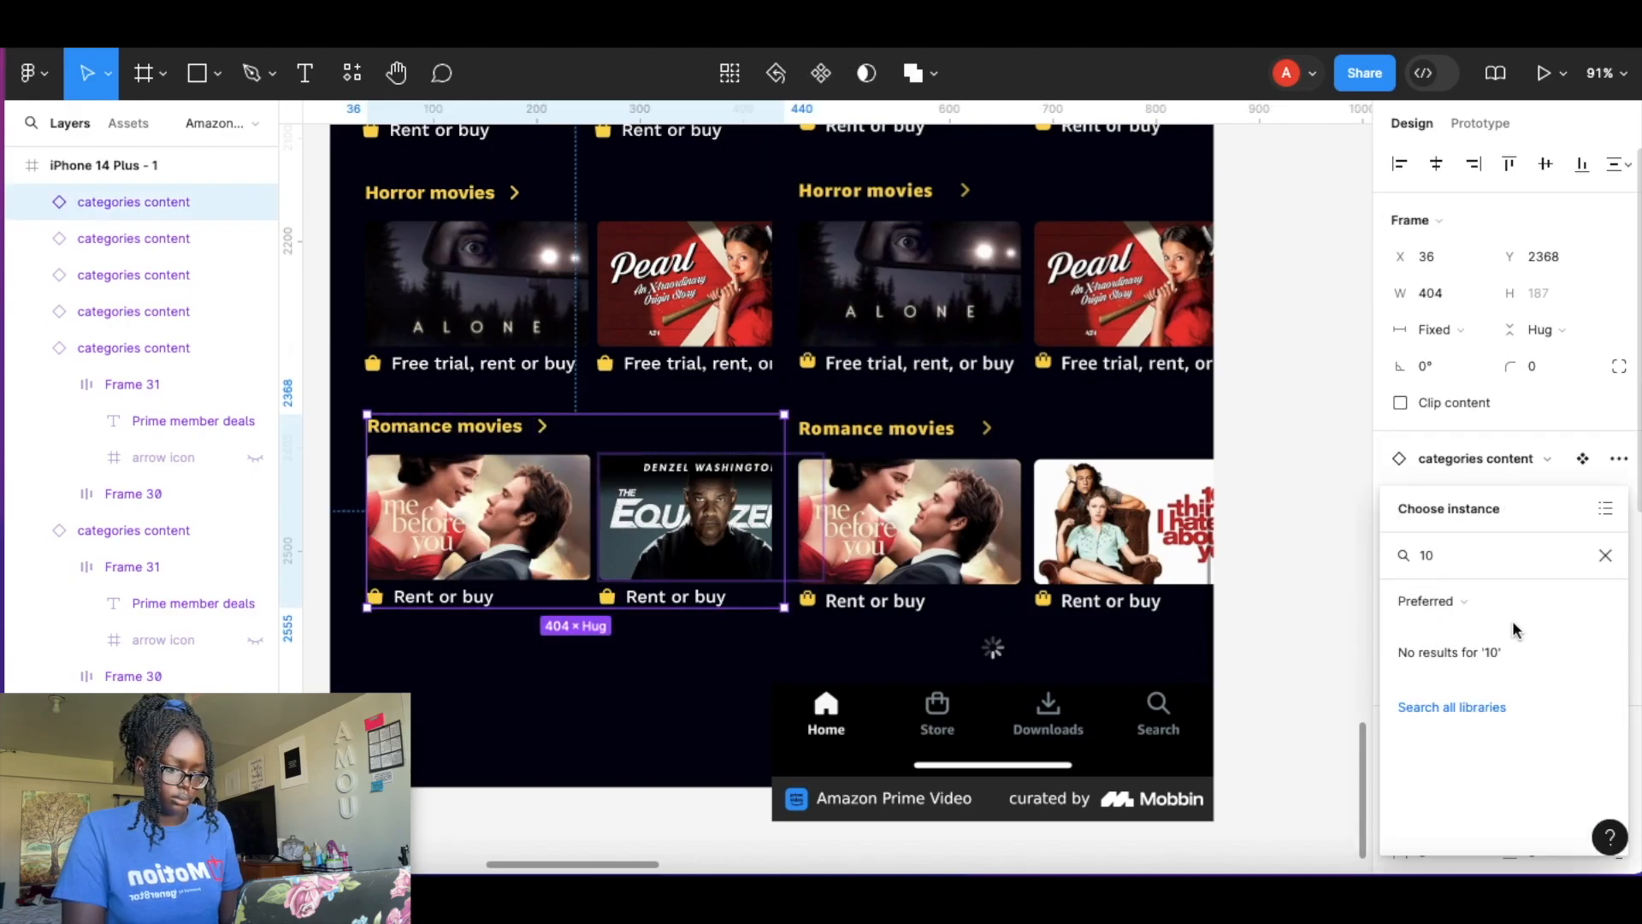
pyautogui.click(1449, 671)
pyautogui.click(1263, 622)
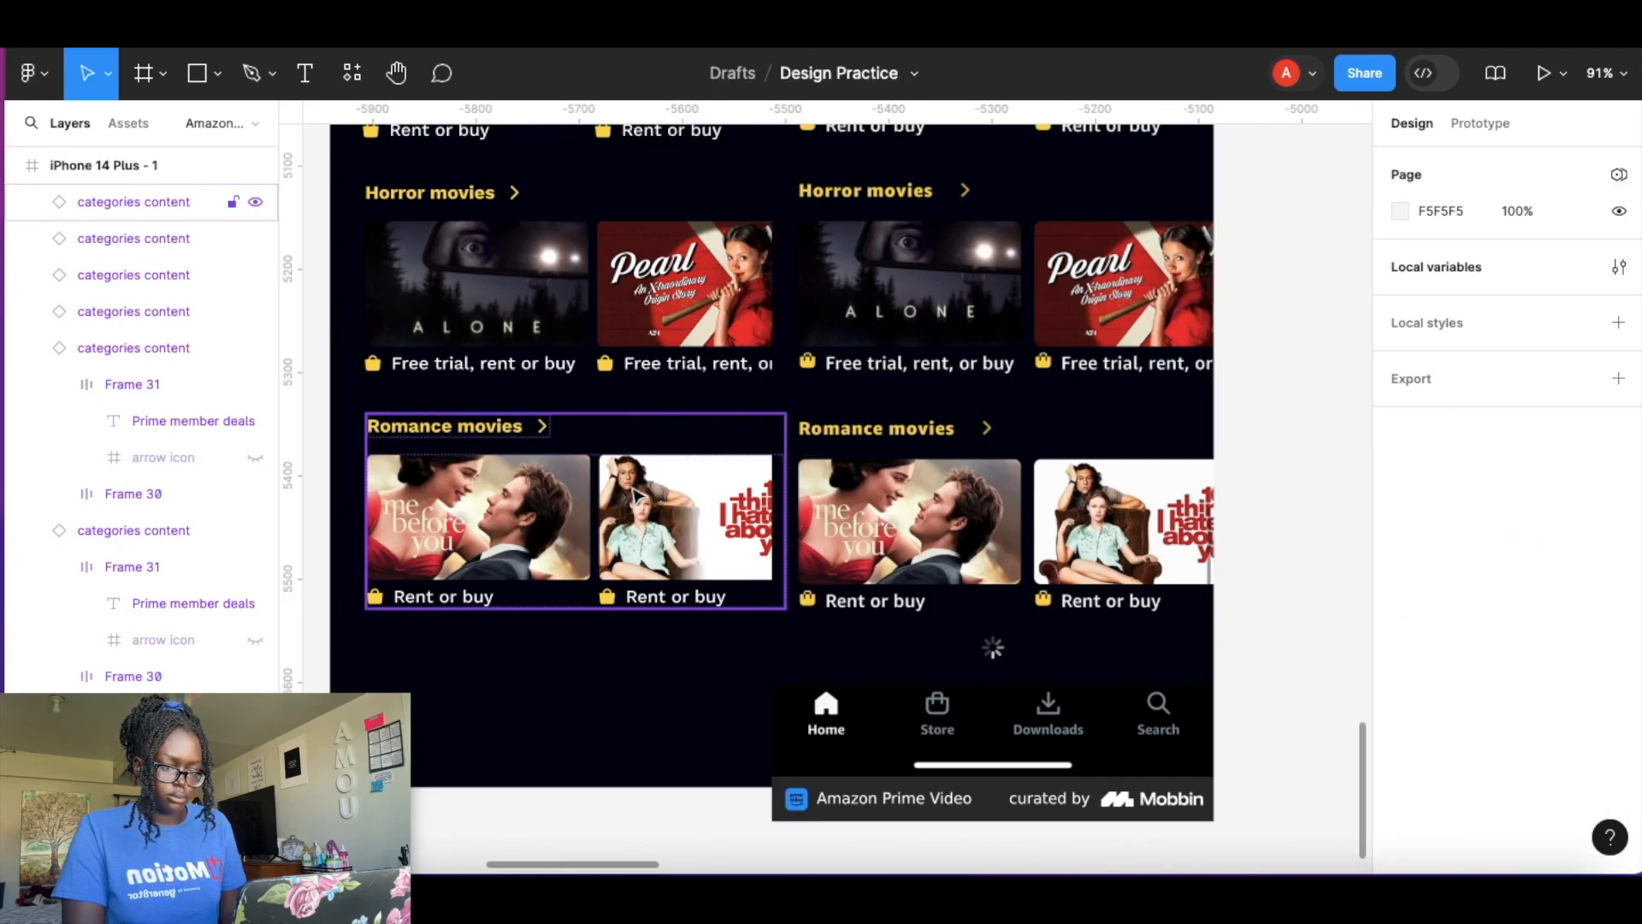
# Move two reference screenshots into the row of Prime Video screens on the canvas.
pyautogui.scroll(-10, 636, 496)
pyautogui.hscroll(1, 634, 493)
pyautogui.moveTo(586, 439); pyautogui.dragTo(923, 316)
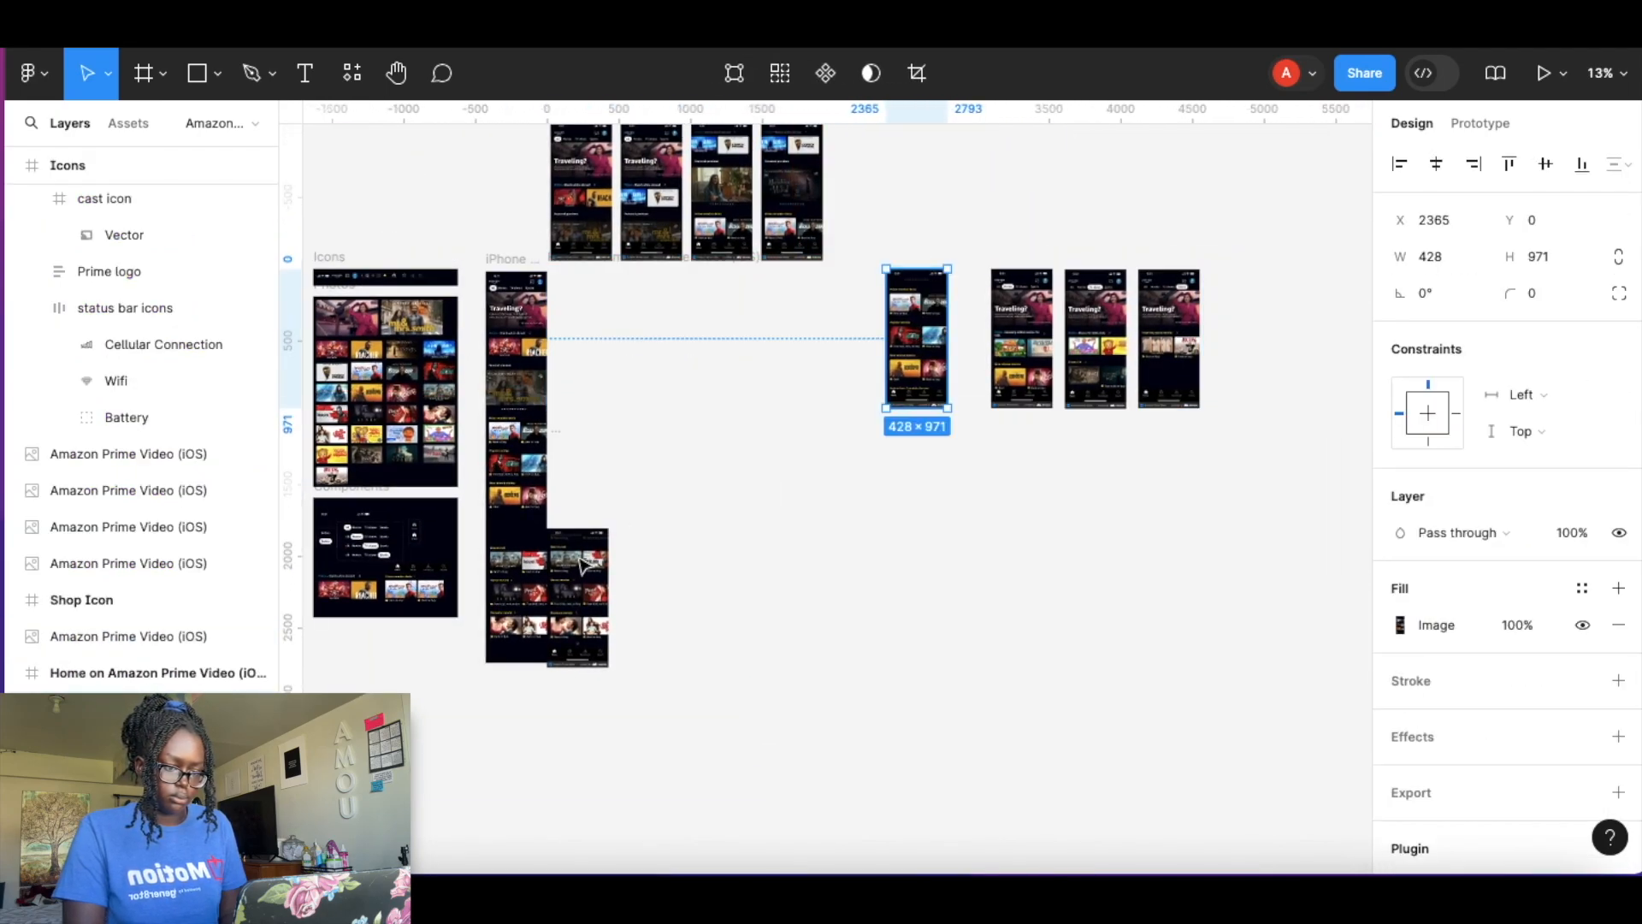
pyautogui.moveTo(599, 535); pyautogui.dragTo(865, 275)
# Move the iPhone 14 Plus - 1 frame lower on the canvas.
pyautogui.click(510, 261)
pyautogui.moveTo(511, 261); pyautogui.dragTo(517, 465)
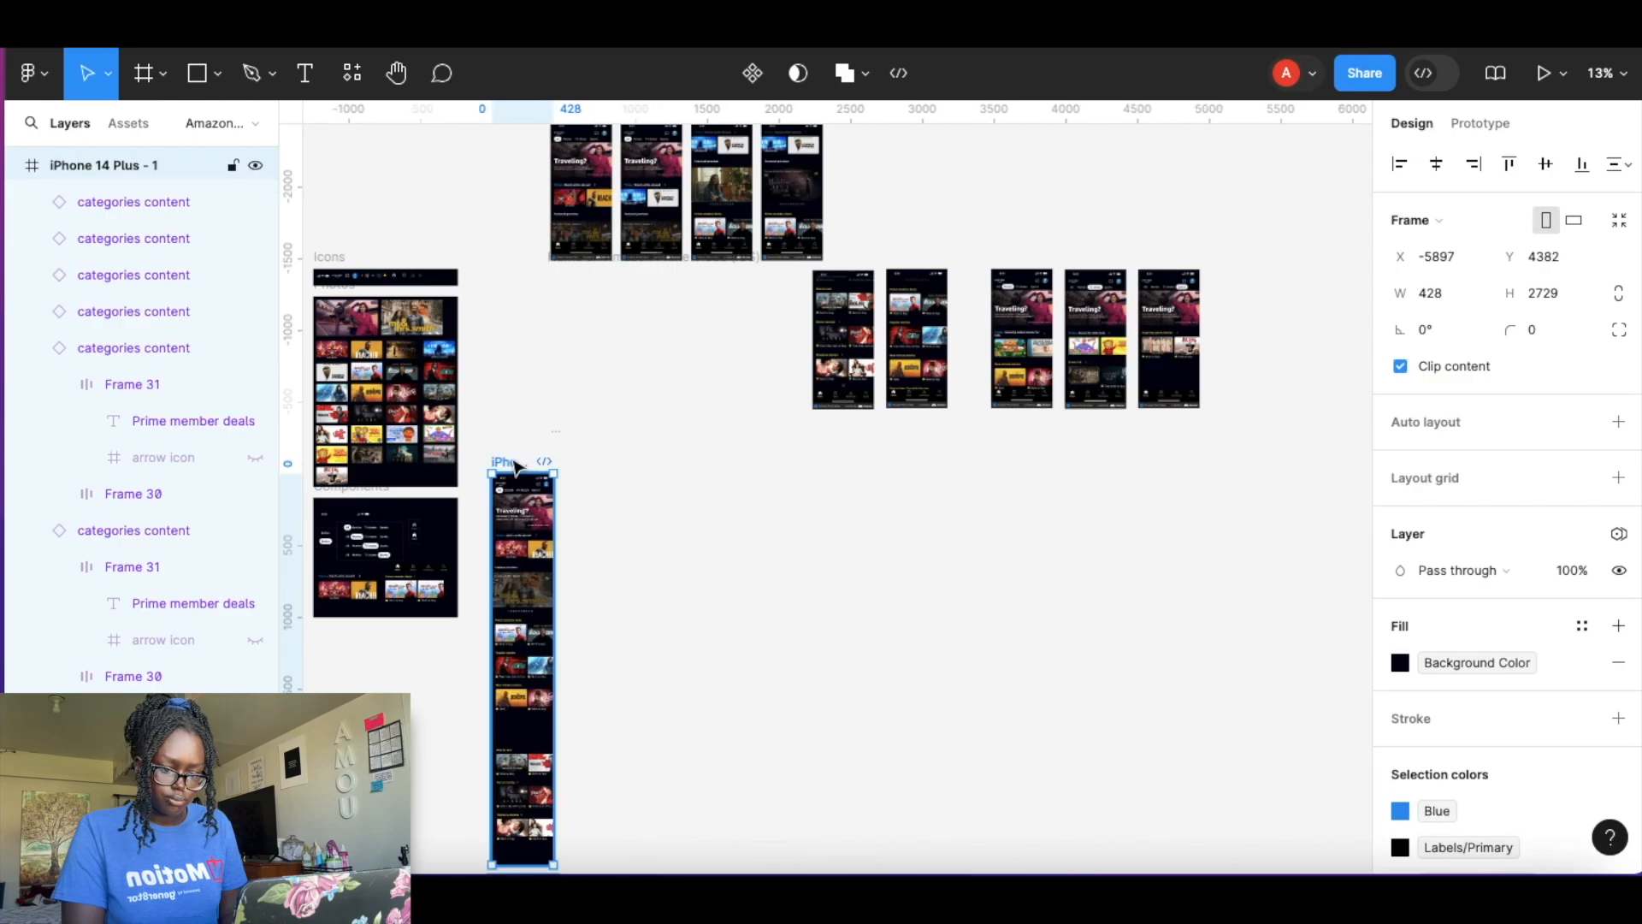
pyautogui.click(615, 418)
# Duplicate the iPhone 14 Plus - 1 frame beside the original.
pyautogui.scroll(3, 616, 418)
pyautogui.scroll(-4, 614, 420)
pyautogui.scroll(-2, 532, 558)
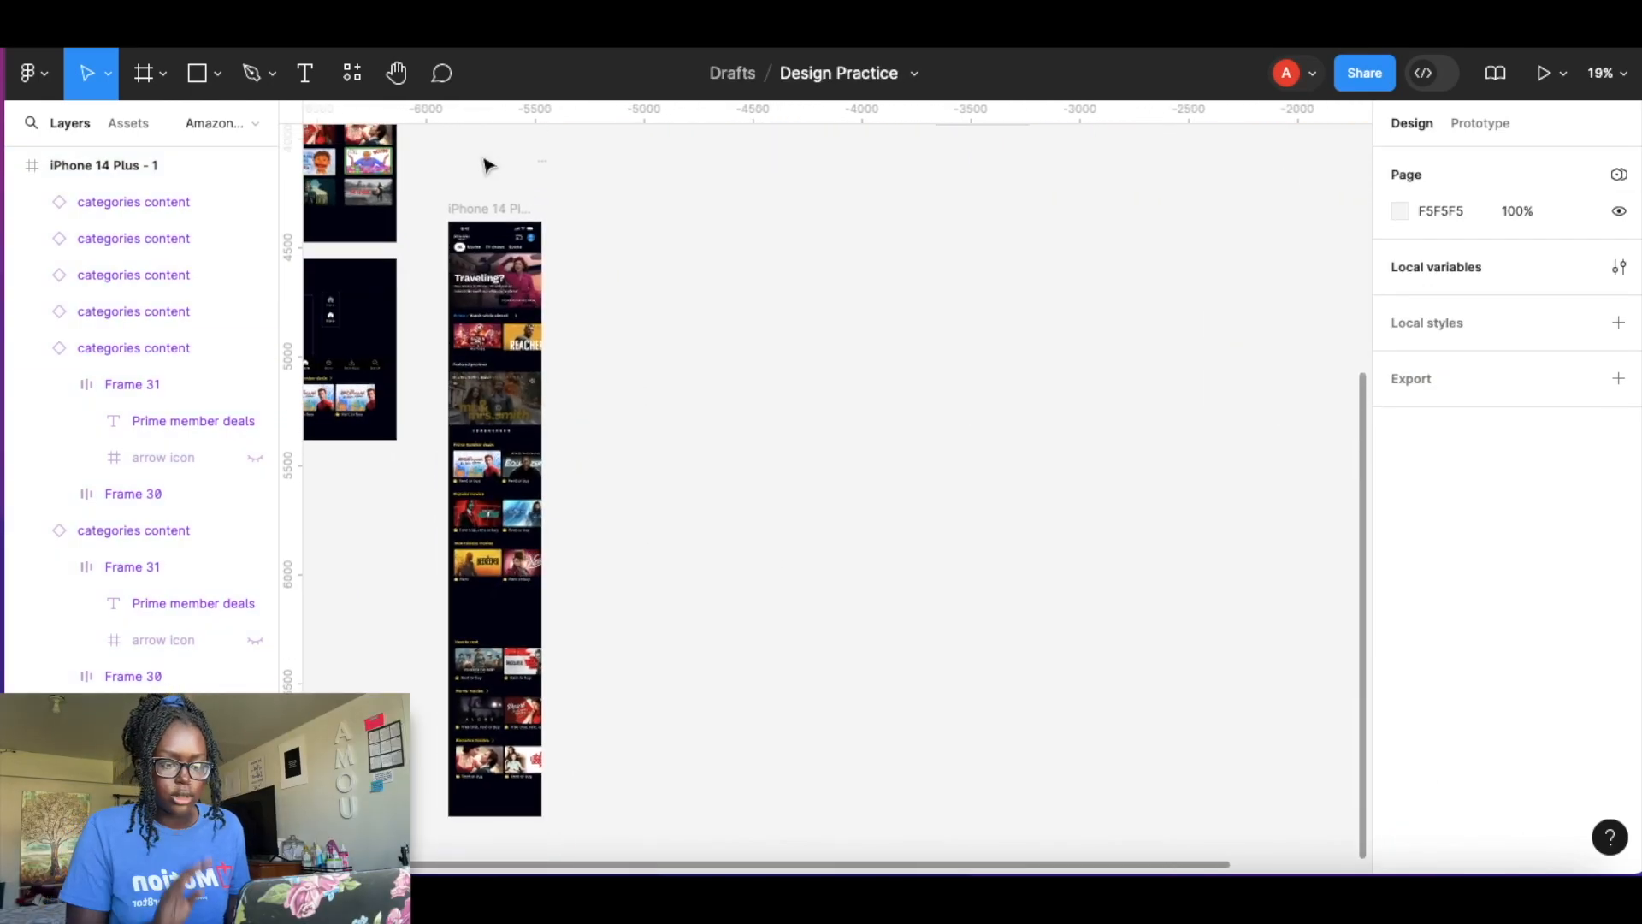
pyautogui.click(480, 210)
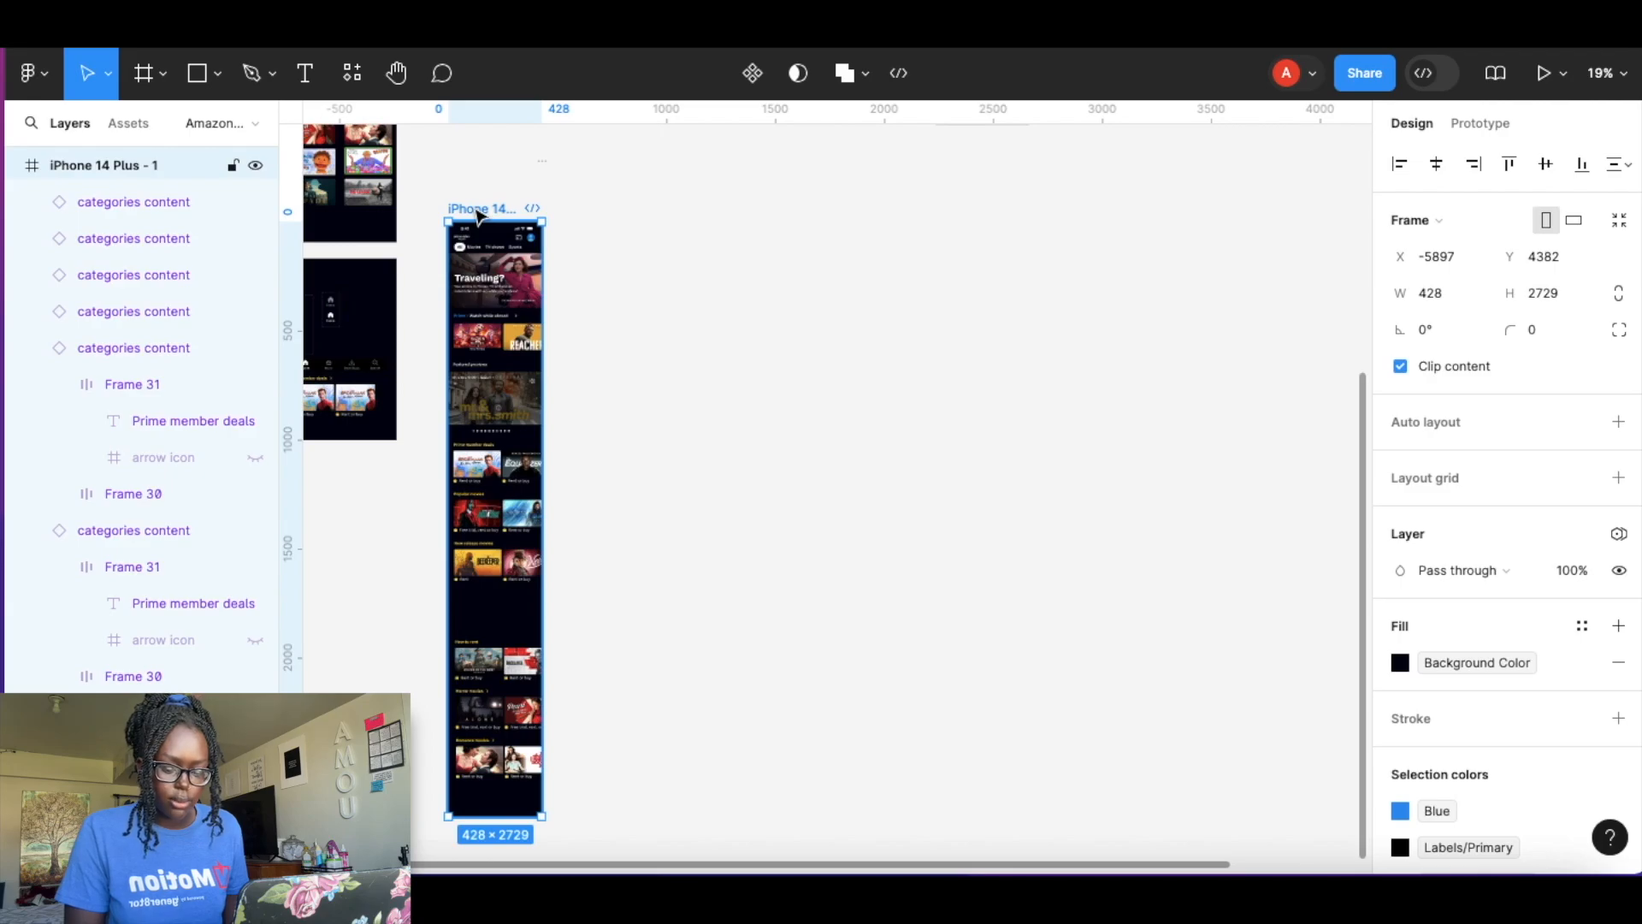
pyautogui.moveTo(505, 219); pyautogui.dragTo(607, 213)
pyautogui.click(799, 286)
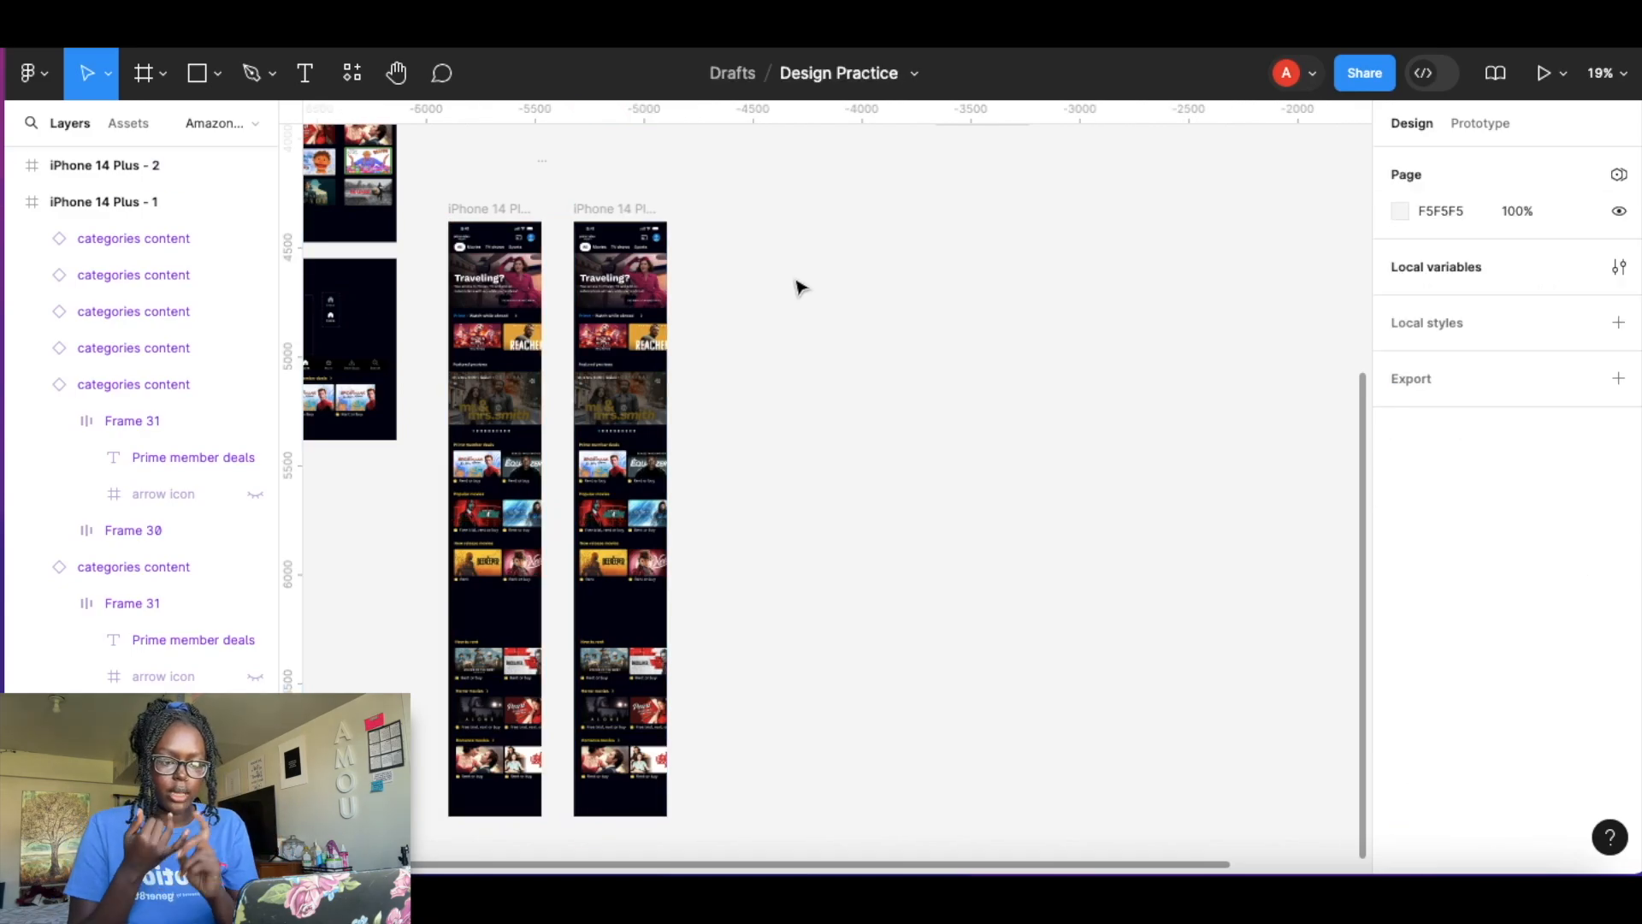
pyautogui.scroll(5, 800, 287)
pyautogui.hscroll(5, 800, 287)
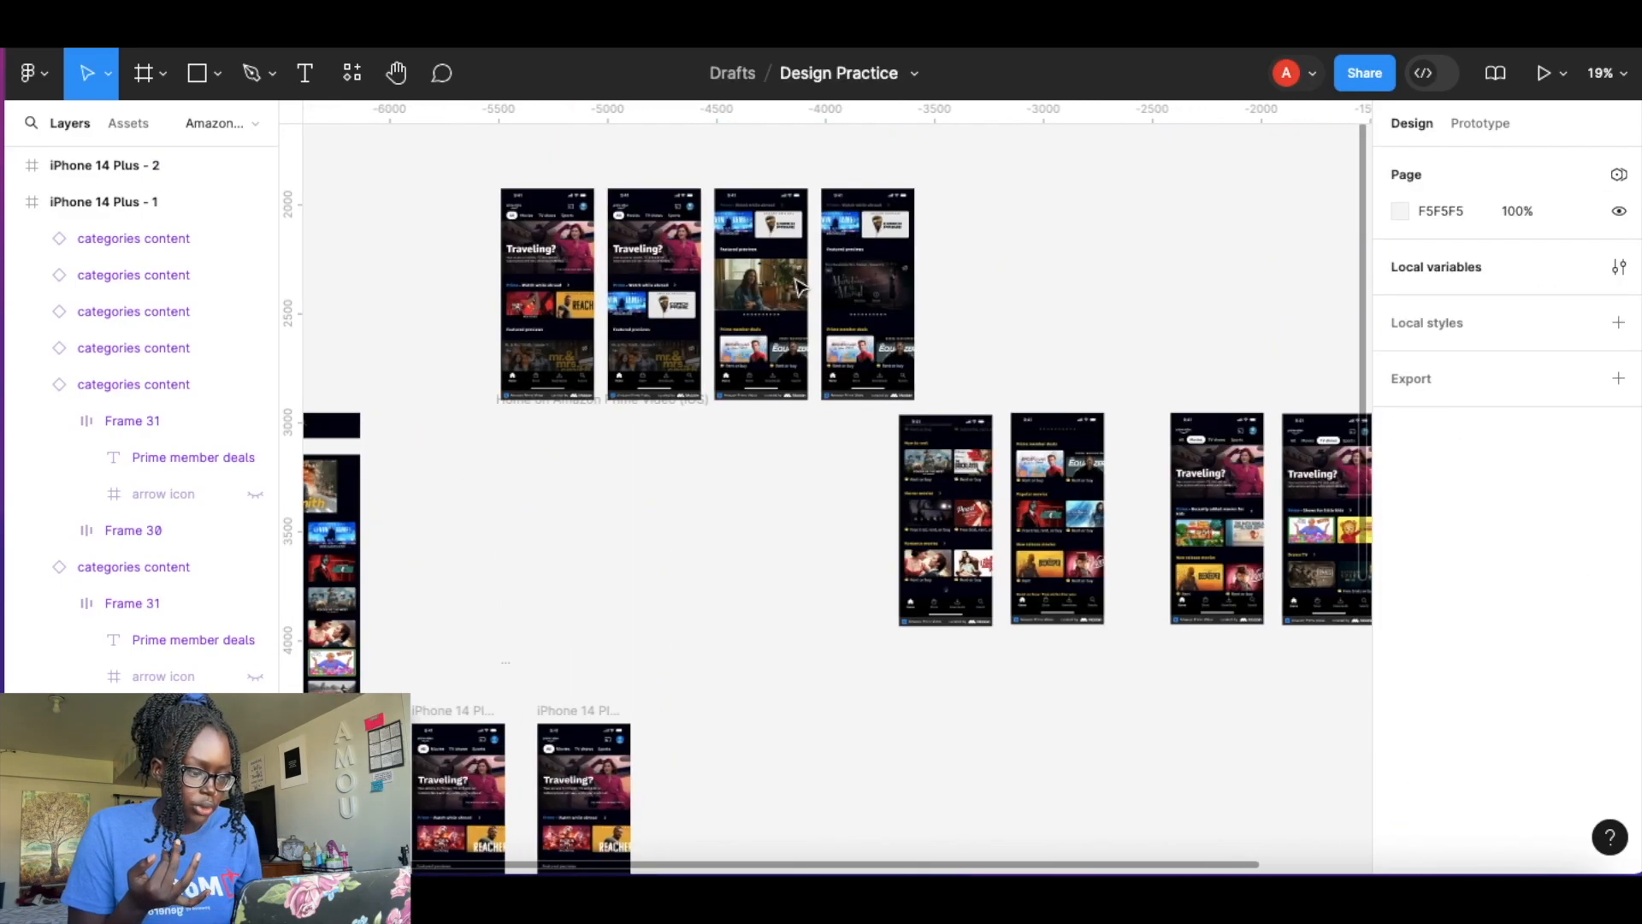
# Delete the Popular, New release, How to rent, Horror and Romance rows from the iPhone 14 Plus - 2 frame.
pyautogui.scroll(5, 821, 400)
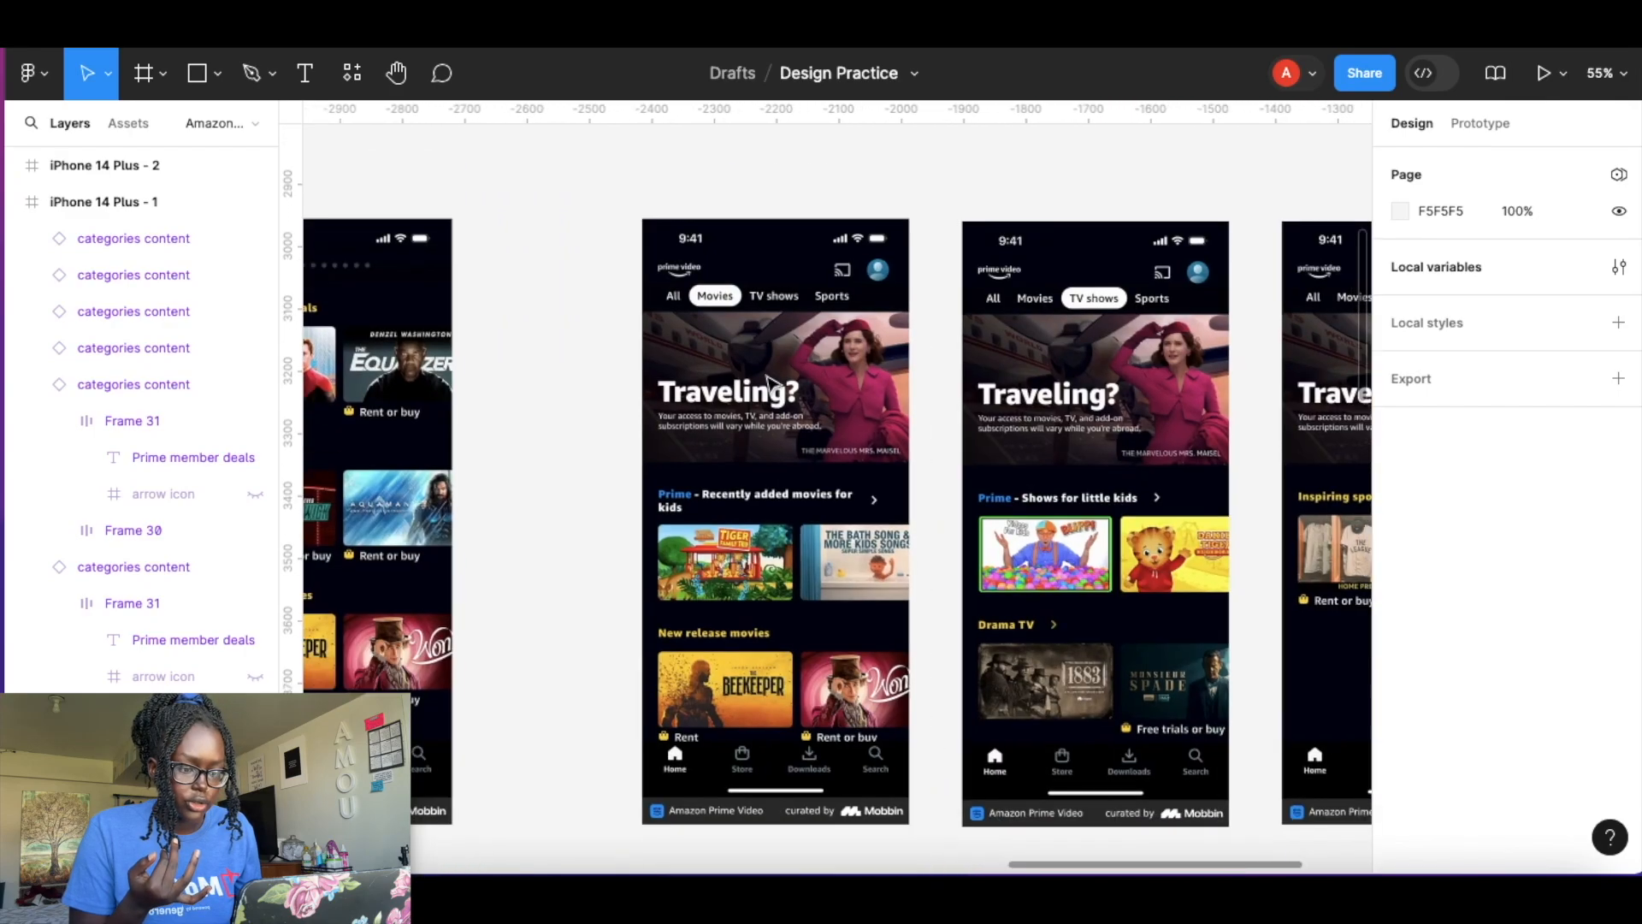
pyautogui.hscroll(3, 1150, 340)
pyautogui.scroll(-1, 1150, 340)
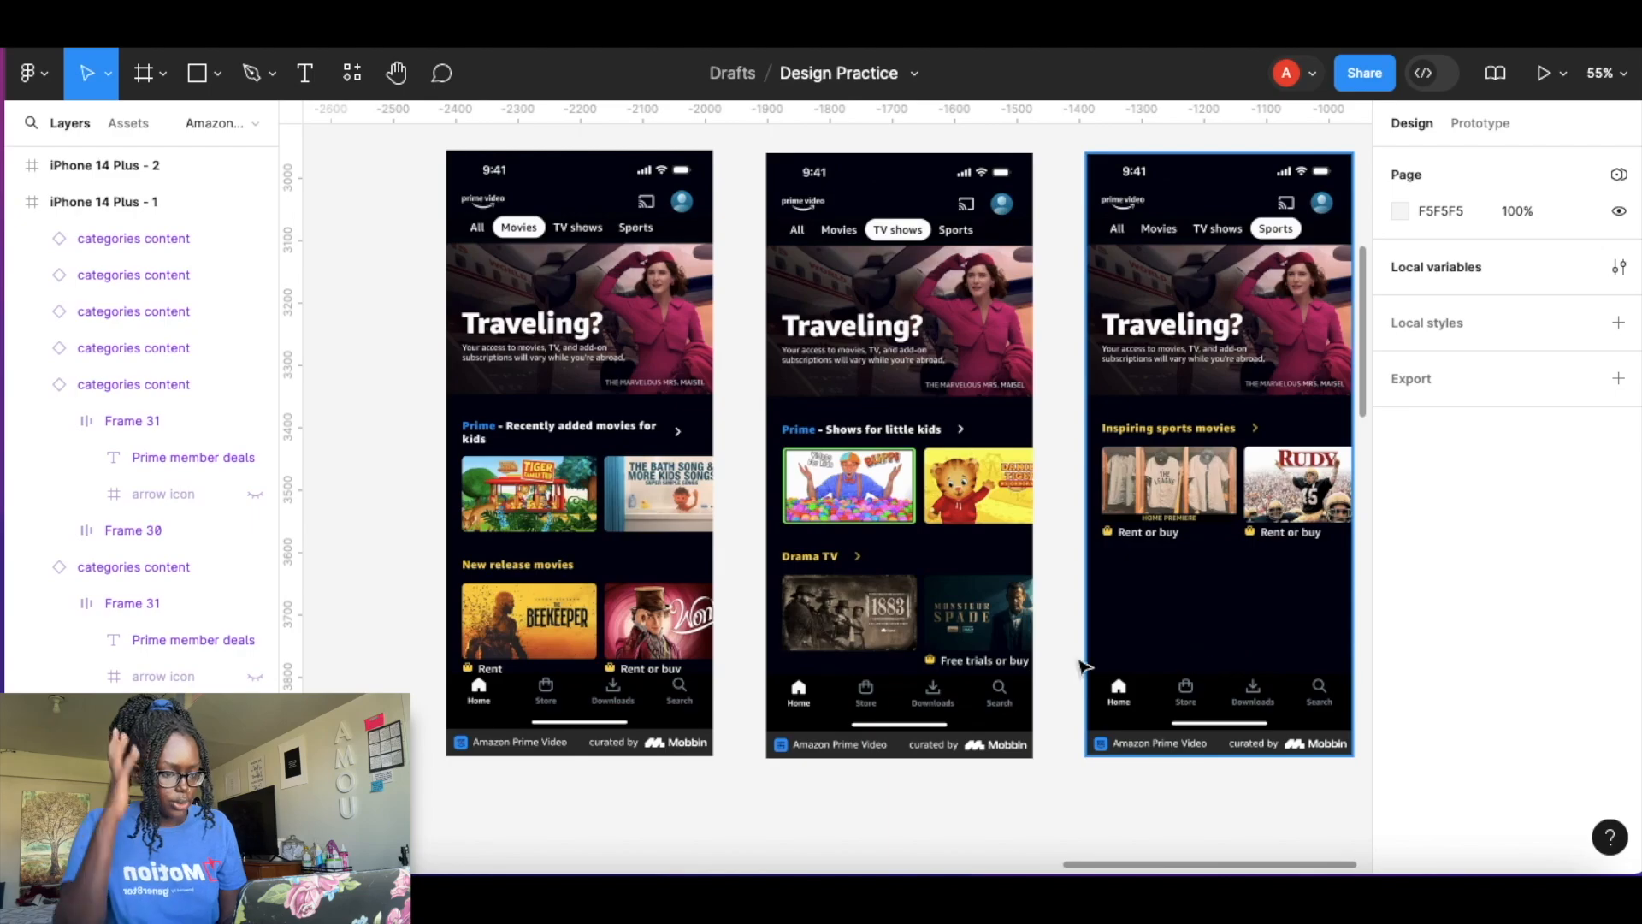
pyautogui.scroll(-6, 757, 450)
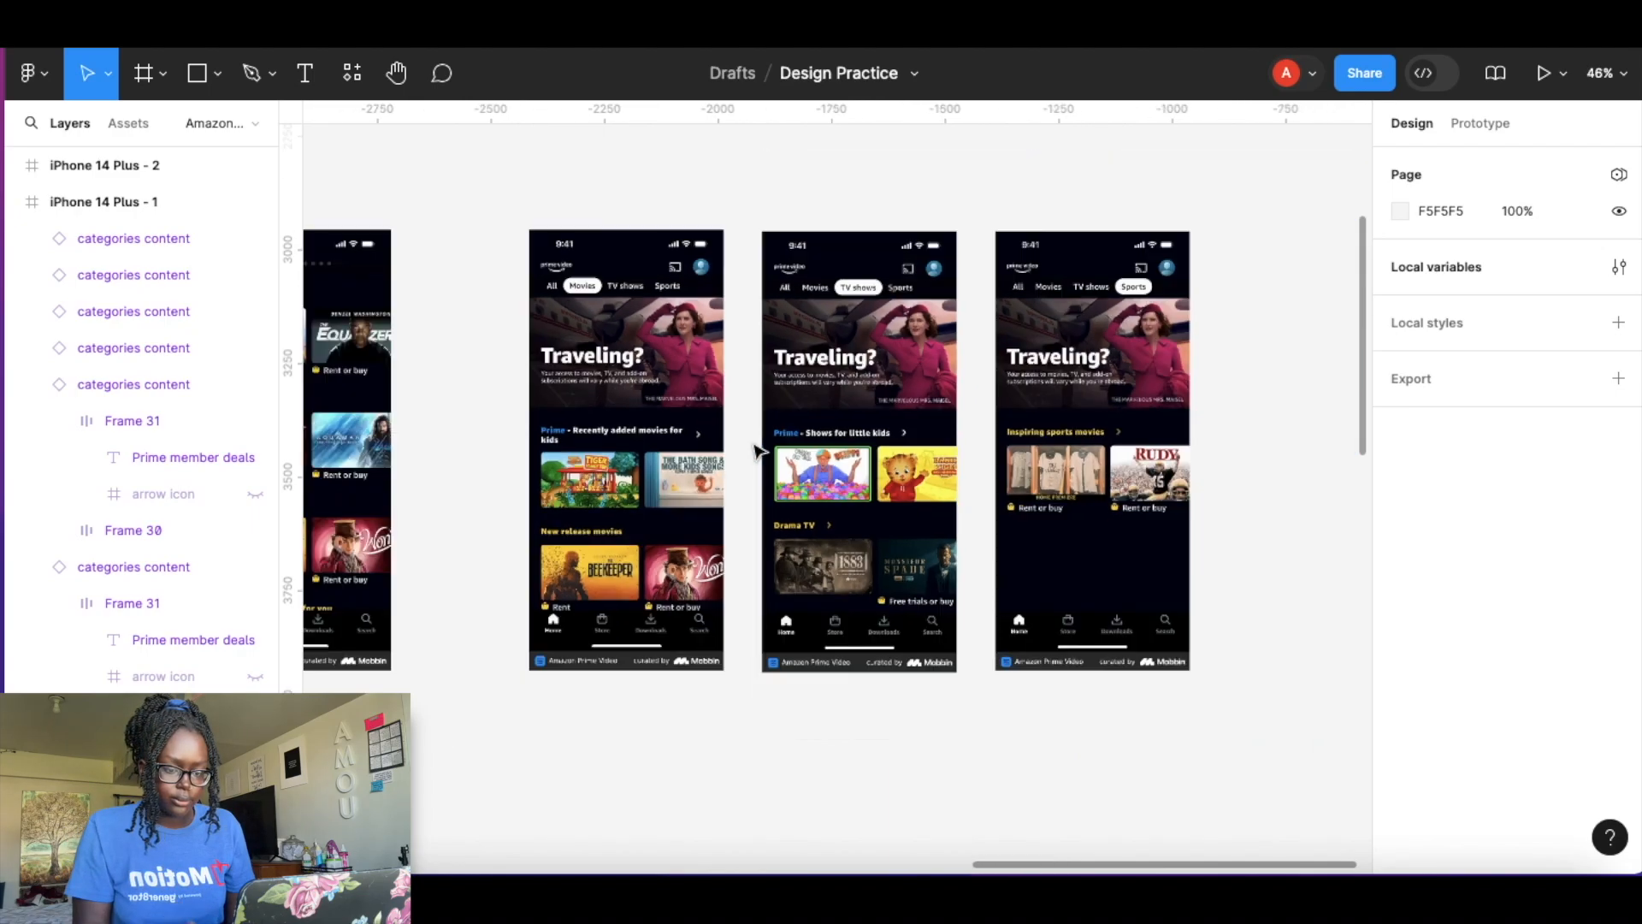
pyautogui.hscroll(-6, 757, 451)
pyautogui.scroll(-3, 757, 451)
pyautogui.scroll(4, 759, 452)
pyautogui.scroll(-5, 758, 452)
pyautogui.click(662, 612)
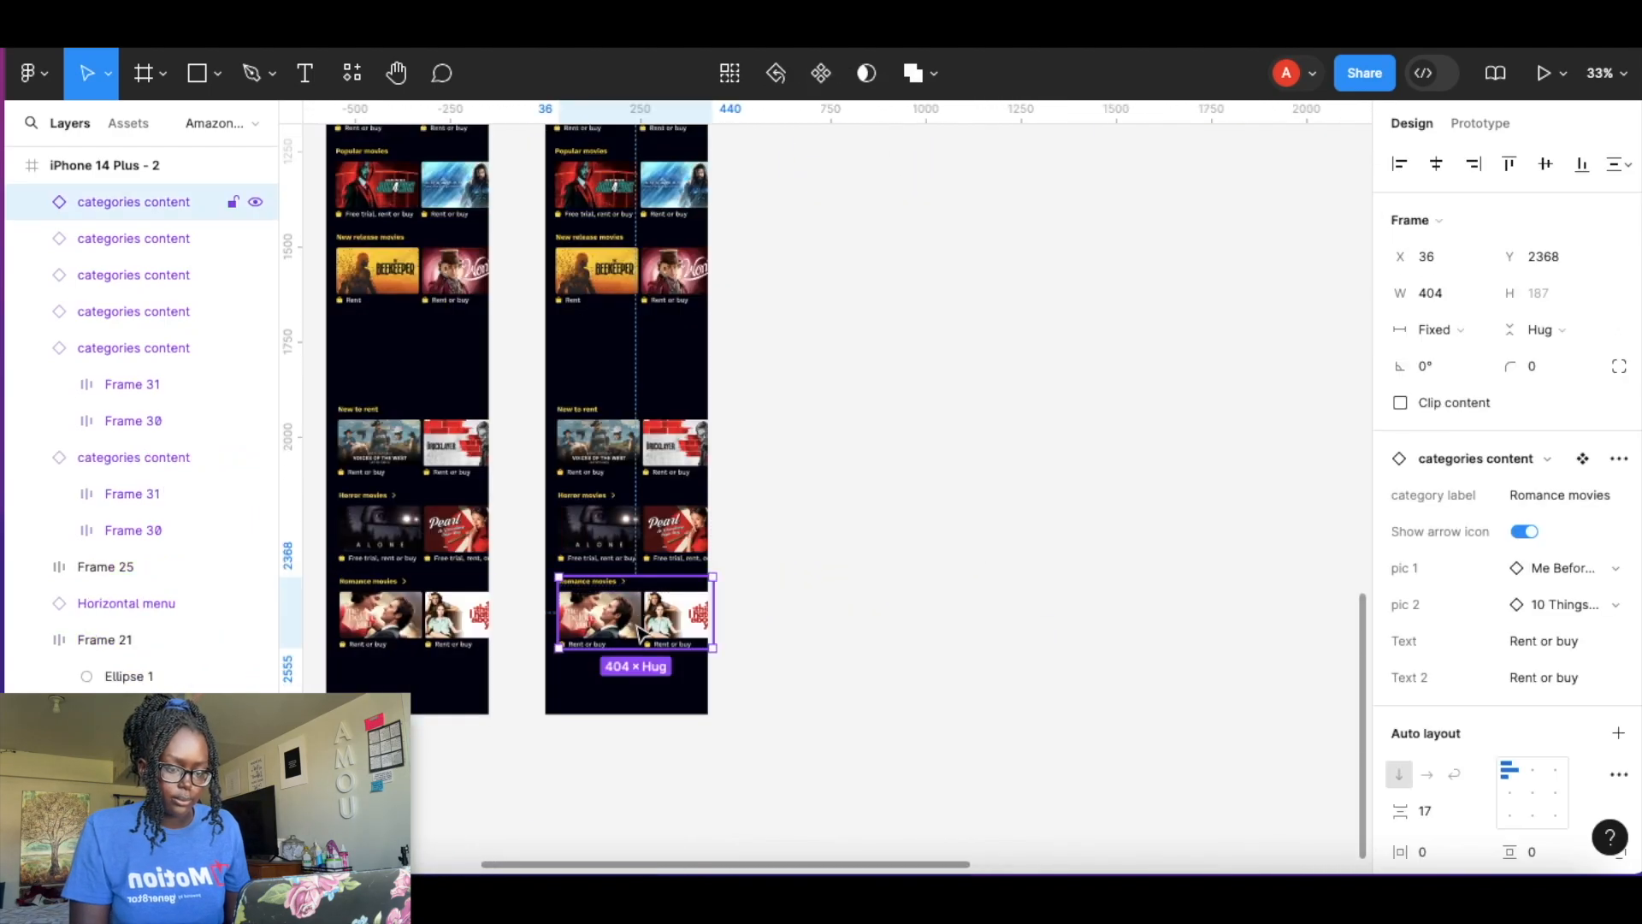
pyautogui.keyDown('shift'); pyautogui.click(663, 531); pyautogui.keyUp('shift')
pyautogui.keyDown('shift'); pyautogui.click(663, 447); pyautogui.keyUp('shift')
pyautogui.keyDown('shift'); pyautogui.click(663, 272); pyautogui.keyUp('shift')
pyautogui.keyDown('shift'); pyautogui.click(663, 213); pyautogui.keyUp('shift')
pyautogui.scroll(5, 797, 352)
pyautogui.press('Delete')
# Shorten the iPhone 14 Plus - 2 frame's height to fit its remaining content.
pyautogui.scroll(1, 625, 316)
pyautogui.click(579, 183)
# Move the Movies reference screenshot beside the iPhone 14 Plus - 2 frame.
pyautogui.scroll(-5, 635, 440)
pyautogui.moveTo(644, 816); pyautogui.dragTo(649, 253)
pyautogui.click(842, 291)
pyautogui.scroll(5, 842, 291)
pyautogui.scroll(-4, 898, 289)
pyautogui.hscroll(4, 916, 289)
pyautogui.scroll(5, 916, 289)
pyautogui.click(787, 436)
pyautogui.scroll(-5, 900, 180)
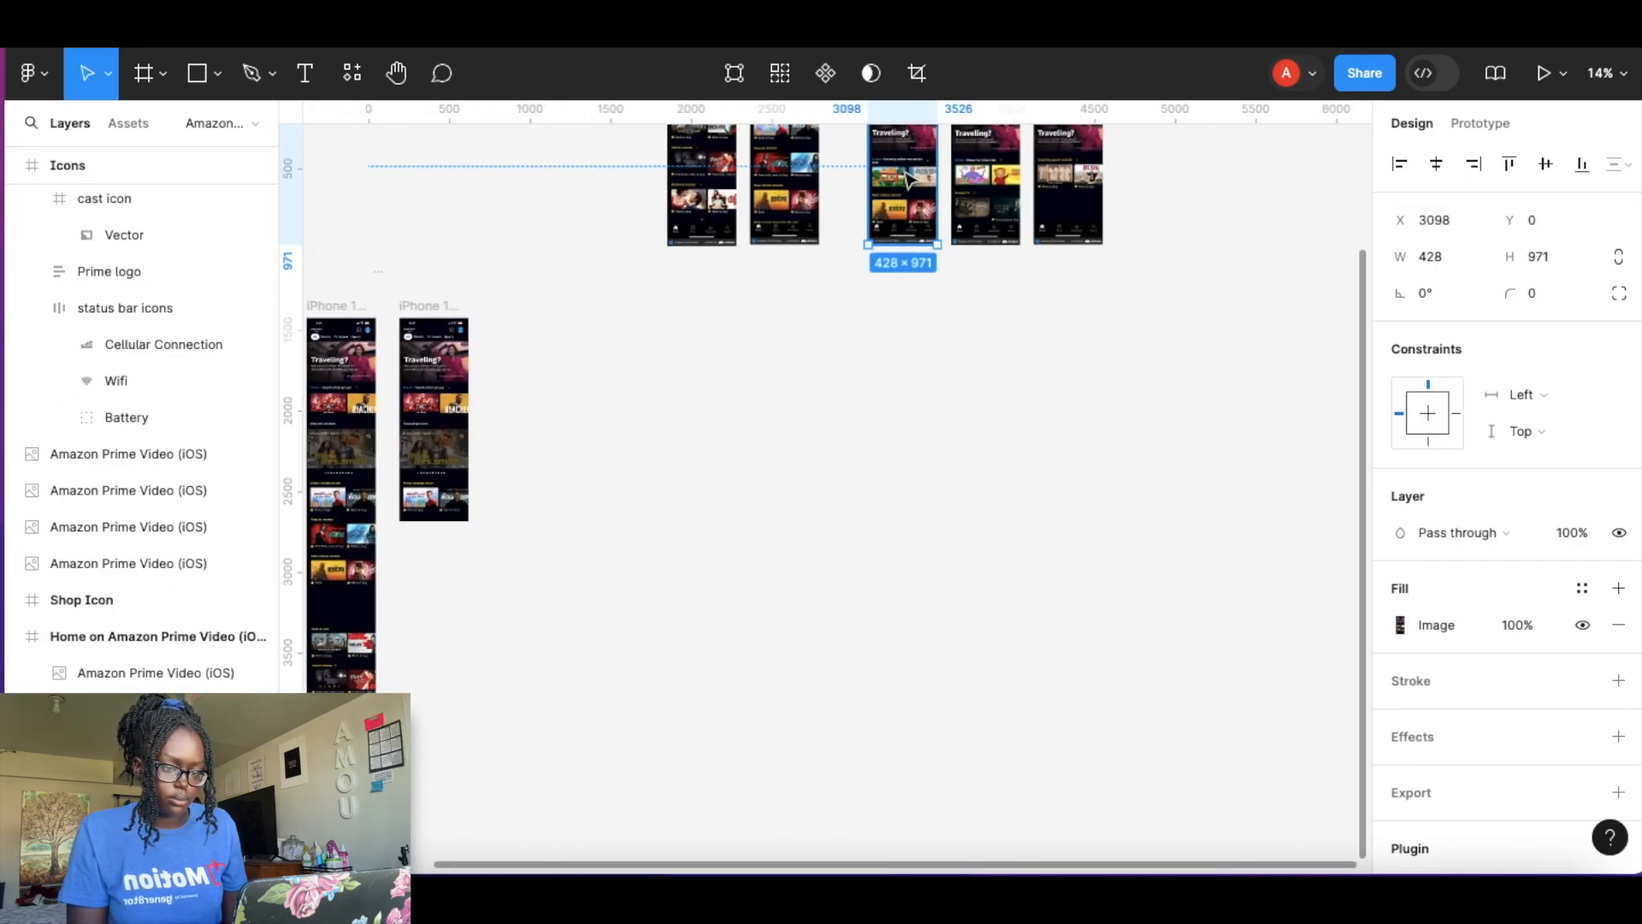
pyautogui.moveTo(901, 178); pyautogui.dragTo(523, 405)
pyautogui.click(689, 441)
pyautogui.scroll(8, 689, 441)
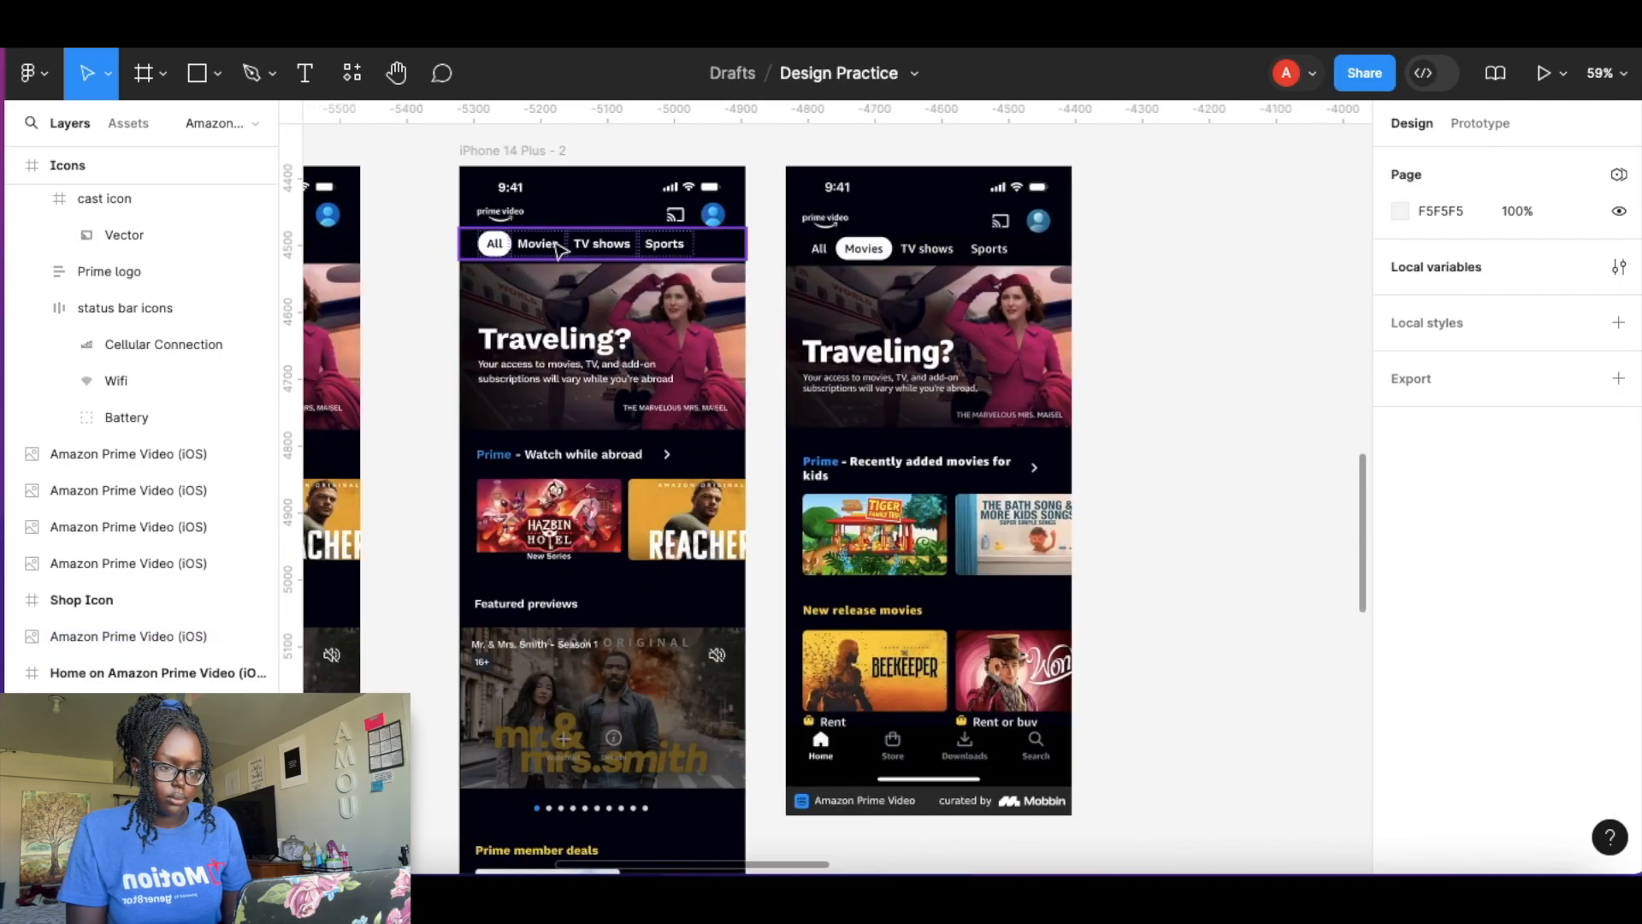
# Set the All menu button to Default and the Movies button to Selected in iPhone 14 Plus - 2.
pyautogui.click(558, 248)
pyautogui.hscroll(2, 410, 182)
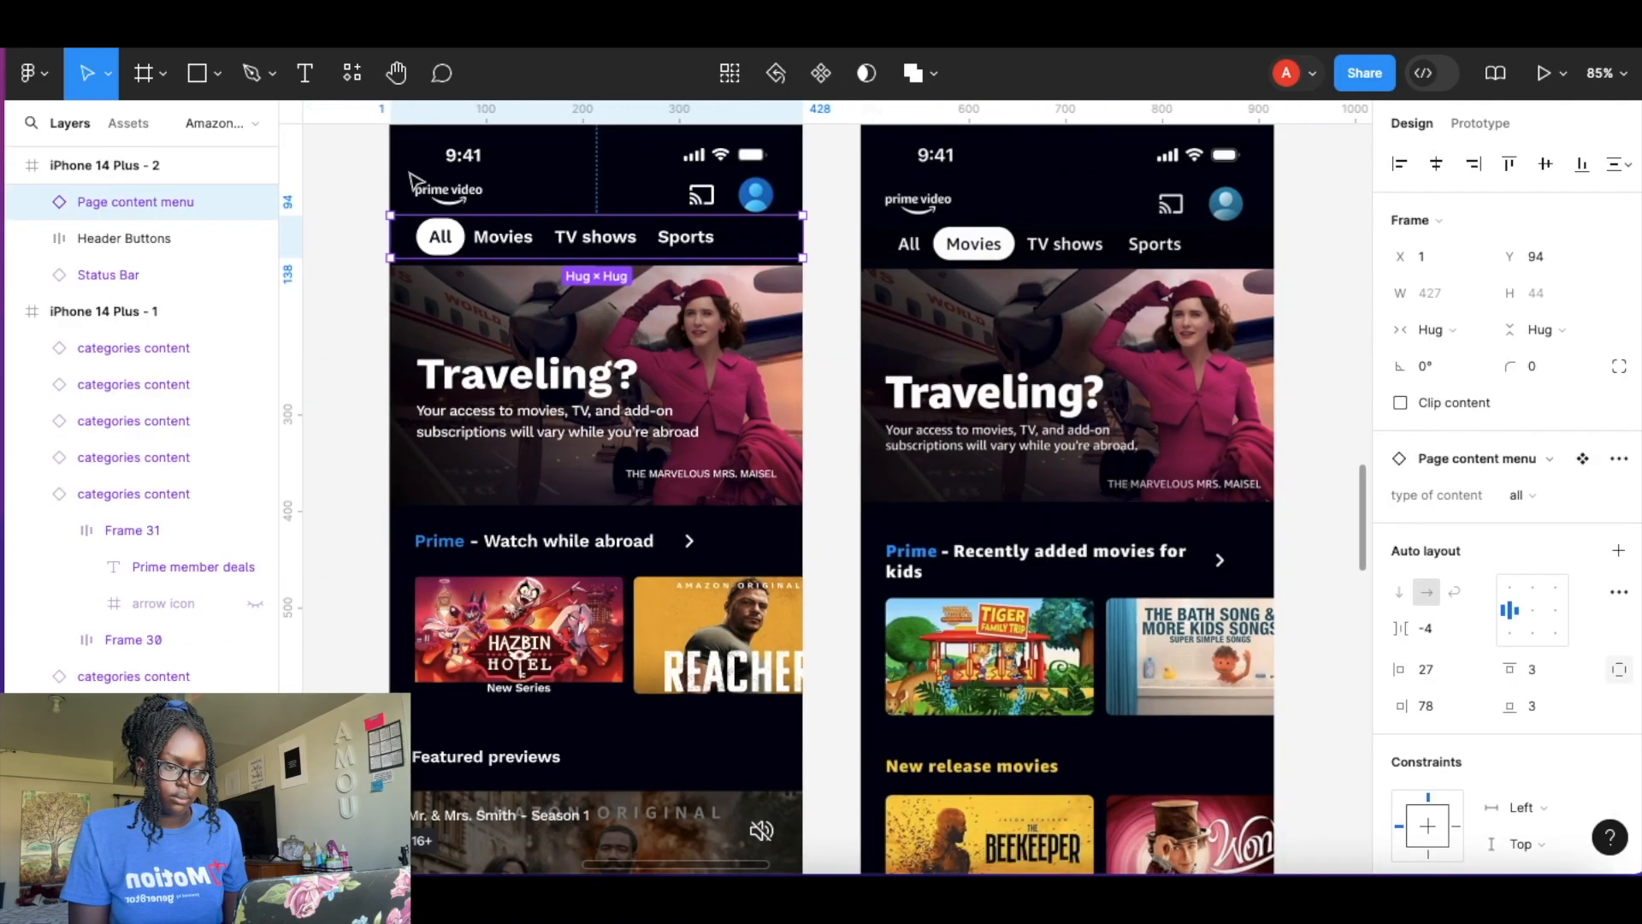
pyautogui.doubleClick(460, 247)
pyautogui.click(1573, 462)
pyautogui.click(1561, 429)
pyautogui.click(532, 246)
pyautogui.click(1561, 458)
pyautogui.click(1560, 487)
pyautogui.click(830, 547)
# Delete the Featured previews carousel and move the Prime member deals row up under the first row.
pyautogui.scroll(-1, 830, 548)
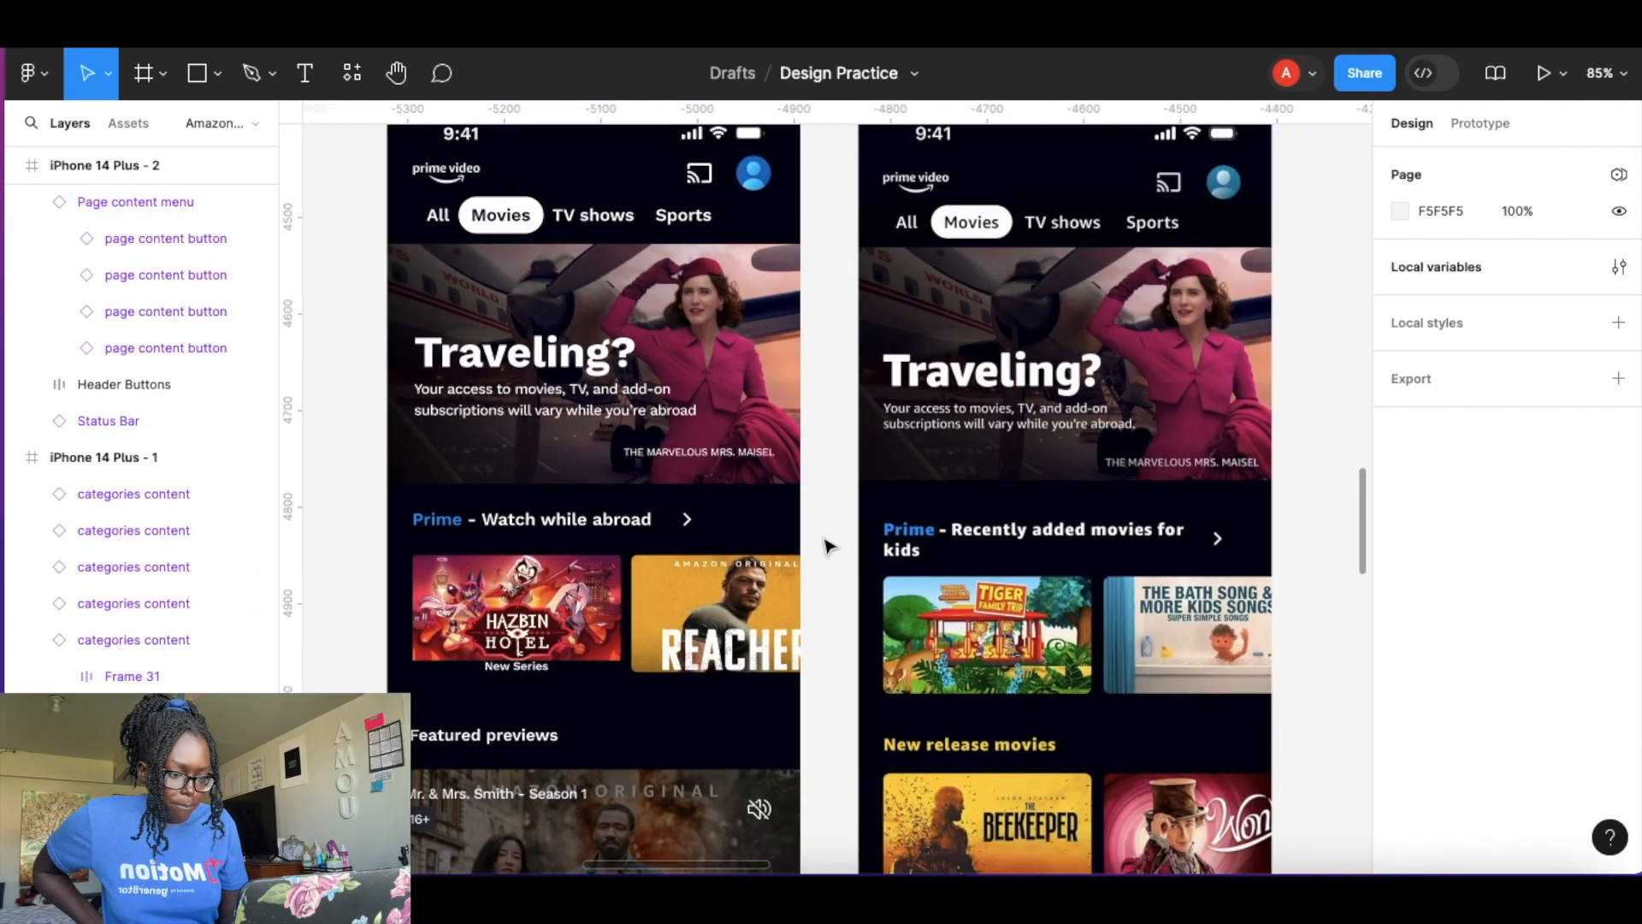
pyautogui.scroll(-4, 829, 547)
pyautogui.click(652, 557)
pyautogui.press('Delete')
pyautogui.click(434, 398)
pyautogui.keyDown('shift'); pyautogui.click(479, 453); pyautogui.keyUp('shift')
pyautogui.keyDown('shift'); pyautogui.click(579, 586); pyautogui.keyUp('shift')
pyautogui.keyDown('shift'); pyautogui.click(550, 687); pyautogui.keyUp('shift')
pyautogui.press('Delete')
pyautogui.moveTo(554, 795); pyautogui.dragTo(552, 450)
pyautogui.scroll(-5, 627, 611)
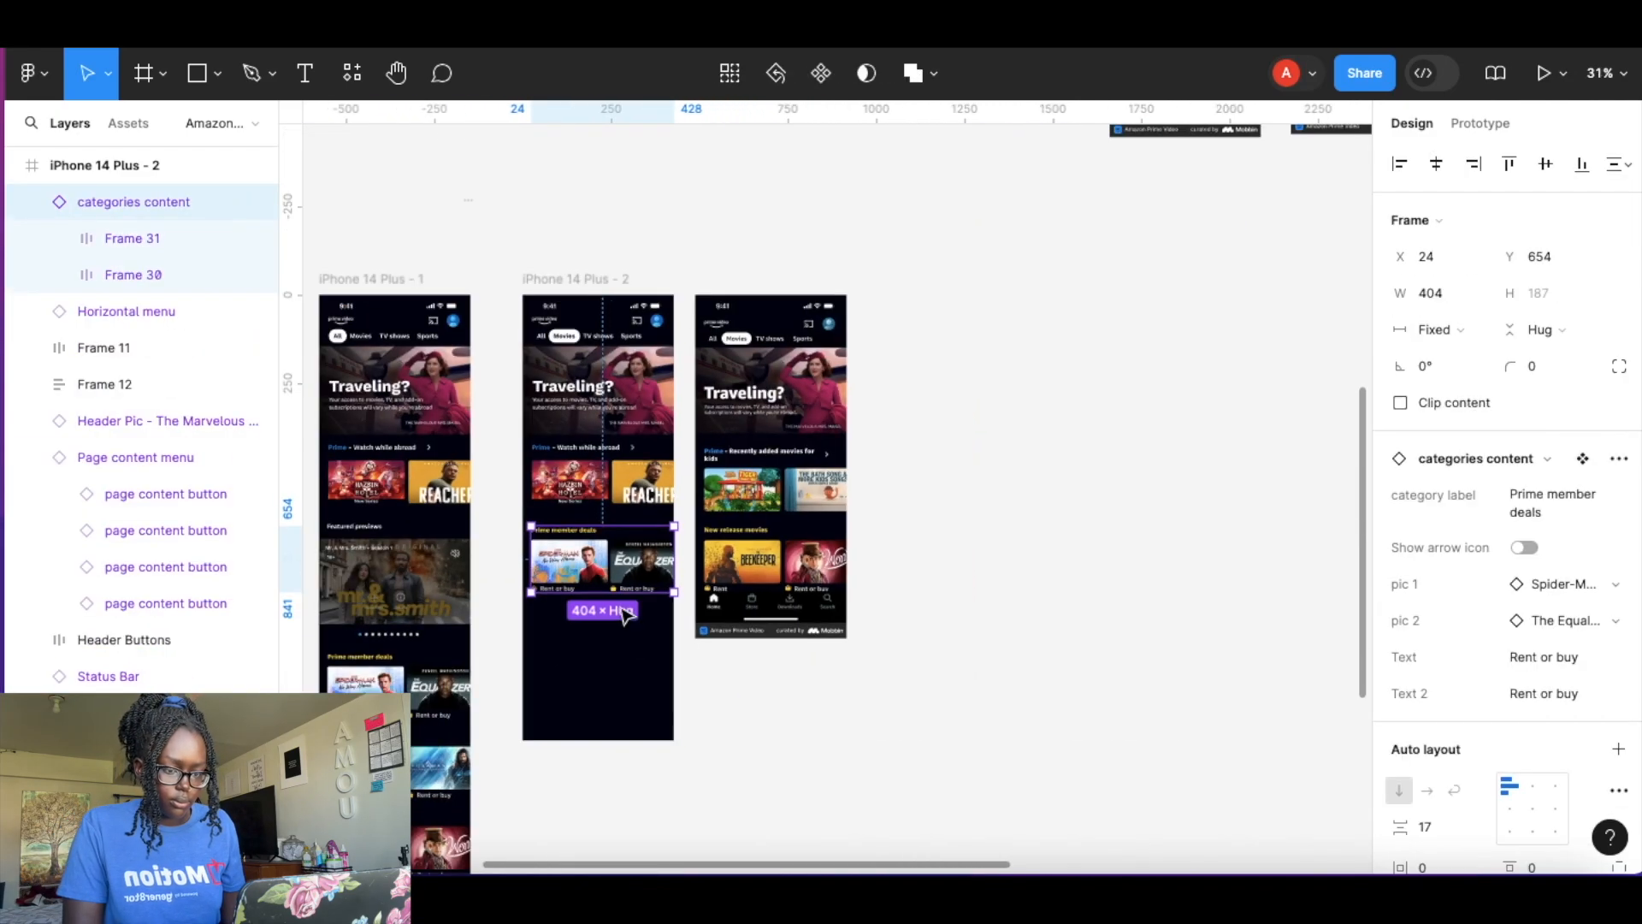
# Shorten the iPhone 14 Plus - 2 frame further.
pyautogui.click(646, 677)
pyautogui.moveTo(610, 739); pyautogui.dragTo(624, 625)
pyautogui.click(627, 646)
# Retitle the first row to Prime - Recently added movies for kids.
pyautogui.scroll(5, 609, 479)
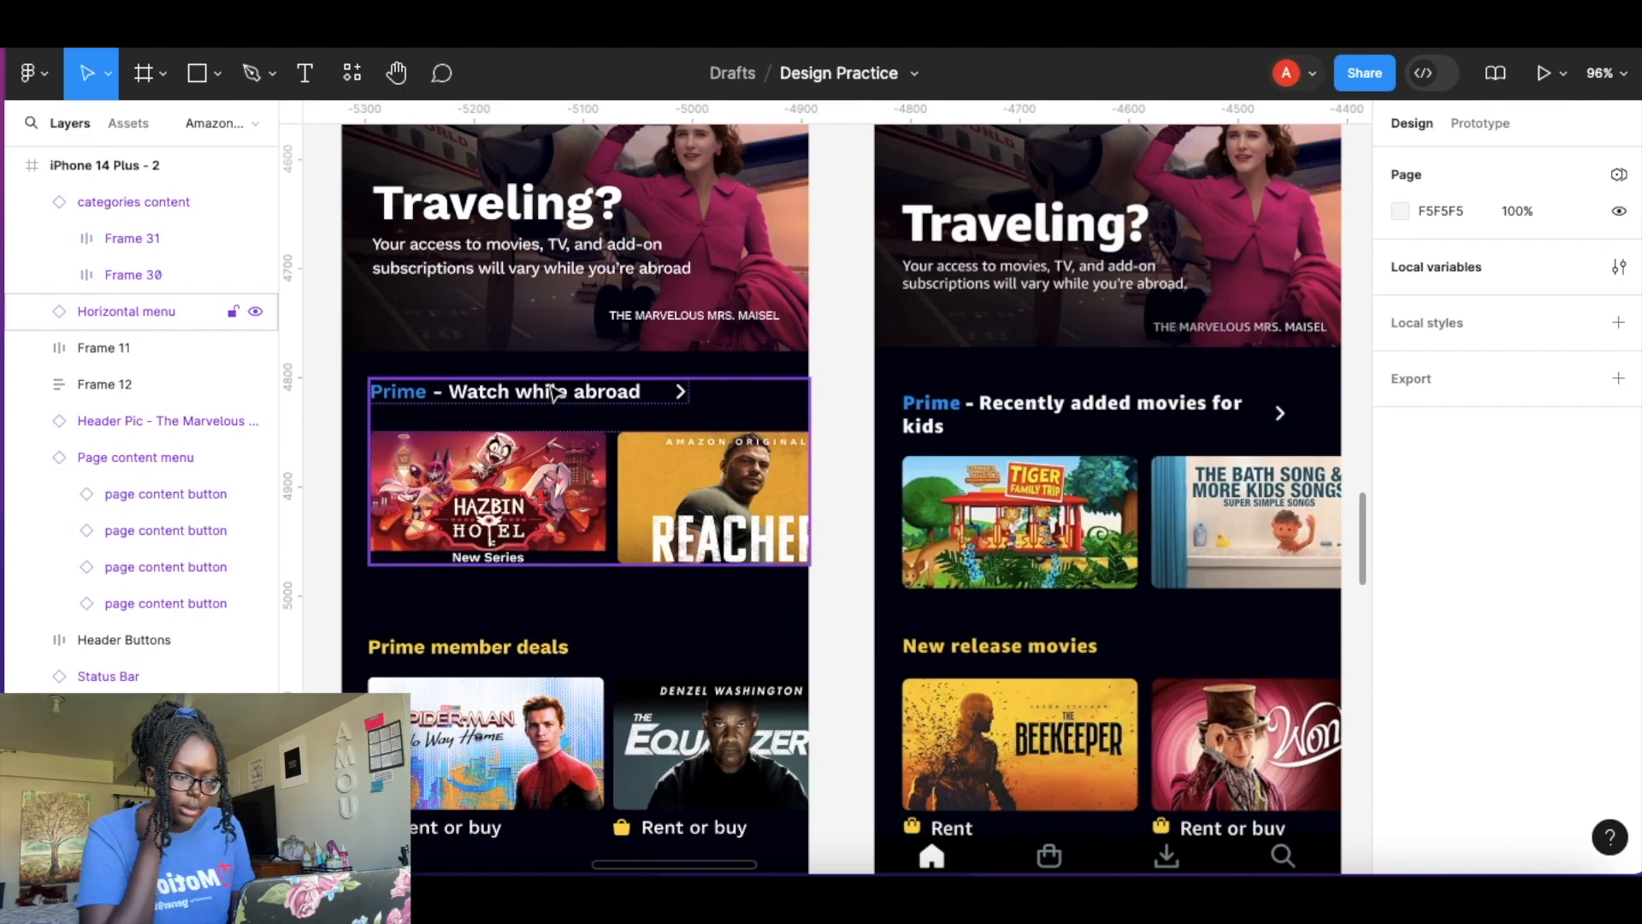
pyautogui.scroll(-1, 556, 394)
pyautogui.doubleClick(613, 393)
pyautogui.doubleClick(614, 393)
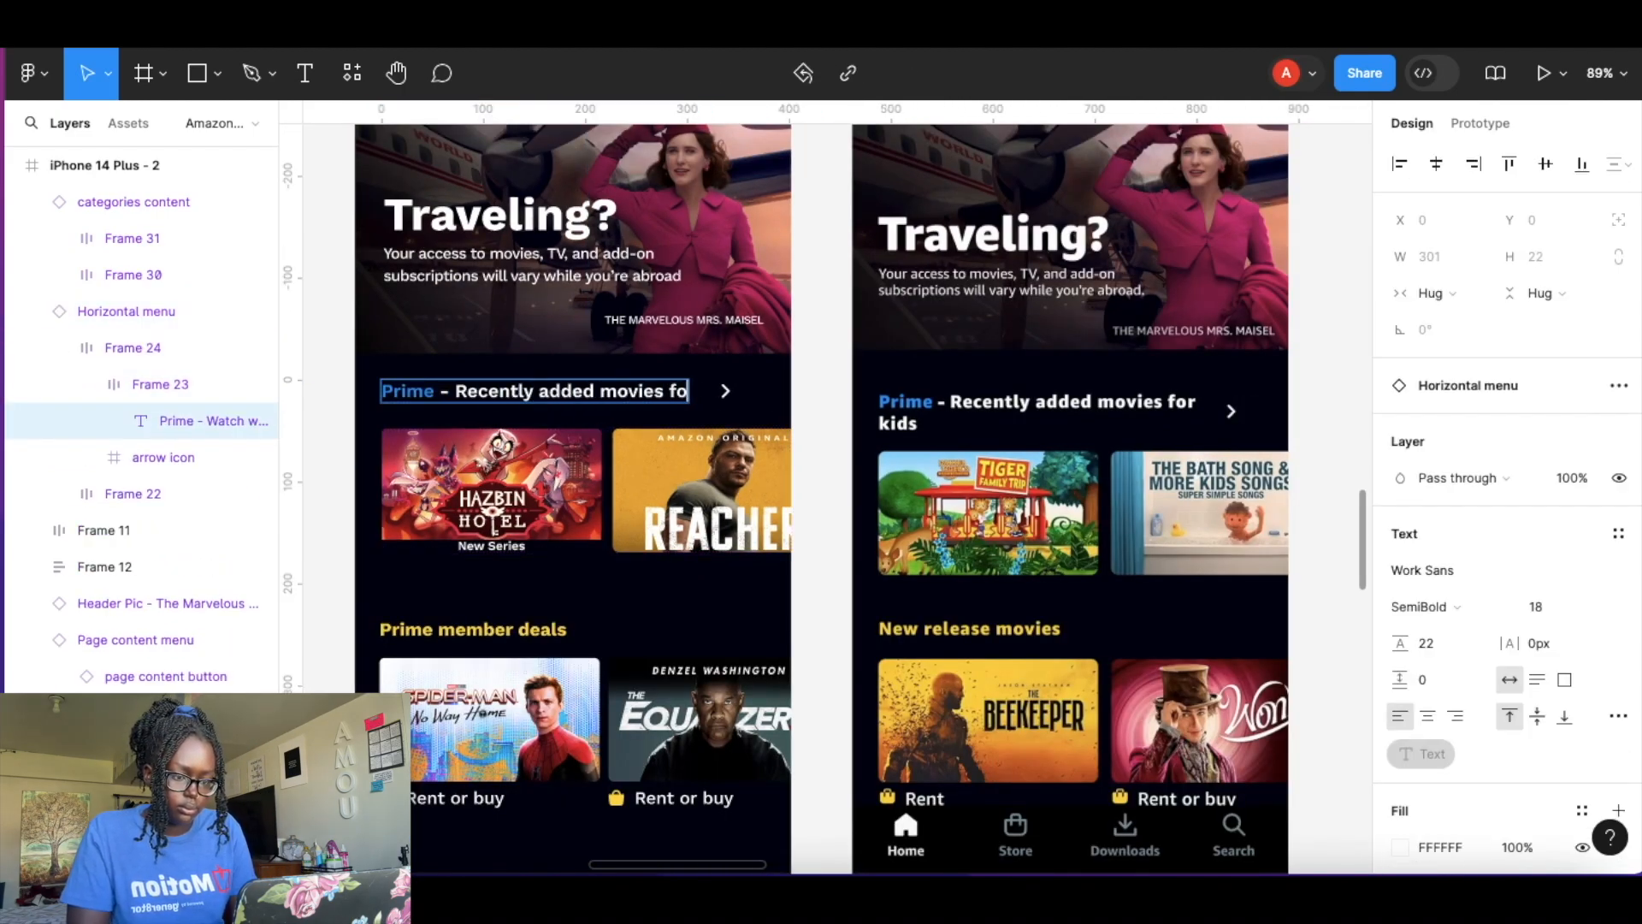
pyautogui.write('r')
pyautogui.press('Return')
# Swap the first row's posters to Daniel Tiger's Family Trip and The Bath Song.
pyautogui.click(592, 479)
pyautogui.click(592, 479)
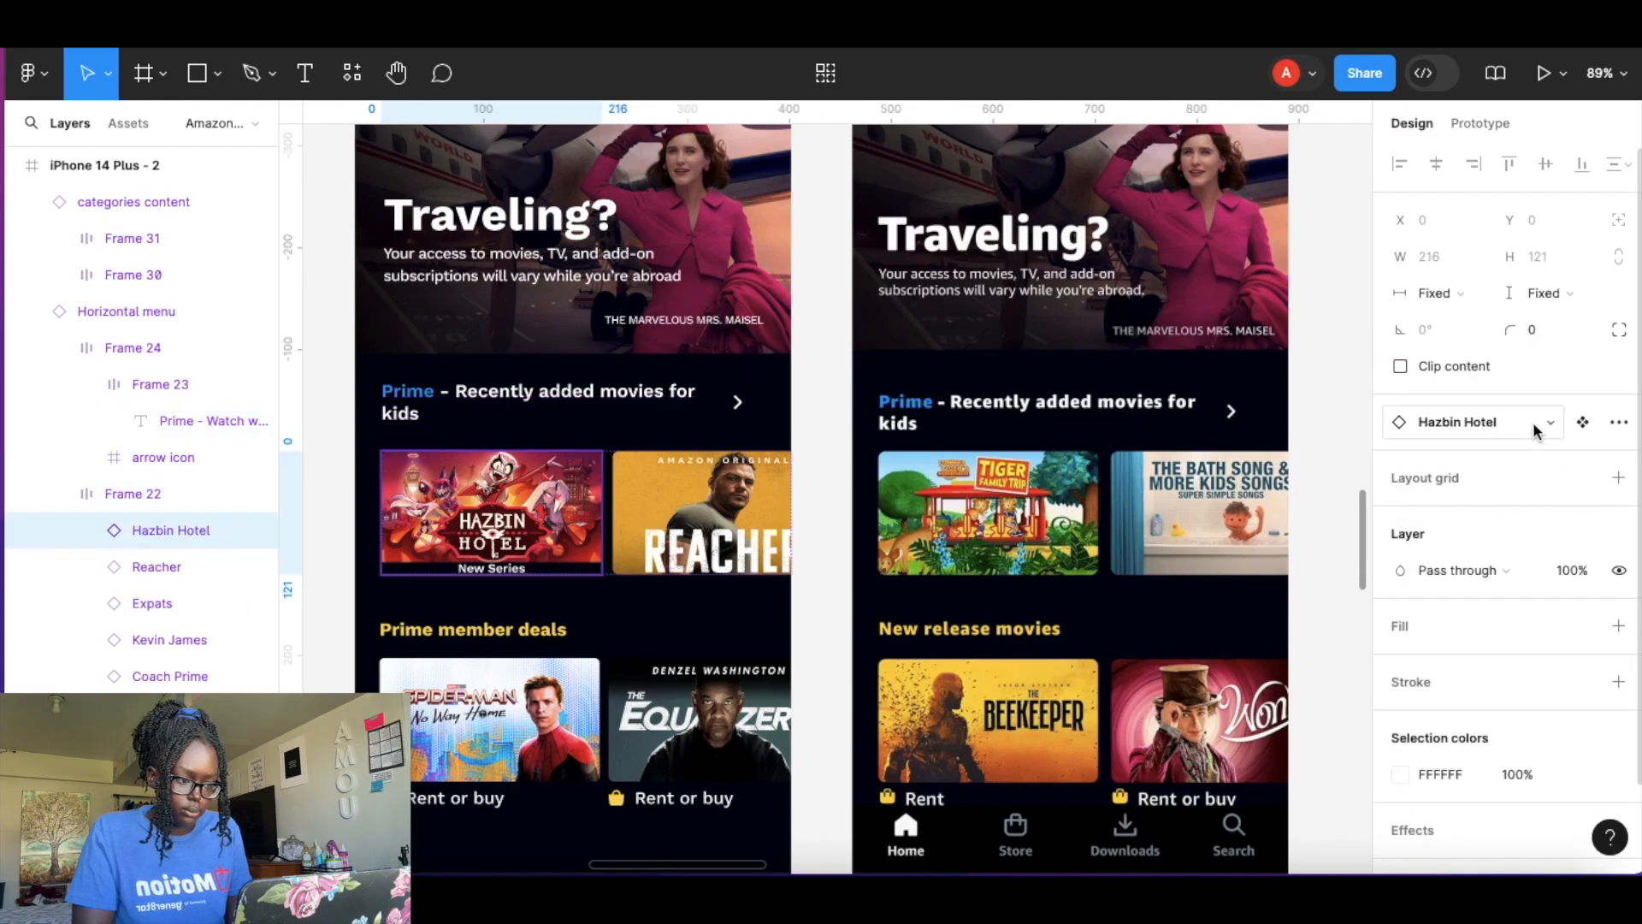
pyautogui.click(1531, 428)
pyautogui.write('dani')
pyautogui.click(1530, 590)
pyautogui.click(665, 526)
pyautogui.click(1521, 428)
pyautogui.click(1456, 825)
pyautogui.click(832, 634)
# Relabel the Prime member deals row as New release movies.
pyautogui.scroll(-3, 832, 634)
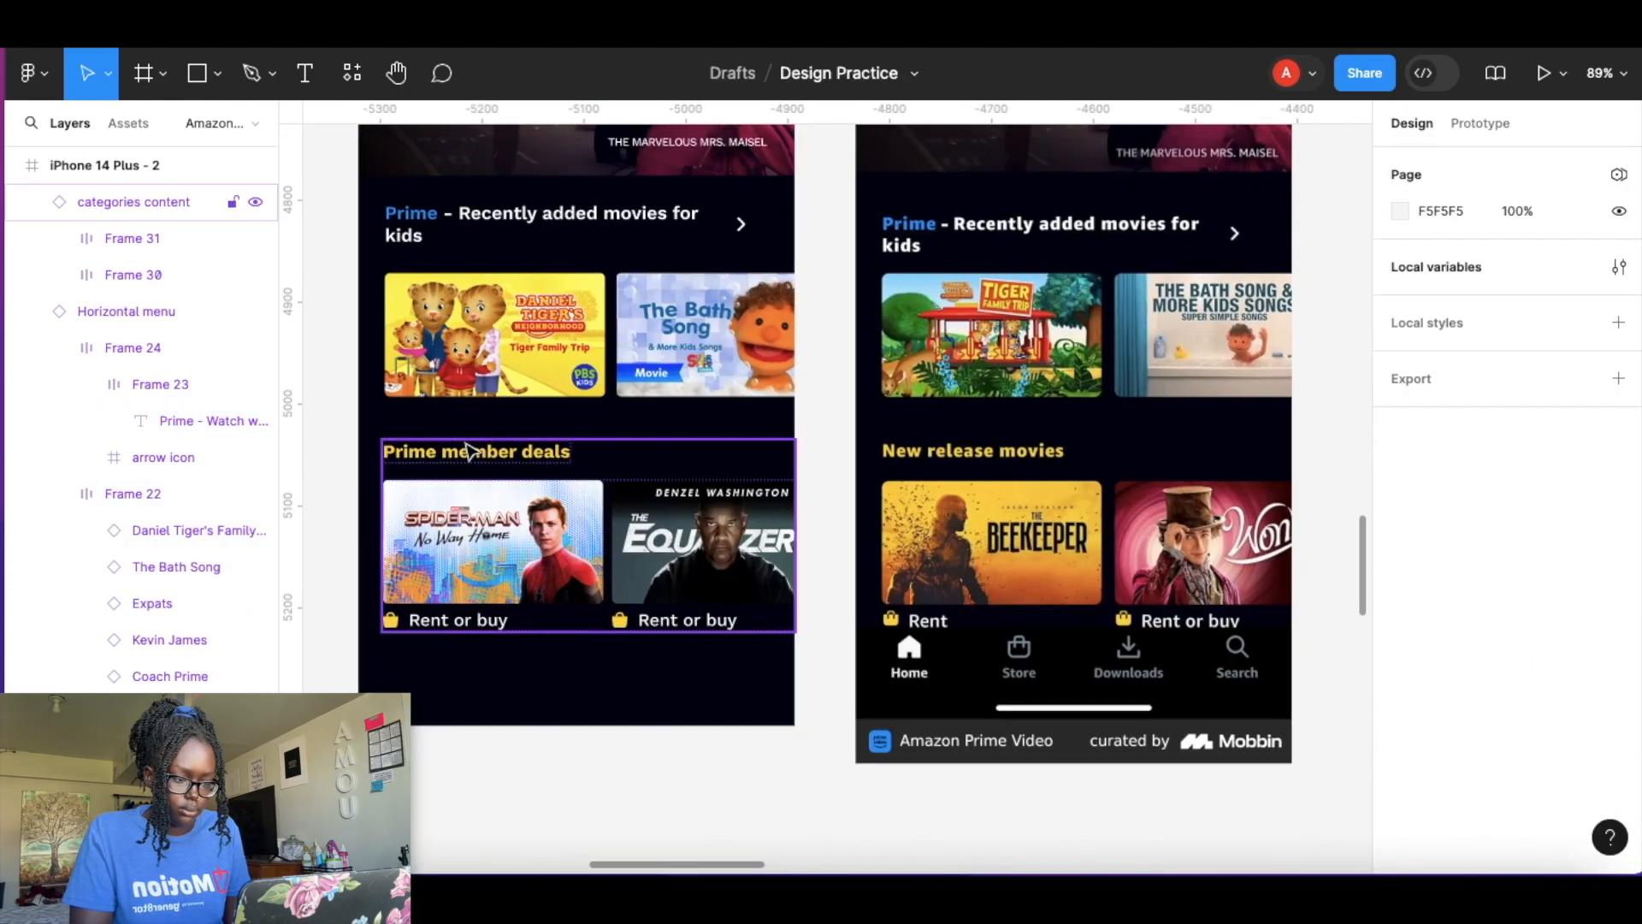
pyautogui.click(469, 449)
pyautogui.click(1564, 494)
pyautogui.write('New release movies')
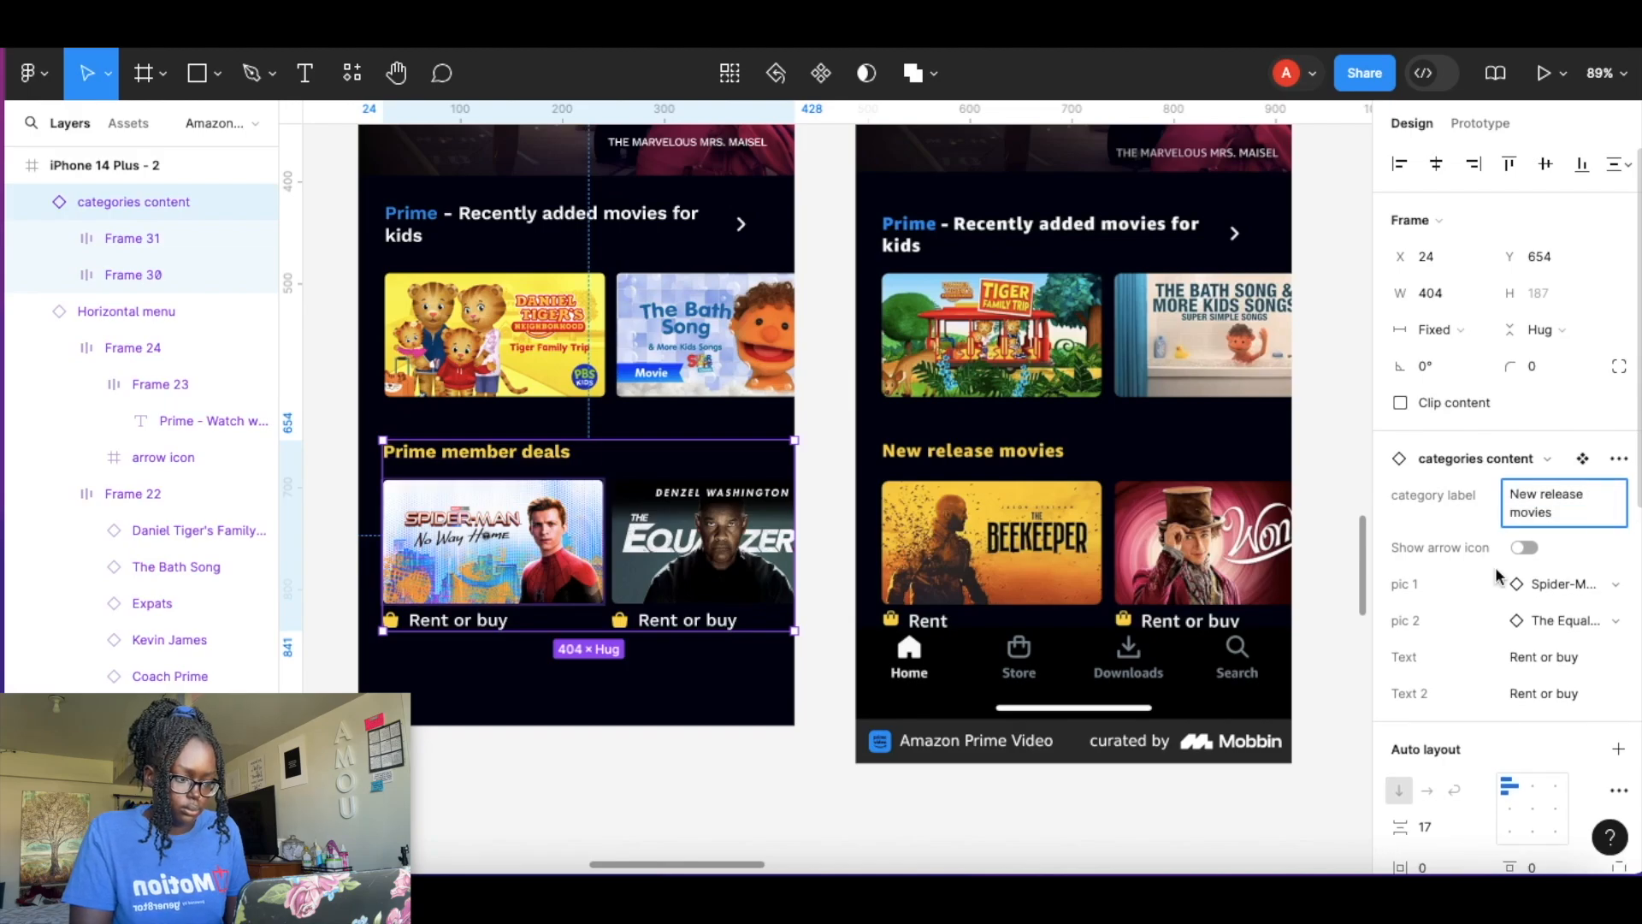
# Swap the row's posters to The Beekeeper and Wonka and set the first caption to Rent.
pyautogui.click(1558, 582)
pyautogui.click(1432, 583)
pyautogui.click(1449, 635)
pyautogui.click(1555, 813)
pyautogui.click(1557, 619)
pyautogui.write('wonk')
pyautogui.click(1463, 724)
pyautogui.click(1461, 711)
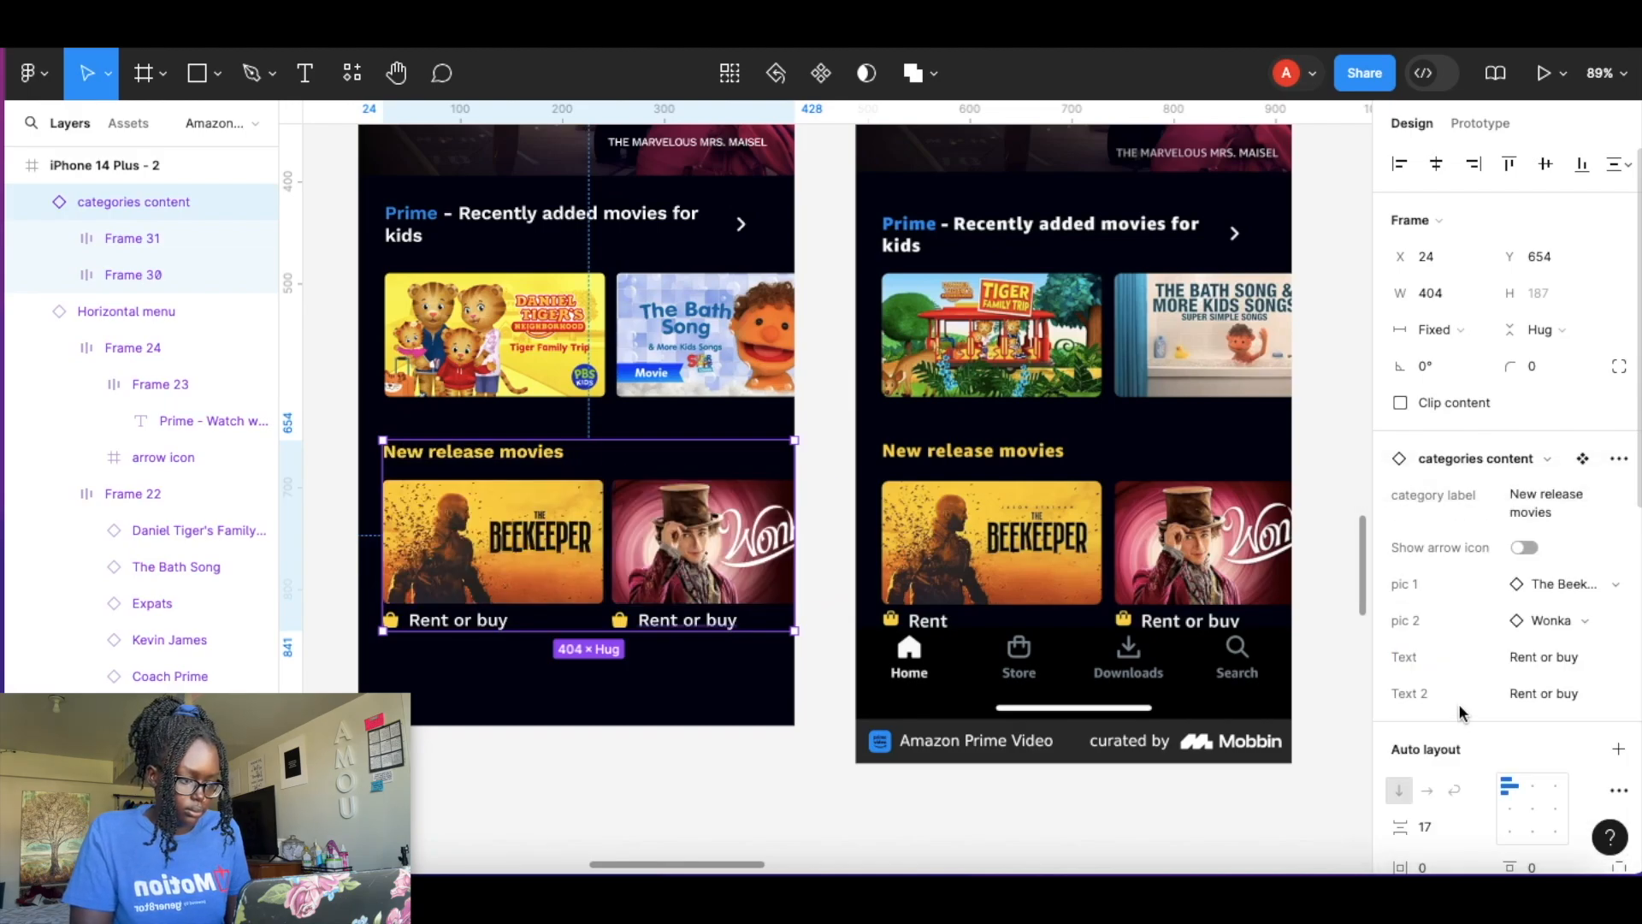
pyautogui.click(709, 780)
# Duplicate the iPhone 14 Plus - 2 frame and move the TV shows reference screenshot beside the copy.
pyautogui.scroll(-10, 685, 727)
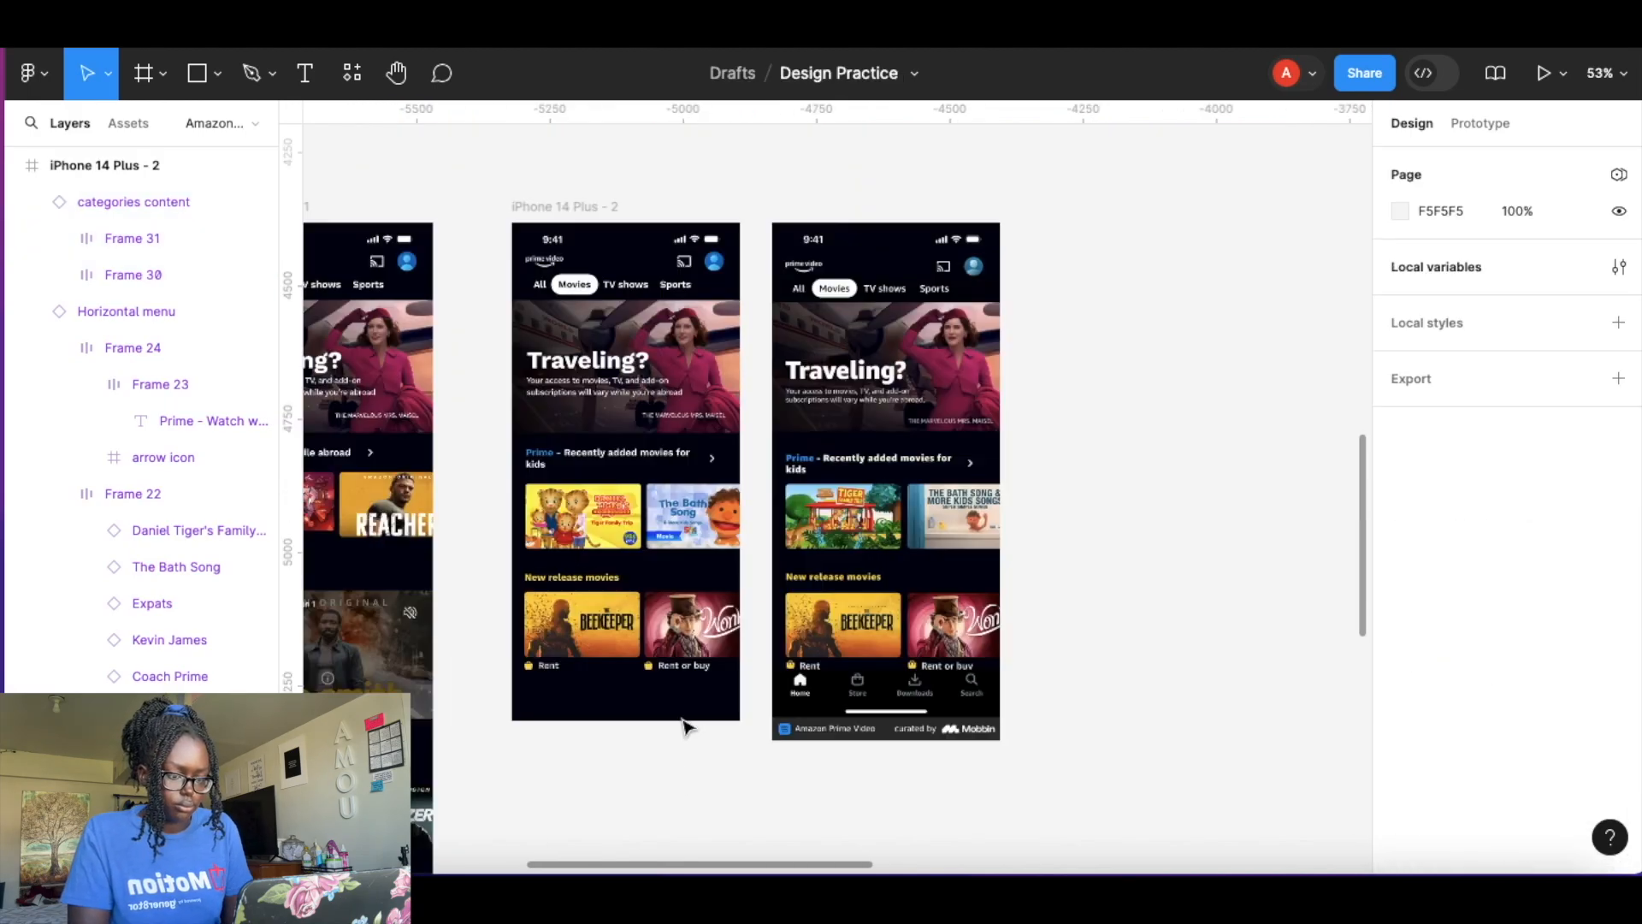
pyautogui.moveTo(658, 652); pyautogui.dragTo(991, 446)
pyautogui.moveTo(566, 572); pyautogui.dragTo(645, 571)
pyautogui.moveTo(1056, 442); pyautogui.dragTo(719, 642)
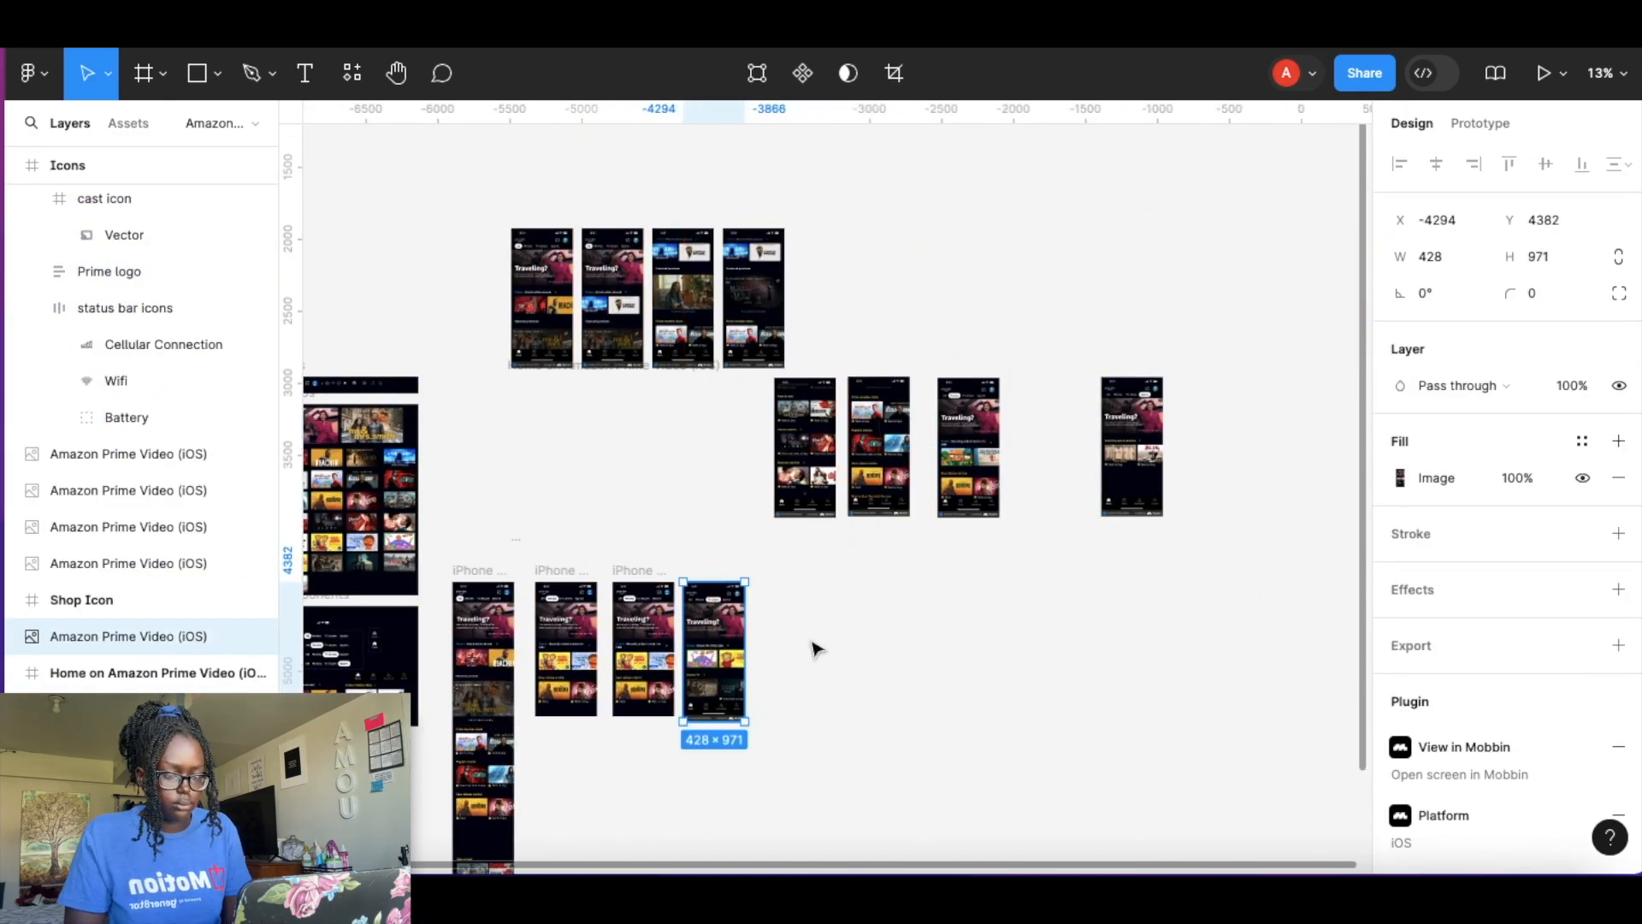
pyautogui.click(813, 648)
# Set the Movies button to Default and the TV shows button to Selected in iPhone 14 Plus - 3.
pyautogui.scroll(10, 667, 622)
pyautogui.doubleClick(511, 283)
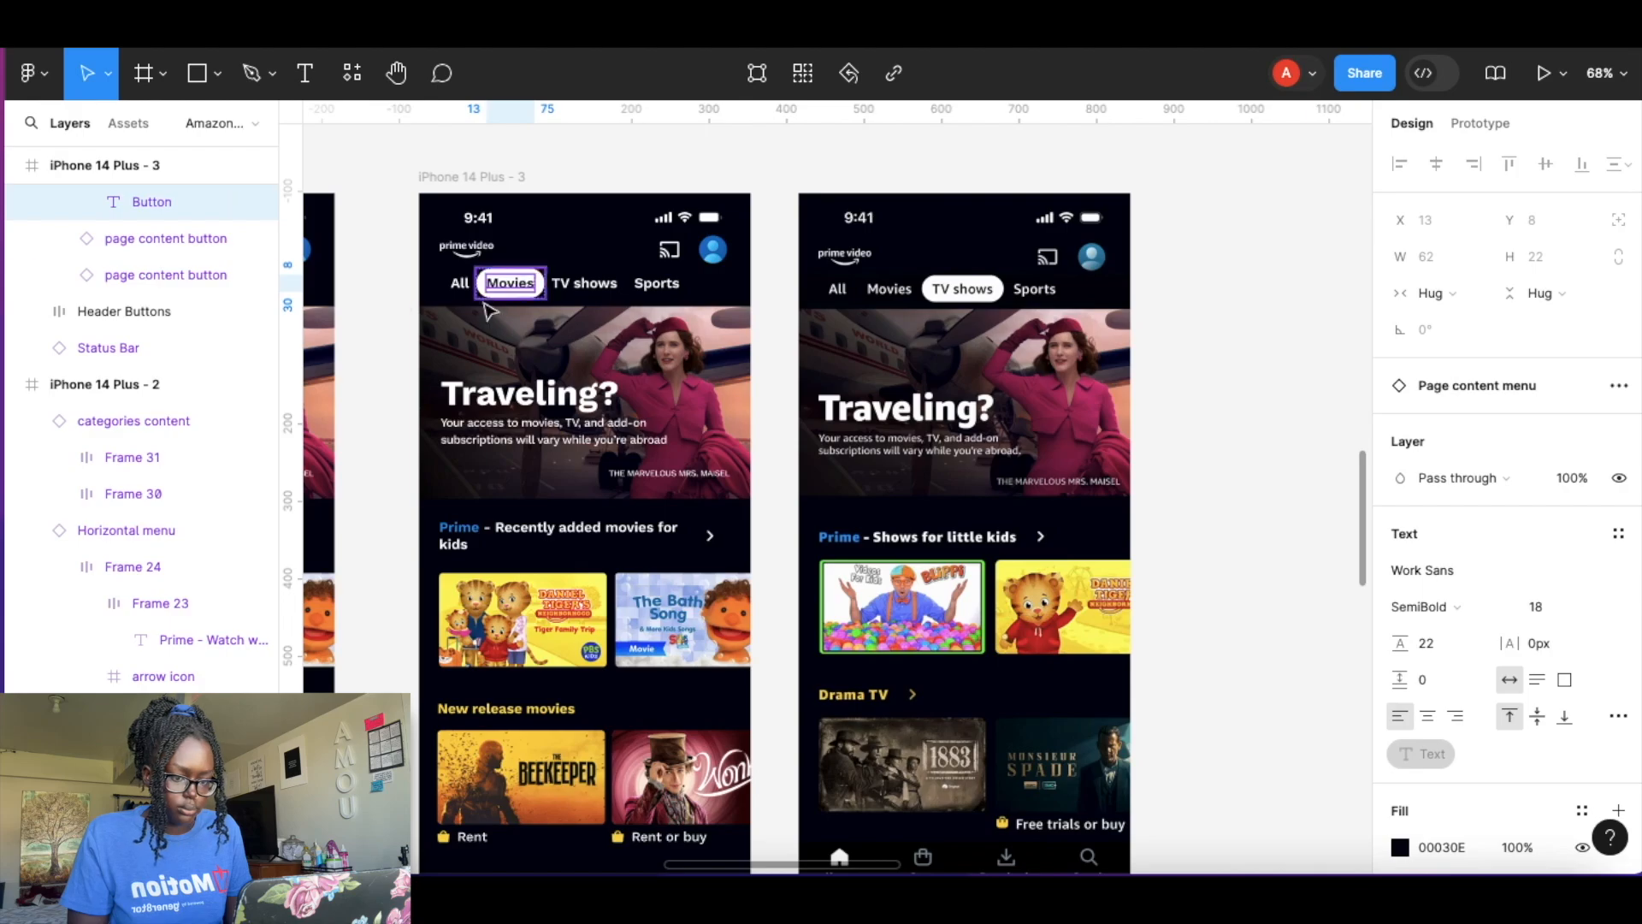
pyautogui.doubleClick(537, 285)
pyautogui.click(1538, 458)
pyautogui.click(1531, 434)
pyautogui.click(585, 284)
pyautogui.click(1542, 462)
pyautogui.click(1531, 485)
pyautogui.click(1240, 515)
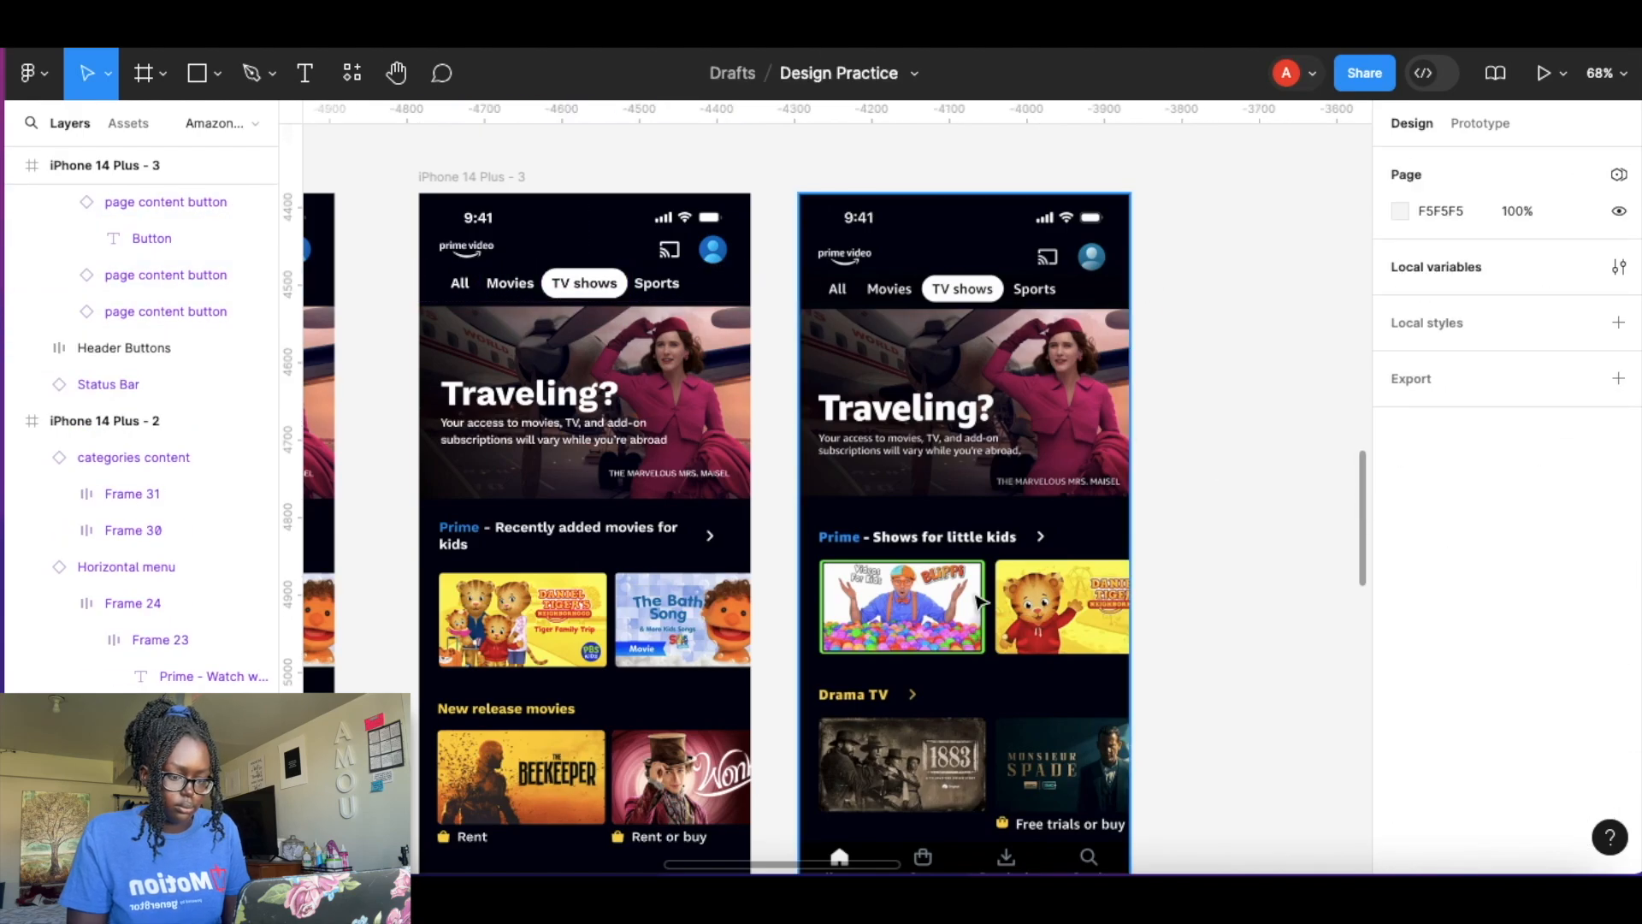
# Retitle the first row to Prime - Shows for little kids.
pyautogui.scroll(4, 564, 542)
pyautogui.doubleClick(479, 460)
pyautogui.doubleClick(444, 468)
pyautogui.doubleClick(419, 464)
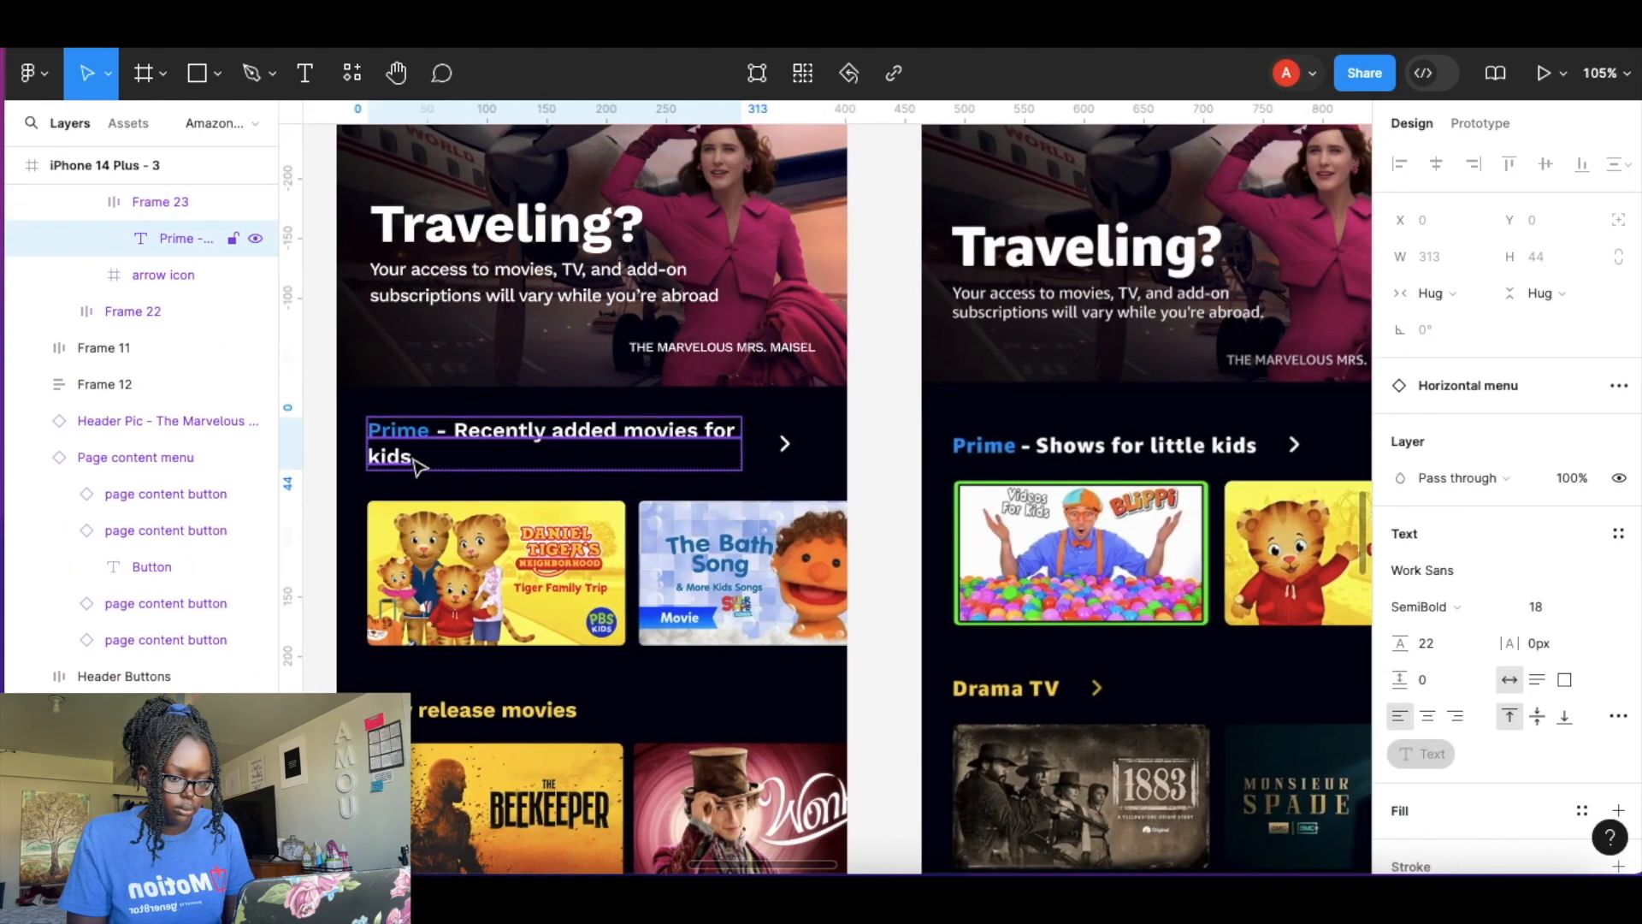
pyautogui.doubleClick(418, 465)
pyautogui.press('BackSpace')
pyautogui.press('BackSpace')
pyautogui.press('BackSpace')
pyautogui.press('BackSpace')
pyautogui.press('BackSpace')
pyautogui.press('BackSpace')
pyautogui.press('BackSpace')
pyautogui.press('BackSpace')
pyautogui.press('BackSpace')
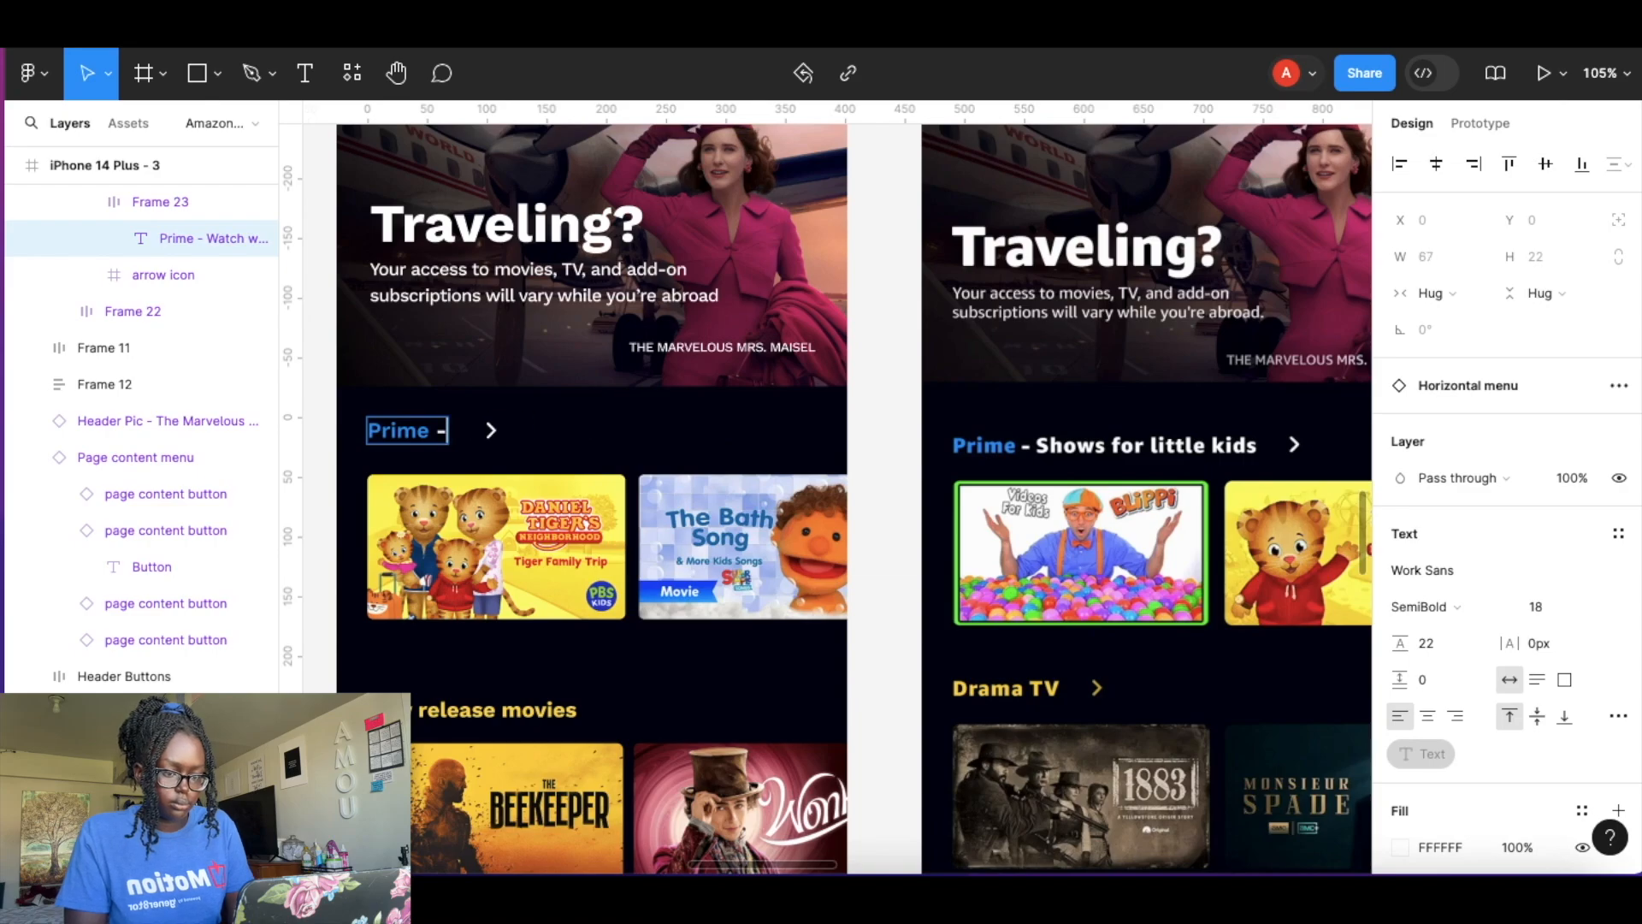
pyautogui.click(484, 554)
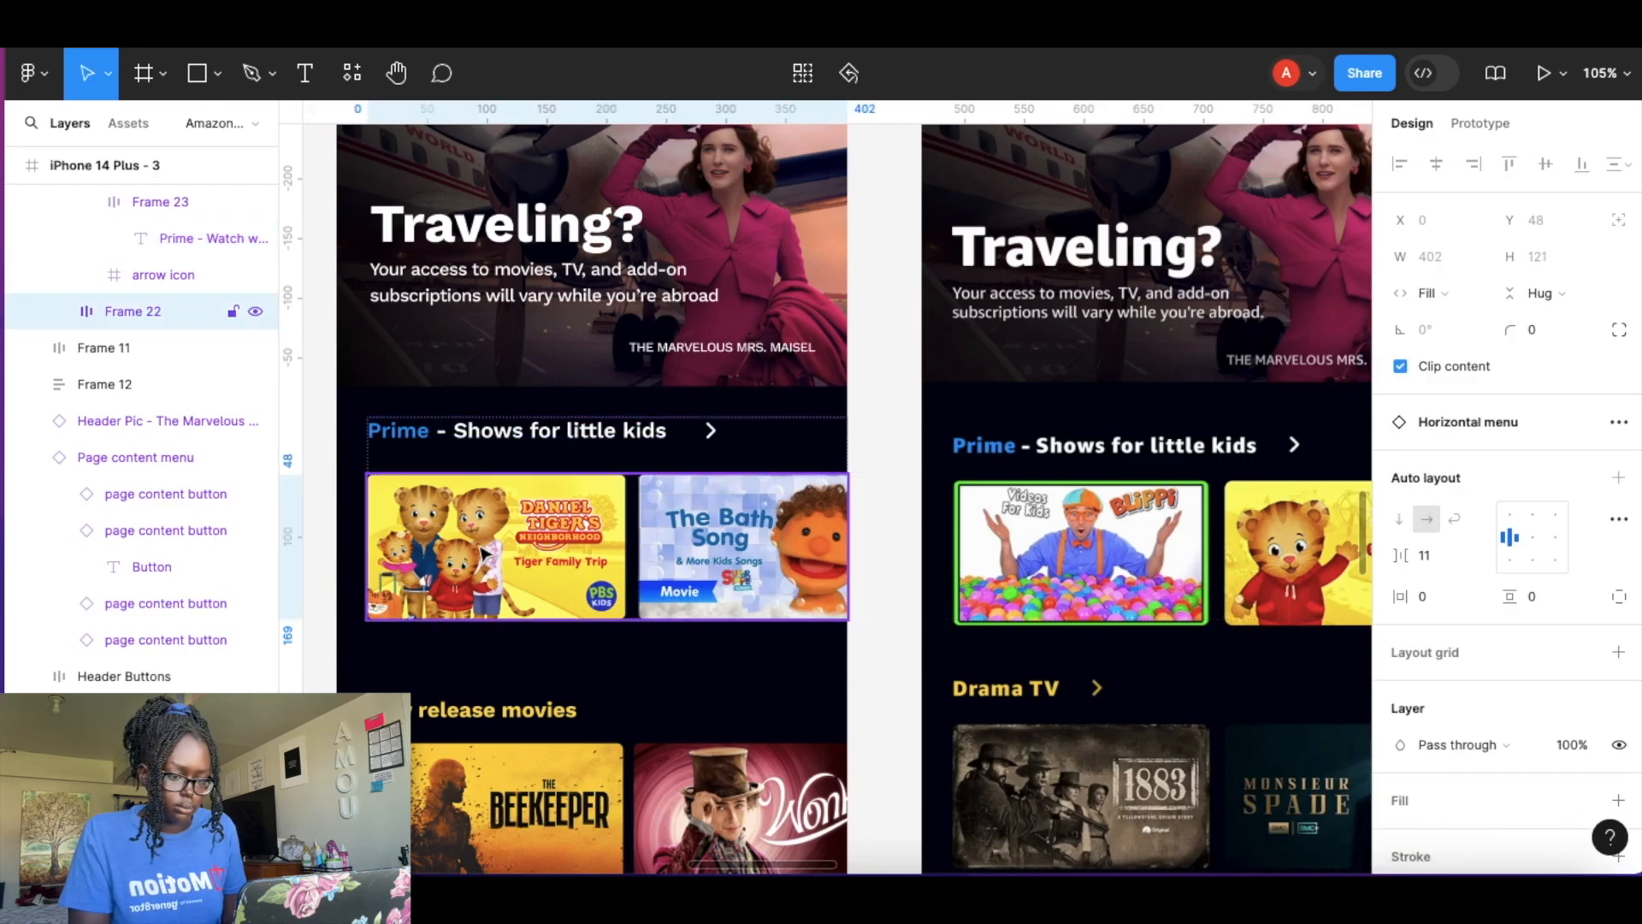
# Swap the first row's posters to Blippi and Daniel Tiger's Neighborhood.
pyautogui.doubleClick(532, 543)
pyautogui.click(1527, 421)
pyautogui.click(1460, 591)
pyautogui.click(729, 548)
pyautogui.click(1493, 421)
pyautogui.scroll(10, 1567, 582)
pyautogui.click(1579, 579)
pyautogui.click(874, 671)
pyautogui.scroll(-3, 848, 678)
# Relabel the second row as Drama TV and swap its first poster to 1883.
pyautogui.click(809, 504)
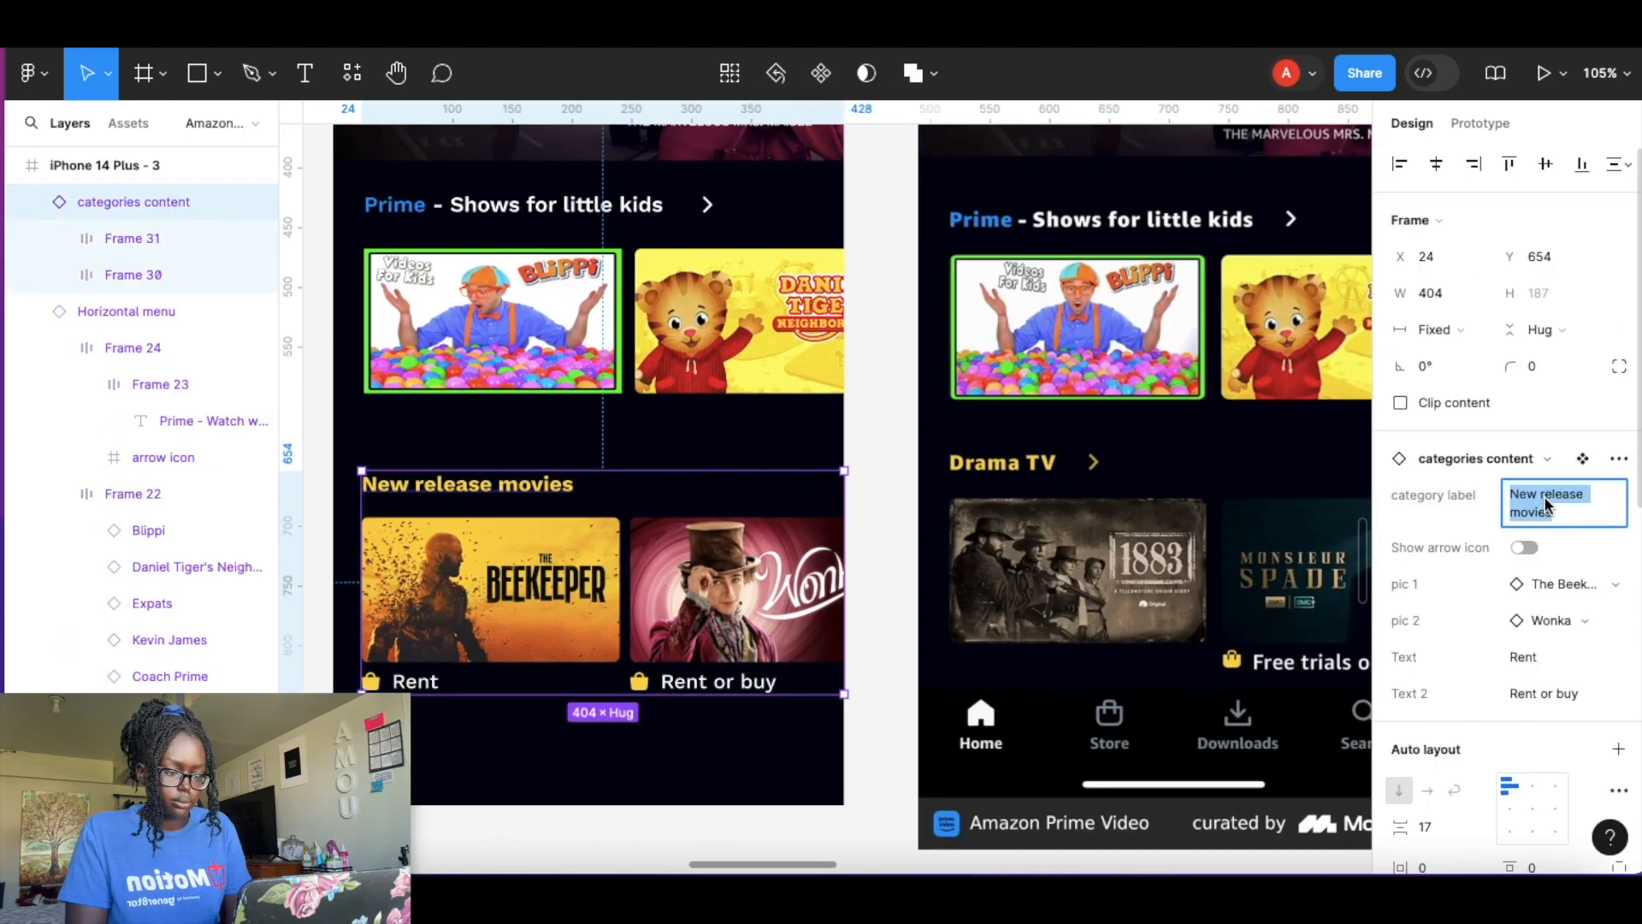
pyautogui.write('Drama')
pyautogui.click(1583, 569)
pyautogui.write('1883')
pyautogui.click(1423, 672)
pyautogui.click(1423, 674)
# Swap the Drama TV row's second poster to Monsieur Spade.
pyautogui.doubleClick(671, 580)
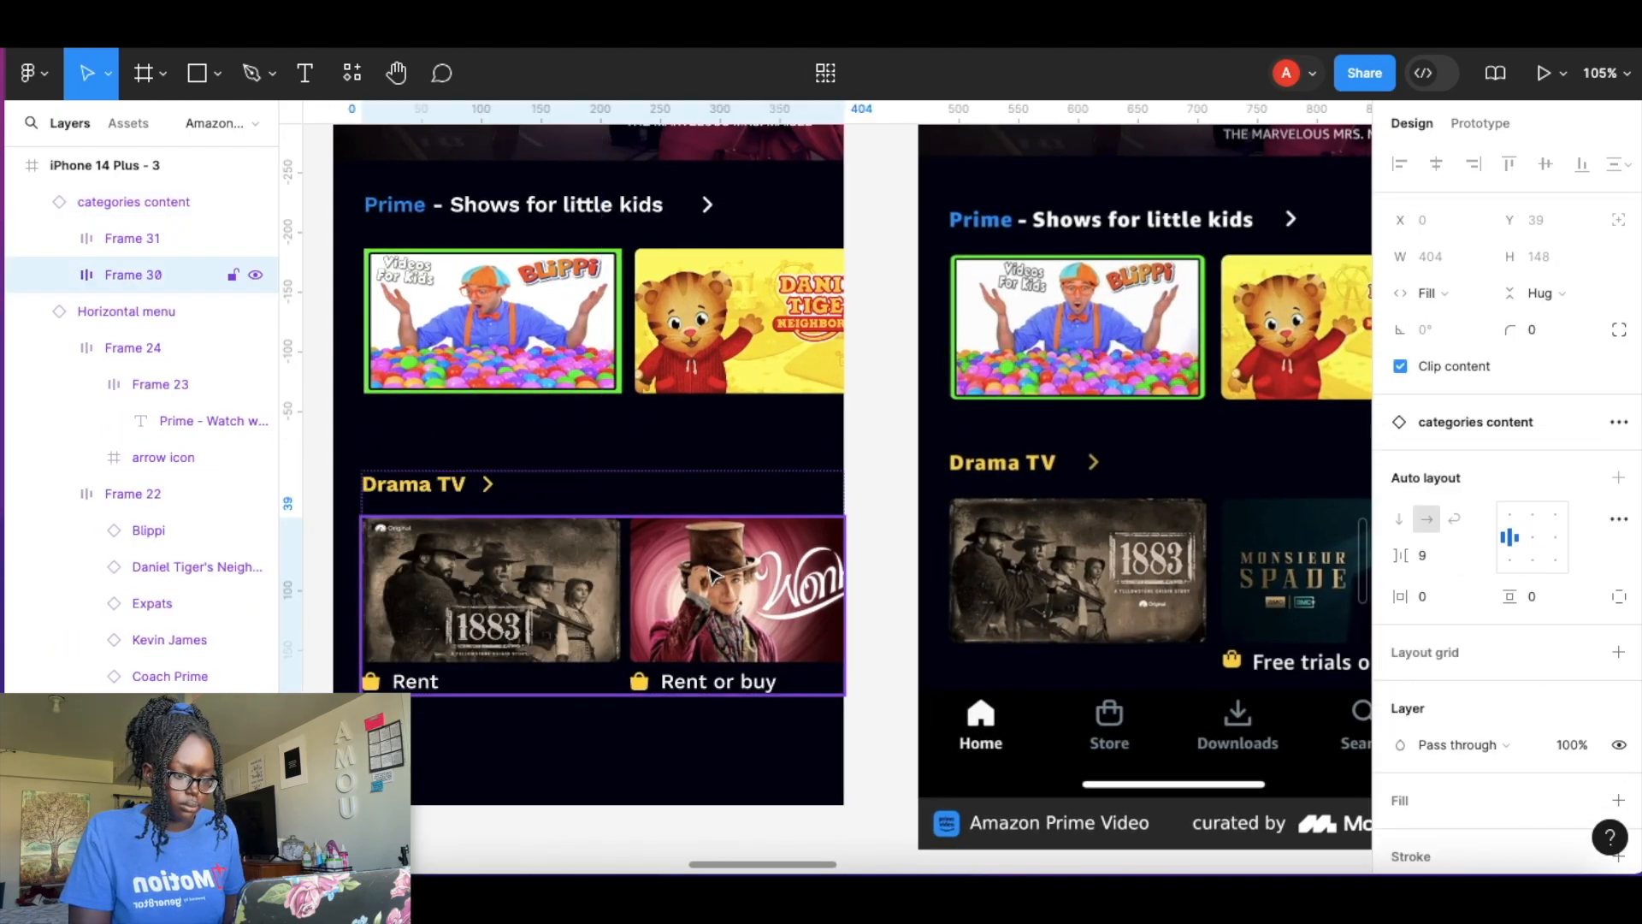
pyautogui.doubleClick(671, 580)
pyautogui.click(134, 201)
pyautogui.click(1583, 605)
pyautogui.write('mon')
pyautogui.click(1437, 680)
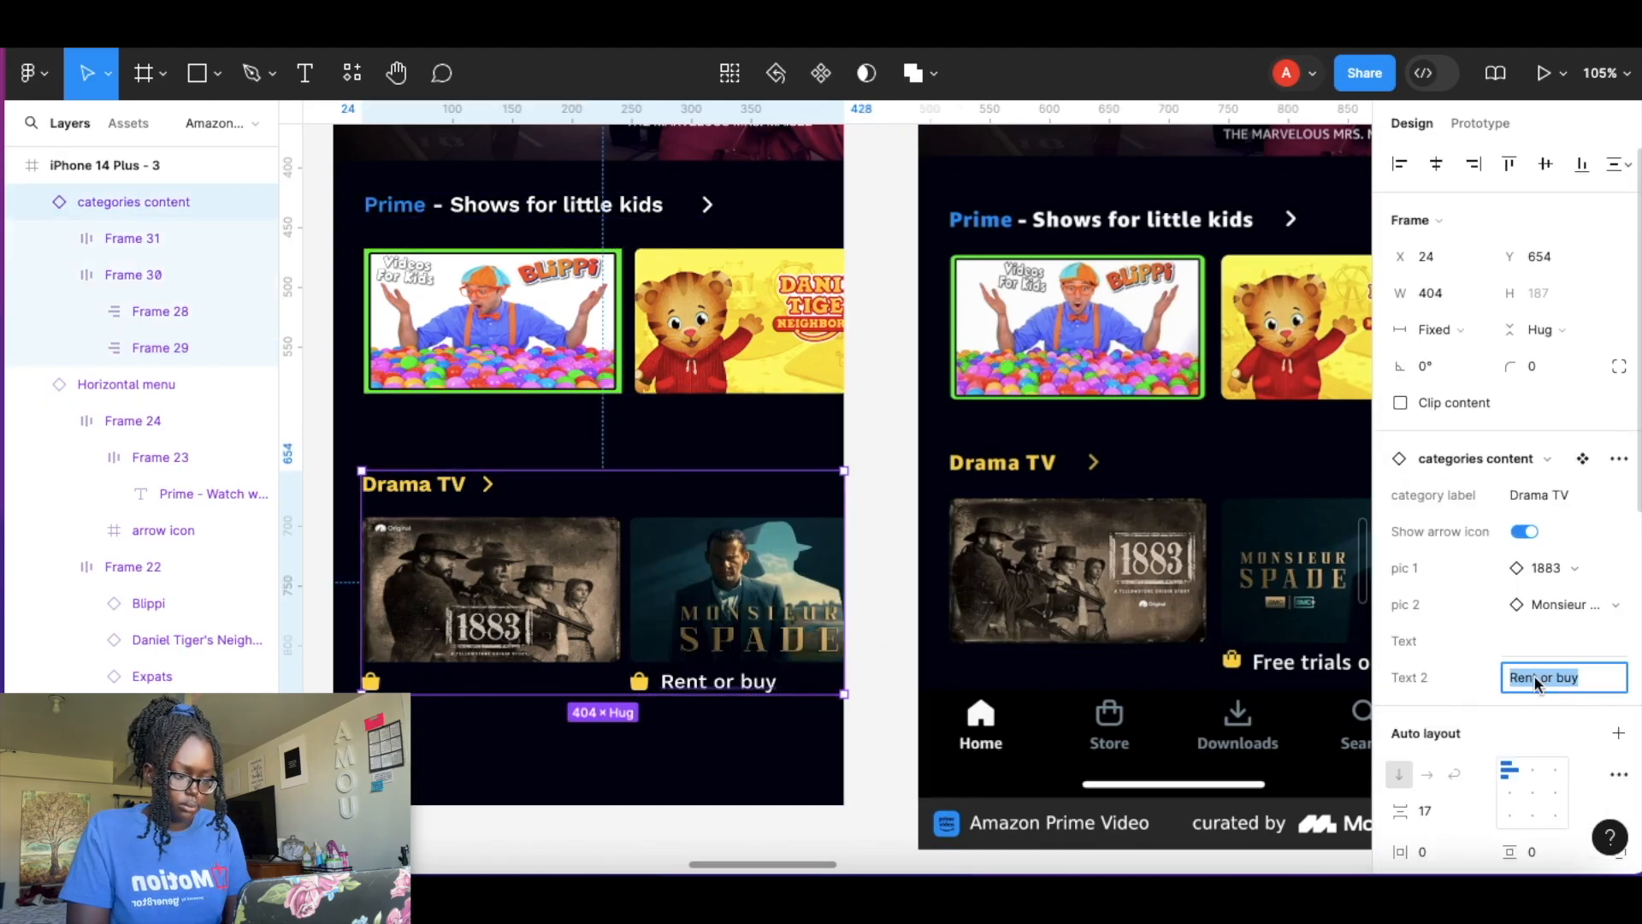
# Set the Drama TV row's second caption to Free trials or buy.
pyautogui.write('s')
pyautogui.hscroll(3, 1245, 613)
pyautogui.click(627, 839)
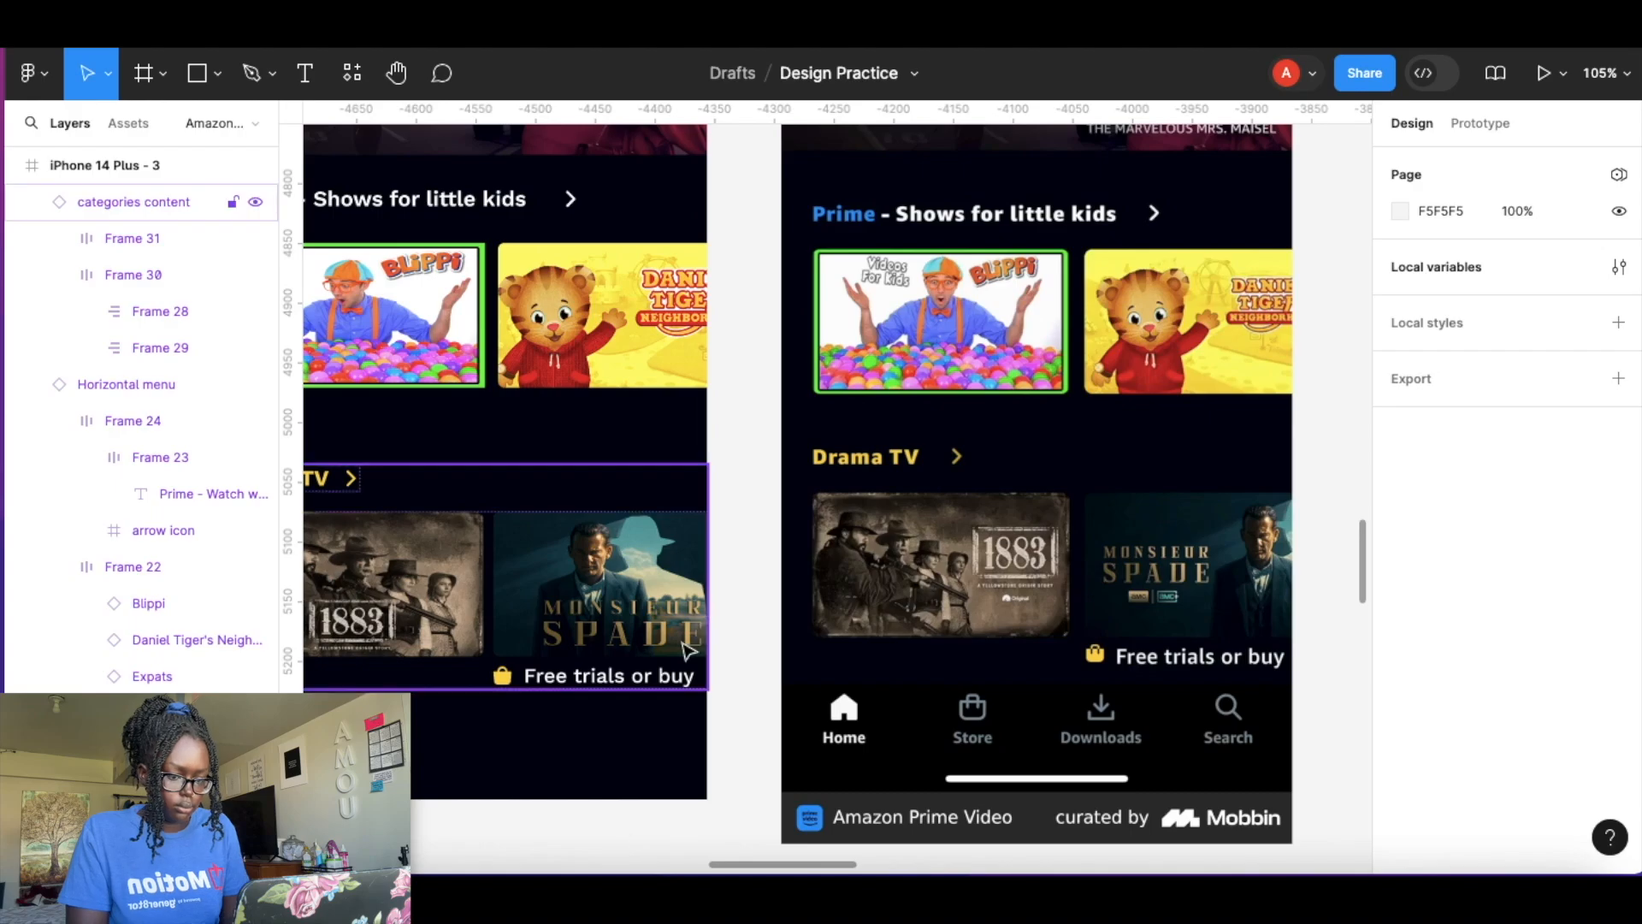
# Delete the leftover caption icon under the 1883 poster.
pyautogui.hscroll(-3, 667, 654)
pyautogui.scroll(5, 461, 667)
pyautogui.hscroll(-2, 462, 596)
pyautogui.doubleClick(499, 599)
pyautogui.doubleClick(499, 599)
pyautogui.doubleClick(499, 599)
pyautogui.press('Delete')
pyautogui.scroll(-10, 556, 616)
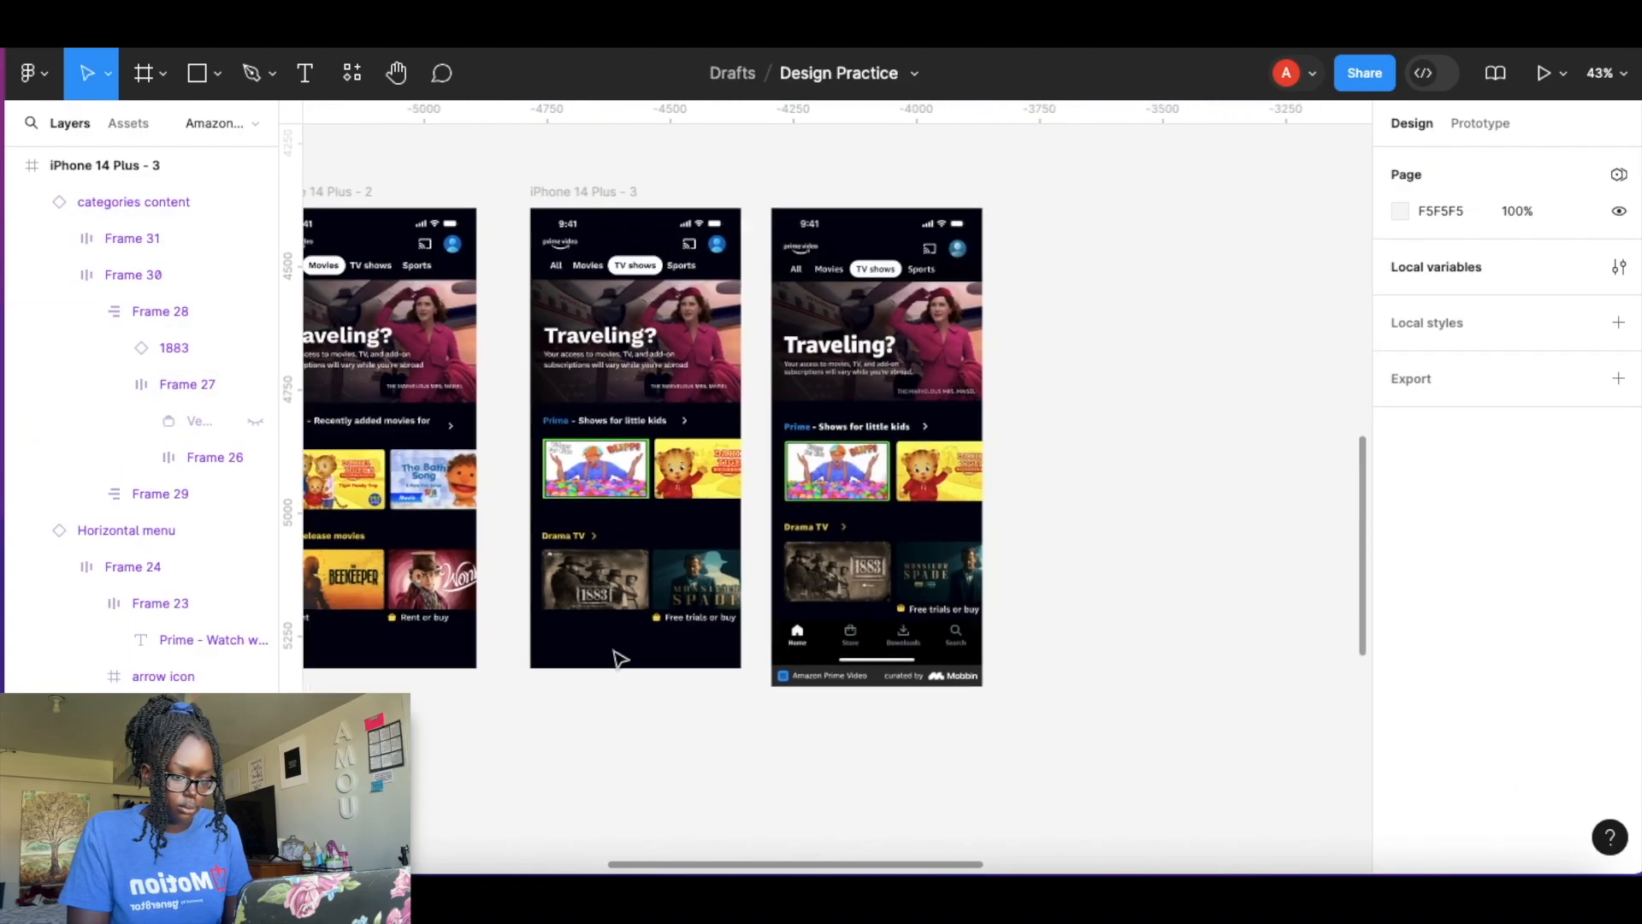
# Duplicate the iPhone 14 Plus - 3 frame and move the Sports reference screenshot beside the copy.
pyautogui.moveTo(683, 594); pyautogui.dragTo(1050, 366)
pyautogui.click(592, 488)
pyautogui.click(640, 494)
pyautogui.moveTo(596, 489); pyautogui.dragTo(682, 490)
pyautogui.moveTo(1142, 355); pyautogui.dragTo(735, 616)
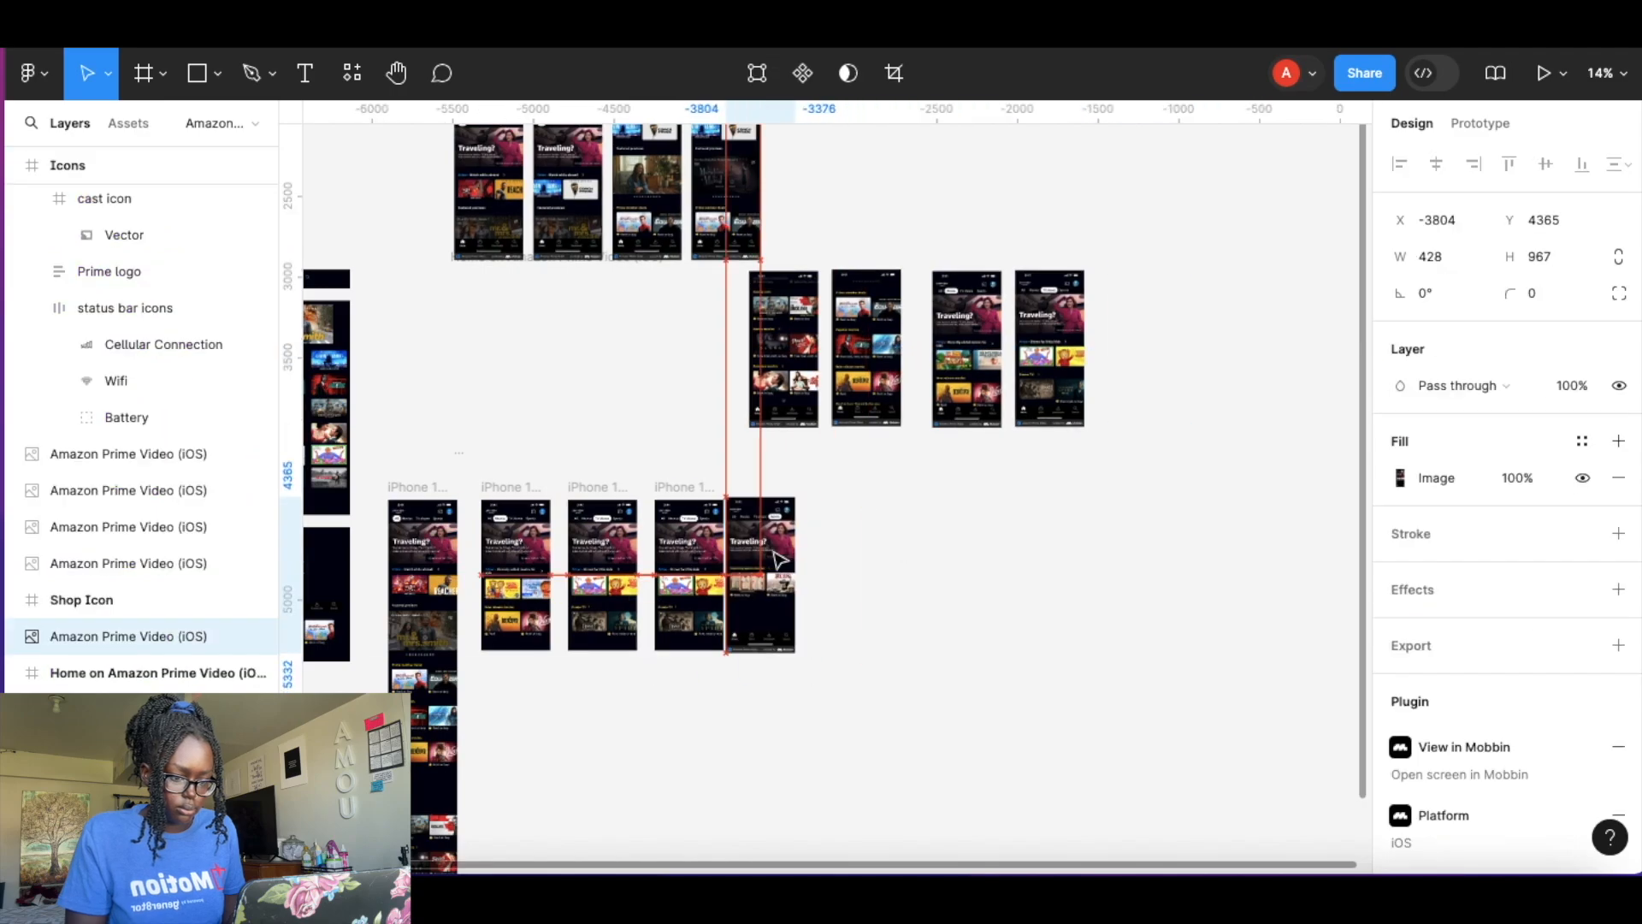
pyautogui.click(825, 626)
# Delete the kids row from iPhone 14 Plus - 4 and move the Drama TV row up under the banner.
pyautogui.scroll(5, 825, 627)
pyautogui.click(674, 523)
pyautogui.press('Delete')
pyautogui.moveTo(660, 718); pyautogui.dragTo(663, 531)
# Set the TV shows button to Default and the Sports button to Selected in iPhone 14 Plus - 4.
pyautogui.click(615, 187)
pyautogui.doubleClick(615, 188)
pyautogui.click(1520, 457)
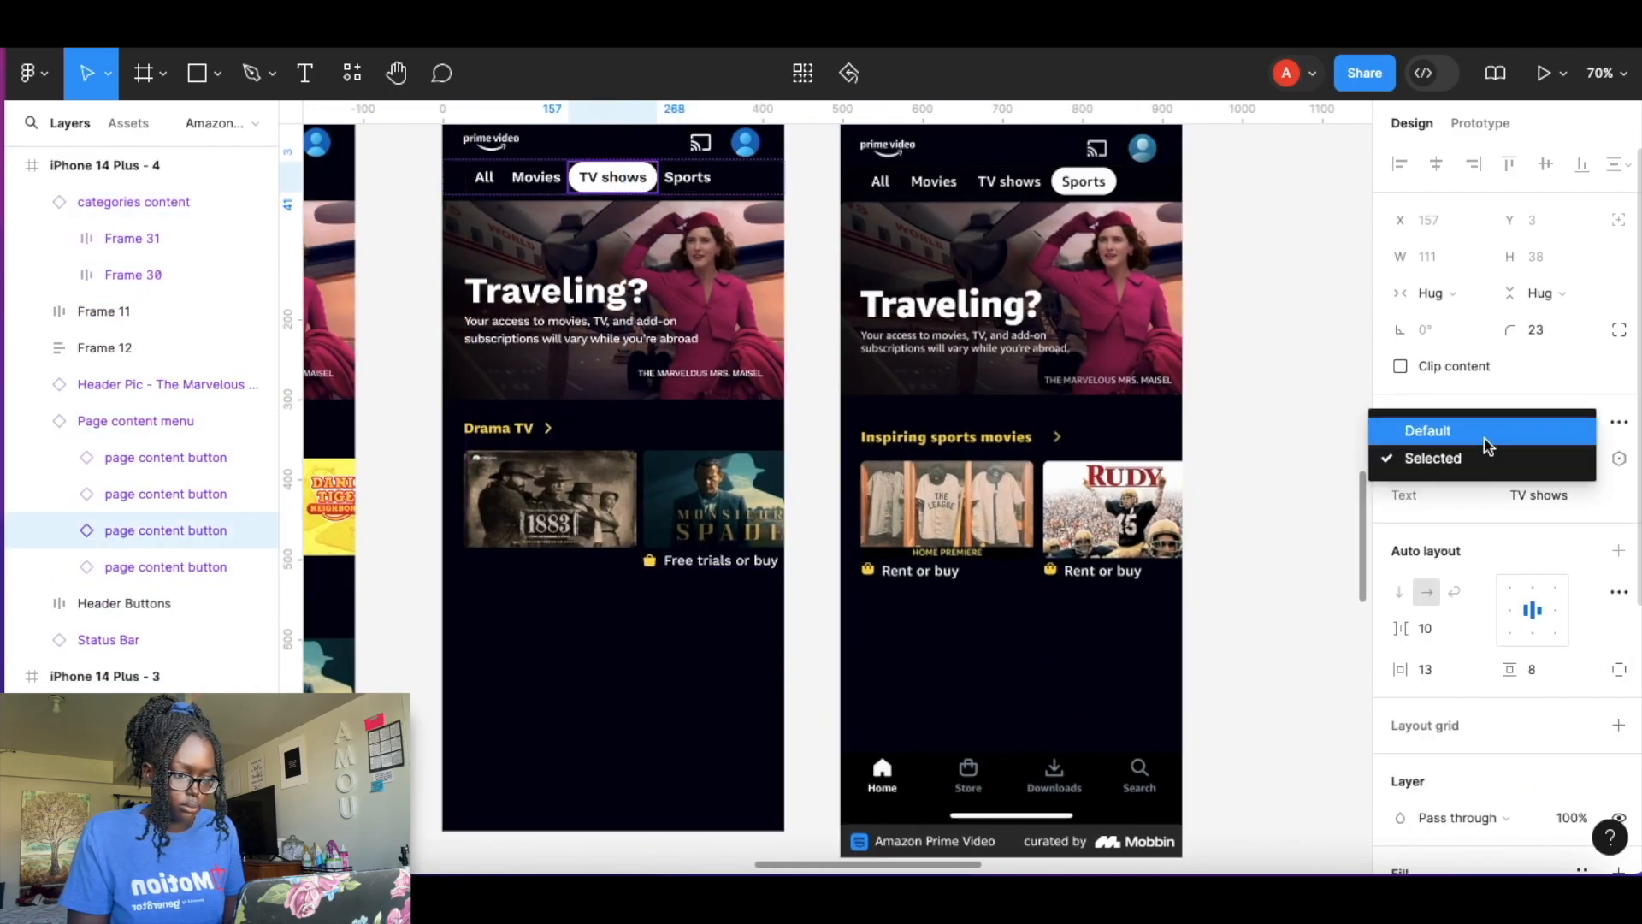
pyautogui.click(1479, 430)
pyautogui.click(687, 178)
pyautogui.click(1535, 458)
pyautogui.click(1484, 493)
pyautogui.click(1283, 455)
# Set the Drama TV row's label to Inspiring sports movies, its posters to The League and Rudy, and caption to Rent or buy.
pyautogui.click(652, 502)
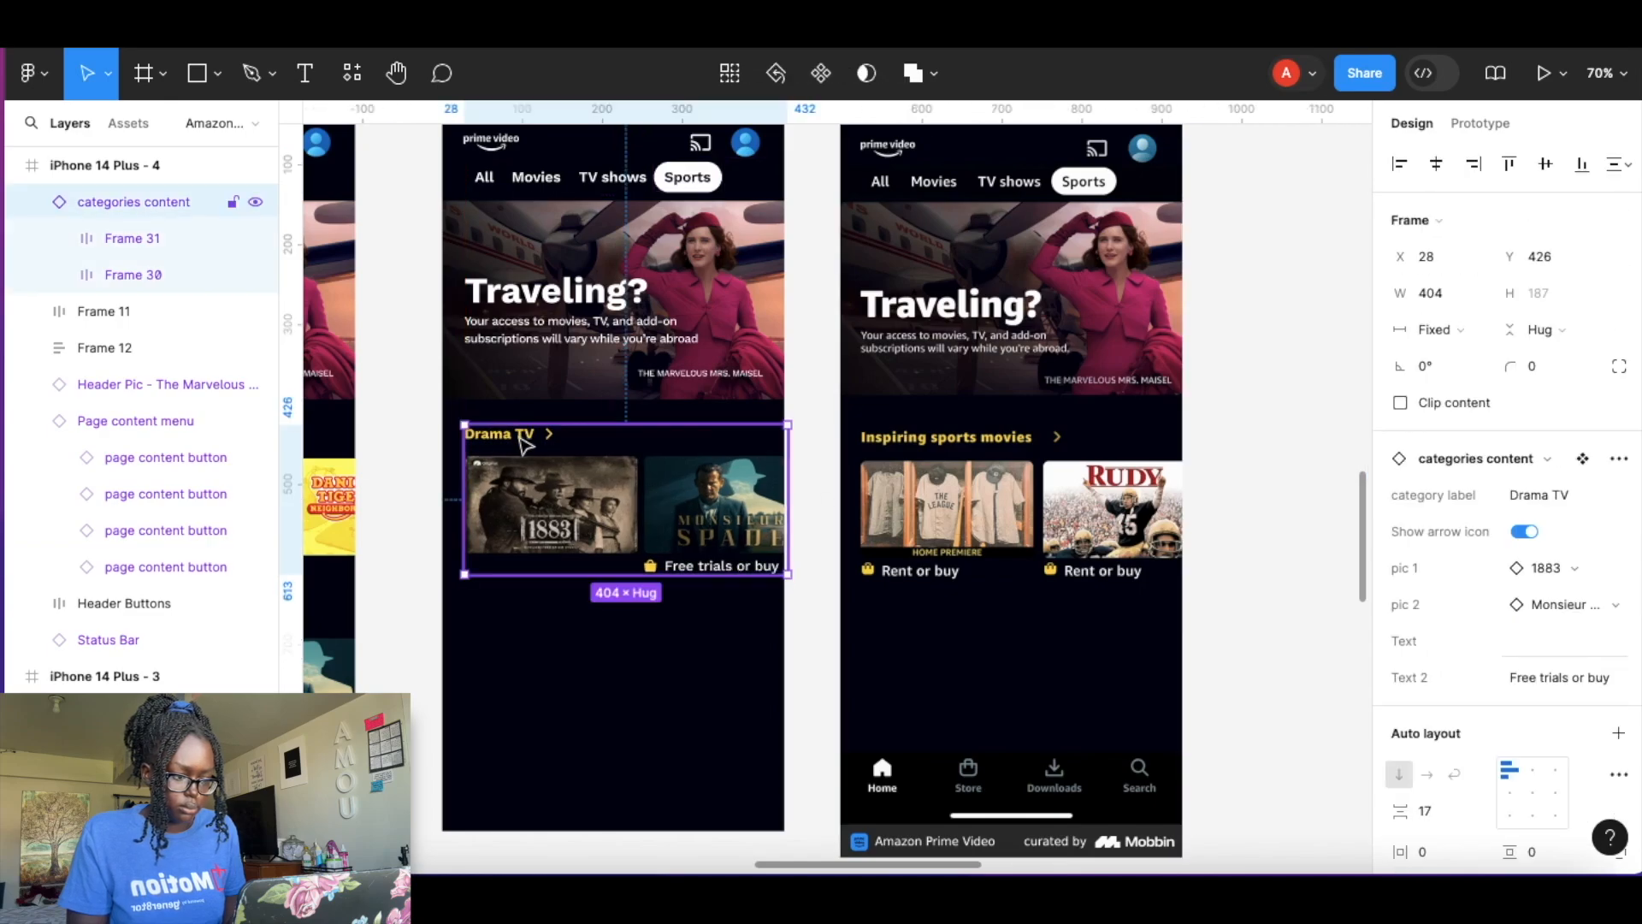
pyautogui.write('Inspiring sports movies')
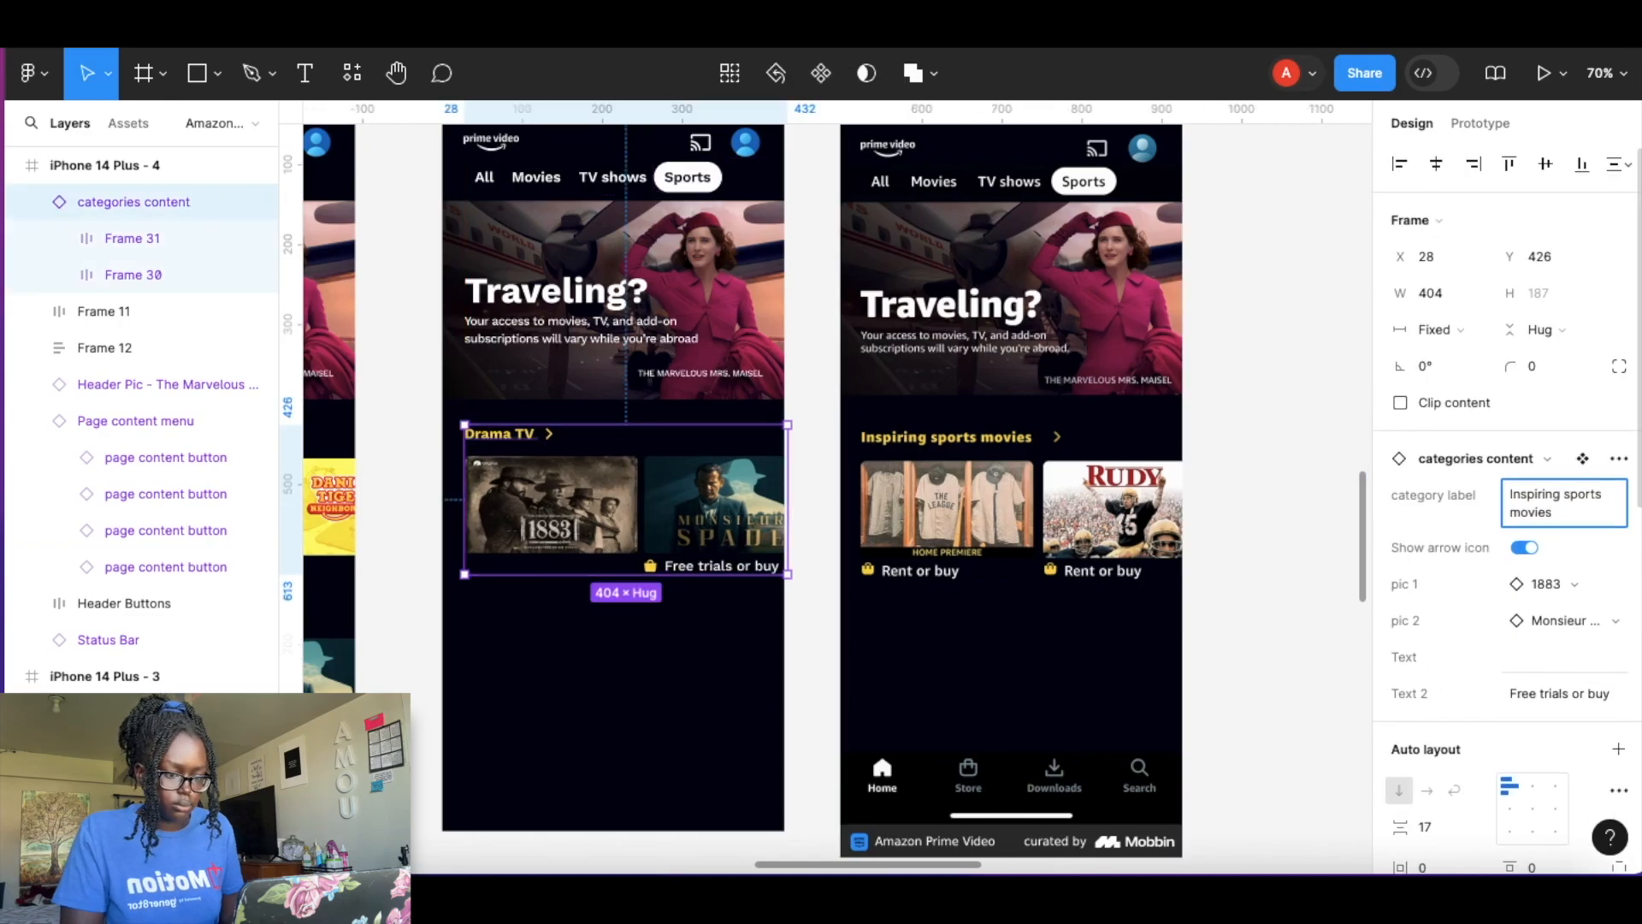
pyautogui.click(1567, 587)
pyautogui.write('the')
pyautogui.click(1455, 681)
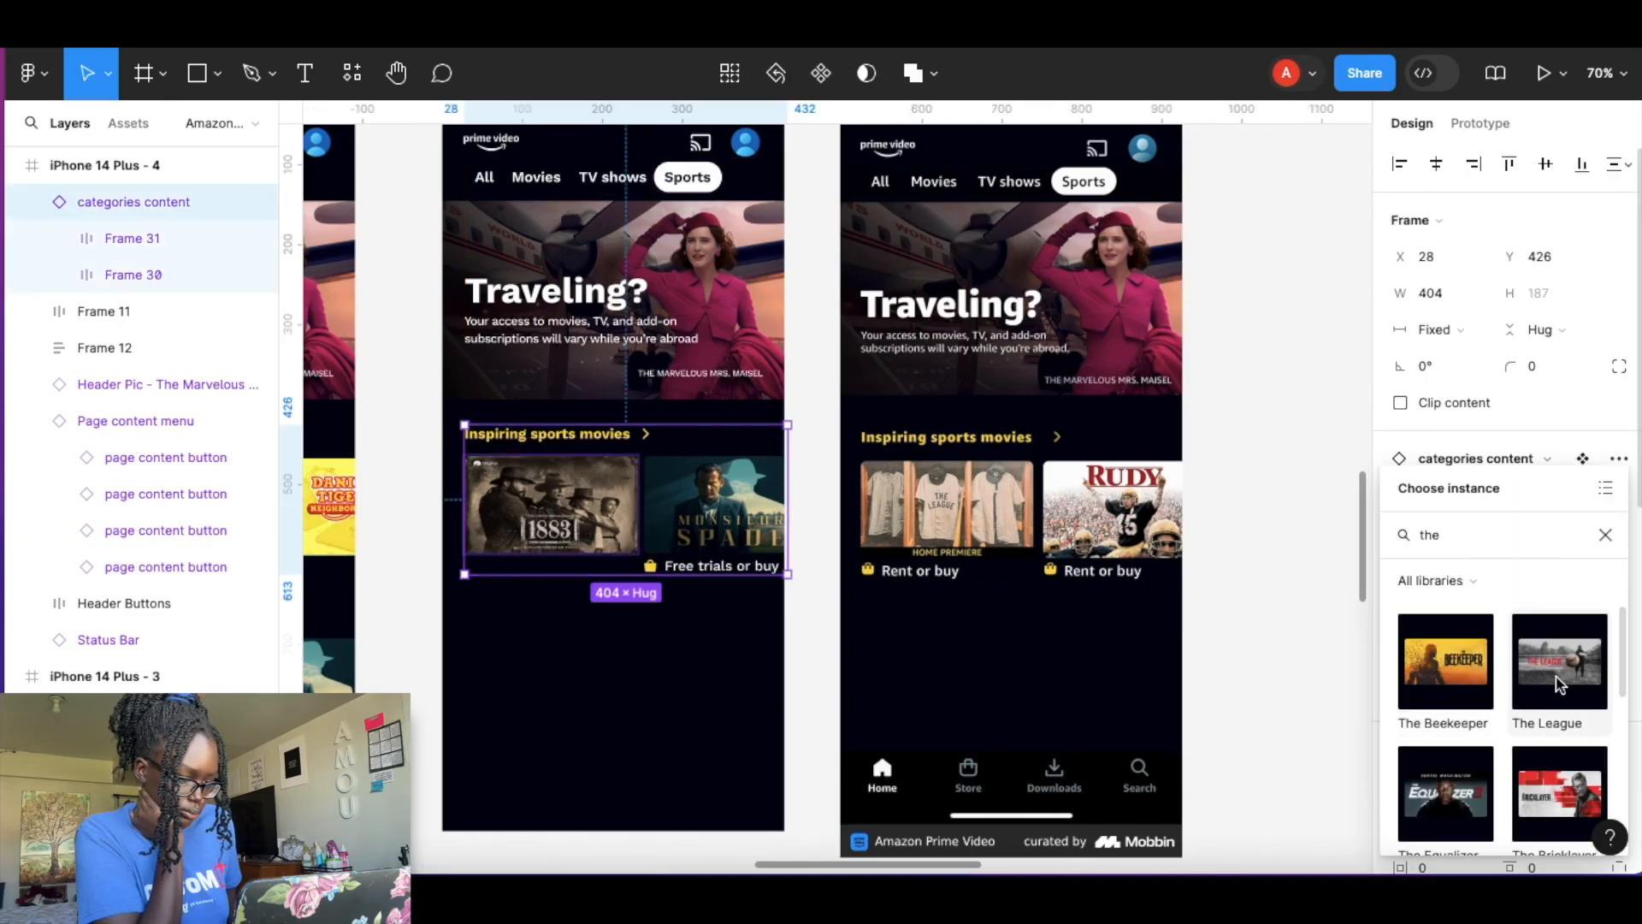
pyautogui.click(1562, 677)
pyautogui.click(1582, 627)
pyautogui.write('rudy')
pyautogui.click(1448, 722)
pyautogui.click(1445, 697)
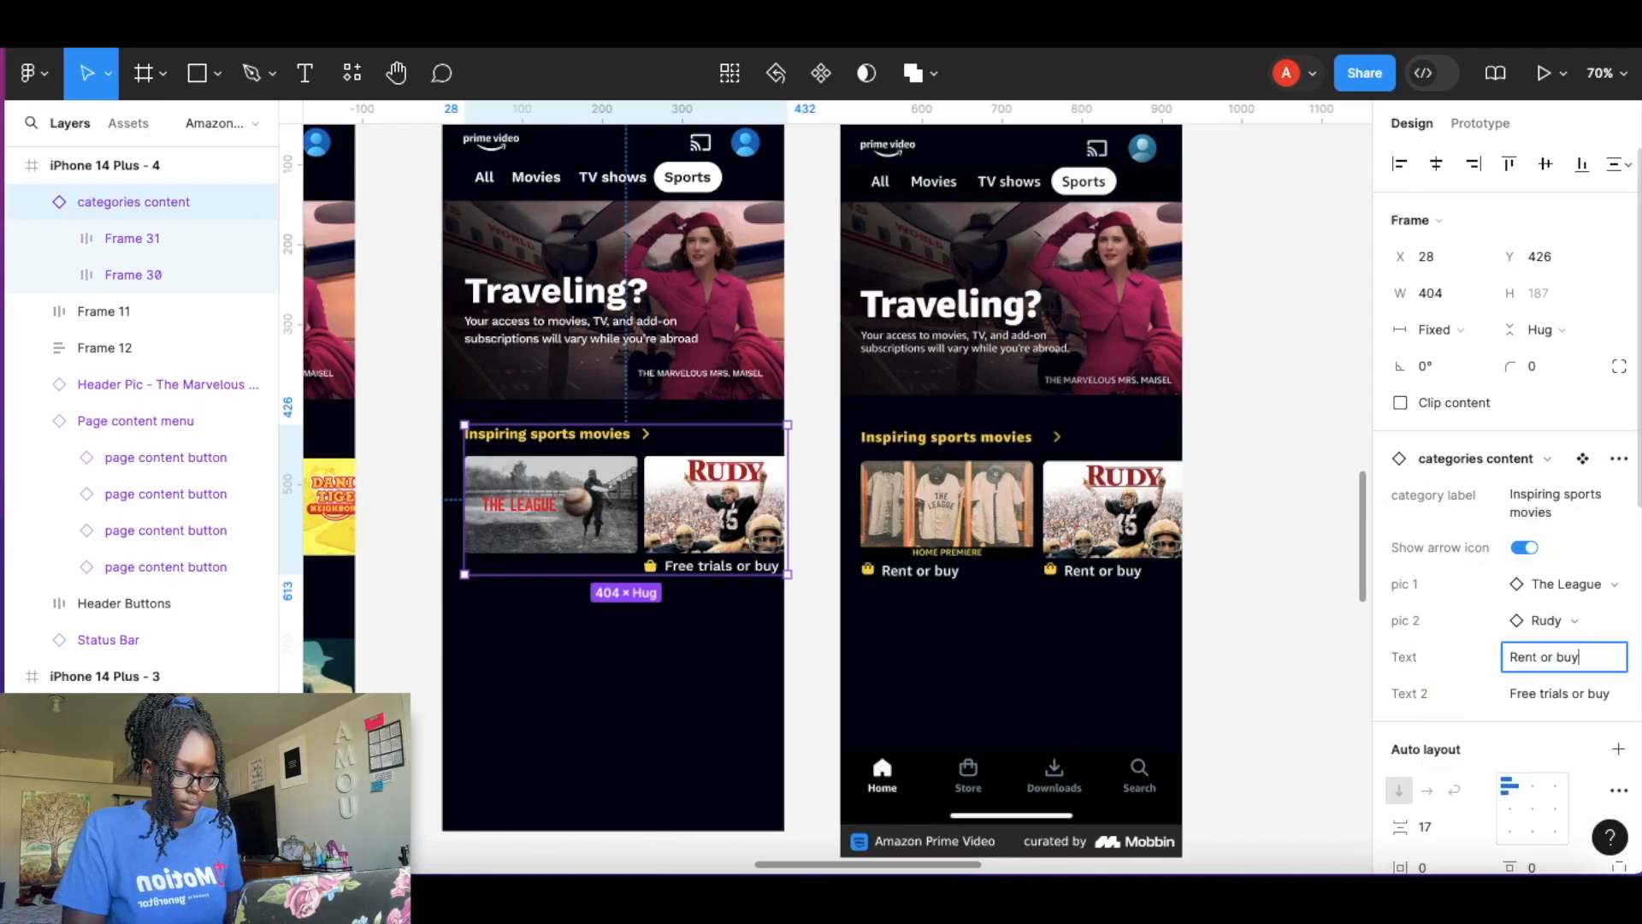
pyautogui.write('y')
pyautogui.click(1266, 650)
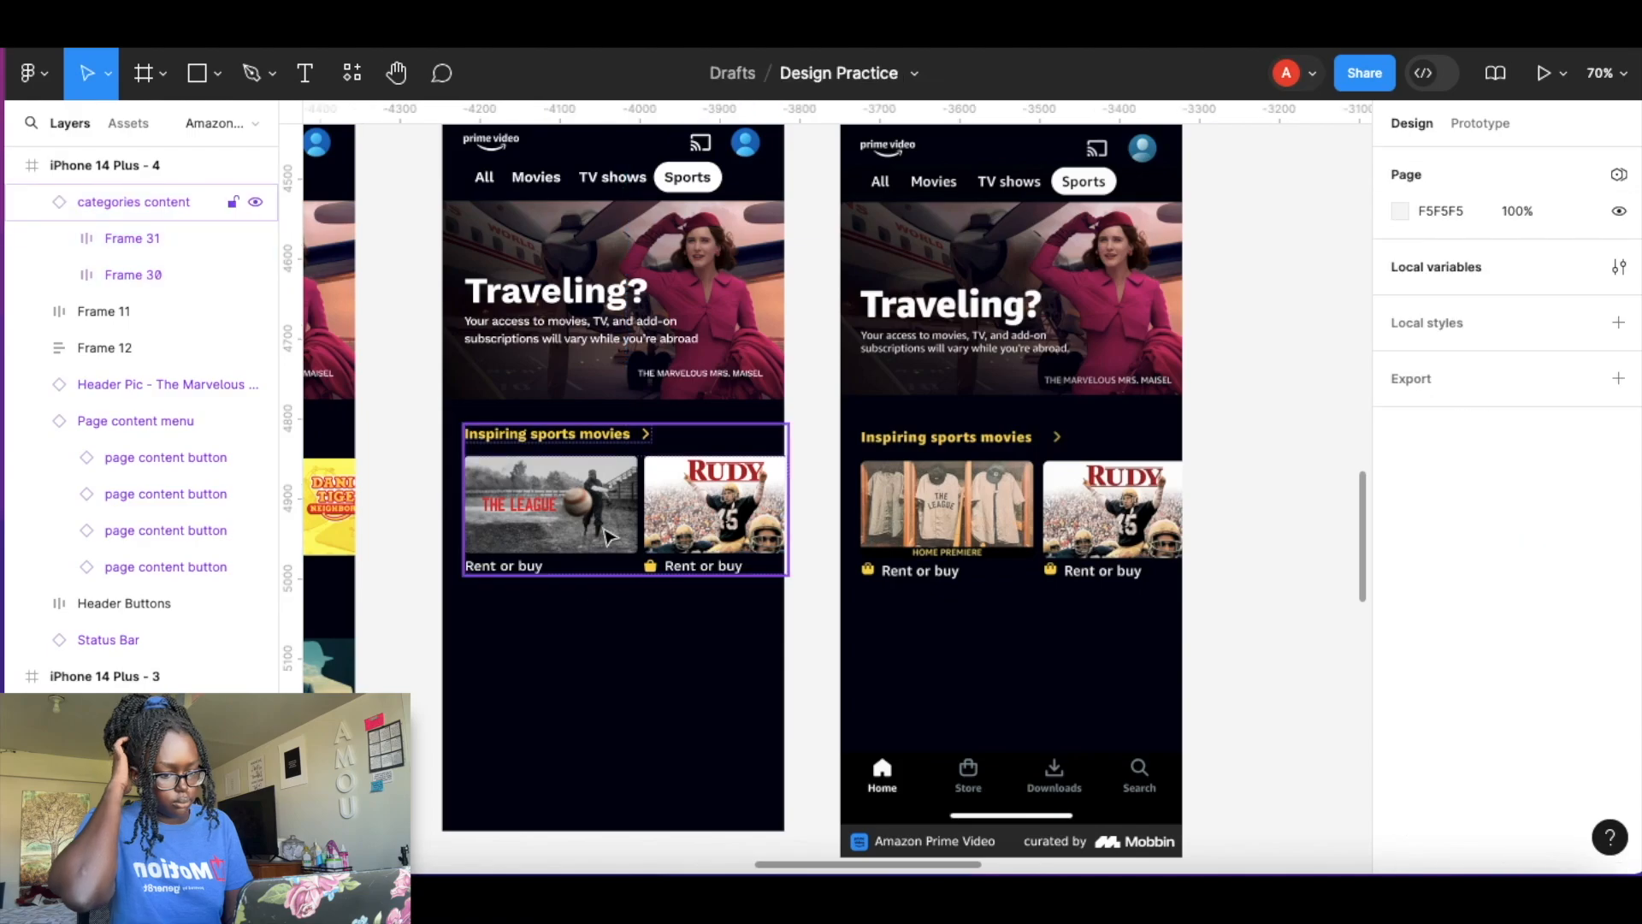
# Try to paste an icon into The League poster's Rent or buy caption.
pyautogui.scroll(10, 633, 561)
pyautogui.doubleClick(797, 644)
pyautogui.doubleClick(803, 644)
pyautogui.hscroll(-10, 801, 637)
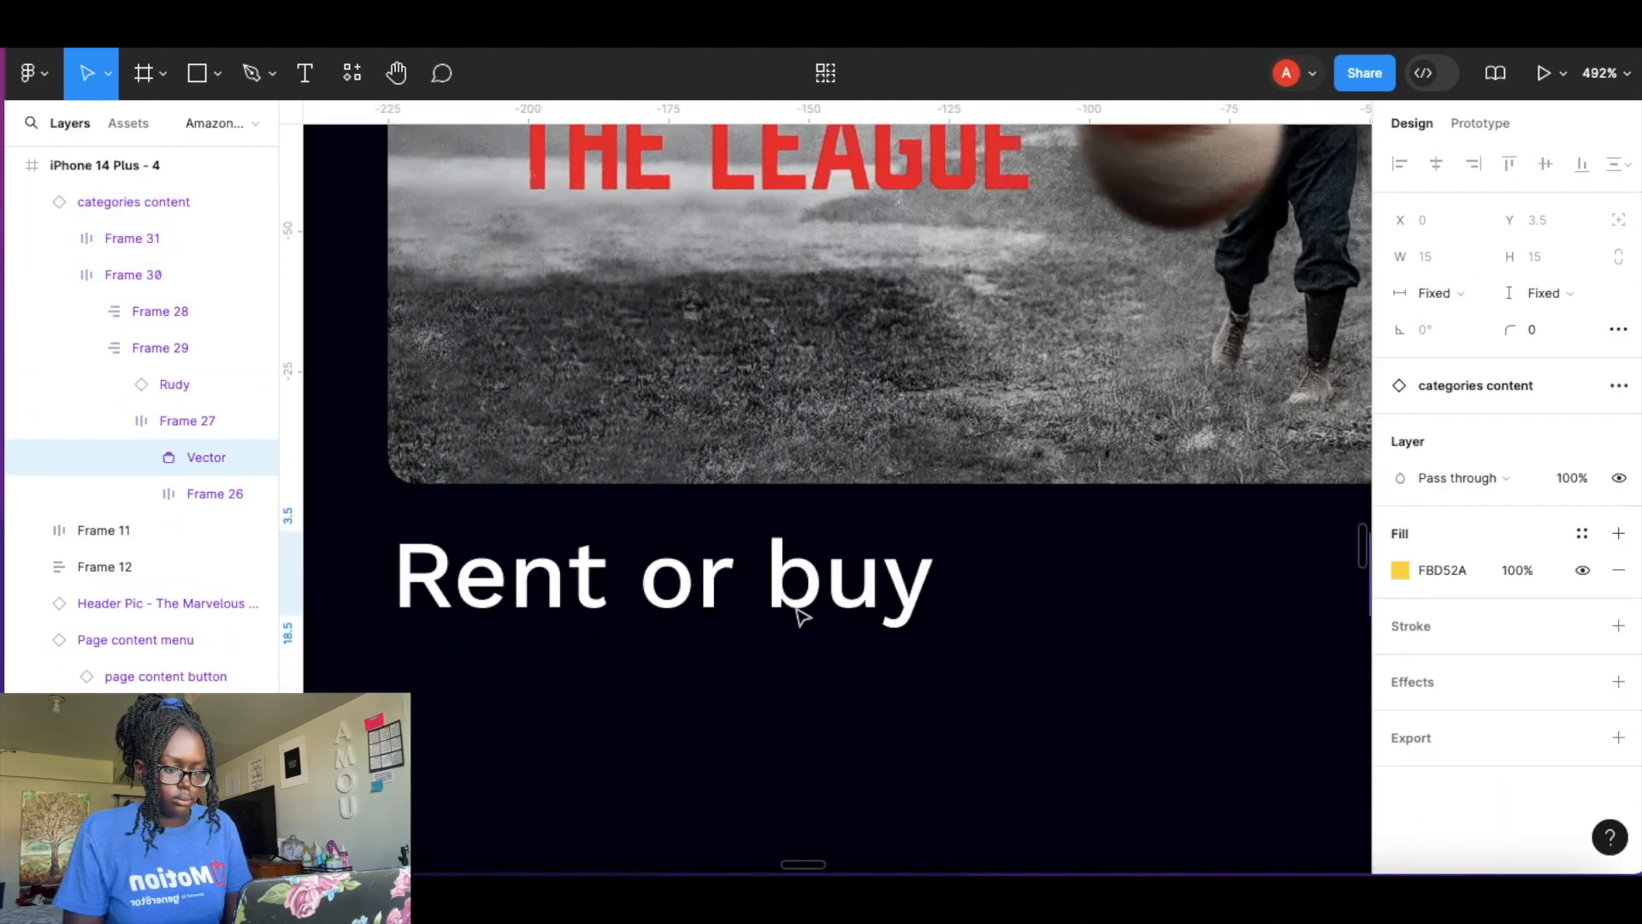
pyautogui.doubleClick(631, 585)
pyautogui.press('super+v')
pyautogui.press('super+z')
pyautogui.doubleClick(625, 591)
pyautogui.press('super+v')
pyautogui.moveTo(831, 491); pyautogui.dragTo(674, 556)
pyautogui.press('super+z')
pyautogui.press('super+z')
pyautogui.scroll(-10, 582, 575)
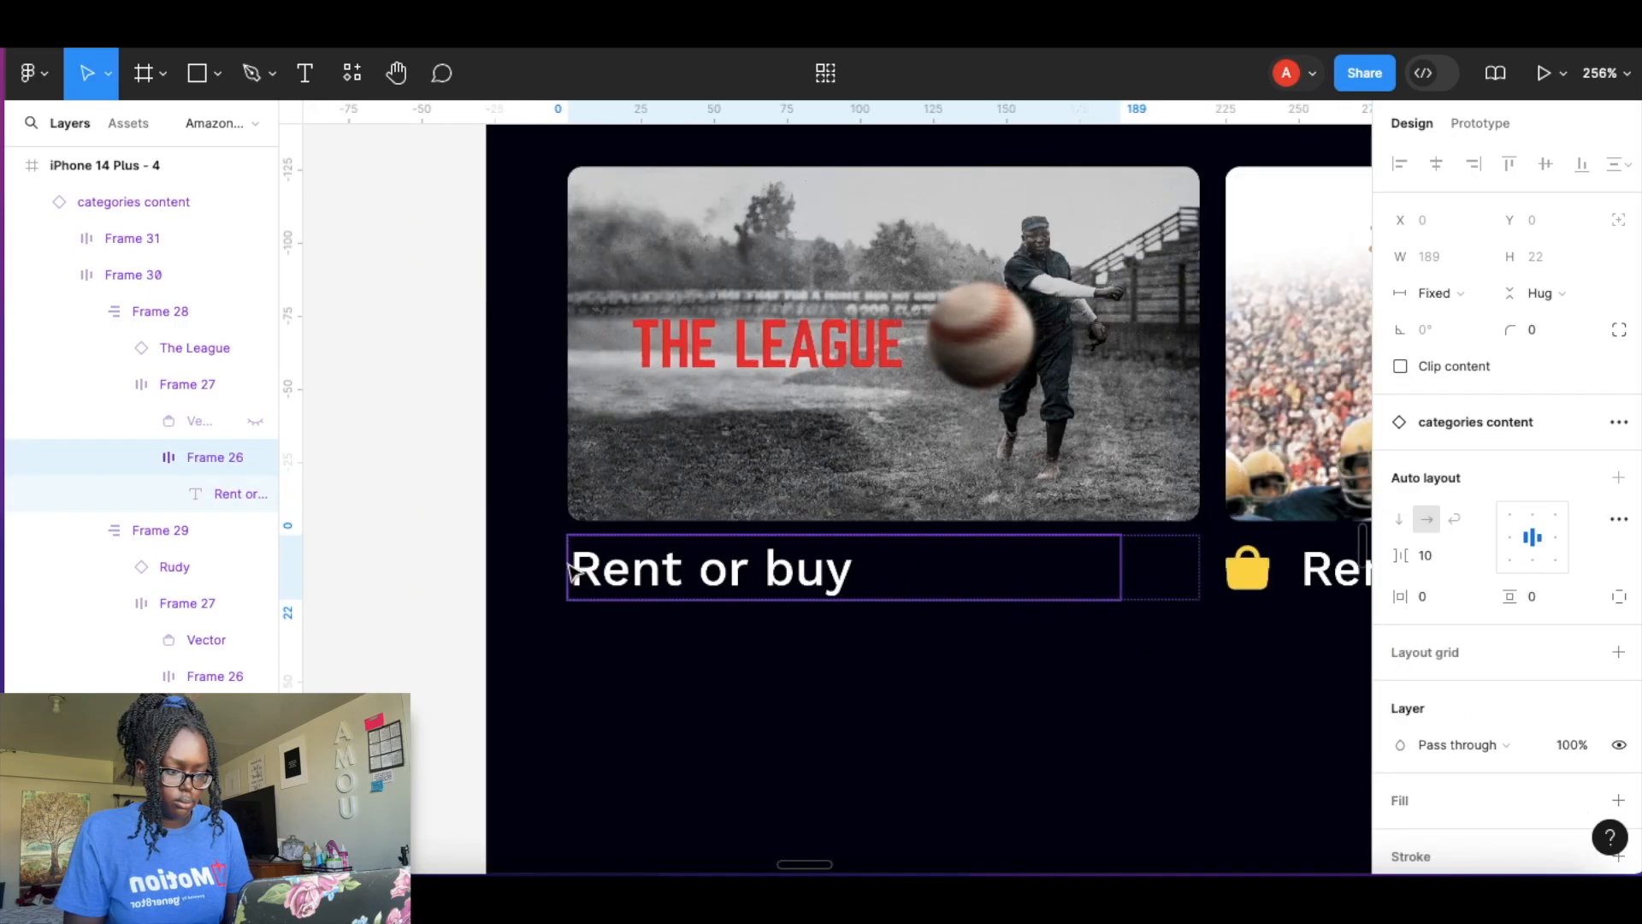
# Try to copy the shopping bag icon from Rudy's caption and paste it again.
pyautogui.click(979, 567)
pyautogui.doubleClick(979, 566)
pyautogui.click(602, 575)
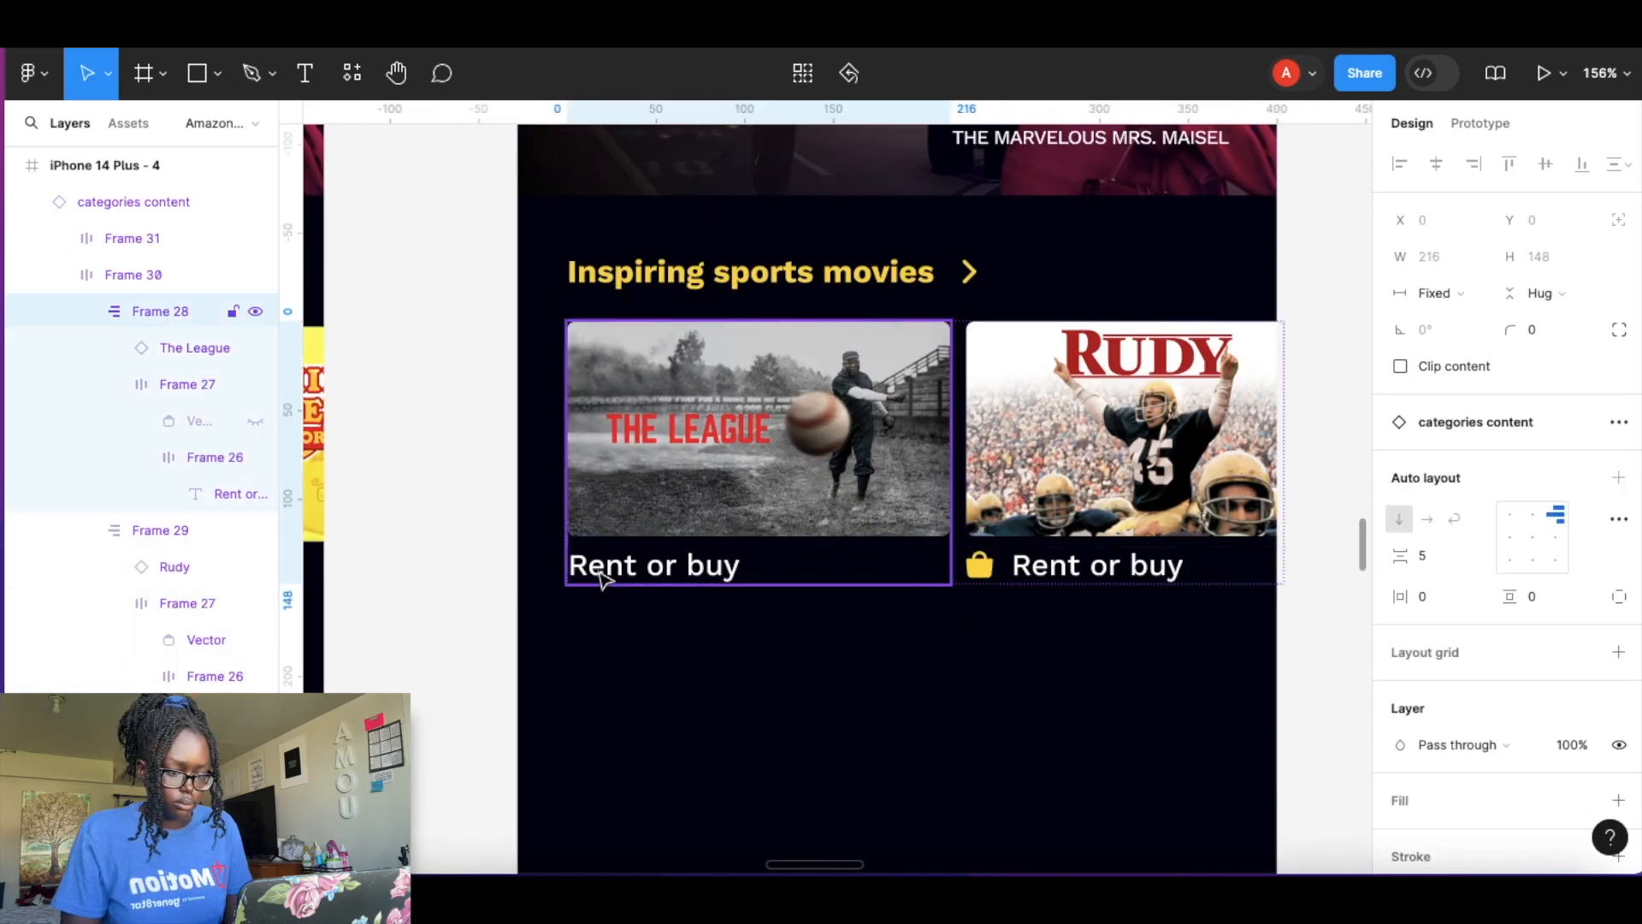
pyautogui.doubleClick(590, 569)
pyautogui.press('super+c')
pyautogui.press('super+v')
pyautogui.press('super+z')
pyautogui.press('Escape')
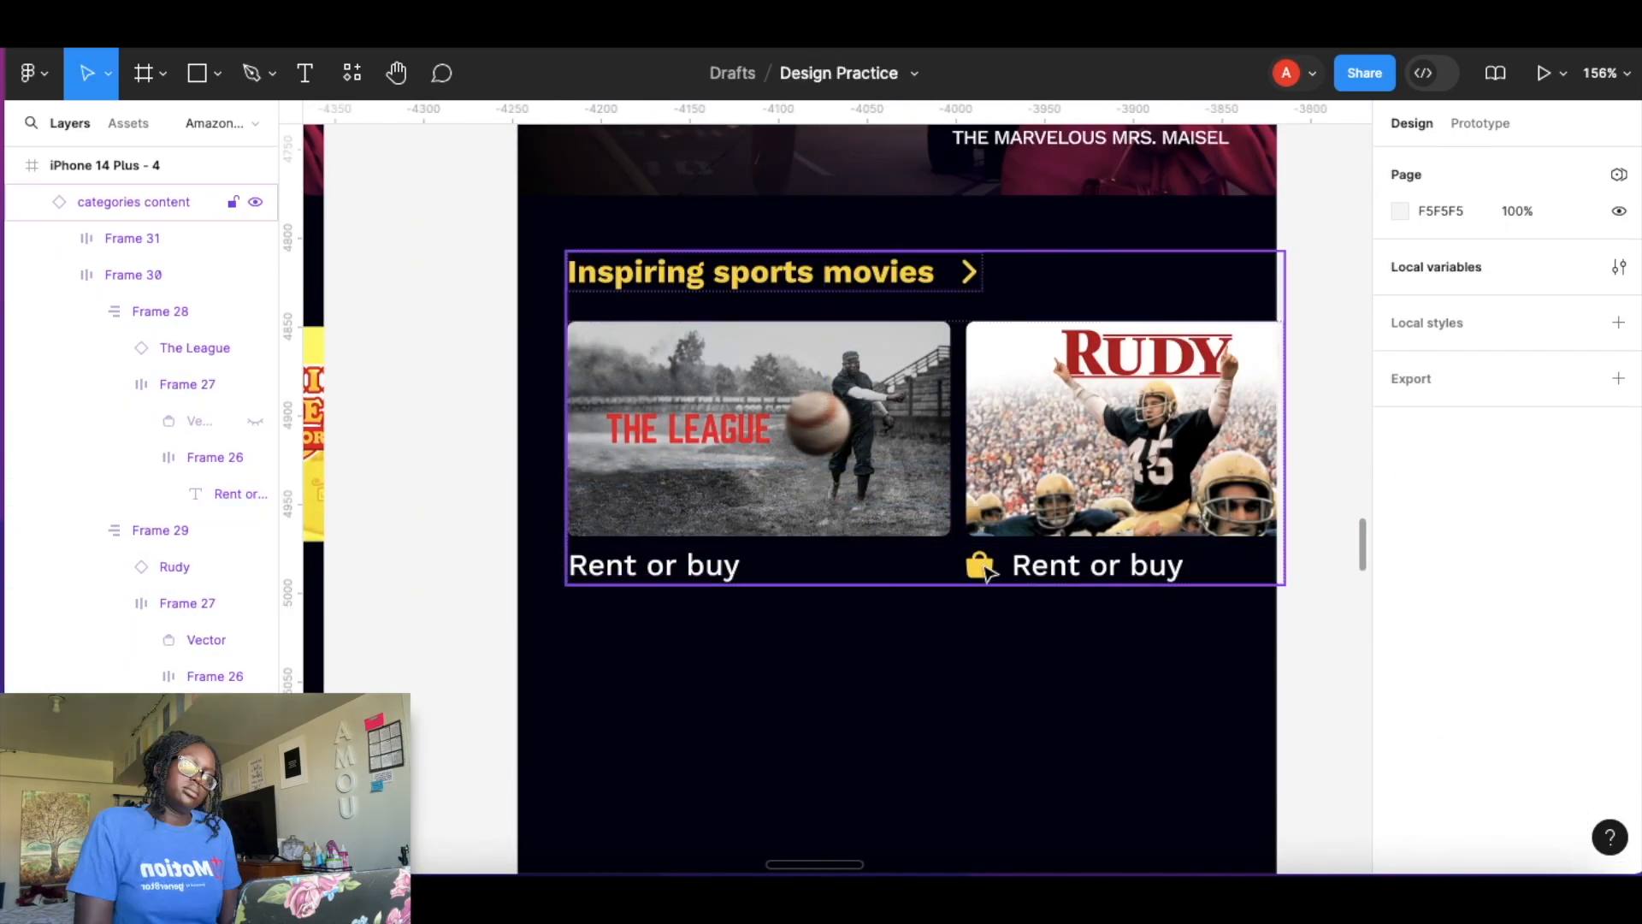
# Copy a New release movies row into iPhone 14 Plus - 4 and delete the edited sports row there.
pyautogui.scroll(-10, 946, 606)
pyautogui.moveTo(524, 508); pyautogui.dragTo(1061, 484)
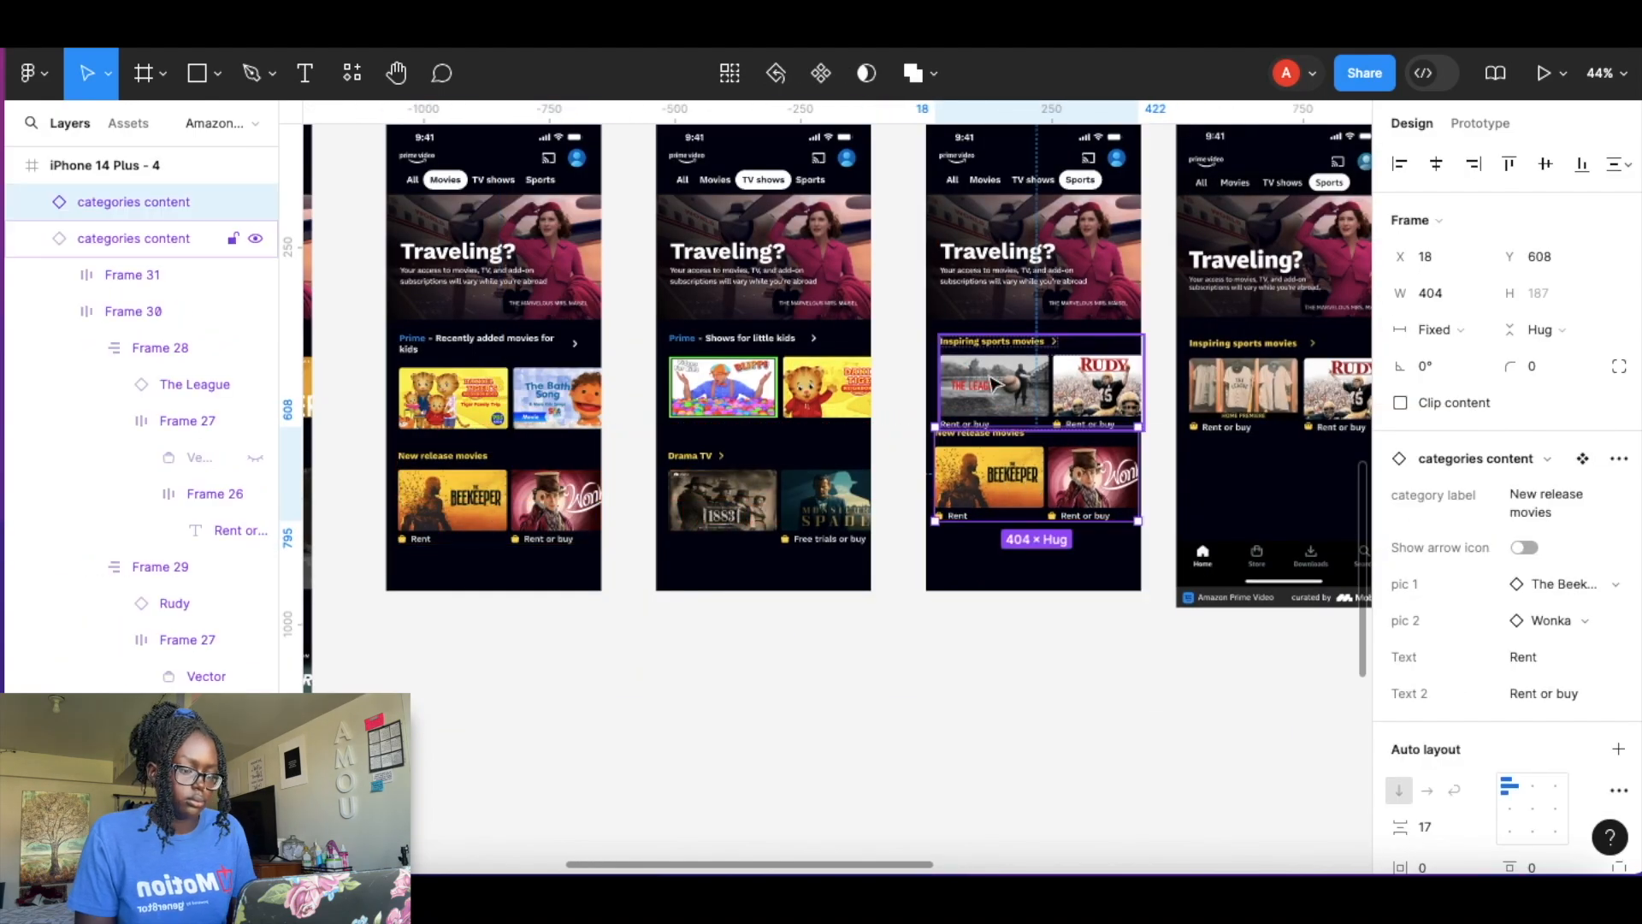
pyautogui.click(1017, 402)
pyautogui.press('Delete')
pyautogui.click(1012, 466)
pyautogui.scroll(5, 1240, 513)
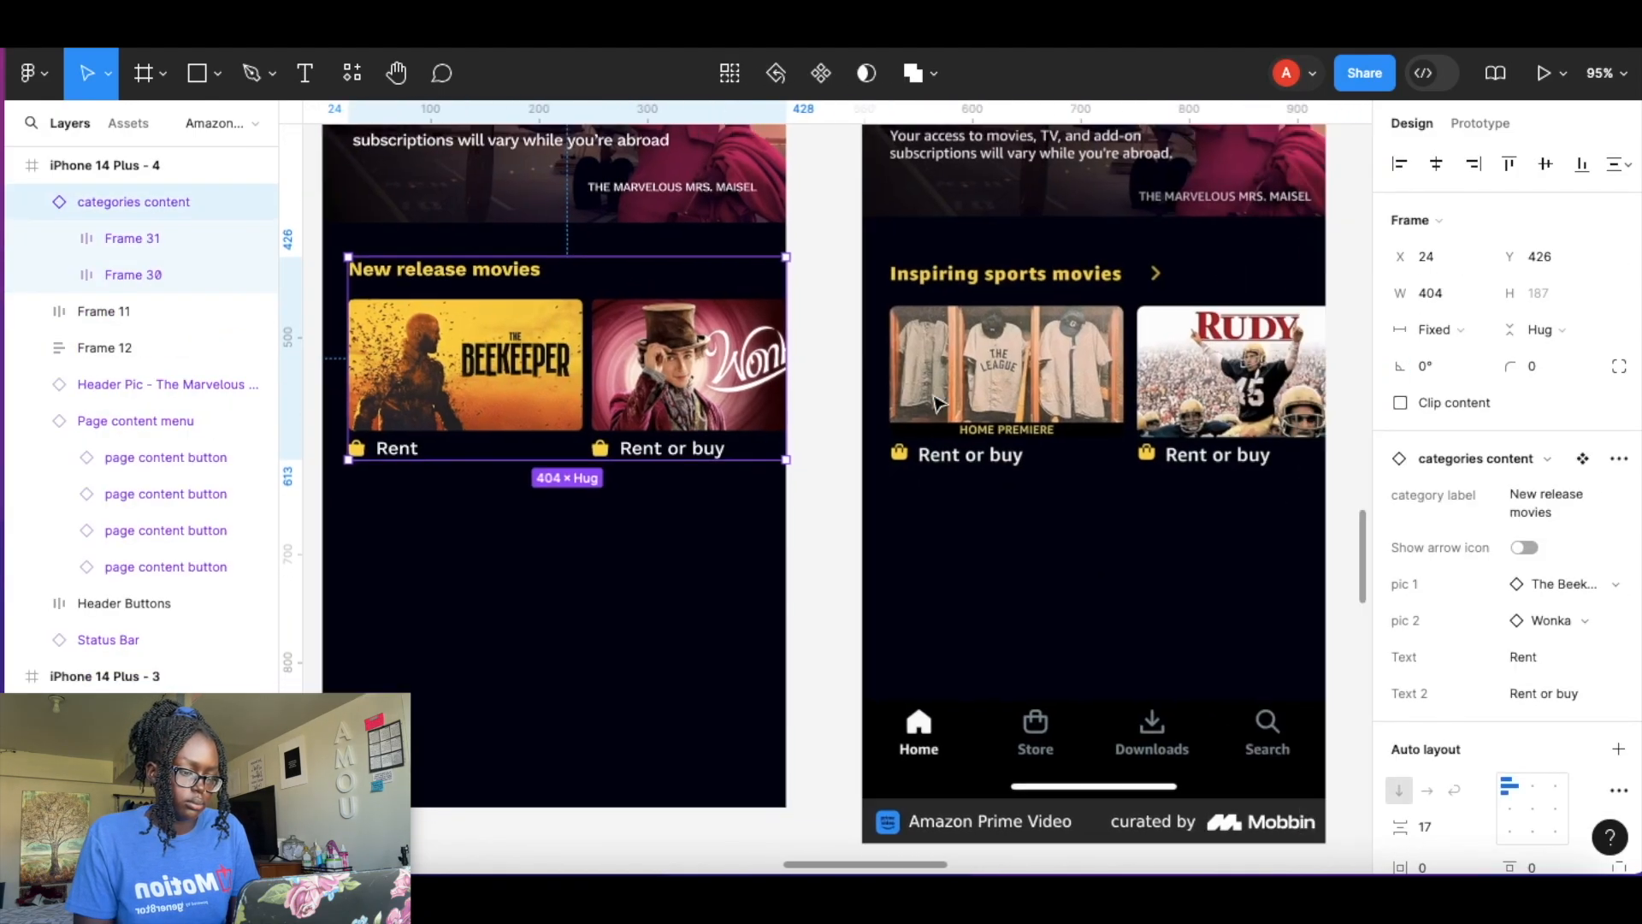
# Set the copied row's label to Inspiring sports movies and its posters to The League and Rudy.
pyautogui.click(1544, 503)
pyautogui.write('Inspiring sports movies')
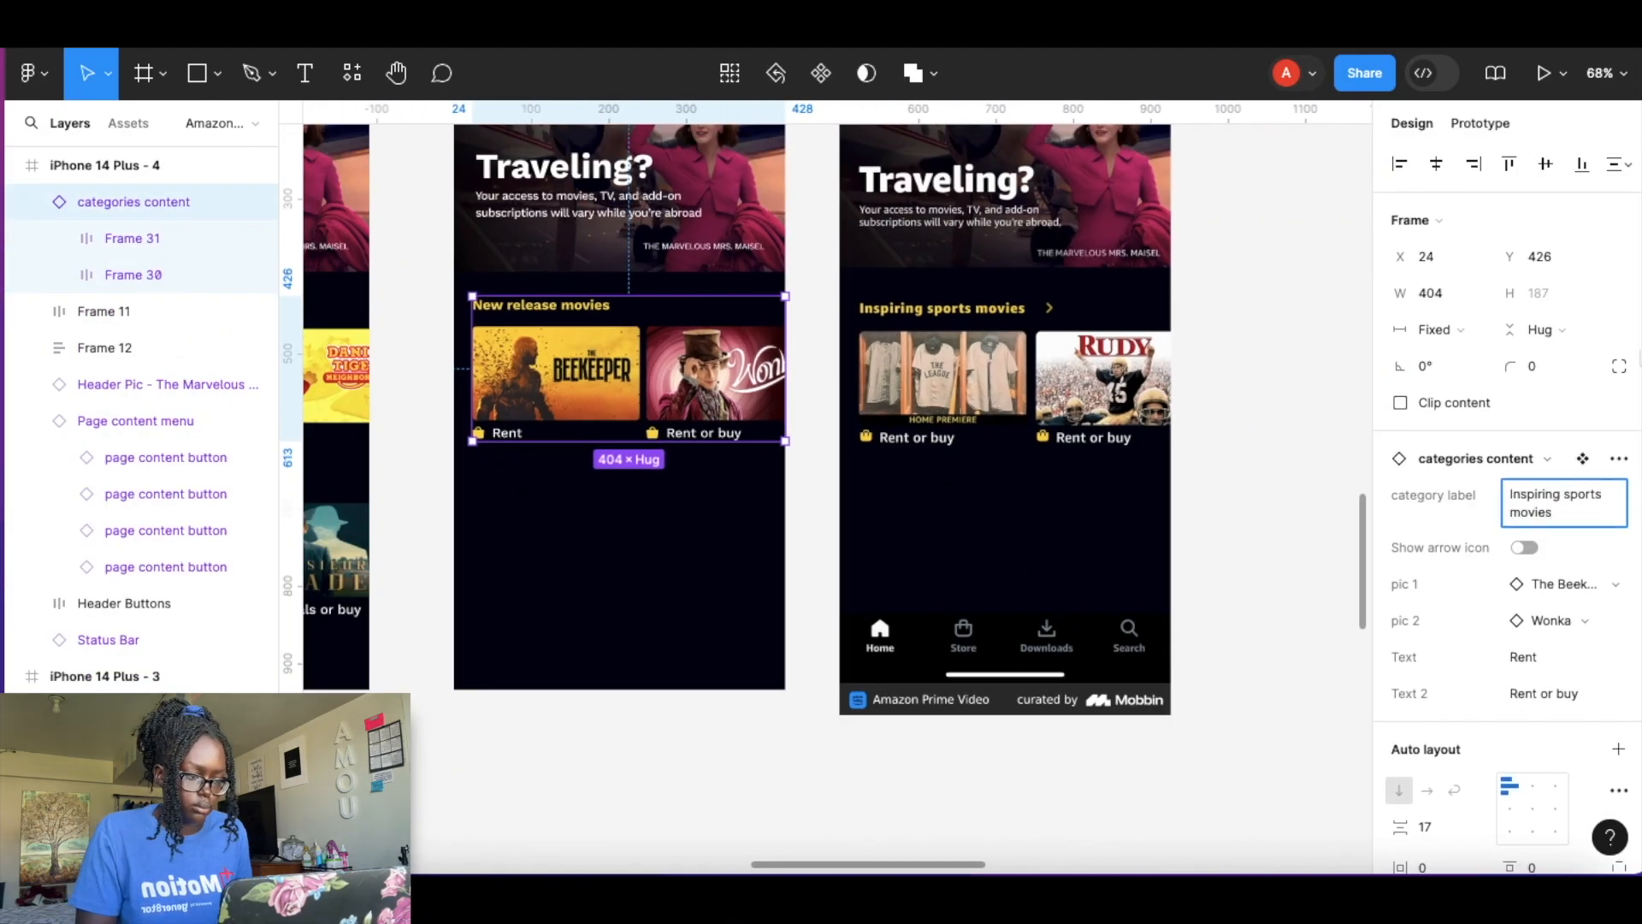
pyautogui.click(1614, 585)
pyautogui.write('lea')
pyautogui.click(1475, 617)
pyautogui.click(1551, 620)
pyautogui.write('rud')
pyautogui.click(1468, 608)
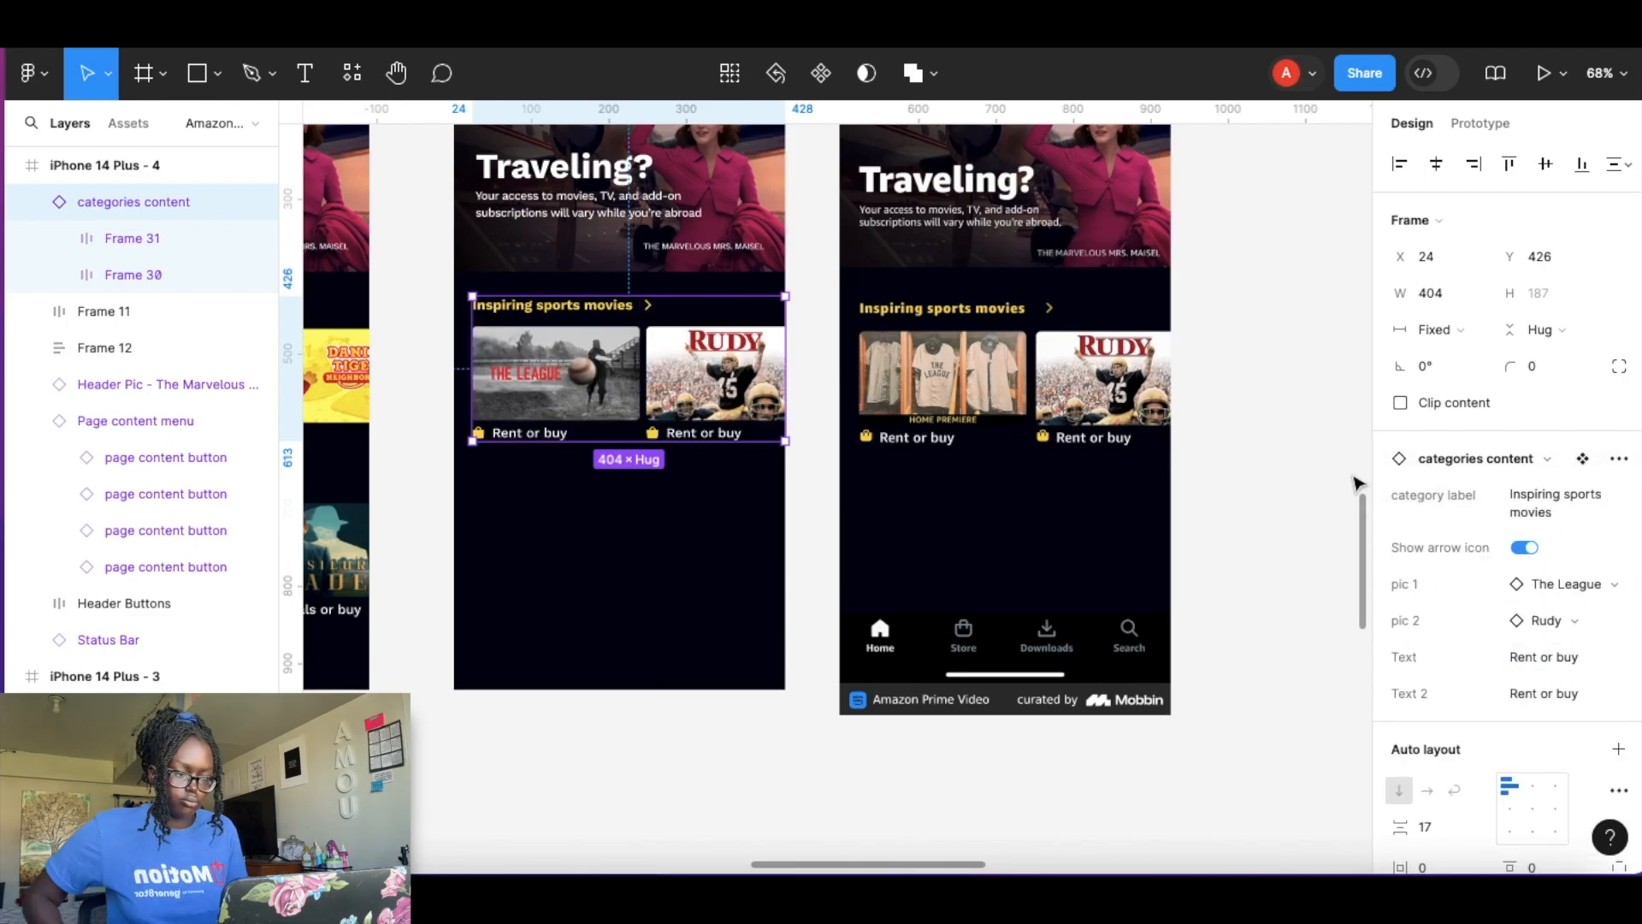
pyautogui.click(1338, 325)
# Move the iPhone 14 Plus - 4 frame and its Sports reference screenshot further right on the canvas.
pyautogui.scroll(-10, 1153, 370)
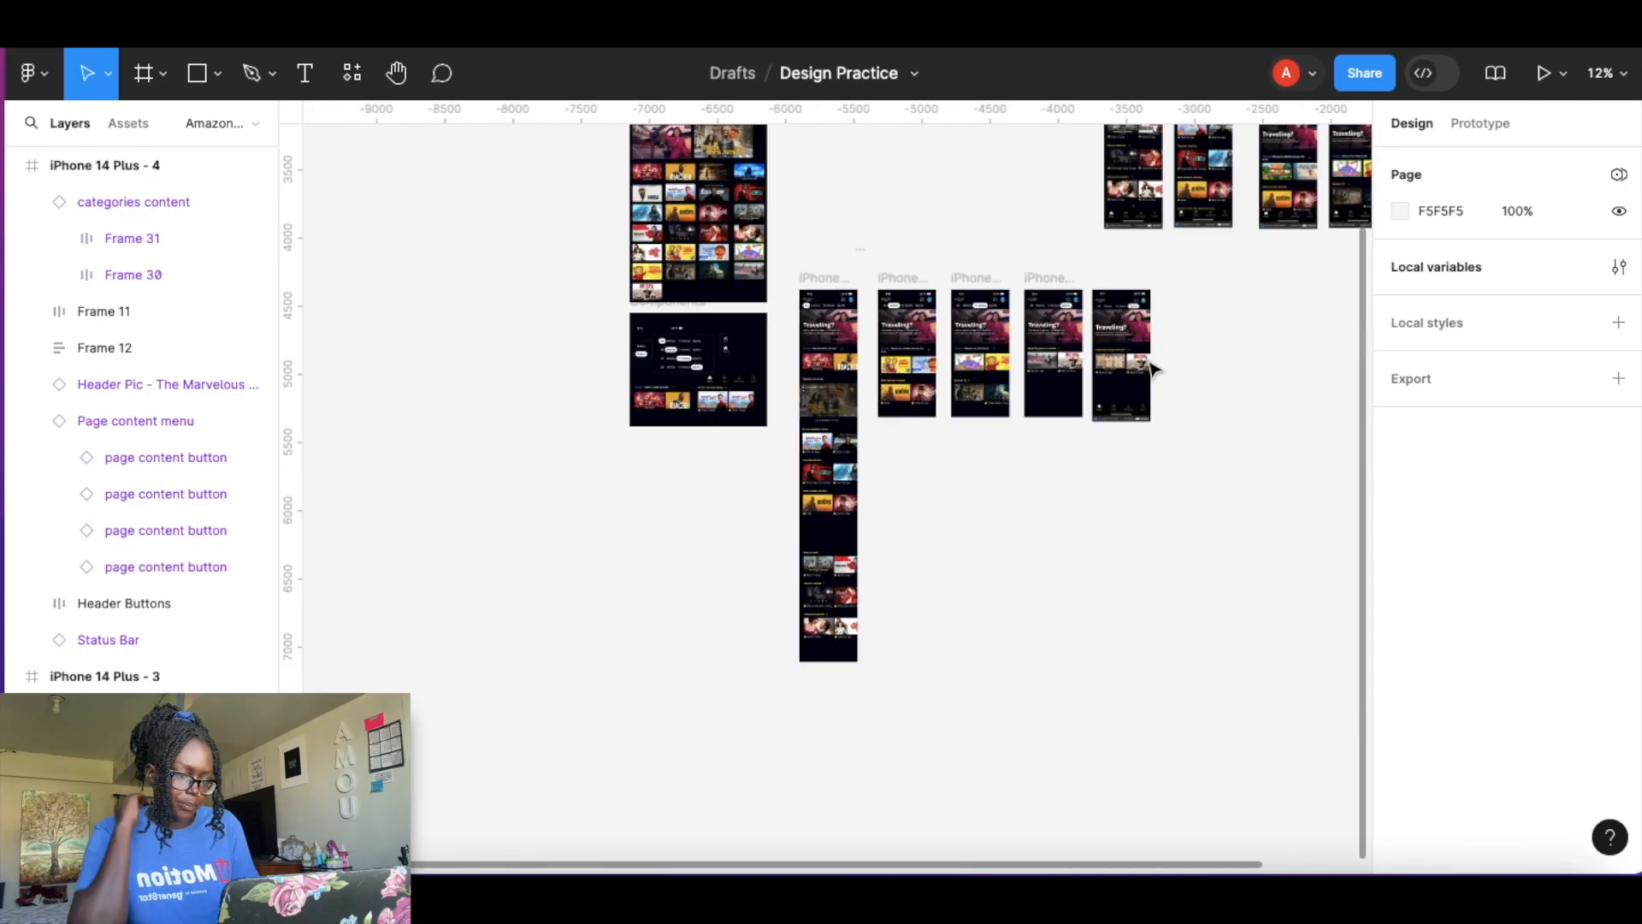
pyautogui.scroll(-2, 1153, 369)
pyautogui.scroll(3, 912, 370)
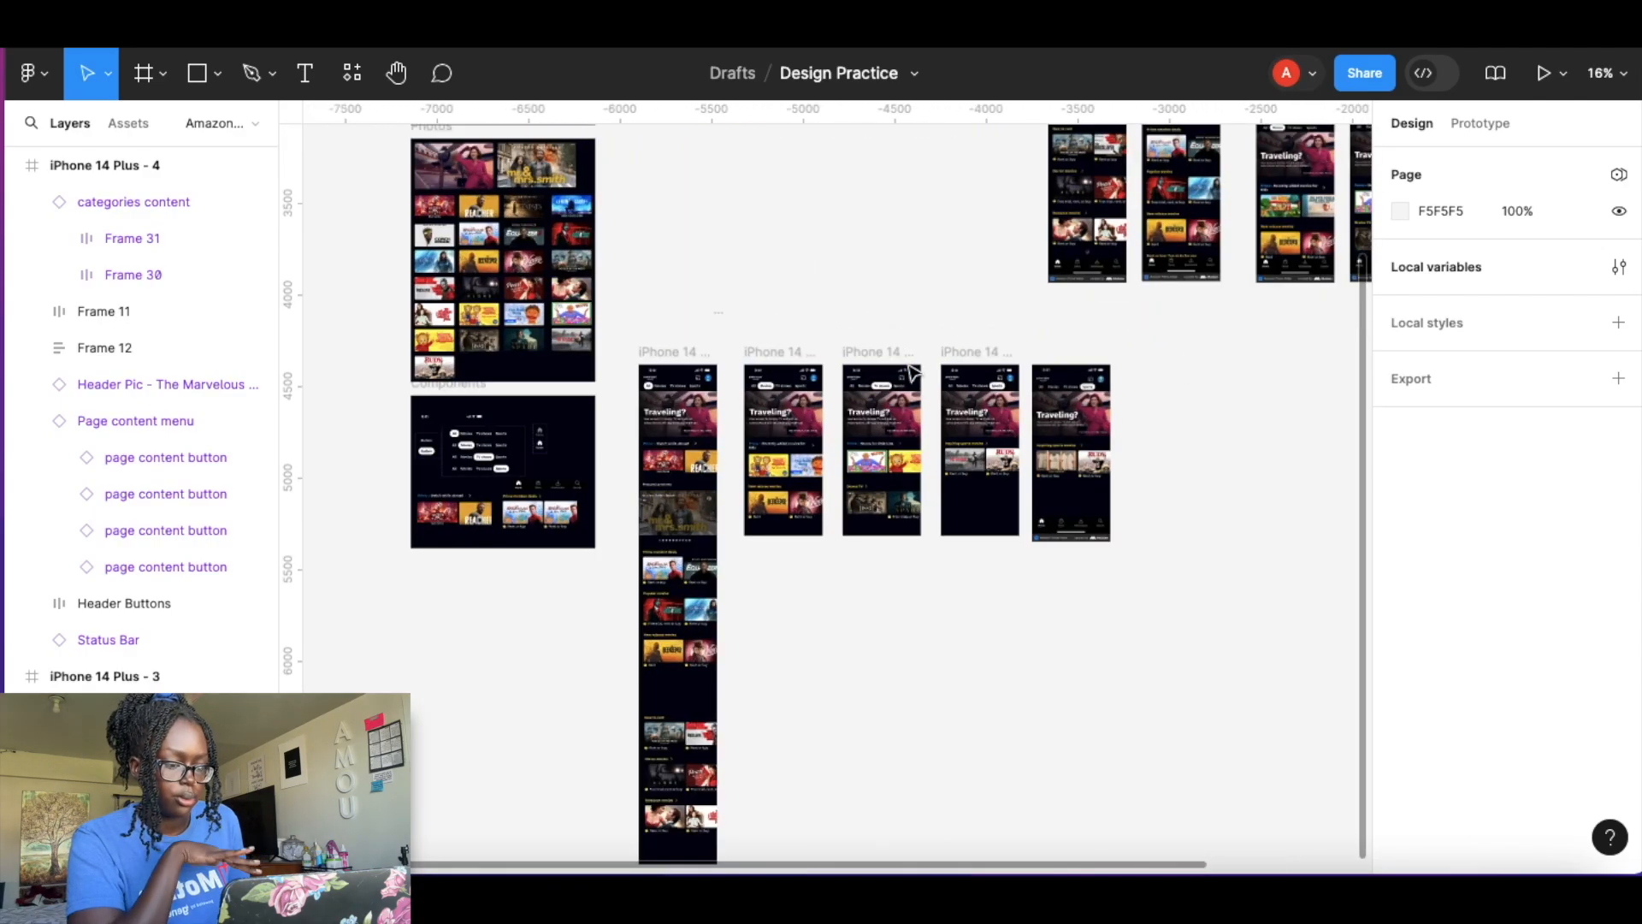
pyautogui.scroll(-3, 912, 370)
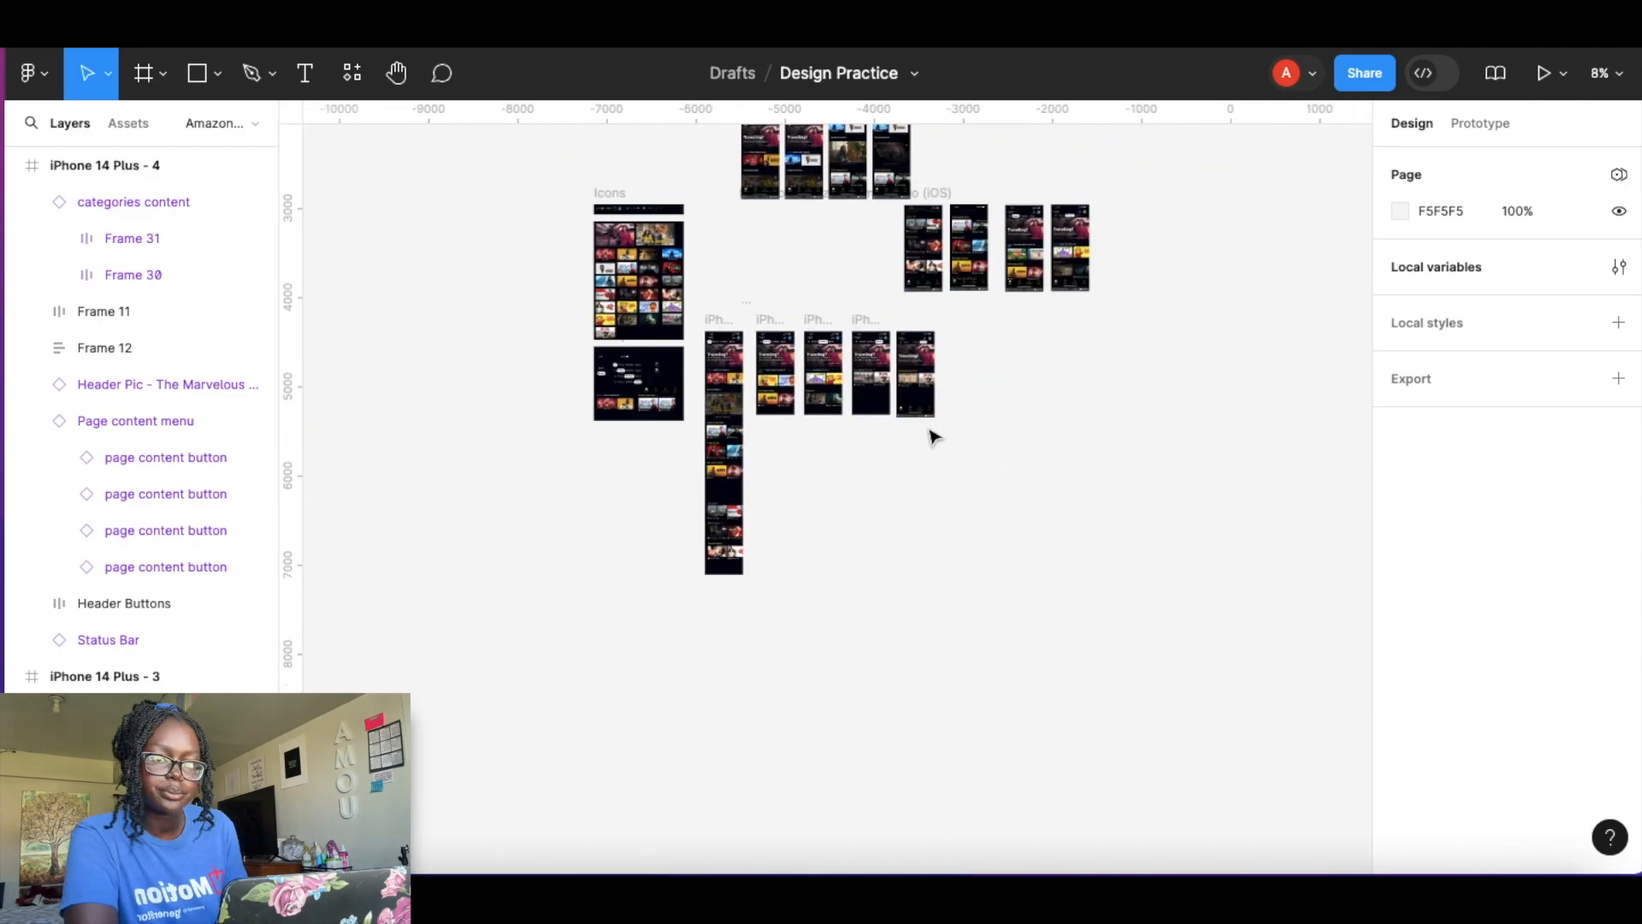
pyautogui.scroll(4, 838, 395)
pyautogui.scroll(2, 964, 494)
pyautogui.moveTo(1009, 479); pyautogui.dragTo(1257, 462)
pyautogui.moveTo(900, 367); pyautogui.dragTo(1168, 351)
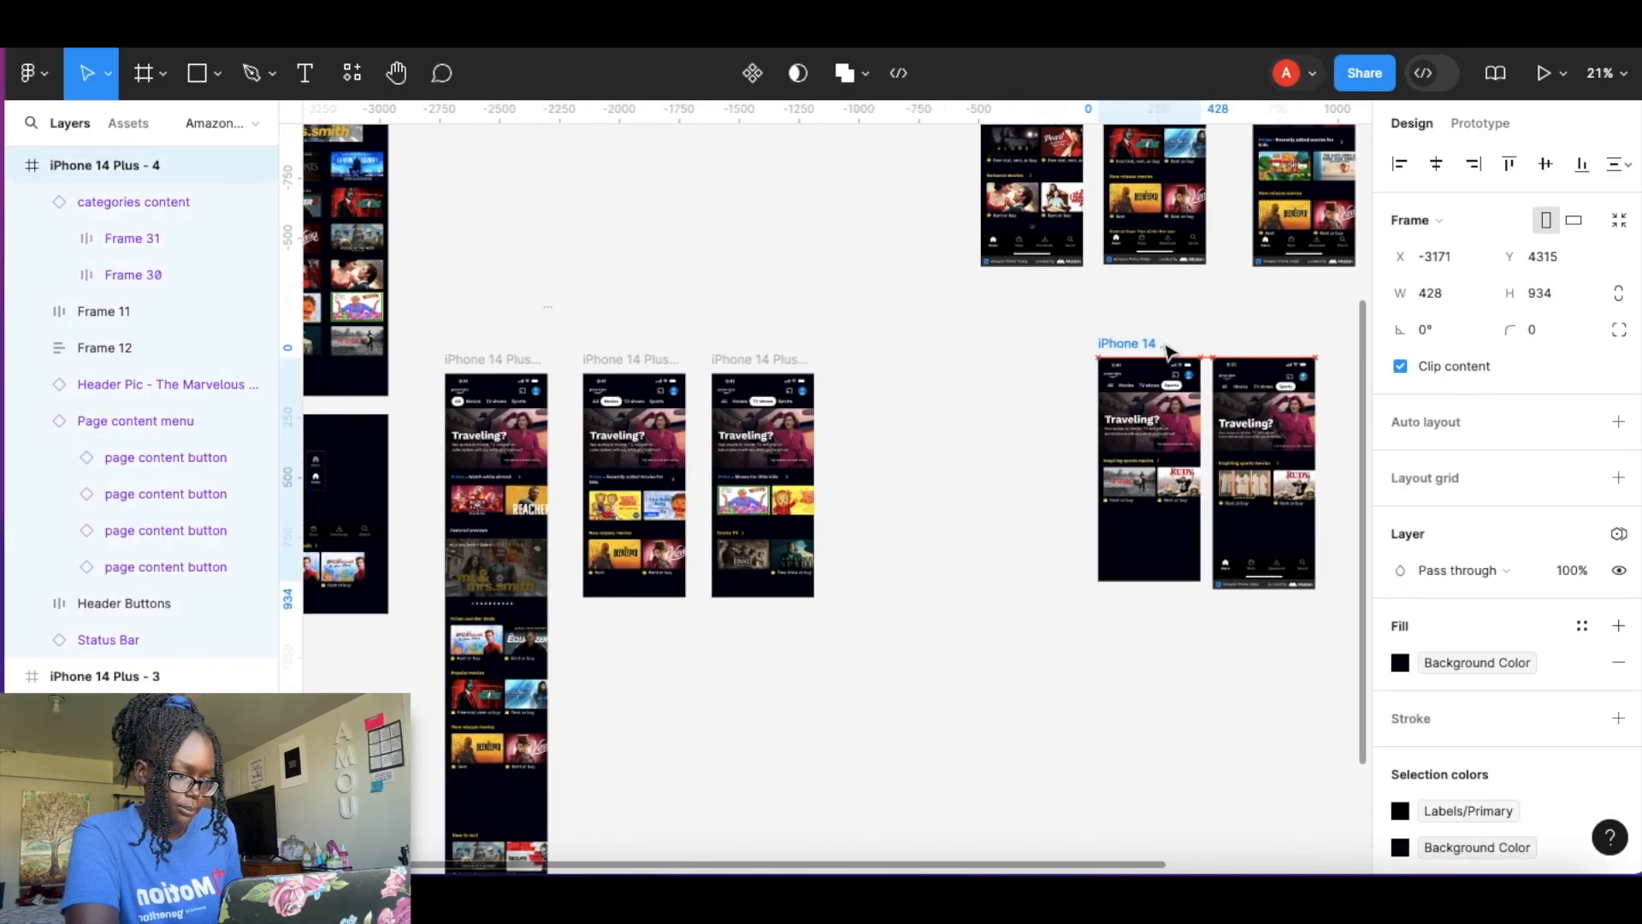
# Place the TV shows reference screenshot beside iPhone 14 Plus - 3 and rename that frame Page 3.
pyautogui.click(935, 338)
pyautogui.hscroll(2, 935, 338)
pyautogui.scroll(1, 935, 338)
pyautogui.moveTo(1236, 278); pyautogui.dragTo(811, 602)
pyautogui.moveTo(547, 492); pyautogui.dragTo(684, 476)
pyautogui.write('Page ')
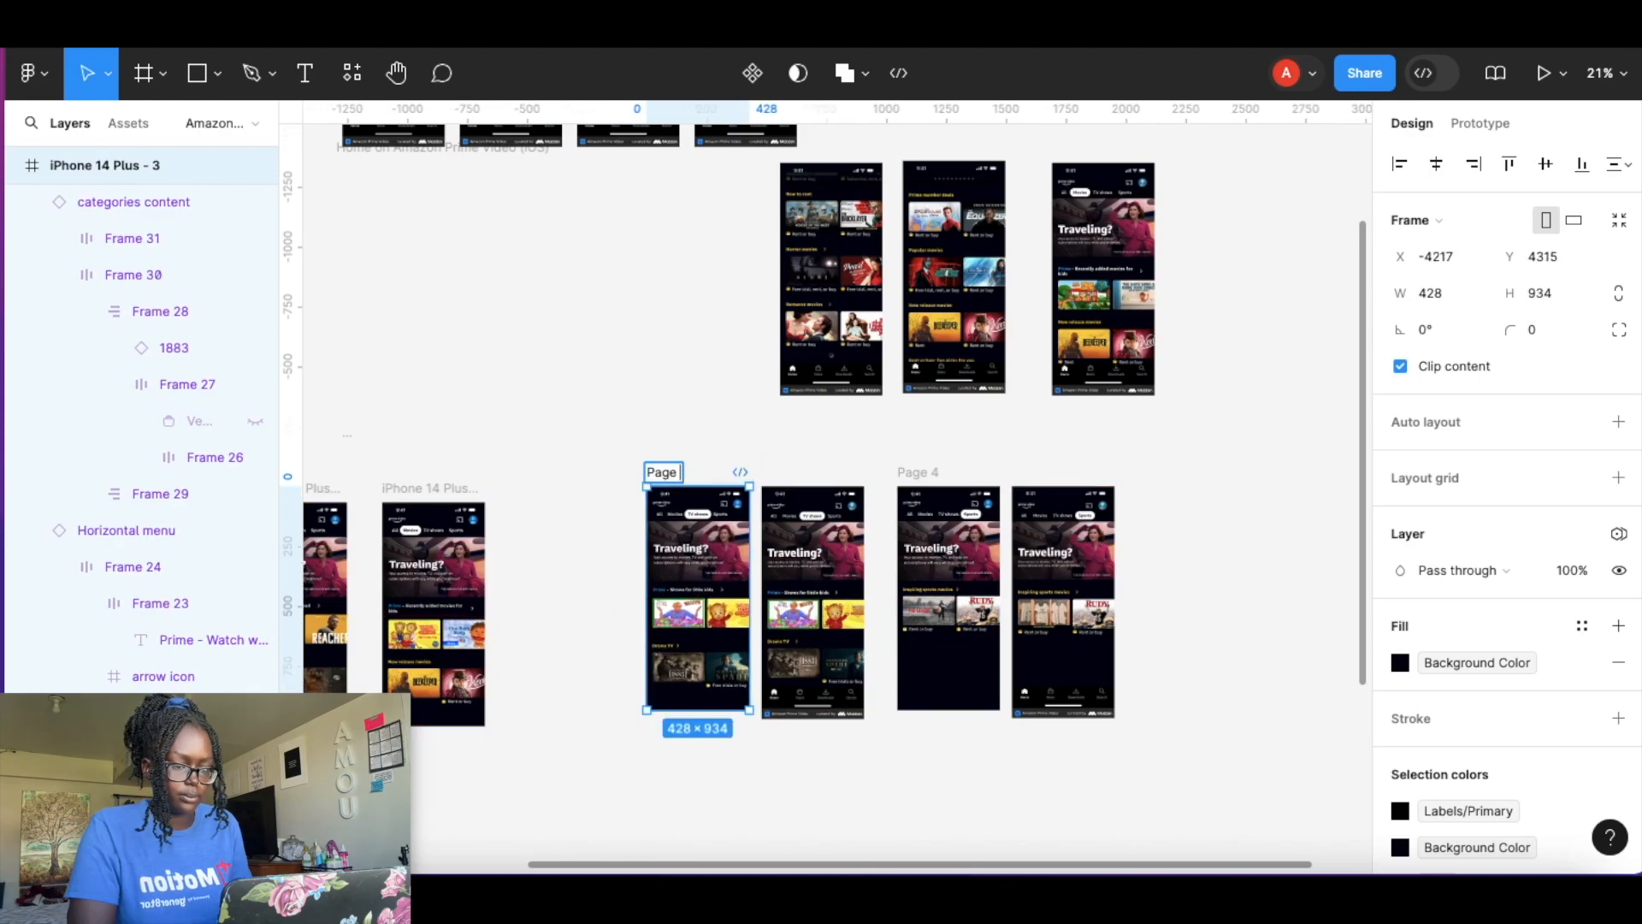
pyautogui.write('3')
# Place the Movies reference screenshot beside iPhone 14 Plus - 2 and rename that frame Page 2.
pyautogui.click(1027, 419)
pyautogui.hscroll(-2, 1283, 330)
pyautogui.moveTo(1232, 272); pyautogui.dragTo(700, 602)
pyautogui.moveTo(542, 497); pyautogui.dragTo(560, 481)
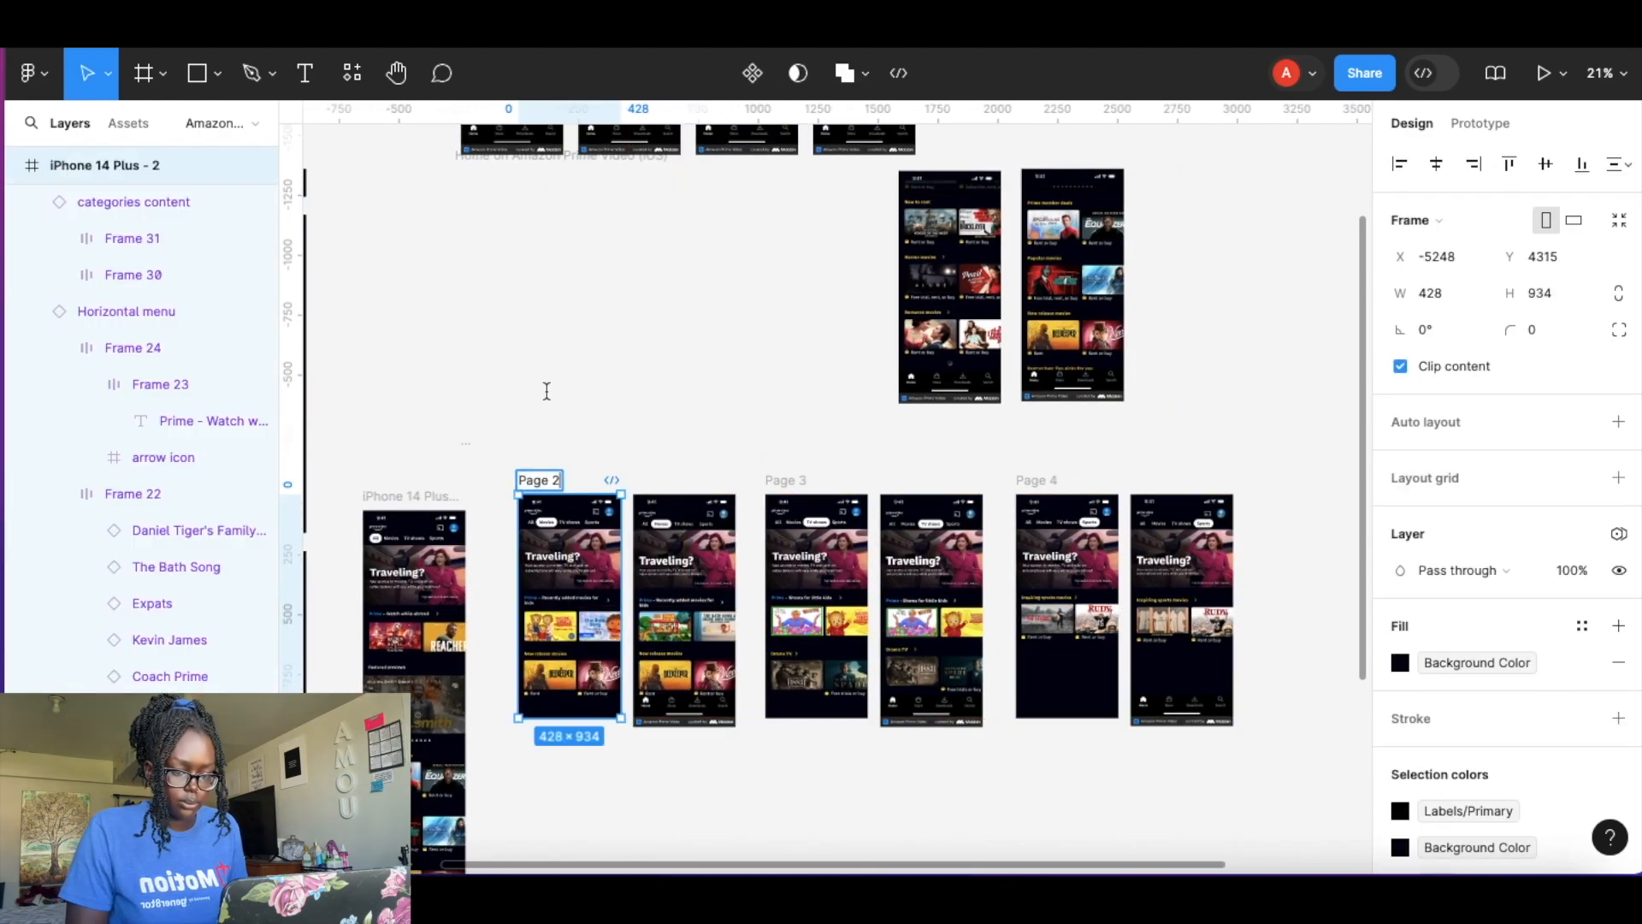
pyautogui.hscroll(-2, 592, 369)
pyautogui.moveTo(599, 425); pyautogui.dragTo(546, 410)
pyautogui.click(637, 372)
pyautogui.scroll(2, 856, 350)
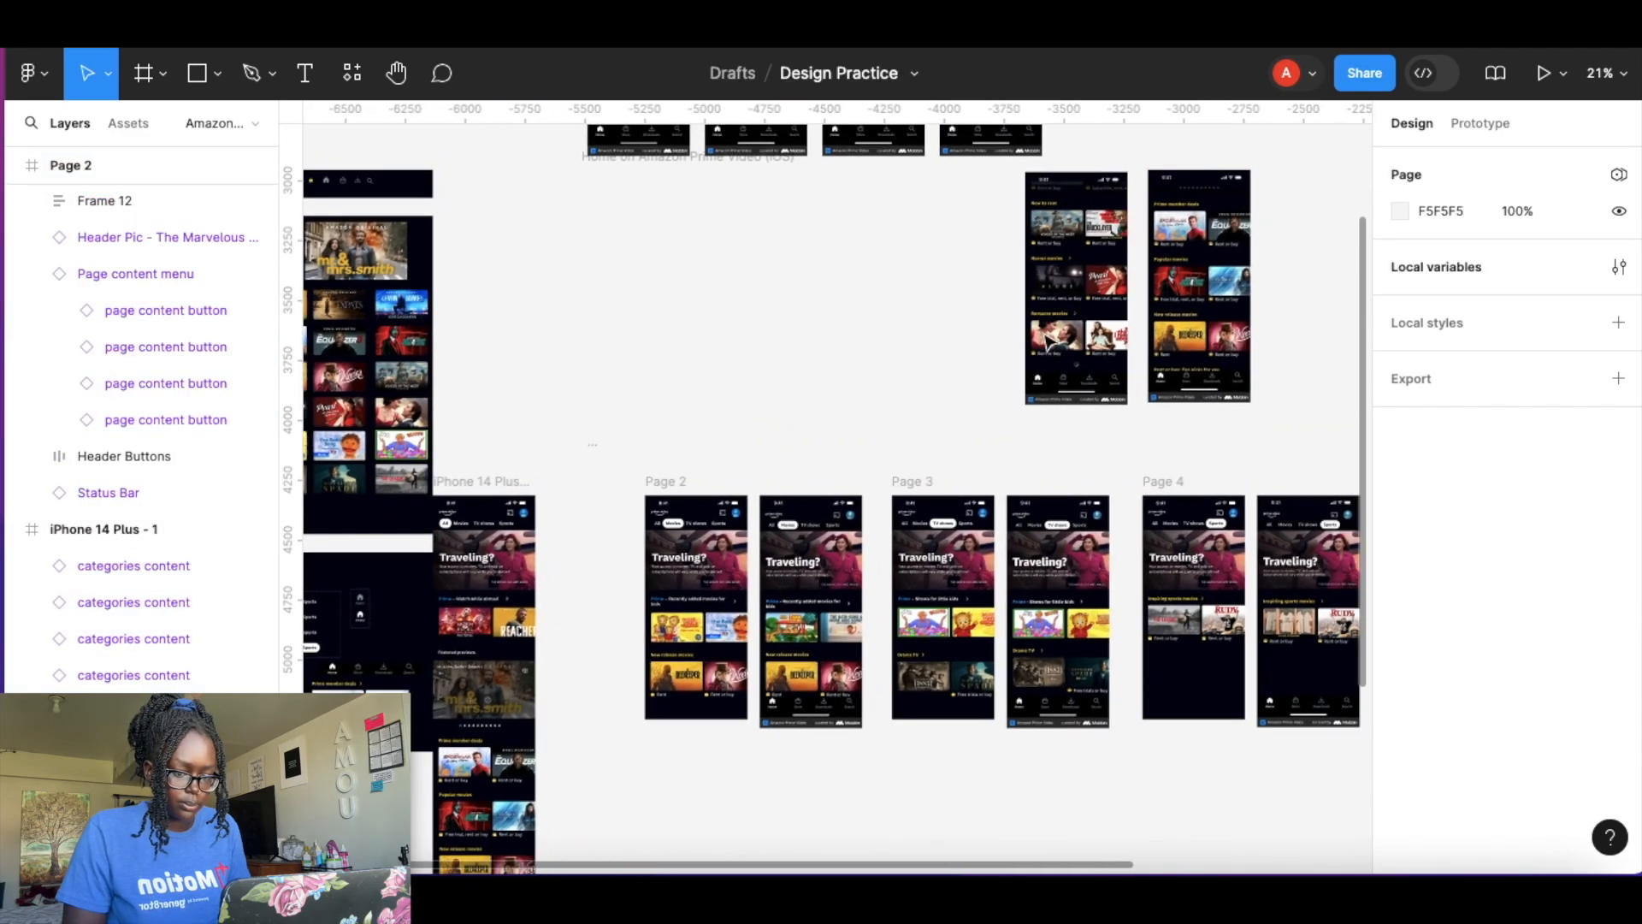
# Move an All tab reference screenshot beside the long iPhone 14 Plus - 1 frame.
pyautogui.scroll(-3, 1050, 342)
pyautogui.scroll(-1, 1050, 342)
pyautogui.moveTo(757, 259); pyautogui.dragTo(723, 654)
pyautogui.click(869, 458)
pyautogui.scroll(-1, 869, 459)
pyautogui.click(999, 199)
pyautogui.moveTo(999, 199); pyautogui.dragTo(718, 757)
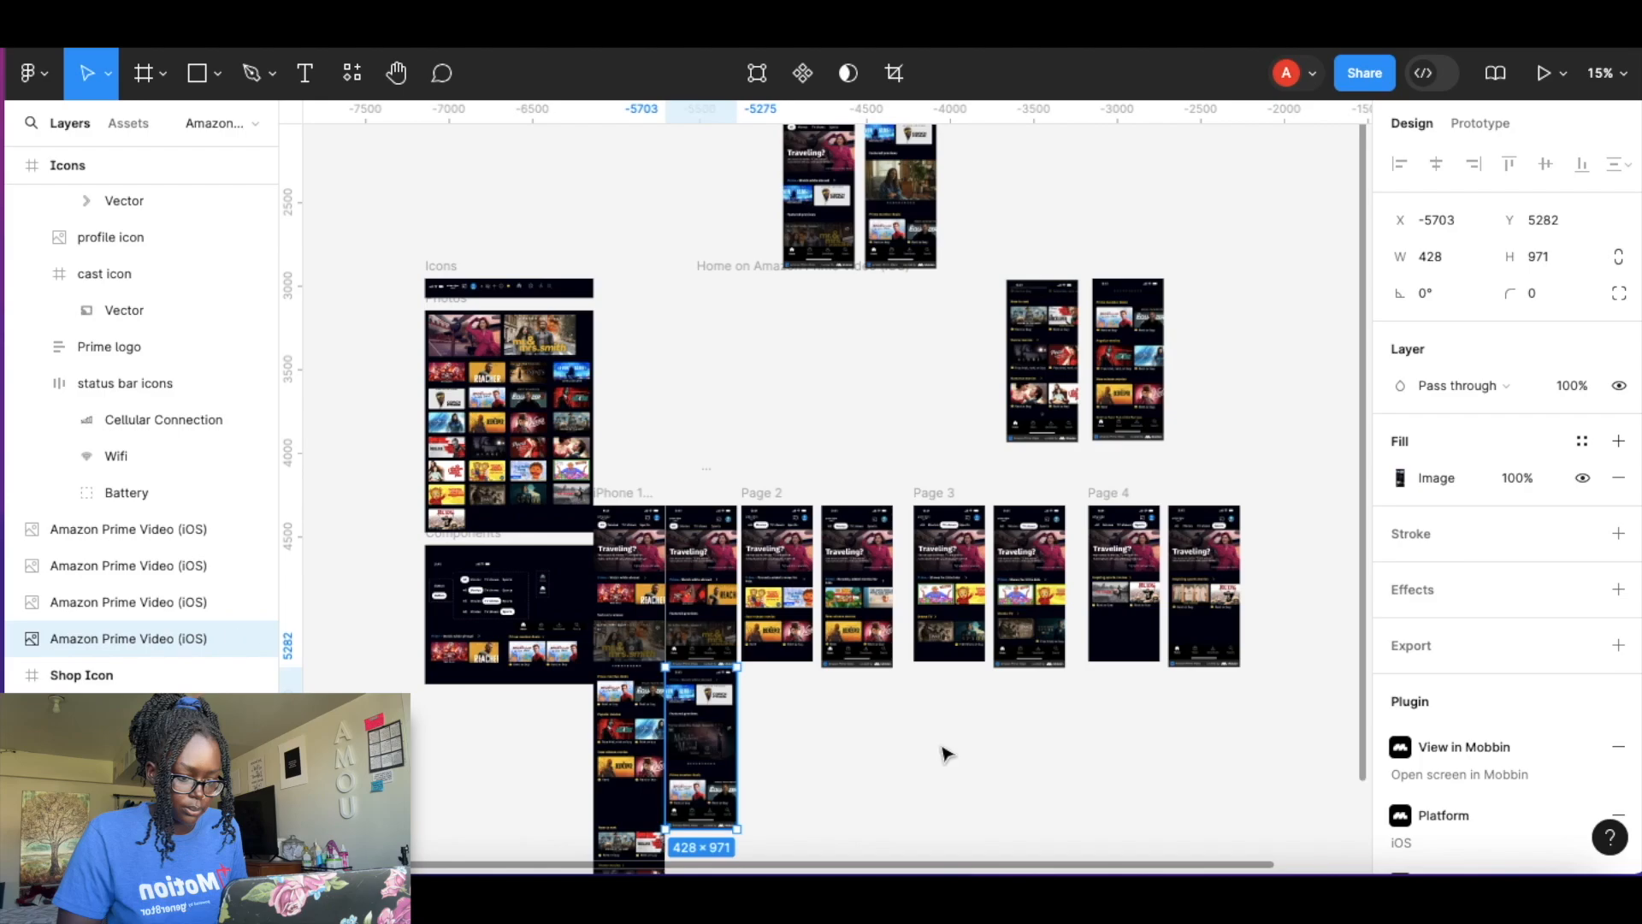
# Stack two more All tab reference screenshots below it beside iPhone 14 Plus - 1.
pyautogui.scroll(-2, 945, 754)
pyautogui.scroll(-3, 941, 788)
pyautogui.scroll(4, 826, 567)
pyautogui.scroll(2, 826, 567)
pyautogui.scroll(-3, 826, 567)
pyautogui.moveTo(762, 632); pyautogui.dragTo(765, 783)
pyautogui.scroll(-3, 1264, 231)
pyautogui.moveTo(1245, 167); pyautogui.dragTo(877, 784)
pyautogui.click(945, 693)
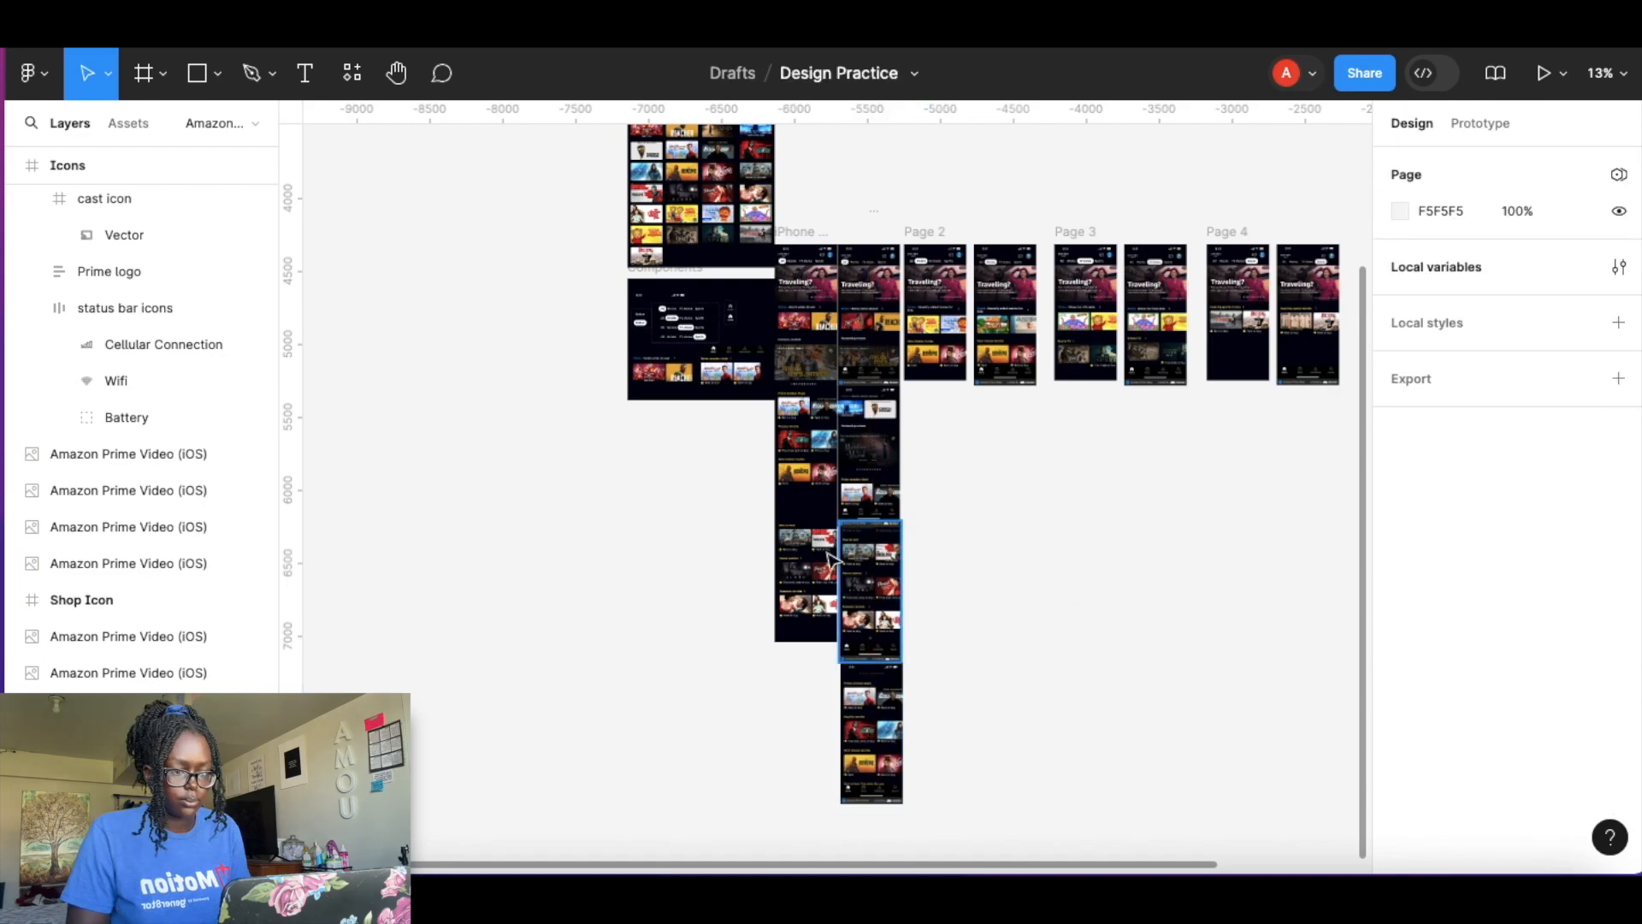
# Shift the Icons, Photos and Components frames slightly left together.
pyautogui.scroll(5, 854, 479)
pyautogui.scroll(8, 854, 480)
pyautogui.scroll(-5, 740, 431)
pyautogui.click(657, 412)
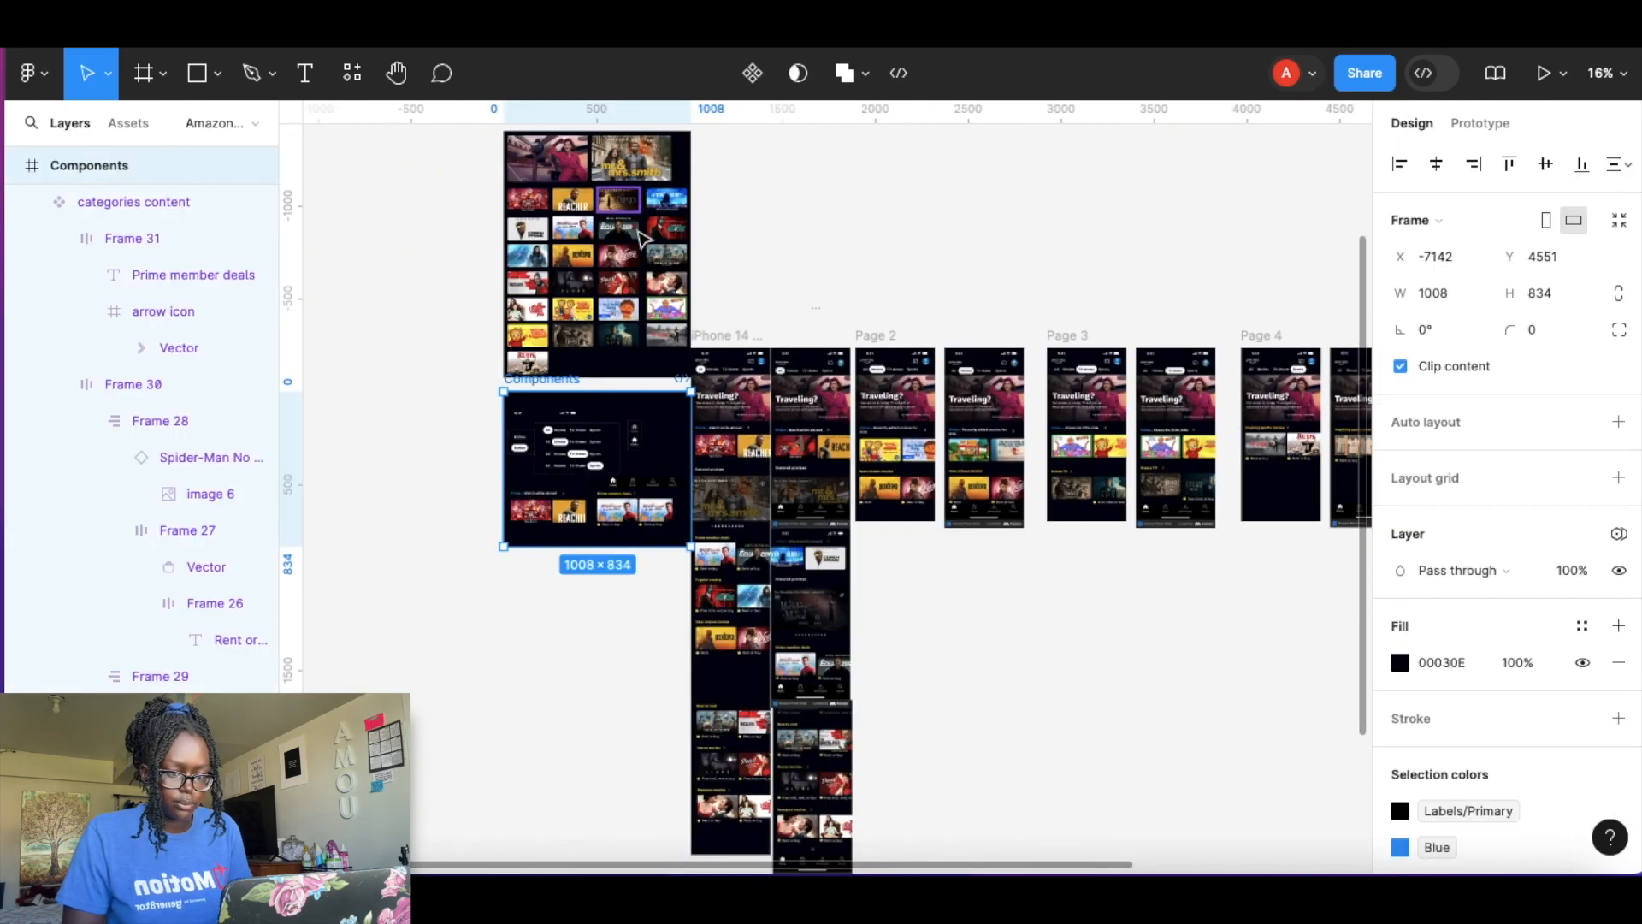
pyautogui.scroll(-5, 639, 262)
pyautogui.keyDown('shift'); pyautogui.click(601, 202); pyautogui.keyUp('shift')
pyautogui.keyDown('shift'); pyautogui.click(604, 187); pyautogui.keyUp('shift')
pyautogui.moveTo(606, 187); pyautogui.dragTo(567, 185)
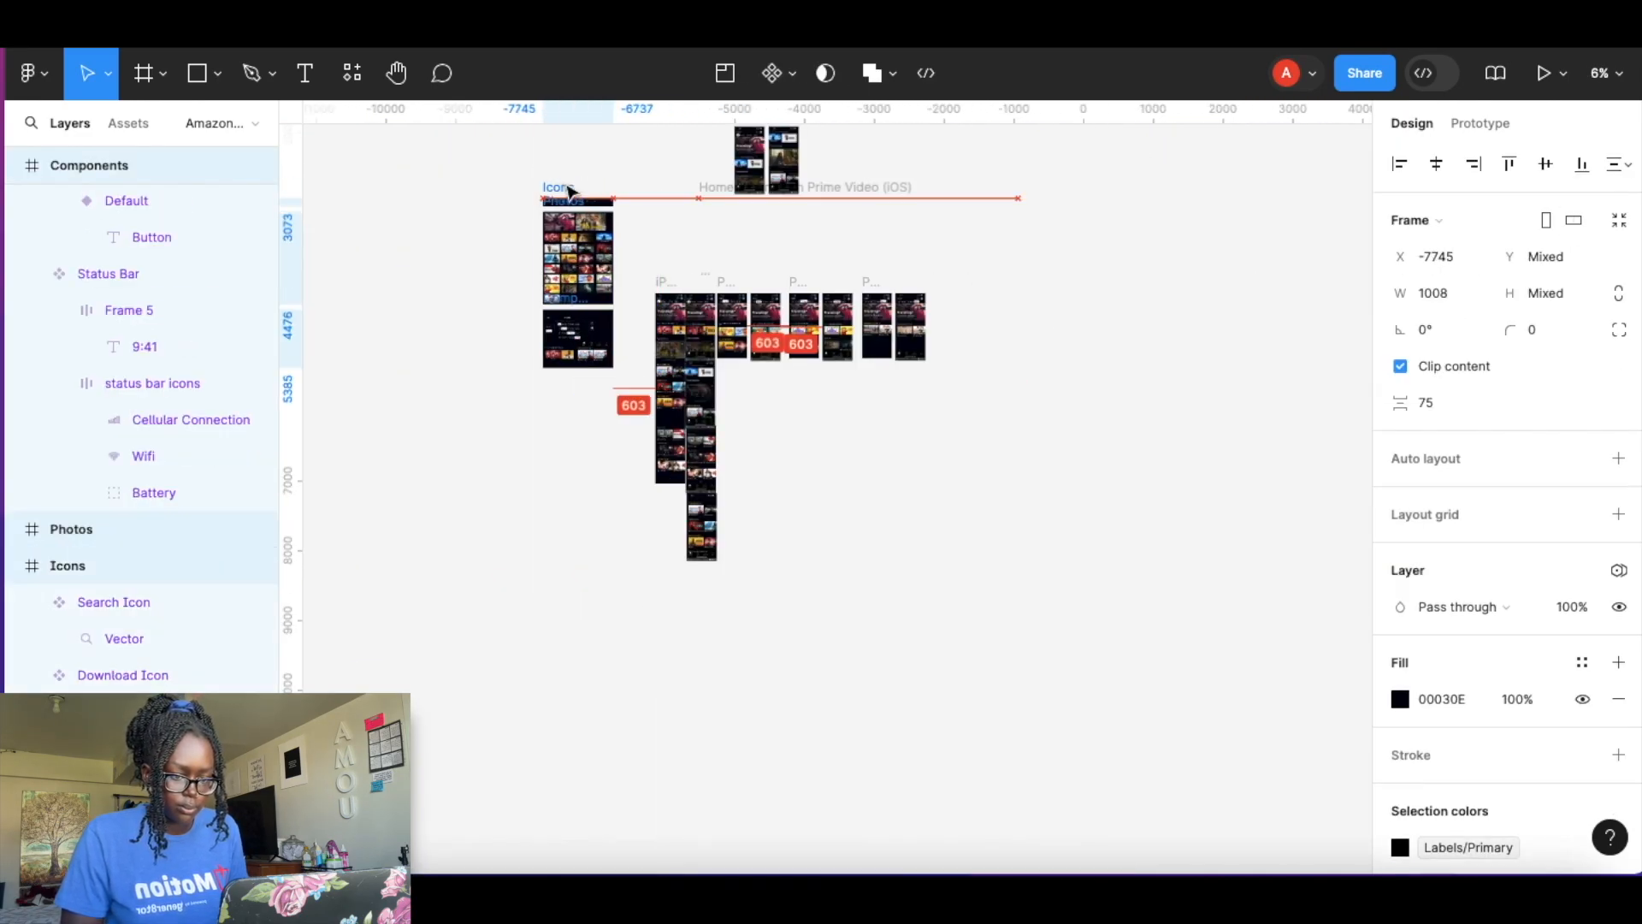
# Nudge the page content menu in iPhone 14 Plus - 1 up slightly to match the reference.
pyautogui.click(726, 264)
pyautogui.scroll(12, 726, 264)
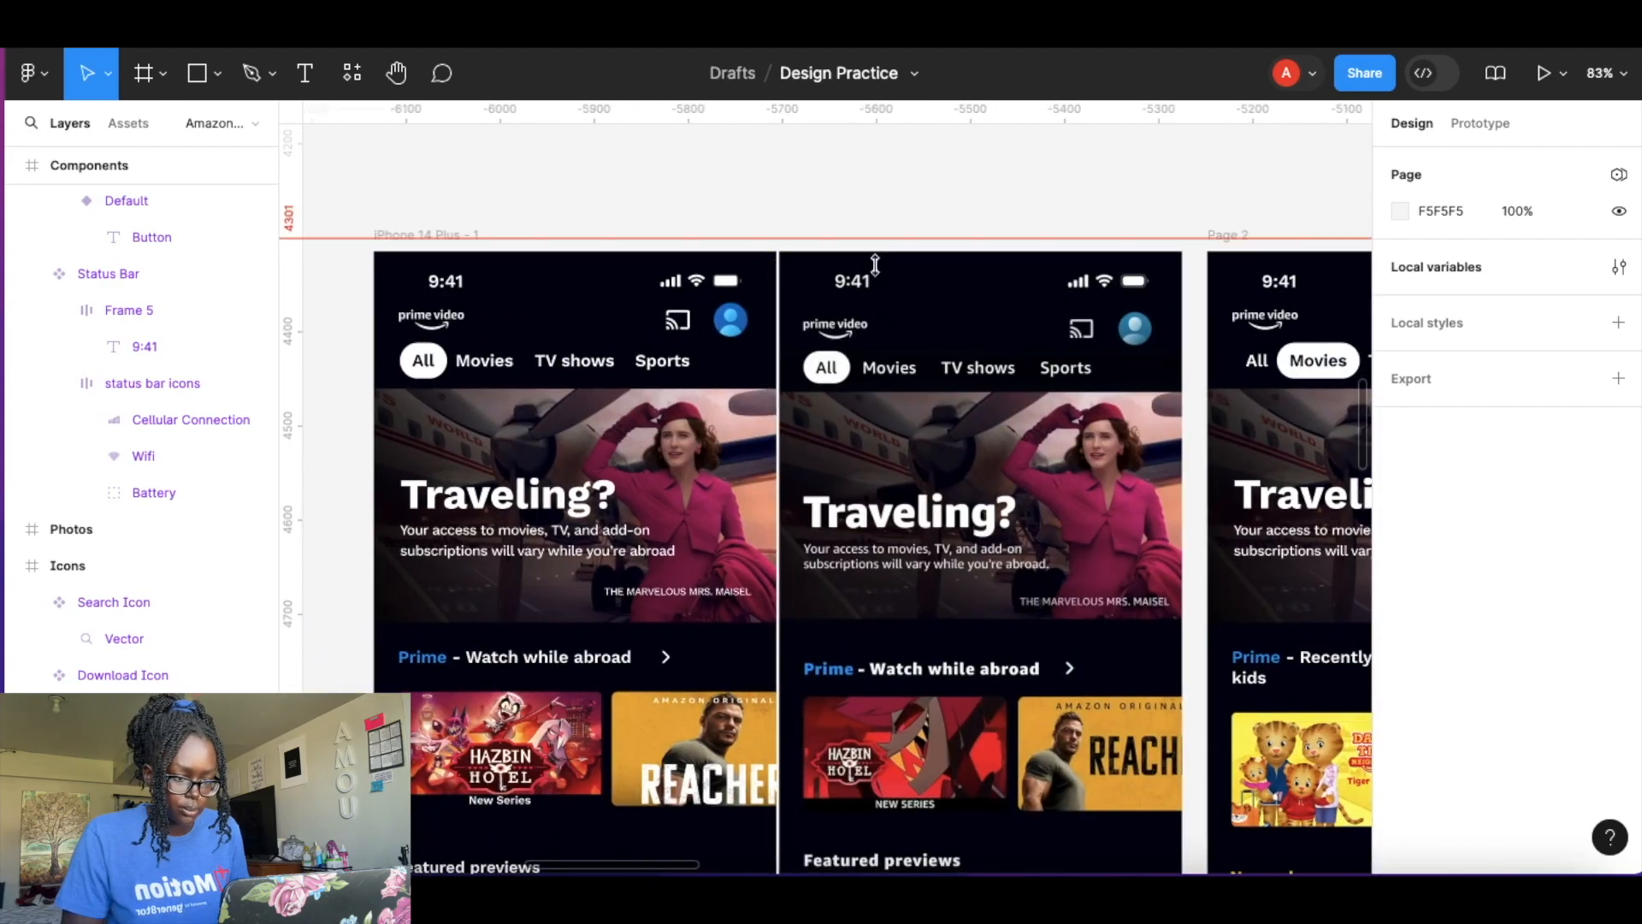
pyautogui.click(725, 334)
pyautogui.click(858, 191)
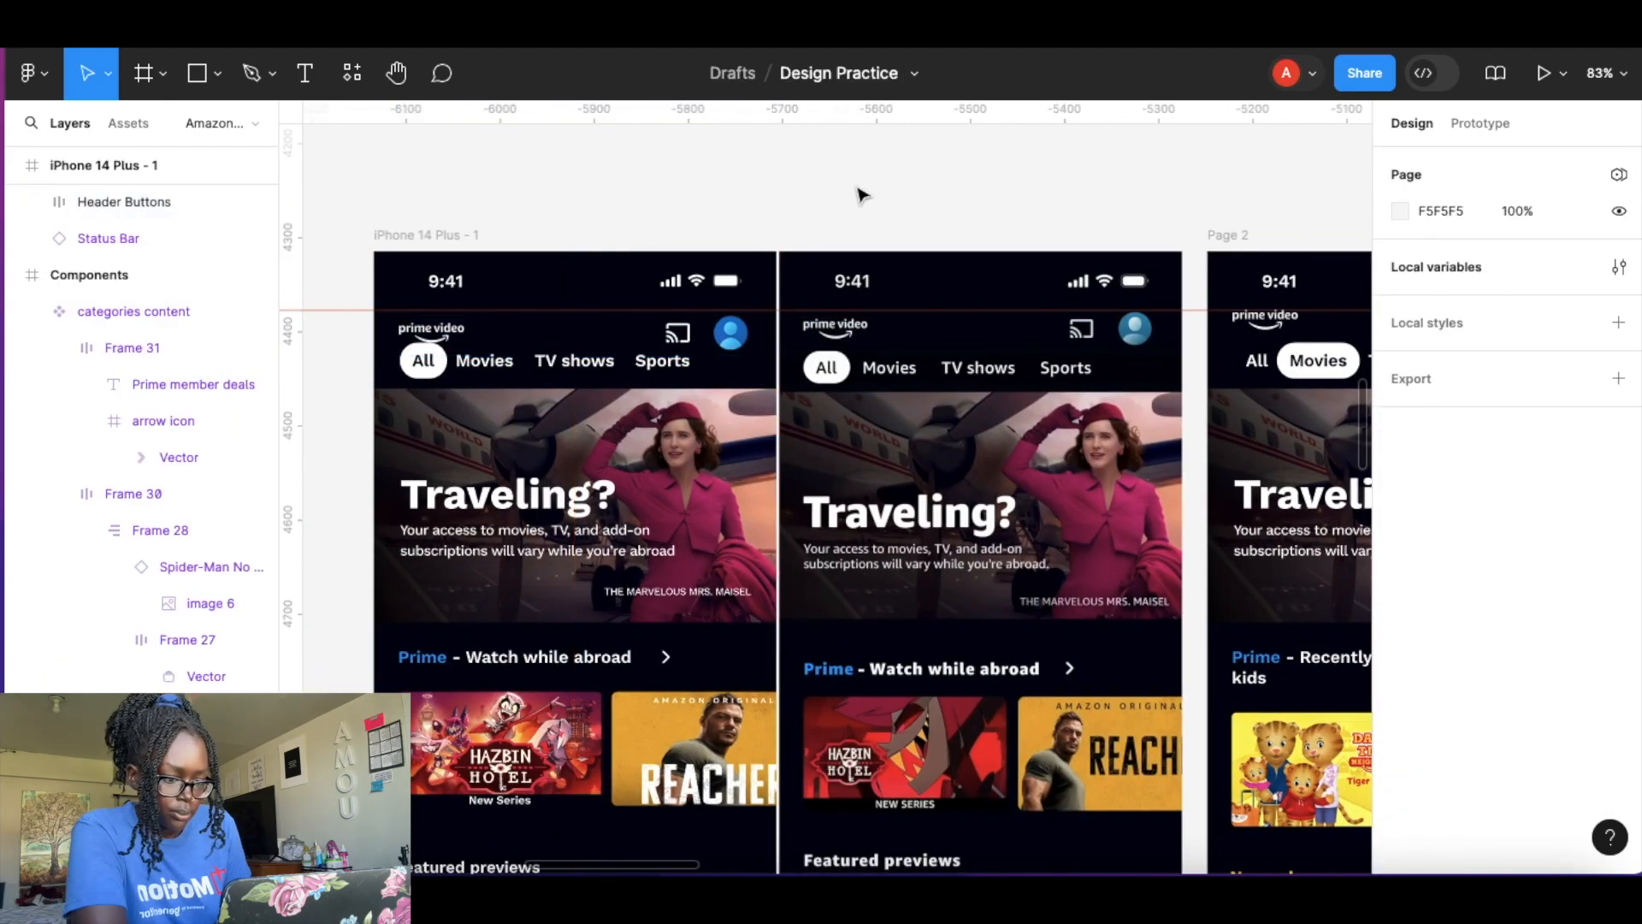
pyautogui.scroll(4, 727, 165)
pyautogui.click(747, 428)
pyautogui.click(979, 128)
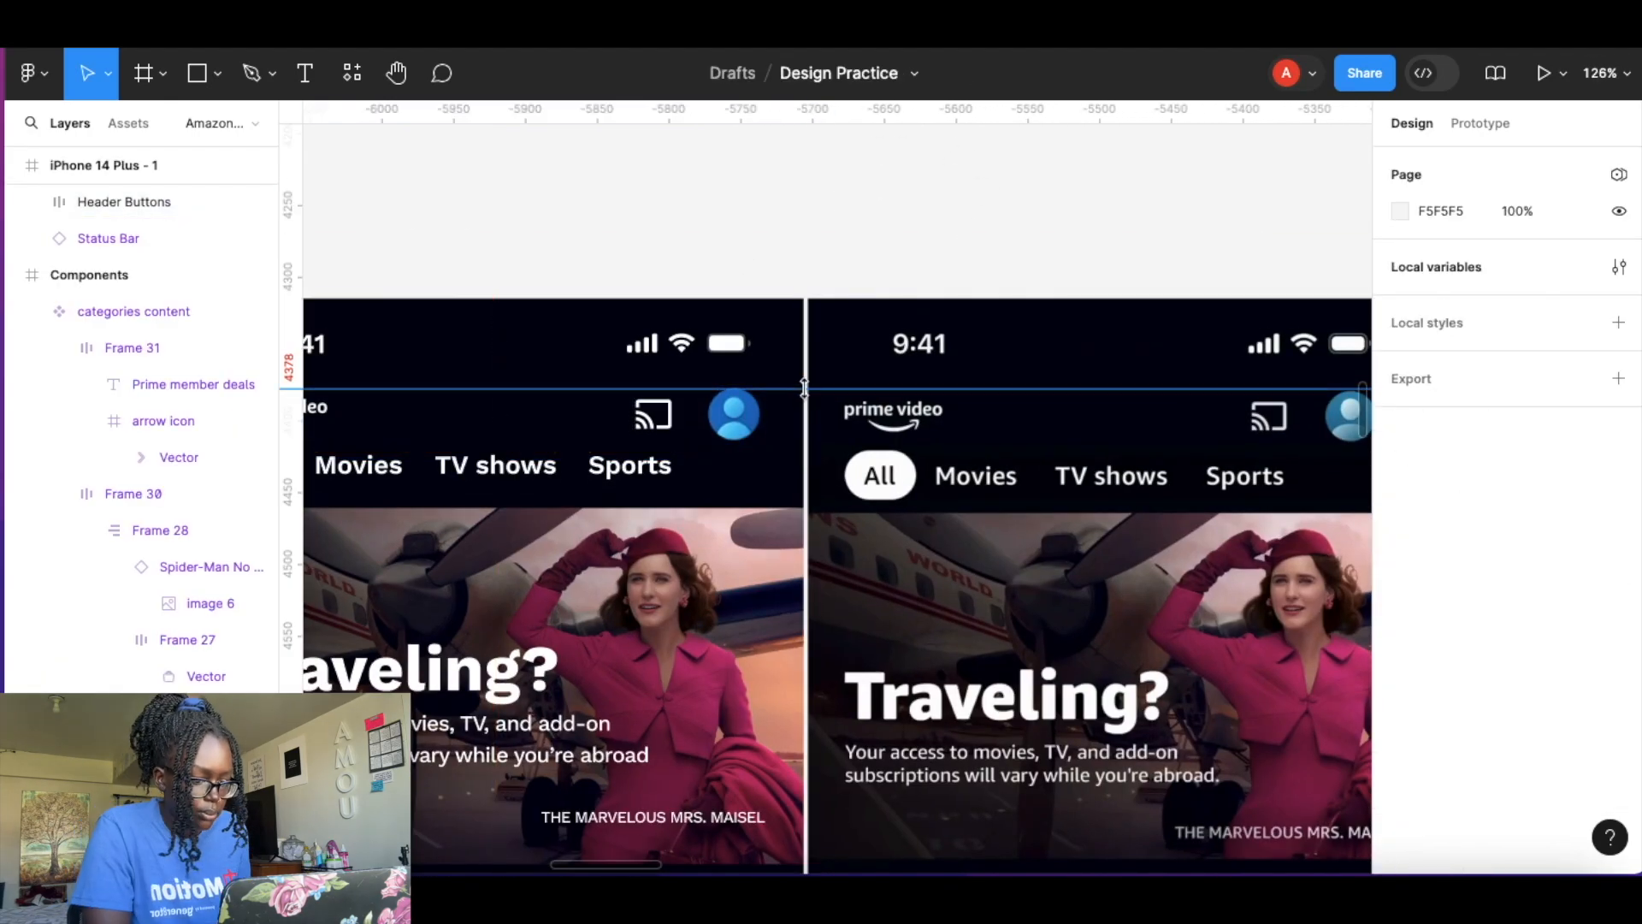
pyautogui.moveTo(645, 483); pyautogui.dragTo(687, 503)
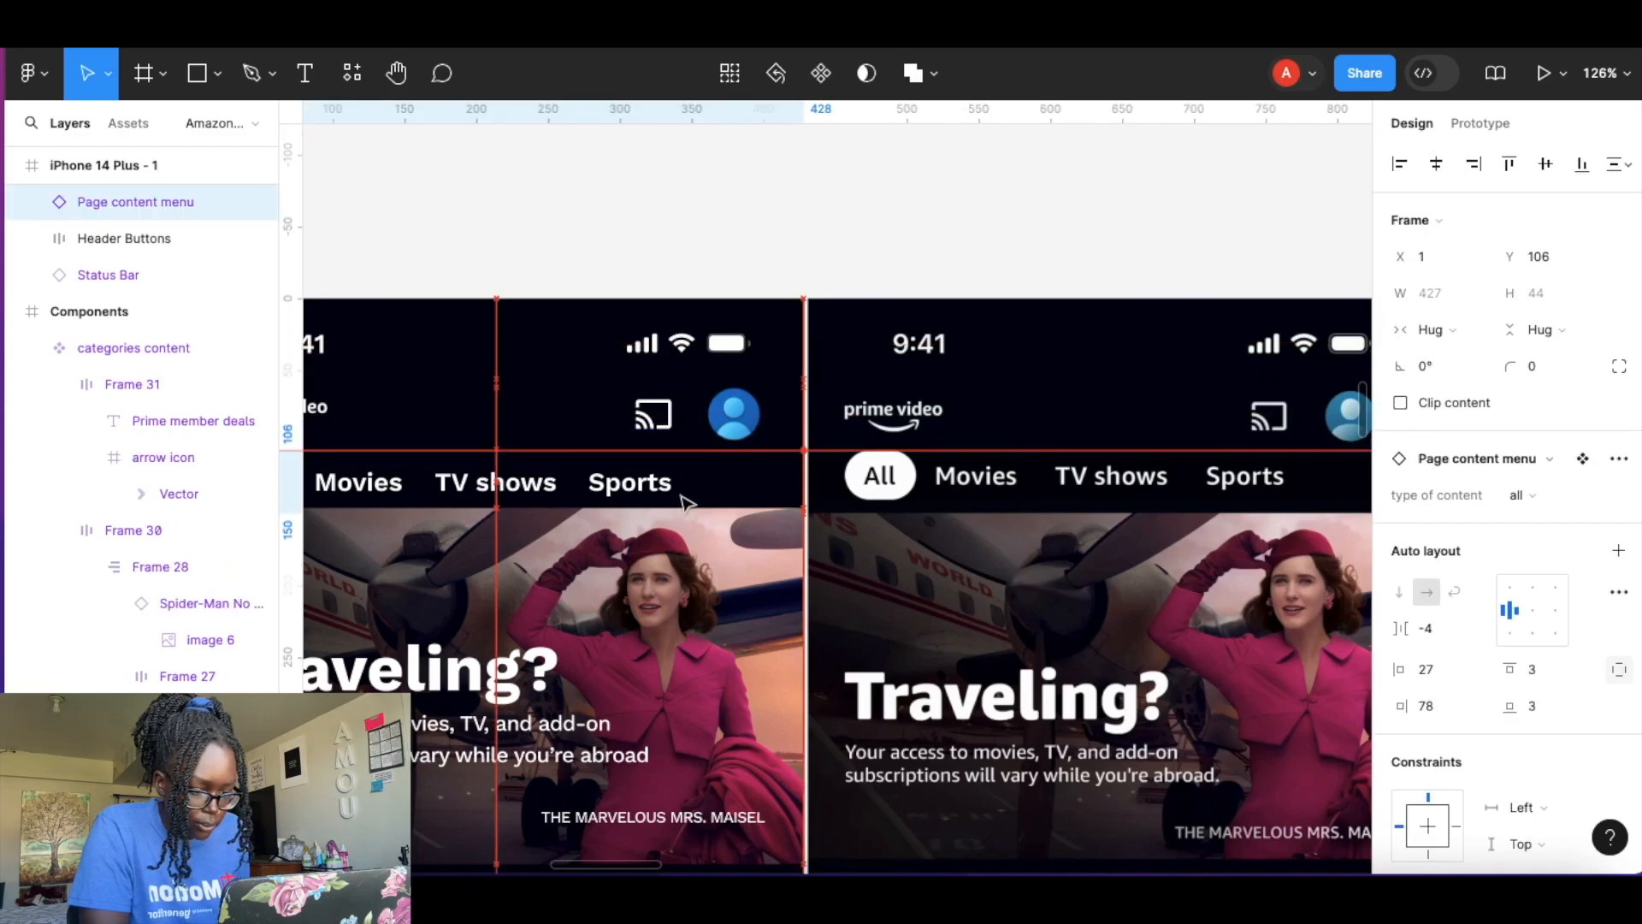
pyautogui.press('Up')
# Nudge the banner picture in iPhone 14 Plus - 1 down slightly.
pyautogui.hscroll(-2, 690, 494)
pyautogui.click(847, 208)
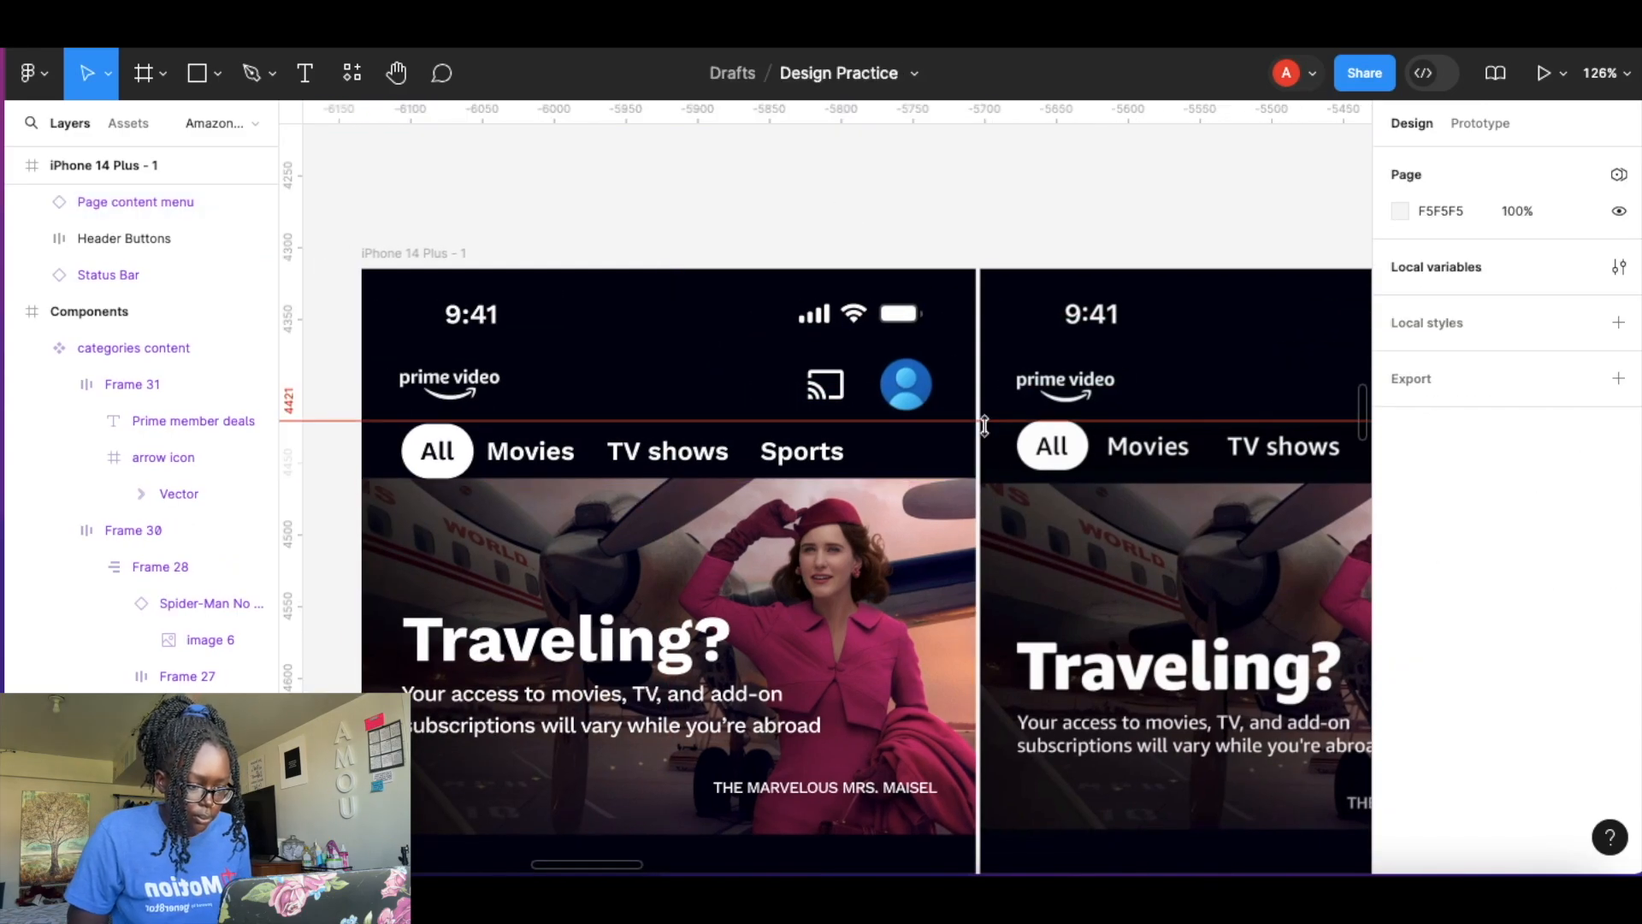
pyautogui.click(918, 552)
pyautogui.press('Down')
pyautogui.press('Down')
pyautogui.click(1070, 243)
pyautogui.scroll(-2, 1015, 480)
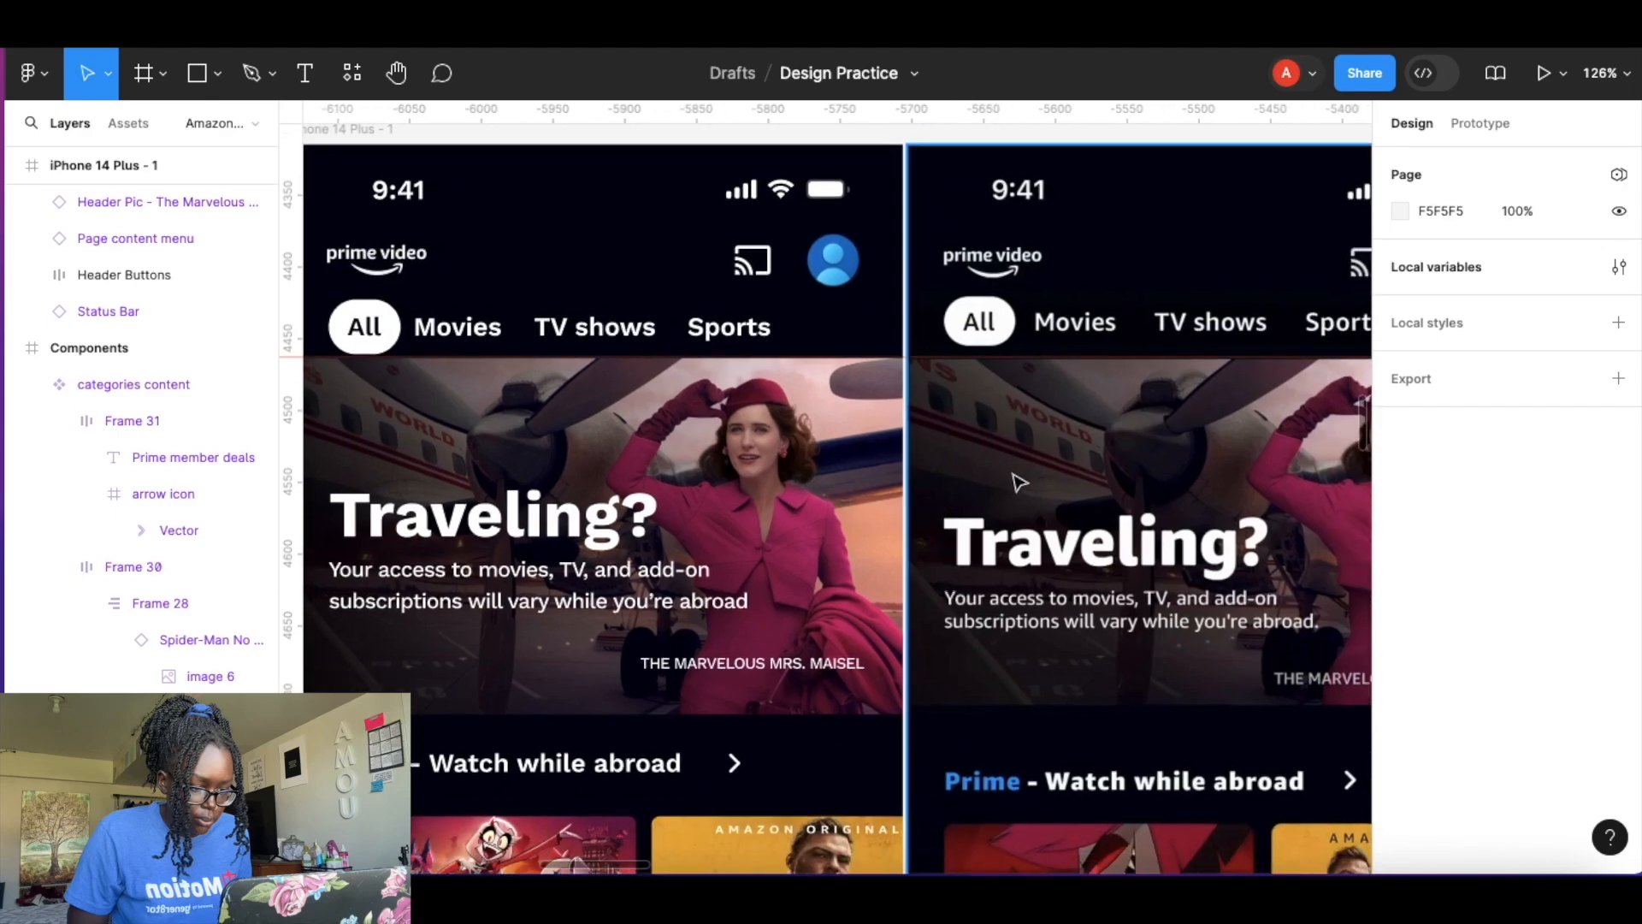
# Move the banner's show title and the Traveling? text block down slightly to match the reference.
pyautogui.moveTo(985, 291); pyautogui.dragTo(983, 658)
pyautogui.click(760, 637)
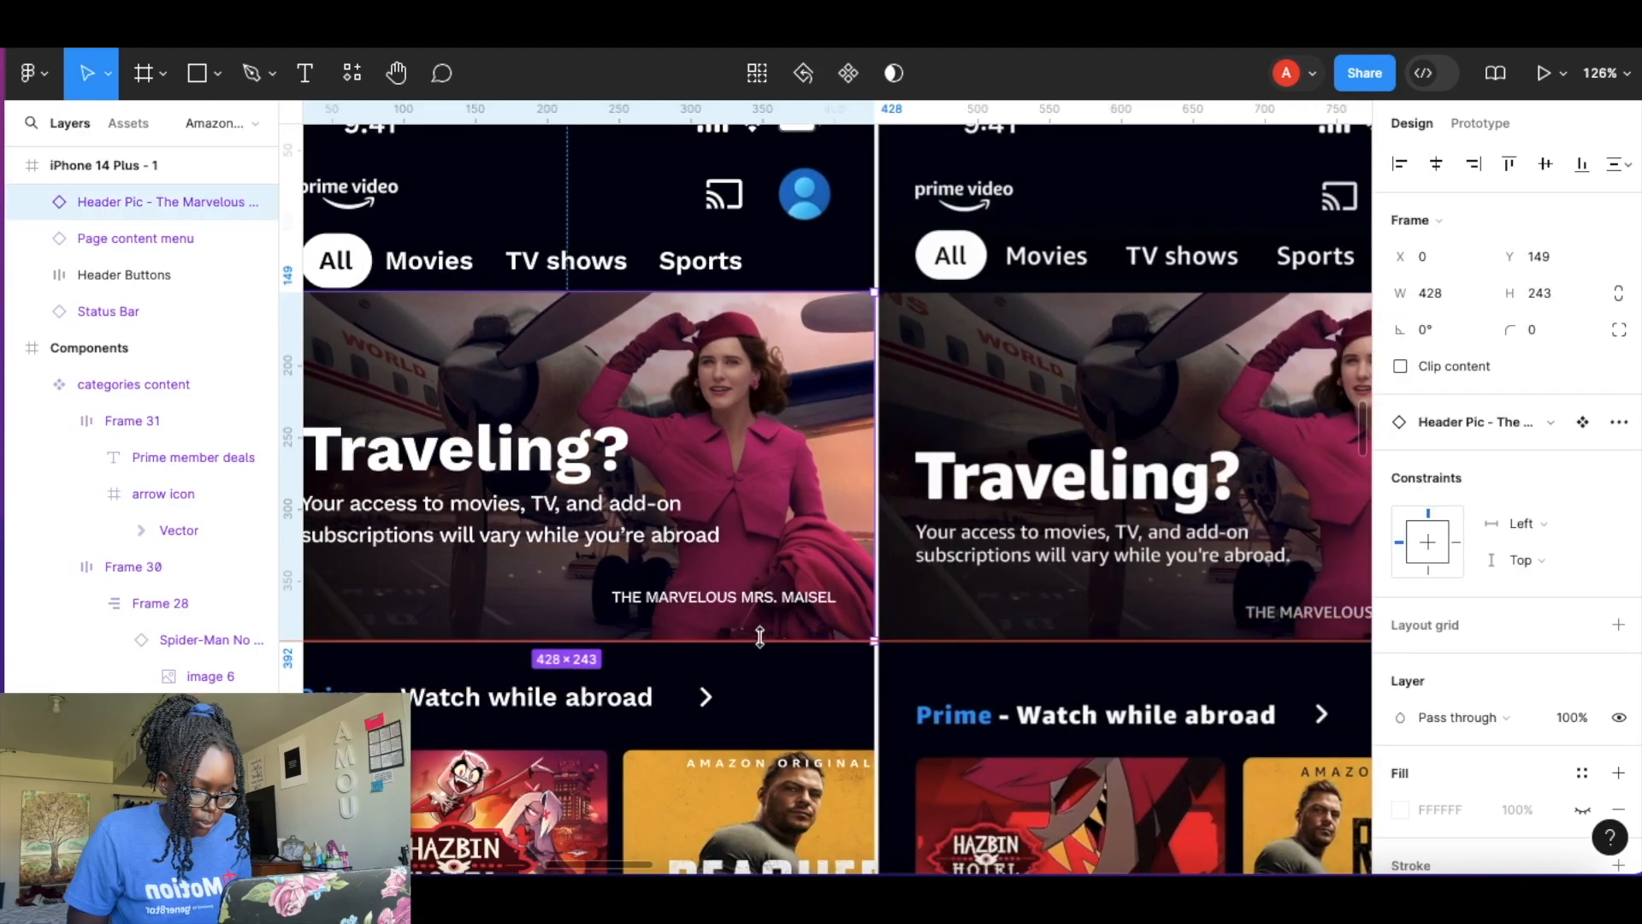
pyautogui.moveTo(789, 595); pyautogui.dragTo(787, 609)
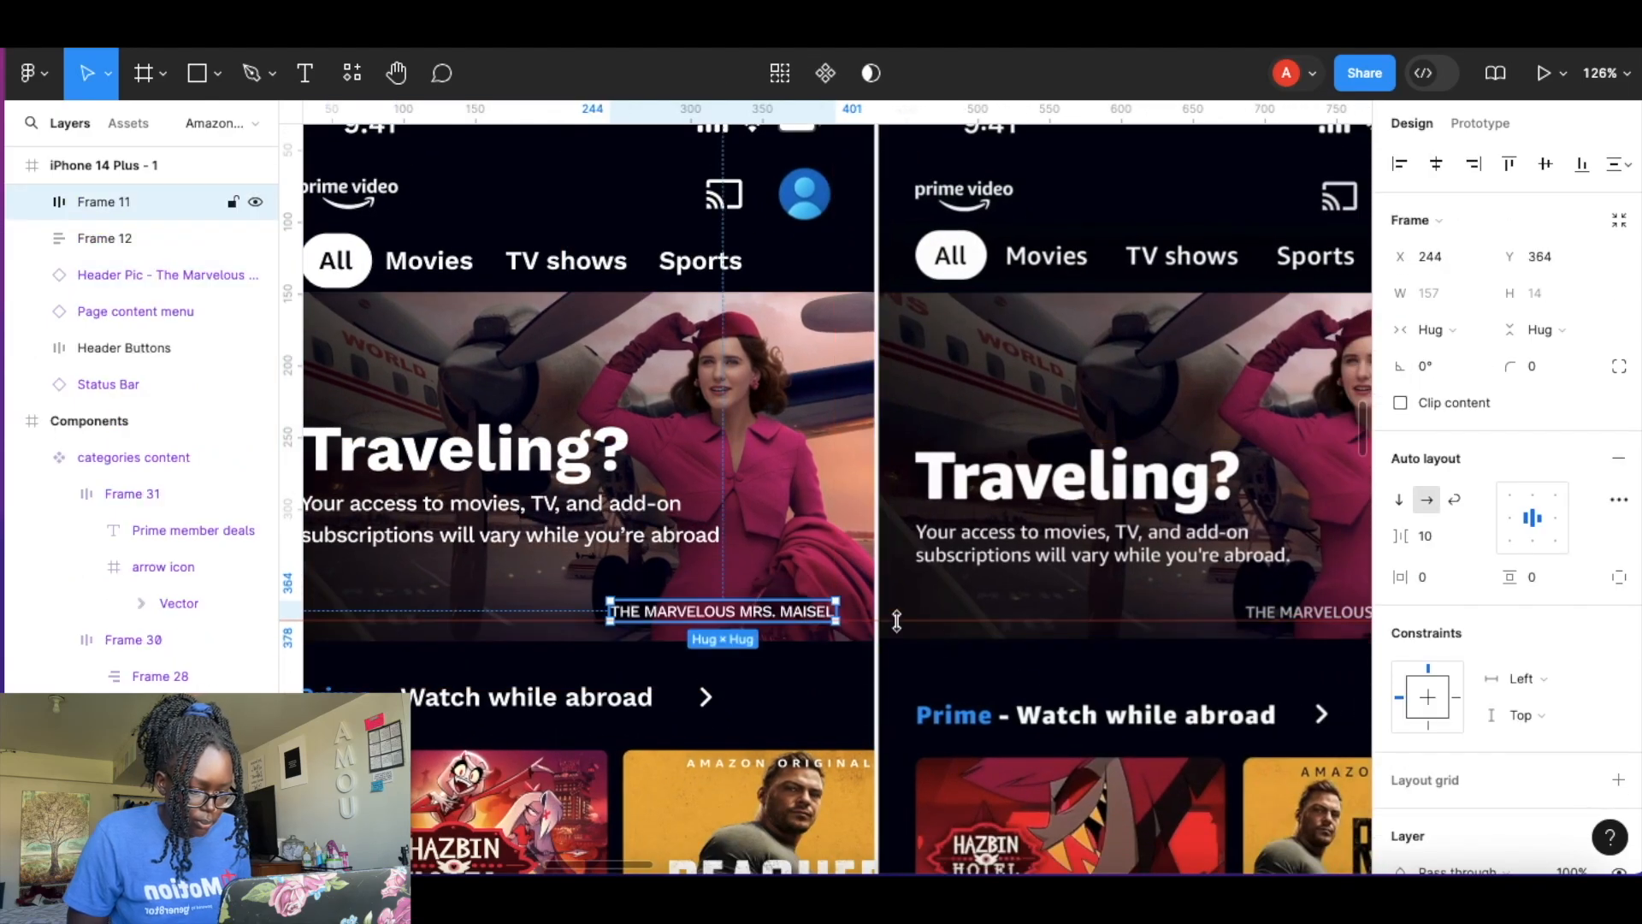
pyautogui.moveTo(603, 494); pyautogui.dragTo(603, 519)
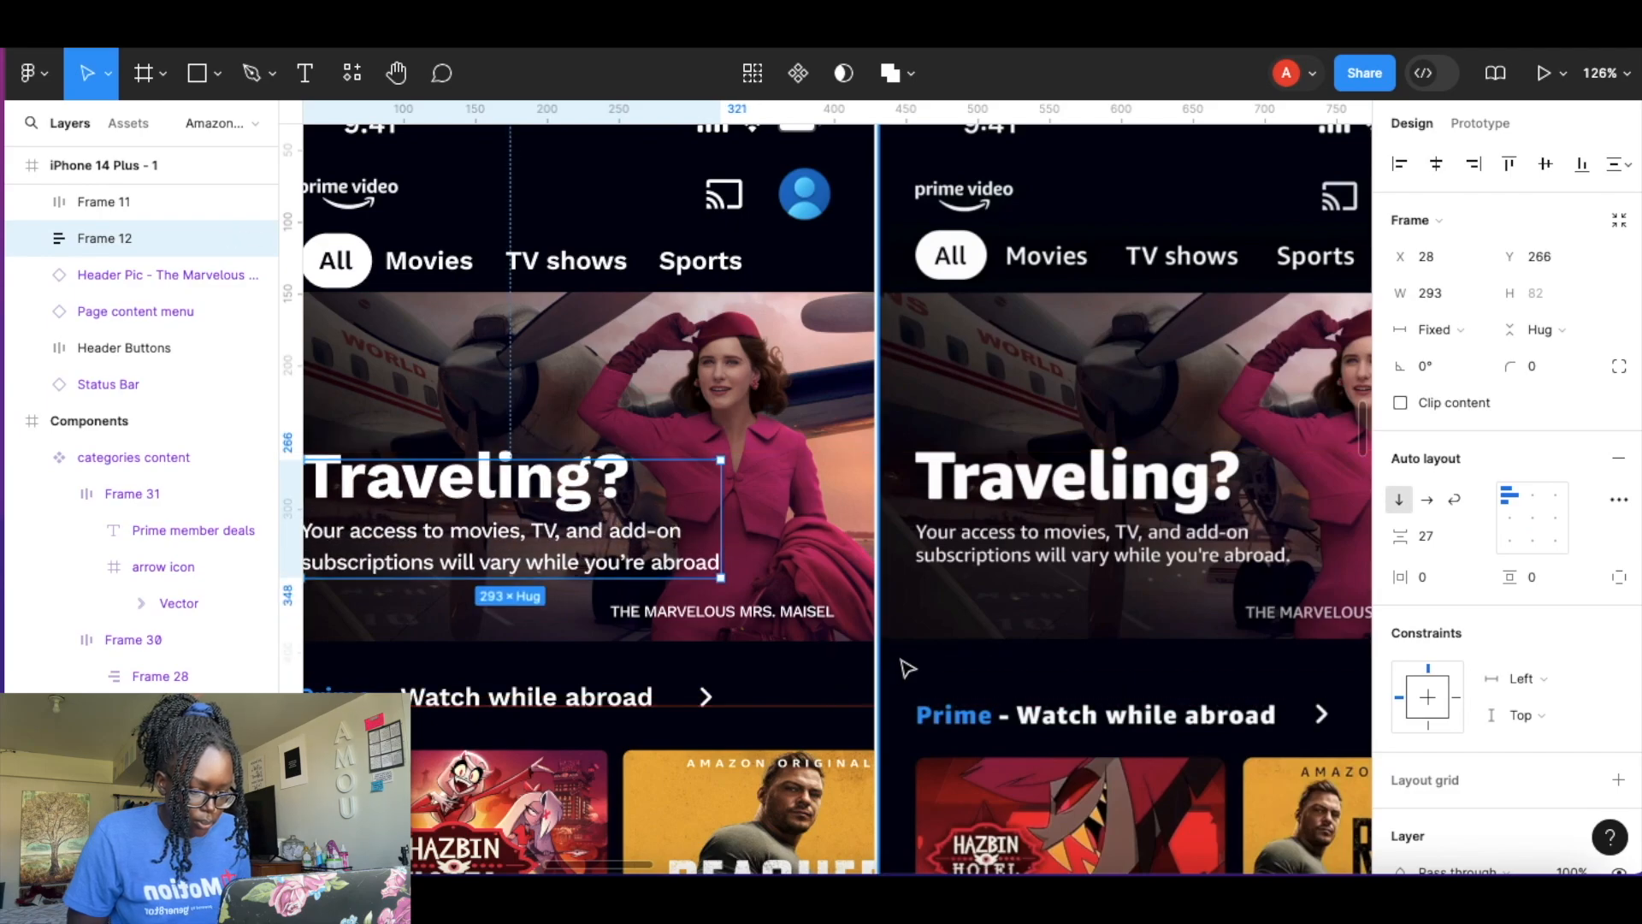
# Try to shift the Prime - Watch while abroad row slightly and undo the move.
pyautogui.scroll(-5, 816, 638)
pyautogui.click(684, 434)
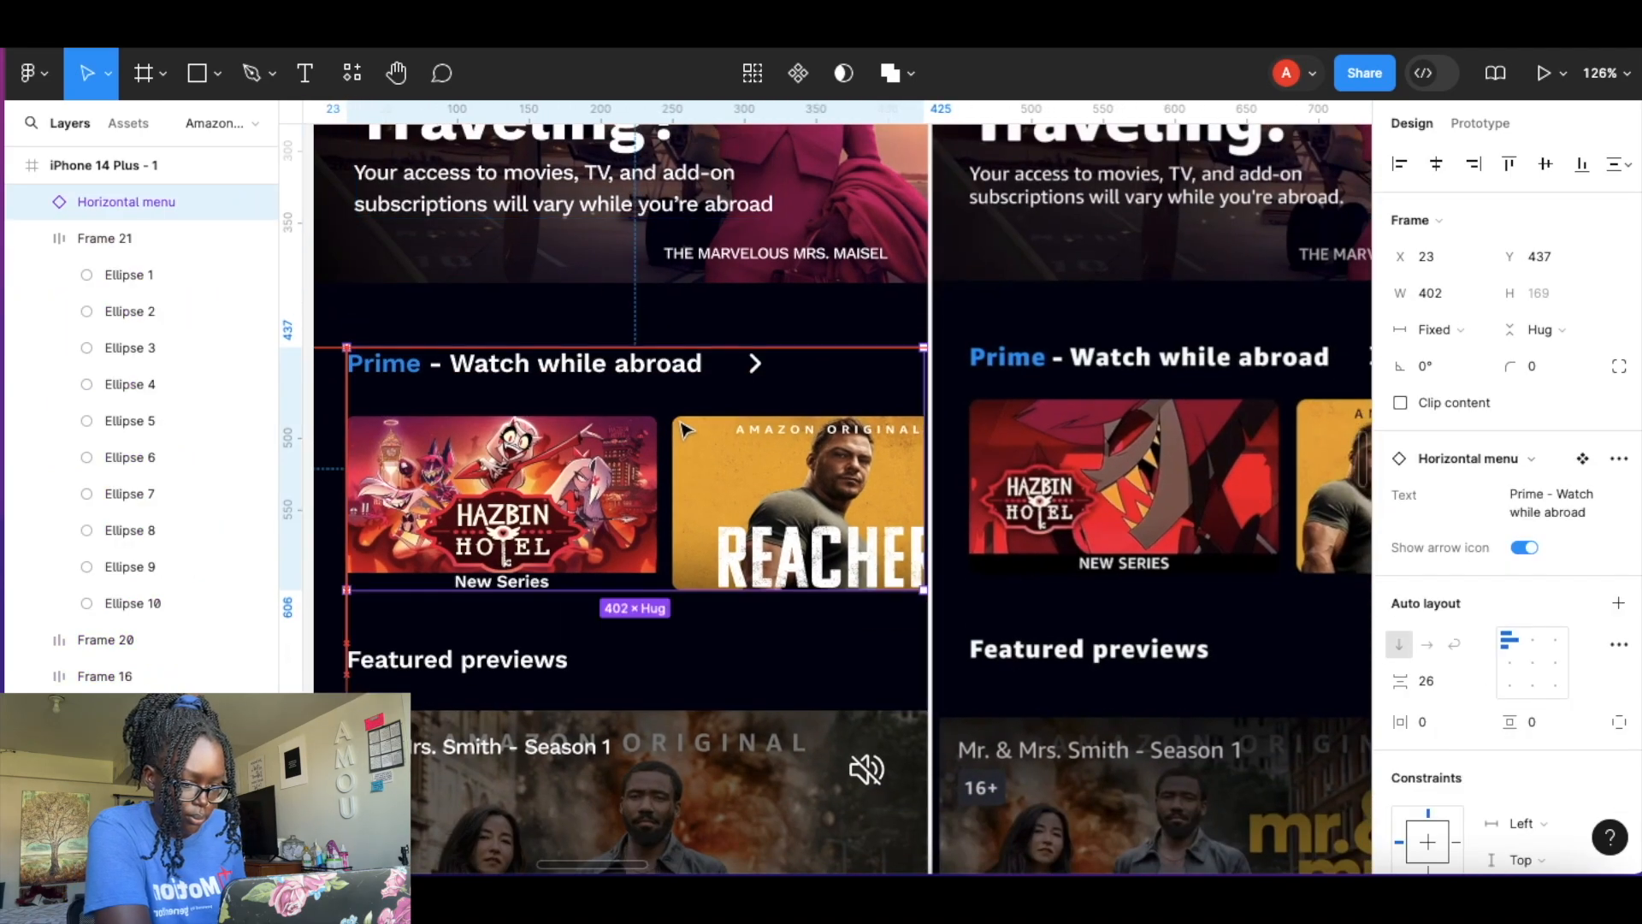
pyautogui.moveTo(684, 431); pyautogui.dragTo(685, 427)
pyautogui.press('super+z')
pyautogui.moveTo(829, 349); pyautogui.dragTo(891, 546)
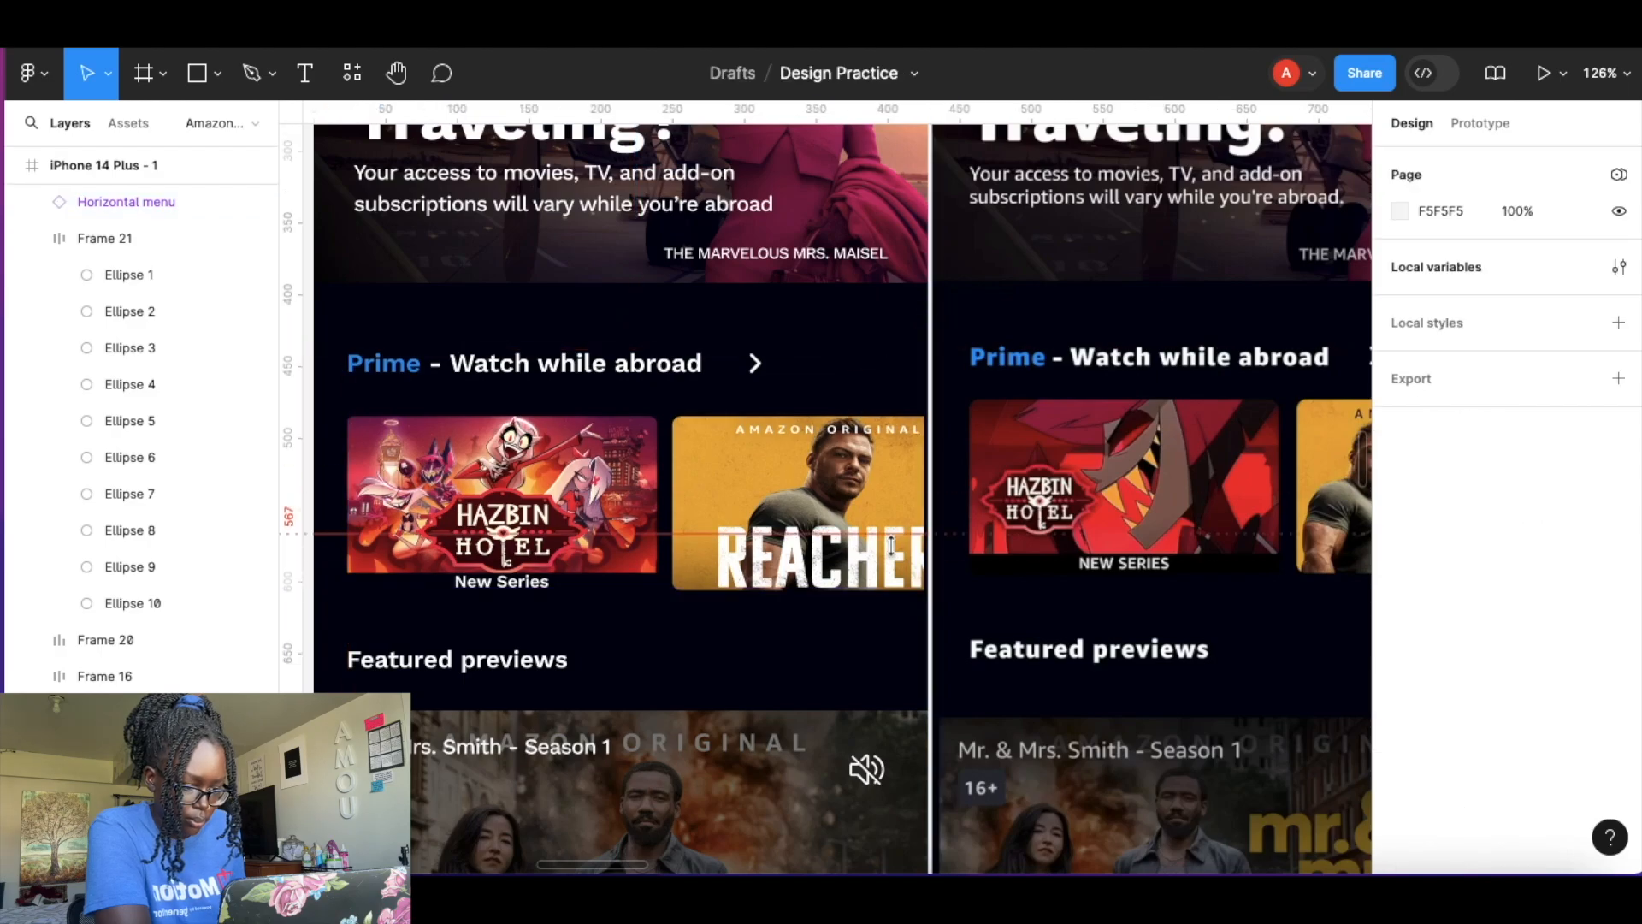
# Wrap the Featured previews heading in its own auto layout frame.
pyautogui.click(519, 665)
pyautogui.hotkey('shift', 'a')
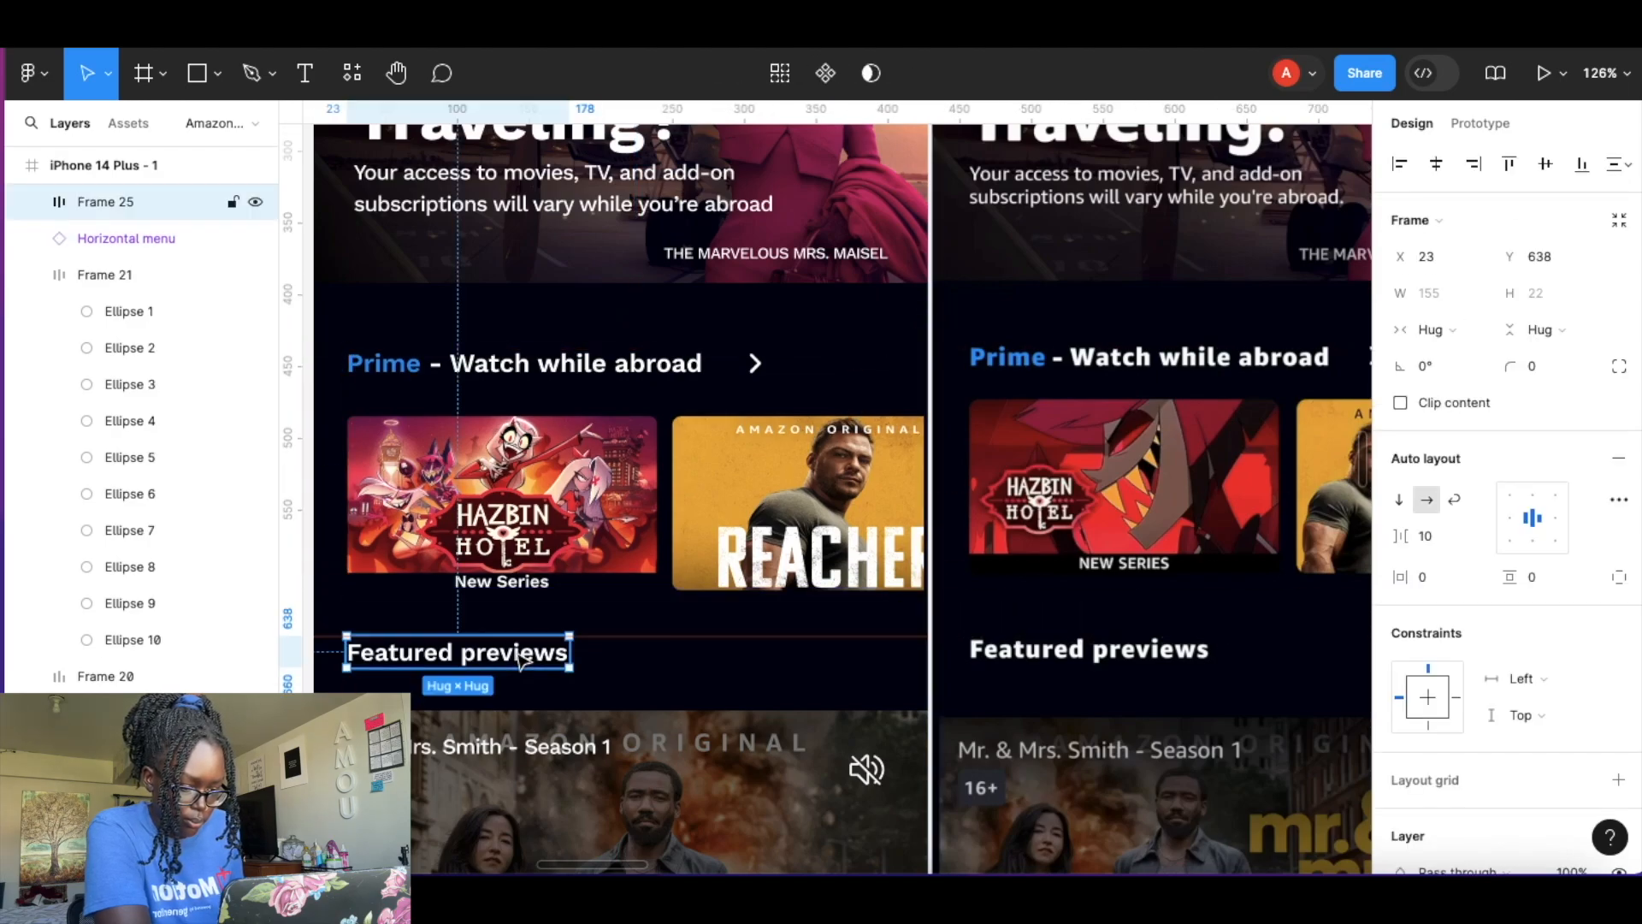
pyautogui.moveTo(754, 367); pyautogui.dragTo(759, 379)
pyautogui.moveTo(917, 112); pyautogui.dragTo(916, 433)
# Paste a Nav Bar instance and place it at the bottom of the home screen.
pyautogui.scroll(-6, 884, 454)
pyautogui.hscroll(-4, 884, 454)
pyautogui.click(666, 325)
pyautogui.scroll(5, 1098, 398)
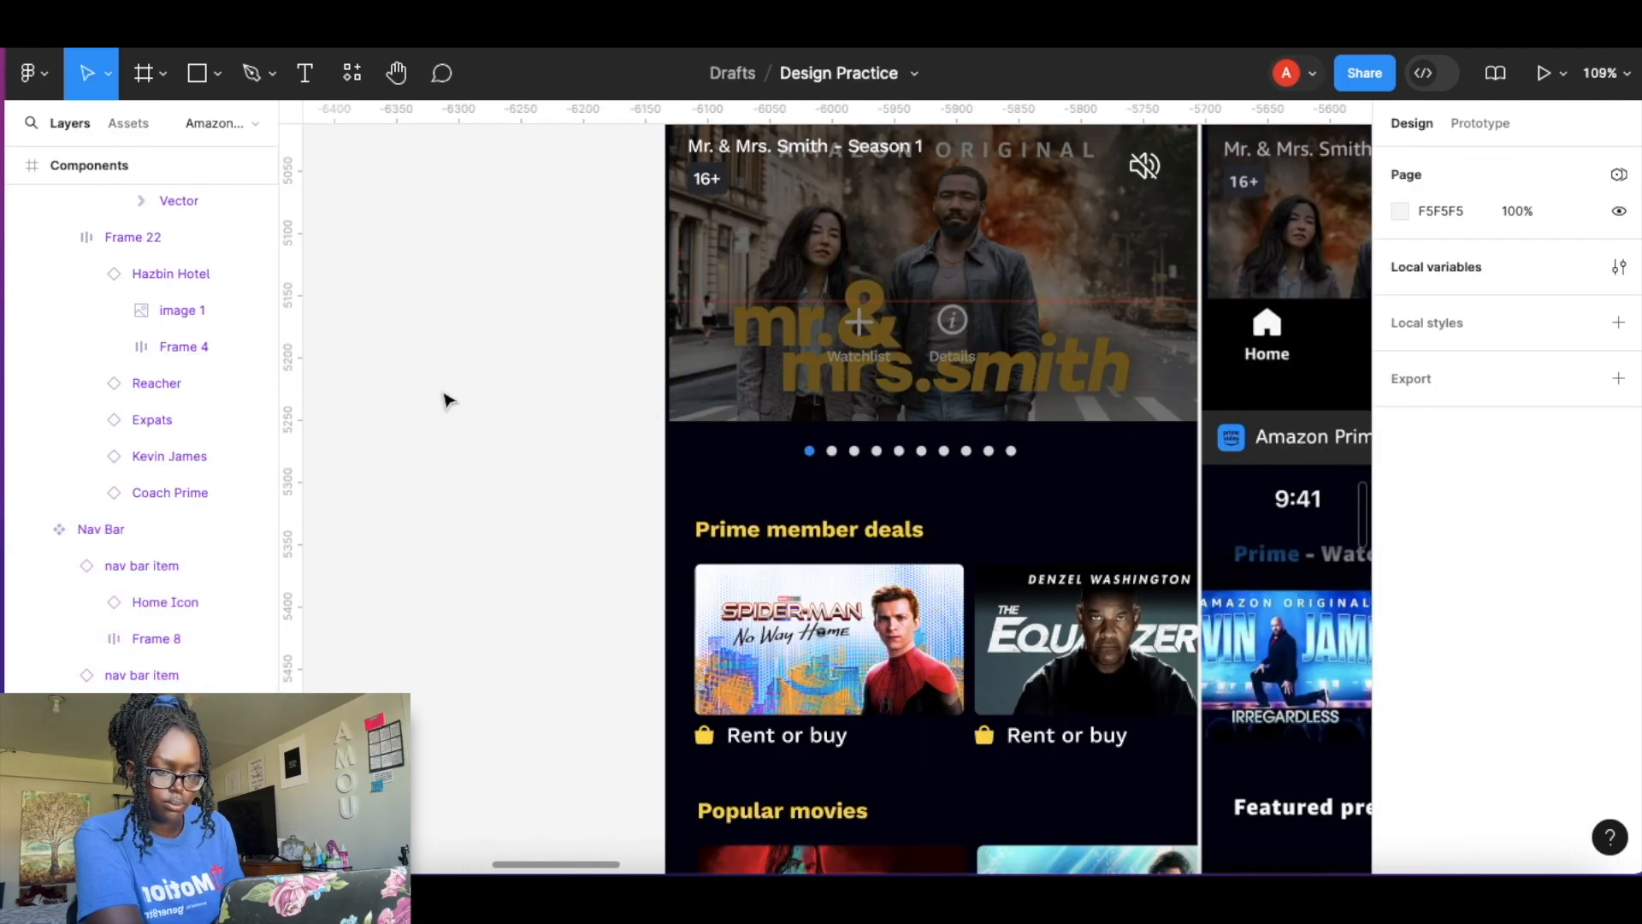
pyautogui.hotkey('ctrl', 'v')
pyautogui.moveTo(1004, 519); pyautogui.dragTo(1071, 347)
pyautogui.scroll(5, 887, 316)
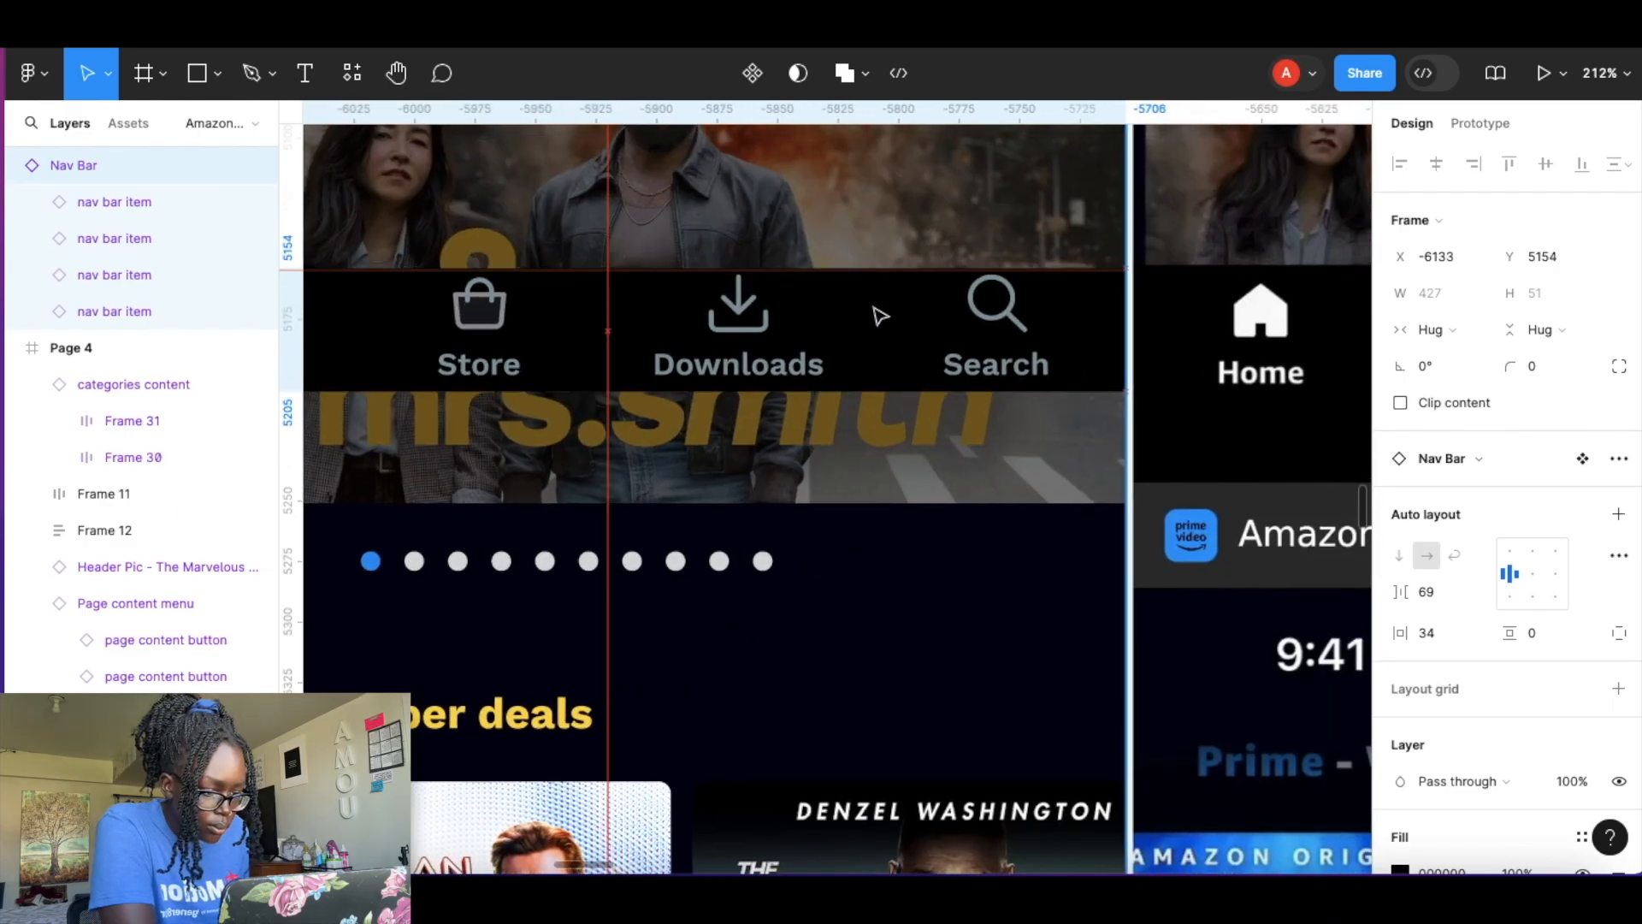
# Give the nav bar separate vertical padding of 4 at the top and 35 at the bottom.
pyautogui.click(1619, 633)
pyautogui.moveTo(1491, 671); pyautogui.dragTo(1594, 680)
pyautogui.hscroll(-2, 1059, 568)
pyautogui.moveTo(1510, 633); pyautogui.dragTo(1502, 667)
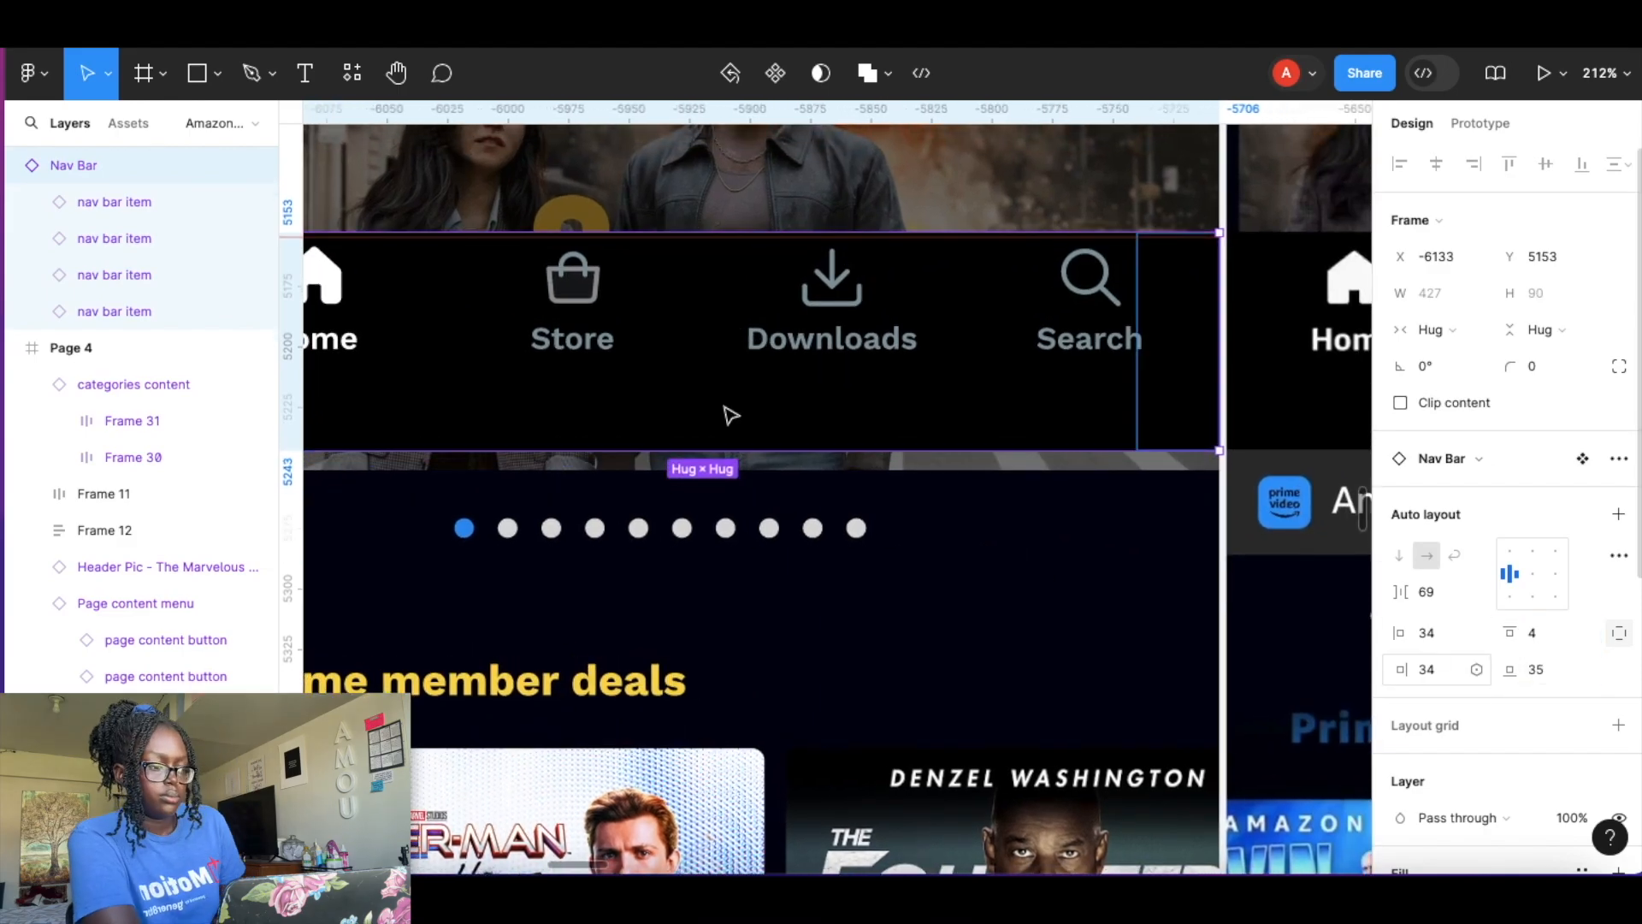
pyautogui.keyDown('ctrl'); pyautogui.scroll(-5, 729, 414); pyautogui.keyUp('ctrl')
pyautogui.moveTo(1206, 465); pyautogui.dragTo(1206, 482)
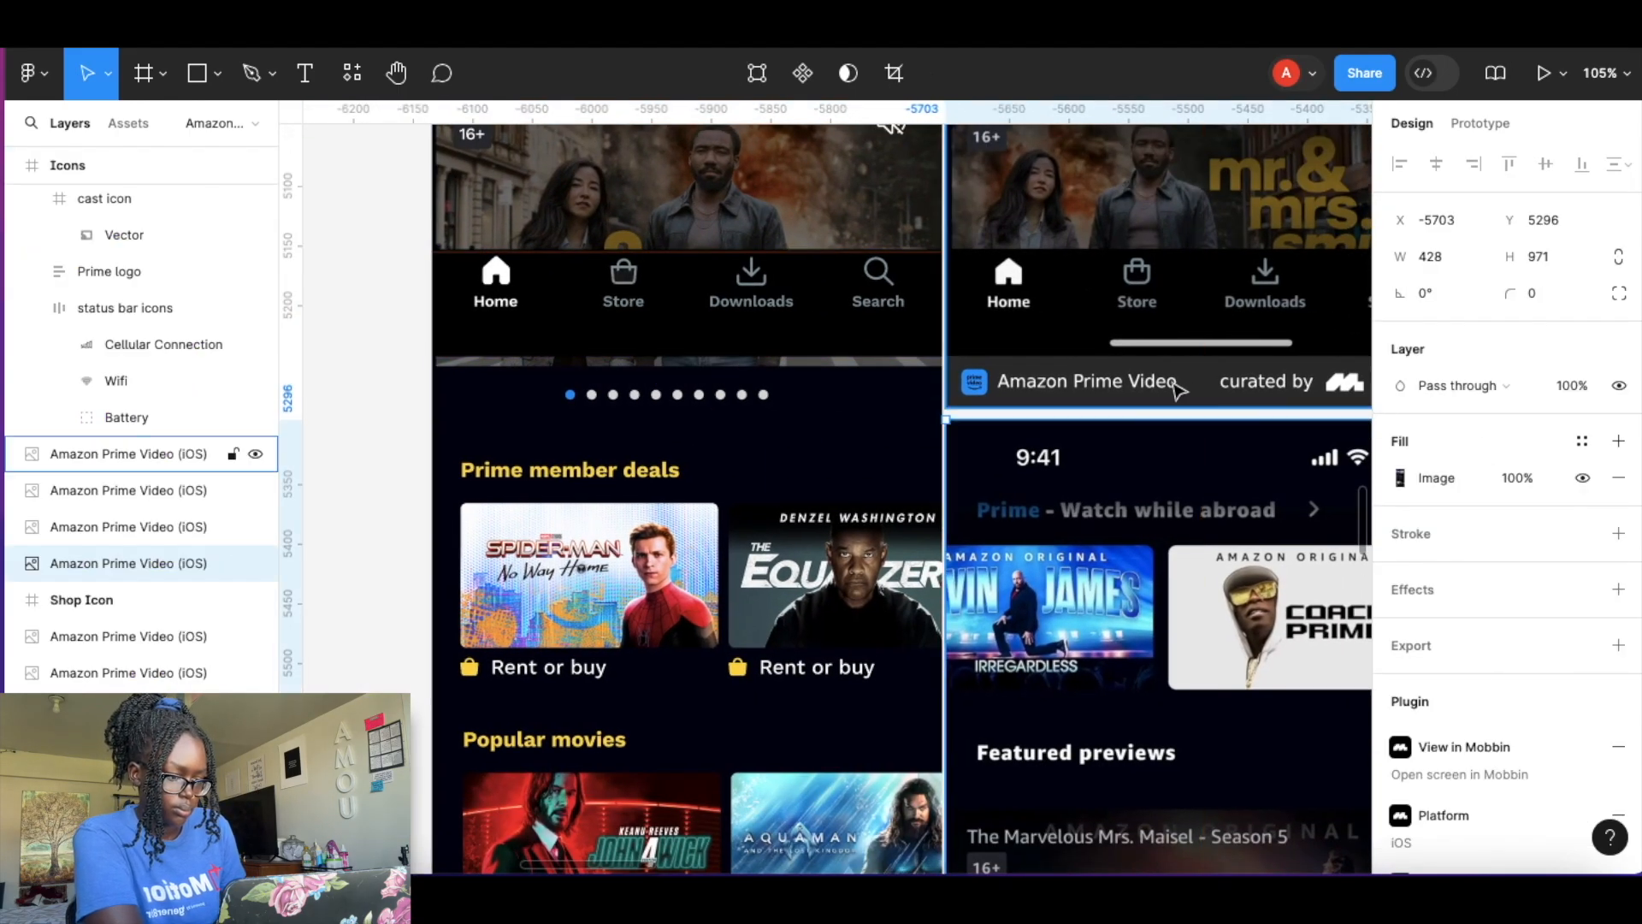
# Crop the bottom strip off the reference screenshot to a height of 928.
pyautogui.click(1178, 388)
pyautogui.click(893, 74)
pyautogui.click(1350, 280)
pyautogui.moveTo(1198, 409); pyautogui.dragTo(1199, 364)
pyautogui.press('super+z')
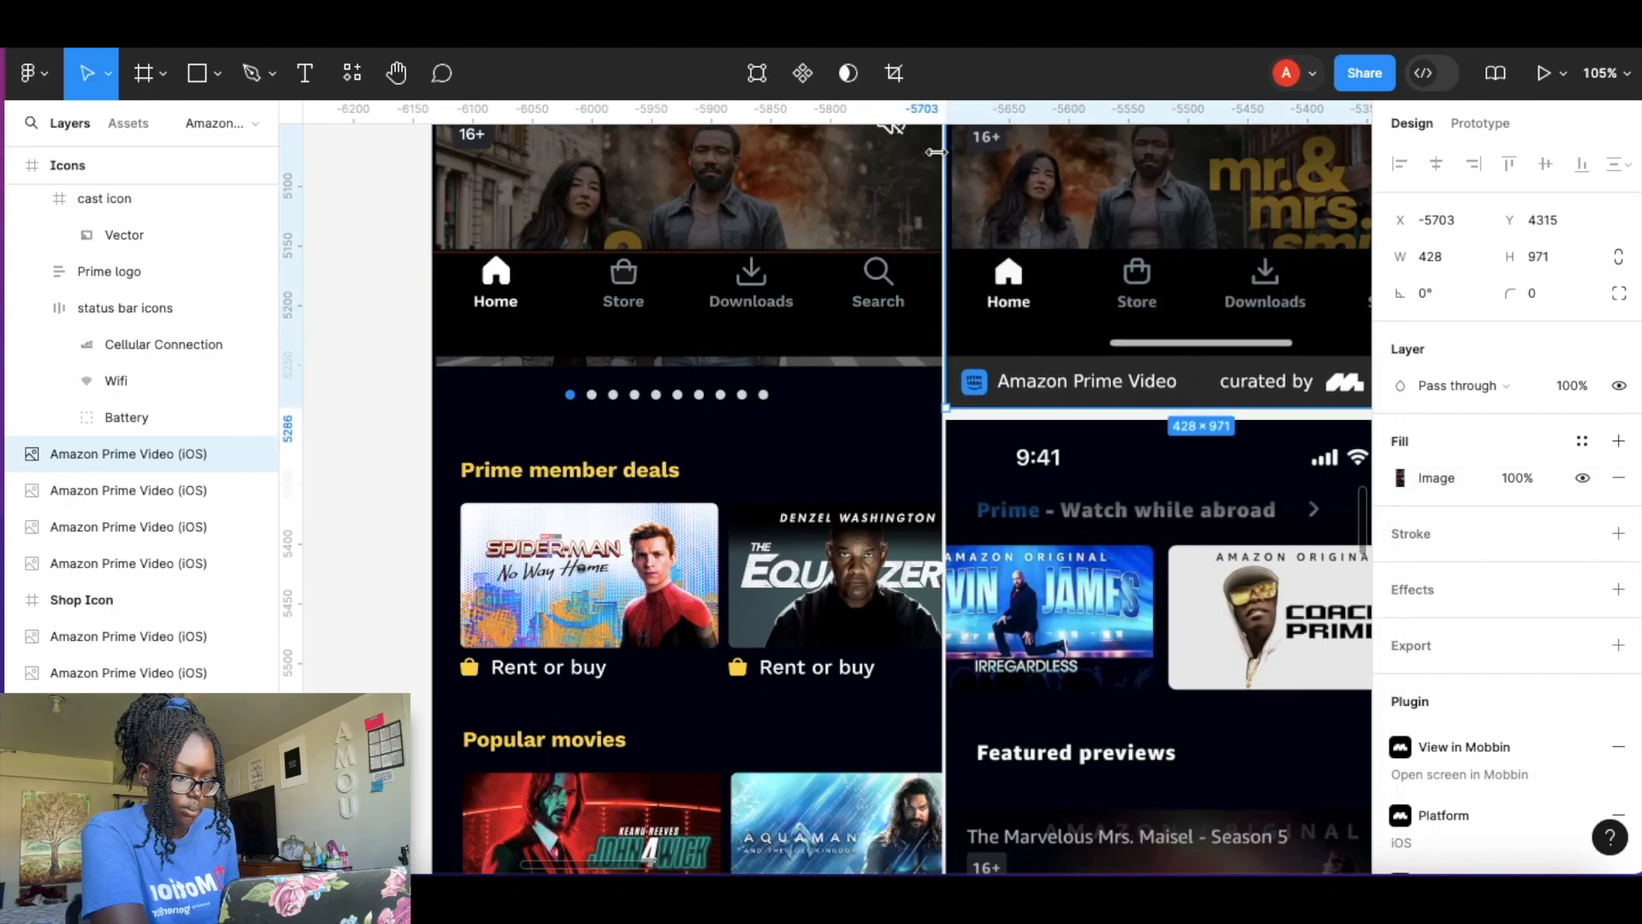
pyautogui.click(893, 74)
pyautogui.moveTo(1059, 408); pyautogui.dragTo(1053, 353)
pyautogui.press('Return')
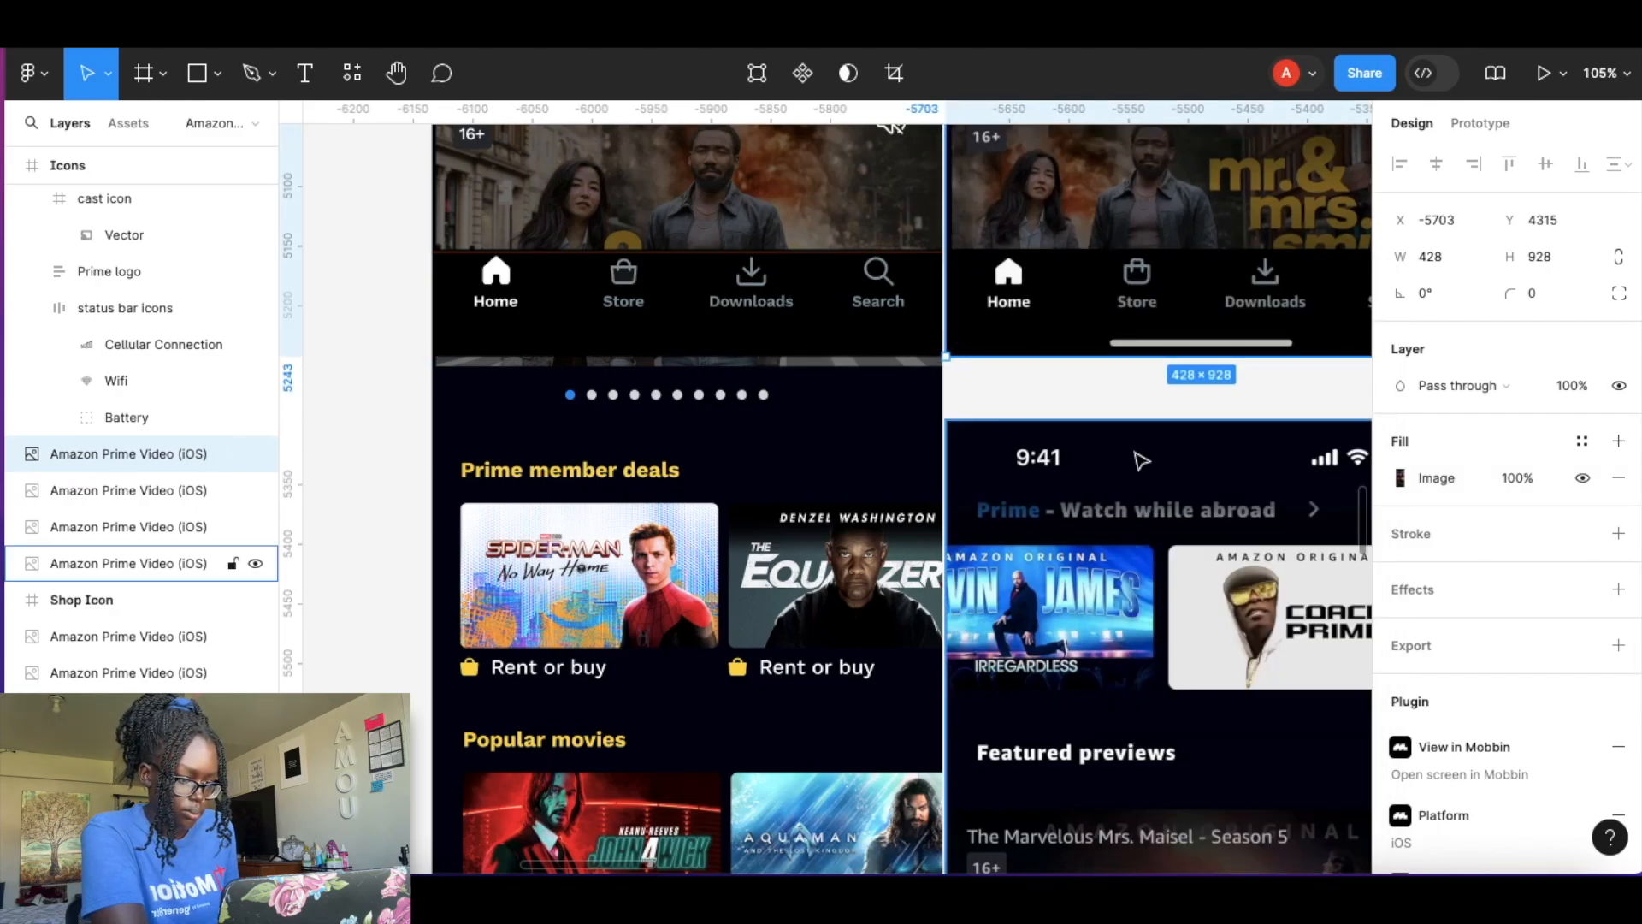
# Nudge the Prime member deals row up slightly to match the reference.
pyautogui.click(1159, 399)
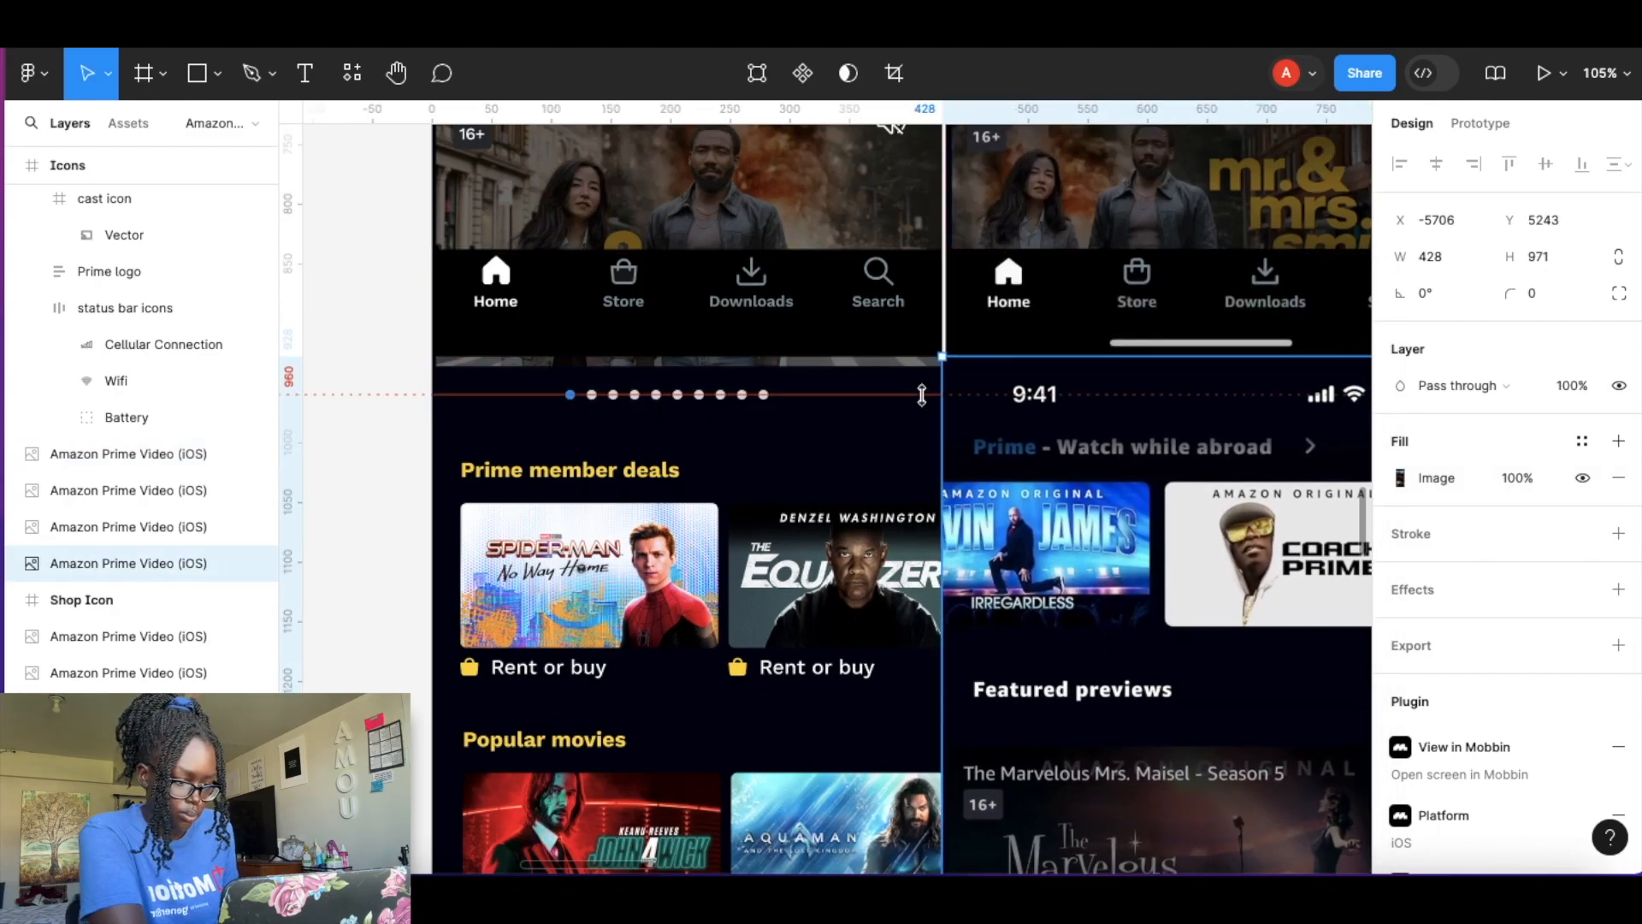
pyautogui.moveTo(759, 525); pyautogui.dragTo(758, 507)
pyautogui.scroll(-5, 819, 554)
pyautogui.scroll(-4, 819, 555)
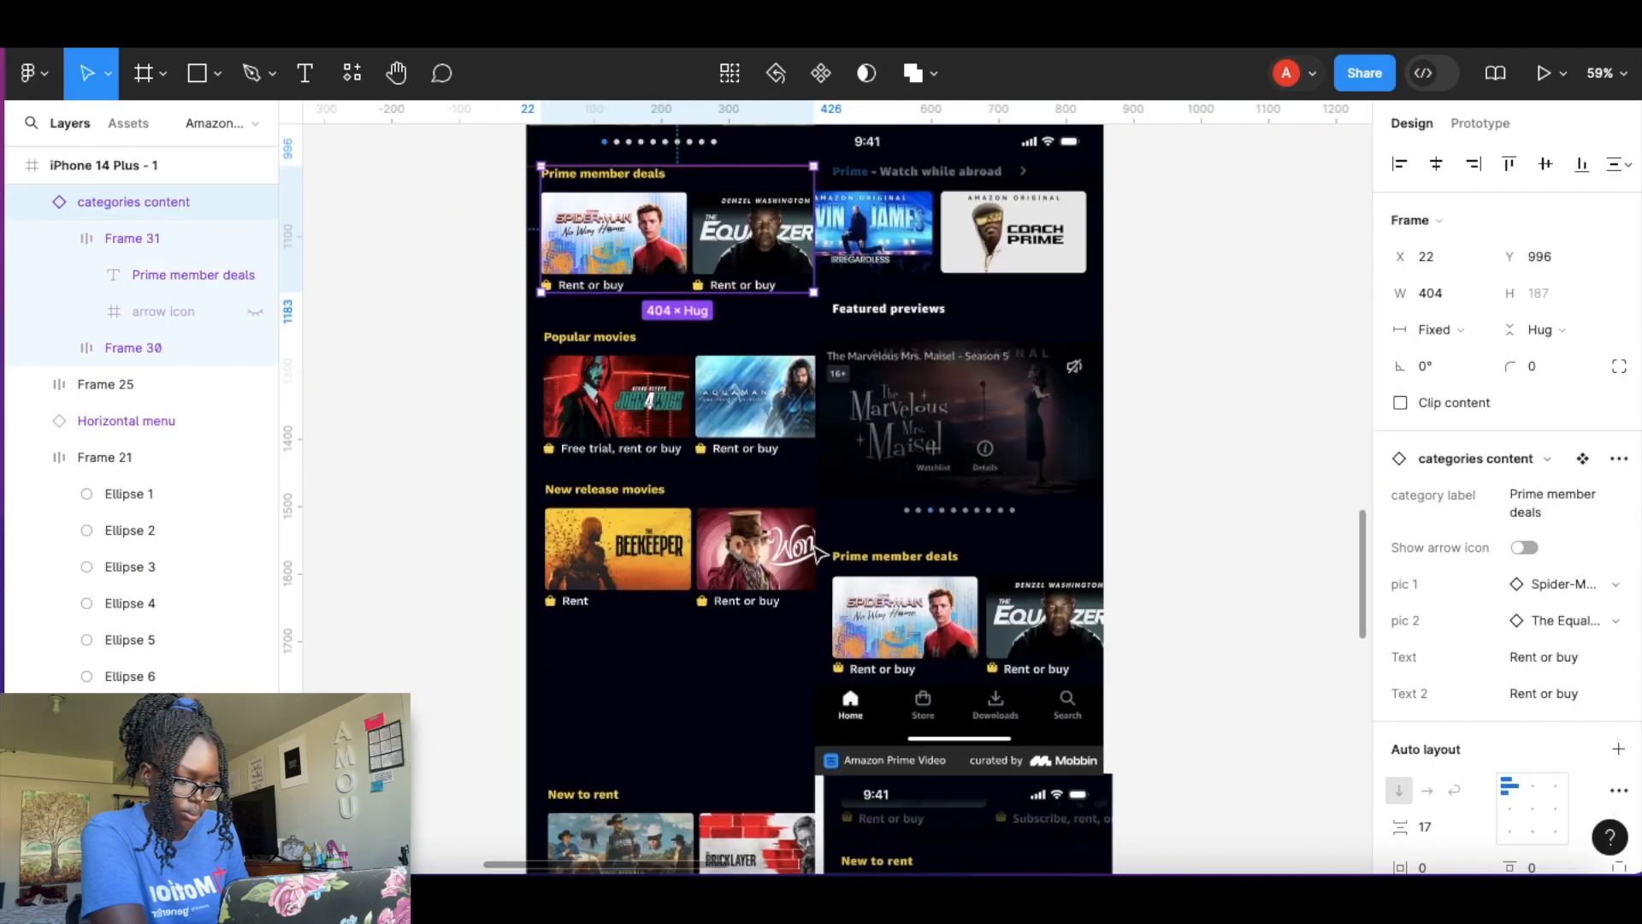
# Crop the lower reference screenshot and place it beside the home screen's lower rows.
pyautogui.click(1007, 443)
pyautogui.scroll(-5, 1008, 443)
pyautogui.scroll(-5, 1007, 445)
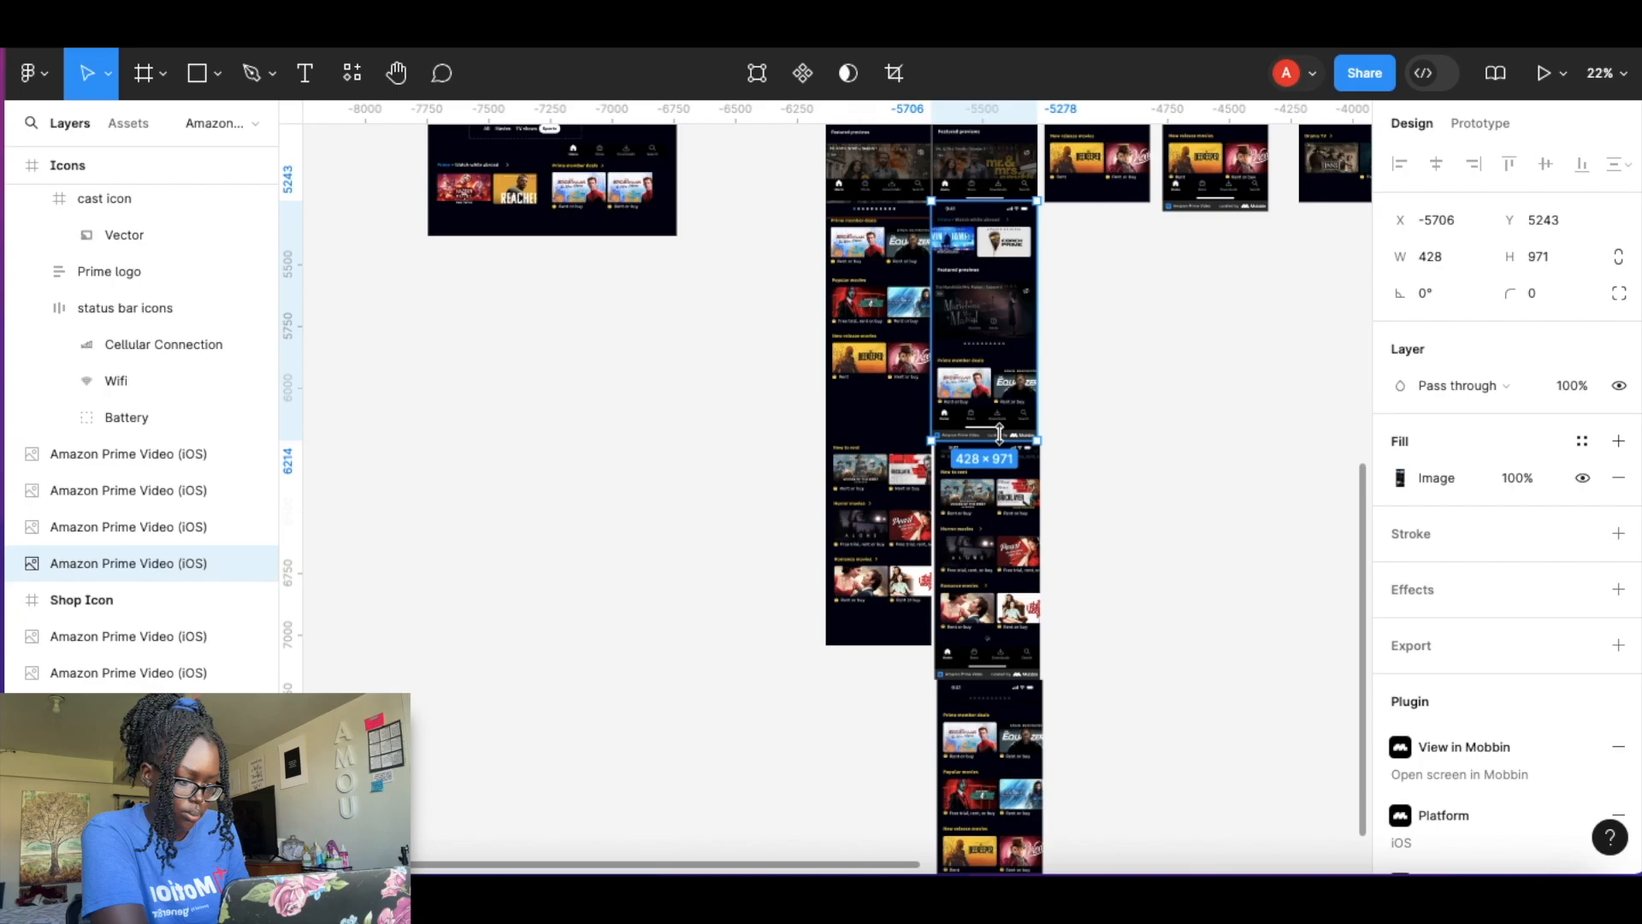
pyautogui.hscroll(1, 1000, 453)
pyautogui.moveTo(919, 765); pyautogui.dragTo(1041, 305)
pyautogui.moveTo(934, 302); pyautogui.dragTo(1278, 626)
pyautogui.scroll(5, 1275, 621)
pyautogui.scroll(5, 1191, 371)
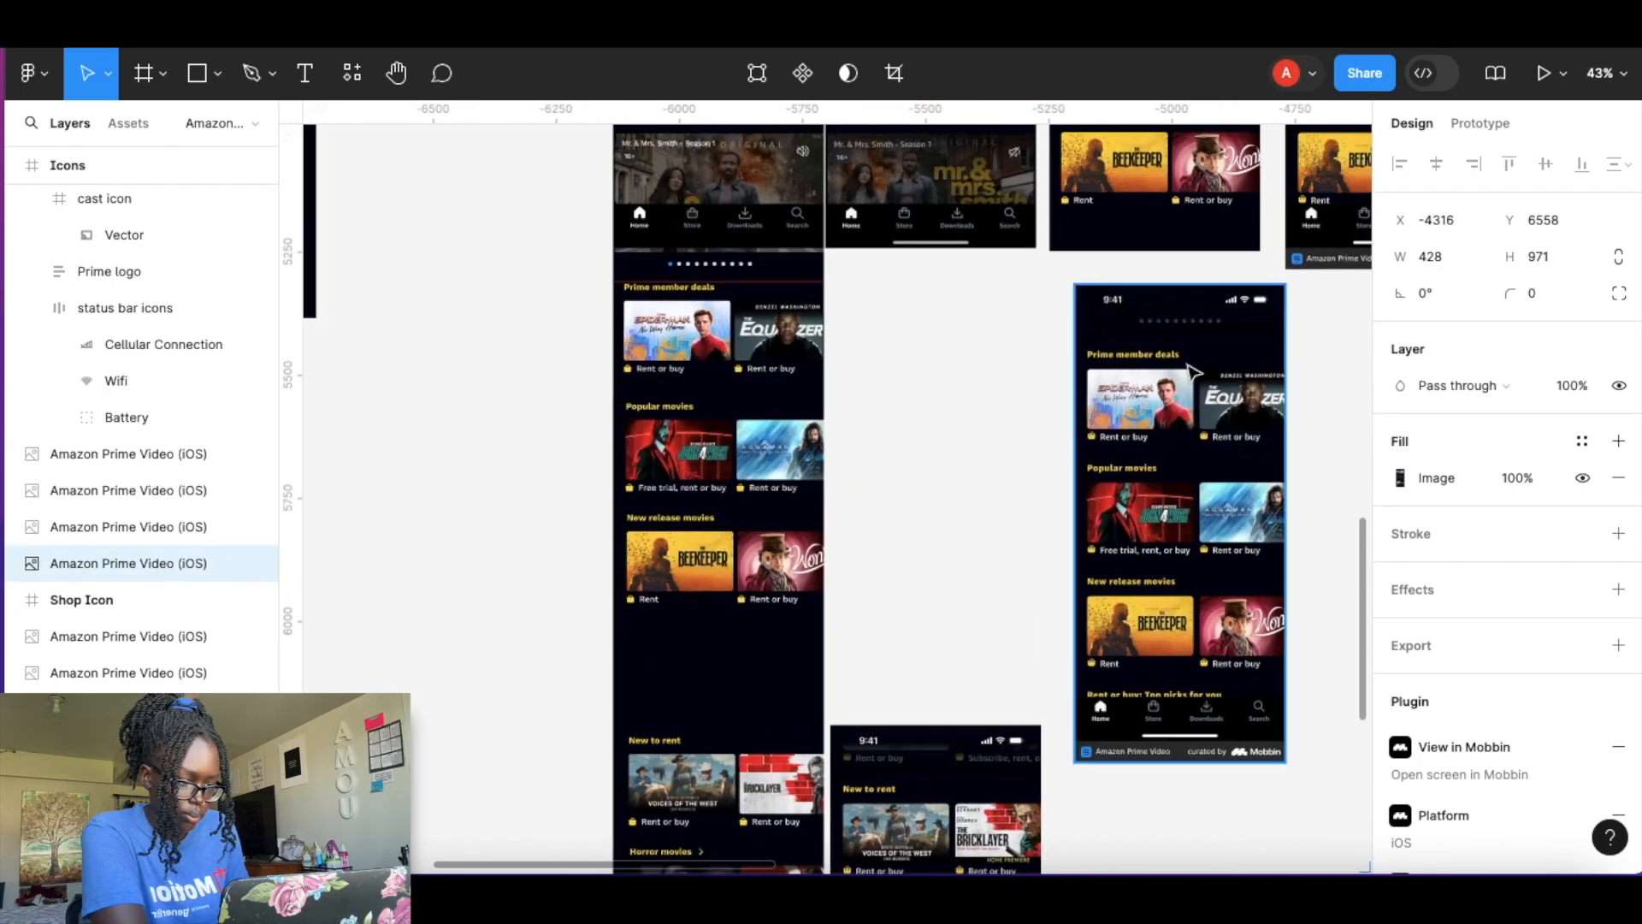
pyautogui.click(1188, 371)
pyautogui.click(896, 74)
pyautogui.moveTo(1235, 290); pyautogui.dragTo(857, 344)
pyautogui.moveTo(1181, 762); pyautogui.dragTo(1181, 740)
pyautogui.click(972, 334)
pyautogui.moveTo(1199, 330); pyautogui.dragTo(941, 271)
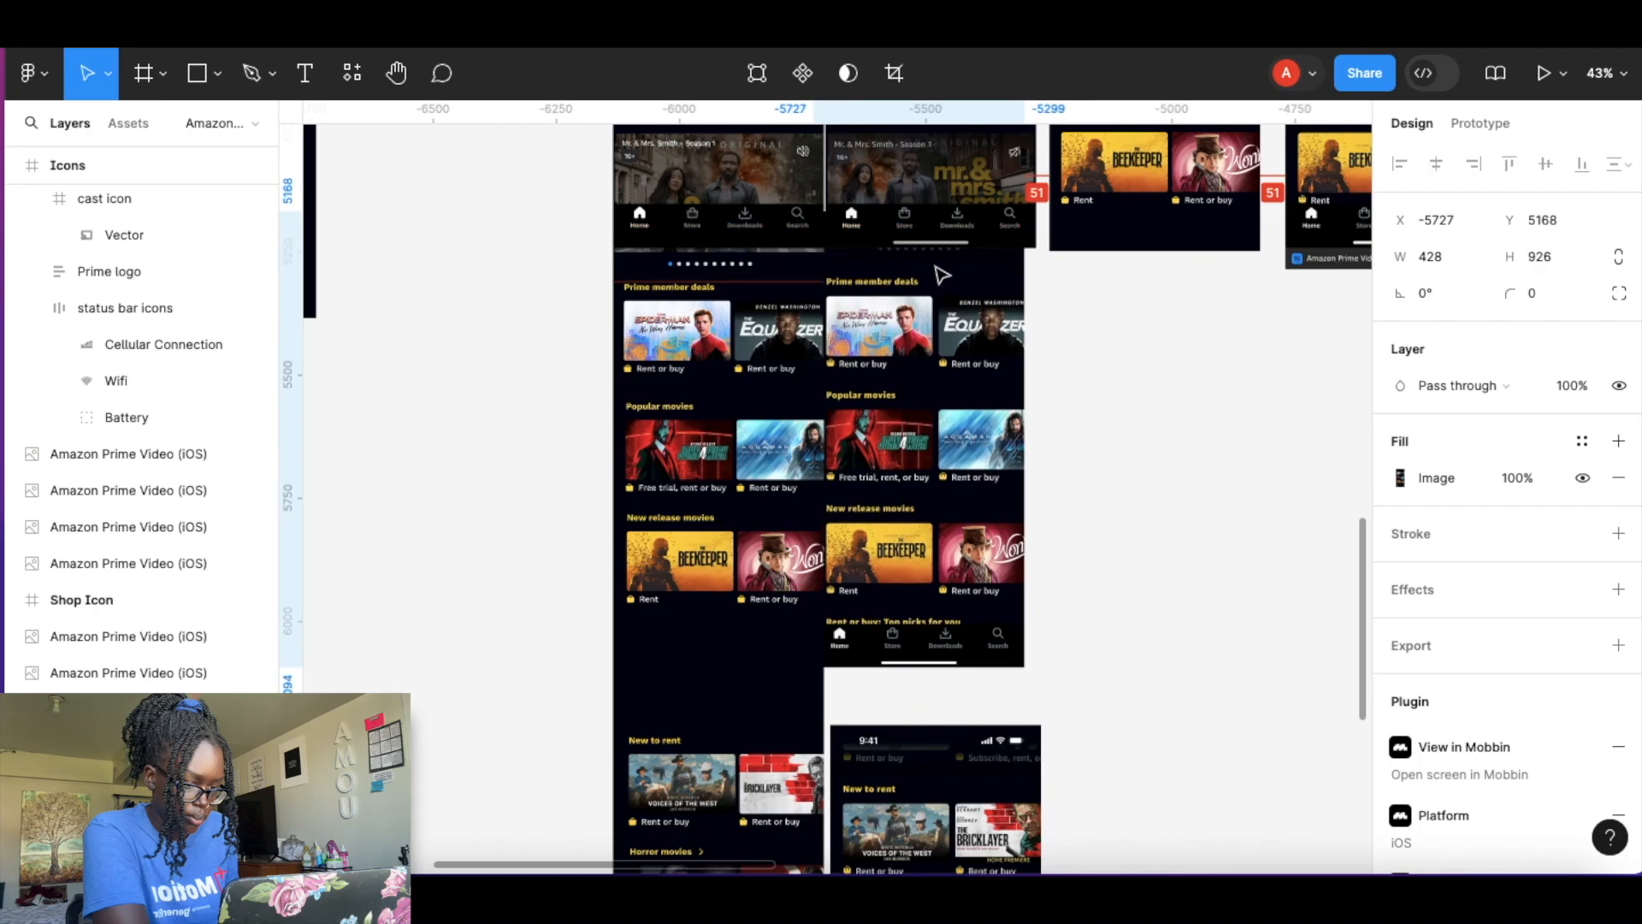
# Shift the reference and the Prime member deals row slightly so they line up.
pyautogui.click(1067, 334)
pyautogui.scroll(5, 895, 316)
pyautogui.scroll(2, 894, 316)
pyautogui.moveTo(1037, 296); pyautogui.dragTo(1066, 339)
pyautogui.moveTo(826, 252); pyautogui.dragTo(825, 281)
pyautogui.moveTo(667, 318); pyautogui.dragTo(670, 357)
pyautogui.click(897, 277)
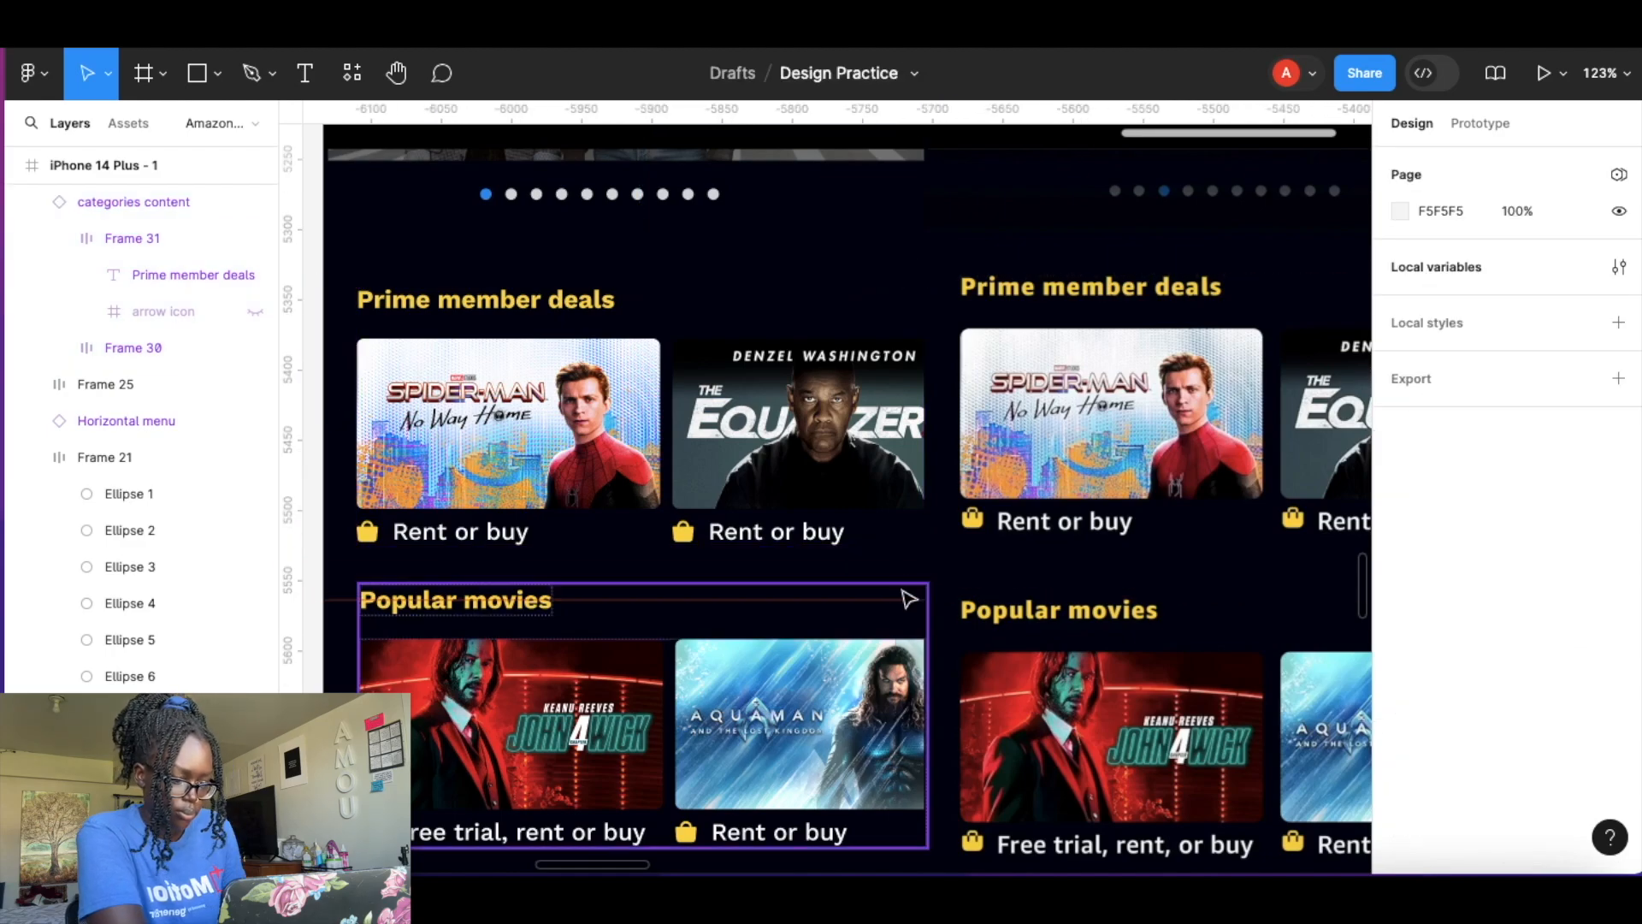
# Move the New release movies row down to match the reference.
pyautogui.scroll(-3, 910, 597)
pyautogui.click(837, 459)
pyautogui.click(945, 349)
pyautogui.moveTo(890, 332); pyautogui.dragTo(891, 659)
pyautogui.scroll(-4, 890, 657)
pyautogui.moveTo(788, 409); pyautogui.dragTo(789, 425)
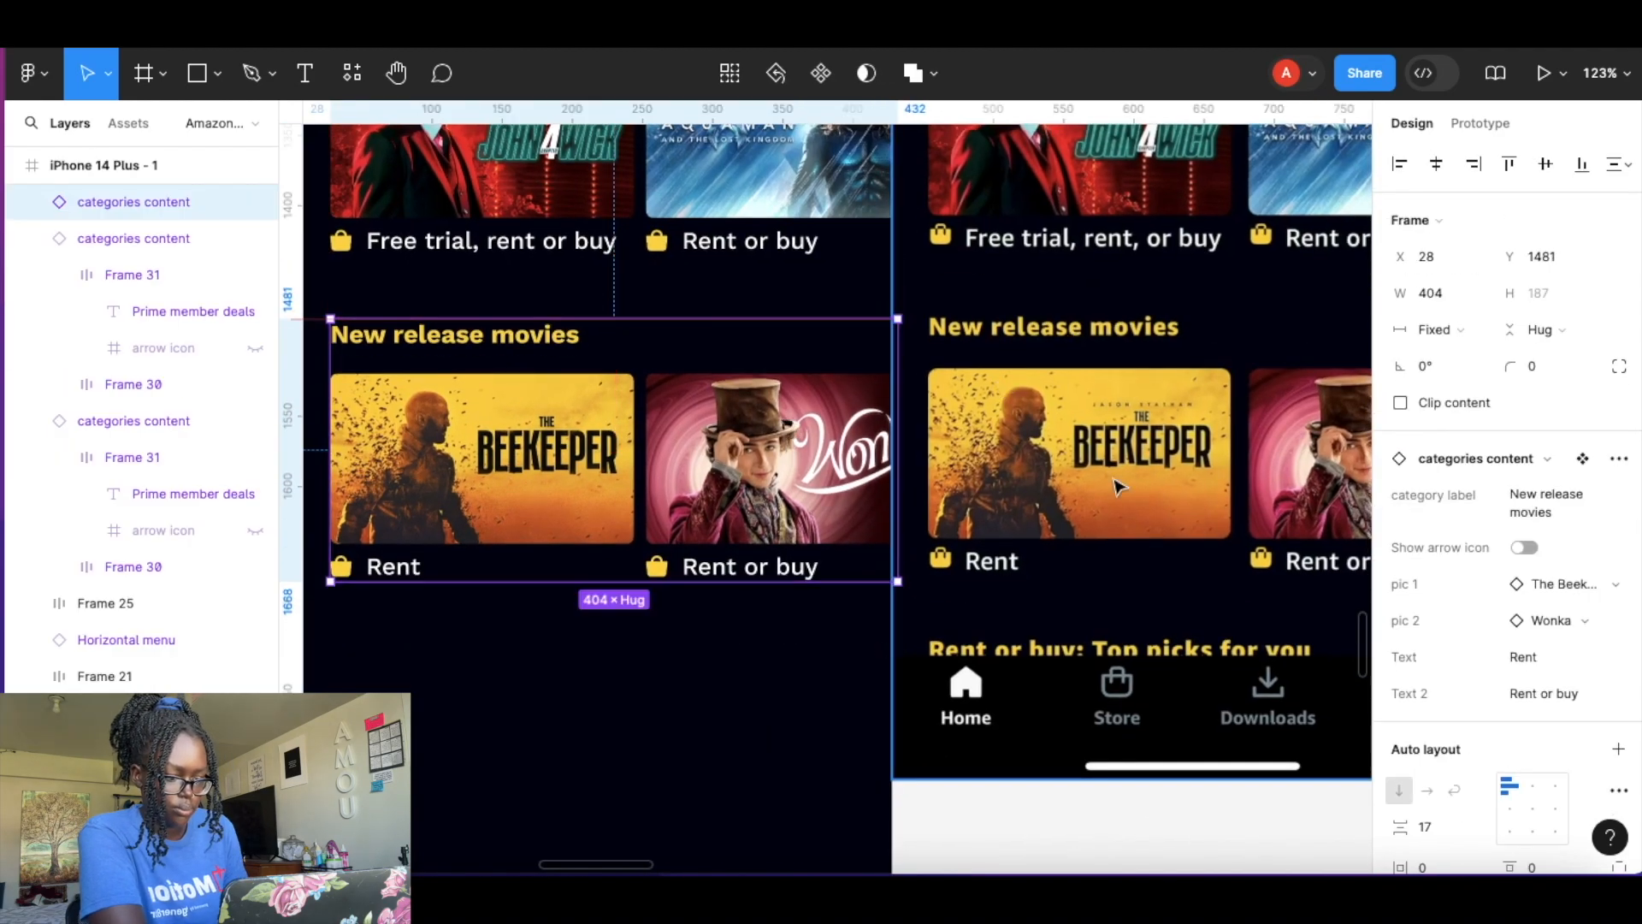
pyautogui.moveTo(731, 513); pyautogui.dragTo(725, 513)
# Reposition the lower reference screenshot to line up with the New to rent row.
pyautogui.click(825, 205)
pyautogui.scroll(5, 826, 214)
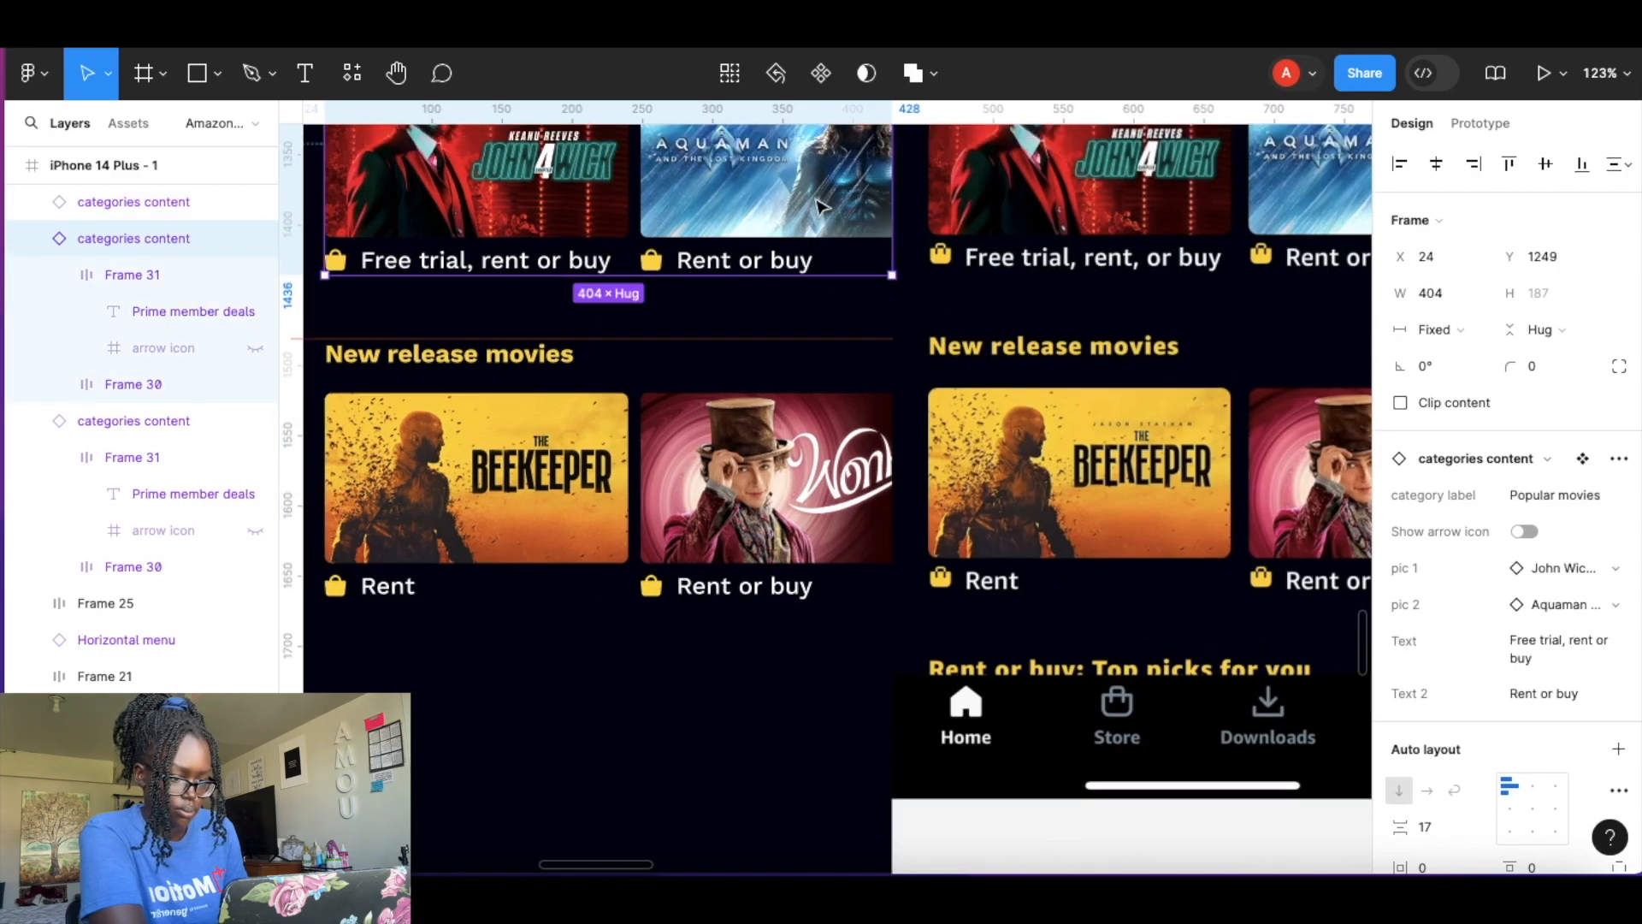
pyautogui.click(787, 372)
pyautogui.scroll(-5, 778, 428)
pyautogui.scroll(-6, 780, 431)
pyautogui.moveTo(842, 318); pyautogui.dragTo(1108, 331)
pyautogui.moveTo(890, 575); pyautogui.dragTo(884, 467)
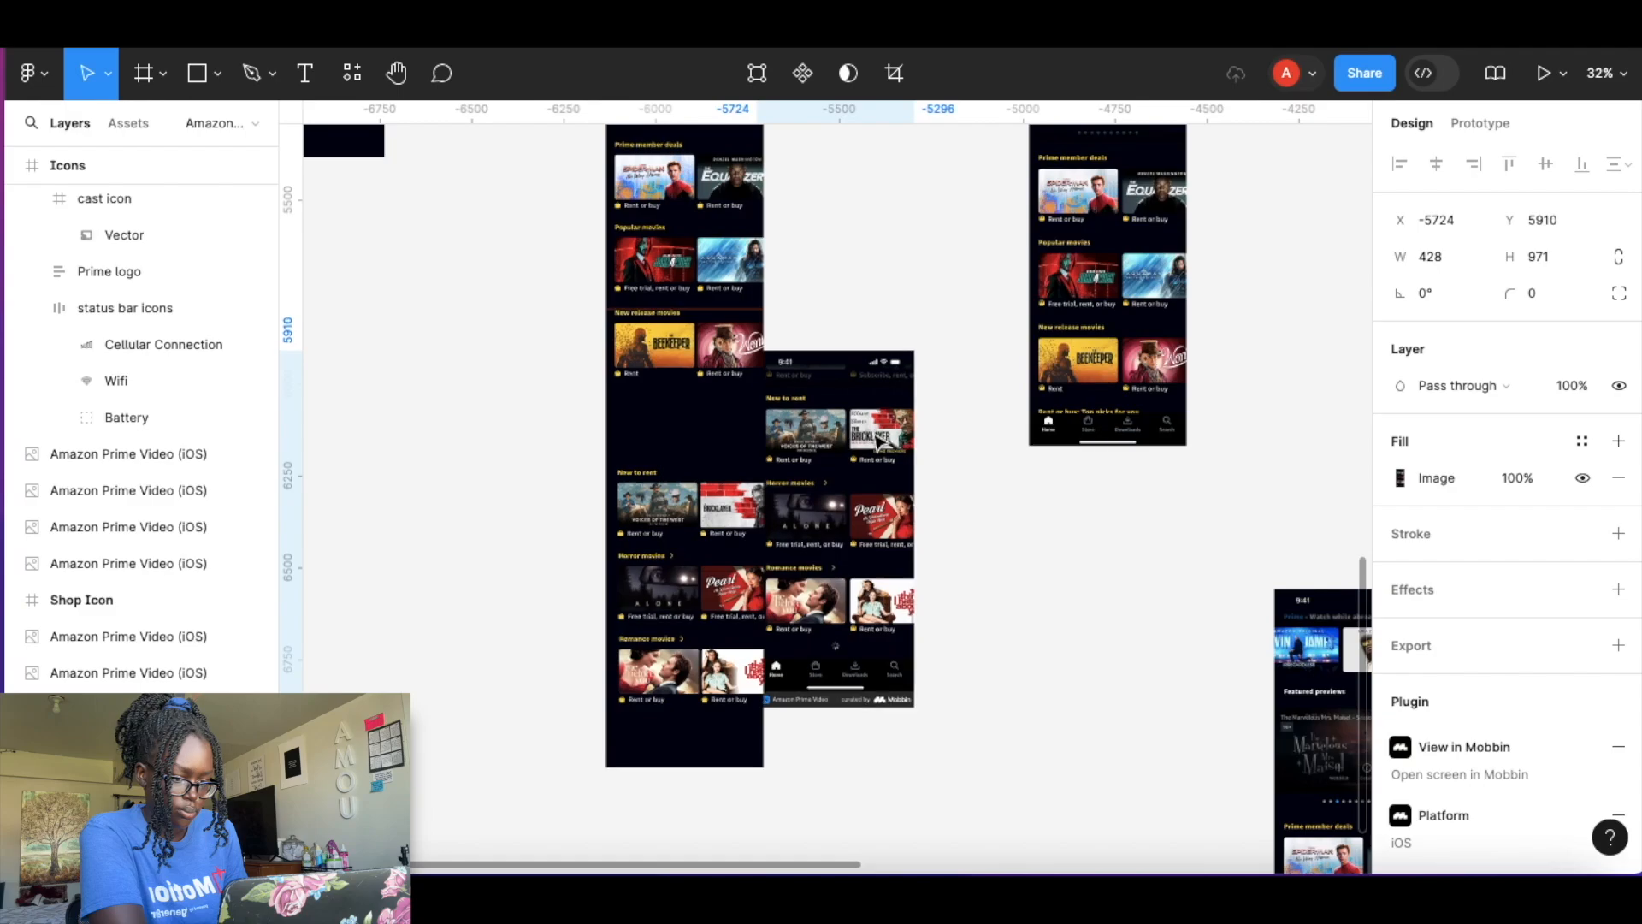
pyautogui.scroll(10, 889, 466)
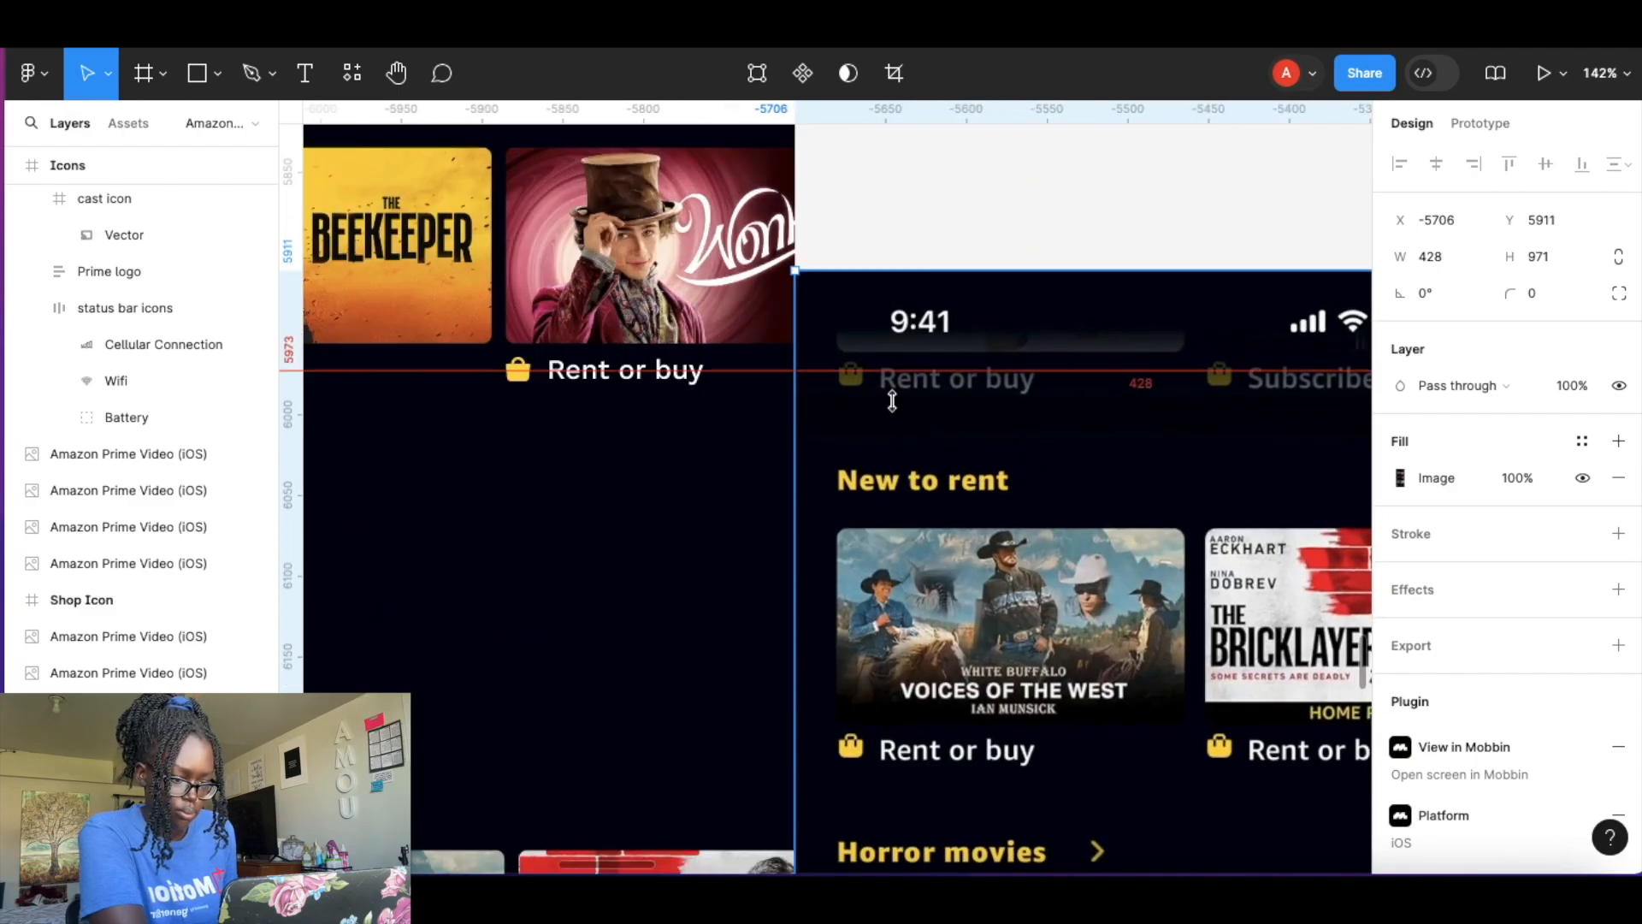
pyautogui.moveTo(892, 401); pyautogui.dragTo(895, 469)
# Move the New to rent row down to align with the reference.
pyautogui.scroll(-3, 694, 467)
pyautogui.scroll(-2, 701, 479)
pyautogui.moveTo(755, 684); pyautogui.dragTo(741, 464)
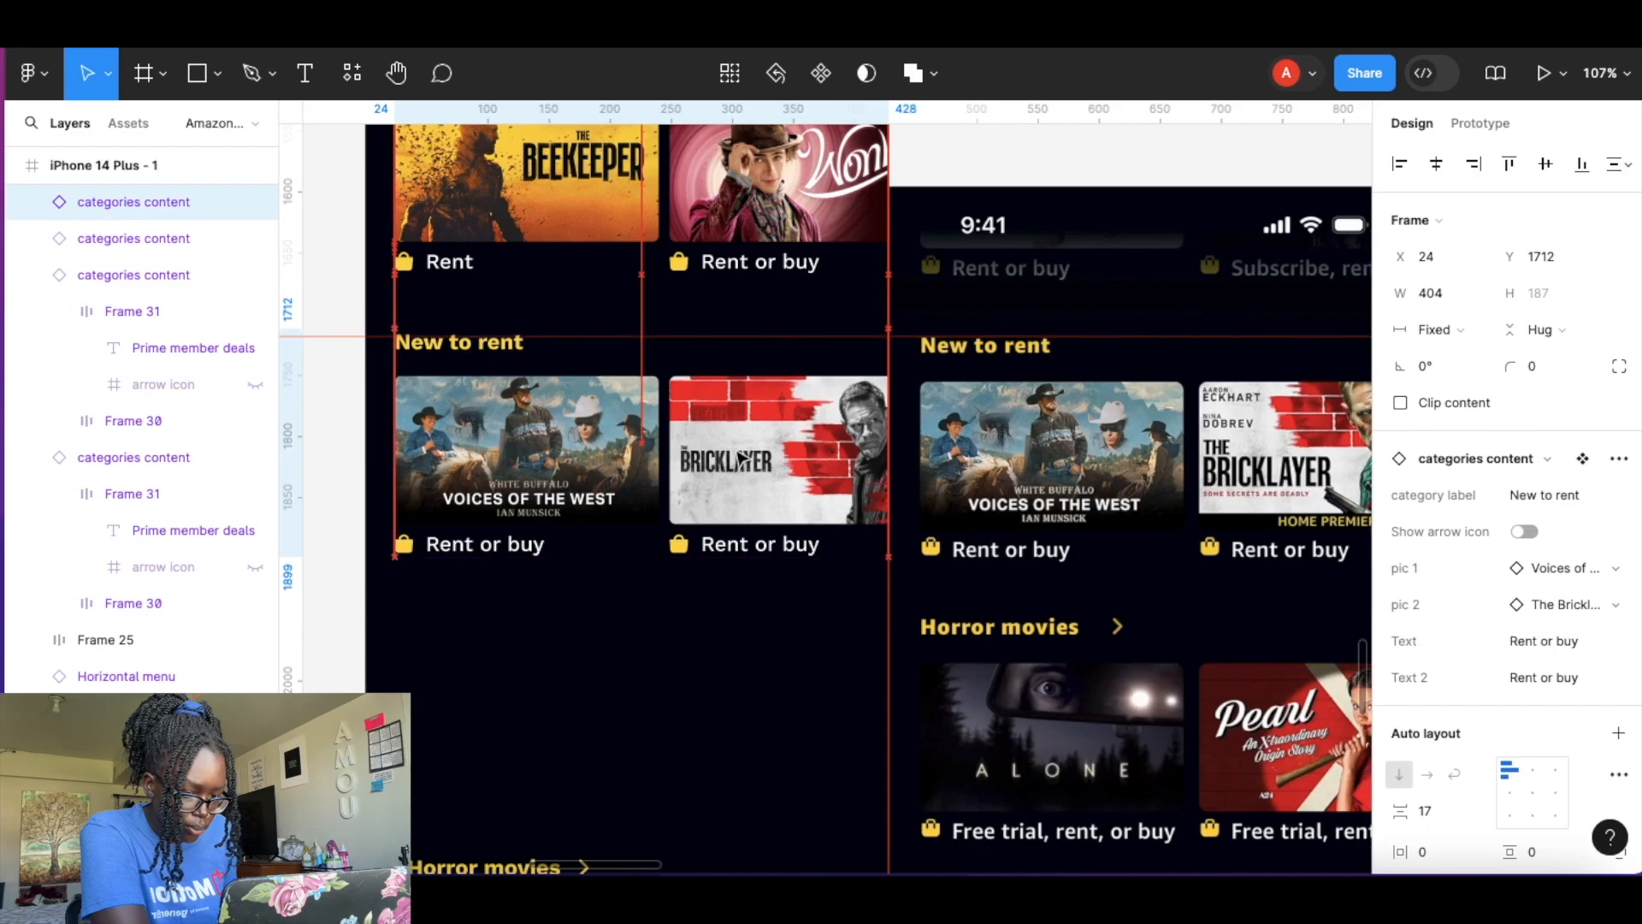
pyautogui.scroll(5, 741, 465)
pyautogui.scroll(-4, 725, 524)
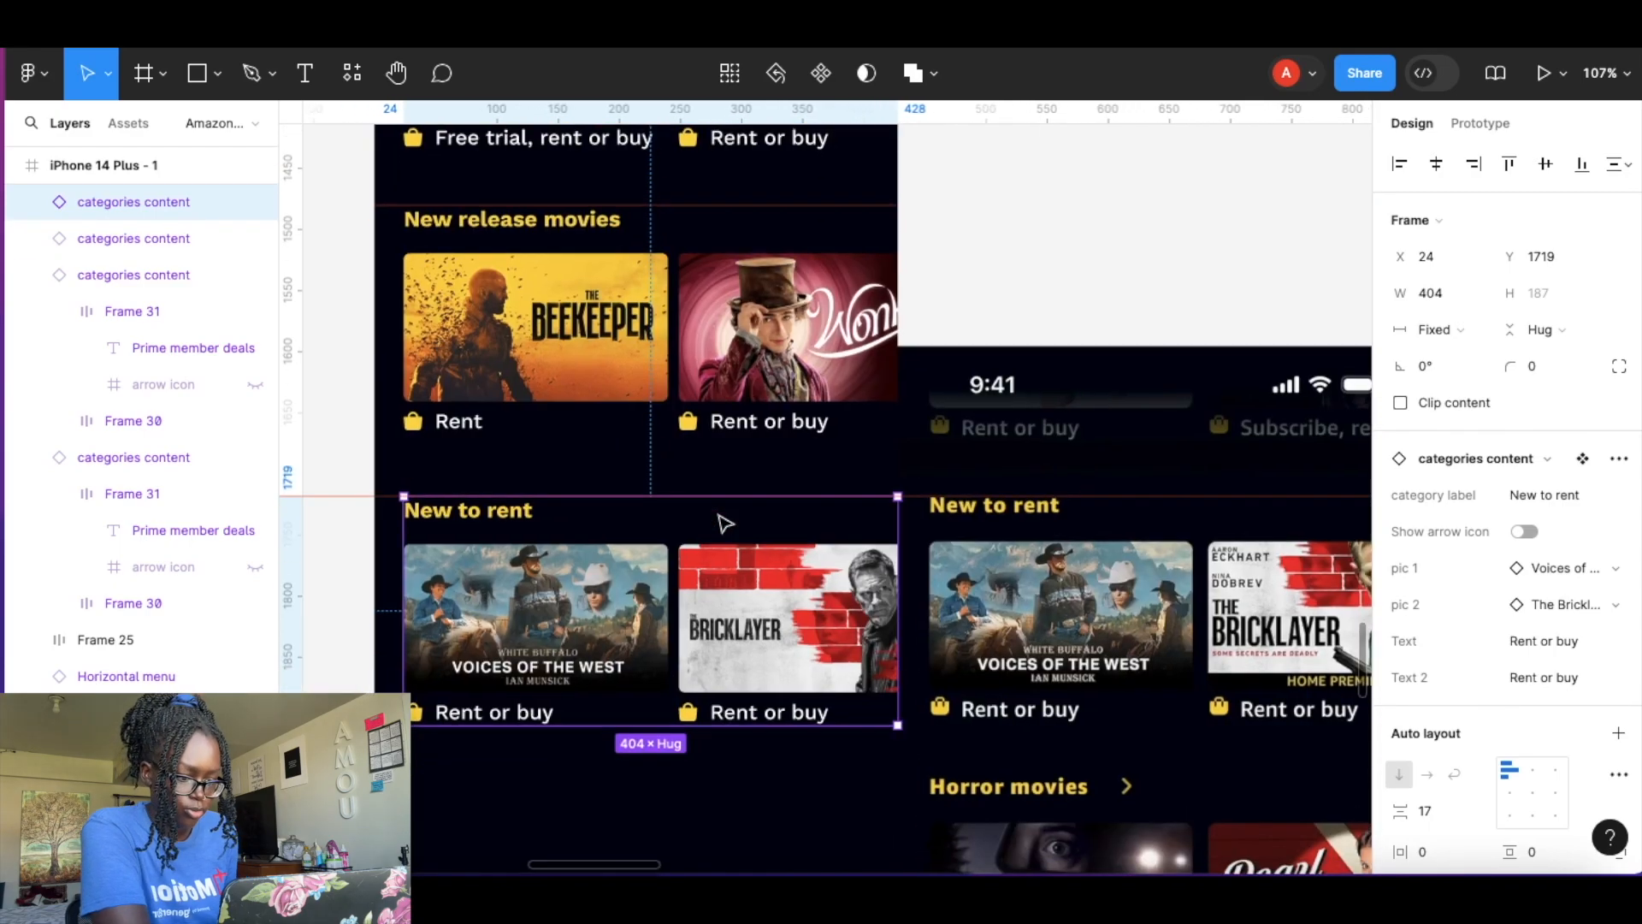
pyautogui.click(1060, 414)
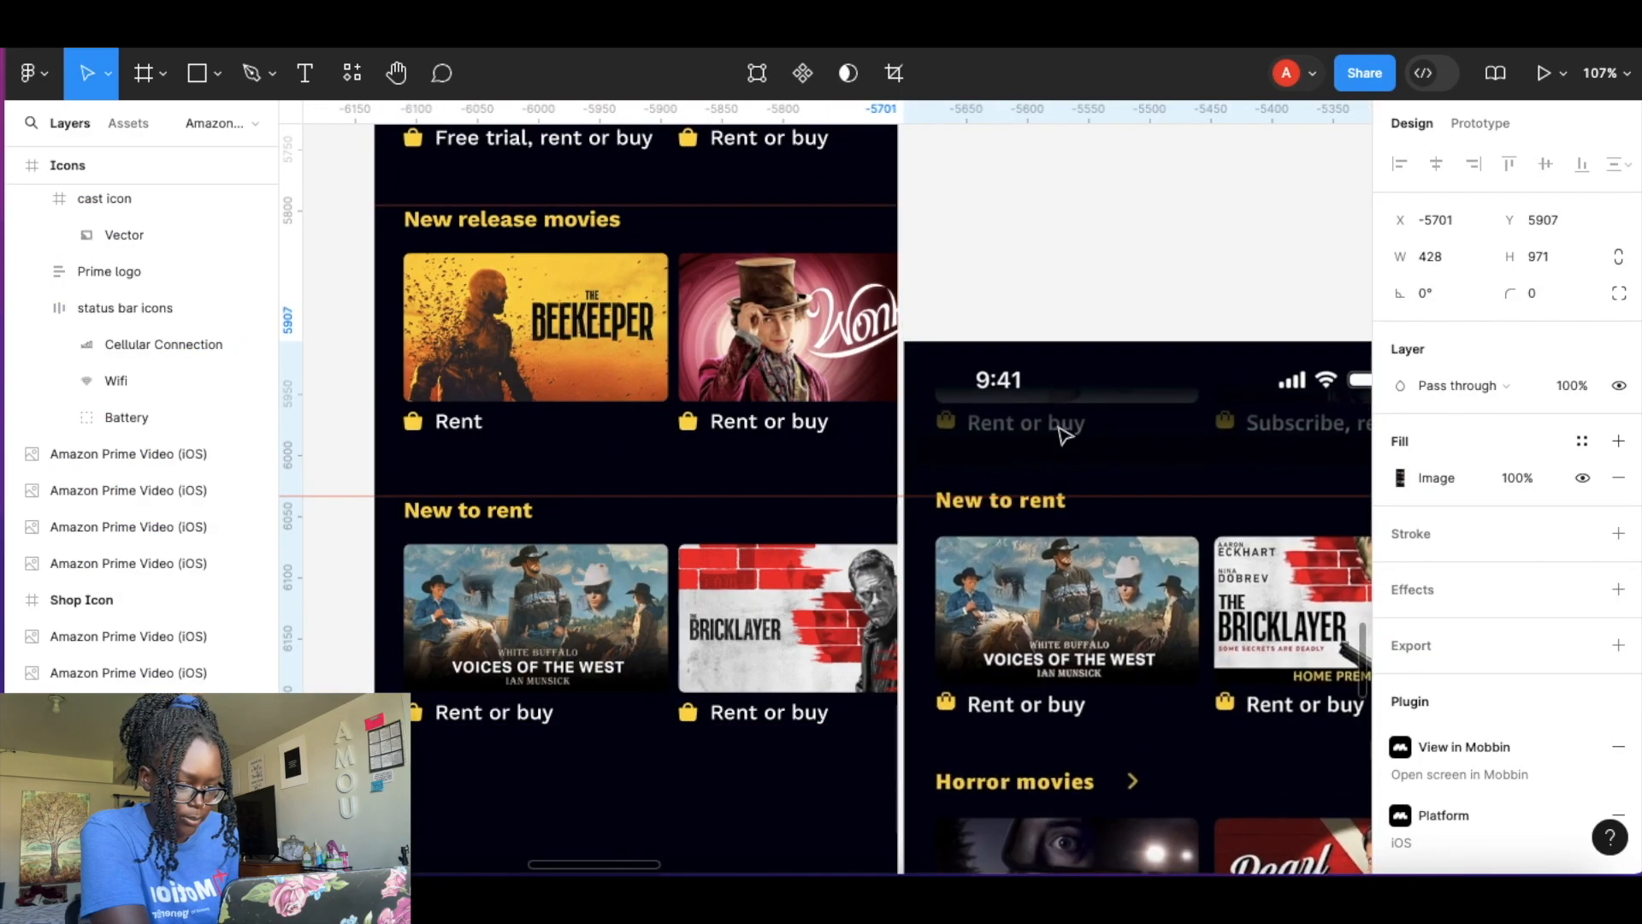
# Gauge the gap above the New to rent row with a temporary rectangle about 69 × 54, then delete it.
pyautogui.click(416, 181)
pyautogui.press('r')
pyautogui.scroll(5, 416, 146)
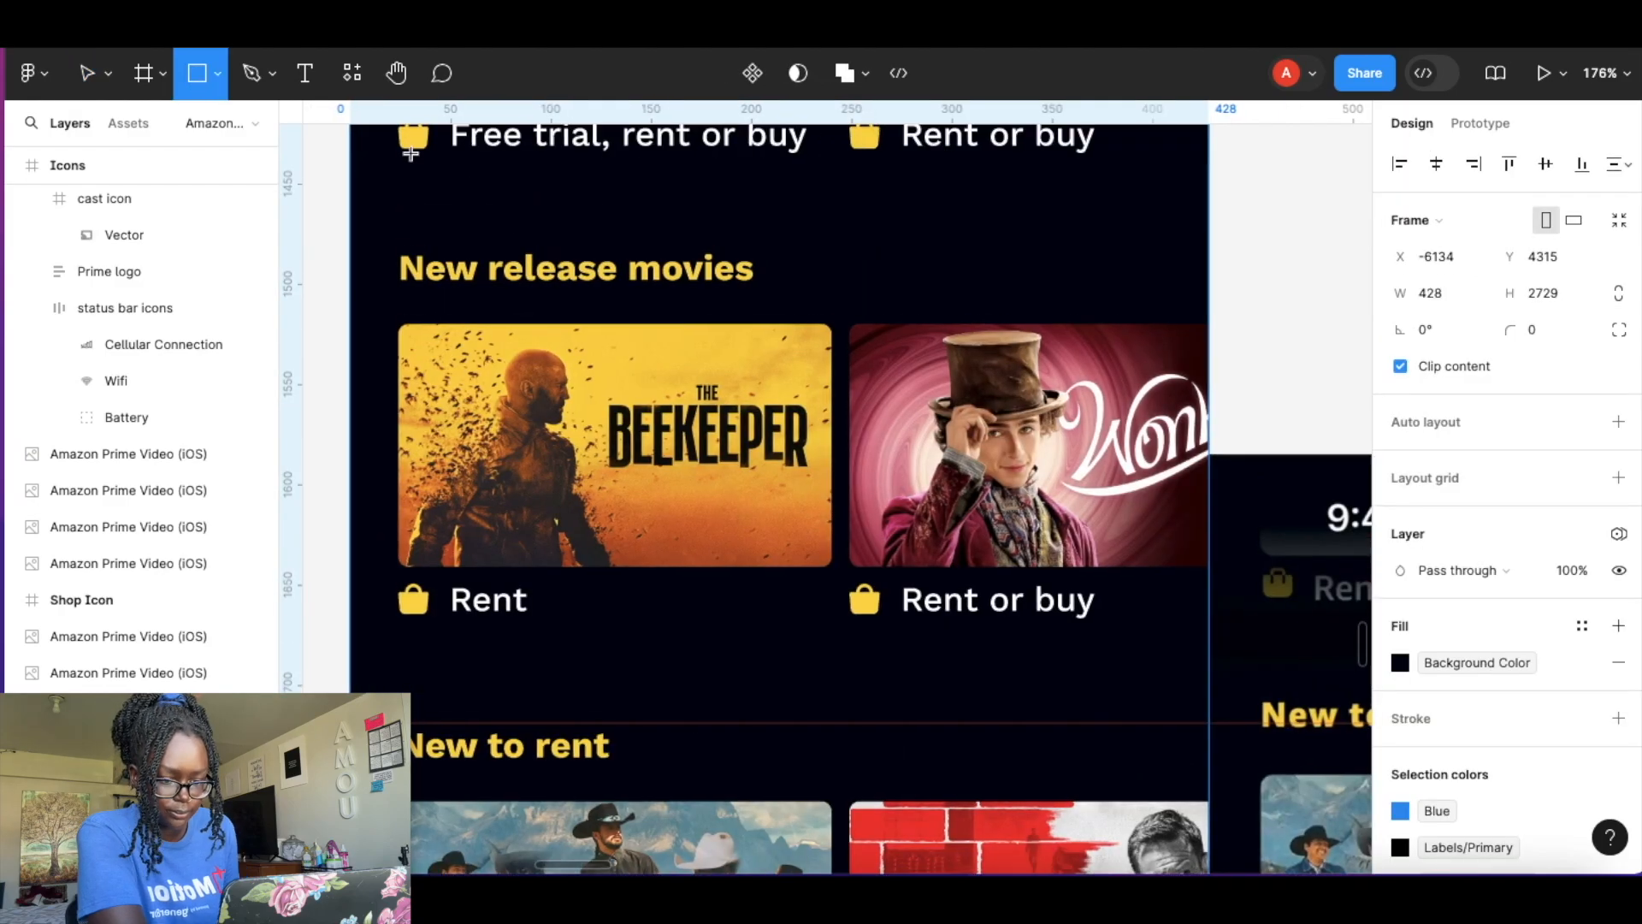
pyautogui.scroll(2, 412, 171)
pyautogui.moveTo(410, 317); pyautogui.dragTo(547, 426)
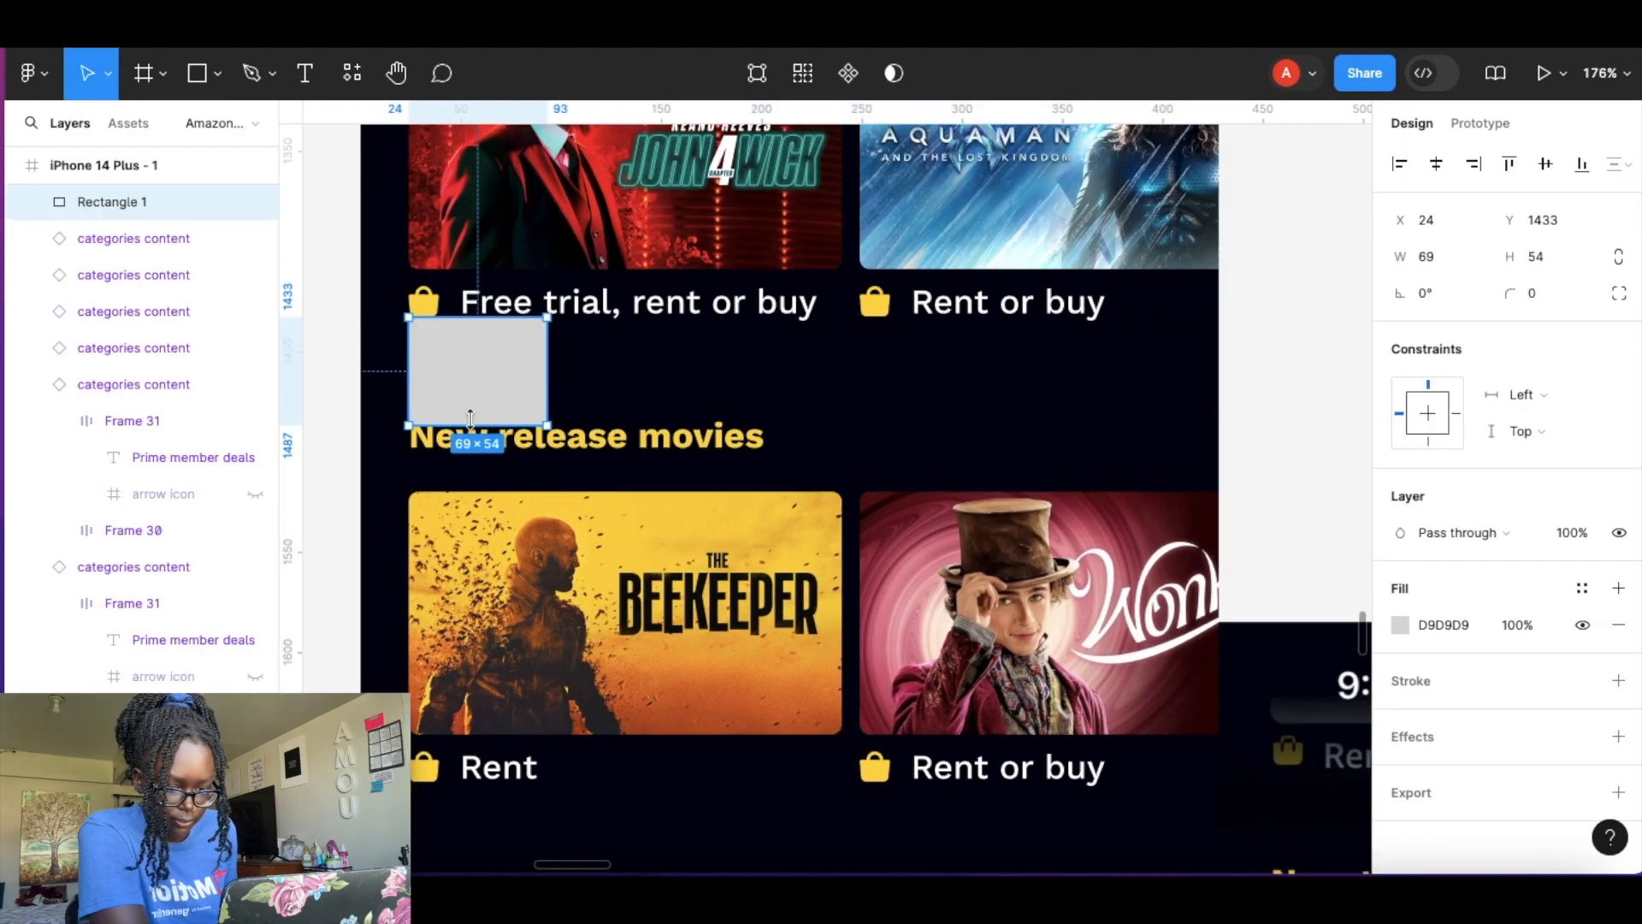
pyautogui.scroll(-5, 484, 411)
pyautogui.scroll(-1, 479, 359)
pyautogui.moveTo(476, 295); pyautogui.dragTo(476, 514)
pyautogui.scroll(5, 733, 340)
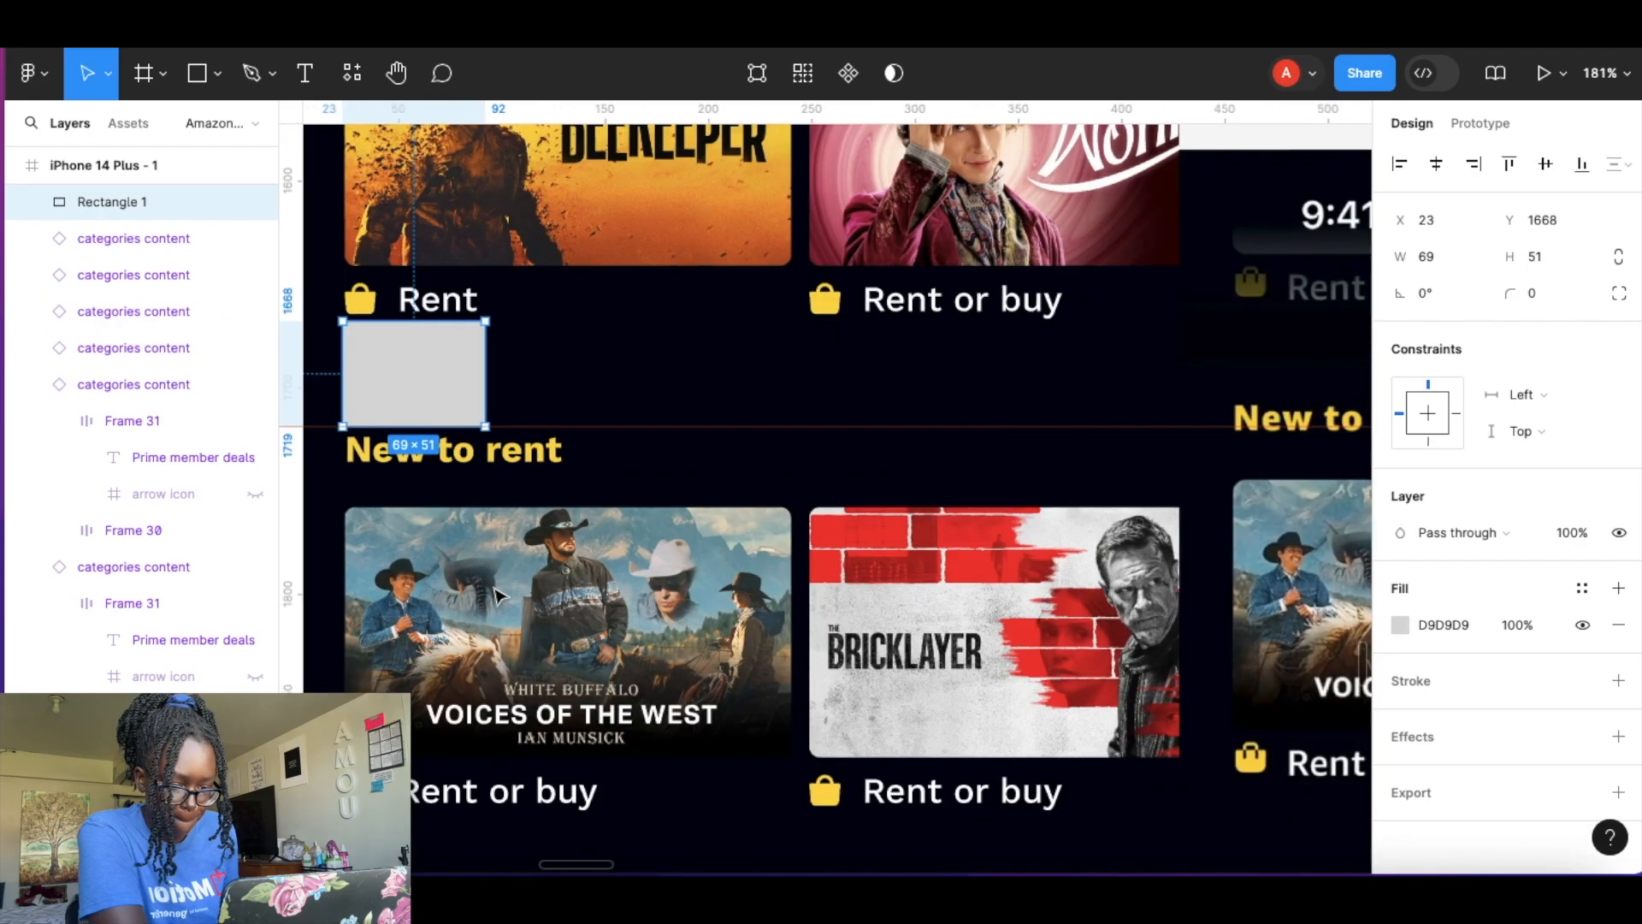
pyautogui.click(719, 475)
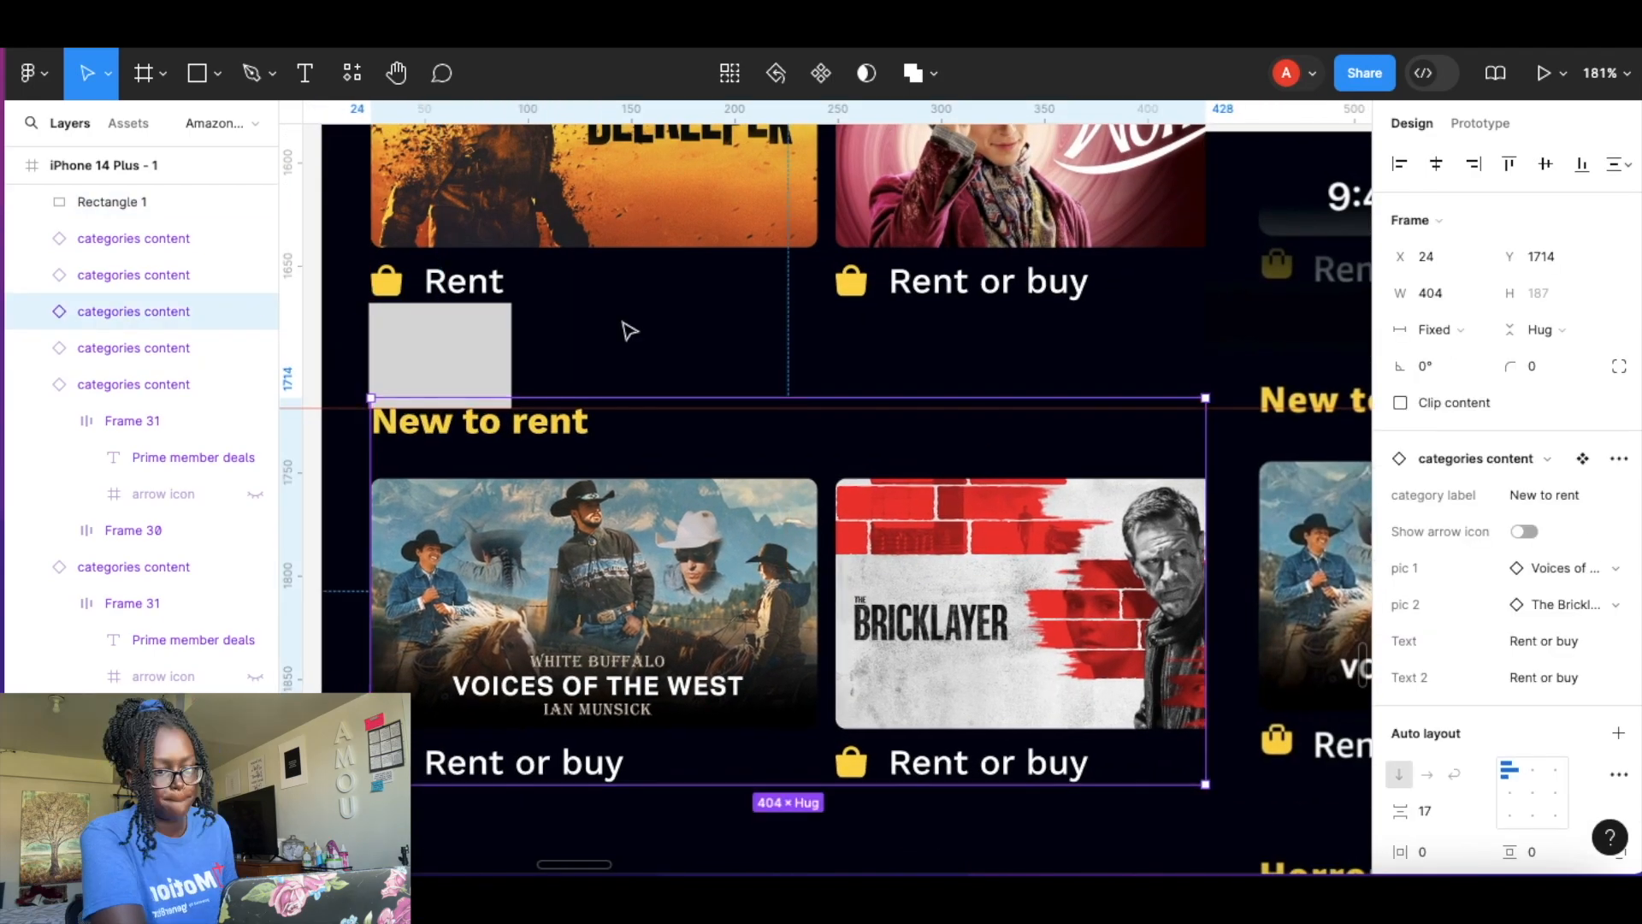
pyautogui.click(784, 352)
pyautogui.click(468, 361)
pyautogui.scroll(-1, 469, 361)
pyautogui.scroll(-3, 471, 342)
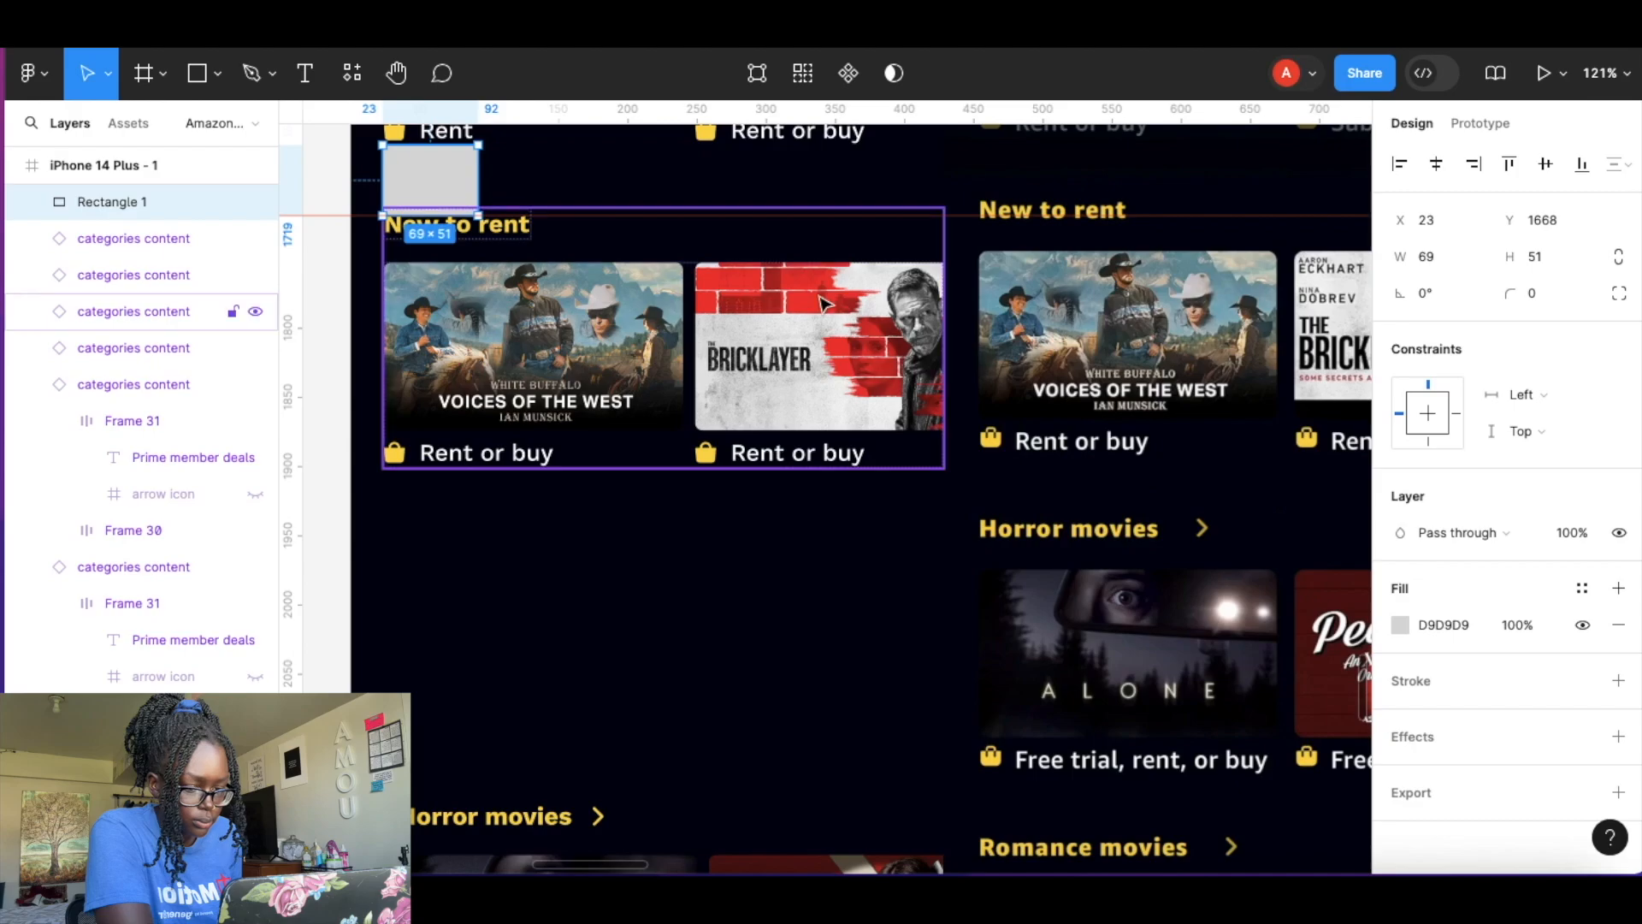
pyautogui.press('Delete')
# Move the Horror movies row down to align with the reference.
pyautogui.moveTo(1016, 202); pyautogui.dragTo(1016, 215)
pyautogui.moveTo(1012, 215); pyautogui.dragTo(1013, 534)
pyautogui.moveTo(630, 857); pyautogui.dragTo(690, 568)
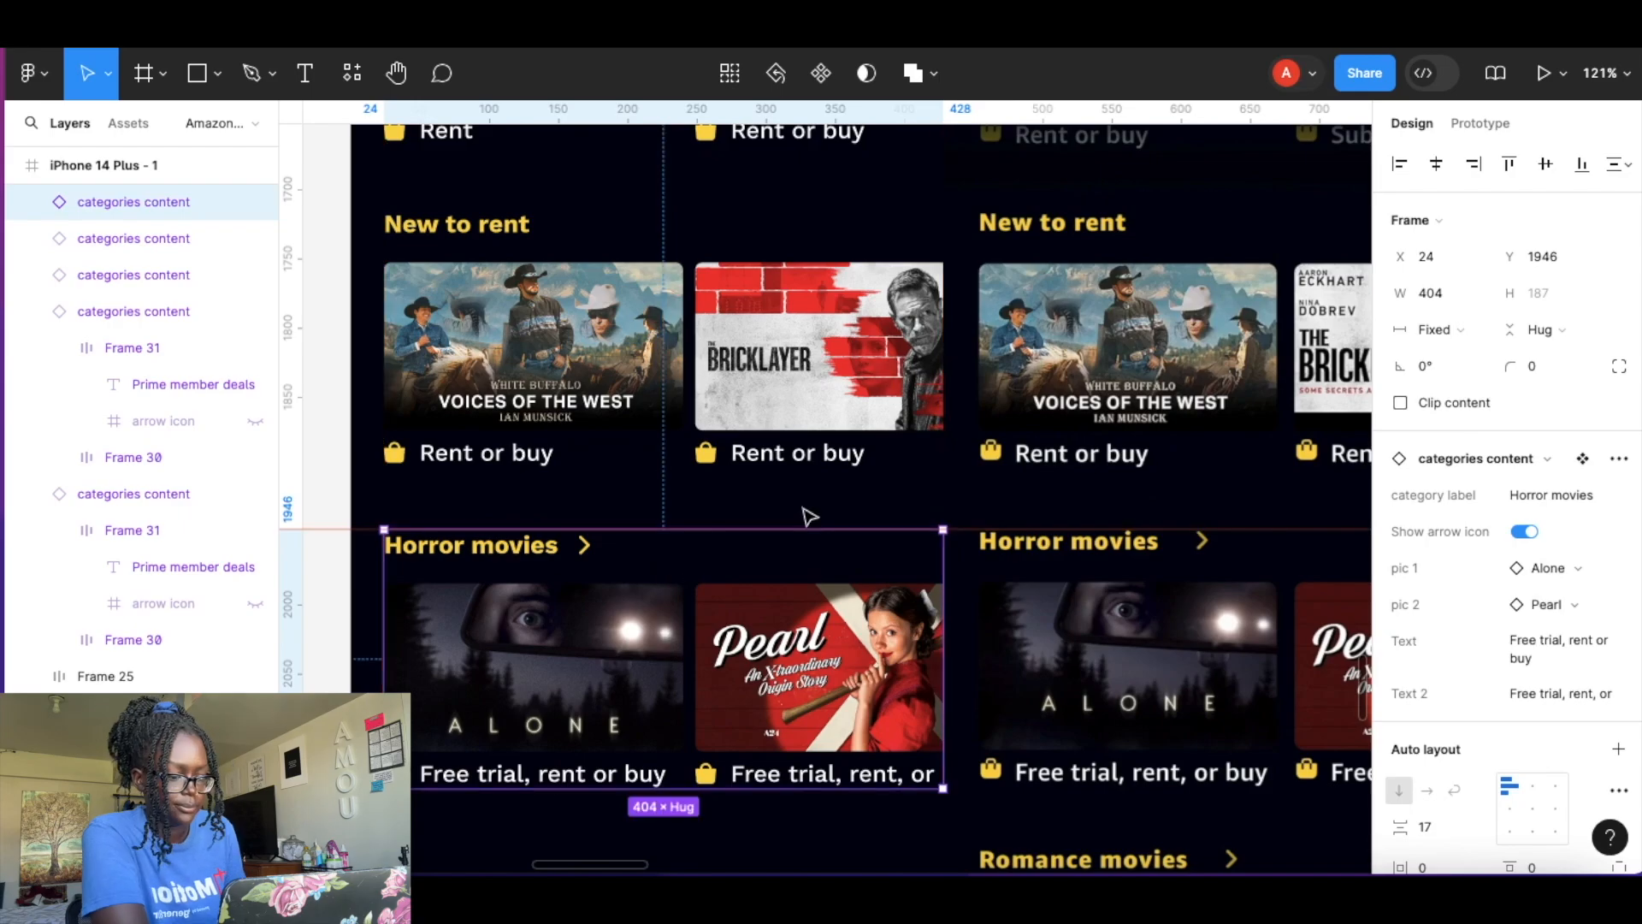
pyautogui.scroll(-6, 814, 528)
pyautogui.scroll(3, 817, 503)
# Move the Romance movies row down to align with the reference.
pyautogui.moveTo(898, 254); pyautogui.dragTo(897, 573)
pyautogui.scroll(-3, 891, 576)
pyautogui.moveTo(784, 729); pyautogui.dragTo(767, 453)
pyautogui.click(697, 722)
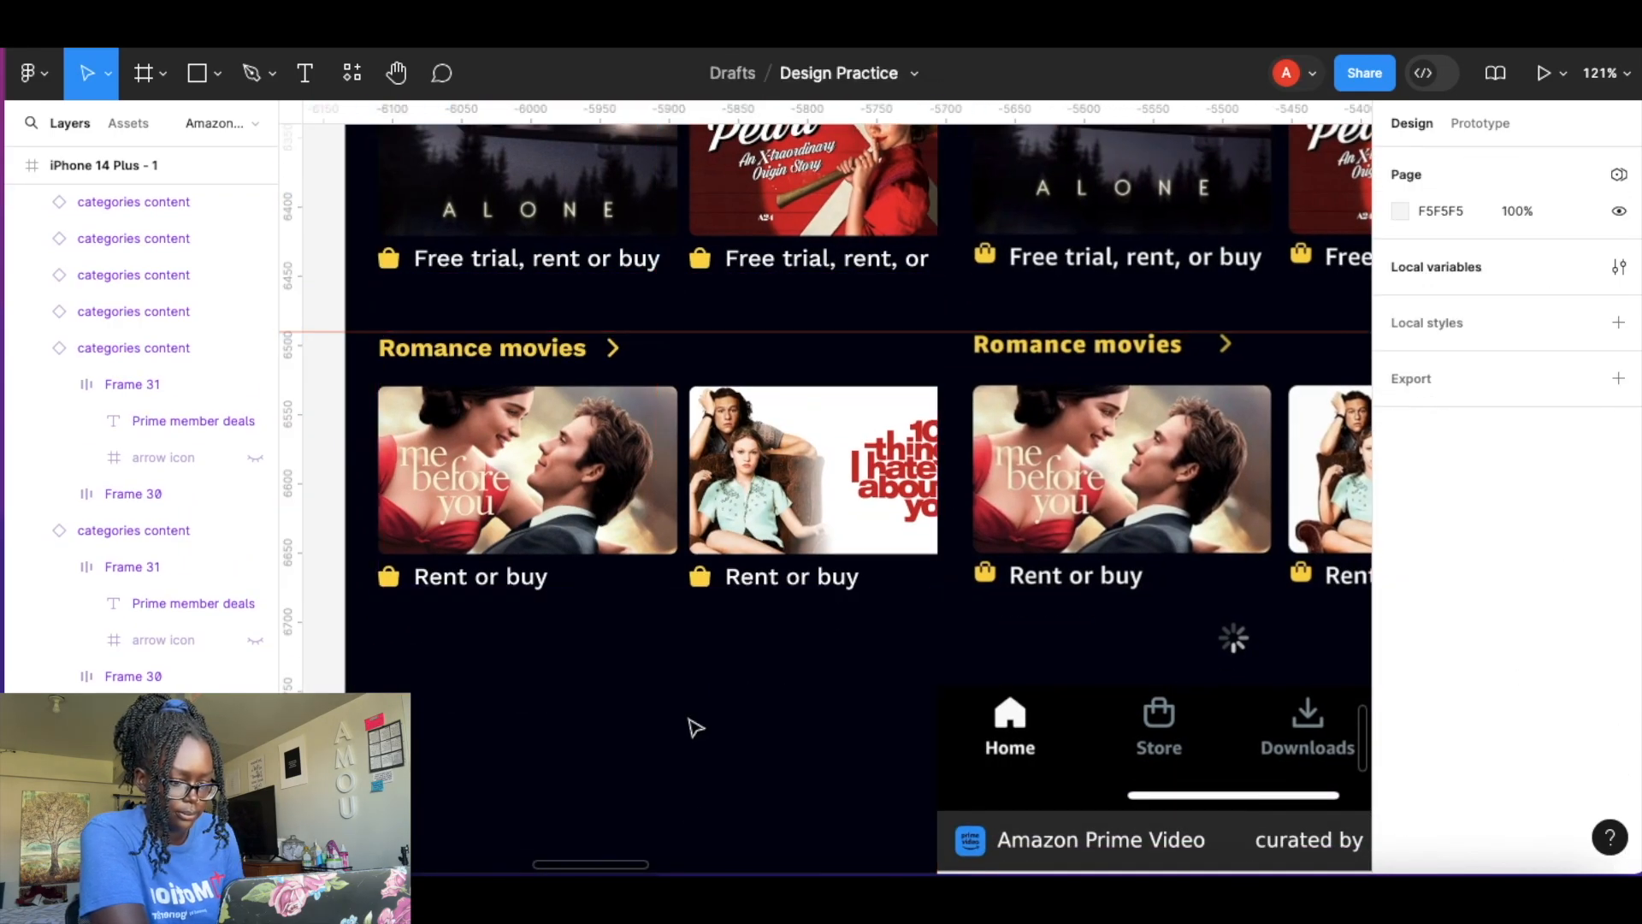
# Rename the iPhone 14 Plus - 1 frame to Page 1.
pyautogui.scroll(-10, 697, 723)
pyautogui.click(695, 188)
pyautogui.write('Page')
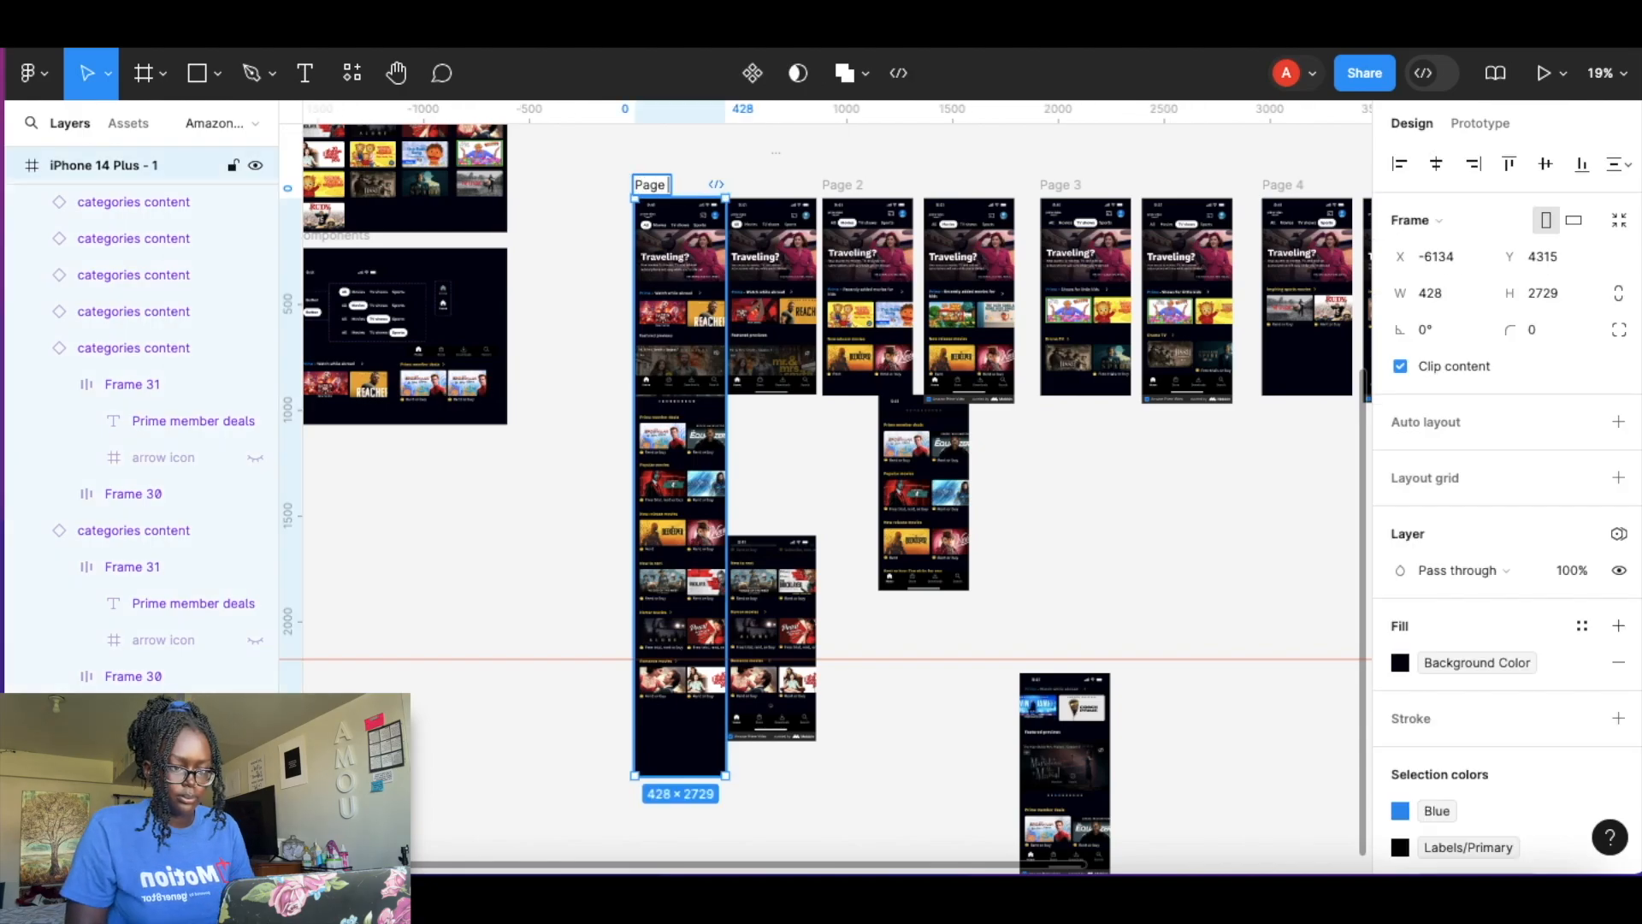
pyautogui.write(' 1')
pyautogui.press('Return')
# Shorten the Page 1 frame's height to about 2421.
pyautogui.moveTo(680, 776); pyautogui.dragTo(694, 266)
pyautogui.click(545, 768)
pyautogui.scroll(-4, 818, 608)
pyautogui.hscroll(2, 818, 608)
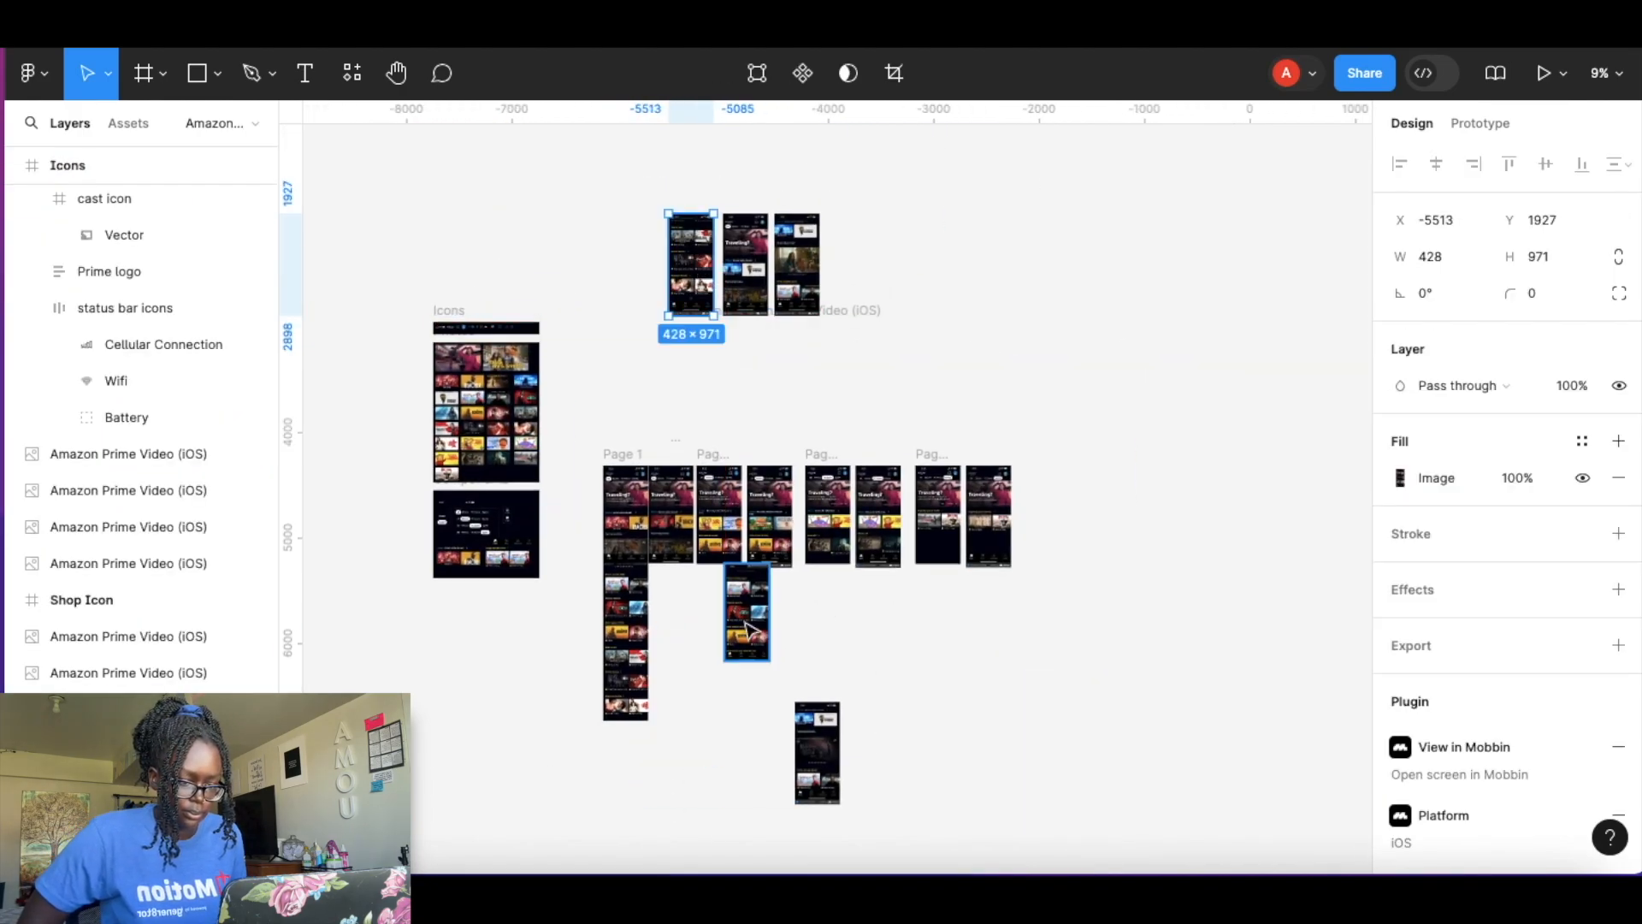
# Move the two reference screenshots back to the reference screenshot area.
pyautogui.moveTo(747, 603); pyautogui.dragTo(853, 261)
pyautogui.moveTo(817, 752); pyautogui.dragTo(916, 248)
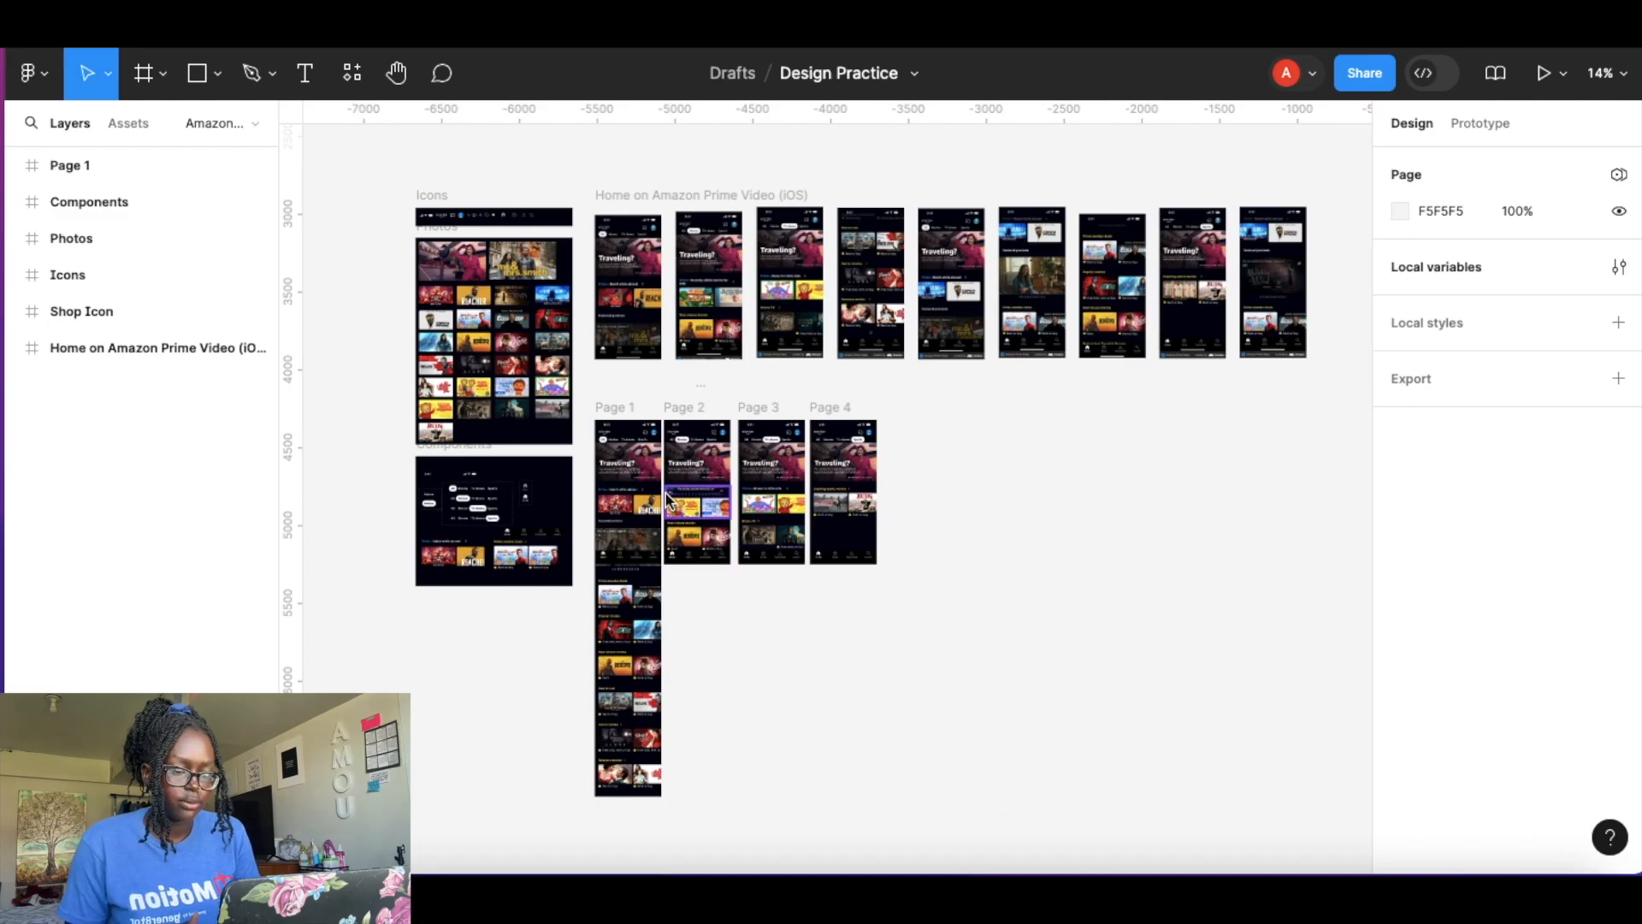
pyautogui.keyDown('ctrl'); pyautogui.scroll(4, 666, 495); pyautogui.keyUp('ctrl')
pyautogui.scroll(-2, 666, 495)
# Set the overflow scrolling of frames Page 1 to Page 4 to Vertical.
pyautogui.click(570, 175)
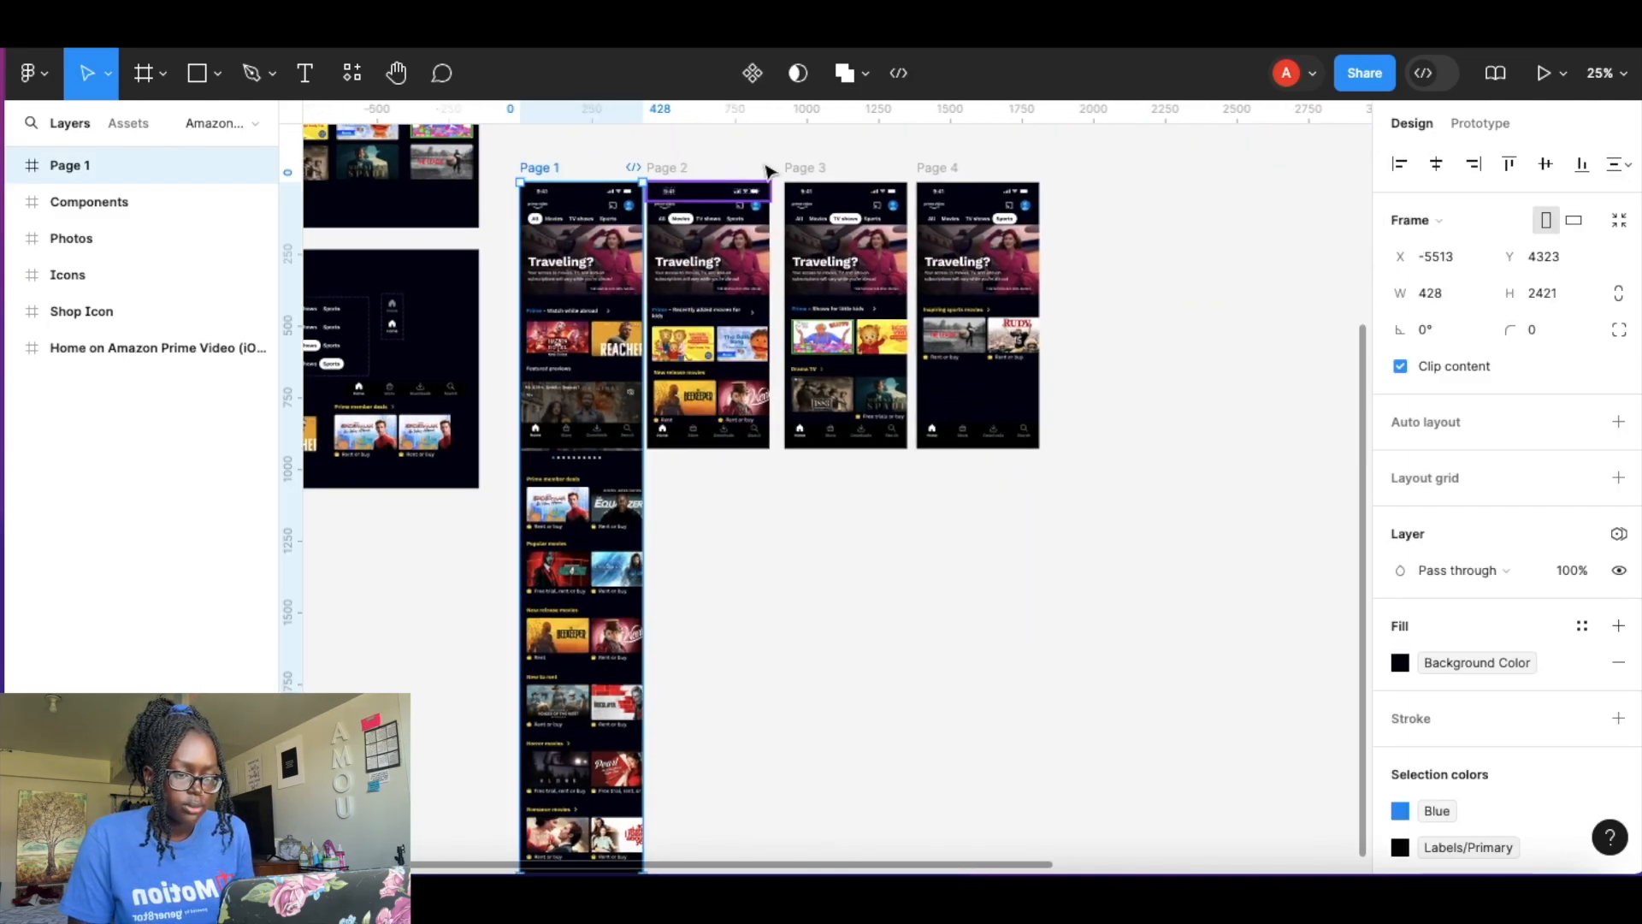
pyautogui.keyDown('shift'); pyautogui.click(717, 171); pyautogui.keyUp('shift')
pyautogui.keyDown('shift'); pyautogui.click(813, 171); pyautogui.keyUp('shift')
pyautogui.keyDown('shift'); pyautogui.click(935, 168); pyautogui.keyUp('shift')
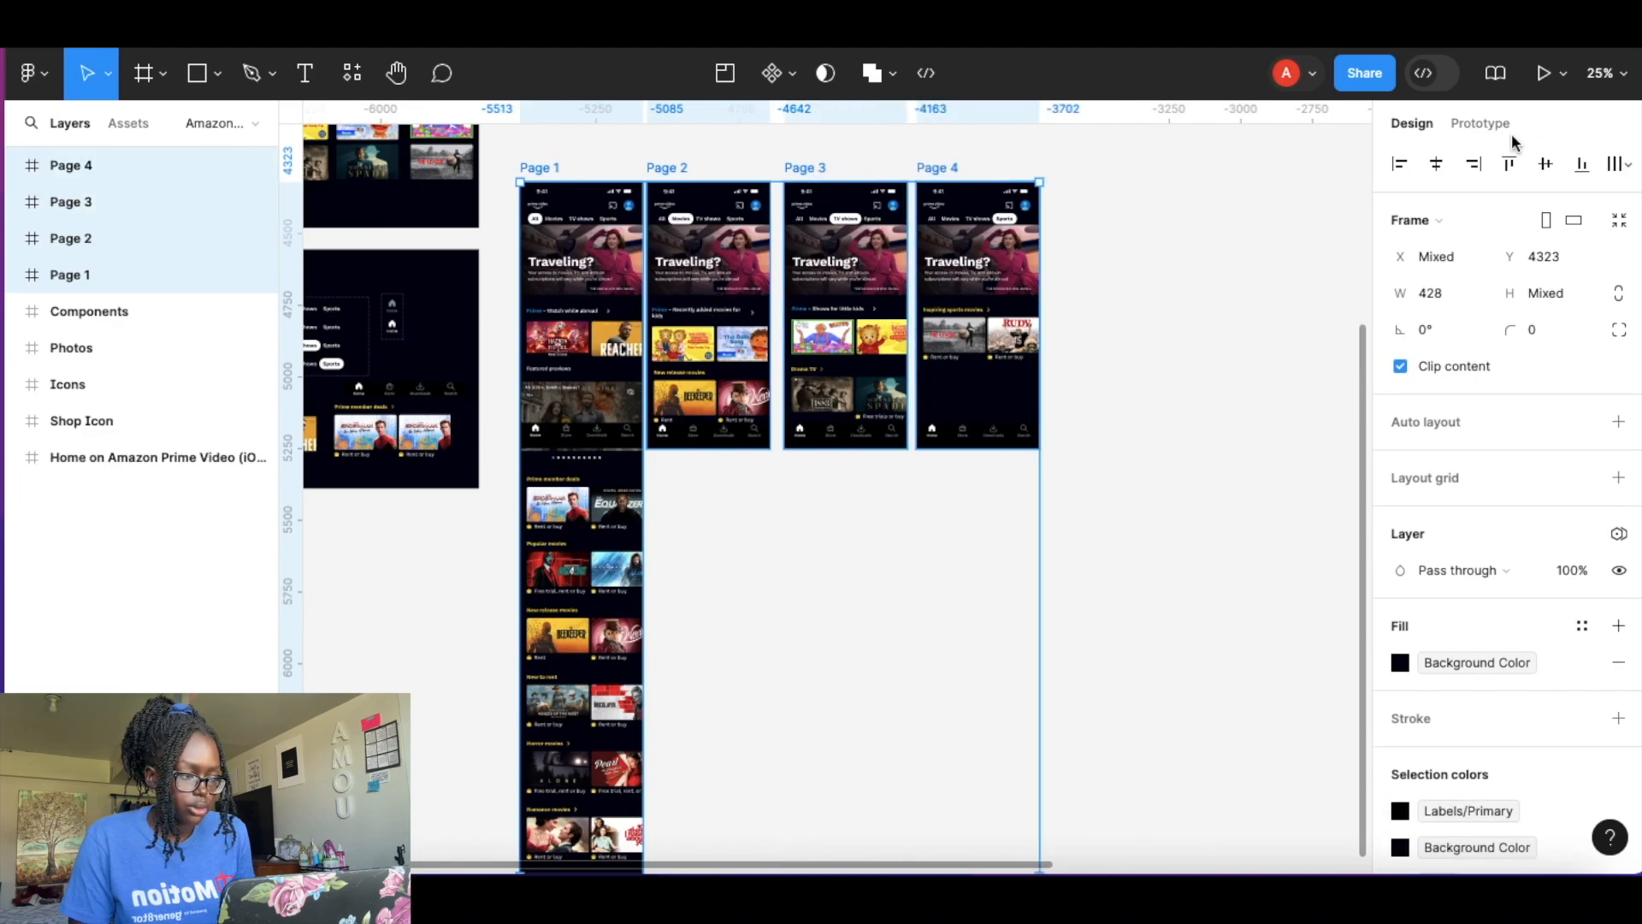
pyautogui.click(1482, 123)
pyautogui.click(1531, 278)
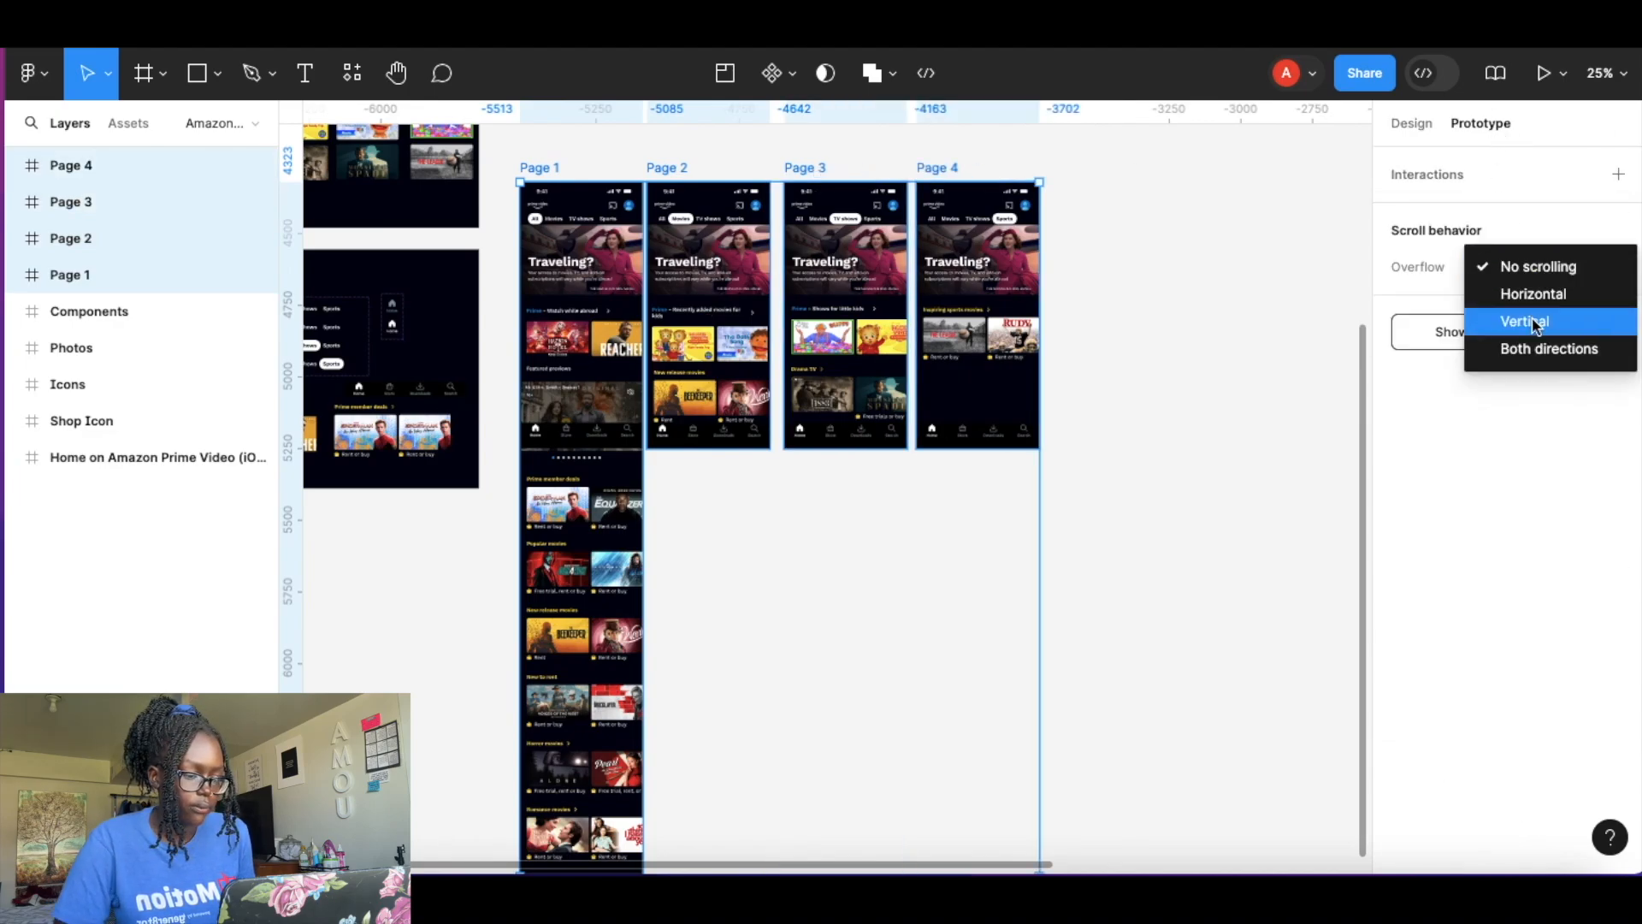
pyautogui.click(1526, 320)
# Set the scroll position of the nav bars on all four pages to Fixed (stay in place).
pyautogui.click(1130, 237)
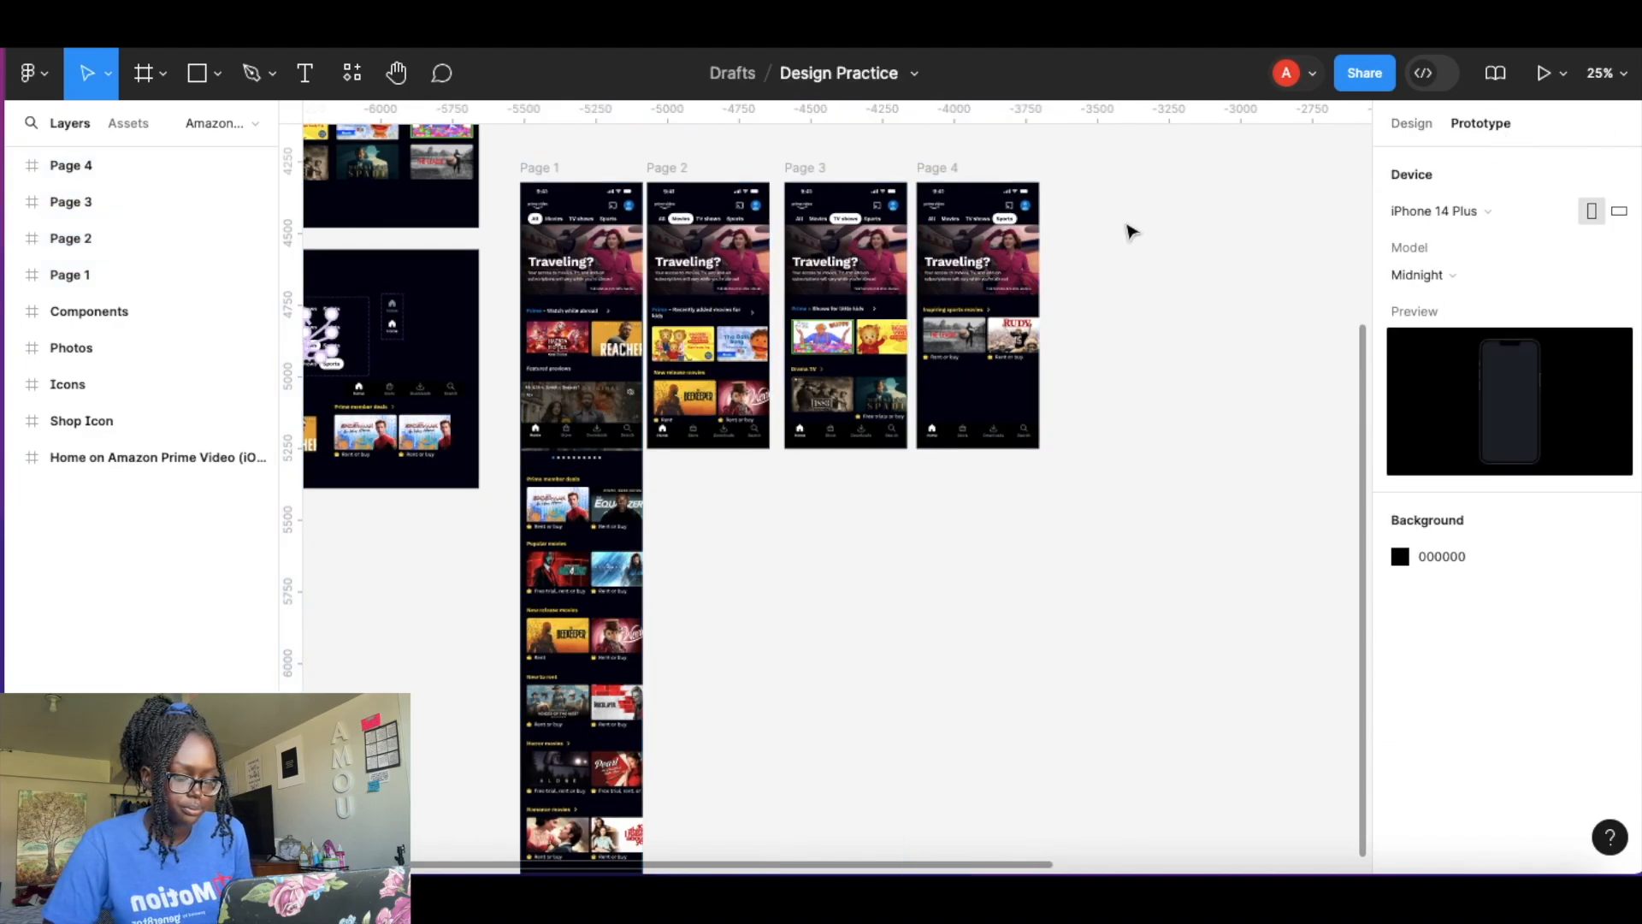
pyautogui.click(603, 449)
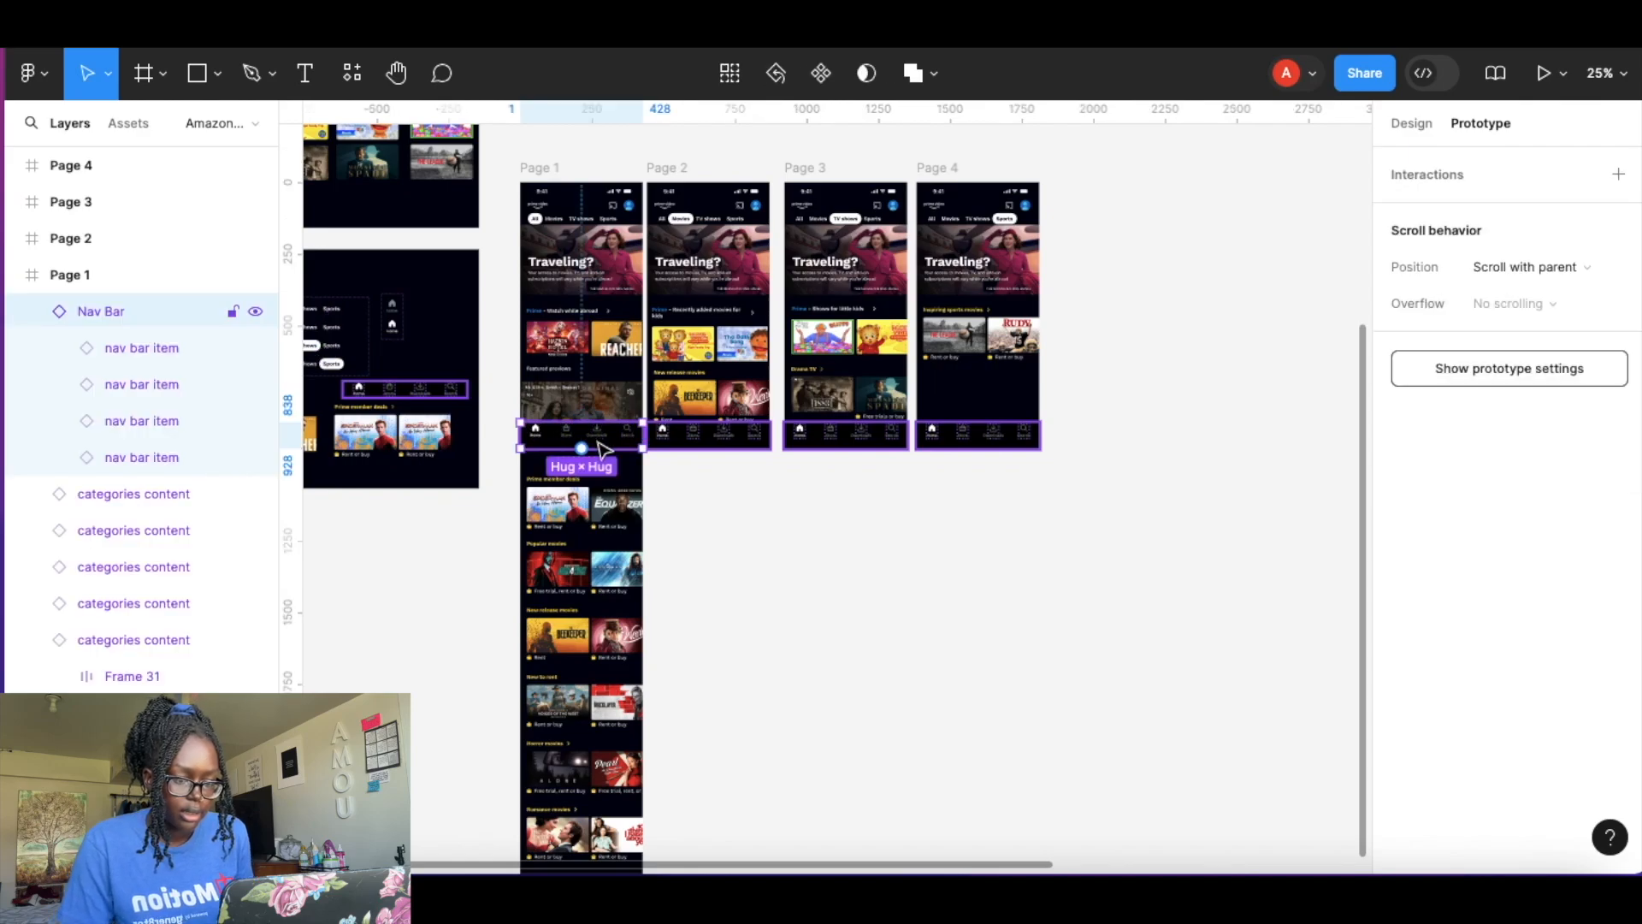
pyautogui.keyDown('shift'); pyautogui.click(727, 443); pyautogui.keyUp('shift')
pyautogui.keyDown('shift'); pyautogui.click(851, 443); pyautogui.keyUp('shift')
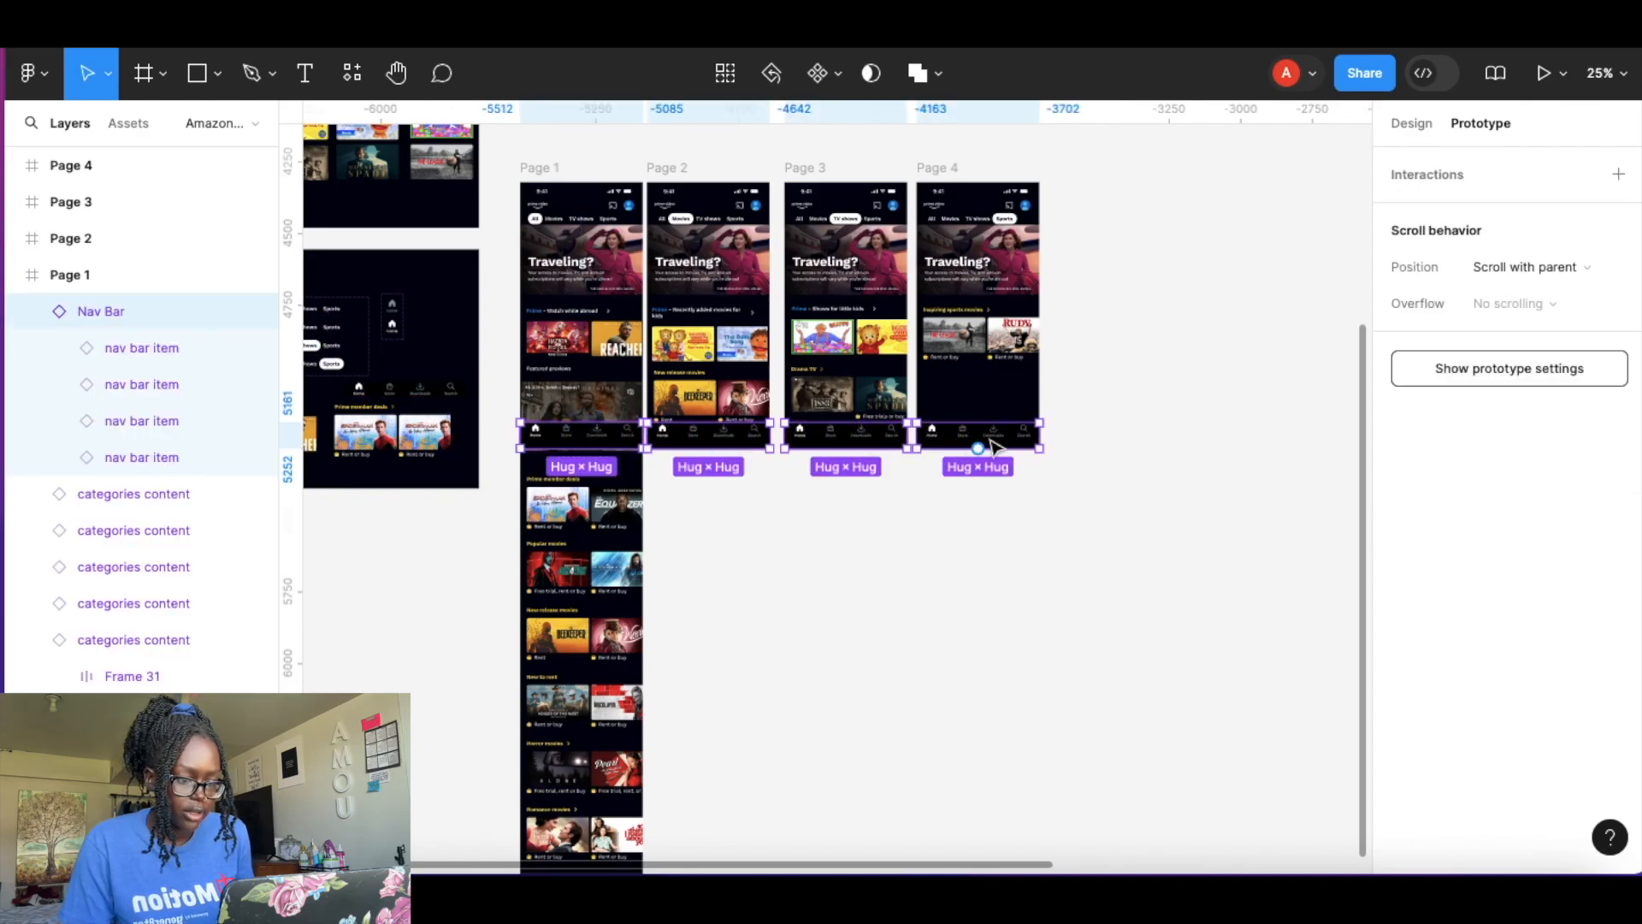
pyautogui.click(1548, 266)
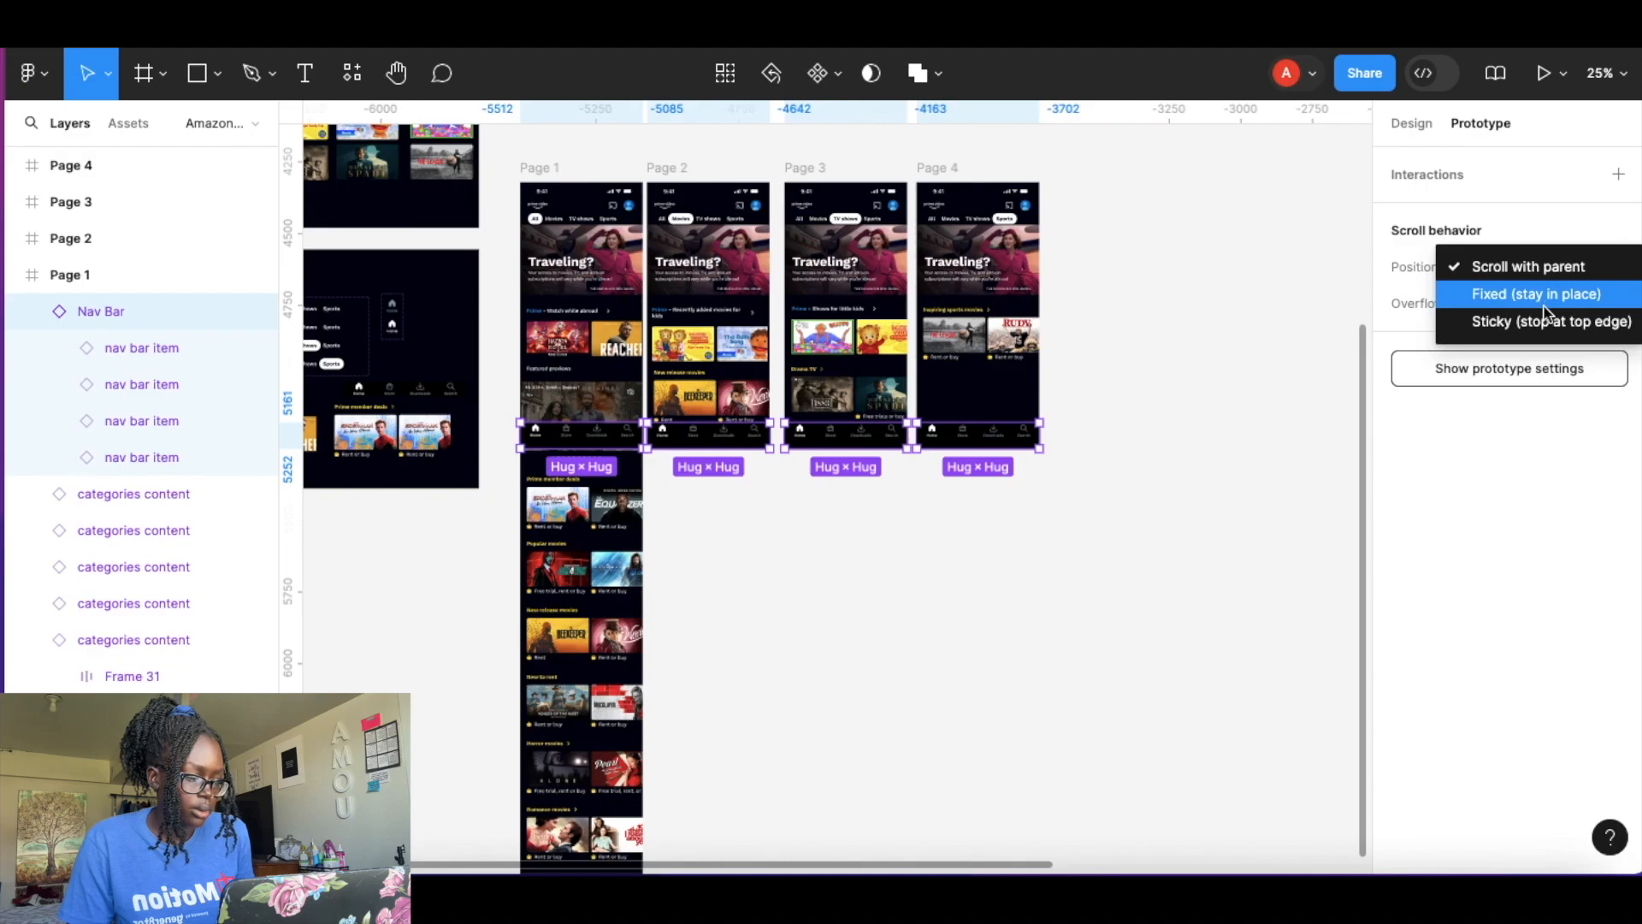
pyautogui.click(1545, 295)
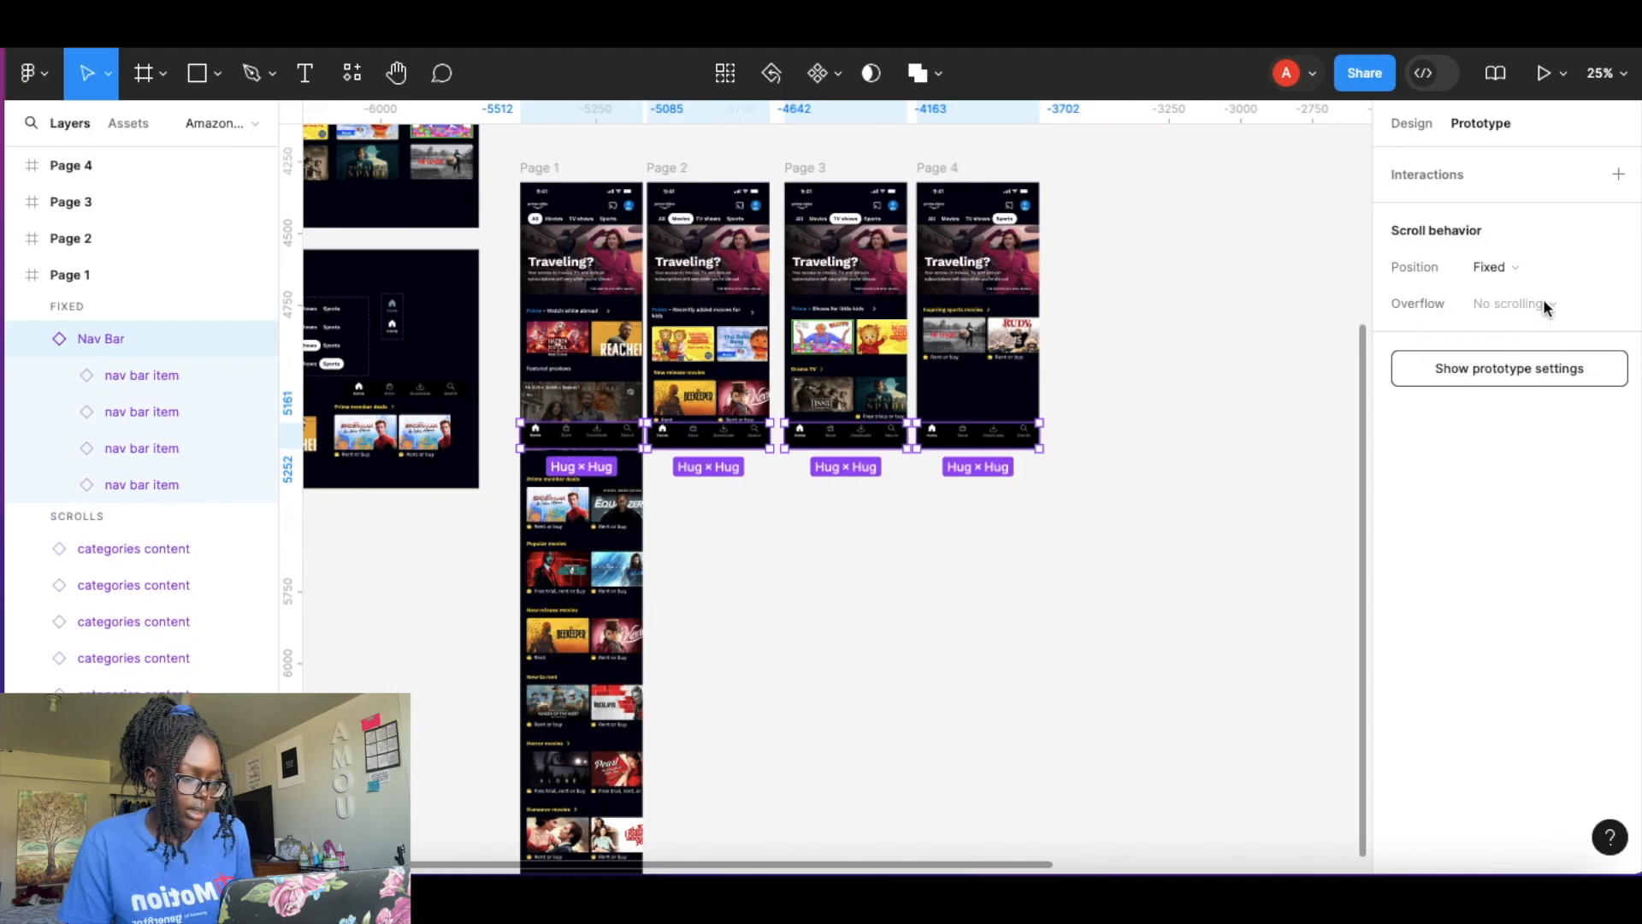
# Set the scroll position of the status bars on all four pages to Fixed (stay in place).
pyautogui.click(1217, 249)
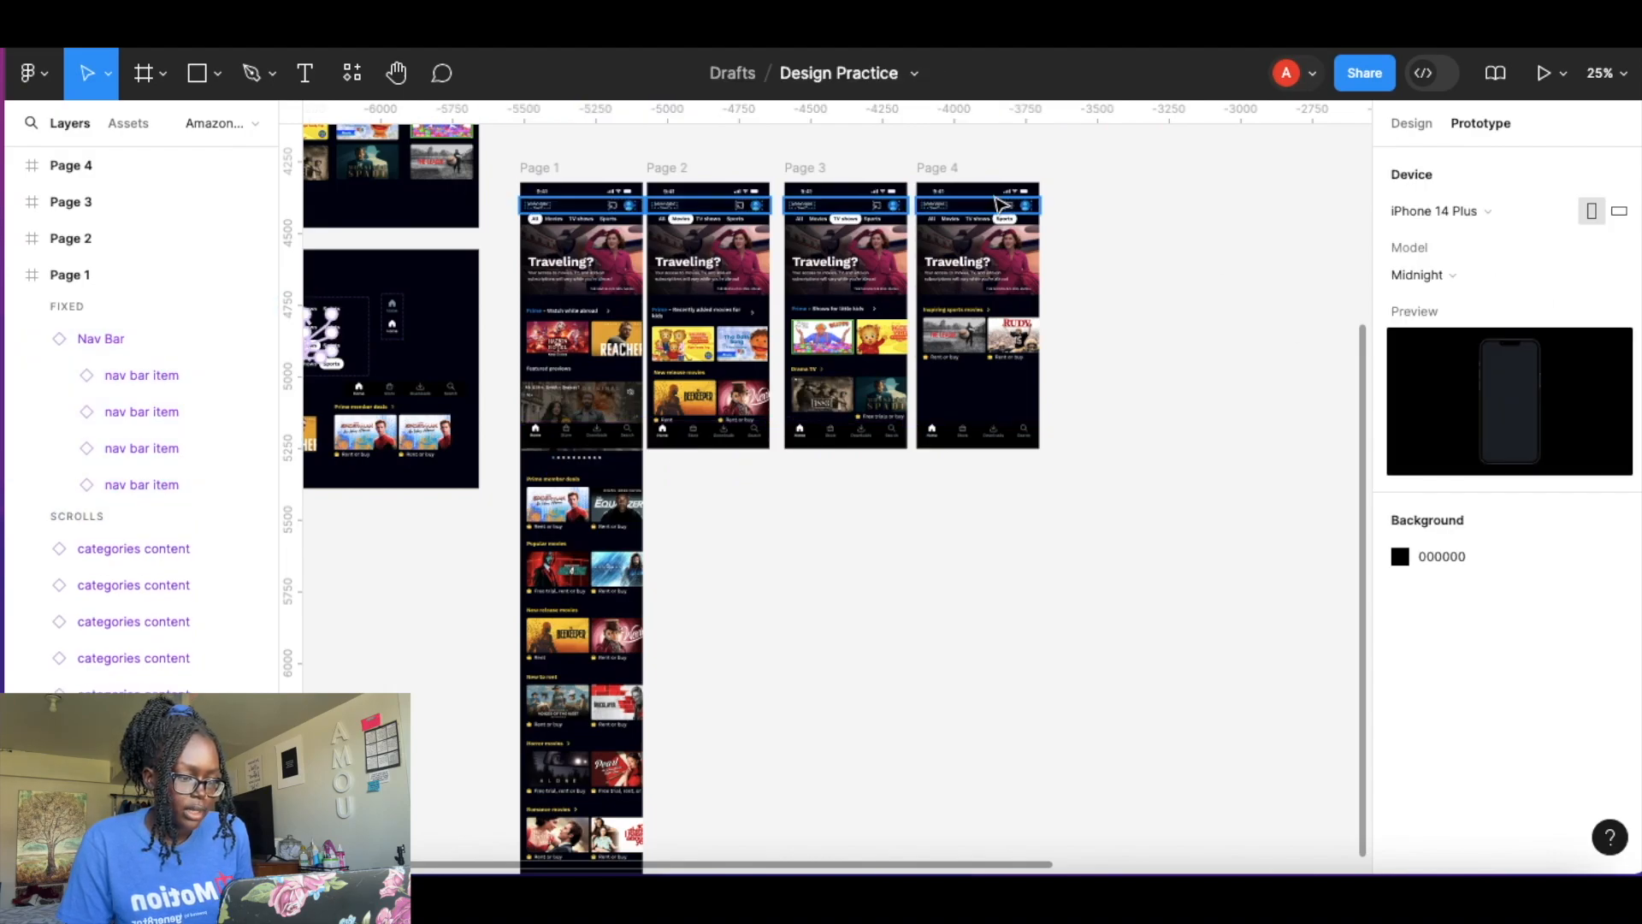
pyautogui.click(996, 204)
pyautogui.click(1240, 224)
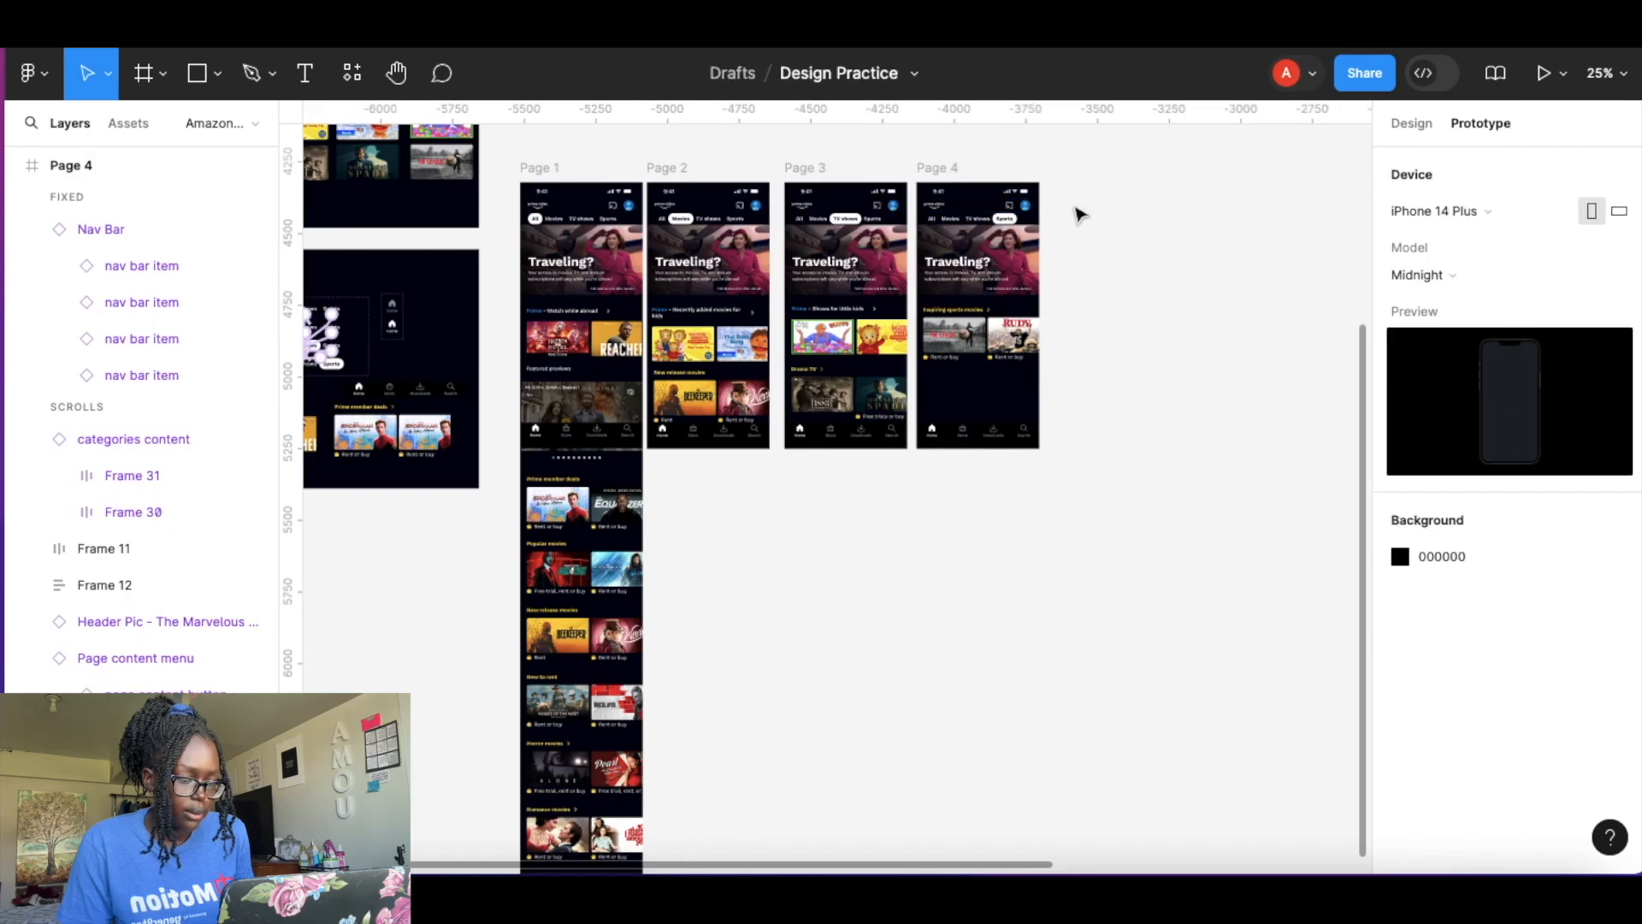
pyautogui.click(1005, 195)
pyautogui.keyDown('shift'); pyautogui.click(856, 193); pyautogui.keyUp('shift')
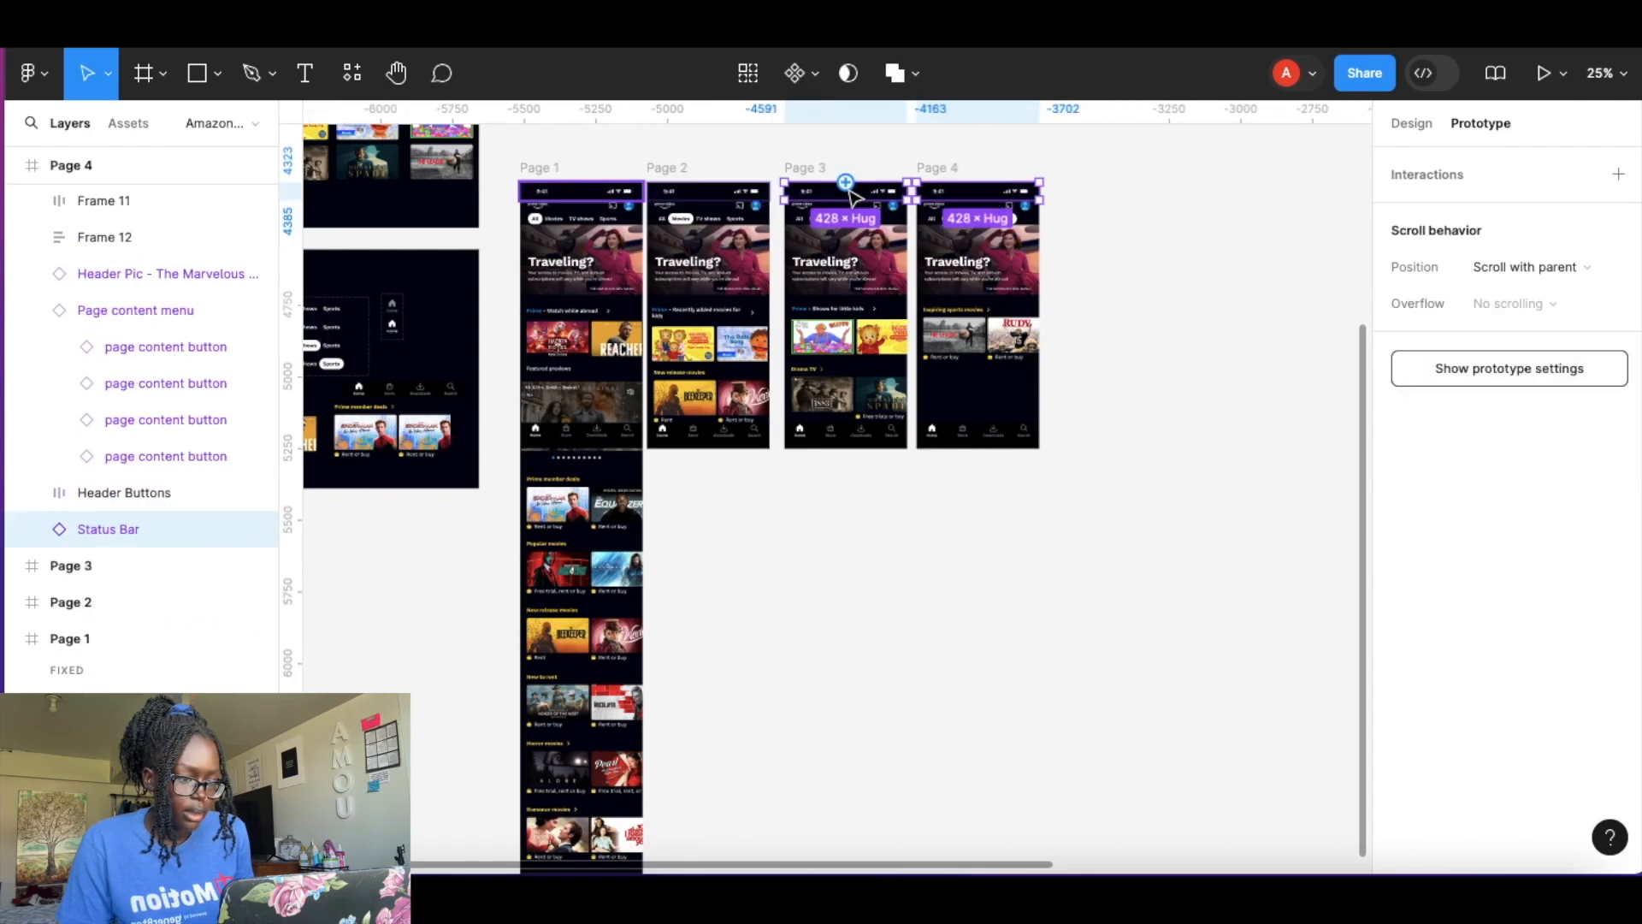
pyautogui.keyDown('shift'); pyautogui.click(697, 201); pyautogui.keyUp('shift')
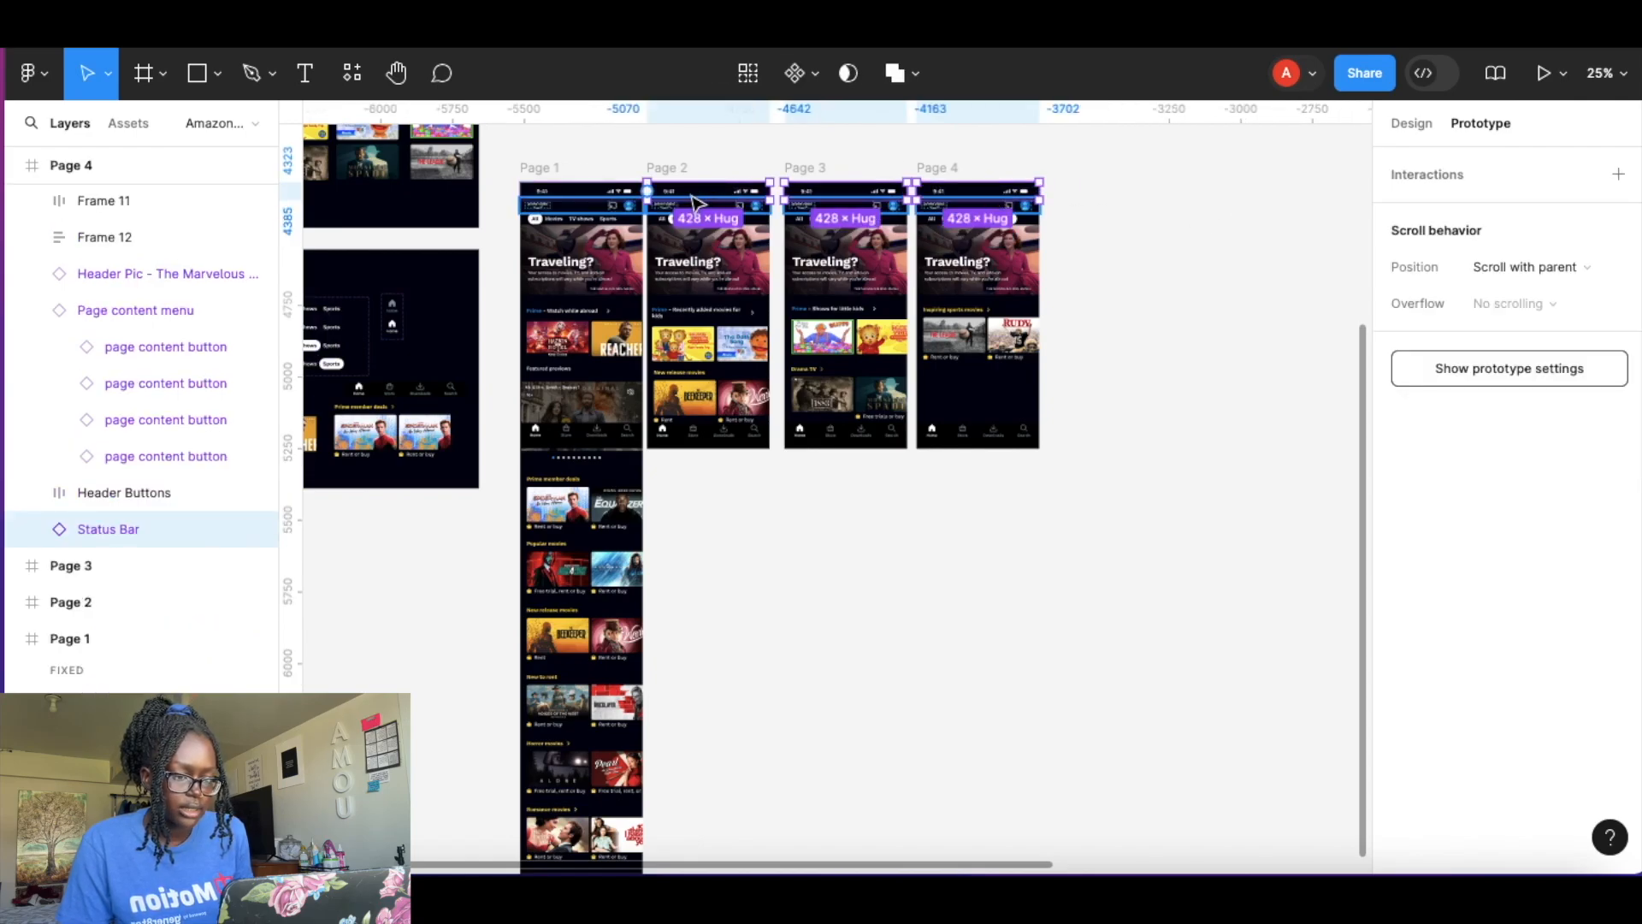
pyautogui.click(700, 200)
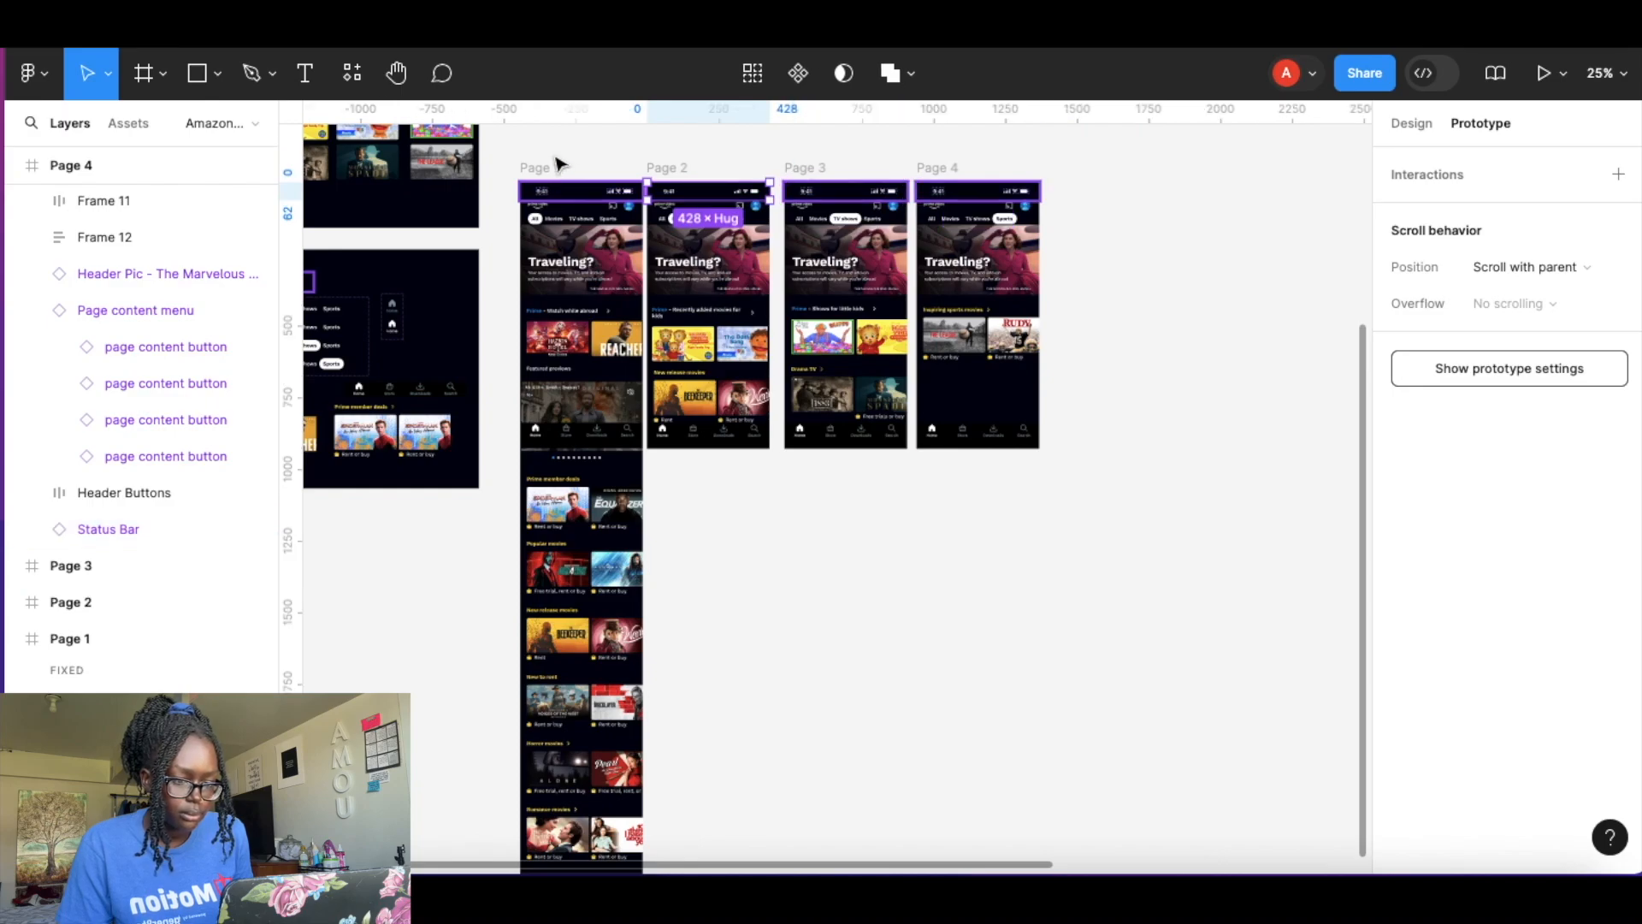
pyautogui.press('Escape')
pyautogui.scroll(5, 558, 164)
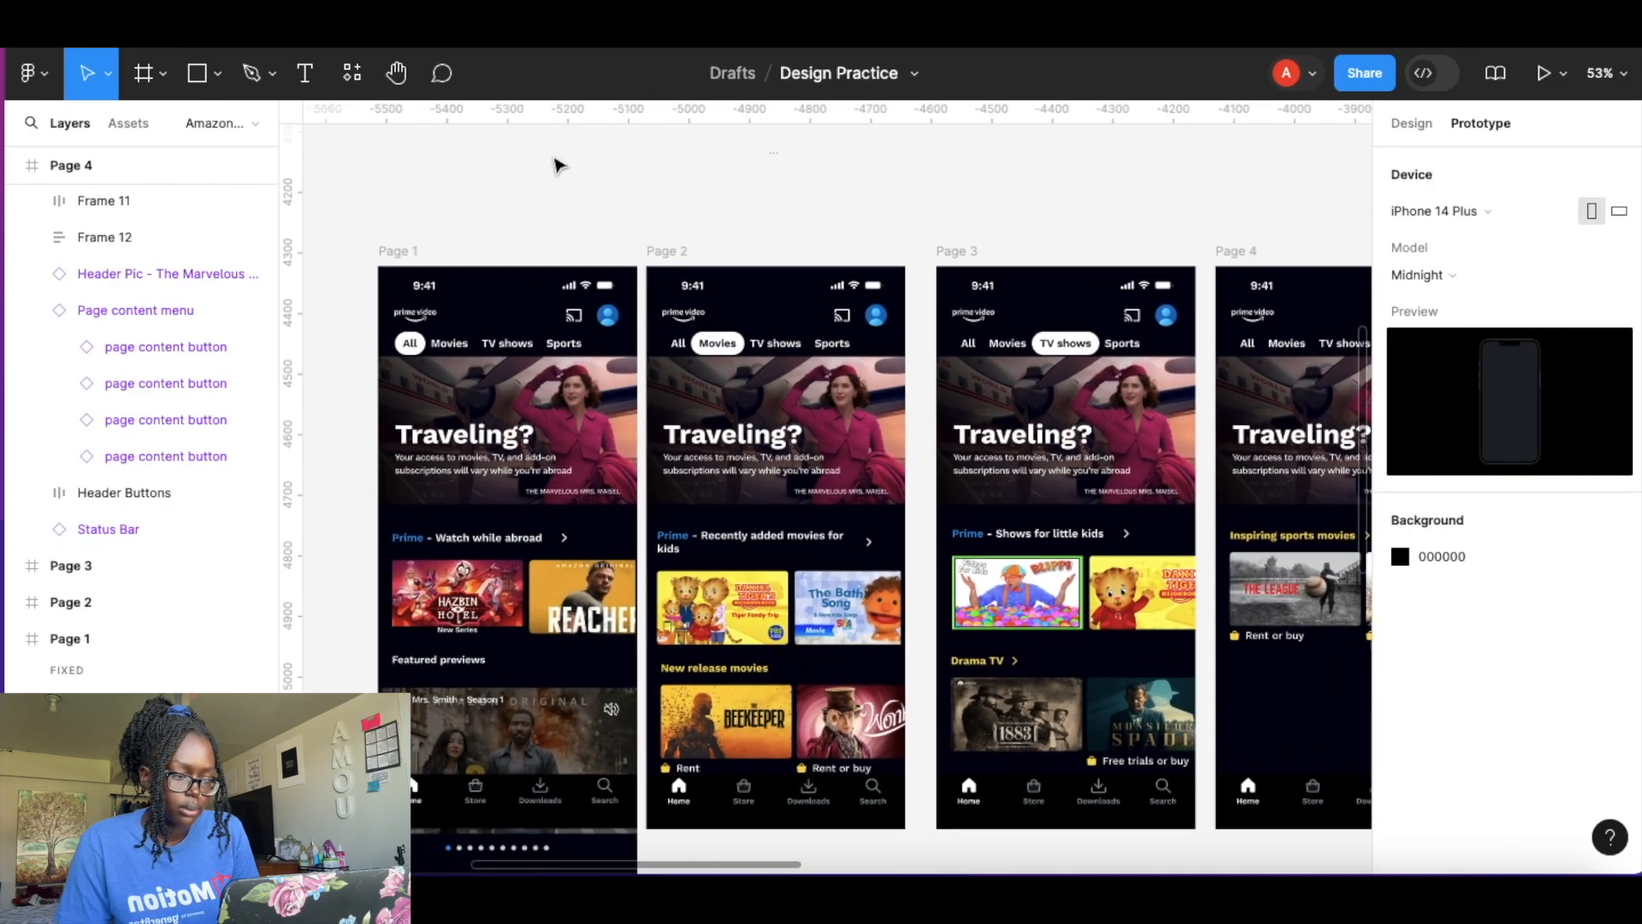
pyautogui.click(432, 293)
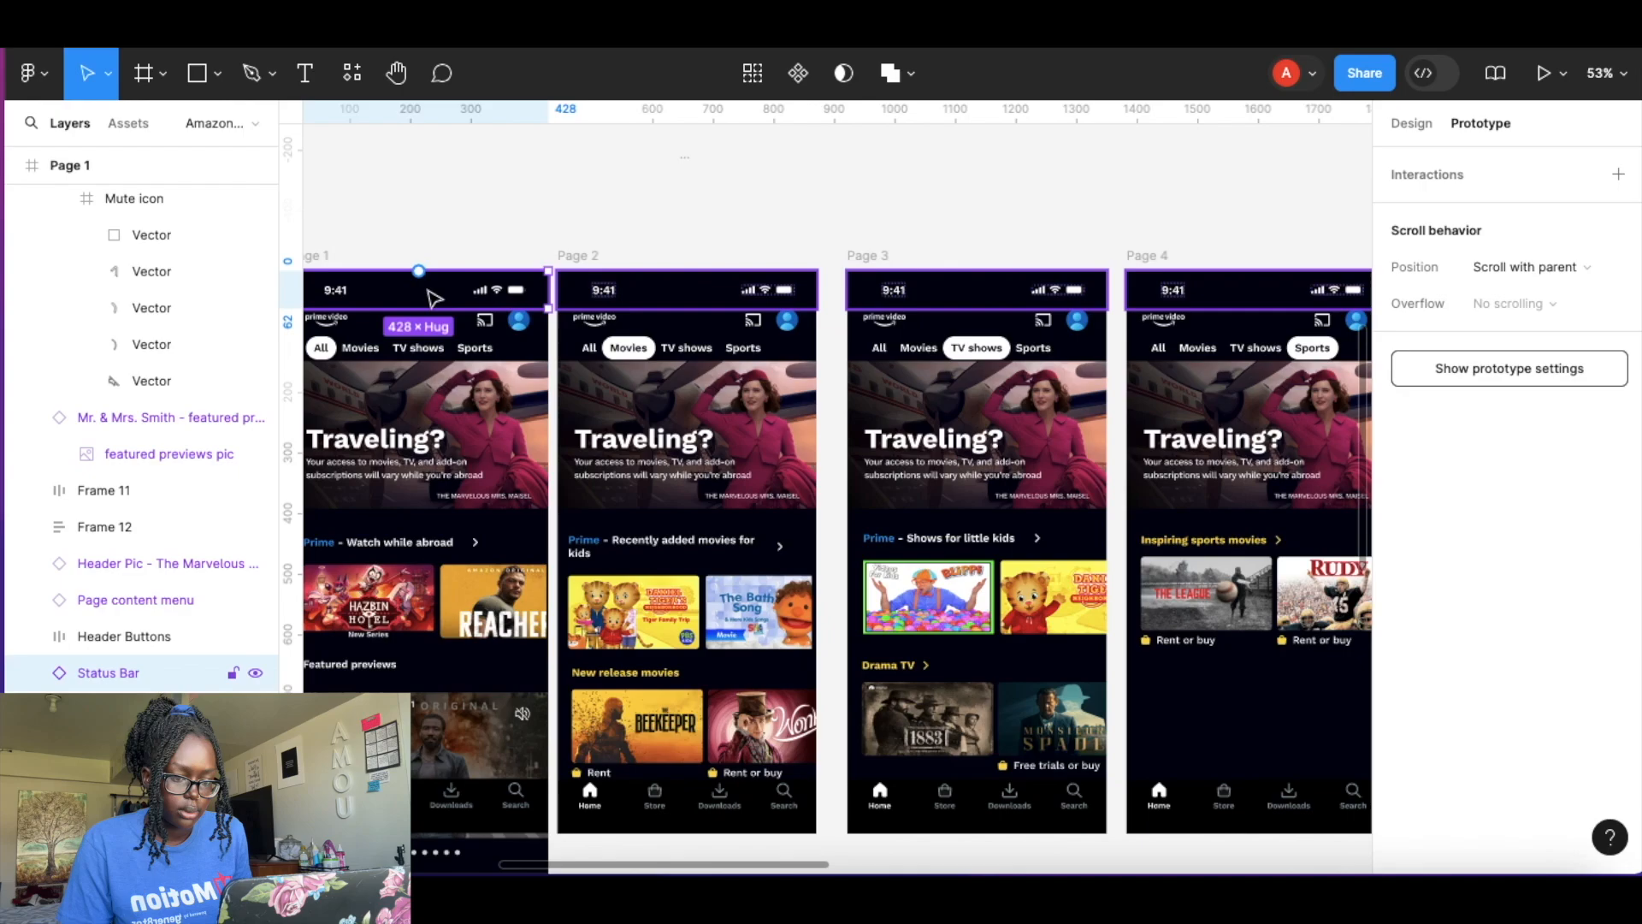
pyautogui.keyDown('shift'); pyautogui.click(695, 301); pyautogui.keyUp('shift')
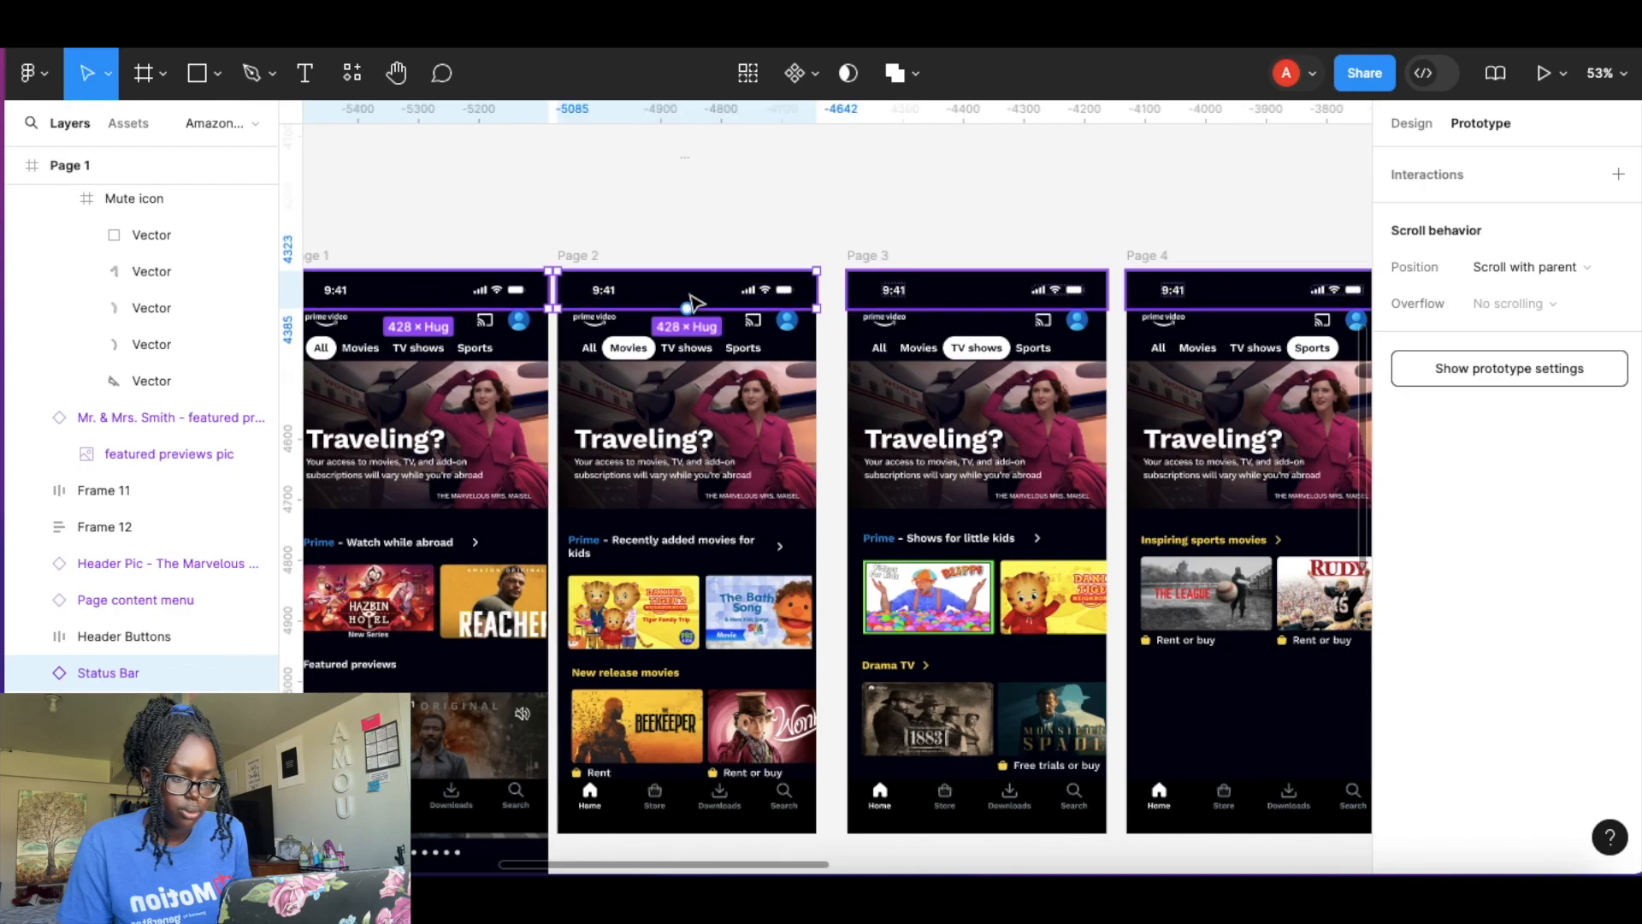
pyautogui.keyDown('shift'); pyautogui.click(997, 301); pyautogui.keyUp('shift')
pyautogui.keyDown('shift'); pyautogui.click(1243, 301); pyautogui.keyUp('shift')
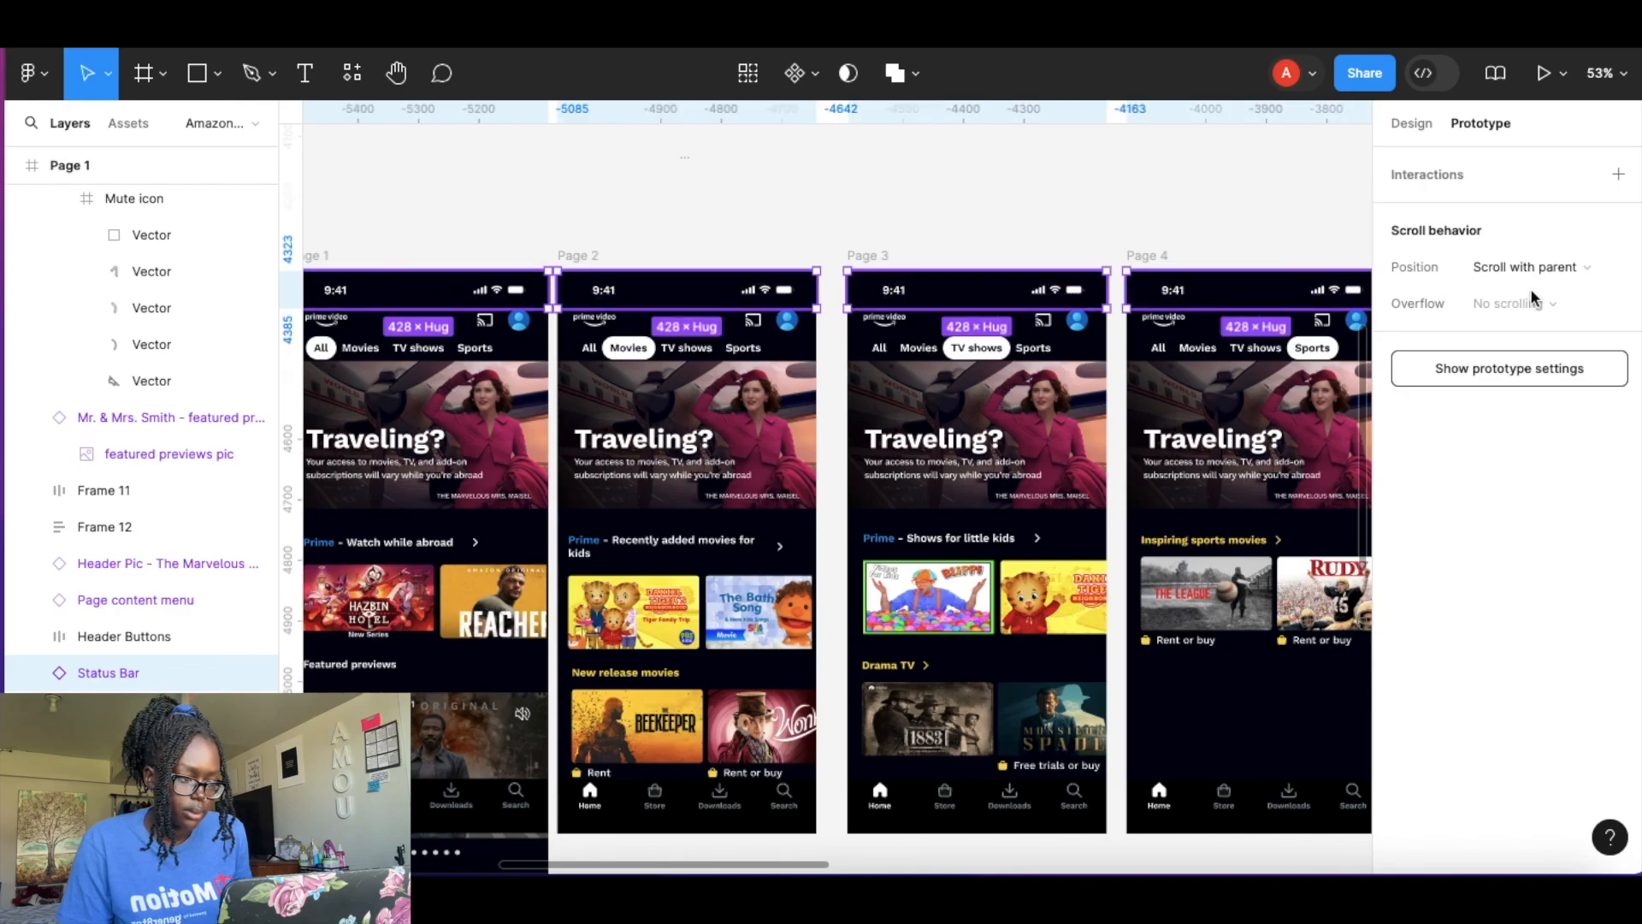
pyautogui.click(1553, 266)
pyautogui.click(1488, 293)
pyautogui.click(1040, 234)
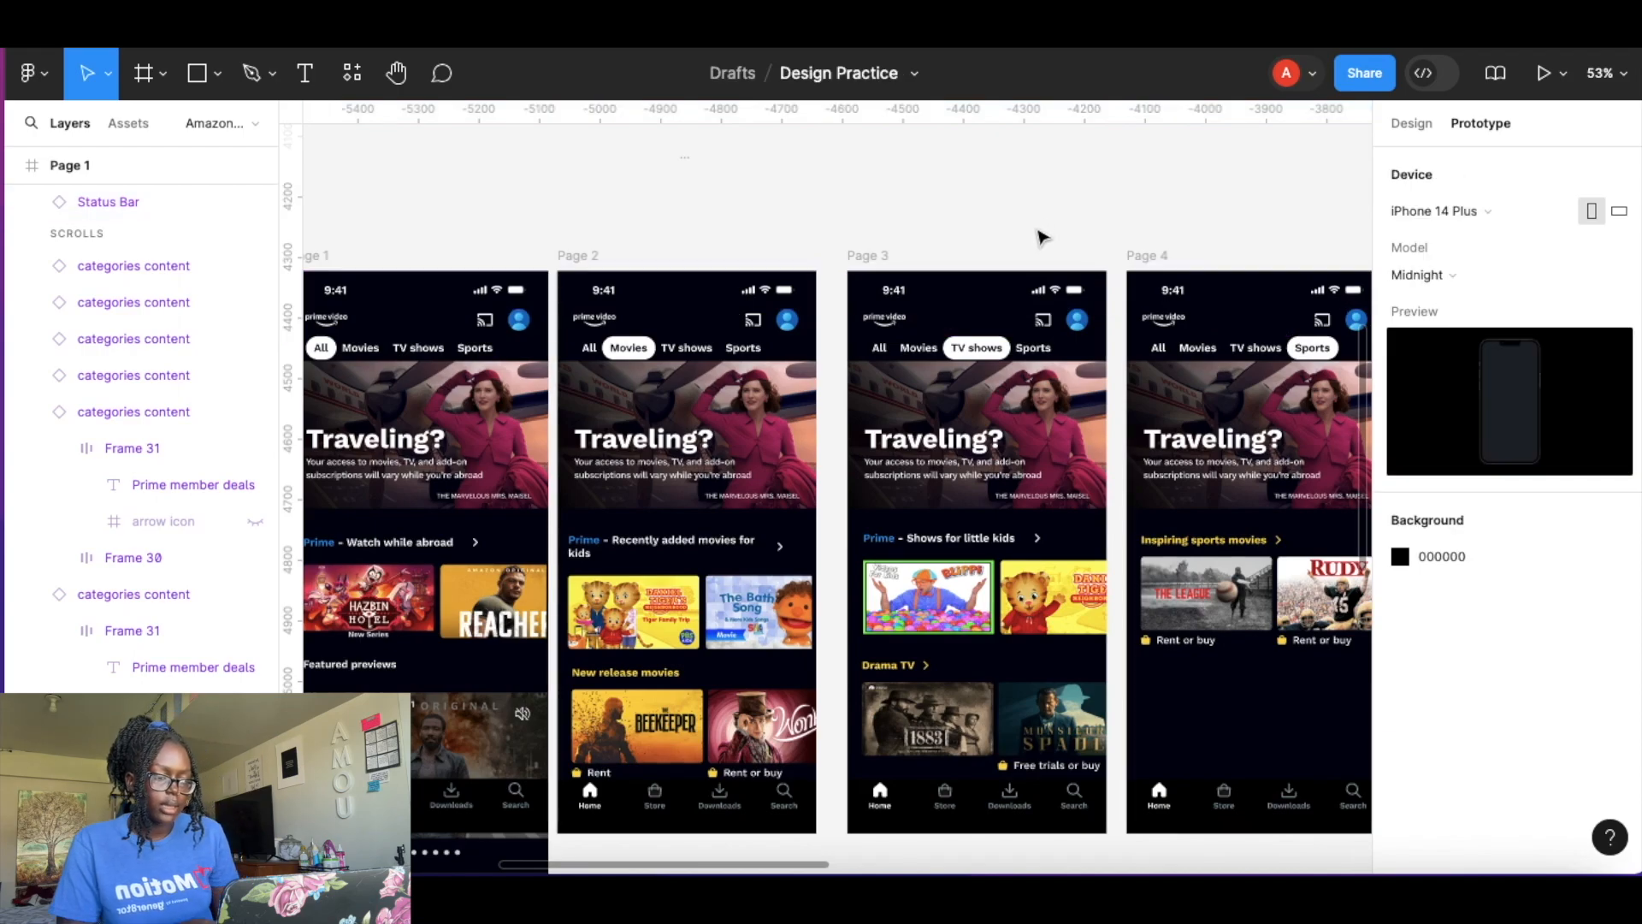
# Link Page 1's Movies tab to navigate to Page 2 on tap.
pyautogui.scroll(-3, 822, 231)
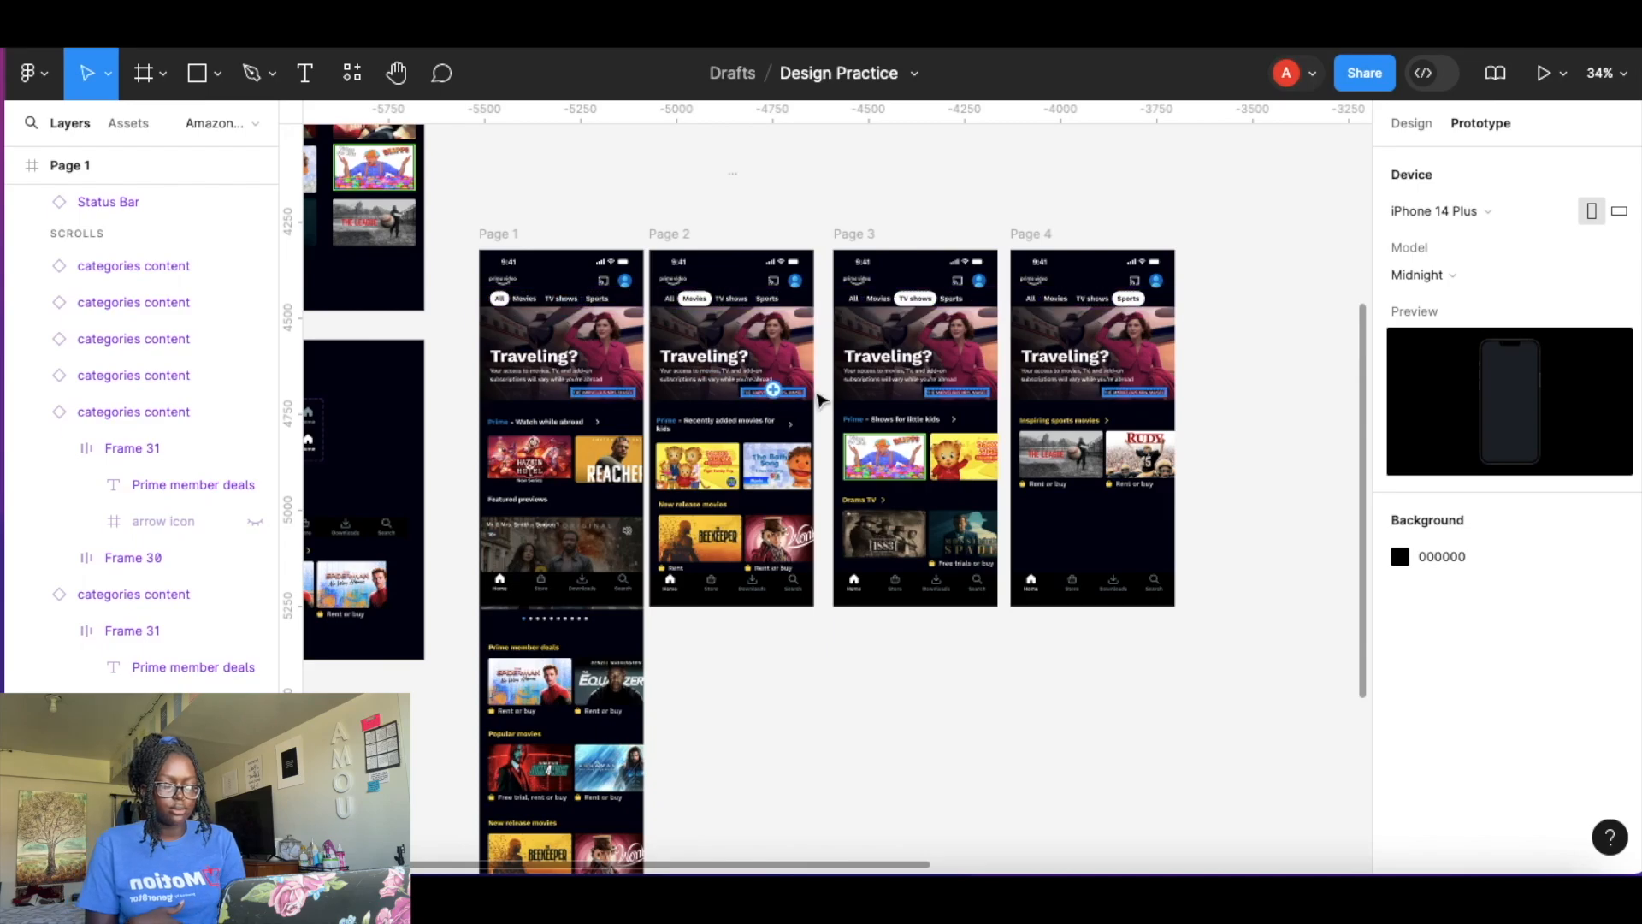
pyautogui.scroll(4, 517, 299)
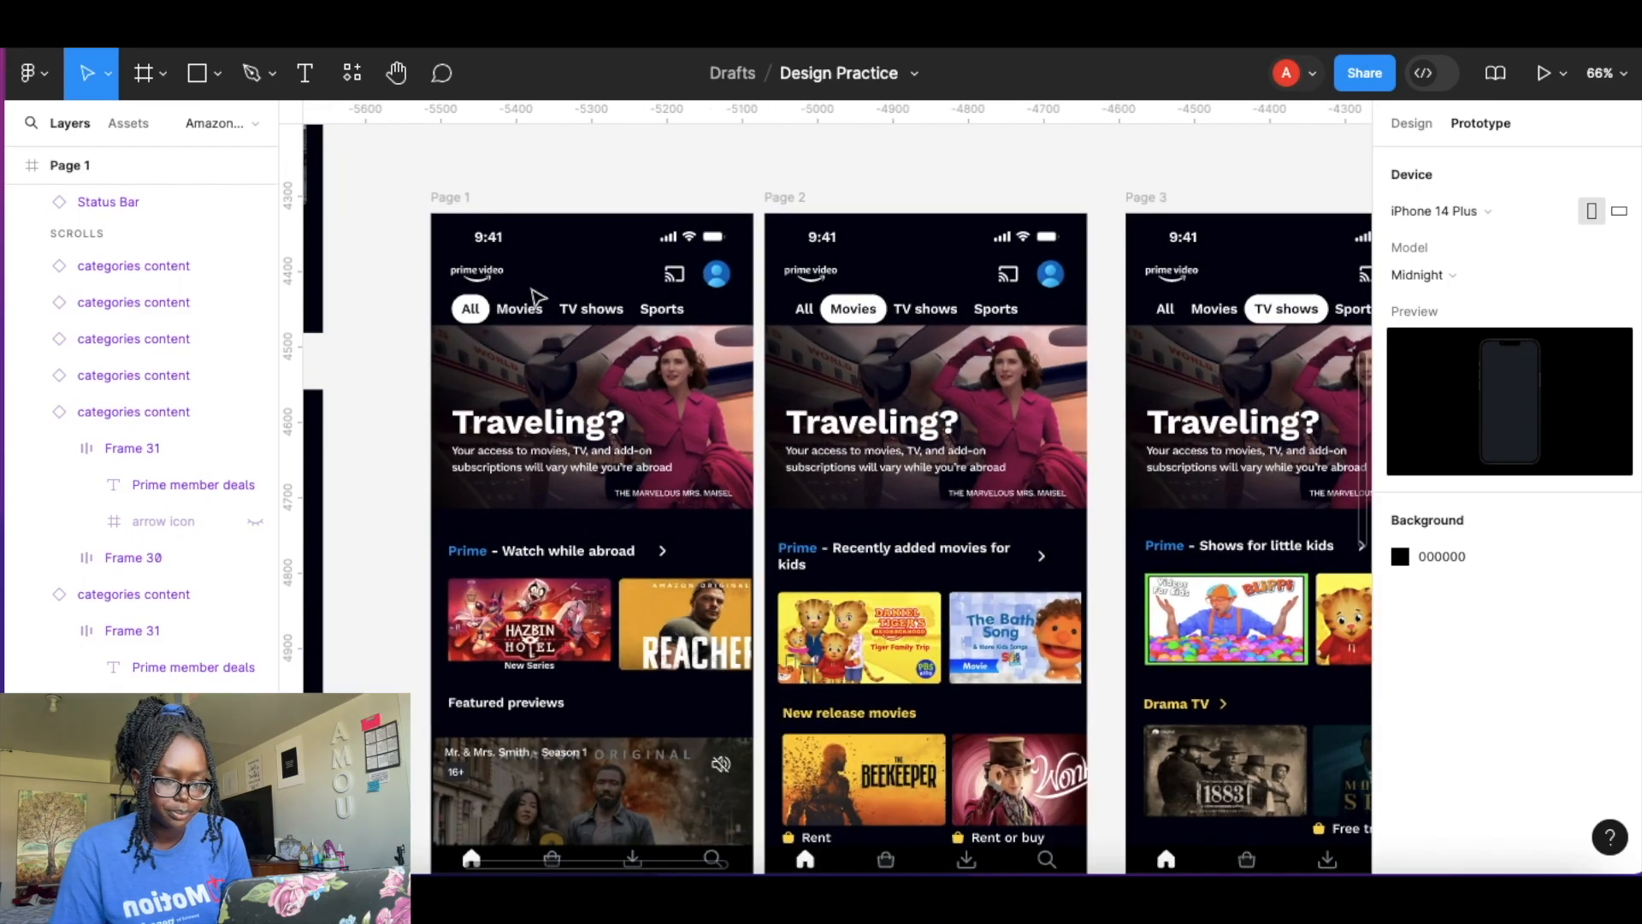
pyautogui.scroll(4, 534, 298)
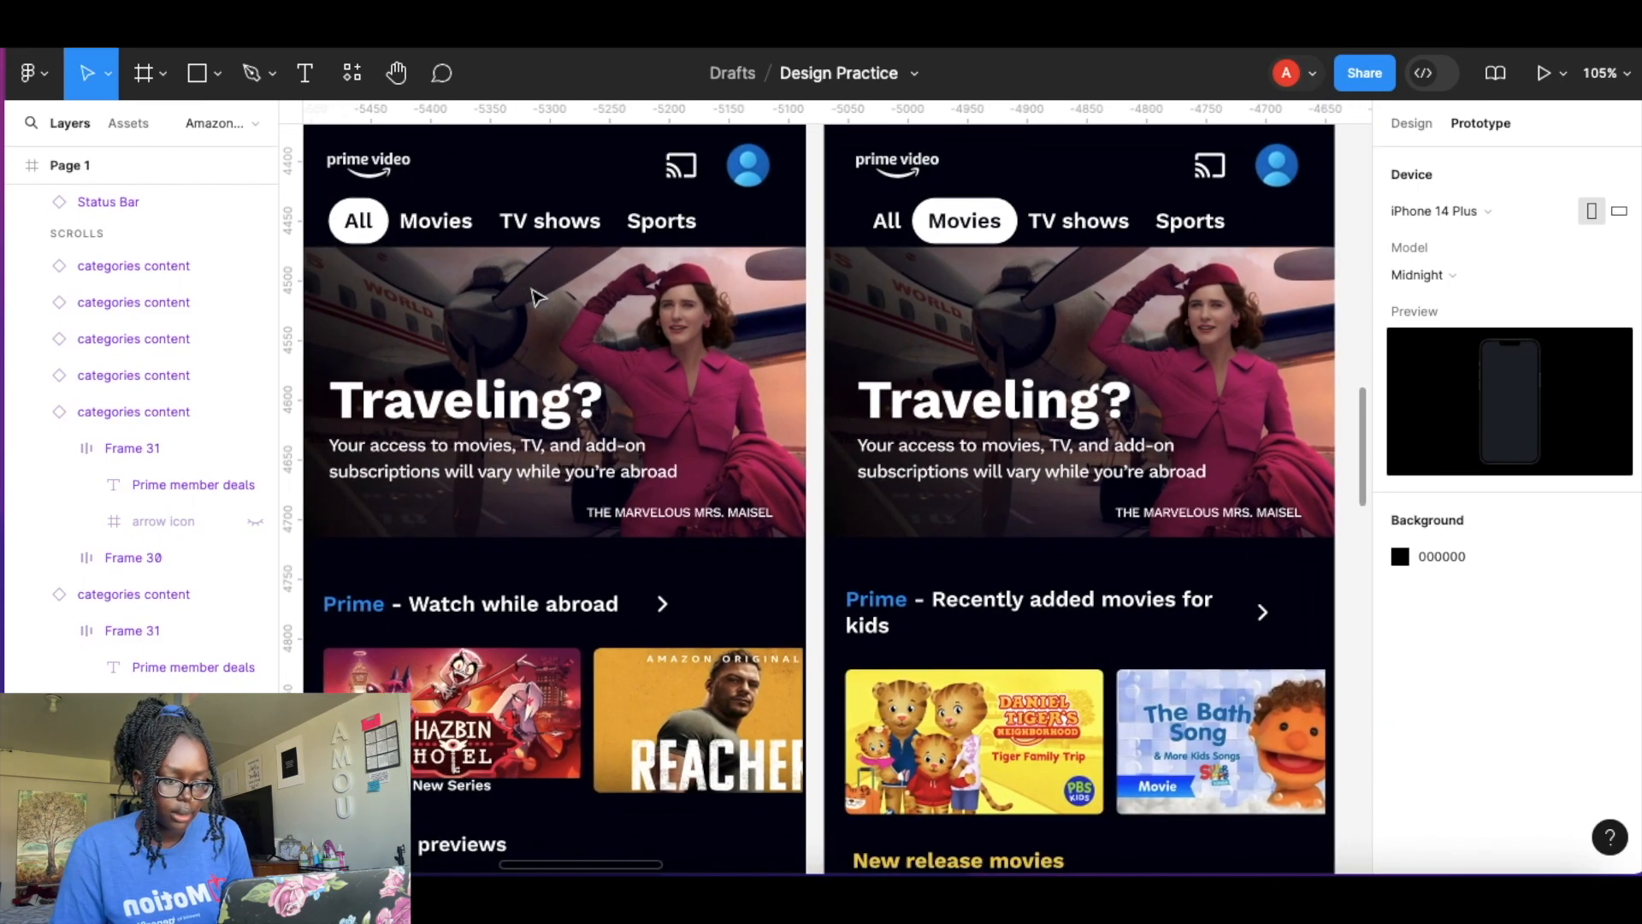
pyautogui.click(456, 229)
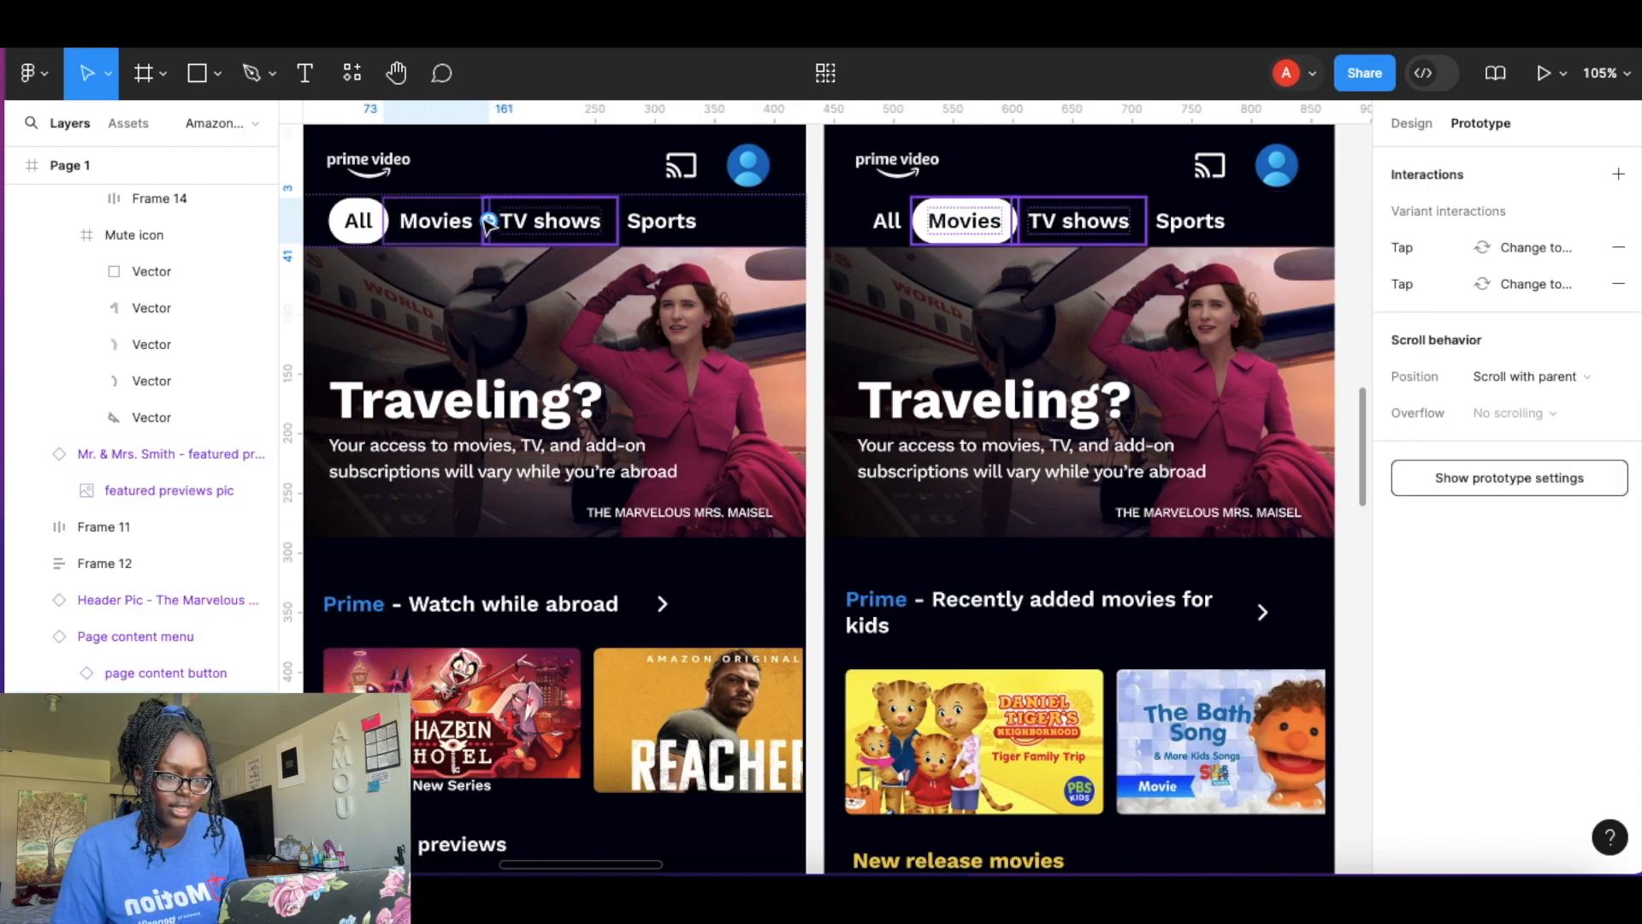
pyautogui.moveTo(556, 247); pyautogui.dragTo(949, 337)
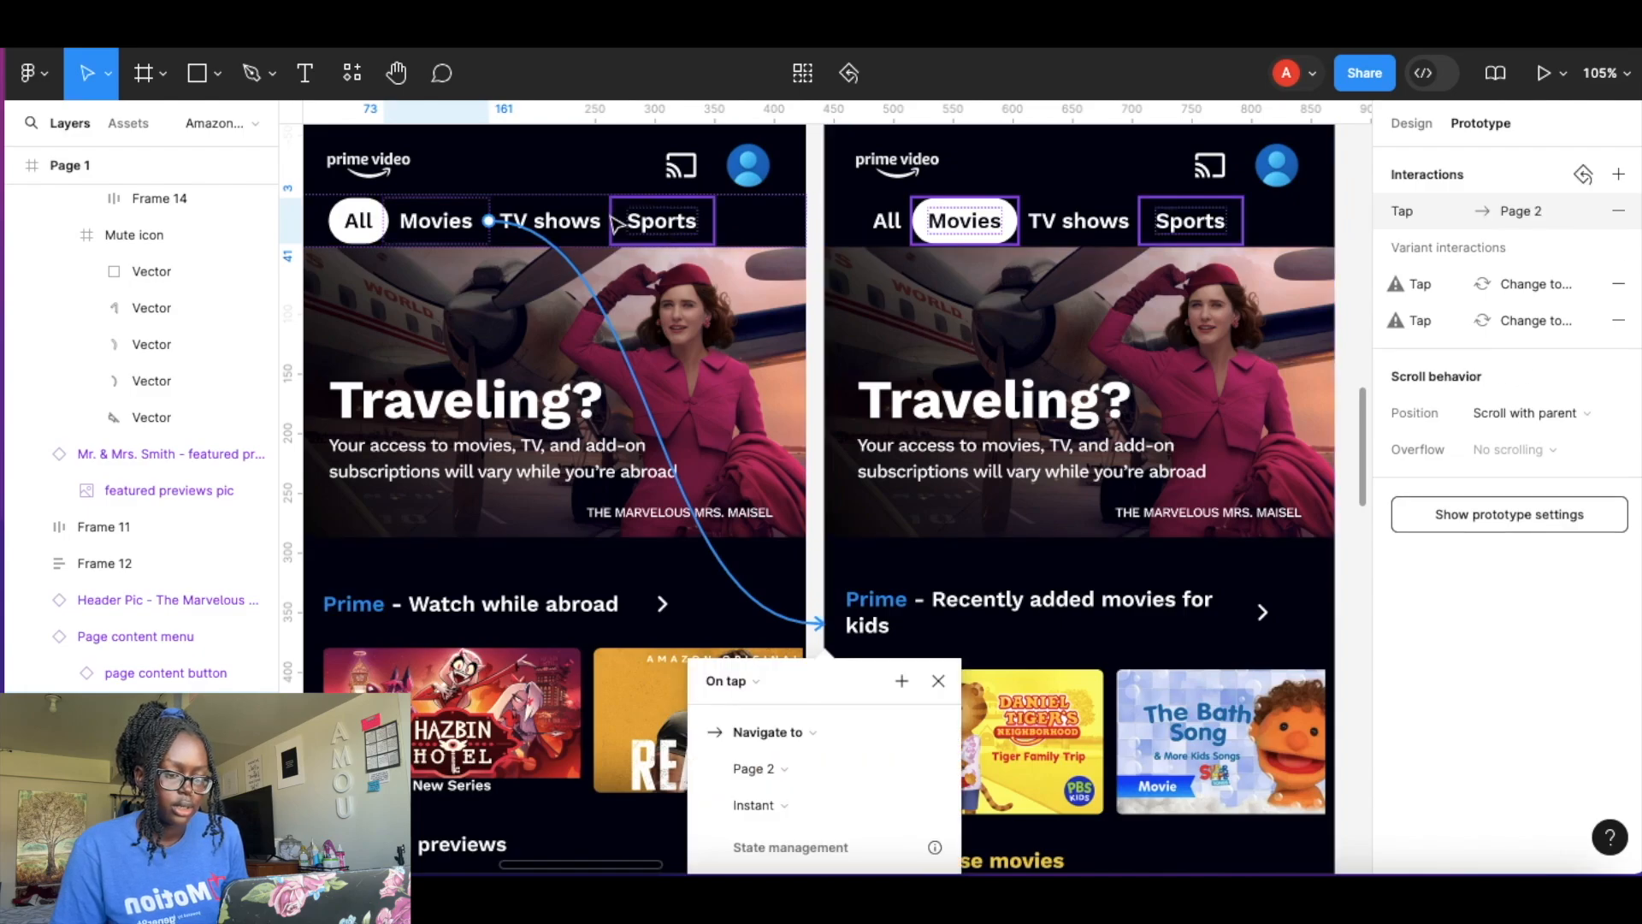
# Link Page 1's TV shows tab to navigate to Page 3 on tap.
pyautogui.click(585, 216)
pyautogui.scroll(-5, 582, 218)
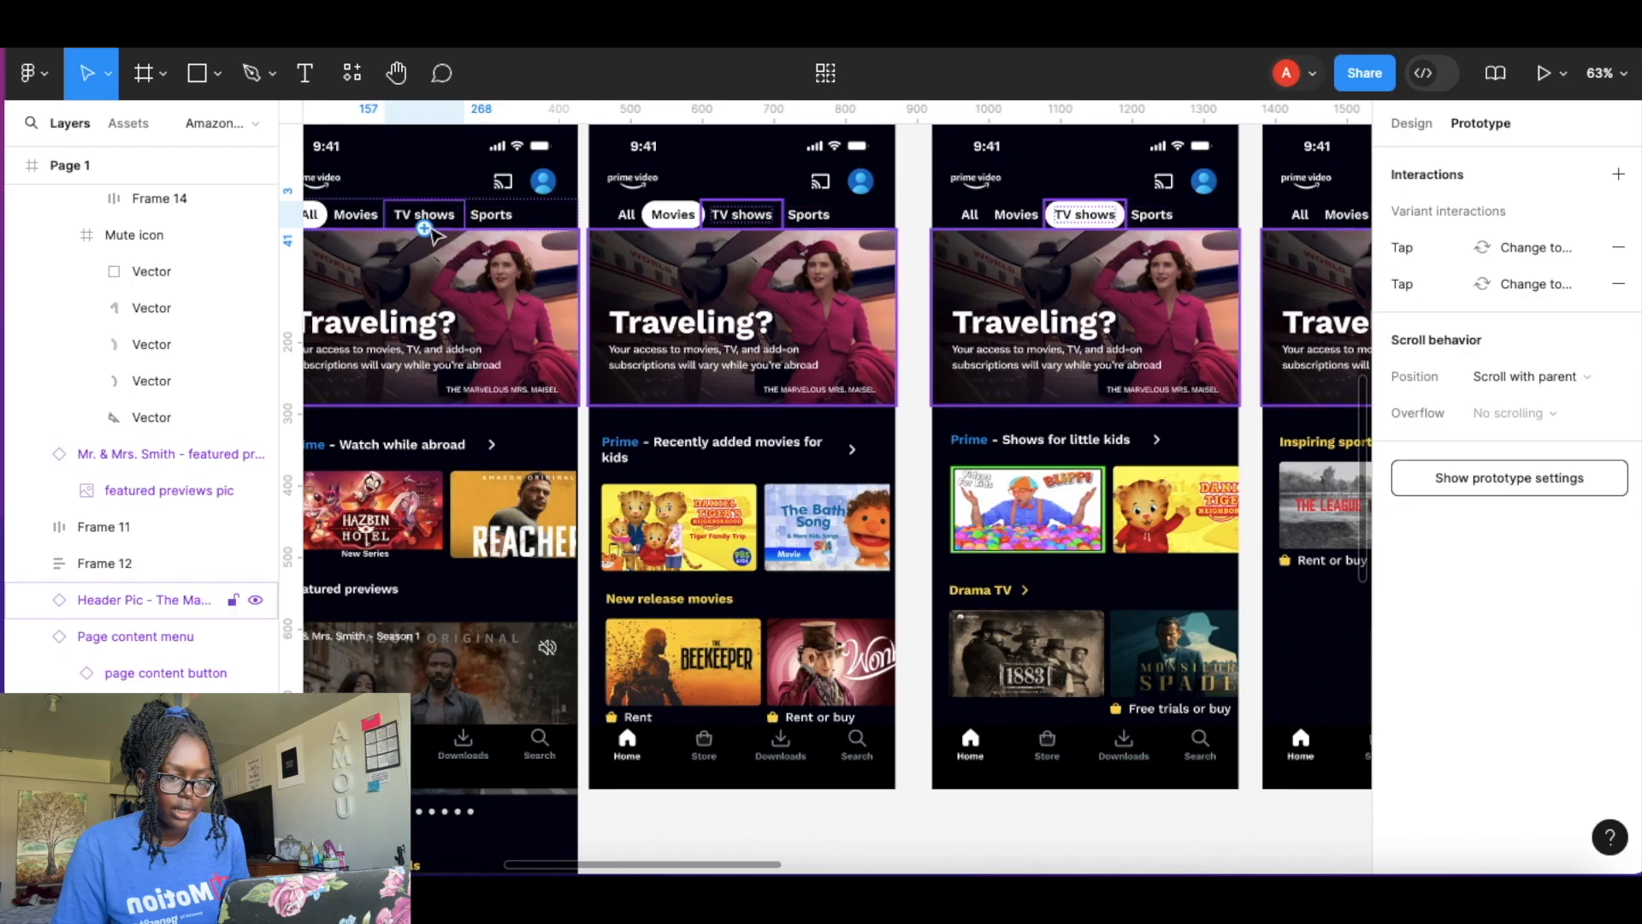
pyautogui.moveTo(464, 215); pyautogui.dragTo(1053, 353)
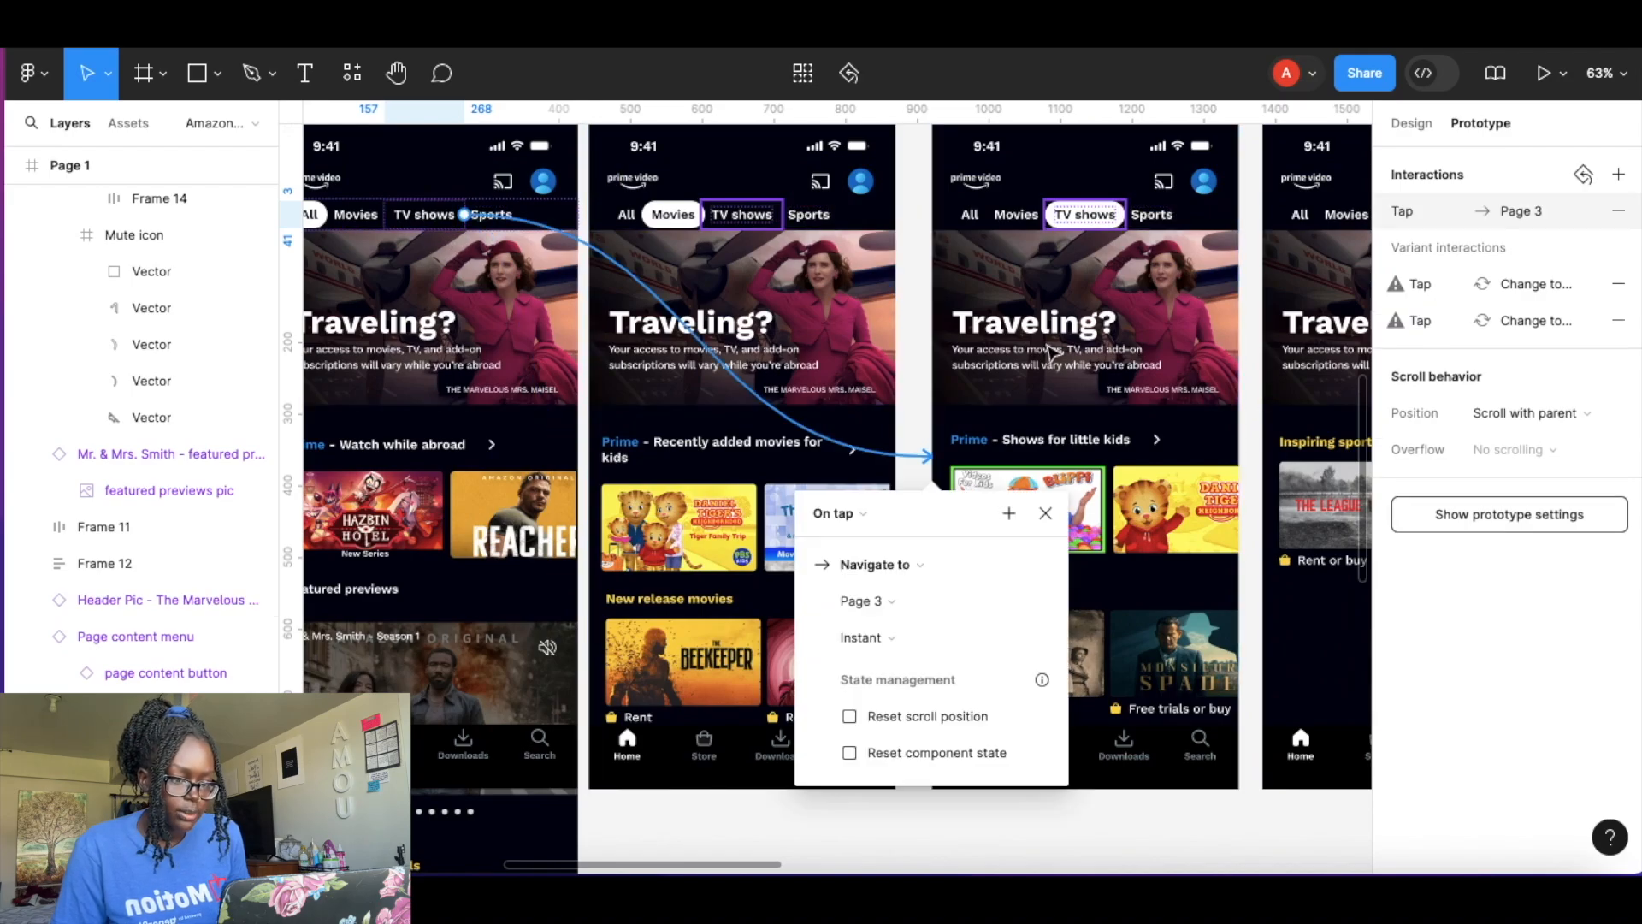
# Link Page 1's Sports tab to navigate to Page 4 on tap.
pyautogui.click(512, 218)
pyautogui.hscroll(2, 511, 218)
pyautogui.scroll(-1, 511, 218)
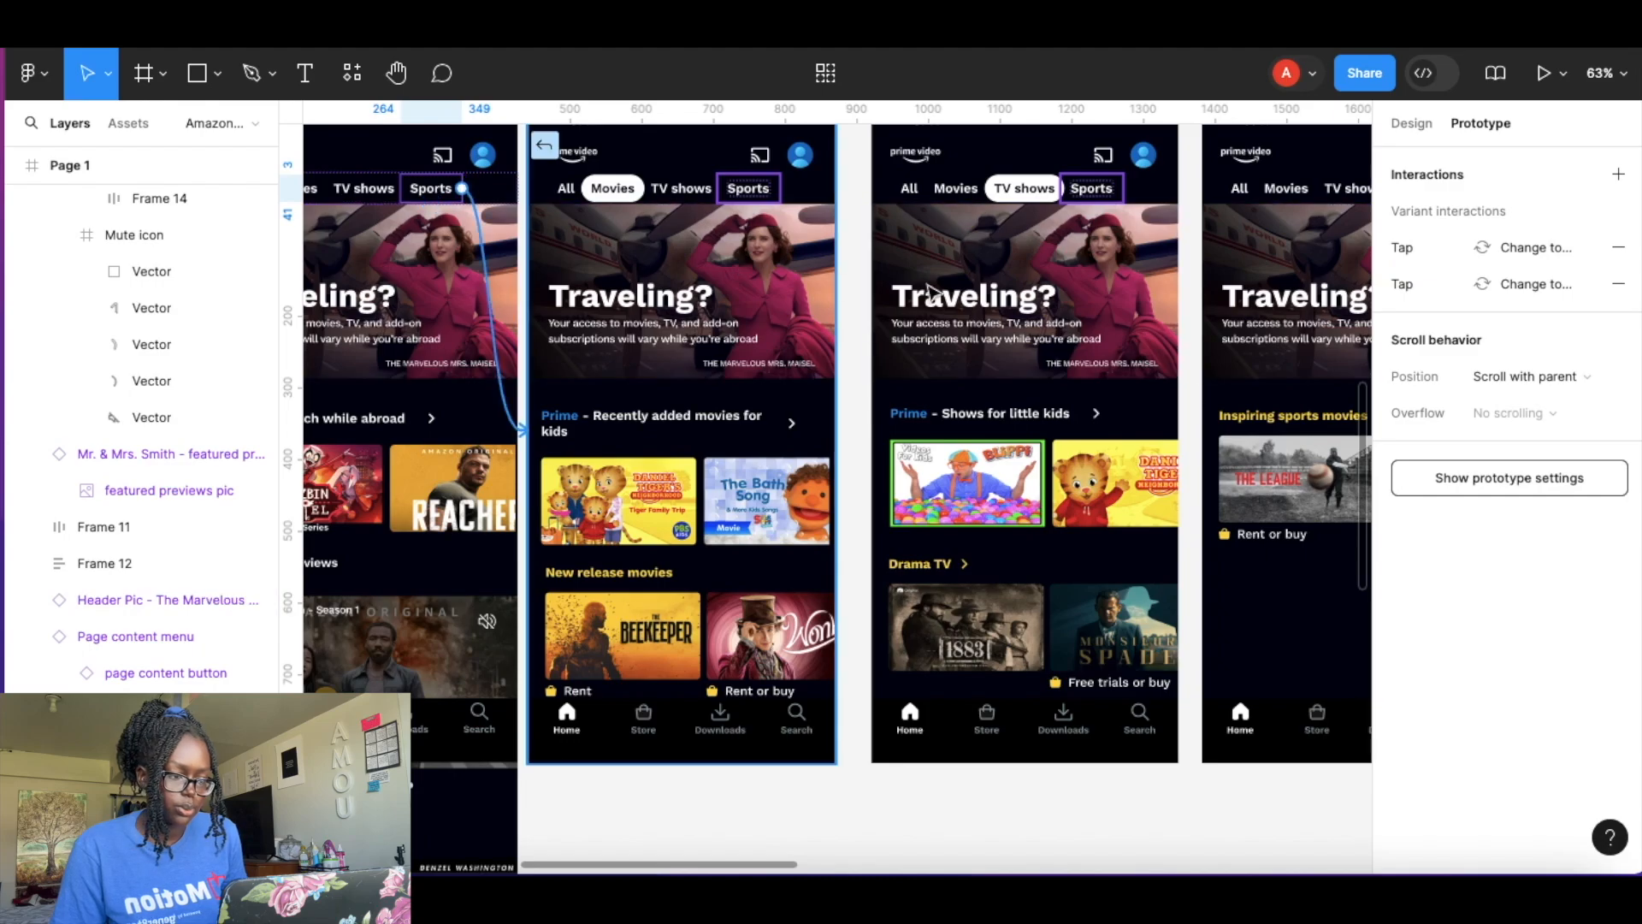
pyautogui.moveTo(1320, 342); pyautogui.dragTo(1339, 382)
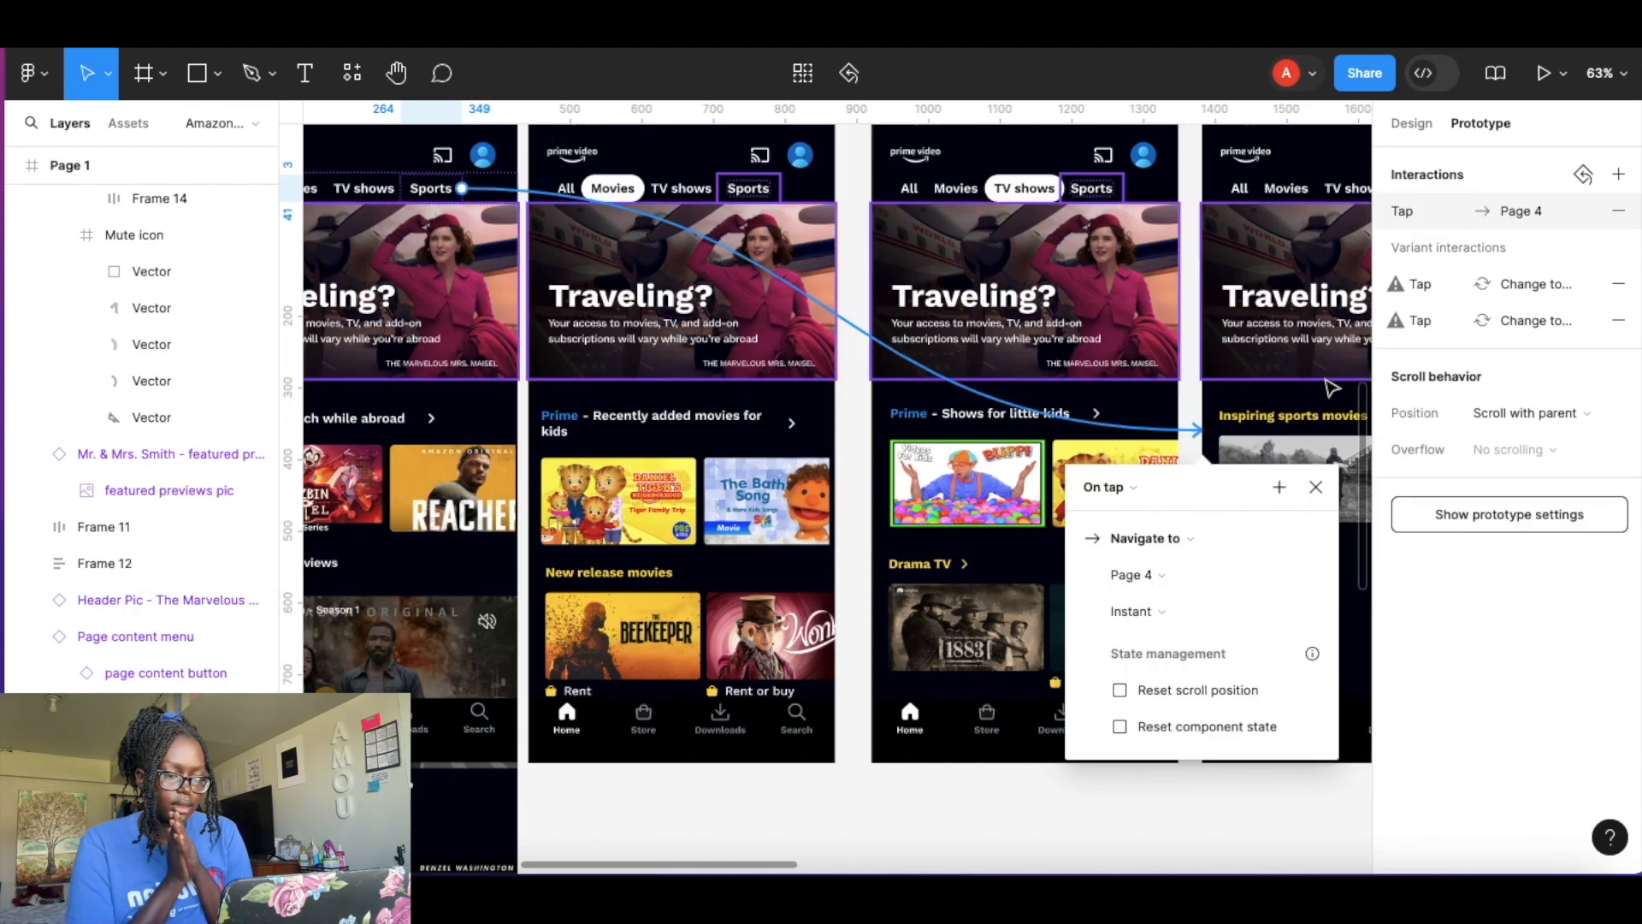
# Link Page 2's All tab to navigate to Page 1 on tap.
pyautogui.click(577, 193)
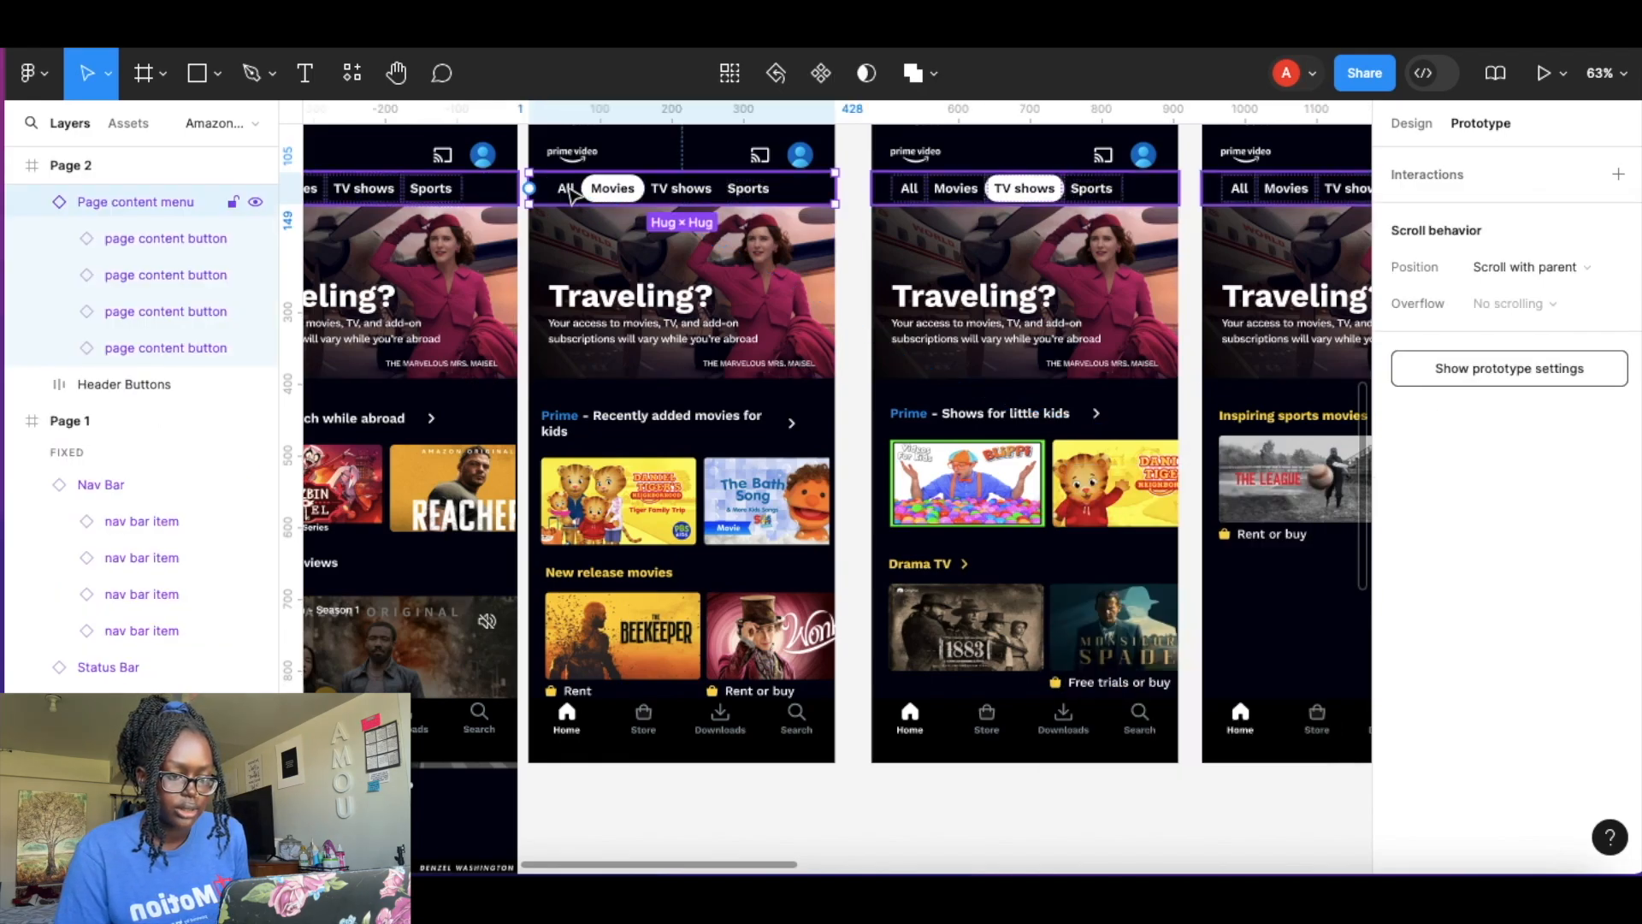
pyautogui.click(571, 193)
pyautogui.hscroll(-1, 571, 193)
pyautogui.scroll(1, 619, 185)
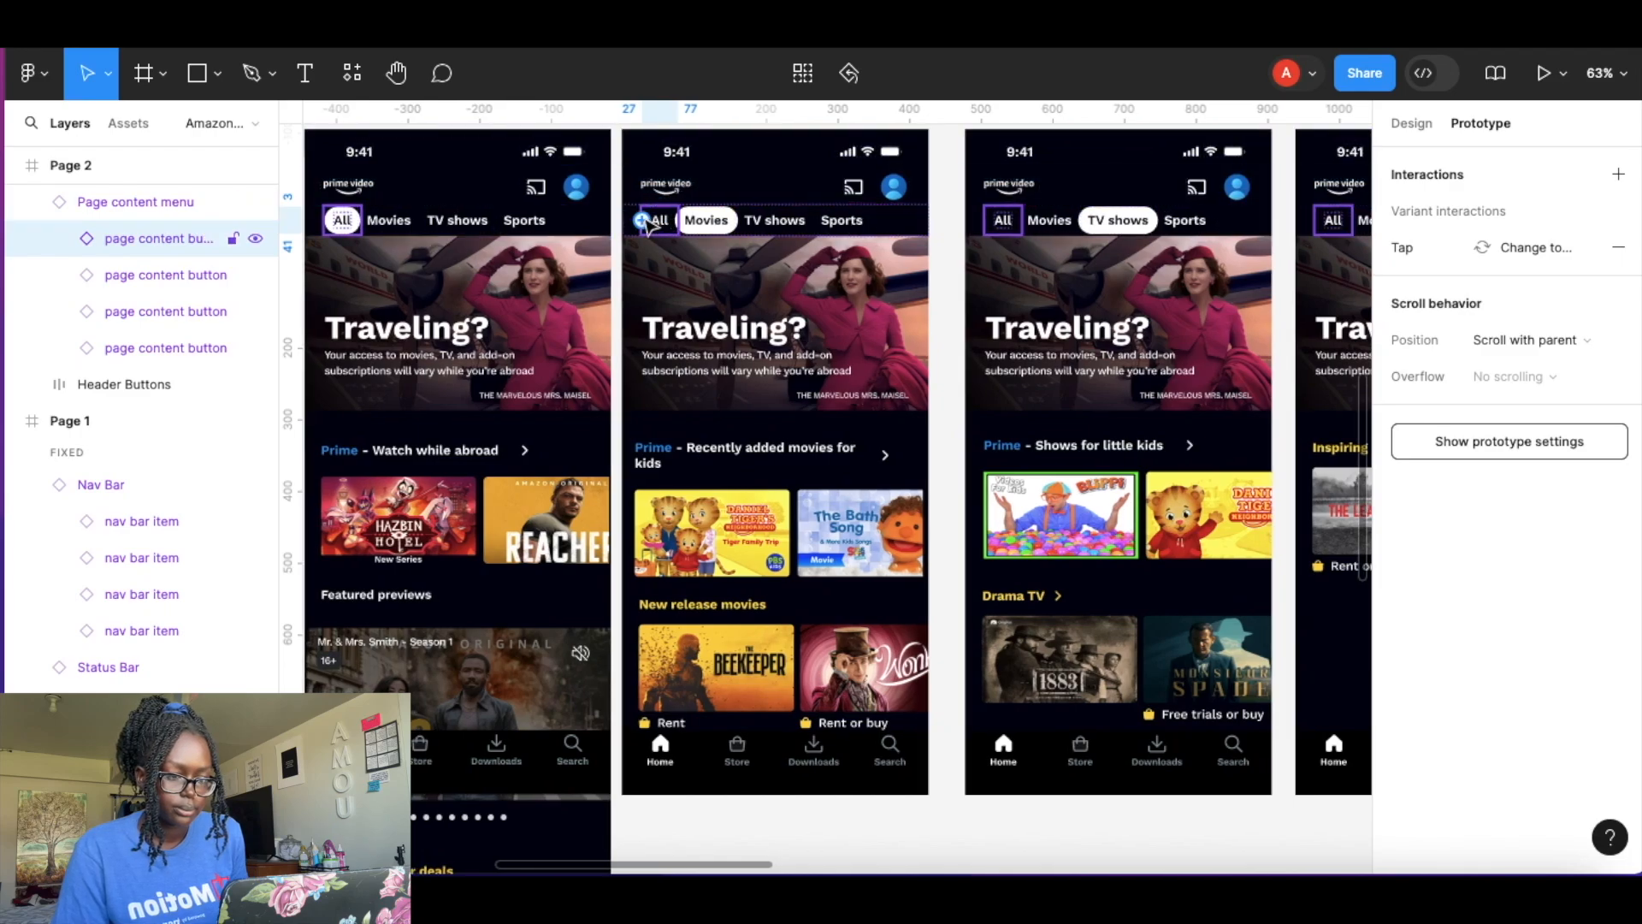
pyautogui.moveTo(609, 232); pyautogui.dragTo(534, 257)
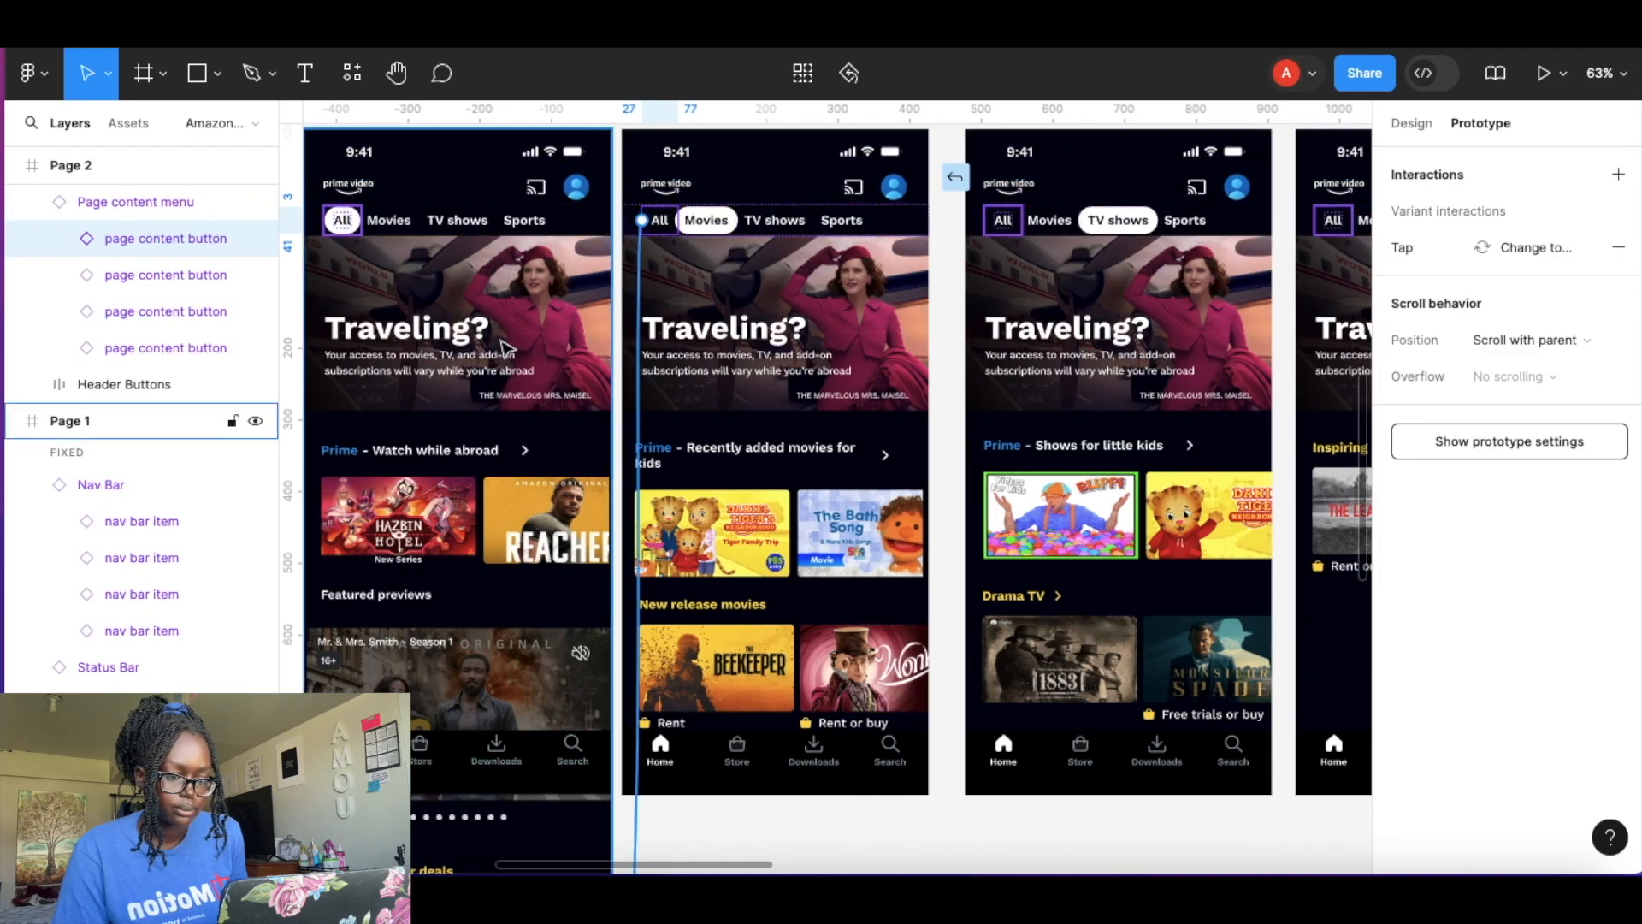
pyautogui.moveTo(332, 329); pyautogui.dragTo(332, 330)
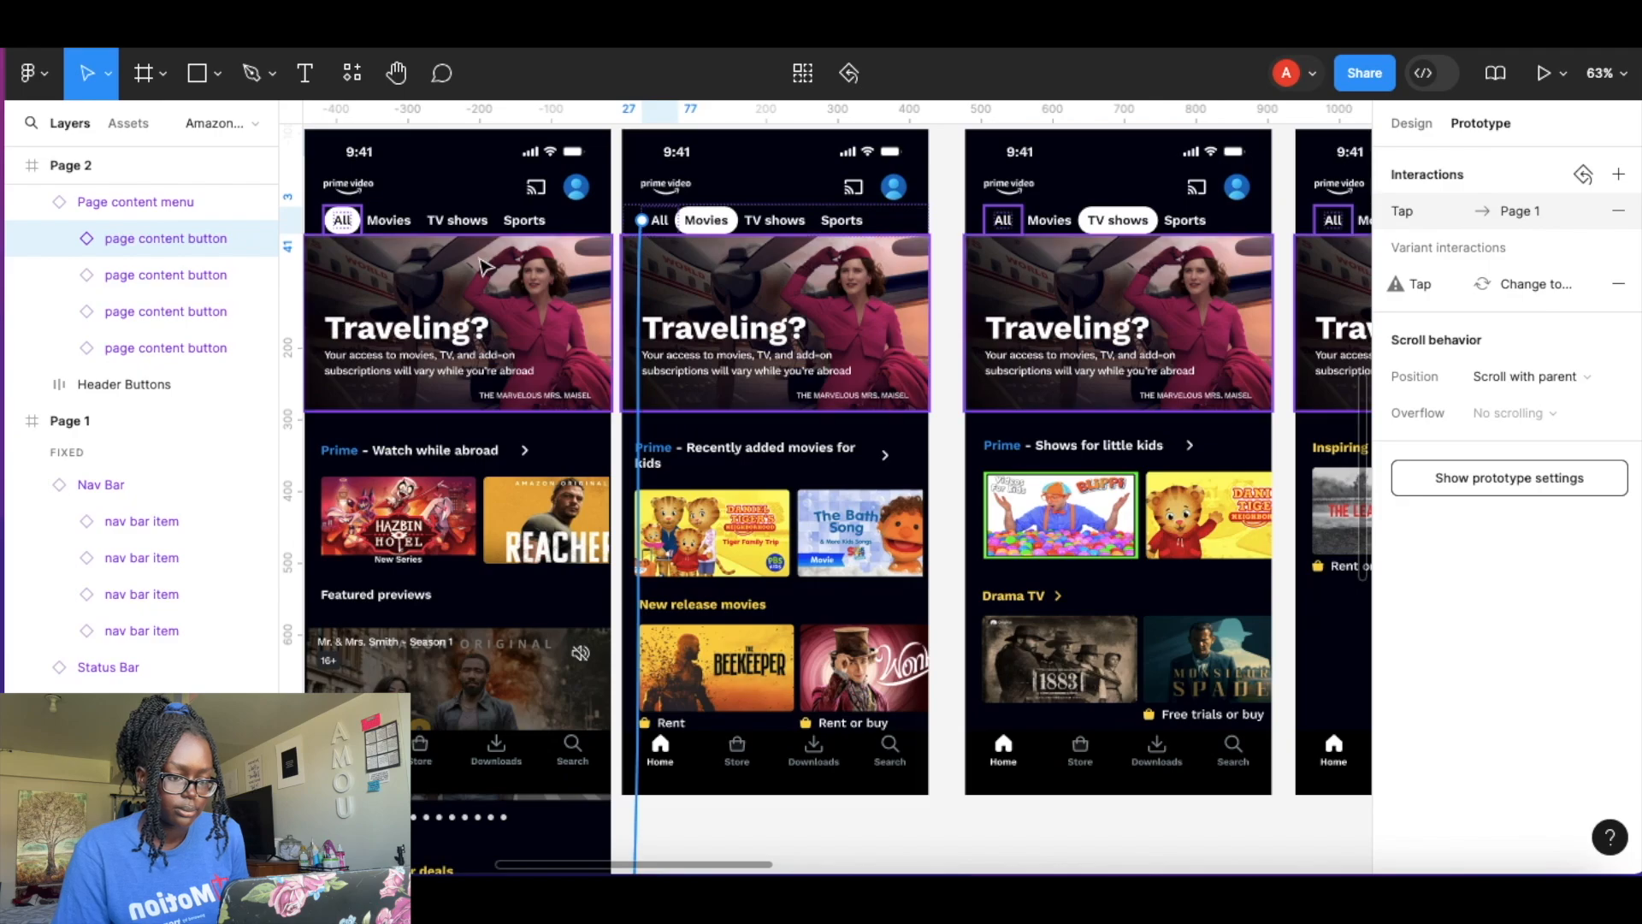
pyautogui.scroll(-5, 485, 266)
pyautogui.scroll(5, 485, 266)
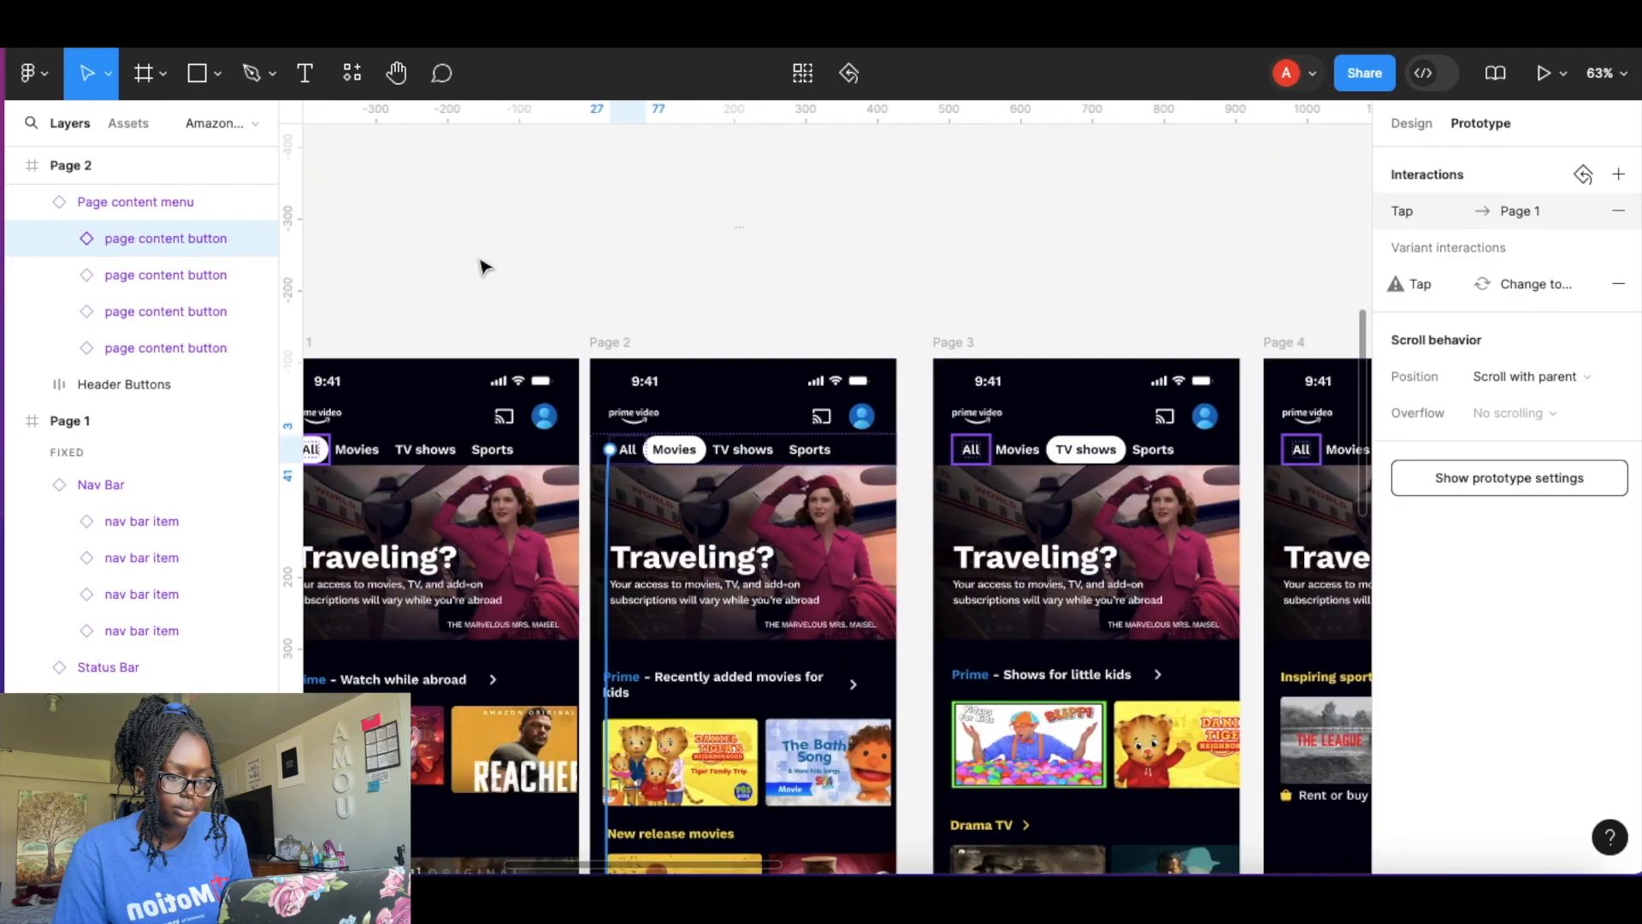
# Link Page 2's TV shows tab to navigate to Page 3 on tap.
pyautogui.hscroll(-1, 485, 266)
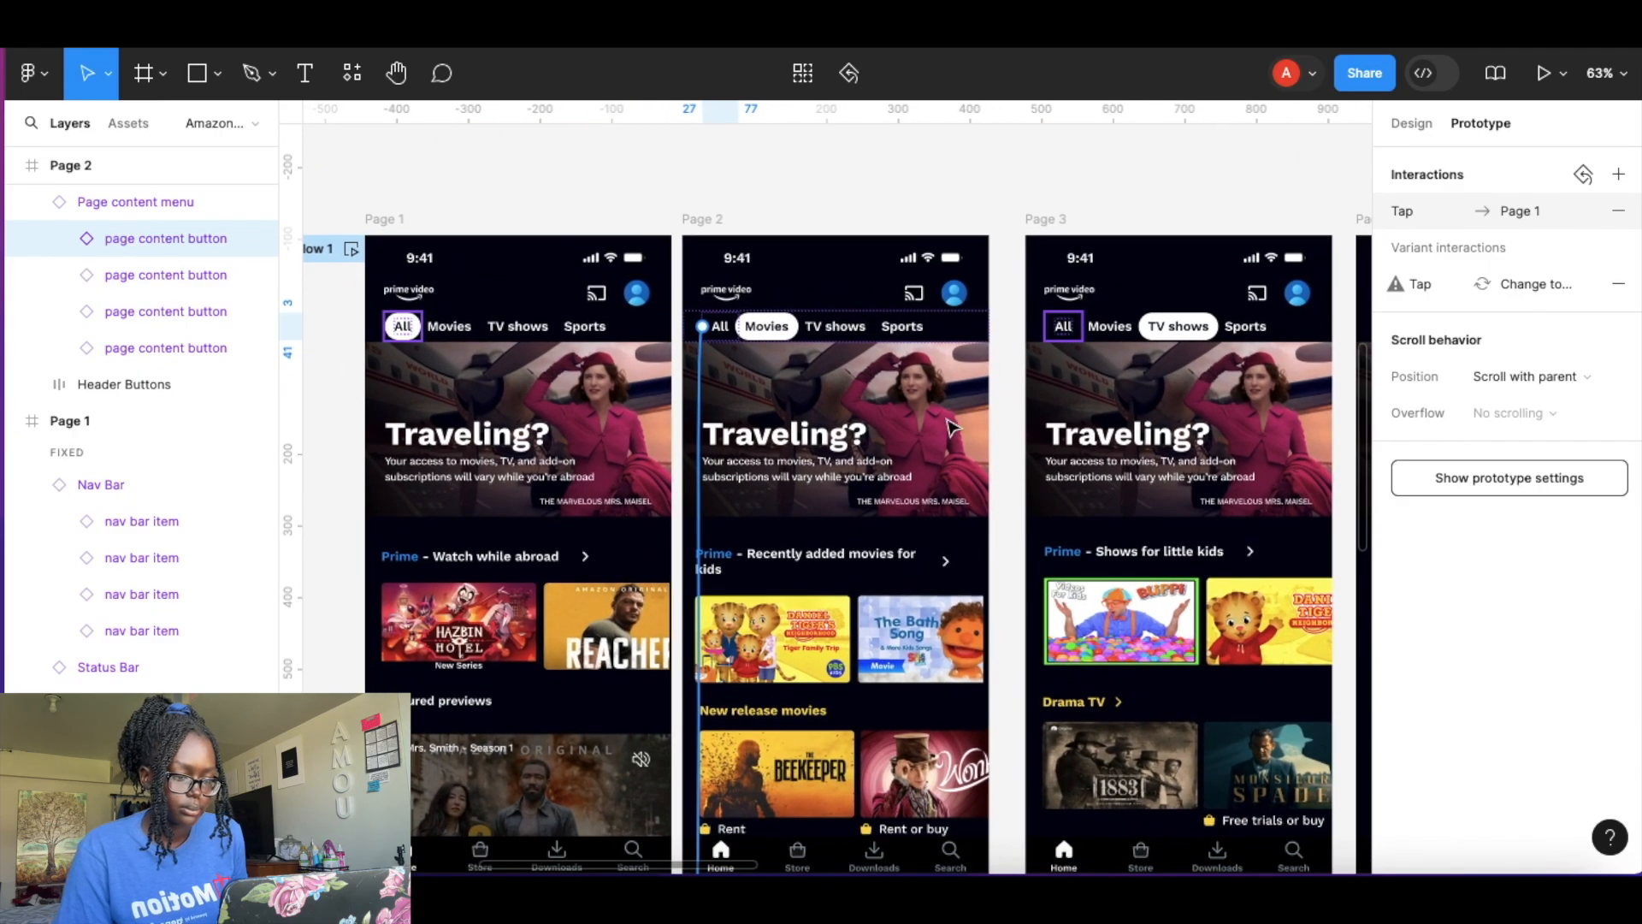
pyautogui.click(842, 330)
pyautogui.moveTo(835, 340); pyautogui.dragTo(1136, 518)
# Link Page 2's Sports tab to navigate to Page 4 on tap.
pyautogui.hscroll(1, 1136, 517)
pyautogui.scroll(-1, 1136, 517)
pyautogui.hscroll(4, 1136, 517)
pyautogui.scroll(-2, 1136, 517)
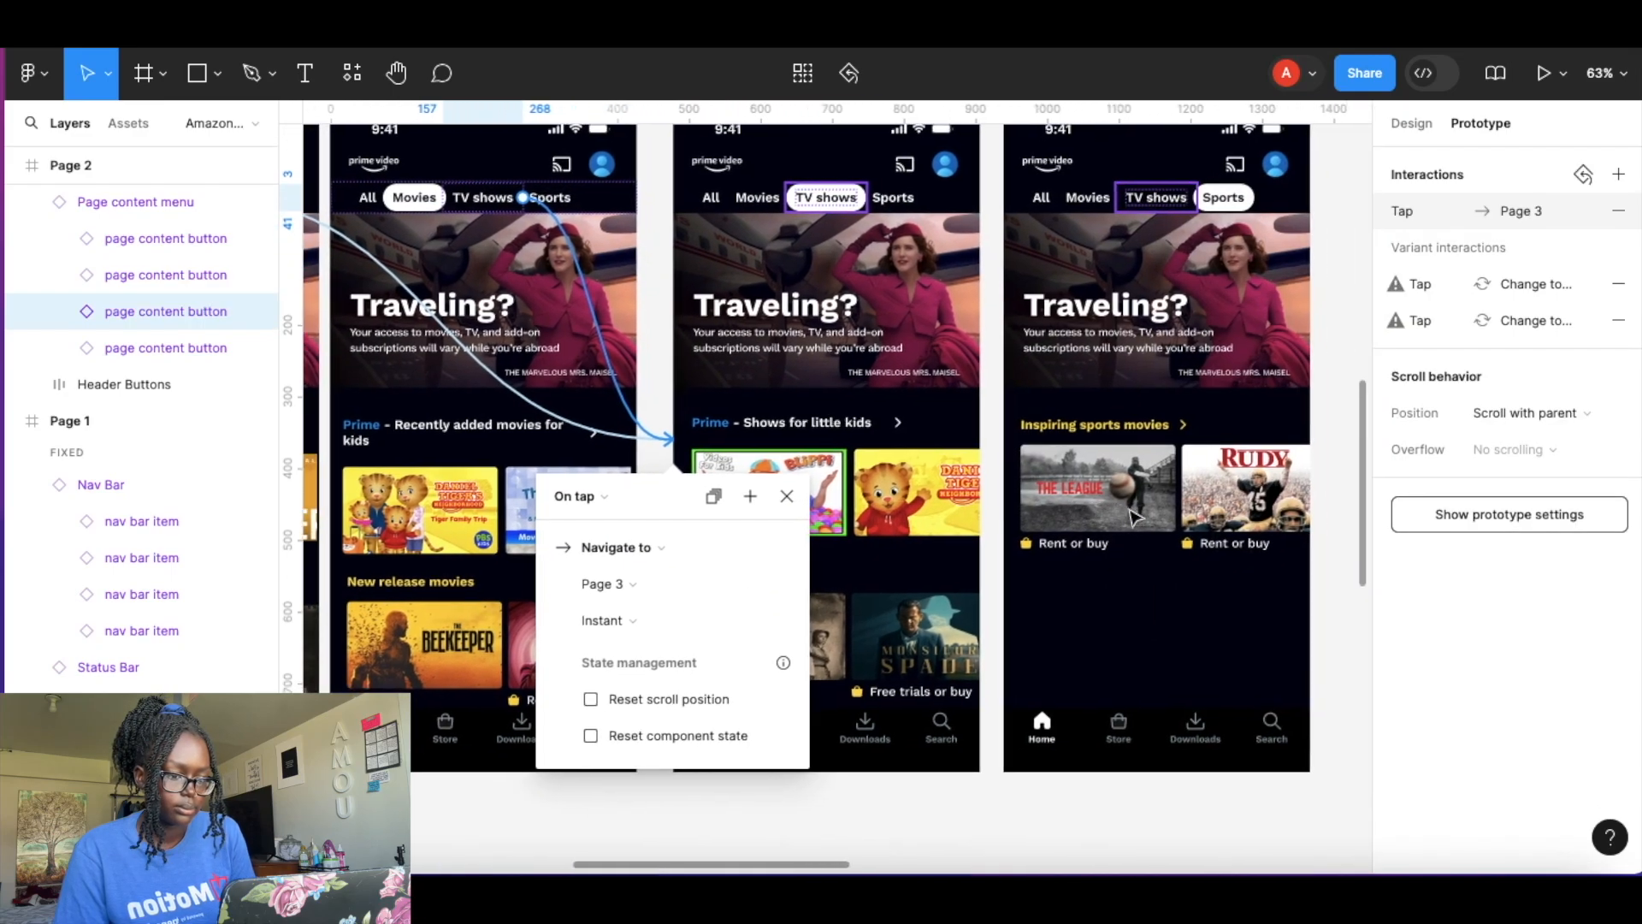
pyautogui.click(504, 184)
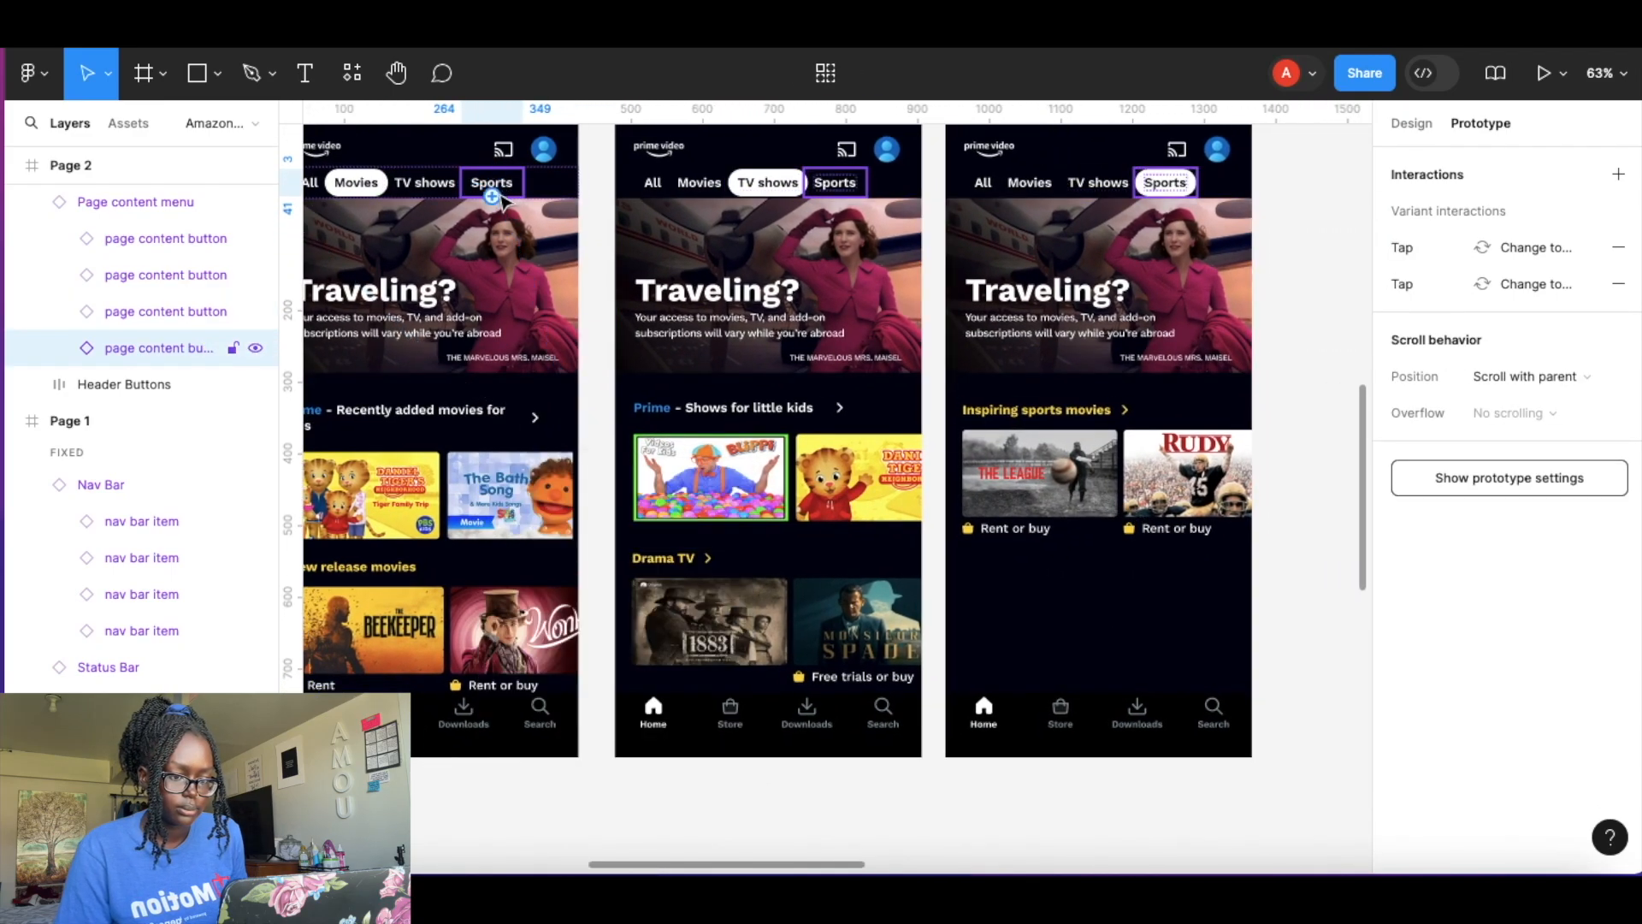
pyautogui.moveTo(522, 182); pyautogui.dragTo(1002, 360)
pyautogui.moveTo(1009, 363); pyautogui.dragTo(1009, 363)
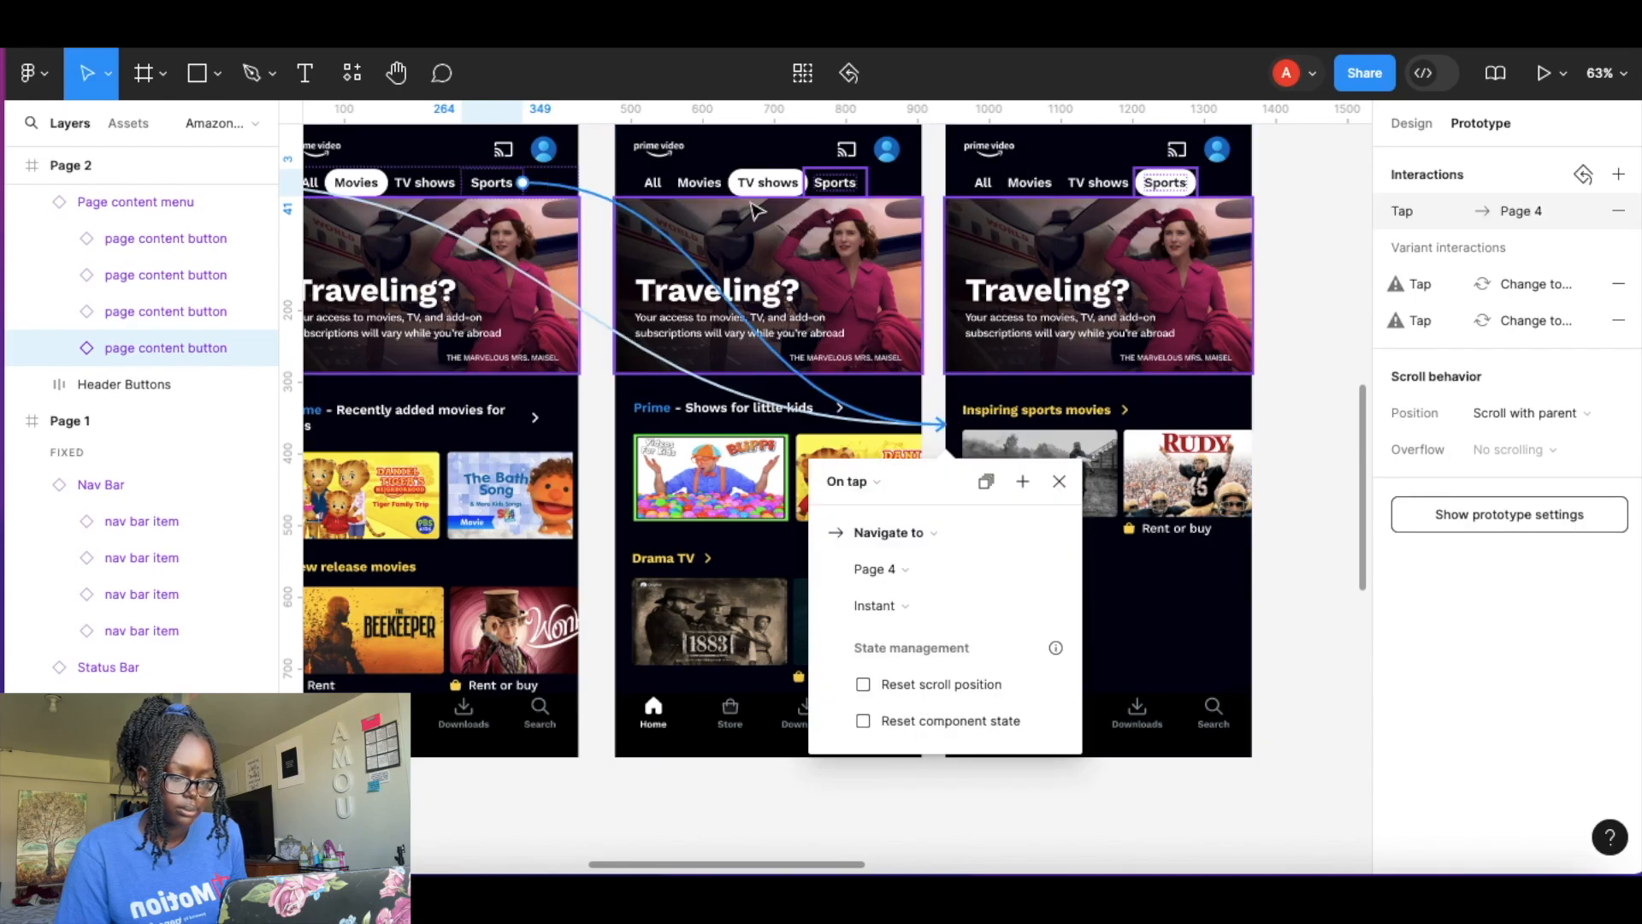
# Link Page 3's All tab to navigate to Page 1 on tap.
pyautogui.click(650, 187)
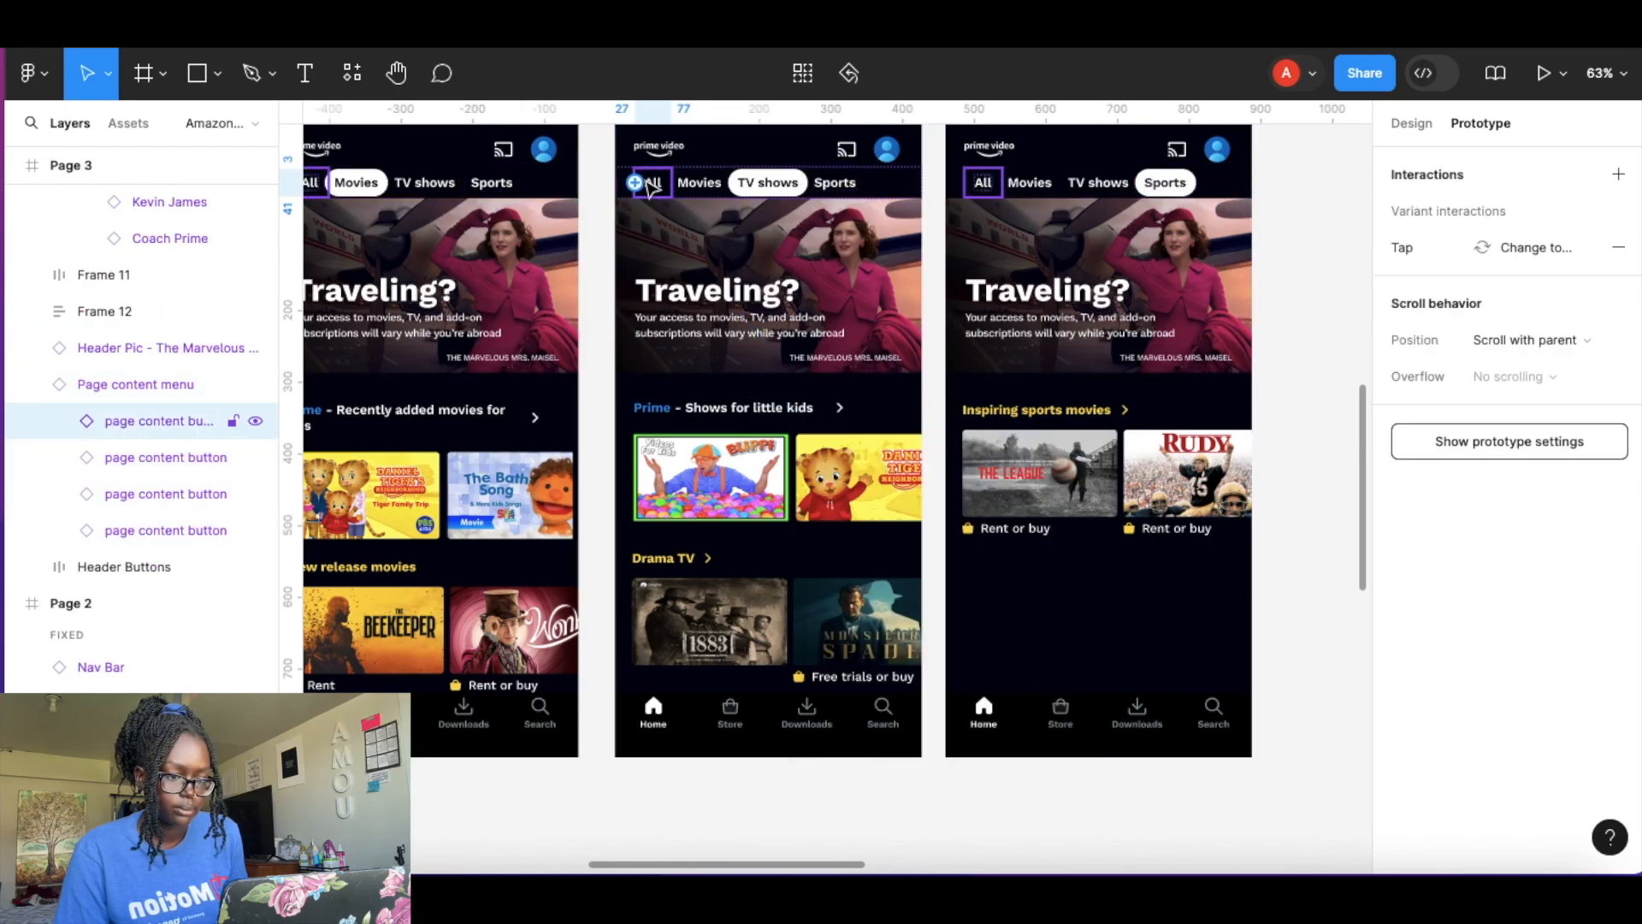
pyautogui.hscroll(-5, 650, 187)
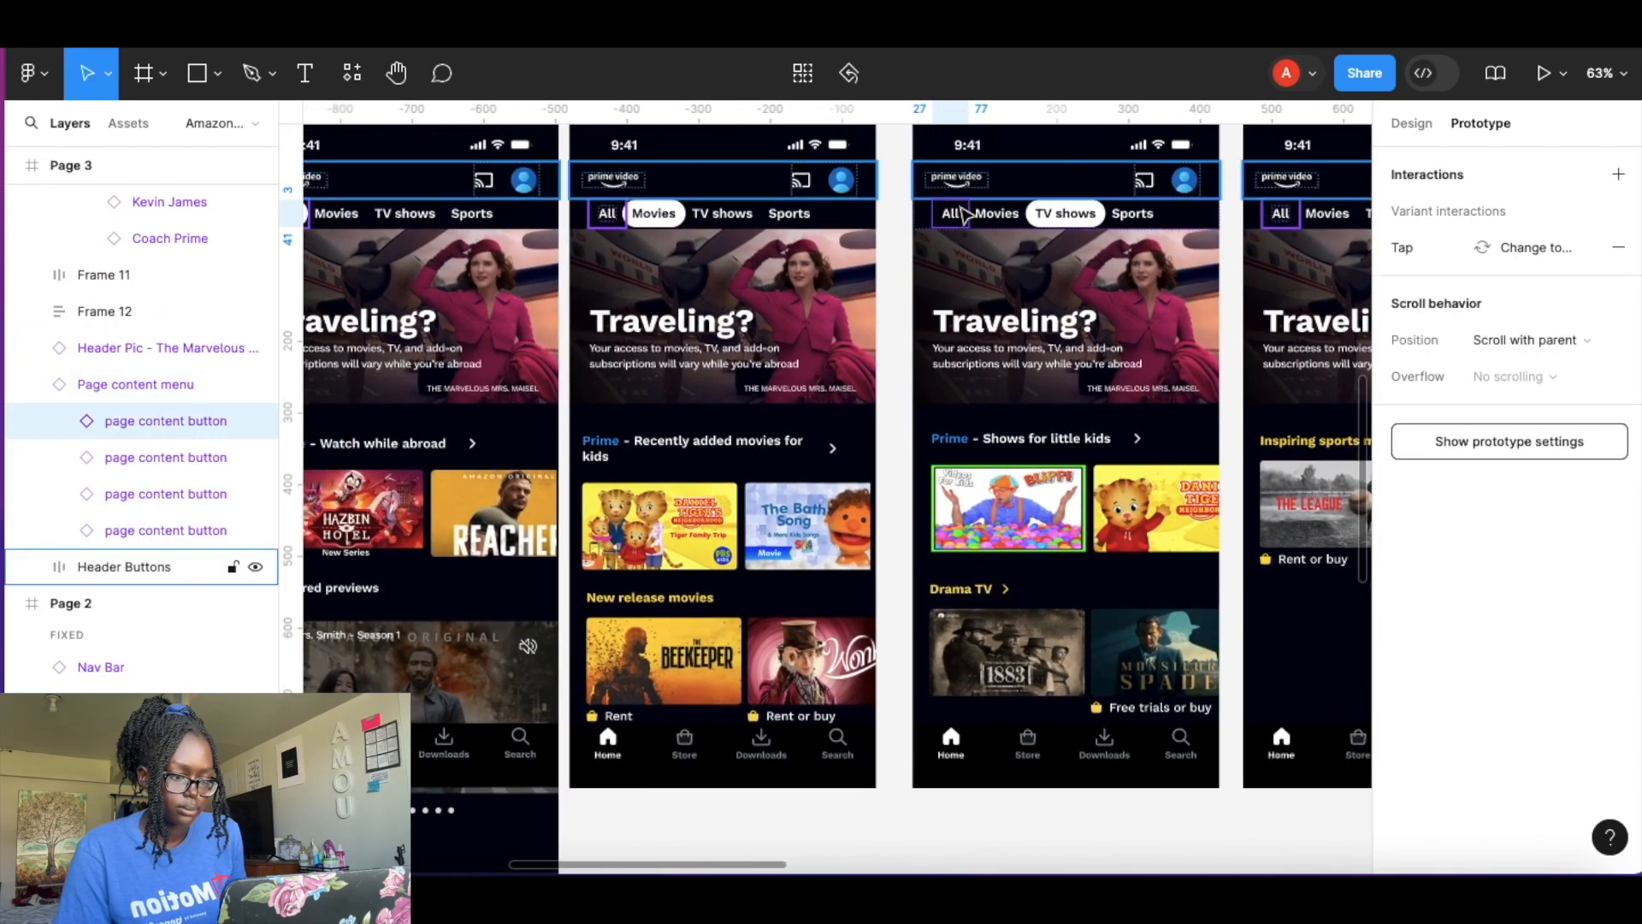
pyautogui.moveTo(949, 227); pyautogui.dragTo(436, 386)
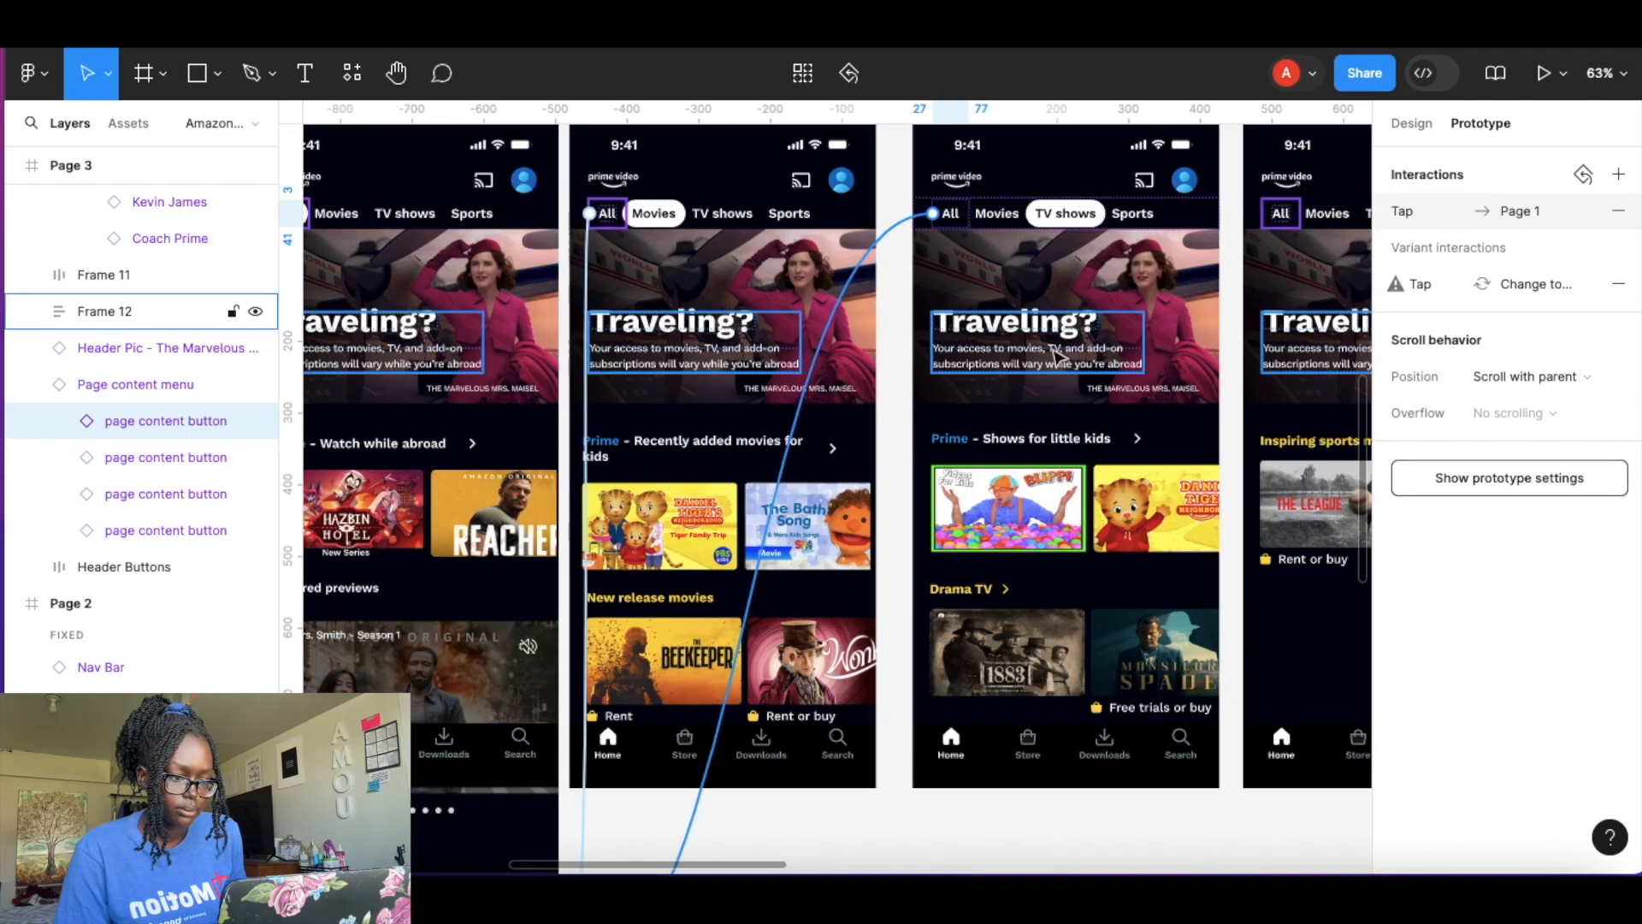
# Link Page 3's Movies tab to navigate to Page 2 on tap.
pyautogui.click(997, 224)
pyautogui.moveTo(886, 346); pyautogui.dragTo(808, 381)
# Link Page 3's Sports tab to navigate to Page 4 on tap.
pyautogui.click(1150, 220)
pyautogui.hscroll(4, 1150, 220)
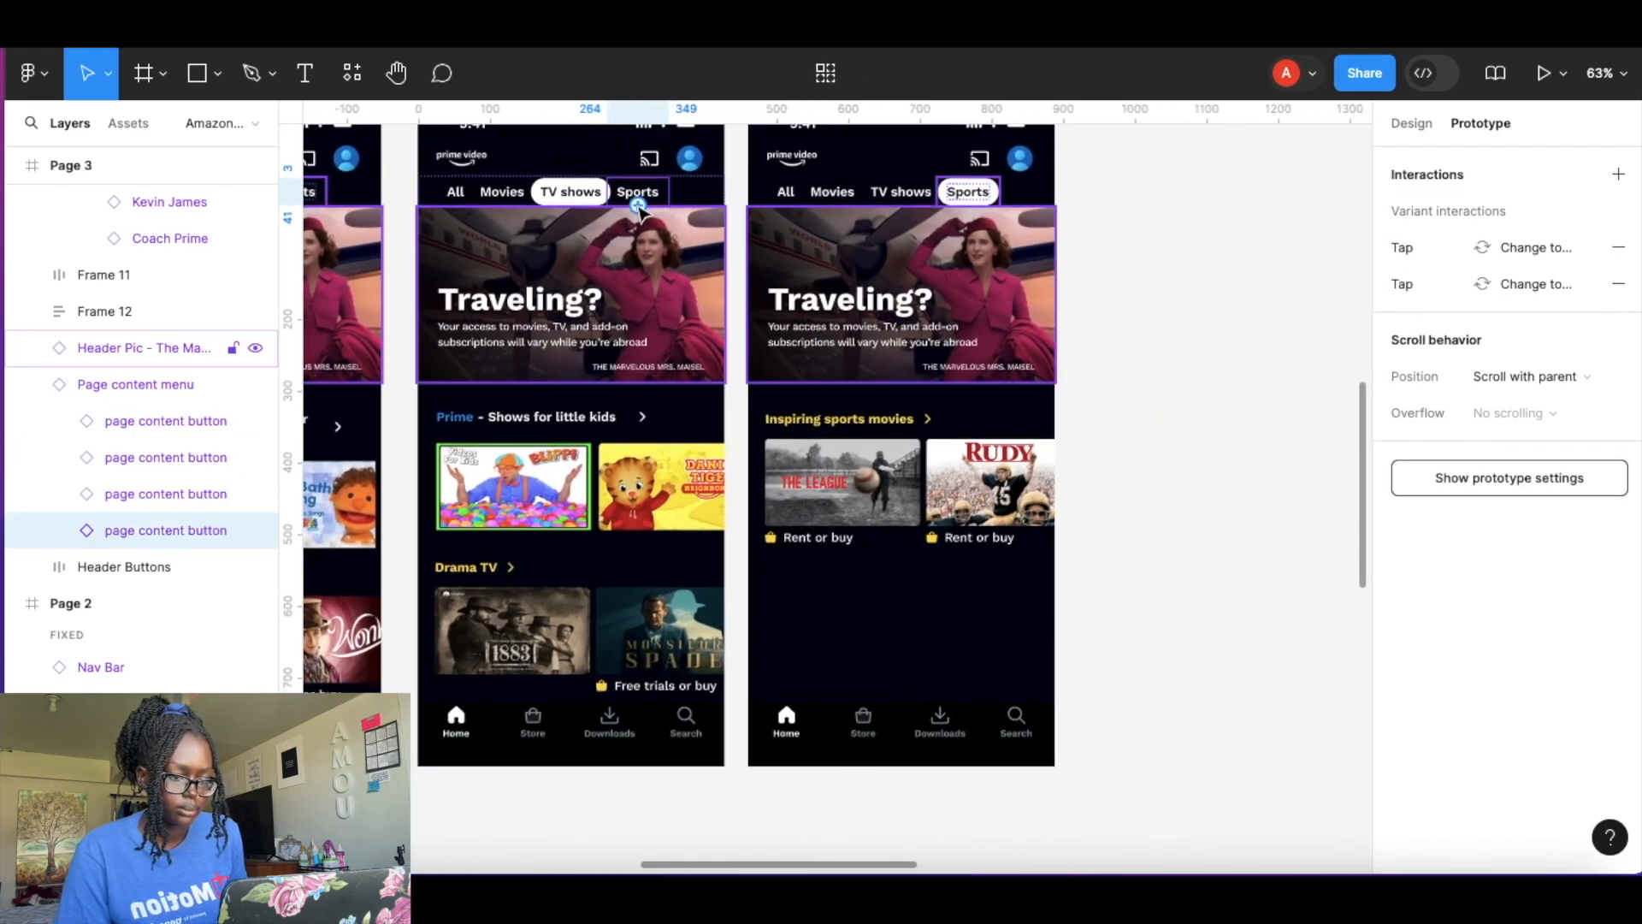
pyautogui.moveTo(715, 295); pyautogui.dragTo(821, 346)
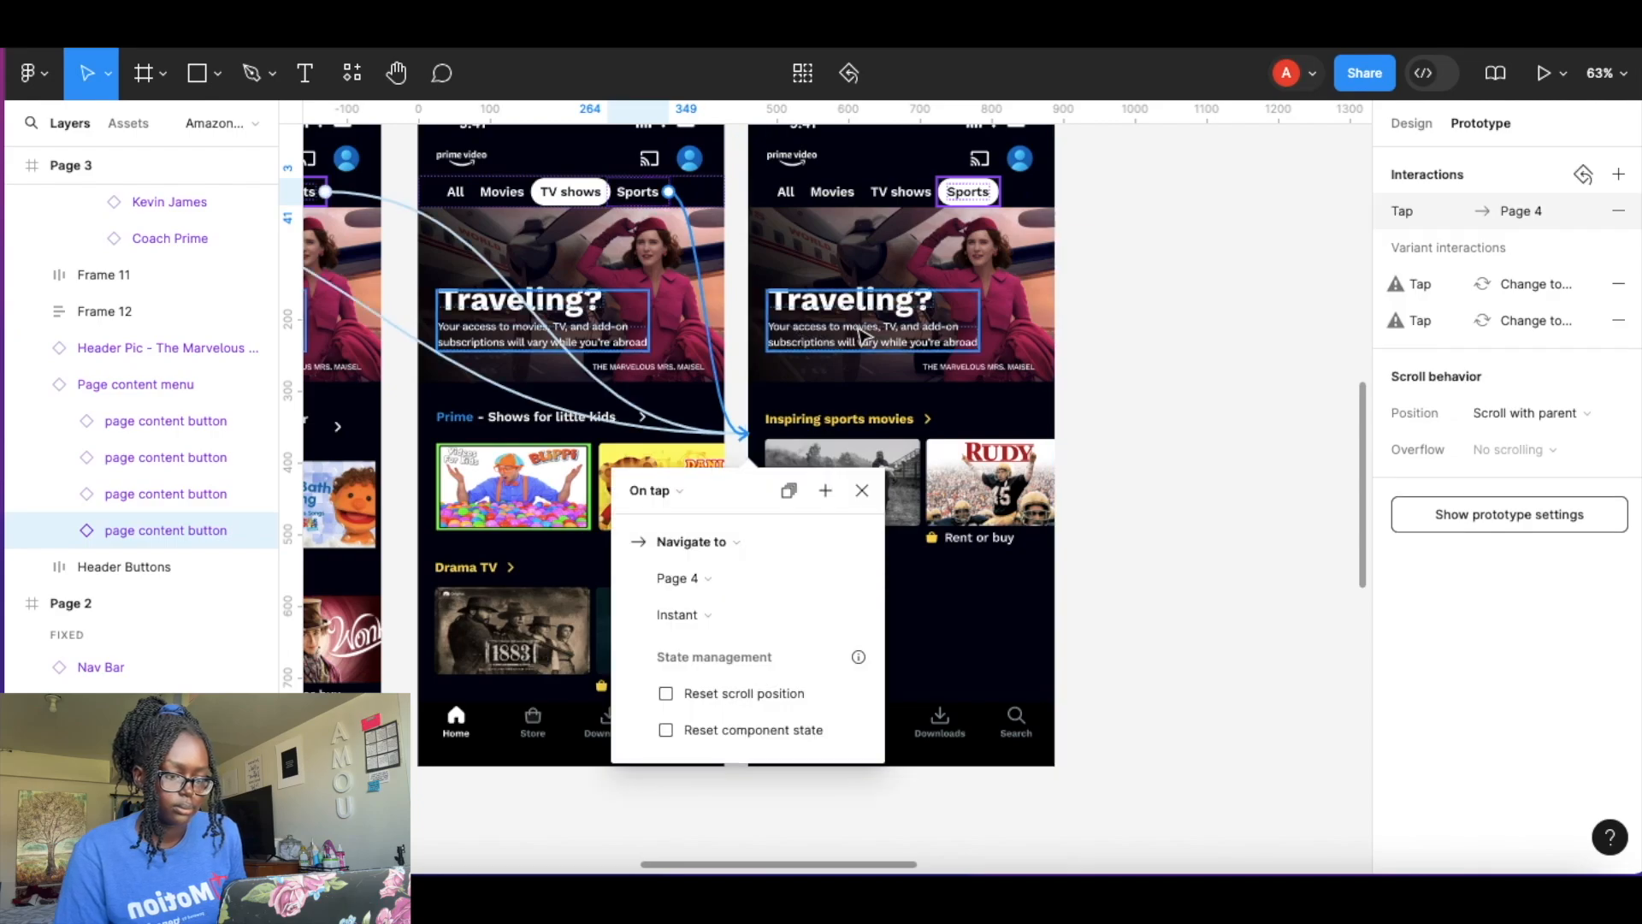
# Link Page 4's All tab to navigate to Page 1 on tap.
pyautogui.click(796, 193)
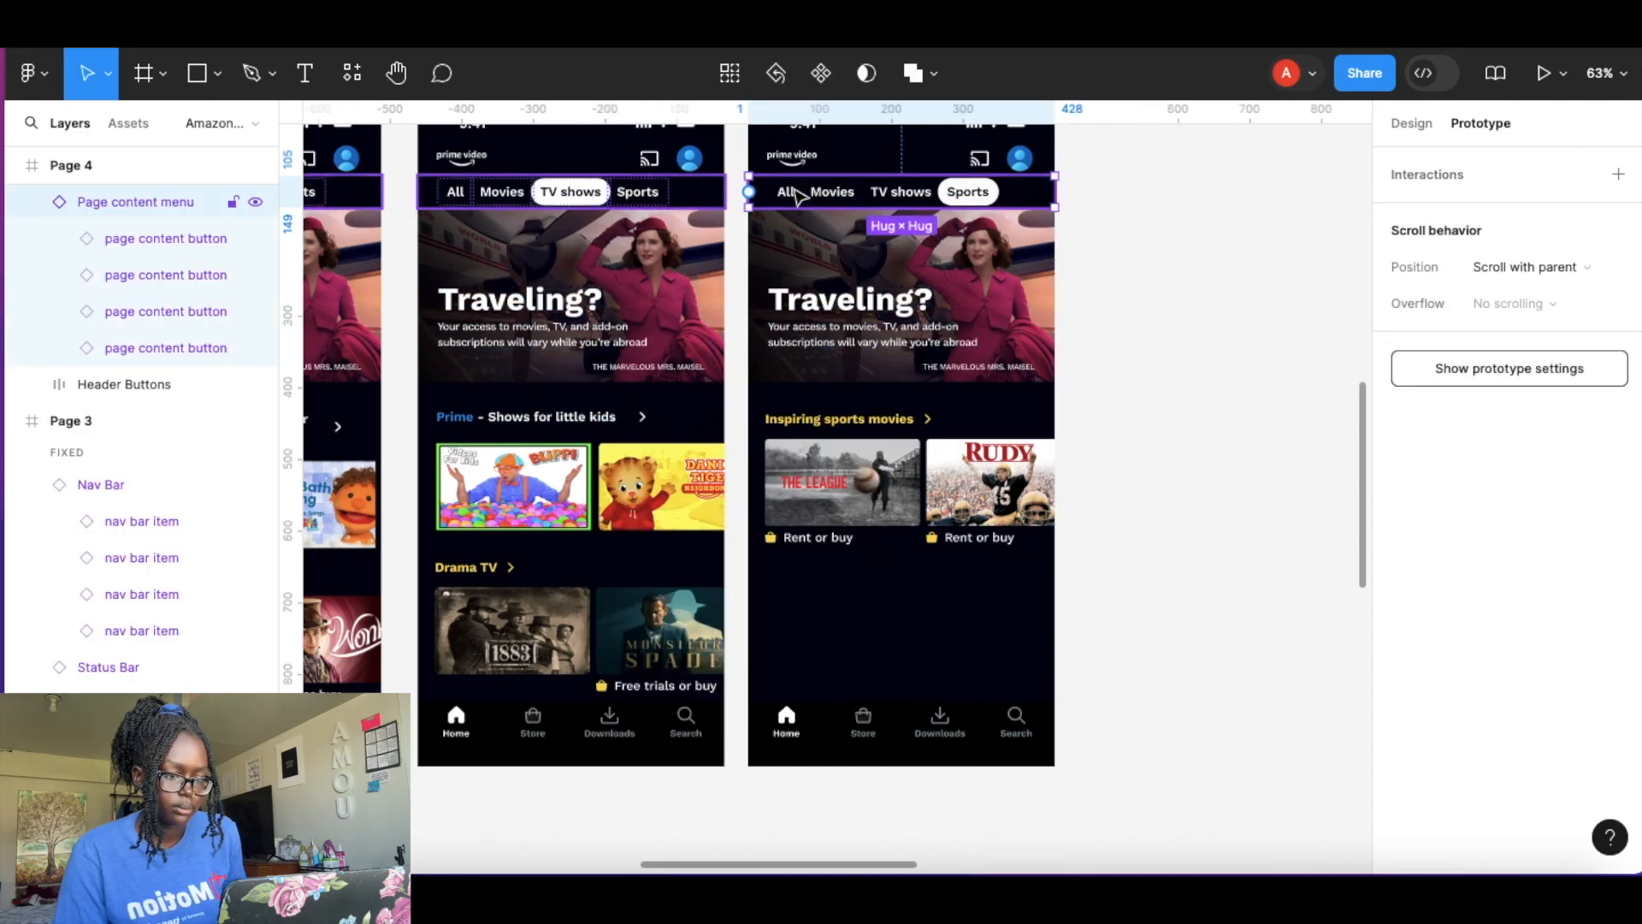
pyautogui.click(795, 193)
pyautogui.scroll(-5, 795, 193)
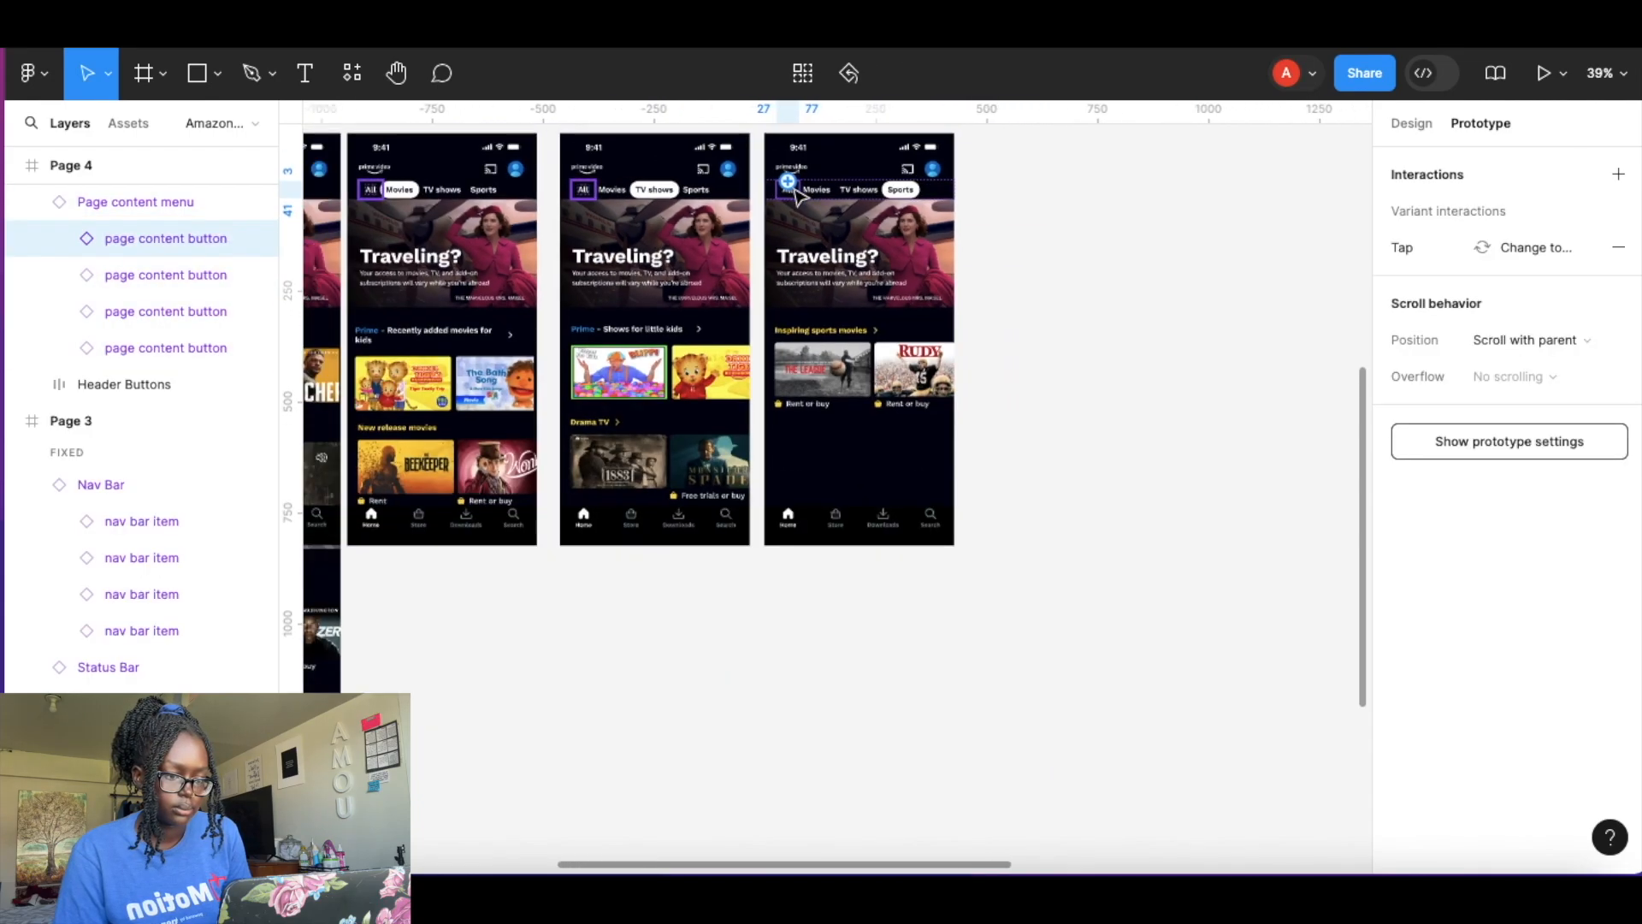
pyautogui.moveTo(1101, 196); pyautogui.dragTo(596, 382)
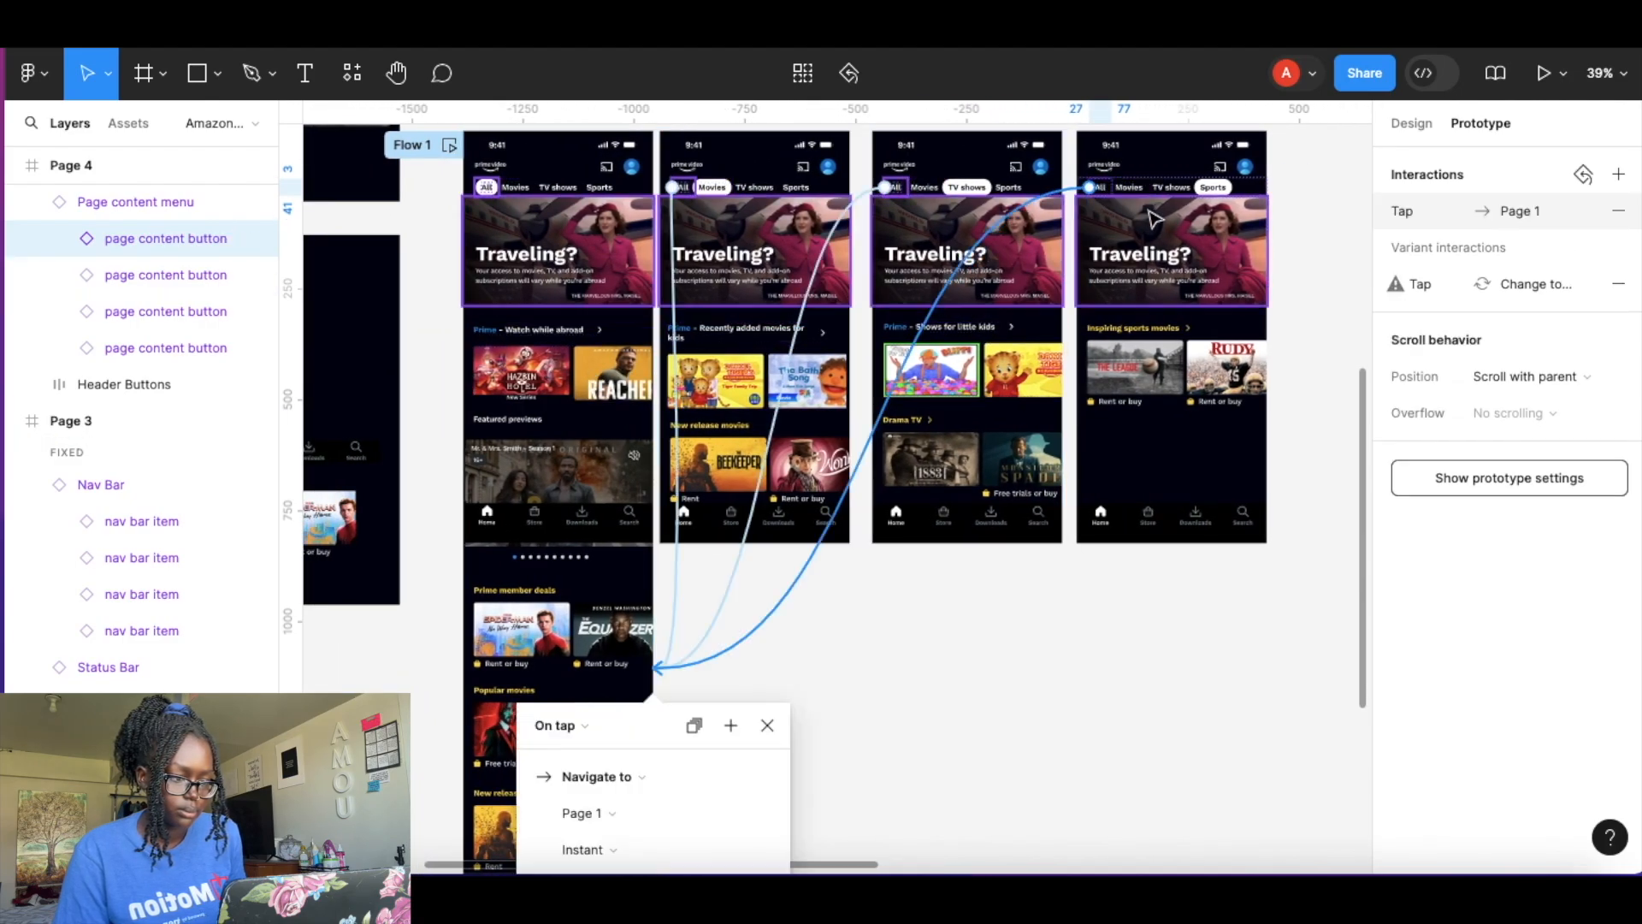
# Link Page 4's Movies tab to navigate to Page 2 on tap.
pyautogui.click(1131, 190)
pyautogui.moveTo(1127, 196); pyautogui.dragTo(781, 325)
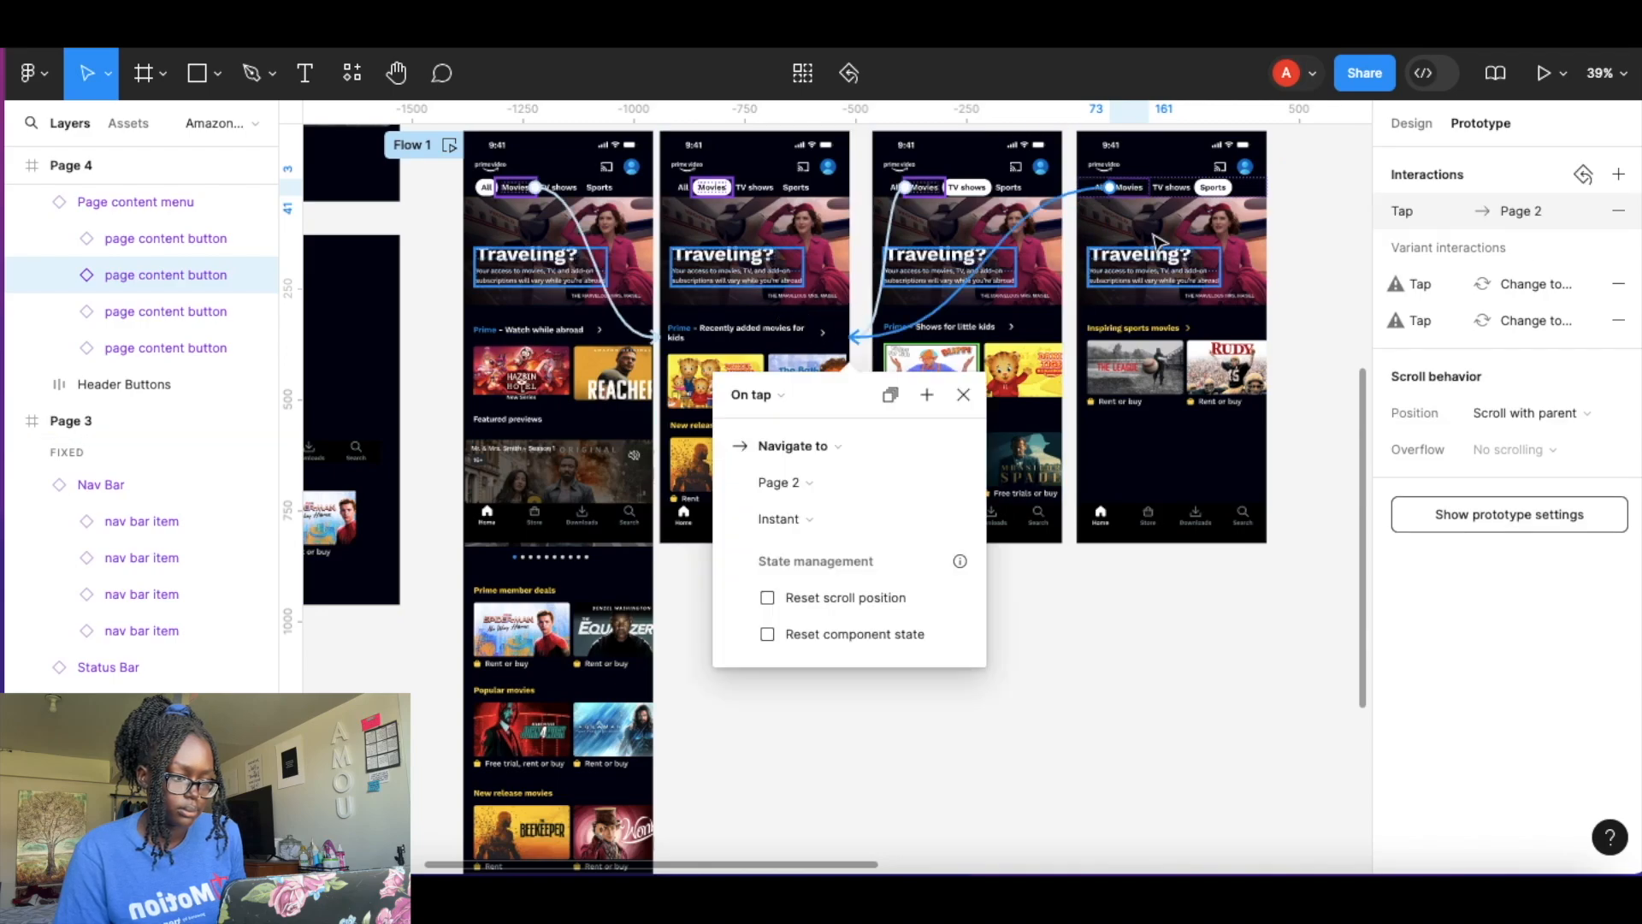
# Link Page 4's TV shows tab to navigate to Page 3 on tap.
pyautogui.click(1172, 190)
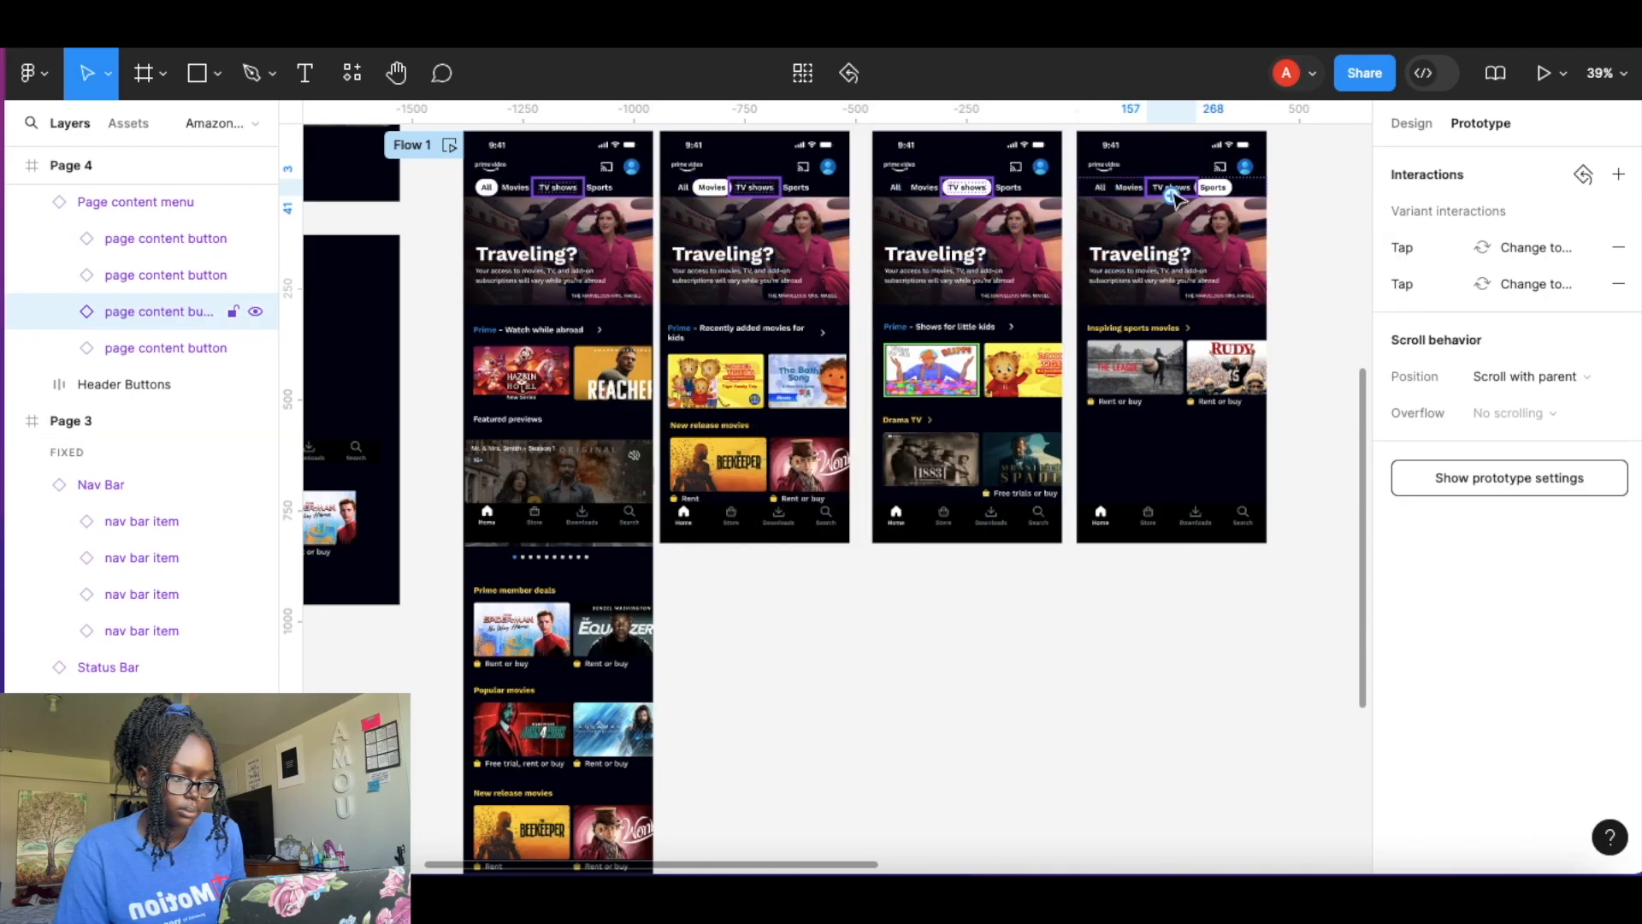
pyautogui.moveTo(1035, 342); pyautogui.dragTo(973, 374)
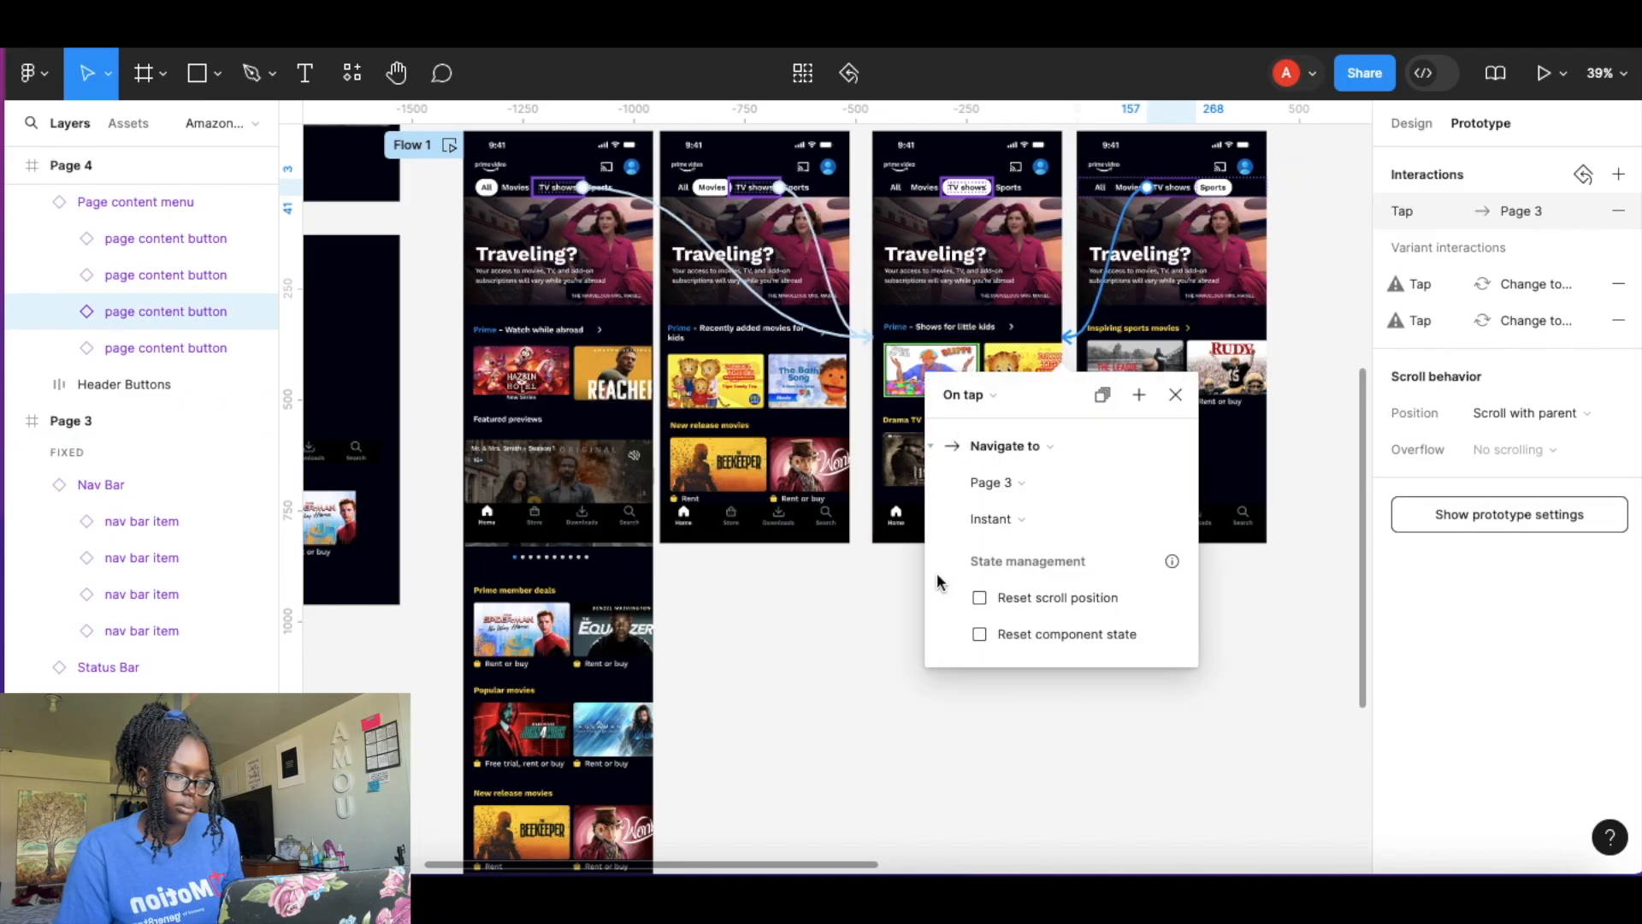
pyautogui.click(884, 680)
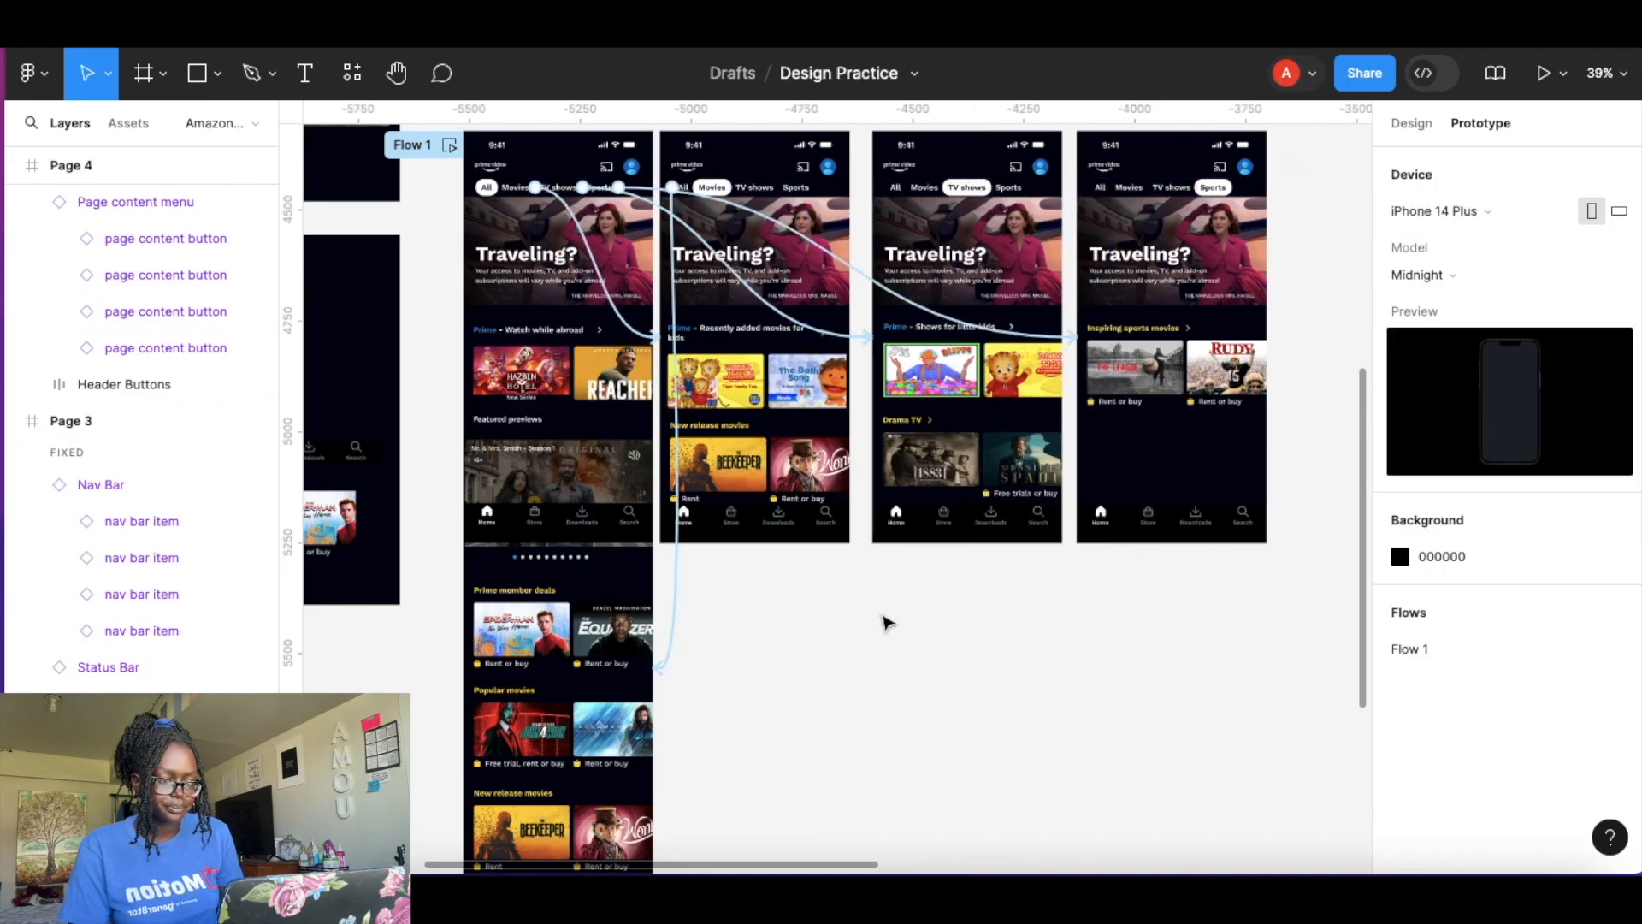
# Preview the prototype, swiping the Watch while abroad carousel and scrolling the All page down and back up.
pyautogui.scroll(-8, 792, 601)
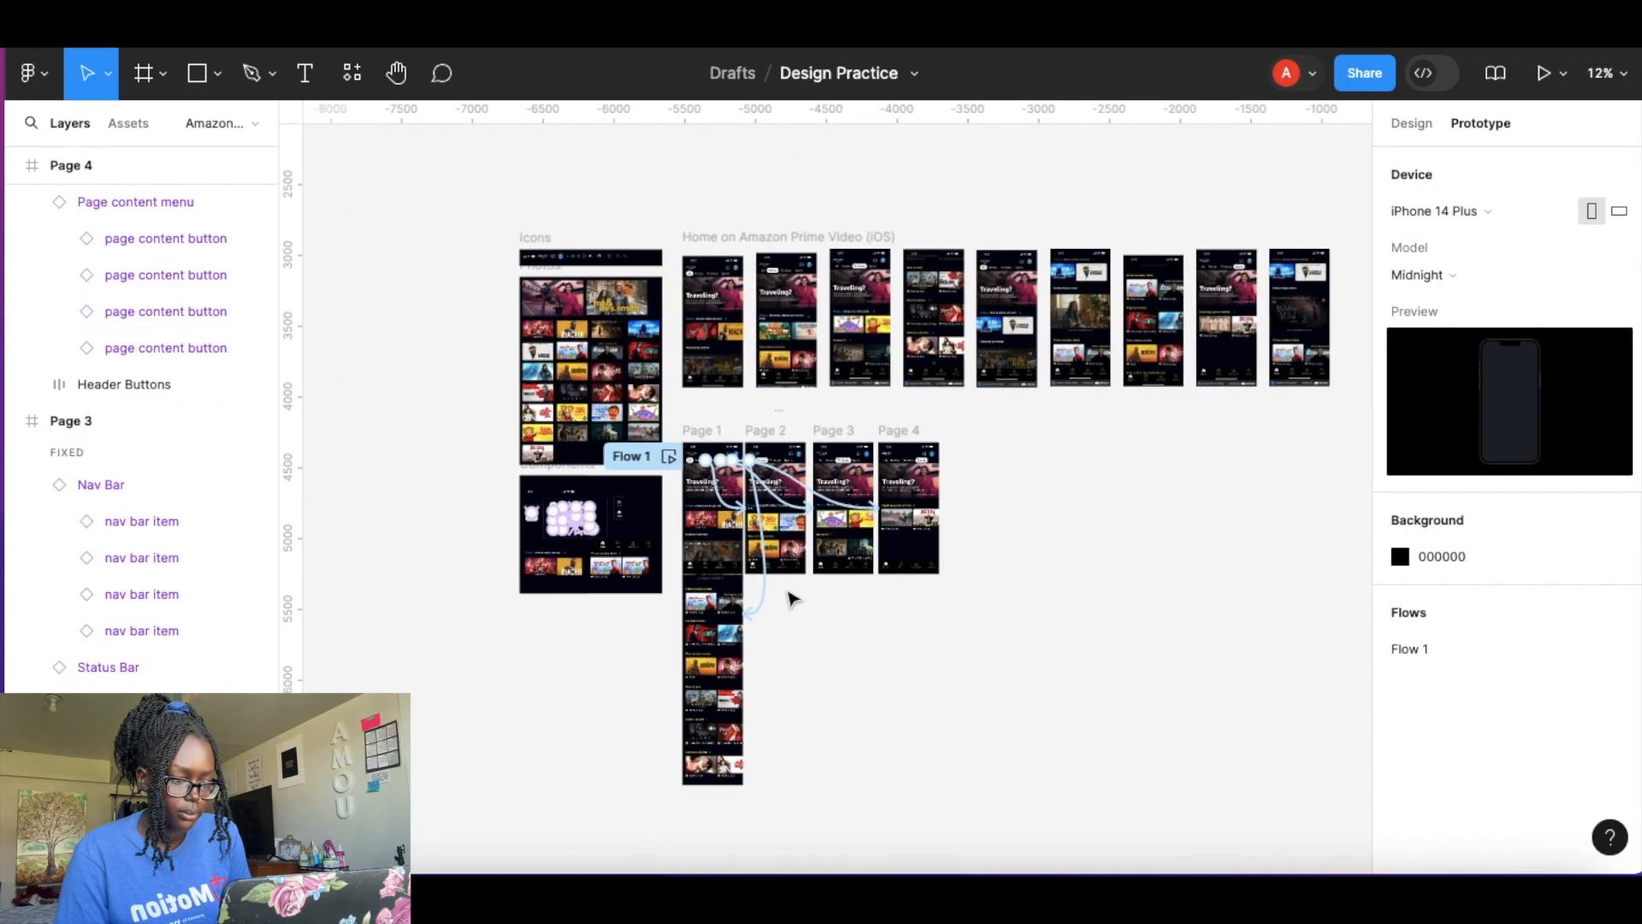
pyautogui.hscroll(1, 794, 599)
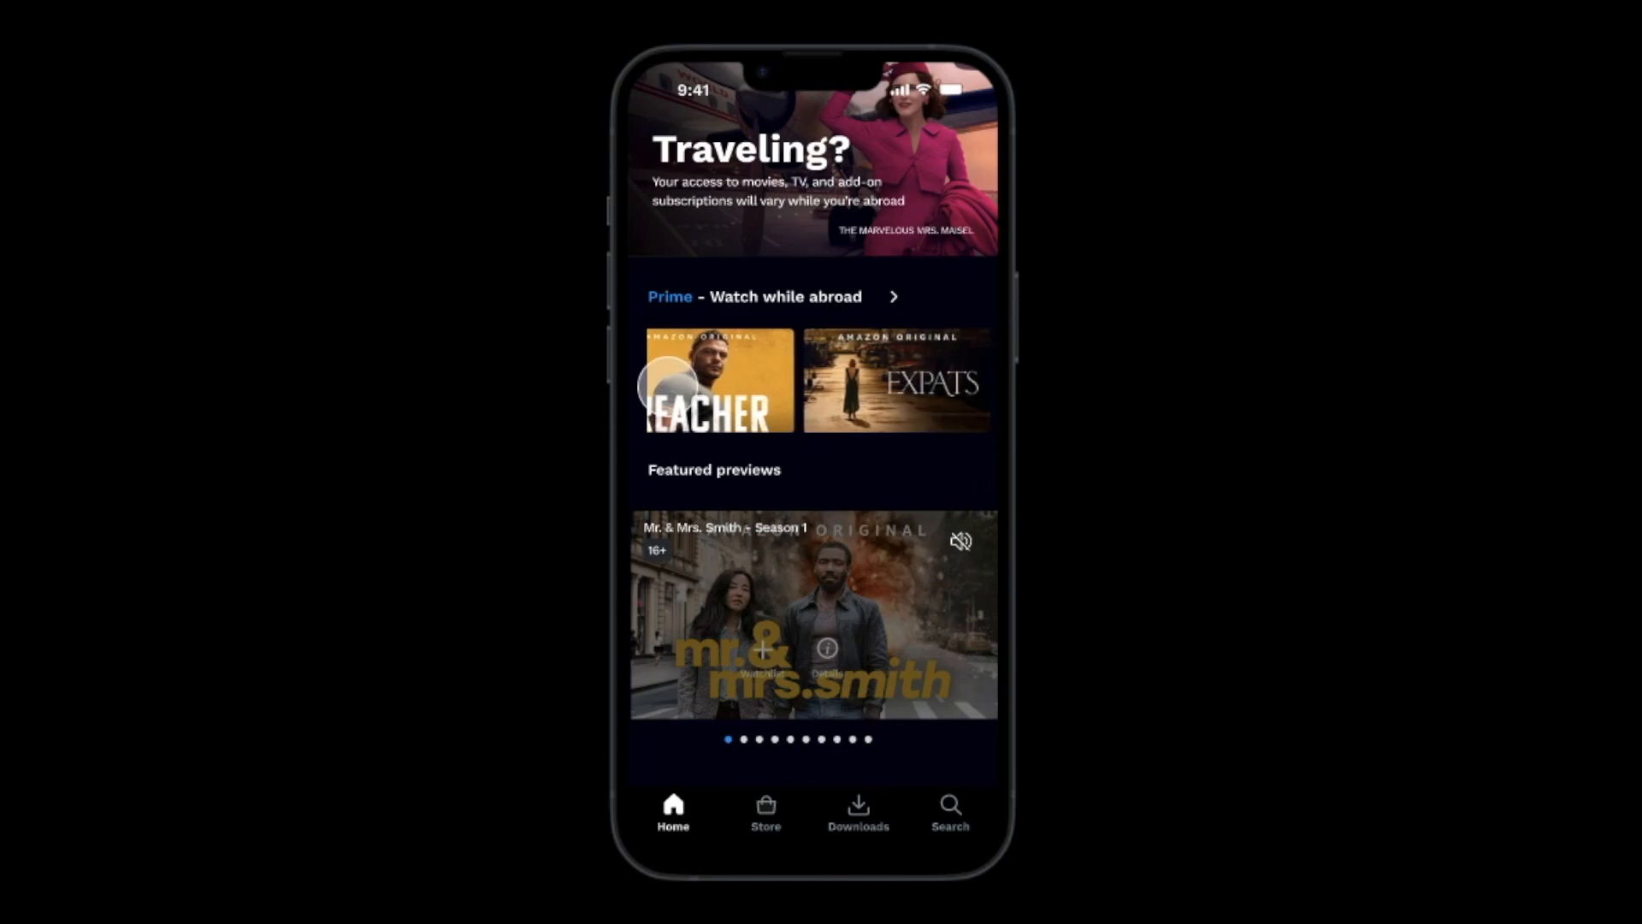
pyautogui.moveTo(587, 389); pyautogui.dragTo(394, 394)
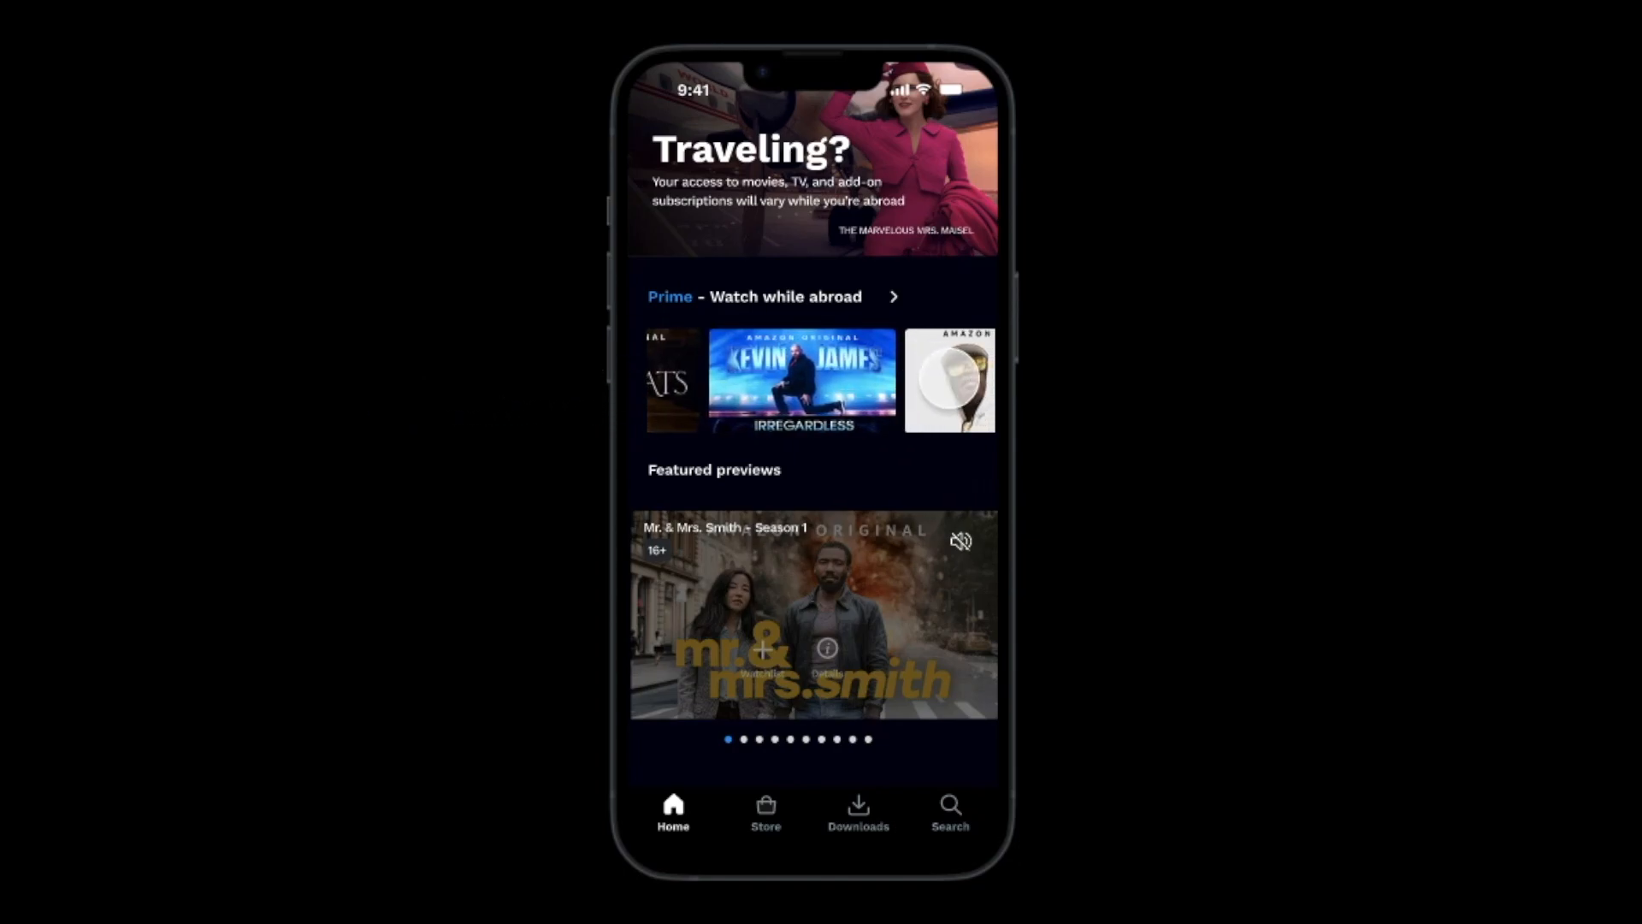
pyautogui.moveTo(911, 373); pyautogui.dragTo(1214, 371)
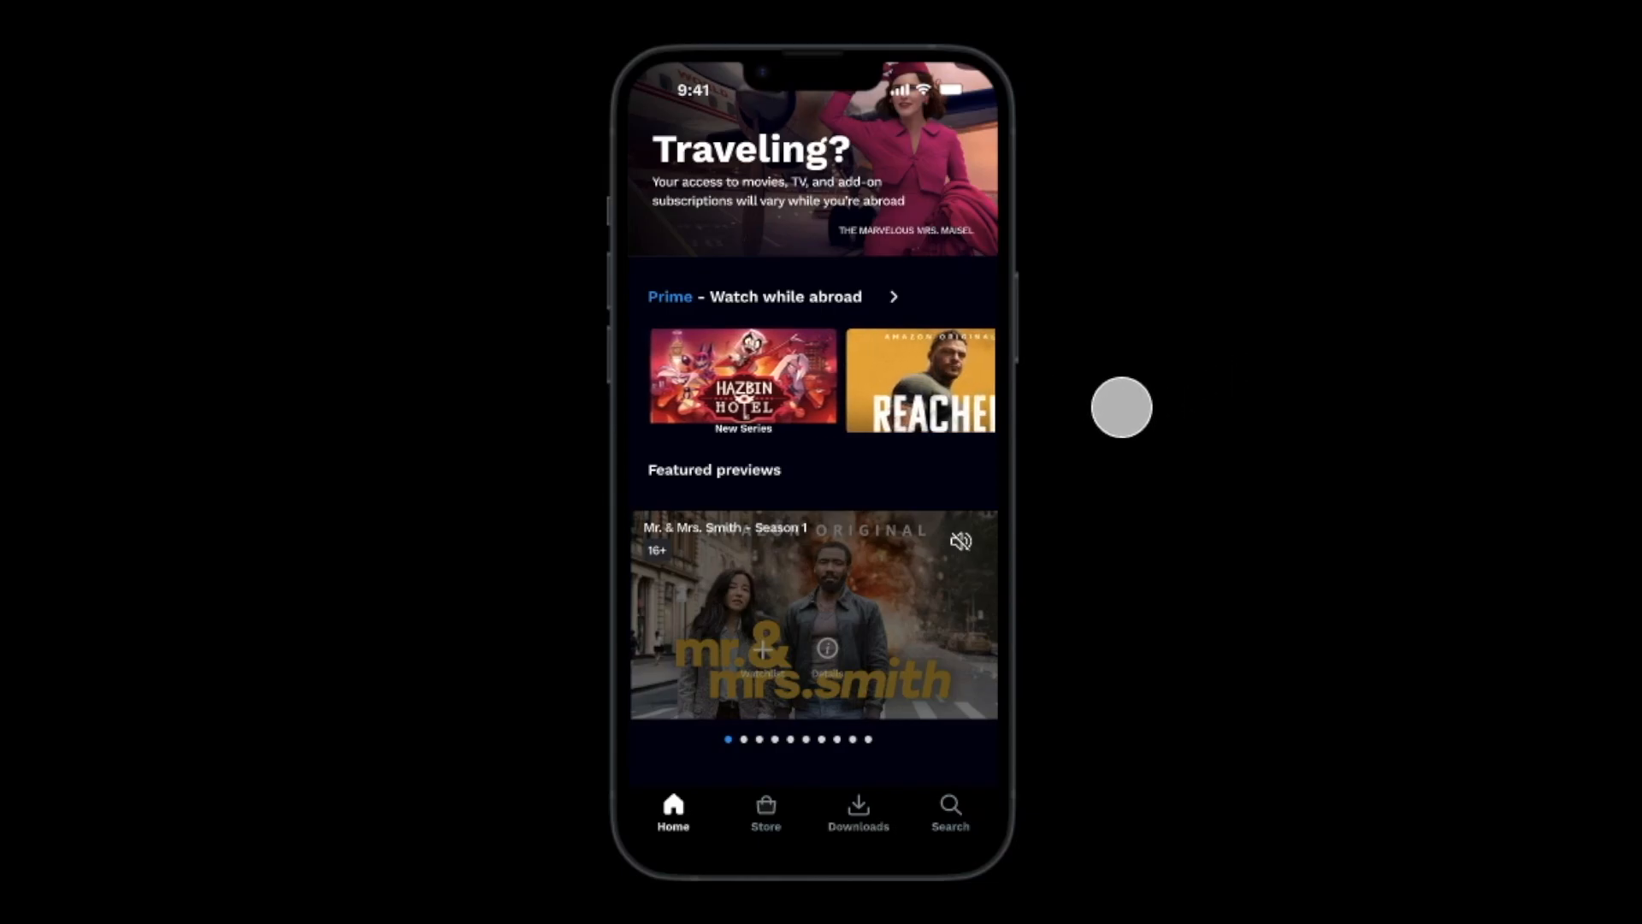
pyautogui.scroll(-3, 849, 531)
pyautogui.scroll(-4, 847, 528)
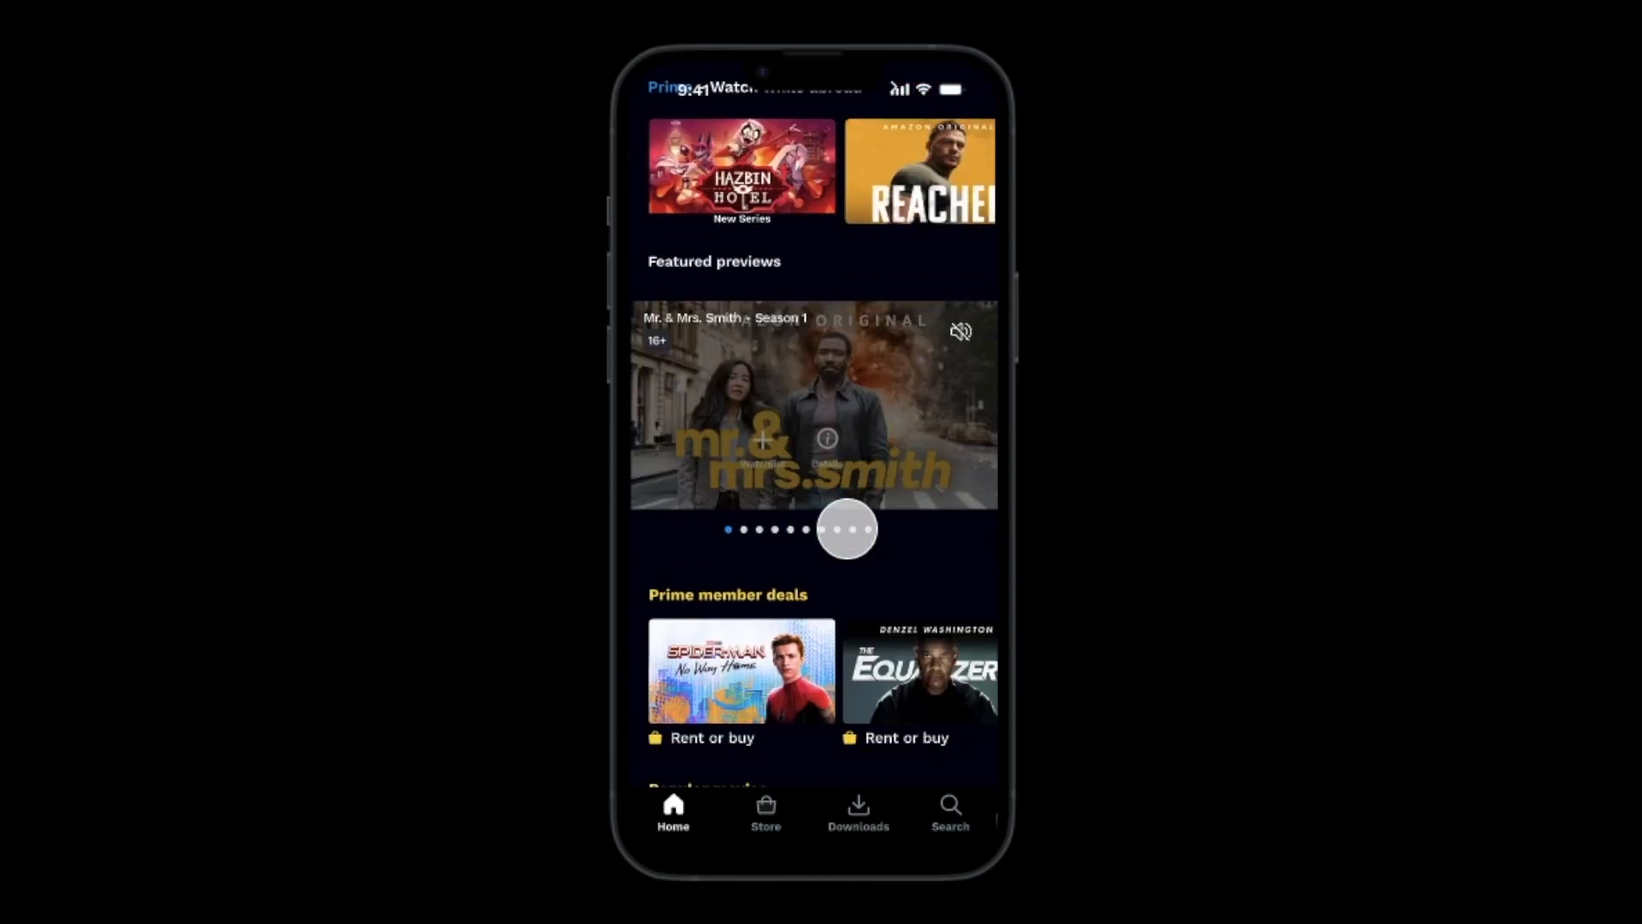
pyautogui.scroll(-5, 846, 524)
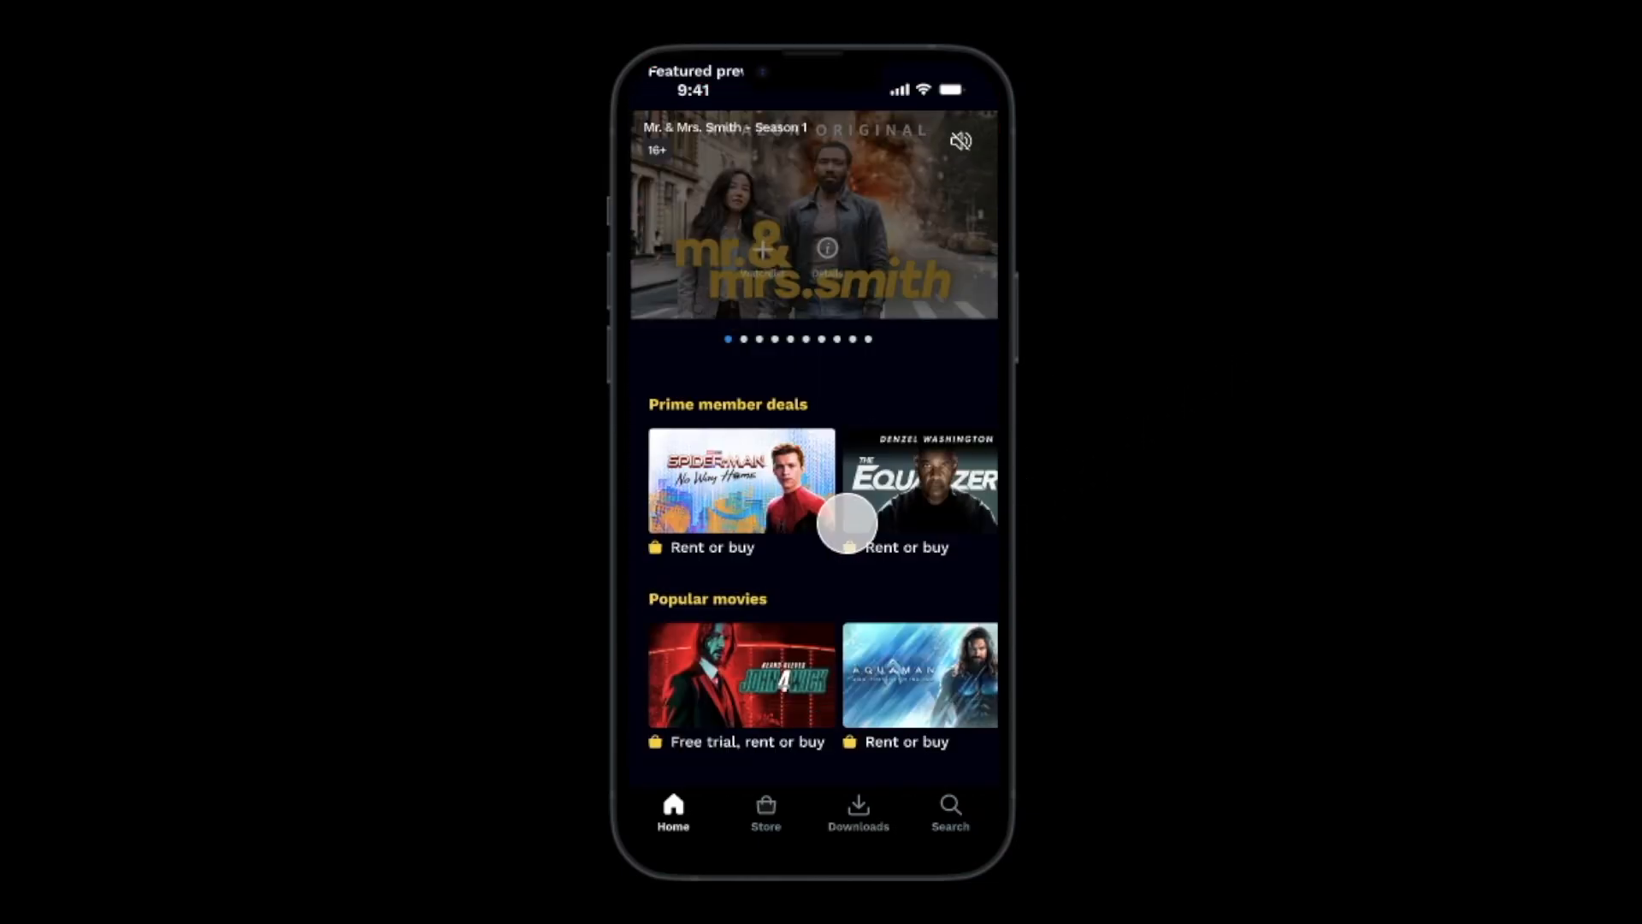
pyautogui.scroll(-6, 847, 523)
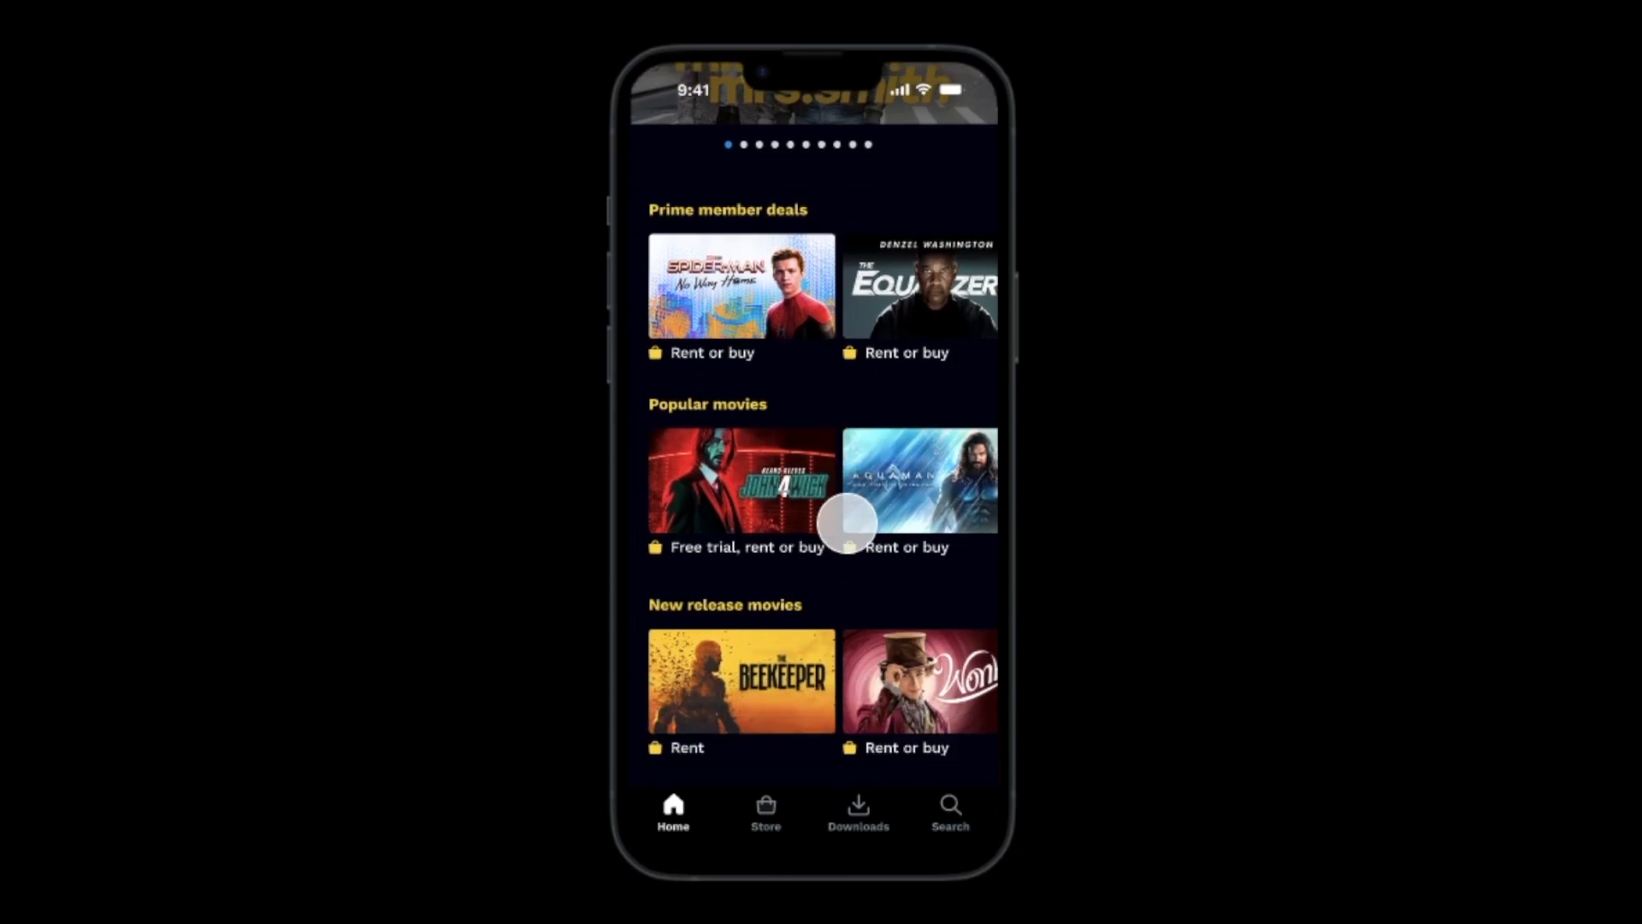
pyautogui.scroll(-6, 846, 523)
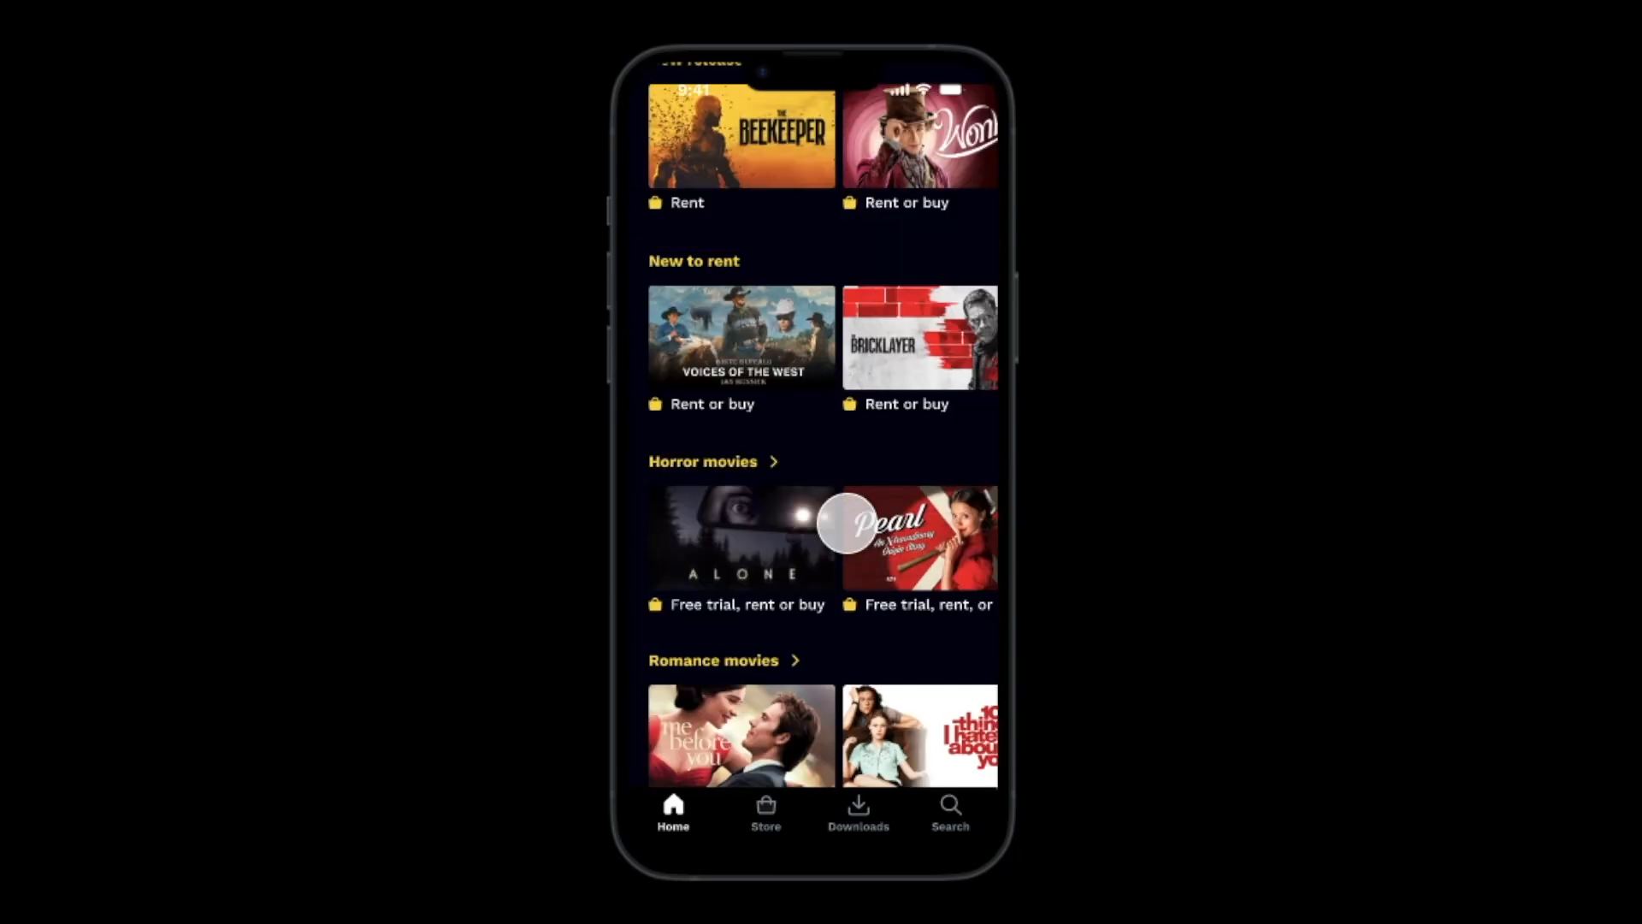
pyautogui.scroll(20, 846, 523)
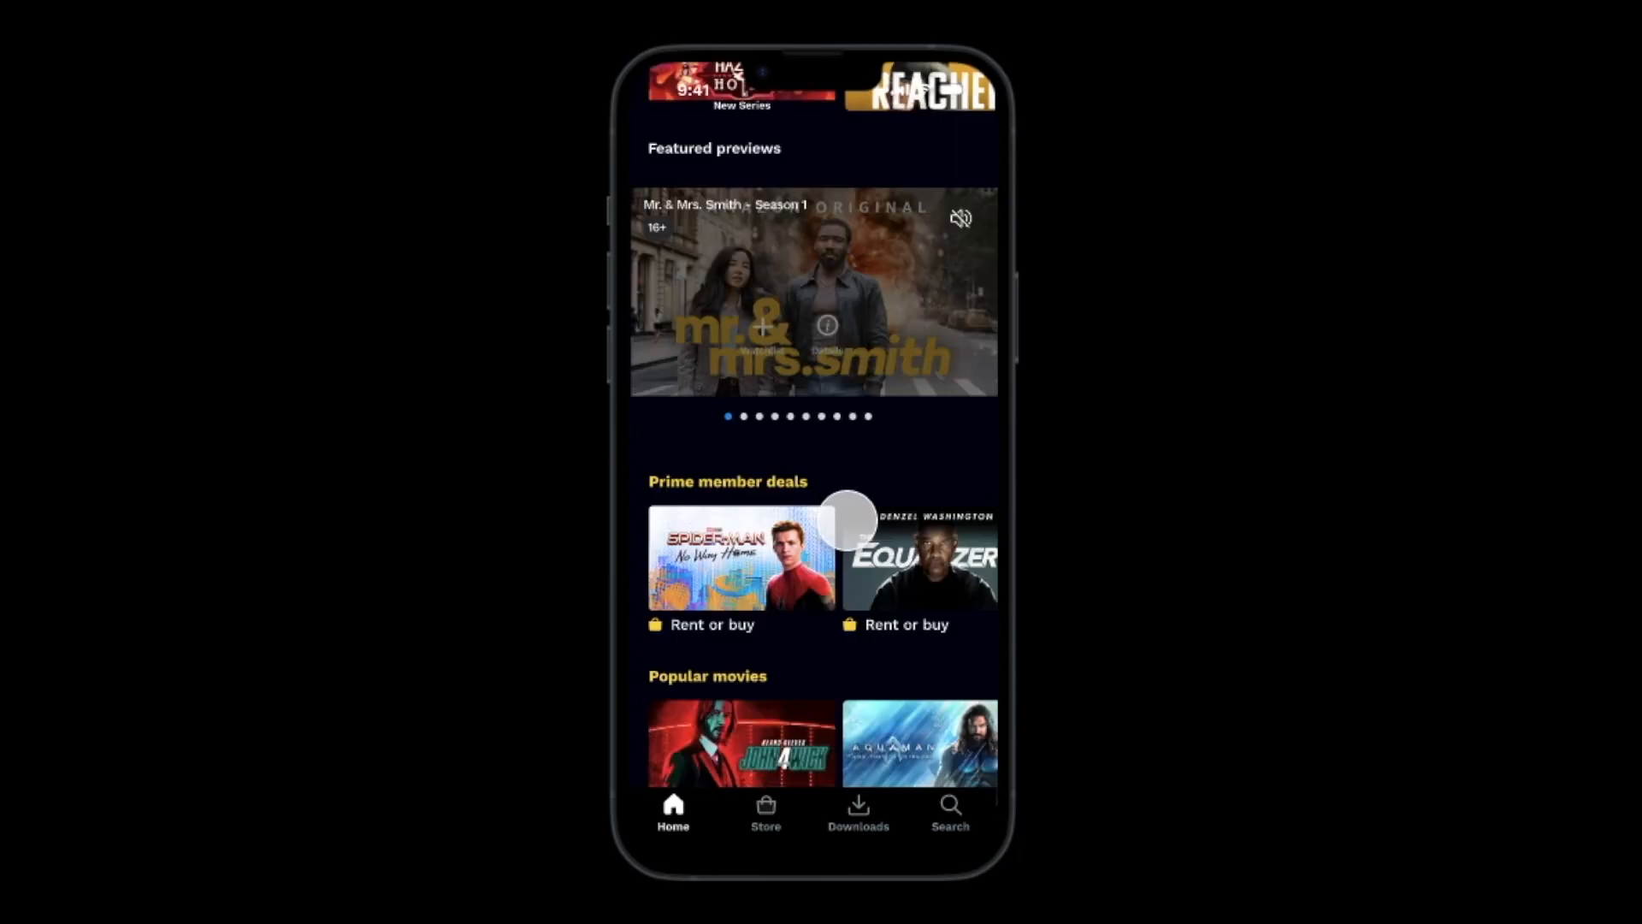
pyautogui.scroll(2, 845, 520)
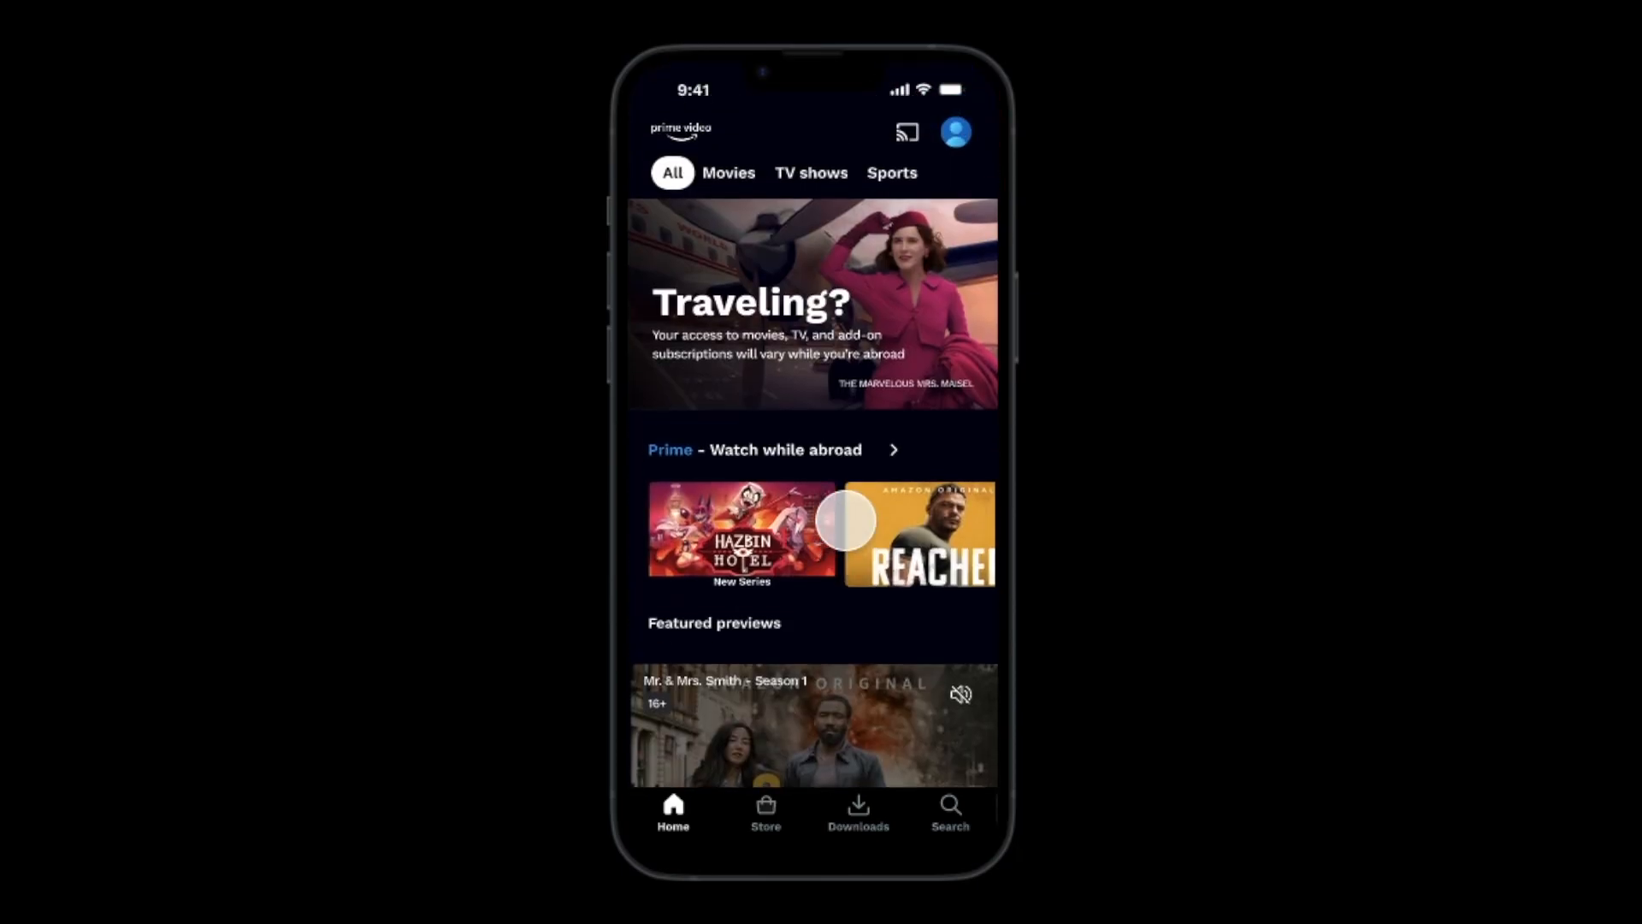
# Test tab navigation in the preview by tapping Movies, TV shows, Sports and back to All.
pyautogui.click(729, 175)
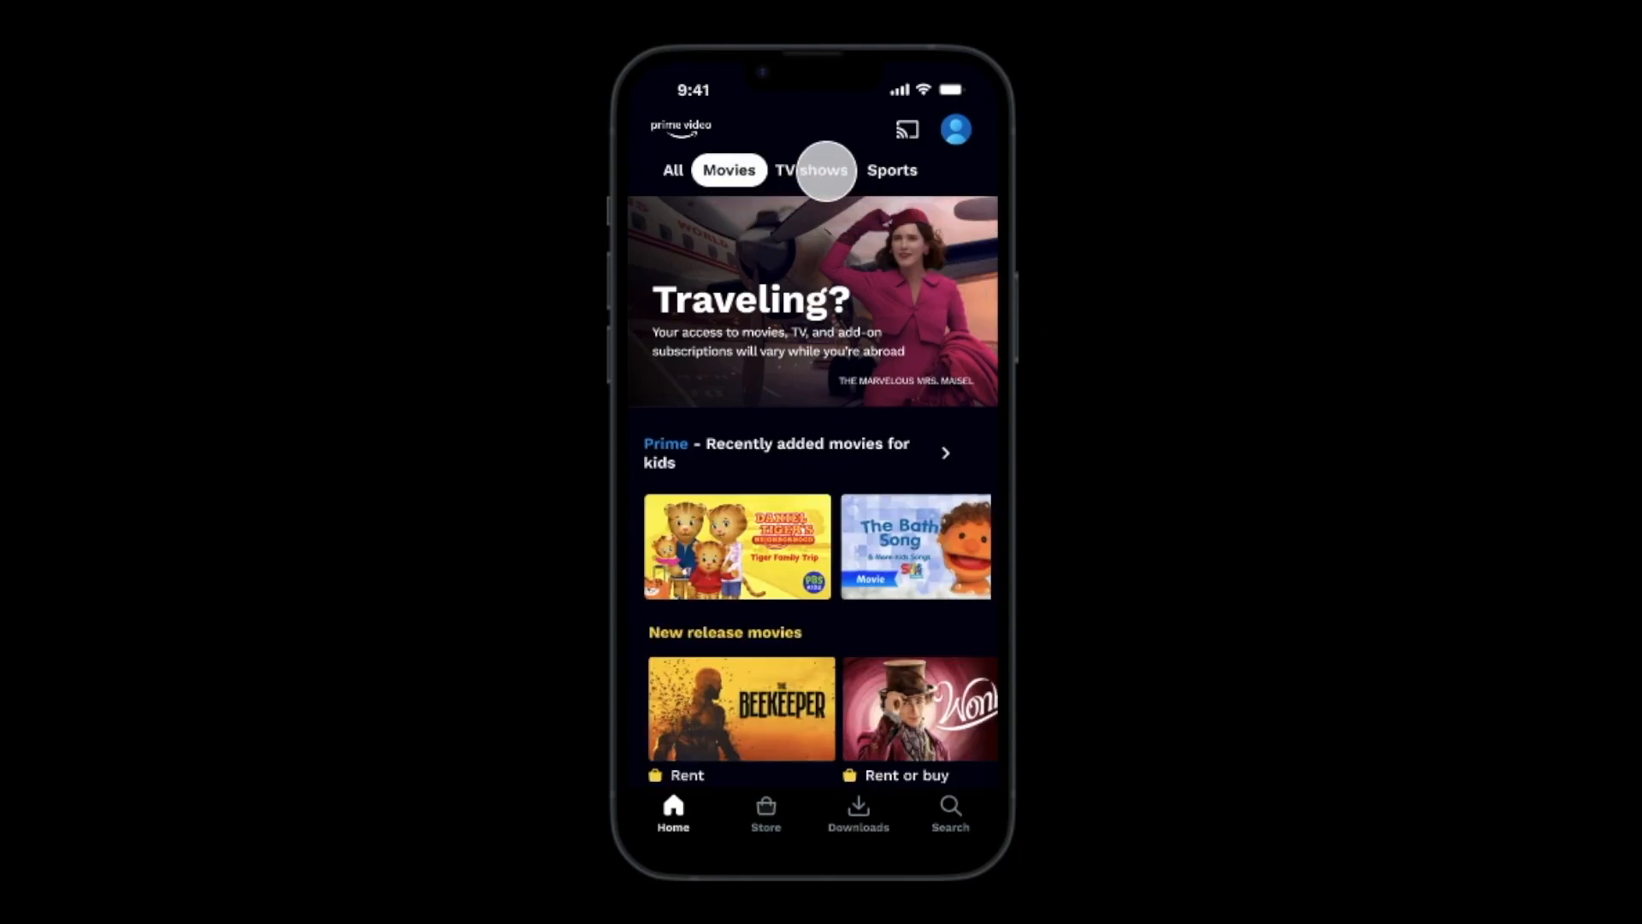
pyautogui.click(825, 170)
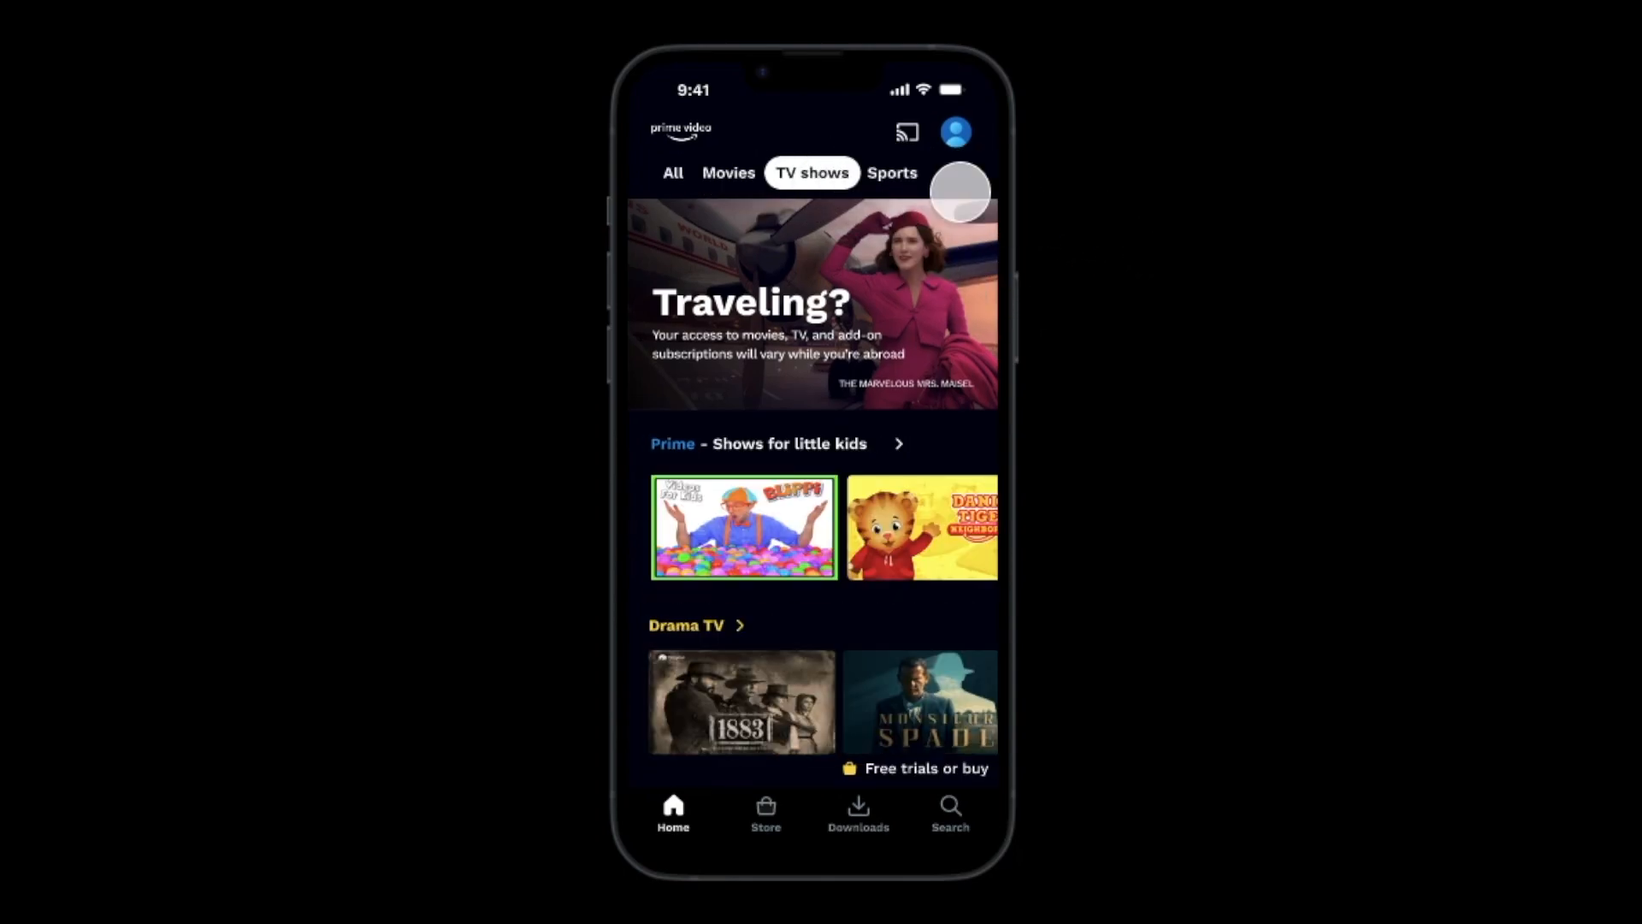
pyautogui.click(895, 171)
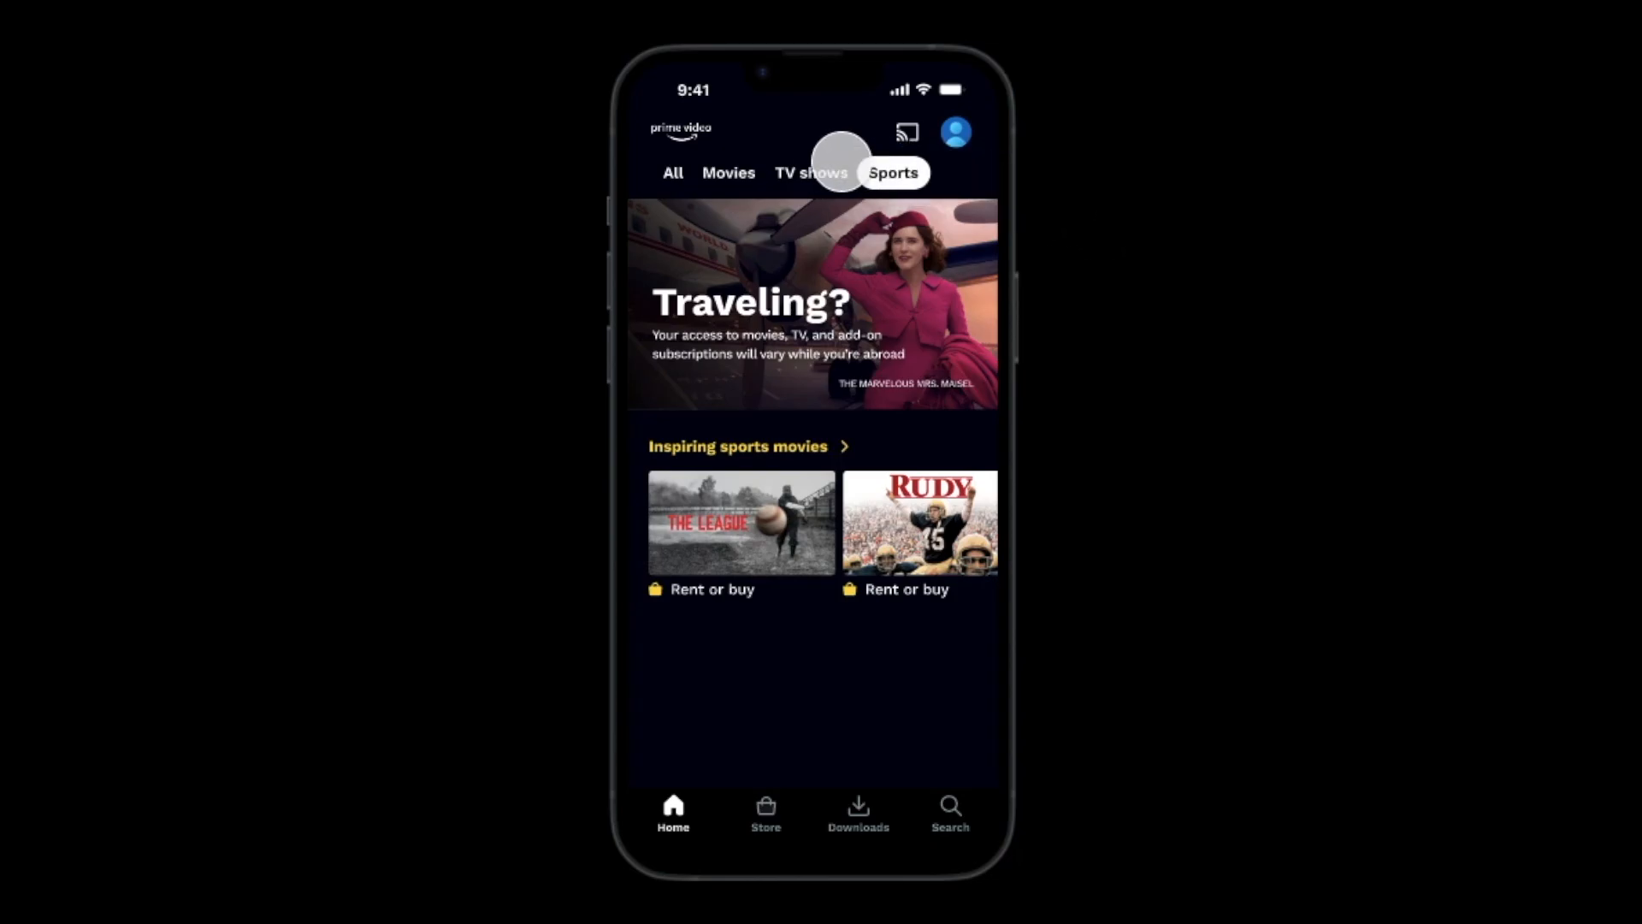
pyautogui.click(824, 170)
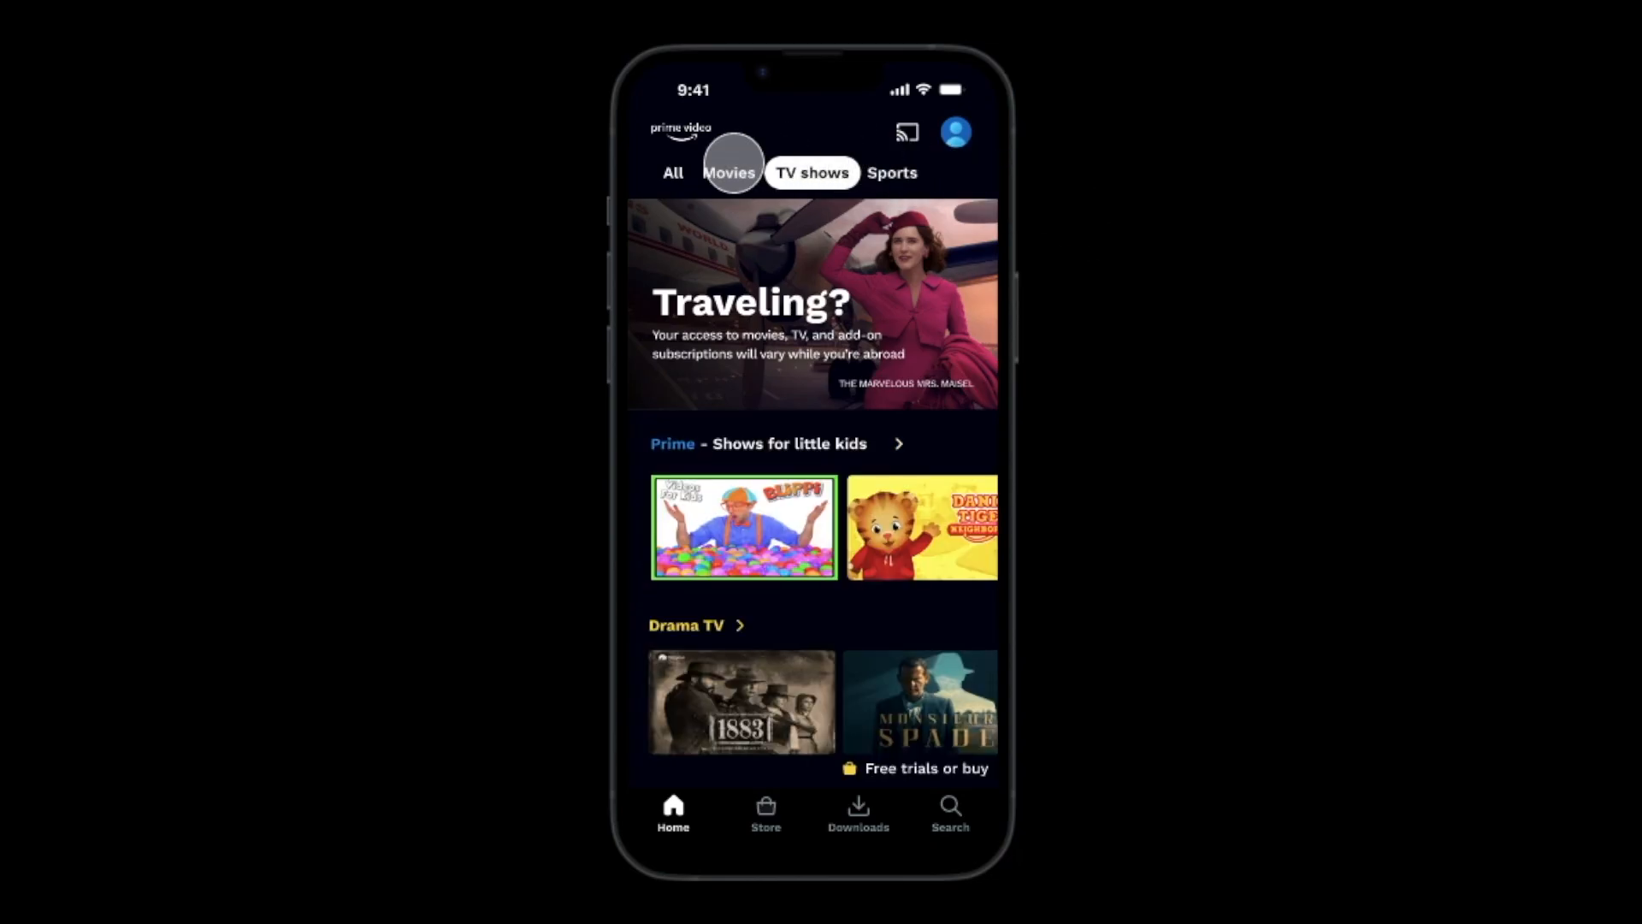
pyautogui.click(729, 168)
pyautogui.click(674, 170)
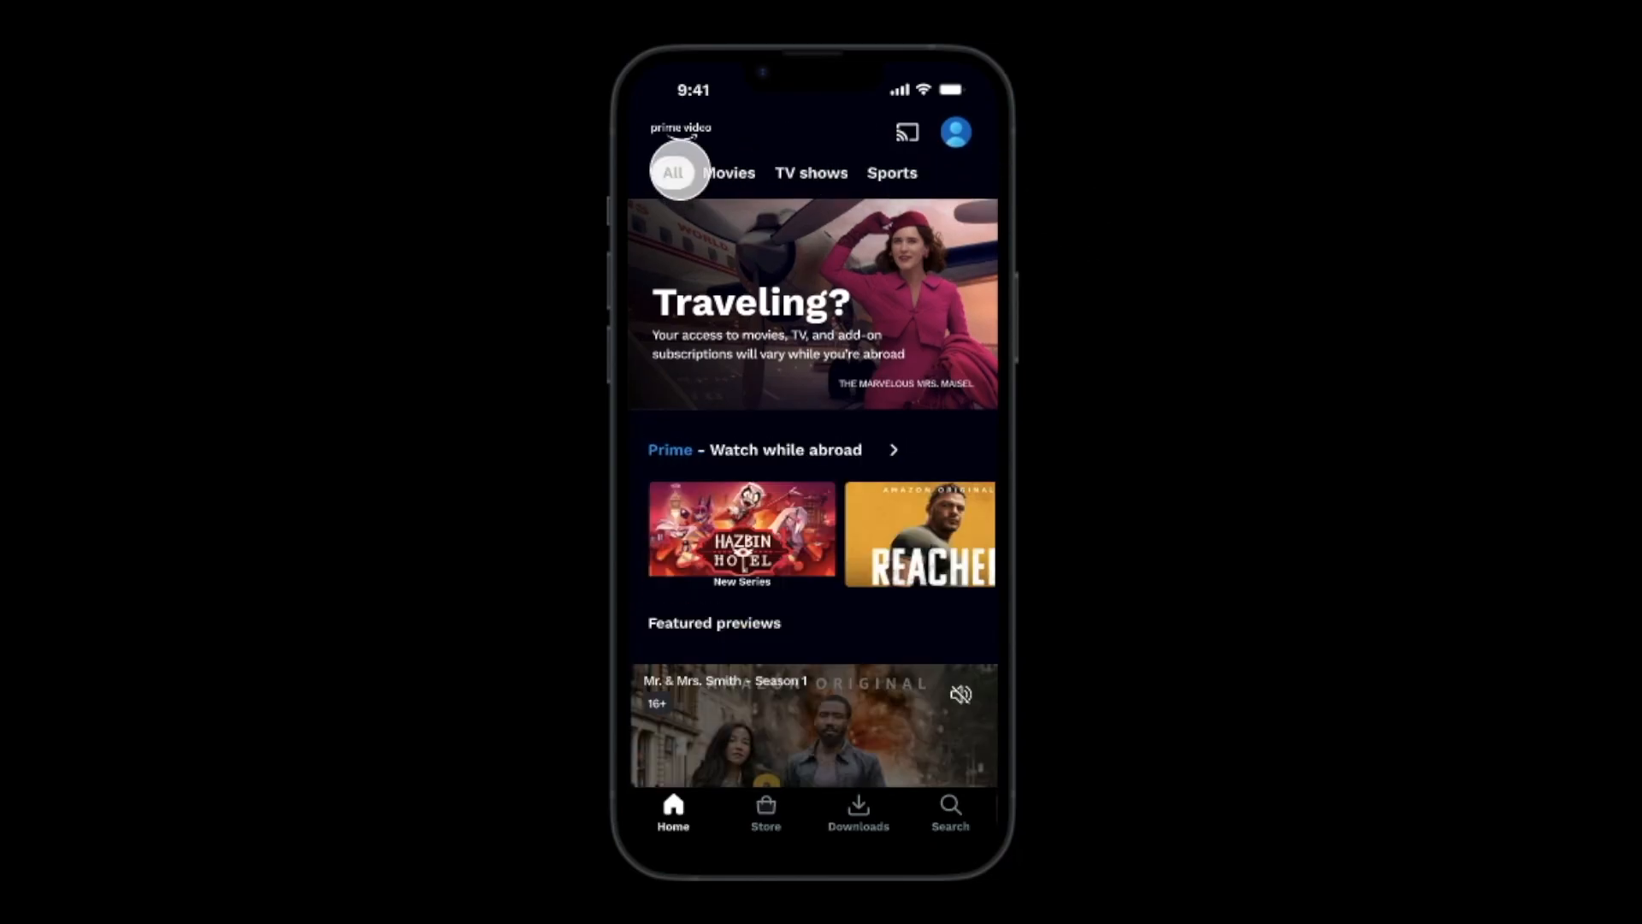